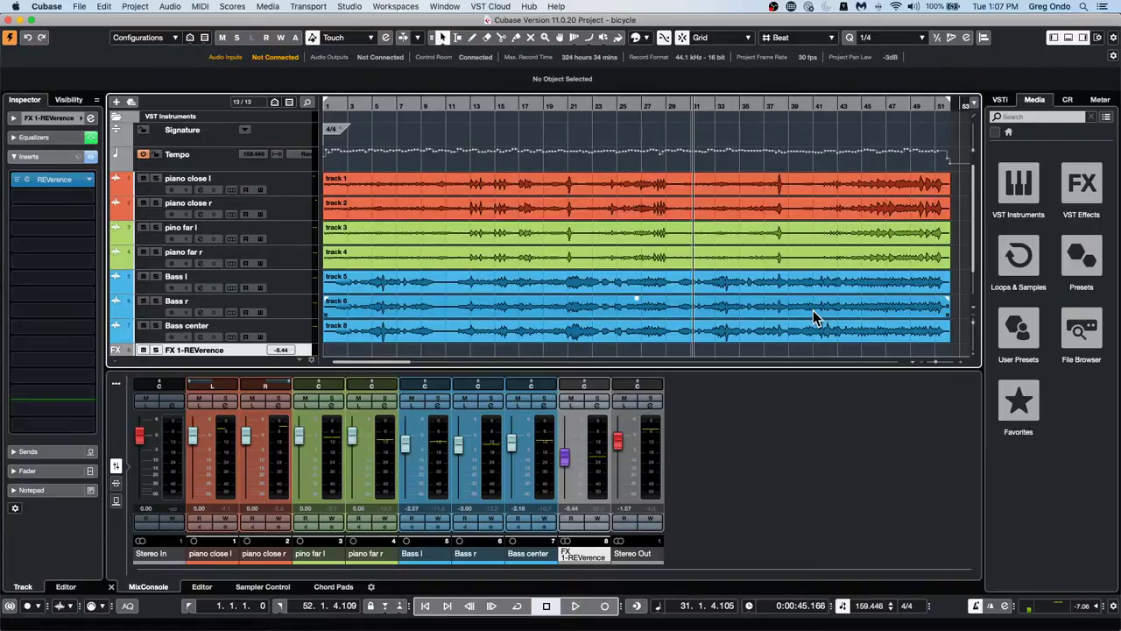
# Open the recent project CX Audio.cpr and activate it
pyautogui.click(79, 6)
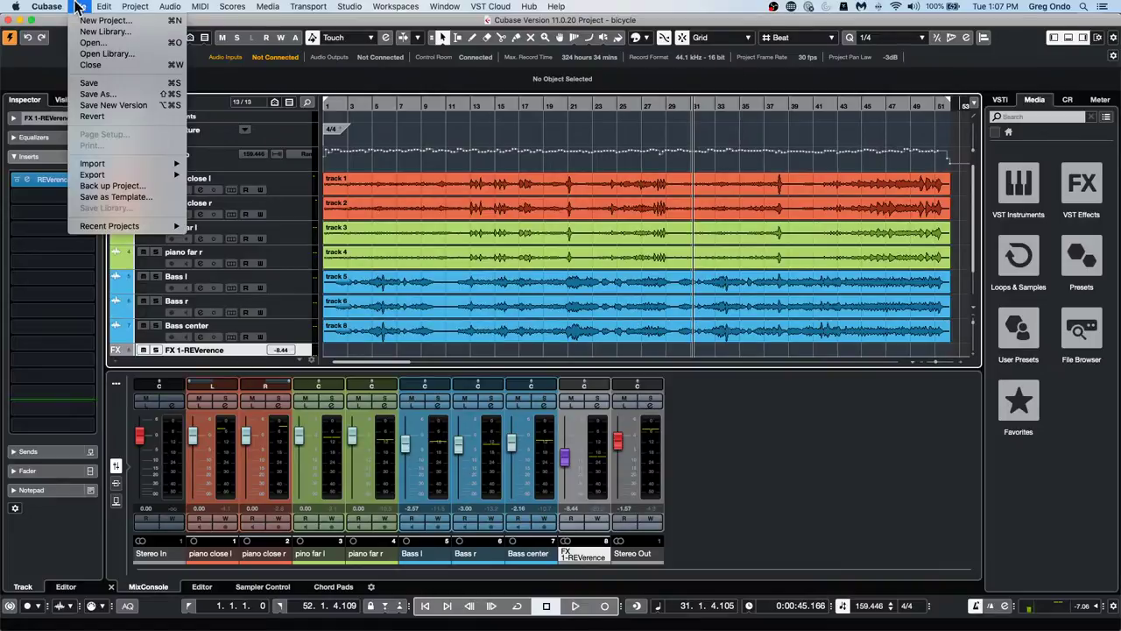
pyautogui.moveTo(109, 226)
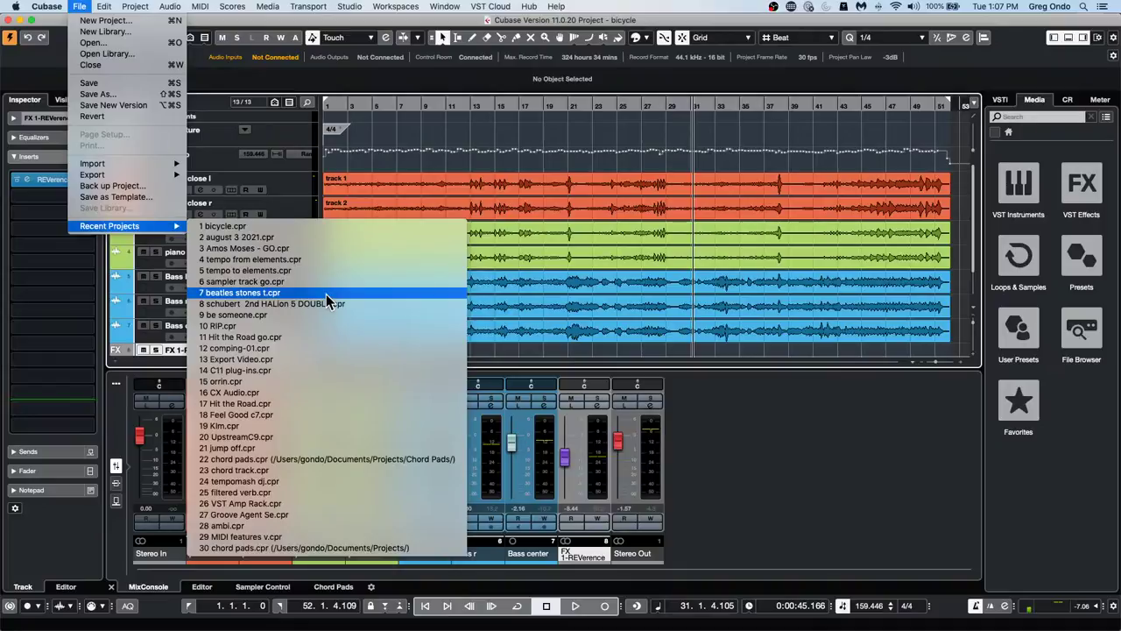
pyautogui.click(320, 391)
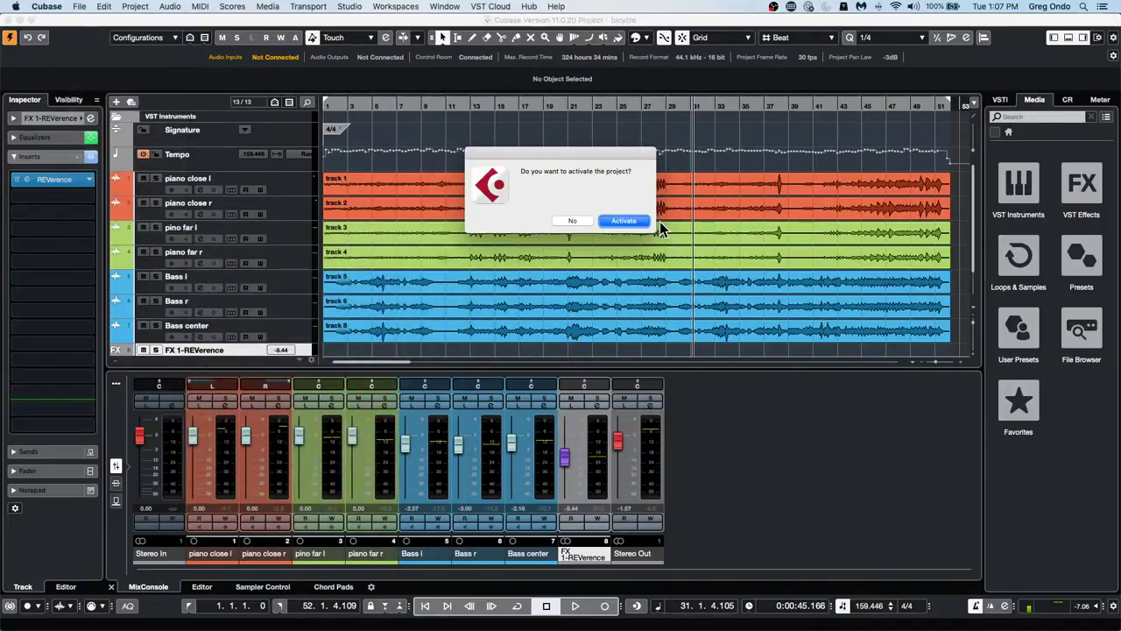
pyautogui.click(643, 228)
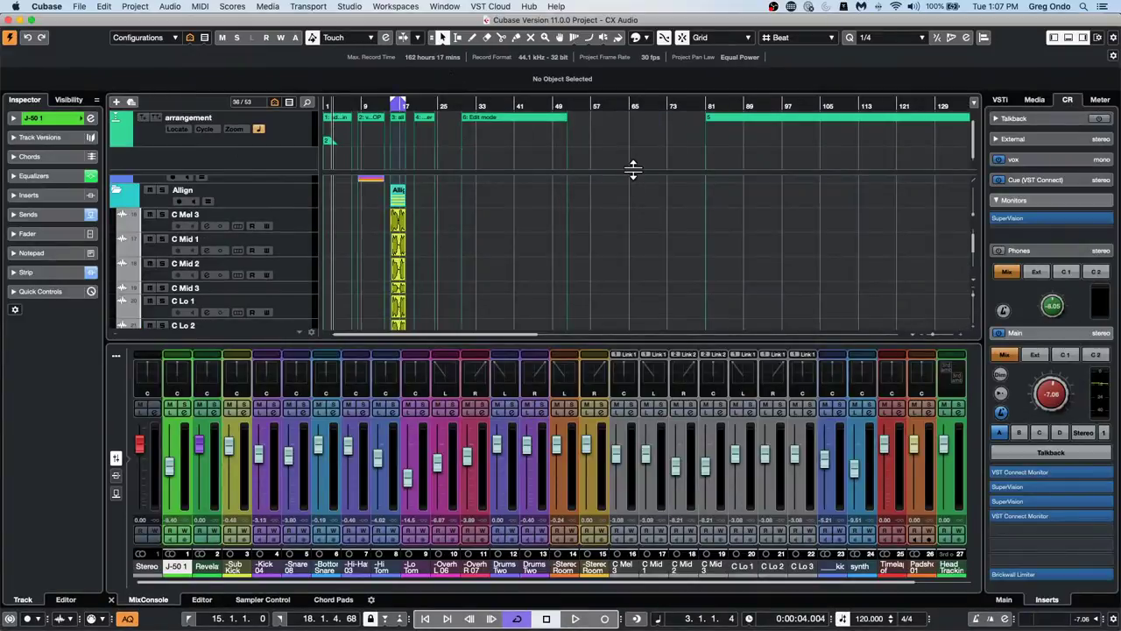
# Lower the Control Room main level to -18.2 dB and play the kick and synth section from bar 20
pyautogui.scroll(-10, 641, 225)
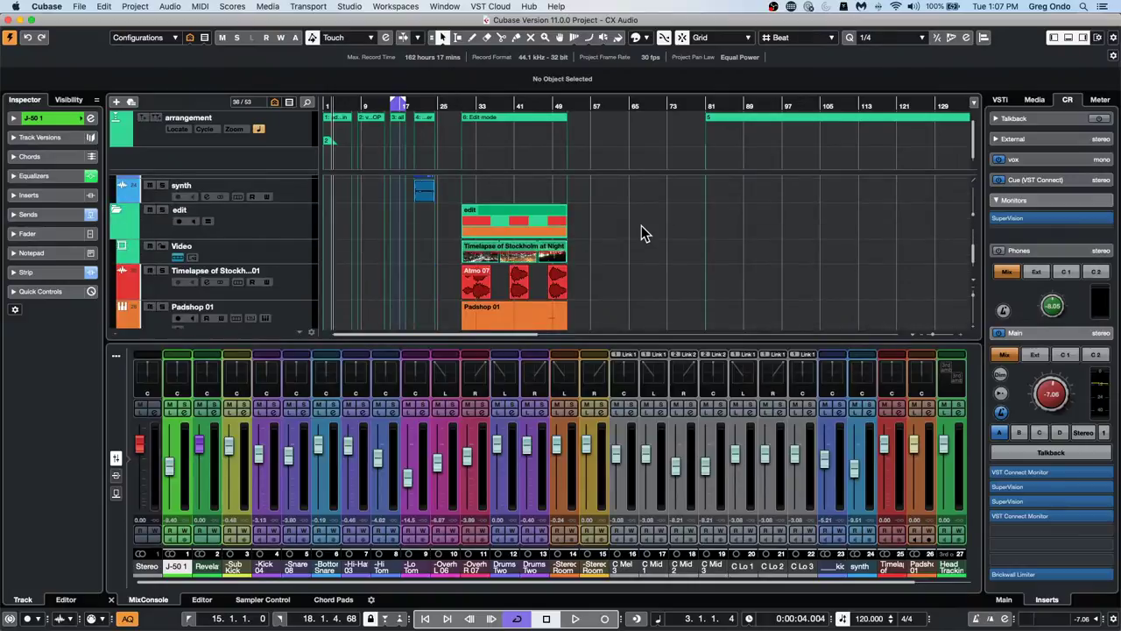
pyautogui.scroll(2, 641, 225)
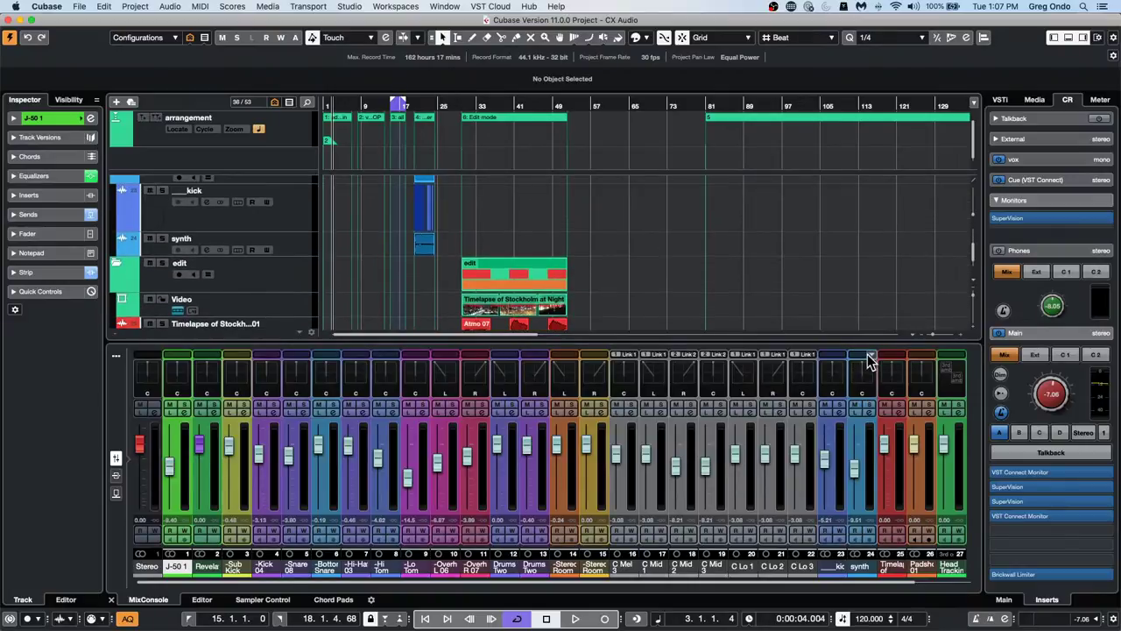
pyautogui.scroll(-6, 1034, 395)
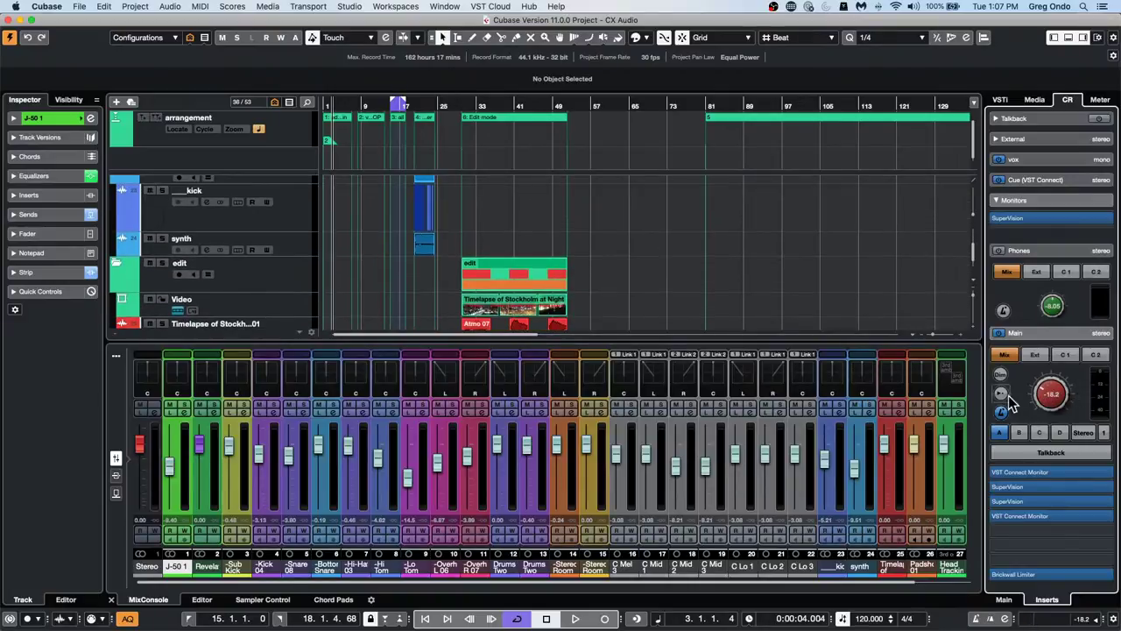
pyautogui.moveTo(423, 103); pyautogui.dragTo(386, 153)
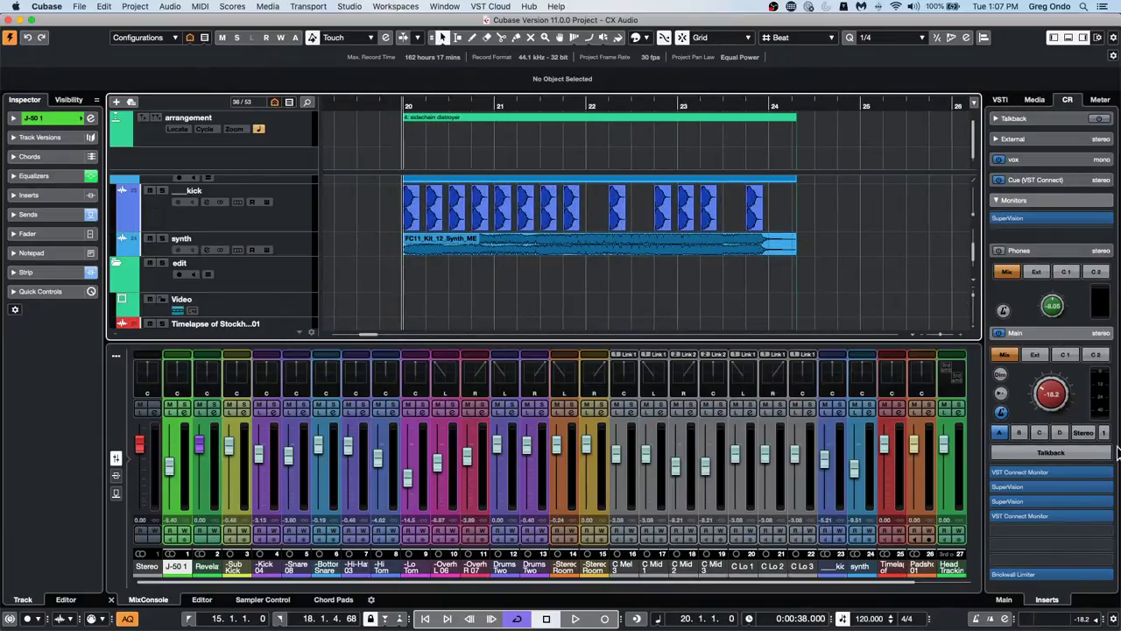
pyautogui.press('space')
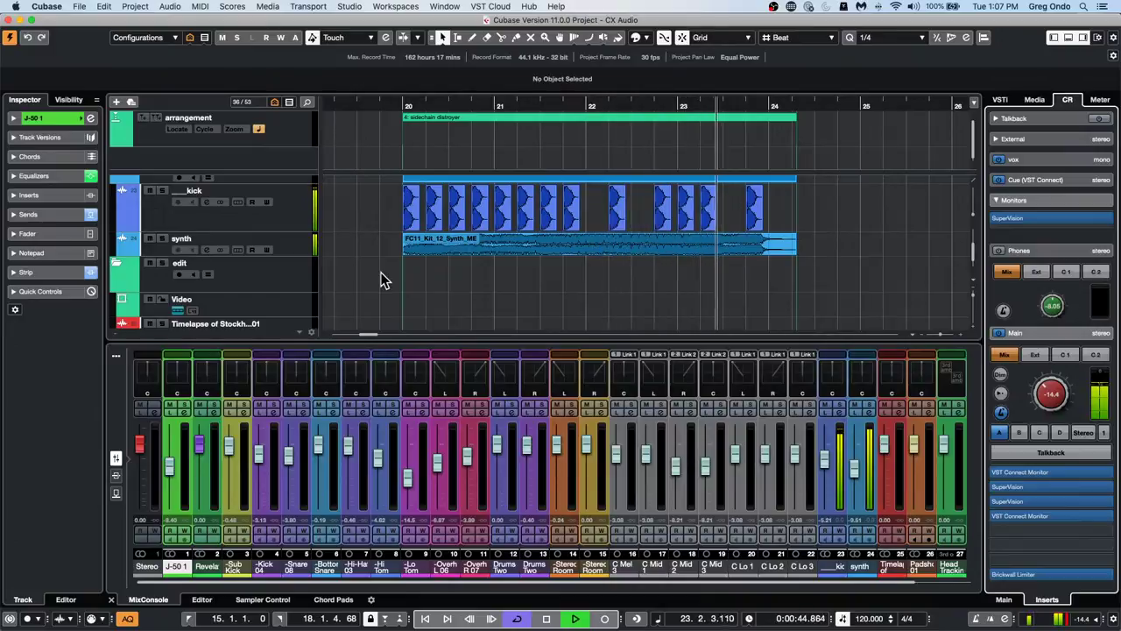
pyautogui.press('space')
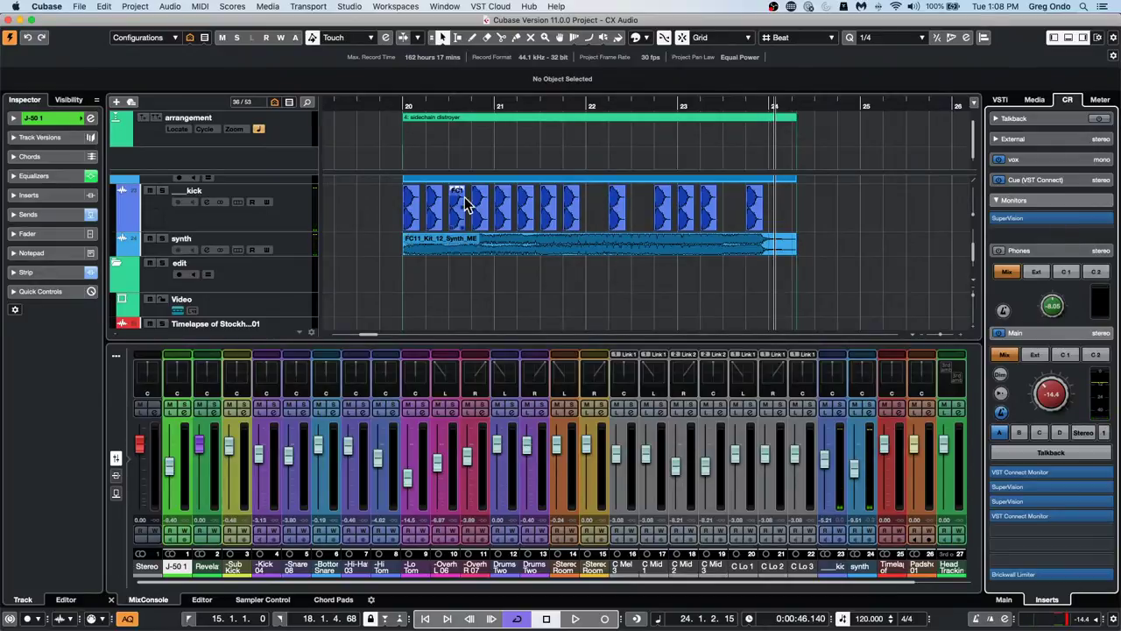
# Open the Compressor insert on the synth track and switch its side-chaining off and on again
pyautogui.click(289, 244)
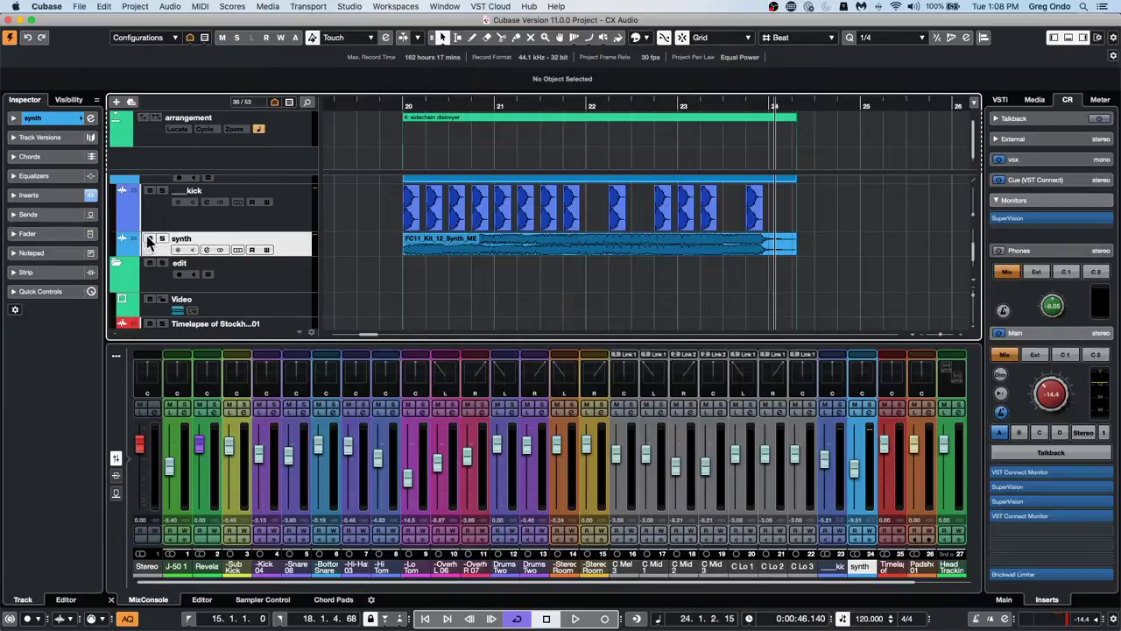
pyautogui.click(55, 192)
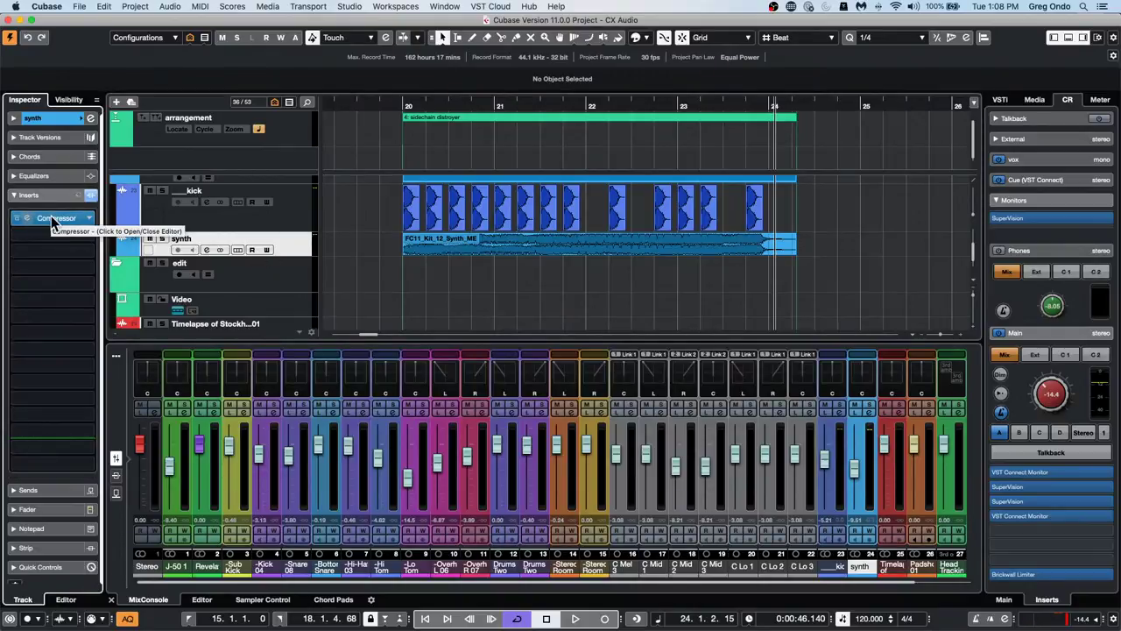
pyautogui.click(52, 221)
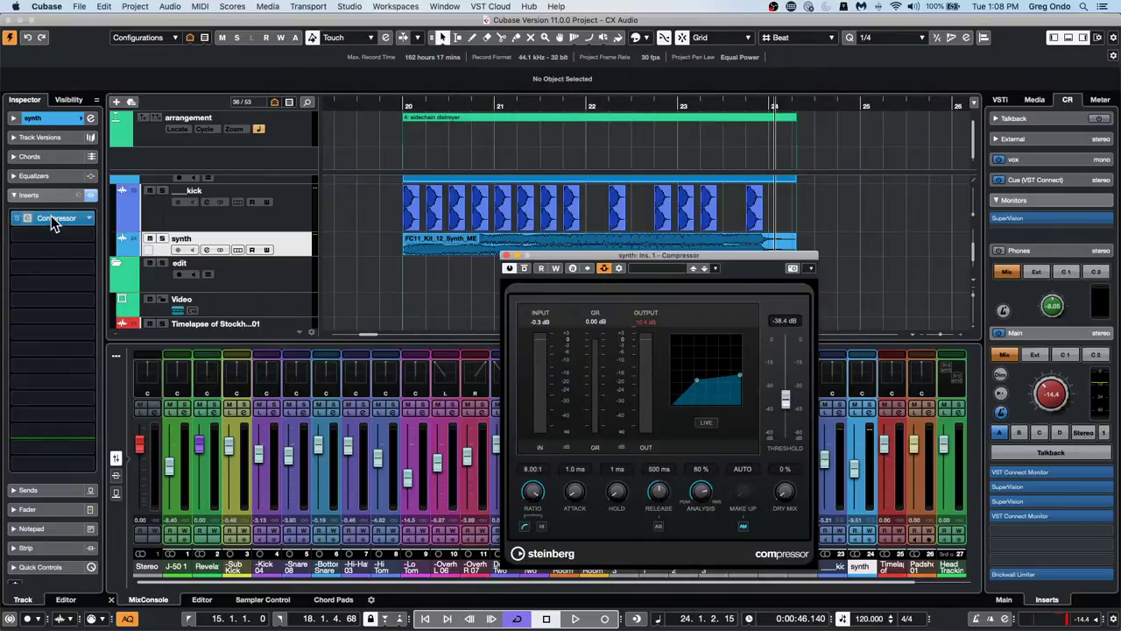
pyautogui.click(603, 268)
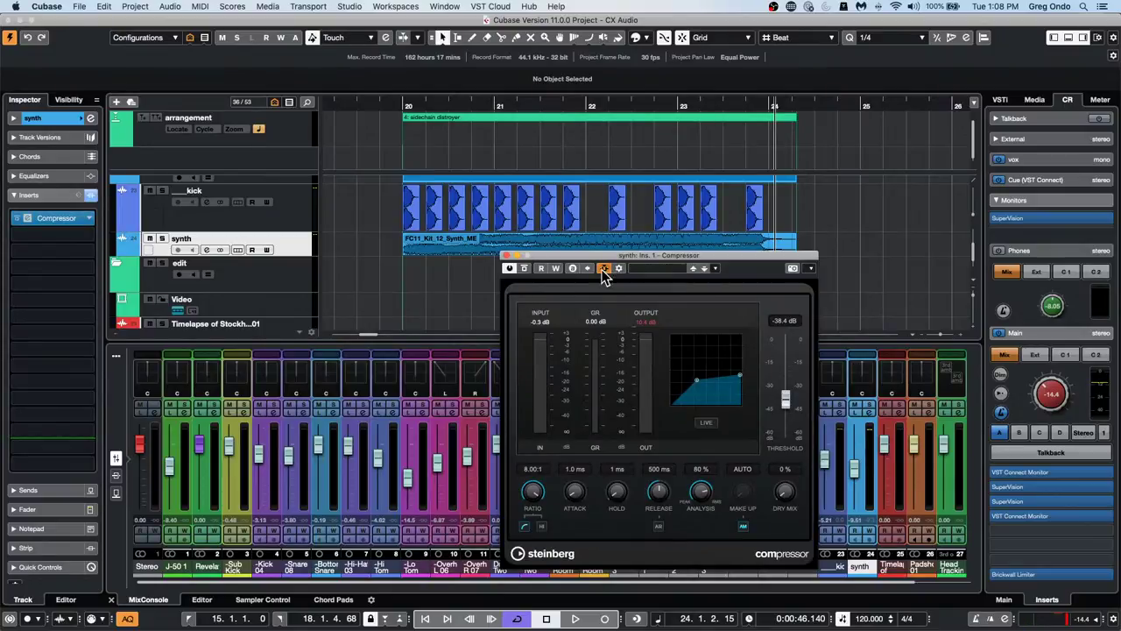
pyautogui.click(604, 269)
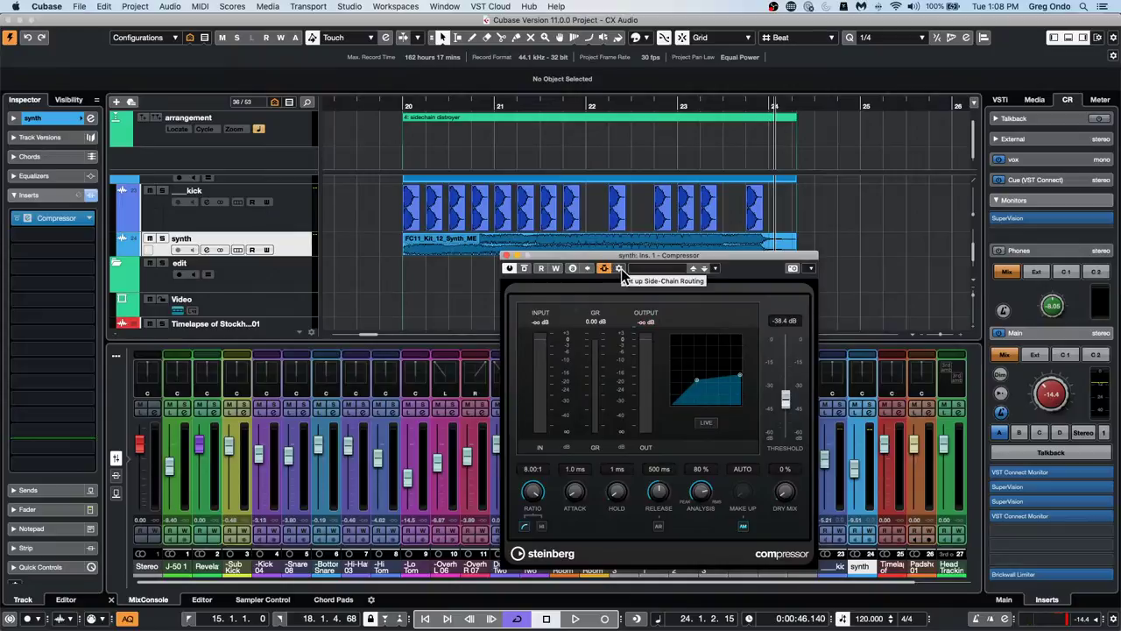
# Add the ___kick track as a side-chain source for the synth track's Compressor
pyautogui.click(620, 269)
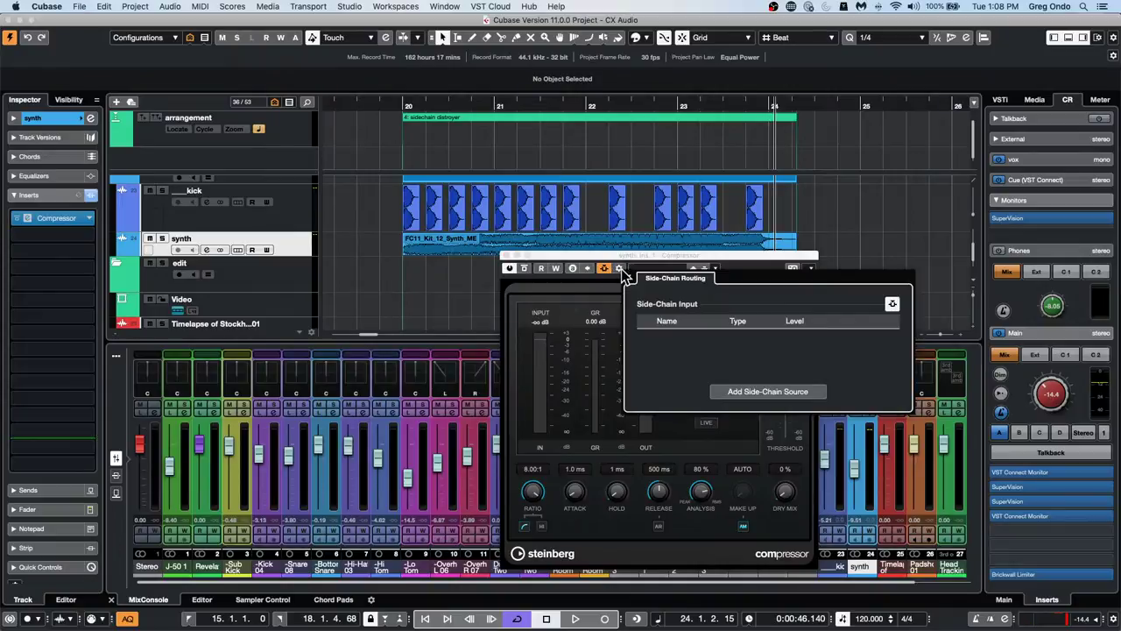
pyautogui.click(773, 402)
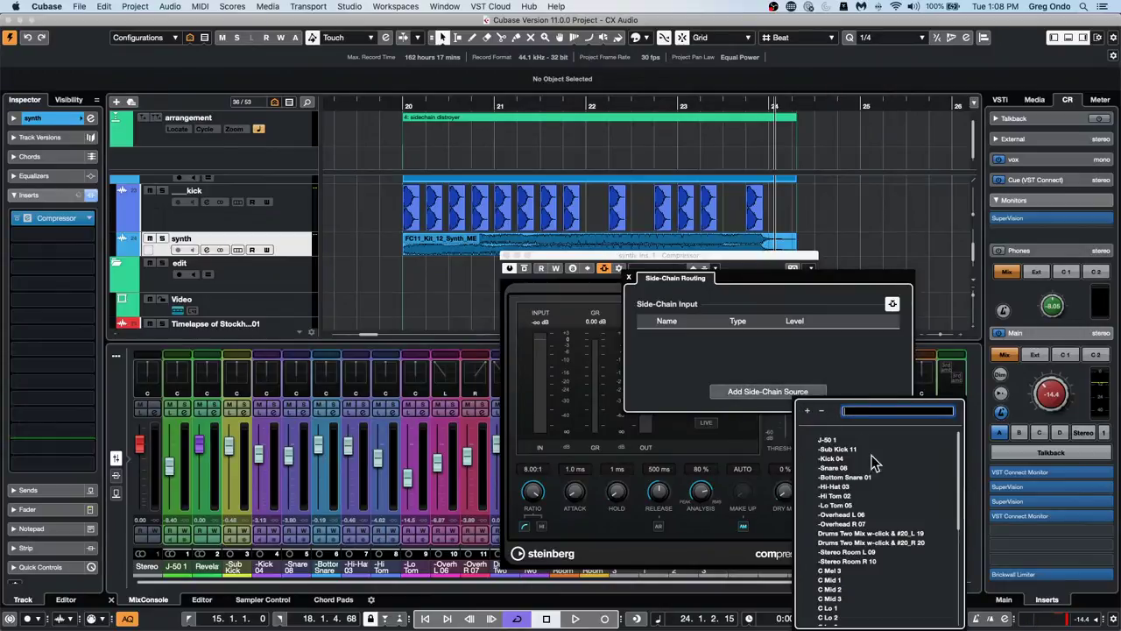
pyautogui.scroll(-3, 874, 464)
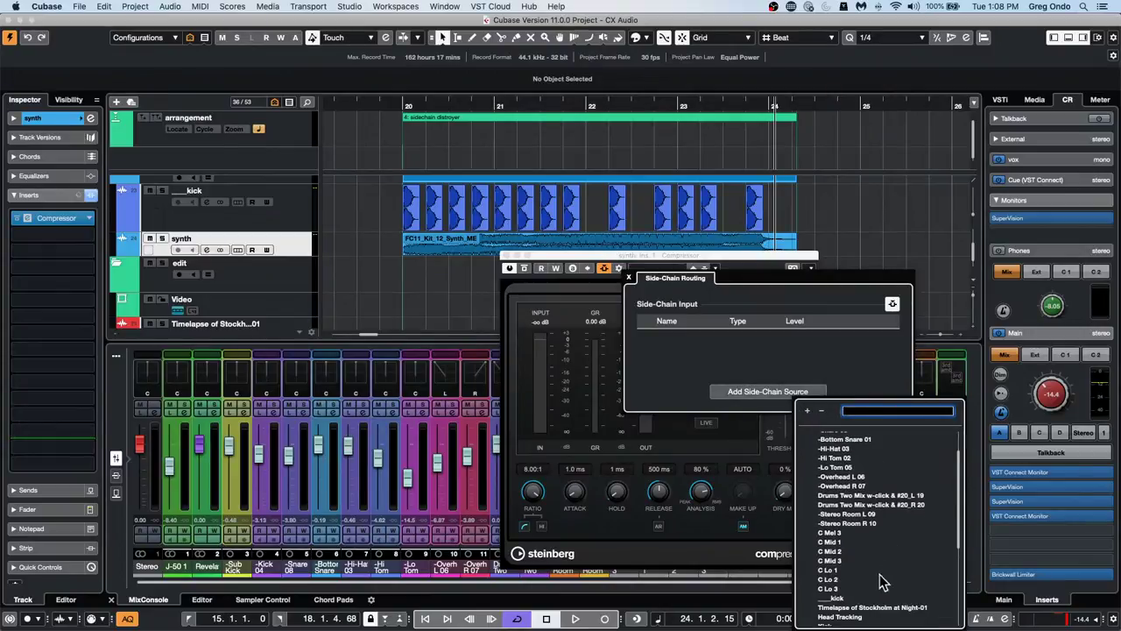
pyautogui.click(843, 598)
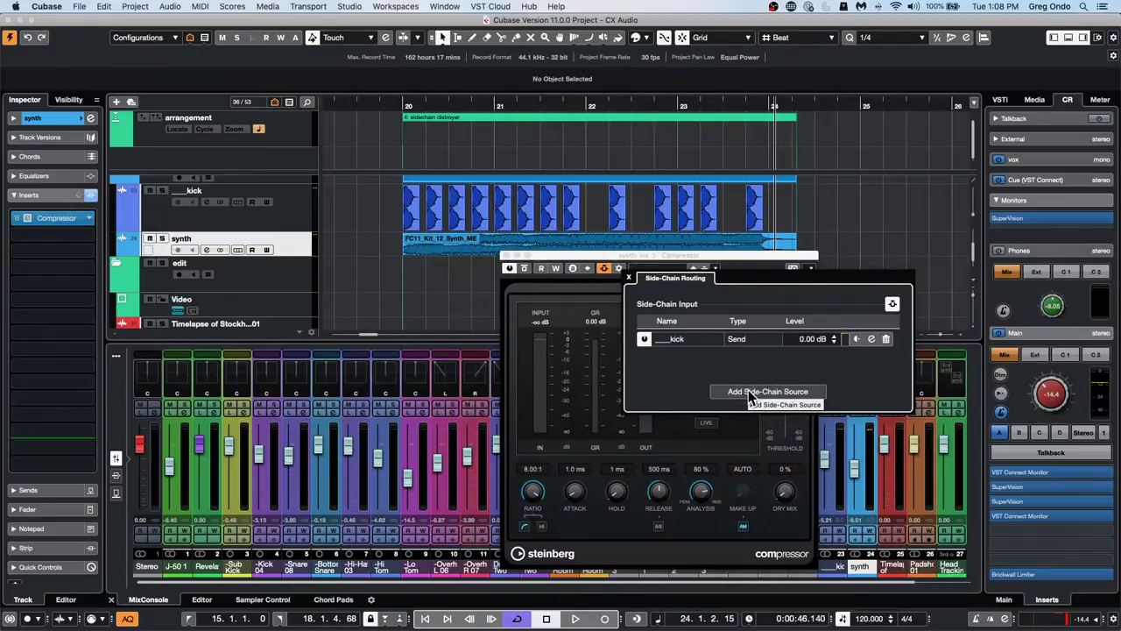
pyautogui.click(628, 278)
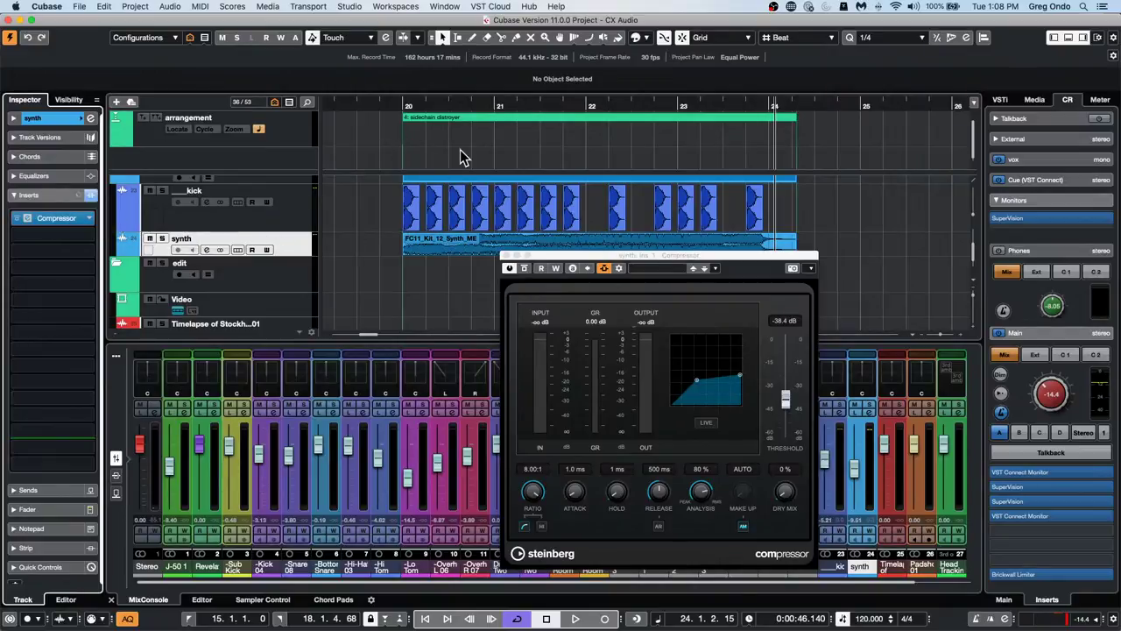
# Play the side-chained section from bar 20 and raise the Control Room main level to -8.41 dB
pyautogui.press('space')
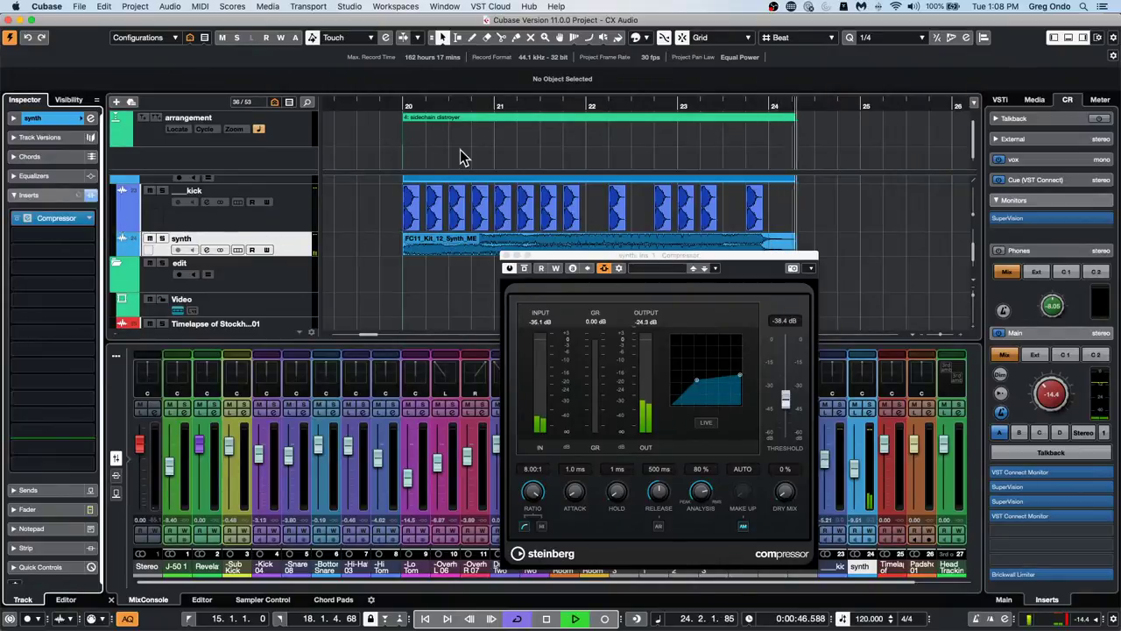
pyautogui.press('space')
pyautogui.click(415, 101)
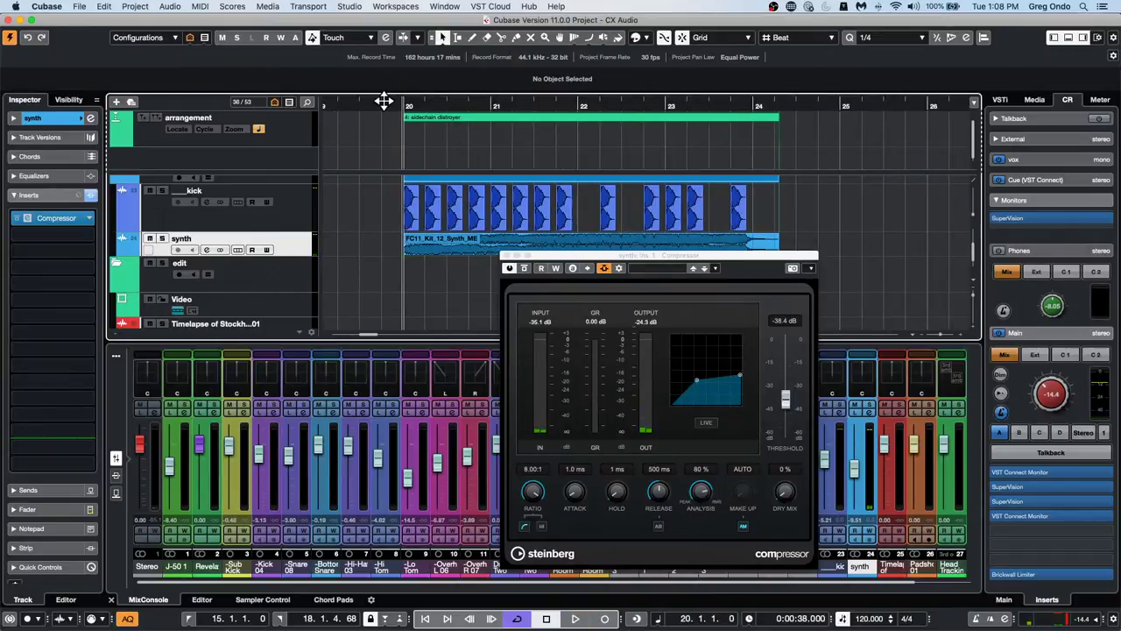
pyautogui.press('space')
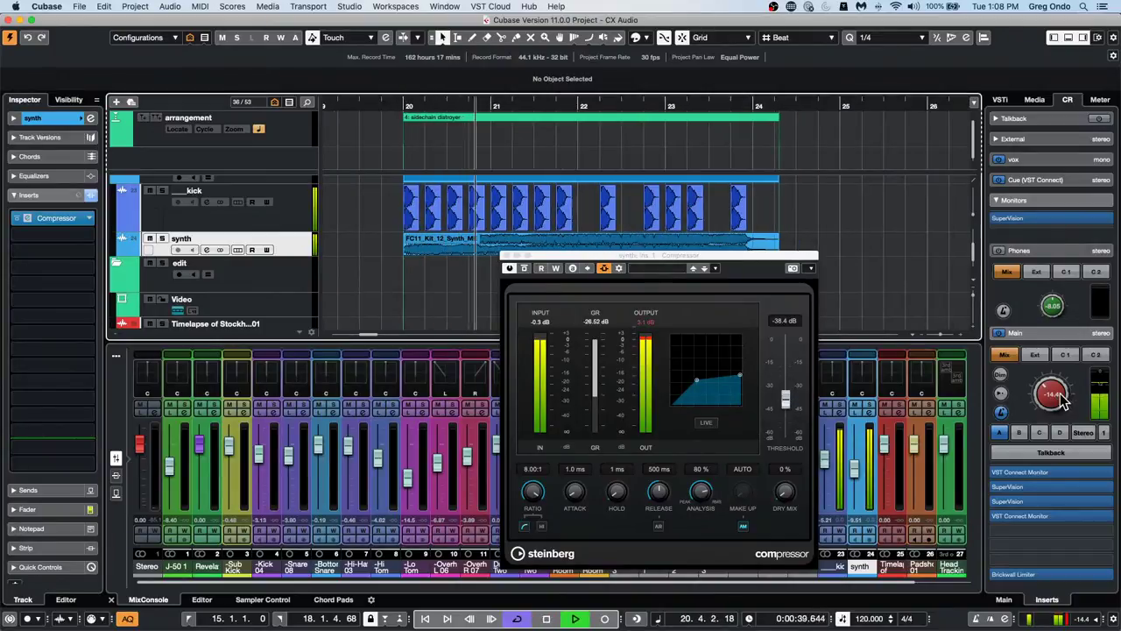
pyautogui.moveTo(1055, 394); pyautogui.dragTo(1058, 377)
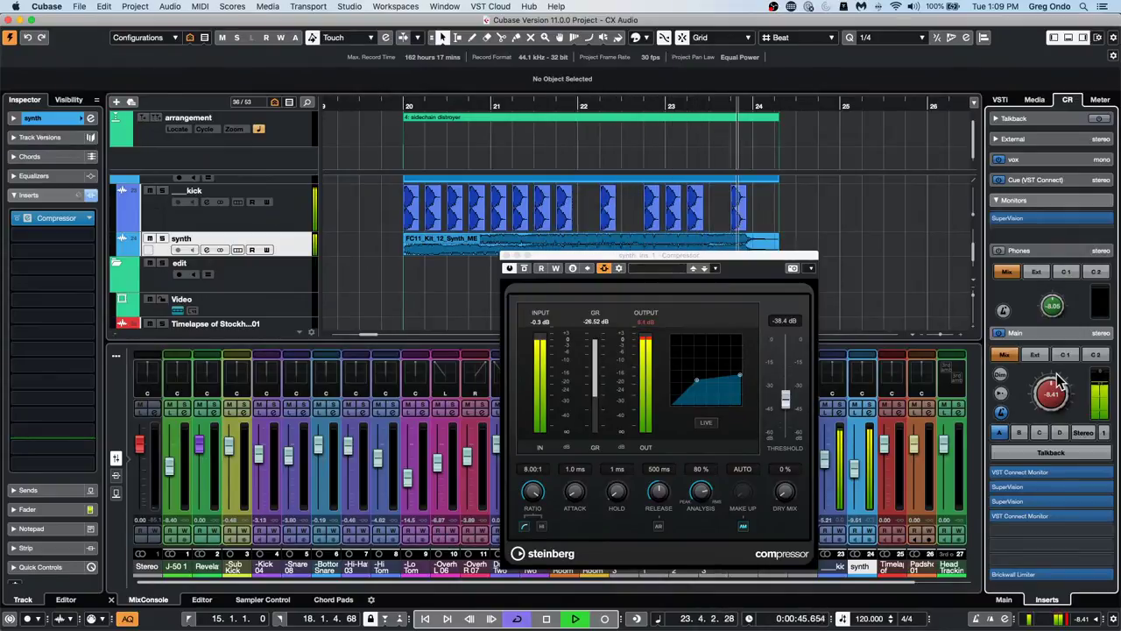
pyautogui.press('space')
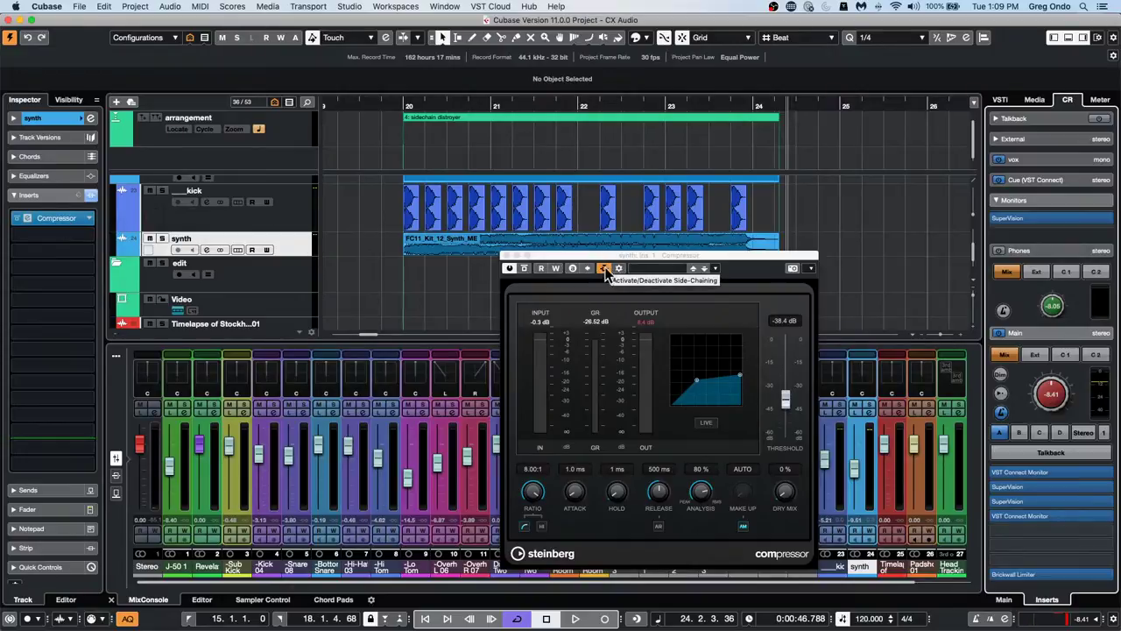
# Review the Compressor's side-chain routing, then close the plug-in window
pyautogui.click(620, 271)
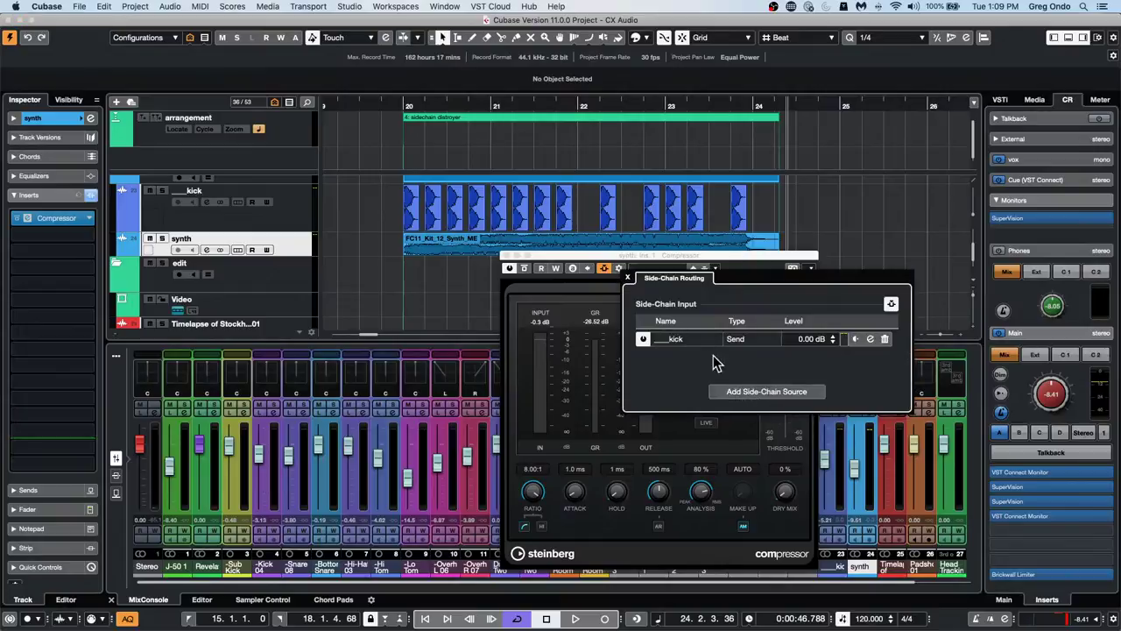
pyautogui.click(627, 278)
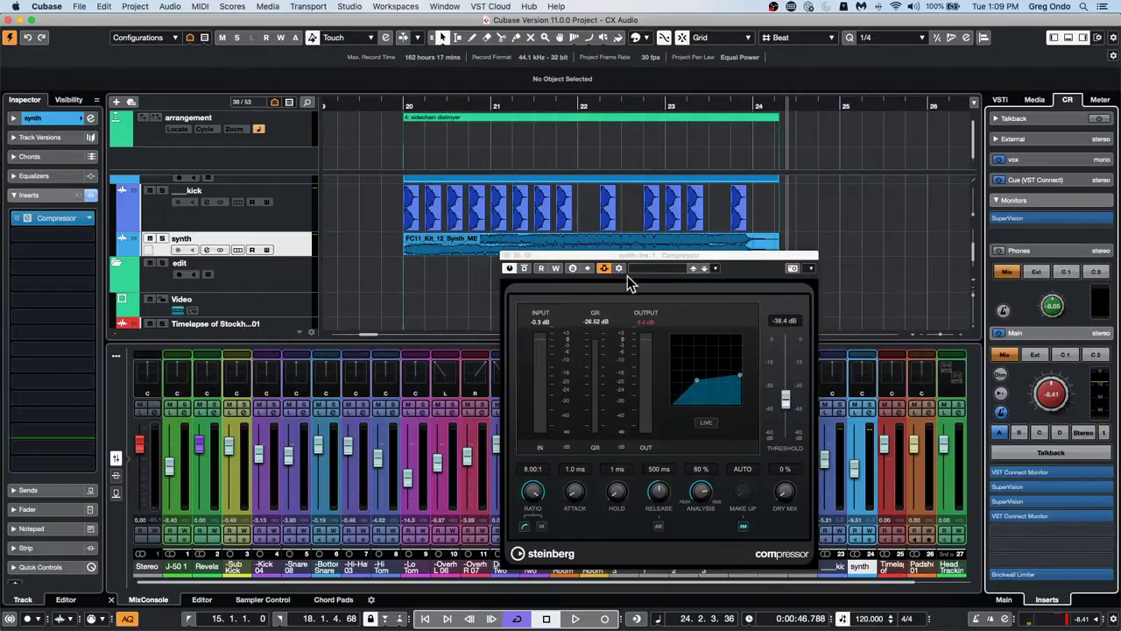
pyautogui.click(506, 256)
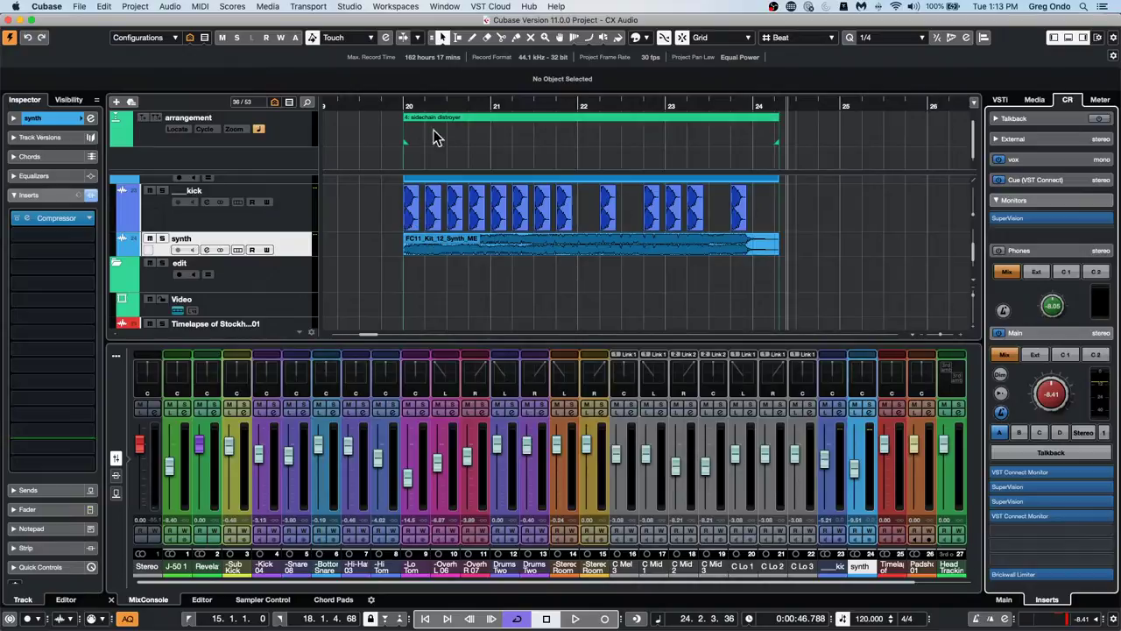
# Open the project tempo detect jazz.cpr from the Projects folder and make it the active project
pyautogui.click(78, 7)
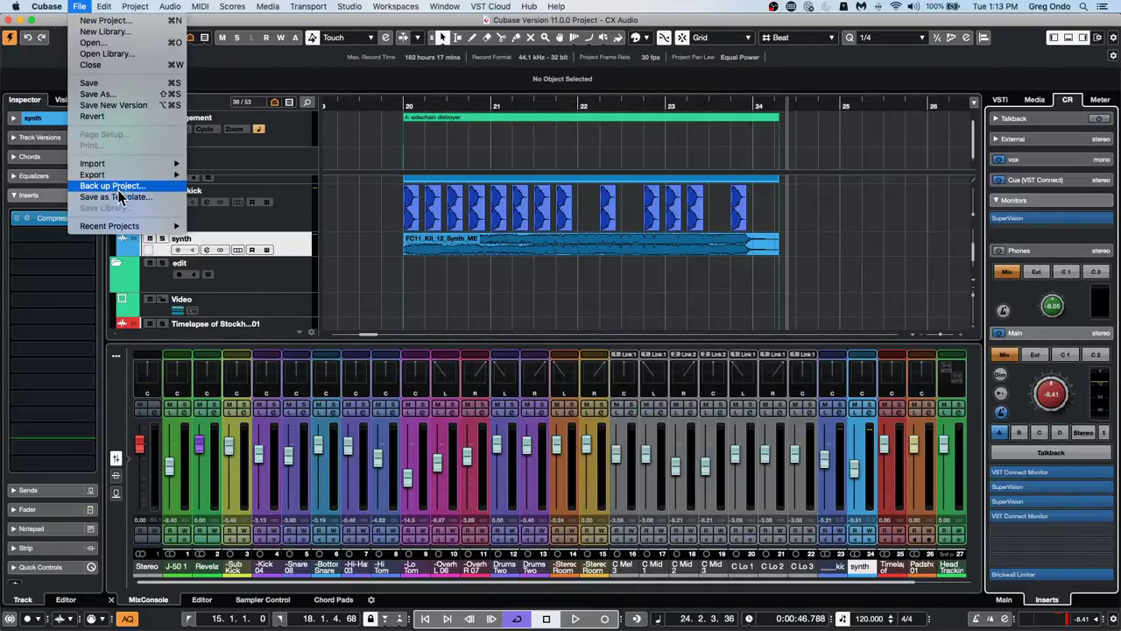
pyautogui.moveTo(125, 229)
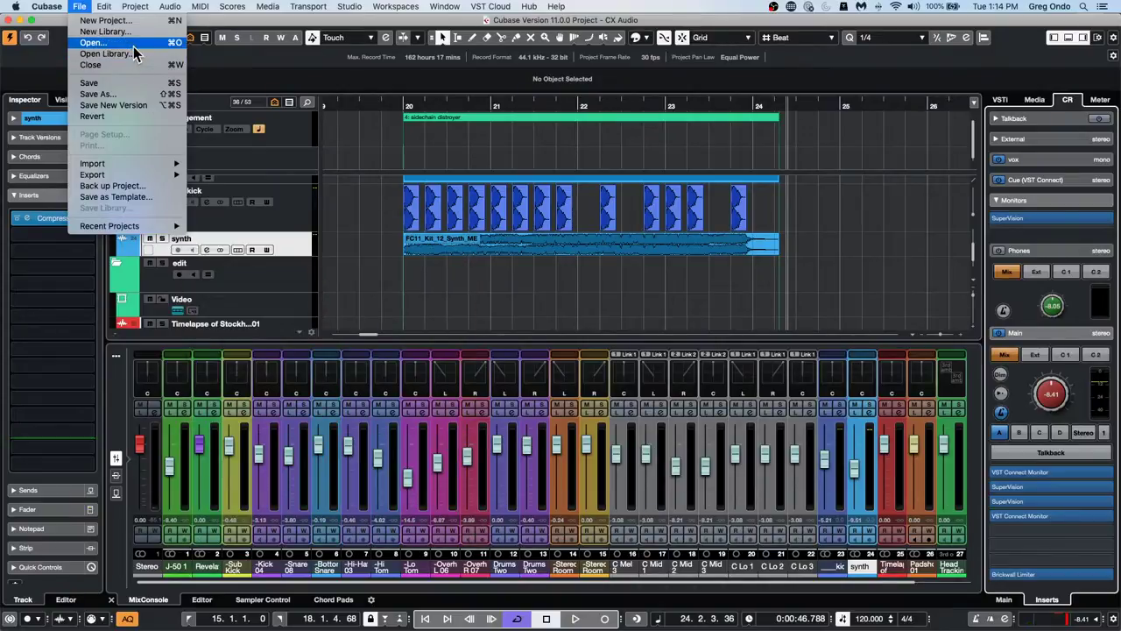
pyautogui.click(133, 47)
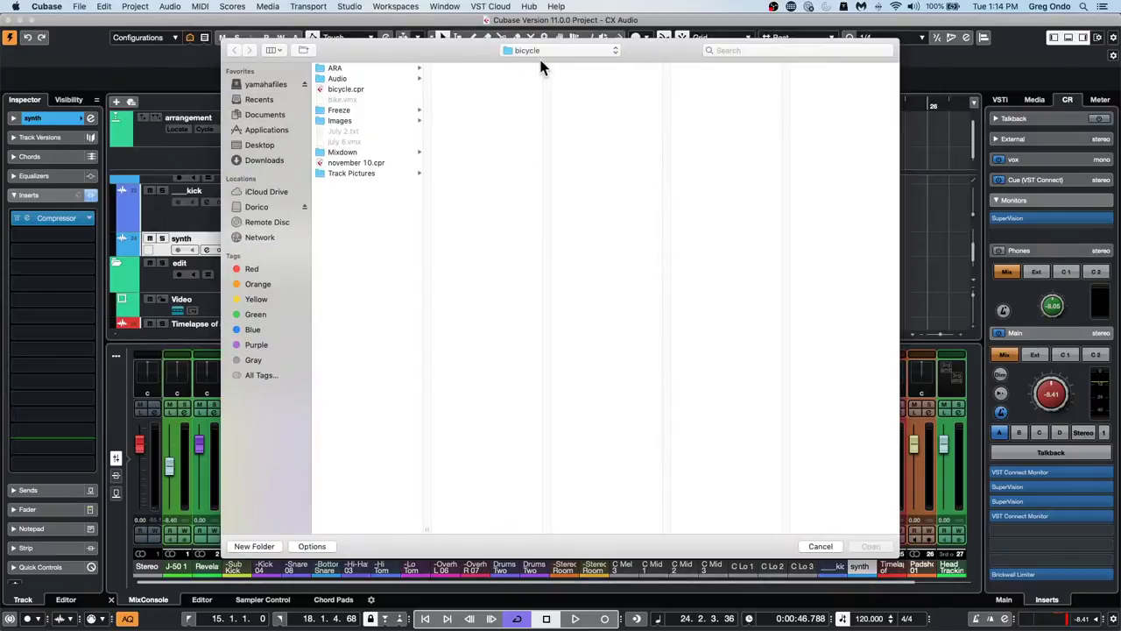
pyautogui.click(541, 54)
pyautogui.click(538, 68)
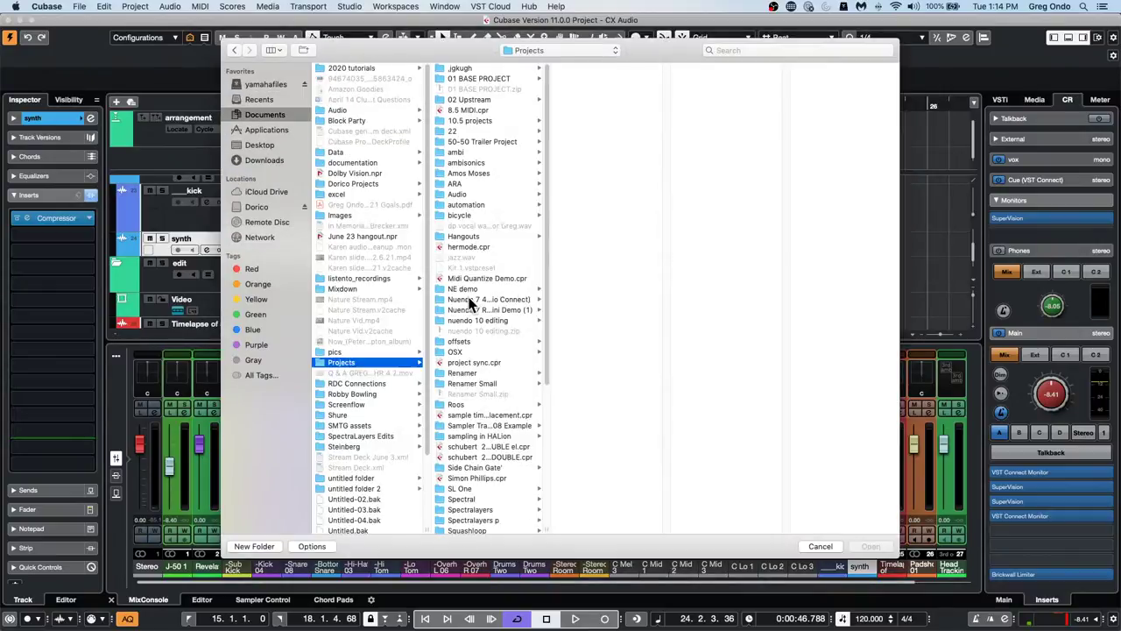
pyautogui.scroll(-1, 469, 304)
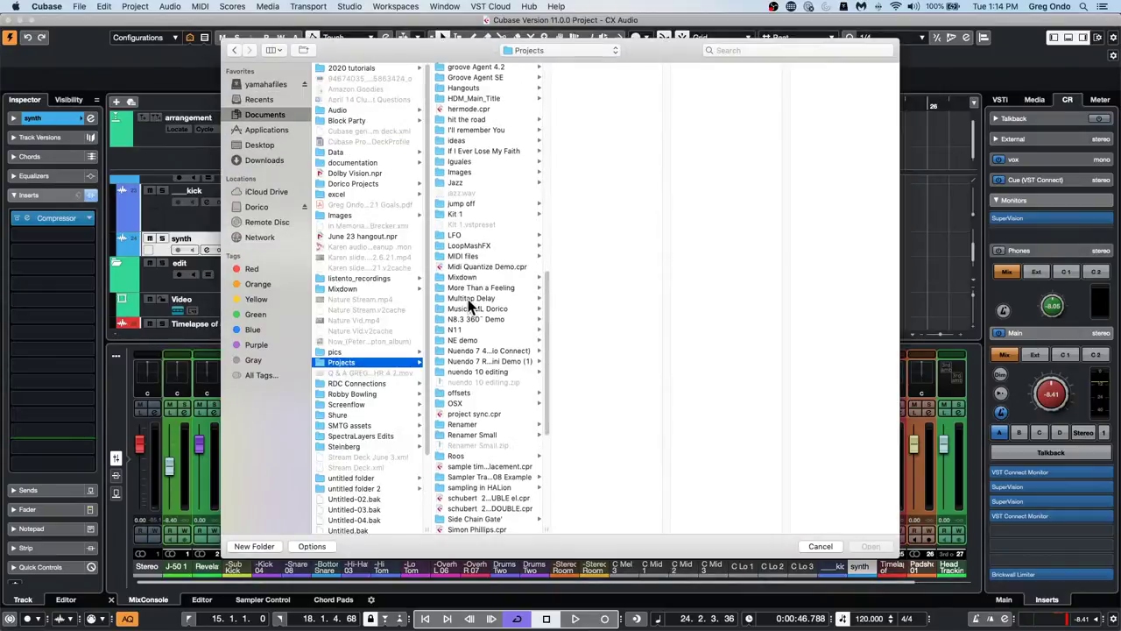
pyautogui.scroll(-5, 491, 289)
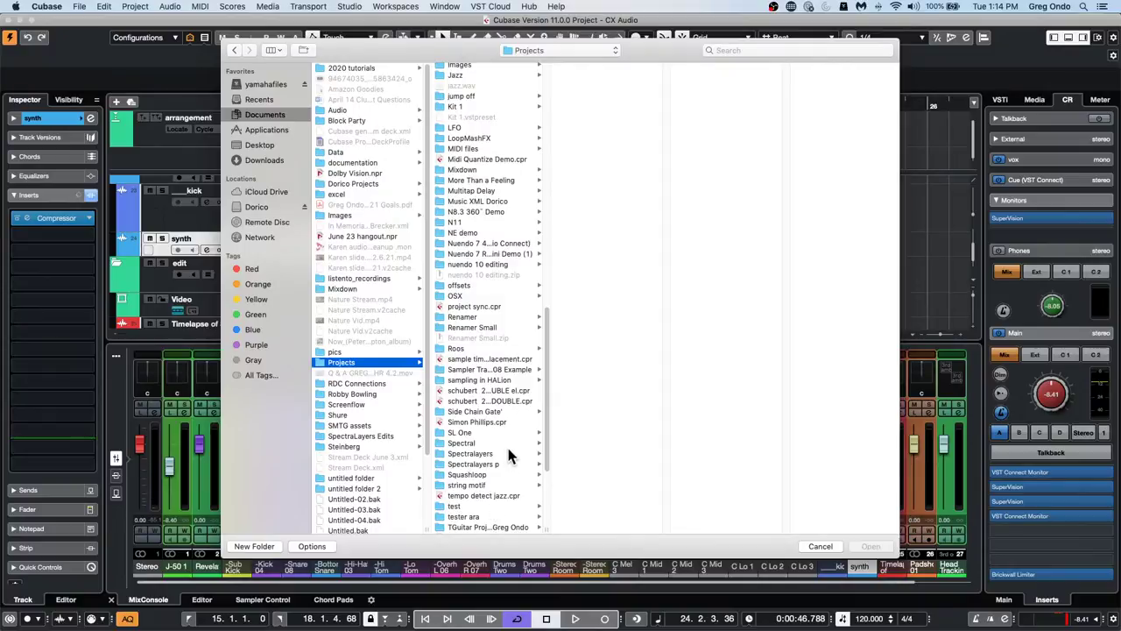
pyautogui.click(491, 495)
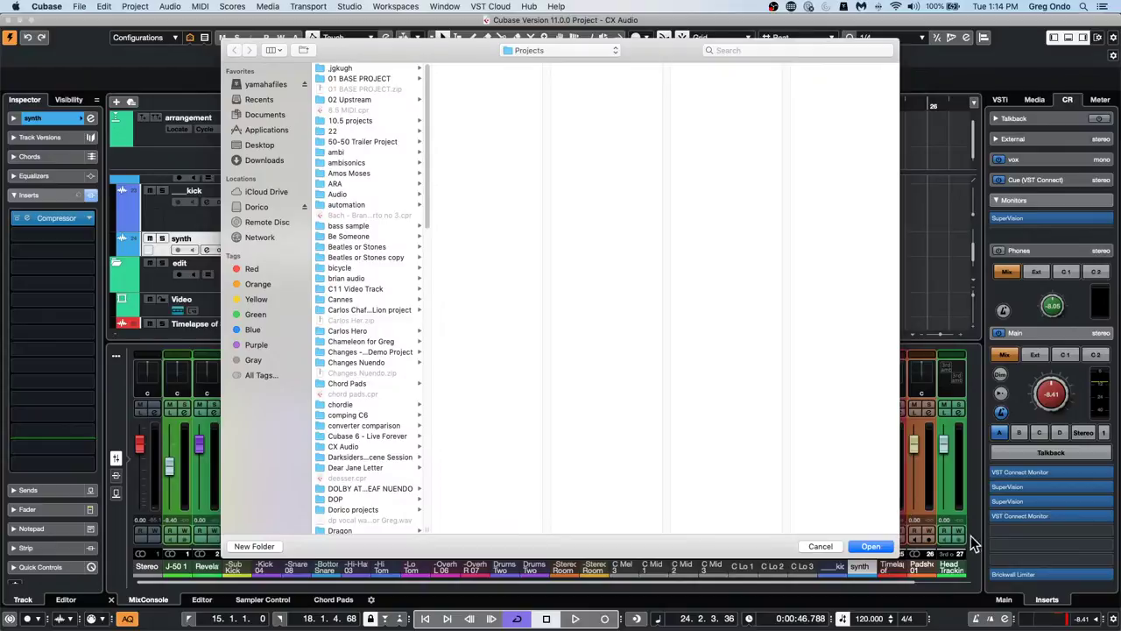
pyautogui.click(867, 546)
pyautogui.click(636, 220)
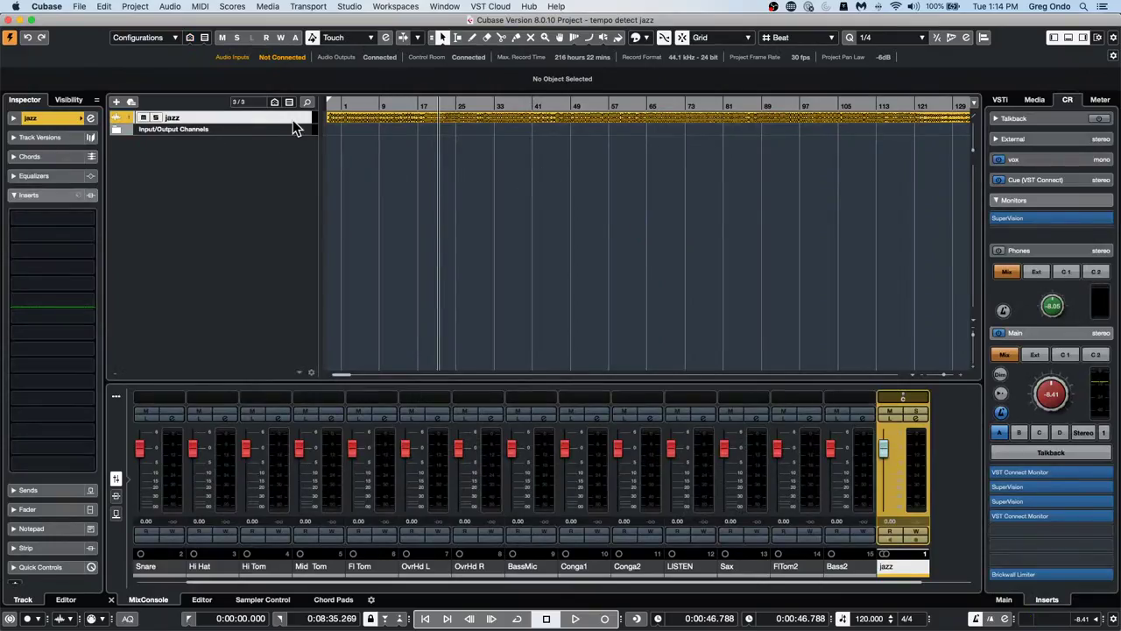
# Enlarge the jazz track, show its full length in the project view, and play it from the beginning
pyautogui.moveTo(292, 123); pyautogui.dragTo(292, 142)
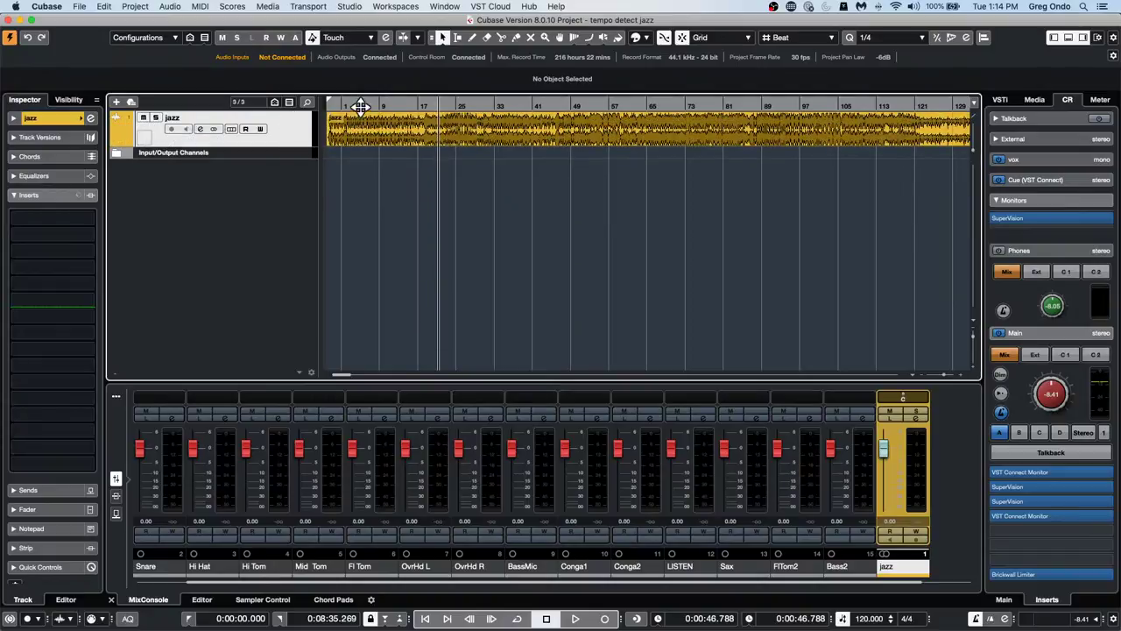
pyautogui.moveTo(361, 105); pyautogui.dragTo(213, 88)
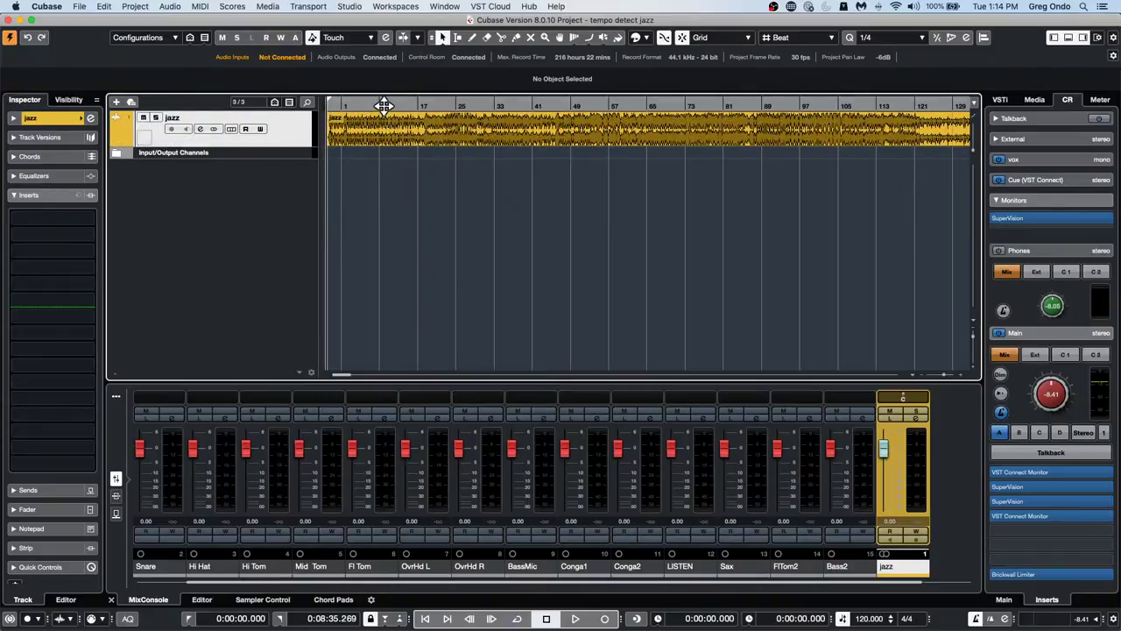
pyautogui.moveTo(383, 104); pyautogui.dragTo(320, 37)
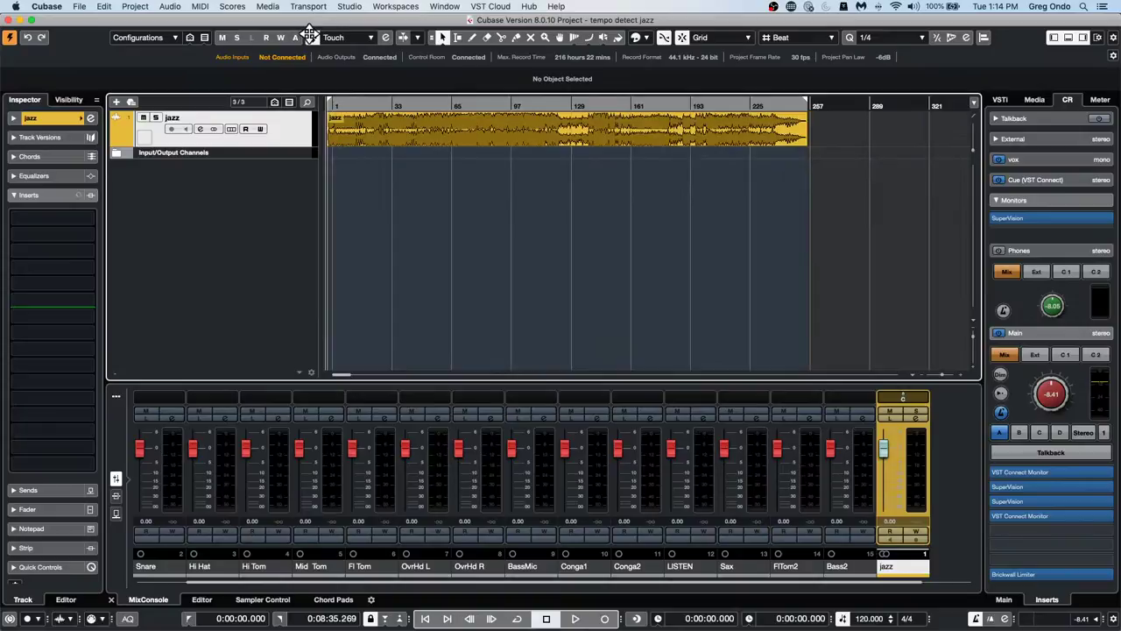
pyautogui.press('space')
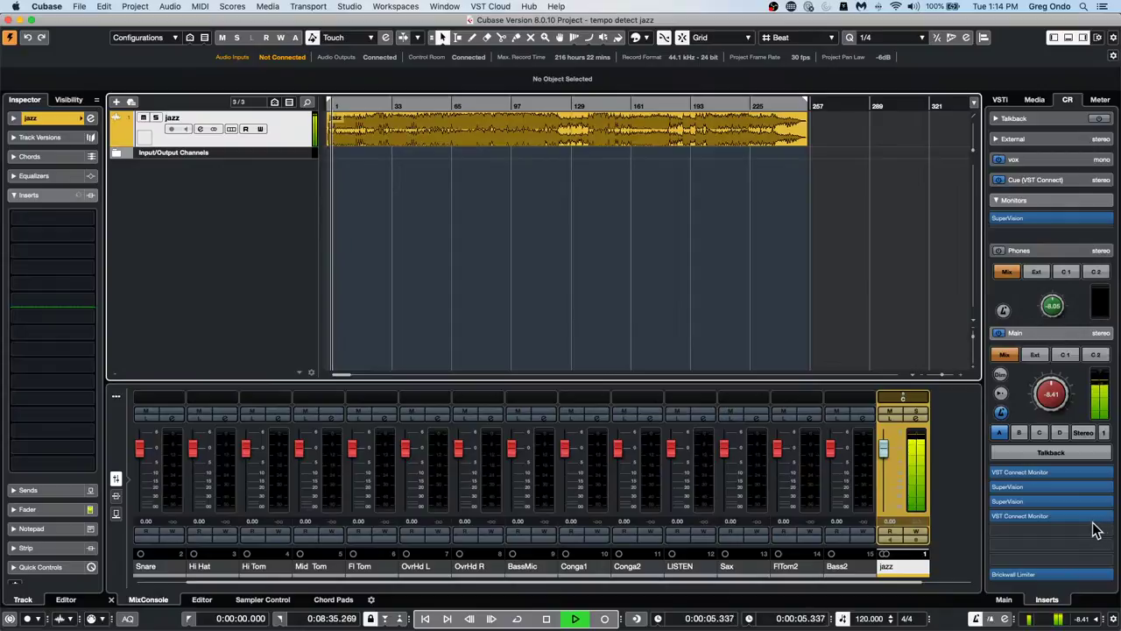
# Show the Control Room's main controls with Monitors collapsed and the Downmix Presets expanded
pyautogui.click(1064, 201)
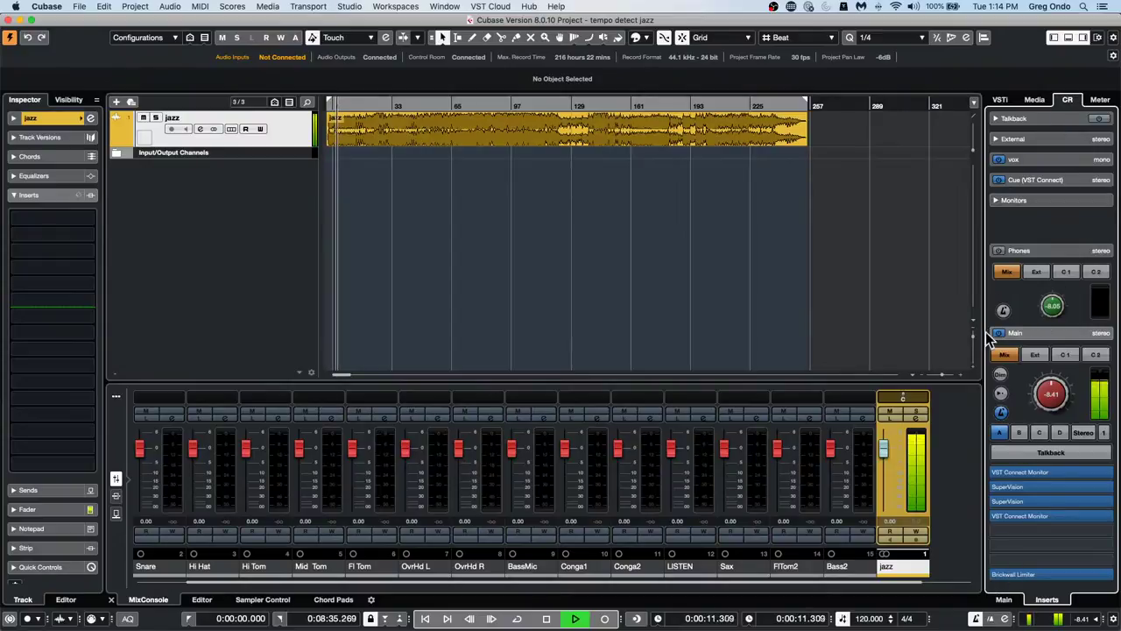
pyautogui.click(1004, 598)
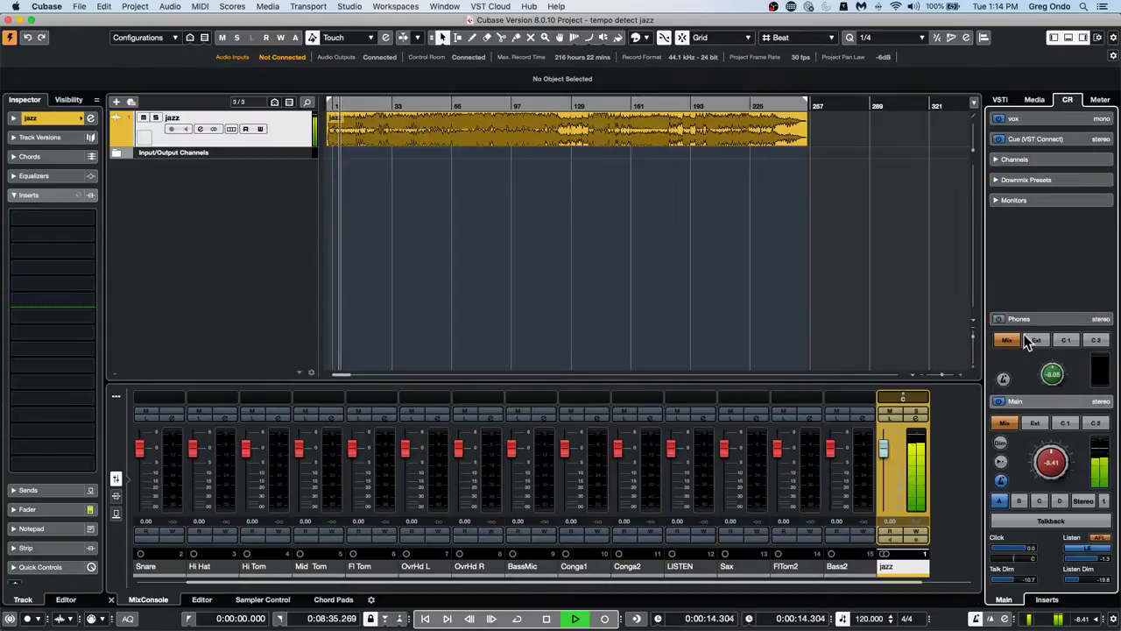
pyautogui.click(1067, 182)
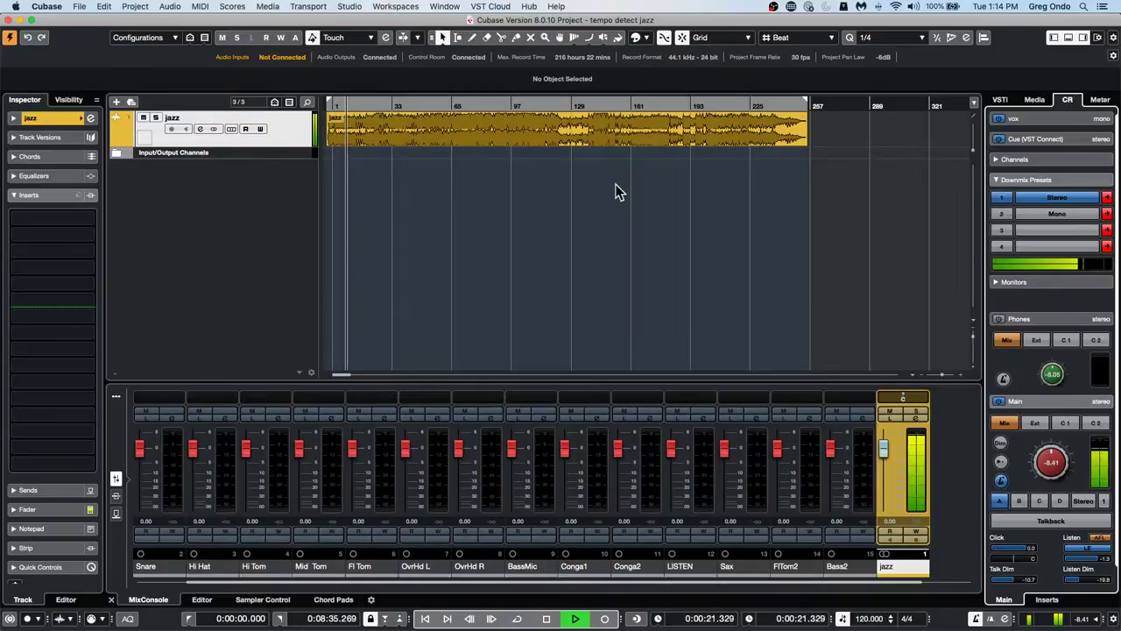
# Check the Control Room channels and their device ports in the Audio Connections, then close that window
pyautogui.press('F4')
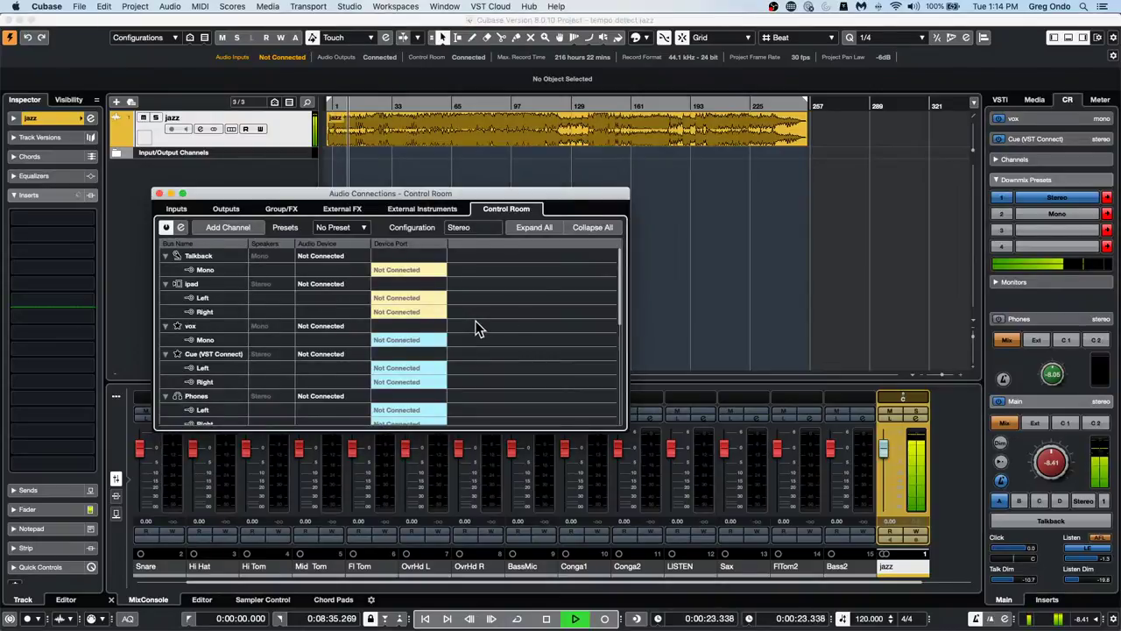
pyautogui.scroll(-5, 476, 321)
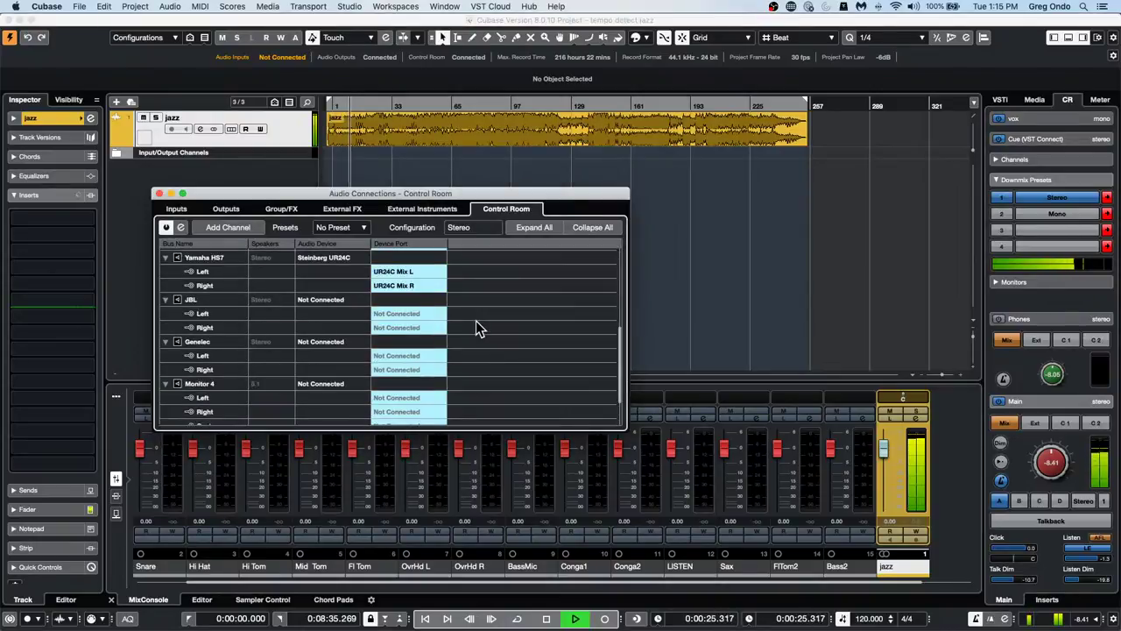
pyautogui.click(159, 193)
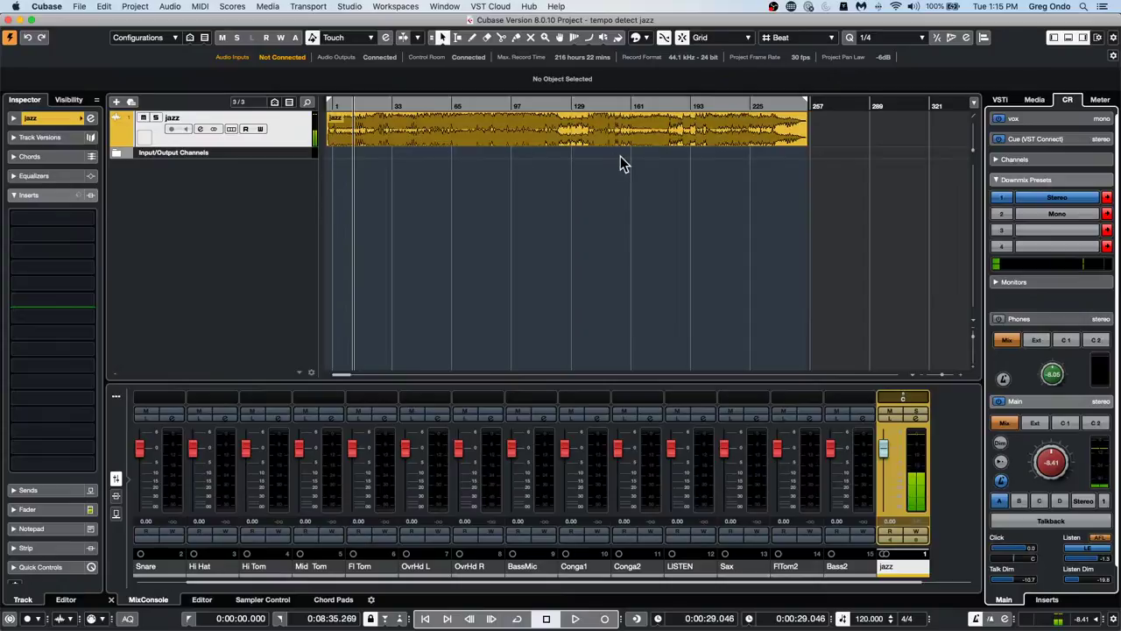
# Switch the jazz channel to the Stereo Combined Panner and compare playback before and after the change
pyautogui.press('space')
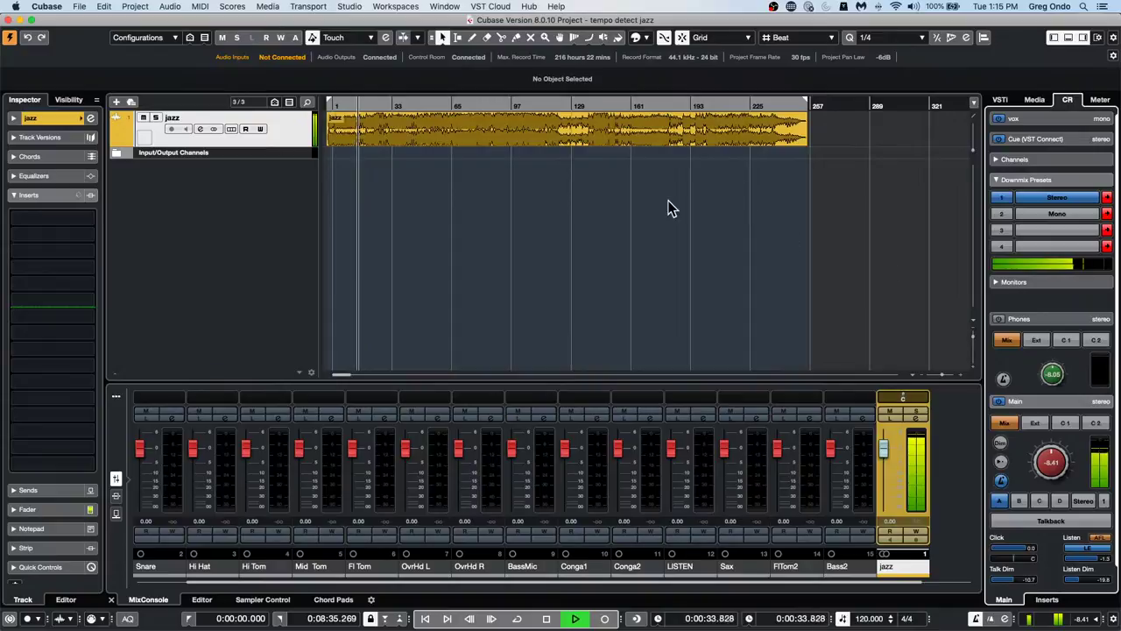
pyautogui.press('space')
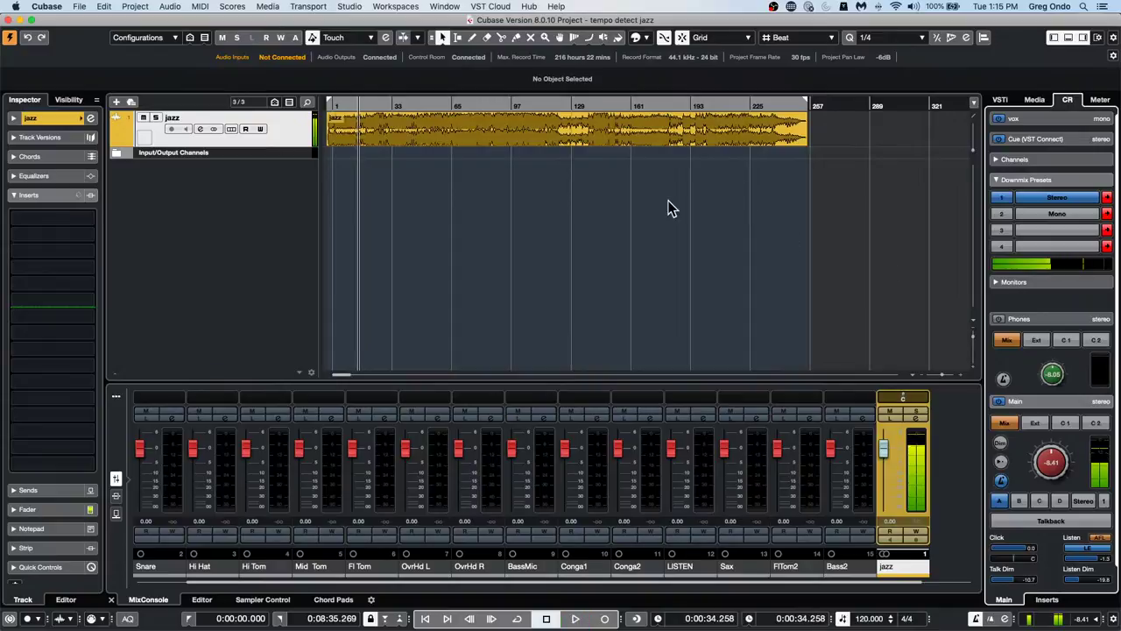
pyautogui.click(931, 398)
pyautogui.click(940, 397)
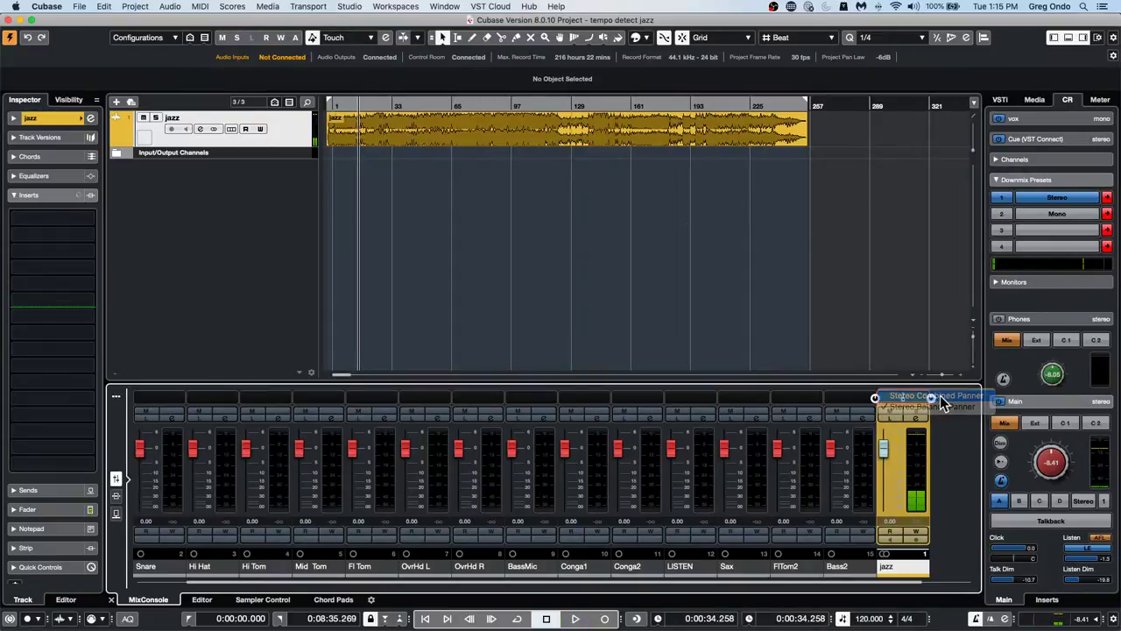
pyautogui.press('space')
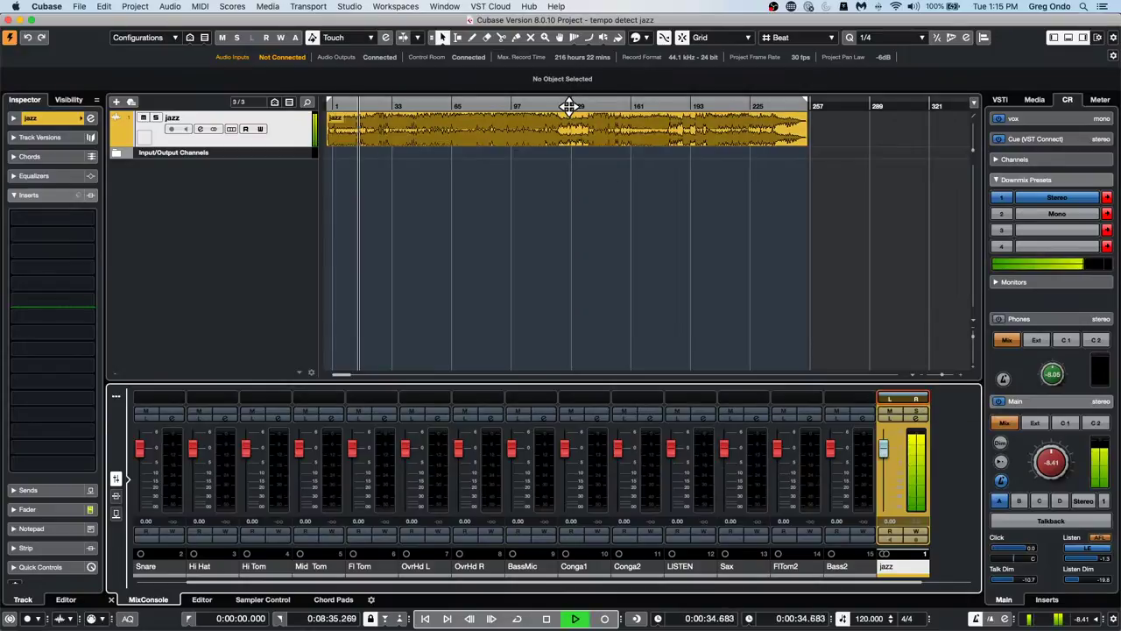
# Analyze the jazz audio event with Tempo Detection to generate a tempo map
pyautogui.click(412, 144)
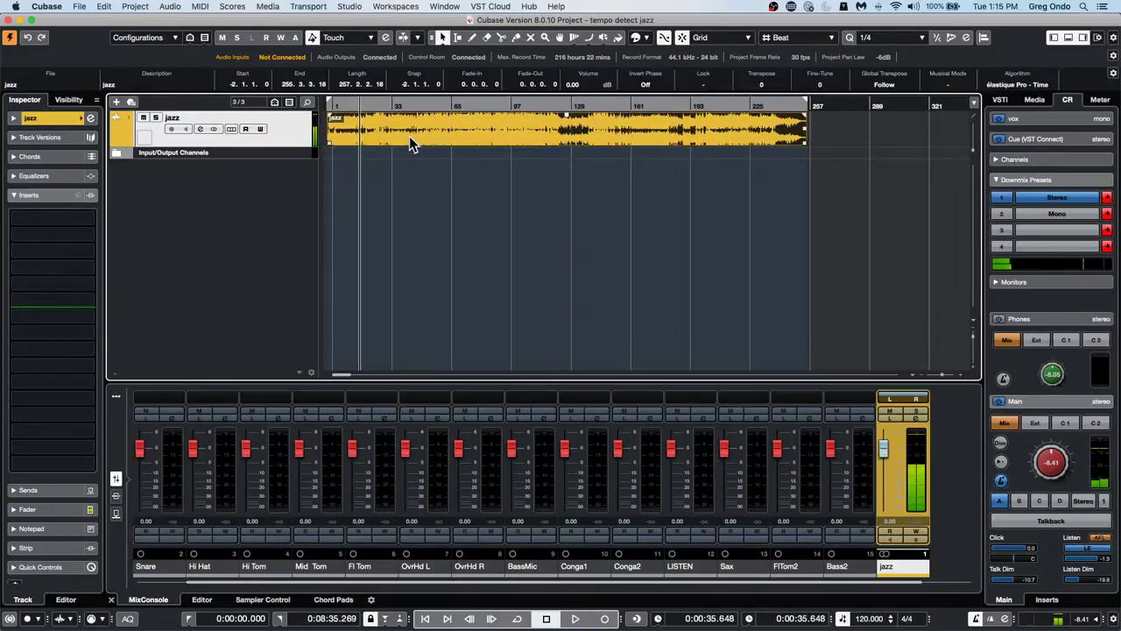
pyautogui.click(106, 7)
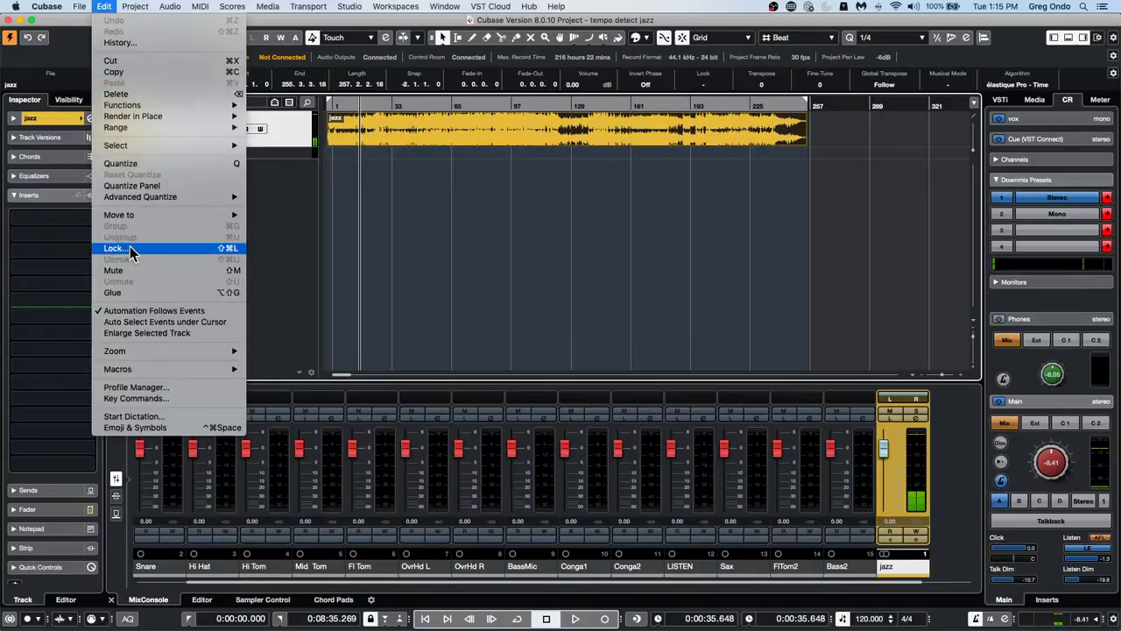
pyautogui.moveTo(79, 7)
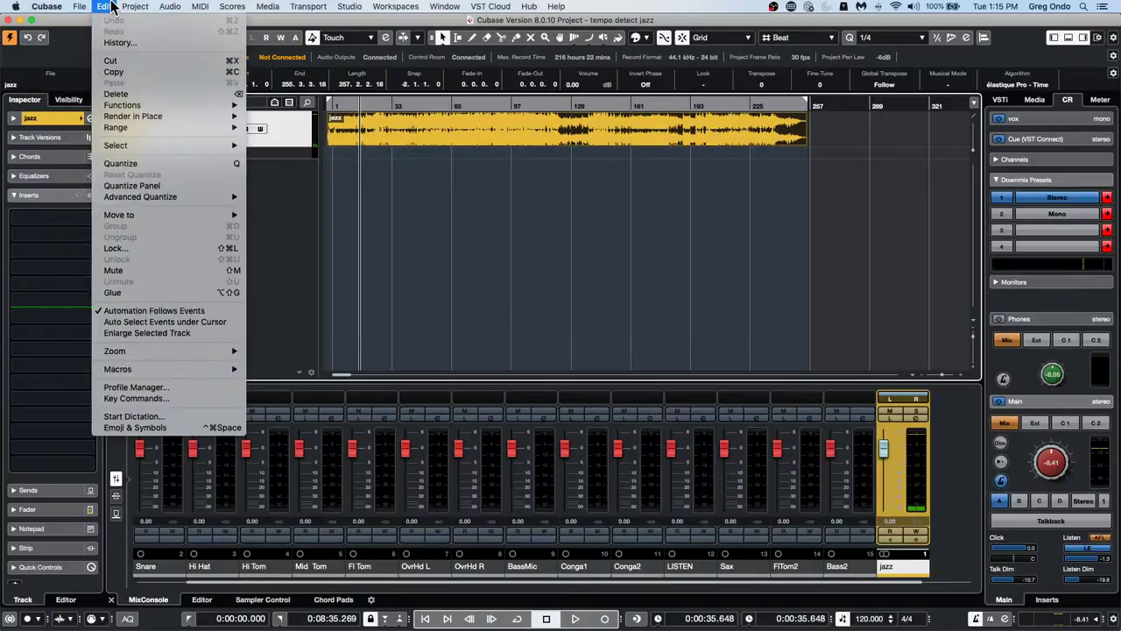
pyautogui.moveTo(135, 7)
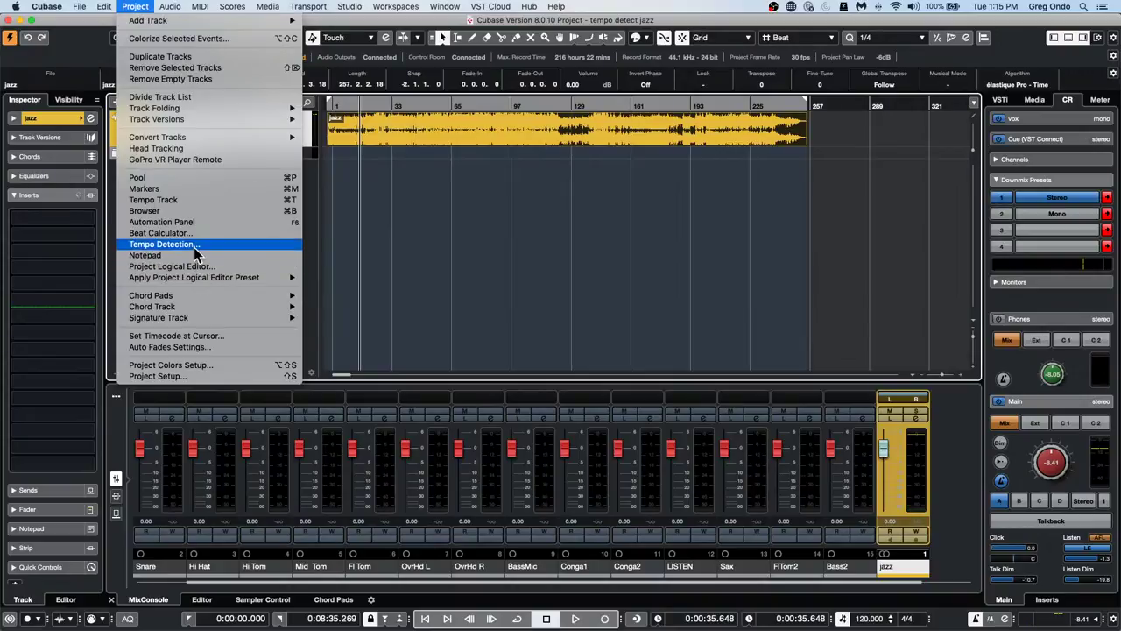
pyautogui.click(194, 246)
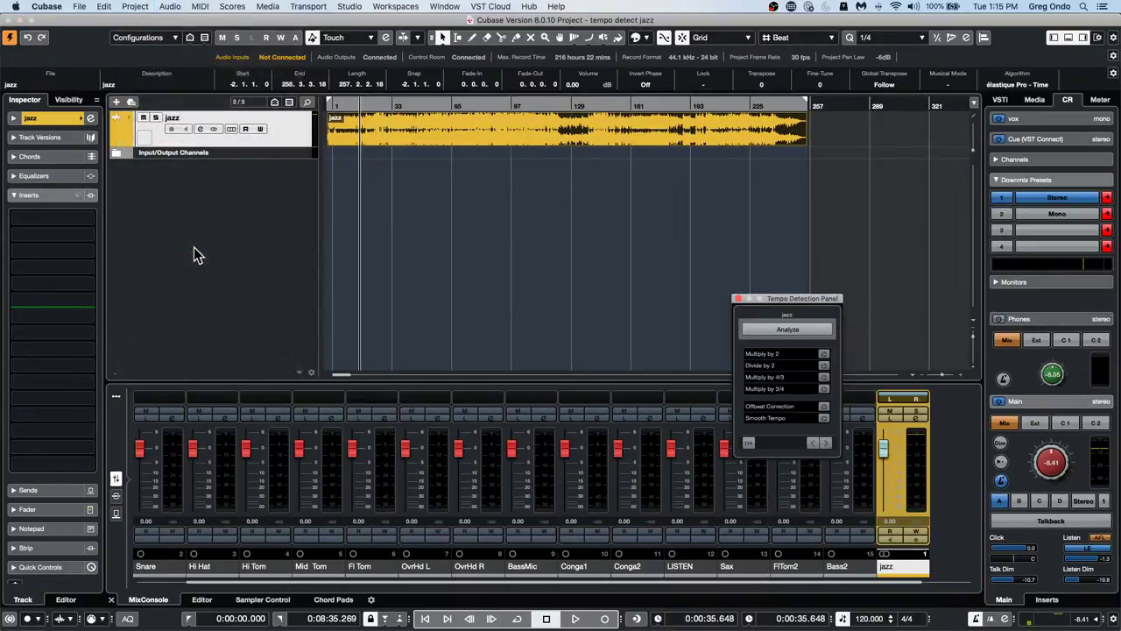
pyautogui.click(800, 328)
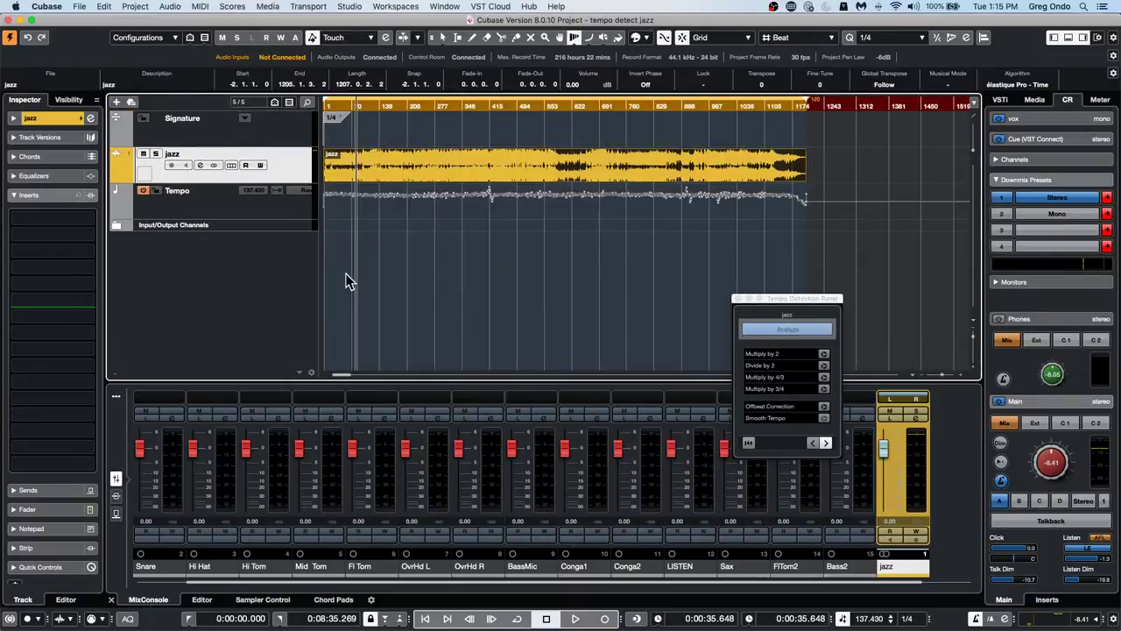
# Apply Offbeat Correction during playback and lower the Control Room main level to -14.4 dB, then close Tempo Detection
pyautogui.press('space')
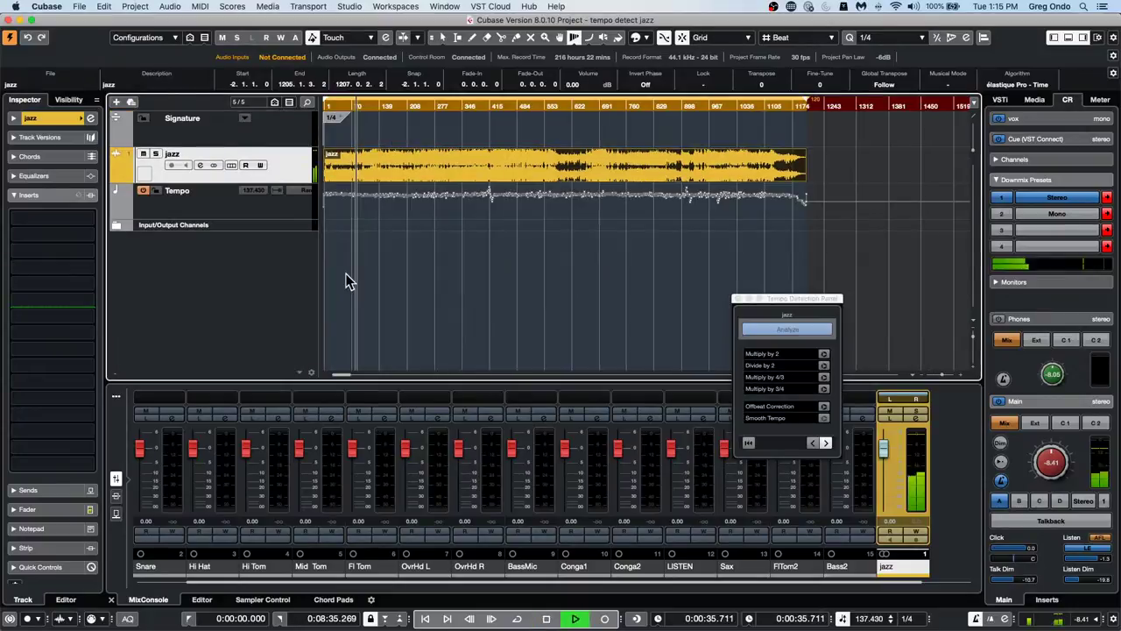
pyautogui.click(823, 407)
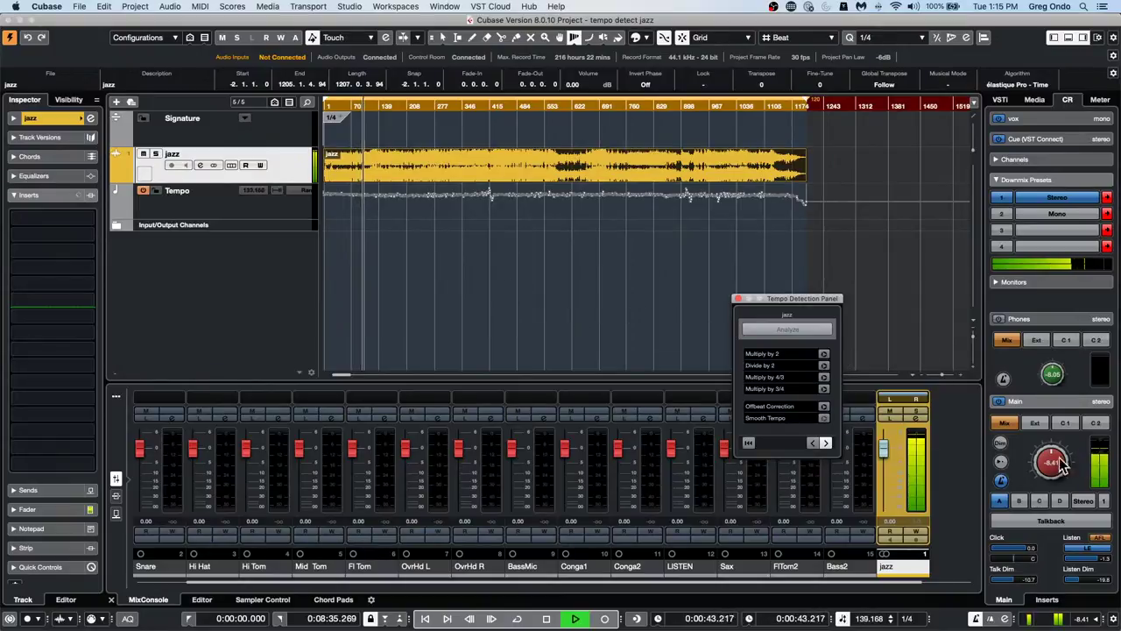
pyautogui.moveTo(1060, 464); pyautogui.dragTo(1042, 470)
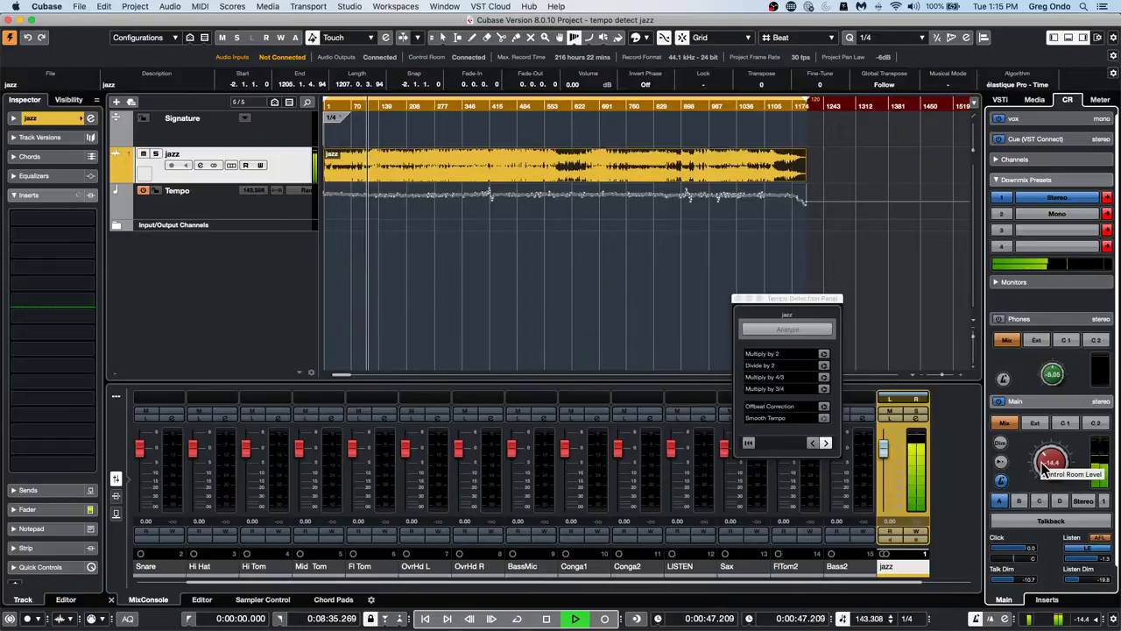
pyautogui.press('space')
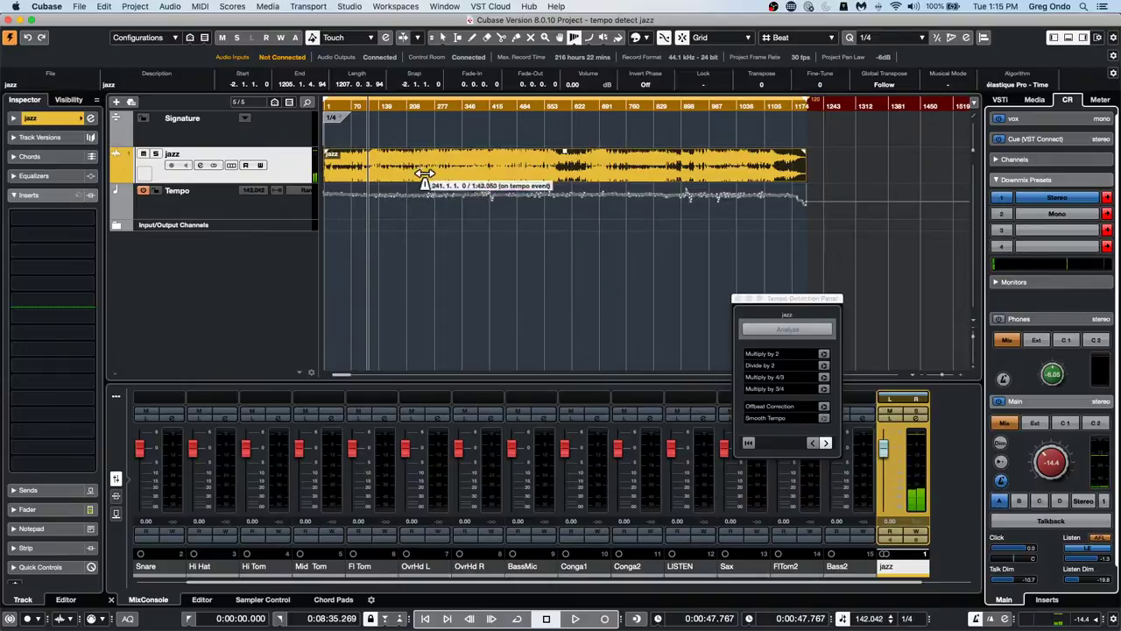
pyautogui.click(737, 298)
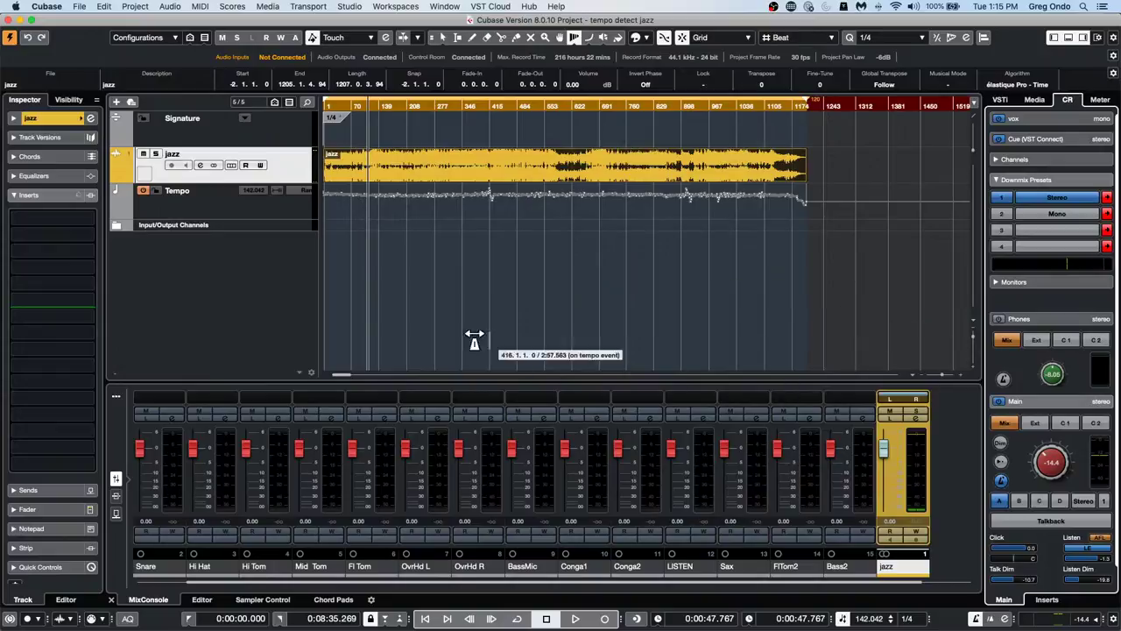
# Play the jazz track from the start, zoomed in on its first bars, to check the detected tempo
pyautogui.moveTo(376, 106); pyautogui.dragTo(276, 190)
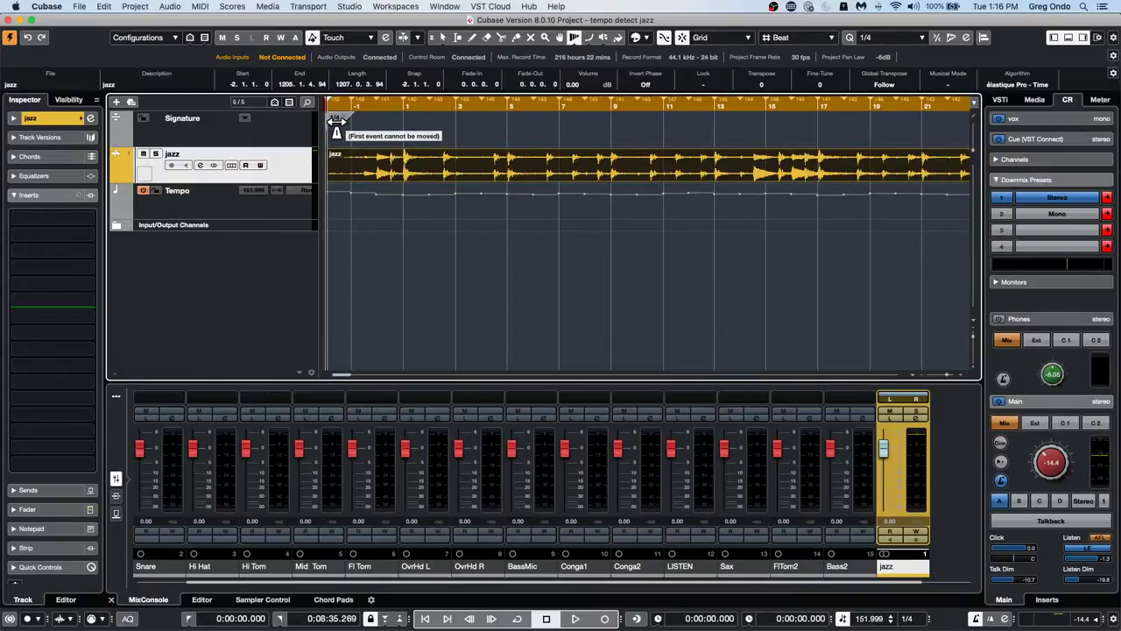
pyautogui.press('space')
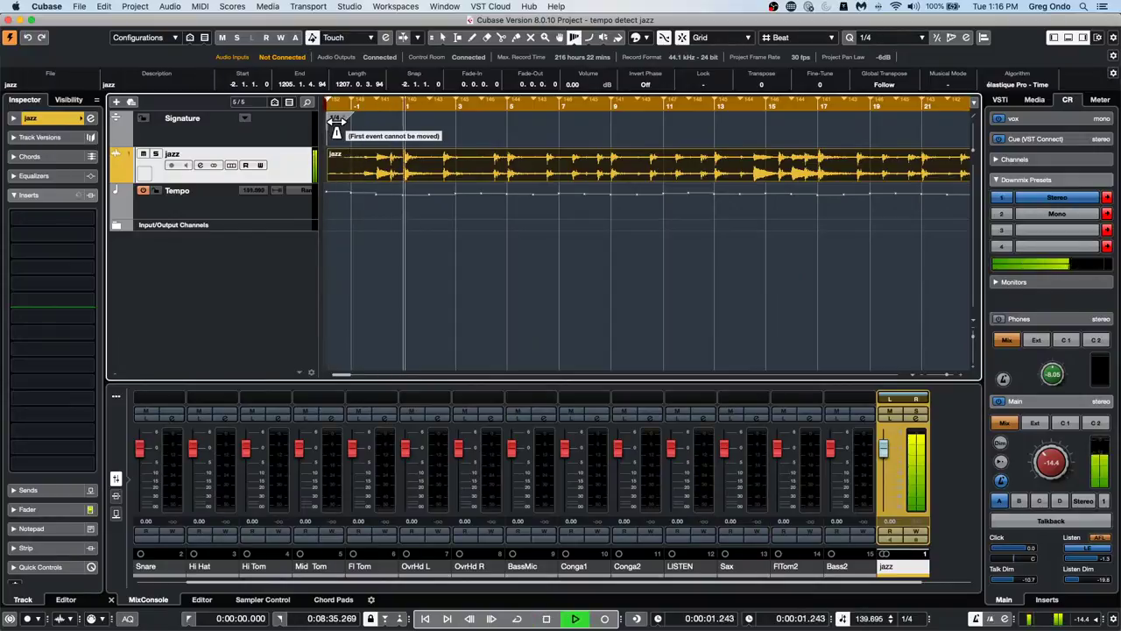
# Insert a 4/4 time signature at bar 1 on the Signature track and play the jazz recording from there
pyautogui.rightClick(431, 141)
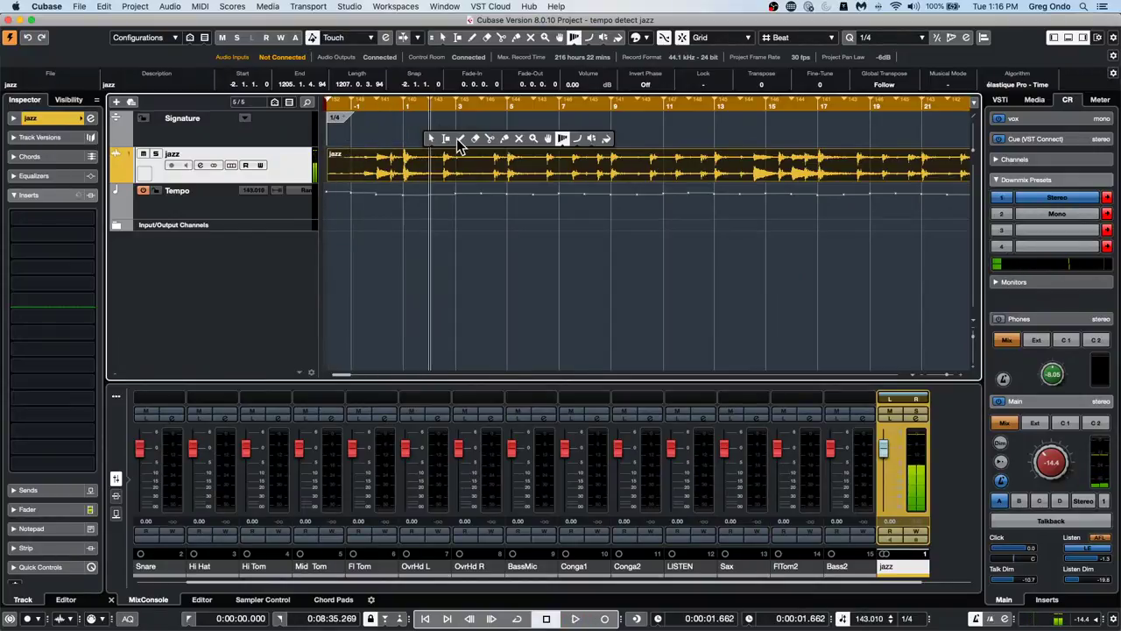
pyautogui.click(458, 140)
pyautogui.click(423, 122)
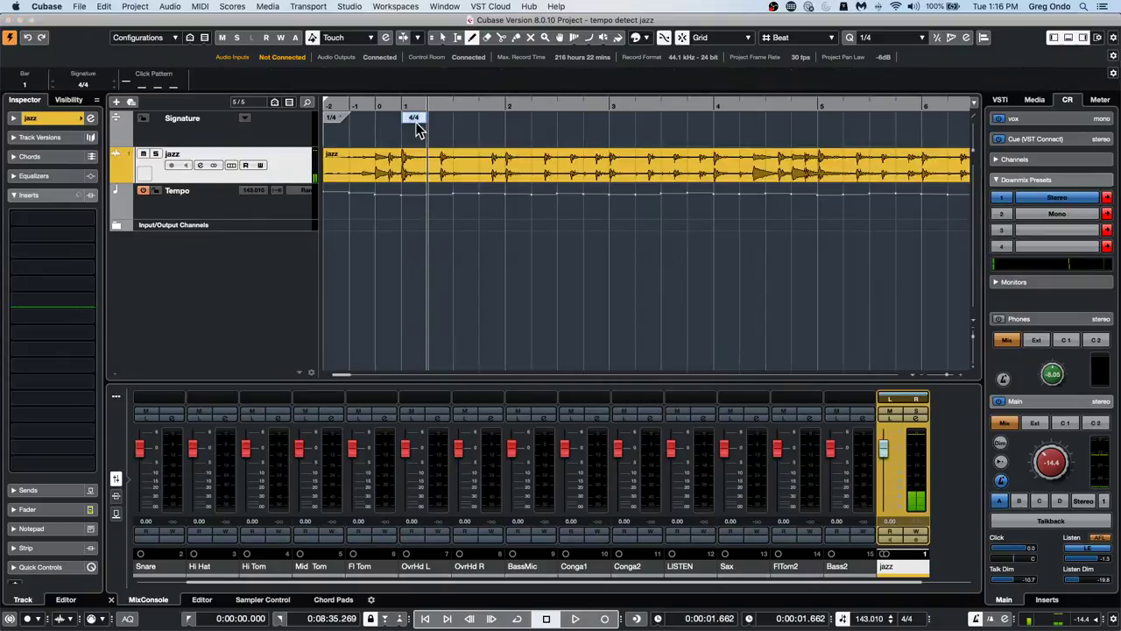
pyautogui.moveTo(390, 102); pyautogui.dragTo(392, 80)
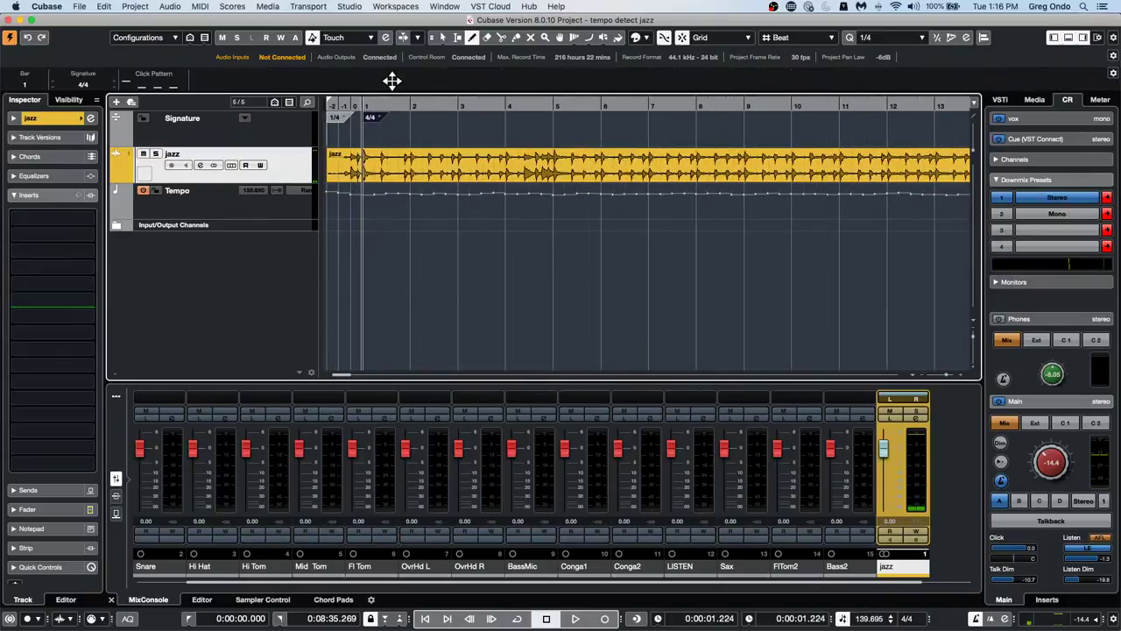
pyautogui.press('space')
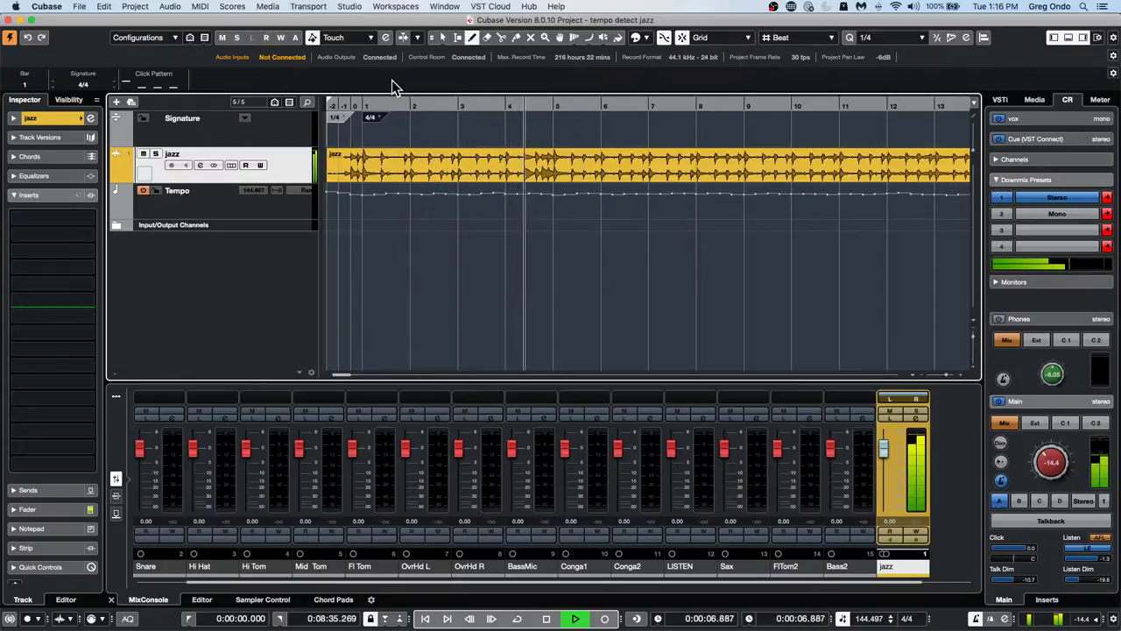
pyautogui.press('space')
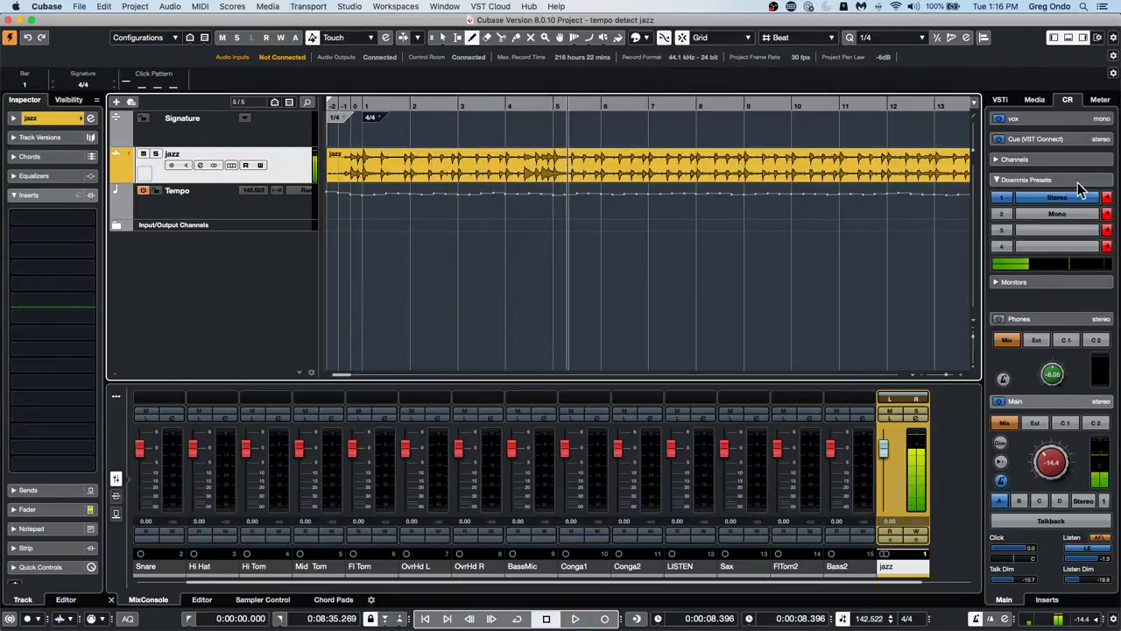
# Browse the Beats loops of the EDM Toolbox collection in Loops & Samples, then clear the category filter
pyautogui.click(1035, 100)
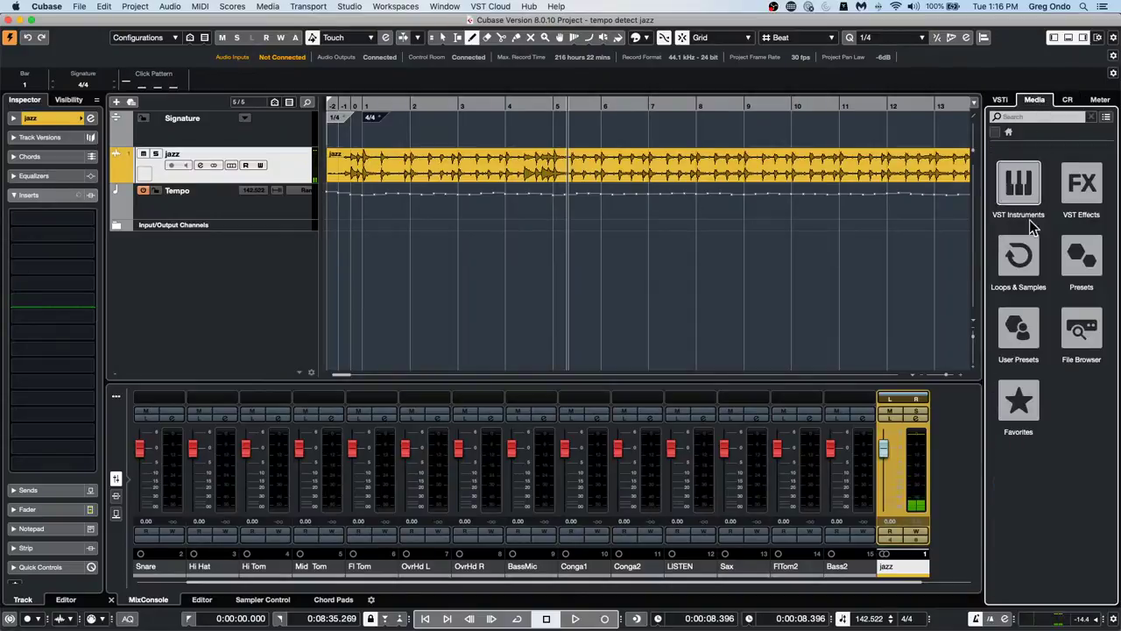
pyautogui.click(1040, 264)
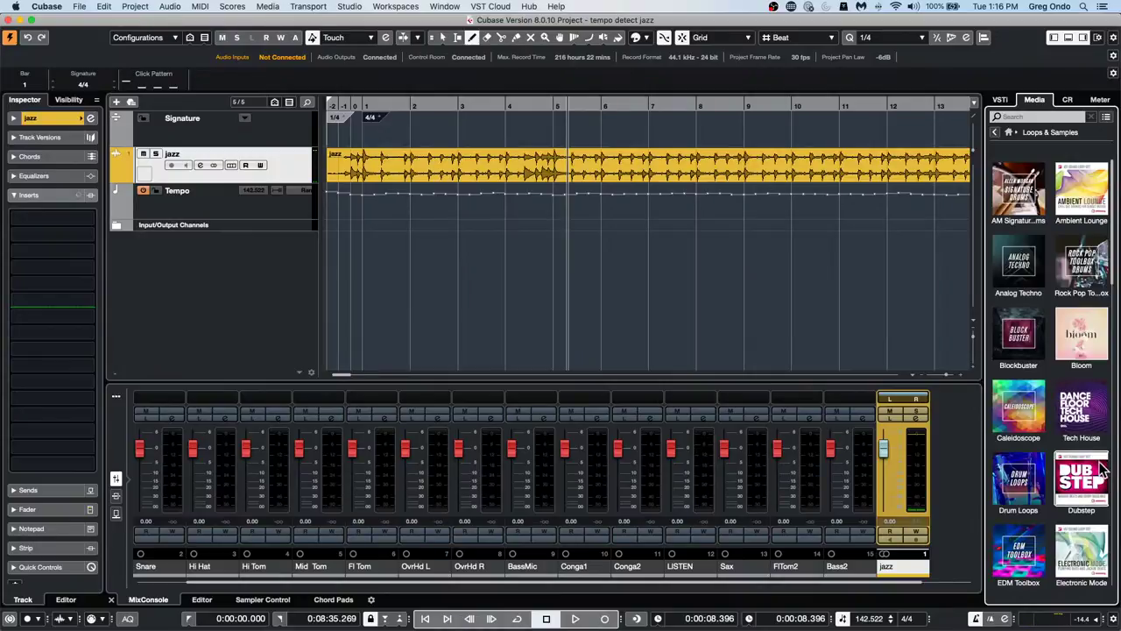
pyautogui.scroll(-2, 1080, 471)
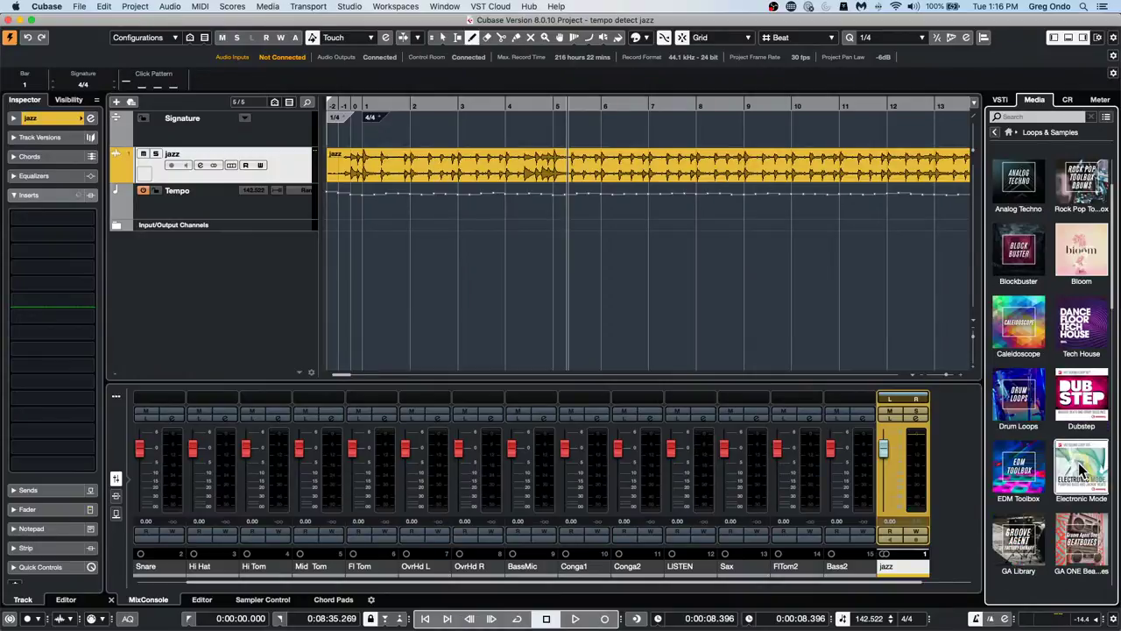
pyautogui.click(1032, 469)
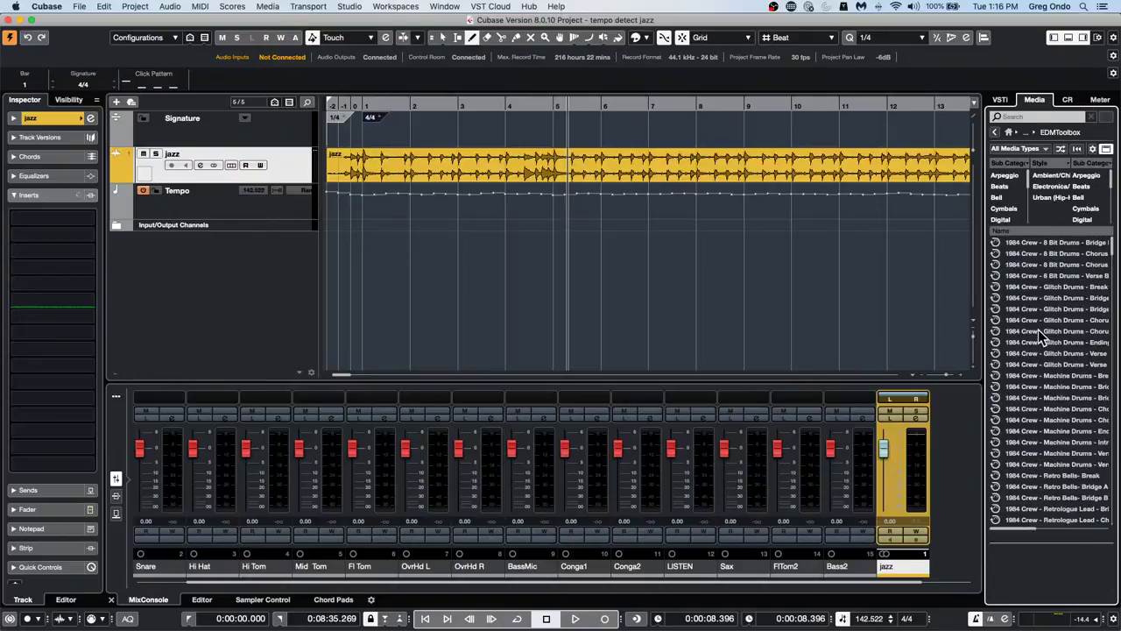
pyautogui.click(1000, 188)
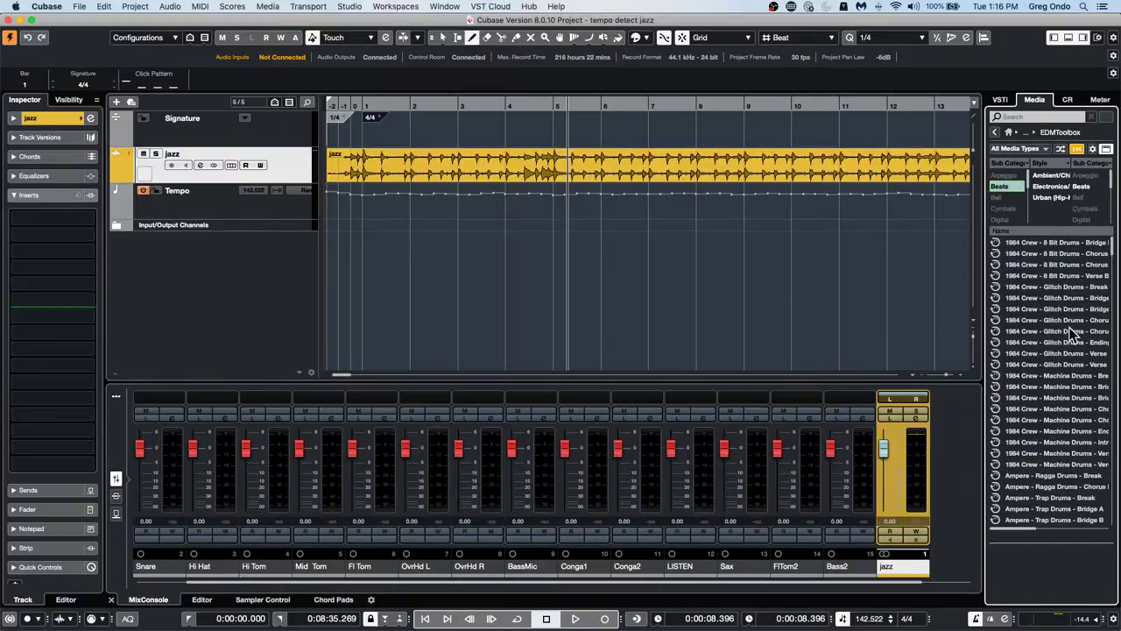
pyautogui.scroll(-10, 1045, 382)
pyautogui.scroll(-8, 1046, 382)
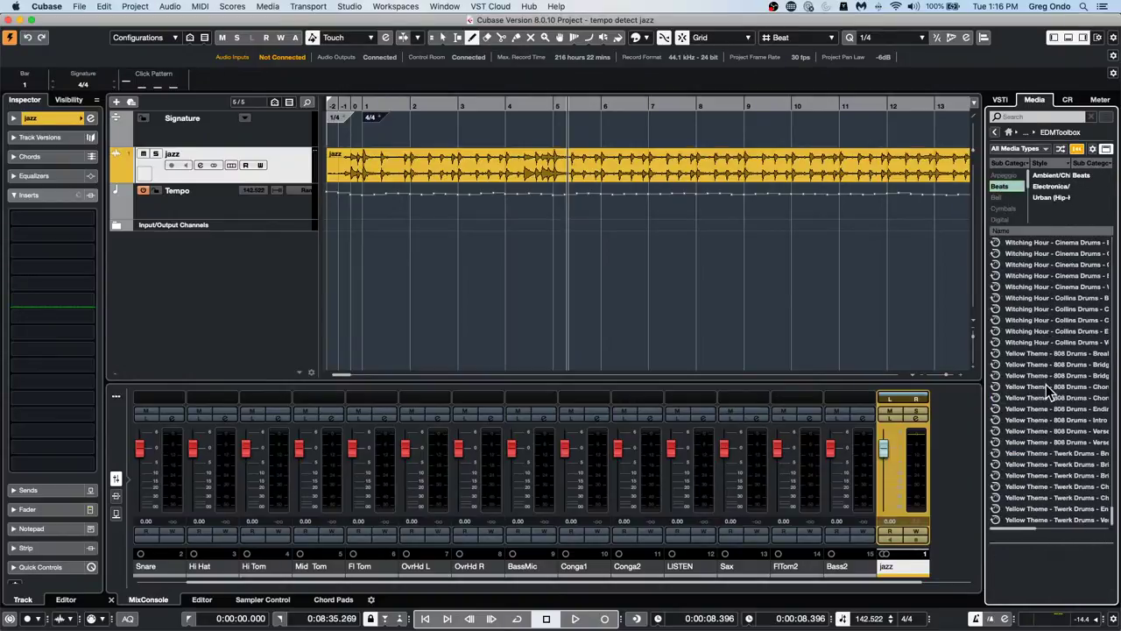
pyautogui.scroll(15, 1046, 384)
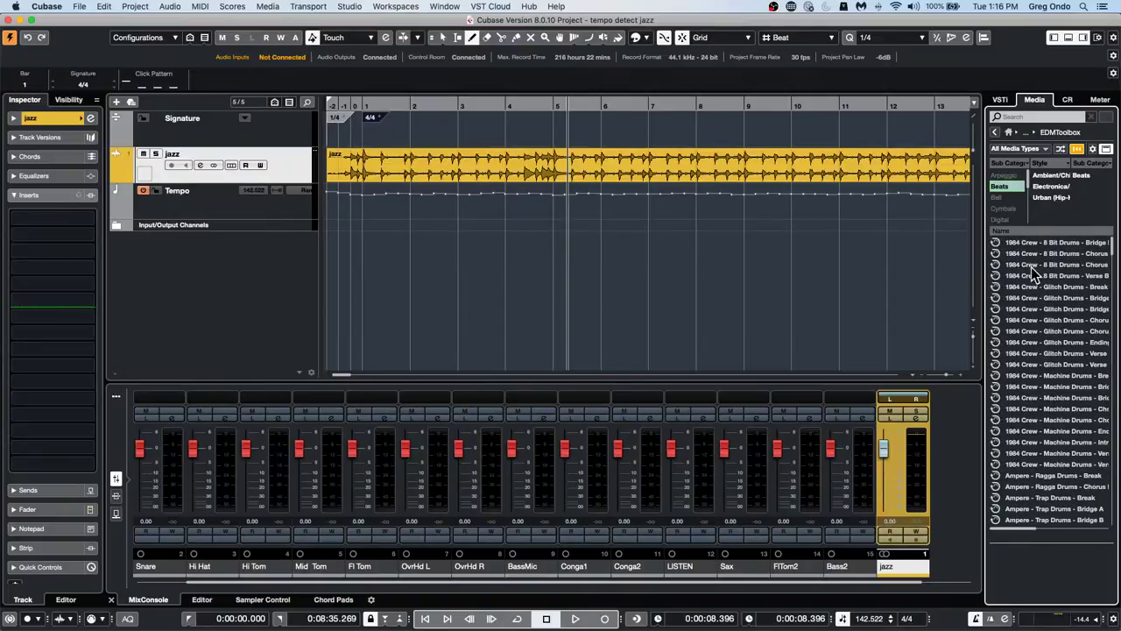
pyautogui.click(1011, 186)
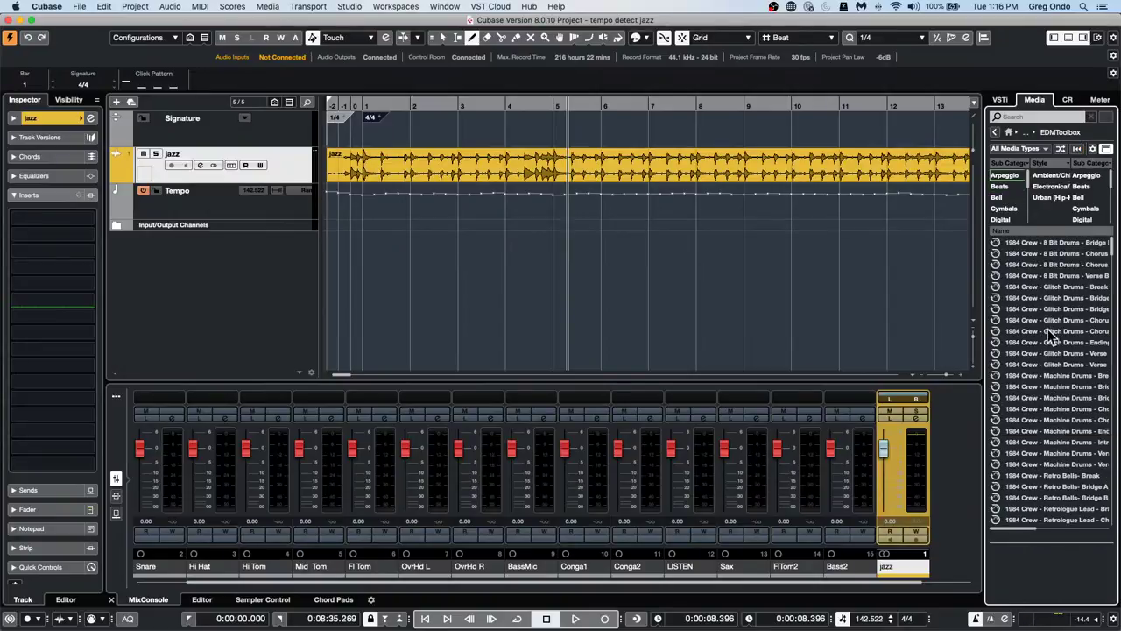
# Filter the Electronic Mode loops by Beats and place Blowback - 01 - Audio - Beat 1 at bar 1 on a new track
pyautogui.click(1009, 133)
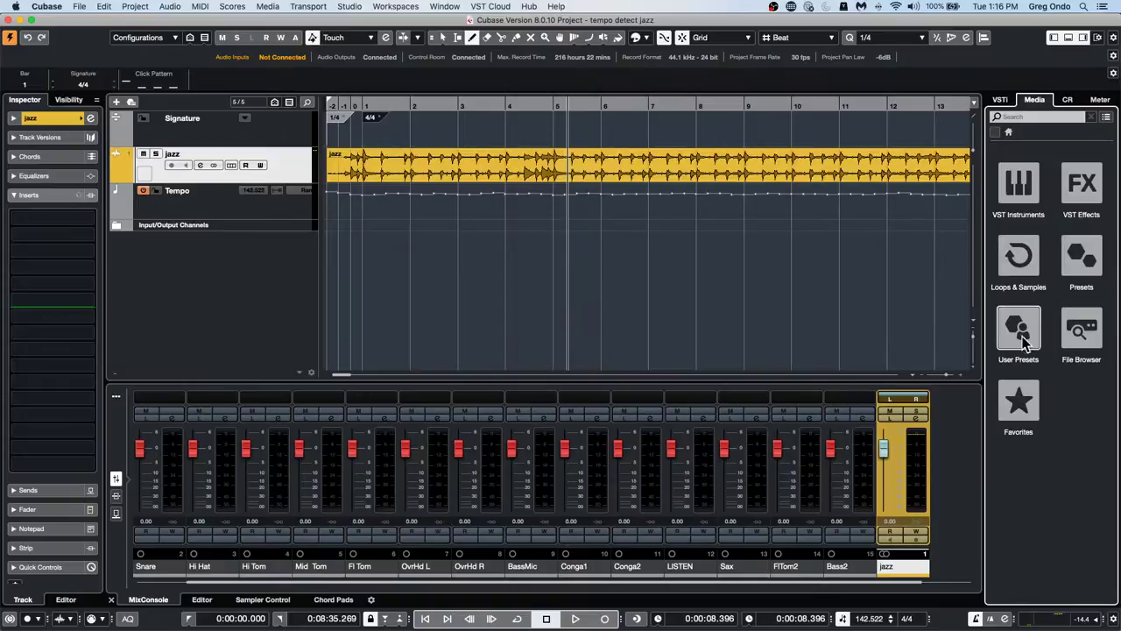
pyautogui.click(1027, 272)
pyautogui.scroll(-2, 1064, 486)
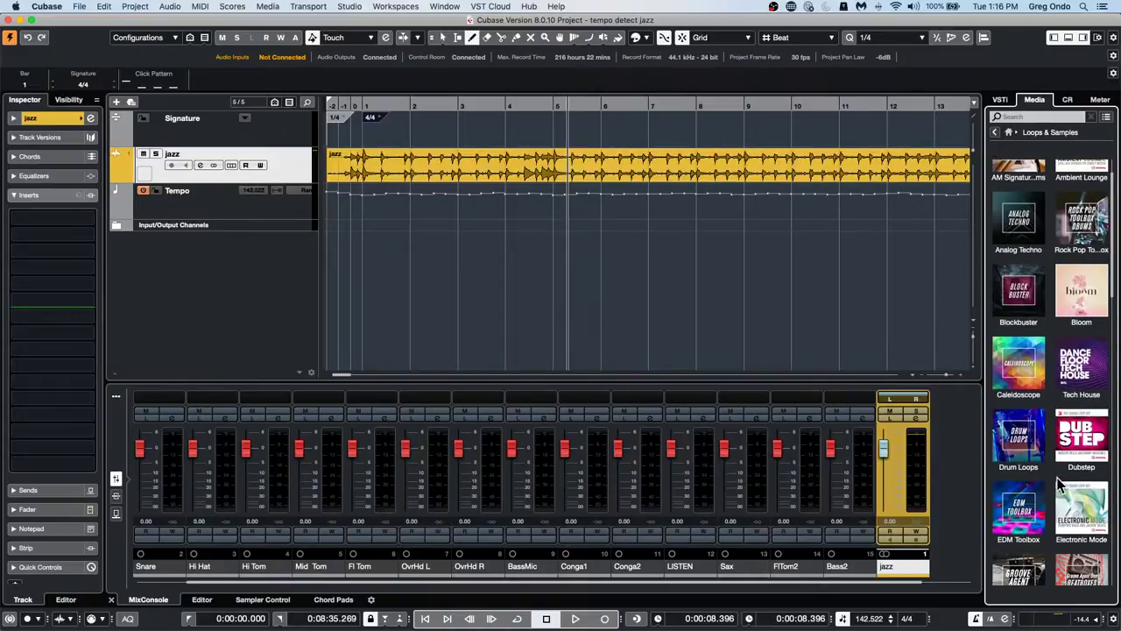
pyautogui.click(1092, 521)
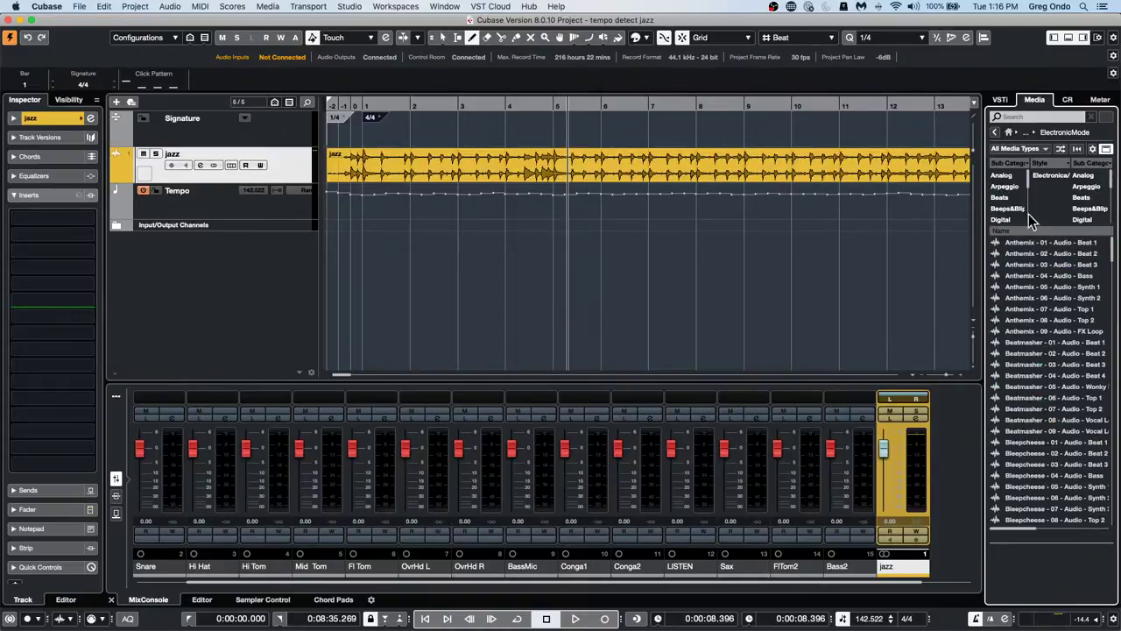
pyautogui.click(1015, 199)
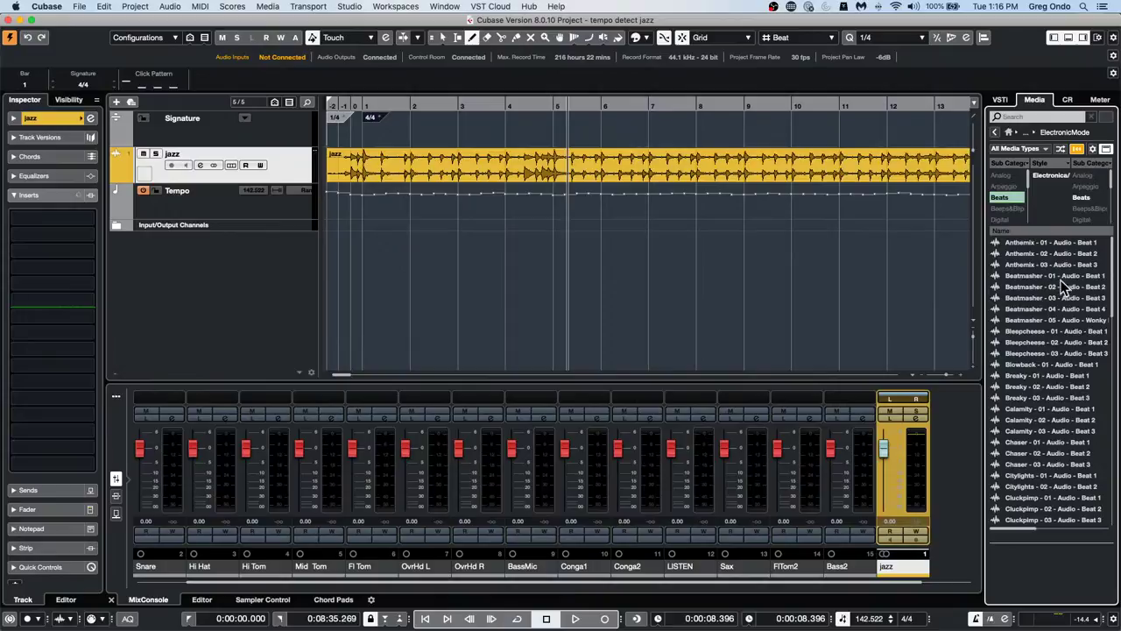
pyautogui.click(1048, 398)
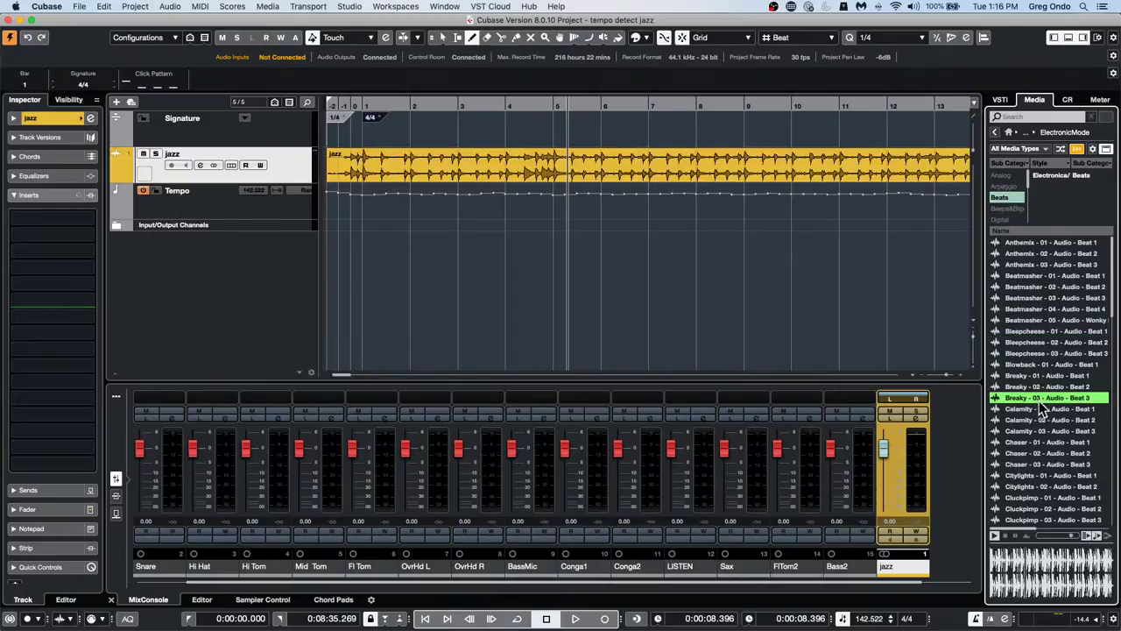
pyautogui.click(1044, 363)
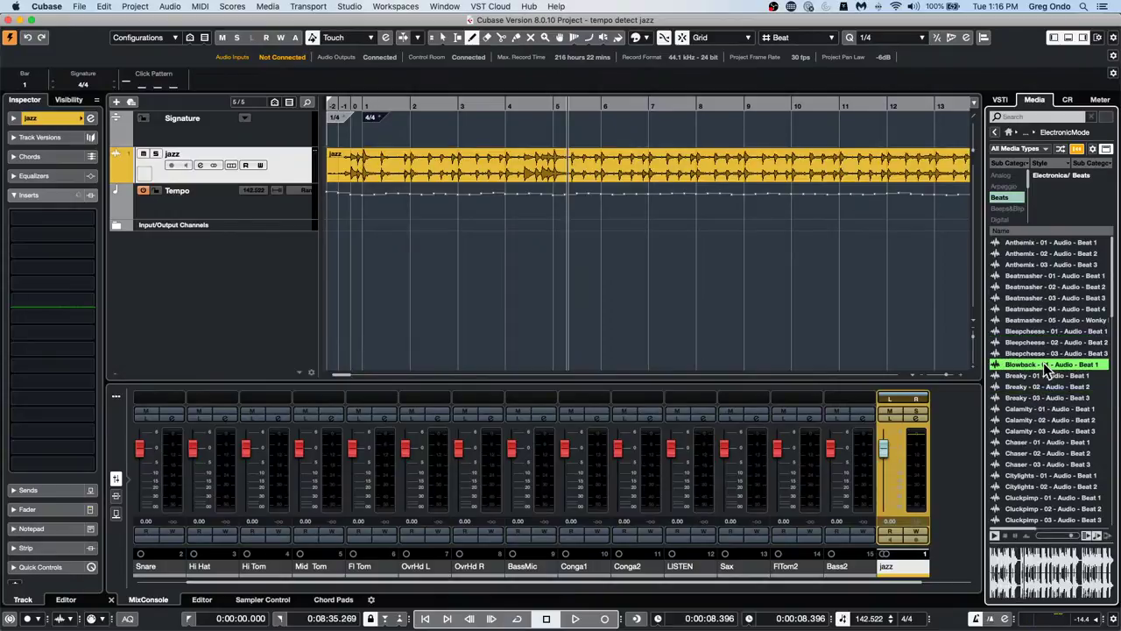
pyautogui.moveTo(1043, 362); pyautogui.dragTo(349, 249)
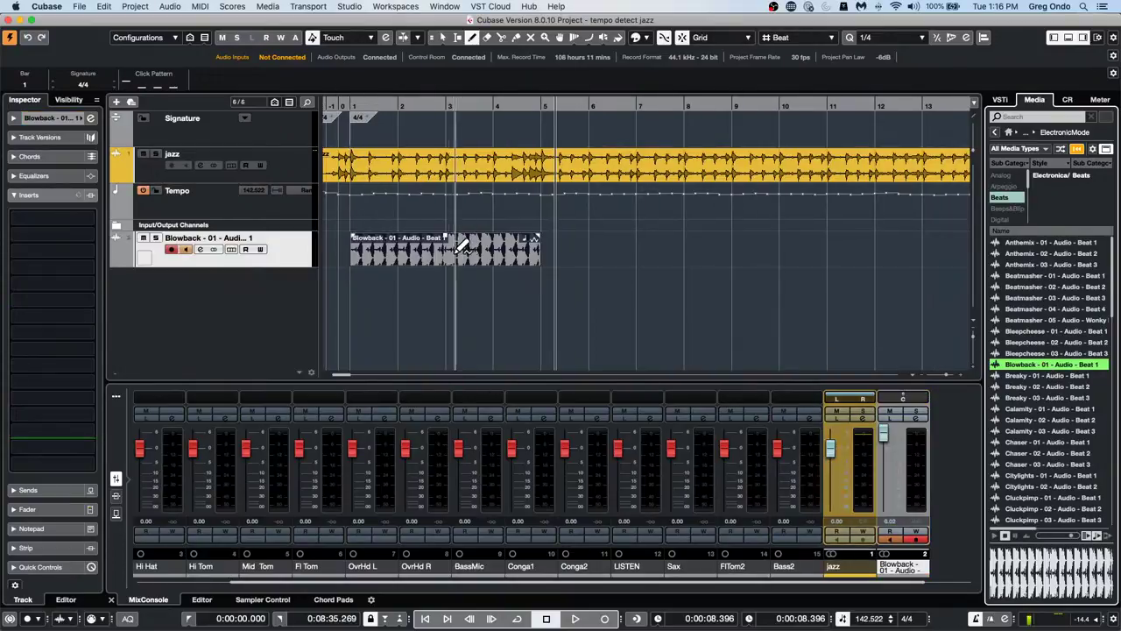
# Select the Blowback loop event and turn off its Musical Mode
pyautogui.rightClick(422, 266)
pyautogui.click(423, 263)
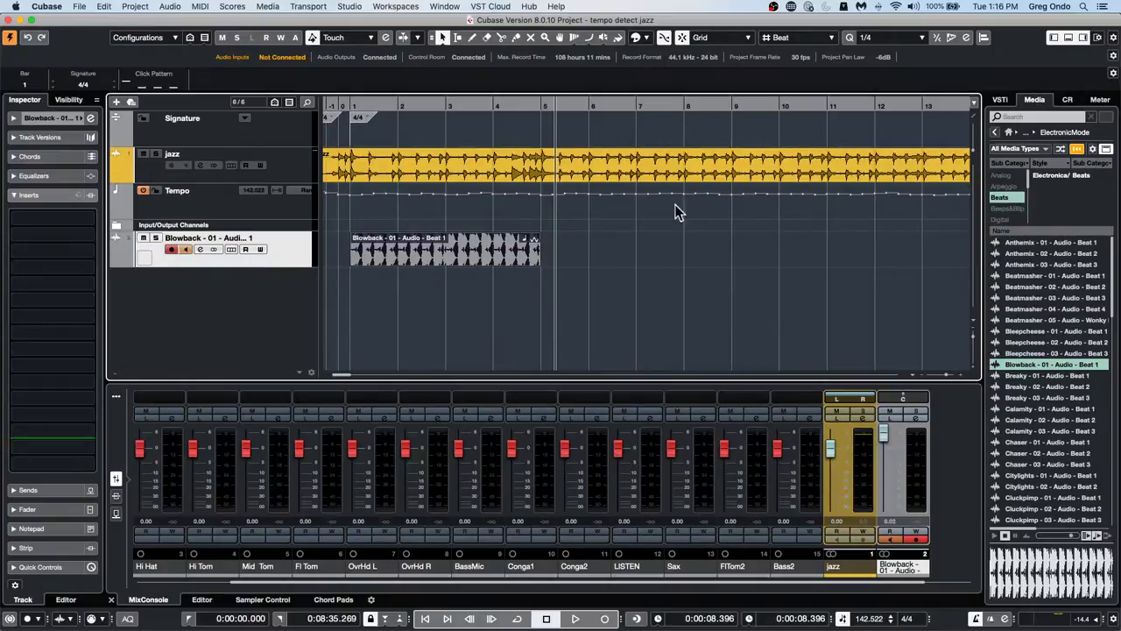
pyautogui.click(415, 289)
pyautogui.click(445, 261)
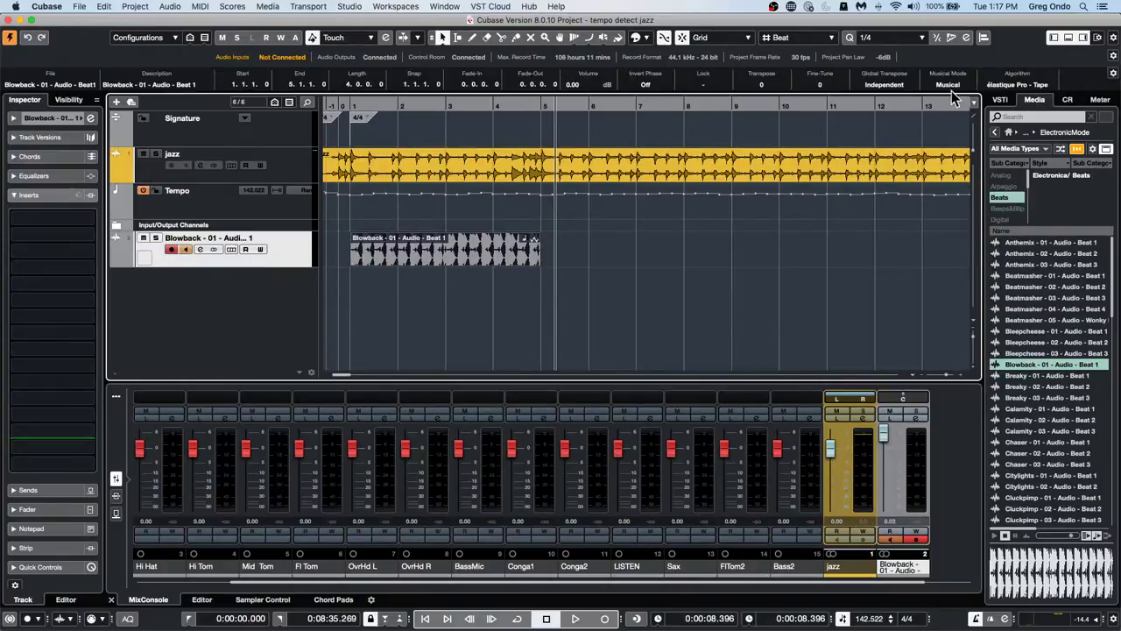
pyautogui.click(956, 91)
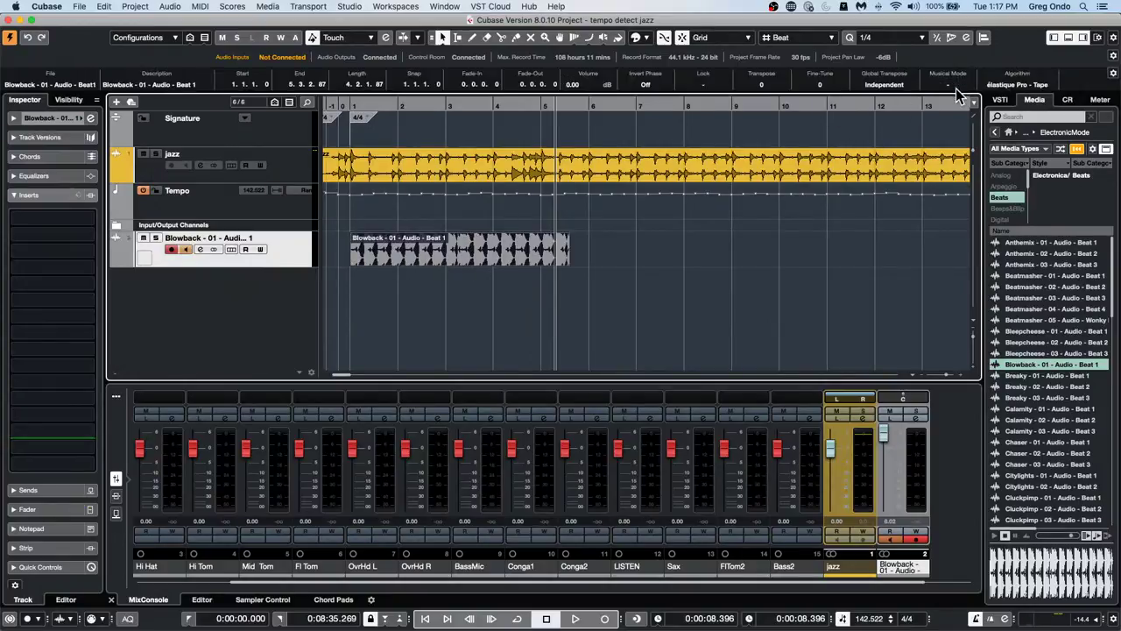
# Play both tracks from bar 1 and lower the Blowback channel fader to -6.61 dB during playback
pyautogui.moveTo(407, 105); pyautogui.dragTo(348, 109)
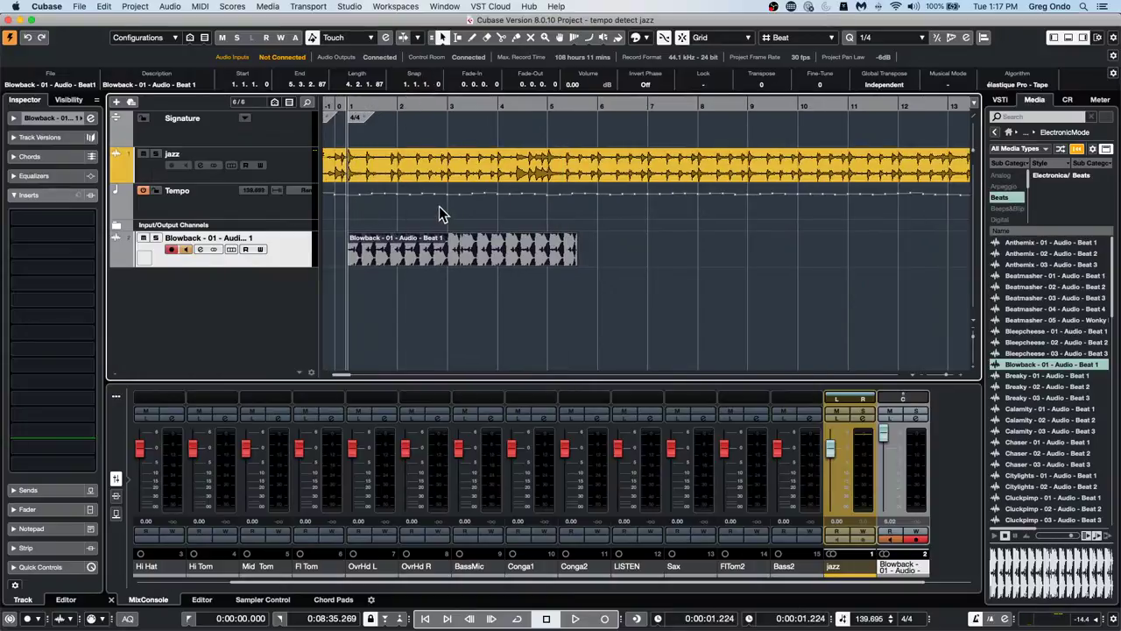
pyautogui.press('space')
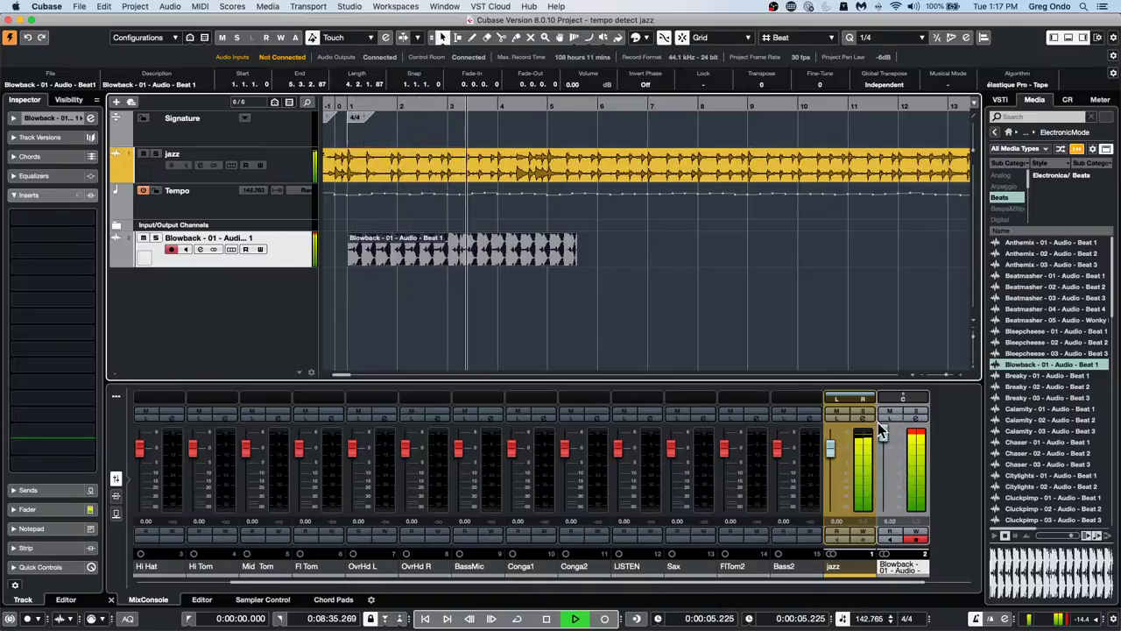
pyautogui.moveTo(883, 432); pyautogui.dragTo(882, 468)
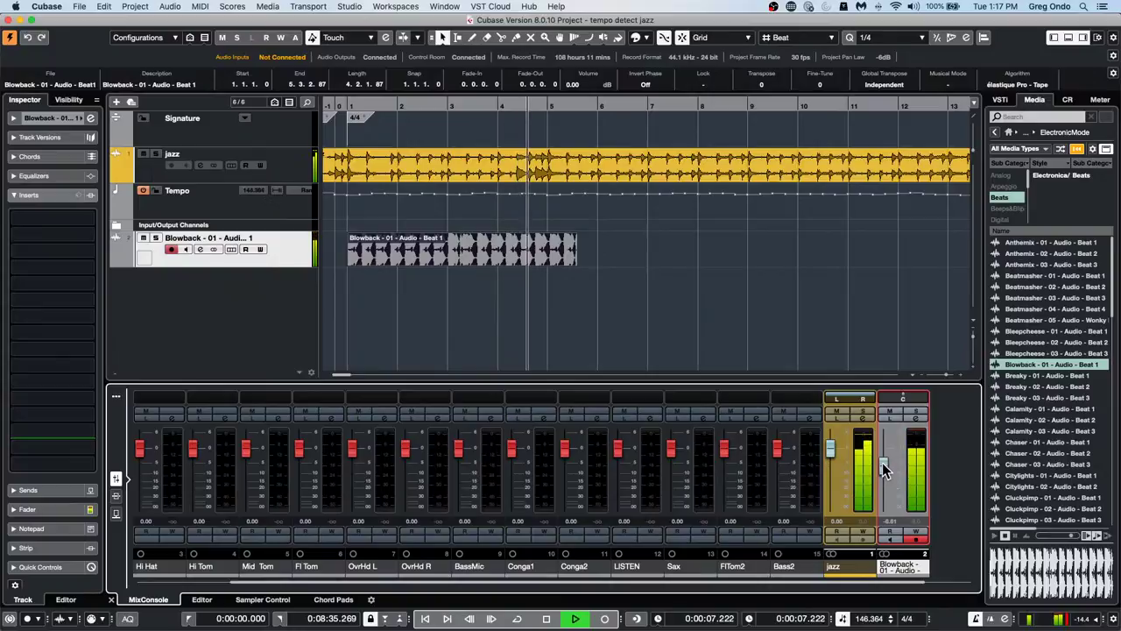
pyautogui.press('space')
# Turn Musical Mode on for the Blowback loop event and start playback just before bar 1
pyautogui.click(470, 265)
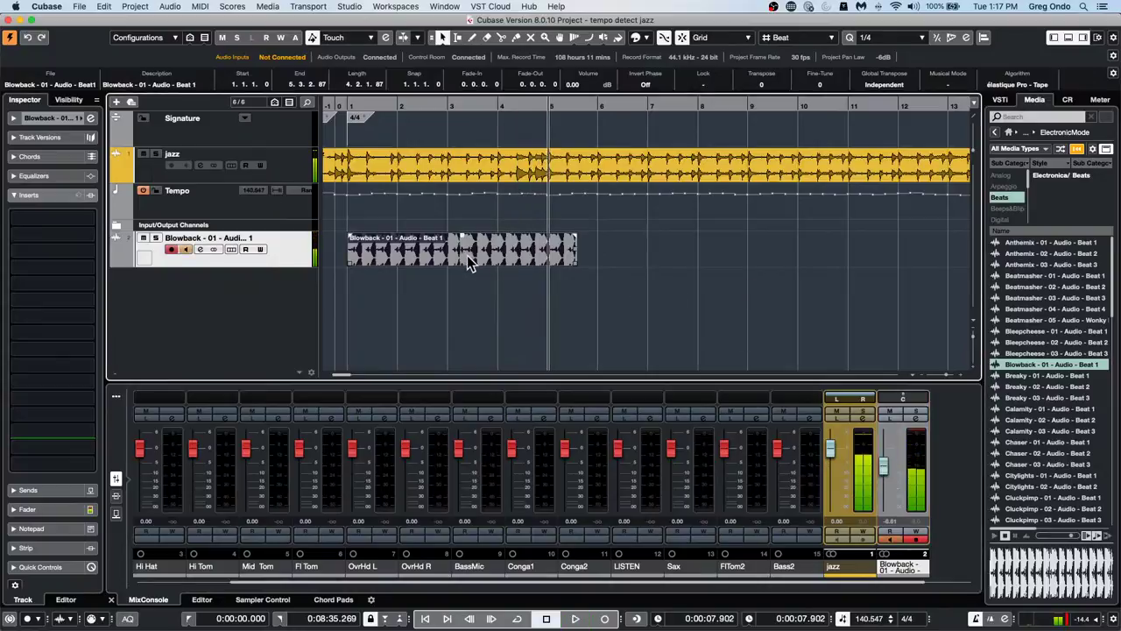
pyautogui.click(950, 84)
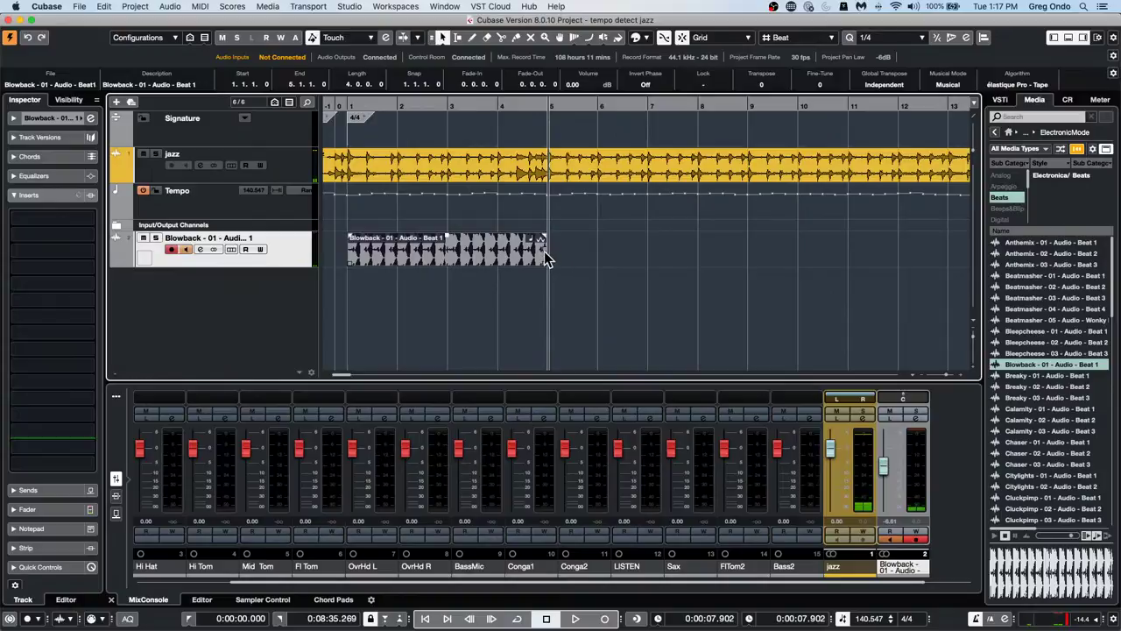
pyautogui.moveTo(373, 105); pyautogui.dragTo(334, 105)
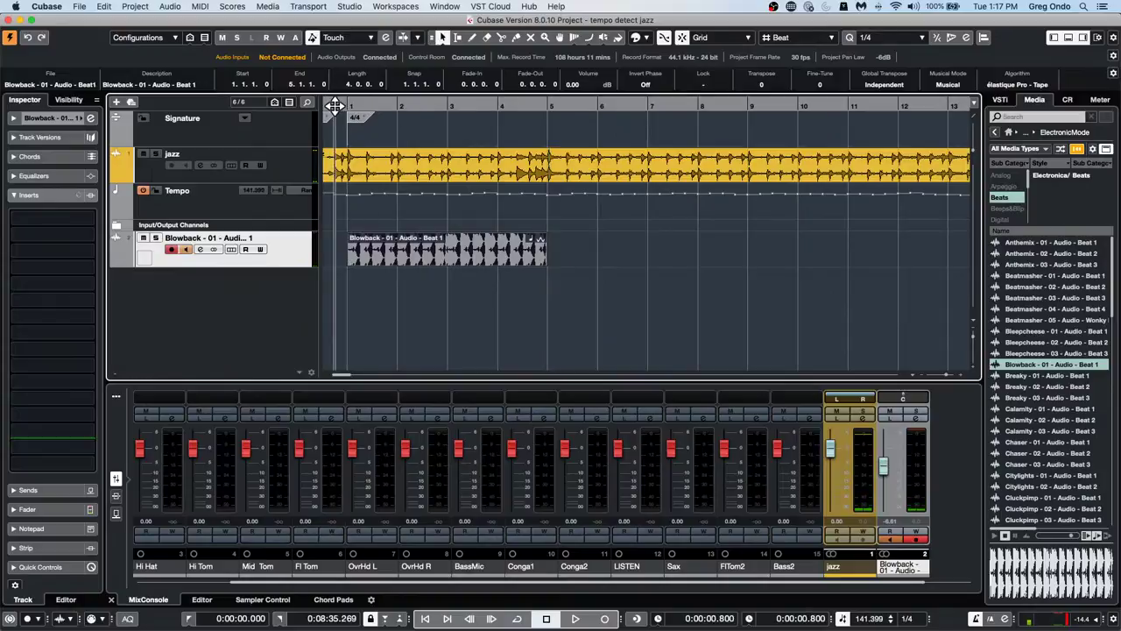
pyautogui.press('space')
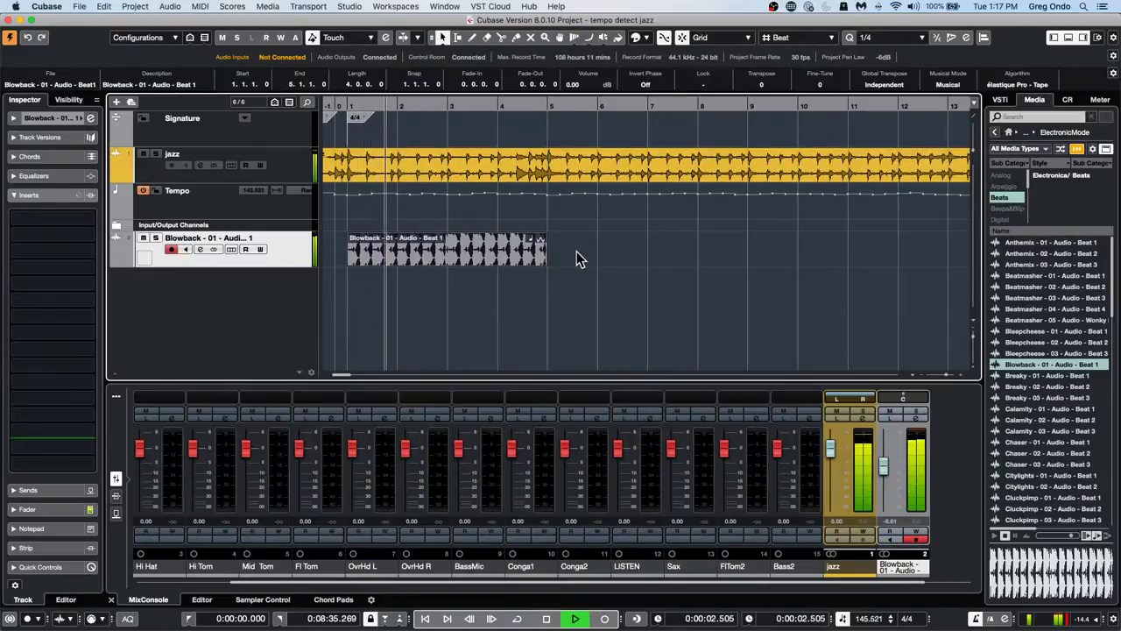
# Repeat the Blowback loop three times end to end up to bar 17 while playback continues
pyautogui.moveTo(545, 261); pyautogui.dragTo(960, 273)
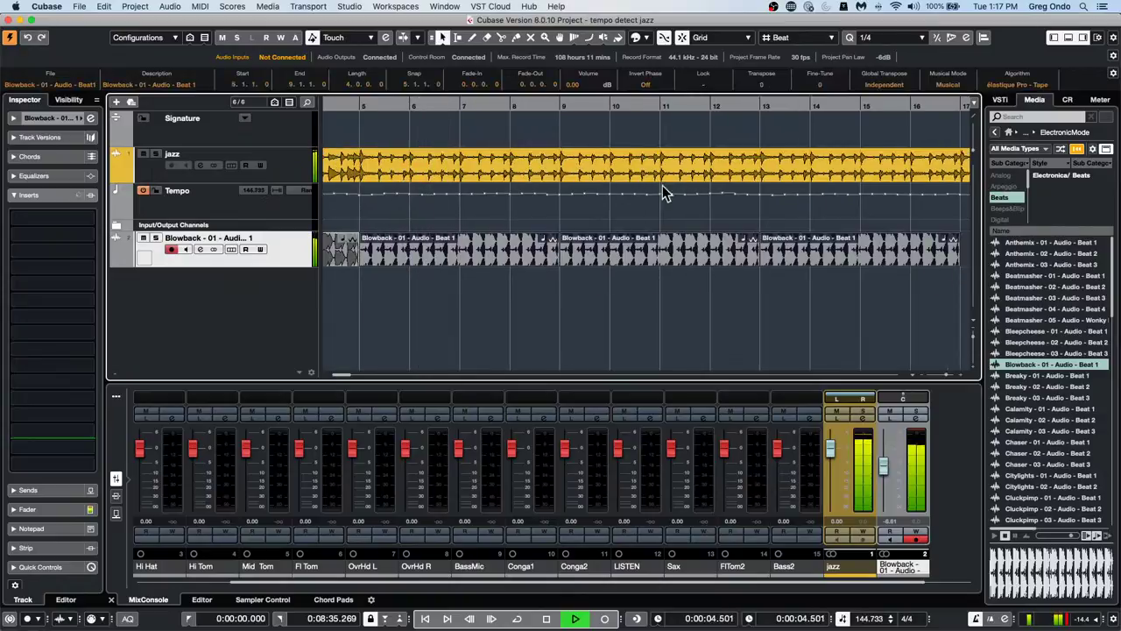
pyautogui.press('g')
pyautogui.press('g')
pyautogui.press('g')
pyautogui.press('g')
pyautogui.press('g')
pyautogui.press('g')
pyautogui.press('g')
pyautogui.press('g')
pyautogui.press('g')
pyautogui.press('g')
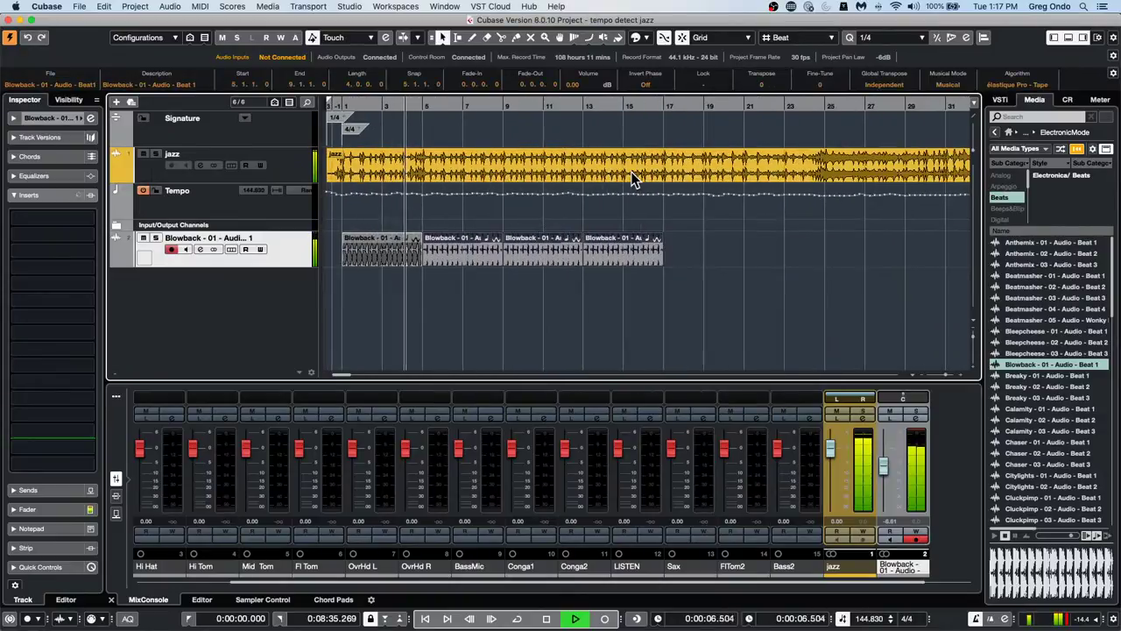
pyautogui.press('g')
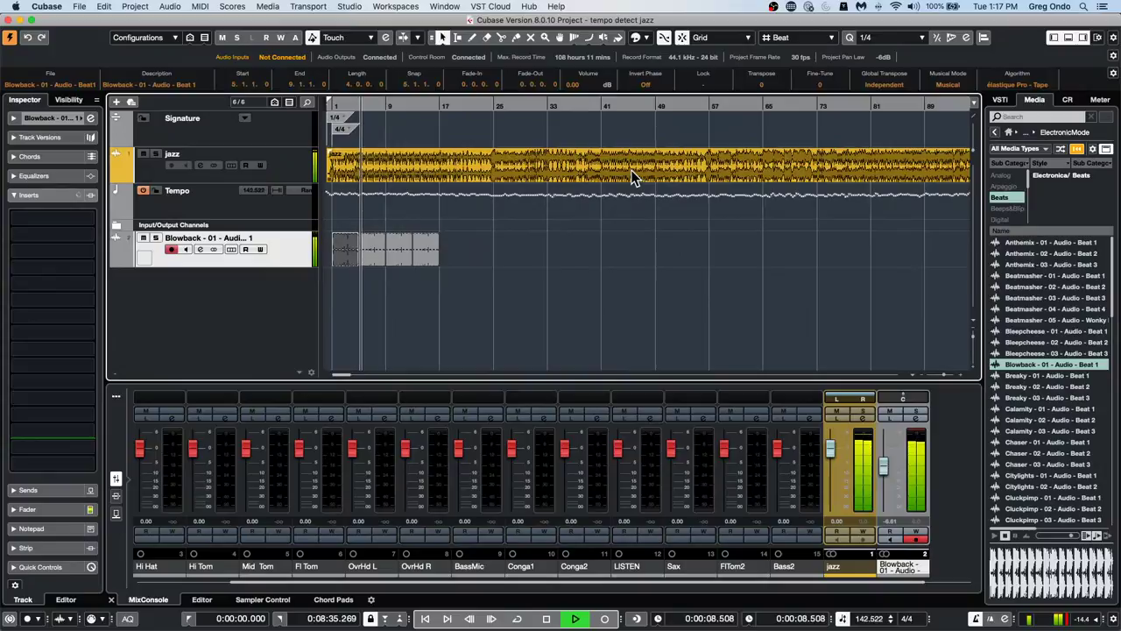
# Lower the Blowback channel fader to -12.8 dB, show the Control Room, and stop playback
pyautogui.moveTo(883, 466); pyautogui.dragTo(884, 478)
pyautogui.click(1067, 99)
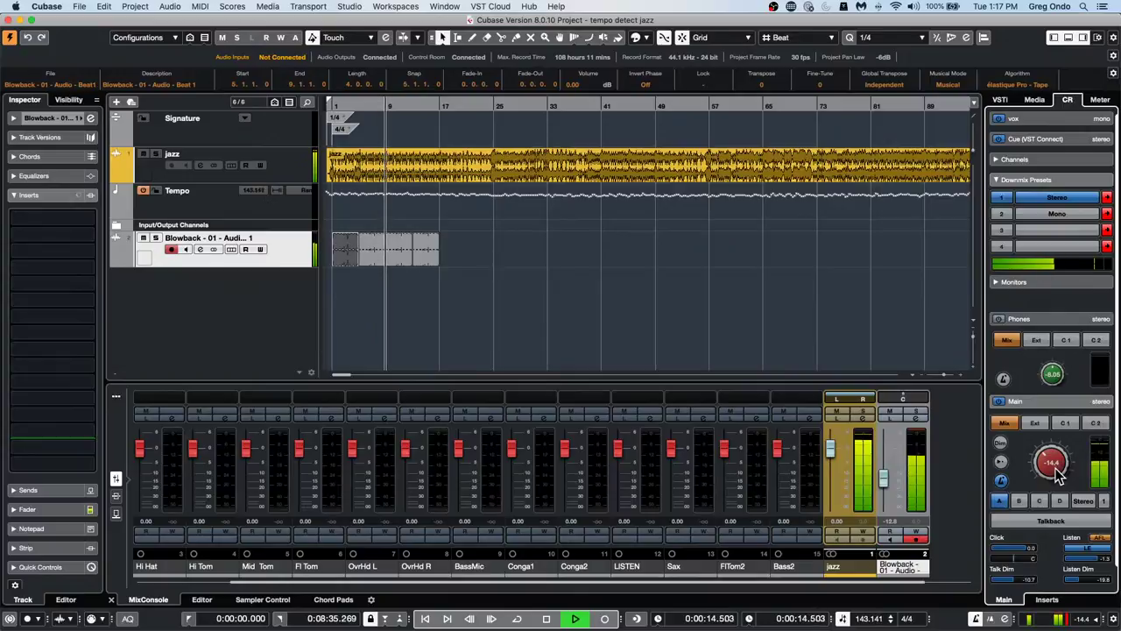
pyautogui.press('space')
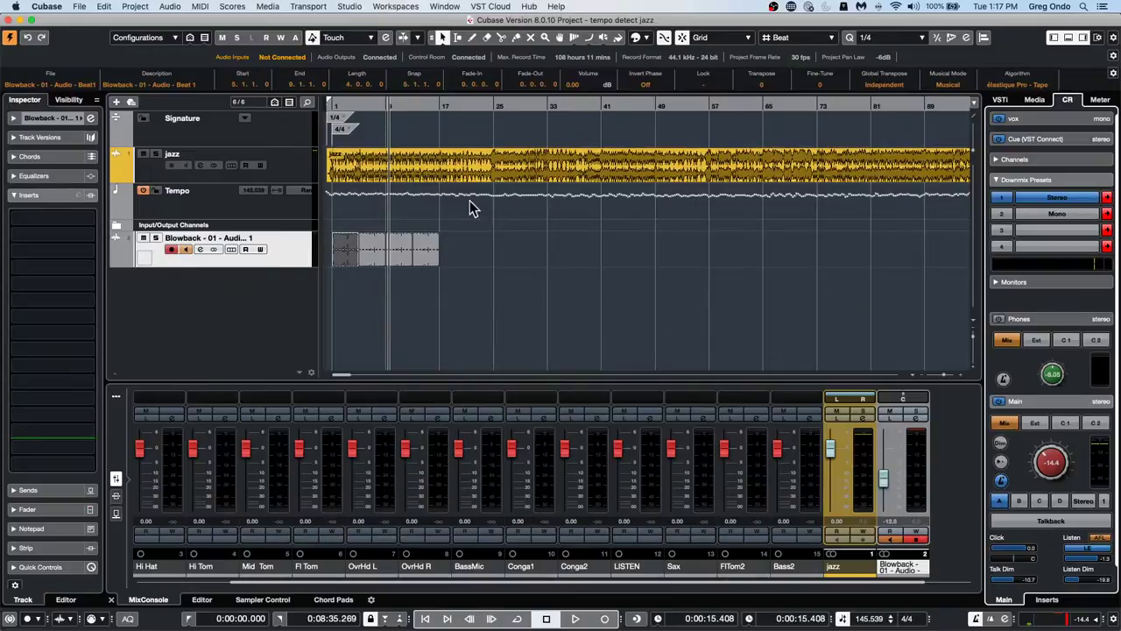
# Set the jazz event's definition from the tempo map, saved in the project only, with all tracks on musical time base
pyautogui.click(391, 177)
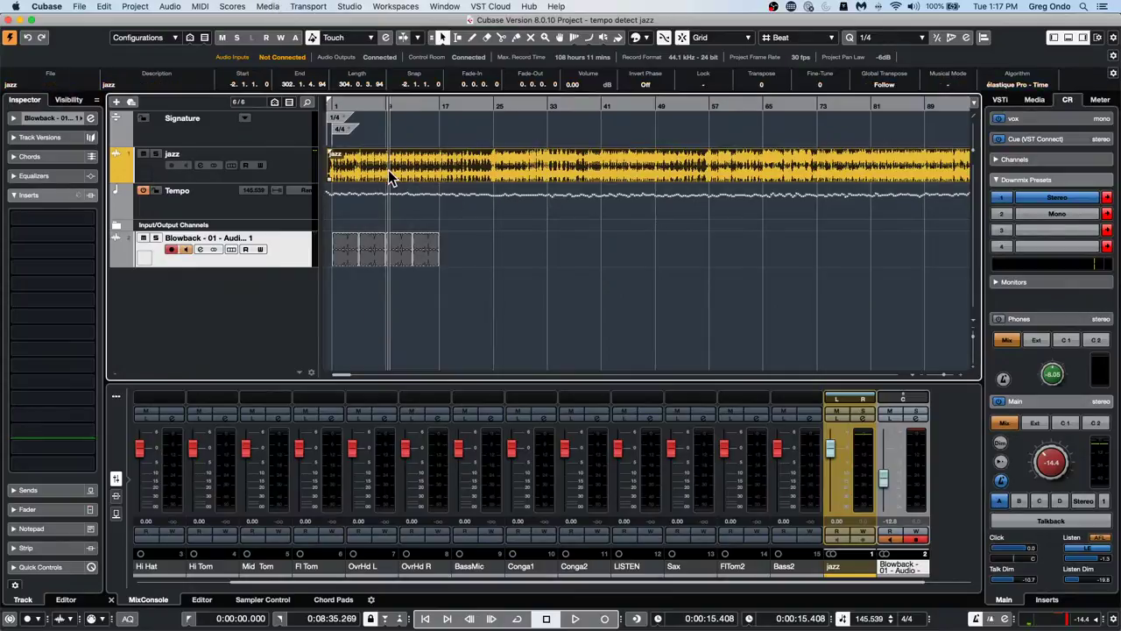
pyautogui.click(170, 6)
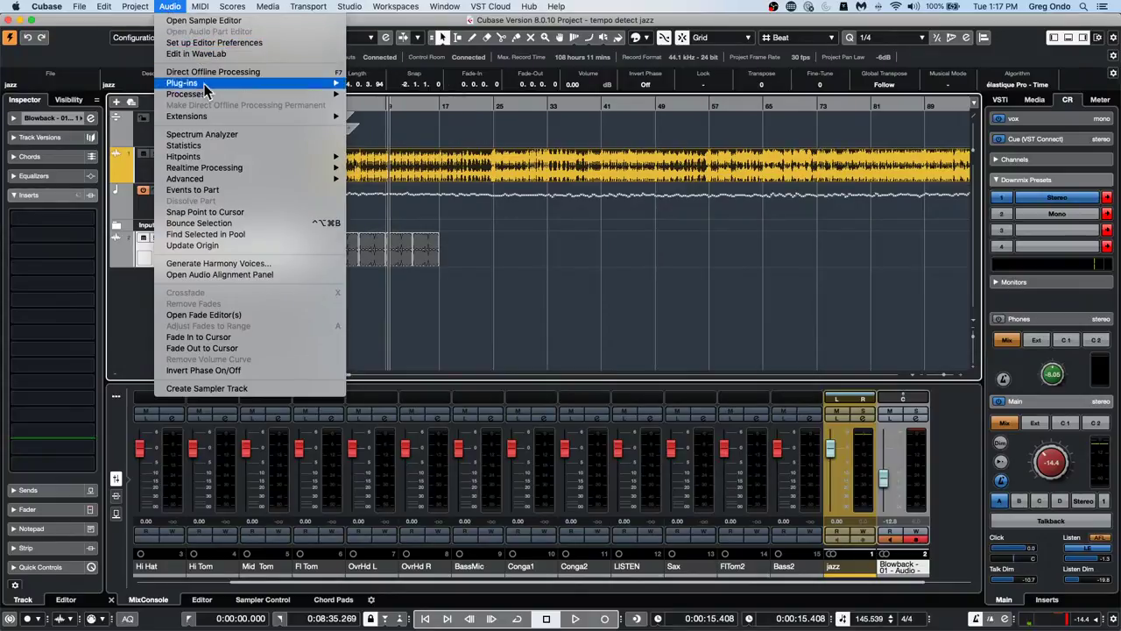
pyautogui.moveTo(209, 98)
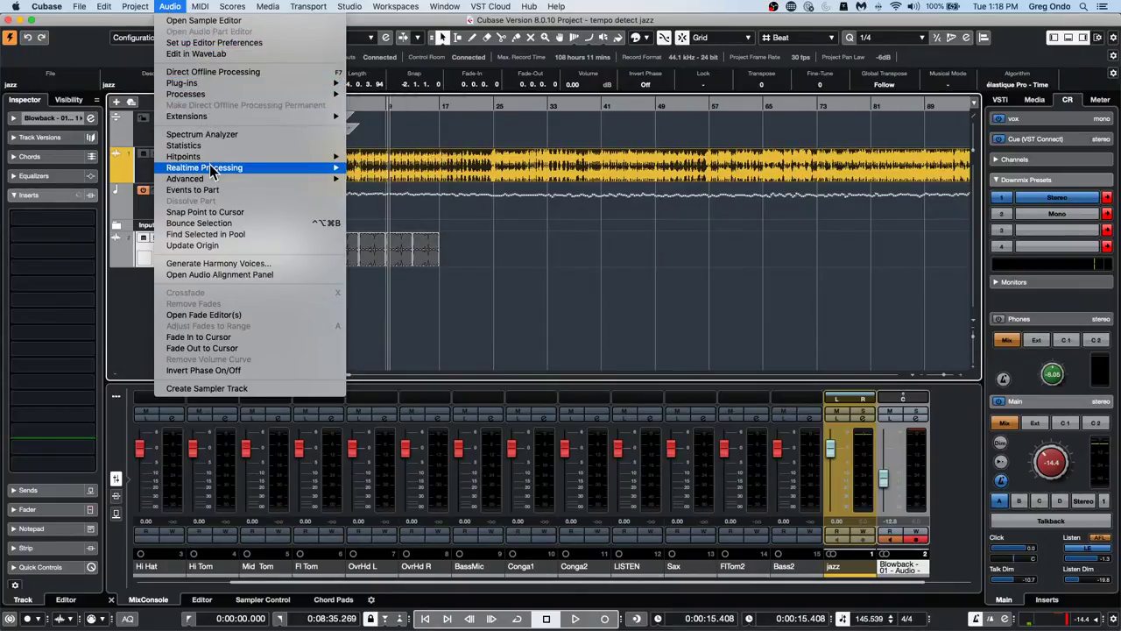
pyautogui.moveTo(217, 181)
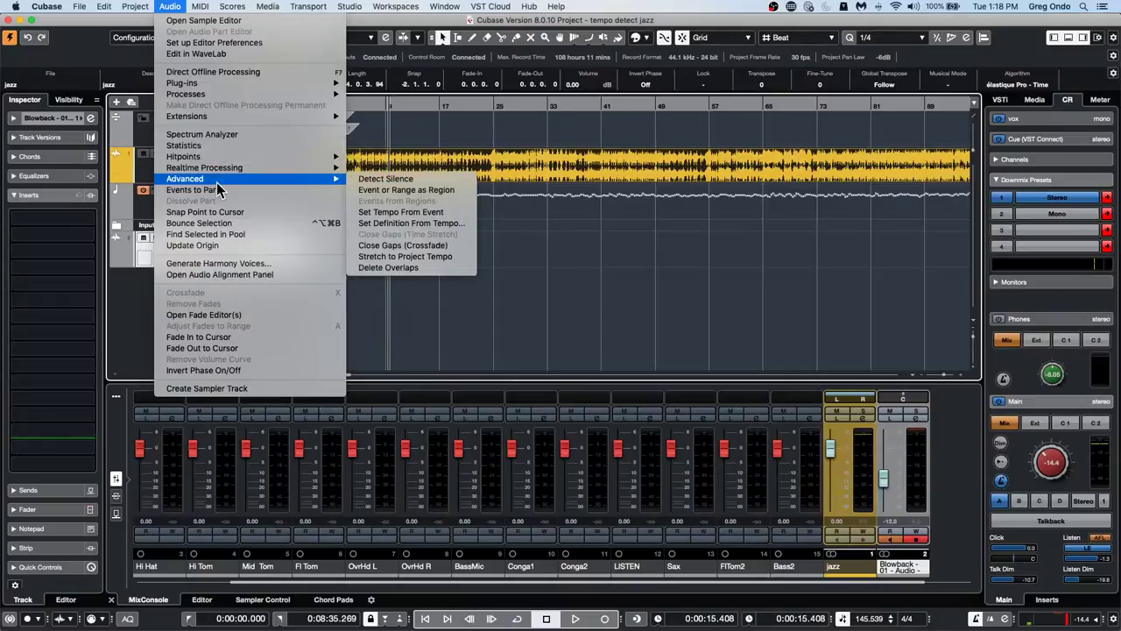
pyautogui.click(445, 223)
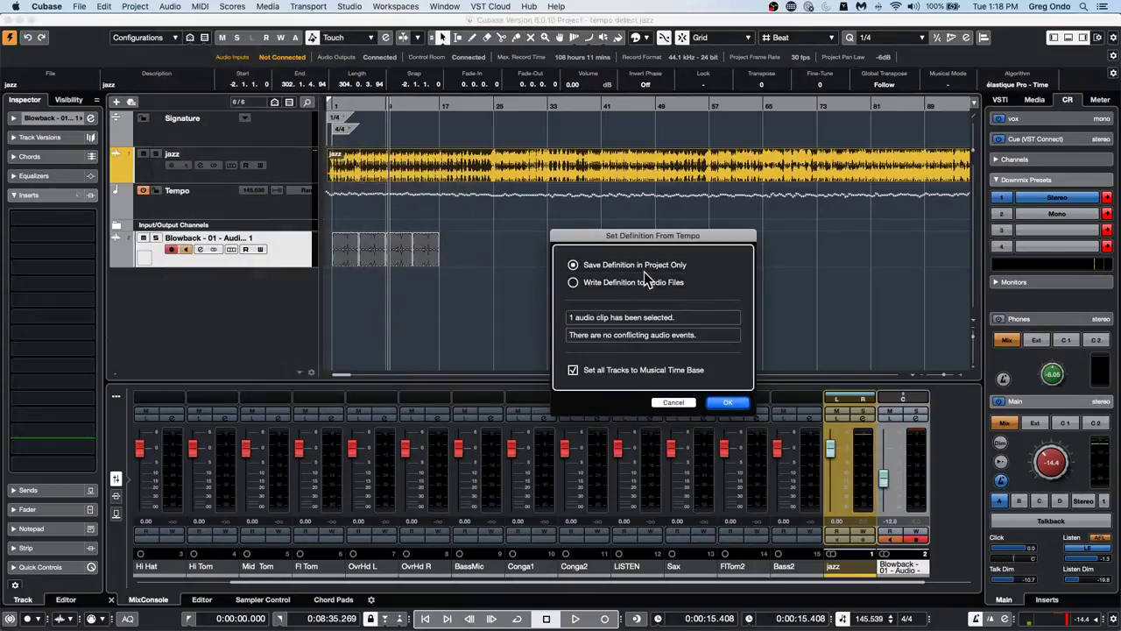
pyautogui.click(730, 404)
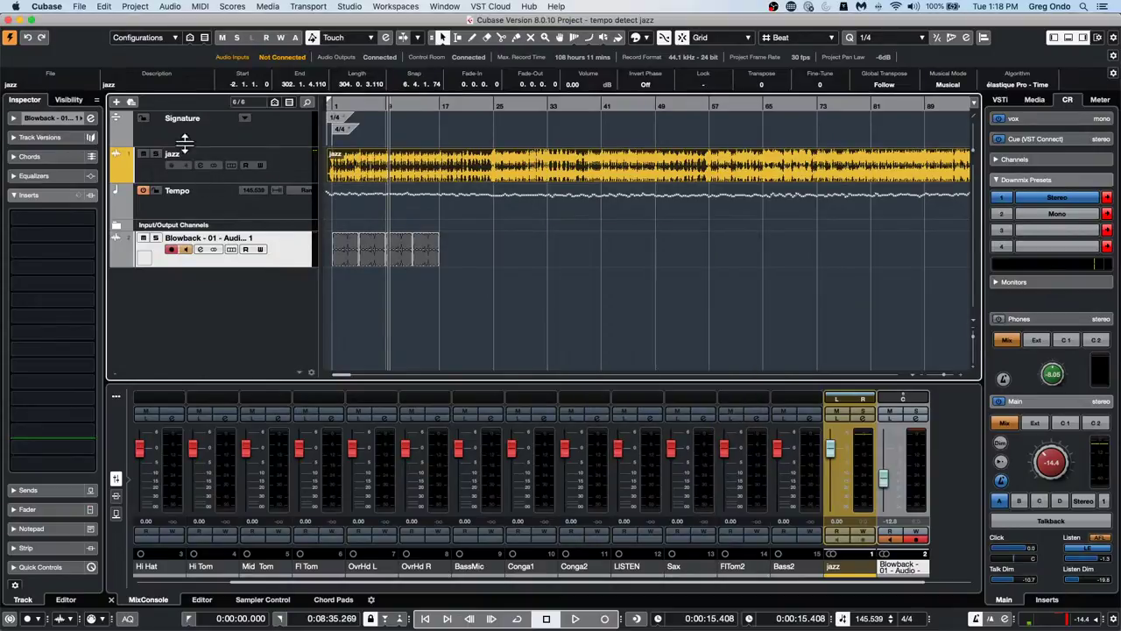
# Switch off the tempo track and set the project's fixed tempo to 140
pyautogui.click(294, 209)
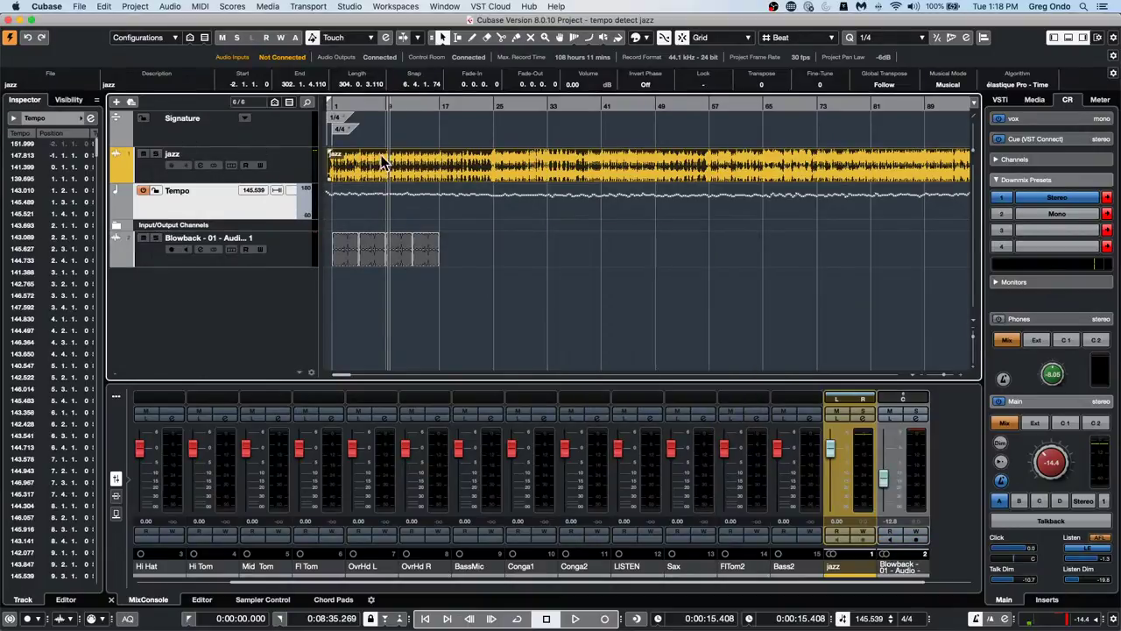
pyautogui.moveTo(450, 105); pyautogui.dragTo(457, 63)
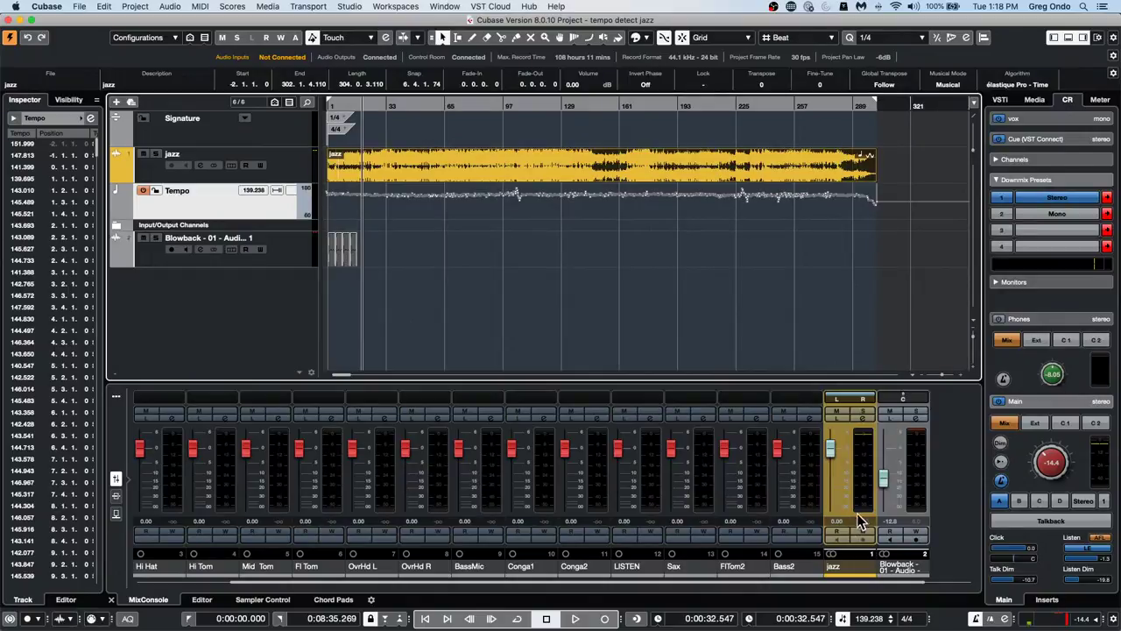
pyautogui.click(843, 619)
pyautogui.click(876, 619)
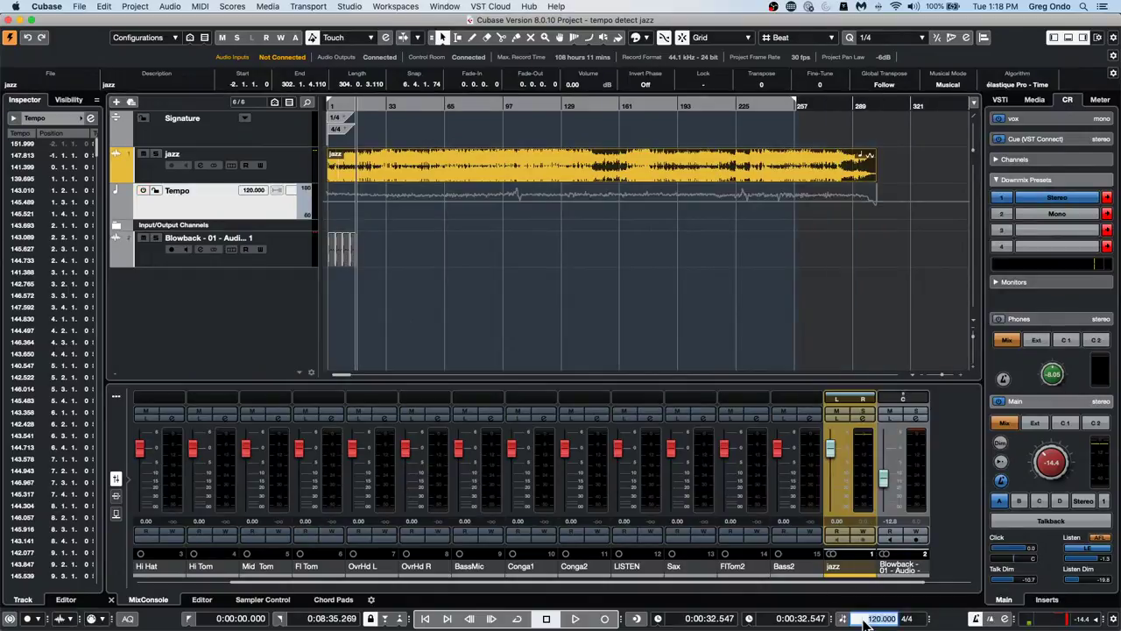
pyautogui.write('140')
pyautogui.press('Return')
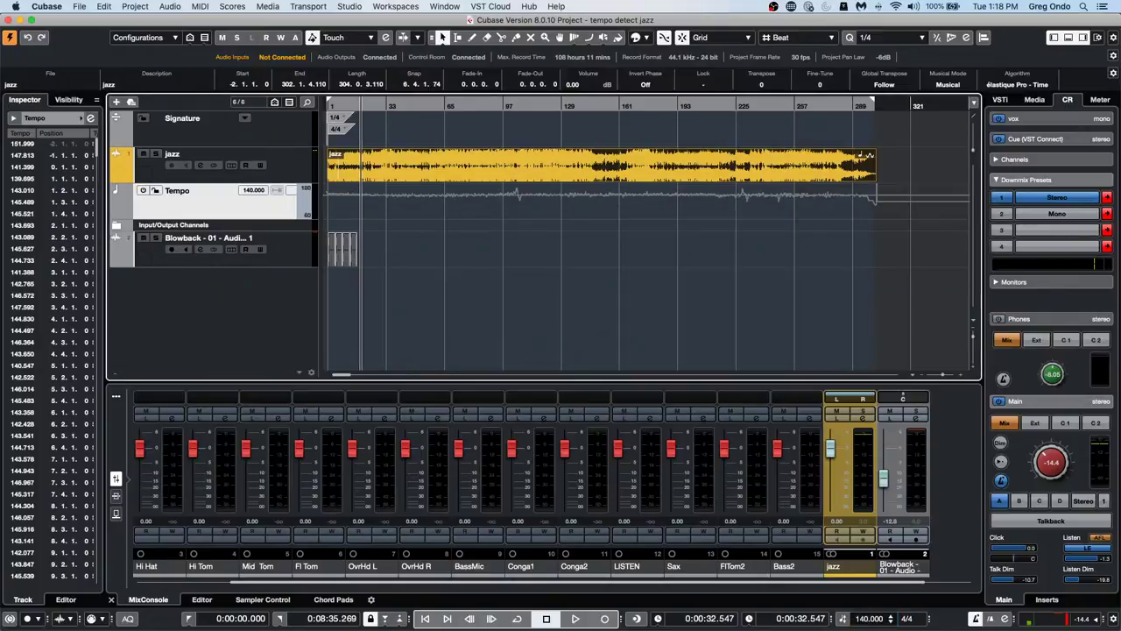
# Start playback, relocate to about bar 13, and repeat the Blowback loop up to bar 77
pyautogui.press('space')
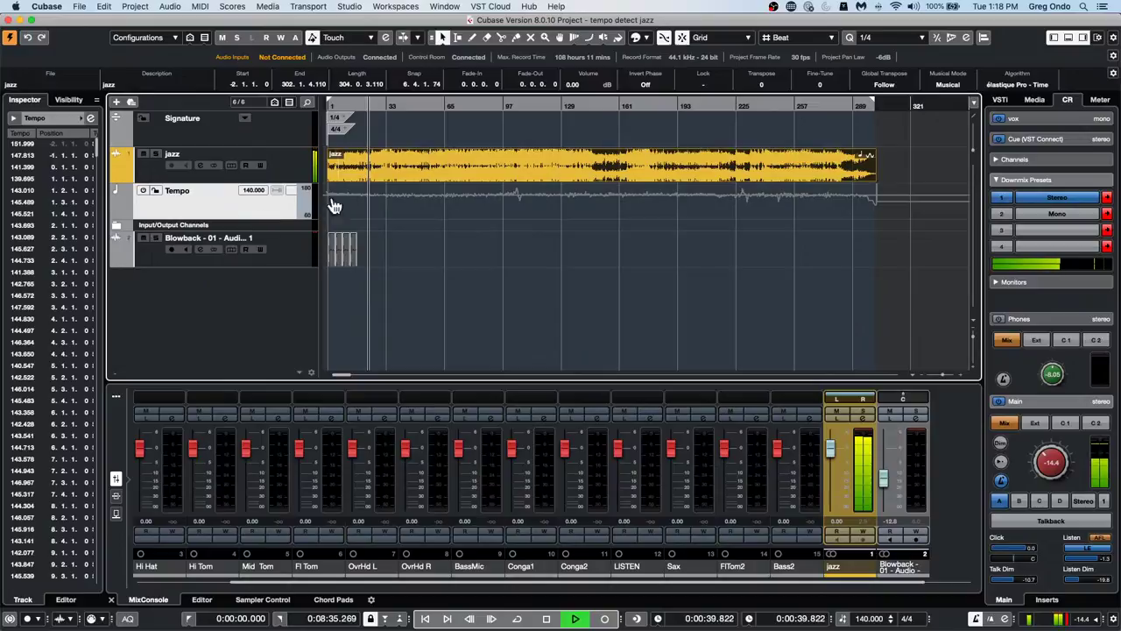
pyautogui.moveTo(360, 108); pyautogui.dragTo(352, 155)
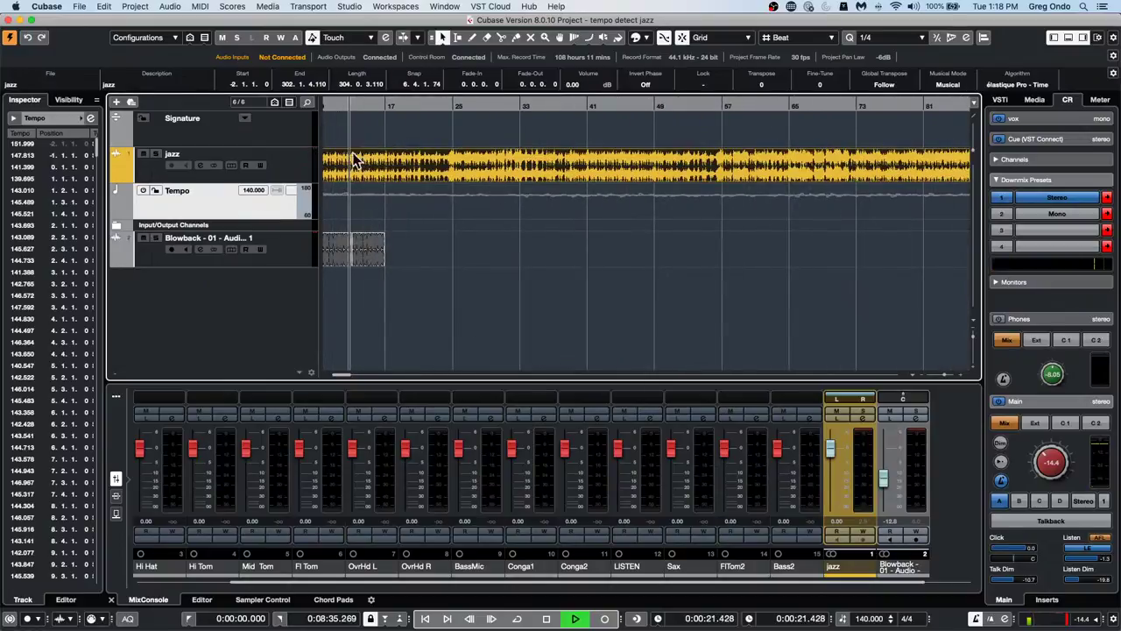
pyautogui.moveTo(388, 263); pyautogui.dragTo(866, 278)
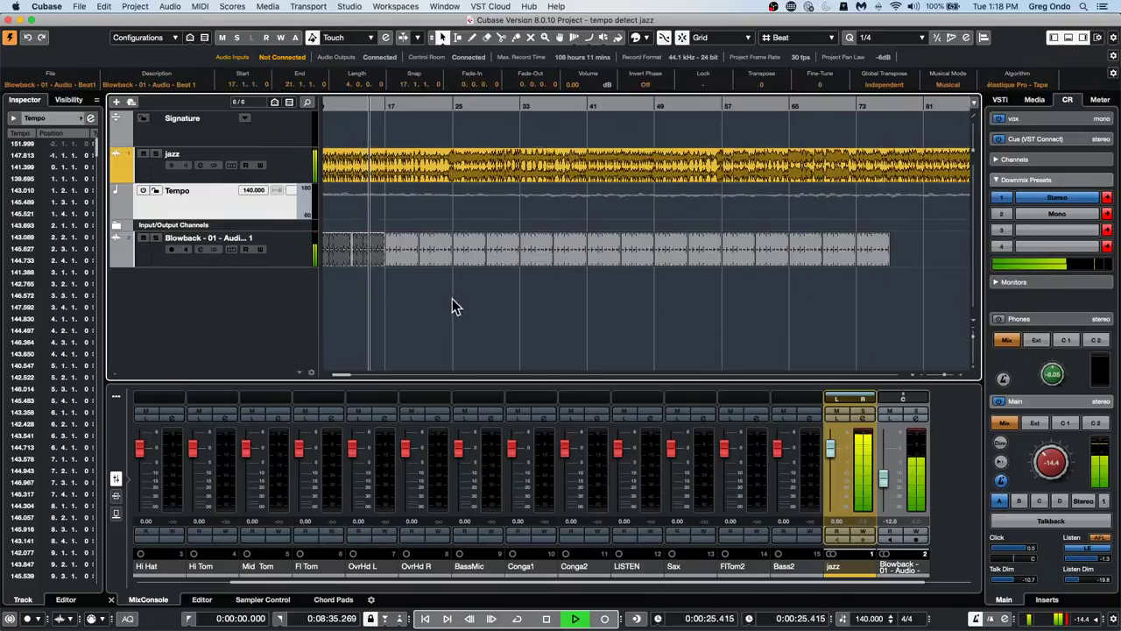
# Audition the tracks at fixed tempos of 120 and 130 during playback, leaving the tempo at 130, and stop playback
pyautogui.click(867, 619)
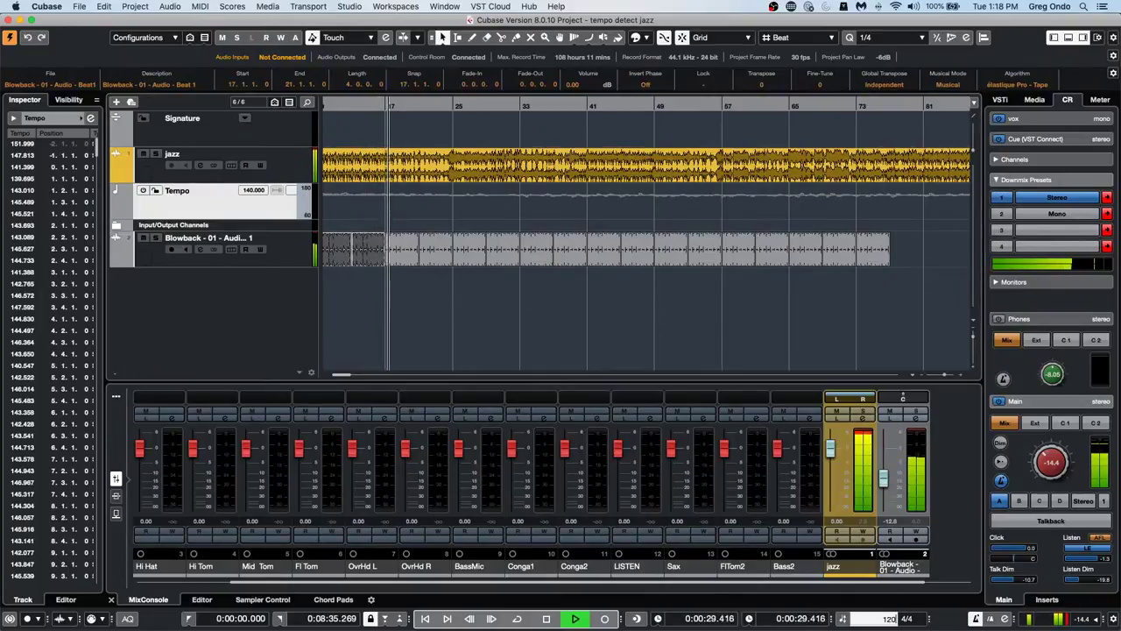
pyautogui.write('120')
pyautogui.press('Return')
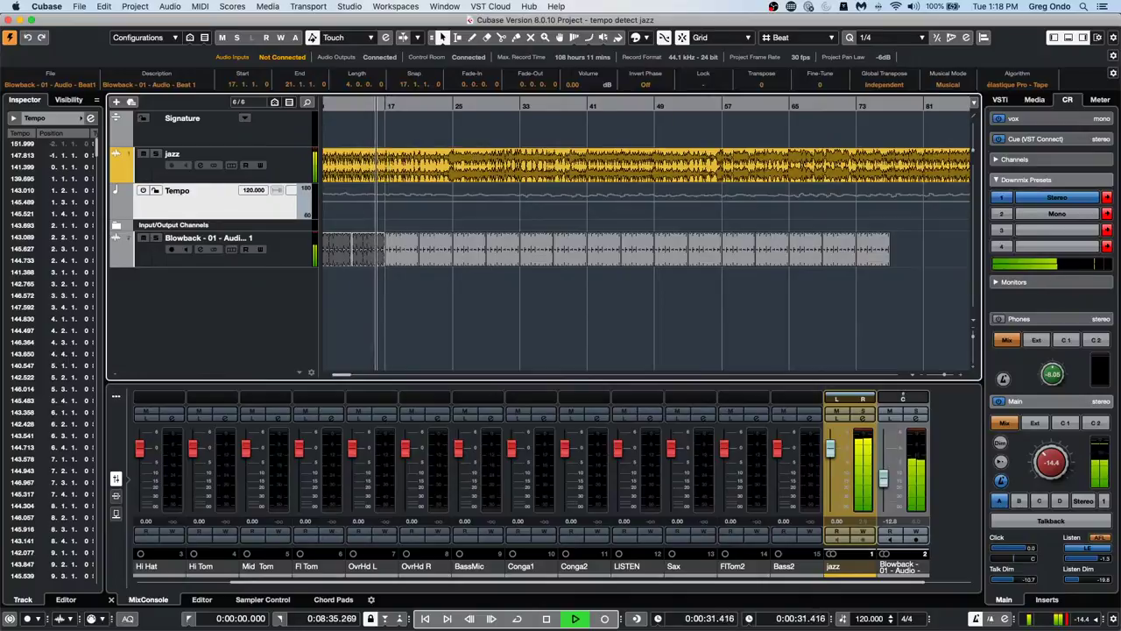
pyautogui.click(863, 620)
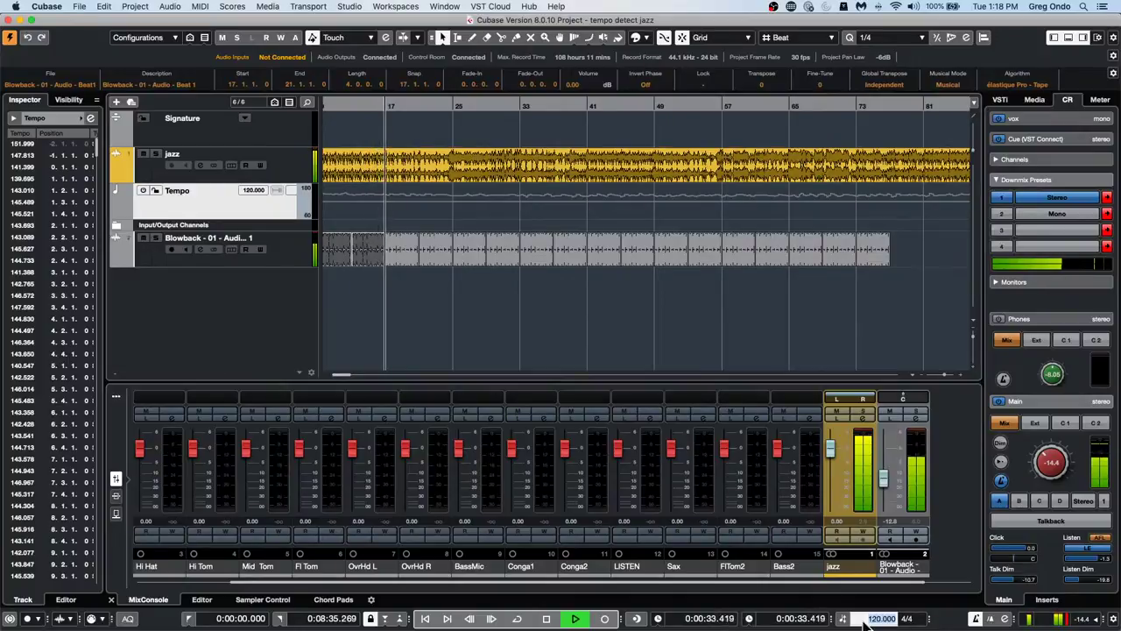
pyautogui.write('130')
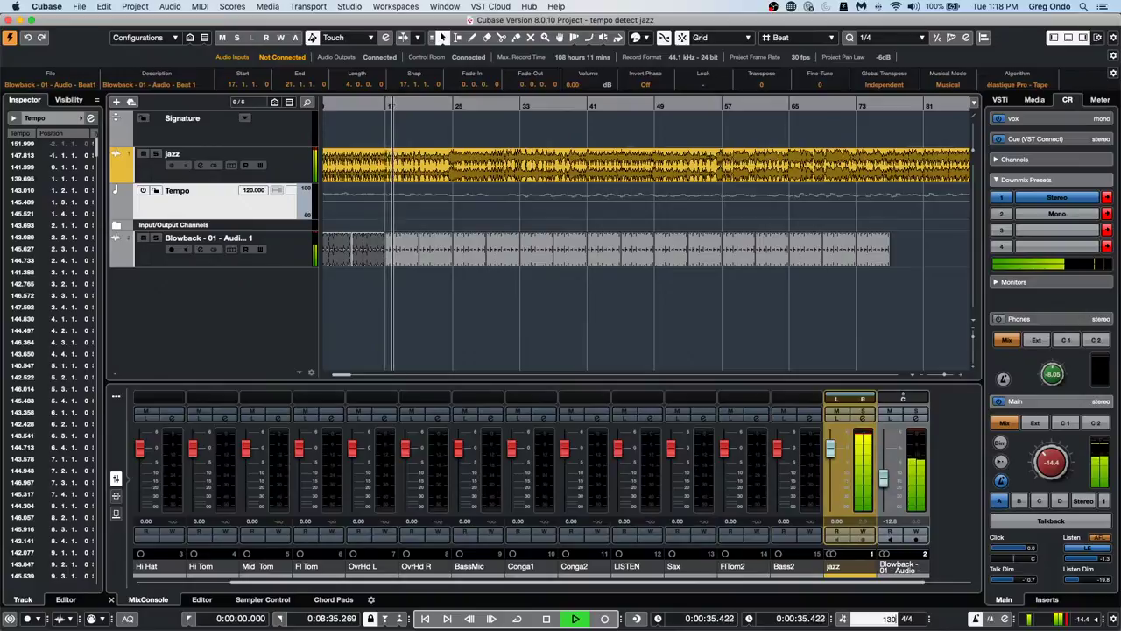
pyautogui.press('Return')
pyautogui.press('space')
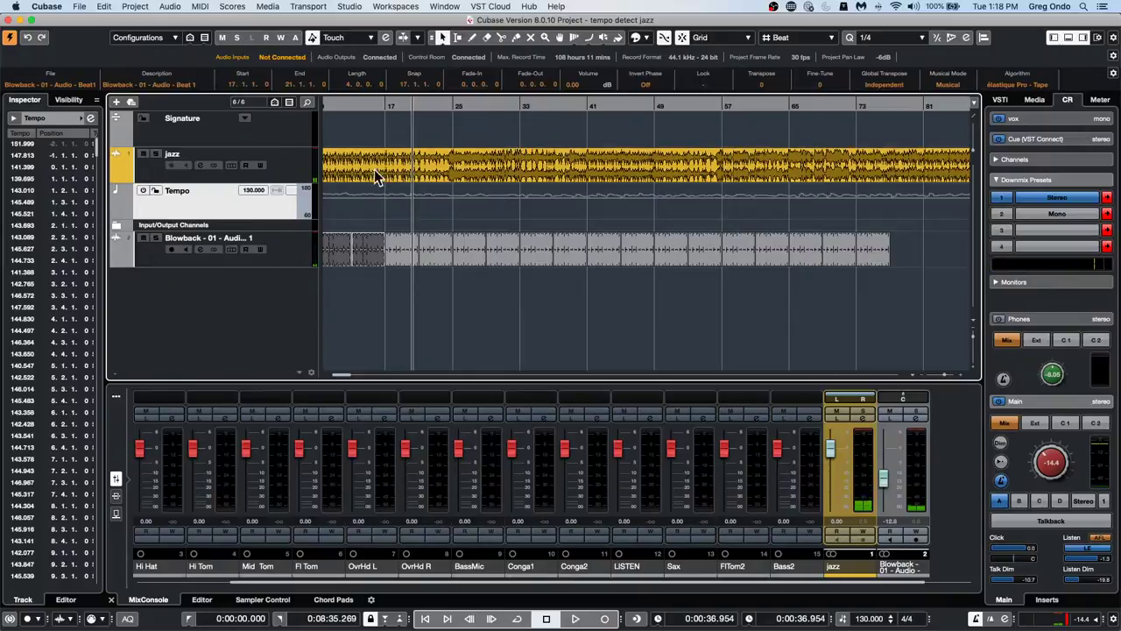
# Select the jazz event and return the project cursor to the start near bar 1
pyautogui.click(398, 170)
pyautogui.click(172, 7)
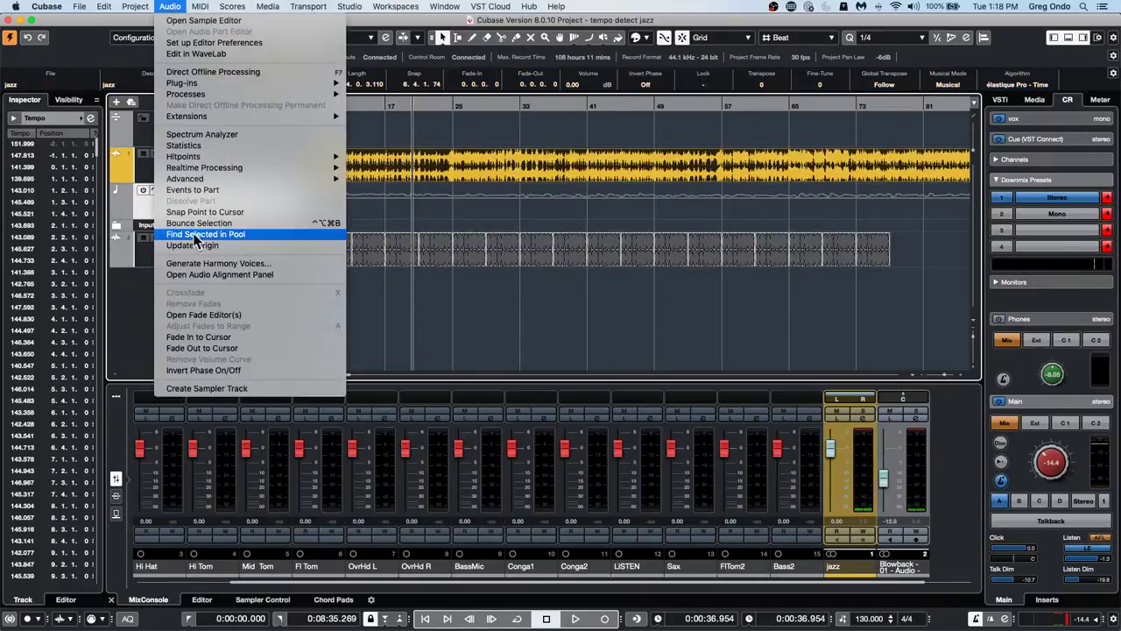
pyautogui.click(478, 171)
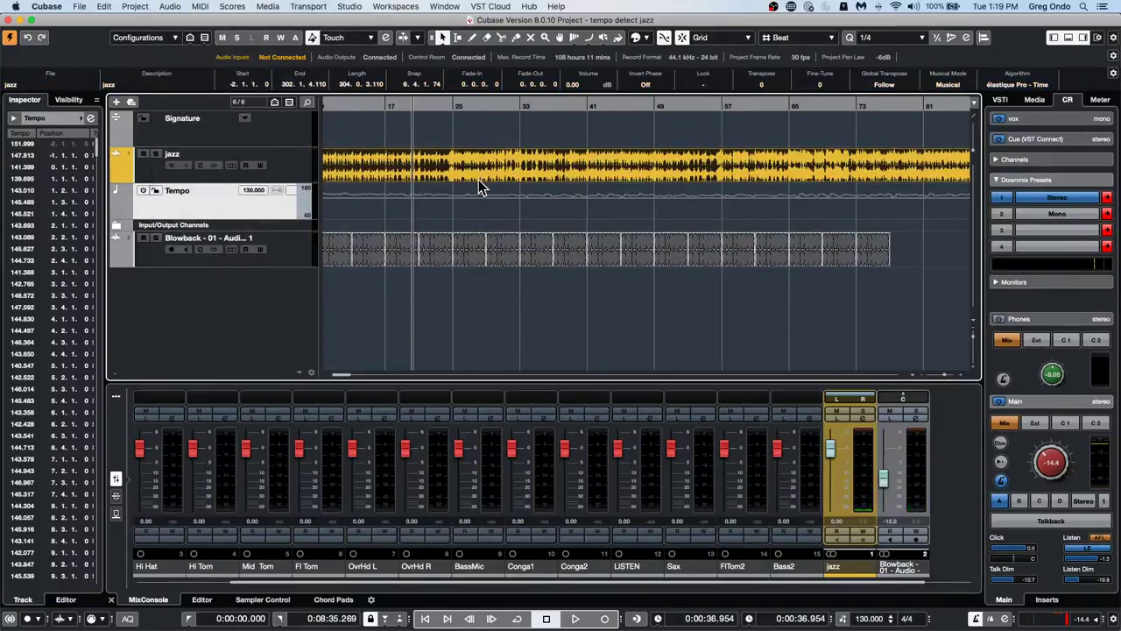
pyautogui.moveTo(374, 105); pyautogui.dragTo(220, 99)
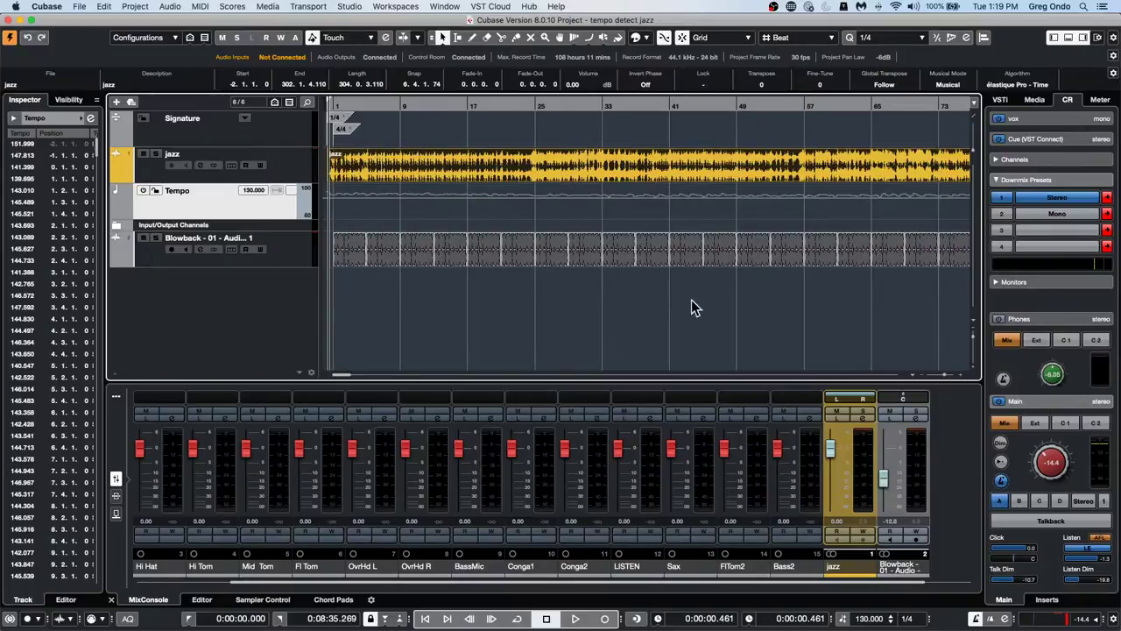
# Compare the Blowback loop and jazz events, and review the Set Definition From Tempo command for the jazz event
pyautogui.click(351, 249)
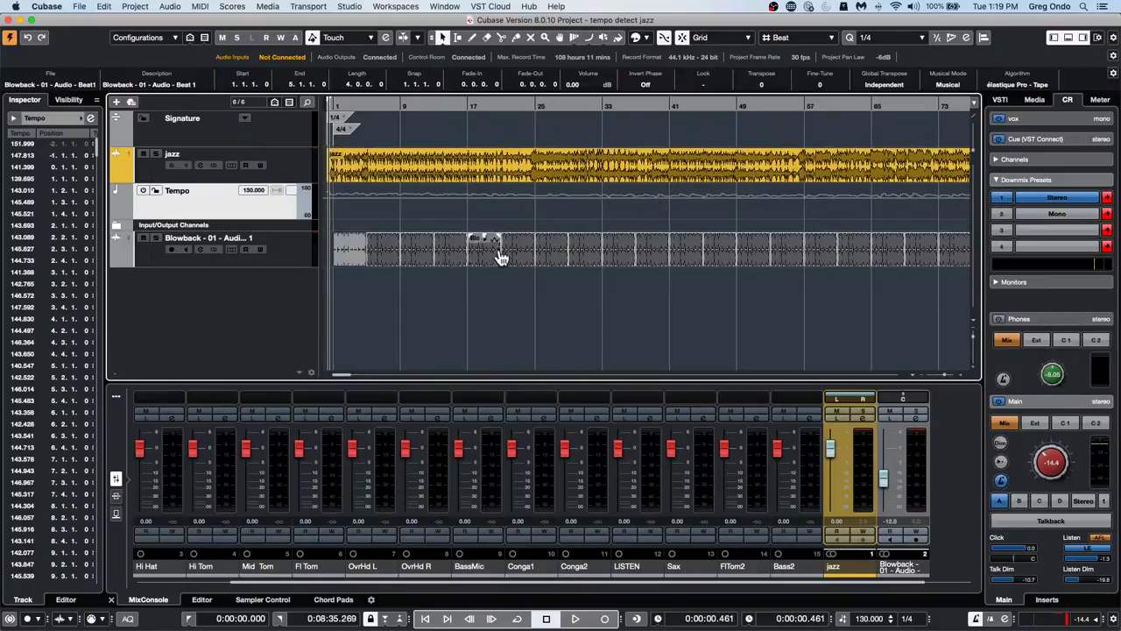
pyautogui.click(630, 168)
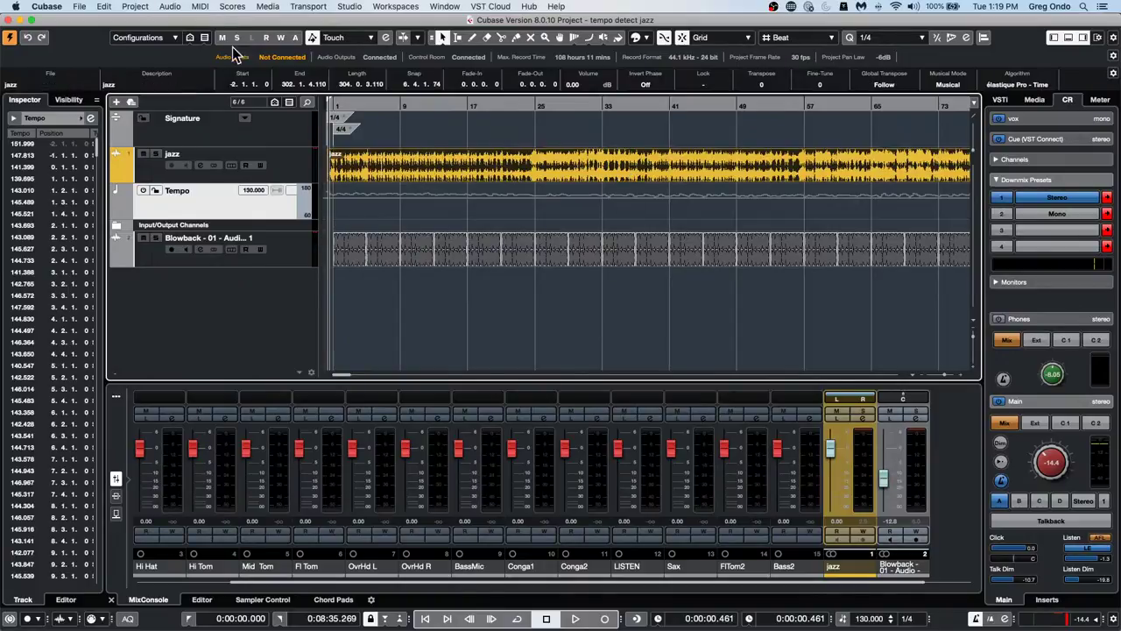
pyautogui.click(167, 7)
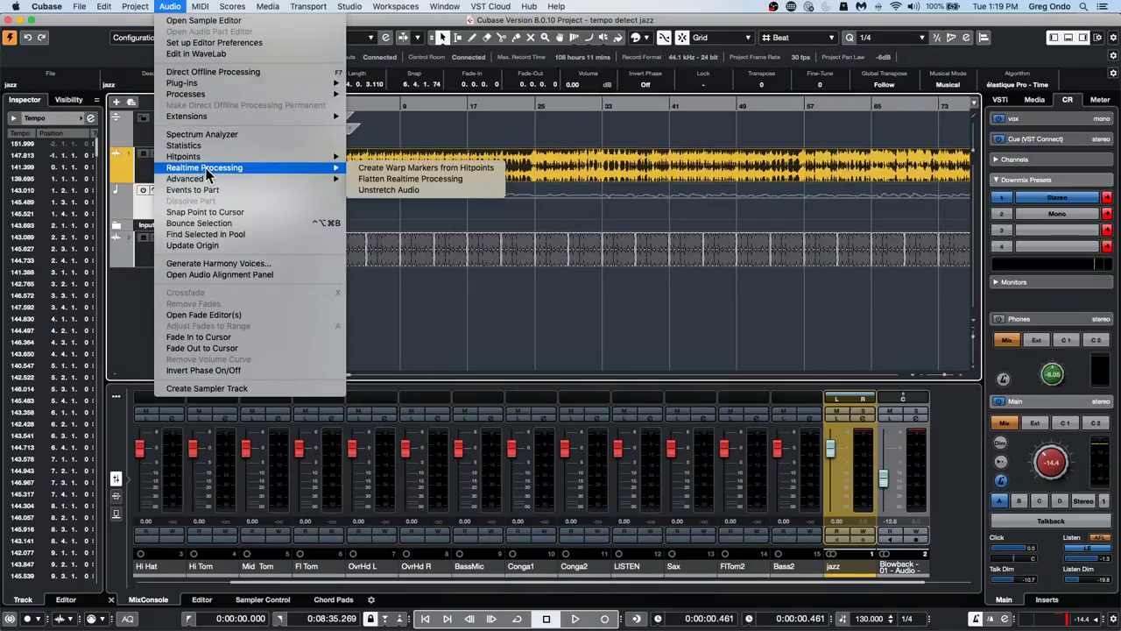
pyautogui.moveTo(208, 180)
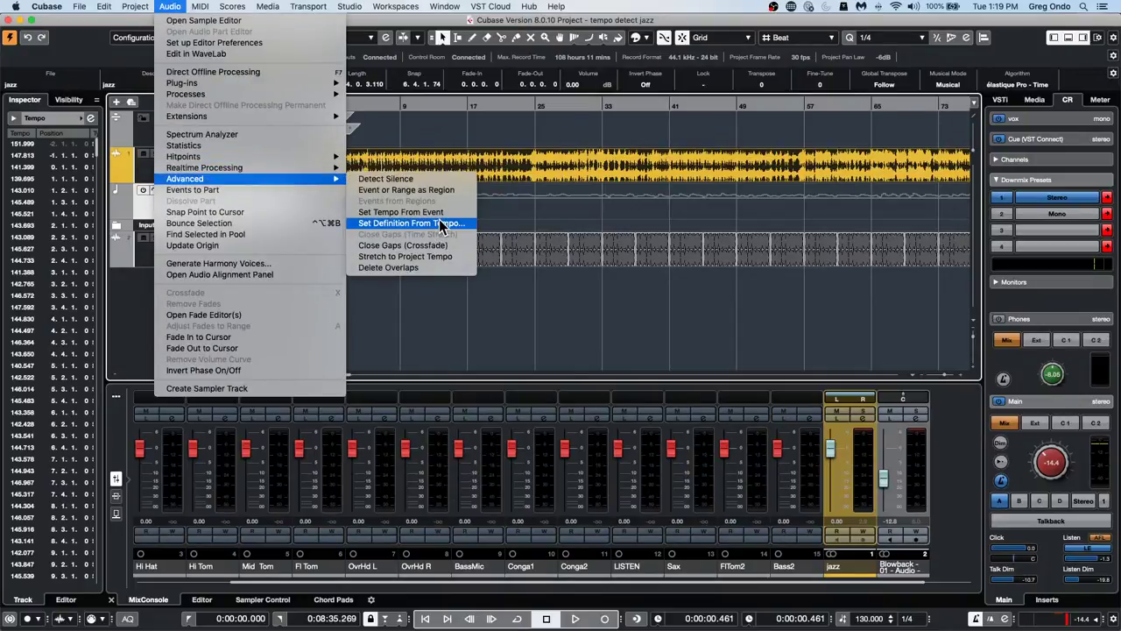
pyautogui.click(442, 224)
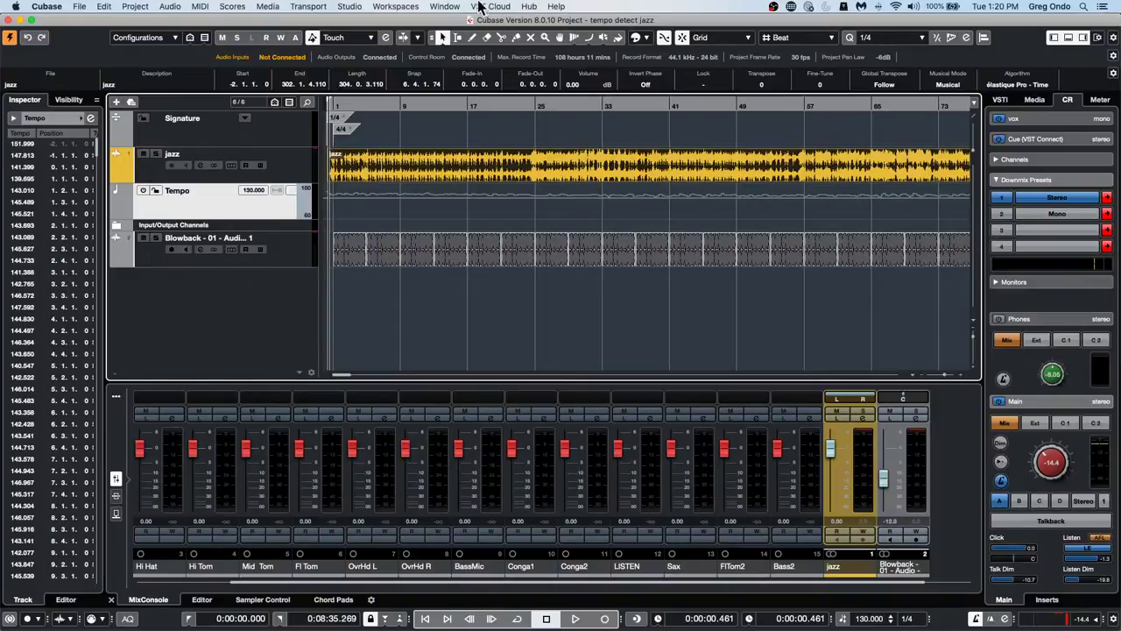
# Close the tempo detect jazz project, and open and activate the recent project bicycle.cpr
pyautogui.click(8, 20)
pyautogui.click(522, 221)
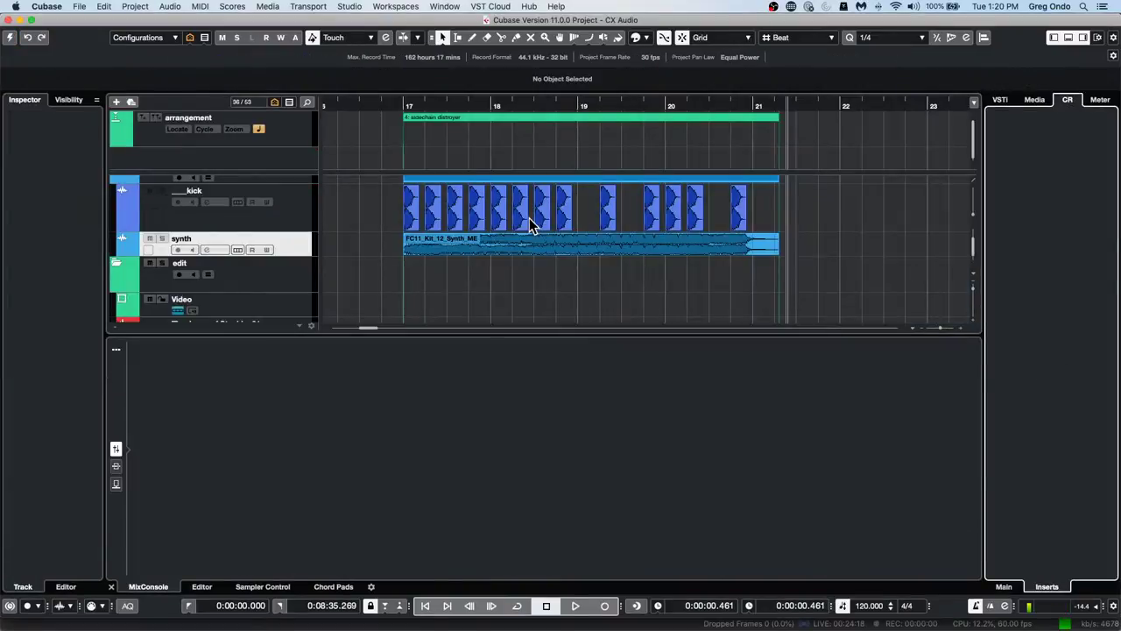
pyautogui.click(85, 7)
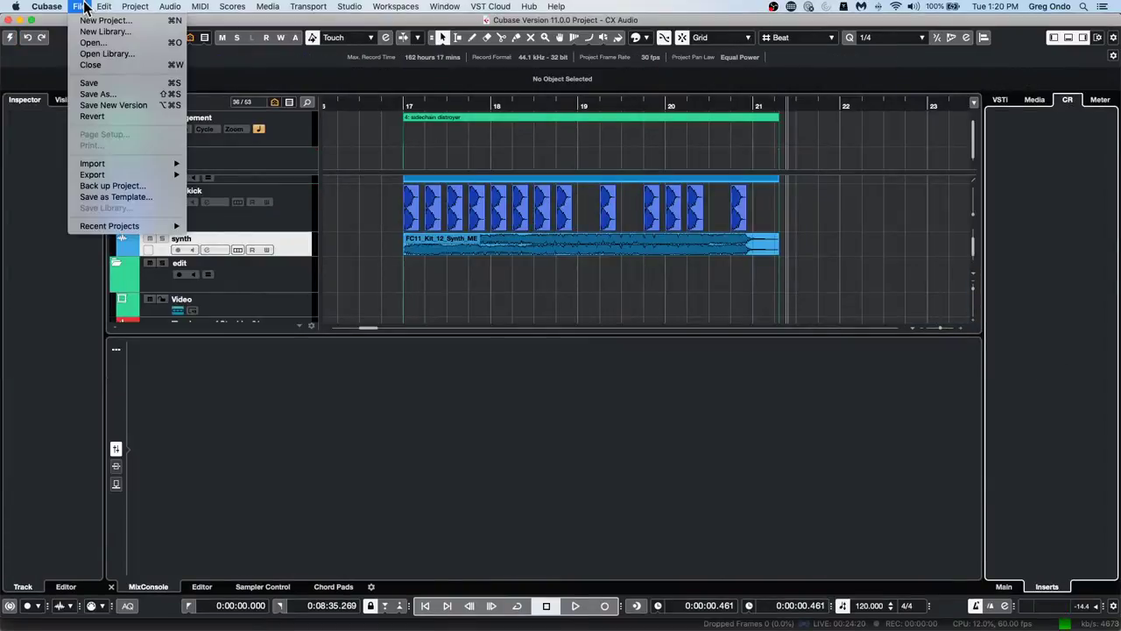
pyautogui.moveTo(132, 226)
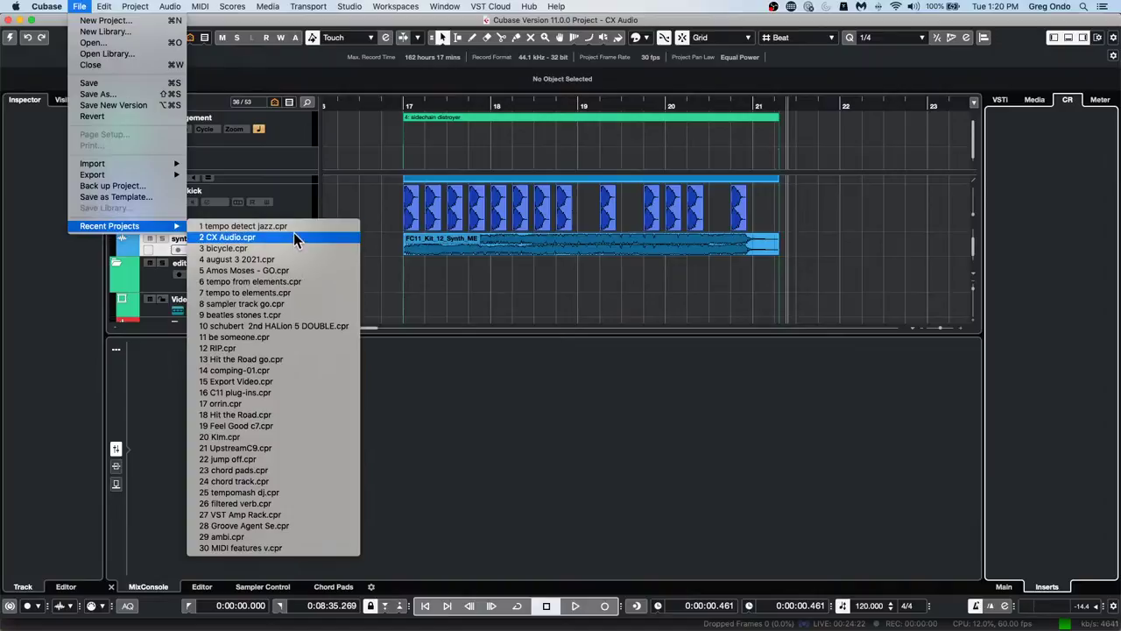
pyautogui.click(294, 246)
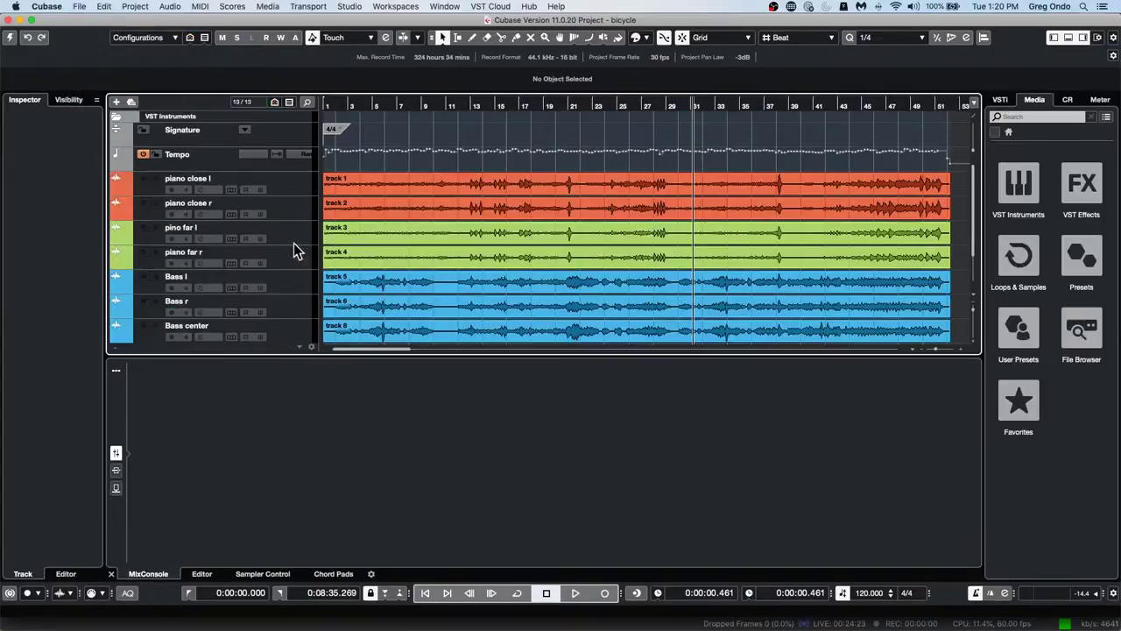
pyautogui.click(11, 38)
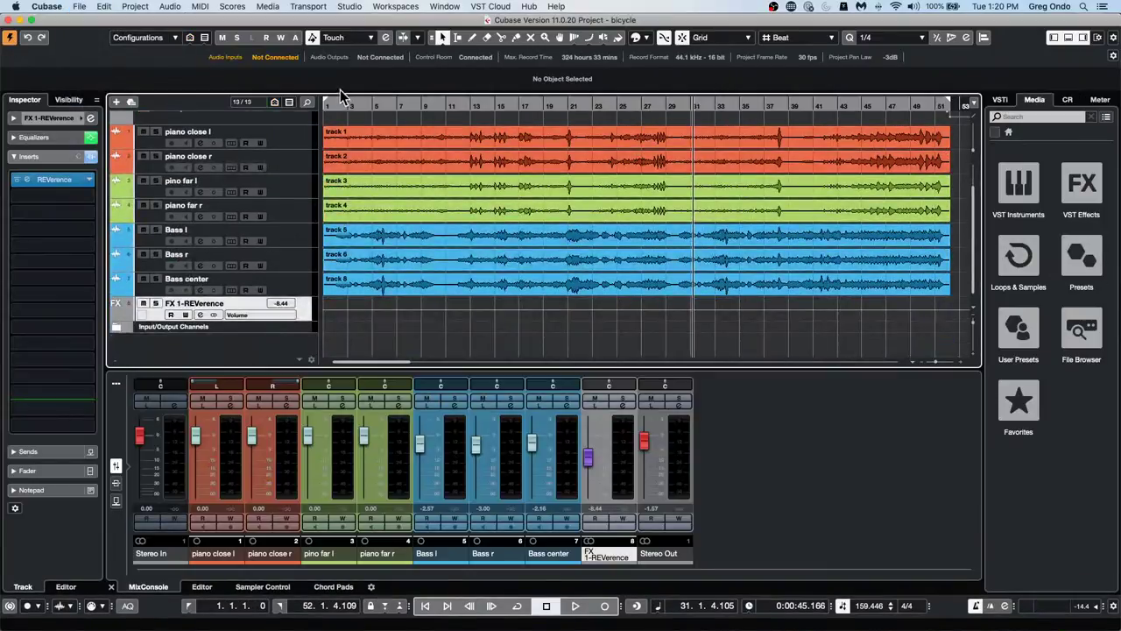
# Play the bicycle project from about bar 5 and open SuperVision from the second Control Room insert
pyautogui.doubleClick(380, 105)
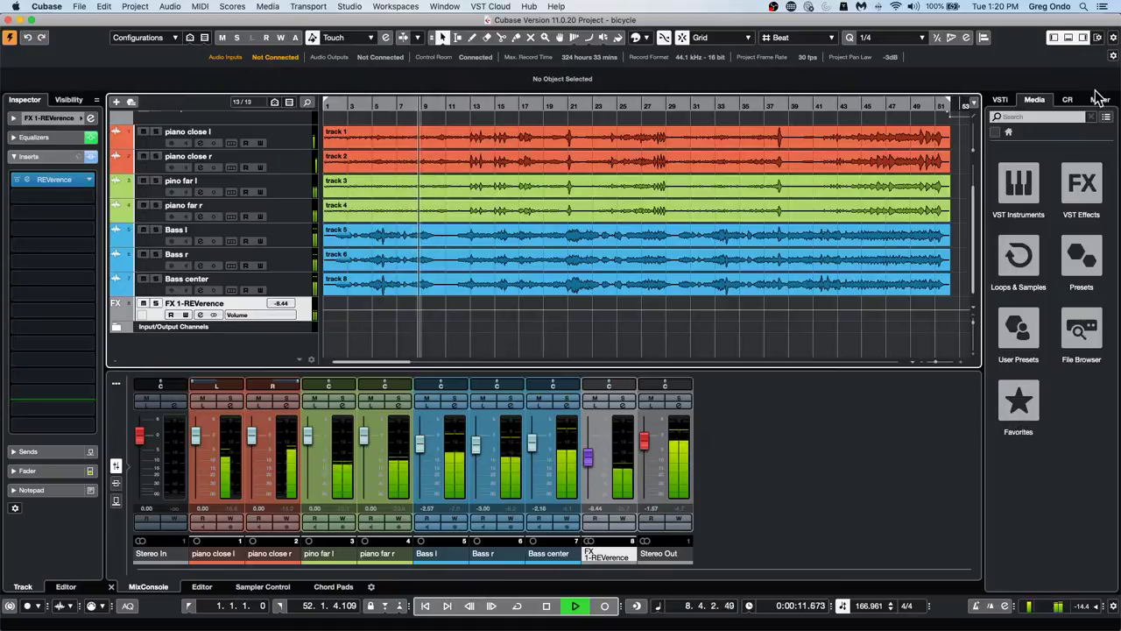
pyautogui.click(1067, 99)
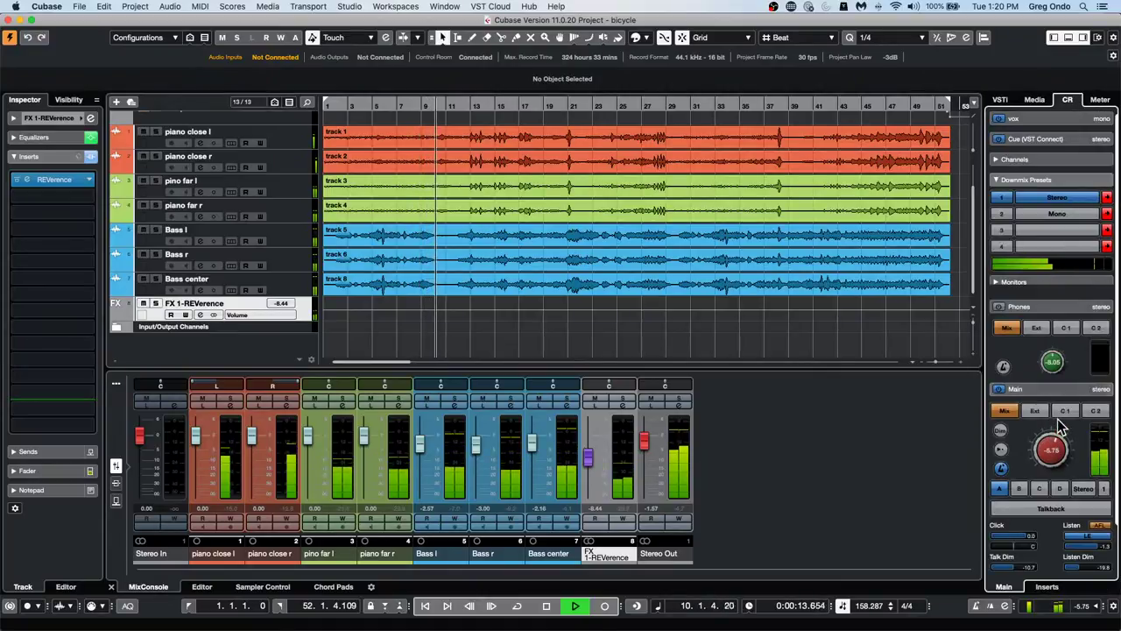
pyautogui.click(1047, 586)
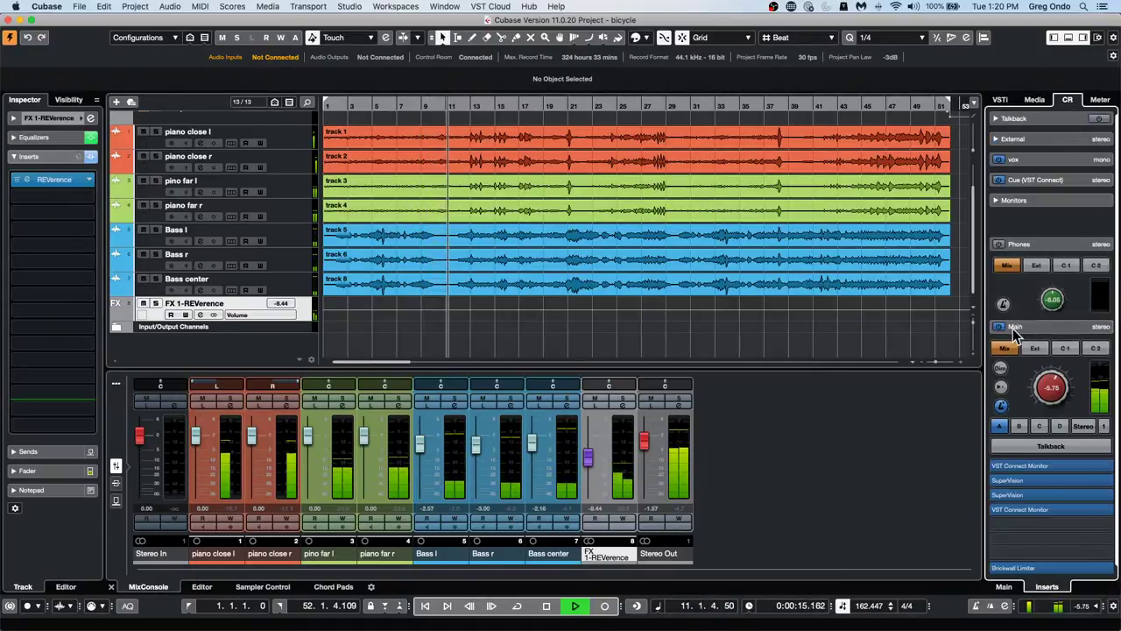
pyautogui.click(1054, 484)
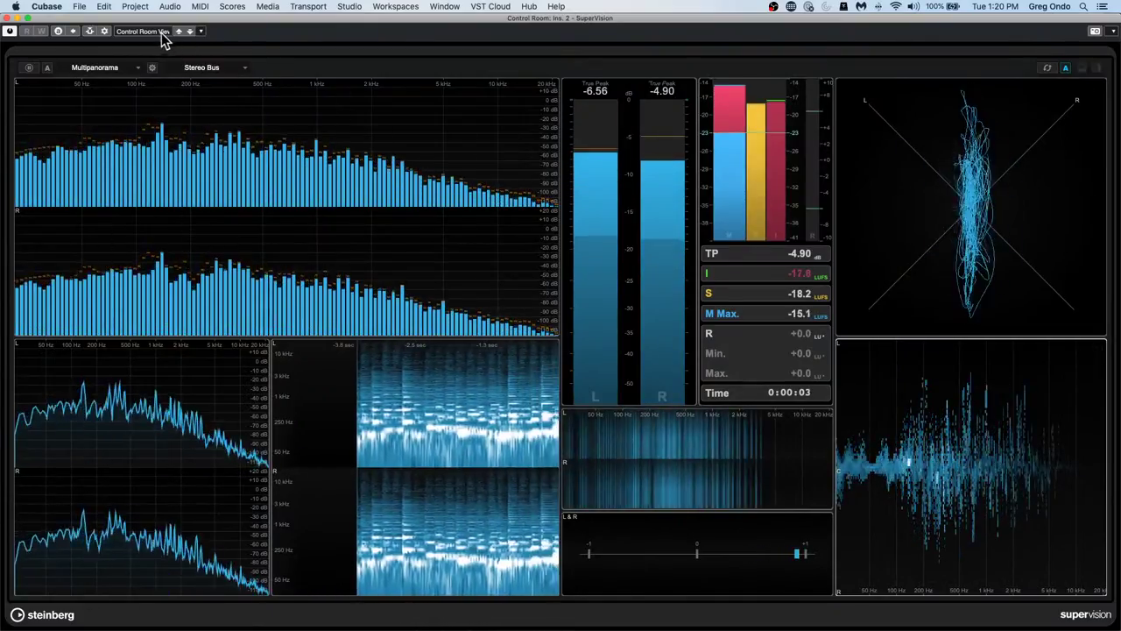
# Load the Phase preset in SuperVision and select its Multicorrelation module
pyautogui.click(161, 32)
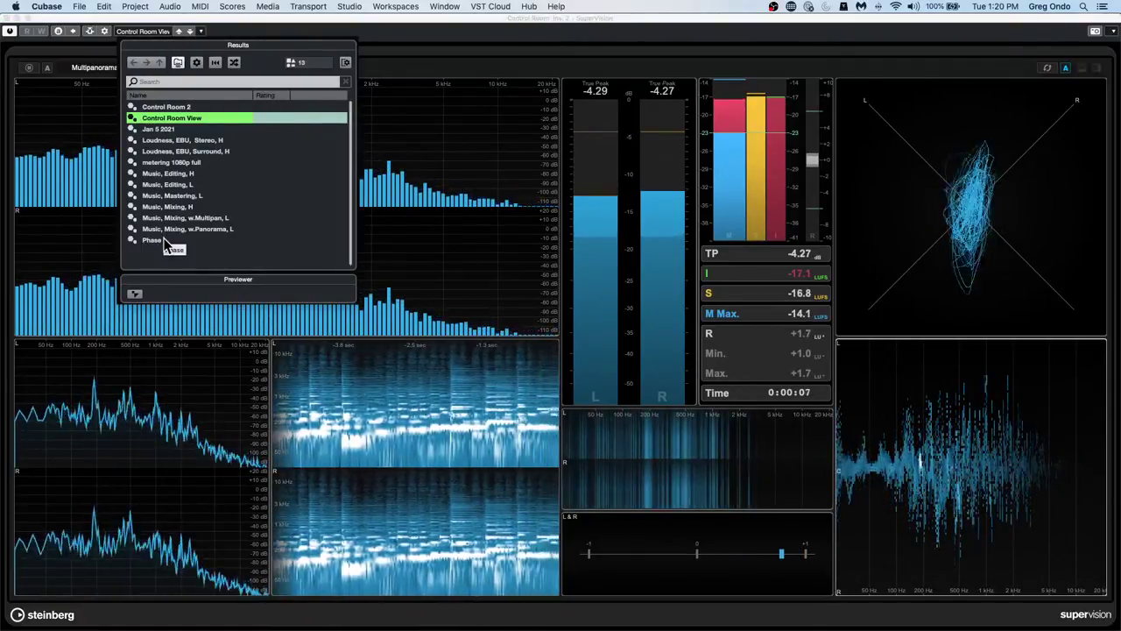
pyautogui.click(166, 242)
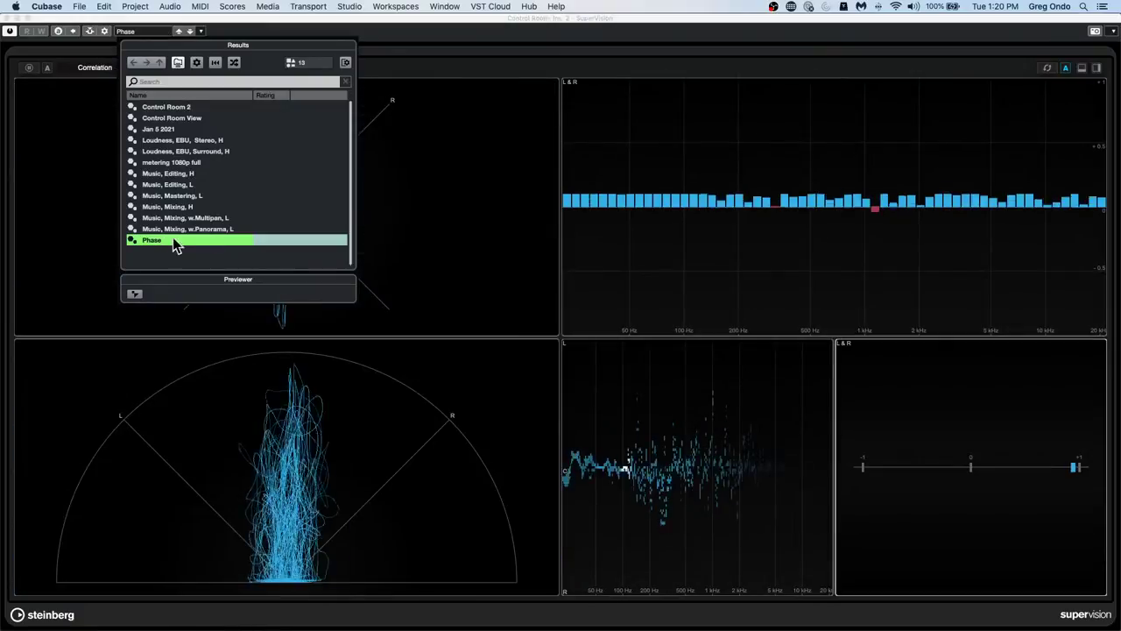
pyautogui.click(775, 221)
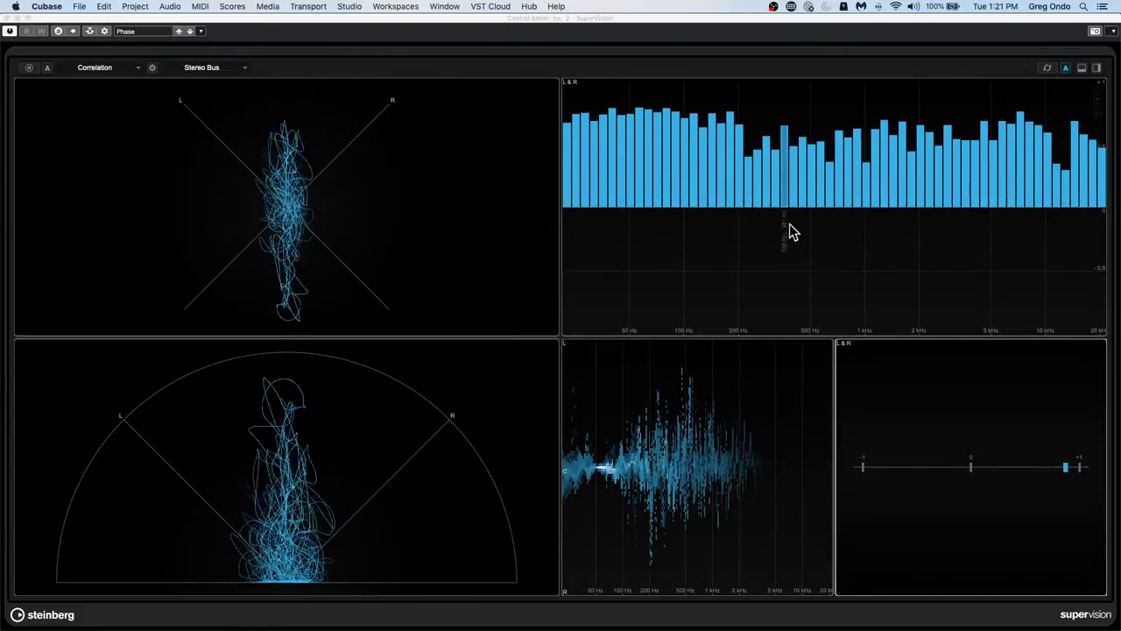
pyautogui.click(759, 277)
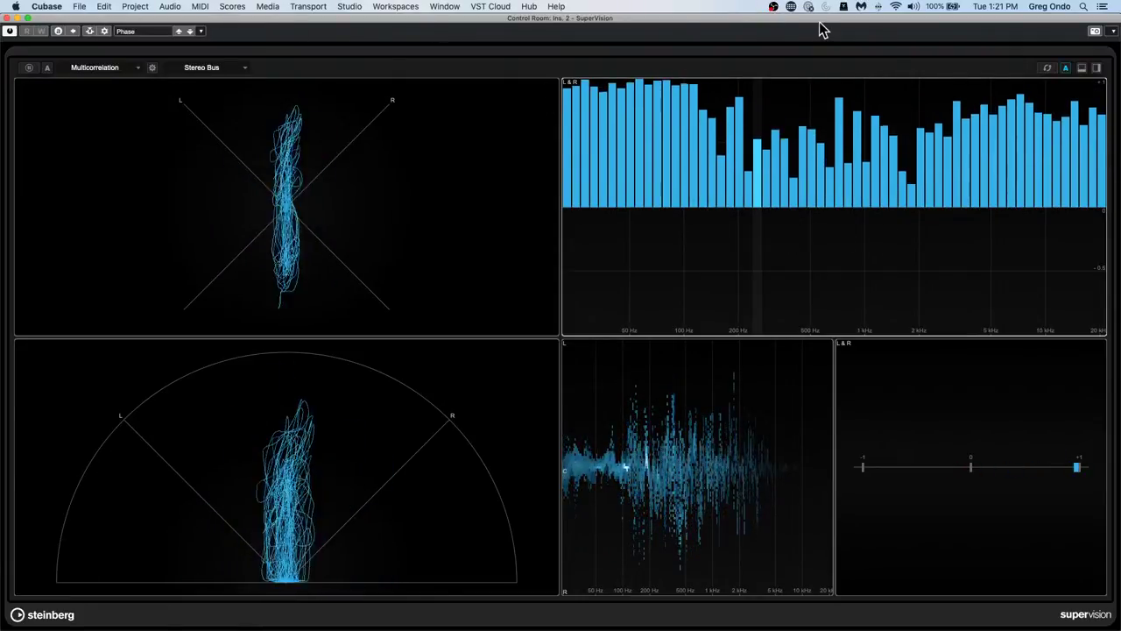
# Shift the SuperVision window to reveal the Control Room, and examine the multicorrelation meter over several short playbacks
pyautogui.moveTo(821, 27); pyautogui.dragTo(723, 28)
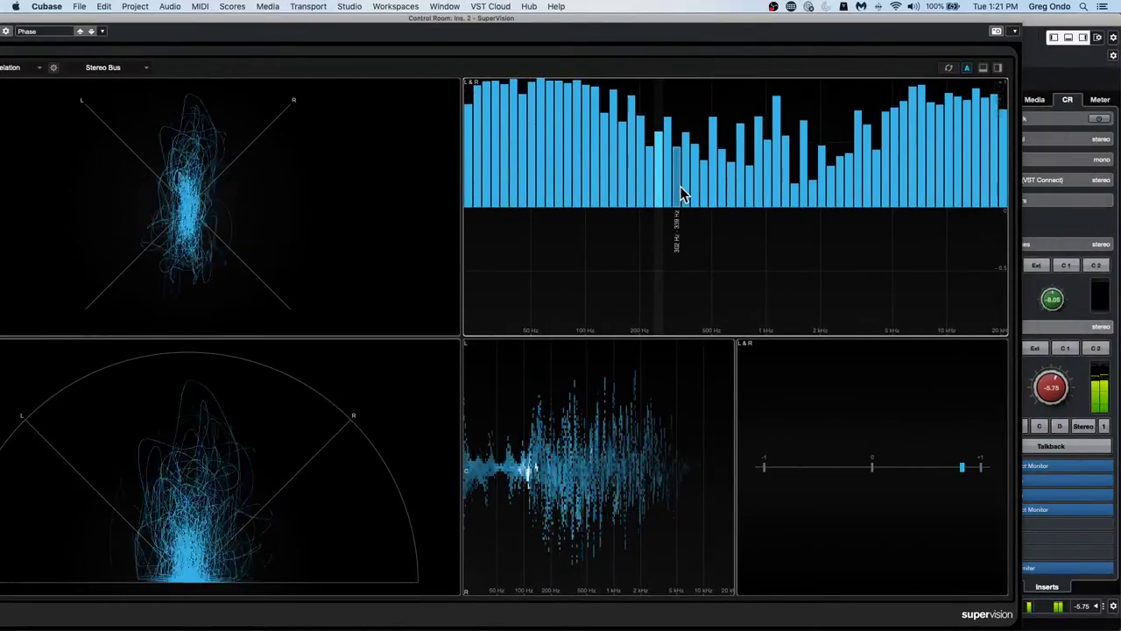
pyautogui.press('space')
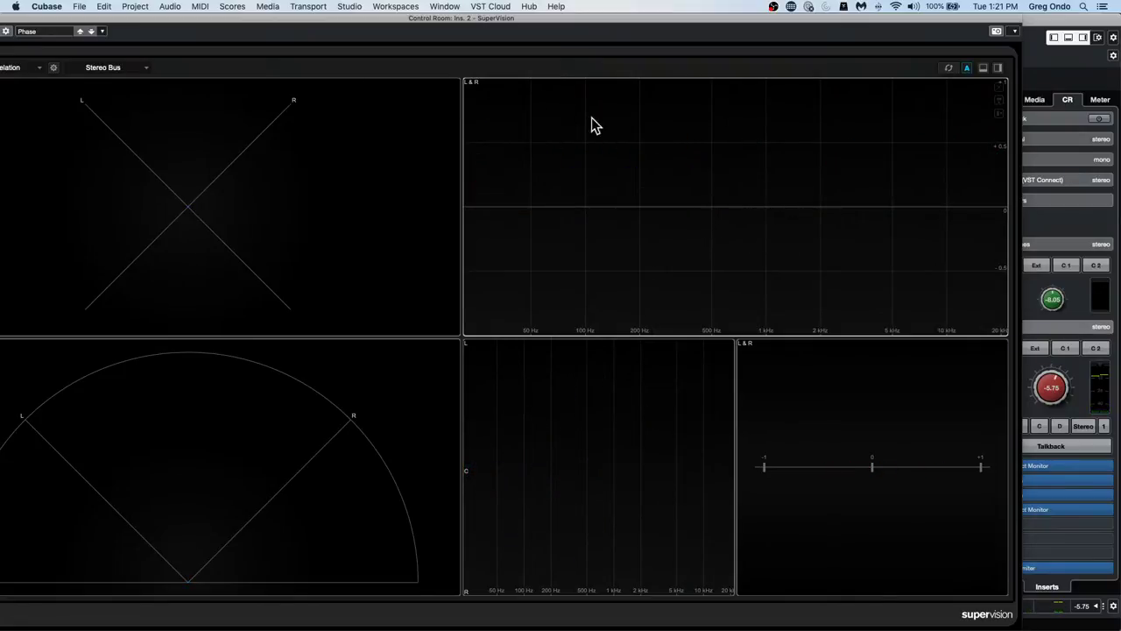
pyautogui.moveTo(49, 14); pyautogui.dragTo(86, 15)
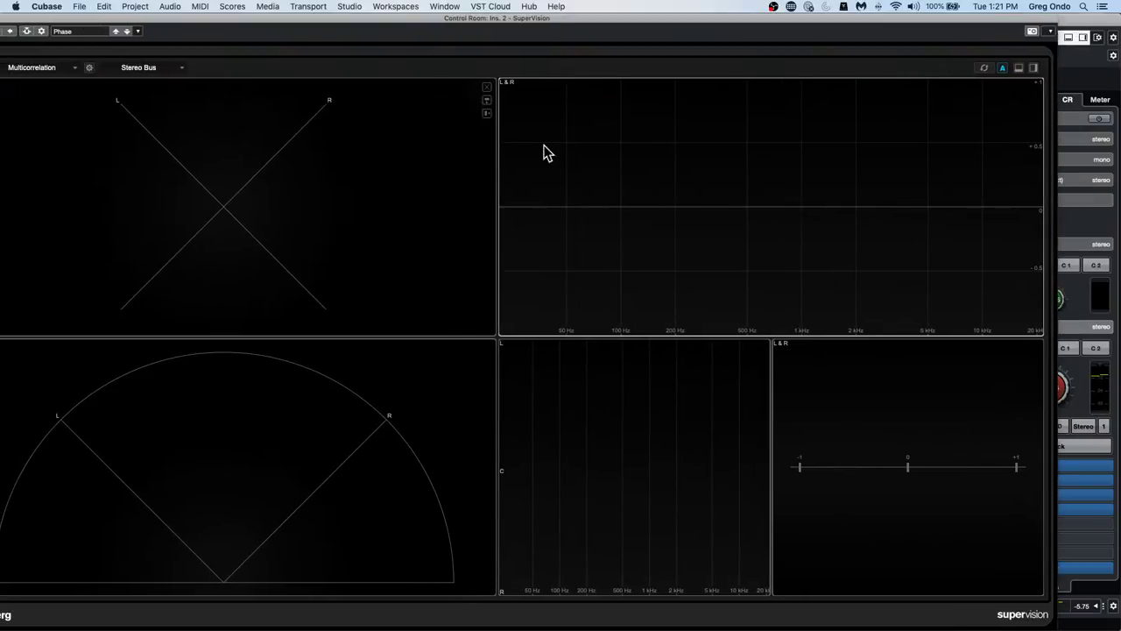
pyautogui.press('space')
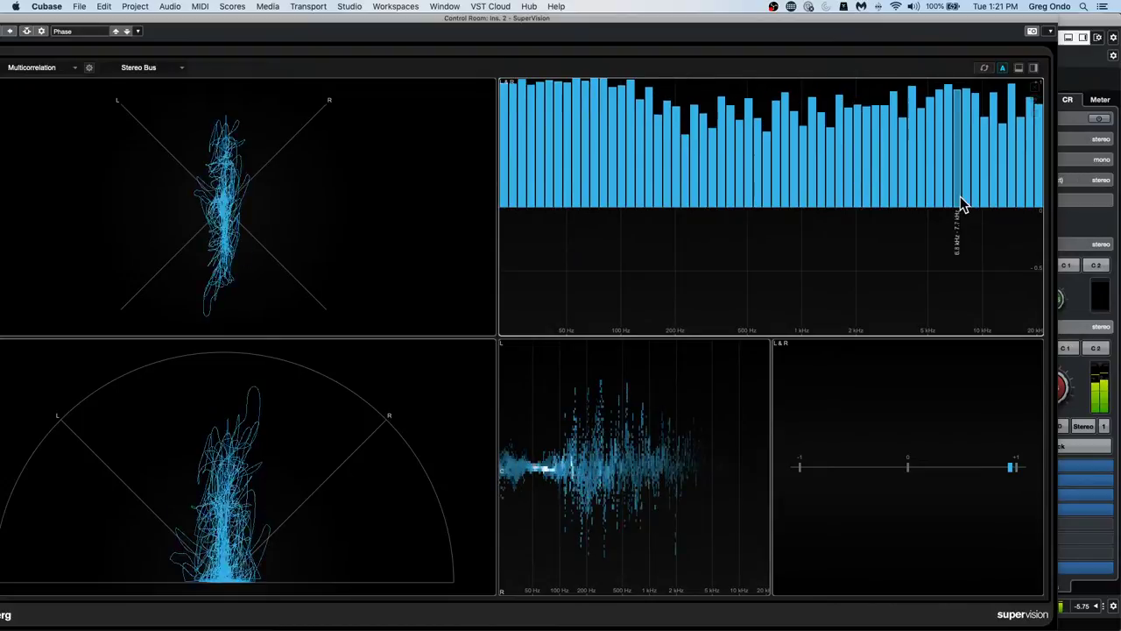
pyautogui.press('space')
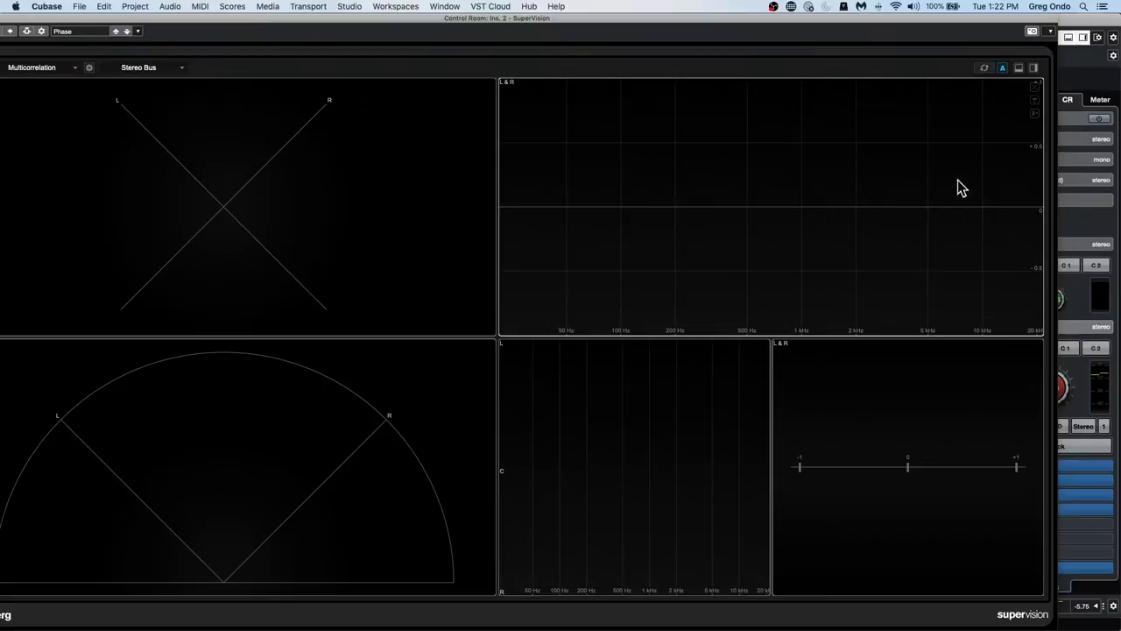
pyautogui.press('space')
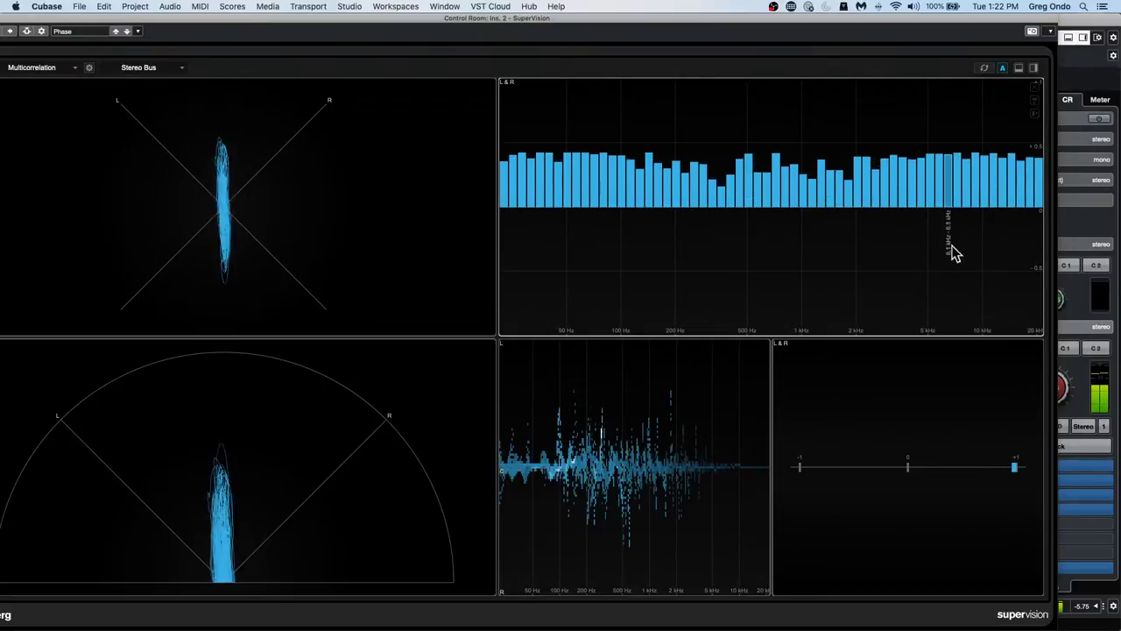
pyautogui.press('space')
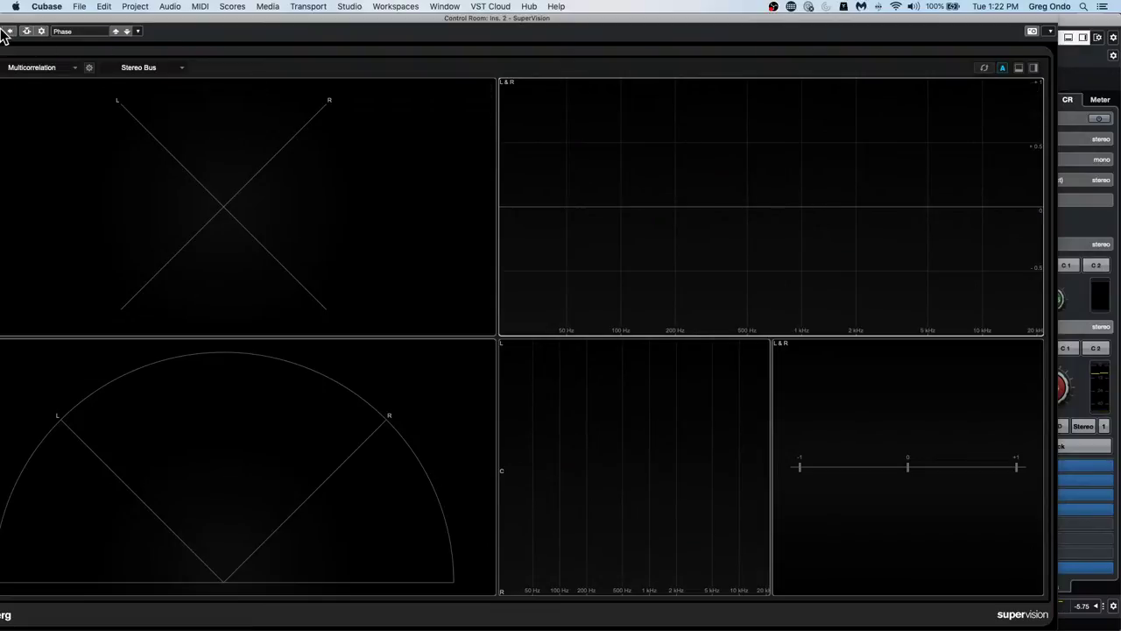
# Move SuperVision back fully into view, check the phase meters during another short playback, and close the plug-in window
pyautogui.moveTo(20, 23); pyautogui.dragTo(76, 23)
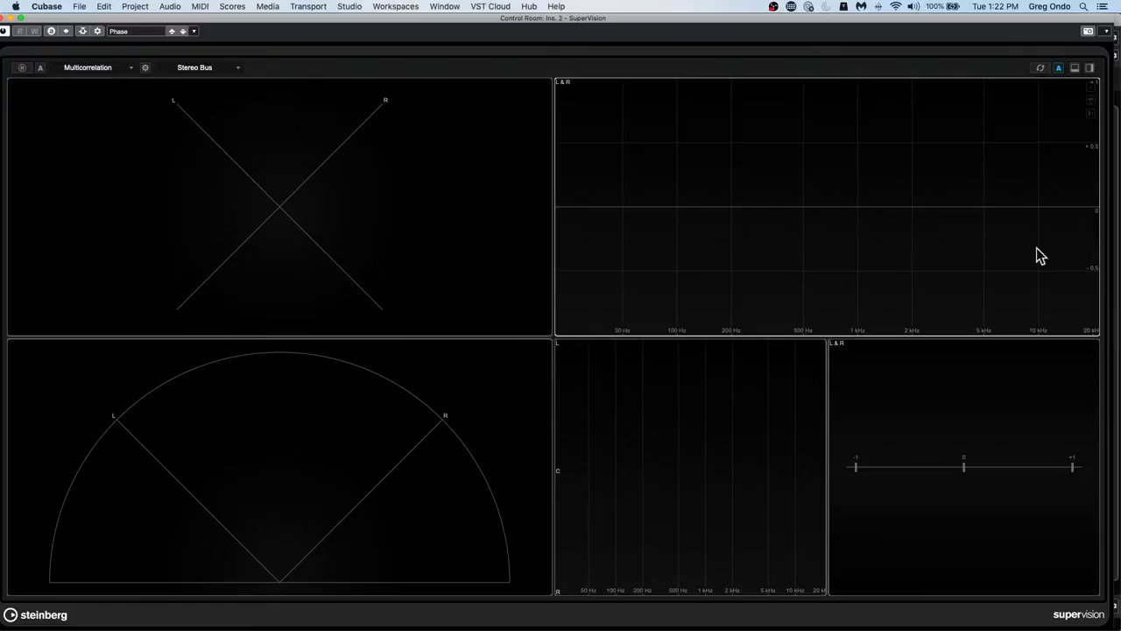
pyautogui.press('space')
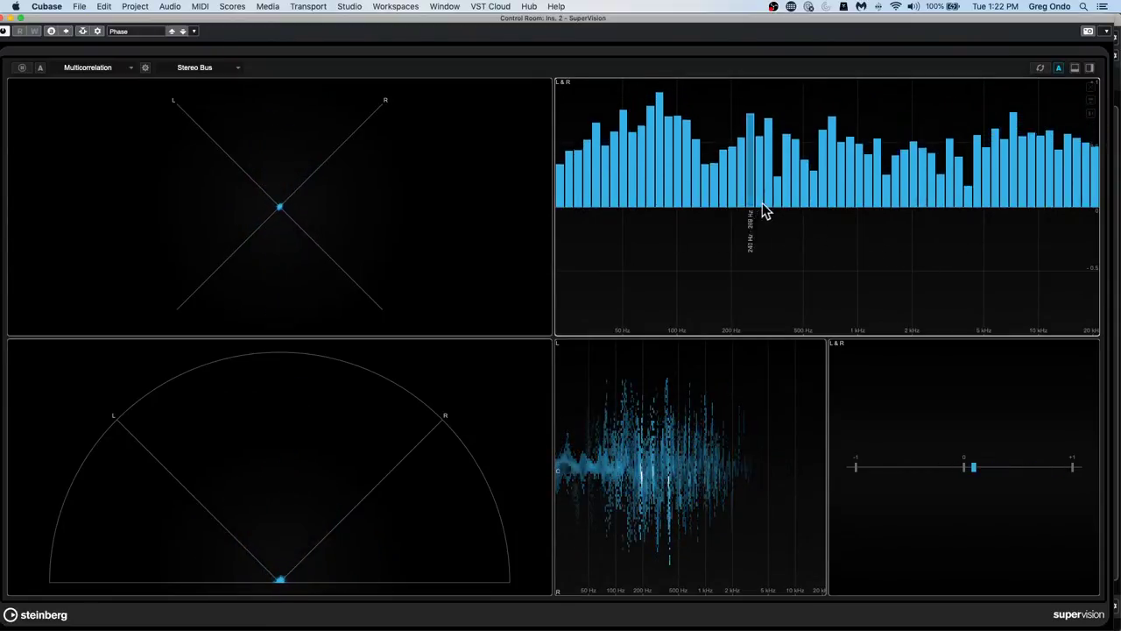
pyautogui.press('space')
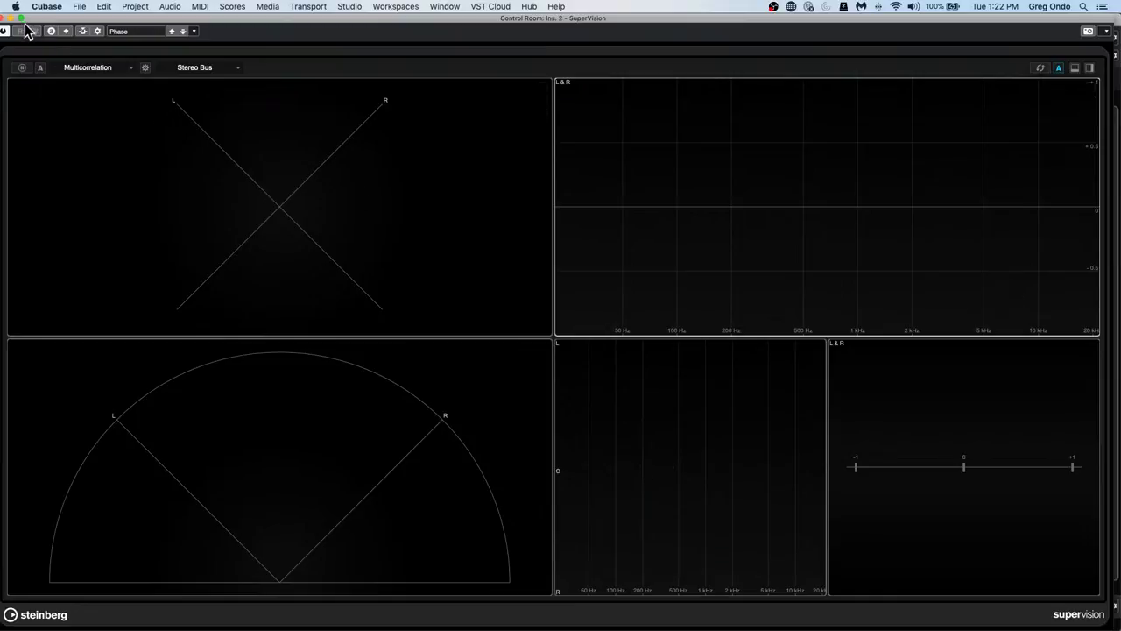
pyautogui.moveTo(39, 21); pyautogui.dragTo(46, 21)
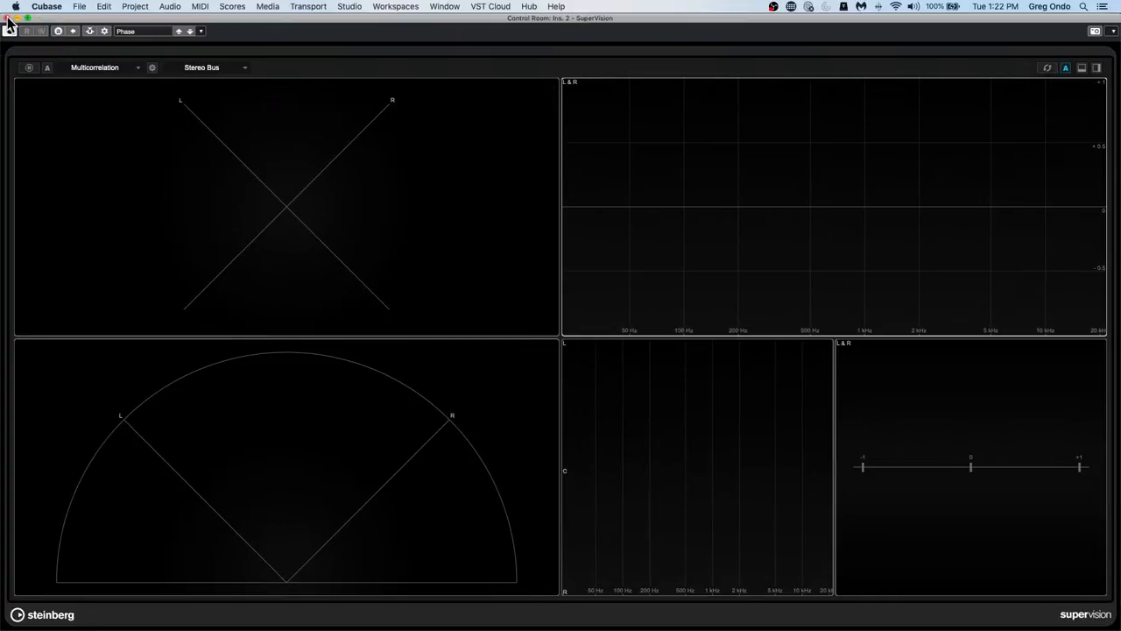
pyautogui.click(10, 19)
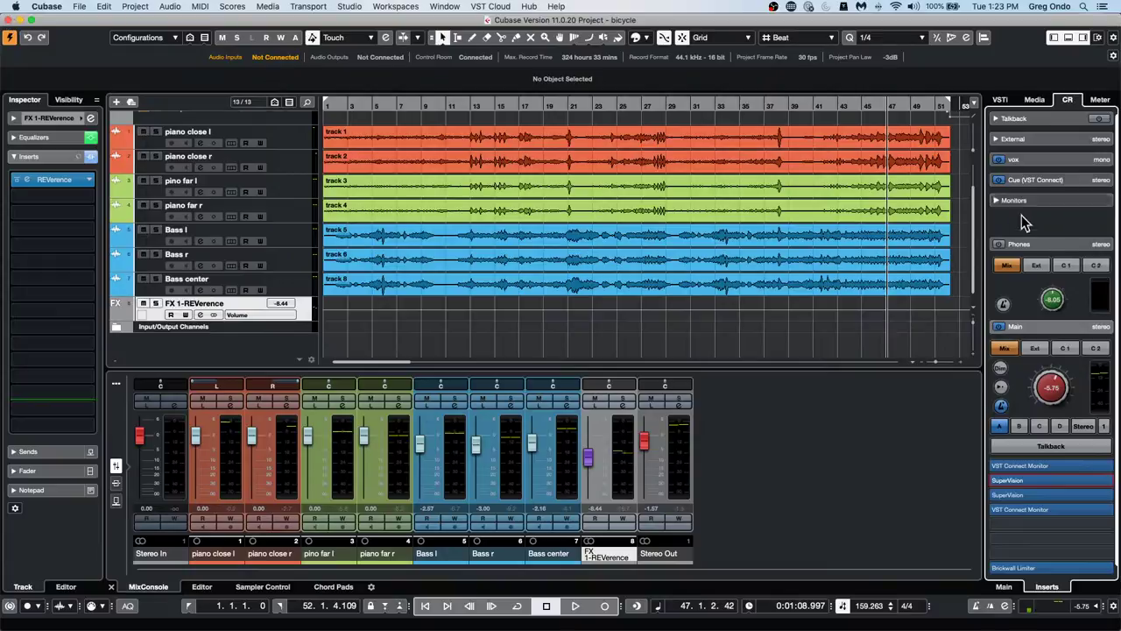
# Browse the installed content packs under Loops & Samples in the media browser
pyautogui.click(1035, 100)
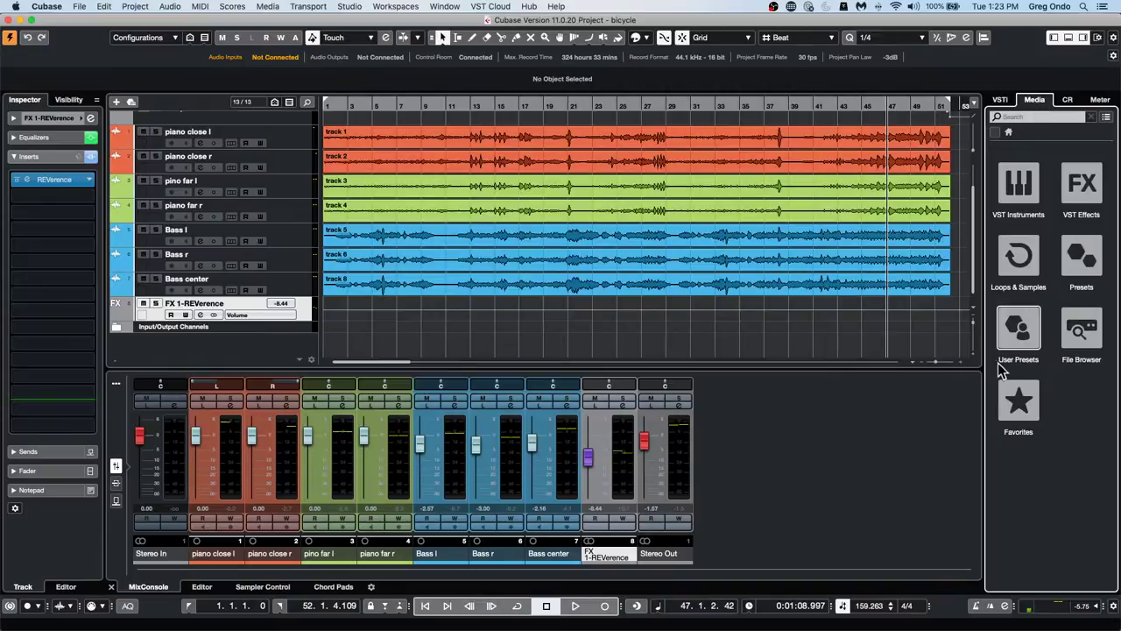
pyautogui.click(1032, 257)
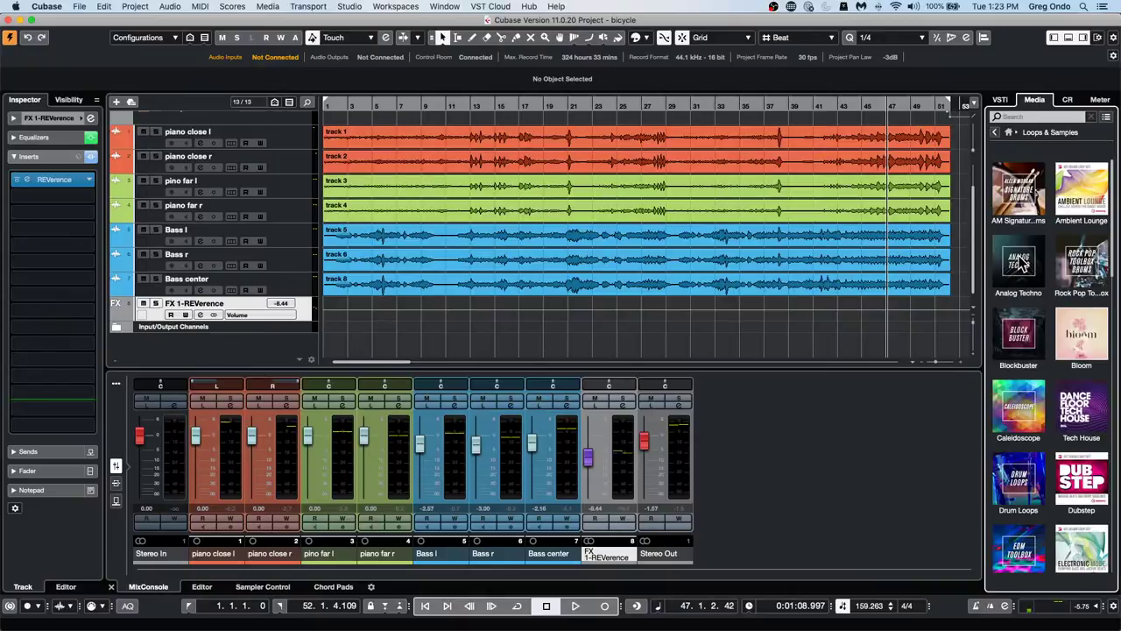
pyautogui.scroll(-5, 1047, 342)
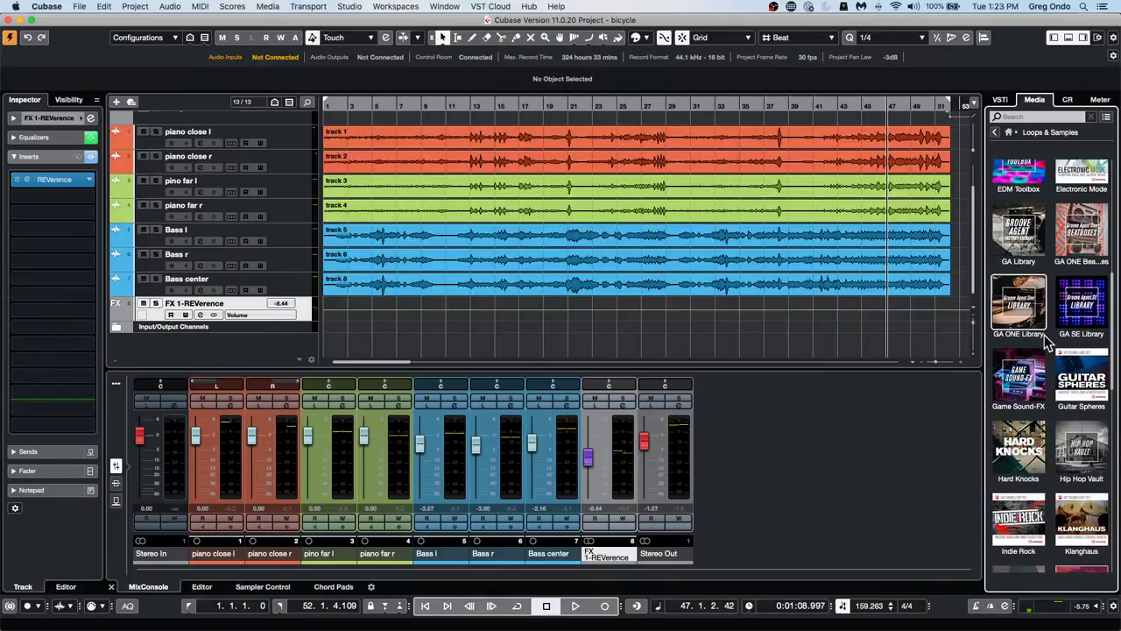
pyautogui.scroll(-2, 1047, 342)
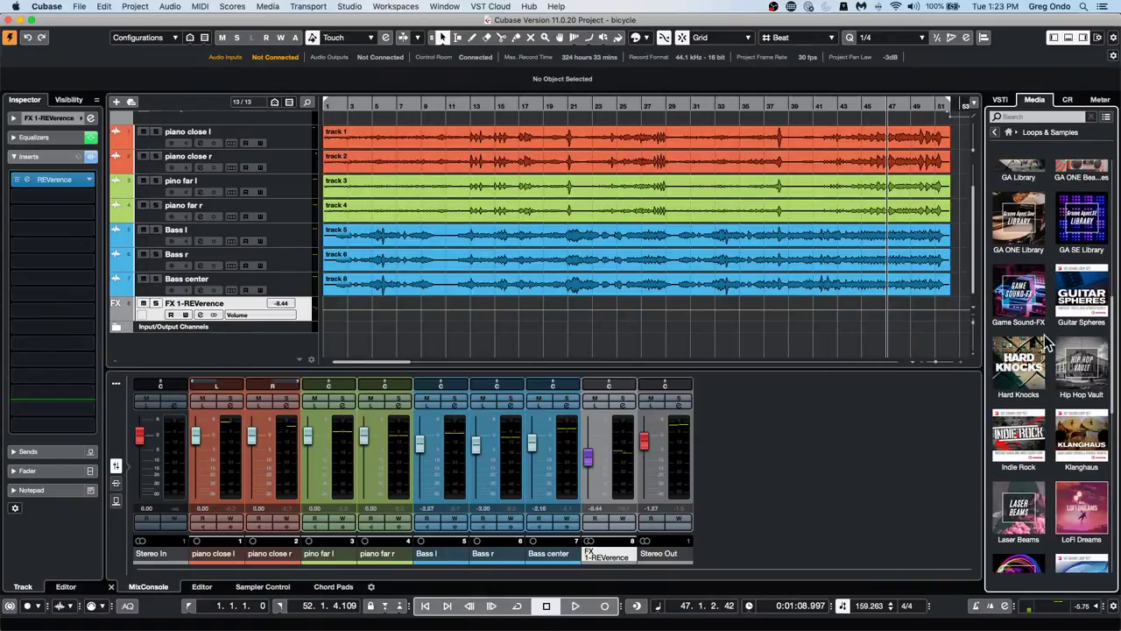
# Add one instrument track using Groove Agent SE, routed to Stereo Out, below the FX 1-REVerence track
pyautogui.rightClick(305, 313)
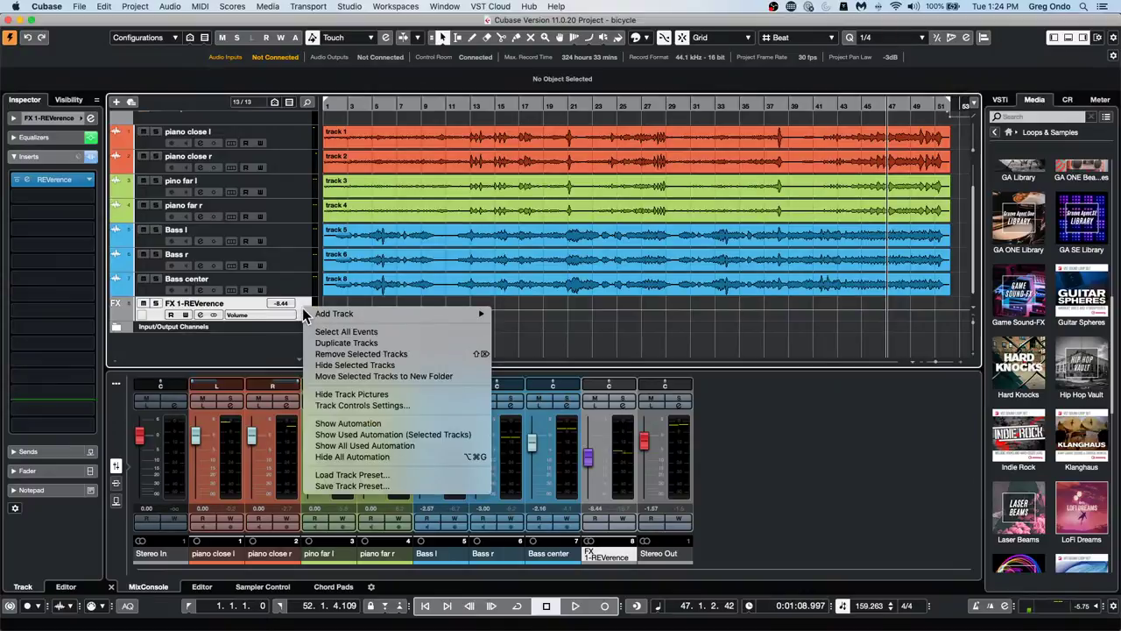
pyautogui.moveTo(333, 313)
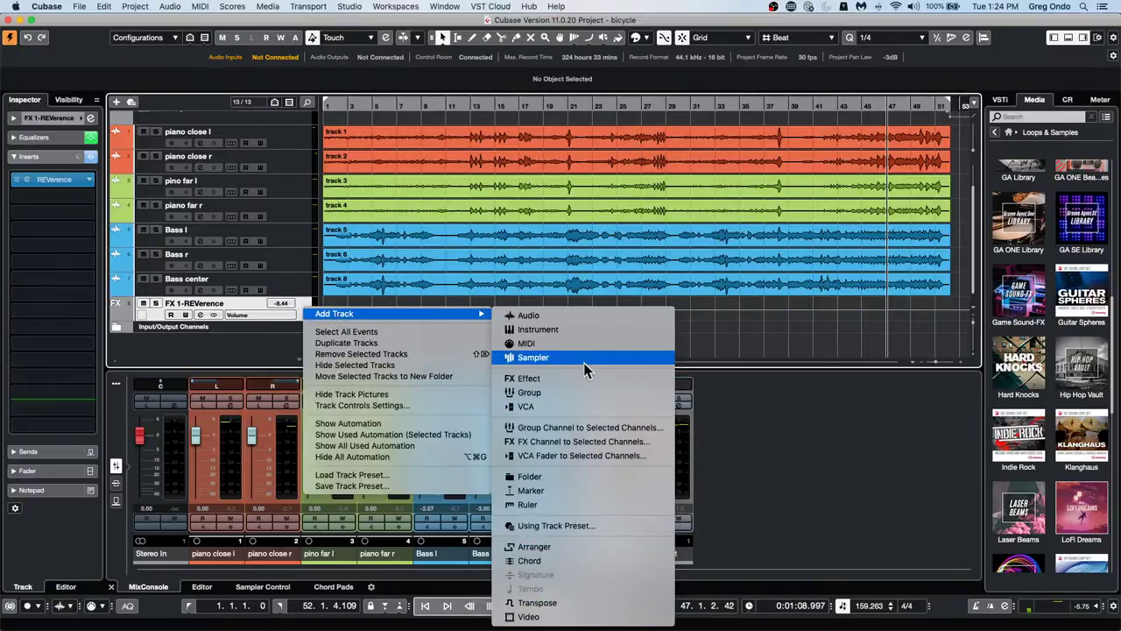
pyautogui.click(594, 330)
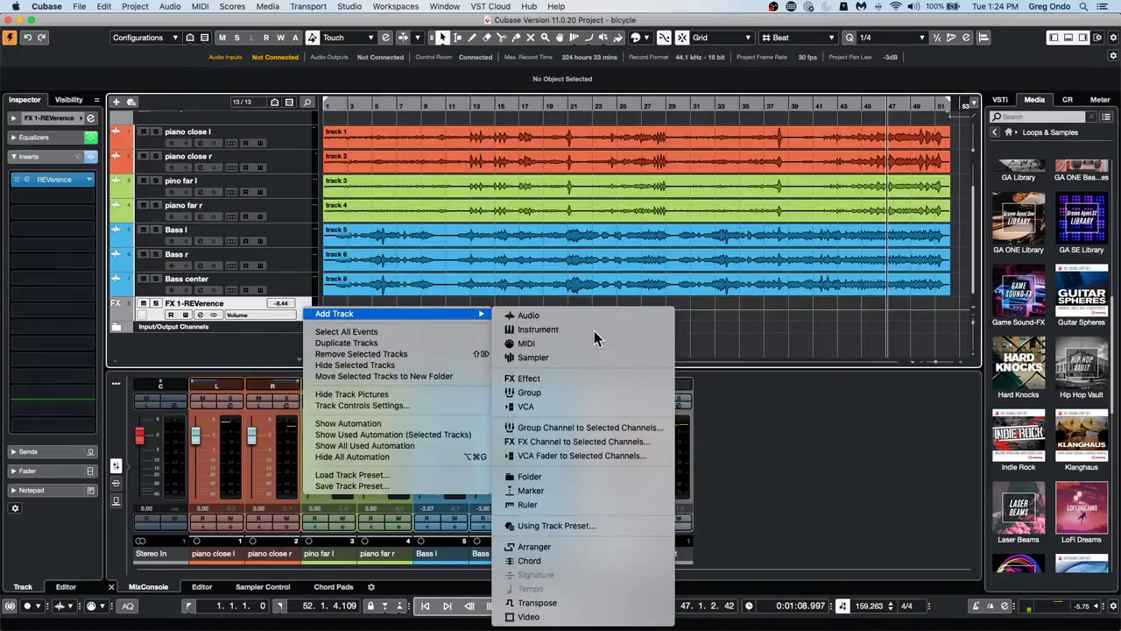
pyautogui.click(513, 257)
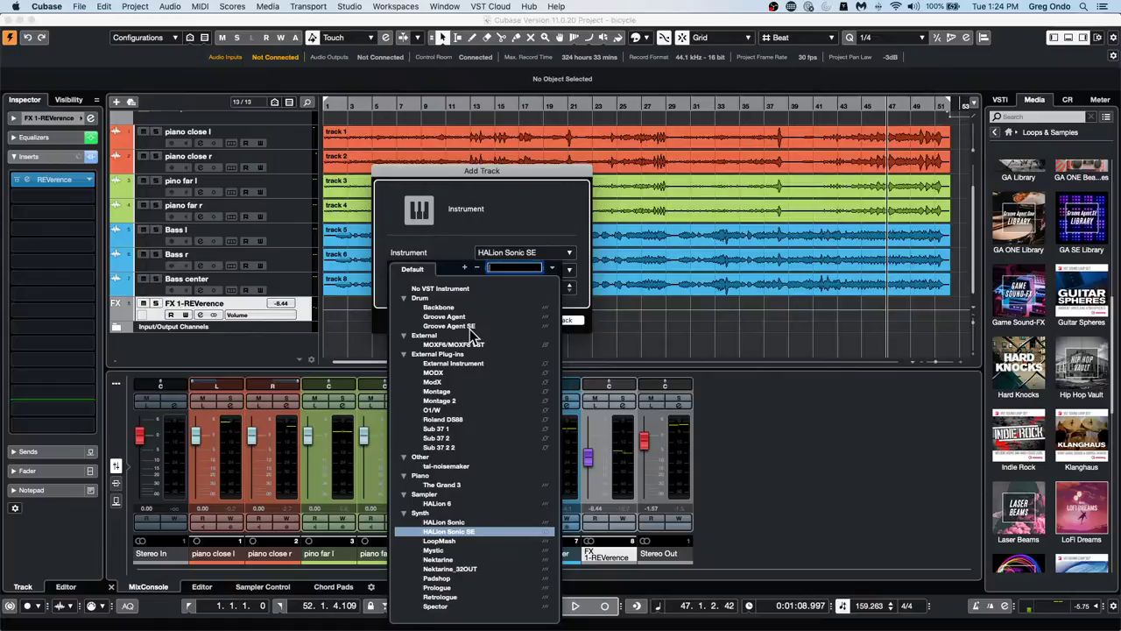
pyautogui.click(470, 327)
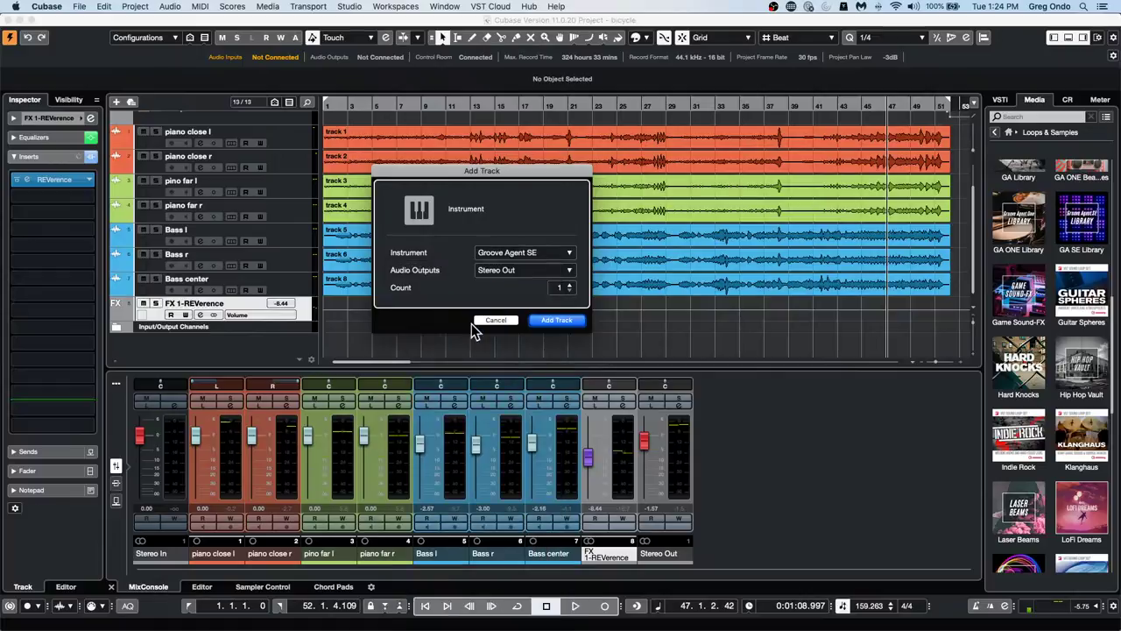
pyautogui.click(554, 321)
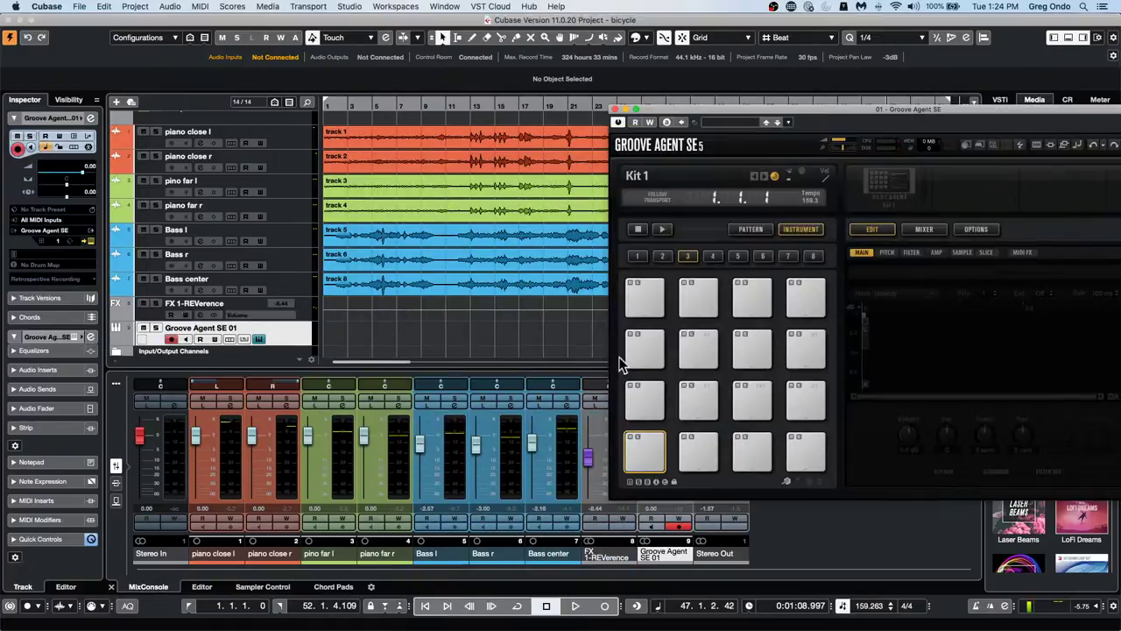
# Load the Chemical Composition kit with patterns from the Laser Beams instrument set into Groove Agent SE
pyautogui.moveTo(805, 106); pyautogui.dragTo(508, 97)
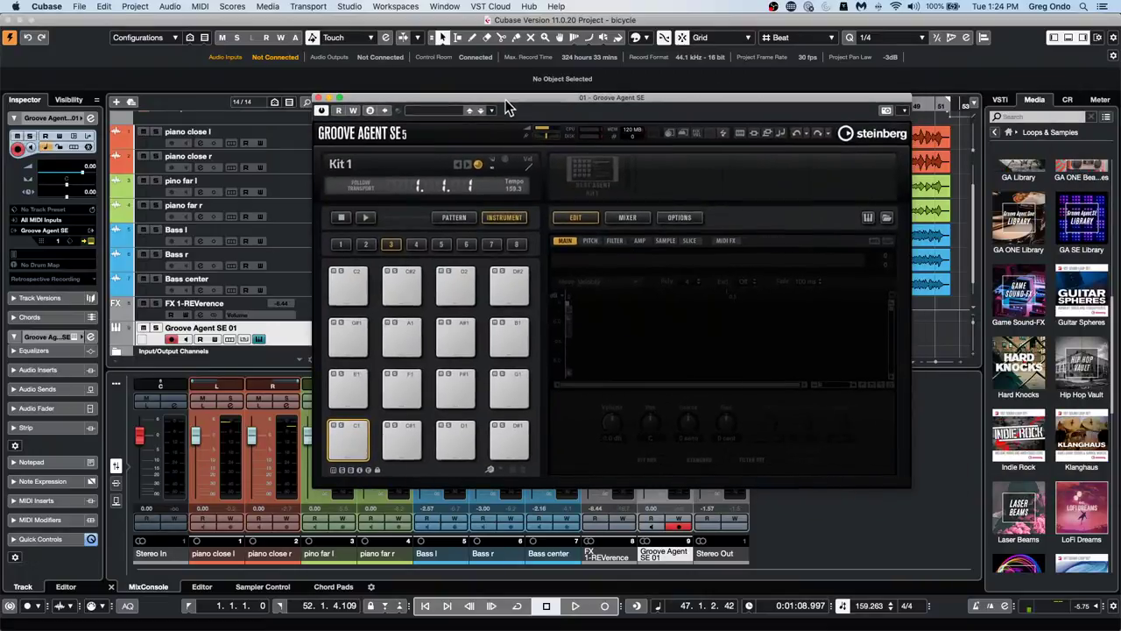
pyautogui.click(611, 173)
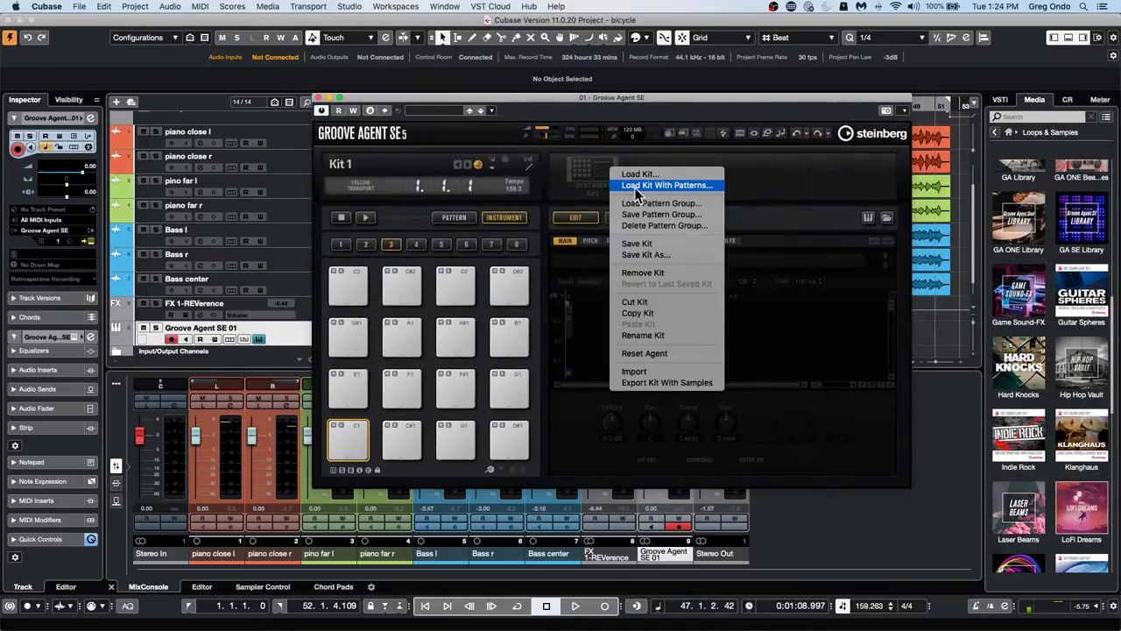
pyautogui.click(639, 189)
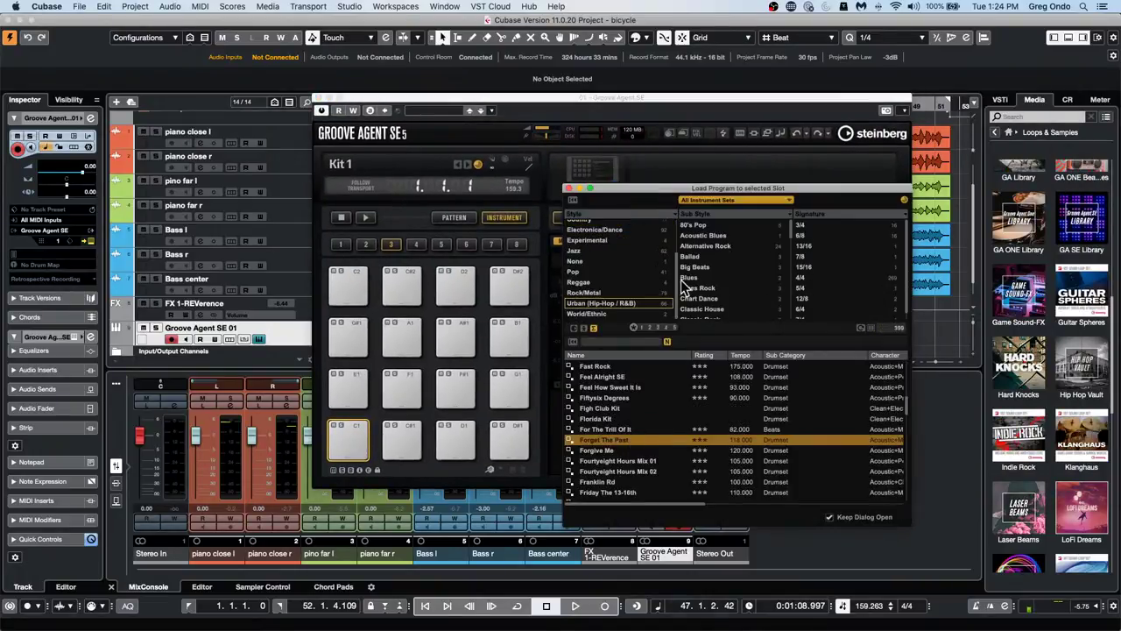
pyautogui.click(720, 200)
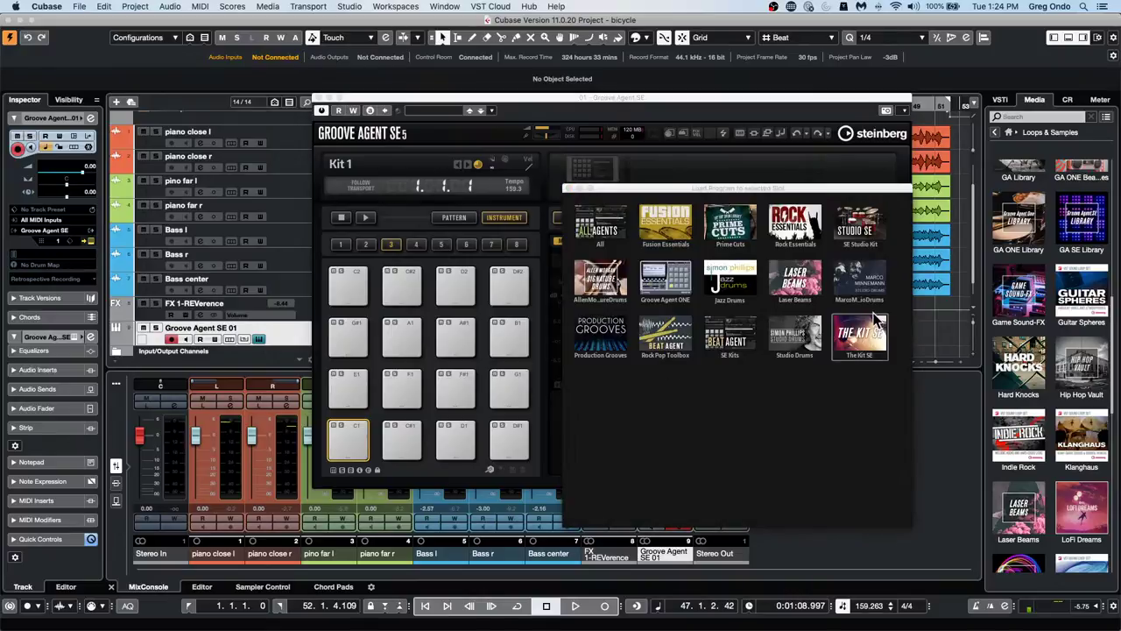
pyautogui.click(802, 282)
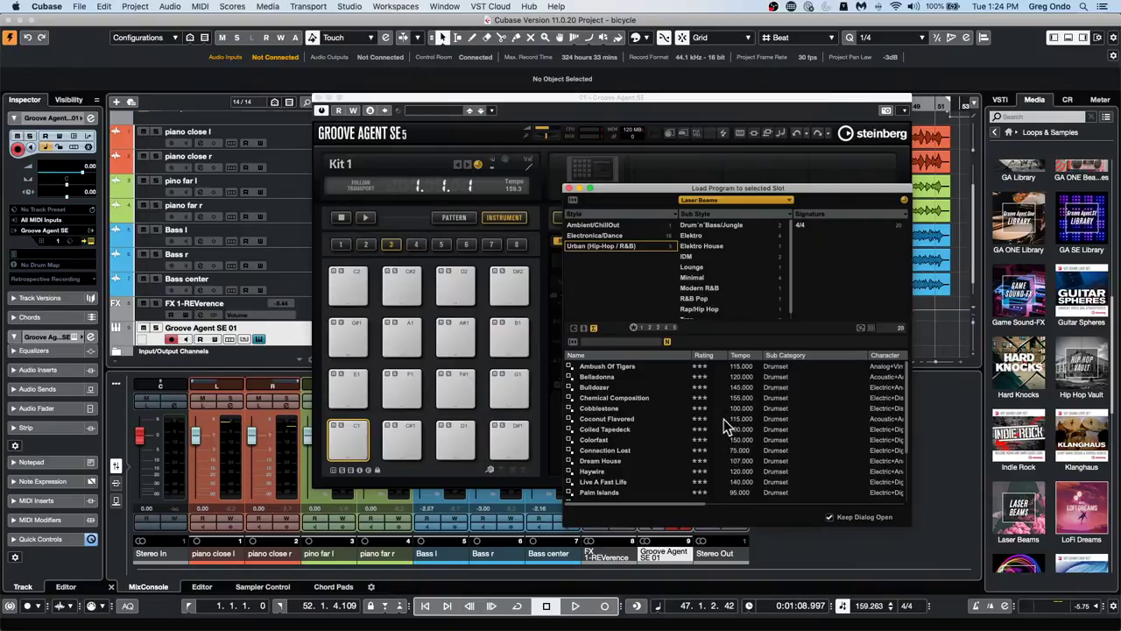
pyautogui.doubleClick(629, 396)
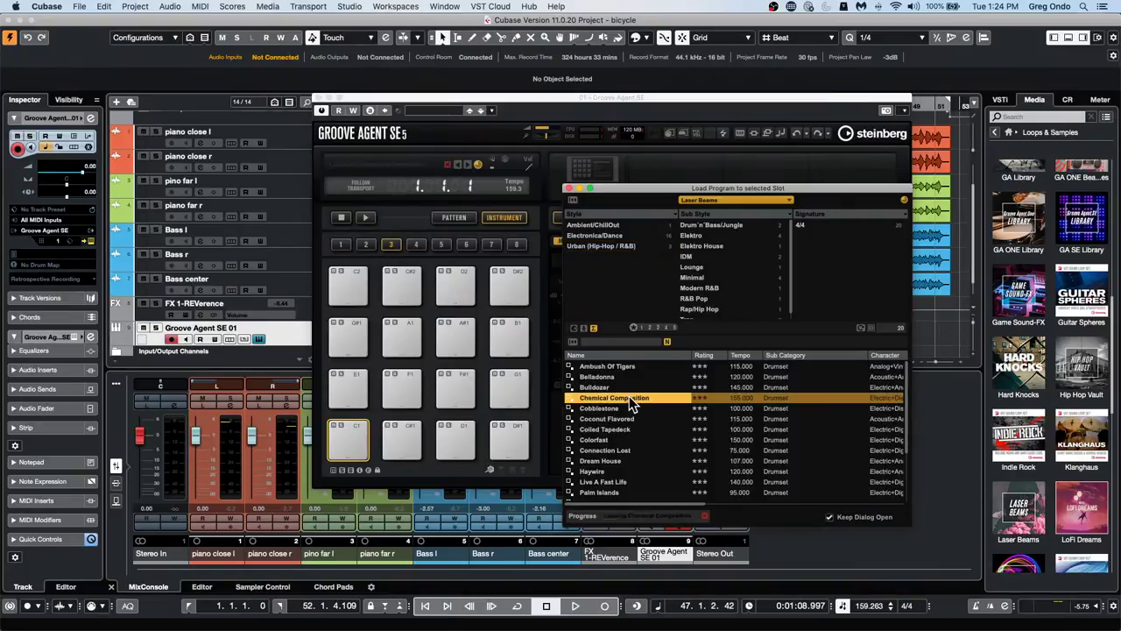
# Audition the Kick 1, E1 and Clap 2 instrument pads, and play the Groove 1 pattern pad
pyautogui.click(350, 433)
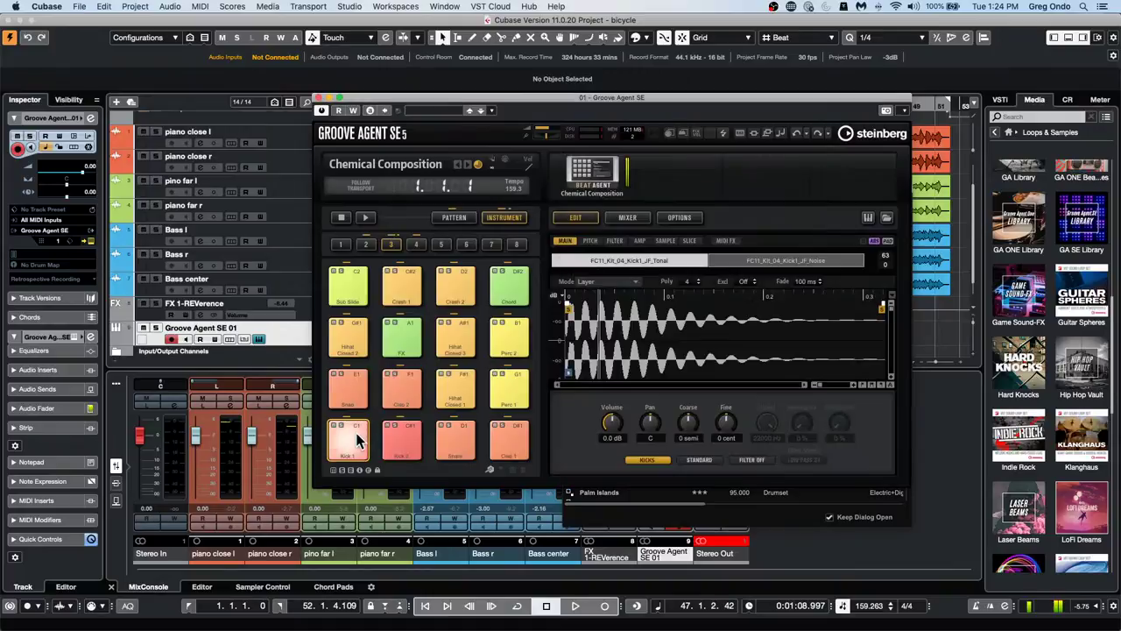
pyautogui.click(363, 382)
pyautogui.click(394, 384)
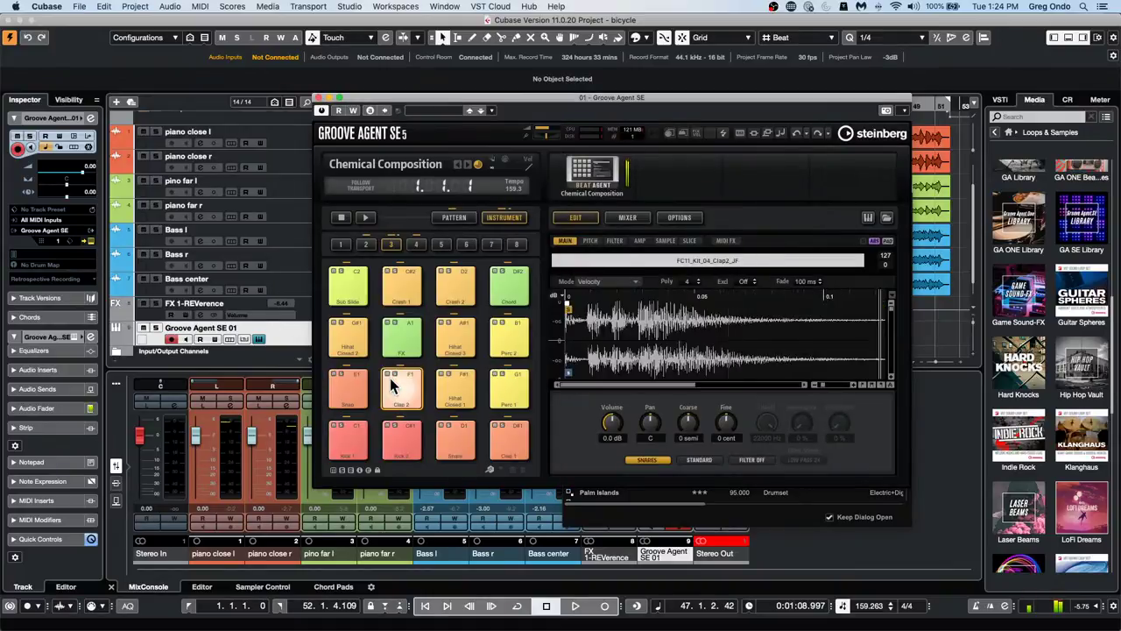
pyautogui.click(455, 218)
pyautogui.click(346, 432)
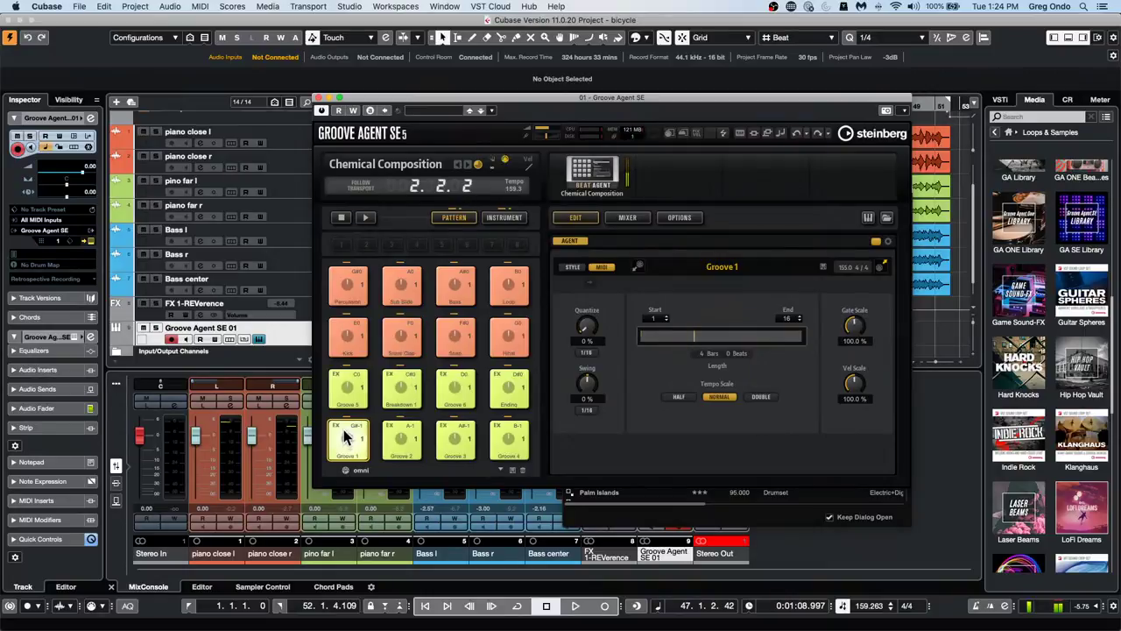
# Play the Groove 5 and Breakdown 1 pattern pads of the Chemical Composition kit
pyautogui.click(347, 389)
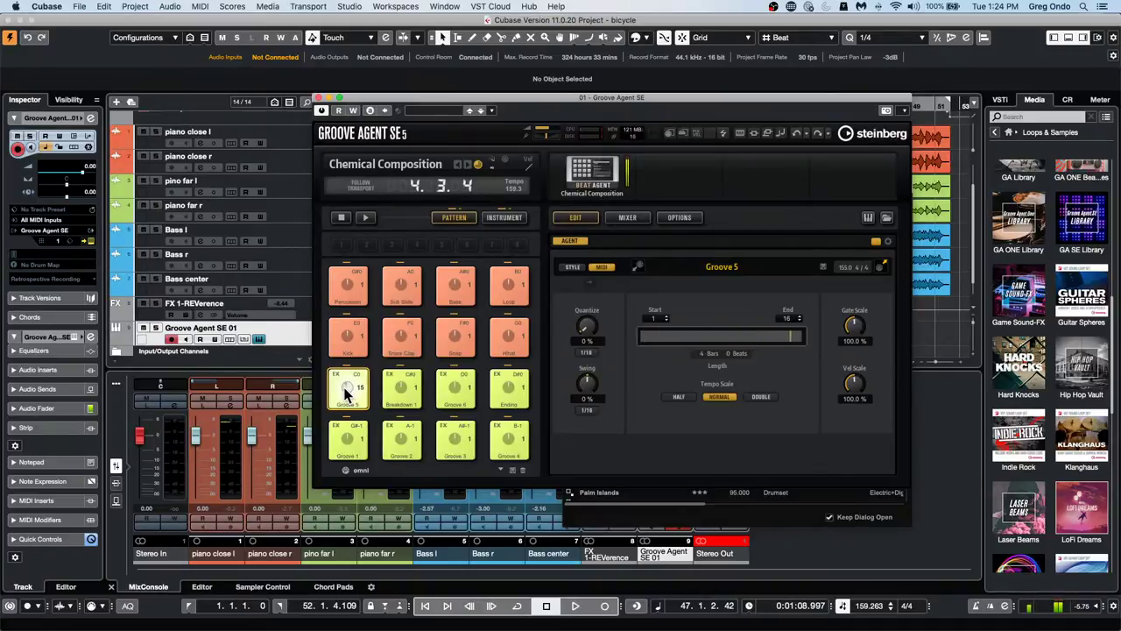
pyautogui.click(414, 392)
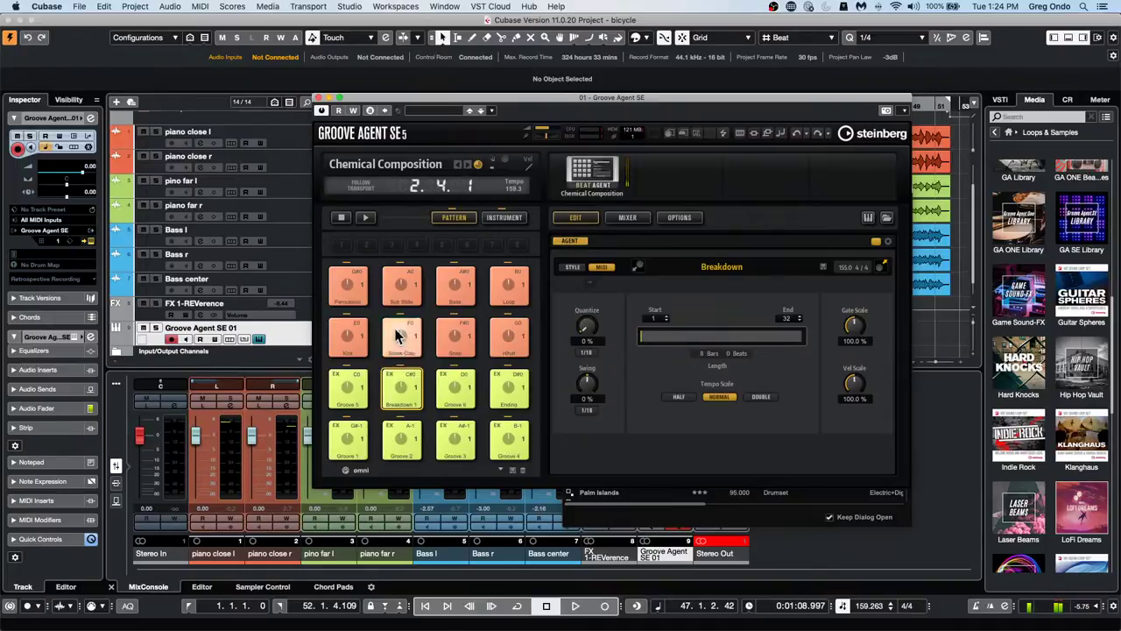
# Load the Coiled Tapedeck kit with patterns into Groove Agent SE and play its Intro and Groove 4 pads
pyautogui.rightClick(598, 163)
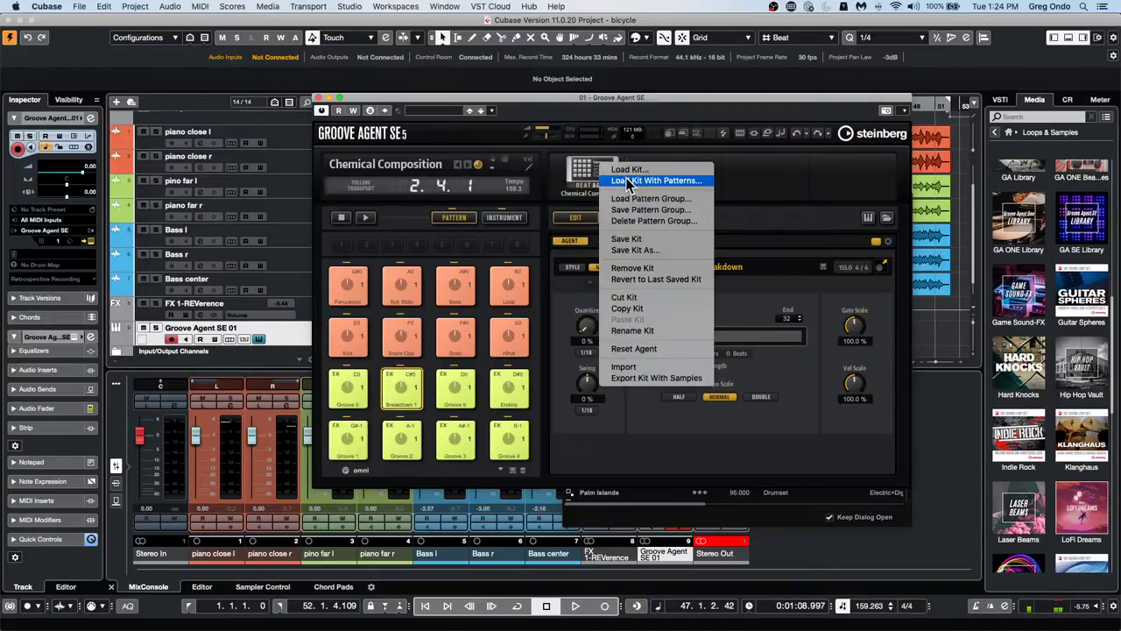
pyautogui.click(630, 180)
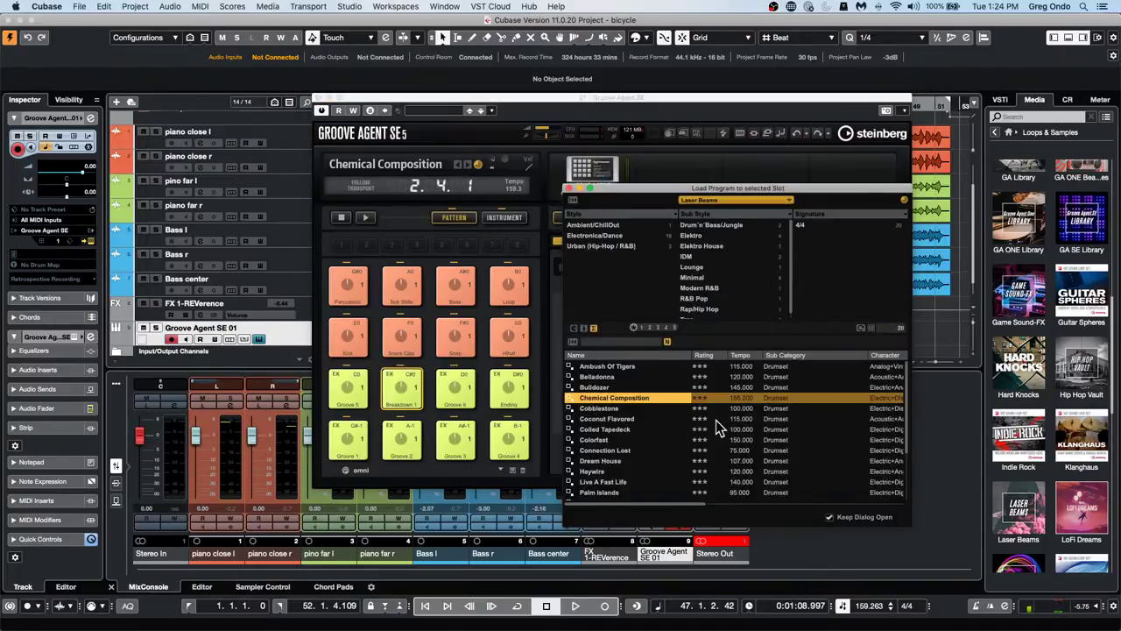
pyautogui.click(627, 429)
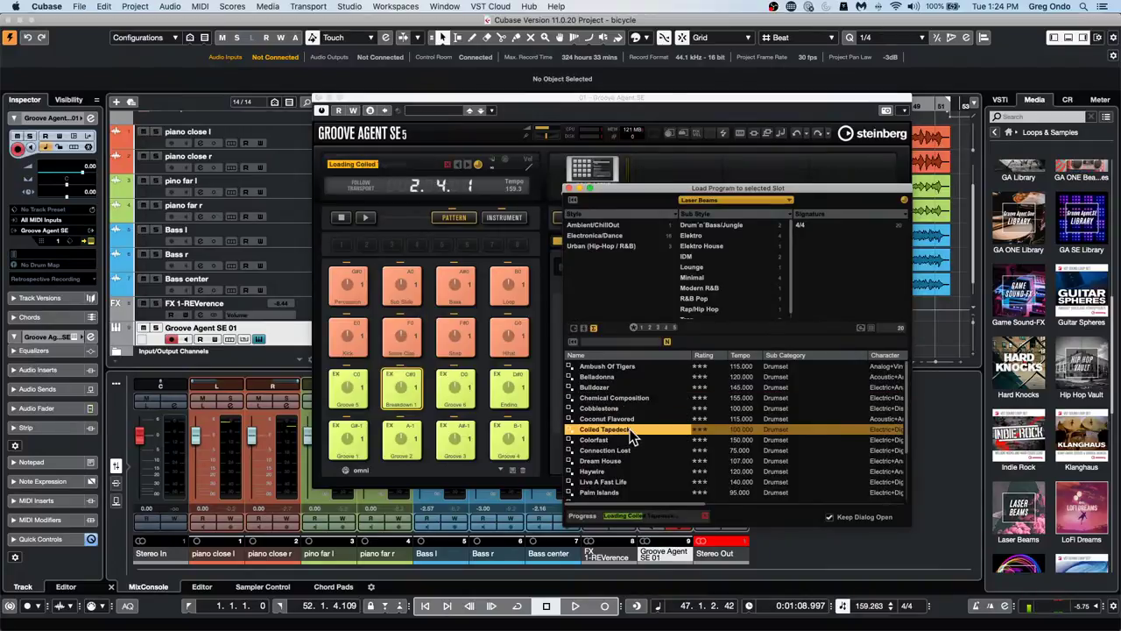
pyautogui.click(358, 446)
pyautogui.click(353, 375)
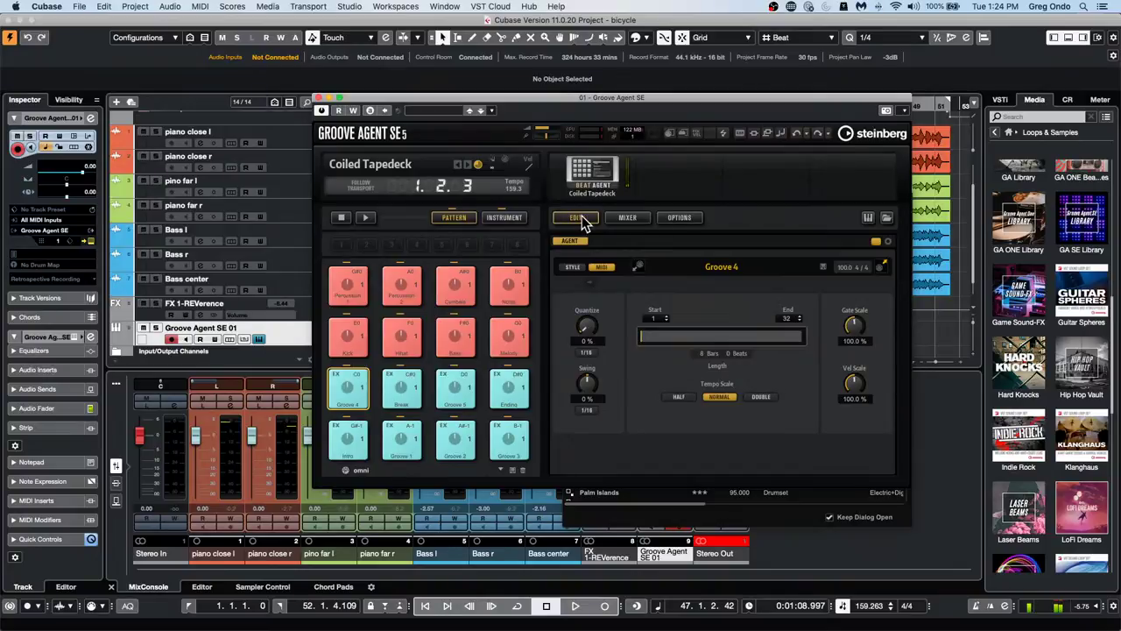
# Load the Haywire kit with patterns into Groove Agent SE and play its Intro and Groove 4 pads
pyautogui.click(596, 177)
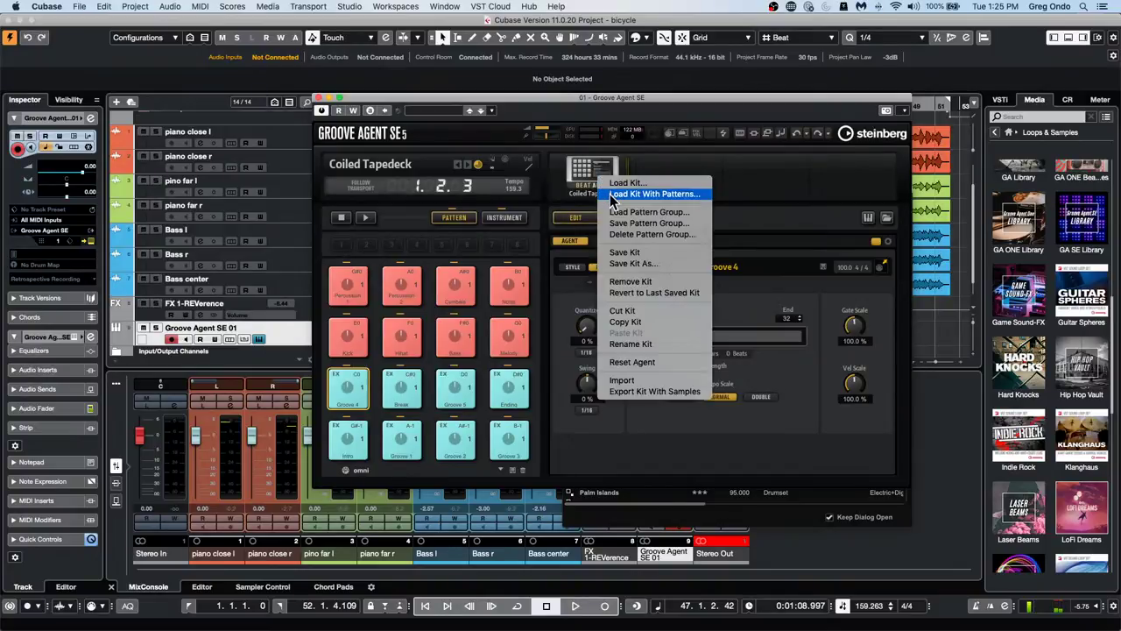
pyautogui.click(617, 193)
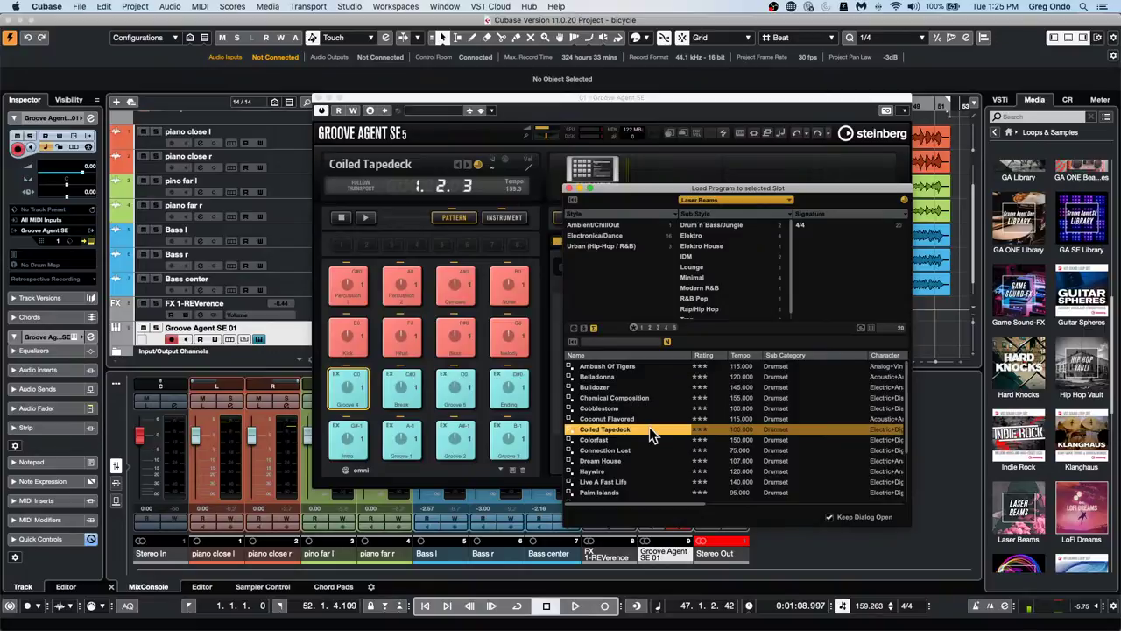
pyautogui.click(617, 472)
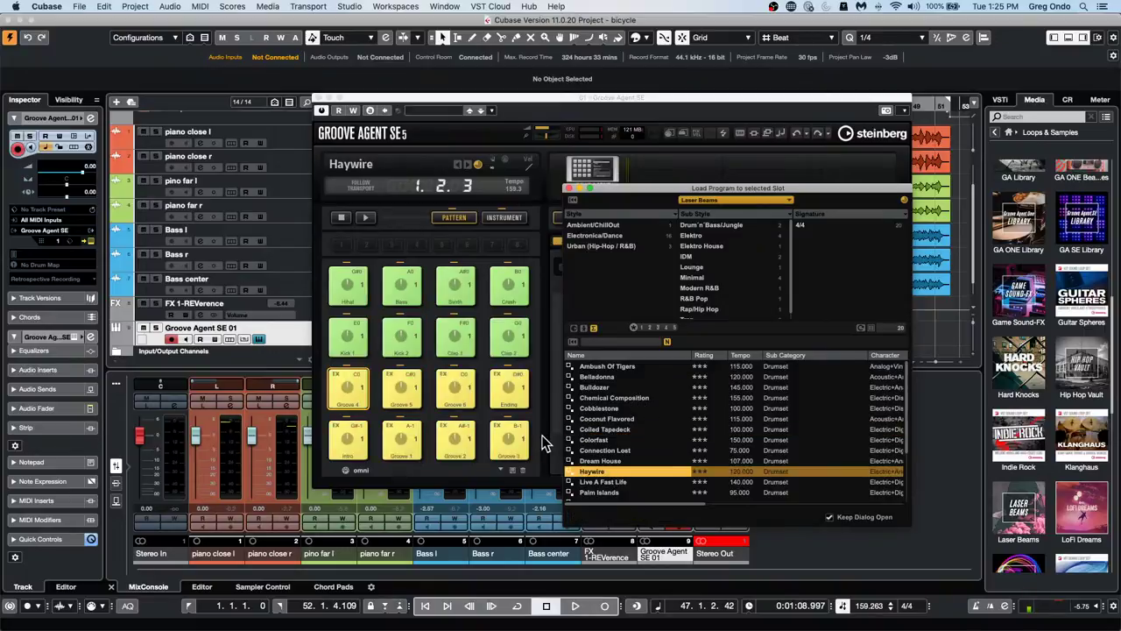
pyautogui.click(351, 438)
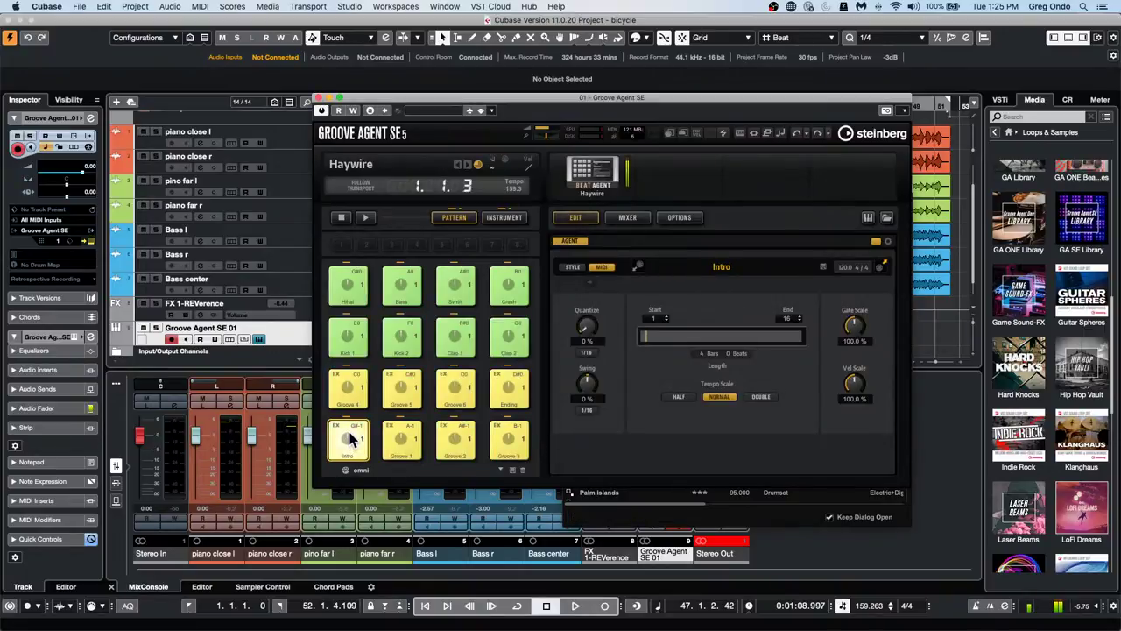
pyautogui.click(348, 386)
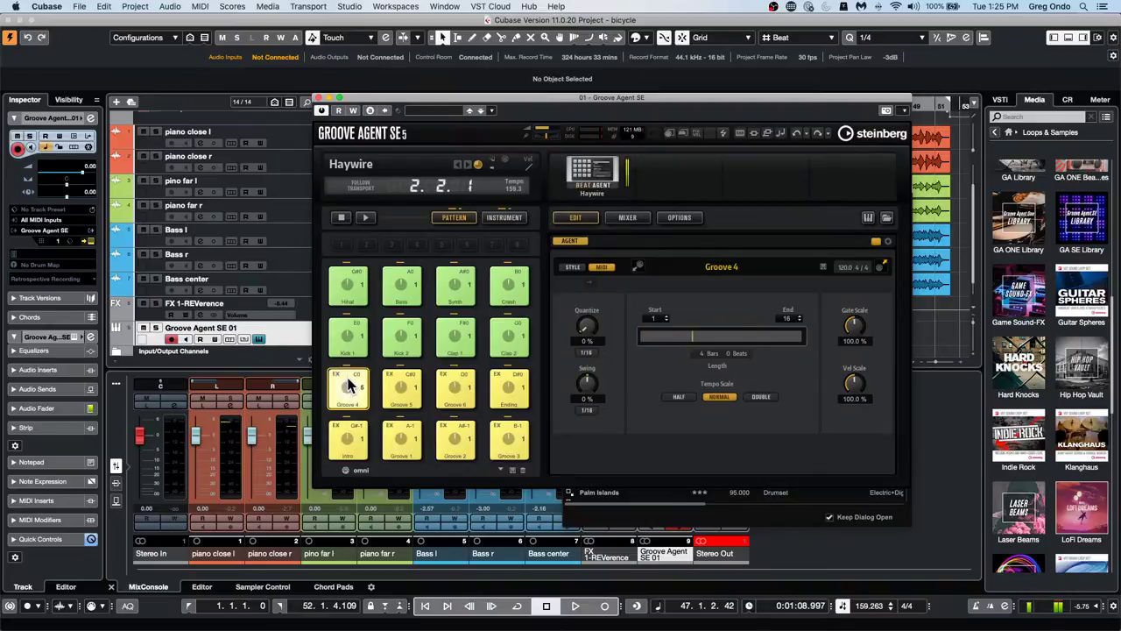
# Set the project tempo to 120 and play Haywire's Groove 4, Groove 5 and Groove 1 pattern pads
pyautogui.doubleClick(875, 605)
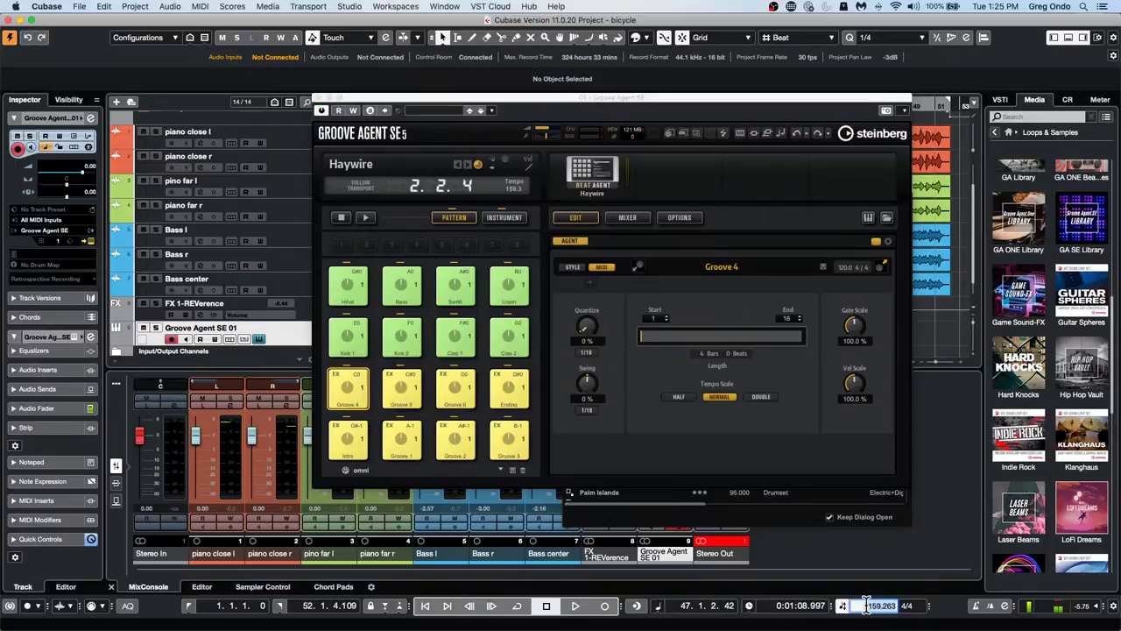
pyautogui.write('120')
pyautogui.press('Return')
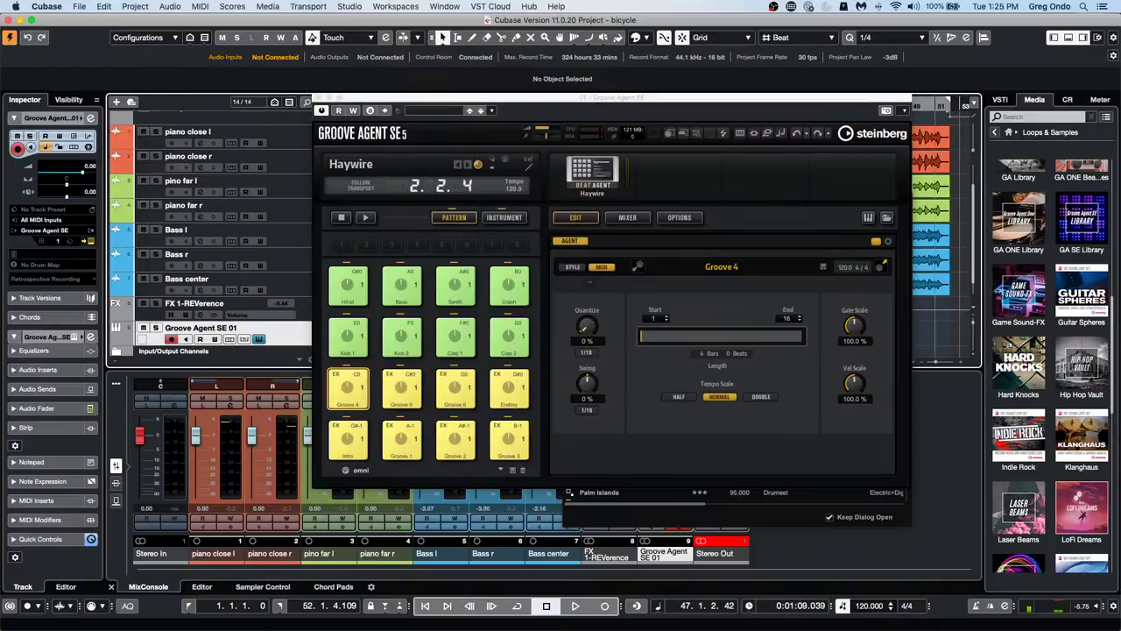
pyautogui.click(355, 388)
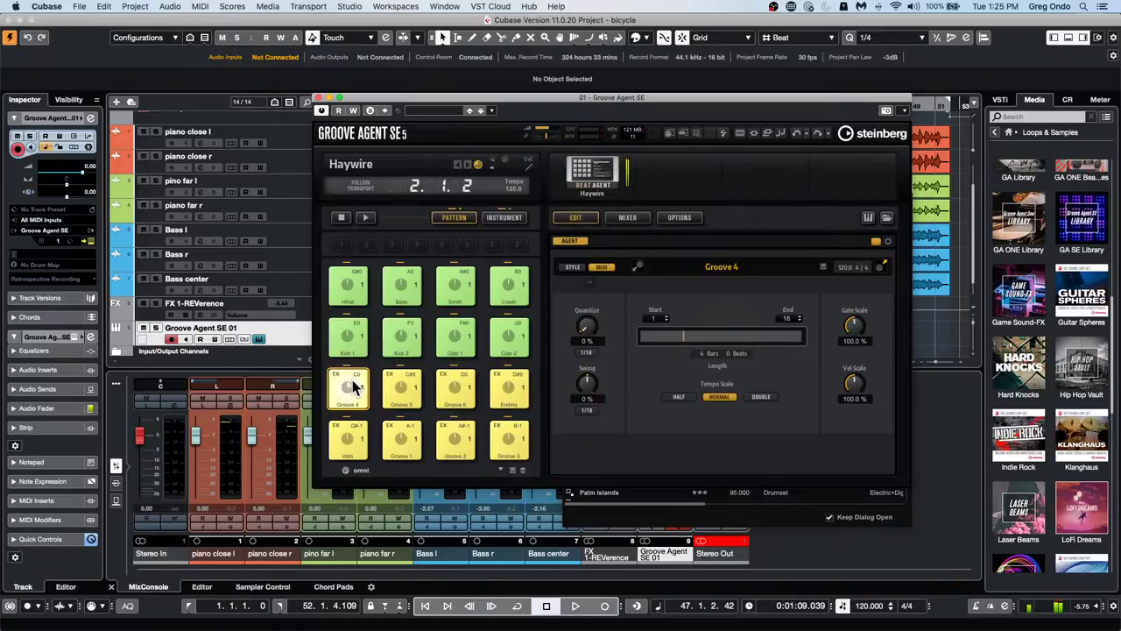
pyautogui.click(400, 386)
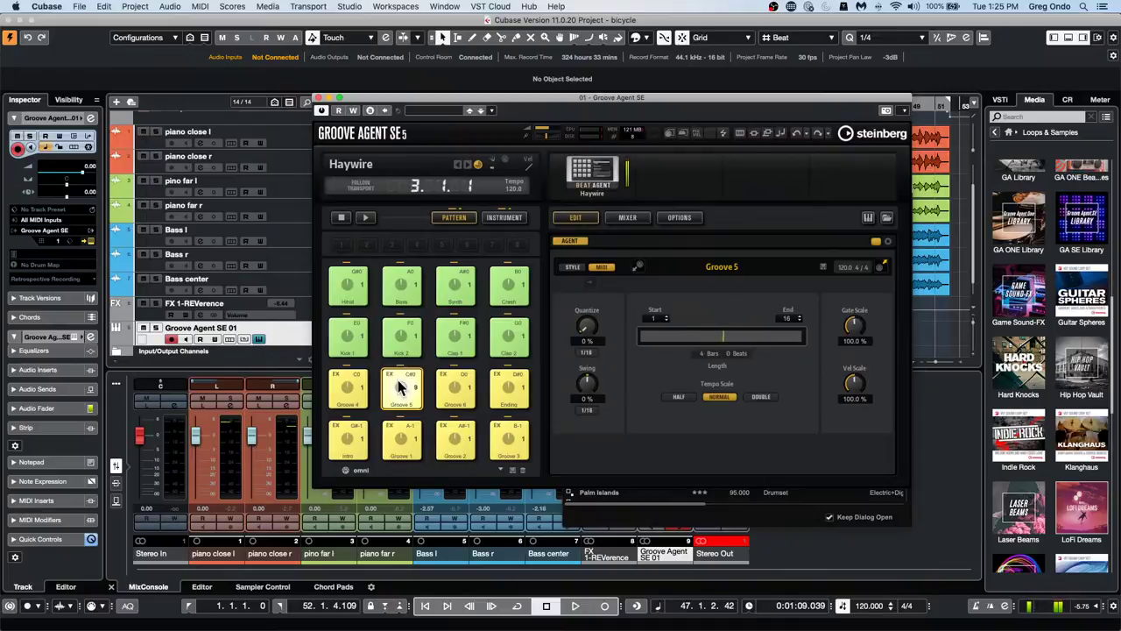
pyautogui.click(396, 440)
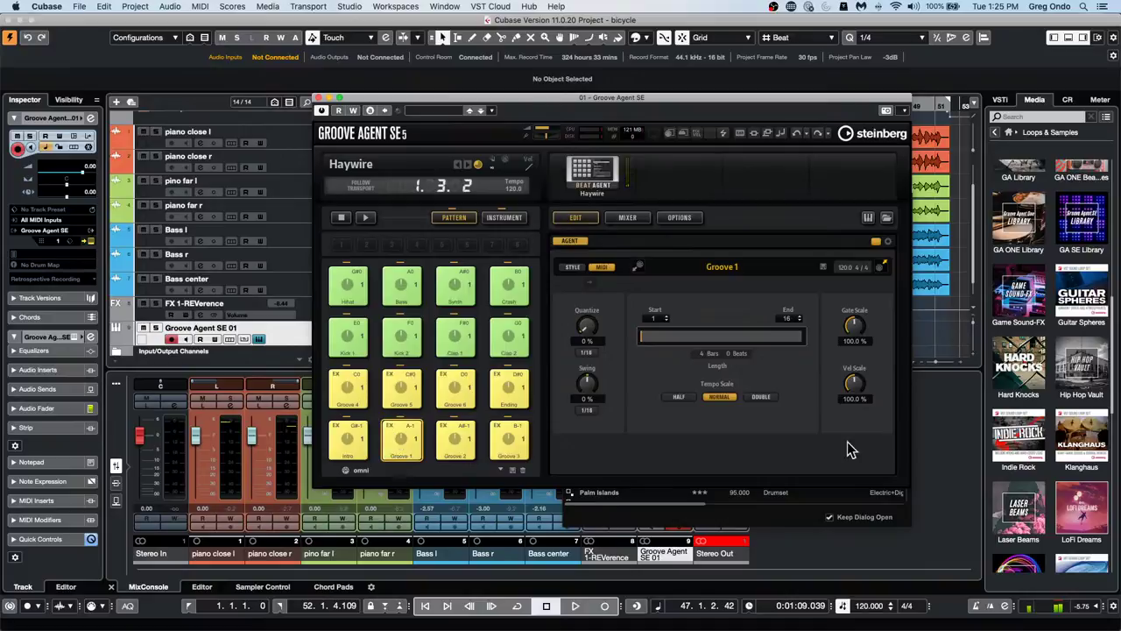
# Look through the full range of content packs under Loops & Samples in the media browser
pyautogui.scroll(-1, 1079, 297)
pyautogui.scroll(10, 1080, 298)
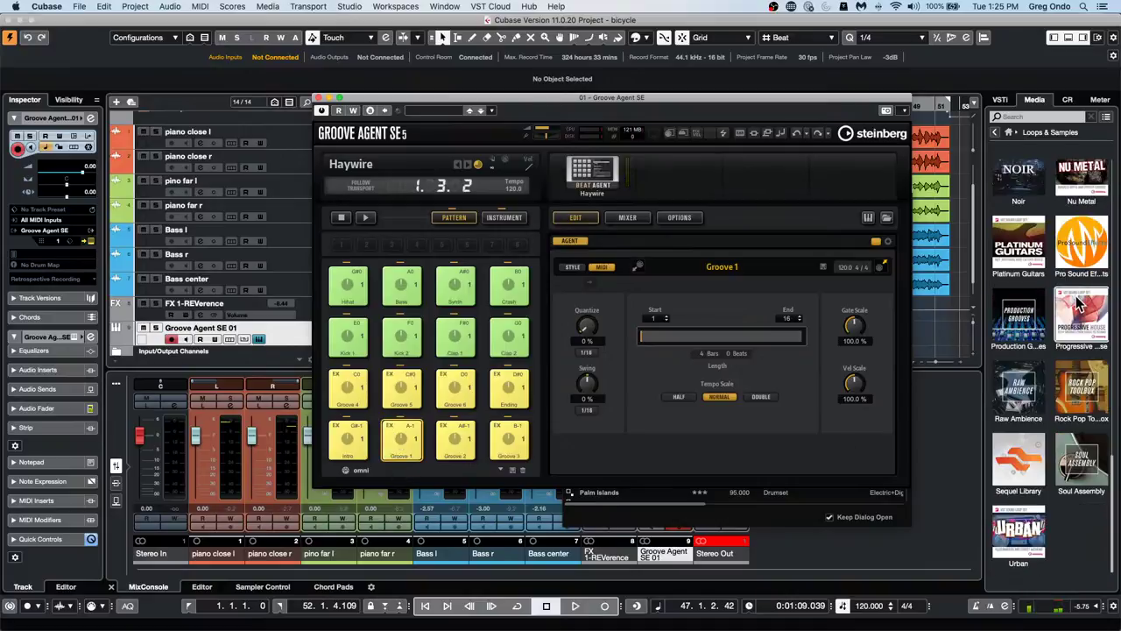
pyautogui.scroll(-10, 1080, 297)
pyautogui.scroll(2, 1059, 342)
pyautogui.scroll(5, 1061, 342)
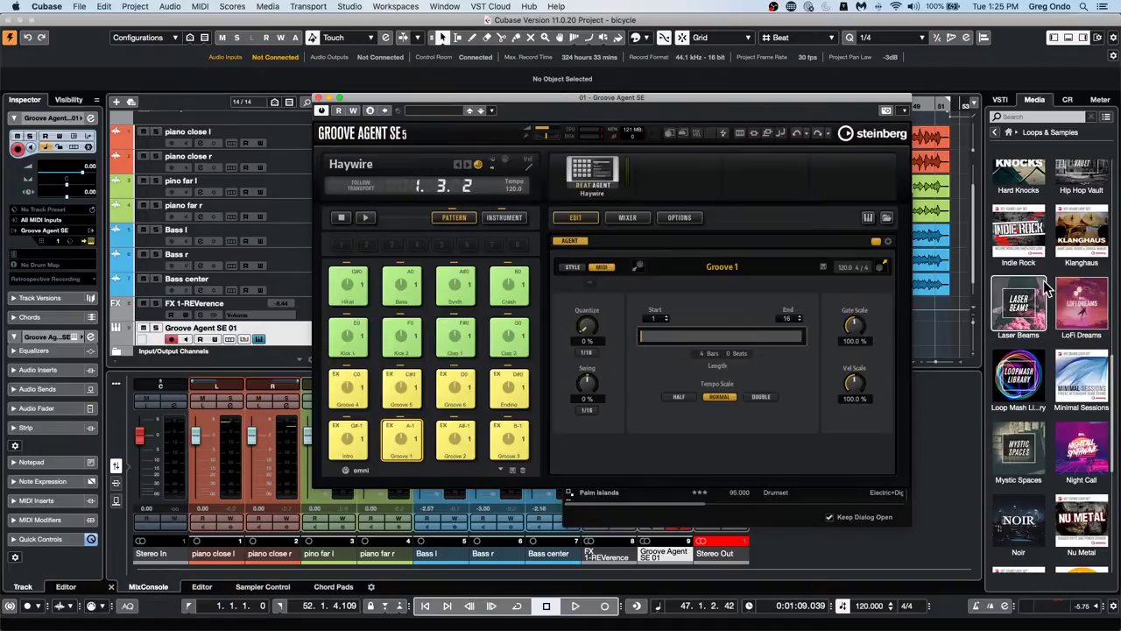
pyautogui.scroll(6, 1055, 342)
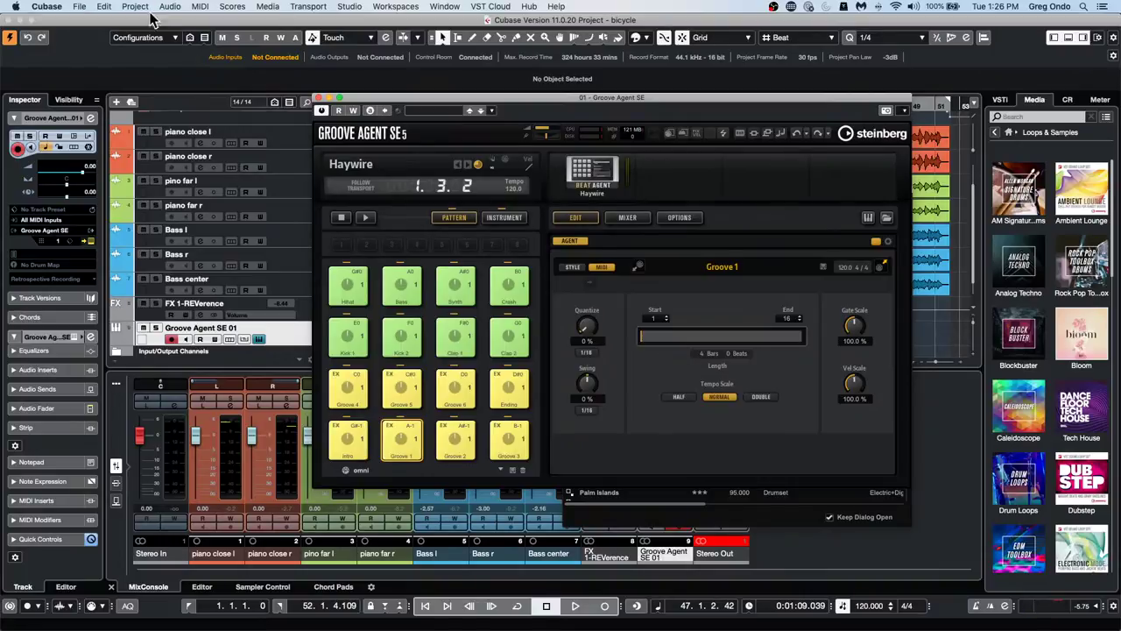
# Close the Groove Agent SE window and view the profile creation, import and export options in the Profile Manager
pyautogui.click(318, 97)
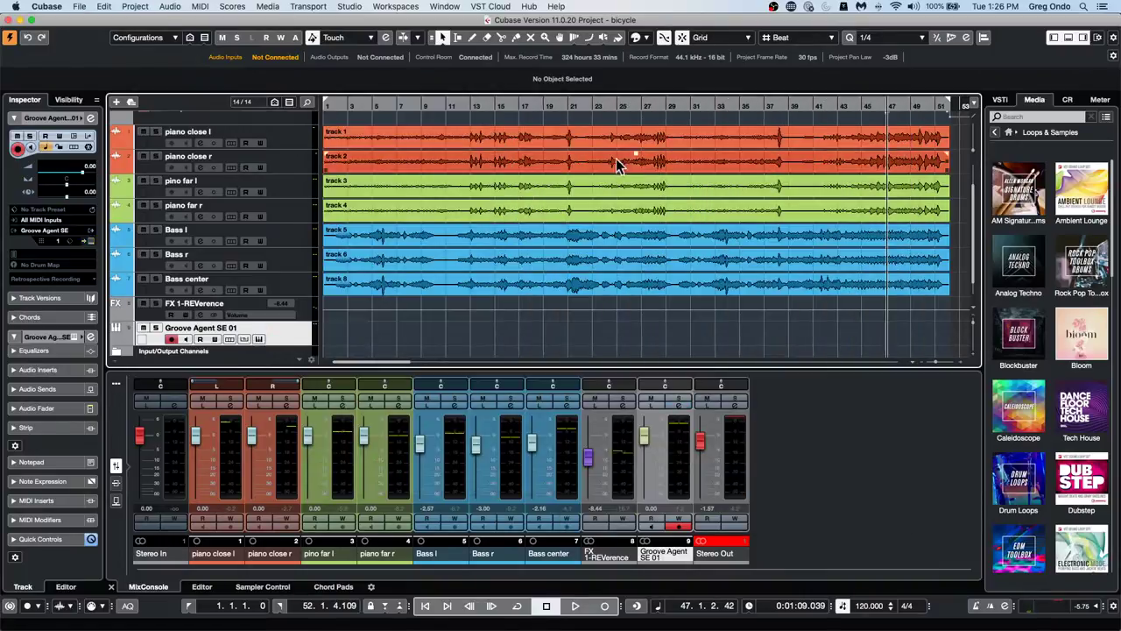
pyautogui.click(109, 7)
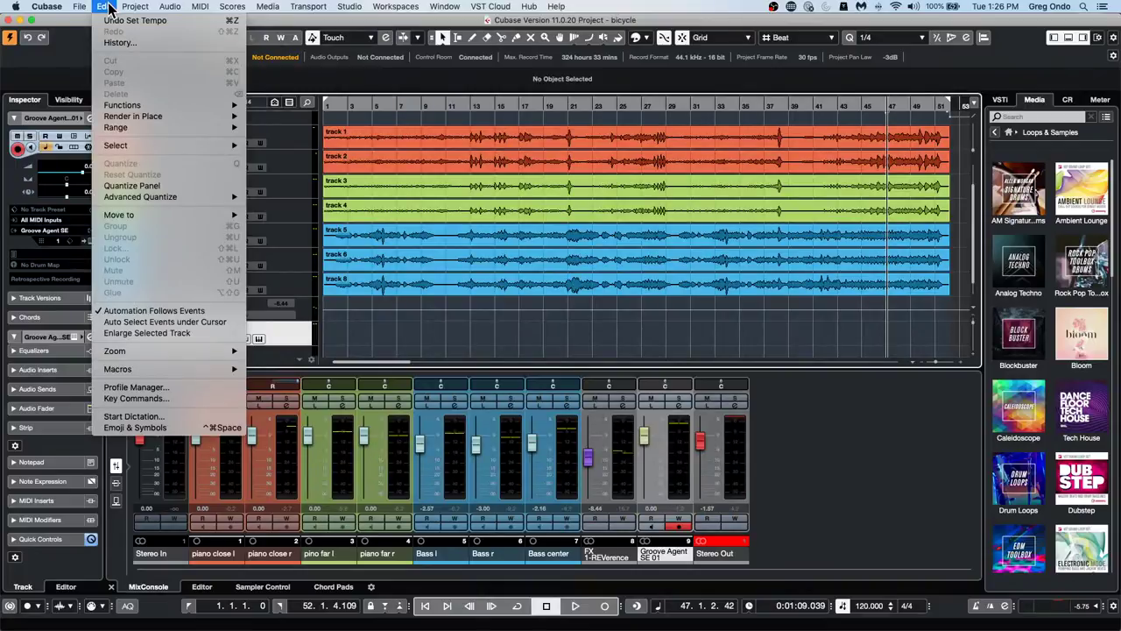
pyautogui.click(140, 387)
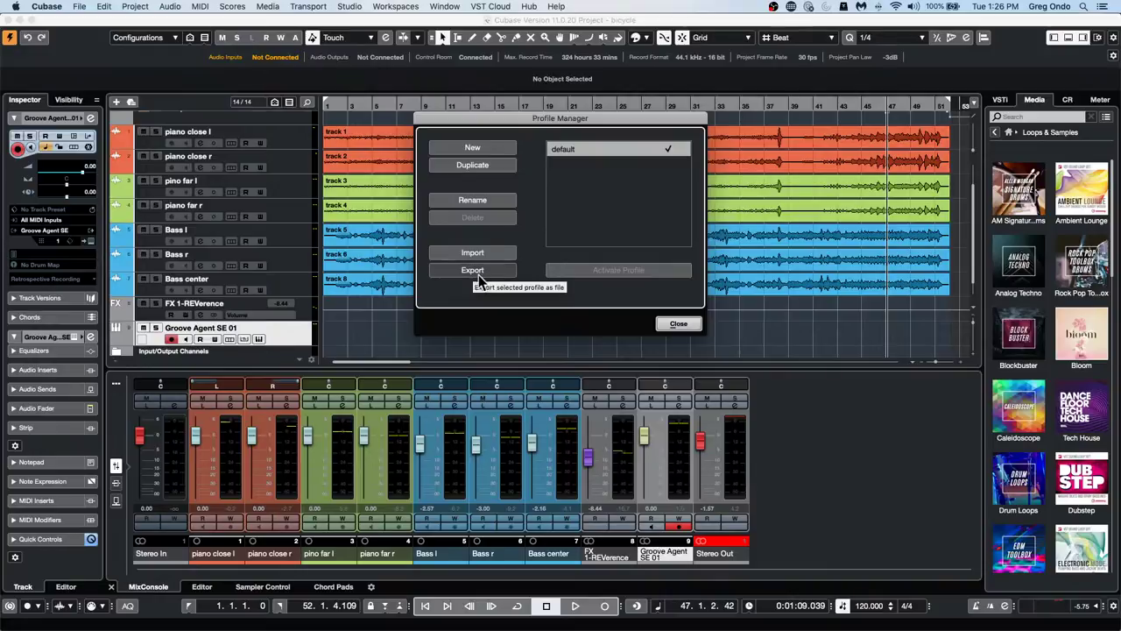
pyautogui.click(679, 323)
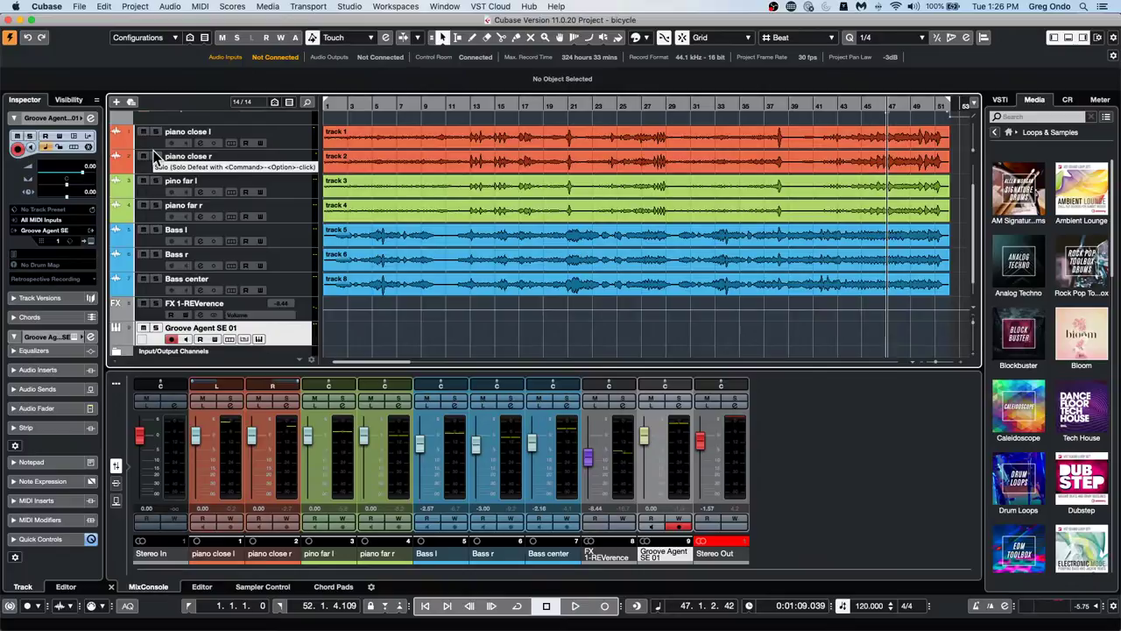
pyautogui.click(109, 7)
pyautogui.moveTo(150, 370)
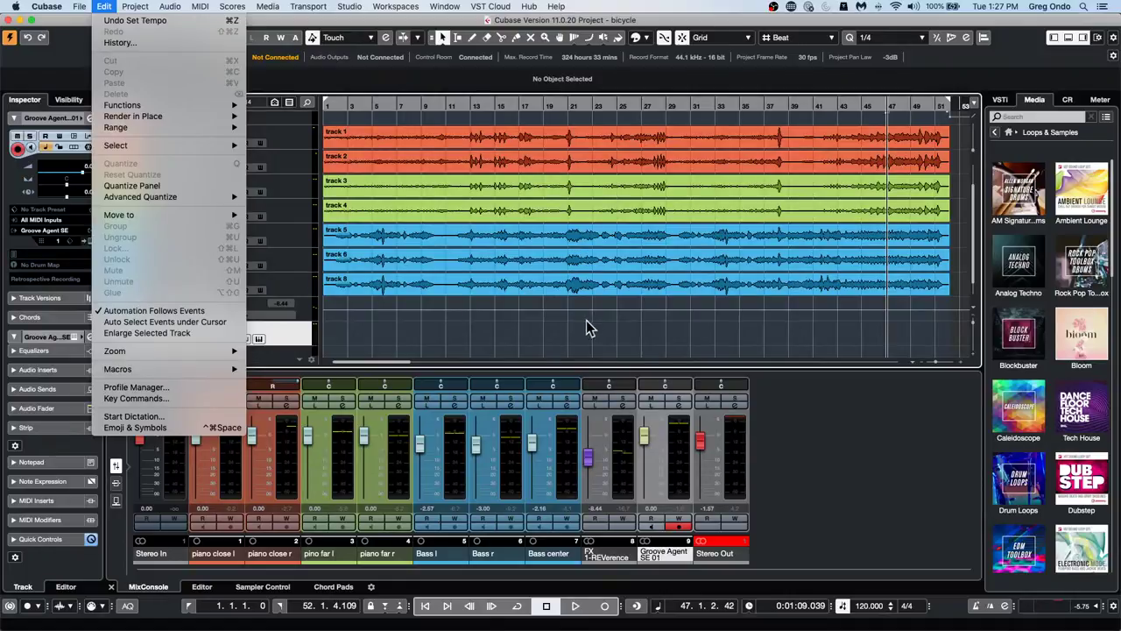
pyautogui.click(657, 333)
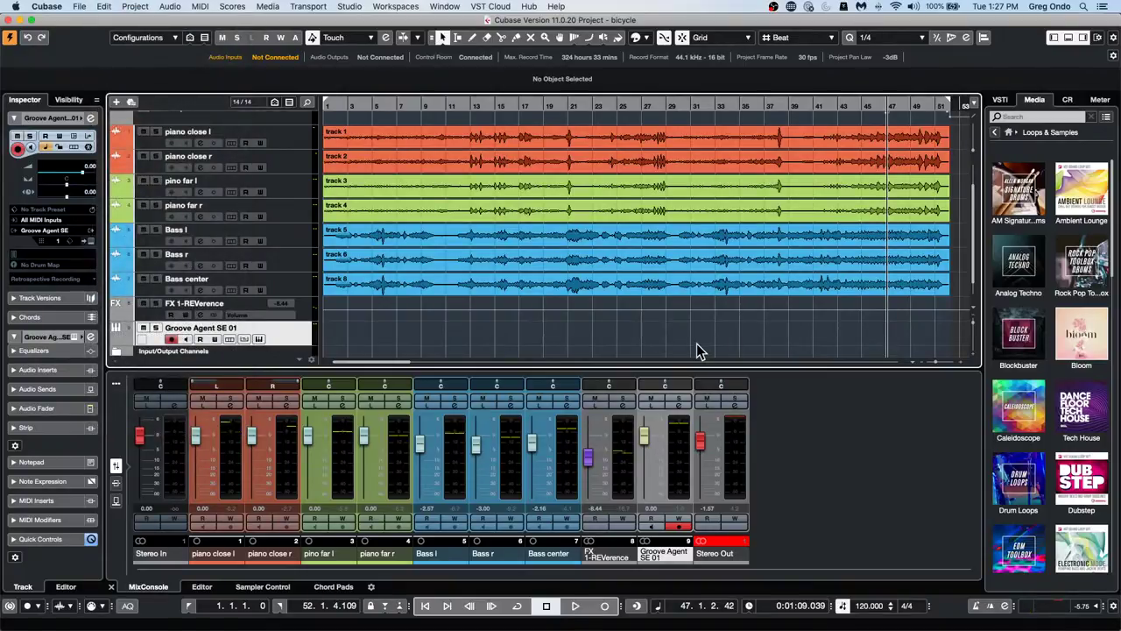
# Play the project from the beginning and choose the Stereo Balance Panner for the Stereo Out channel
pyautogui.moveTo(374, 102); pyautogui.dragTo(259, 103)
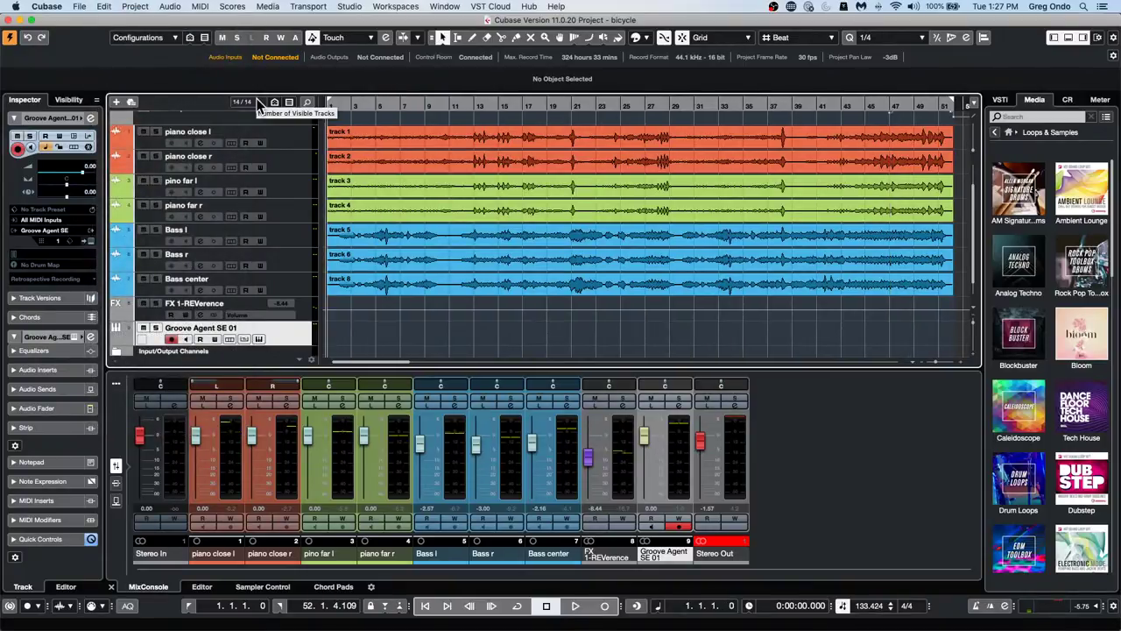
pyautogui.press('space')
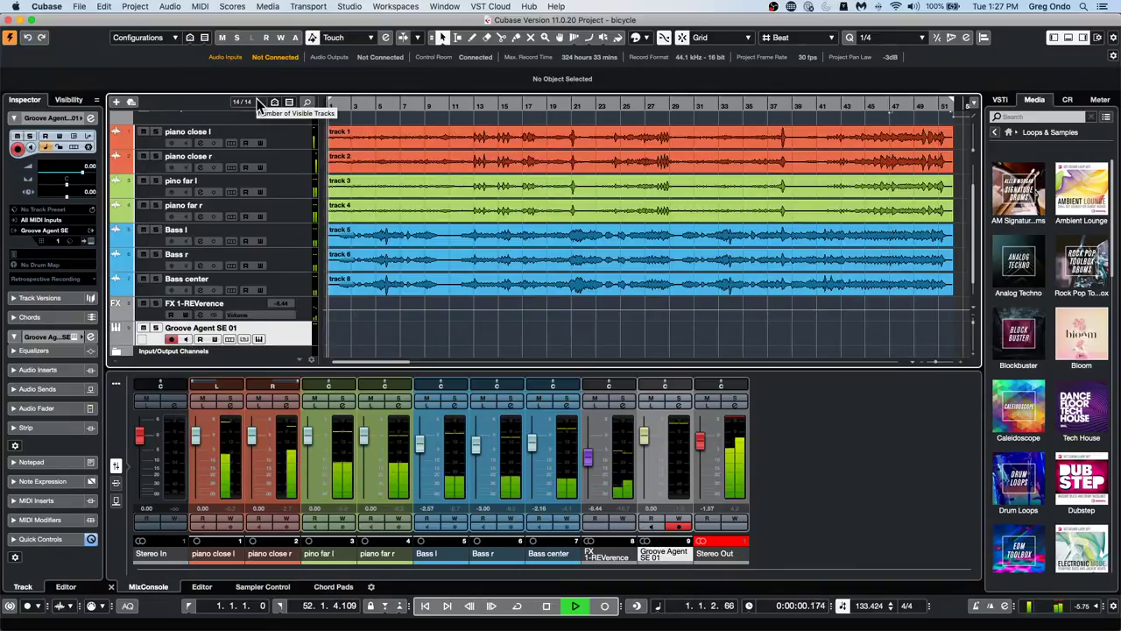
pyautogui.rightClick(750, 391)
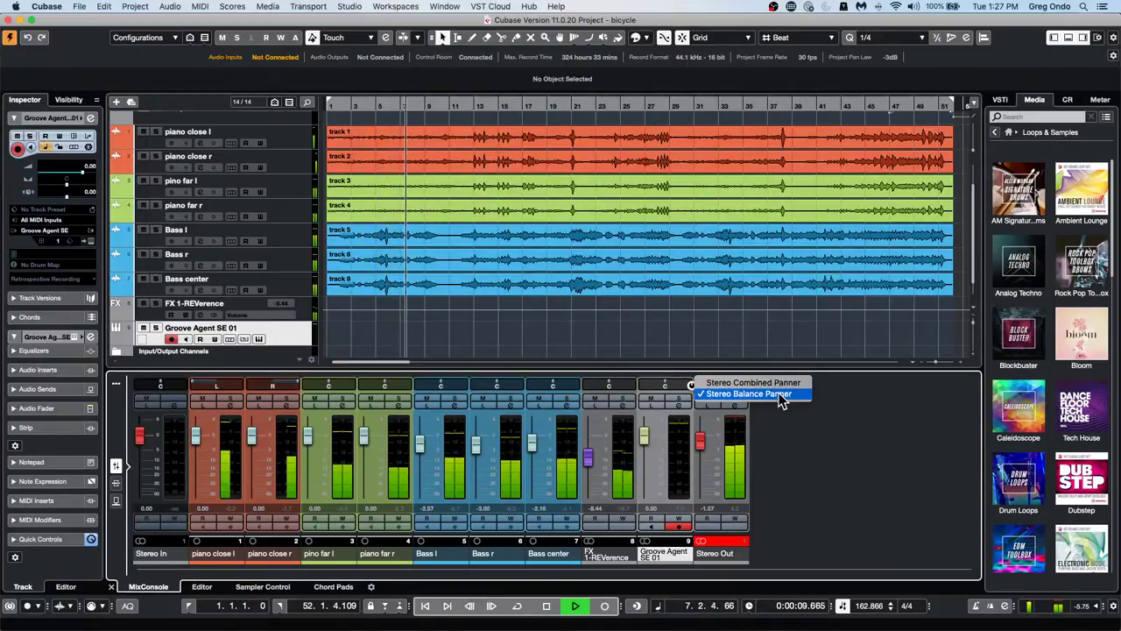
pyautogui.click(777, 394)
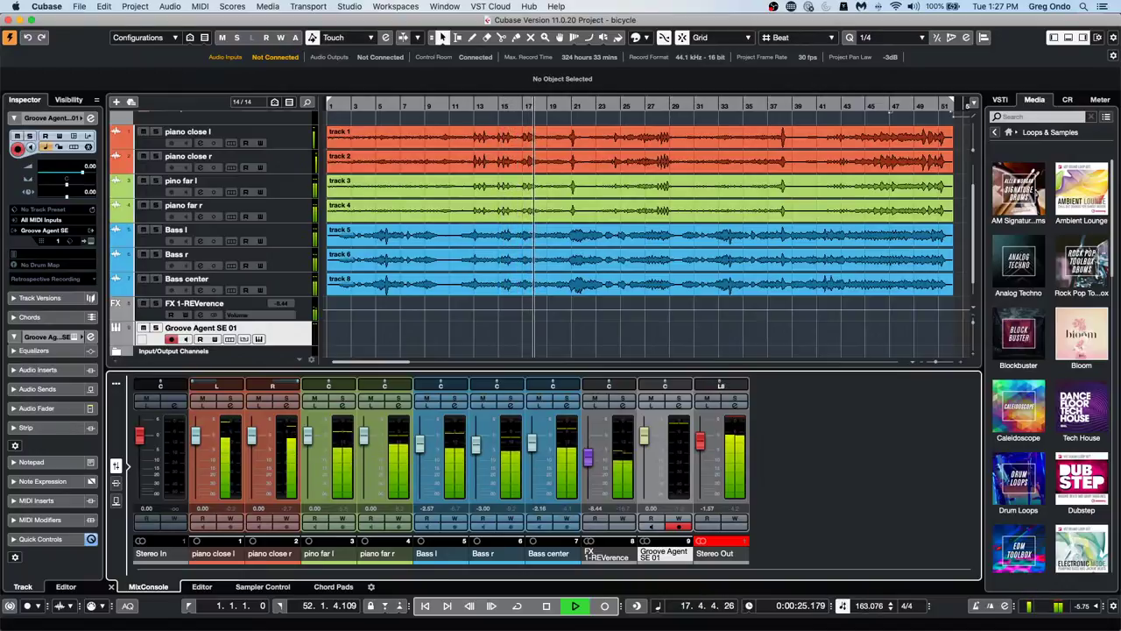
# Switch the Stereo Out channel to the Stereo Combined Panner and narrow its stereo width to about L45 R38
pyautogui.rightClick(749, 385)
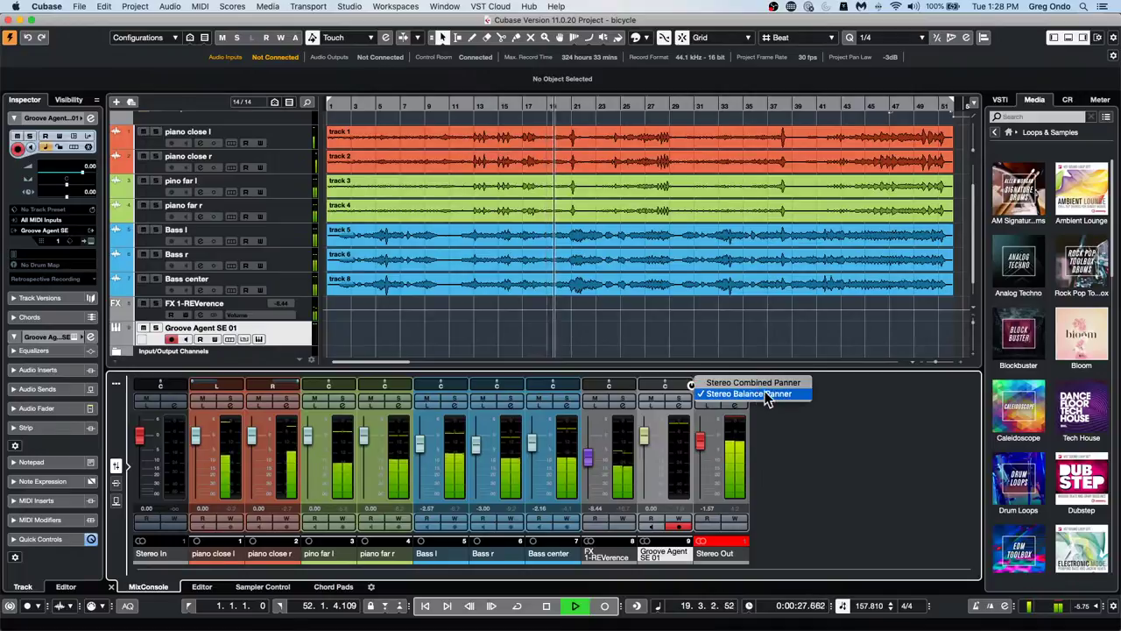
pyautogui.click(775, 385)
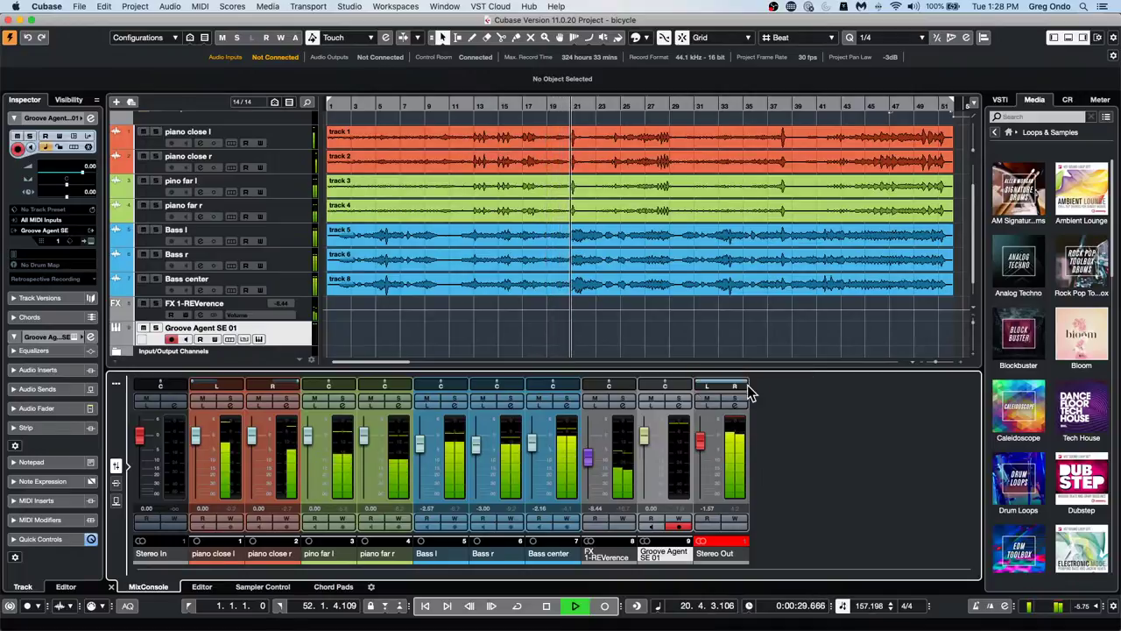
pyautogui.moveTo(736, 360); pyautogui.dragTo(733, 310)
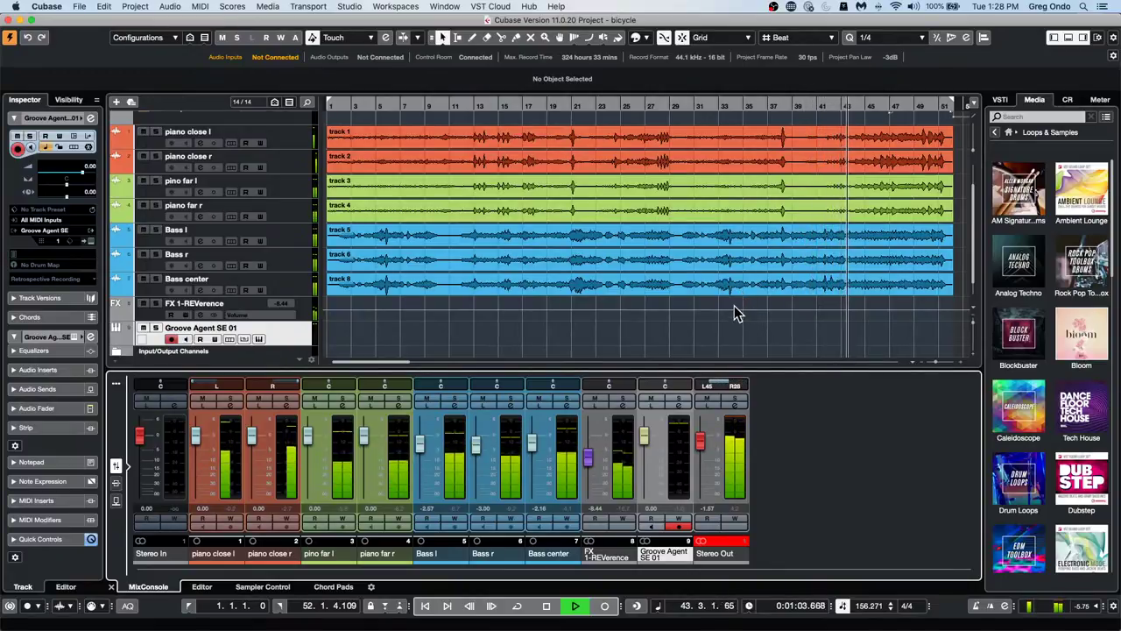
# Restart playback from the project start and widen the Stereo Out combined panner to about L98 and full right
pyautogui.press('KP_Decimal')
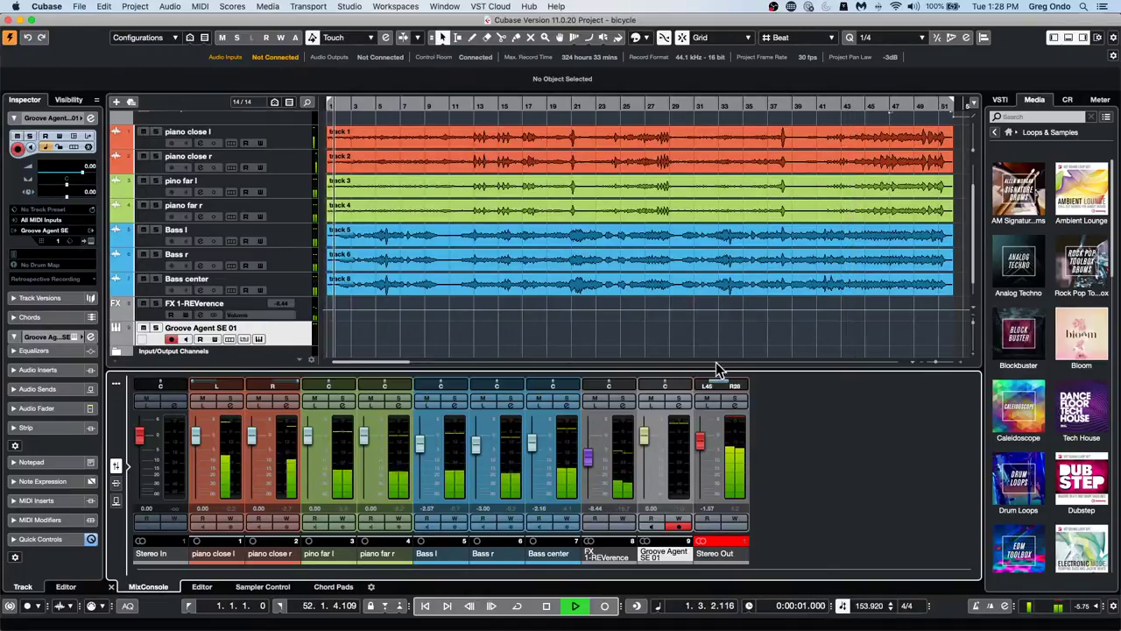
pyautogui.moveTo(727, 389); pyautogui.dragTo(727, 399)
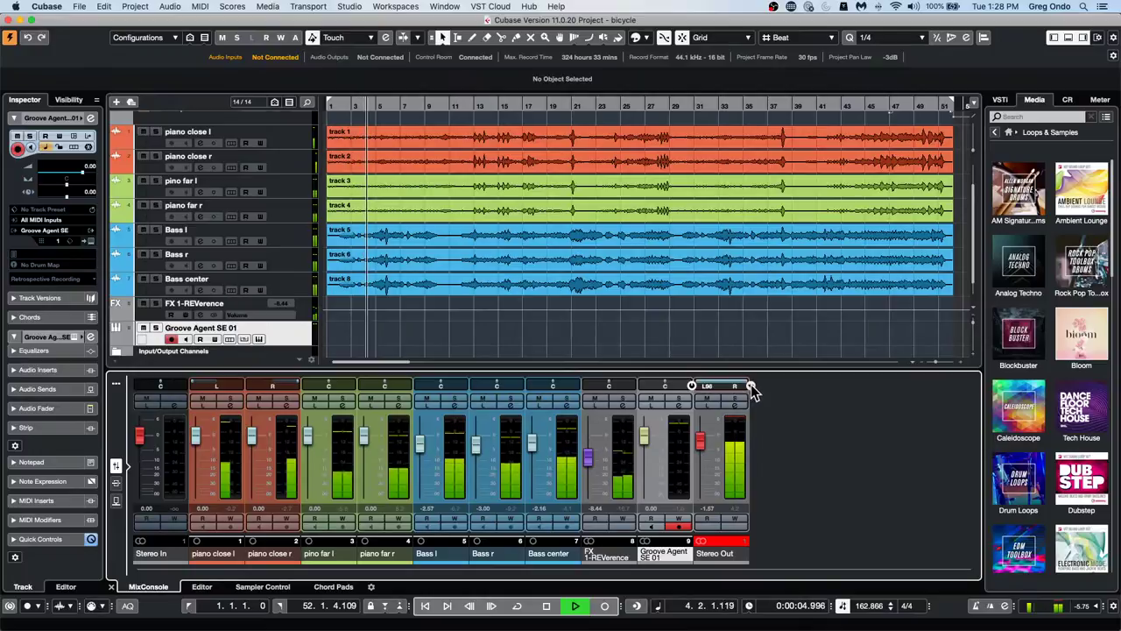
pyautogui.click(751, 385)
pyautogui.click(757, 384)
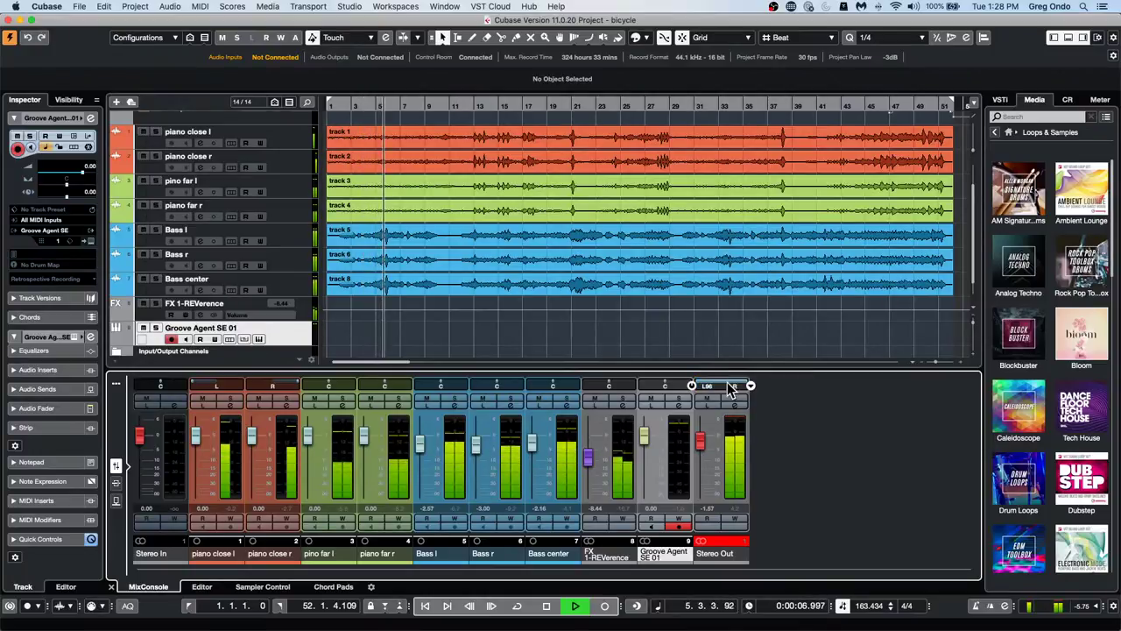
# Set the Stereo Out combined panner to about R1 L5 and keep the Stereo Combined Panner type
pyautogui.moveTo(728, 383); pyautogui.dragTo(755, 364)
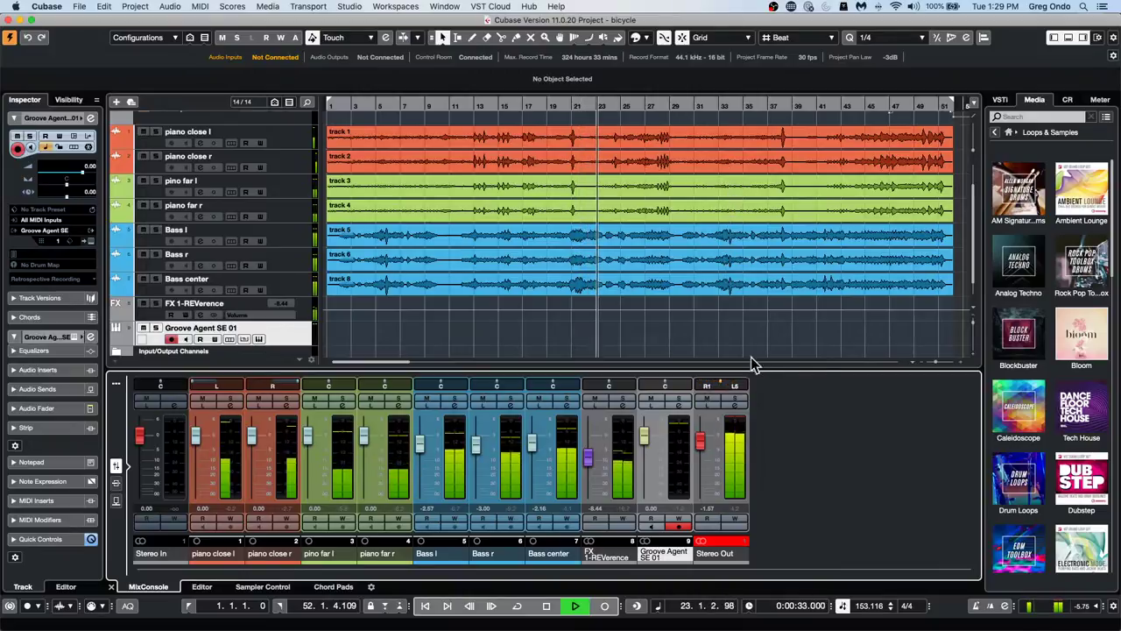
pyautogui.rightClick(745, 387)
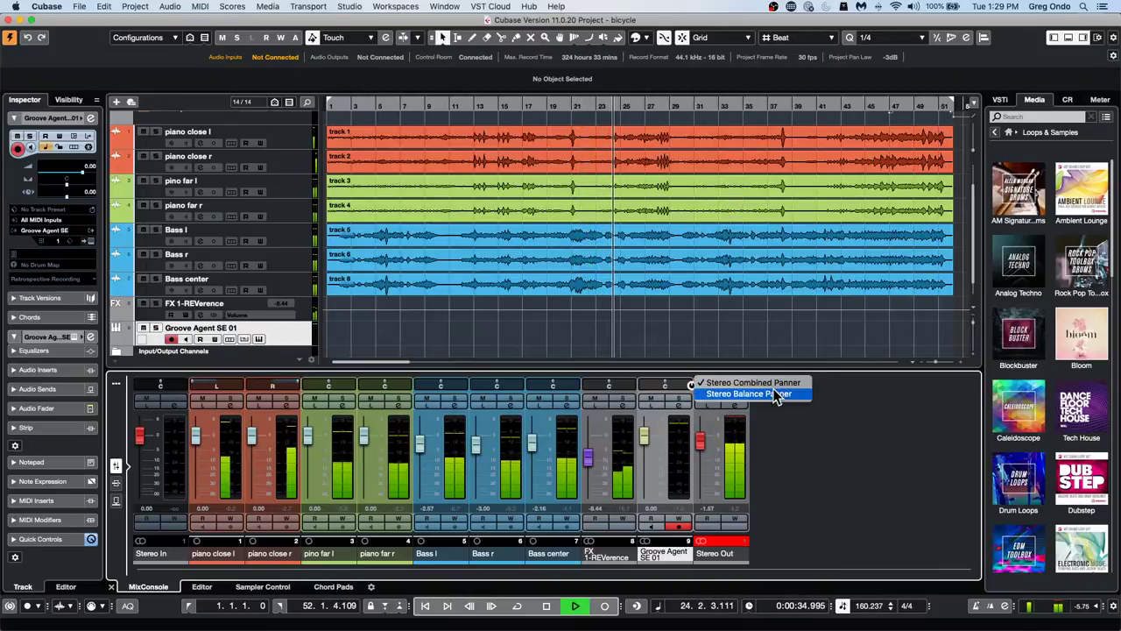
pyautogui.click(778, 384)
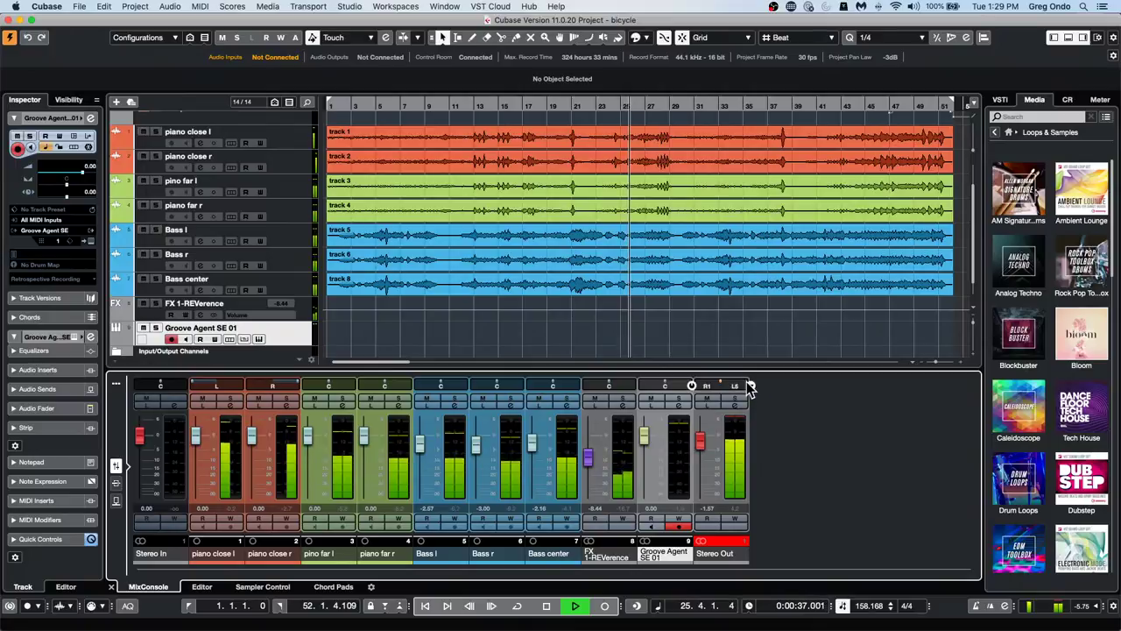
# Switch the Stereo Out channel to the Stereo Balance Panner and stop playback
pyautogui.rightClick(749, 388)
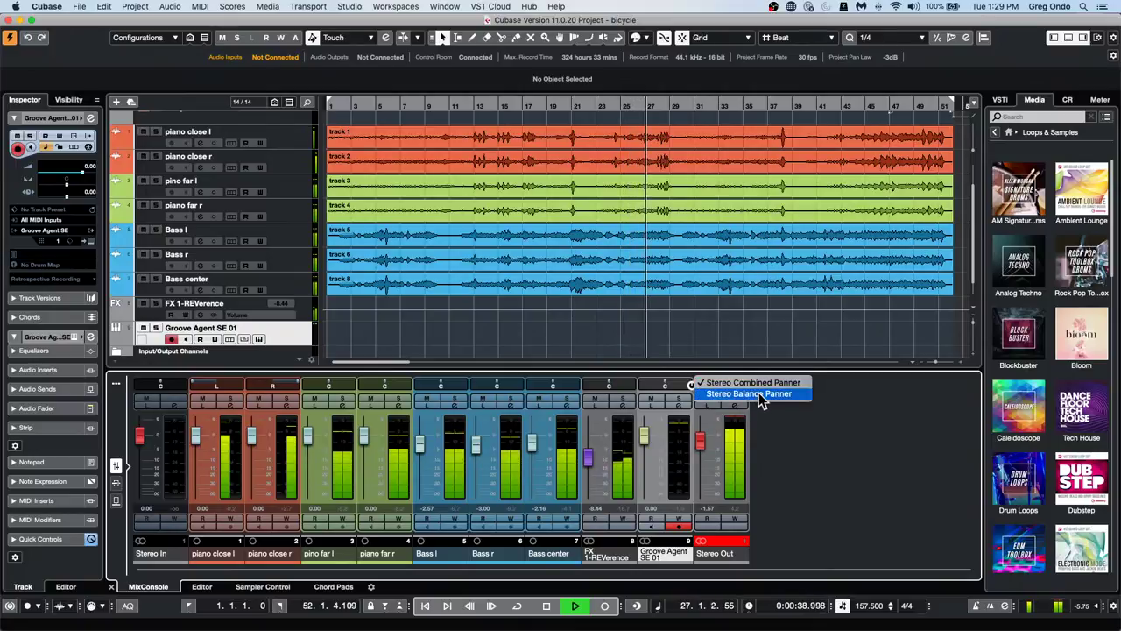
pyautogui.click(758, 395)
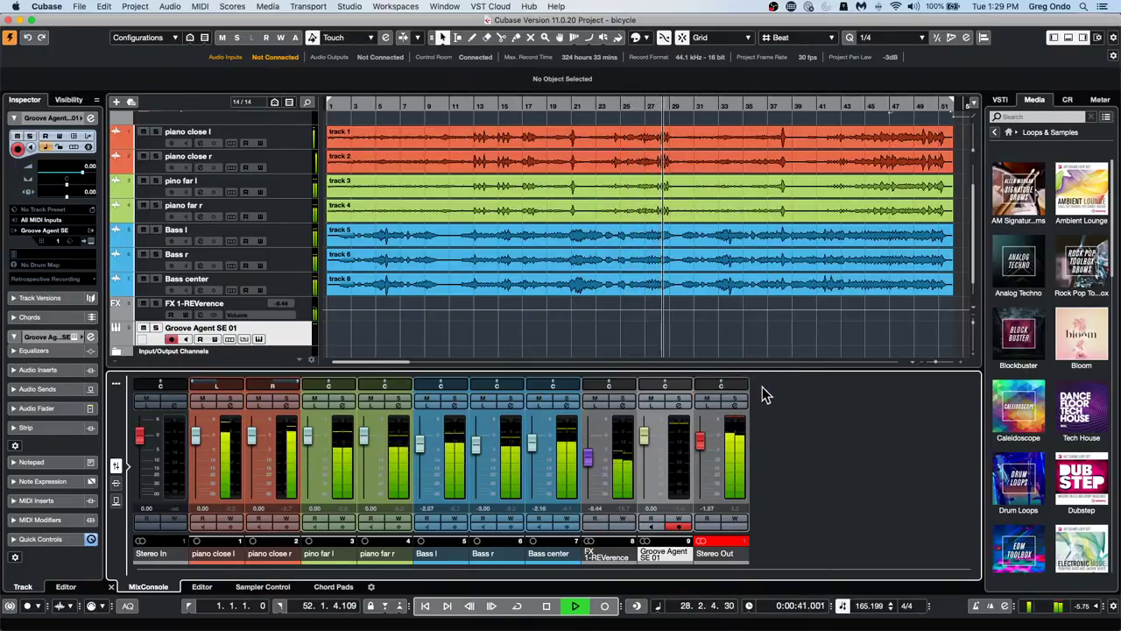
pyautogui.press('space')
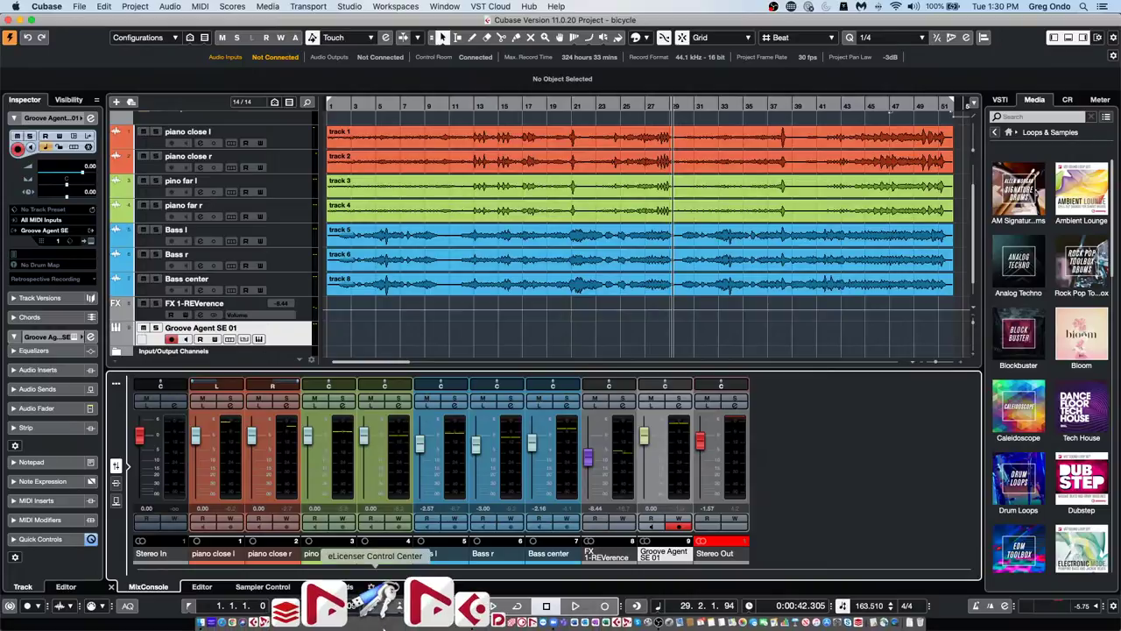
# Switch to eLicenser Control Center, skip the maintenance tasks, inspect the first USB-eLicenser entry and close the window
pyautogui.click(383, 611)
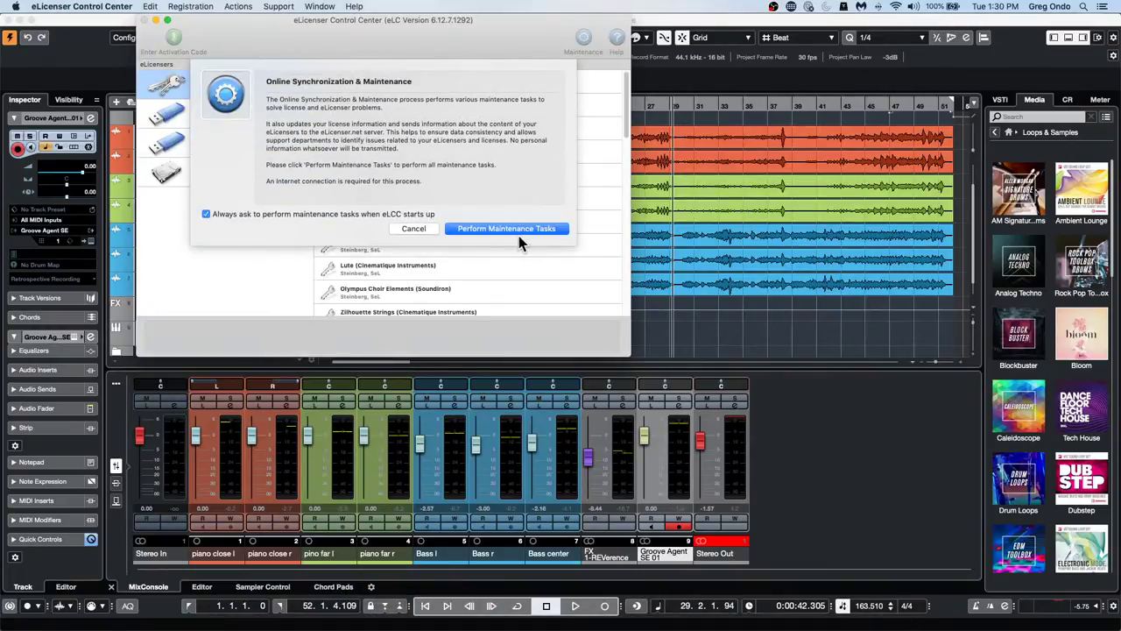
pyautogui.click(401, 228)
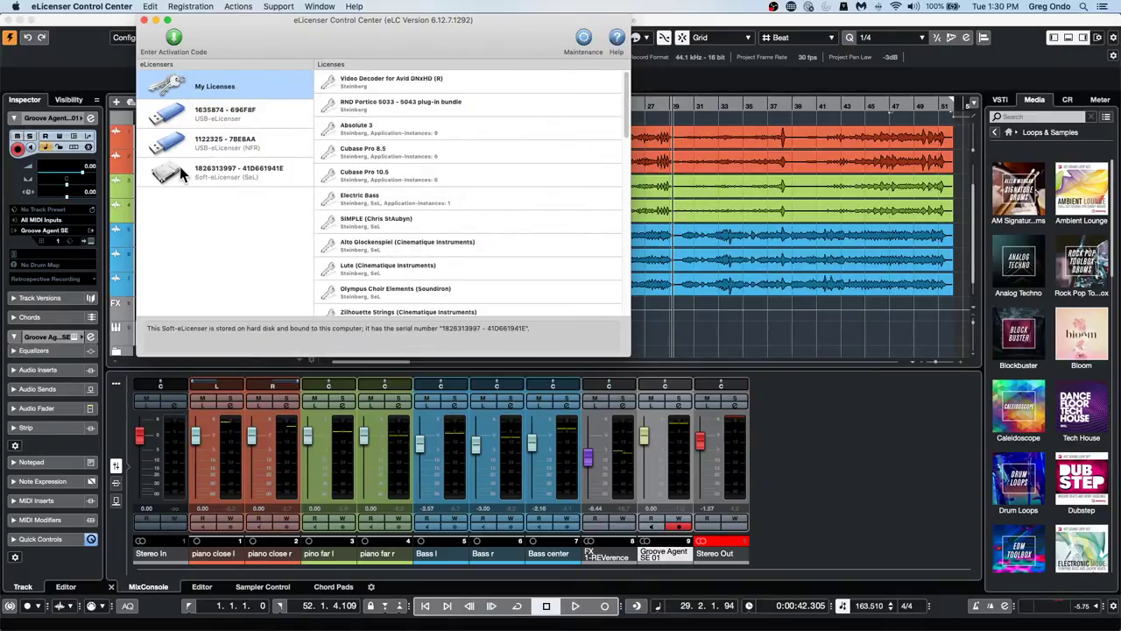
pyautogui.click(250, 117)
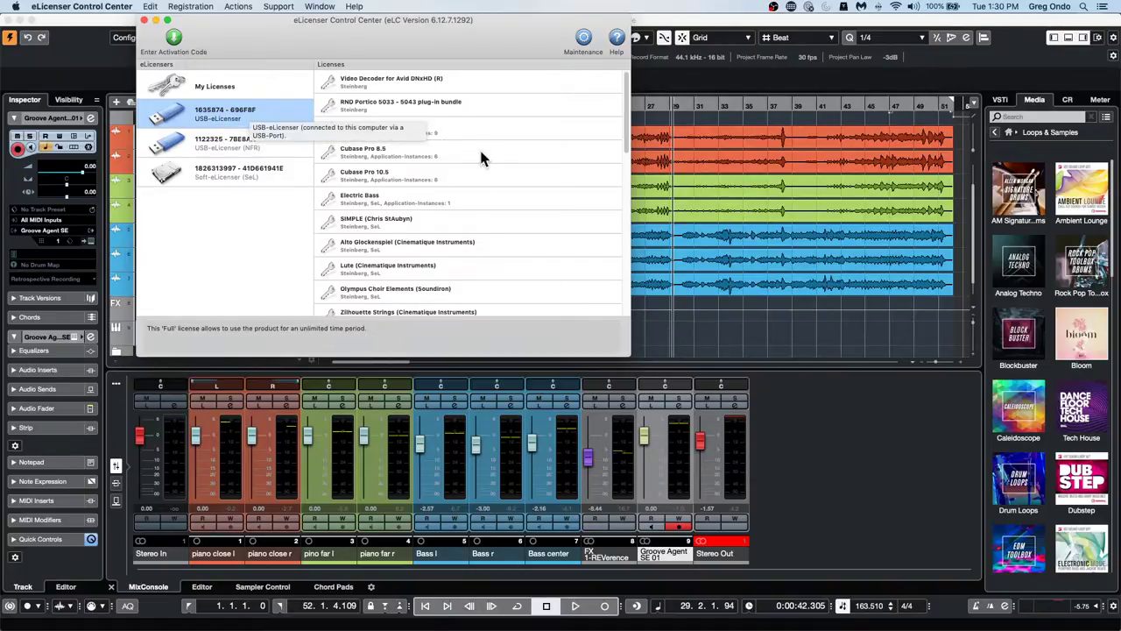
pyautogui.click(145, 20)
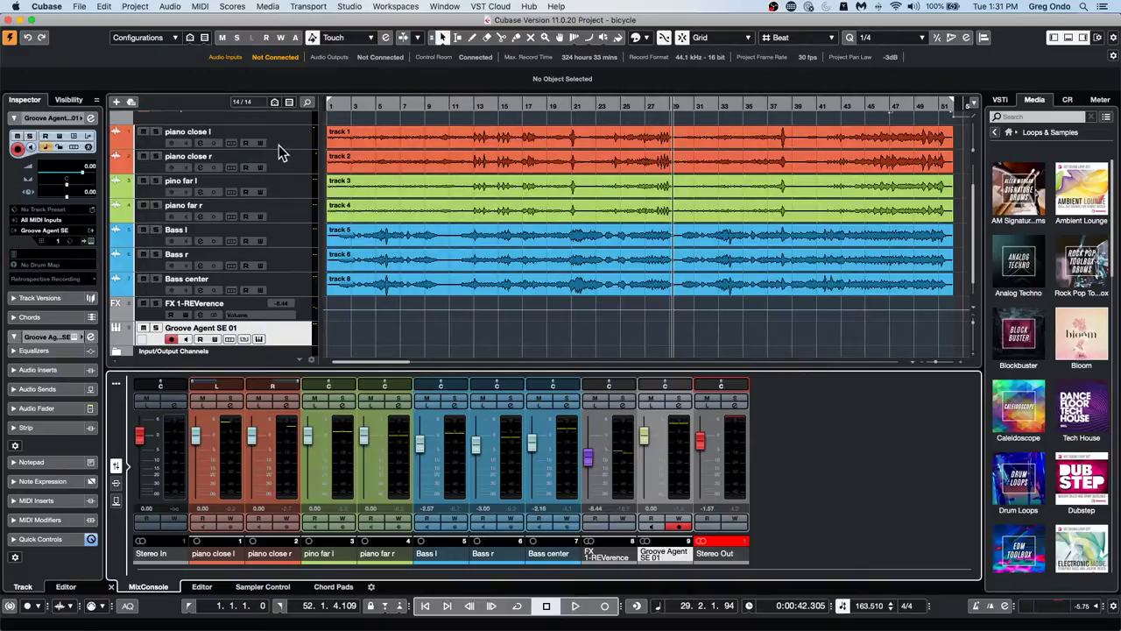
# Select the tracks from piano close l through Bass center, view the Set Record Folder chooser and cancel it
pyautogui.click(302, 142)
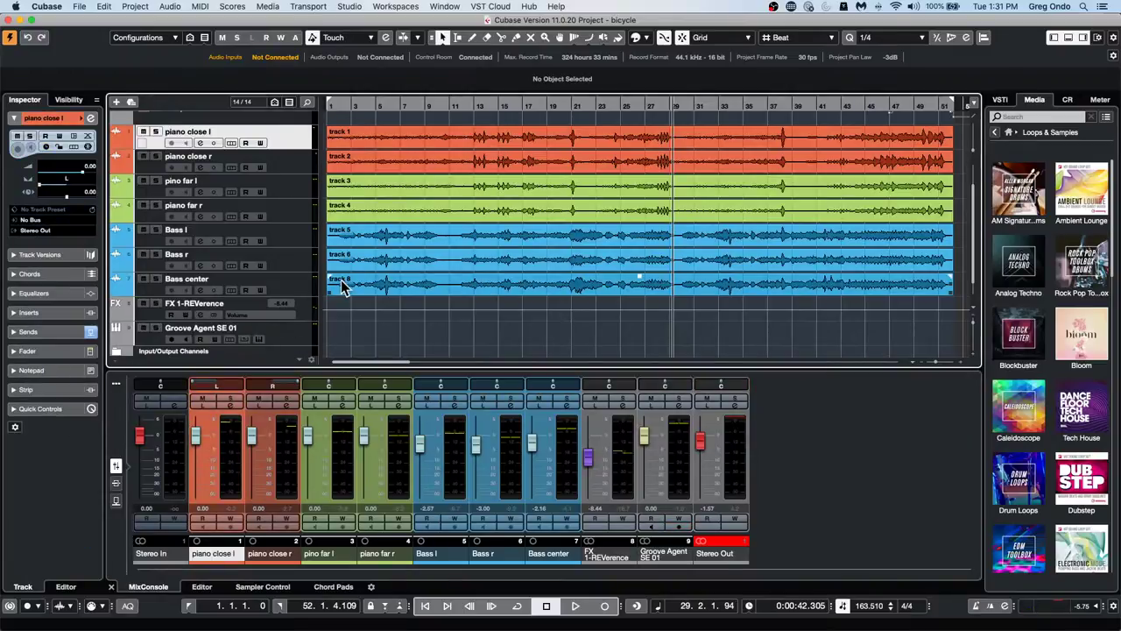
pyautogui.keyDown('shift'); pyautogui.click(291, 289); pyautogui.keyUp('shift')
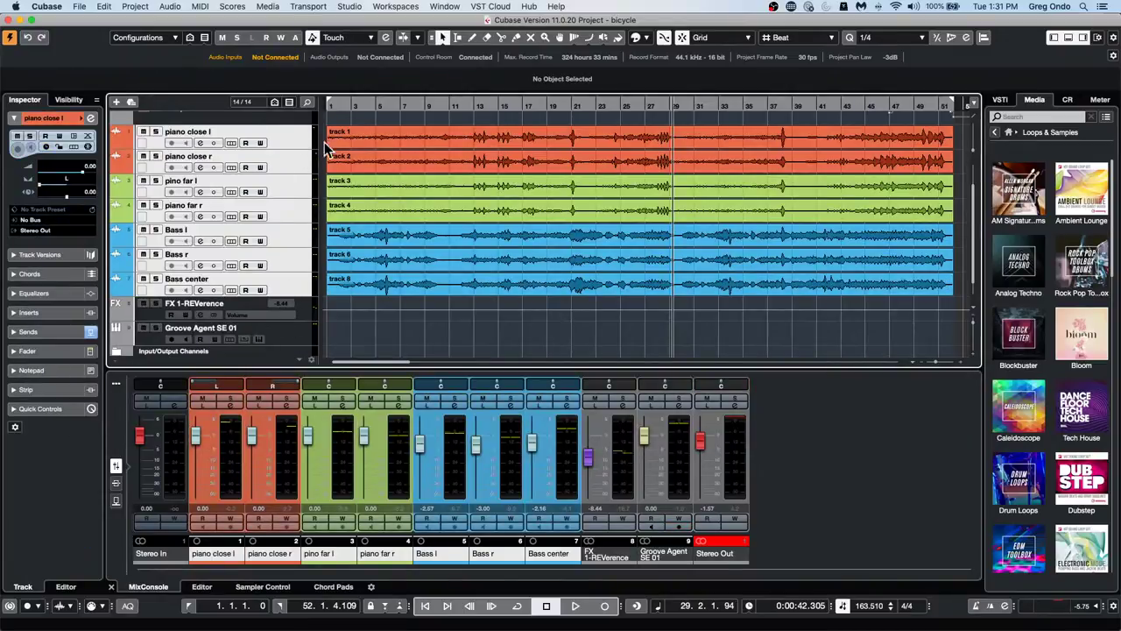
pyautogui.rightClick(285, 145)
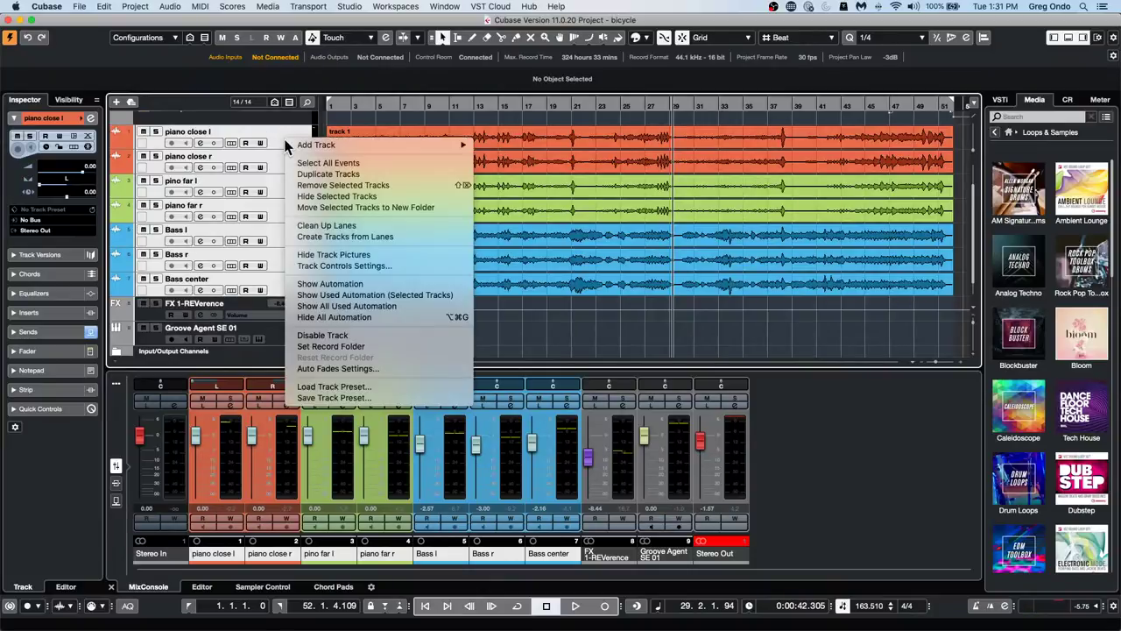
pyautogui.click(381, 347)
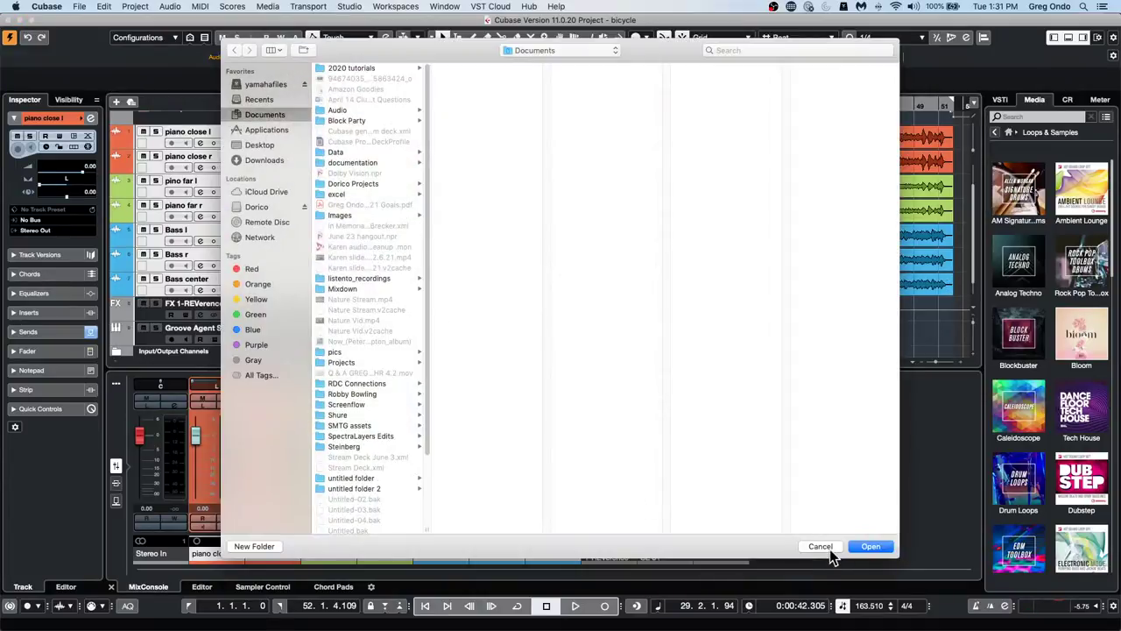
pyautogui.click(826, 545)
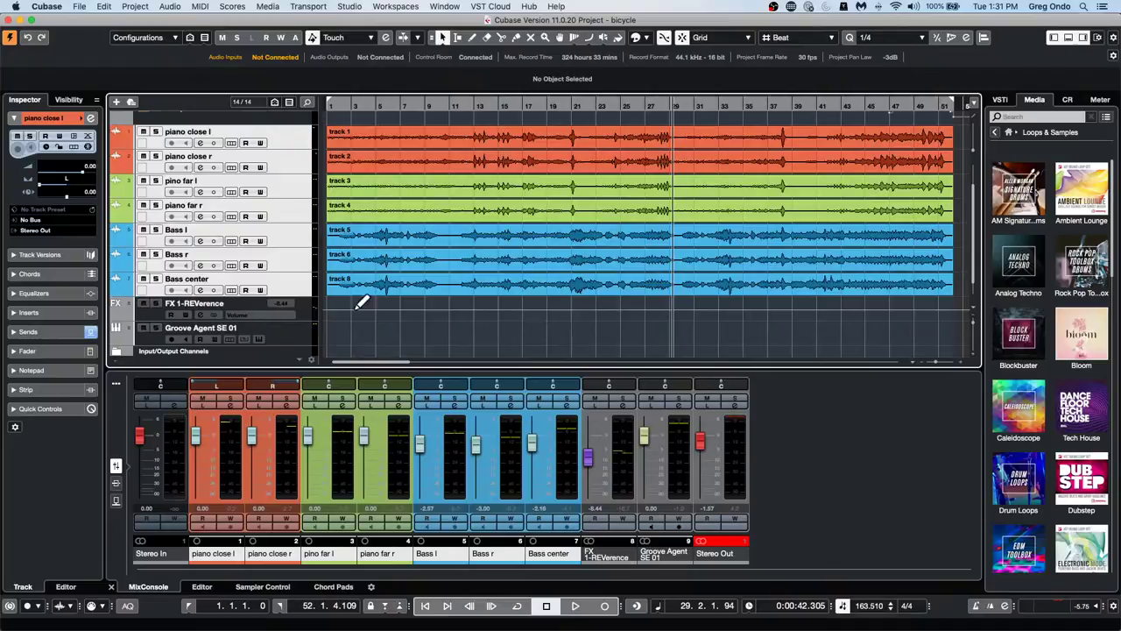
# Open the Pool window and select all audio clips from track 1 to track 8
pyautogui.click(317, 7)
pyautogui.moveTo(281, 7)
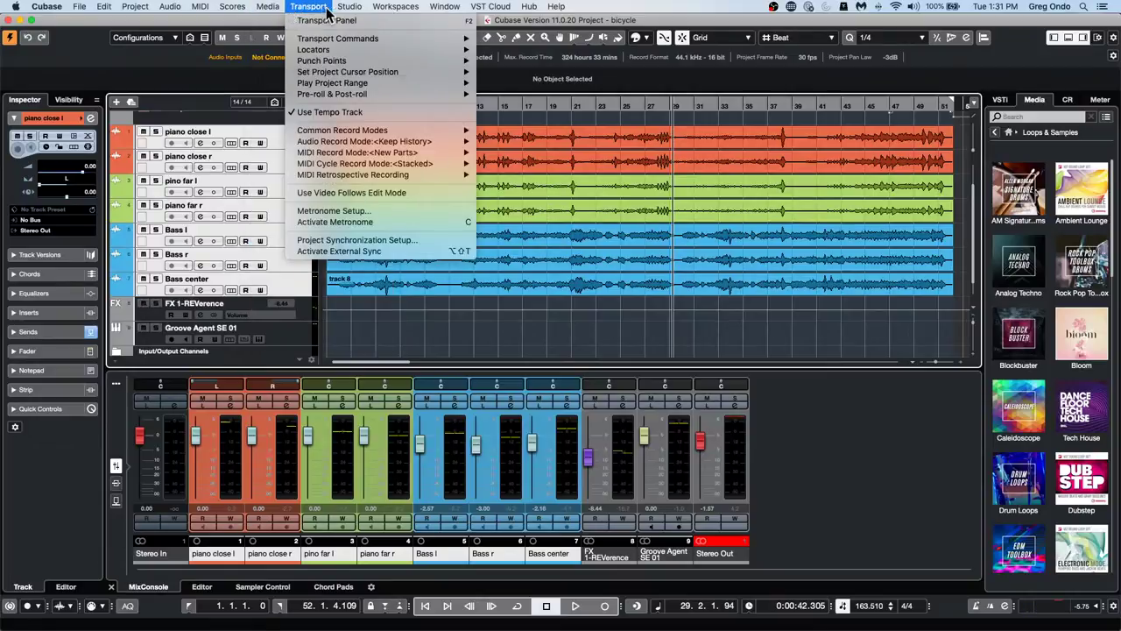
pyautogui.moveTo(234, 10)
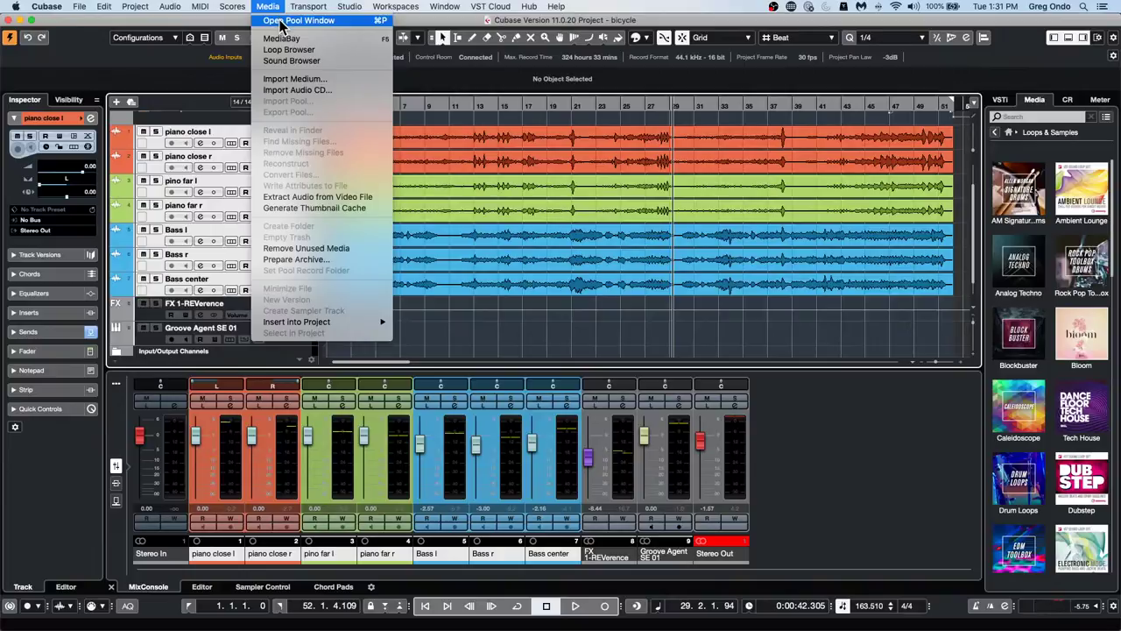
pyautogui.click(278, 21)
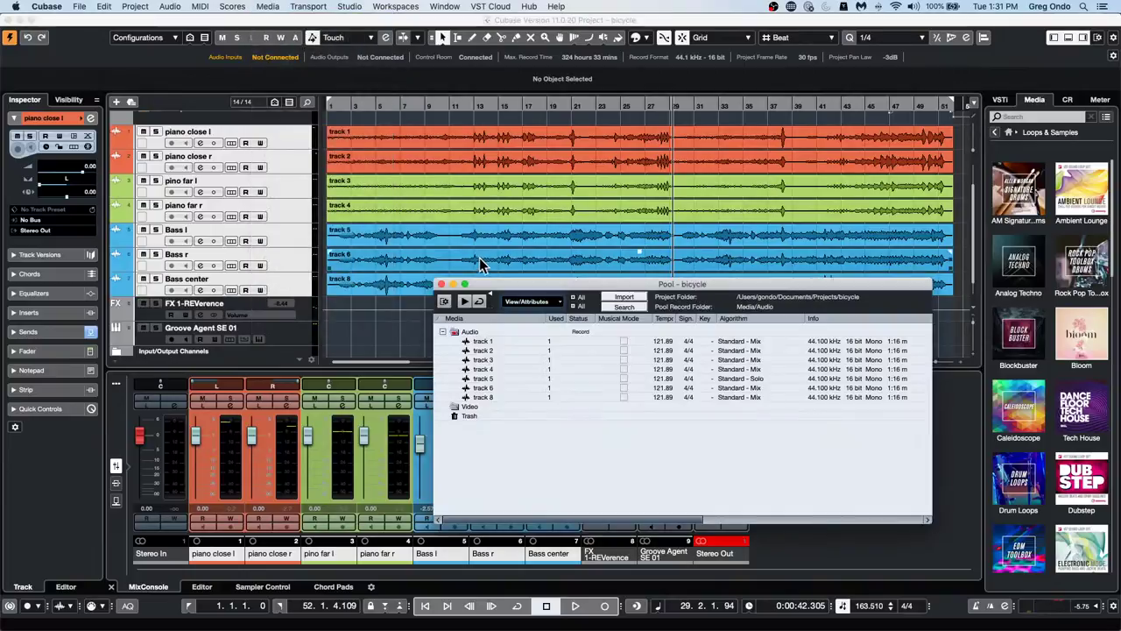
pyautogui.click(483, 341)
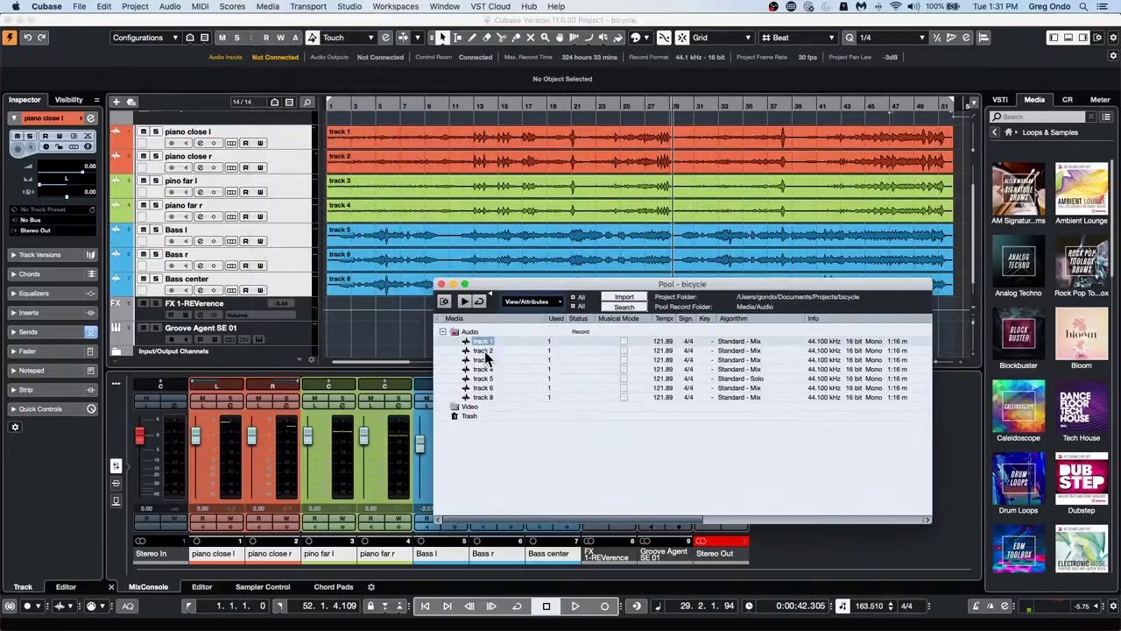
pyautogui.keyDown('shift'); pyautogui.click(488, 398); pyautogui.keyUp('shift')
# View the commands available for the selected Pool clips, including Prepare Archive, and close the Pool
pyautogui.rightClick(487, 399)
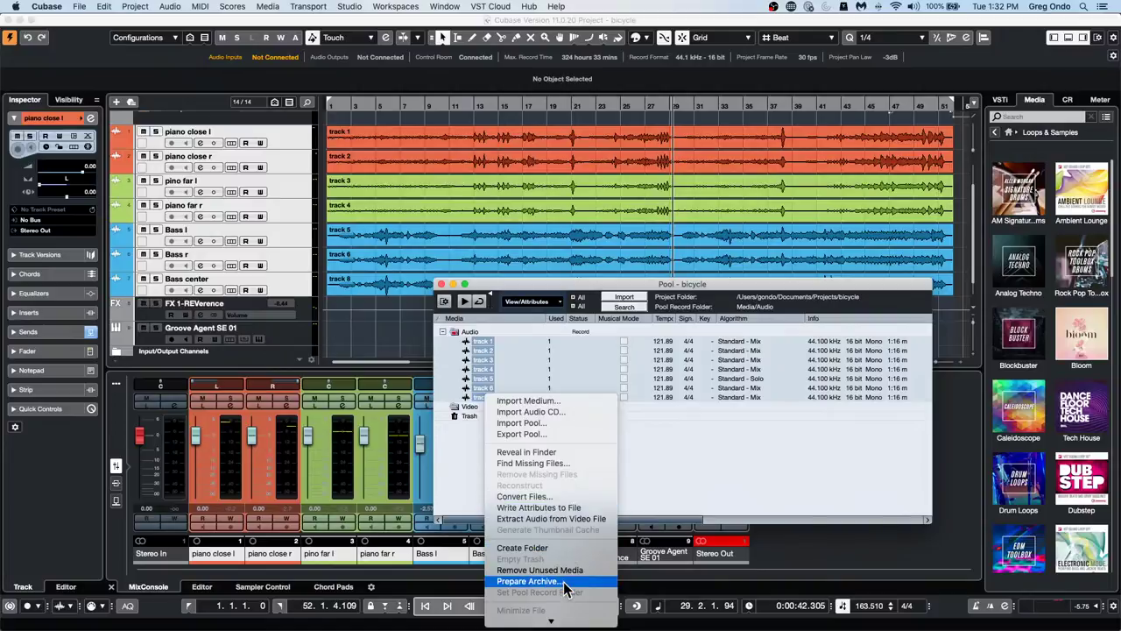
pyautogui.click(704, 452)
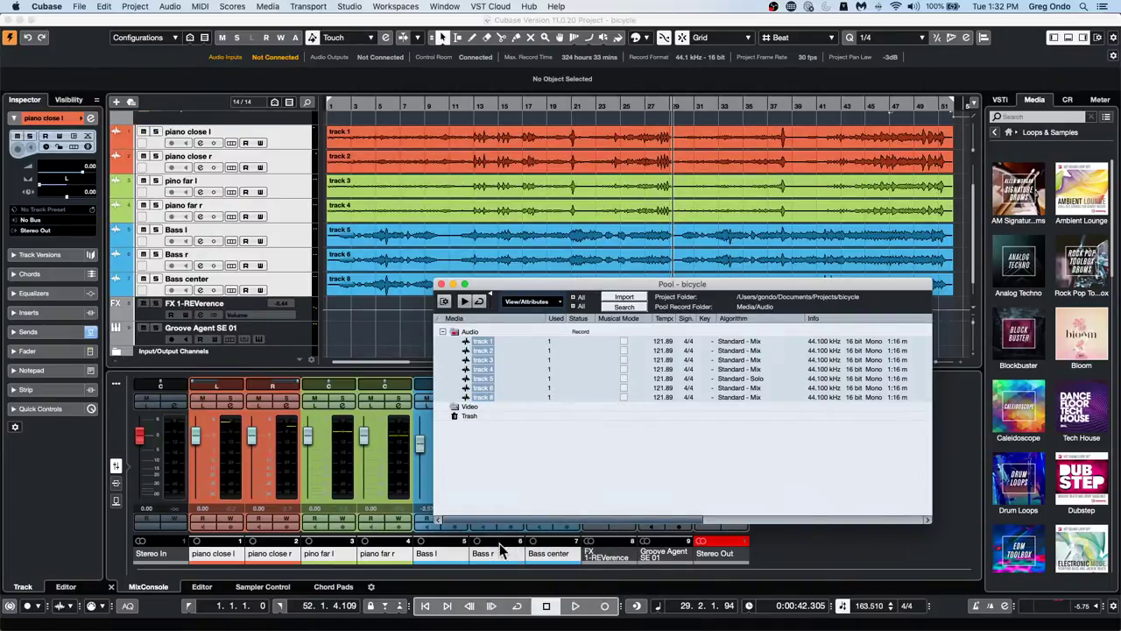
pyautogui.rightClick(479, 392)
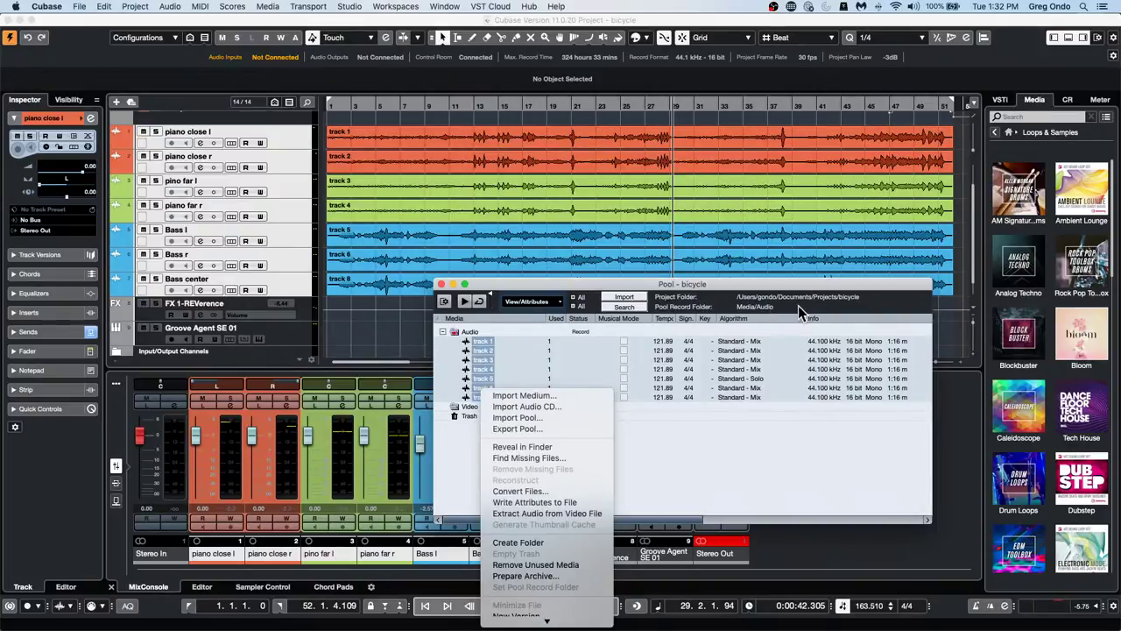
pyautogui.click(442, 285)
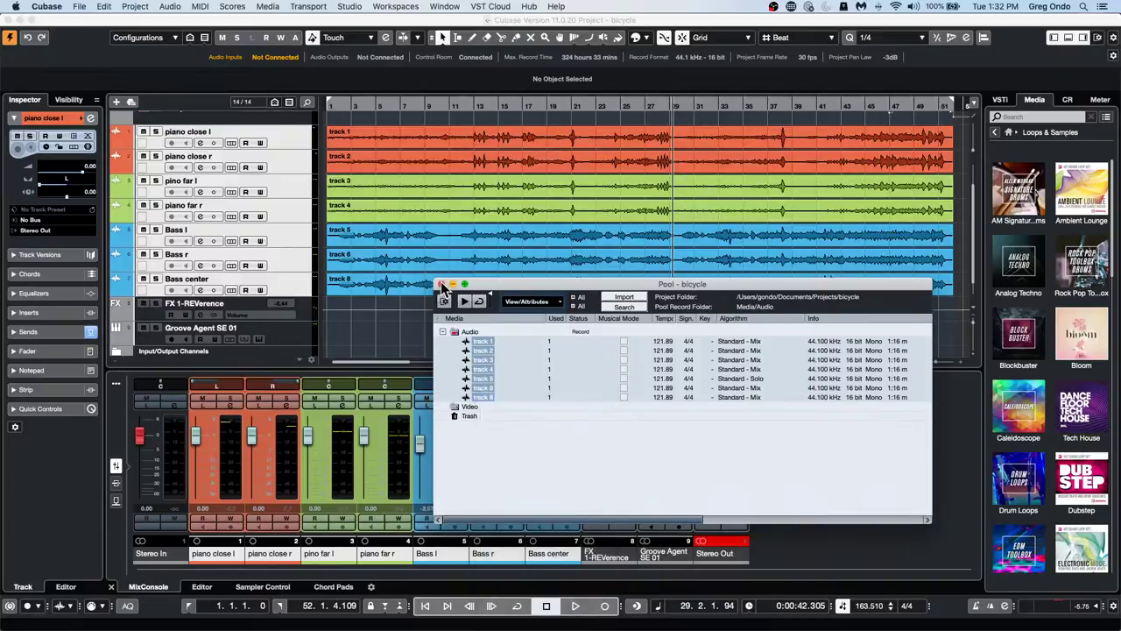
pyautogui.click(442, 285)
# Reopen the Pool, select all its audio clips, check the project folder path and close the window
pyautogui.click(315, 7)
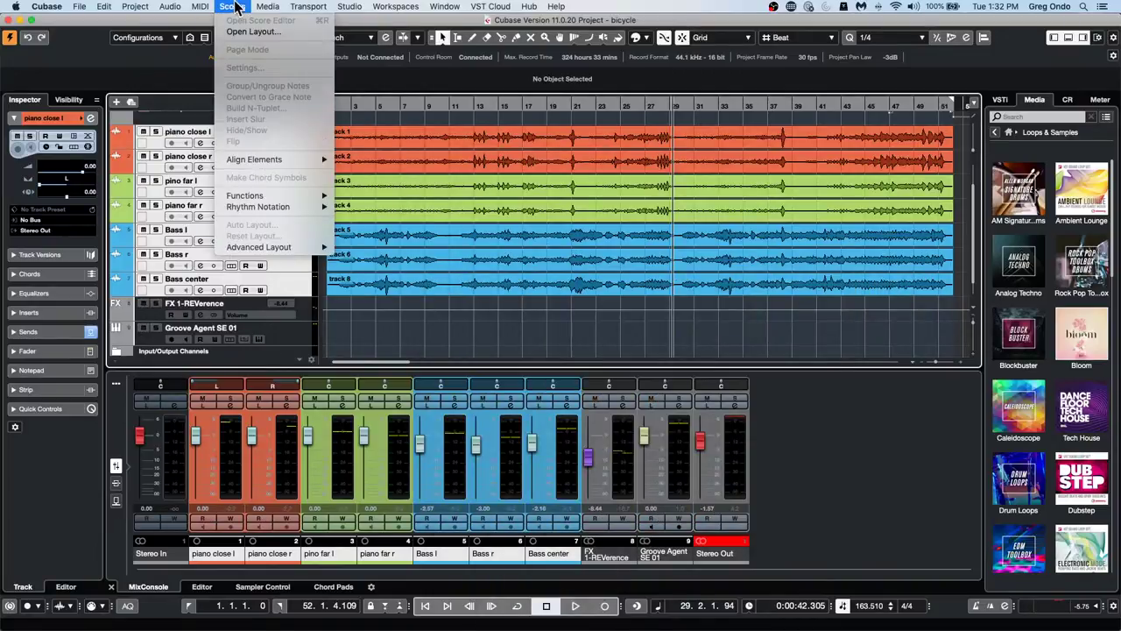
pyautogui.click(293, 21)
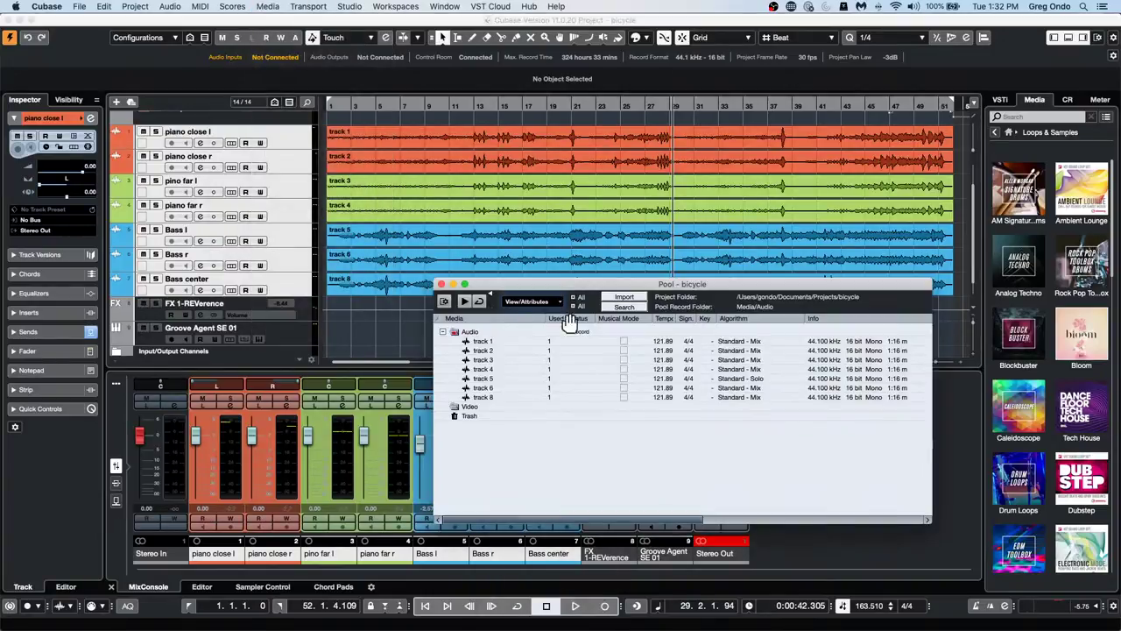
pyautogui.click(485, 340)
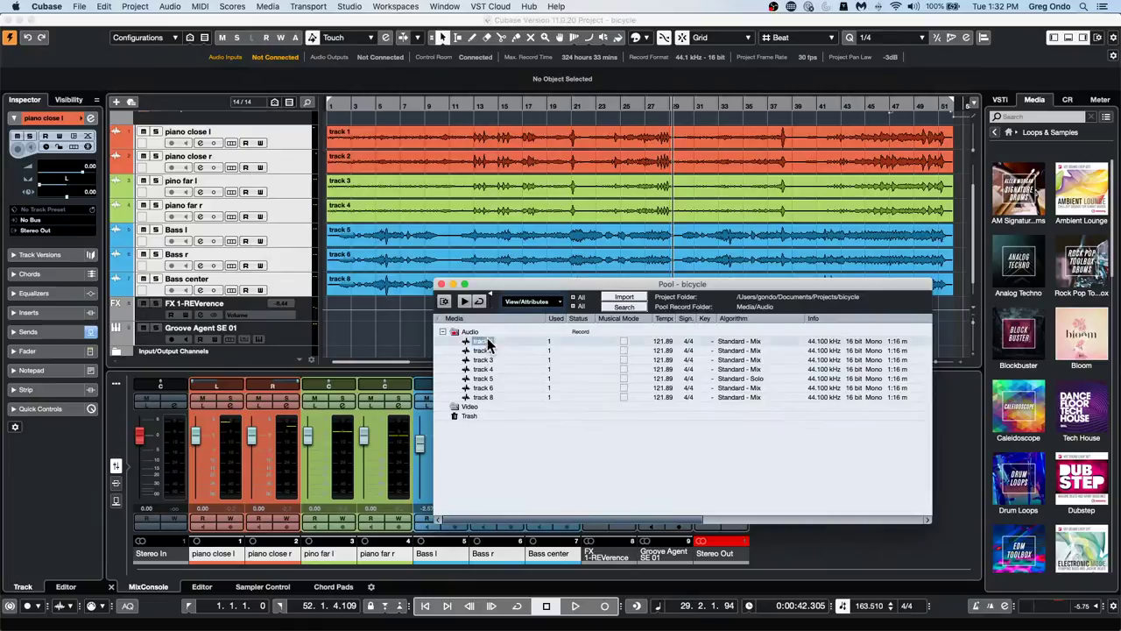
pyautogui.keyDown('shift'); pyautogui.click(483, 397); pyautogui.keyUp('shift')
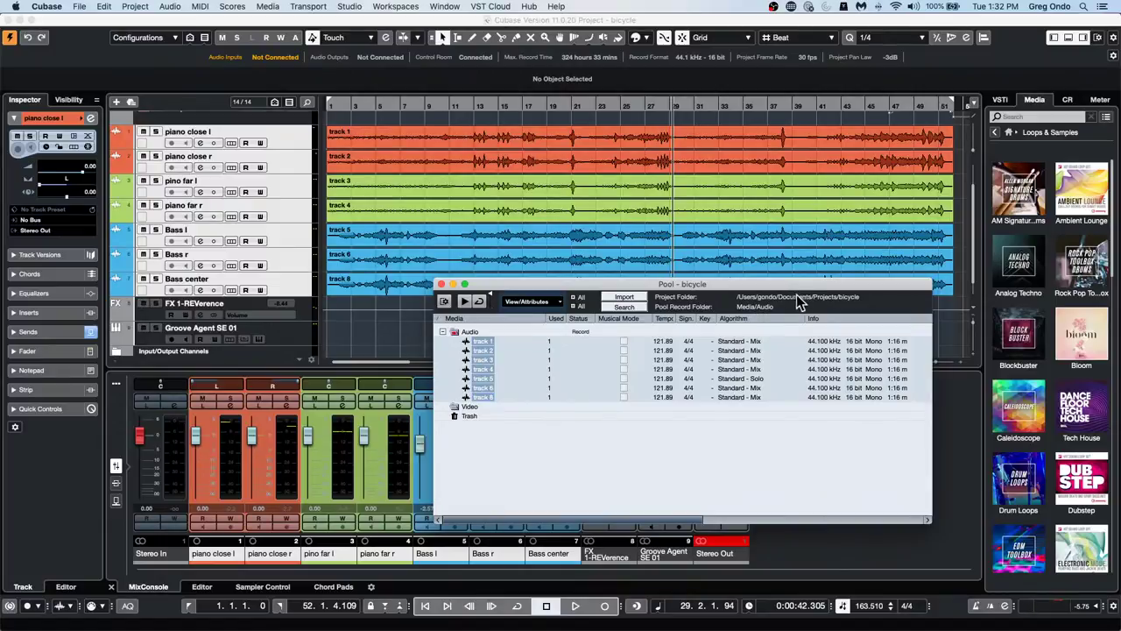
pyautogui.click(441, 284)
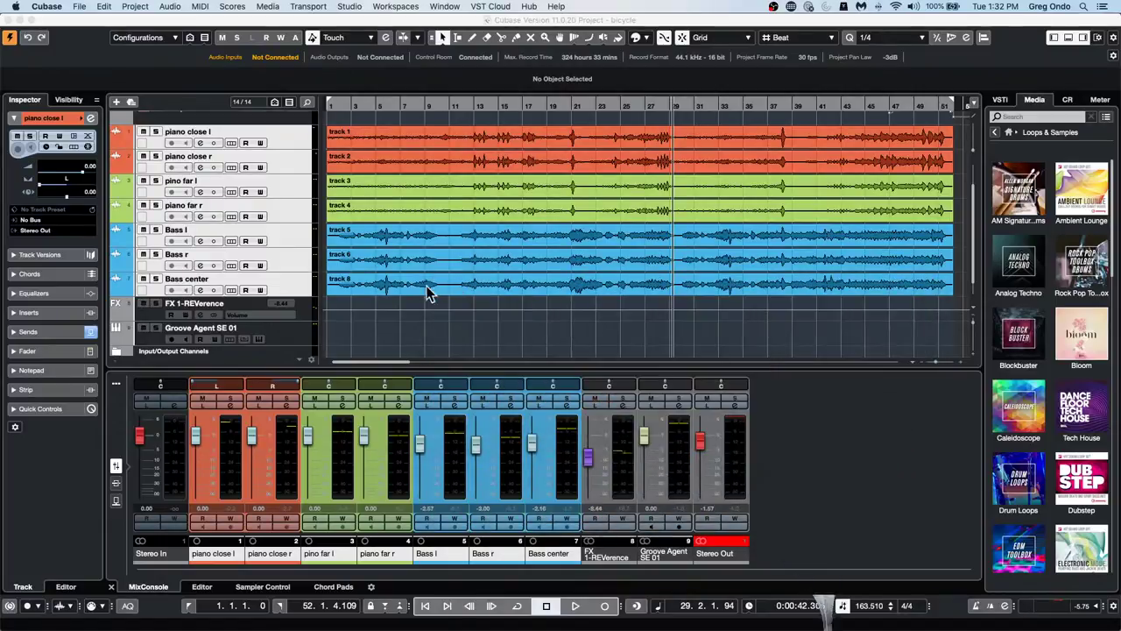
# View the Back up Project command among the project file options without running it
pyautogui.click(85, 8)
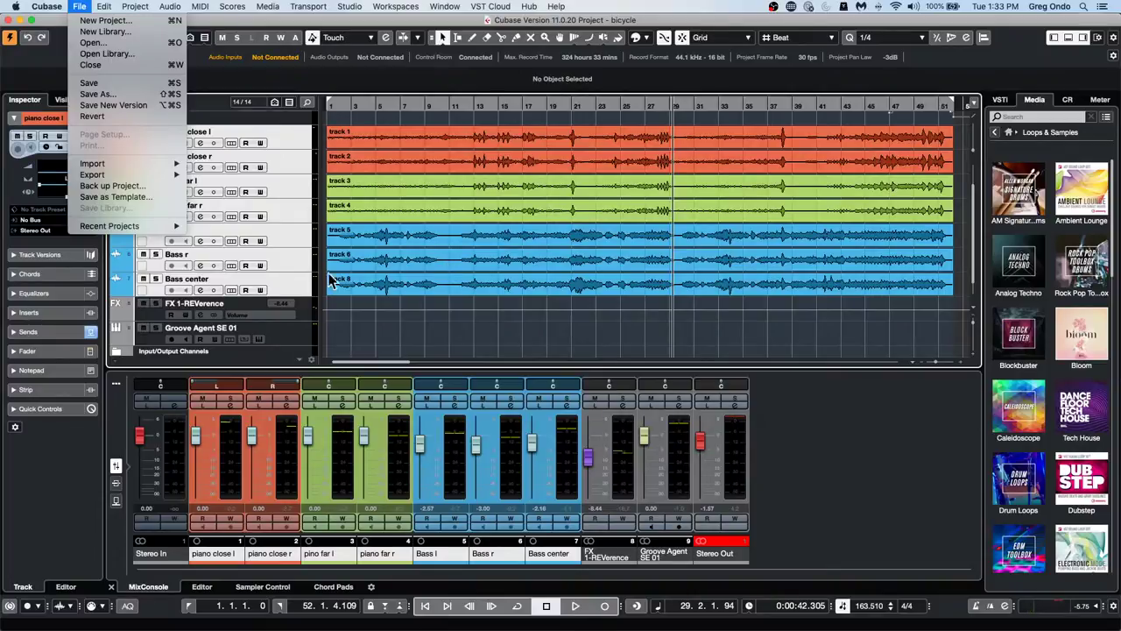
pyautogui.moveTo(100, 179)
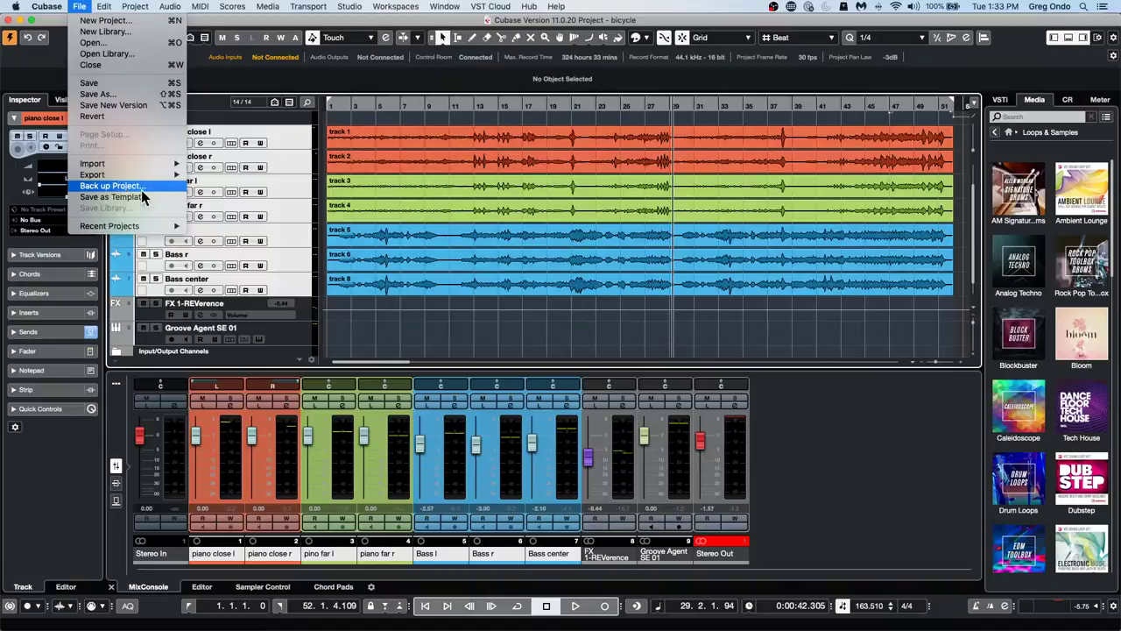
pyautogui.click(545, 274)
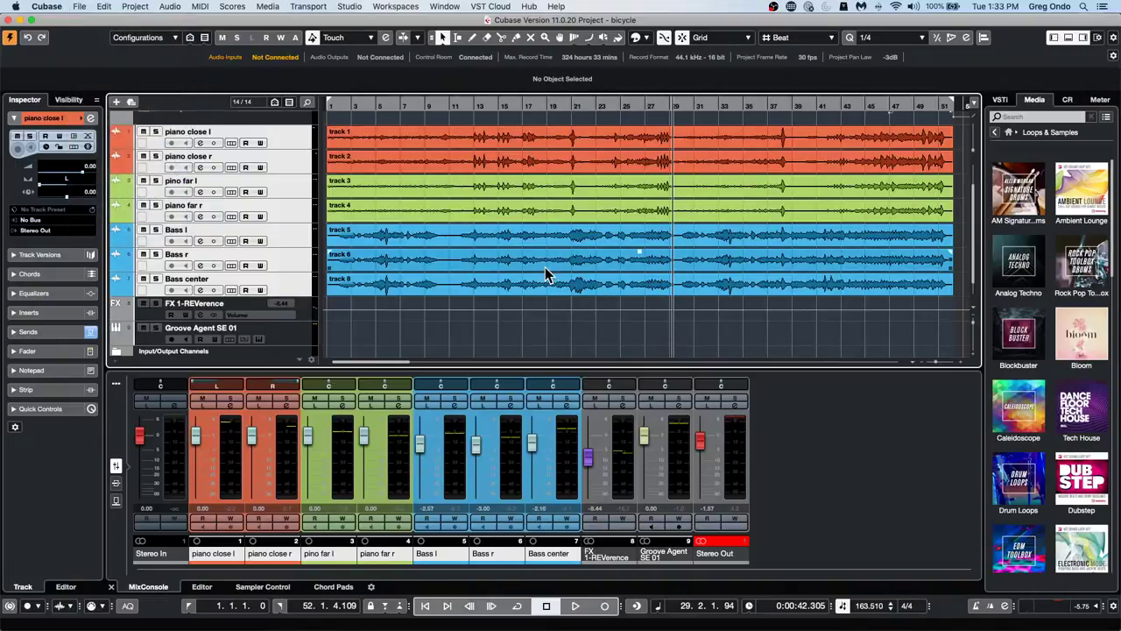
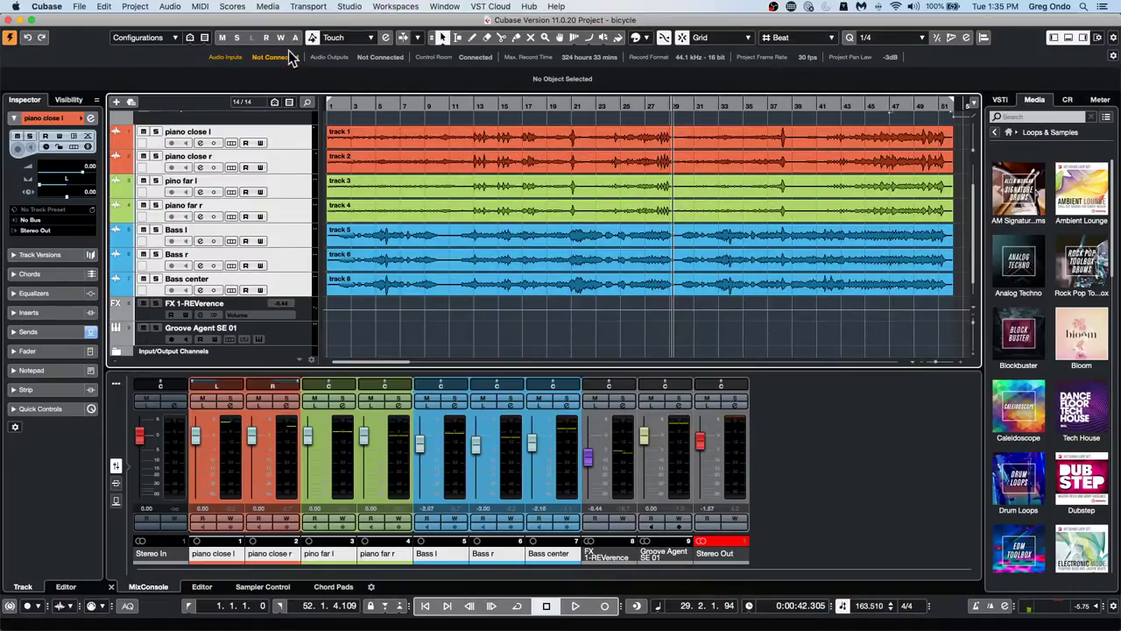
# Open the recent project schubert 2nd HALion 5 DOUBLE, using the Projects folder for its files, and activate it
pyautogui.click(300, 145)
pyautogui.rightClick(311, 145)
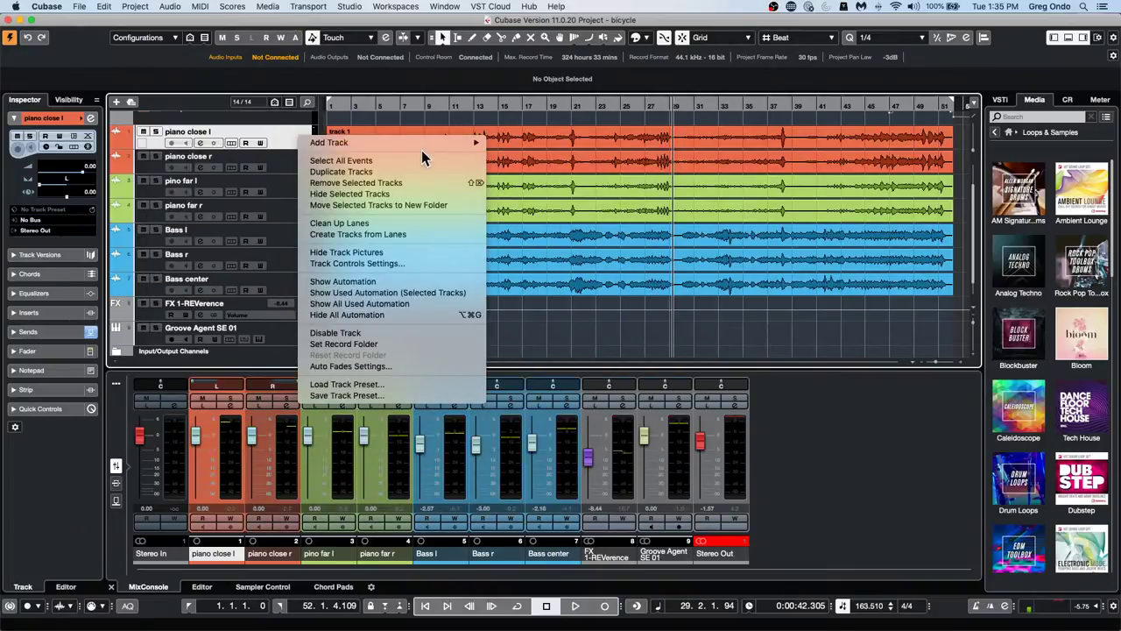
pyautogui.click(77, 6)
pyautogui.moveTo(116, 227)
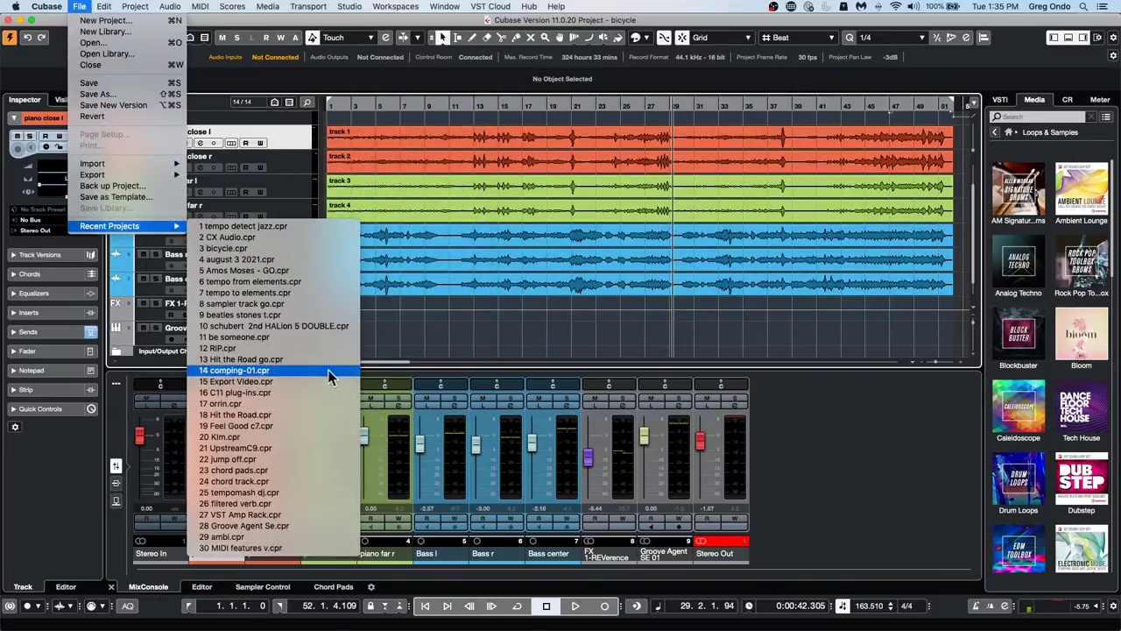
pyautogui.click(324, 326)
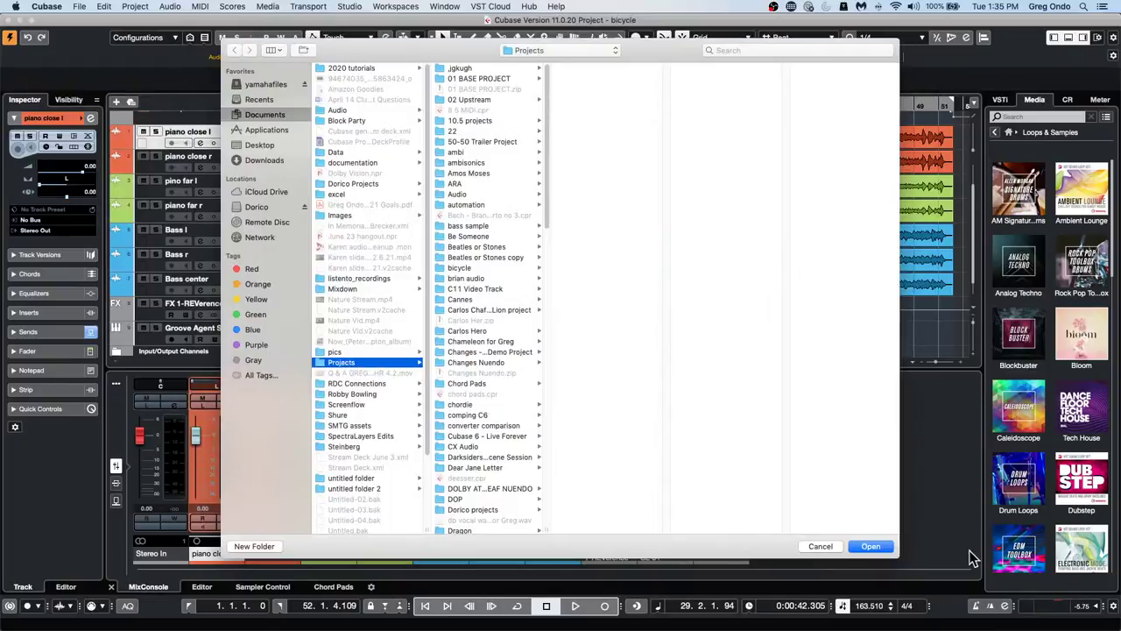
pyautogui.click(887, 547)
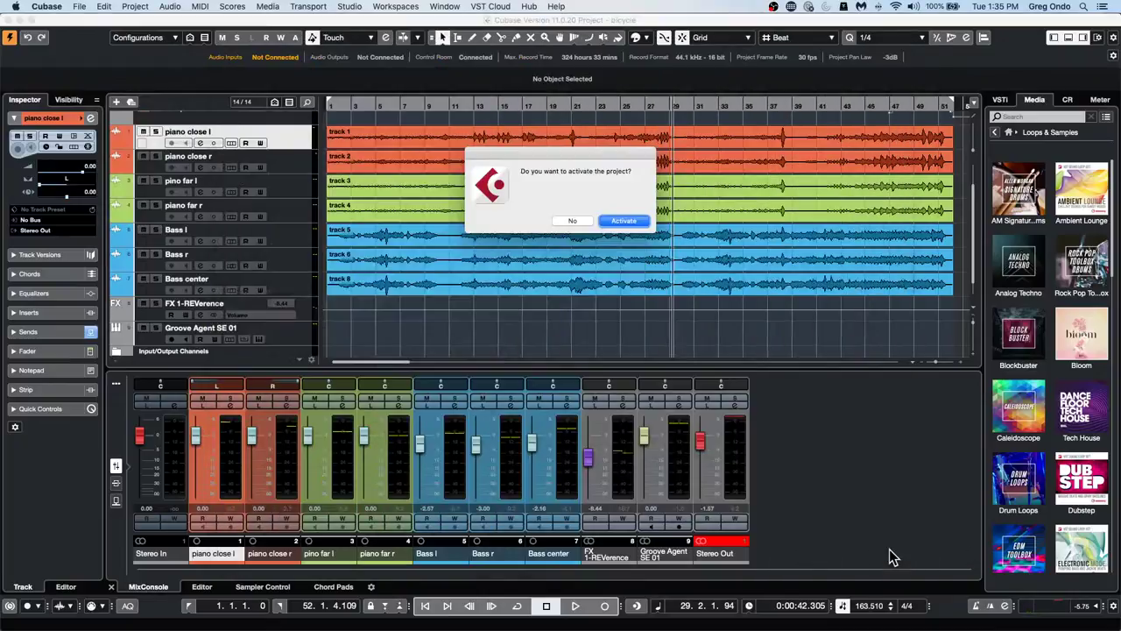
pyautogui.click(623, 220)
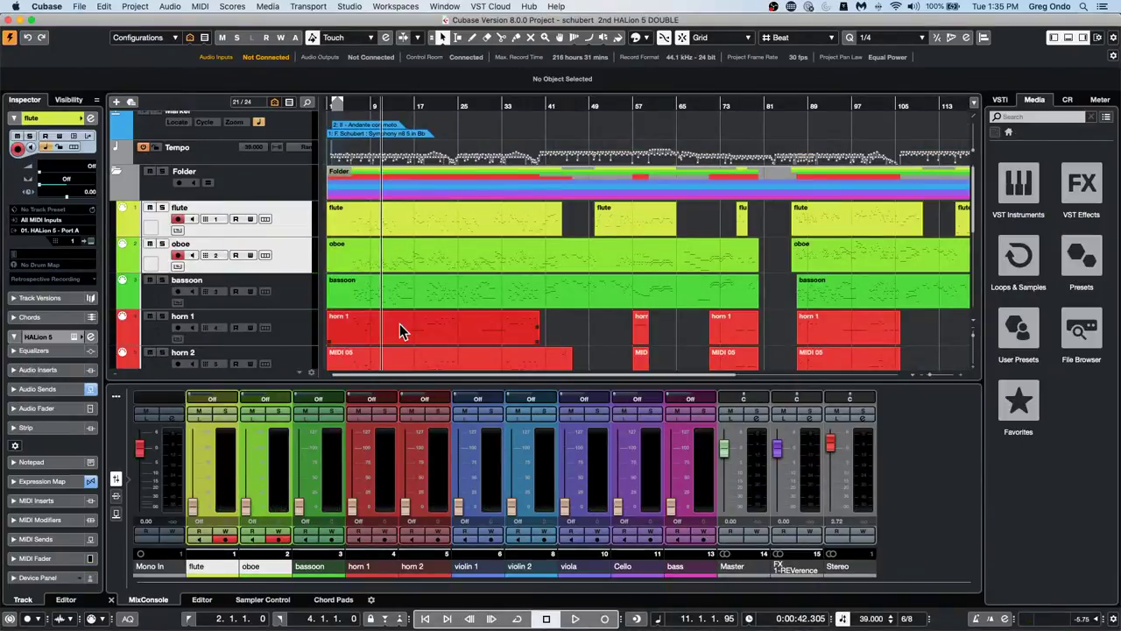
# Open the violin 1 part in a separate Key Editor window and reduce the height of its Articulations lane
pyautogui.scroll(-4, 400, 323)
pyautogui.click(416, 307)
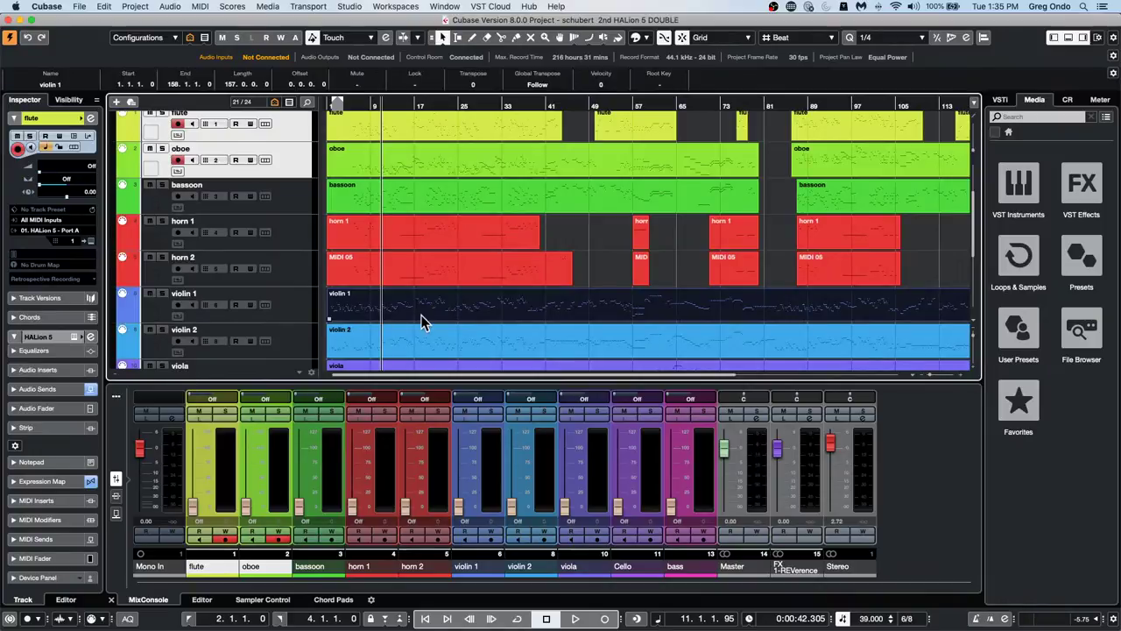
pyautogui.doubleClick(421, 323)
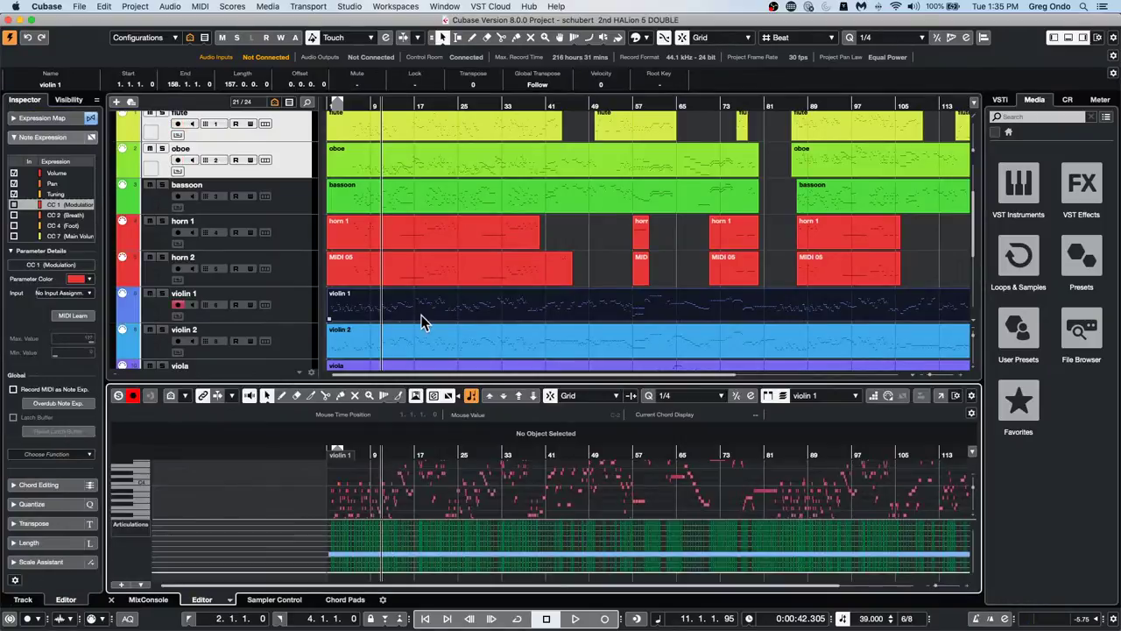
pyautogui.click(942, 396)
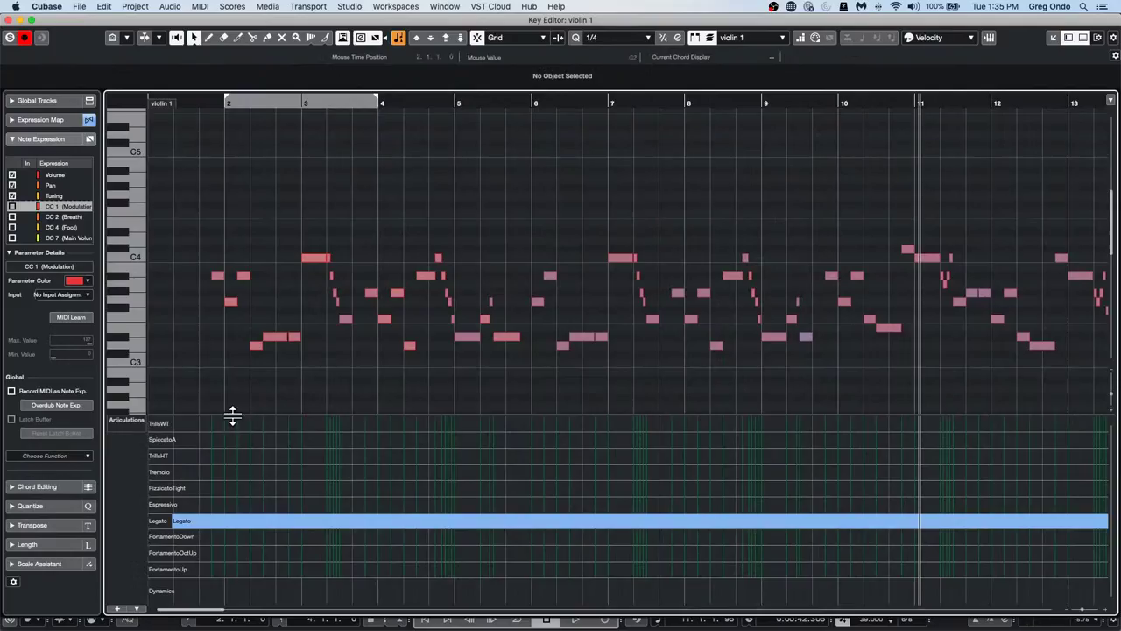
pyautogui.moveTo(235, 413); pyautogui.dragTo(303, 507)
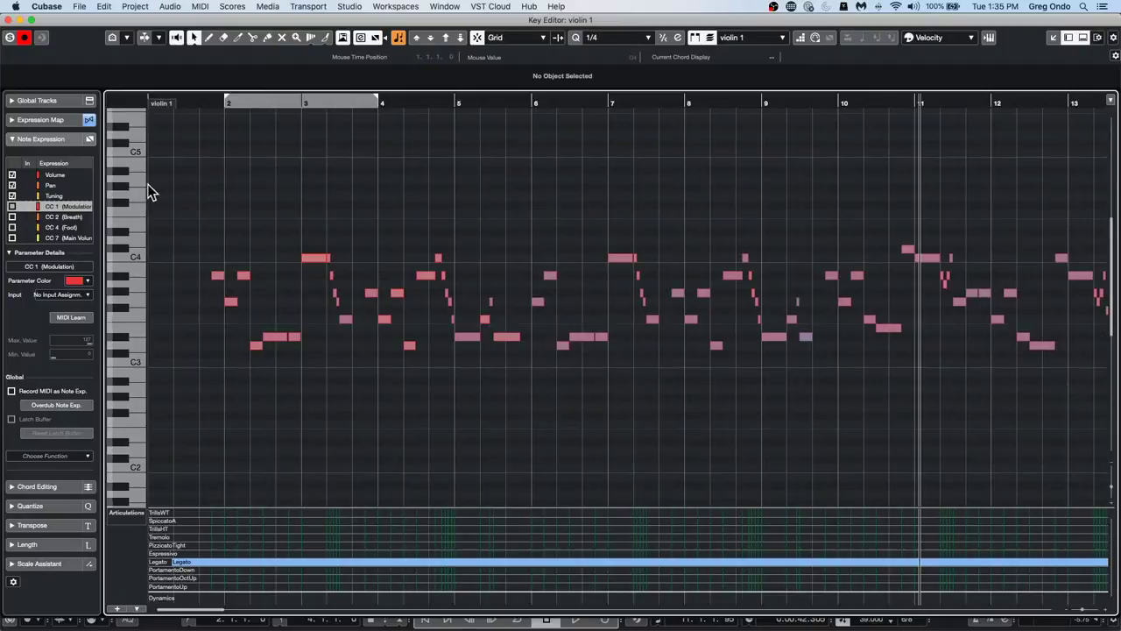
# Show the Expression Map section for violin 1 and look through its list of articulations
pyautogui.click(63, 119)
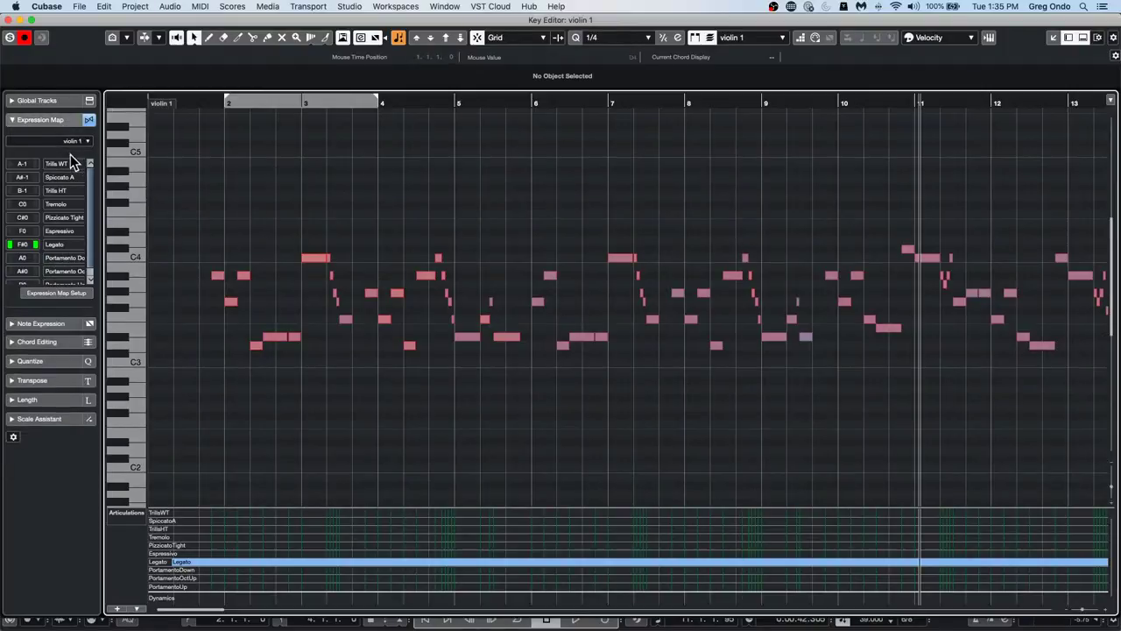
pyautogui.moveTo(90, 249); pyautogui.dragTo(101, 211)
pyautogui.moveTo(91, 251); pyautogui.dragTo(93, 186)
# Compare the Articulations lane at several heights with the order of the expression map list, and close the Key Editor window
pyautogui.moveTo(343, 508); pyautogui.dragTo(353, 430)
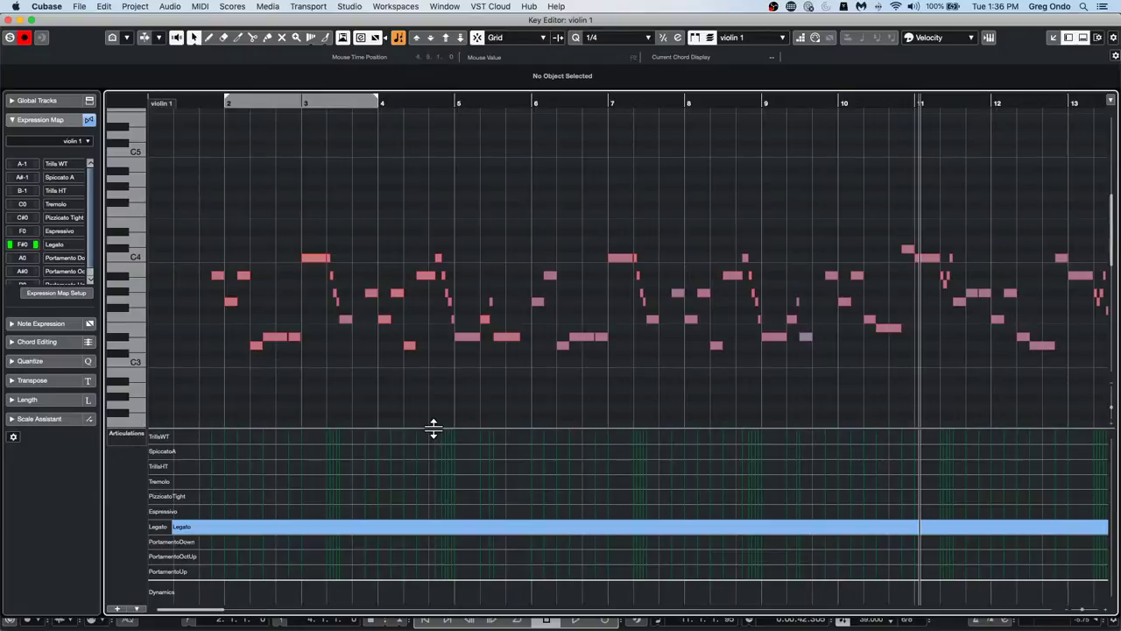
pyautogui.moveTo(432, 430); pyautogui.dragTo(453, 370)
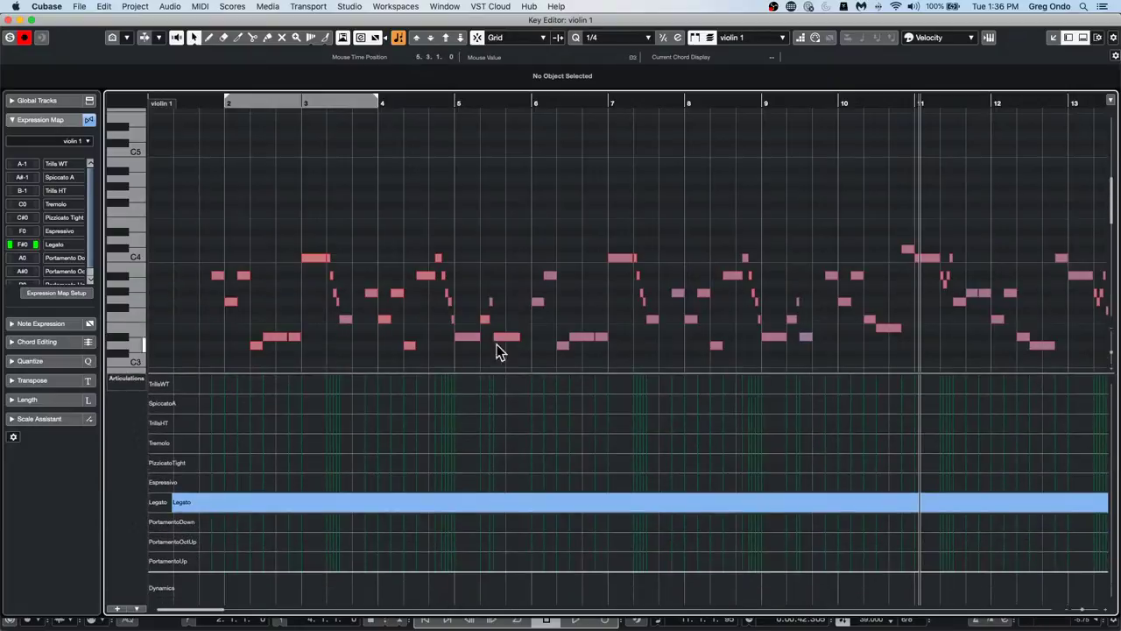
pyautogui.scroll(-5, 492, 334)
pyautogui.scroll(7, 491, 333)
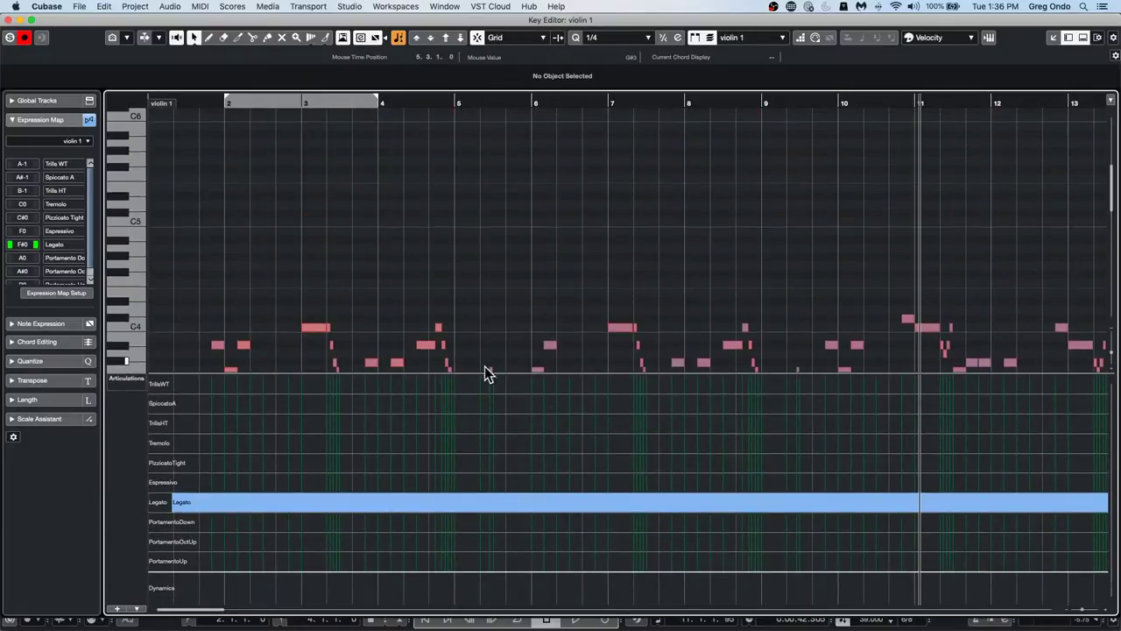
pyautogui.moveTo(484, 372); pyautogui.dragTo(474, 534)
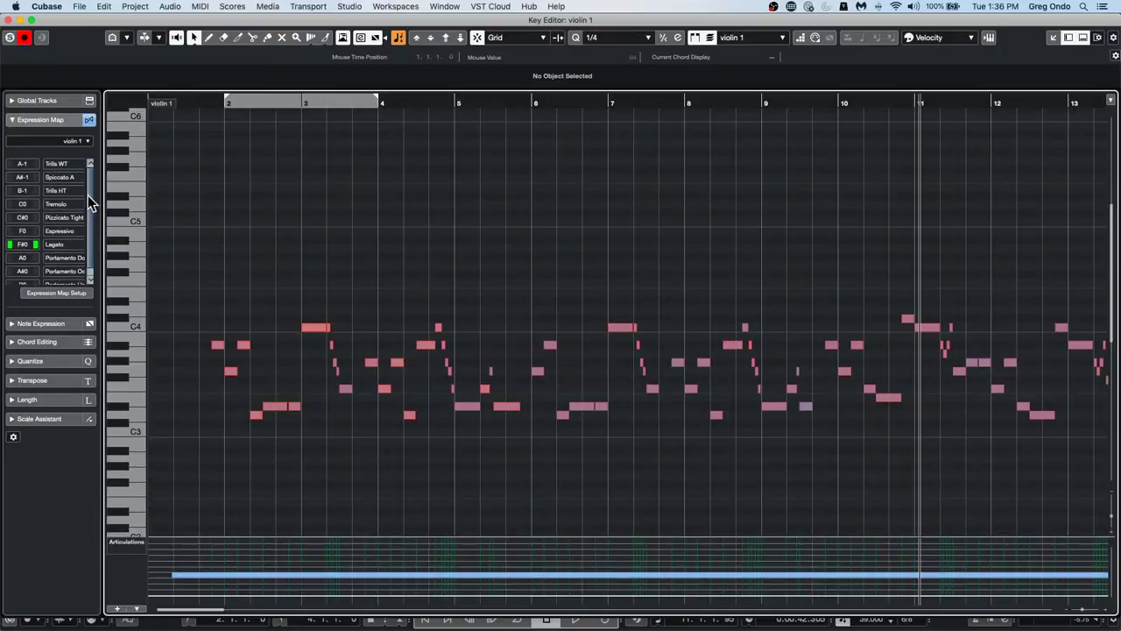
pyautogui.scroll(-1, 84, 219)
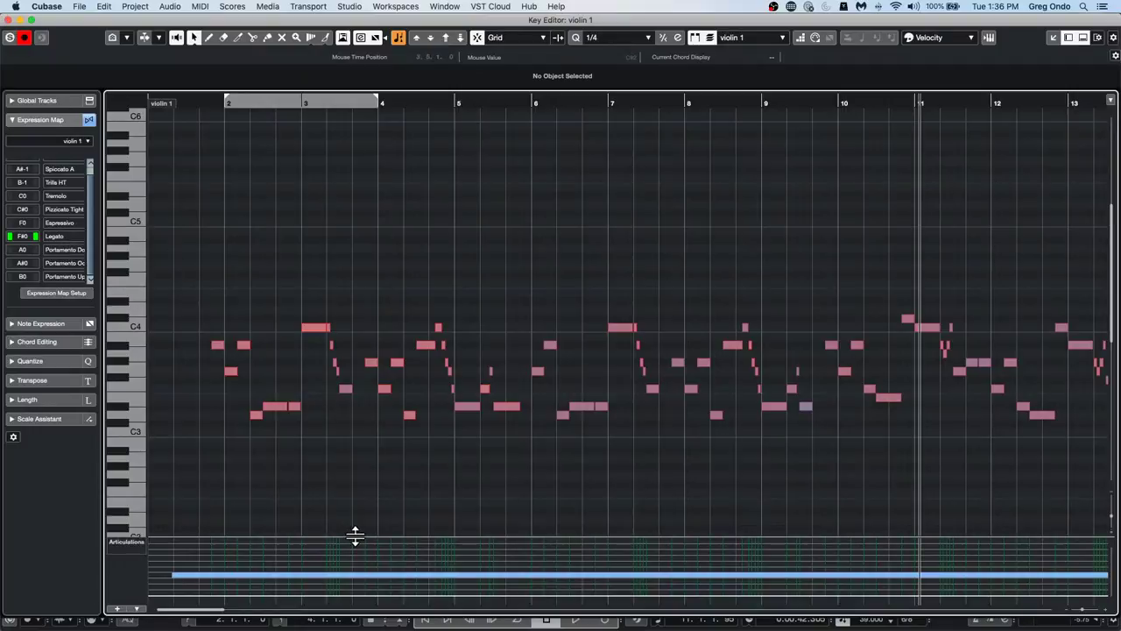
pyautogui.moveTo(356, 535); pyautogui.dragTo(360, 513)
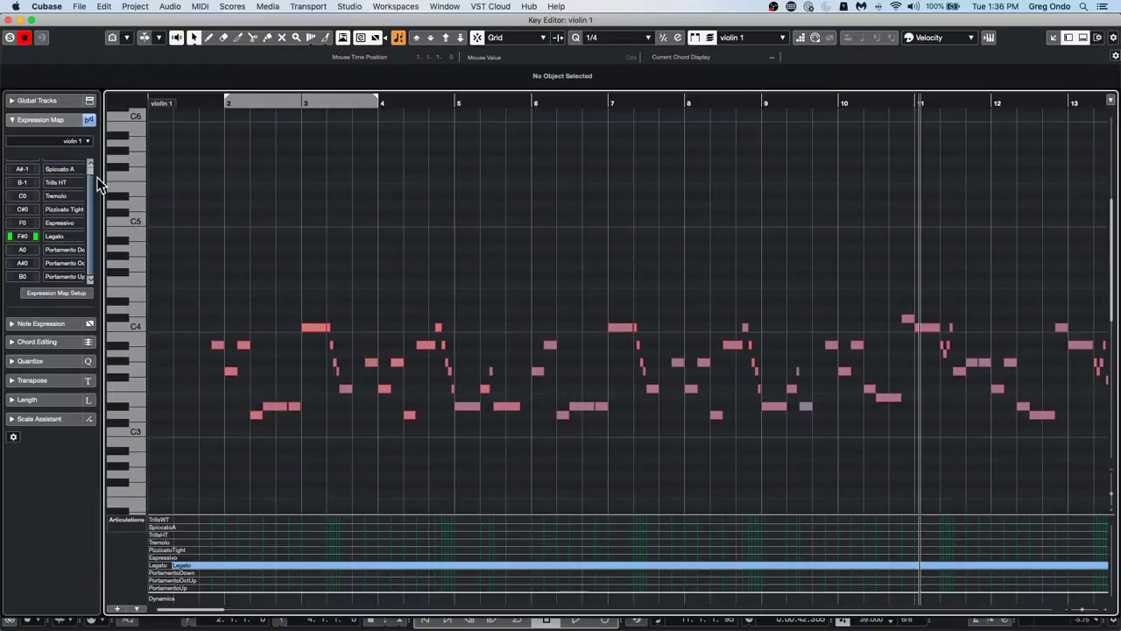
pyautogui.click(9, 19)
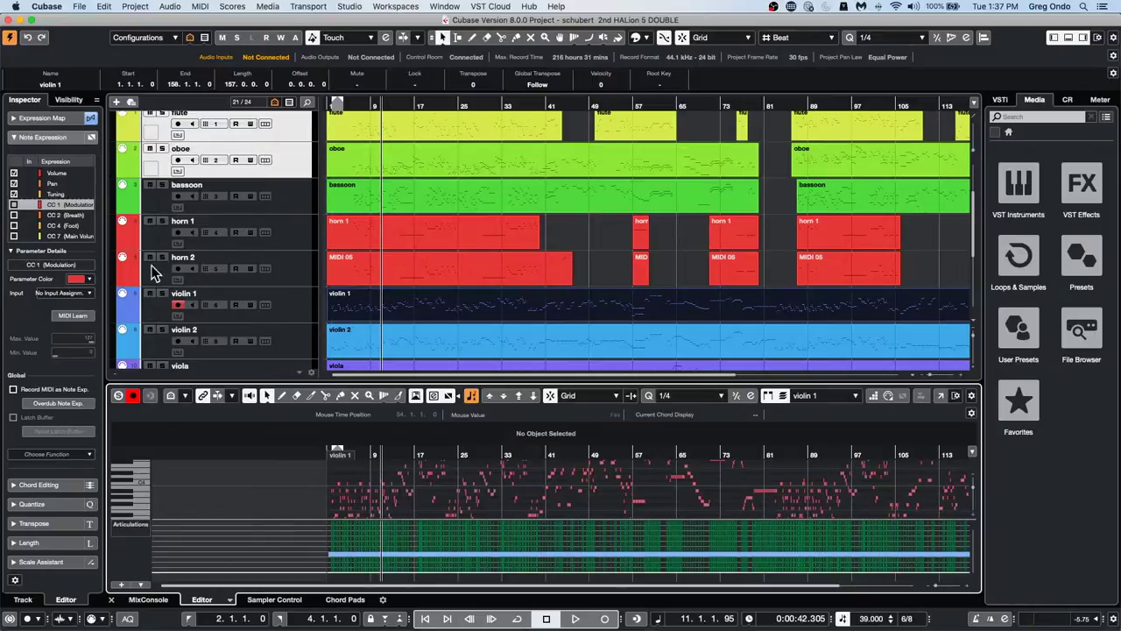
# Reopen the bicycle project from the recent projects
pyautogui.click(78, 7)
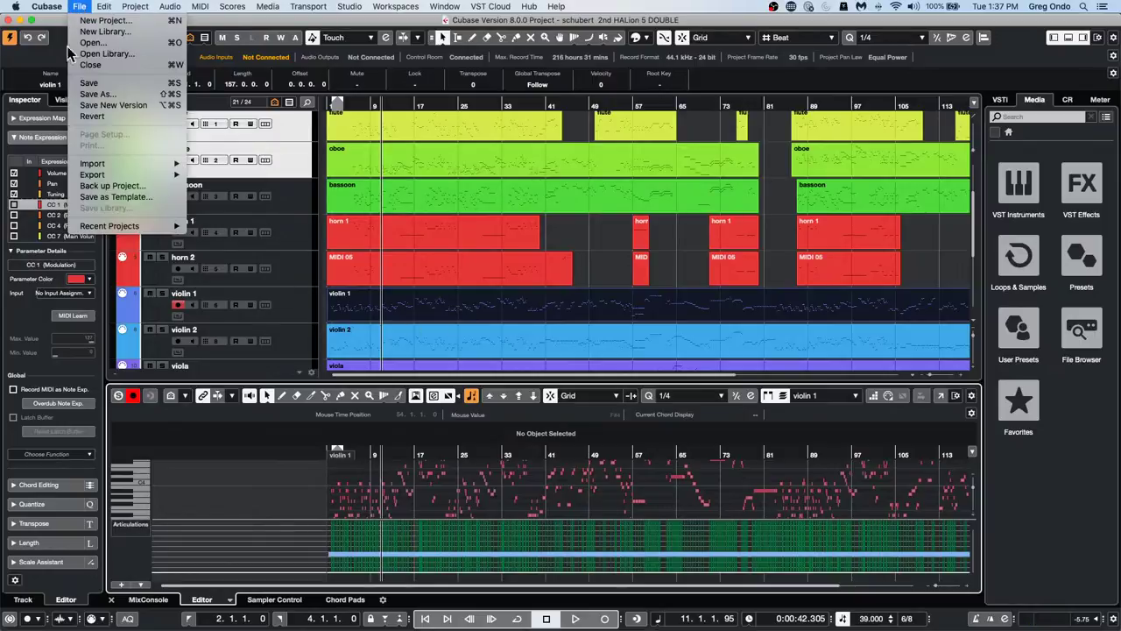
pyautogui.moveTo(105, 226)
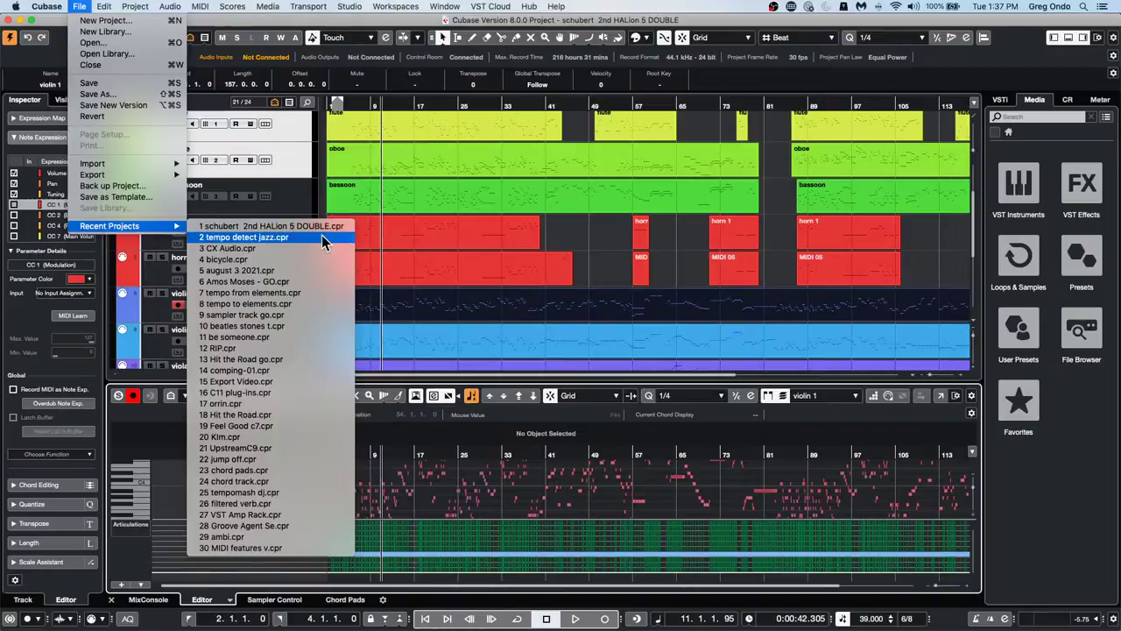
pyautogui.click(318, 259)
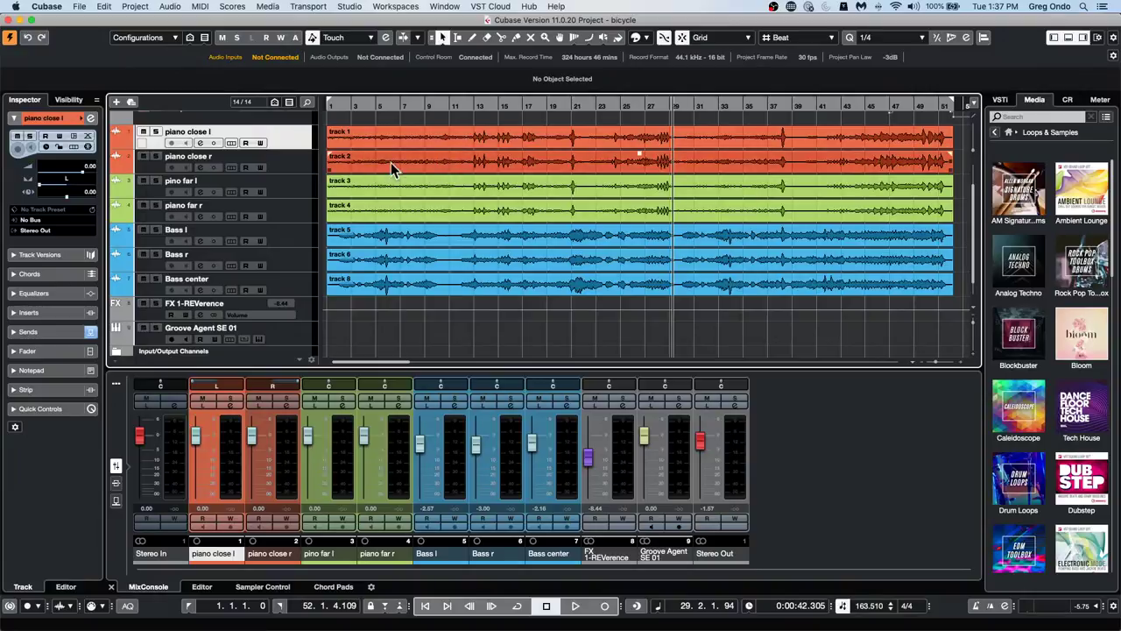
# Place the project cursor at bar 11, show the Volume automation lane of piano close l and make it taller
pyautogui.click(447, 100)
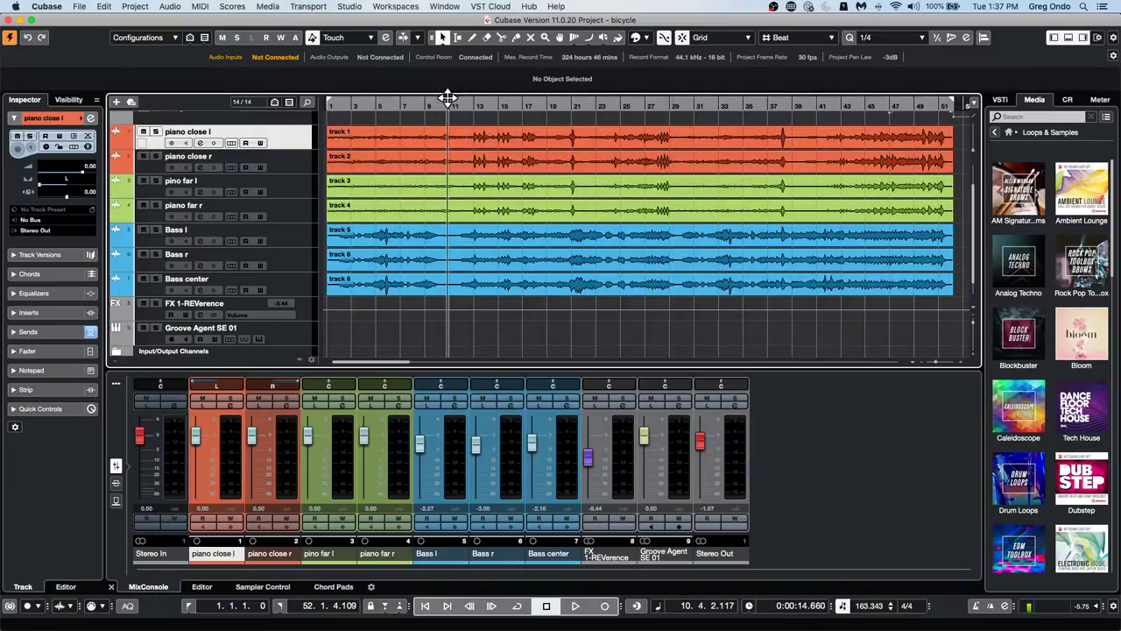
pyautogui.moveTo(447, 96); pyautogui.dragTo(451, 65)
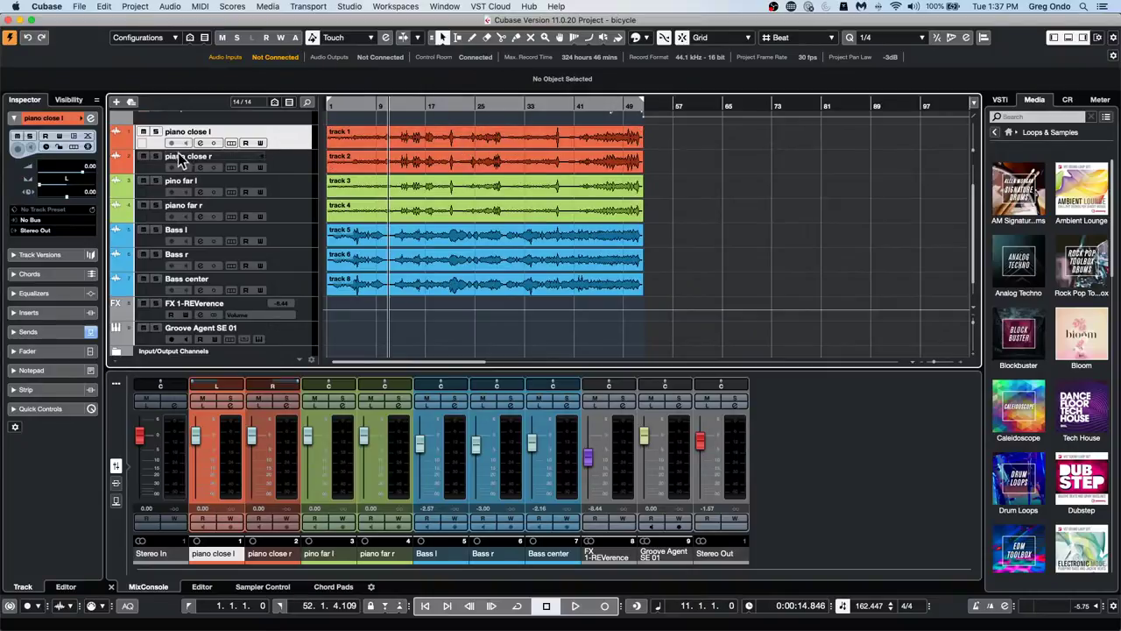
pyautogui.click(124, 151)
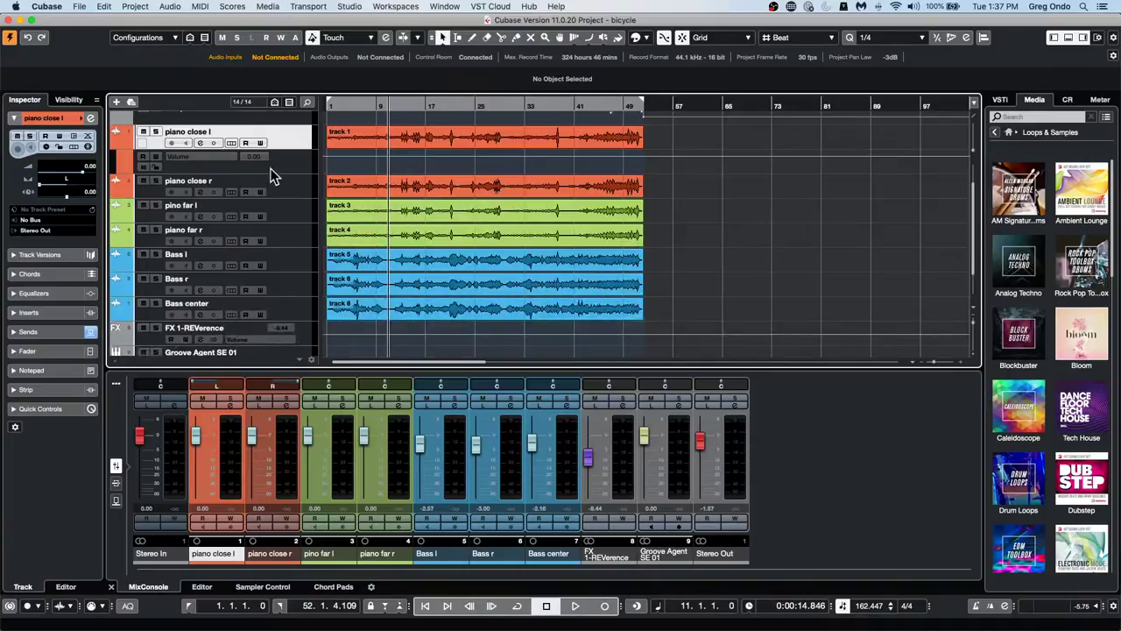
pyautogui.moveTo(274, 172); pyautogui.dragTo(271, 205)
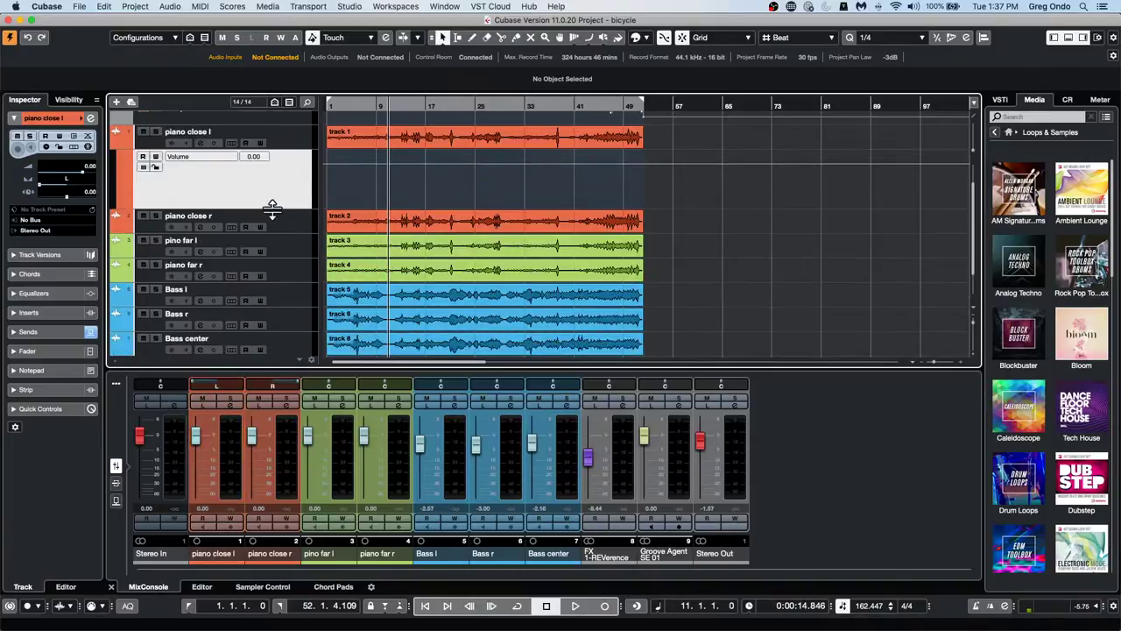
# Draw rising volume automation on piano close l from bar 9 to about bar 22 and select its points
pyautogui.rightClick(371, 180)
pyautogui.click(401, 179)
pyautogui.moveTo(378, 165)
pyautogui.mouseDown()
pyautogui.moveTo(464, 180)
pyautogui.moveTo(371, 192)
pyautogui.moveTo(380, 198)
pyautogui.moveTo(450, 165)
pyautogui.moveTo(437, 168)
pyautogui.moveTo(493, 166)
pyautogui.moveTo(488, 181)
pyautogui.mouseUp()
pyautogui.press('1')
pyautogui.moveTo(366, 149)
pyautogui.mouseDown()
pyautogui.moveTo(483, 202)
pyautogui.moveTo(478, 215)
pyautogui.mouseUp()
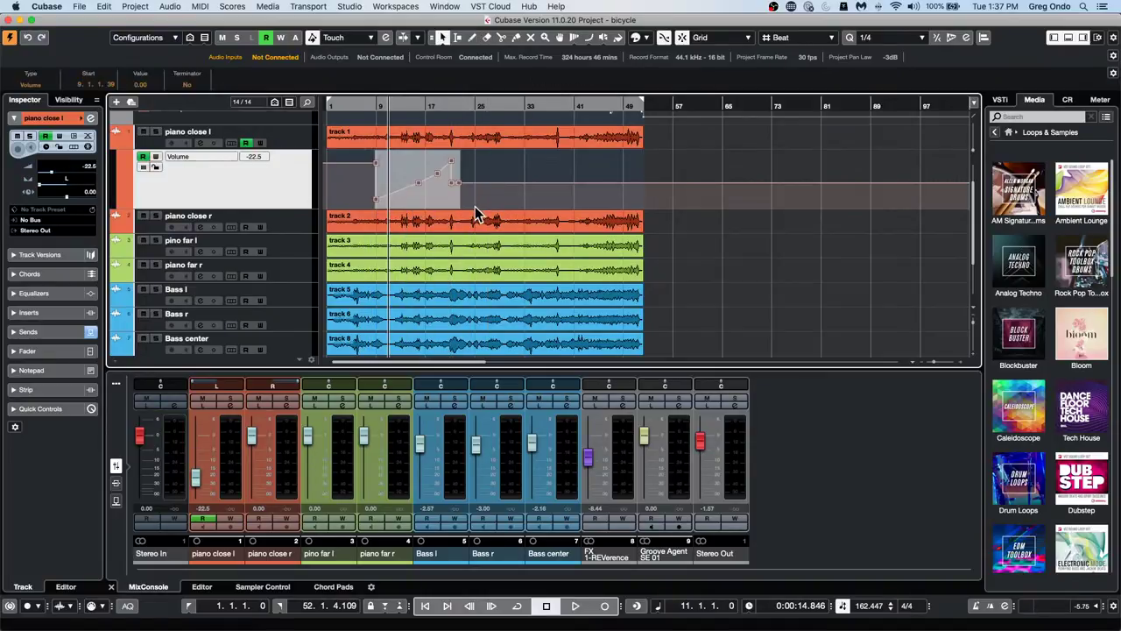
# Open the Project Logical Editor, move it clear of the automation lane and keep its function set to Transform
pyautogui.click(171, 7)
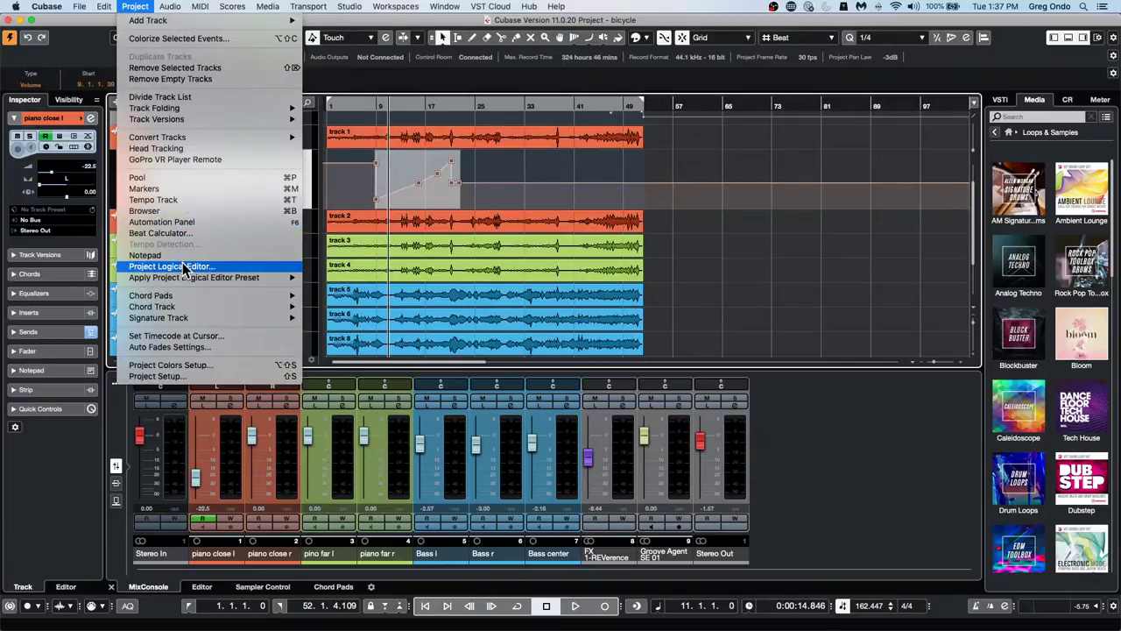
pyautogui.click(394, 273)
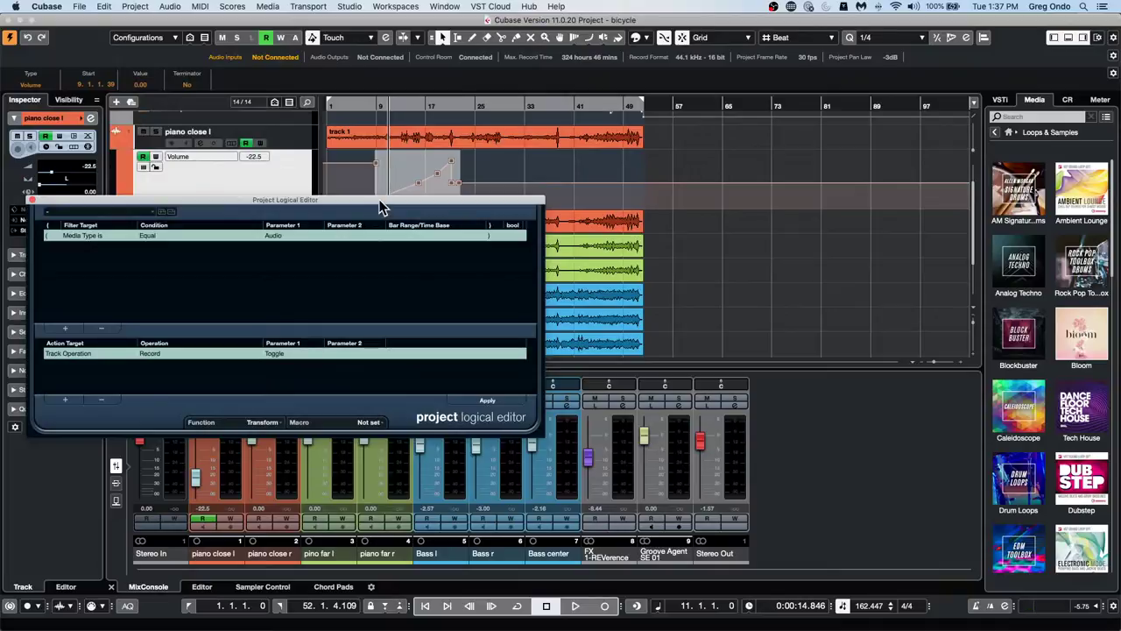
pyautogui.moveTo(374, 204); pyautogui.dragTo(659, 261)
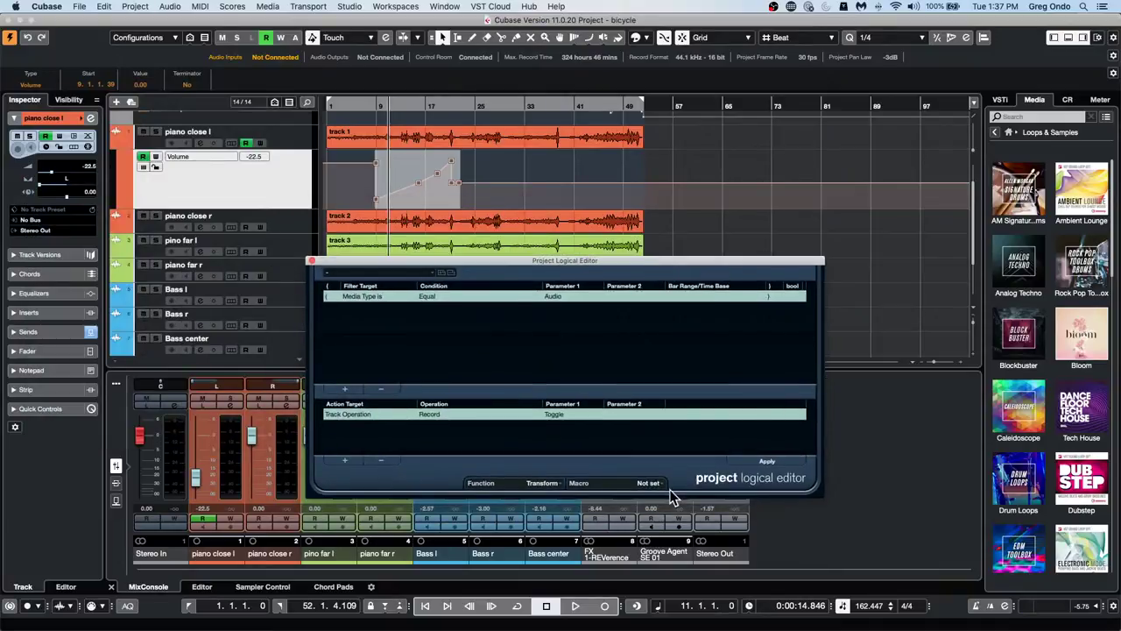
pyautogui.click(551, 484)
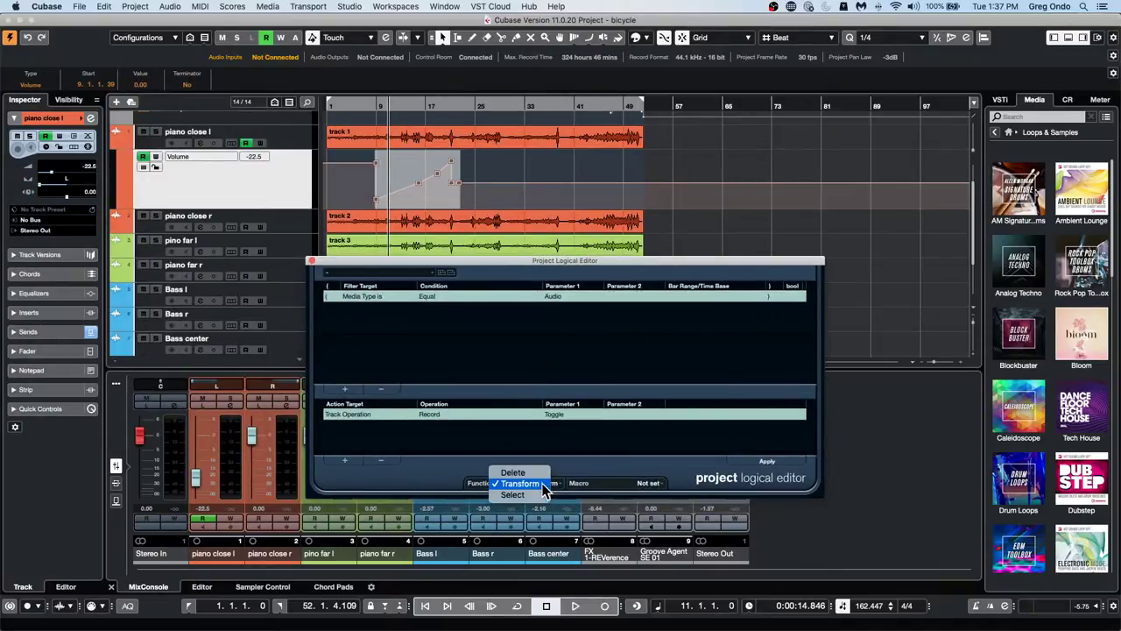
pyautogui.click(543, 485)
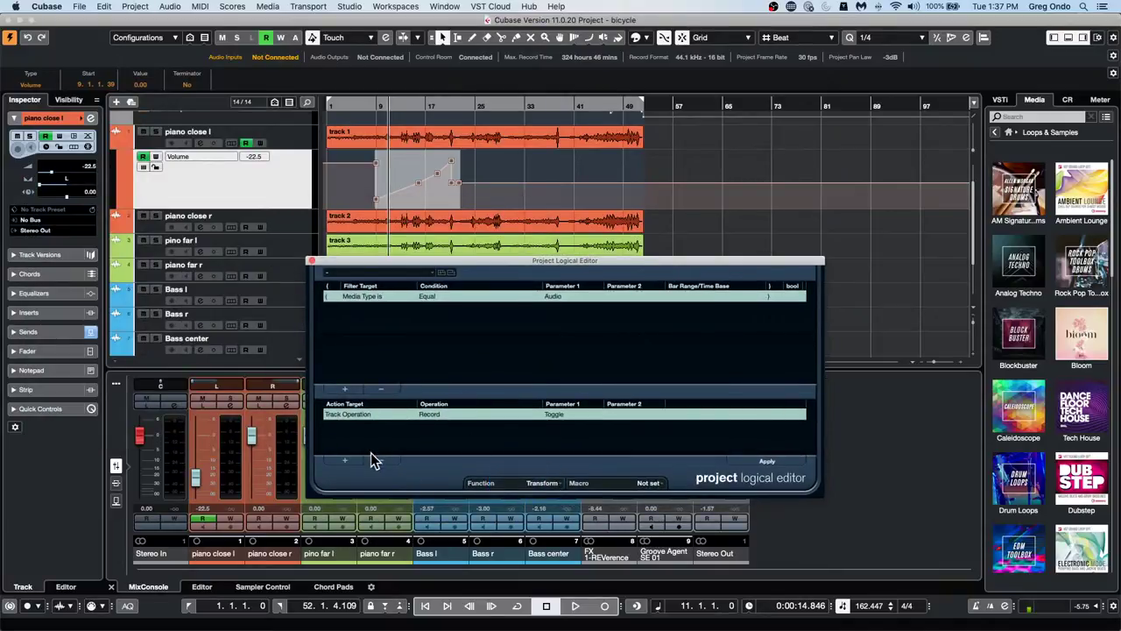
# Set the Media Type filter to Automation and remove the Record toggle action line
pyautogui.click(594, 296)
pyautogui.click(575, 331)
pyautogui.click(380, 462)
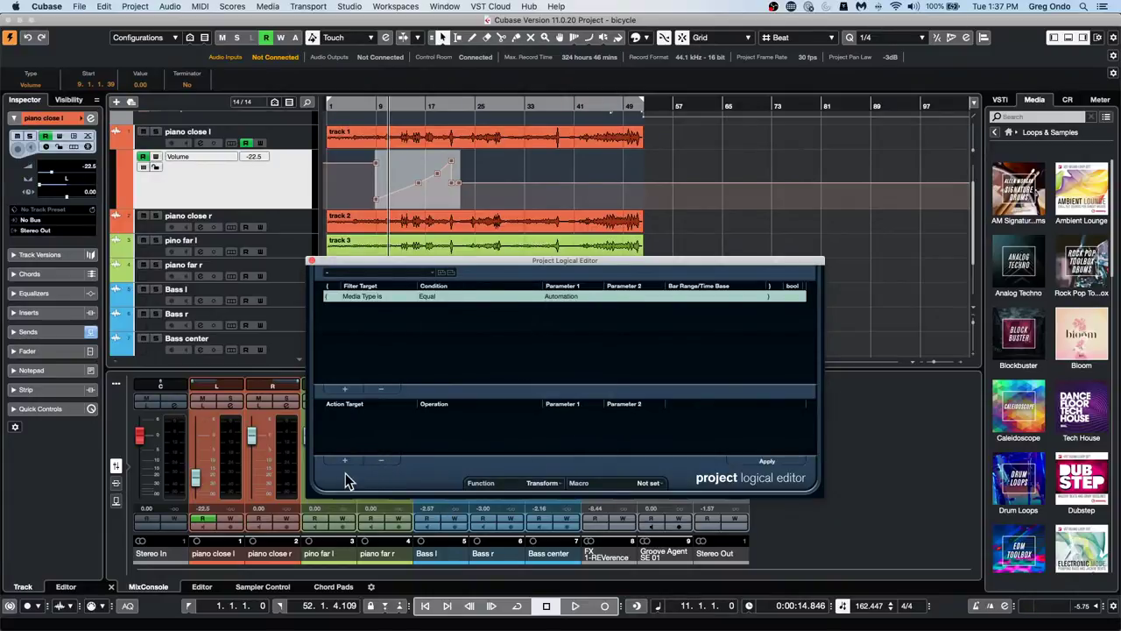
# Add a new action line, check the operations offered for Trim, and set the action target to Position
pyautogui.click(344, 461)
pyautogui.click(354, 411)
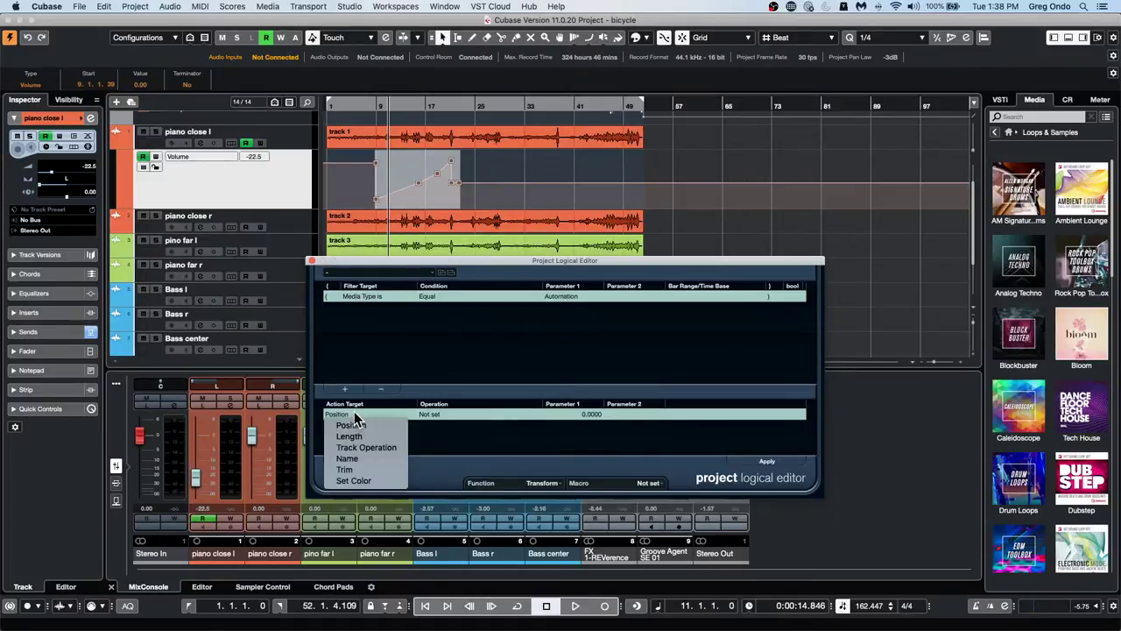
pyautogui.click(350, 469)
pyautogui.click(430, 414)
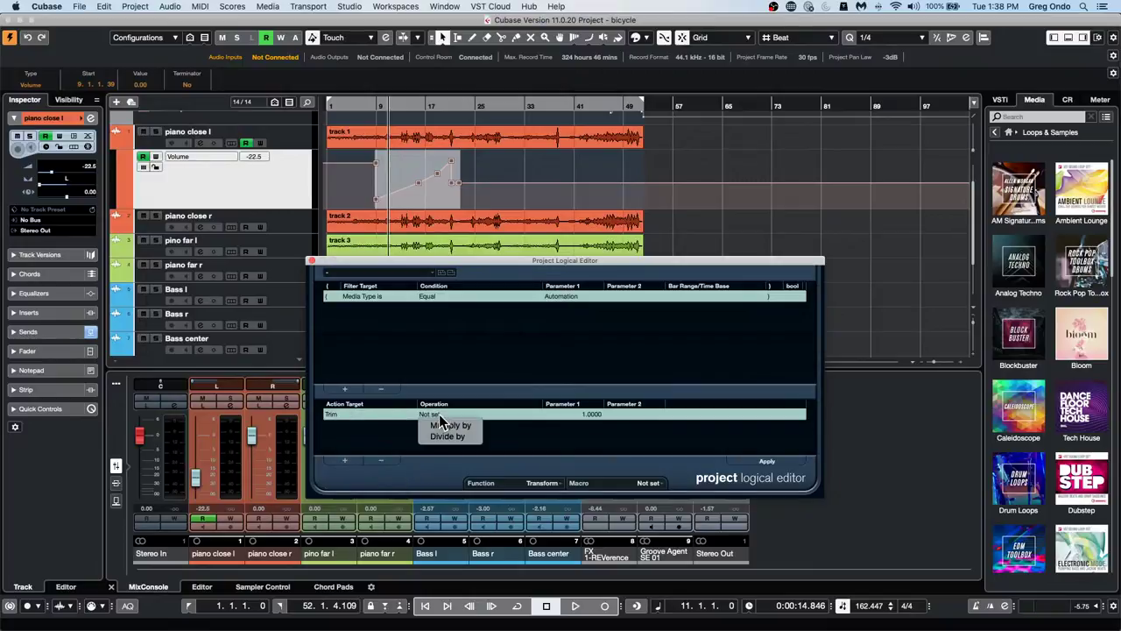
pyautogui.click(351, 416)
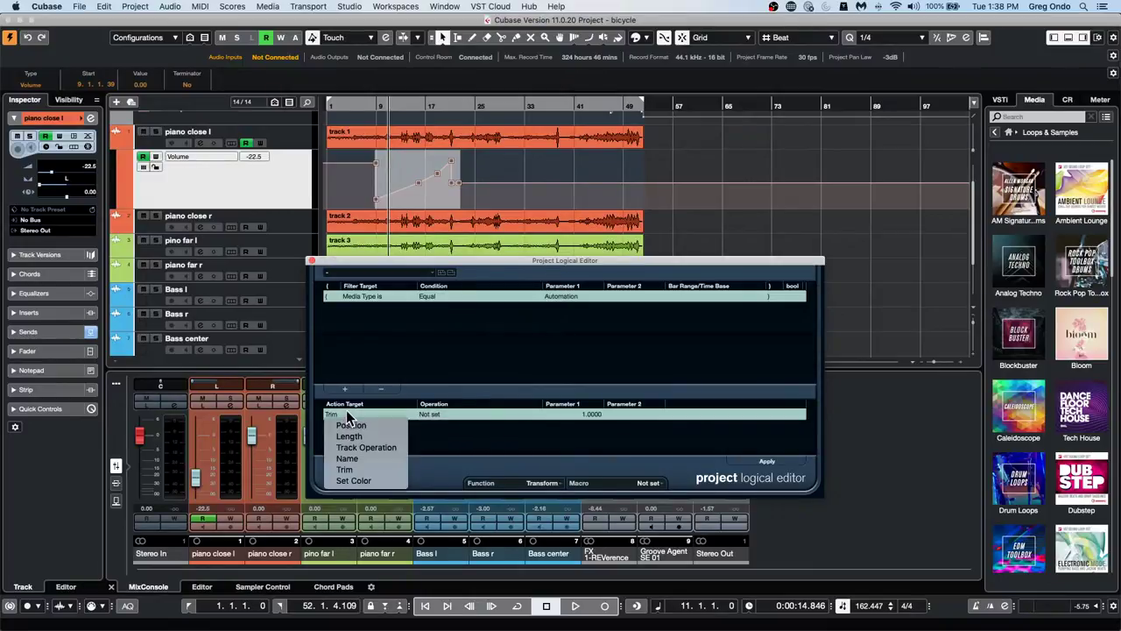
pyautogui.click(378, 427)
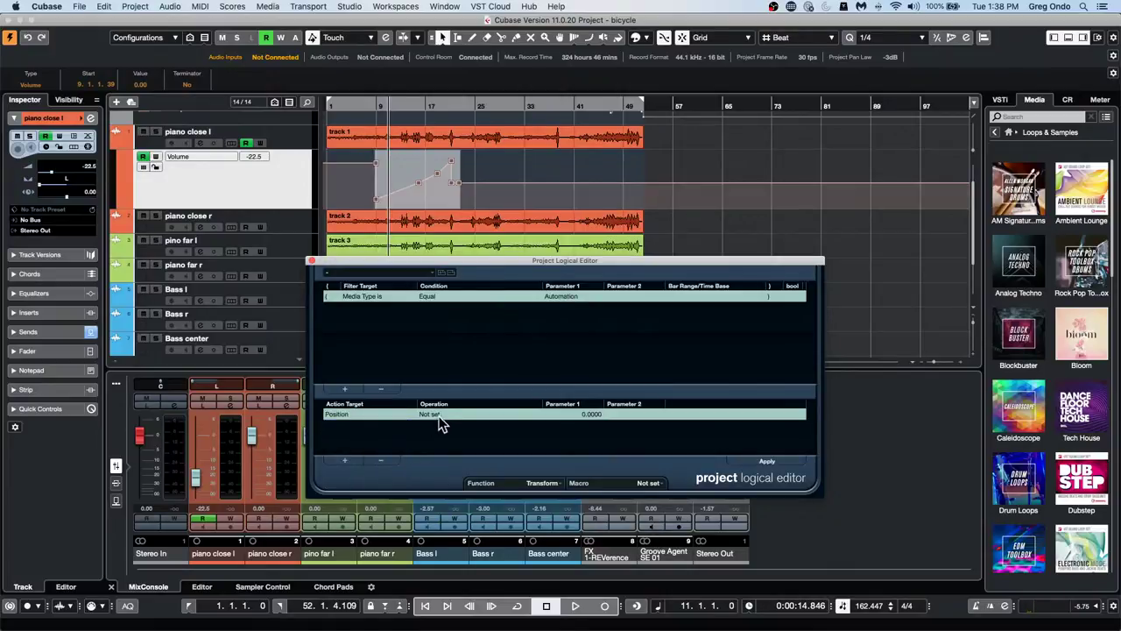
# Check the operations offered for the Position action target, switch the target to Length and check its operations
pyautogui.click(444, 415)
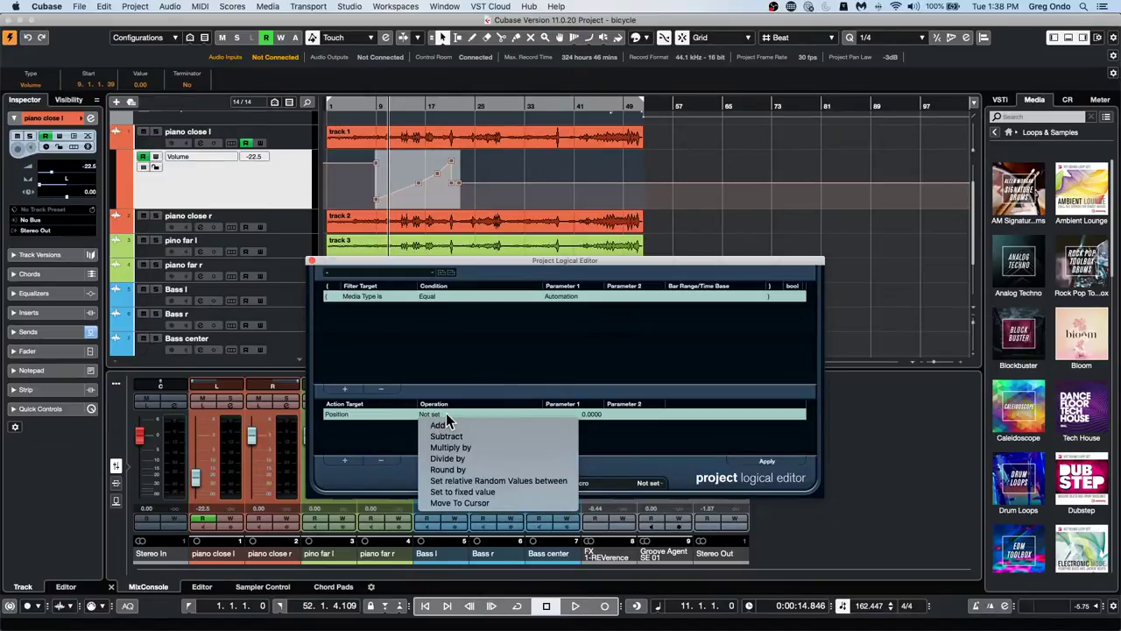
pyautogui.click(650, 443)
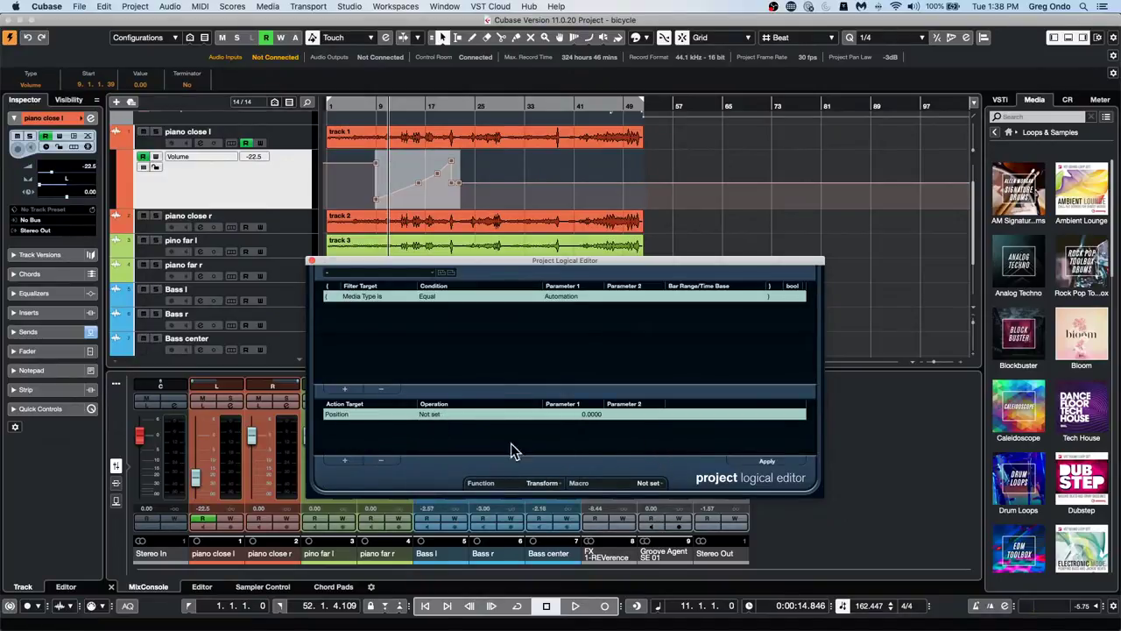
pyautogui.click(345, 417)
pyautogui.click(361, 433)
pyautogui.click(438, 416)
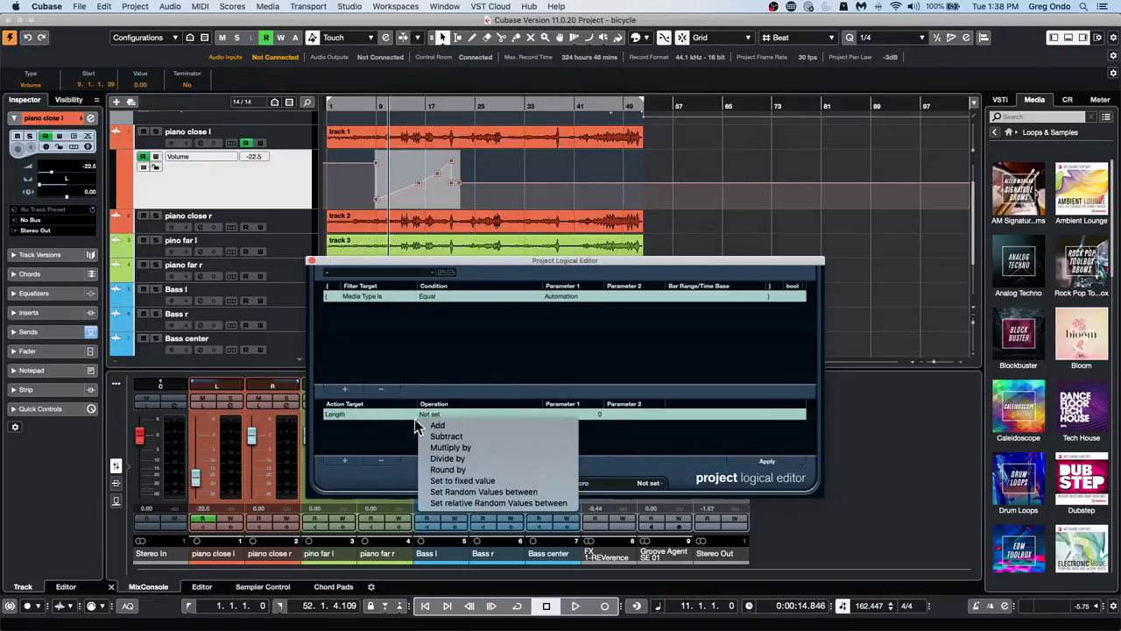
pyautogui.click(369, 409)
# Switch the action target to Track Operation and check the operations it offers
pyautogui.click(363, 414)
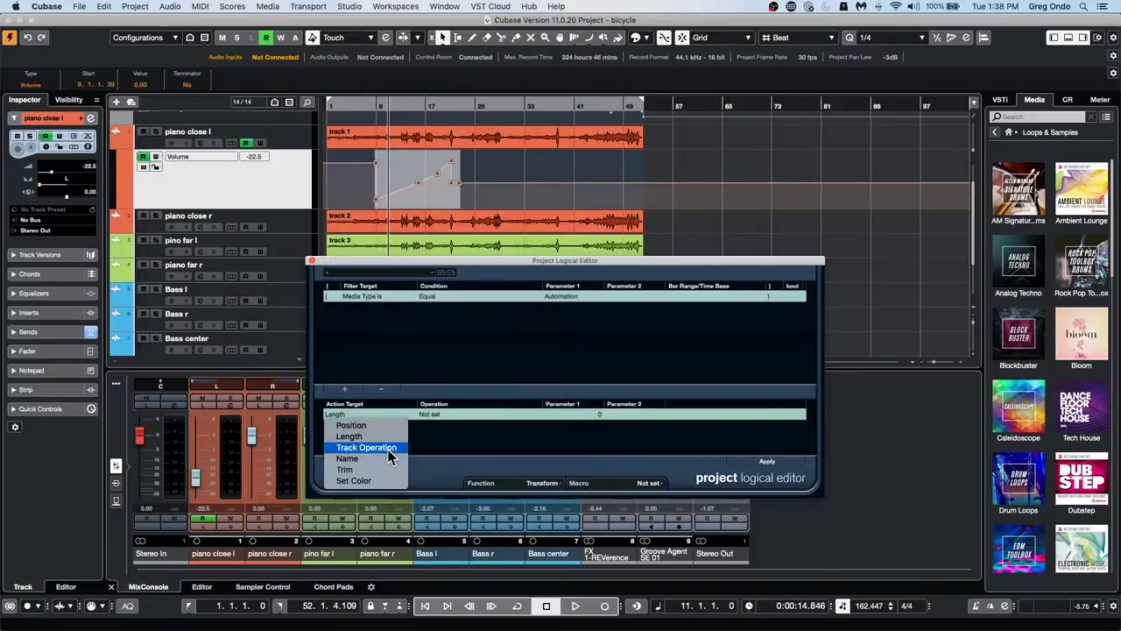
pyautogui.click(389, 449)
pyautogui.click(442, 414)
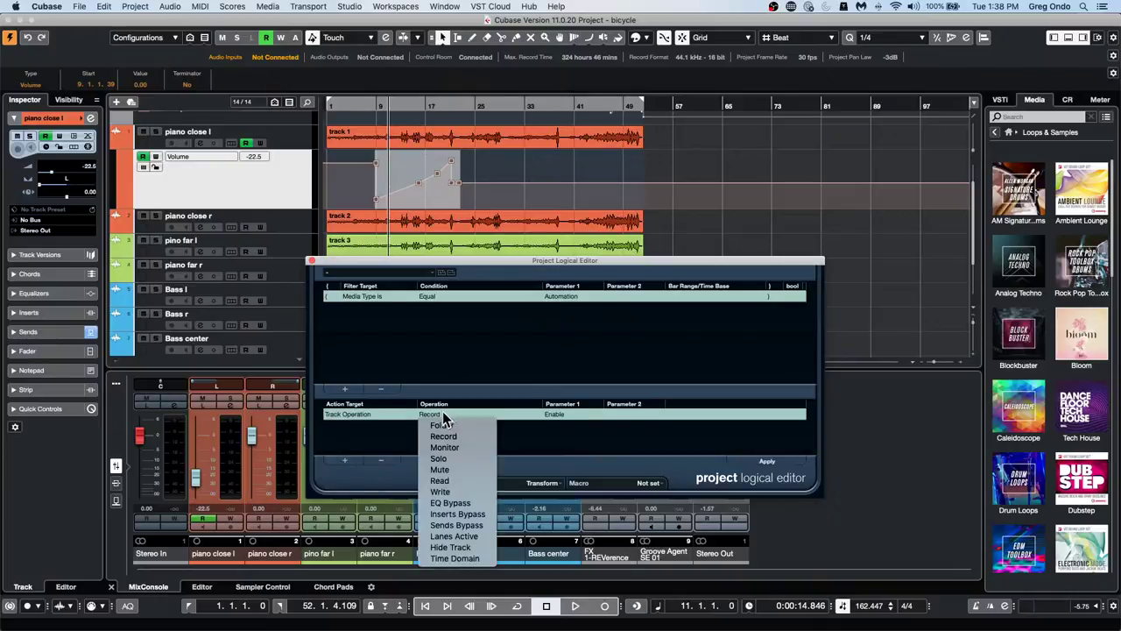
pyautogui.click(357, 442)
# Set the action target to Trim and look through the available action targets and editor functions
pyautogui.click(361, 415)
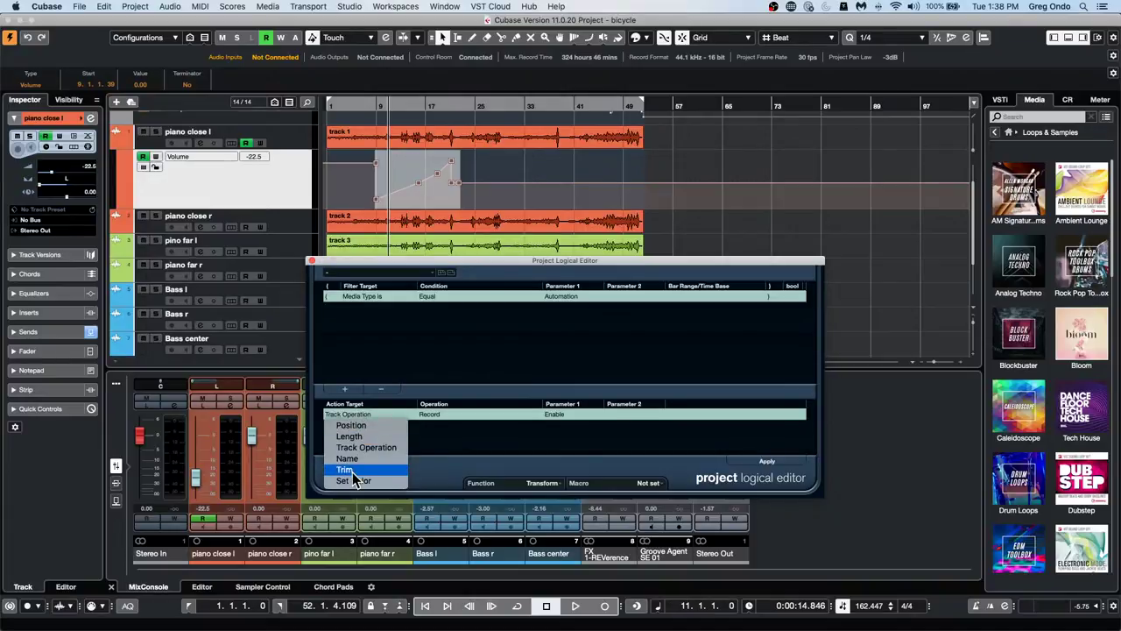
pyautogui.click(354, 470)
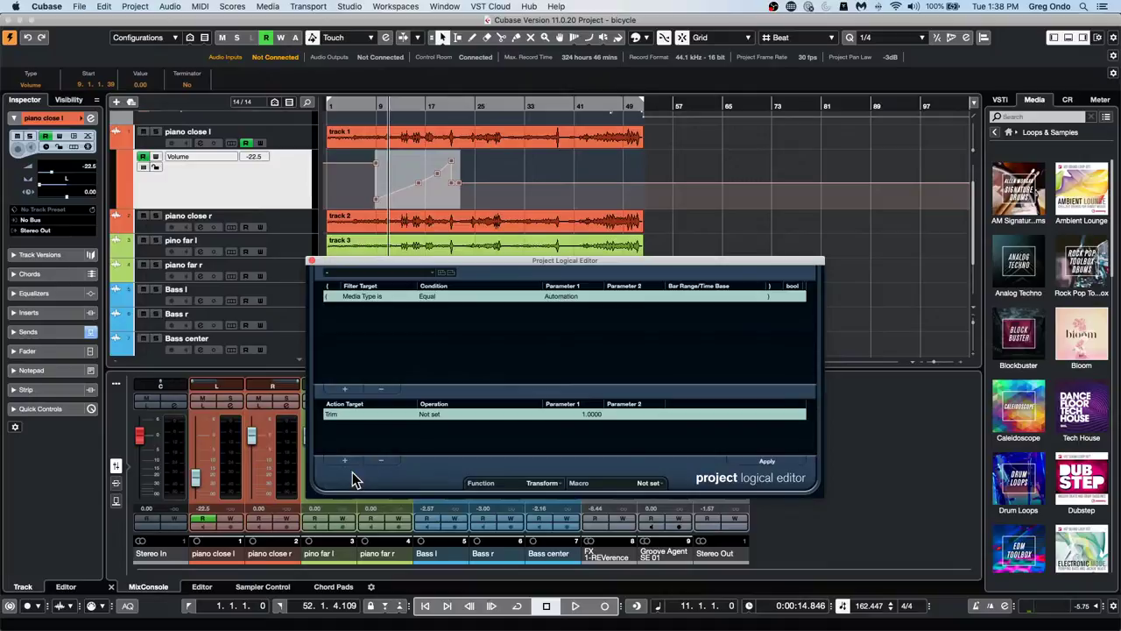
pyautogui.click(430, 417)
pyautogui.click(354, 419)
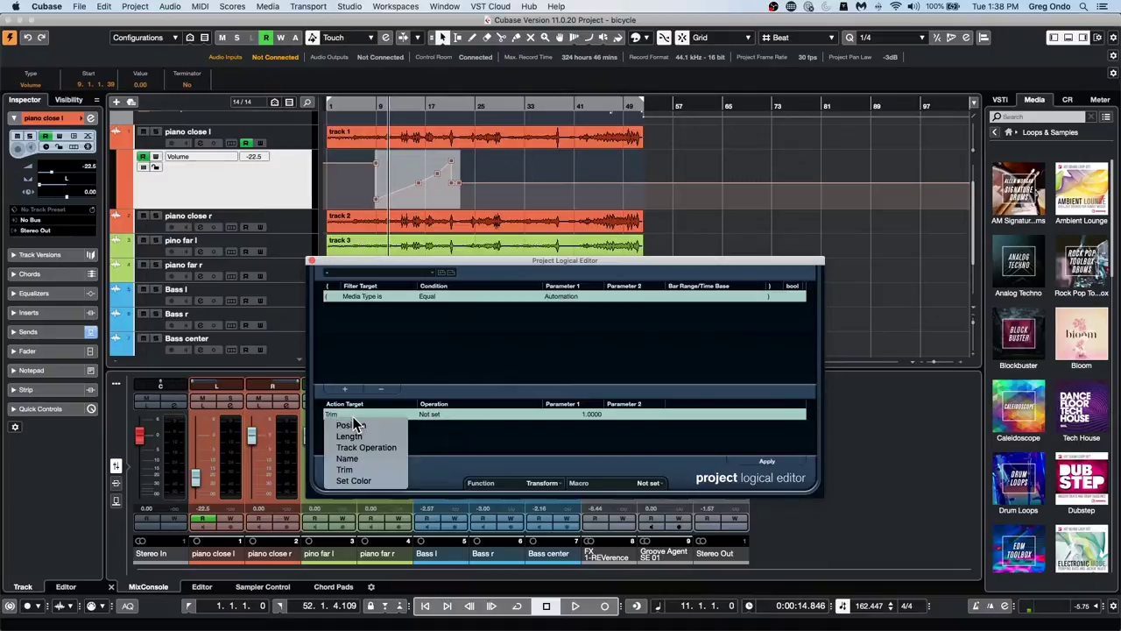
pyautogui.click(461, 434)
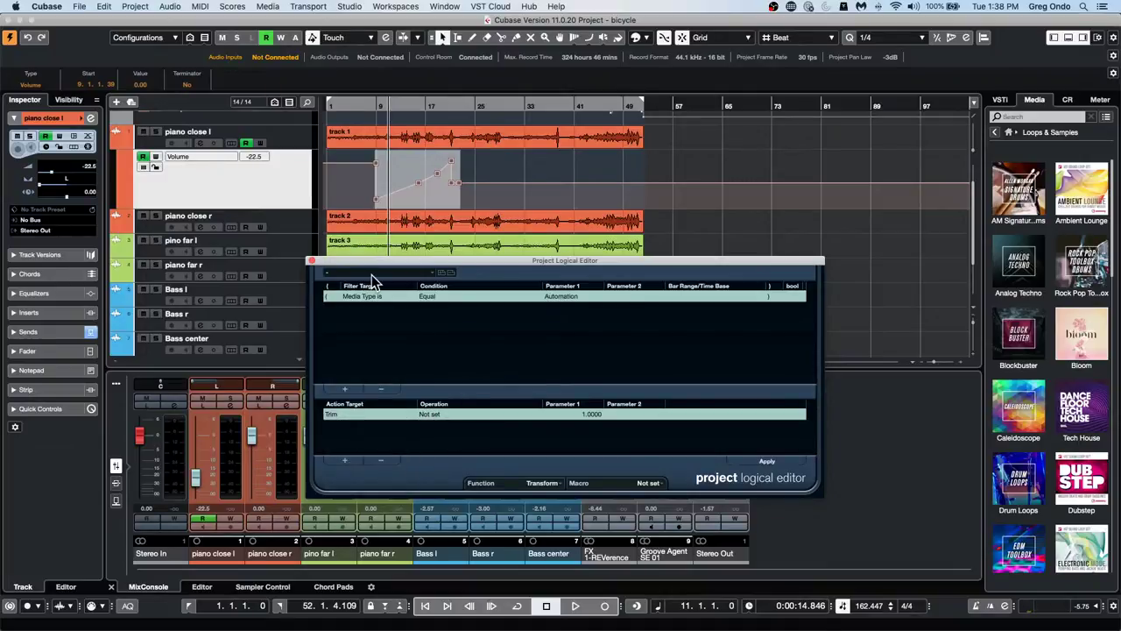
pyautogui.click(549, 485)
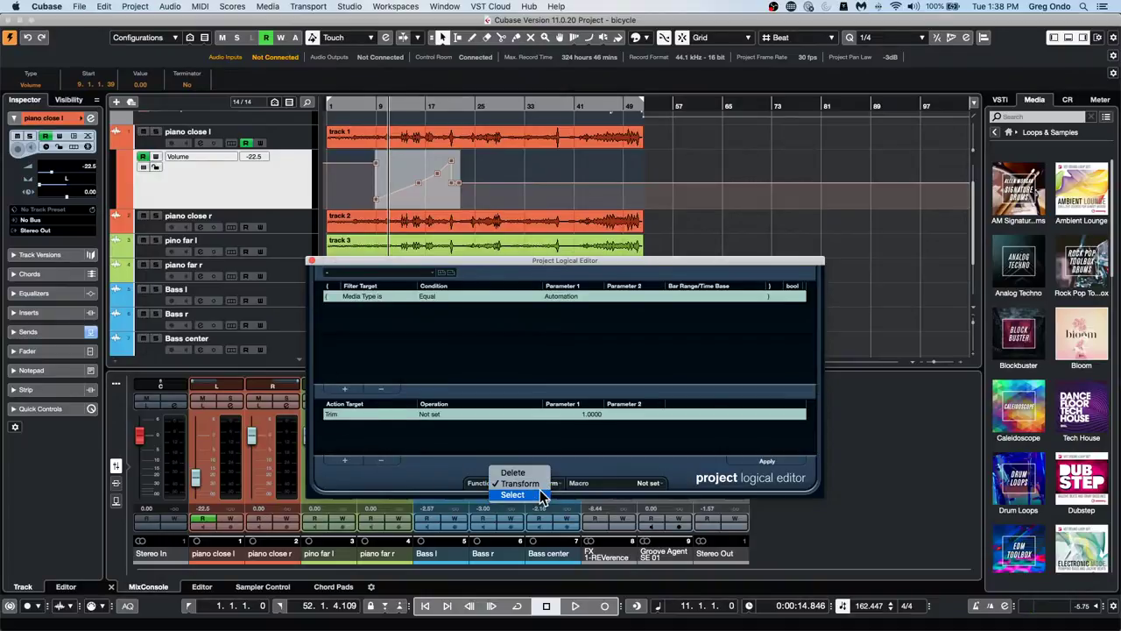
pyautogui.click(345, 413)
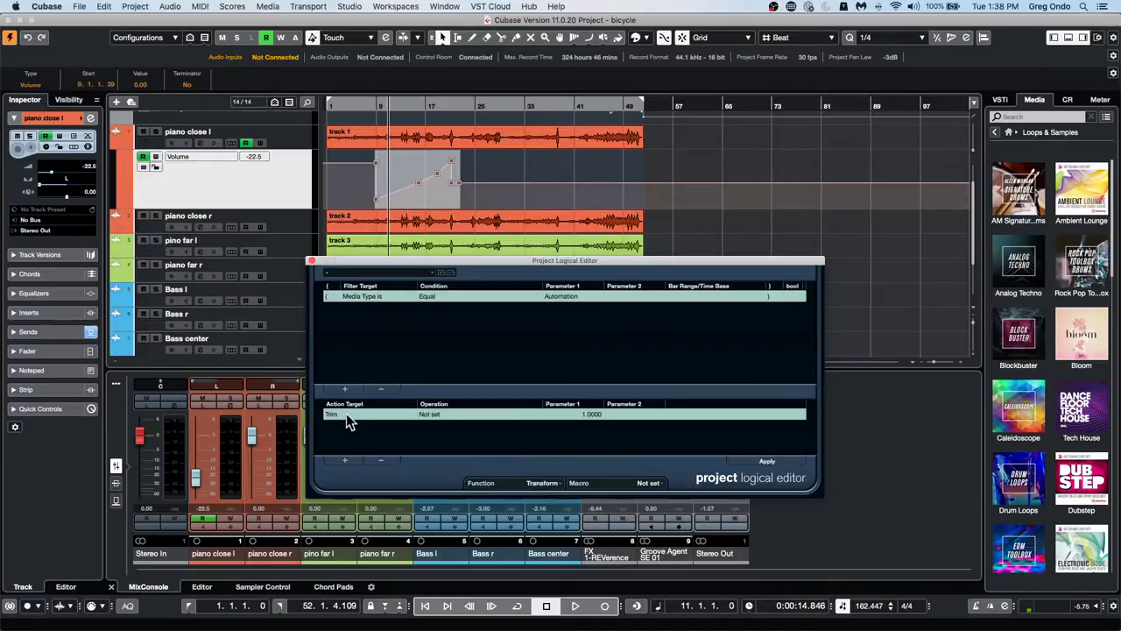
pyautogui.click(346, 413)
# Deselect the automation on piano close l and reselect its volume points from bar 9 to about bar 22
pyautogui.click(589, 131)
pyautogui.click(512, 175)
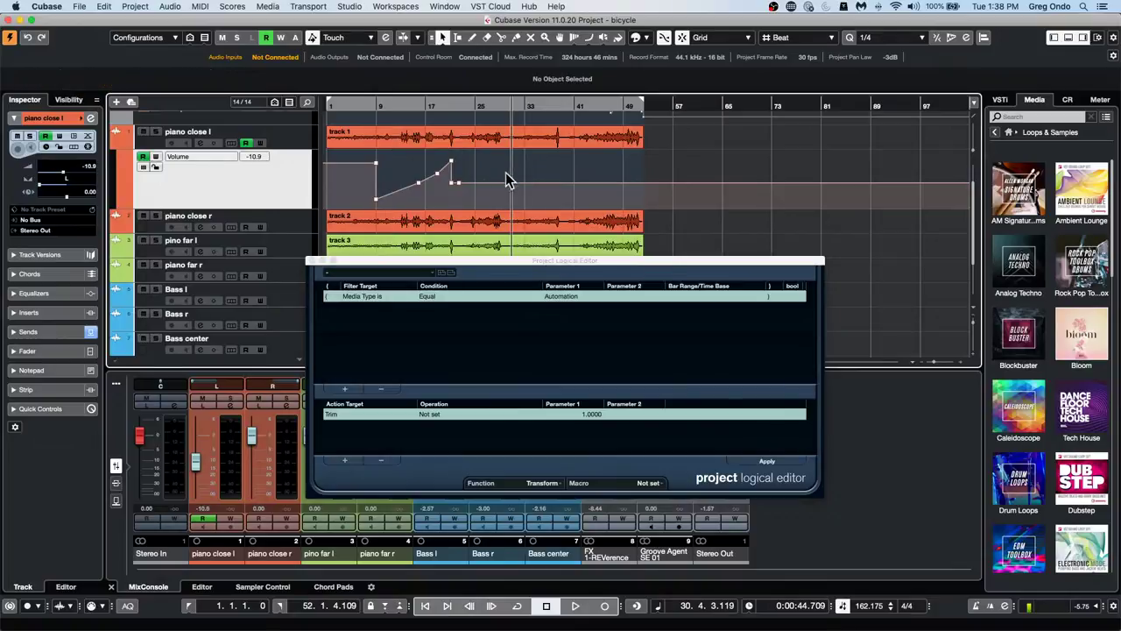
pyautogui.moveTo(363, 149); pyautogui.dragTo(498, 222)
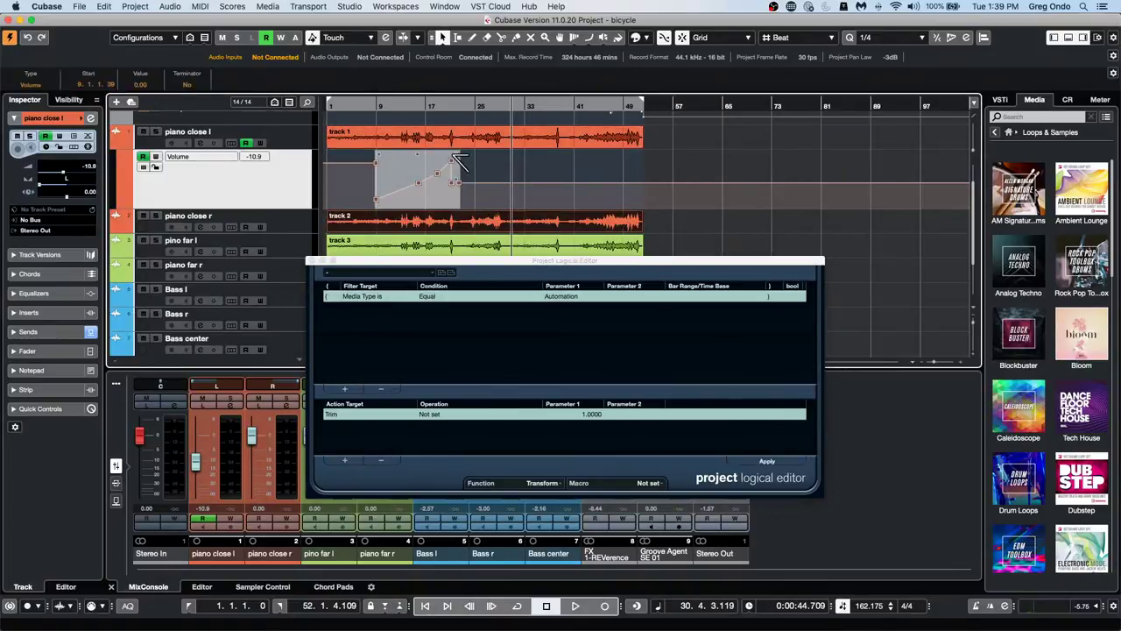
# Tilt the selected volume curve down at its end and up at its start, and scale it vertically
pyautogui.moveTo(451, 162); pyautogui.dragTo(455, 188)
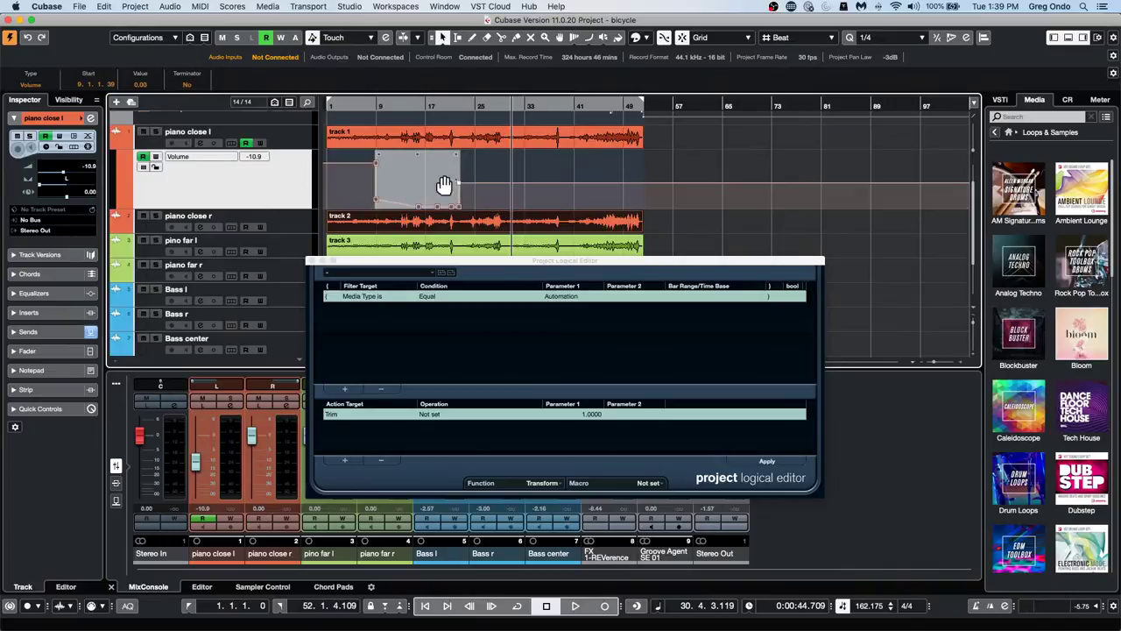
pyautogui.moveTo(385, 153); pyautogui.dragTo(388, 78)
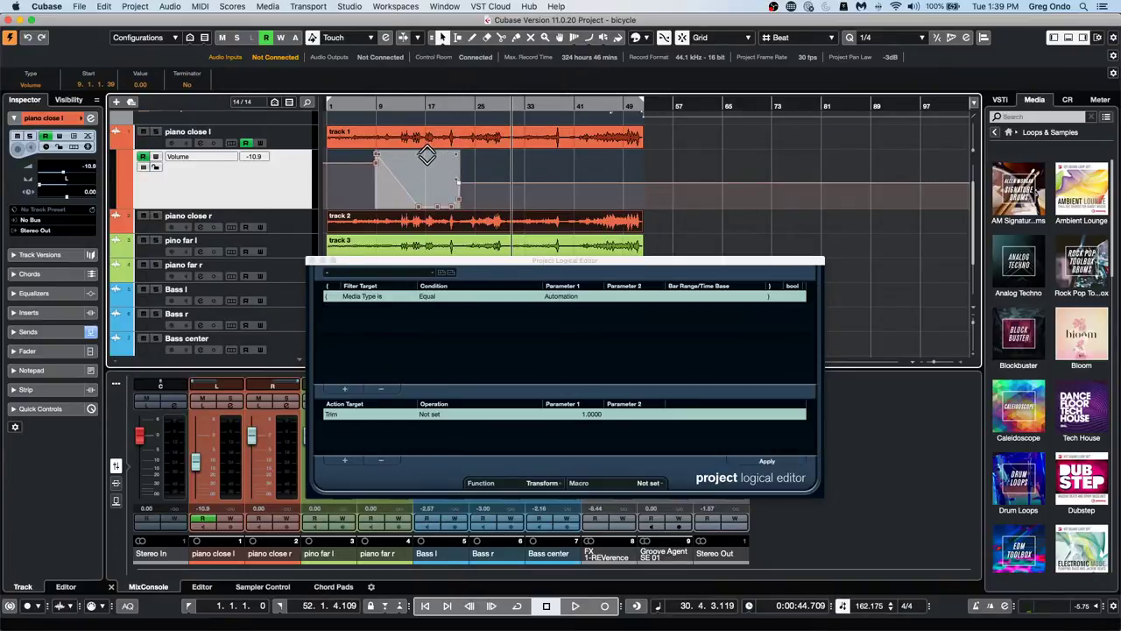
pyautogui.moveTo(419, 155); pyautogui.dragTo(421, 186)
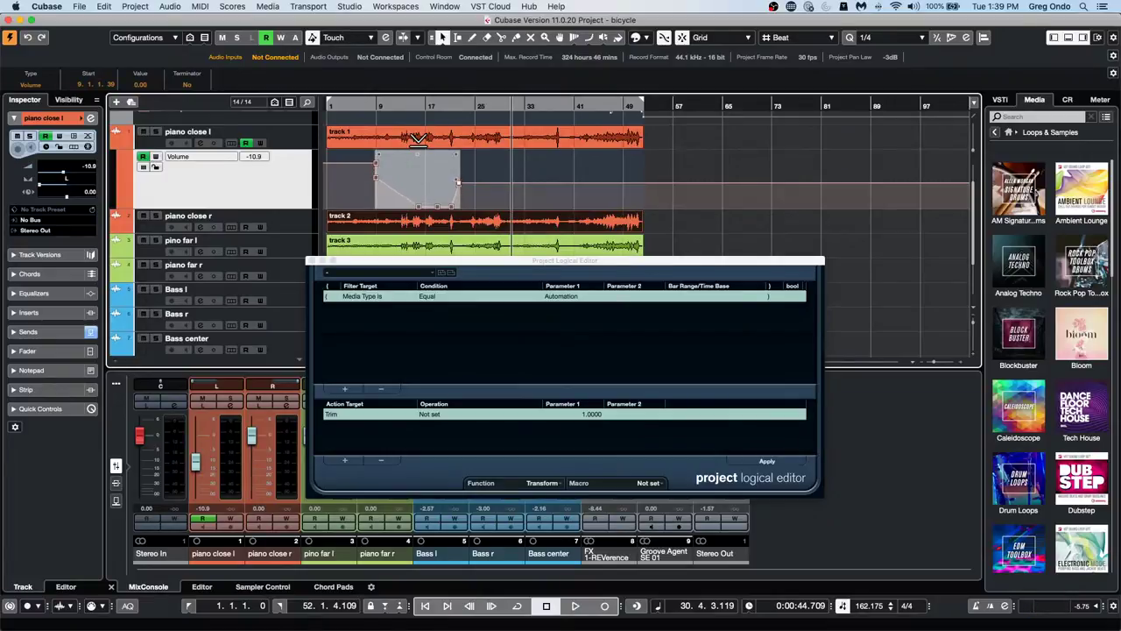
# Undo the tilting and scaling edits on the piano close l volume automation
pyautogui.press('super+z')
pyautogui.press('super+z')
pyautogui.press('super+z')
pyautogui.press('super+z')
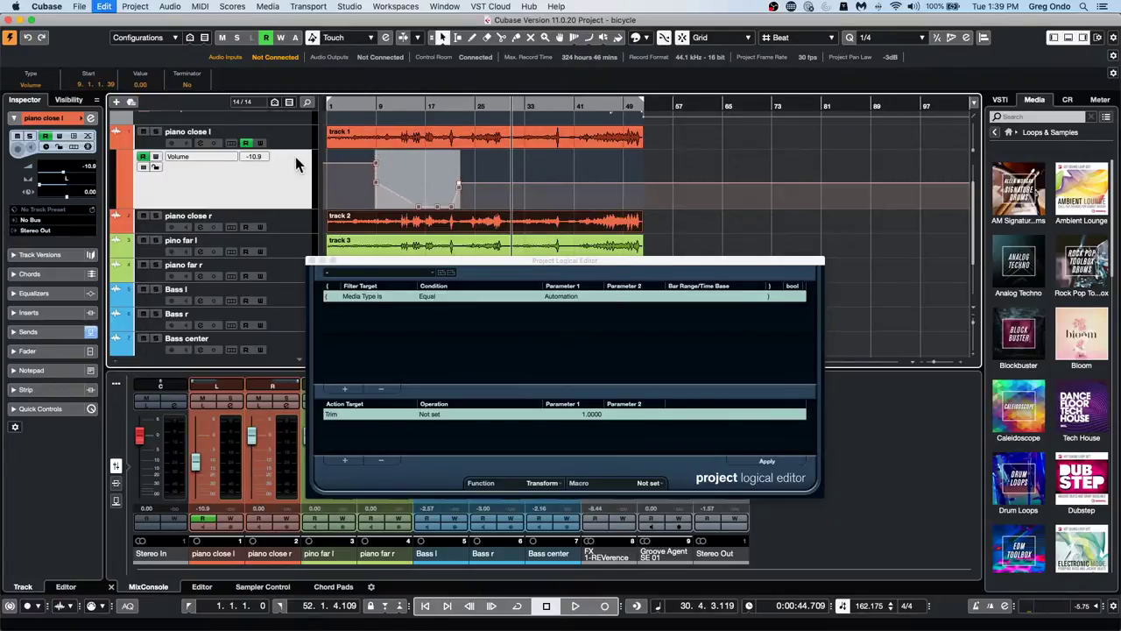
pyautogui.press('super+z')
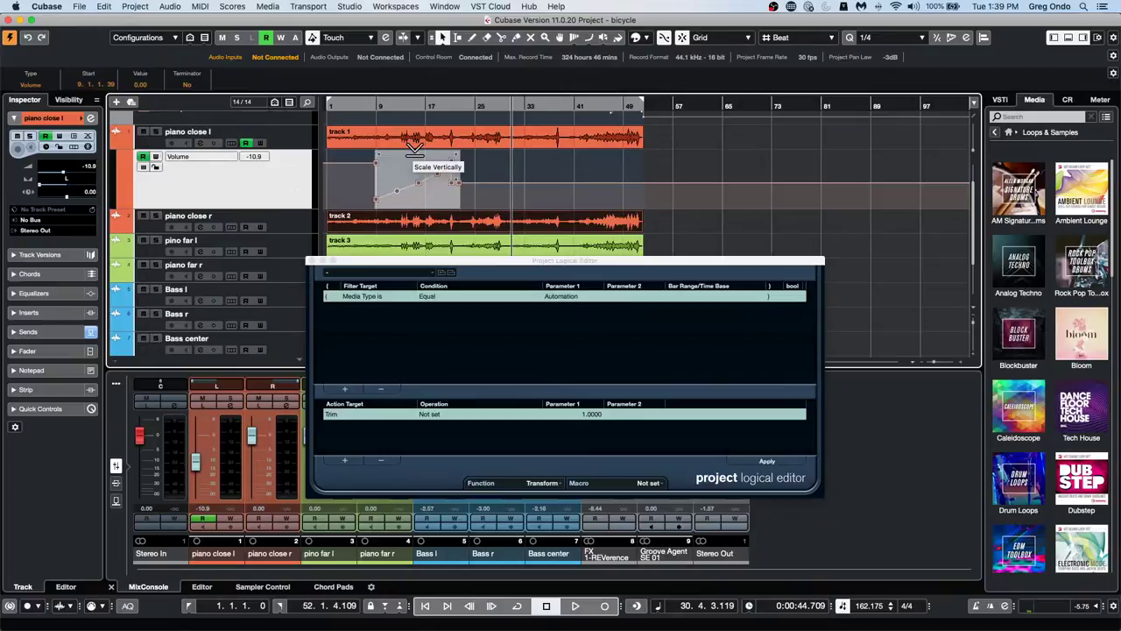
# Compress the selected volume curve vertically, then tilt its start up and back down to a nearly flat line
pyautogui.moveTo(415, 151); pyautogui.dragTo(451, 180)
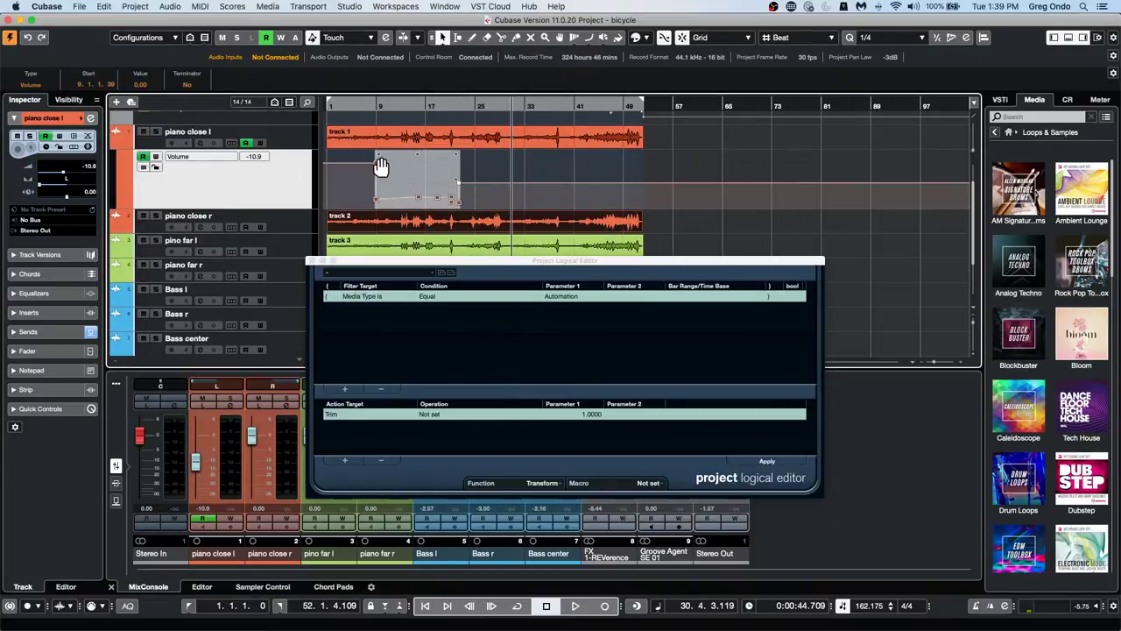
pyautogui.moveTo(375, 162); pyautogui.dragTo(385, 98)
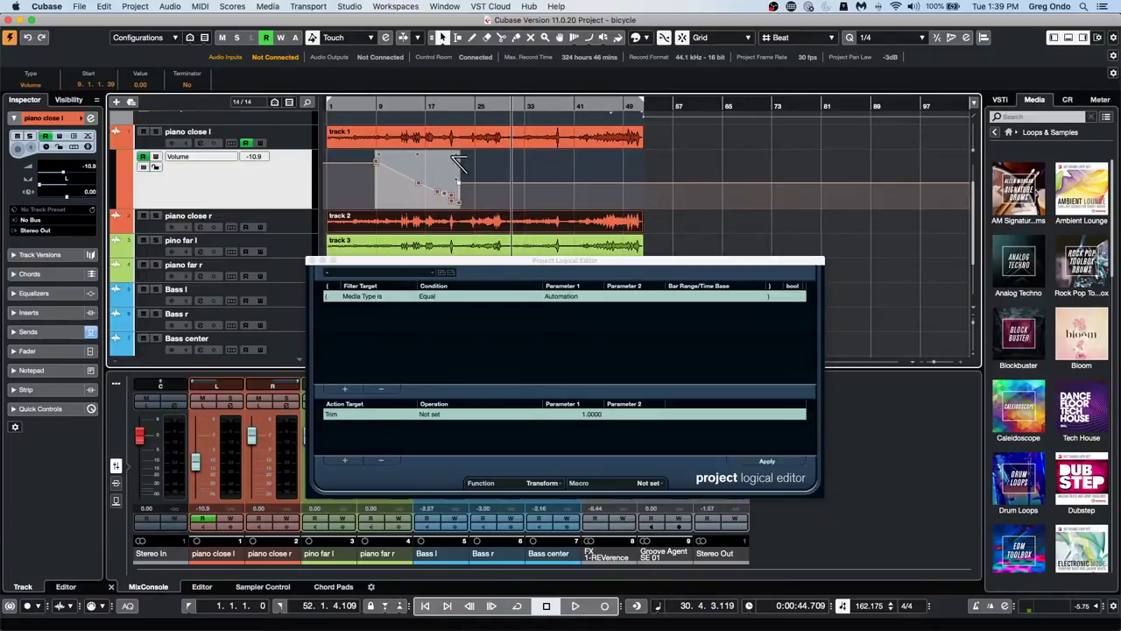
pyautogui.moveTo(459, 164); pyautogui.dragTo(460, 152)
pyautogui.moveTo(457, 156); pyautogui.dragTo(457, 166)
pyautogui.moveTo(372, 158); pyautogui.dragTo(381, 183)
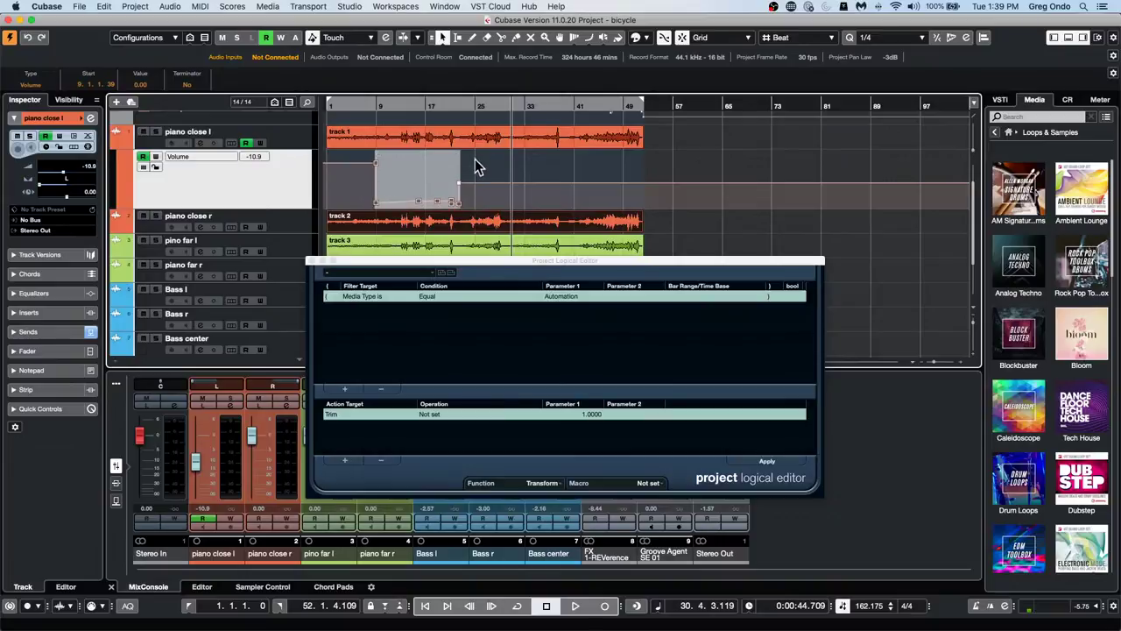
pyautogui.moveTo(457, 158)
pyautogui.mouseDown()
pyautogui.moveTo(462, 77)
pyautogui.moveTo(465, 162)
pyautogui.mouseUp()
# Tilt the volume curve's start up and back down, and raise its end to form a rising ramp
pyautogui.moveTo(375, 164); pyautogui.dragTo(361, 79)
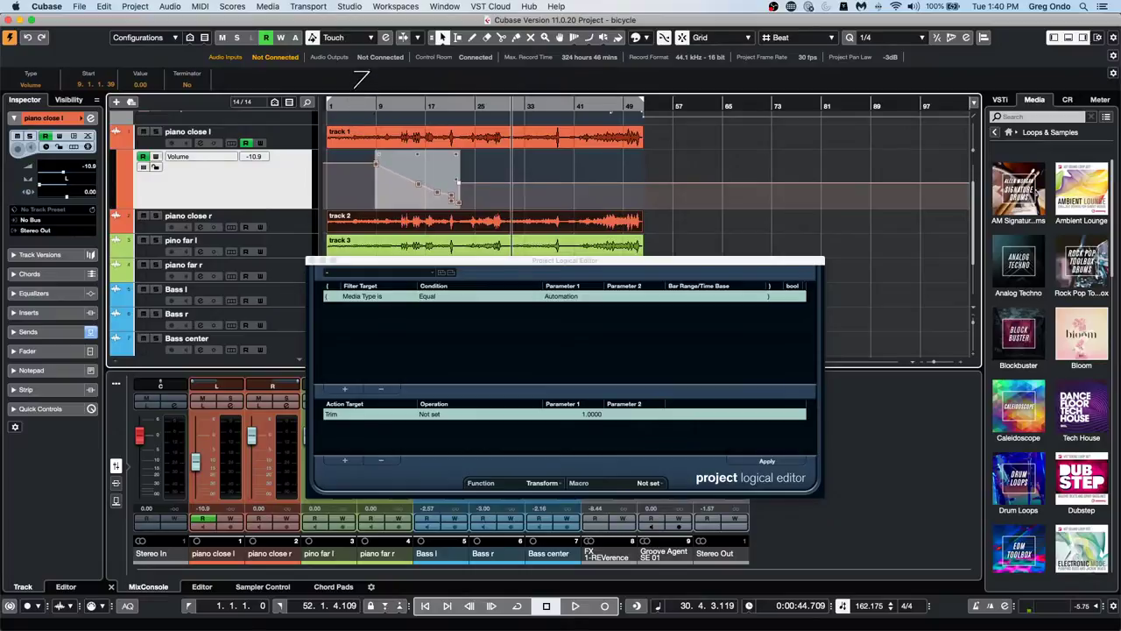
pyautogui.moveTo(458, 160); pyautogui.dragTo(457, 125)
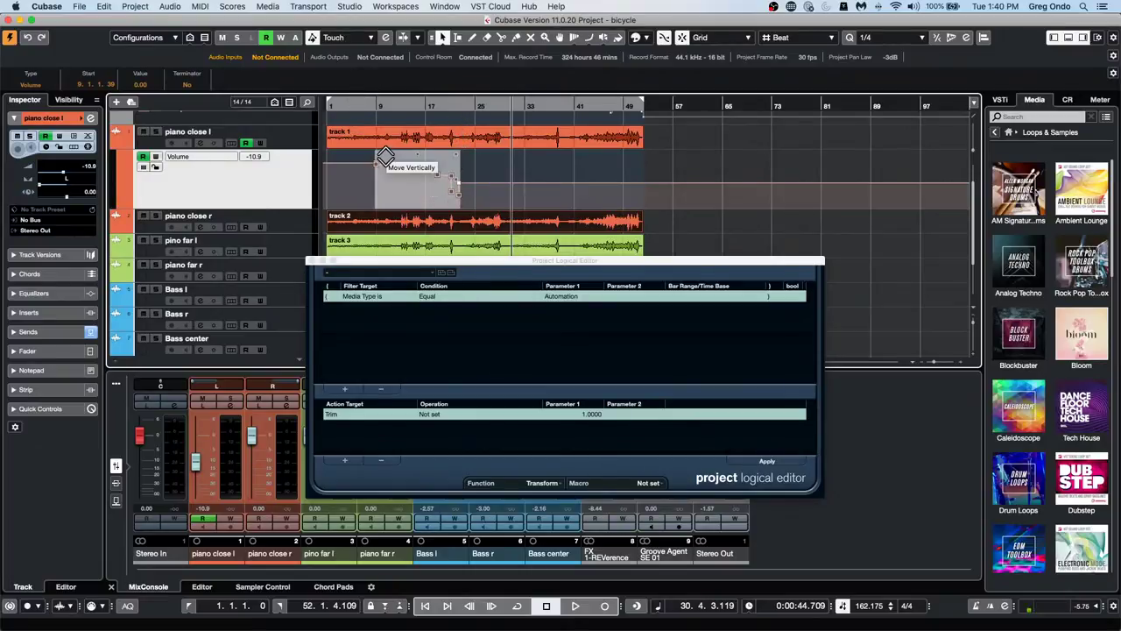
pyautogui.moveTo(373, 161); pyautogui.dragTo(369, 186)
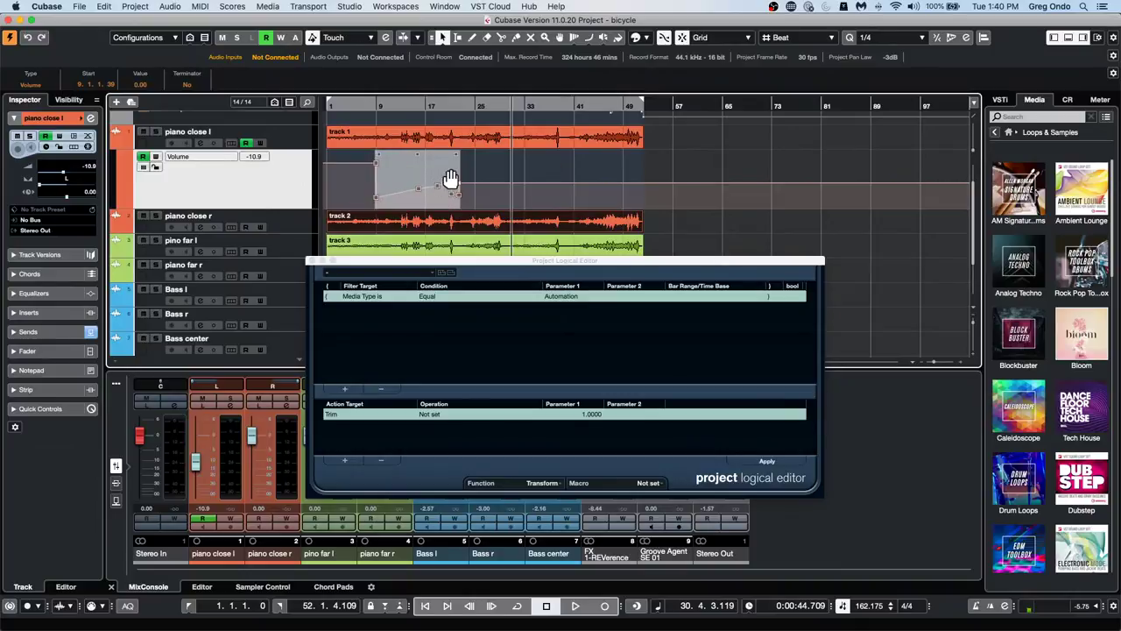
pyautogui.moveTo(457, 159); pyautogui.dragTo(457, 130)
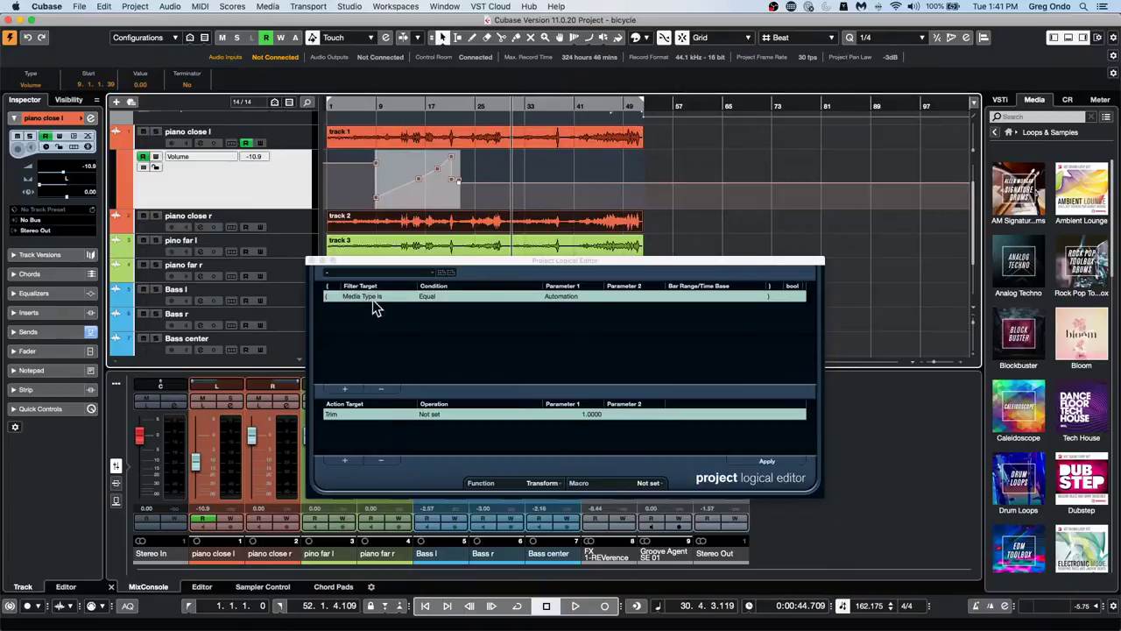
# Close the Project Logical Editor and open and activate the recent project RIP
pyautogui.click(388, 227)
pyautogui.click(314, 264)
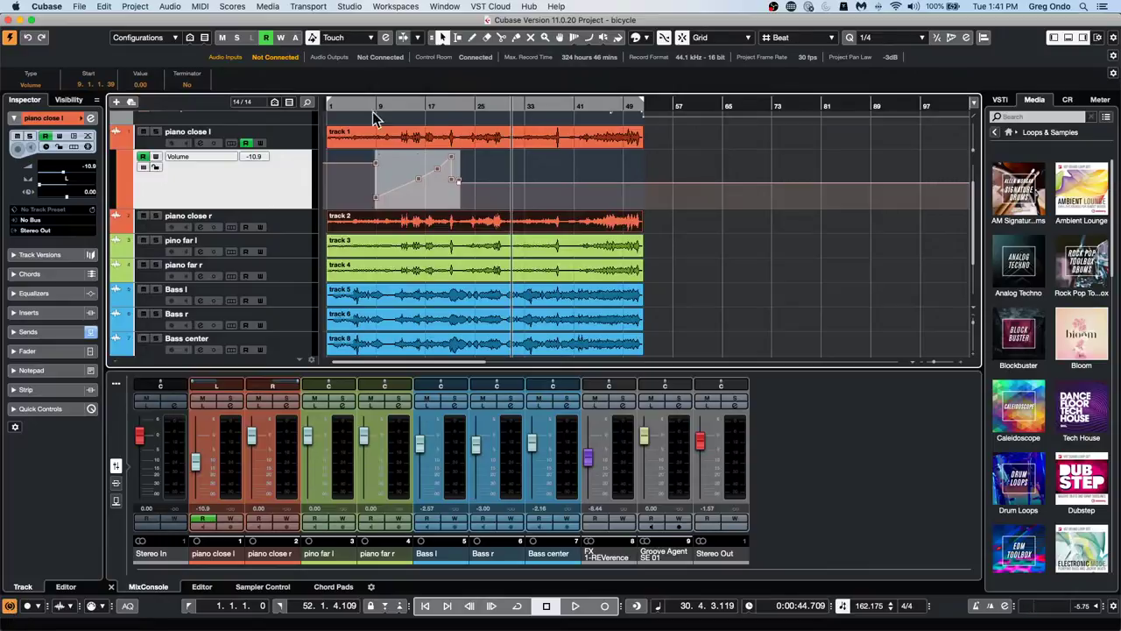
pyautogui.click(80, 6)
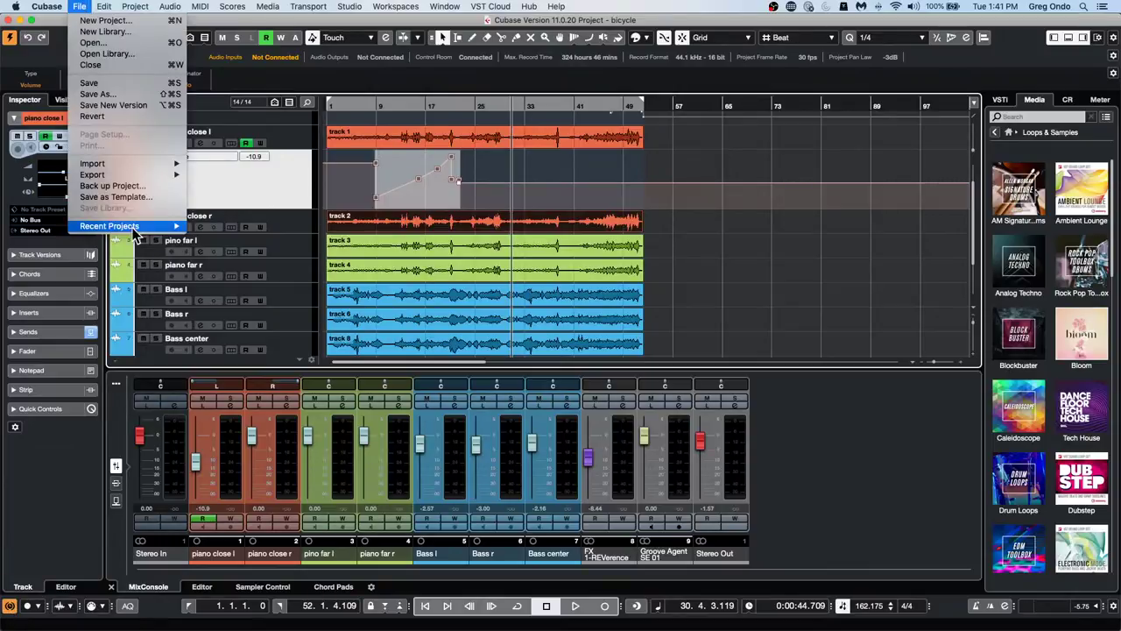
pyautogui.moveTo(135, 227)
pyautogui.click(241, 349)
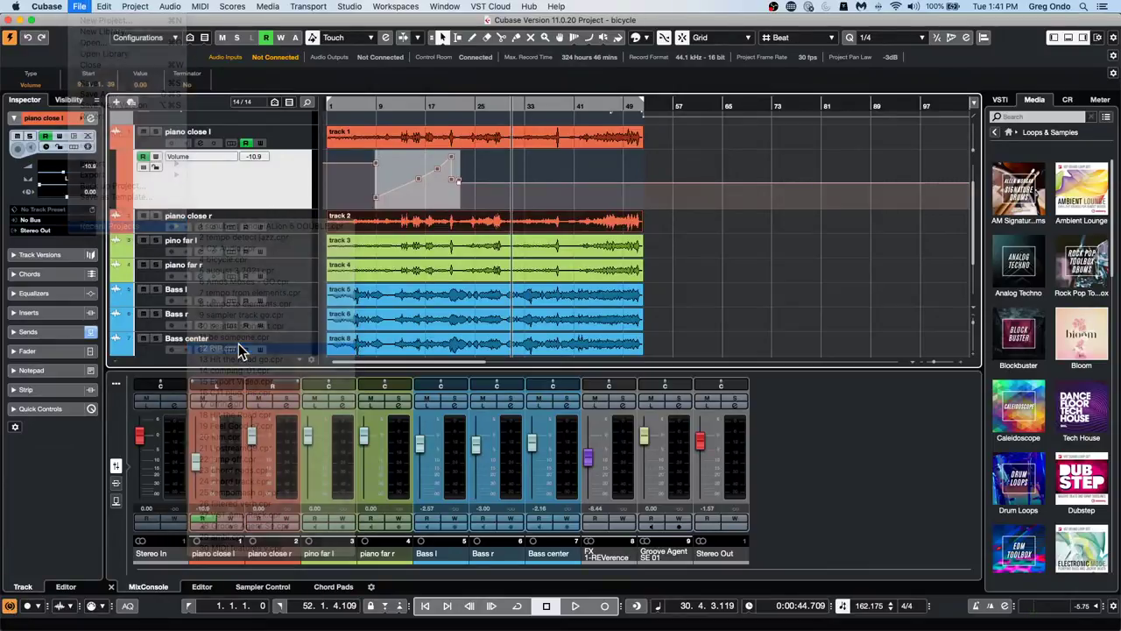
pyautogui.click(623, 221)
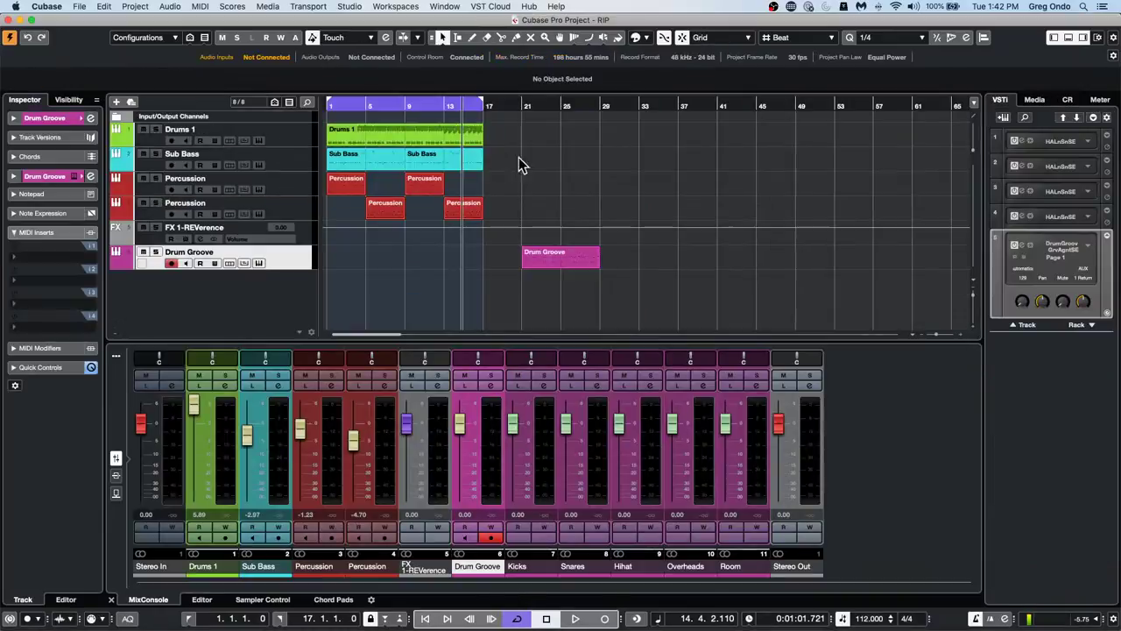
# Render the four Percussion parts in place as separate events with channel settings, mixed down to one audio file, and undo the render
pyautogui.click(405, 138)
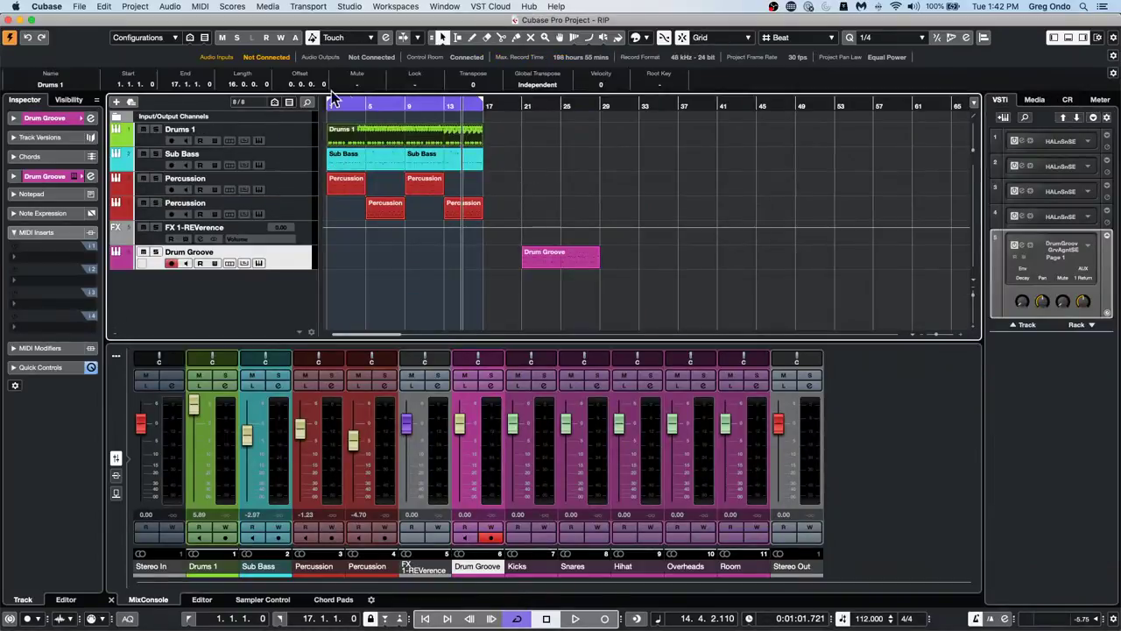
pyautogui.moveTo(486, 176); pyautogui.dragTo(303, 221)
pyautogui.click(105, 7)
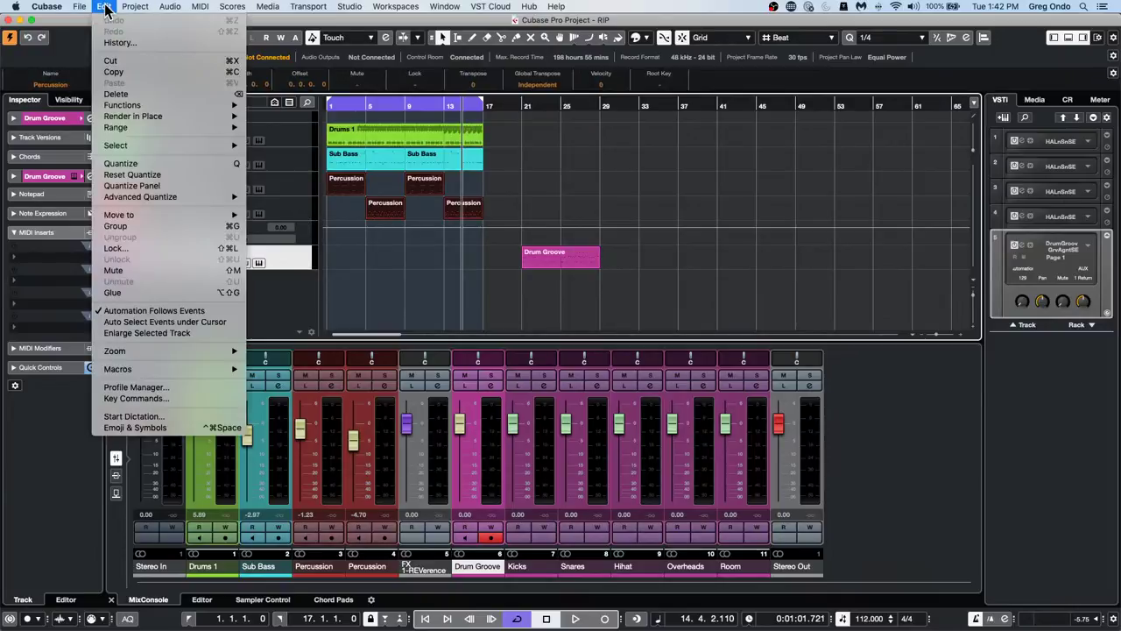
pyautogui.moveTo(150, 119)
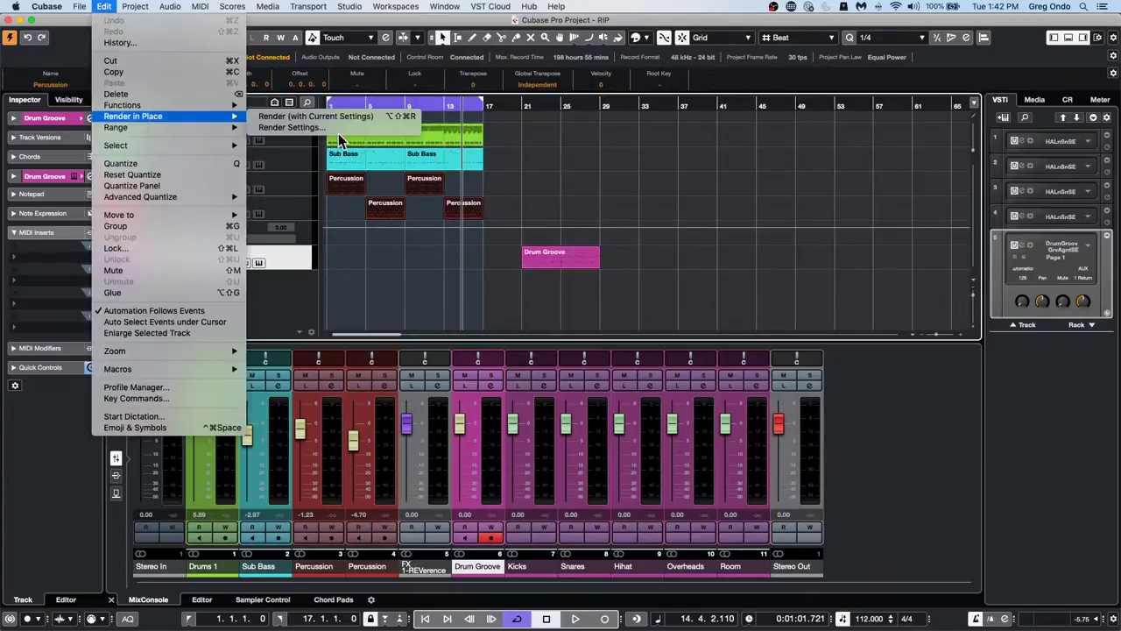
pyautogui.click(297, 117)
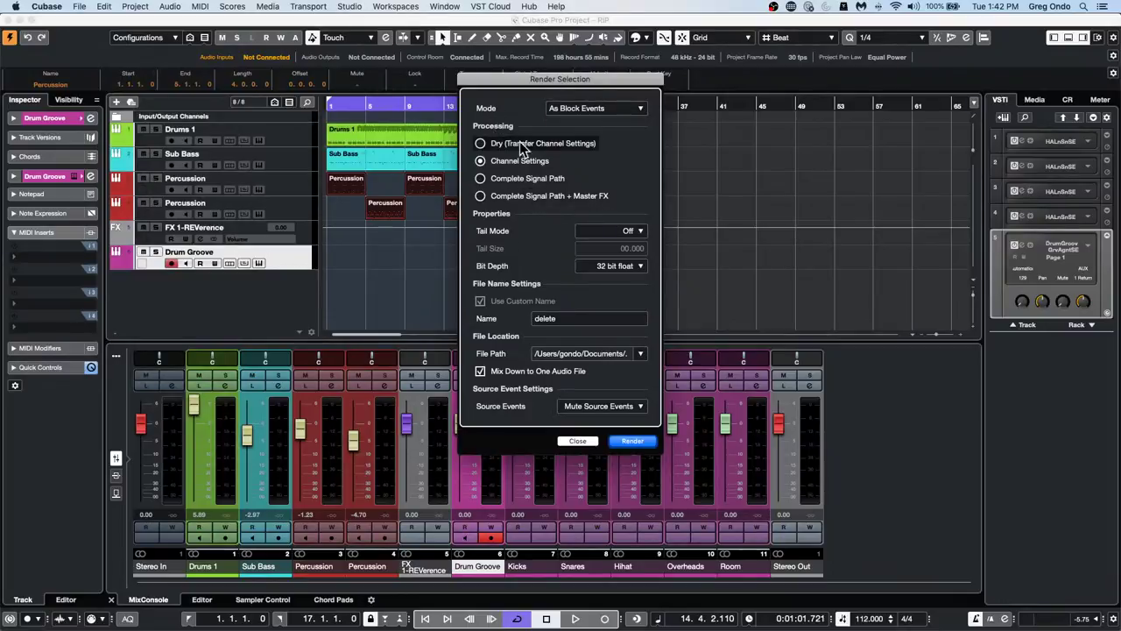
pyautogui.click(609, 109)
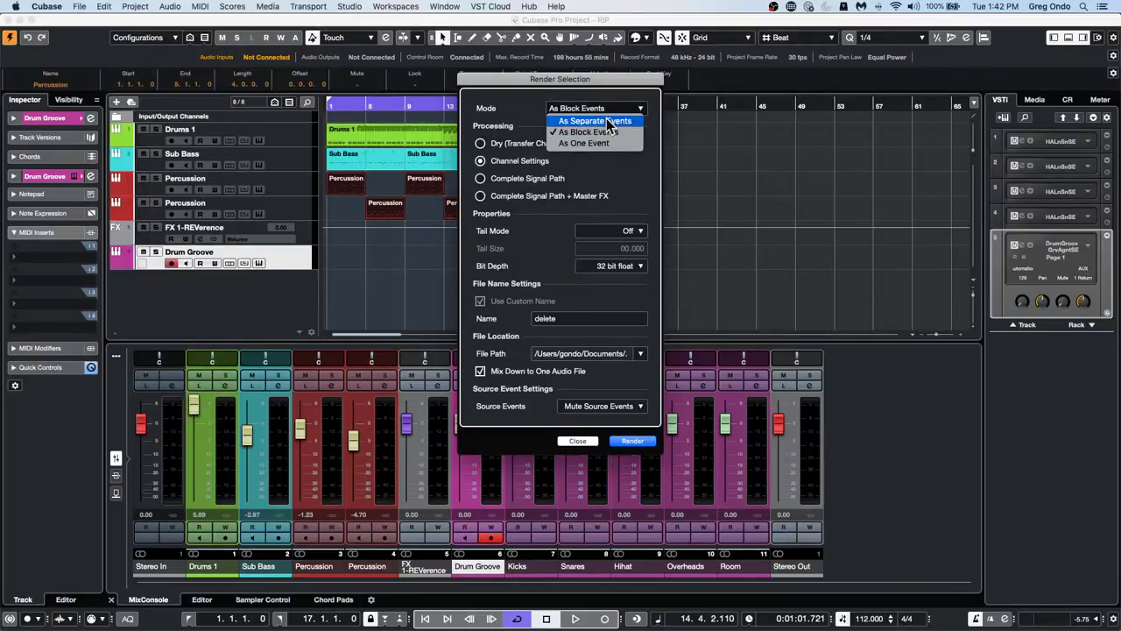
pyautogui.click(614, 120)
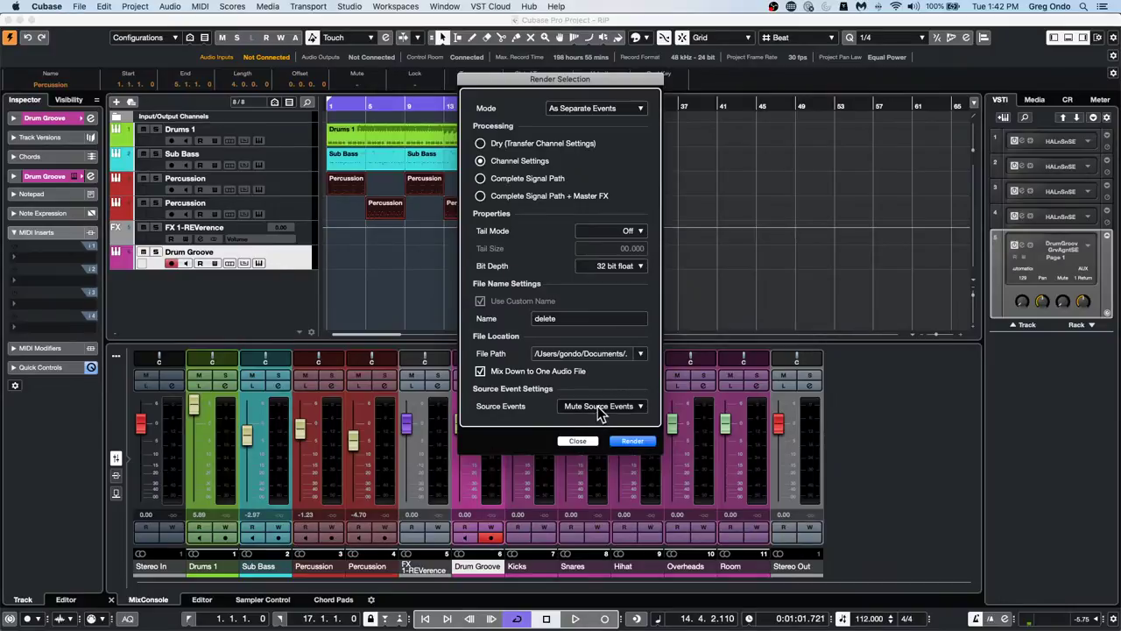
pyautogui.click(633, 441)
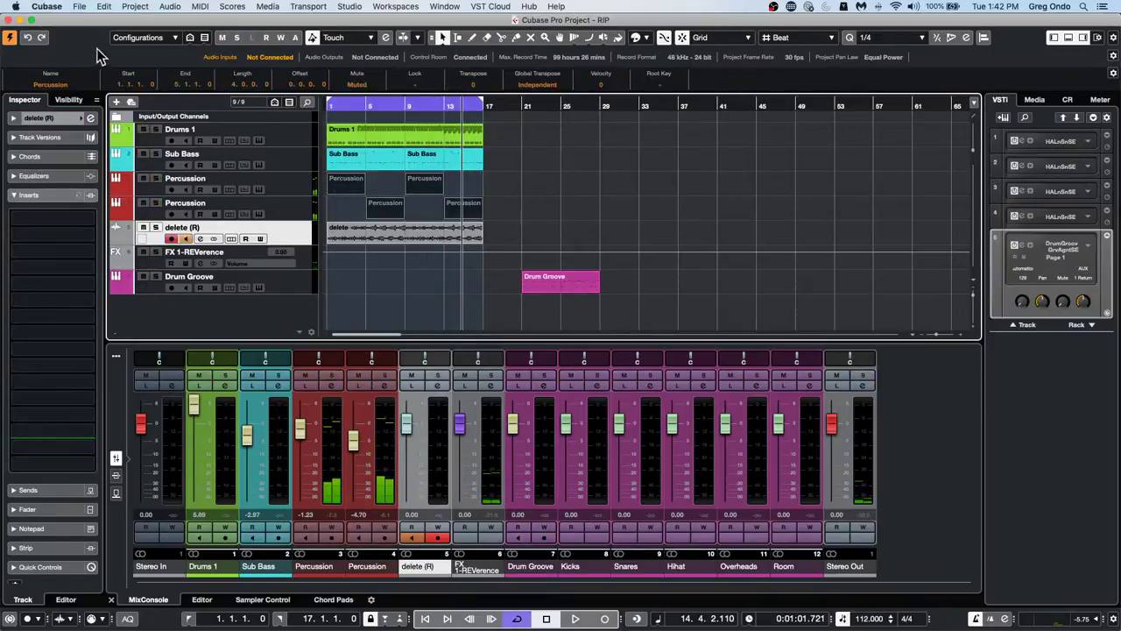
pyautogui.press('super+z')
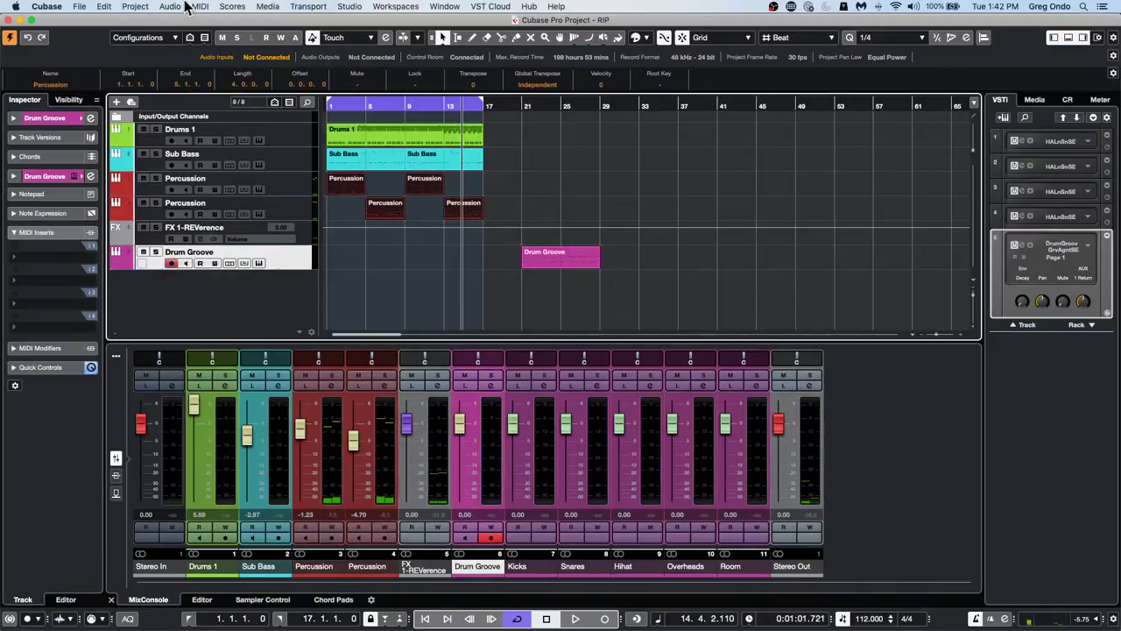
# Render the selected Percussion parts in place as separate events with Mix Down to One Audio File disabled, and undo the render
pyautogui.click(127, 7)
pyautogui.moveTo(107, 7)
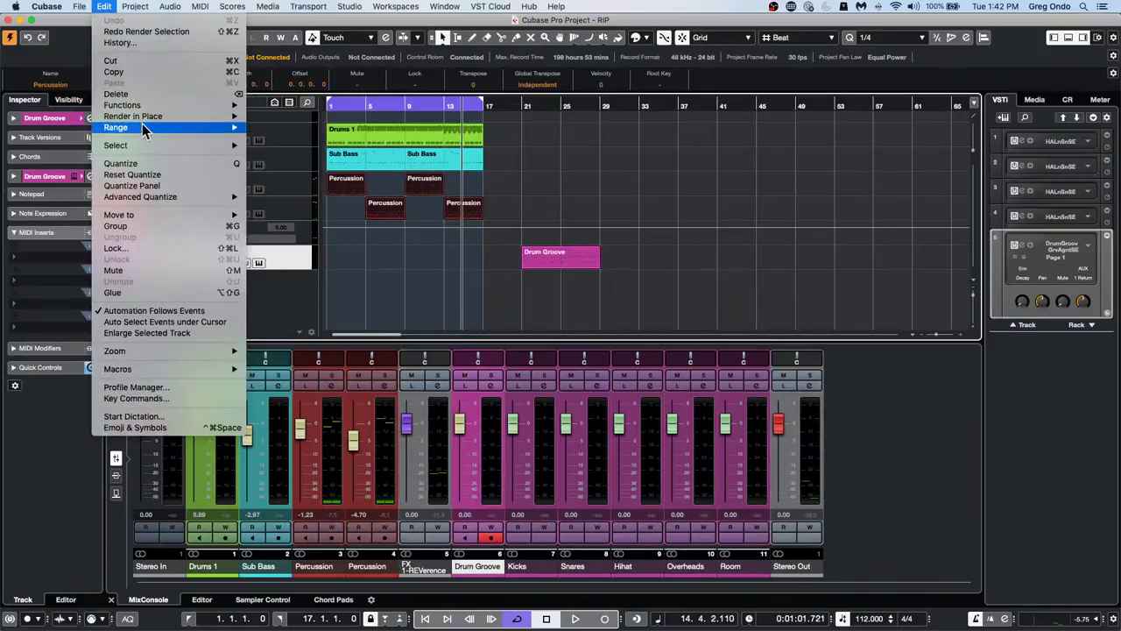
pyautogui.moveTo(234, 117)
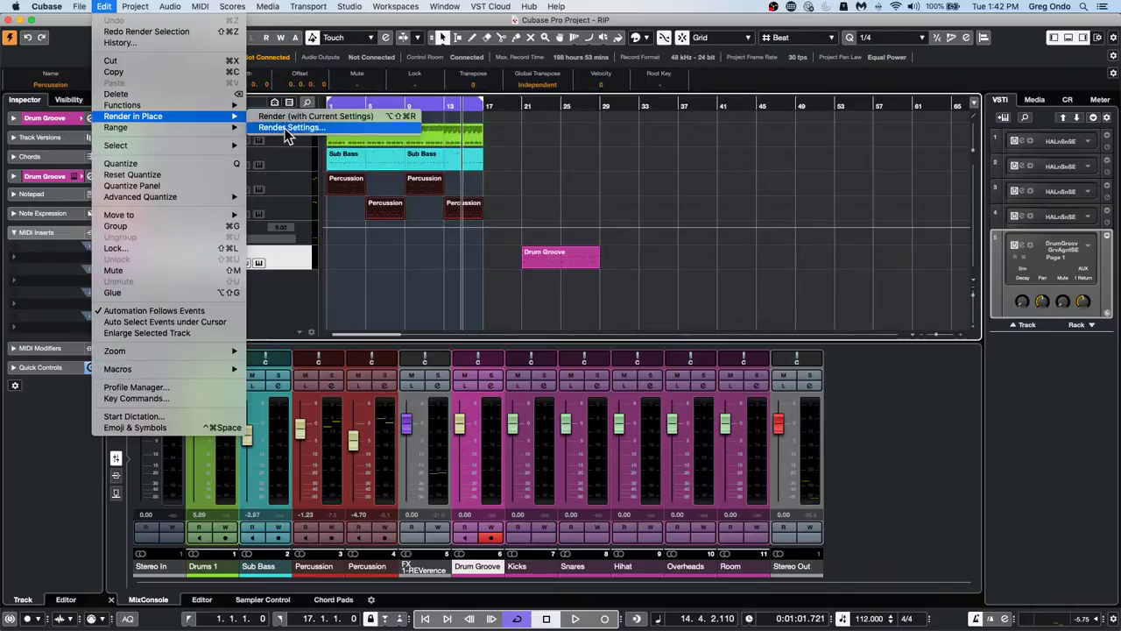
pyautogui.click(329, 133)
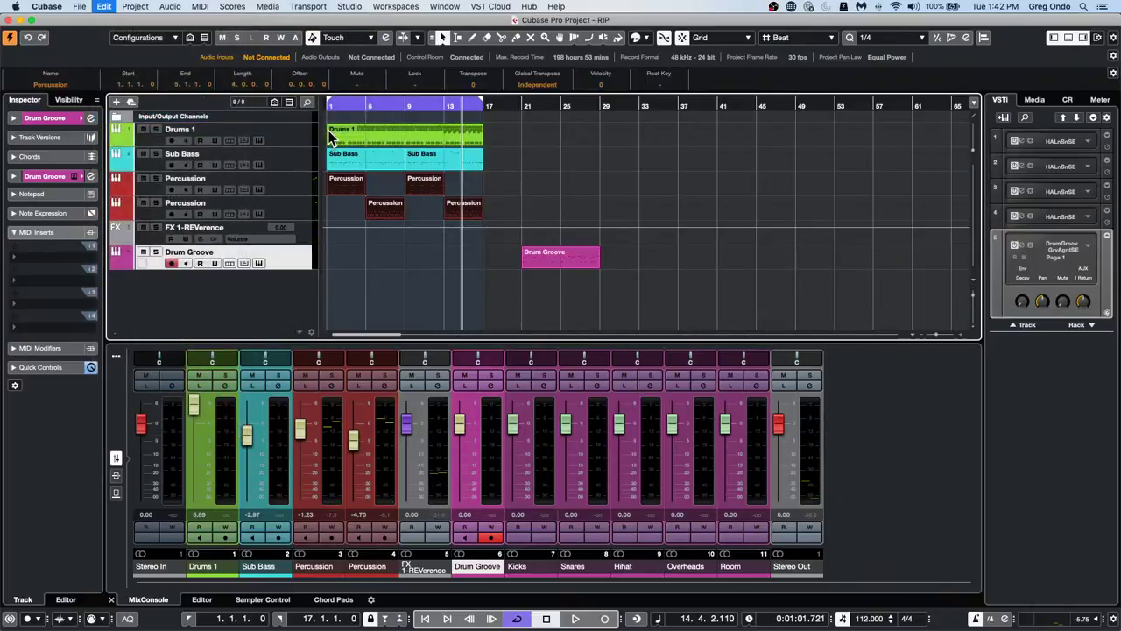
pyautogui.click(479, 371)
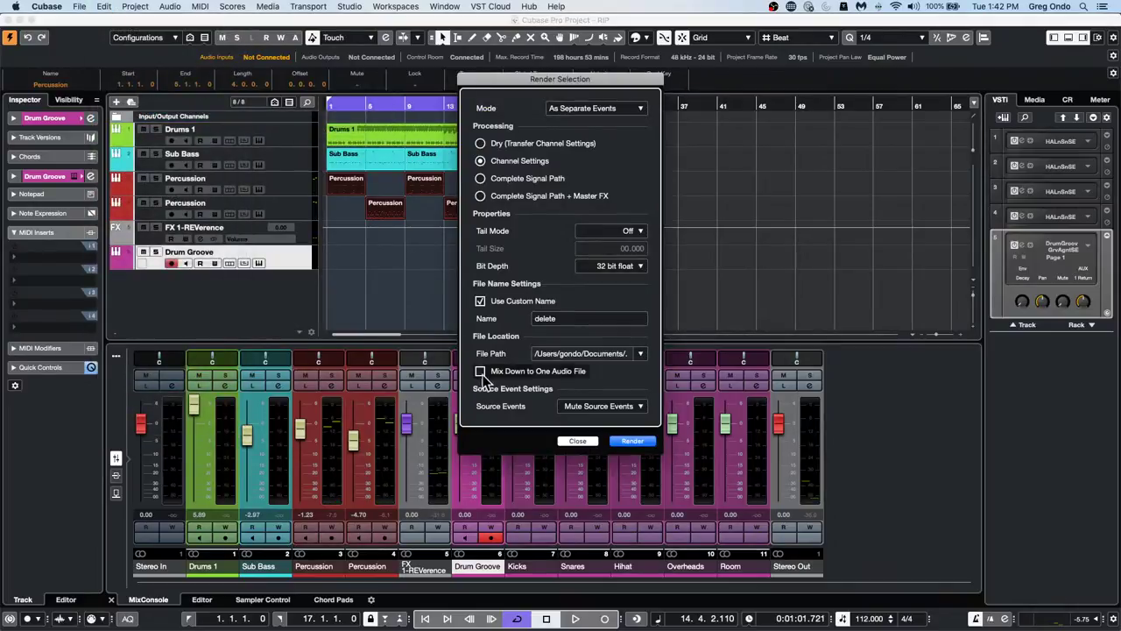
pyautogui.click(632, 441)
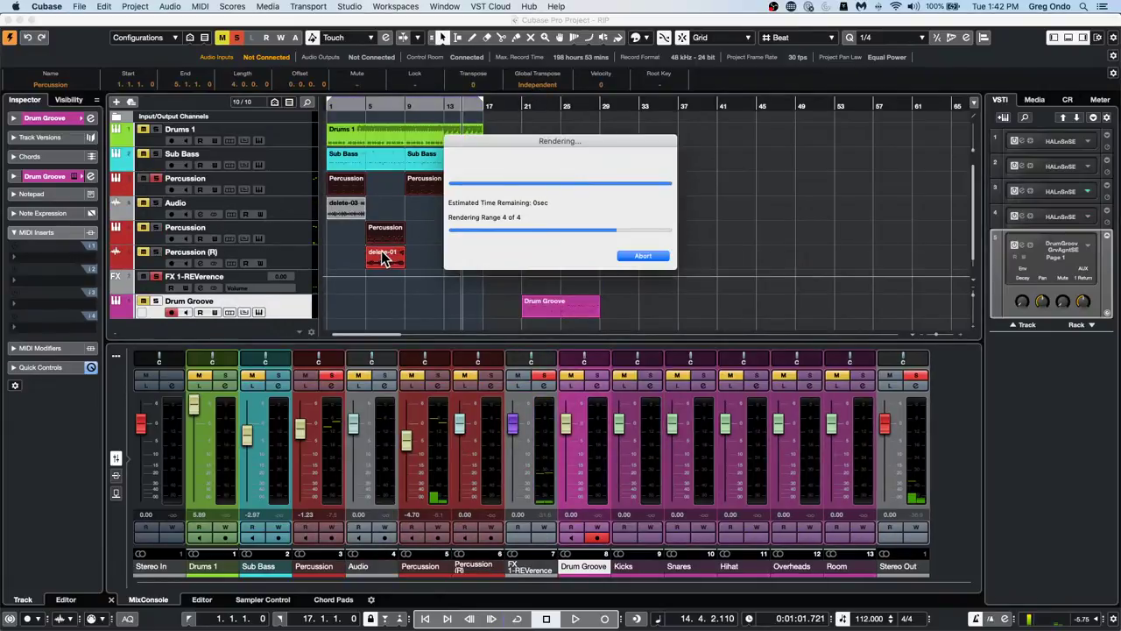
pyautogui.click(543, 216)
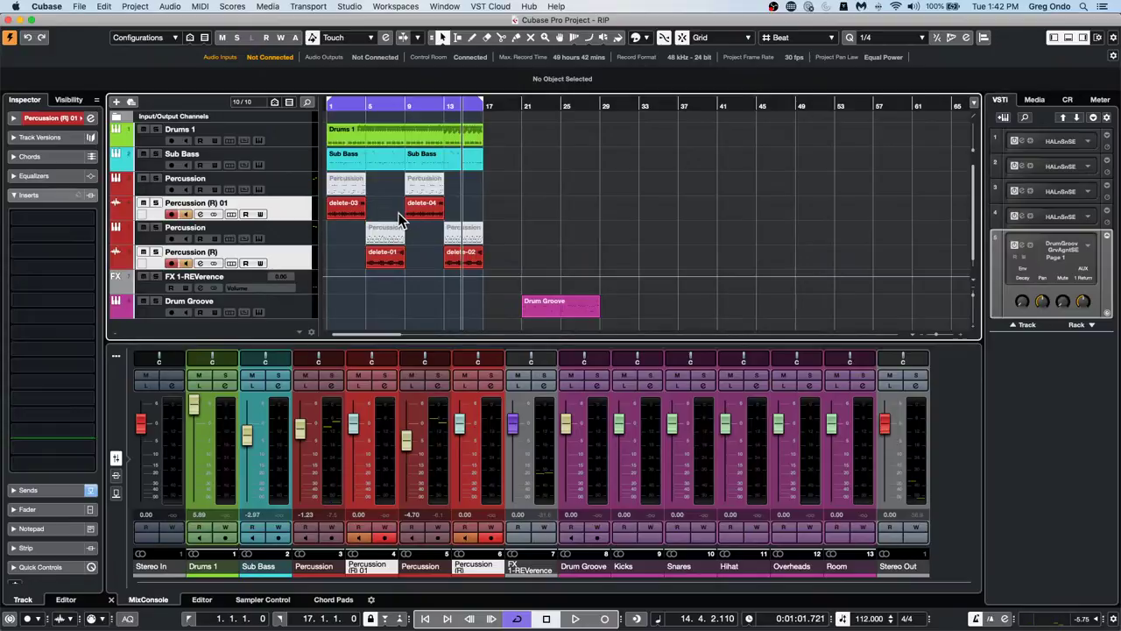
pyautogui.rightClick(290, 210)
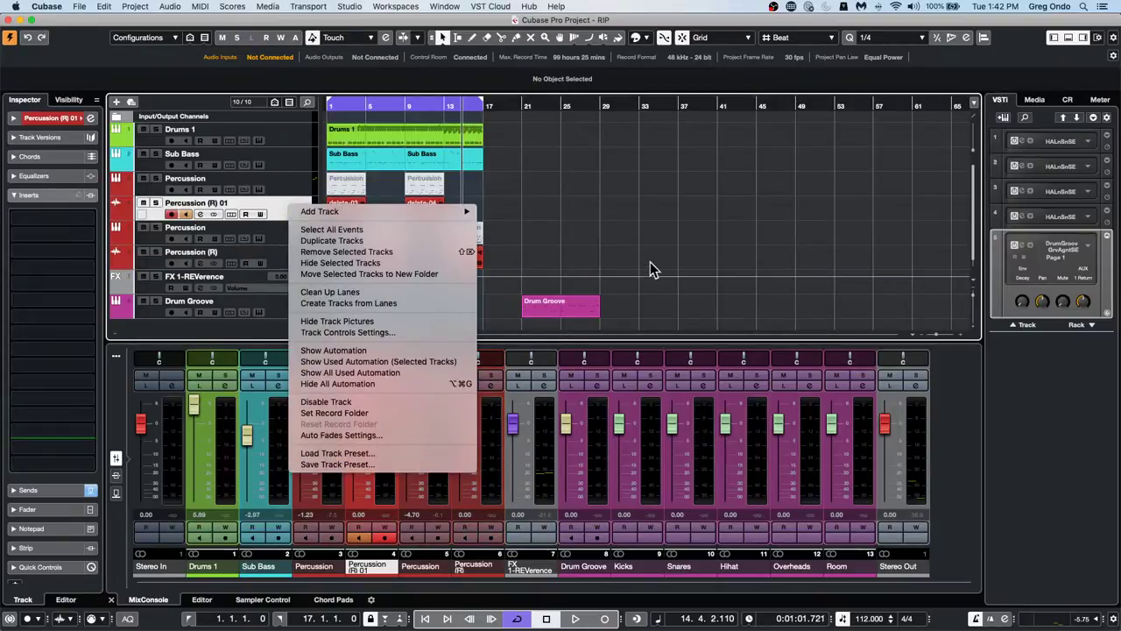
pyautogui.click(630, 238)
pyautogui.press('super+z')
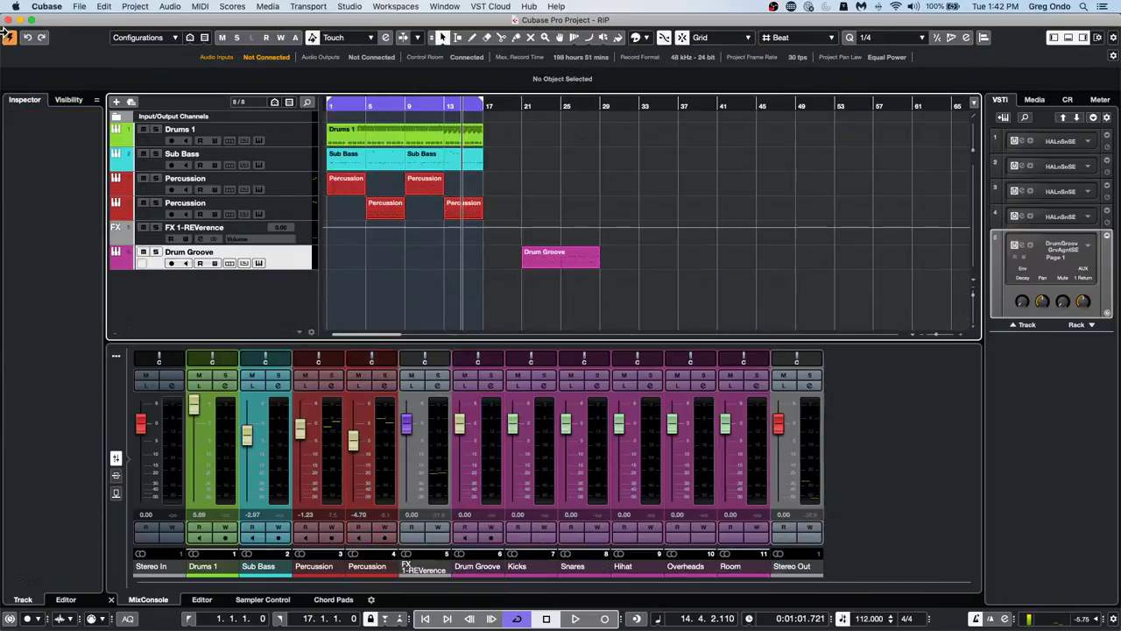
# Render both Percussion tracks in place as separate events, disabling and hiding the source tracks, and undo the render
pyautogui.click(293, 185)
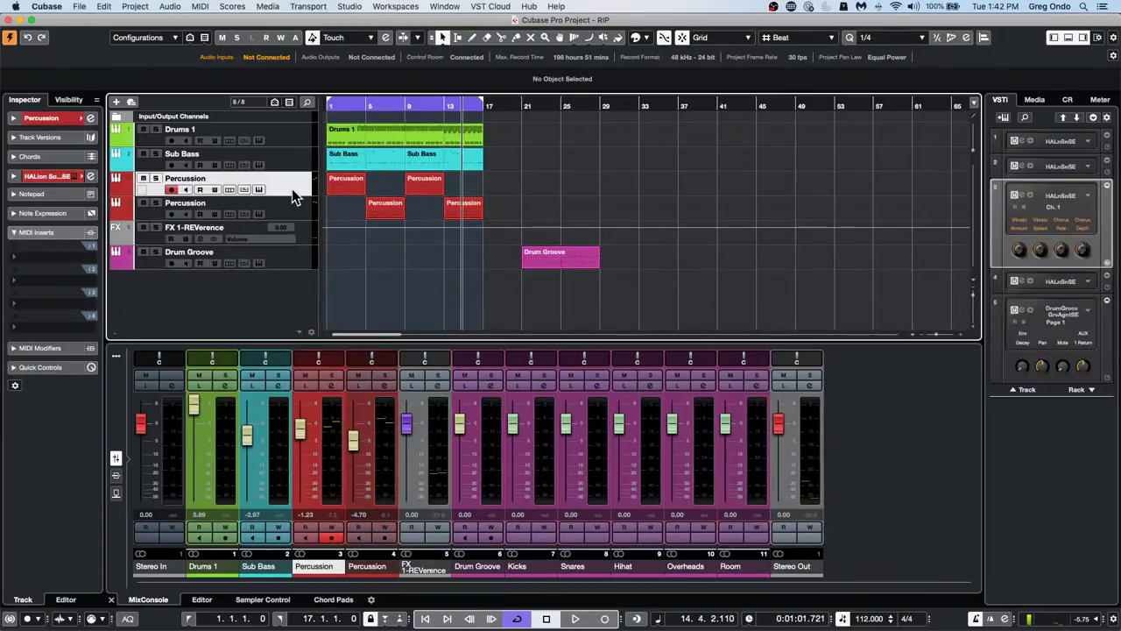
pyautogui.click(294, 208)
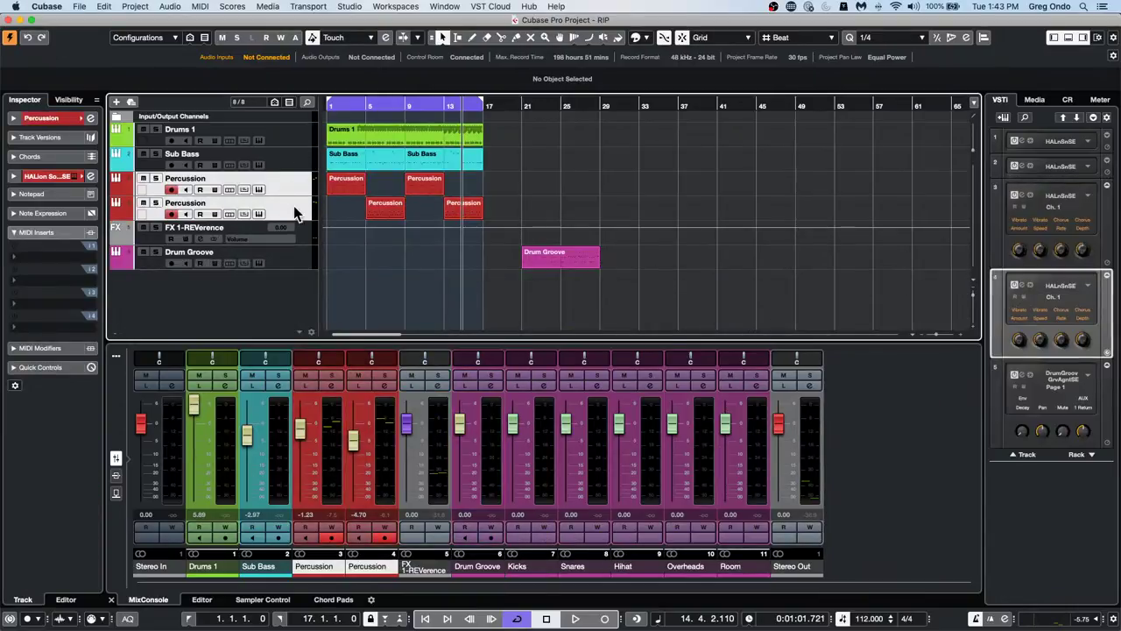
pyautogui.click(127, 6)
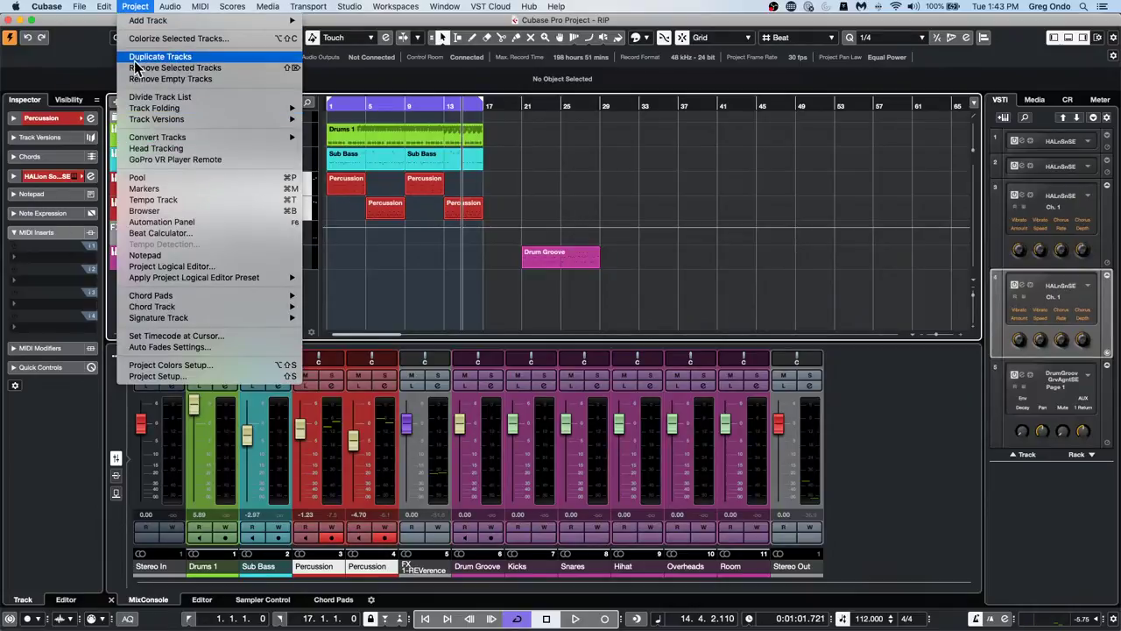
pyautogui.moveTo(113, 7)
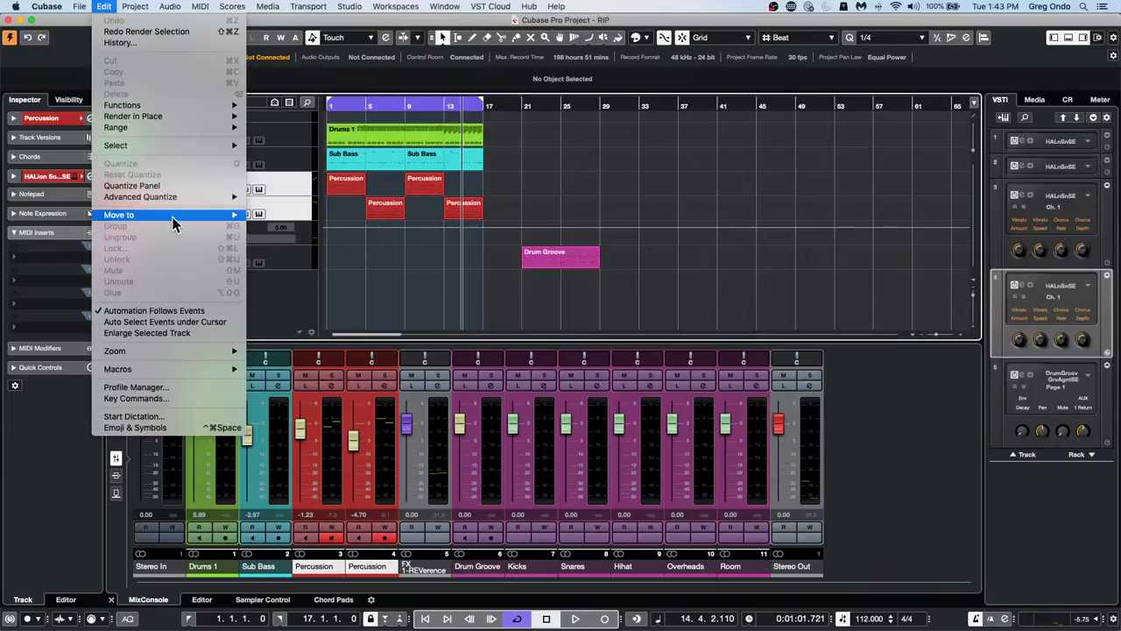
pyautogui.moveTo(178, 119)
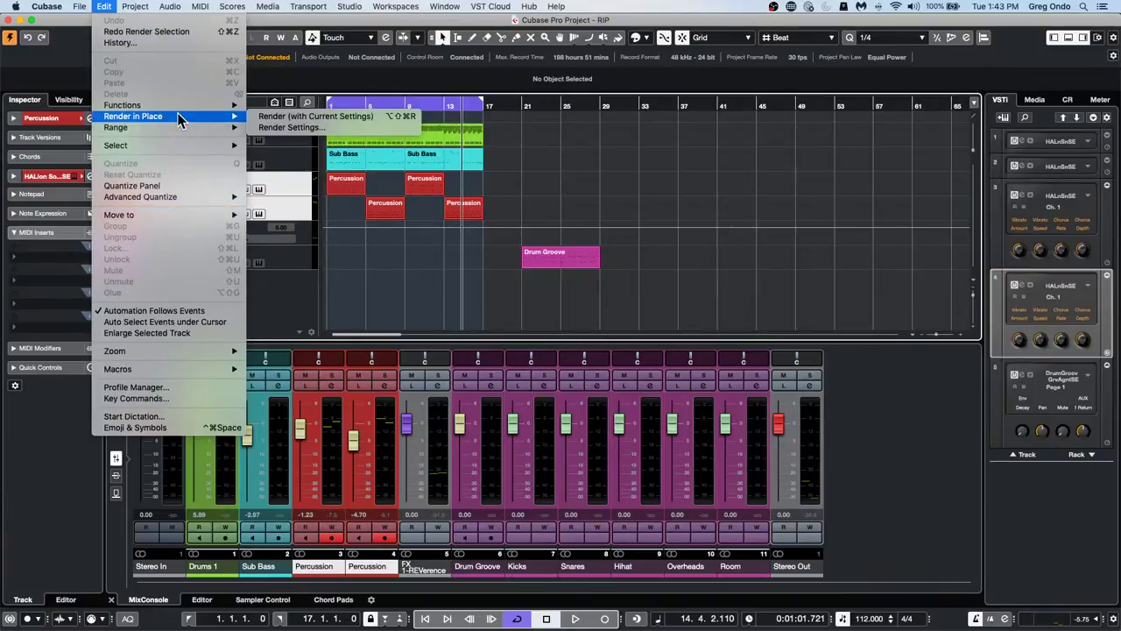
pyautogui.click(322, 128)
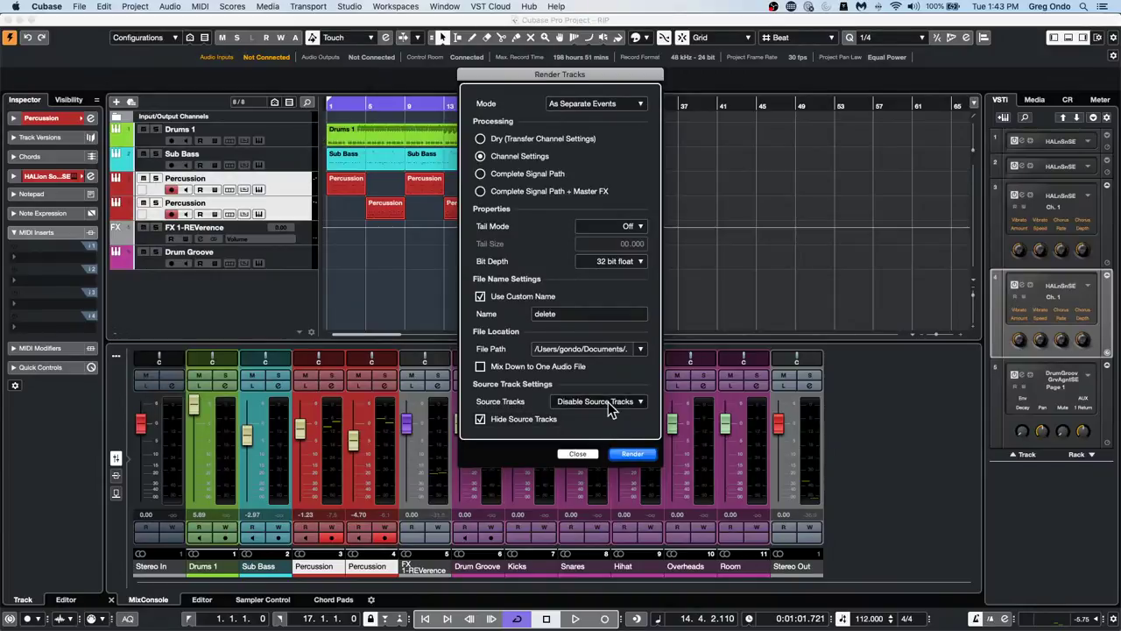
pyautogui.click(608, 402)
pyautogui.click(610, 413)
pyautogui.click(633, 457)
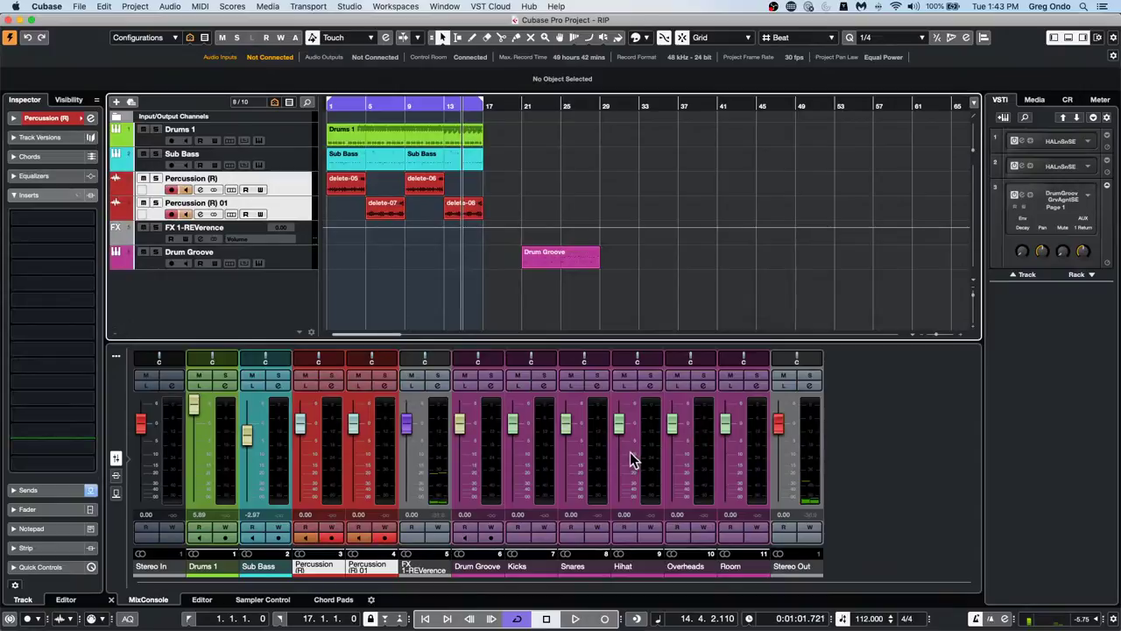
pyautogui.click(453, 266)
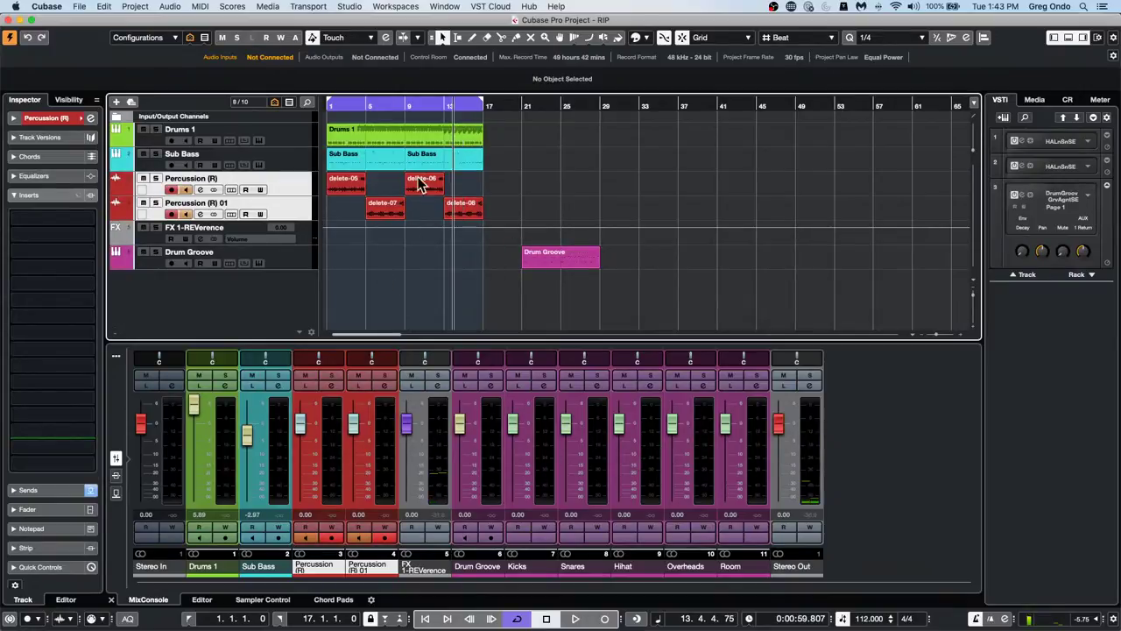
pyautogui.press('super+z')
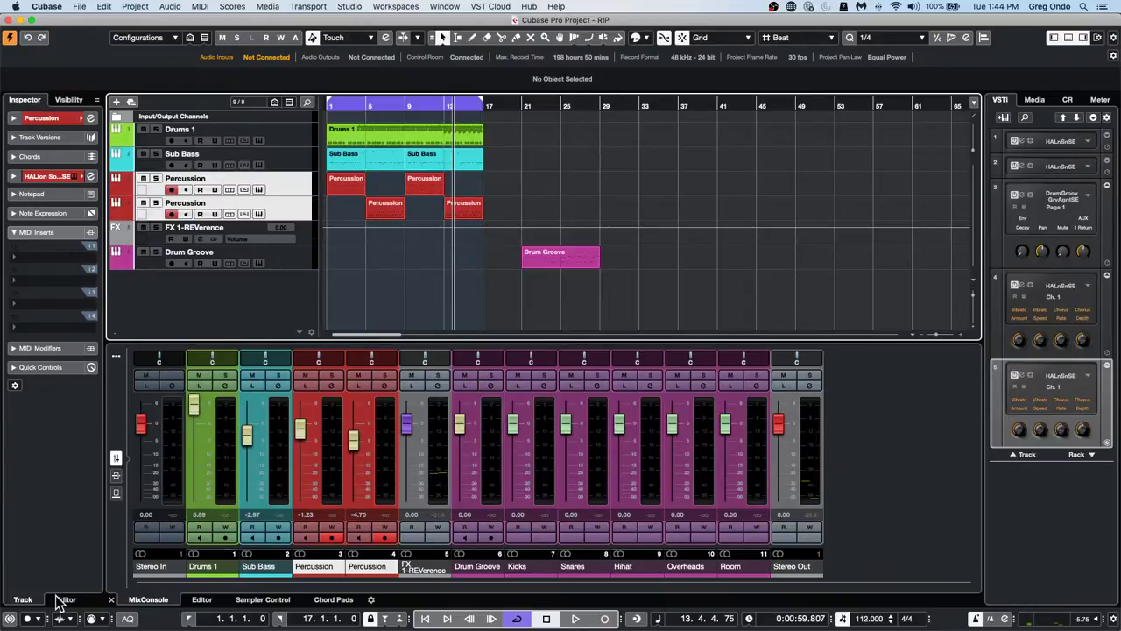
# Open and activate the recent project Feel Good c7, dismissing the missing-files dialog without locating the guitar file
pyautogui.moveTo(90, 623)
pyautogui.click(68, 8)
pyautogui.moveTo(79, 7)
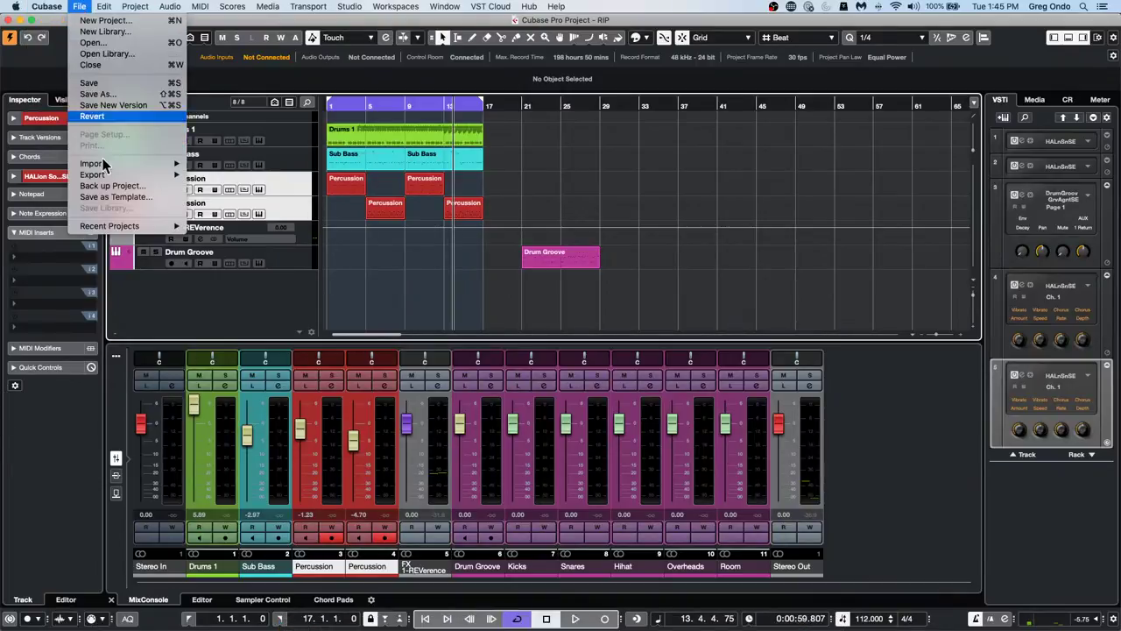
pyautogui.moveTo(140, 226)
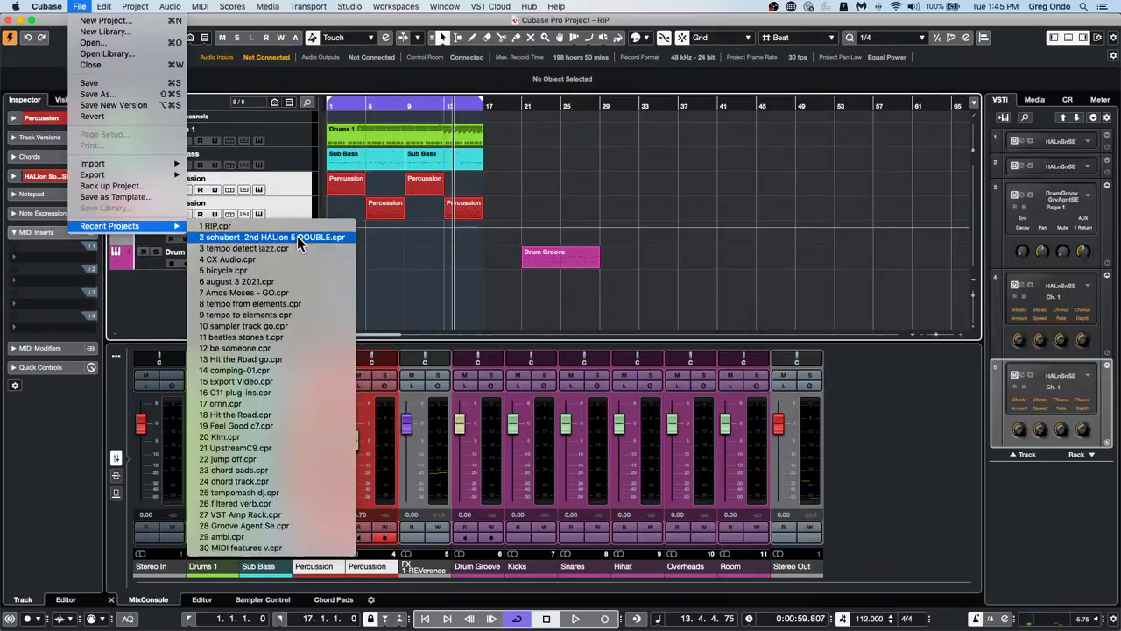
pyautogui.click(281, 426)
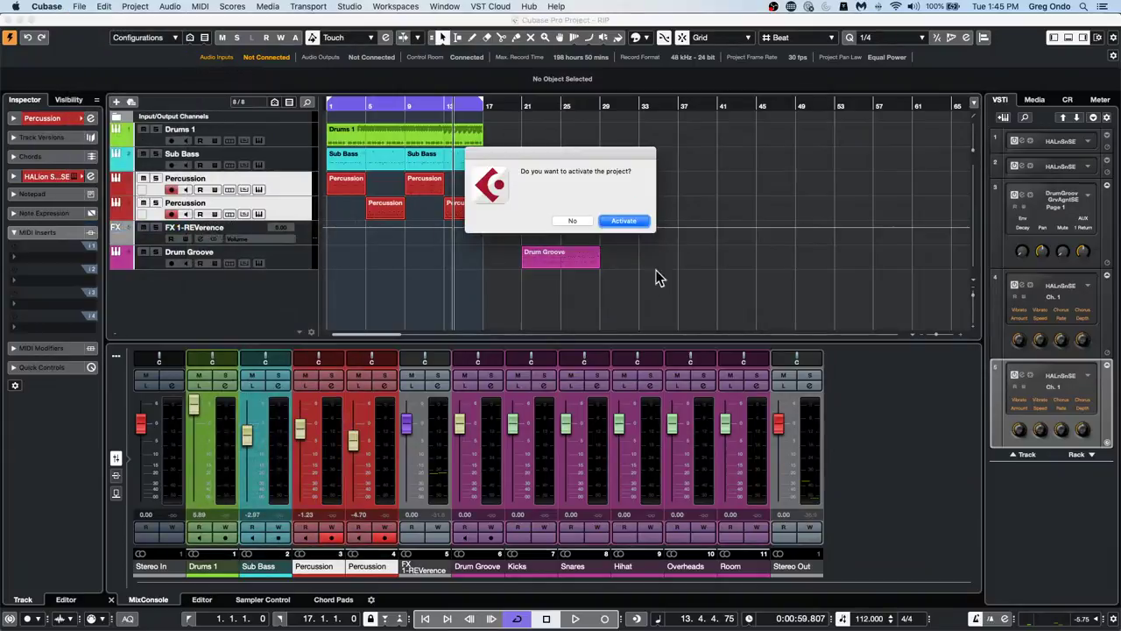
pyautogui.click(624, 221)
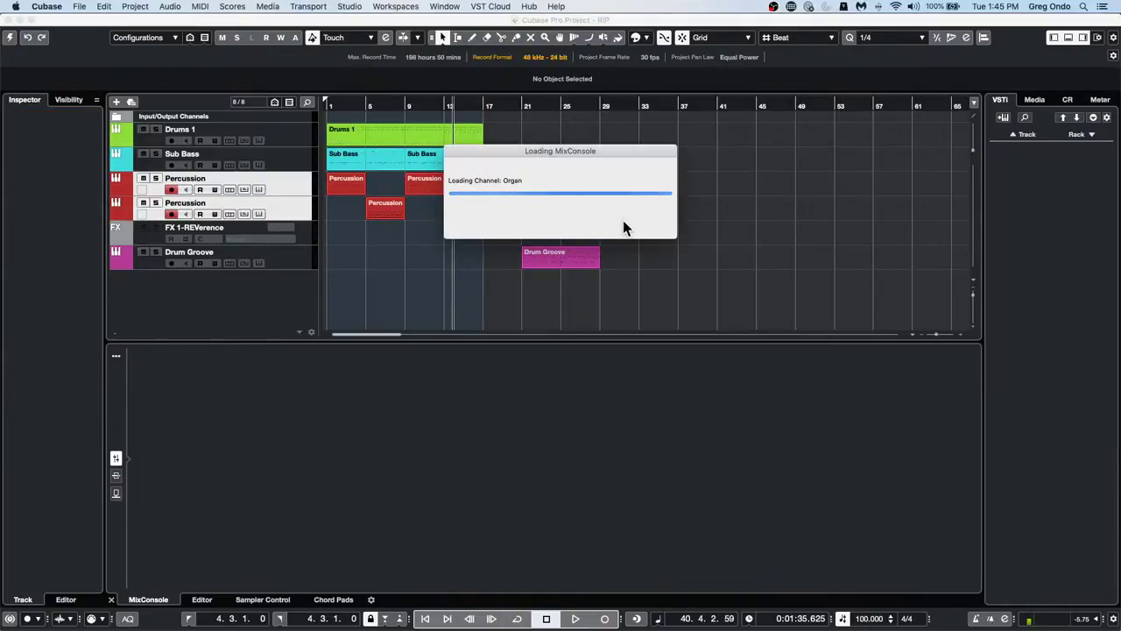
pyautogui.click(740, 280)
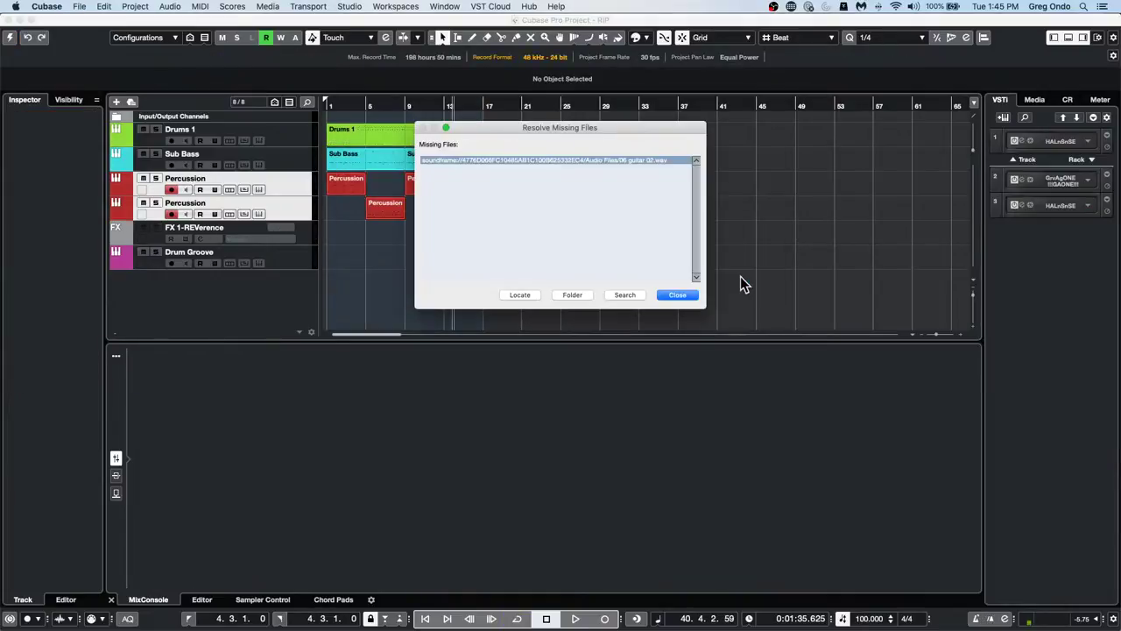
pyautogui.click(688, 296)
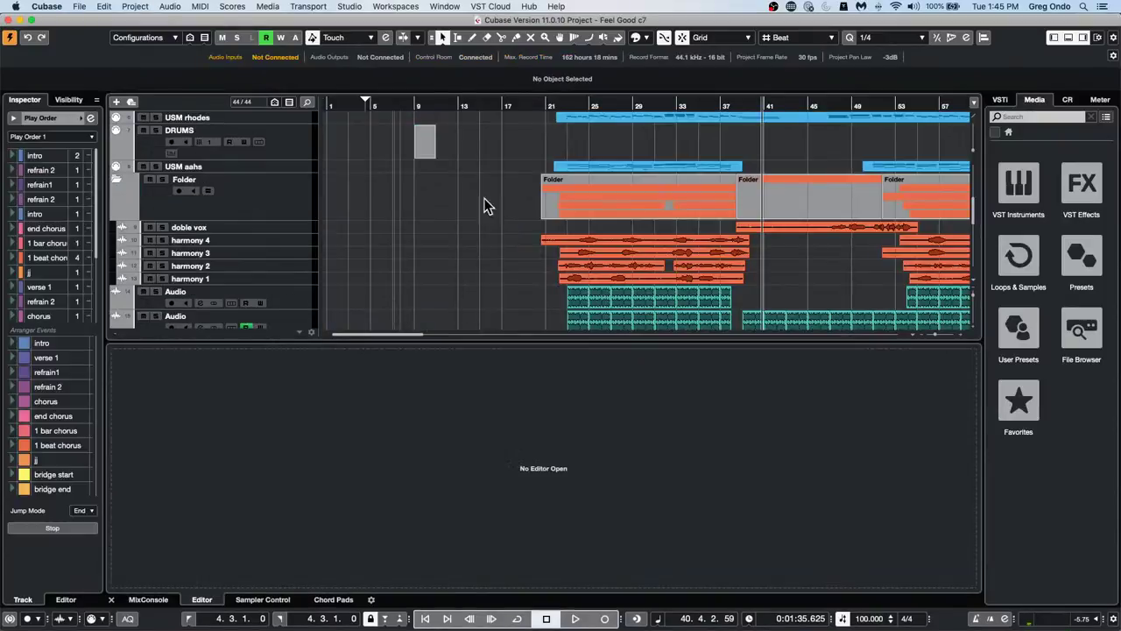
# Move the project cursor to the start of the song and open the Arranger Editor for Play Order 1
pyautogui.scroll(-10, 430, 200)
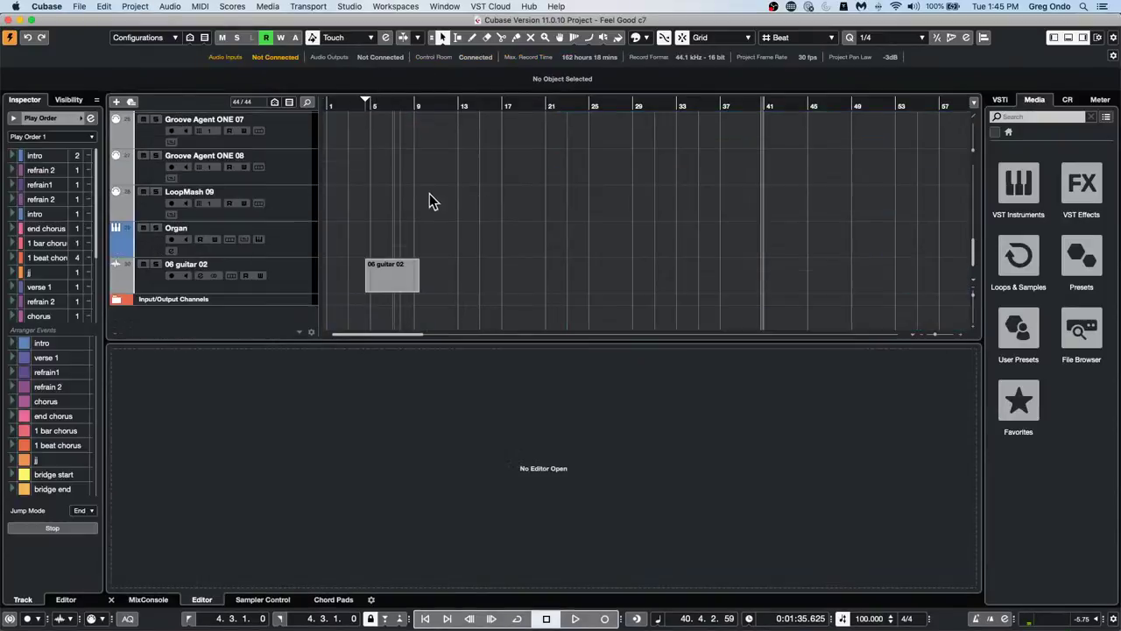
pyautogui.scroll(20, 433, 196)
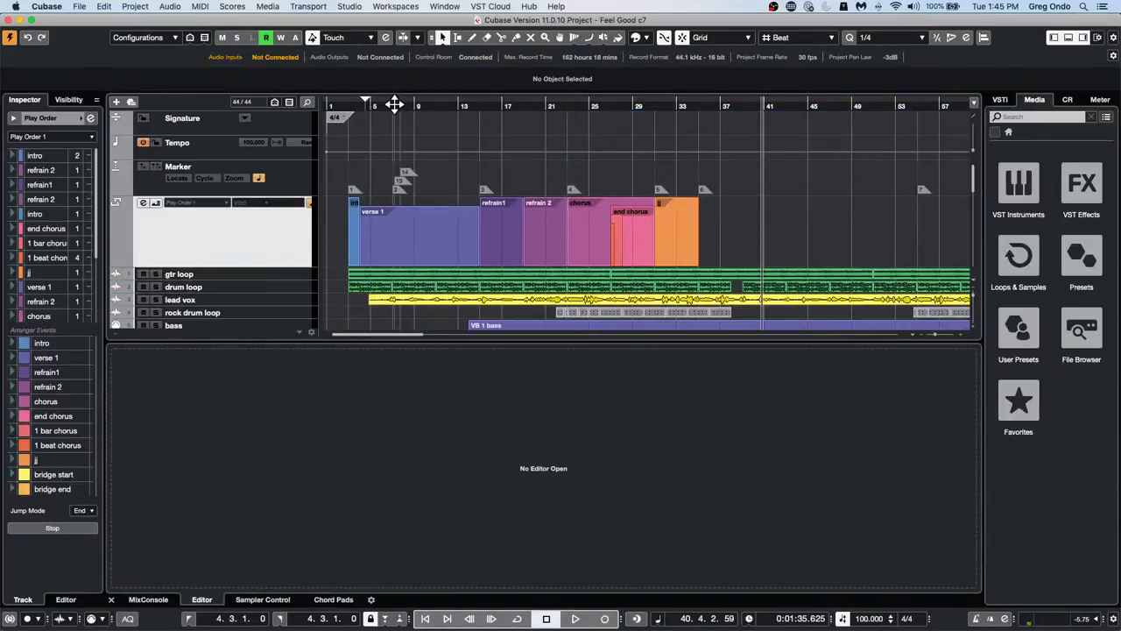
pyautogui.moveTo(393, 105); pyautogui.dragTo(346, 114)
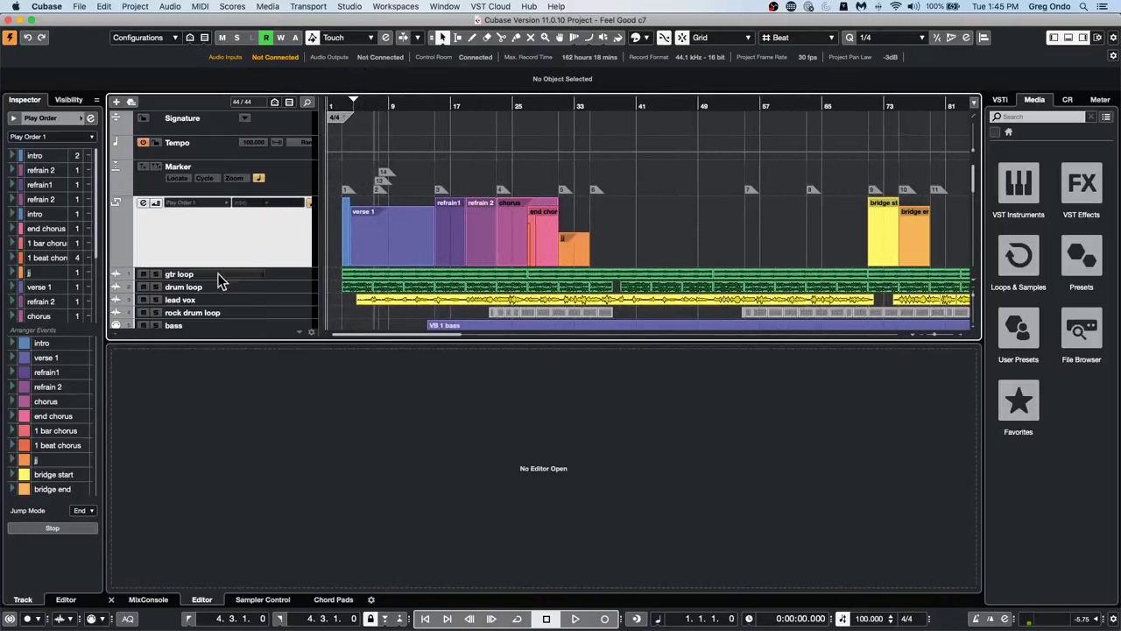
pyautogui.click(91, 119)
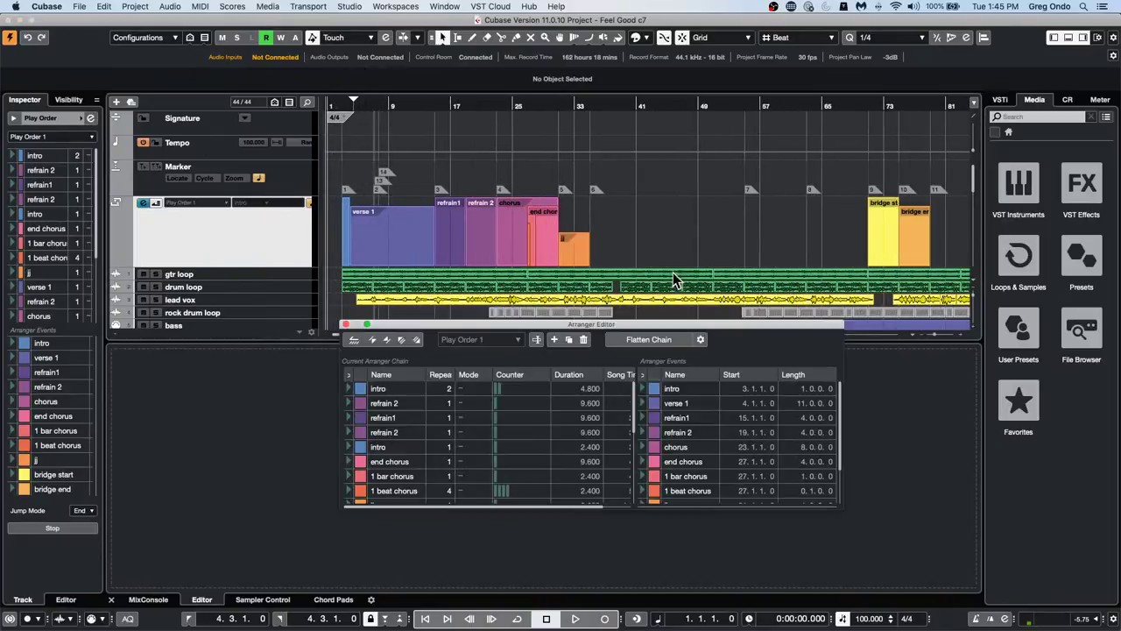
# Activate Arranger mode and play the Play Order 1 chain from its intro through to the second refrain 2
pyautogui.click(351, 340)
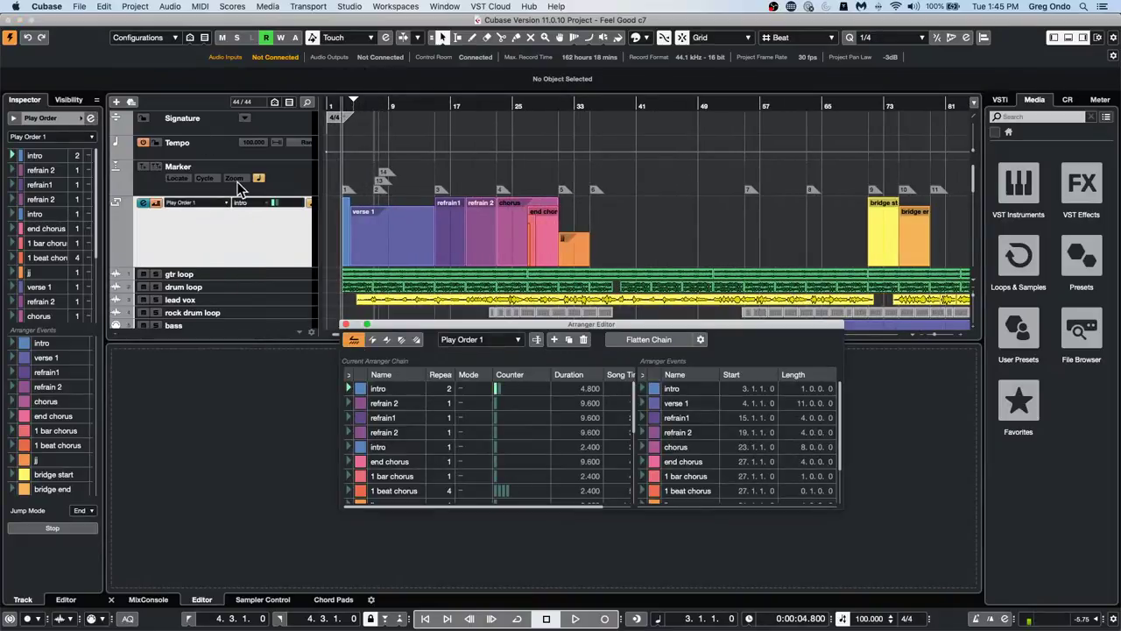
pyautogui.press('space')
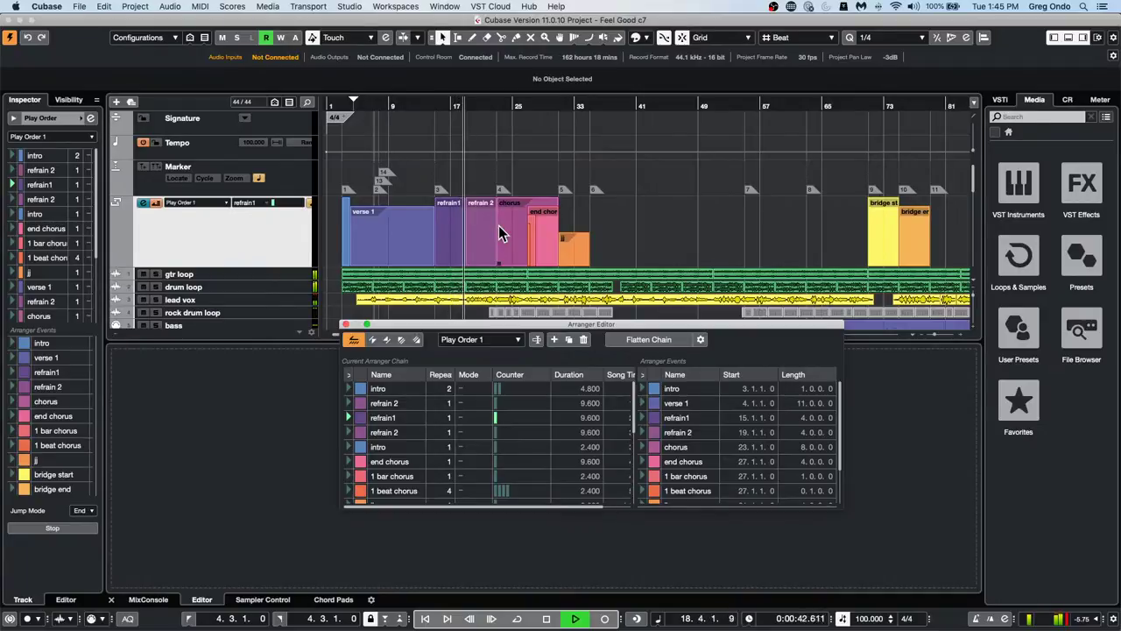
pyautogui.press('space')
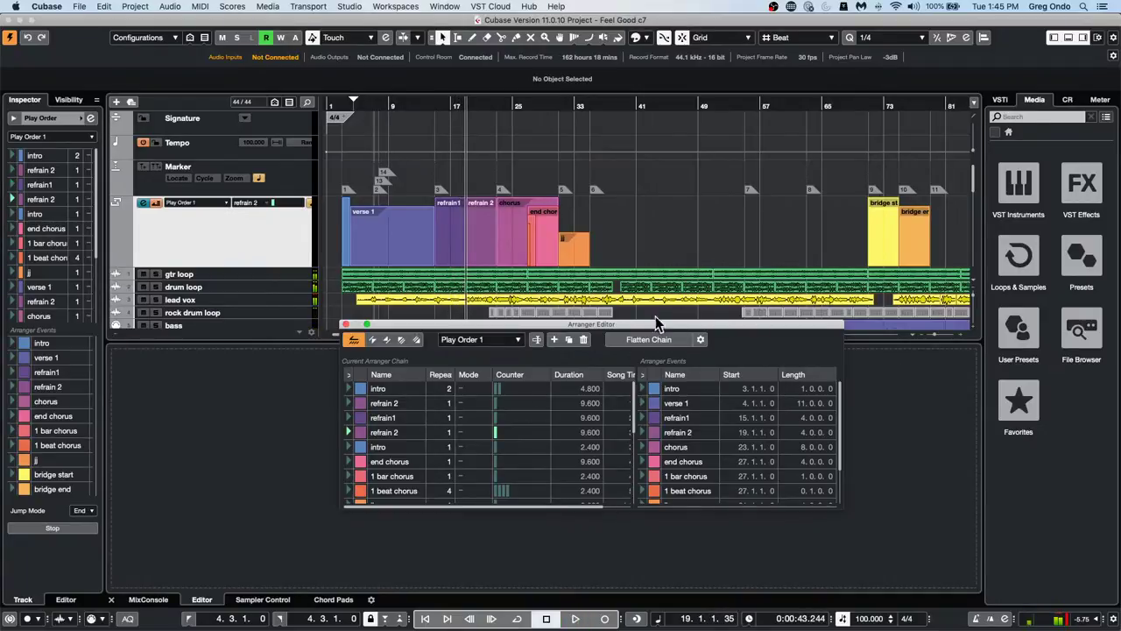
# Flatten the Play Order 1 chain into the current project and review the rearranged tracks
pyautogui.moveTo(510, 334); pyautogui.dragTo(483, 396)
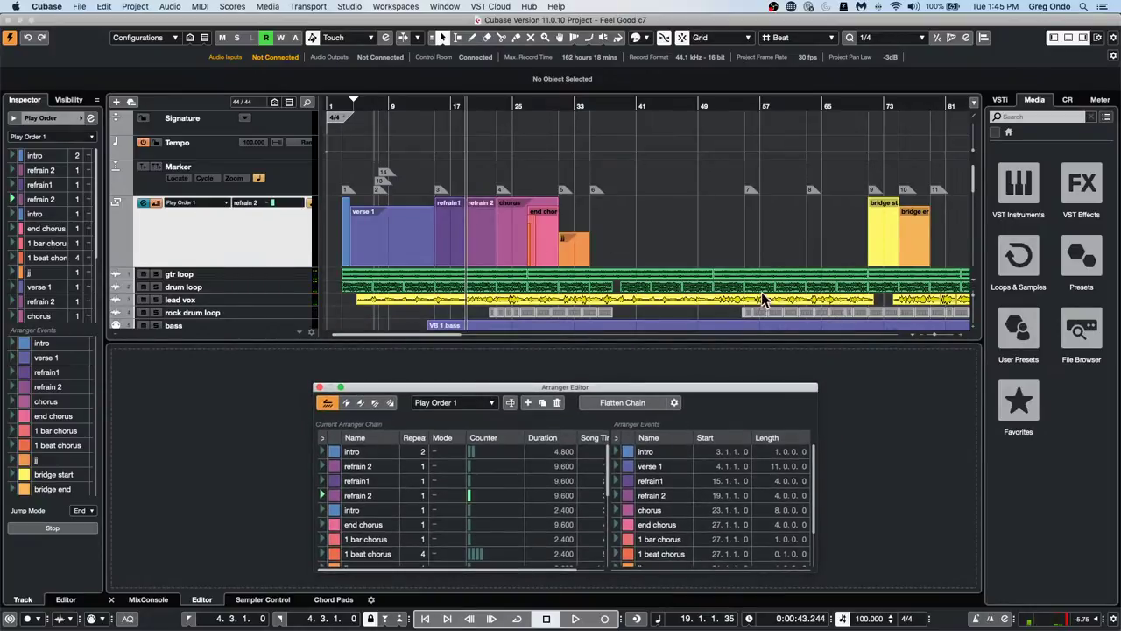
pyautogui.click(623, 401)
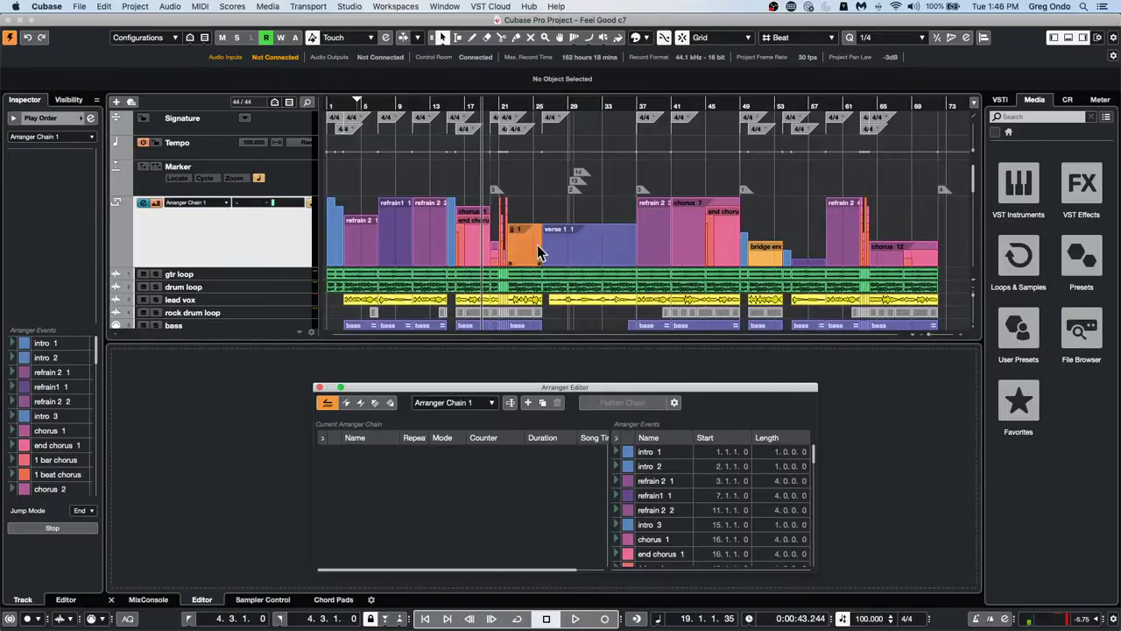
pyautogui.scroll(-1, 495, 274)
pyautogui.scroll(-5, 496, 270)
pyautogui.scroll(5, 497, 271)
pyautogui.scroll(-5, 497, 267)
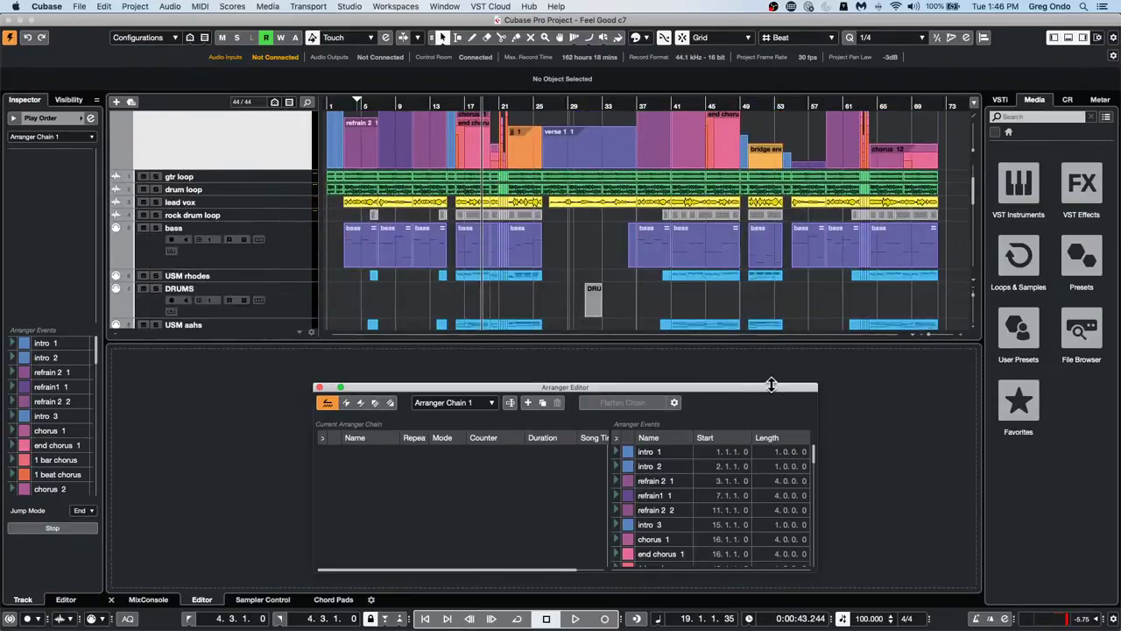
# Undo the flattening and set the chain-flattening destination to New Project, closing the Arranger Editor
pyautogui.click(674, 402)
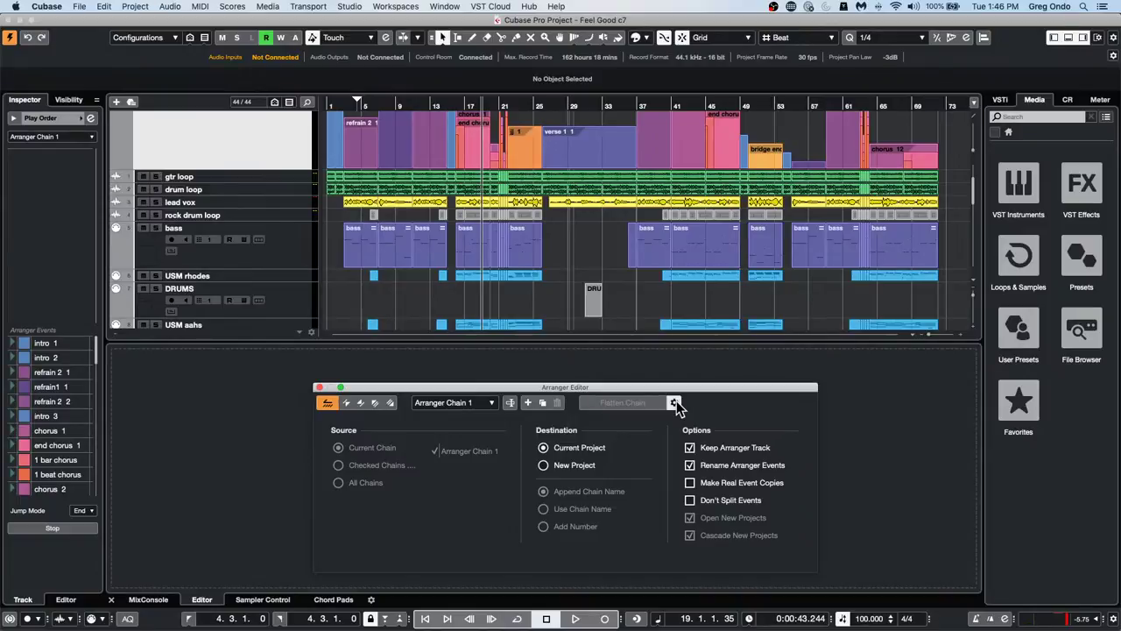
pyautogui.click(635, 307)
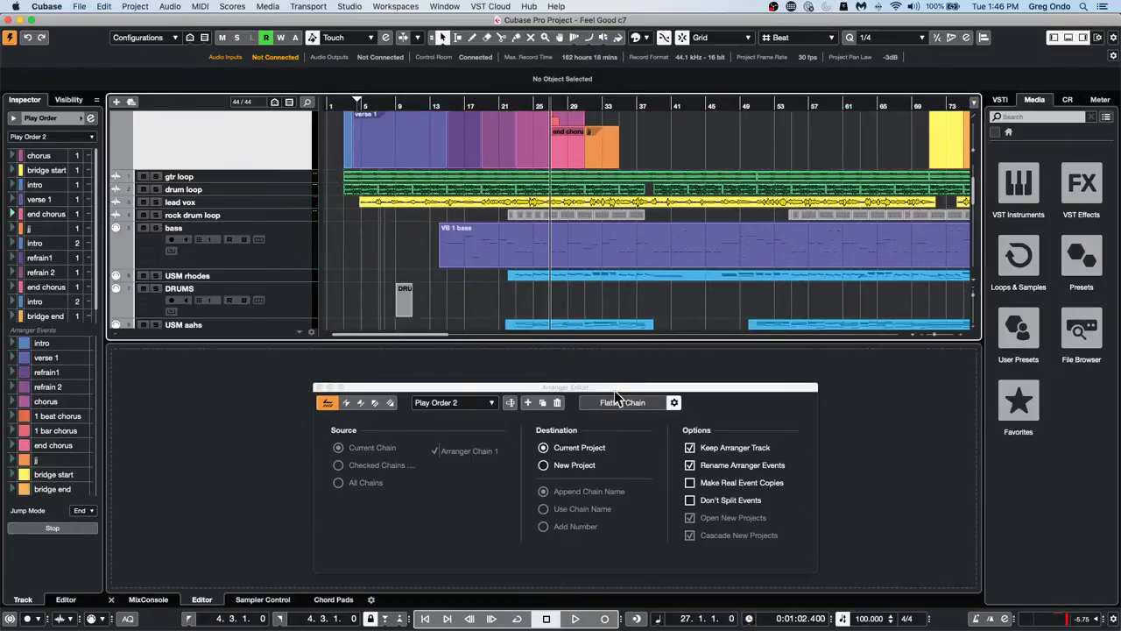
pyautogui.click(557, 465)
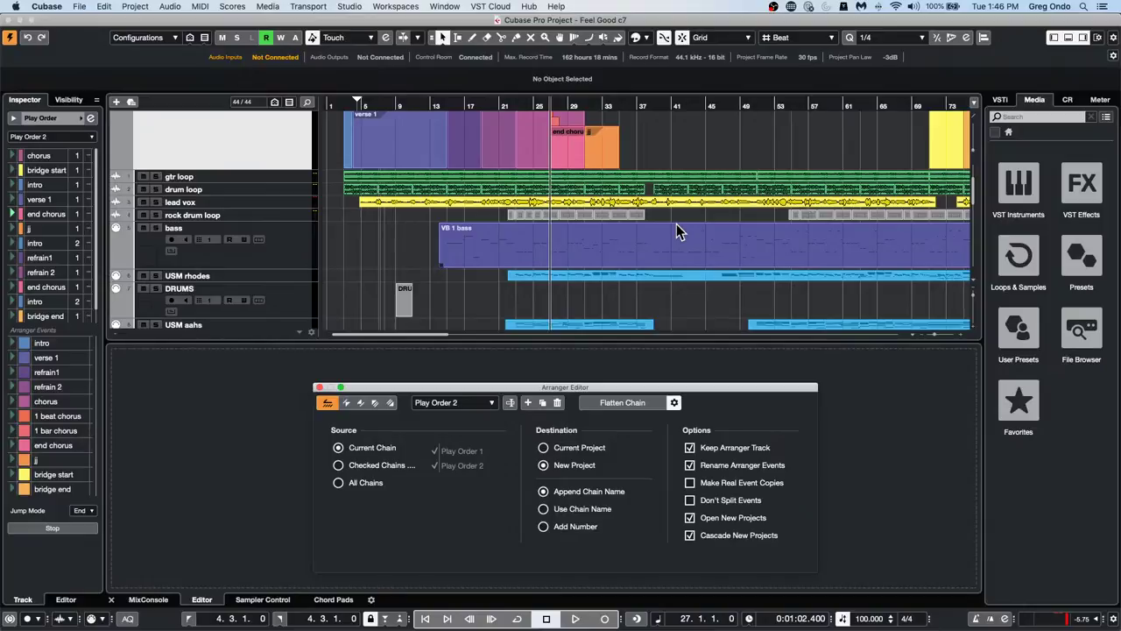
pyautogui.click(547, 447)
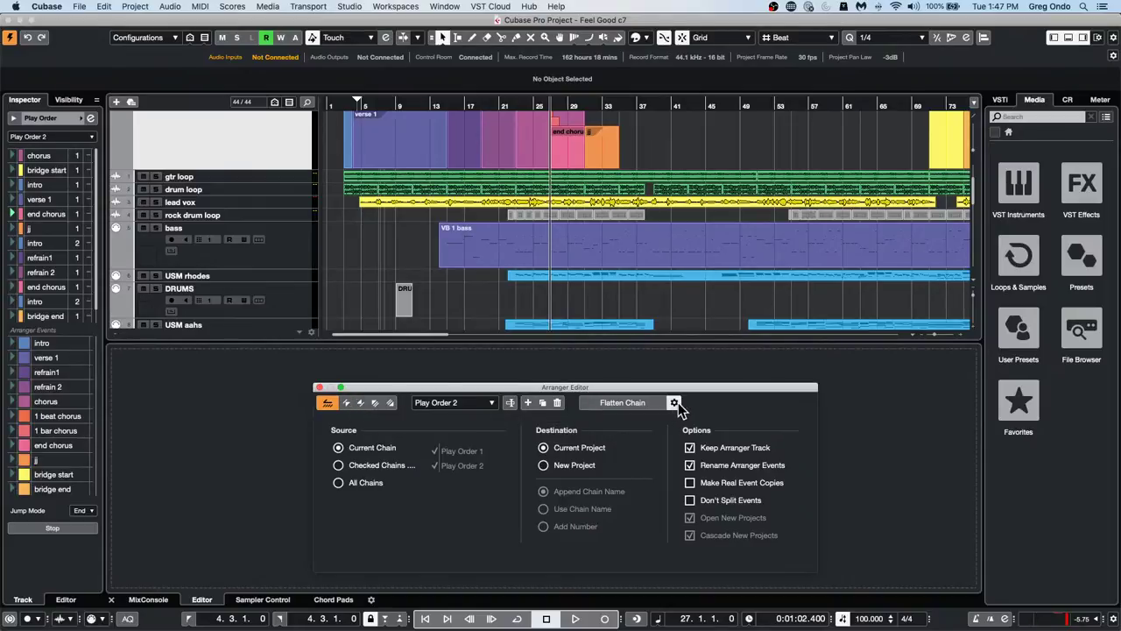
pyautogui.click(552, 465)
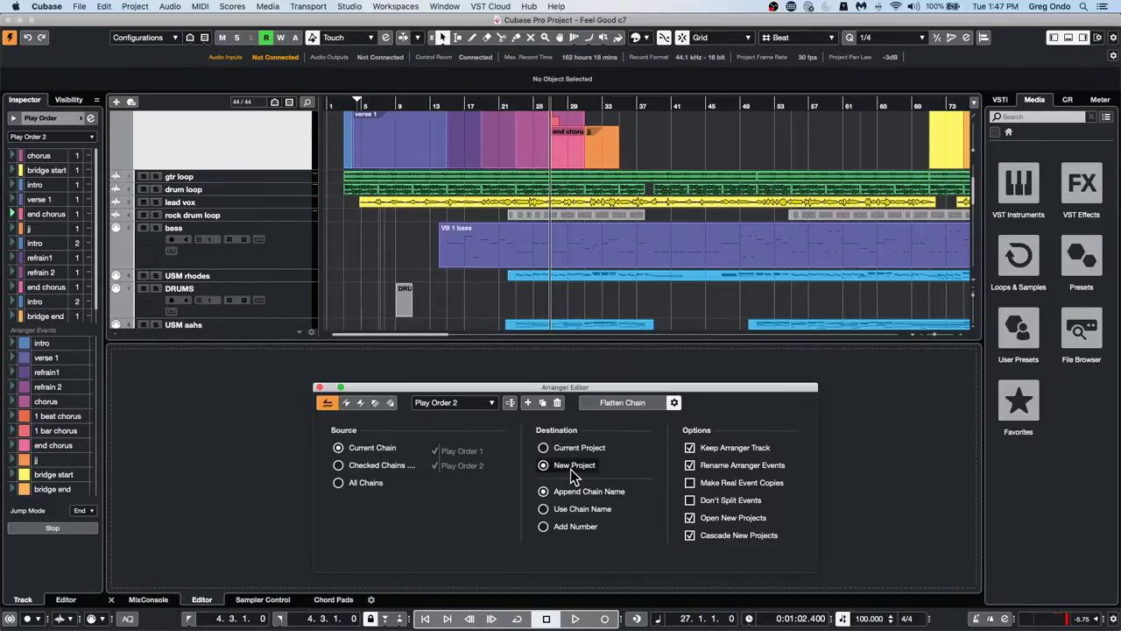
pyautogui.click(319, 387)
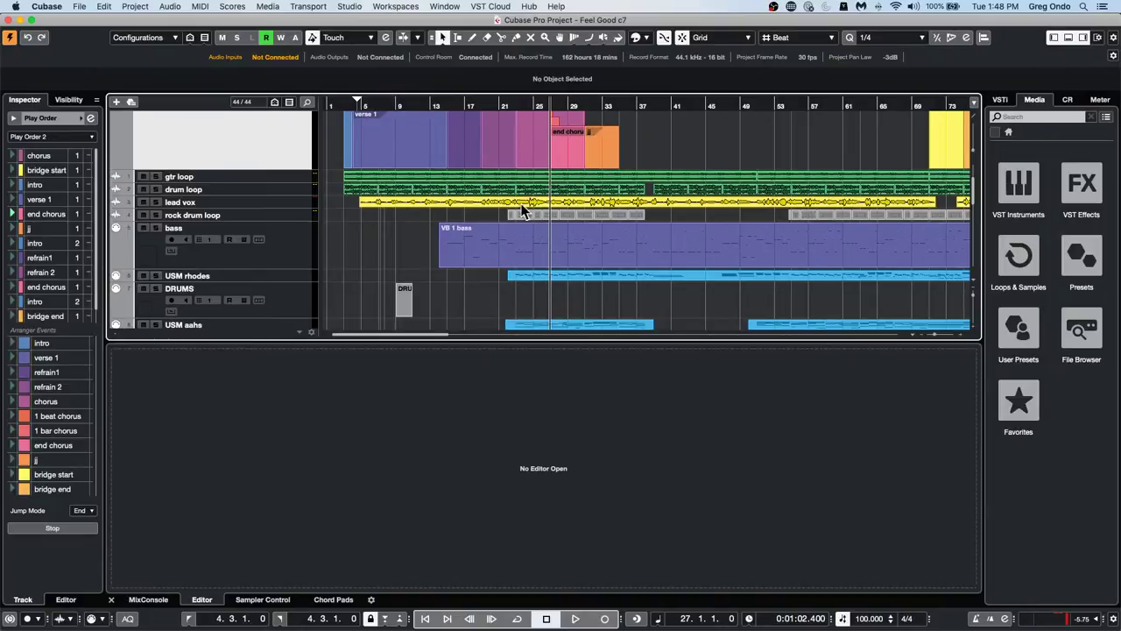
# Enlarge the lead vox track and open its long vocal event in the Sample Editor with VariAudio
pyautogui.moveTo(282, 208); pyautogui.dragTo(283, 230)
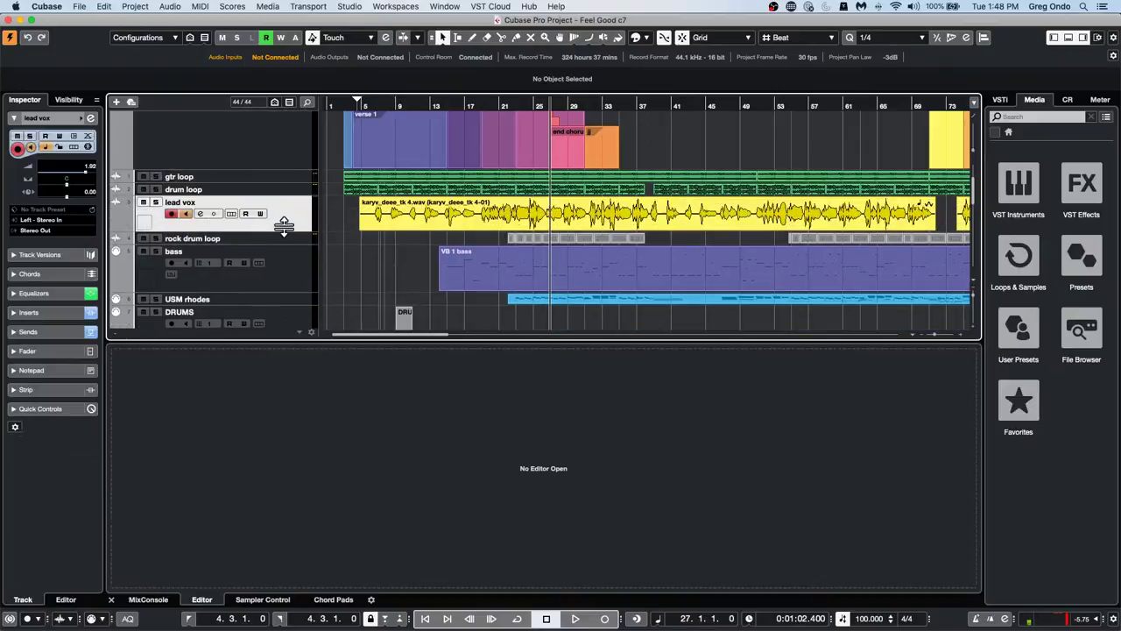
pyautogui.doubleClick(603, 223)
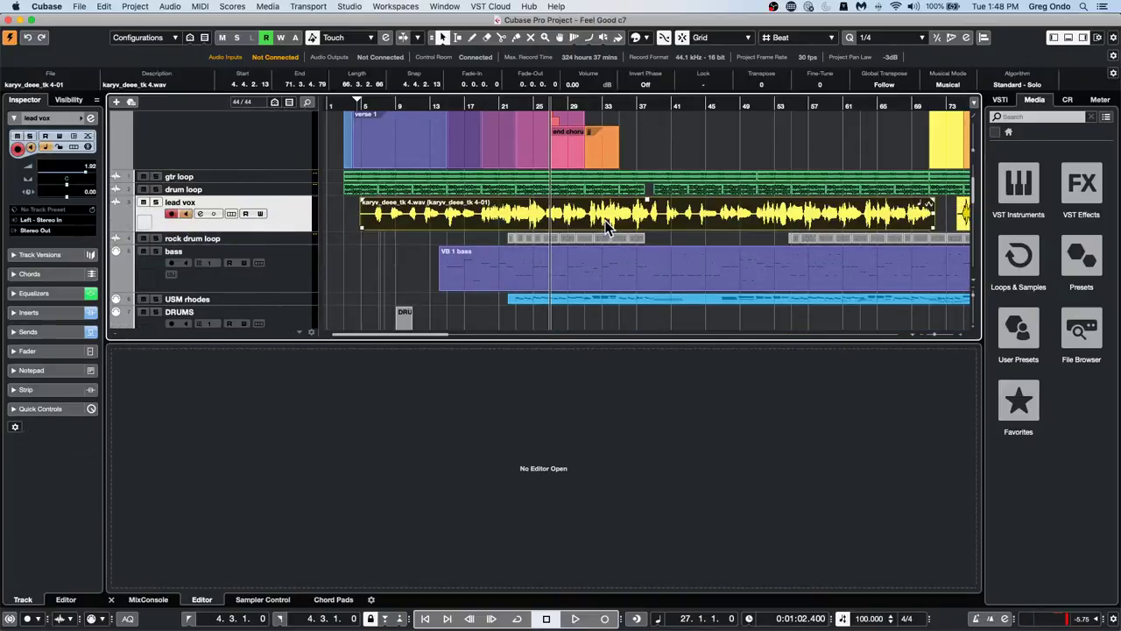
pyautogui.scroll(-2, 525, 445)
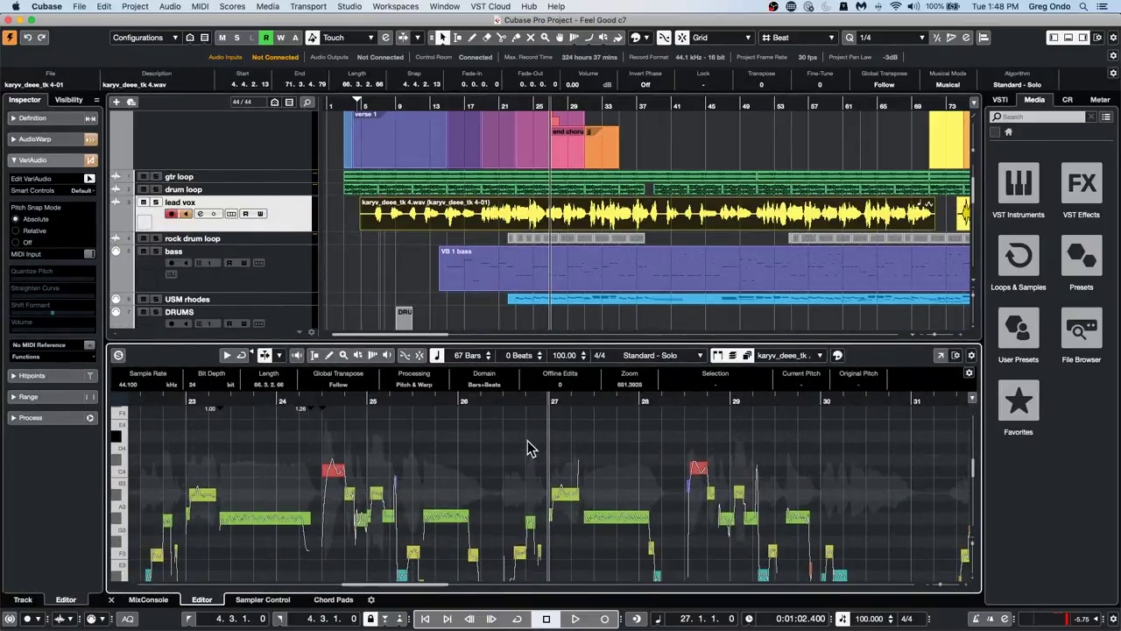
pyautogui.scroll(-1, 533, 446)
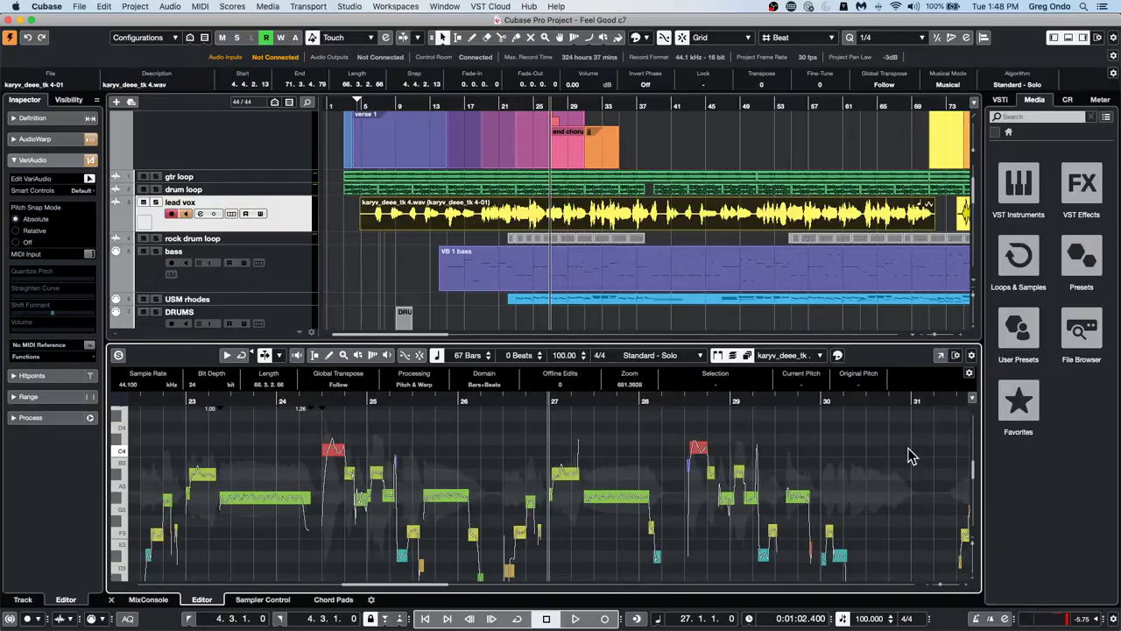
# Select the vocal's VariAudio segments from bar 25 to bar 30 and adjust their pitch quantization together
pyautogui.moveTo(461, 438); pyautogui.dragTo(821, 560)
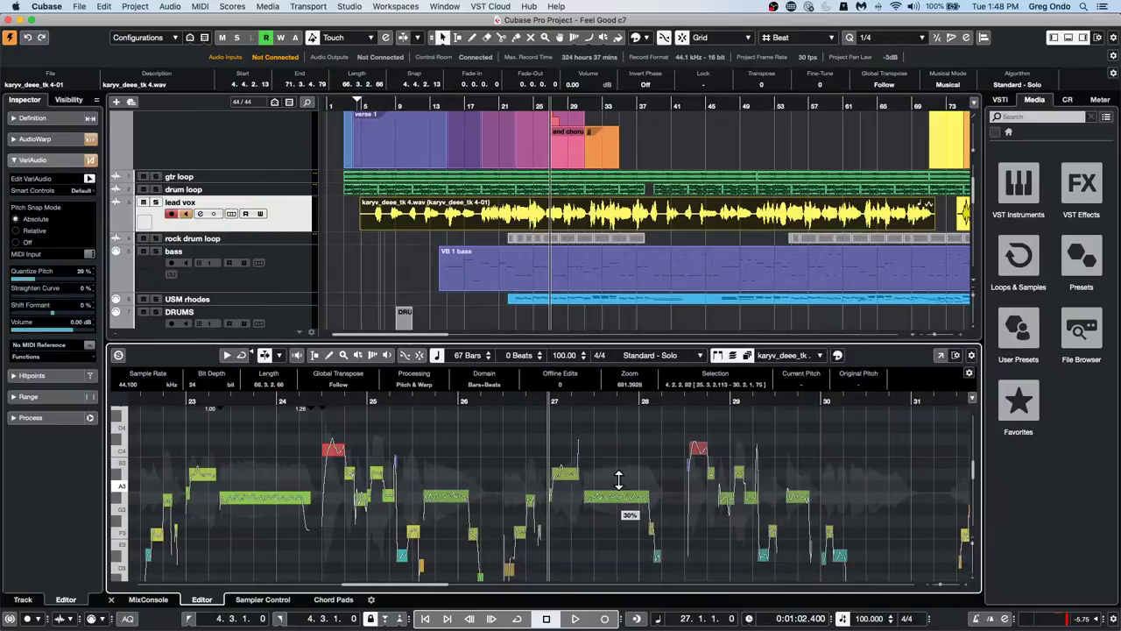
pyautogui.moveTo(618, 479)
pyautogui.mouseDown()
pyautogui.moveTo(637, 422)
pyautogui.moveTo(621, 458)
pyautogui.mouseUp()
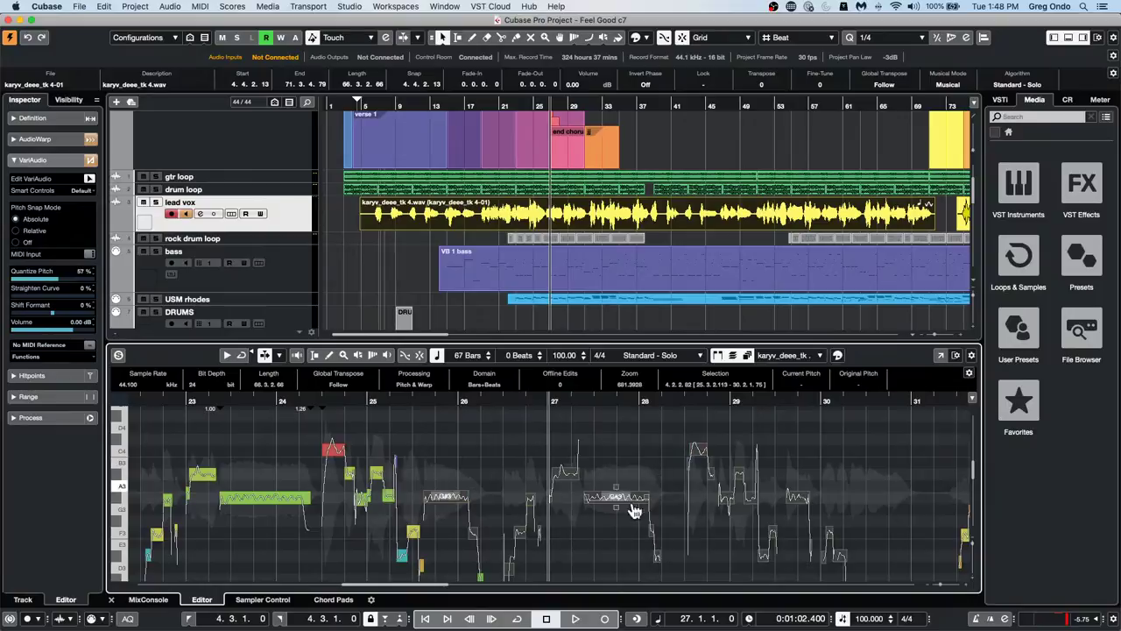
pyautogui.moveTo(619, 508); pyautogui.dragTo(635, 458)
pyautogui.click(606, 215)
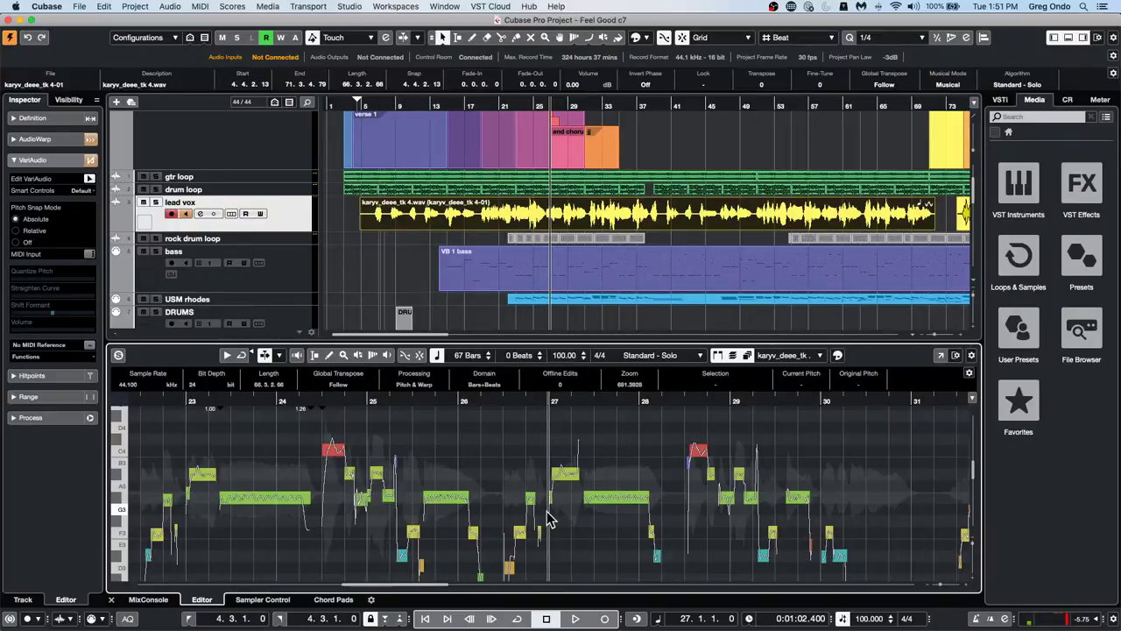
# Launch Nuendo 11 with all network interfaces and the Steinberg UR24C audio driver, opening the recent project Changes Nuendo-01
pyautogui.click(78, 7)
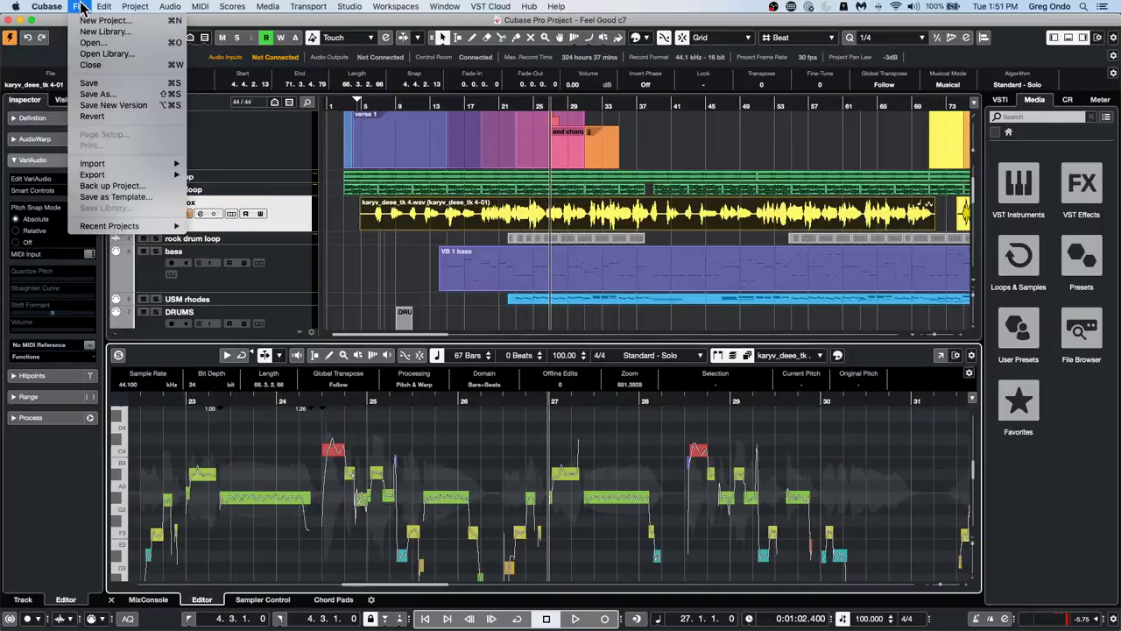
pyautogui.click(355, 552)
pyautogui.moveTo(404, 624)
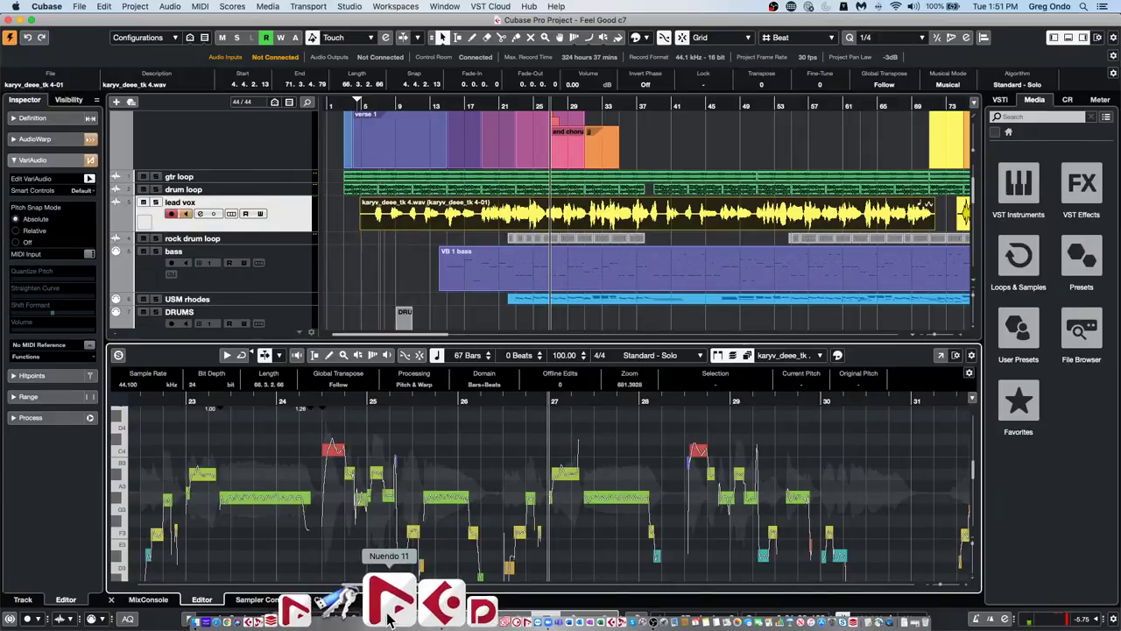
pyautogui.click(390, 613)
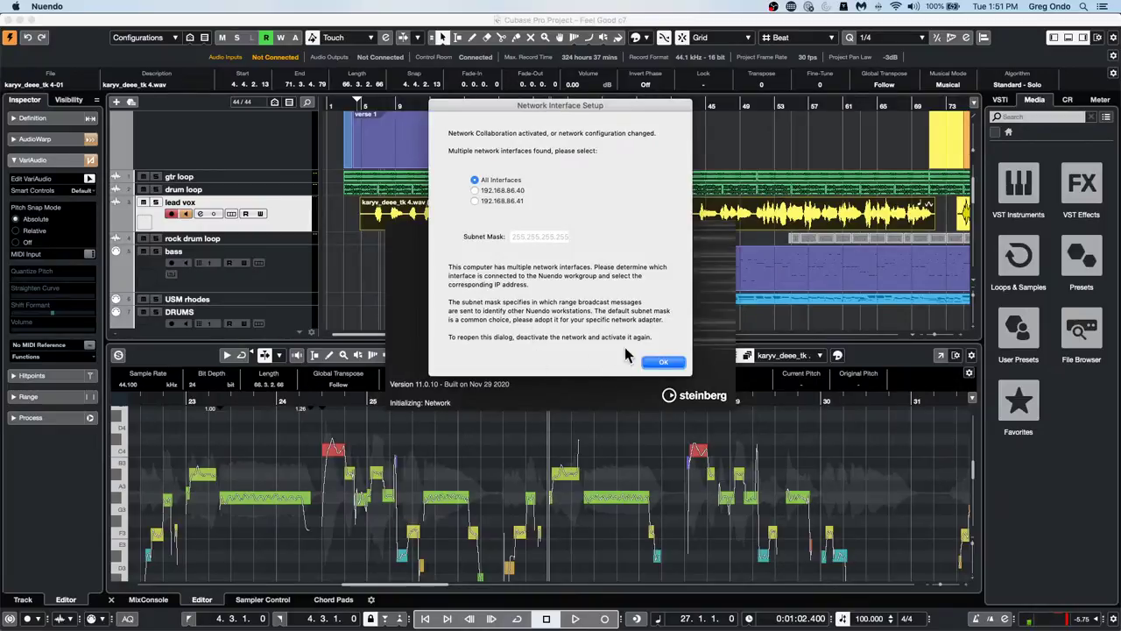
pyautogui.click(663, 361)
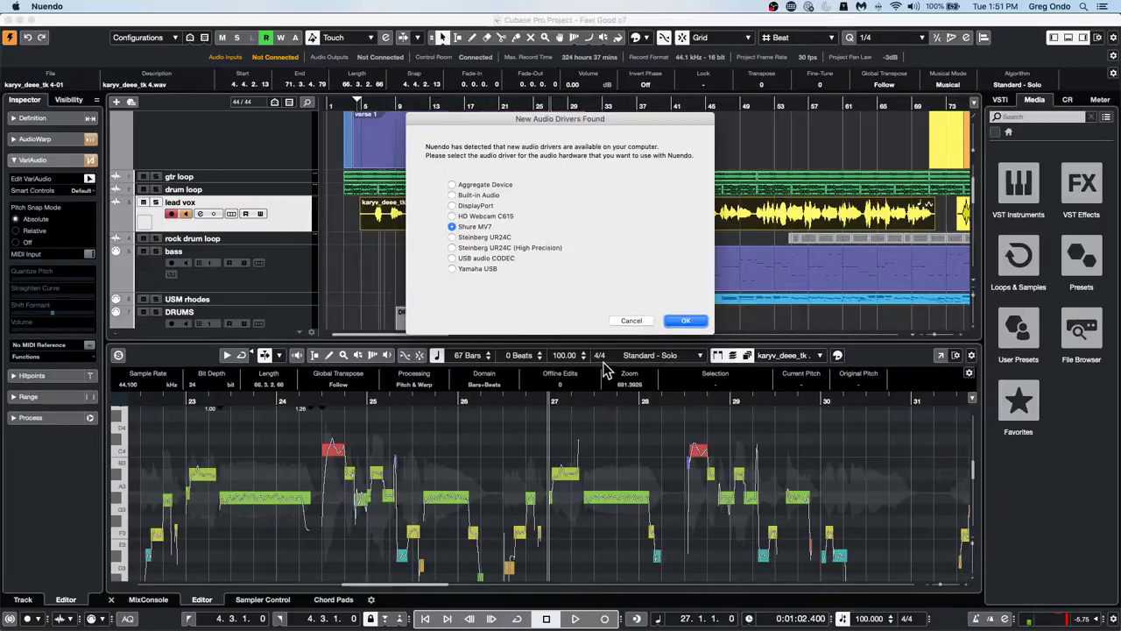
pyautogui.click(452, 237)
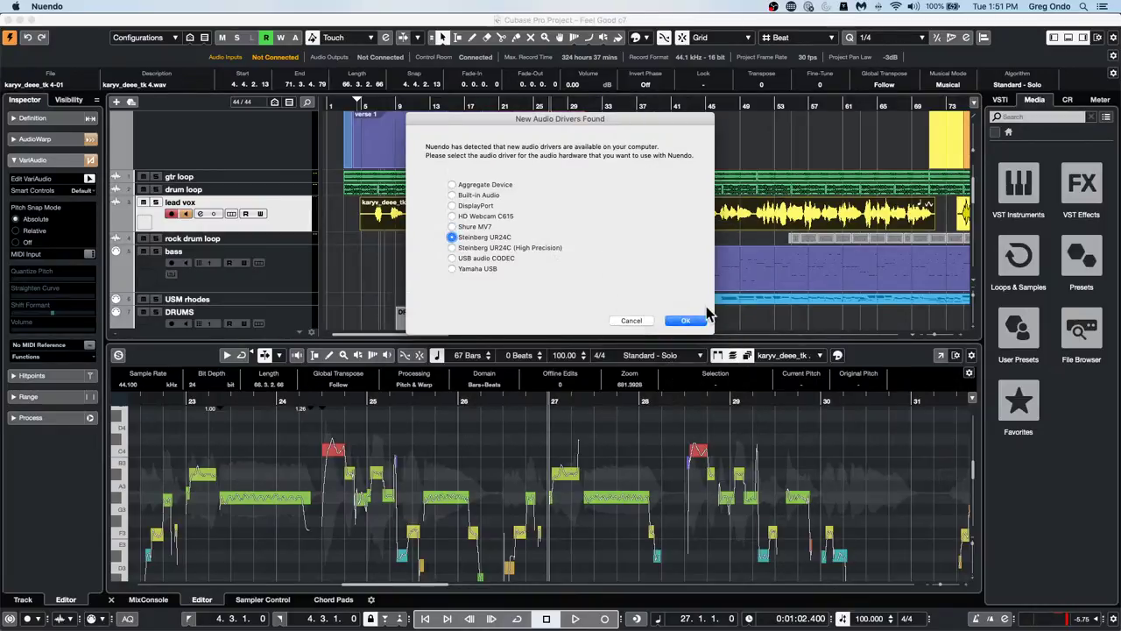
pyautogui.click(687, 320)
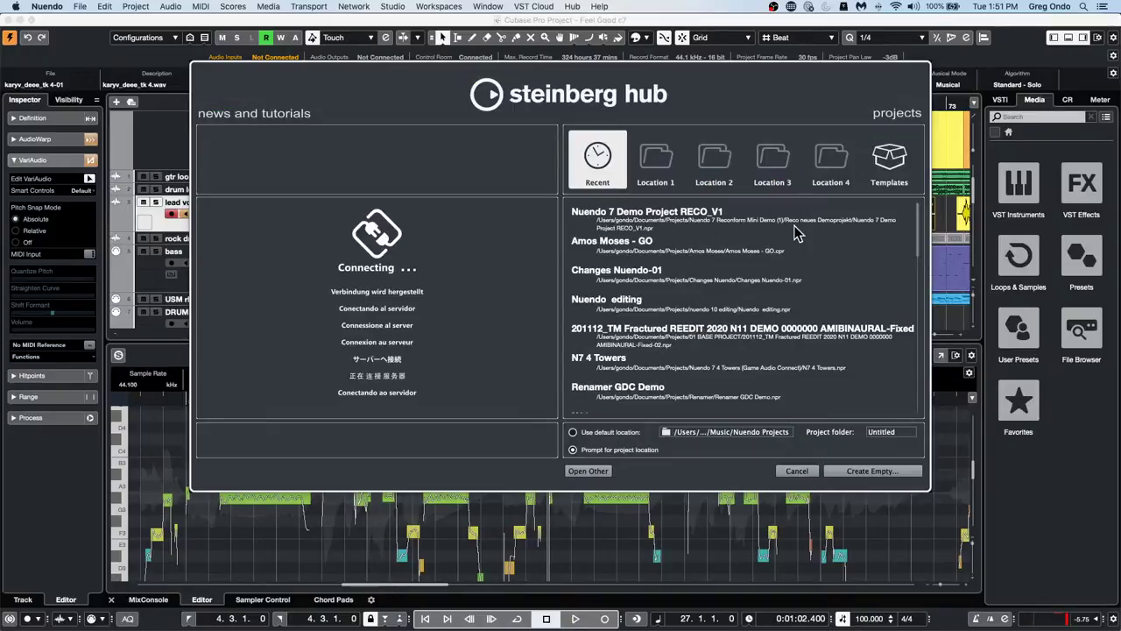
pyautogui.doubleClick(630, 273)
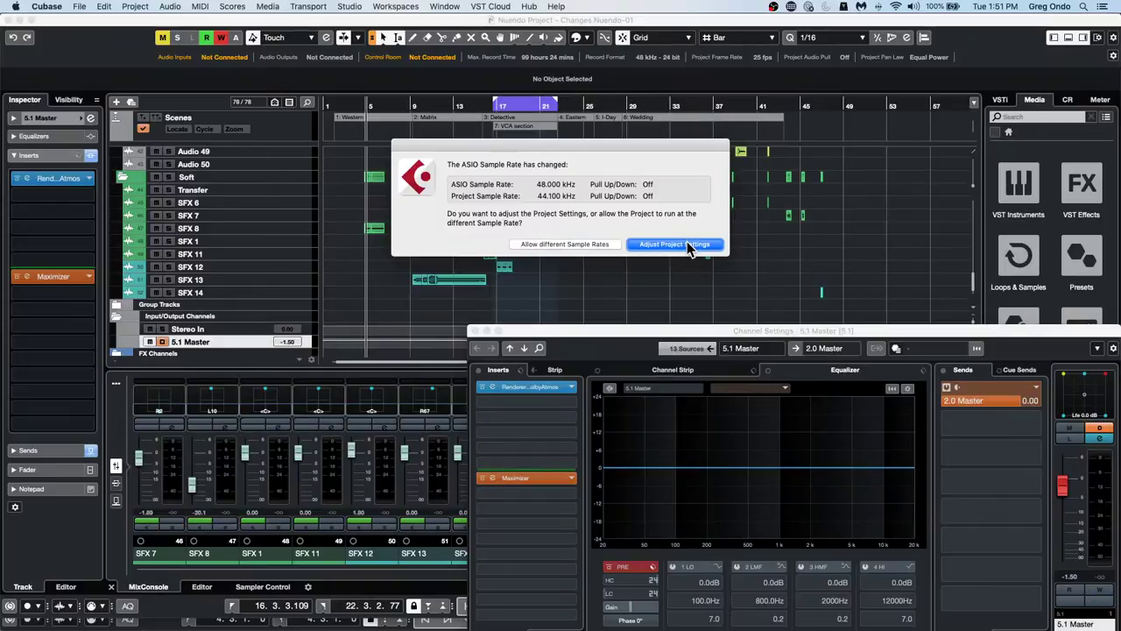
# Adjust the Cubase project's settings to 48 kHz without converting audio files or musical-mode clips, keeping audio events at their sample positions
pyautogui.click(689, 249)
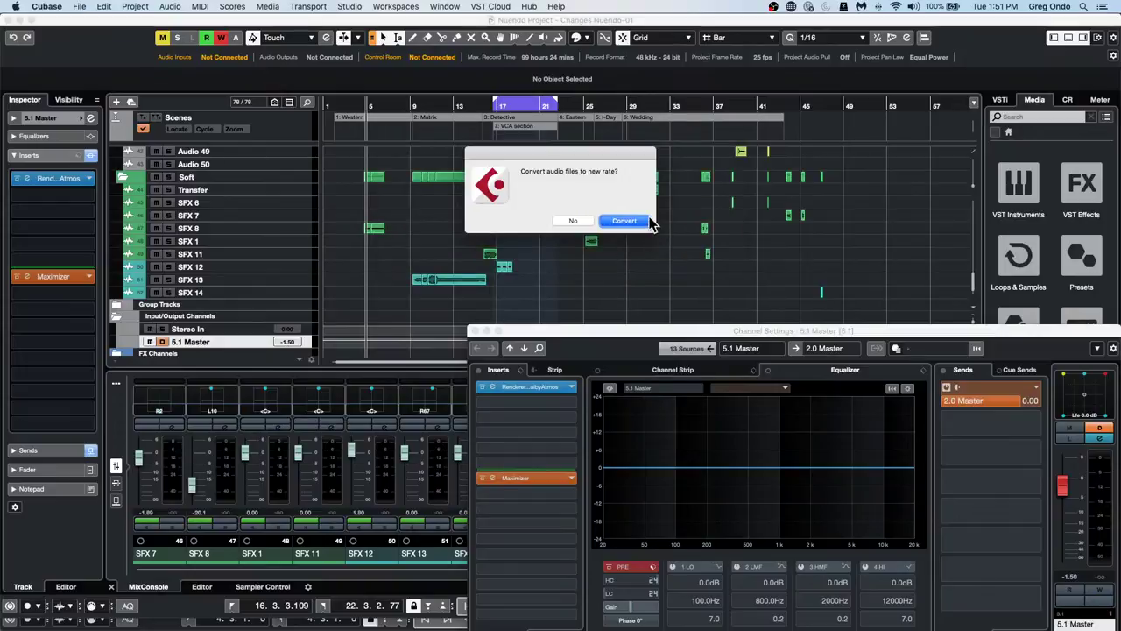
pyautogui.click(571, 219)
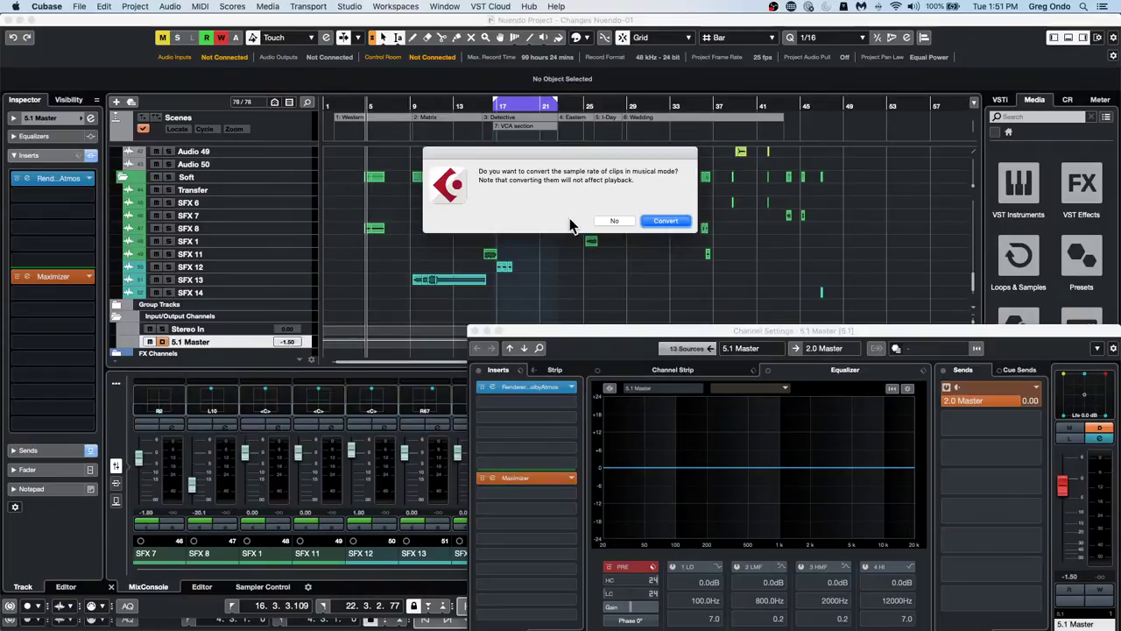
pyautogui.click(616, 221)
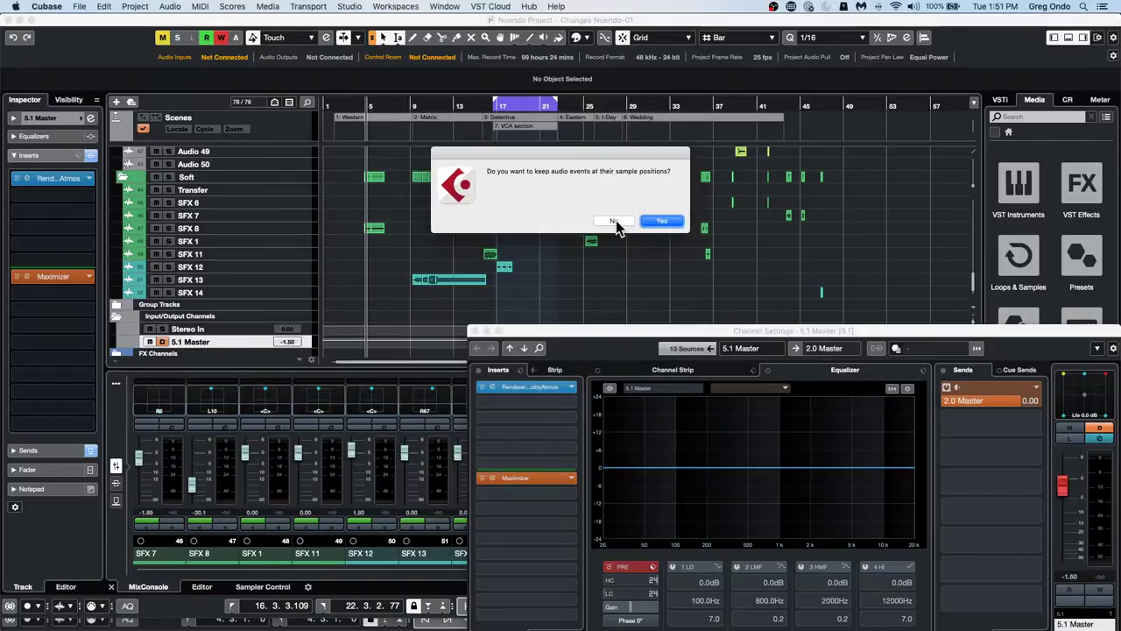
pyautogui.click(664, 221)
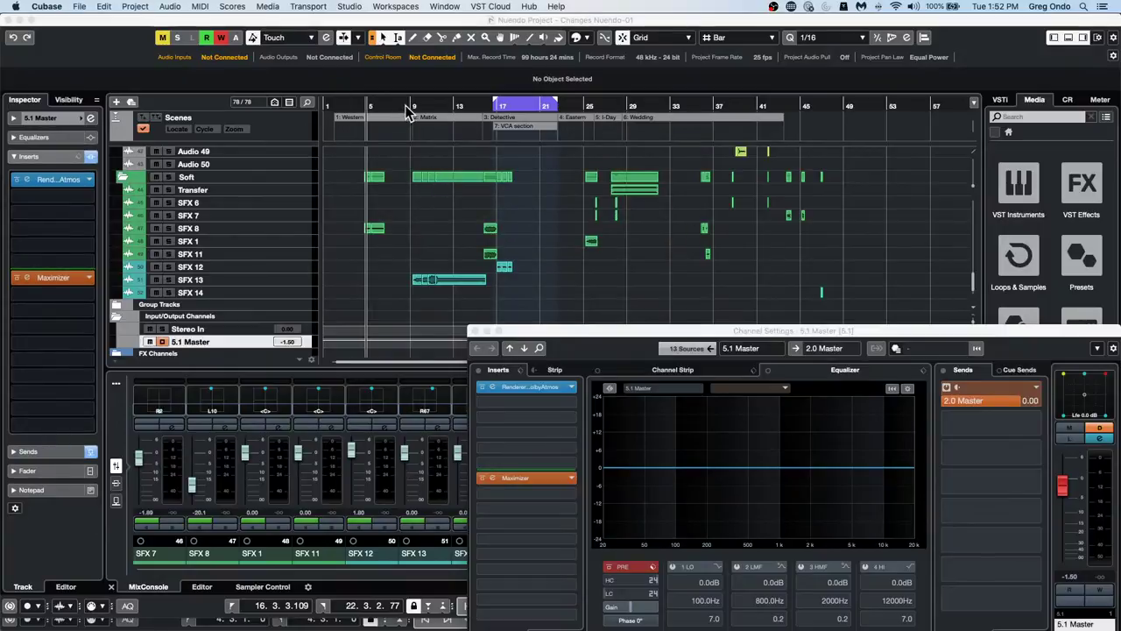
# Switch back to Nuendo and play the Changes Nuendo-01 project briefly from around bar 6
pyautogui.click(376, 107)
pyautogui.press('space')
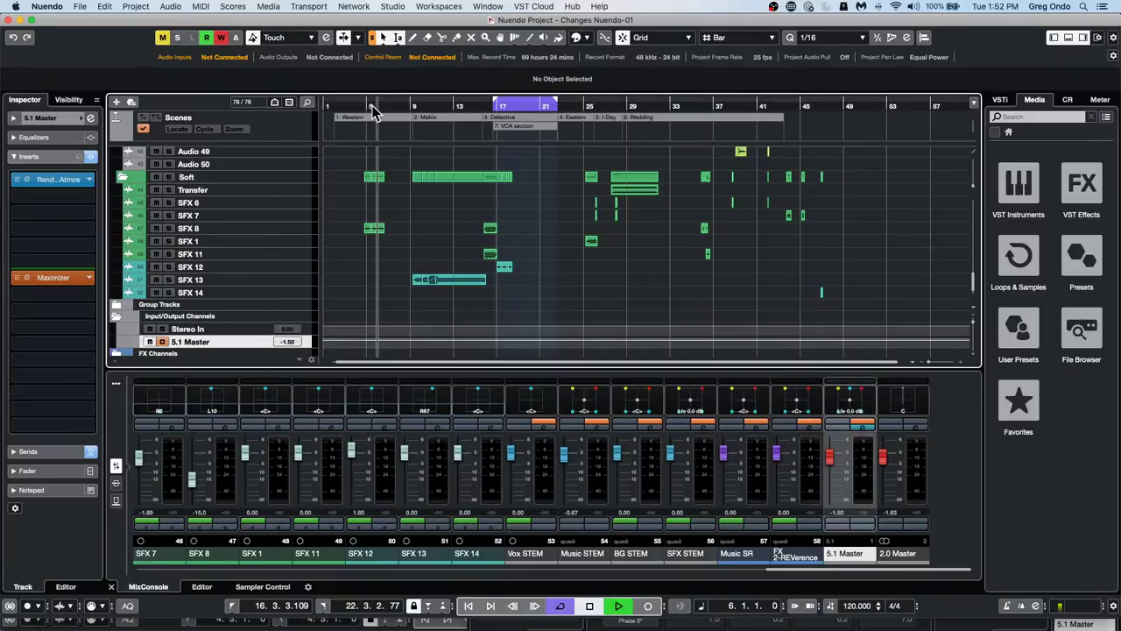
pyautogui.press('space')
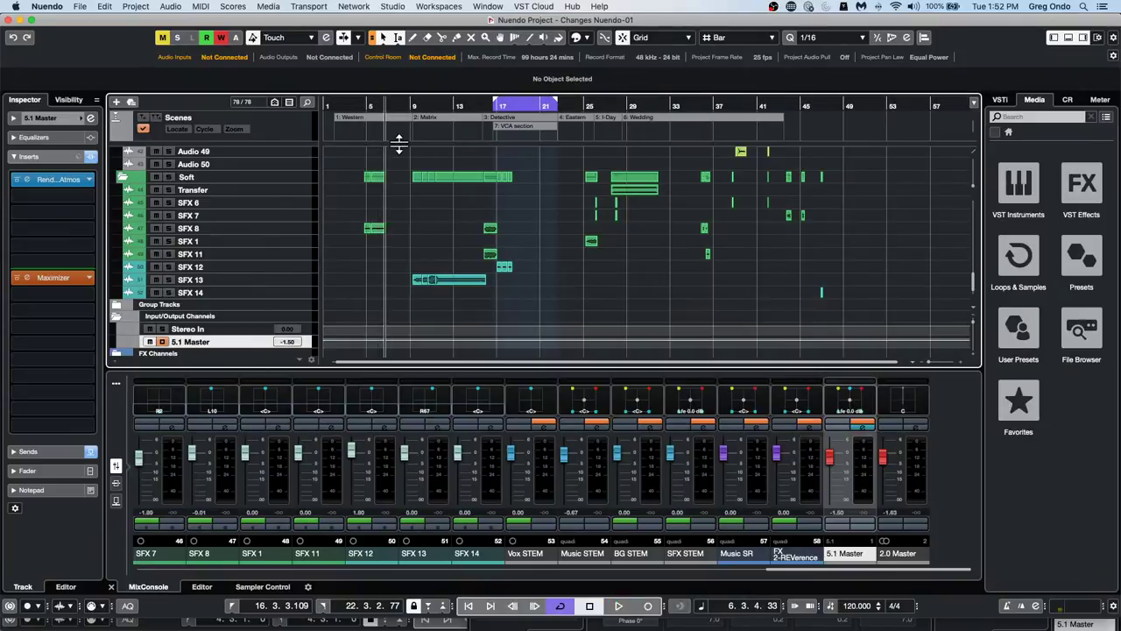
# Route the Control Room's Monitor 1 channel to the Steinberg UR24C in the Audio Connections
pyautogui.press('F4')
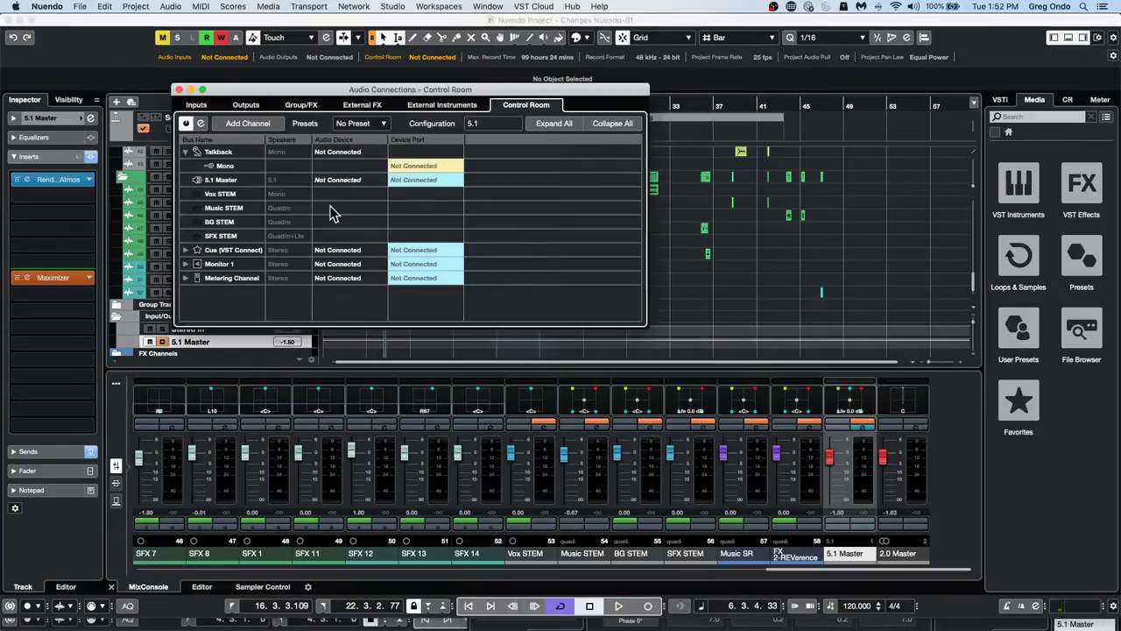
pyautogui.click(186, 265)
pyautogui.click(356, 271)
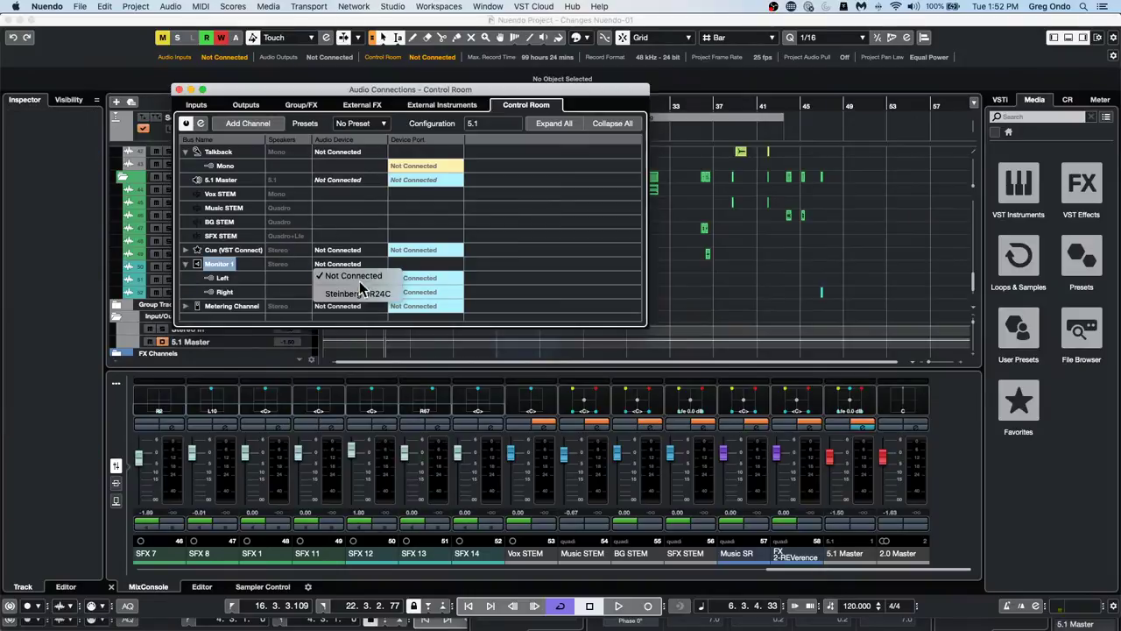
pyautogui.click(365, 293)
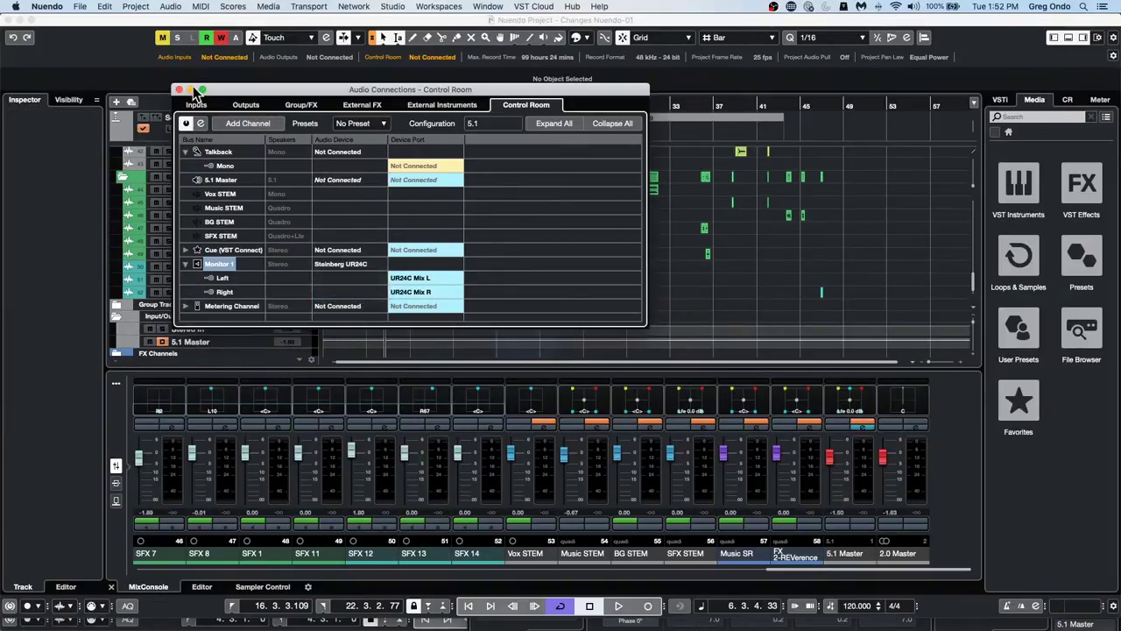
pyautogui.click(178, 89)
# Play the project through the new monitor output and show the Control Room's downmix presets
pyautogui.press('space')
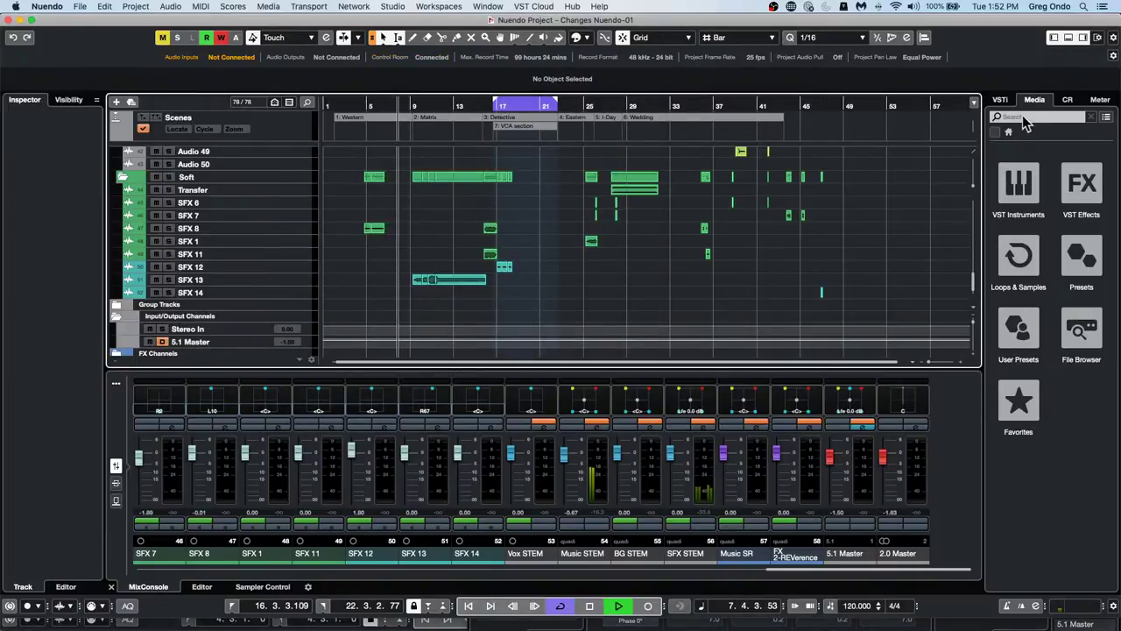
pyautogui.click(1068, 100)
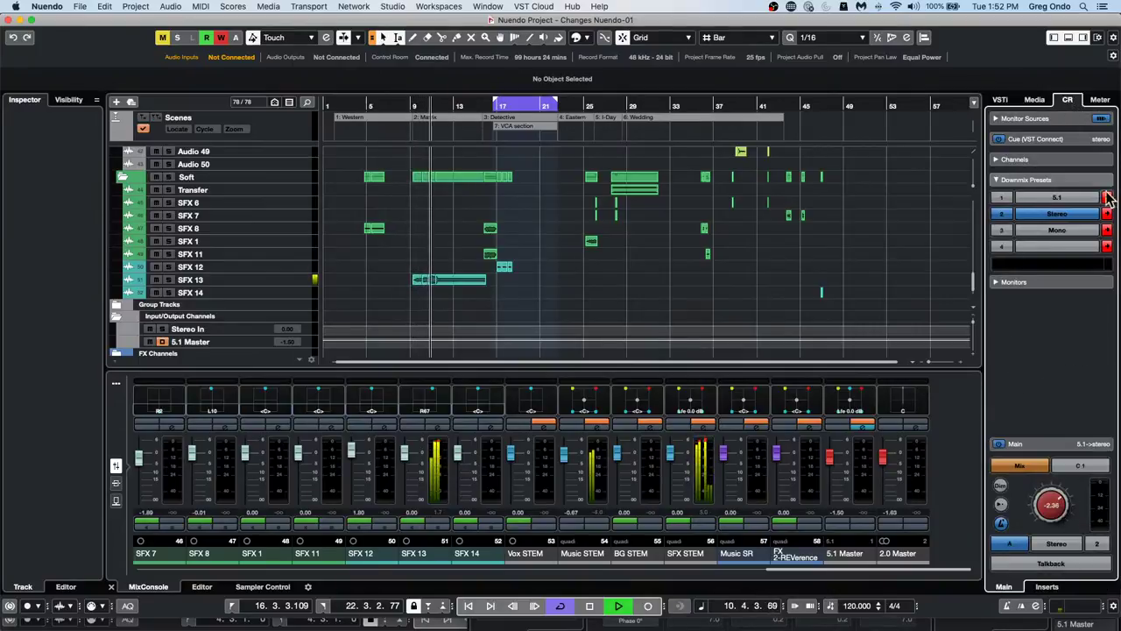
pyautogui.press('space')
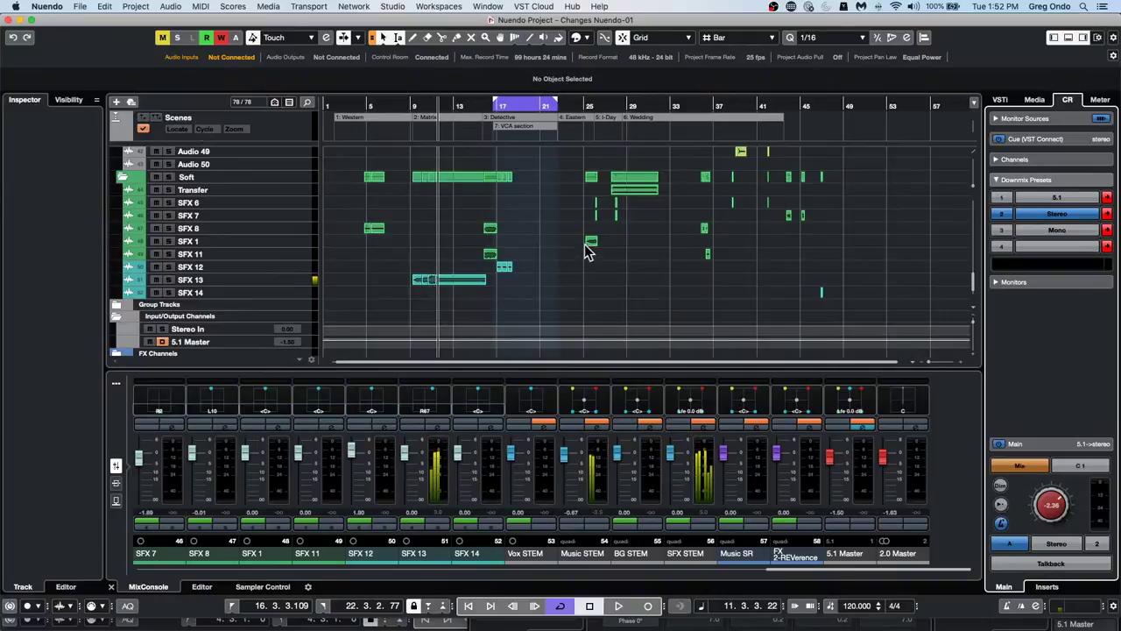
# Collapse the Vox folder track near the start of the track list
pyautogui.scroll(15, 587, 250)
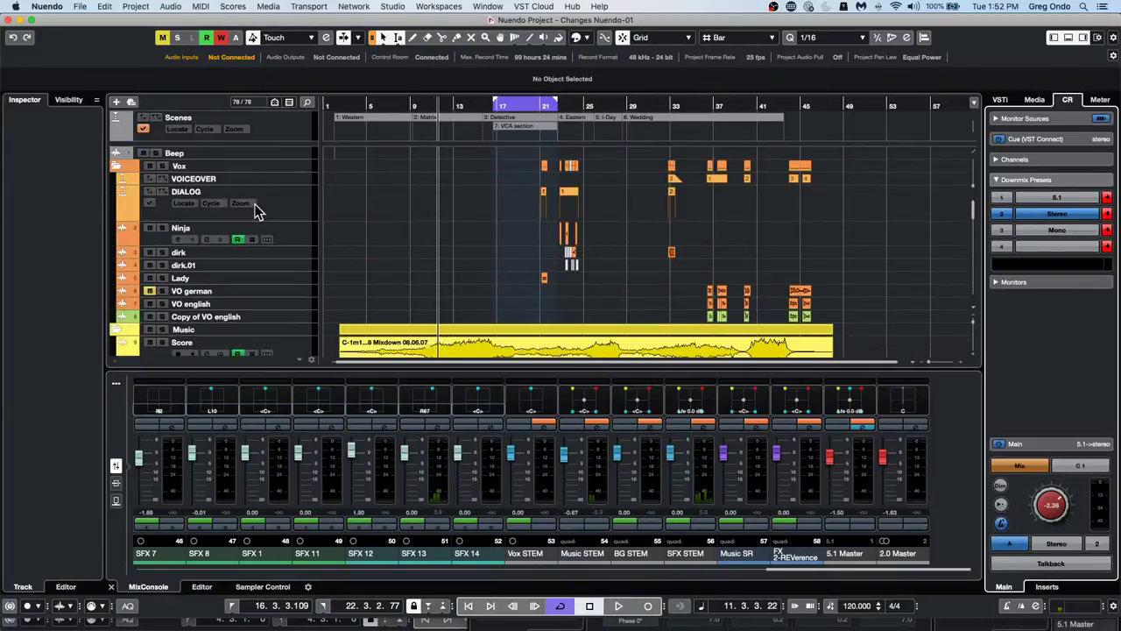
pyautogui.click(117, 168)
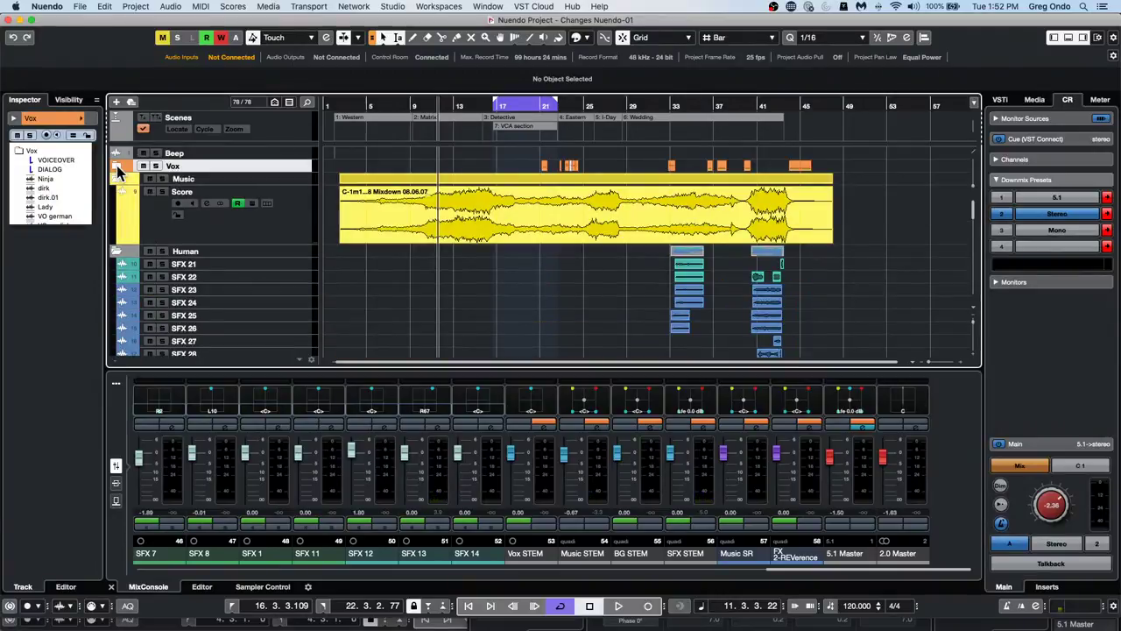
# Expand the Vox folder track to show its dialog tracks and start playback of the project
pyautogui.click(118, 168)
pyautogui.click(117, 167)
pyautogui.click(117, 167)
pyautogui.scroll(-4, 554, 230)
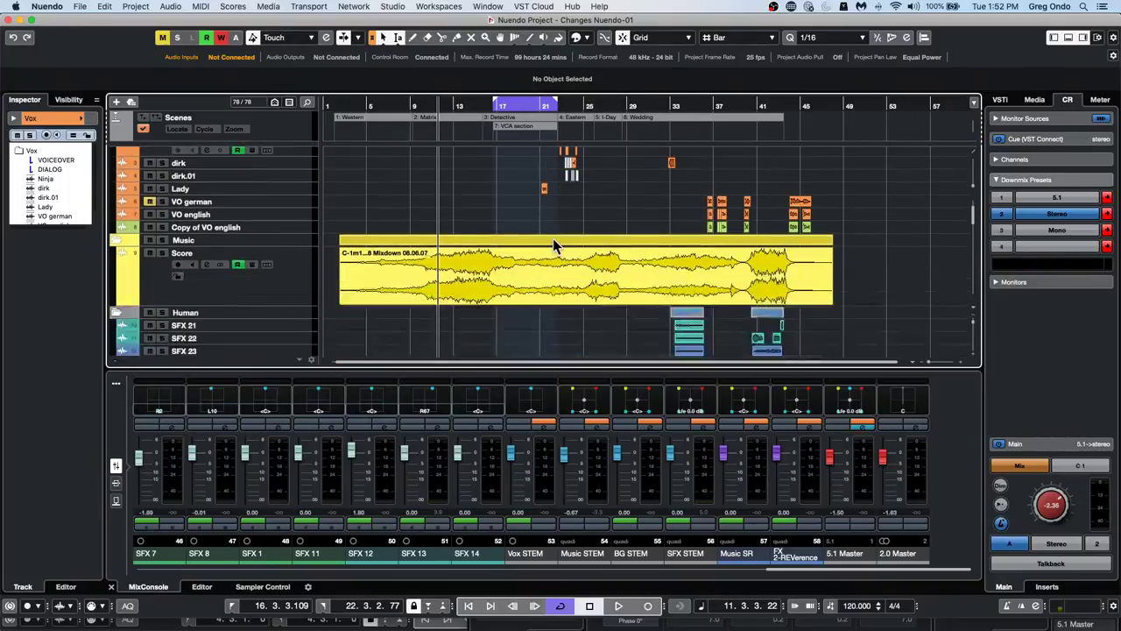
pyautogui.press('space')
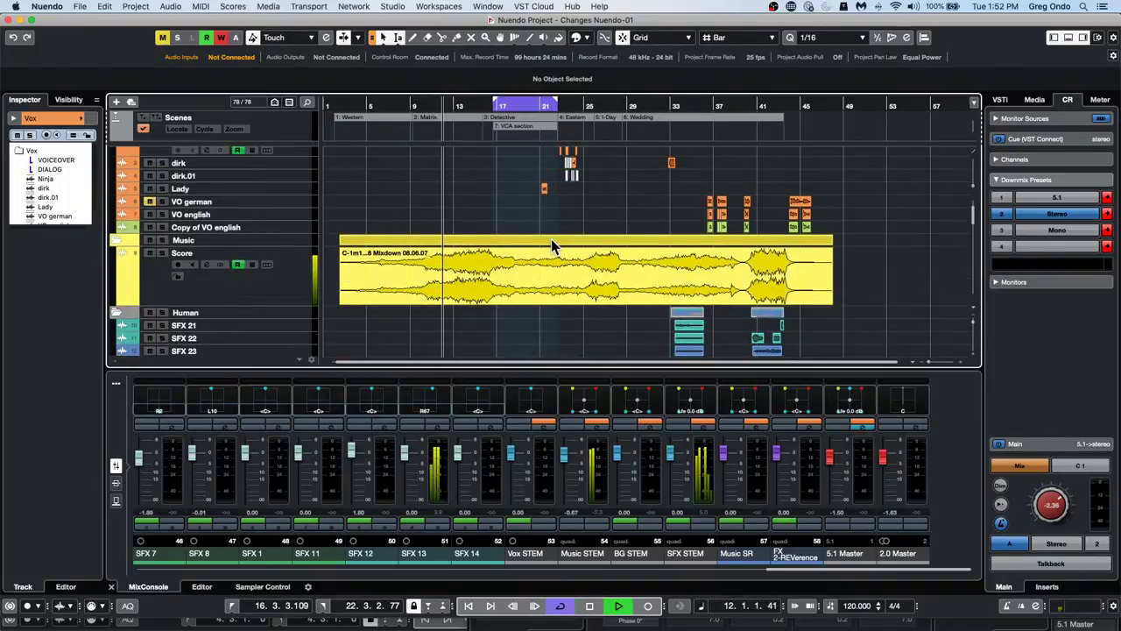
# Open the Control Room page of the Audio Connections while the project plays
pyautogui.click(394, 6)
pyautogui.moveTo(377, 9)
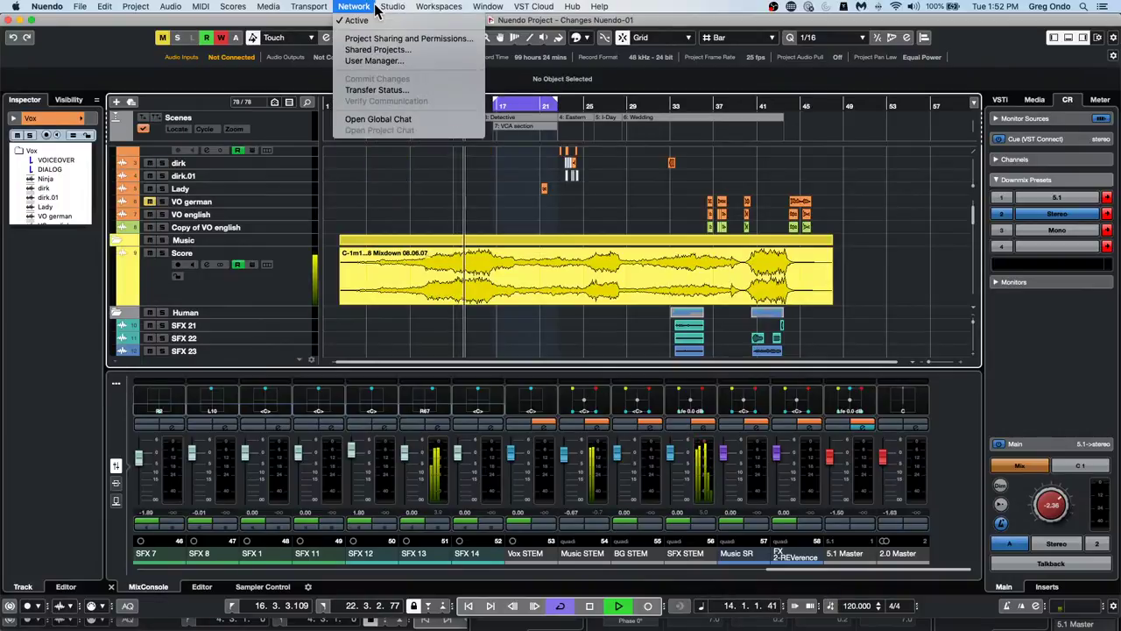
pyautogui.click(1081, 254)
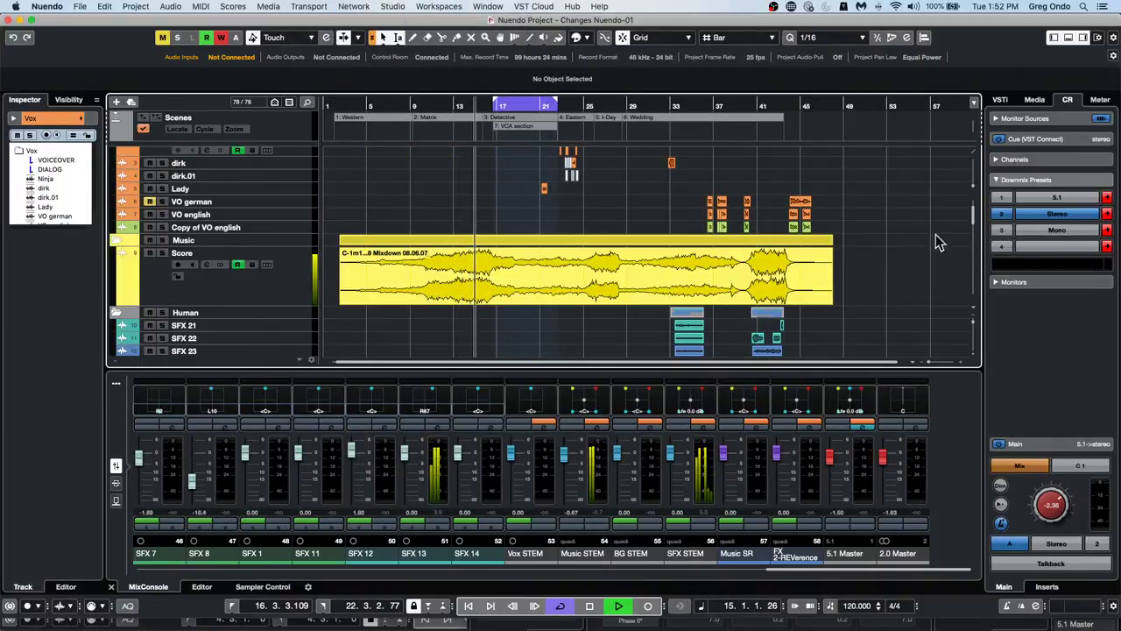
pyautogui.click(366, 9)
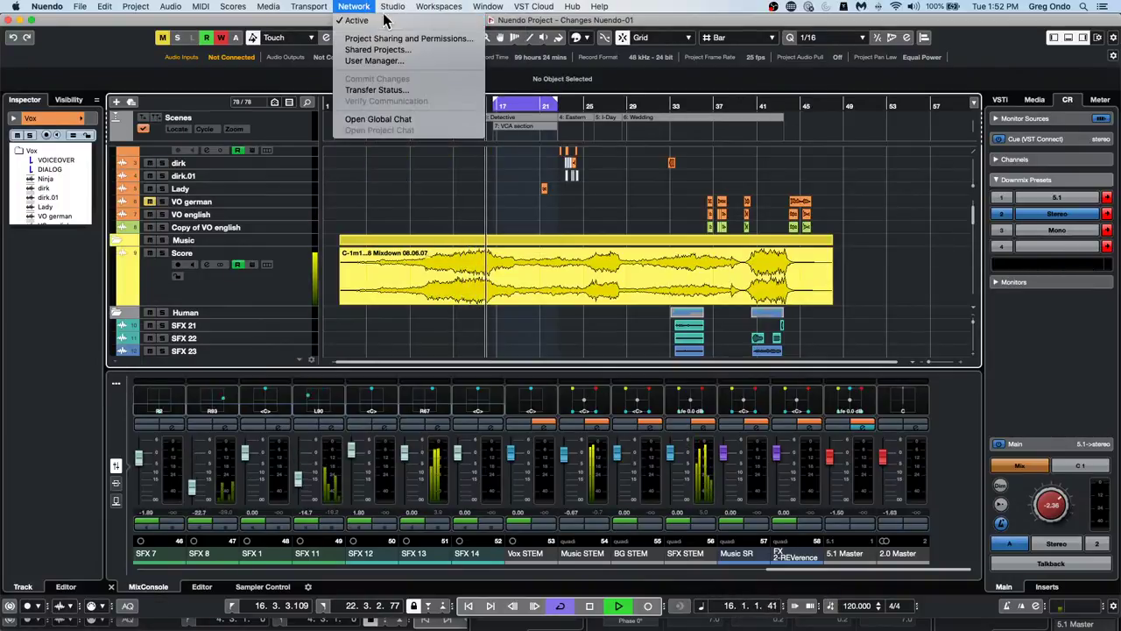
pyautogui.click(398, 20)
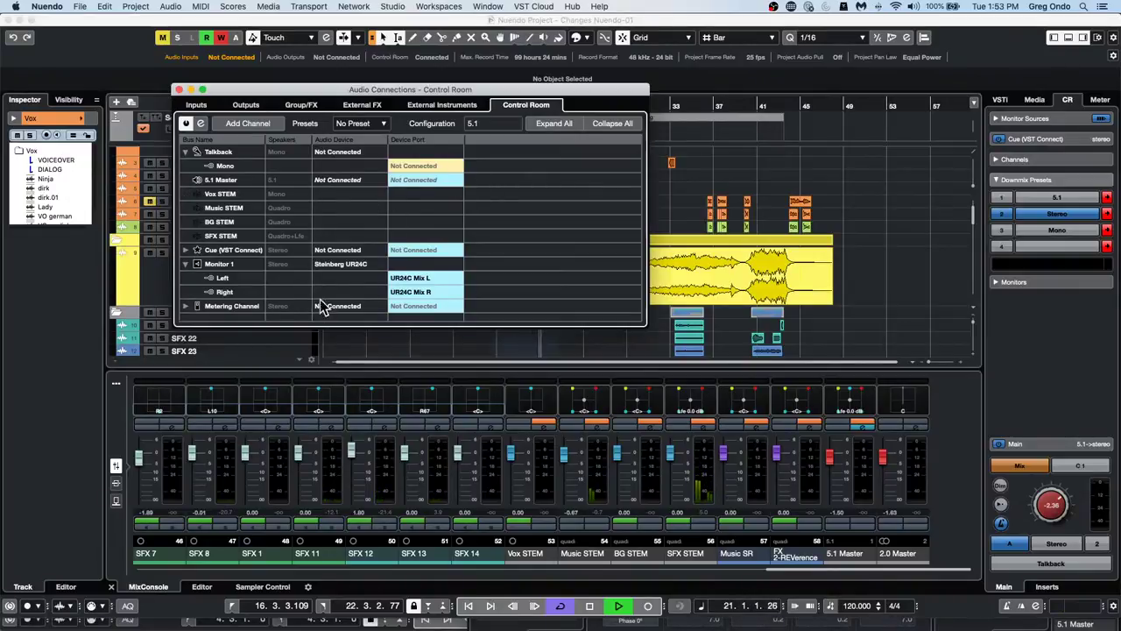
# Check Monitor 1's audio device and left device port choices, keep Steinberg UR24C as the device, and close the Audio Connections
pyautogui.click(350, 263)
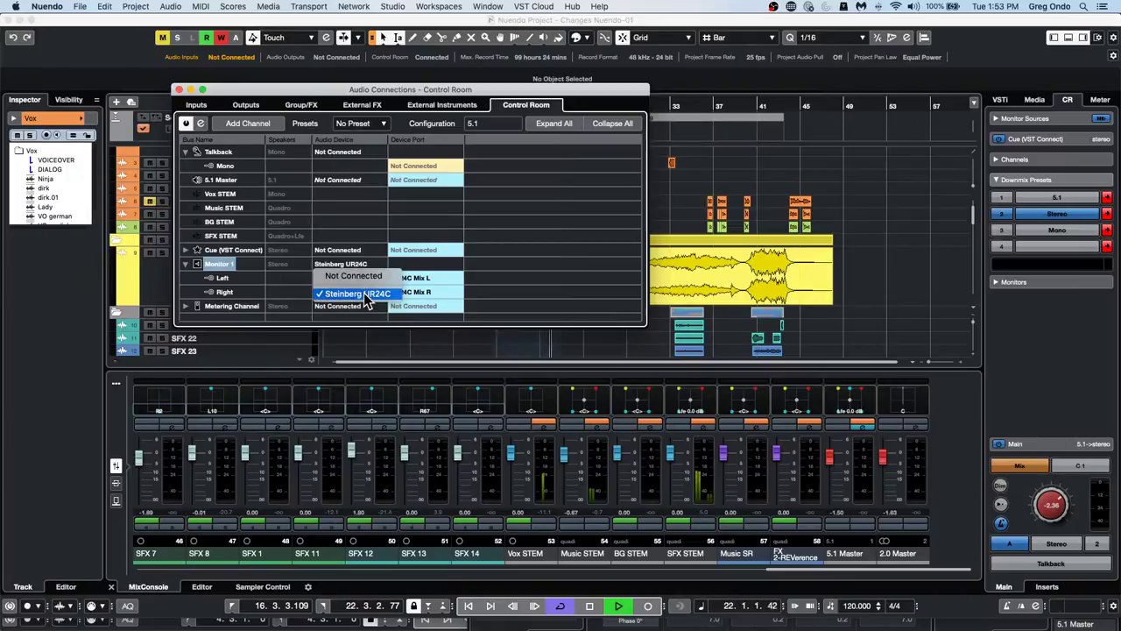
pyautogui.click(365, 293)
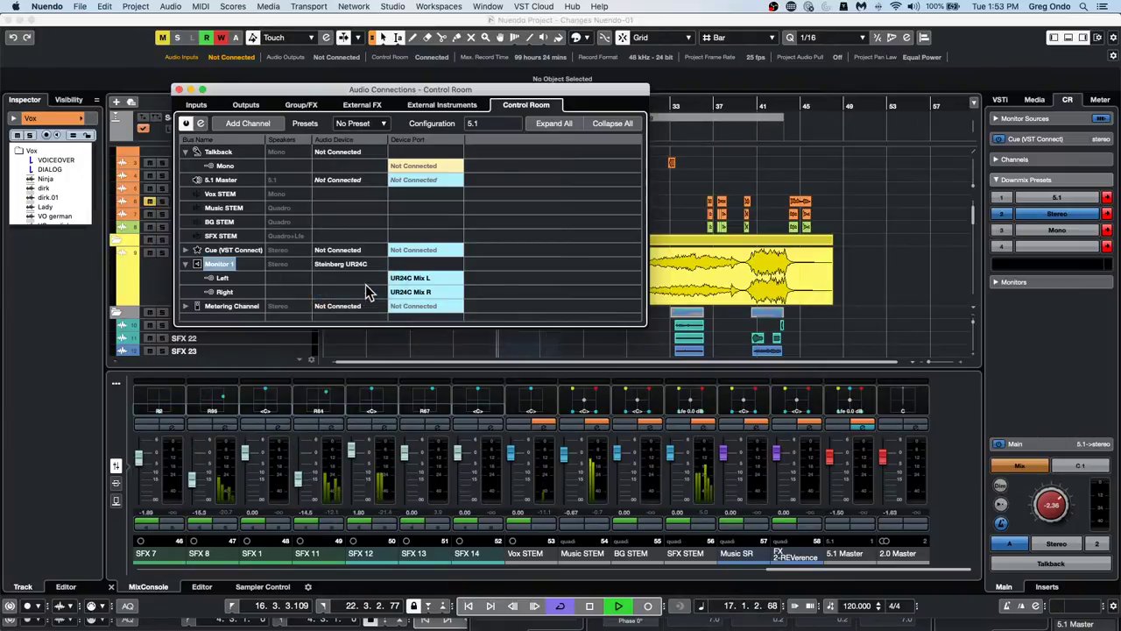
pyautogui.click(445, 278)
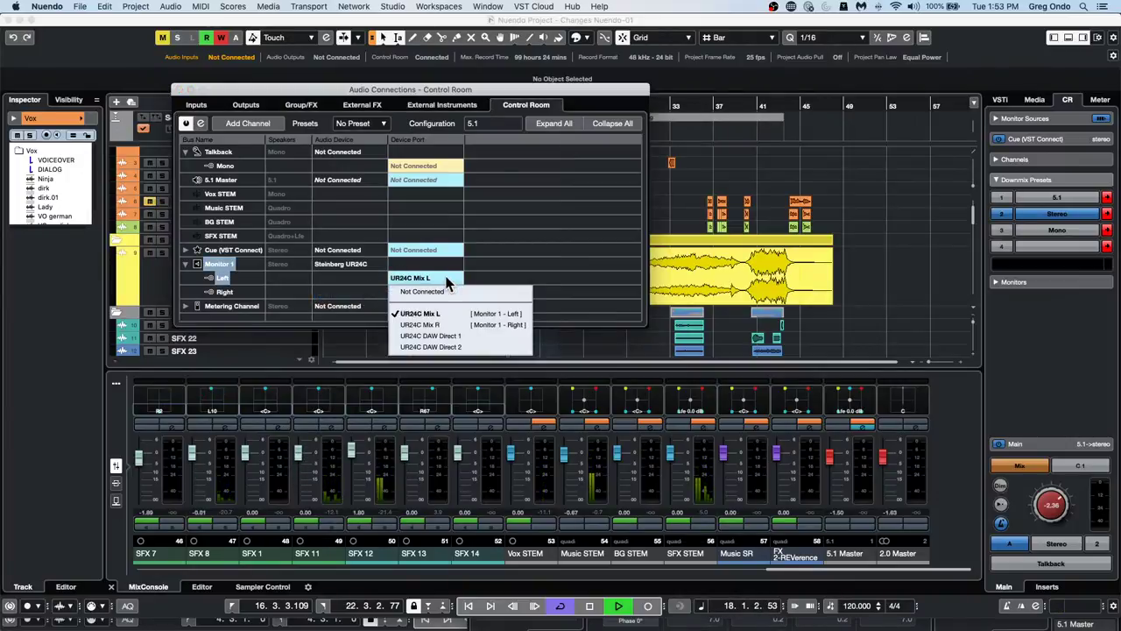
pyautogui.click(539, 263)
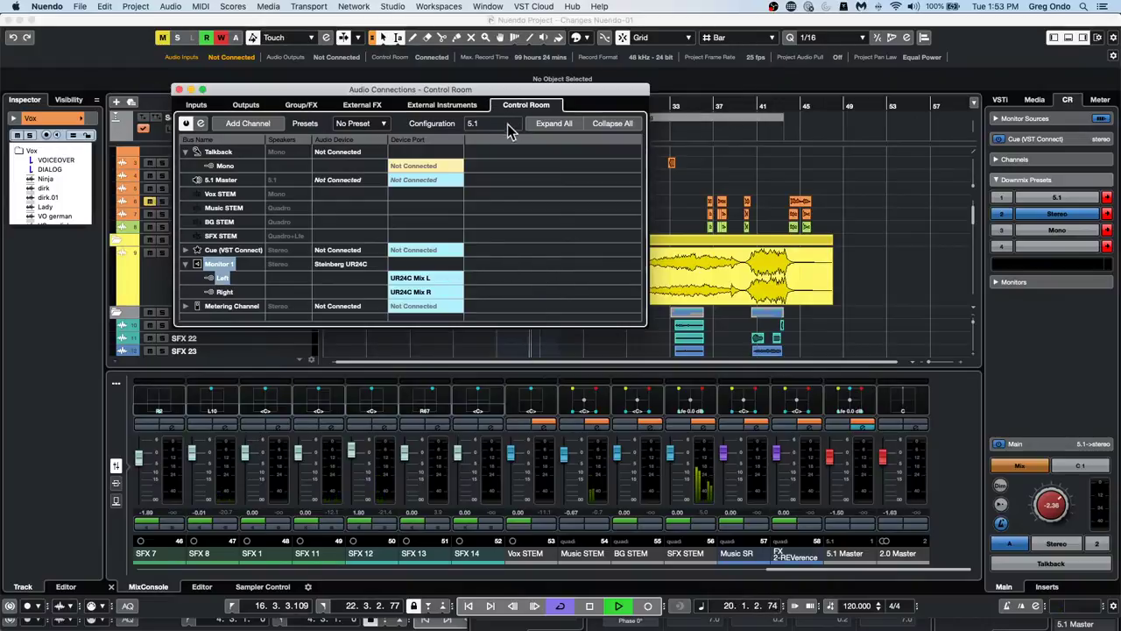
pyautogui.click(178, 90)
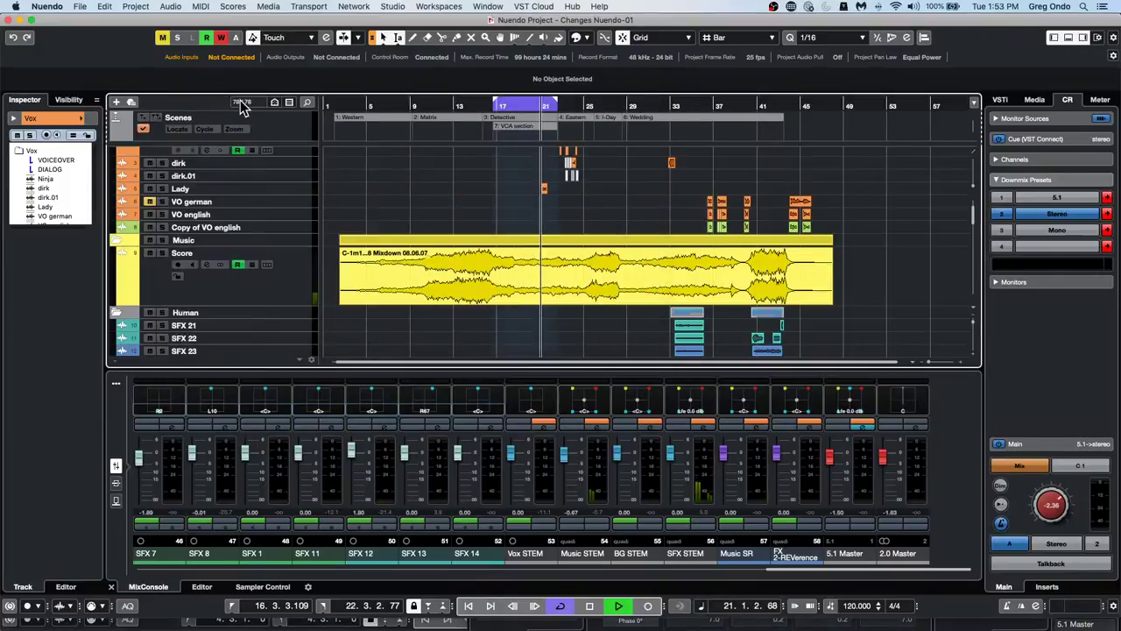
# Collapse the Vox, Music and Human folder tracks in the track list, keeping the Ambience folder collapsed
pyautogui.scroll(-4, 250, 278)
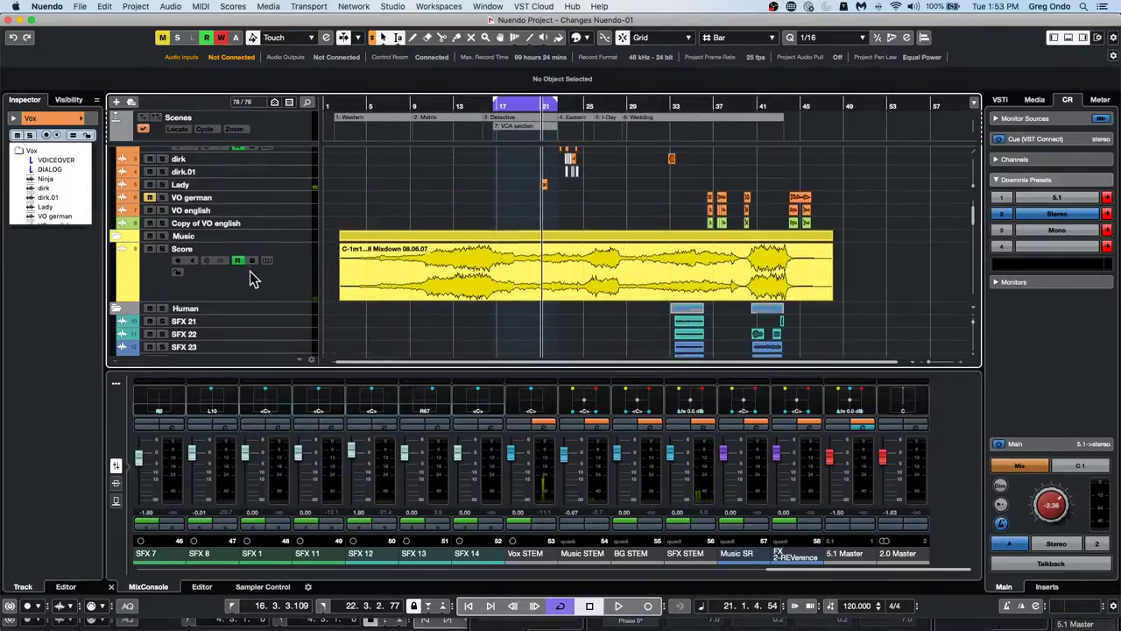
pyautogui.scroll(5, 250, 278)
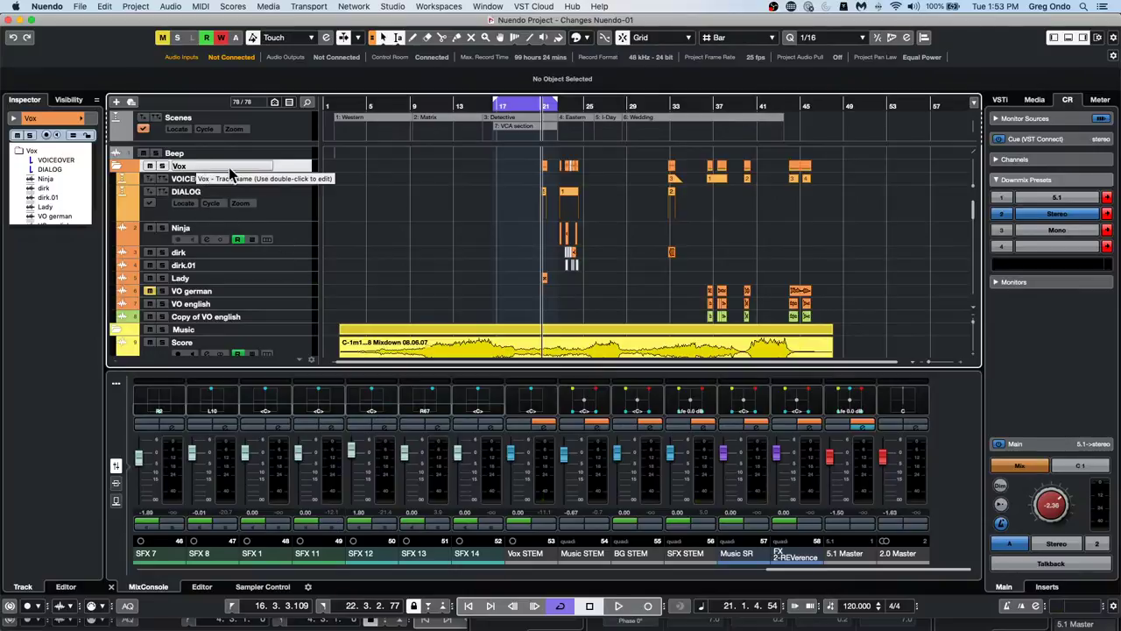
pyautogui.click(117, 167)
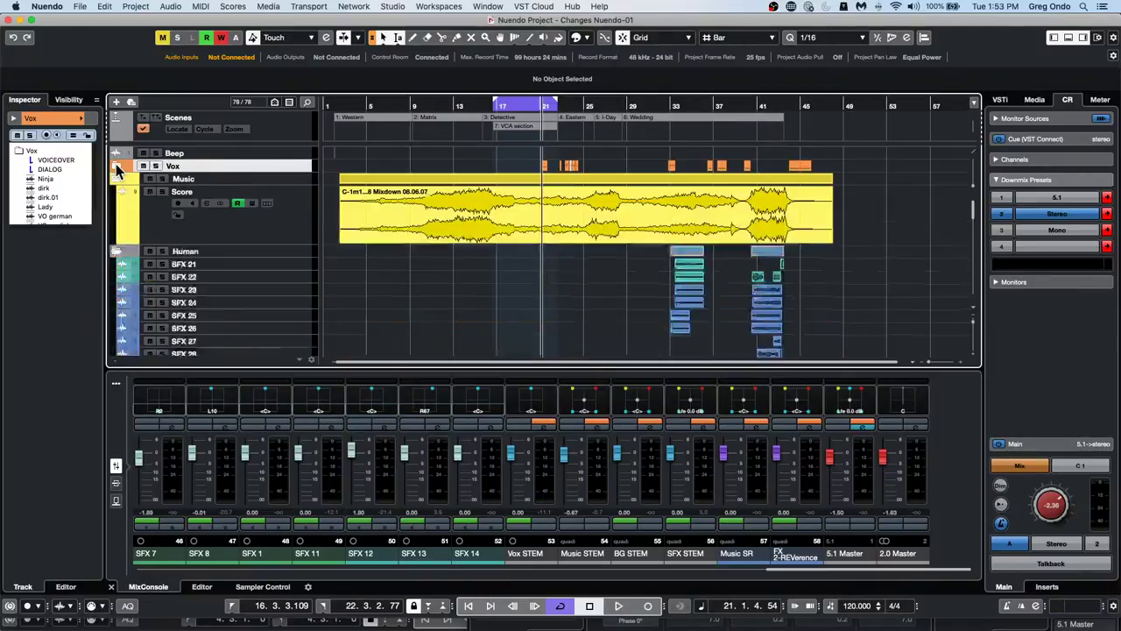
pyautogui.click(117, 167)
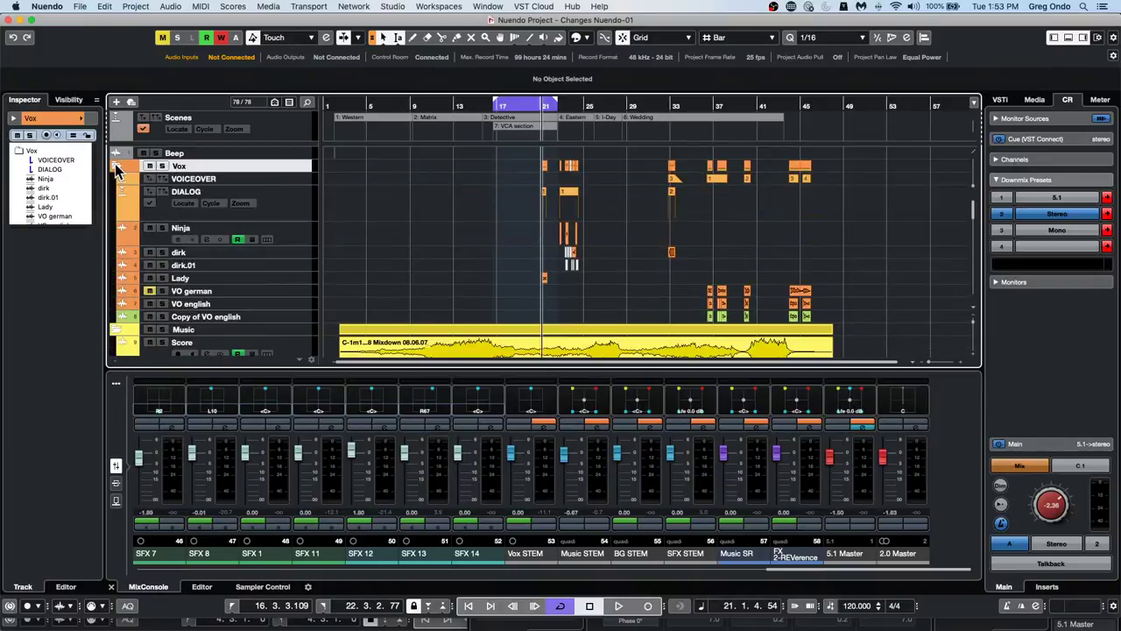
pyautogui.click(118, 167)
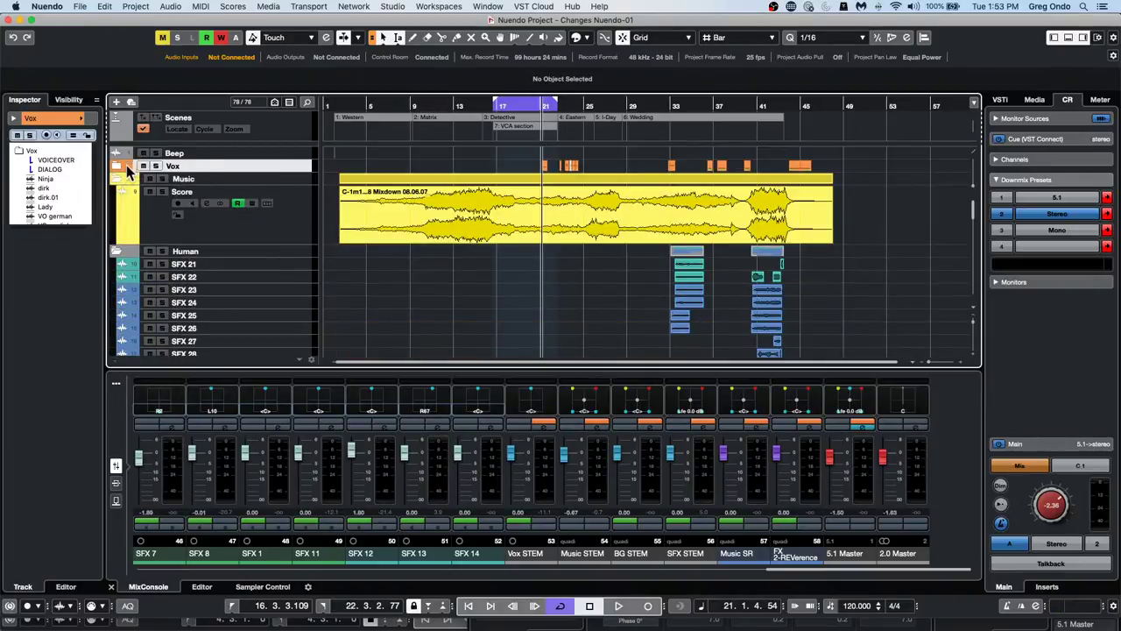
pyautogui.click(119, 179)
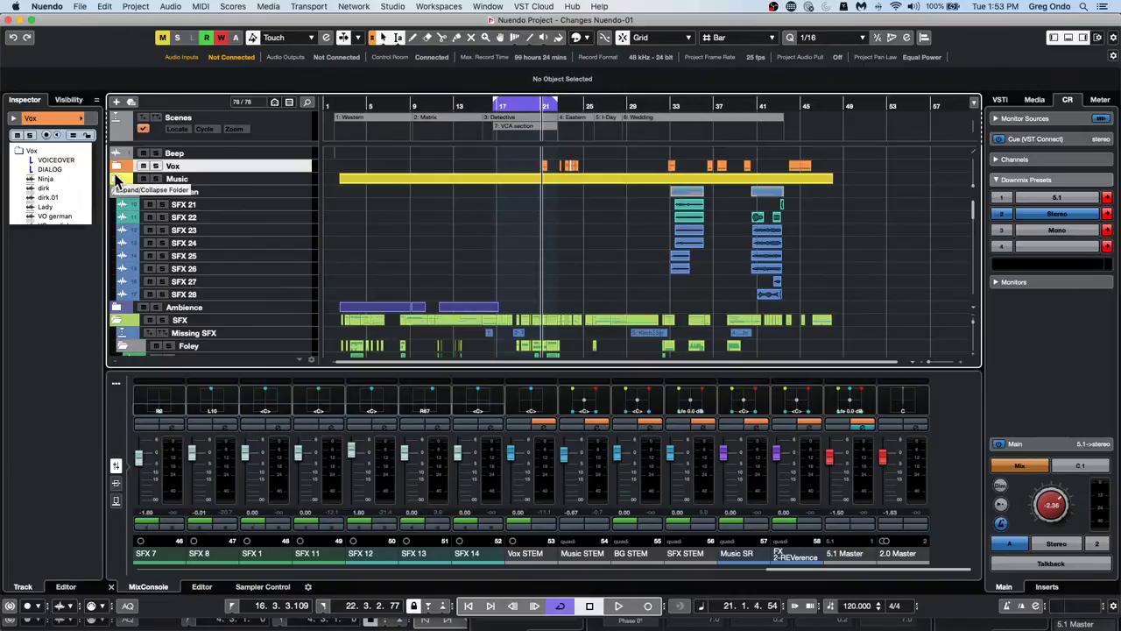
pyautogui.click(119, 193)
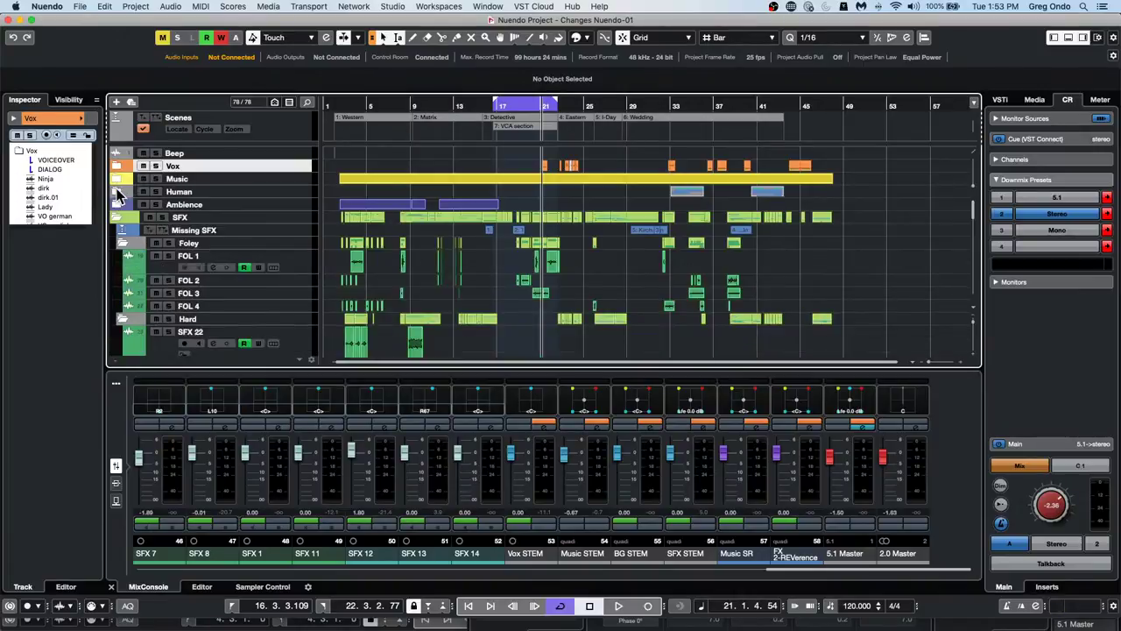
pyautogui.click(117, 205)
pyautogui.click(117, 205)
pyautogui.moveTo(812, 571); pyautogui.dragTo(838, 578)
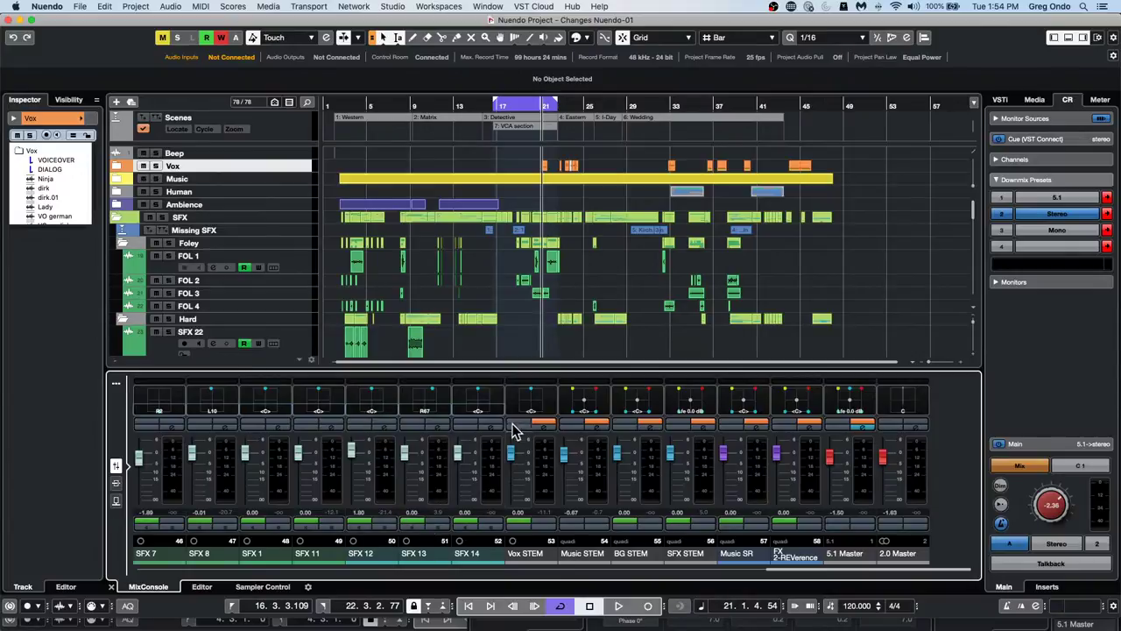
# Open the Export Audio Mixdown dialog and choose Music STEM as the single channel to export
pyautogui.click(79, 6)
pyautogui.moveTo(107, 188)
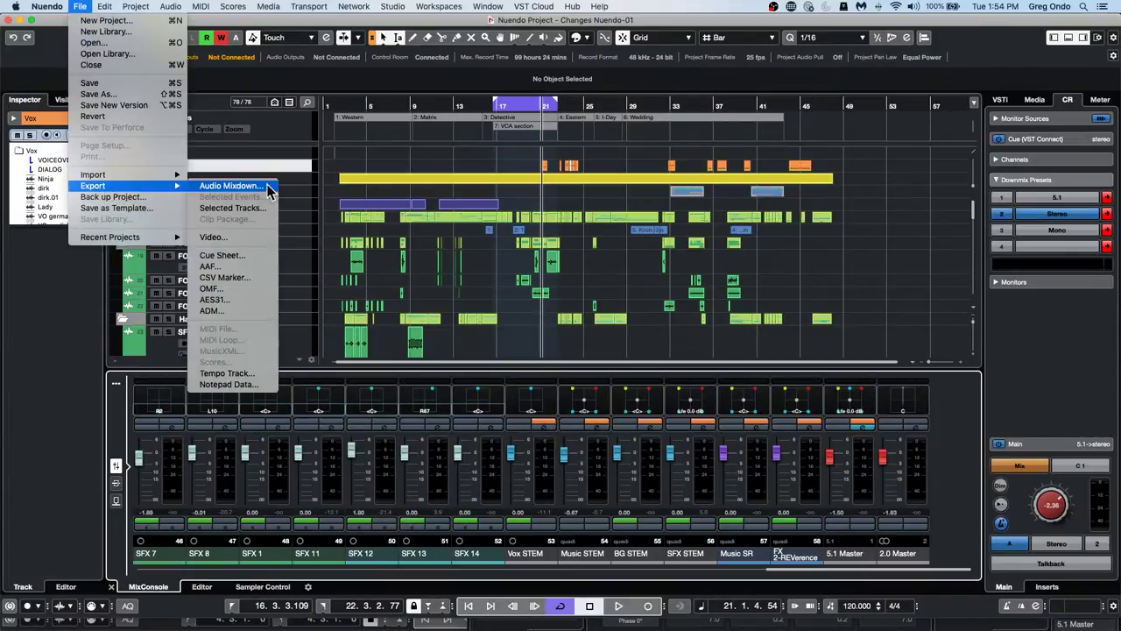
pyautogui.click(229, 186)
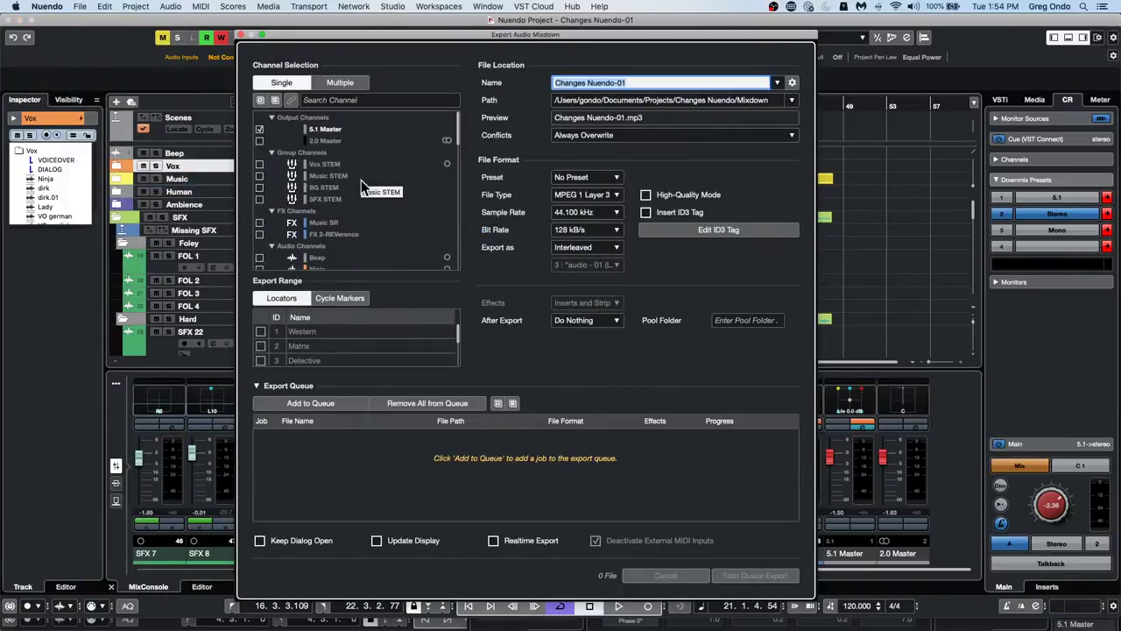
pyautogui.scroll(-10, 363, 180)
pyautogui.scroll(10, 367, 187)
pyautogui.click(259, 175)
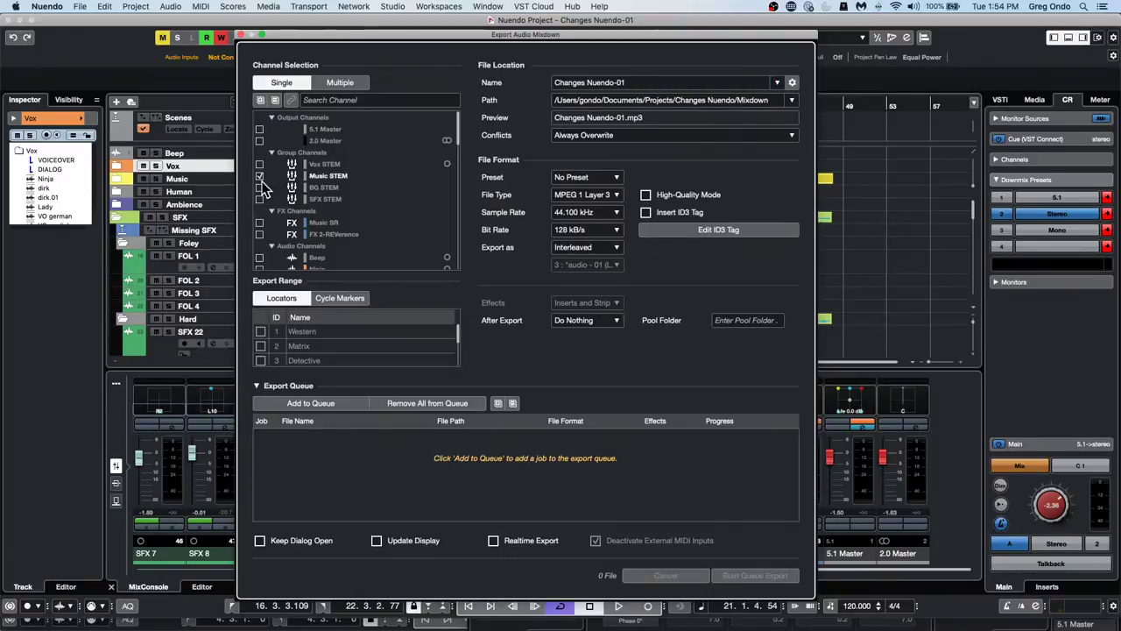
# Switch the channel selection to Multiple and add Music STEM, BG STEM and SFX STEM alongside the 5.1 Master
pyautogui.click(340, 82)
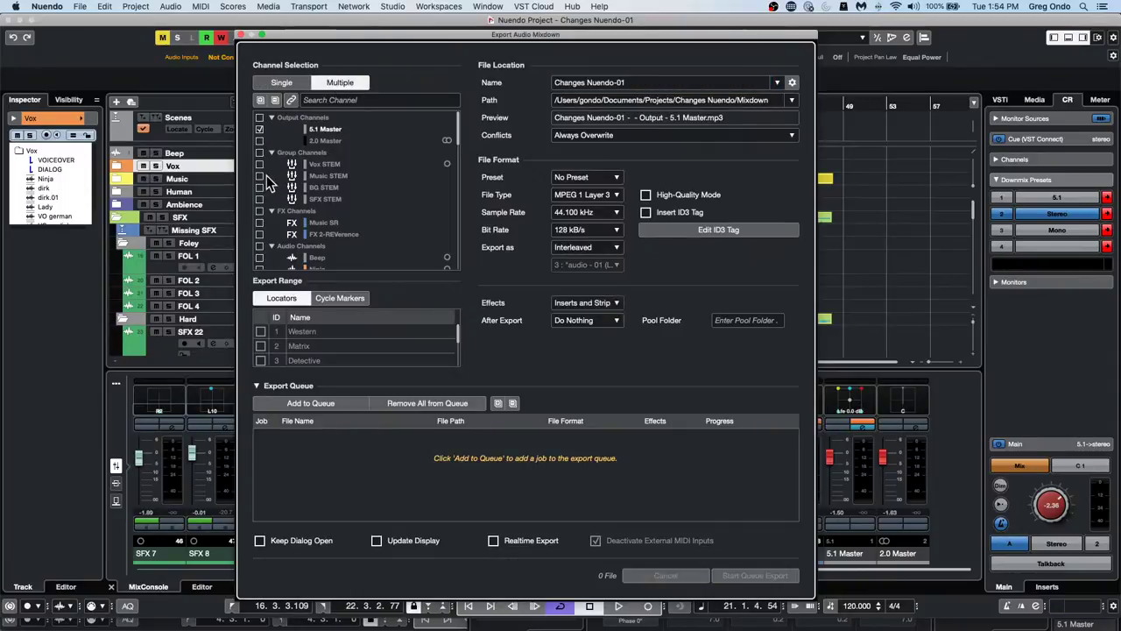
pyautogui.click(260, 176)
pyautogui.click(260, 188)
pyautogui.click(260, 198)
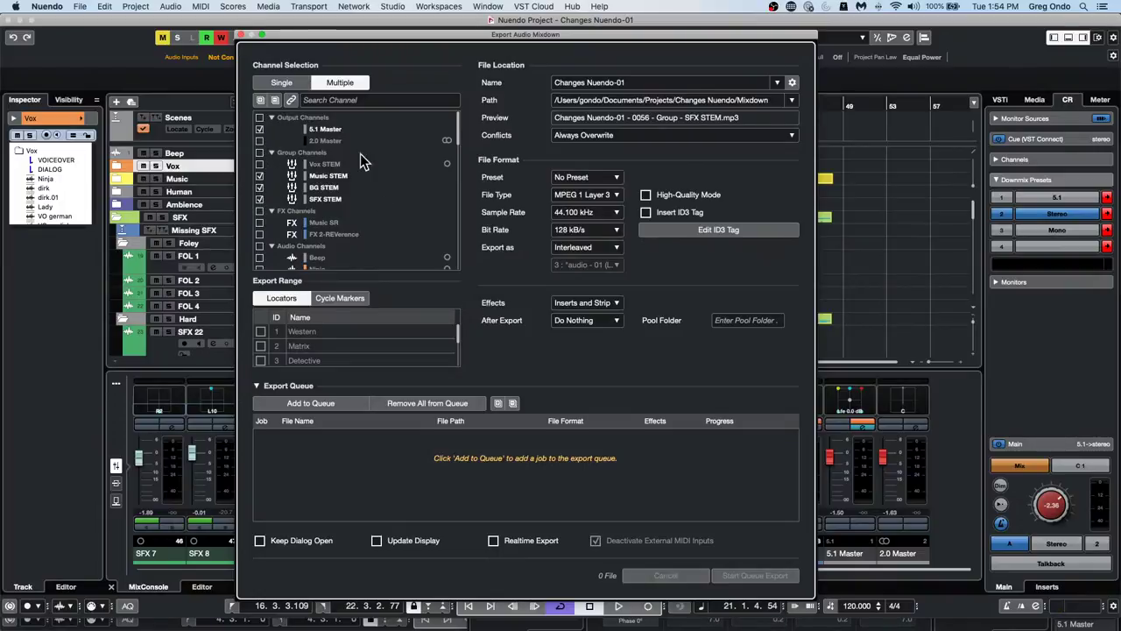
pyautogui.scroll(-1, 364, 201)
pyautogui.scroll(-15, 363, 201)
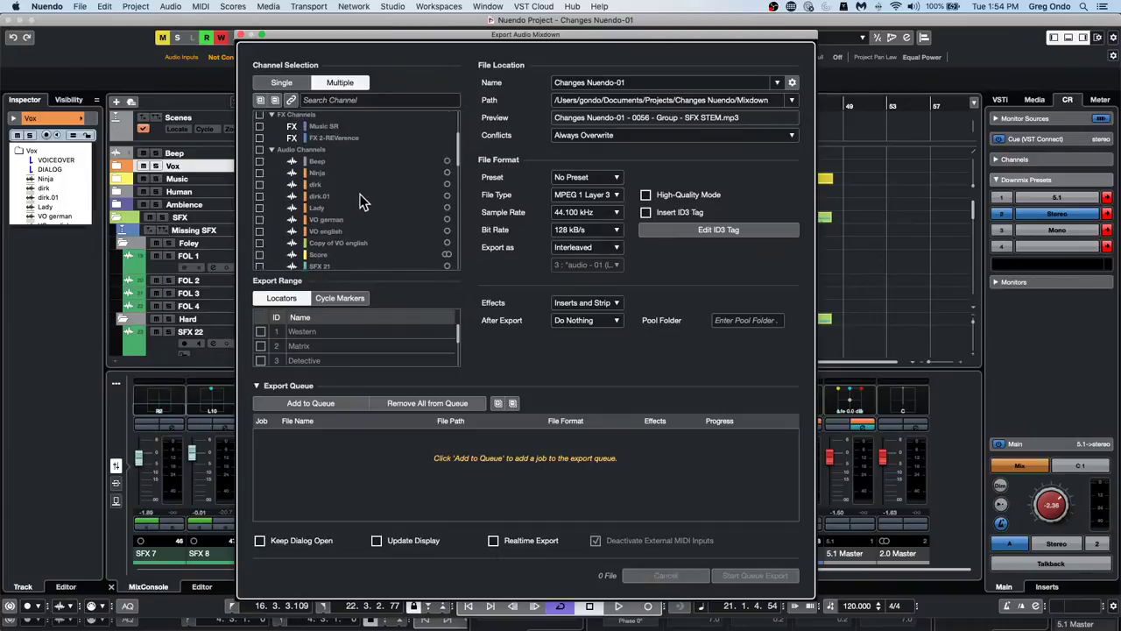
pyautogui.scroll(20, 366, 201)
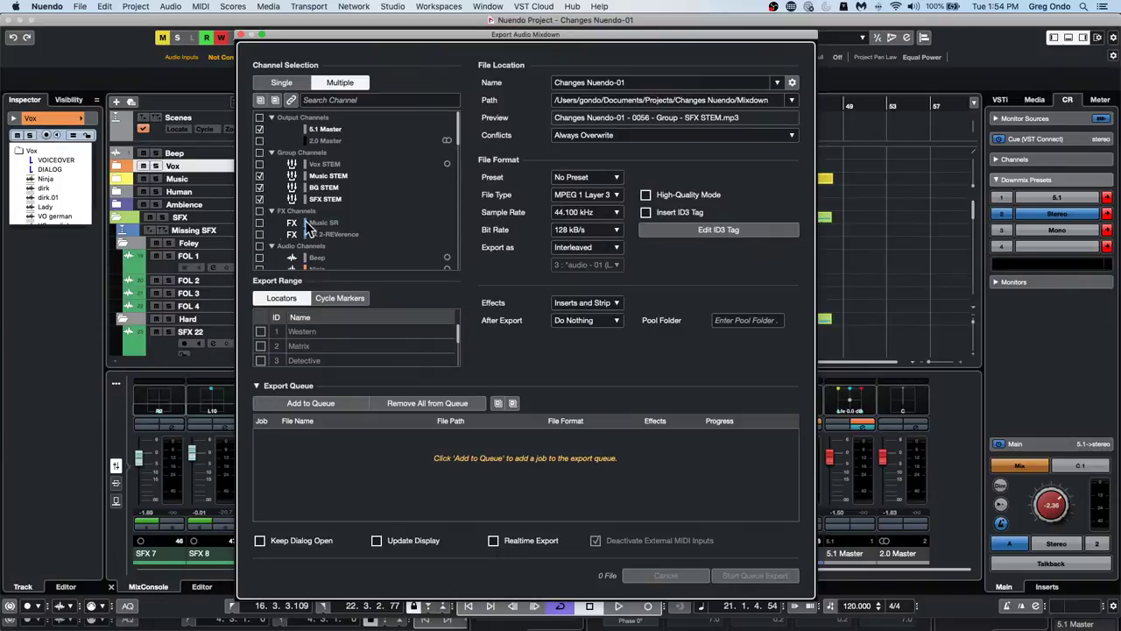
# Deselect Music STEM, BG STEM and SFX STEM and close the Export Audio Mixdown dialog without exporting
pyautogui.click(259, 176)
pyautogui.click(260, 187)
pyautogui.click(260, 199)
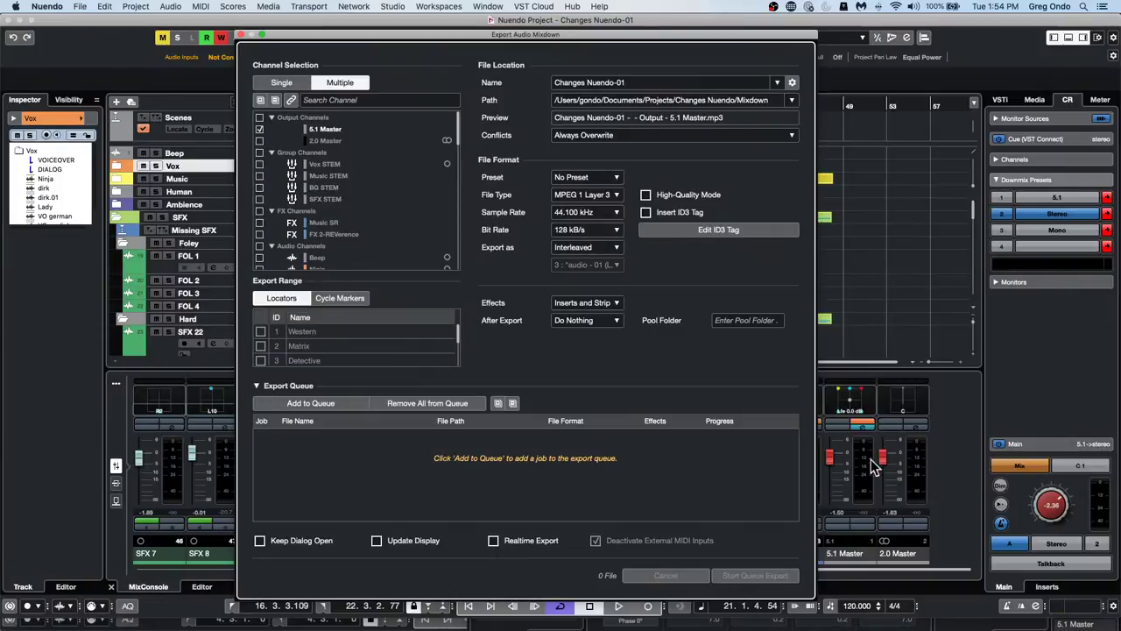
pyautogui.click(242, 33)
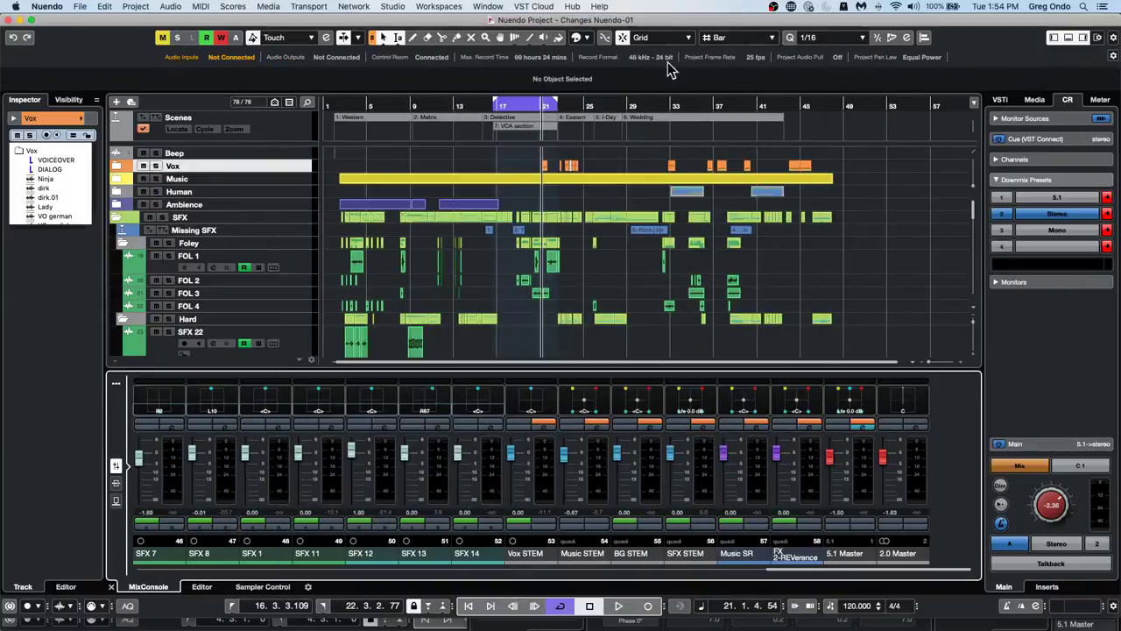
# Expand the Control Room's Monitor Sources section and play the project through the 5.1 Master source
pyautogui.click(1050, 118)
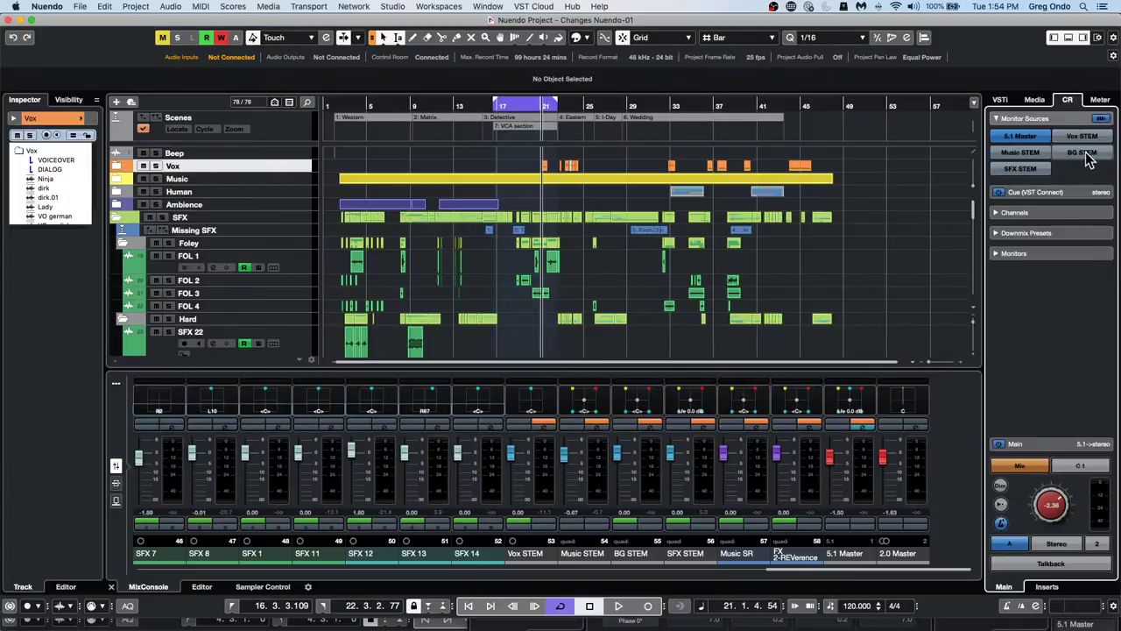
pyautogui.press('space')
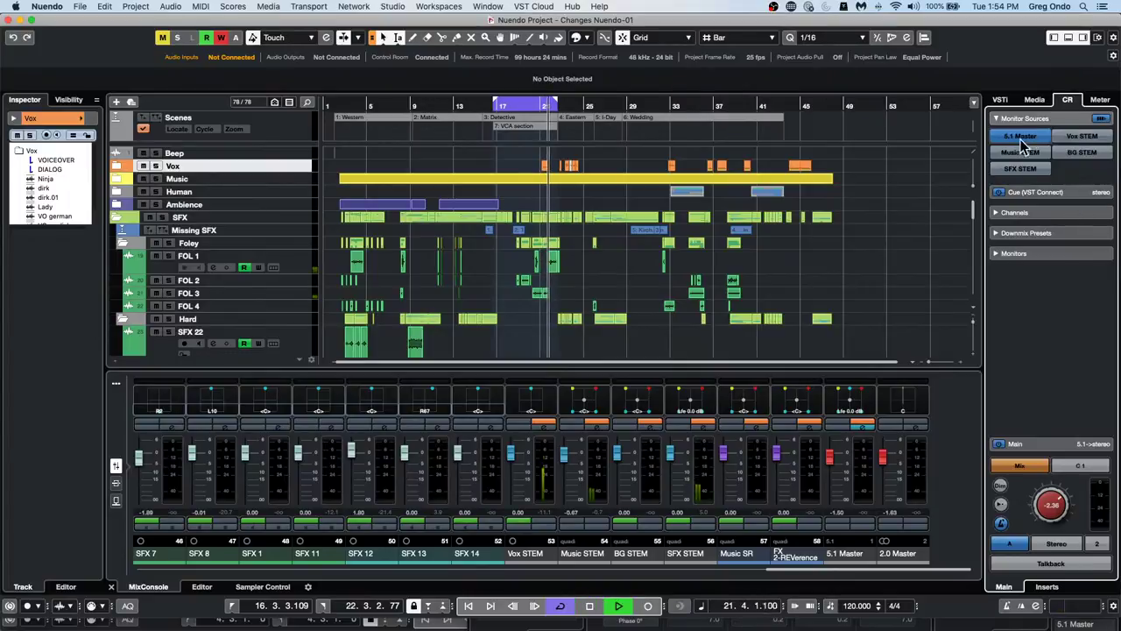
pyautogui.press('space')
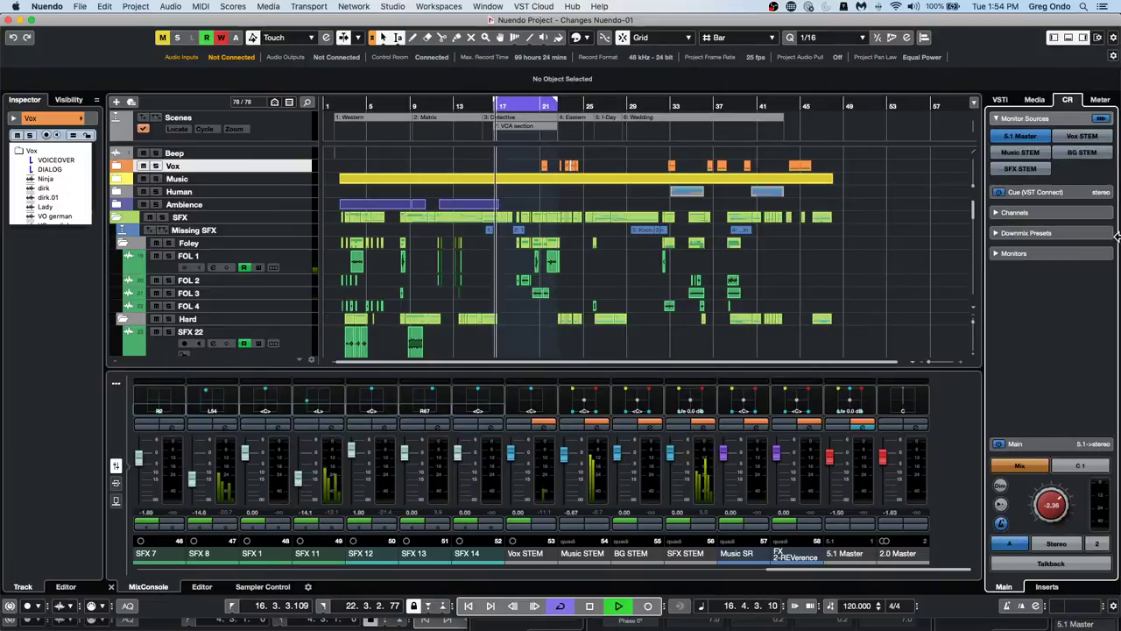
# Toggle the Vox STEM, Music STEM and BG STEM monitor sources on and off alongside the 5.1 Master
pyautogui.click(1087, 140)
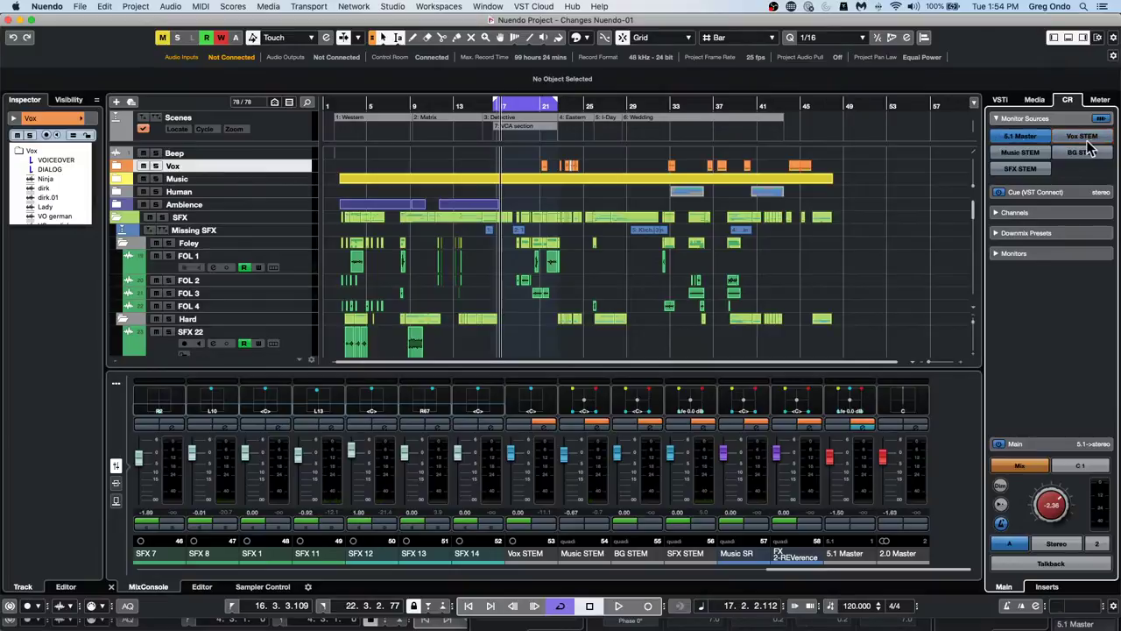
pyautogui.click(1089, 138)
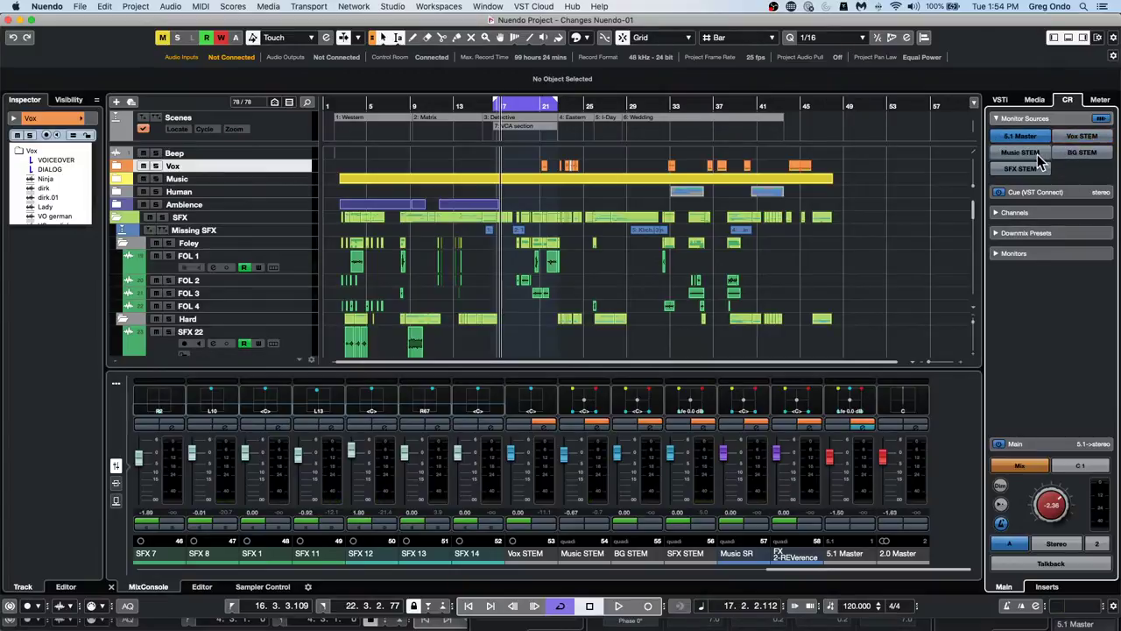
pyautogui.click(1038, 155)
pyautogui.click(1101, 155)
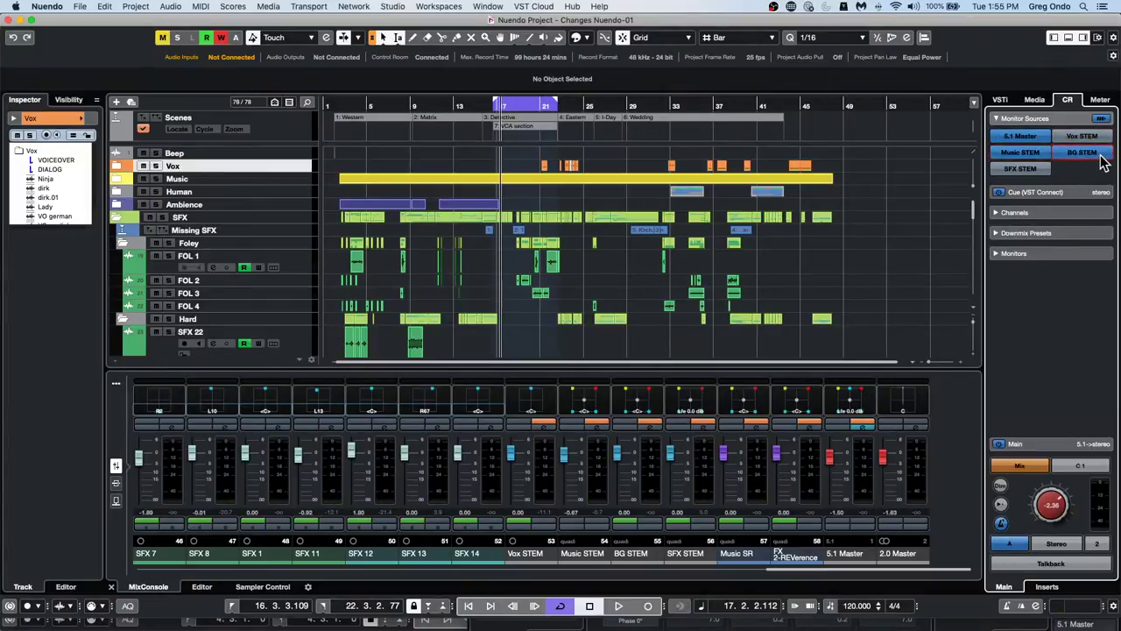
pyautogui.click(1101, 156)
pyautogui.click(1032, 162)
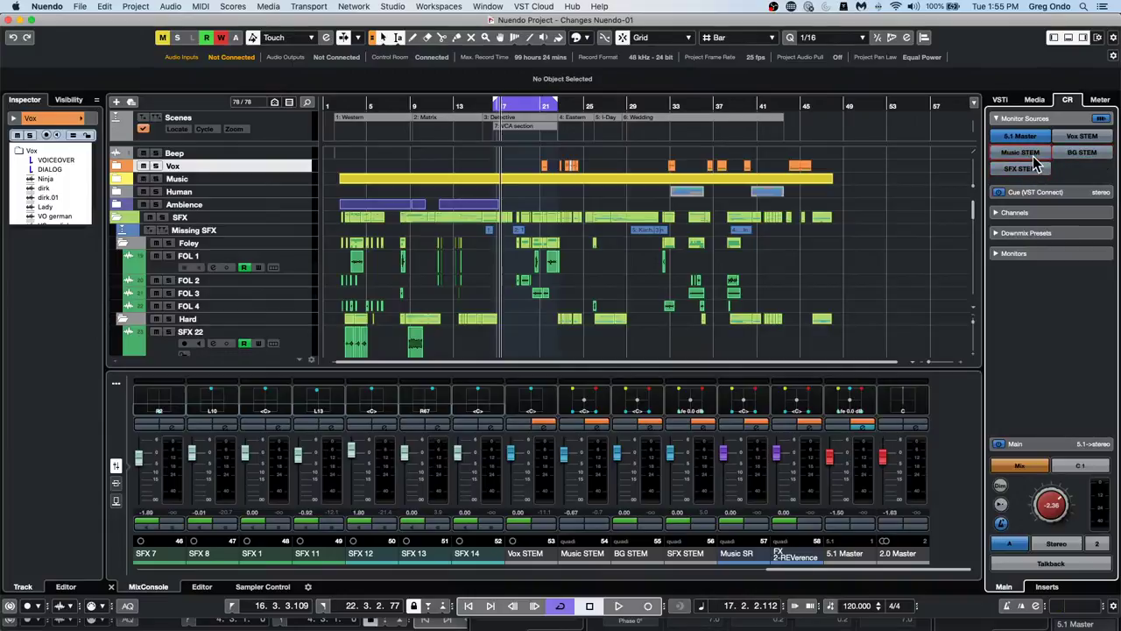
# Switch between Vox STEM and 5.1 Master as monitor sources, finishing with 5.1 Master, Music STEM, BG STEM and SFX STEM enabled
pyautogui.click(1084, 140)
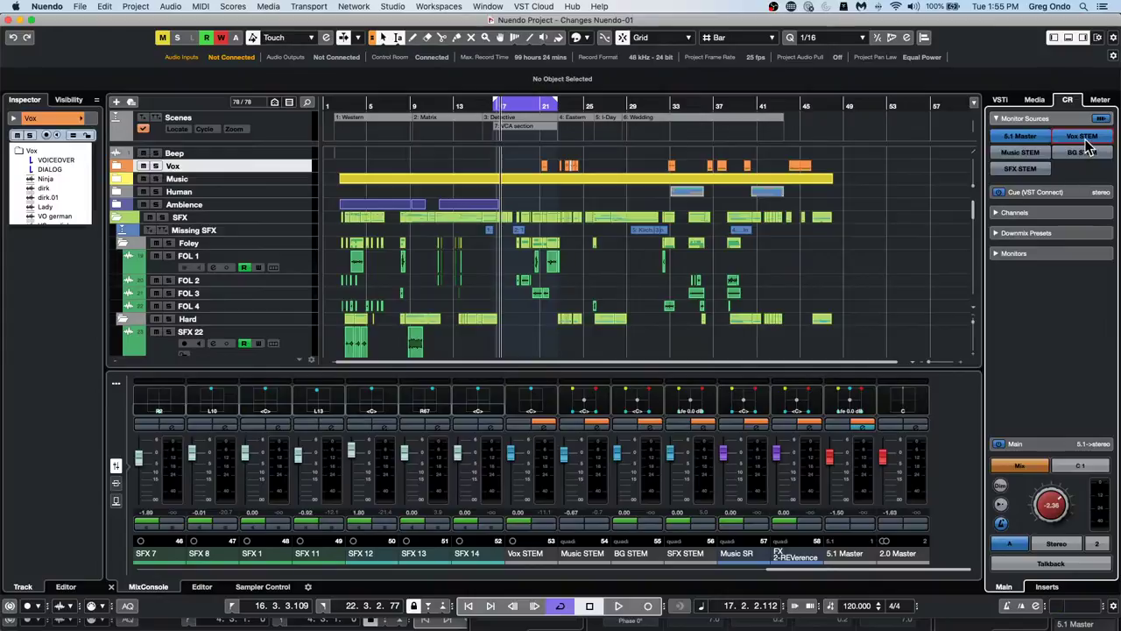
pyautogui.click(1013, 137)
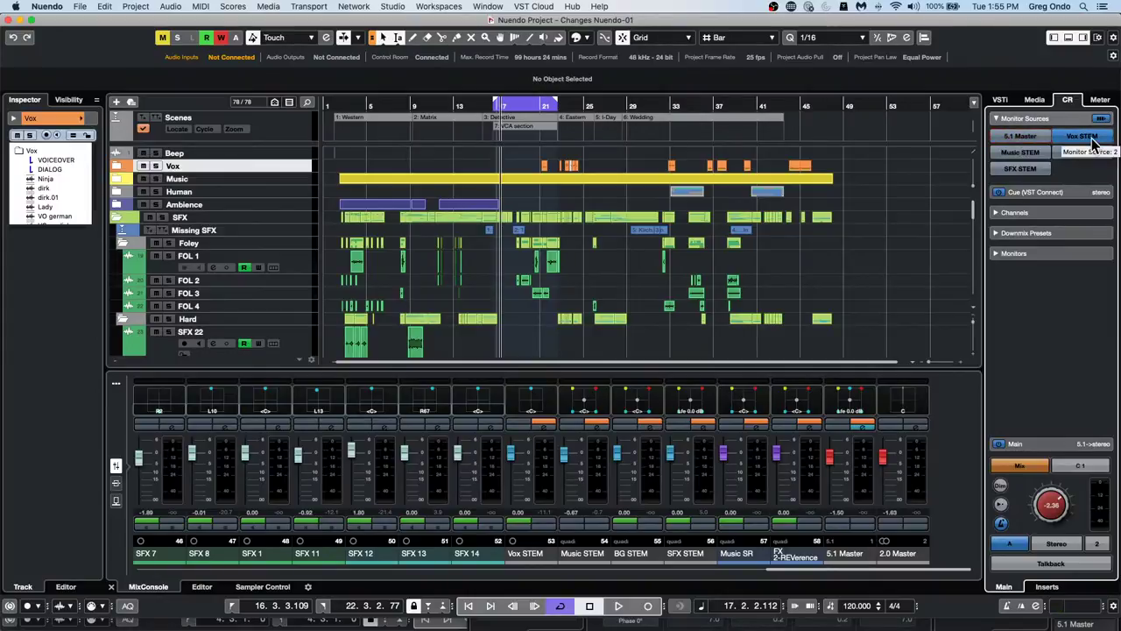
pyautogui.click(1091, 138)
pyautogui.click(1036, 151)
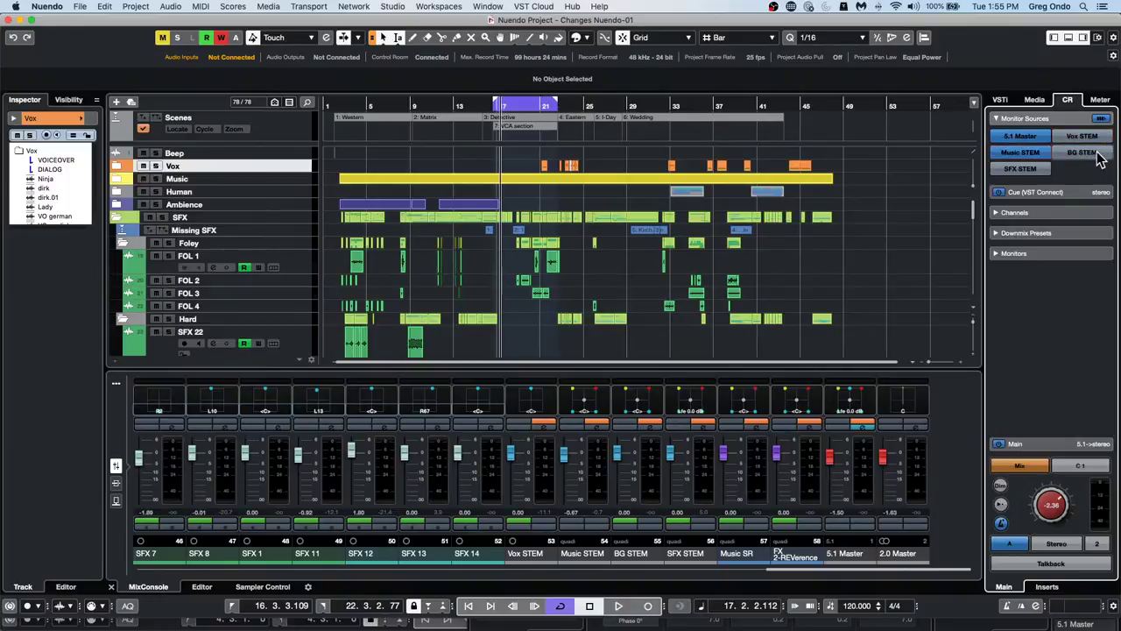
pyautogui.click(1081, 152)
pyautogui.click(1045, 170)
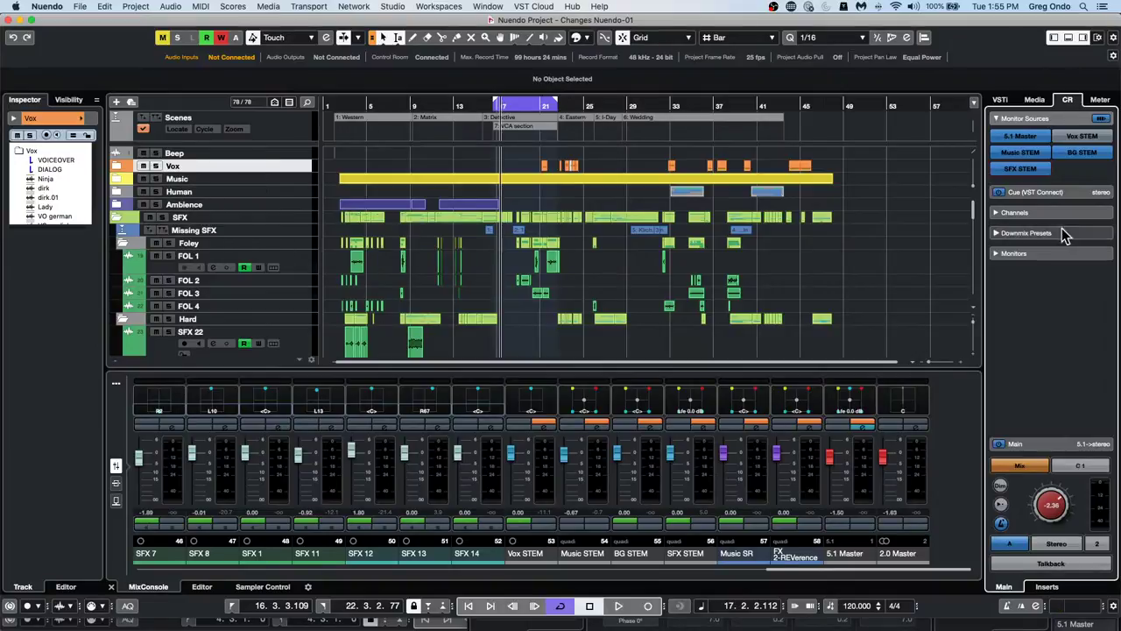
# Toggle the Vox STEM monitor source off and on against the other stems, leaving it enabled
pyautogui.click(1088, 138)
pyautogui.click(1088, 138)
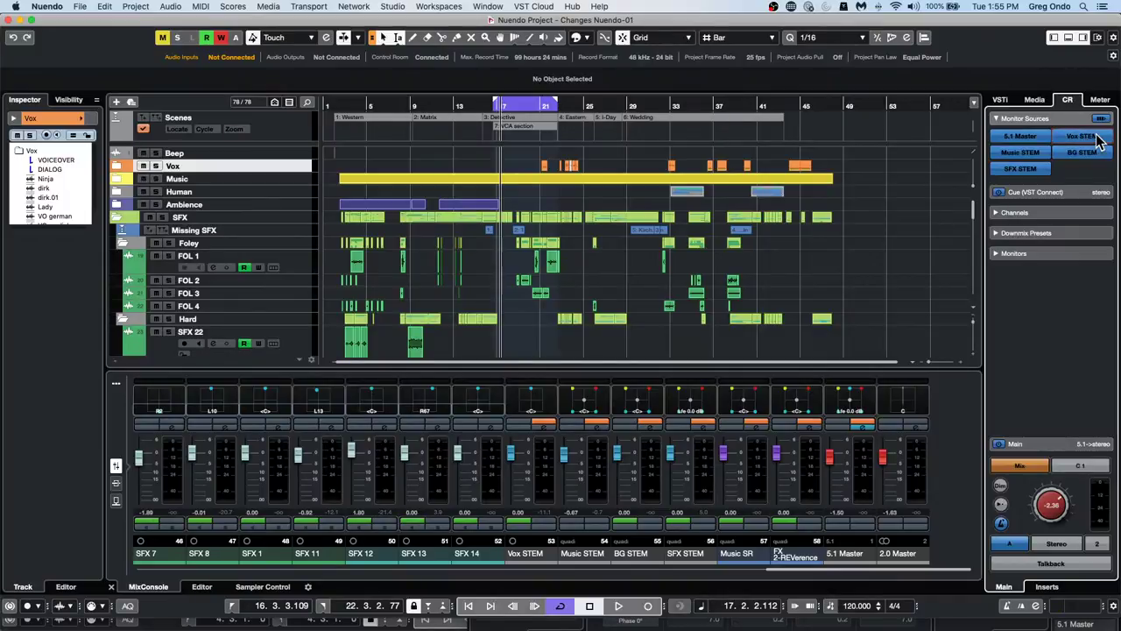
pyautogui.click(1096, 136)
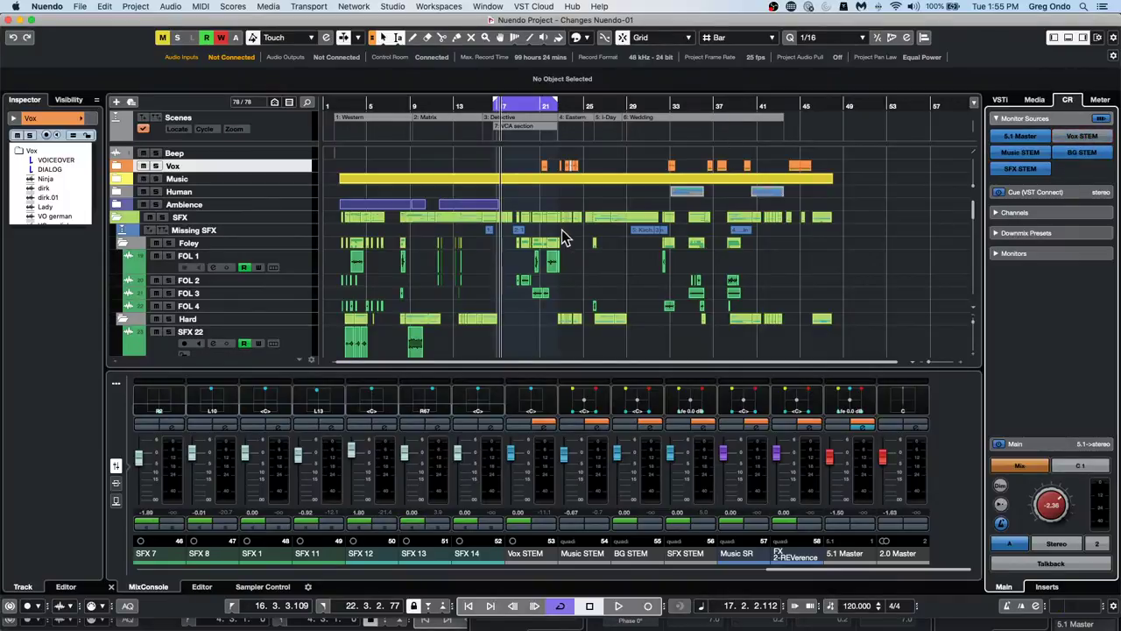
pyautogui.click(1072, 139)
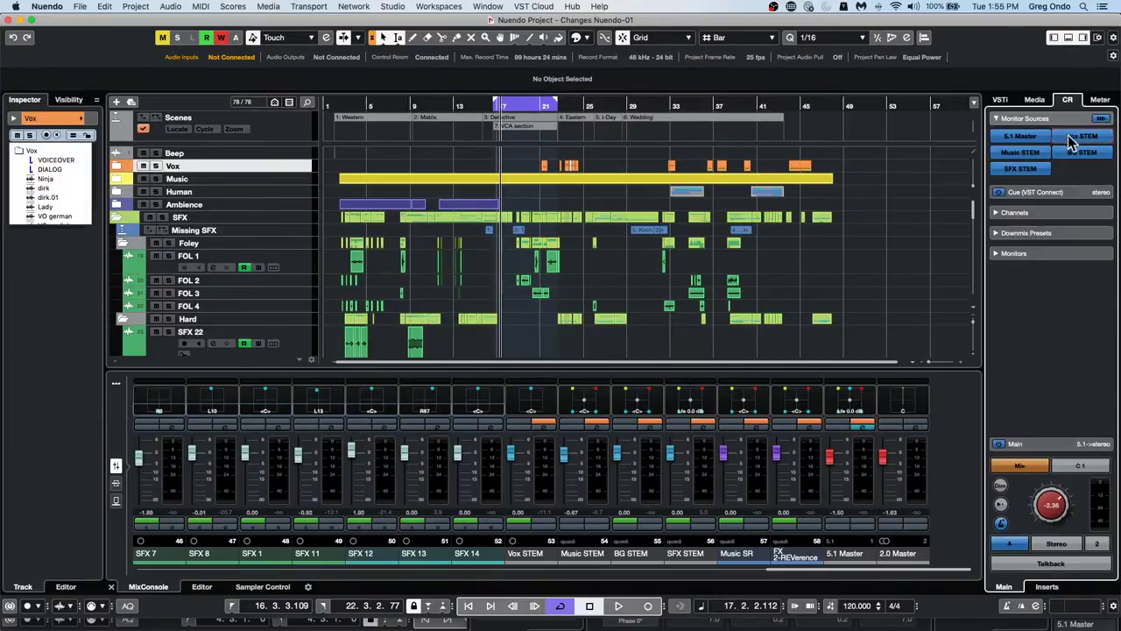
# Quit Nuendo
pyautogui.click(83, 6)
pyautogui.moveTo(47, 7)
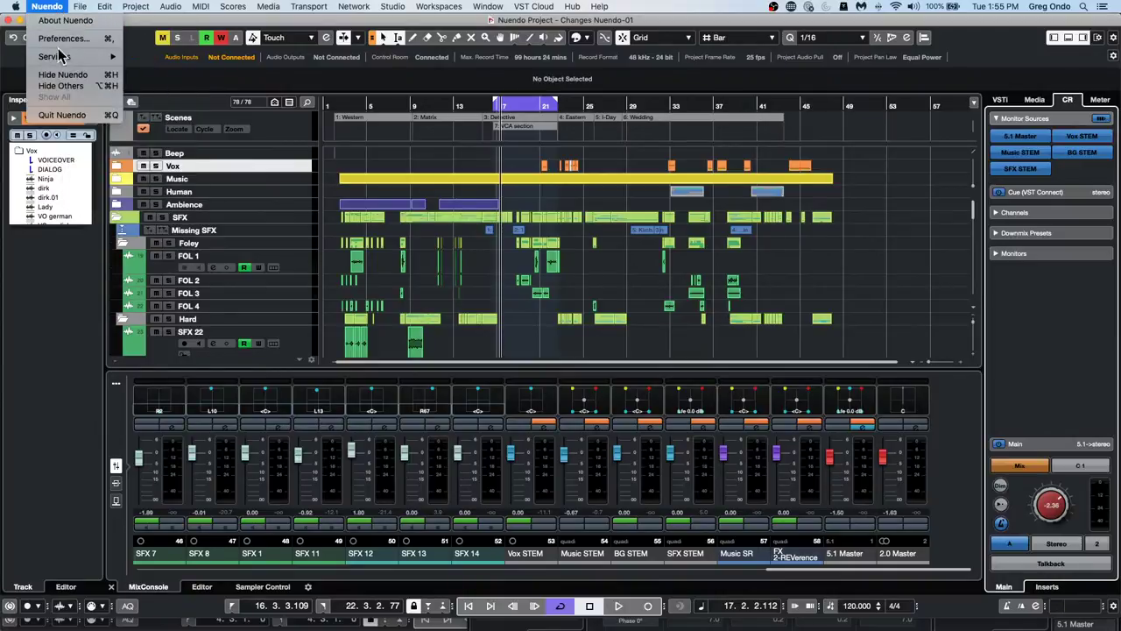
pyautogui.click(88, 115)
# Select the lead vox event in the Cubase project Feel Good c7 and briefly play the project
pyautogui.click(523, 222)
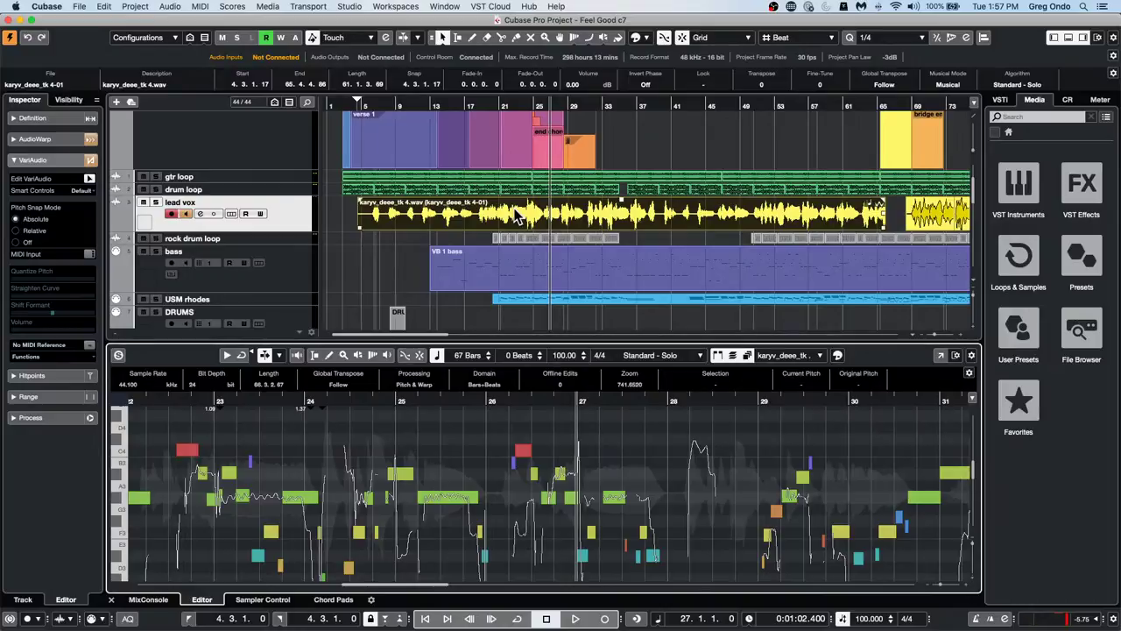
pyautogui.press('space')
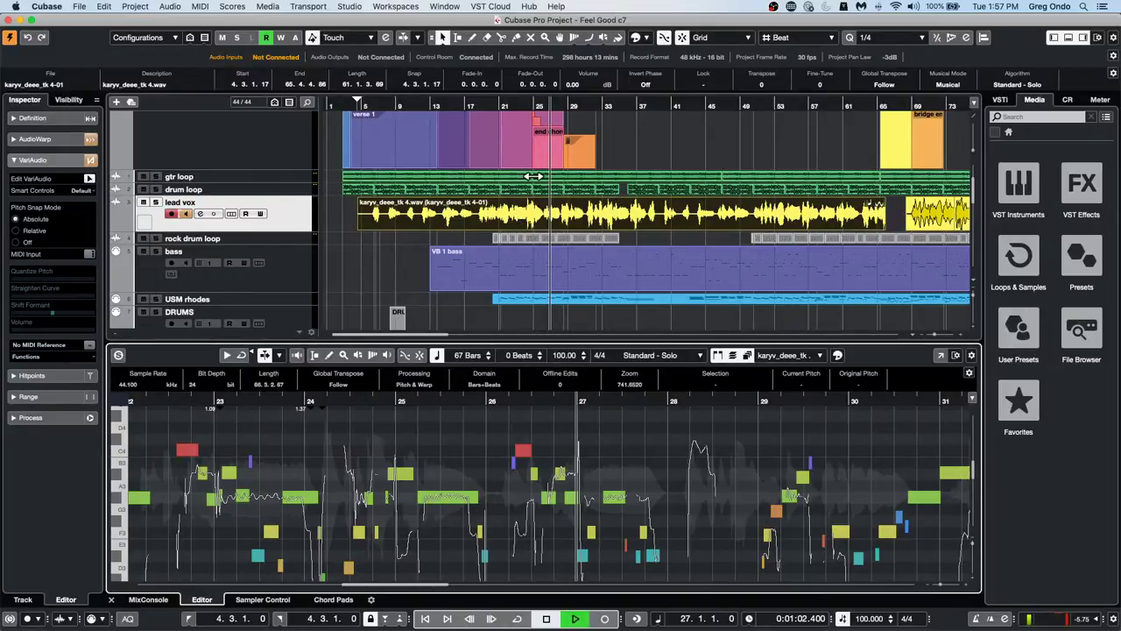
pyautogui.press('space')
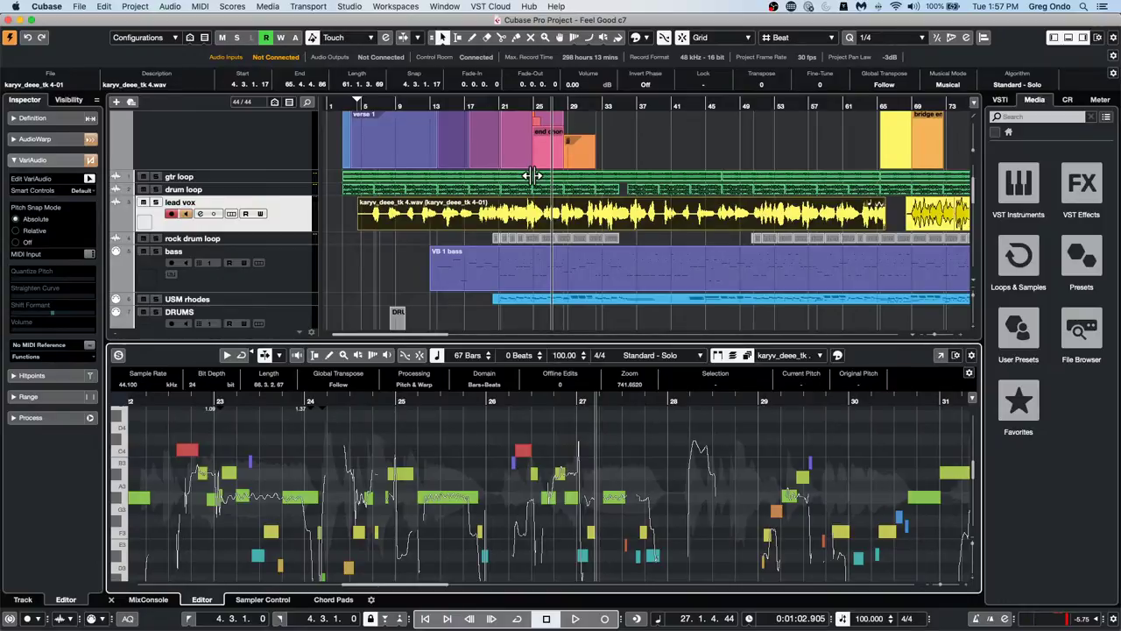
# Open the Export Audio Mixdown dialog, reposition it over the project and set the channel selection to Multiple
pyautogui.click(88, 6)
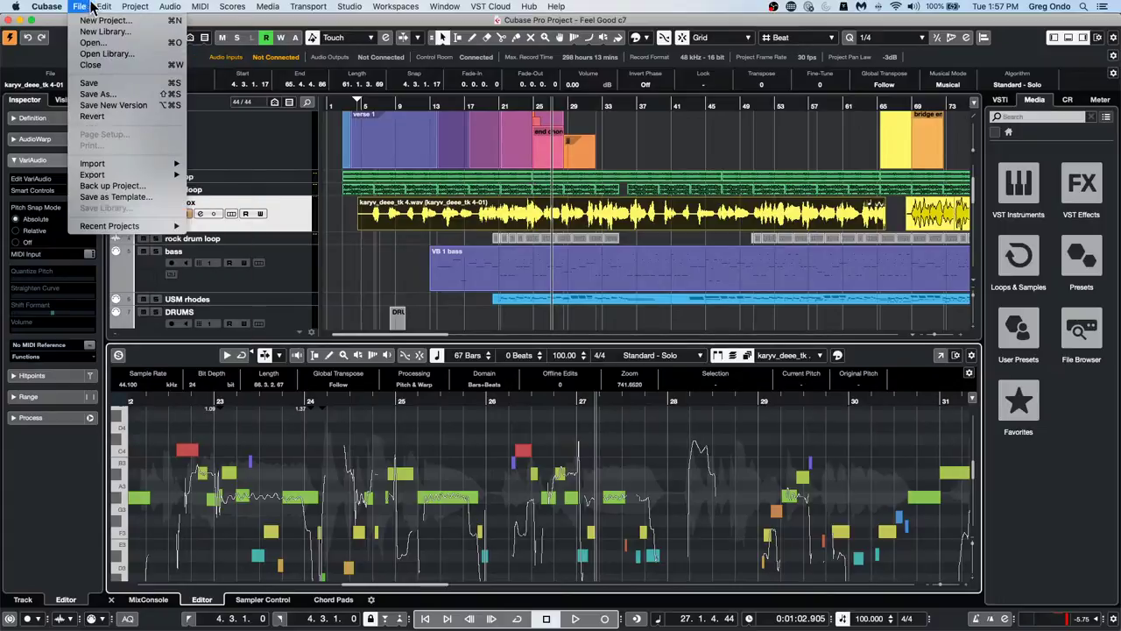
pyautogui.moveTo(132, 174)
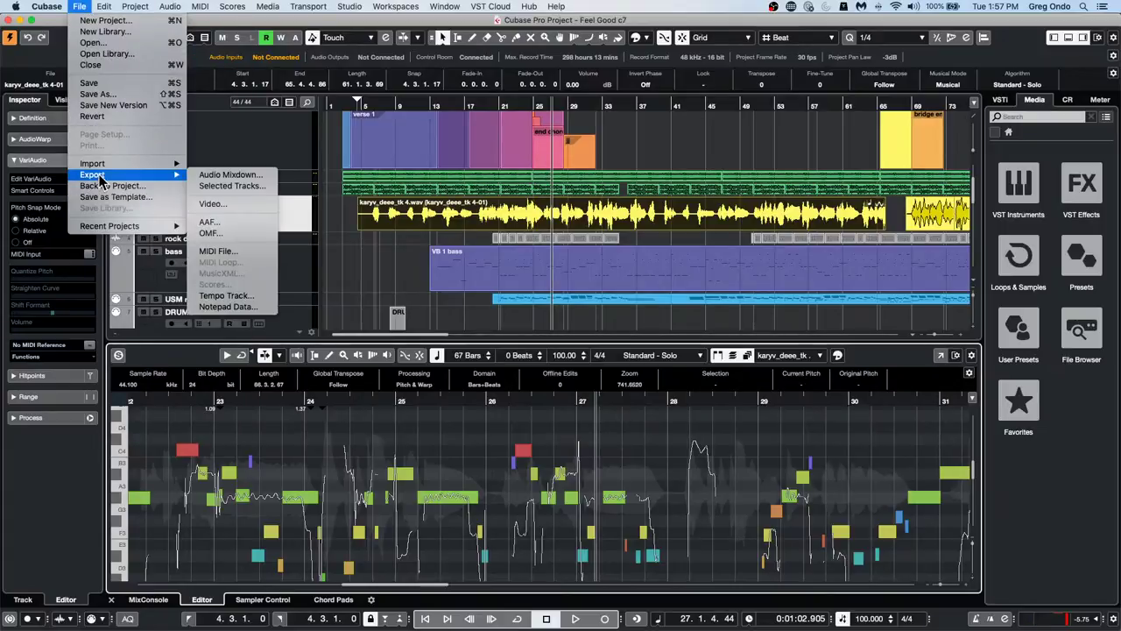
pyautogui.click(210, 177)
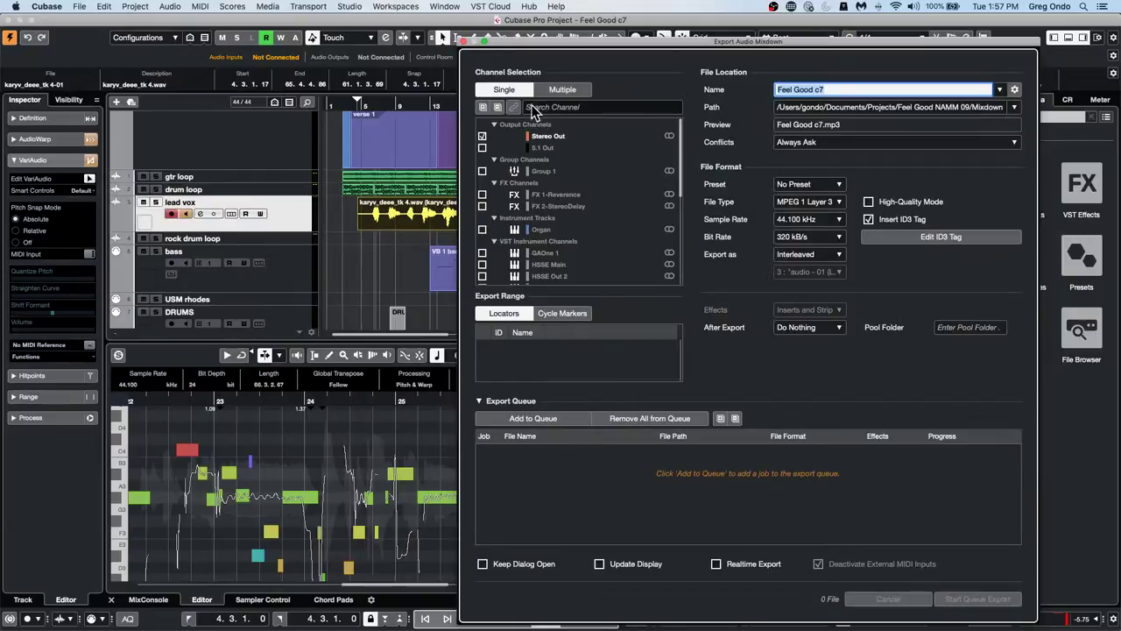
pyautogui.click(562, 89)
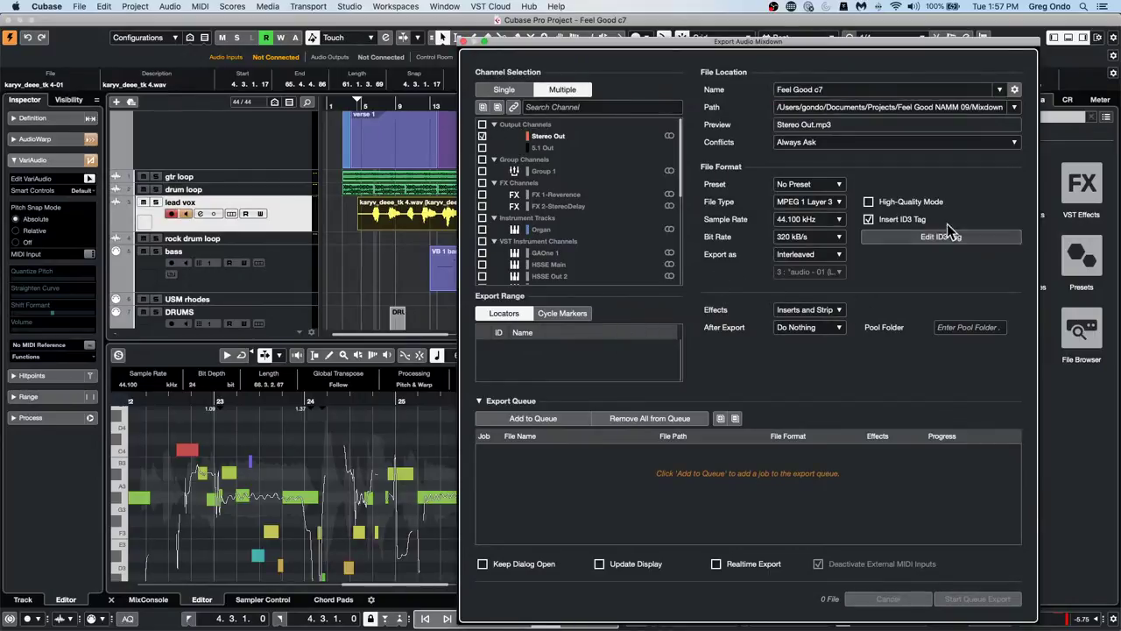
pyautogui.moveTo(826, 43); pyautogui.dragTo(629, 27)
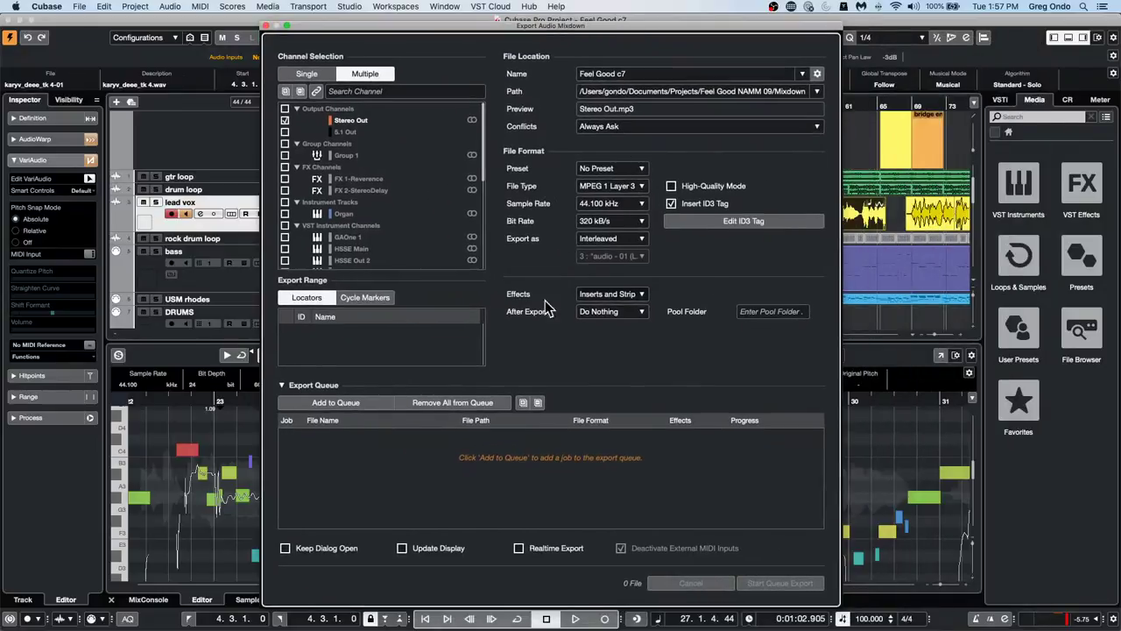
# Try Disabled (DRY) as the mixdown's Effects option and return it to Inserts and Strip
pyautogui.click(638, 298)
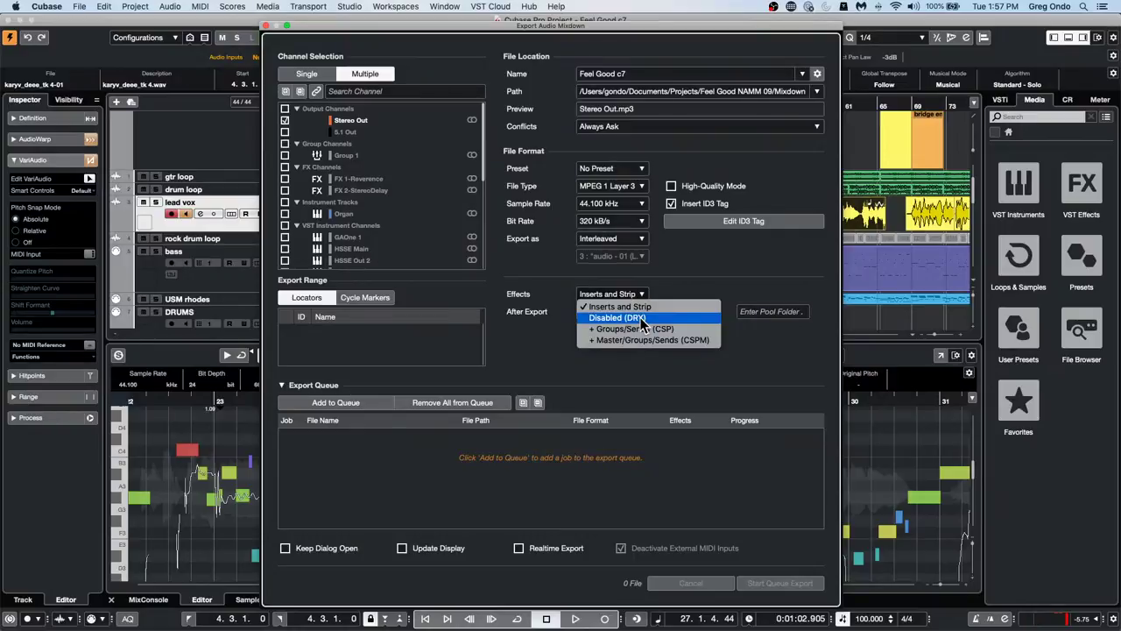
pyautogui.click(644, 319)
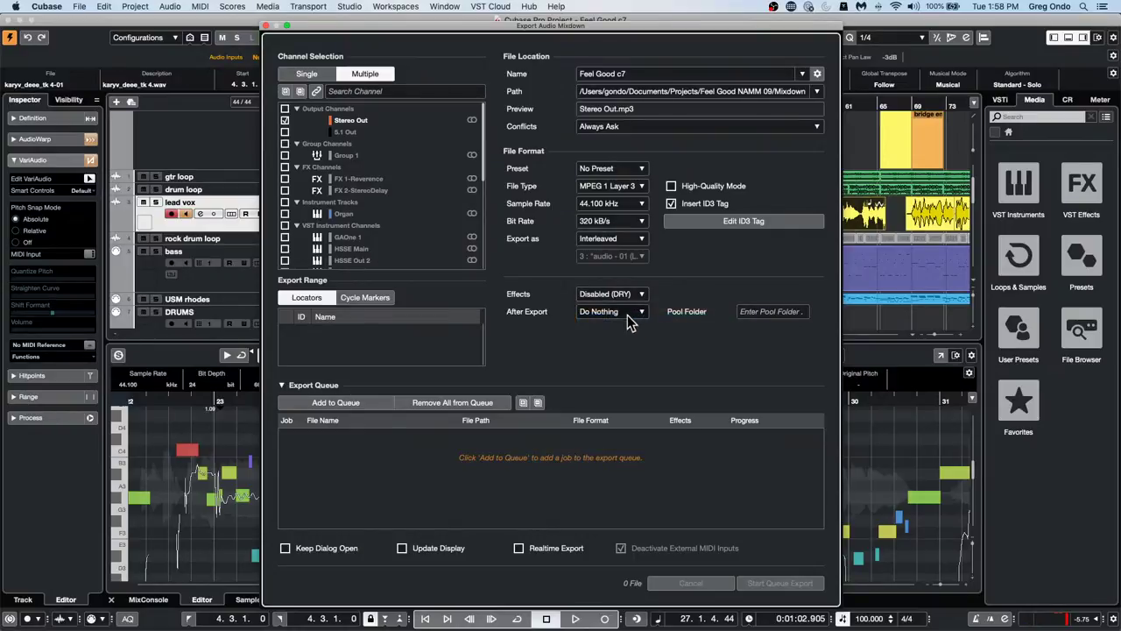
pyautogui.click(640, 296)
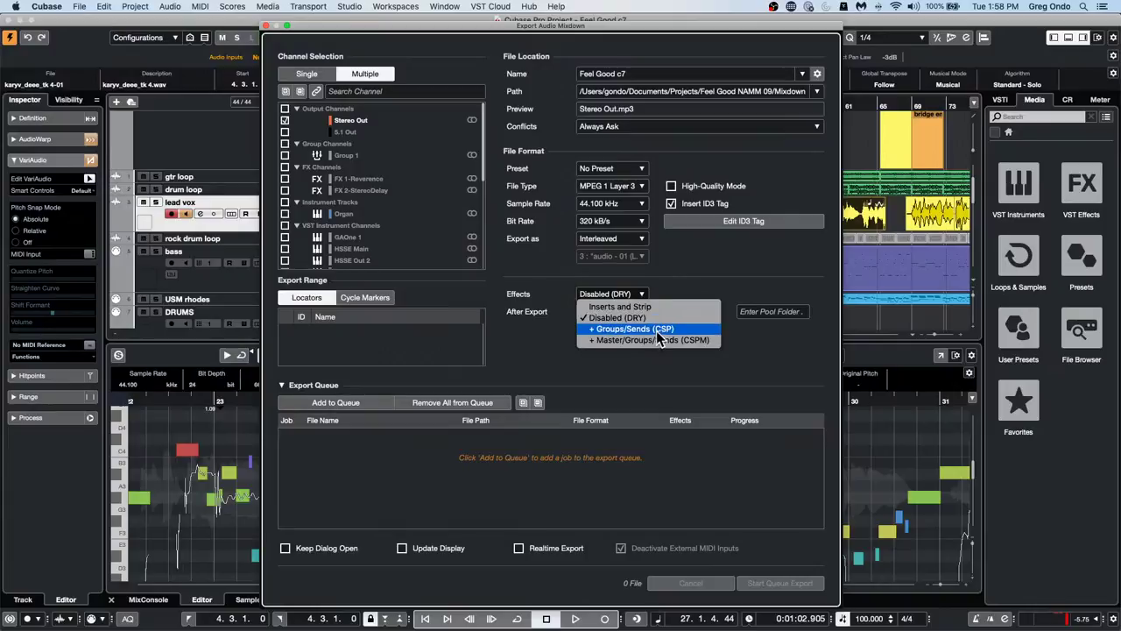
pyautogui.click(668, 308)
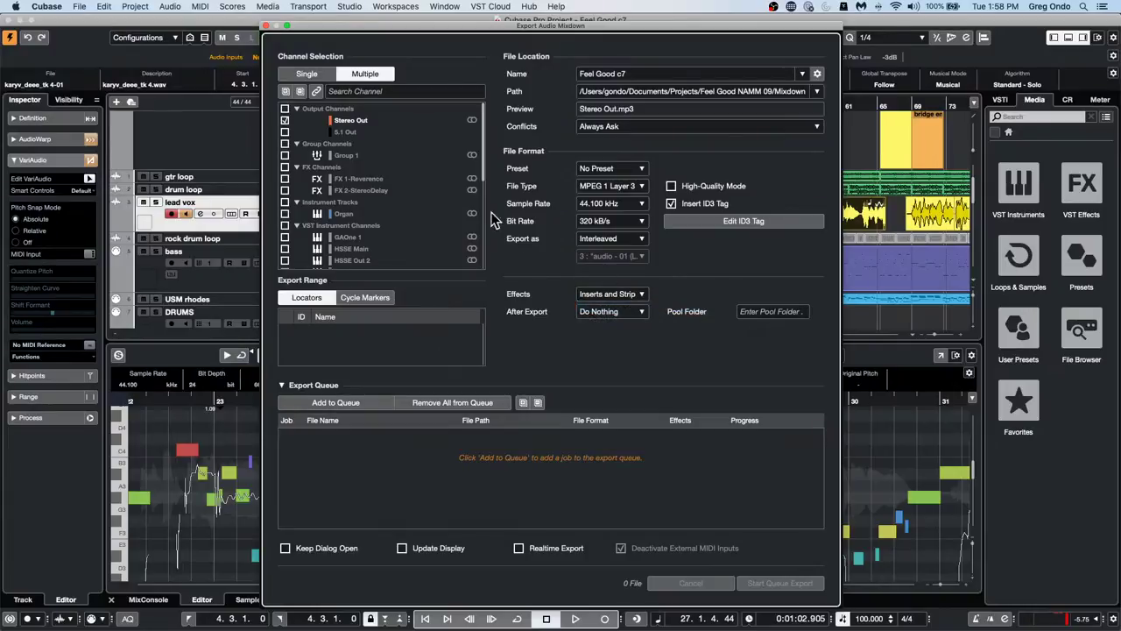
# Compare the Effects options under Single and Multiple channel selection and set Effects to Disabled (DRY) for Multiple
pyautogui.click(640, 296)
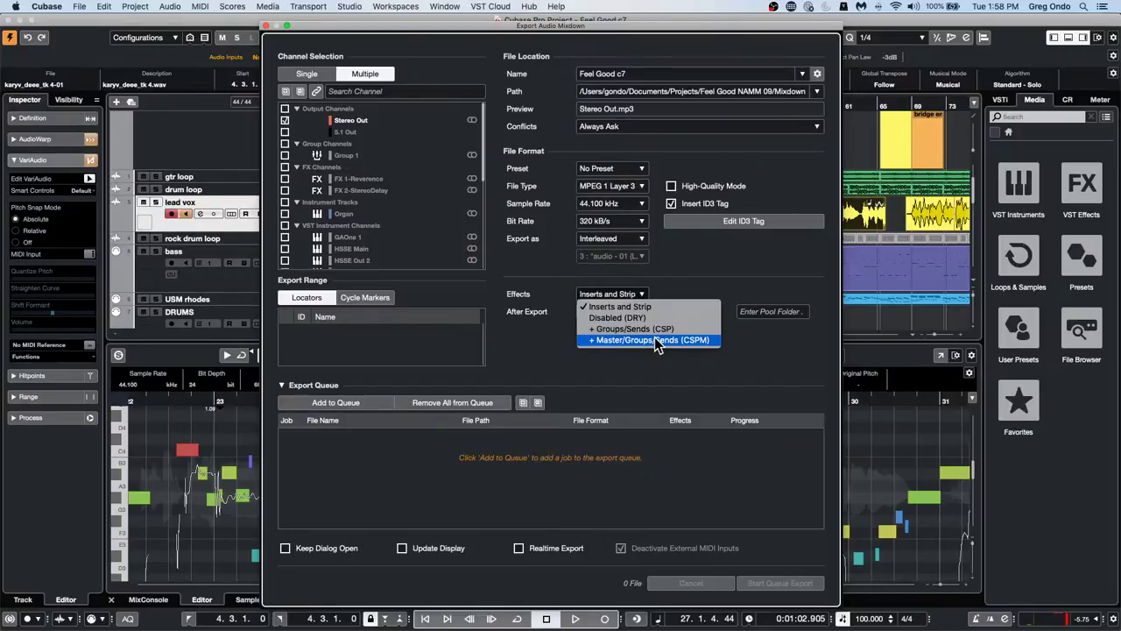
pyautogui.click(550, 349)
pyautogui.click(302, 73)
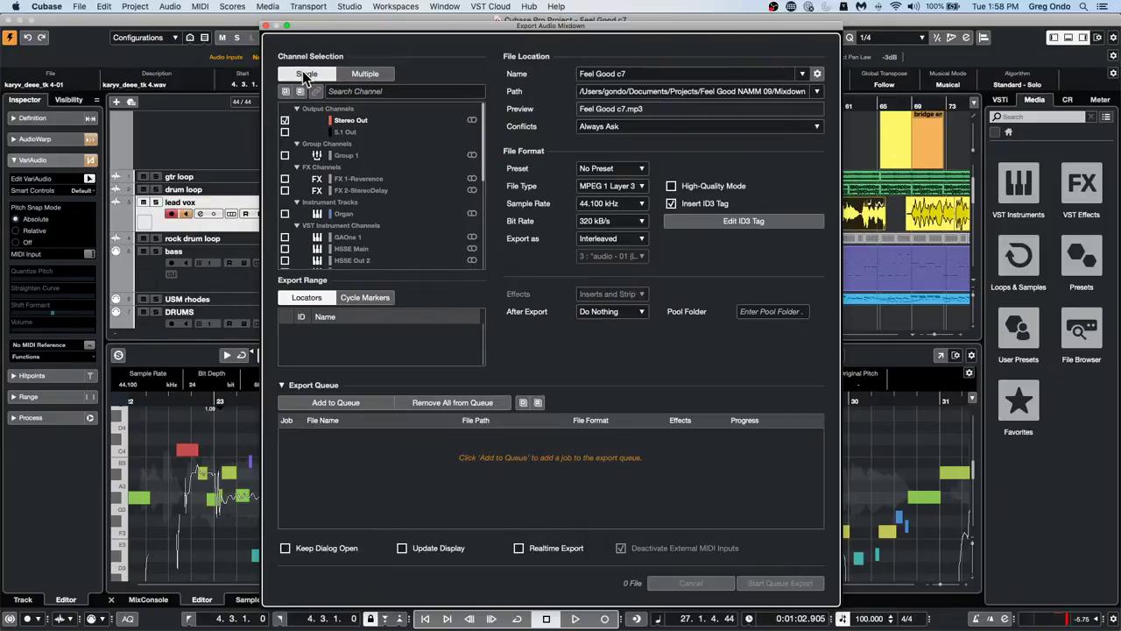
pyautogui.click(355, 75)
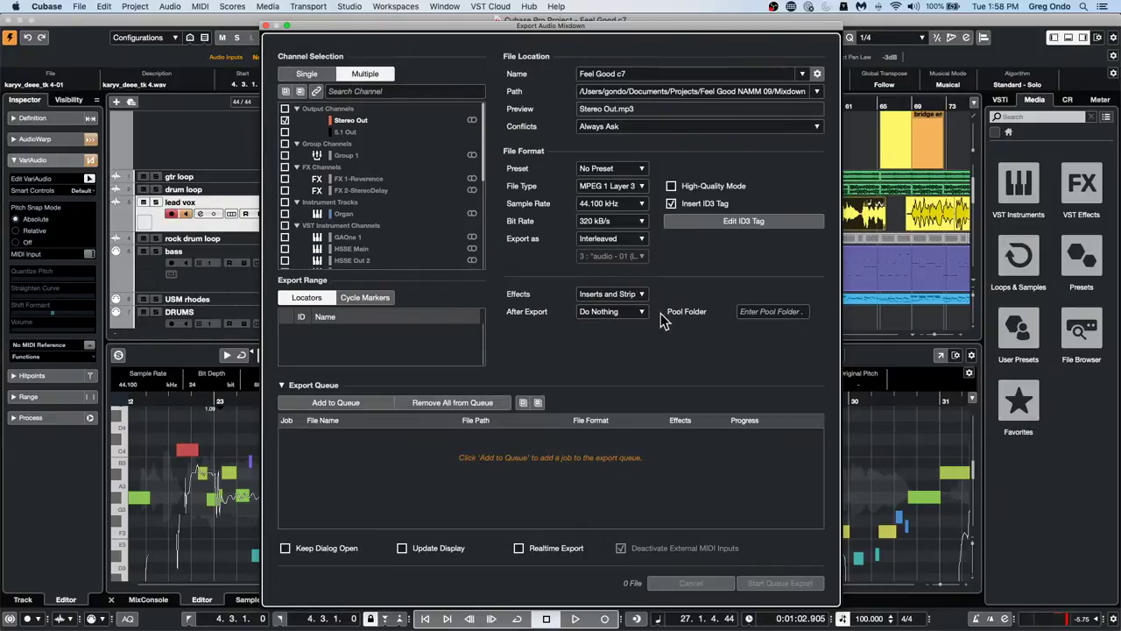
pyautogui.click(627, 294)
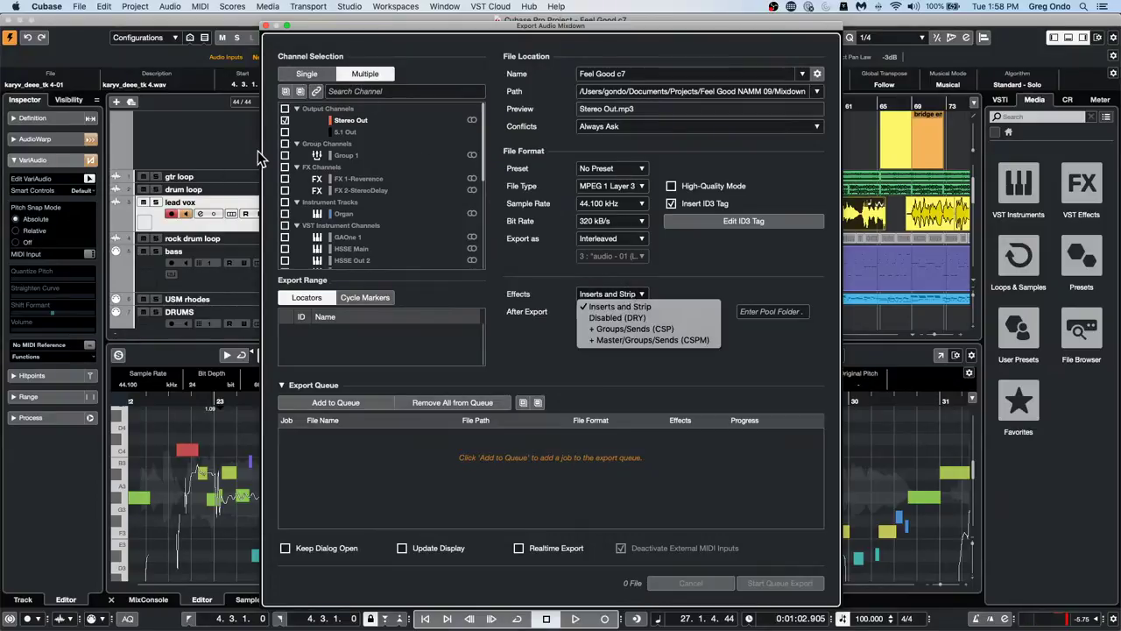
pyautogui.click(657, 319)
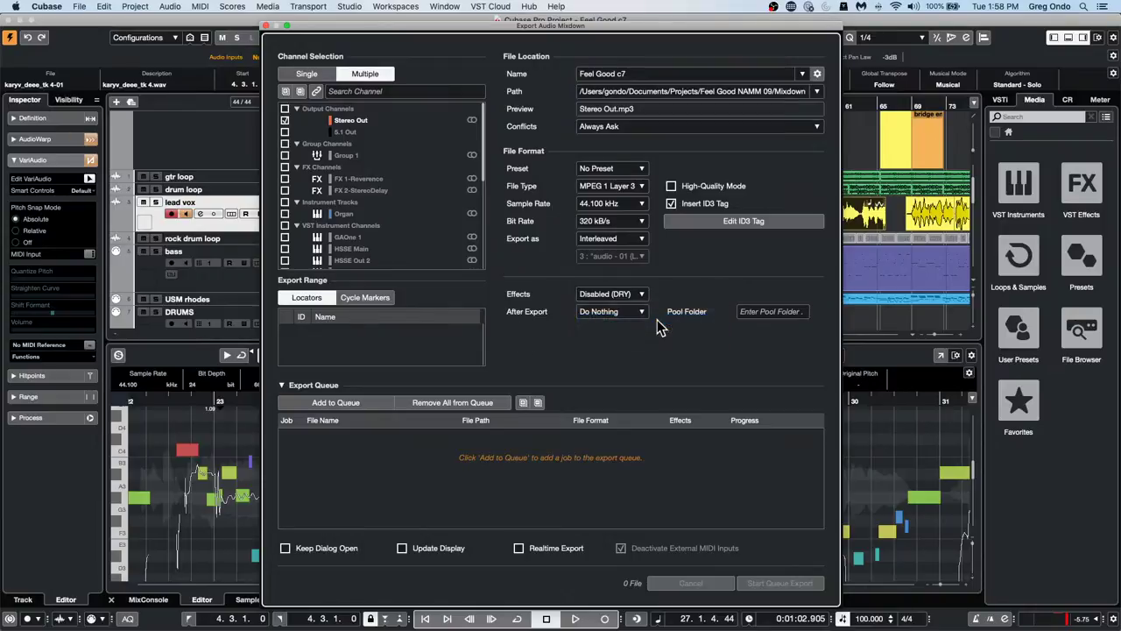
# Return the channel selection to Single and close the Export Audio Mixdown dialog without exporting
pyautogui.click(308, 75)
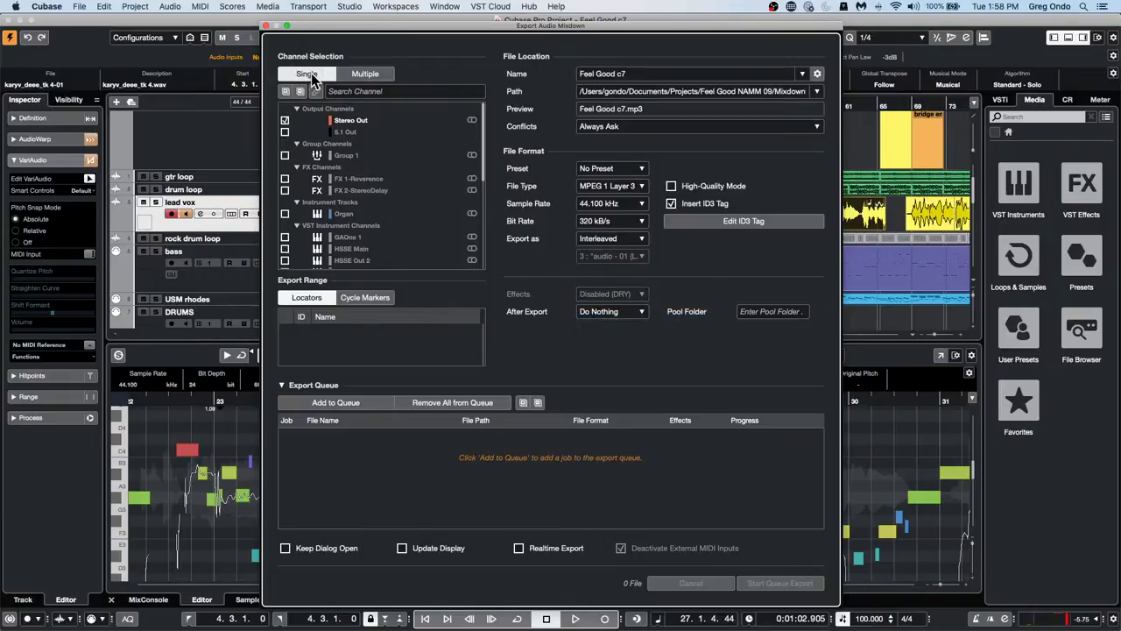
pyautogui.click(267, 26)
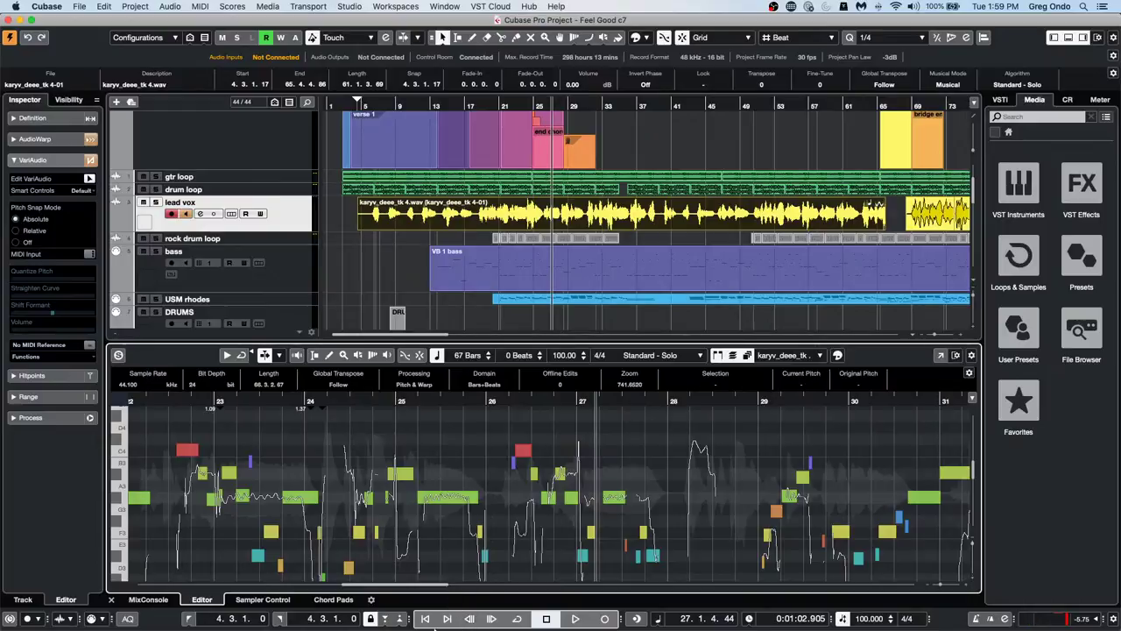
# Launch Steinberg Download Assistant and start its sign-in with Remember me left enabled
pyautogui.moveTo(408, 613)
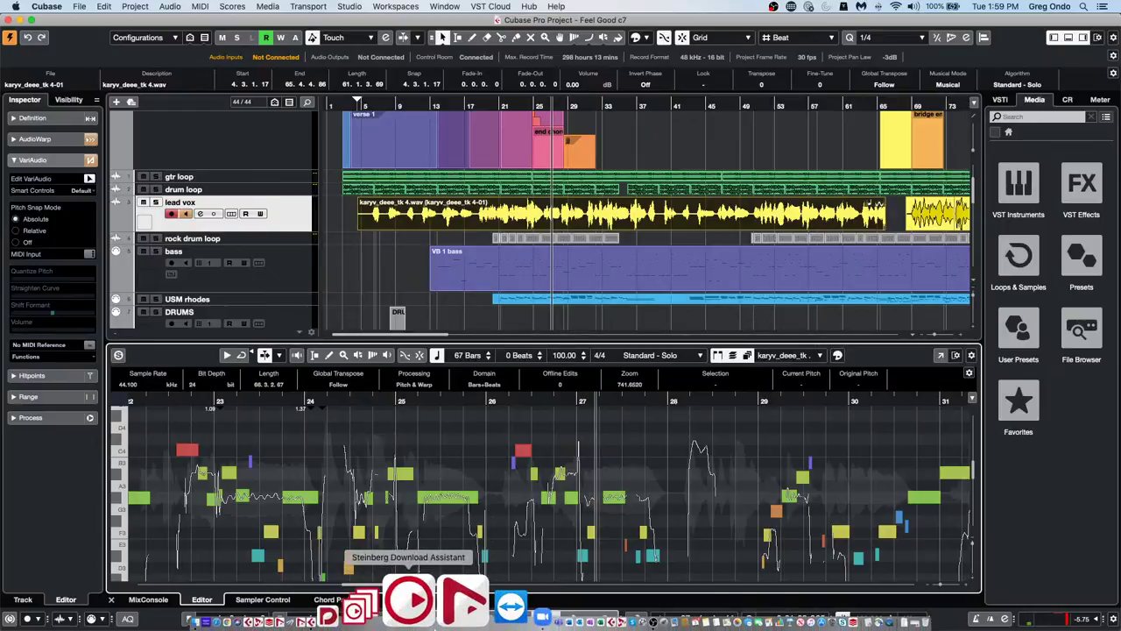
pyautogui.click(431, 604)
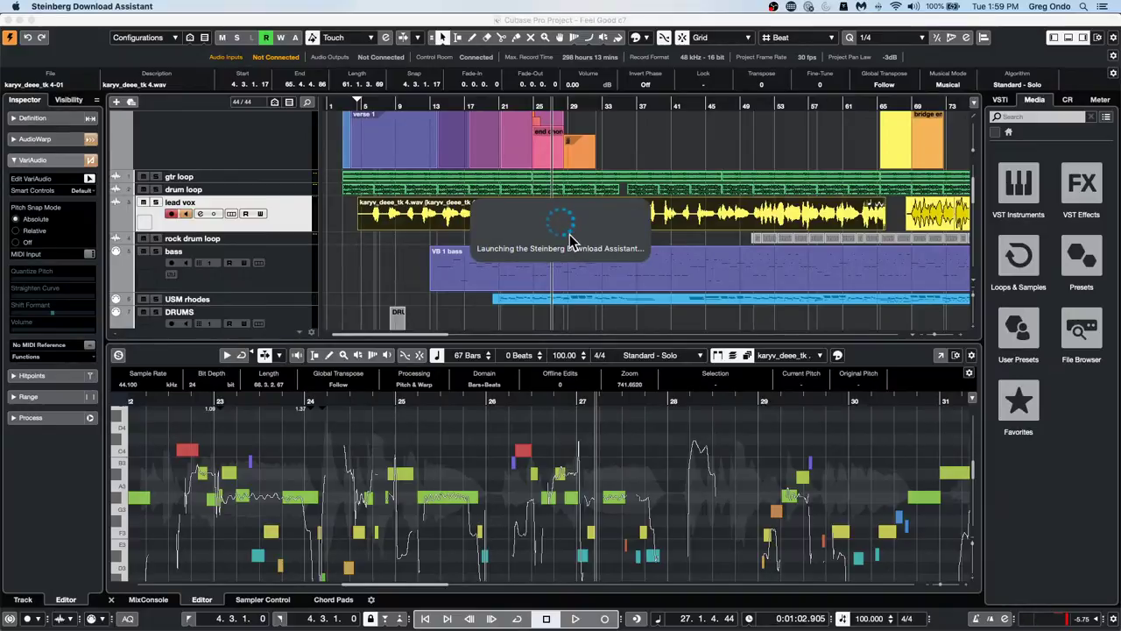
pyautogui.click(540, 288)
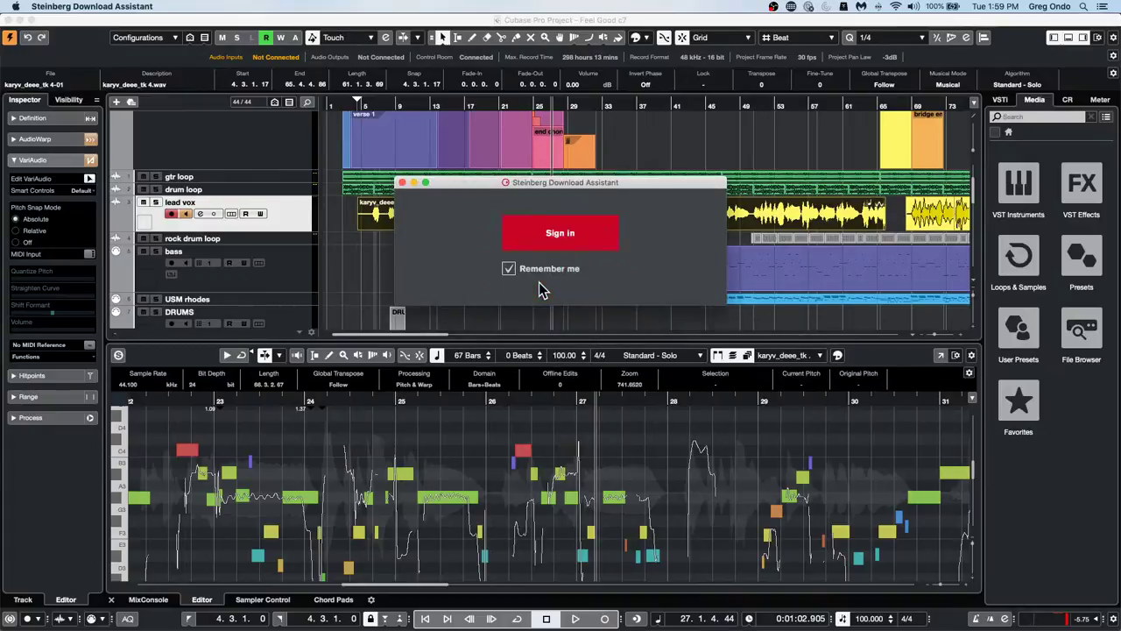
pyautogui.click(558, 232)
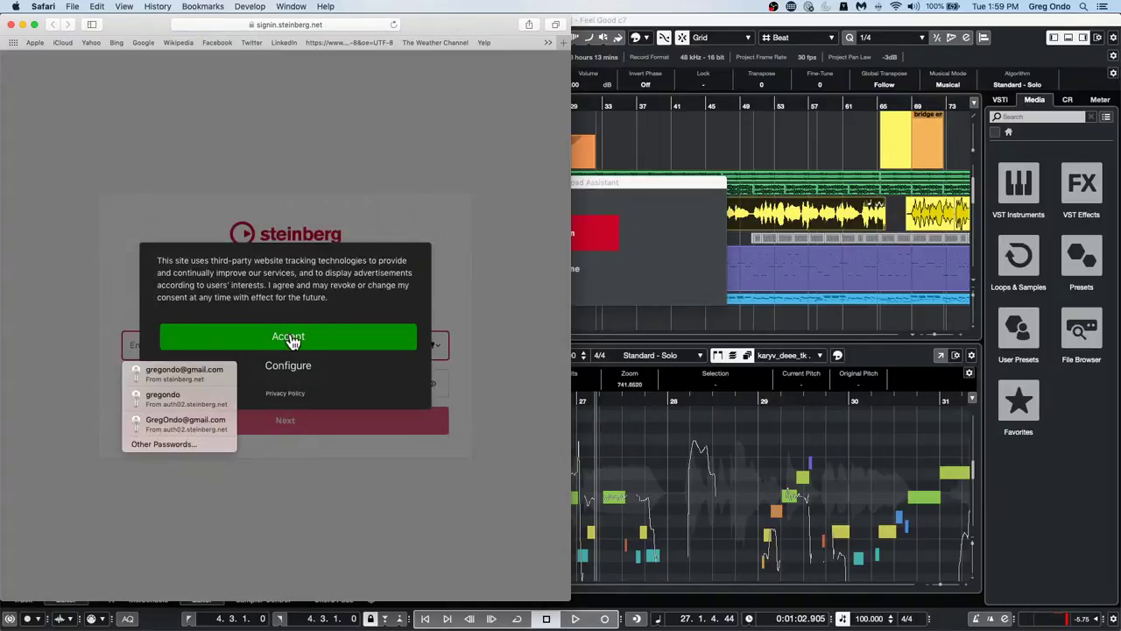
# Fill in the saved account e-mail and password, accept the tracking consent notice and sign in to Steinberg
pyautogui.click(206, 375)
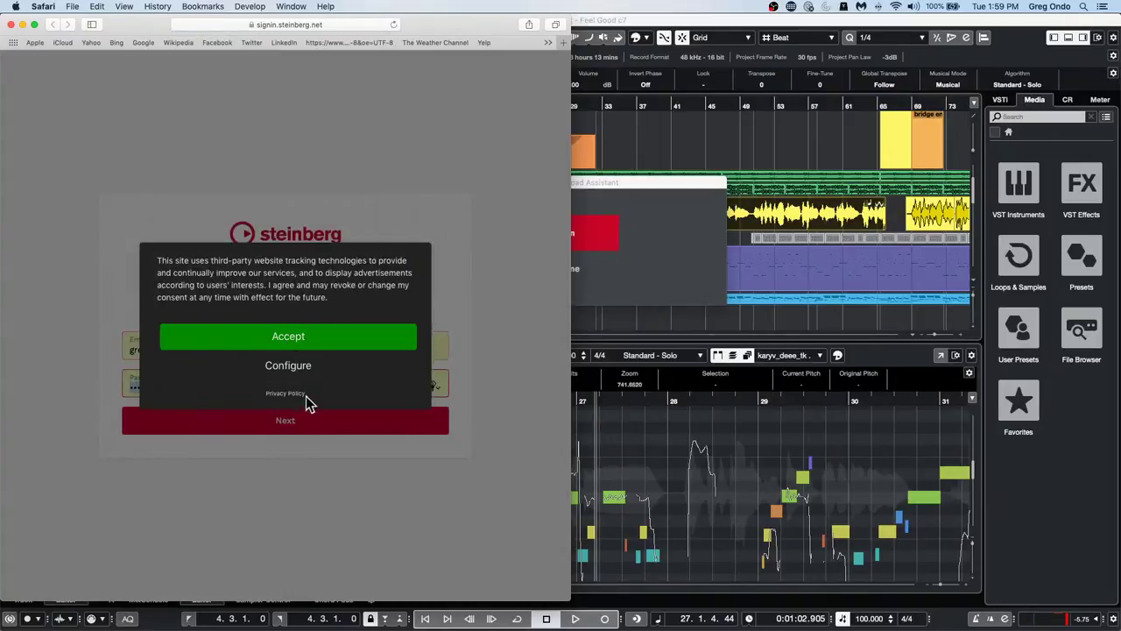
pyautogui.click(305, 345)
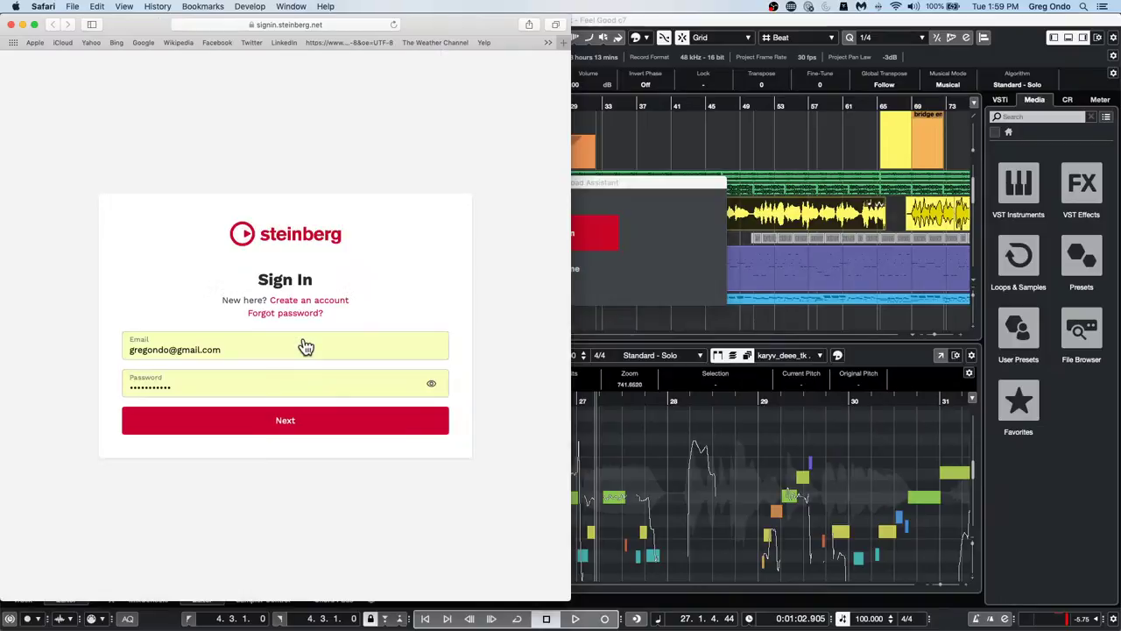
pyautogui.click(304, 421)
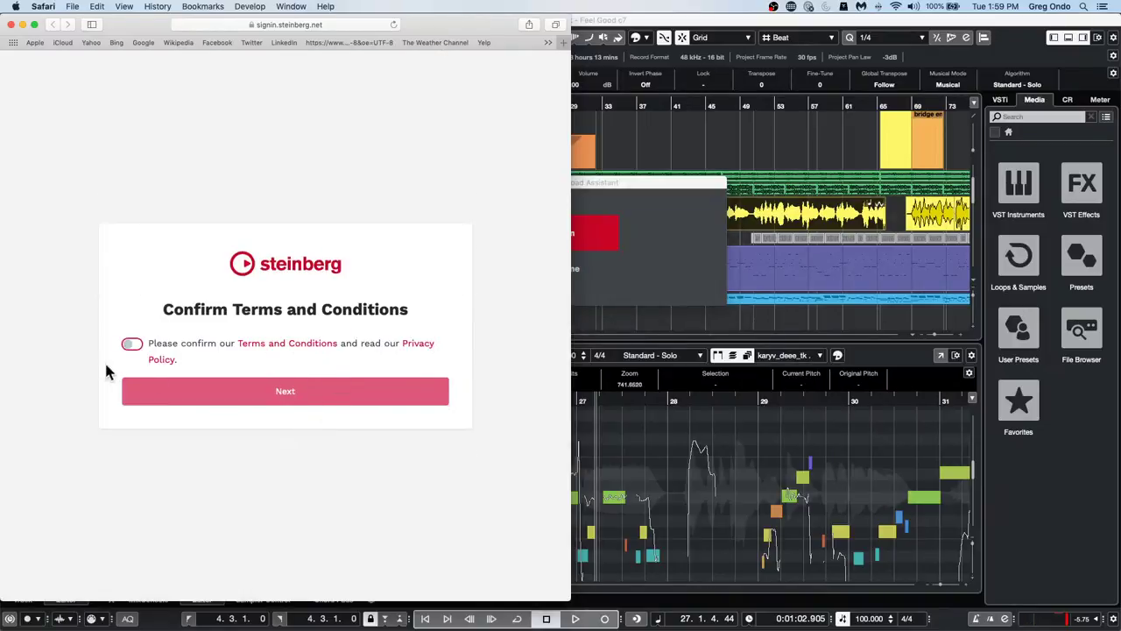
# Confirm Steinberg's Terms and Conditions and continue to the authorization page
pyautogui.click(136, 343)
pyautogui.click(278, 389)
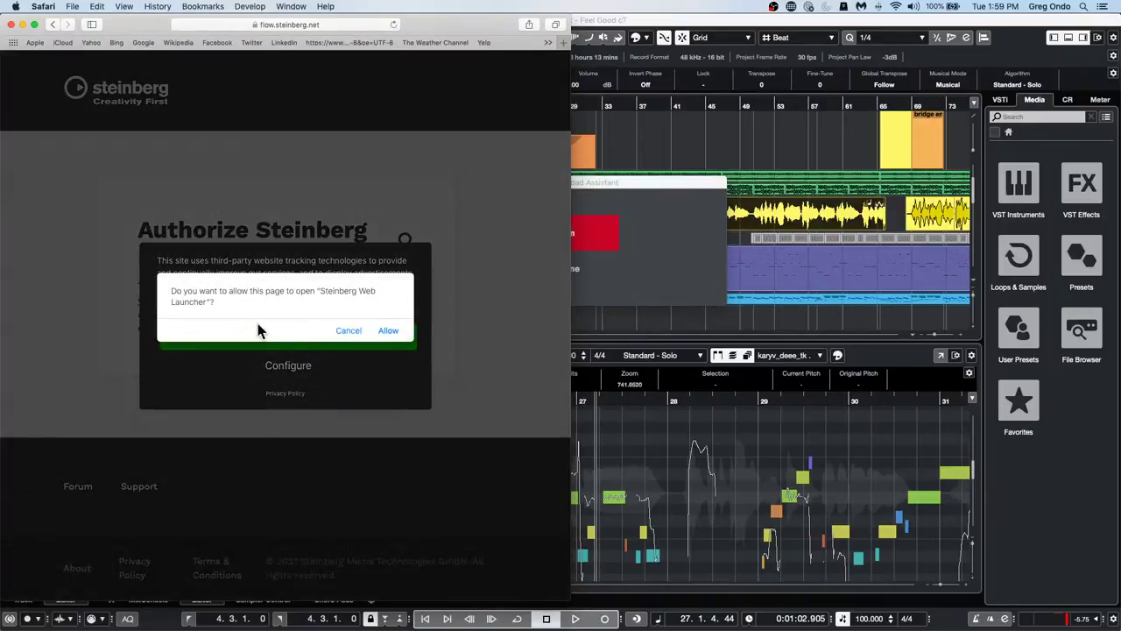
# Allow the authorization page to open Steinberg Web Launcher and accept the tracking consent notice
pyautogui.click(391, 331)
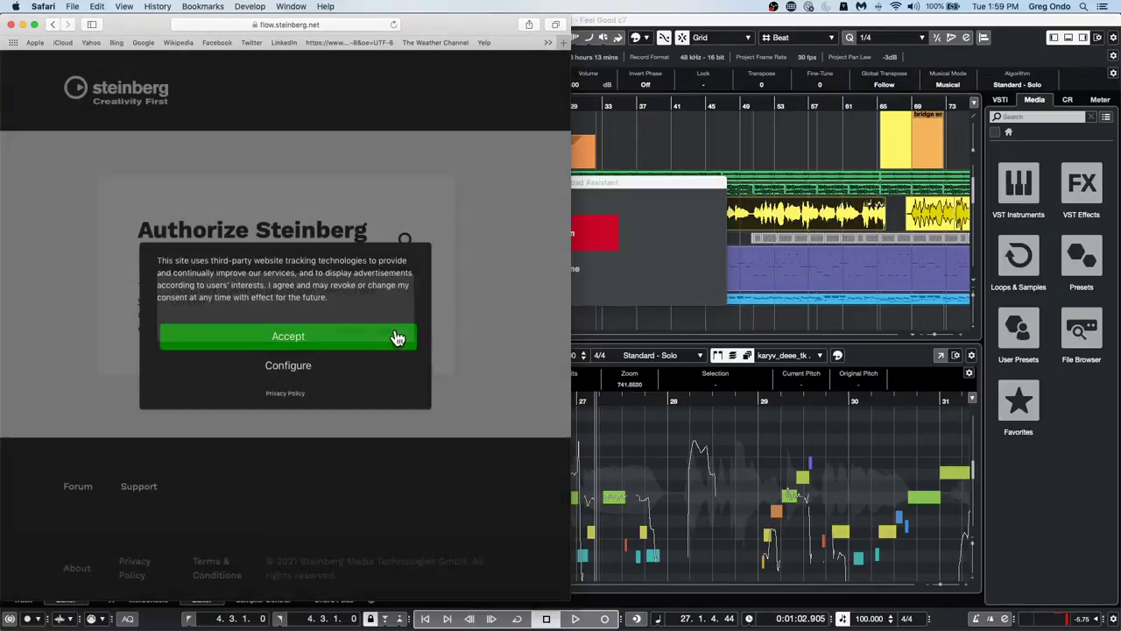
pyautogui.click(282, 341)
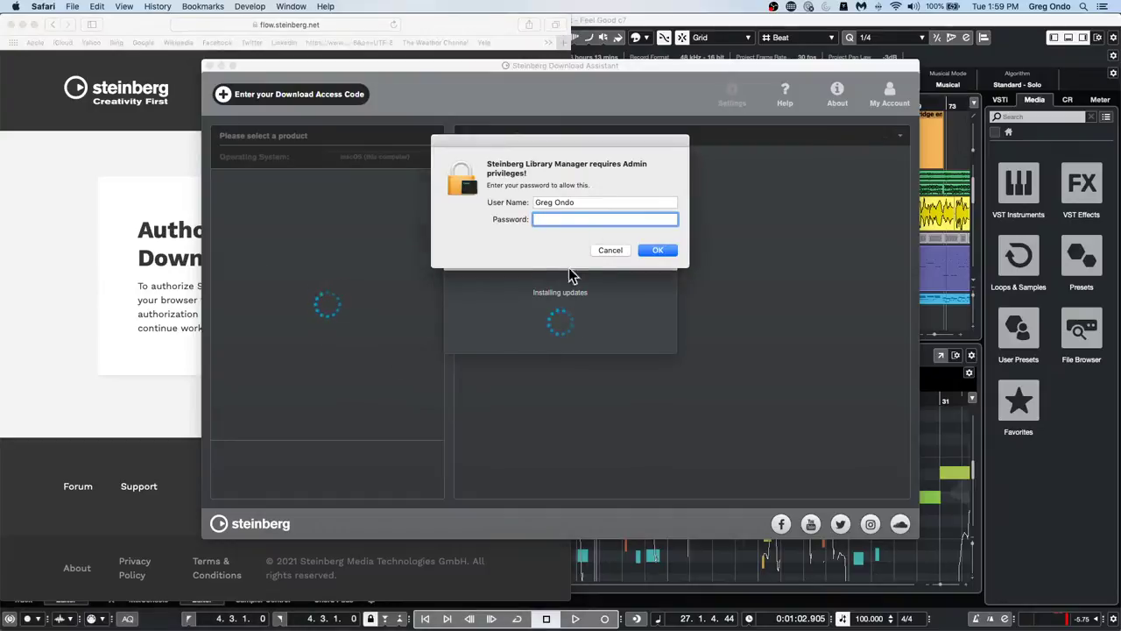
# Decline the Steinberg Library Manager admin request, enter the admin password for eLicenser Control, and cancel its installation
pyautogui.click(606, 249)
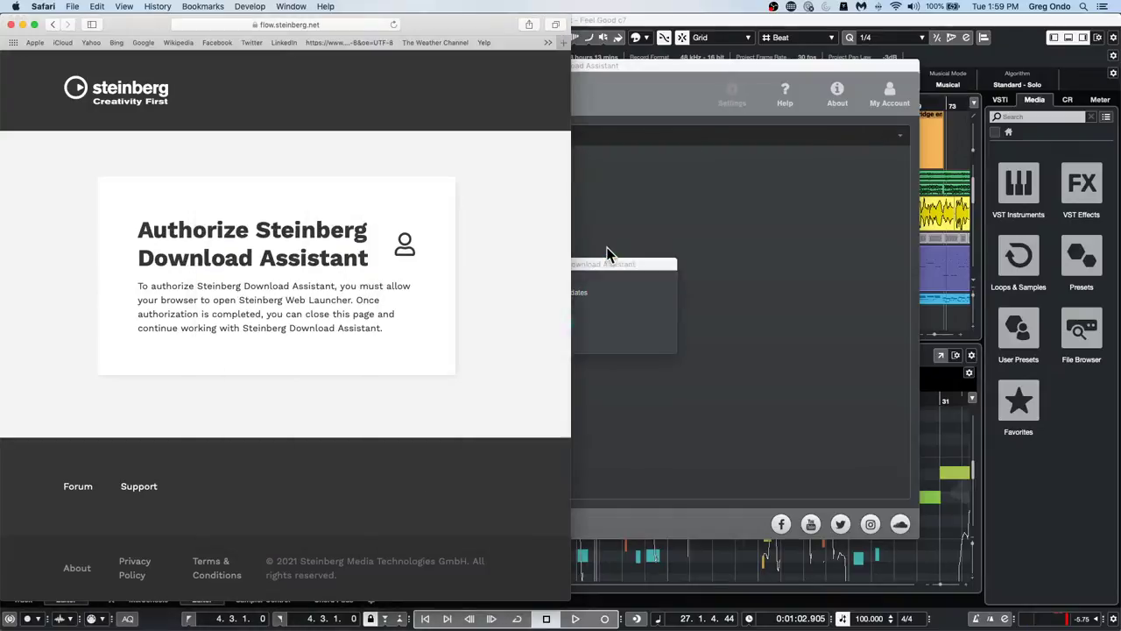
pyautogui.click(632, 307)
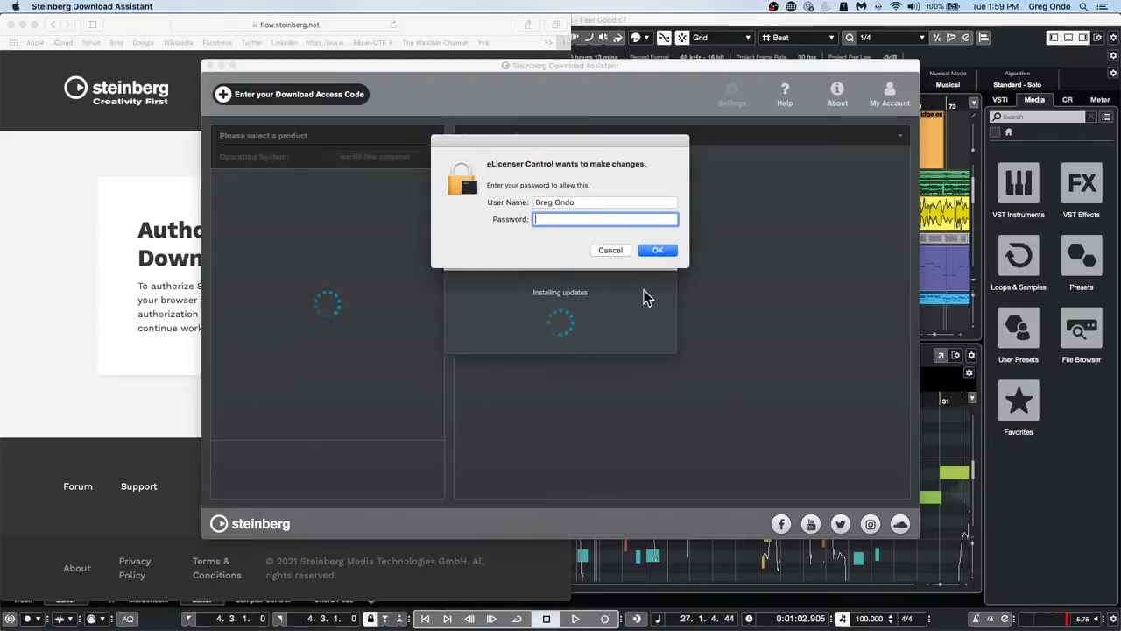
pyautogui.write('••••••')
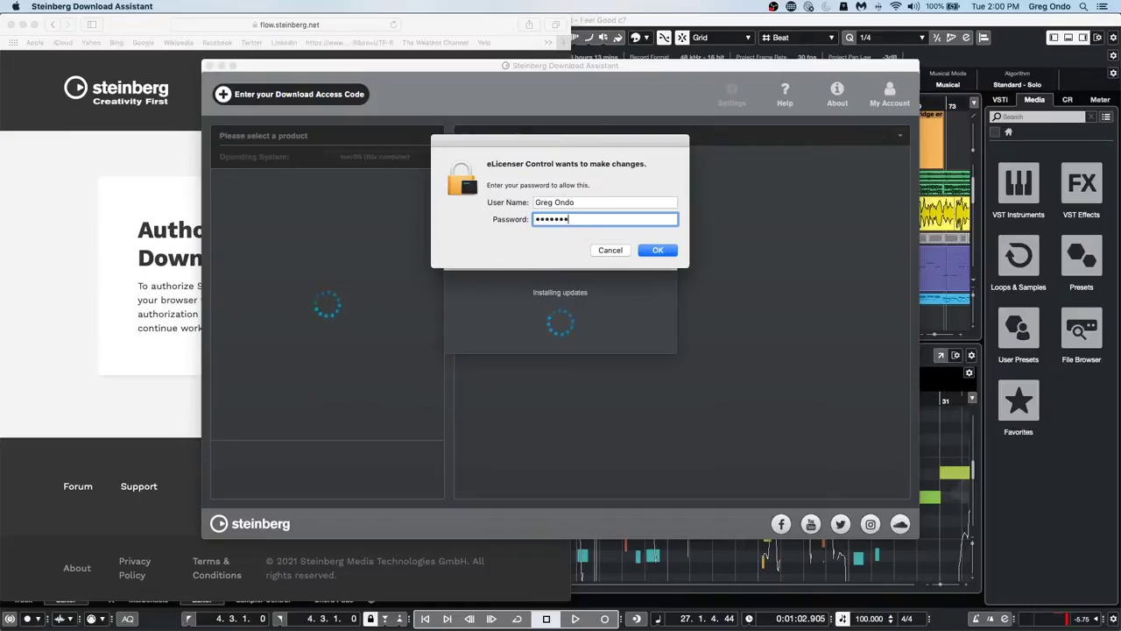
pyautogui.press('Return')
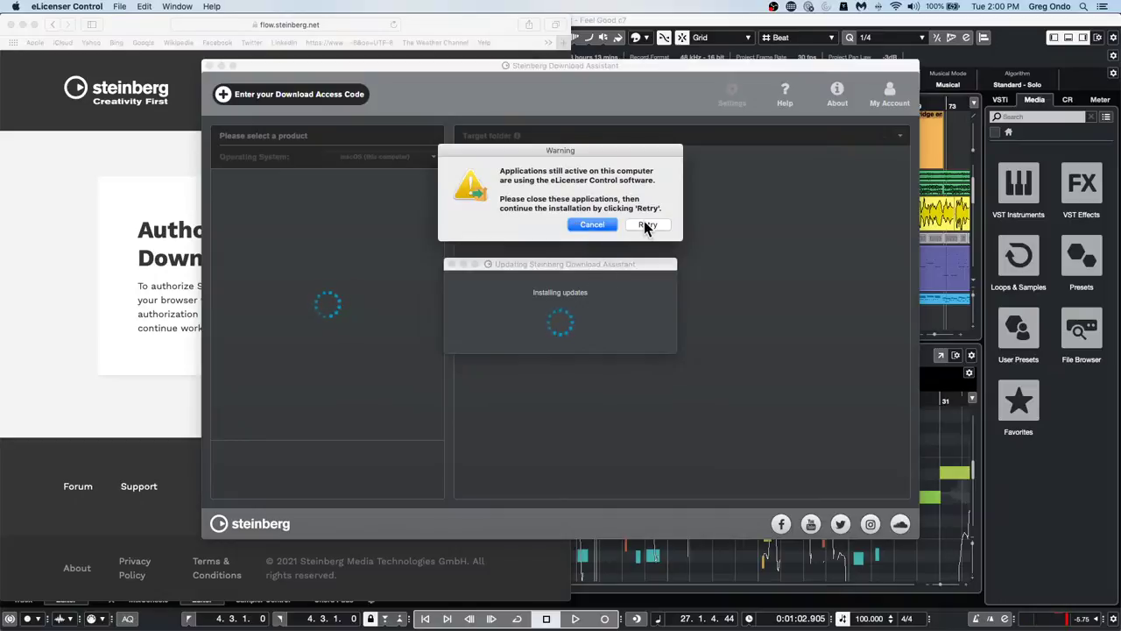
pyautogui.click(592, 224)
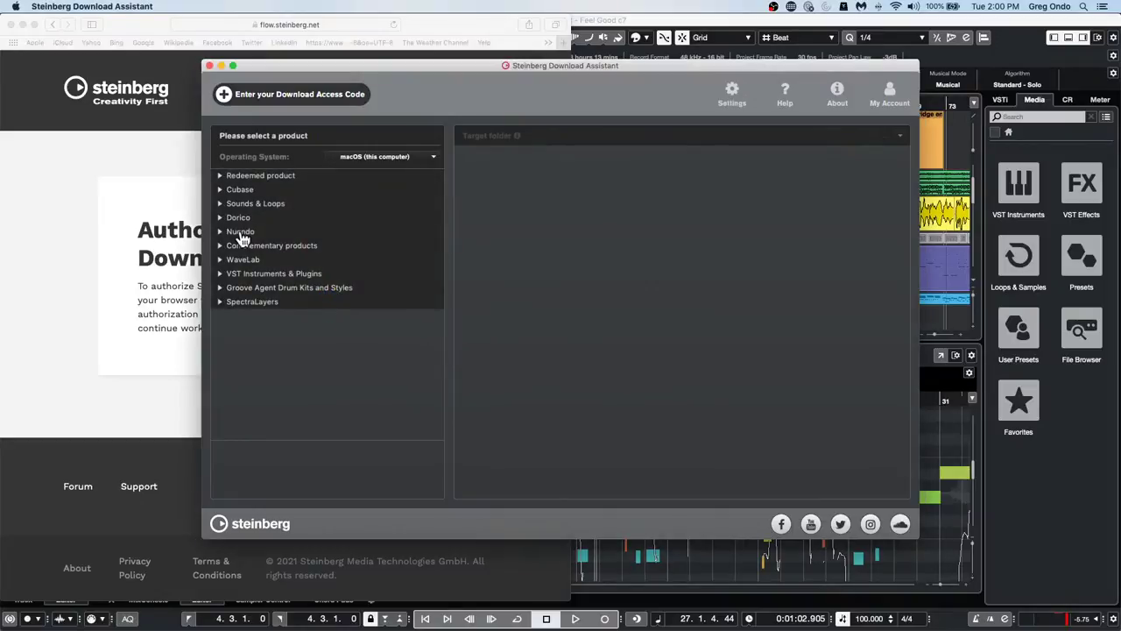
# Show the Cubase Pro 11 downloads from the Cubase product group, and close Download Assistant and the browser window
pyautogui.click(254, 191)
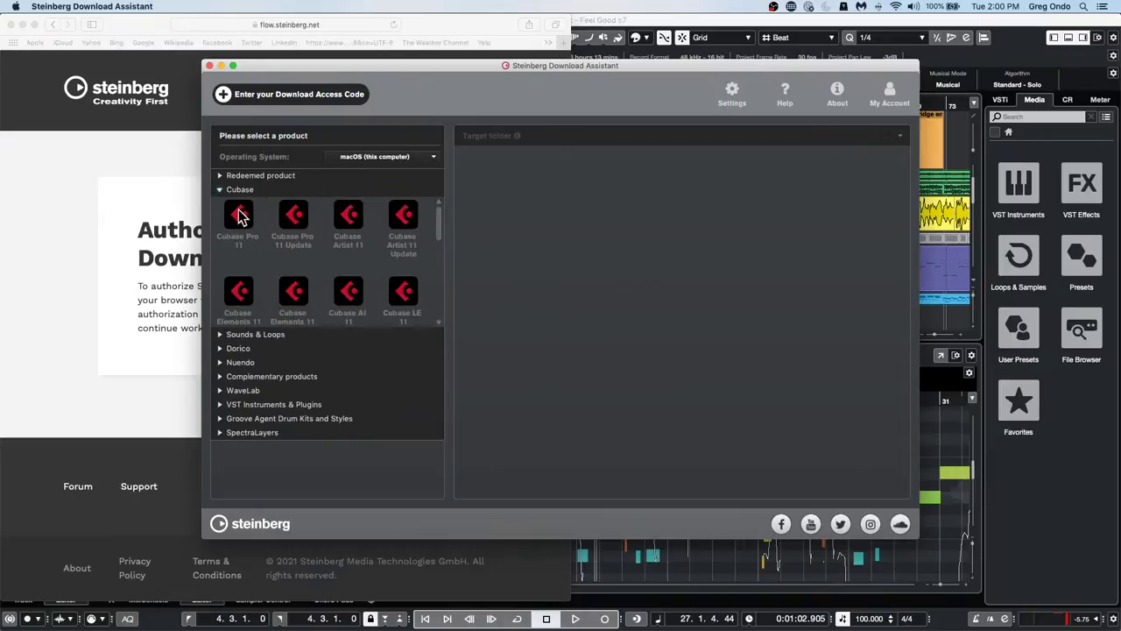
pyautogui.click(239, 217)
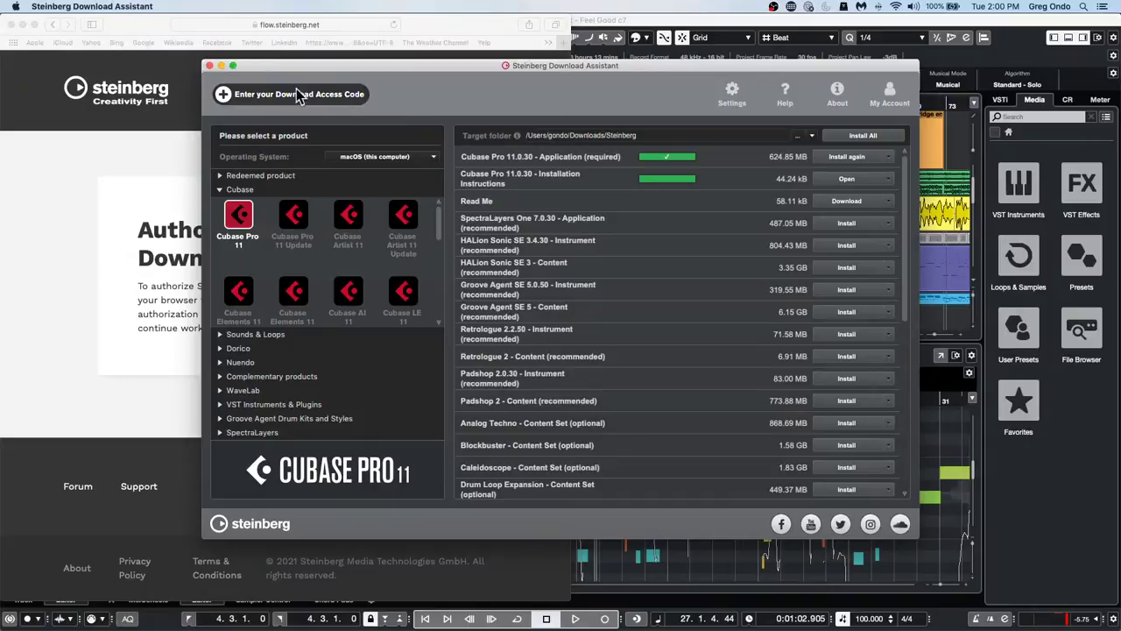
pyautogui.click(209, 66)
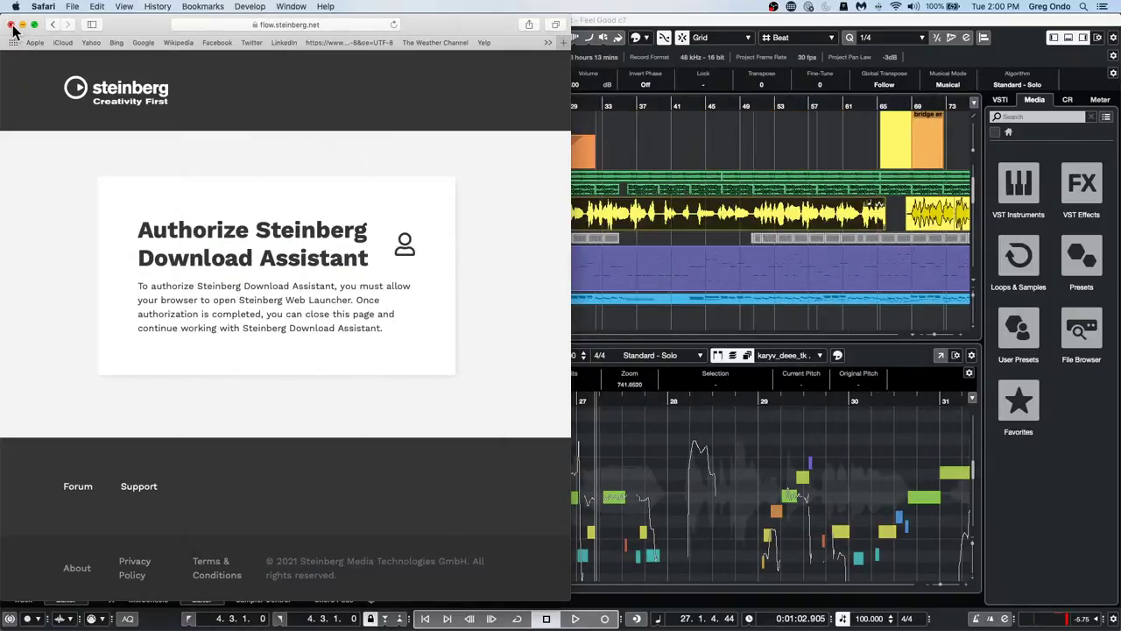
pyautogui.click(12, 25)
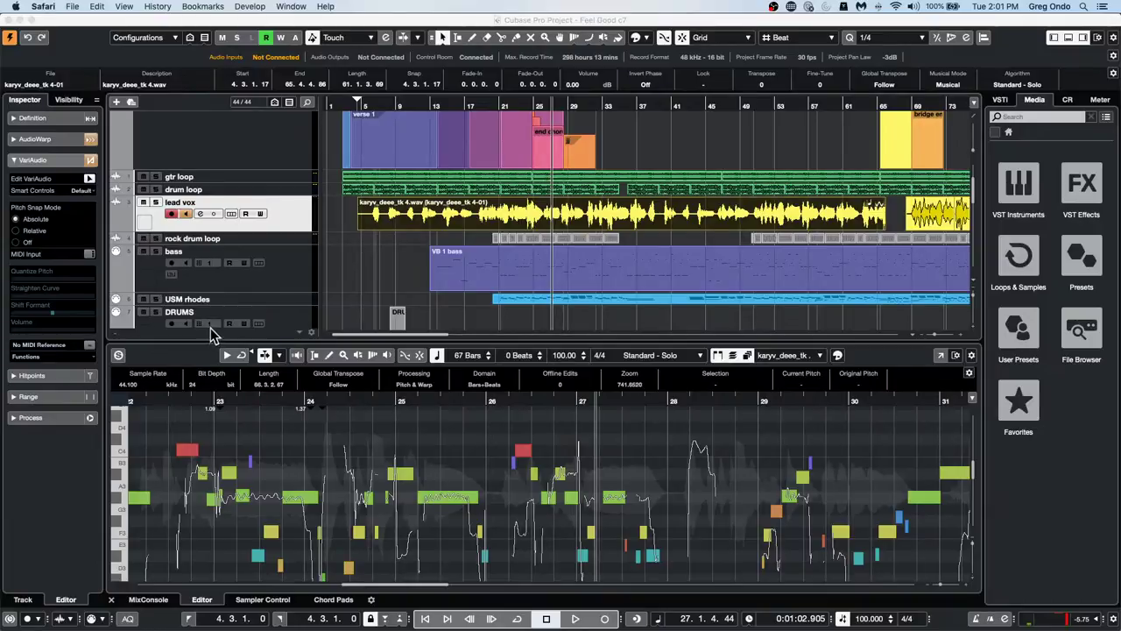
# Switch back to Cubase and open Expression Map Setup for the Feel Good c7 project
pyautogui.click(210, 7)
pyautogui.moveTo(170, 7)
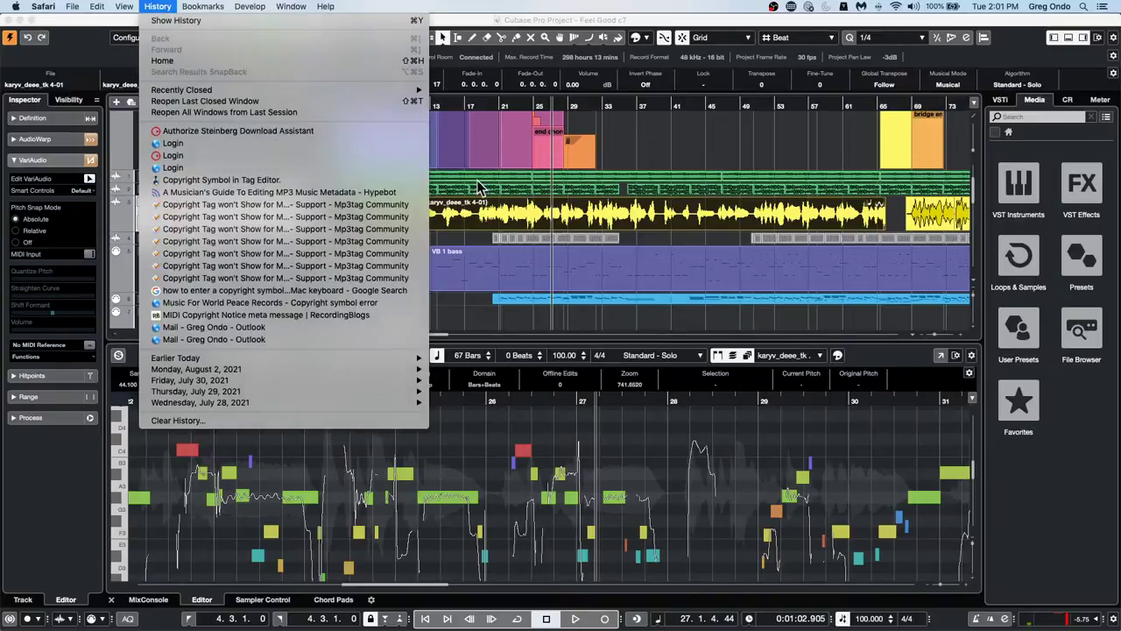
pyautogui.click(512, 204)
pyautogui.click(648, 140)
pyautogui.click(175, 7)
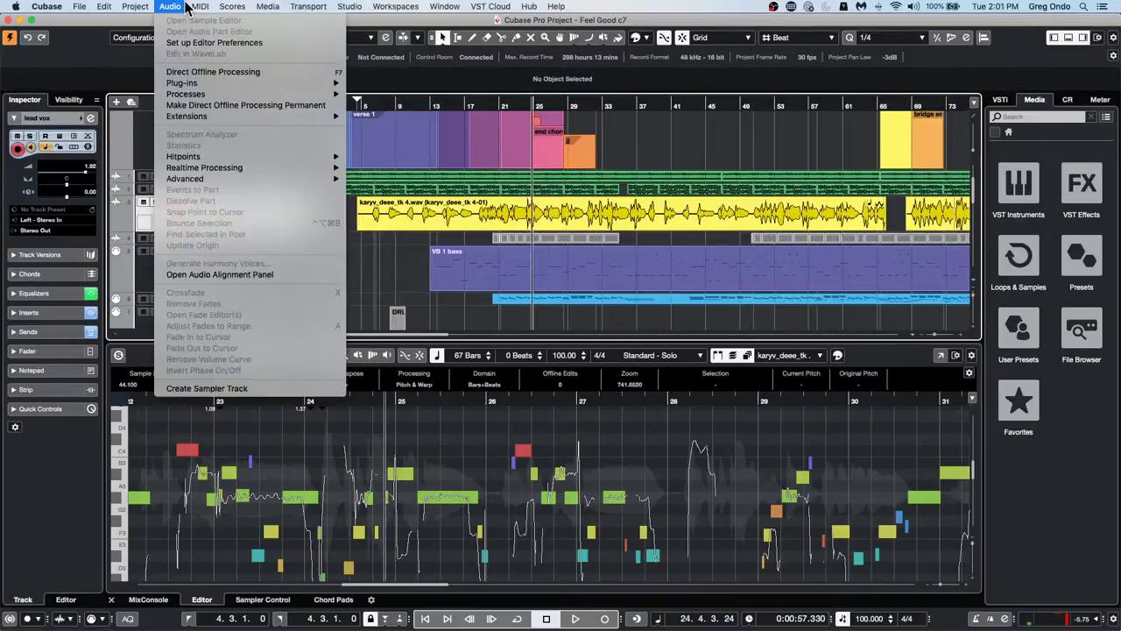
pyautogui.moveTo(200, 7)
pyautogui.moveTo(232, 254)
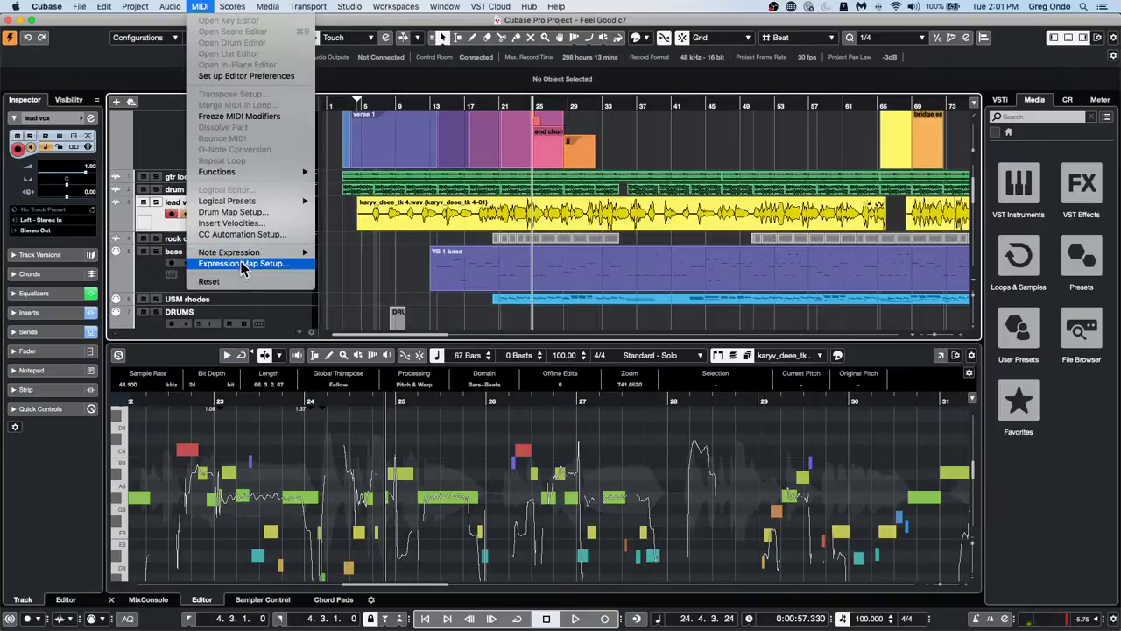
pyautogui.click(244, 263)
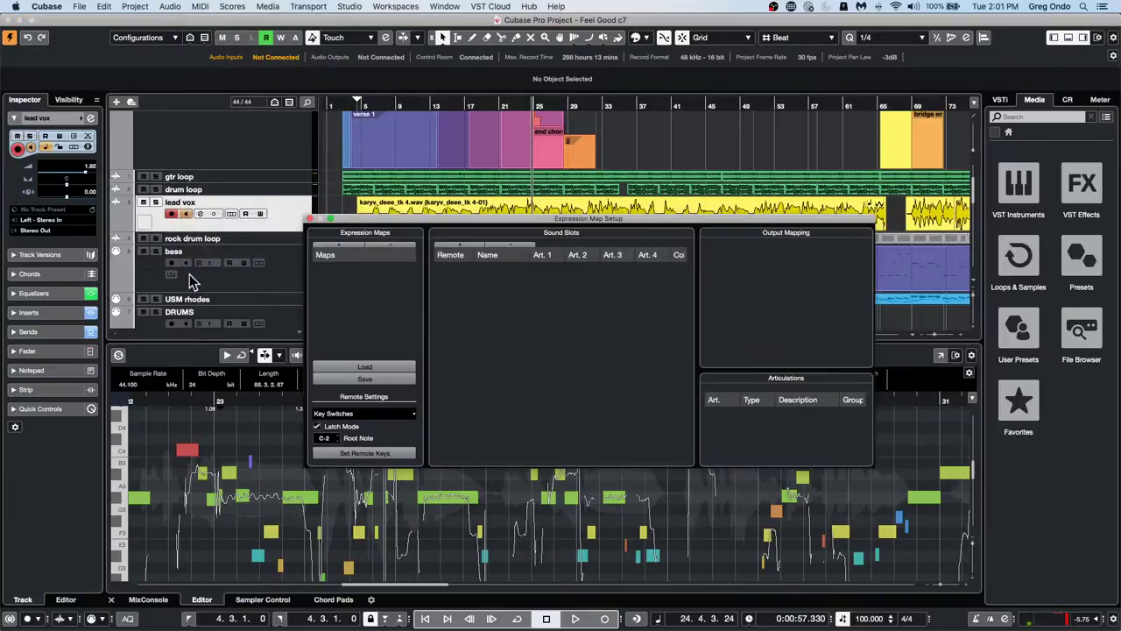
# Open the recent project schubert 2nd HALion 5 DOUBLE.cpr and close the Expression Map Setup window
pyautogui.click(78, 6)
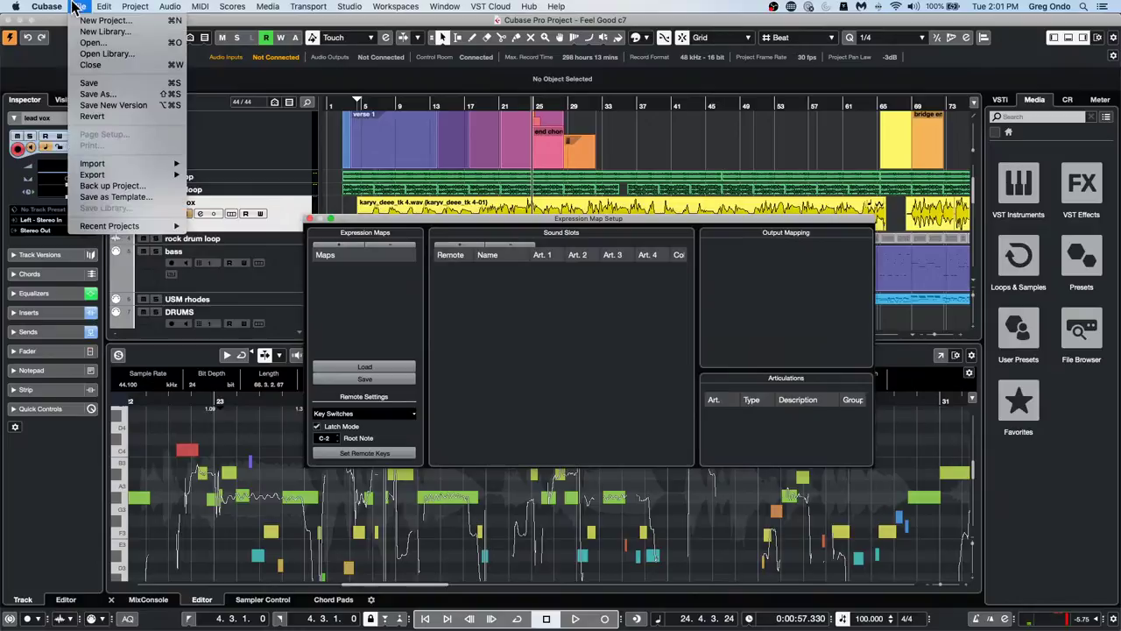
pyautogui.moveTo(162, 226)
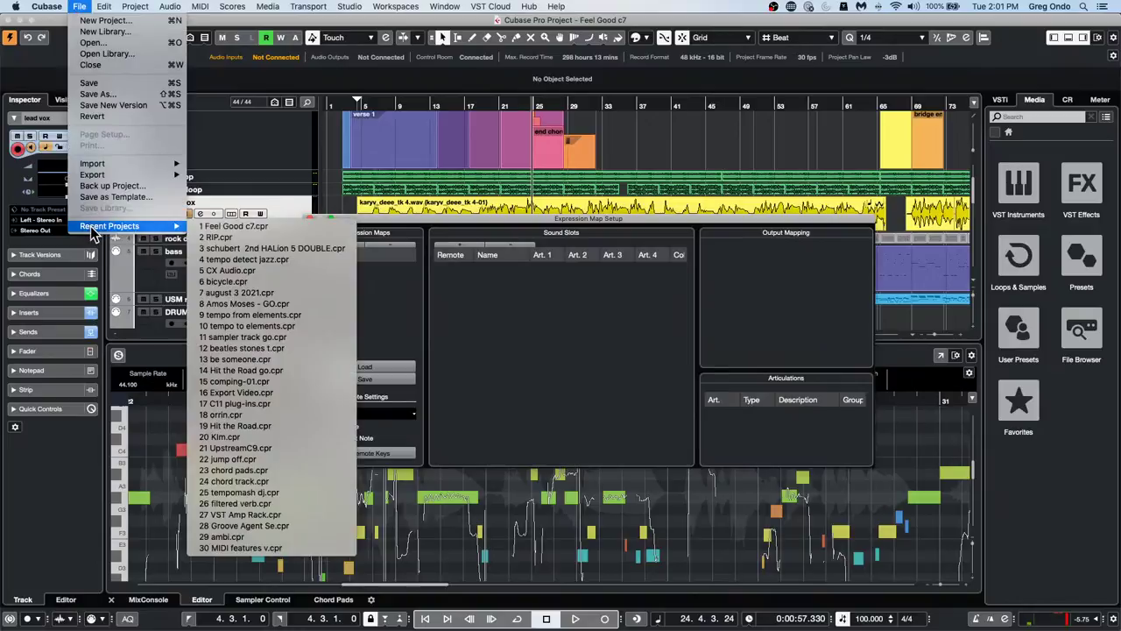
pyautogui.click(320, 249)
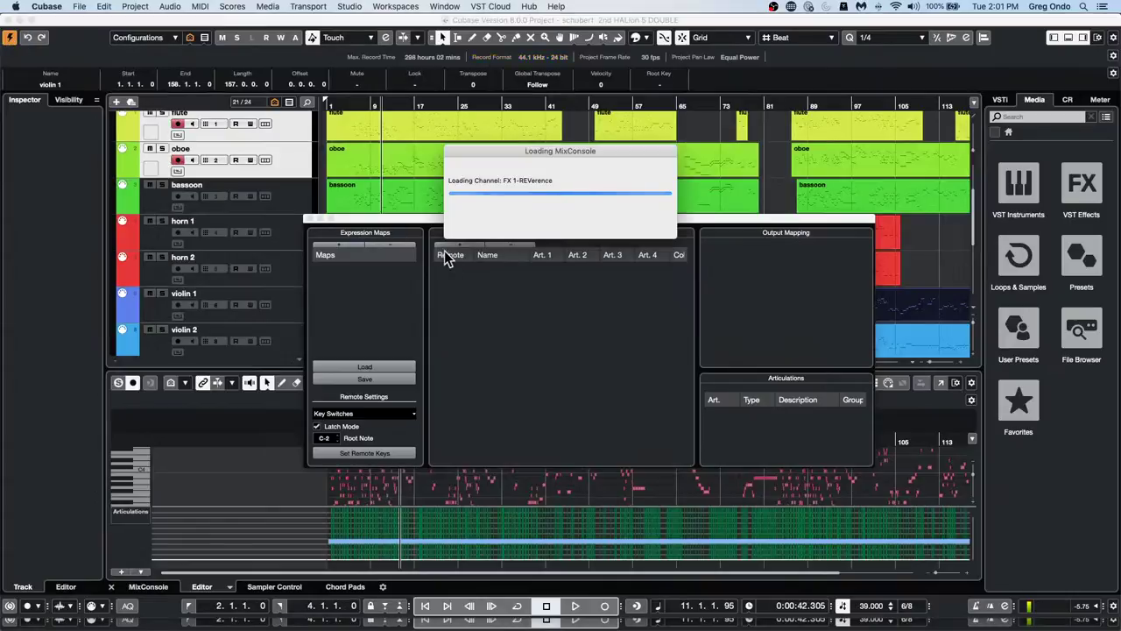
pyautogui.click(311, 219)
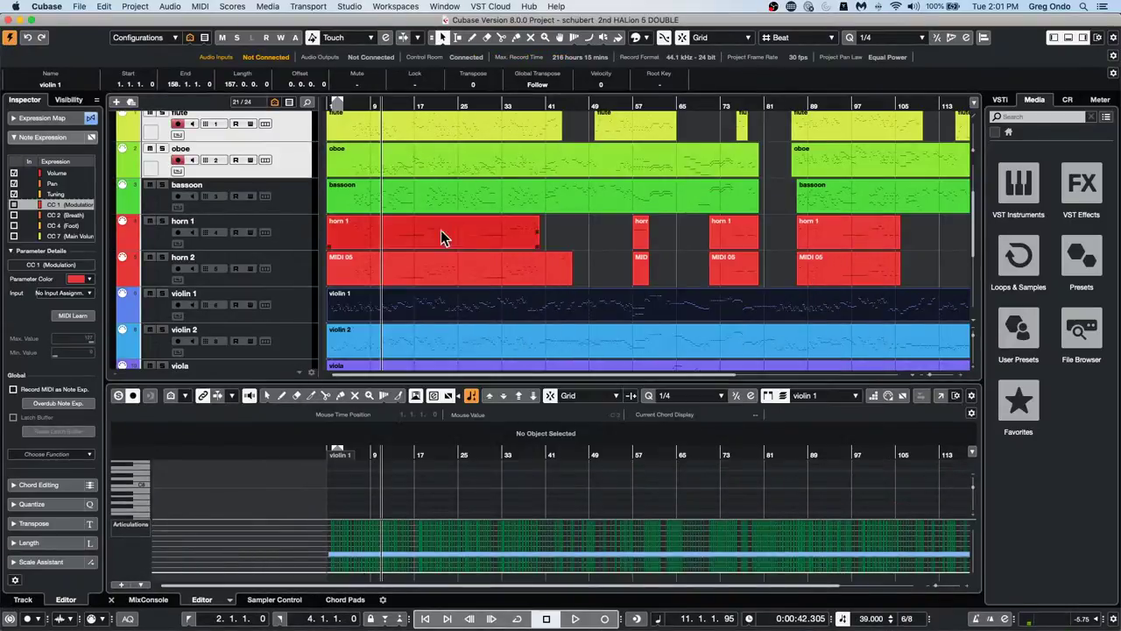
# Open Expression Map Setup for the Schubert project and view the sound slots of the Cello map
pyautogui.click(212, 6)
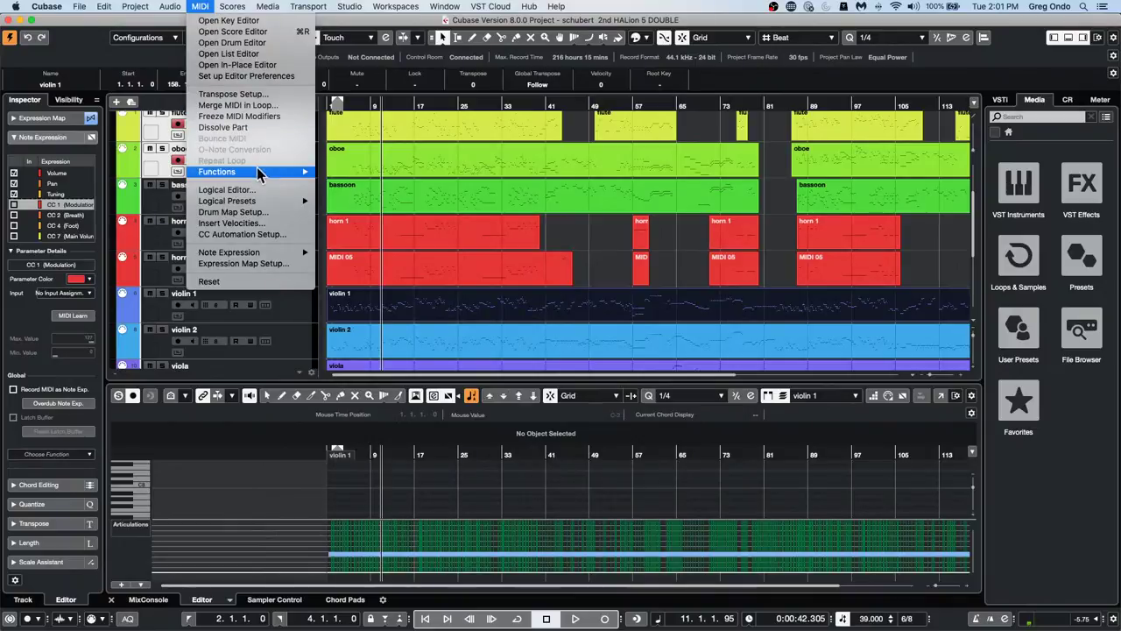
pyautogui.click(243, 263)
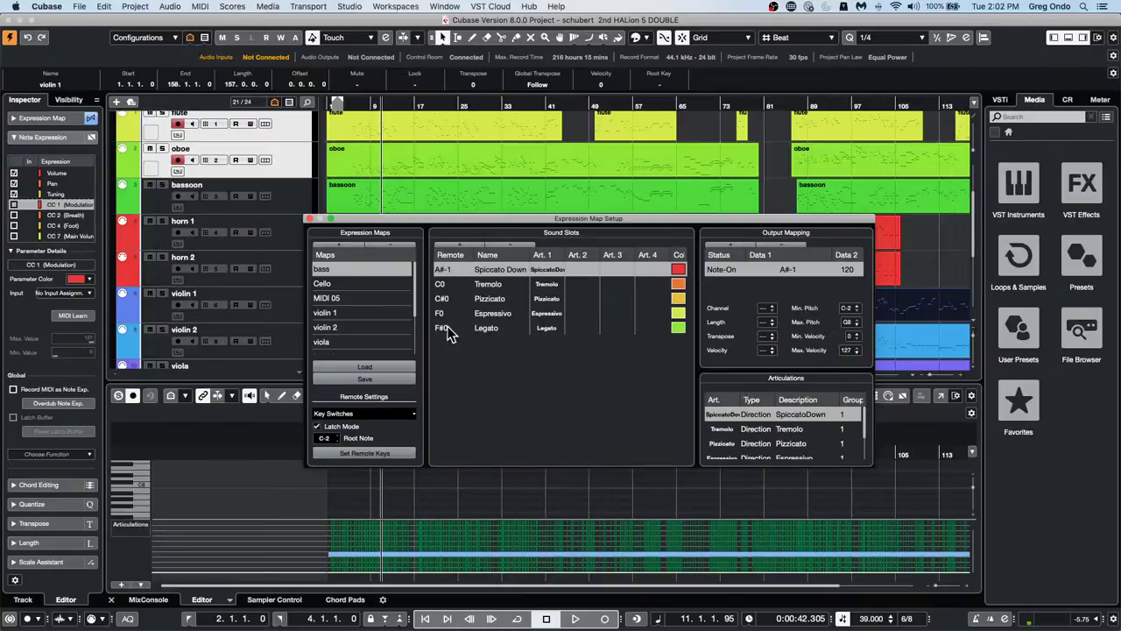
pyautogui.click(353, 284)
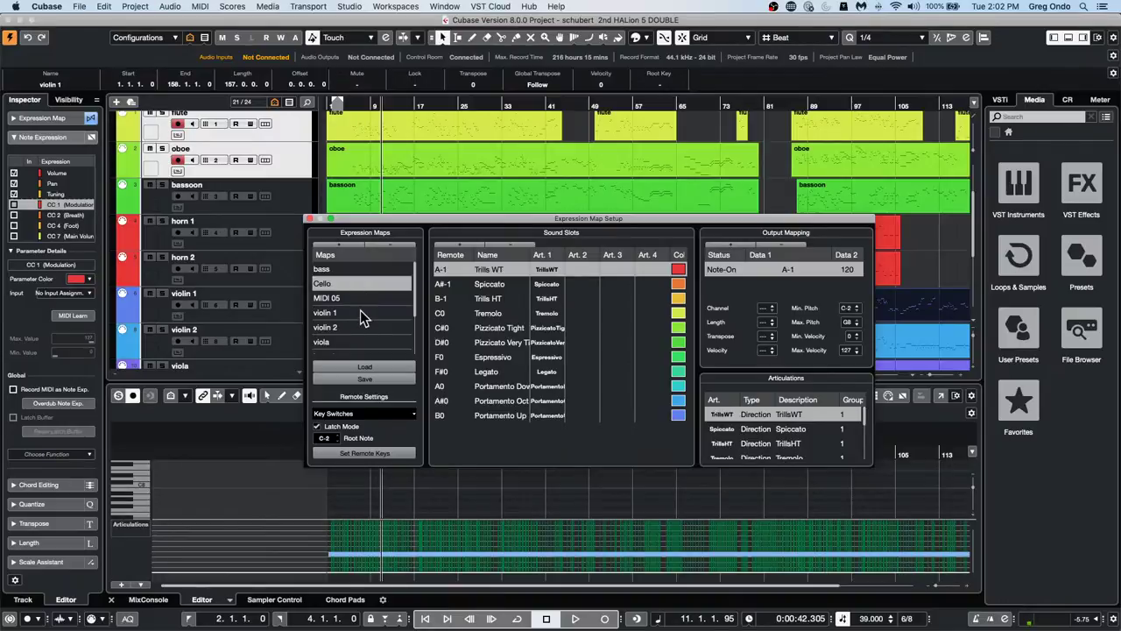
# Add new sound slots to the violin 1 expression map up to Slot 135
pyautogui.click(359, 314)
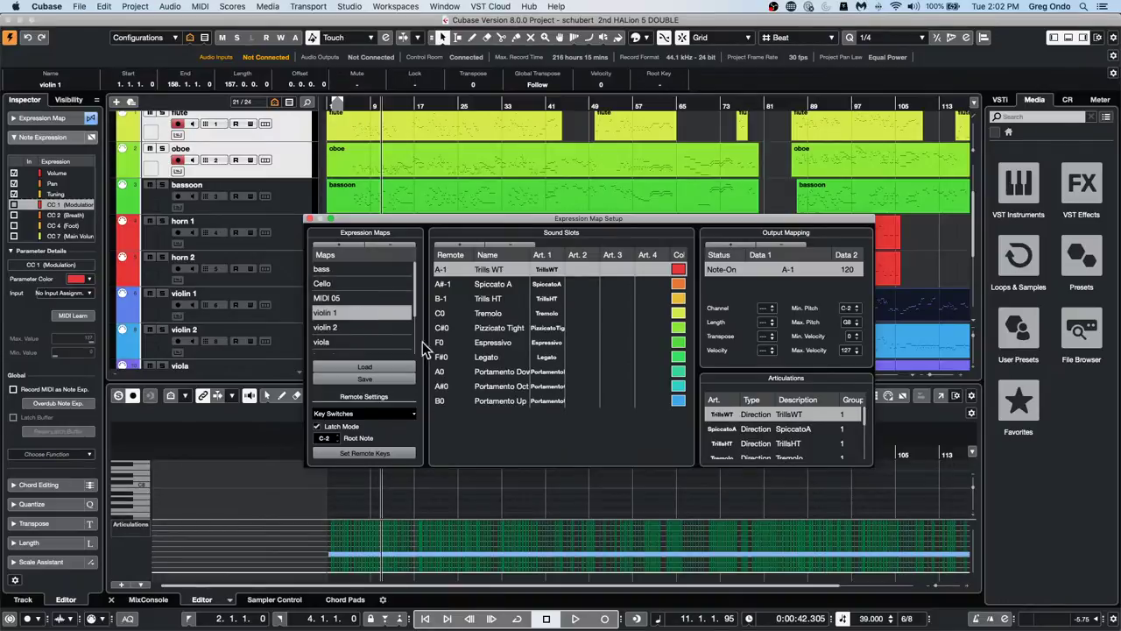
pyautogui.click(459, 244)
pyautogui.click(459, 244)
pyautogui.click(459, 244)
pyautogui.click(459, 245)
pyautogui.click(459, 244)
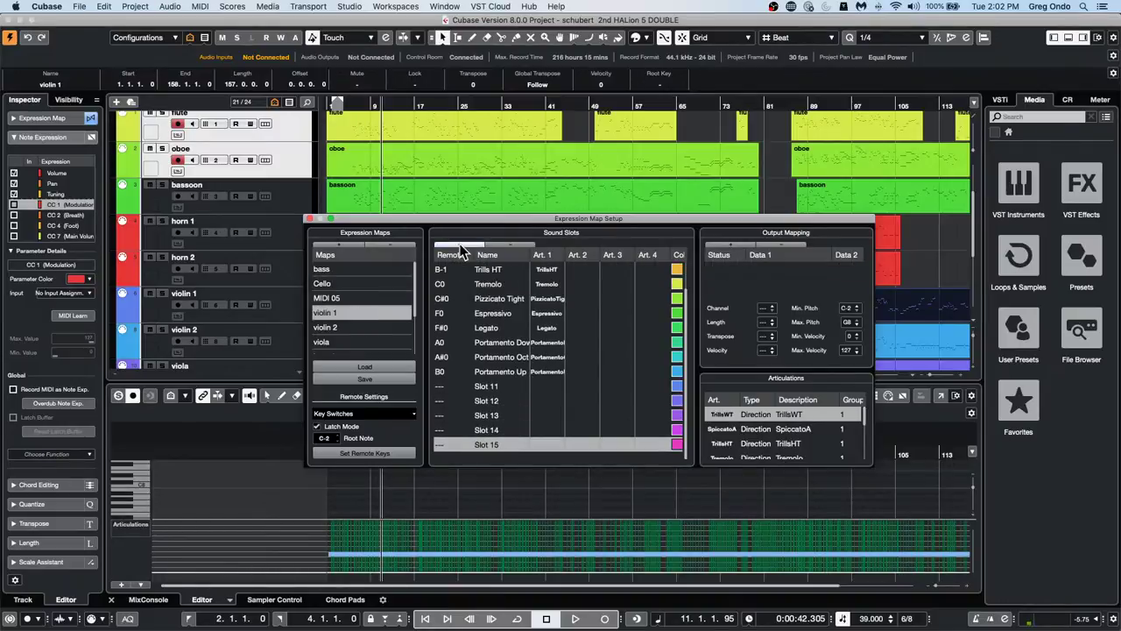
pyautogui.click(459, 245)
pyautogui.click(459, 245)
pyautogui.doubleClick(459, 244)
pyautogui.click(459, 244)
pyautogui.doubleClick(459, 245)
pyautogui.click(459, 244)
pyautogui.click(458, 244)
pyautogui.click(459, 244)
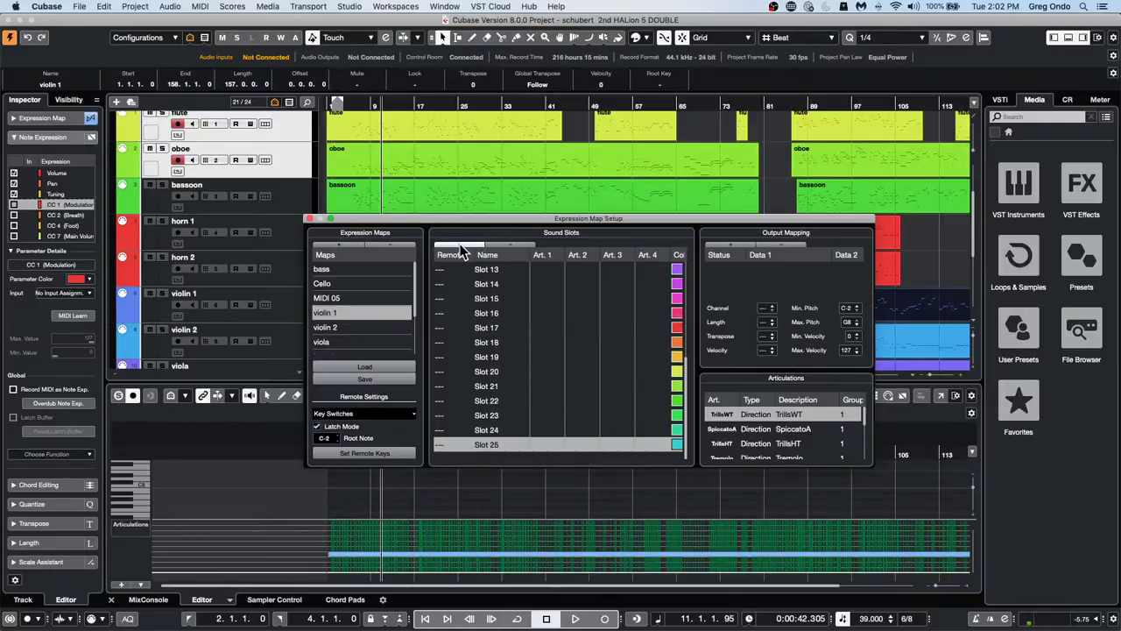
pyautogui.doubleClick(459, 244)
pyautogui.click(459, 244)
pyautogui.click(459, 245)
pyautogui.click(459, 244)
pyautogui.doubleClick(458, 244)
pyautogui.click(458, 244)
pyautogui.click(458, 244)
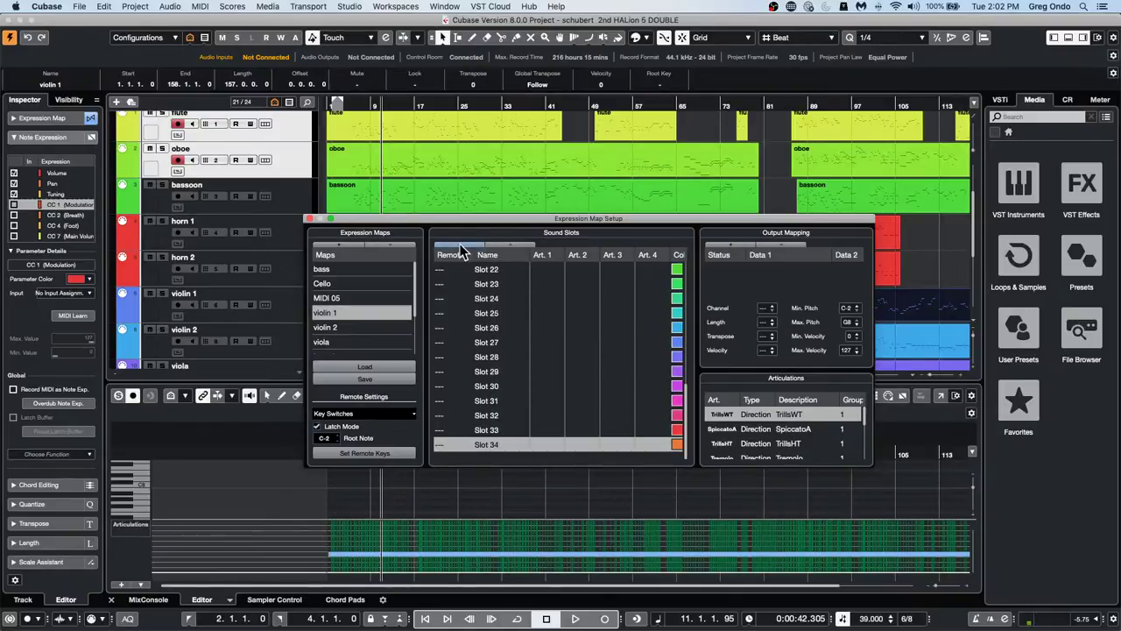
pyautogui.doubleClick(459, 245)
pyautogui.click(459, 244)
pyautogui.doubleClick(459, 244)
pyautogui.doubleClick(458, 244)
pyautogui.click(458, 245)
pyautogui.doubleClick(459, 245)
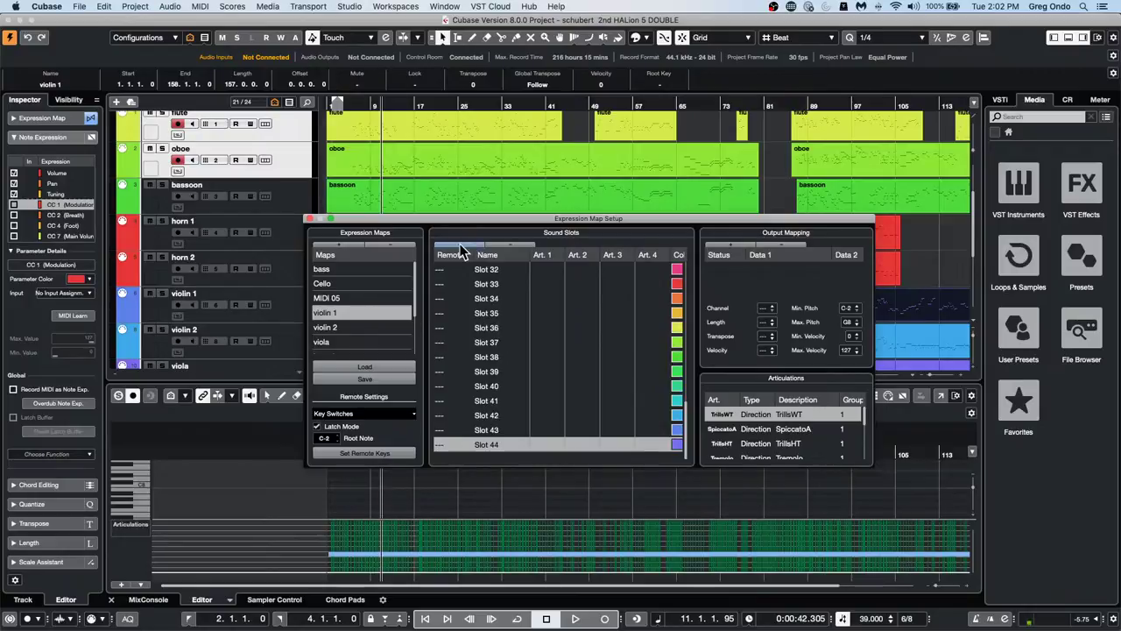
pyautogui.doubleClick(458, 244)
pyautogui.click(459, 244)
pyautogui.doubleClick(458, 244)
pyautogui.click(458, 244)
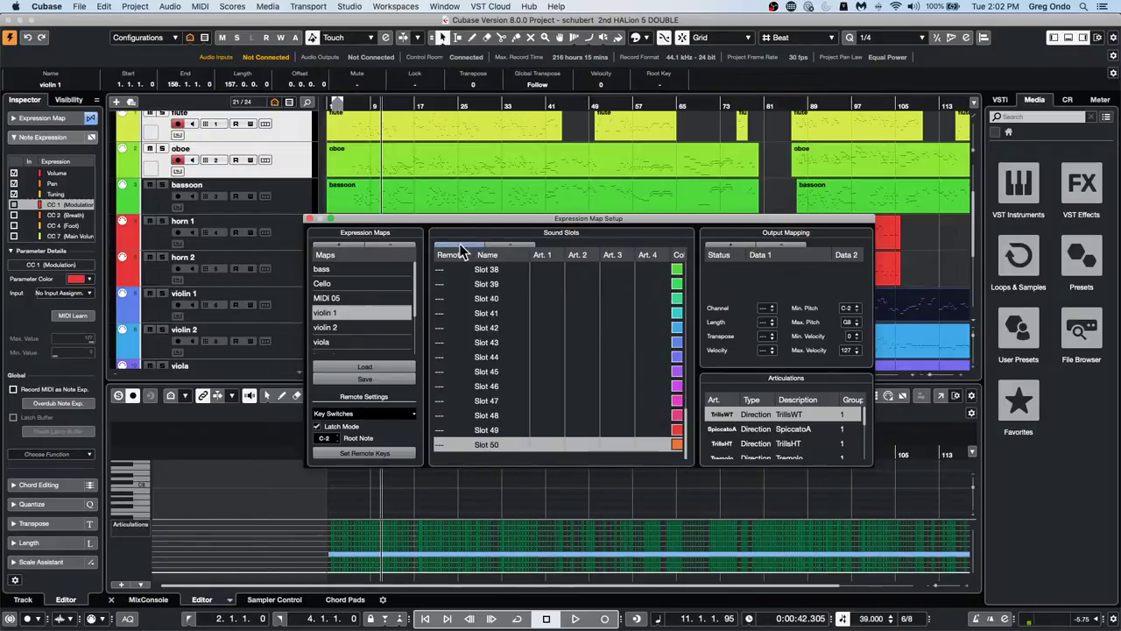
pyautogui.doubleClick(459, 244)
pyautogui.click(459, 245)
pyautogui.doubleClick(459, 245)
pyautogui.click(459, 244)
pyautogui.doubleClick(459, 244)
pyautogui.doubleClick(459, 244)
pyautogui.click(459, 244)
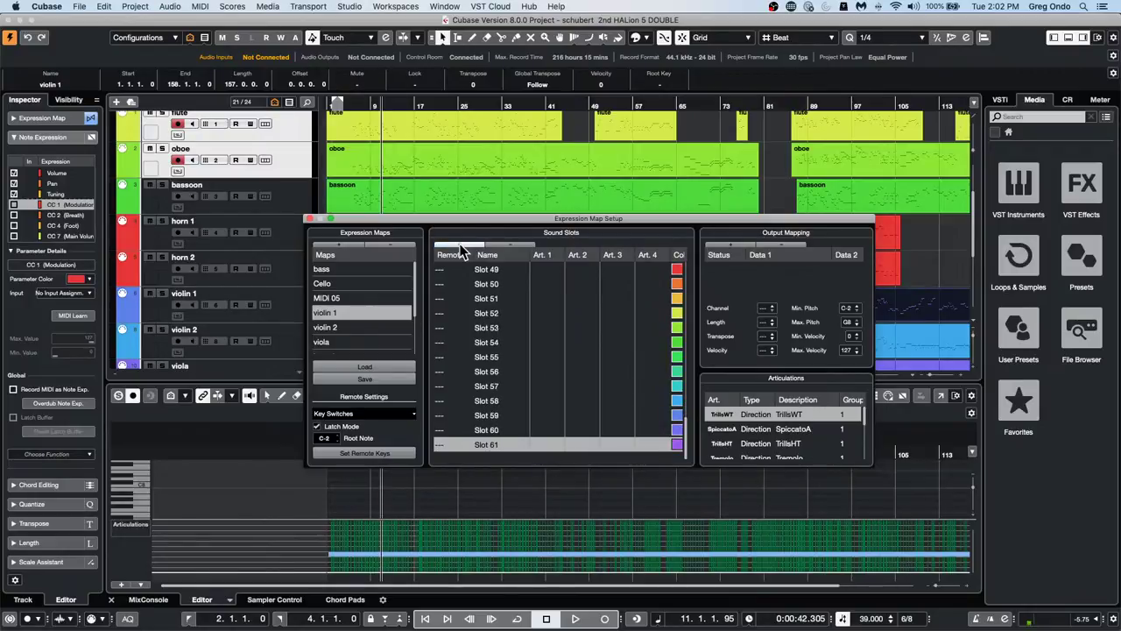
pyautogui.doubleClick(459, 245)
pyautogui.doubleClick(459, 244)
pyautogui.click(459, 245)
pyautogui.doubleClick(459, 244)
pyautogui.doubleClick(459, 245)
pyautogui.click(459, 244)
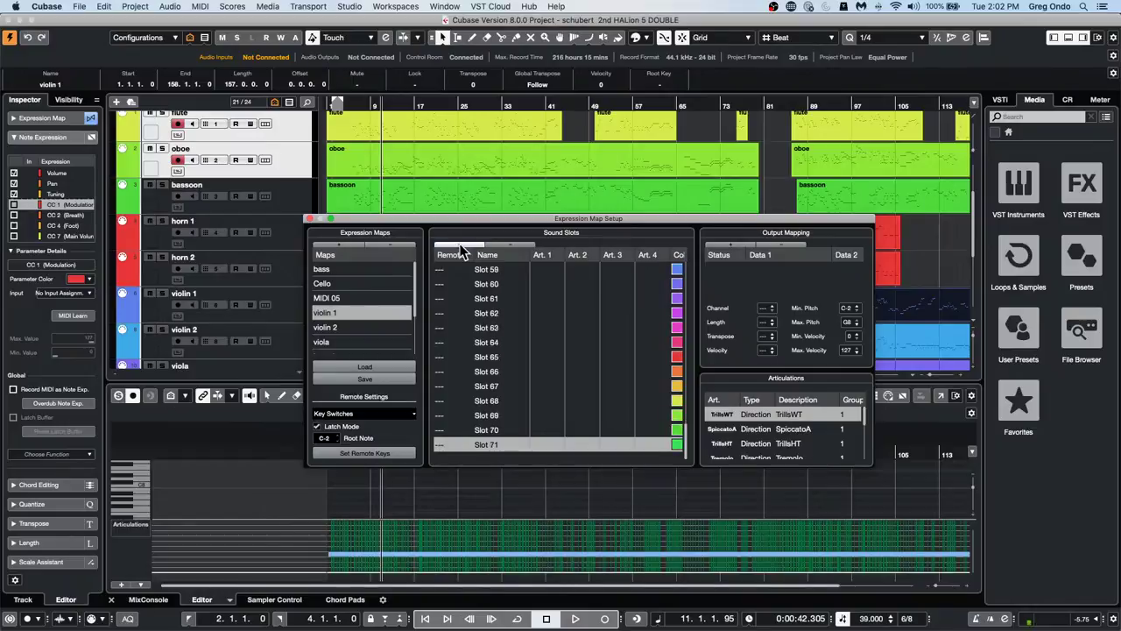
pyautogui.doubleClick(459, 244)
pyautogui.doubleClick(459, 245)
pyautogui.doubleClick(459, 244)
pyautogui.doubleClick(459, 244)
pyautogui.click(459, 244)
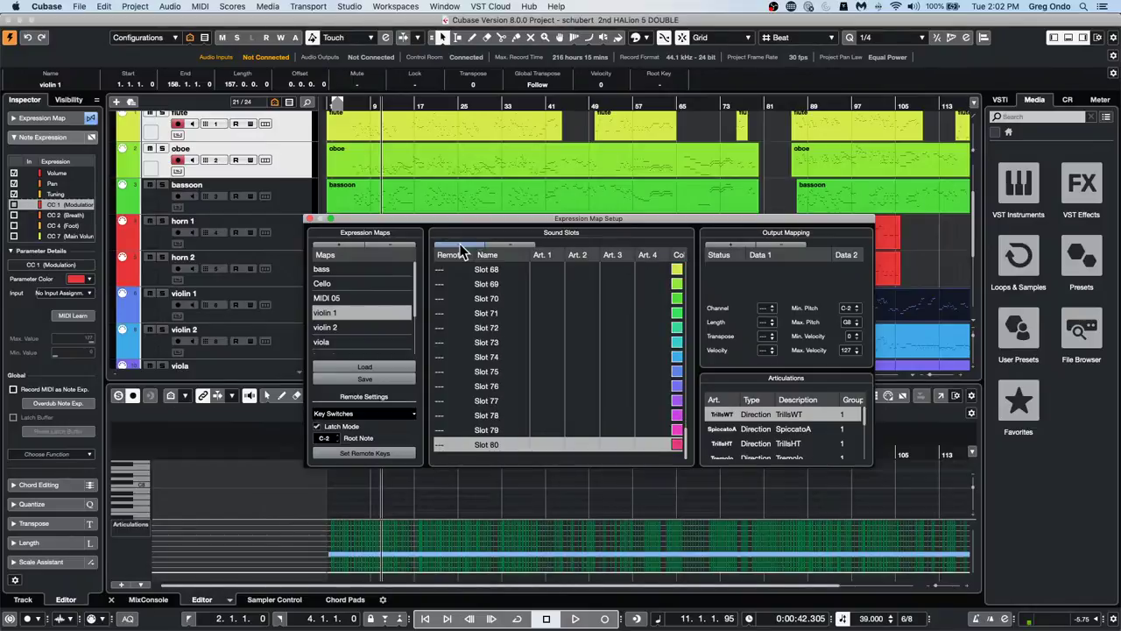
pyautogui.doubleClick(459, 245)
pyautogui.doubleClick(459, 244)
pyautogui.click(459, 244)
pyautogui.doubleClick(459, 244)
pyautogui.doubleClick(459, 244)
pyautogui.click(459, 245)
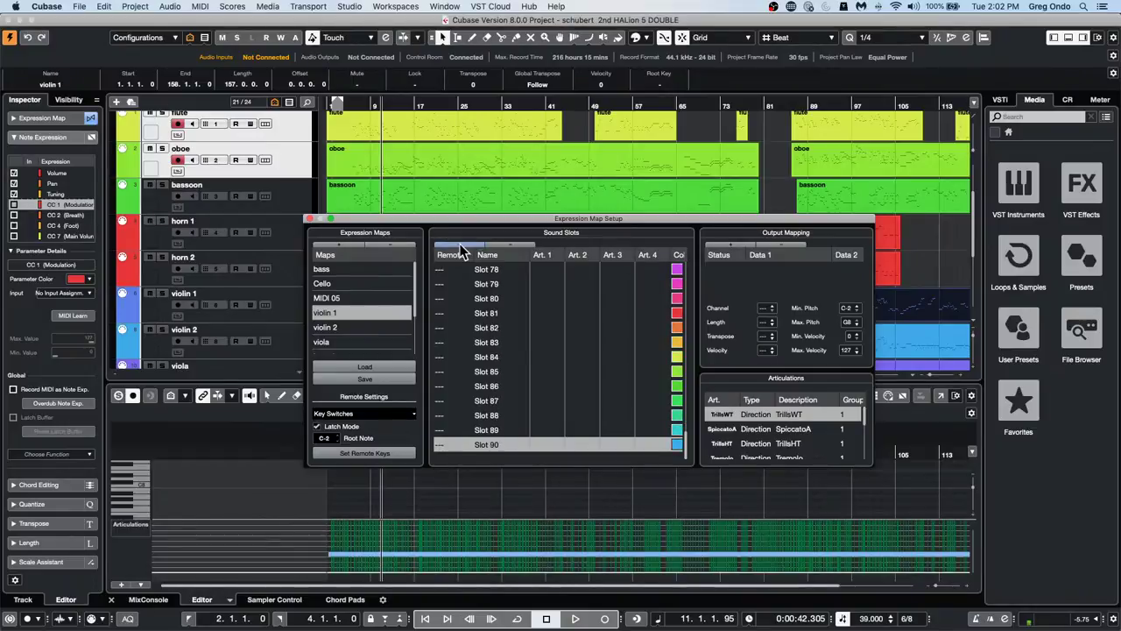
pyautogui.doubleClick(459, 244)
pyautogui.click(458, 245)
pyautogui.doubleClick(459, 244)
pyautogui.doubleClick(459, 244)
pyautogui.doubleClick(459, 245)
pyautogui.click(459, 244)
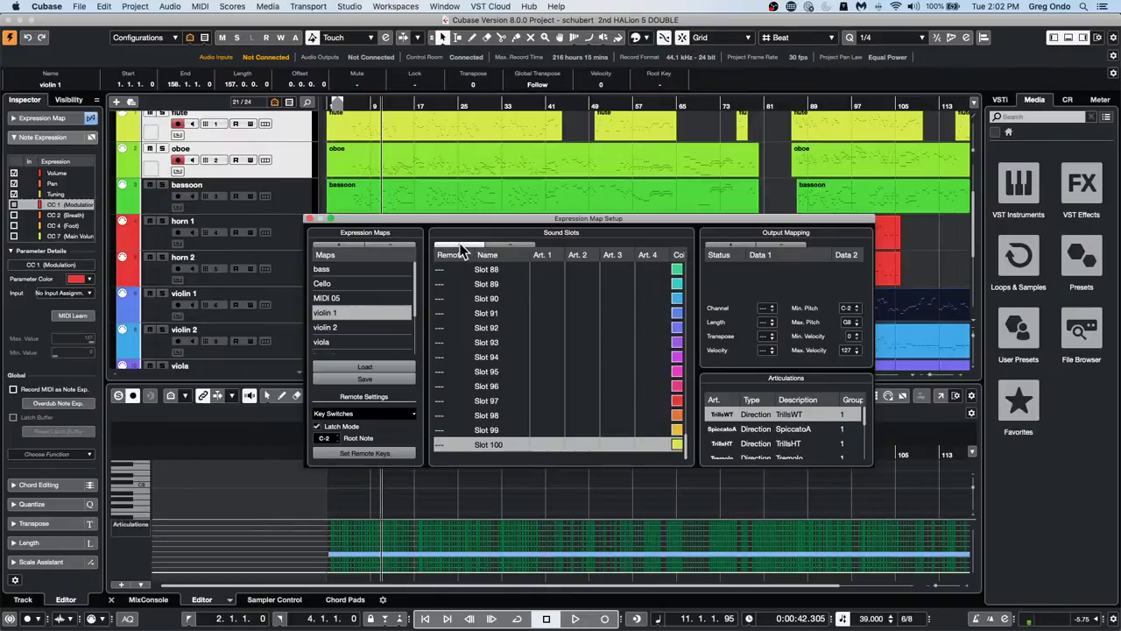
pyautogui.doubleClick(459, 244)
pyautogui.click(459, 244)
pyautogui.doubleClick(459, 244)
pyautogui.click(459, 244)
pyautogui.doubleClick(459, 244)
pyautogui.click(459, 244)
pyautogui.click(458, 245)
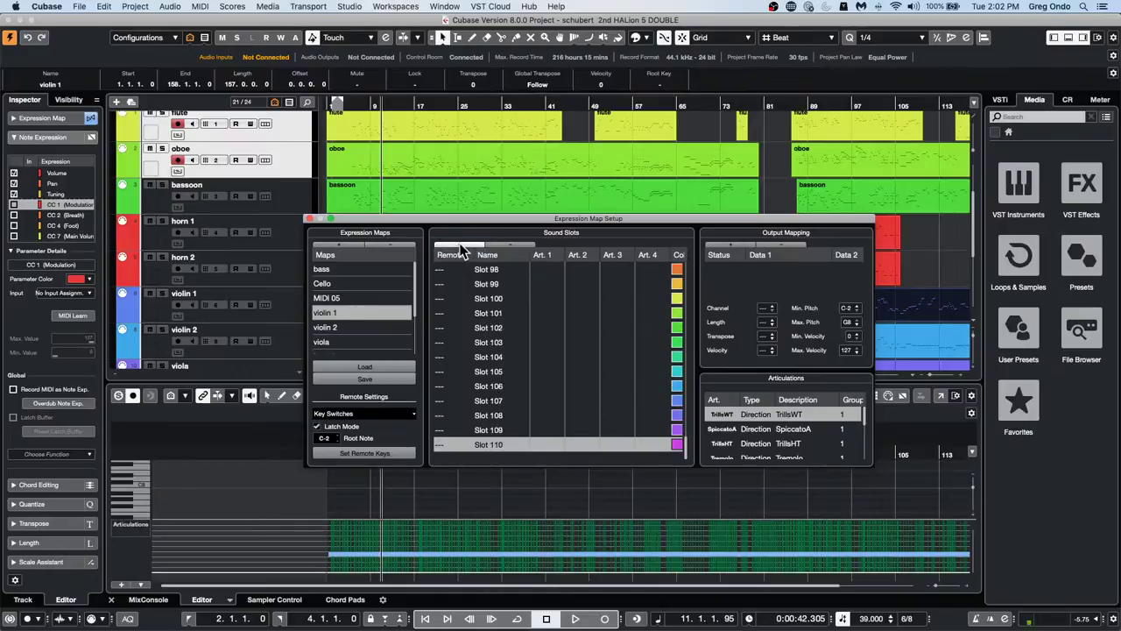
pyautogui.doubleClick(459, 244)
pyautogui.doubleClick(458, 244)
pyautogui.click(459, 244)
pyautogui.doubleClick(458, 244)
pyautogui.doubleClick(459, 245)
pyautogui.click(459, 244)
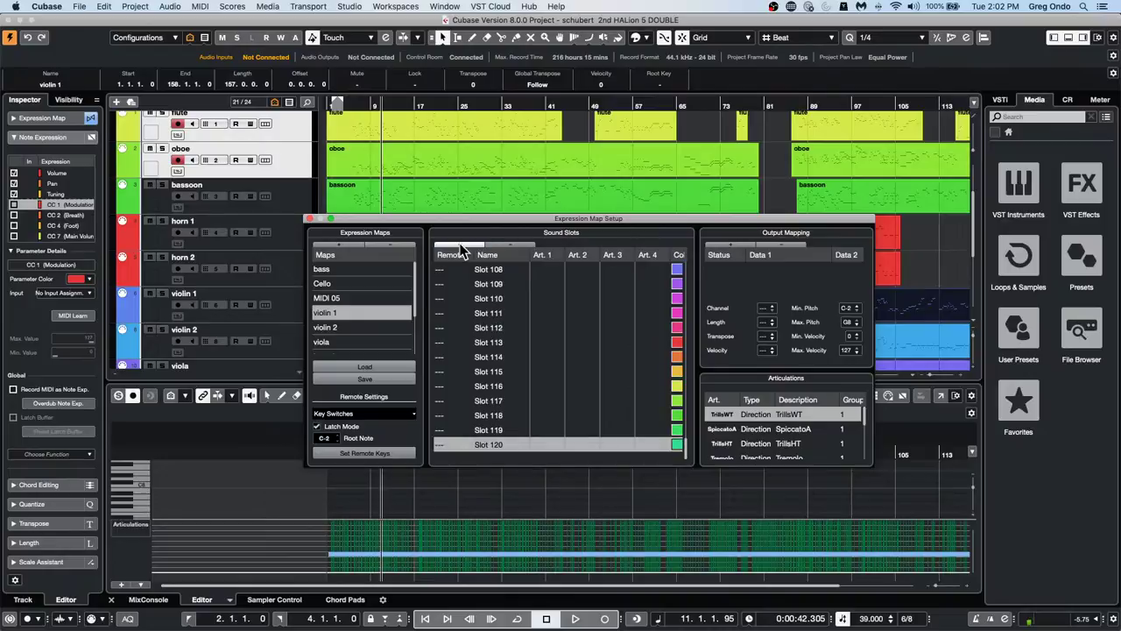
pyautogui.doubleClick(458, 245)
pyautogui.doubleClick(459, 245)
pyautogui.click(459, 244)
pyautogui.doubleClick(458, 244)
pyautogui.doubleClick(459, 244)
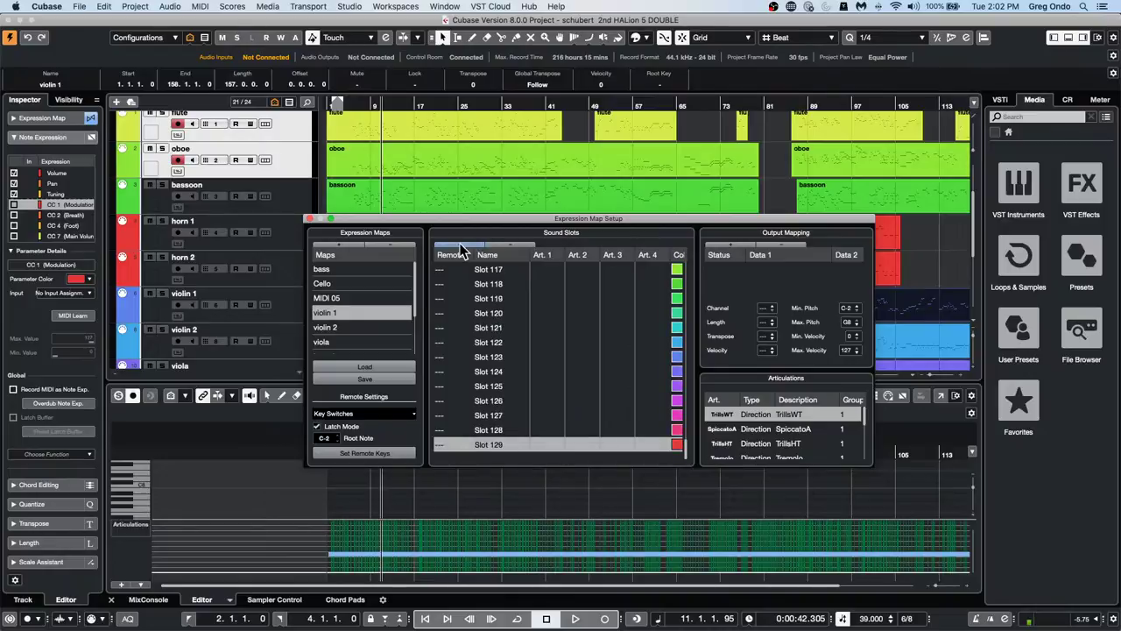
pyautogui.doubleClick(459, 245)
pyautogui.doubleClick(459, 246)
pyautogui.doubleClick(459, 245)
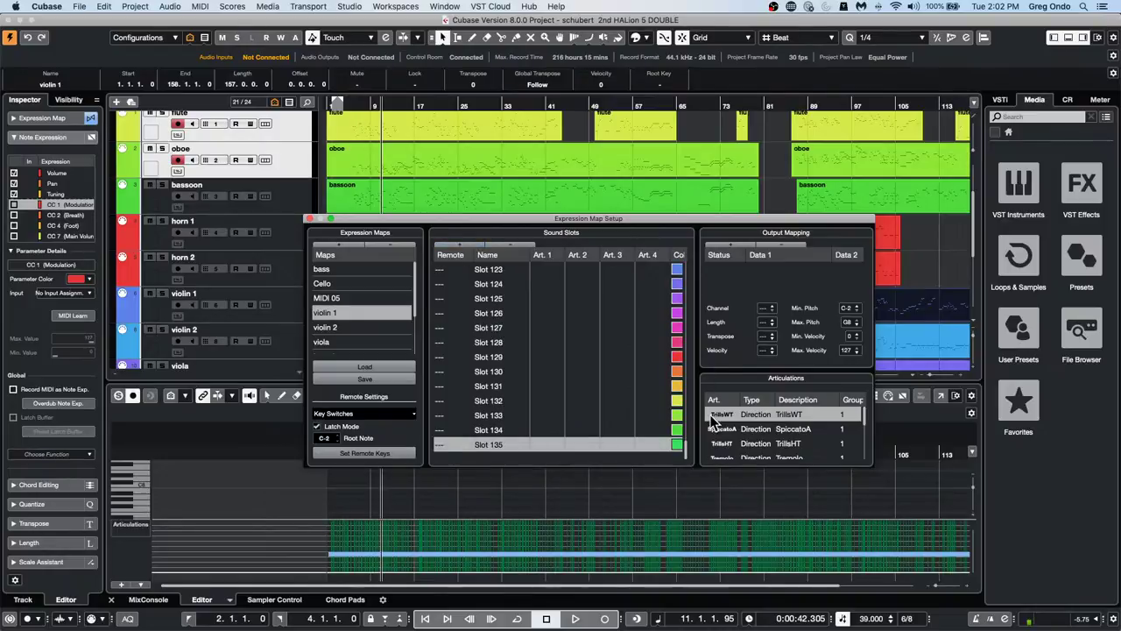
# Open the remote key assignment of Slot 11 in the violin 1 map and close Expression Map Setup
pyautogui.moveTo(687, 447); pyautogui.dragTo(694, 282)
pyautogui.click(442, 340)
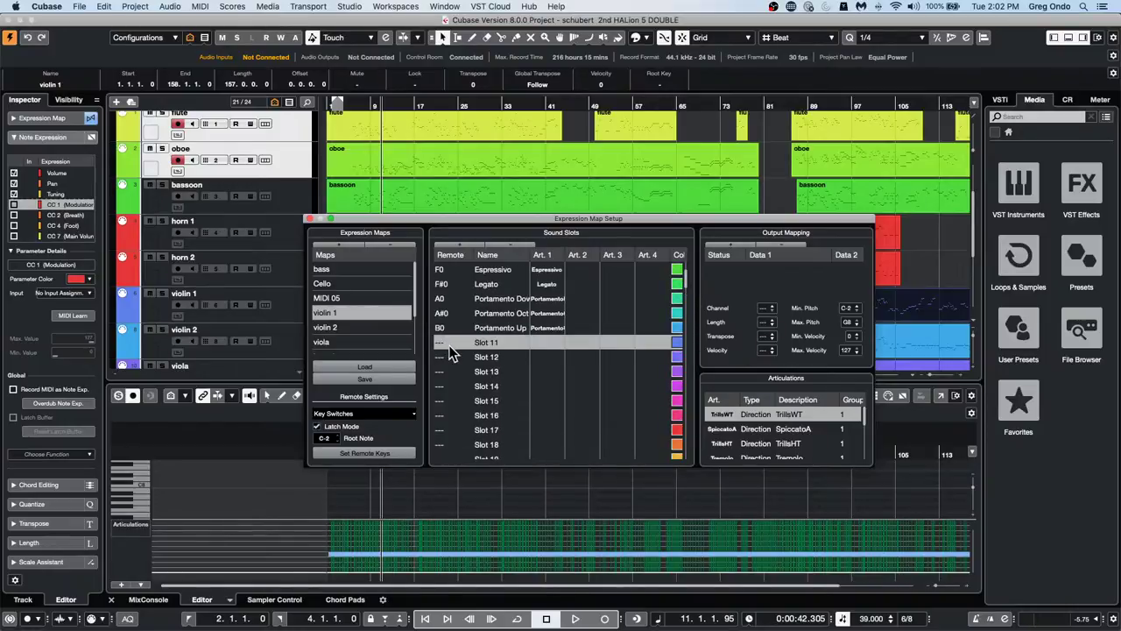
pyautogui.doubleClick(442, 342)
pyautogui.click(309, 217)
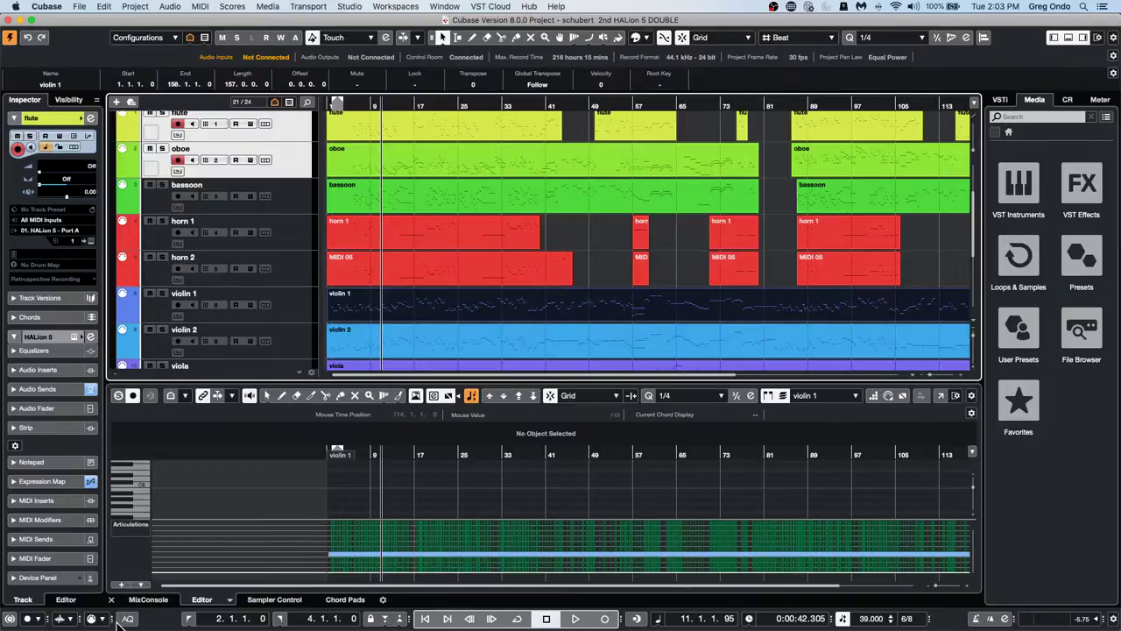
# Show the MixConsole in the project window and review the Control Room buses in Audio Connections
pyautogui.click(149, 599)
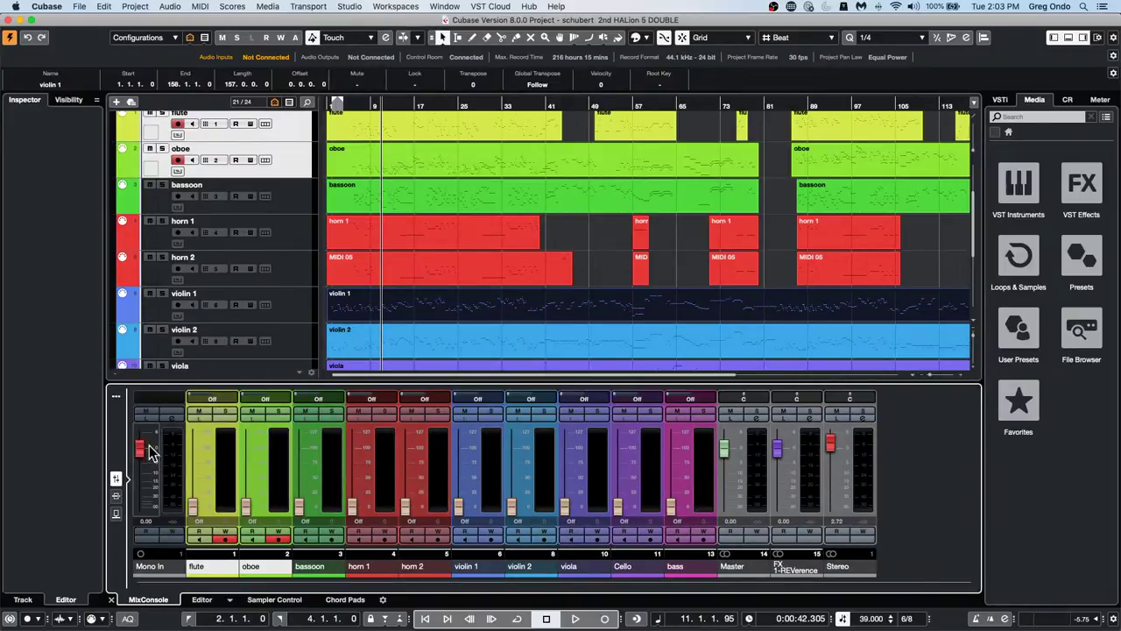
pyautogui.click(349, 7)
pyautogui.click(363, 21)
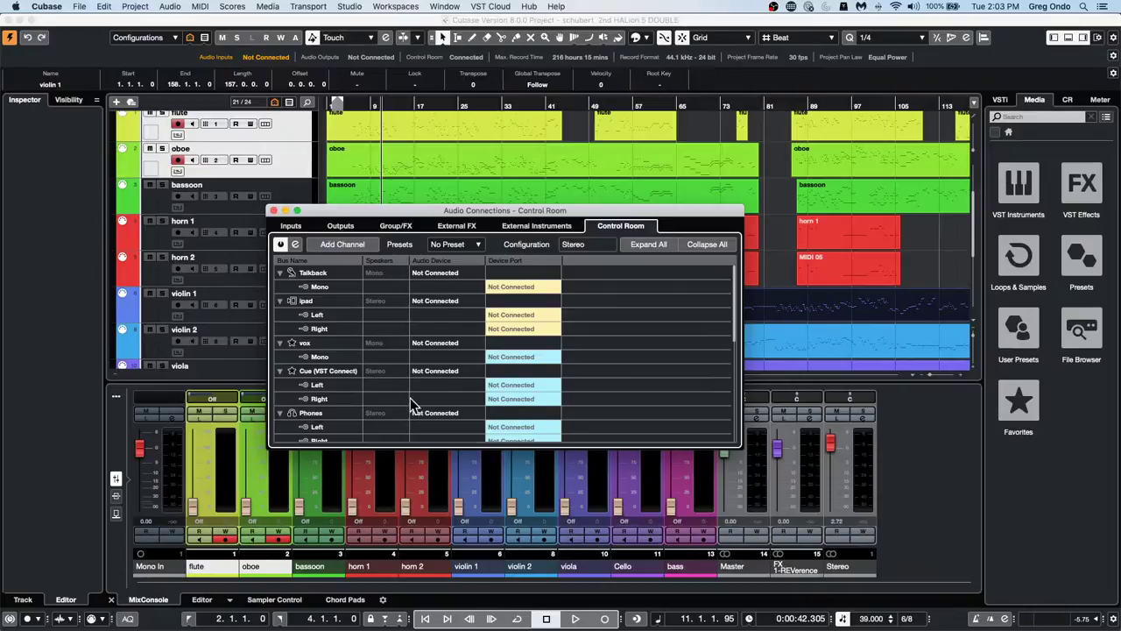
pyautogui.scroll(-5, 411, 405)
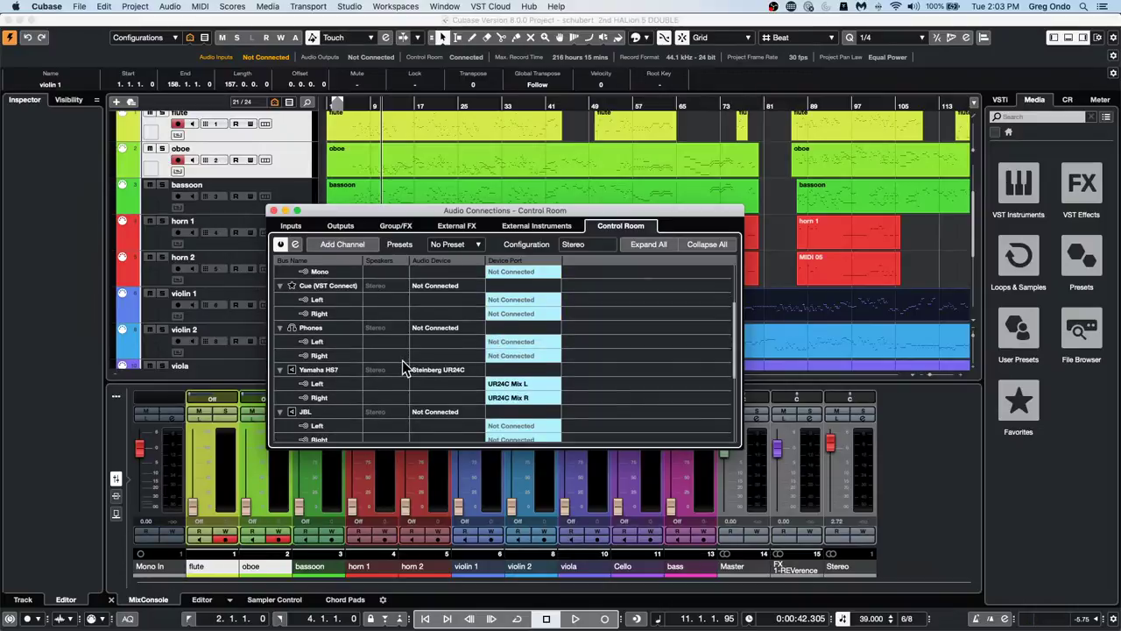
pyautogui.scroll(-2, 402, 360)
# Assign the Mono In input bus to the Steinberg UR24C on UR24C Input 1, and lower the Mono In fader slightly
pyautogui.click(292, 227)
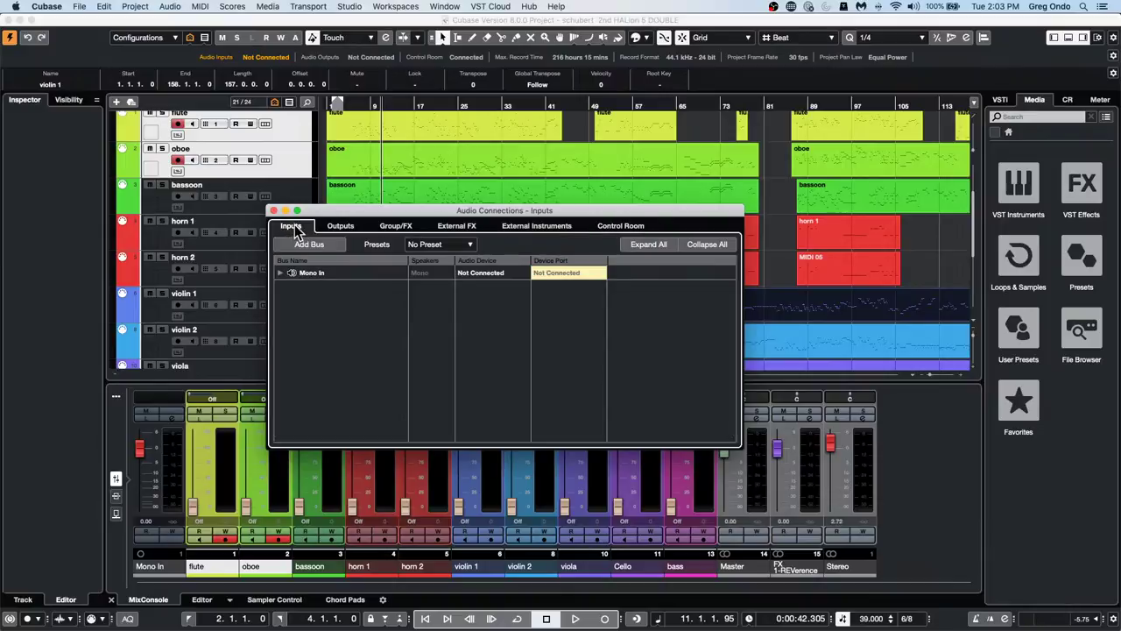
pyautogui.click(280, 273)
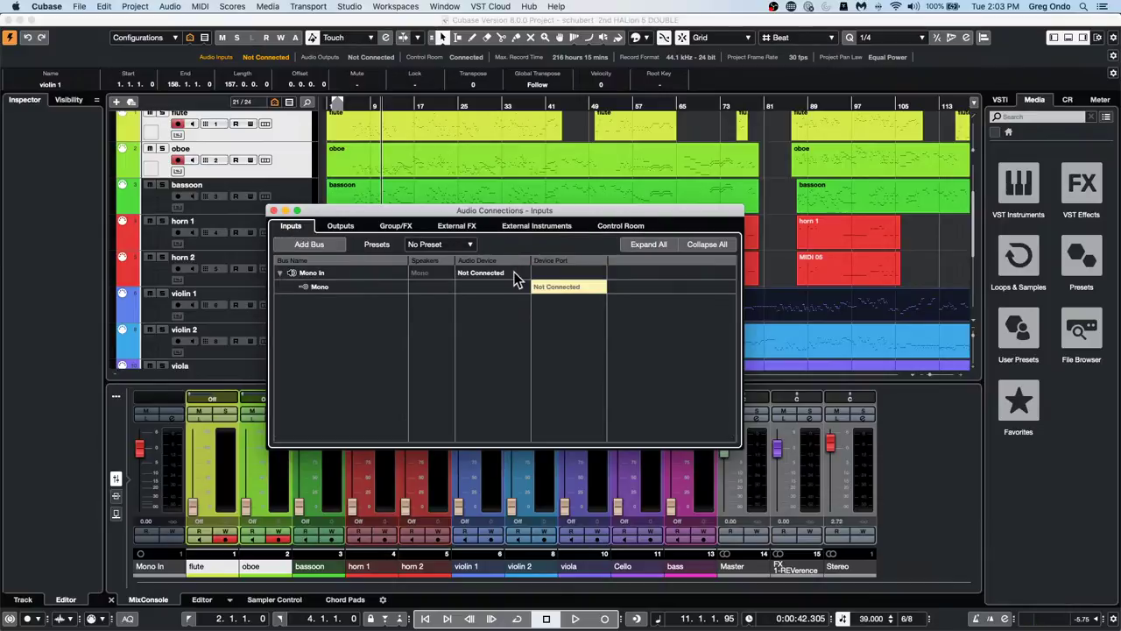
pyautogui.click(515, 275)
pyautogui.click(513, 303)
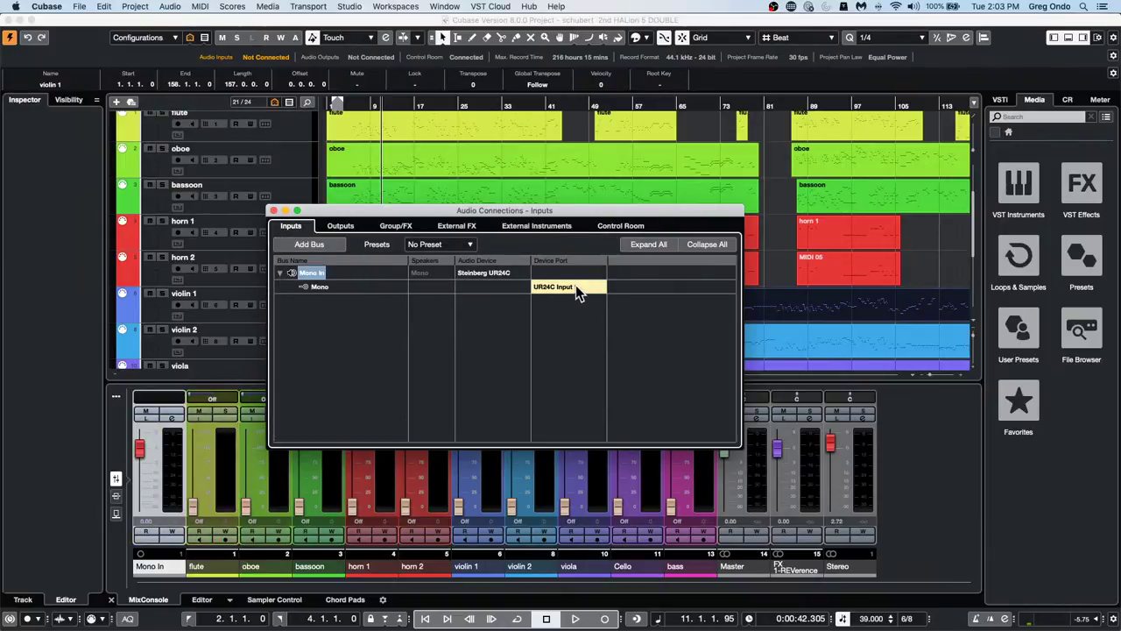
pyautogui.click(575, 292)
pyautogui.click(629, 322)
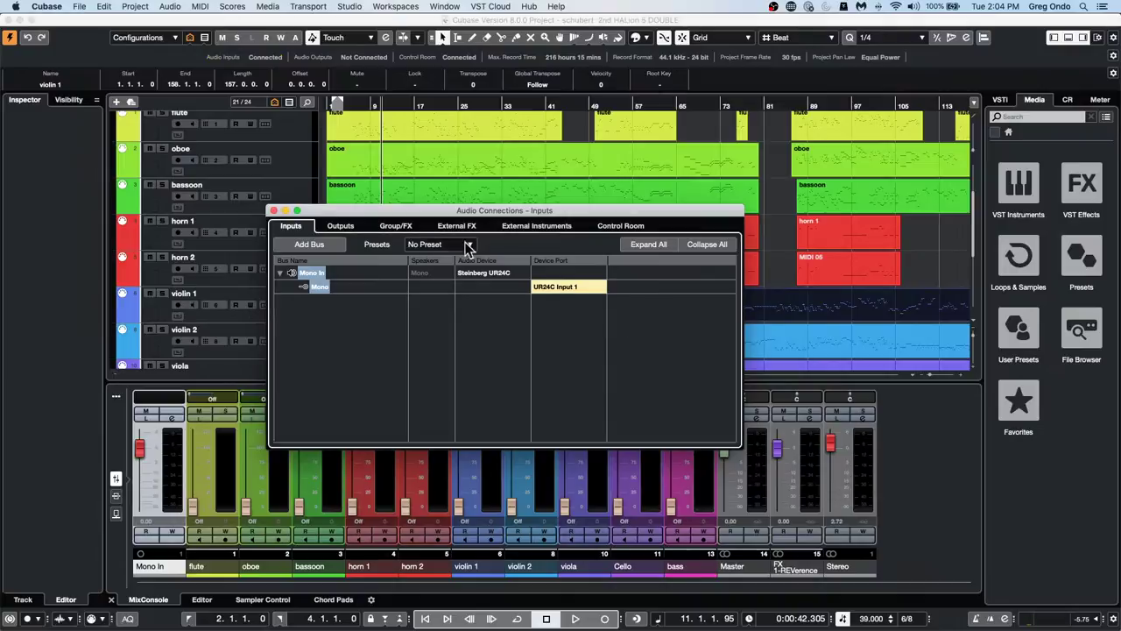
pyautogui.click(274, 211)
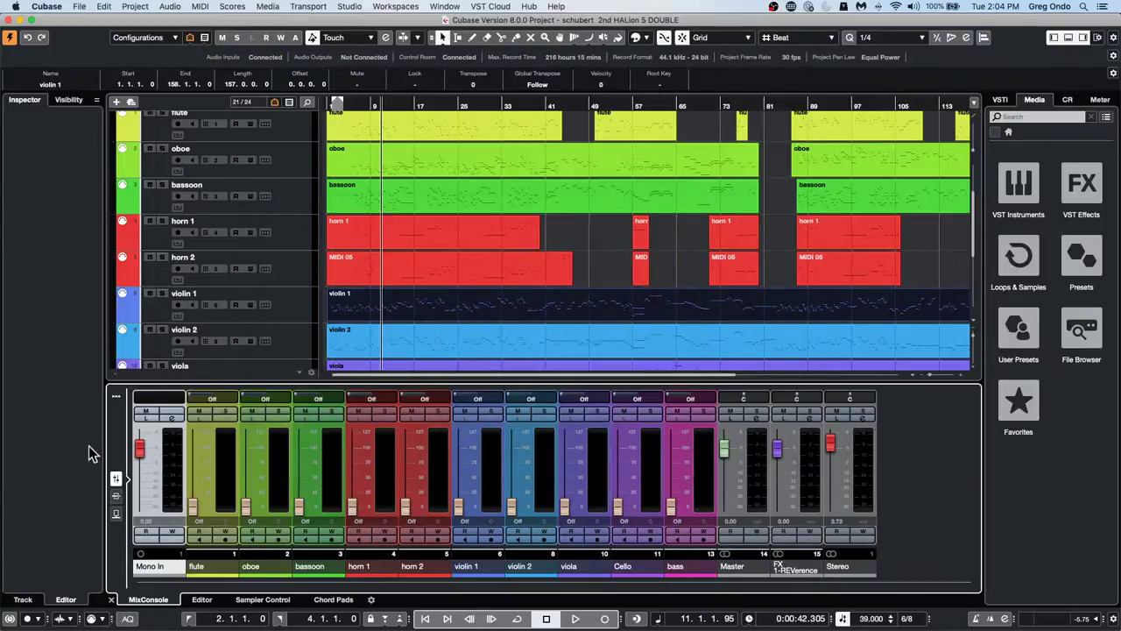
pyautogui.moveTo(140, 449)
pyautogui.mouseDown()
pyautogui.moveTo(141, 512)
pyautogui.moveTo(137, 452)
pyautogui.moveTo(142, 510)
pyautogui.moveTo(150, 449)
pyautogui.mouseUp()
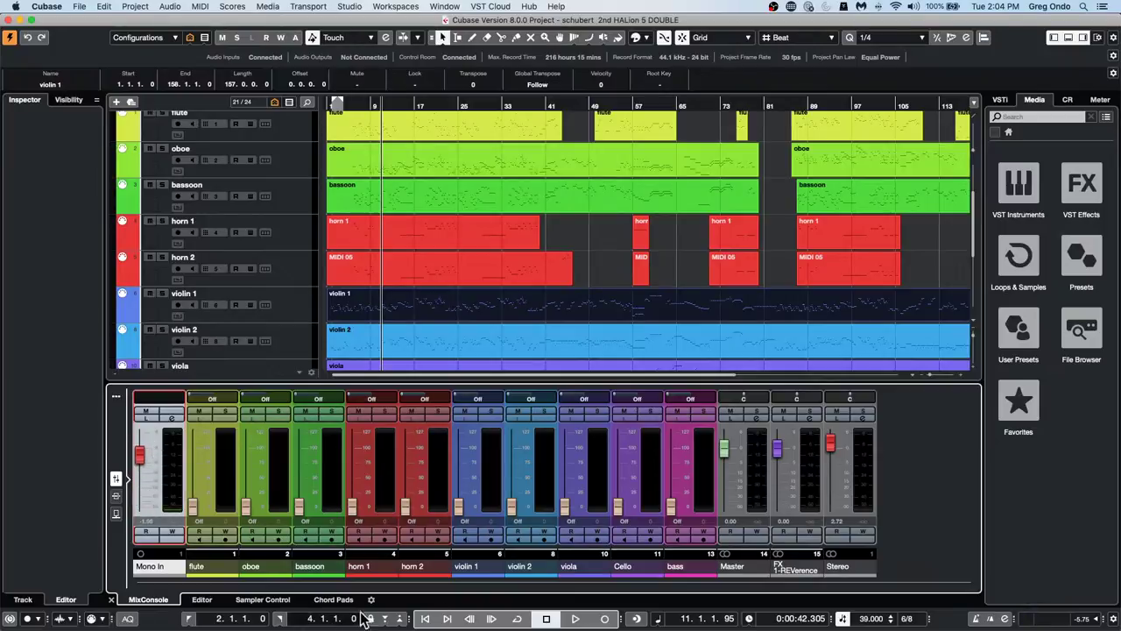
# Switch to Finder and look through the contents of the Documents folder
pyautogui.moveTo(351, 623)
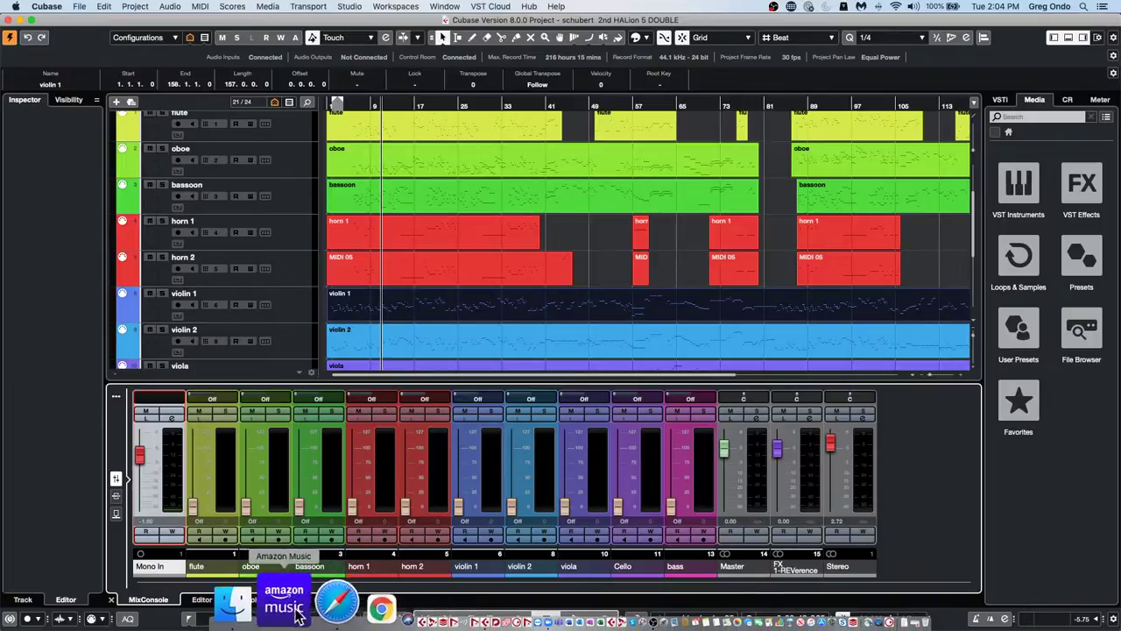
pyautogui.click(285, 611)
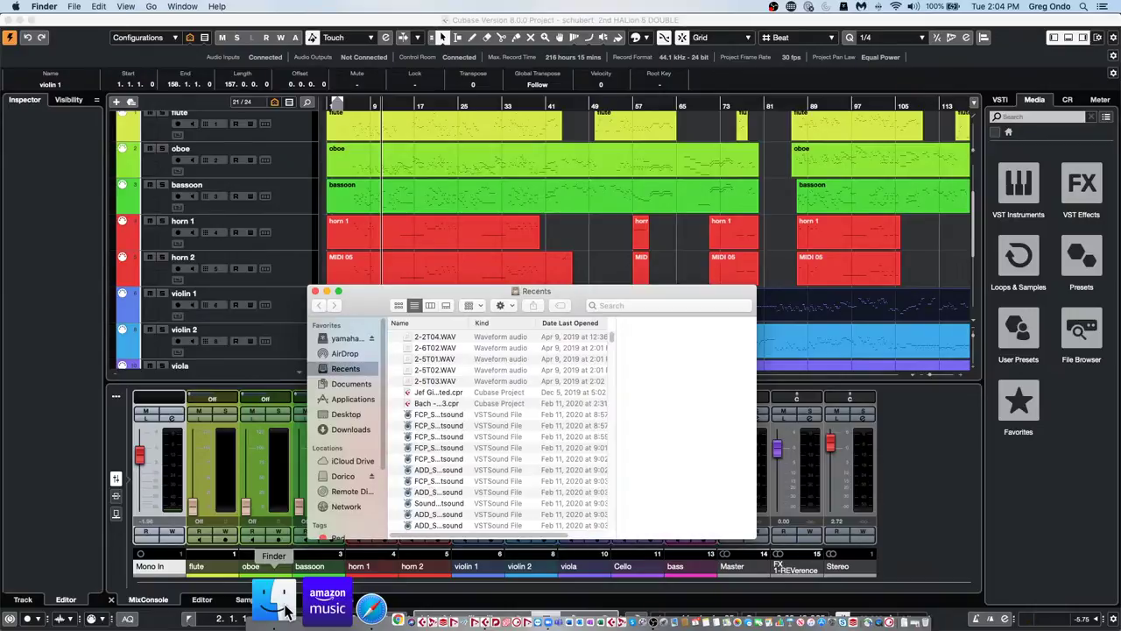
pyautogui.click(351, 385)
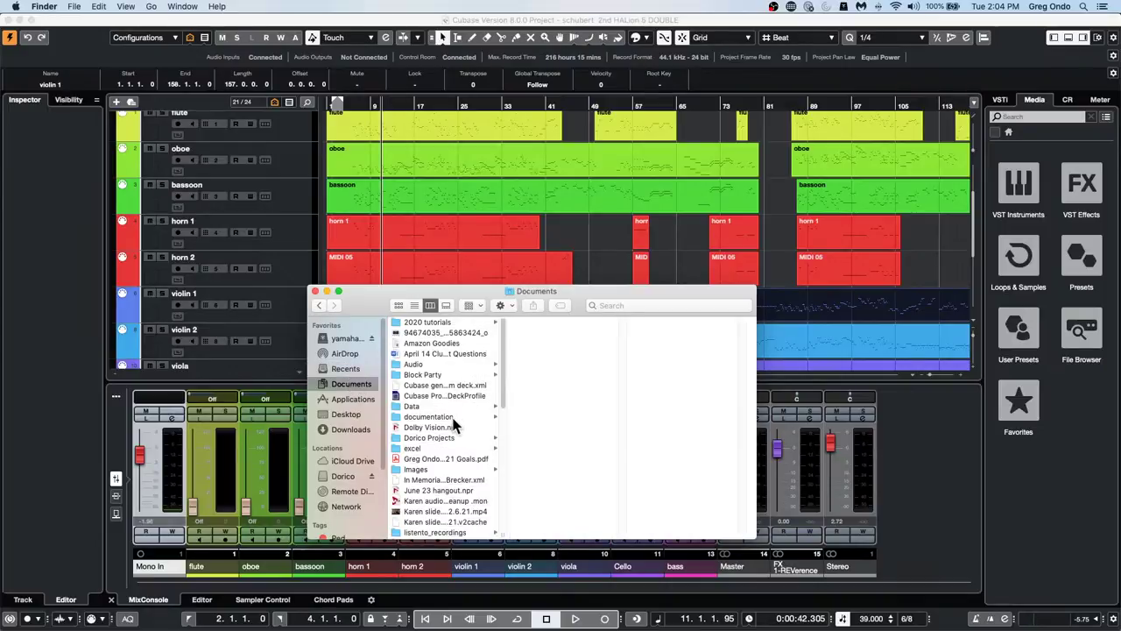
pyautogui.scroll(-1, 454, 424)
pyautogui.scroll(-6, 454, 425)
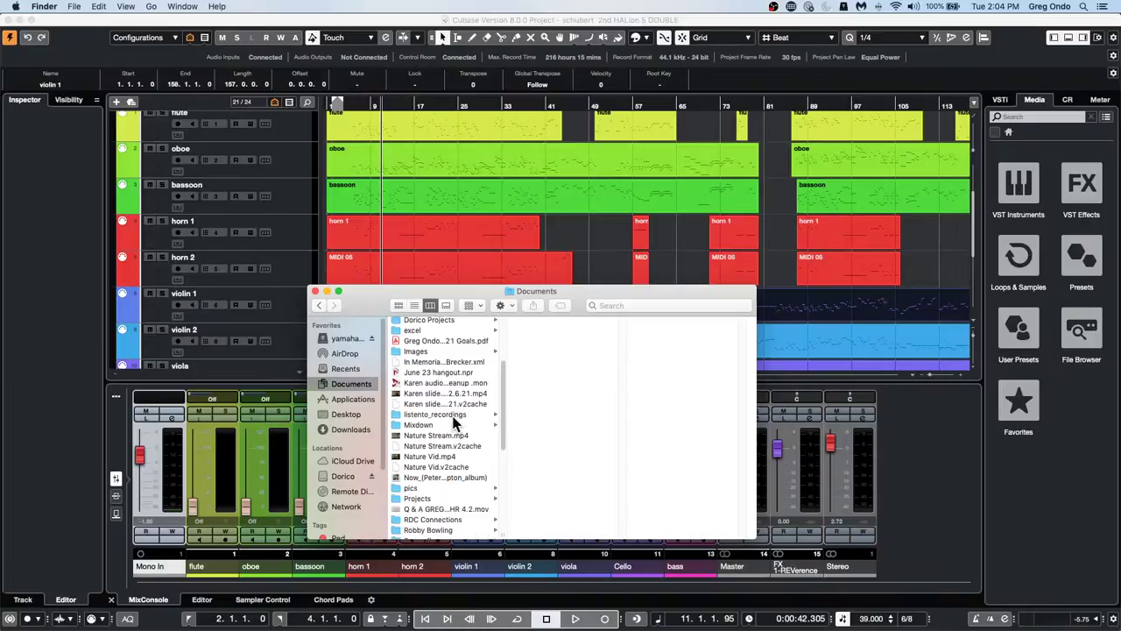
pyautogui.scroll(-5, 455, 425)
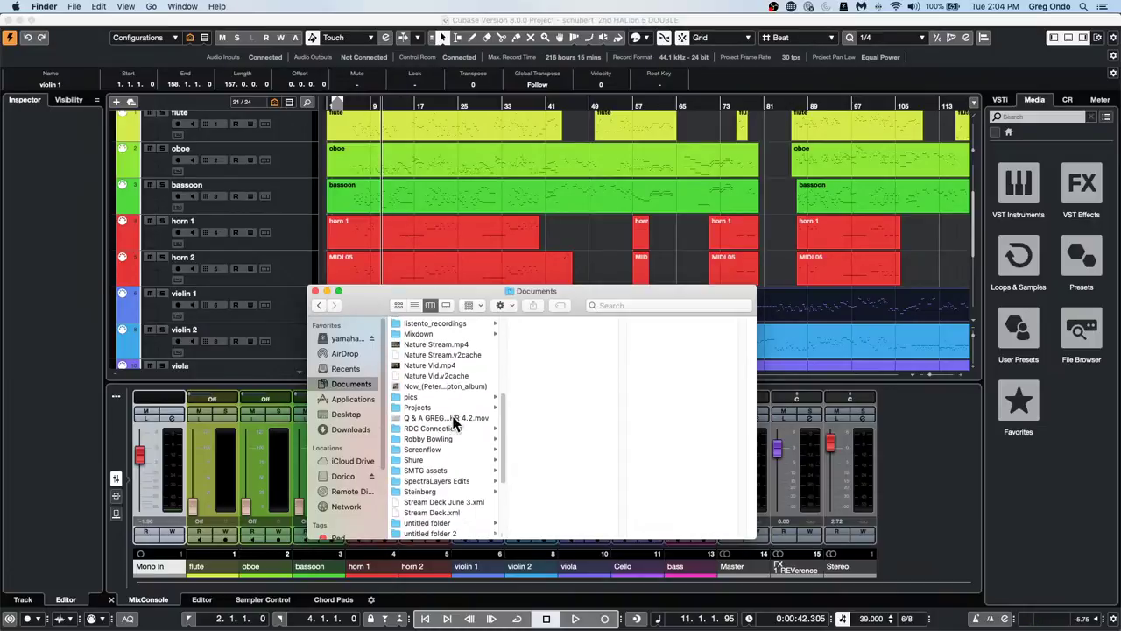
# Launch dspMixFx_UR-C from the Applications folder
pyautogui.click(341, 400)
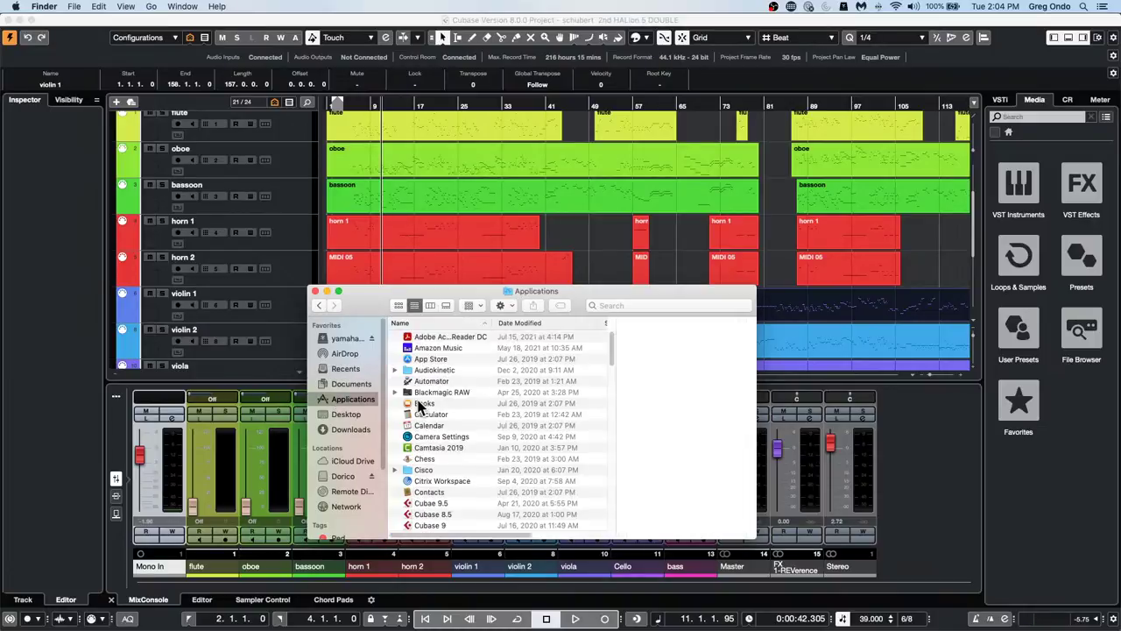
pyautogui.scroll(-5, 526, 430)
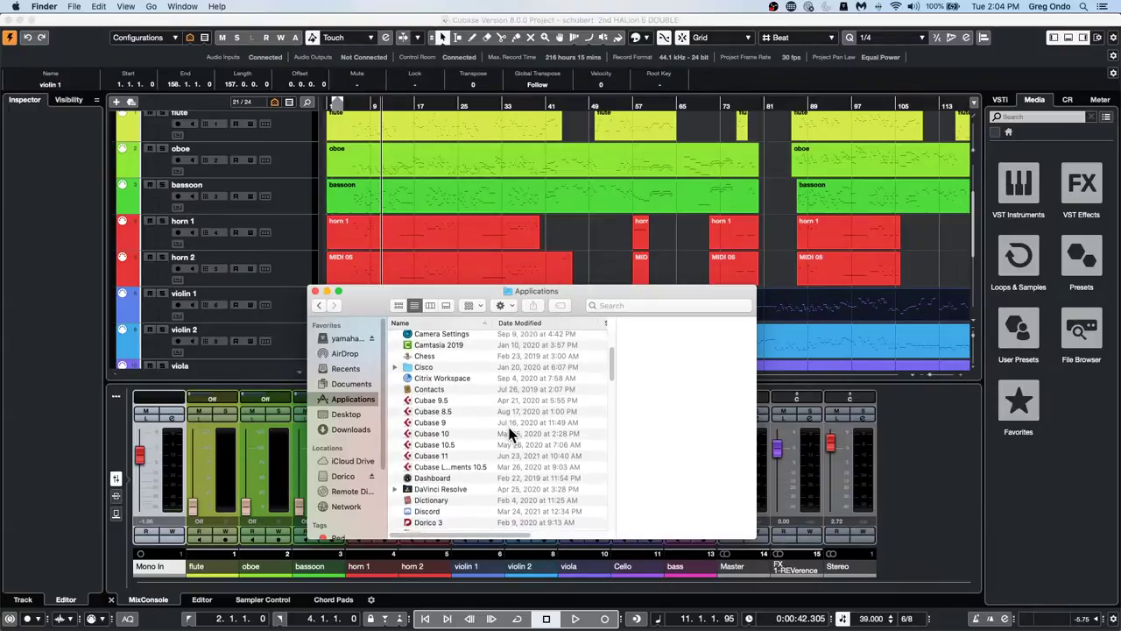
pyautogui.scroll(-3, 511, 435)
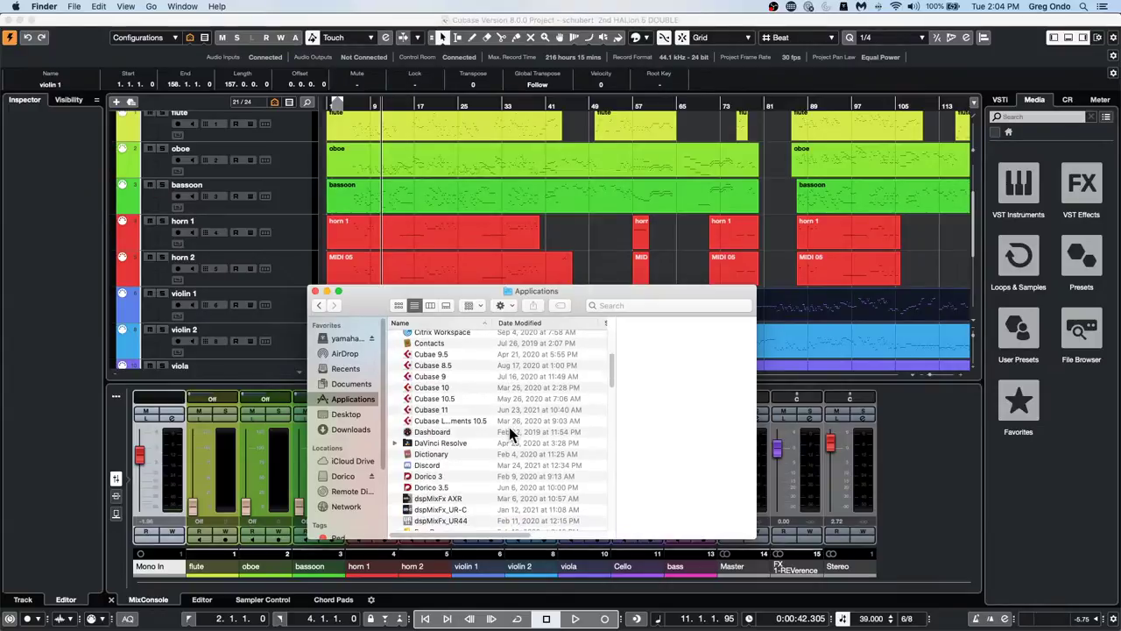
pyautogui.click(469, 509)
pyautogui.doubleClick(470, 509)
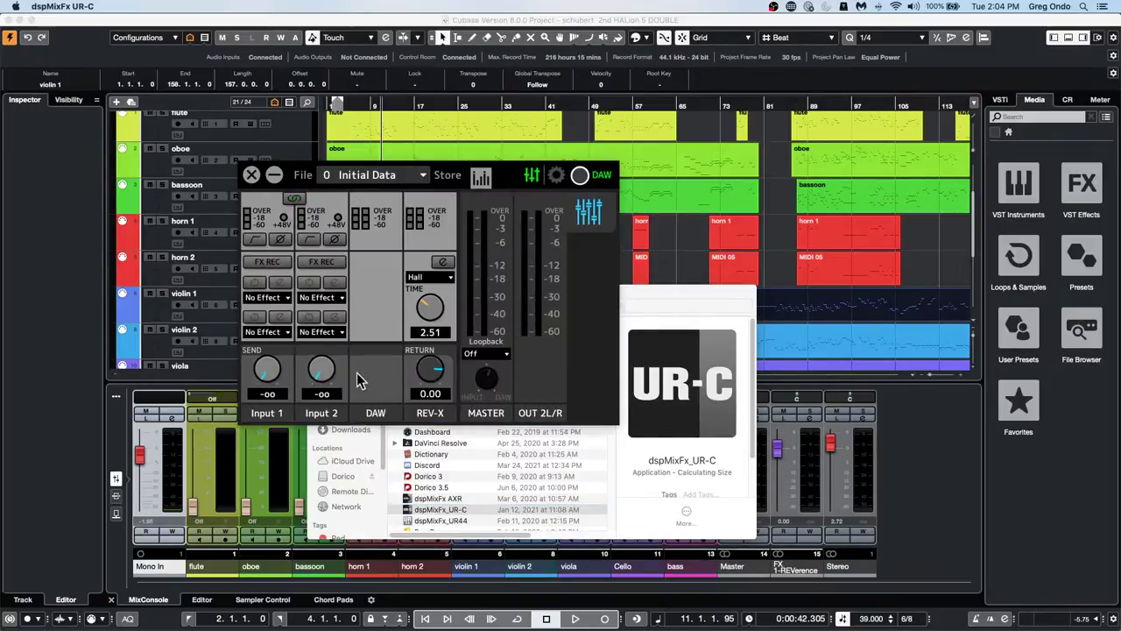
# Check the Input 1 send in the dspMixFx UR-C mixer, and close the mixer and the Finder window
pyautogui.moveTo(266, 370); pyautogui.dragTo(269, 395)
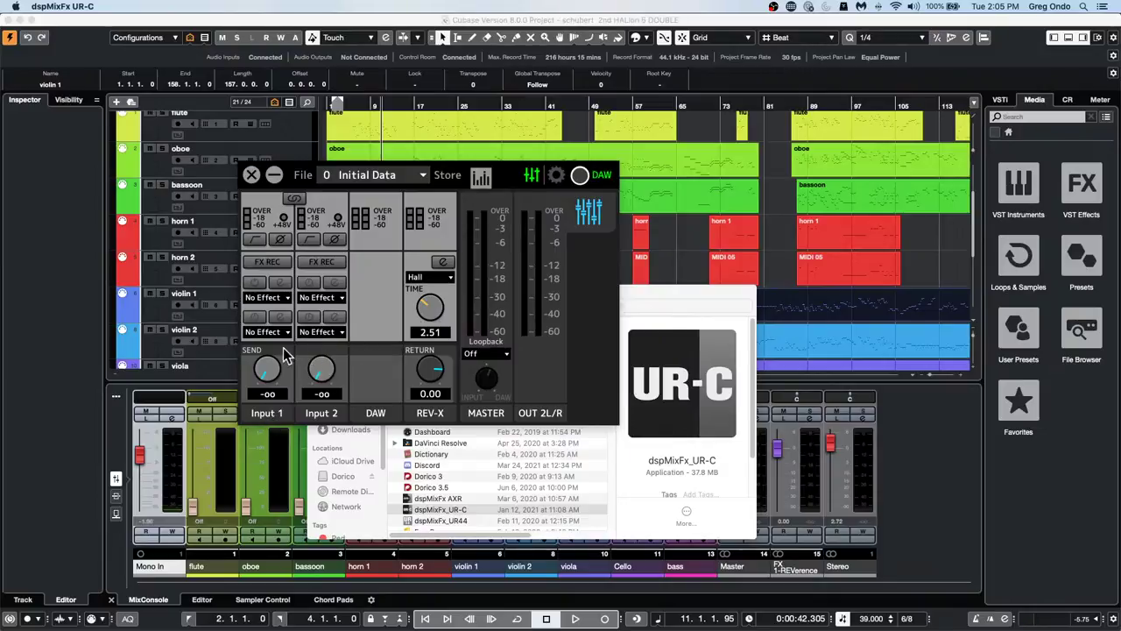
pyautogui.click(249, 176)
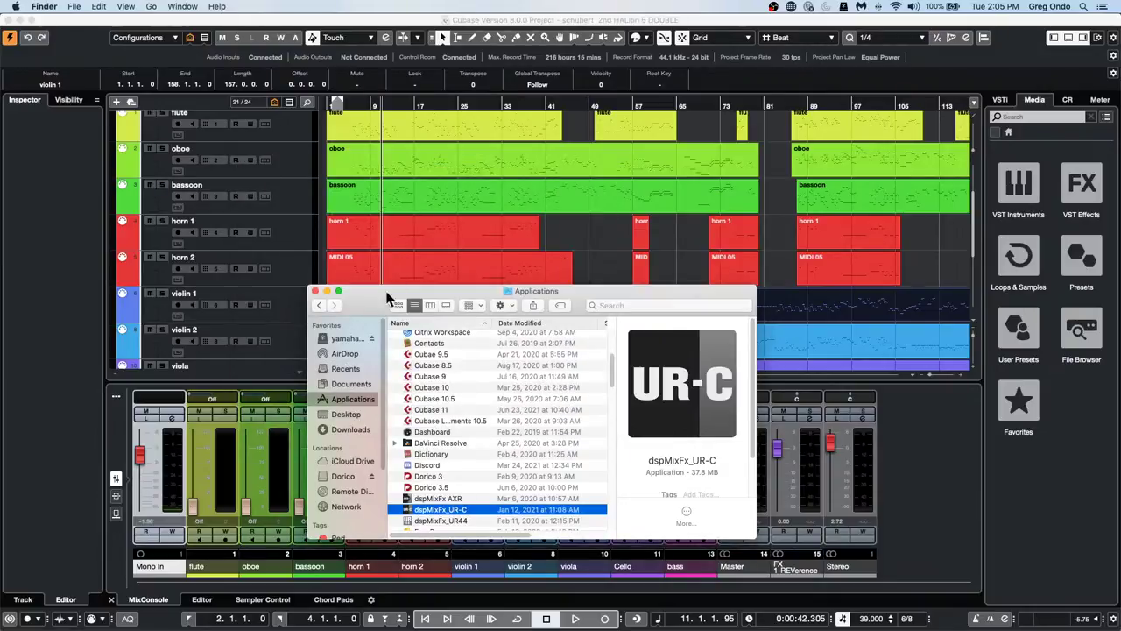
pyautogui.click(316, 291)
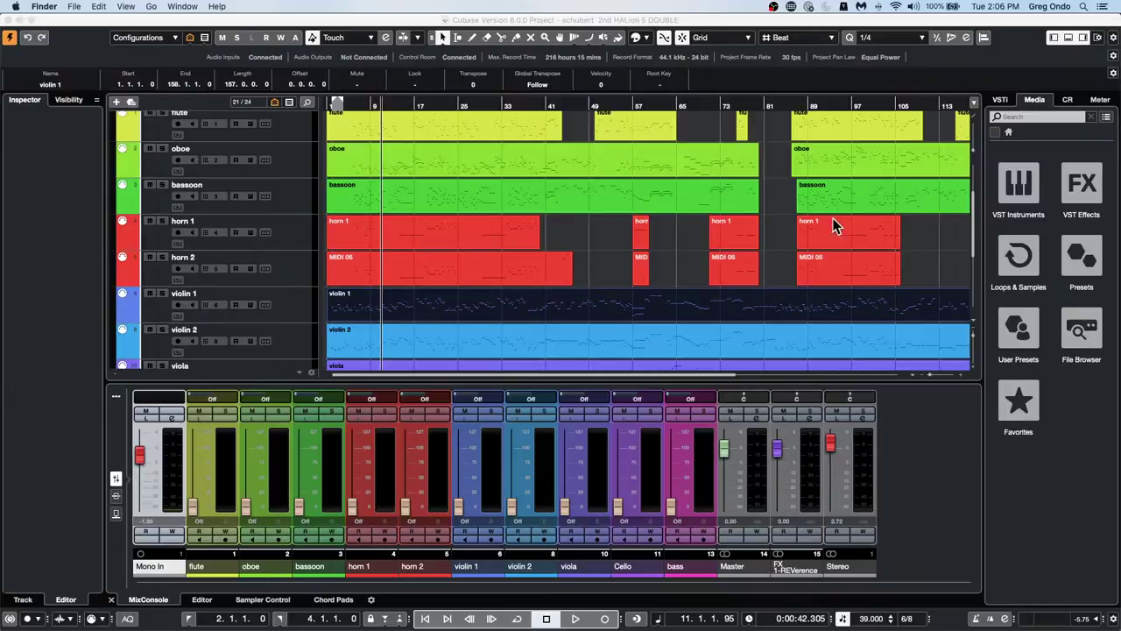
# Switch back to Cubase and create an empty project in the August 30 2021 folder
pyautogui.click(75, 7)
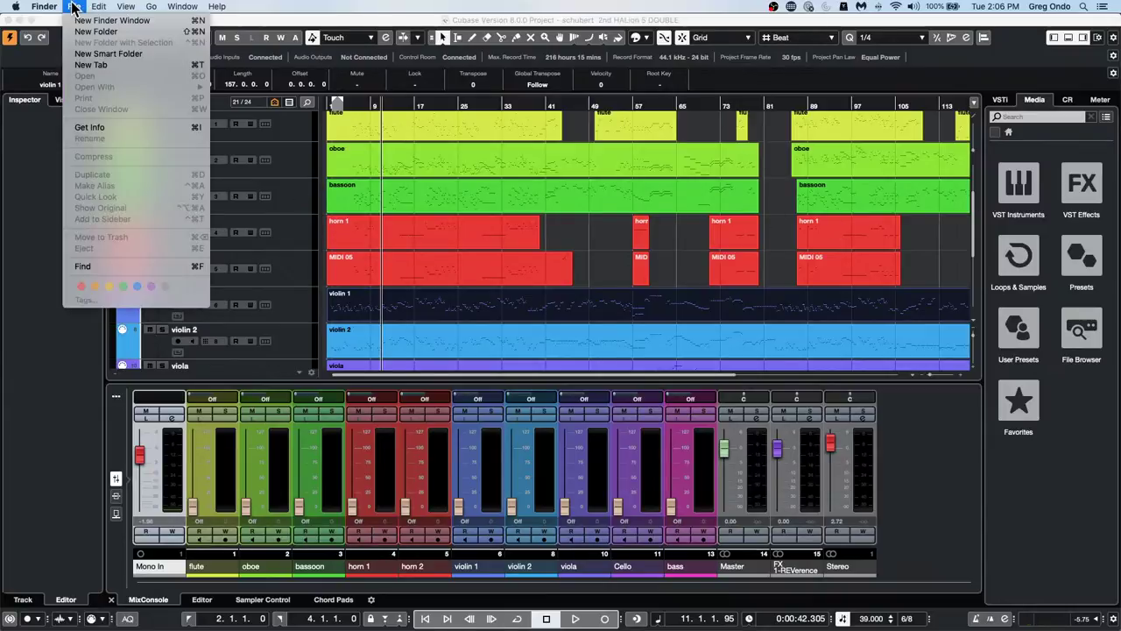
pyautogui.click(346, 77)
pyautogui.click(572, 219)
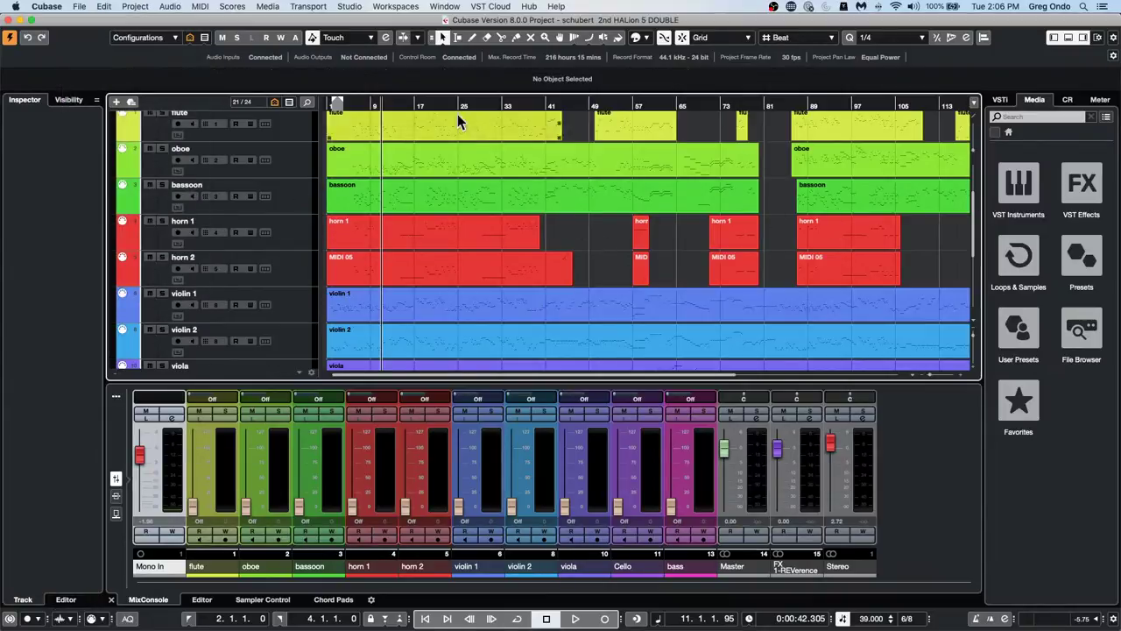
pyautogui.click(79, 6)
pyautogui.moveTo(145, 226)
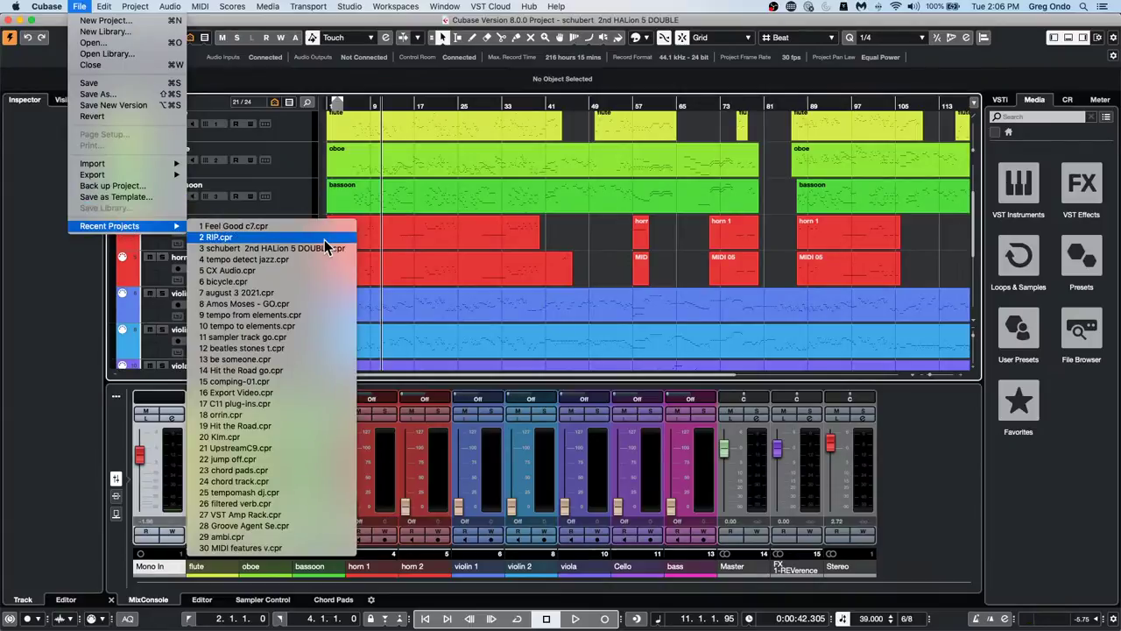
pyautogui.click(145, 21)
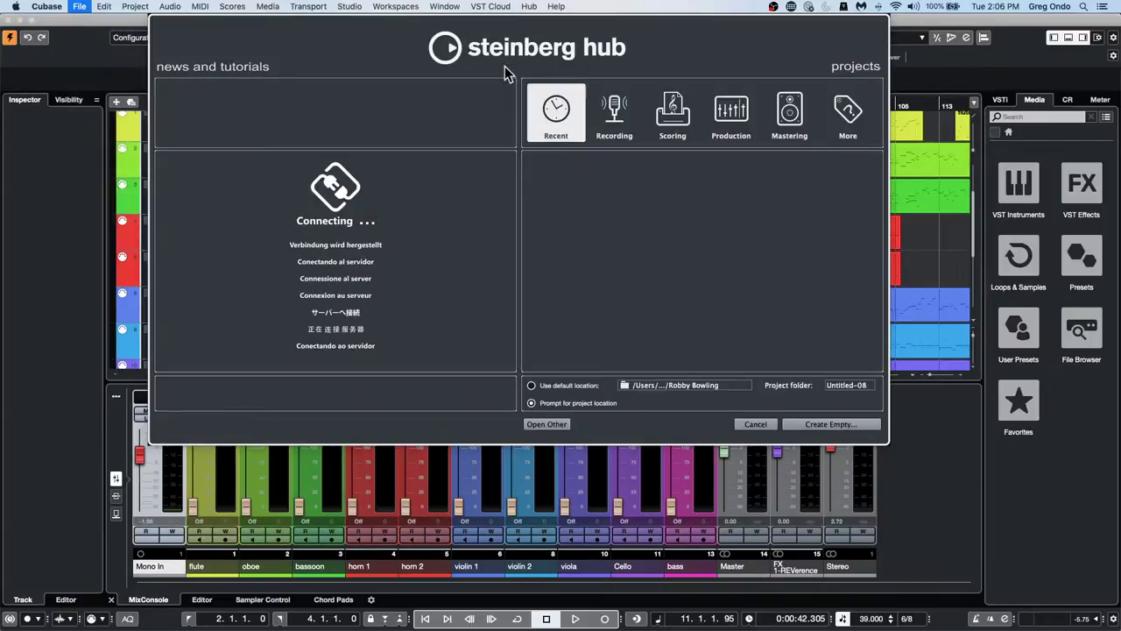
pyautogui.click(846, 424)
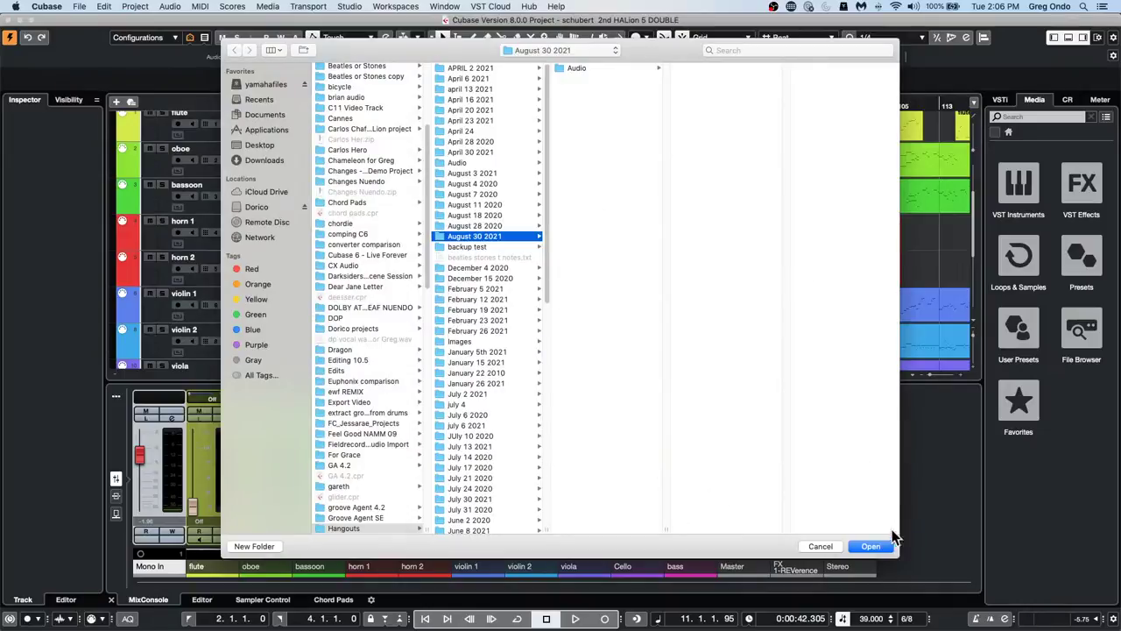
pyautogui.click(874, 546)
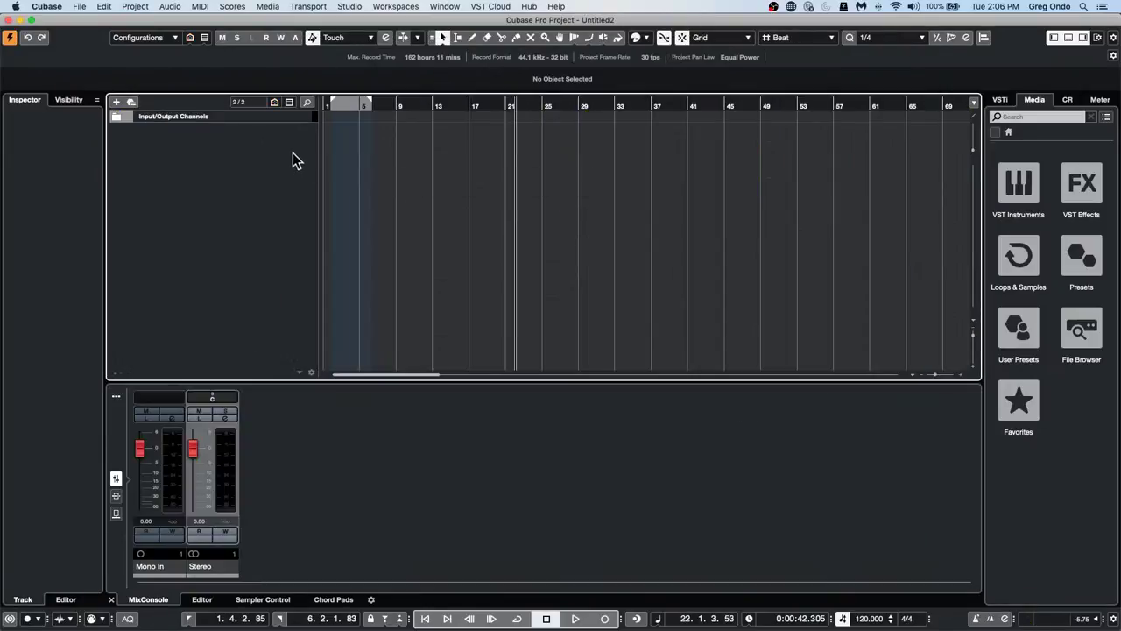
# Import the WAVE LAB ESPN TEST 1 WAV file from the ESPN folder within WaveLab Audio files into the project
pyautogui.rightClick(282, 150)
pyautogui.click(81, 8)
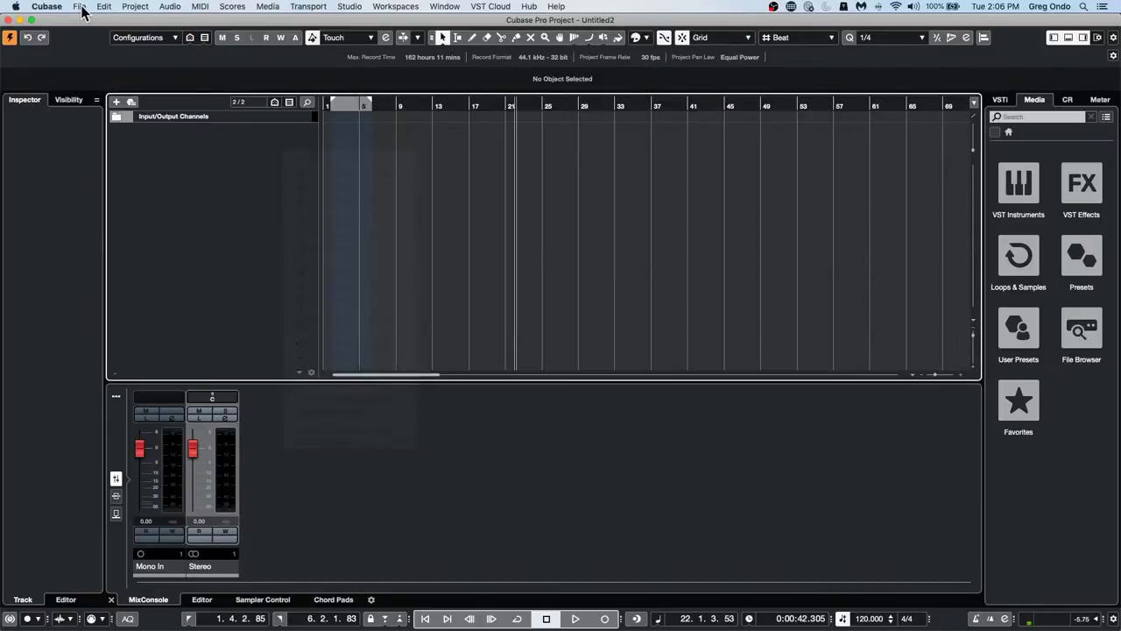
pyautogui.click(81, 8)
pyautogui.moveTo(145, 164)
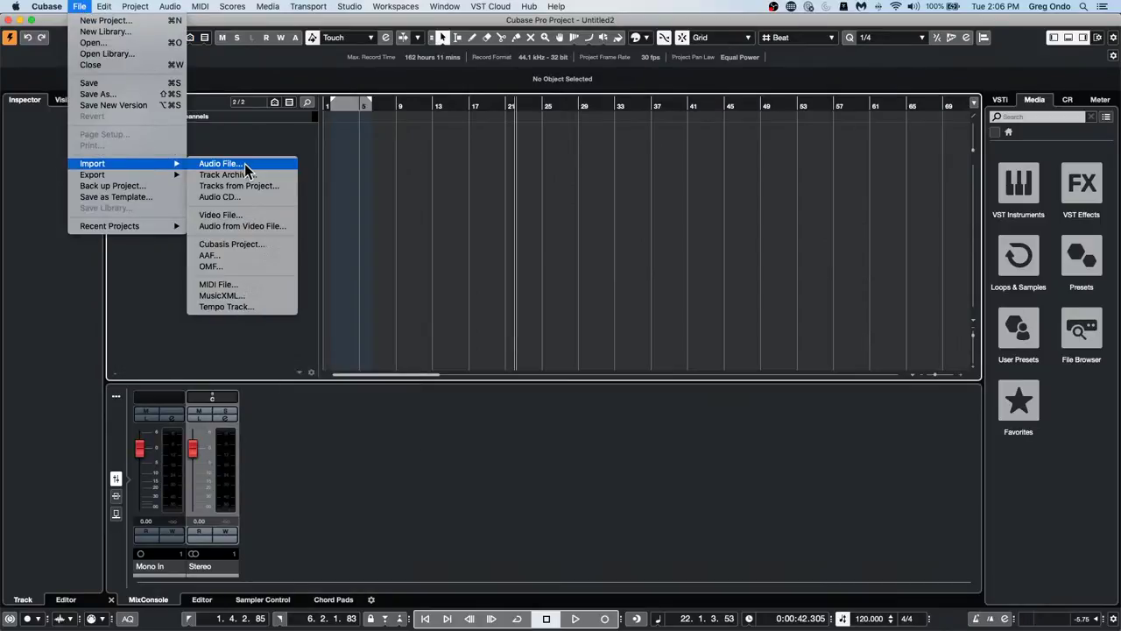
pyautogui.click(245, 166)
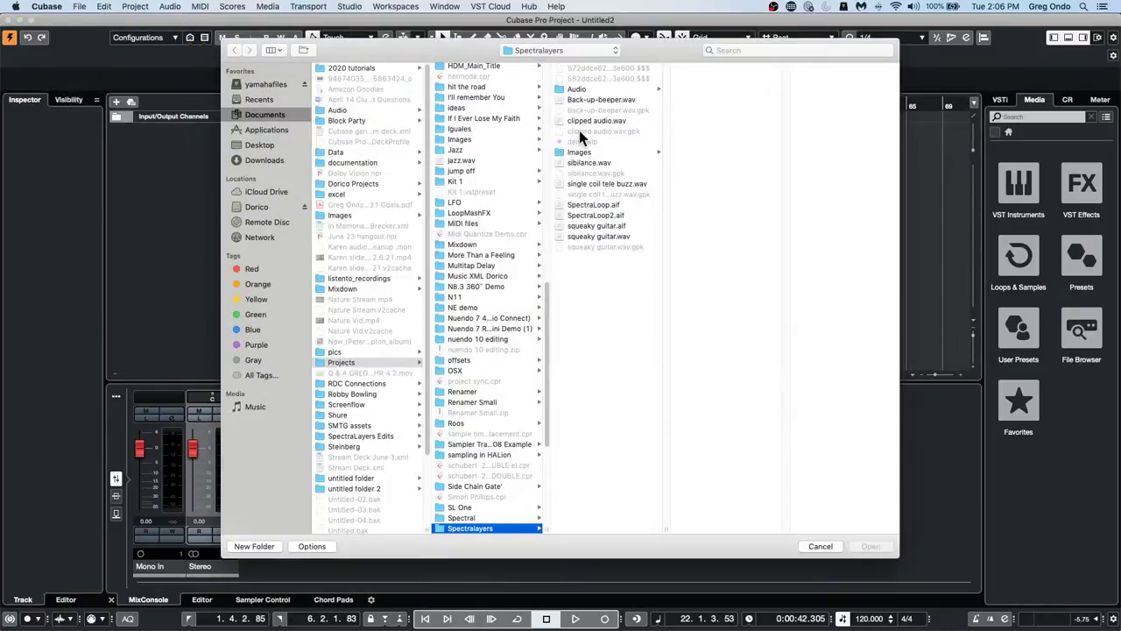
pyautogui.scroll(-5, 479, 412)
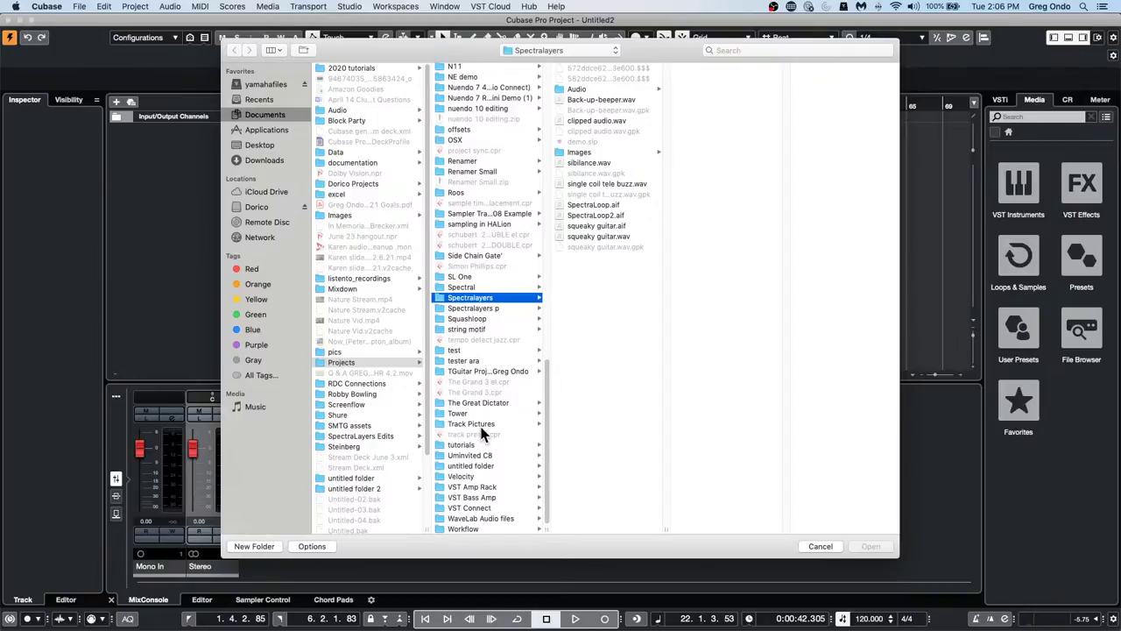
pyautogui.click(485, 517)
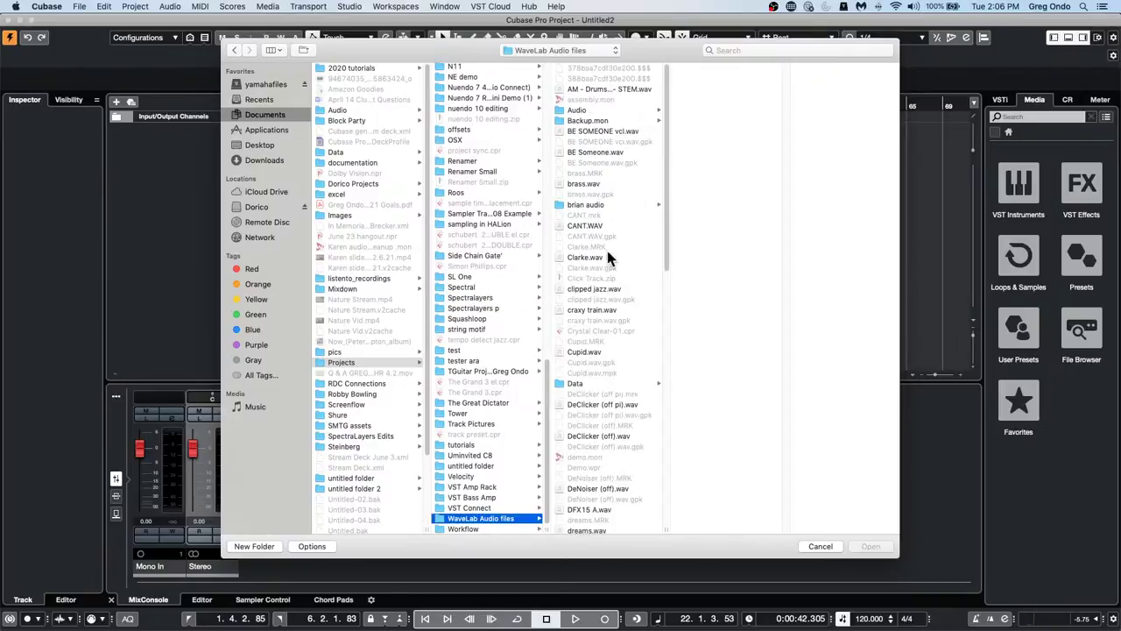
pyautogui.scroll(-2, 634, 360)
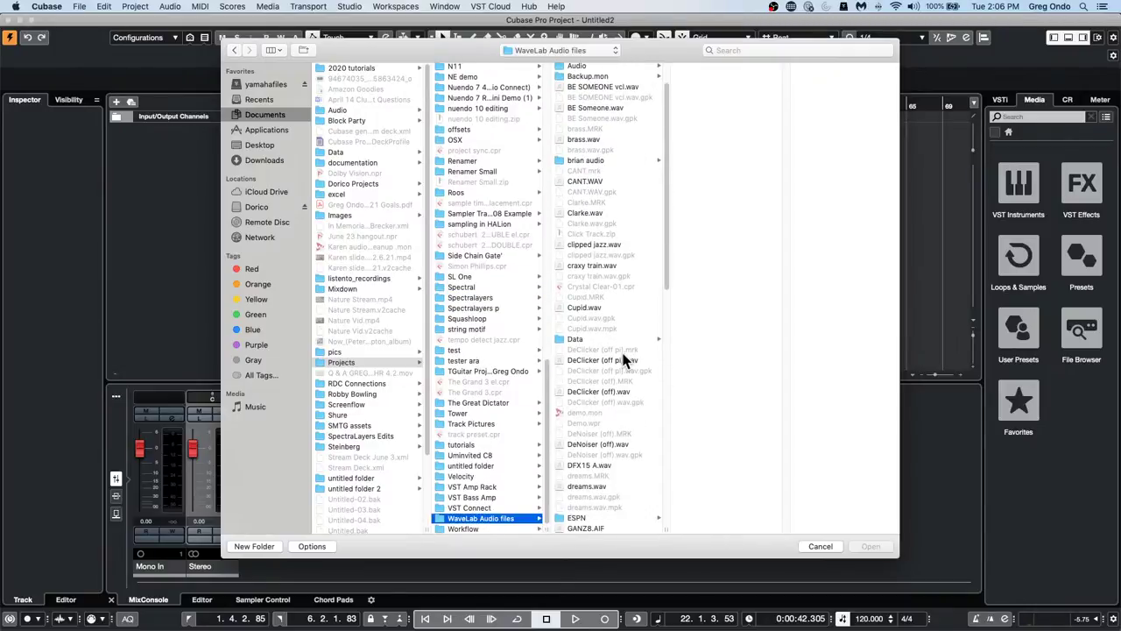
pyautogui.click(573, 516)
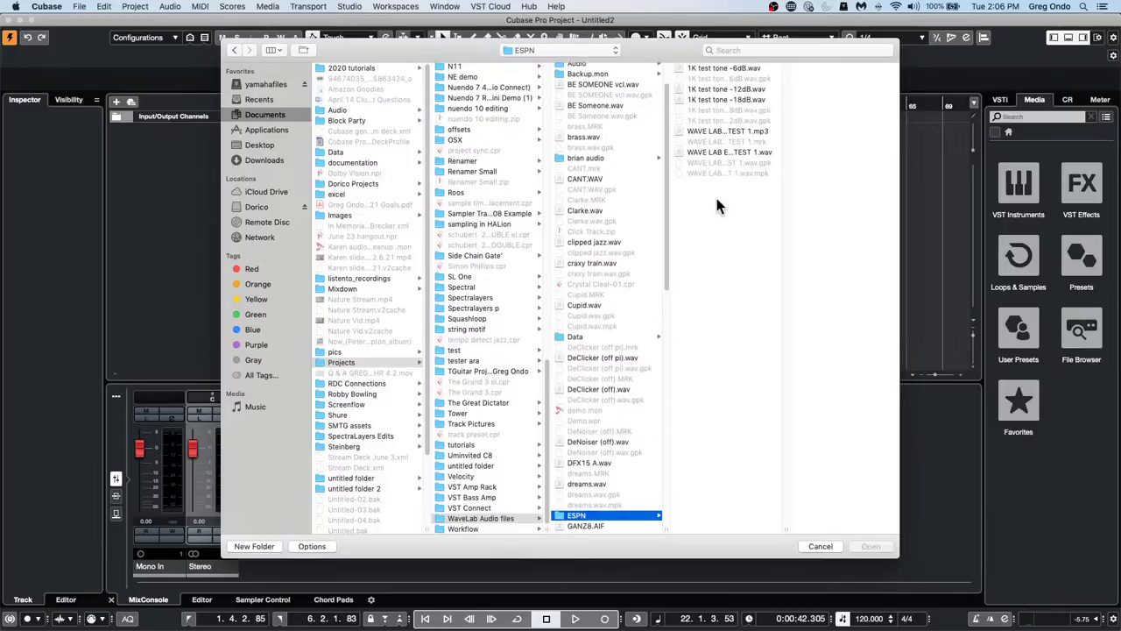
pyautogui.doubleClick(746, 151)
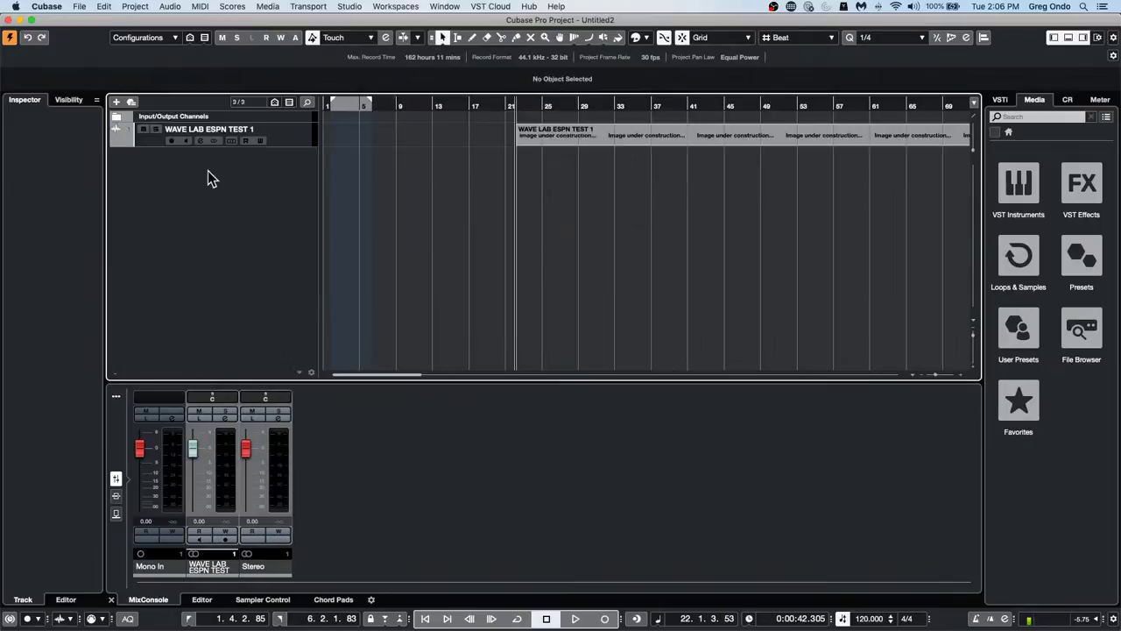
# Enlarge the imported audio track's height, audition it briefly, and move its event to the project start at bar 1
pyautogui.moveTo(278, 145); pyautogui.dragTo(280, 173)
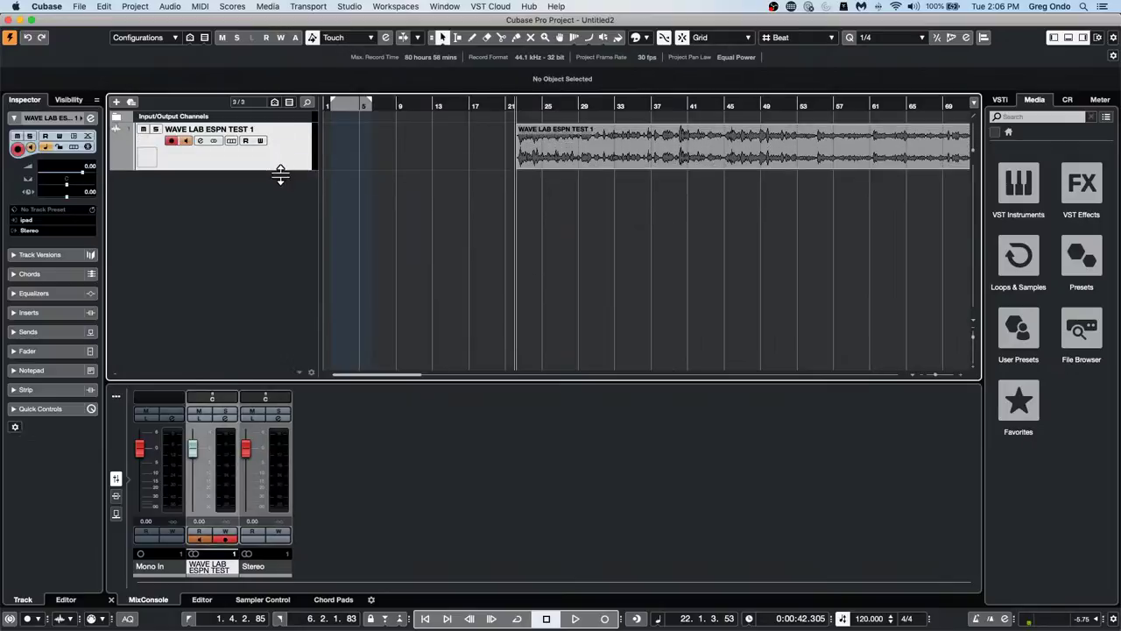
pyautogui.press('space')
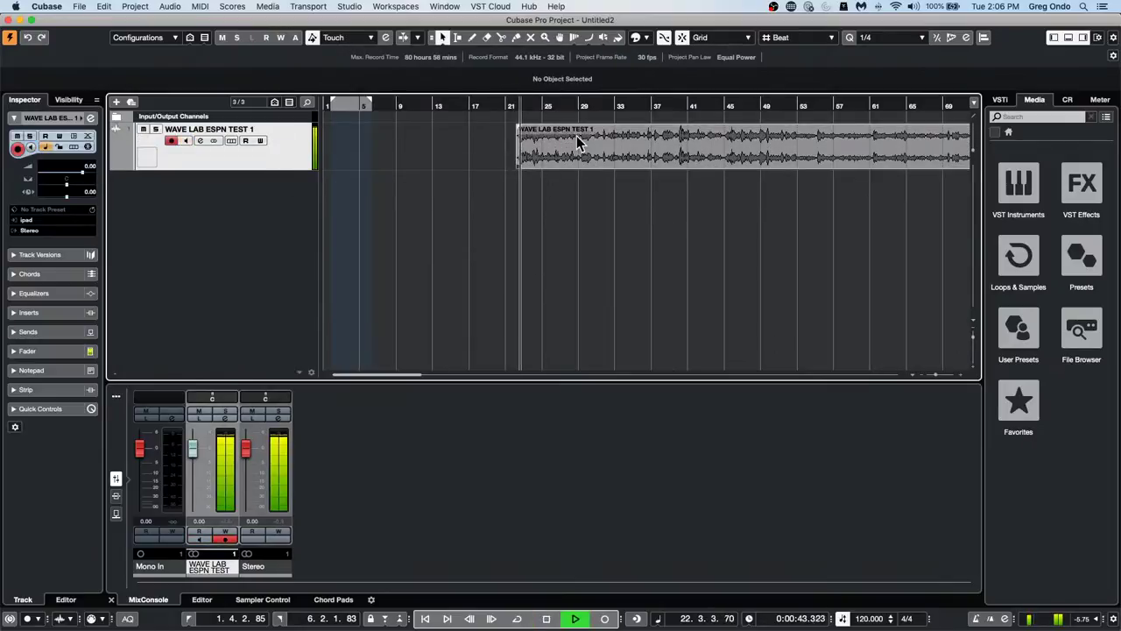
pyautogui.press('space')
pyautogui.moveTo(648, 154); pyautogui.dragTo(408, 109)
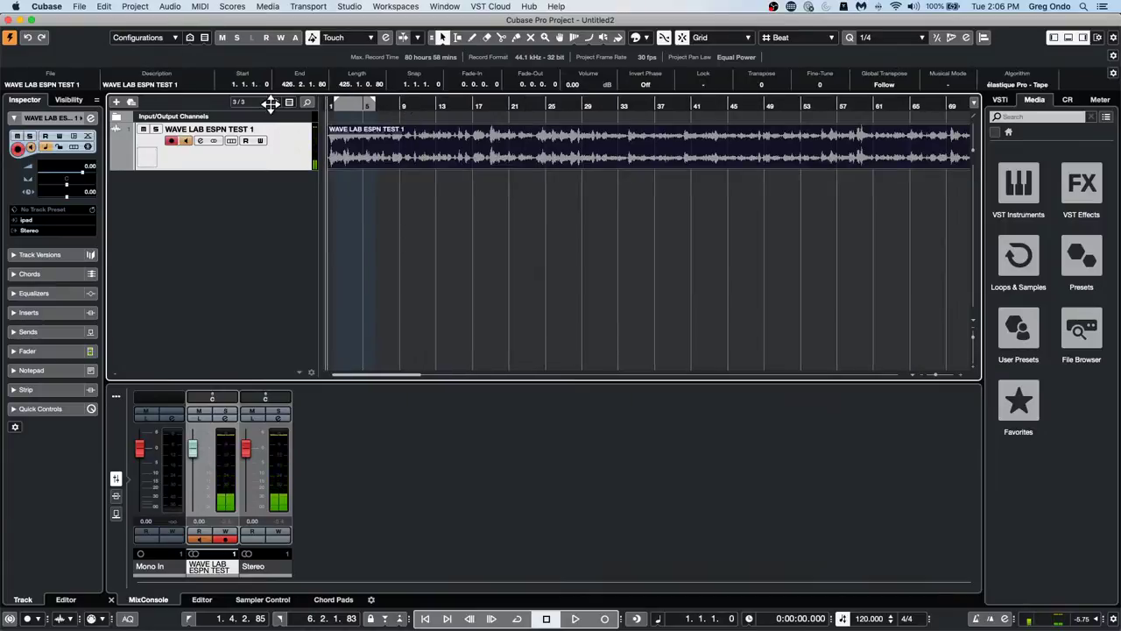
# Look up the key command for Shuttle Play 2x in Key Commands, and close the dialog
pyautogui.click(76, 7)
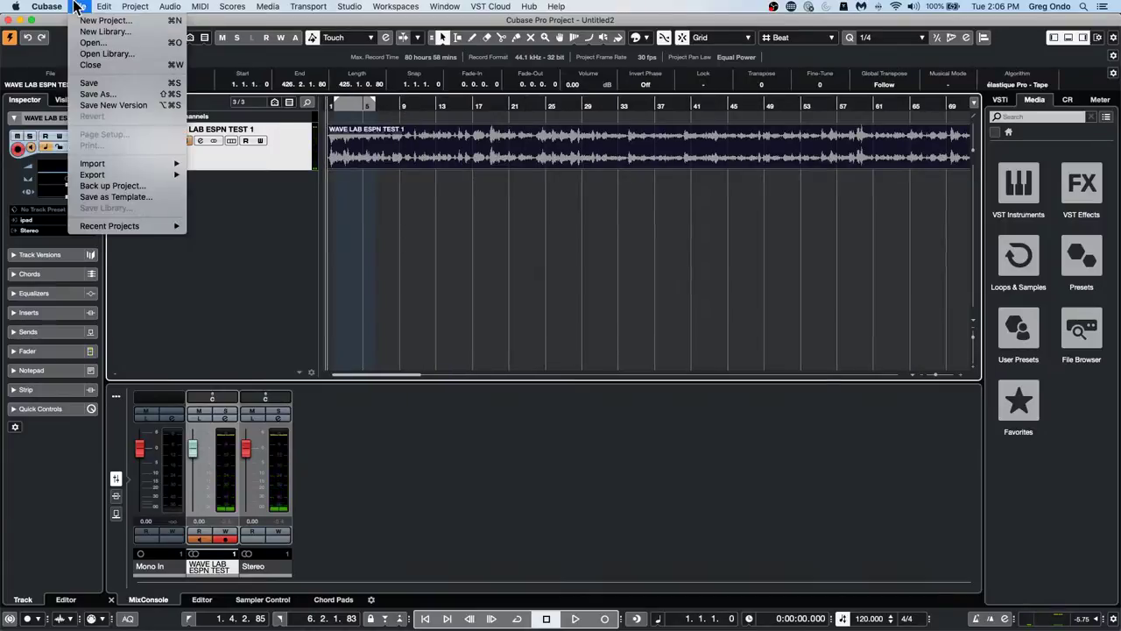
pyautogui.moveTo(104, 7)
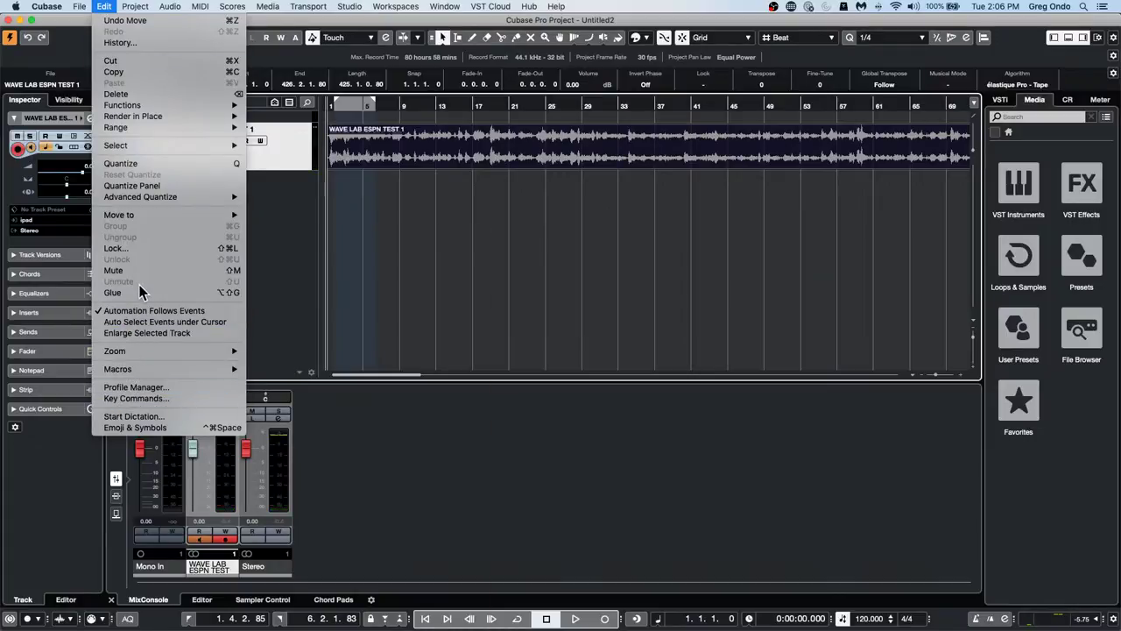
pyautogui.click(155, 399)
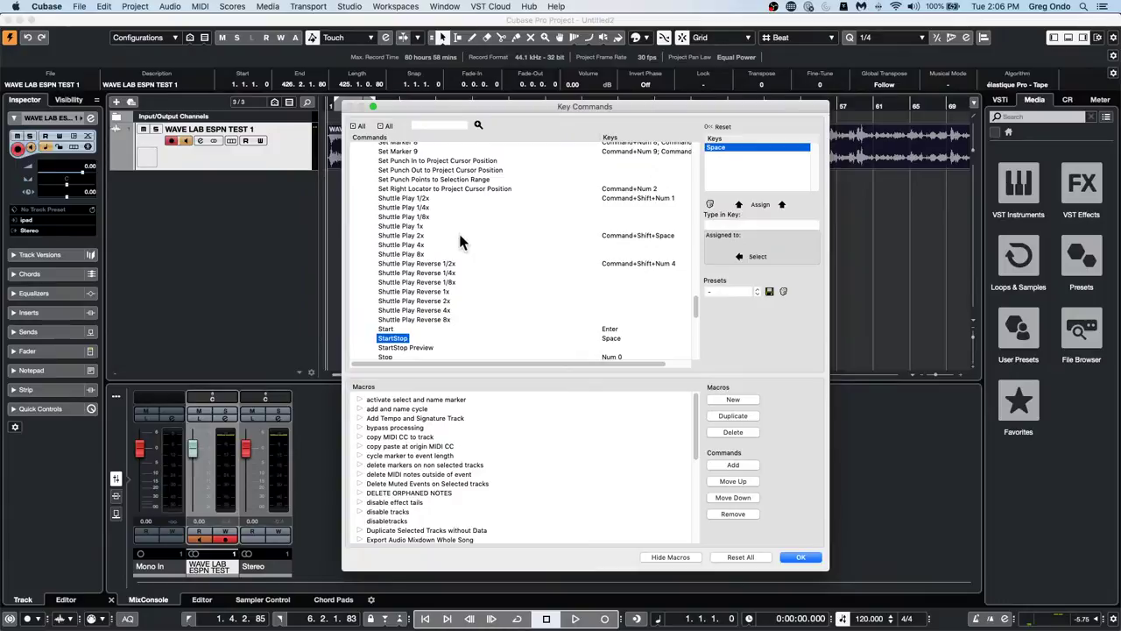
pyautogui.click(405, 235)
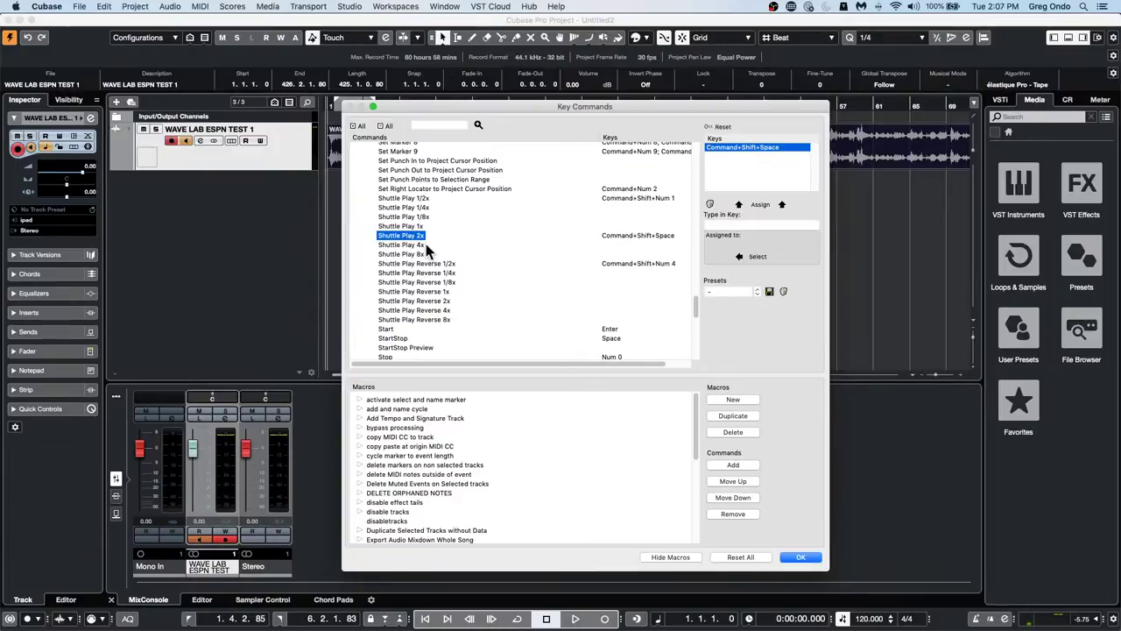
pyautogui.click(800, 557)
# Play the audio event from the start at normal speed, and compare it with Shuttle Play 2x
pyautogui.press('space')
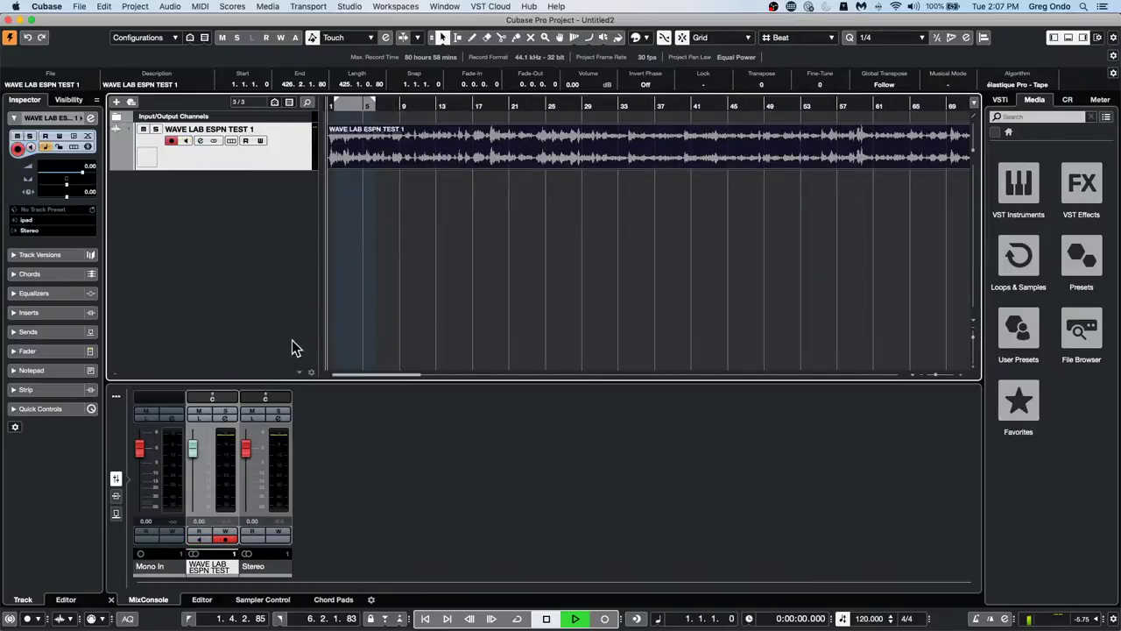
pyautogui.press('space')
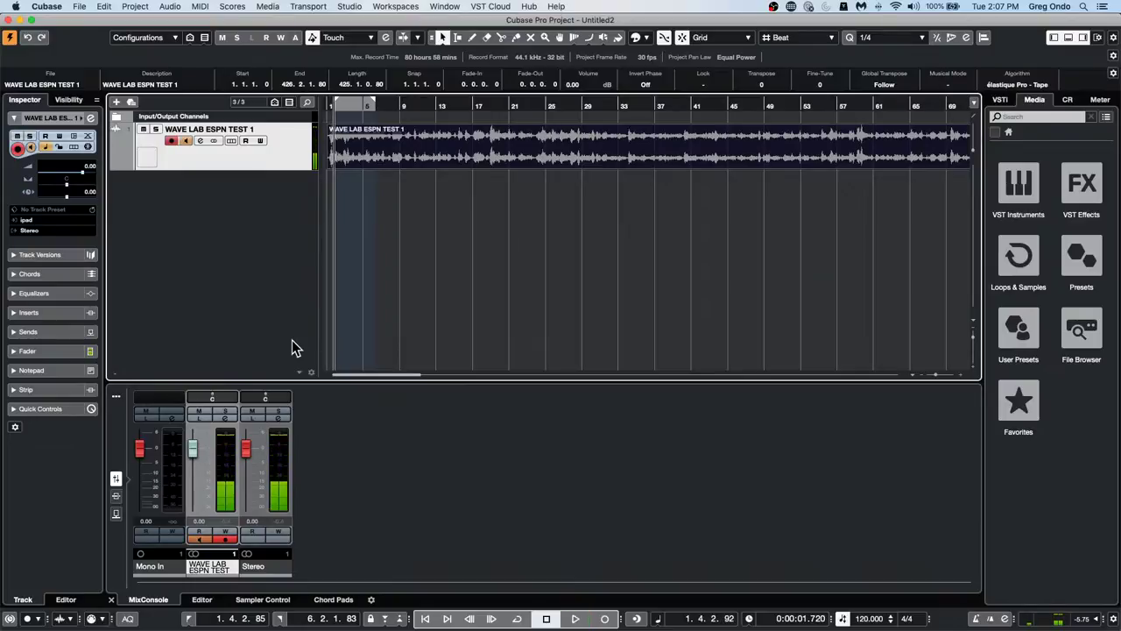
pyautogui.press('space')
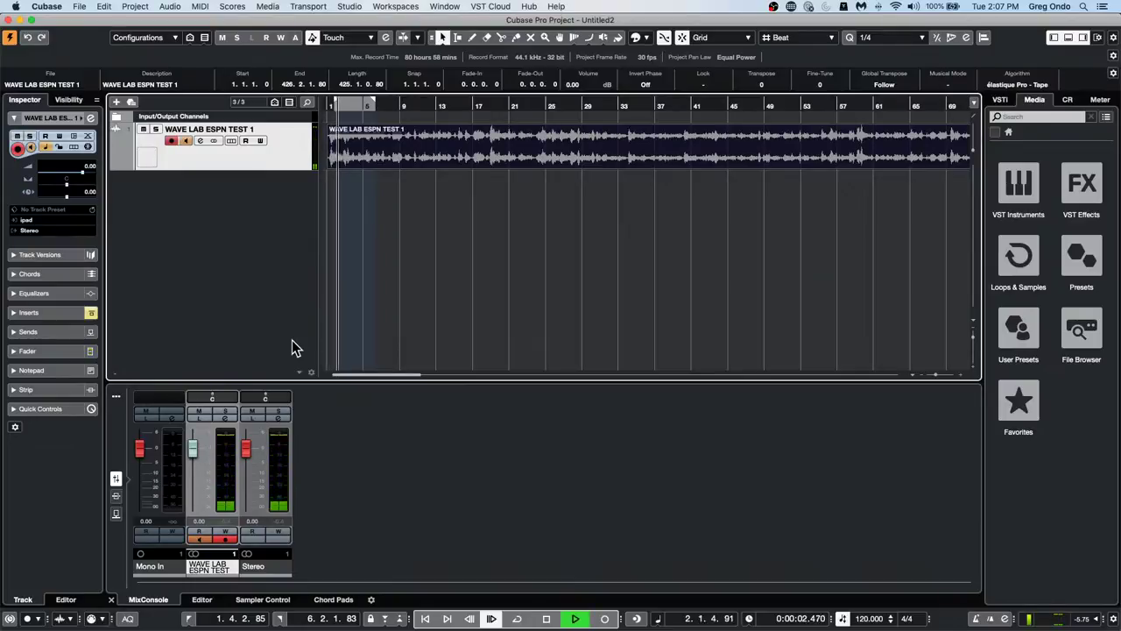
pyautogui.press('space')
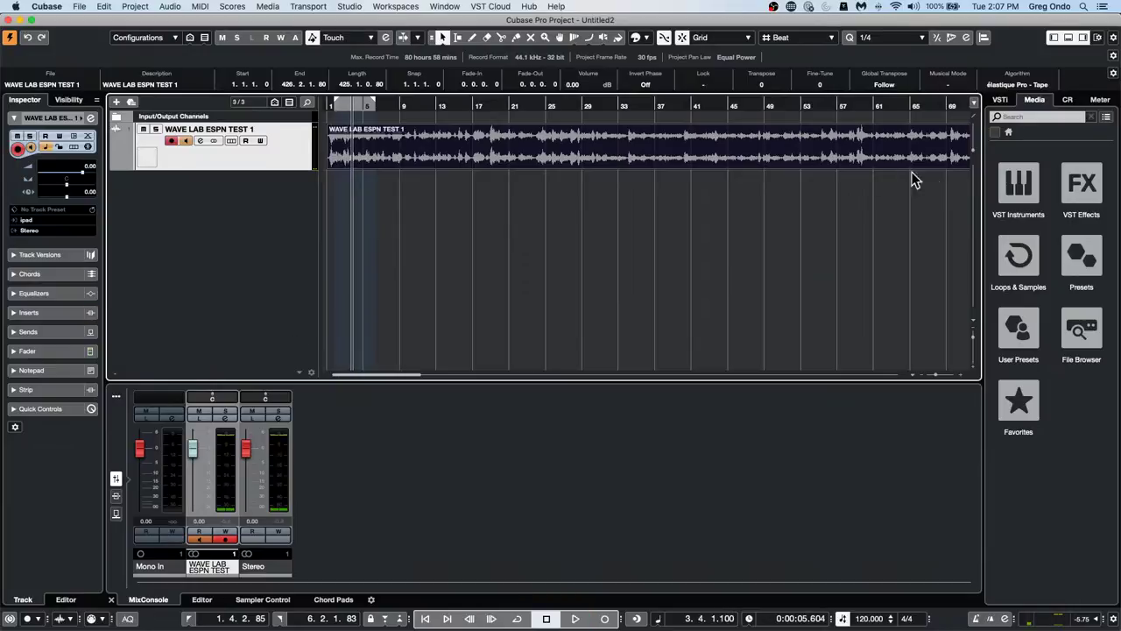
# Show the Control Room and play the audio track through it to check the Main level
pyautogui.click(1067, 101)
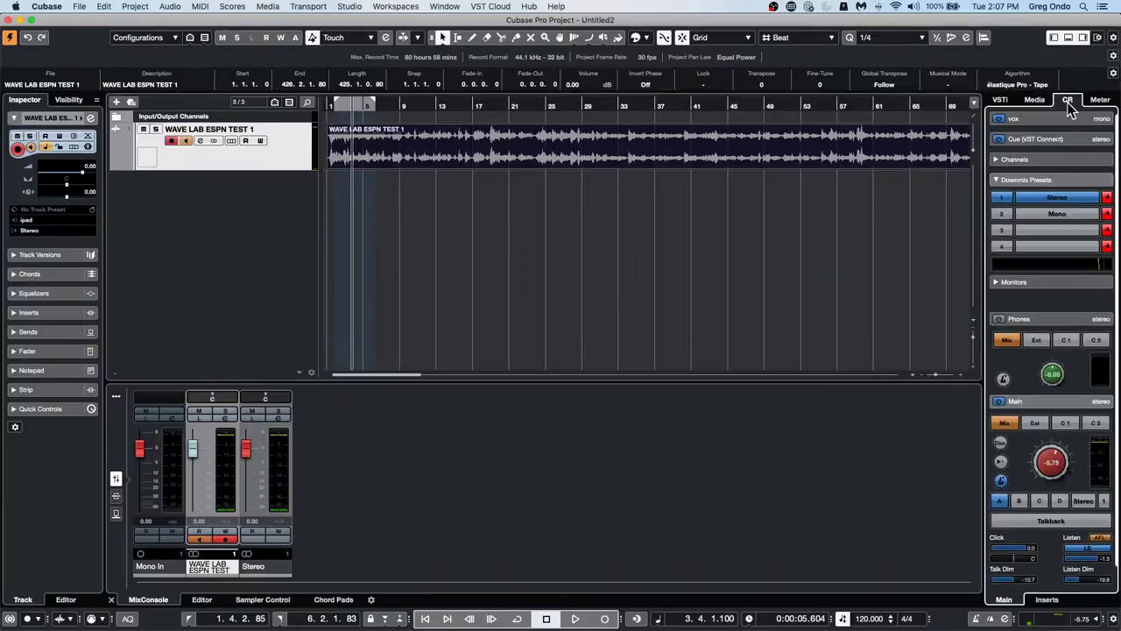
pyautogui.press('space')
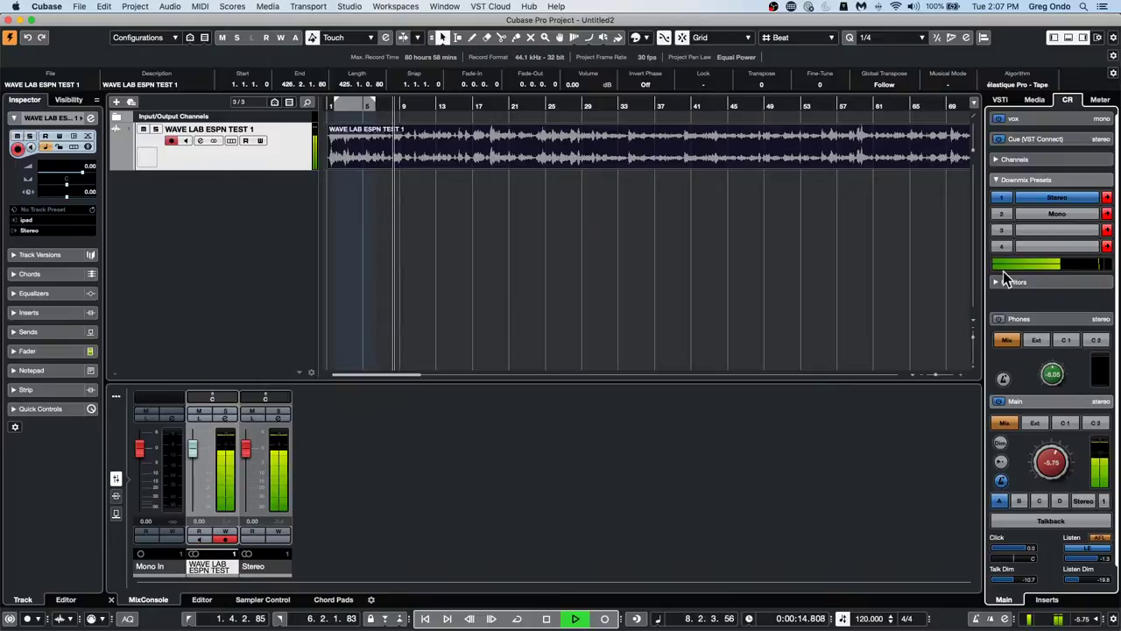
pyautogui.press('space')
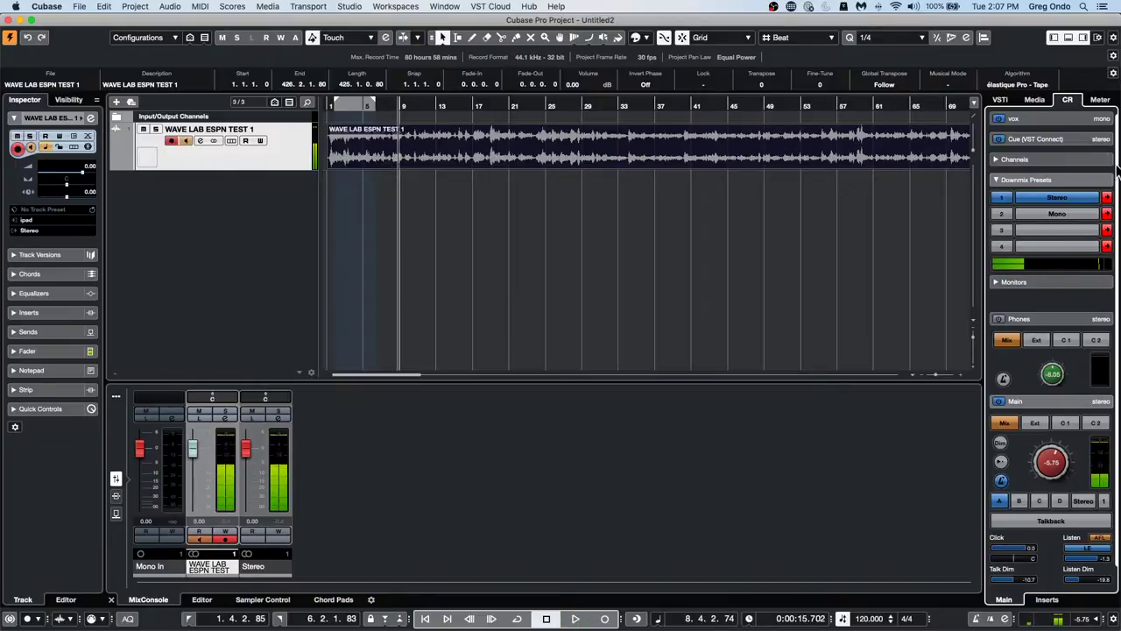
# View the MIDI Port Setup in Studio Setup and close the dialog
pyautogui.click(394, 6)
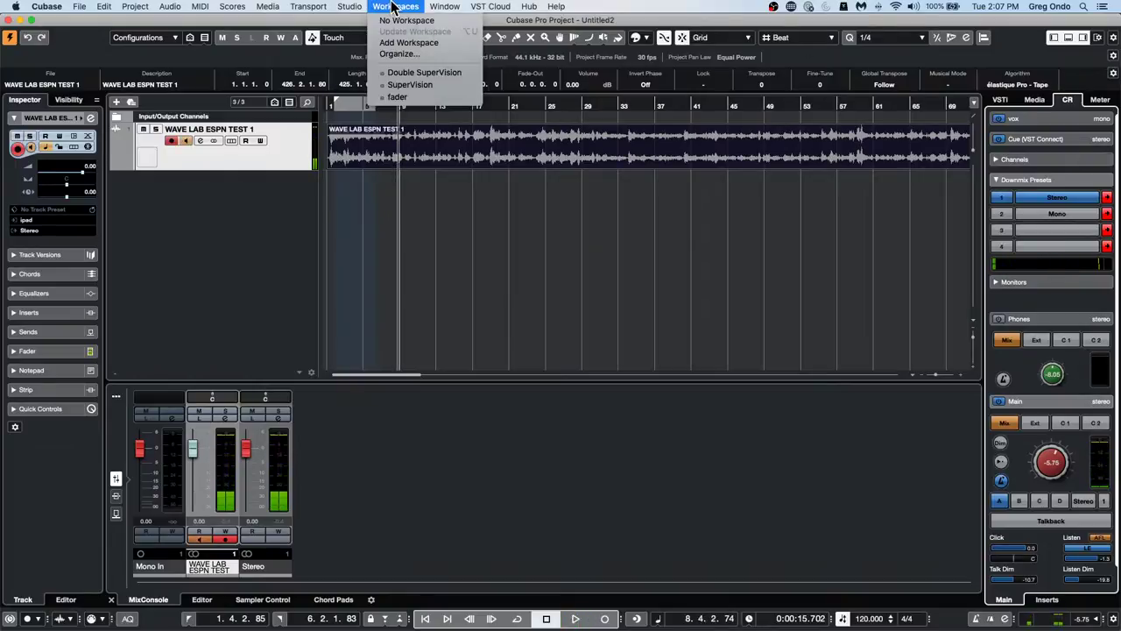
pyautogui.moveTo(349, 6)
pyautogui.click(388, 197)
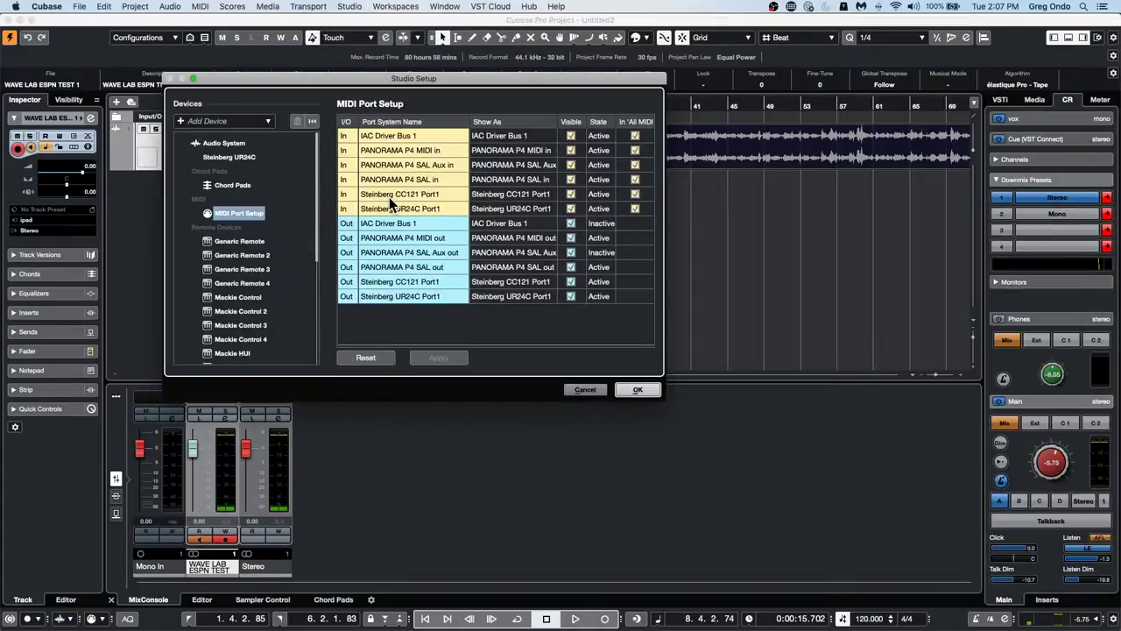
pyautogui.click(640, 392)
# Choose the Play tool for auditioning the WAVE LAB ESPN TEST 1 audio event
pyautogui.rightClick(399, 160)
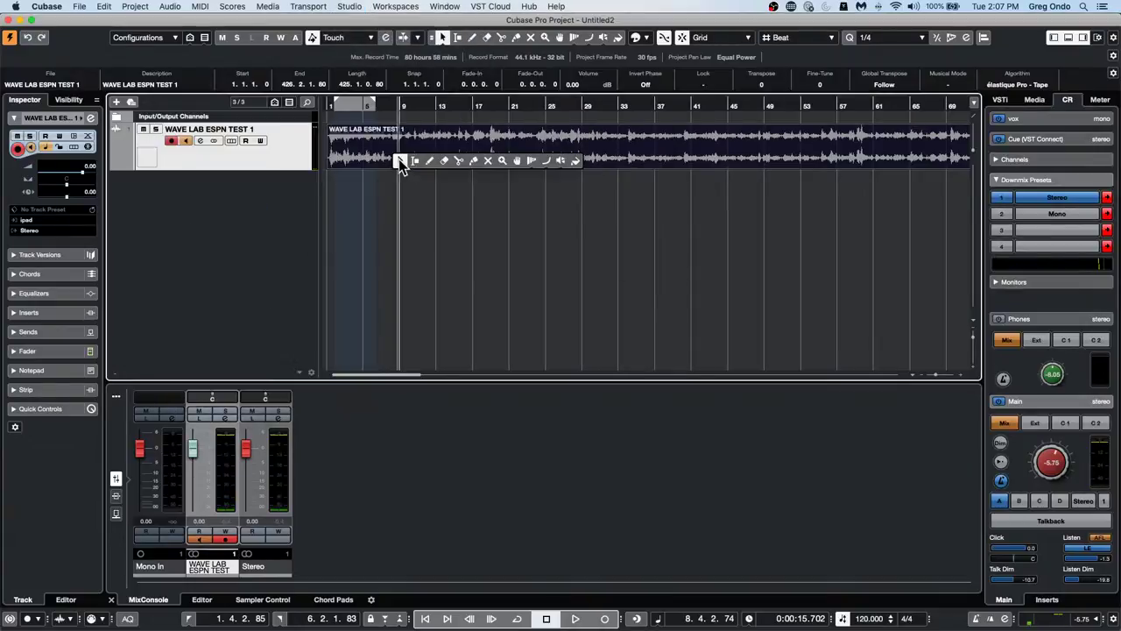
pyautogui.click(545, 159)
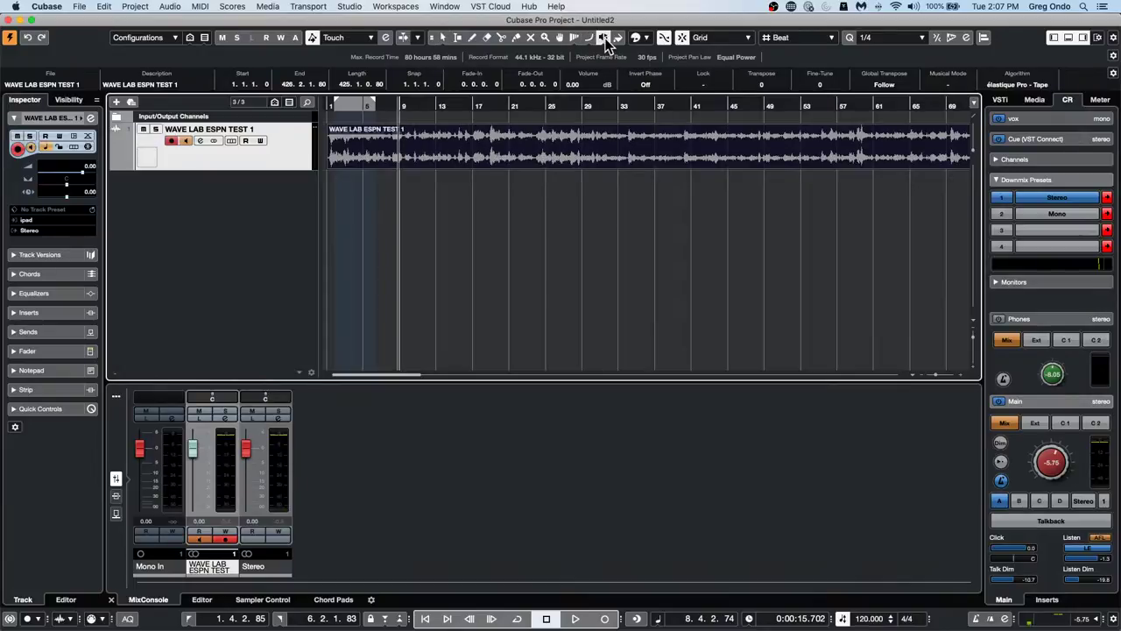
pyautogui.click(604, 40)
pyautogui.click(613, 51)
pyautogui.rightClick(370, 101)
pyautogui.click(347, 119)
# View the Control Room routing in Audio Connections, including the Yamaha HS7 monitor channel
pyautogui.press('F4')
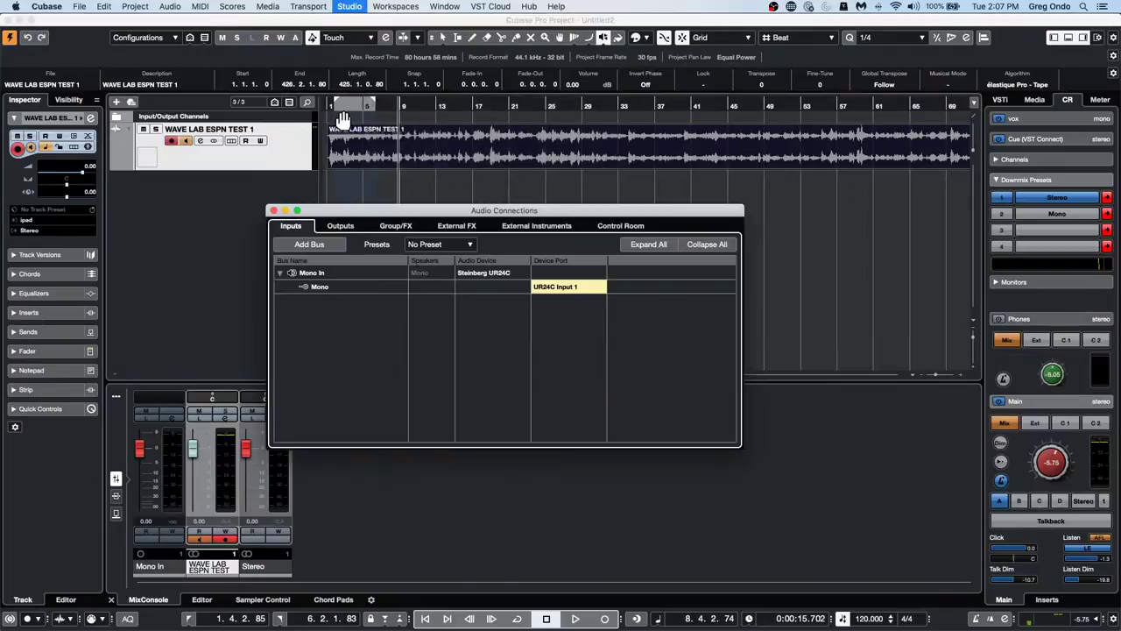
pyautogui.click(638, 226)
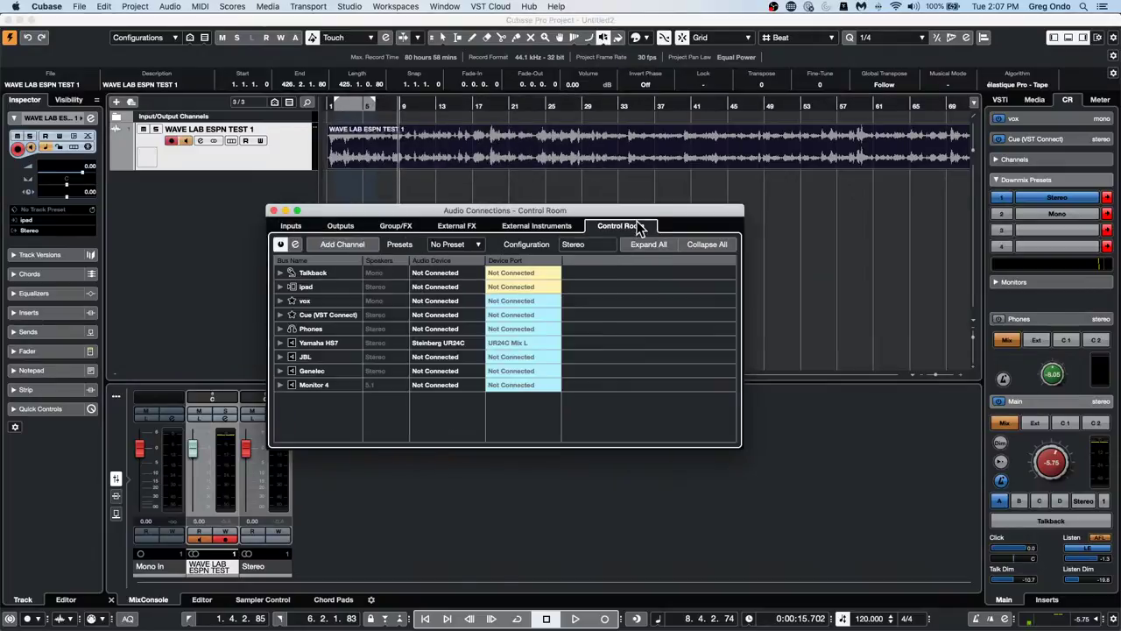
pyautogui.click(281, 342)
# Connect the Stereo output bus to the Steinberg UR24C, with Left on UR24C Mix L and Right on UR24C Mix R
pyautogui.click(341, 227)
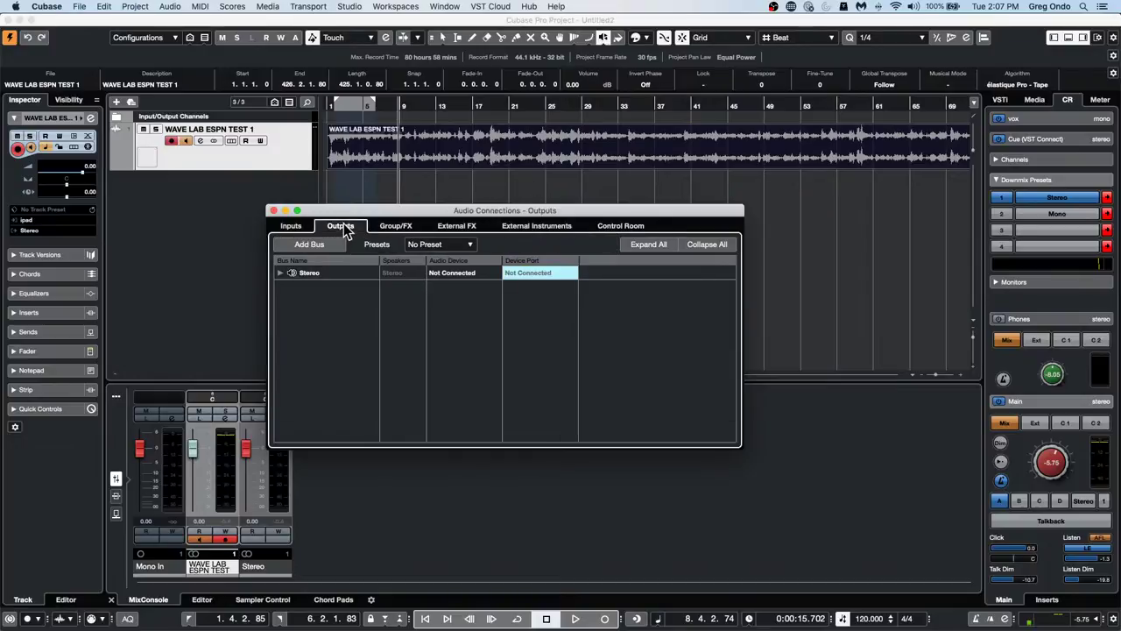
pyautogui.click(281, 273)
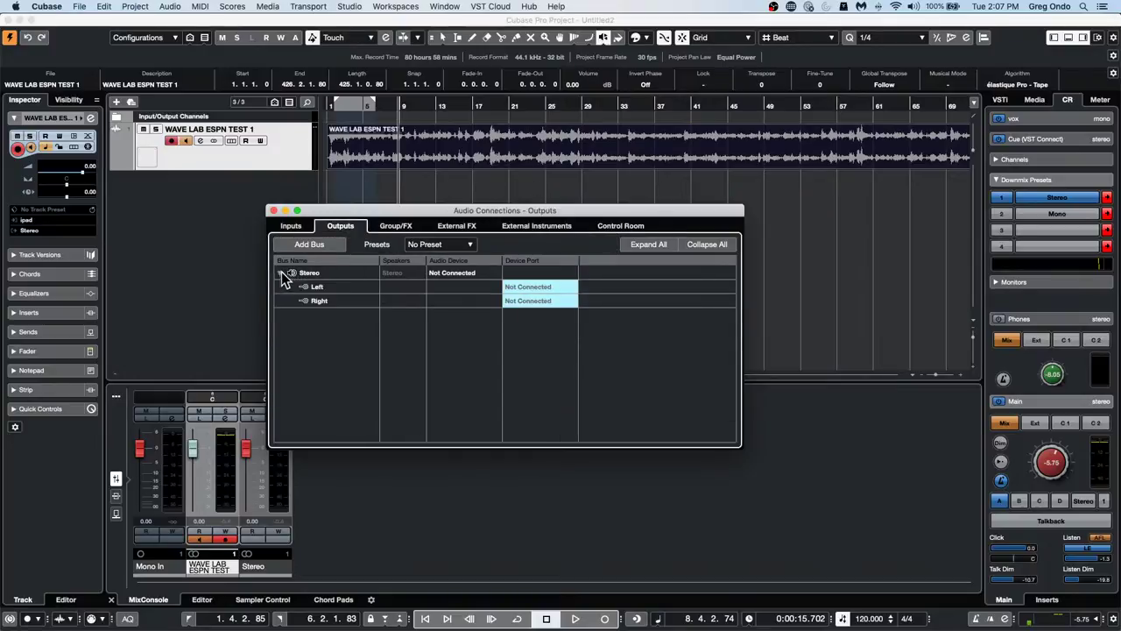
pyautogui.click(456, 274)
pyautogui.click(477, 299)
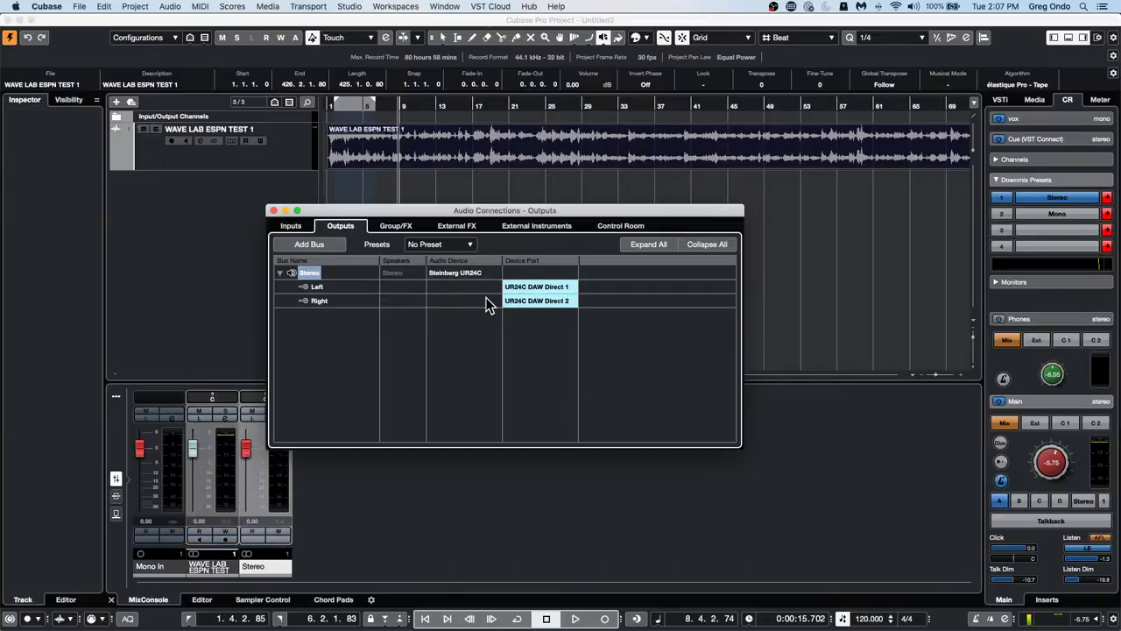
pyautogui.click(551, 288)
pyautogui.click(555, 321)
pyautogui.click(555, 302)
pyautogui.click(565, 352)
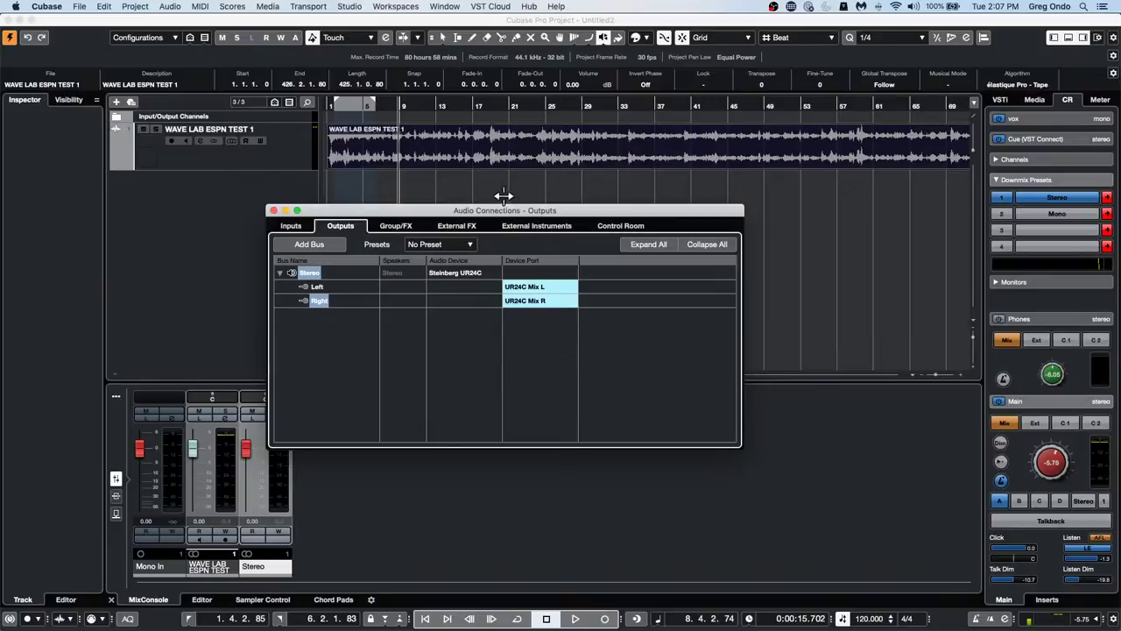
# Play the audio event through the Stereo output bus, and return the project cursor to around bar 5
pyautogui.press('F4')
pyautogui.press('space')
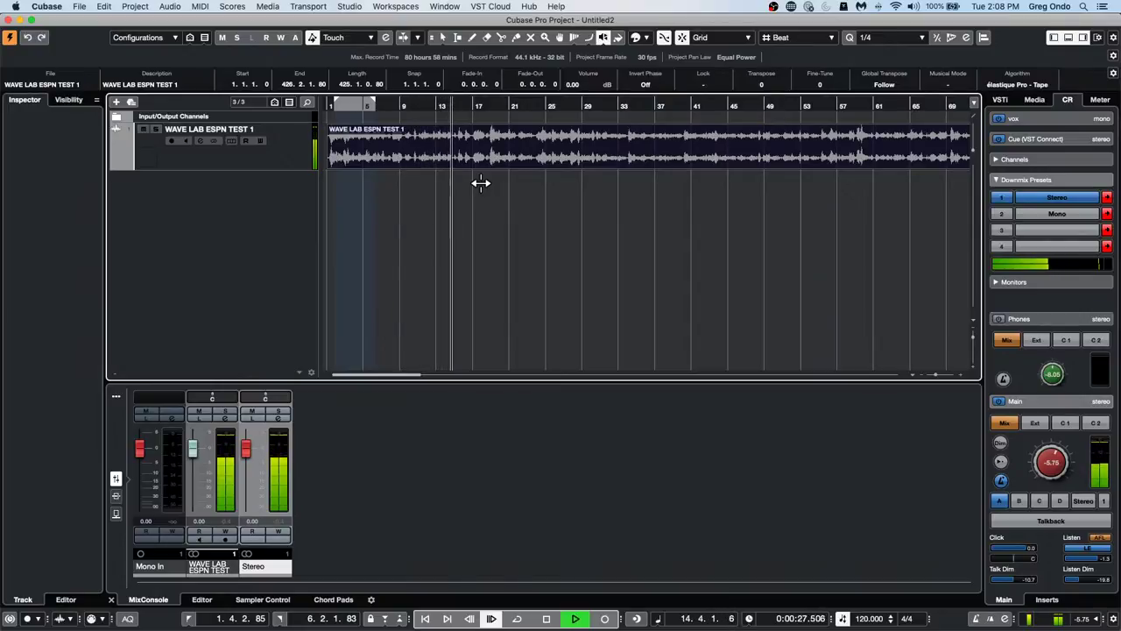
pyautogui.press('space')
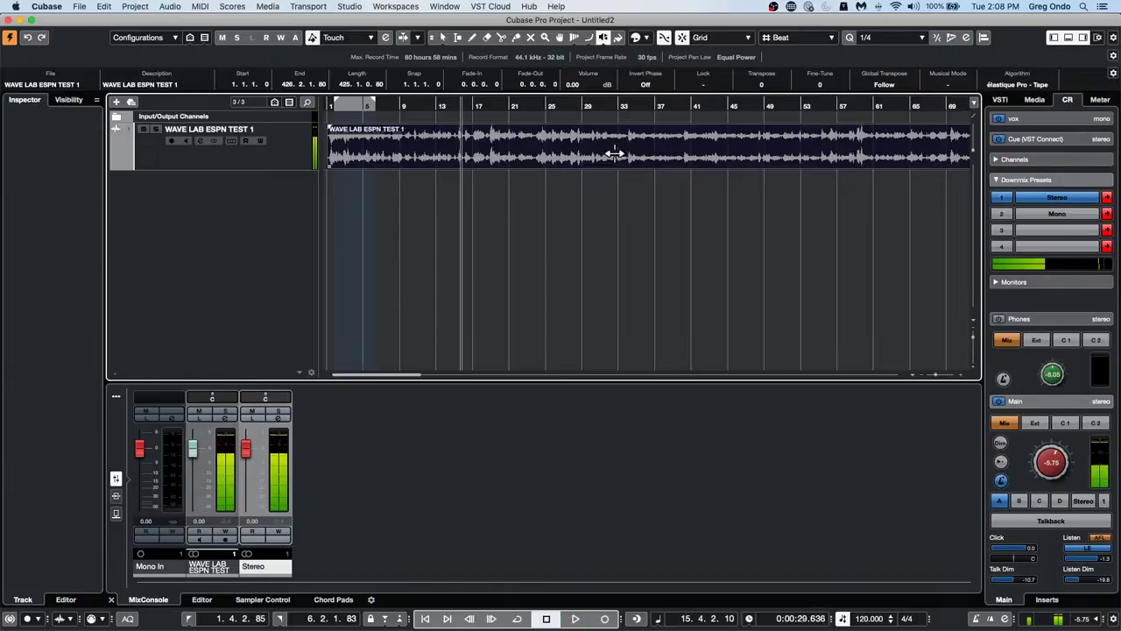
pyautogui.click(367, 110)
pyautogui.moveTo(367, 120); pyautogui.dragTo(372, 141)
# Examine the Transport commands in Key Commands, including the Shuttle Play speeds, and close the dialog
pyautogui.click(106, 7)
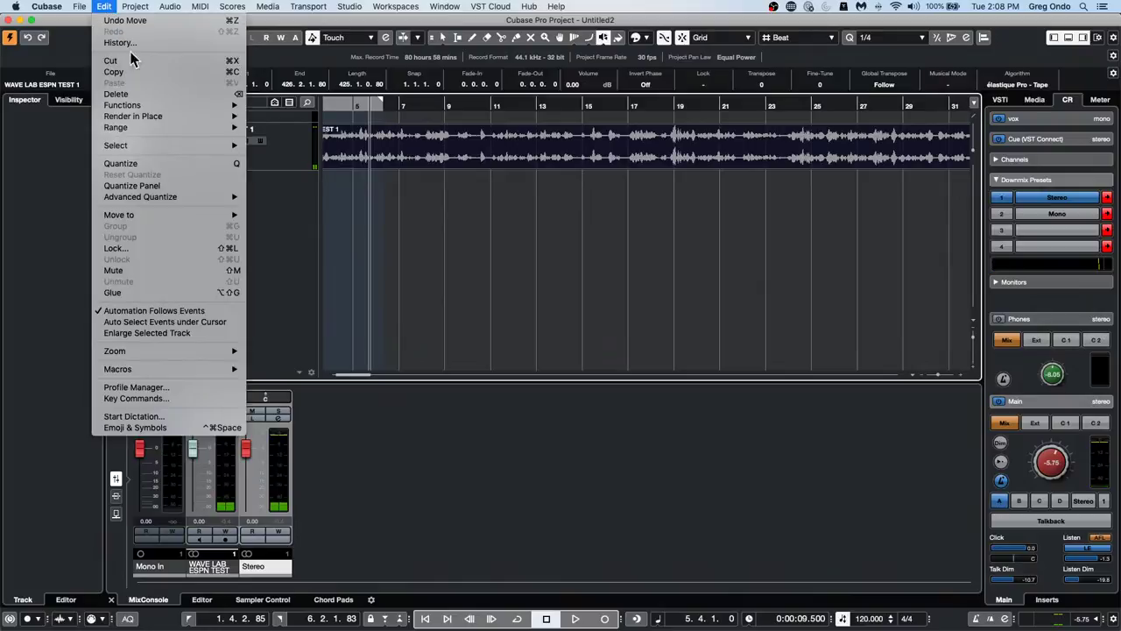
pyautogui.click(465, 261)
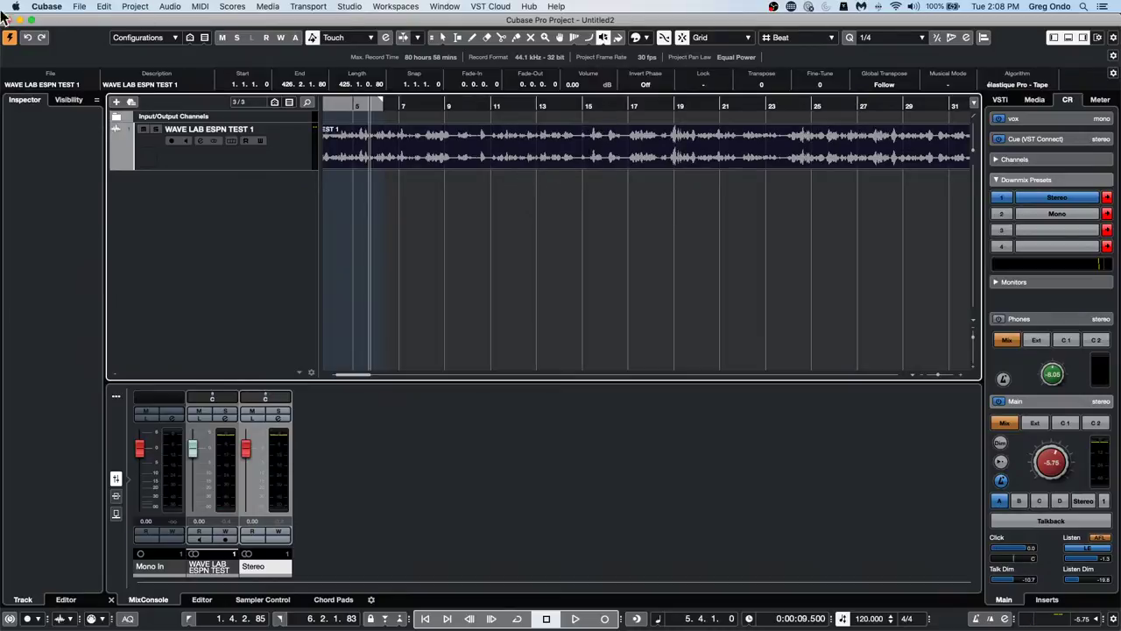
pyautogui.click(104, 6)
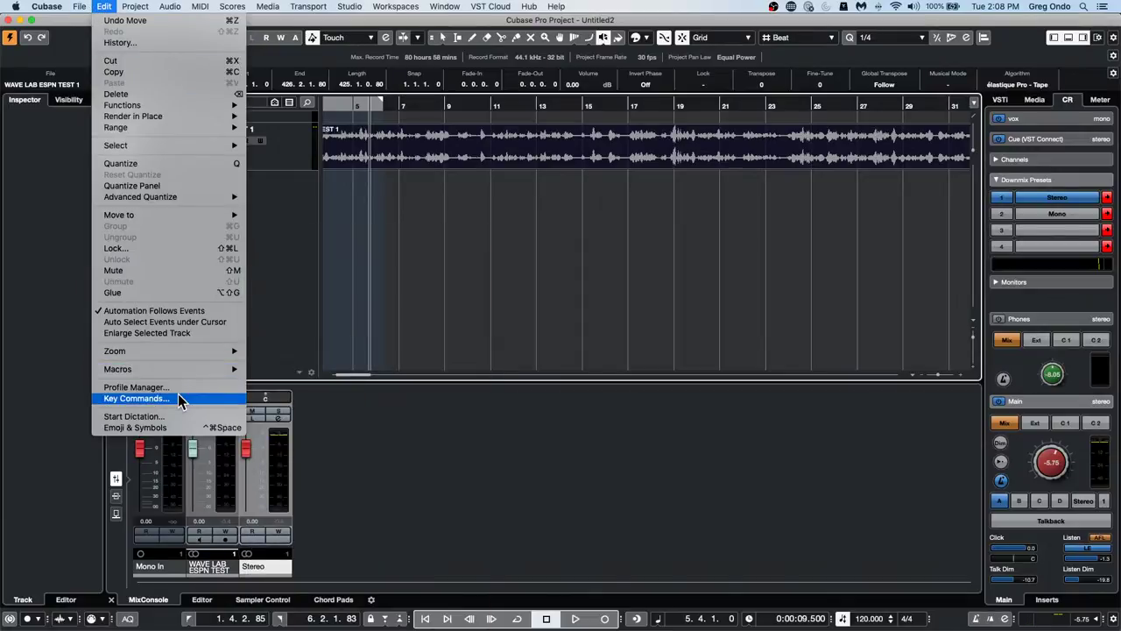
pyautogui.click(179, 398)
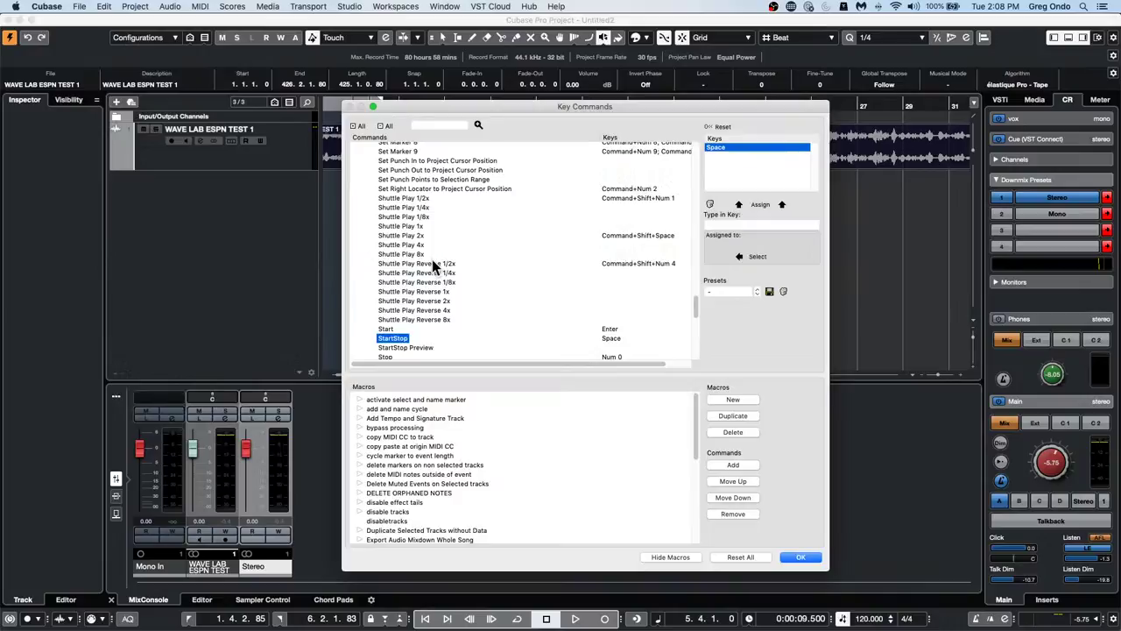
pyautogui.scroll(3, 432, 260)
pyautogui.scroll(10, 432, 259)
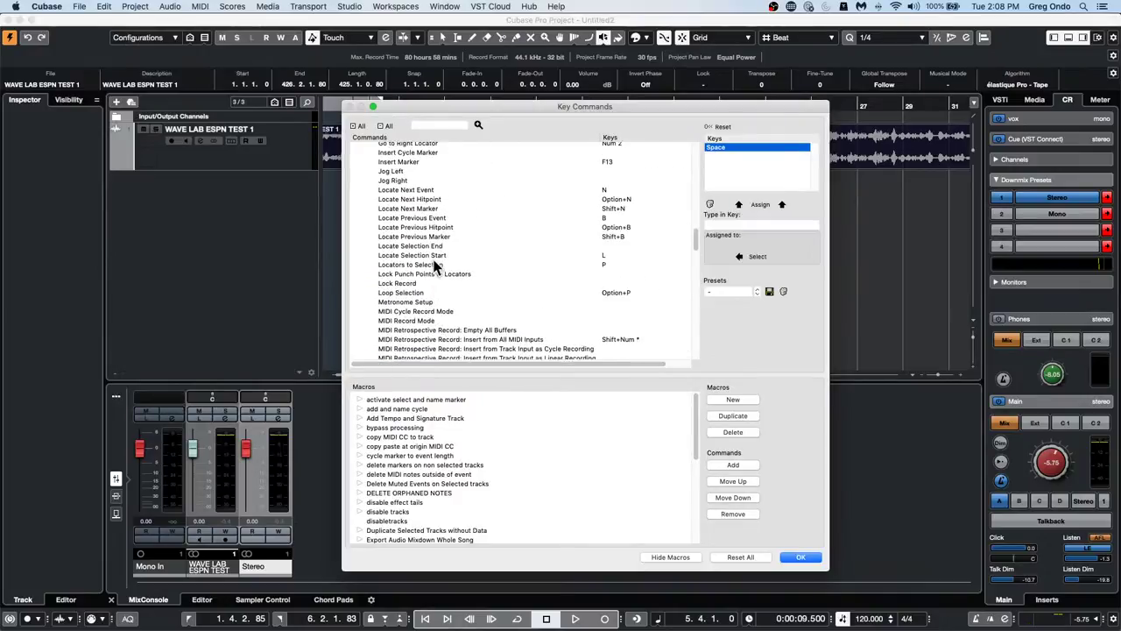
pyautogui.scroll(10, 434, 265)
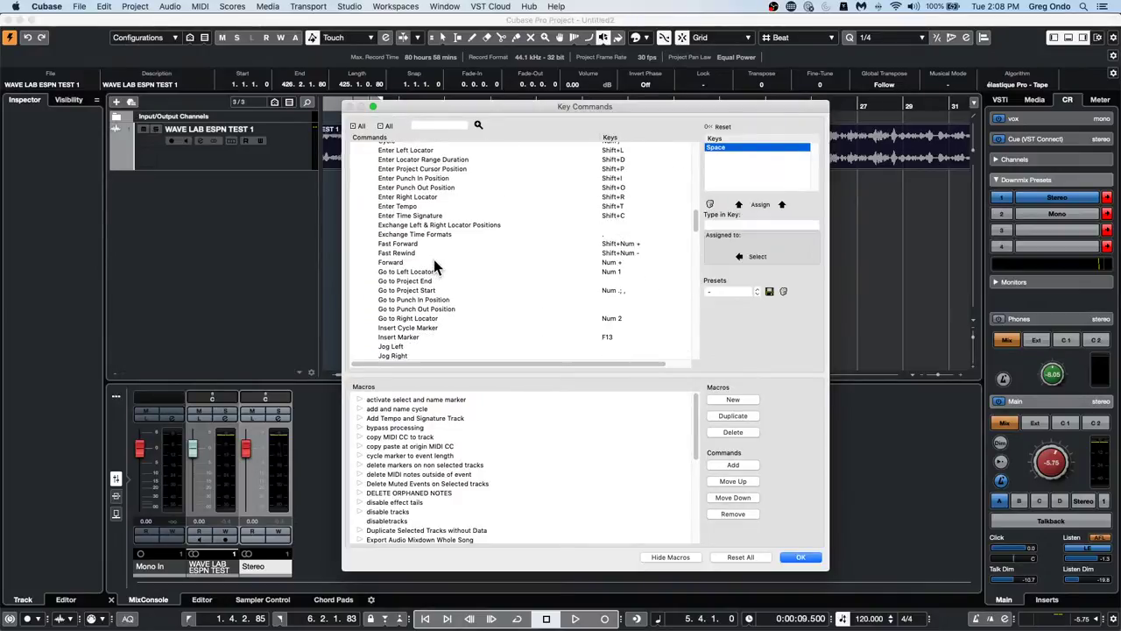
pyautogui.scroll(-15, 434, 259)
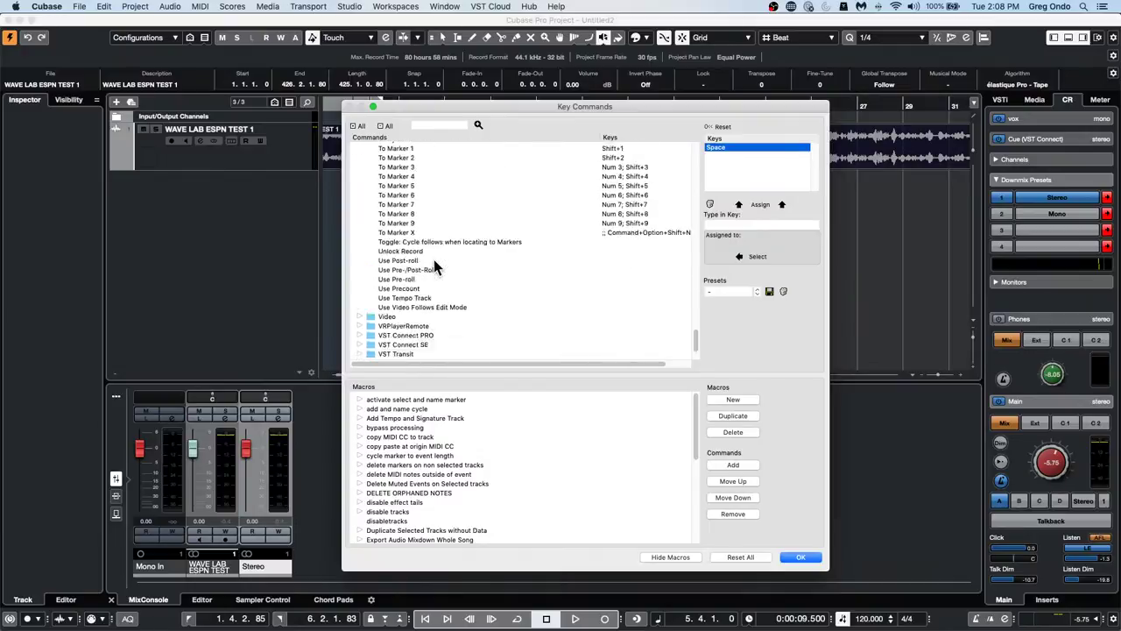
pyautogui.scroll(10, 433, 260)
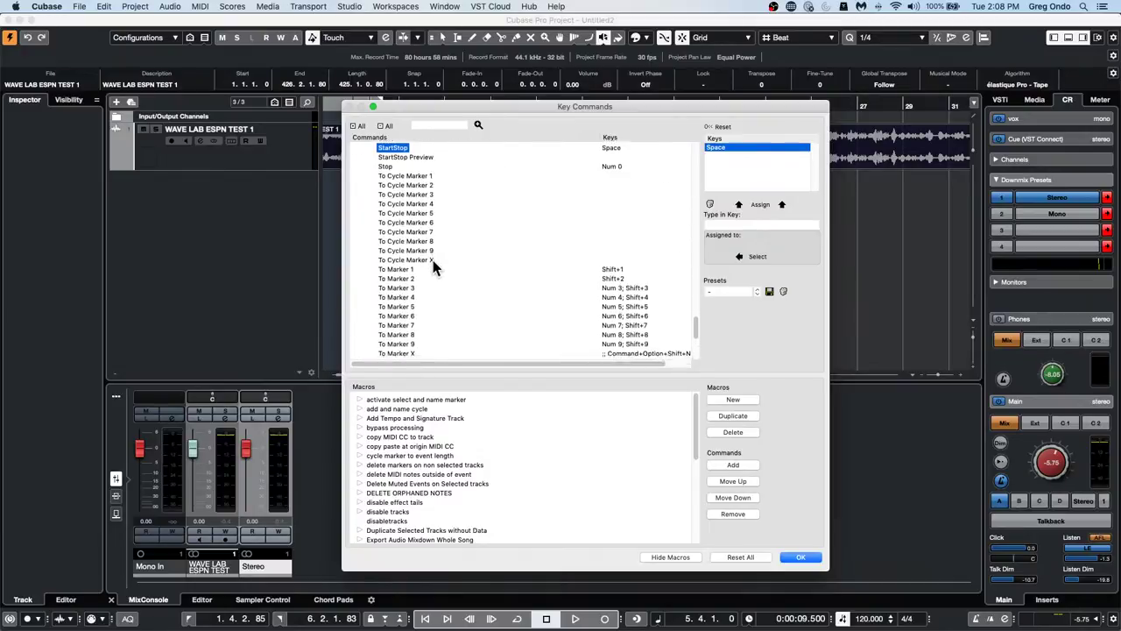
pyautogui.scroll(-10, 433, 260)
pyautogui.scroll(5, 433, 260)
pyautogui.scroll(8, 433, 260)
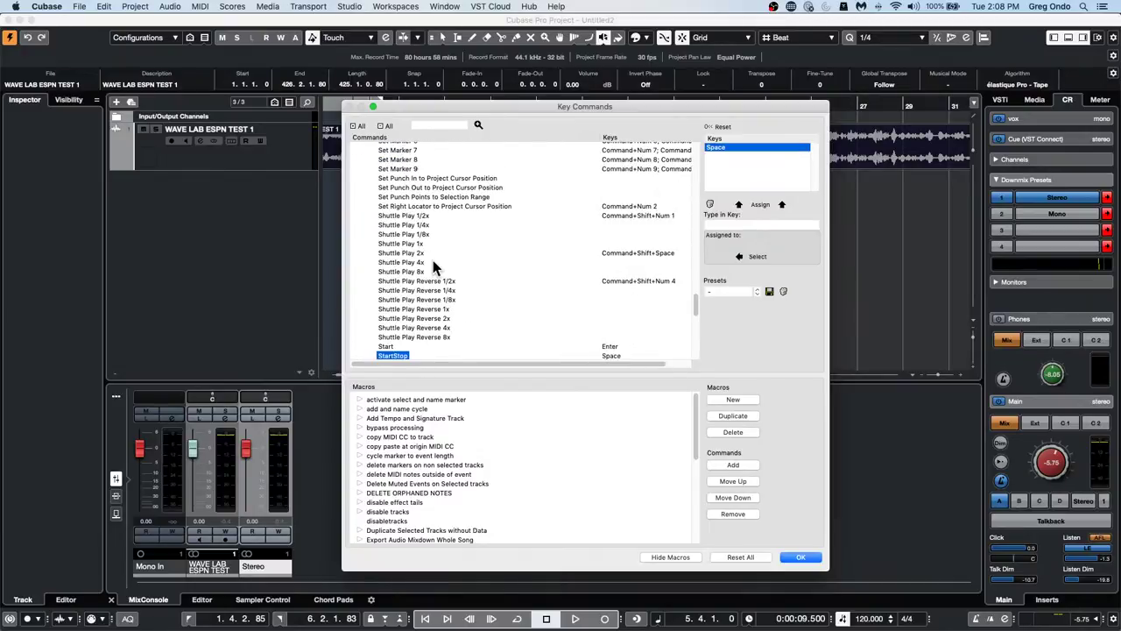
pyautogui.scroll(-1, 433, 261)
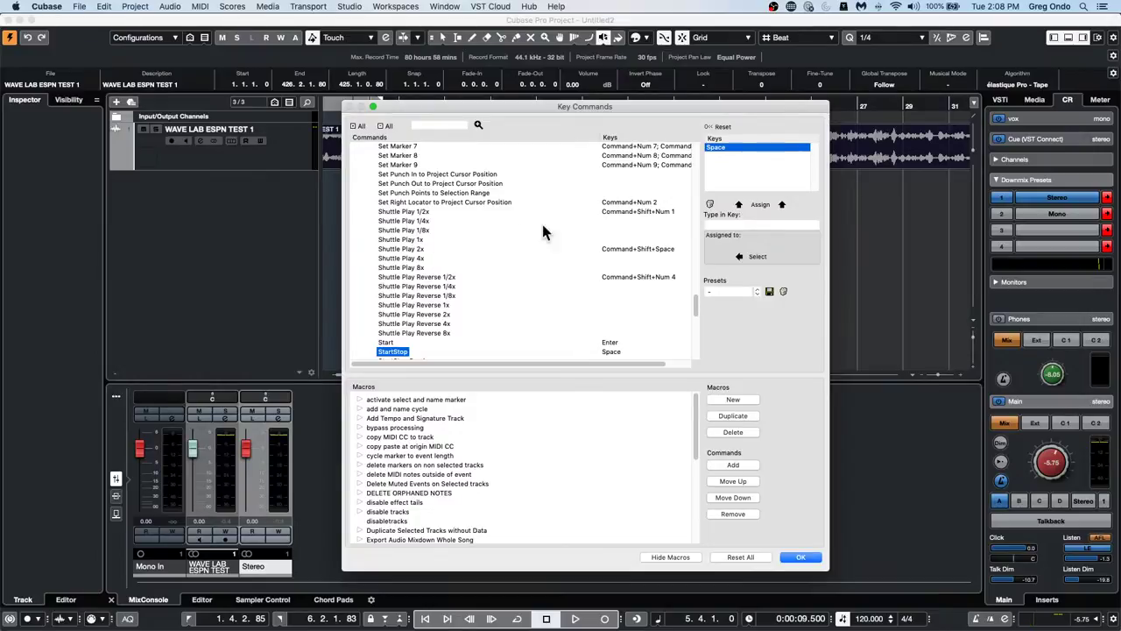
pyautogui.click(807, 560)
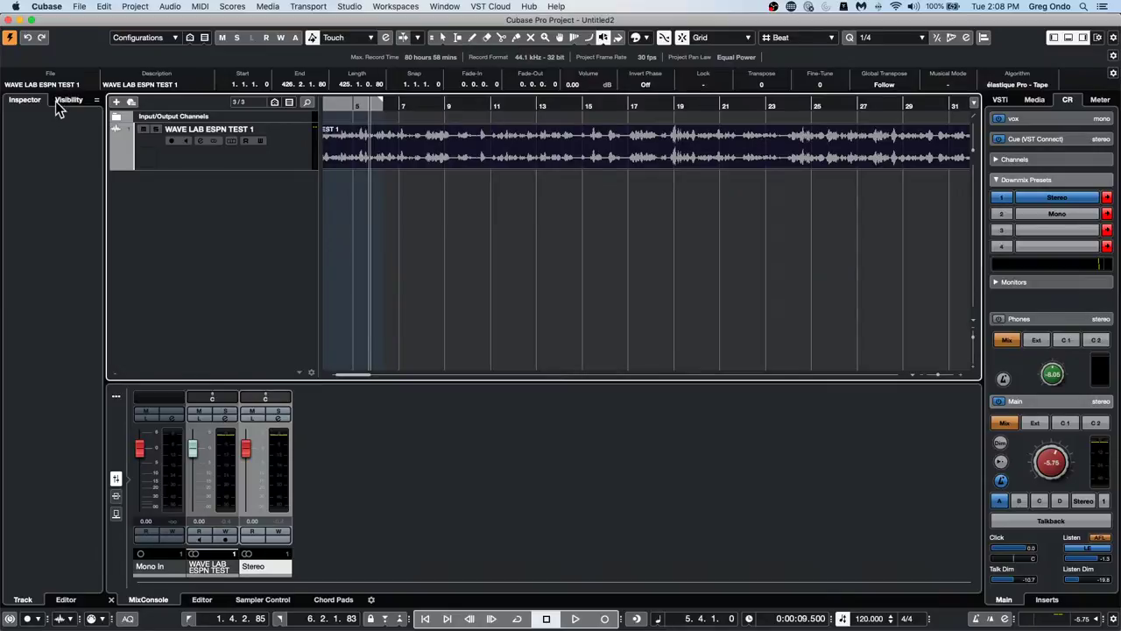
# Set the Stereo output bus's audio device to Not Connected and close Audio Connections
pyautogui.press('F4')
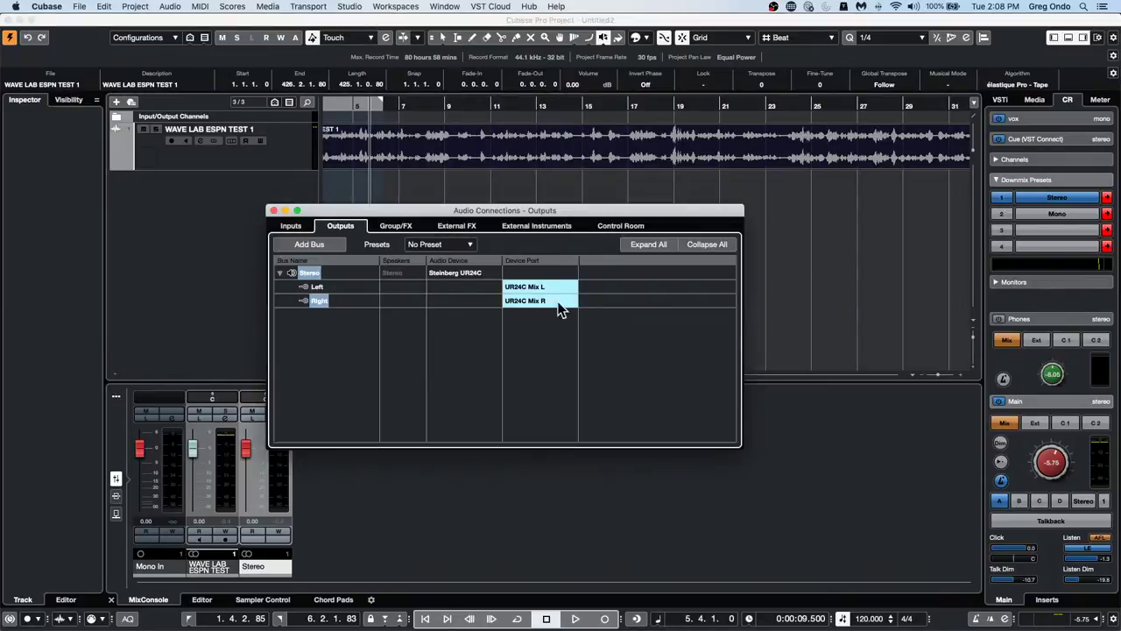
pyautogui.click(480, 272)
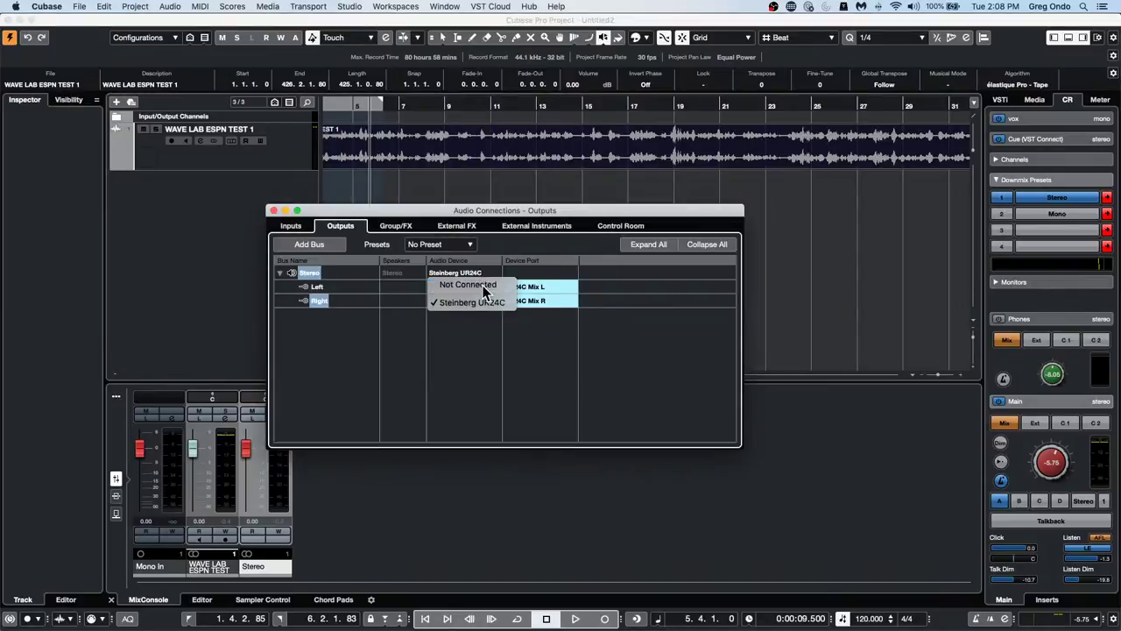
pyautogui.click(469, 285)
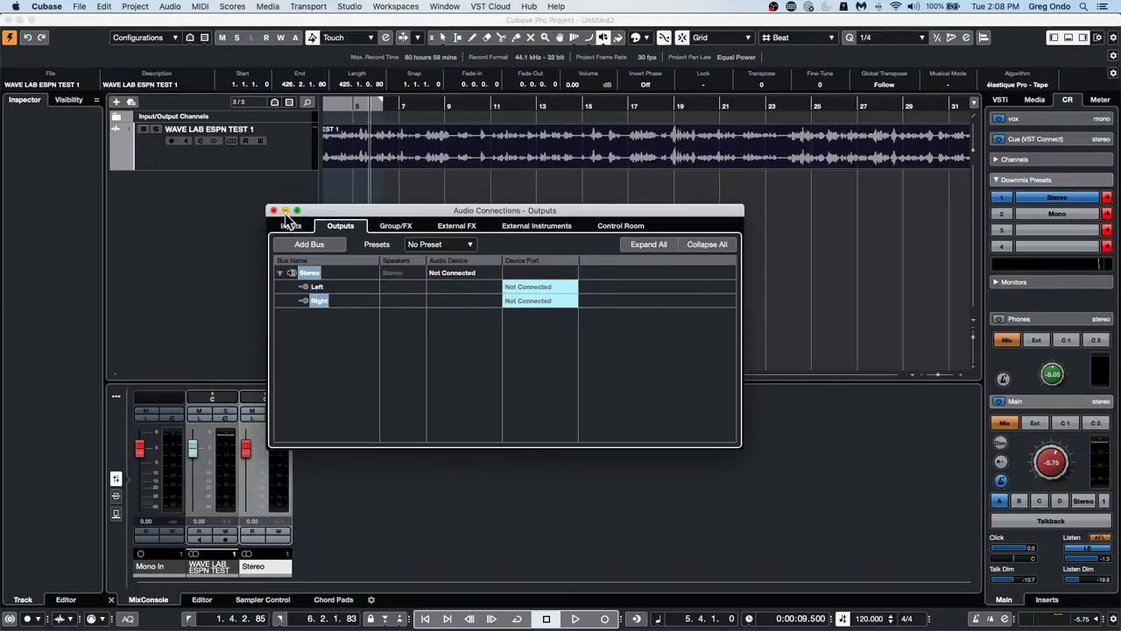
pyautogui.click(273, 211)
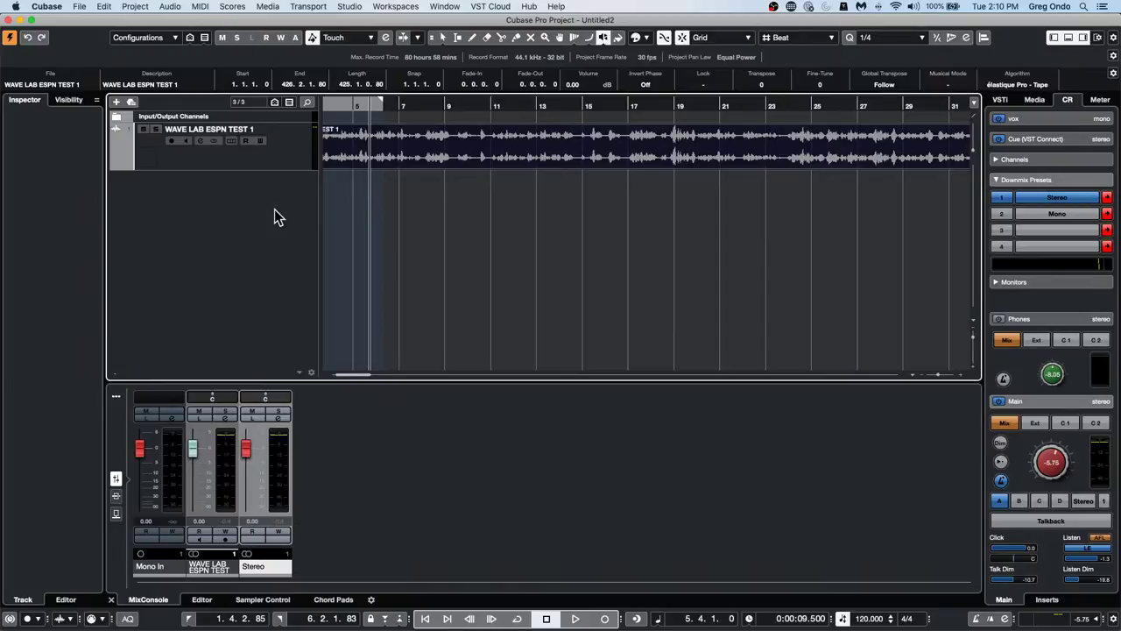
pyautogui.rightClick(238, 198)
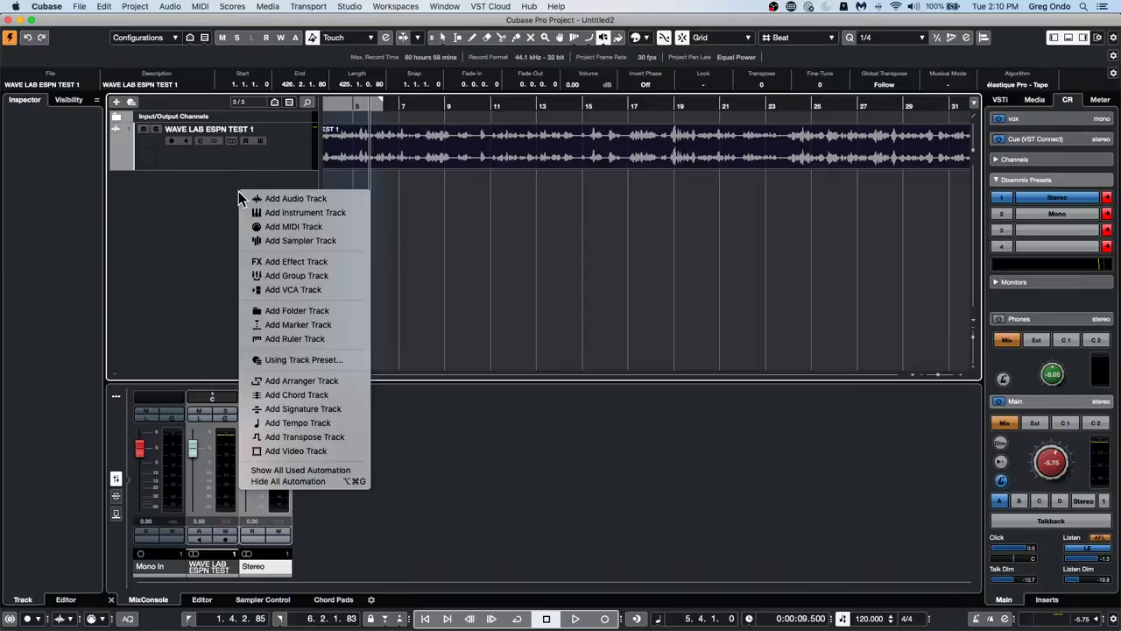
pyautogui.click(335, 216)
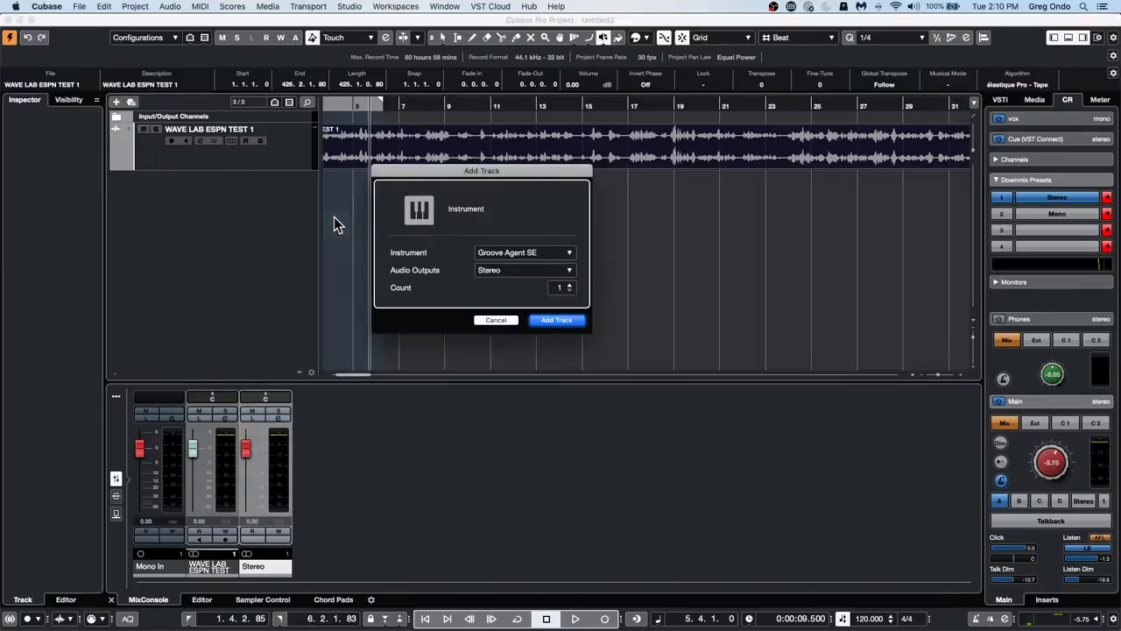
pyautogui.click(495, 321)
# Add a new audio track below the WAVE LAB ESPN TEST 1 track
pyautogui.rightClick(221, 215)
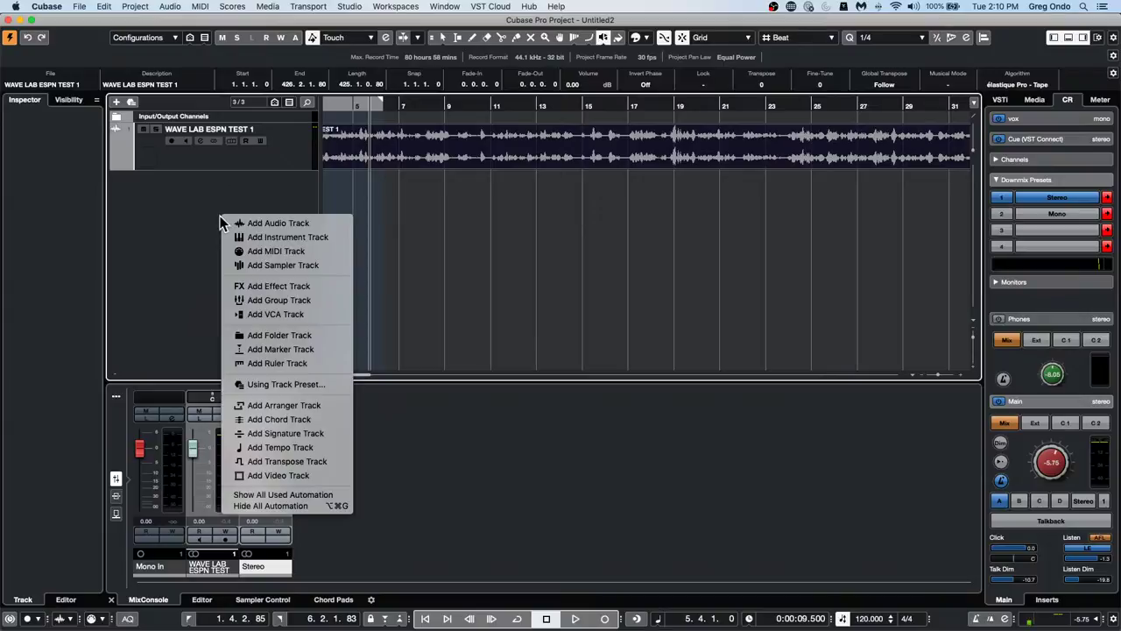
pyautogui.click(303, 224)
pyautogui.click(563, 353)
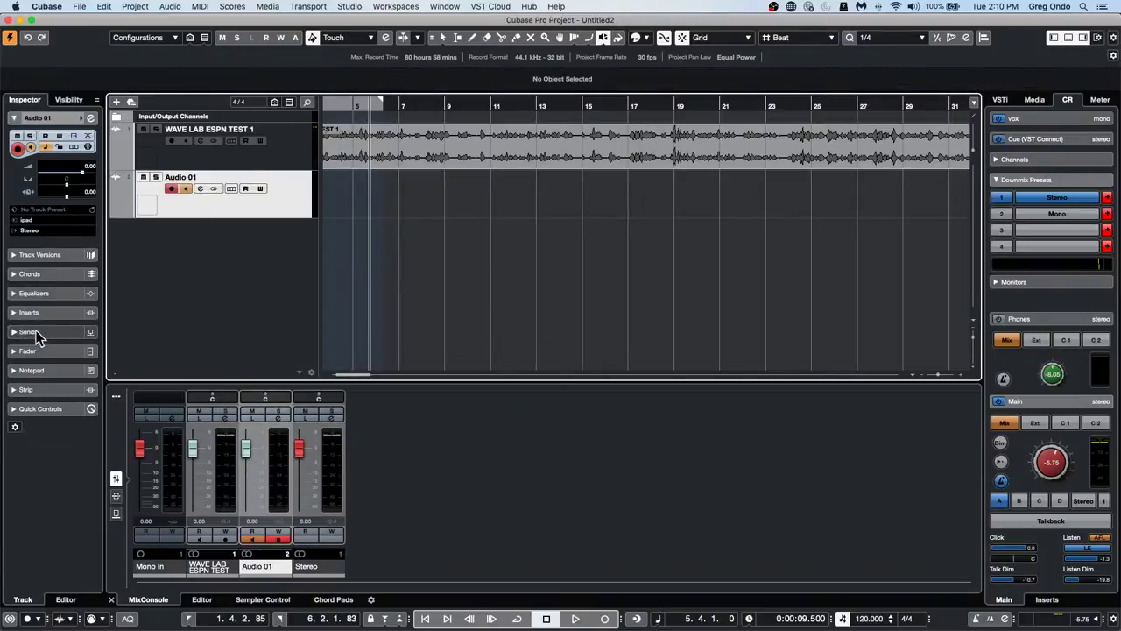
# Expand the Fader section of the Audio 01 track and view its Track Versions
pyautogui.click(53, 350)
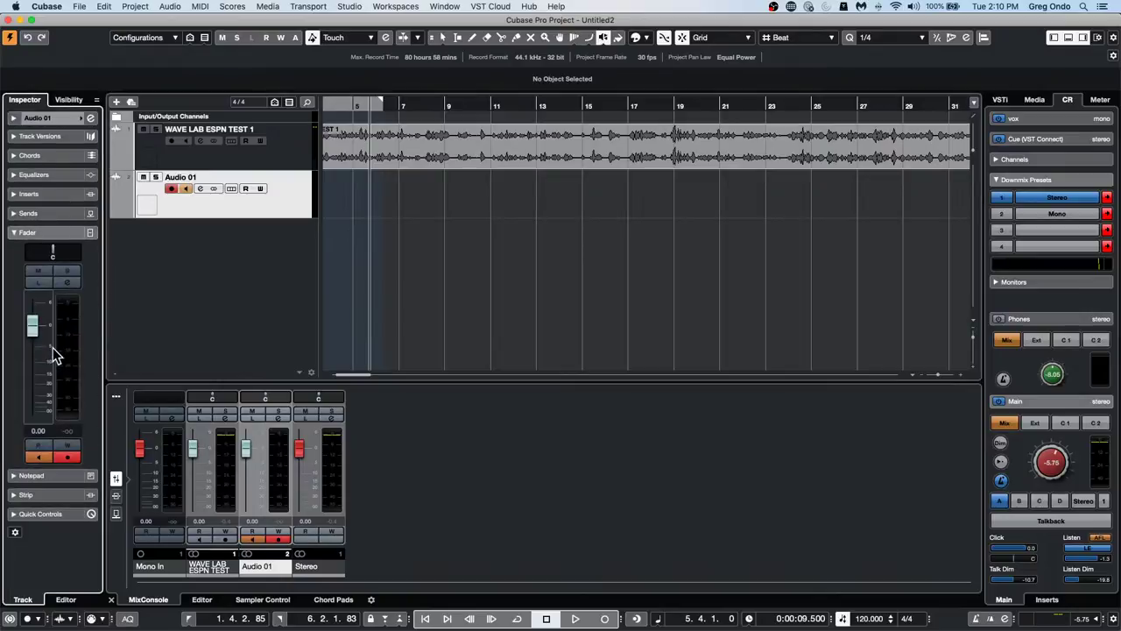
pyautogui.click(49, 156)
pyautogui.click(52, 137)
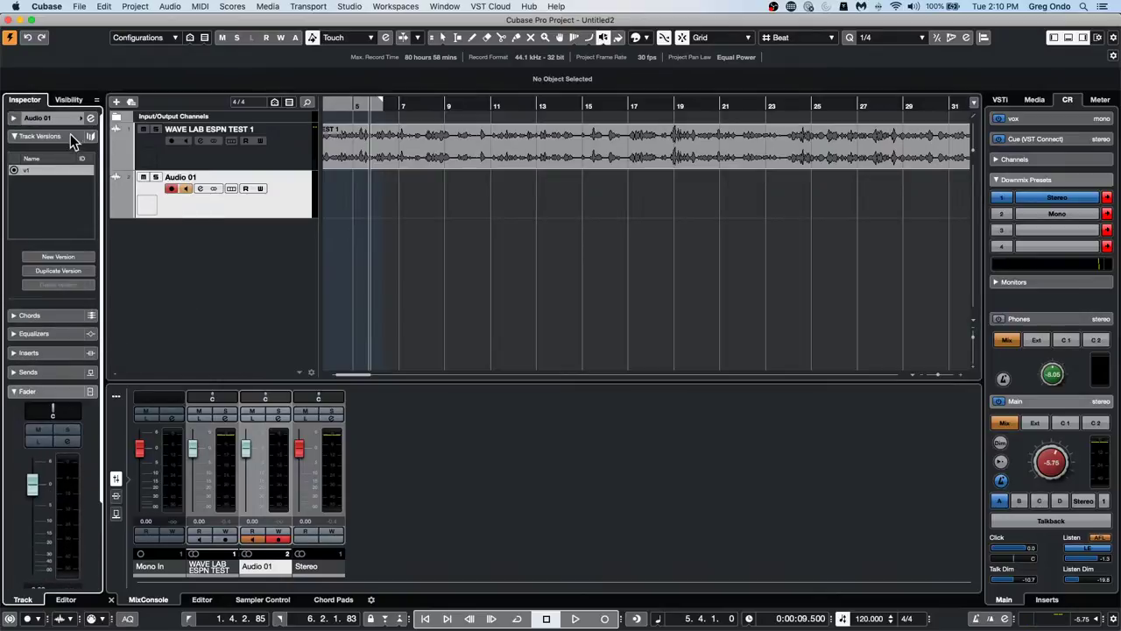
pyautogui.click(57, 135)
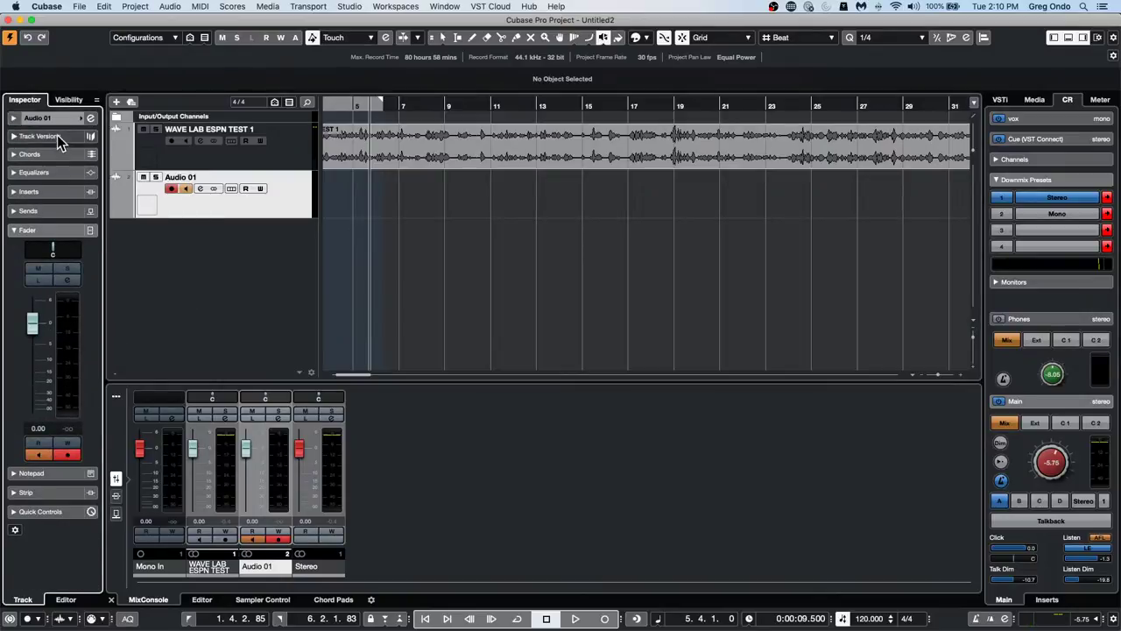
# Insert VST Amp Rack from the Distortion effects into the first insert slot of Audio 01 and reposition its window
pyautogui.click(54, 191)
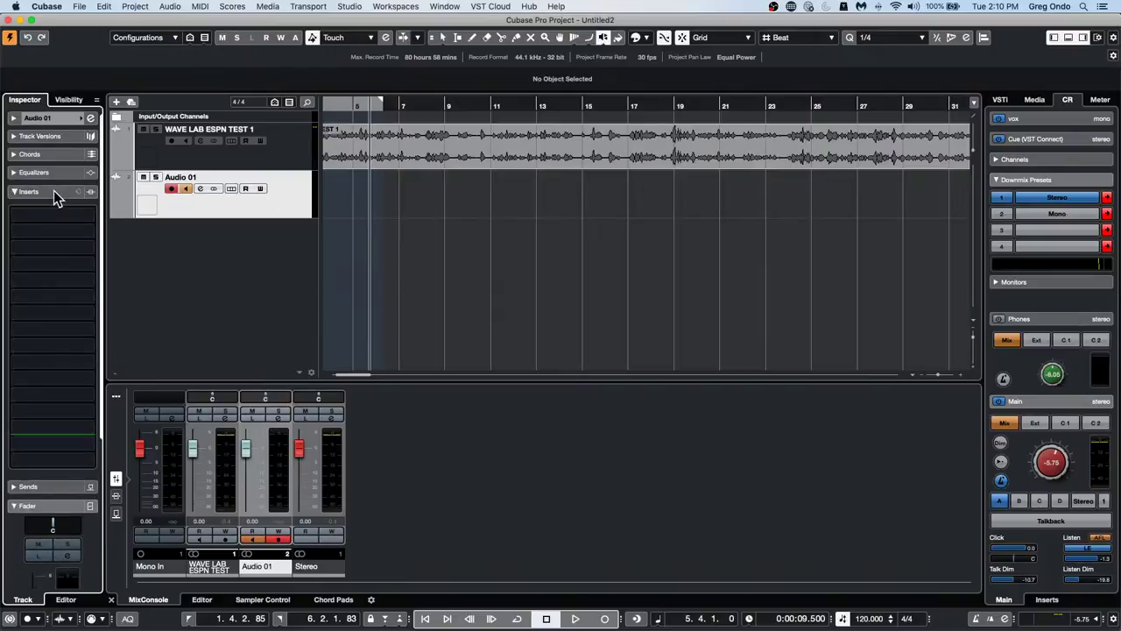
pyautogui.click(50, 215)
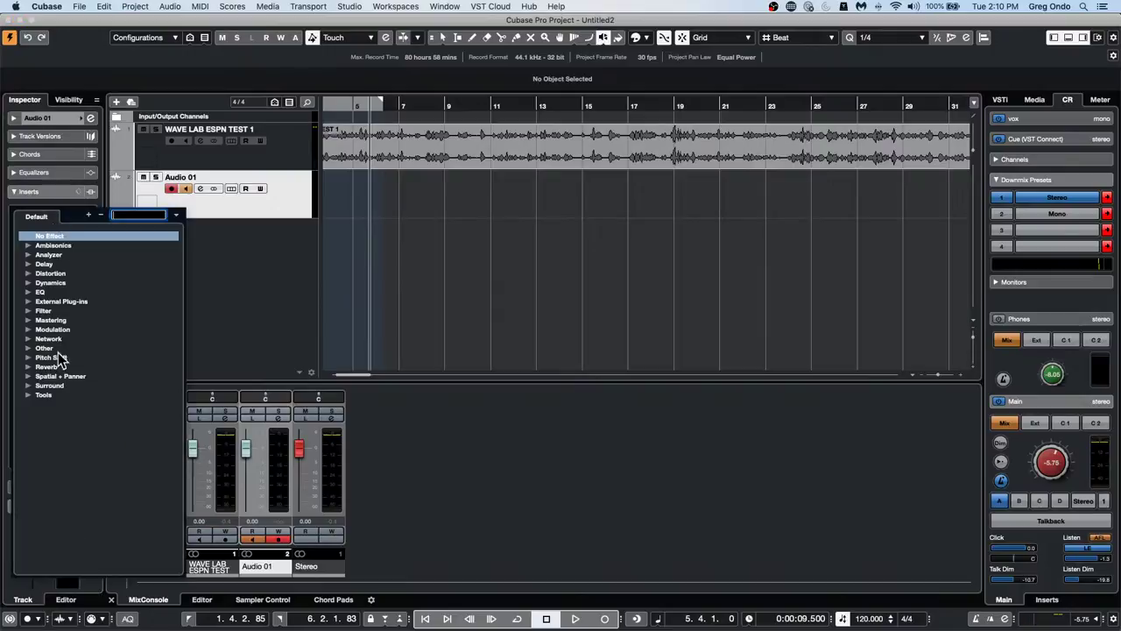
pyautogui.click(24, 273)
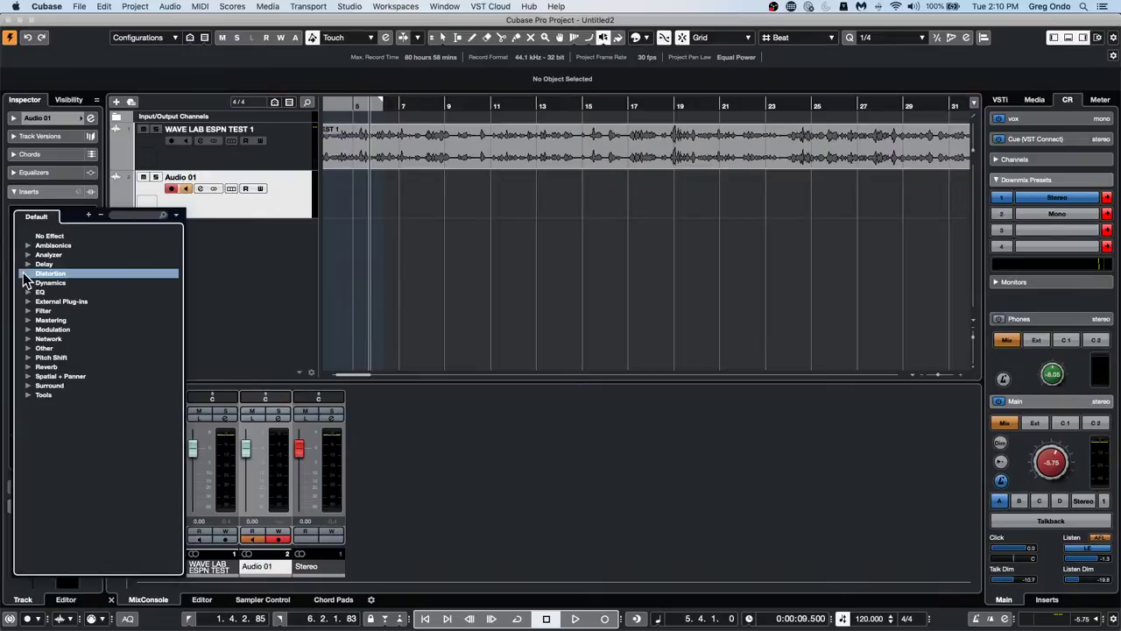
pyautogui.click(27, 274)
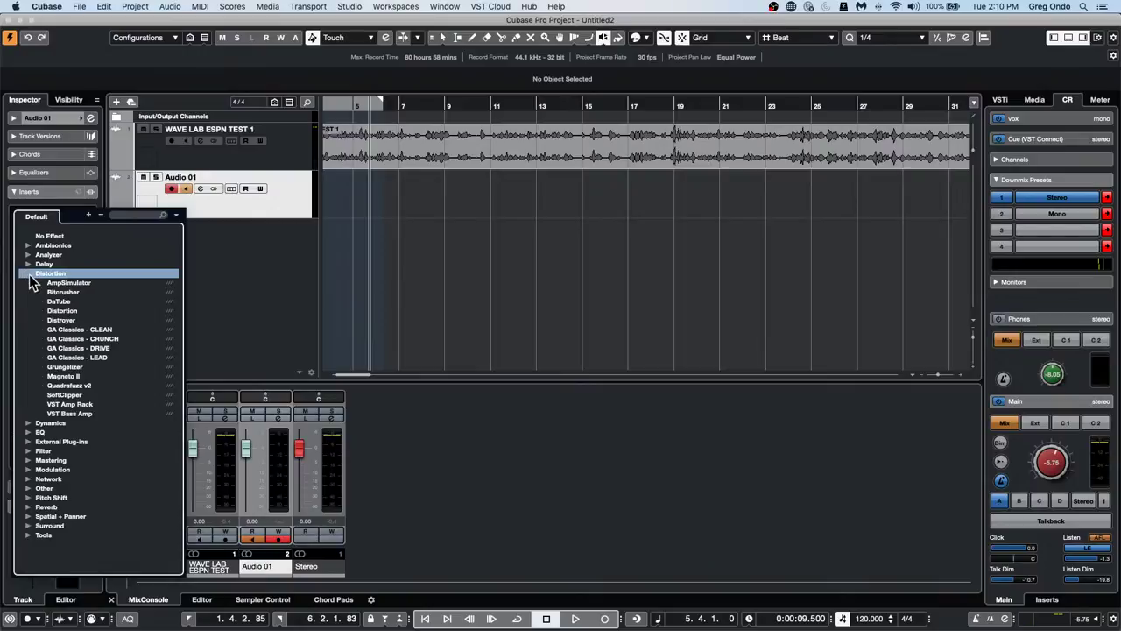
pyautogui.click(87, 405)
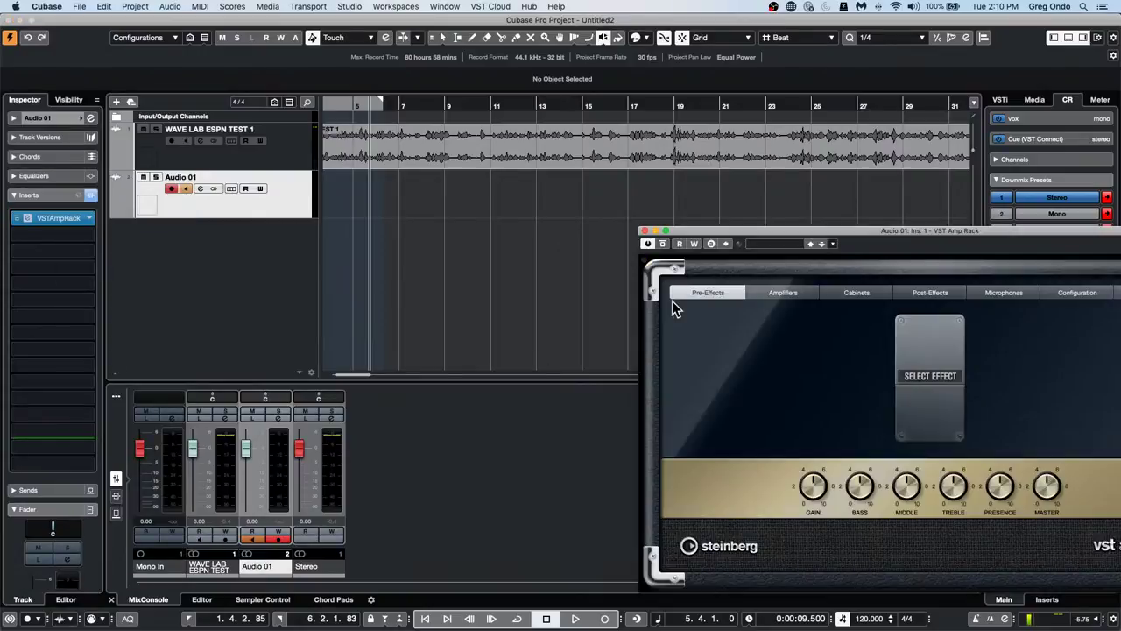
pyautogui.moveTo(757, 234); pyautogui.dragTo(341, 183)
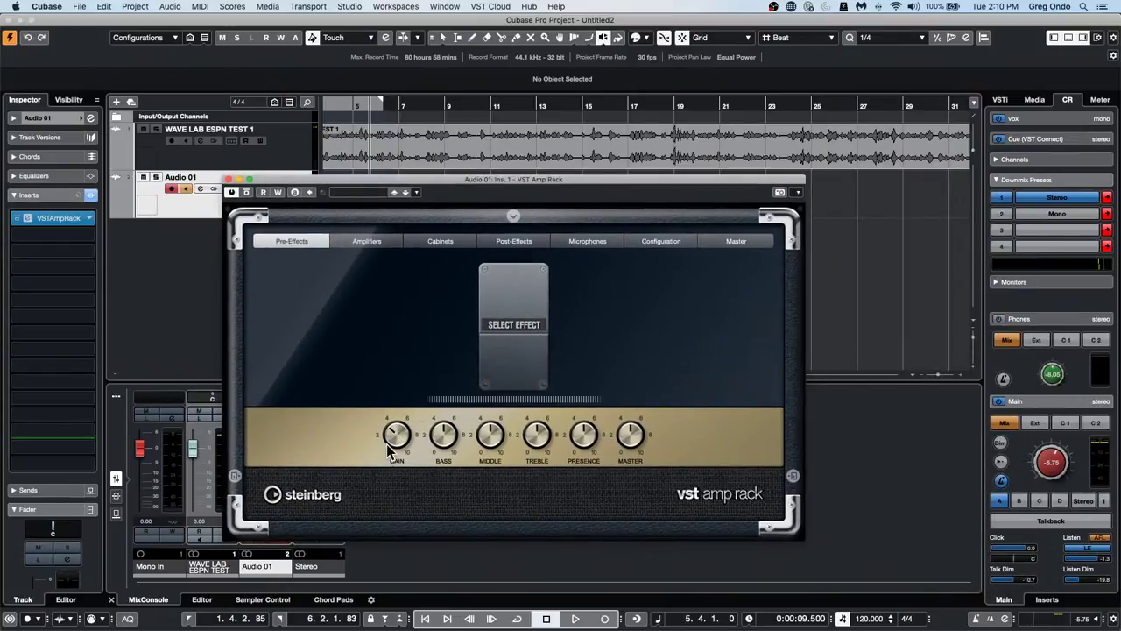
# Lower the amp rack's Gain to 2.1 and Bass to 4.4, and remove the plug-in from Audio 01's insert slot
pyautogui.click(516, 338)
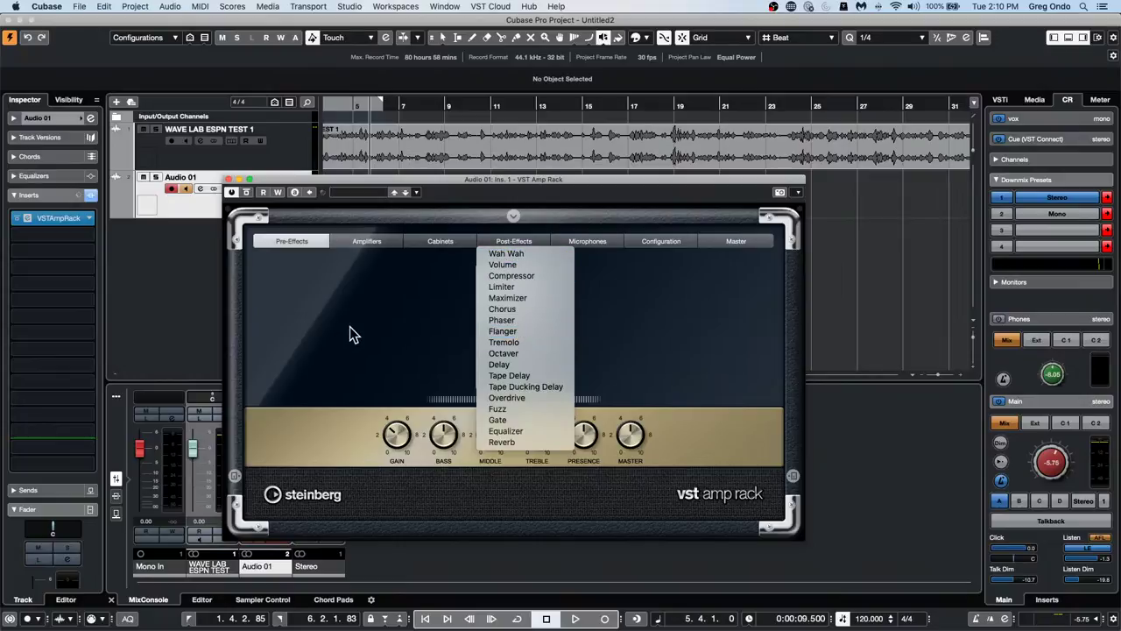
pyautogui.click(394, 434)
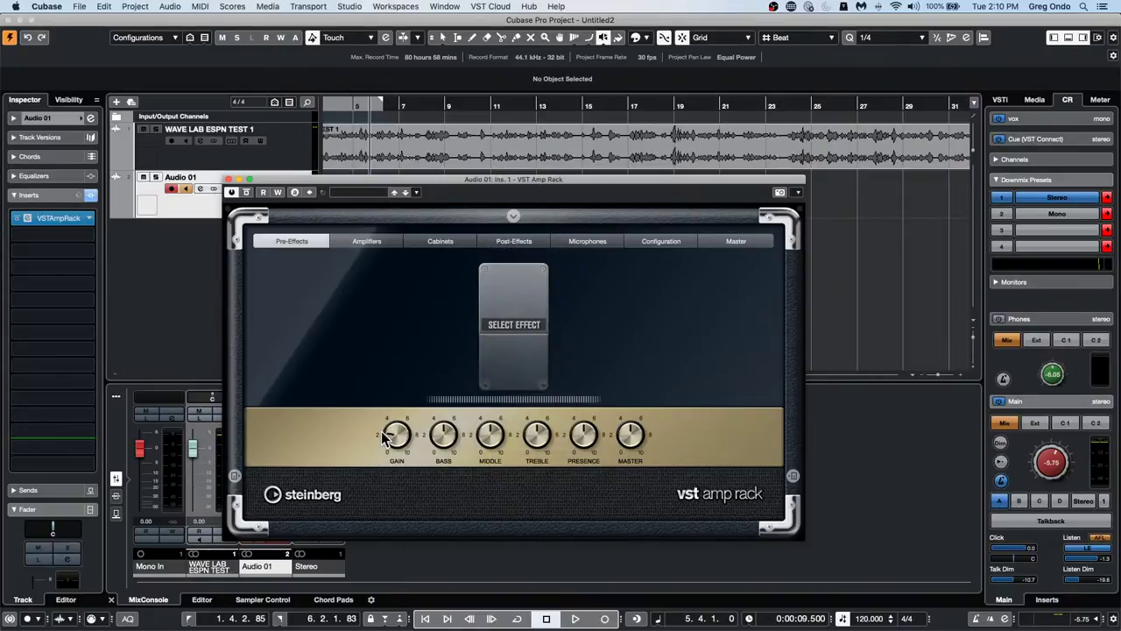
pyautogui.moveTo(443, 428); pyautogui.dragTo(443, 434)
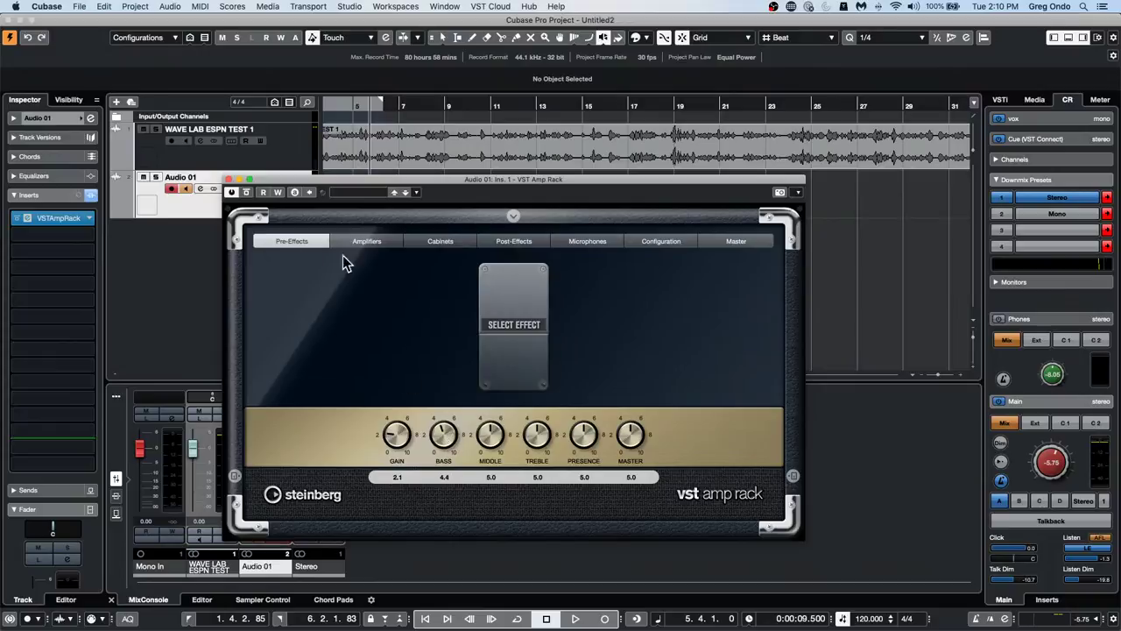
pyautogui.click(228, 180)
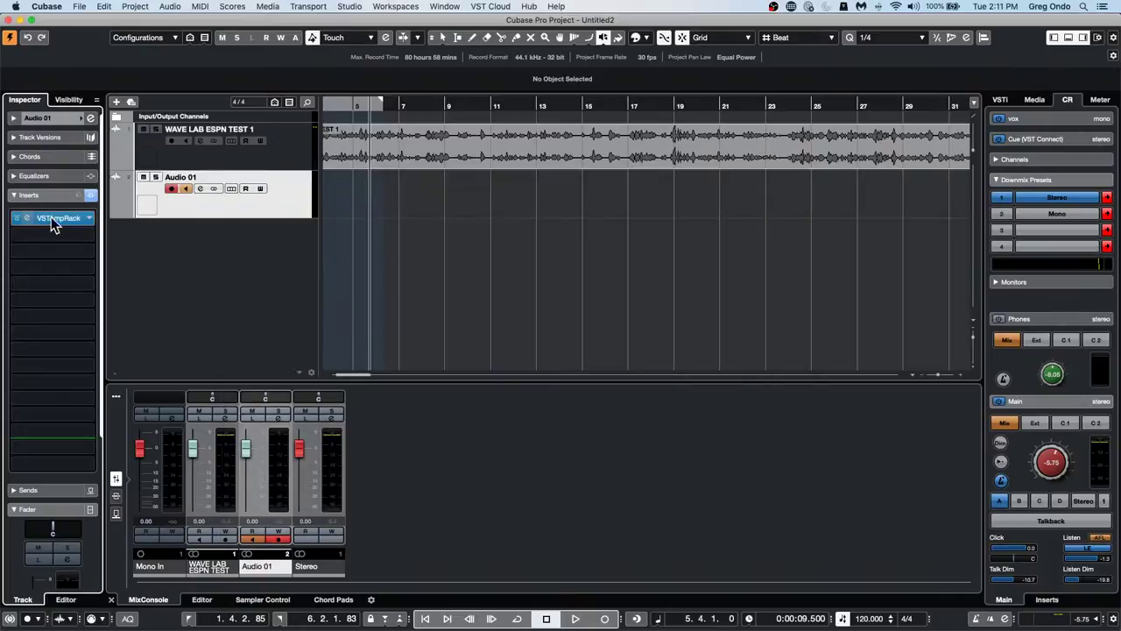
pyautogui.moveTo(55, 219); pyautogui.dragTo(371, 230)
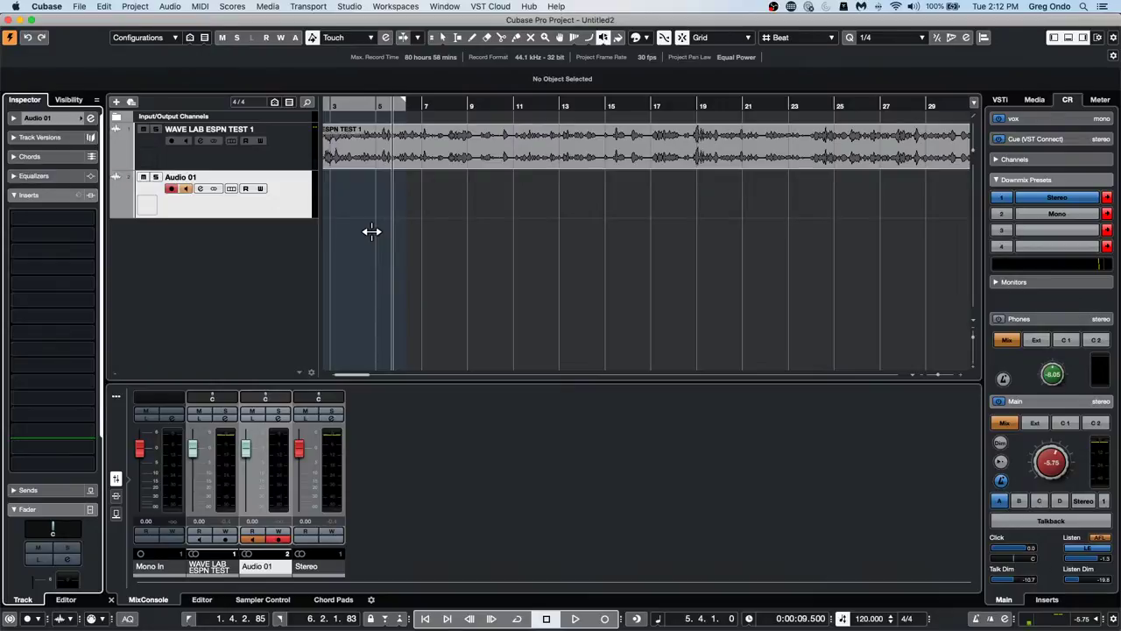
# Add one Retrologue instrument track with stereo outputs and load the Ultra Brass preset
pyautogui.rightClick(278, 231)
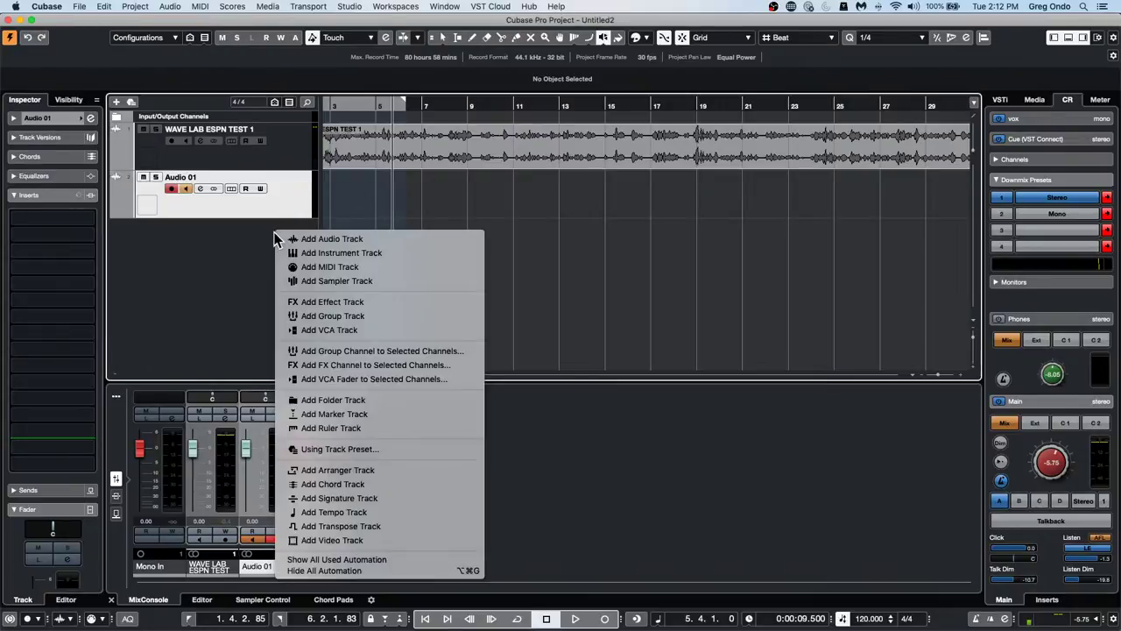
pyautogui.click(373, 252)
pyautogui.click(543, 253)
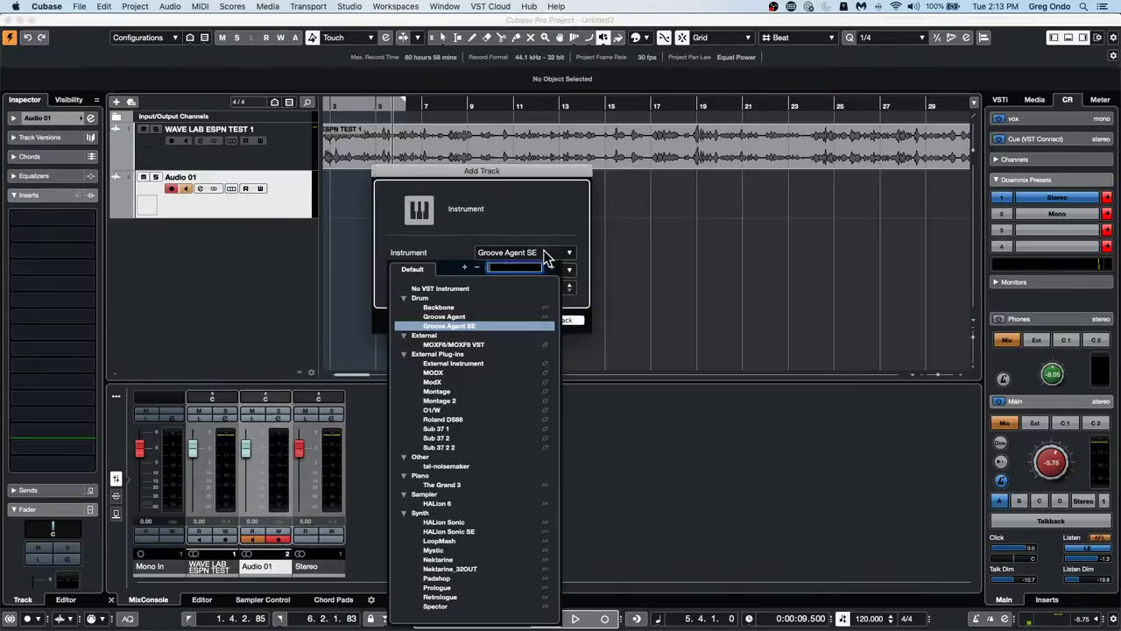
pyautogui.click(456, 597)
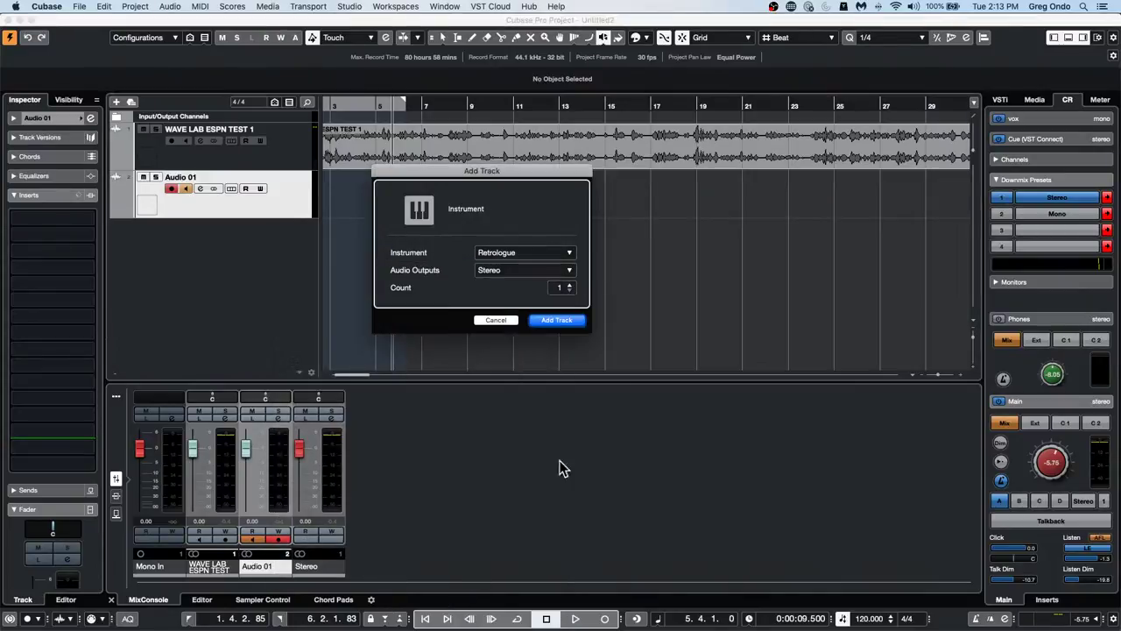
pyautogui.click(557, 320)
pyautogui.click(637, 148)
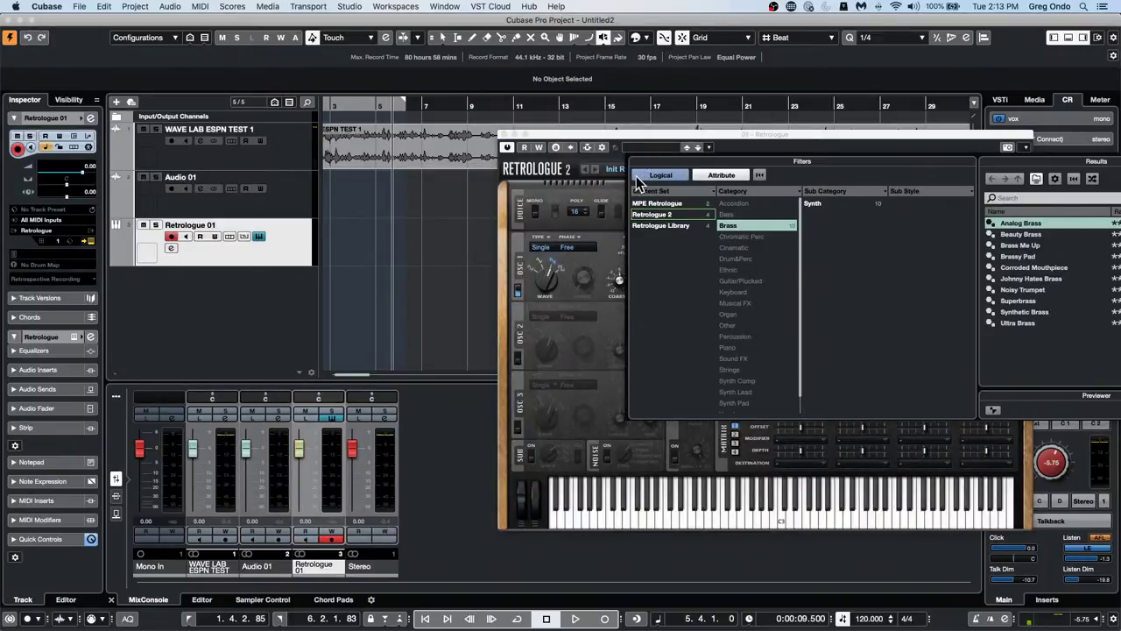
pyautogui.doubleClick(1027, 321)
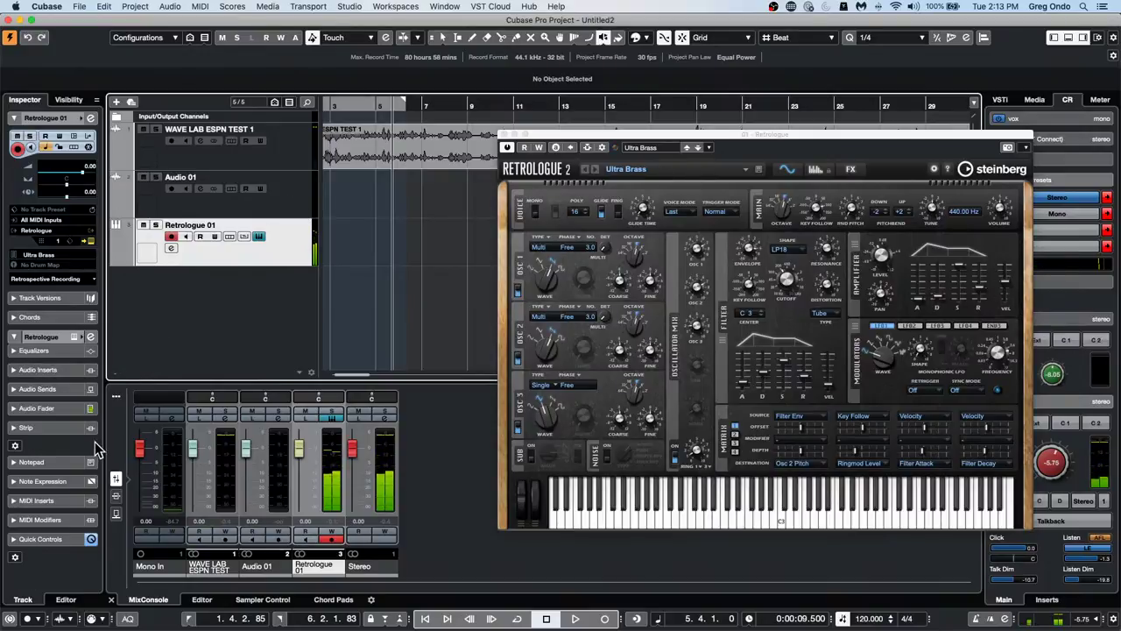
# Insert Arpache 5 in the first MIDI insert slot of the Retrologue track and switch it off and on to compare
pyautogui.click(61, 499)
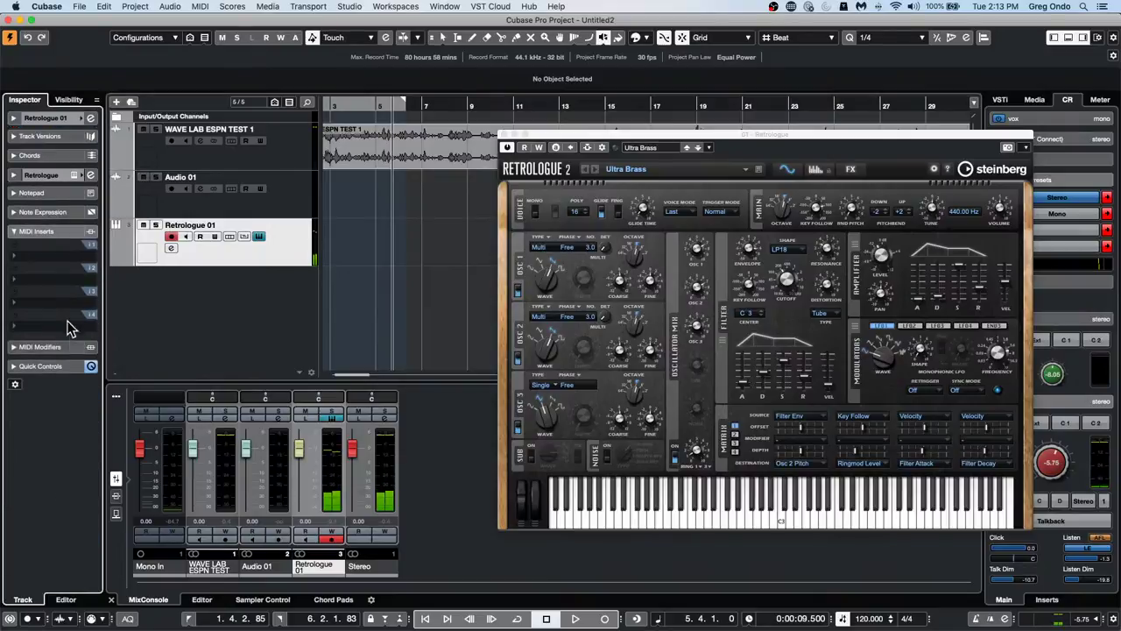
pyautogui.click(50, 258)
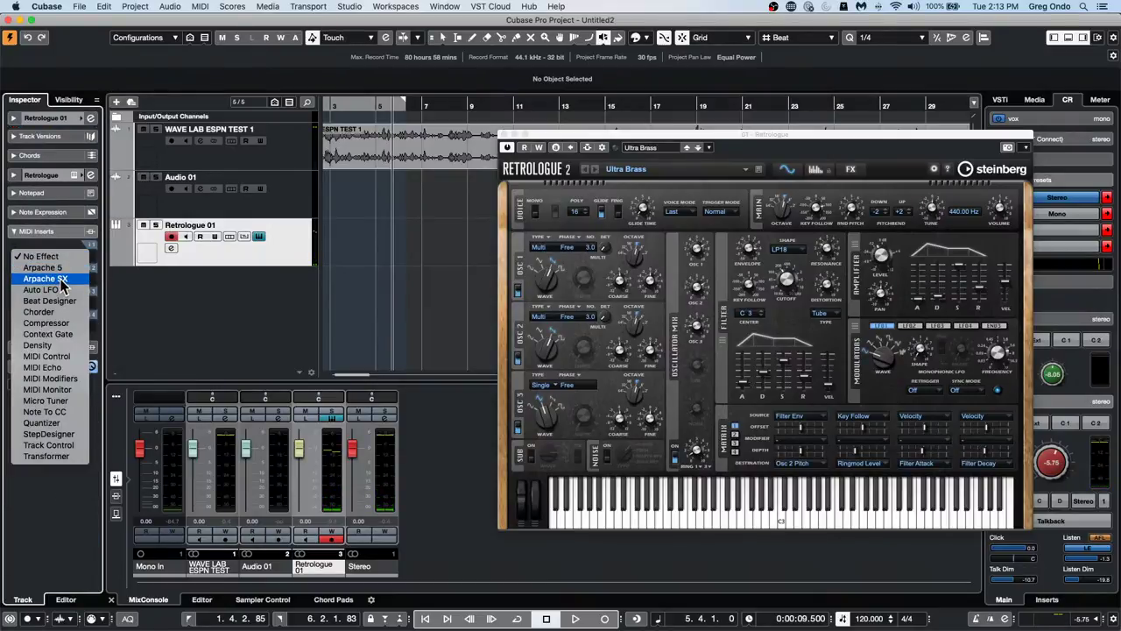
pyautogui.click(61, 268)
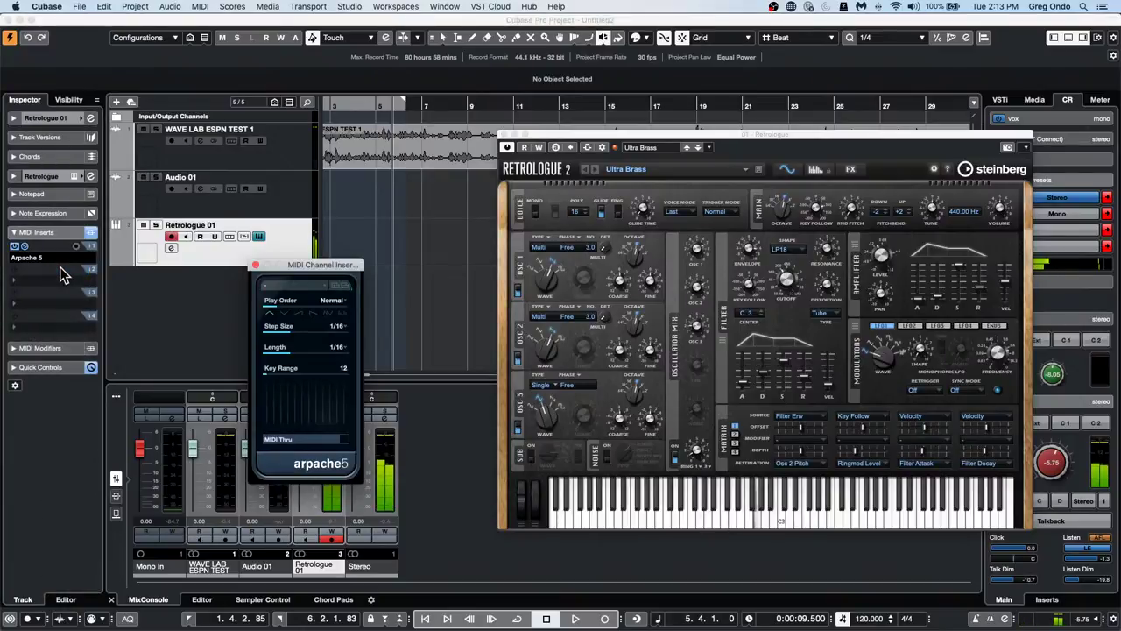
pyautogui.click(13, 247)
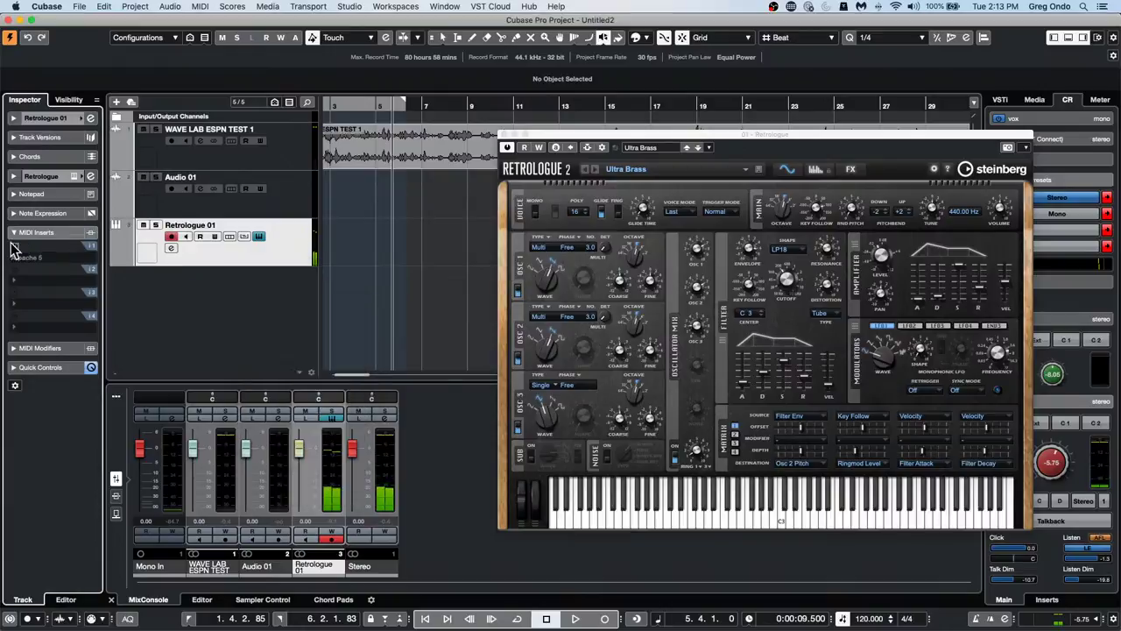
pyautogui.click(14, 247)
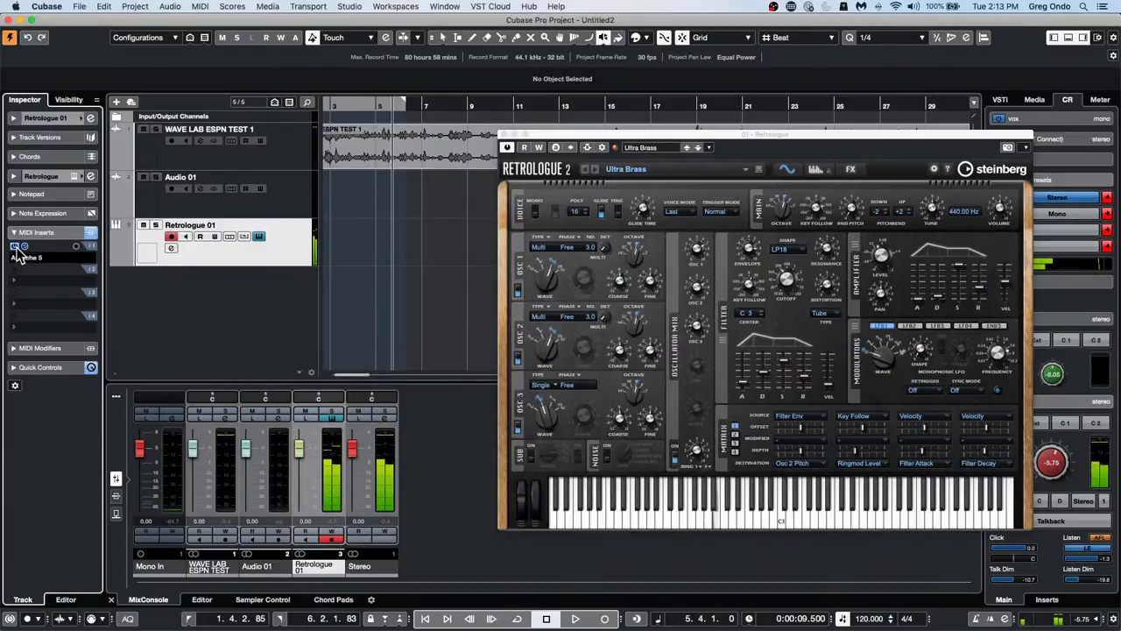
# Set the Arpache 5 length to 1/32 and its play order to Up Only
pyautogui.click(26, 248)
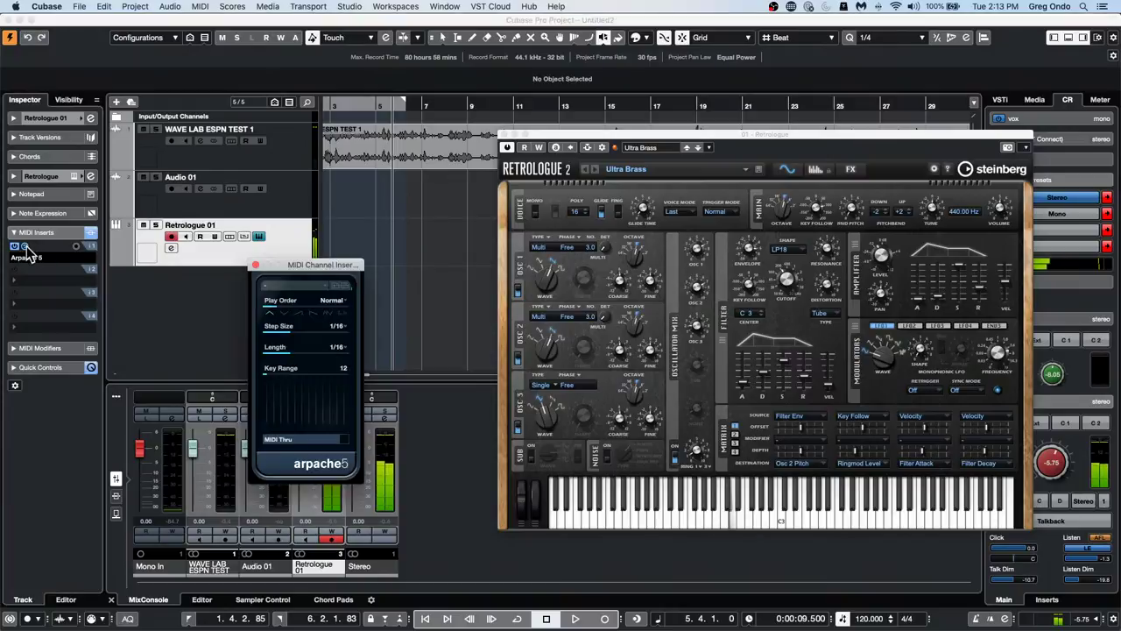
pyautogui.click(340, 349)
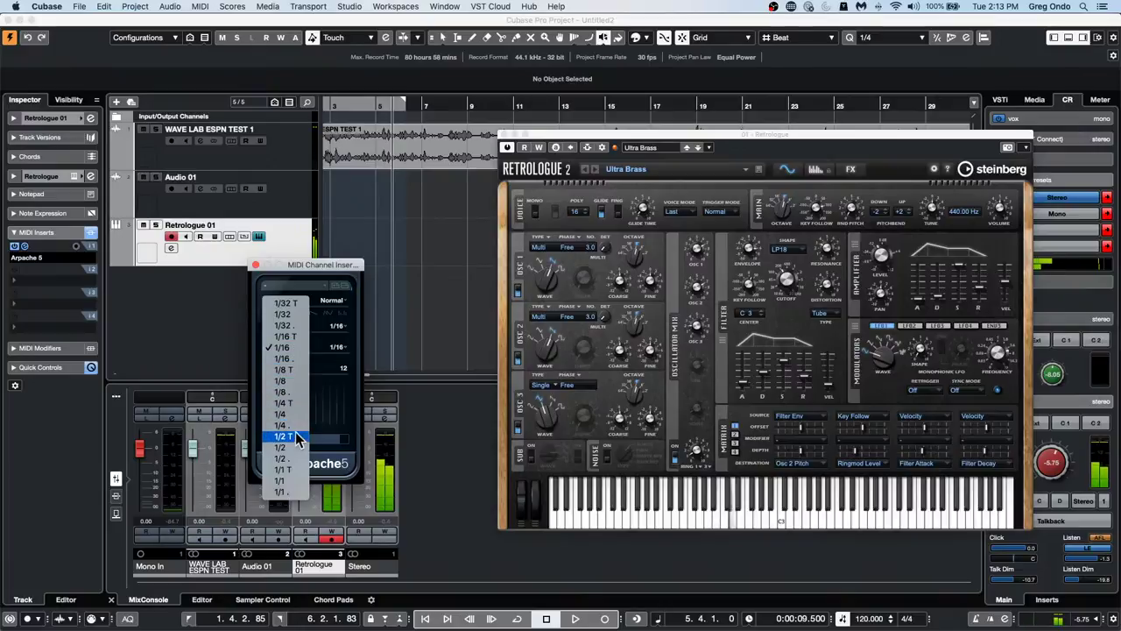
pyautogui.click(288, 314)
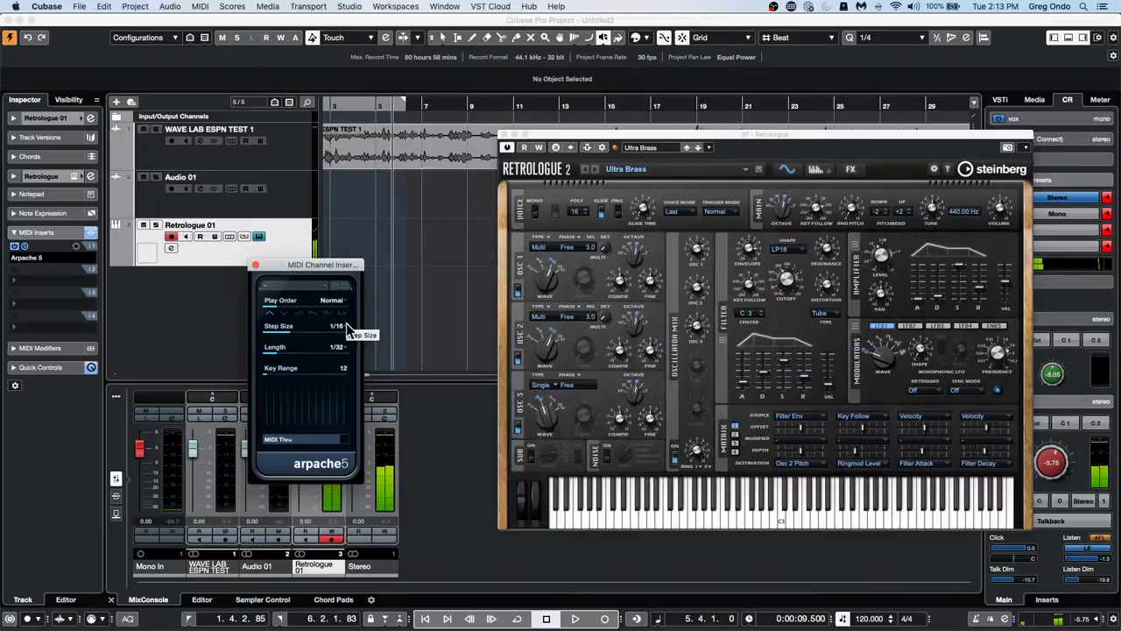
pyautogui.click(786, 279)
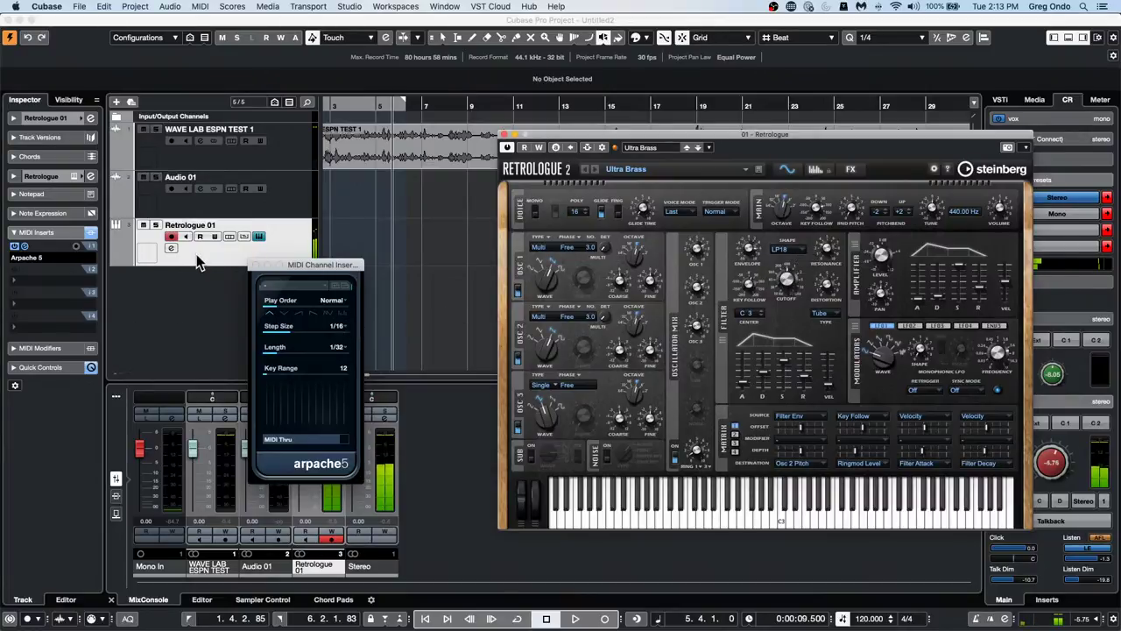
pyautogui.click(283, 313)
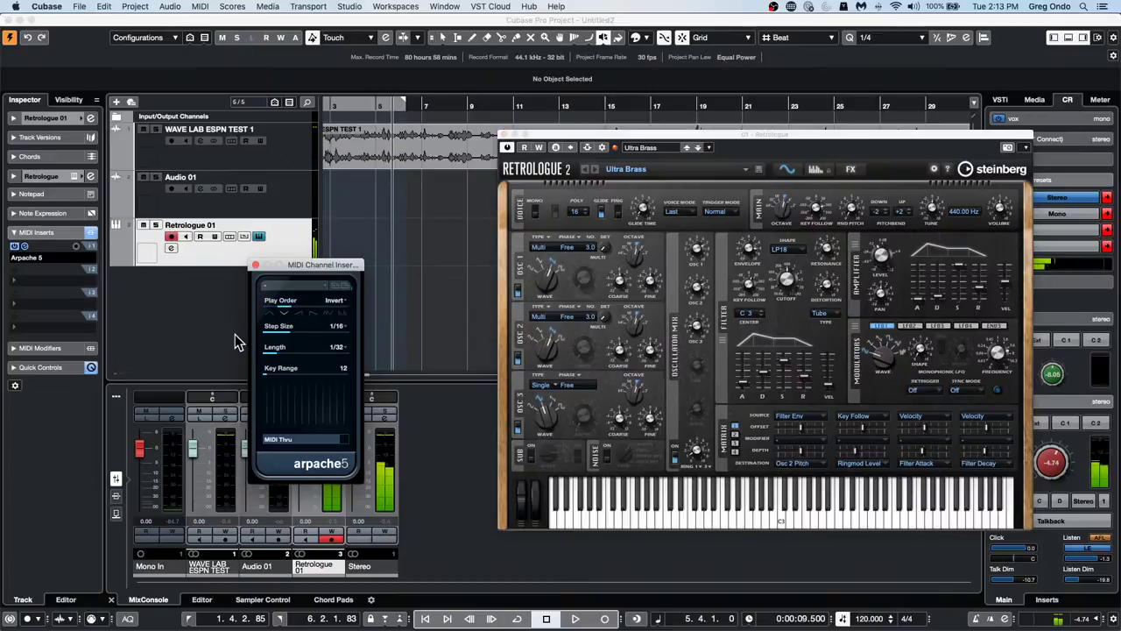
pyautogui.click(297, 312)
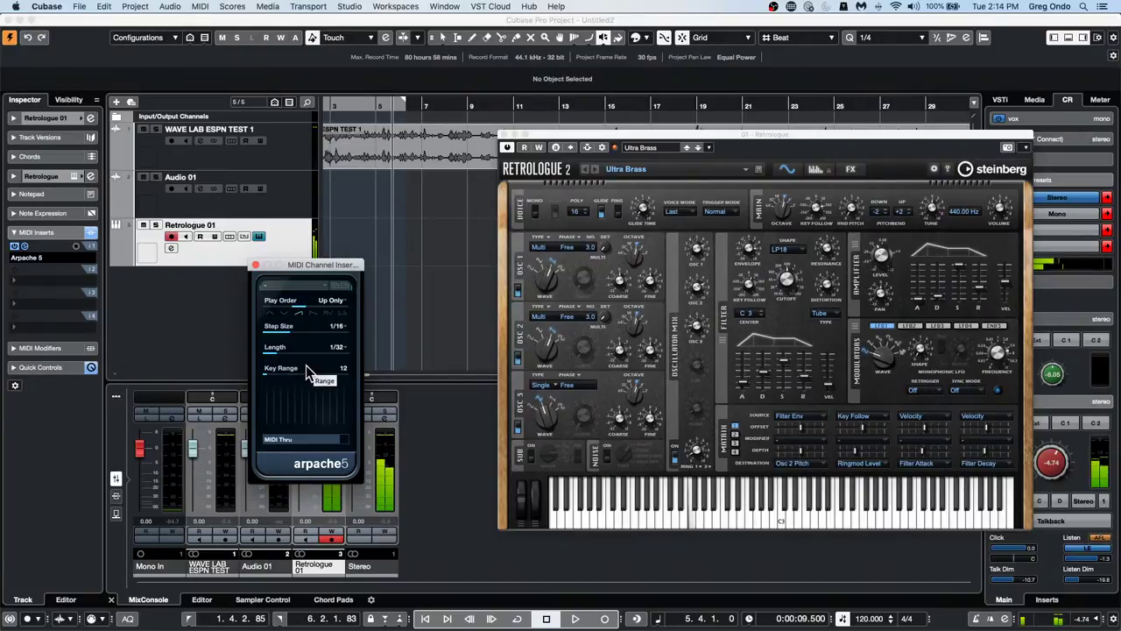
pyautogui.moveTo(298, 268); pyautogui.dragTo(376, 313)
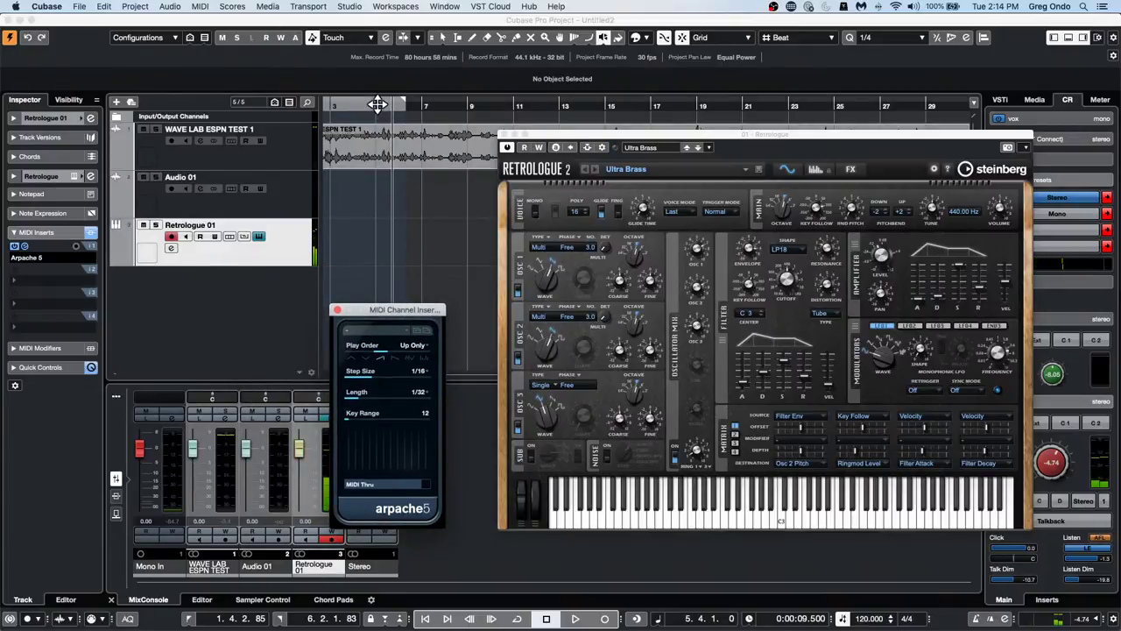
# Move the locator range to 1.2.1.0 through 5.3.3.118 and mute the WAVE LAB ESPN TEST 1 track
pyautogui.moveTo(377, 105); pyautogui.dragTo(151, 112)
pyautogui.moveTo(360, 106); pyautogui.dragTo(215, 106)
pyautogui.click(142, 129)
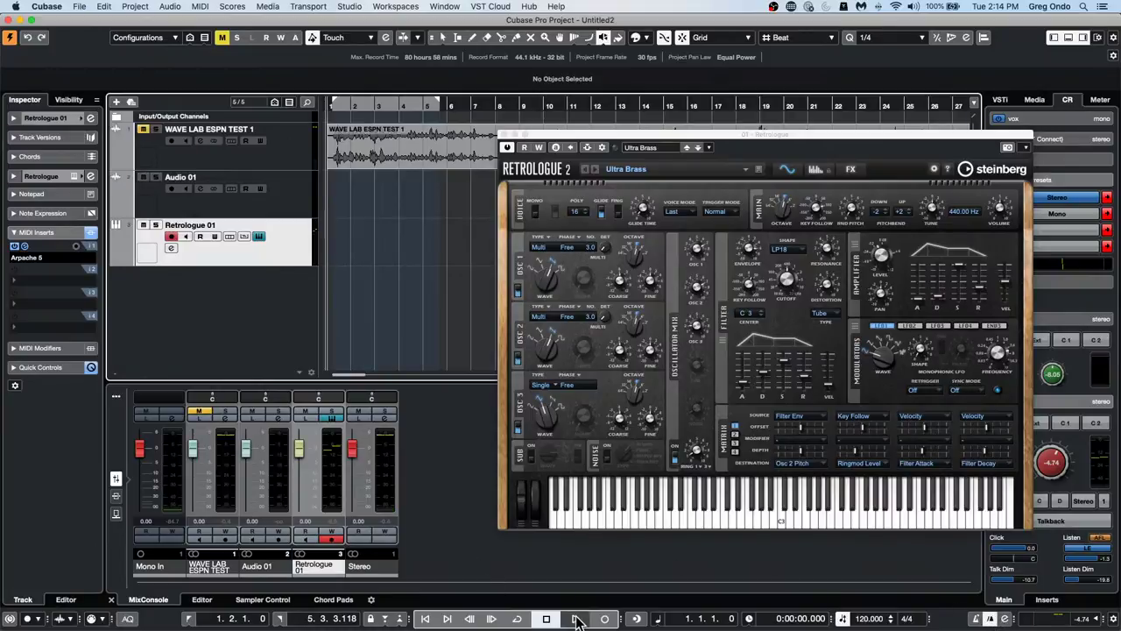
# Record a nine-bar MIDI part on the Retrologue track from the project start with the arpeggiator active
pyautogui.click(604, 618)
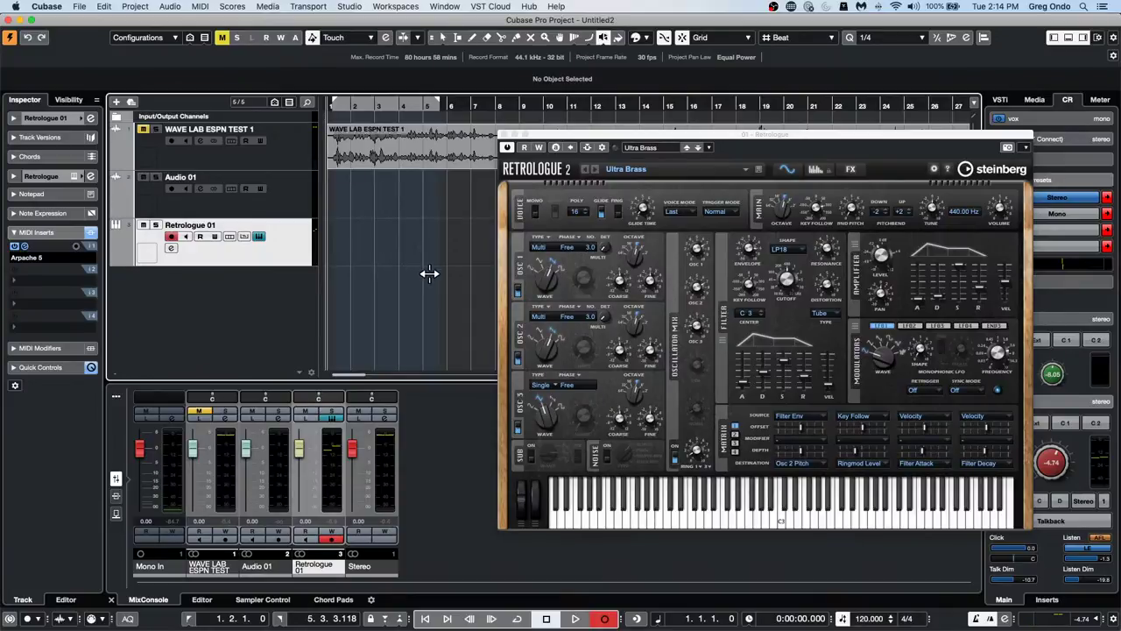
pyautogui.click(573, 618)
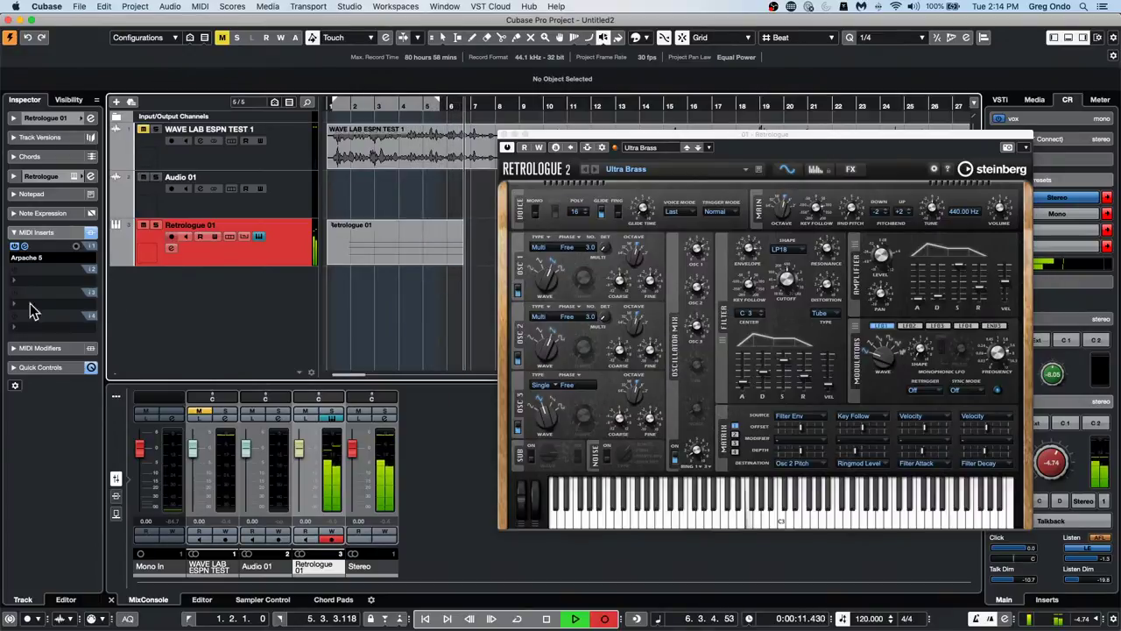
pyautogui.click(25, 248)
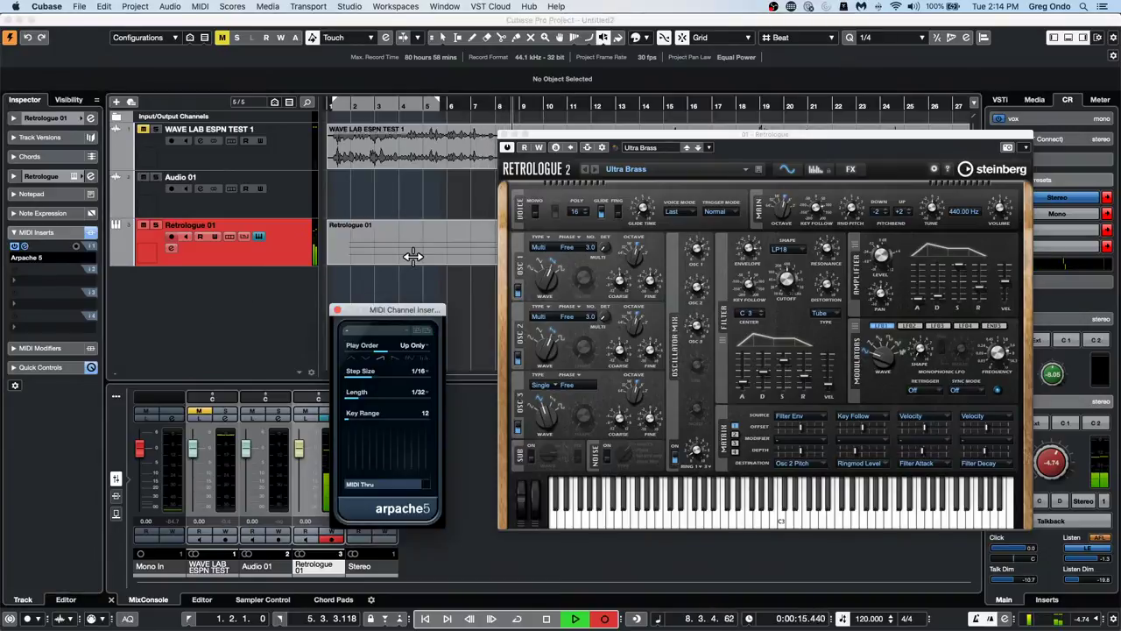
pyautogui.click(546, 620)
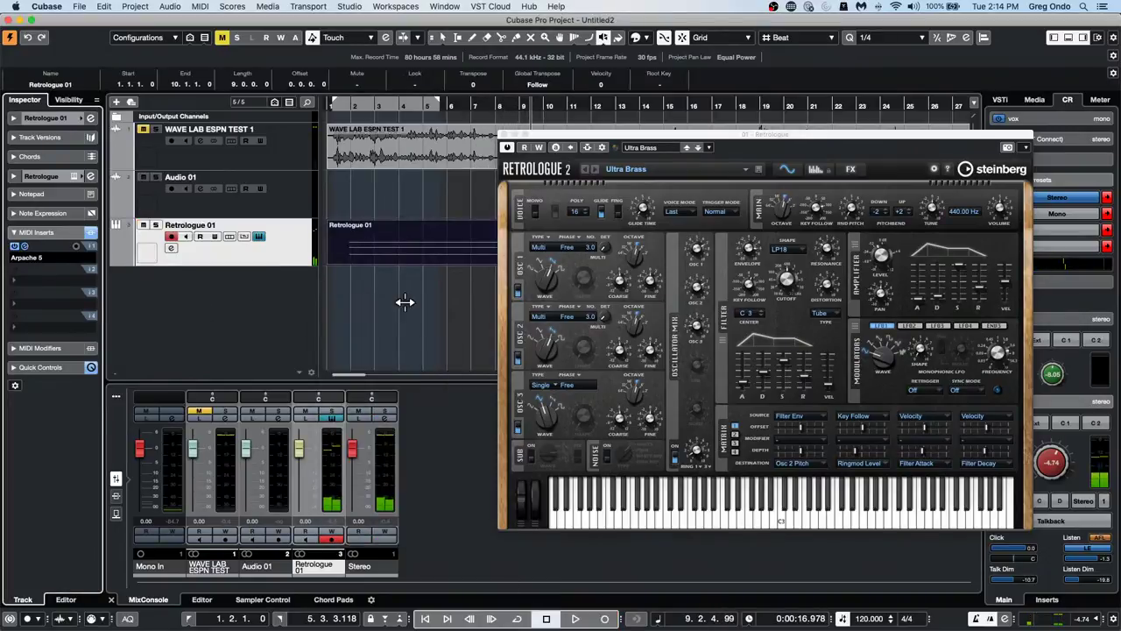
# Switch to the Object Selection tool and open the recorded Retrologue part in the MIDI editor
pyautogui.rightClick(416, 265)
pyautogui.click(418, 268)
pyautogui.doubleClick(418, 255)
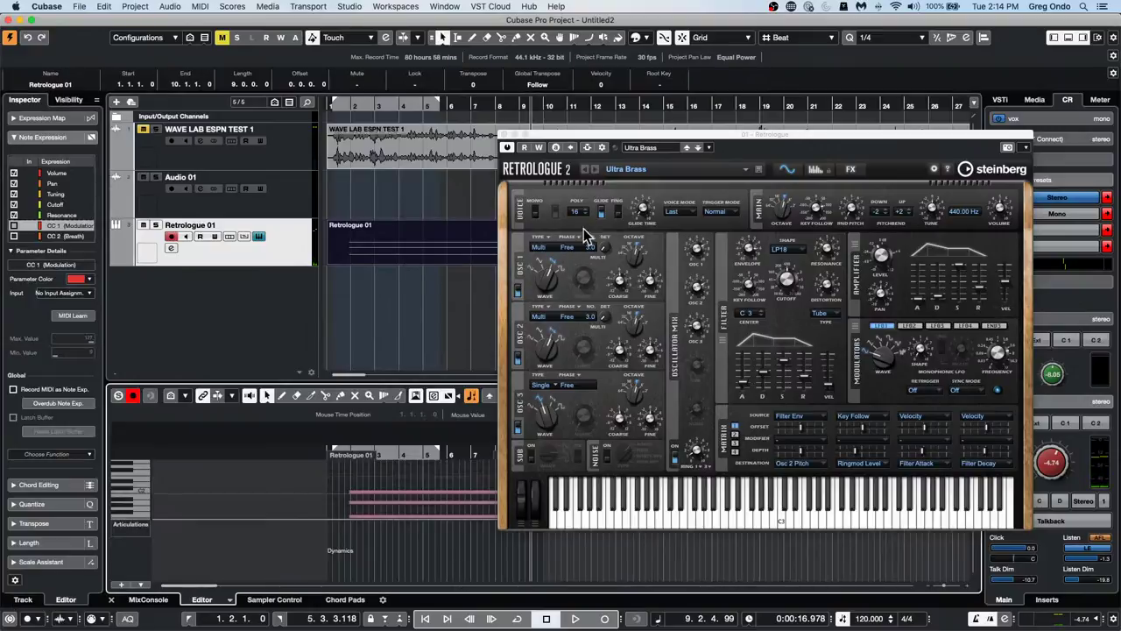
pyautogui.click(567, 128)
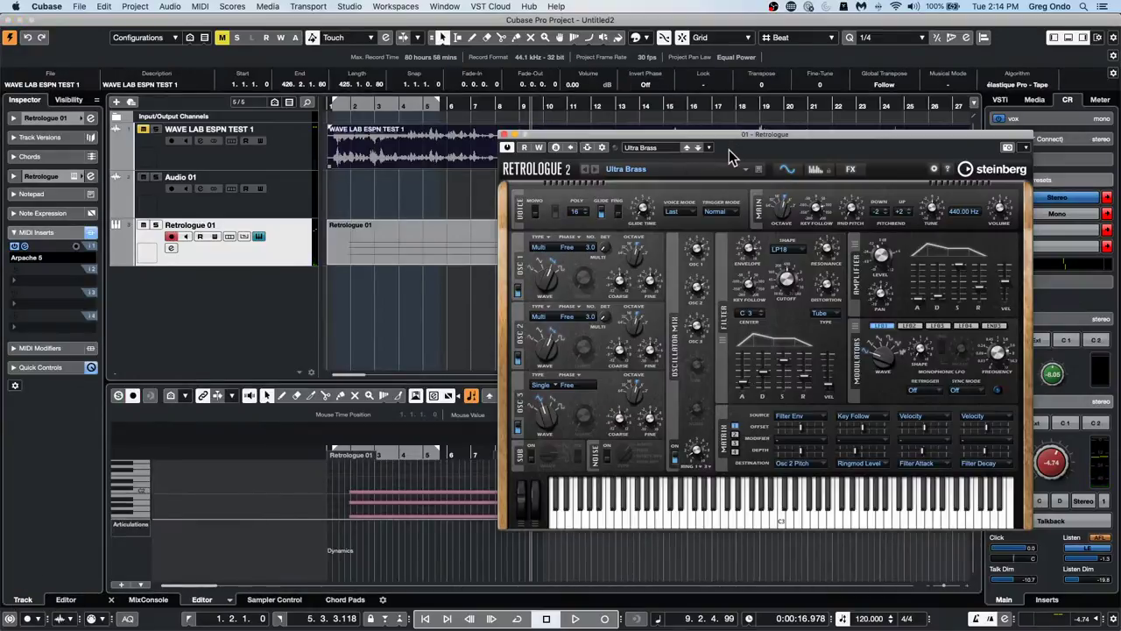
# Apply Freeze MIDI Modifiers to the recorded Retrologue part so the Arpache 5 pattern is written as notes, and inspect it in the editor
pyautogui.moveTo(579, 136); pyautogui.dragTo(742, 168)
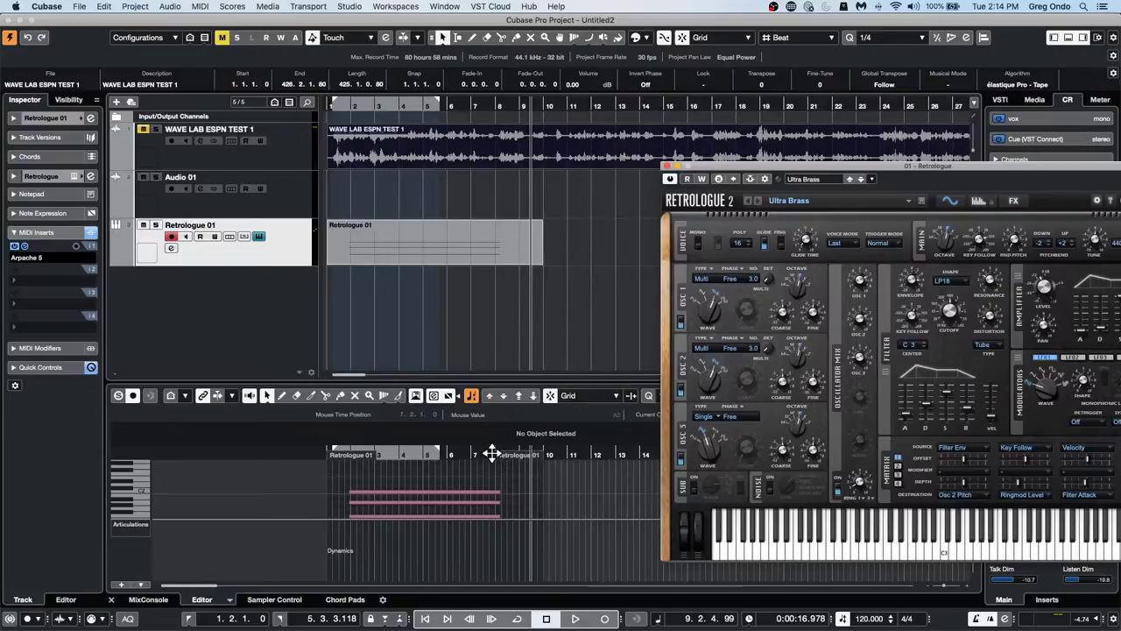
pyautogui.click(26, 255)
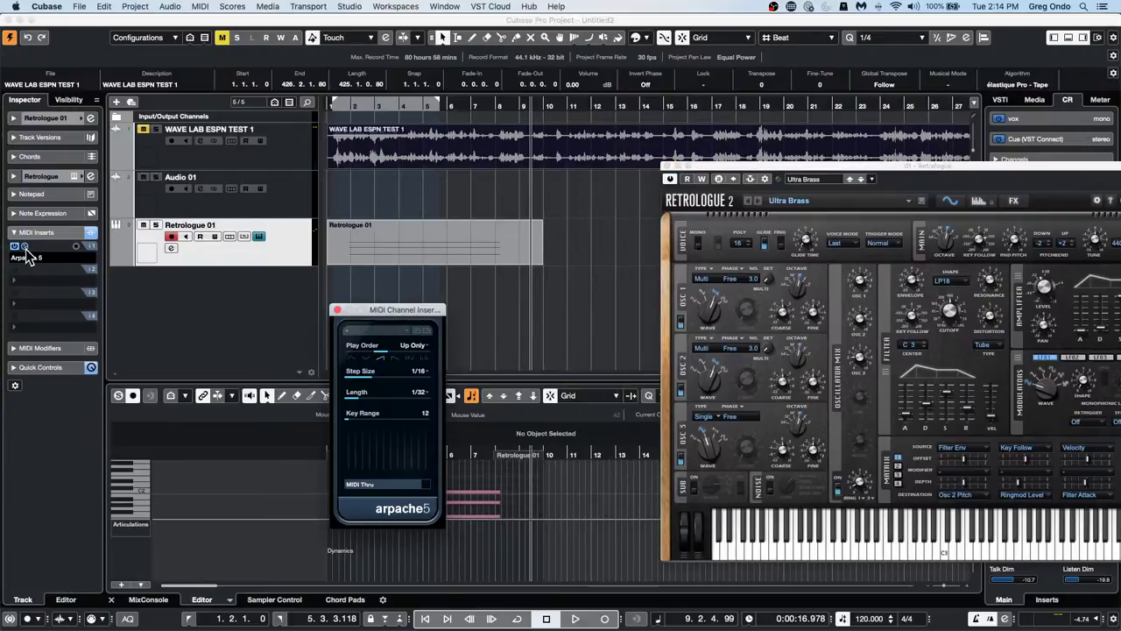
pyautogui.click(338, 312)
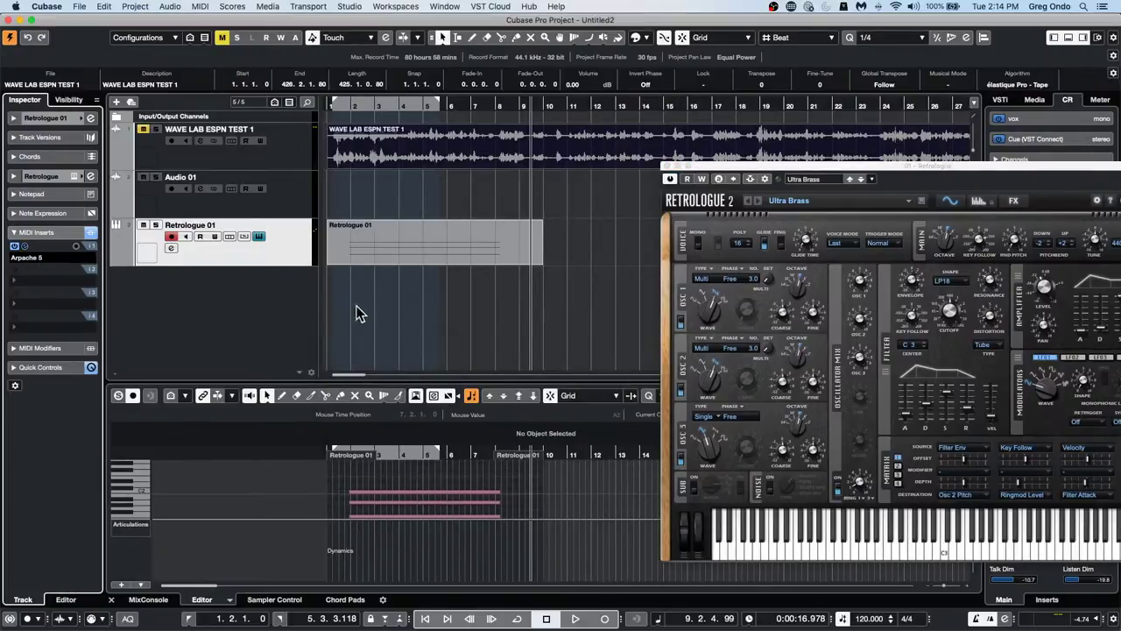
pyautogui.click(482, 257)
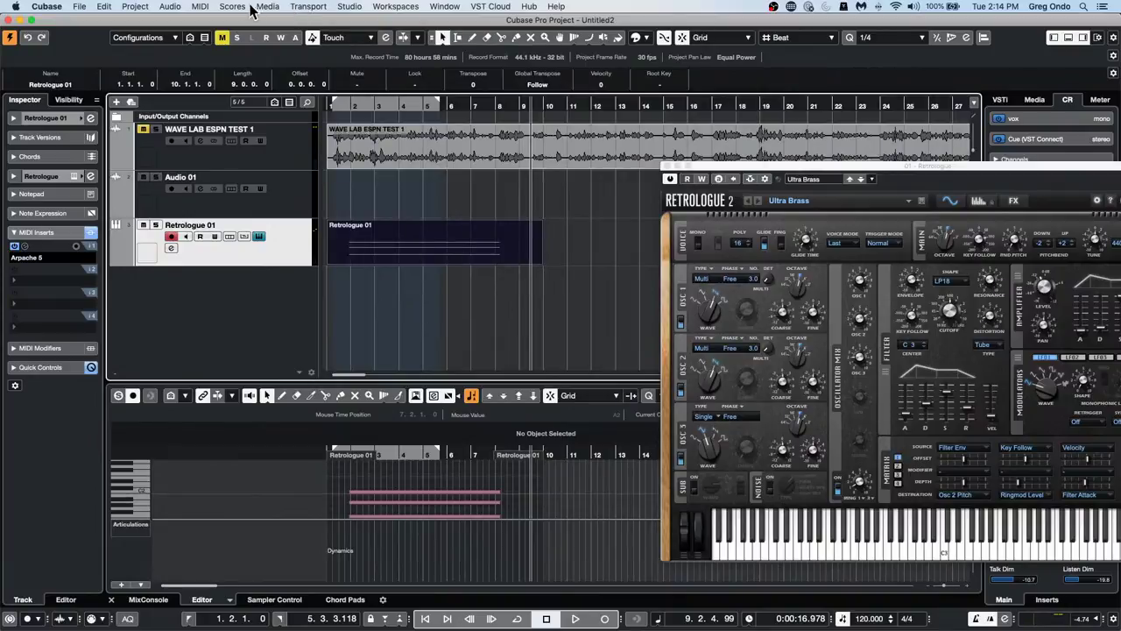
pyautogui.click(197, 7)
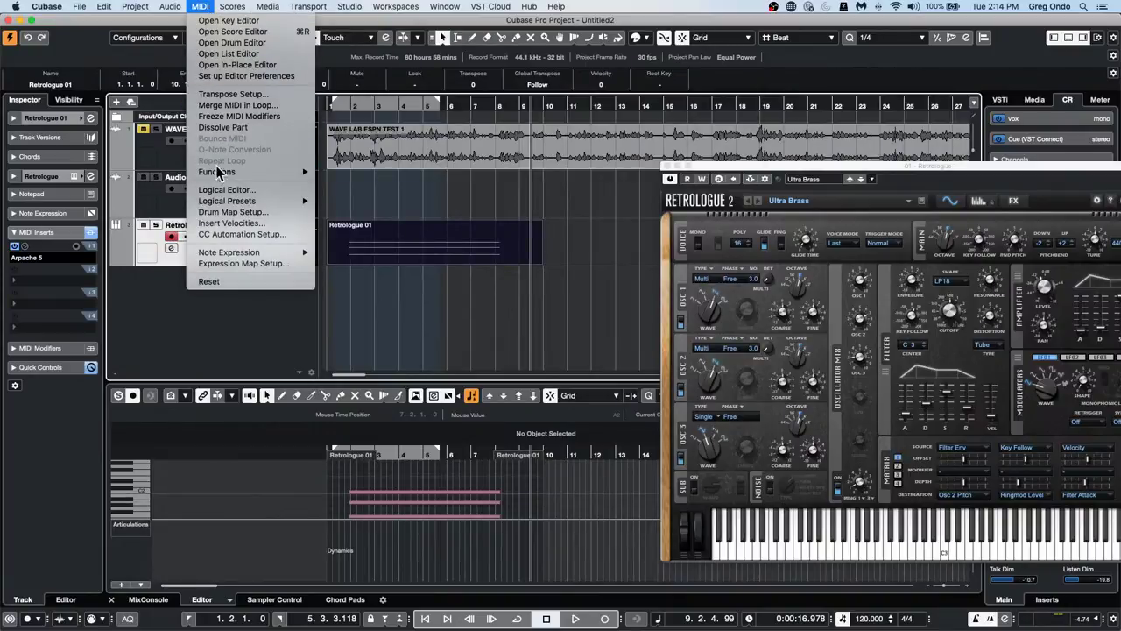
pyautogui.moveTo(219, 173)
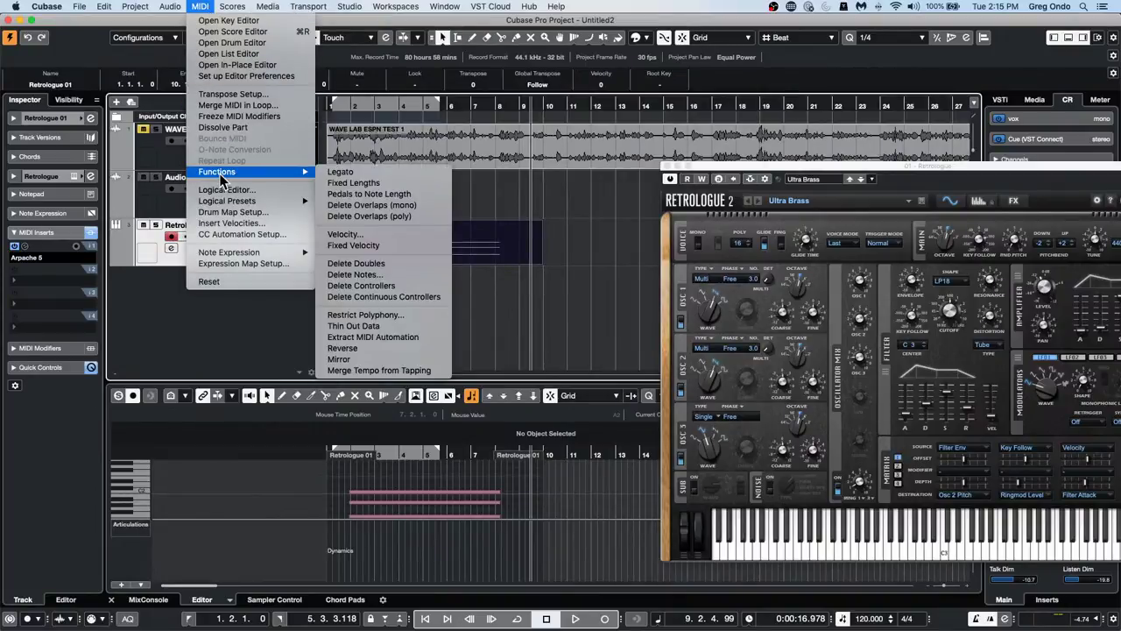
pyautogui.click(234, 118)
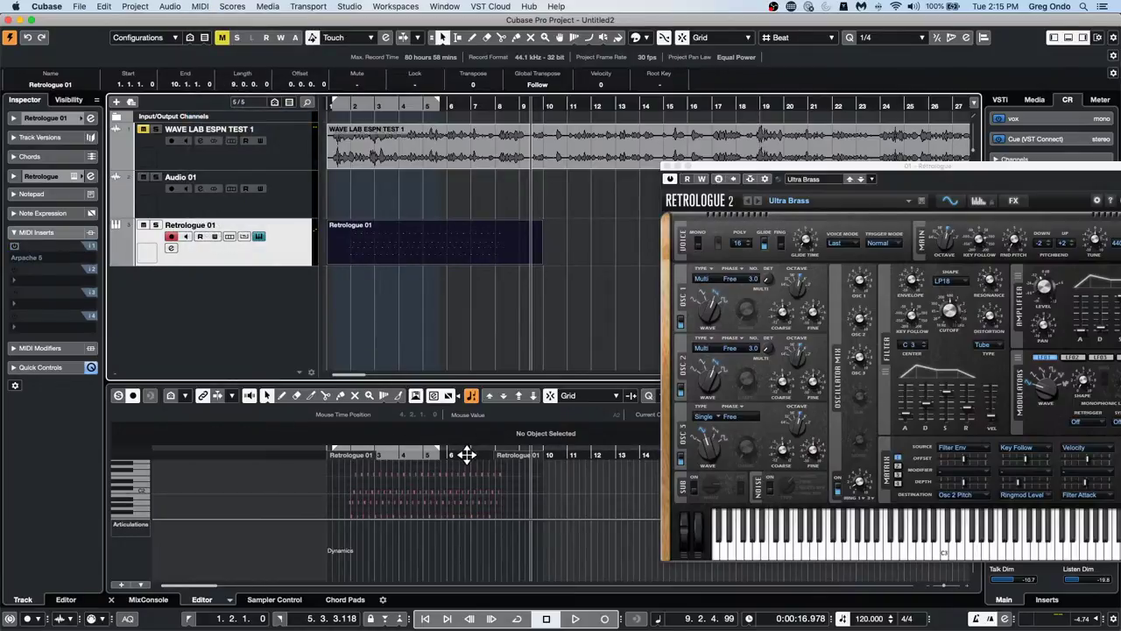
pyautogui.moveTo(467, 455); pyautogui.dragTo(307, 492)
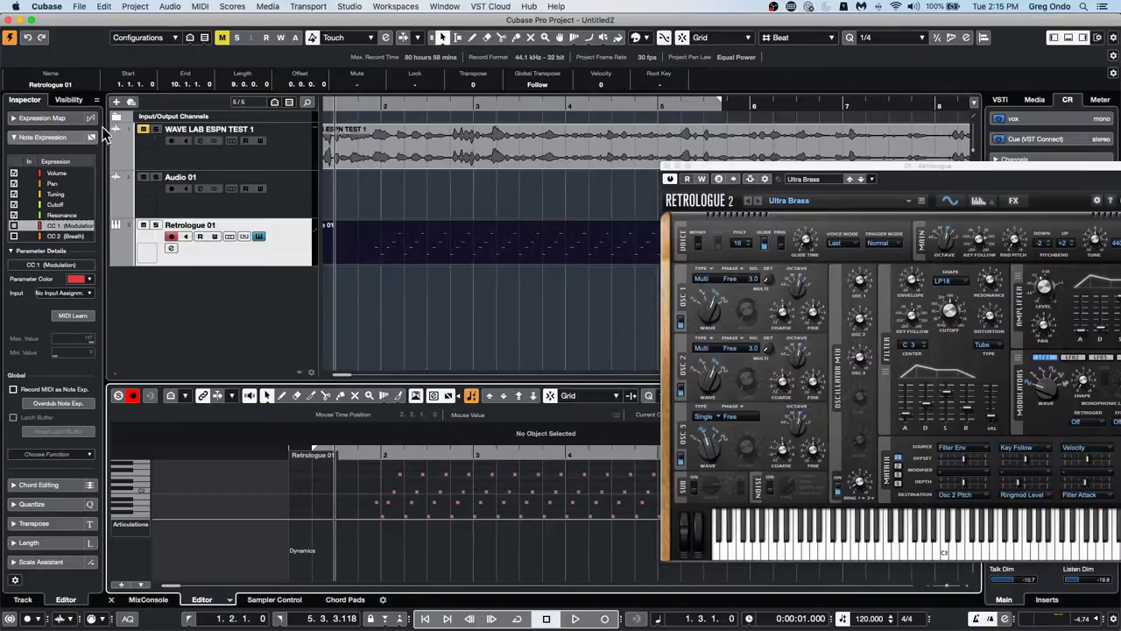
# Erase the Retrologue part from the project with the Erase tool
pyautogui.rightClick(368, 273)
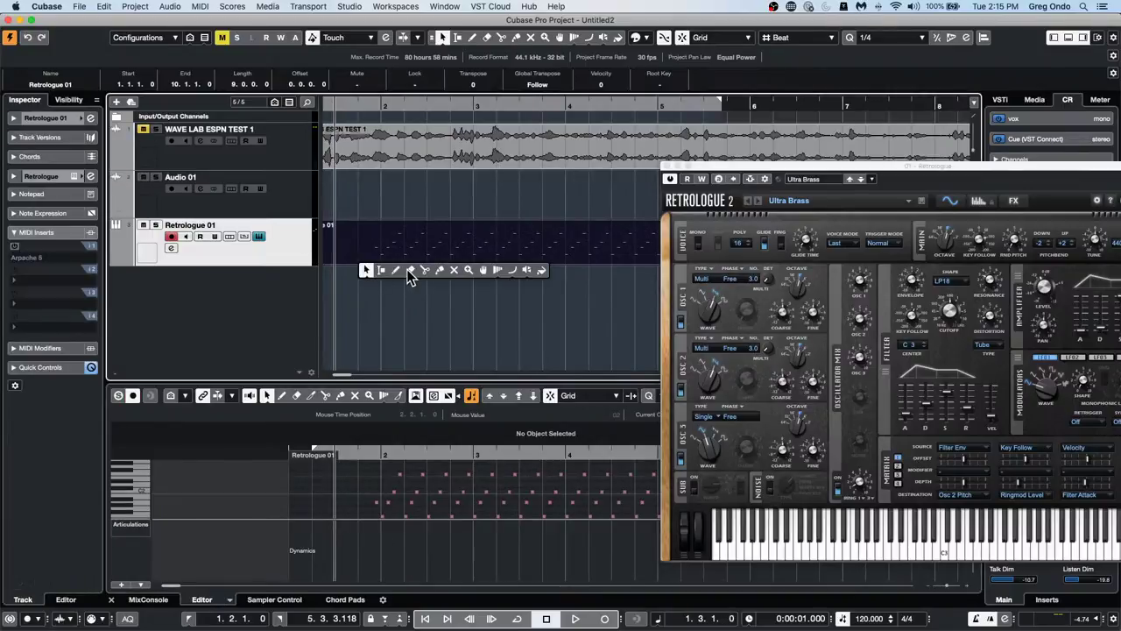
pyautogui.click(410, 270)
pyautogui.click(426, 235)
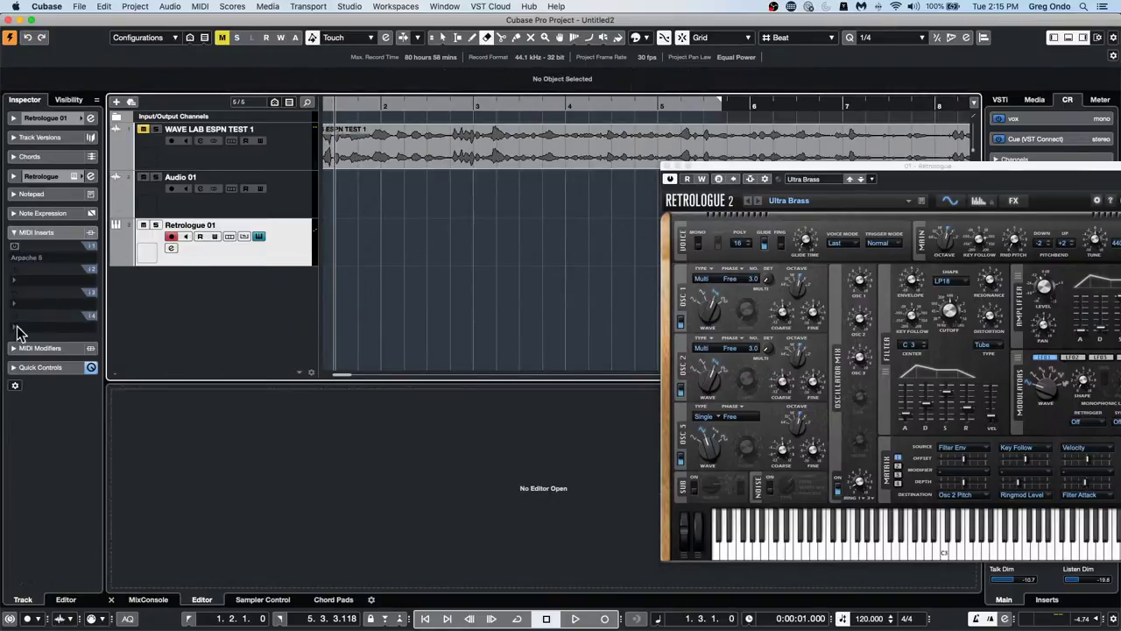
# Reactivate the Arpache 5 insert with Record Output to Track enabled, and record a new MIDI part on the Retrologue track starting from 1.4.1.0
pyautogui.click(14, 246)
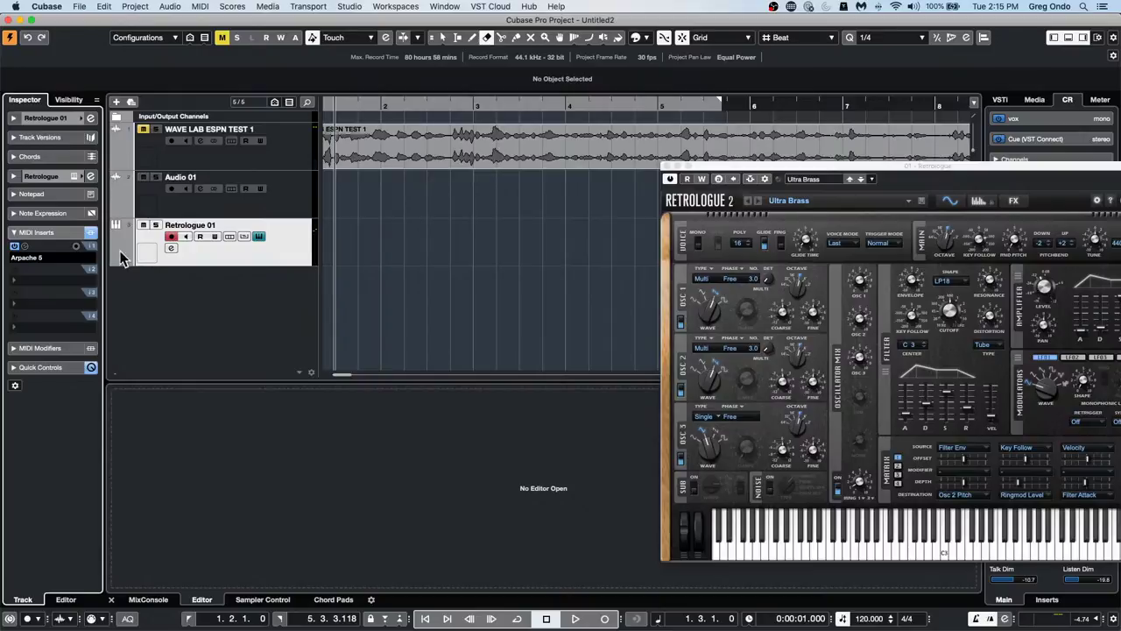
pyautogui.click(76, 246)
pyautogui.moveTo(361, 110); pyautogui.dragTo(360, 105)
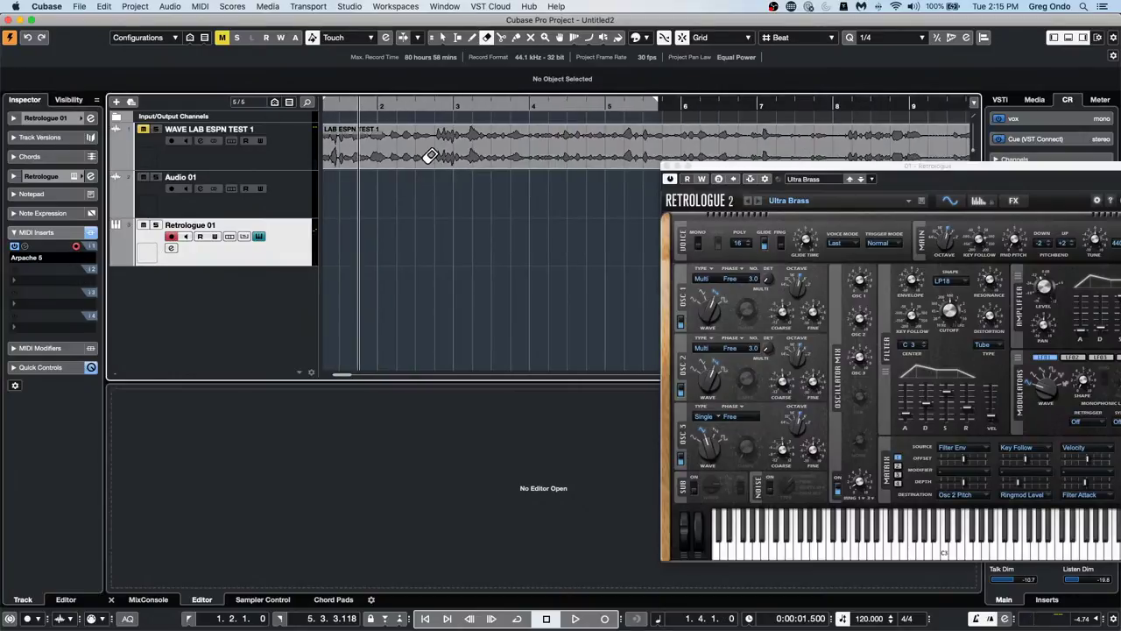
pyautogui.click(575, 618)
pyautogui.click(604, 618)
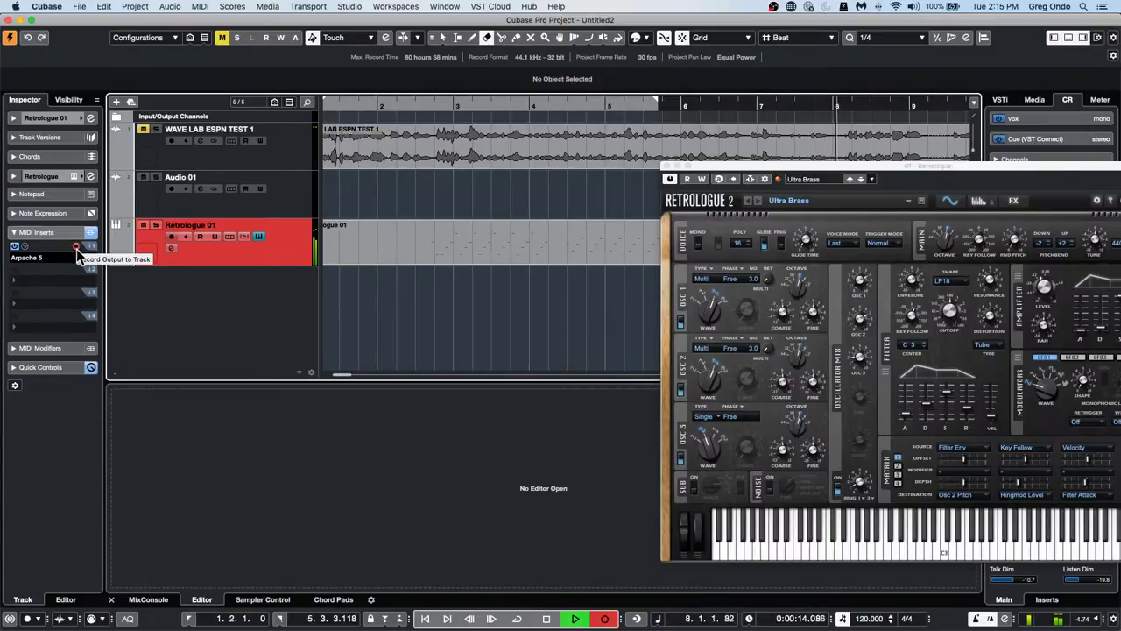
pyautogui.press('space')
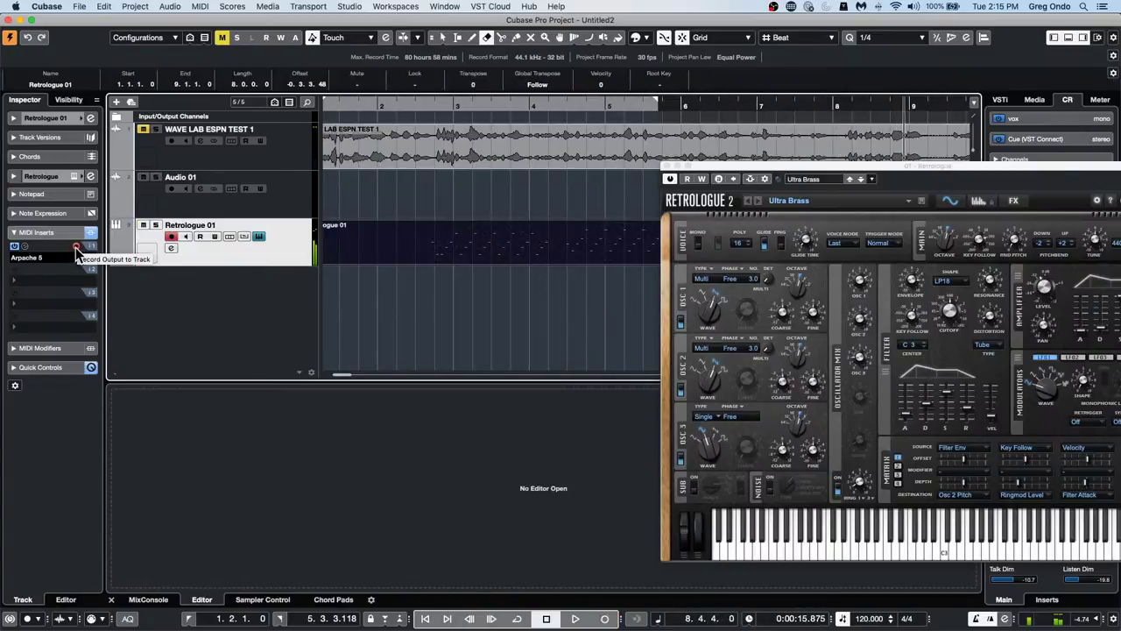
# Open the newly recorded Retrologue part in the editor with the Object Selection tool, enlarge its note display, and return to the track's insert settings
pyautogui.press('1')
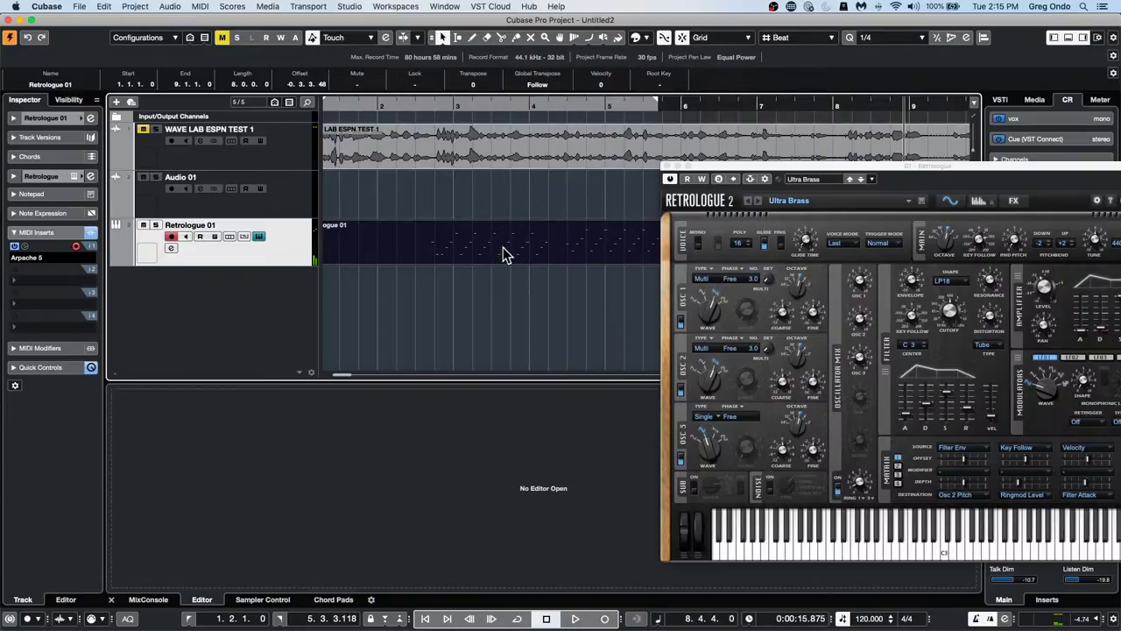
pyautogui.doubleClick(503, 253)
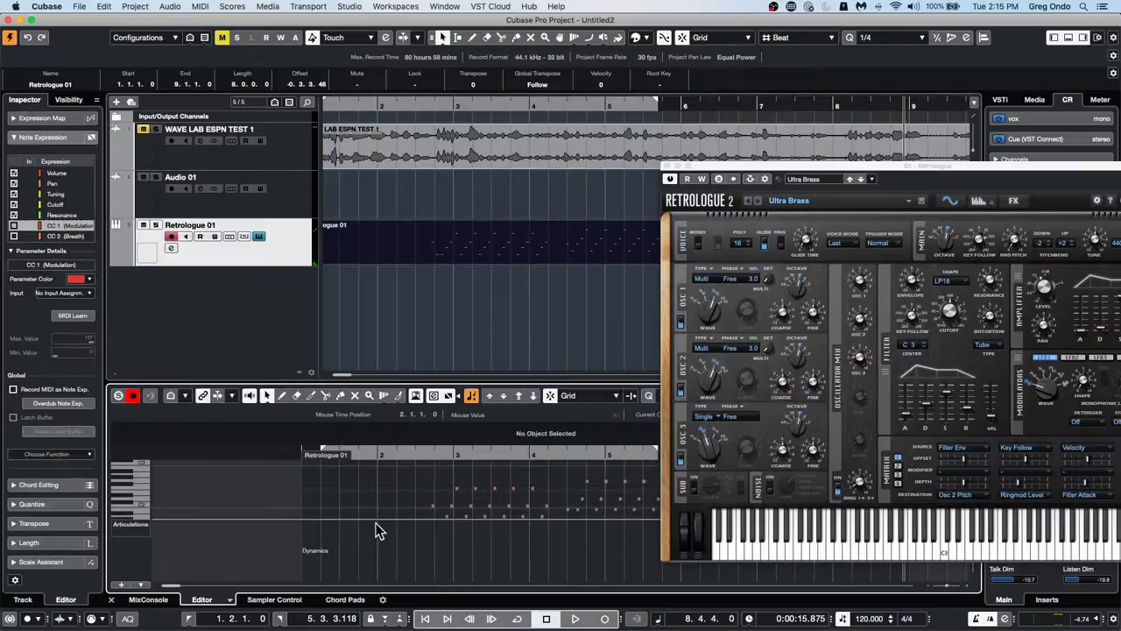
pyautogui.moveTo(380, 518); pyautogui.dragTo(371, 585)
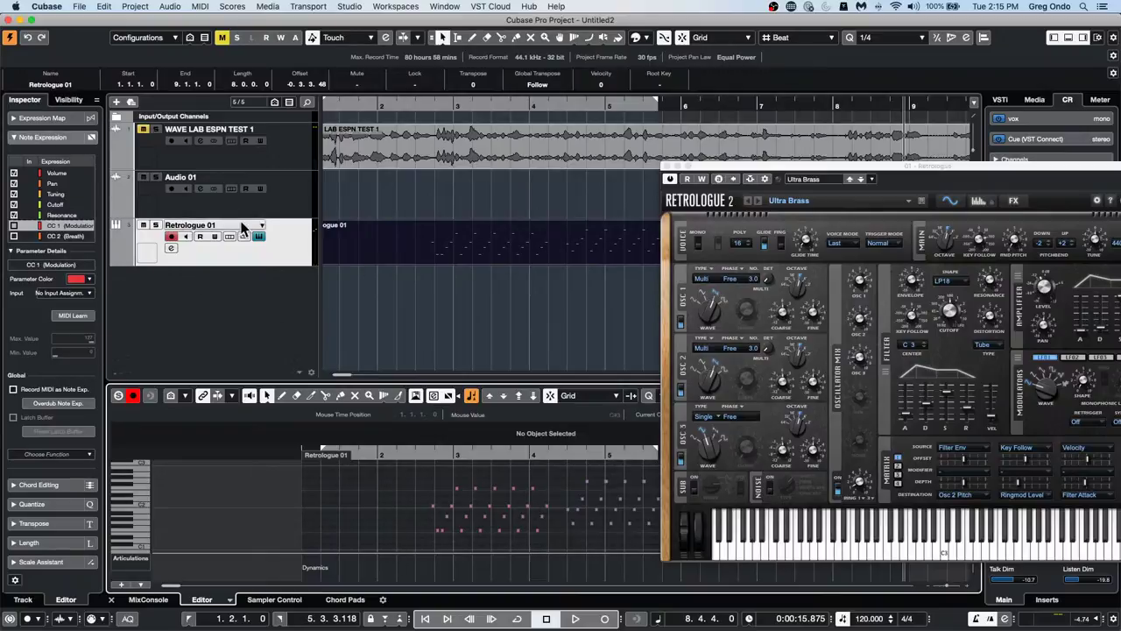
pyautogui.click(281, 246)
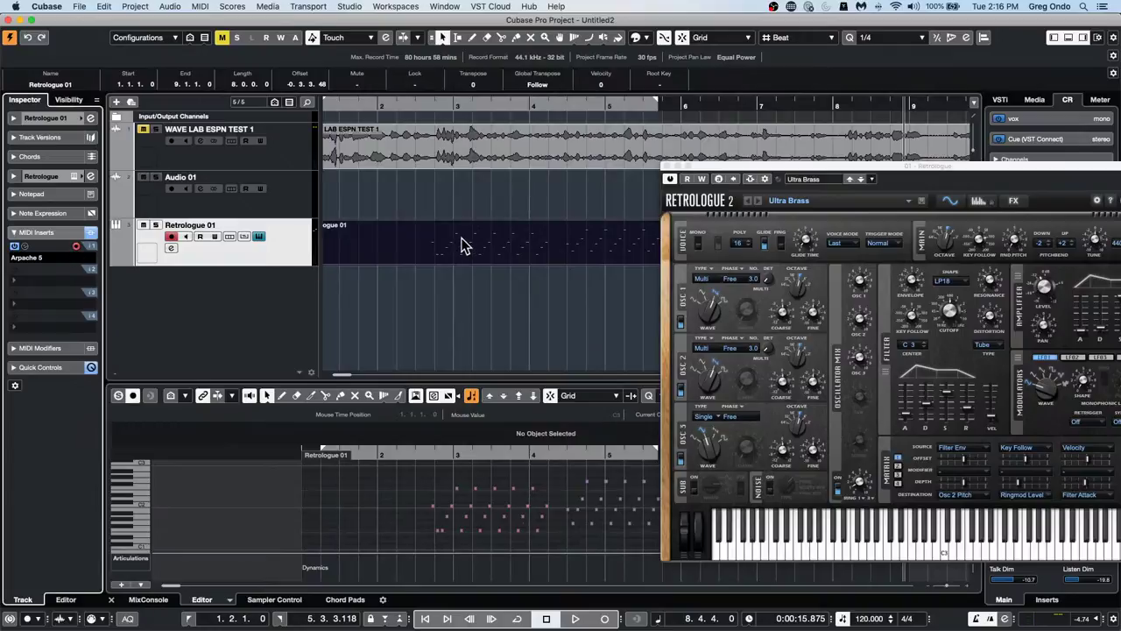
pyautogui.click(200, 7)
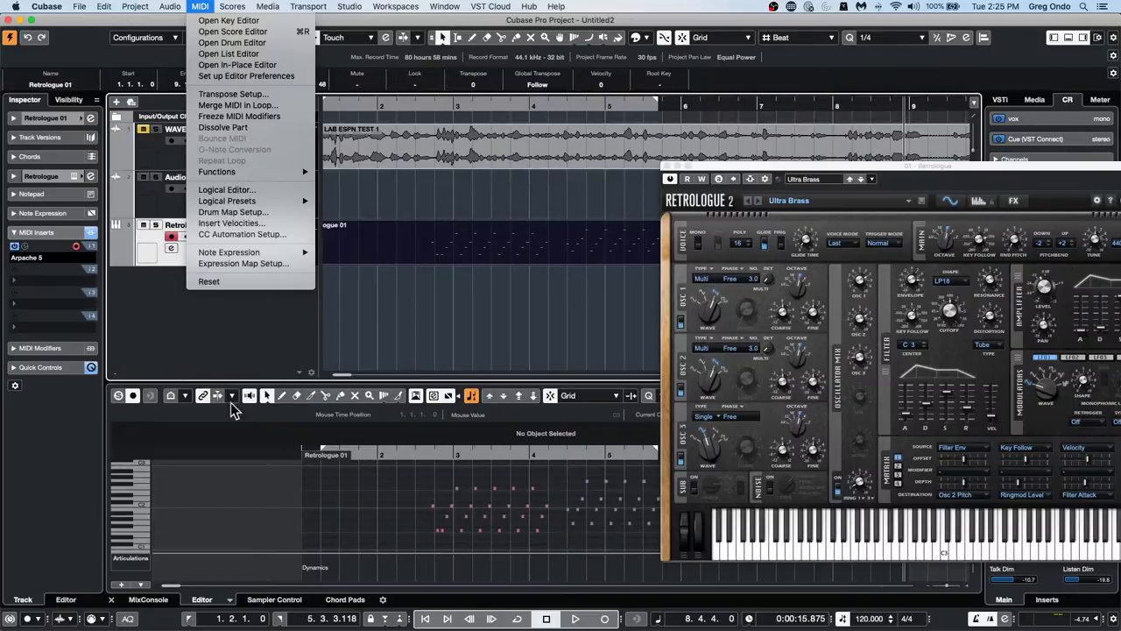
pyautogui.click(259, 323)
# Add two stereo group tracks outside any folder, directly below the WAVE LAB ESPN TEST 1 track
pyautogui.rightClick(250, 158)
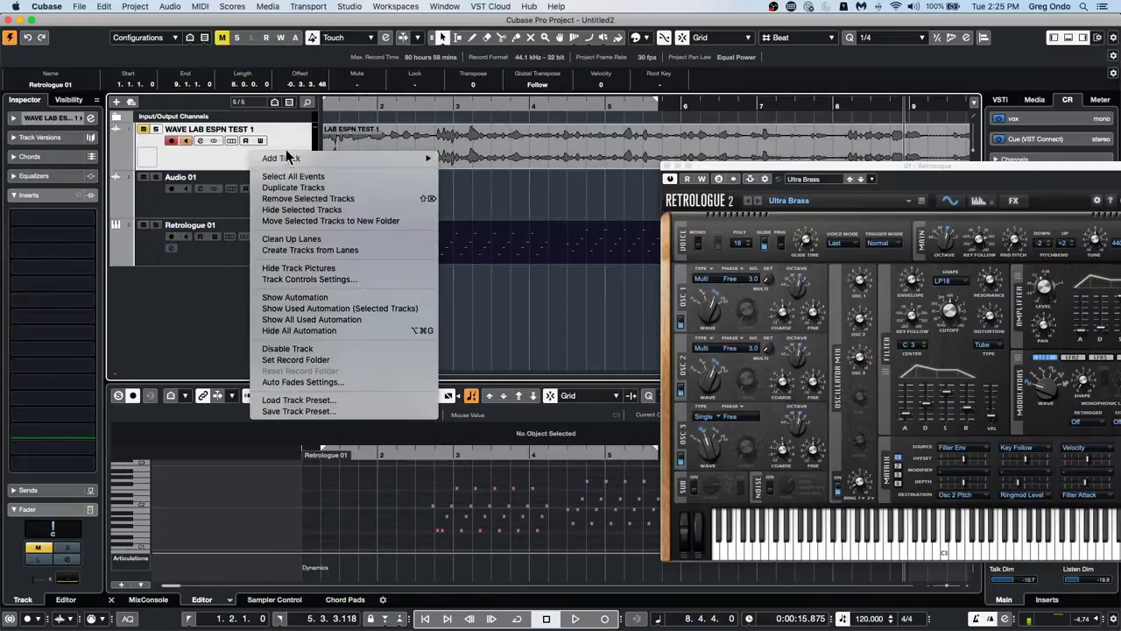
pyautogui.rightClick(200, 155)
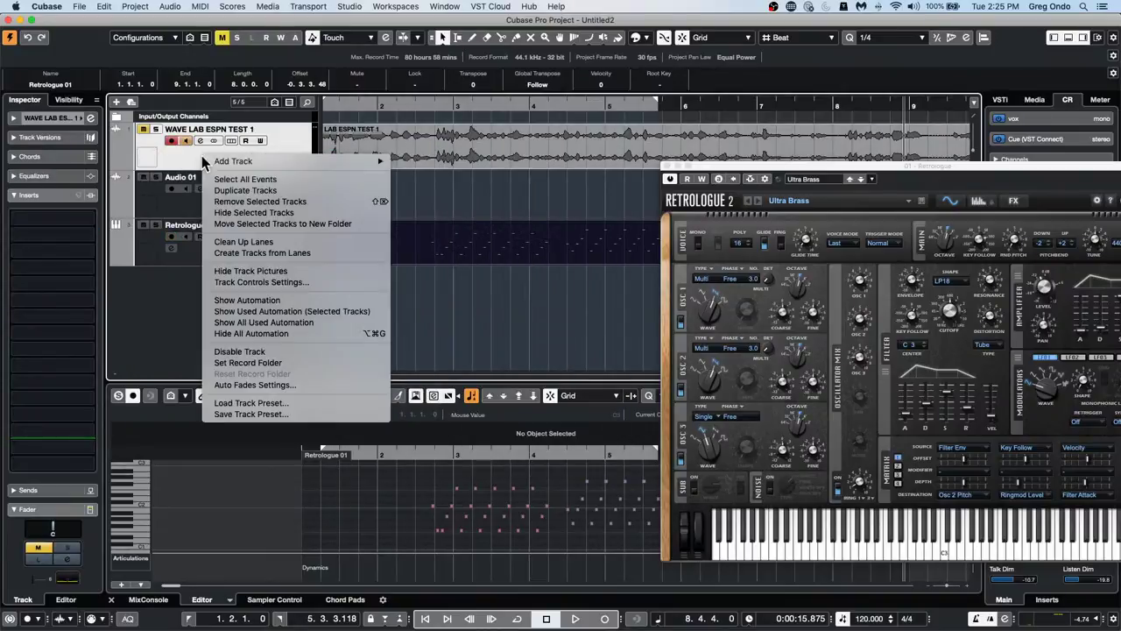
pyautogui.moveTo(374, 164)
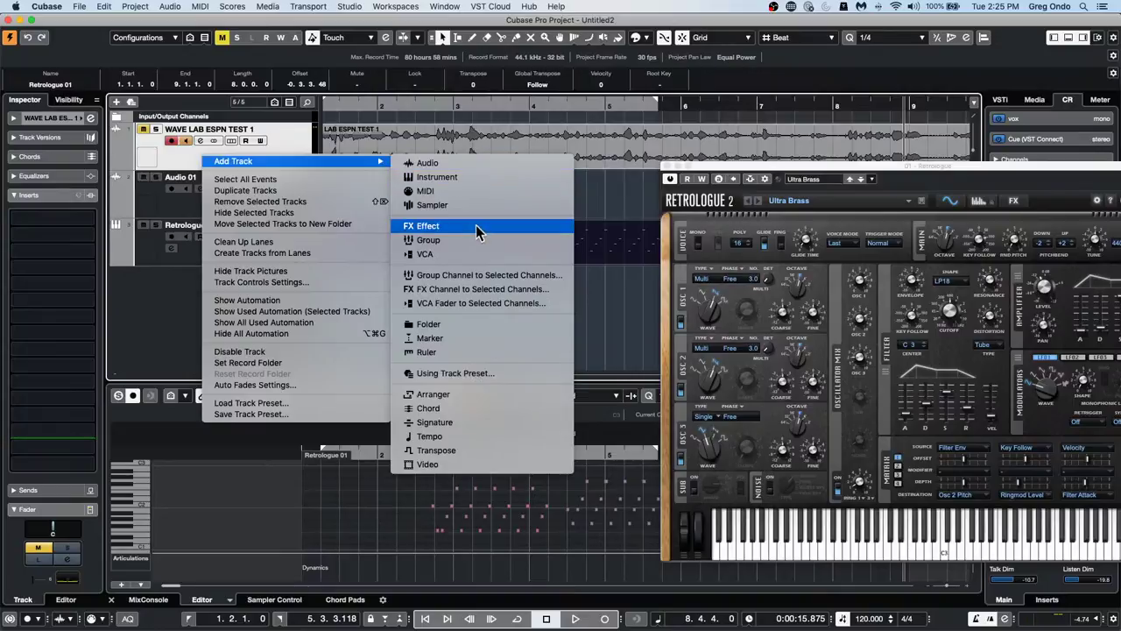
pyautogui.click(476, 248)
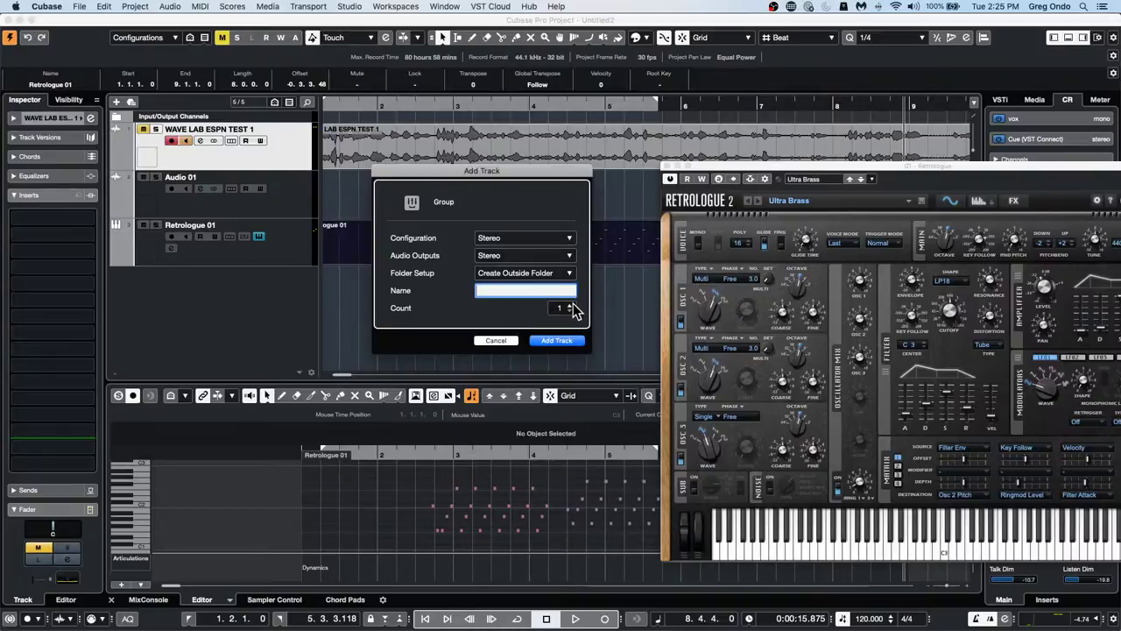
pyautogui.click(565, 341)
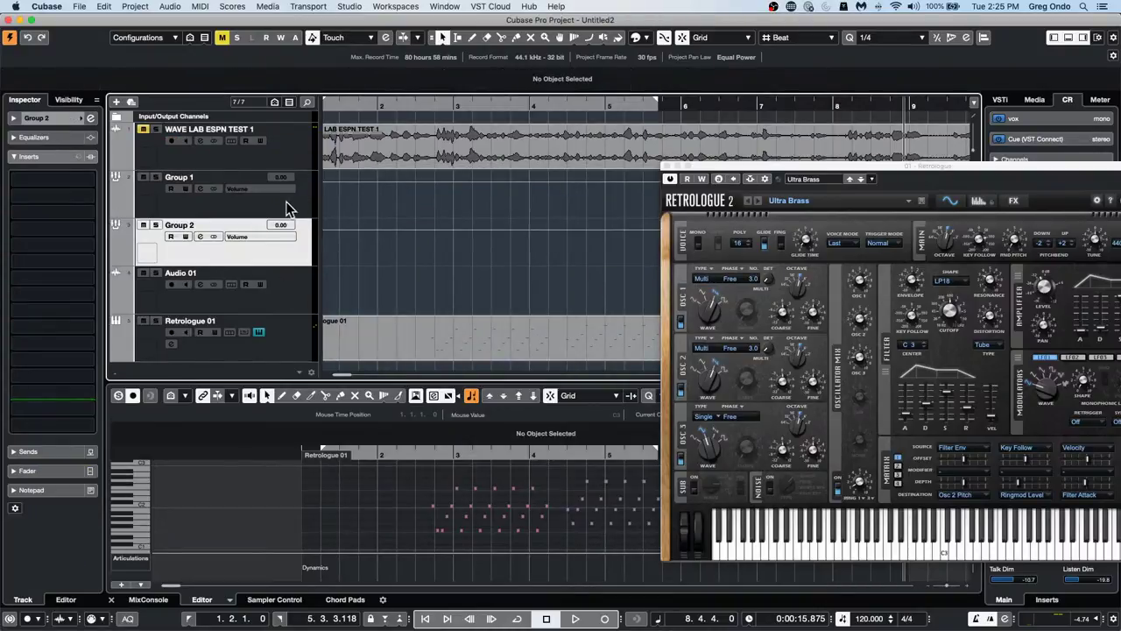
pyautogui.click(291, 172)
pyautogui.click(82, 7)
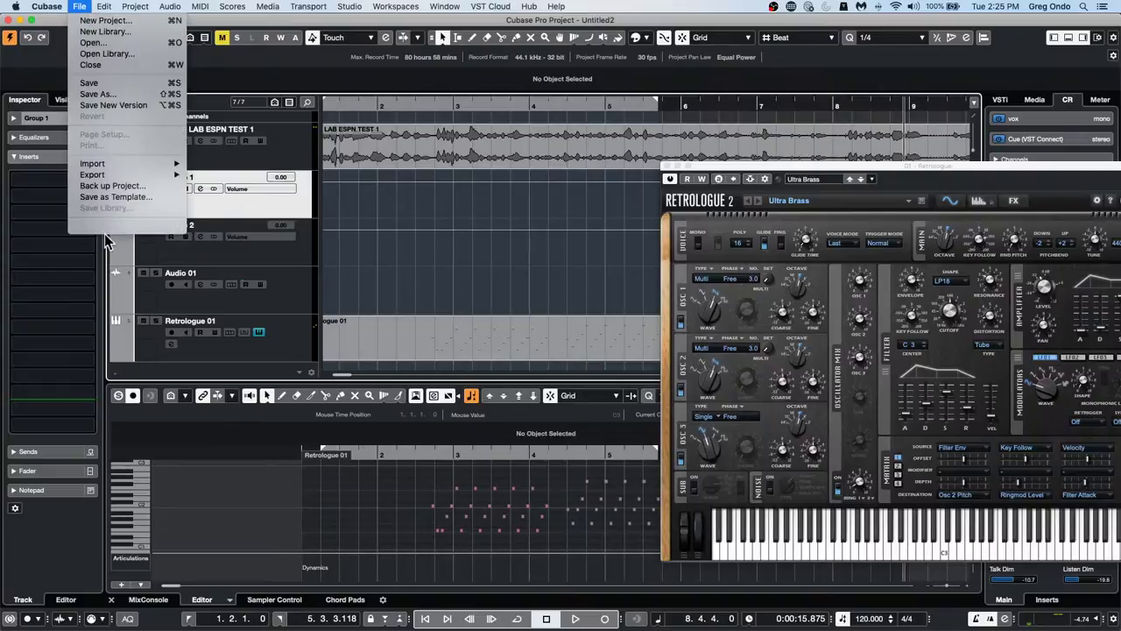
pyautogui.moveTo(157, 226)
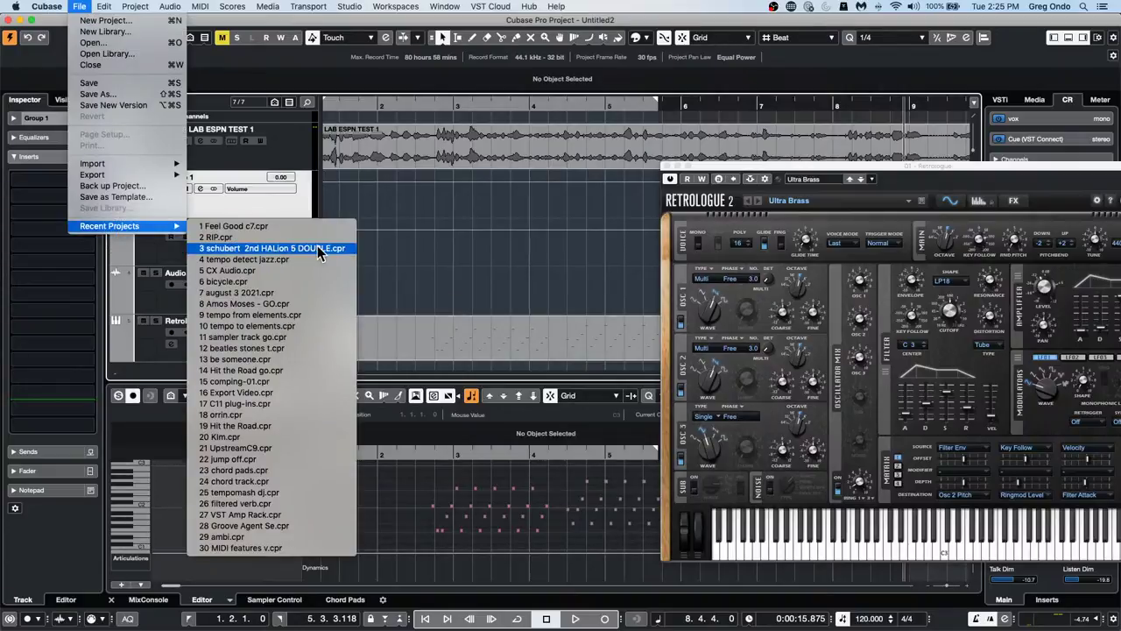
pyautogui.click(483, 227)
pyautogui.click(72, 181)
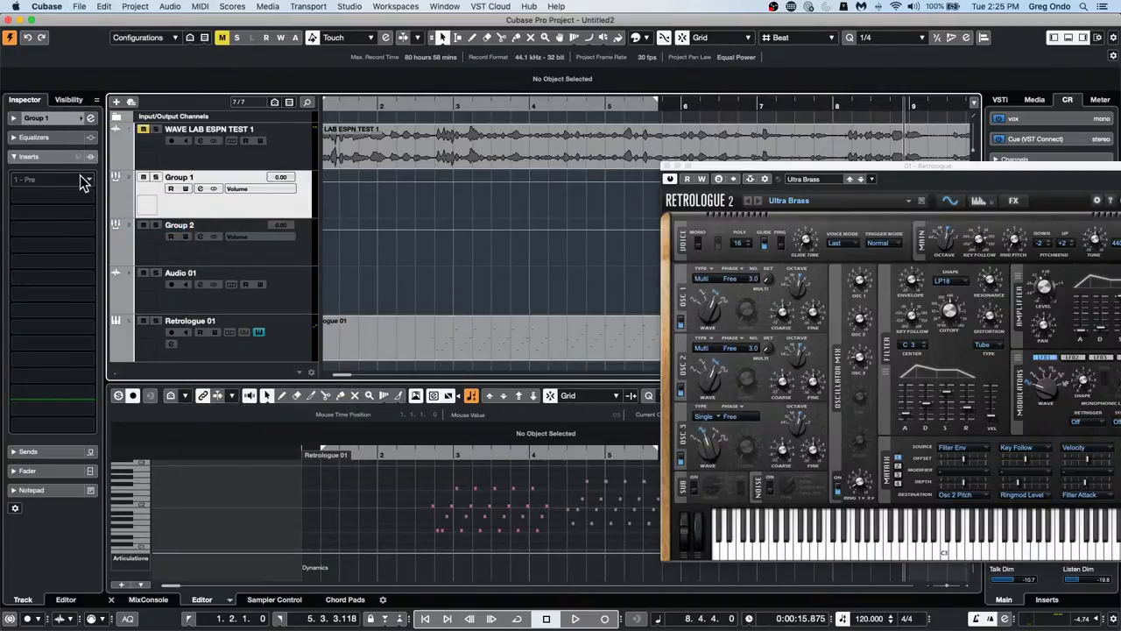
pyautogui.click(243, 218)
# Add two stereo FX channel tracks with the StereoDelay effect below Group 1, created outside any folder
pyautogui.rightClick(263, 207)
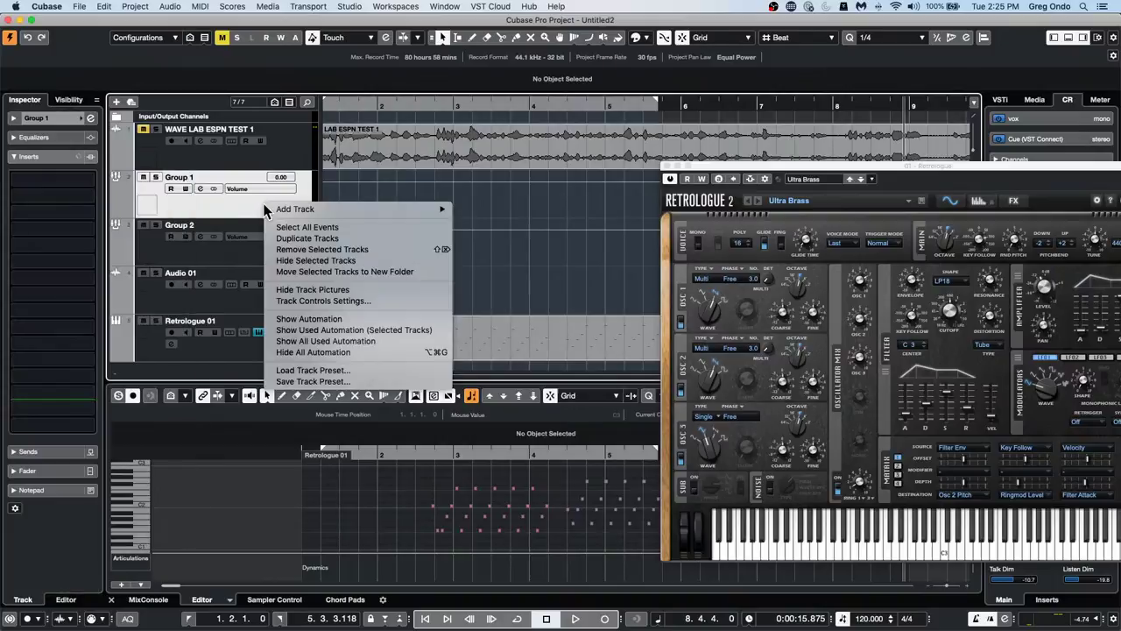
pyautogui.moveTo(359, 210)
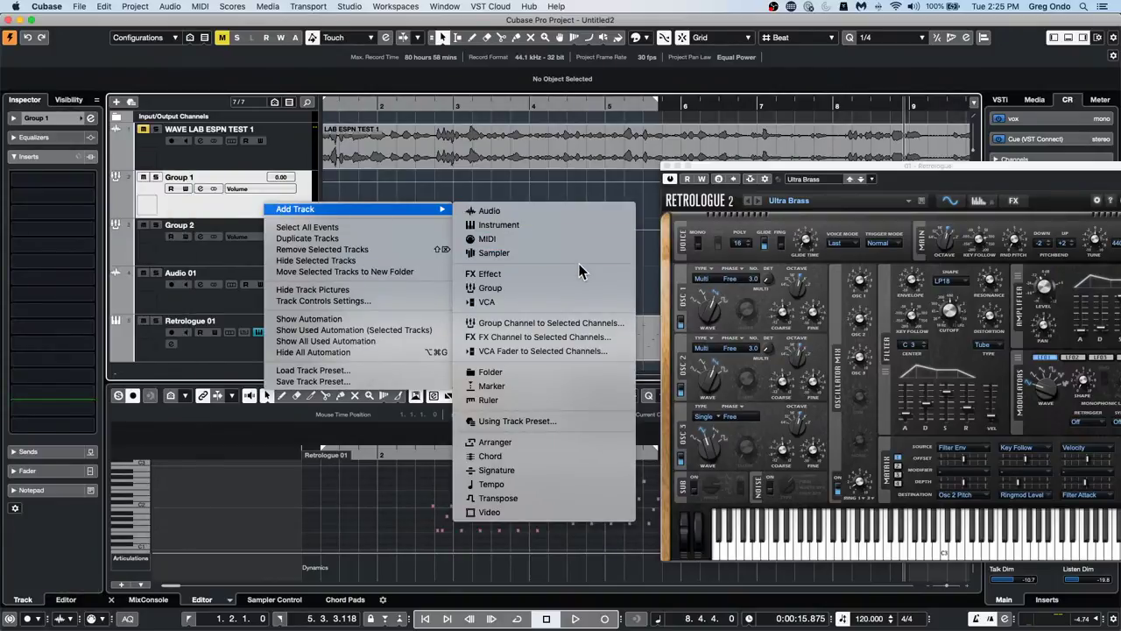
pyautogui.click(578, 341)
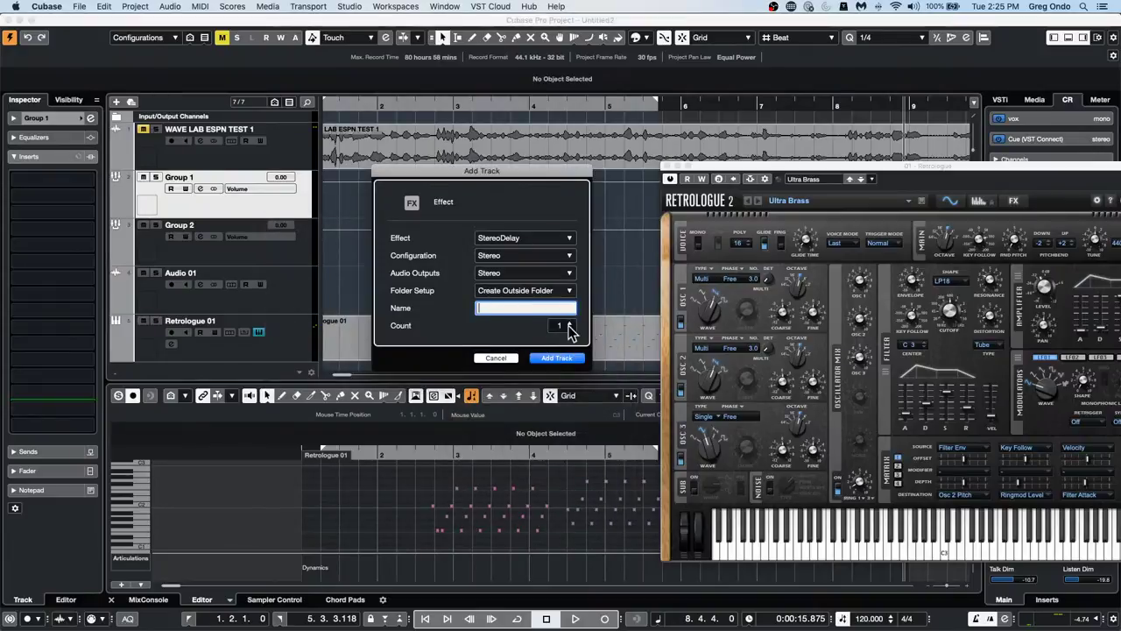
pyautogui.click(557, 358)
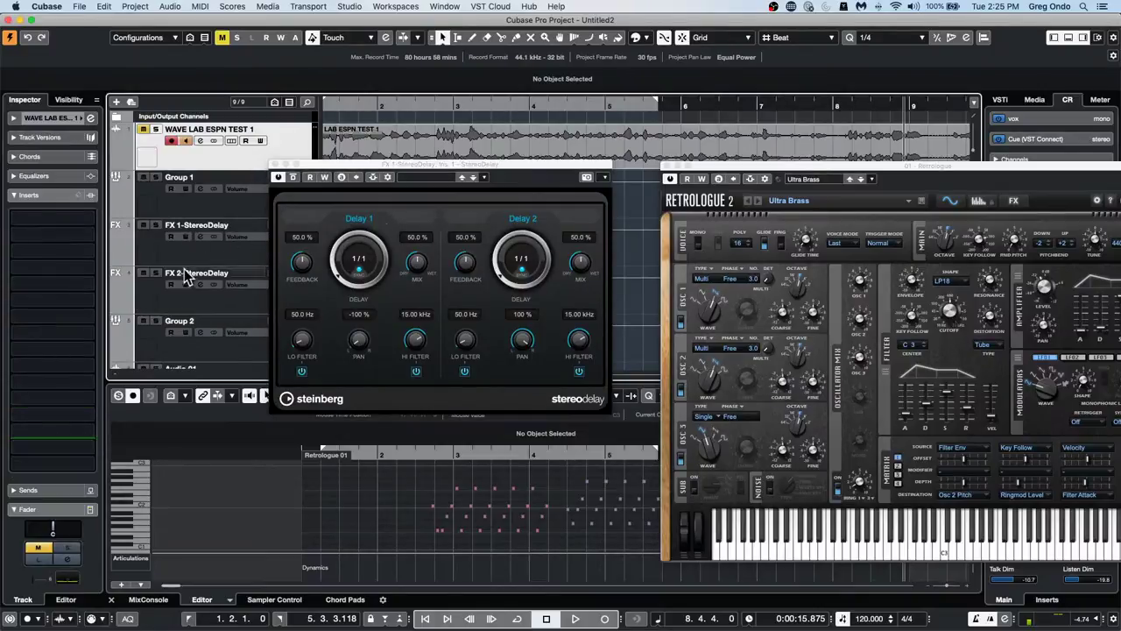
# Route the first send of the WAVE LAB ESPN TEST 1 track to FX 1-StereoDelay
pyautogui.click(221, 261)
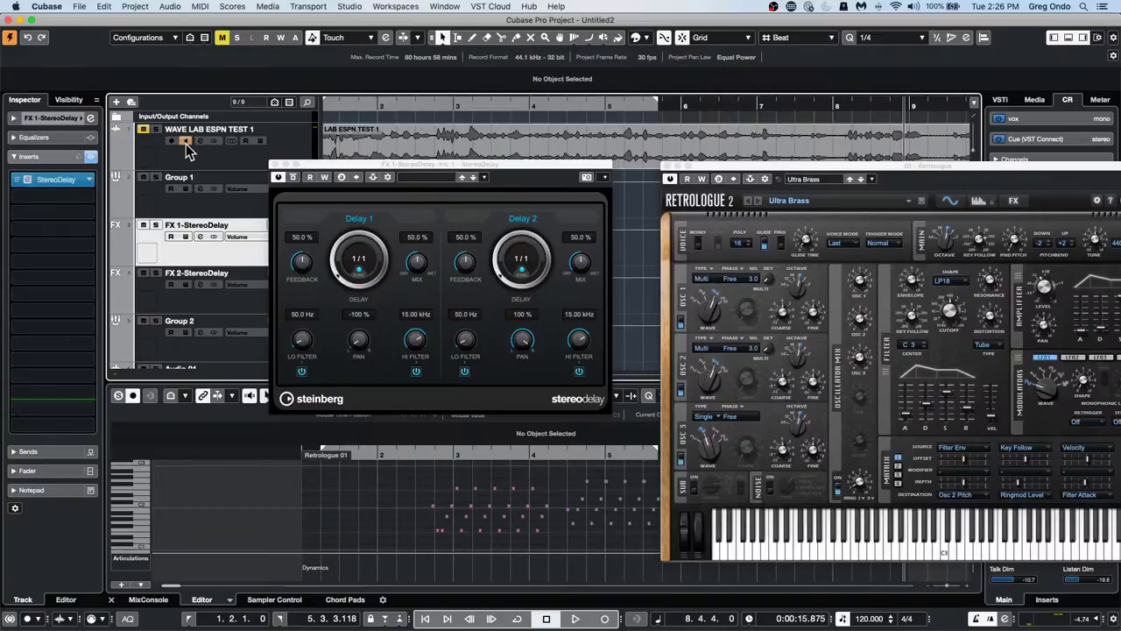
pyautogui.click(226, 168)
pyautogui.click(50, 487)
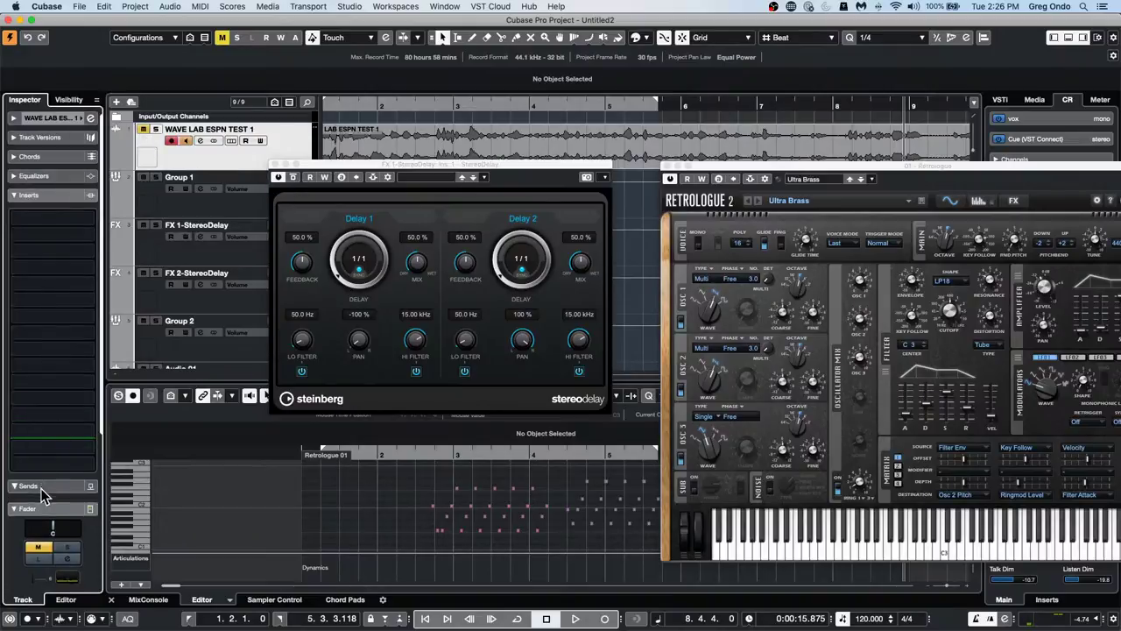
pyautogui.click(81, 239)
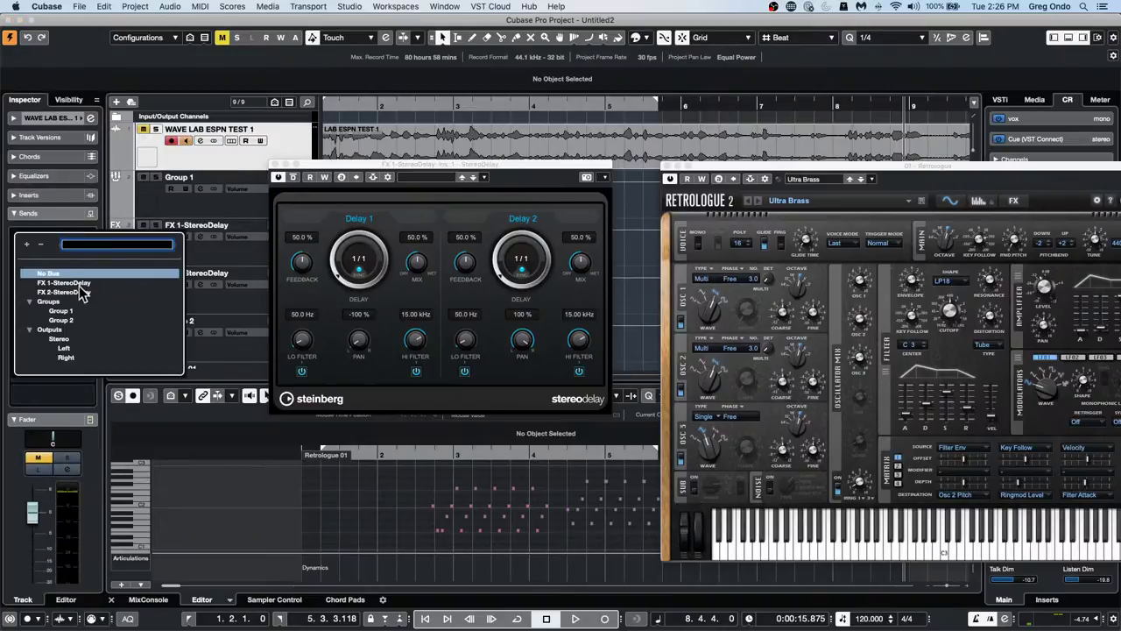
pyautogui.click(63, 283)
# Route the track's second send to Group 1, activate it at about -3.52 dB, and close the StereoDelay window
pyautogui.click(80, 264)
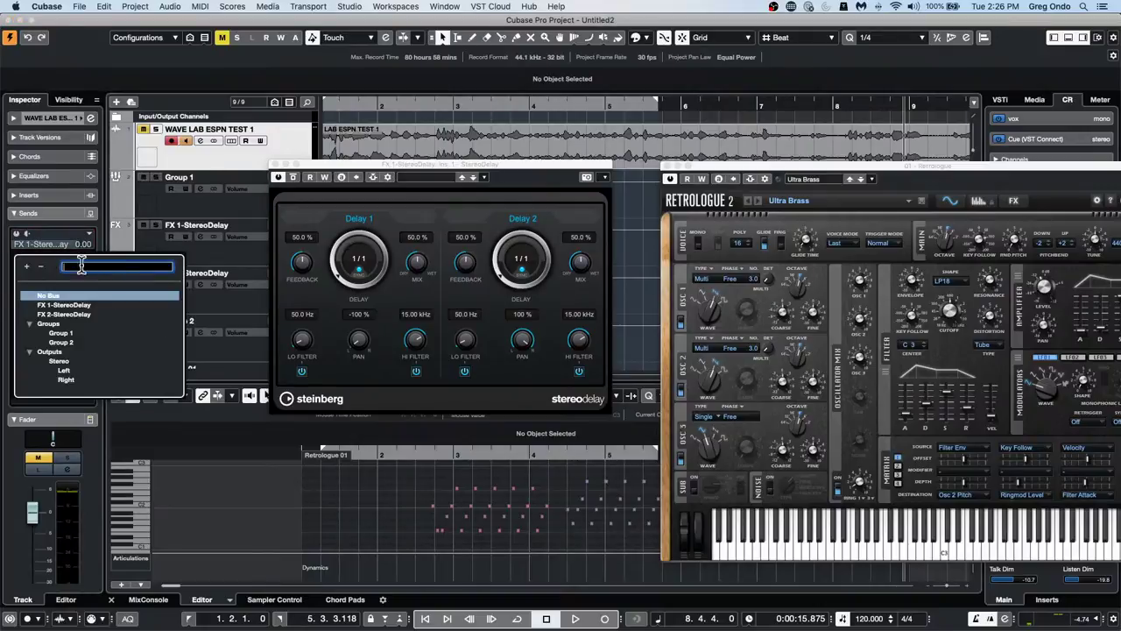
pyautogui.click(59, 334)
pyautogui.moveTo(25, 274); pyautogui.dragTo(93, 279)
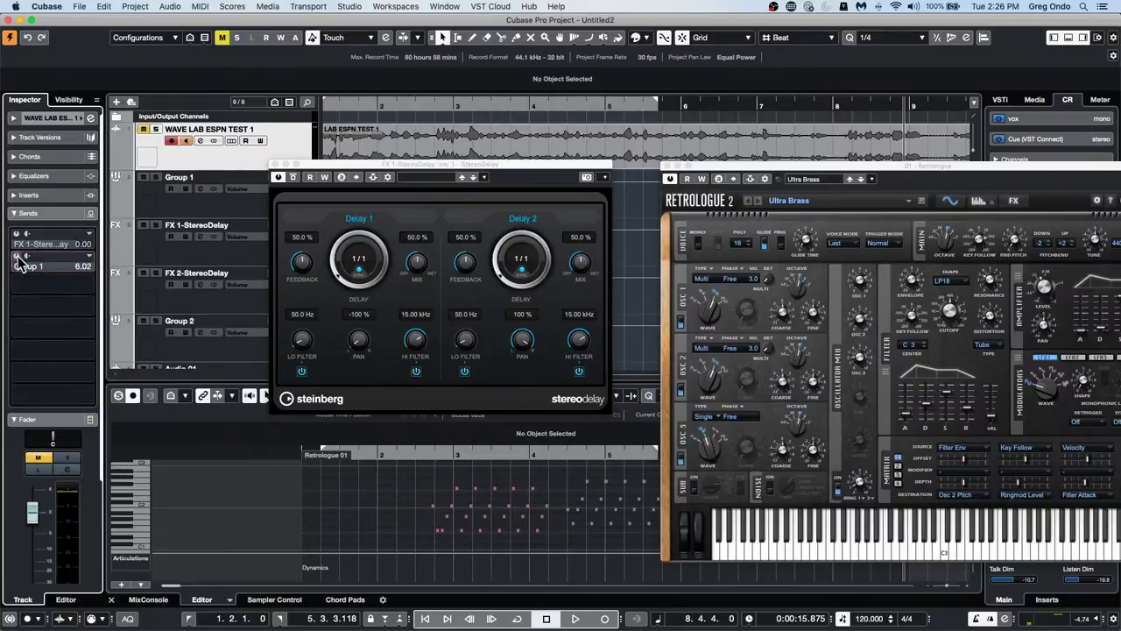
pyautogui.click(16, 255)
pyautogui.moveTo(73, 272)
pyautogui.mouseDown()
pyautogui.moveTo(26, 277)
pyautogui.moveTo(65, 276)
pyautogui.mouseUp()
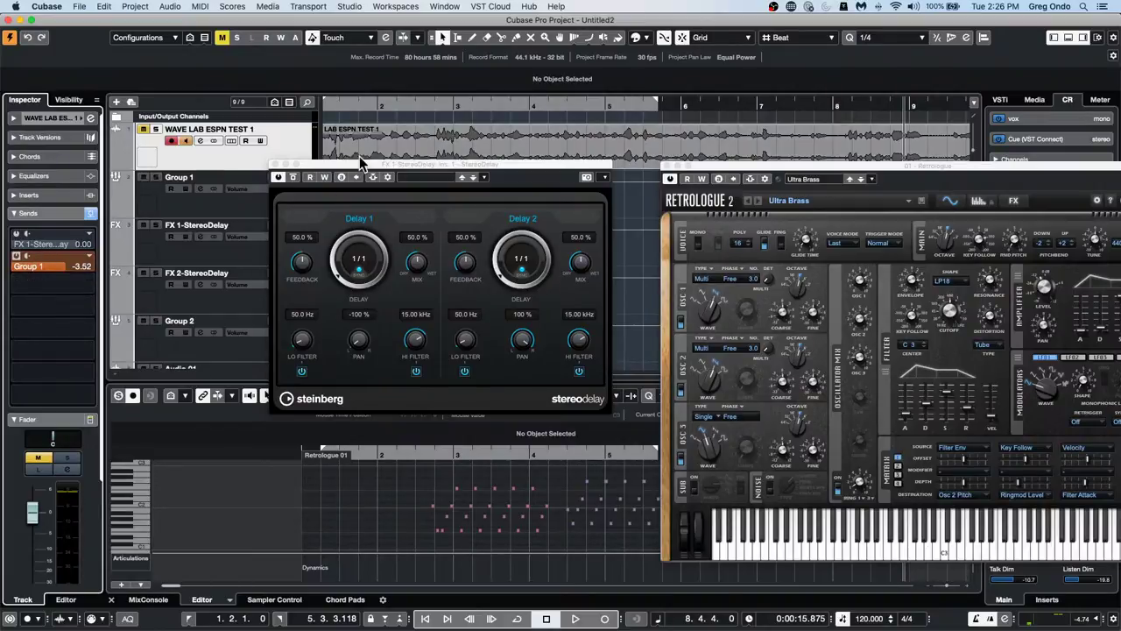
pyautogui.click(274, 165)
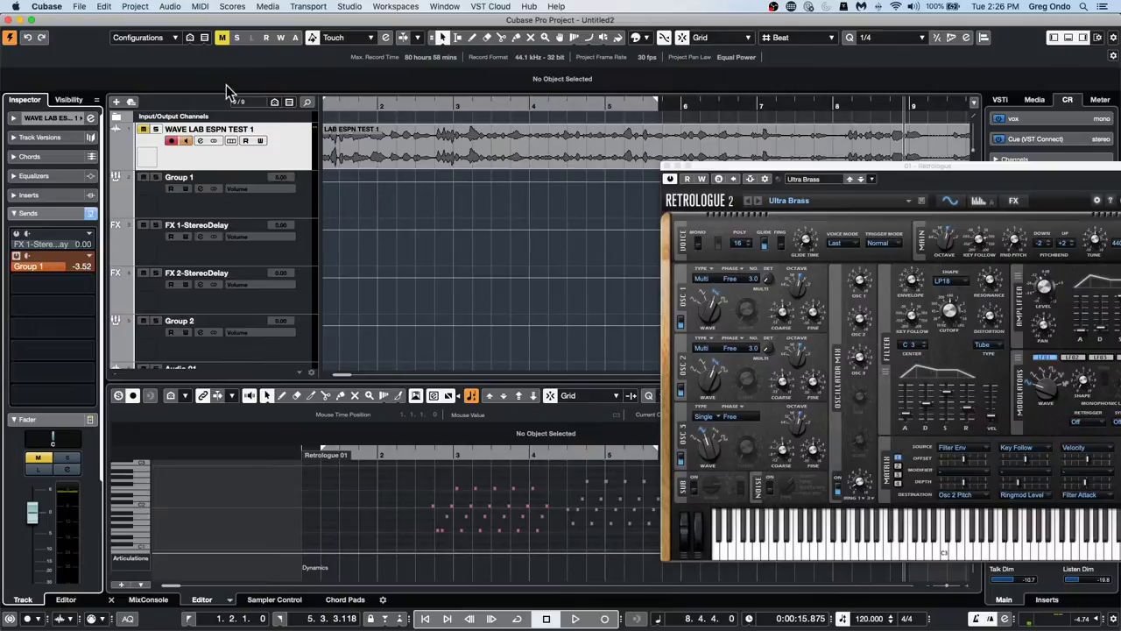
# Open the recent project Amos Moses - GO.cpr and activate it
pyautogui.click(80, 6)
pyautogui.moveTo(130, 227)
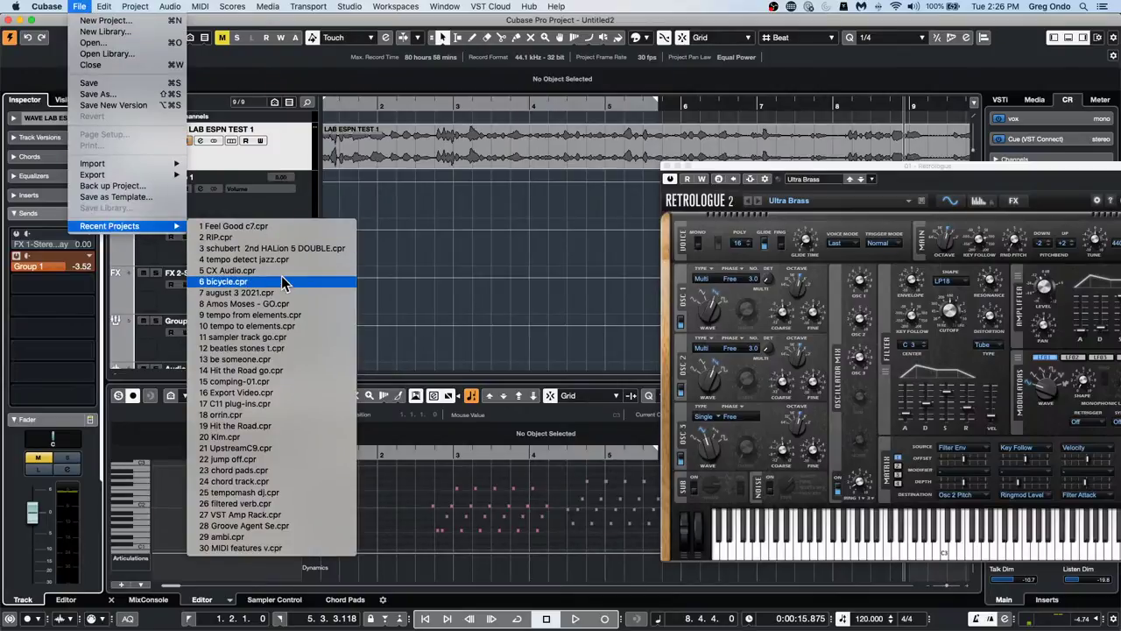
pyautogui.click(288, 303)
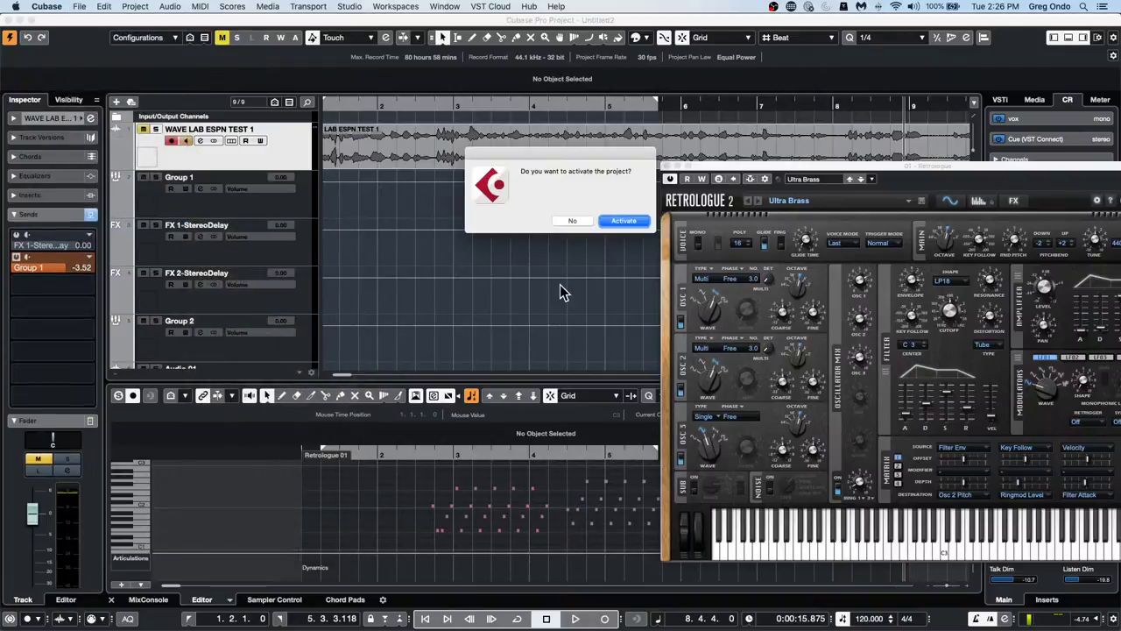
pyautogui.click(636, 223)
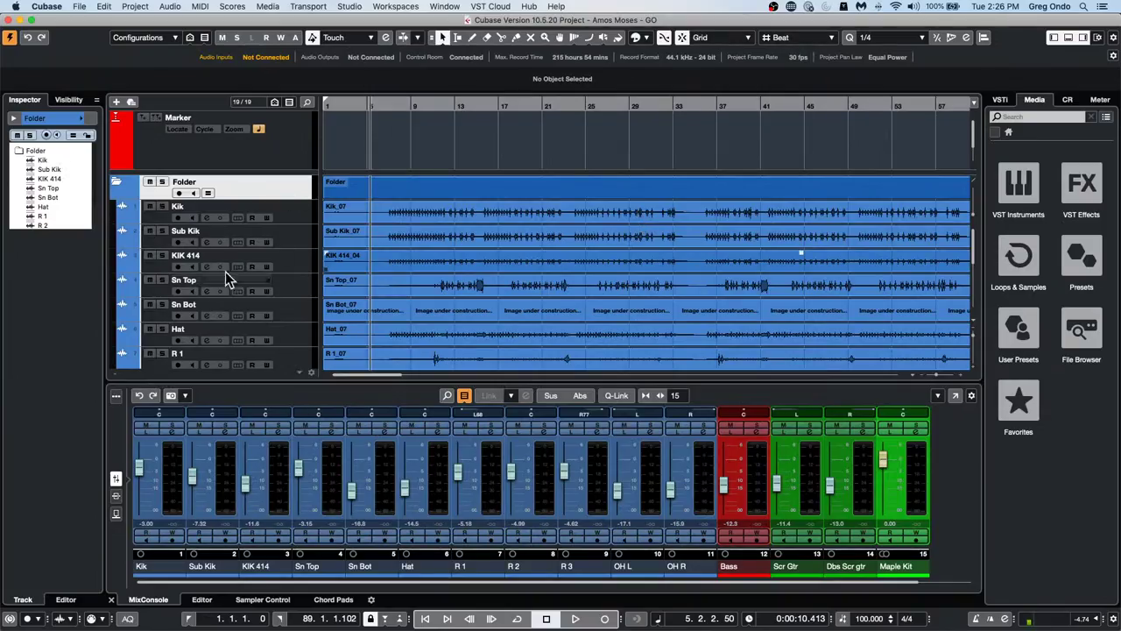
# Select the drum tracks from Kik to OH R and add two stereo group tracks outside any folder, routed to Stereo Out
pyautogui.click(282, 213)
pyautogui.scroll(-5, 286, 240)
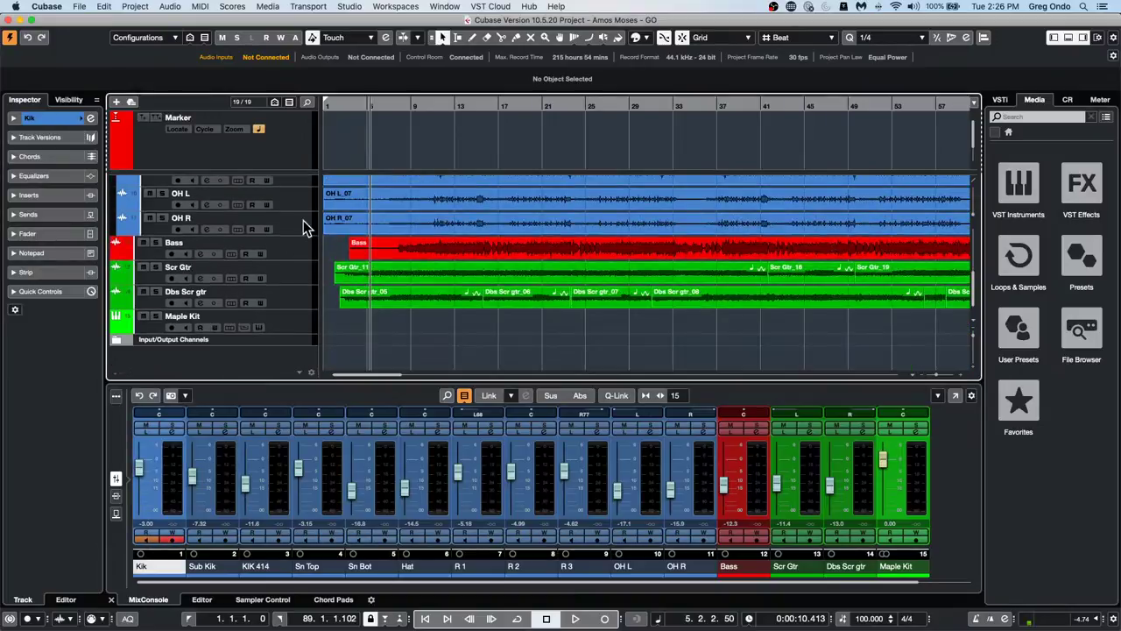
pyautogui.keyDown('shift'); pyautogui.click(300, 223); pyautogui.keyUp('shift')
pyautogui.rightClick(301, 230)
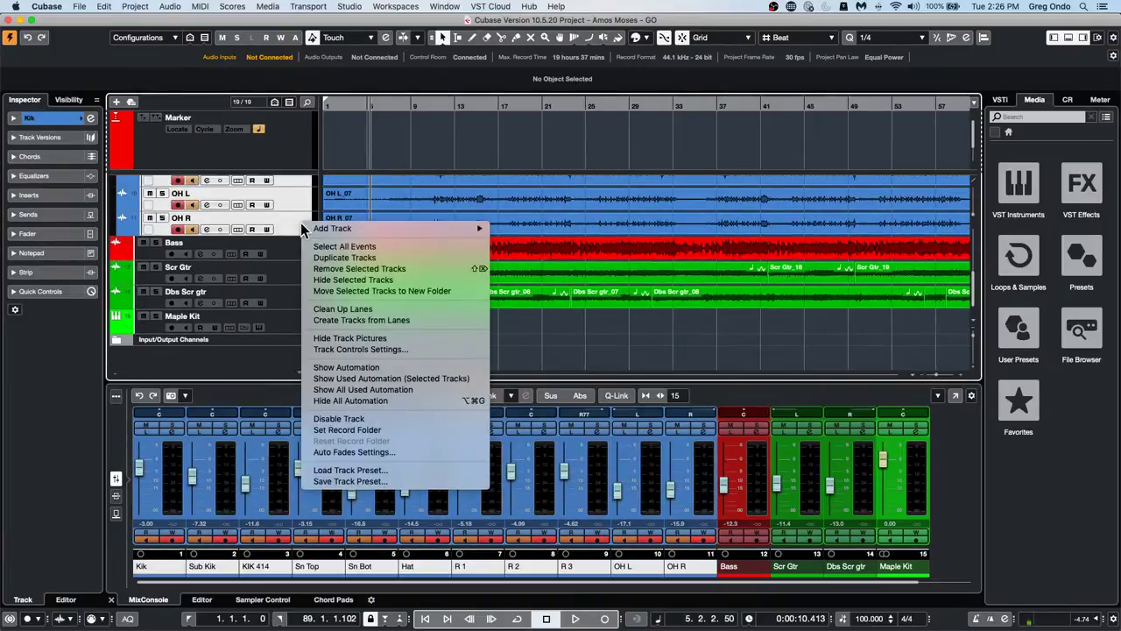
pyautogui.moveTo(315, 228)
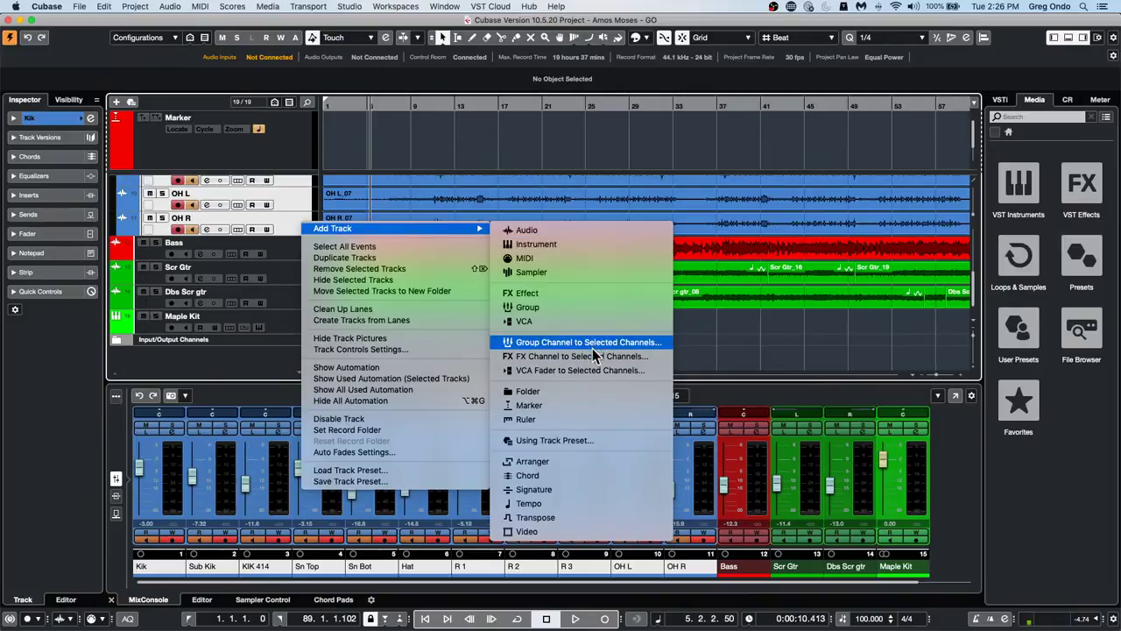
pyautogui.click(571, 307)
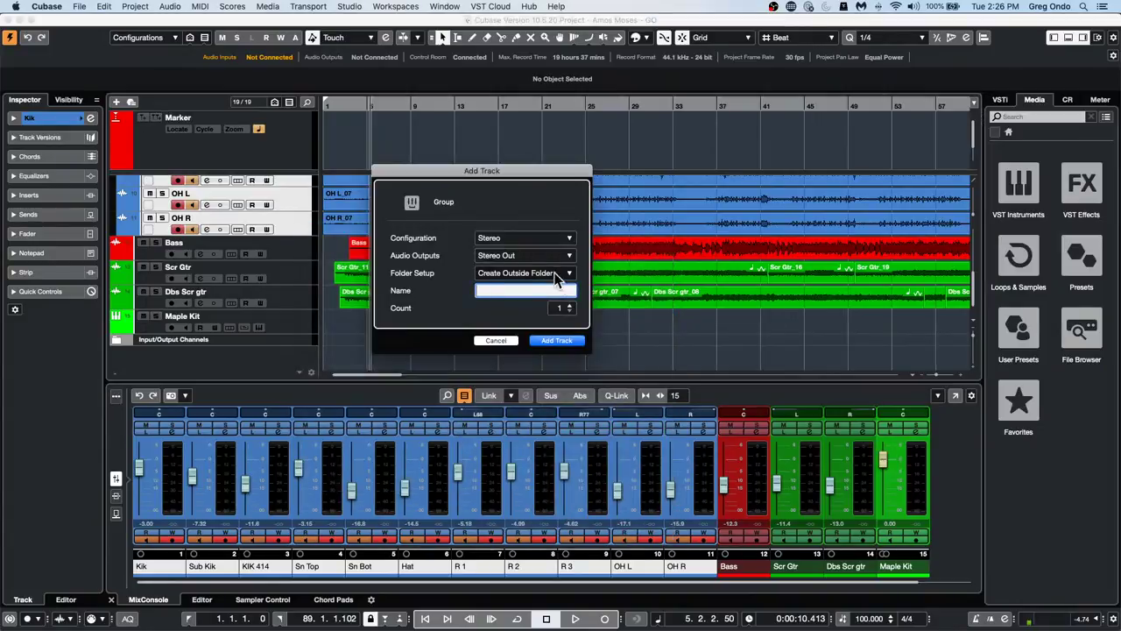
pyautogui.click(569, 305)
pyautogui.click(557, 341)
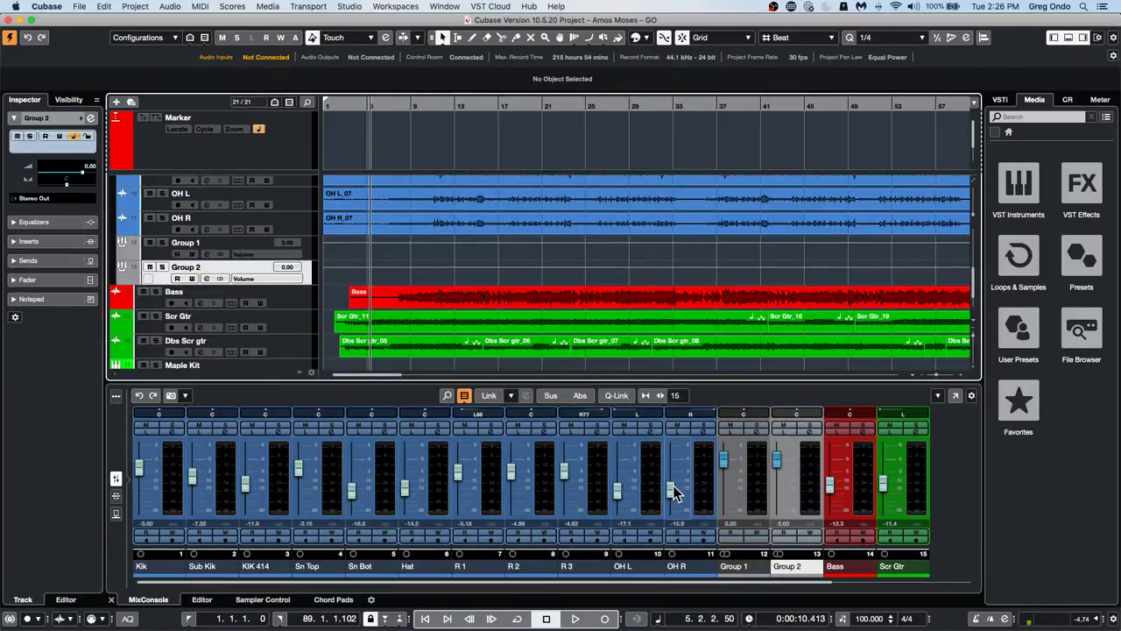
# During playback, assign Group 1 to the first send of all channels from Kik to OH R using temporary linking, and activate the sends
pyautogui.click(703, 487)
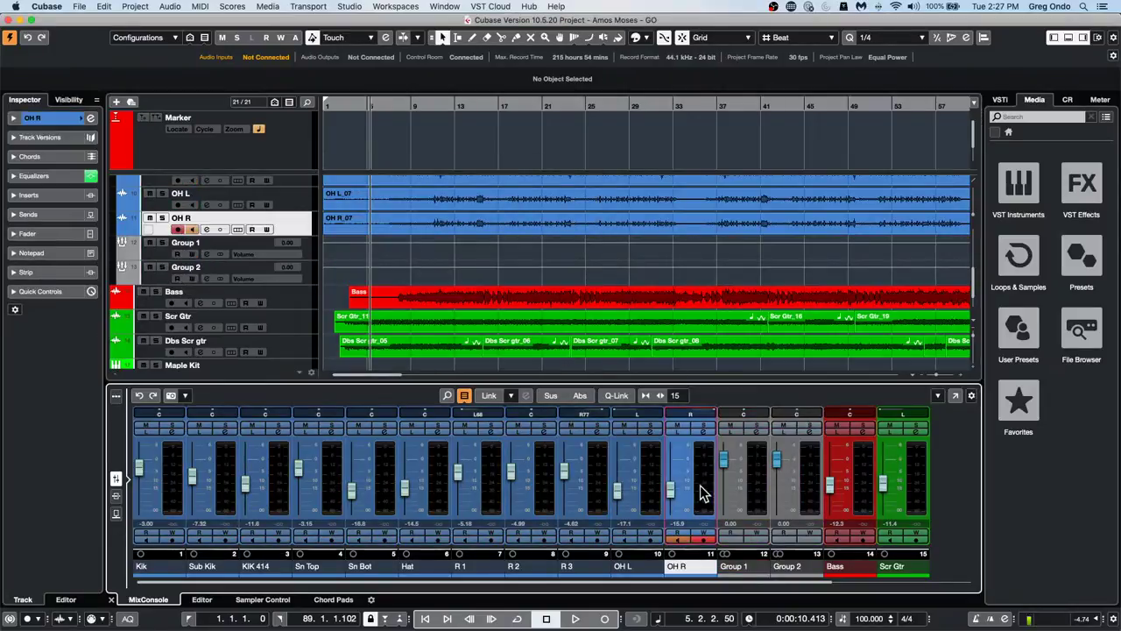
pyautogui.keyDown('shift'); pyautogui.click(179, 489); pyautogui.keyUp('shift')
pyautogui.press('space')
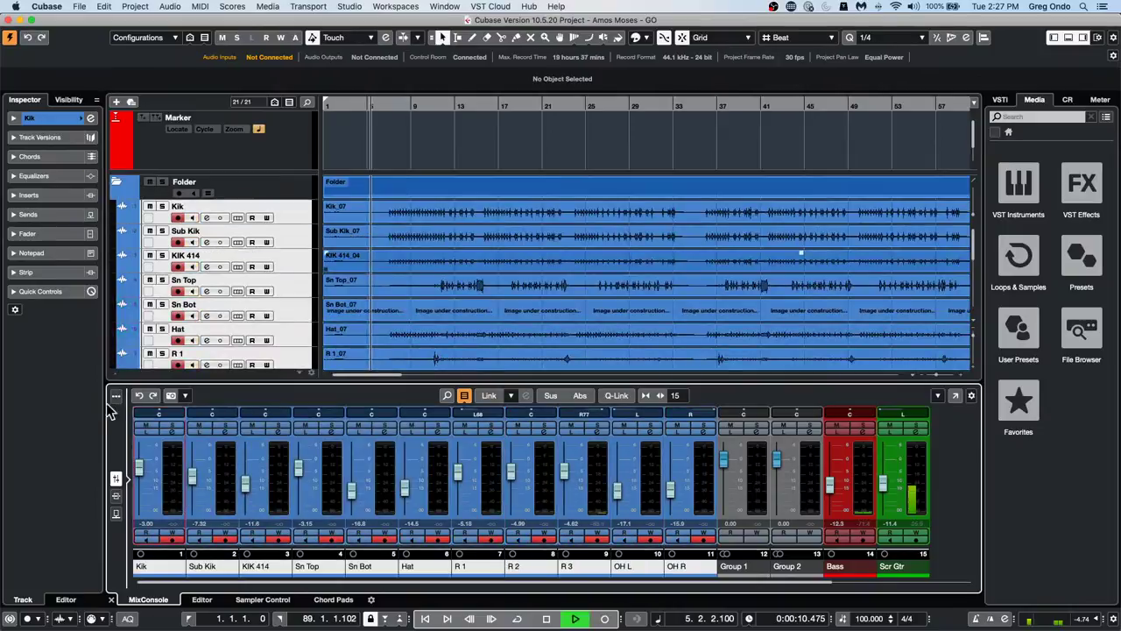
pyautogui.click(116, 514)
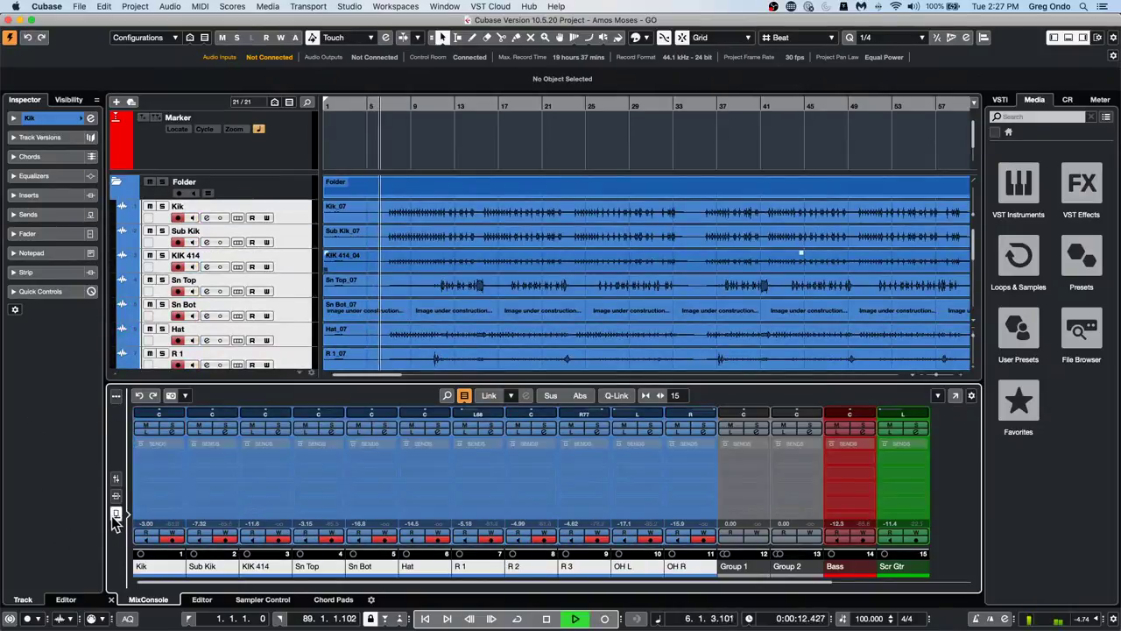
pyautogui.keyDown('alt'); pyautogui.keyDown('shift'); pyautogui.click(175, 457); pyautogui.keyUp('shift'); pyautogui.keyUp('alt')
pyautogui.click(175, 461)
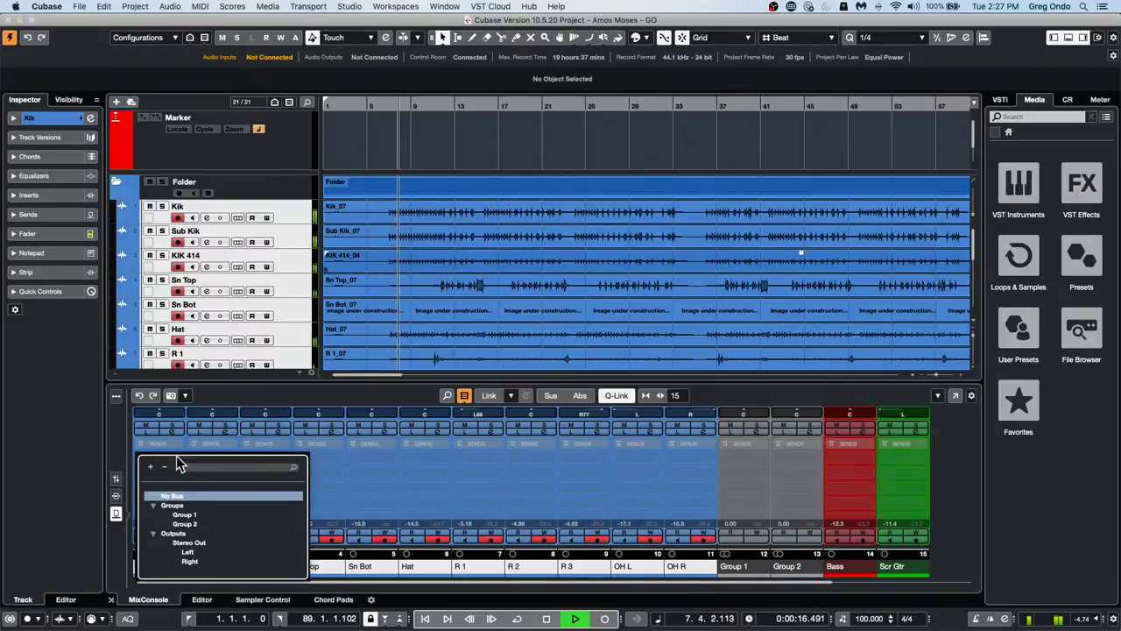
pyautogui.click(183, 520)
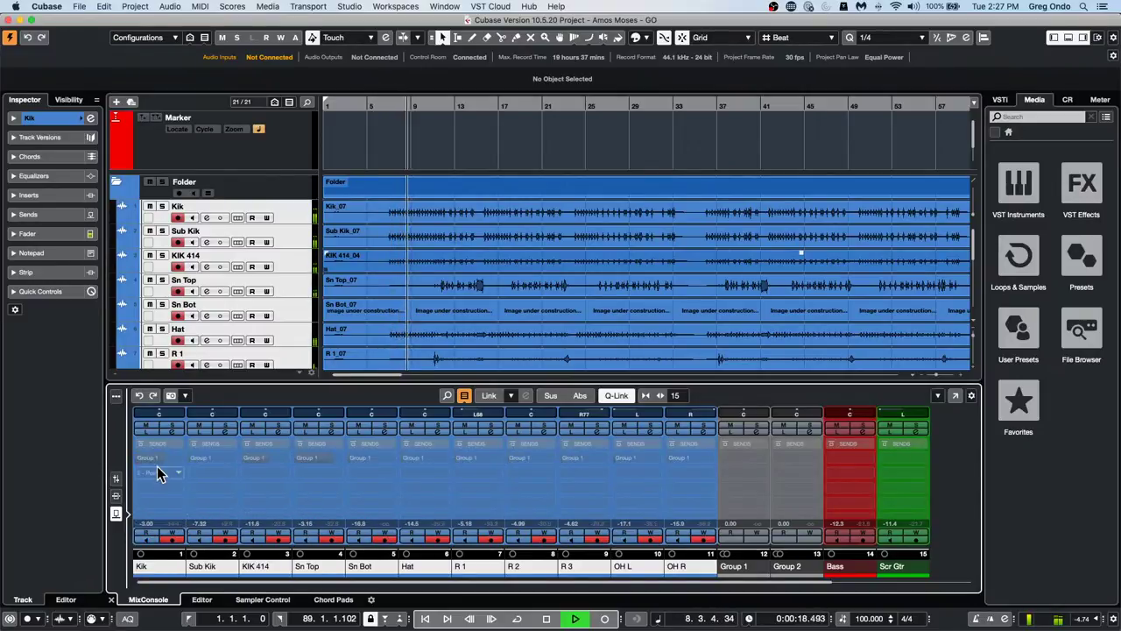
pyautogui.click(140, 462)
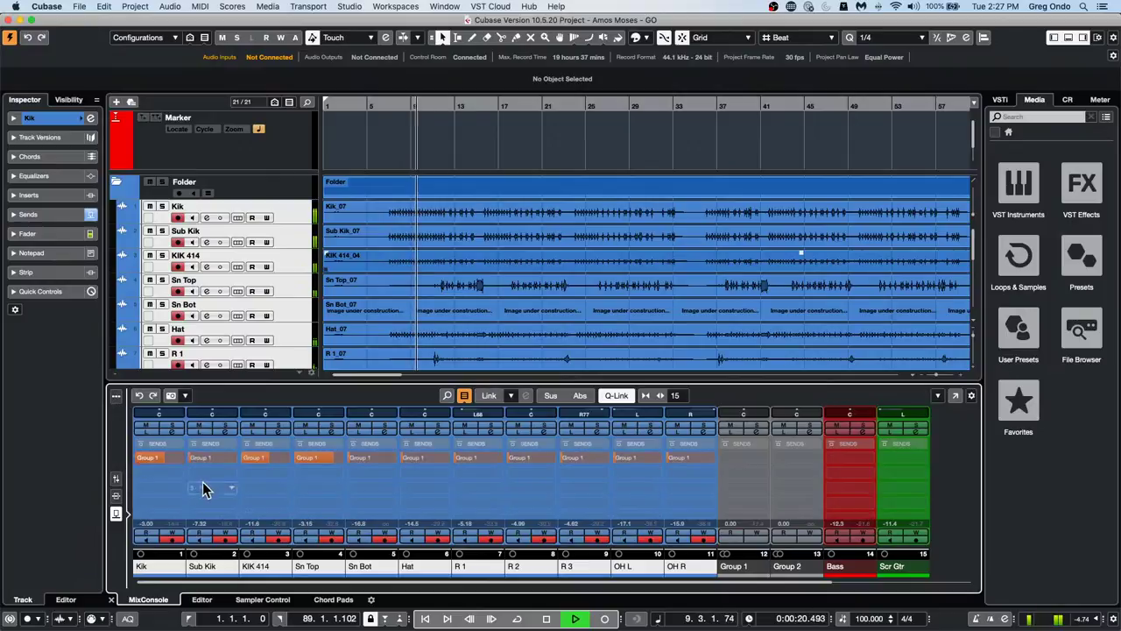
# Assign Group 1 to the second send of all selected drum channels, activate those sends, and check the channel meters
pyautogui.click(171, 458)
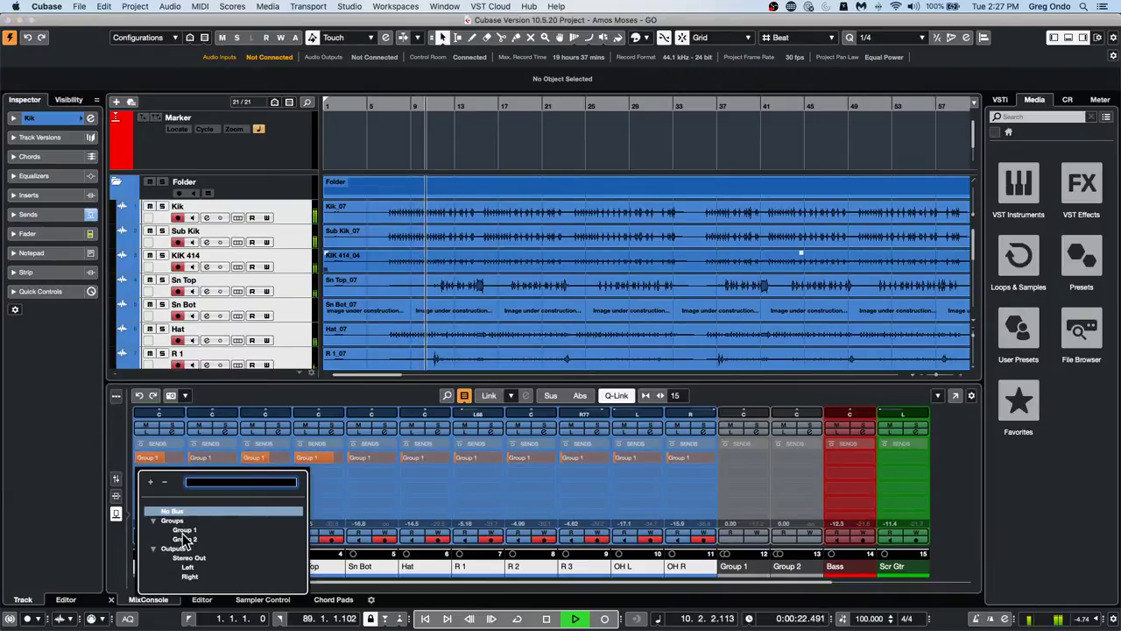
pyautogui.click(184, 529)
pyautogui.click(141, 473)
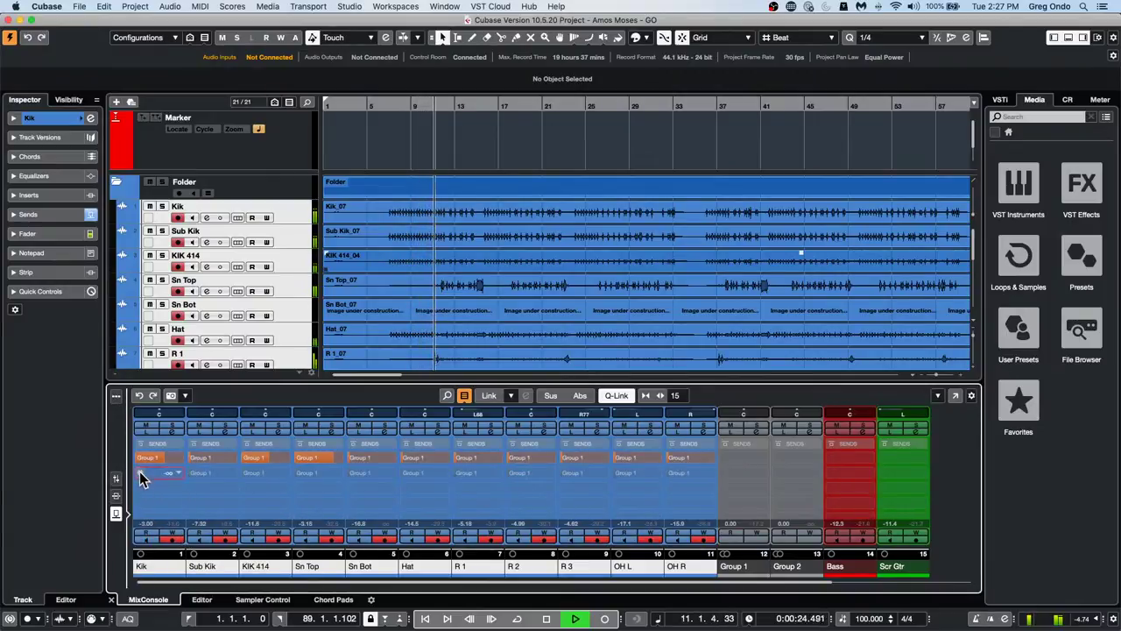
pyautogui.click(141, 473)
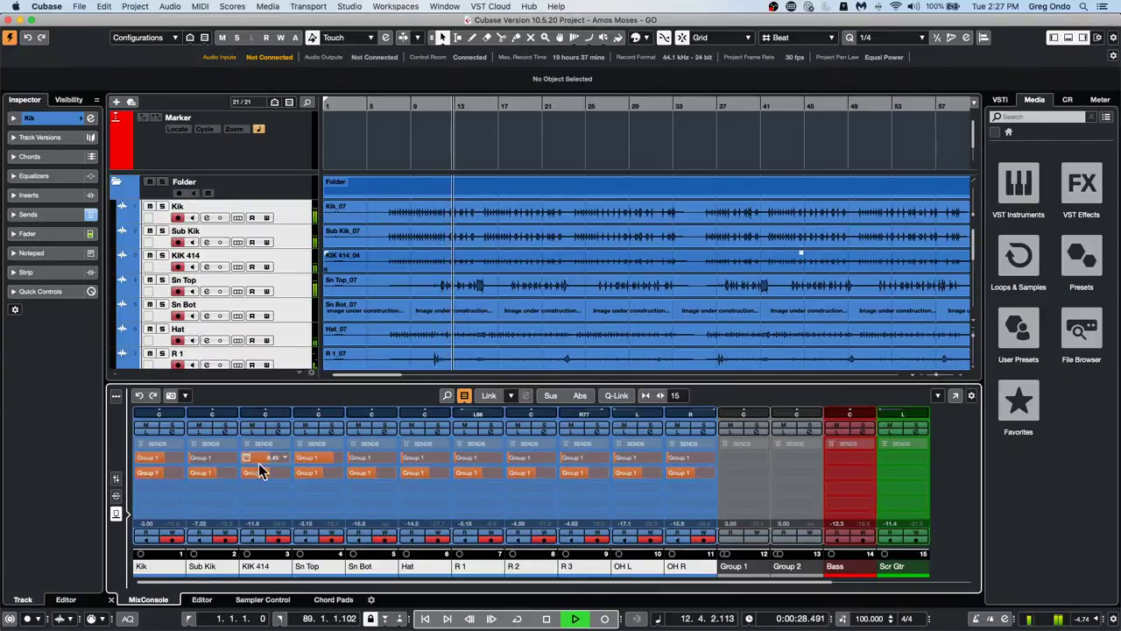
pyautogui.click(117, 480)
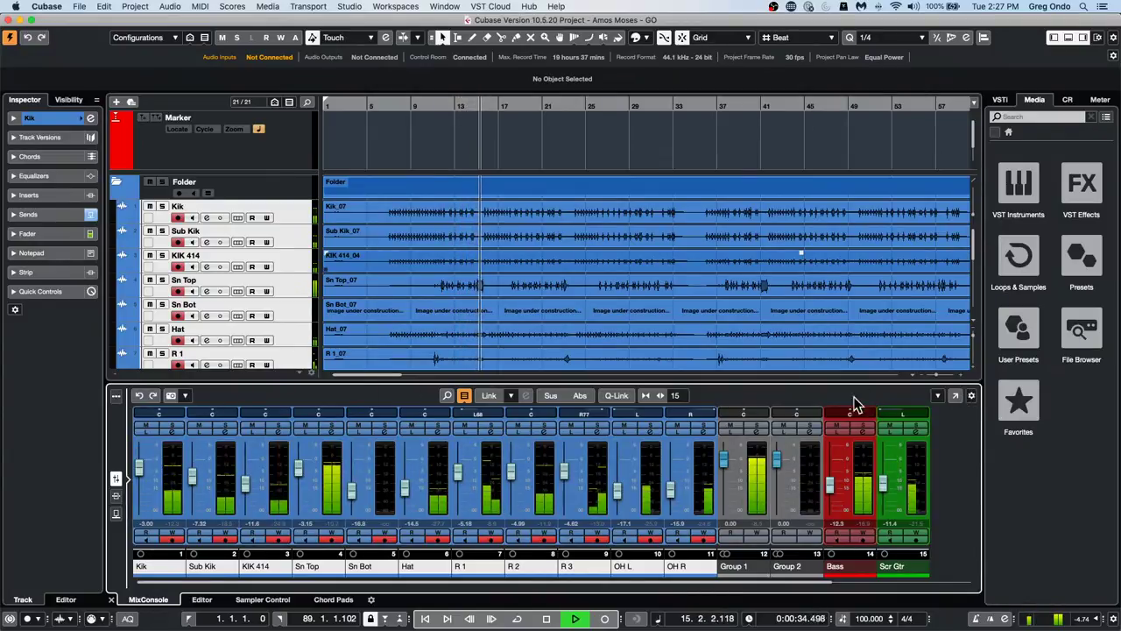
# Reroute the second send of all selected drum channels to Group 2 with the channels temporarily linked
pyautogui.click(116, 515)
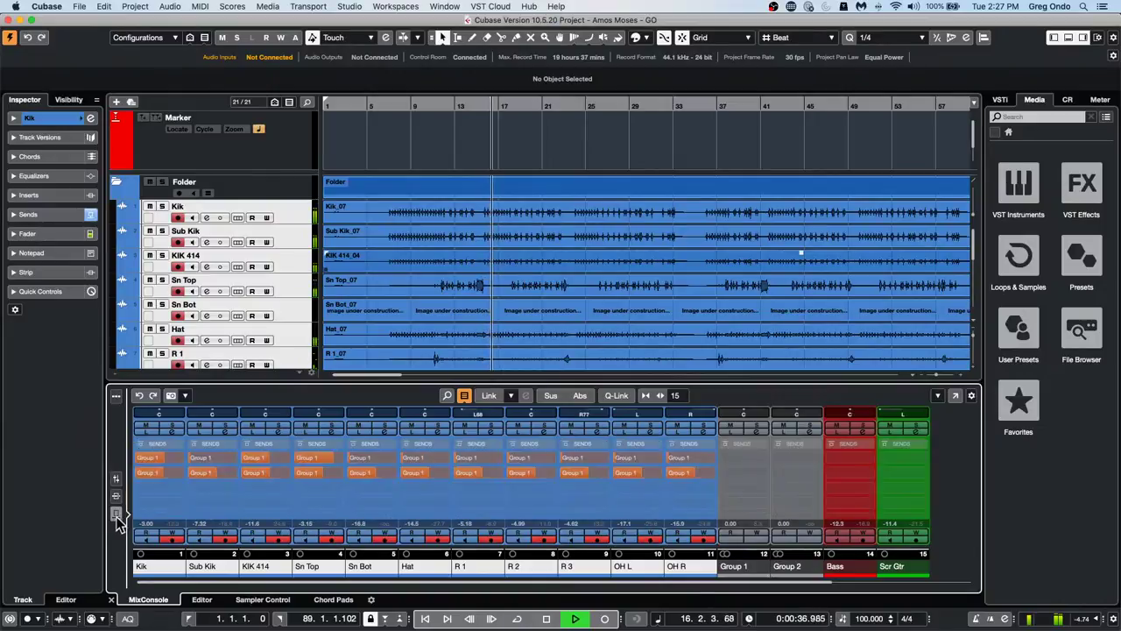
pyautogui.click(177, 476)
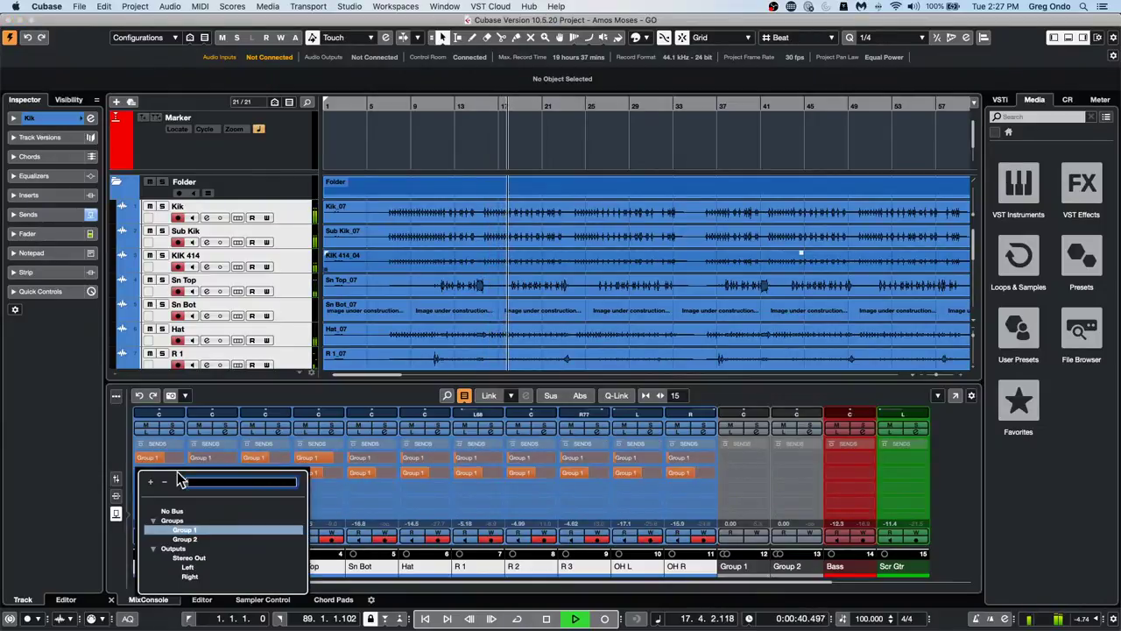
pyautogui.click(194, 540)
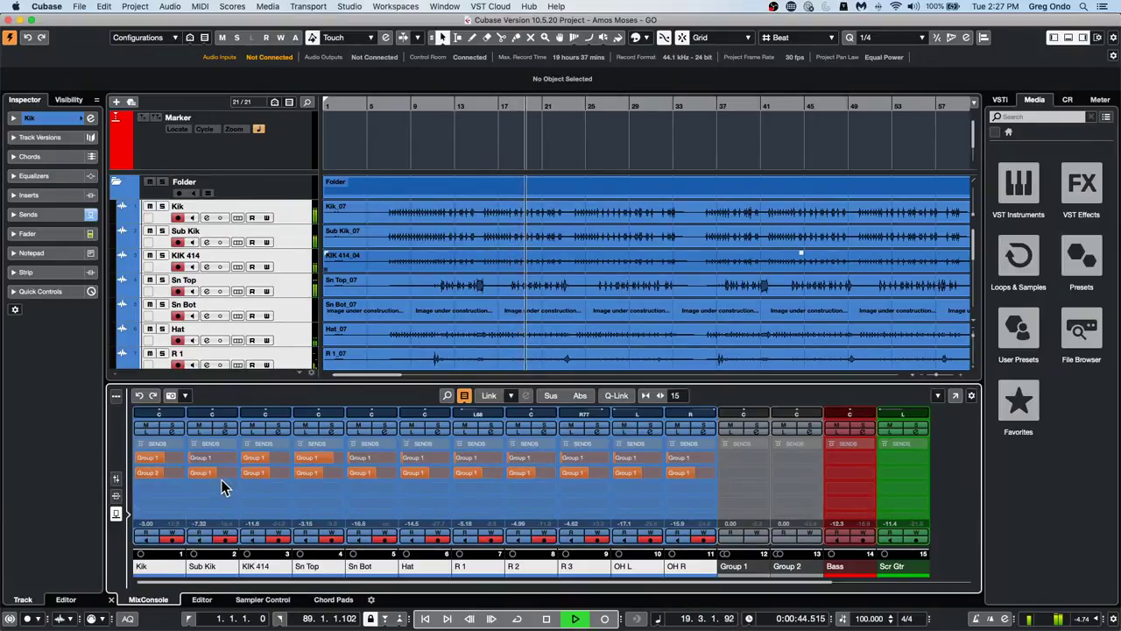
pyautogui.hotkey('alt', 'shift')
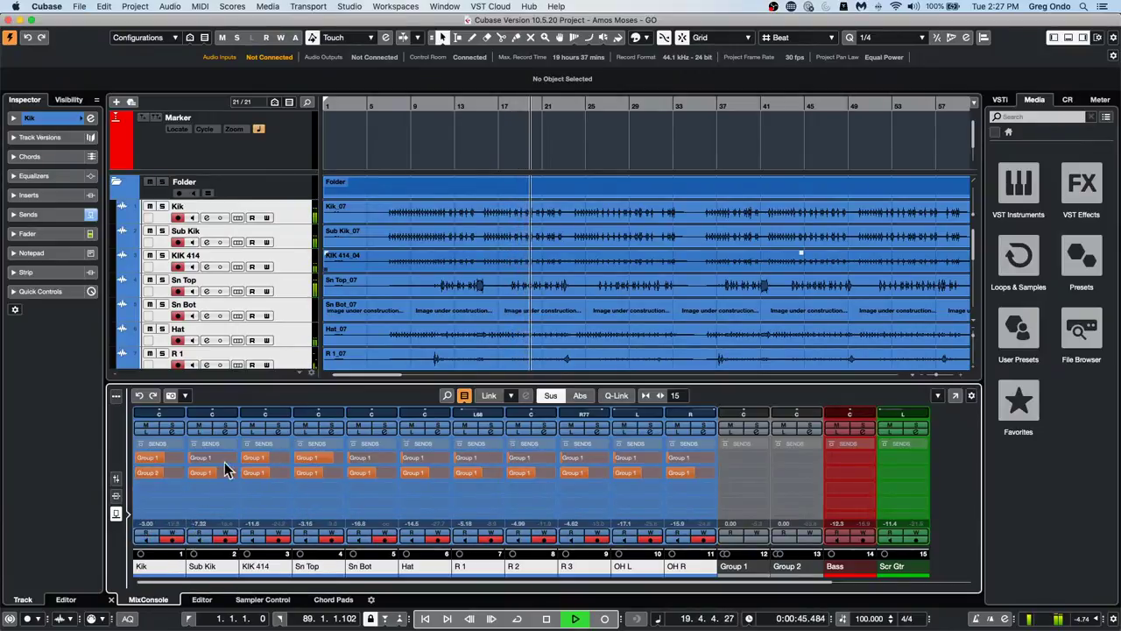
pyautogui.click(177, 474)
pyautogui.click(185, 538)
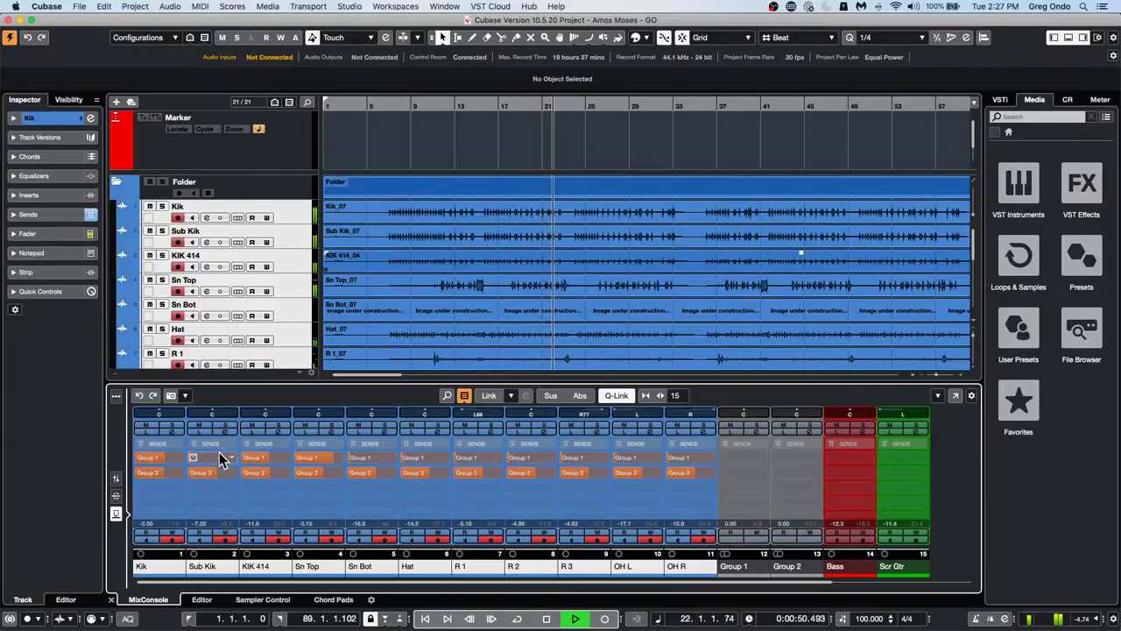
# Raise the Group 1 sends of the linked drum channels to 6.02 dB, increase their Group 2 sends, and return to the faders
pyautogui.moveTo(203, 457); pyautogui.dragTo(290, 447)
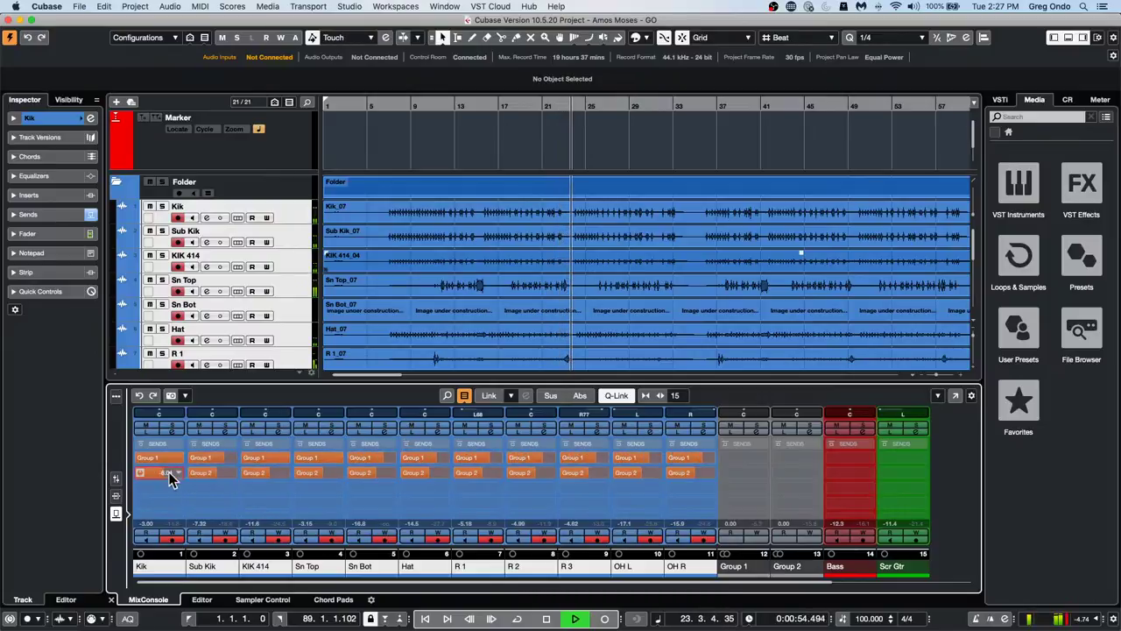
pyautogui.moveTo(168, 471); pyautogui.dragTo(266, 464)
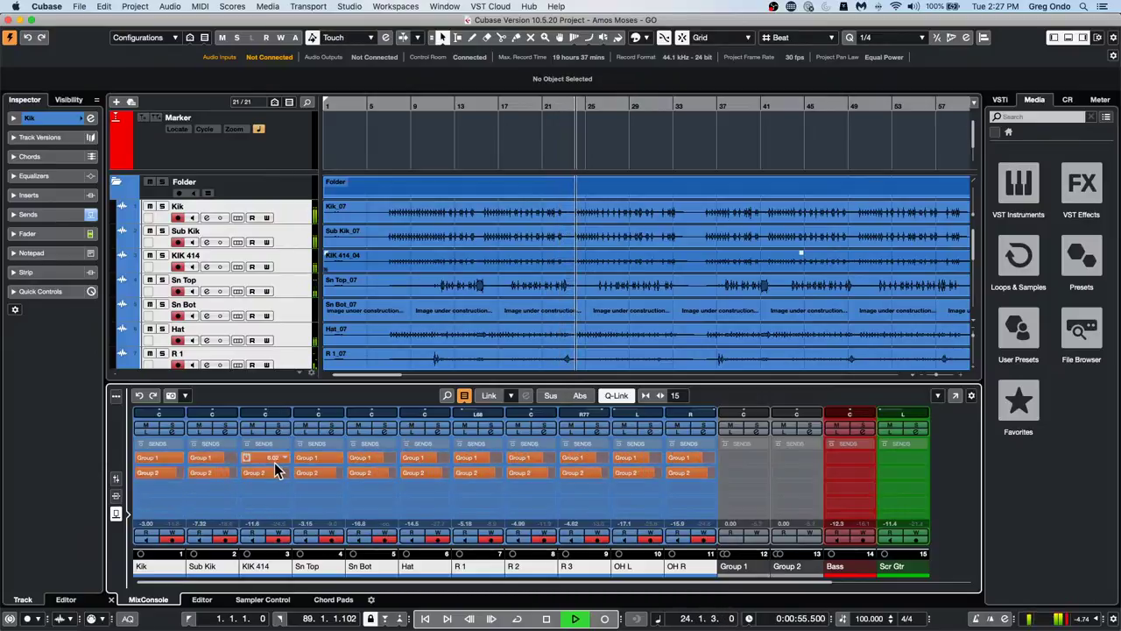
pyautogui.click(115, 478)
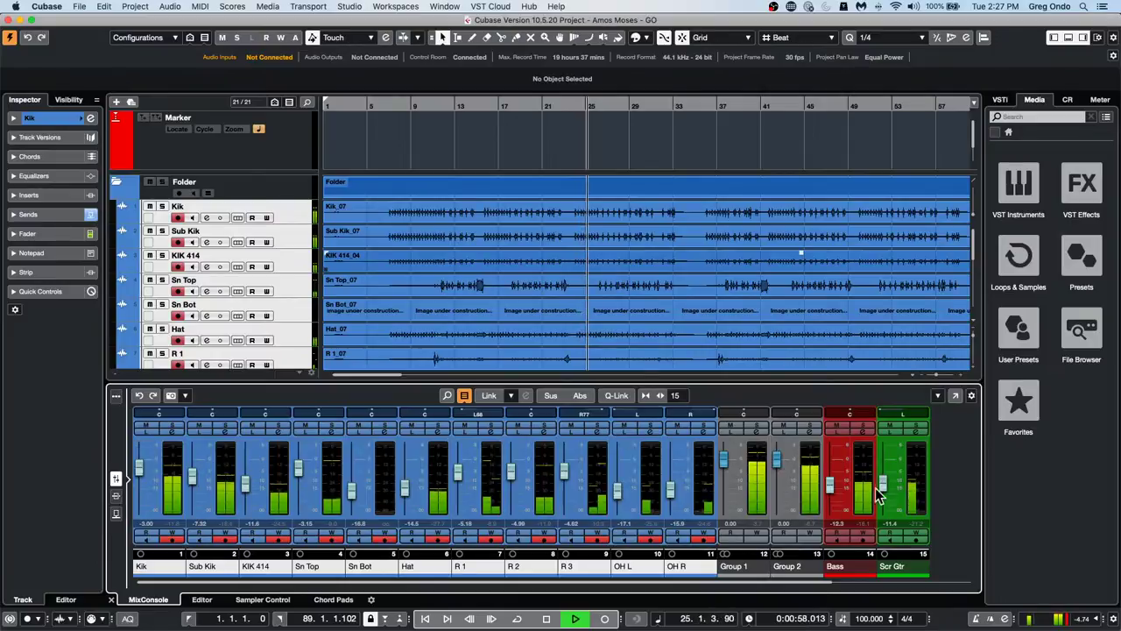
# Add the Compressor to Group 2's channel strip with an 8.00:1 ratio and -44.9 dB threshold, close its settings, and stop playback
pyautogui.click(803, 431)
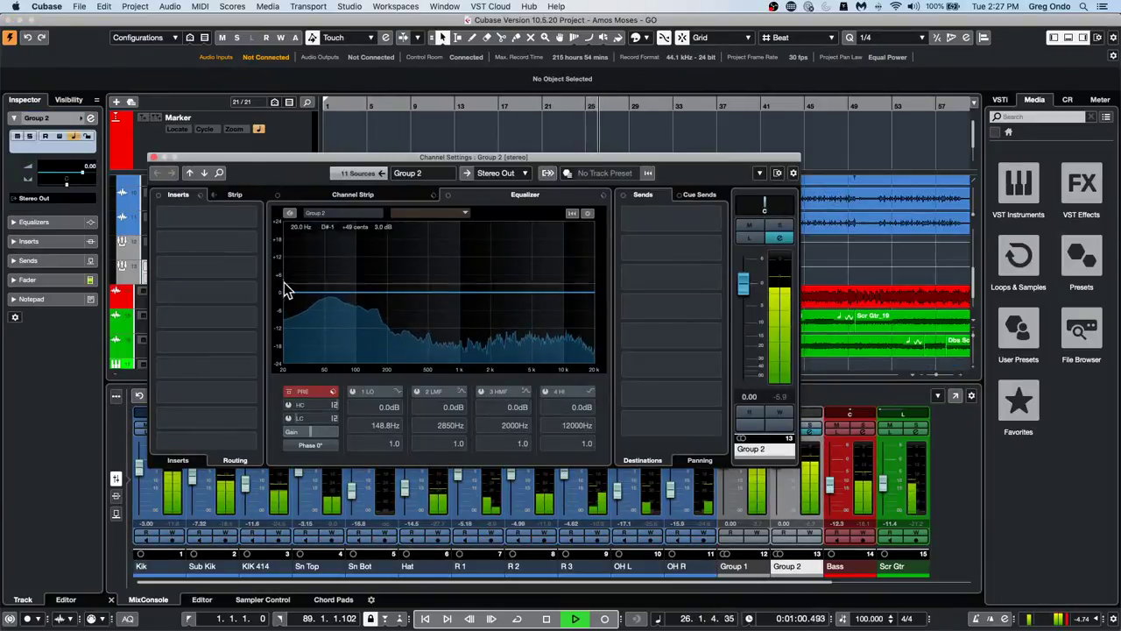
pyautogui.click(394, 200)
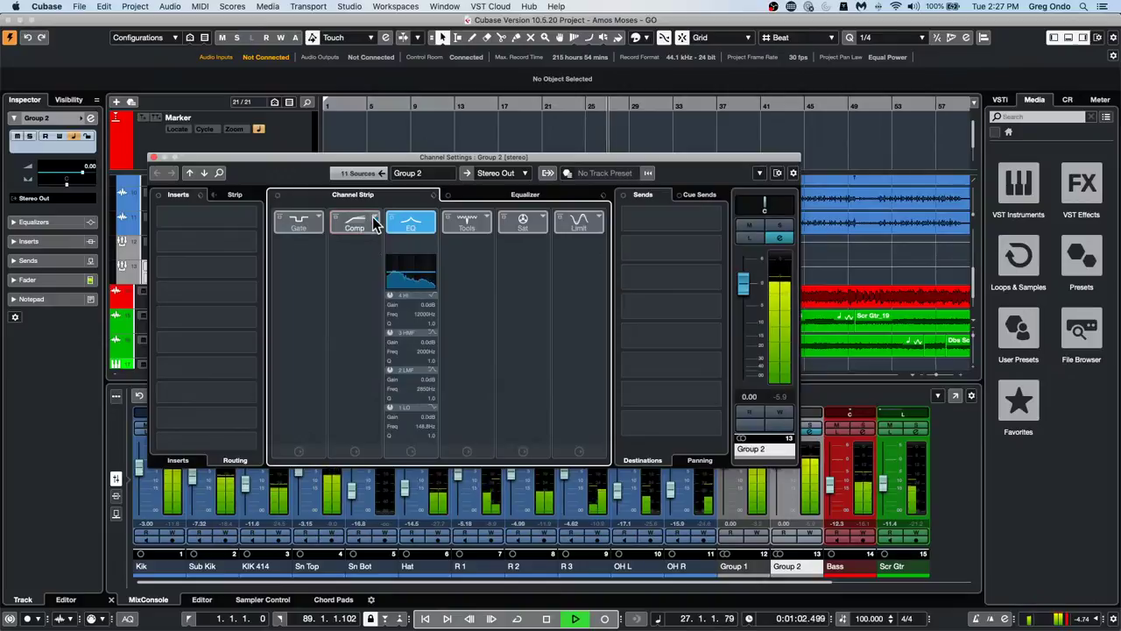
pyautogui.click(374, 219)
pyautogui.click(438, 242)
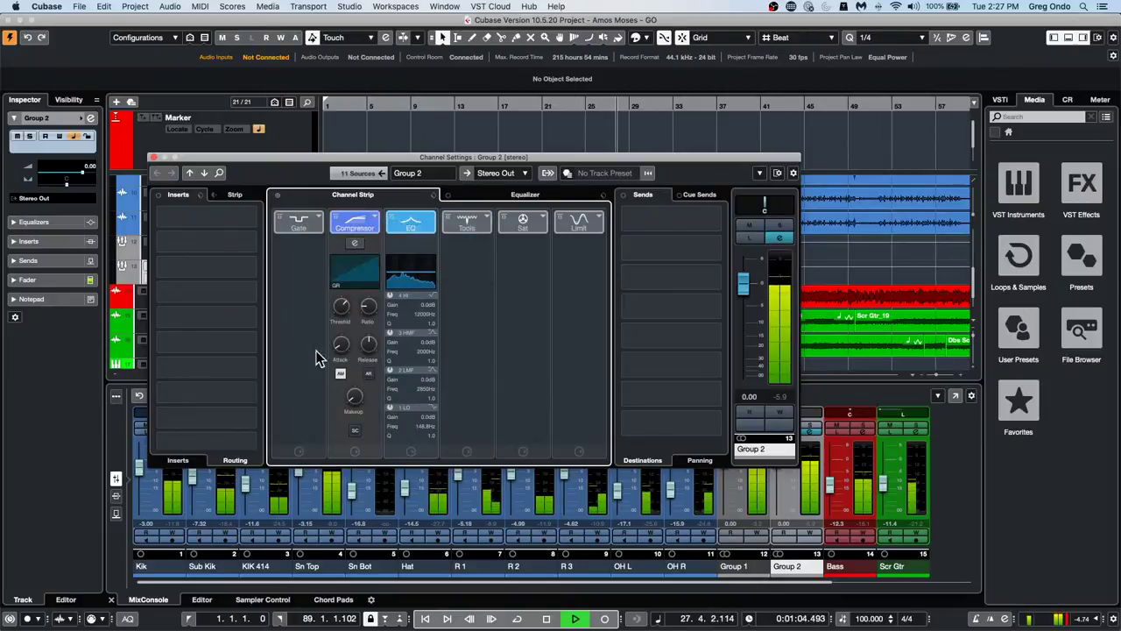
pyautogui.click(361, 244)
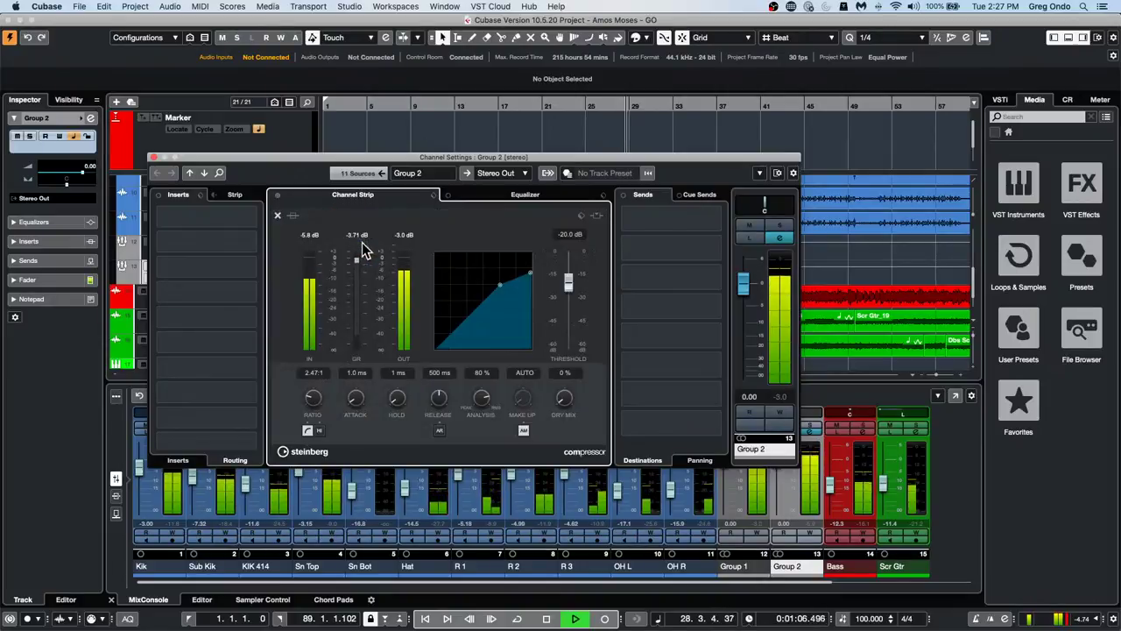
pyautogui.moveTo(493, 293); pyautogui.dragTo(530, 331)
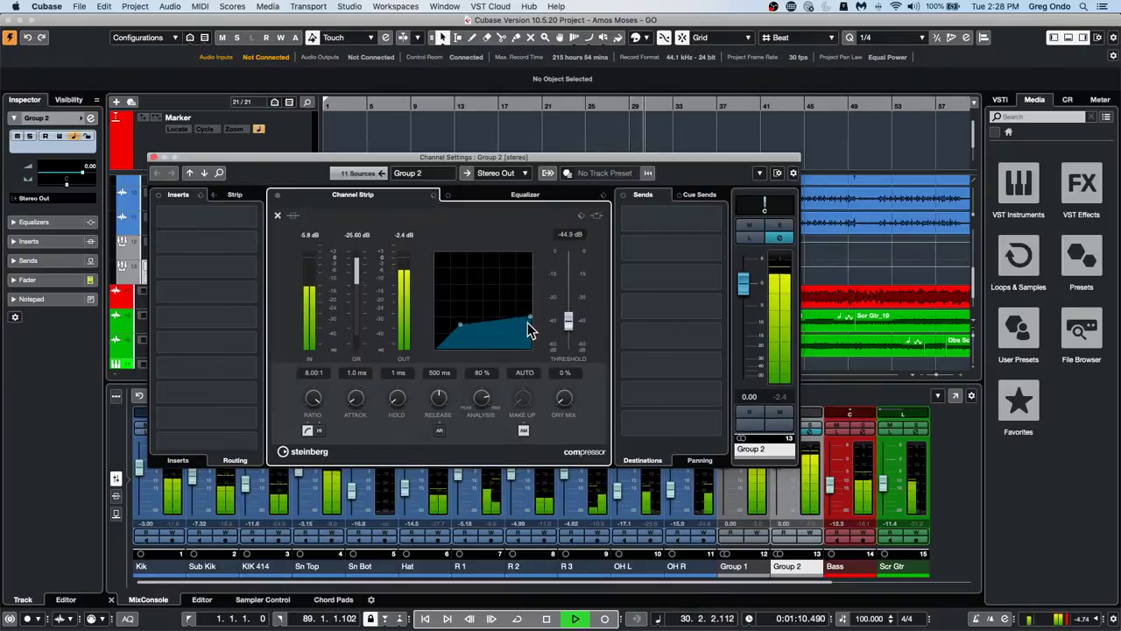
pyautogui.click(152, 158)
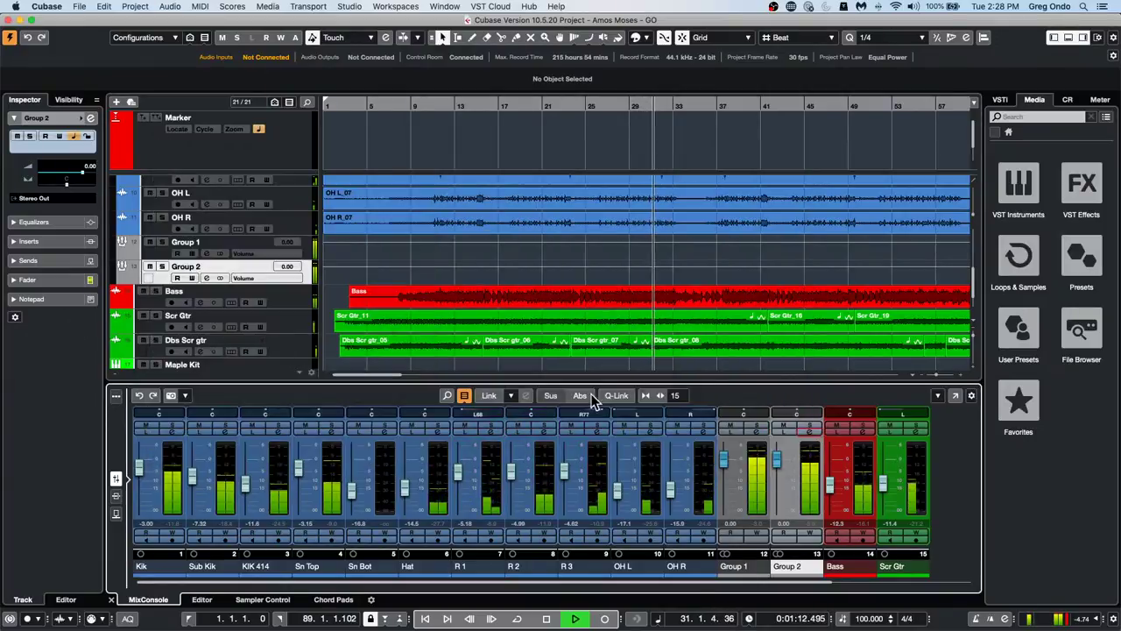
pyautogui.press('space')
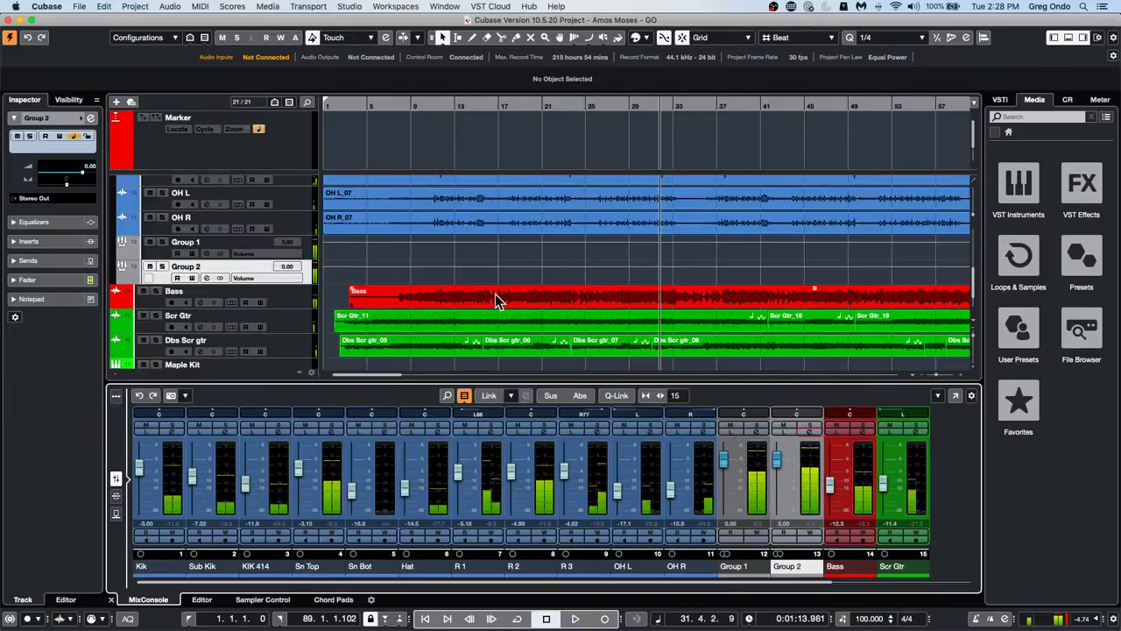
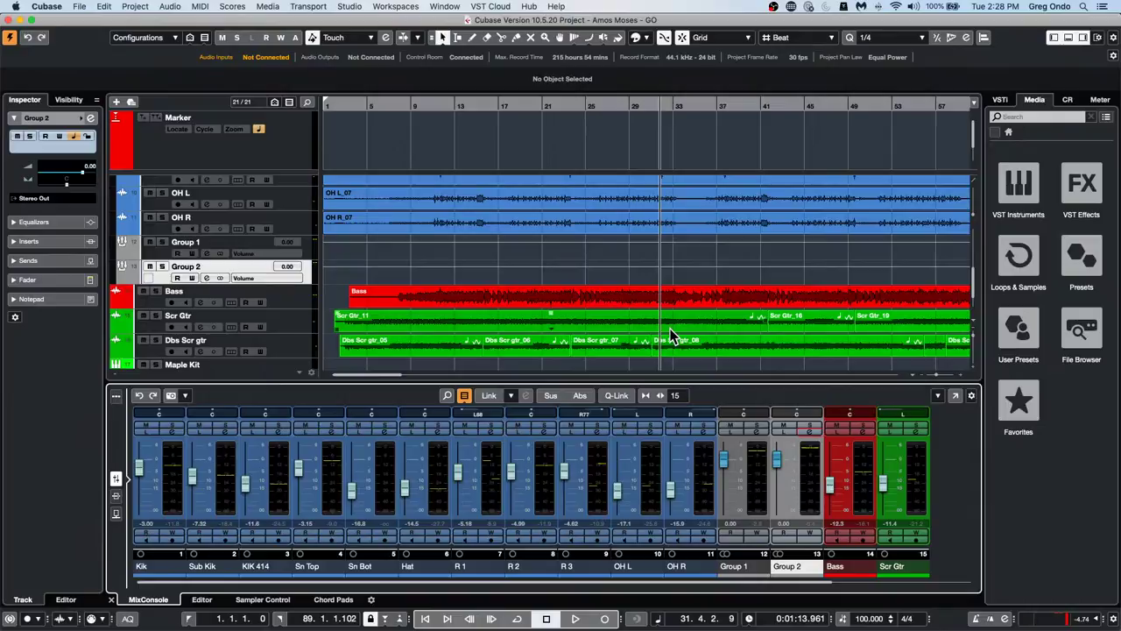
# Select the Dbs Scr gtr_06 event, solo its track, and audition it from about bar 16
pyautogui.click(512, 350)
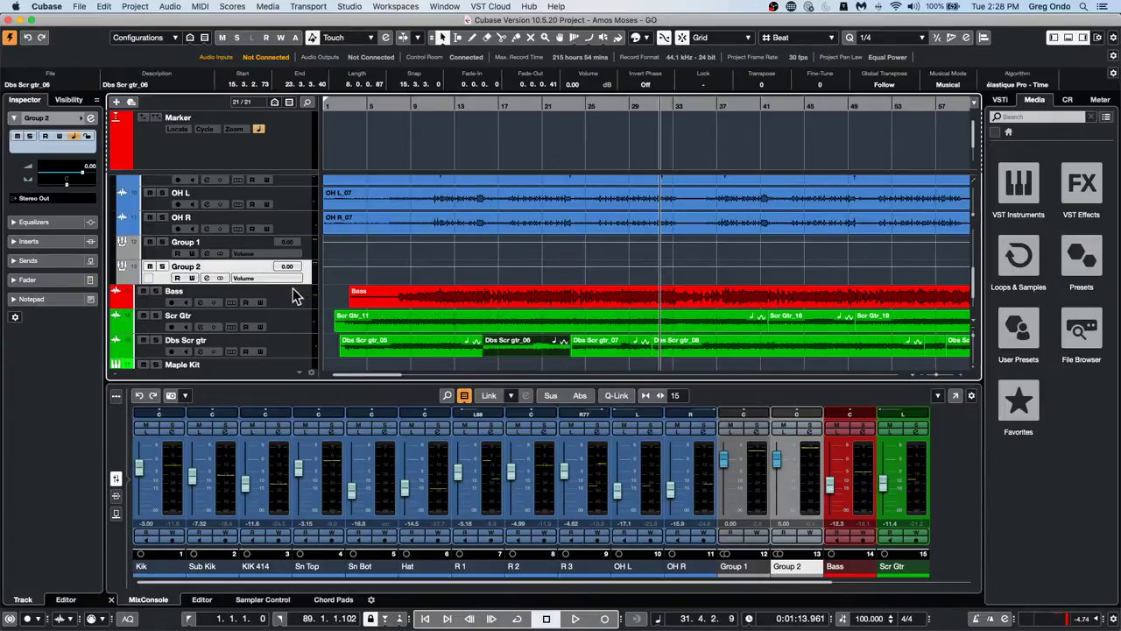
pyautogui.click(156, 339)
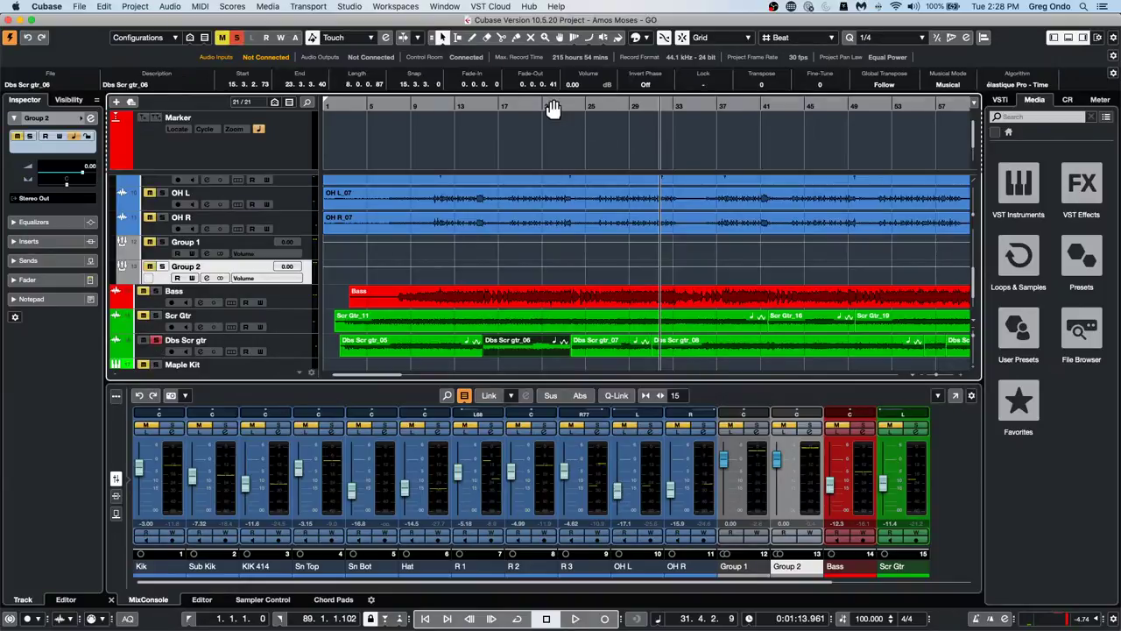
pyautogui.click(496, 106)
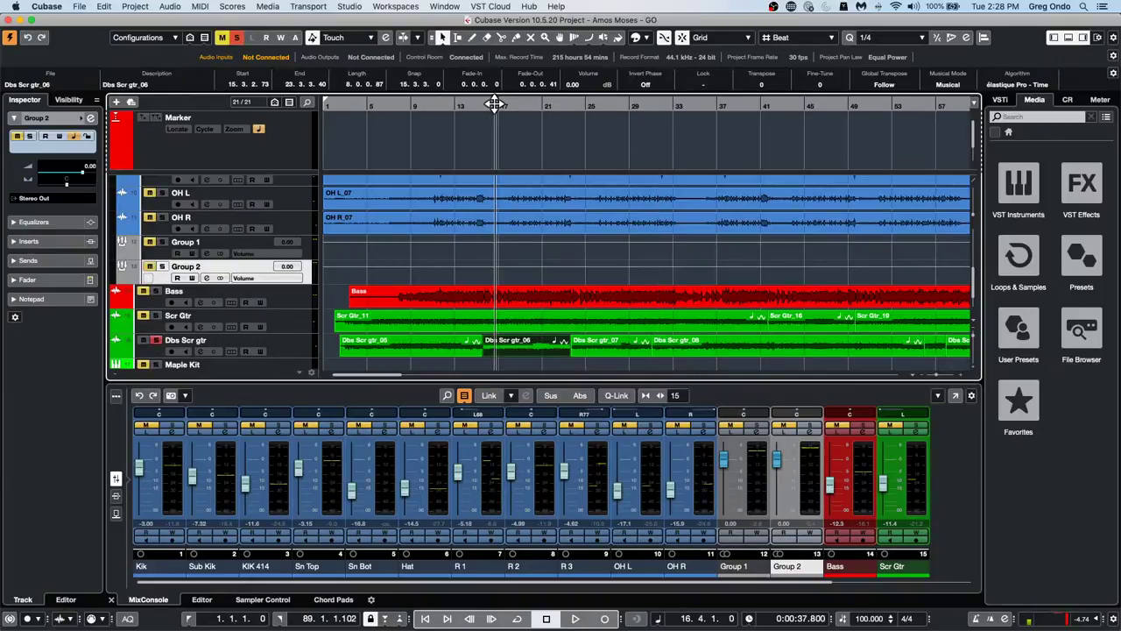
pyautogui.press('space')
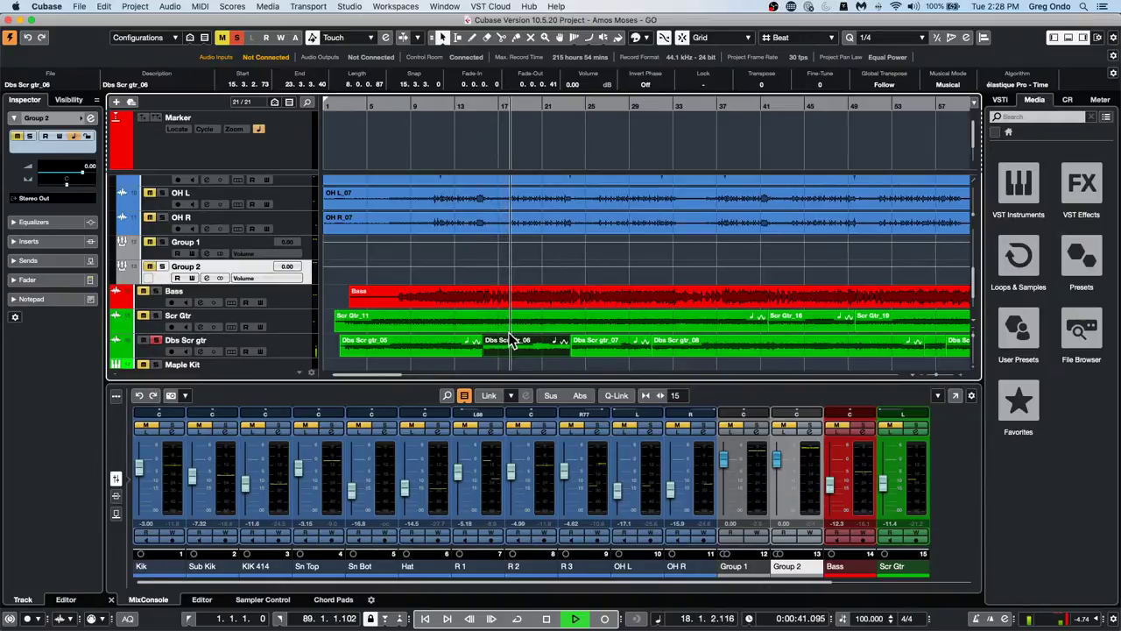
pyautogui.press('space')
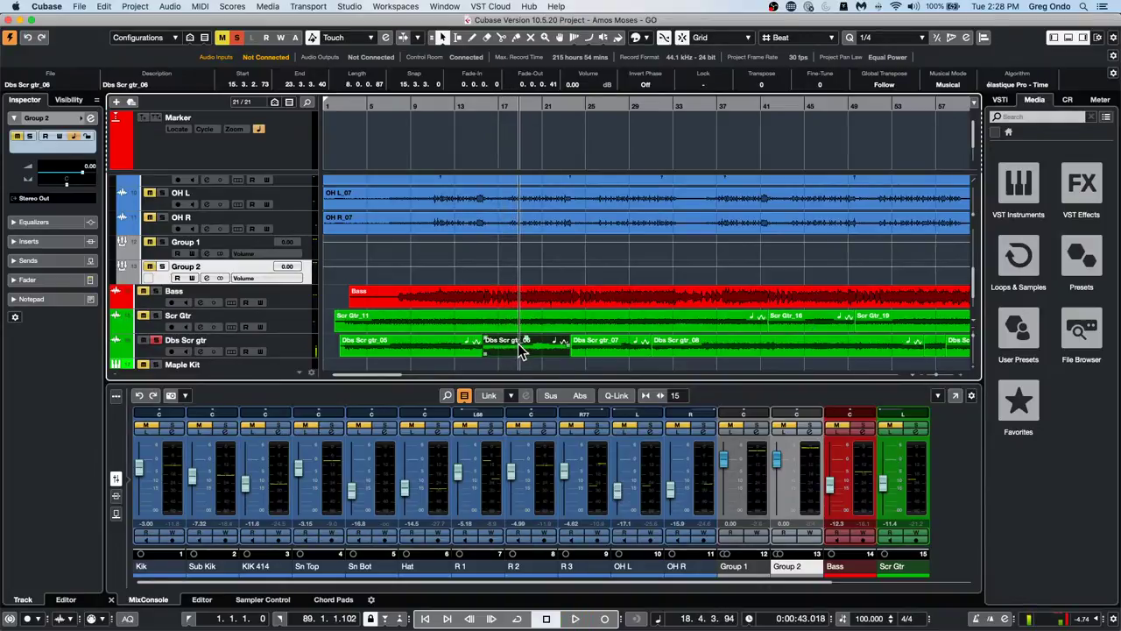
# Open Direct Offline Processing for Dbs Scr gtr_06 and add the Flanger plug-in to it
pyautogui.press('F7')
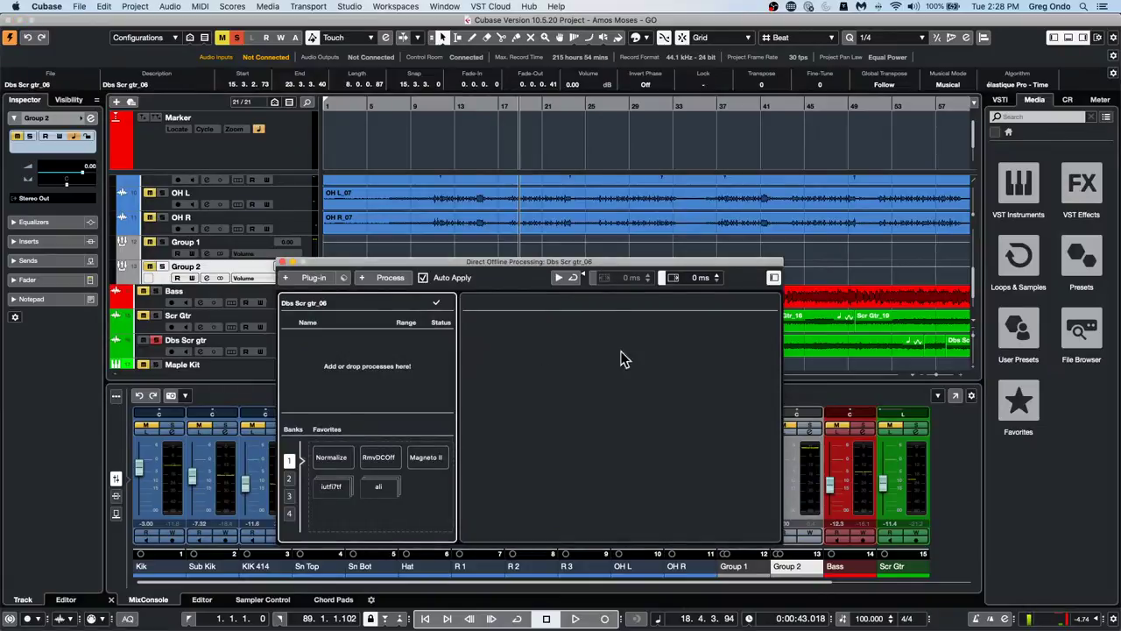
pyautogui.click(344, 277)
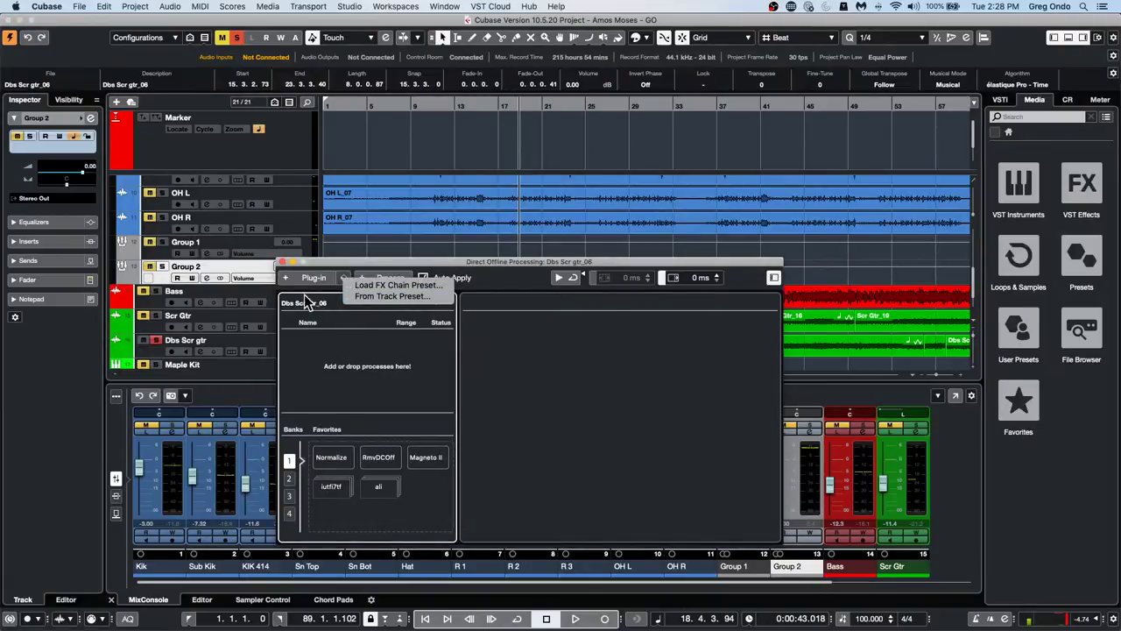
pyautogui.click(285, 279)
pyautogui.click(287, 278)
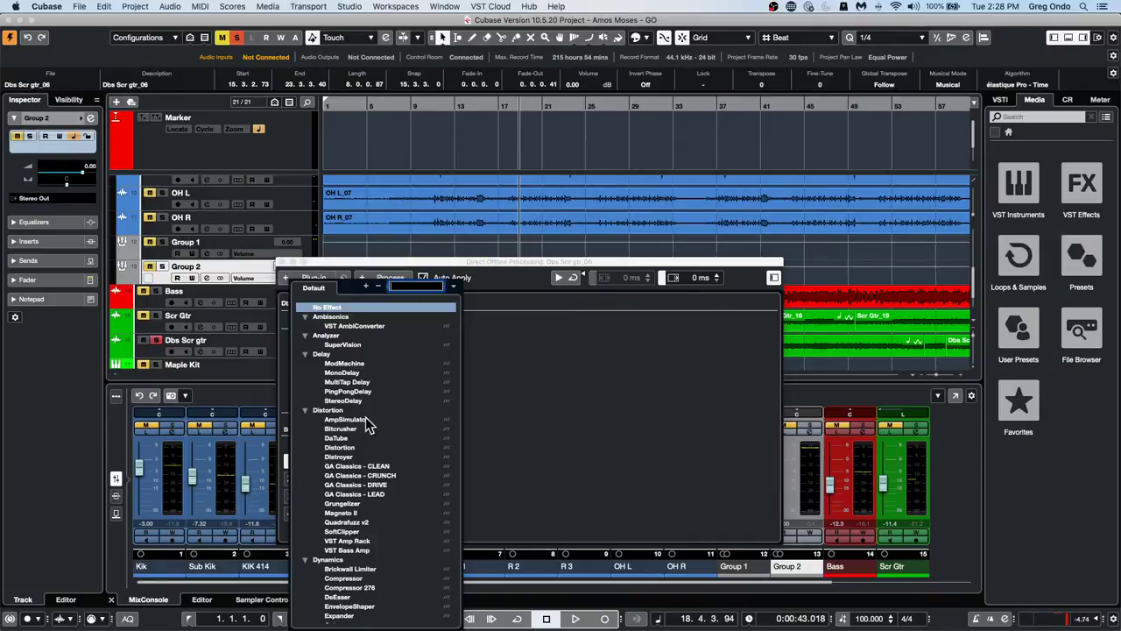
pyautogui.scroll(-8, 354, 455)
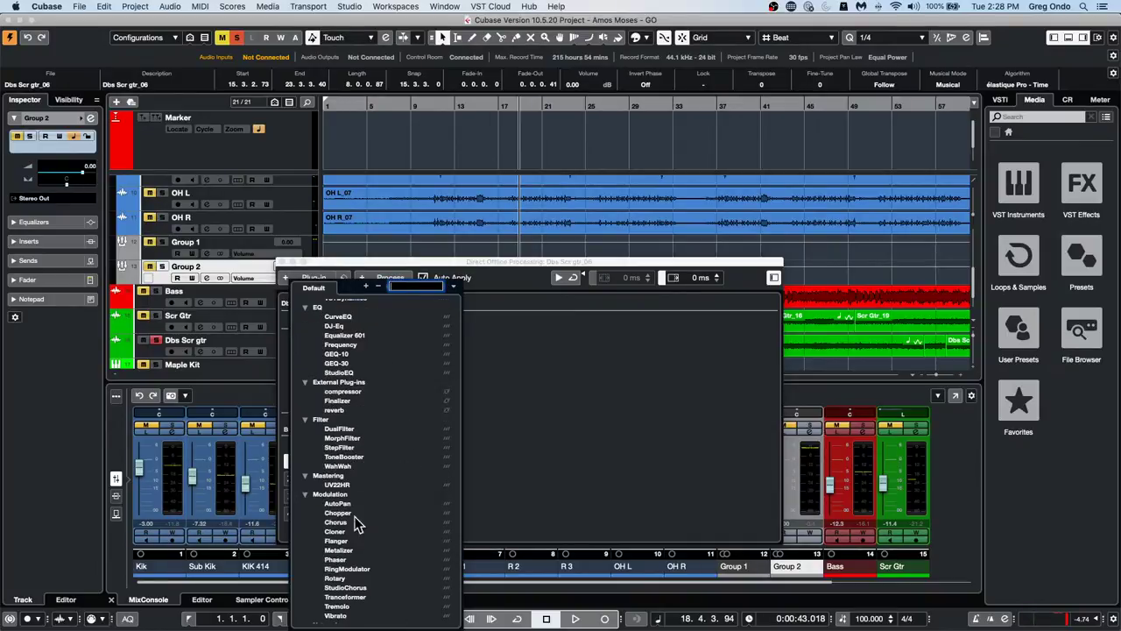
pyautogui.click(349, 541)
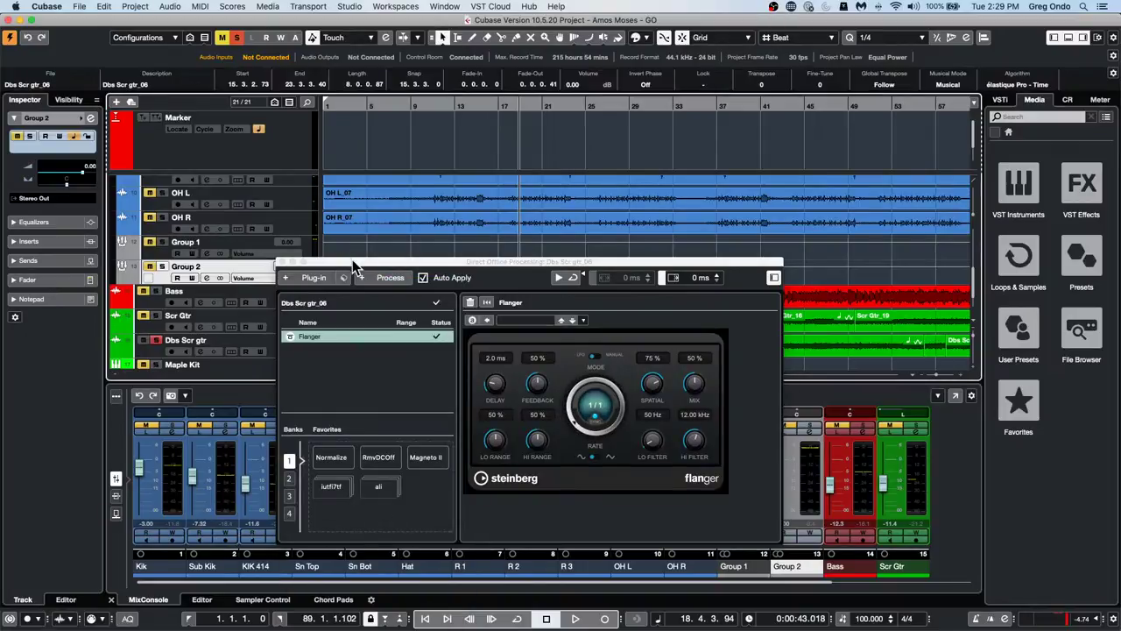
# Move the offline processing window clear of the tracks, audition the flanged guitar event, and unsolo the Dbs Scr gtr track
pyautogui.moveTo(352, 260); pyautogui.dragTo(522, 410)
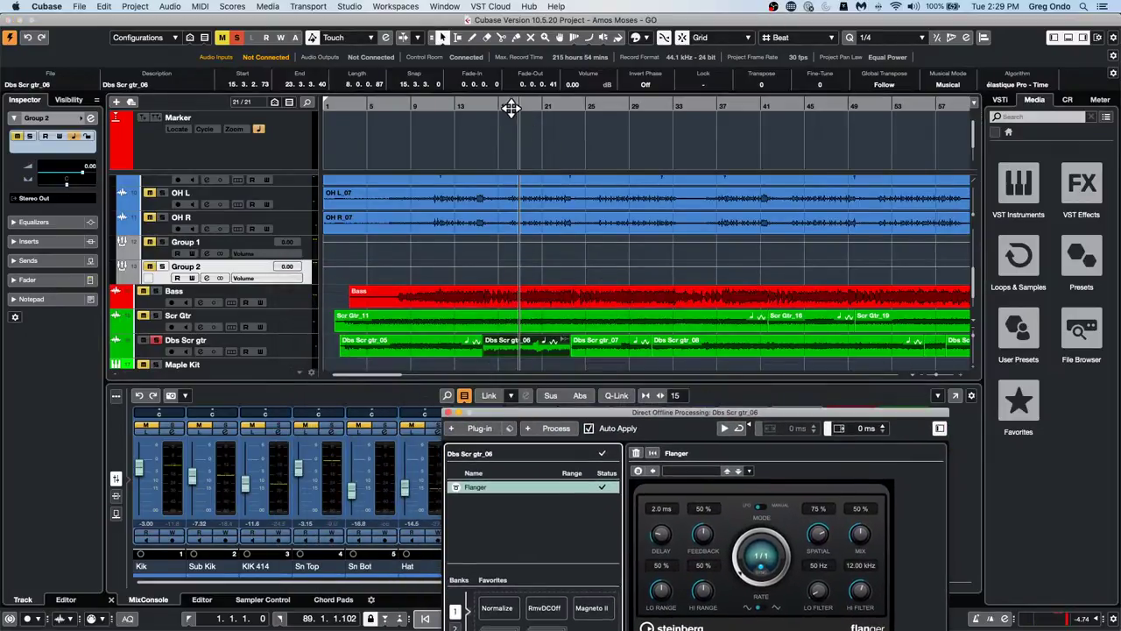
pyautogui.click(510, 107)
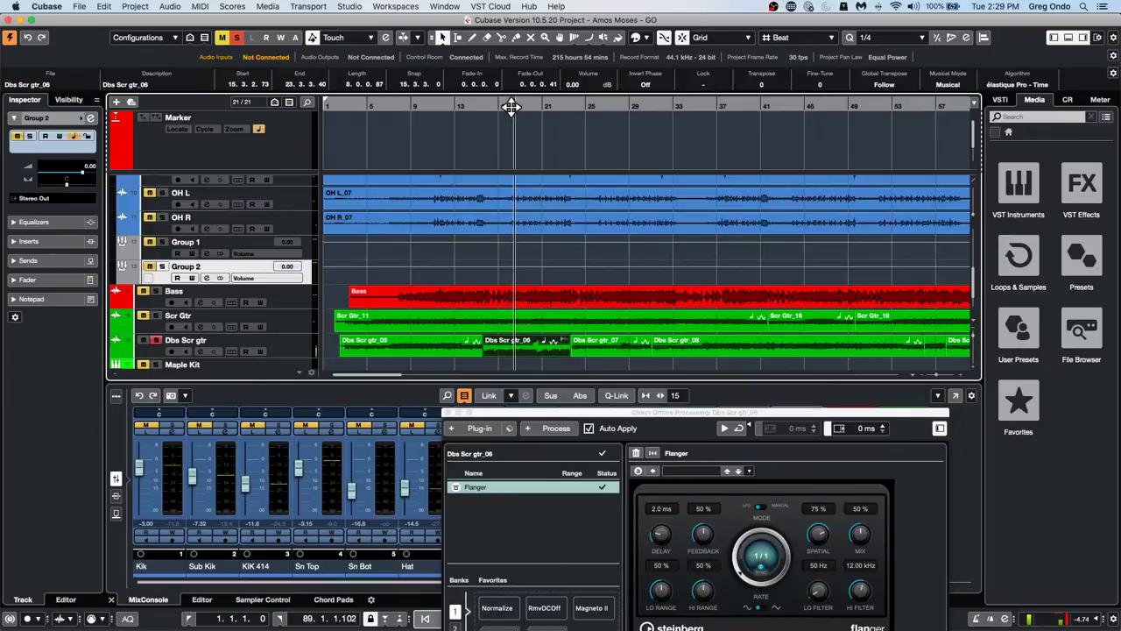
pyautogui.click(156, 340)
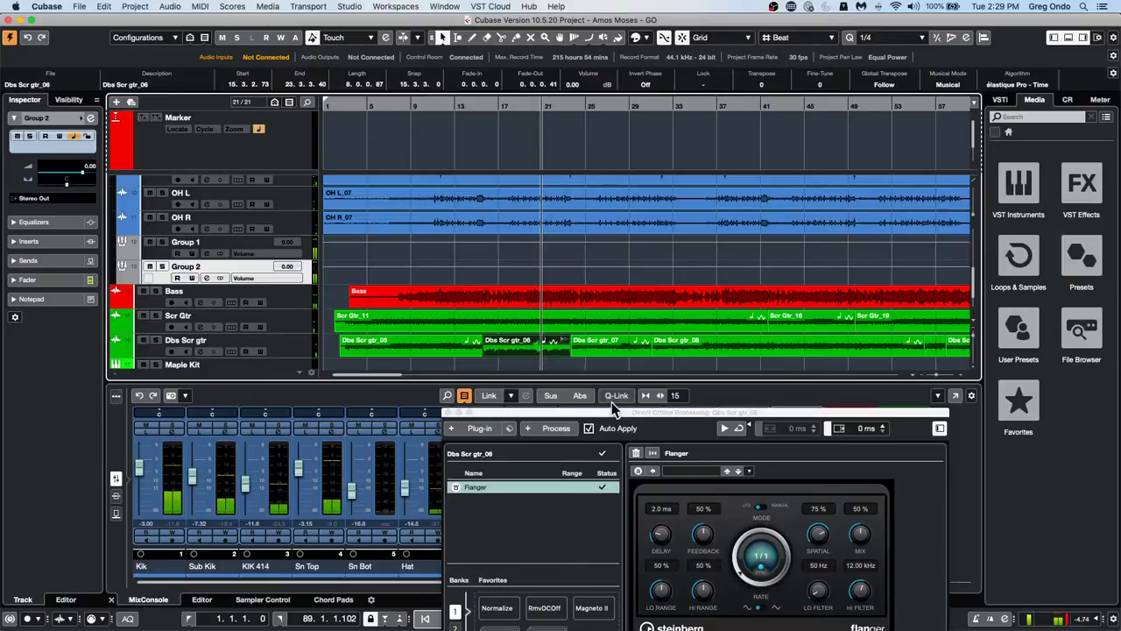
# Replace the Flanger process on Dbs Scr gtr_06 with the MonoDelay plug-in
pyautogui.rightClick(515, 486)
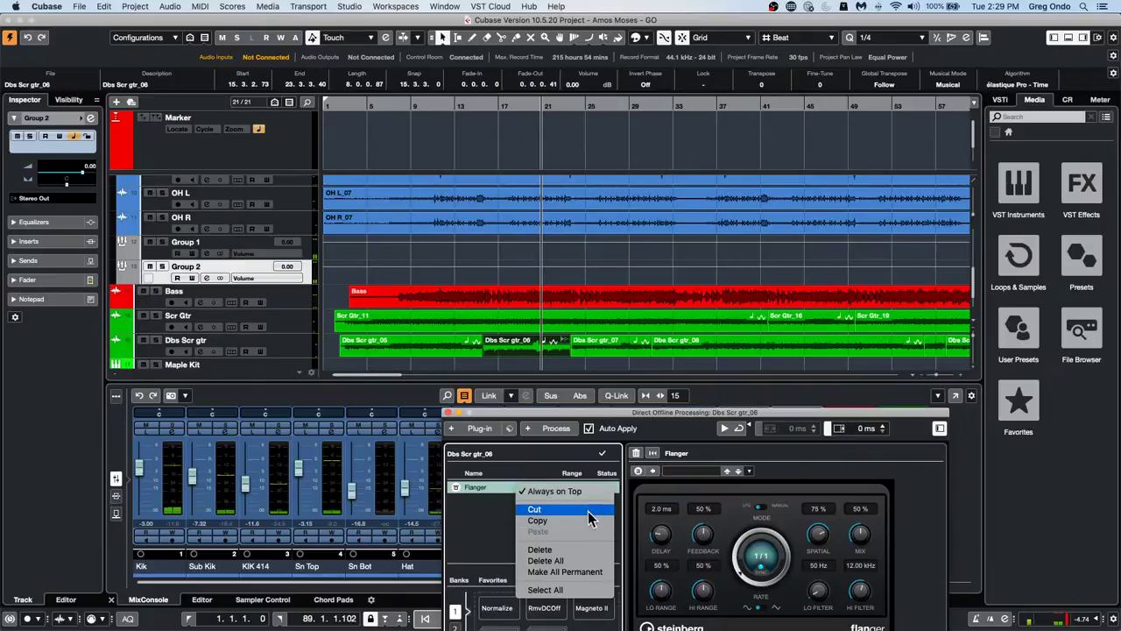
pyautogui.click(542, 549)
pyautogui.click(456, 429)
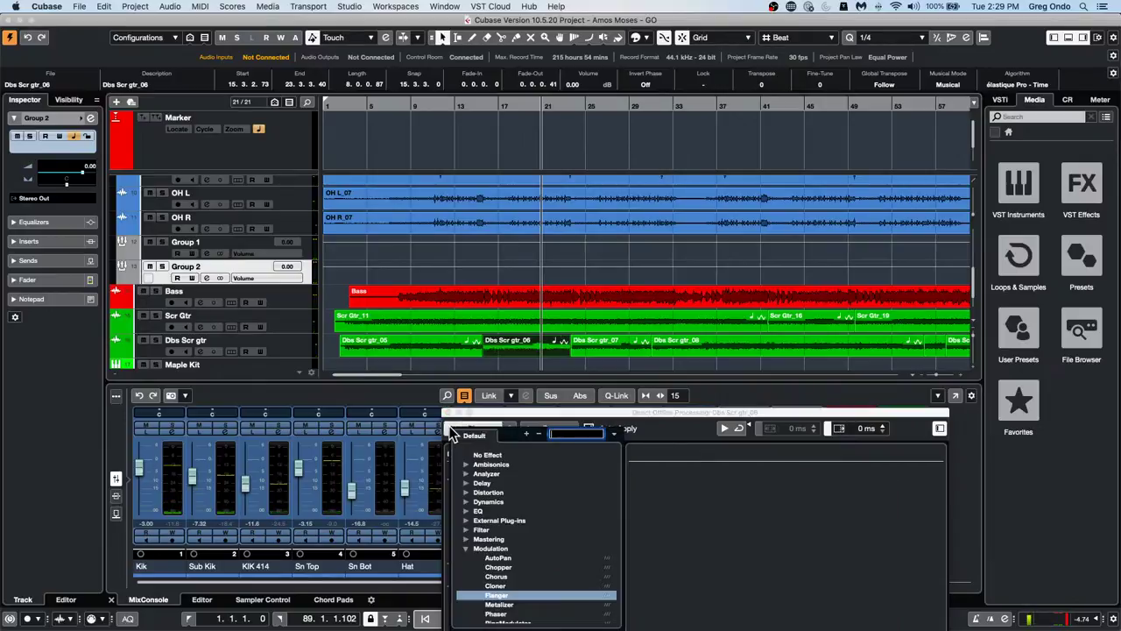
pyautogui.click(474, 483)
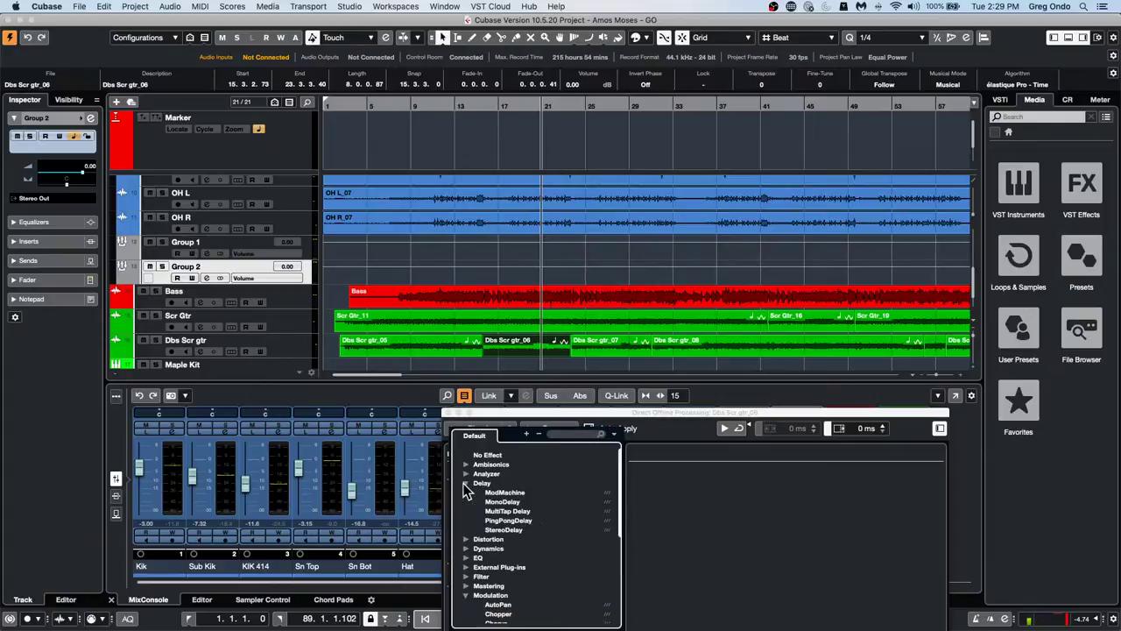
pyautogui.click(504, 499)
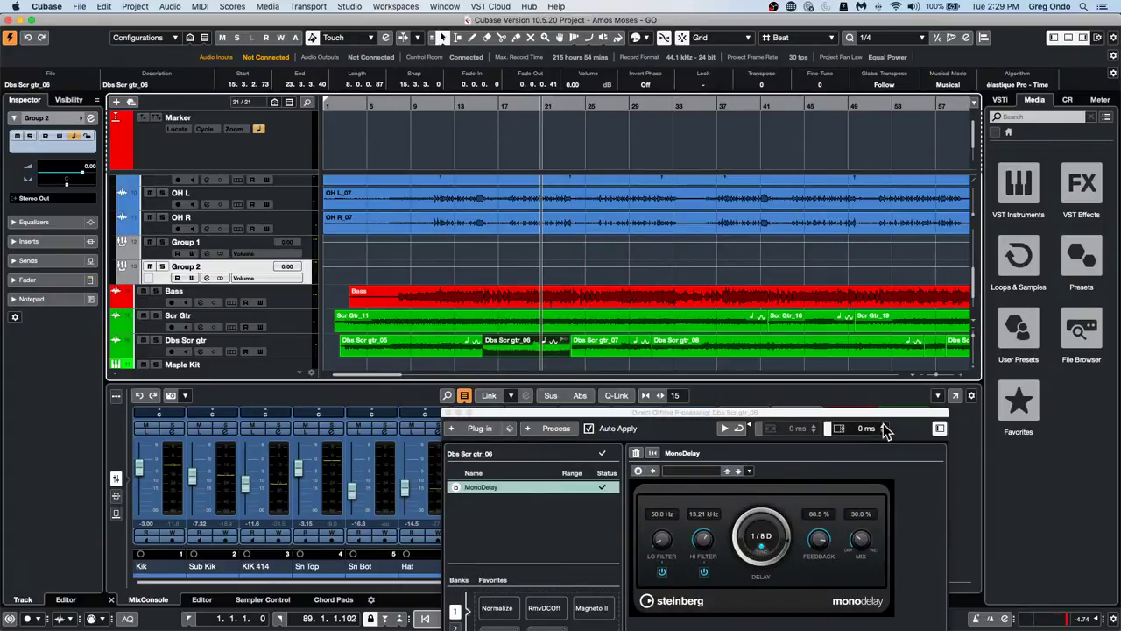
# Set the offline process tail to 410 ms, play from the start of Dbs Scr gtr_06, and solo its track
pyautogui.scroll(5, 877, 425)
pyautogui.click(484, 103)
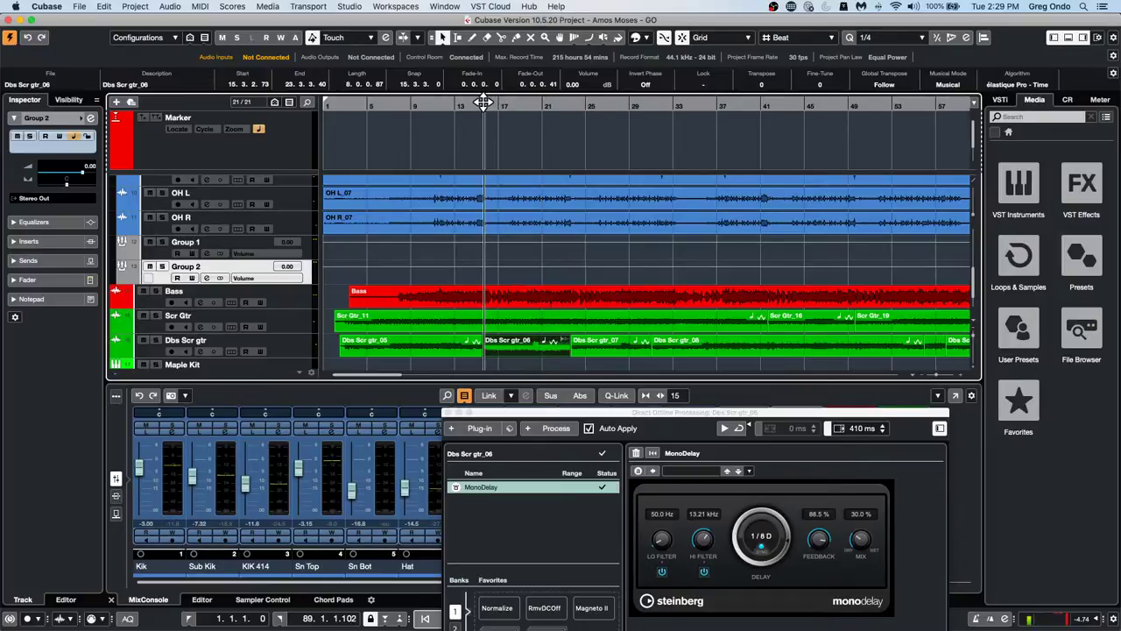
pyautogui.press('space')
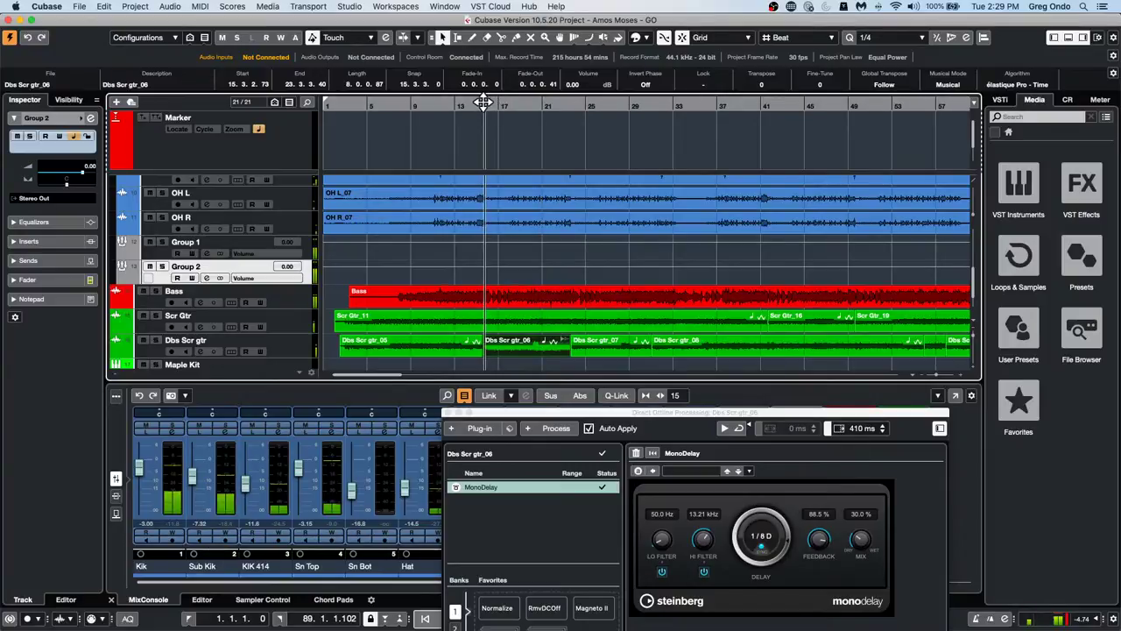
pyautogui.click(156, 340)
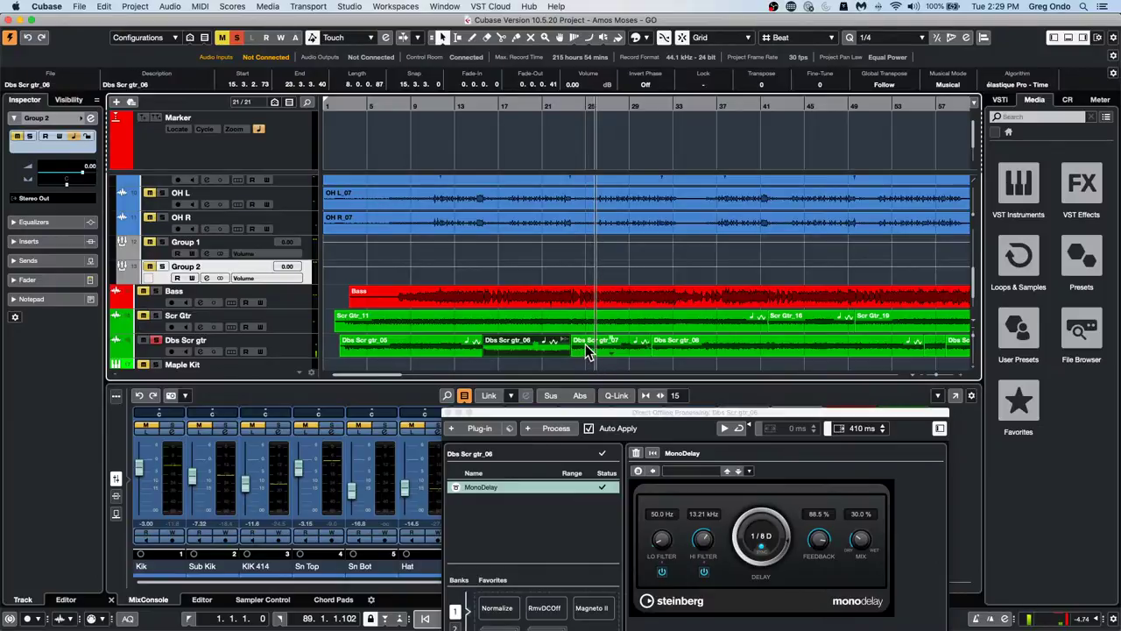
# Compare the processes on Dbs Scr gtr_06 and Dbs Scr gtr_07, and trim the start of Dbs Scr gtr_07 to leave a gap
pyautogui.click(530, 344)
pyautogui.click(601, 346)
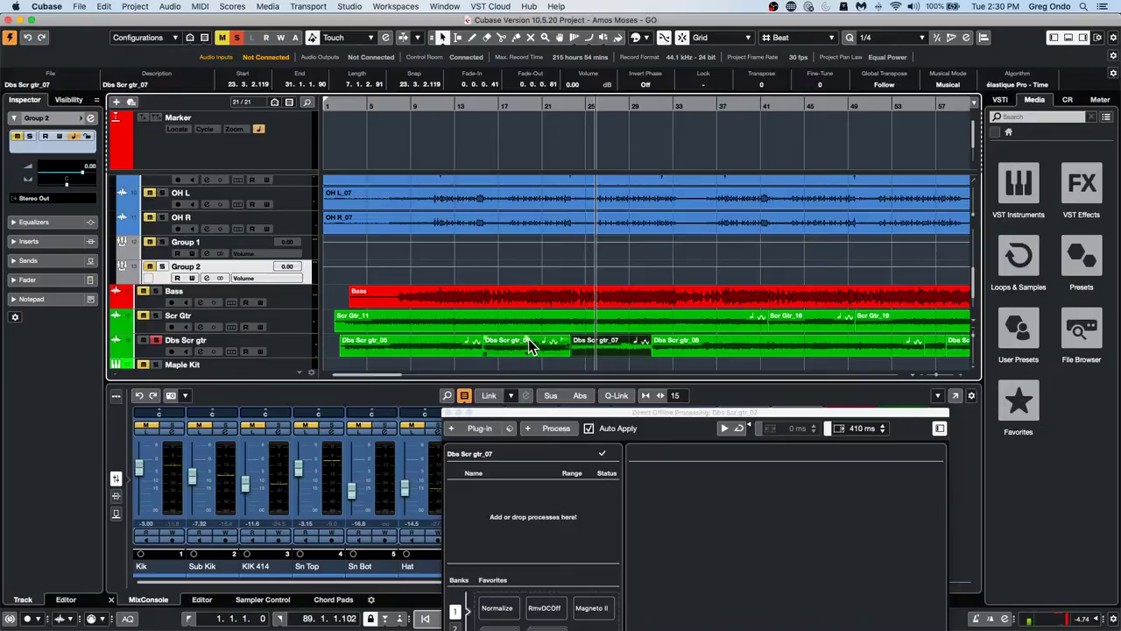
pyautogui.click(530, 341)
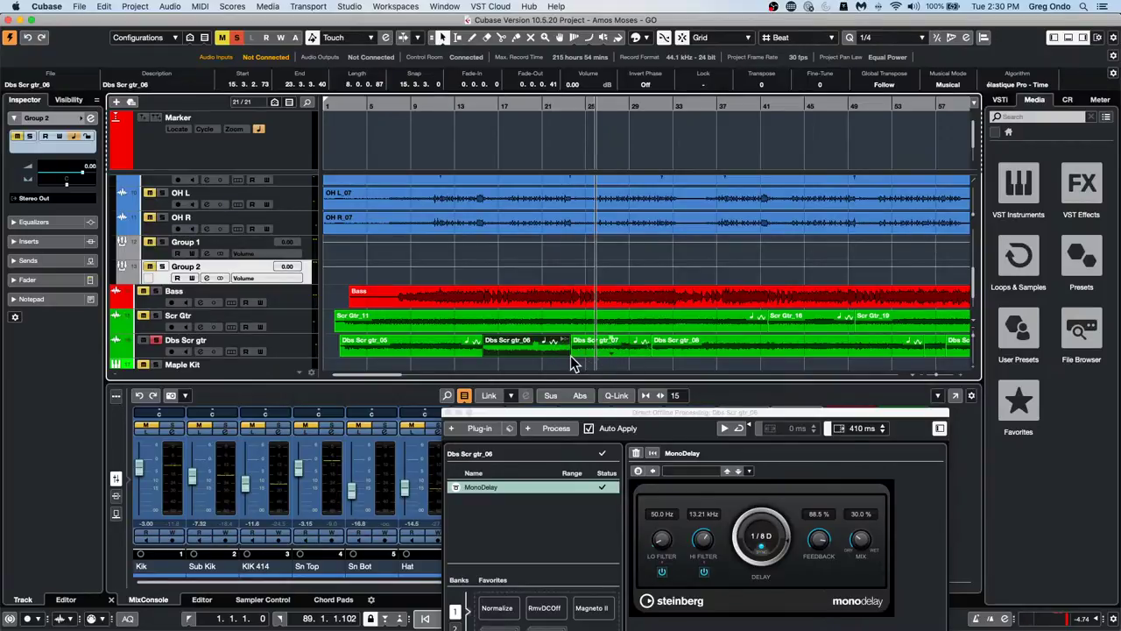
pyautogui.moveTo(572, 354); pyautogui.dragTo(591, 353)
# Set the offline process tail to 5000 ms and the process range extension to 10000 ms
pyautogui.moveTo(834, 431); pyautogui.dragTo(869, 436)
pyautogui.click(799, 432)
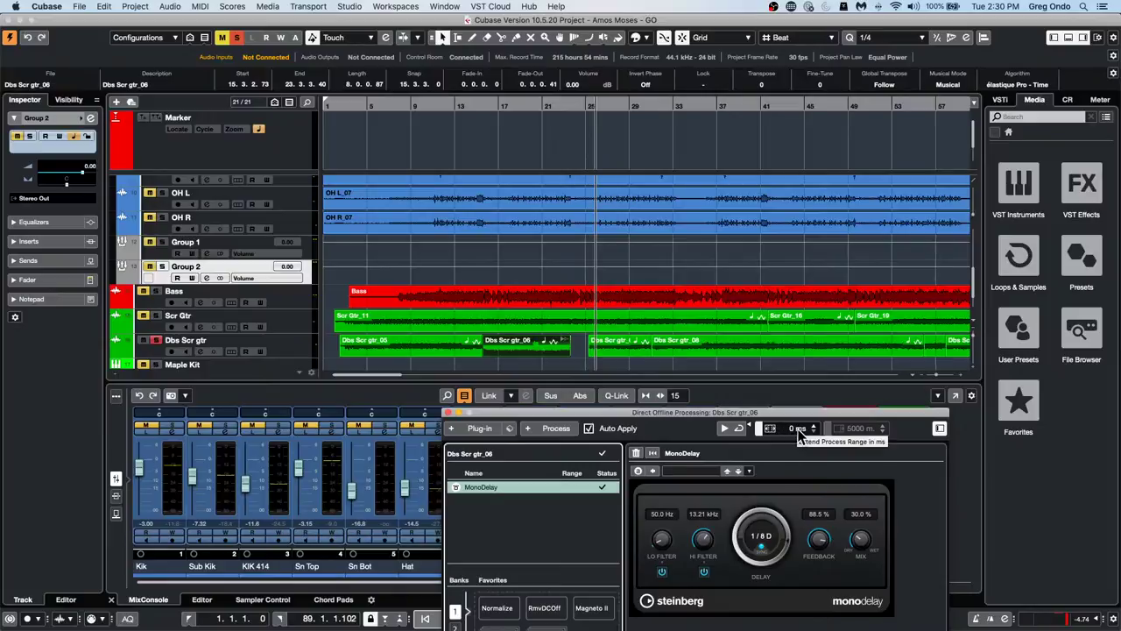
pyautogui.scroll(10, 798, 429)
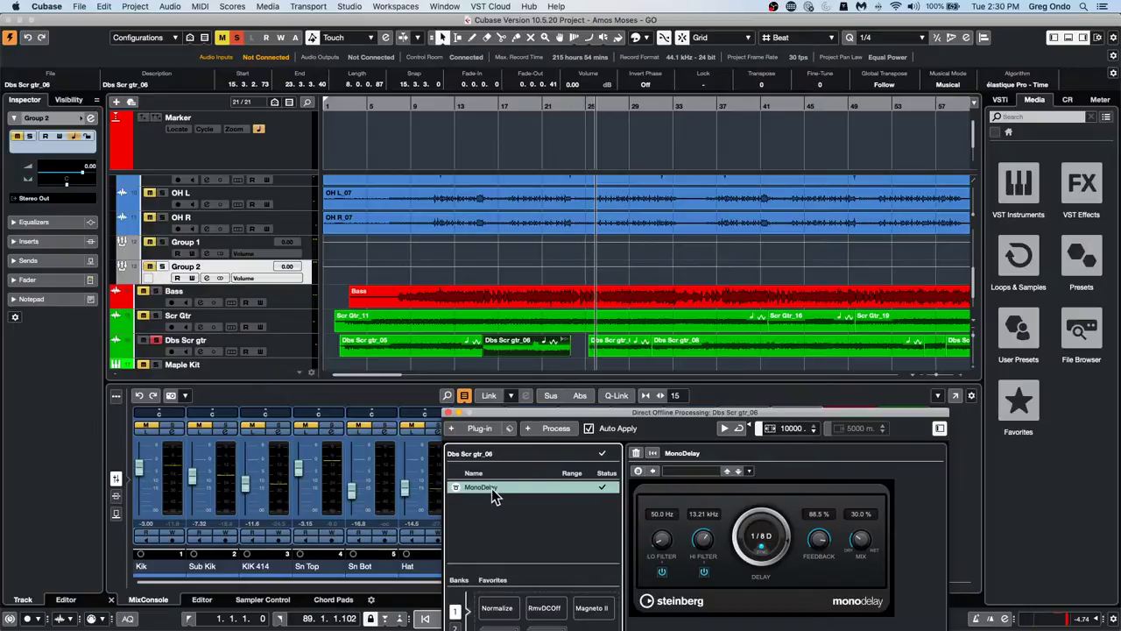
# Delete the MonoDelay process from the Dbs Scr gtr_06 event
pyautogui.click(546, 342)
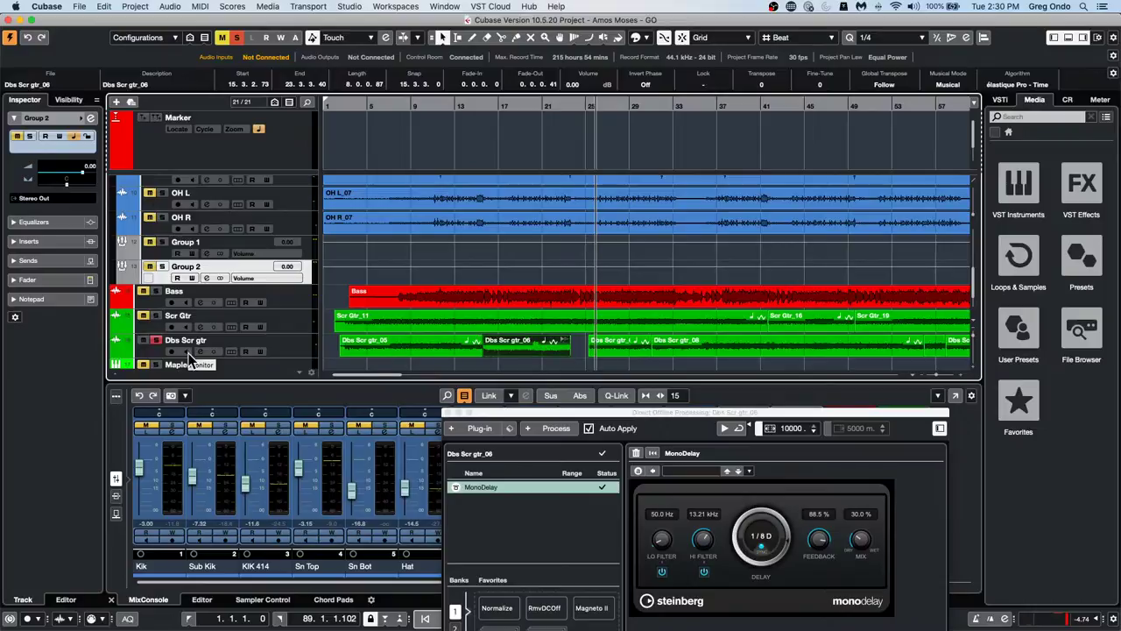
pyautogui.rightClick(512, 489)
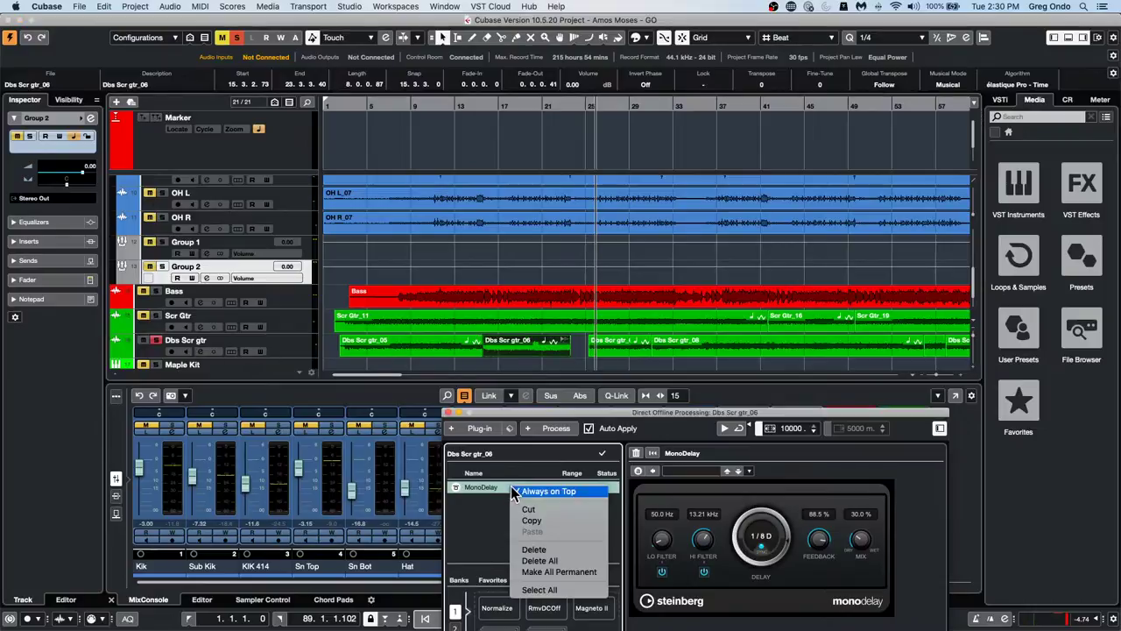
pyautogui.click(552, 549)
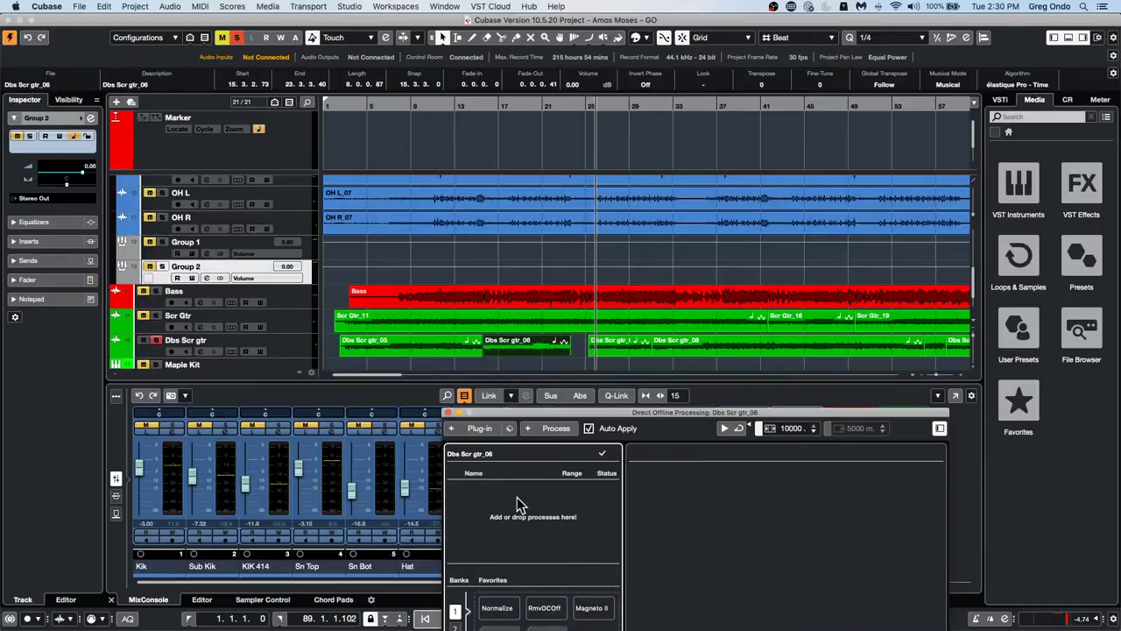
# Restore the deleted MonoDelay process on Dbs Scr gtr_06 and trim the start of Dbs Scr gtr_07 to 25.2.1.0
pyautogui.press('super+z')
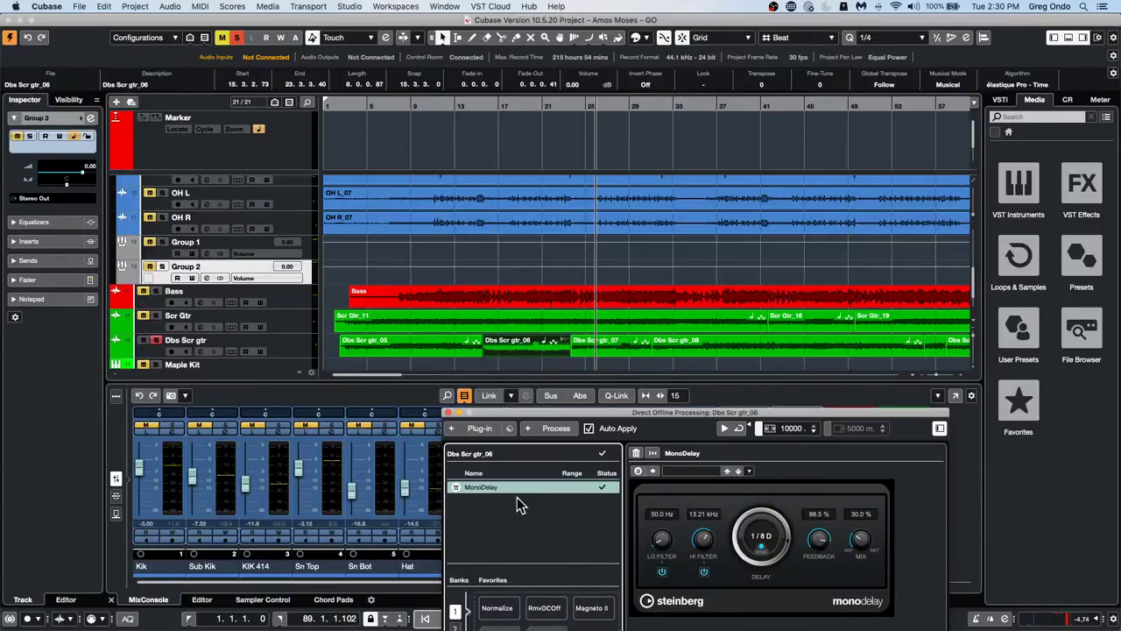
pyautogui.click(543, 357)
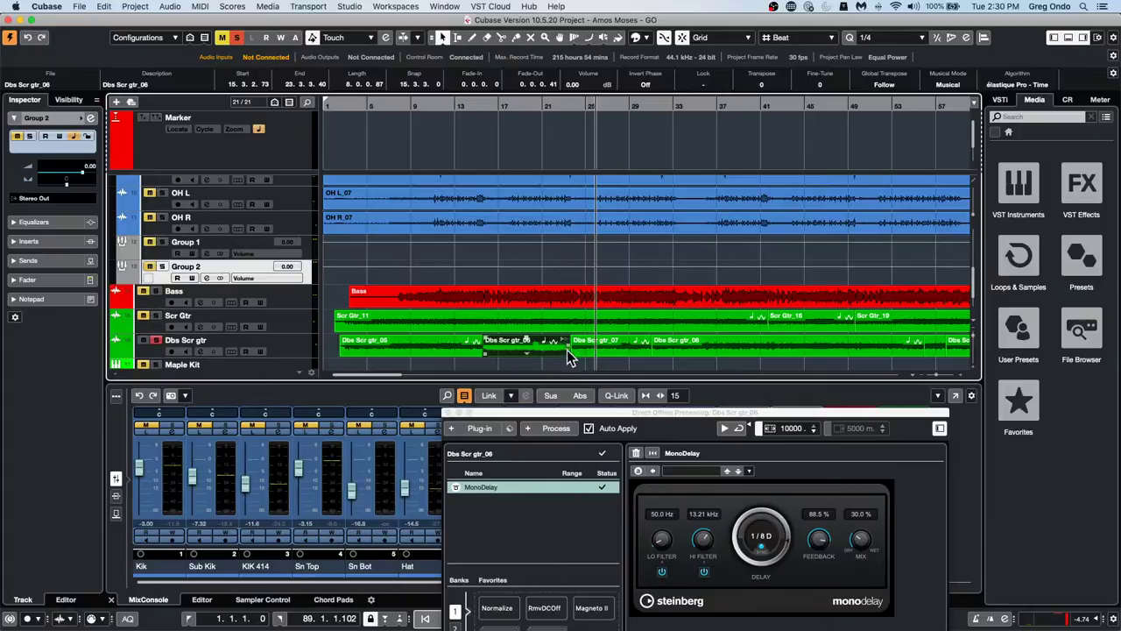
pyautogui.moveTo(574, 353); pyautogui.dragTo(589, 353)
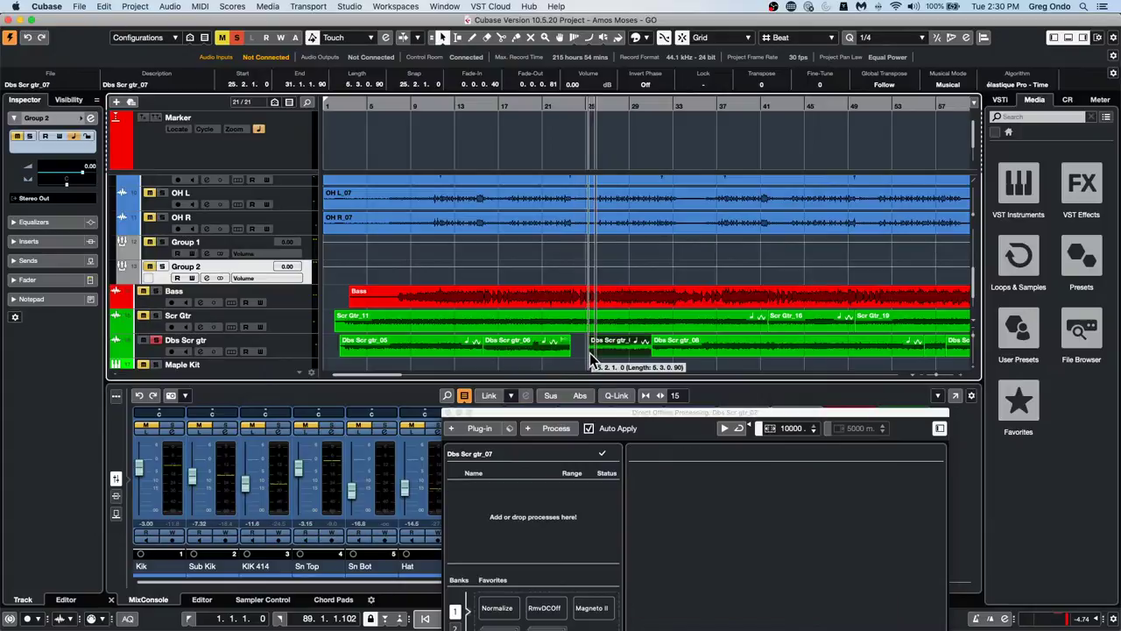
pyautogui.click(541, 347)
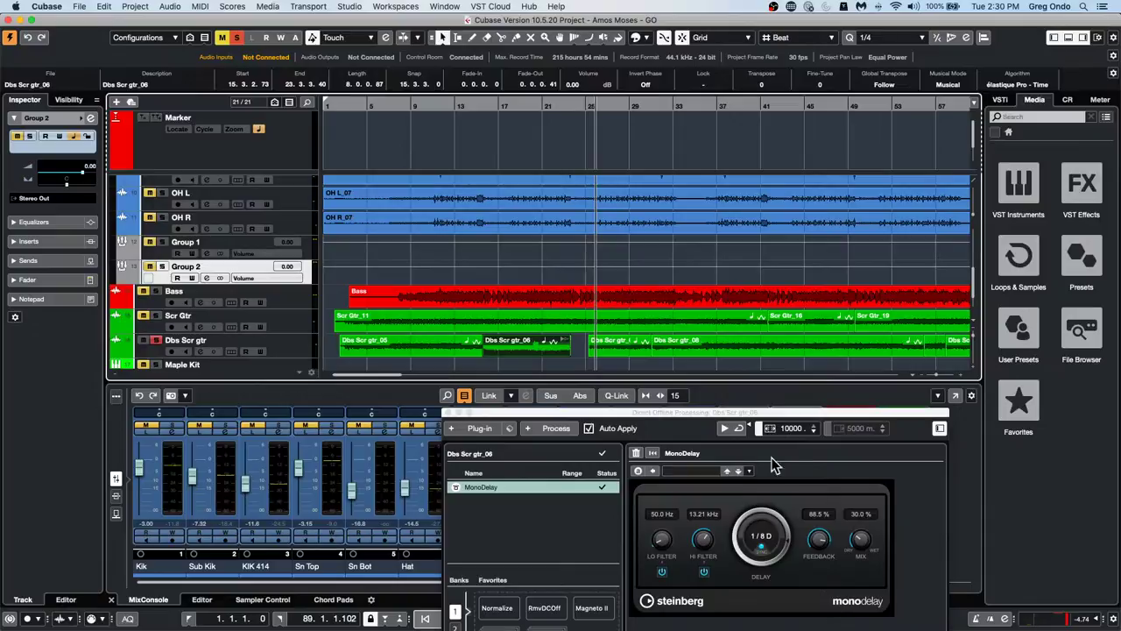
# Activate the 5000 ms tail instead of the range extension for Dbs Scr gtr_06 and set the MonoDelay mix to 15%
pyautogui.click(828, 429)
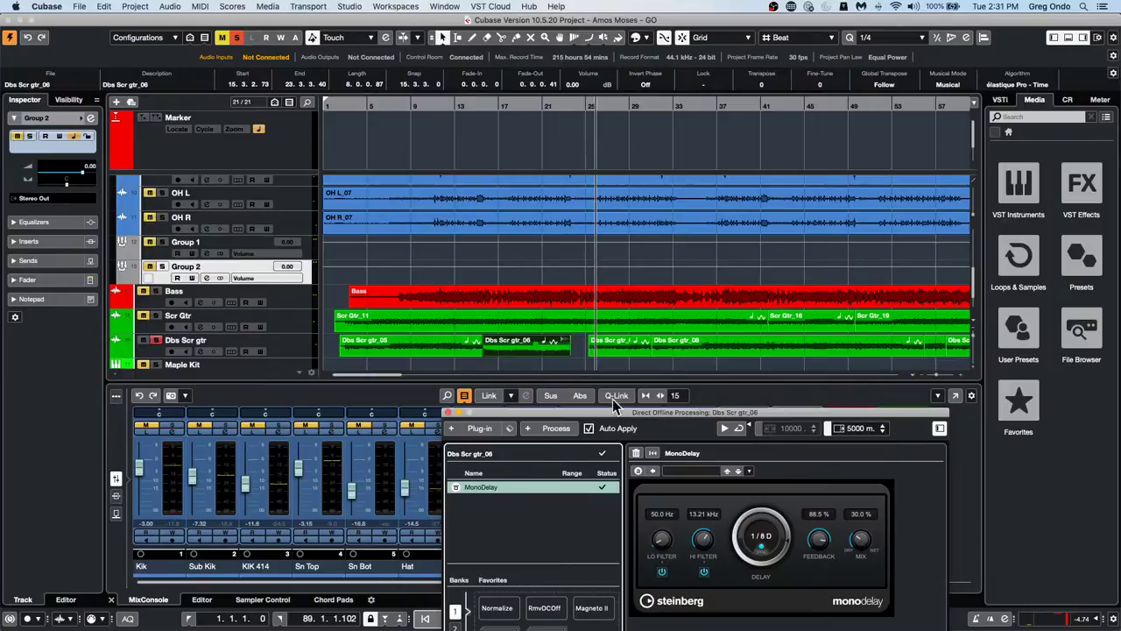
pyautogui.click(734, 539)
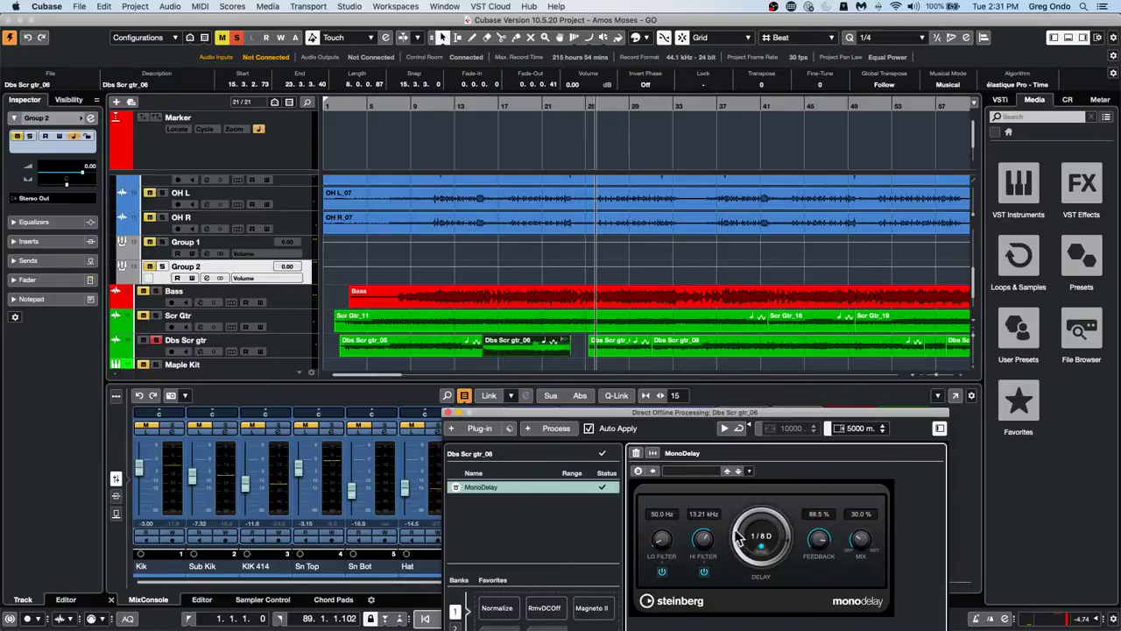
pyautogui.moveTo(874, 555)
pyautogui.mouseDown()
pyautogui.moveTo(876, 532)
pyautogui.moveTo(854, 545)
pyautogui.mouseUp()
# Extend the end of Dbs Scr gtr_06 over the gap and crossfade it with Dbs Scr gtr_07 using the equal gain option
pyautogui.moveTo(567, 353); pyautogui.dragTo(611, 351)
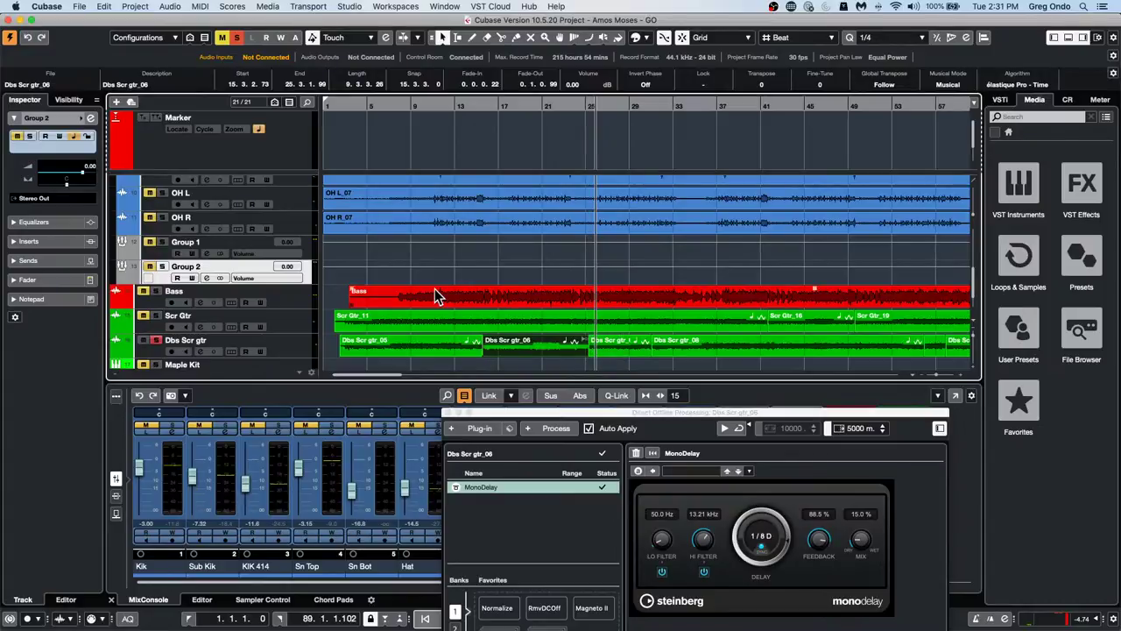
pyautogui.click(593, 366)
pyautogui.click(604, 344)
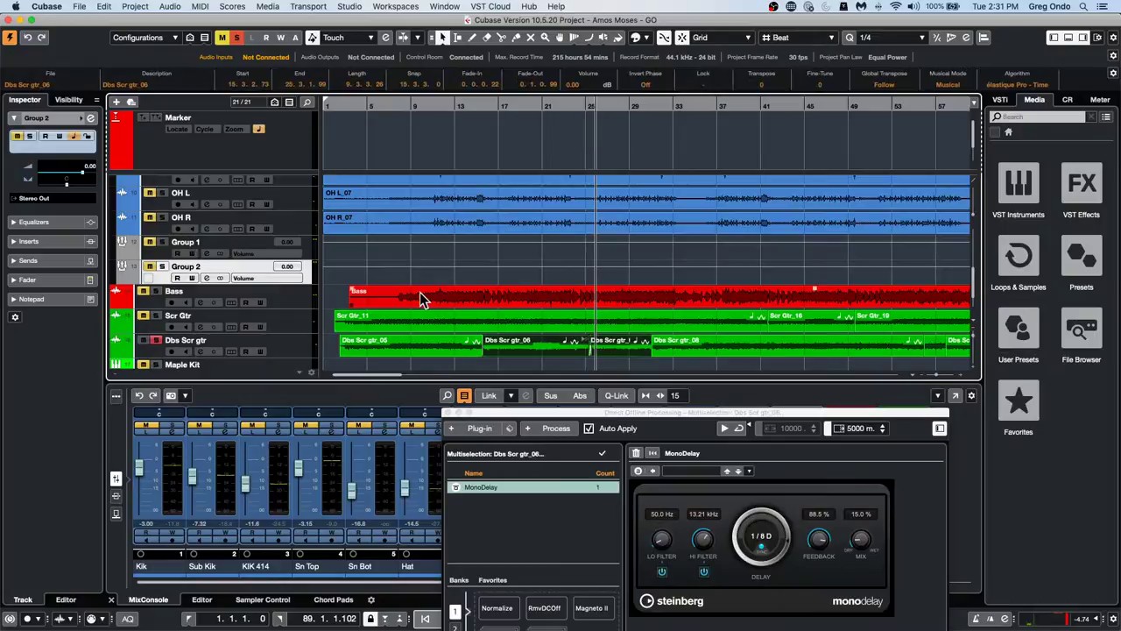
pyautogui.press('x')
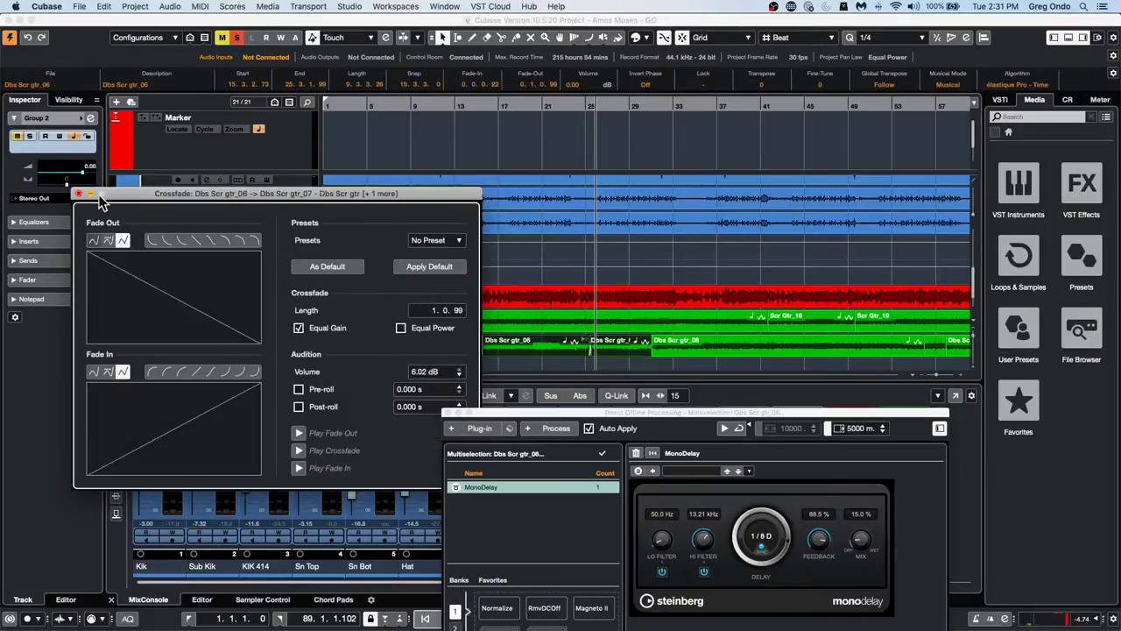
pyautogui.click(78, 192)
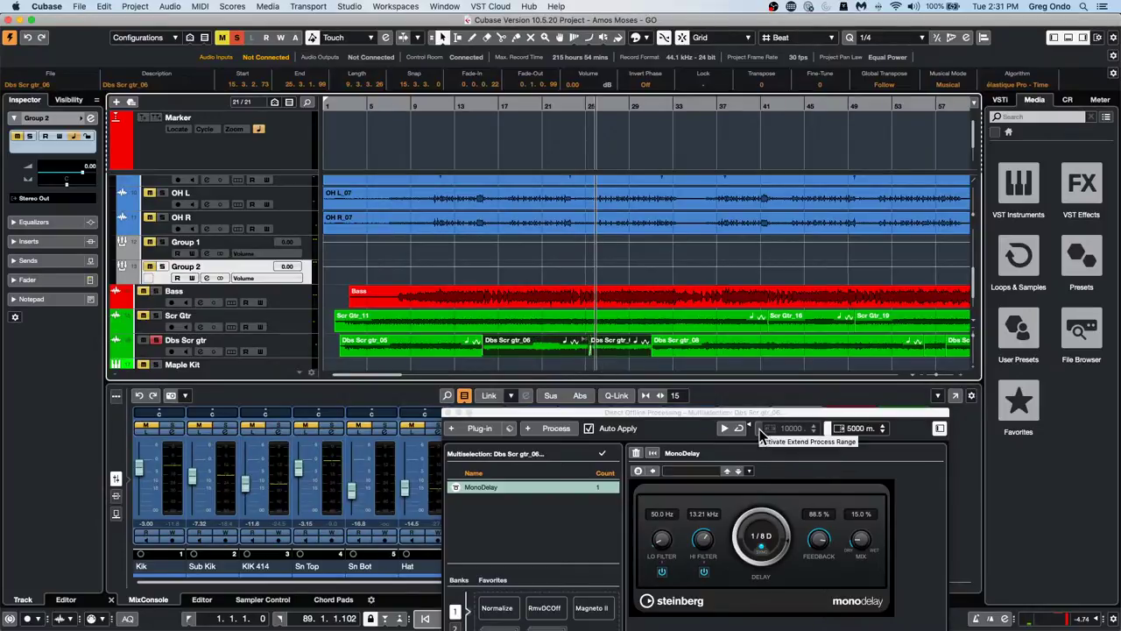
# Position the cursor near the end of Dbs Scr gtr_06 and adjust its boundary with Dbs Scr gtr_07
pyautogui.click(562, 356)
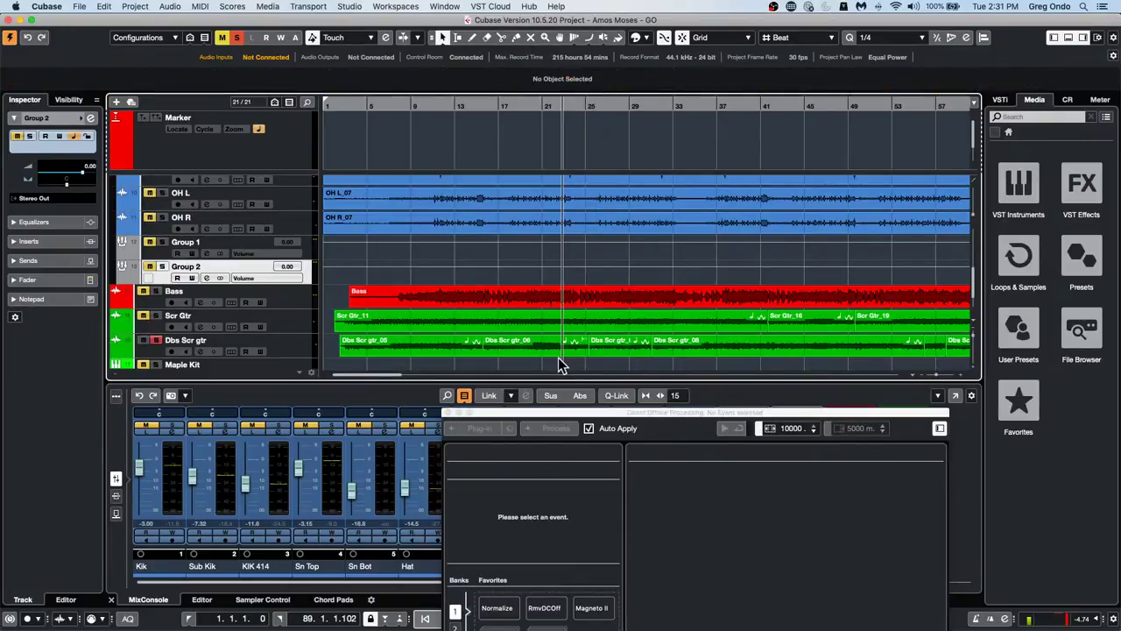
pyautogui.click(561, 350)
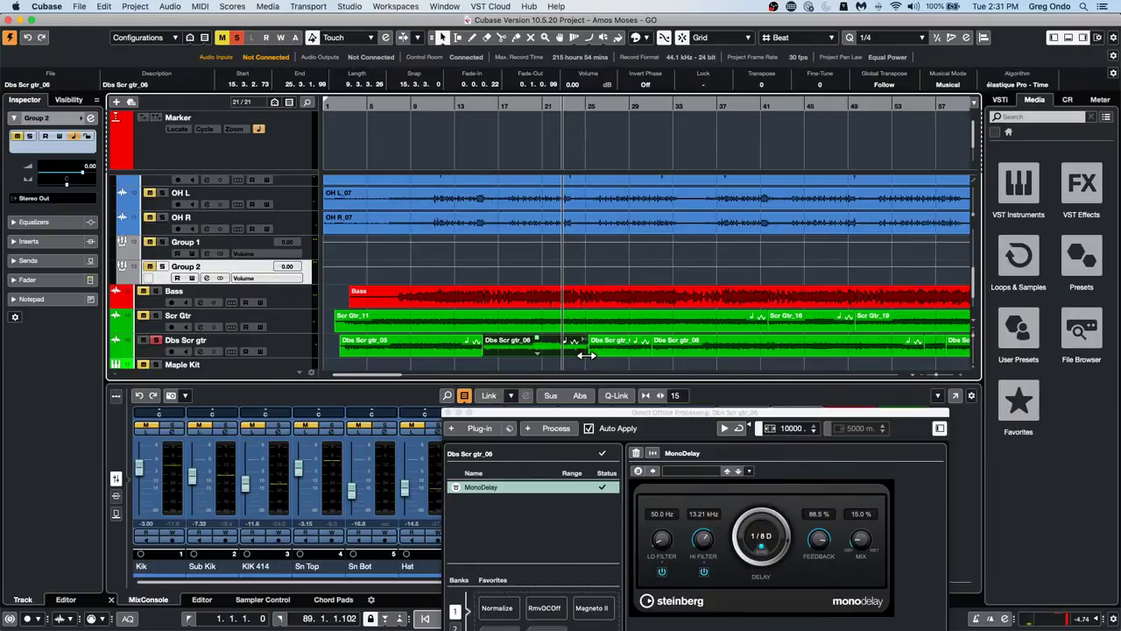
pyautogui.moveTo(585, 355); pyautogui.dragTo(653, 358)
pyautogui.click(587, 355)
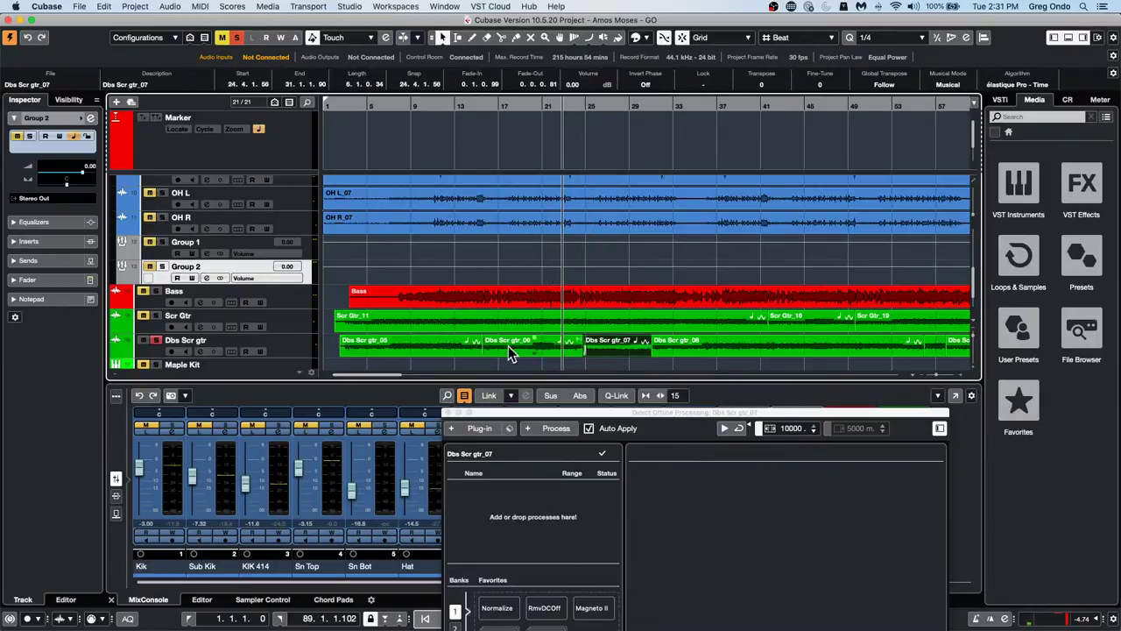
# Undo the event trims, crossfade, and offline processing back to before the two group tracks were added
pyautogui.press('super+z')
pyautogui.press('super+z')
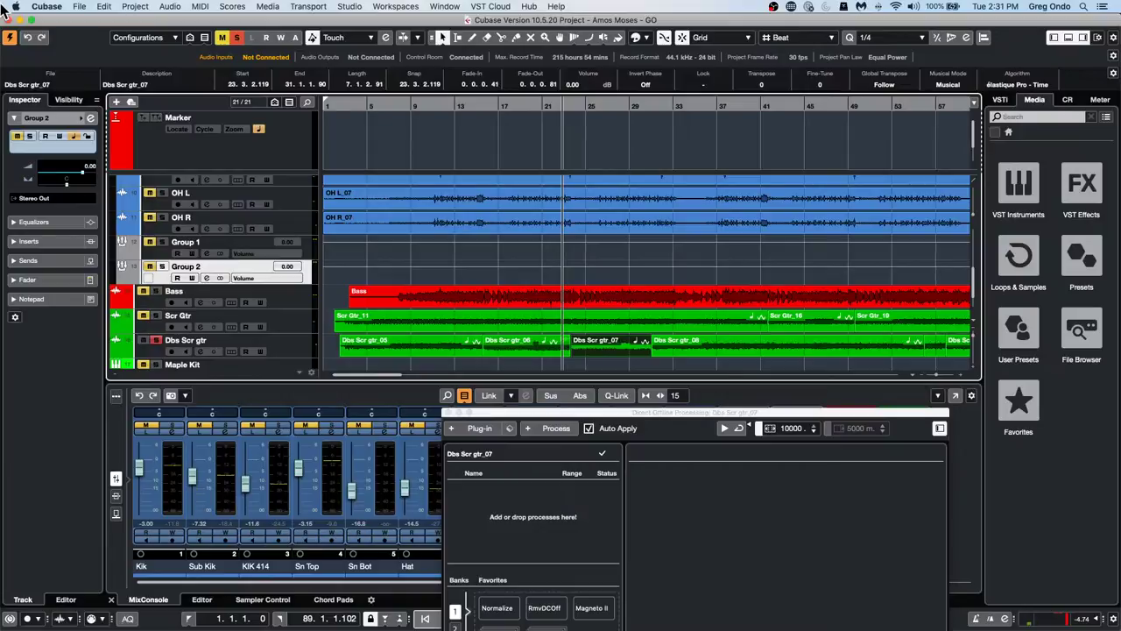
pyautogui.press('super+z')
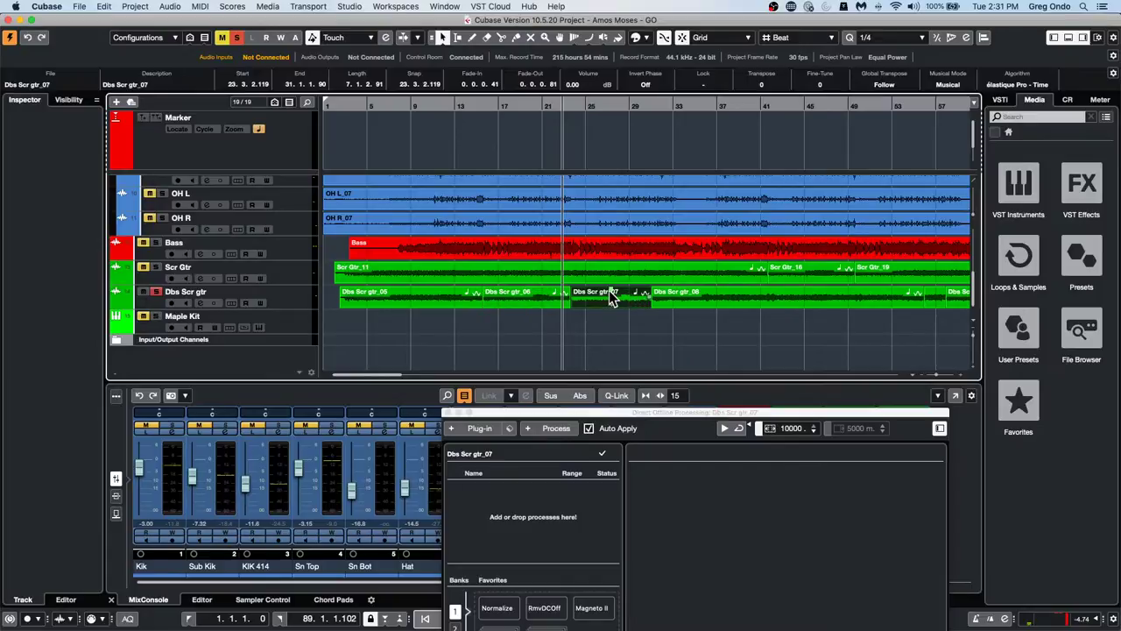
# Close the Direct Offline Processing window and unsolo the Dbs Scr gtr track
pyautogui.click(531, 300)
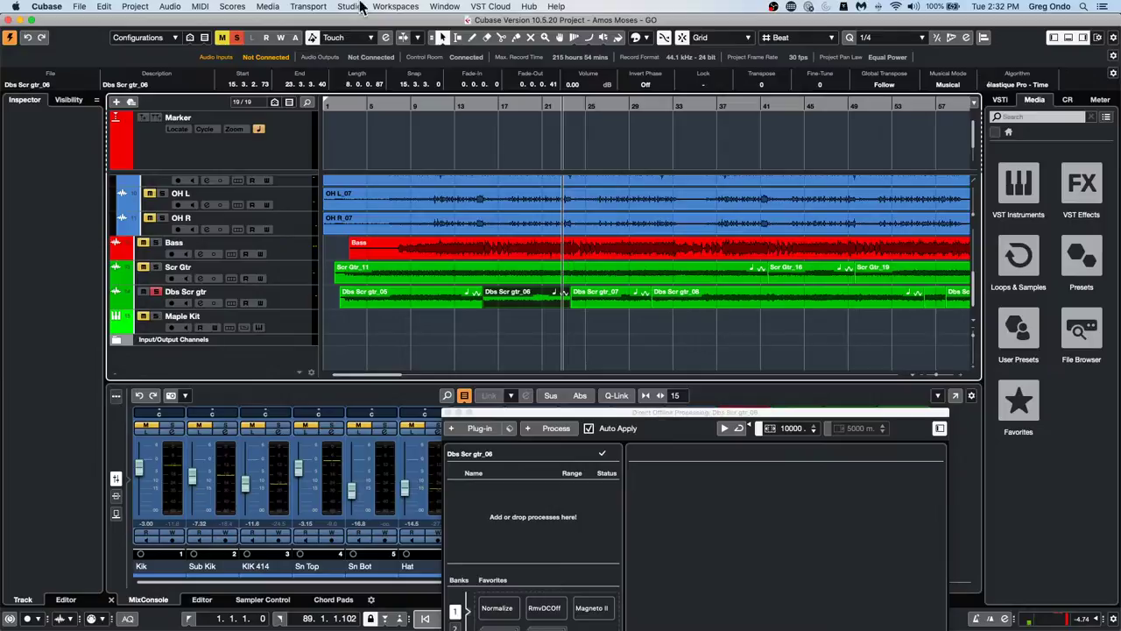
pyautogui.click(452, 413)
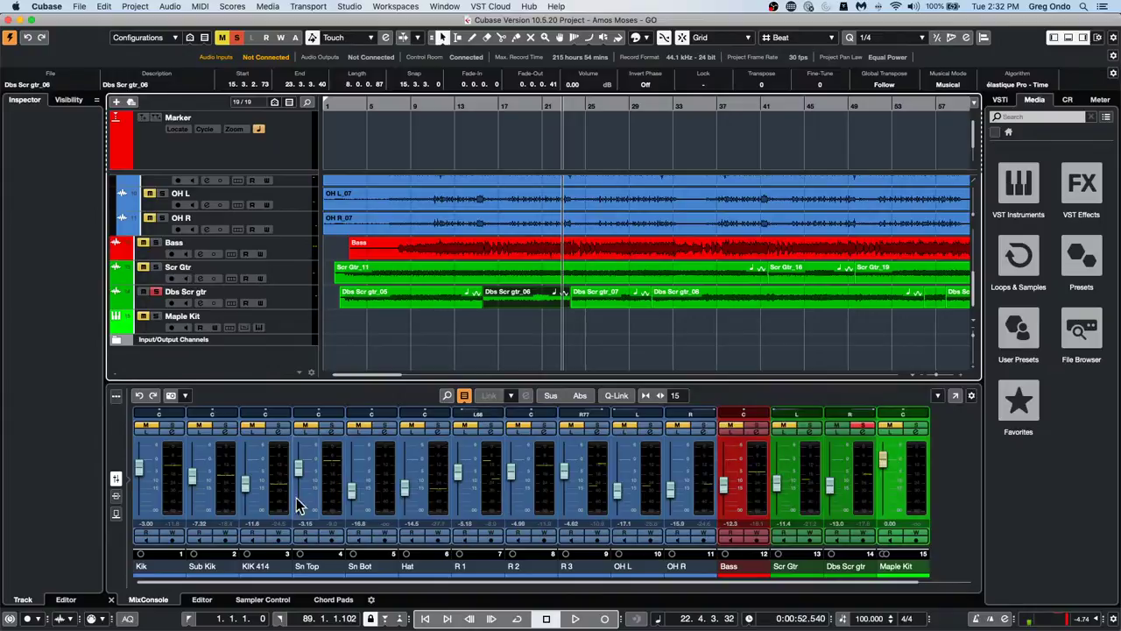
pyautogui.click(157, 292)
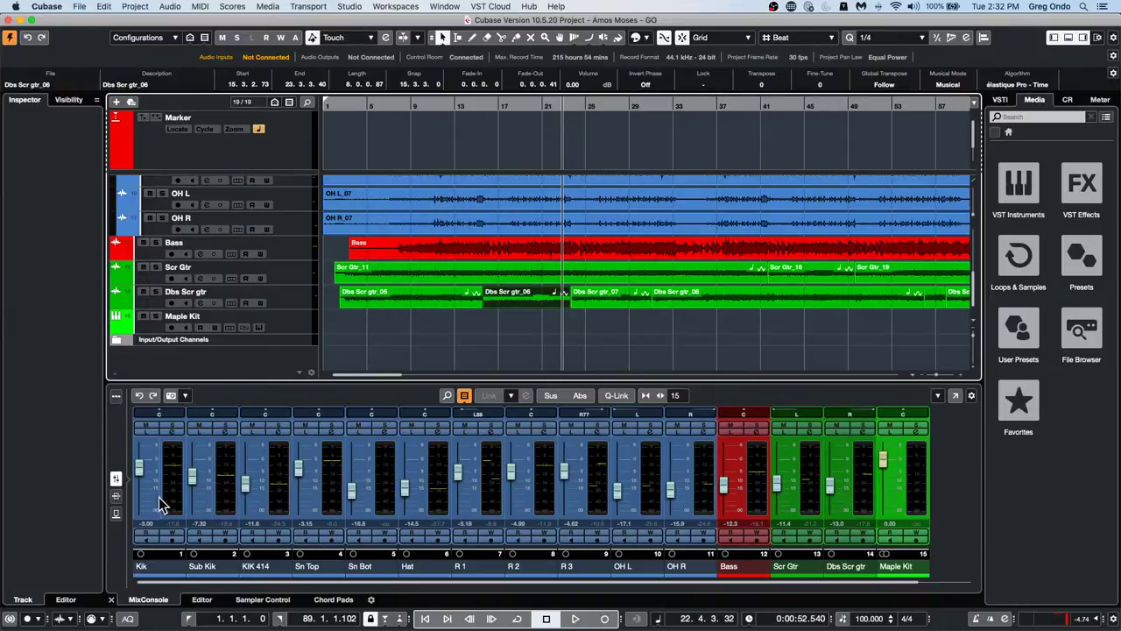
# Open the MixConsole in its own window, examine its racks and context options, and close it
pyautogui.click(953, 397)
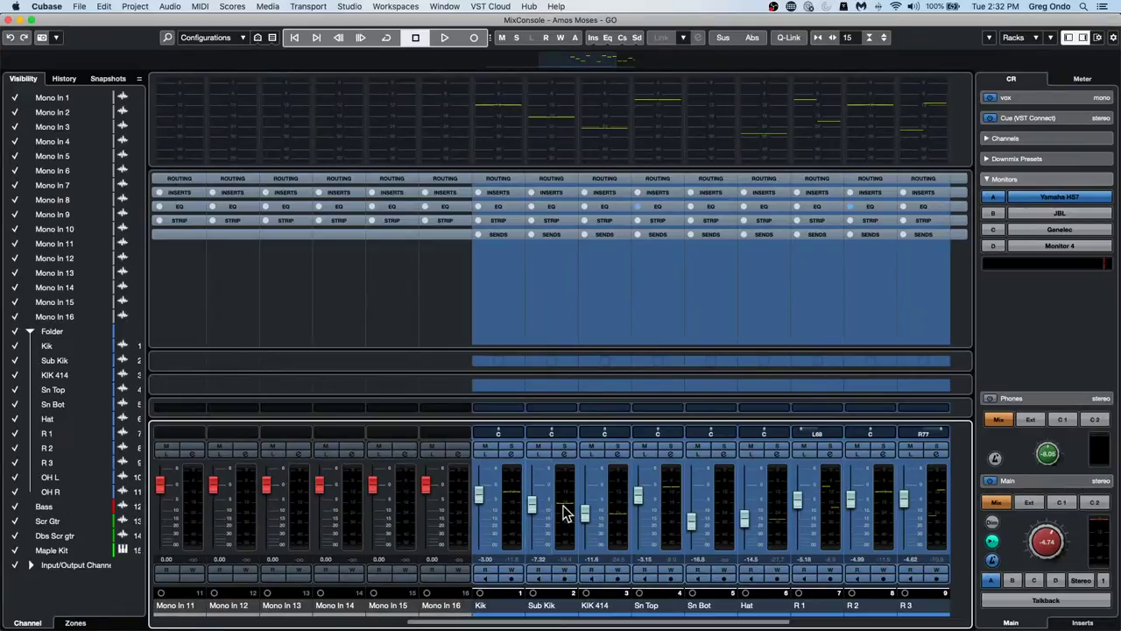
pyautogui.click(11, 19)
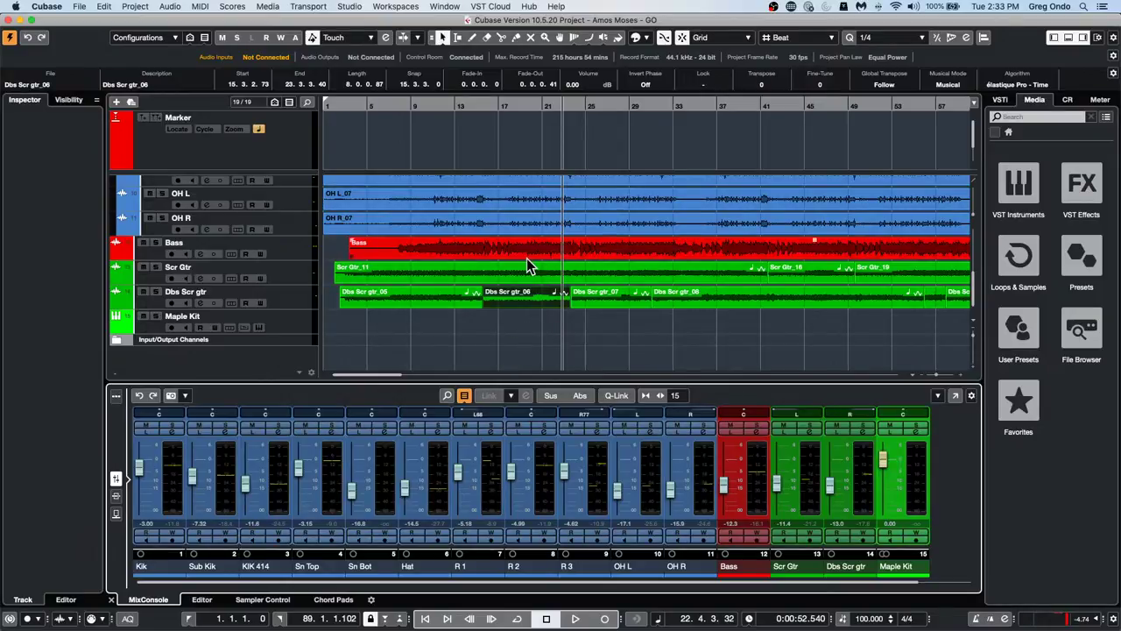
pyautogui.click(955, 395)
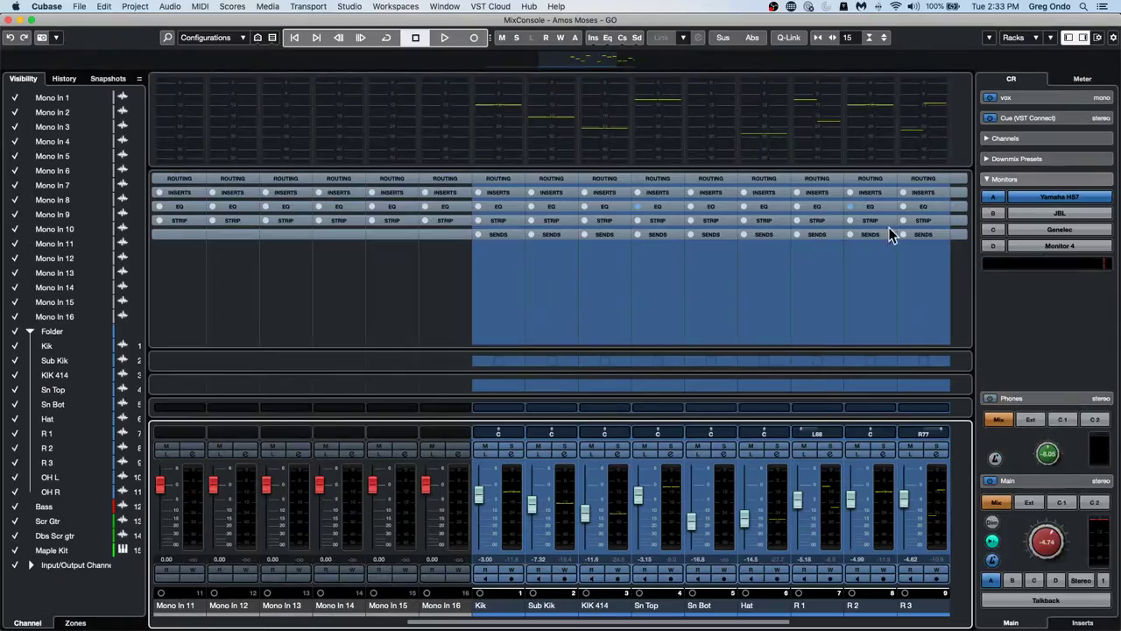
pyautogui.rightClick(719, 397)
pyautogui.click(813, 345)
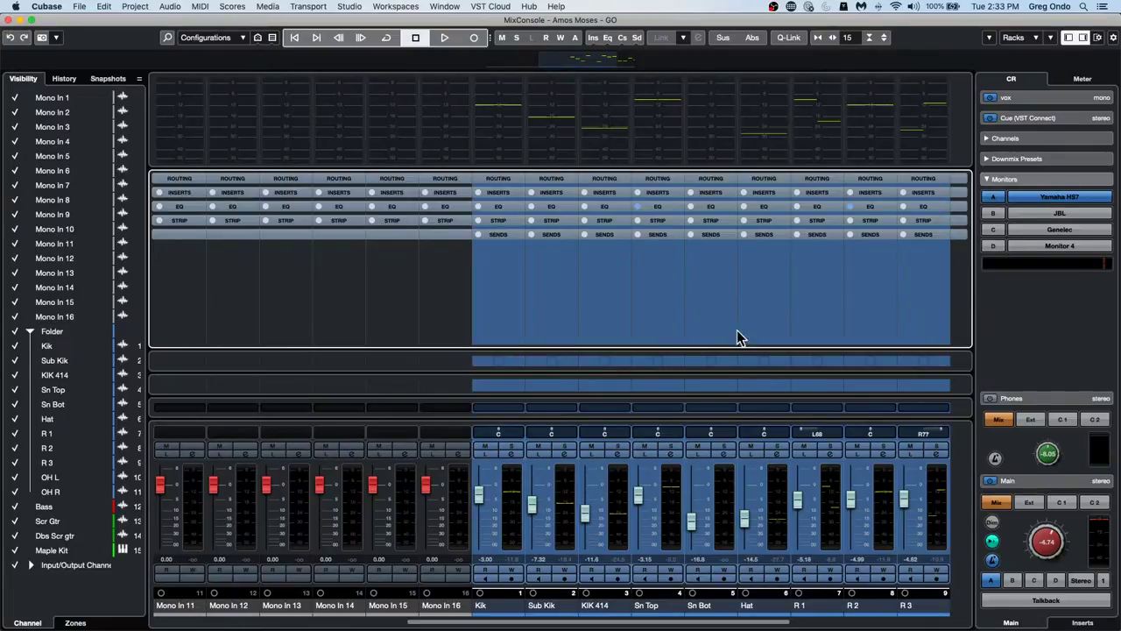
pyautogui.click(8, 21)
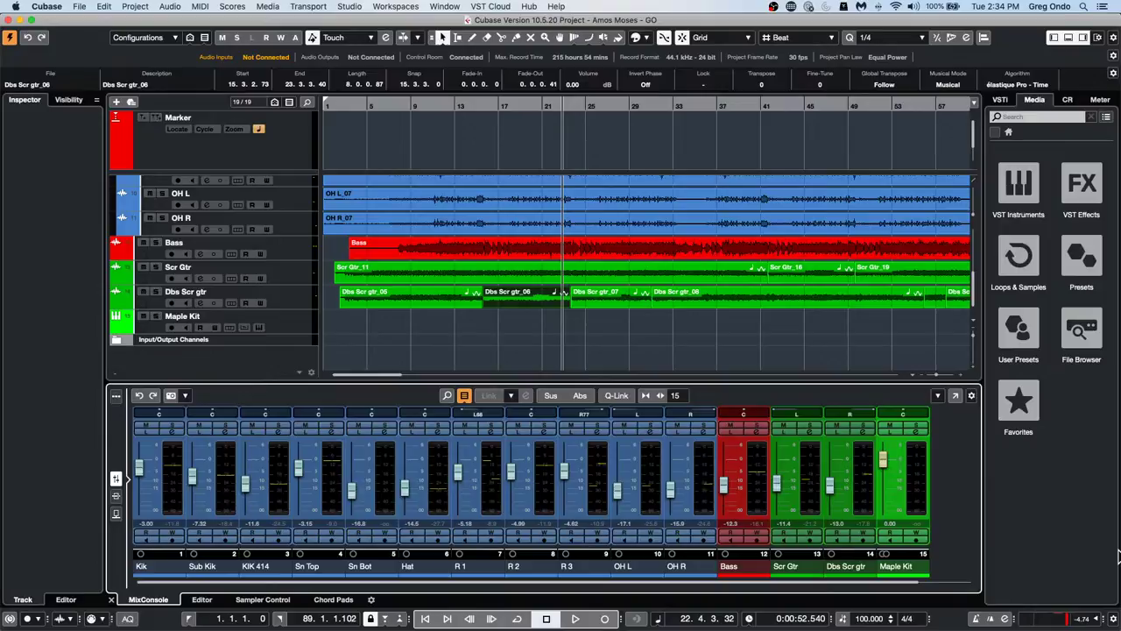
# Open the Profile Manager, review its profile import and export options, and close it
pyautogui.click(123, 9)
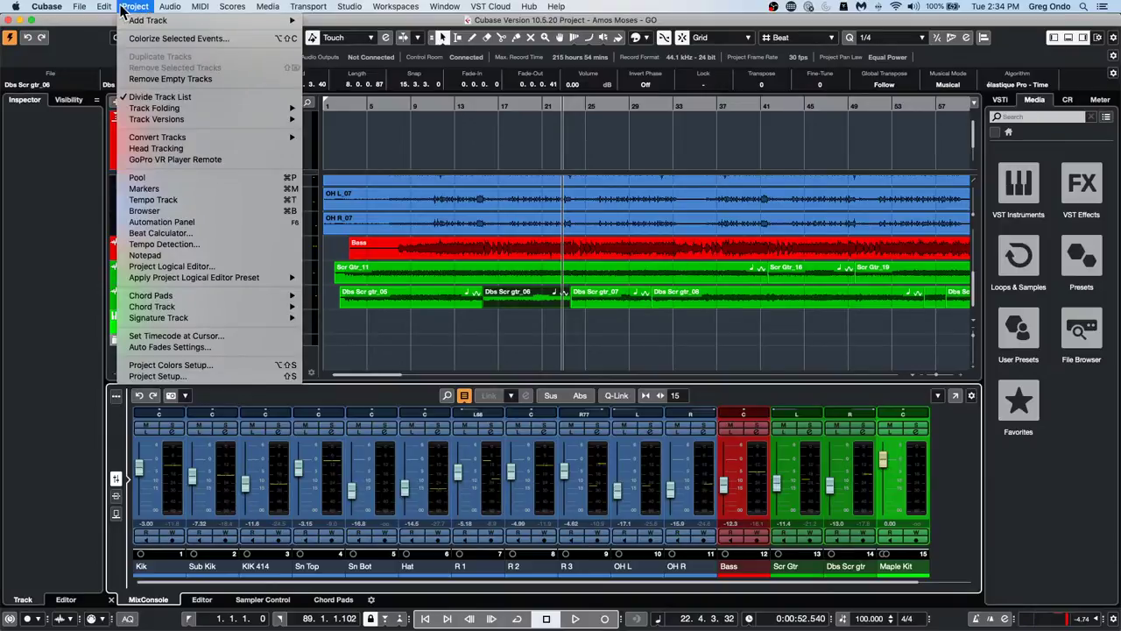
pyautogui.moveTo(103, 9)
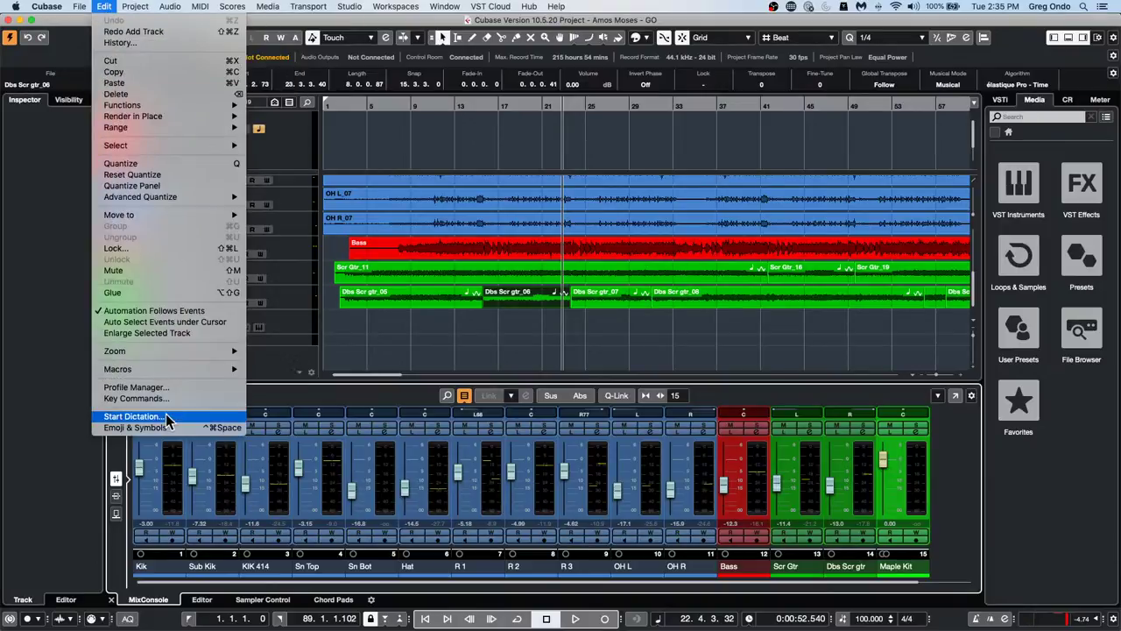
pyautogui.click(163, 390)
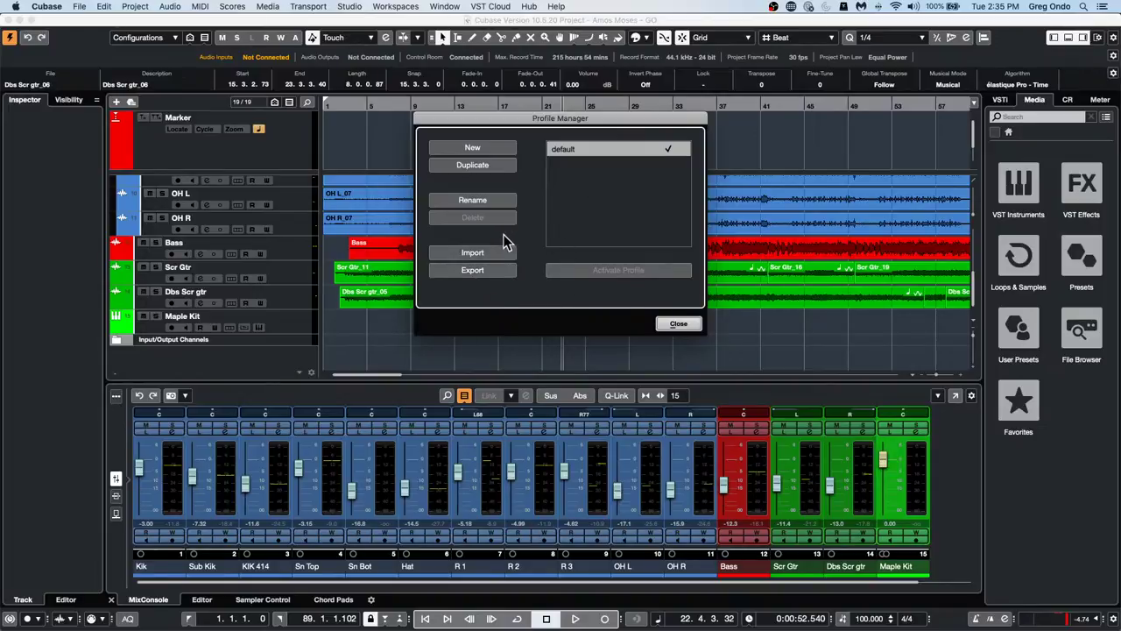
pyautogui.click(103, 6)
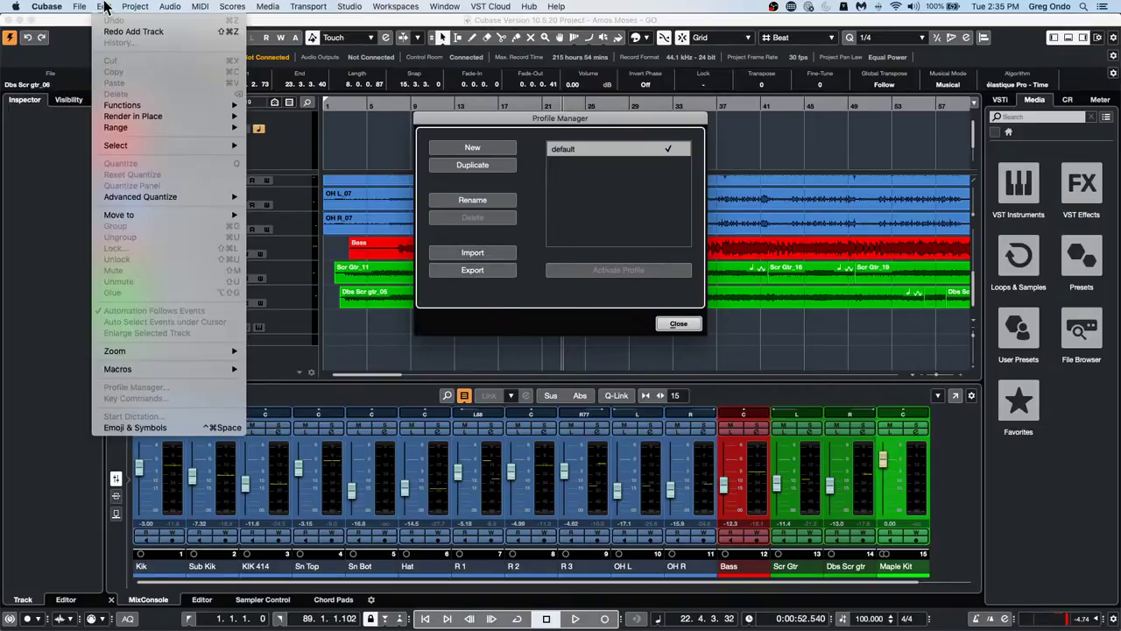
pyautogui.click(464, 259)
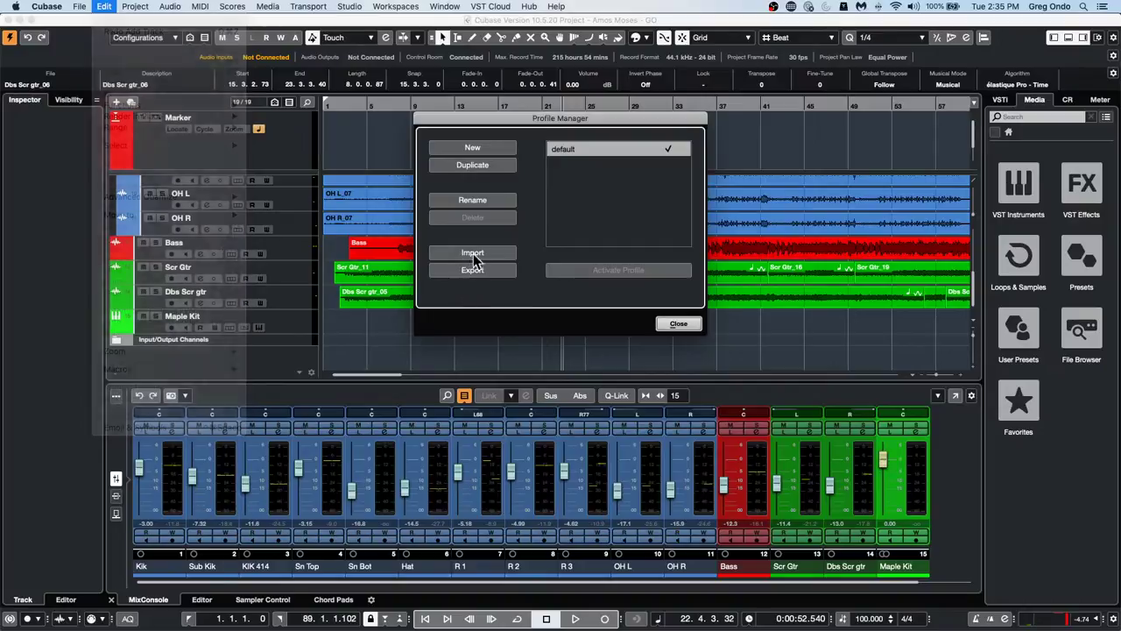
pyautogui.click(680, 324)
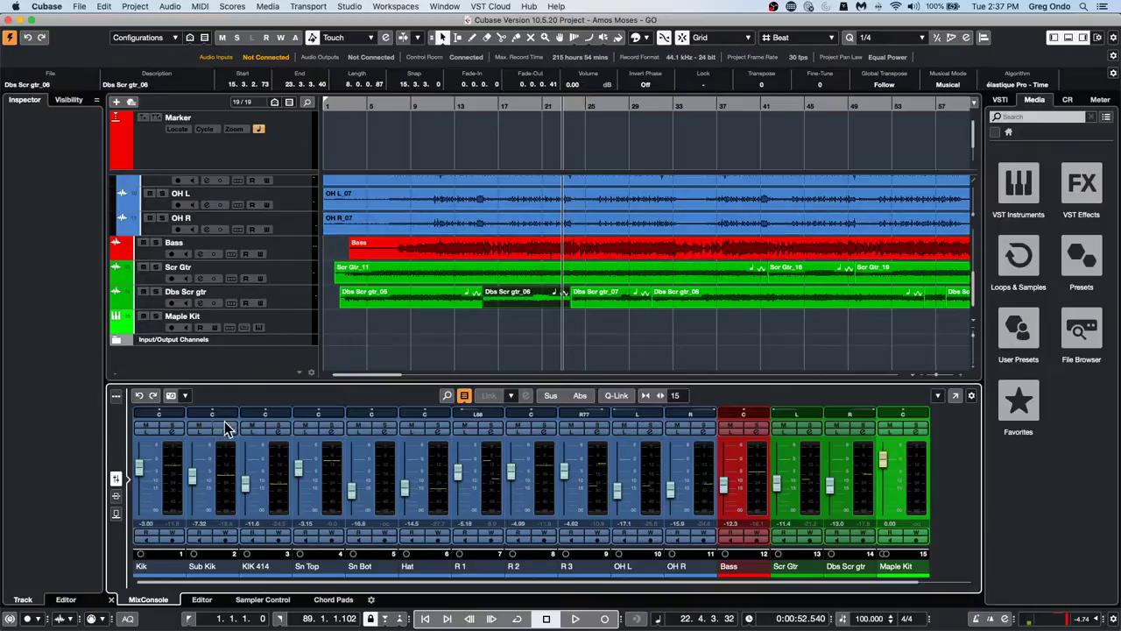
# Insert the MultibandCompressor in the first insert slot of the Dbs Scr gtr track
pyautogui.click(303, 295)
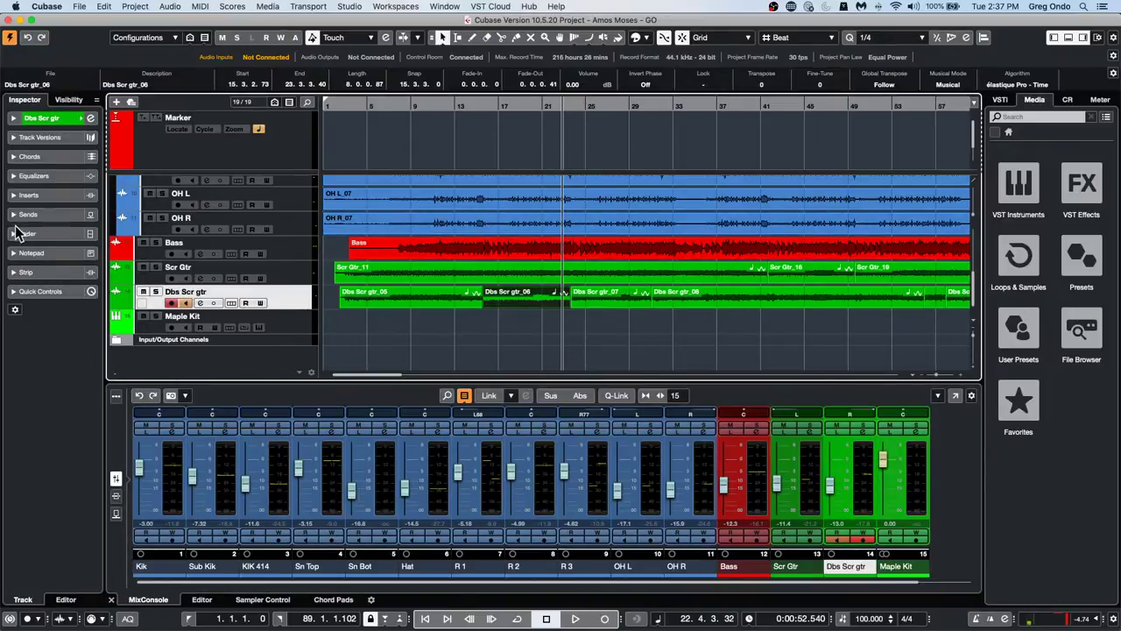
pyautogui.click(59, 195)
pyautogui.click(54, 219)
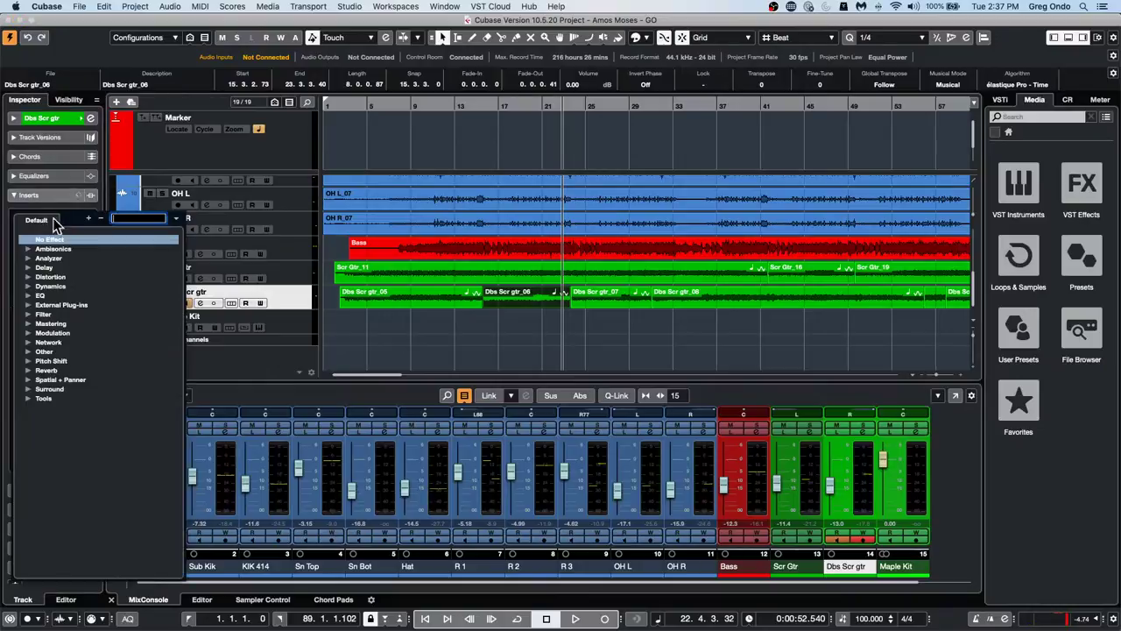
pyautogui.click(29, 287)
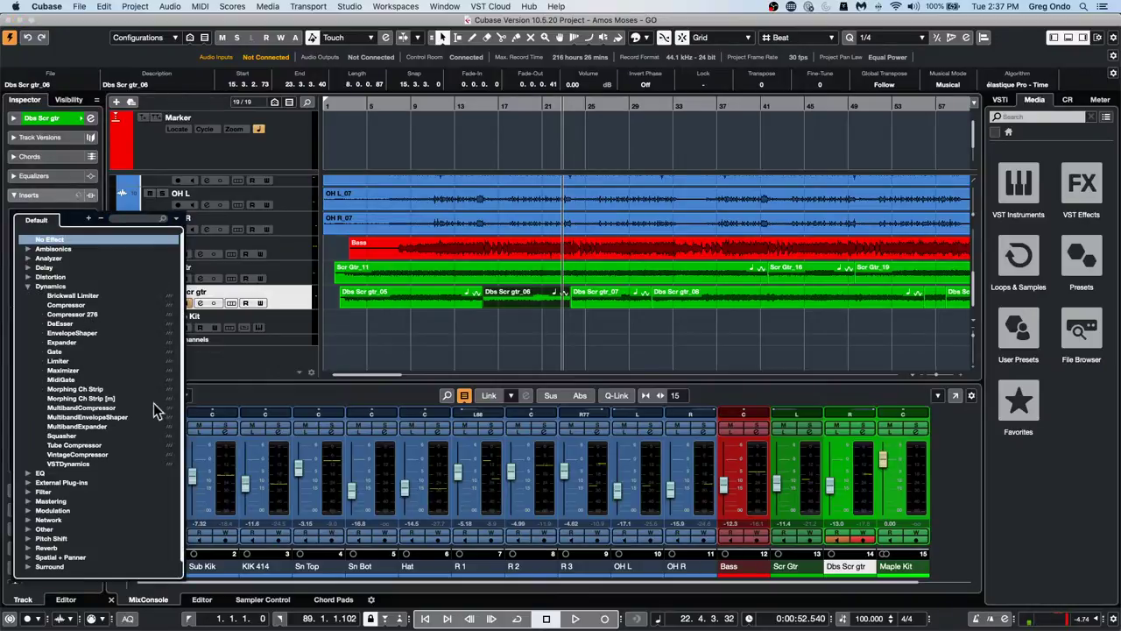
pyautogui.click(117, 408)
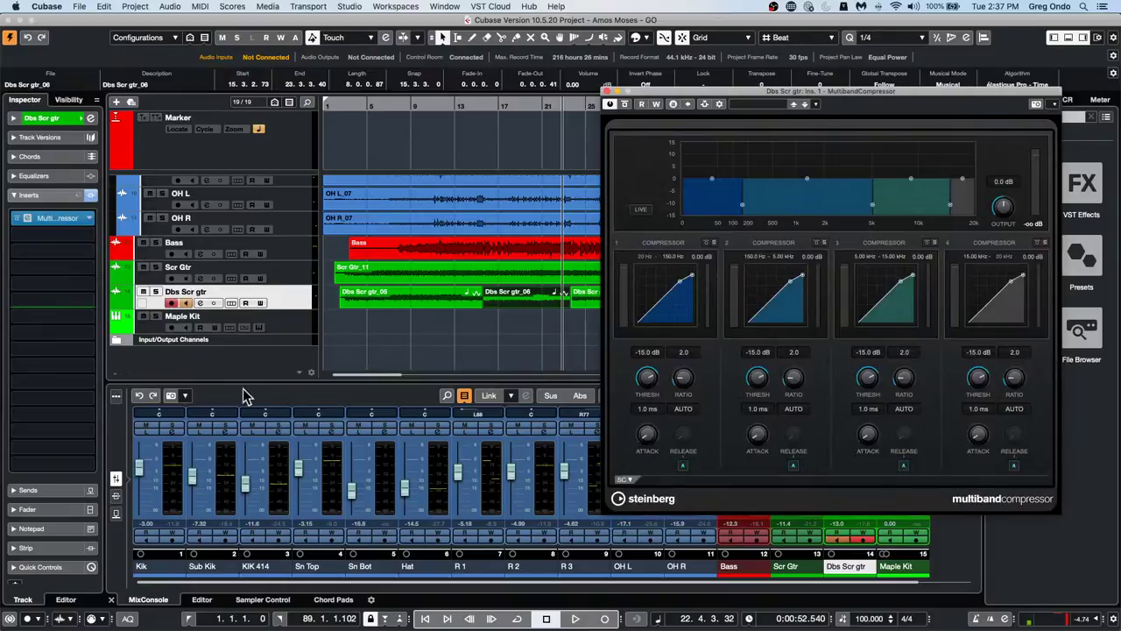
# Insert the Squasher dynamics plug-in in the first insert slot of the Bass track
pyautogui.click(296, 255)
pyautogui.click(85, 218)
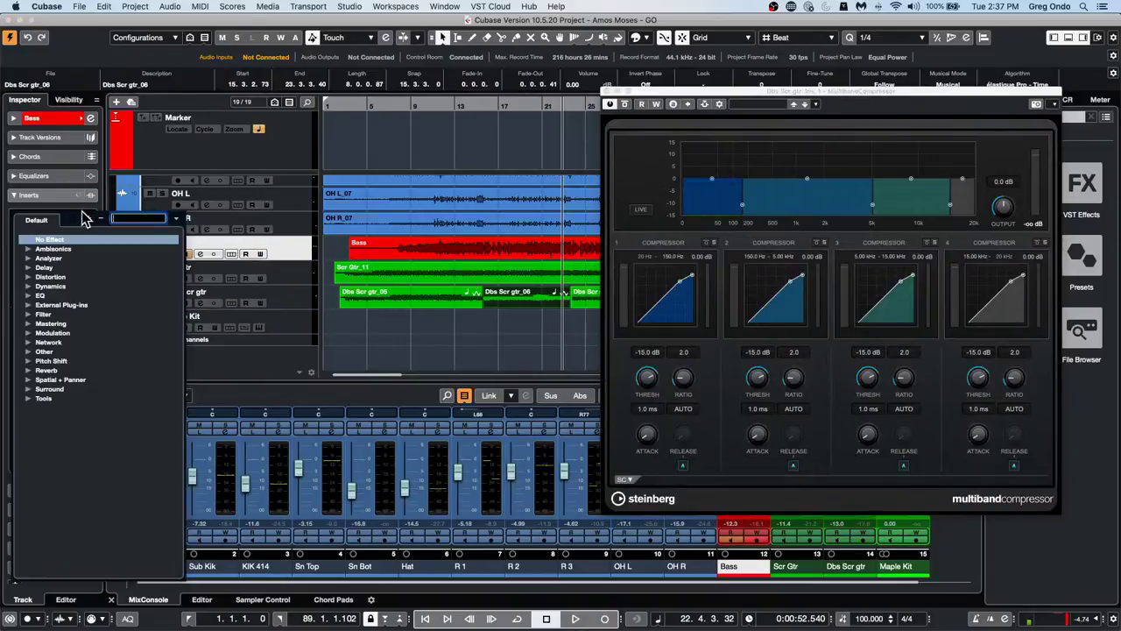
pyautogui.click(28, 287)
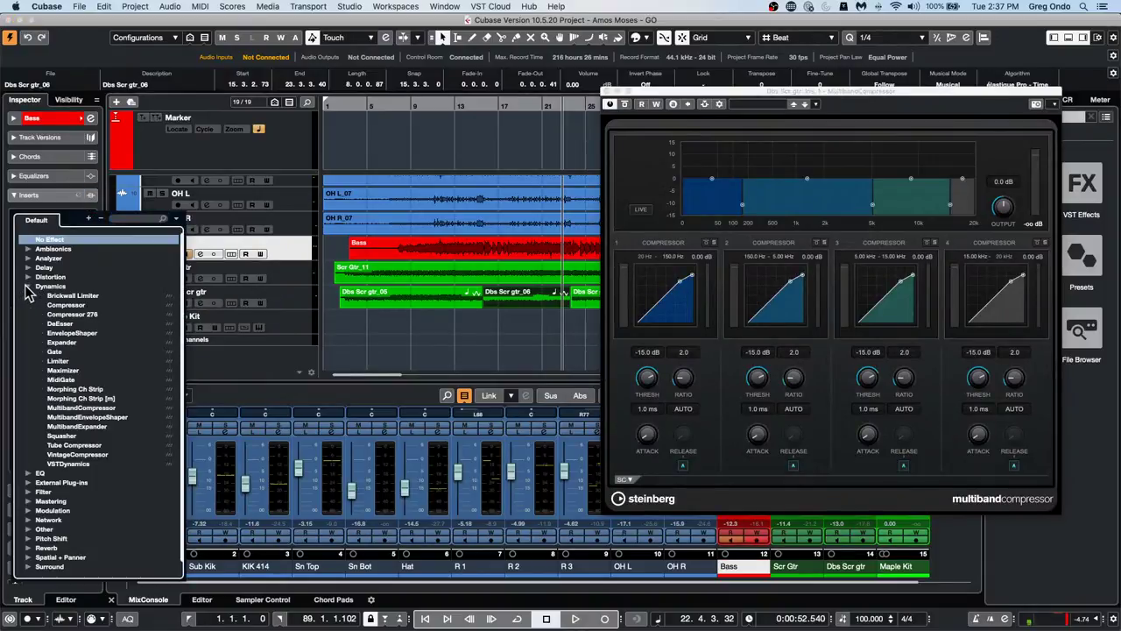
pyautogui.click(73, 435)
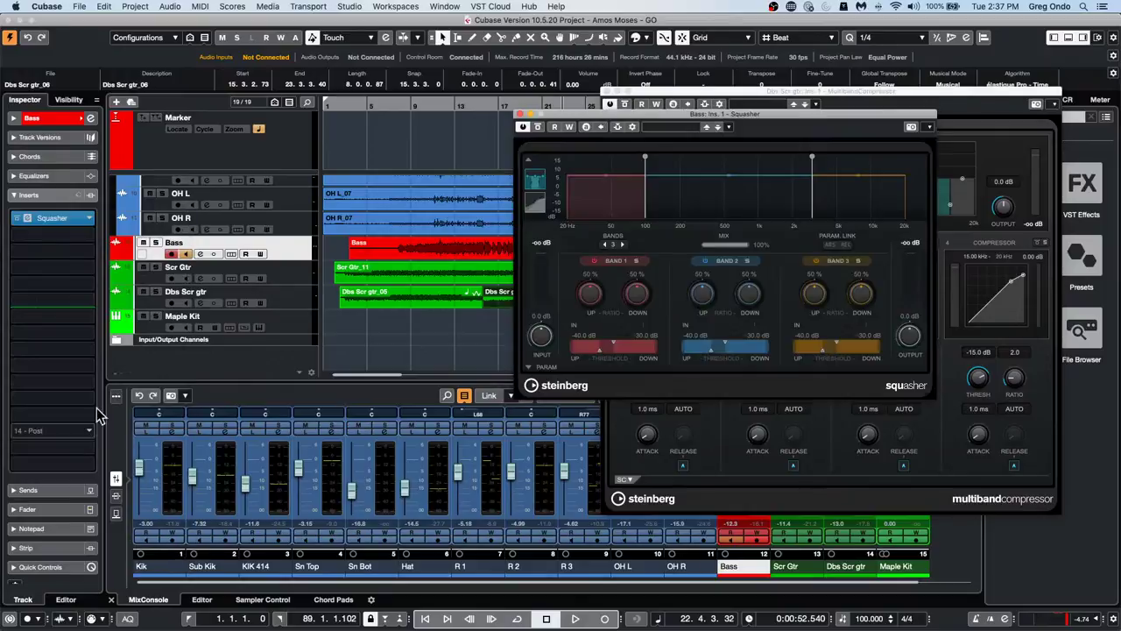
# Insert the REVerence reverb in the first insert slot of the OH L track
pyautogui.click(306, 302)
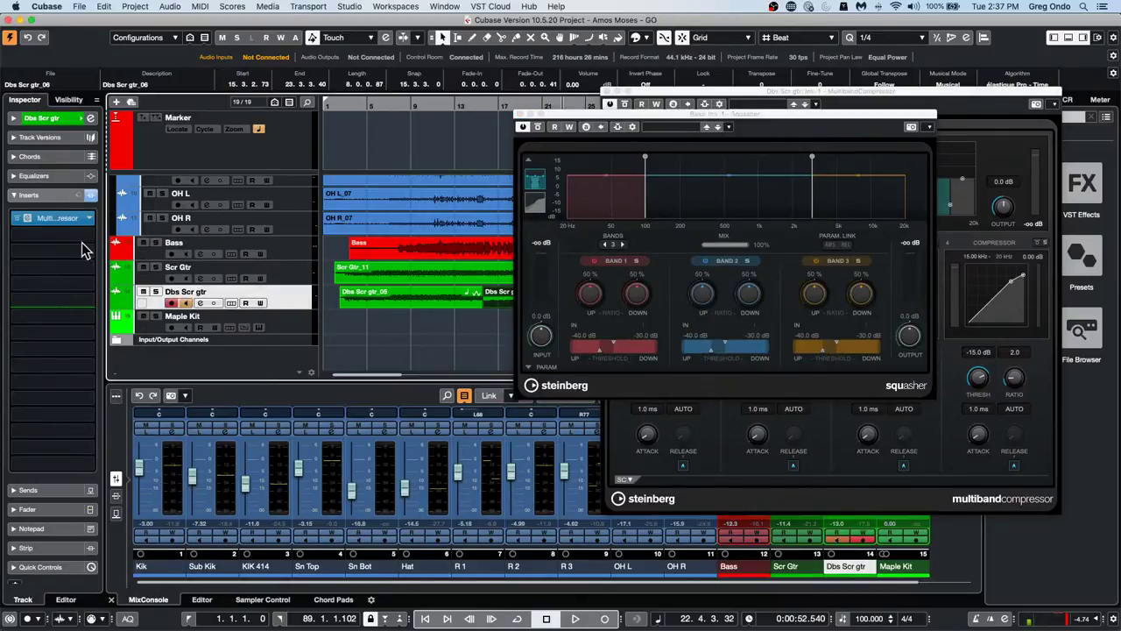
pyautogui.click(285, 320)
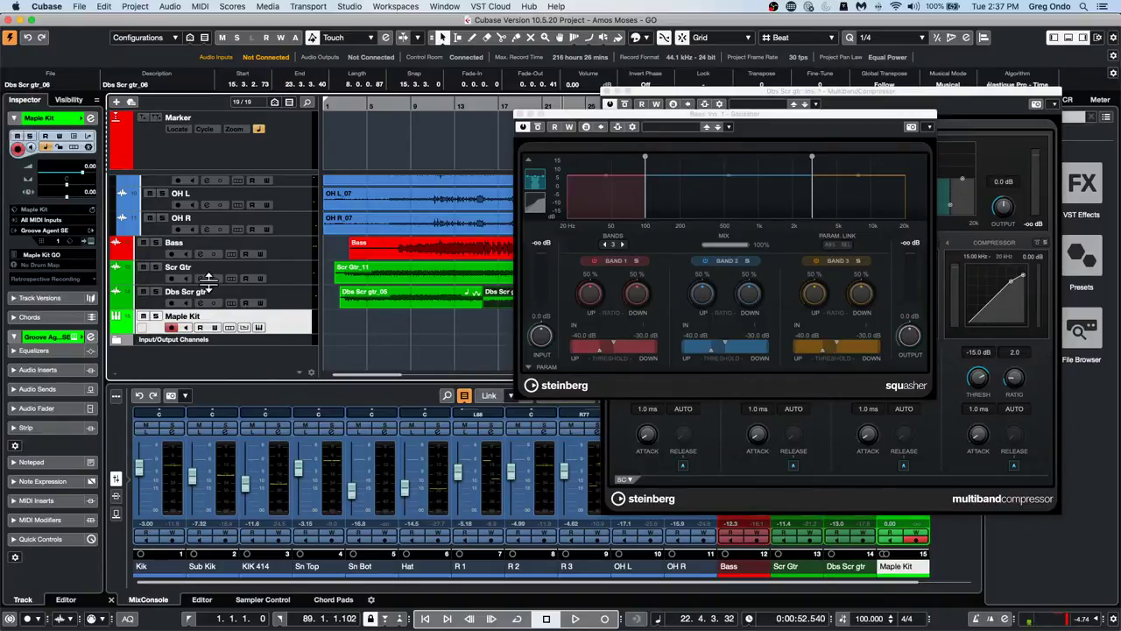
pyautogui.click(286, 197)
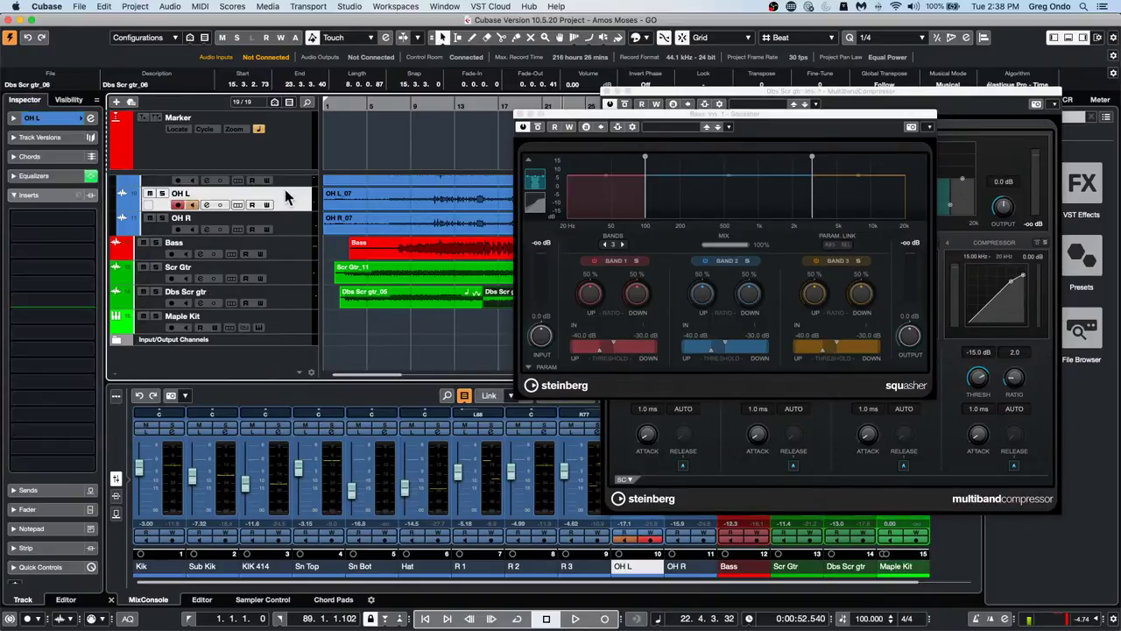
pyautogui.click(83, 219)
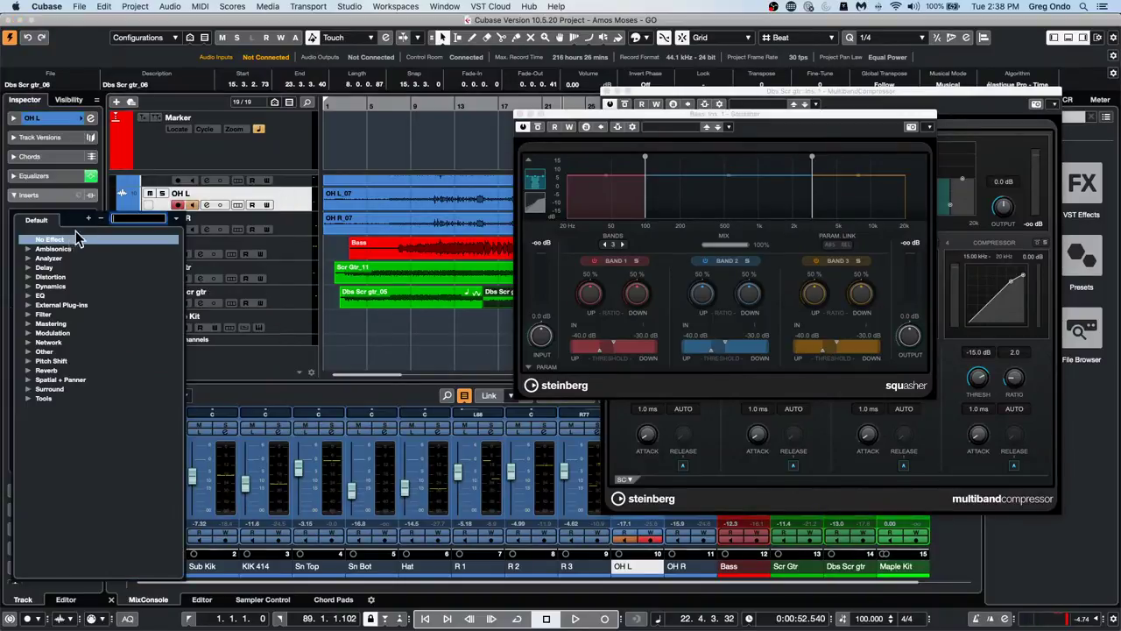
pyautogui.click(29, 370)
pyautogui.click(63, 417)
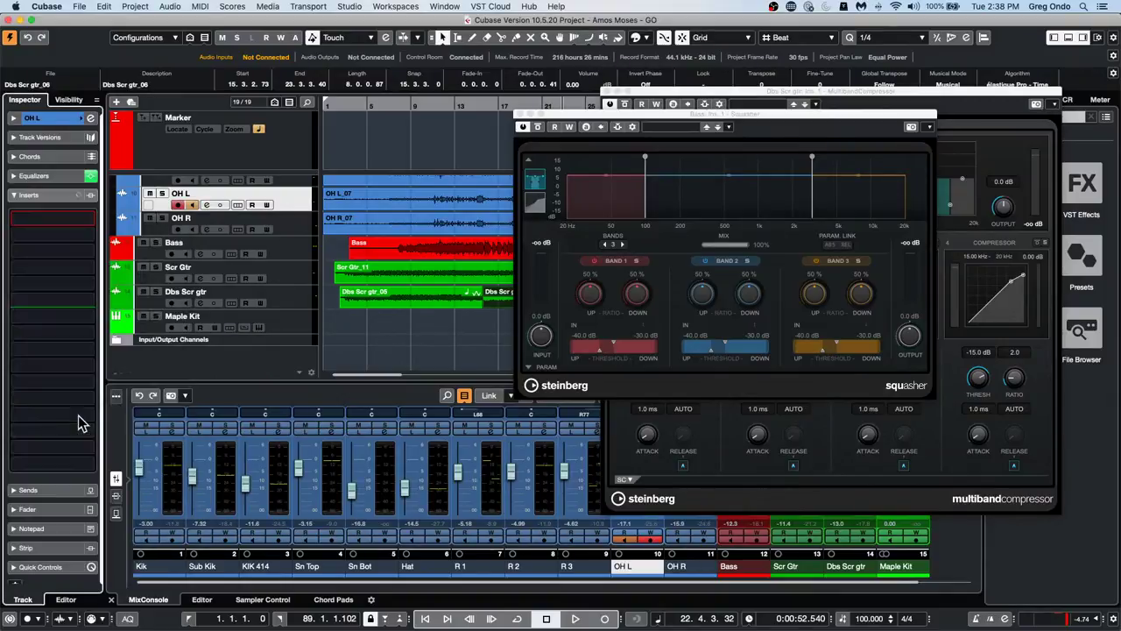
# Close the open plug-in windows, including Squasher and MultibandCompressor, to reveal the whole project
pyautogui.click(451, 236)
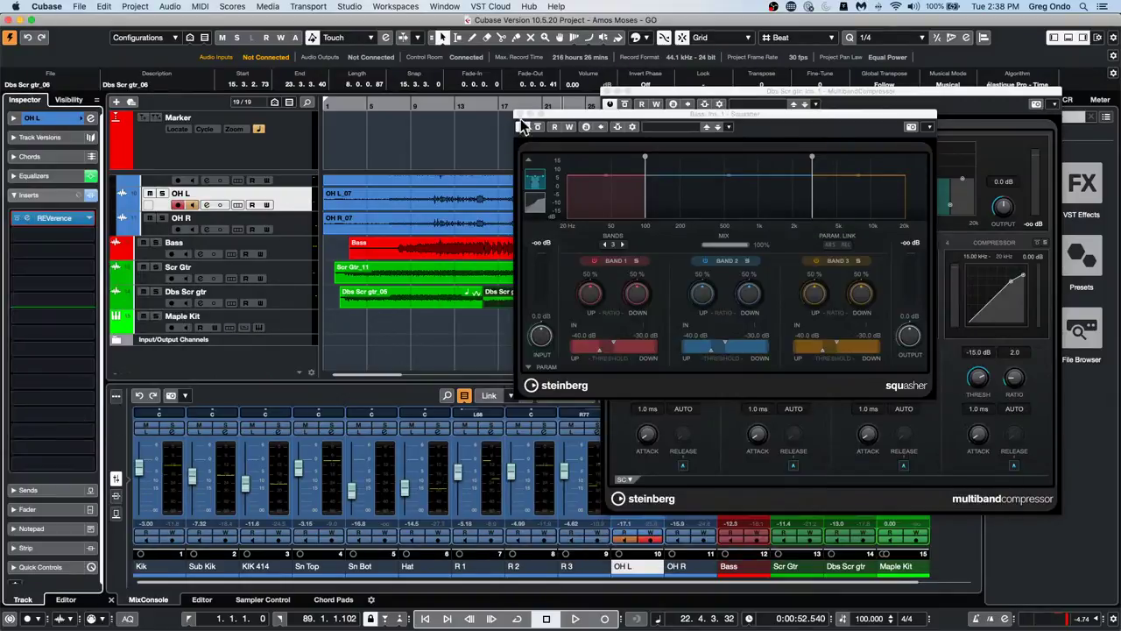
pyautogui.click(518, 114)
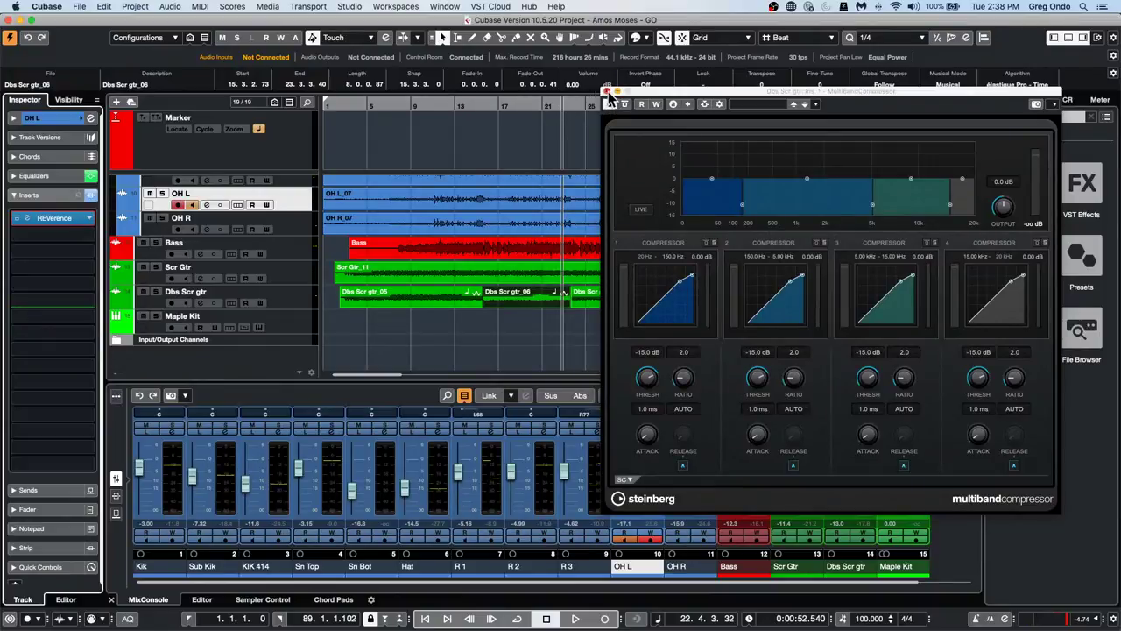
pyautogui.click(606, 90)
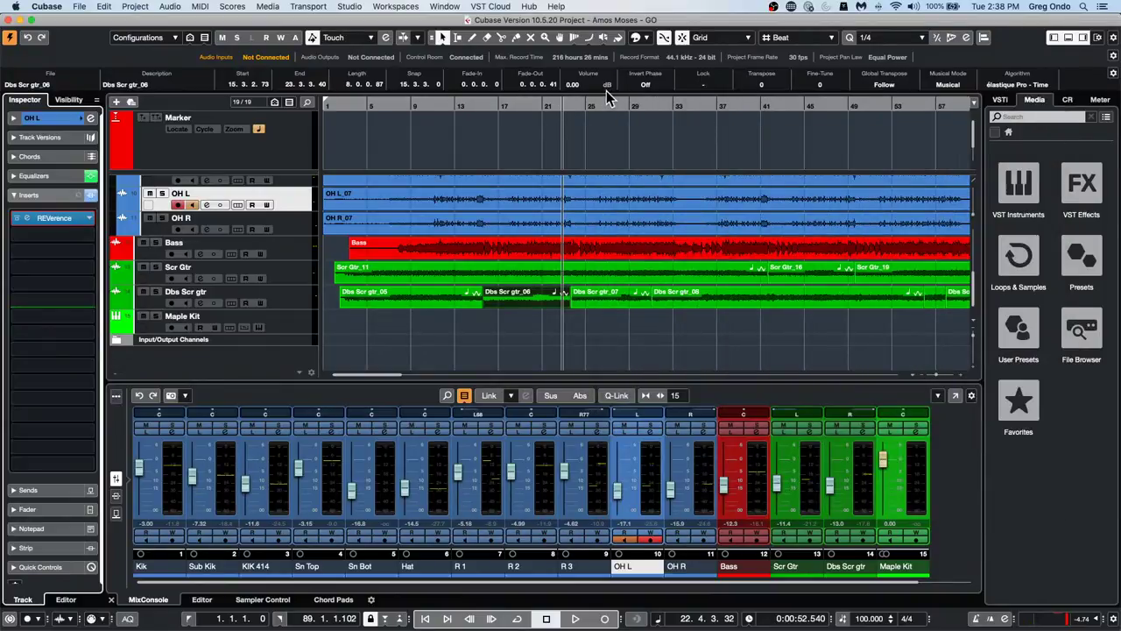
# Open the MixConsole in its own window and display its window layout options to examine the Channel Latency row
pyautogui.click(955, 396)
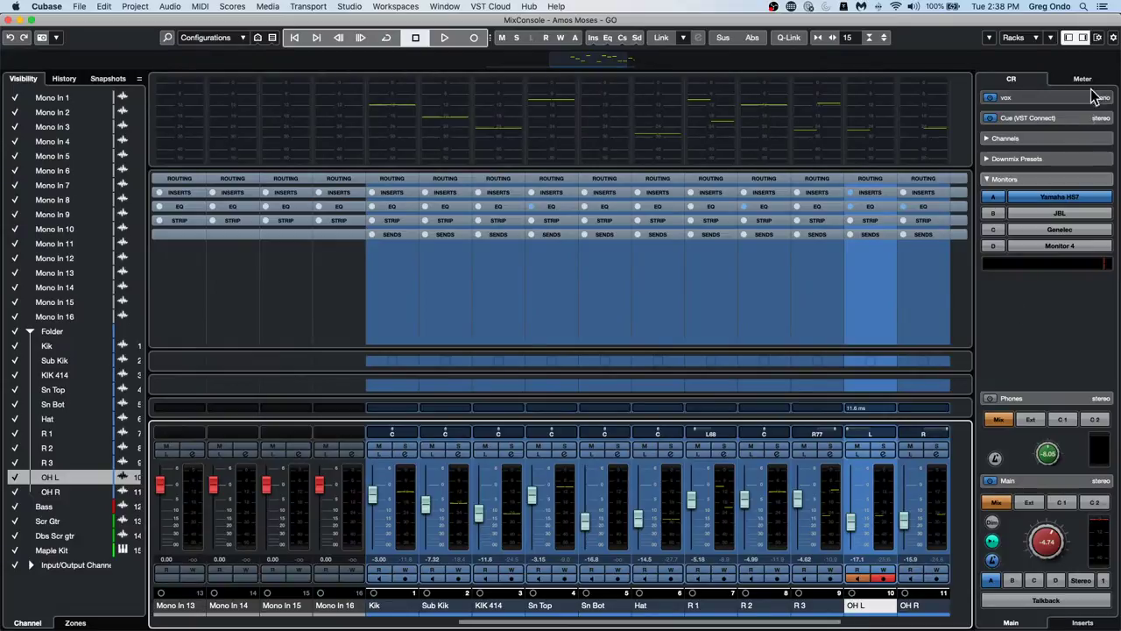
pyautogui.click(1112, 37)
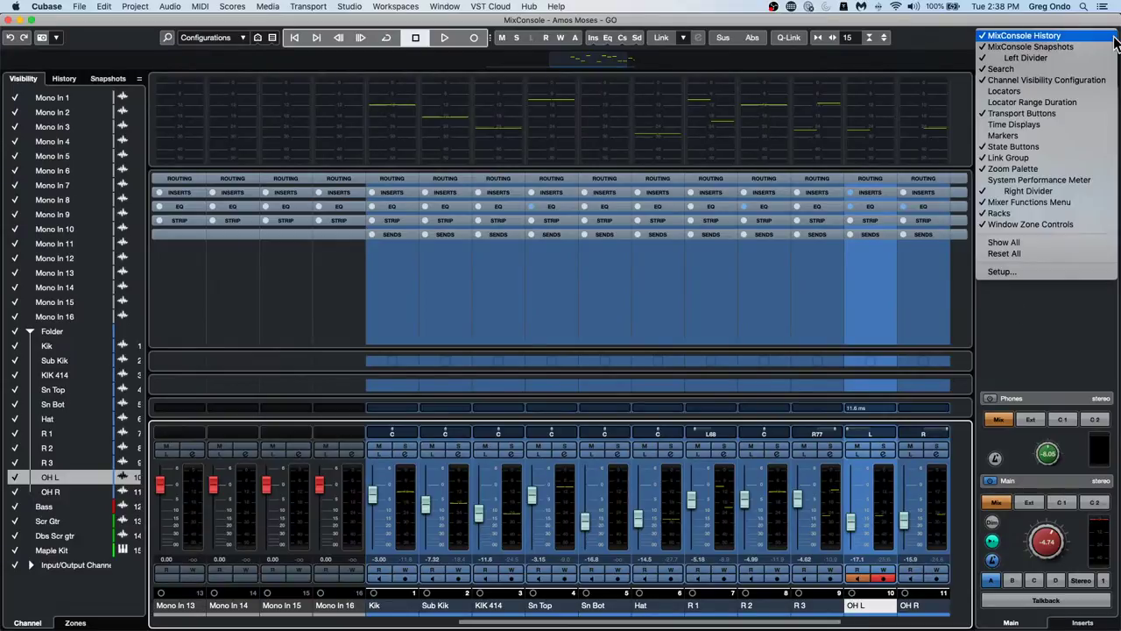
pyautogui.click(1058, 324)
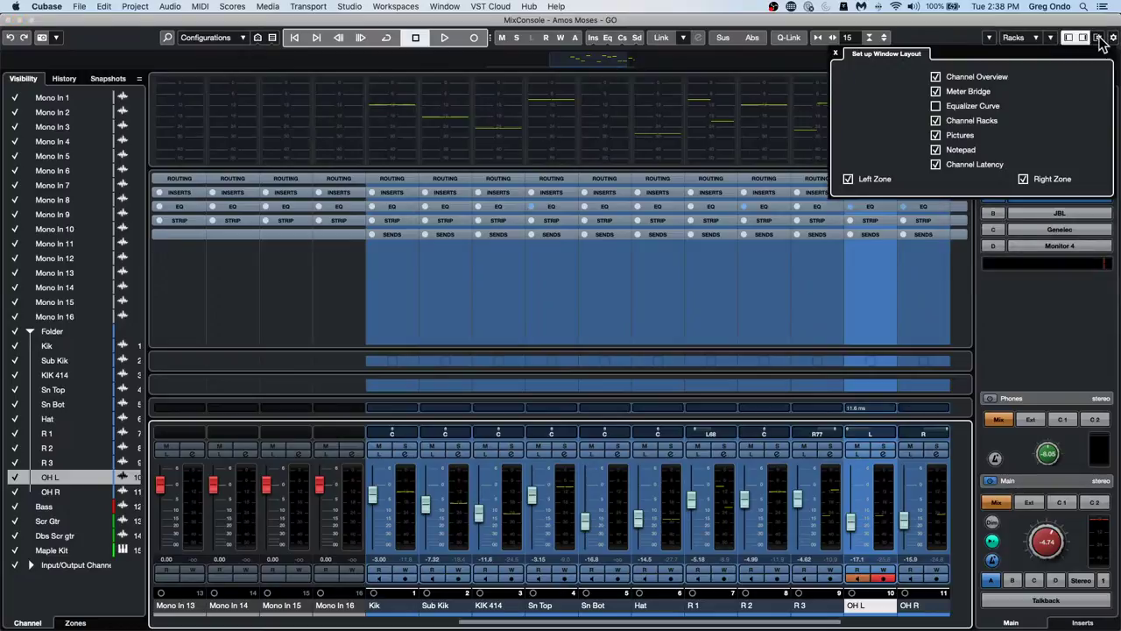
pyautogui.click(1098, 40)
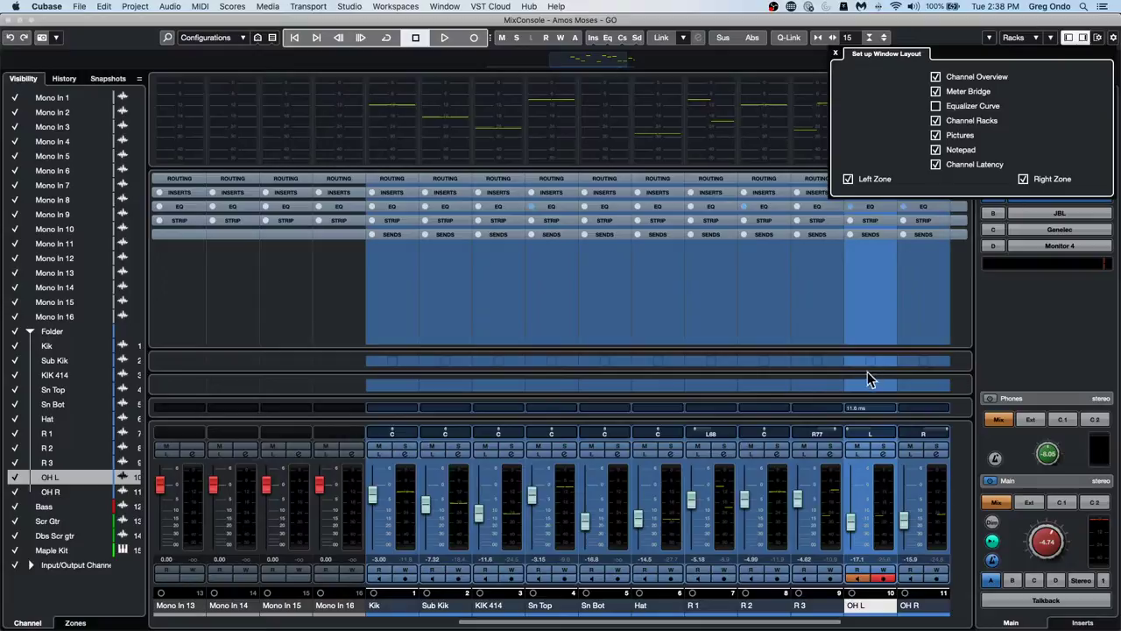
# Close the window layout setup and open the channel latency overview for the Dbs Scr gtr channel
pyautogui.click(536, 623)
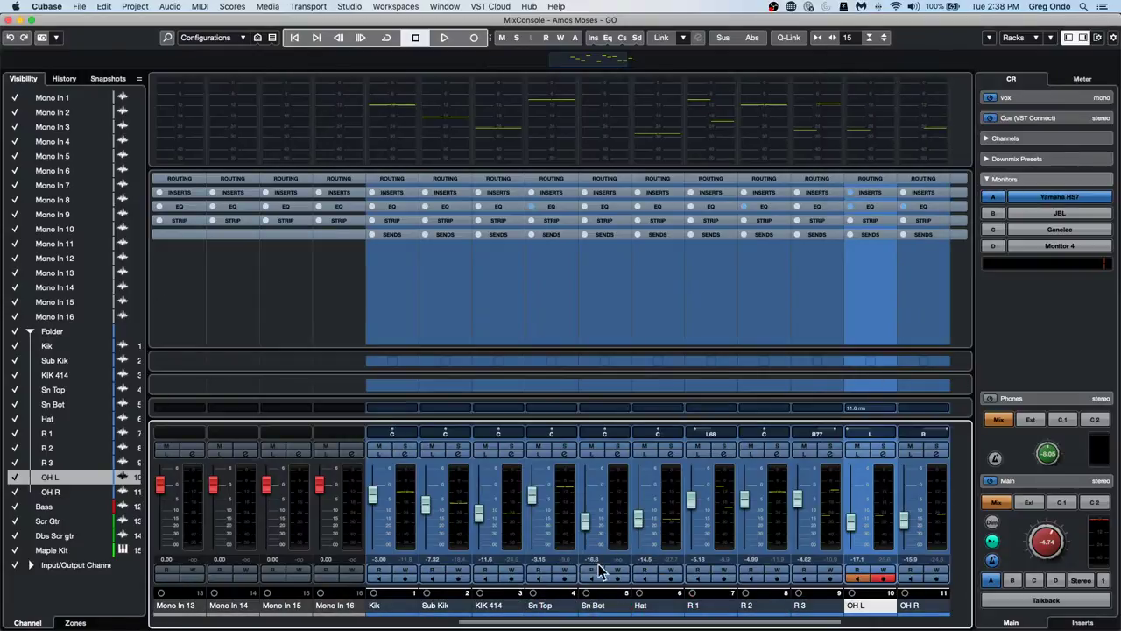
pyautogui.hscroll(5, 585, 617)
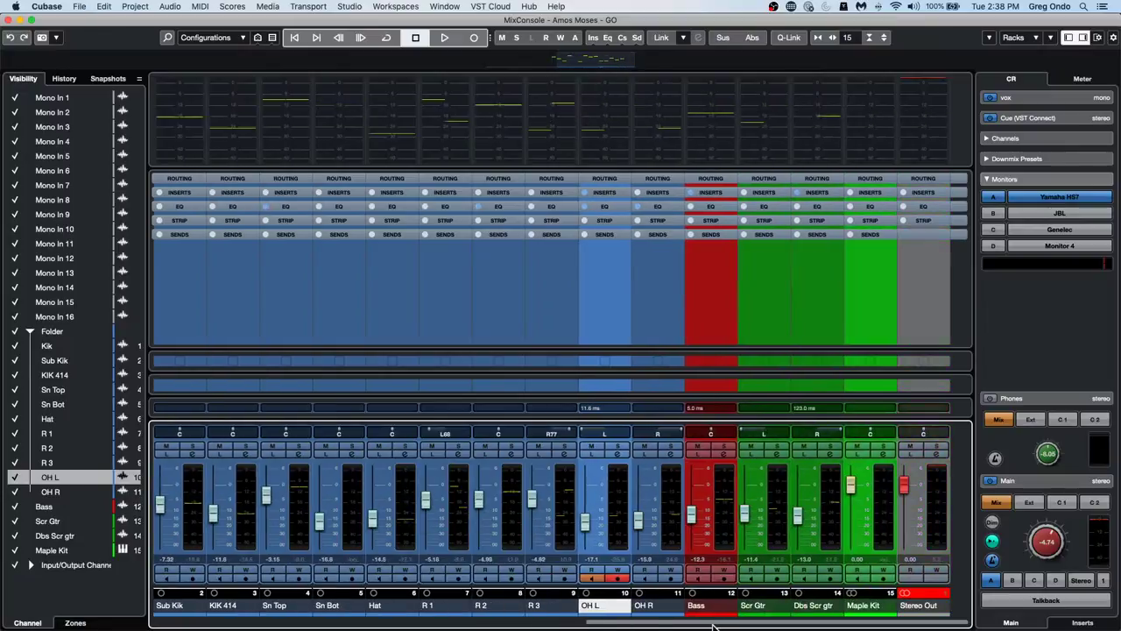
pyautogui.click(837, 408)
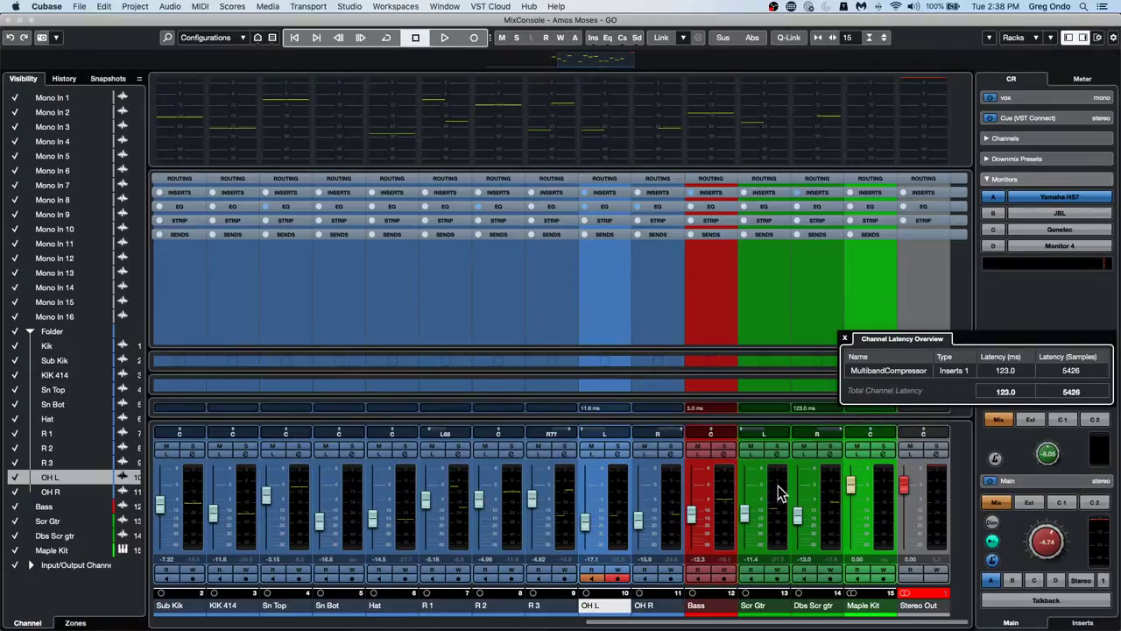
# Add a second MultibandCompressor to the second insert slot of the Dbs Scr gtr channel and close its plug-in window
pyautogui.click(834, 191)
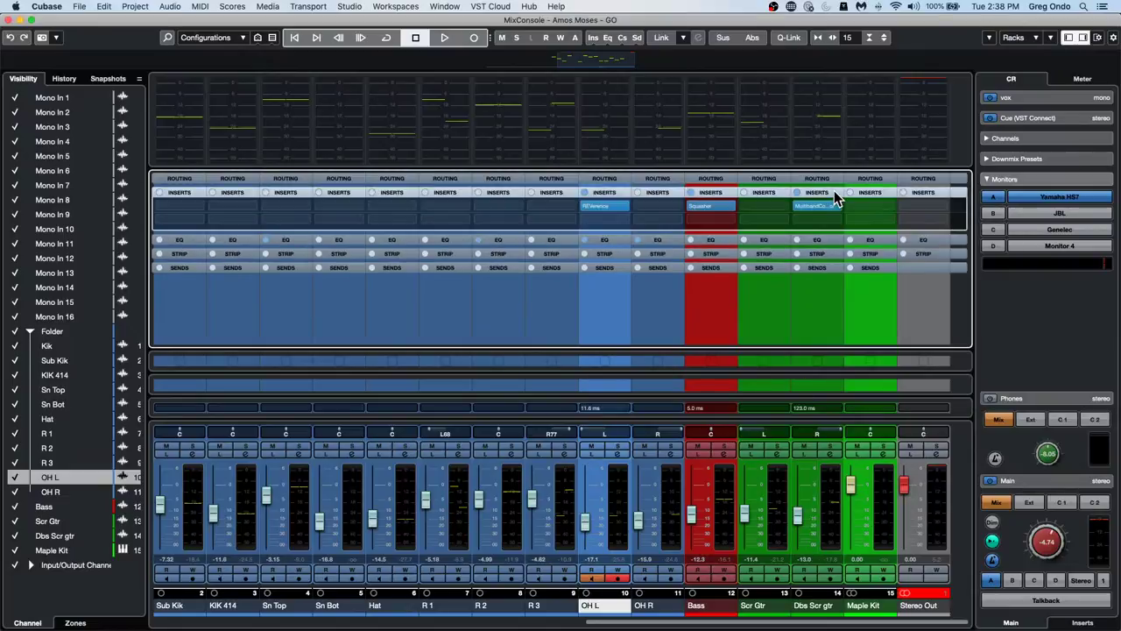
pyautogui.click(838, 222)
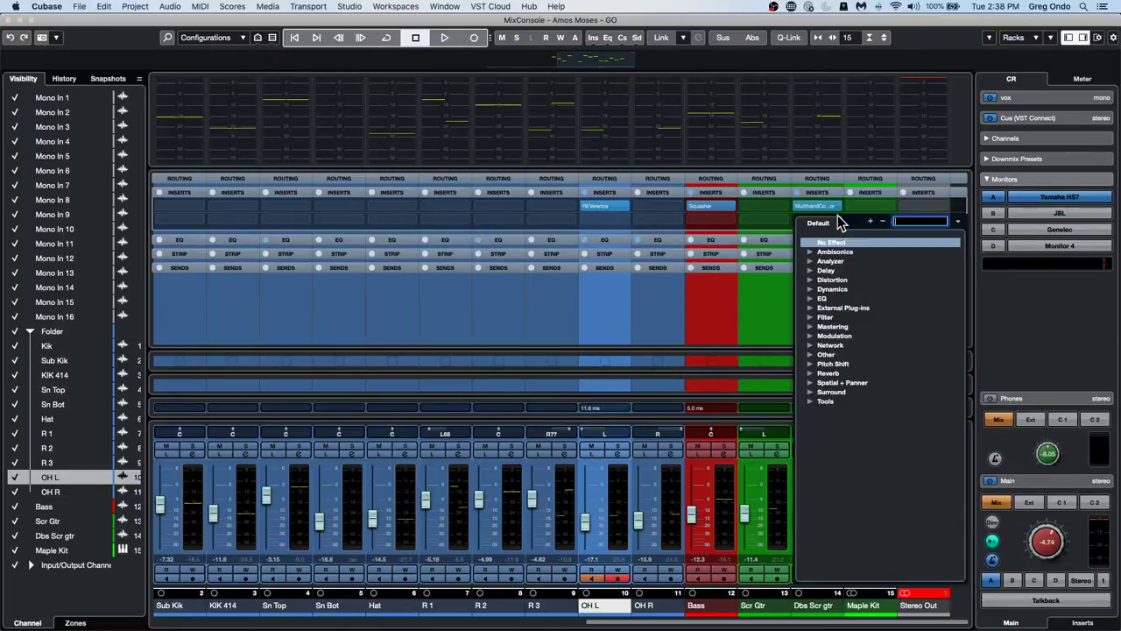
pyautogui.click(813, 289)
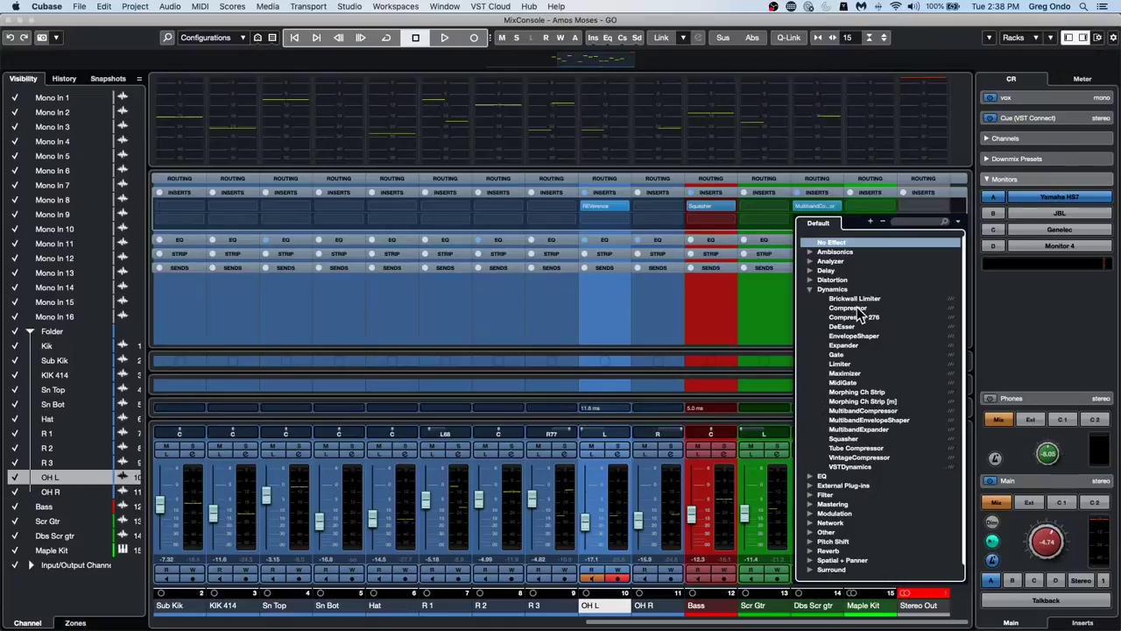
pyautogui.click(849, 409)
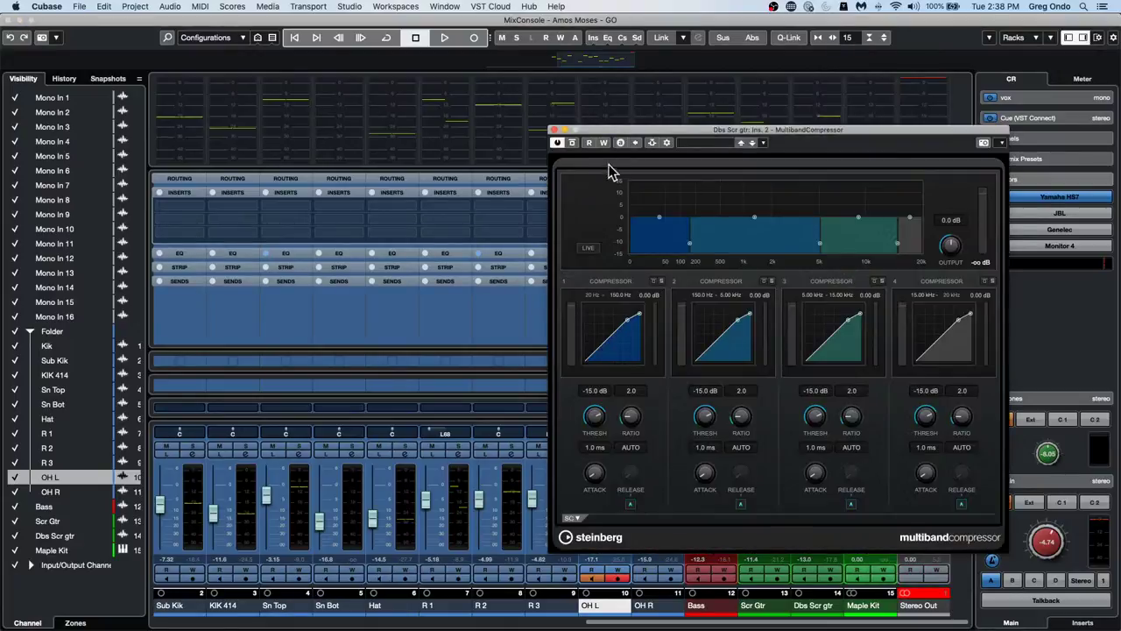
pyautogui.click(557, 137)
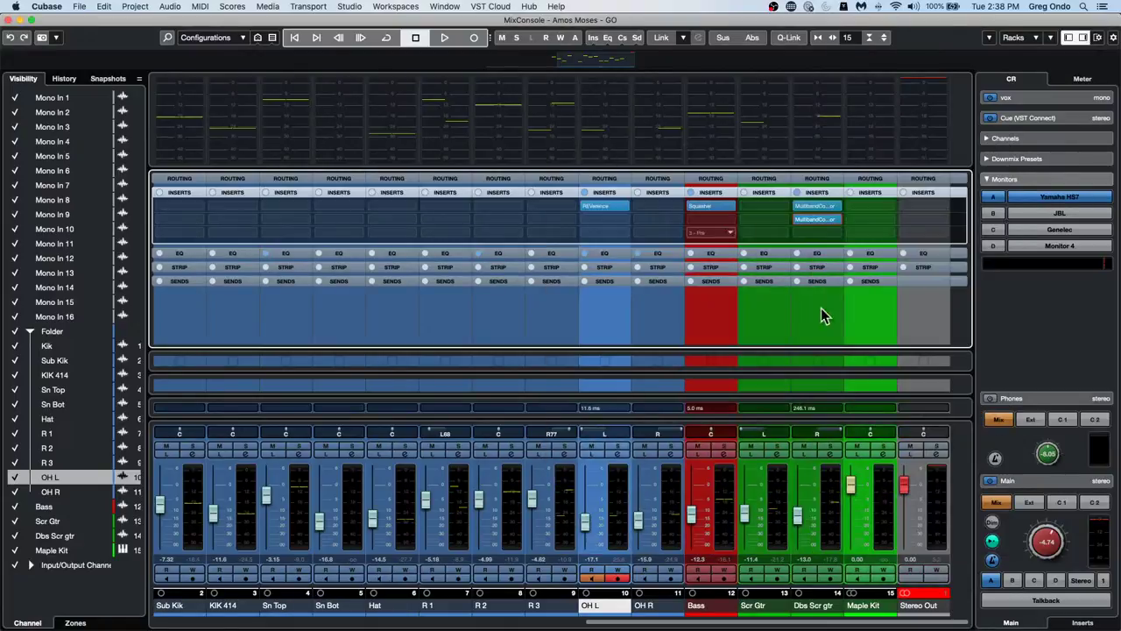
# Check the Dbs Scr gtr channel's latency breakdown, then close the MixConsole window and the latency overview
pyautogui.click(832, 407)
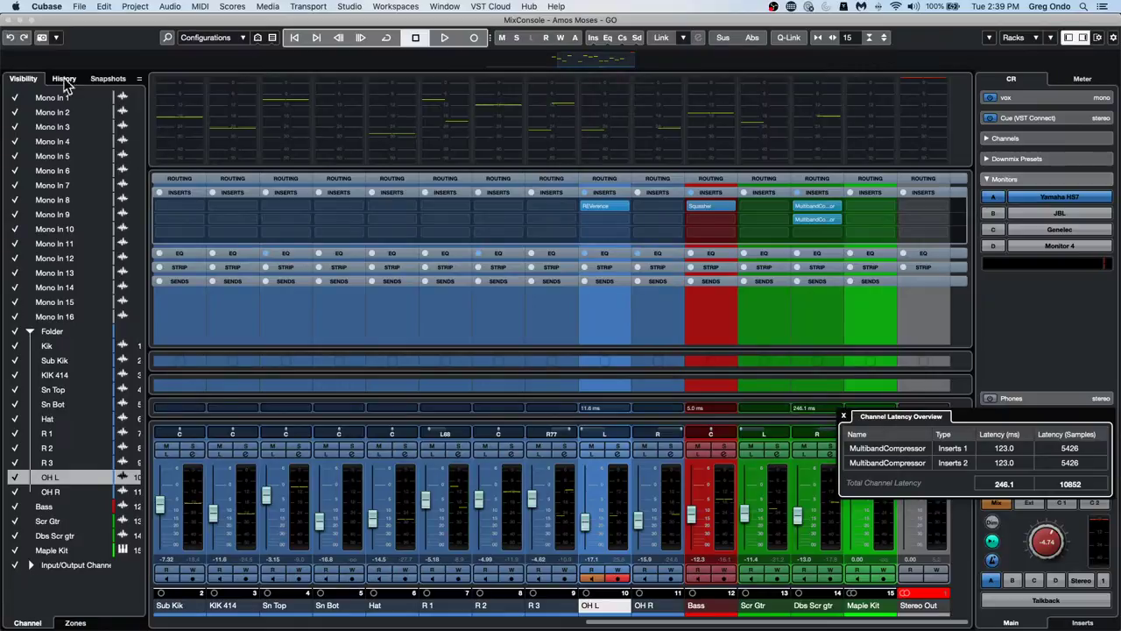
pyautogui.click(9, 20)
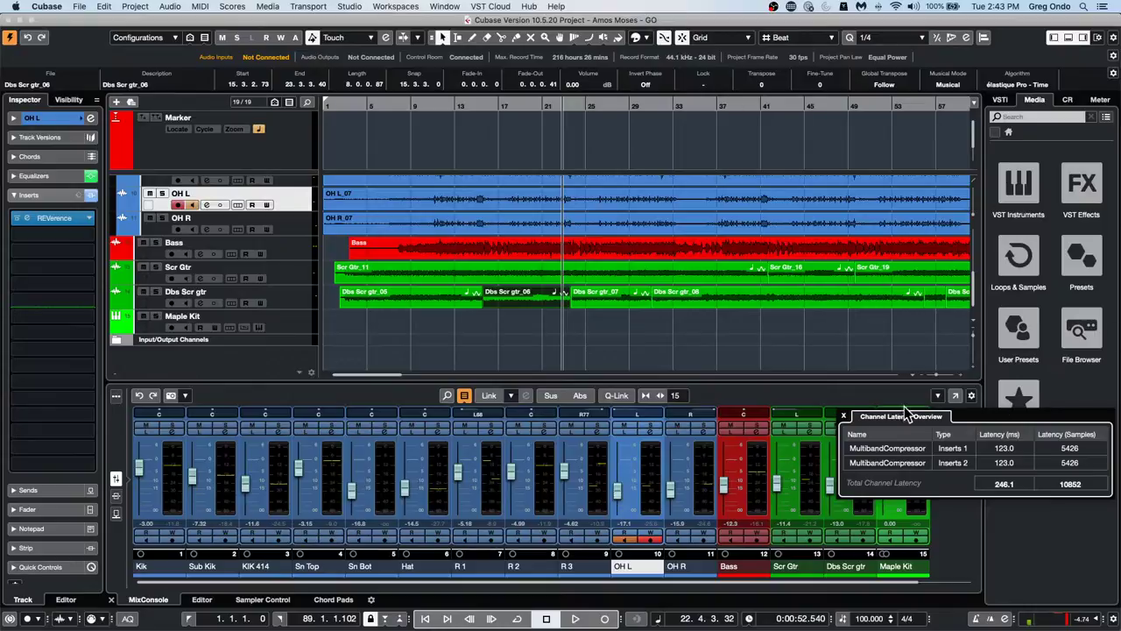
pyautogui.click(844, 416)
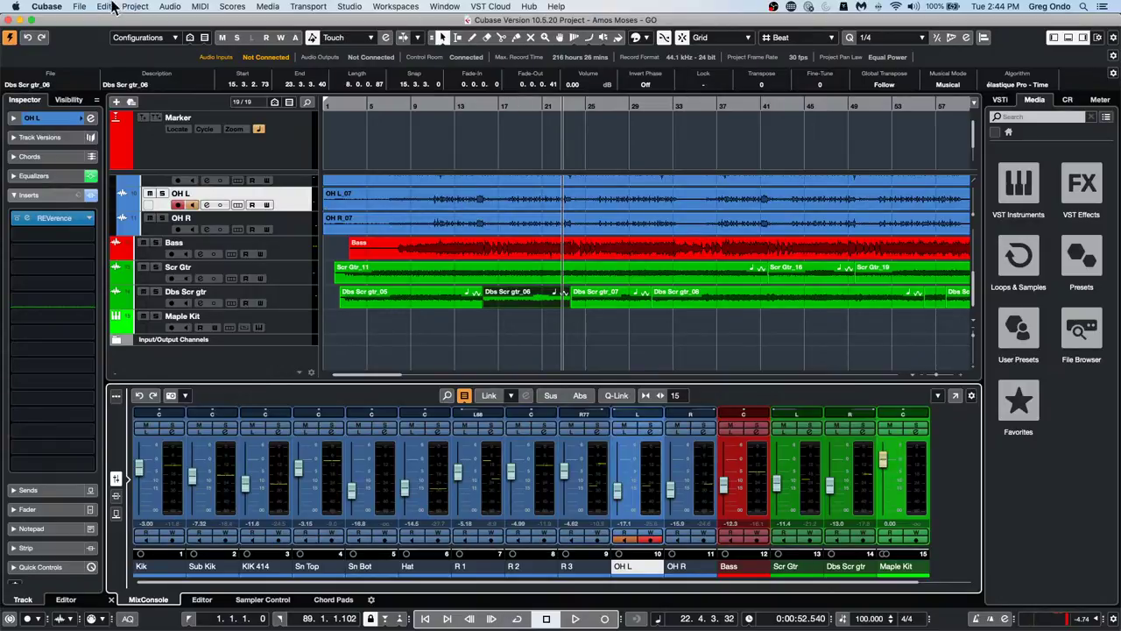
# Open and activate the recent project chord track.cpr, and close the HALion Sonic SE instrument window
pyautogui.click(79, 6)
pyautogui.moveTo(99, 227)
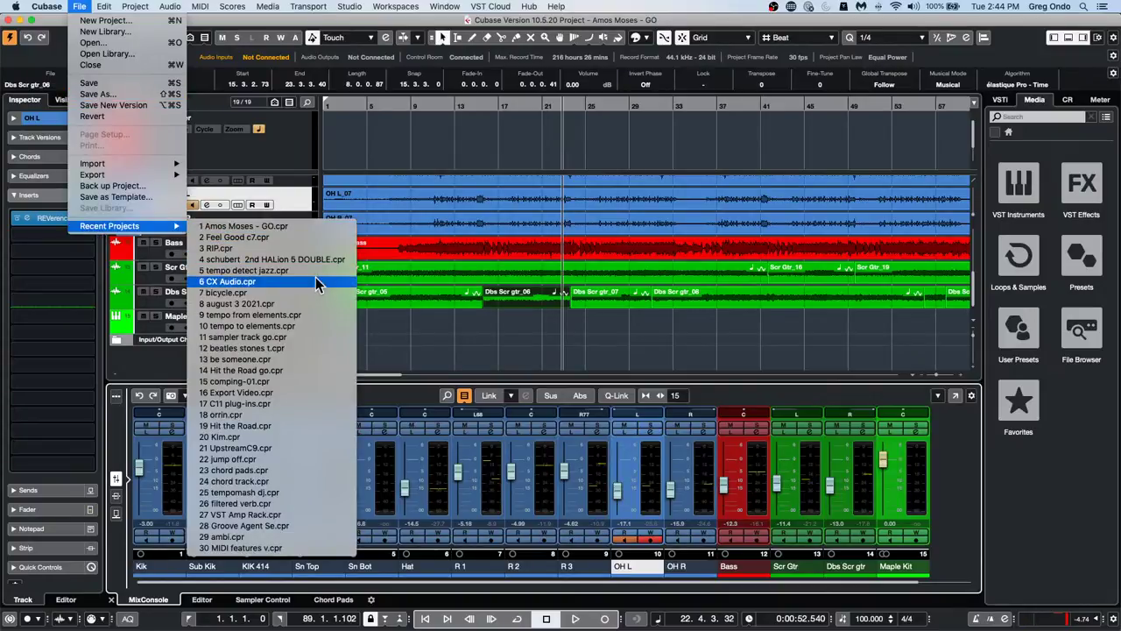
pyautogui.click(313, 483)
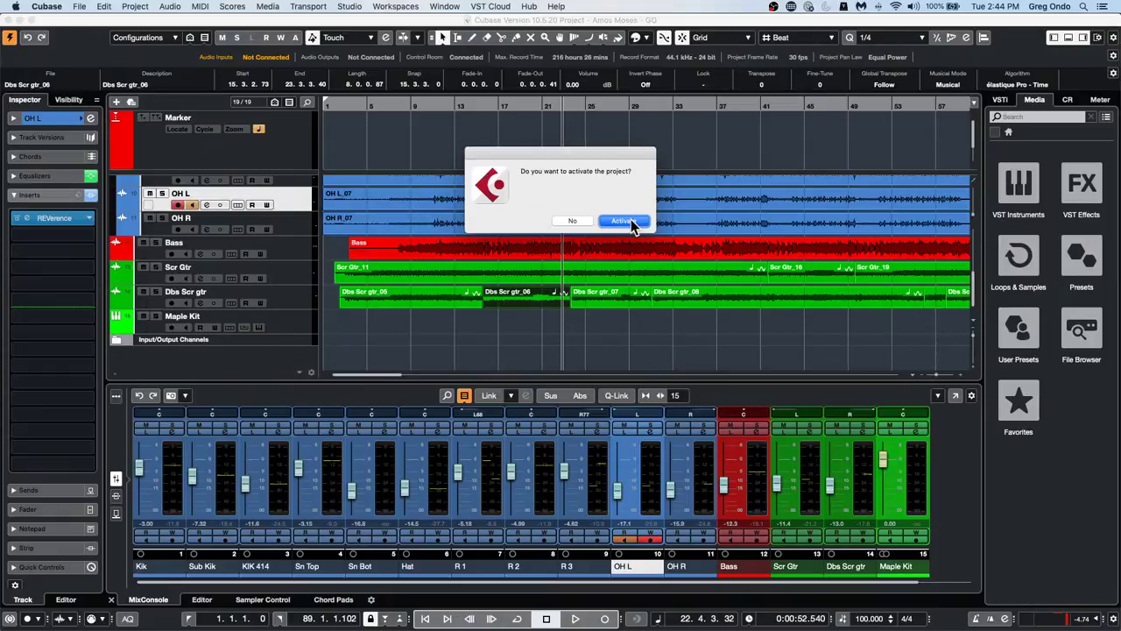
pyautogui.click(624, 221)
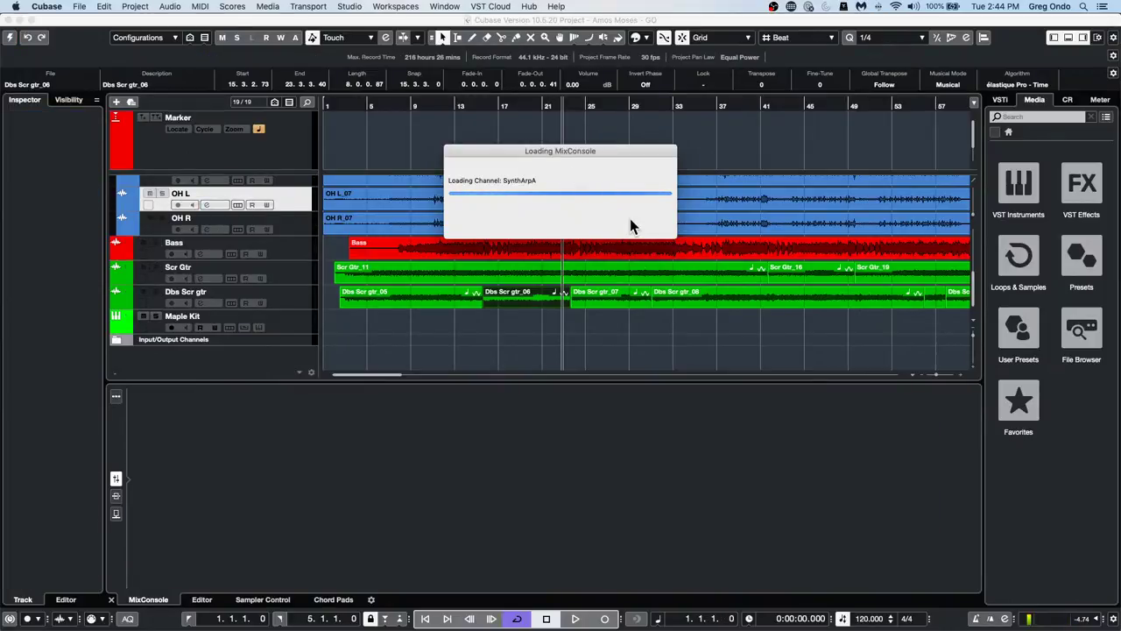
pyautogui.click(740, 278)
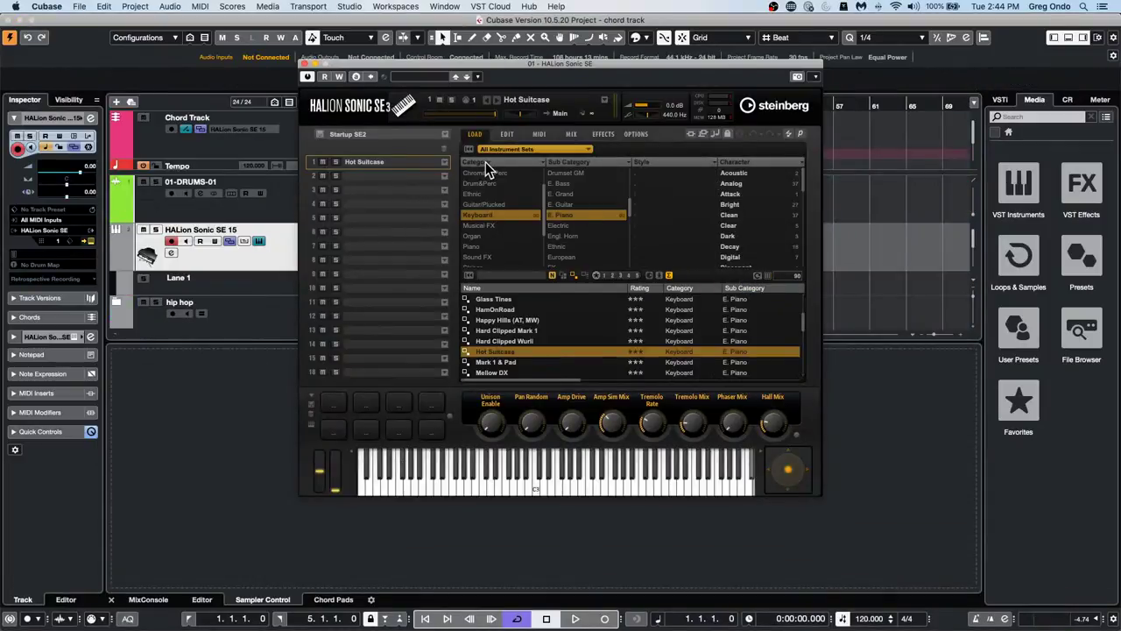
pyautogui.click(305, 65)
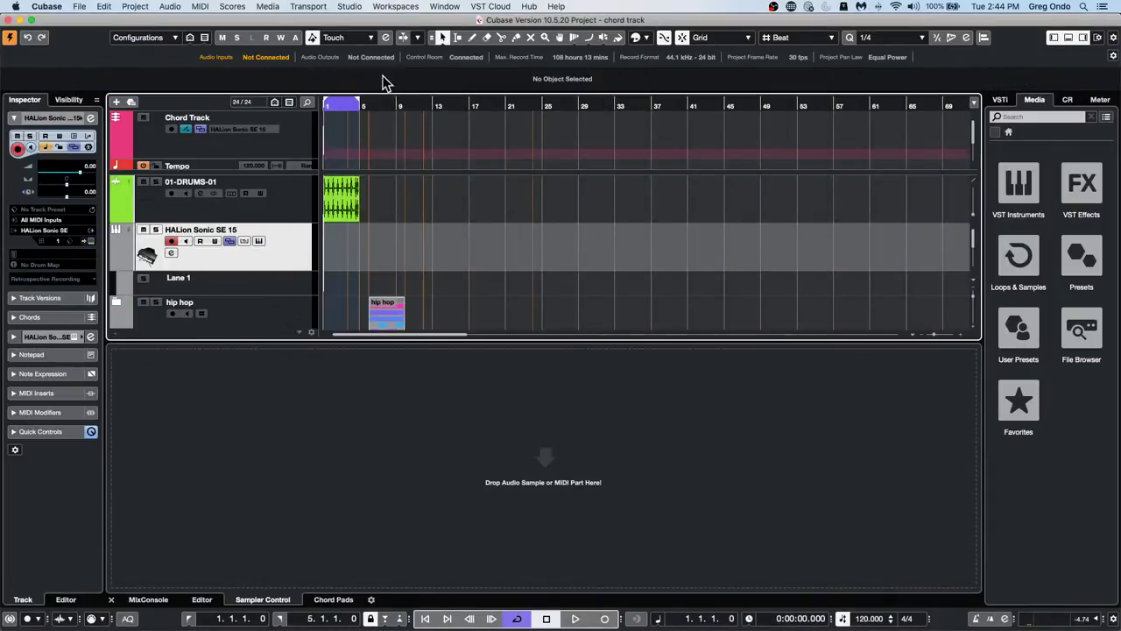
# Set the loop range around the soundtrack folder part from bar 12 to bar 24 and expand the soundtrack folder
pyautogui.moveTo(429, 105); pyautogui.dragTo(508, 183)
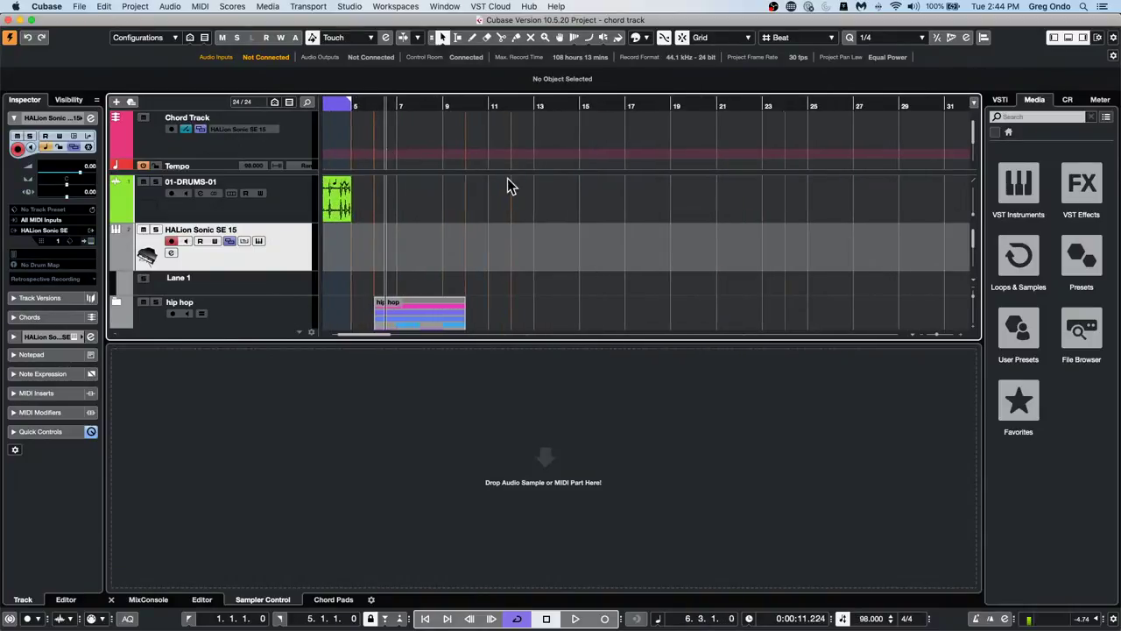
pyautogui.scroll(-1, 508, 184)
pyautogui.click(618, 321)
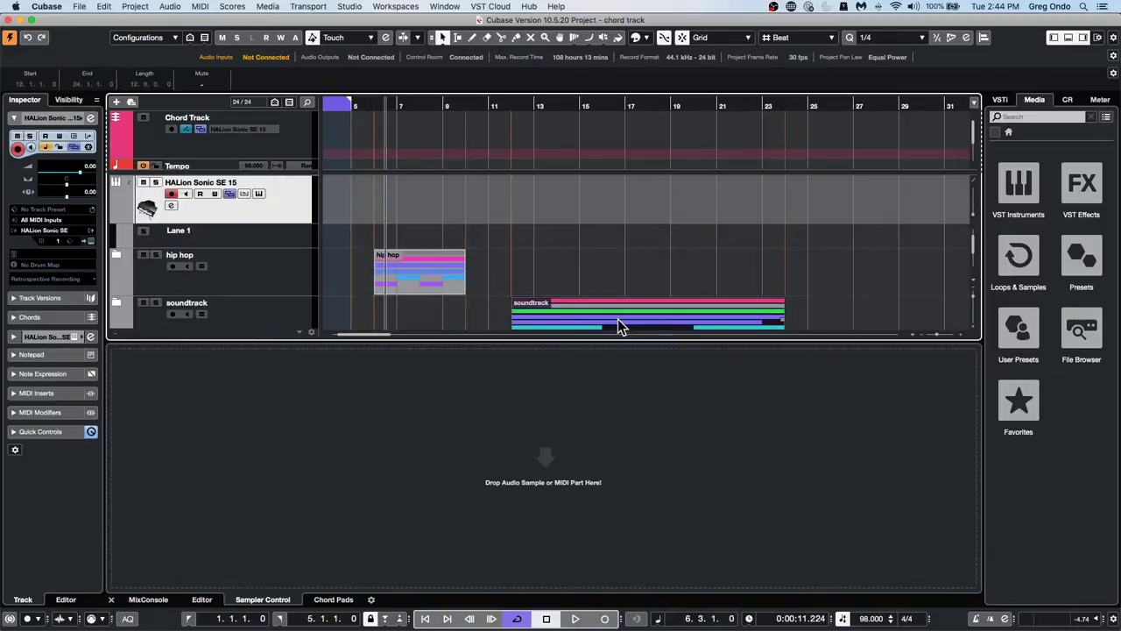
pyautogui.press('p')
pyautogui.scroll(-2, 653, 224)
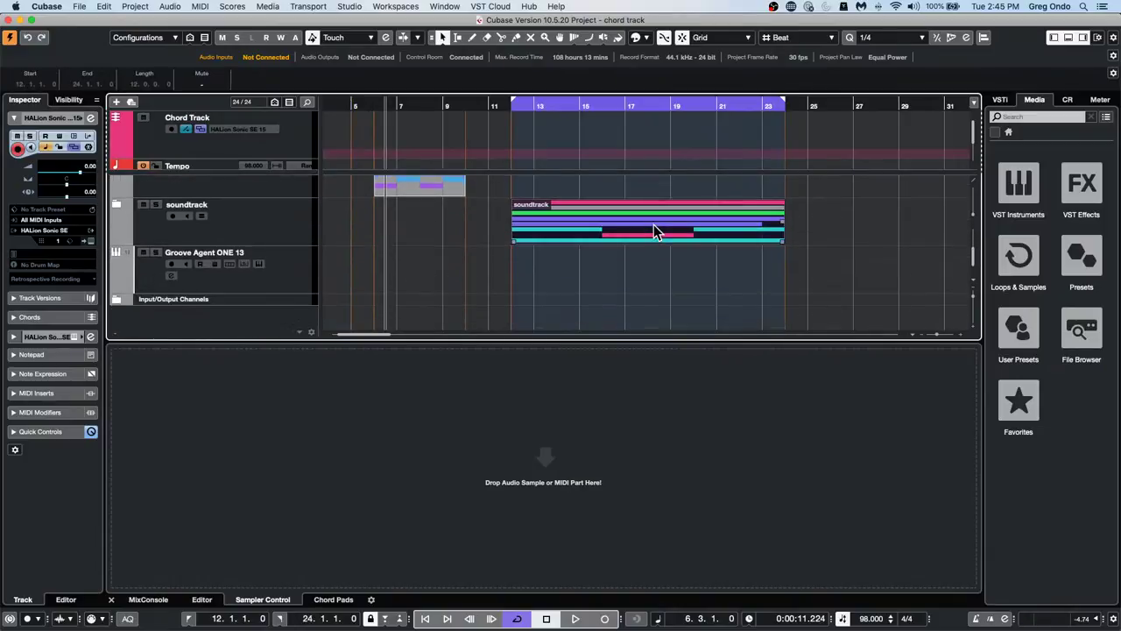
pyautogui.click(118, 204)
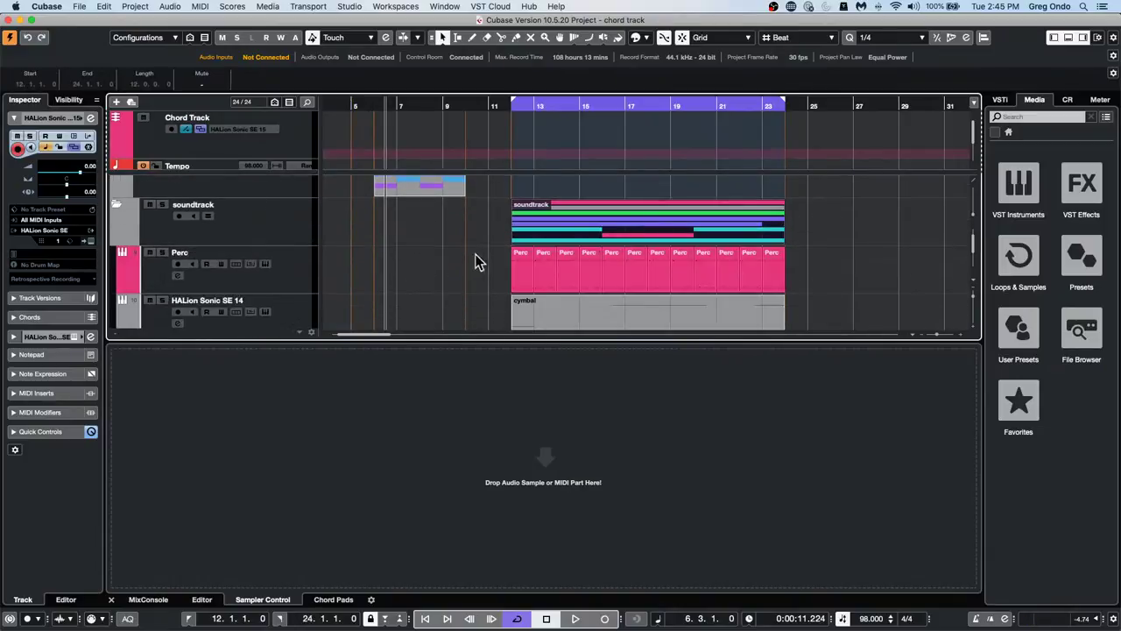
pyautogui.scroll(-2, 581, 291)
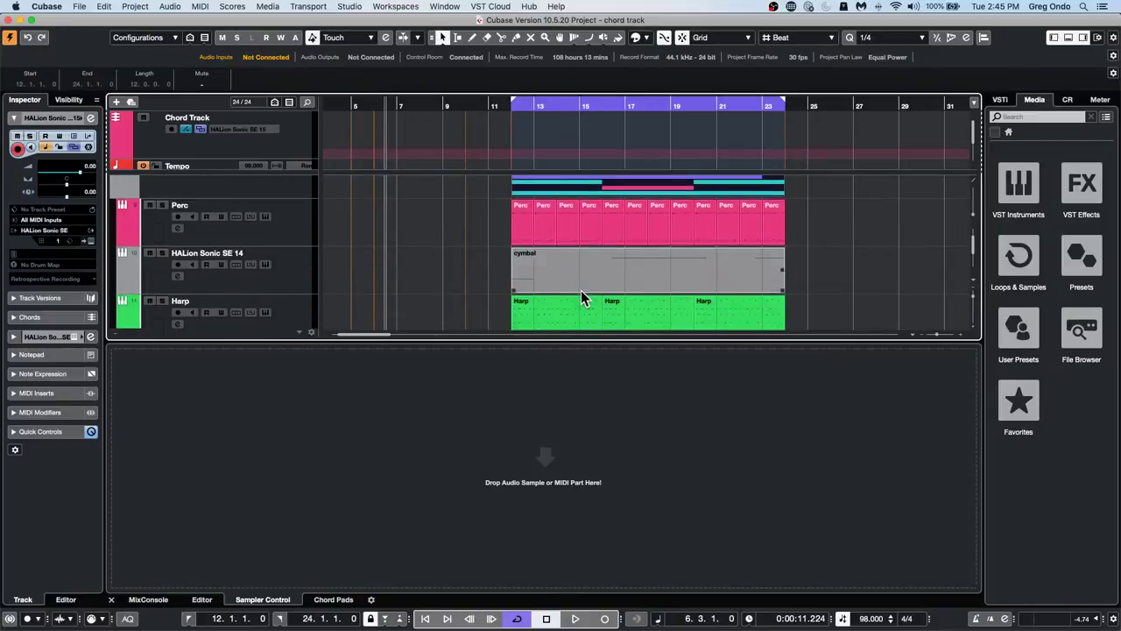
# Review the Harp track's chord settings and its available Follow Chord Track modes
pyautogui.click(297, 322)
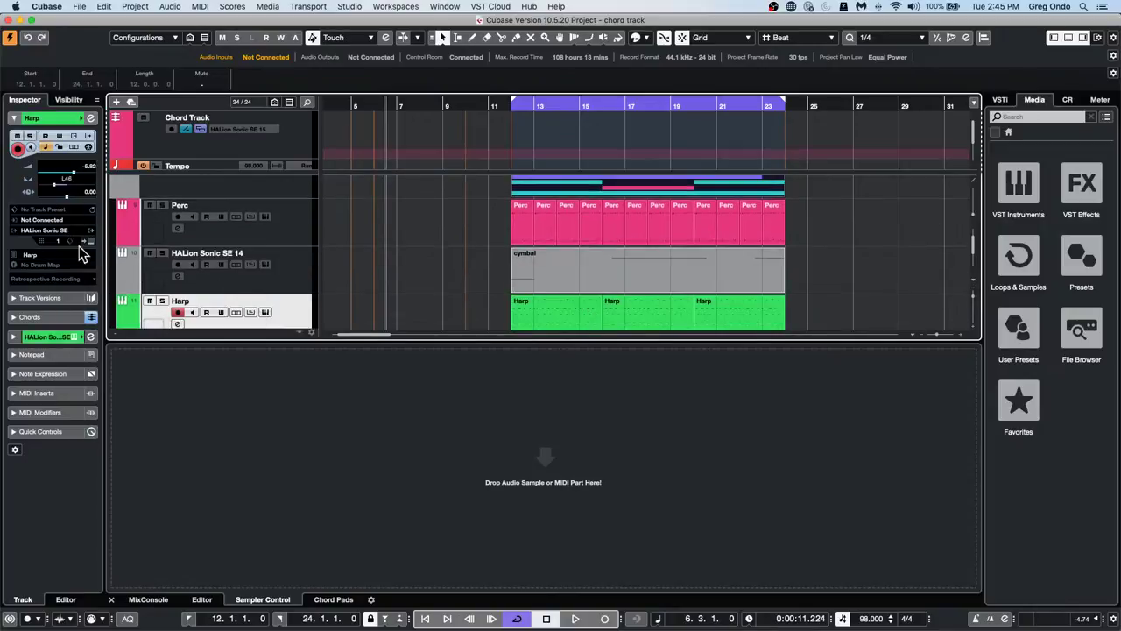
pyautogui.click(40, 317)
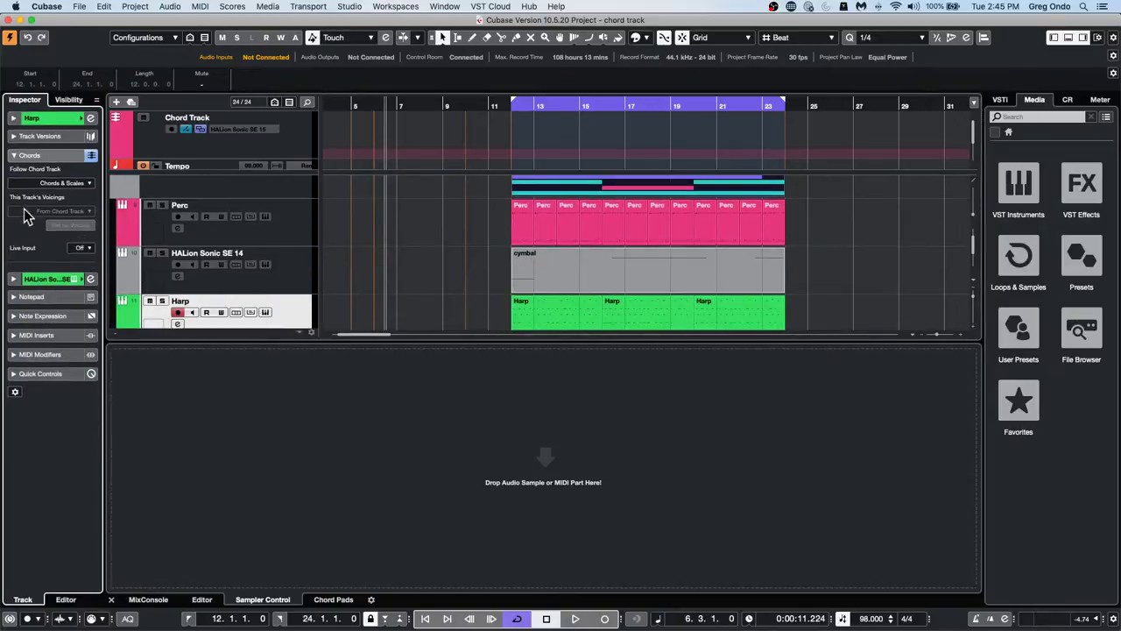
pyautogui.click(76, 188)
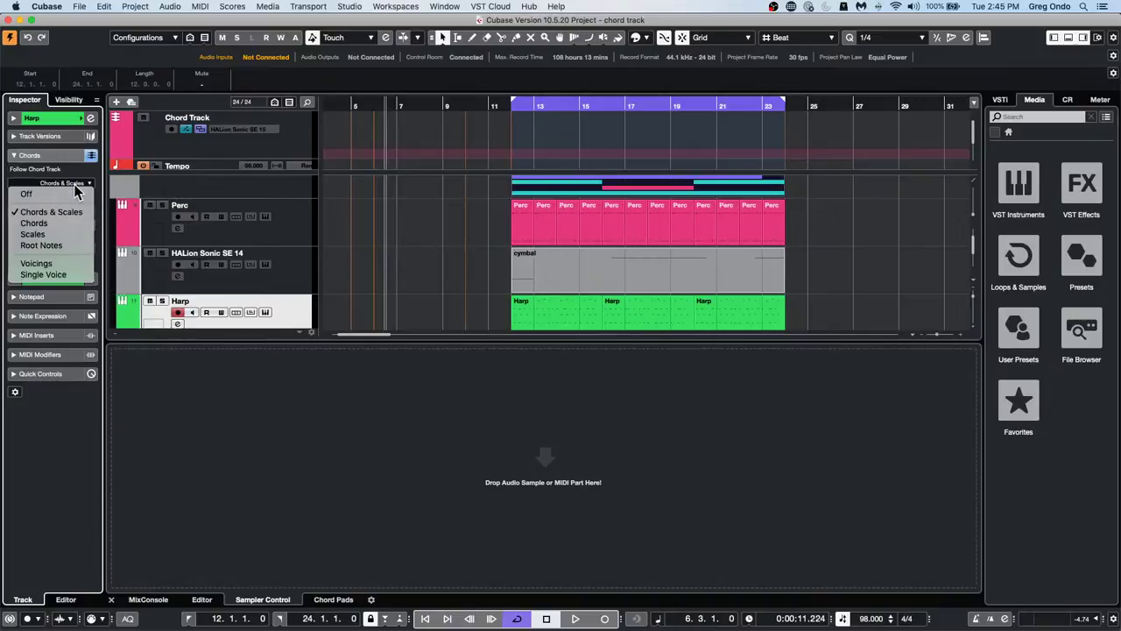
pyautogui.click(445, 253)
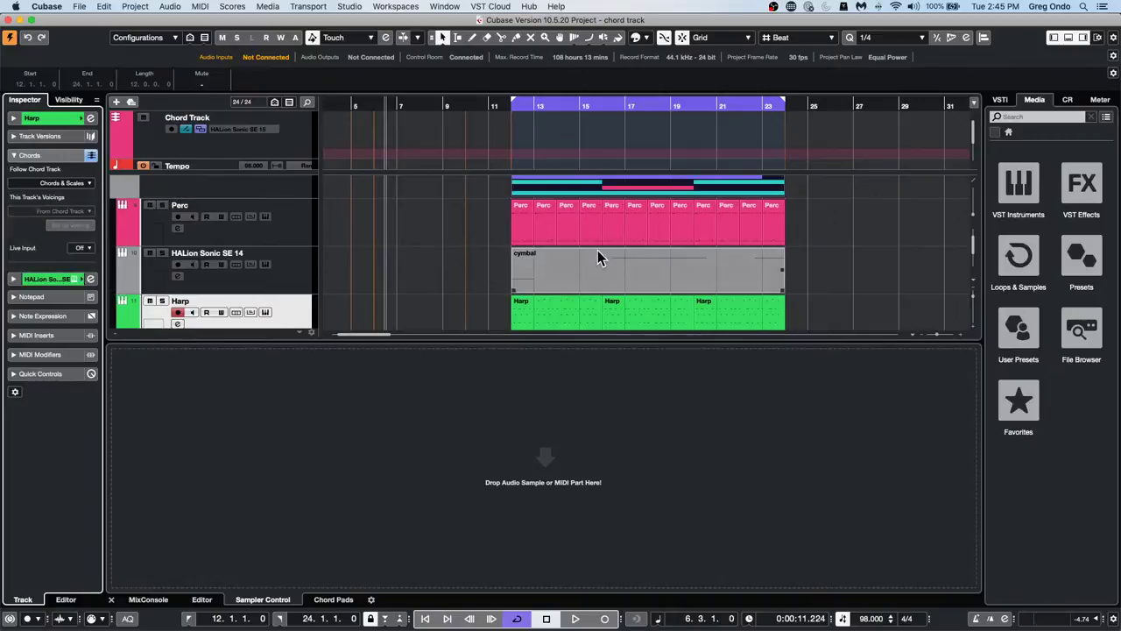
# Start playback at the beginning of the loop and draw an empty chord event at bar 16 on the chord track
pyautogui.click(504, 108)
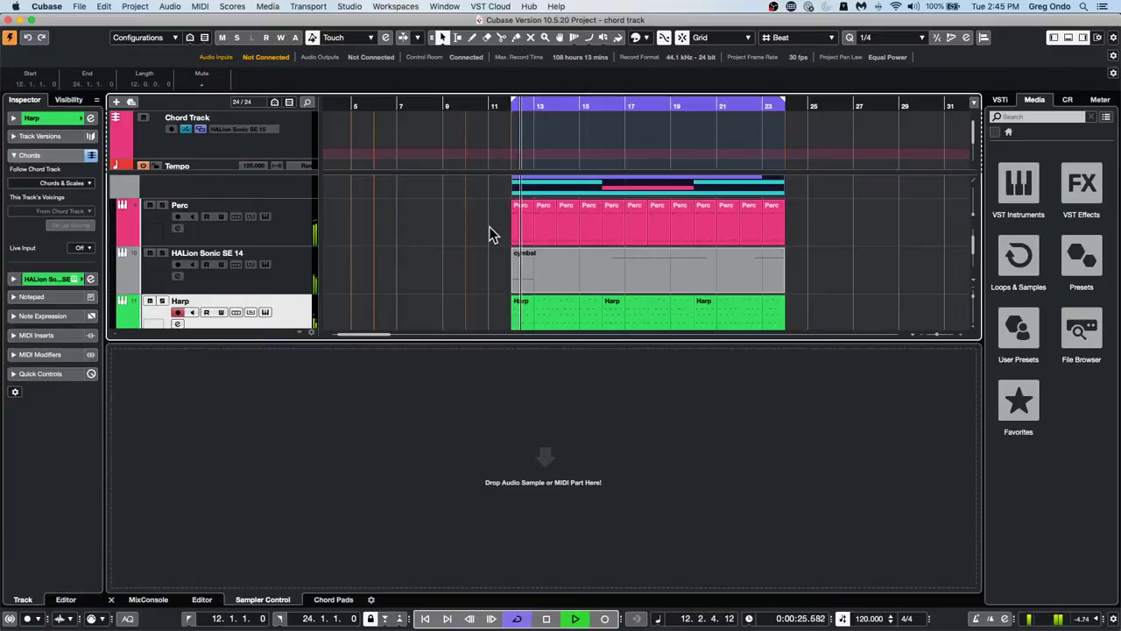
pyautogui.scroll(5, 491, 235)
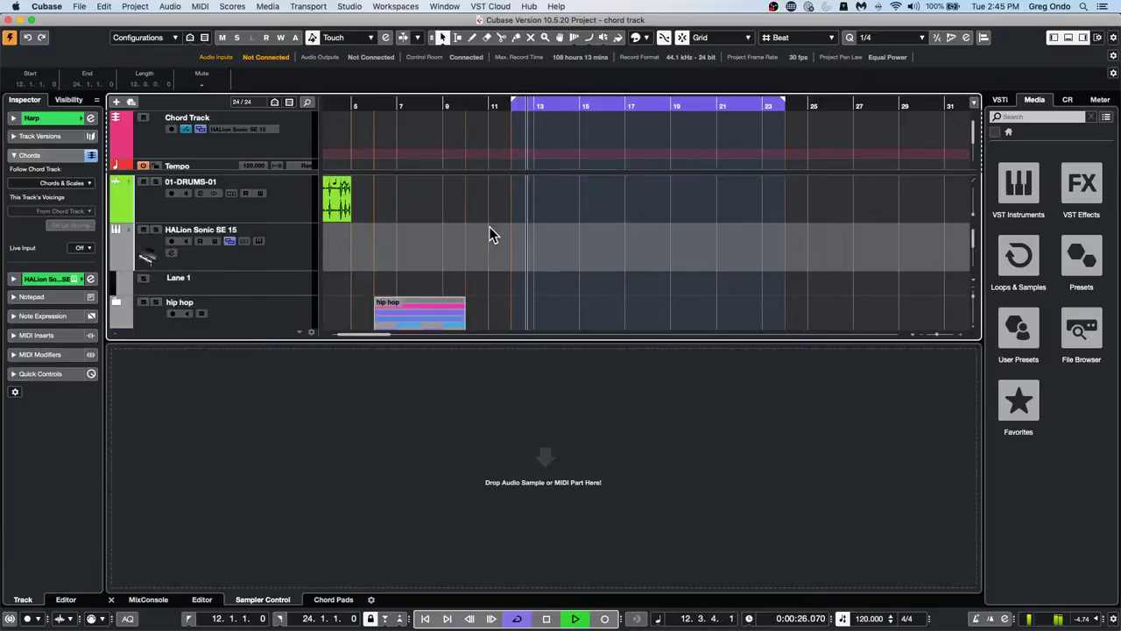
pyautogui.rightClick(529, 133)
pyautogui.click(569, 134)
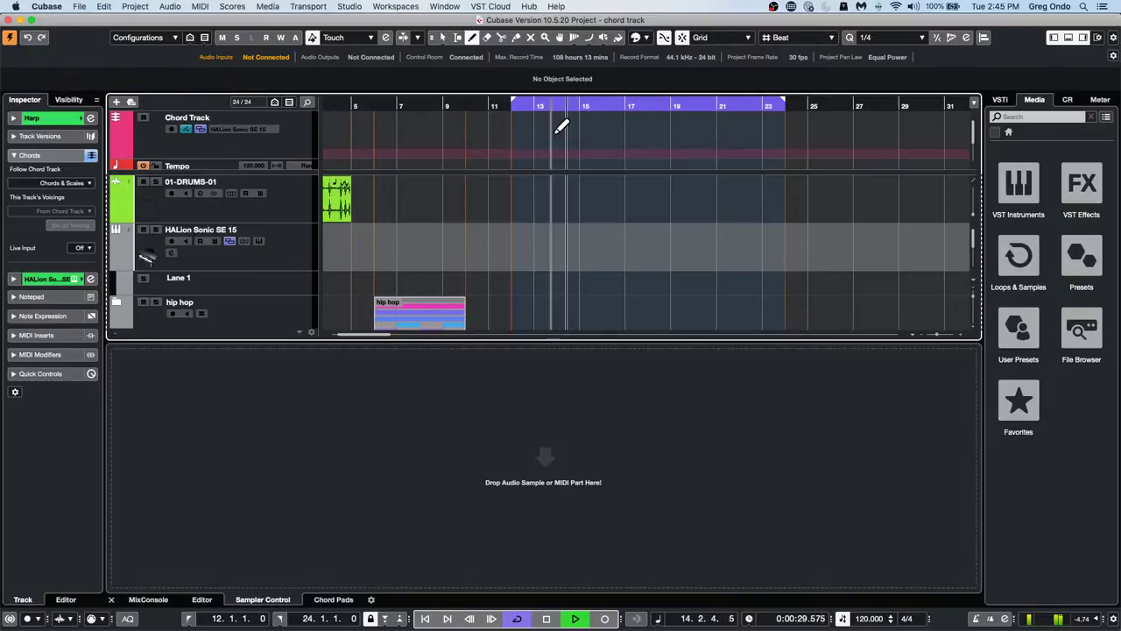
pyautogui.click(605, 129)
pyautogui.rightClick(605, 130)
pyautogui.click(607, 129)
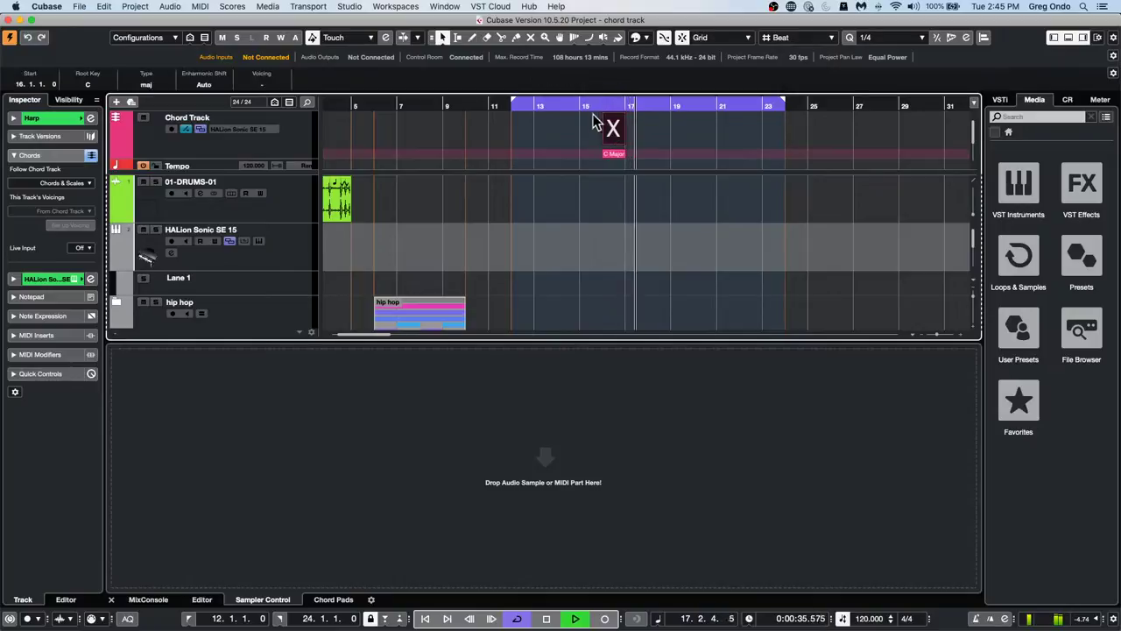
# Draw a chord event at bar 12 on the chord track and define it as D major
pyautogui.moveTo(520, 105); pyautogui.dragTo(514, 144)
pyautogui.rightClick(516, 149)
pyautogui.click(543, 150)
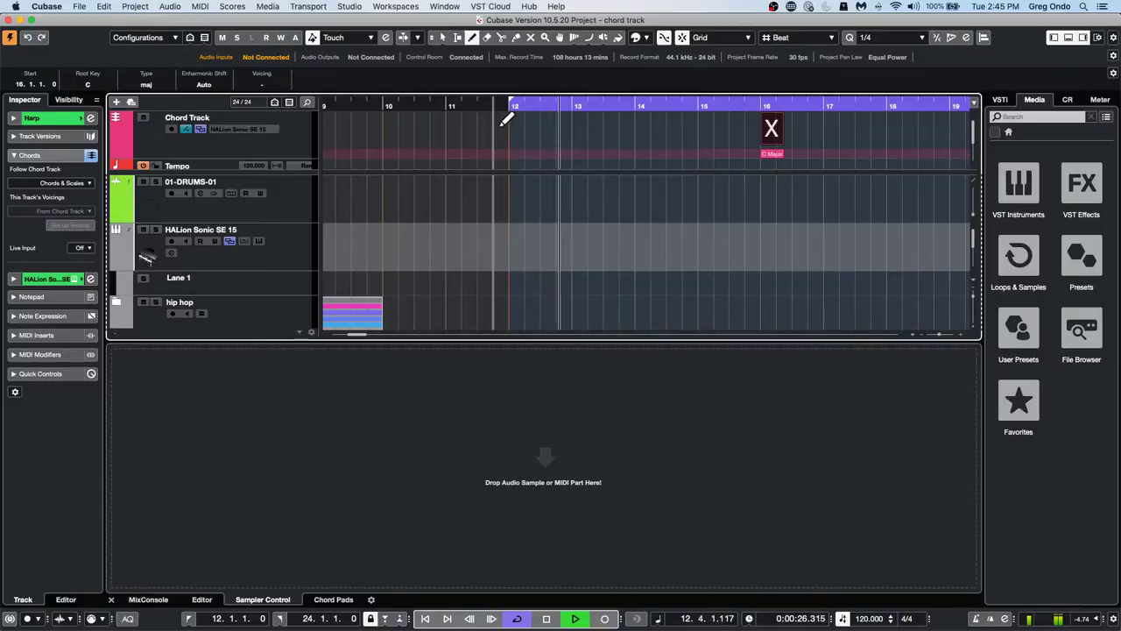
pyautogui.click(516, 127)
pyautogui.doubleClick(514, 127)
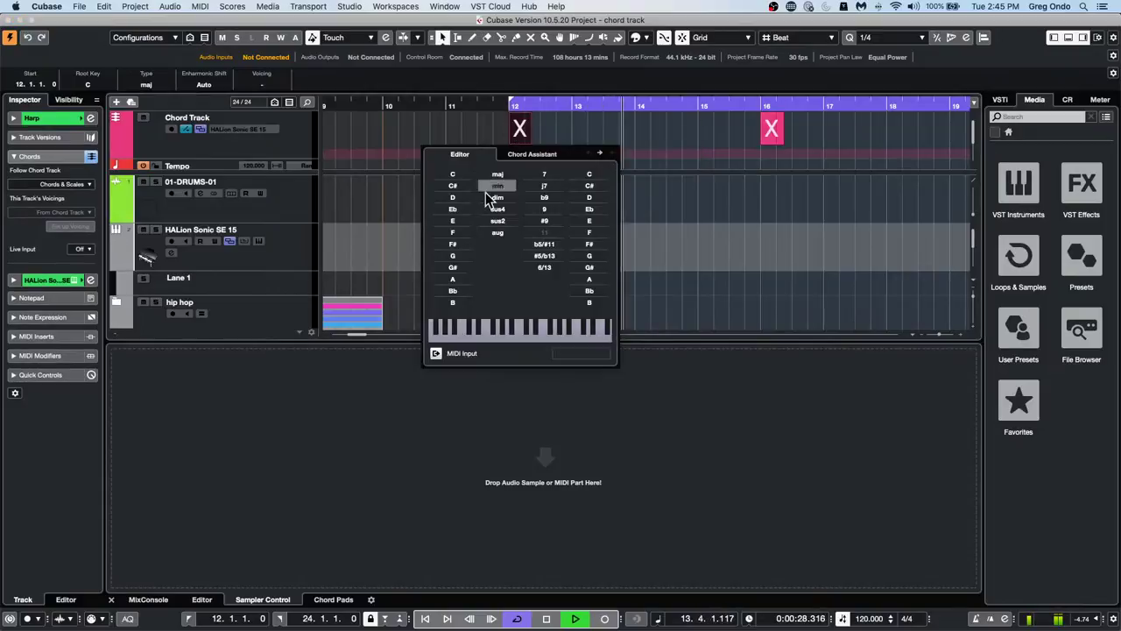
pyautogui.click(463, 201)
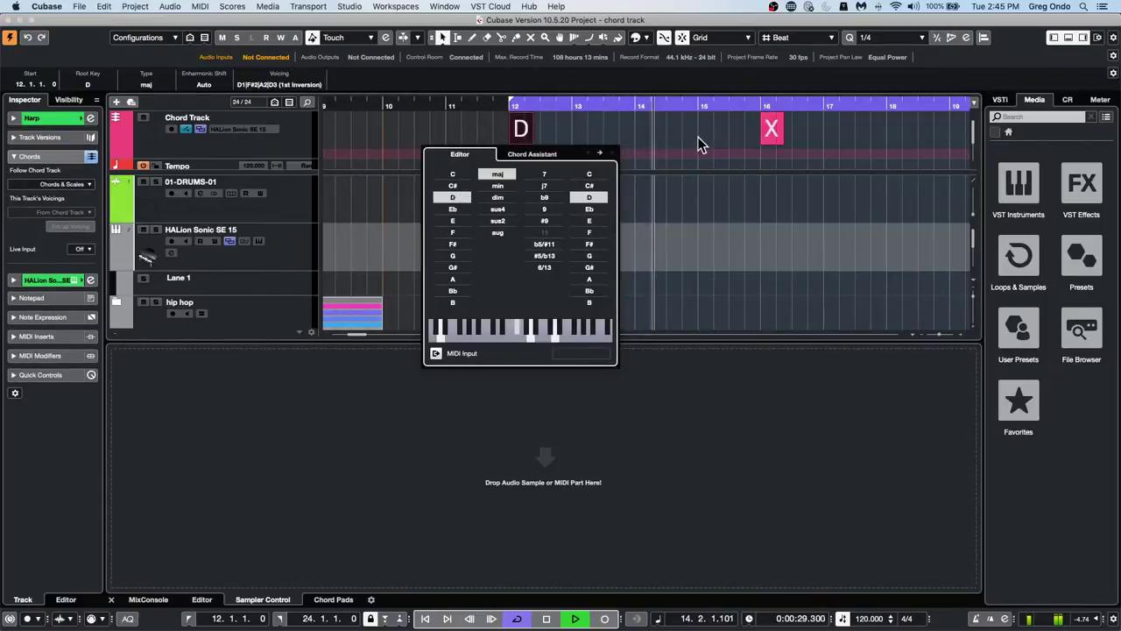
# Define the undefined chord event at bar 16 as E major
pyautogui.click(771, 130)
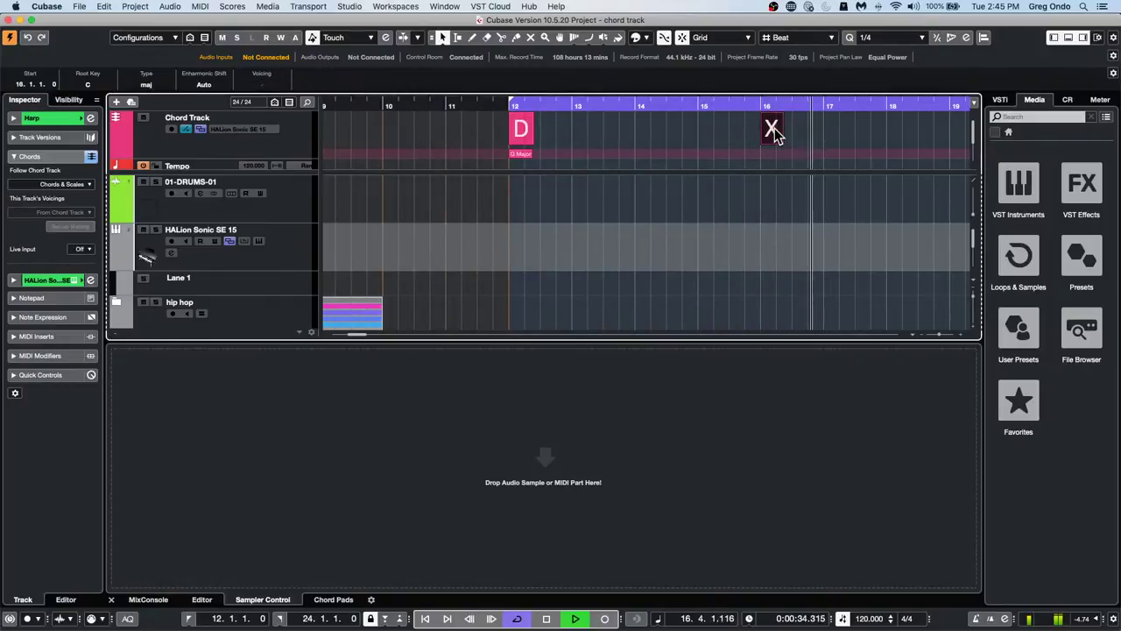
pyautogui.doubleClick(772, 130)
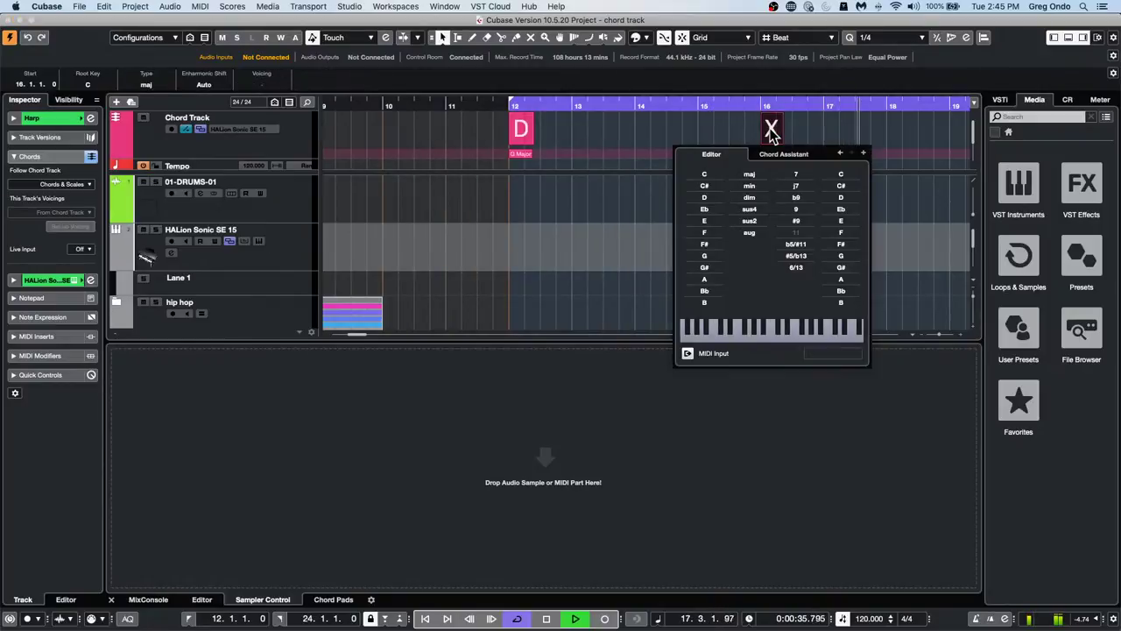
pyautogui.click(711, 221)
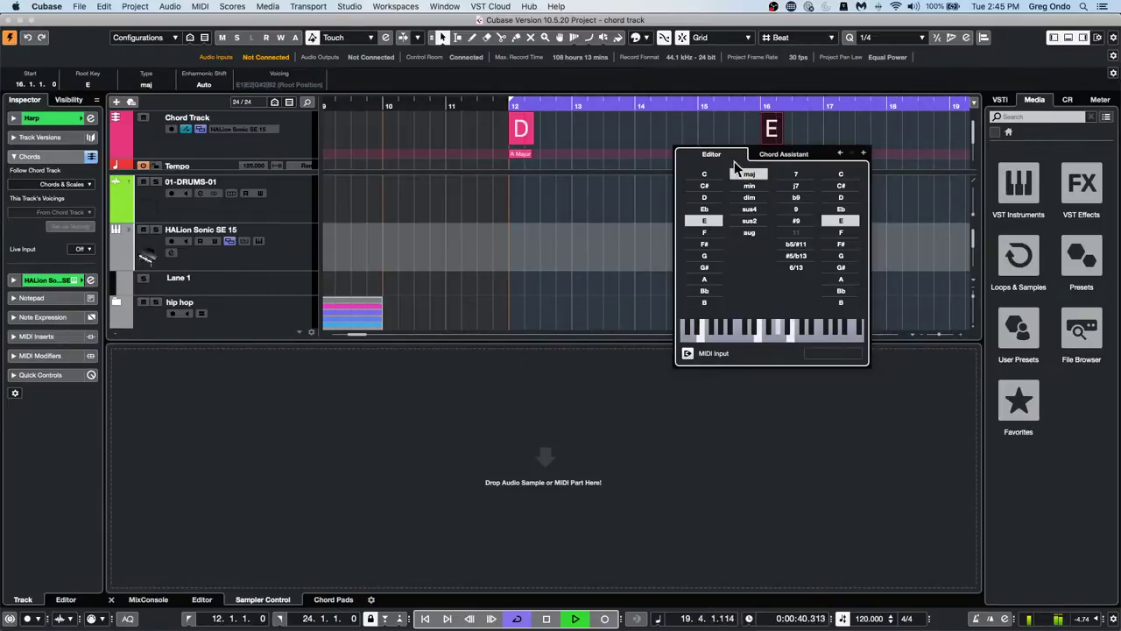
# Close the chord definition of the bar 16 event and mute the HALion Sonic SE 15 track
pyautogui.click(665, 143)
pyautogui.scroll(5, 653, 292)
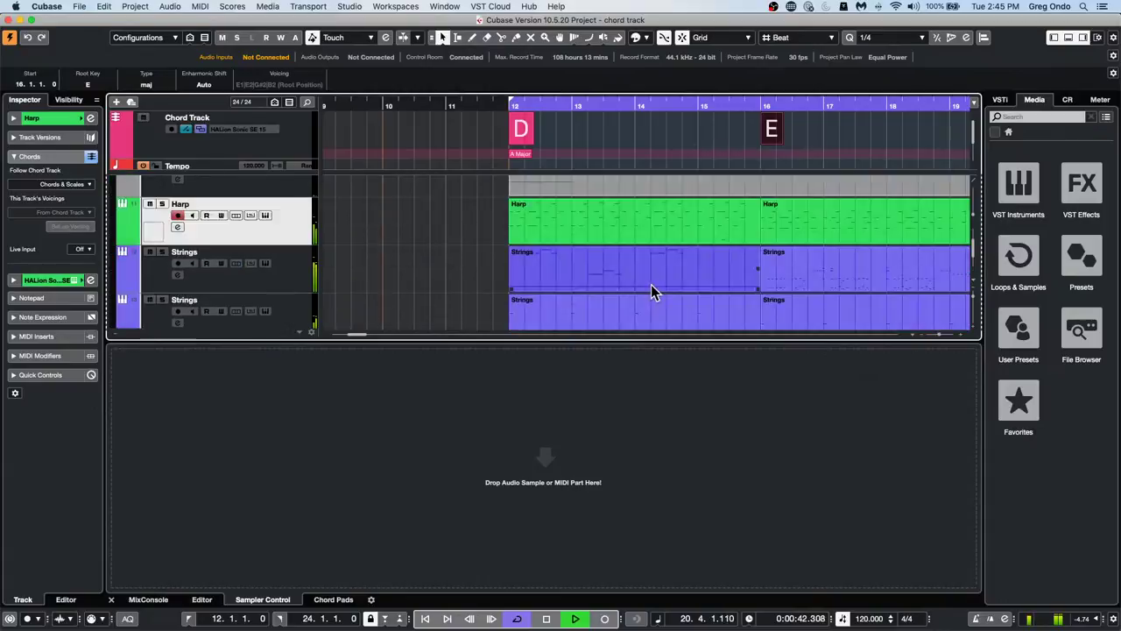
pyautogui.scroll(-5, 652, 293)
pyautogui.moveTo(660, 105); pyautogui.dragTo(650, 64)
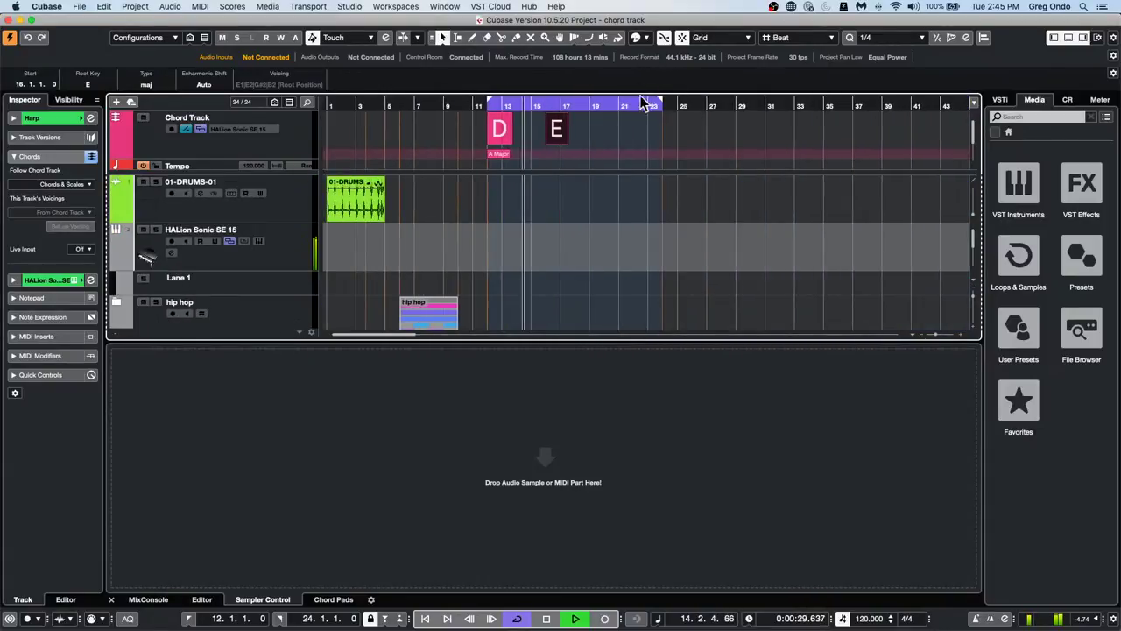
pyautogui.click(143, 230)
# Draw empty chord events at bars 23, 22 and 21 on the chord track, deleting the stray one at bar 18
pyautogui.rightClick(591, 174)
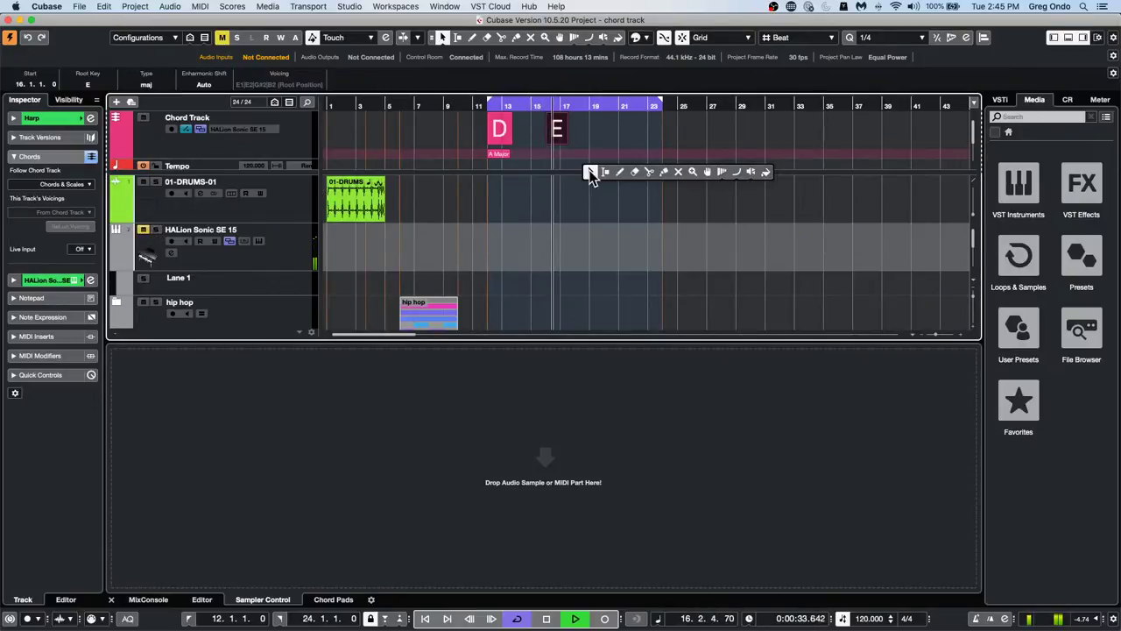
pyautogui.click(619, 172)
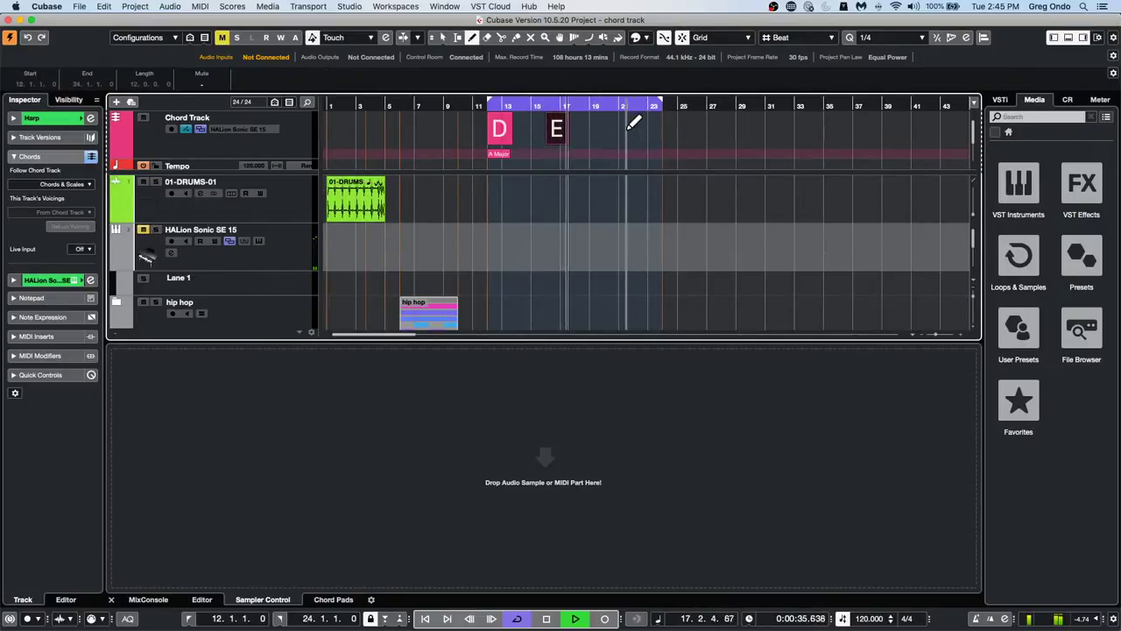
pyautogui.moveTo(615, 107); pyautogui.dragTo(615, 125)
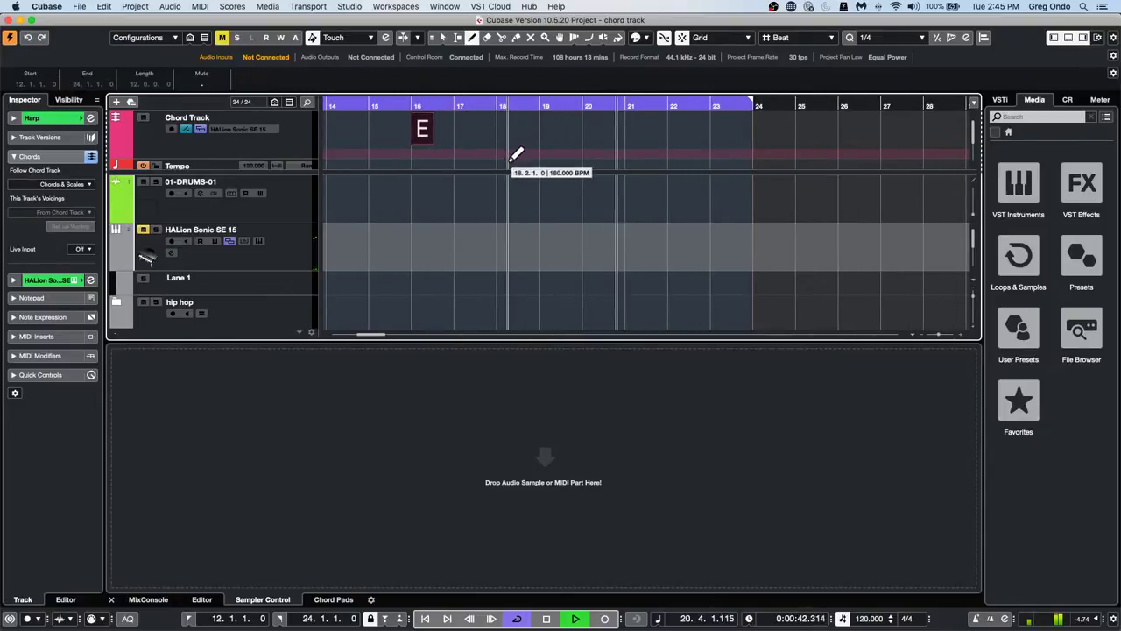
pyautogui.click(515, 113)
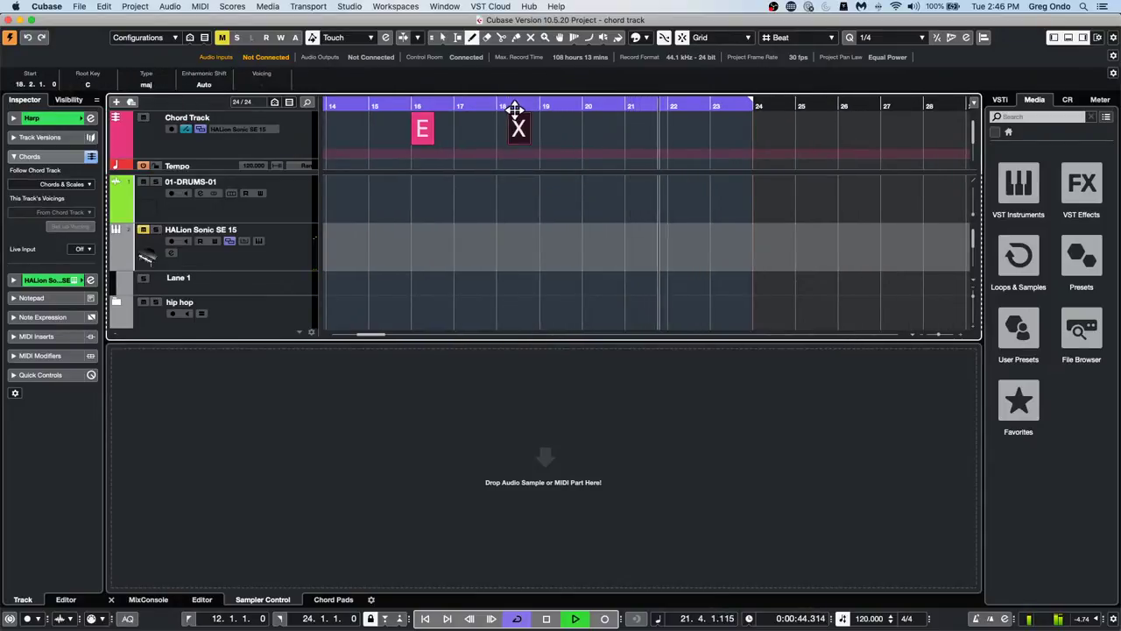
pyautogui.press('Delete')
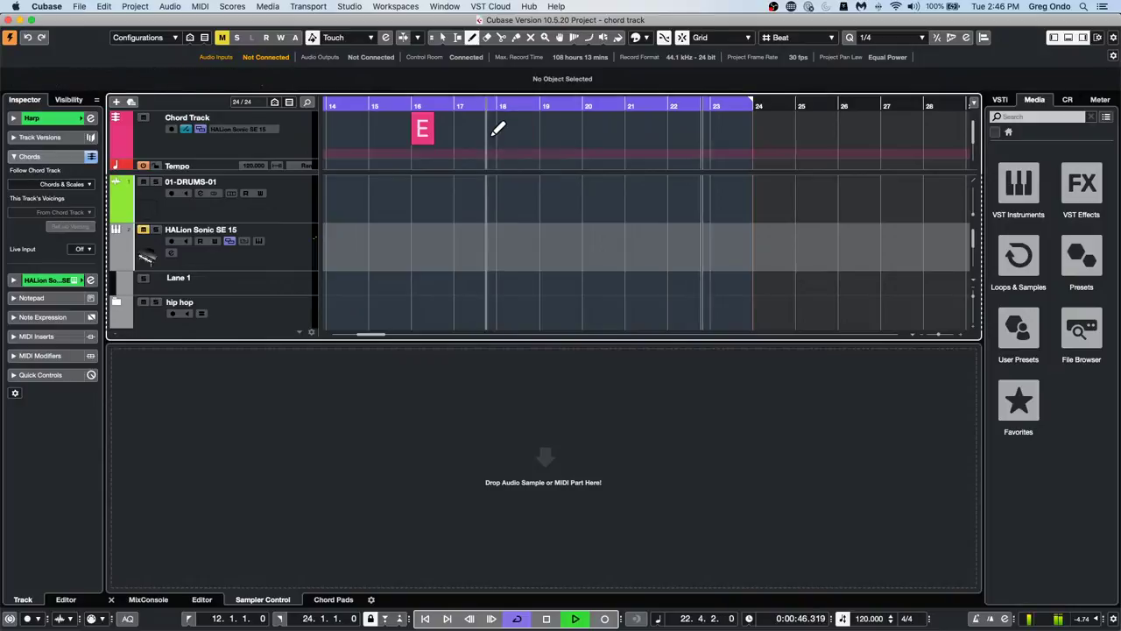
pyautogui.press('KP_Subtract')
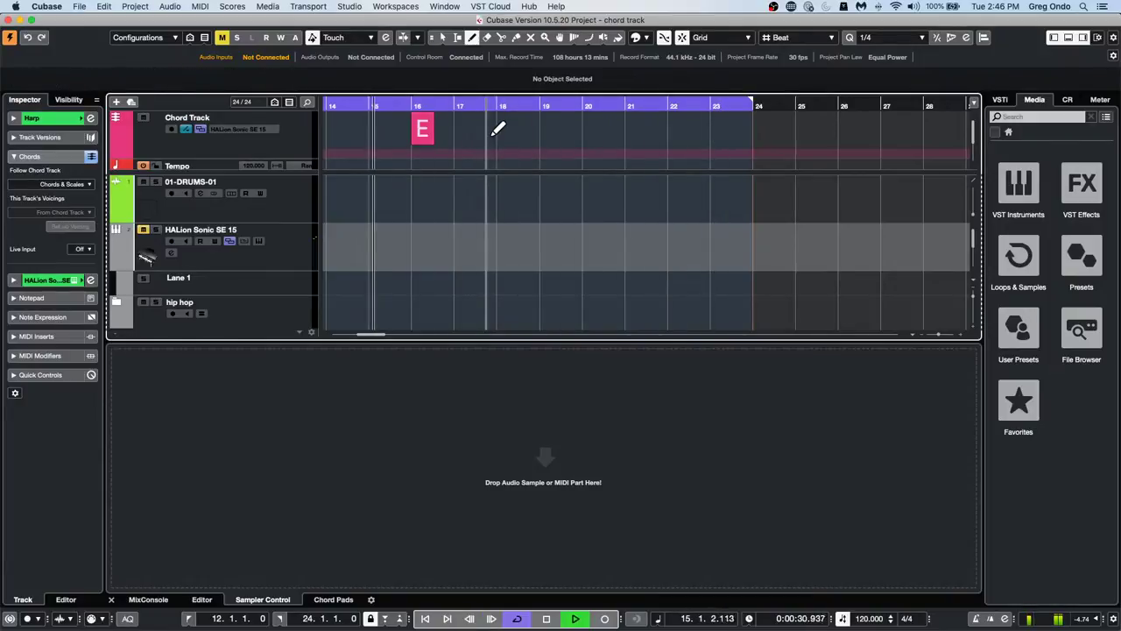
pyautogui.click(720, 128)
pyautogui.click(674, 129)
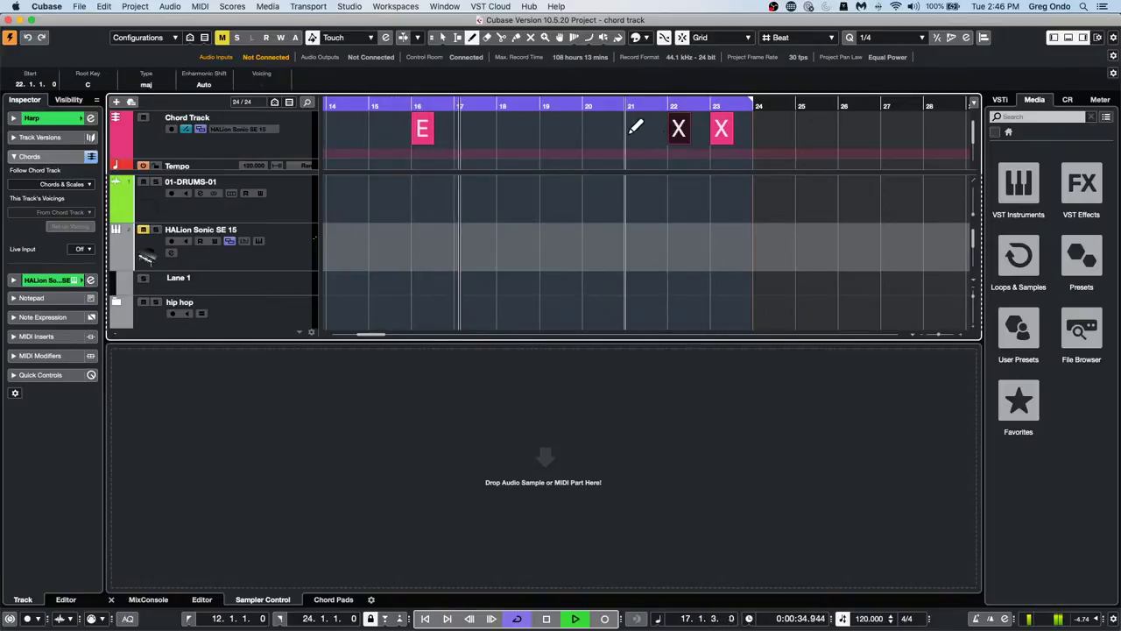
pyautogui.click(636, 129)
# Define the empty chord event at bar 21 as F# minor
pyautogui.press('1')
pyautogui.doubleClick(636, 133)
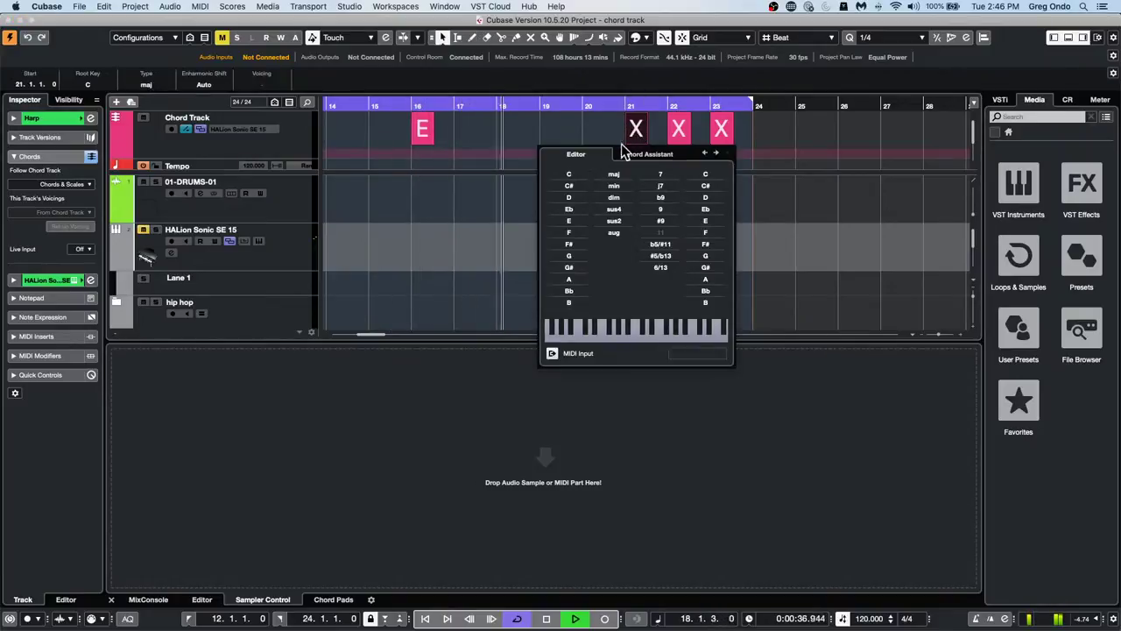
pyautogui.click(569, 243)
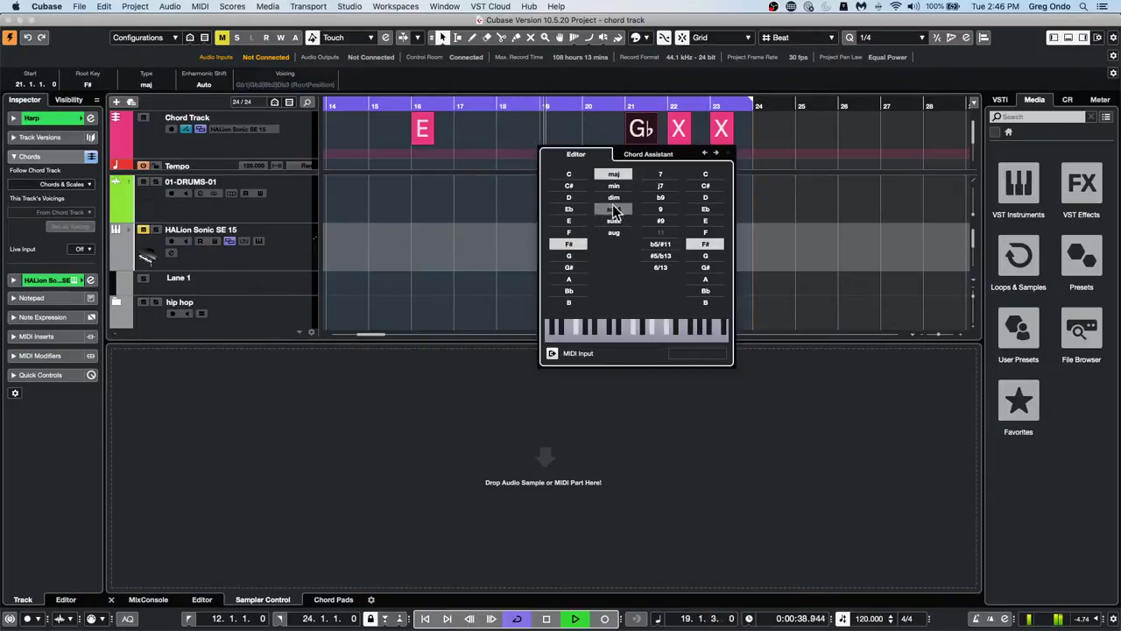
pyautogui.click(614, 185)
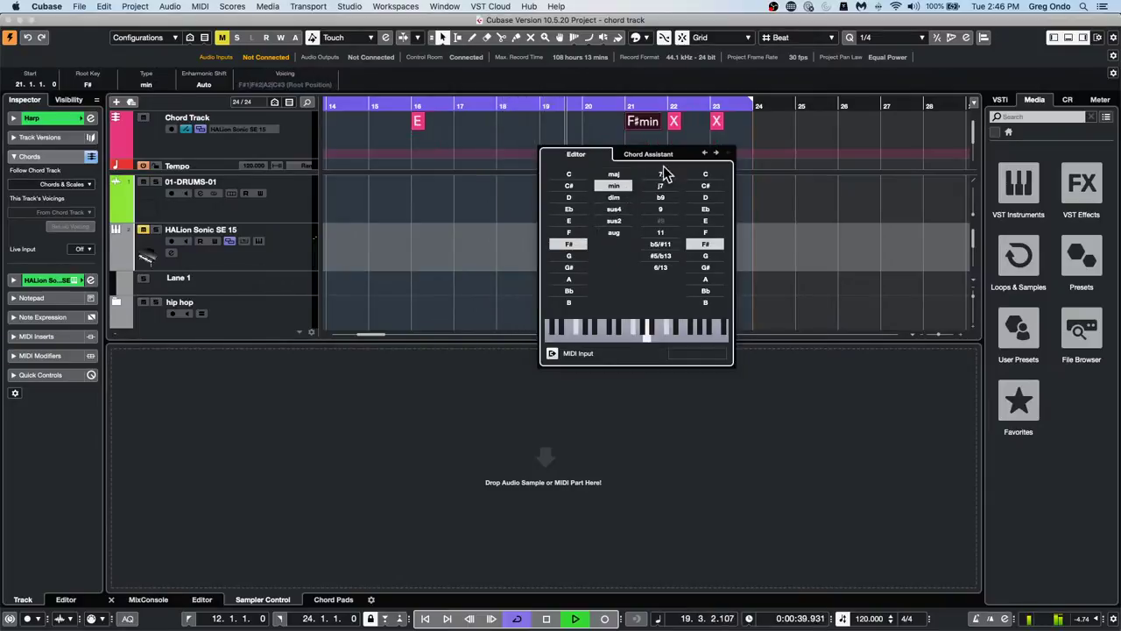
# Define the chord event at bar 22 as G major and the one at bar 23 as A major
pyautogui.click(717, 155)
pyautogui.click(569, 255)
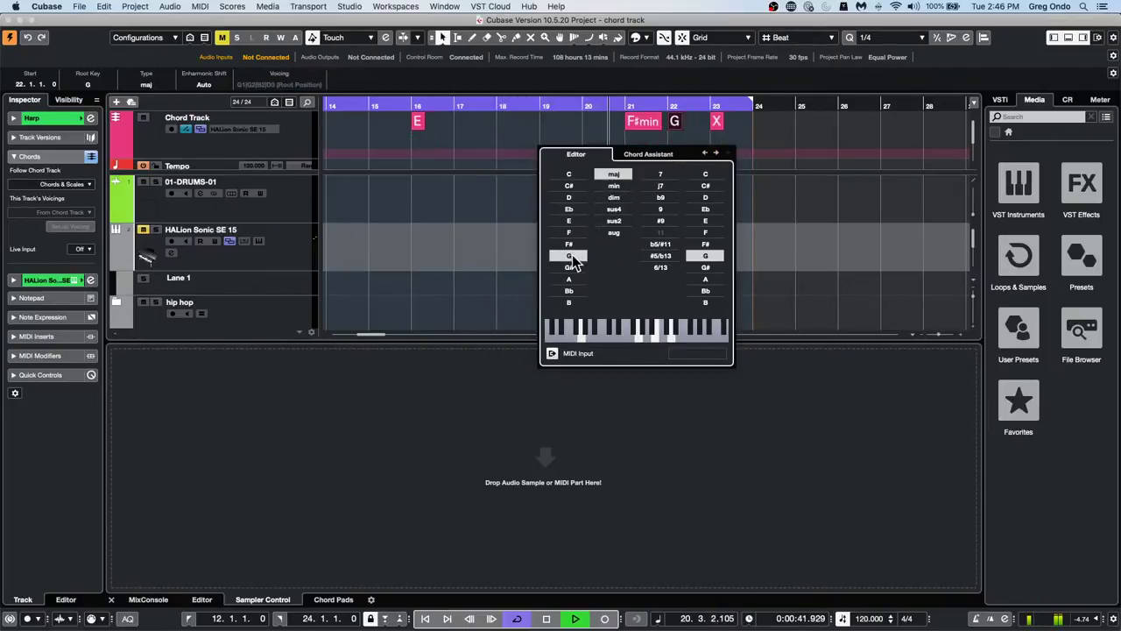
pyautogui.click(717, 155)
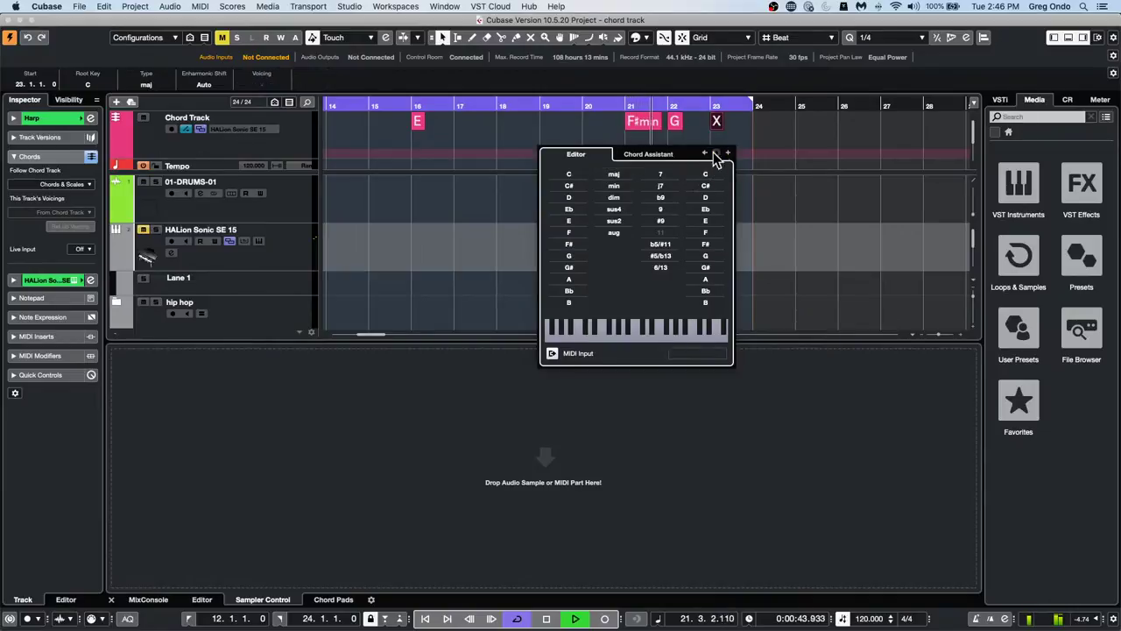
pyautogui.click(568, 279)
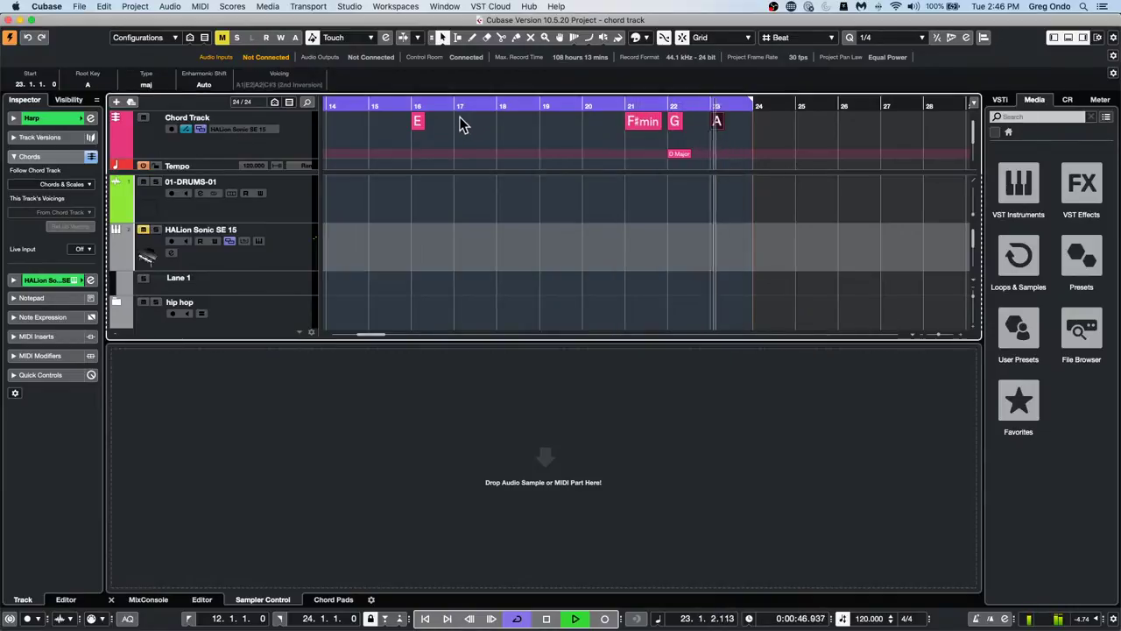
# Restart playback around bar 12 and change the chord event at bar 12 to A major
pyautogui.scroll(-10, 468, 214)
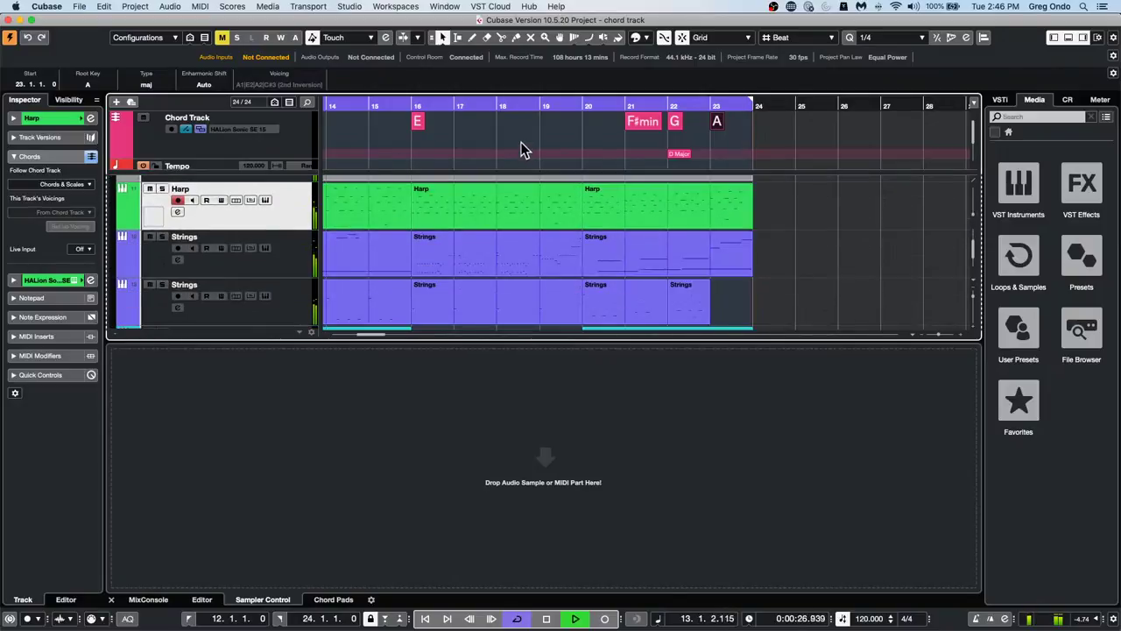
pyautogui.press('g')
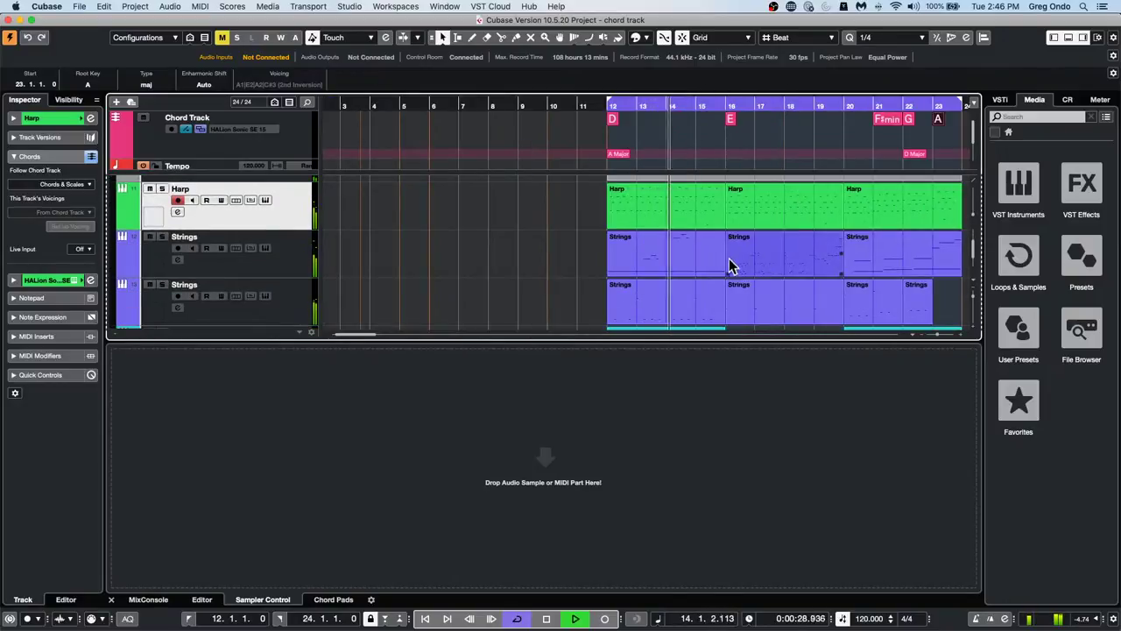
pyautogui.scroll(-5, 730, 267)
pyautogui.scroll(3, 725, 264)
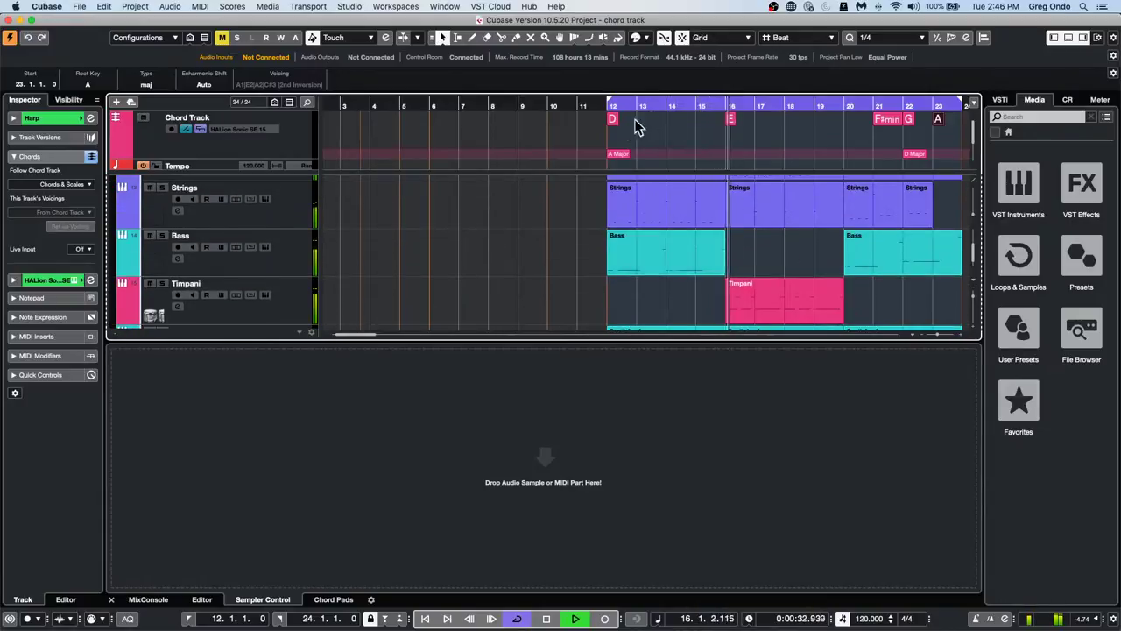
pyautogui.click(602, 105)
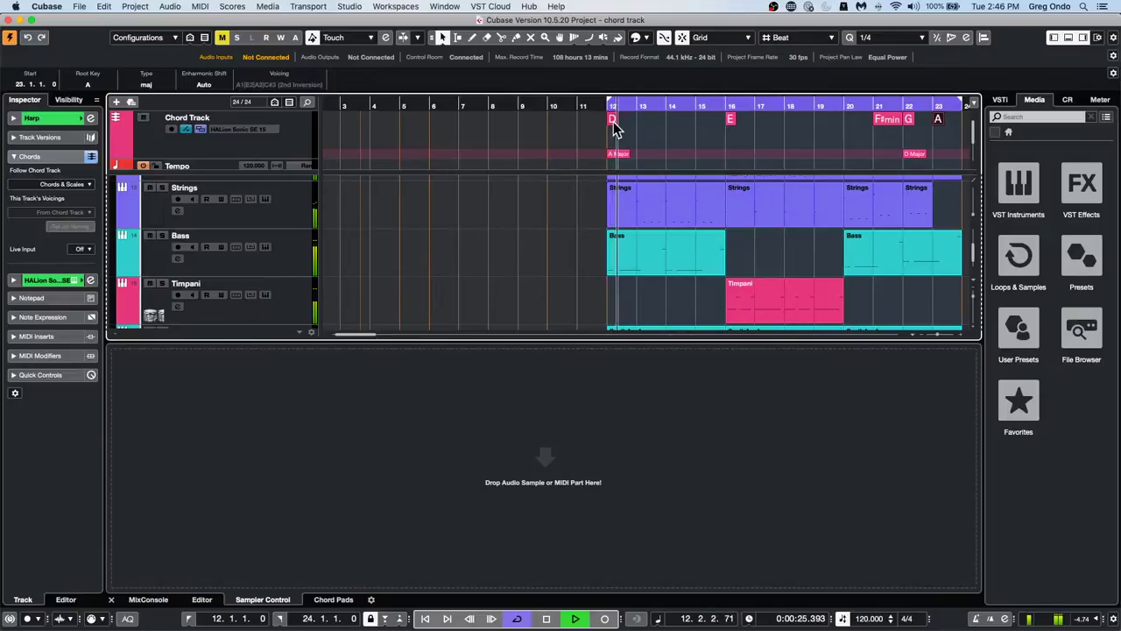
pyautogui.doubleClick(613, 123)
pyautogui.click(545, 260)
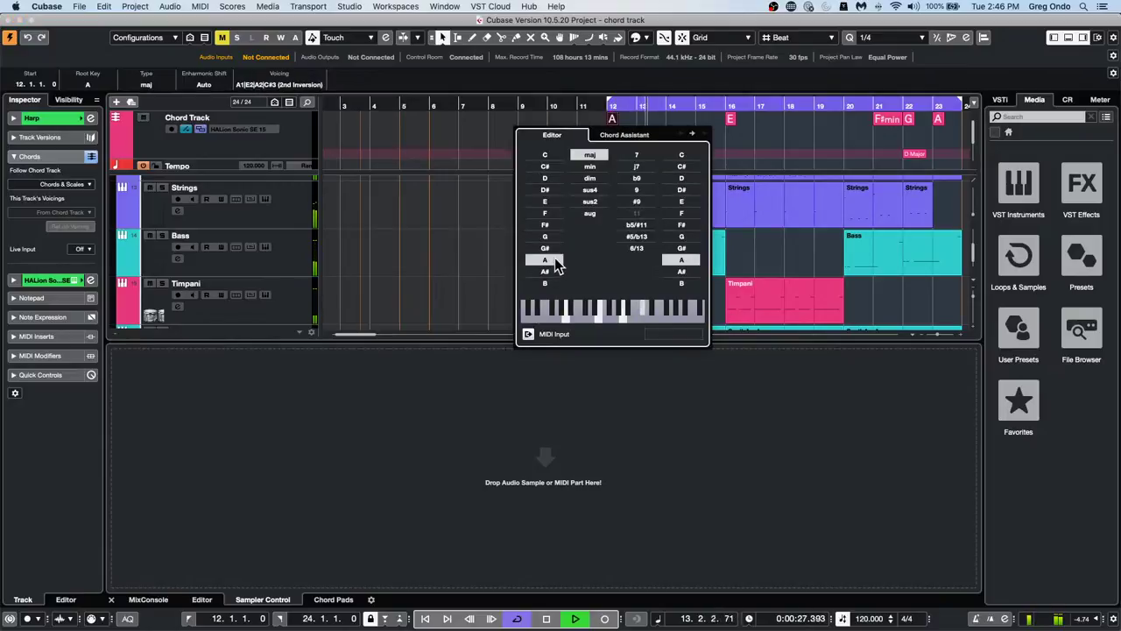
pyautogui.click(768, 250)
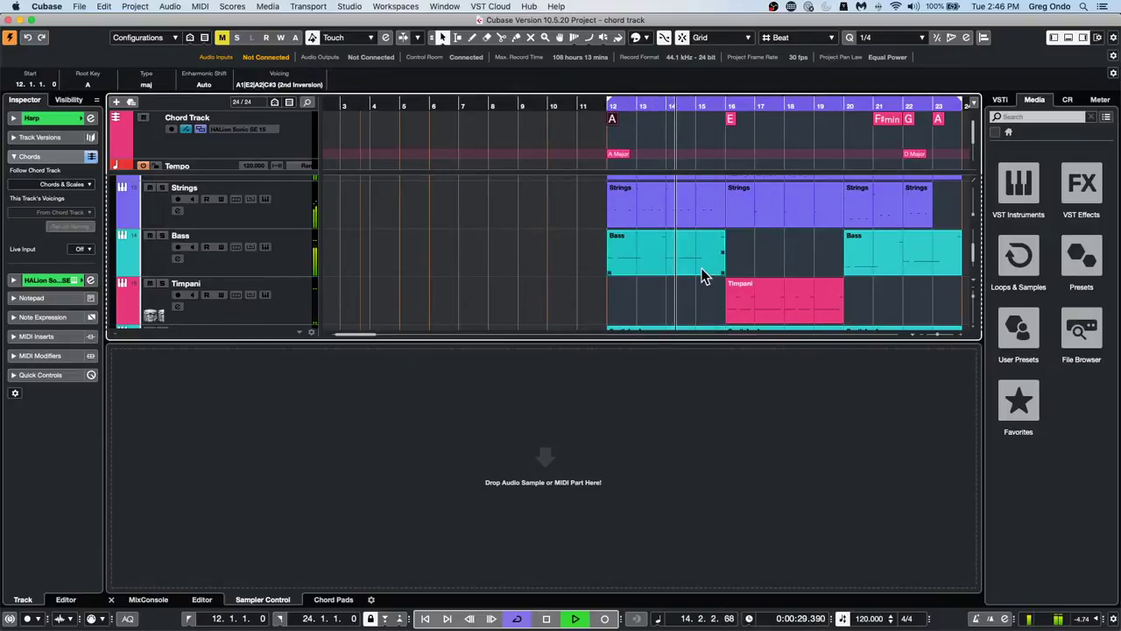
# Change the chord event at bar 16 to E minor and set the one at bar 12 back to D major
pyautogui.doubleClick(732, 123)
pyautogui.click(711, 166)
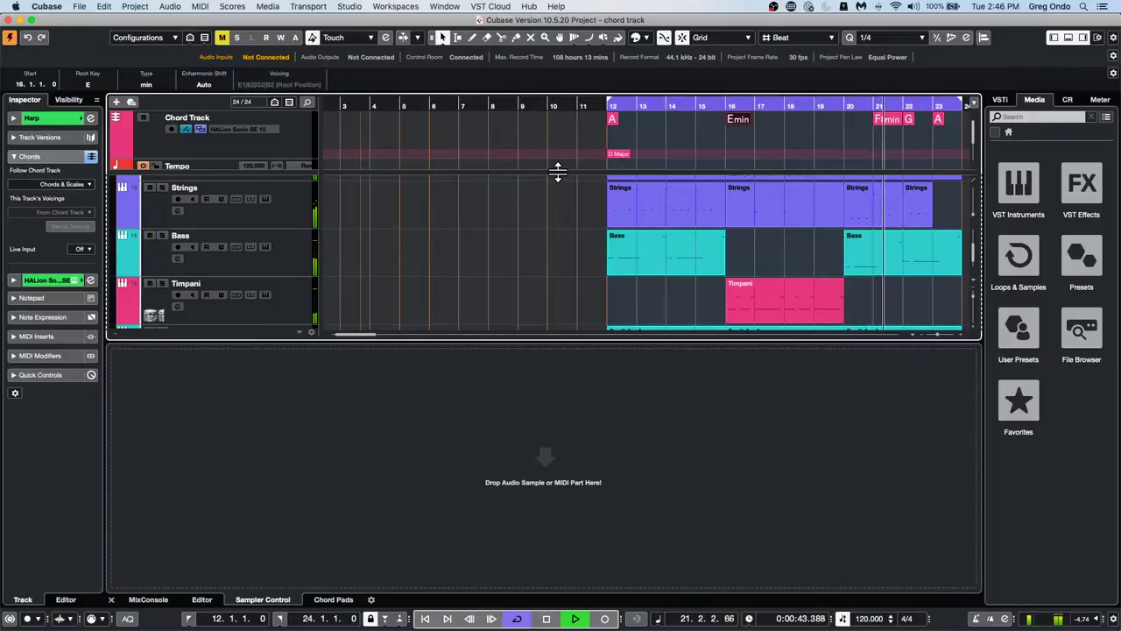
pyautogui.doubleClick(614, 121)
pyautogui.click(545, 178)
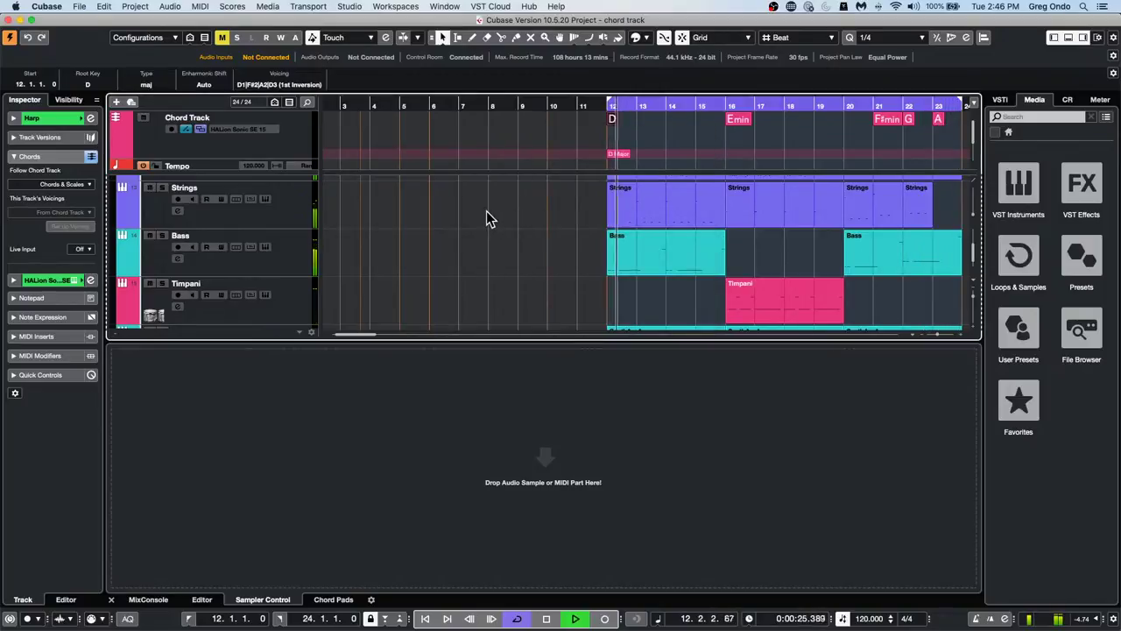
# Stop playback and move the project cursor to bar 11
pyautogui.press('space')
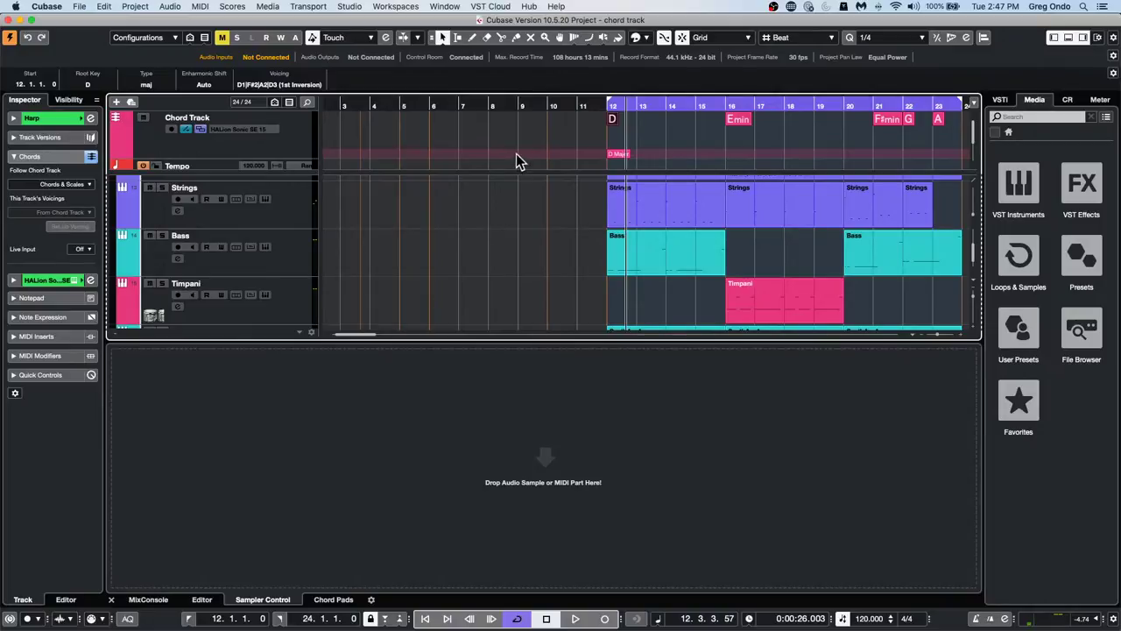
pyautogui.click(581, 108)
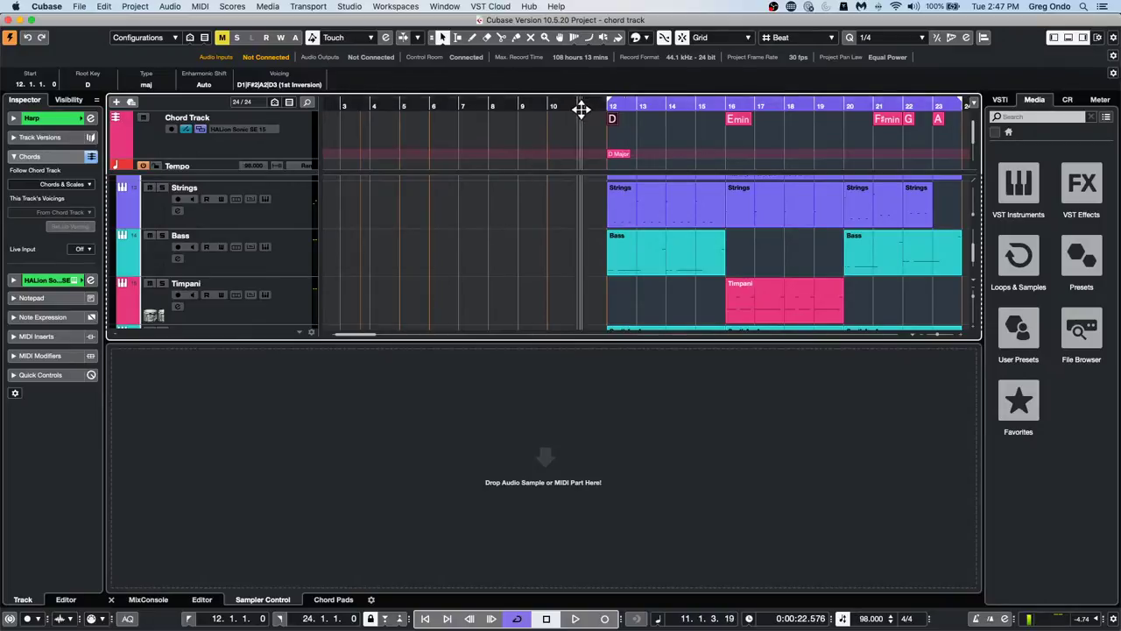
pyautogui.moveTo(581, 109); pyautogui.dragTo(572, 66)
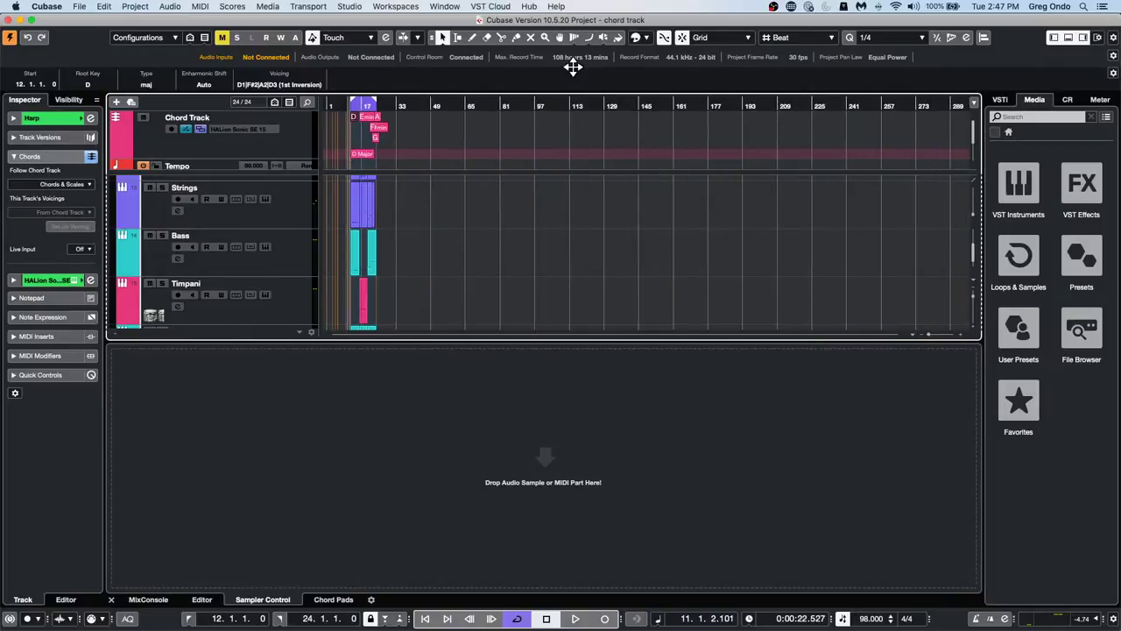
# Open the Dancefloor Tech House loop collection and try Tech_House_Drum_Loop_24 and Tech_House_Drum_Loop_28 from the Beats category
pyautogui.click(1020, 257)
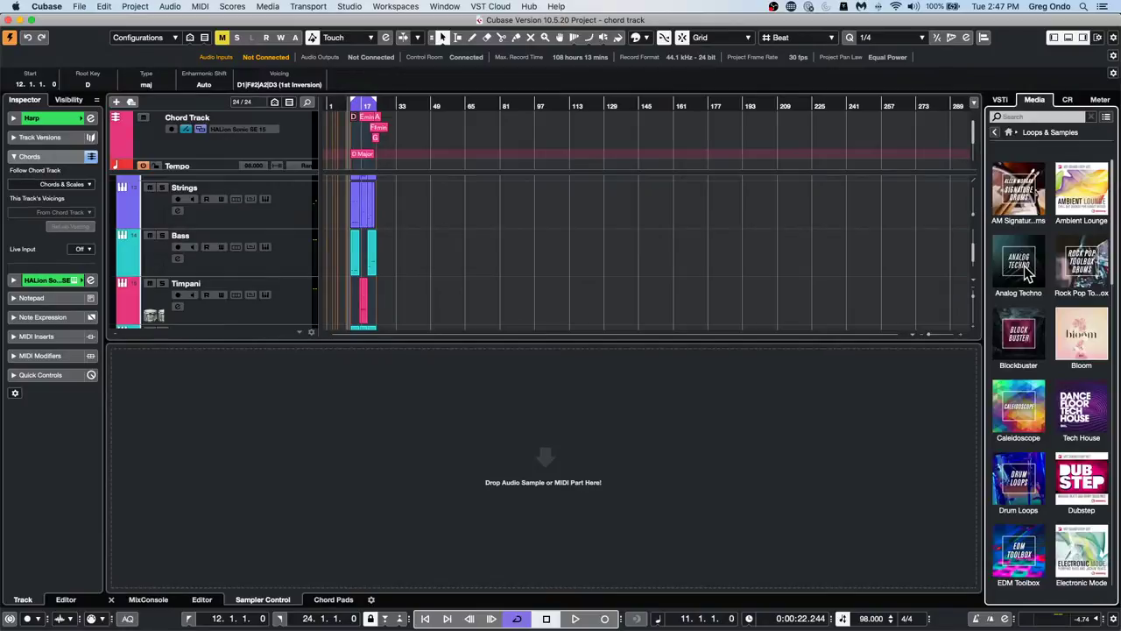
pyautogui.click(1095, 410)
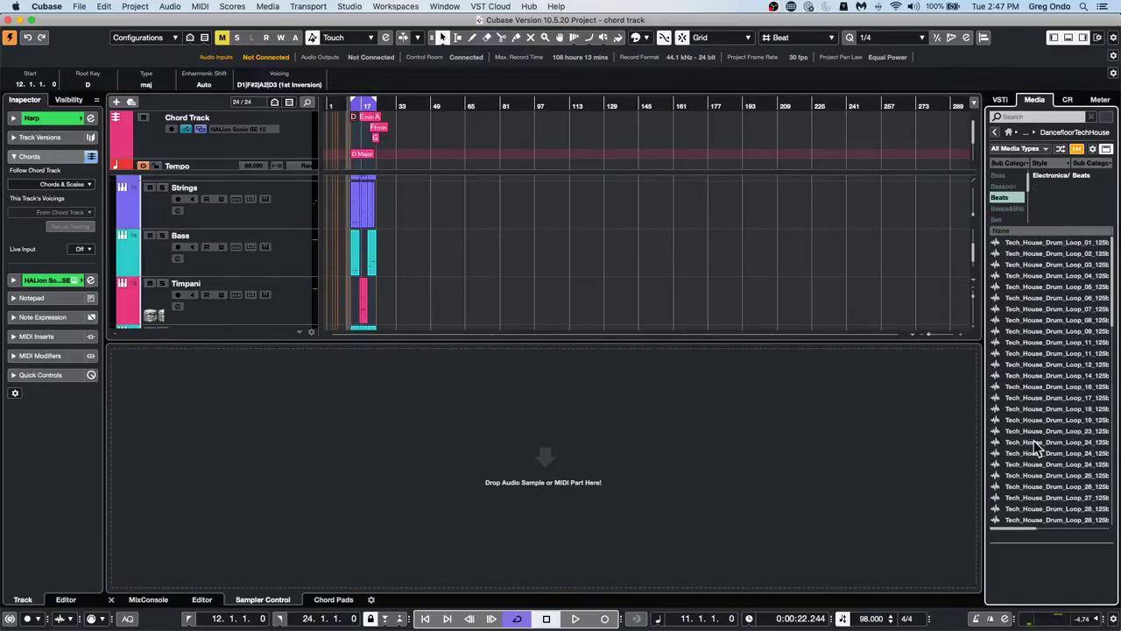
pyautogui.click(1033, 442)
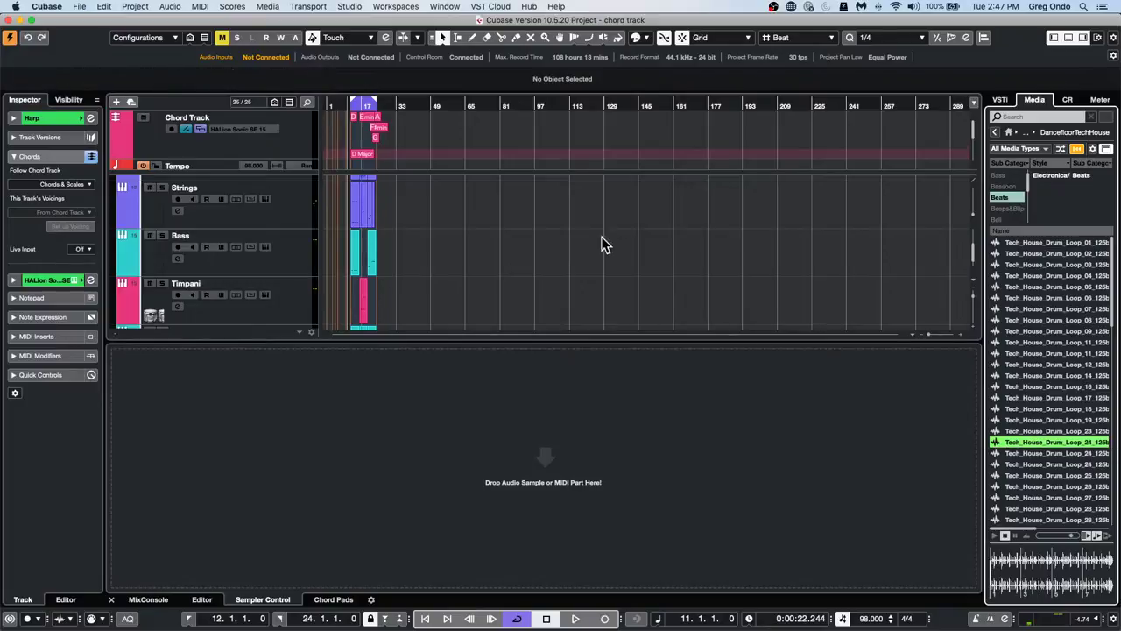
pyautogui.scroll(-3, 659, 250)
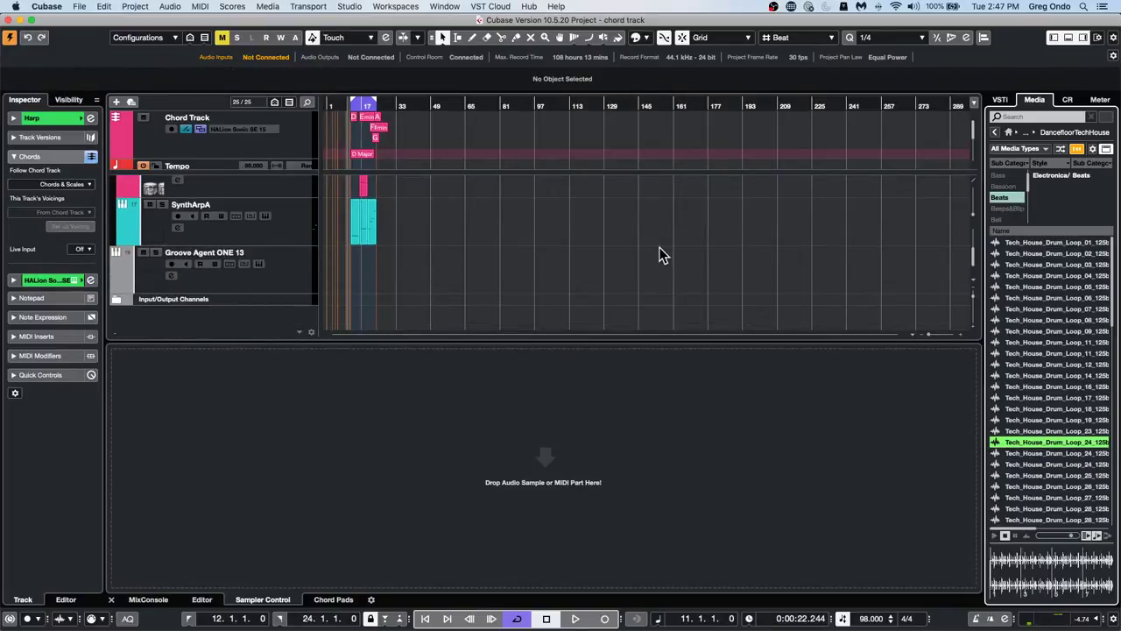
pyautogui.scroll(3, 661, 254)
pyautogui.scroll(-3, 661, 254)
pyautogui.click(1040, 508)
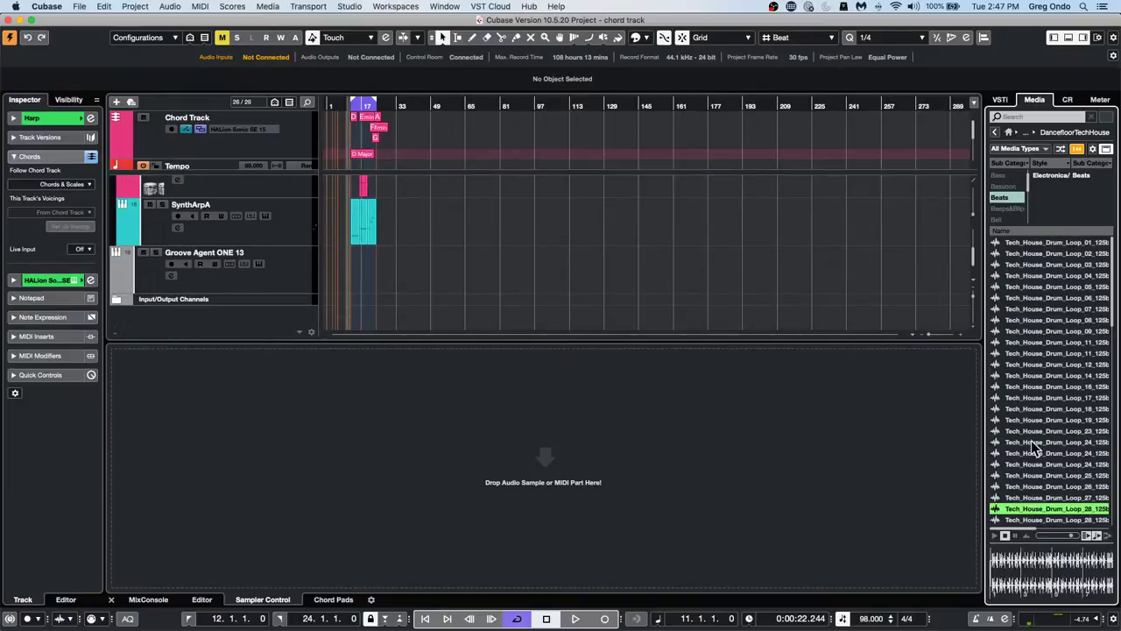
# Add Tech_House_Drum_Loop_26 on a new audio track below Groove Agent ONE 13 and move the loop to start at bar 12
pyautogui.moveTo(1029, 485); pyautogui.dragTo(515, 344)
pyautogui.moveTo(289, 308); pyautogui.dragTo(279, 303)
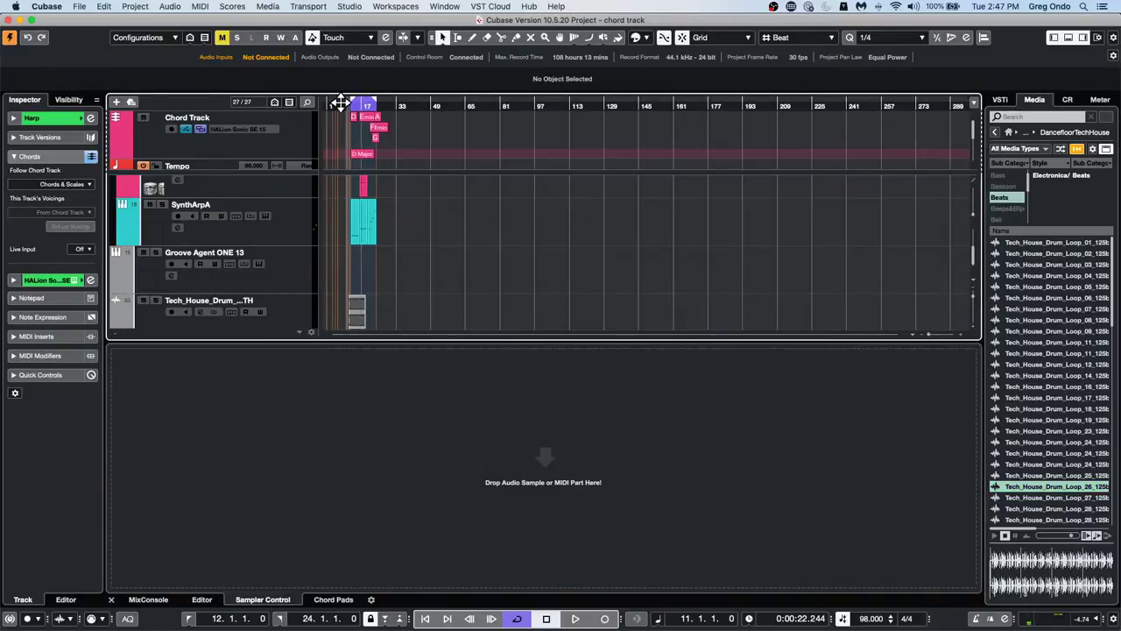
pyautogui.moveTo(340, 104); pyautogui.dragTo(345, 182)
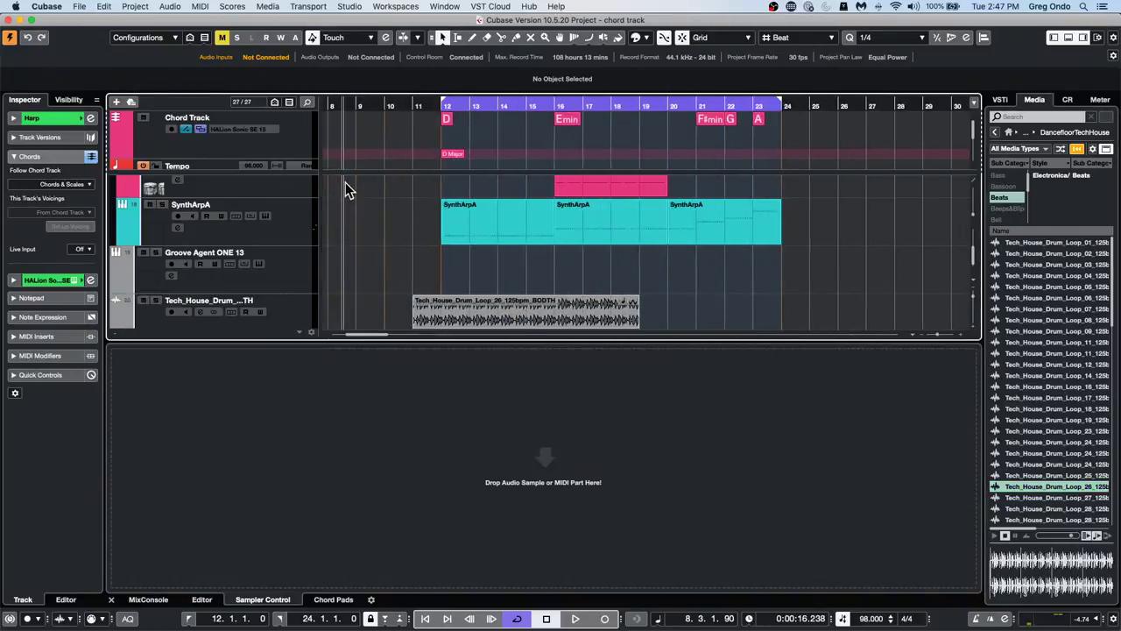
pyautogui.click(465, 319)
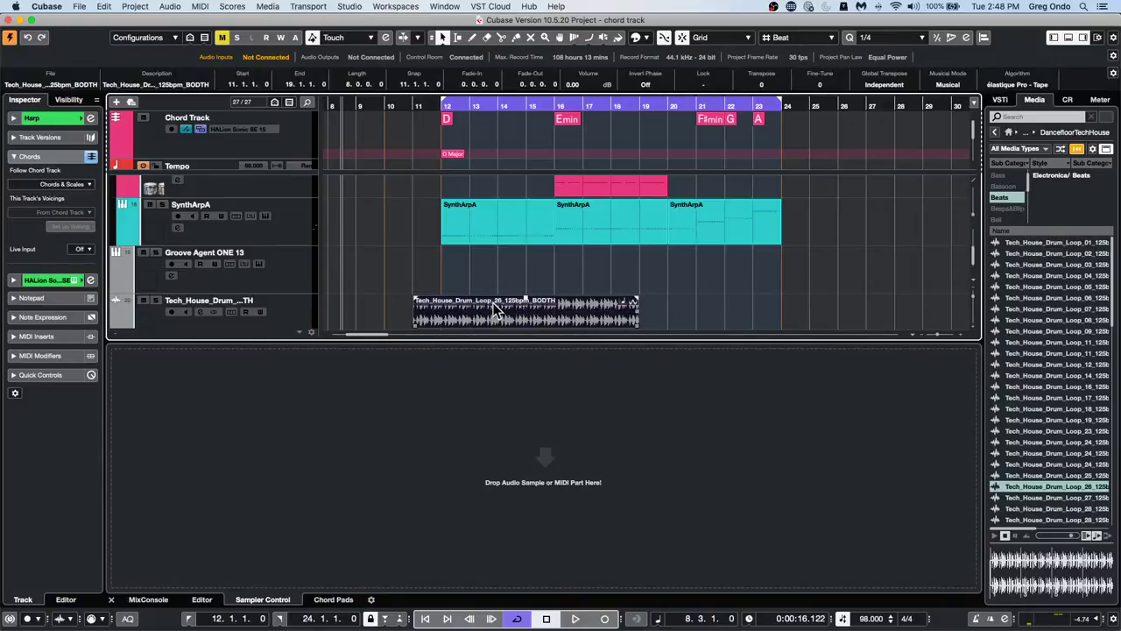
pyautogui.moveTo(498, 311); pyautogui.dragTo(526, 310)
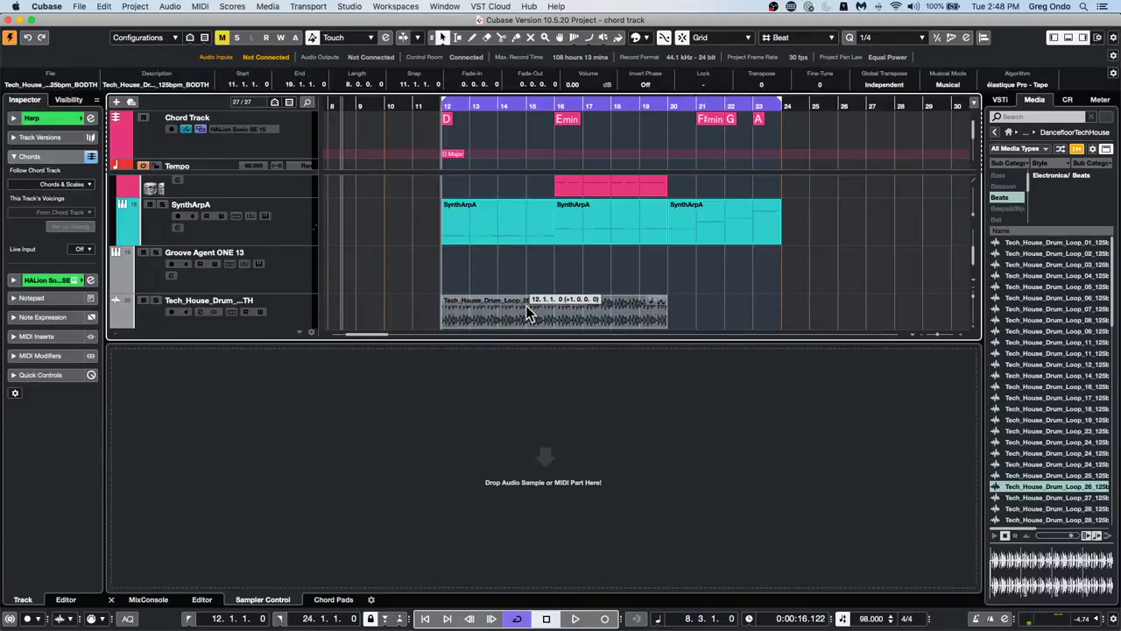
# Solo the Tech_House_Drum_Loop_26 track and try to apply the Time Stretch process to its event, closing Direct Offline Processing
pyautogui.click(157, 301)
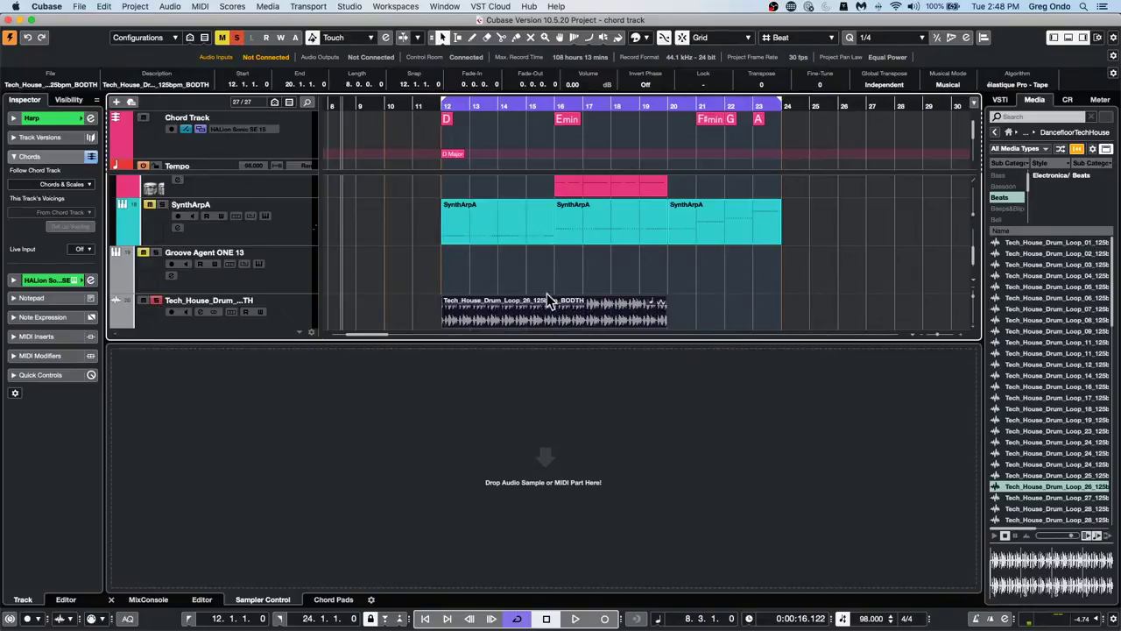
pyautogui.click(229, 7)
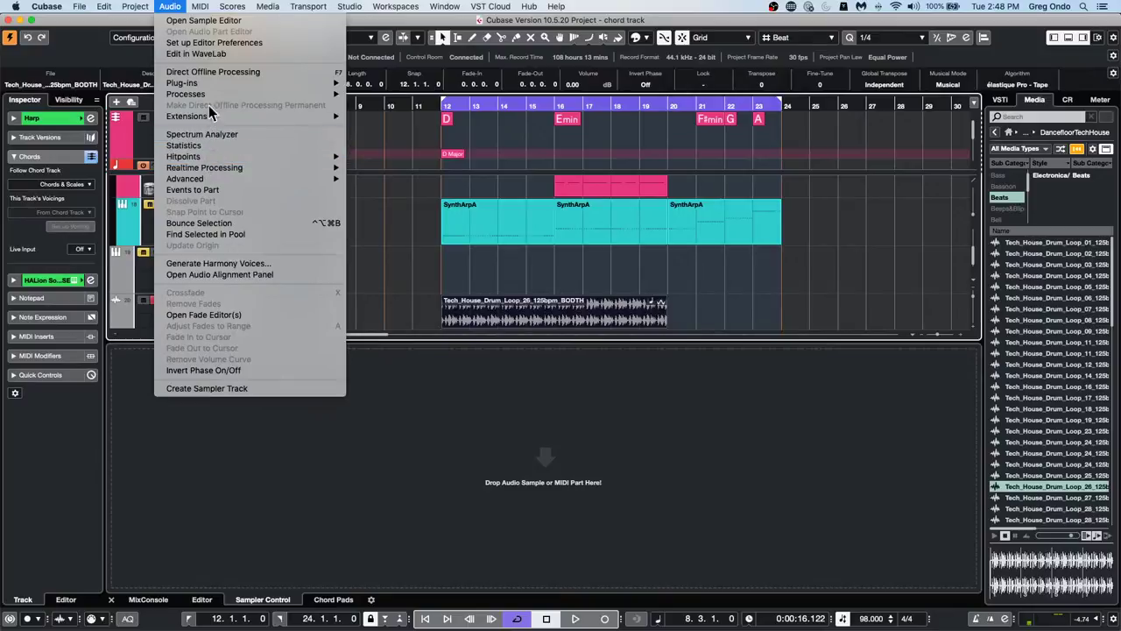
pyautogui.moveTo(214, 92)
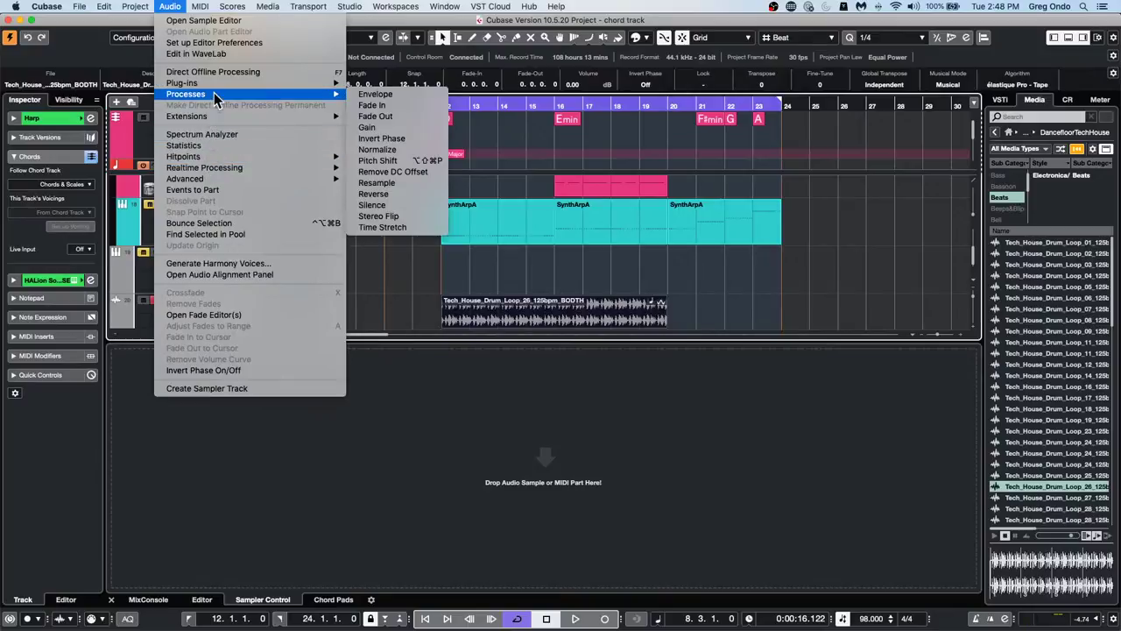
pyautogui.click(429, 228)
pyautogui.moveTo(605, 412); pyautogui.dragTo(429, 314)
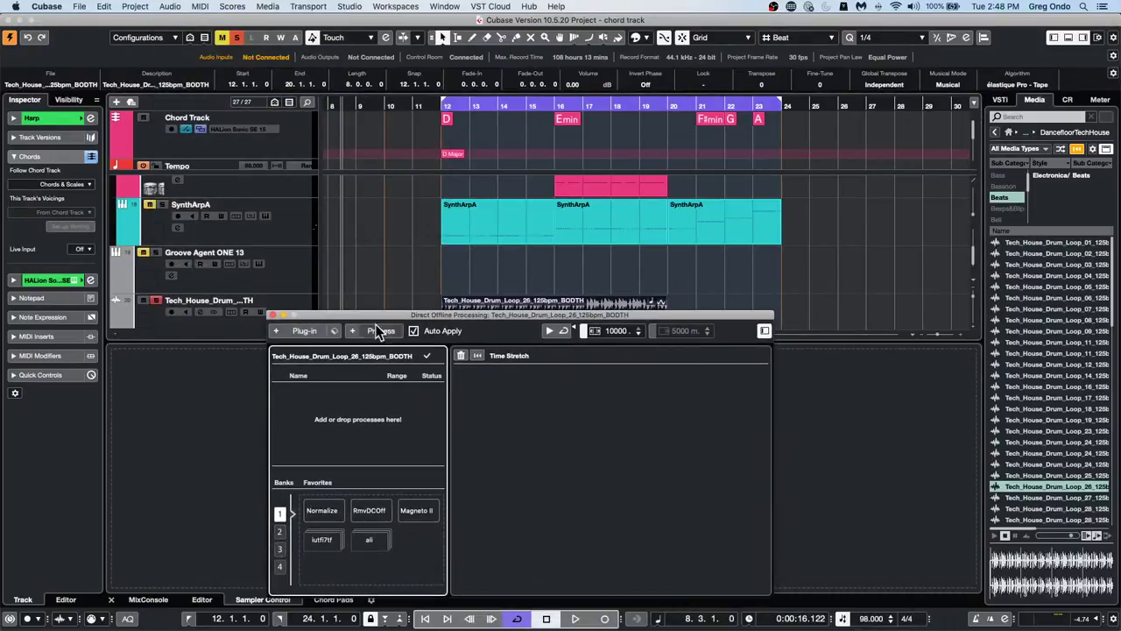
pyautogui.click(554, 304)
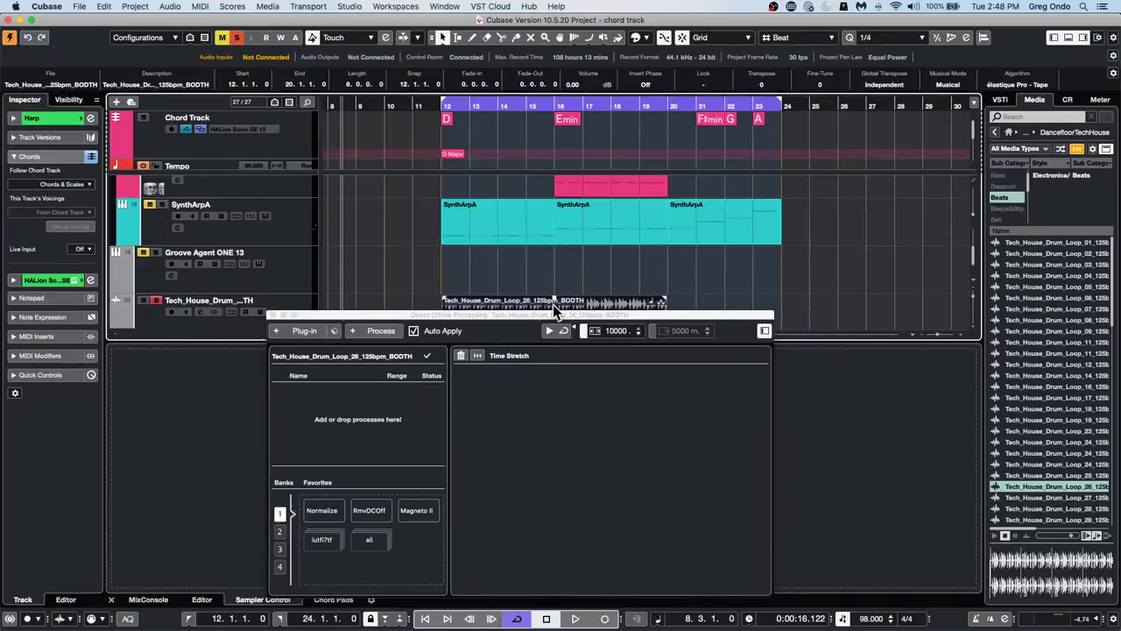
pyautogui.click(378, 330)
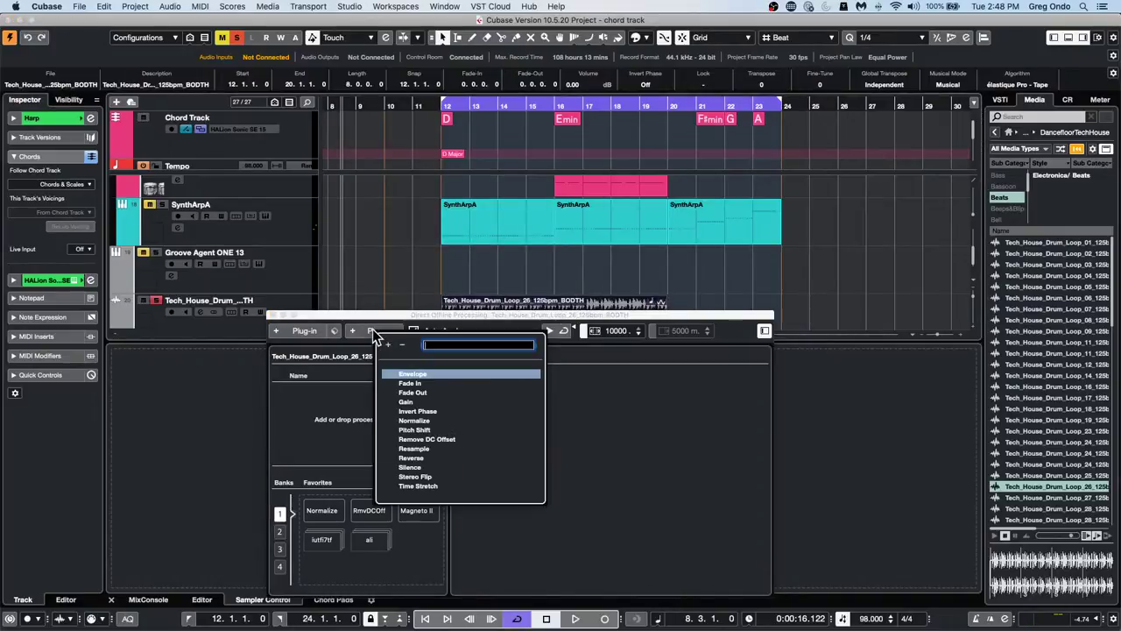
pyautogui.click(418, 486)
pyautogui.click(359, 432)
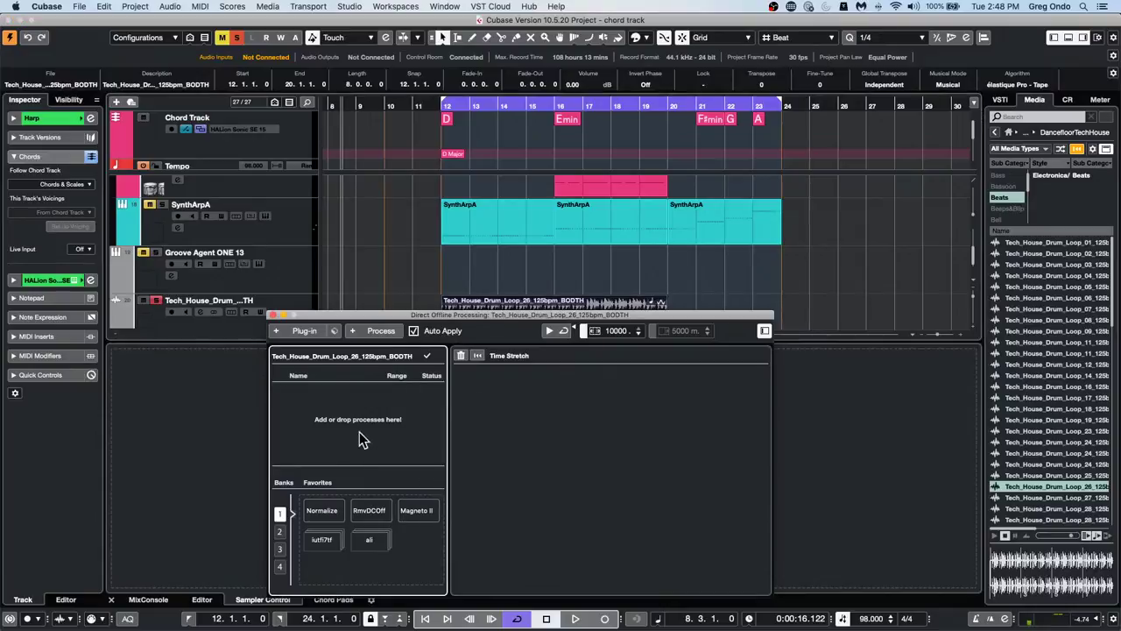
pyautogui.click(274, 315)
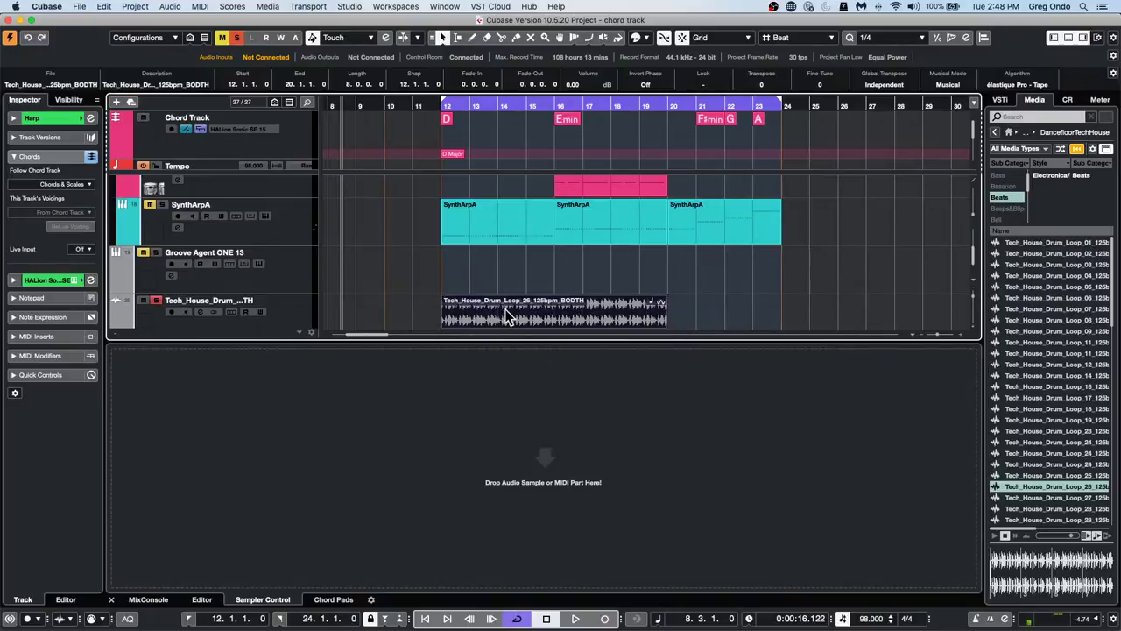
# Open the recent project Amos Moses - GO.cpr, select the Dbs Scr gtr_05 event and activate the project
pyautogui.scroll(-2, 691, 257)
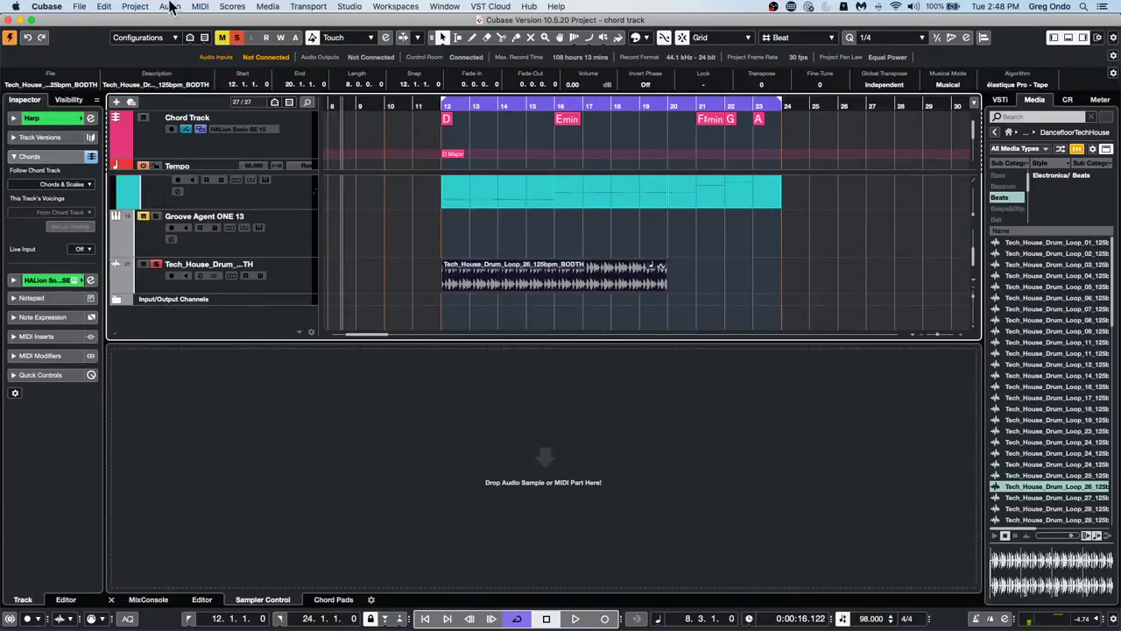
pyautogui.click(78, 6)
pyautogui.moveTo(132, 226)
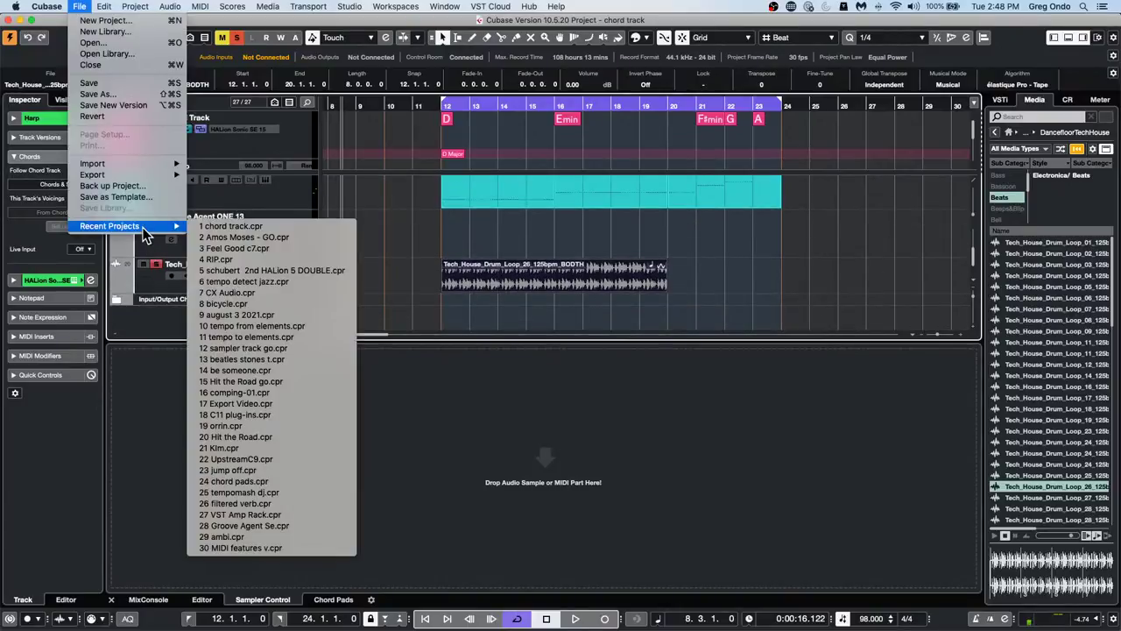
pyautogui.click(314, 236)
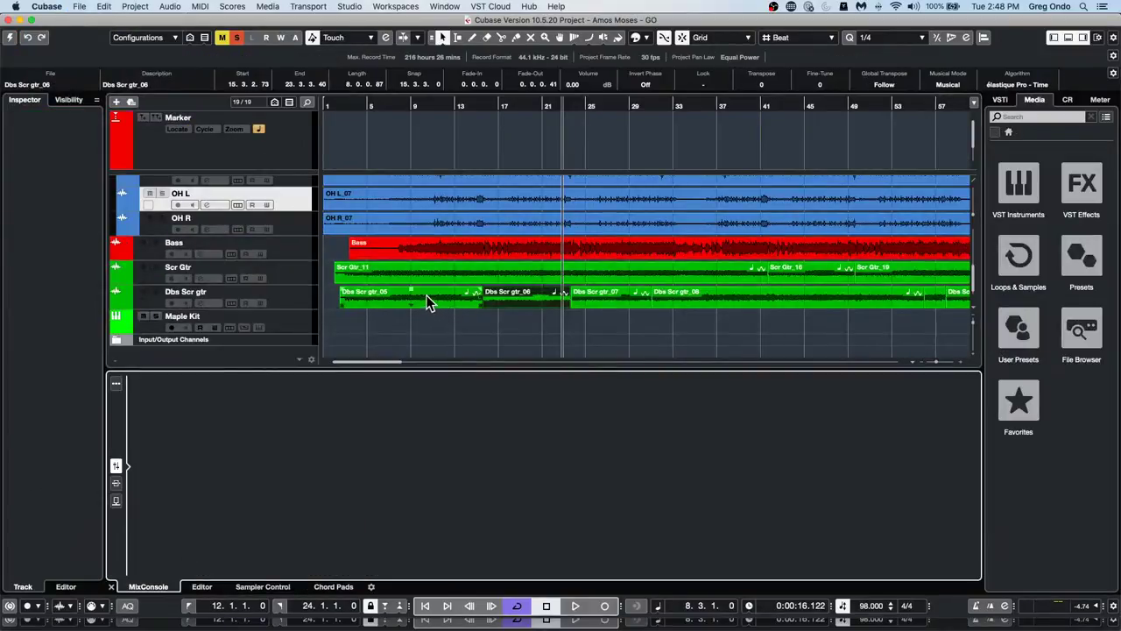
pyautogui.click(428, 302)
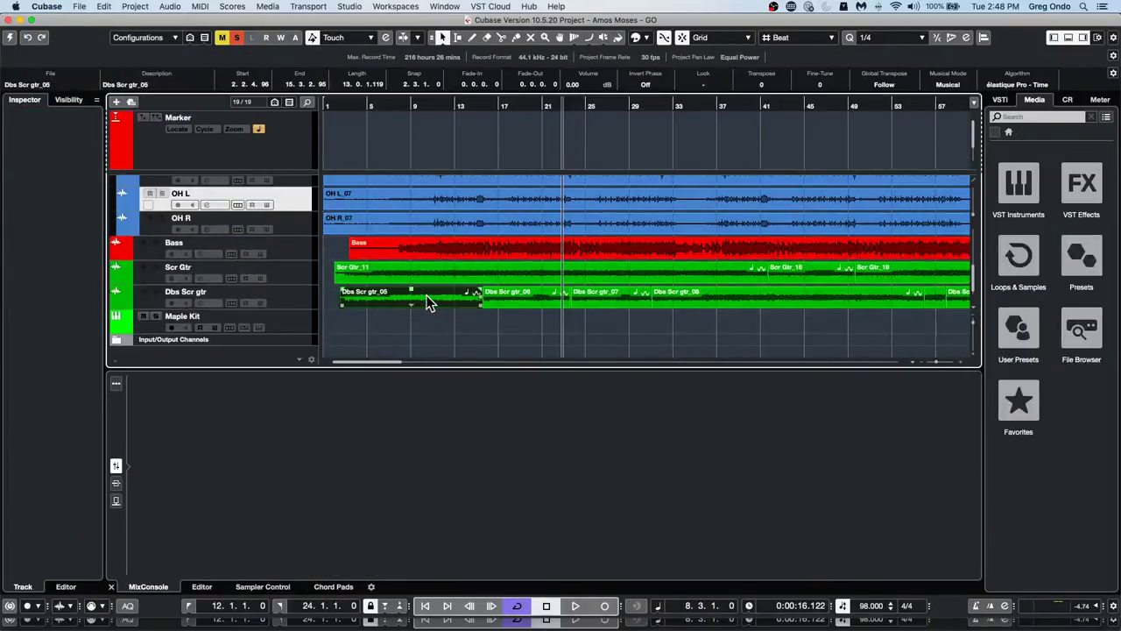
pyautogui.click(9, 36)
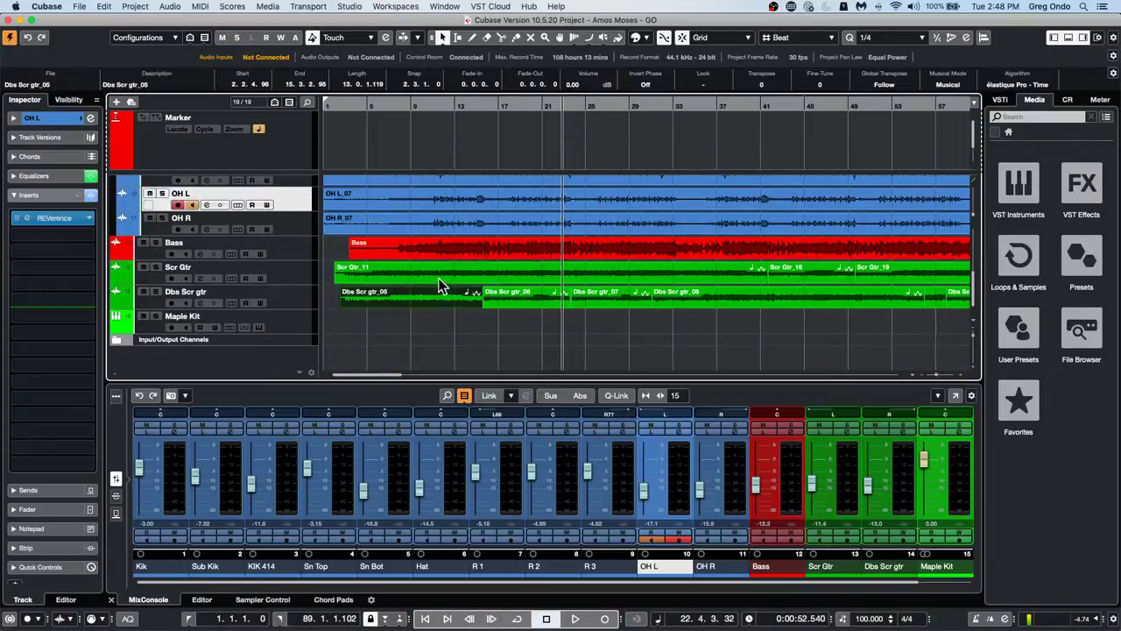
# Open the Time Stretch process for the Dbs Scr gtr_05 event in Direct Offline Processing and turn off Auto Apply
pyautogui.click(203, 6)
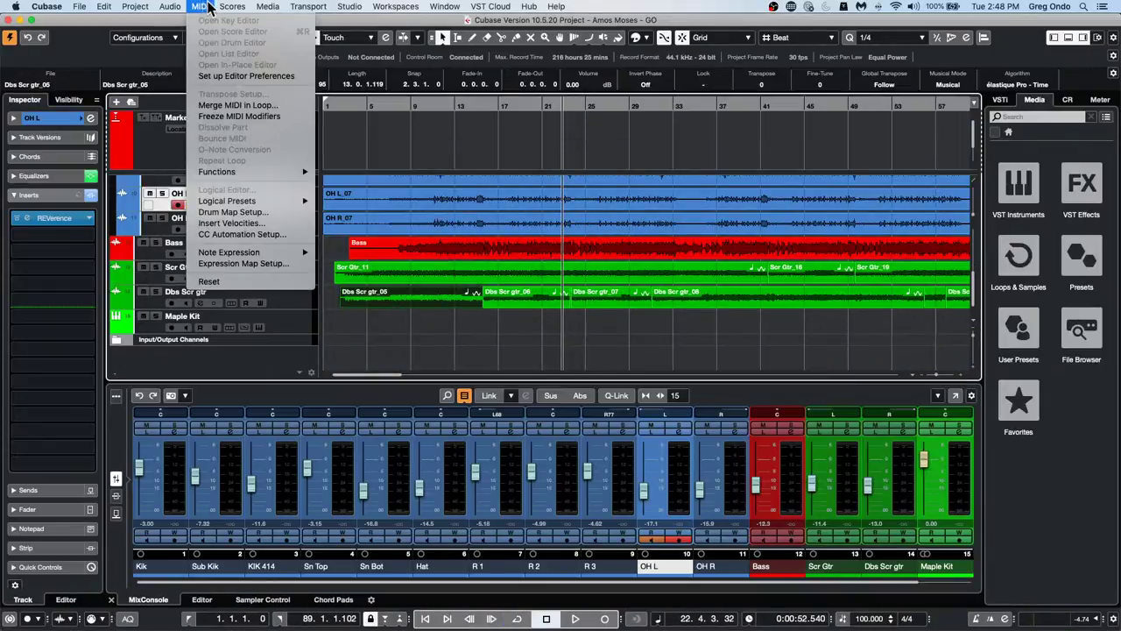
pyautogui.click(413, 297)
pyautogui.rightClick(412, 297)
pyautogui.click(413, 297)
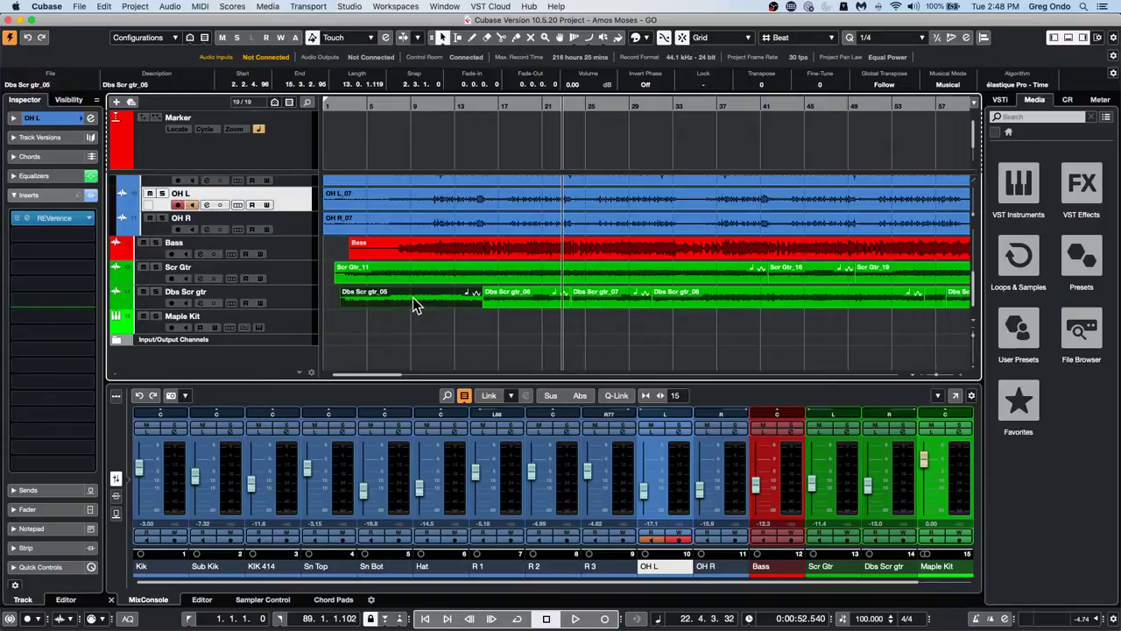
pyautogui.click(164, 6)
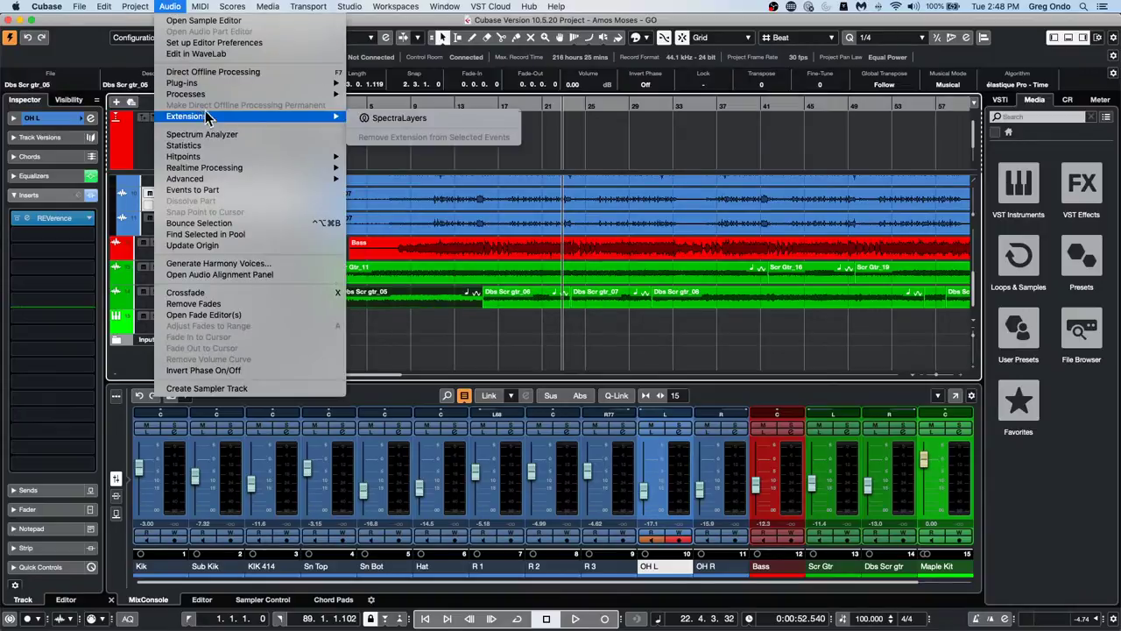
pyautogui.moveTo(220, 93)
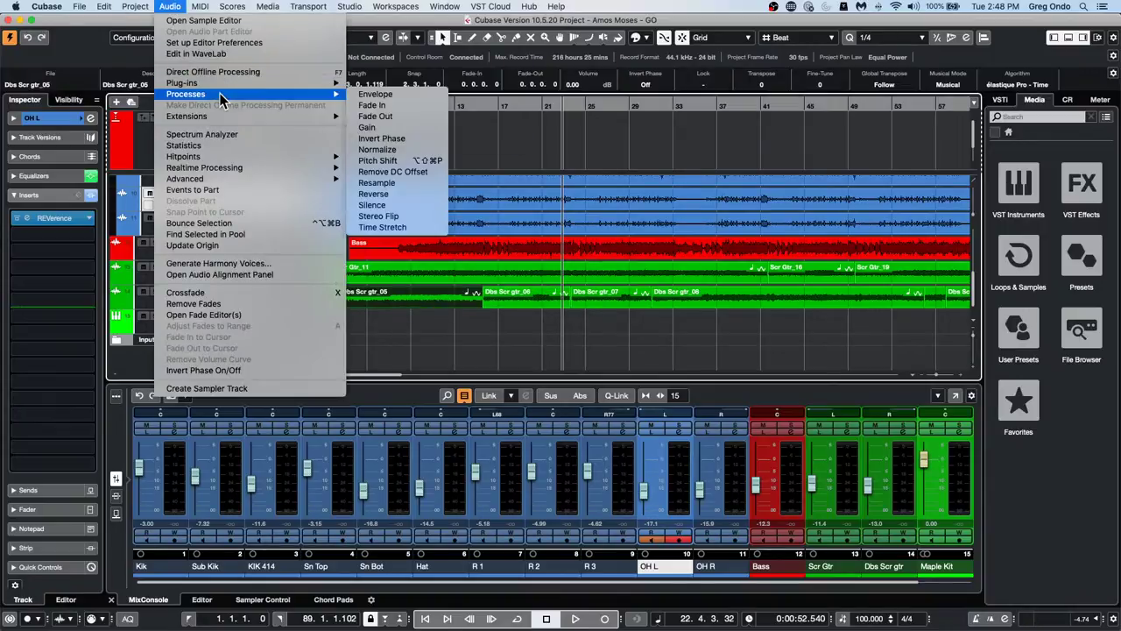
pyautogui.click(372, 226)
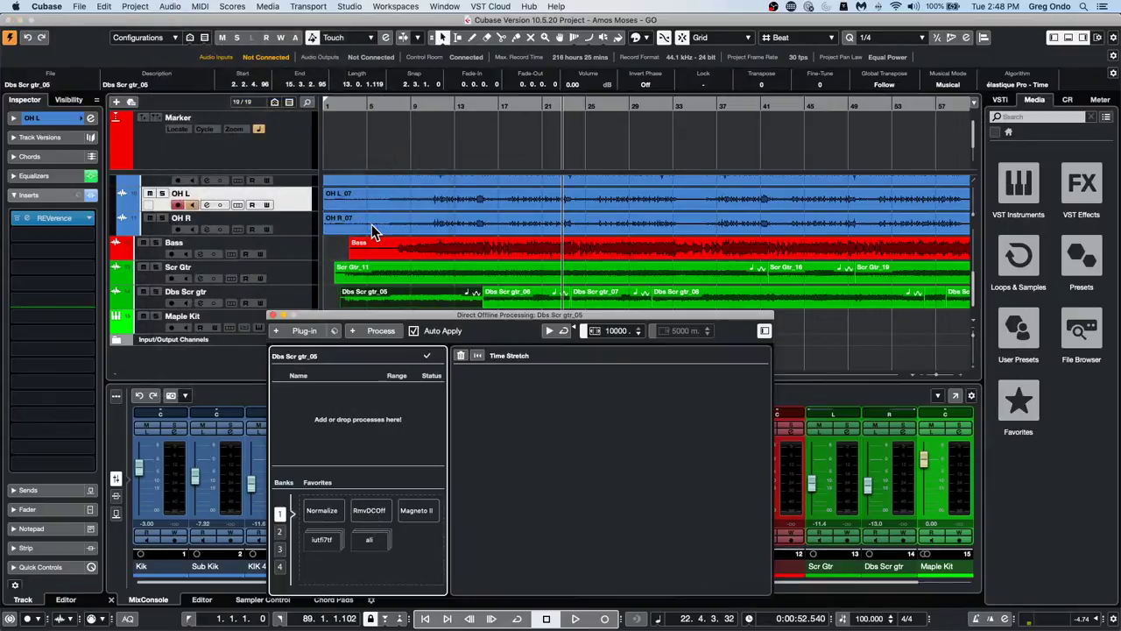
pyautogui.click(415, 332)
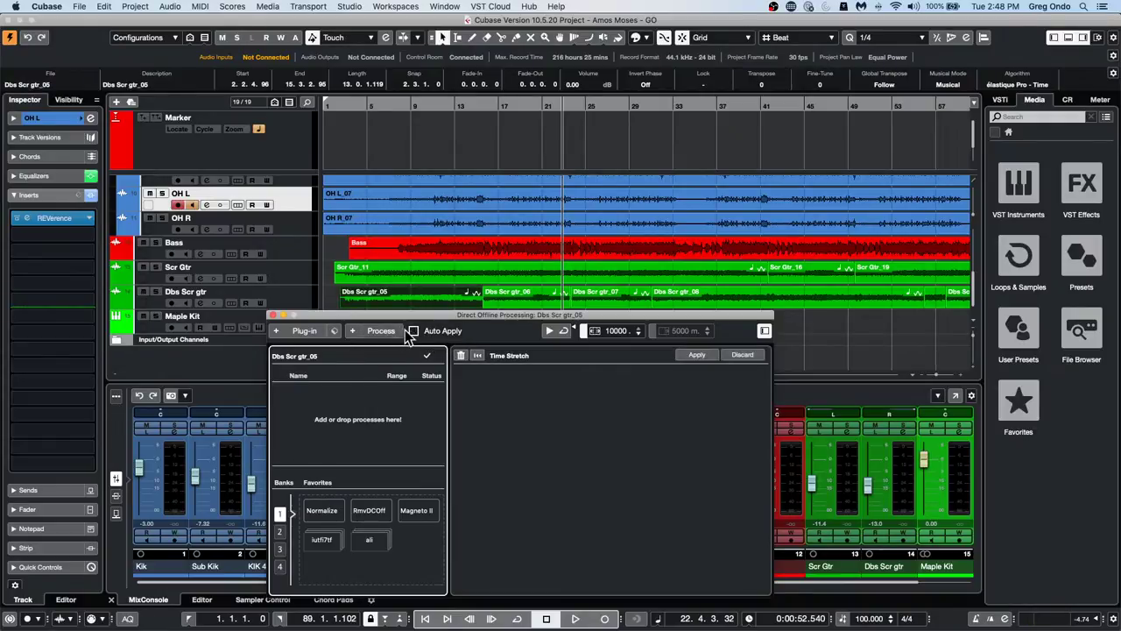
# Try to add the Time Stretch process to the Dbs Scr gtr_05 event again, and close Direct Offline Processing
pyautogui.click(377, 333)
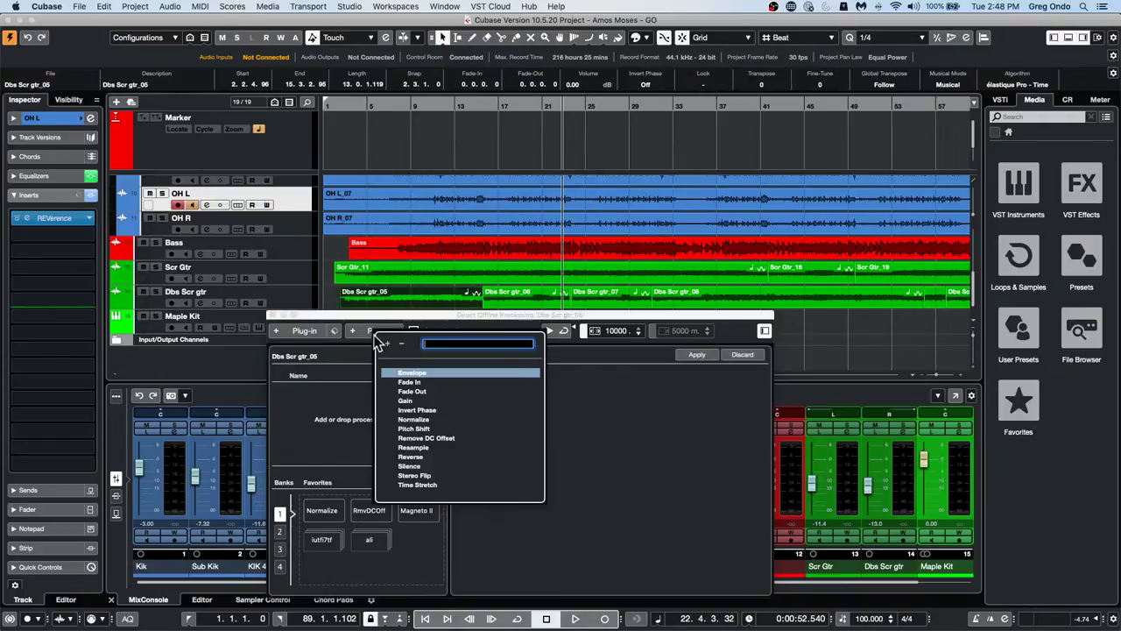
pyautogui.click(418, 484)
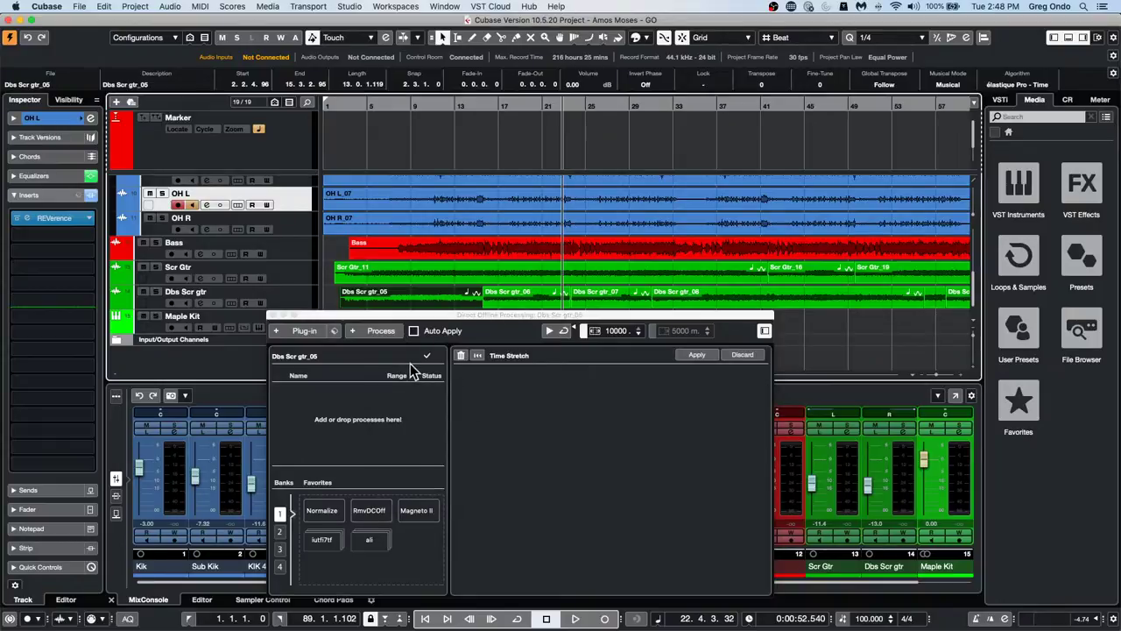
pyautogui.click(517, 356)
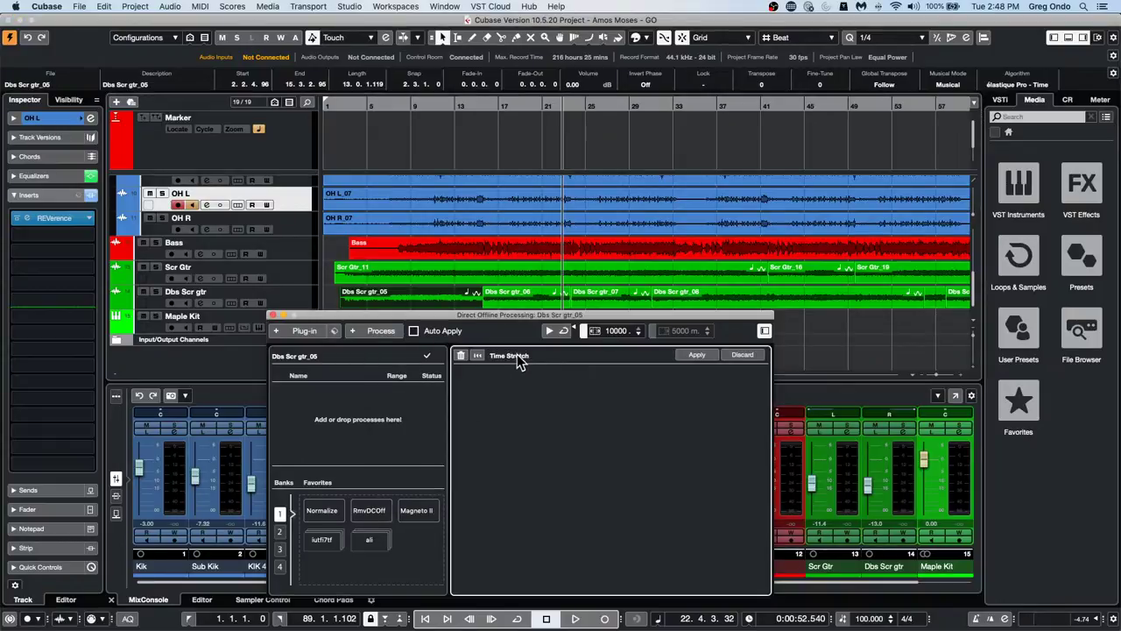
pyautogui.click(462, 355)
pyautogui.click(380, 331)
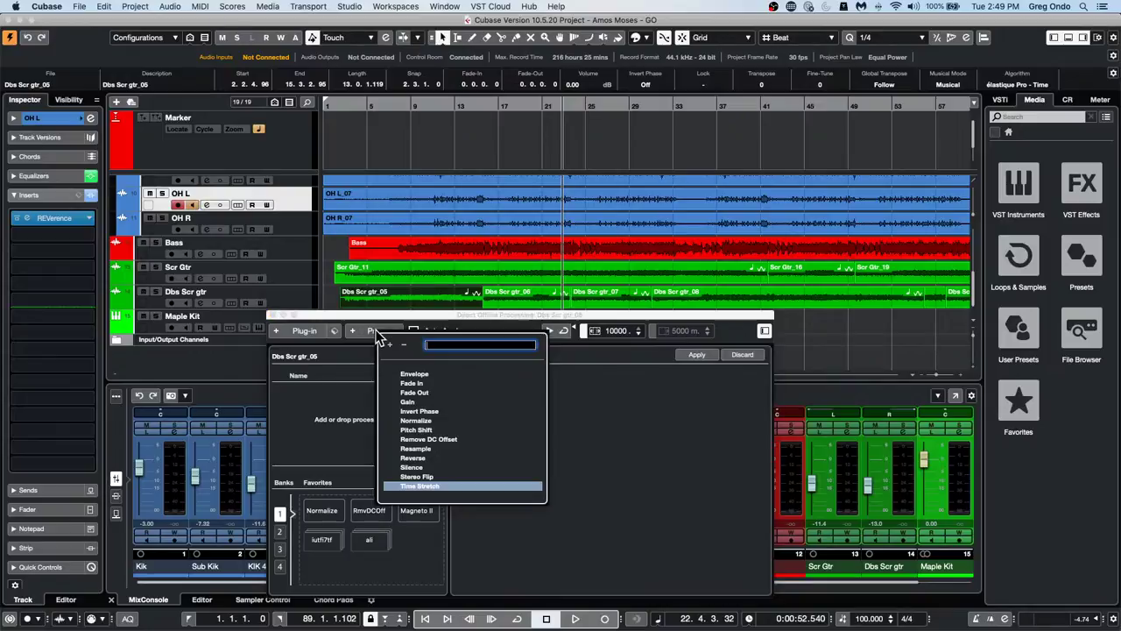
pyautogui.click(431, 485)
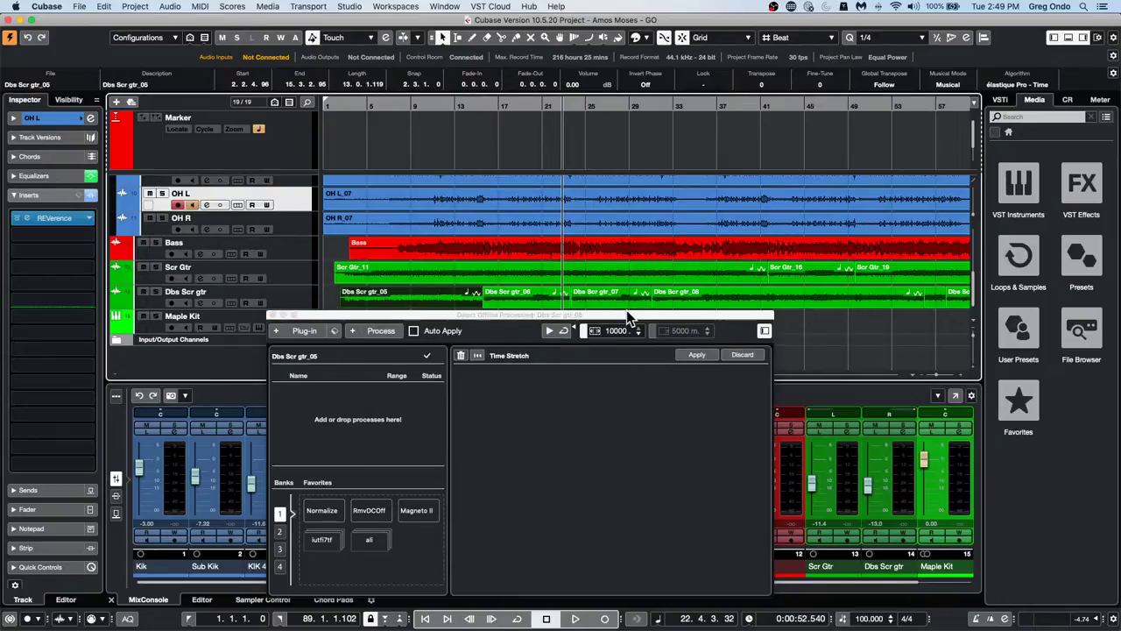
pyautogui.moveTo(626, 310); pyautogui.dragTo(619, 238)
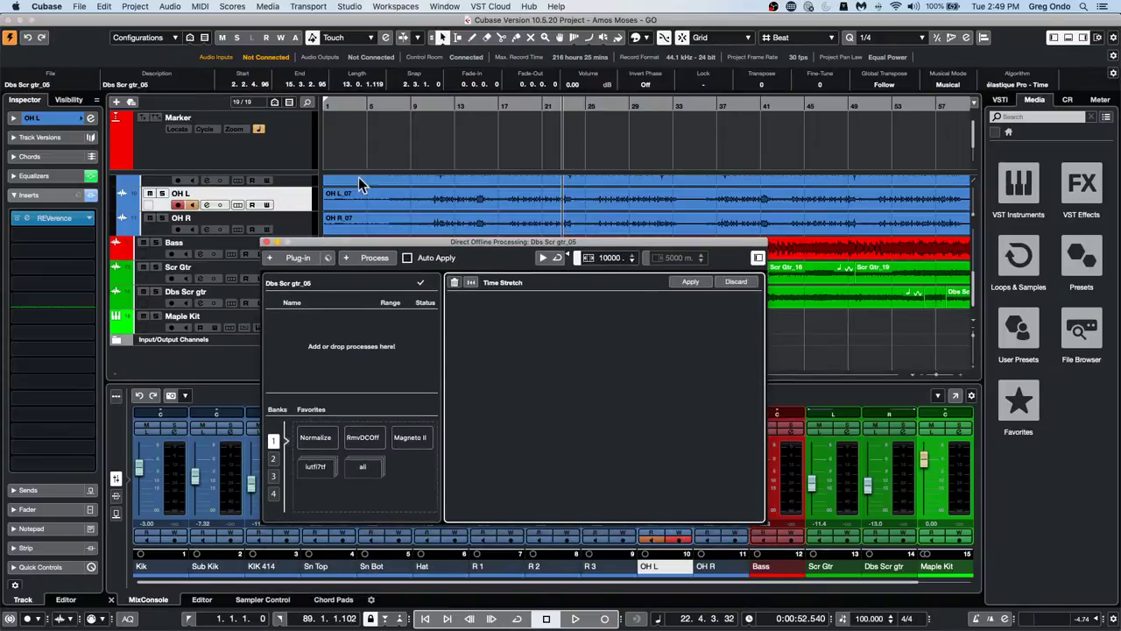
pyautogui.click(267, 241)
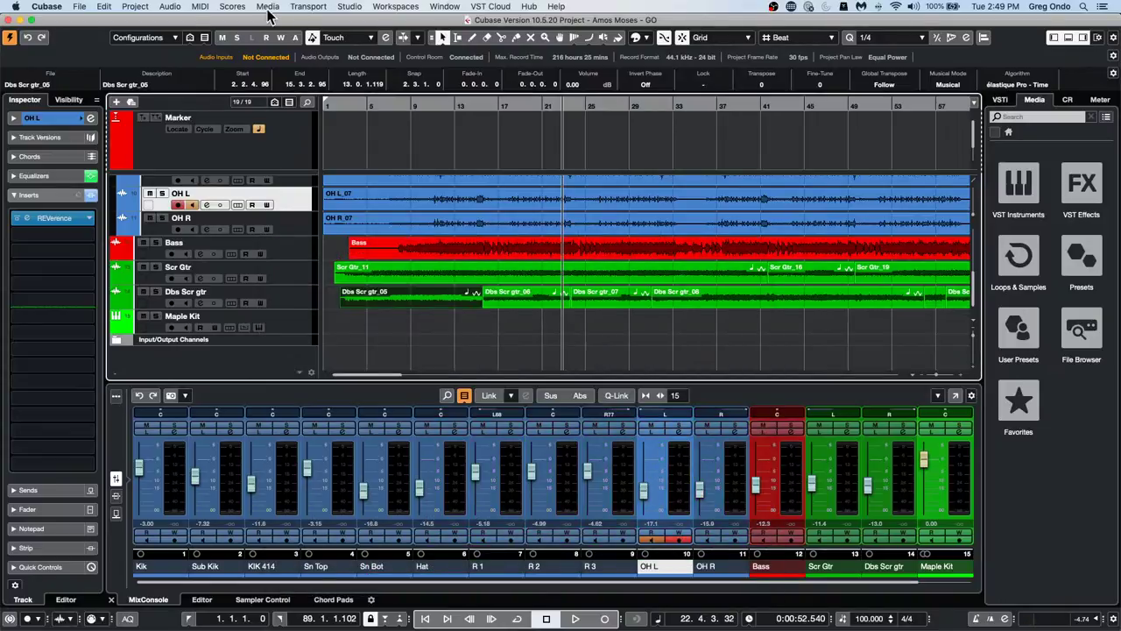
pyautogui.click(170, 6)
pyautogui.moveTo(194, 7)
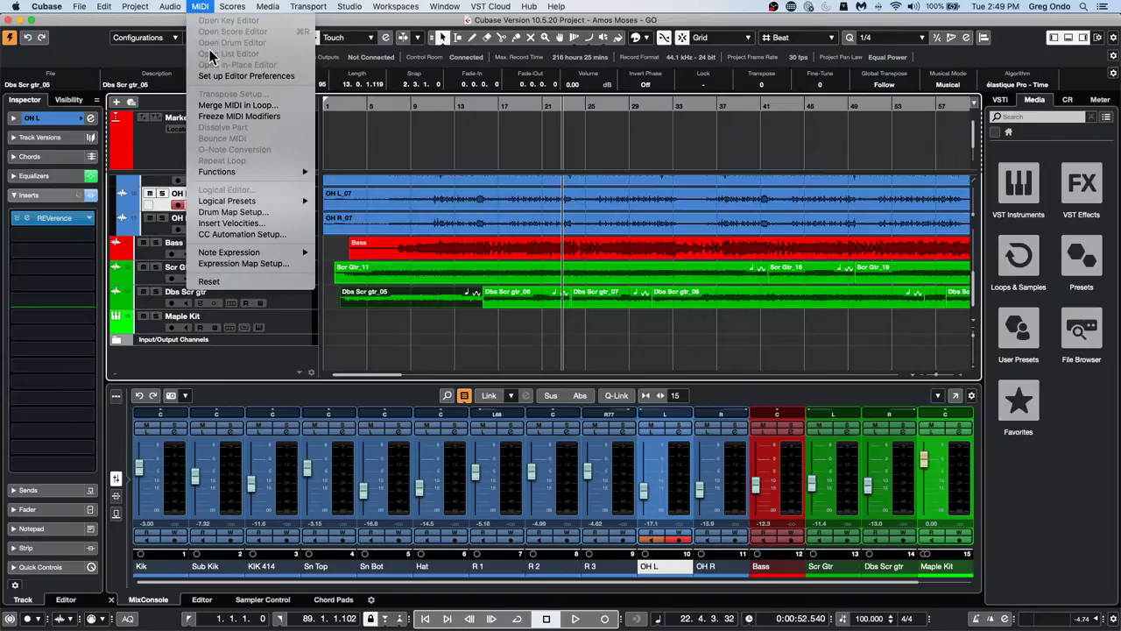
pyautogui.moveTo(235, 7)
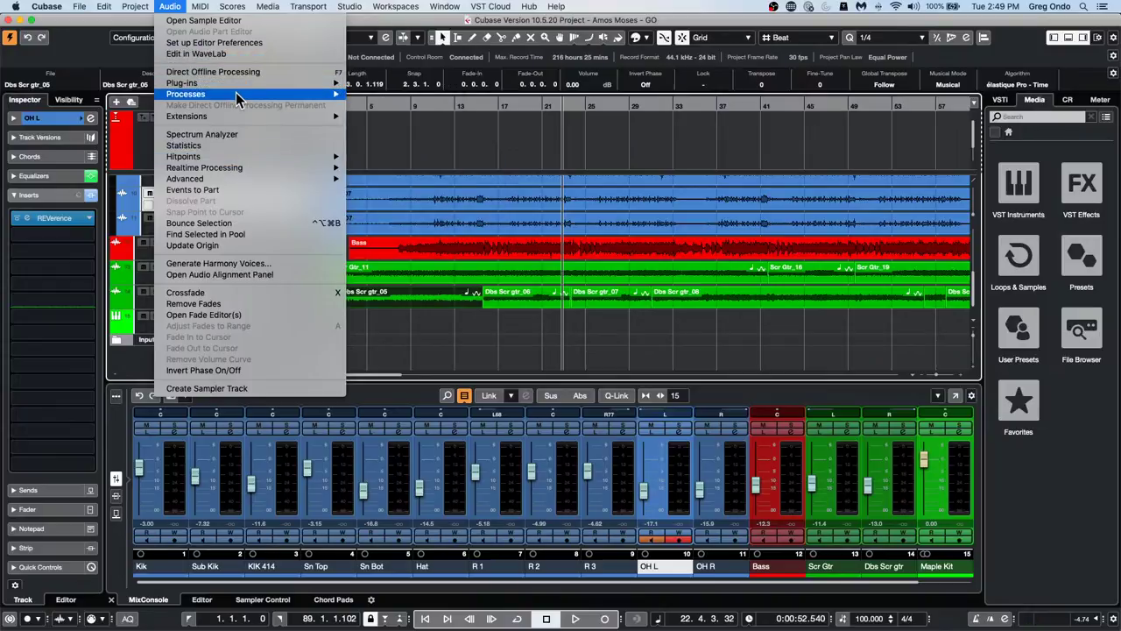
pyautogui.moveTo(236, 94)
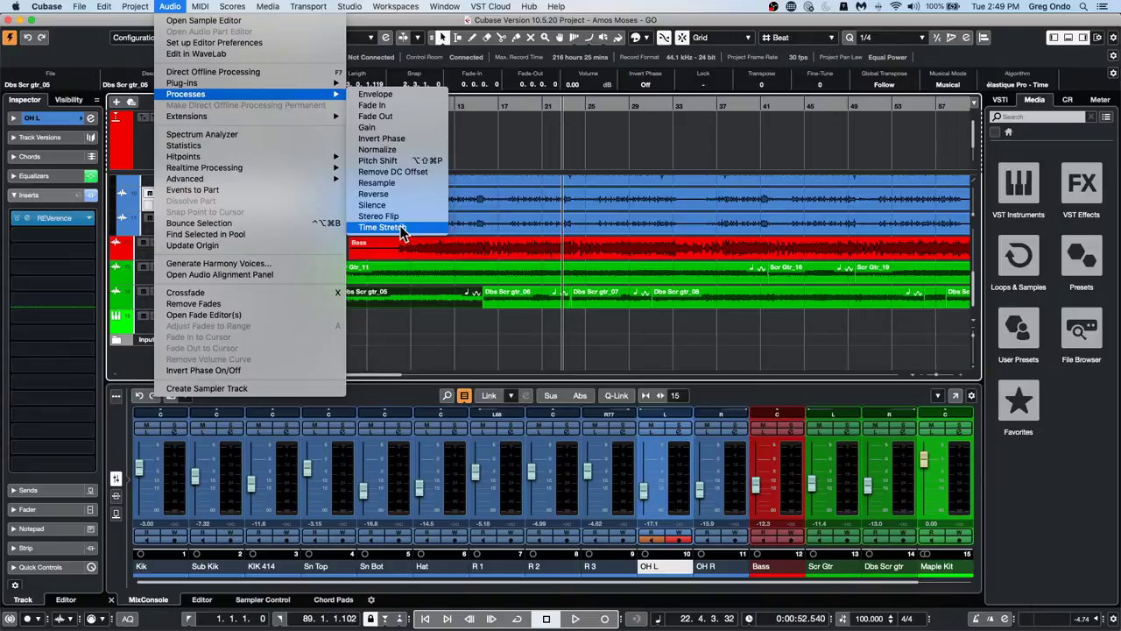
pyautogui.click(419, 363)
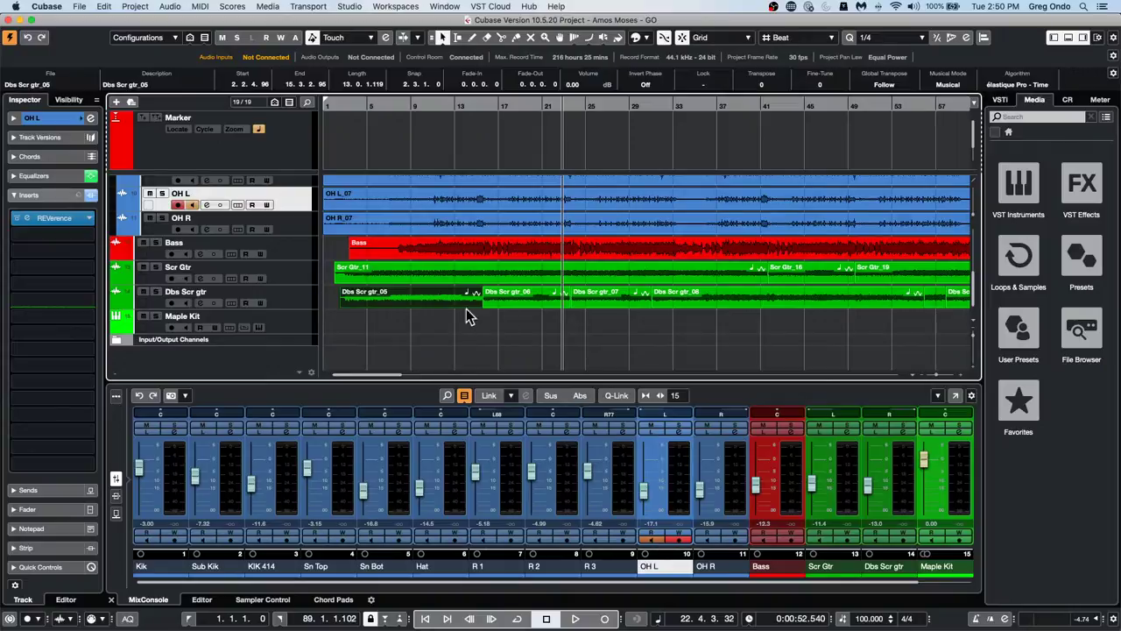
# Copy the Bass event to about bar 134 on the same track
pyautogui.moveTo(408, 105); pyautogui.dragTo(409, 66)
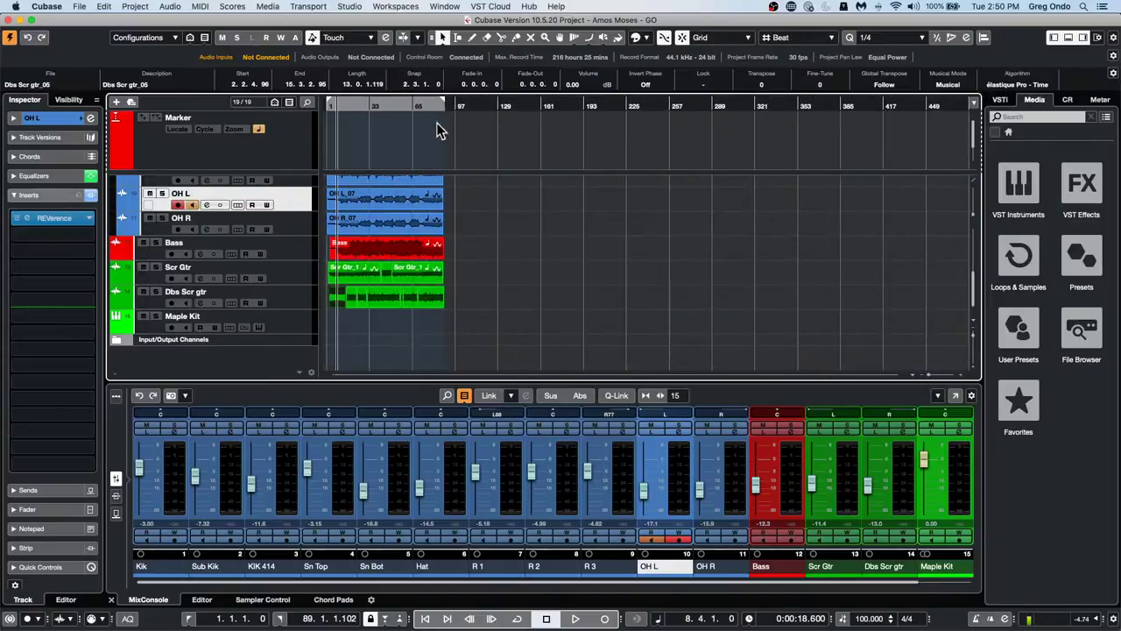
pyautogui.click(385, 246)
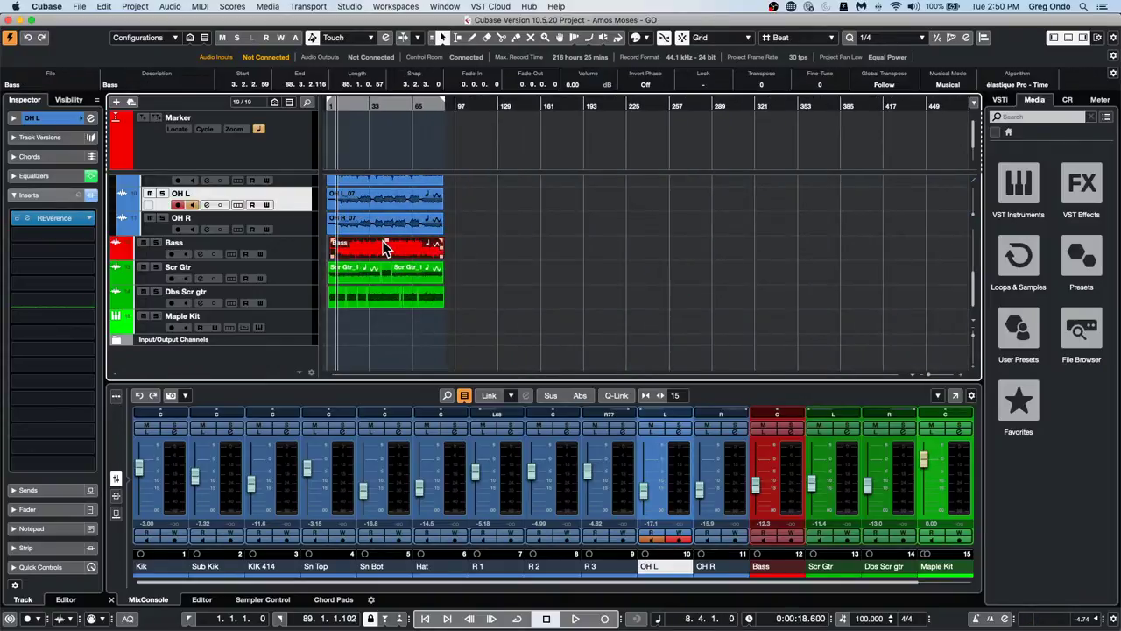
pyautogui.moveTo(382, 246); pyautogui.dragTo(558, 240)
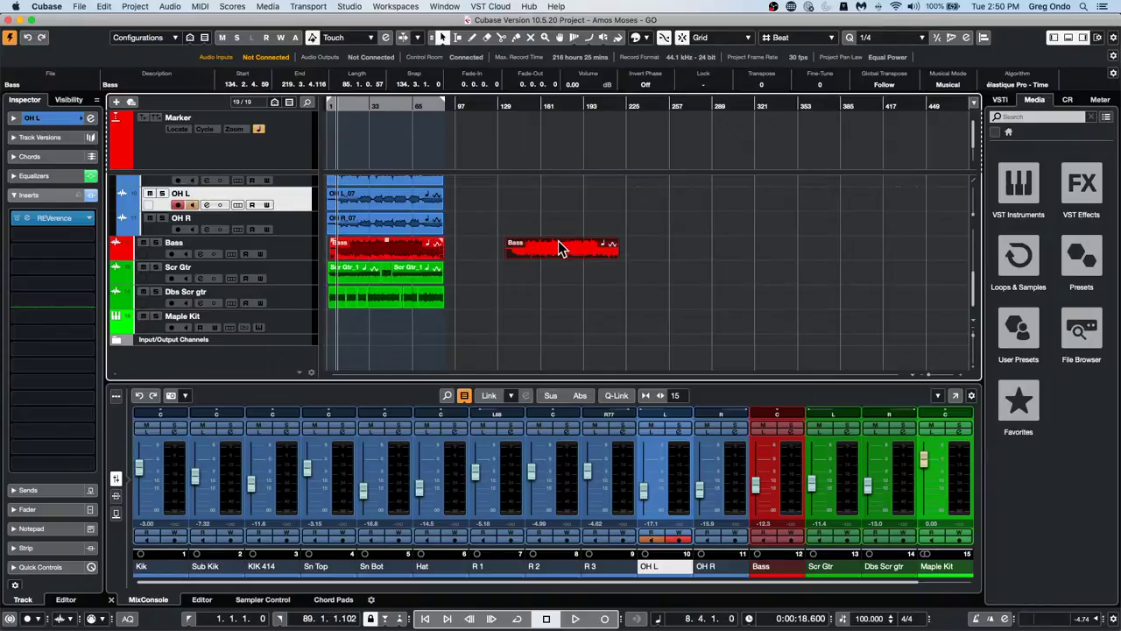
pyautogui.click(558, 240)
# Trim the start of the copied Bass event to about bar 174 and increase the Bass track's height
pyautogui.moveTo(508, 256); pyautogui.dragTo(562, 257)
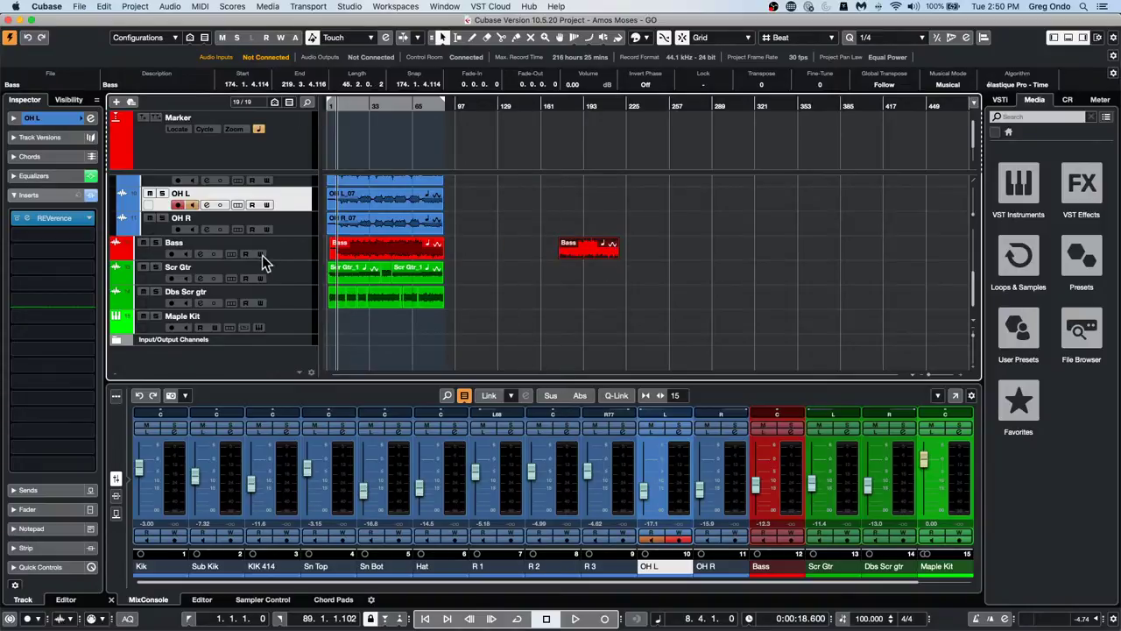
pyautogui.moveTo(279, 261); pyautogui.dragTo(282, 306)
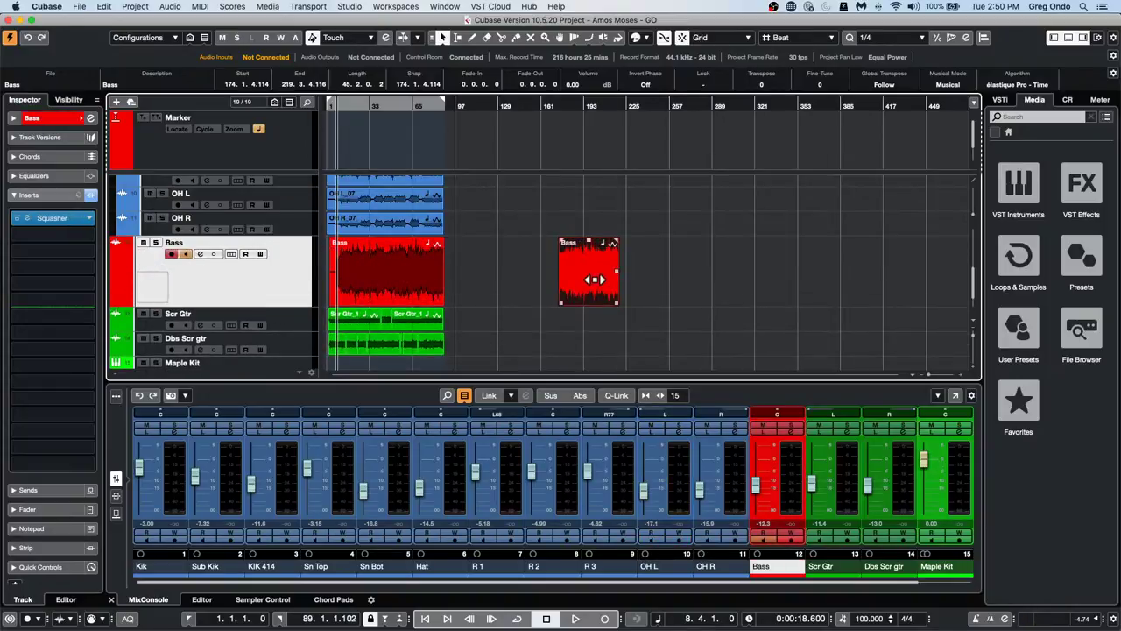
# Add a fade-in of about 17 bars to the Bass event at bar 174 and copy the faded event to bar 255
pyautogui.moveTo(598, 278); pyautogui.dragTo(539, 281)
pyautogui.click(570, 251)
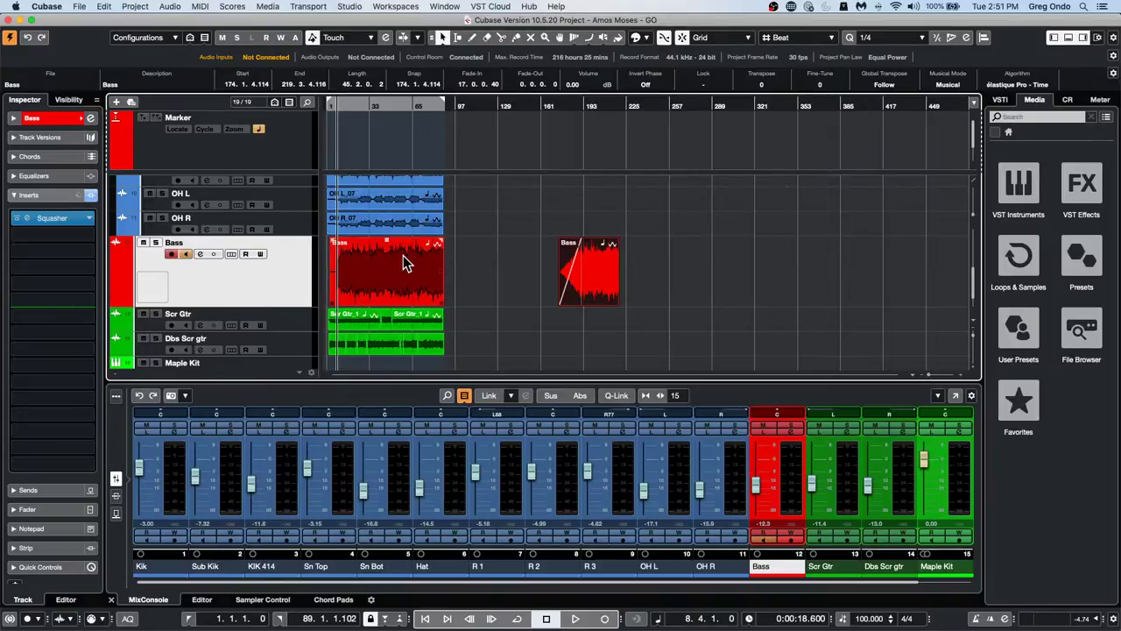
pyautogui.click(590, 260)
pyautogui.moveTo(591, 261); pyautogui.dragTo(699, 255)
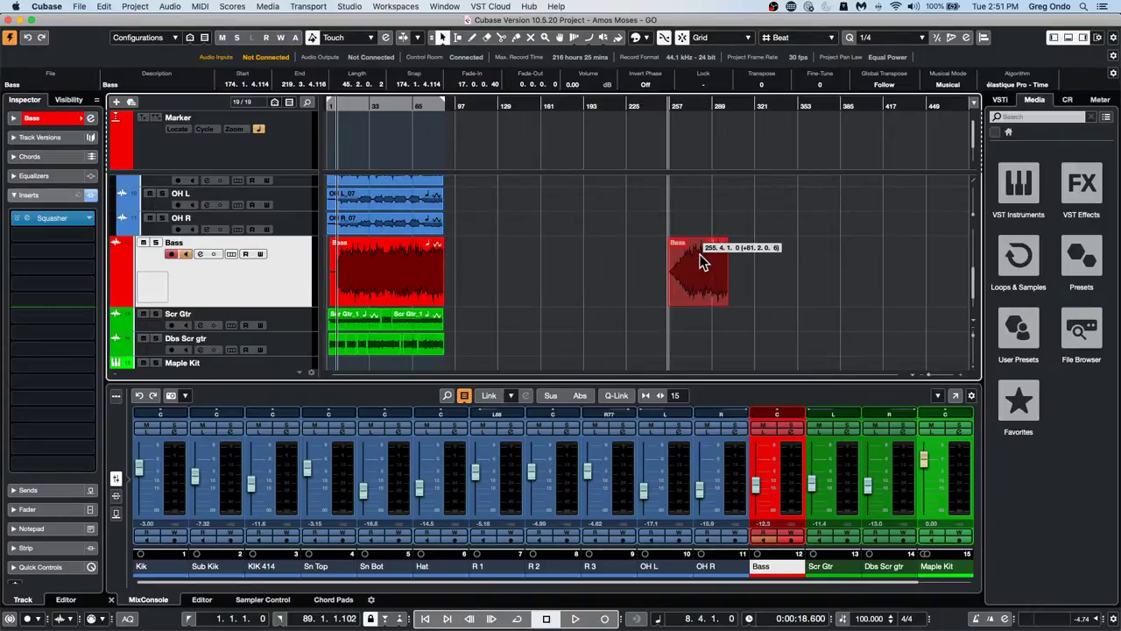
pyautogui.moveTo(701, 261); pyautogui.dragTo(700, 261)
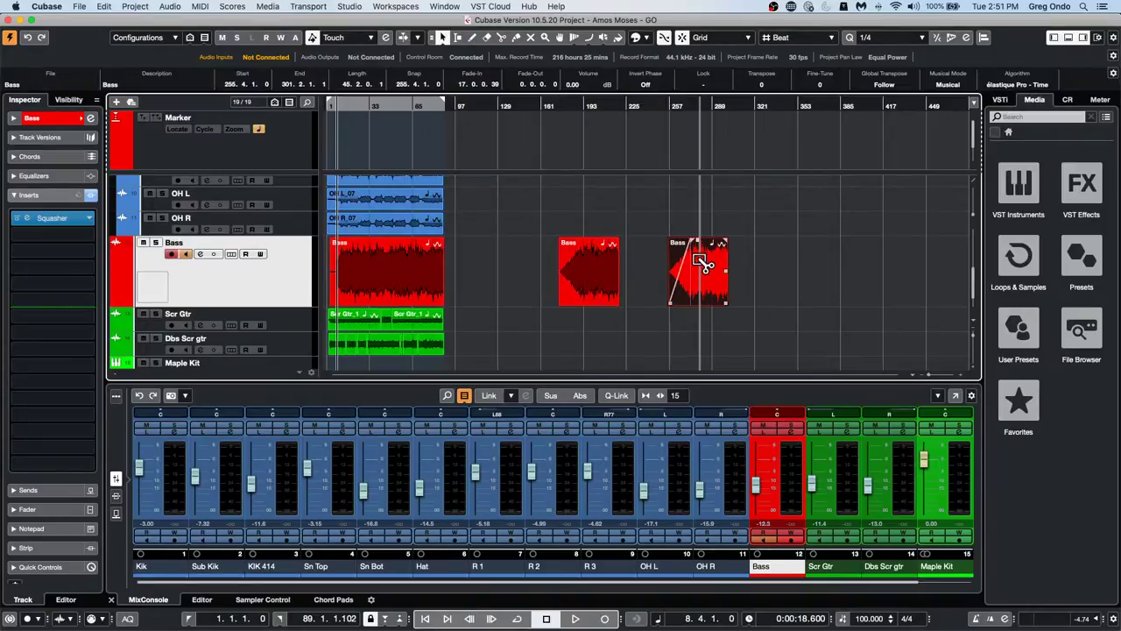
# Split the bar 255 Bass event at about bar 279, undo the split, and copy the whole event to bar 334
pyautogui.keyDown('alt'); pyautogui.click(700, 260); pyautogui.keyUp('alt')
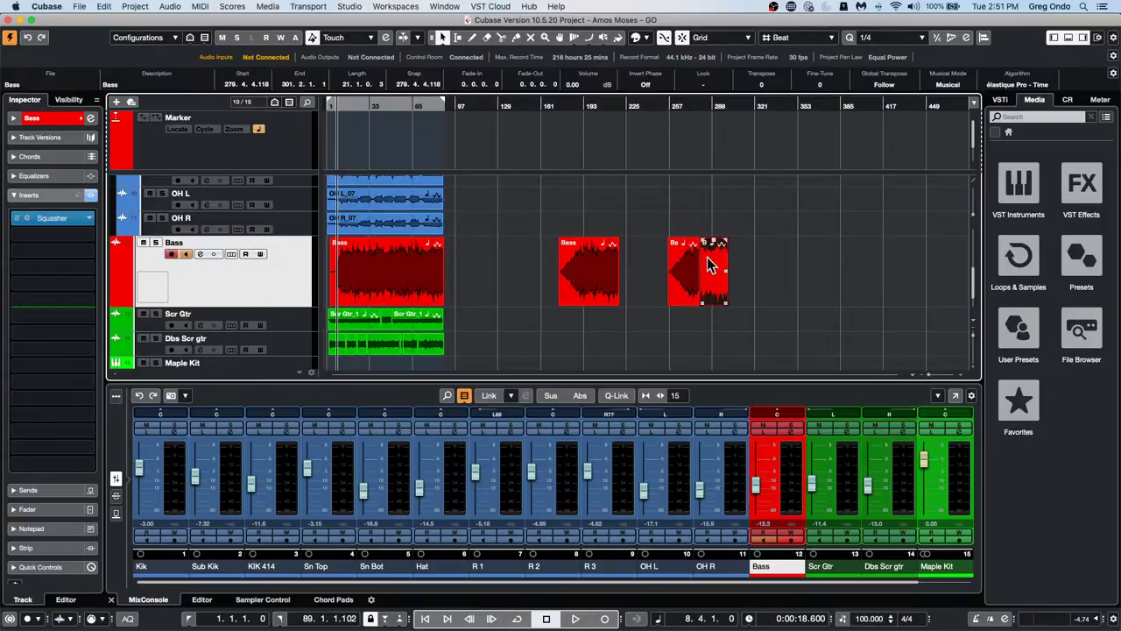
pyautogui.press('super+z')
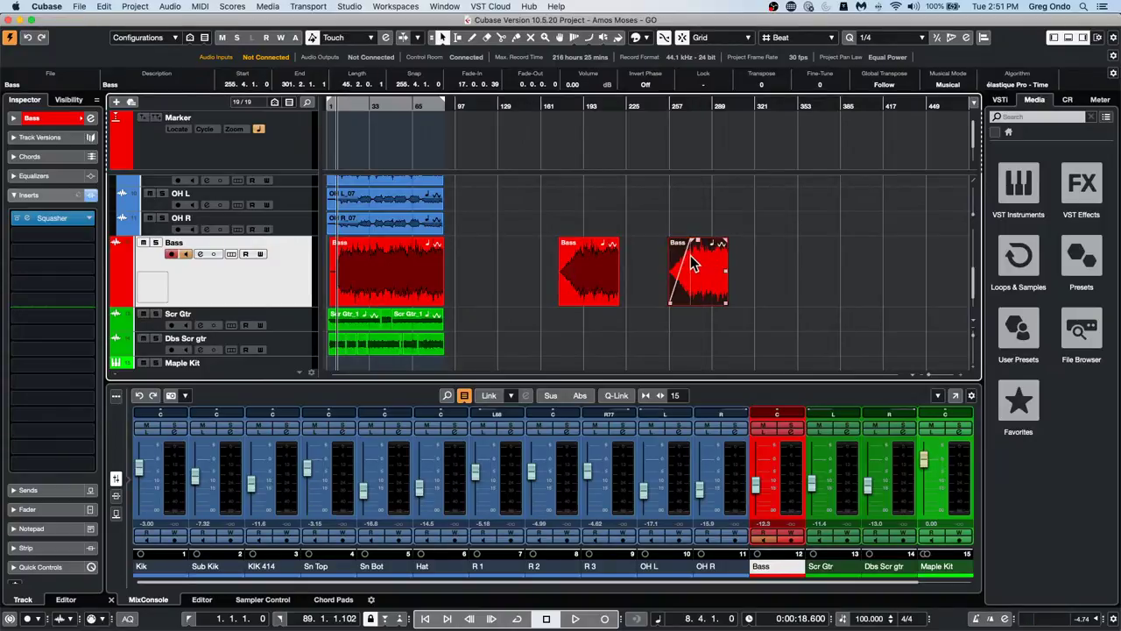
pyautogui.moveTo(691, 256); pyautogui.dragTo(795, 254)
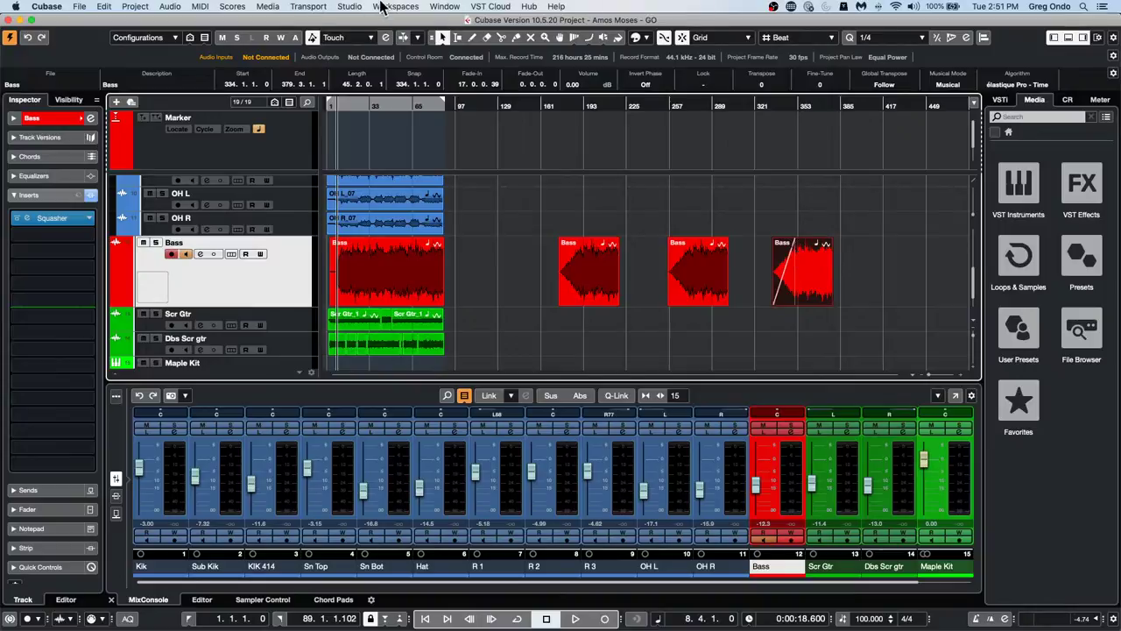
# Examine the MIDI Port Setup in Studio Setup and close it without making changes
pyautogui.click(350, 7)
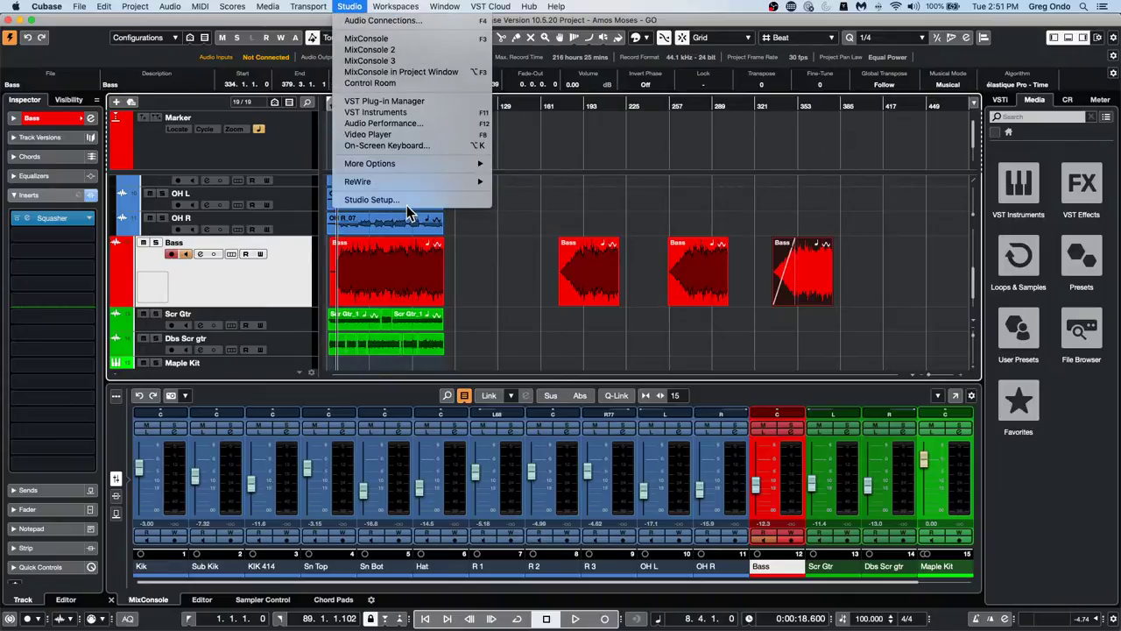
pyautogui.click(410, 204)
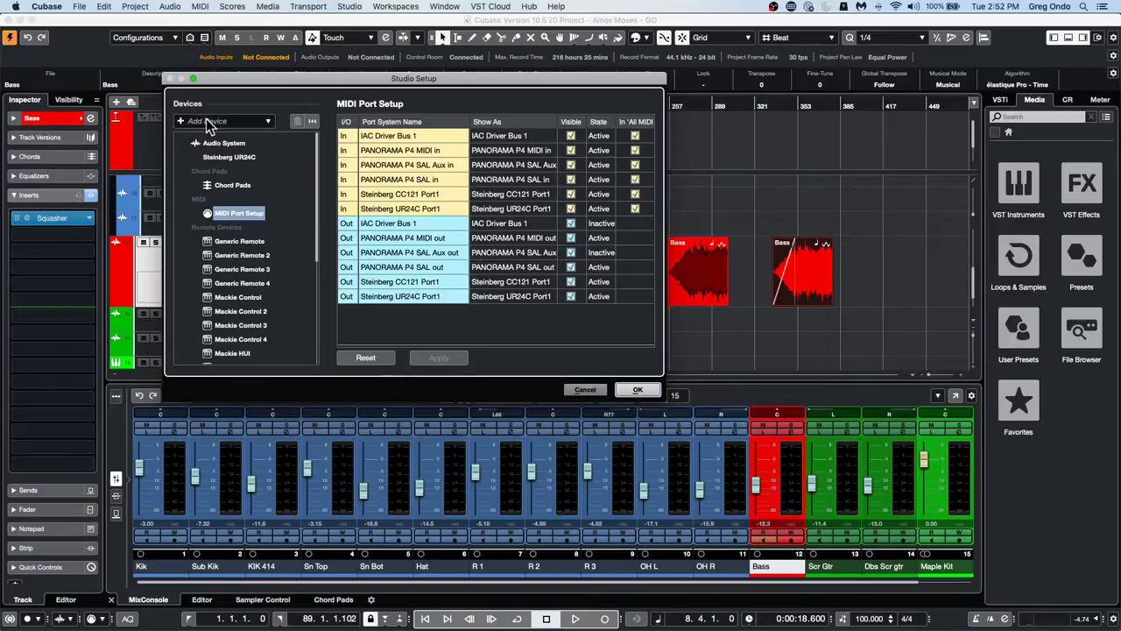
pyautogui.click(305, 7)
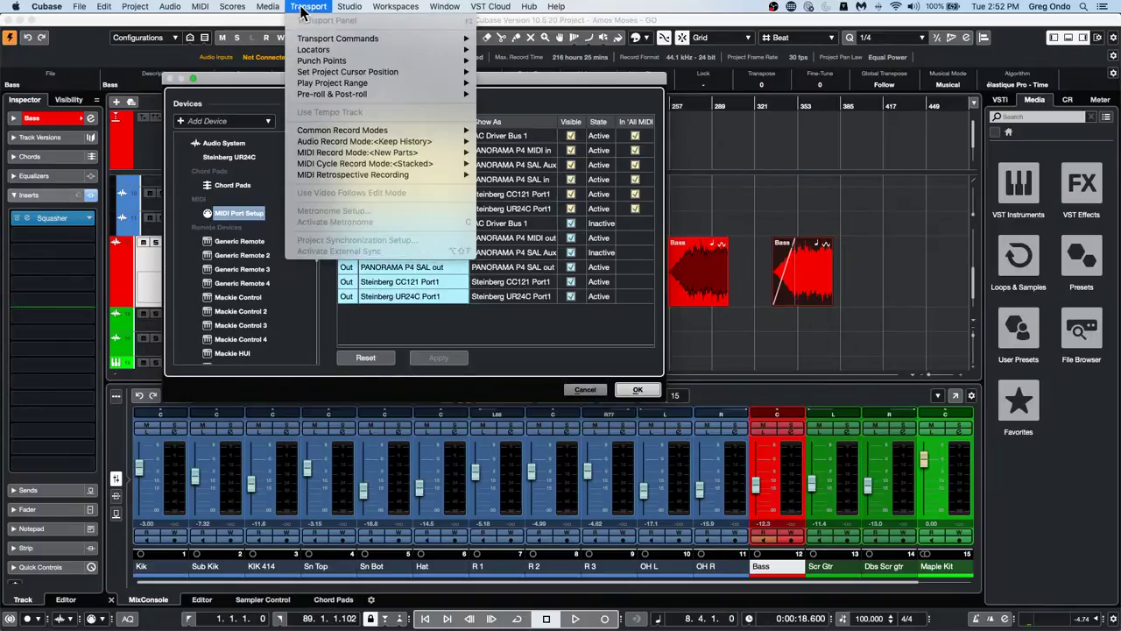
pyautogui.moveTo(350, 7)
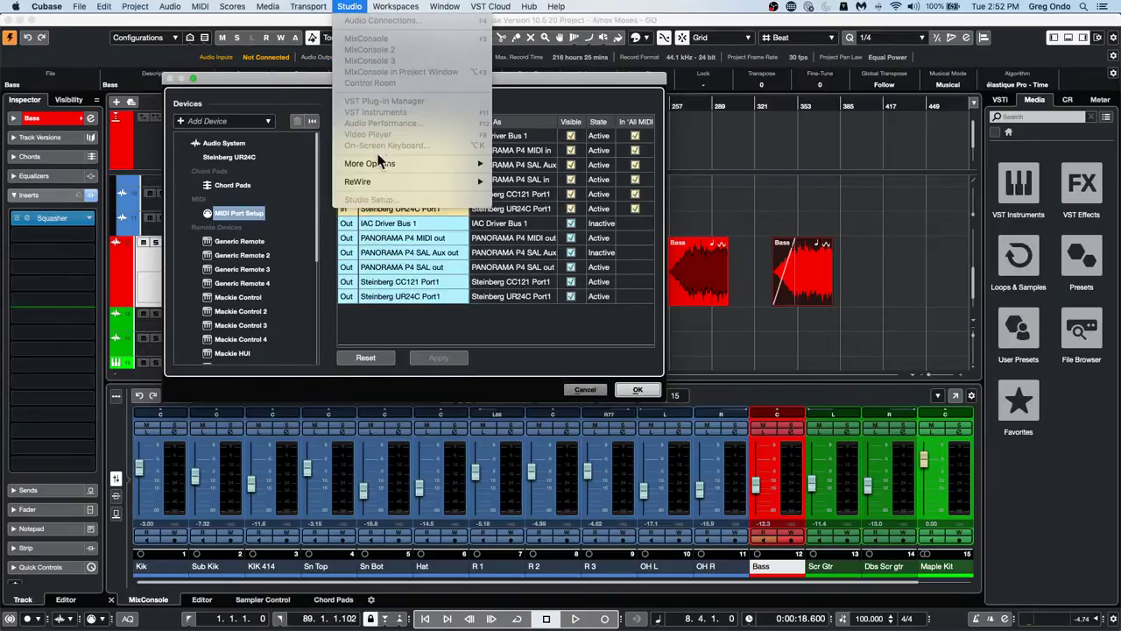
pyautogui.click(370, 208)
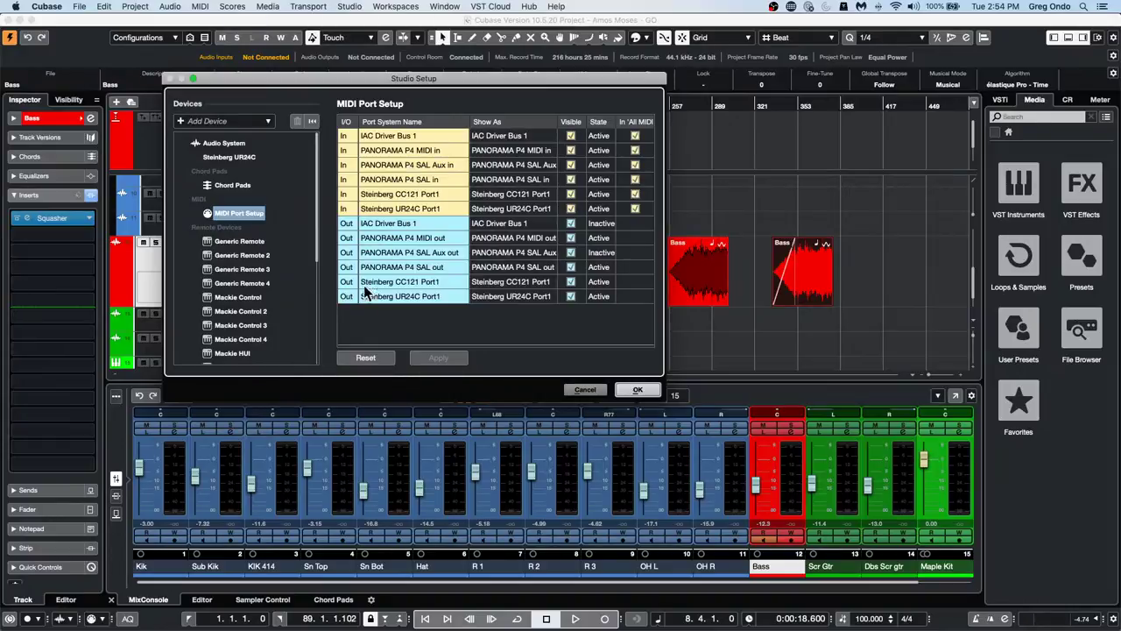
pyautogui.click(592, 388)
pyautogui.click(135, 6)
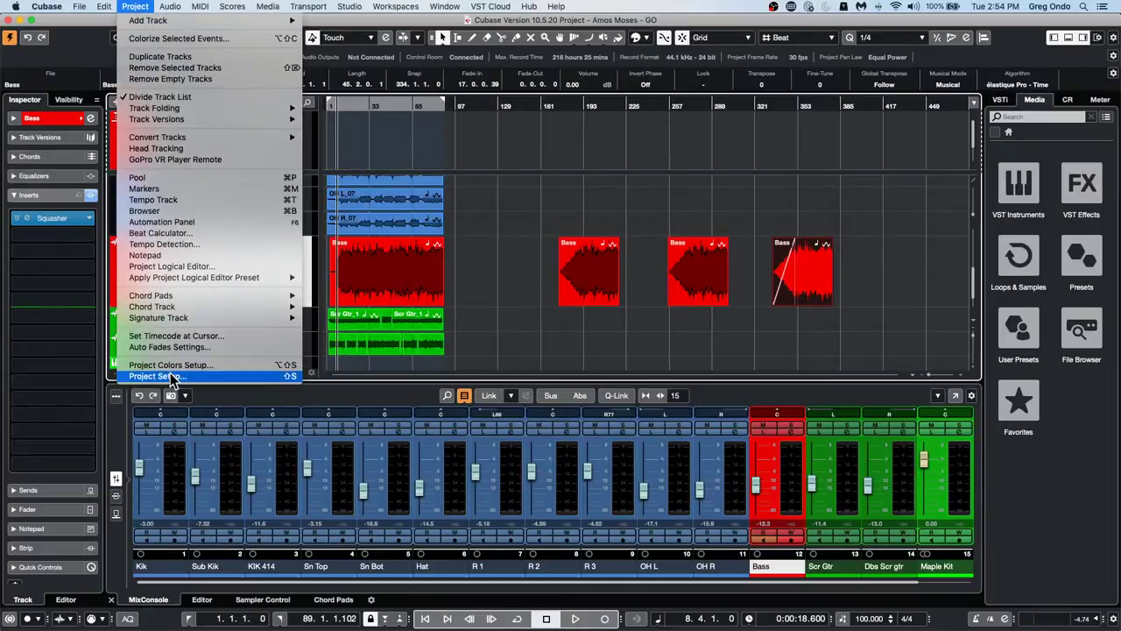
pyautogui.moveTo(106, 10)
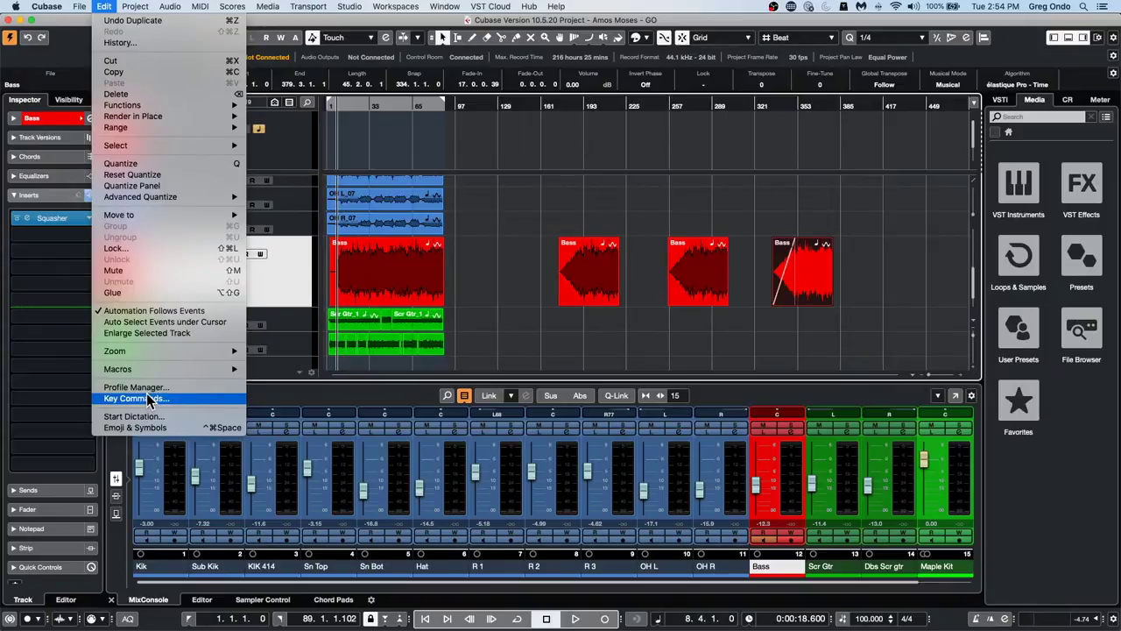
pyautogui.click(435, 296)
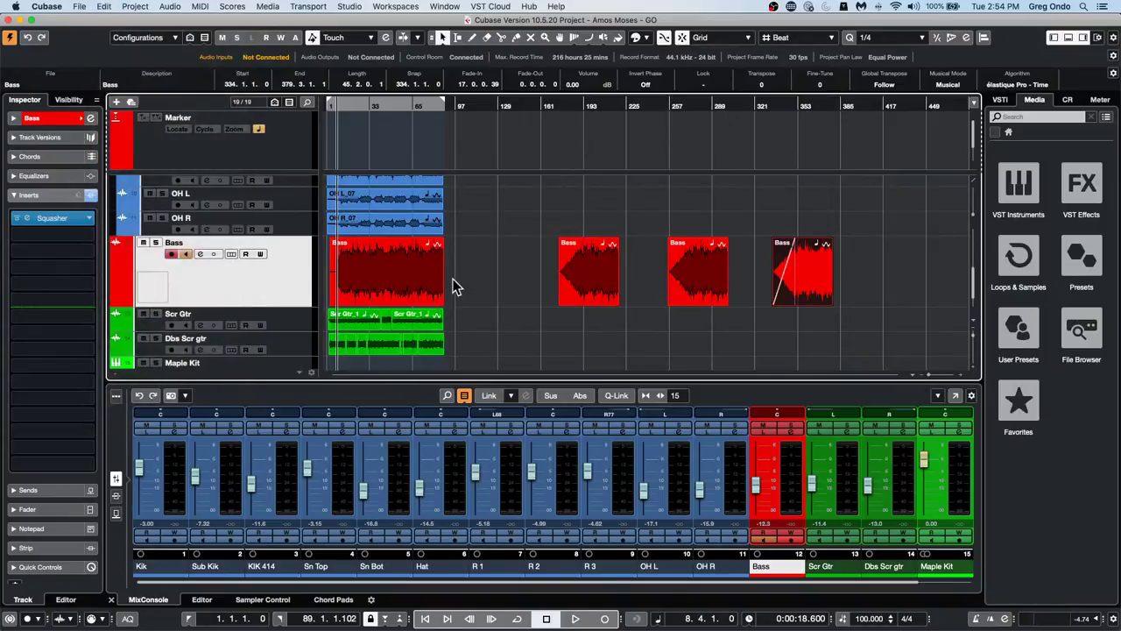
# Apply the SpectraLayers extension to the Bass event at bar 174
pyautogui.click(609, 288)
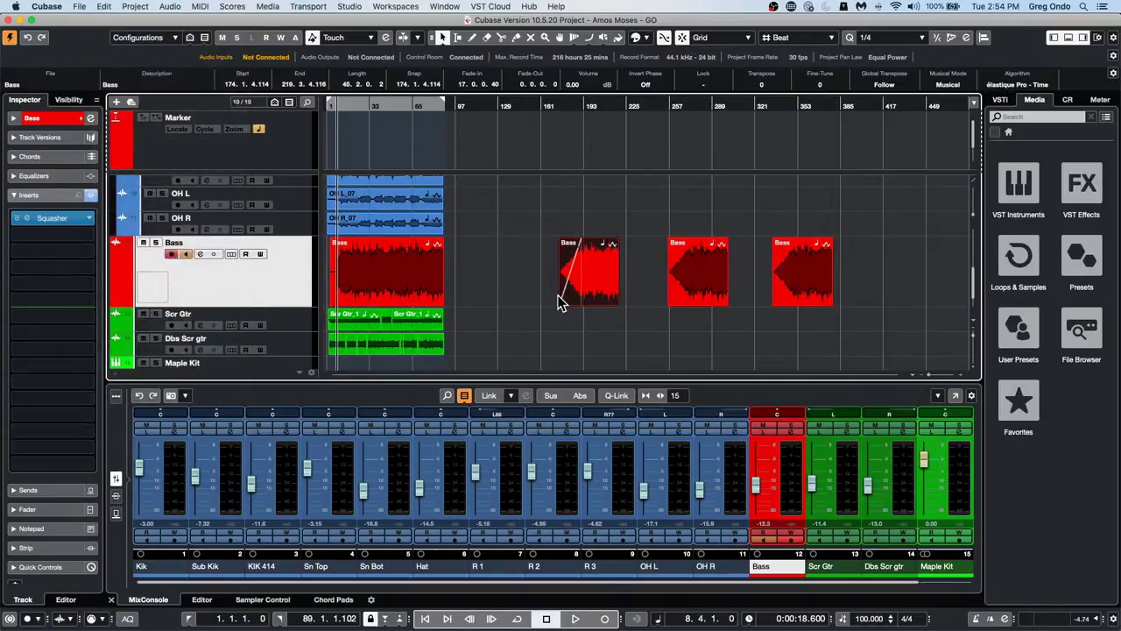
pyautogui.click(135, 6)
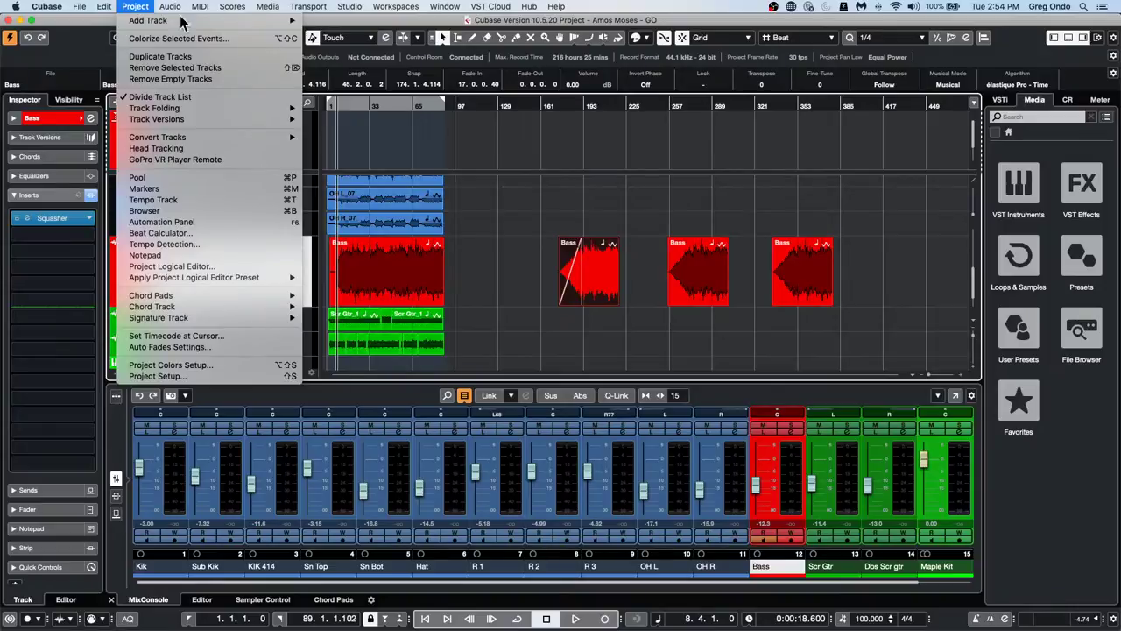
pyautogui.moveTo(181, 8)
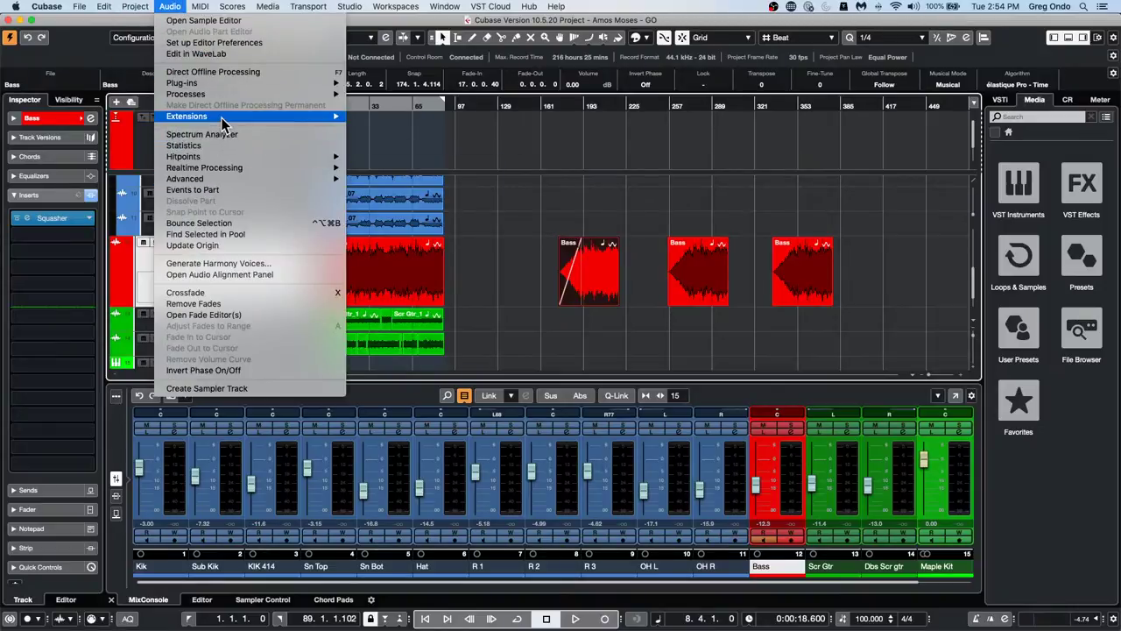
pyautogui.moveTo(333, 118)
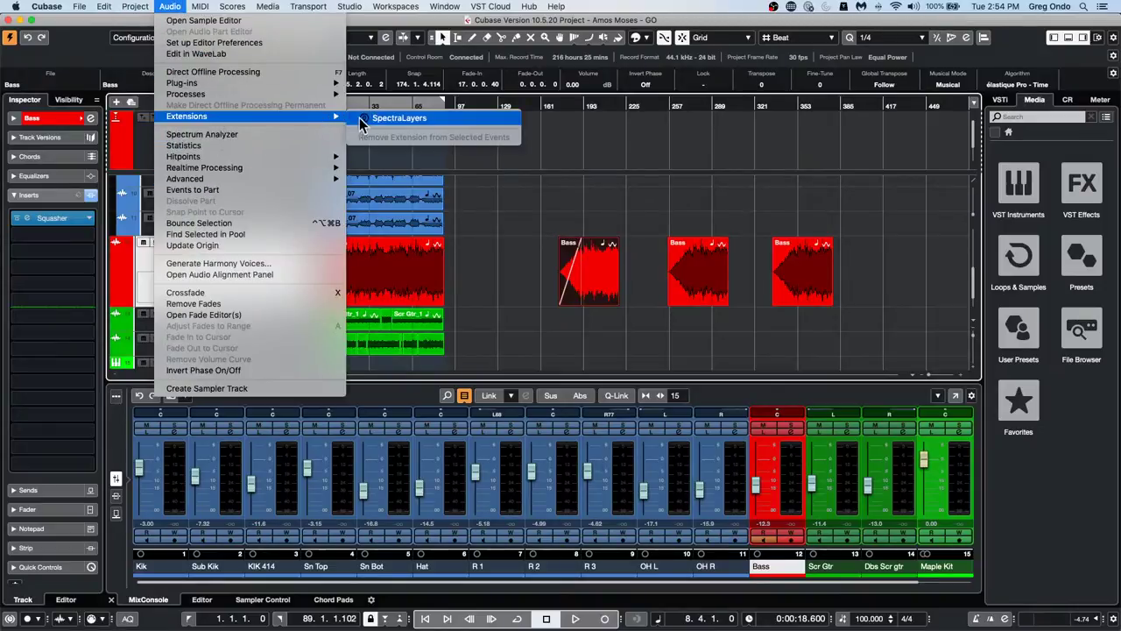
pyautogui.click(402, 121)
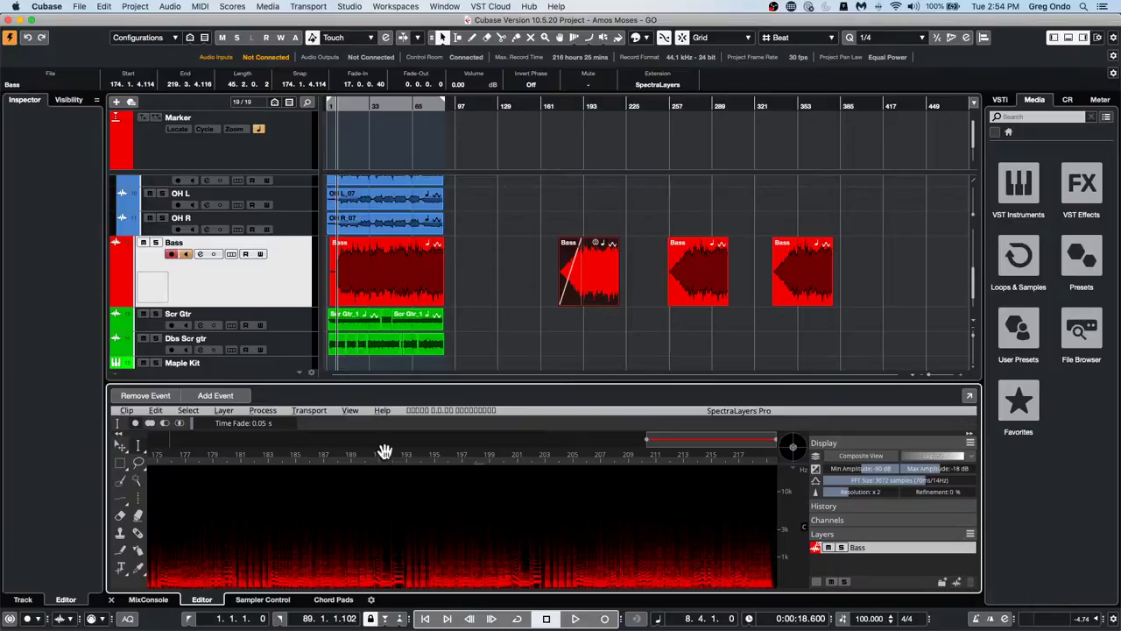
# Check the version information of SpectraLayers Pro and close it
pyautogui.click(376, 411)
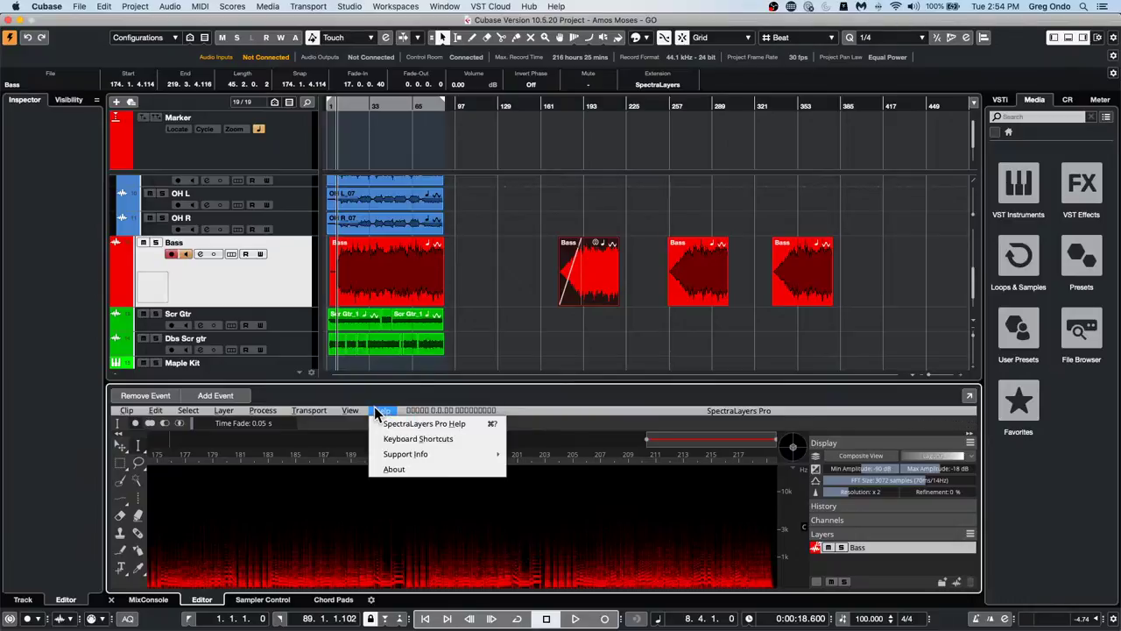
pyautogui.click(395, 473)
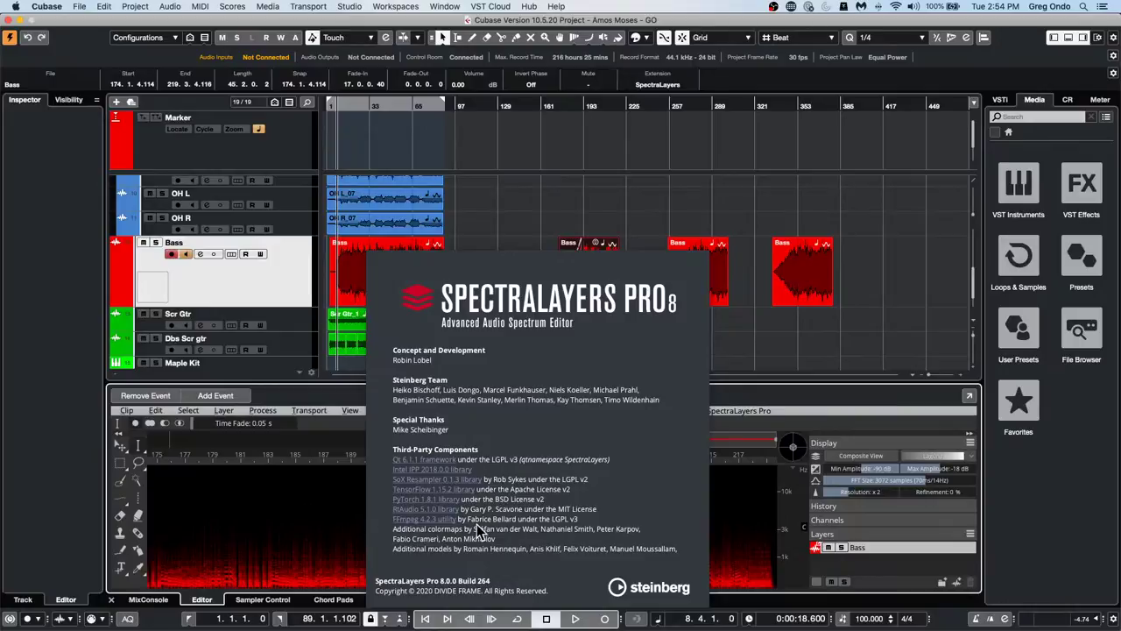
pyautogui.click(347, 527)
# Look through the SpectraLayers processing and layer commands, view the Unmix Stems options for the Bass layer, and close them
pyautogui.click(384, 410)
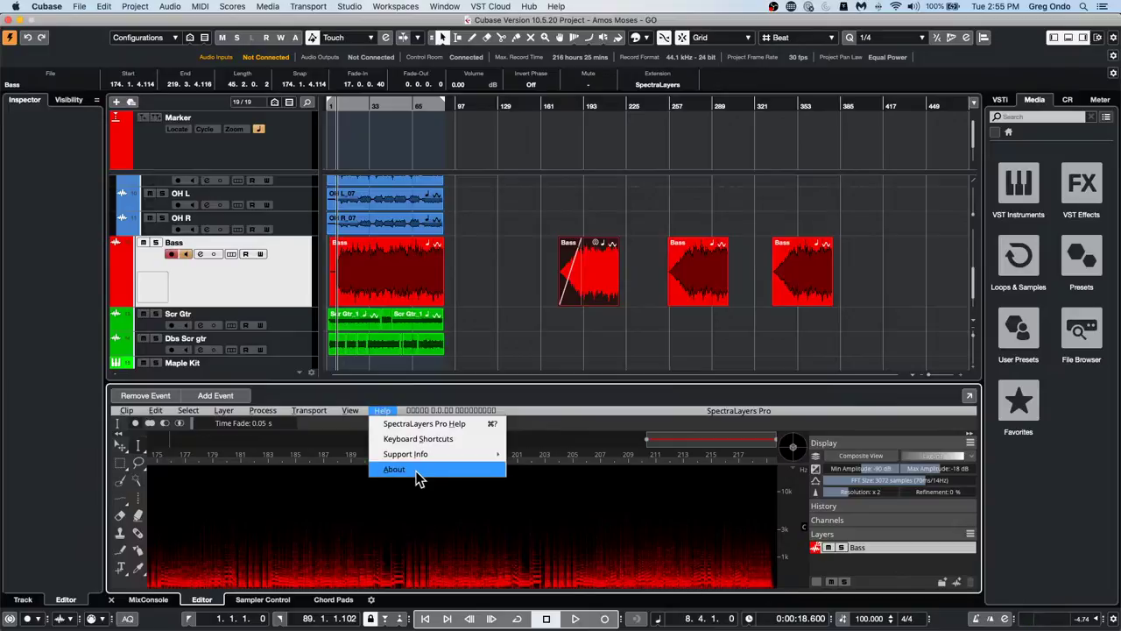
pyautogui.moveTo(266, 414)
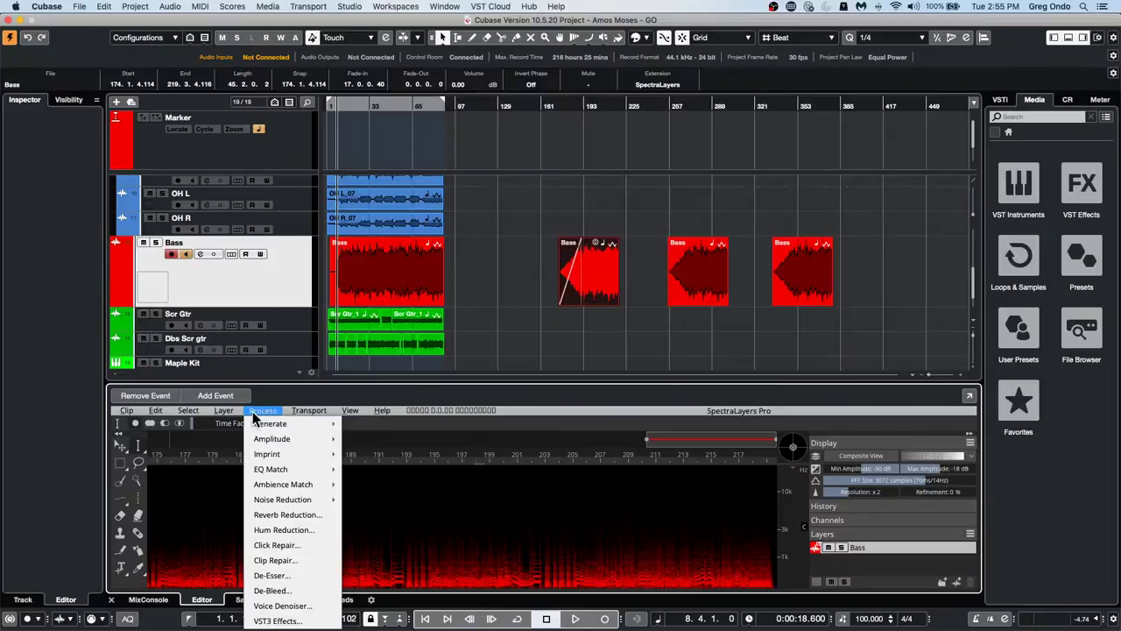
pyautogui.moveTo(323, 414)
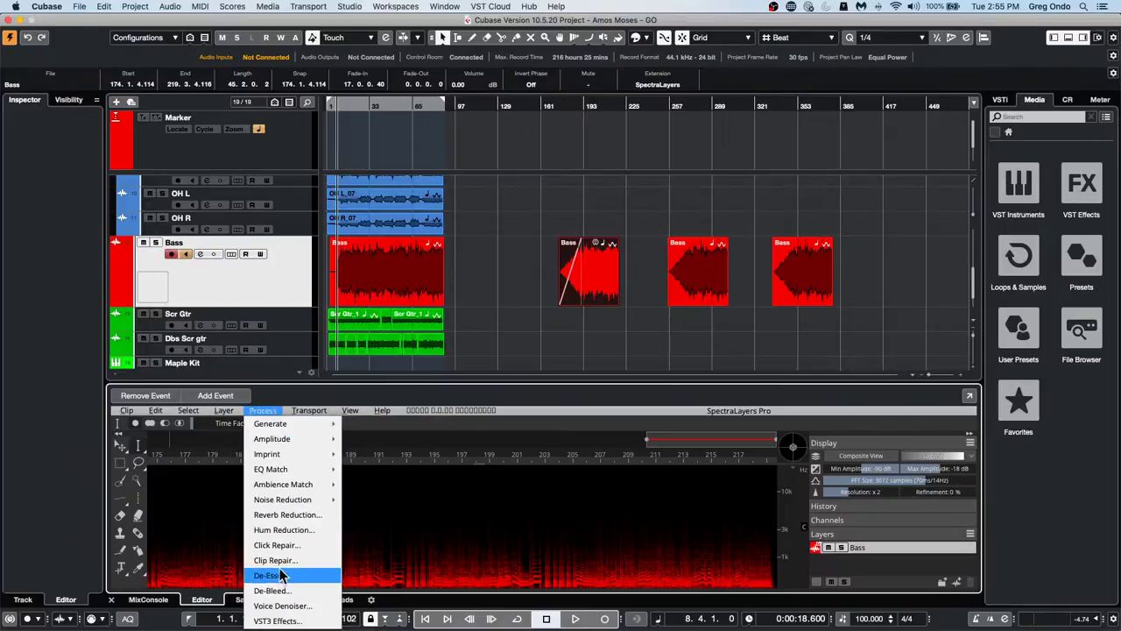
pyautogui.moveTo(230, 412)
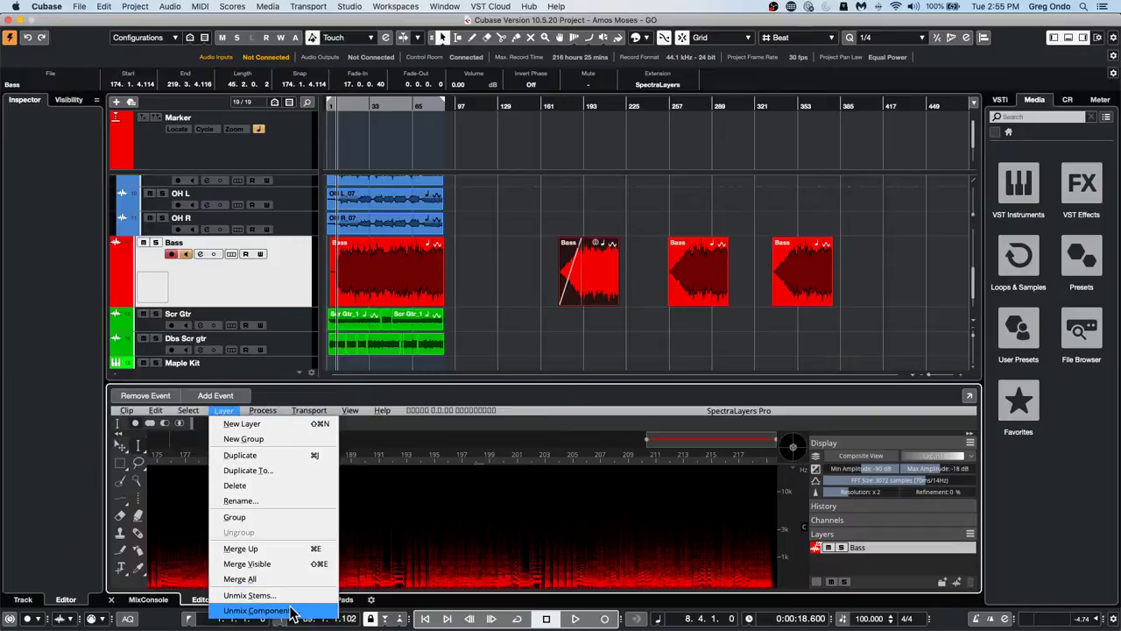
pyautogui.click(249, 595)
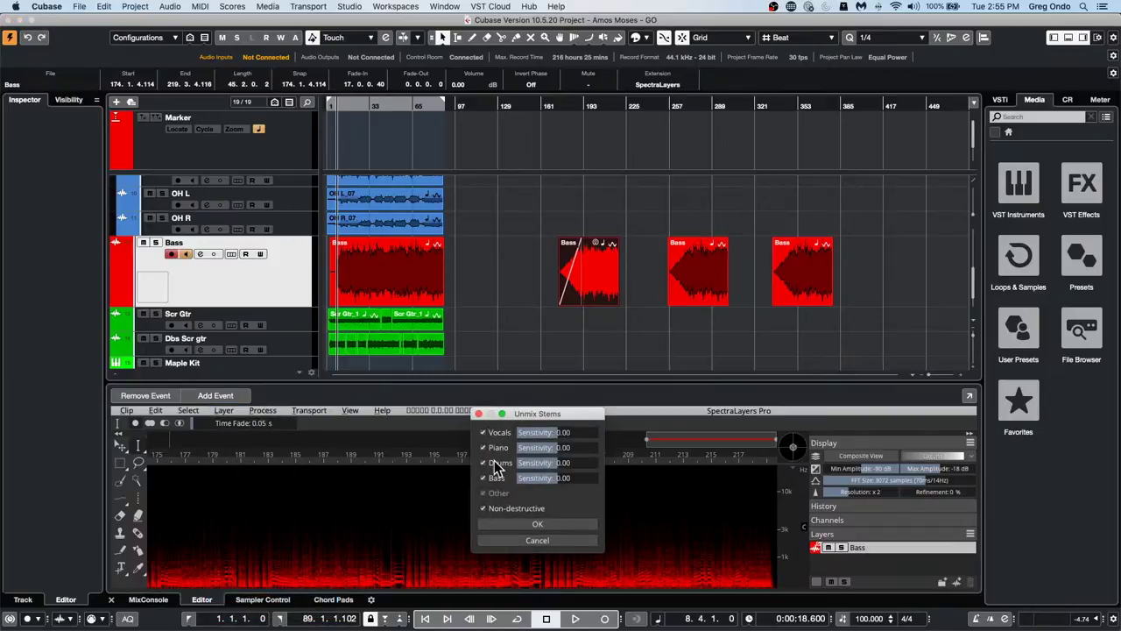
pyautogui.click(527, 526)
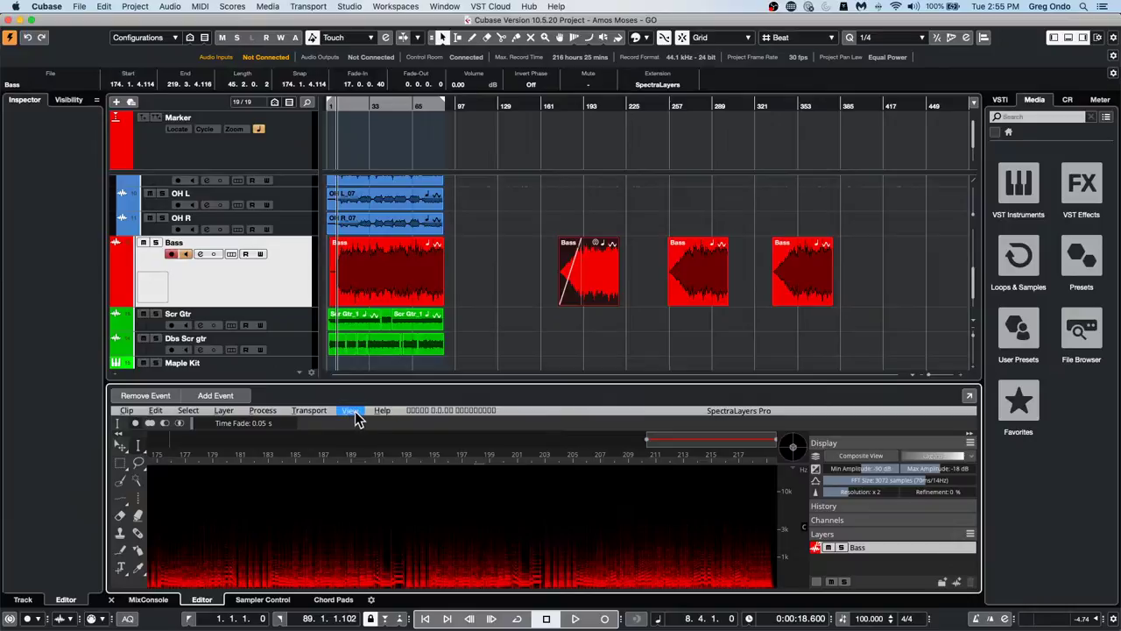
# Show the SpectraLayers Pro version information once more and close it
pyautogui.click(382, 410)
pyautogui.click(398, 469)
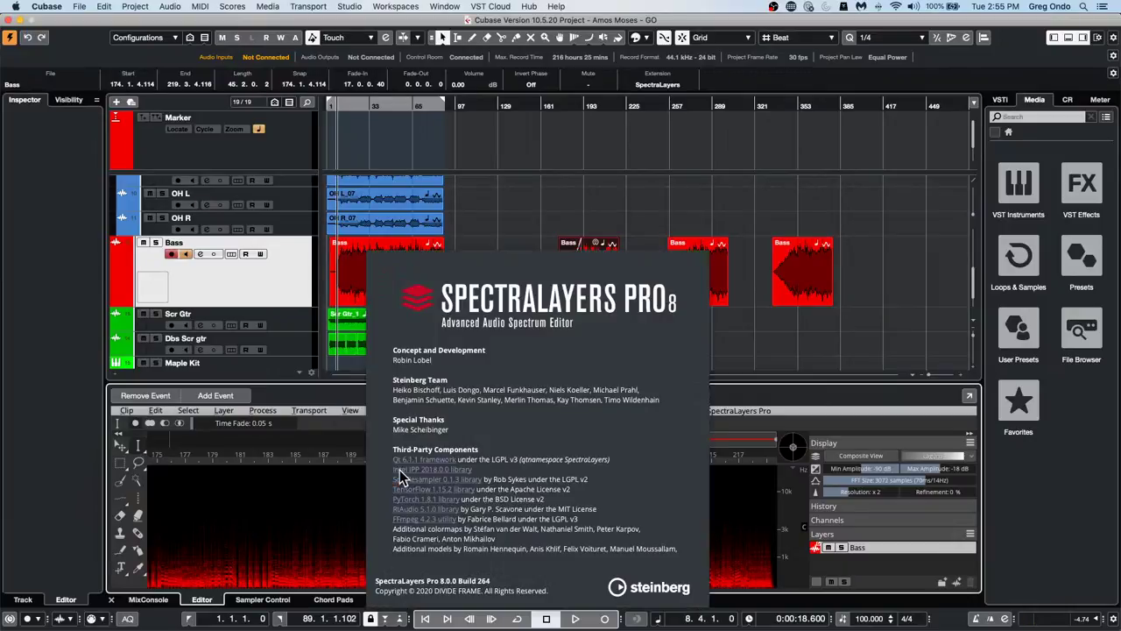
pyautogui.click(340, 520)
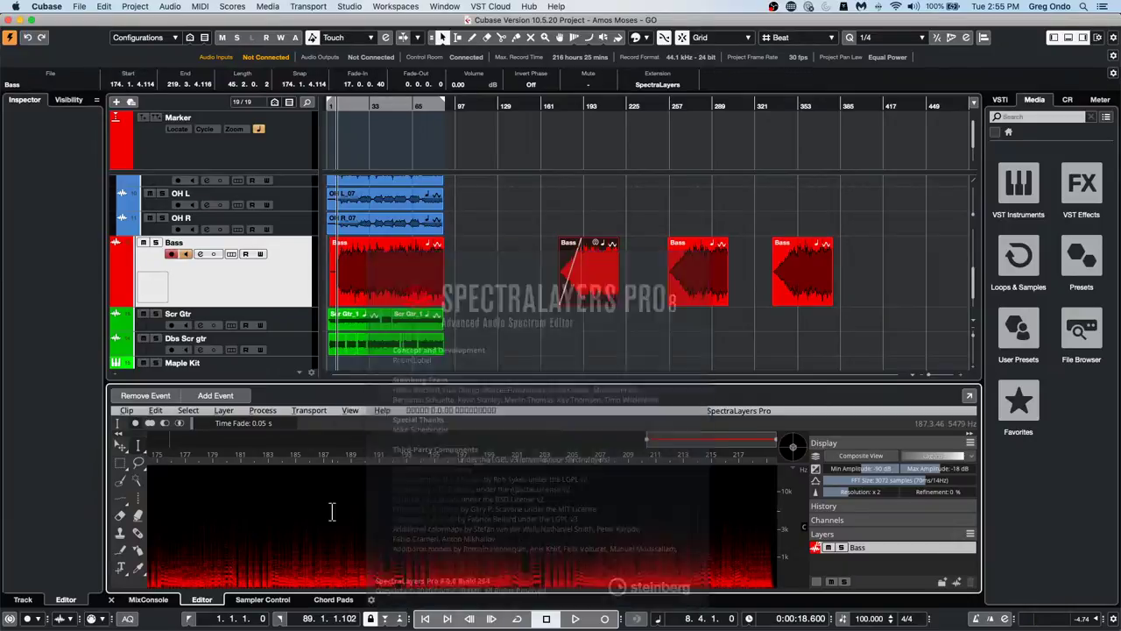
pyautogui.click(384, 411)
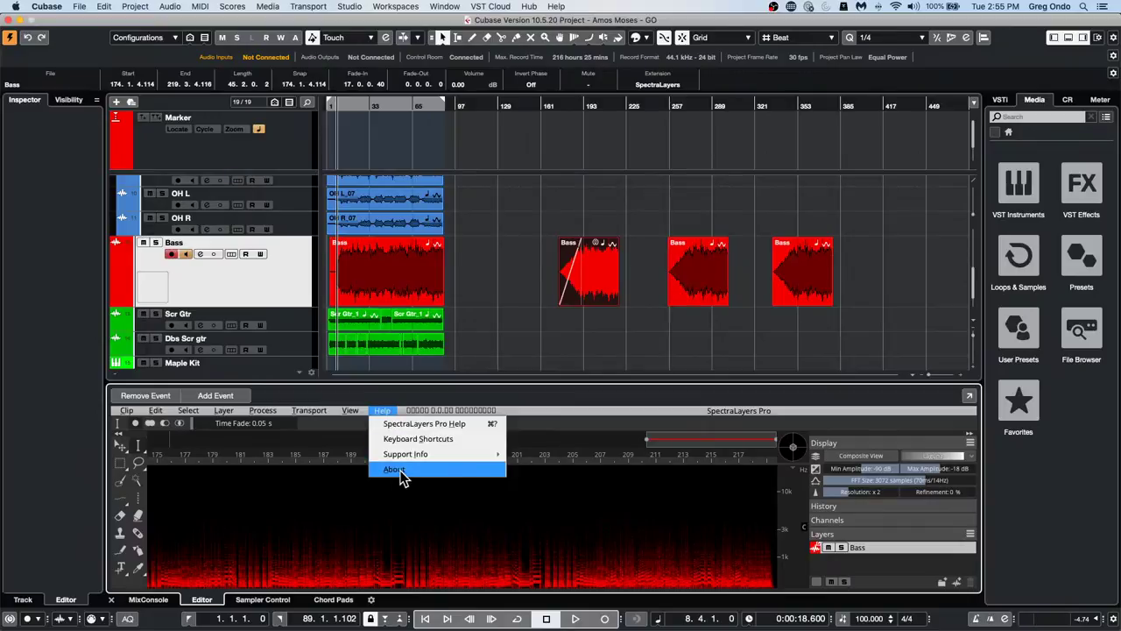
pyautogui.click(273, 510)
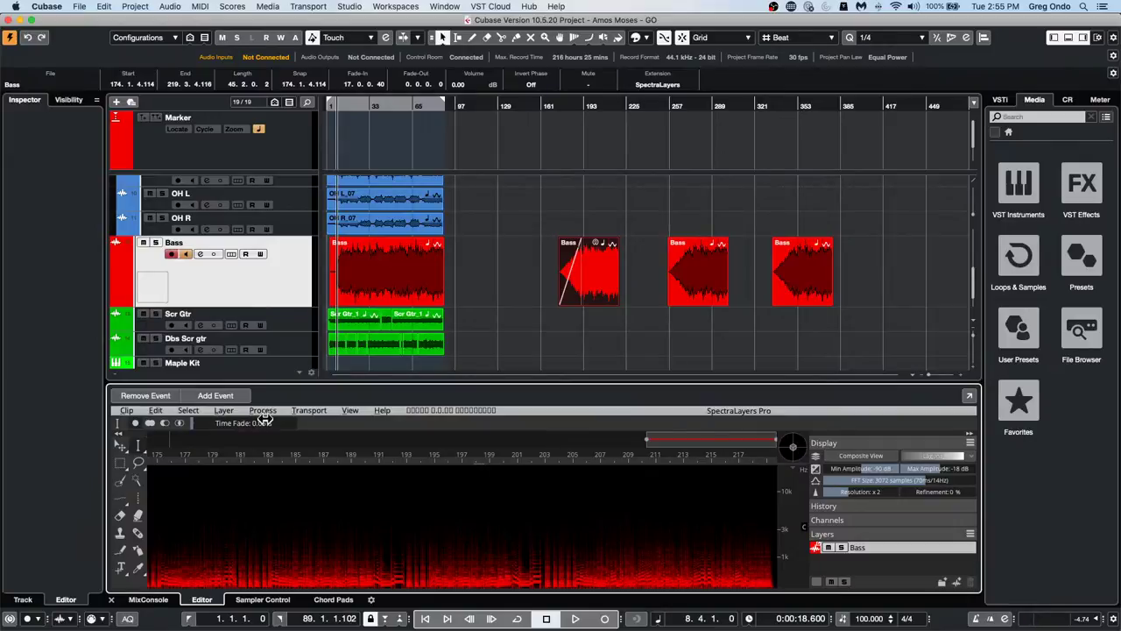
pyautogui.click(351, 412)
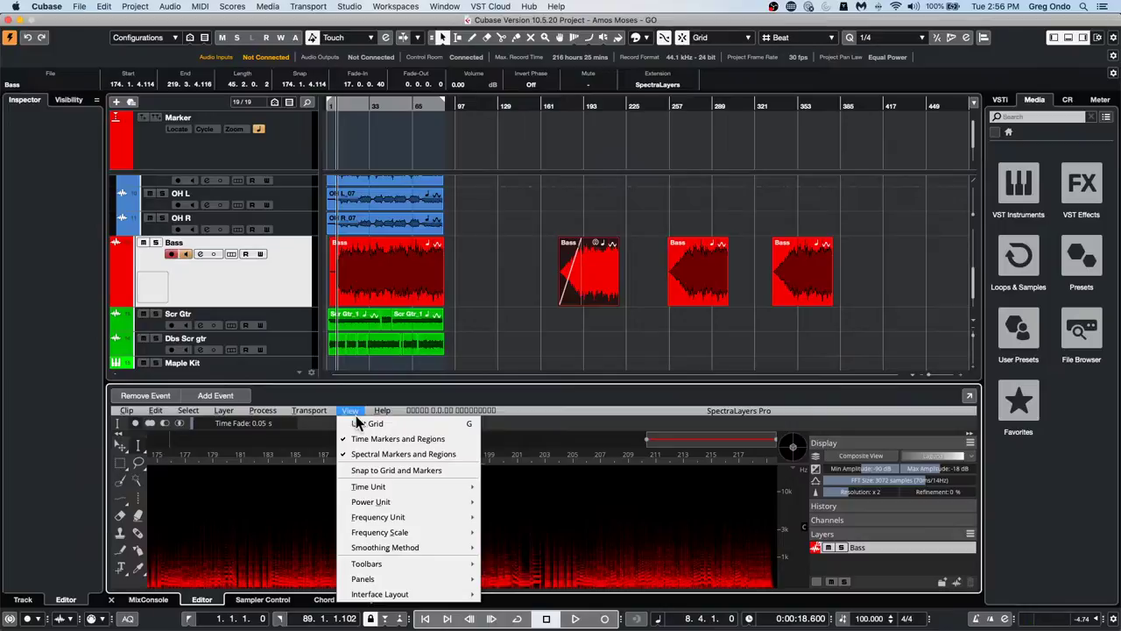
pyautogui.click(589, 333)
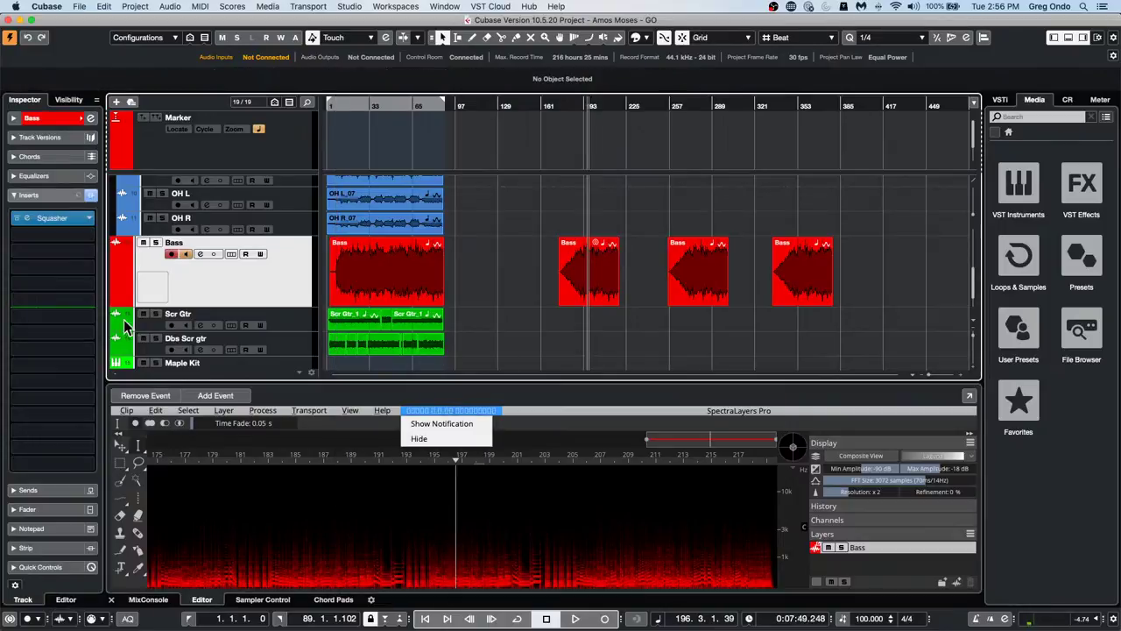
pyautogui.click(296, 340)
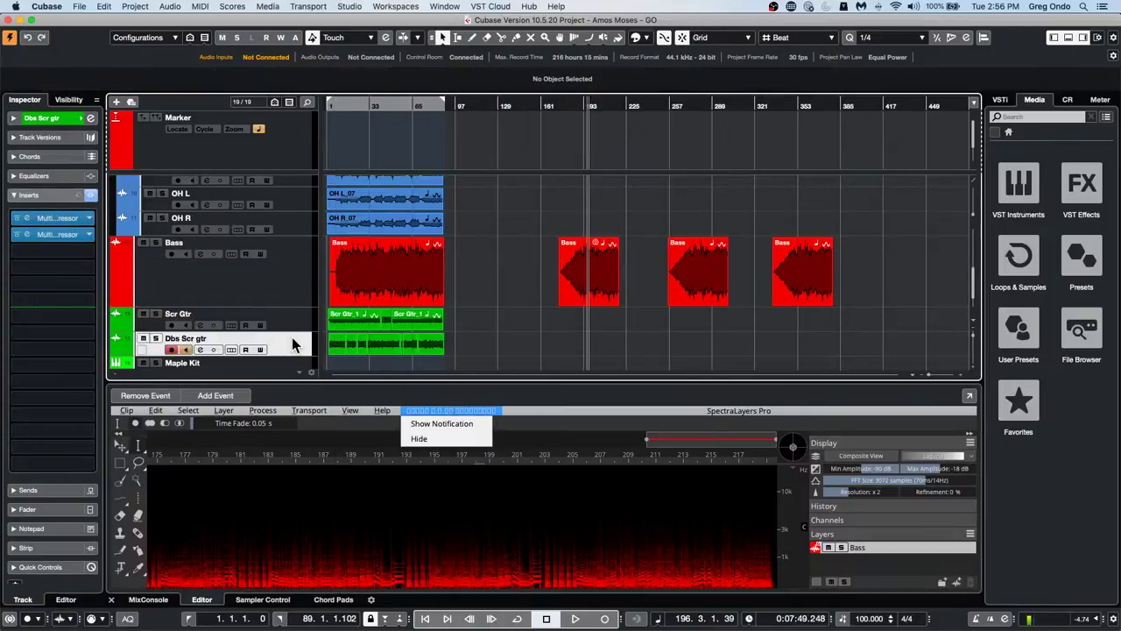
pyautogui.rightClick(295, 341)
pyautogui.moveTo(302, 343)
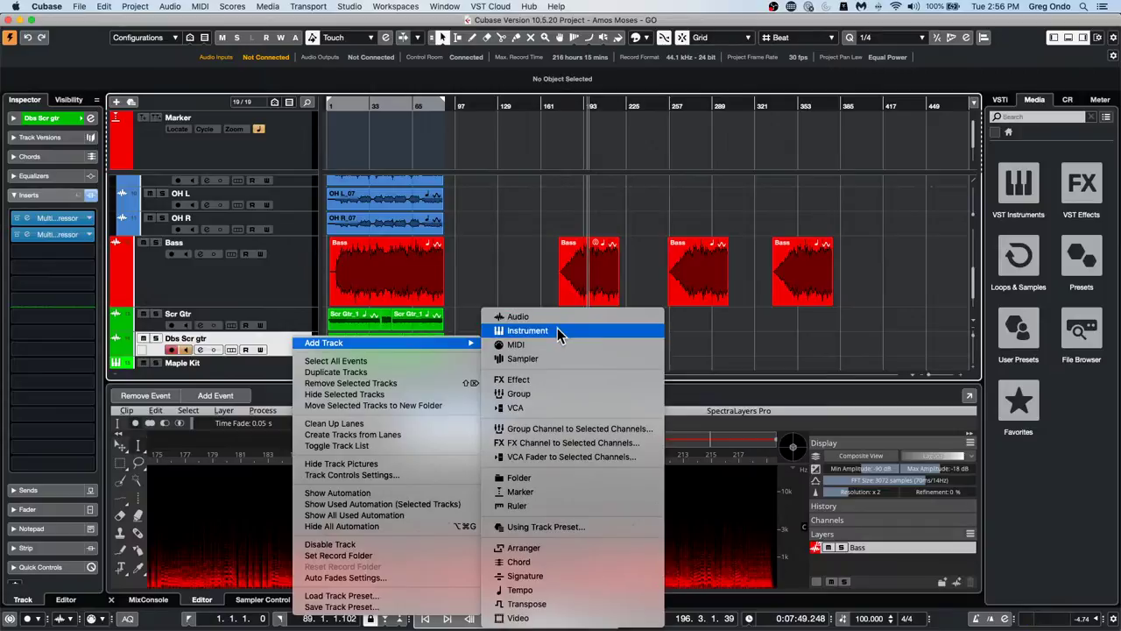
pyautogui.click(257, 265)
# Insert the MIDI Monitor effect in the first MIDI insert slot of the Maple Kit track
pyautogui.scroll(-1, 257, 265)
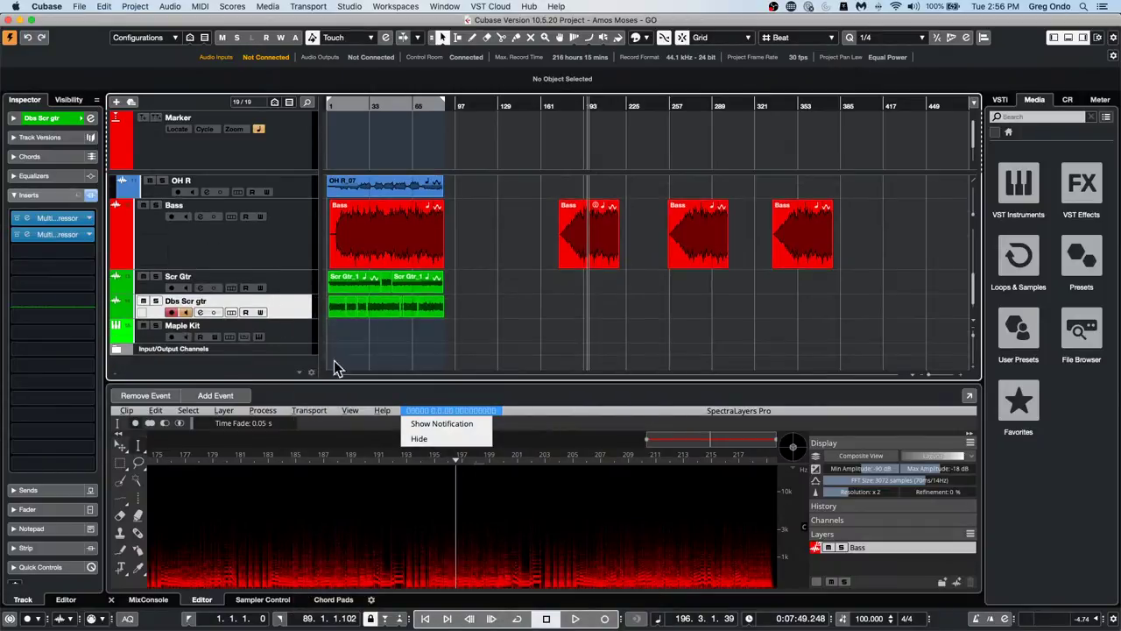
pyautogui.click(302, 337)
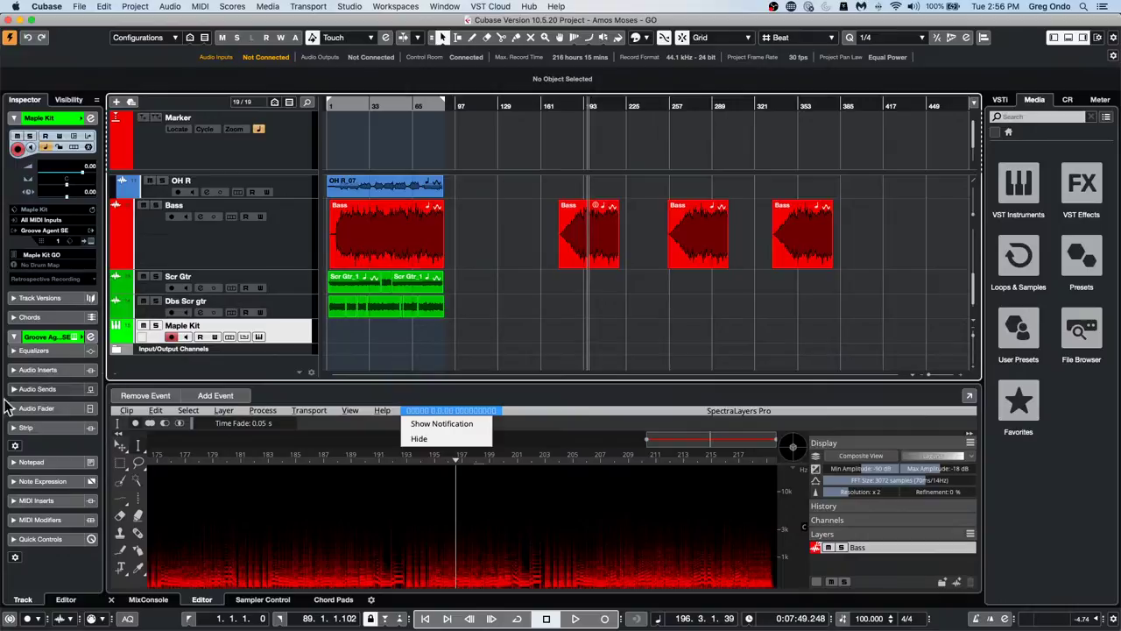
pyautogui.click(35, 500)
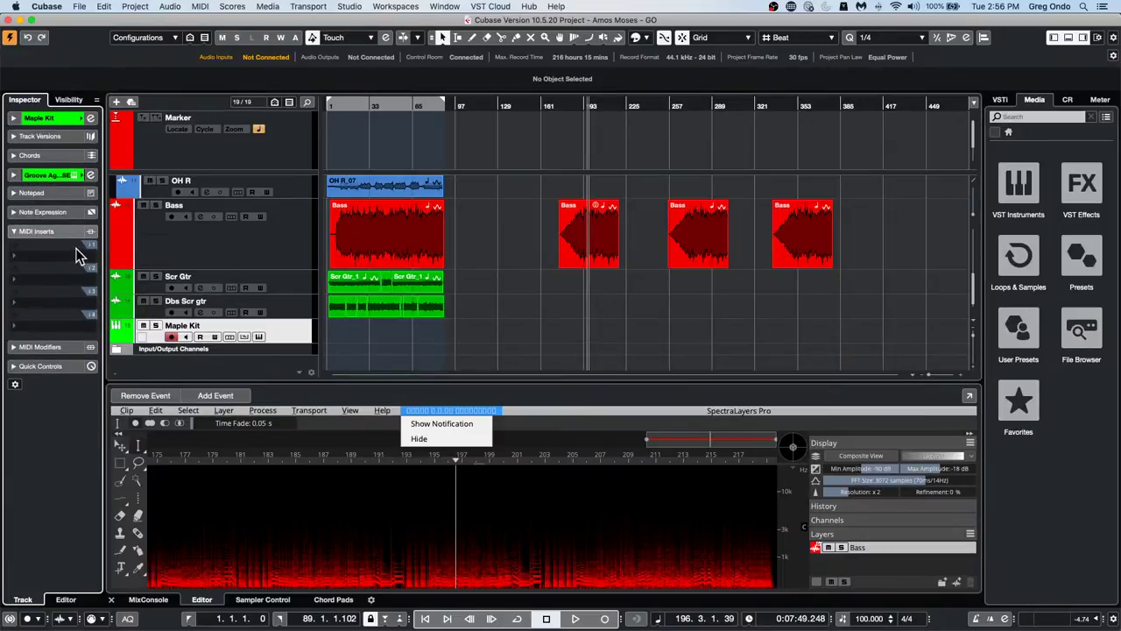
pyautogui.click(53, 263)
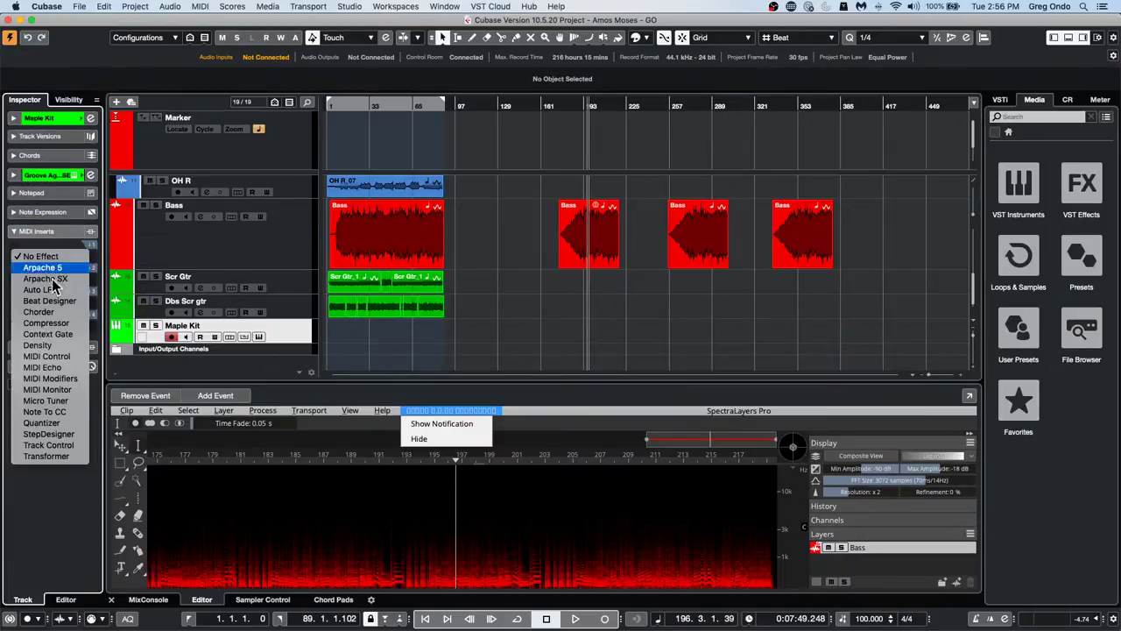
pyautogui.click(60, 387)
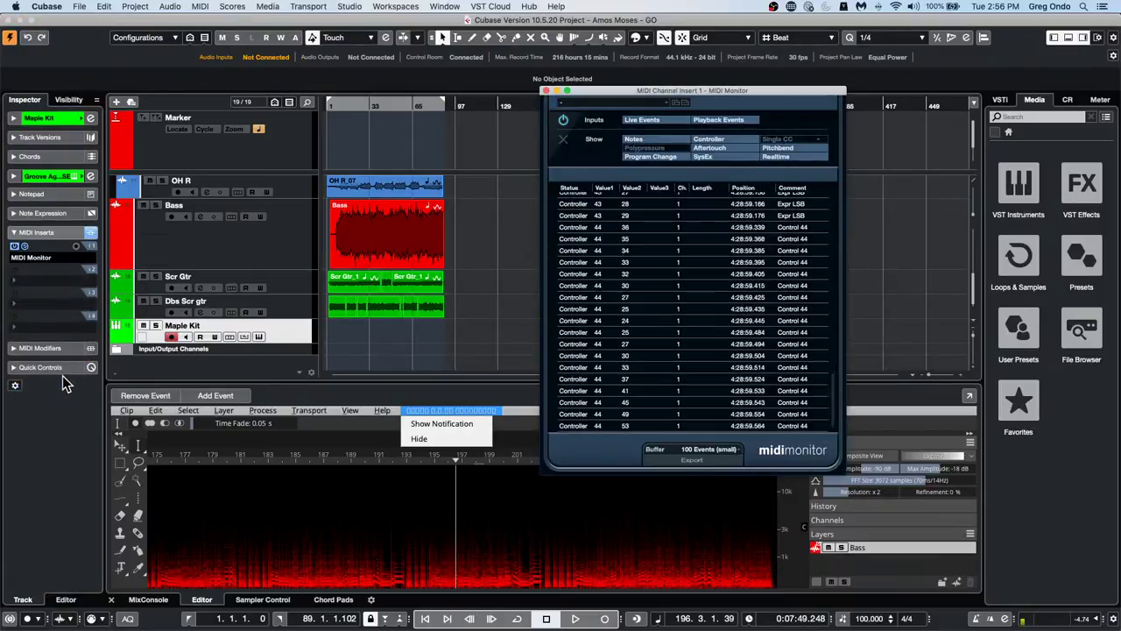
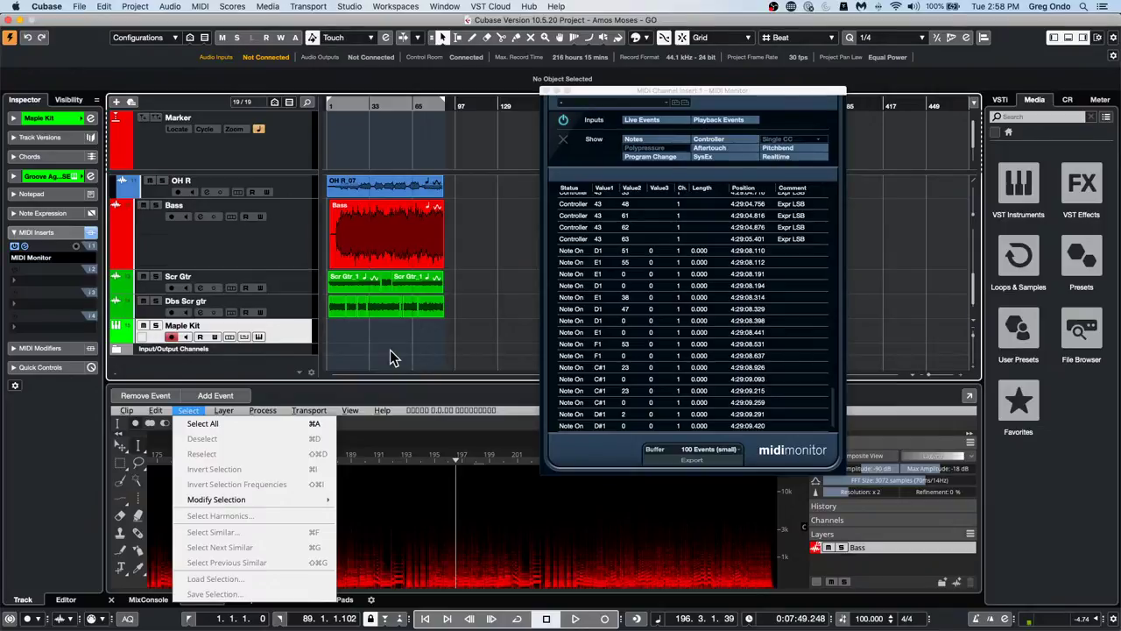
# Close the MIDI Monitor and add the Pitch Correct effect to the second insert slot of the Bass track
pyautogui.click(451, 410)
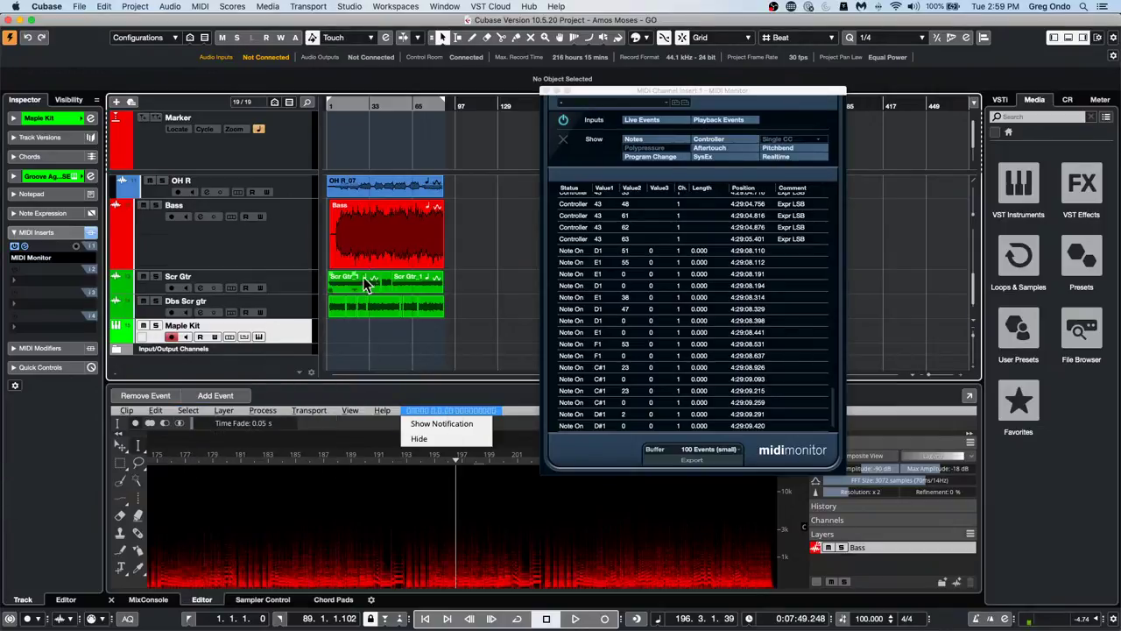
pyautogui.click(214, 236)
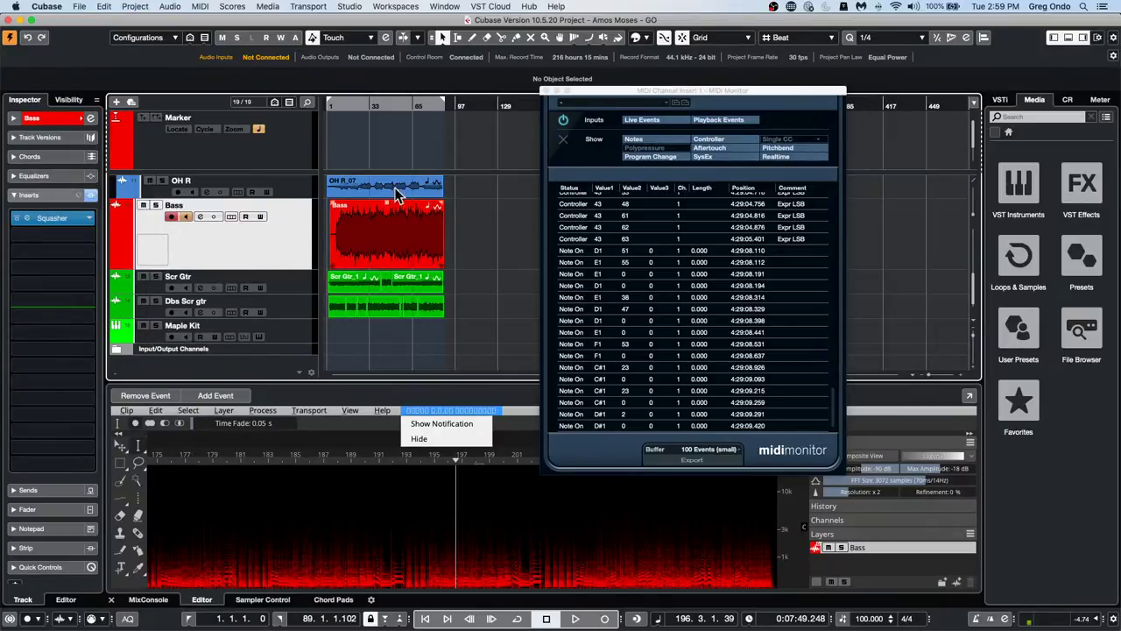
pyautogui.click(552, 91)
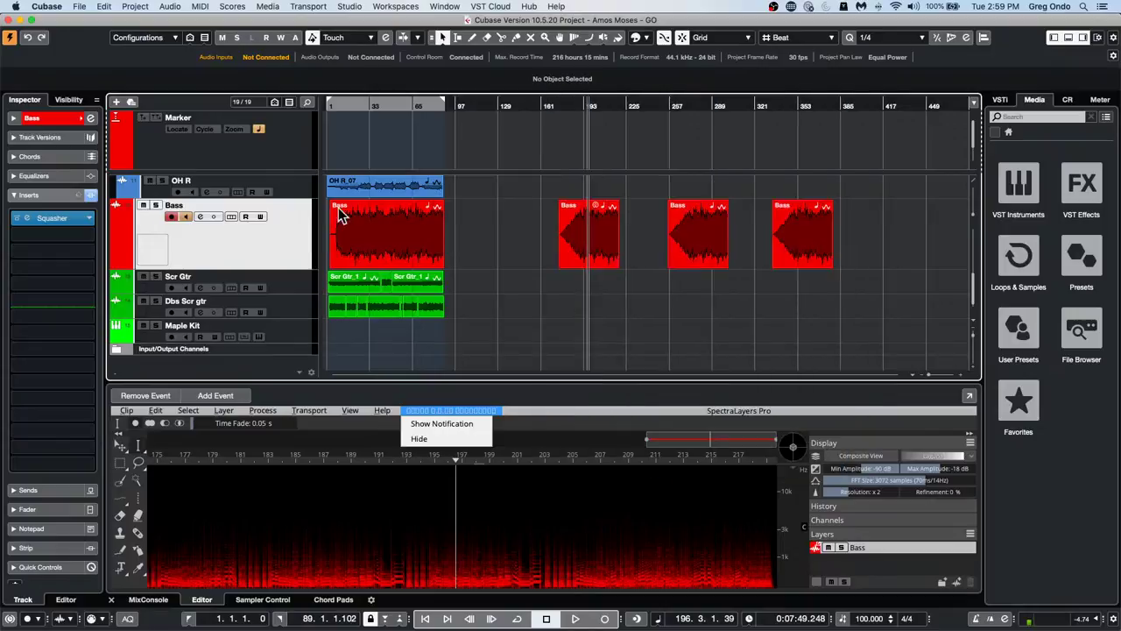
pyautogui.click(84, 233)
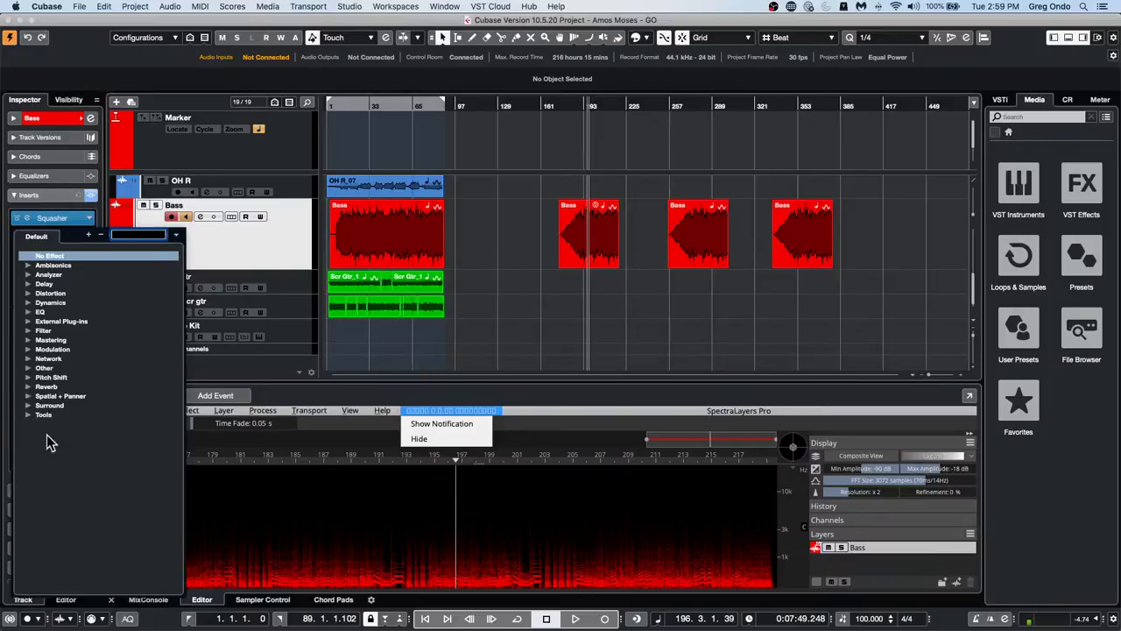
pyautogui.click(30, 376)
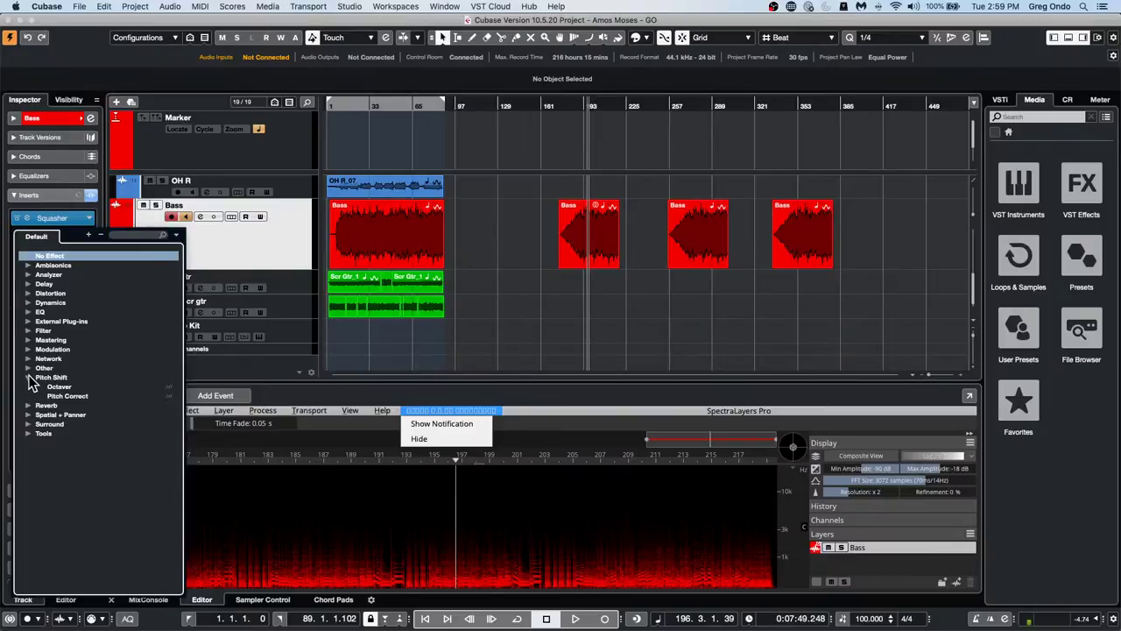
pyautogui.click(80, 395)
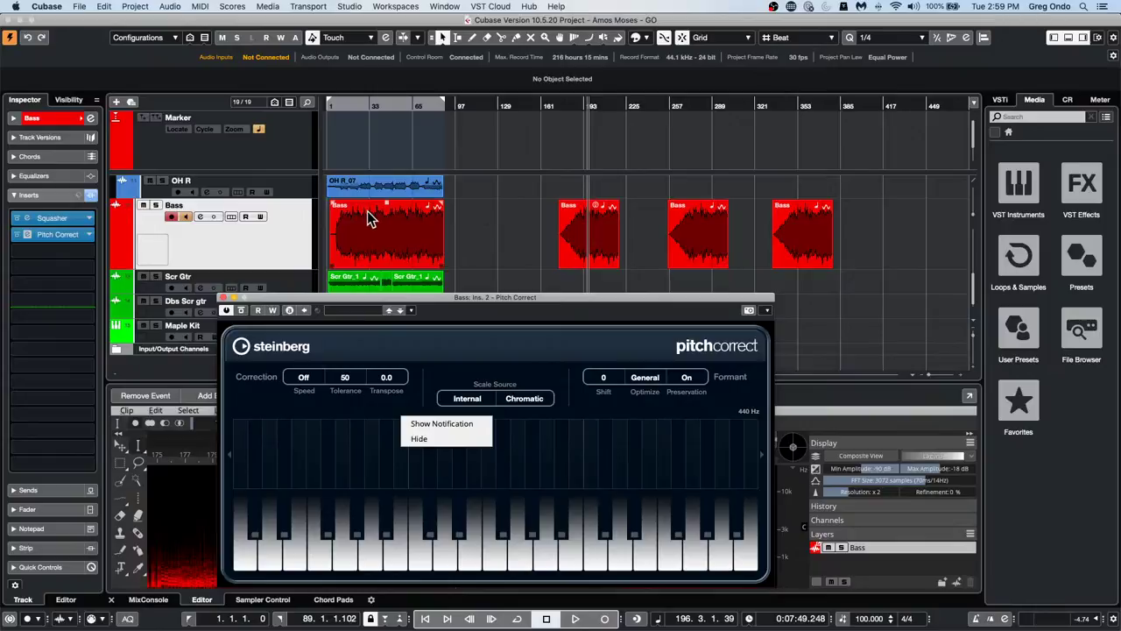
# Play the Bass event copy from about bar 194 and raise the Control Room main level to 6.02
pyautogui.scroll(-1, 368, 218)
pyautogui.scroll(-1, 368, 217)
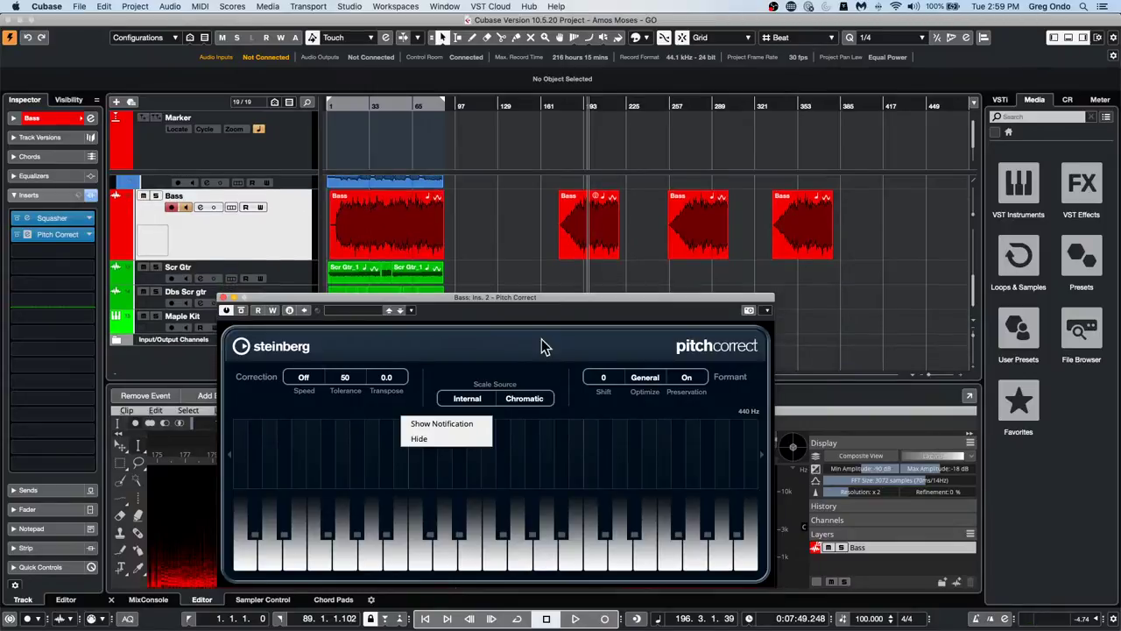
pyautogui.moveTo(408, 107); pyautogui.dragTo(608, 131)
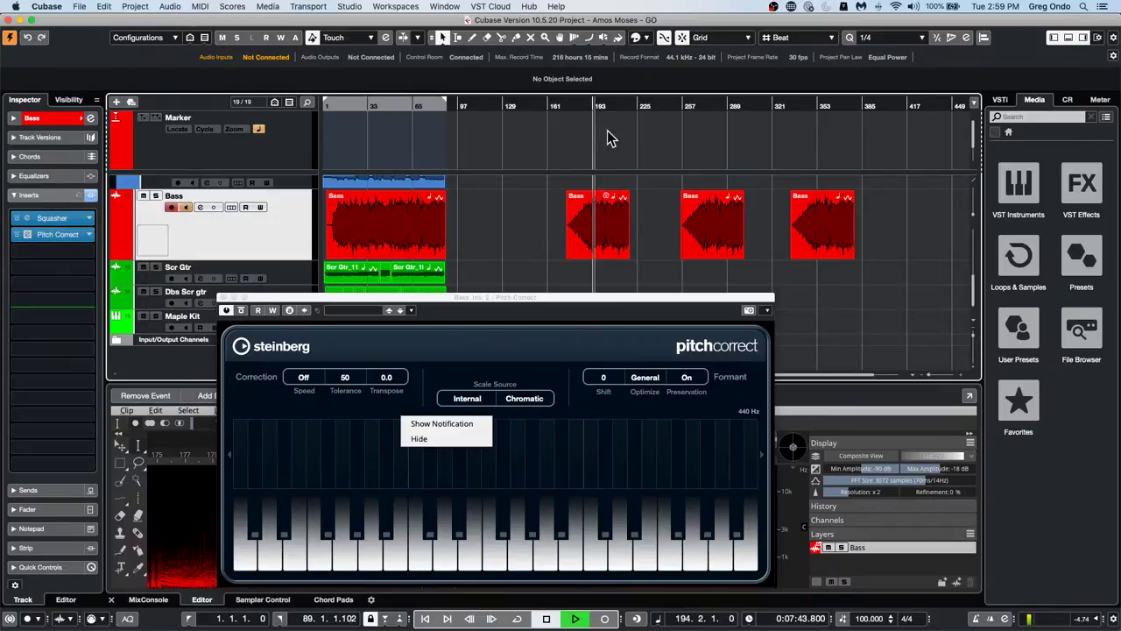
pyautogui.press('space')
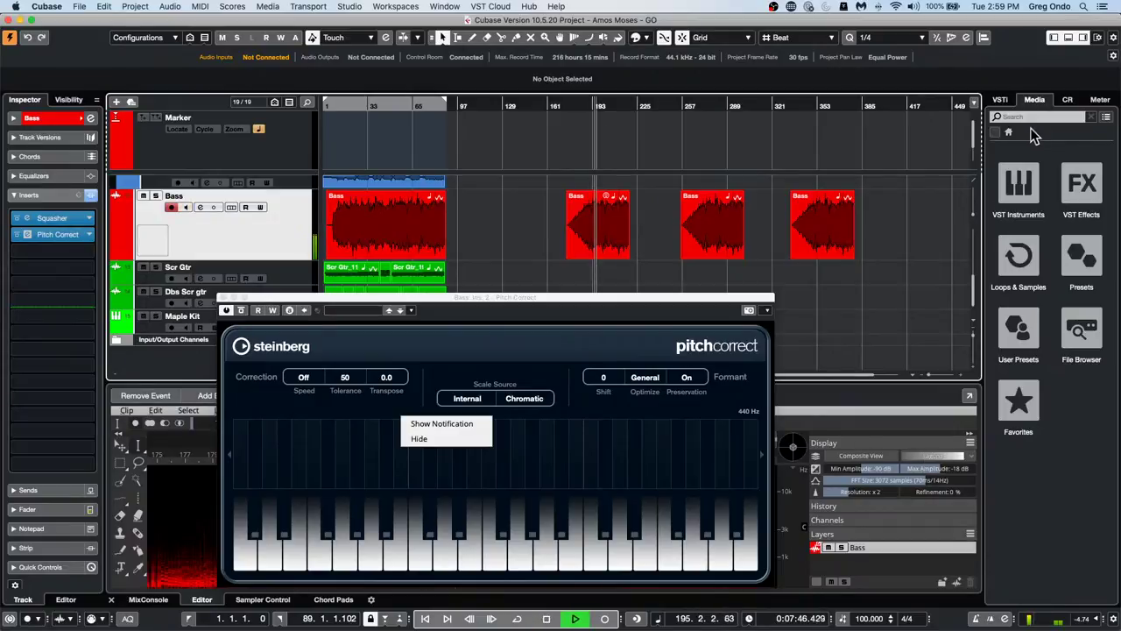
pyautogui.click(1066, 99)
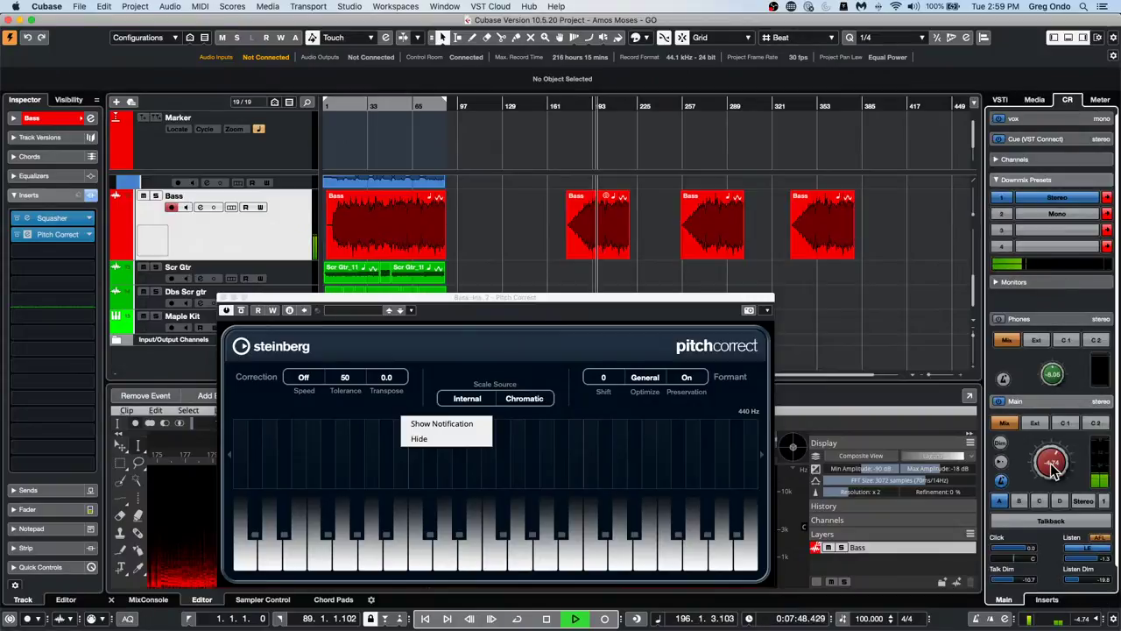
pyautogui.moveTo(1050, 463); pyautogui.dragTo(1058, 437)
# Set Pitch Correct's formant shift to 5, stop playback and close the plug-in window
pyautogui.moveTo(620, 379)
pyautogui.mouseDown()
pyautogui.moveTo(620, 337)
pyautogui.moveTo(620, 398)
pyautogui.moveTo(620, 378)
pyautogui.mouseUp()
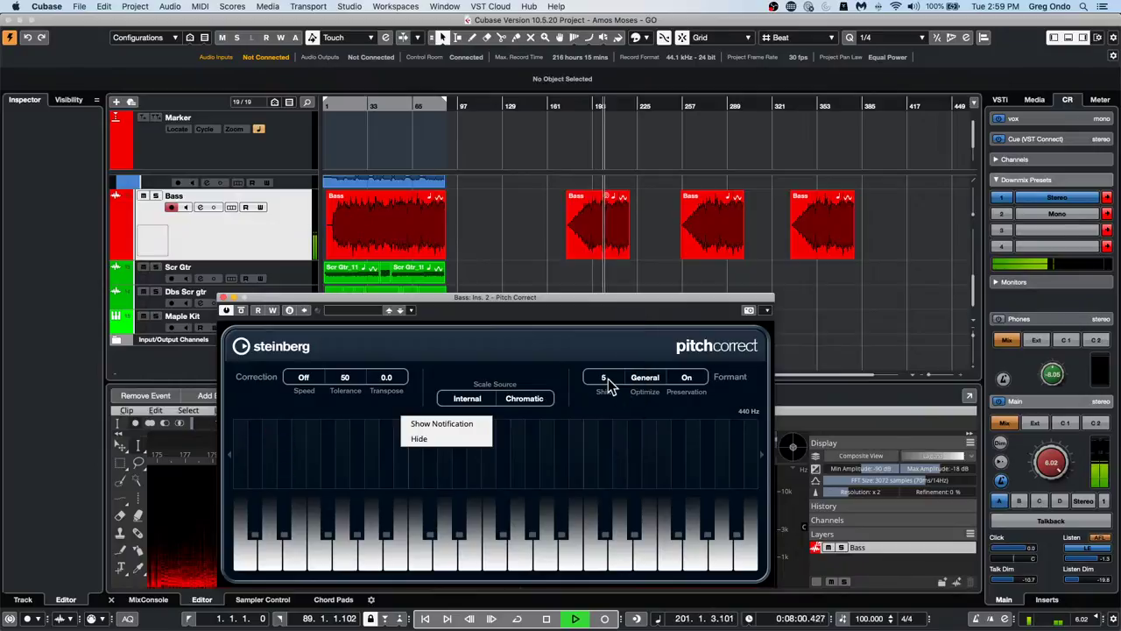
pyautogui.press('space')
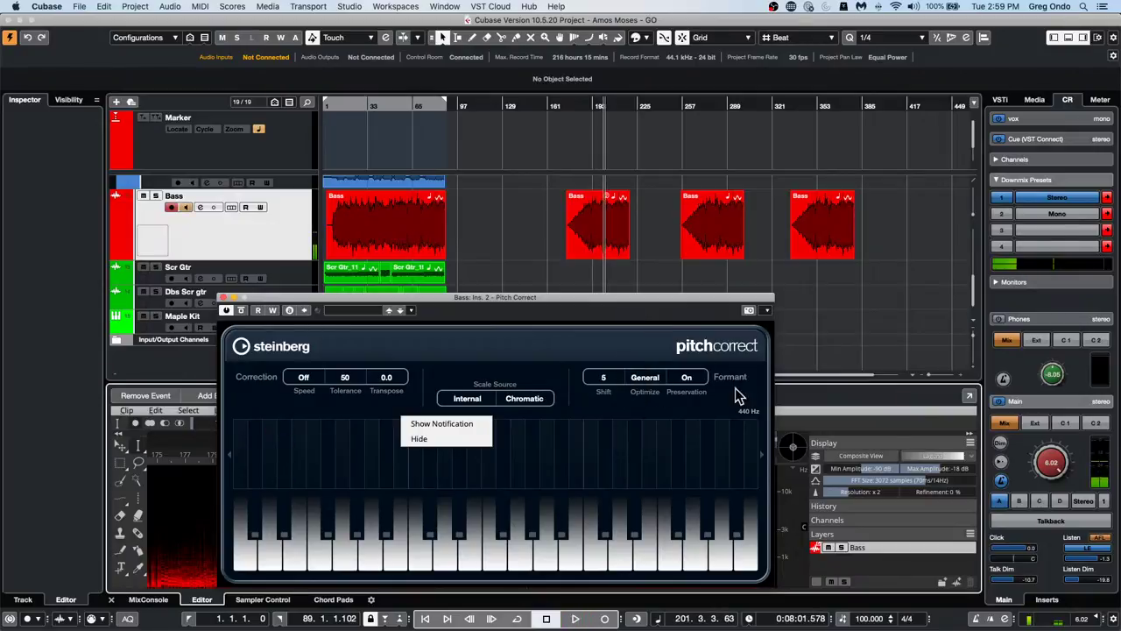
pyautogui.click(82, 7)
pyautogui.moveTo(109, 228)
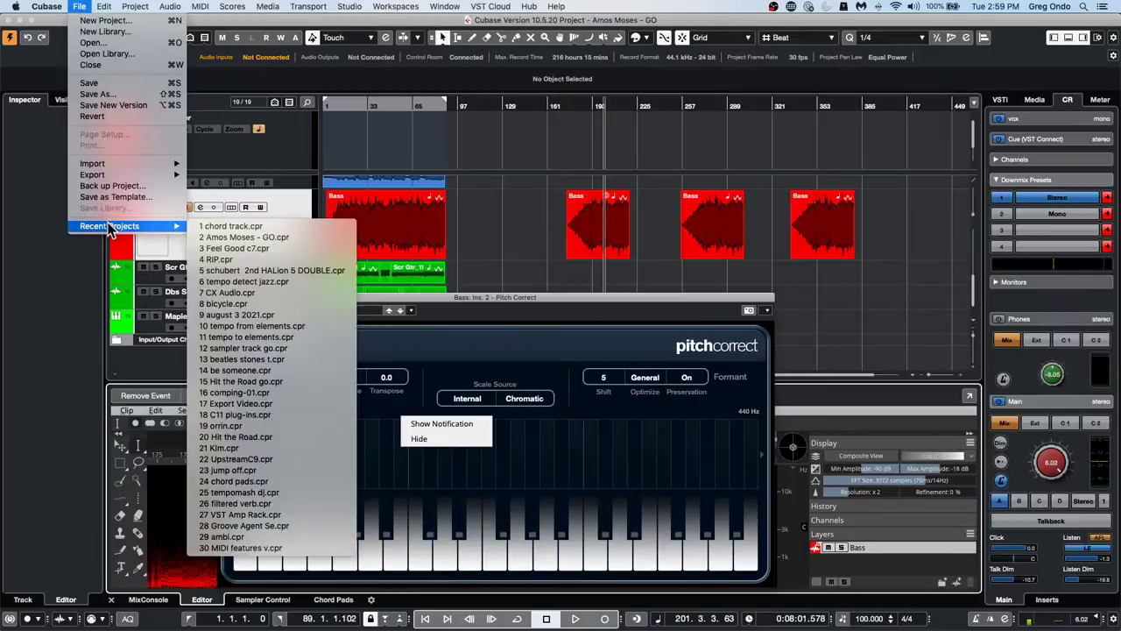
pyautogui.click(609, 377)
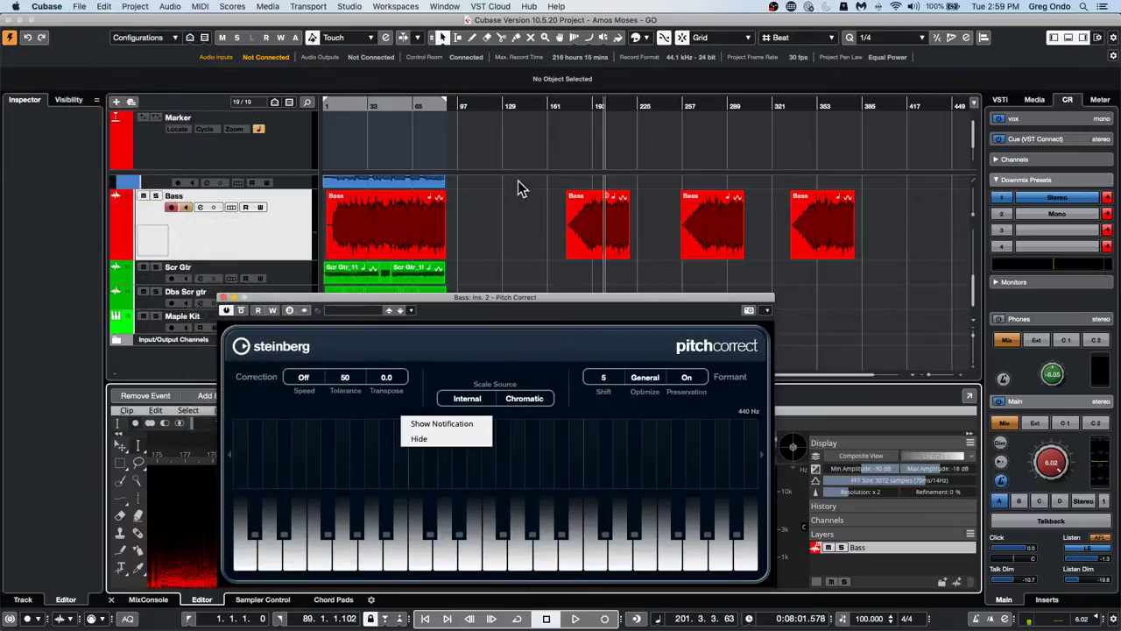
pyautogui.click(225, 298)
# Revert the Amos Moses project to its last saved version
pyautogui.click(79, 7)
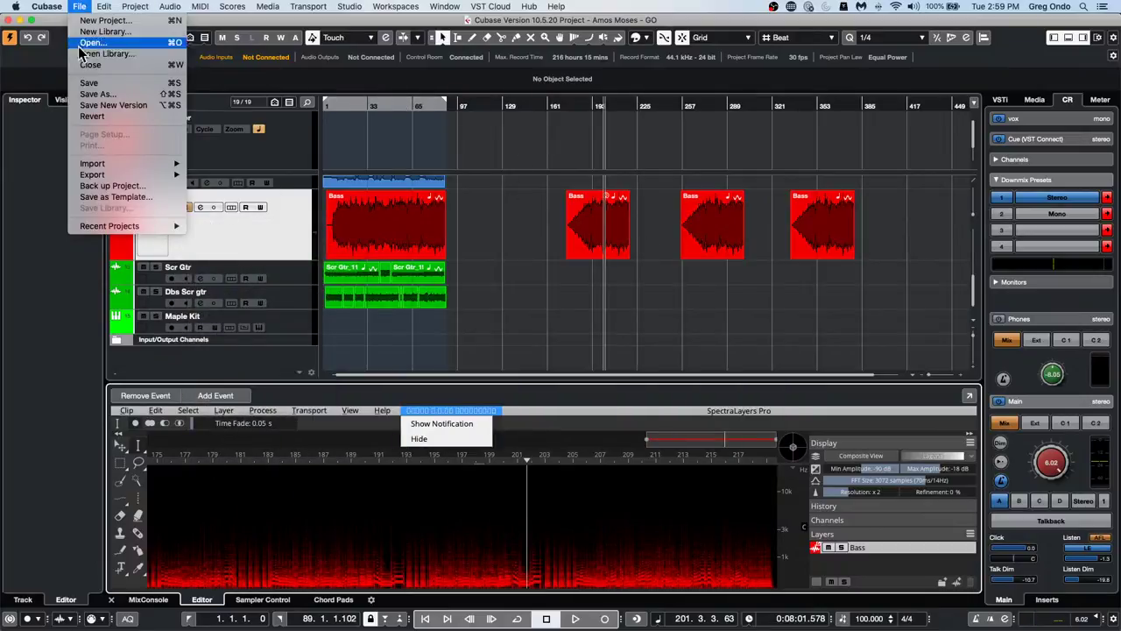
pyautogui.click(93, 115)
pyautogui.click(633, 221)
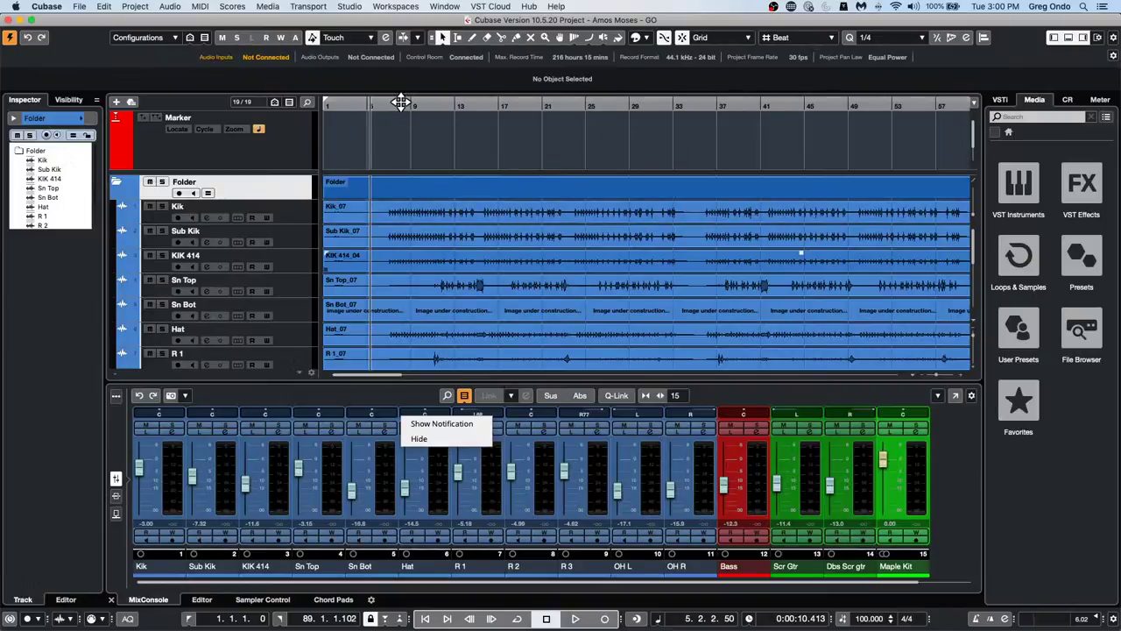
# Play the reverted project from bar 9
pyautogui.click(404, 96)
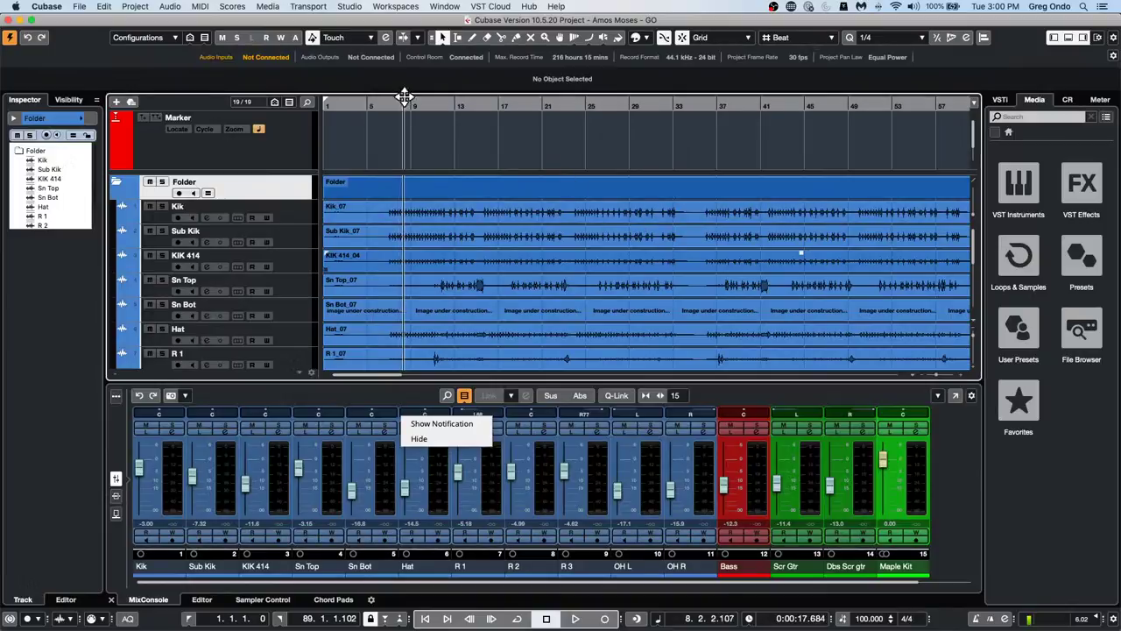
pyautogui.moveTo(404, 96); pyautogui.dragTo(412, 50)
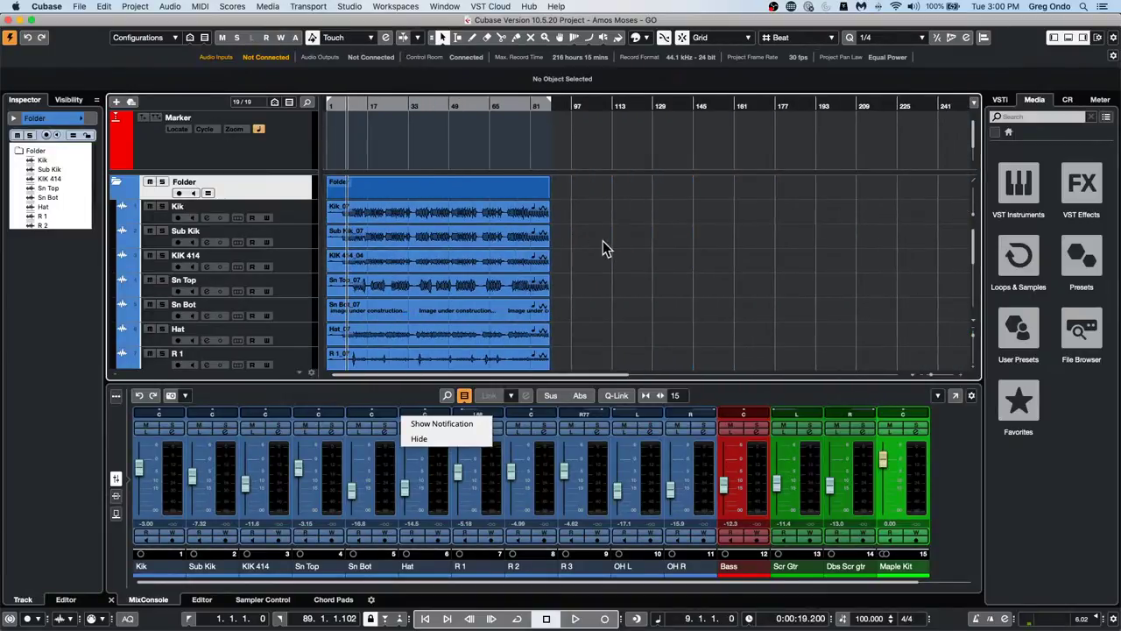
pyautogui.press('space')
pyautogui.scroll(-6, 593, 289)
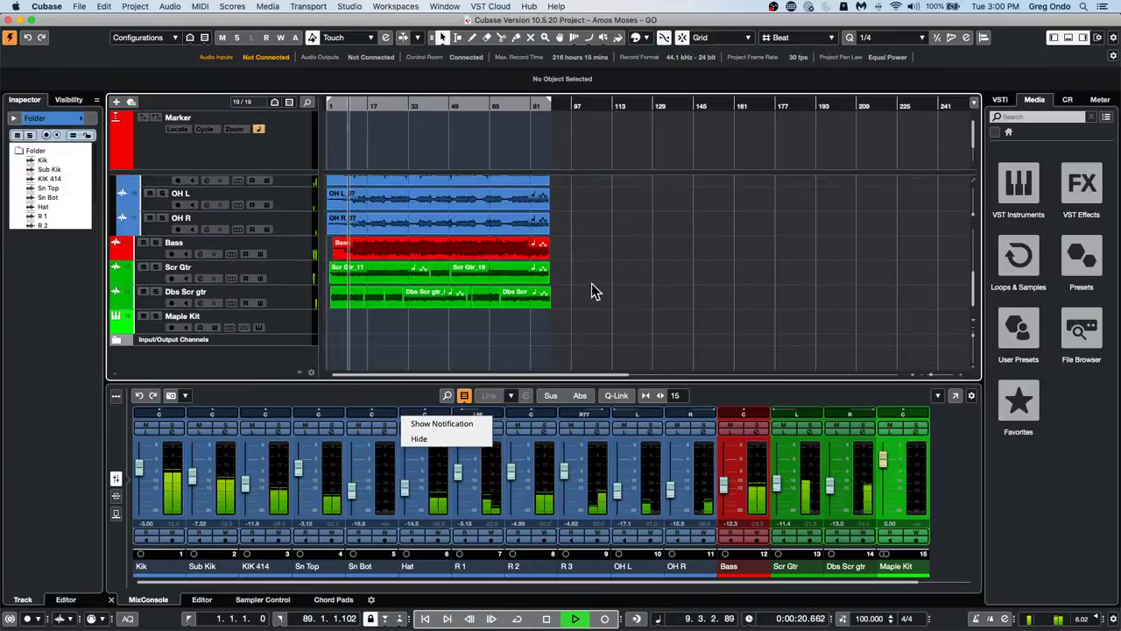
# Select all the audio events on the drum, bass and guitar tracks, set their fine-tune to 50 and stop playback
pyautogui.moveTo(576, 306); pyautogui.dragTo(343, 219)
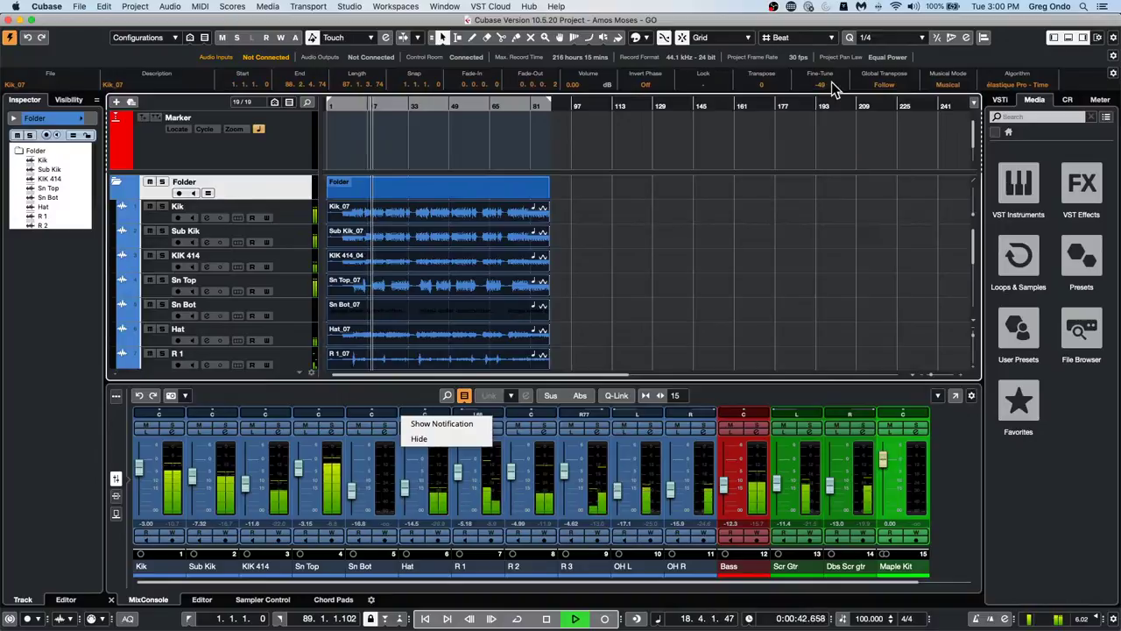
pyautogui.click(830, 88)
pyautogui.write('50')
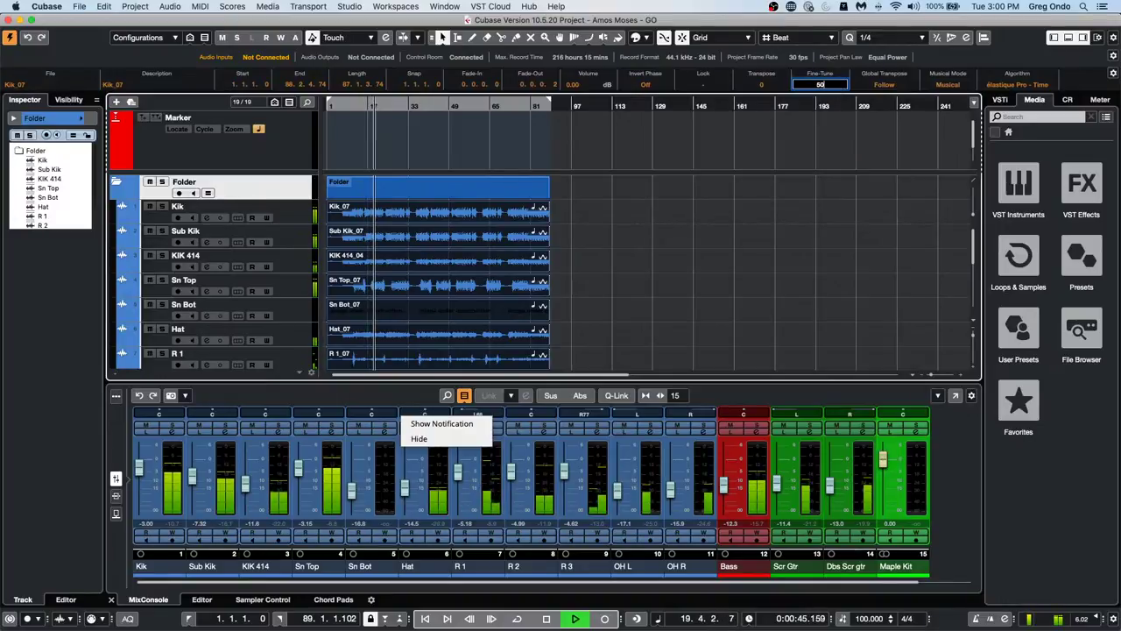
pyautogui.press('Return')
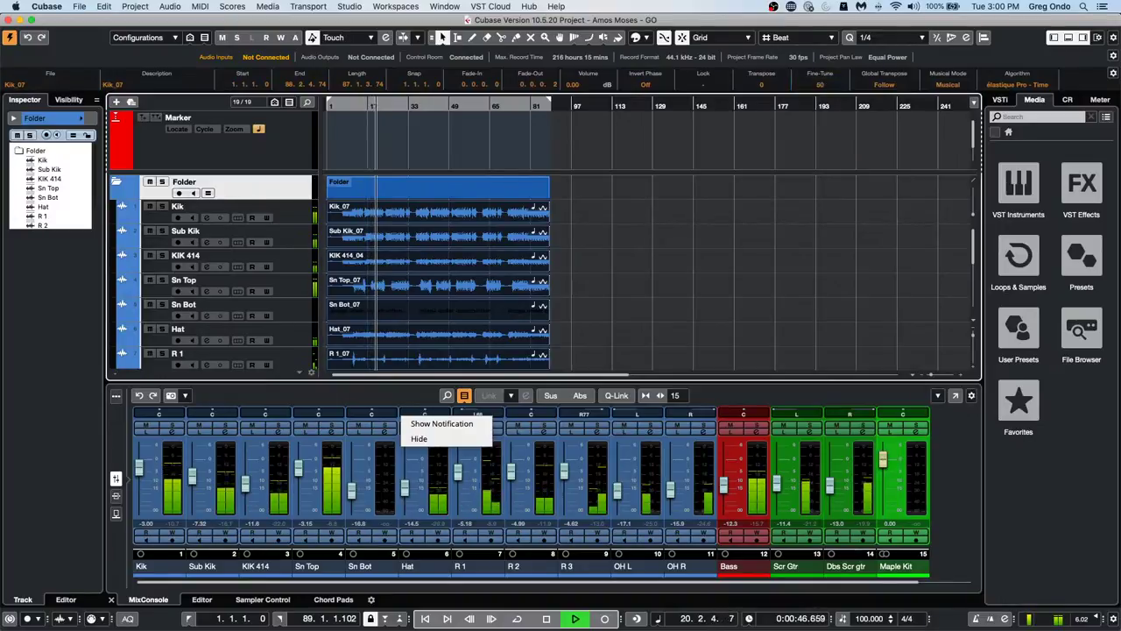
pyautogui.press('space')
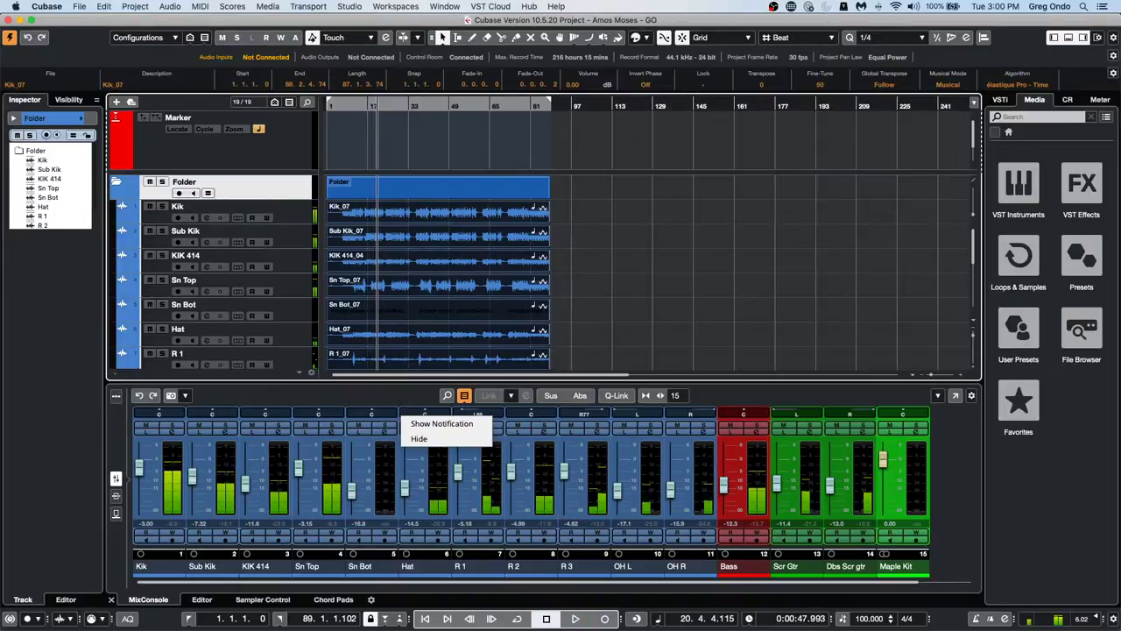
# Reset the fine-tune of the selected audio events to 0
pyautogui.click(830, 84)
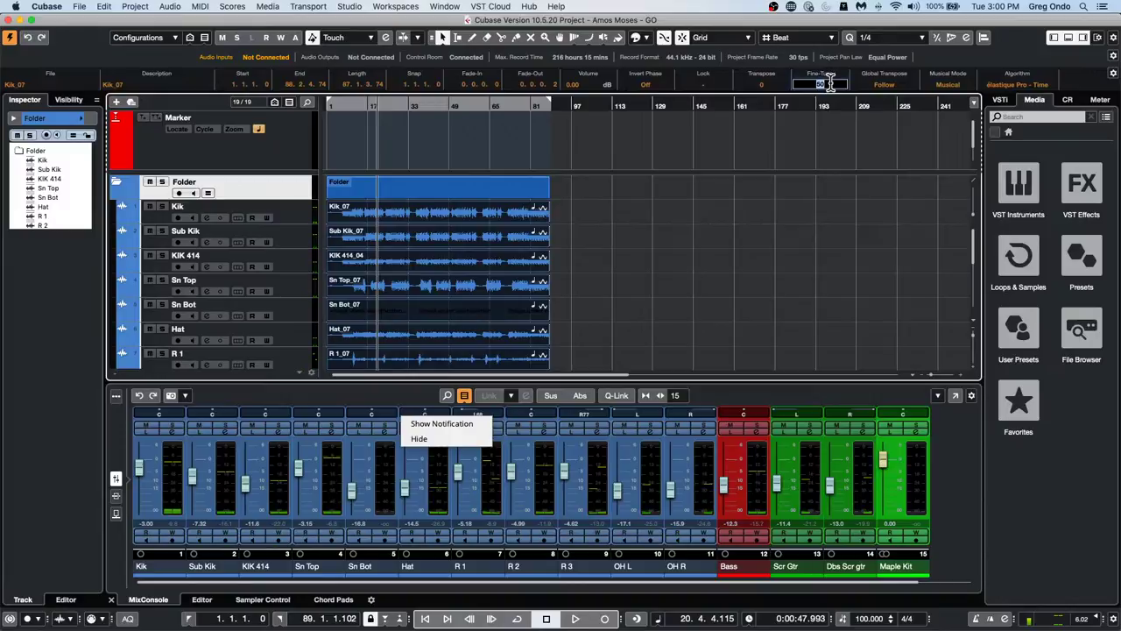
pyautogui.write('0')
pyautogui.press('Return')
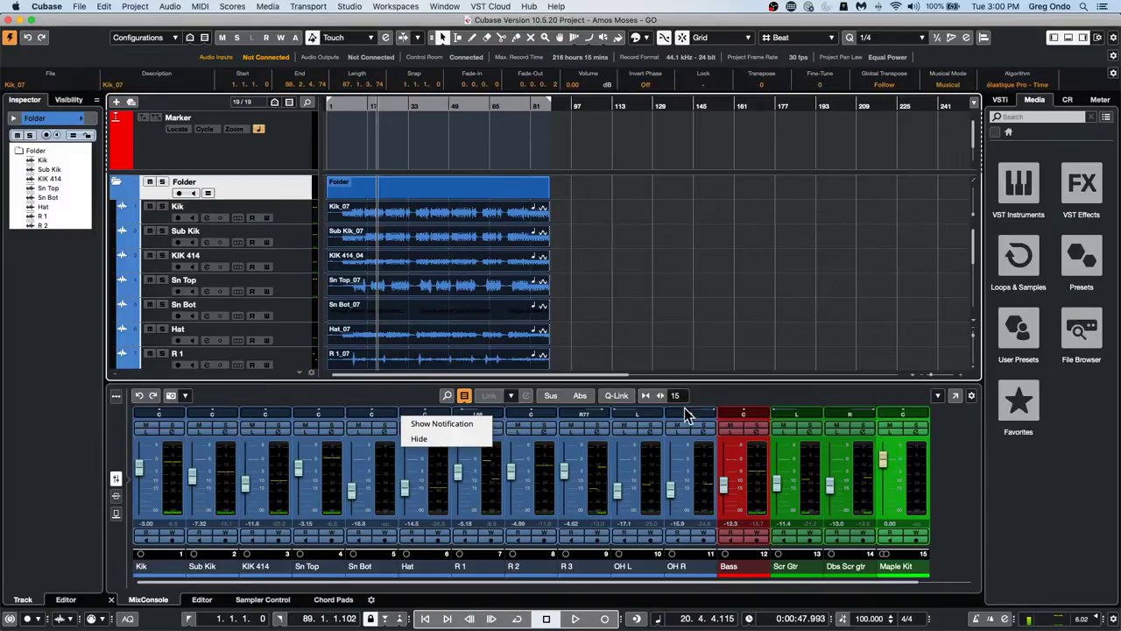
# Open the Stereo Out channel settings and load the Pitch Correct effect into its second insert slot
pyautogui.moveTo(895, 581); pyautogui.dragTo(953, 581)
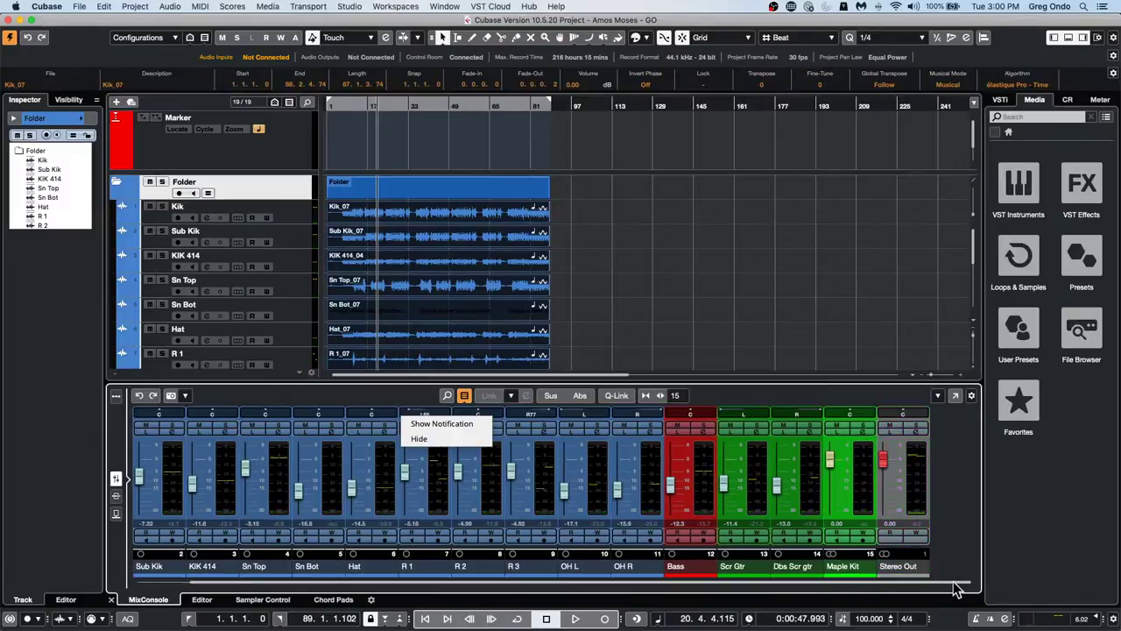
pyautogui.click(917, 439)
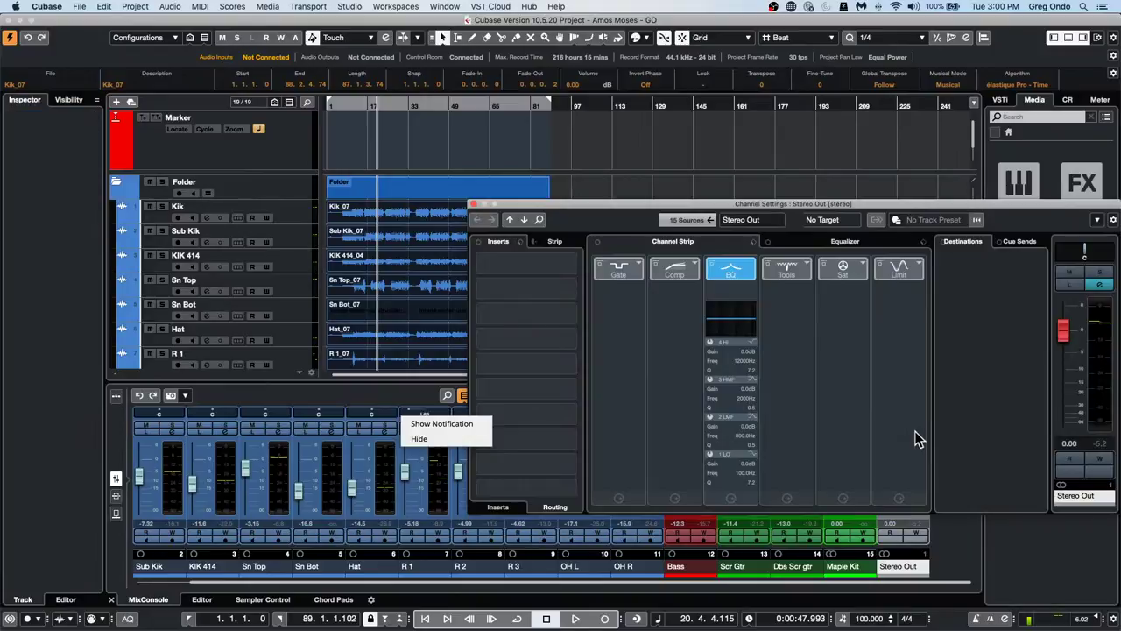
pyautogui.click(428, 438)
pyautogui.click(555, 252)
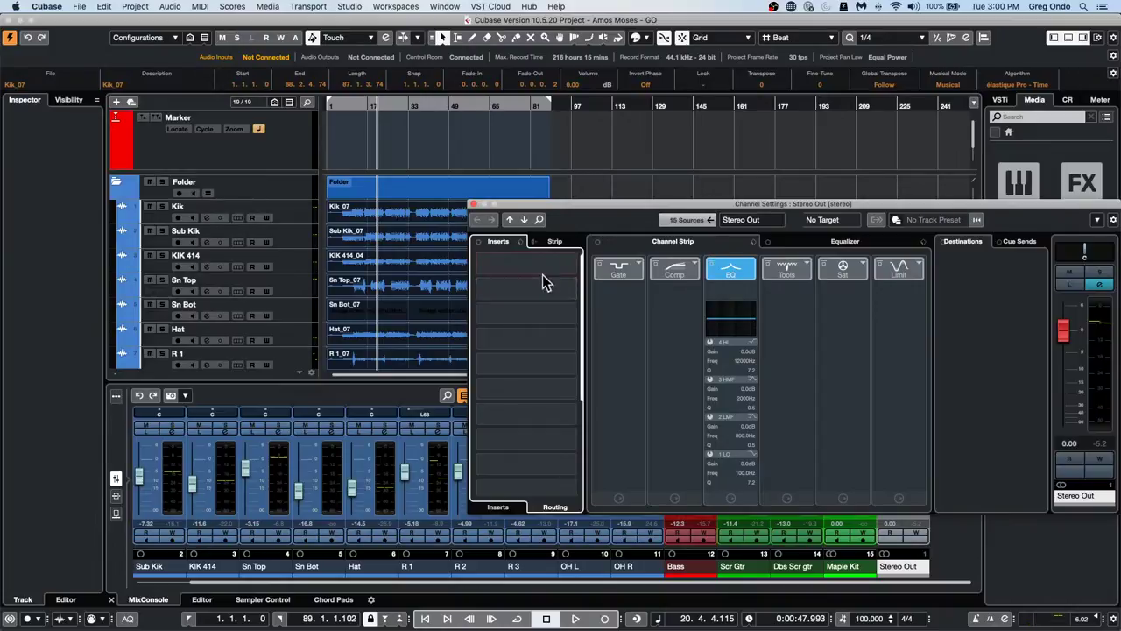
pyautogui.click(554, 507)
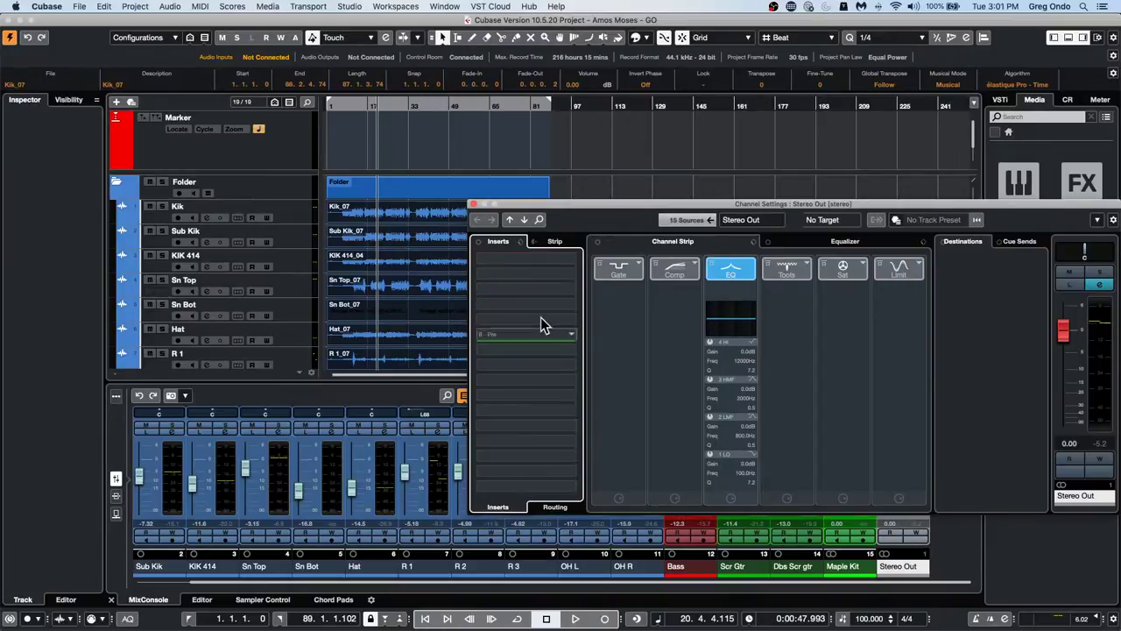
pyautogui.click(570, 275)
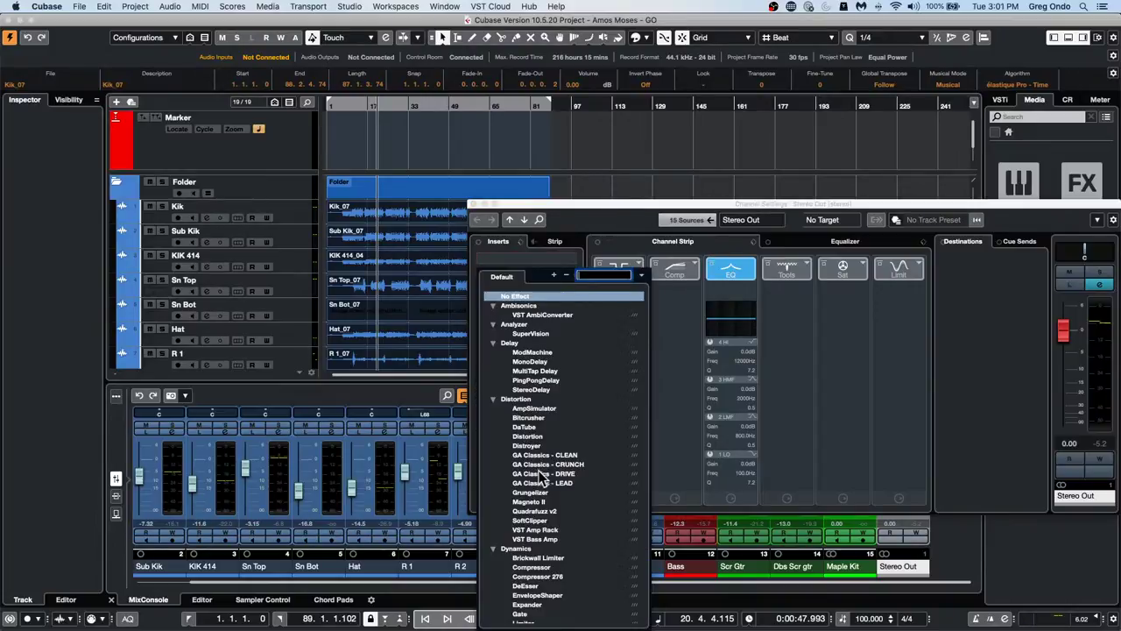
pyautogui.scroll(-5, 549, 402)
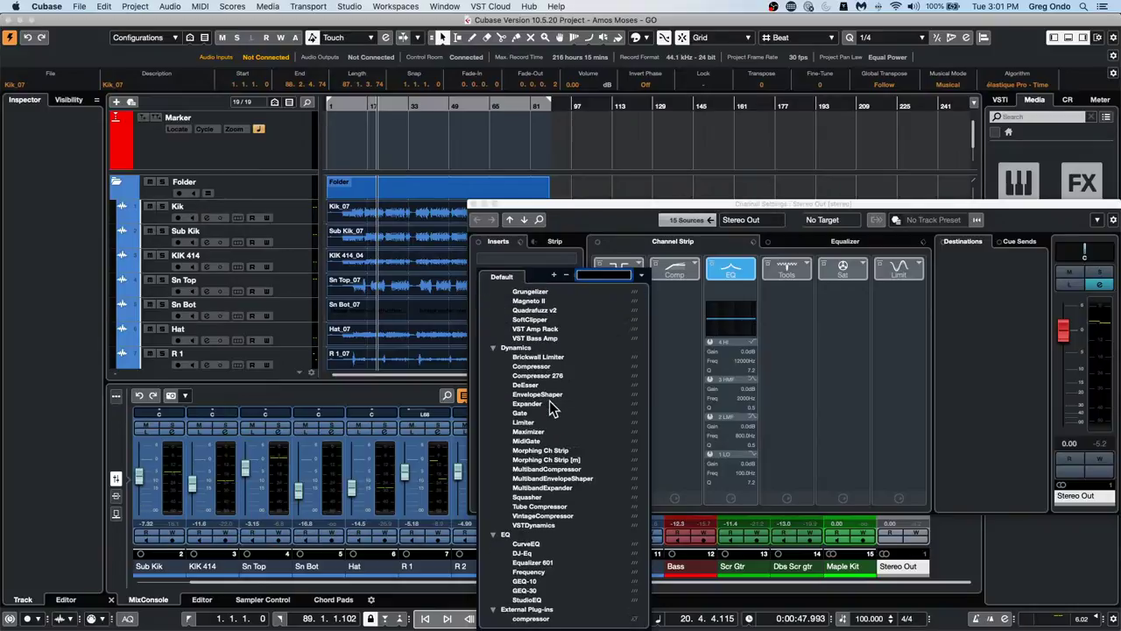
pyautogui.scroll(-10, 549, 402)
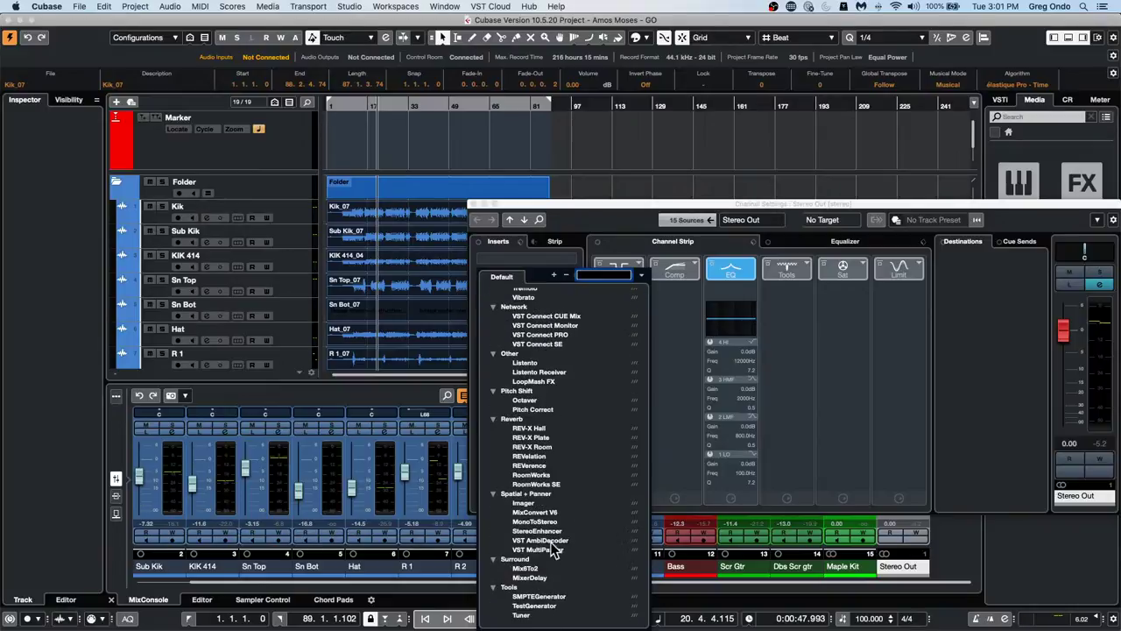
pyautogui.click(532, 409)
# Play the project and set Pitch Correct's formant shift to -6, keeping the General optimization
pyautogui.press('space')
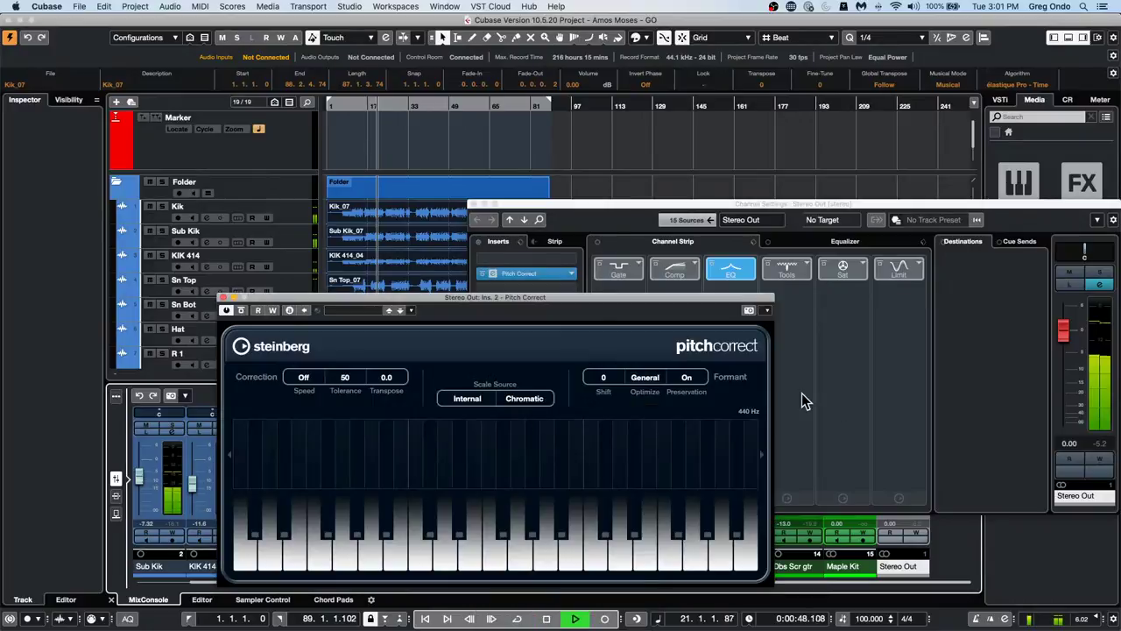
pyautogui.scroll(-6, 596, 376)
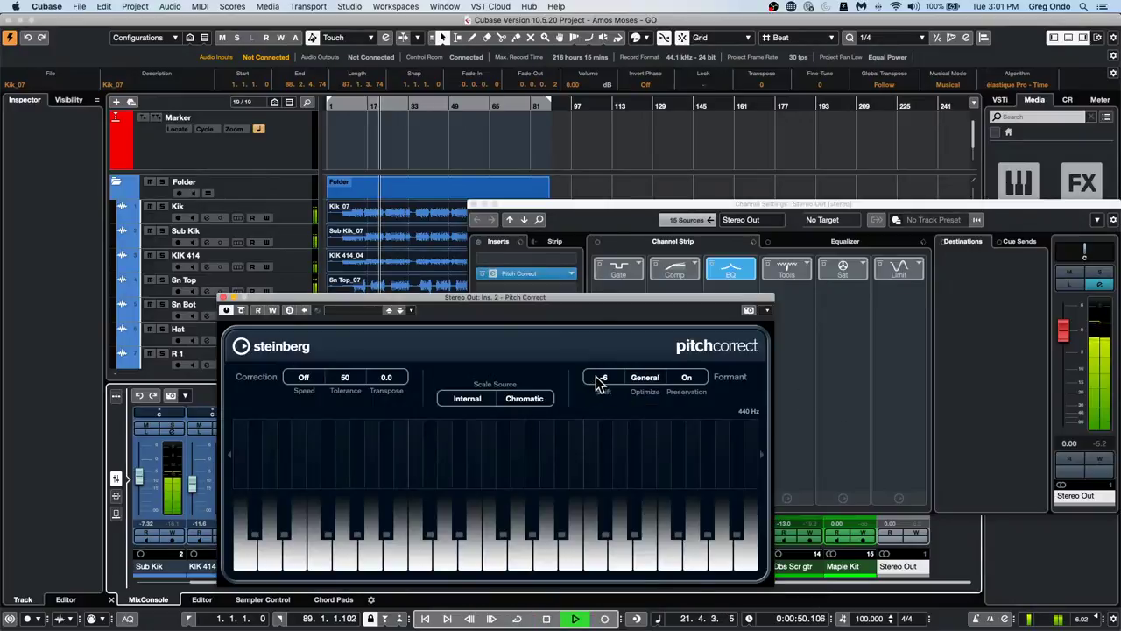
pyautogui.click(642, 378)
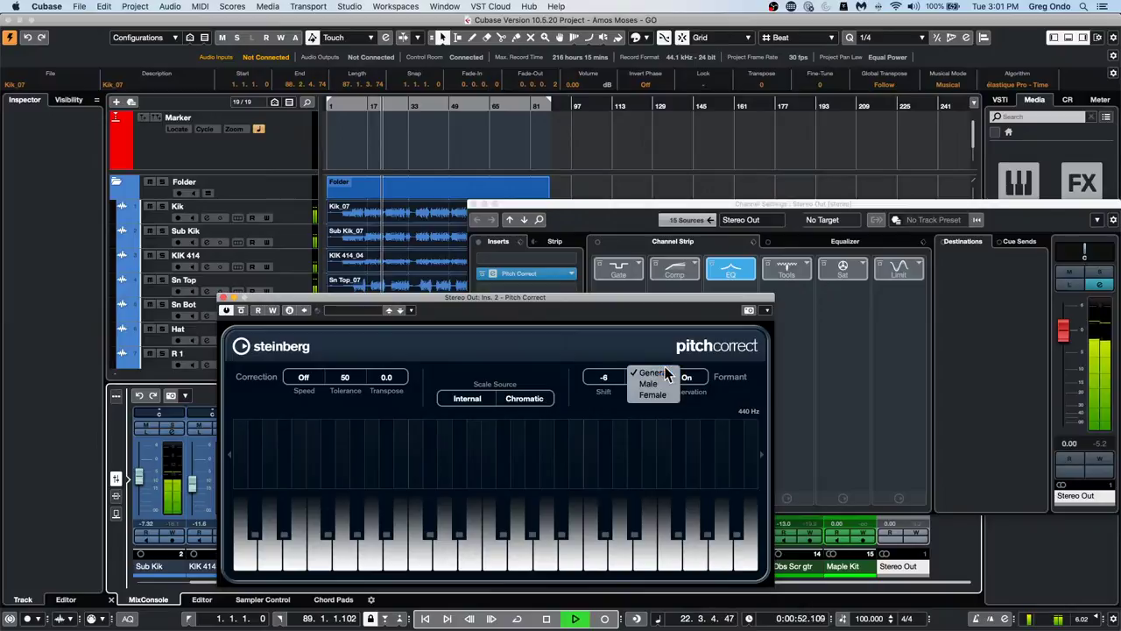
pyautogui.click(683, 416)
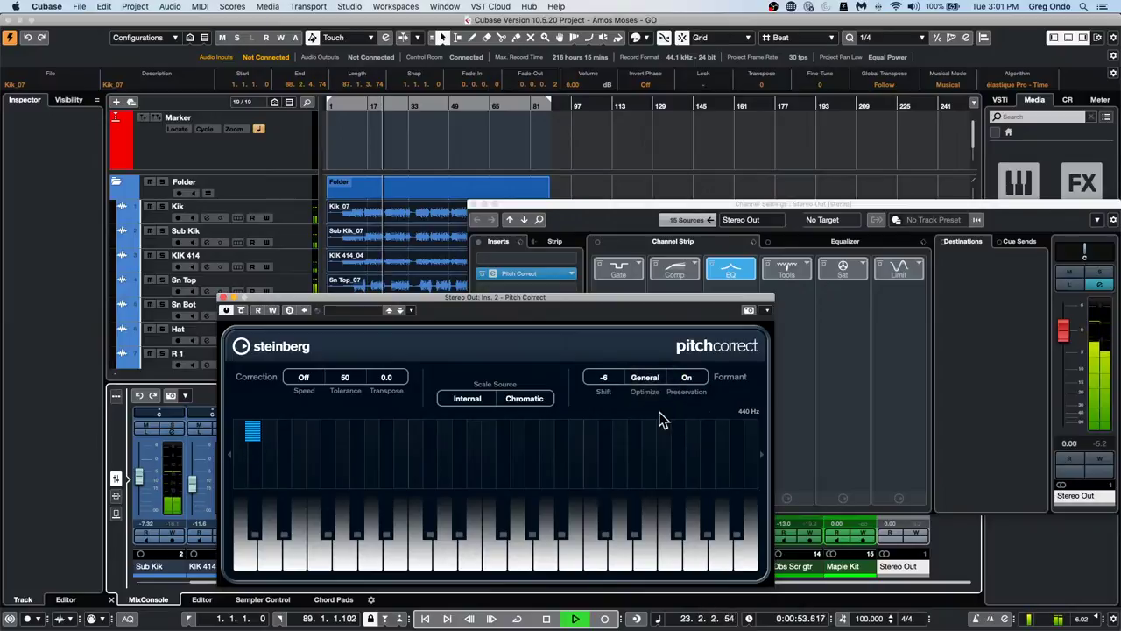
# Turn off formant preservation, lower the formant shift to -12 and return it to 0
pyautogui.click(688, 378)
pyautogui.scroll(-6, 592, 380)
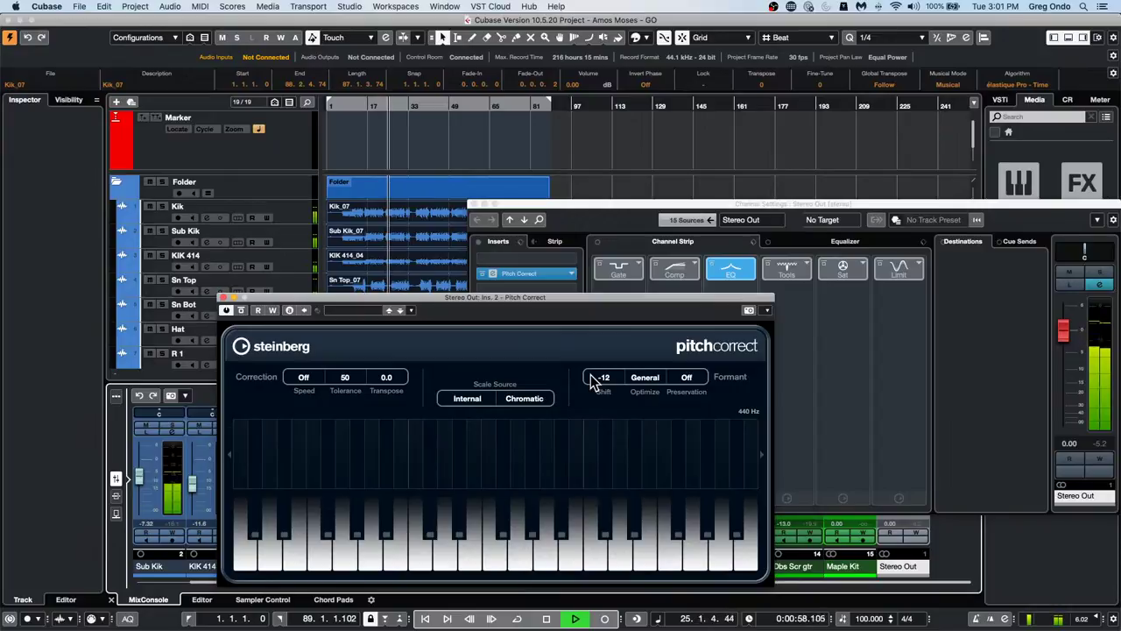
pyautogui.scroll(11, 592, 380)
pyautogui.scroll(1, 592, 381)
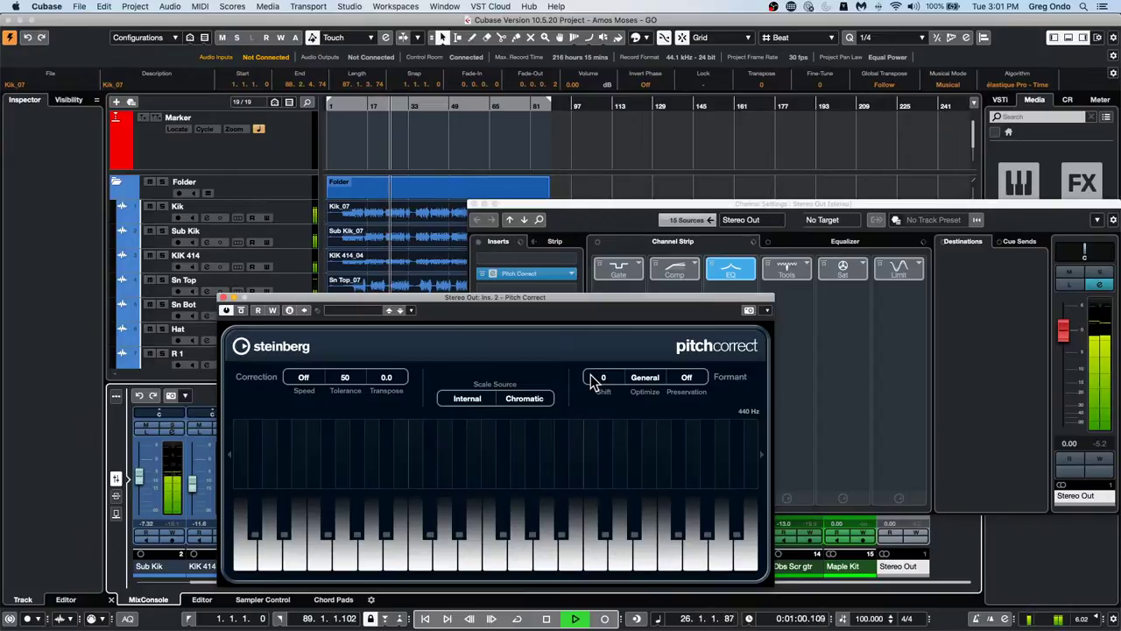
# Close Pitch Correct, stop playback, and remove the effect from the Stereo Out inserts before closing the channel settings
pyautogui.click(222, 297)
pyautogui.press('space')
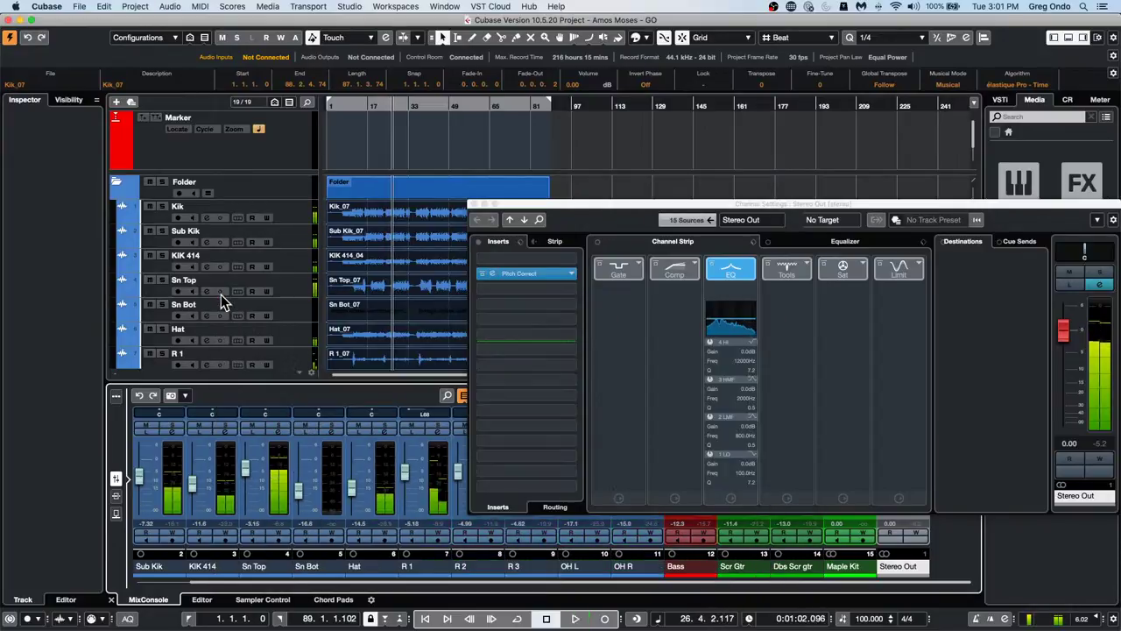
pyautogui.moveTo(558, 276); pyautogui.dragTo(368, 253)
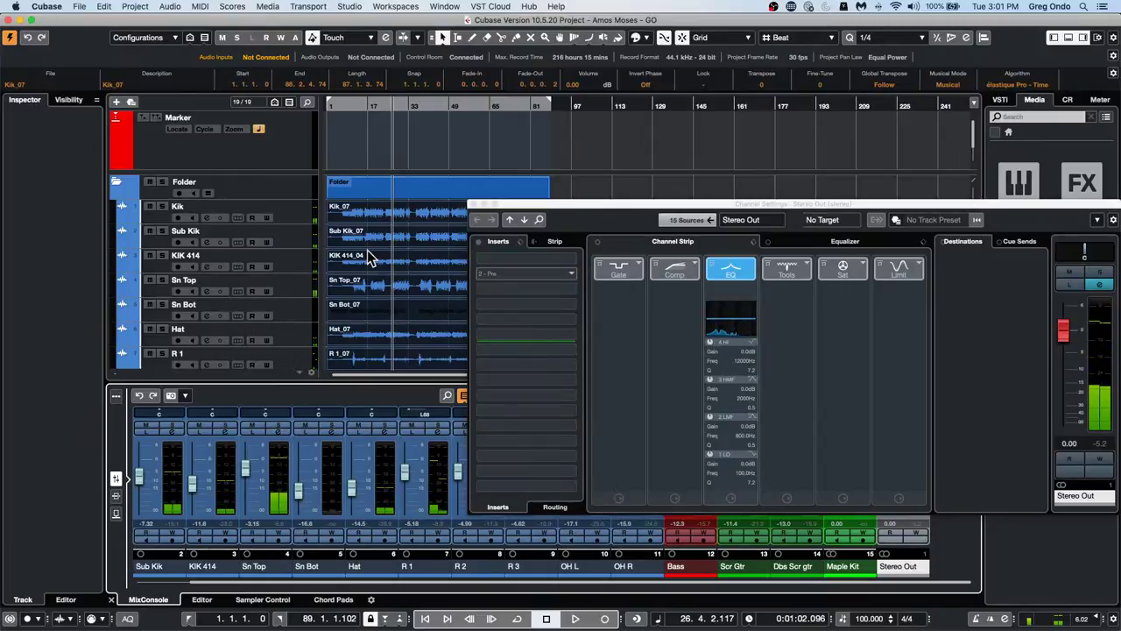
pyautogui.click(475, 207)
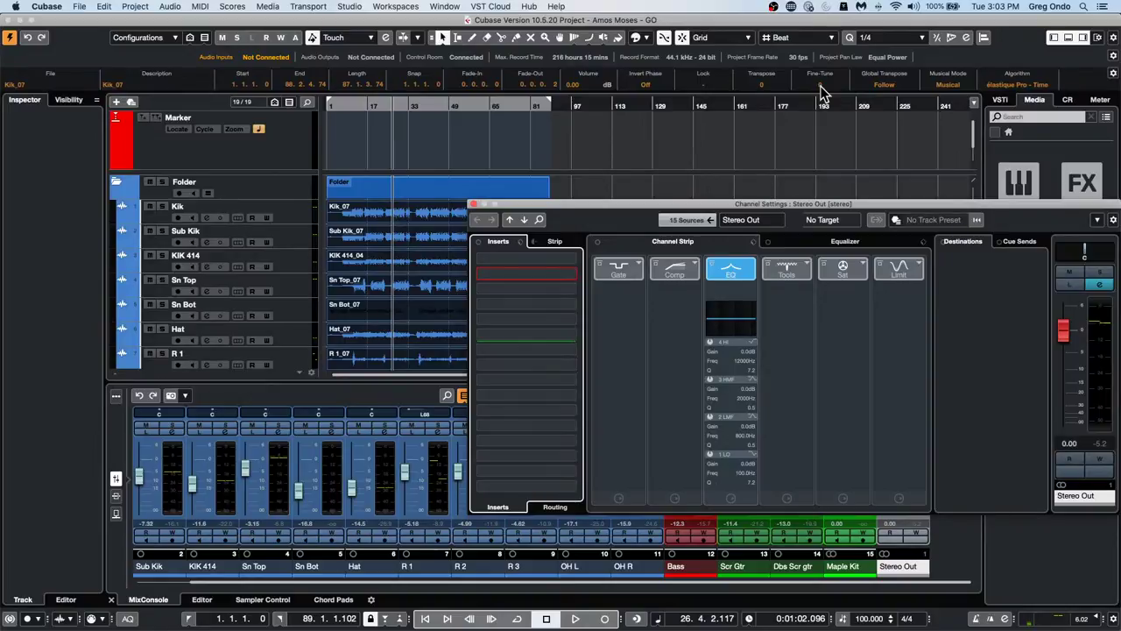
pyautogui.click(473, 207)
# Select the KIK 414 track and expand both its Inserts and Sends sections in the Inspector
pyautogui.click(304, 256)
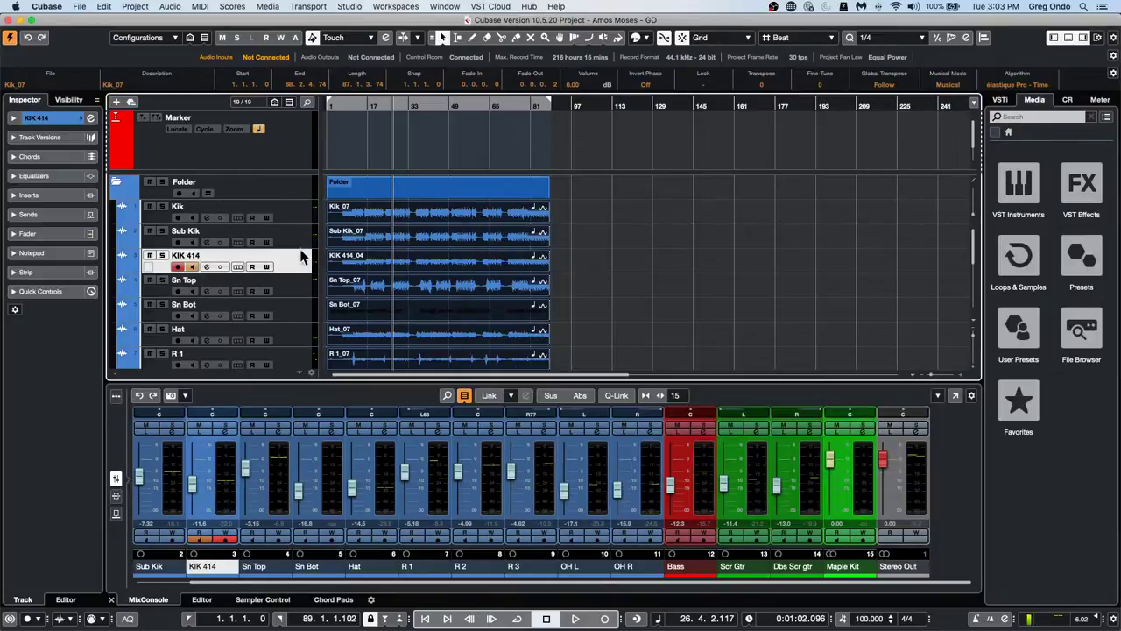
pyautogui.click(52, 194)
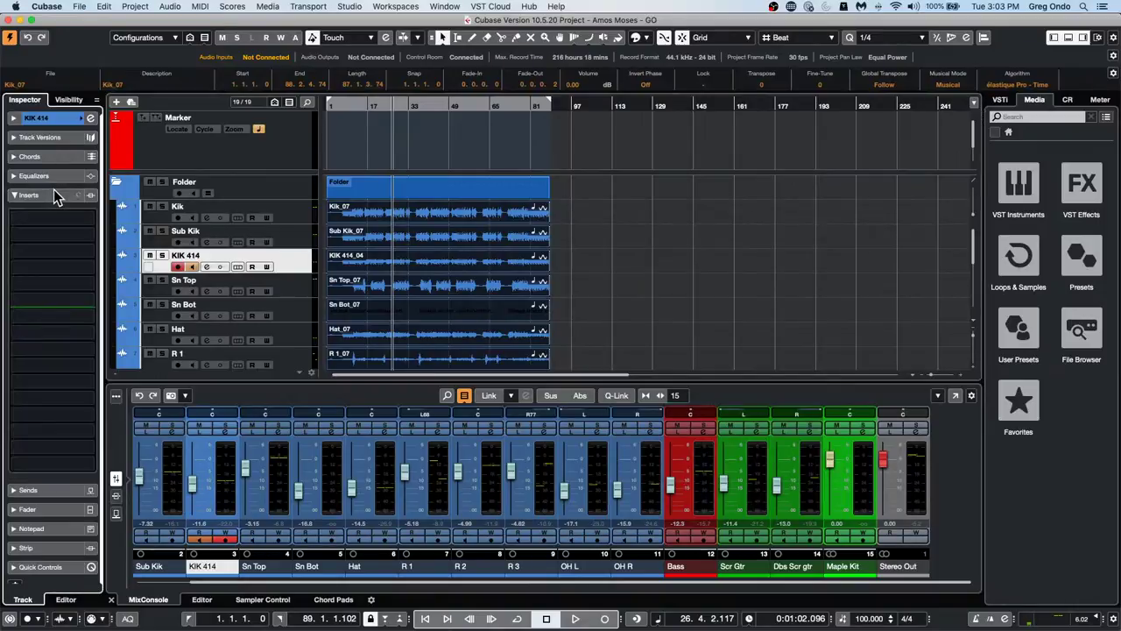
pyautogui.click(61, 493)
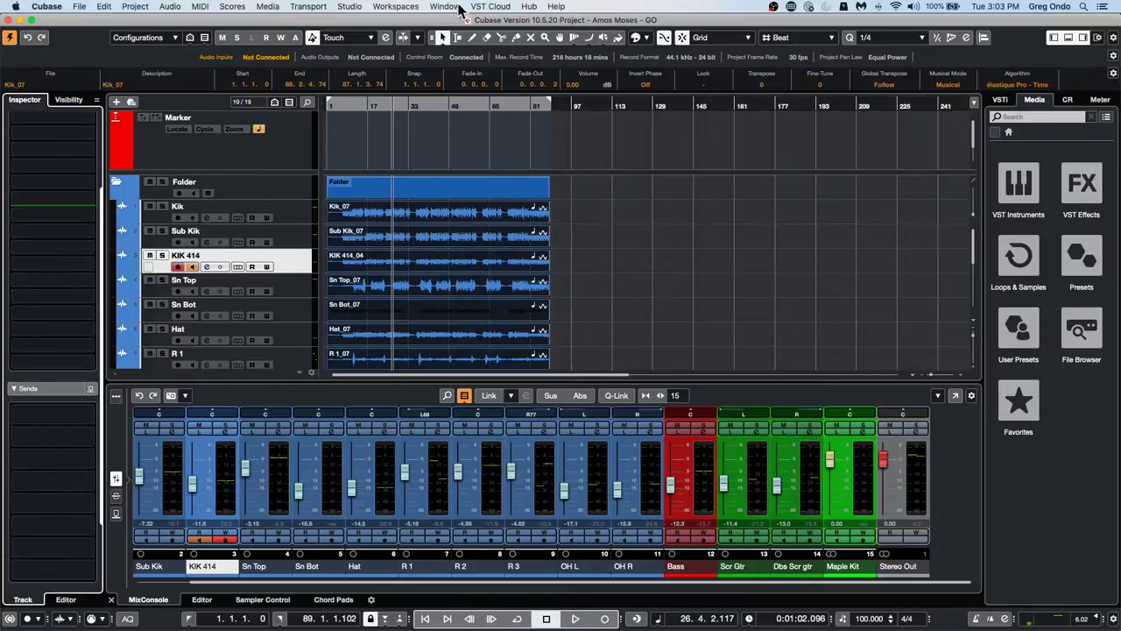
pyautogui.click(445, 7)
# Step up and down through the folder and drum tracks to examine the Inspector's inserts and sends for each track
pyautogui.click(247, 178)
pyautogui.press('Up')
pyautogui.press('Up')
pyautogui.press('Up')
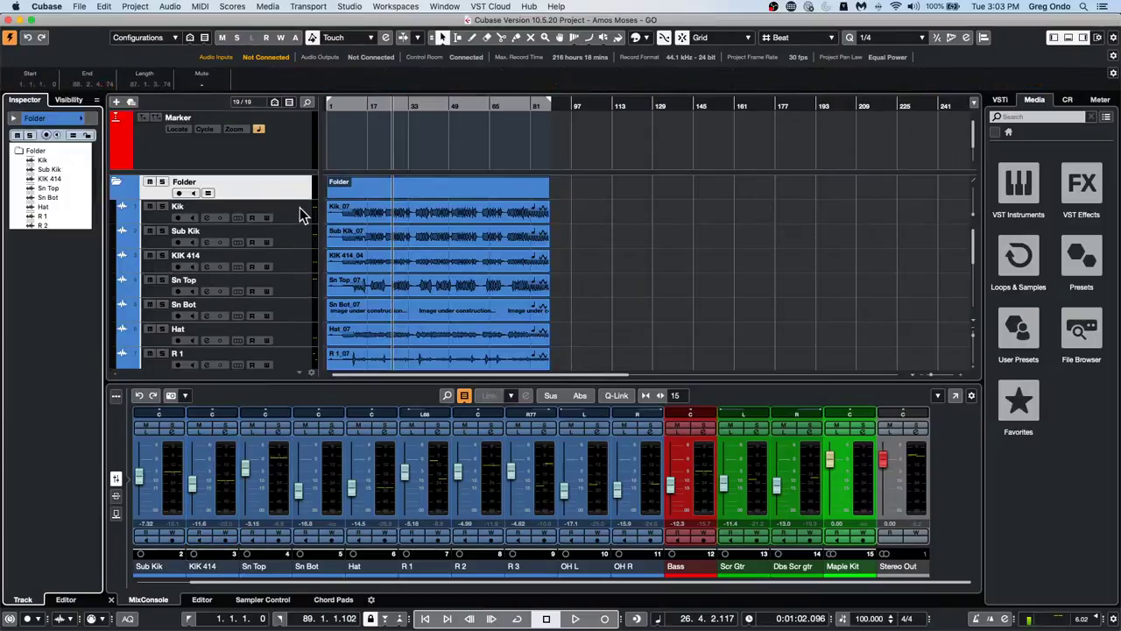
pyautogui.press('Down')
pyautogui.press('Down')
pyautogui.press('Down')
pyautogui.press('Down')
pyautogui.press('Down')
pyautogui.press('Down')
pyautogui.press('Down')
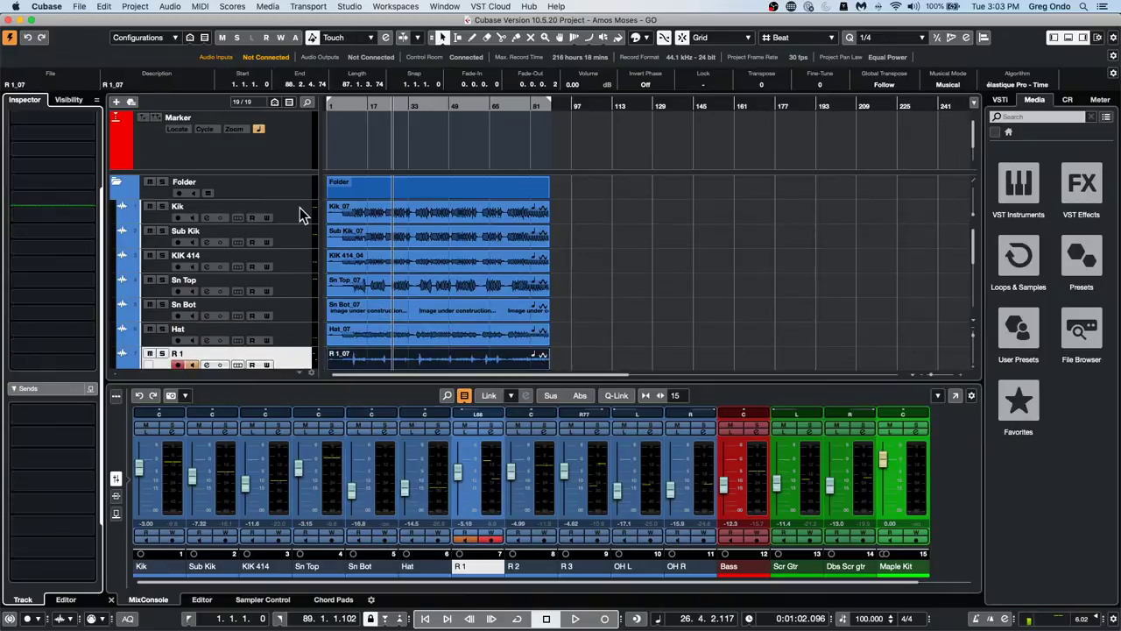
pyautogui.press('Up')
pyautogui.press('Up')
pyautogui.press('Up')
pyautogui.press('Up')
pyautogui.press('Up')
pyautogui.press('Up')
pyautogui.press('Down')
pyautogui.press('Down')
pyautogui.press('Down')
pyautogui.press('Down')
pyautogui.press('Down')
pyautogui.press('Down')
pyautogui.press('Down')
pyautogui.press('Down')
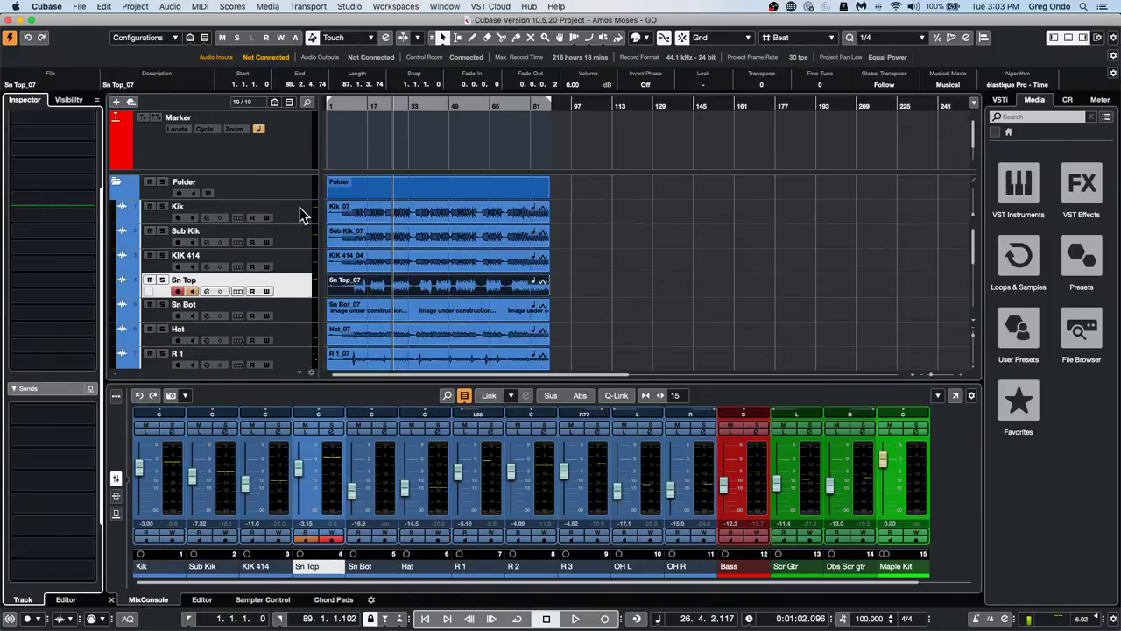
pyautogui.press('Up')
pyautogui.press('Up')
pyautogui.press('Up')
pyautogui.press('Up')
pyautogui.press('Up')
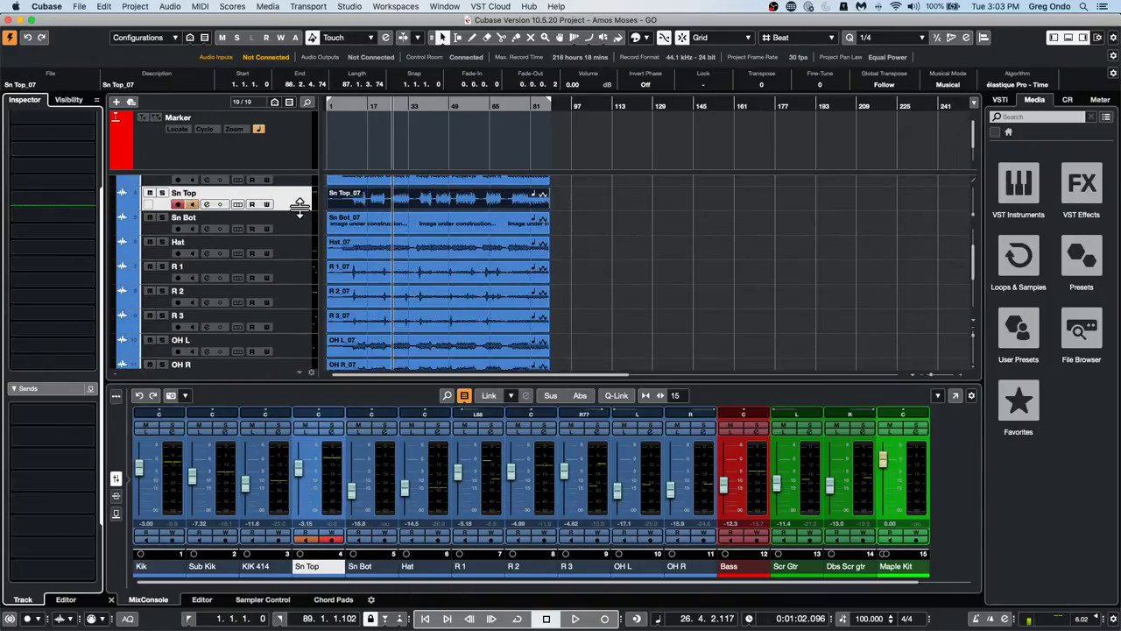
# Add a project workspace named "insert and send tab"
pyautogui.click(445, 6)
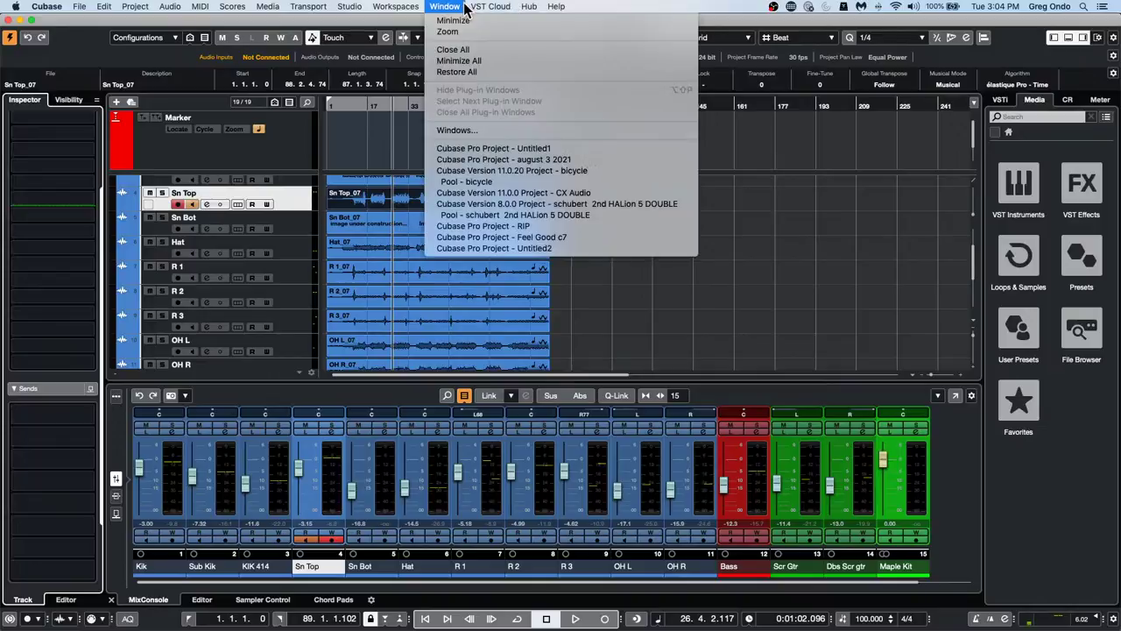
pyautogui.moveTo(403, 7)
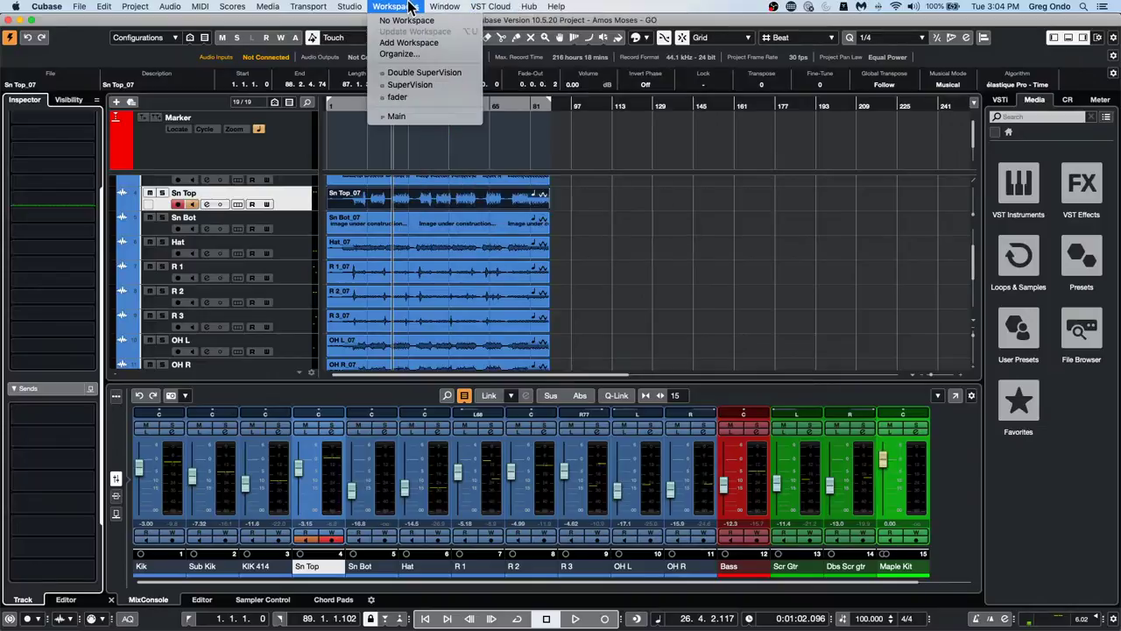
pyautogui.click(427, 43)
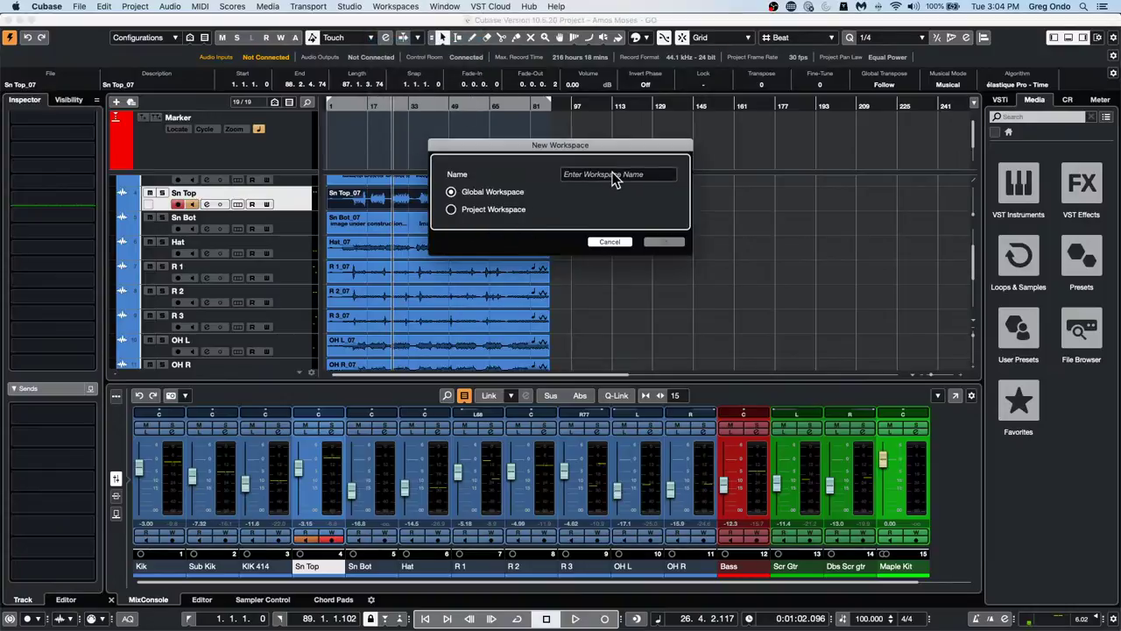
pyautogui.click(452, 209)
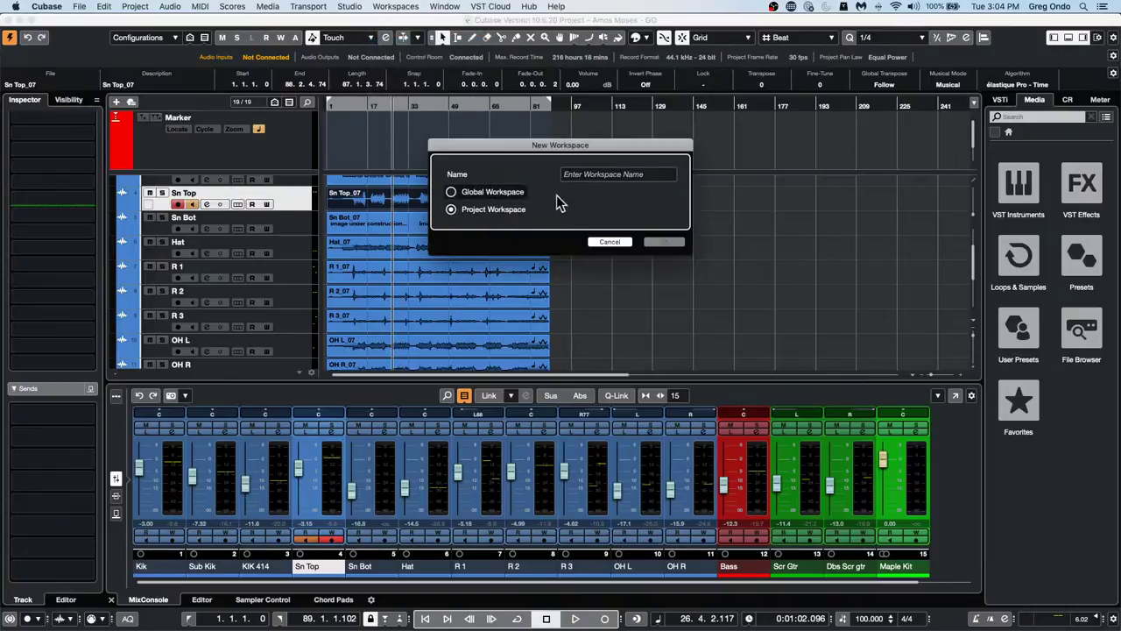
pyautogui.click(619, 176)
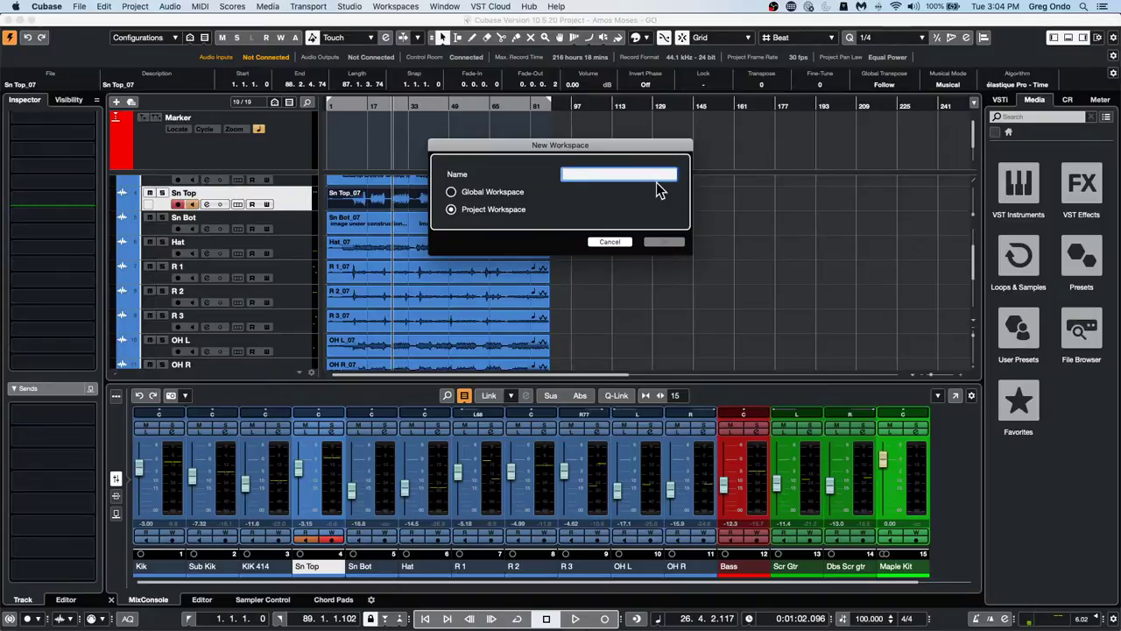
pyautogui.write('insert and send')
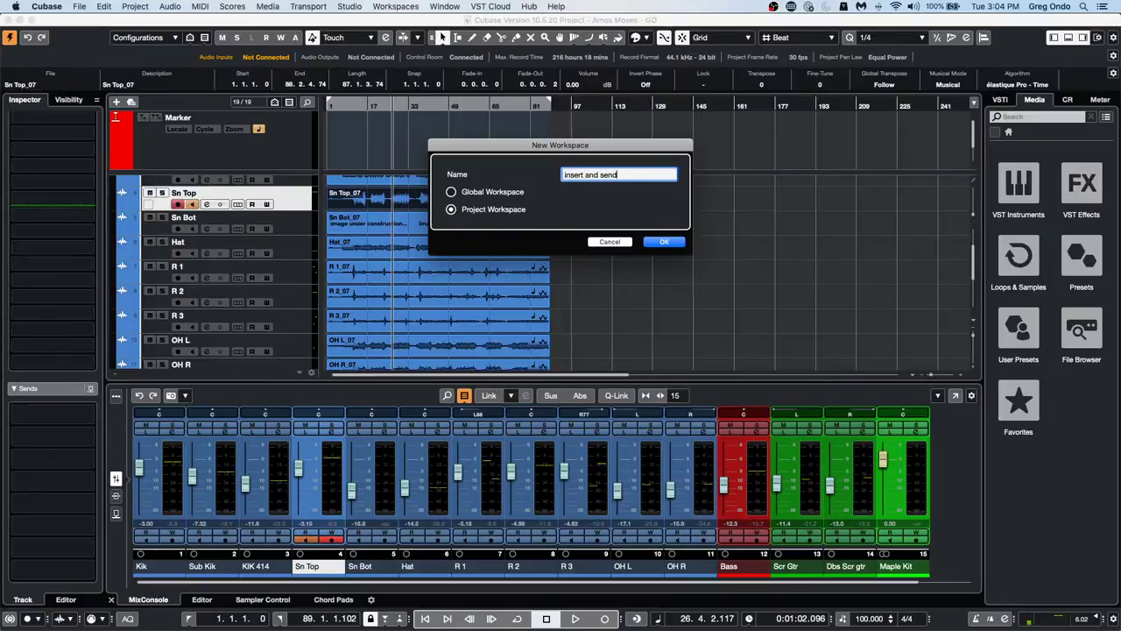
pyautogui.write(' tab')
pyautogui.click(665, 243)
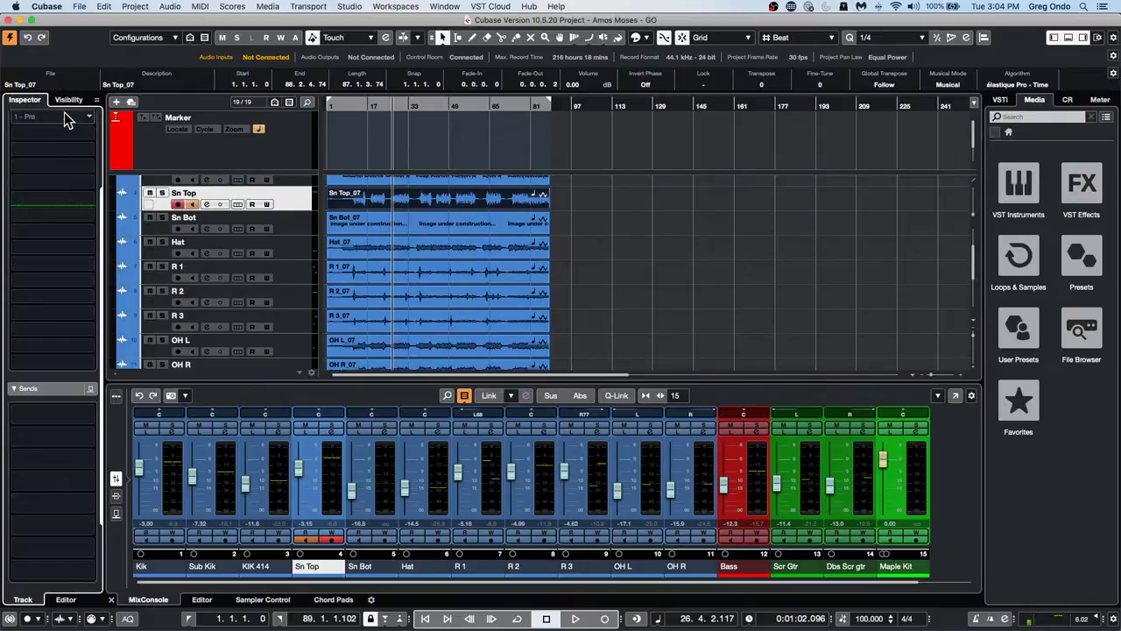
# Collapse the Inspector's Inserts and Sends sections, then recall the "insert and send tab" workspace
pyautogui.click(35, 390)
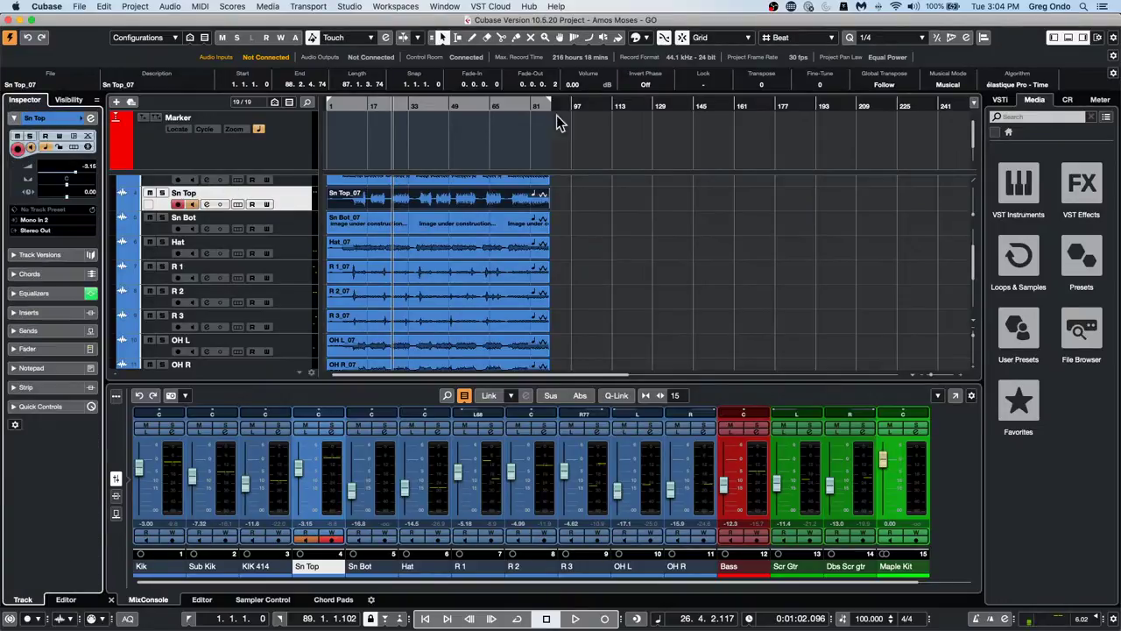
pyautogui.click(438, 7)
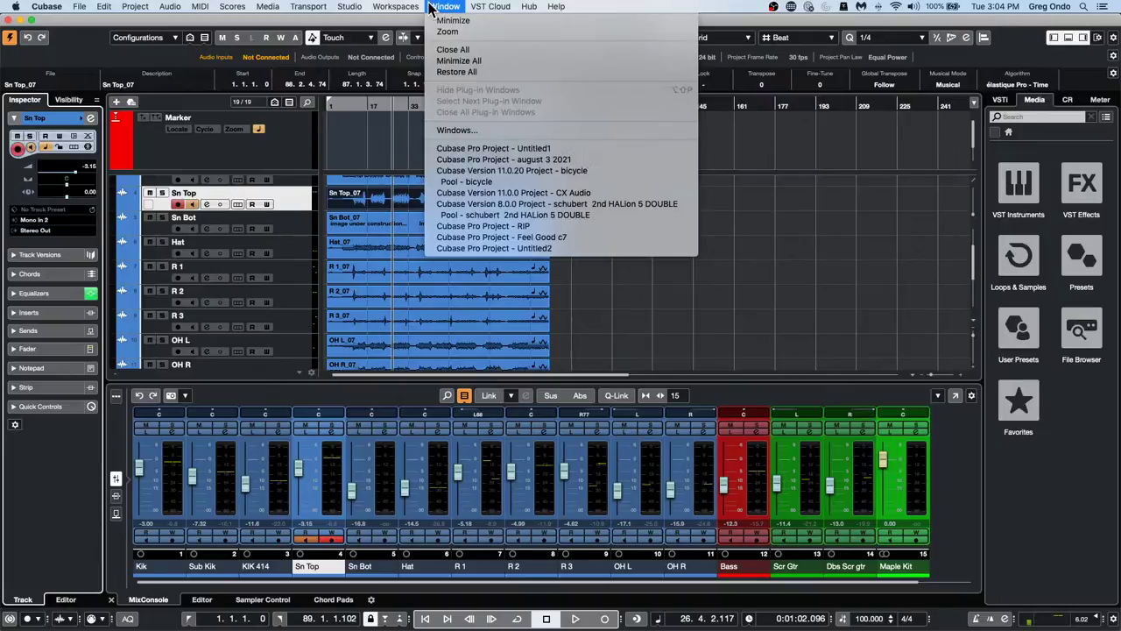
pyautogui.moveTo(392, 7)
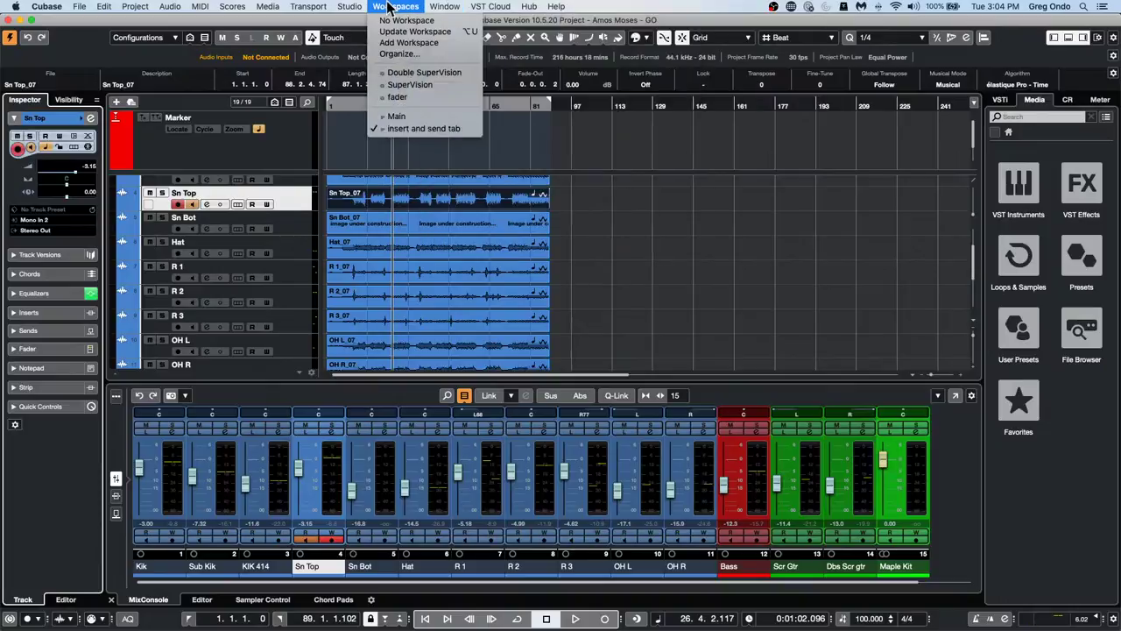
pyautogui.click(445, 129)
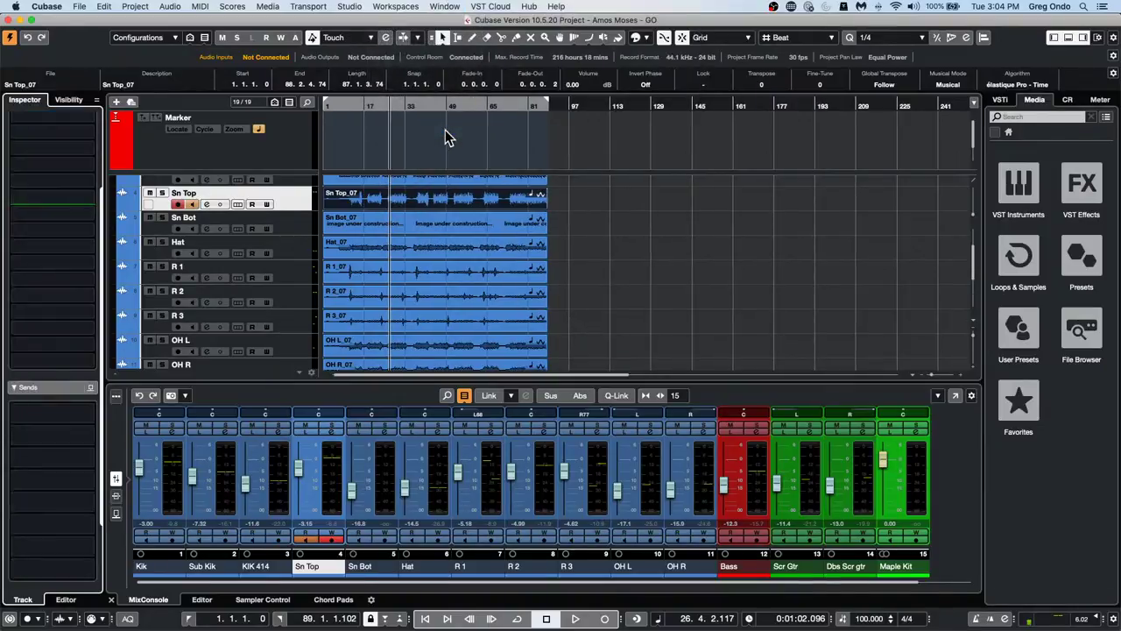
# Expand the Inserts and Sends sections in the Inspector of the Sn Top track
pyautogui.click(414, 7)
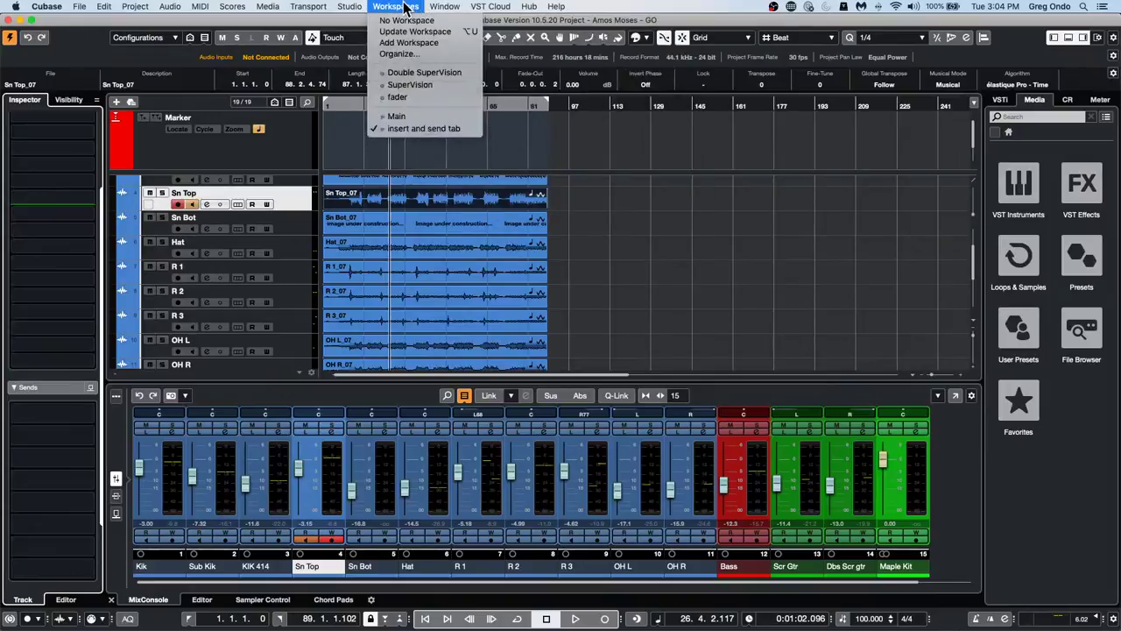
pyautogui.click(455, 153)
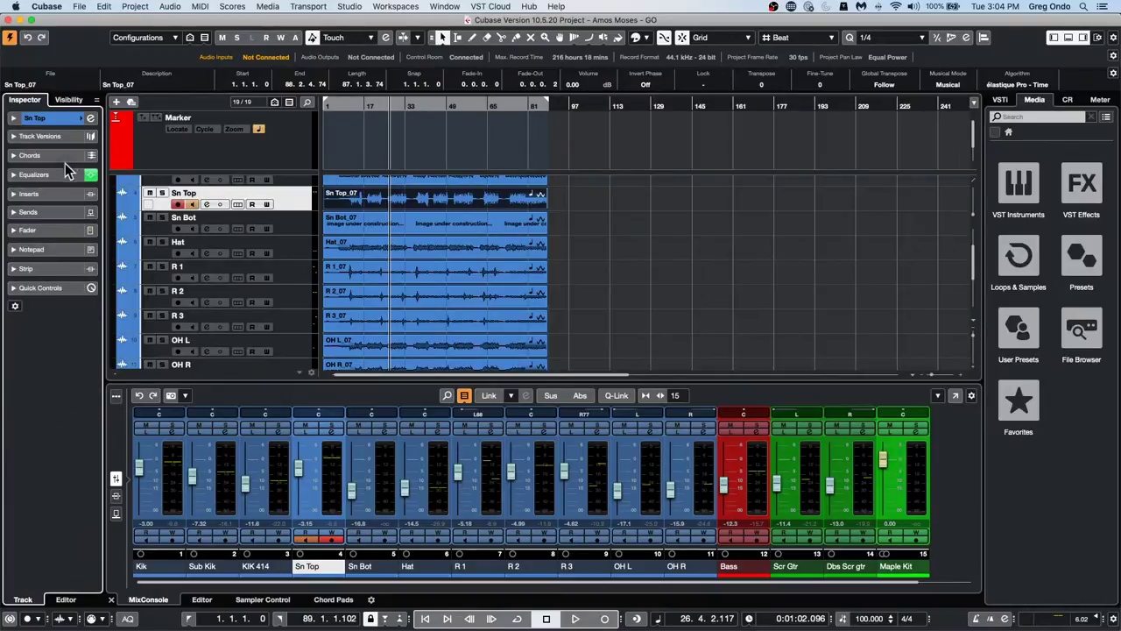
pyautogui.click(62, 194)
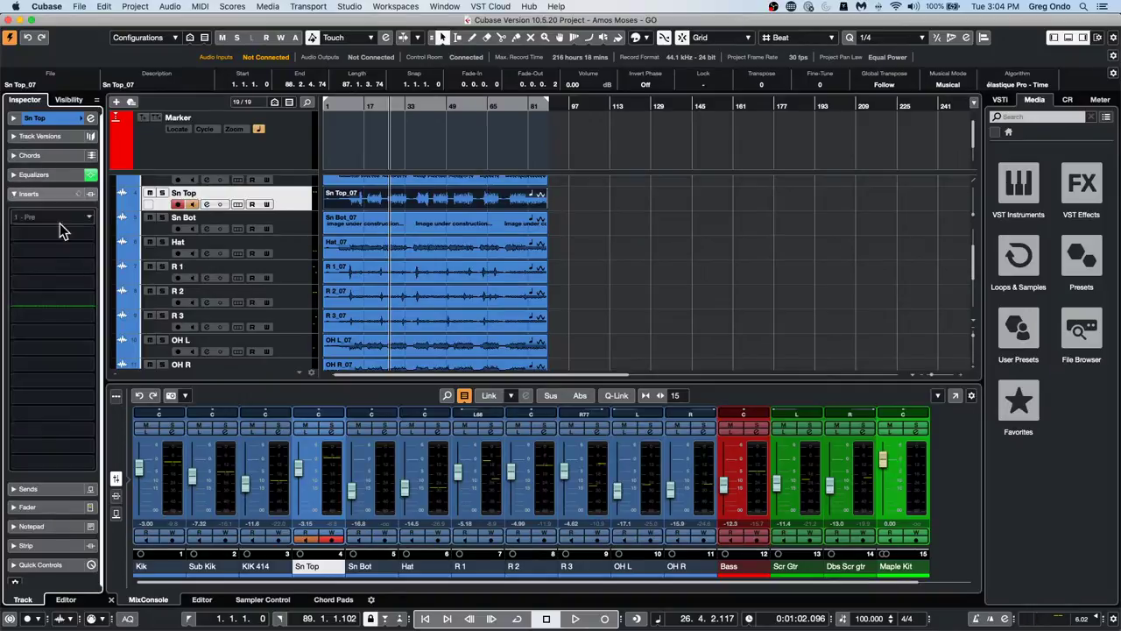
pyautogui.click(55, 490)
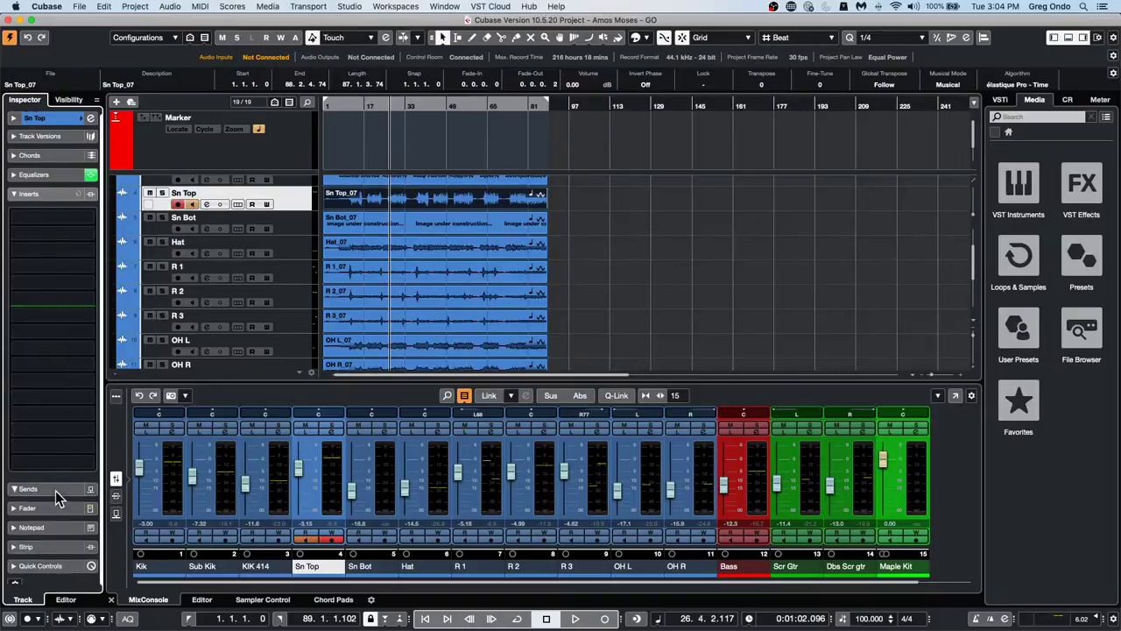
# Collapse all Inspector sections of the Sn Top track and restore the layout with the "insert and send tab" workspace
pyautogui.click(405, 7)
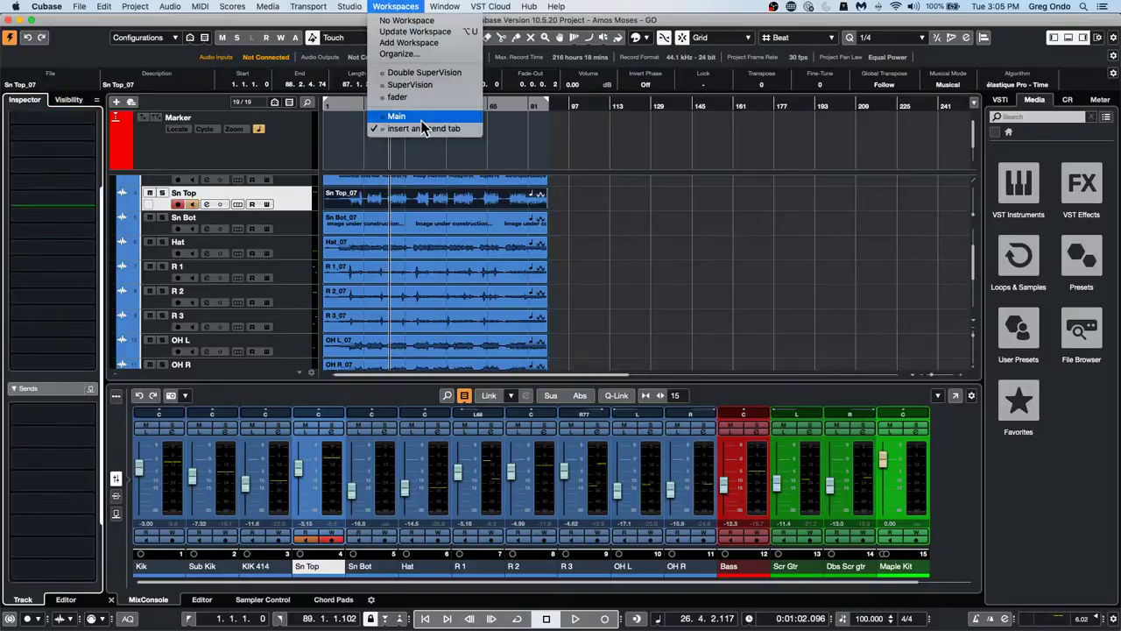
pyautogui.click(4, 151)
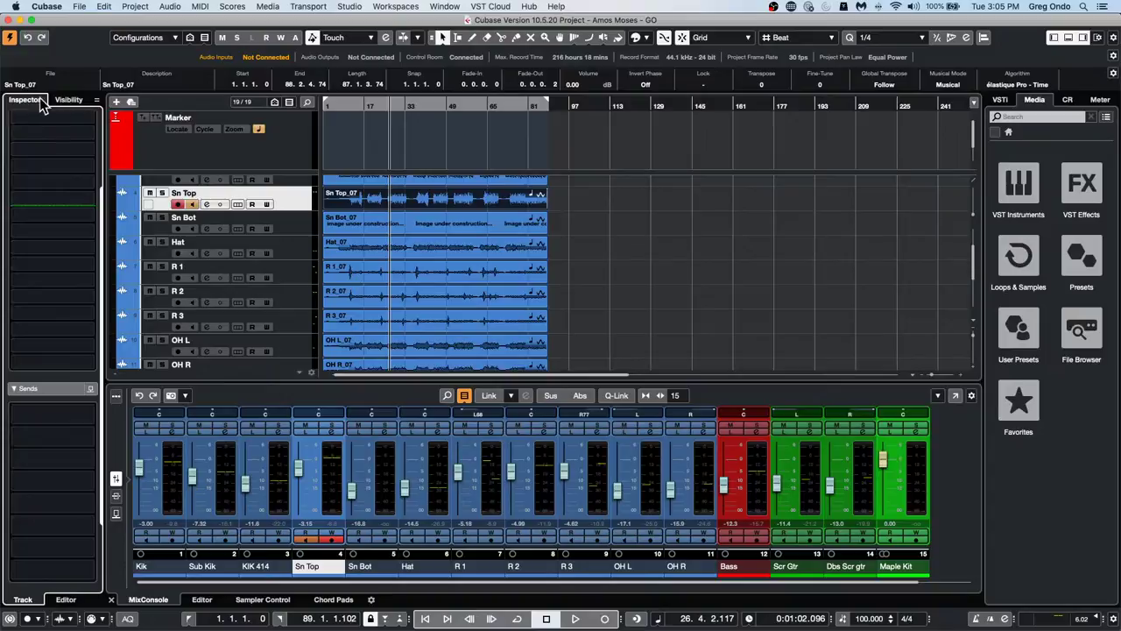
pyautogui.click(56, 386)
pyautogui.click(396, 6)
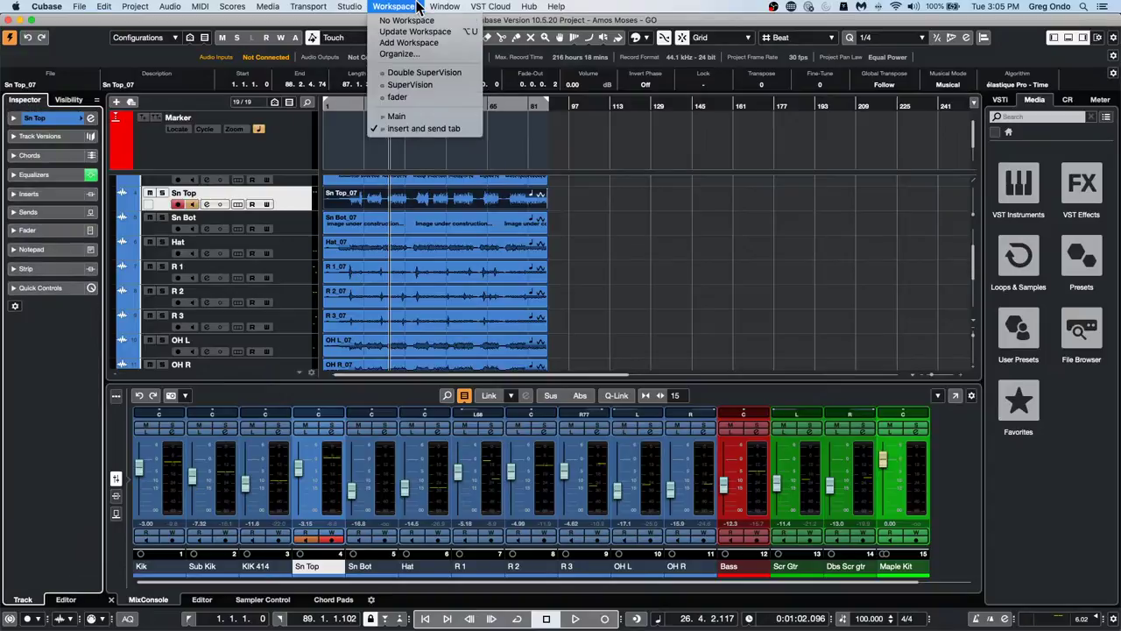
pyautogui.click(409, 128)
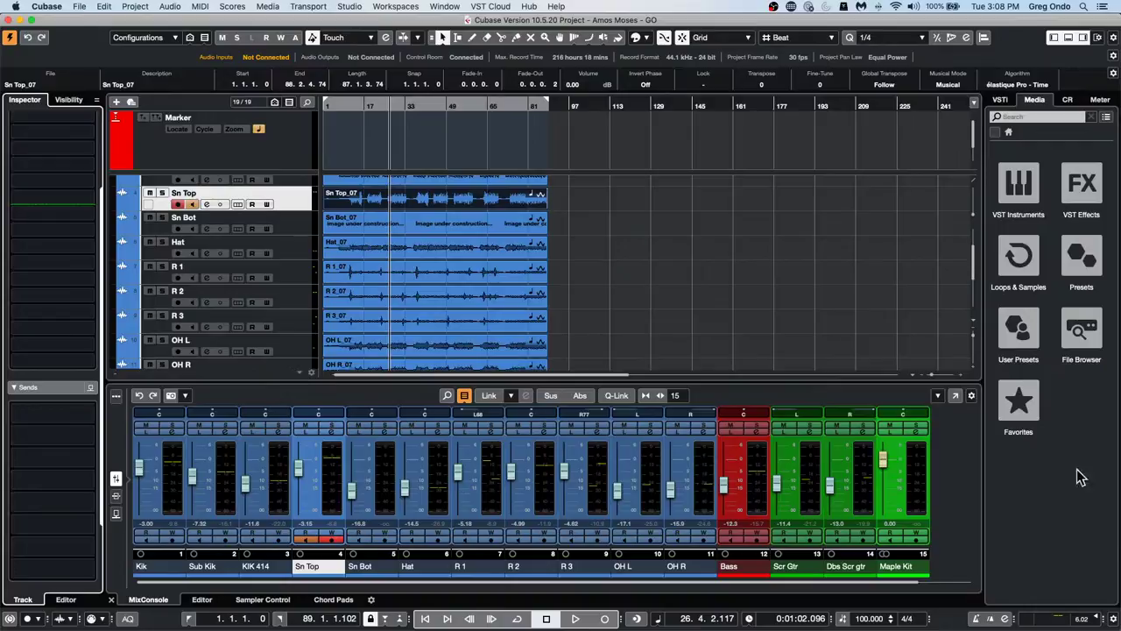
# Draw an empty MIDI part on the Maple Kit track from bar 1.3.1.0 to bar 89.1.1.0
pyautogui.doubleClick(502, 325)
pyautogui.scroll(-5, 592, 288)
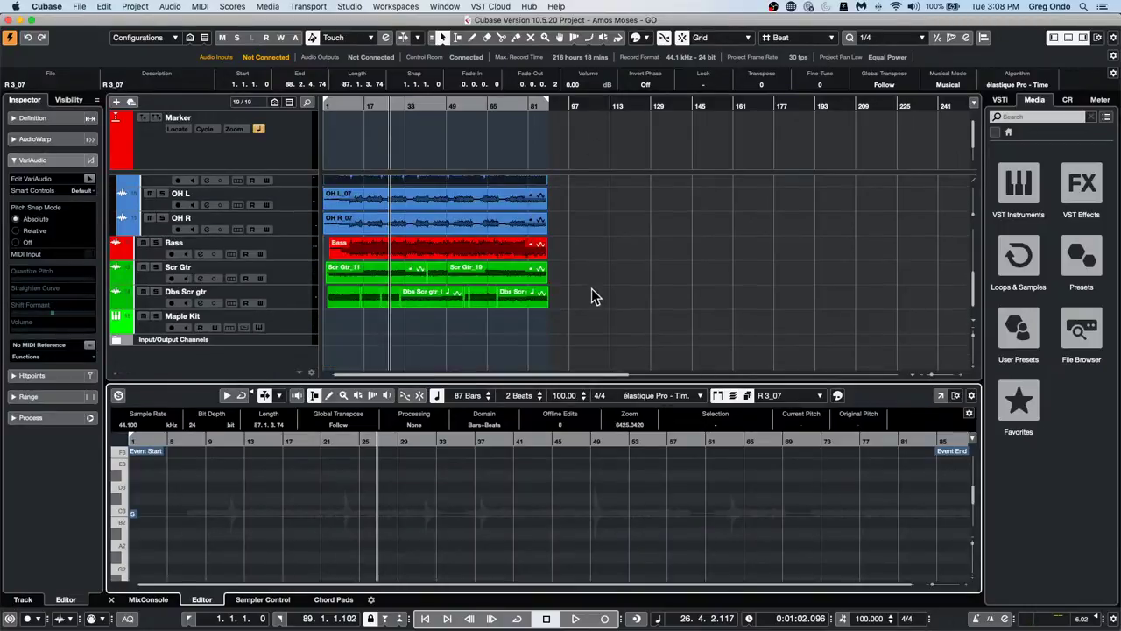
pyautogui.rightClick(405, 319)
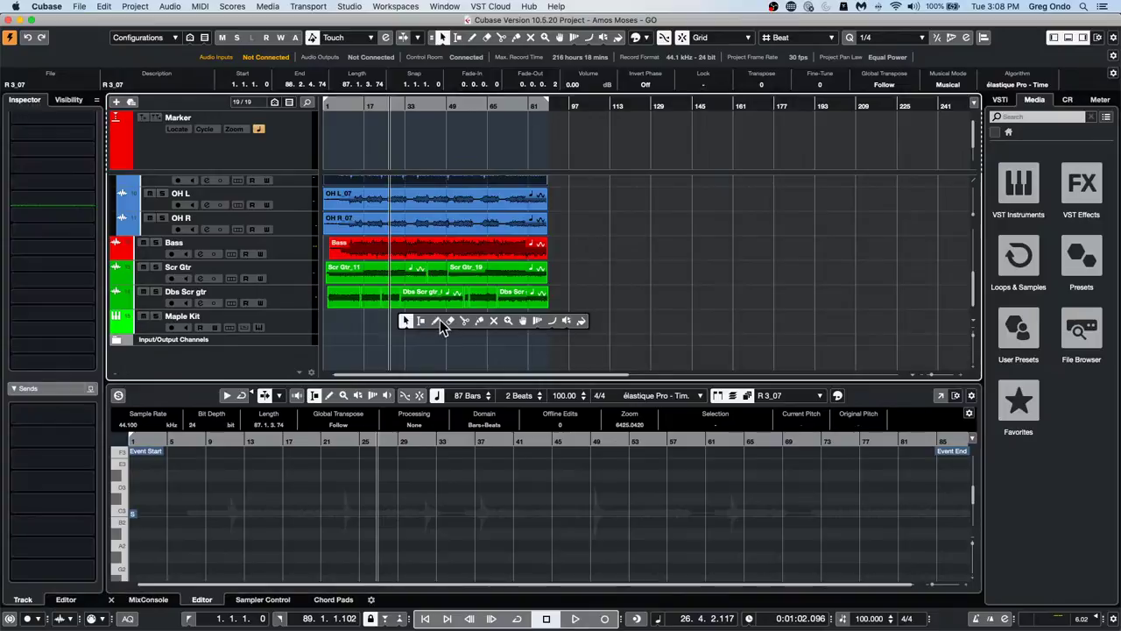
pyautogui.click(437, 320)
pyautogui.moveTo(333, 317); pyautogui.dragTo(552, 322)
pyautogui.rightClick(478, 328)
pyautogui.click(480, 328)
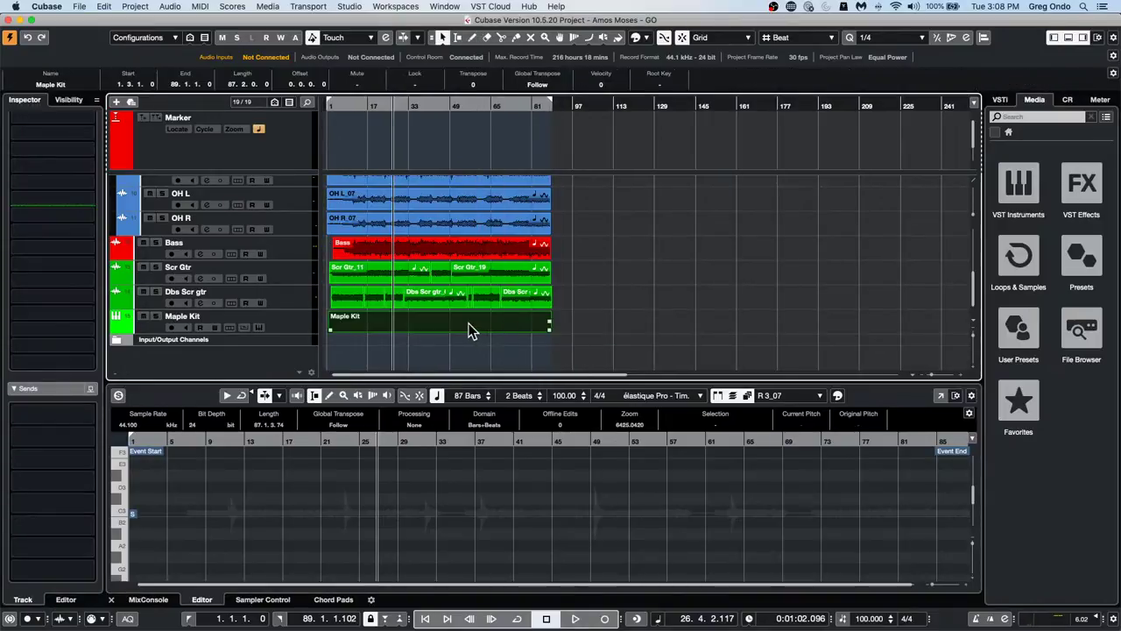
# Open the Maple Kit part in the Key Editor, show it in a separate window over the project, and close that window
pyautogui.click(469, 328)
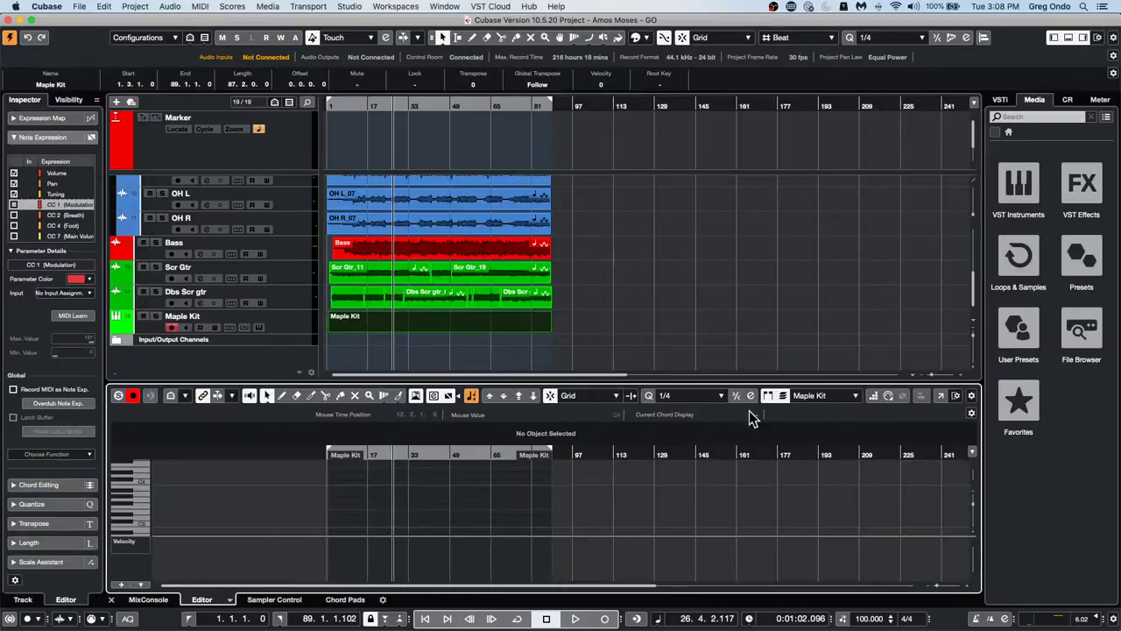
pyautogui.click(939, 397)
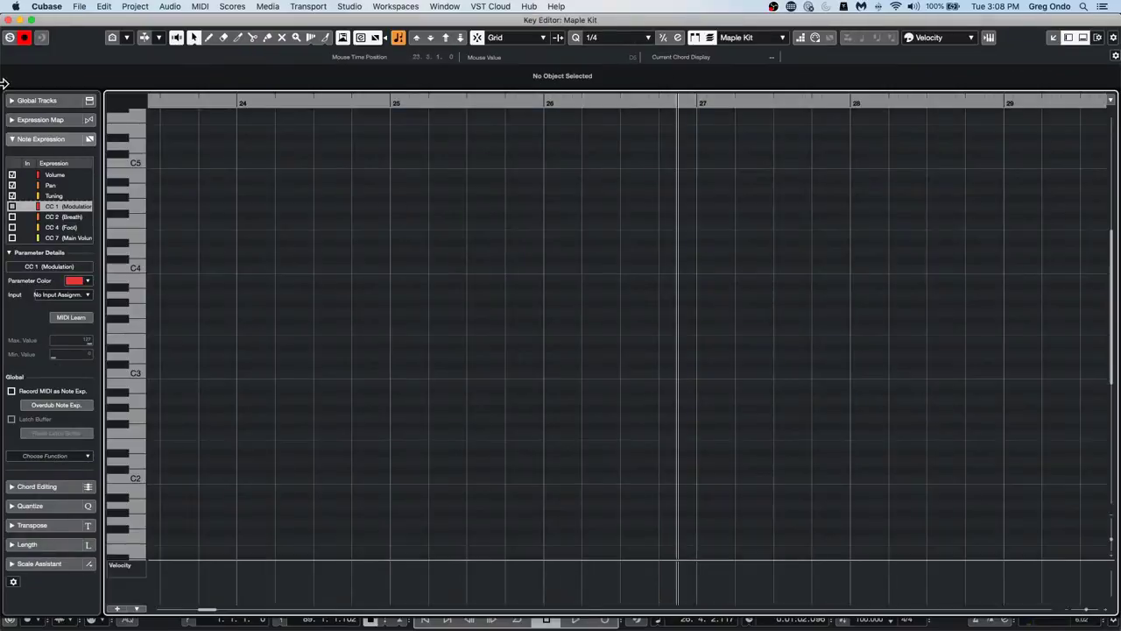
pyautogui.moveTo(132, 21); pyautogui.dragTo(712, 48)
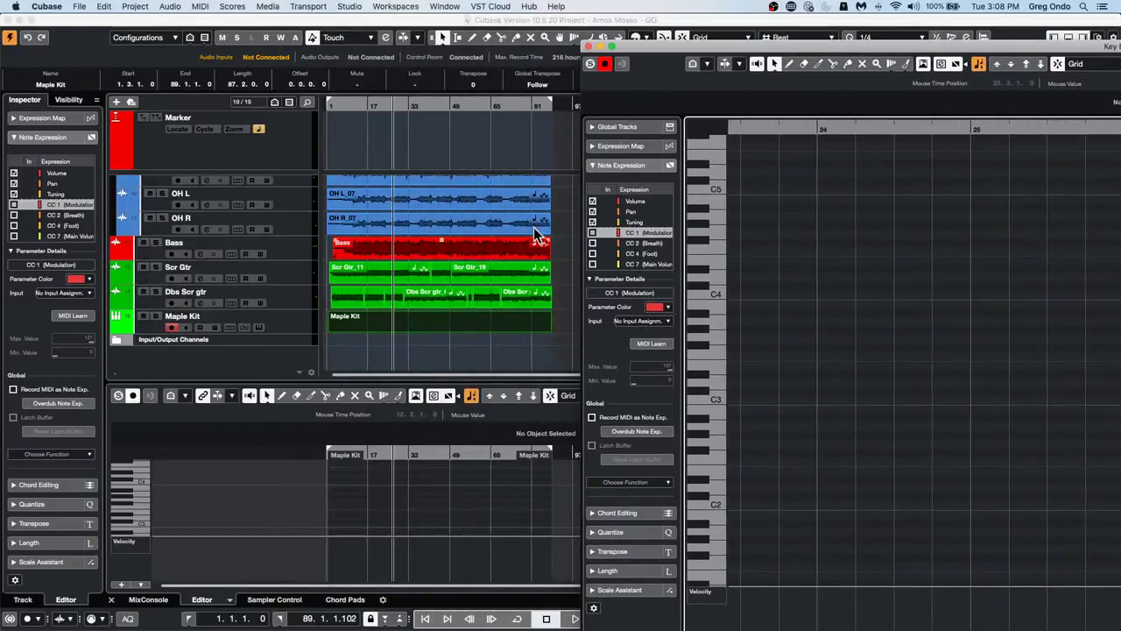
pyautogui.click(588, 46)
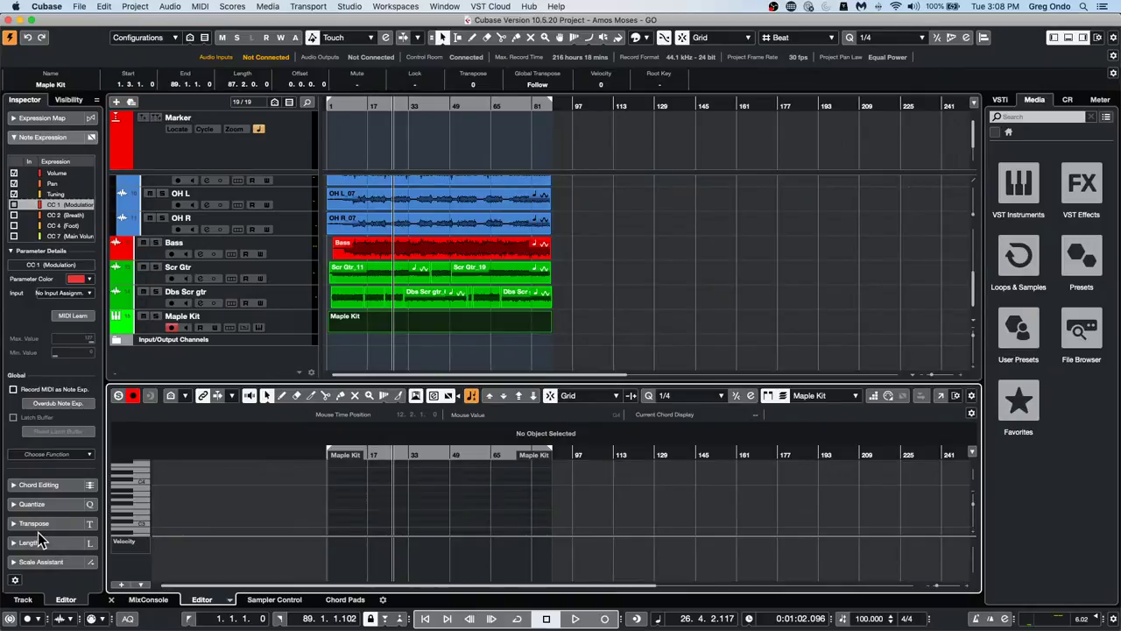
# Examine the display options of the docked Key Editor's status line for the Maple Kit part
pyautogui.click(391, 331)
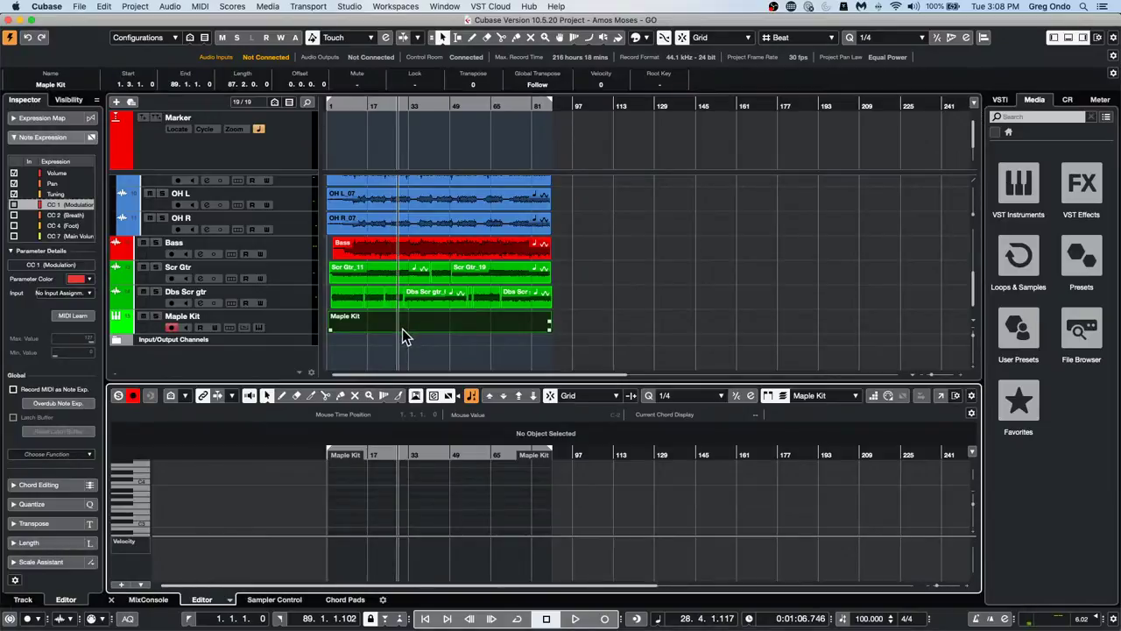
pyautogui.click(478, 344)
pyautogui.rightClick(900, 414)
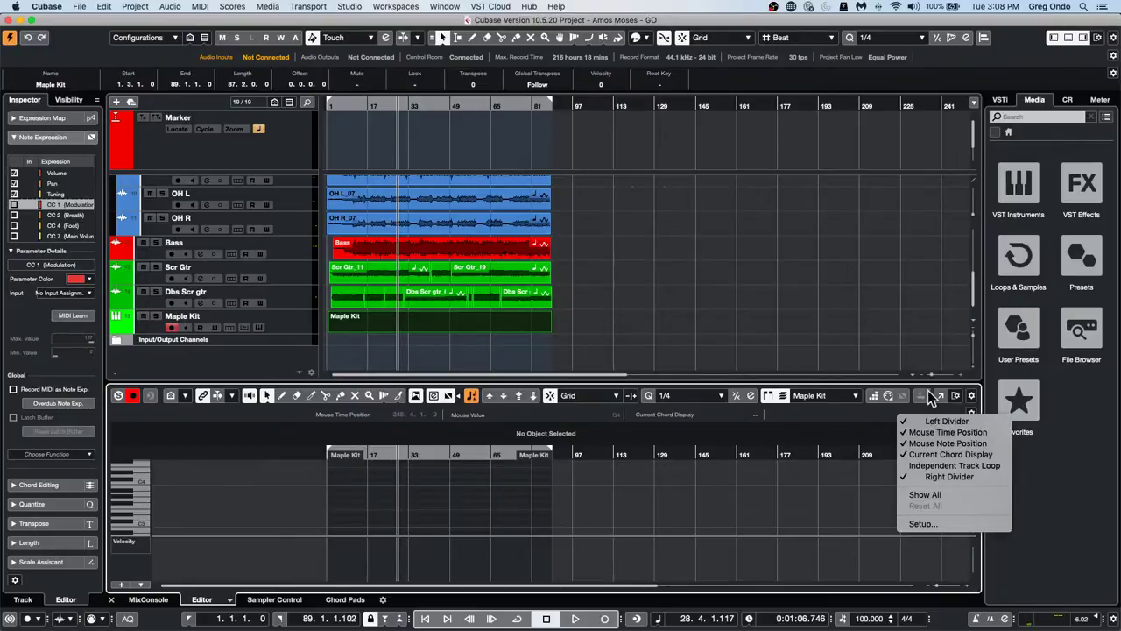
pyautogui.click(514, 323)
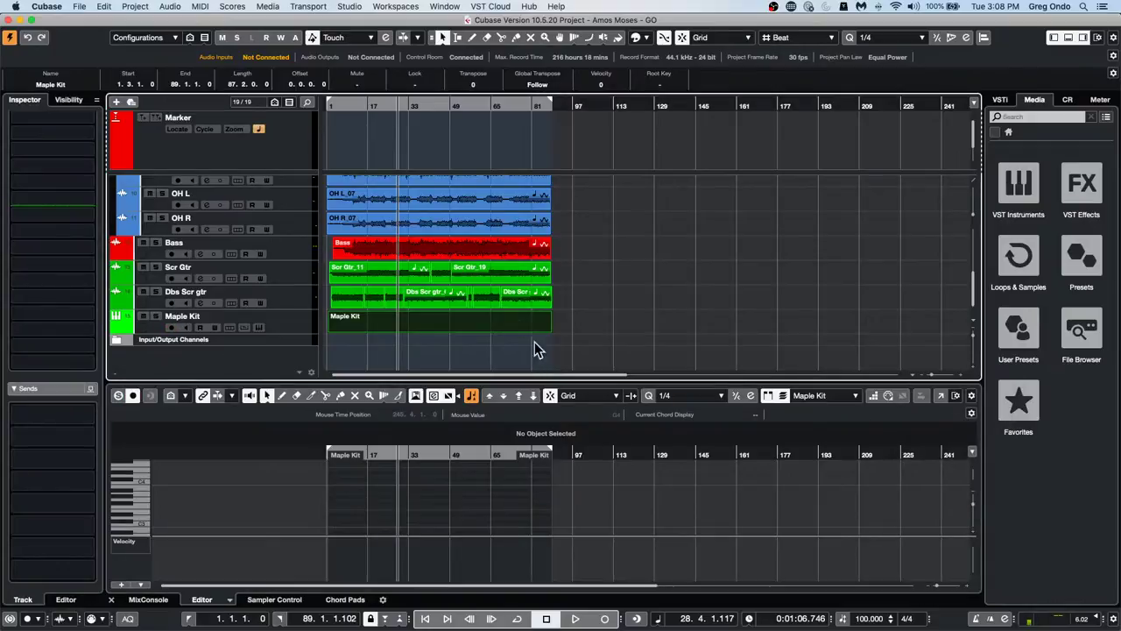
# Examine the ruler, status line and transport options with the Maple Kit part in a separate Key Editor window, closing the window when done
pyautogui.click(940, 395)
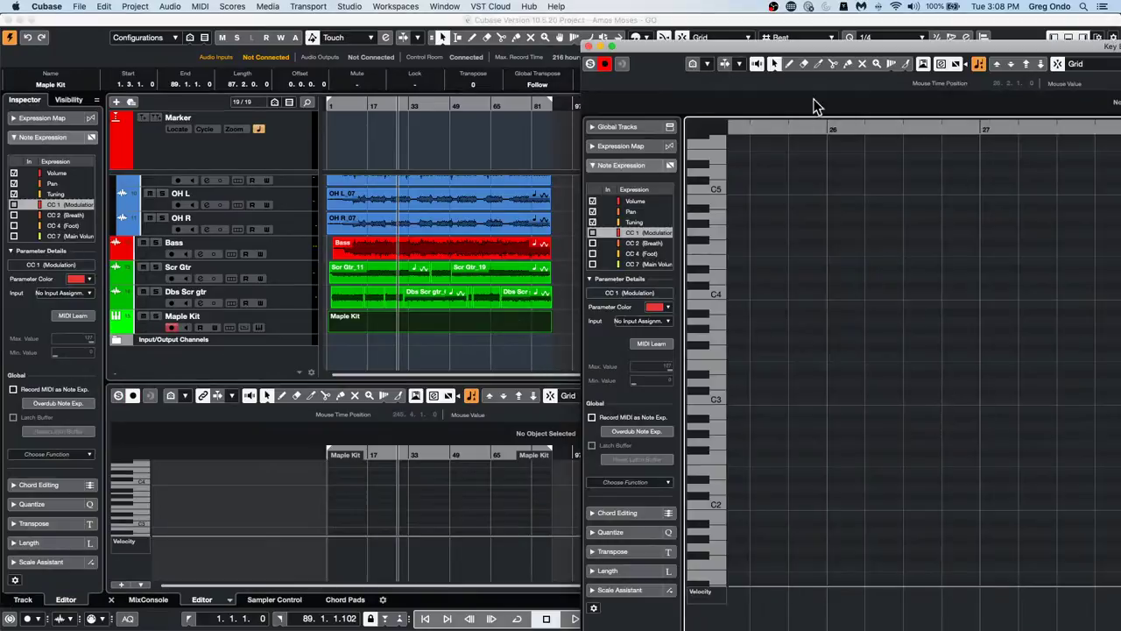
pyautogui.rightClick(785, 127)
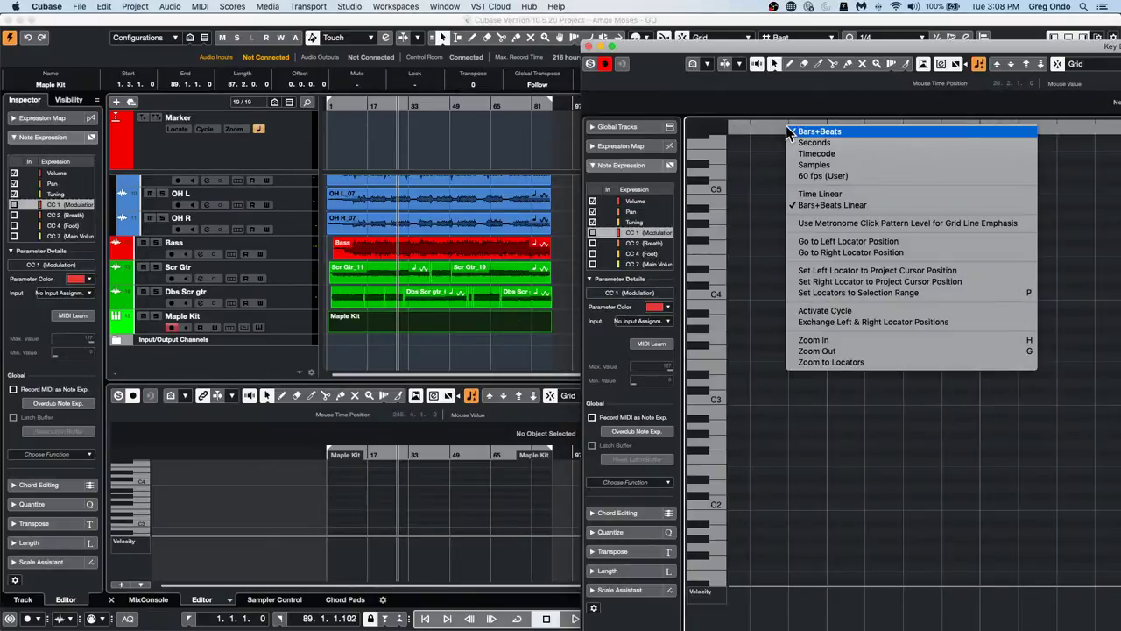
pyautogui.click(888, 45)
pyautogui.rightClick(886, 84)
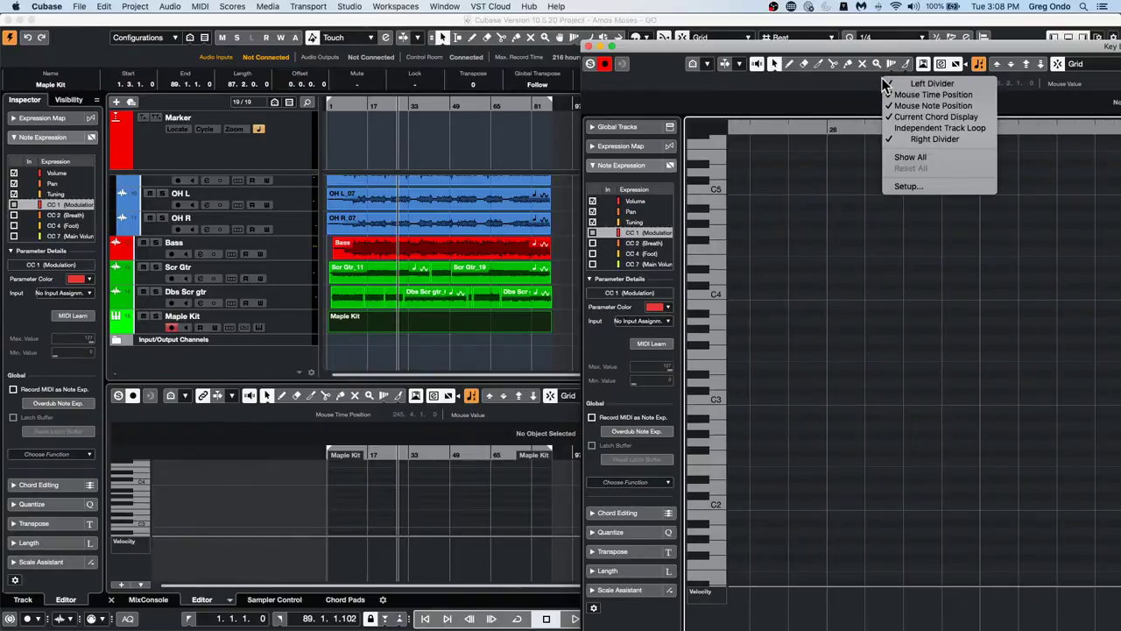
pyautogui.click(915, 94)
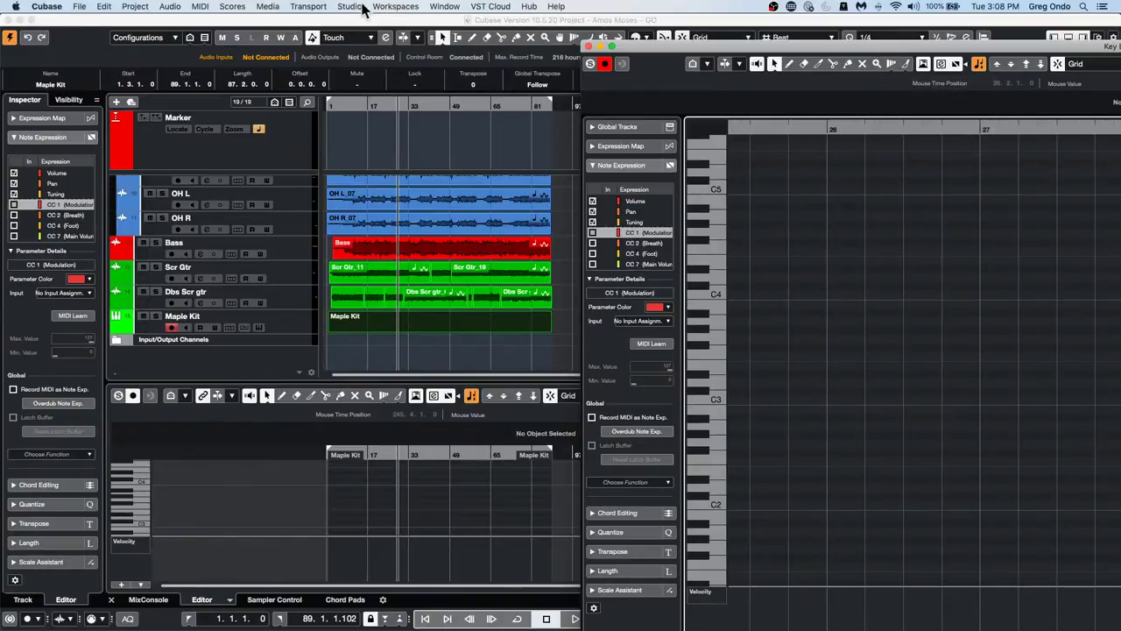
pyautogui.click(309, 6)
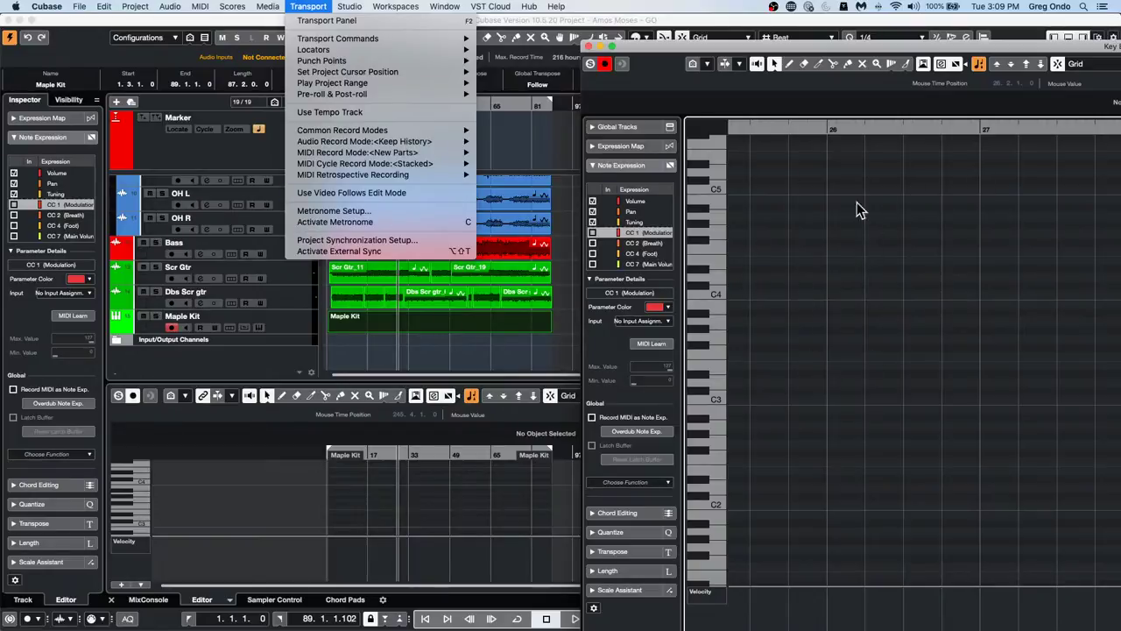
pyautogui.click(590, 50)
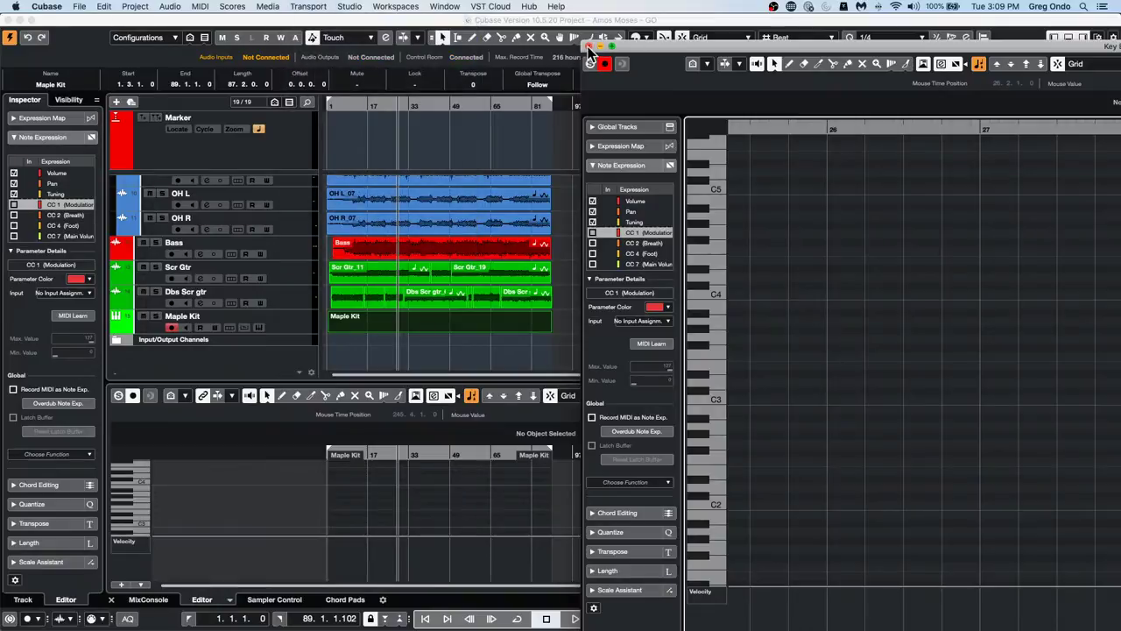
pyautogui.click(590, 46)
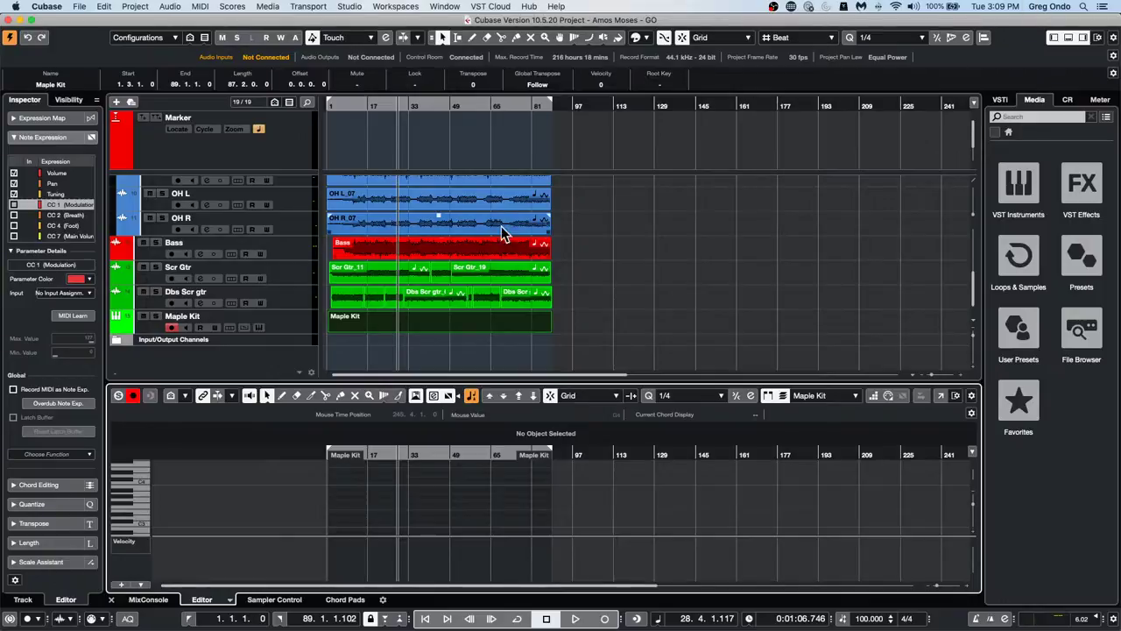
# Split off the end of the Bass event and move the separated piece to bar 130
pyautogui.rightClick(505, 252)
pyautogui.click(537, 254)
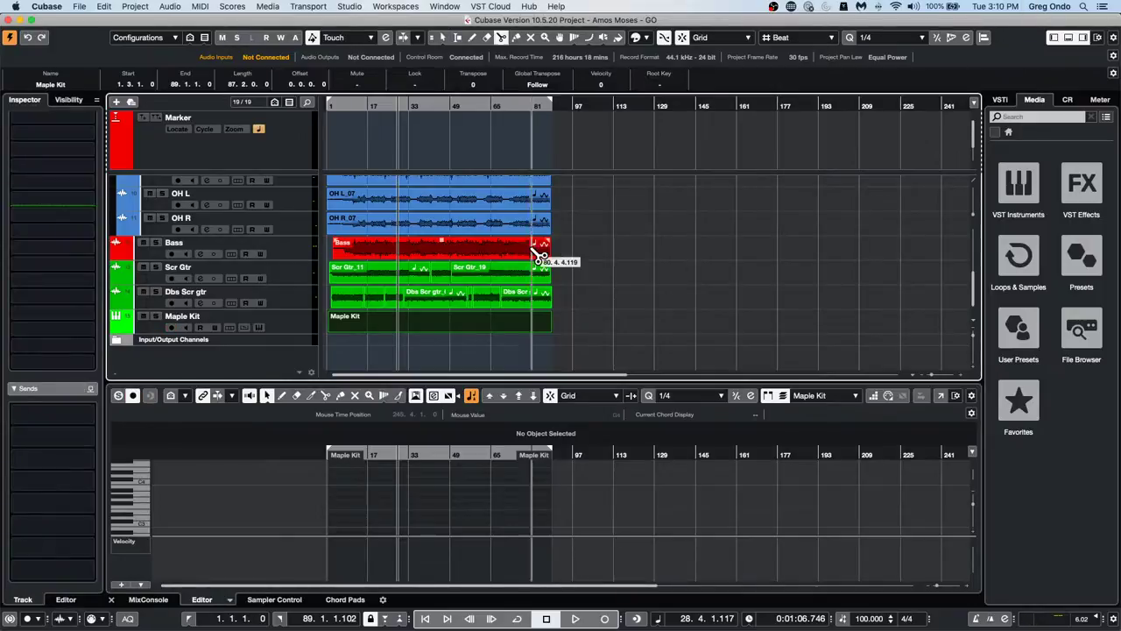
pyautogui.rightClick(536, 250)
pyautogui.click(538, 251)
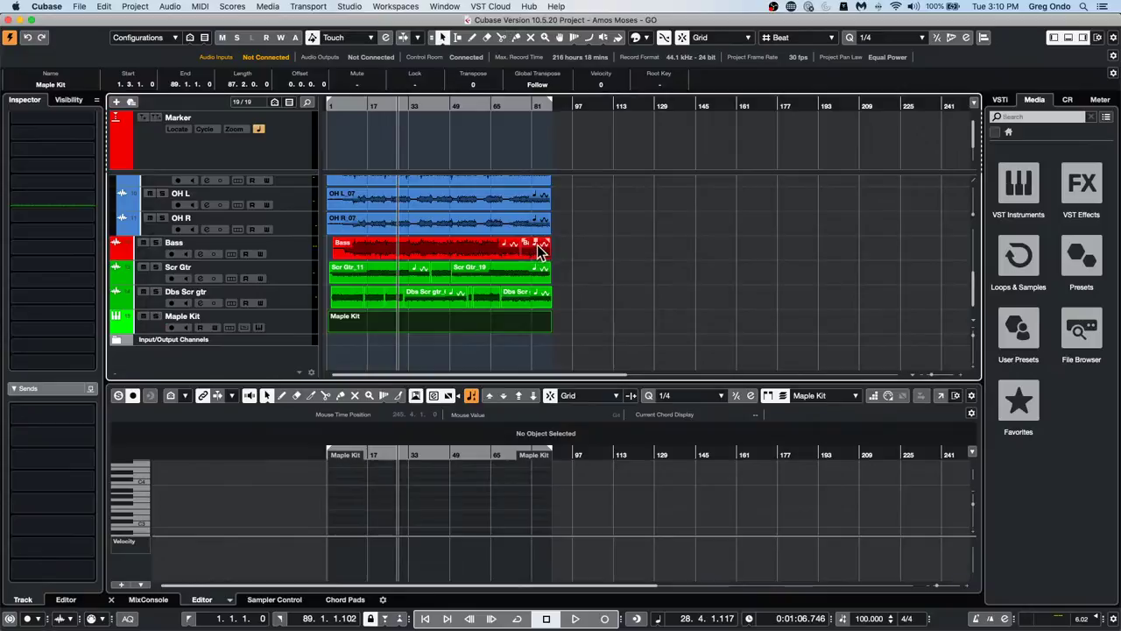
pyautogui.moveTo(539, 251); pyautogui.dragTo(666, 257)
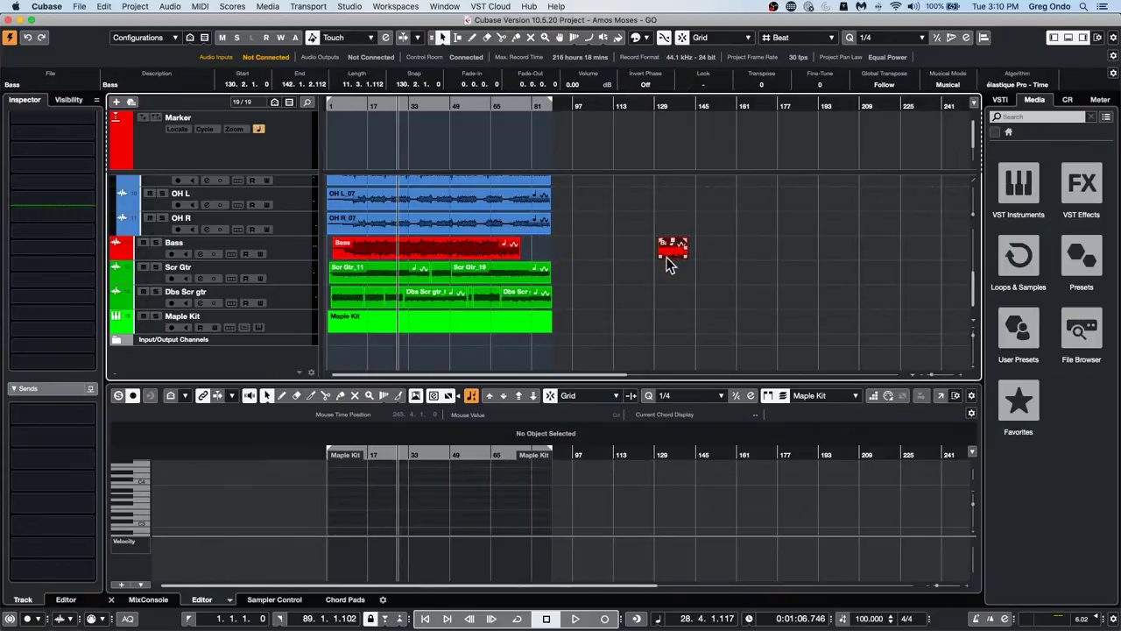
# Duplicate the separated Bass piece and colour the copy white
pyautogui.press('super+d')
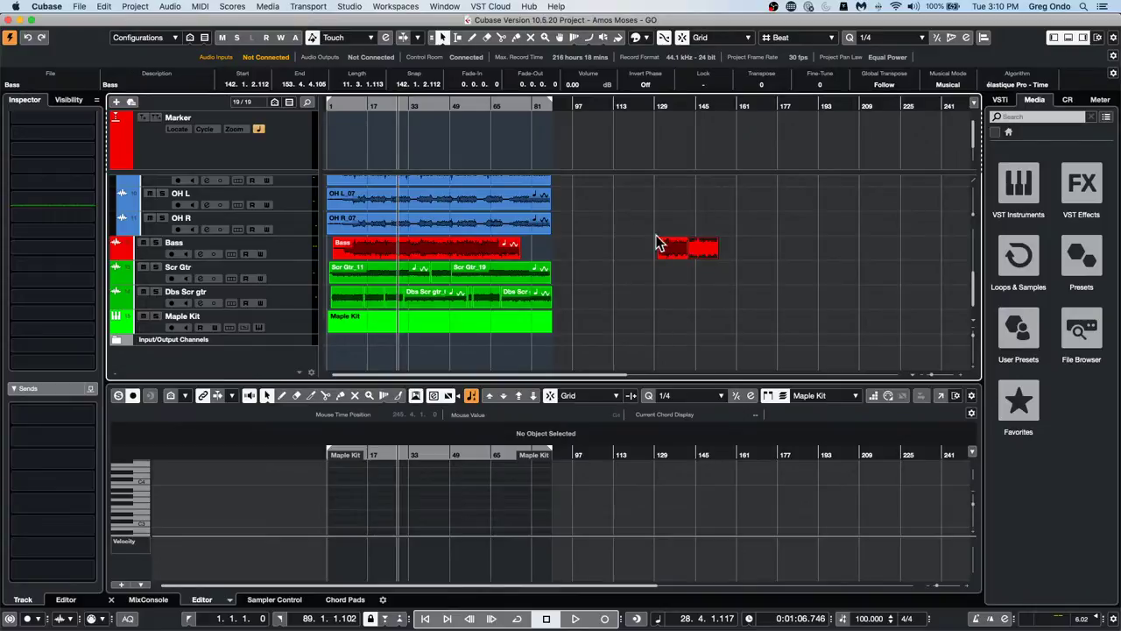
pyautogui.click(646, 39)
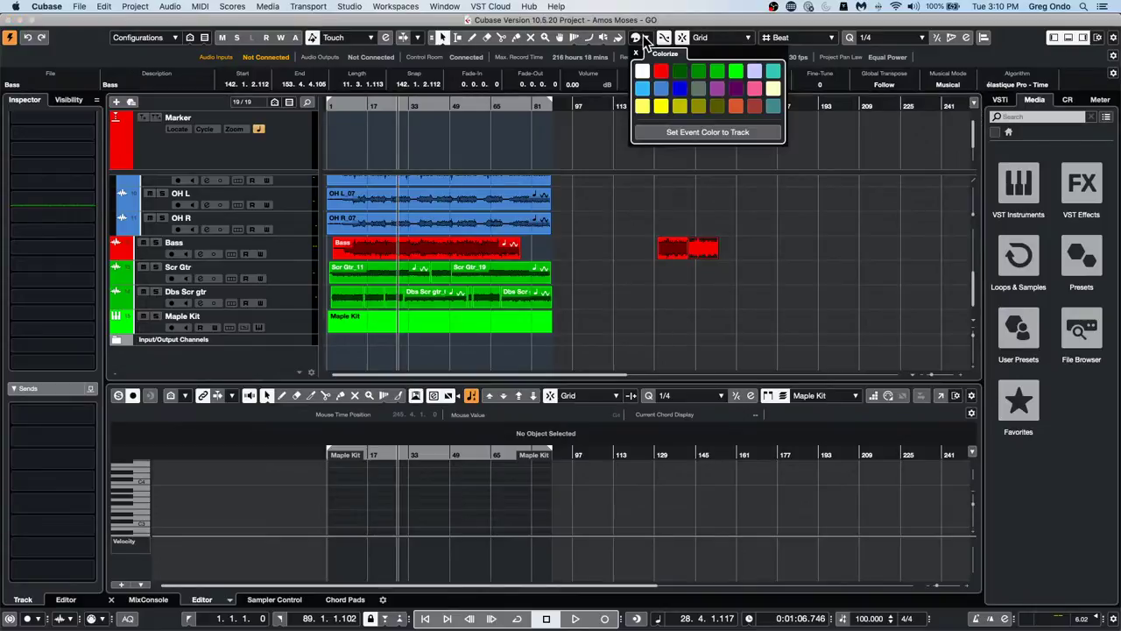
pyautogui.click(641, 70)
pyautogui.click(665, 276)
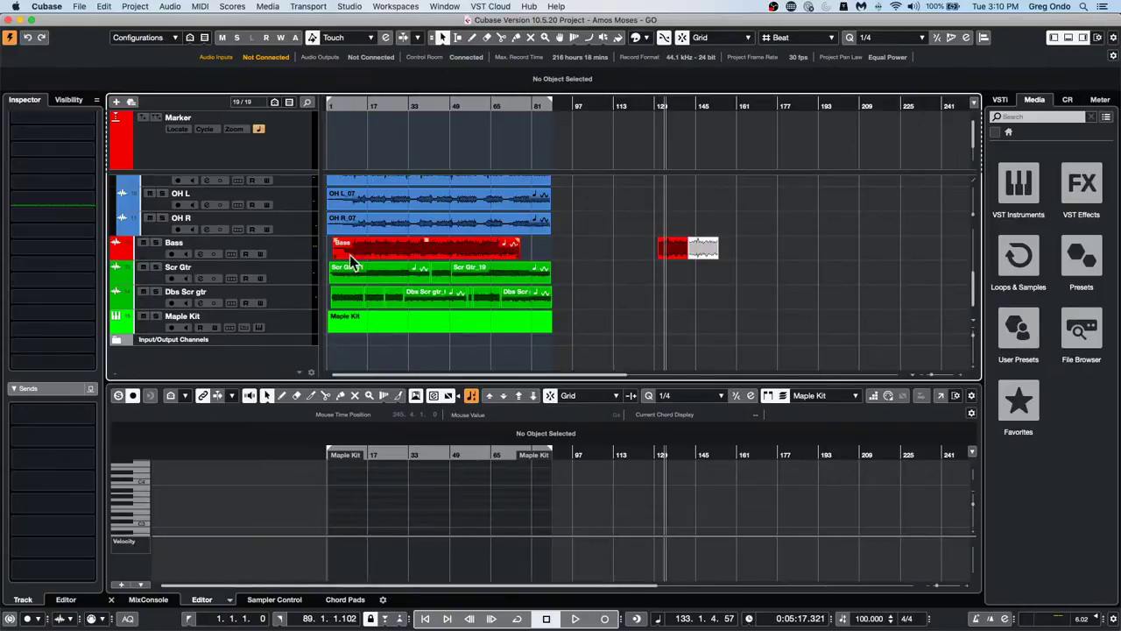
# Enlarge the Bass track, set the snap type to Shuffle and swap the order of the red and white Bass pieces
pyautogui.moveTo(288, 260); pyautogui.dragTo(288, 283)
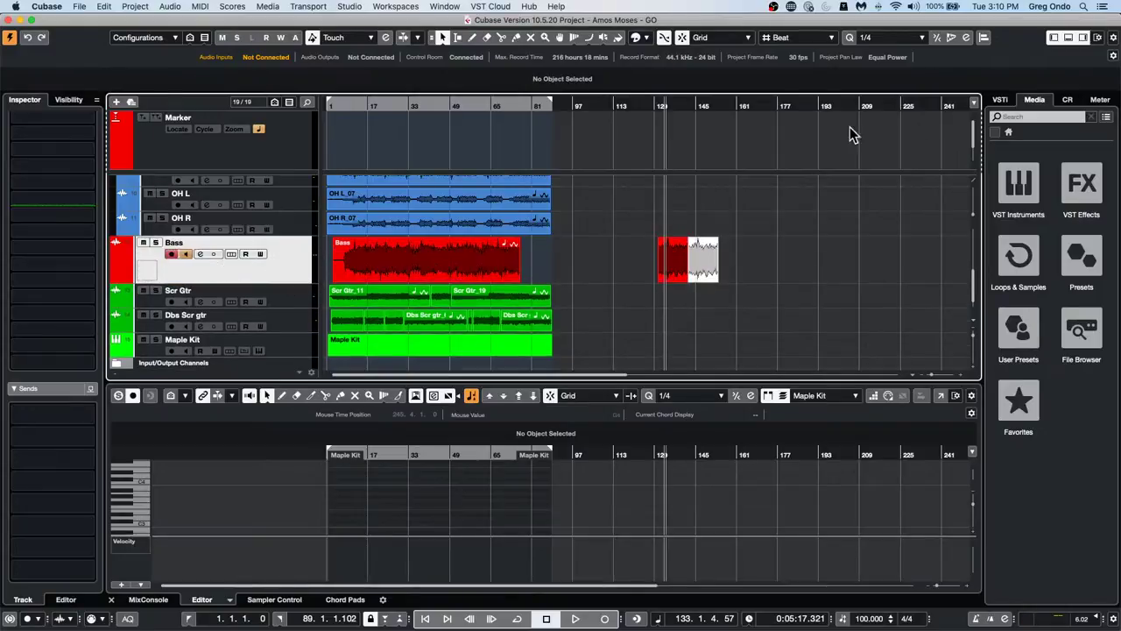
pyautogui.click(740, 38)
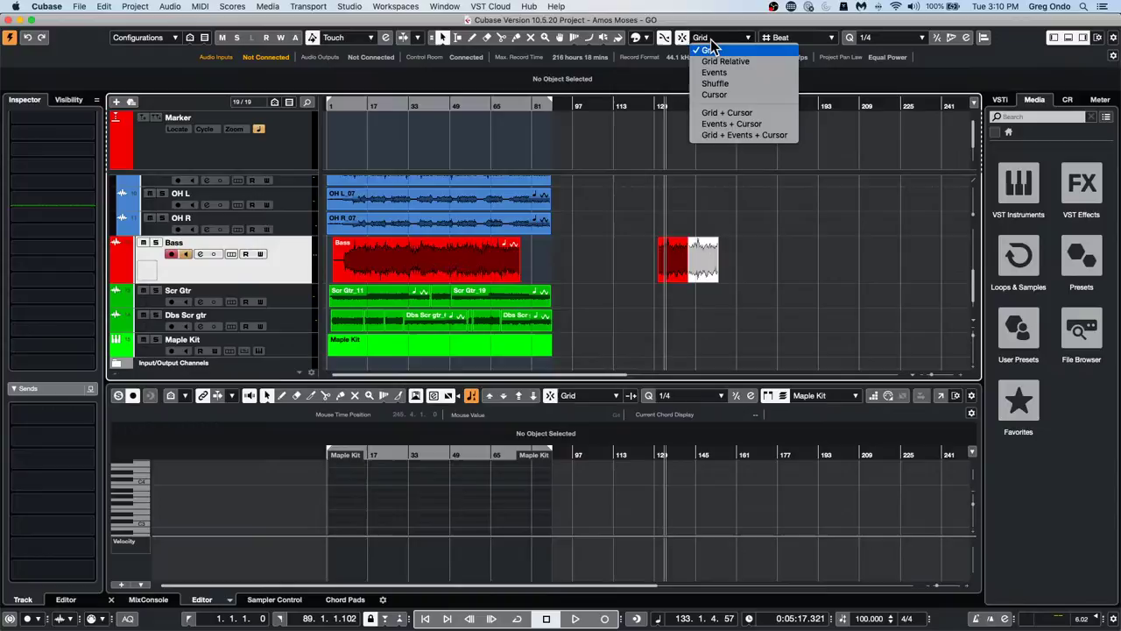
pyautogui.click(744, 85)
pyautogui.moveTo(688, 267); pyautogui.dragTo(705, 266)
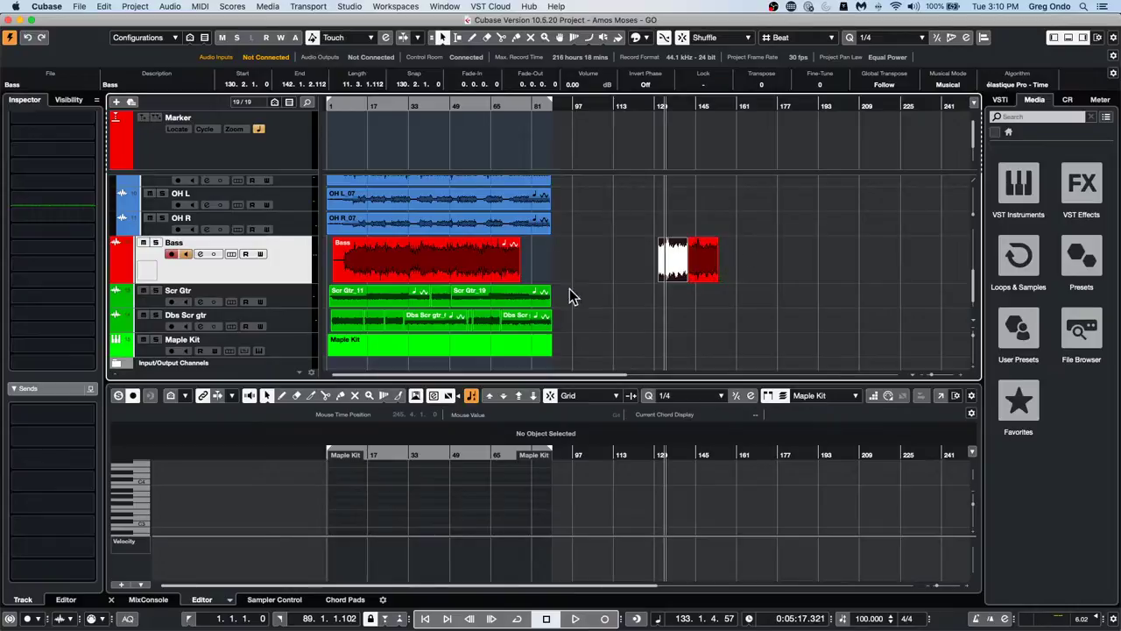
pyautogui.moveTo(707, 268); pyautogui.dragTo(637, 271)
pyautogui.click(706, 257)
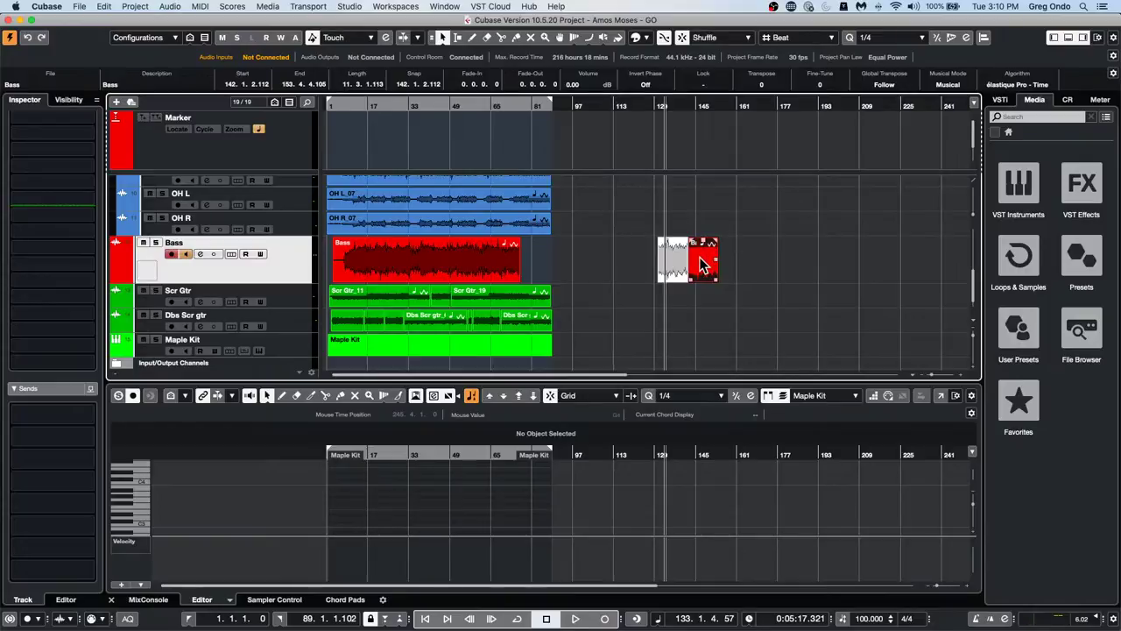
# Duplicate the red Bass piece twice and undo both copies
pyautogui.press('super+d')
pyautogui.press('super+d')
pyautogui.press('super+z')
pyautogui.press('super+z')
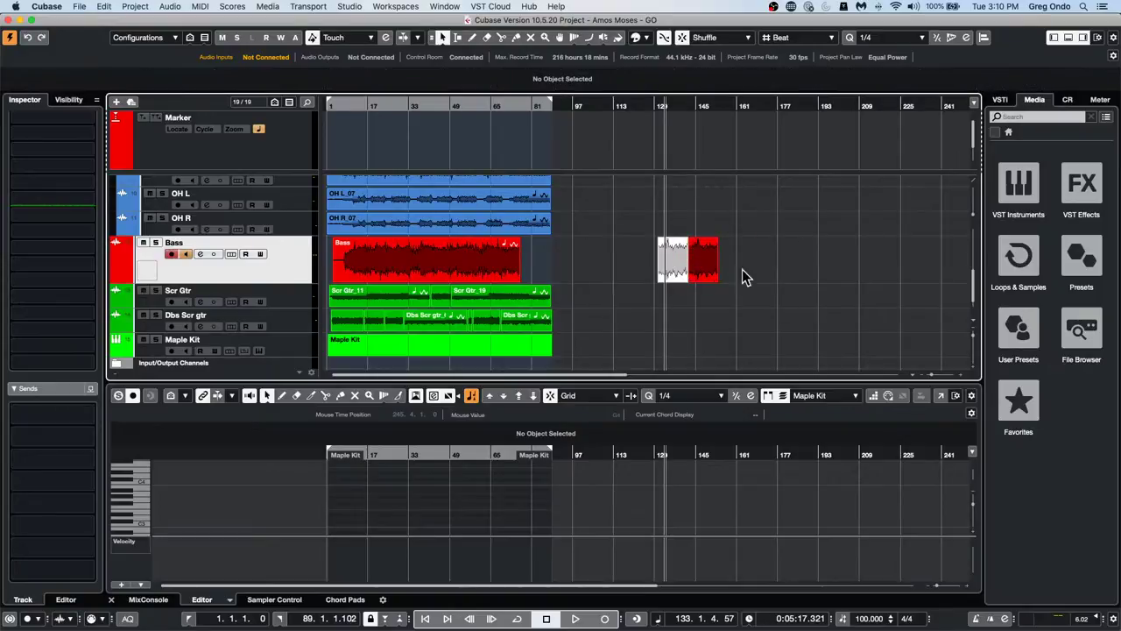
# With the snap type on Shuffle, swap the two separated Bass pieces so the white one follows the red one
pyautogui.click(764, 267)
pyautogui.click(719, 37)
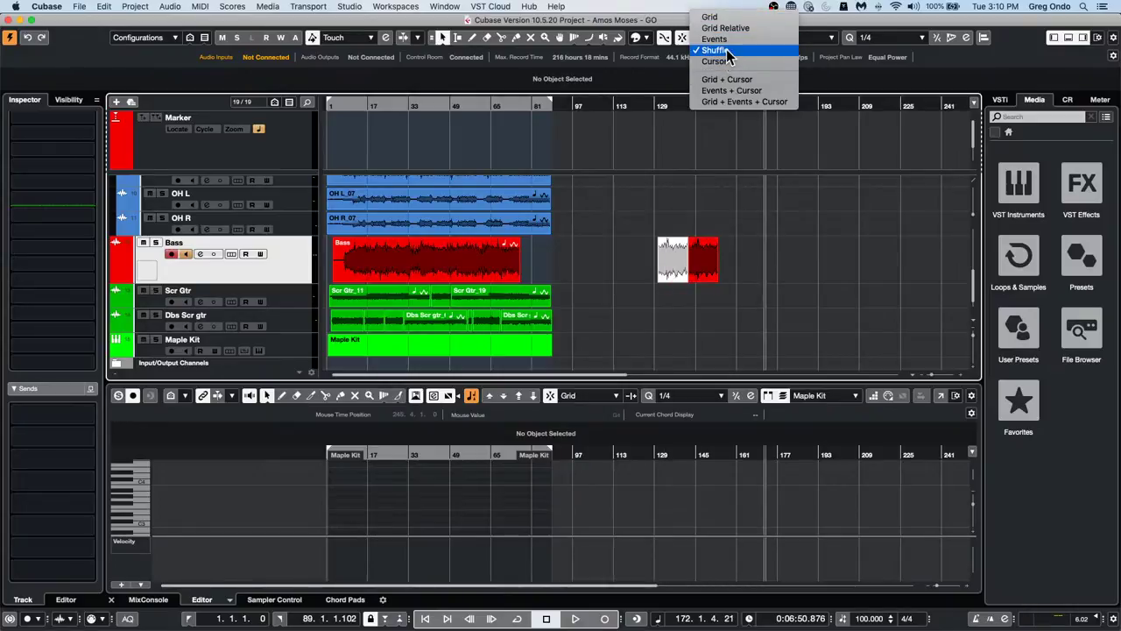
pyautogui.click(725, 50)
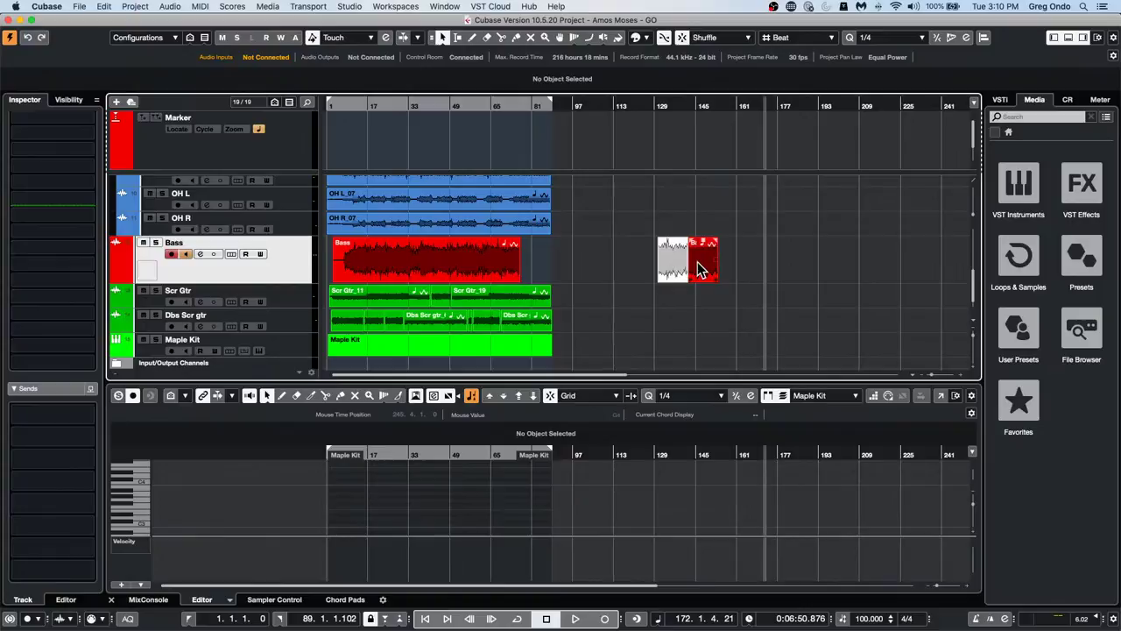
pyautogui.moveTo(679, 268); pyautogui.dragTo(667, 269)
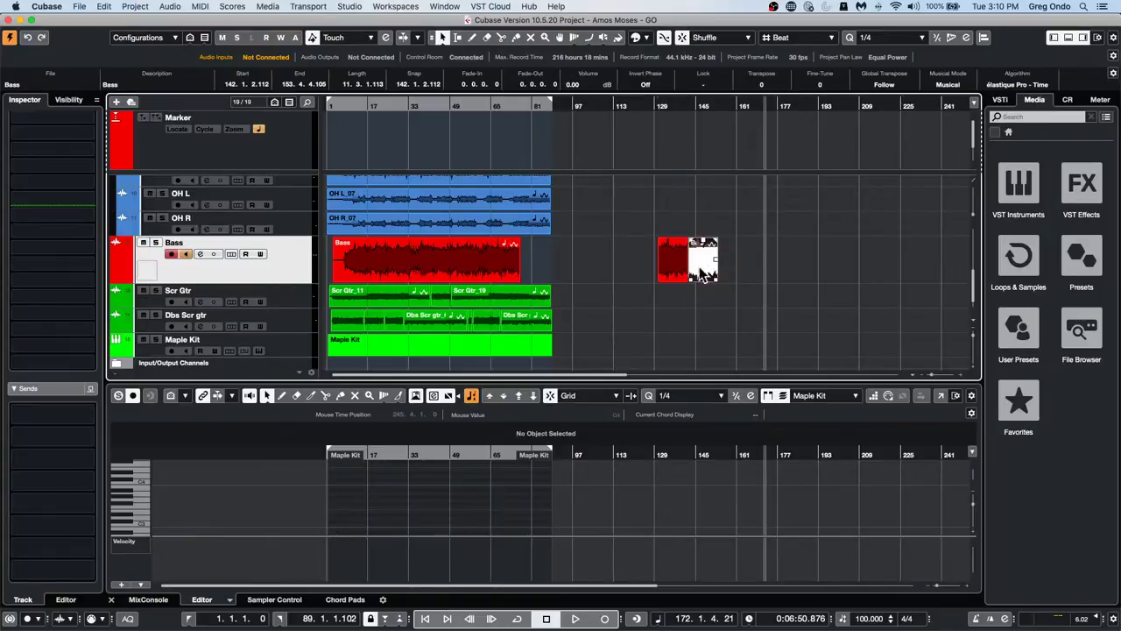
pyautogui.click(670, 267)
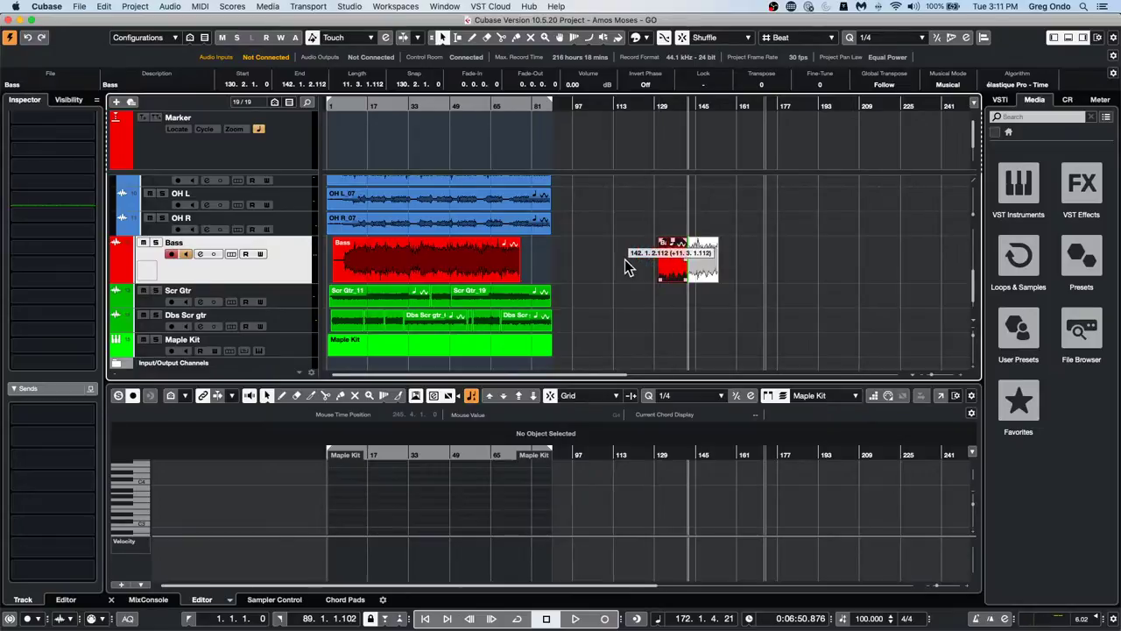
pyautogui.click(705, 269)
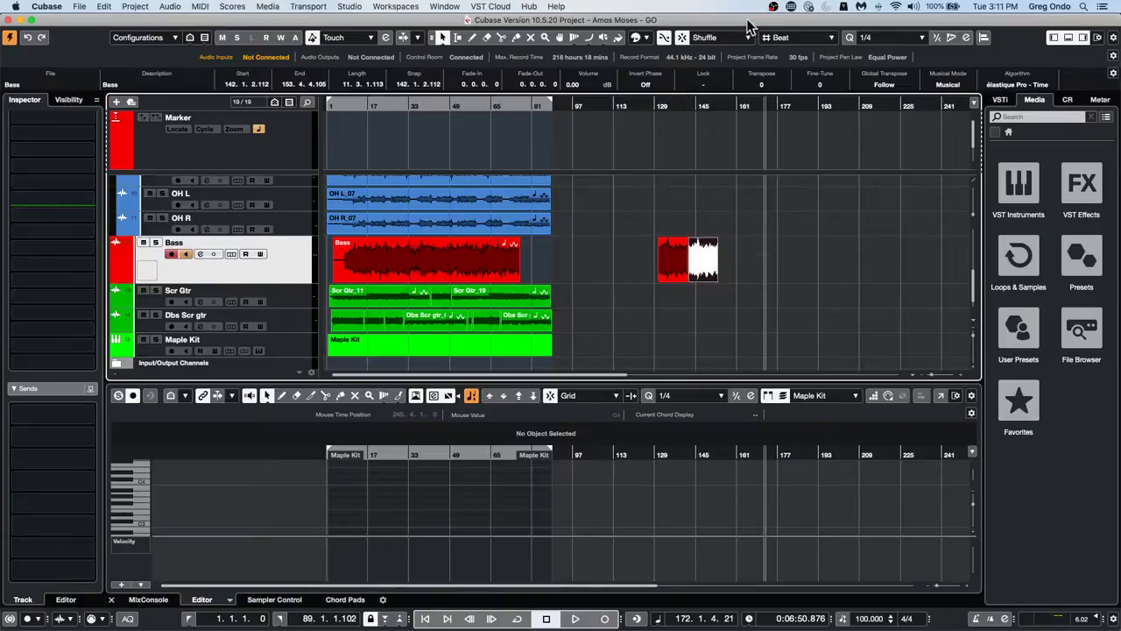
# Set the snap type to Grid and place copies of the white Bass piece back to back ahead of the red piece
pyautogui.click(720, 38)
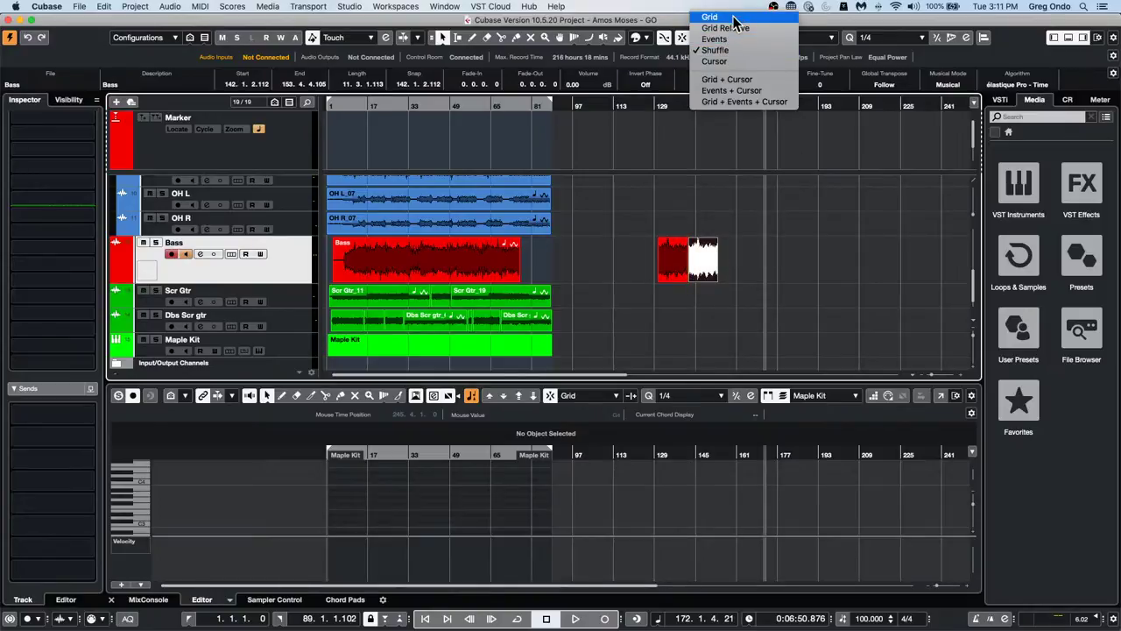
pyautogui.click(738, 17)
pyautogui.moveTo(705, 272); pyautogui.dragTo(611, 273)
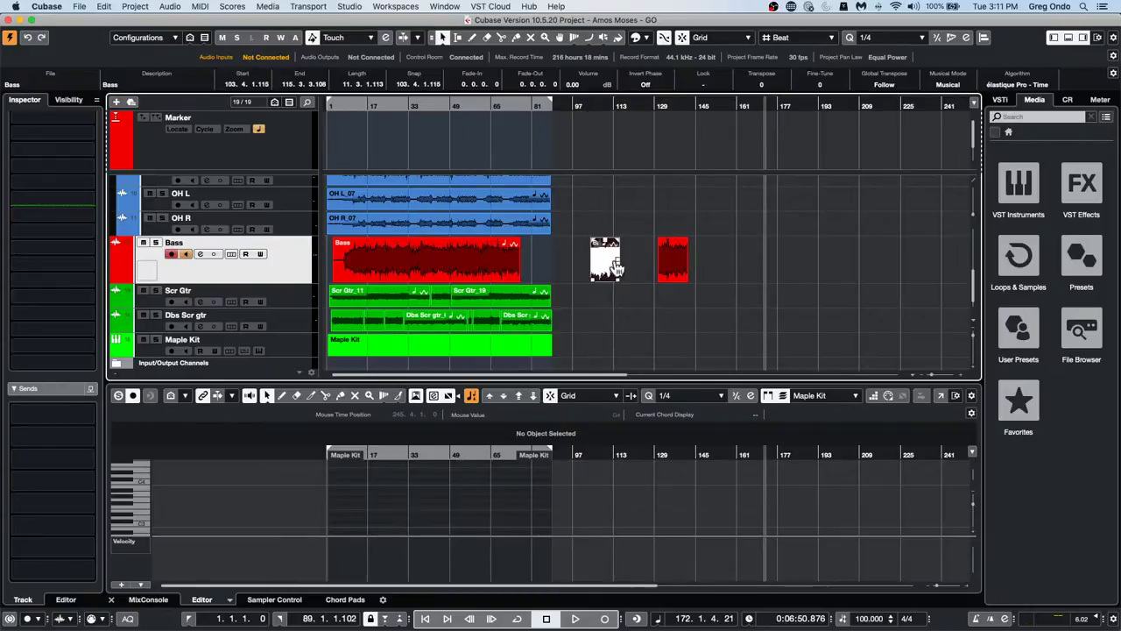
pyautogui.press('super+z')
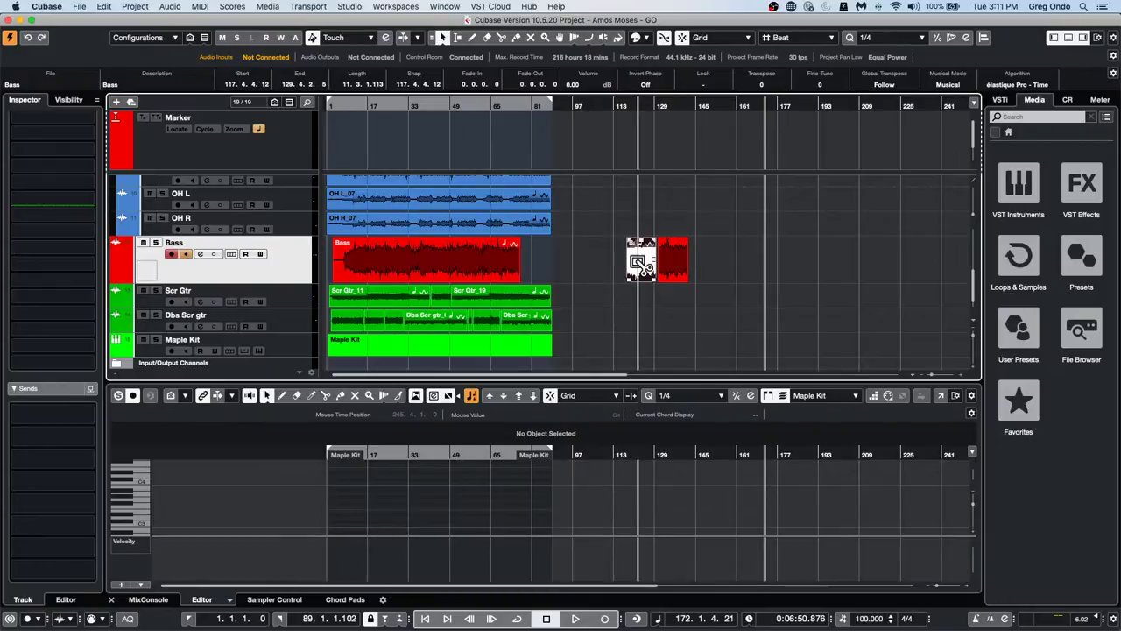
pyautogui.moveTo(637, 262); pyautogui.dragTo(556, 260)
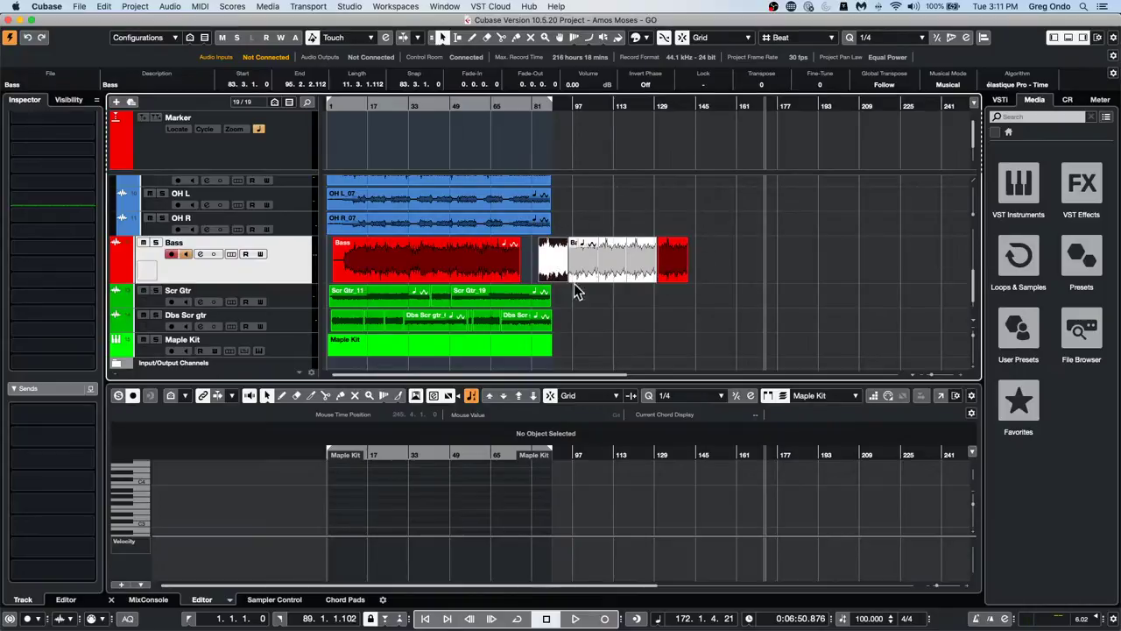
# Undo the copies, recolouring and moves of the separated Bass piece
pyautogui.press('super+z')
pyautogui.press('super+z')
pyautogui.press('super+z')
pyautogui.press('super+z')
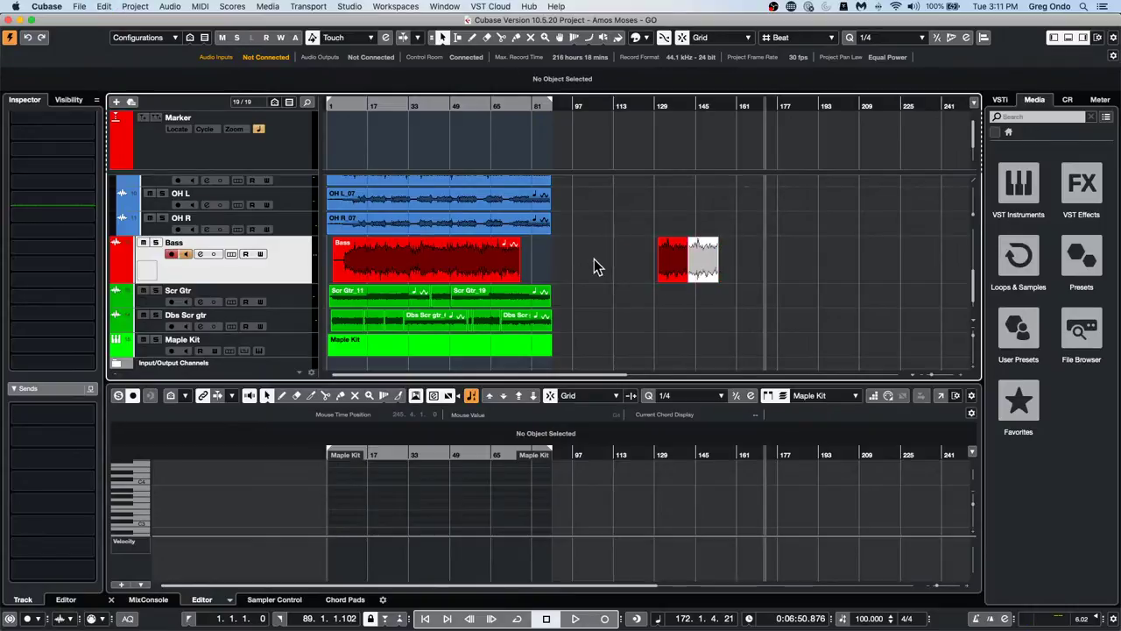
pyautogui.press('super+z')
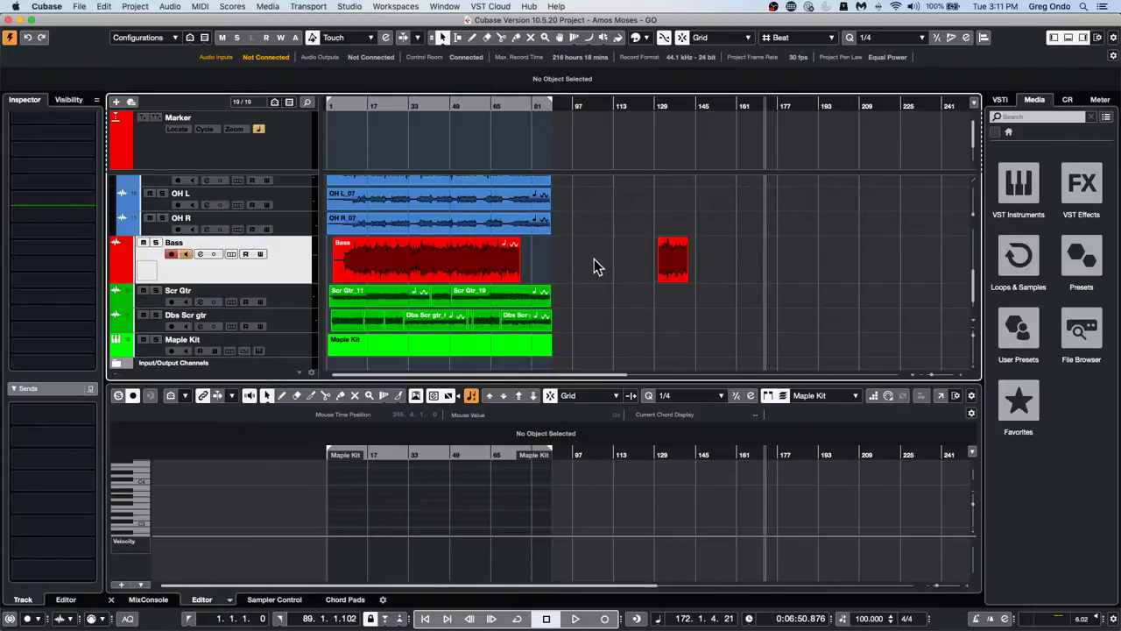
pyautogui.press('super+z')
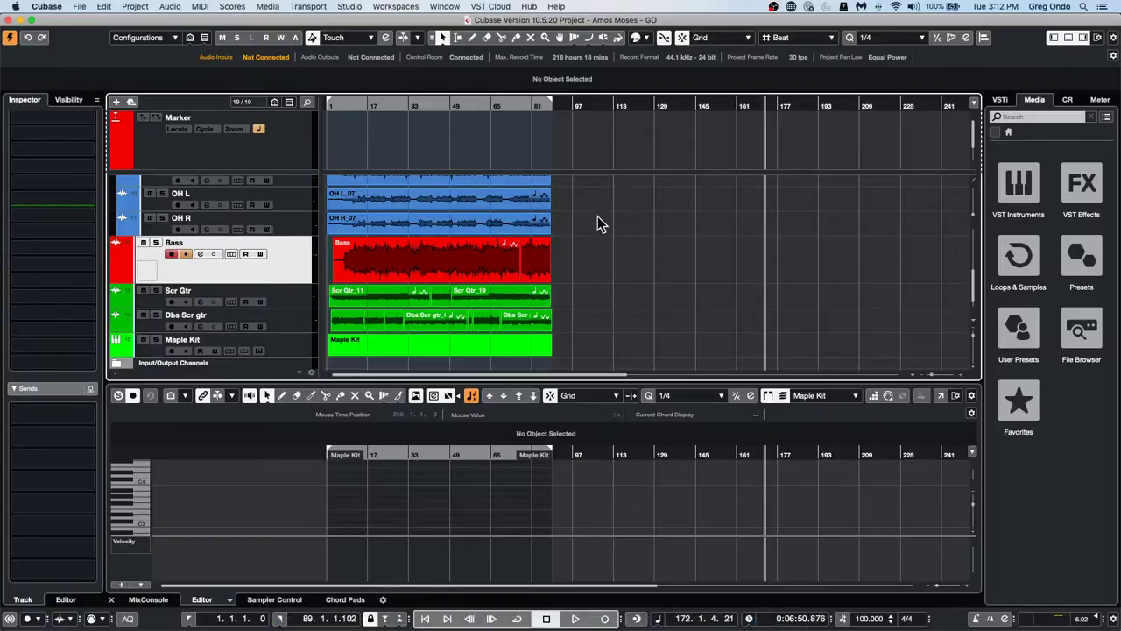
# Shift the OH R, Bass, Scr Gtr and Dbs Scr gtr events to about bar 94, Dbs Scr gtr_13 to bar 197, and the main Bass piece back earlier
pyautogui.moveTo(466, 273); pyautogui.dragTo(705, 243)
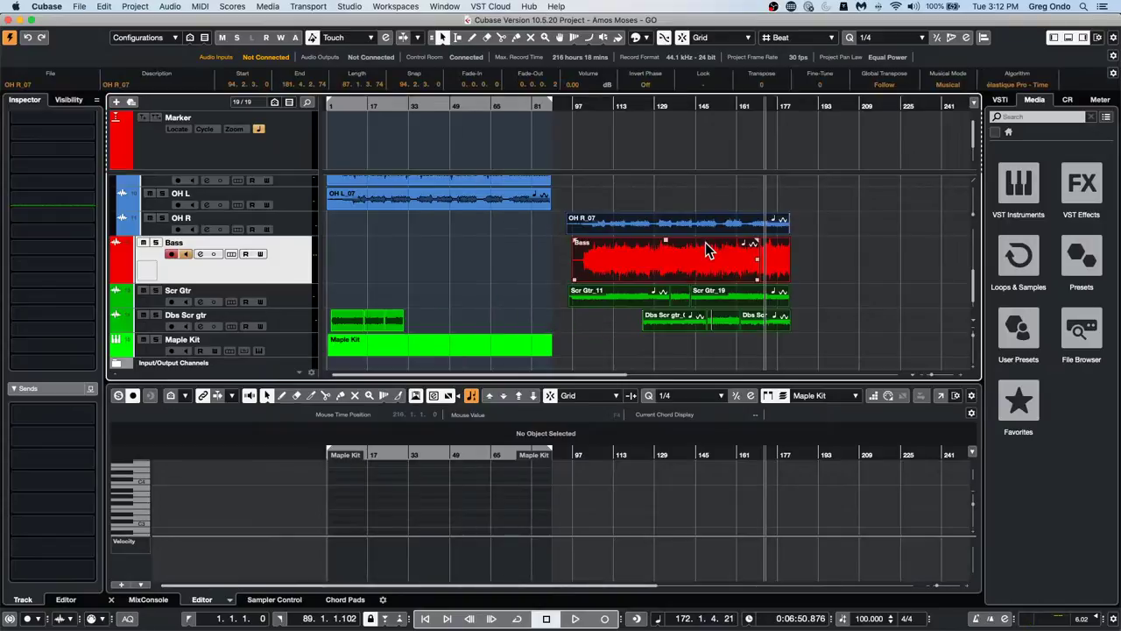
pyautogui.click(733, 328)
pyautogui.moveTo(755, 319); pyautogui.dragTo(848, 316)
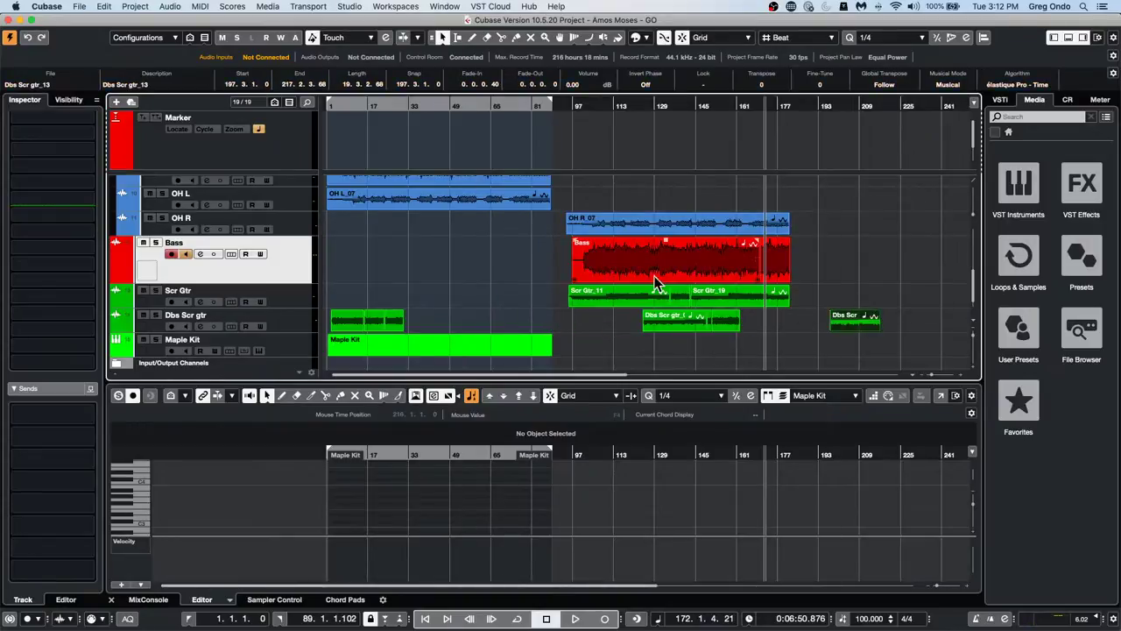
pyautogui.moveTo(648, 270); pyautogui.dragTo(538, 267)
# Select the displaced OH R, Bass and guitar events and move them to their origin
pyautogui.moveTo(844, 217); pyautogui.dragTo(537, 331)
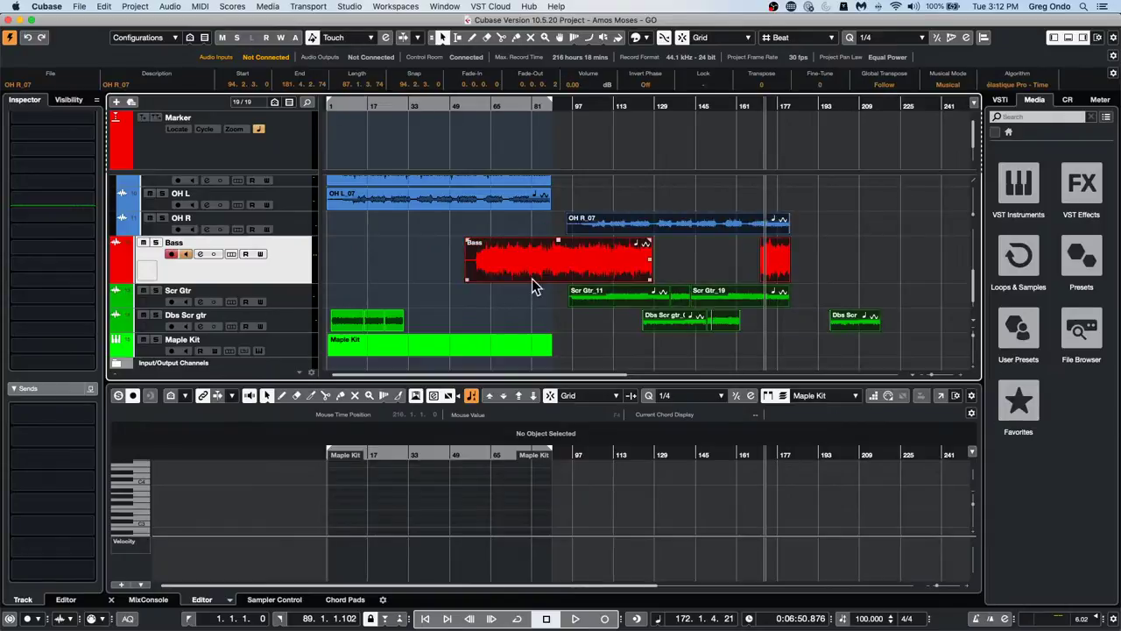
pyautogui.click(133, 7)
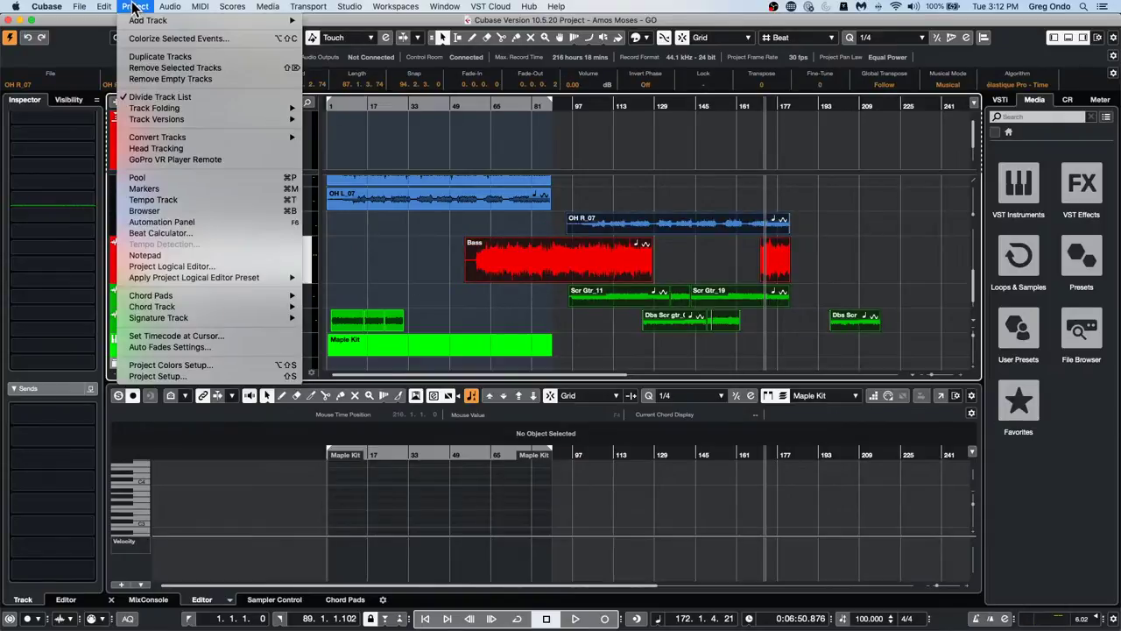
pyautogui.moveTo(77, 8)
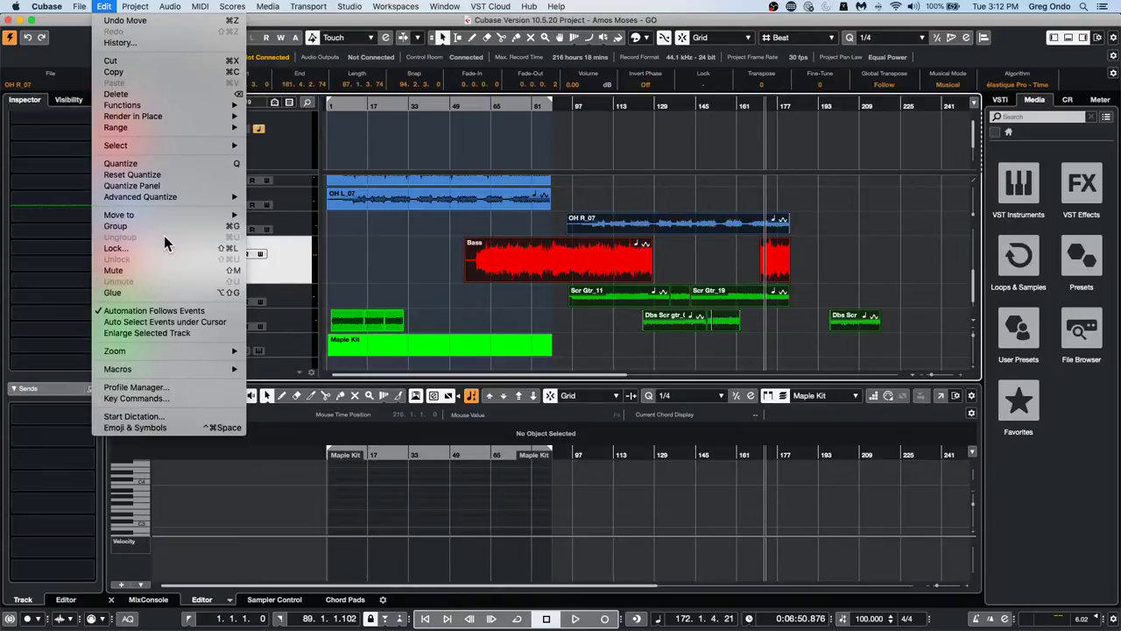
pyautogui.moveTo(175, 219)
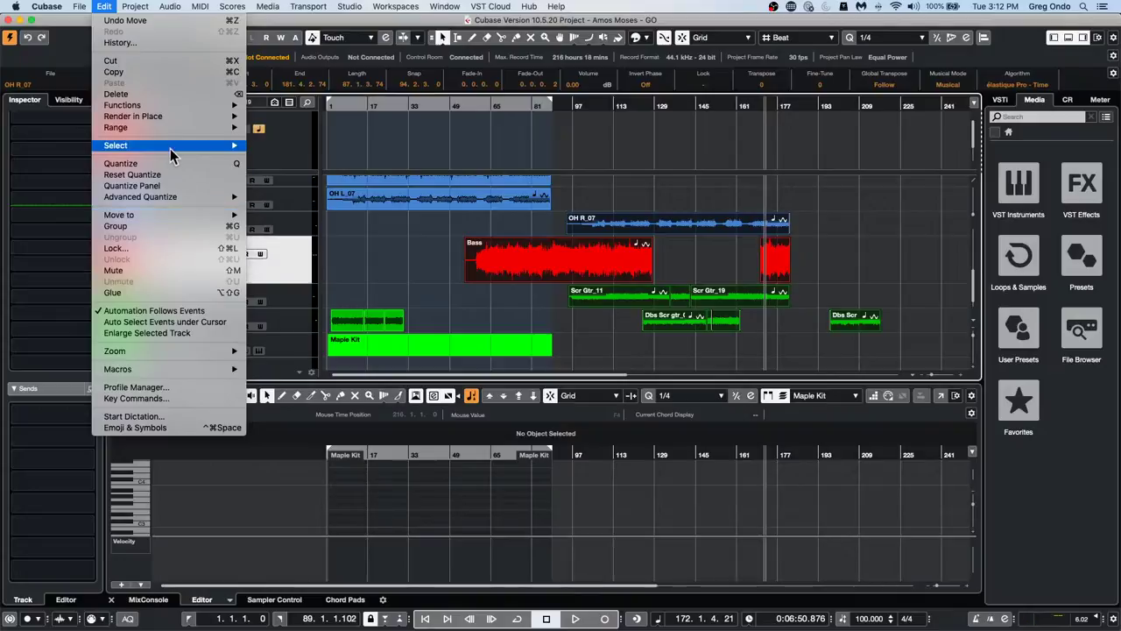
pyautogui.moveTo(169, 146)
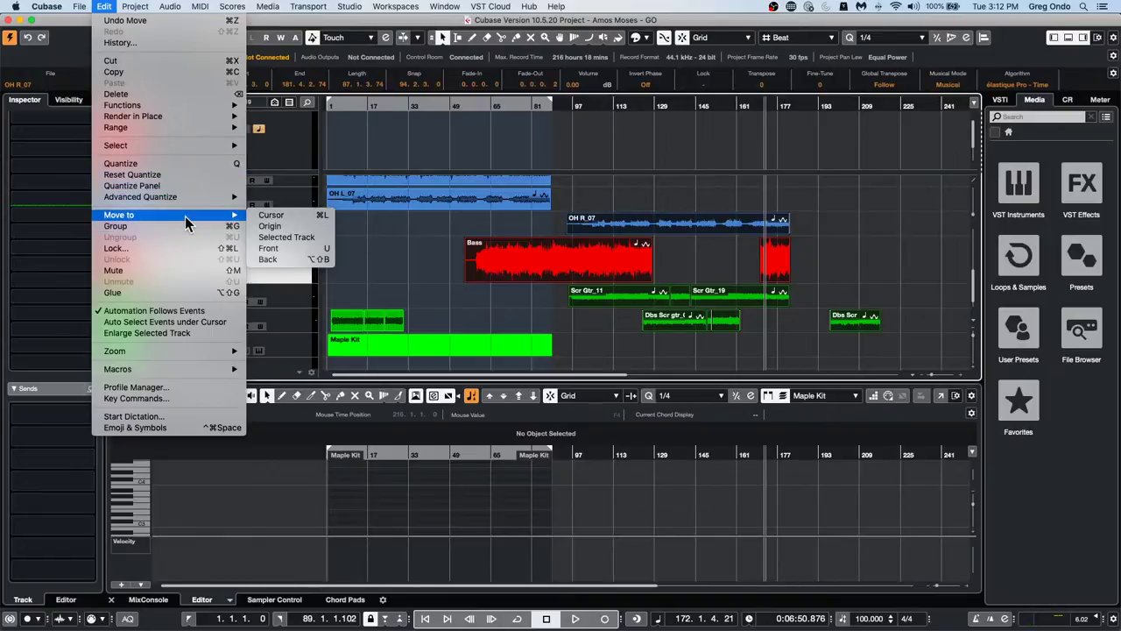
pyautogui.click(294, 226)
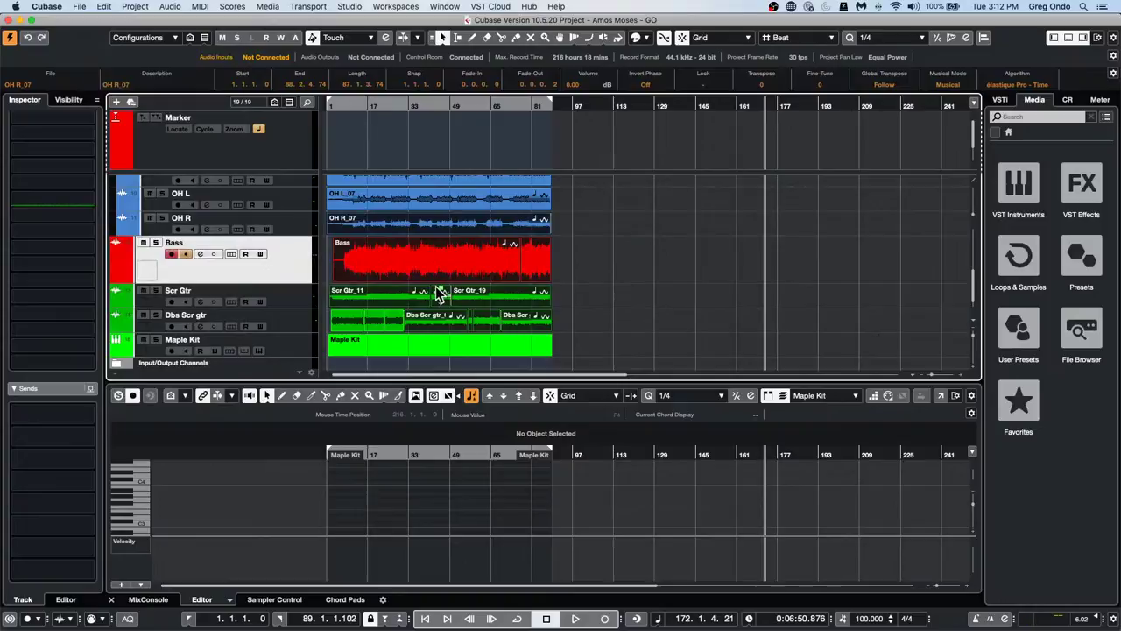
# Scatter the Bass, guitar and Maple Kit events away from their recorded positions and move OH R_07 to bar 96
pyautogui.moveTo(478, 262); pyautogui.dragTo(658, 264)
pyautogui.moveTo(463, 343); pyautogui.dragTo(418, 296)
pyautogui.moveTo(582, 296); pyautogui.dragTo(493, 275)
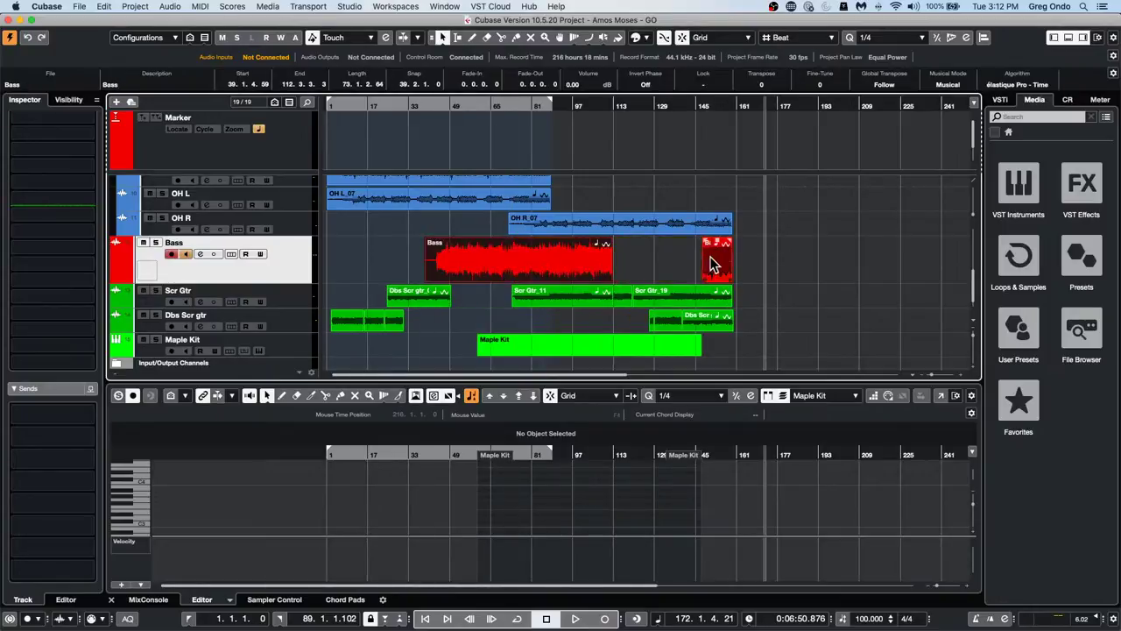
pyautogui.moveTo(712, 257); pyautogui.dragTo(750, 258)
pyautogui.moveTo(705, 224); pyautogui.dragTo(767, 223)
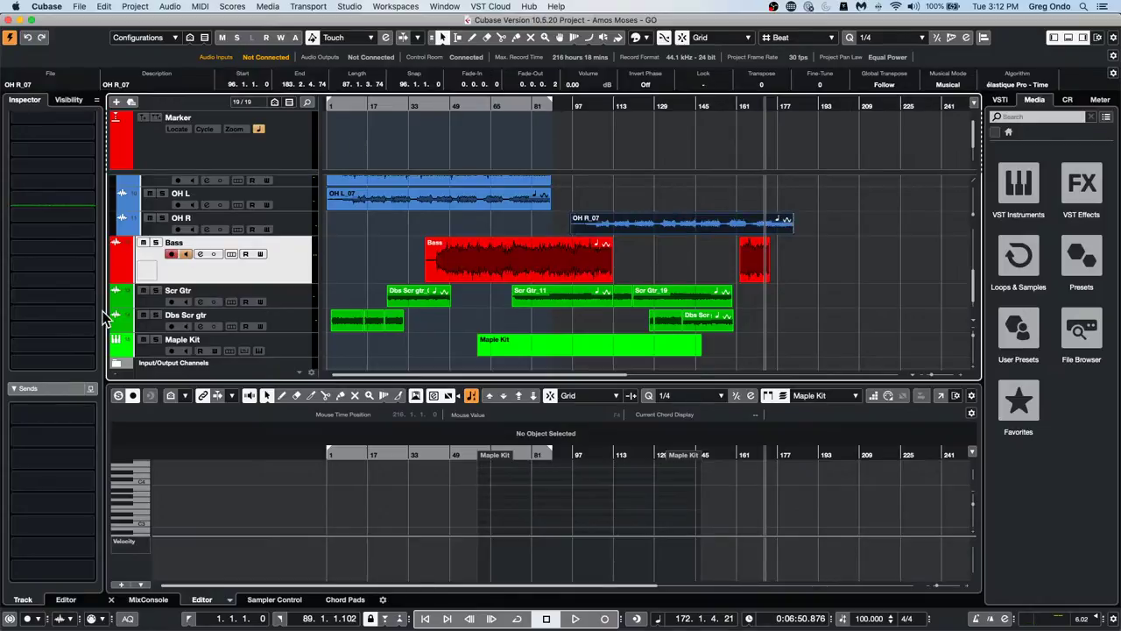
# Select all events in the project and move them to their origin, clearing the selection when done
pyautogui.press('super+a')
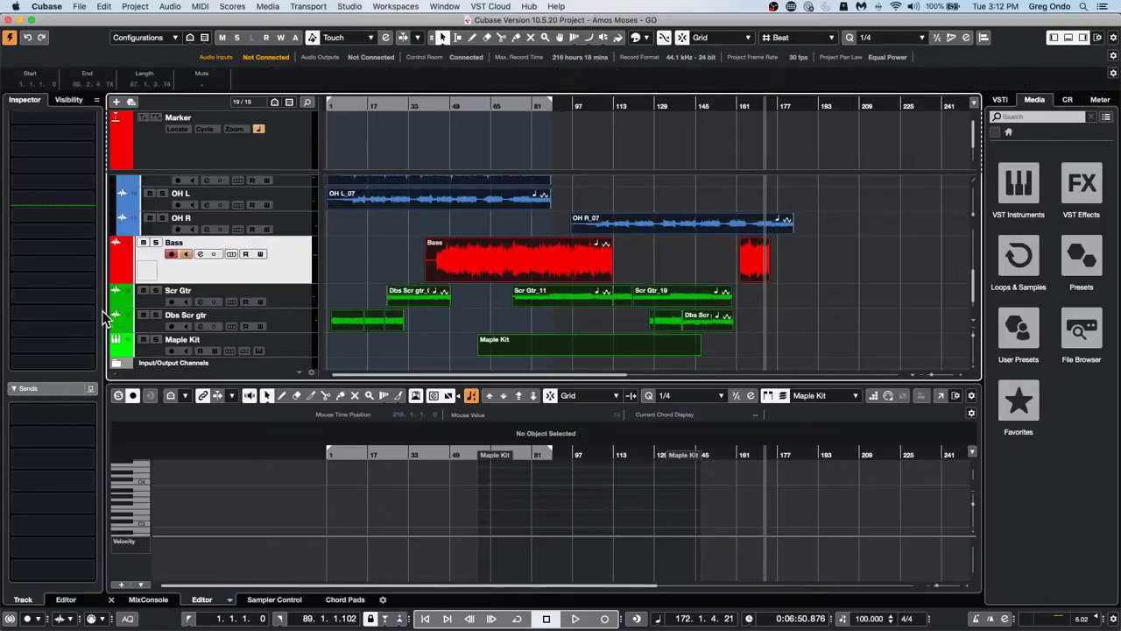
pyautogui.click(101, 7)
pyautogui.moveTo(148, 107)
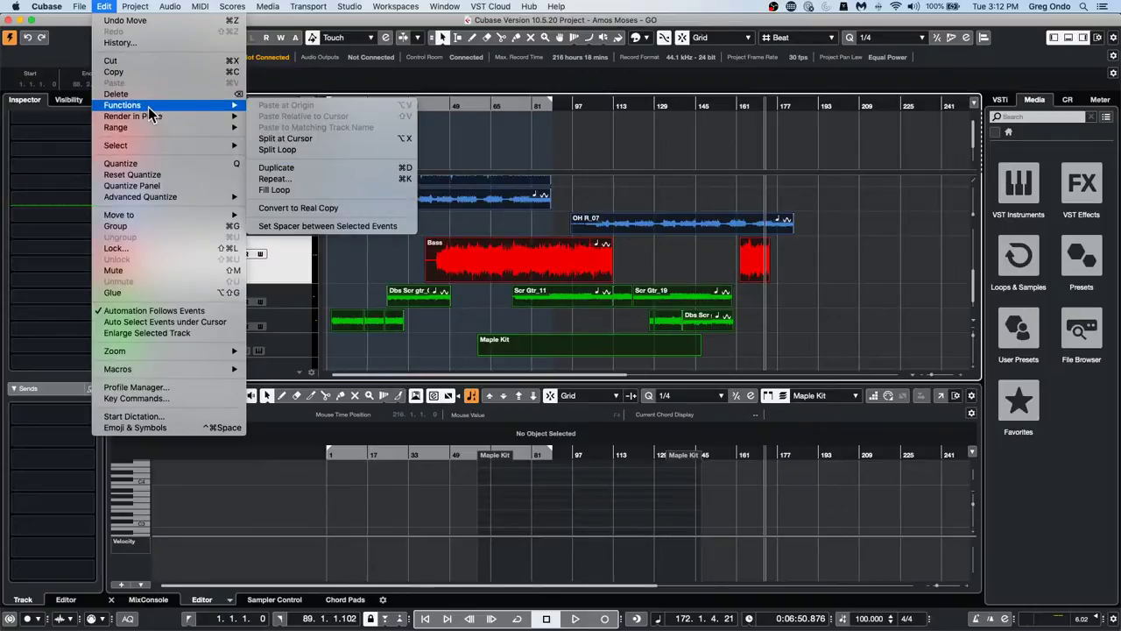
pyautogui.moveTo(234, 133)
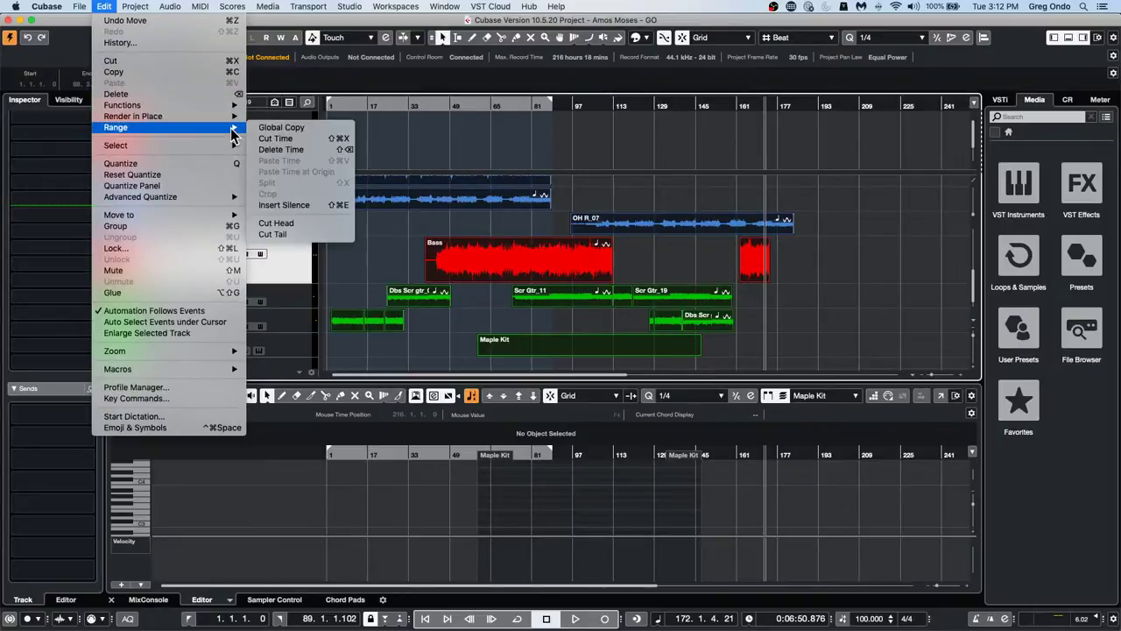
pyautogui.moveTo(201, 216)
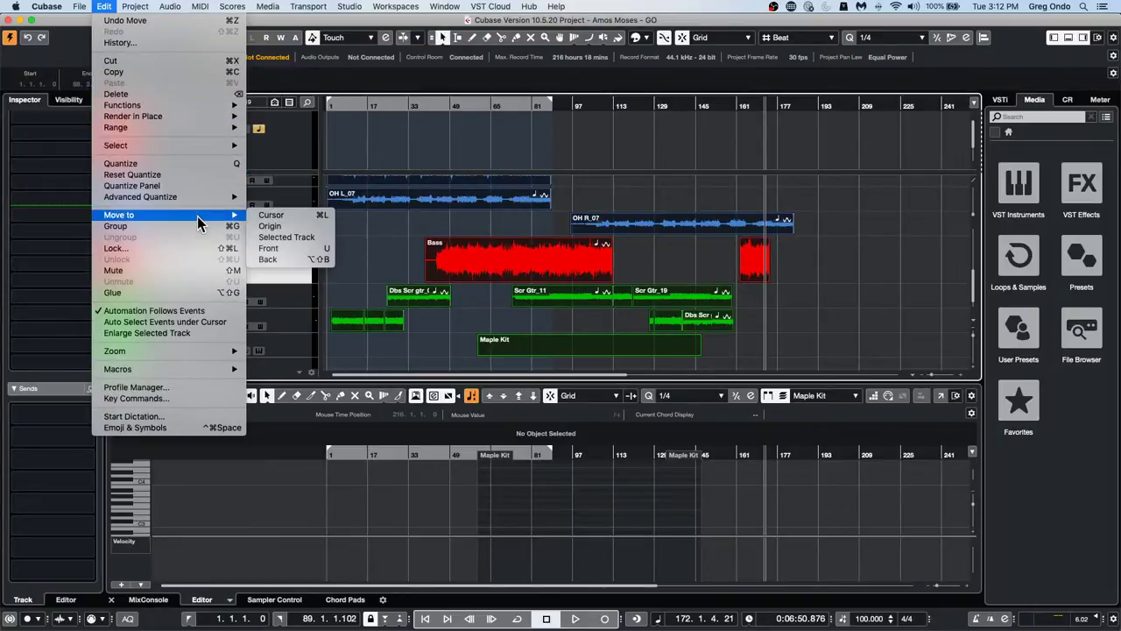
pyautogui.click(306, 226)
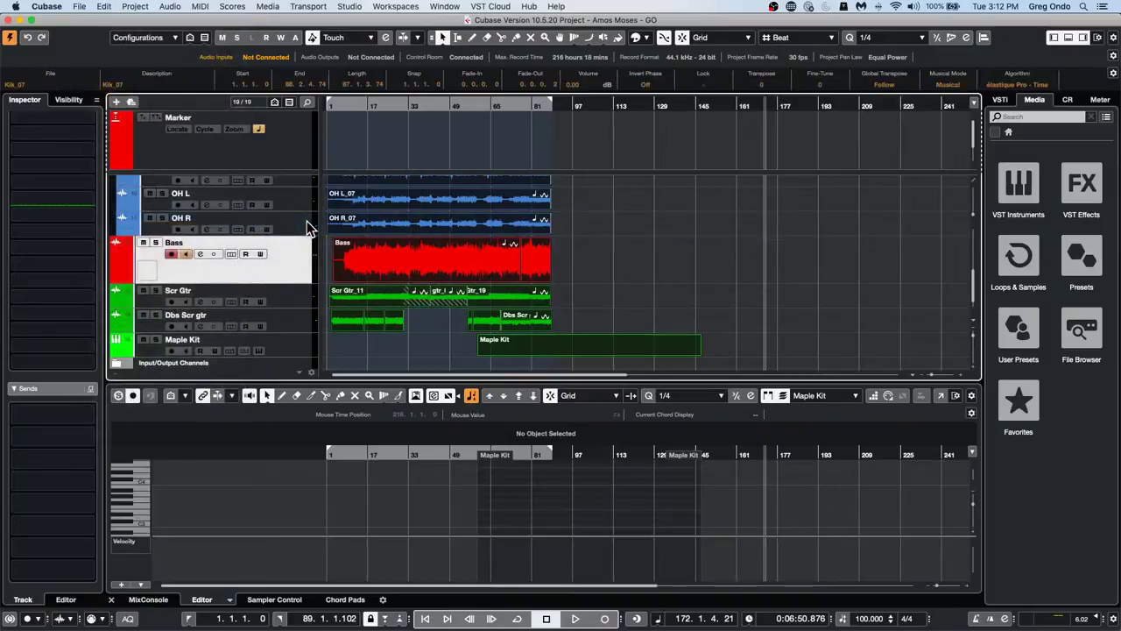
pyautogui.click(600, 284)
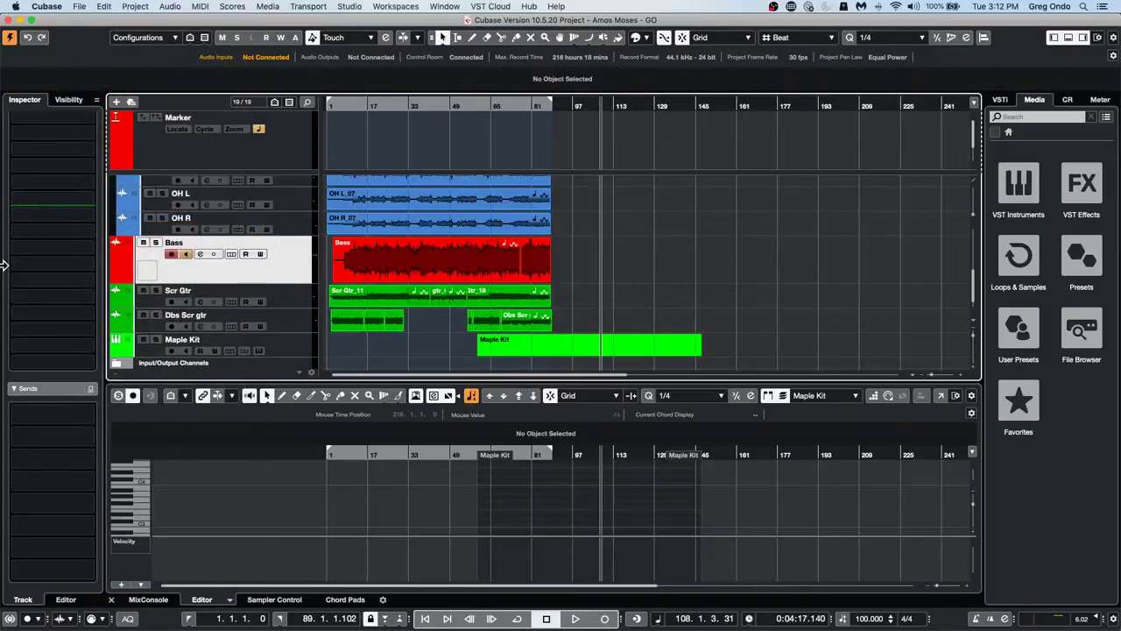
# Undo the event moves and the split of the Bass event
pyautogui.hotkey('ctrl', 'z')
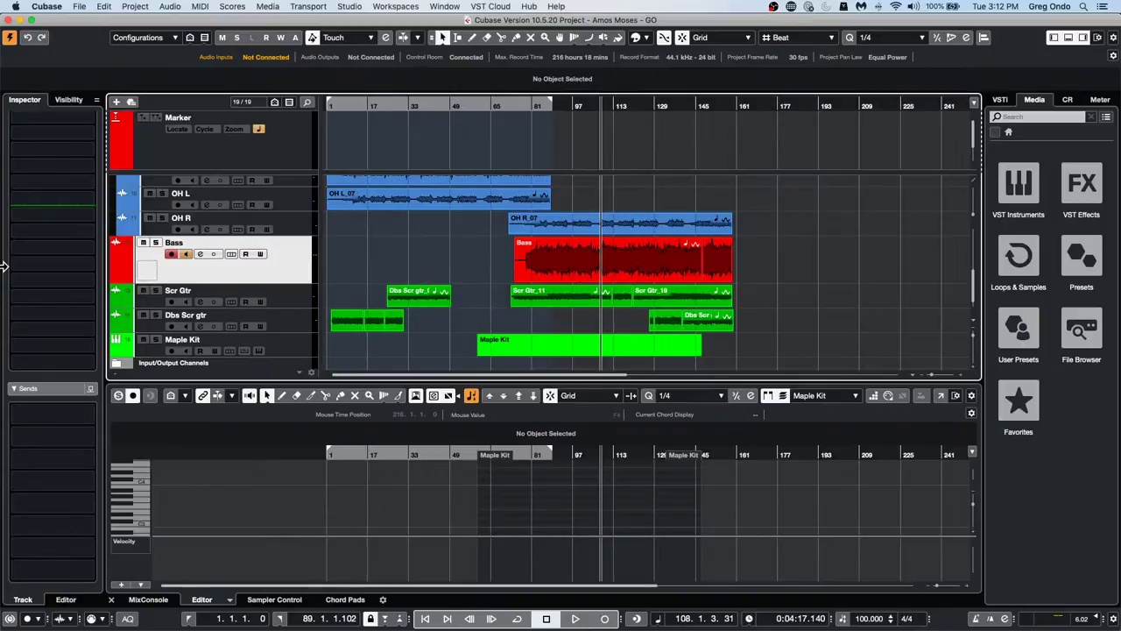
pyautogui.press('super+z')
pyautogui.press('super+z')
pyautogui.press('super+z')
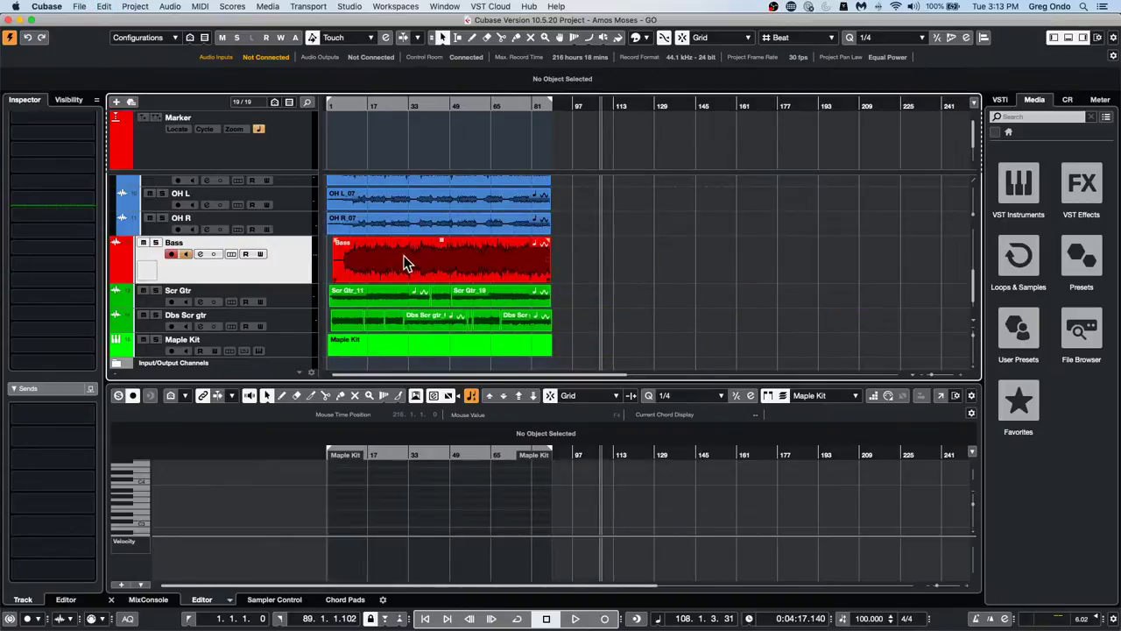
# Open the Pool with the Bass event selected, examine the Origin Time of the audio files, and close it
pyautogui.click(477, 265)
pyautogui.click(309, 6)
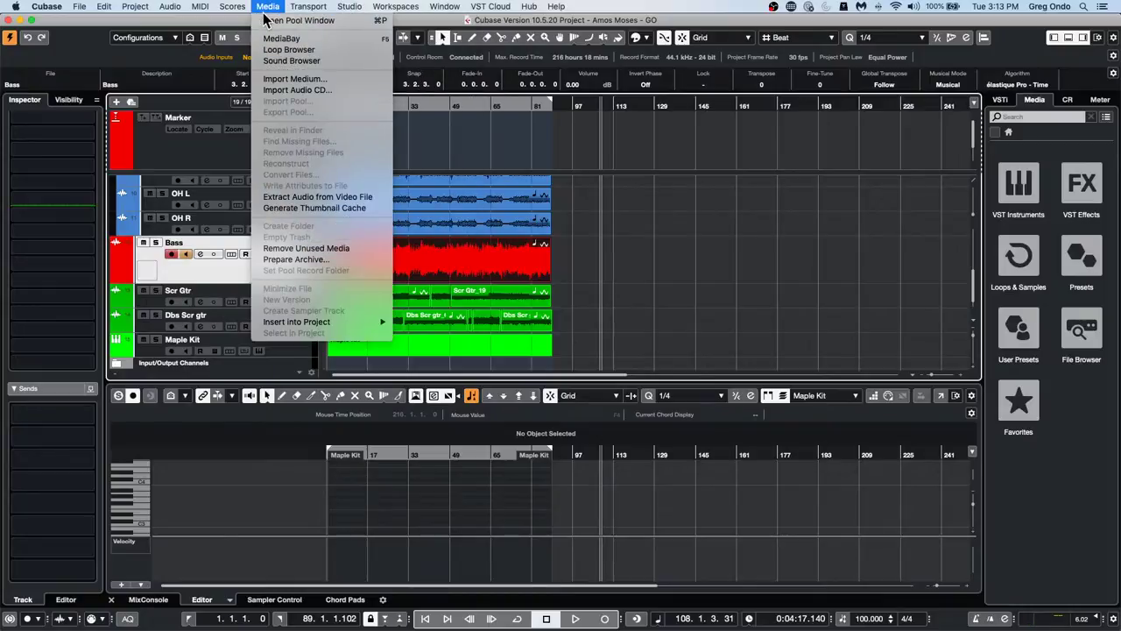
pyautogui.click(267, 19)
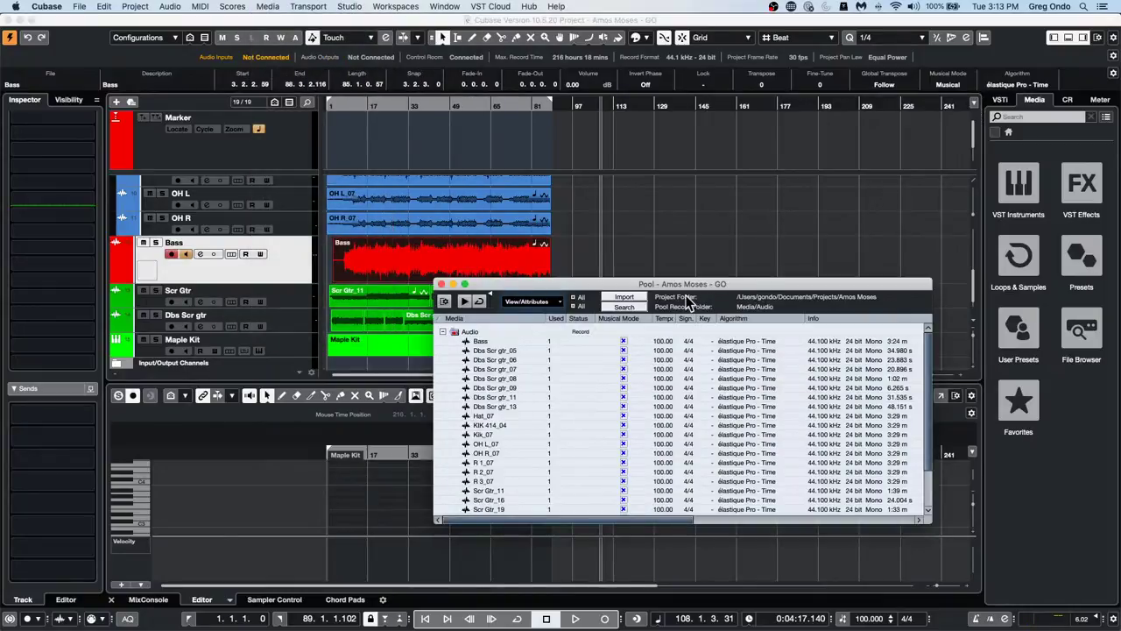
pyautogui.moveTo(723, 284); pyautogui.dragTo(549, 265)
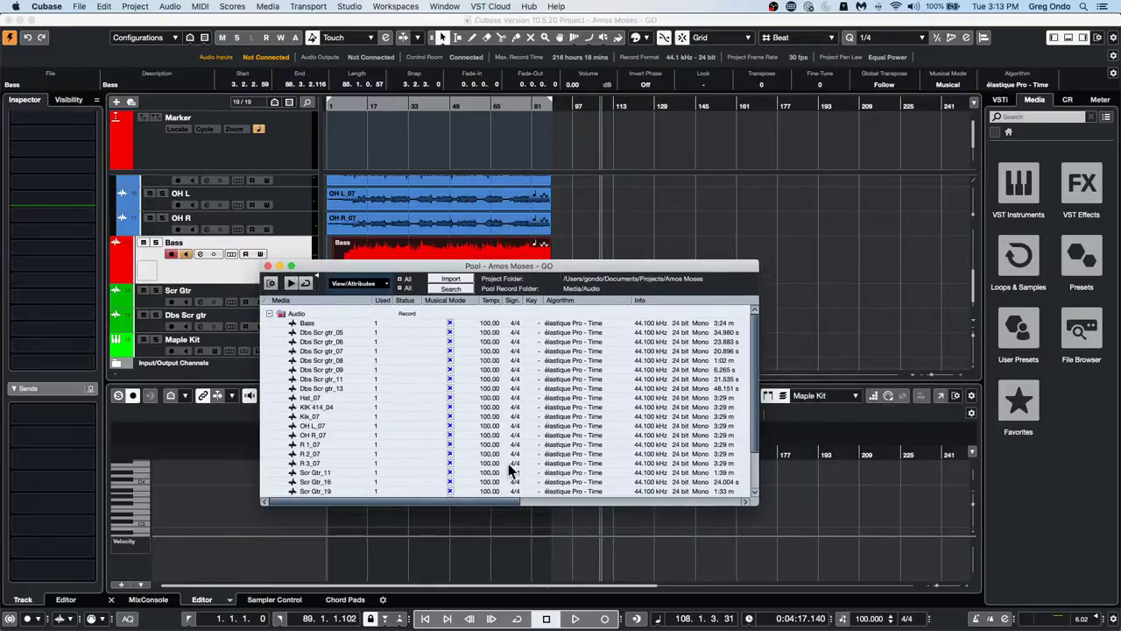
pyautogui.click(493, 497)
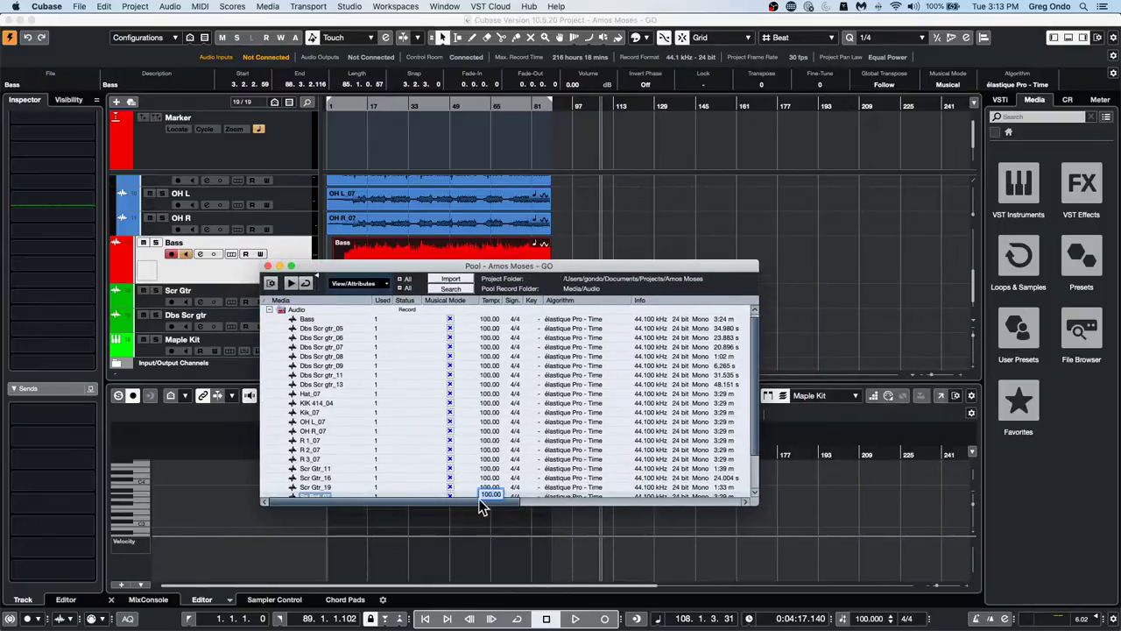
pyautogui.moveTo(480, 501); pyautogui.dragTo(617, 497)
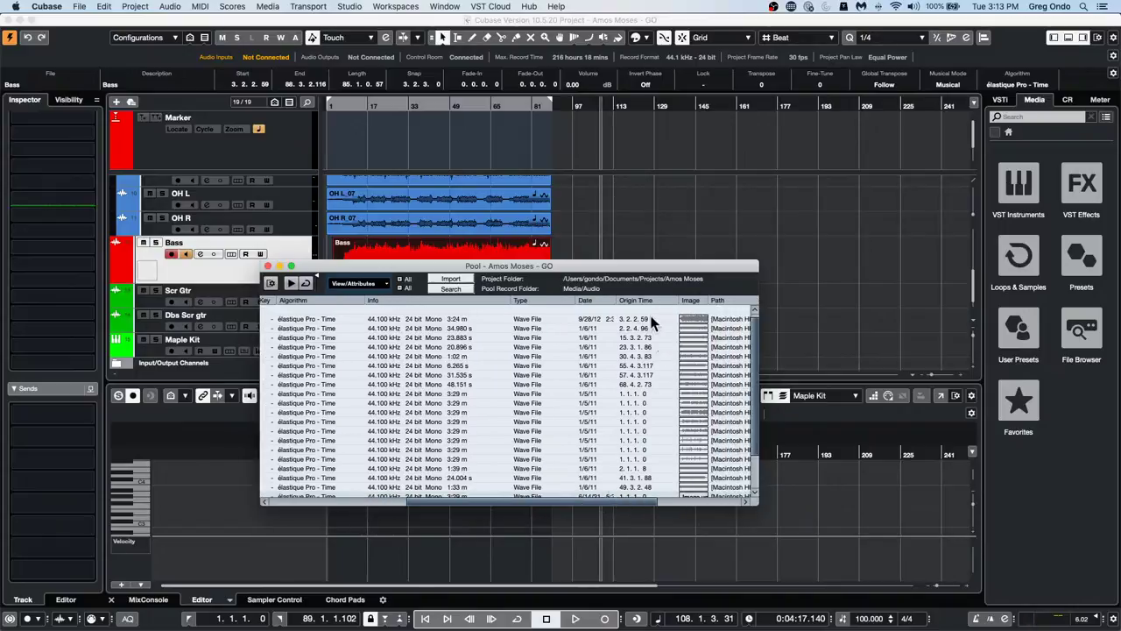
pyautogui.click(267, 265)
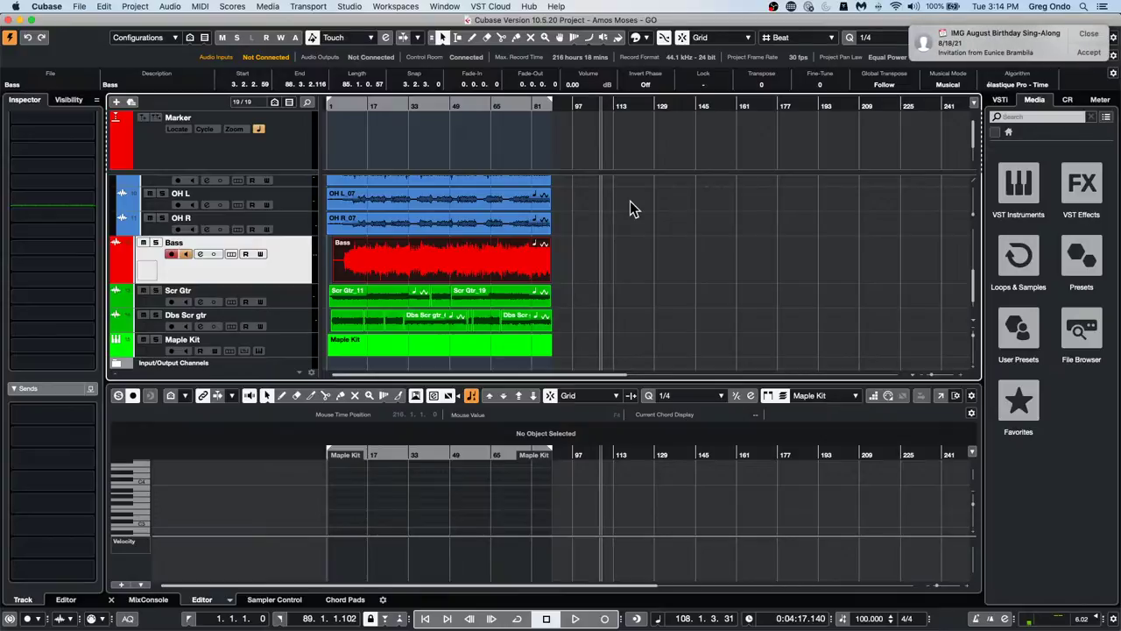
pyautogui.click(1090, 35)
pyautogui.click(1089, 34)
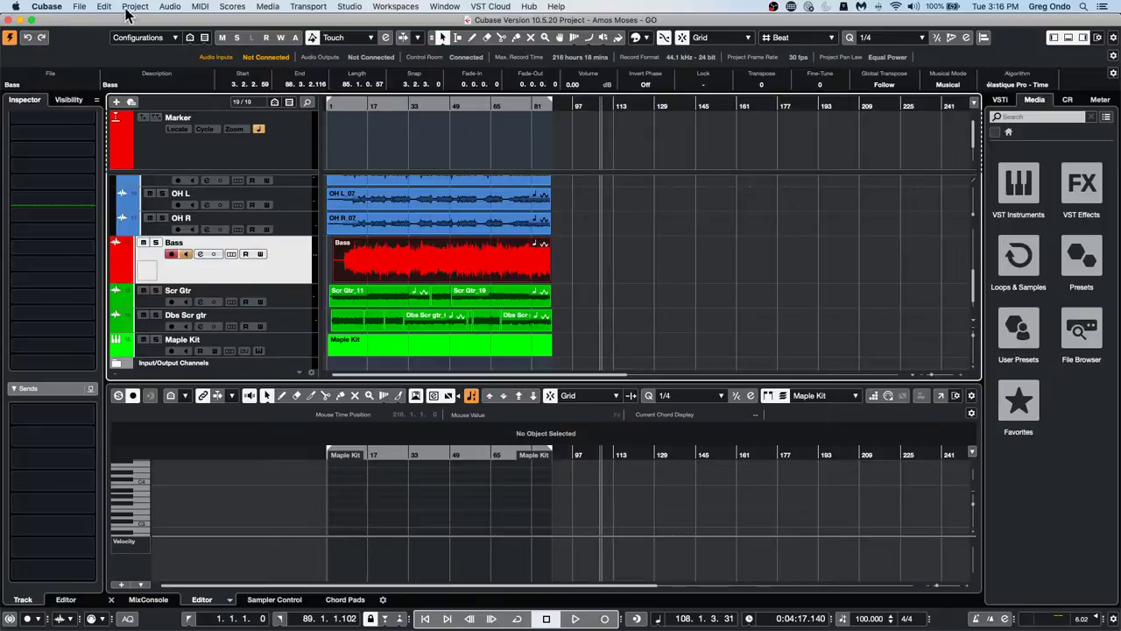
# Create a new empty project in the August 30 2021 project folder
pyautogui.click(80, 8)
pyautogui.click(105, 20)
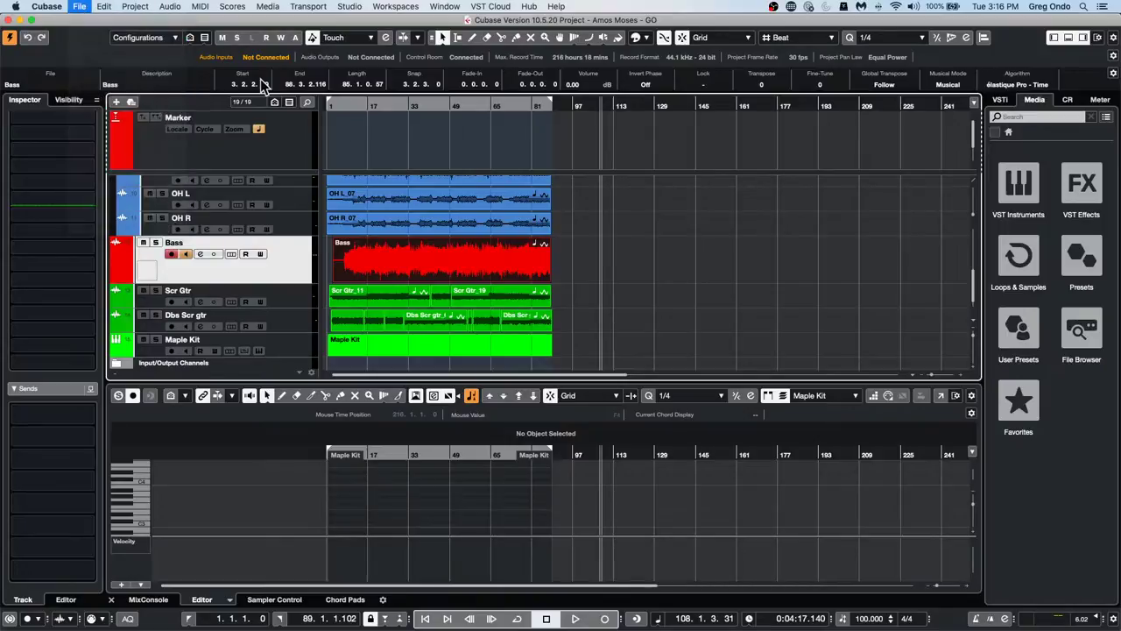
pyautogui.click(817, 422)
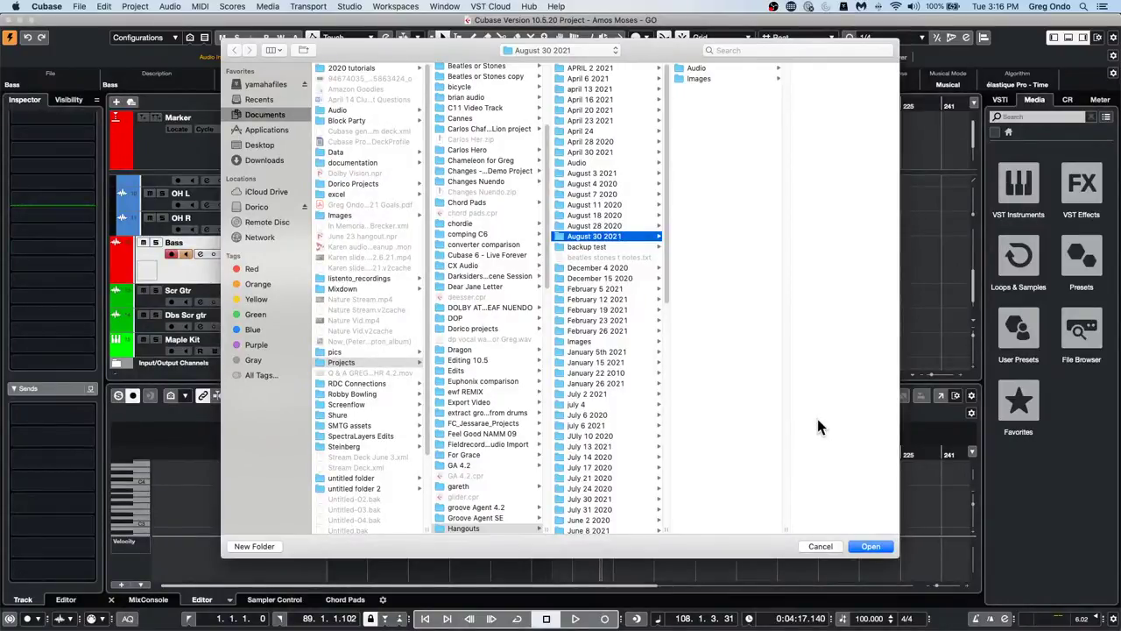
pyautogui.click(872, 546)
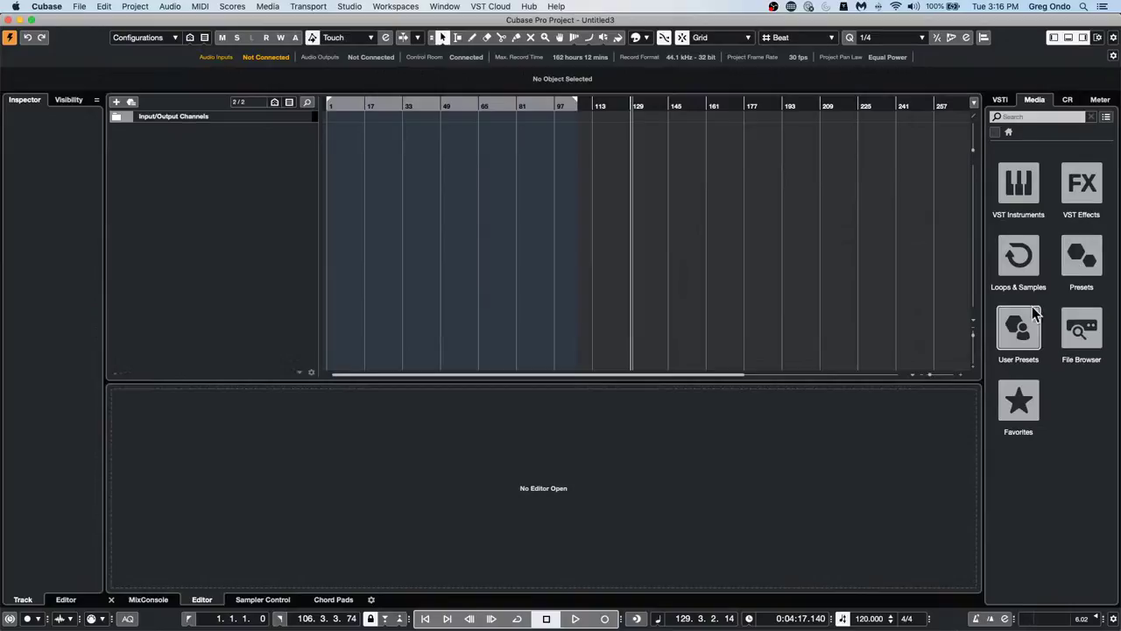
# Insert the Quantum_Beat 1 loop from the Dubstep loop collection onto a new audio track at bar 1
pyautogui.click(1023, 267)
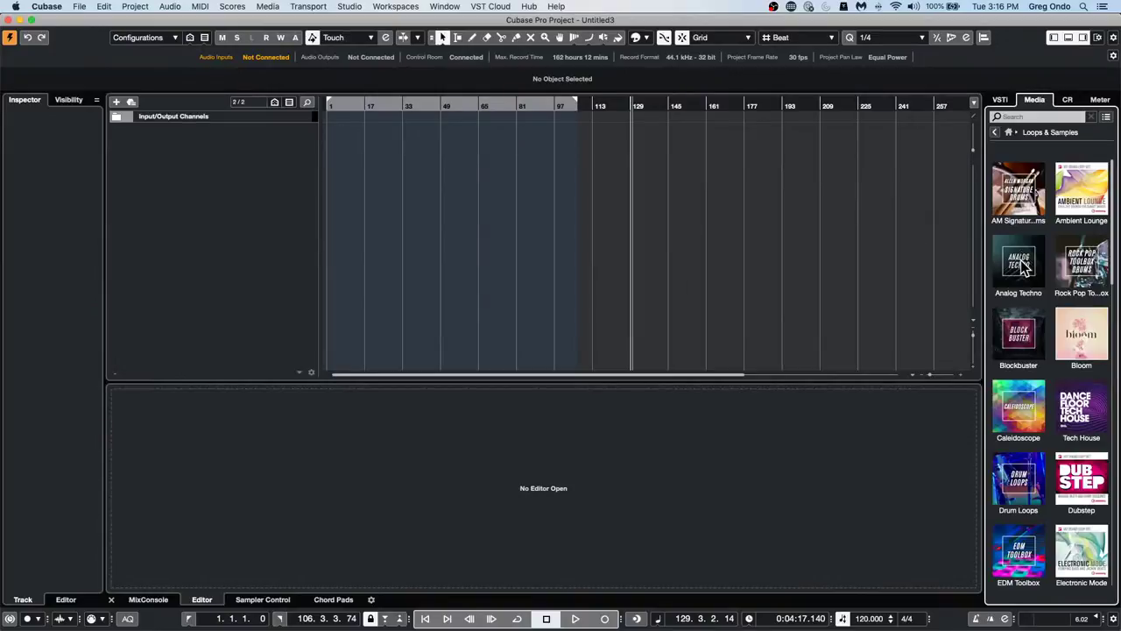
pyautogui.click(1091, 476)
pyautogui.scroll(-3, 1017, 412)
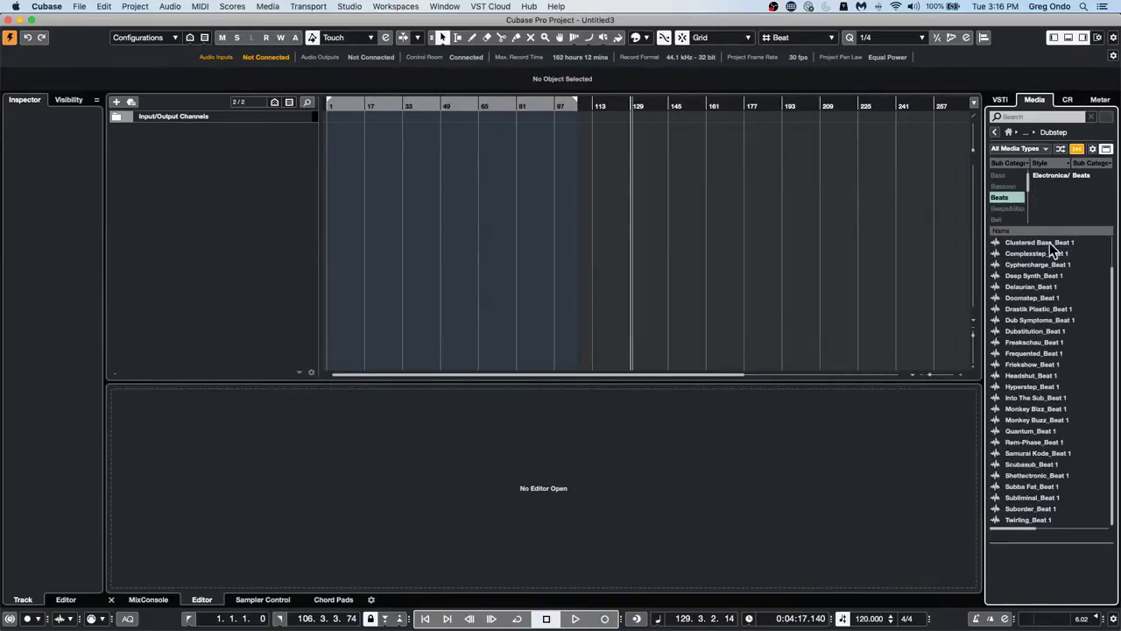
pyautogui.doubleClick(1031, 431)
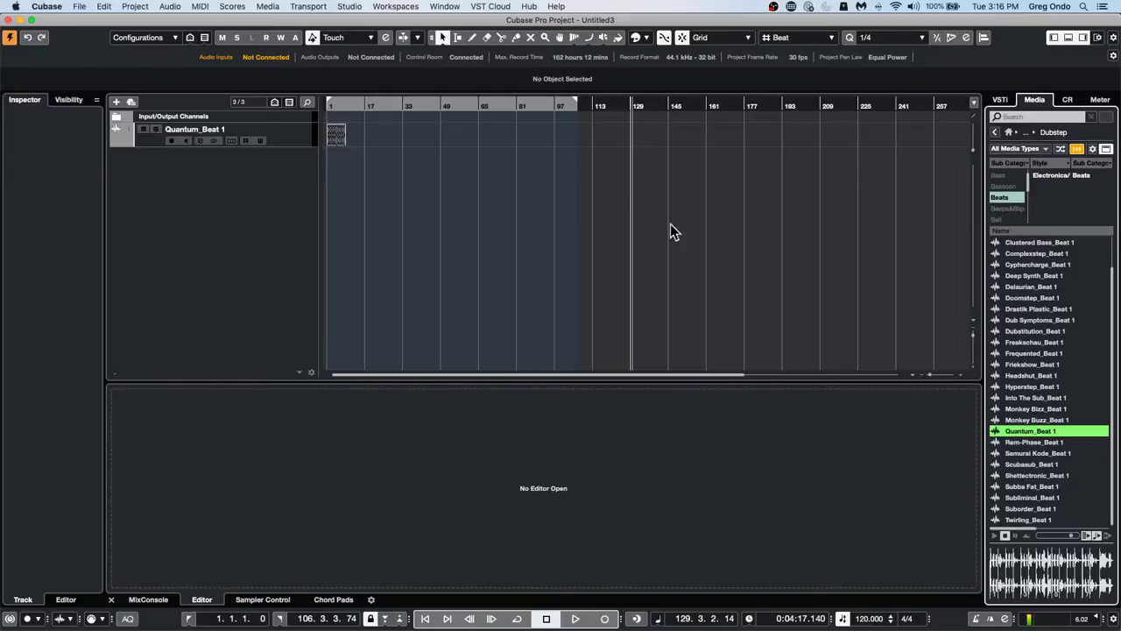
# Turn off Musical Mode for the Quantum_Beat 1 event and play it through from the start
pyautogui.moveTo(343, 104); pyautogui.dragTo(292, 146)
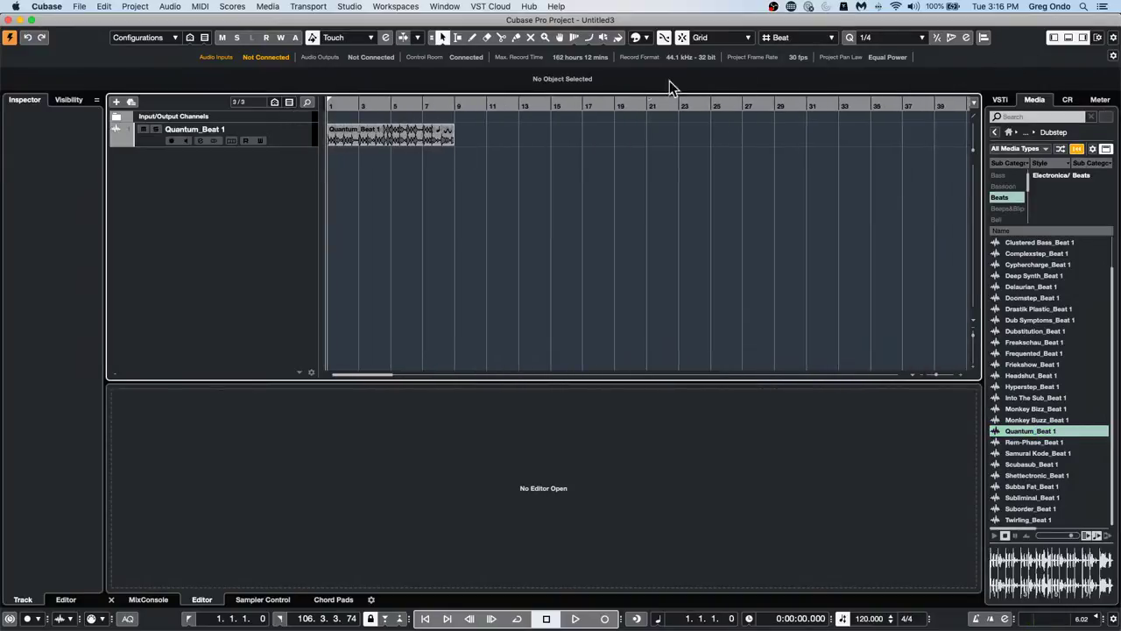
pyautogui.click(429, 142)
pyautogui.click(962, 84)
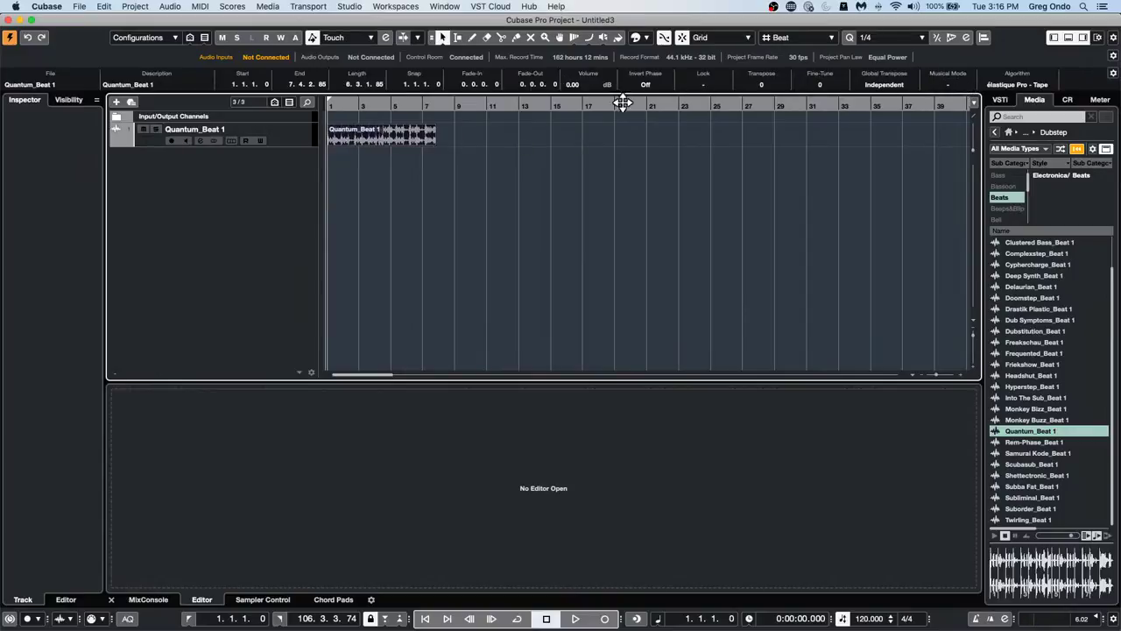
pyautogui.moveTo(421, 108); pyautogui.dragTo(309, 138)
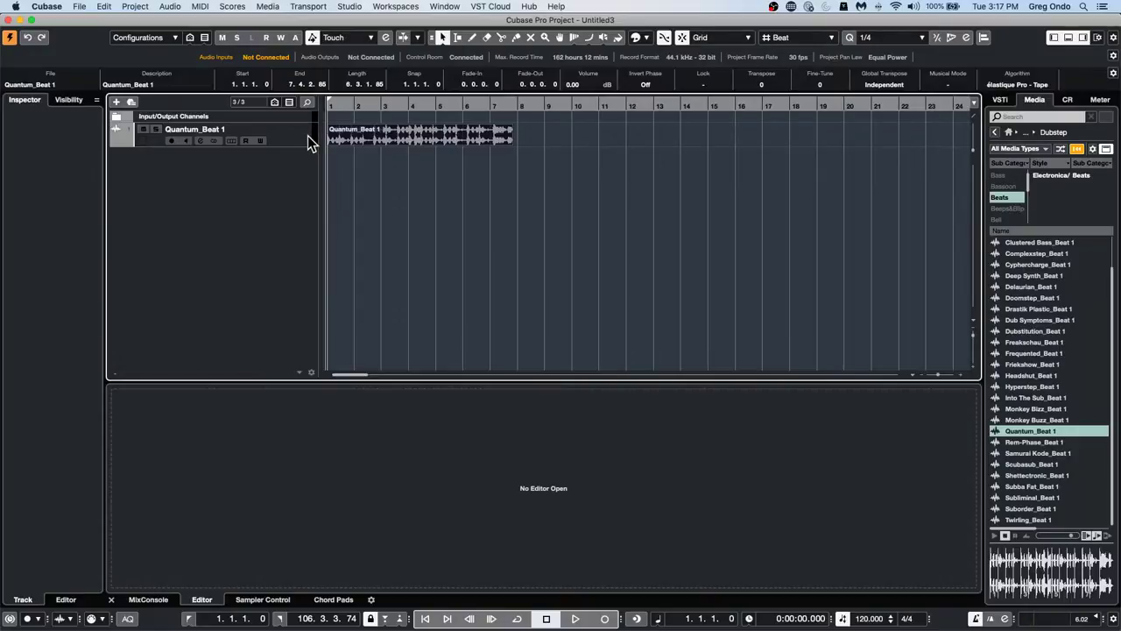
pyautogui.moveTo(351, 106); pyautogui.dragTo(310, 128)
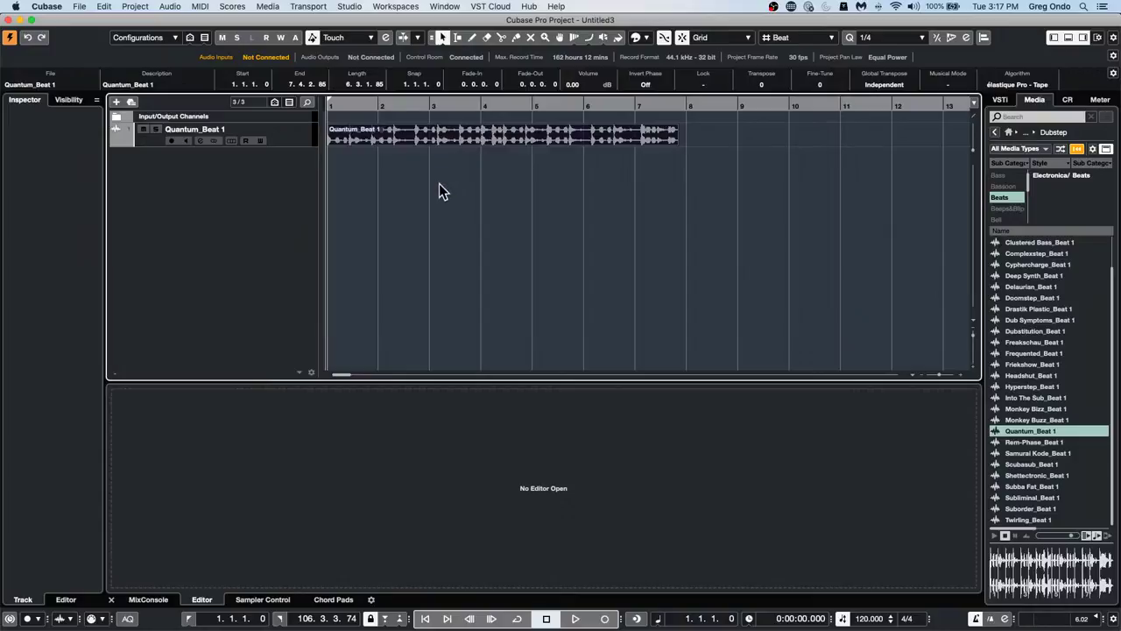
pyautogui.press('space')
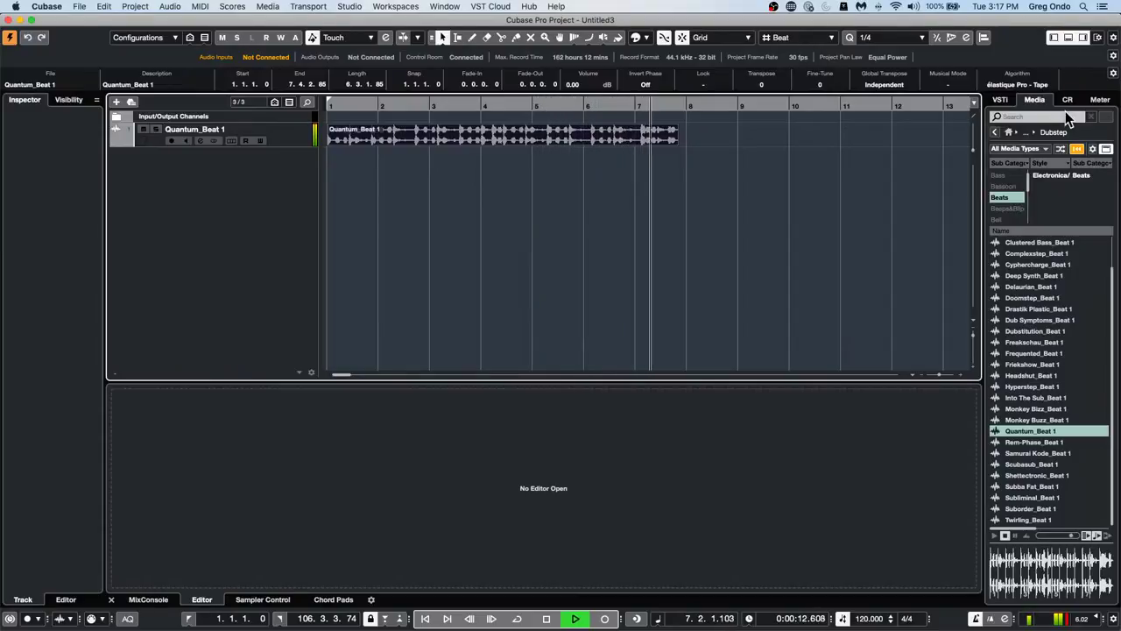
pyautogui.press('space')
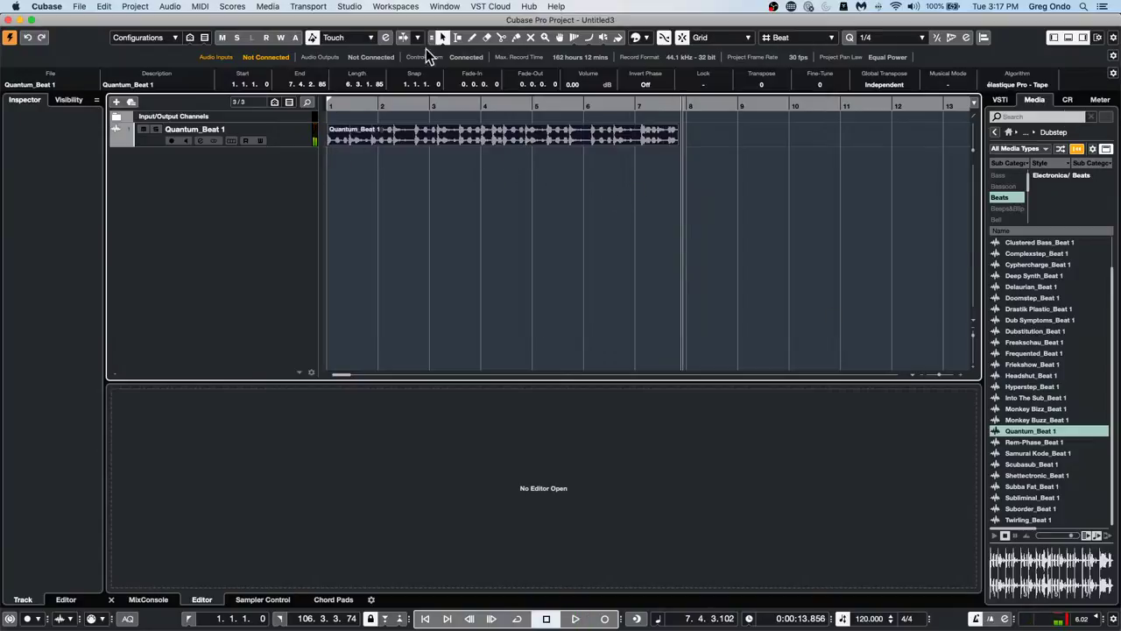
# Calculate the tempo of the Quantum_Beat 1 event as 32 beats with the Beat Calculator and insert it at the tempo track start
pyautogui.click(128, 7)
pyautogui.moveTo(103, 6)
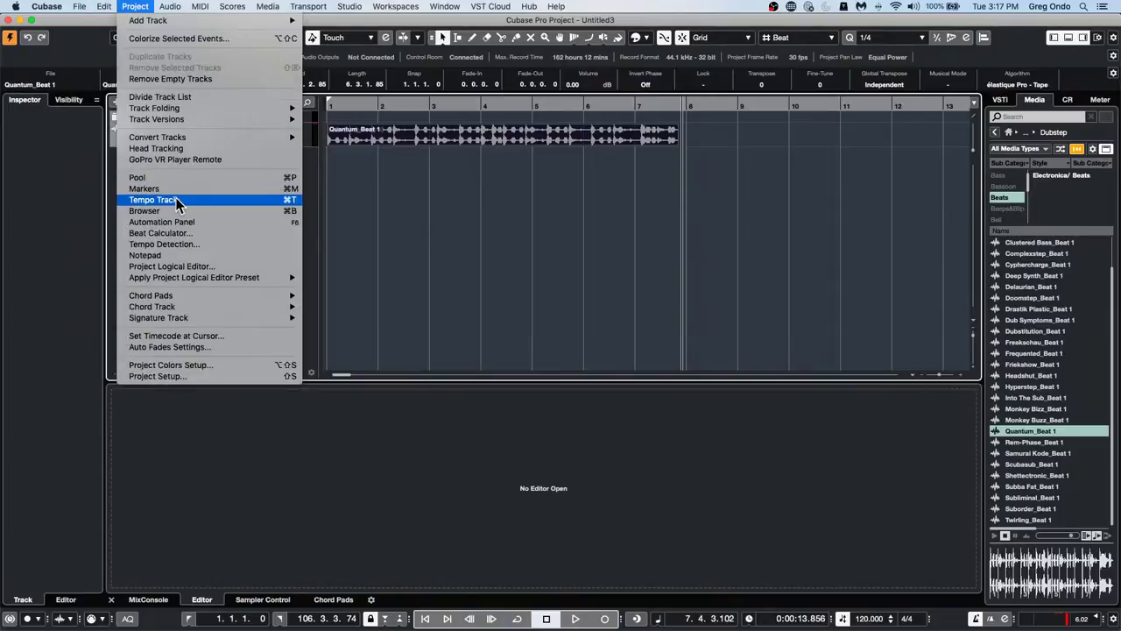
pyautogui.click(174, 233)
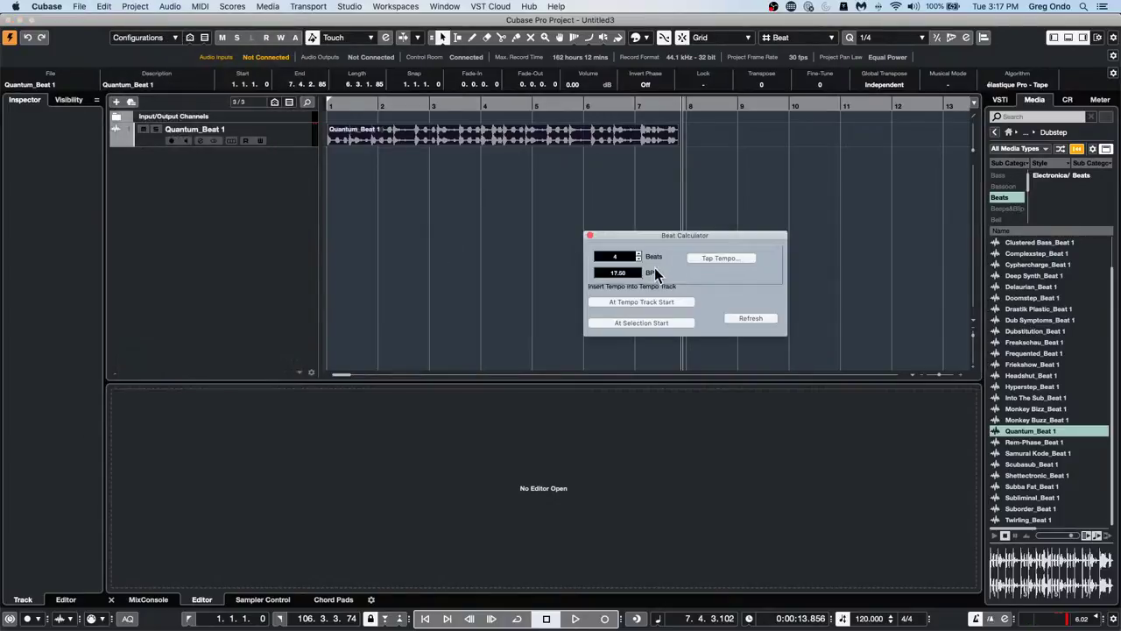
pyautogui.click(616, 256)
pyautogui.write('32')
pyautogui.press('Return')
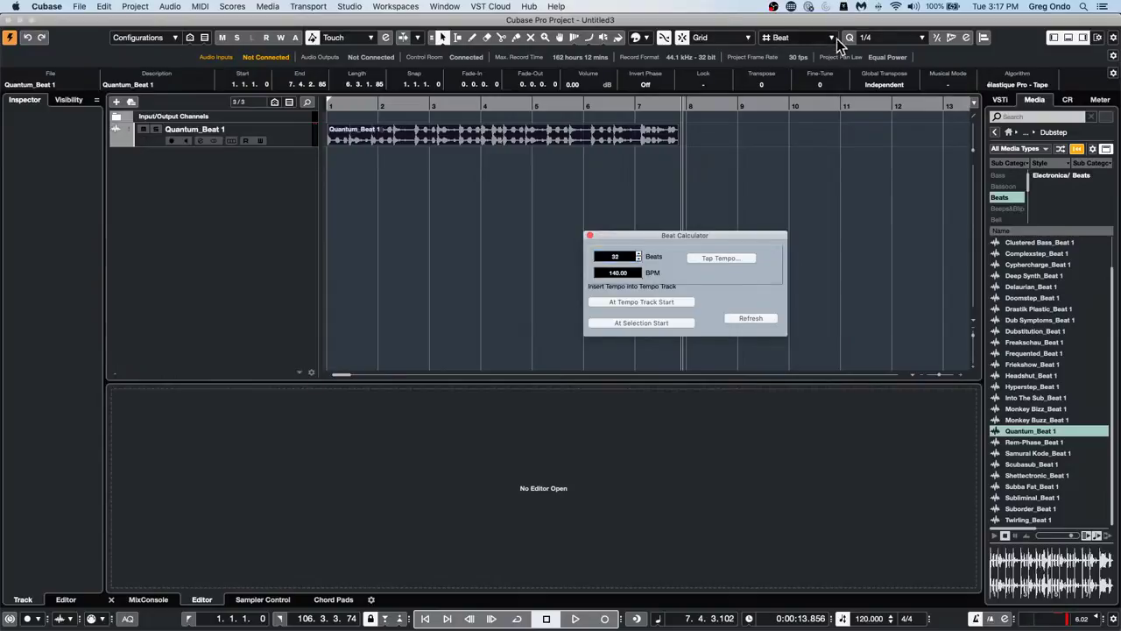
pyautogui.click(653, 302)
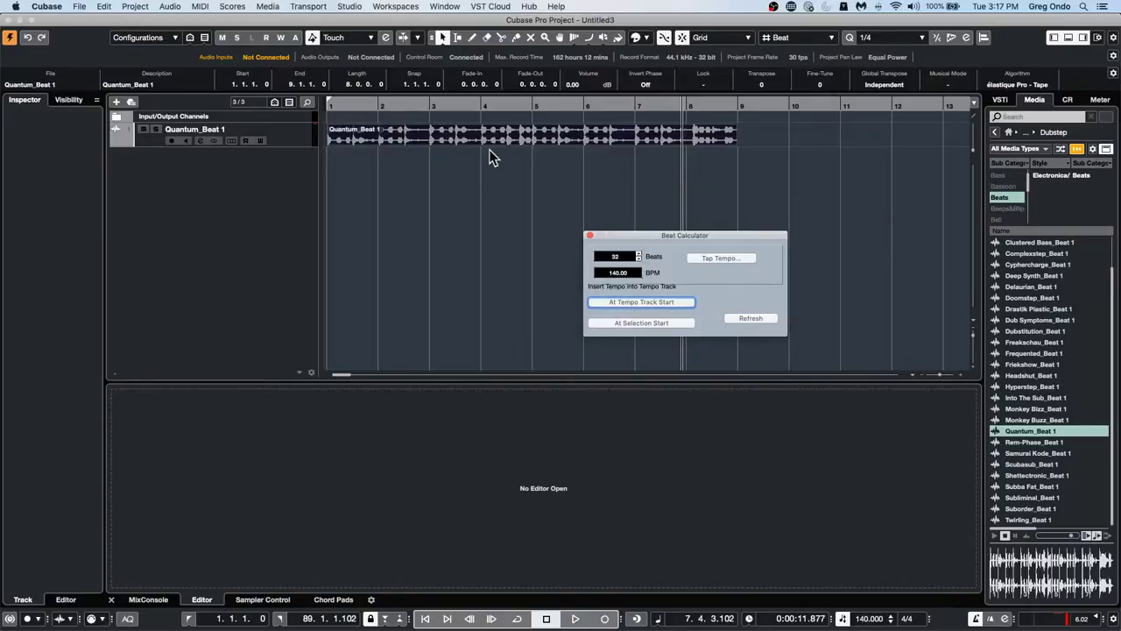
# Play the loop from the project start to check it against the calculated tempo, and close the Beat Calculator
pyautogui.press('space')
pyautogui.press('Home')
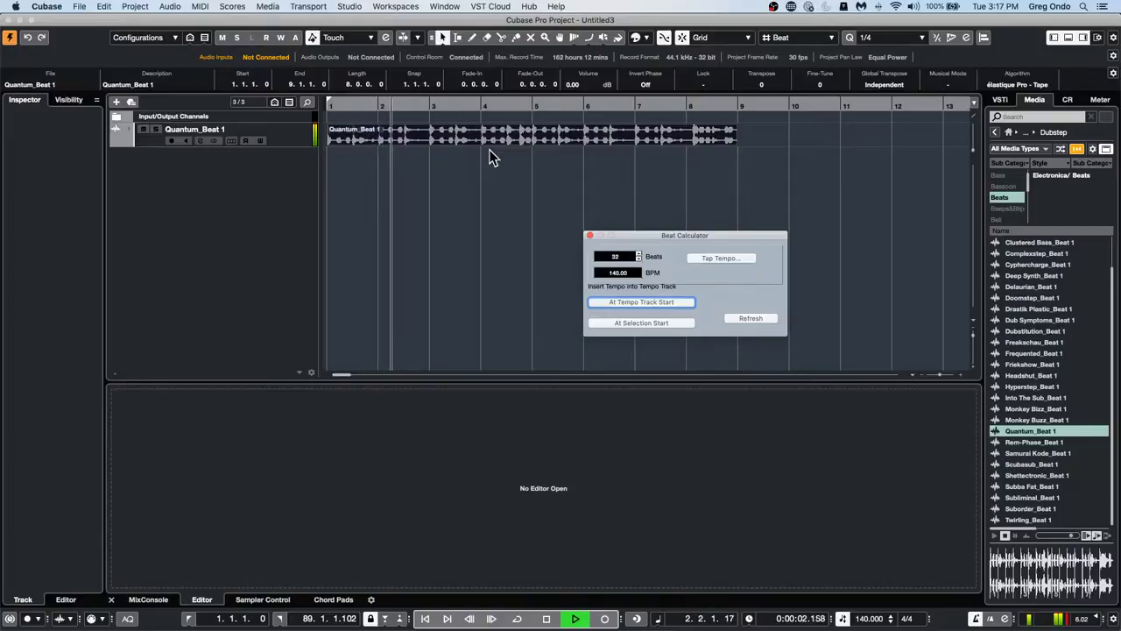
pyautogui.press('space')
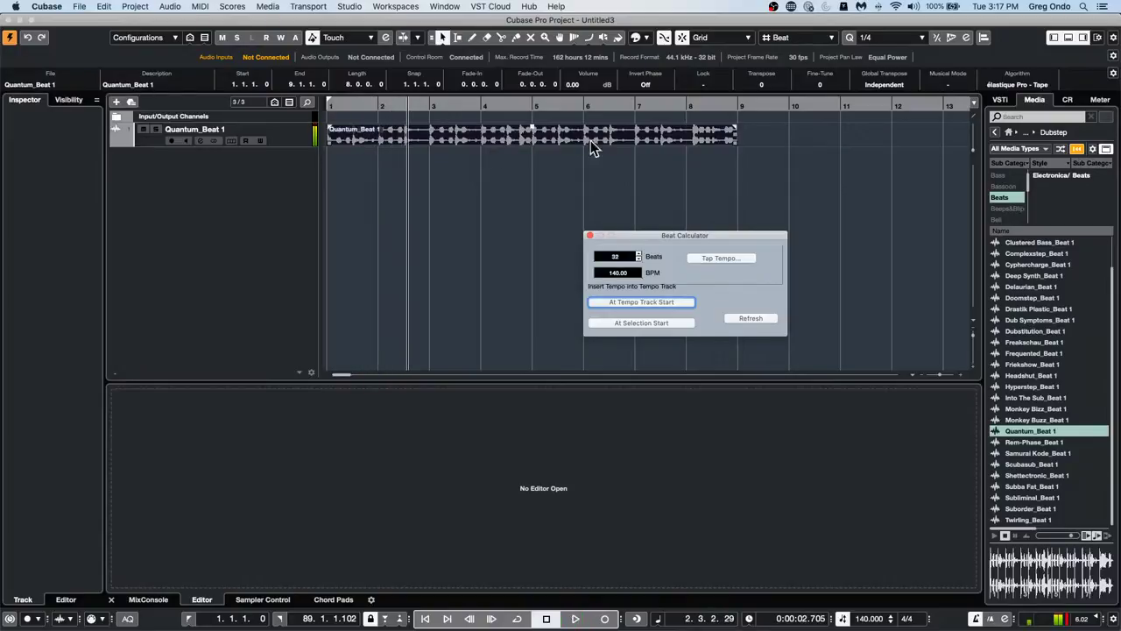
pyautogui.click(590, 234)
# Reopen the Beat Calculator for the Quantum_Beat 1 event and set its beat count to 32
pyautogui.click(135, 6)
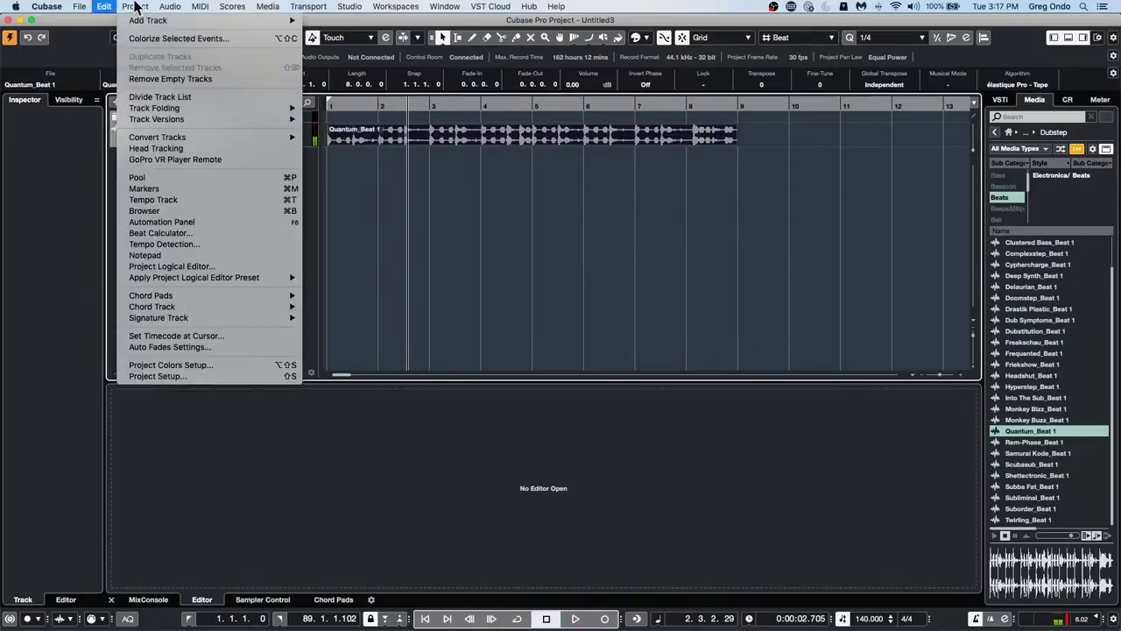
pyautogui.click(178, 234)
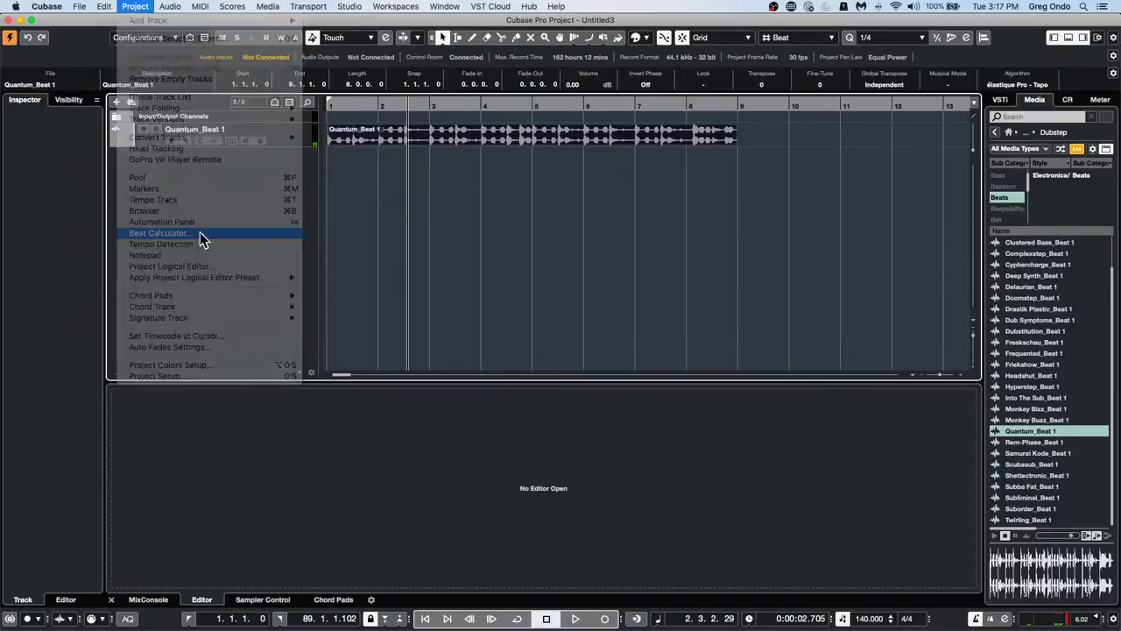
pyautogui.click(602, 255)
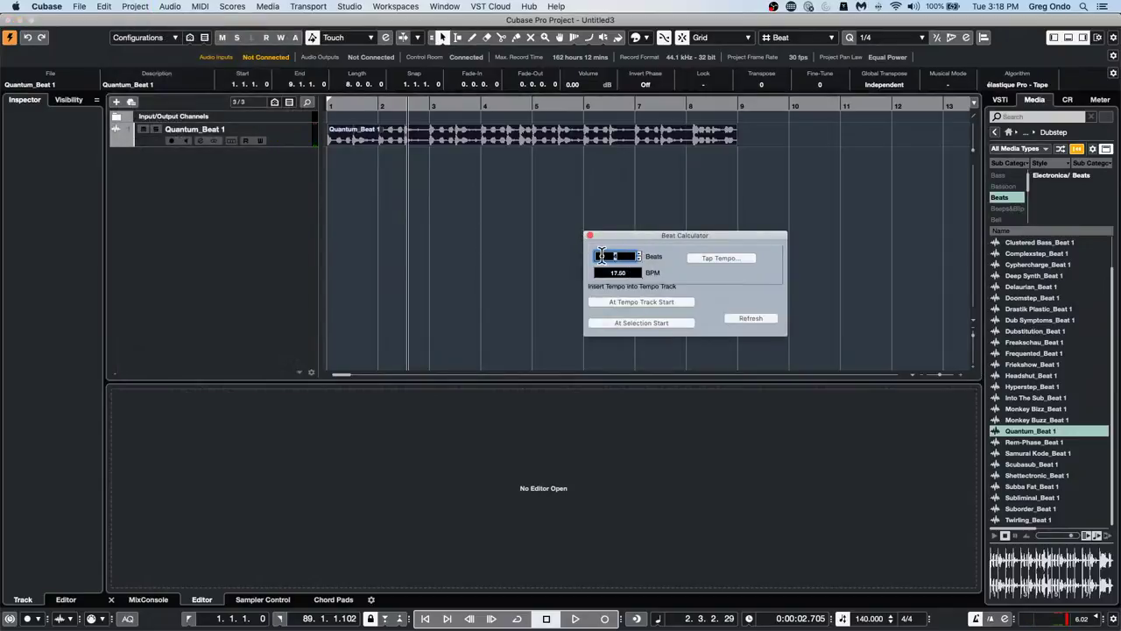
pyautogui.write('32')
pyautogui.press('Return')
# Tap in a tempo of about 112.6 BPM, accept it, and close the Beat Calculator without inserting the tempo
pyautogui.click(731, 259)
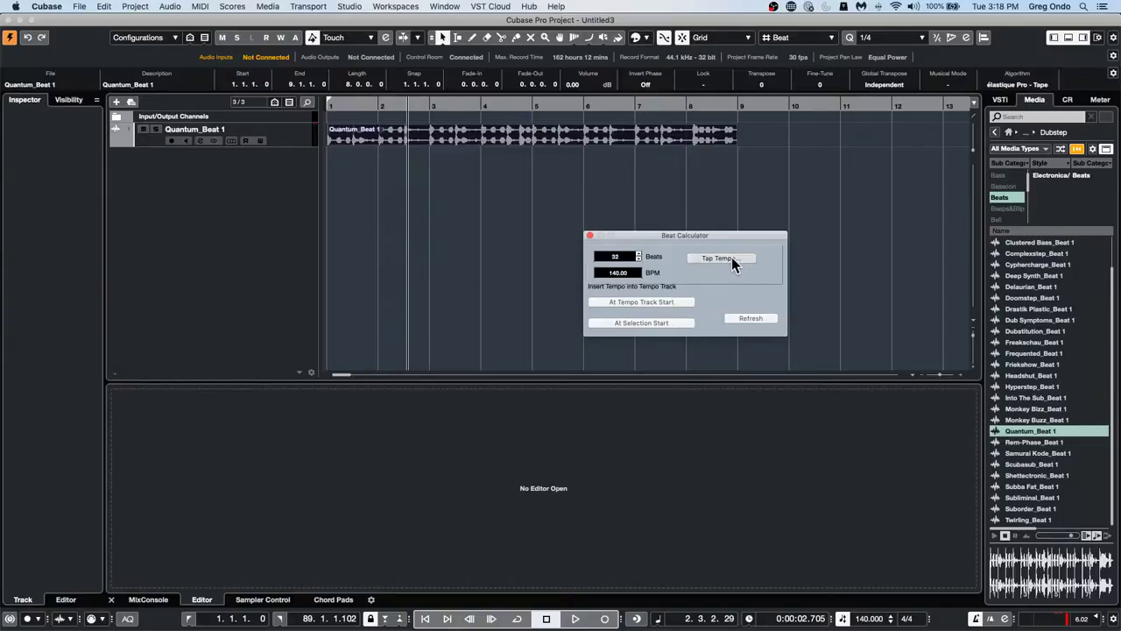
pyautogui.press('space')
pyautogui.press('space')
pyautogui.press('space')
pyautogui.press('space')
pyautogui.press('space')
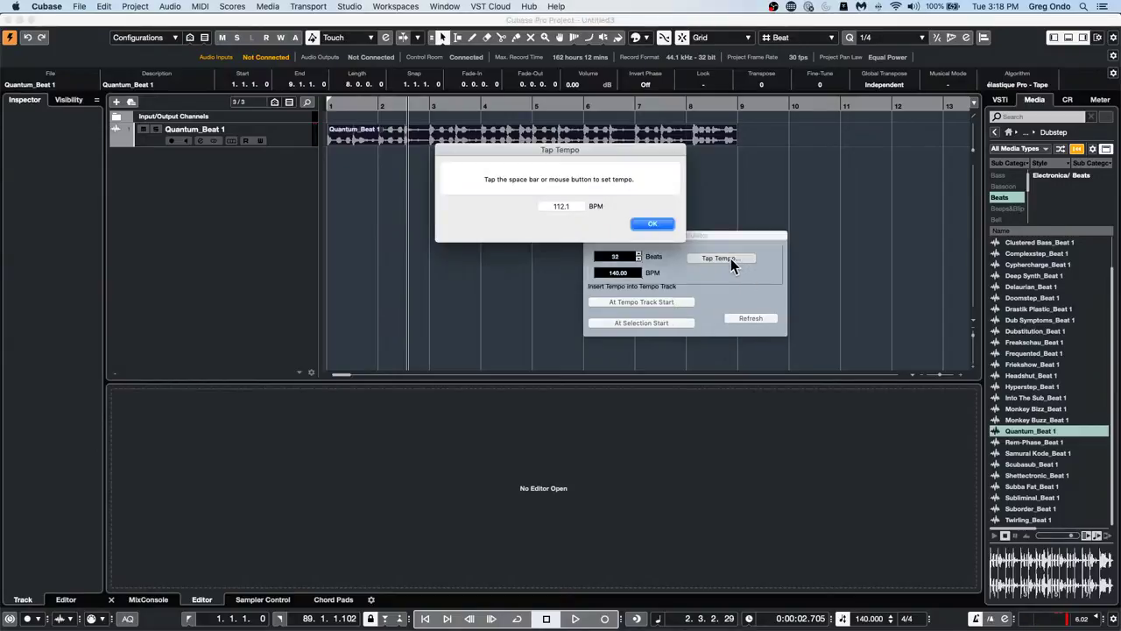
pyautogui.press('space')
pyautogui.click(652, 226)
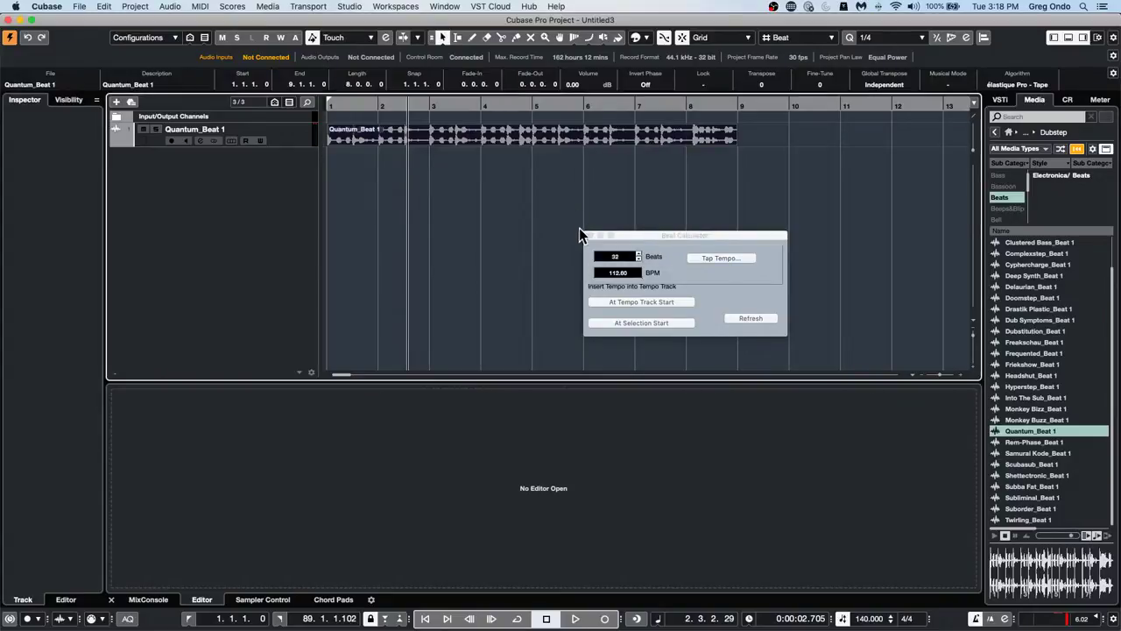
pyautogui.click(589, 233)
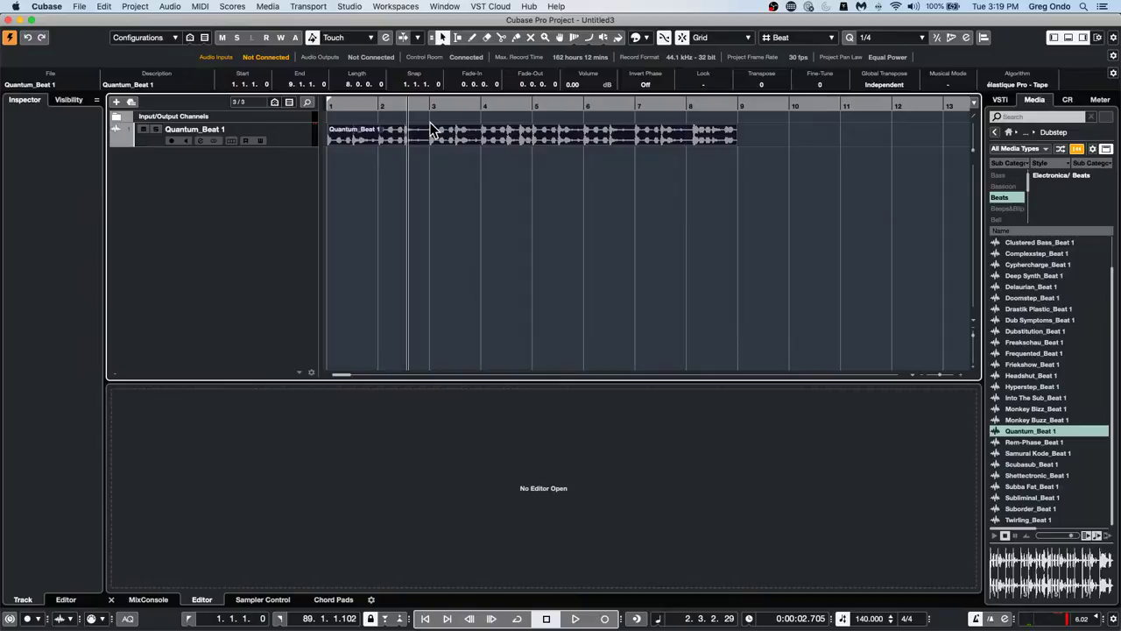
# Open the Audio Connections and examine the Control Room channels and their device ports
pyautogui.click(493, 7)
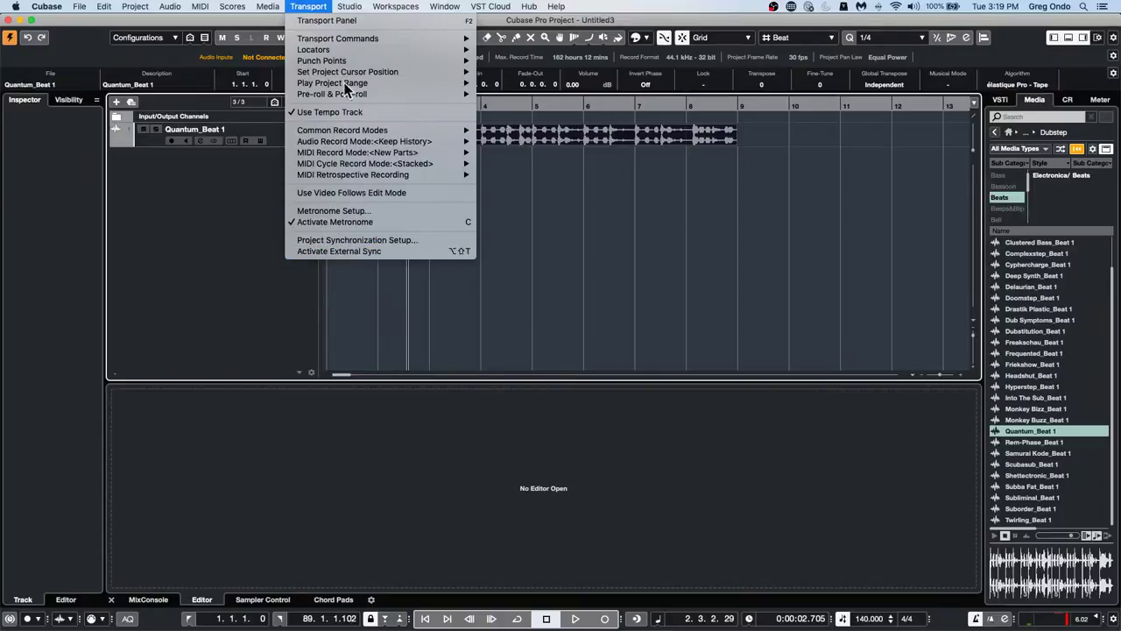
pyautogui.click(359, 20)
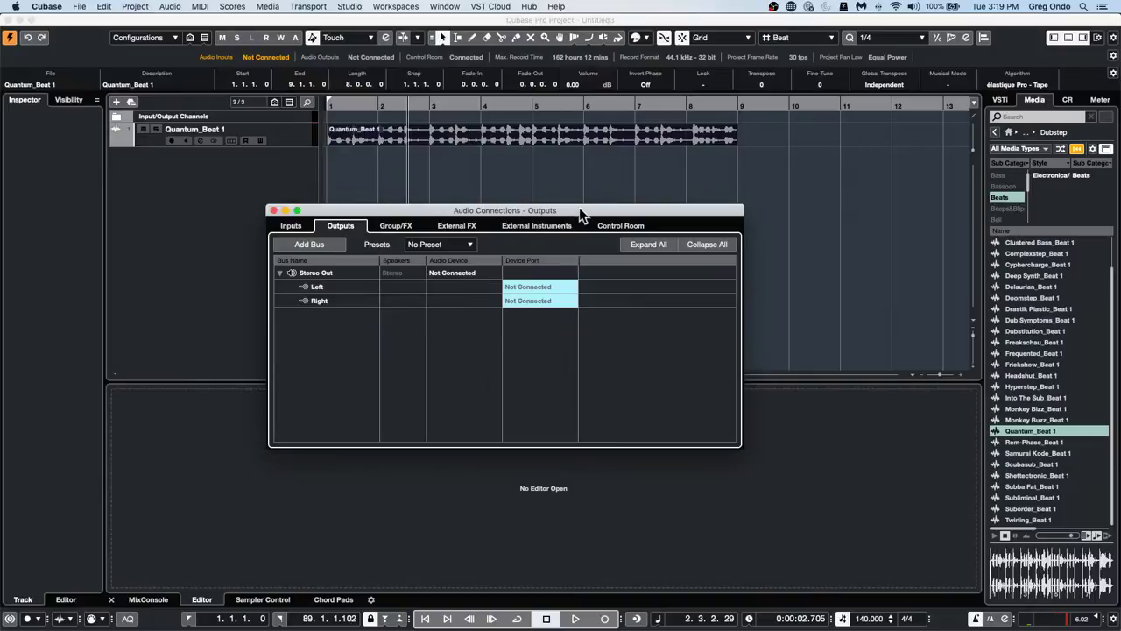
pyautogui.click(620, 226)
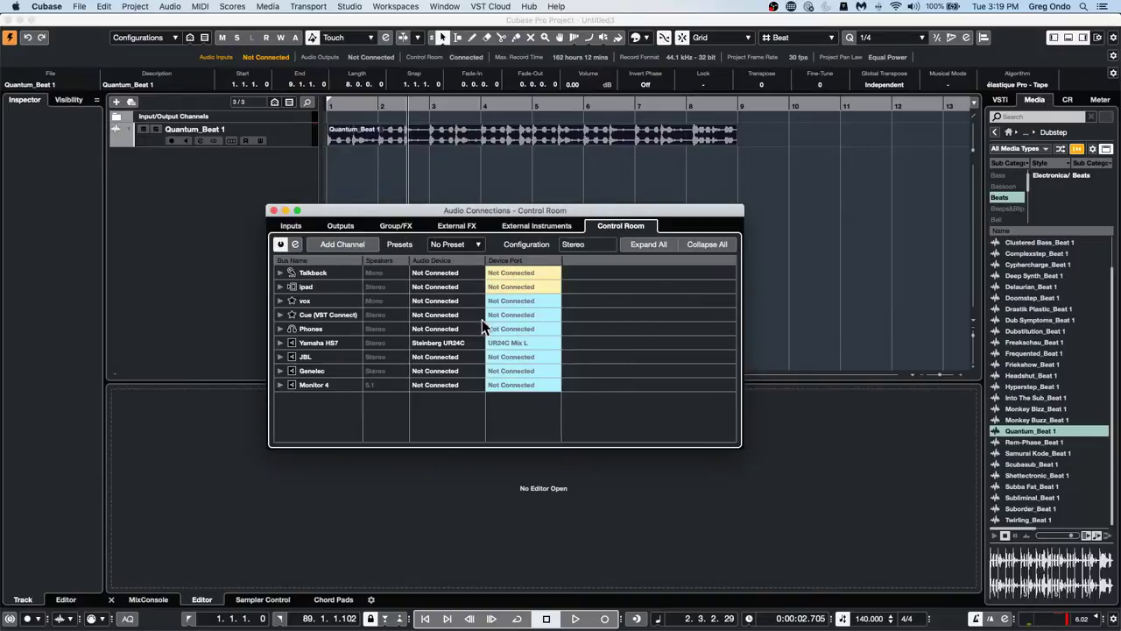
# Compare the output bus connection with the Yamaha HS7 monitor's device ports in the Control Room, and close the Audio Connections
pyautogui.click(342, 227)
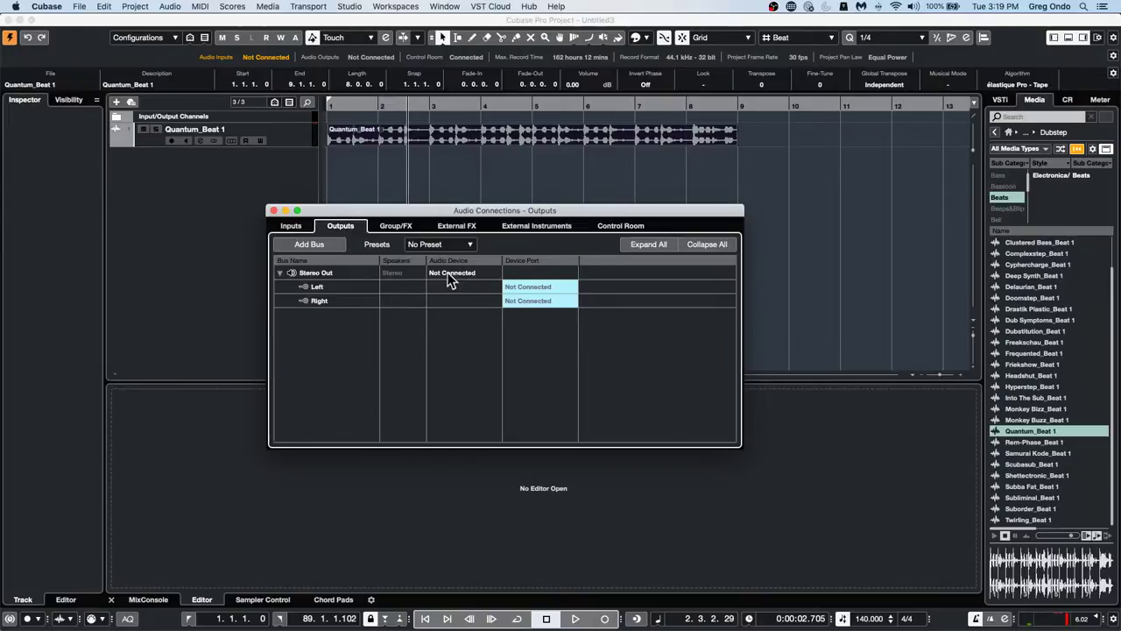
pyautogui.click(618, 227)
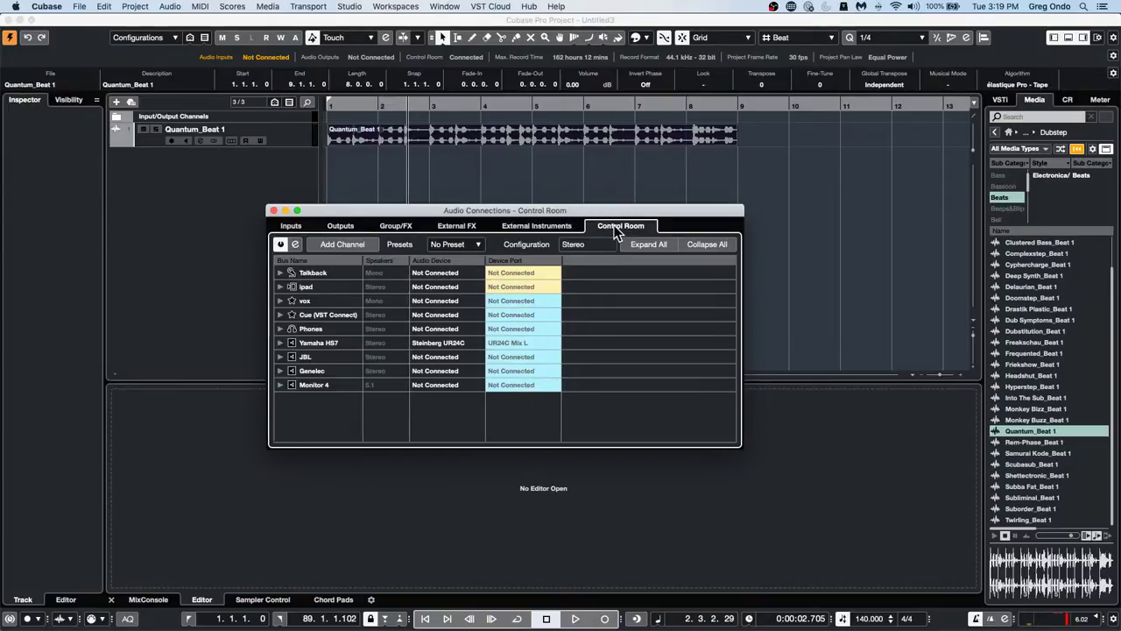
pyautogui.click(280, 342)
pyautogui.rightClick(323, 358)
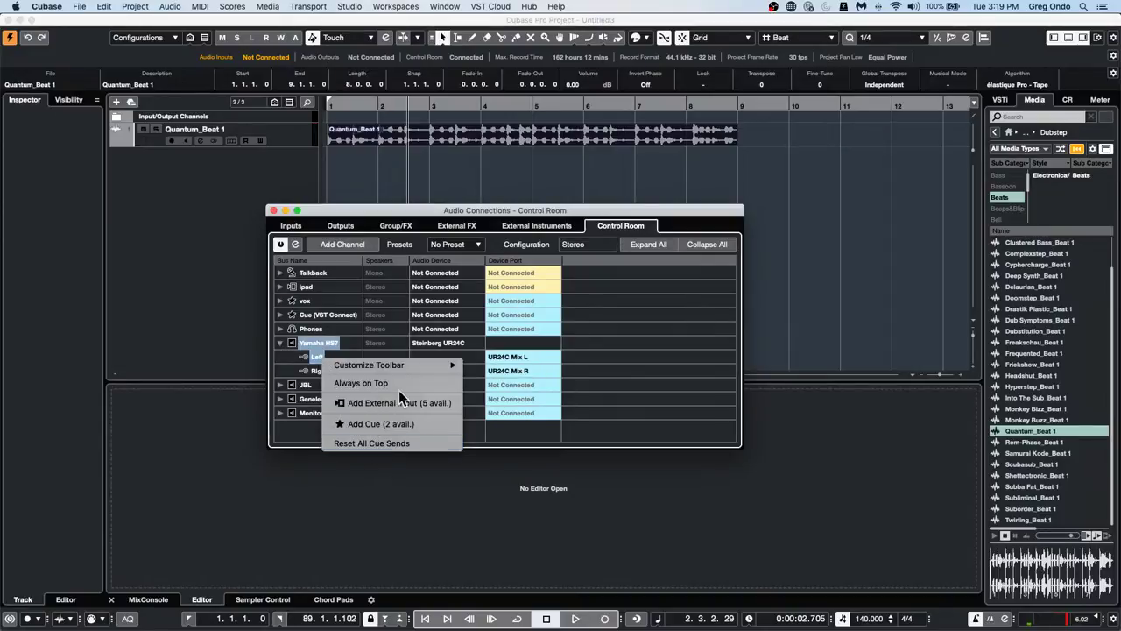
pyautogui.click(647, 365)
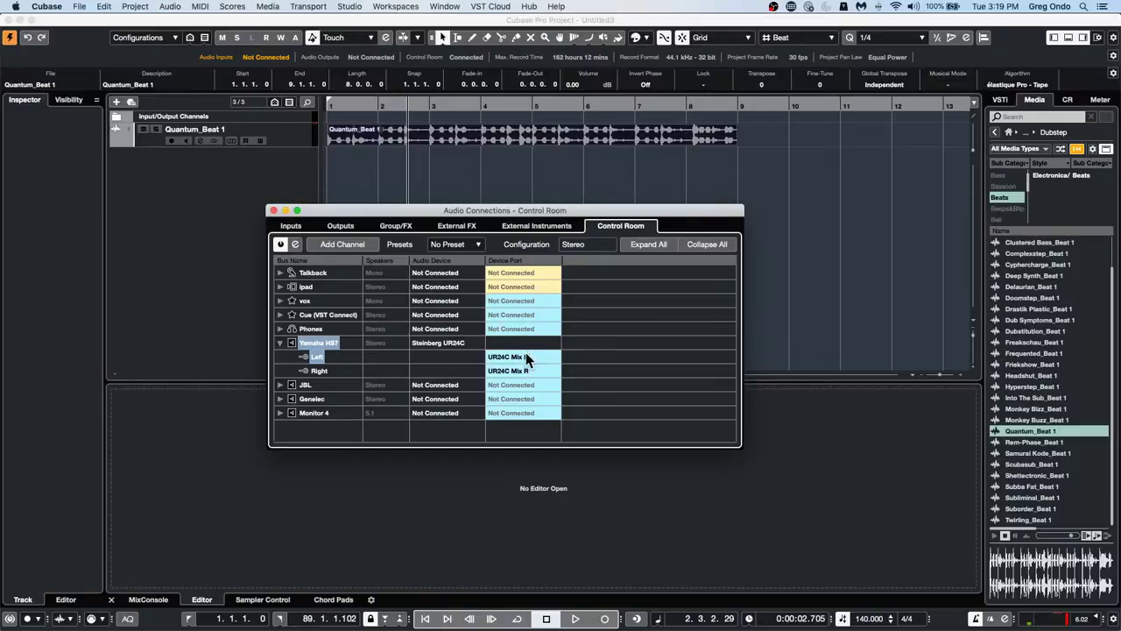
pyautogui.click(273, 211)
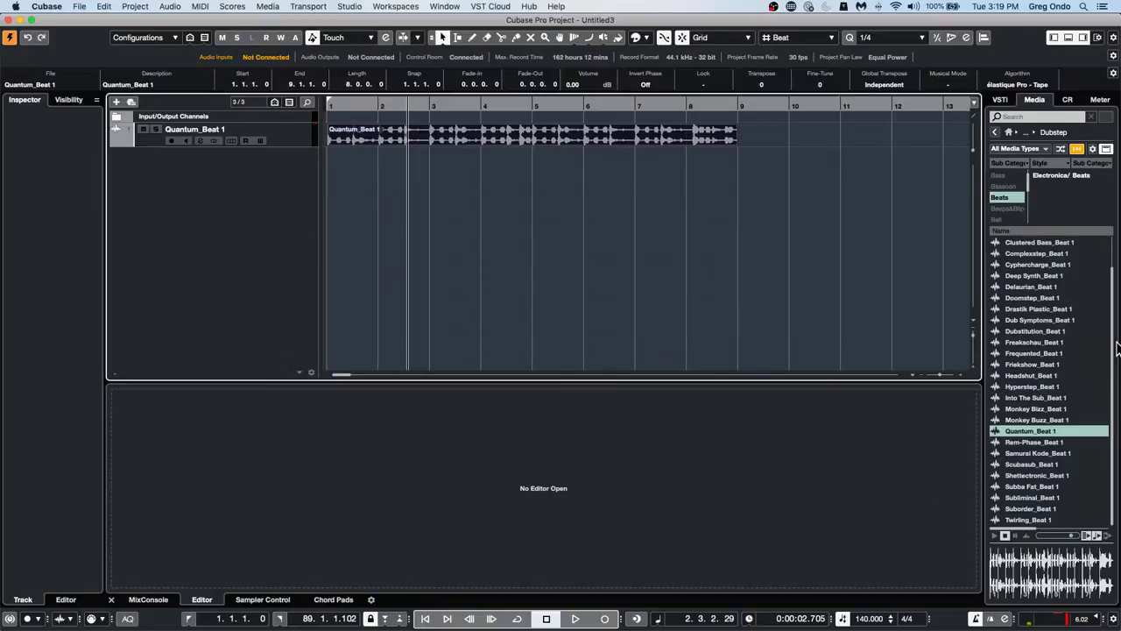
# Audition several Dubstep beat loops, including Shattectronic_Beat 1, Quantum_Beat 1 and Dub Symptoms_Beat 1, stepping down to Hyperstep_Beat 1
pyautogui.click(1042, 388)
pyautogui.click(1039, 419)
pyautogui.click(1035, 474)
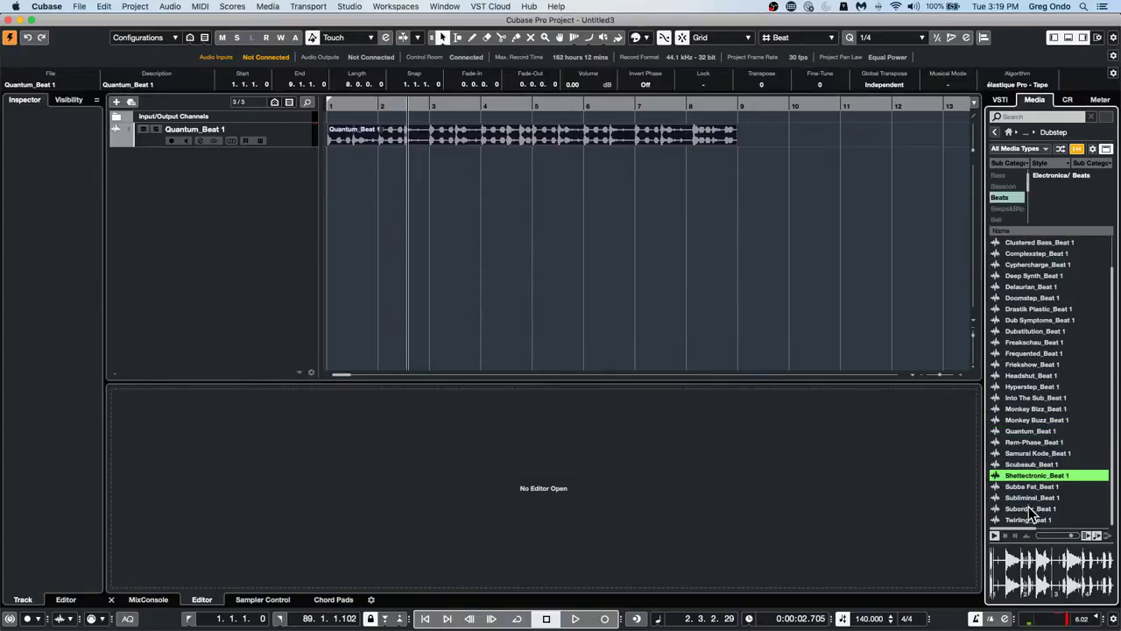
pyautogui.click(1032, 509)
pyautogui.click(1034, 430)
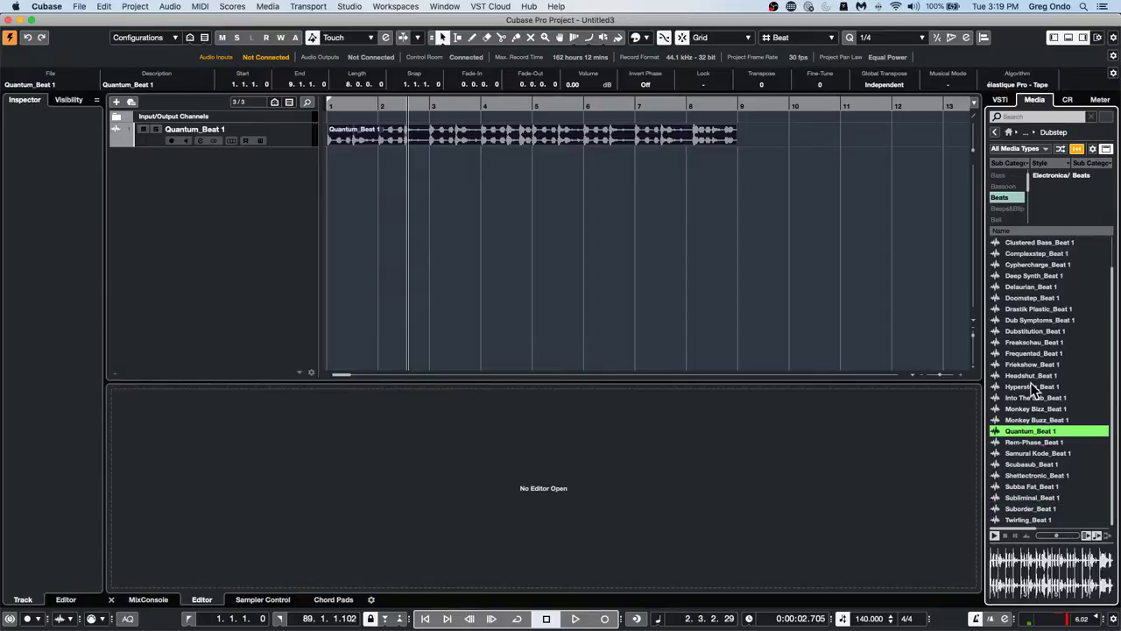
pyautogui.click(1034, 387)
pyautogui.click(1037, 317)
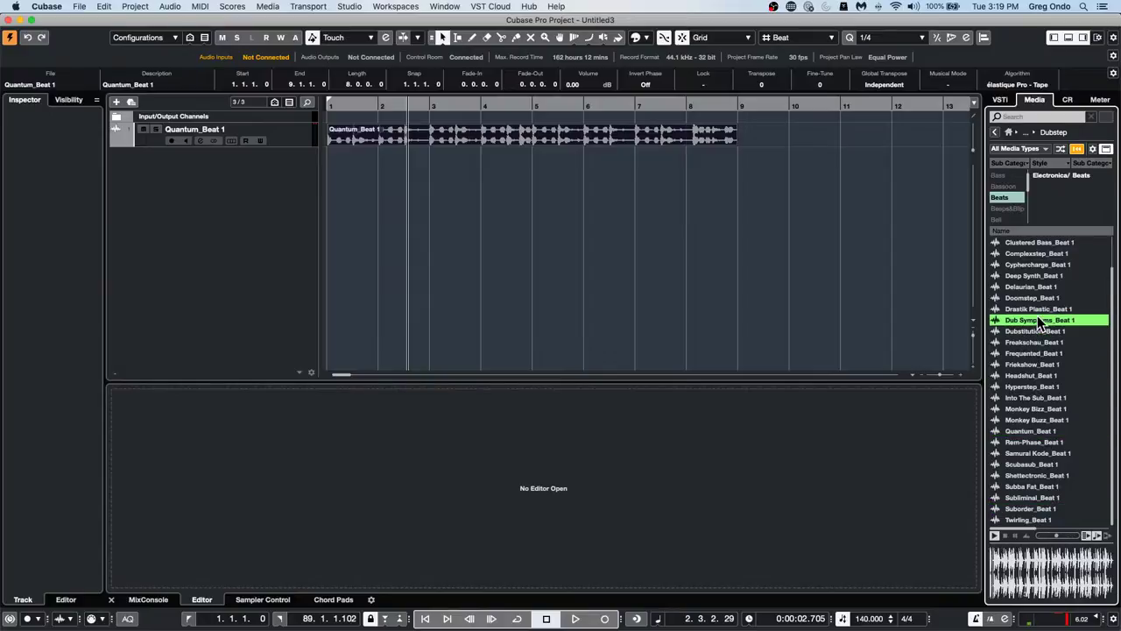
pyautogui.press('Down')
pyautogui.press('Down')
pyautogui.press('Down')
pyautogui.press('Down')
pyautogui.press('Down')
pyautogui.press('Down')
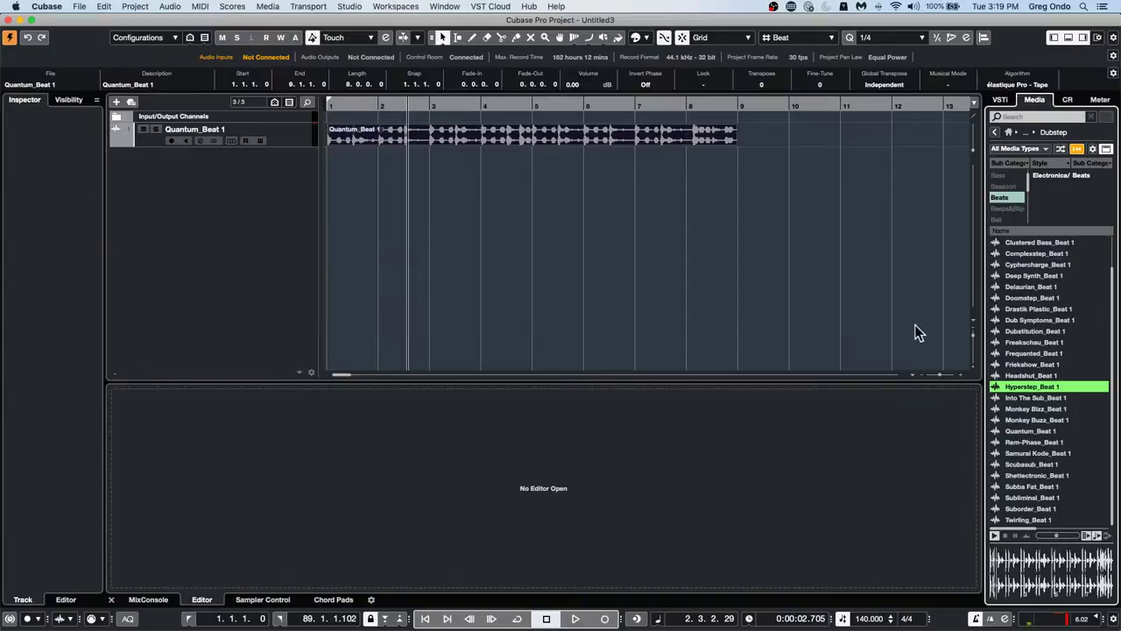
# Browse the Loops & Samples collections, open the GA SE Library and filter its samples to Toms
pyautogui.click(995, 132)
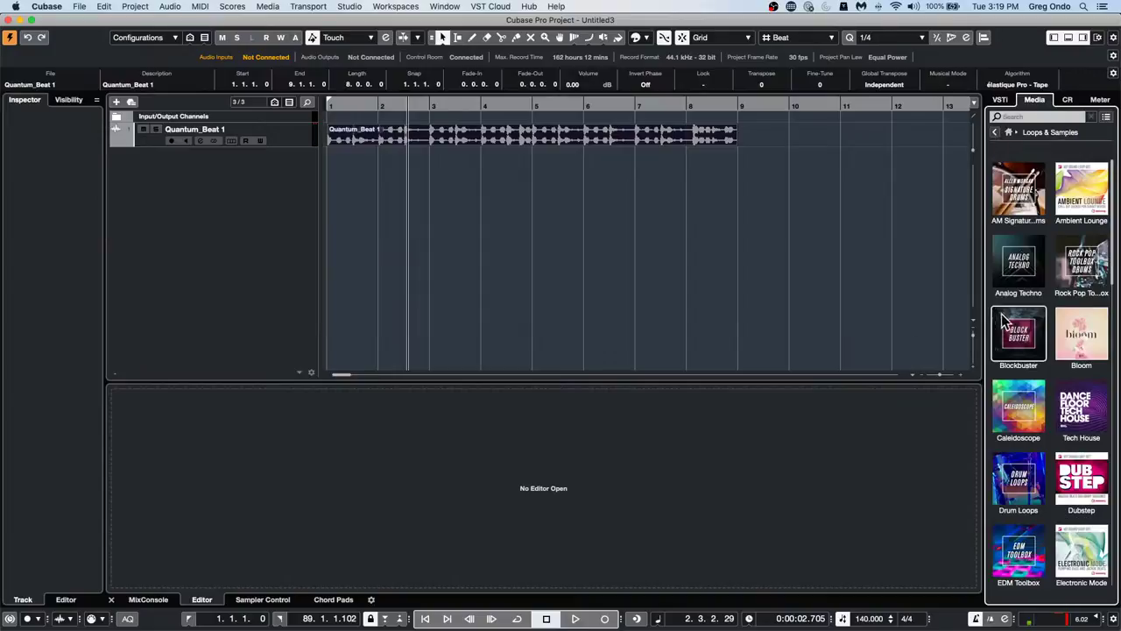
pyautogui.scroll(-2, 1077, 360)
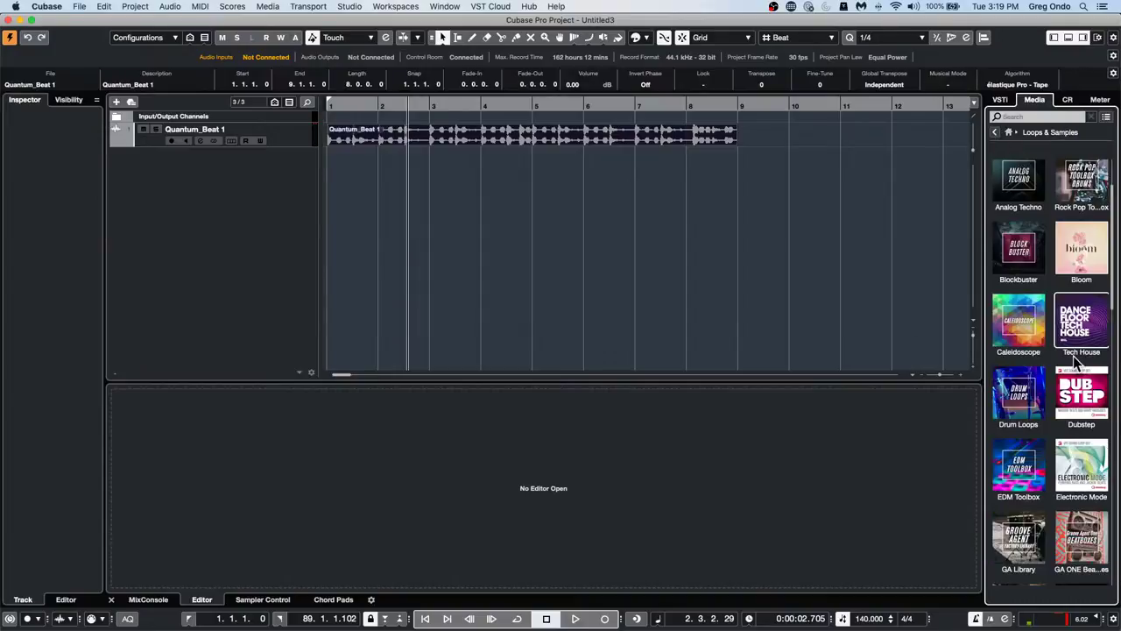
pyautogui.scroll(-10, 1077, 360)
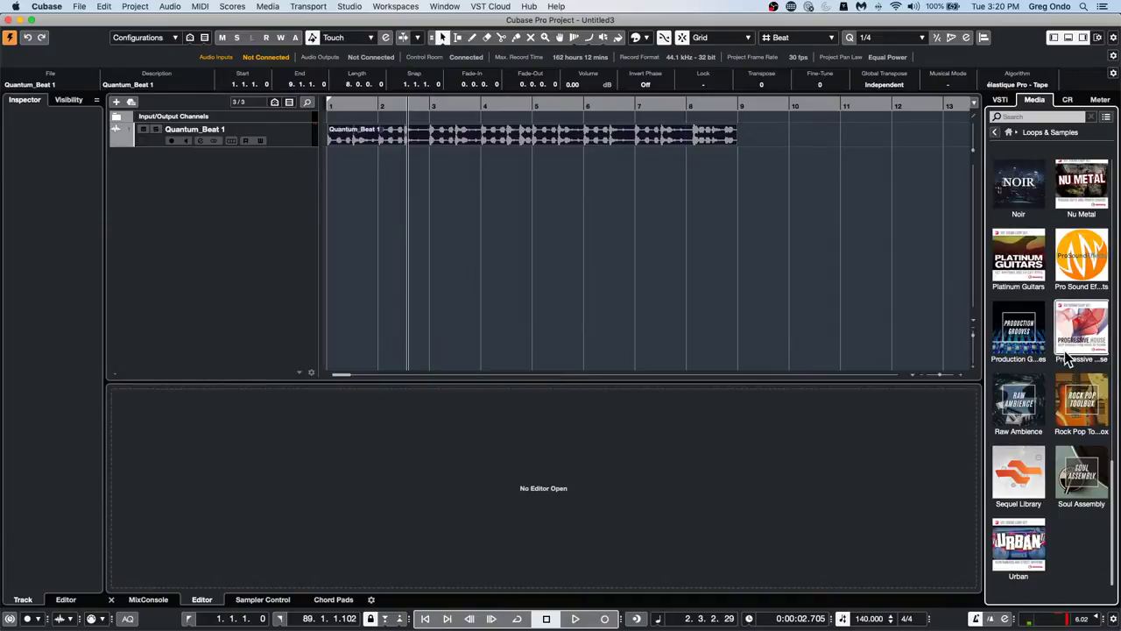
pyautogui.scroll(8, 1067, 357)
pyautogui.scroll(2, 1065, 354)
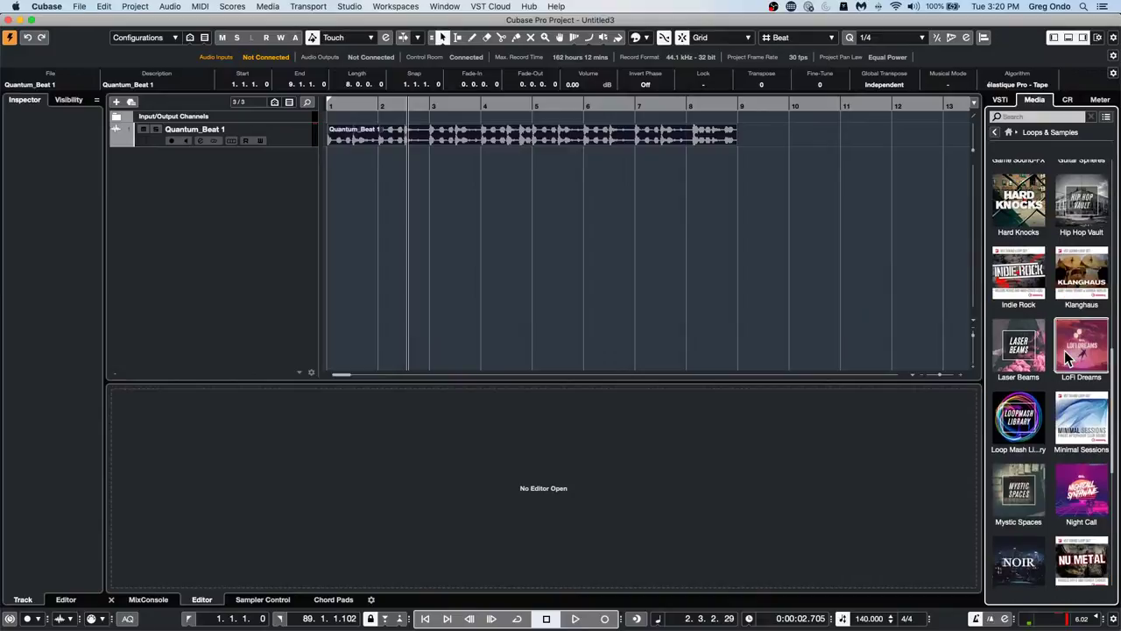
pyautogui.scroll(2, 1064, 350)
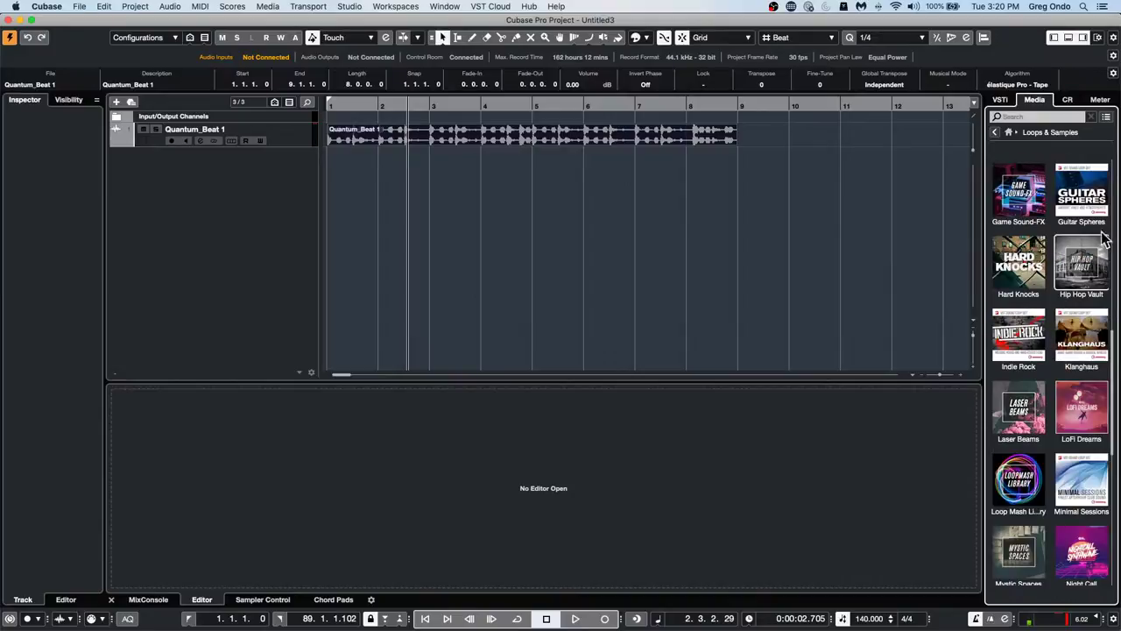
pyautogui.scroll(2, 1112, 218)
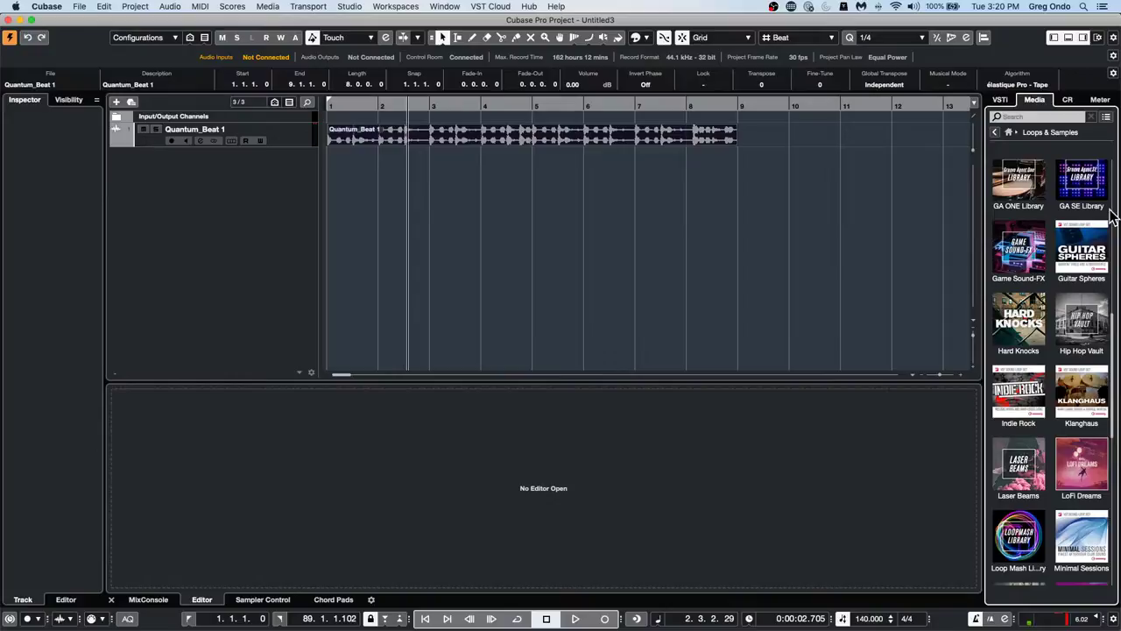
pyautogui.click(1099, 179)
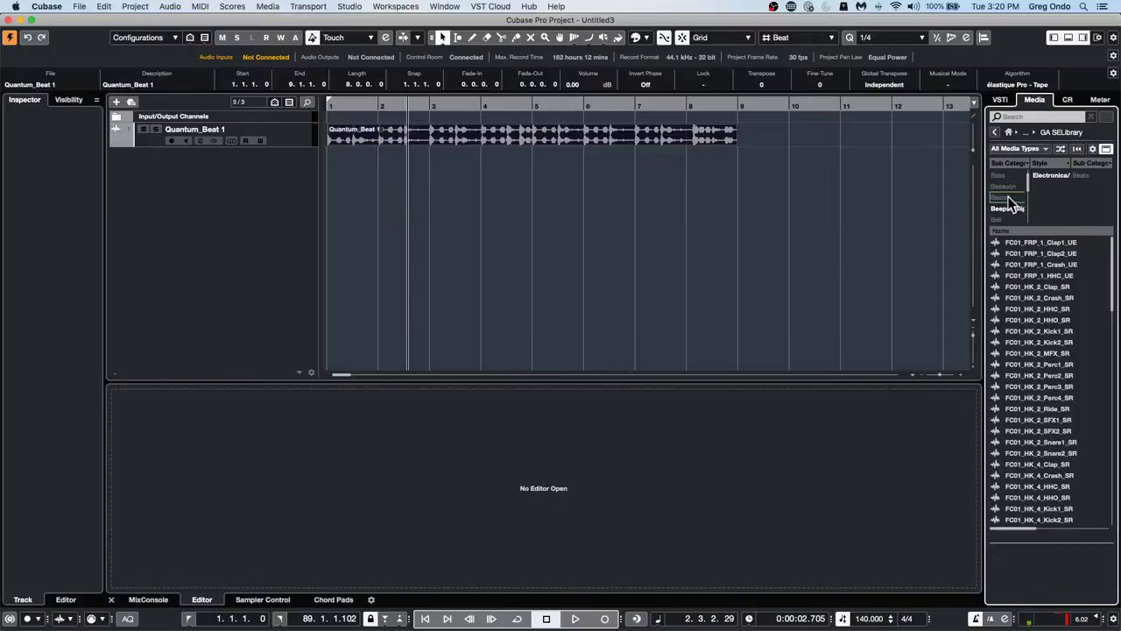
pyautogui.click(1005, 219)
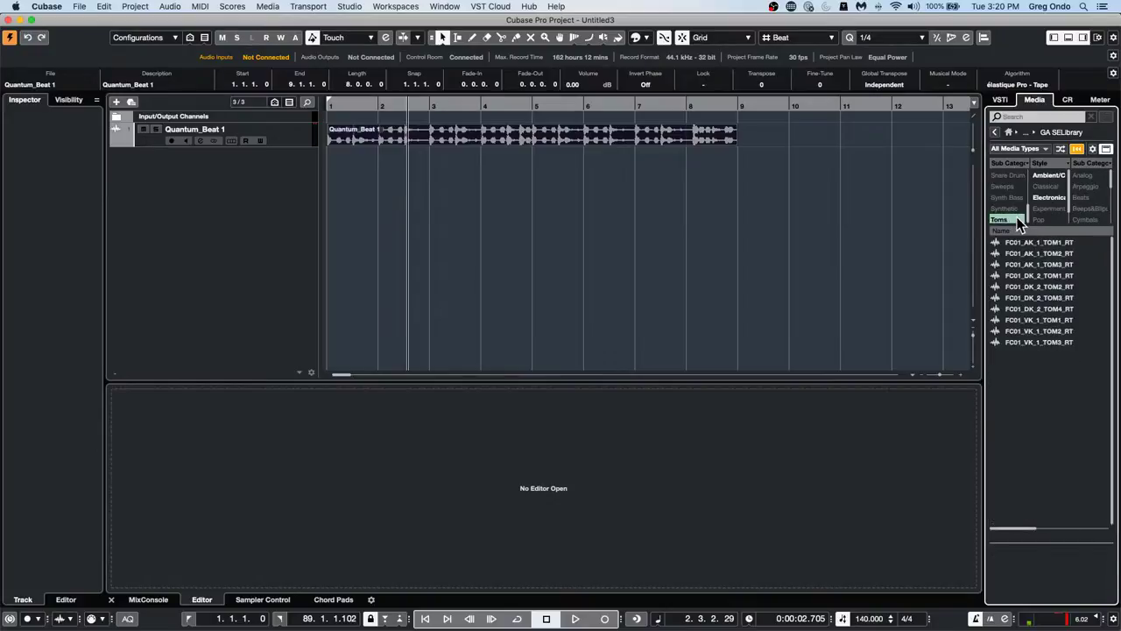
# Audition the tom samples of the GA SE Library one after another, back and forth through the list
pyautogui.click(1044, 263)
pyautogui.press('Down')
pyautogui.press('Down')
pyautogui.press('Down')
pyautogui.press('Down')
pyautogui.press('Down')
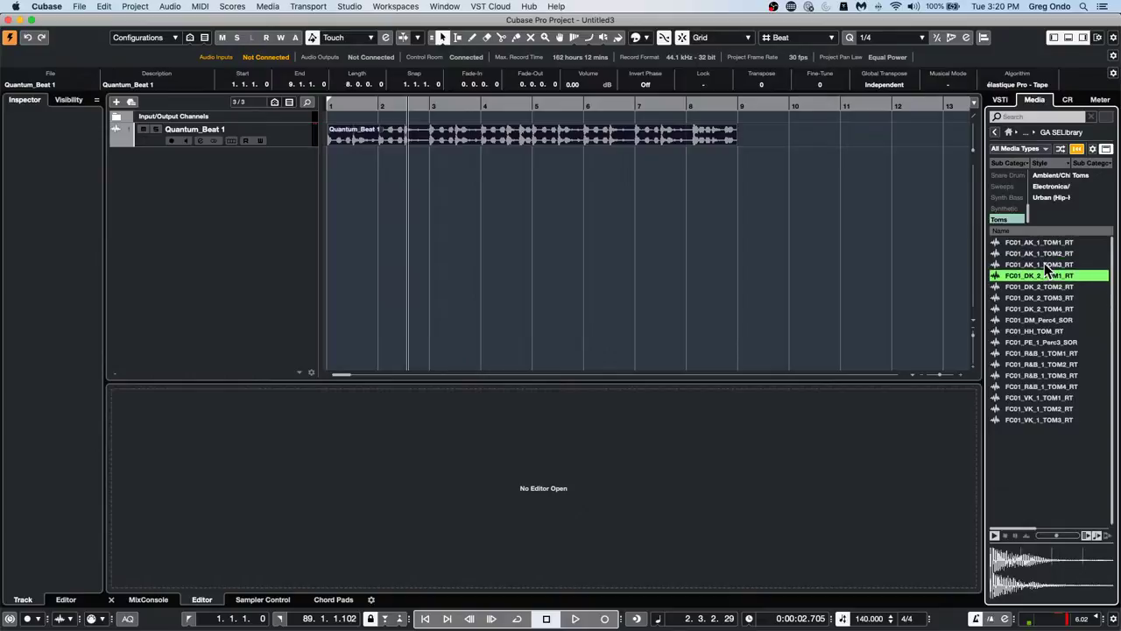
pyautogui.press('Down')
pyautogui.press('Down')
pyautogui.press('Down')
pyautogui.press('Down')
pyautogui.press('Down')
pyautogui.press('Down')
pyautogui.press('Down')
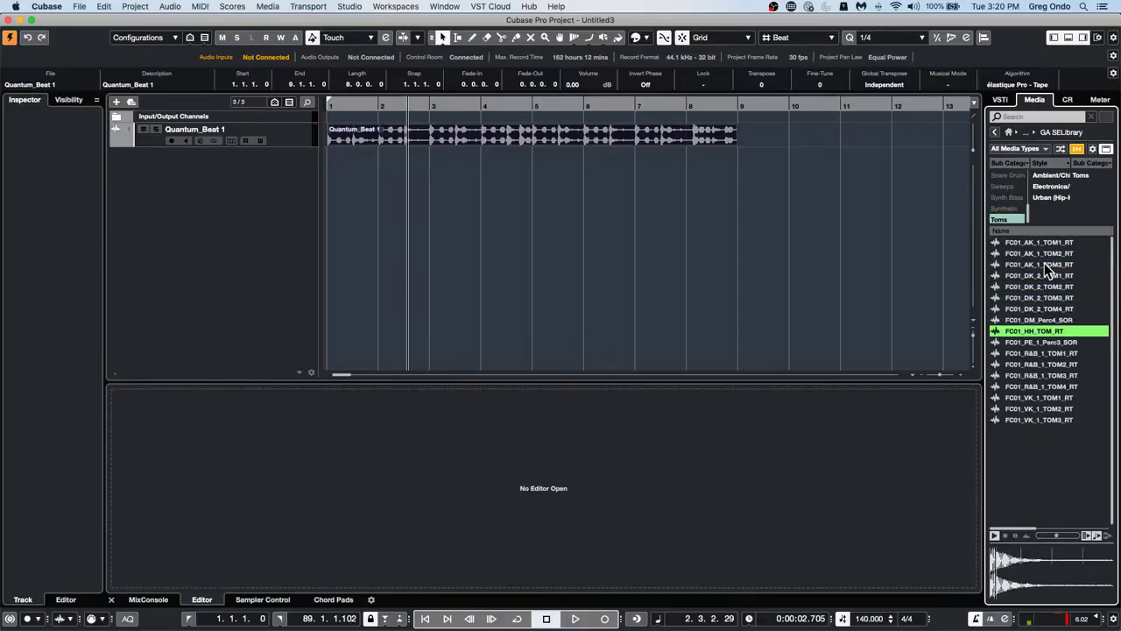
pyautogui.press('Up')
pyautogui.press('Up')
pyautogui.press('Up')
pyautogui.press('Up')
pyautogui.press('Up')
pyautogui.press('Up')
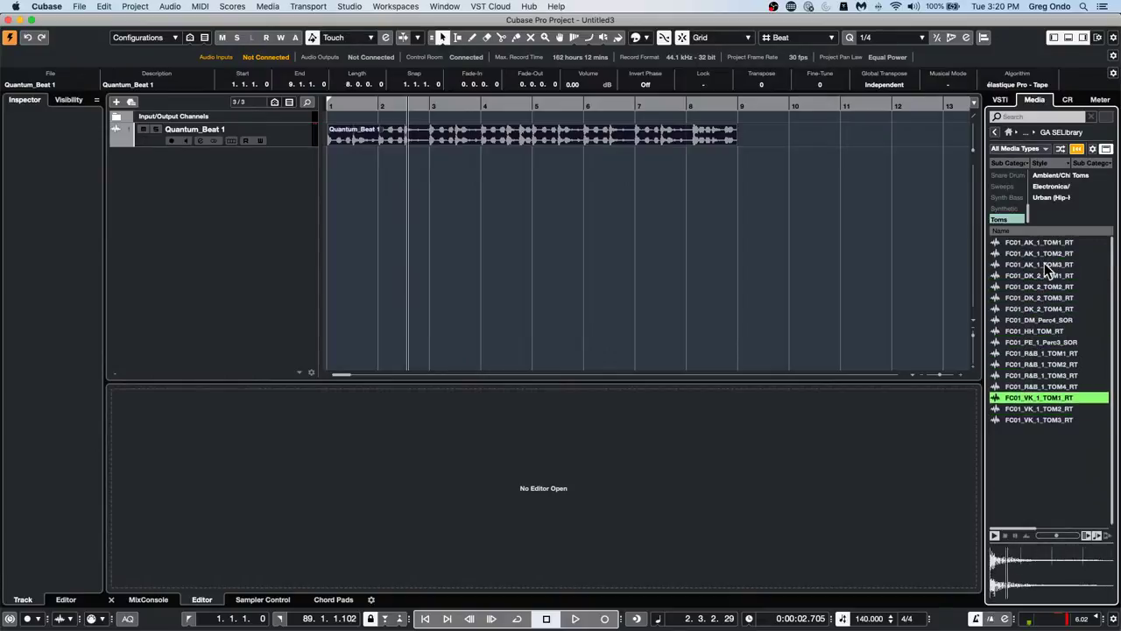
pyautogui.press('Up')
pyautogui.press('Up')
pyautogui.press('Up')
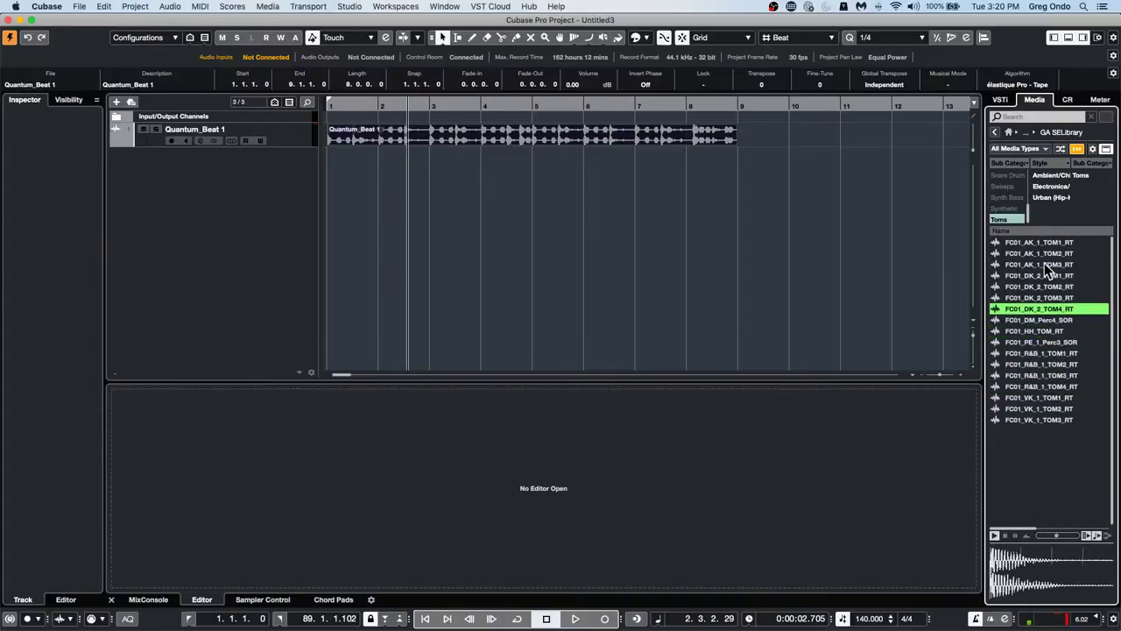
pyautogui.click(994, 536)
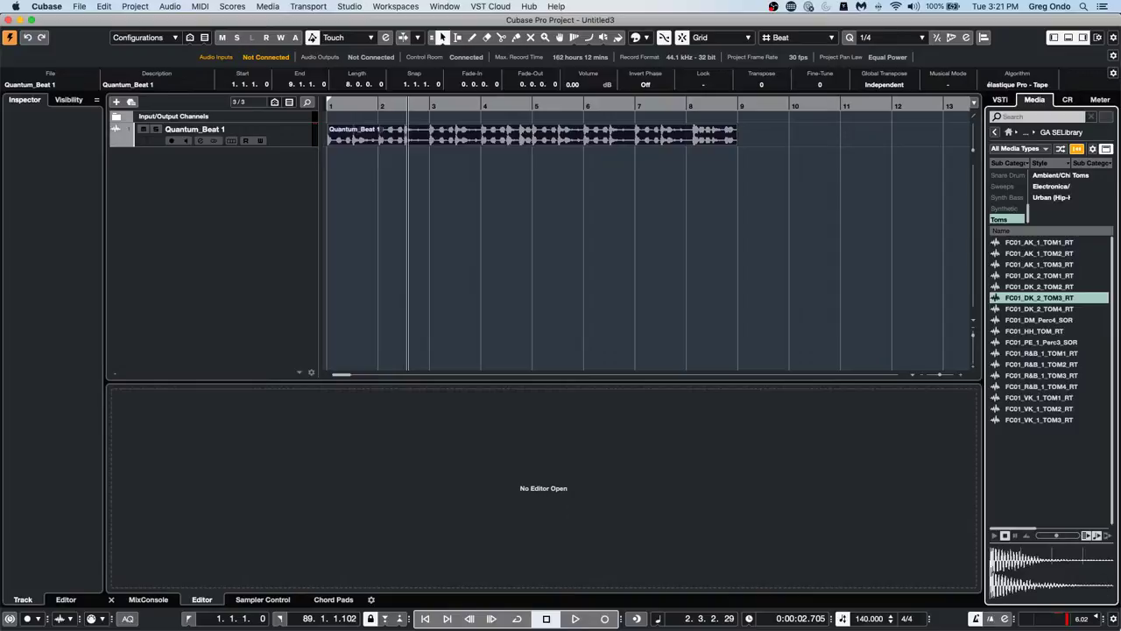
# Open the eLicenser Control Center, skip the maintenance tasks, examine the first USB-eLicenser, and quit back to Cubase
pyautogui.moveTo(507, 625)
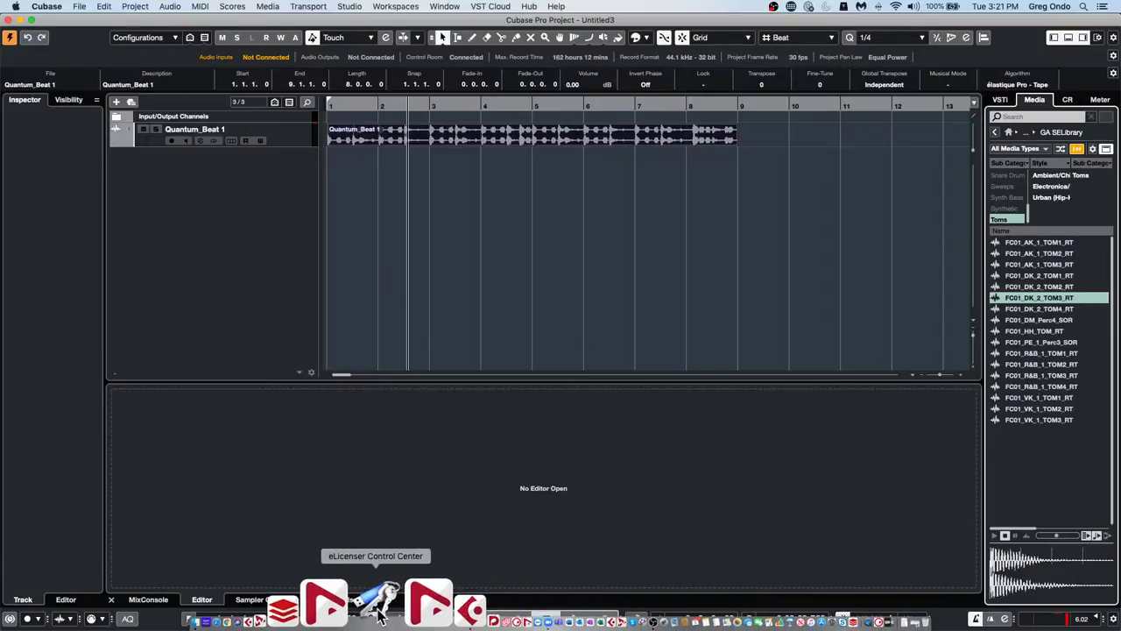
pyautogui.click(380, 613)
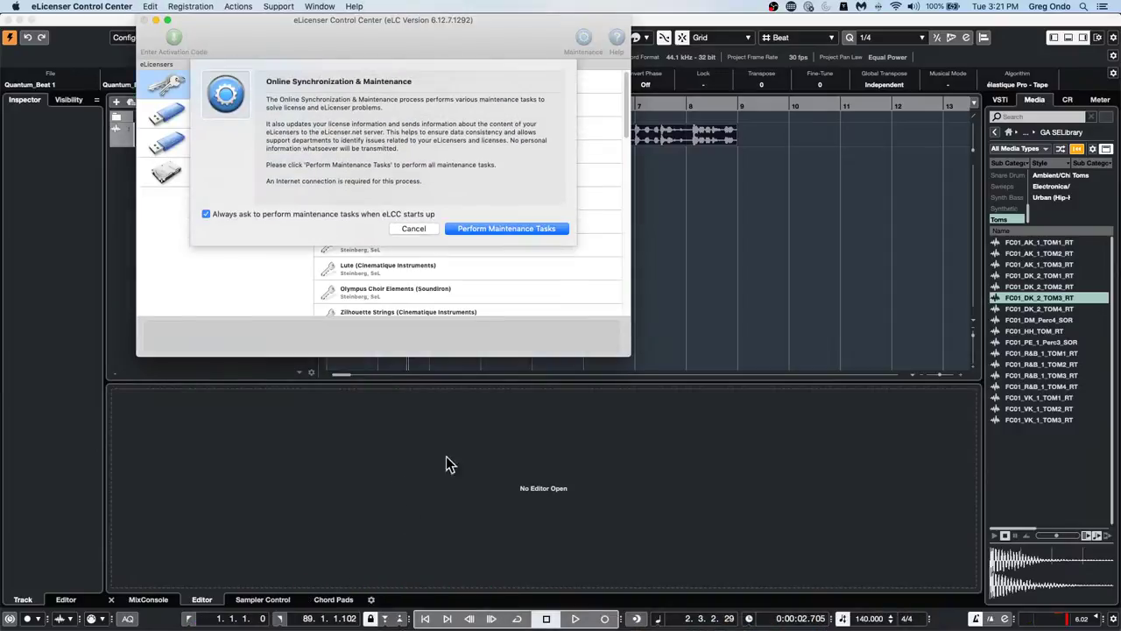
pyautogui.click(400, 227)
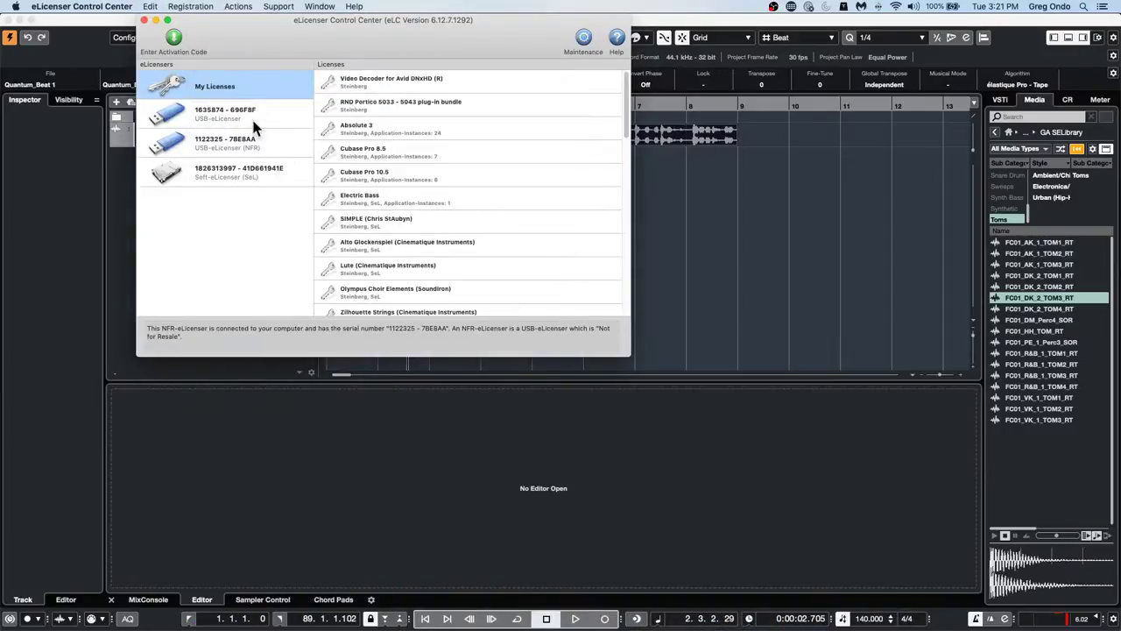
pyautogui.click(249, 116)
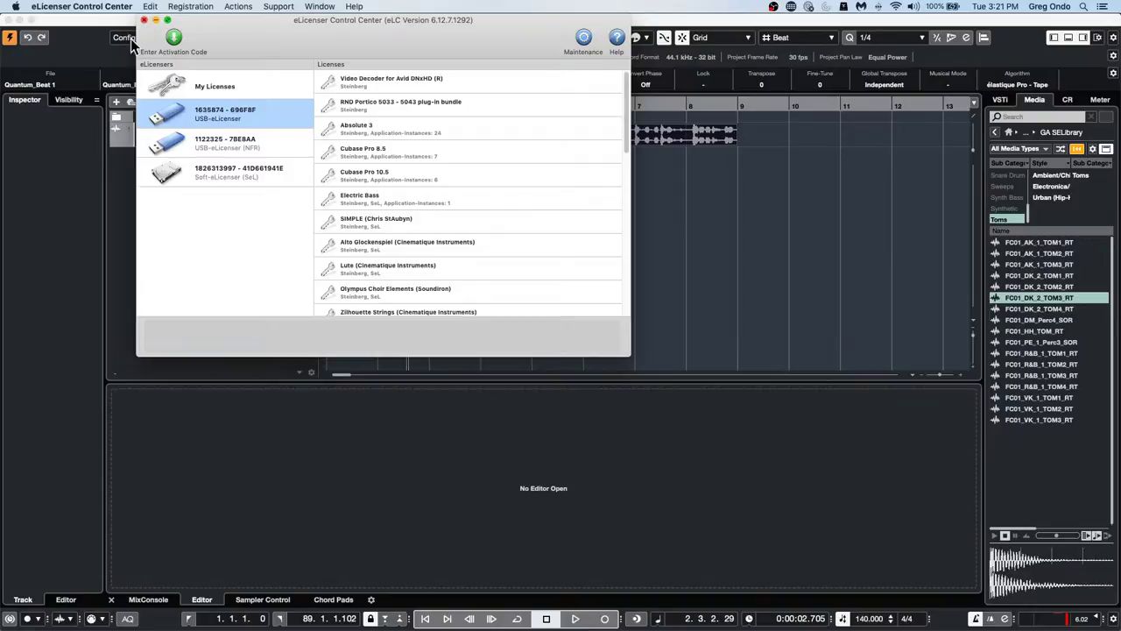
pyautogui.click(101, 15)
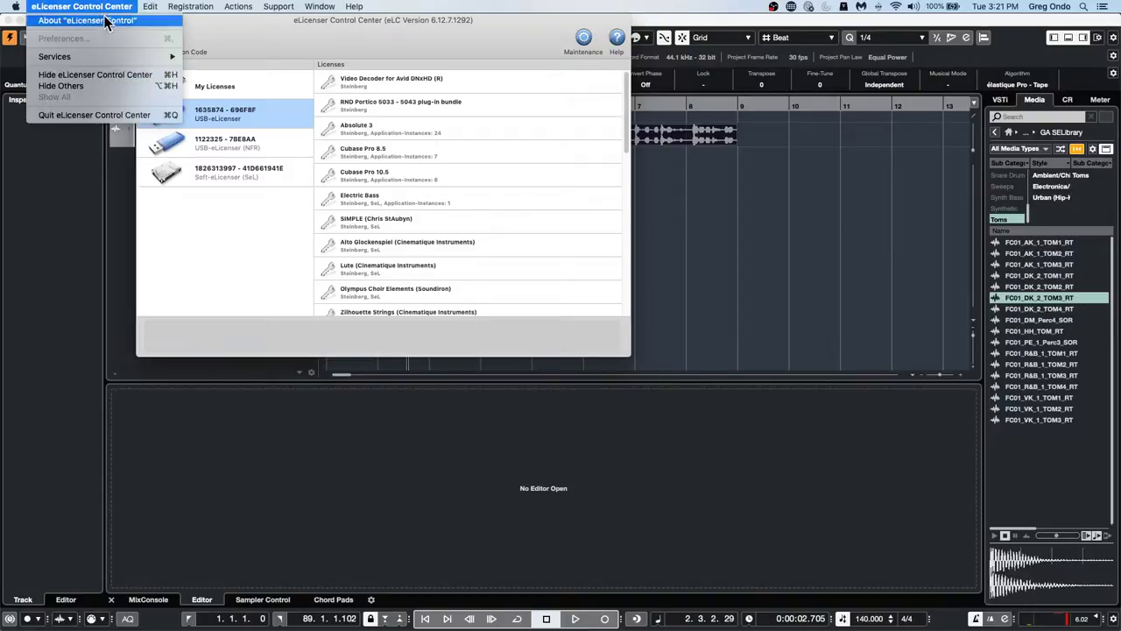
pyautogui.click(122, 115)
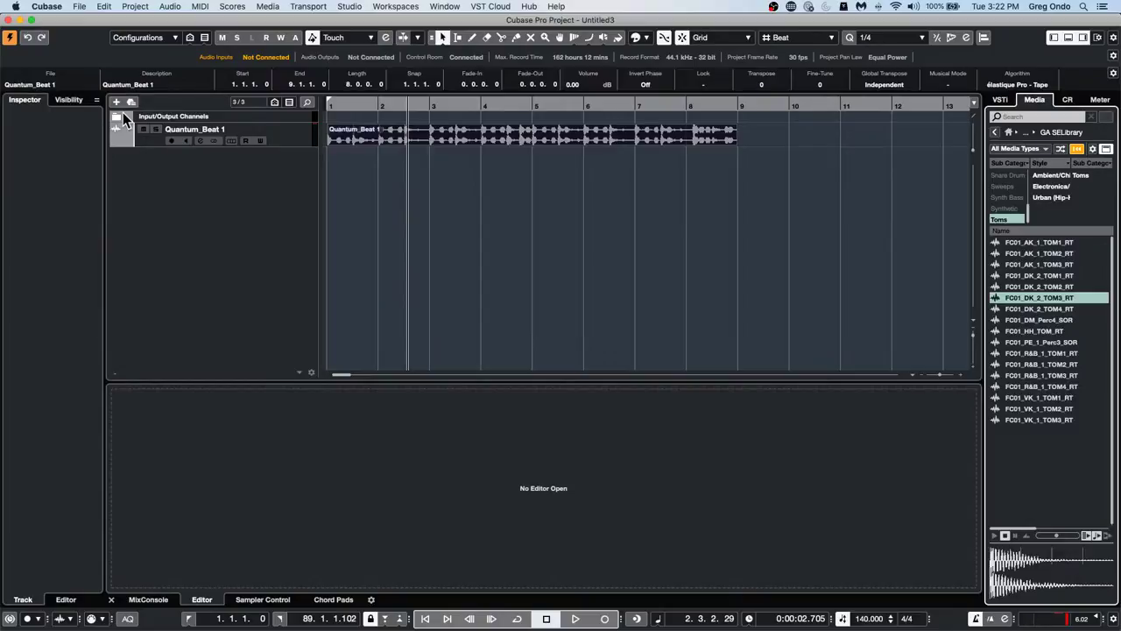
# Add 10 stereo audio tracks with UR24C Input 1 as input, routed to Stereo Out
pyautogui.rightClick(218, 171)
pyautogui.click(279, 182)
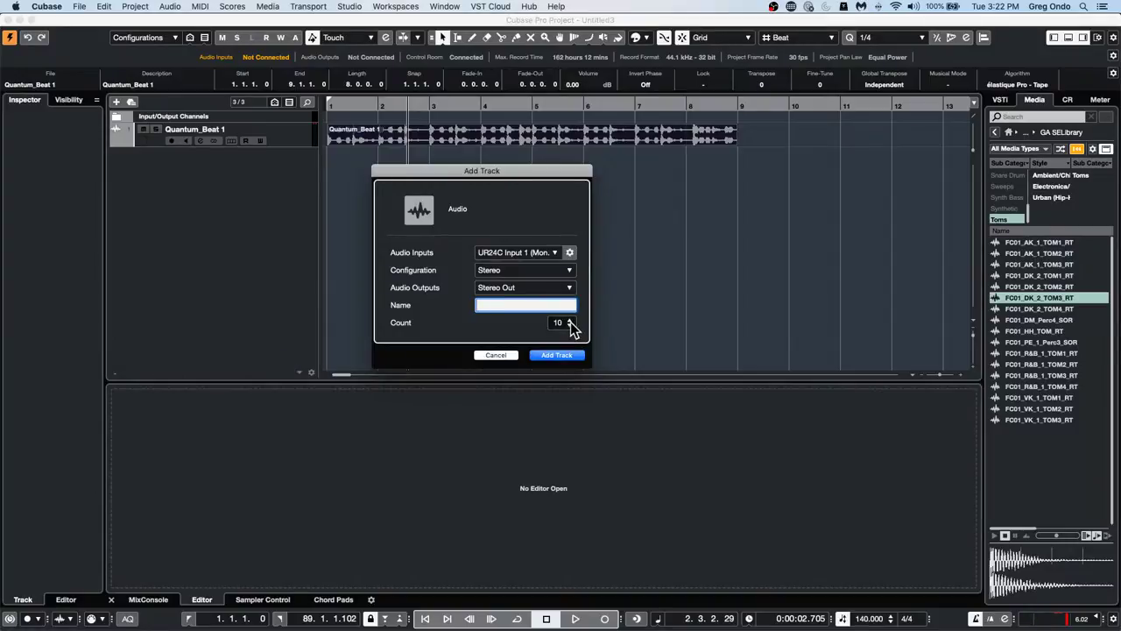
pyautogui.click(561, 355)
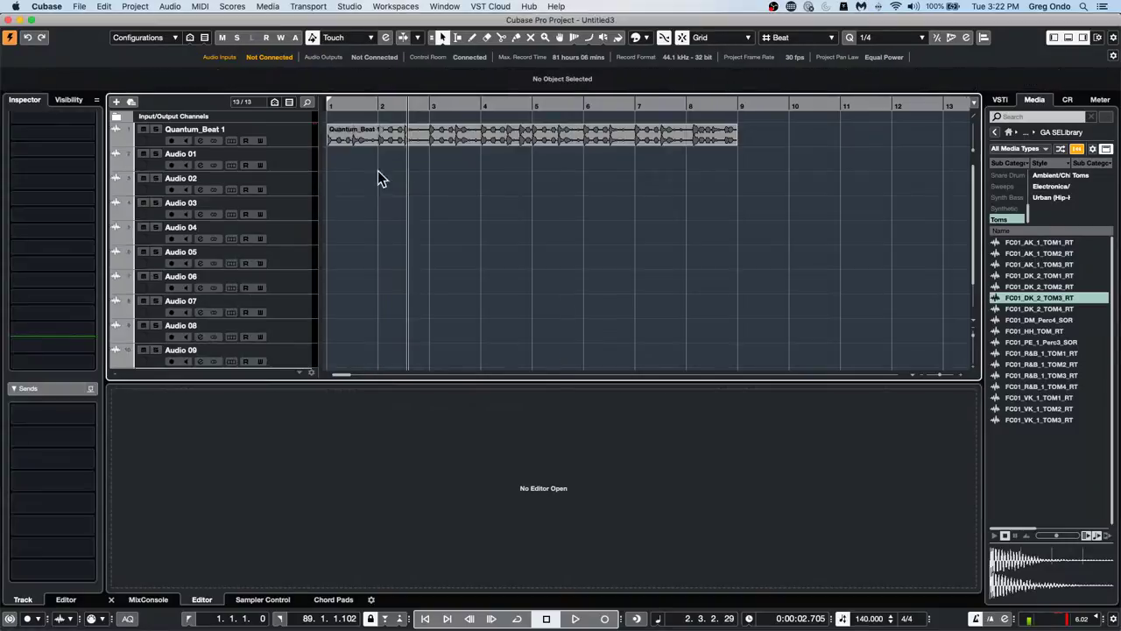
# Select the Audio 01 track and show the audio track channels through Stereo Out in the lower-zone MixConsole
pyautogui.click(293, 155)
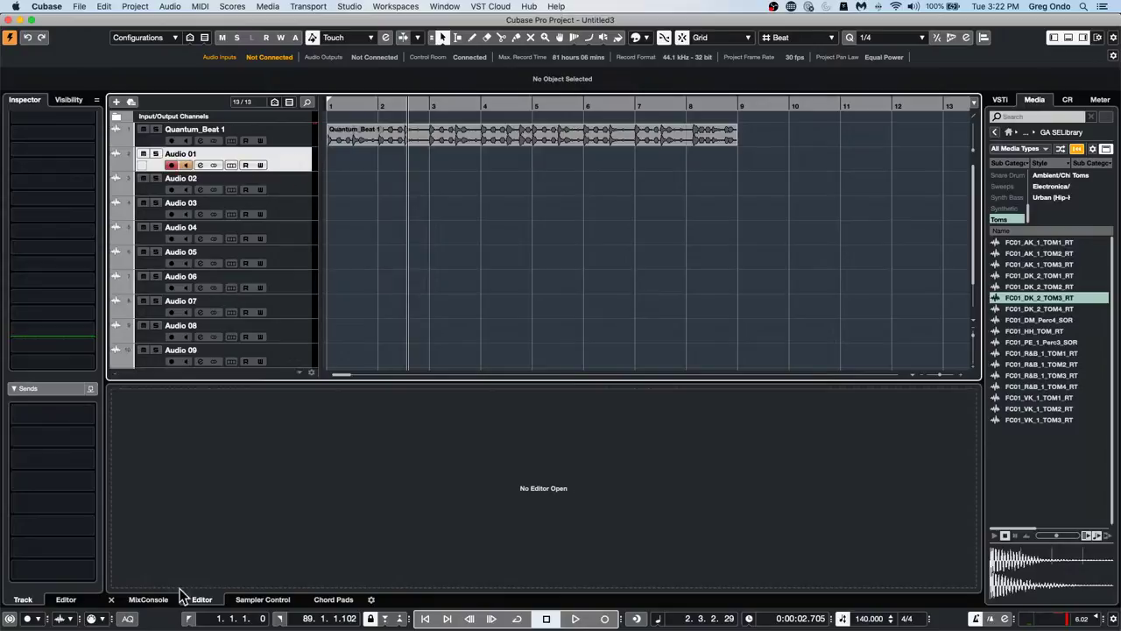
pyautogui.click(148, 599)
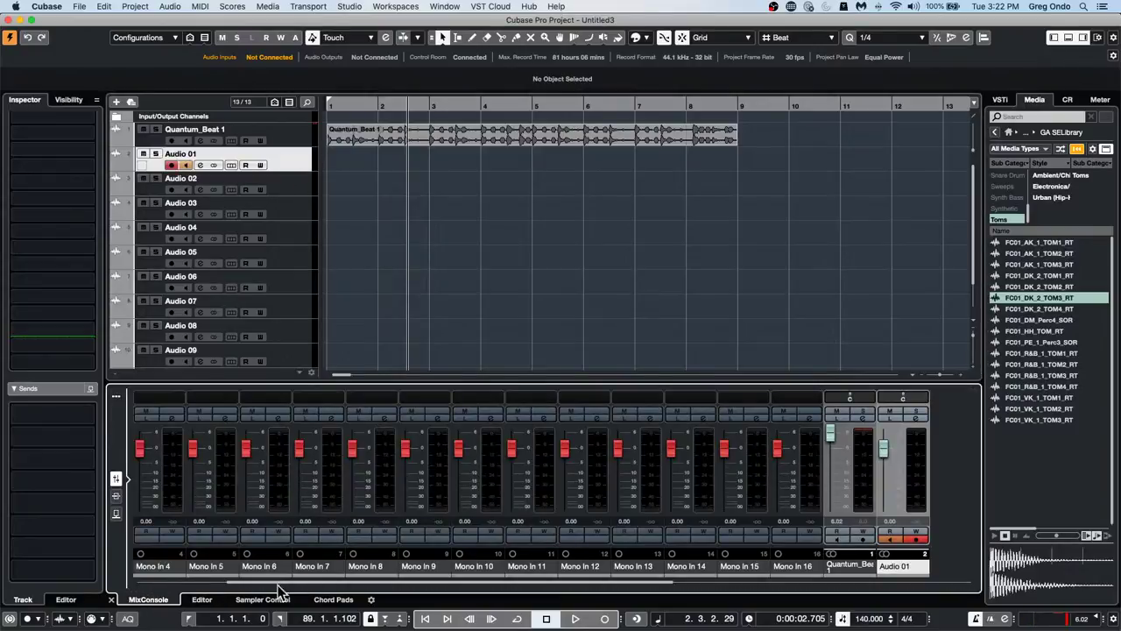
pyautogui.moveTo(247, 582); pyautogui.dragTo(465, 602)
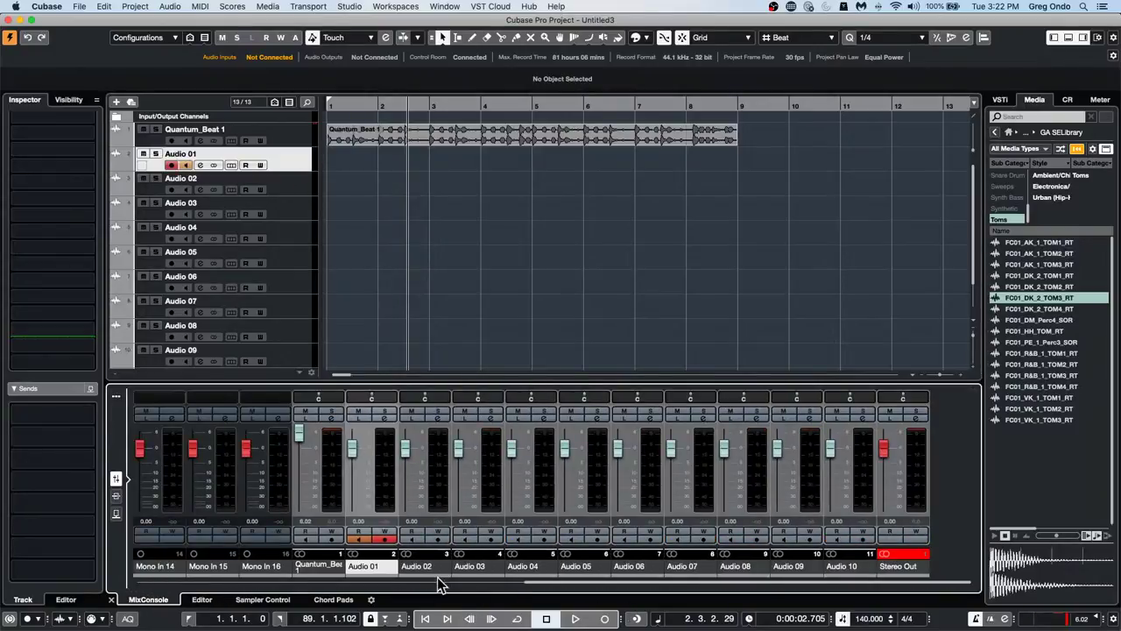
# Insert a Compressor in the first insert slot of the Quantum_Beat 1 track and close its plug-in window
pyautogui.click(284, 132)
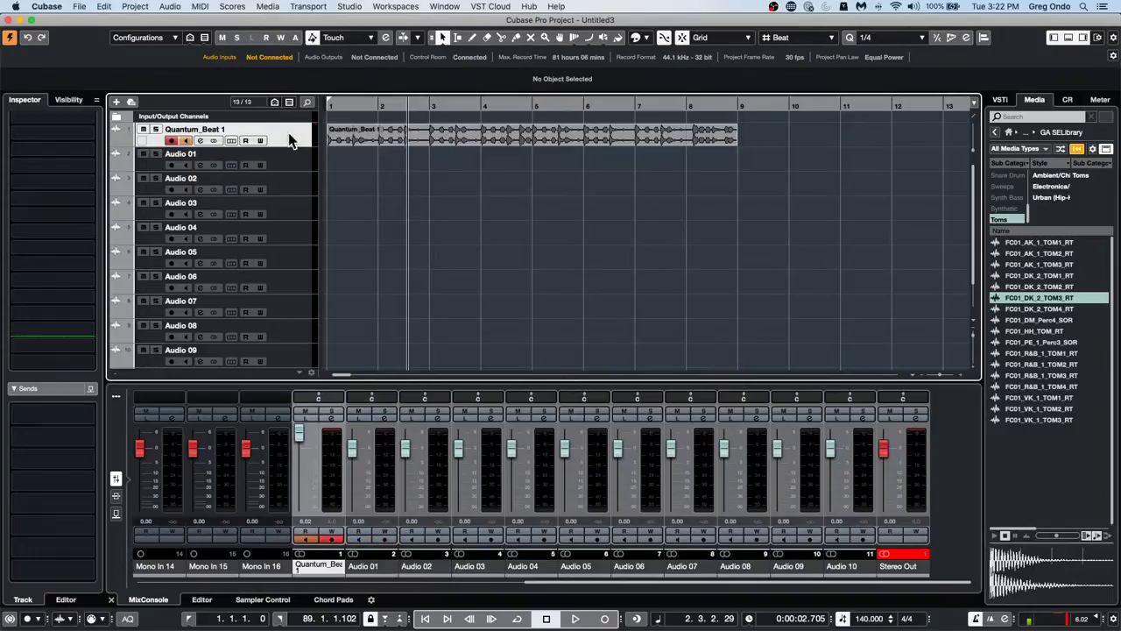
pyautogui.click(87, 120)
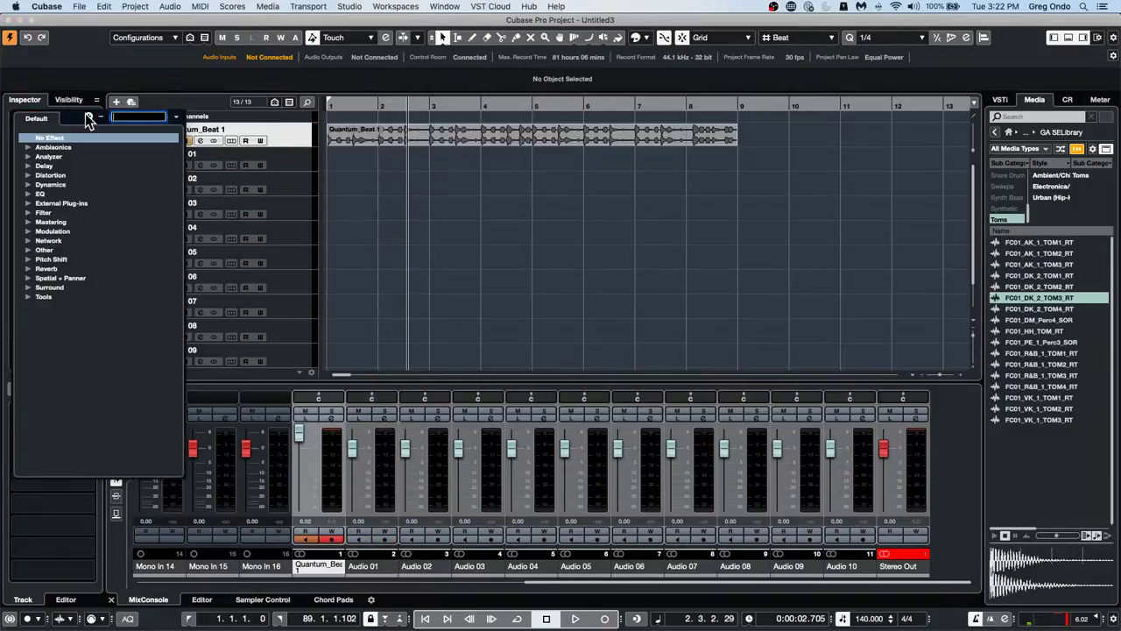
pyautogui.click(28, 185)
pyautogui.click(67, 205)
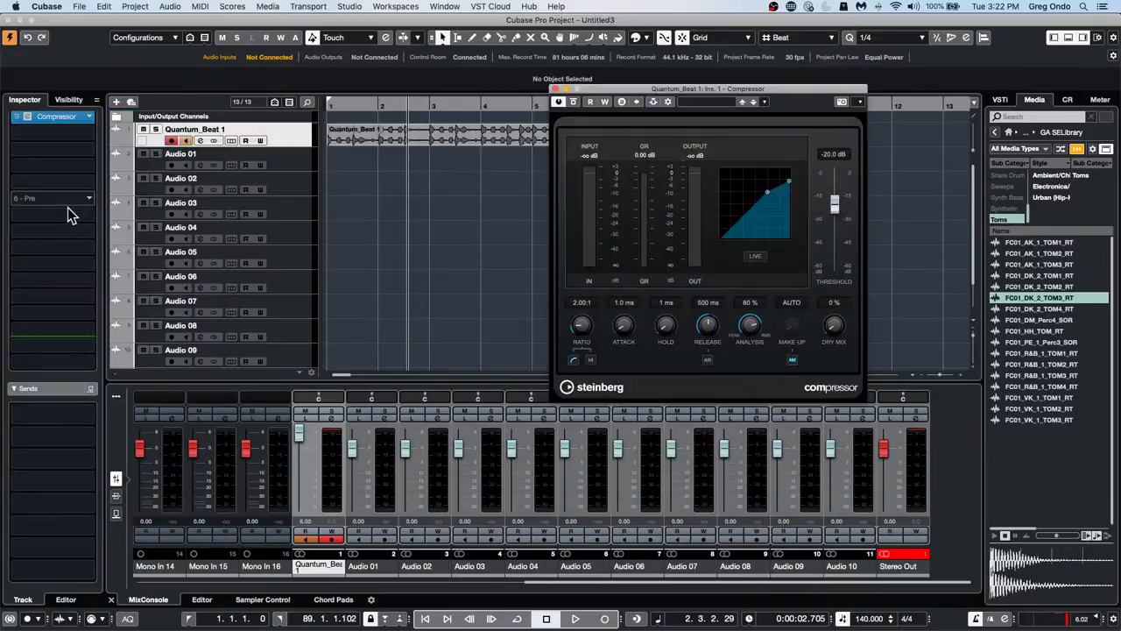
pyautogui.click(555, 89)
# Select the Audio 01 through Audio 10 channels in the MixConsole and switch the view to the channel inserts
pyautogui.click(388, 490)
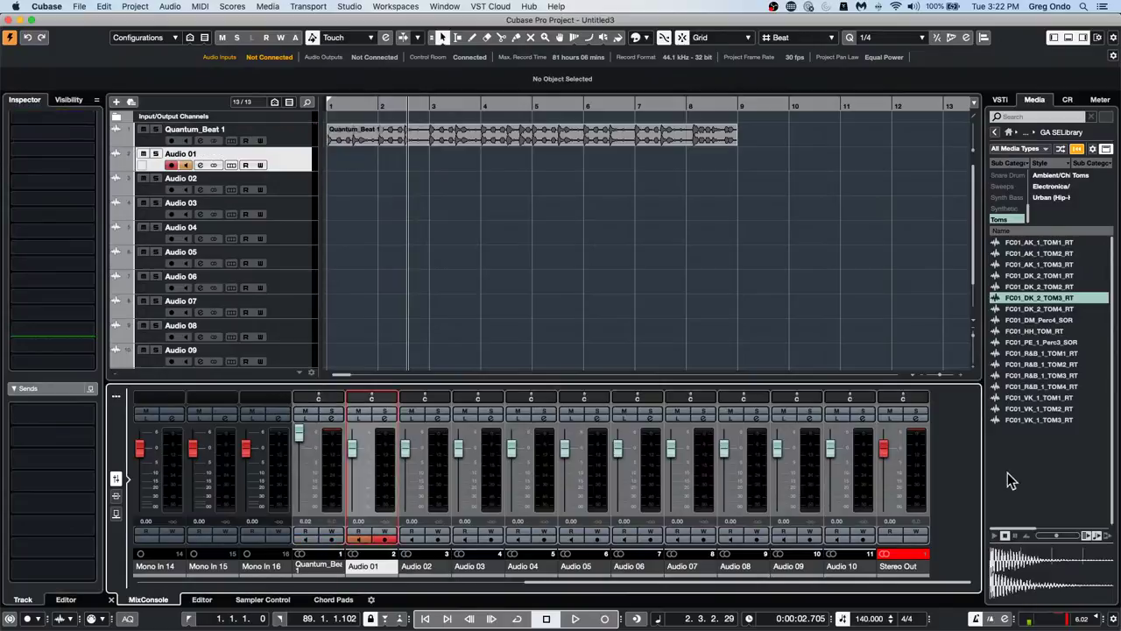
pyautogui.keyDown('shift'); pyautogui.click(868, 472); pyautogui.keyUp('shift')
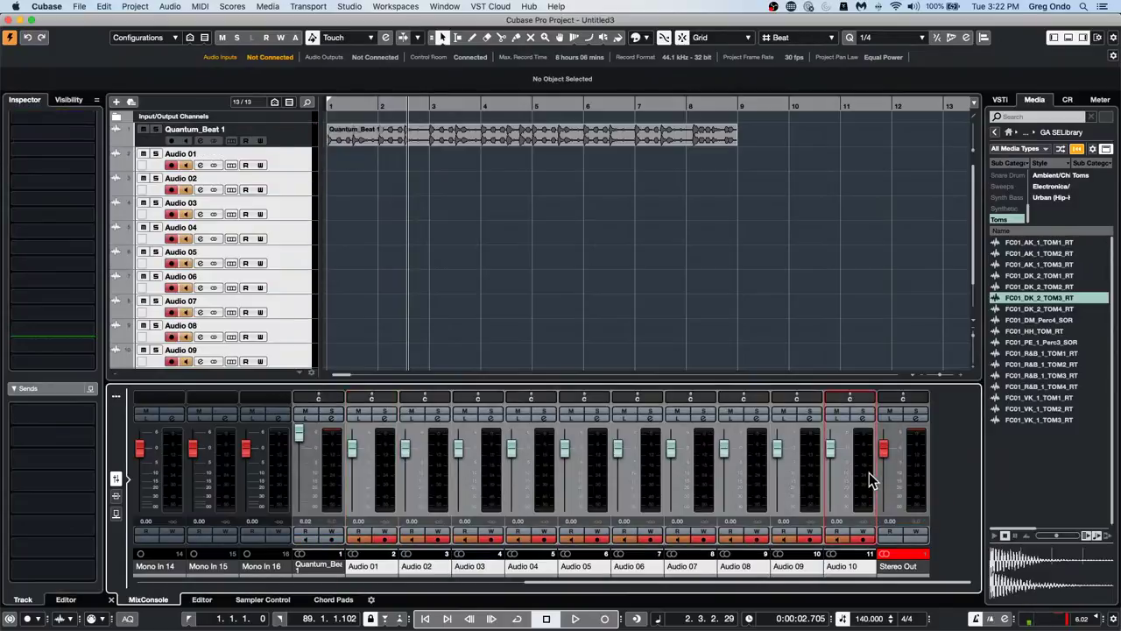
pyautogui.click(114, 497)
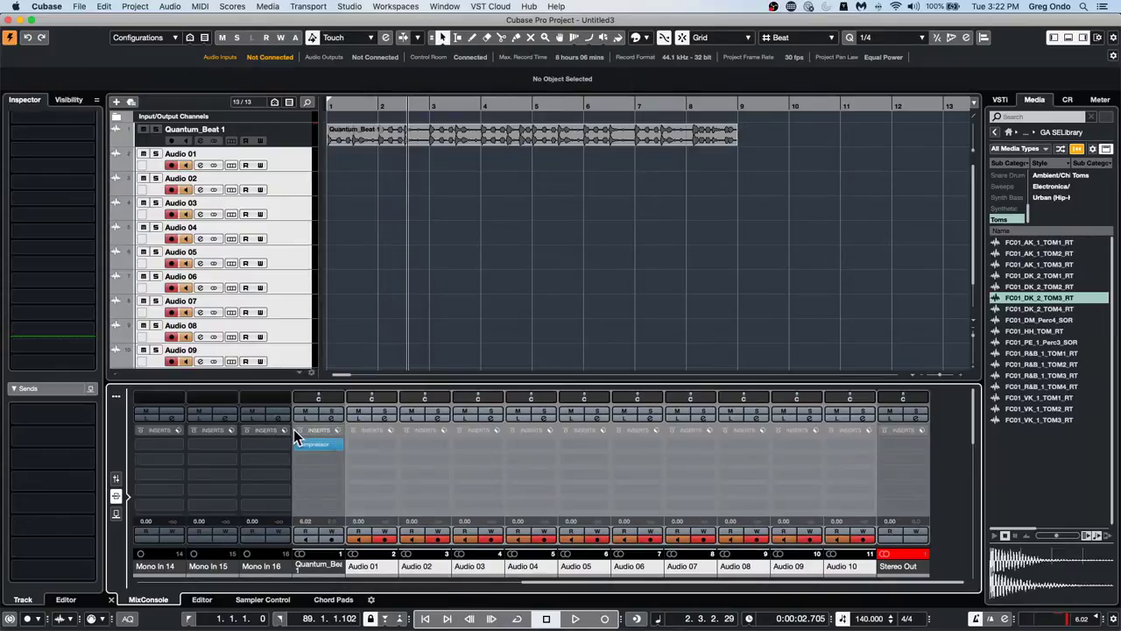
# Copy the first selected channel's settings and check the first insert slot of Audio 01 for a paste option
pyautogui.rightClick(320, 572)
pyautogui.moveTo(337, 628)
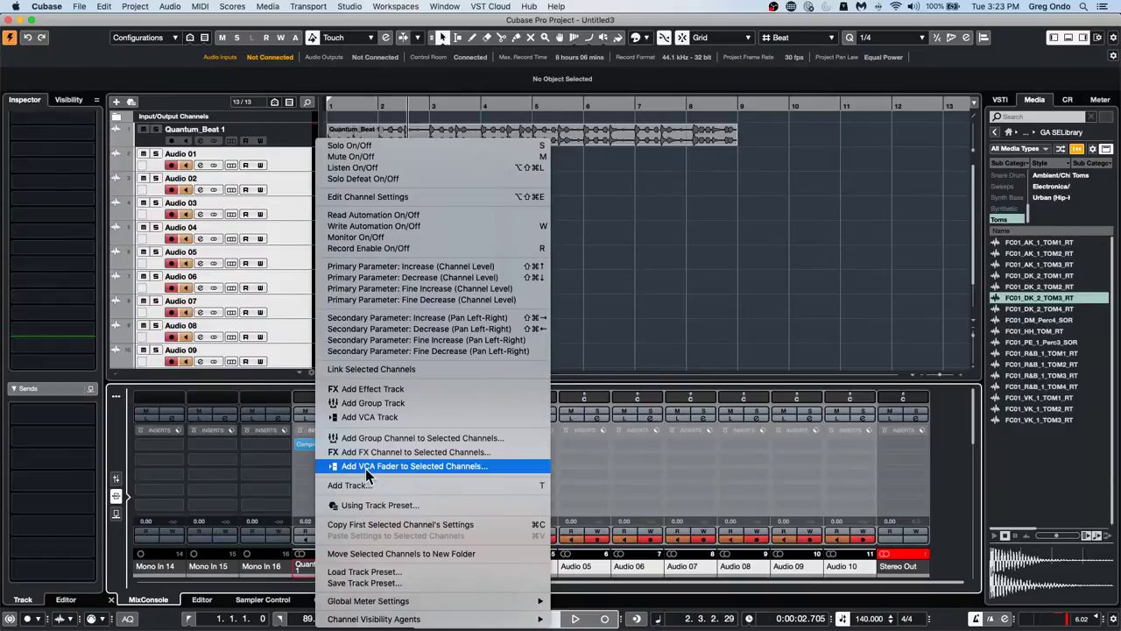
pyautogui.click(450, 525)
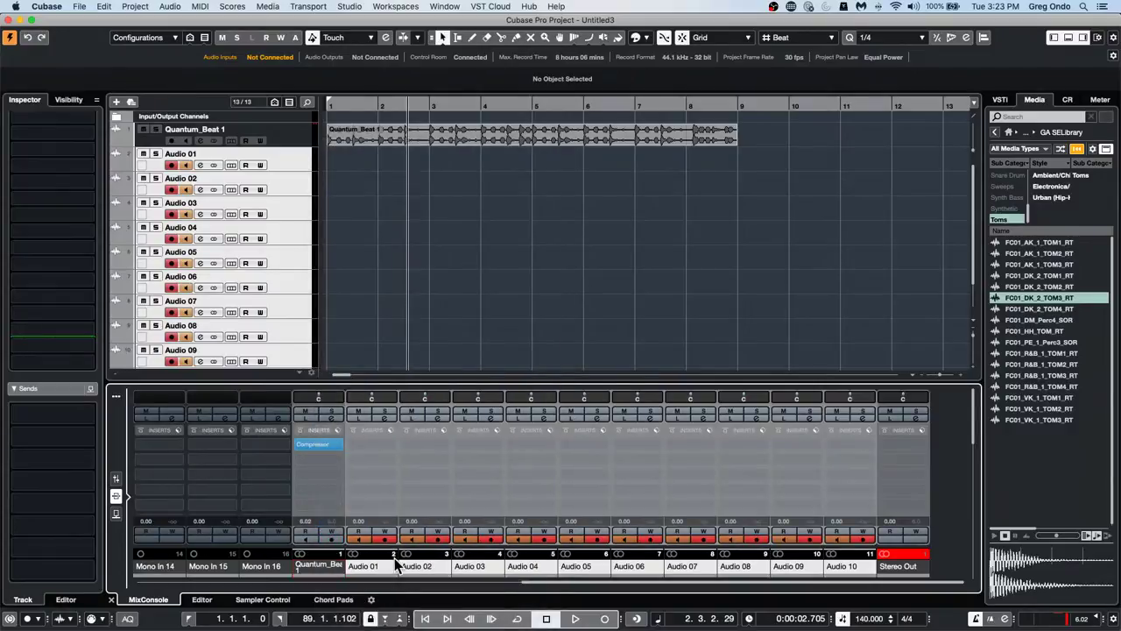
pyautogui.rightClick(385, 439)
pyautogui.moveTo(429, 627)
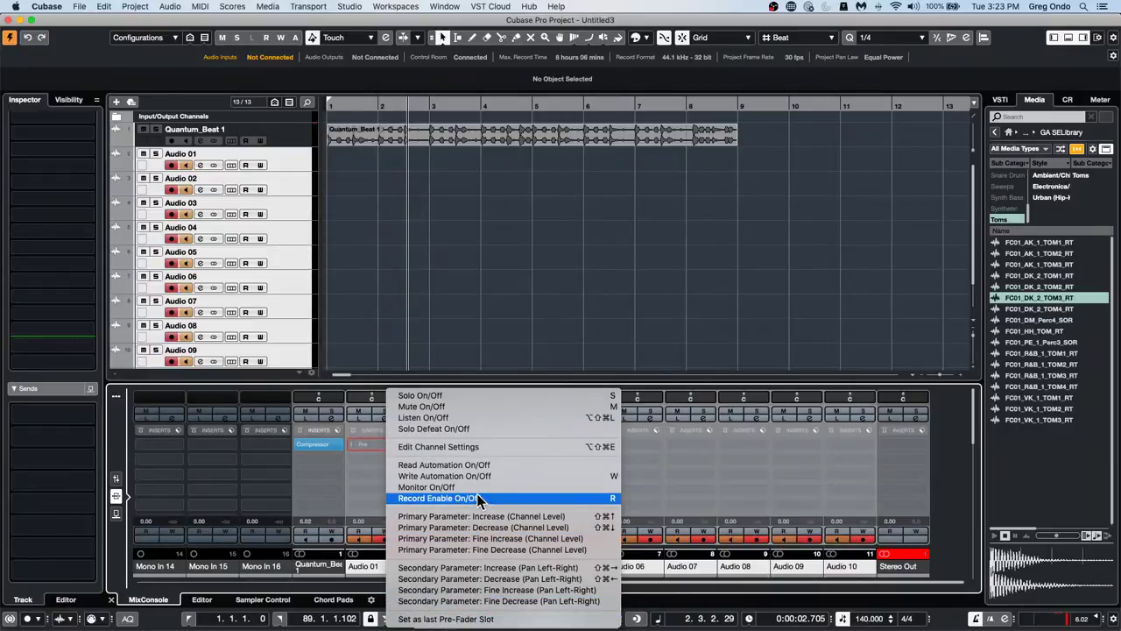
pyautogui.click(708, 462)
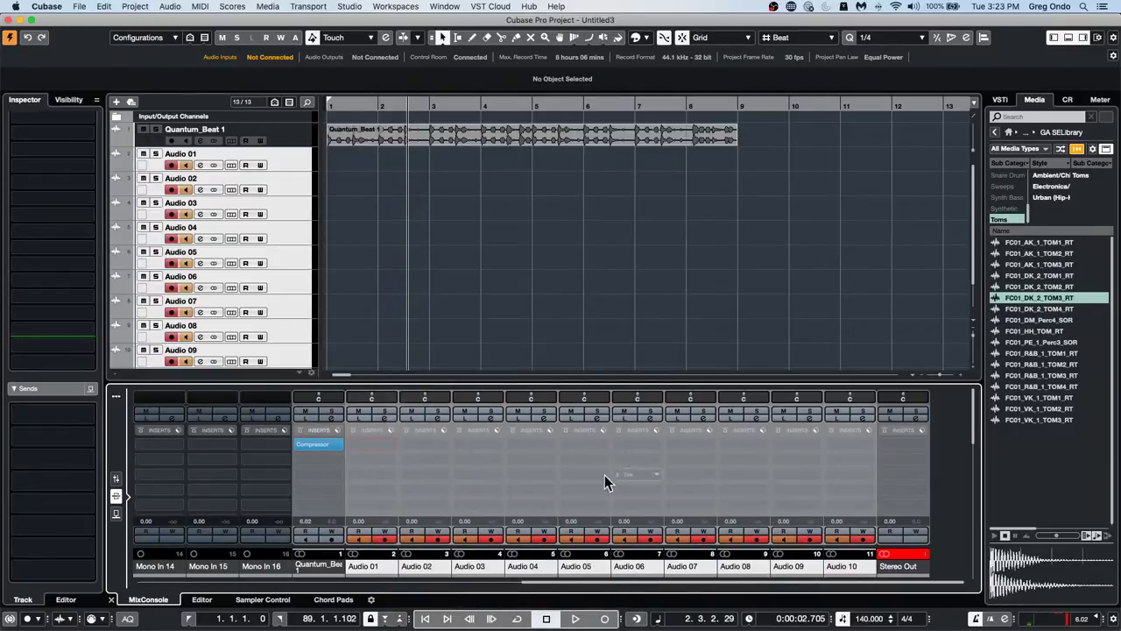
# Check the insert rack commands of Audio 01 and Quantum_Beat 1 for copying and pasting inserts
pyautogui.rightClick(354, 428)
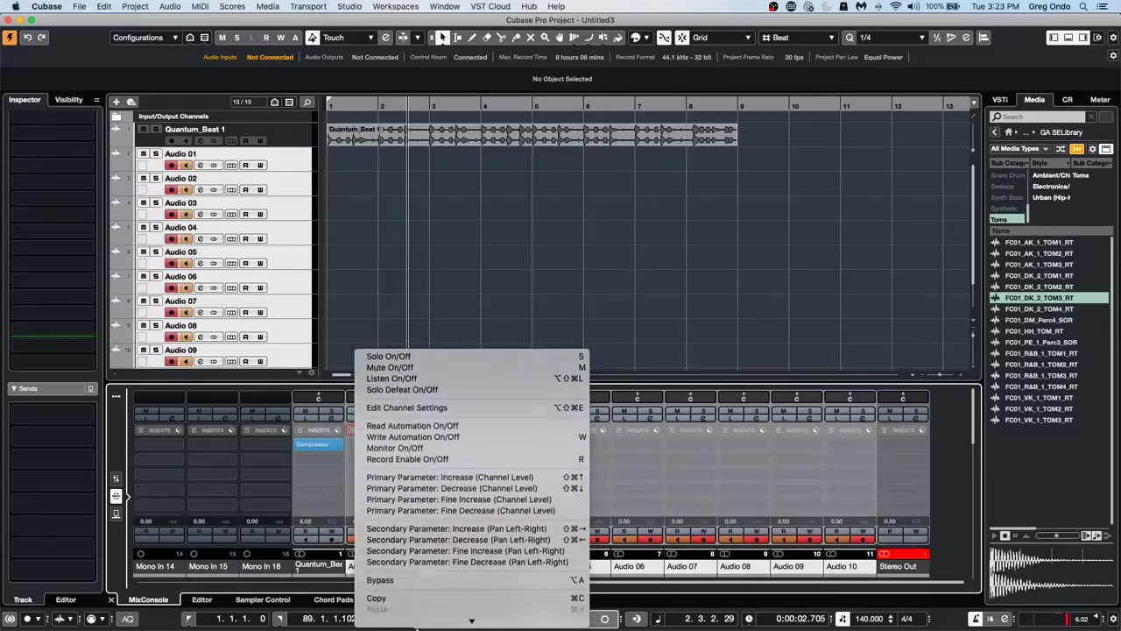
pyautogui.moveTo(417, 627)
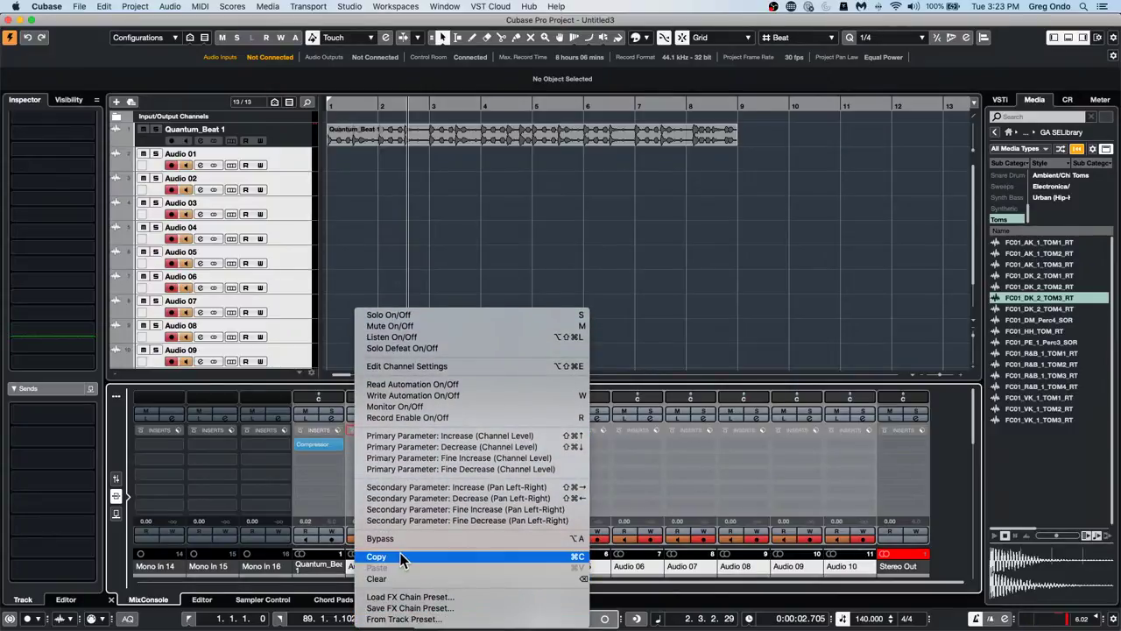
pyautogui.click(309, 450)
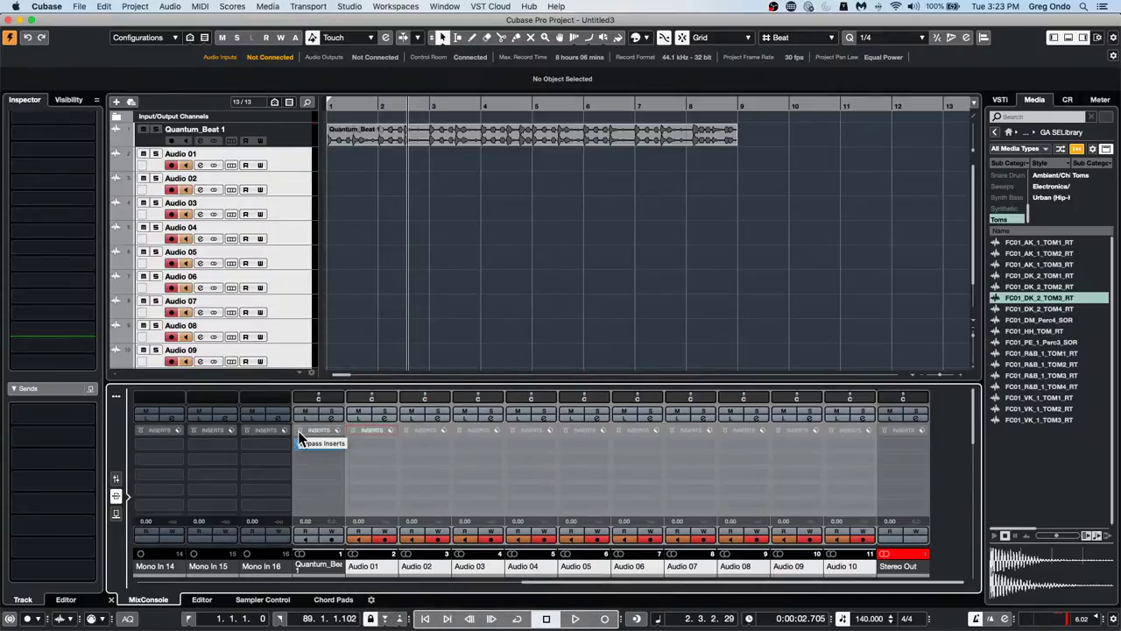
pyautogui.rightClick(301, 438)
pyautogui.click(296, 461)
# Copy the Compressor setting from Quantum_Beat 1 and try to paste it into the inserts of Audio 01
pyautogui.rightClick(314, 444)
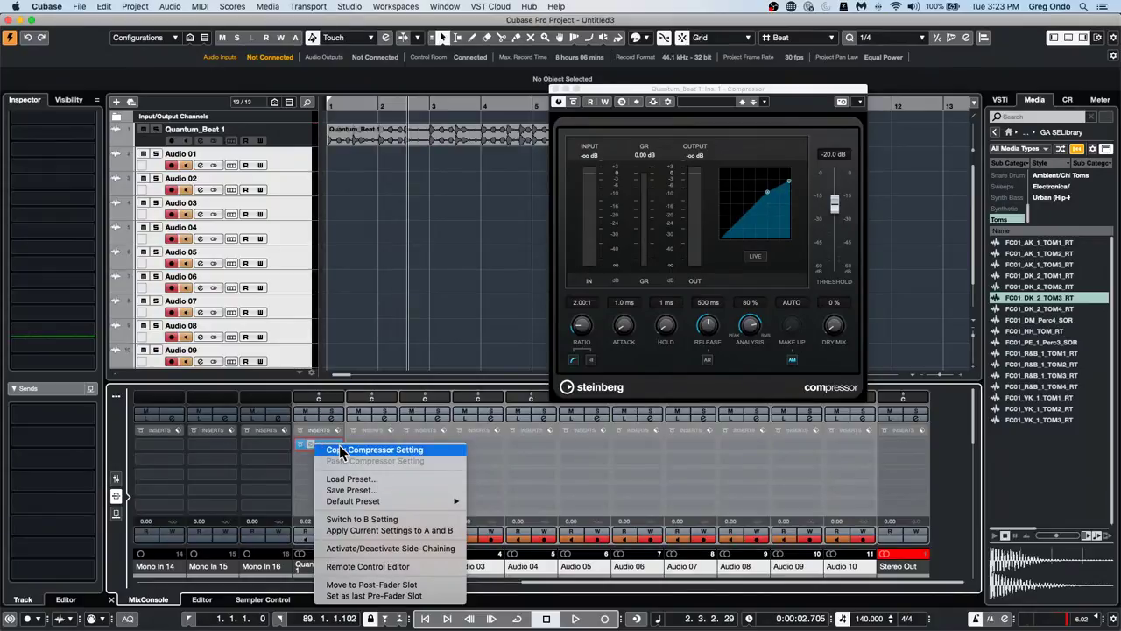
pyautogui.click(342, 450)
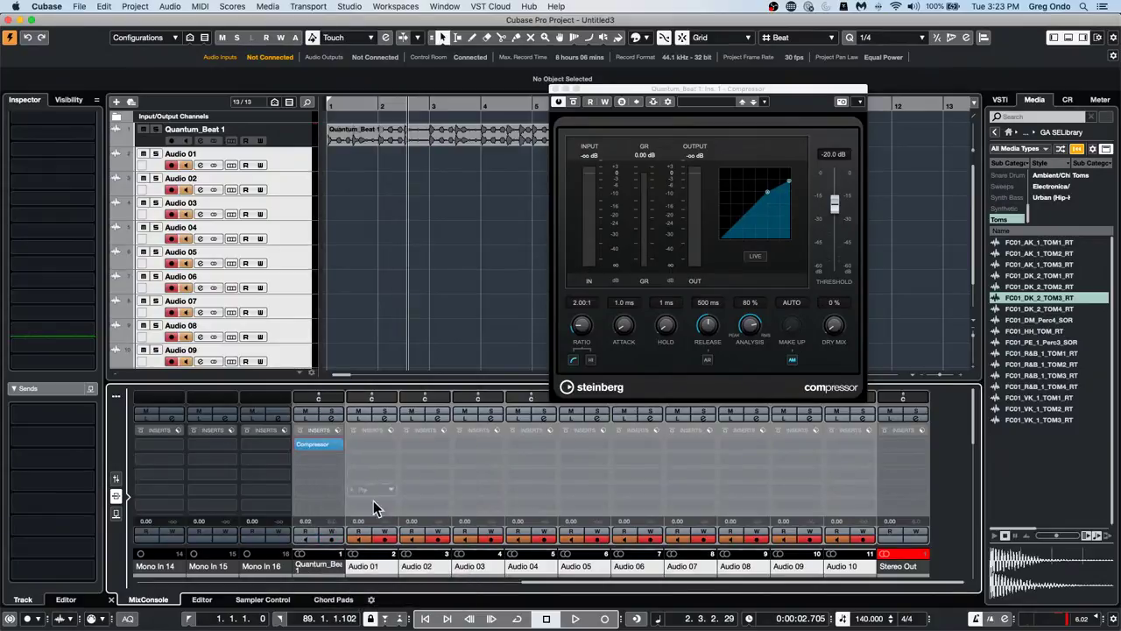
pyautogui.rightClick(392, 444)
pyautogui.scroll(-3, 447, 585)
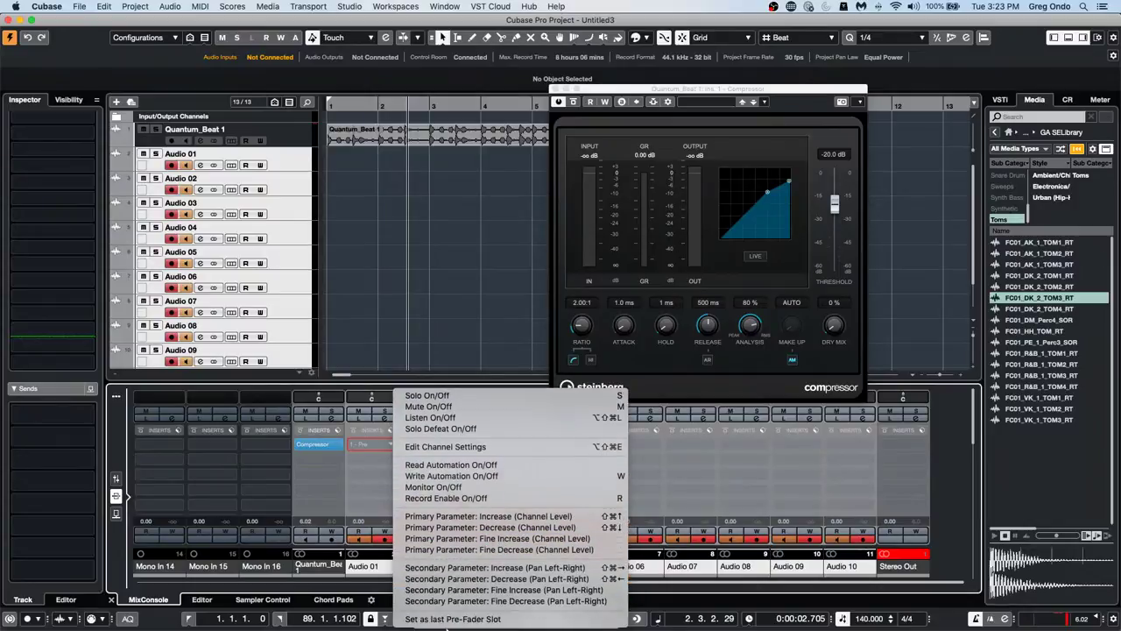
pyautogui.click(367, 469)
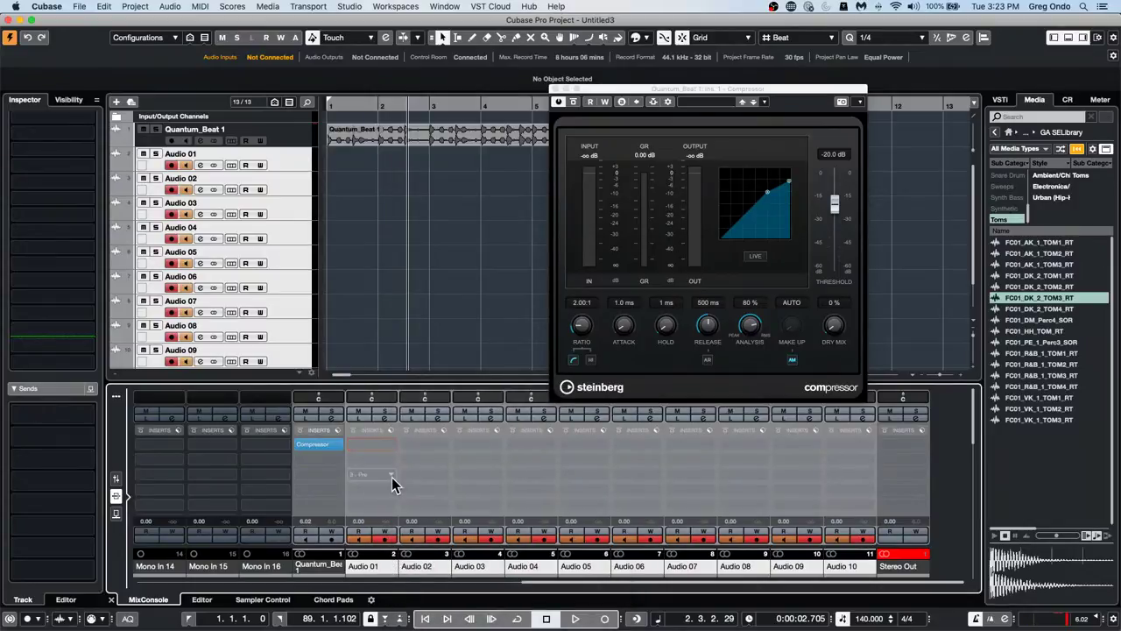
pyautogui.rightClick(354, 435)
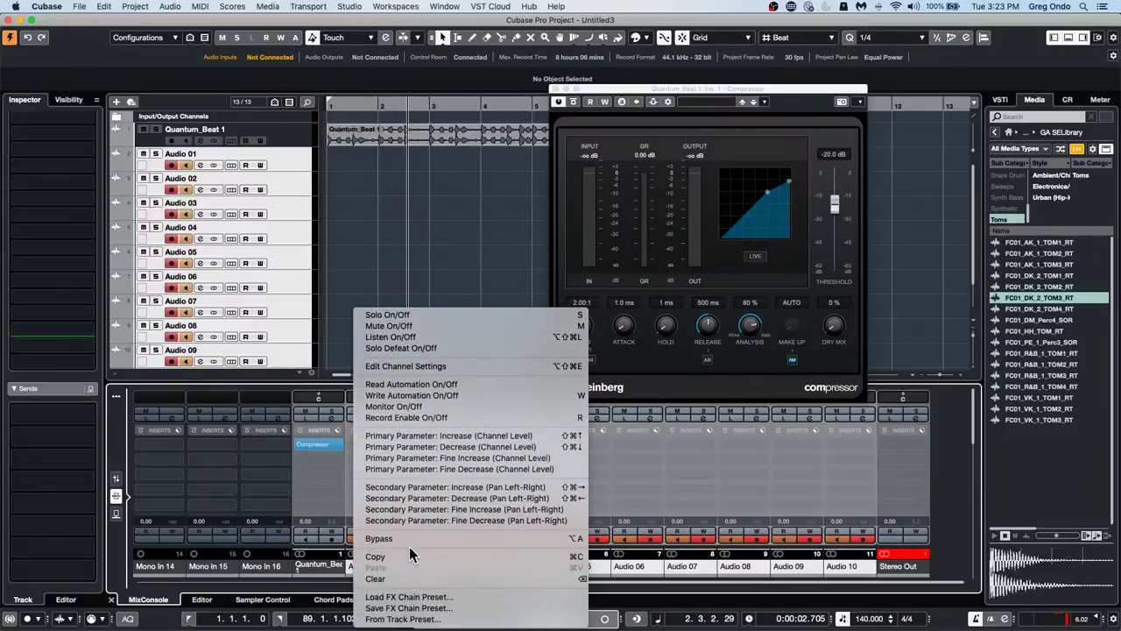
pyautogui.click(292, 463)
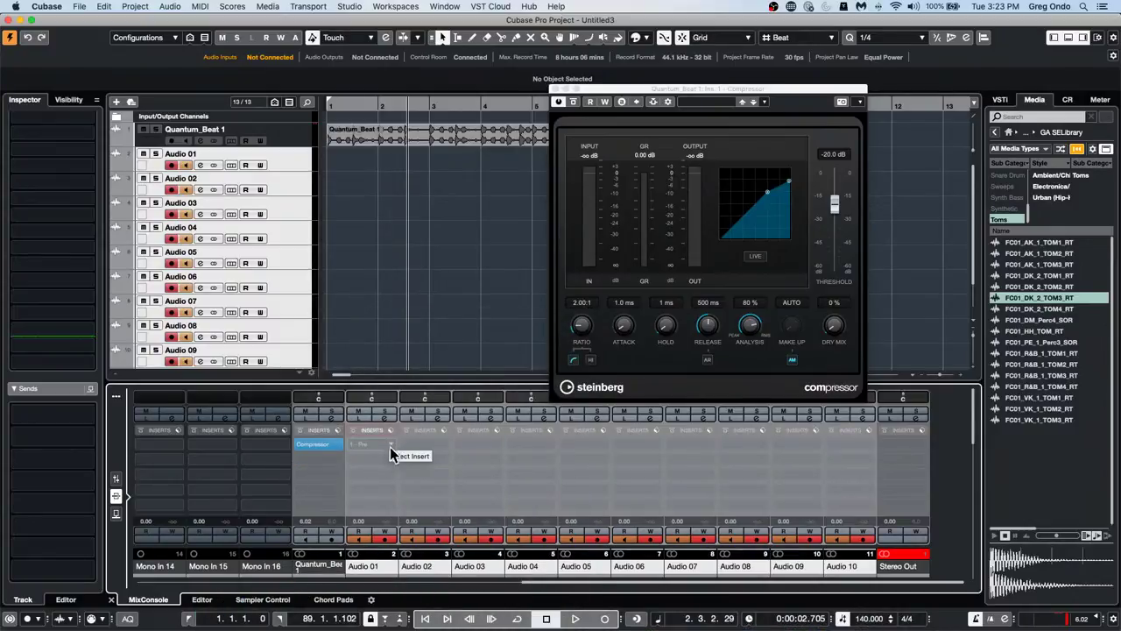
# Turn on Q-Link and insert a Compressor in the first insert slot of Audio 01 through Audio 10, closing its plug-in window
pyautogui.click(116, 396)
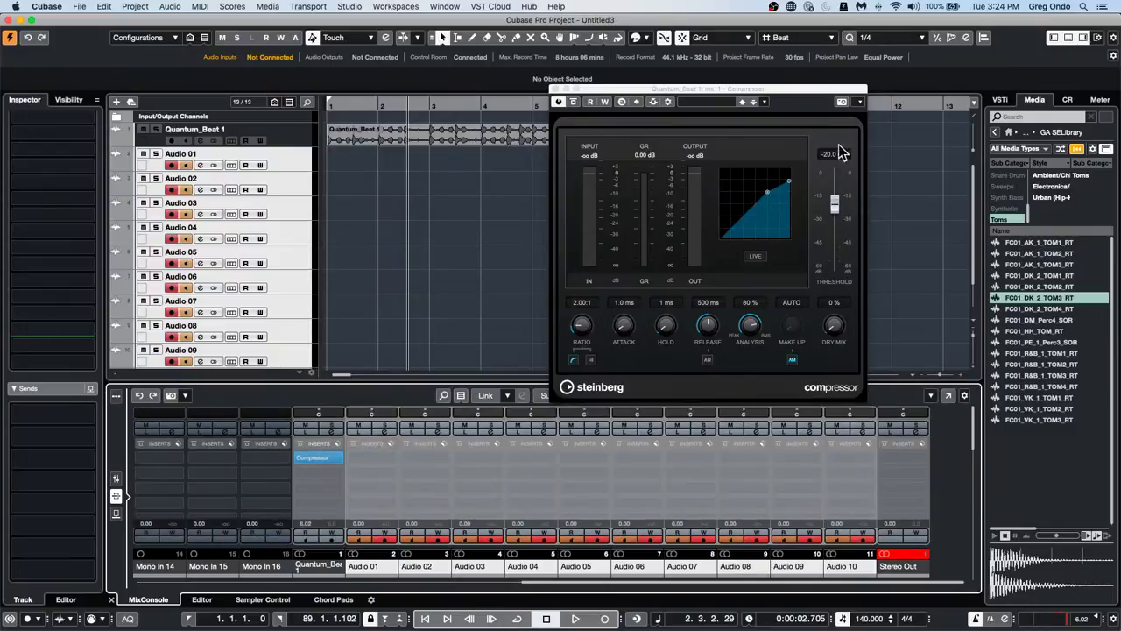
pyautogui.click(557, 89)
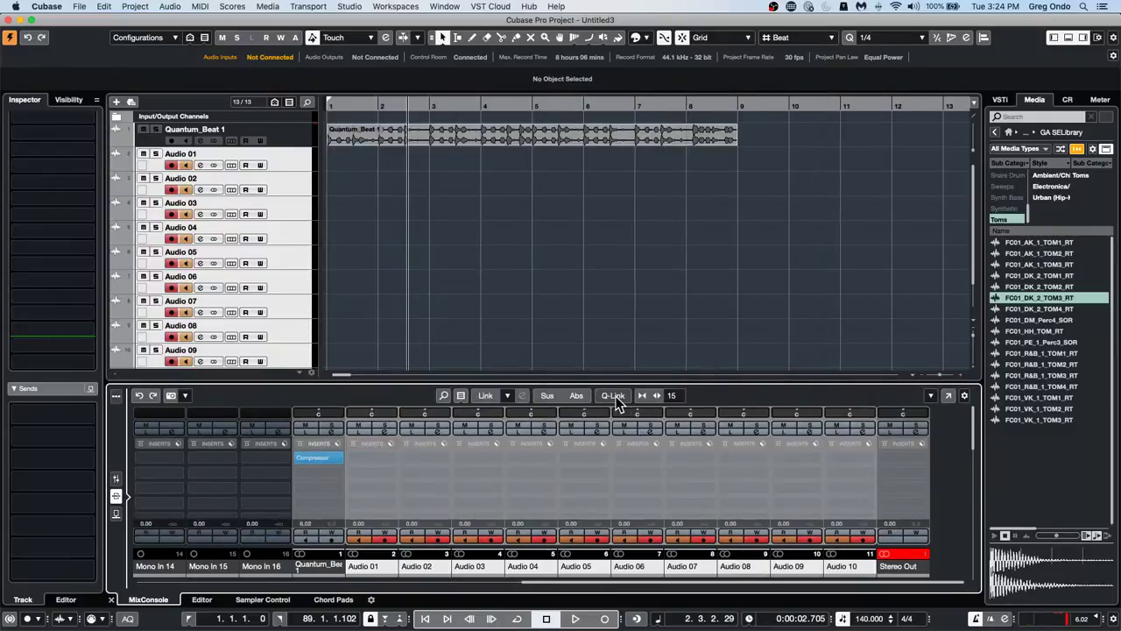
pyautogui.click(613, 396)
pyautogui.click(391, 460)
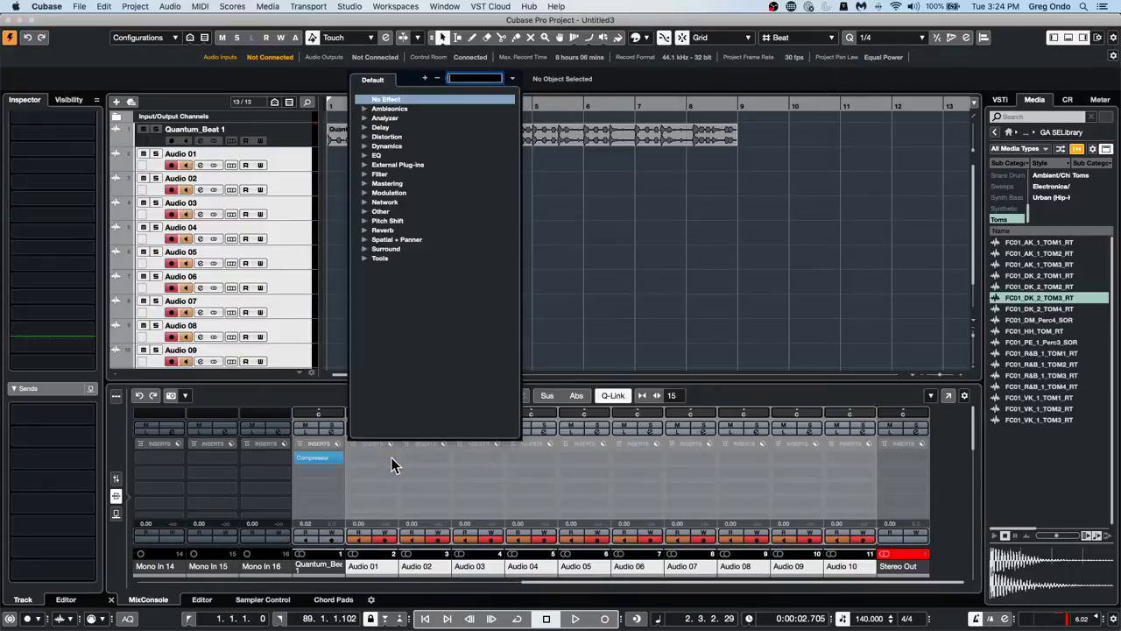
pyautogui.click(364, 145)
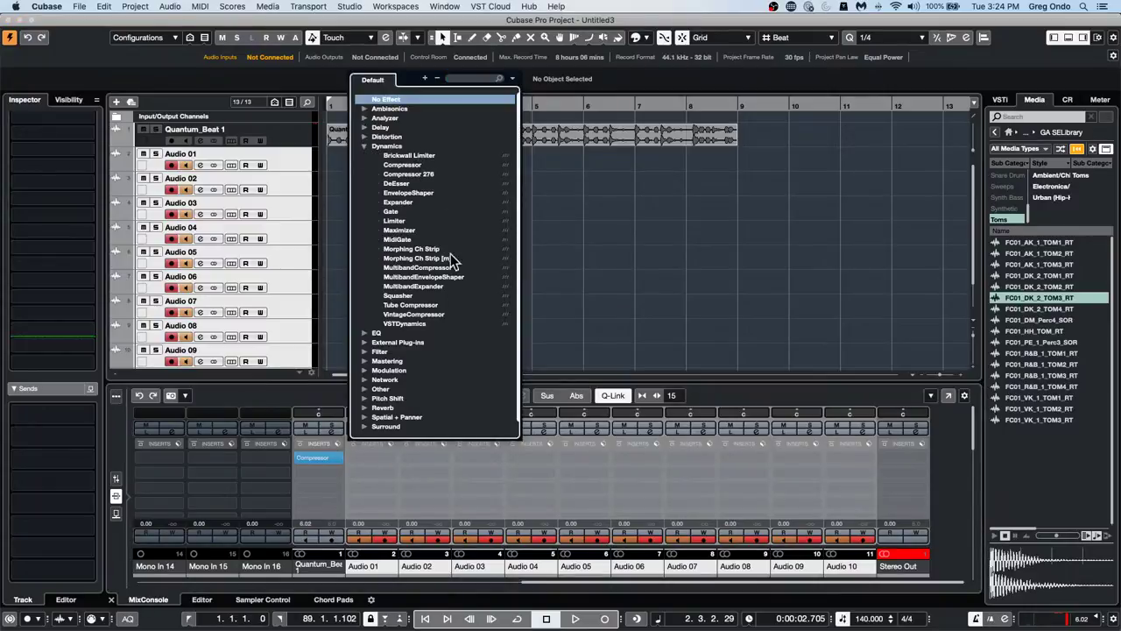
pyautogui.click(410, 166)
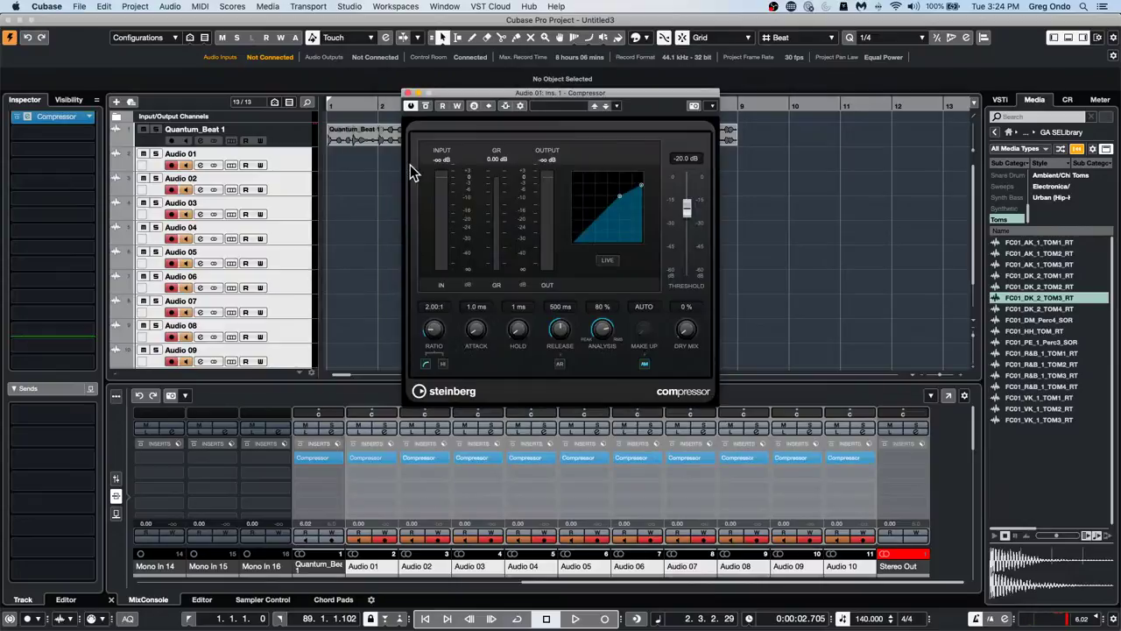
pyautogui.click(407, 94)
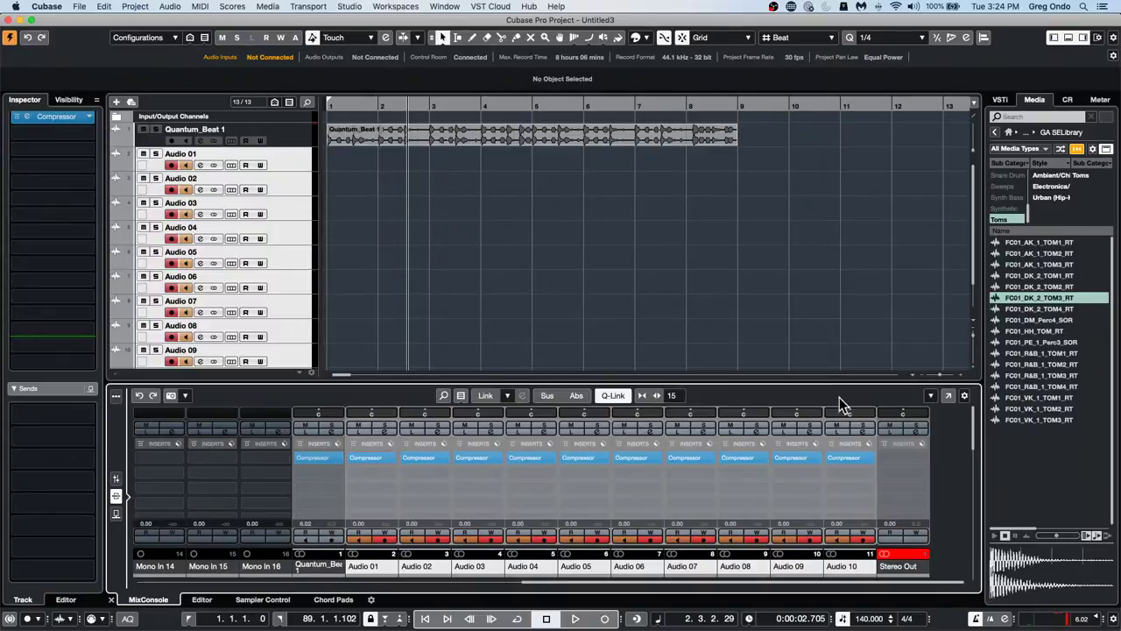
# Enlarge the MixConsole and copy the inserts of the Quantum_Beat 1 channel
pyautogui.moveTo(841, 376); pyautogui.dragTo(848, 328)
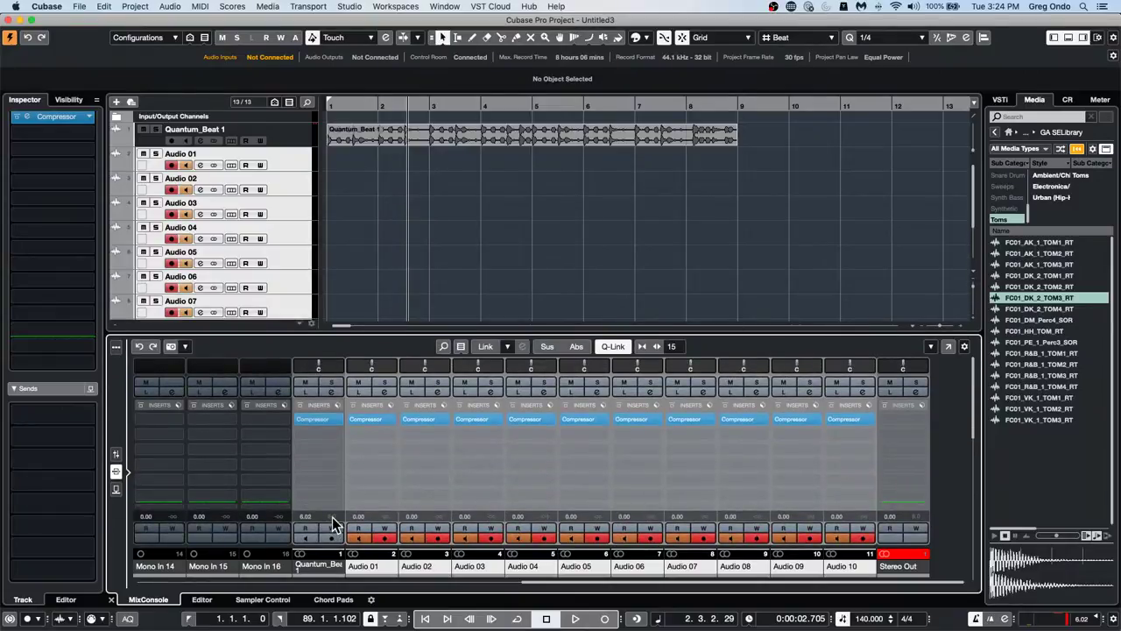
pyautogui.click(306, 517)
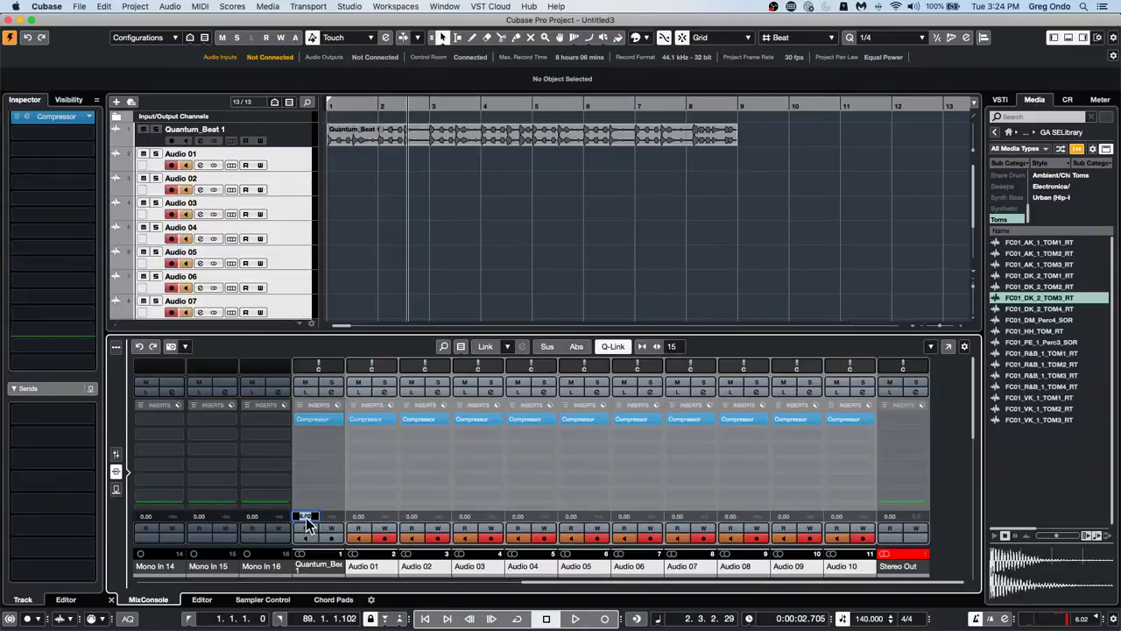
pyautogui.click(319, 458)
pyautogui.click(262, 507)
pyautogui.rightClick(338, 405)
pyautogui.scroll(-3, 371, 574)
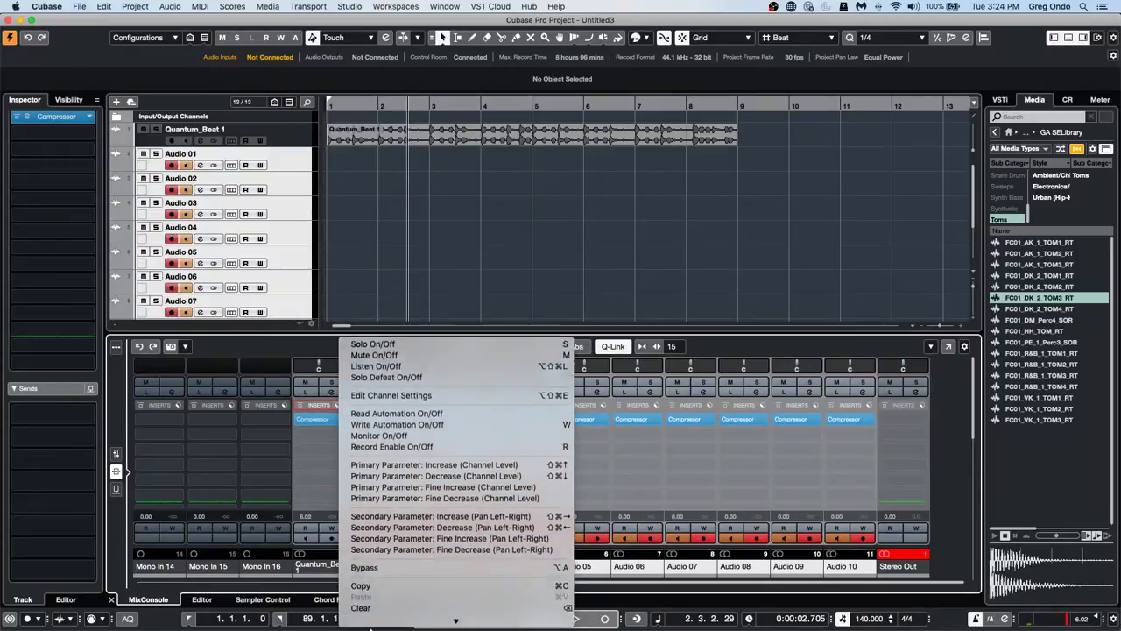
pyautogui.click(388, 557)
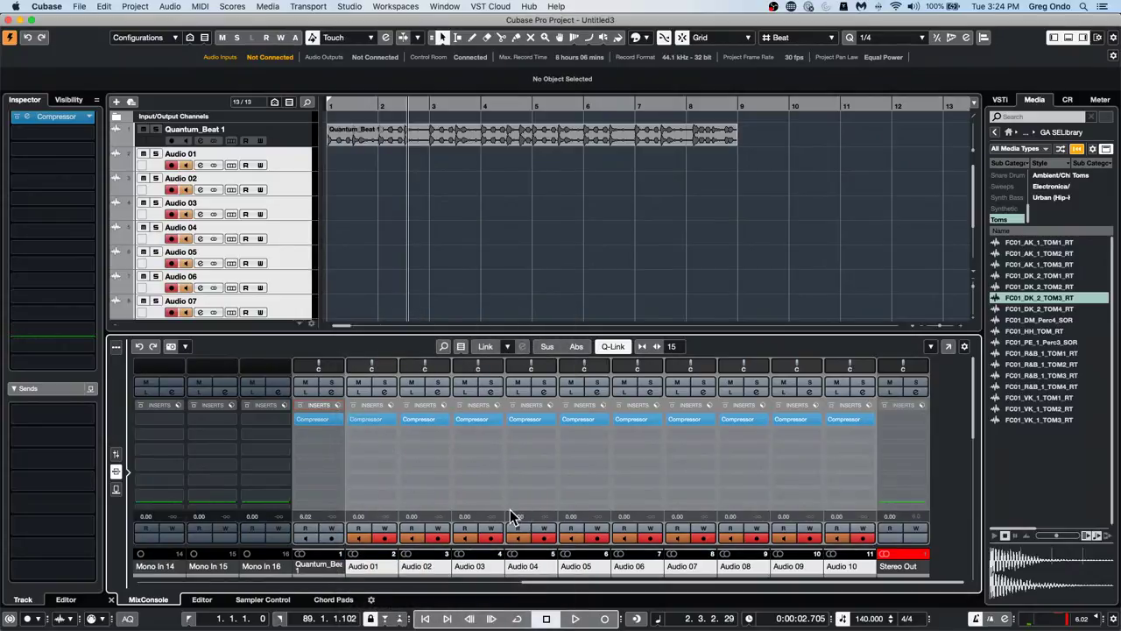
# Delete the ten selected audio tracks and undo the deletion
pyautogui.press('Delete')
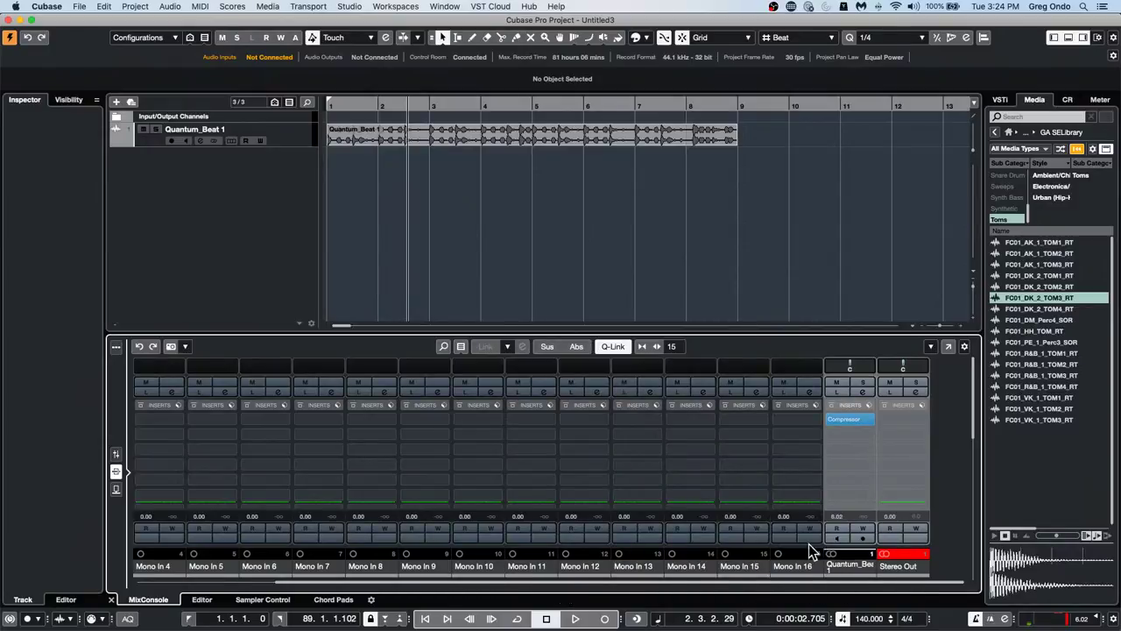
pyautogui.press('super+z')
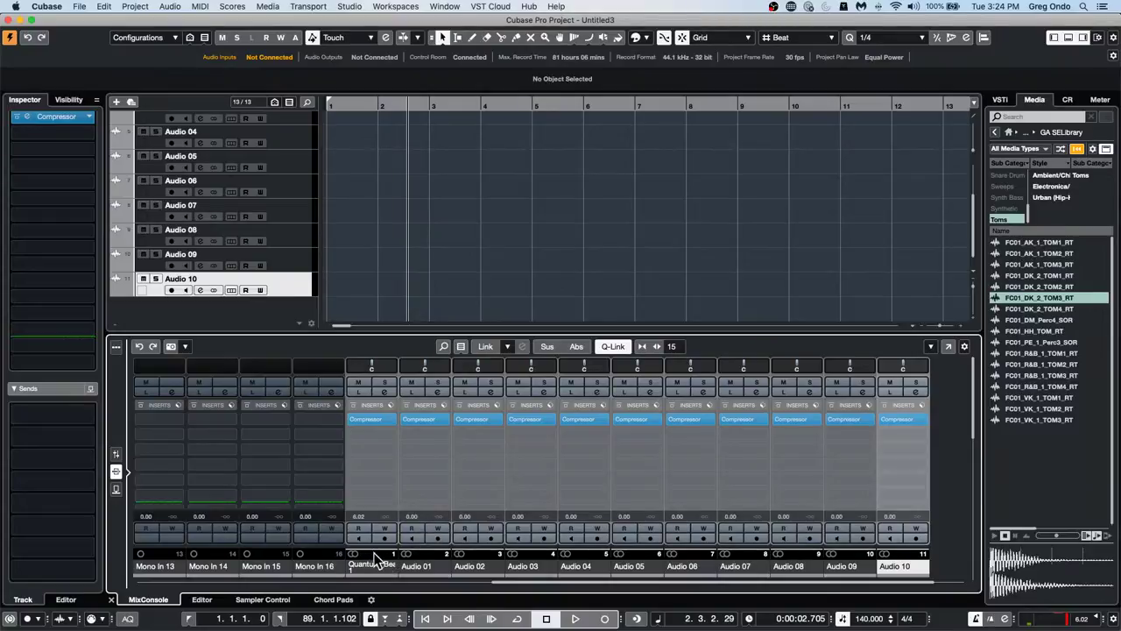
# Select the Audio 01 through Audio 10 channels again, show their inserts and open the commands for Audio 01's second insert slot
pyautogui.click(116, 454)
pyautogui.click(446, 463)
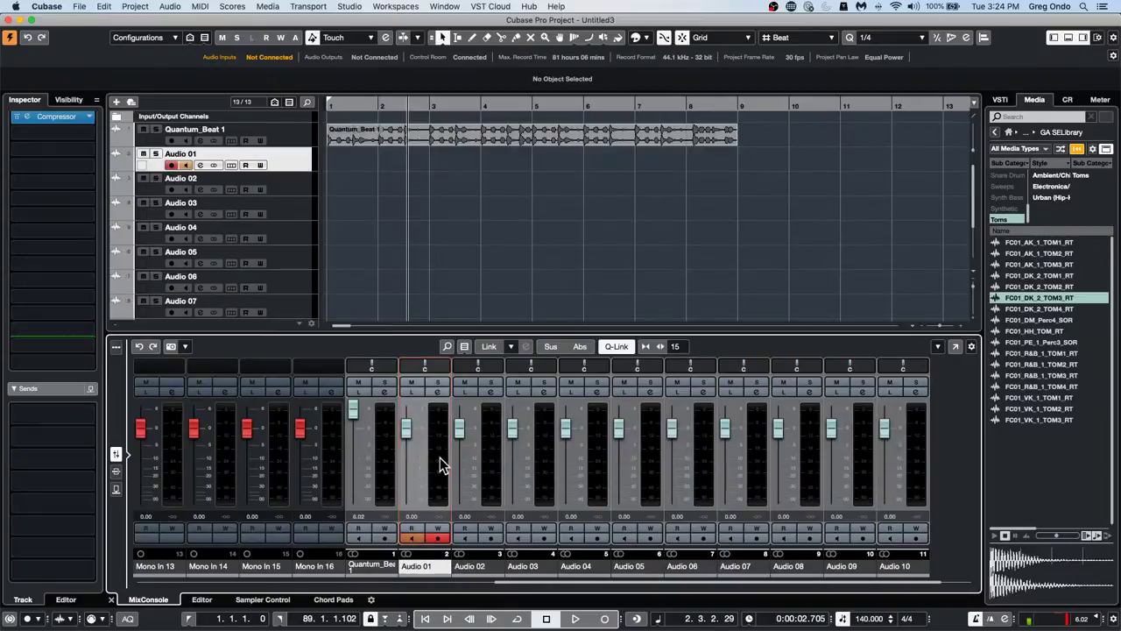
pyautogui.keyDown('shift'); pyautogui.click(918, 463); pyautogui.keyUp('shift')
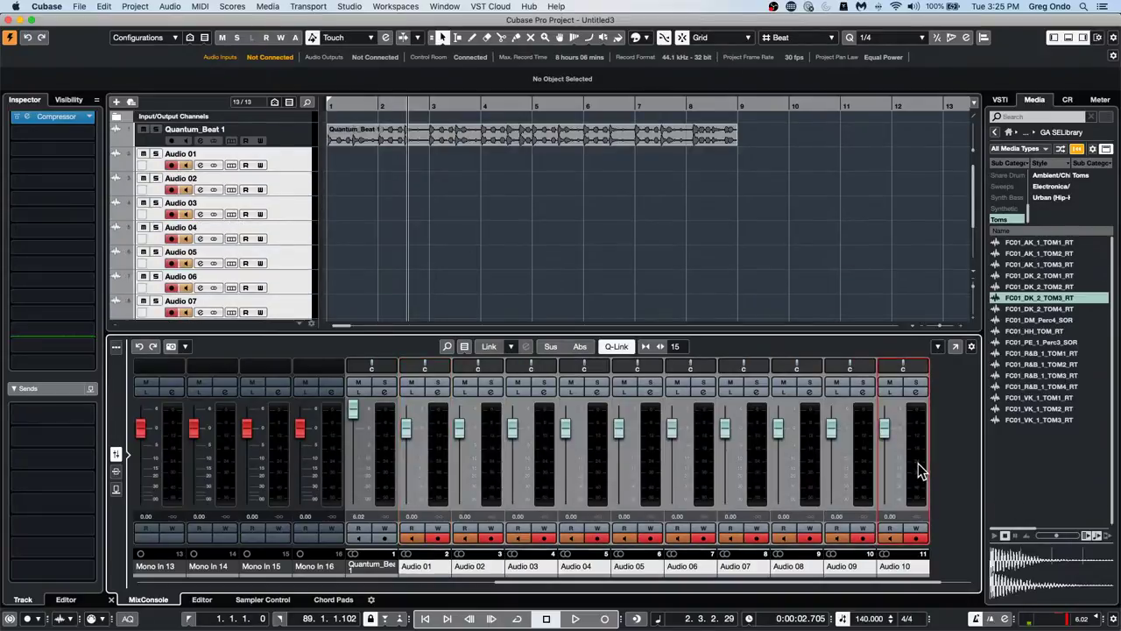
pyautogui.click(116, 470)
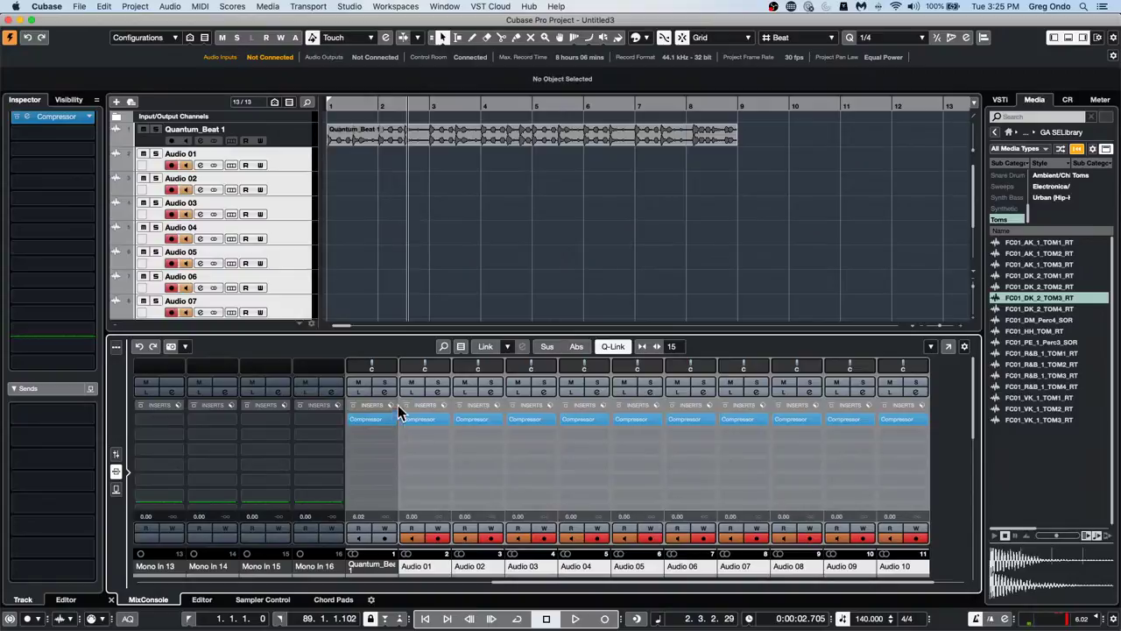
pyautogui.rightClick(442, 433)
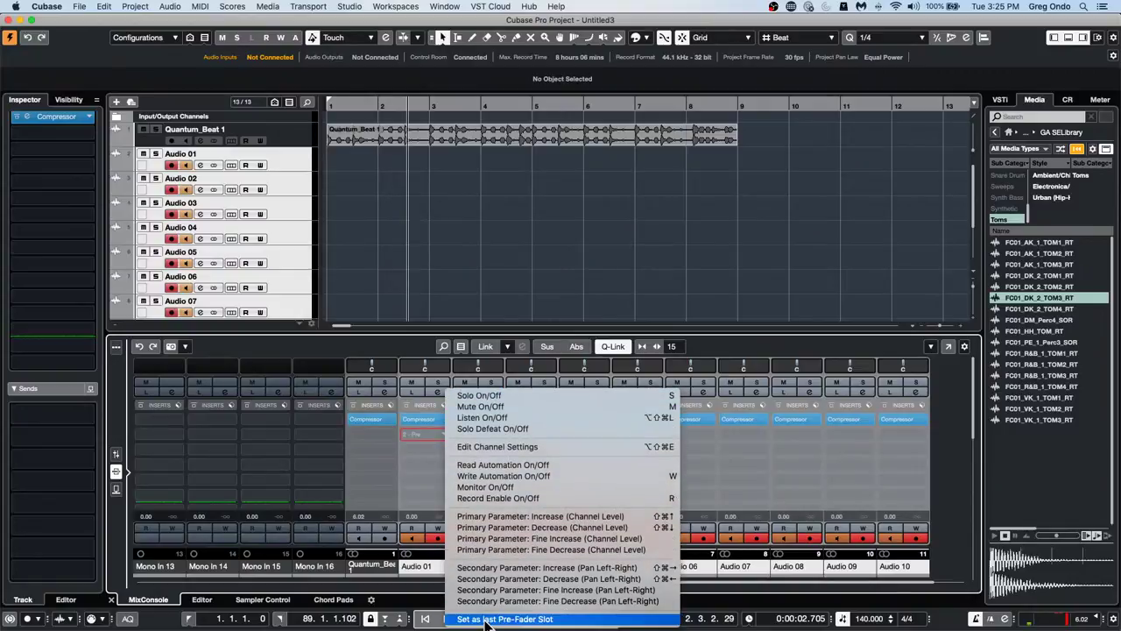
# Paste the copied insert effects into the insert racks of the selected Audio channels
pyautogui.rightClick(405, 404)
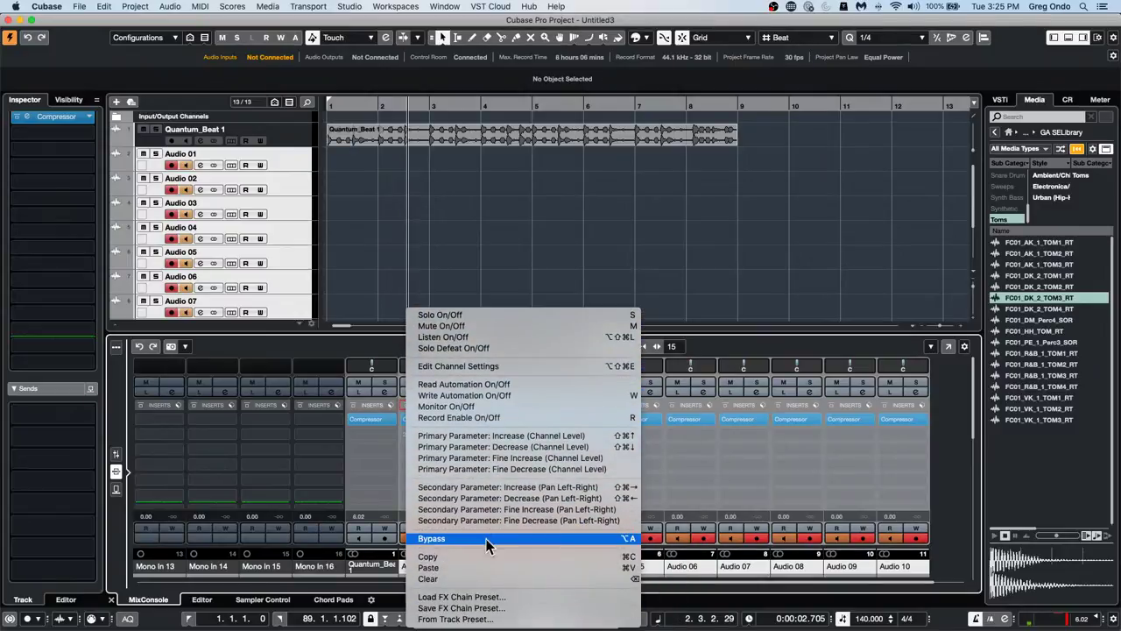
pyautogui.click(482, 567)
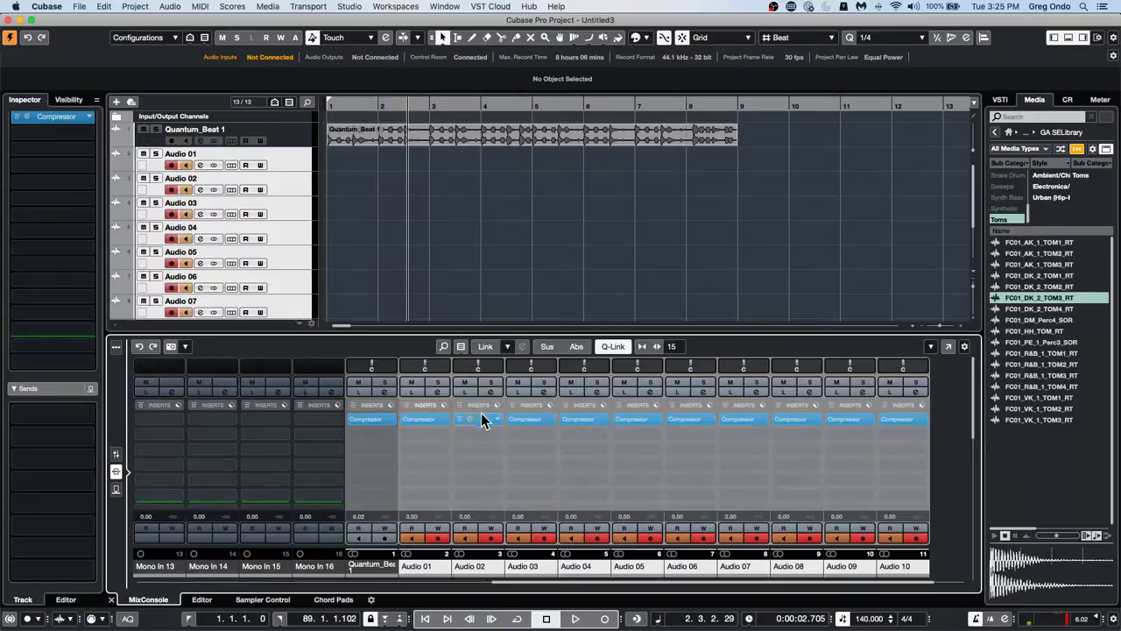
pyautogui.rightClick(405, 404)
pyautogui.click(395, 445)
# With Q-Link active, add the Brickwall Limiter from Dynamics to the second insert slot of channels Audio 01 to Audio 10
pyautogui.click(611, 350)
pyautogui.click(443, 430)
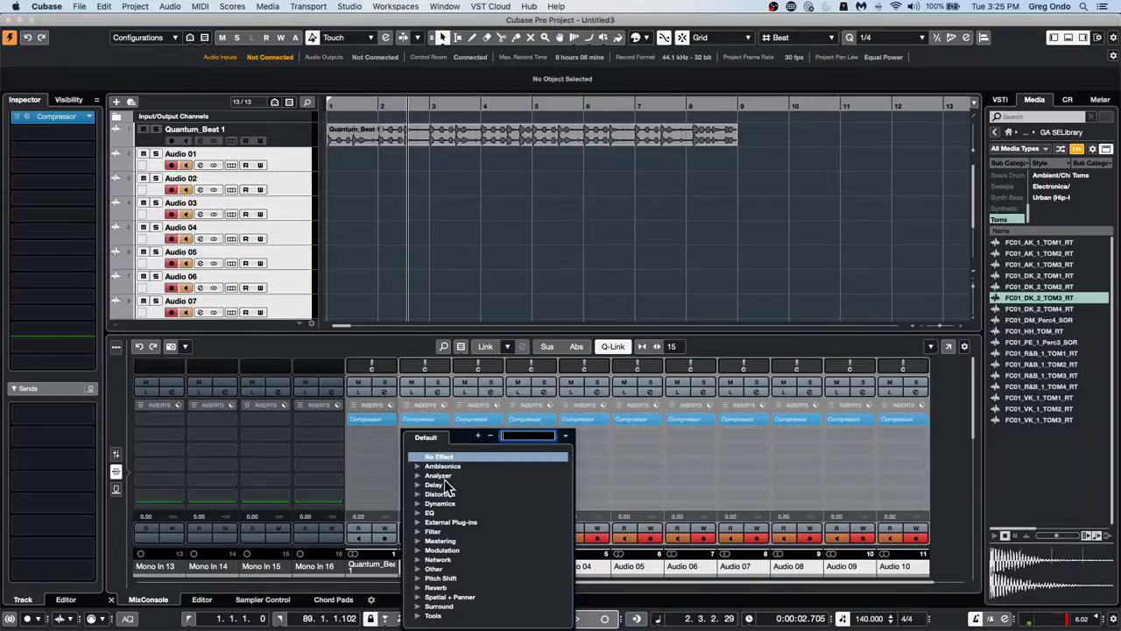
pyautogui.click(414, 503)
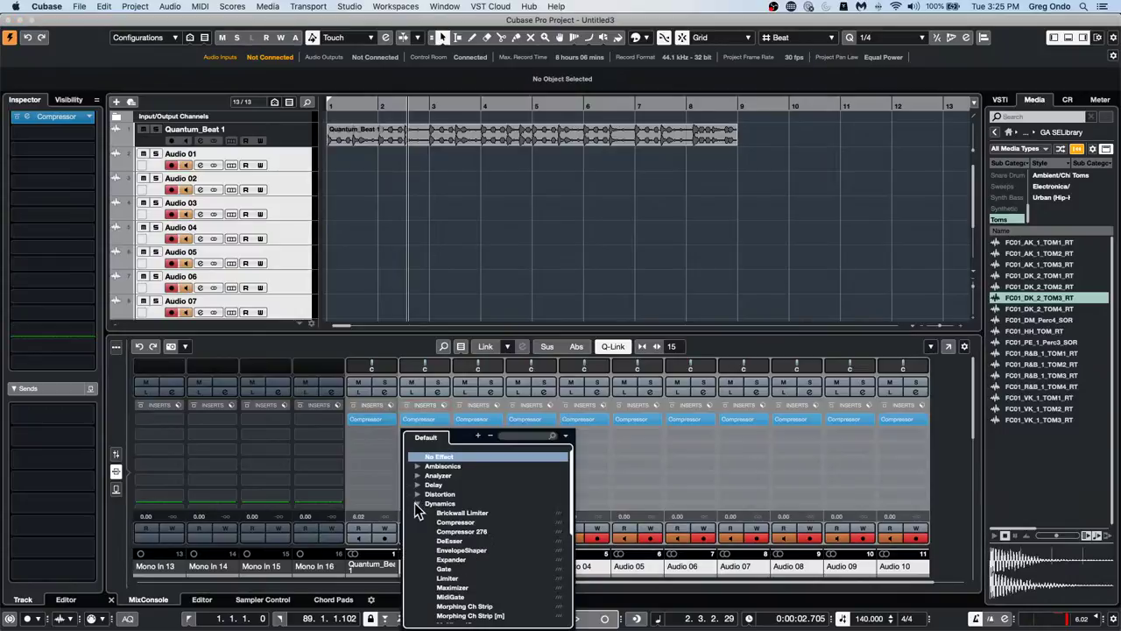
pyautogui.click(463, 512)
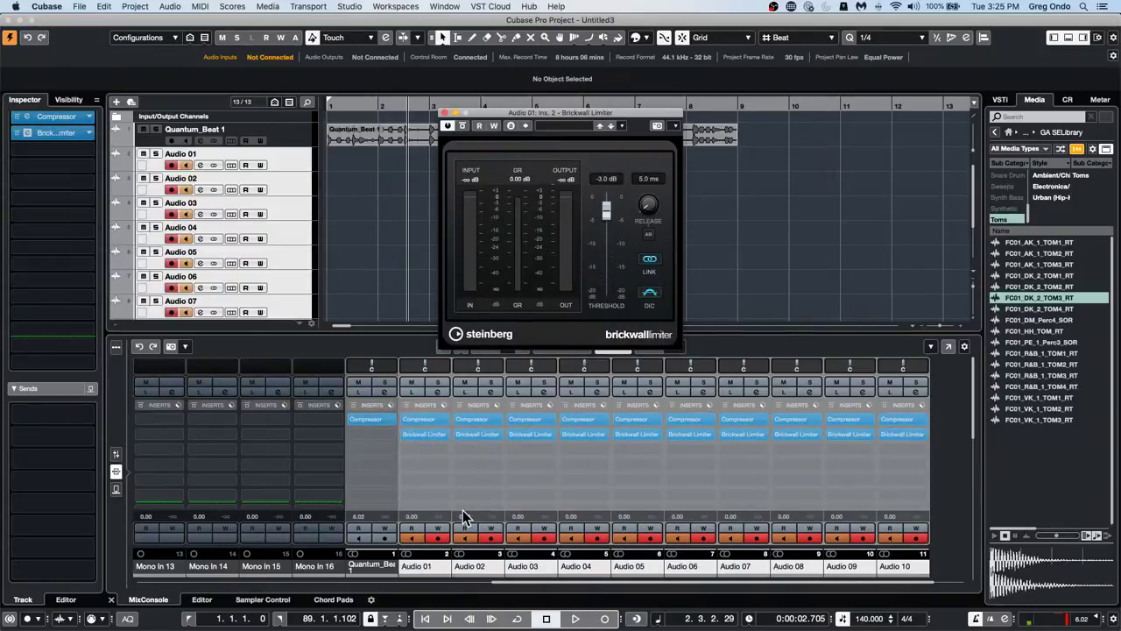
# Add AutoPan from Modulation to the third insert slot of the linked channels and close both plug-in windows
pyautogui.click(445, 448)
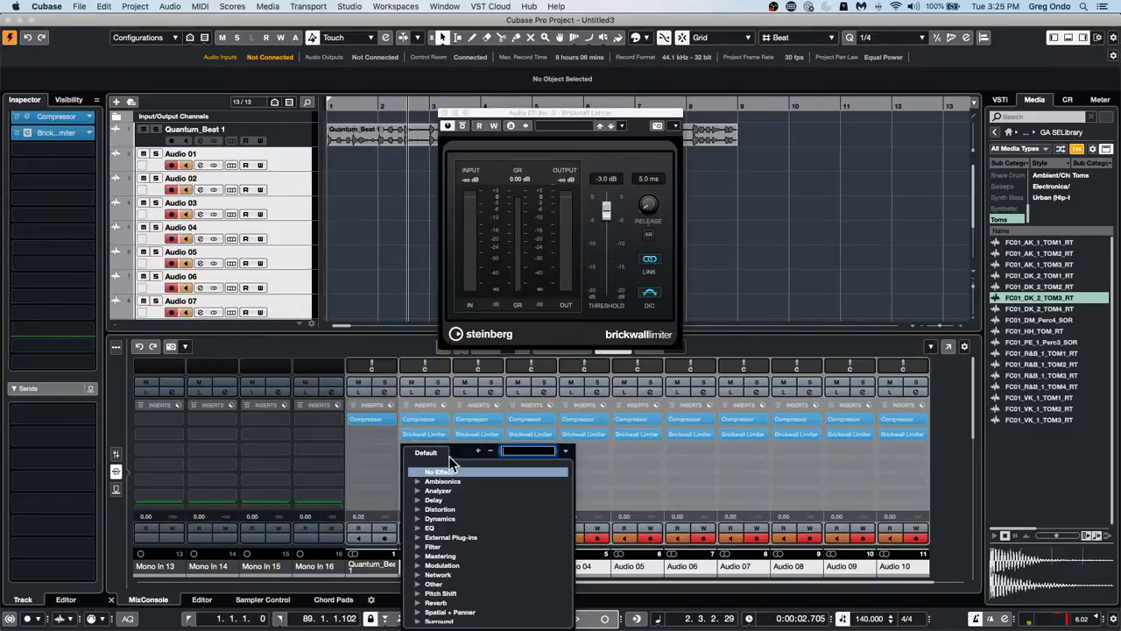
pyautogui.click(418, 564)
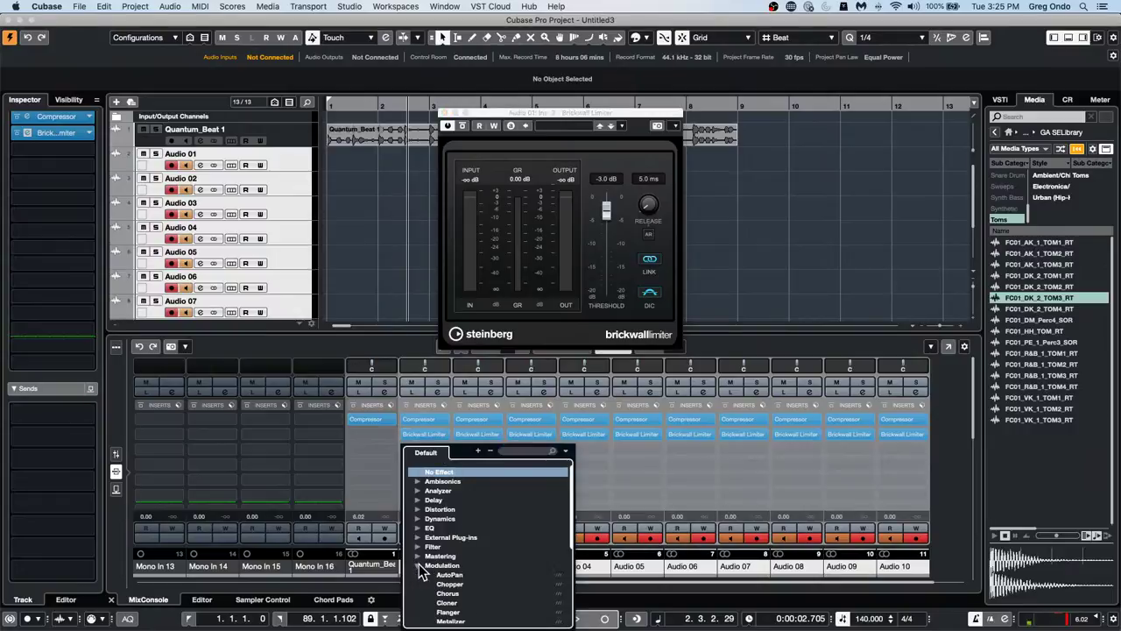
pyautogui.click(470, 573)
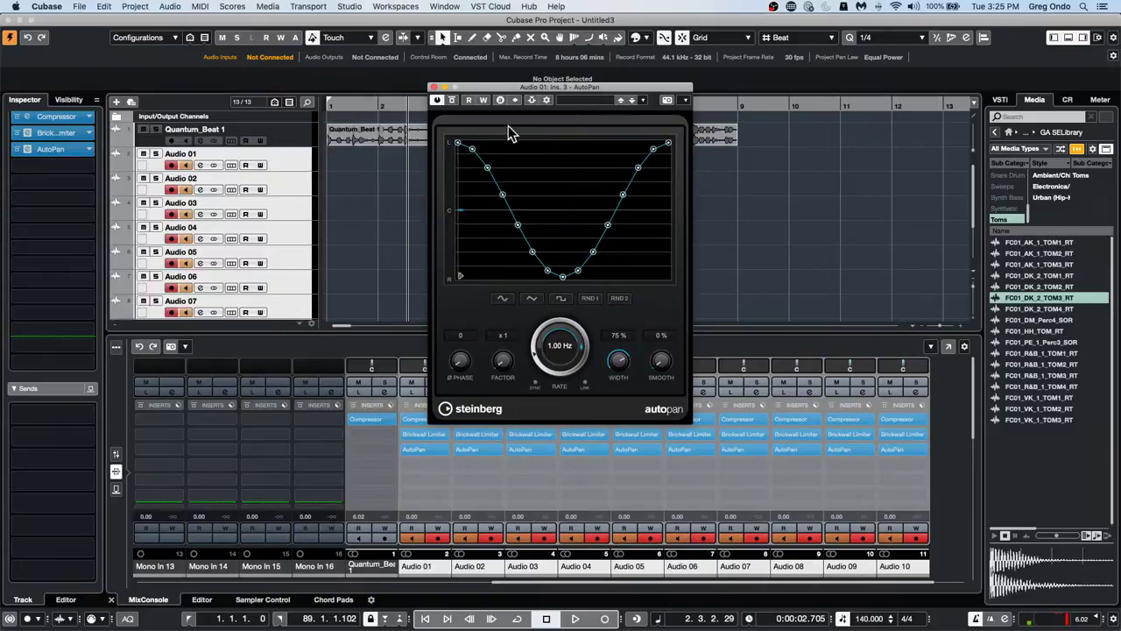
pyautogui.click(436, 87)
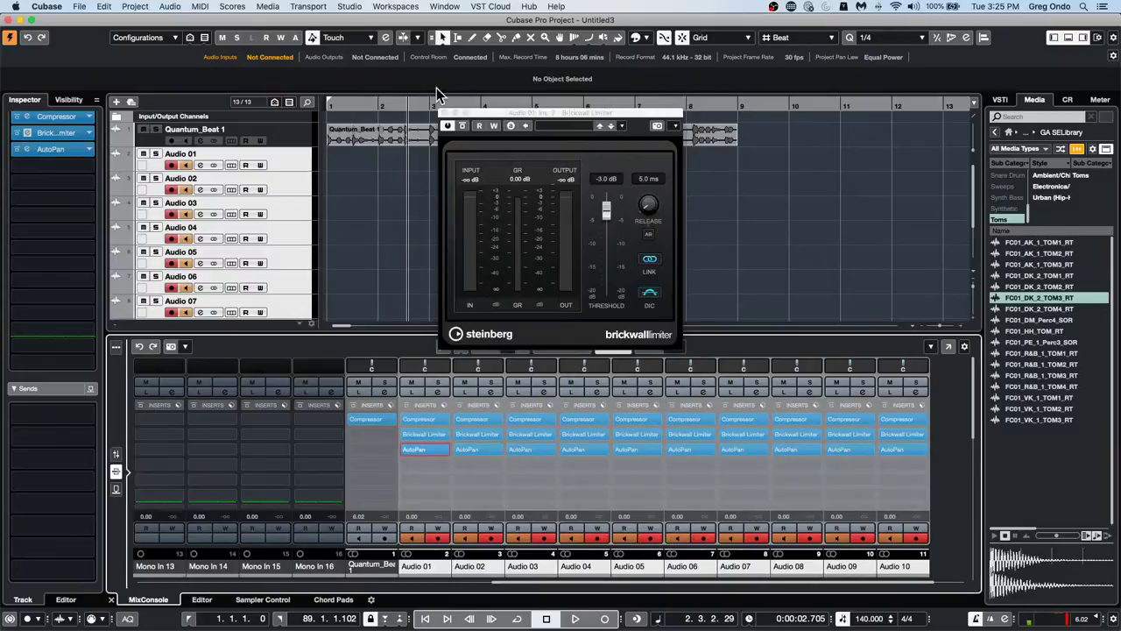
pyautogui.click(445, 113)
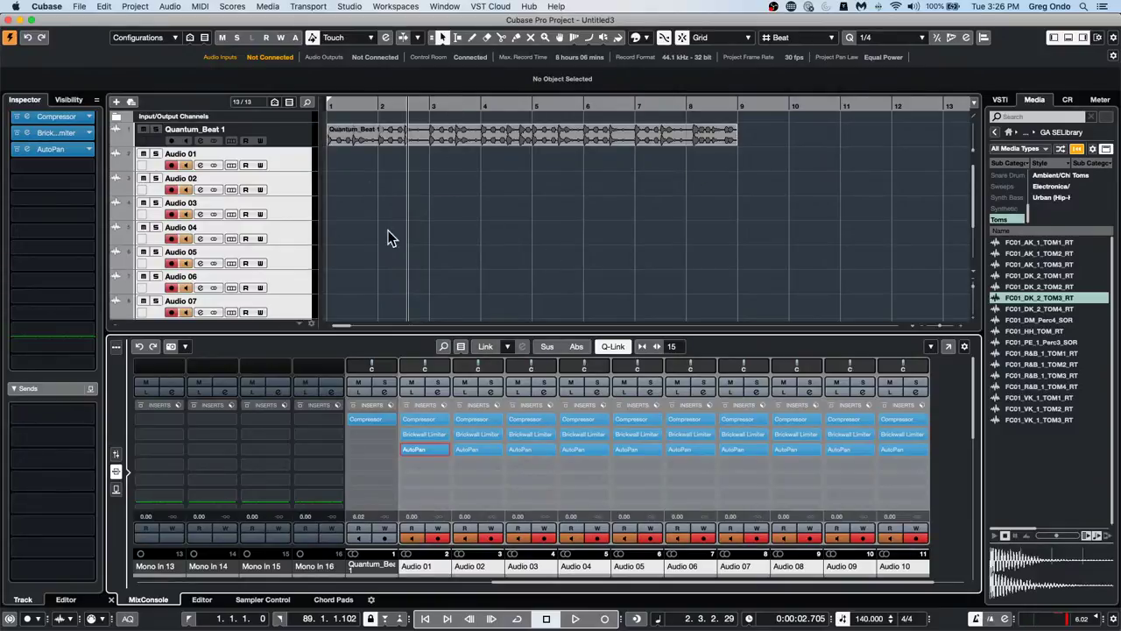
# Select only the Audio 01 track, select the Quantum_Beat 1 event, and record a short take during playback
pyautogui.click(298, 158)
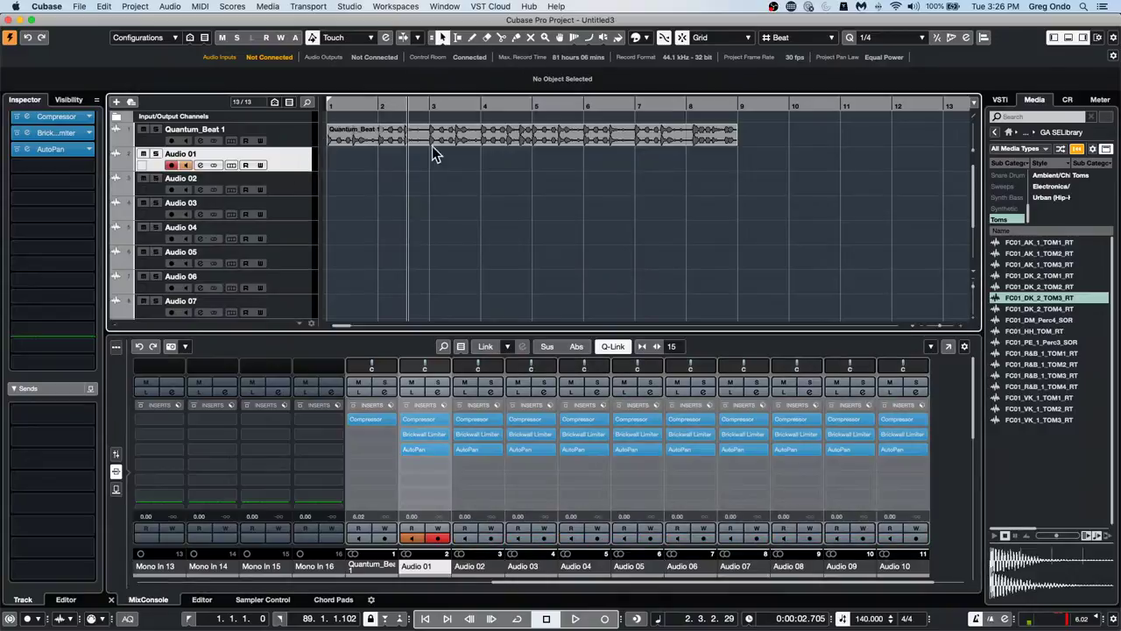
pyautogui.click(553, 136)
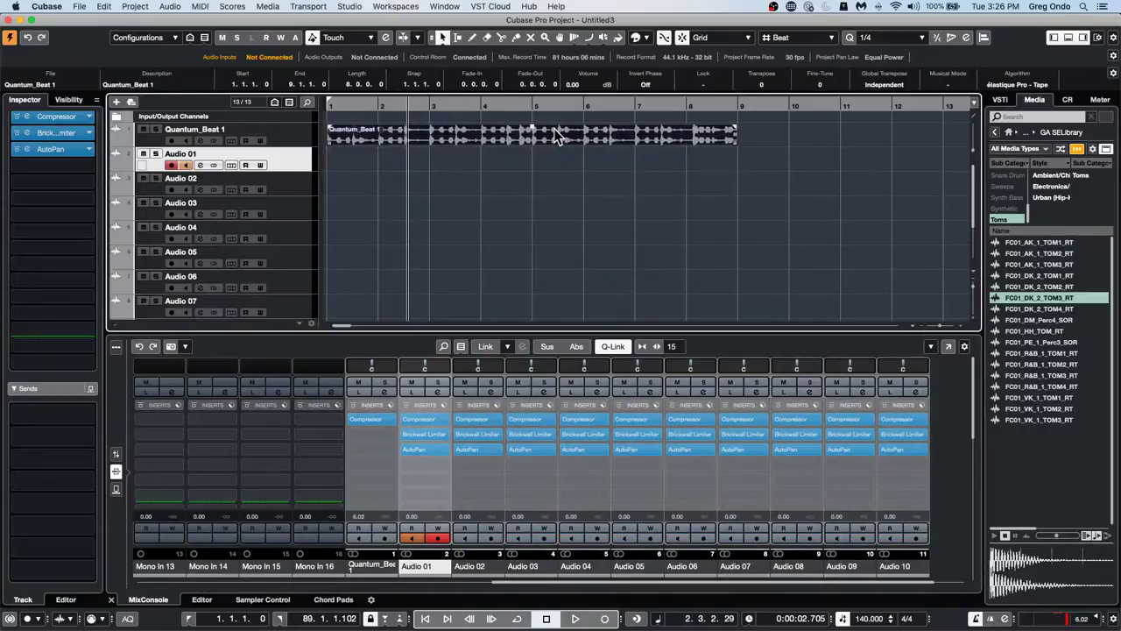
pyautogui.click(575, 618)
pyautogui.click(604, 618)
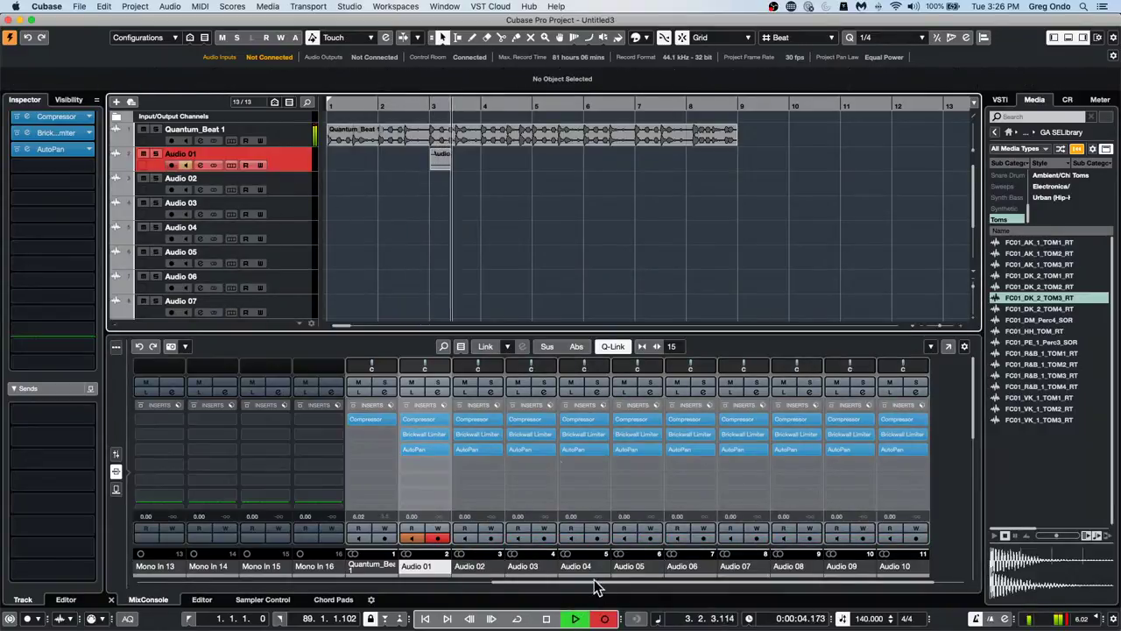
pyautogui.click(547, 618)
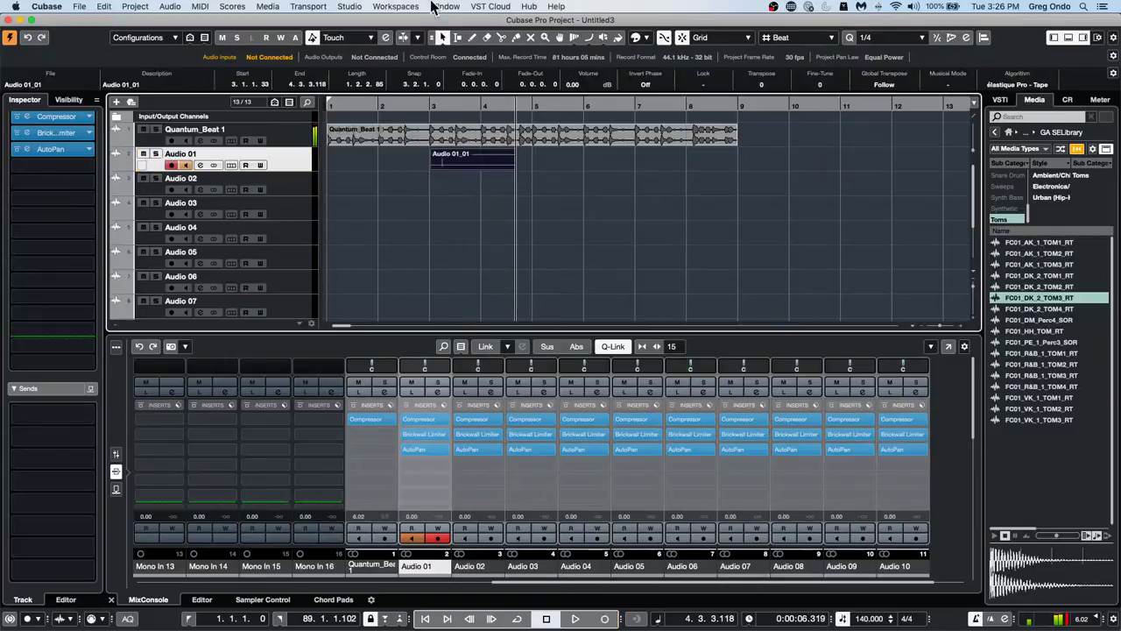
# Review the Project & MixConsole and general Editing pages of the preferences for the track selection options
pyautogui.click(59, 6)
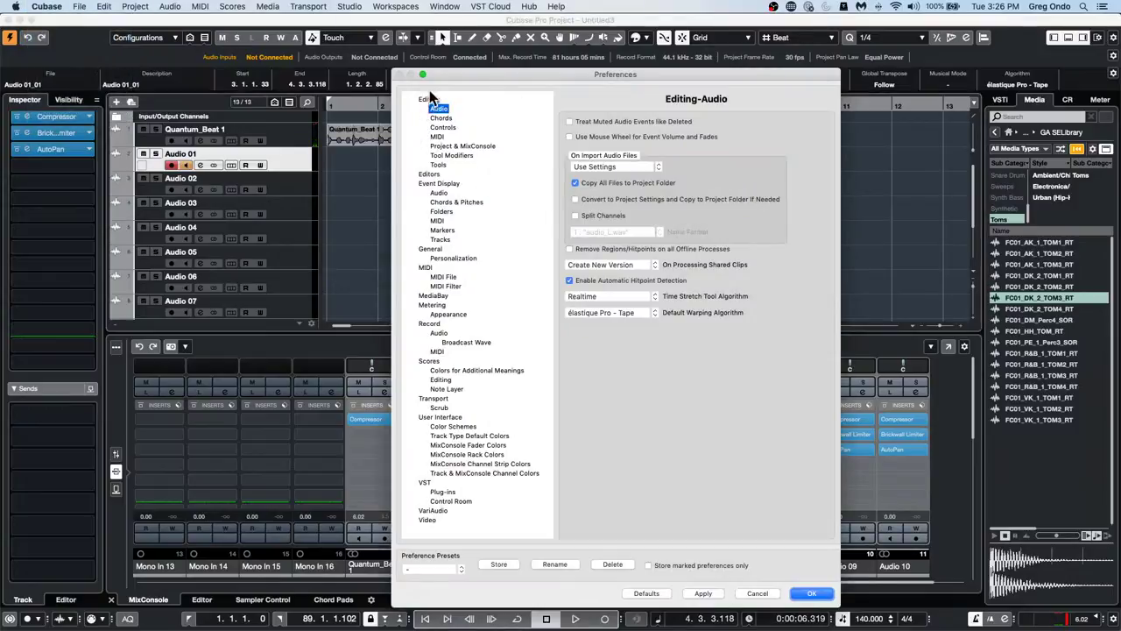
pyautogui.click(462, 148)
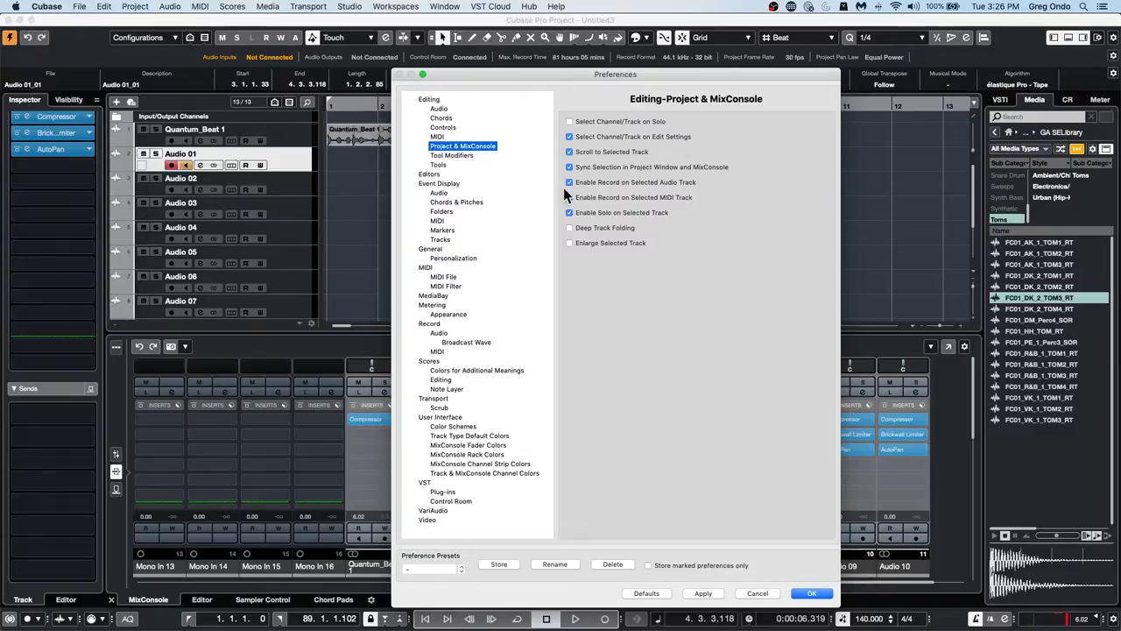
pyautogui.moveTo(606, 73); pyautogui.dragTo(355, 121)
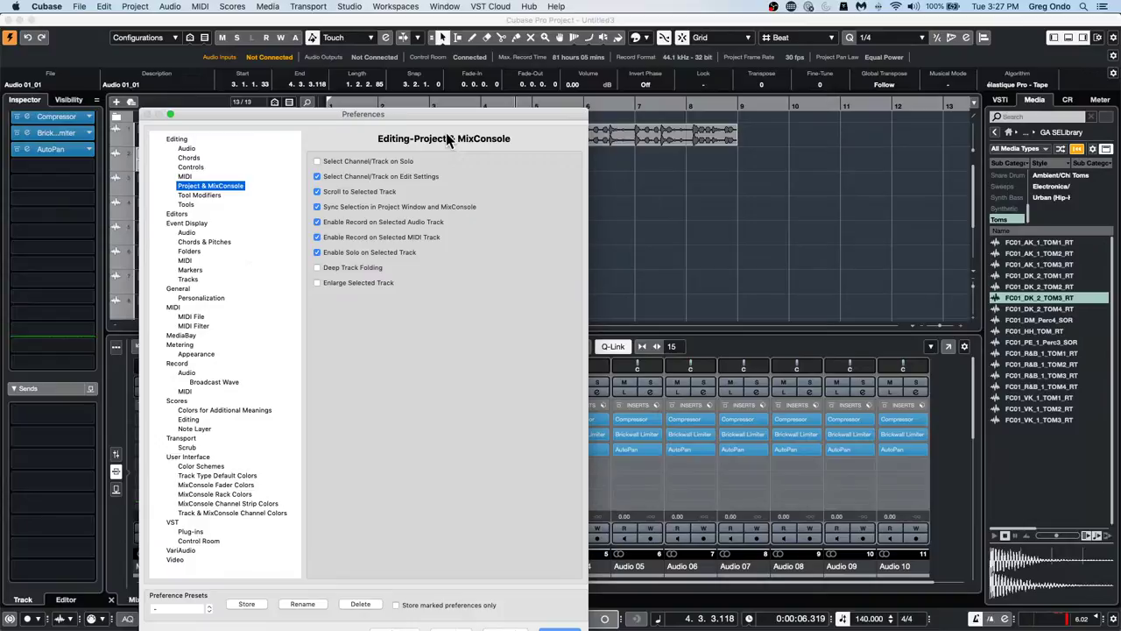
pyautogui.click(180, 140)
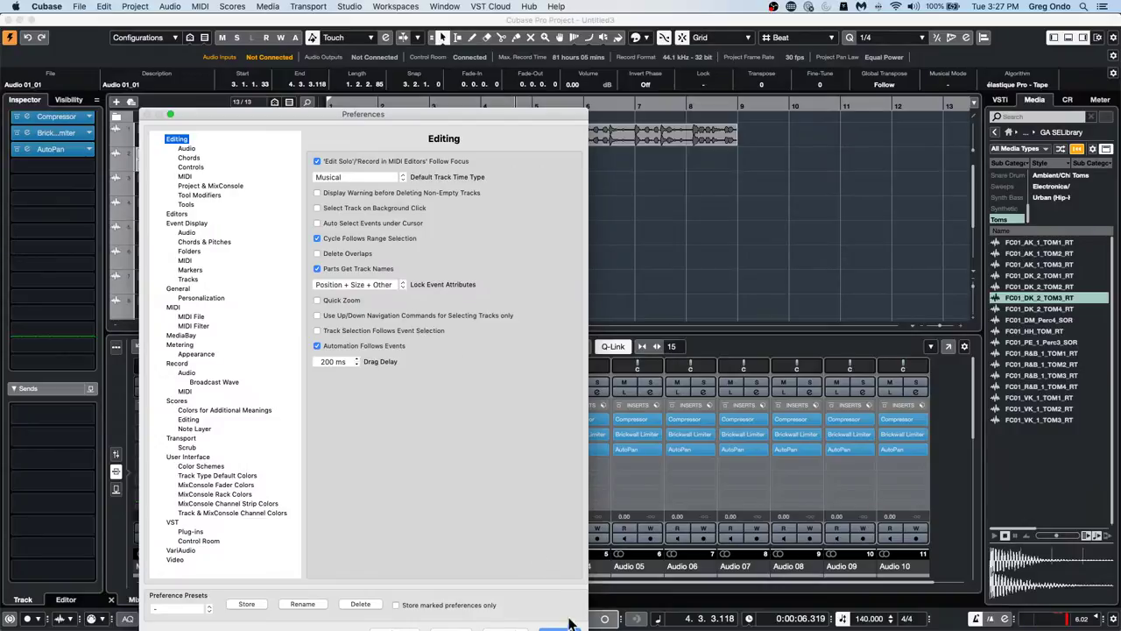
pyautogui.moveTo(515, 116); pyautogui.dragTo(620, 85)
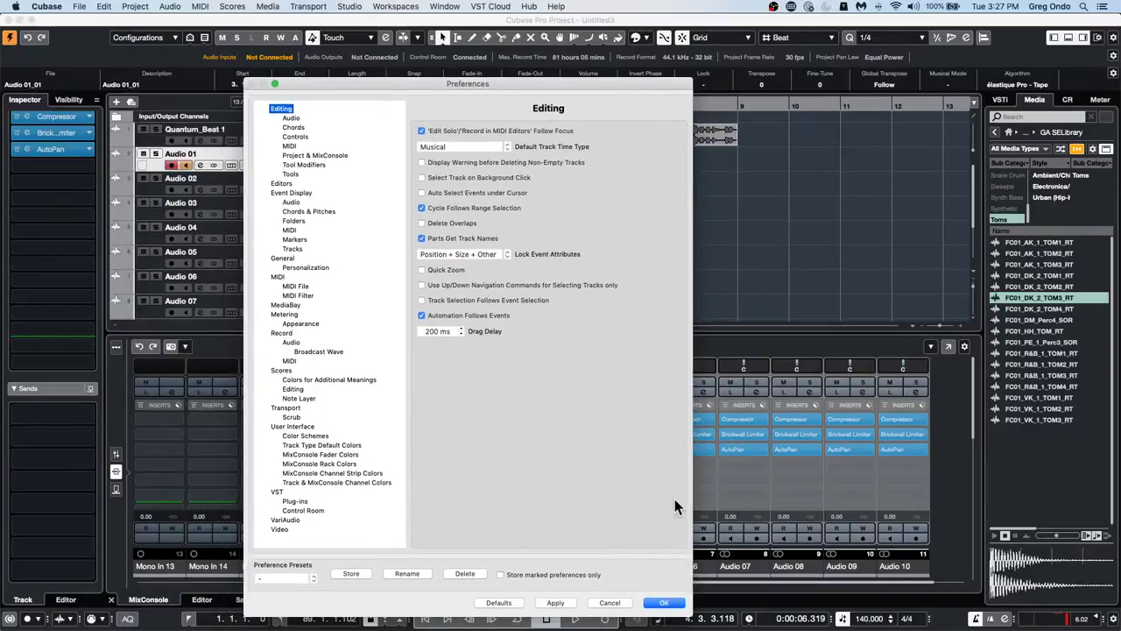
pyautogui.click(685, 602)
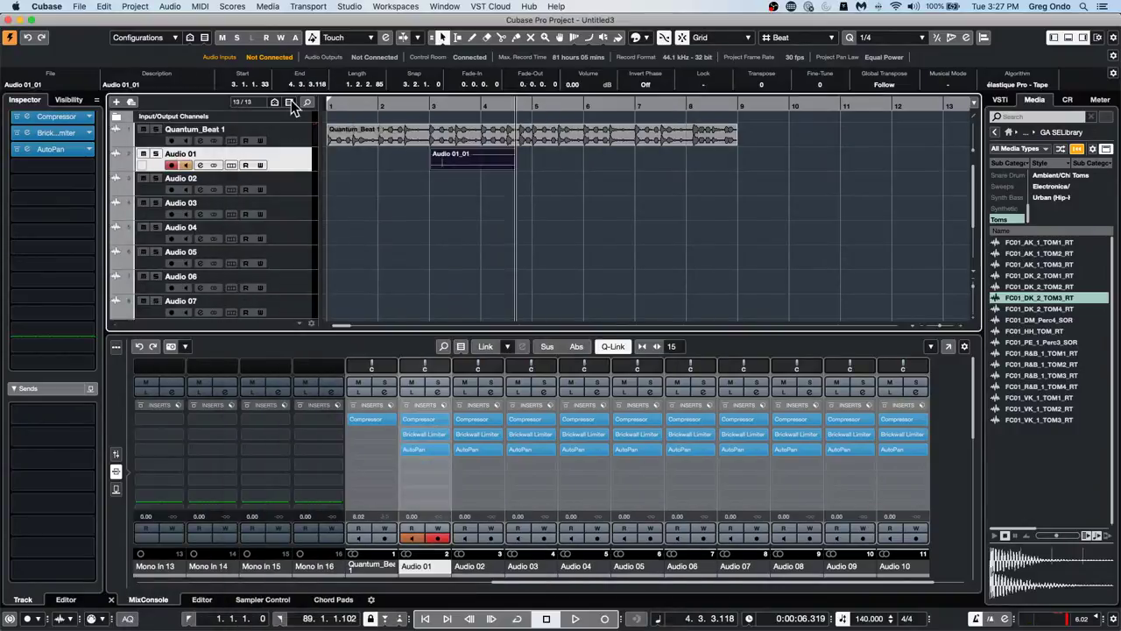
# Enable Track Selection Follows Event Selection in the Editing preferences and test it by selecting the Audio 01_01 and Quantum_Beat 1 events
pyautogui.click(582, 142)
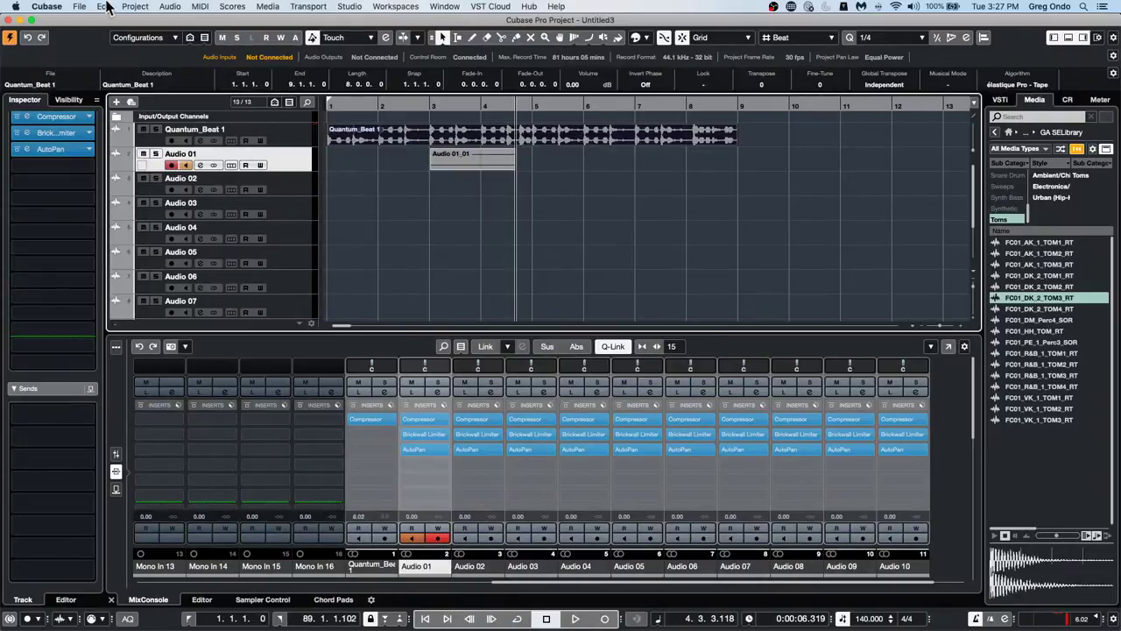
pyautogui.click(47, 7)
pyautogui.click(41, 40)
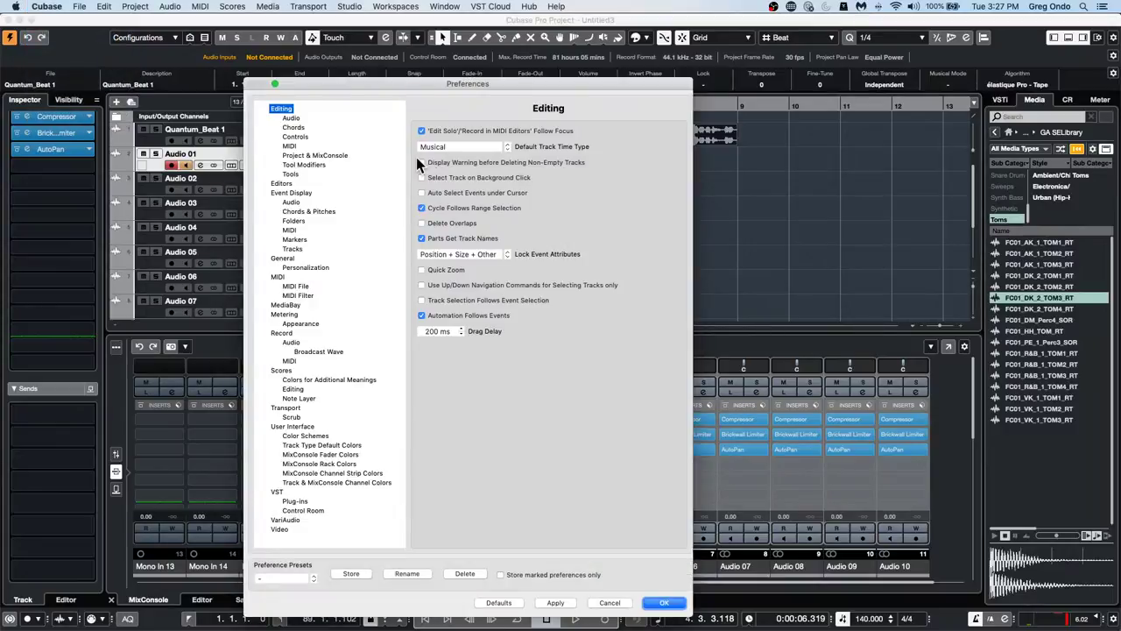
pyautogui.click(422, 300)
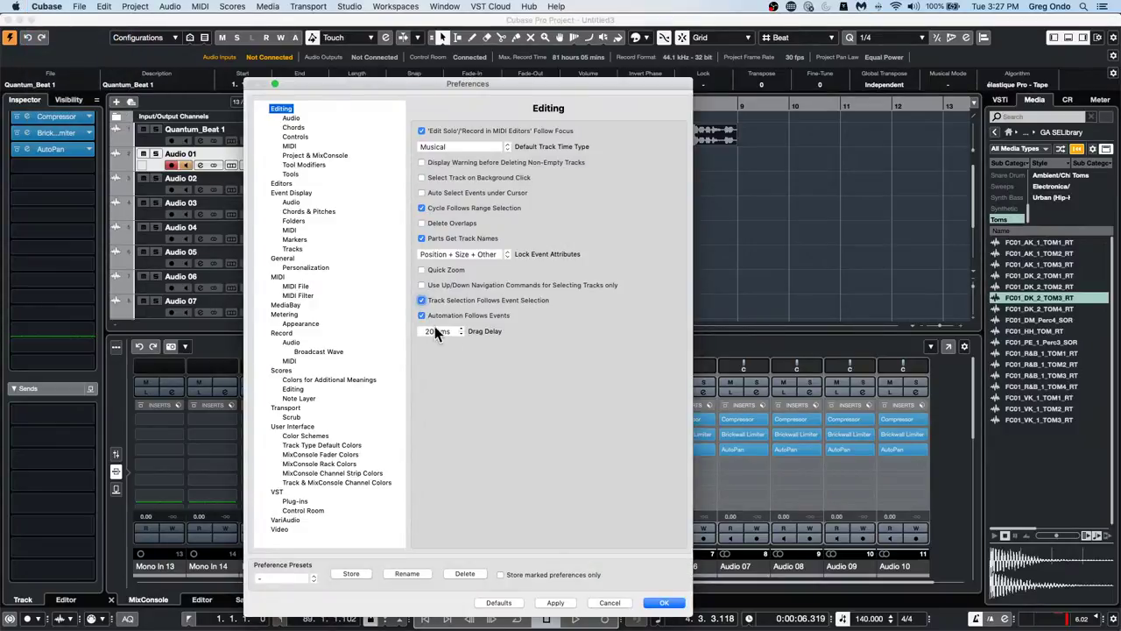
pyautogui.click(557, 603)
pyautogui.click(663, 603)
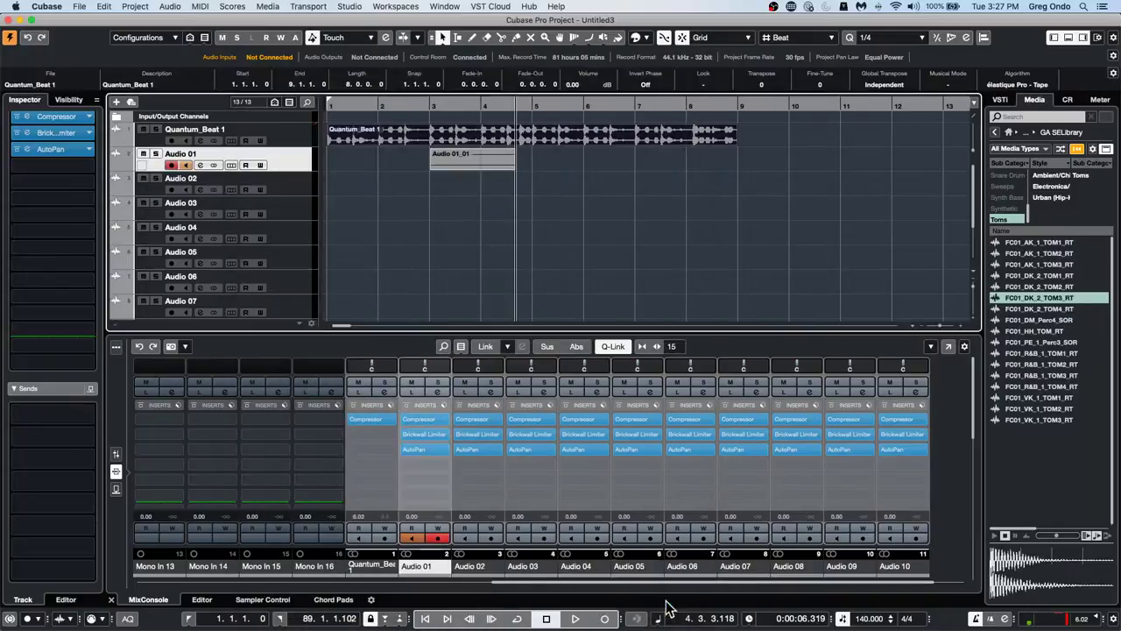
pyautogui.click(471, 156)
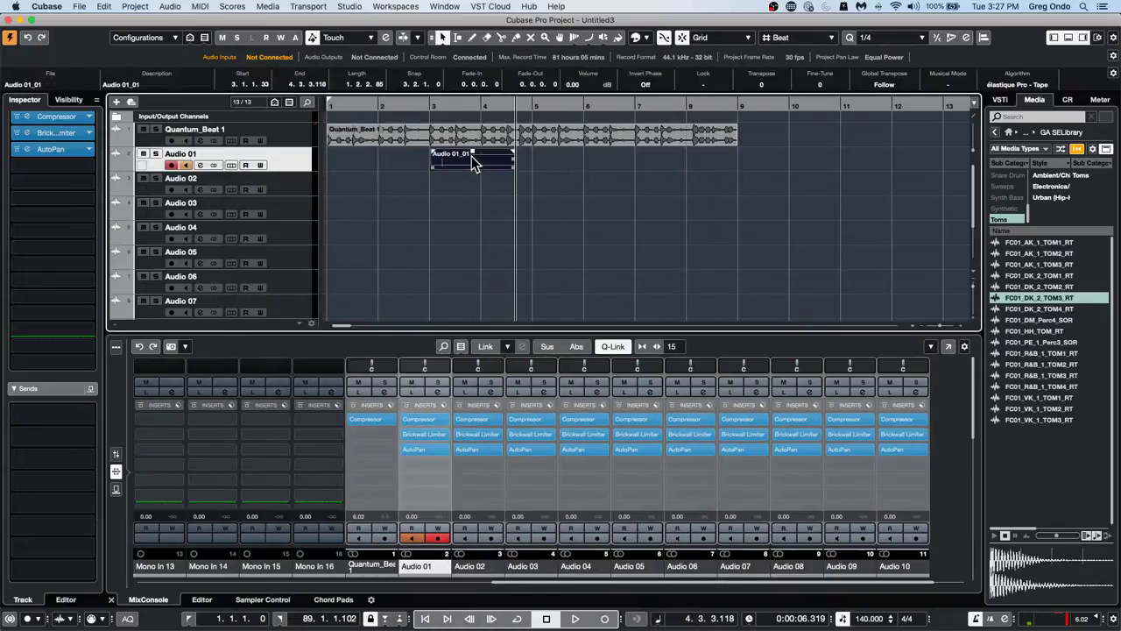
pyautogui.click(605, 142)
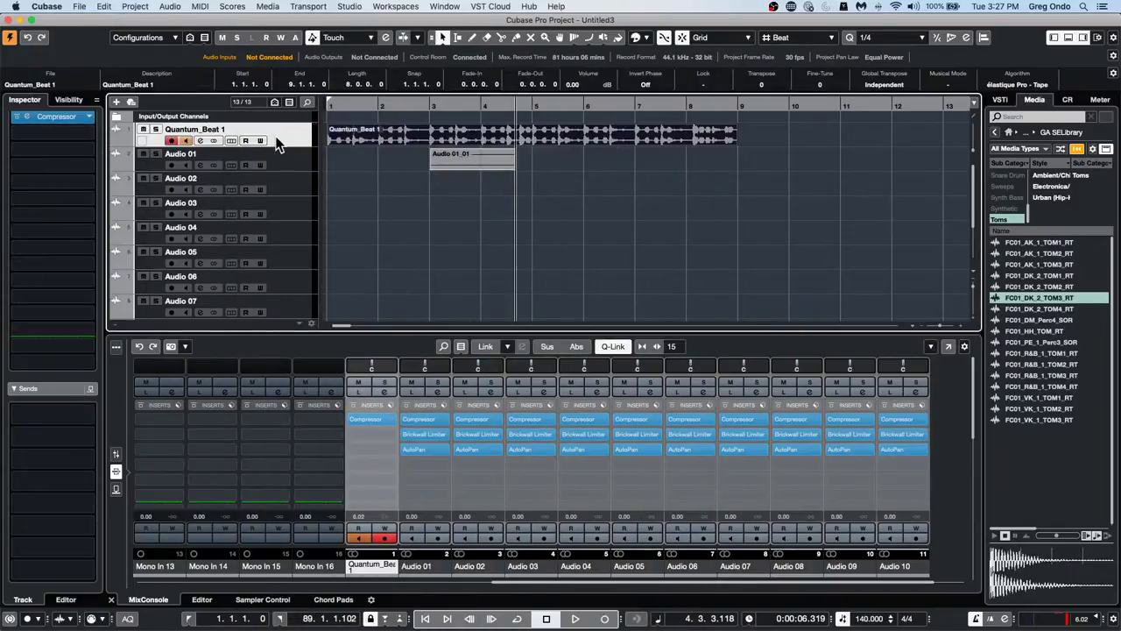
# Disable Track Selection Follows Event Selection in the Editing preferences and apply the change
pyautogui.click(44, 7)
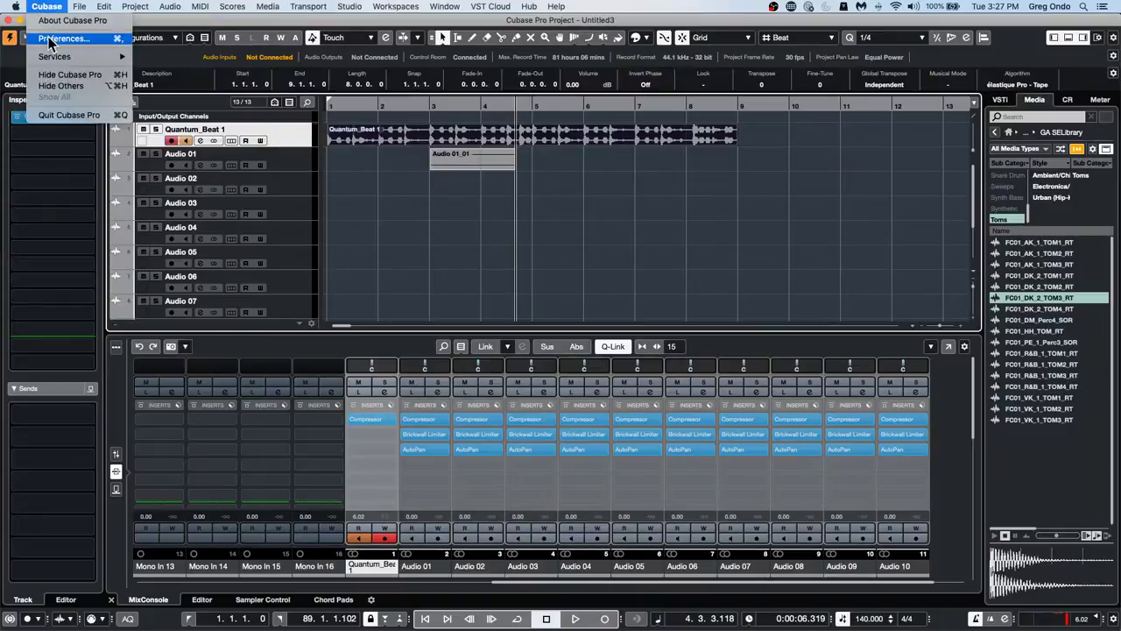
pyautogui.click(49, 41)
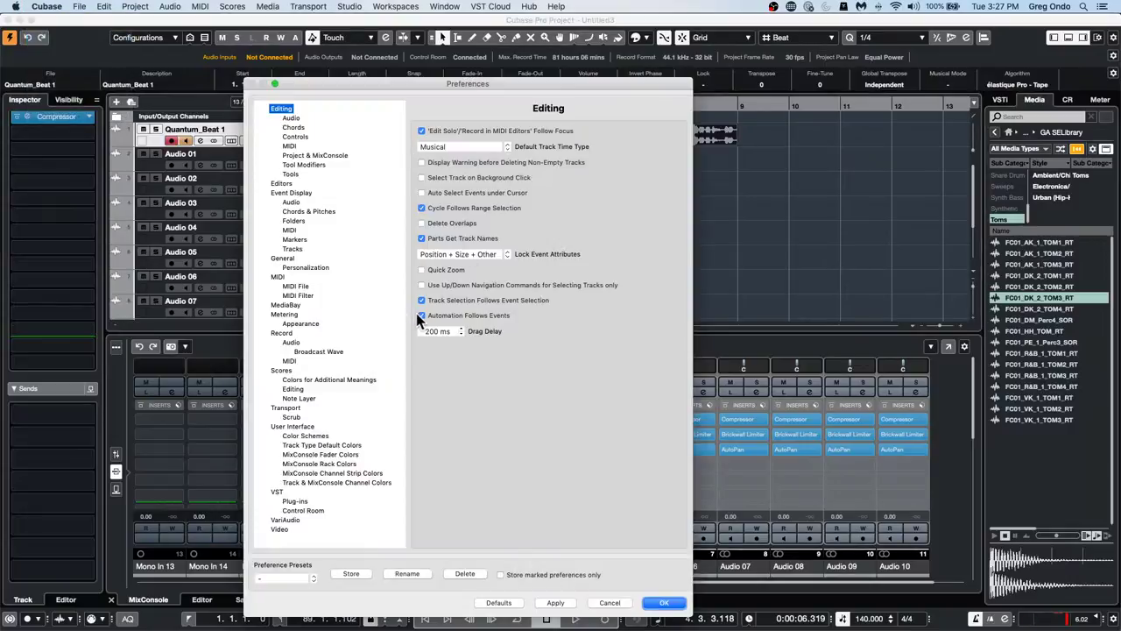
pyautogui.click(421, 300)
pyautogui.click(556, 604)
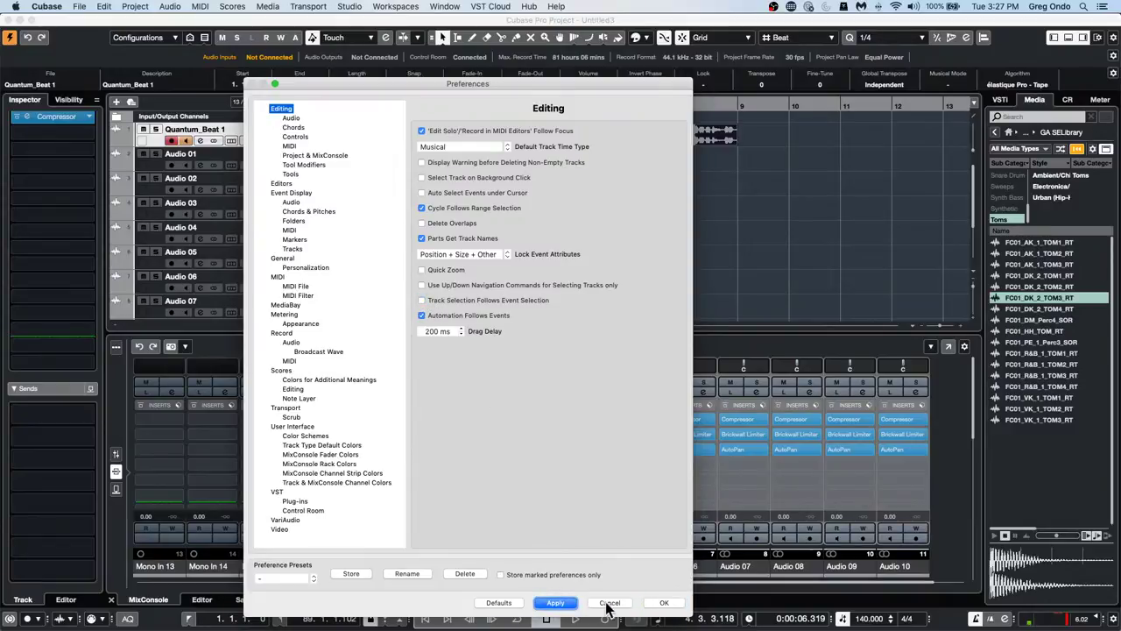
pyautogui.click(664, 602)
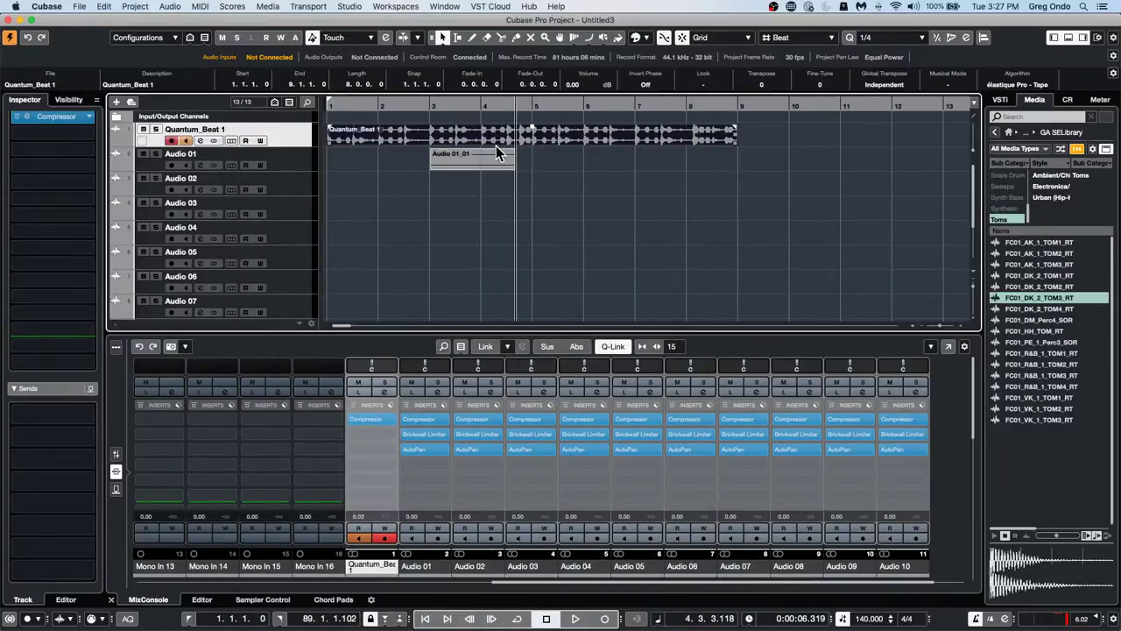
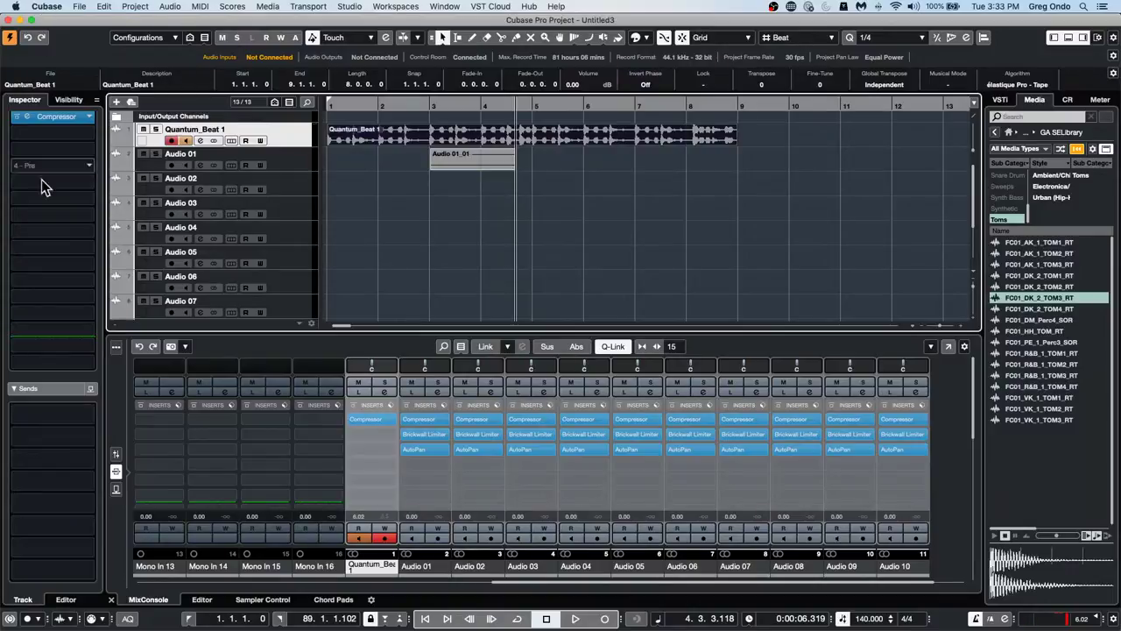
# Add one Retrologue instrument track with Stereo Out below Audio 03 and reposition its plug-in window over the project
pyautogui.rightClick(298, 211)
pyautogui.moveTo(364, 210)
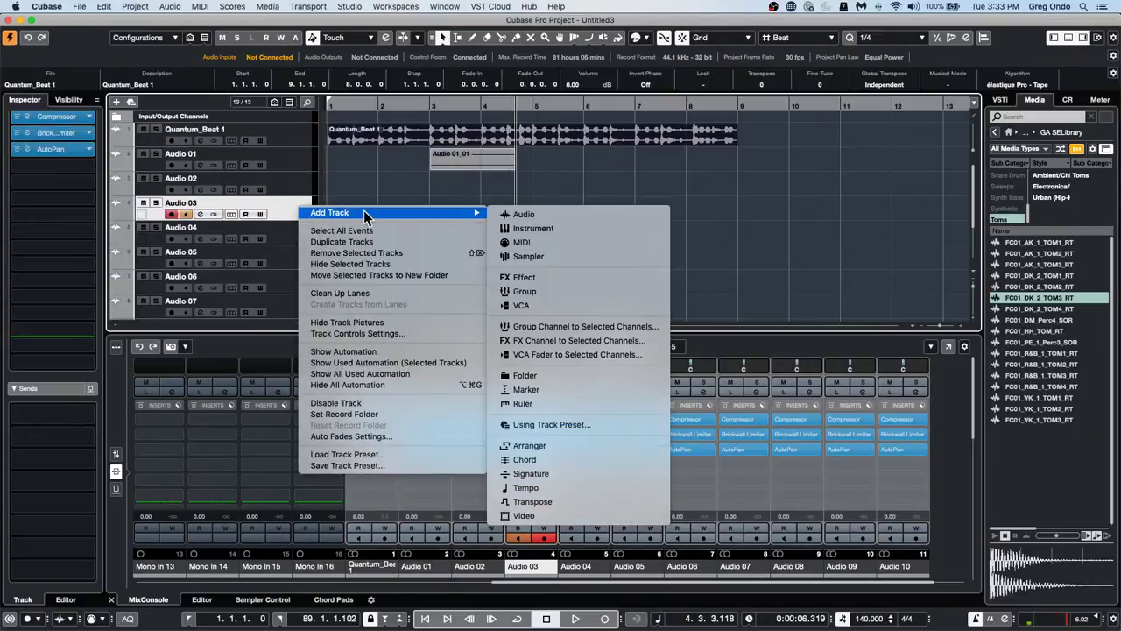
pyautogui.click(598, 230)
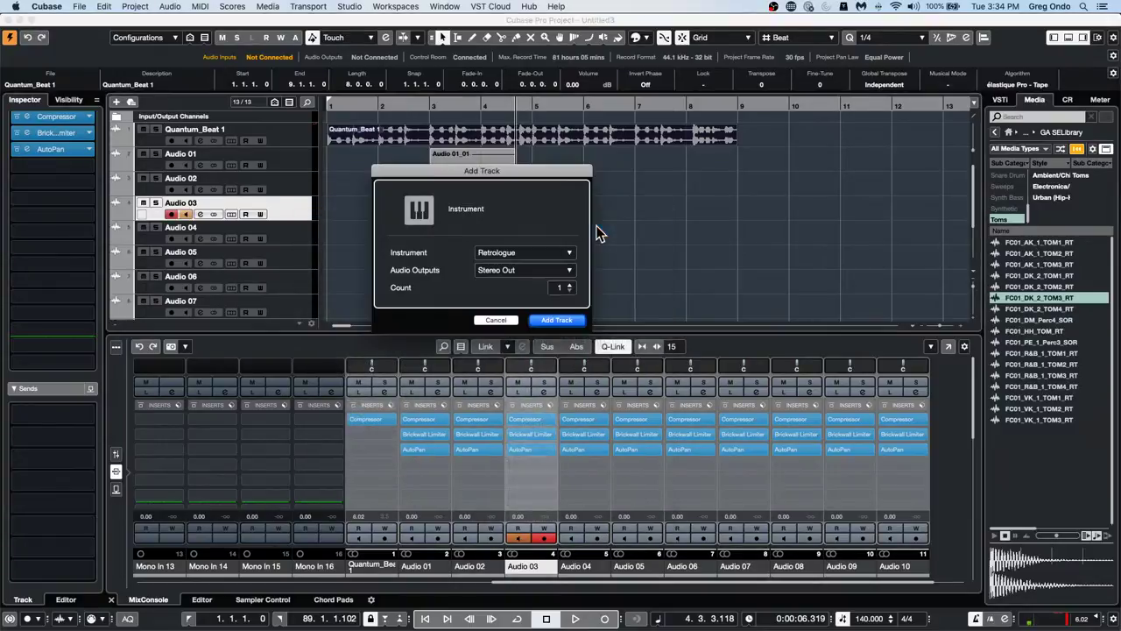
pyautogui.click(559, 320)
pyautogui.click(828, 179)
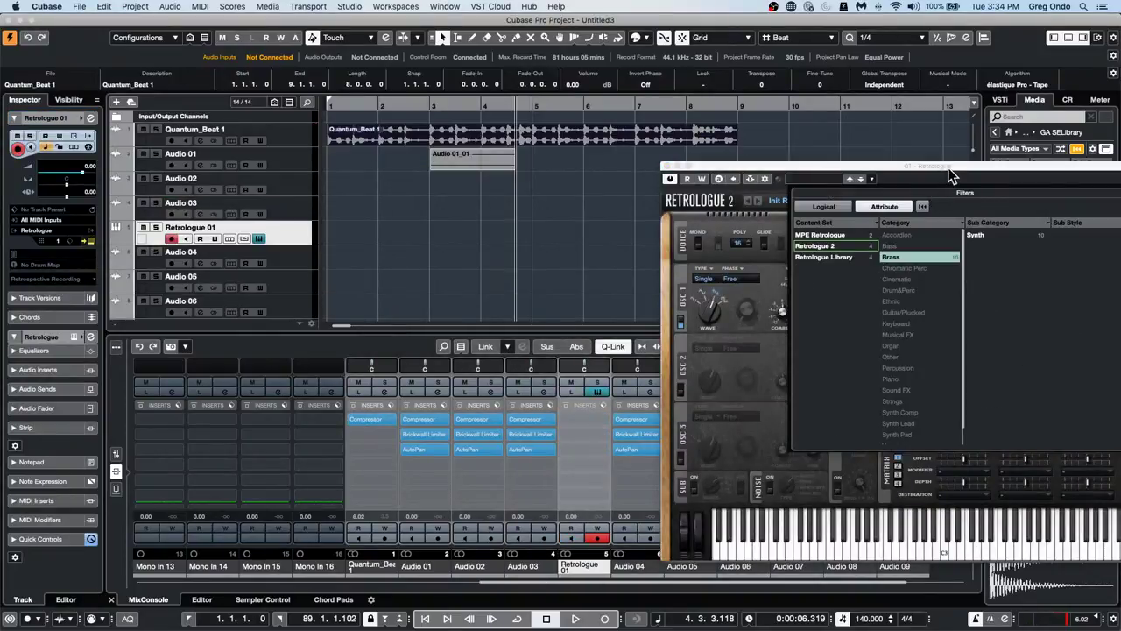
pyautogui.moveTo(949, 166); pyautogui.dragTo(731, 164)
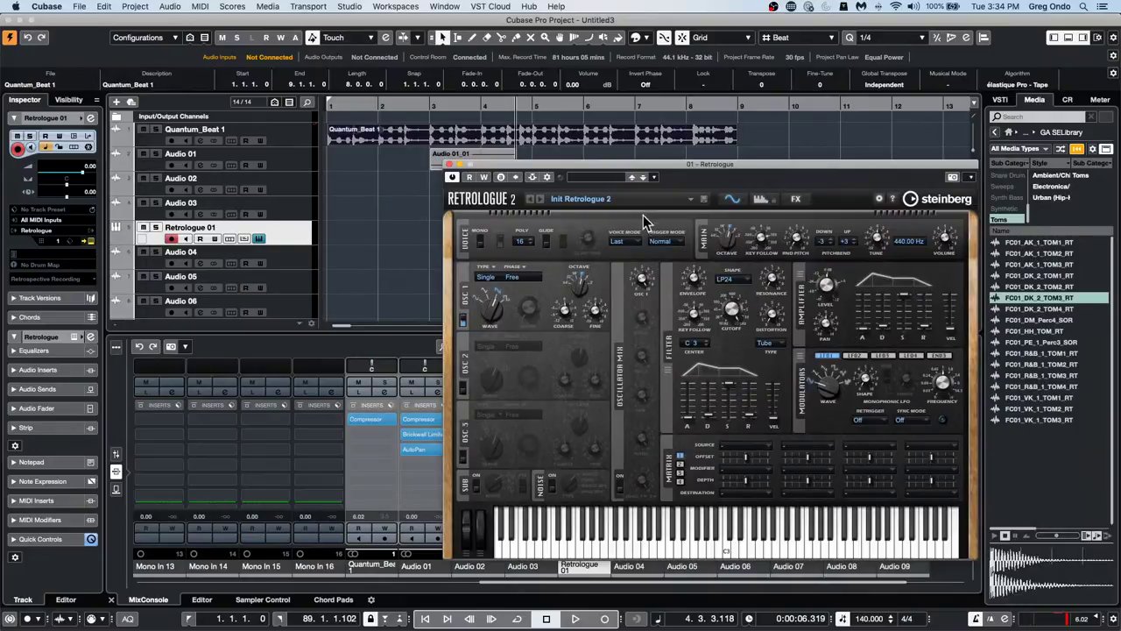
# Load the Ultra Brass preset in Retrologue, close its plug-in window and return the project cursor to bar 1
pyautogui.click(613, 178)
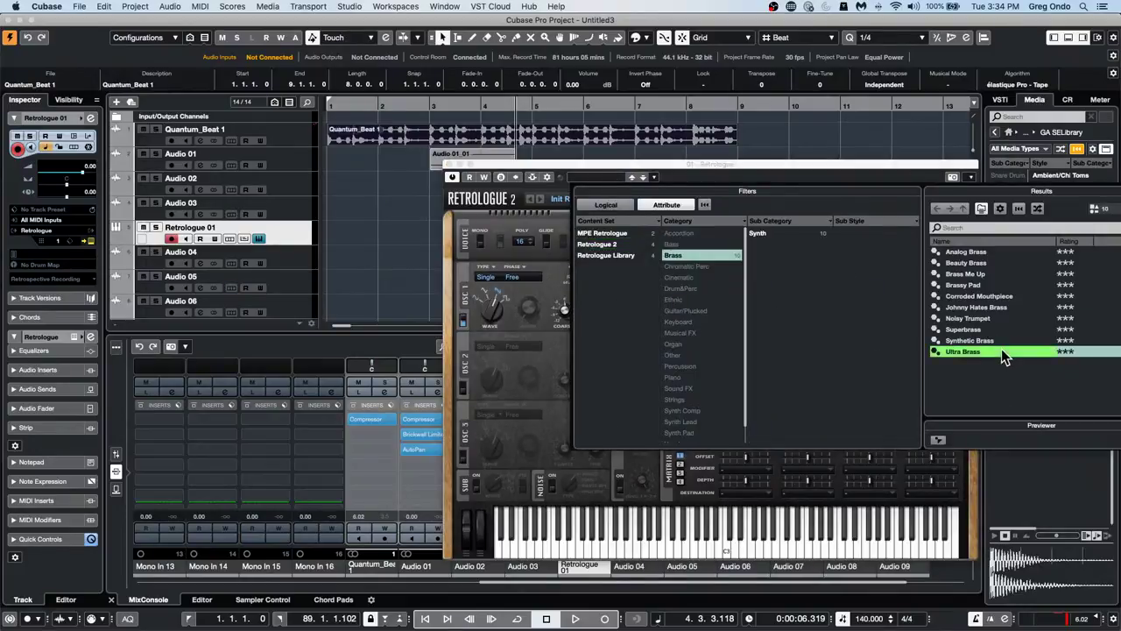
pyautogui.doubleClick(1000, 348)
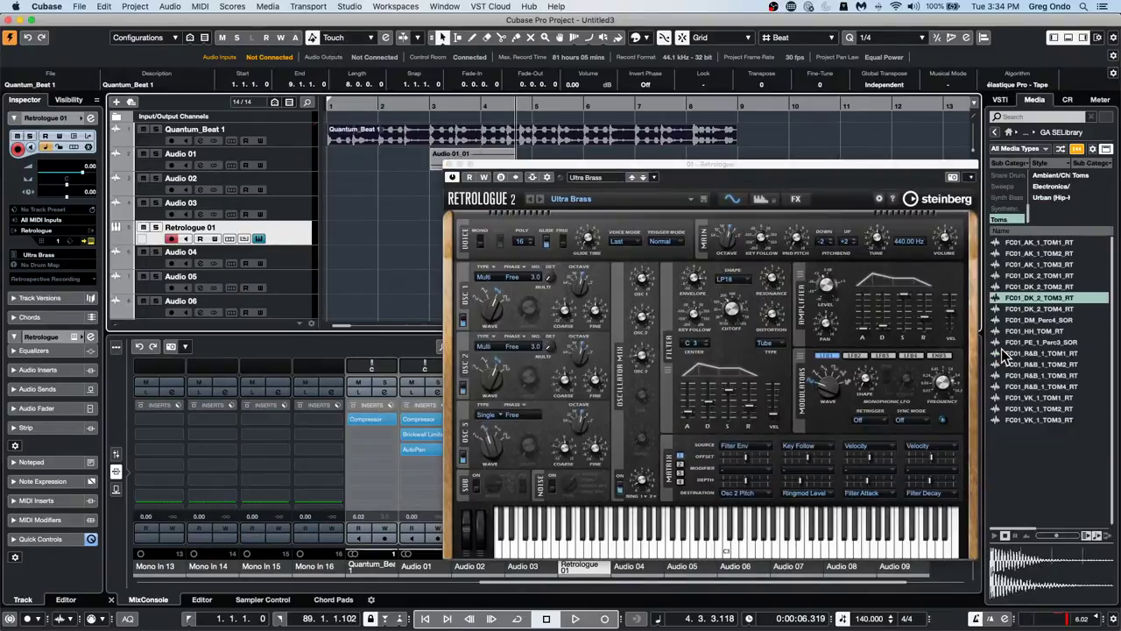
pyautogui.click(444, 164)
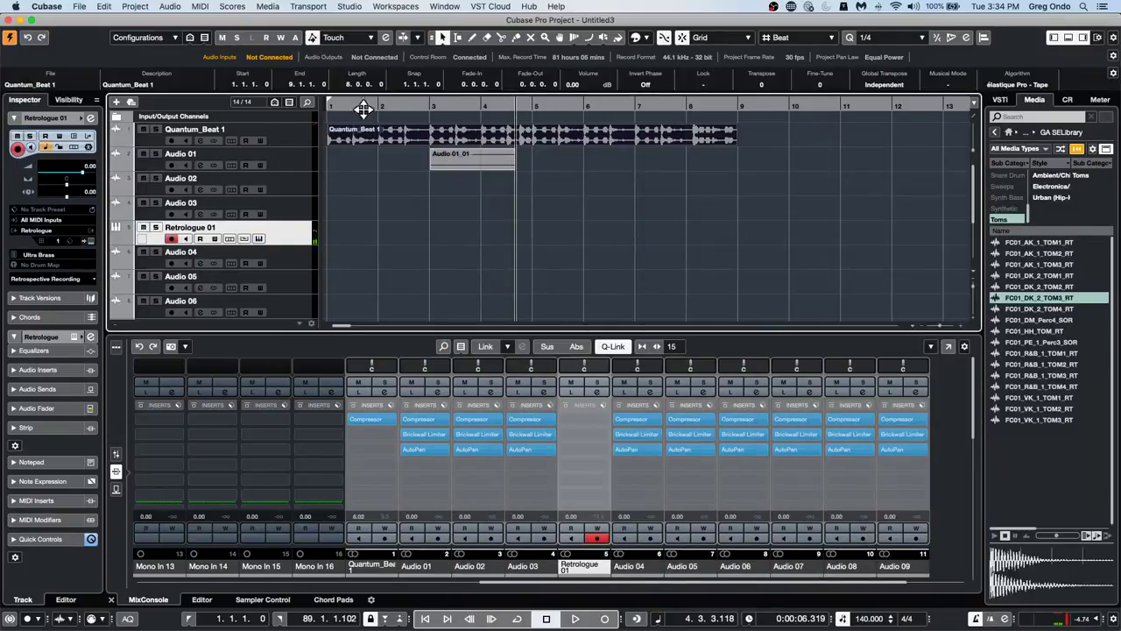
pyautogui.click(352, 103)
pyautogui.moveTo(350, 102); pyautogui.dragTo(313, 116)
pyautogui.rightClick(343, 237)
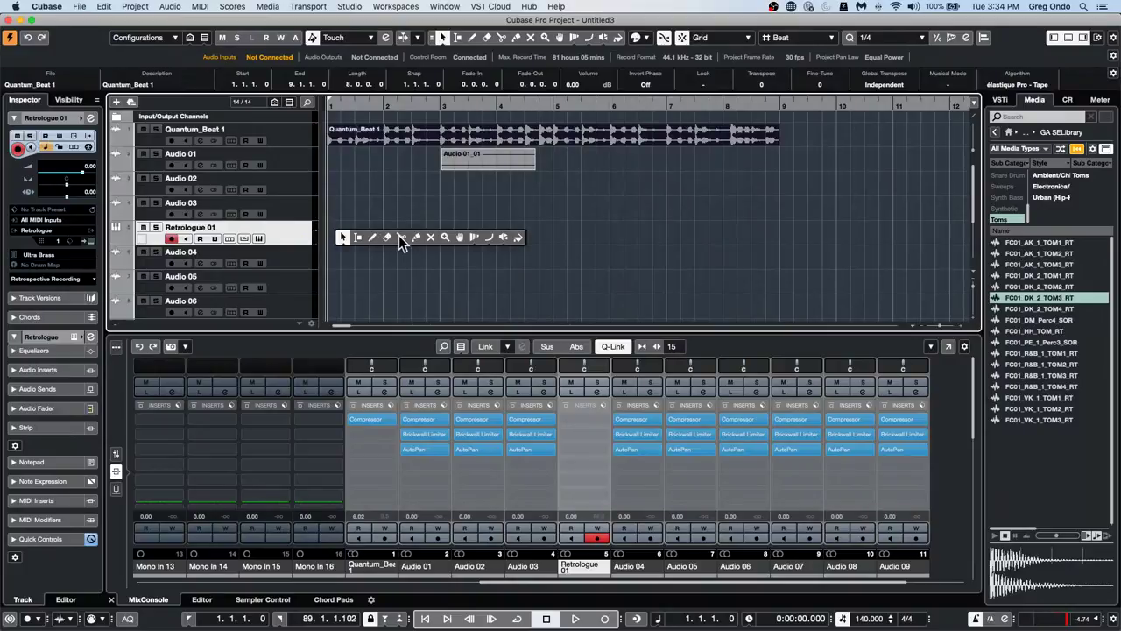
pyautogui.click(400, 237)
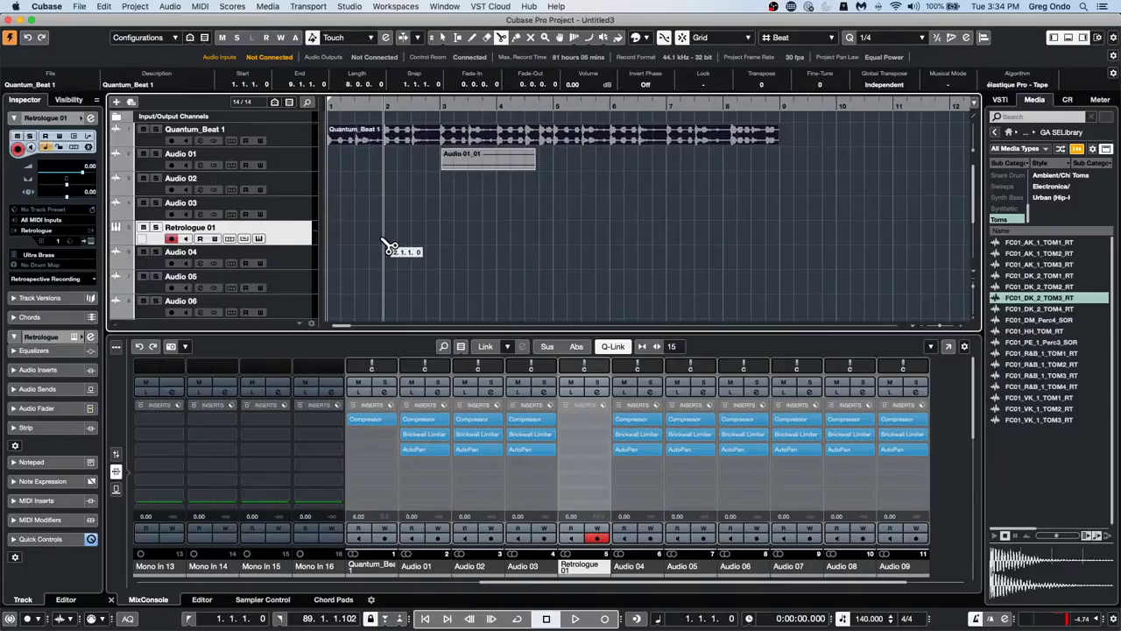
pyautogui.rightClick(333, 237)
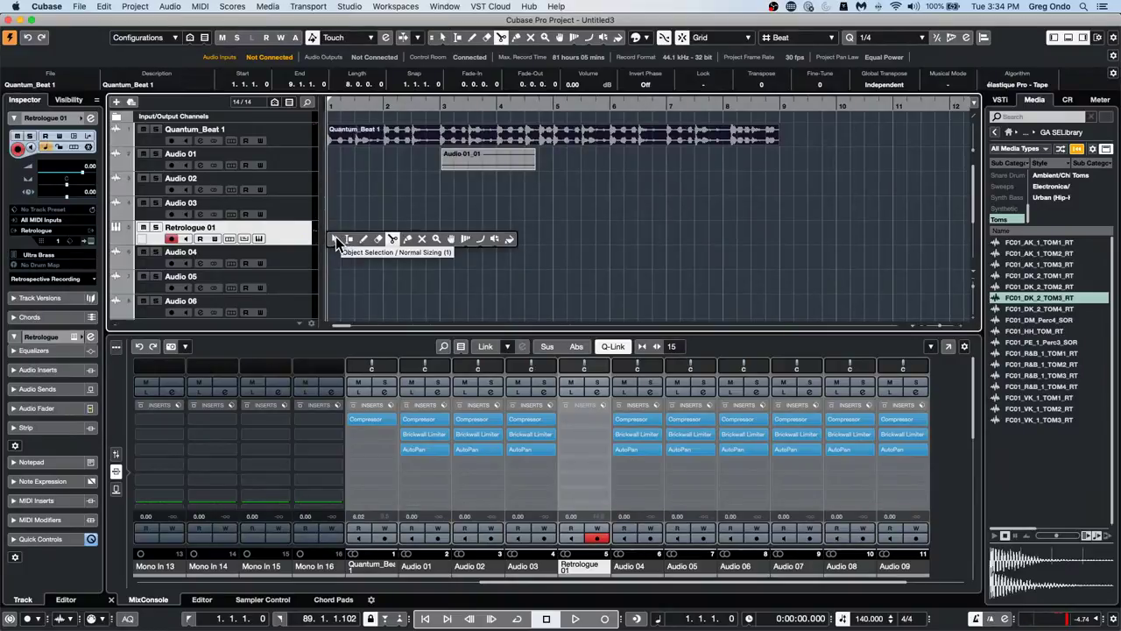
pyautogui.click(335, 236)
# Draw a MIDI part from bar 1 to bar 9 on the Retrologue 01 track and return to Object Selection
pyautogui.rightClick(335, 232)
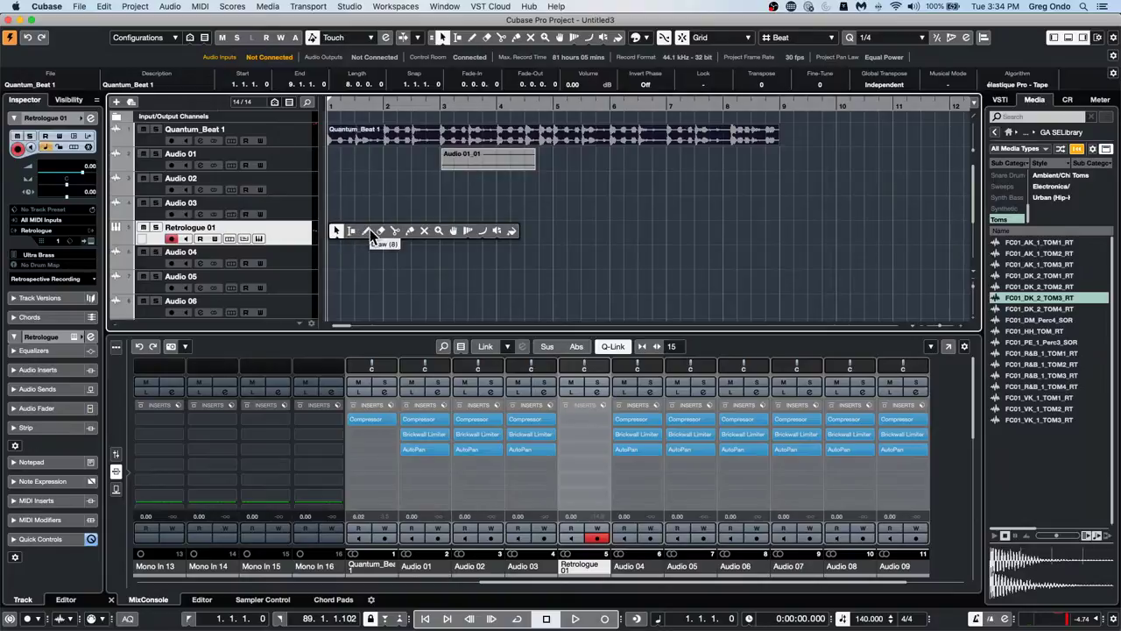
pyautogui.click(370, 231)
pyautogui.moveTo(333, 229); pyautogui.dragTo(779, 237)
pyautogui.rightClick(353, 230)
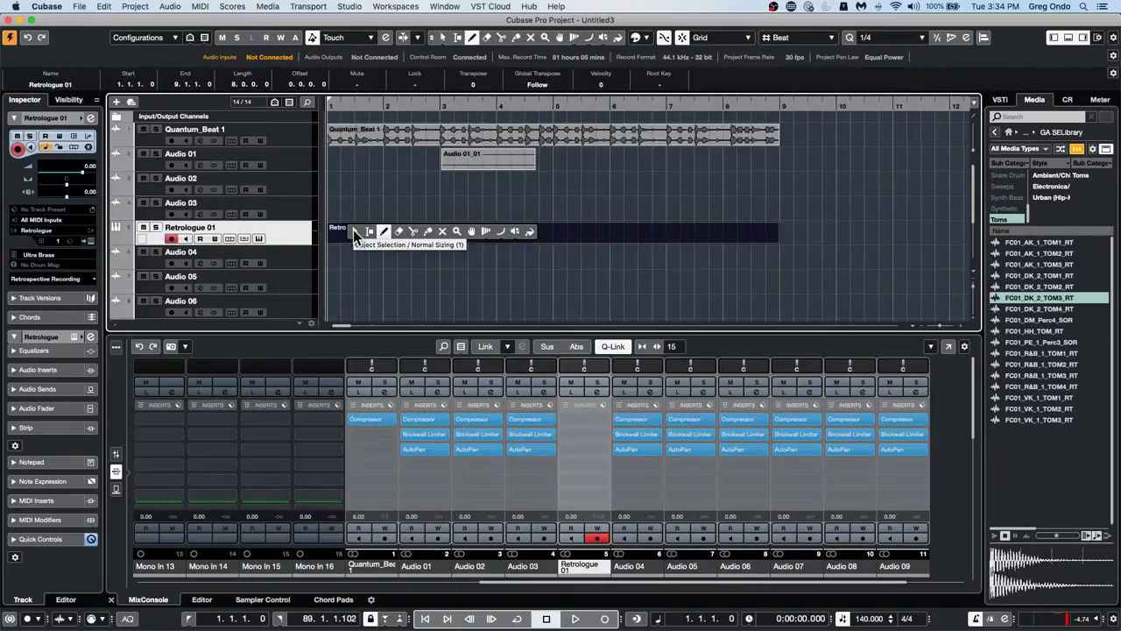
pyautogui.click(353, 229)
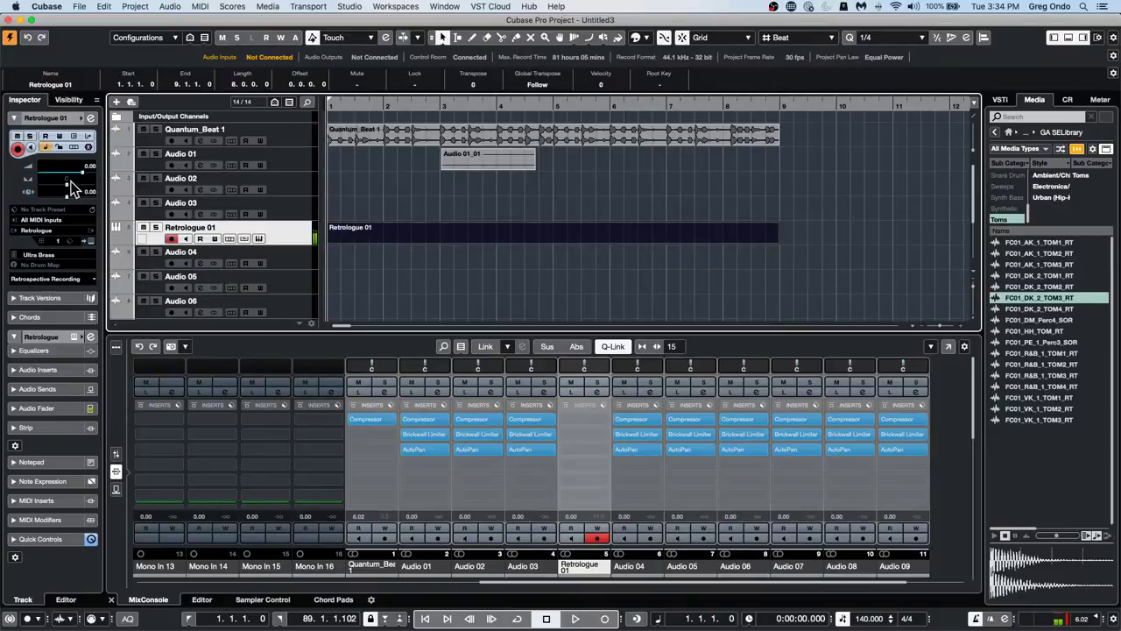
# Reopen the Retrologue plug-in from the Retrologue 01 track and raise the filter envelope's attack to near its maximum
pyautogui.click(91, 240)
pyautogui.click(91, 240)
pyautogui.click(91, 240)
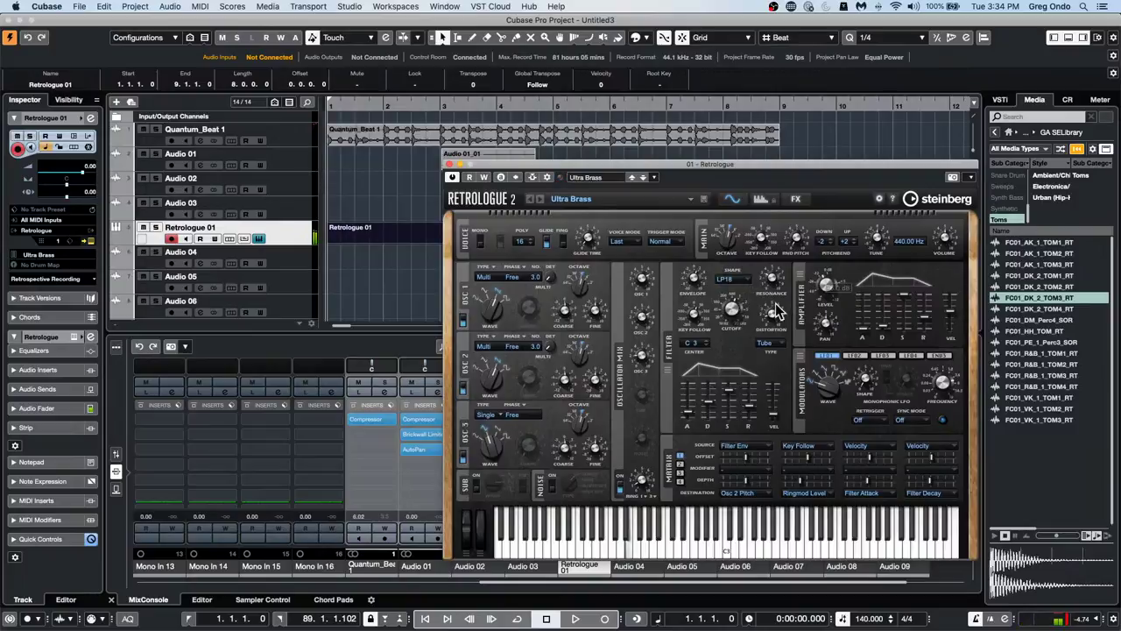
pyautogui.moveTo(771, 267); pyautogui.dragTo(768, 279)
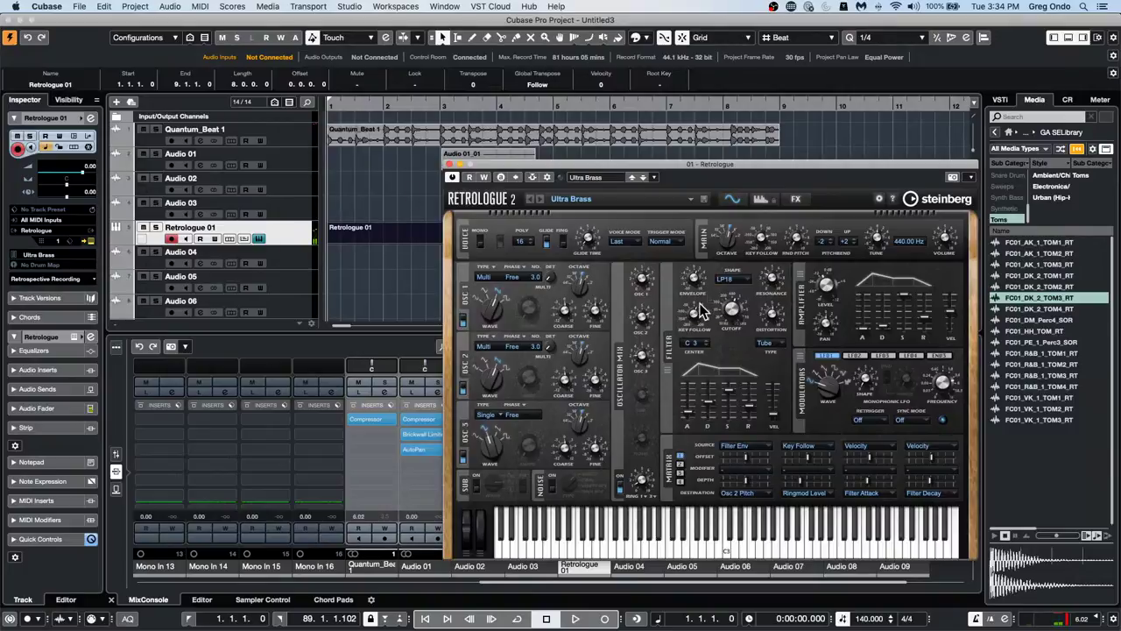
pyautogui.scroll(2, 688, 407)
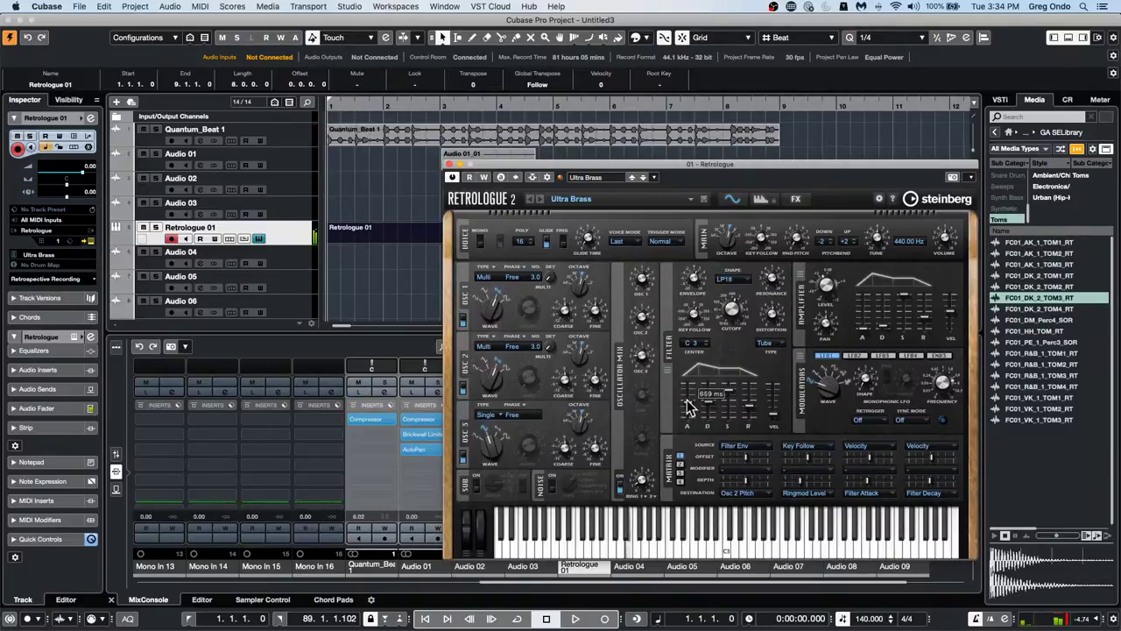
pyautogui.scroll(10, 688, 407)
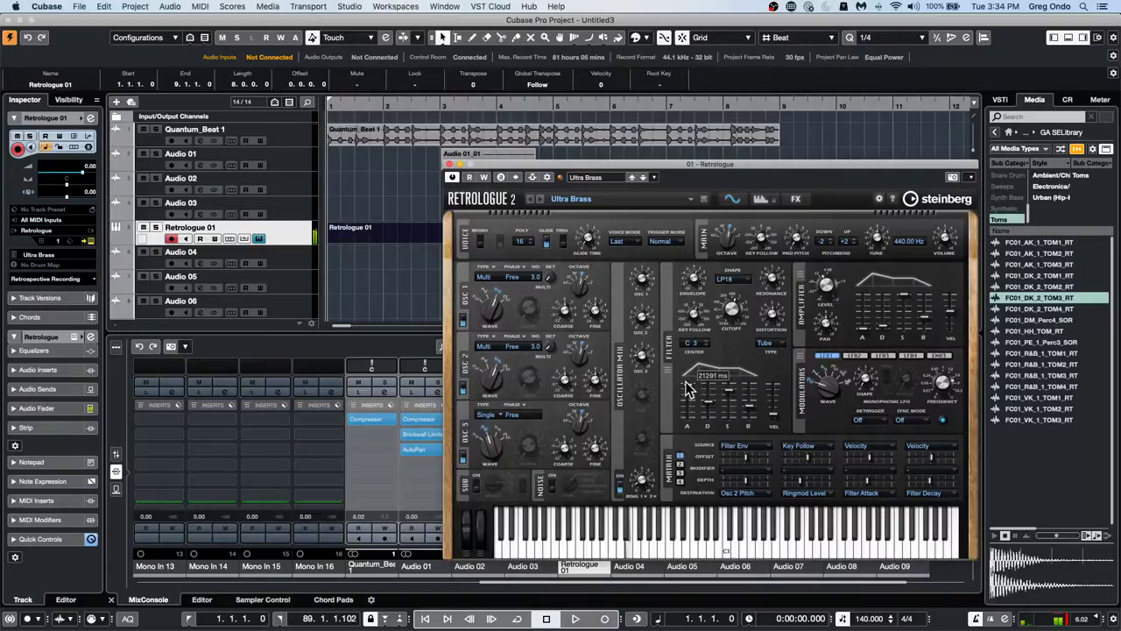
pyautogui.scroll(-10, 689, 408)
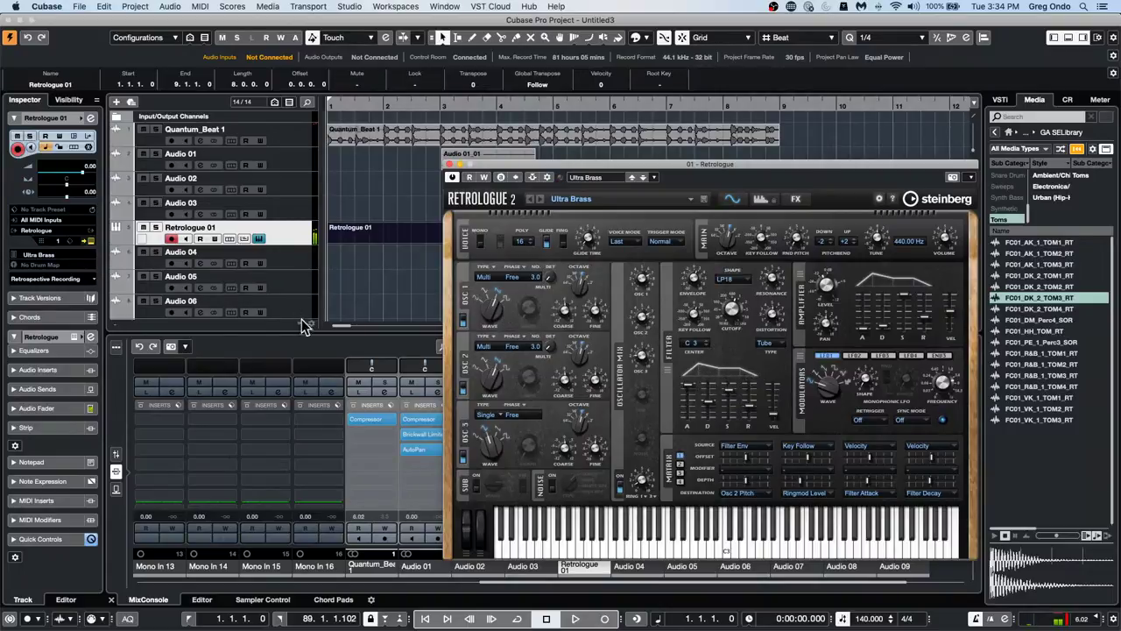
# Open the Retrologue 01 part in the Key Editor and close the Retrologue plug-in window
pyautogui.doubleClick(359, 236)
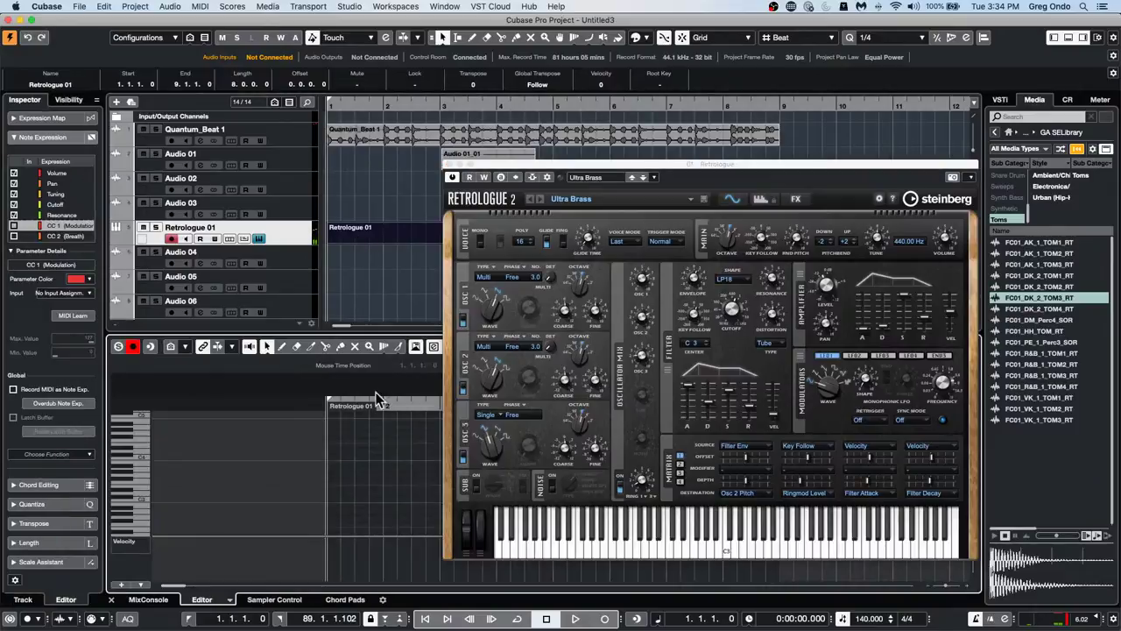
pyautogui.click(447, 163)
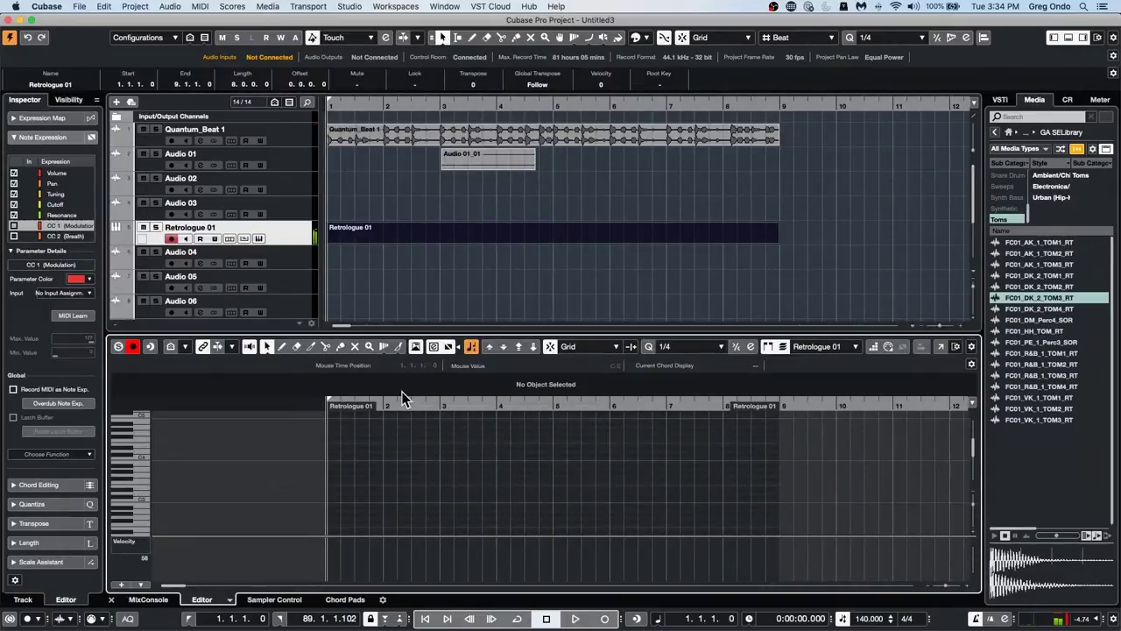
pyautogui.scroll(-5, 395, 449)
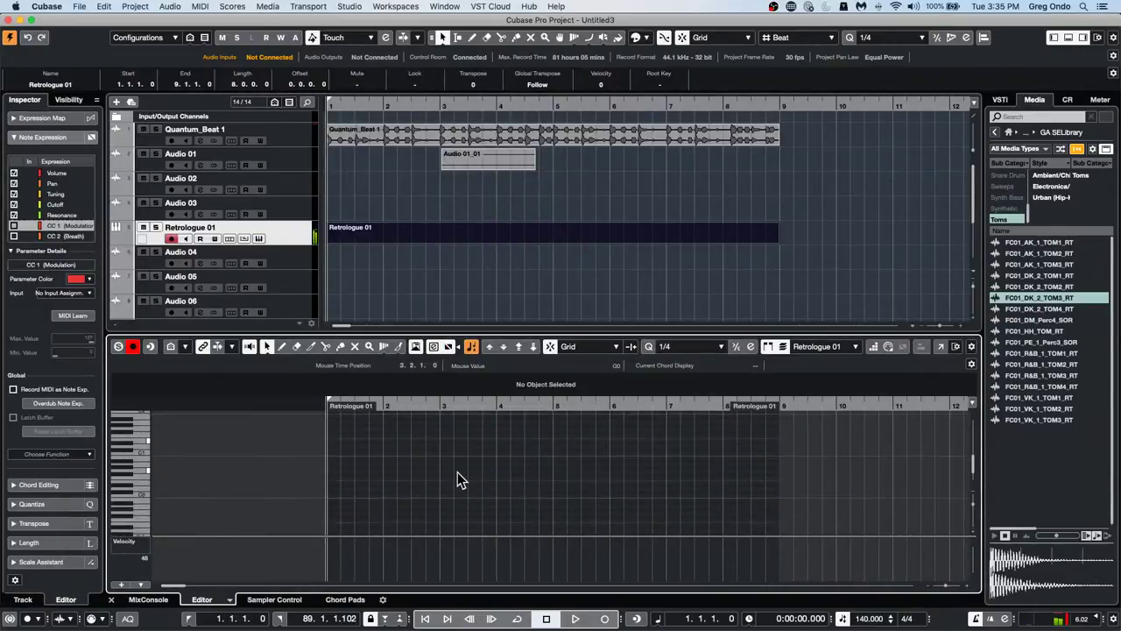
# Draw one long A0 note from bar 1 to bar 9 in the Key Editor and deselect it
pyautogui.rightClick(379, 465)
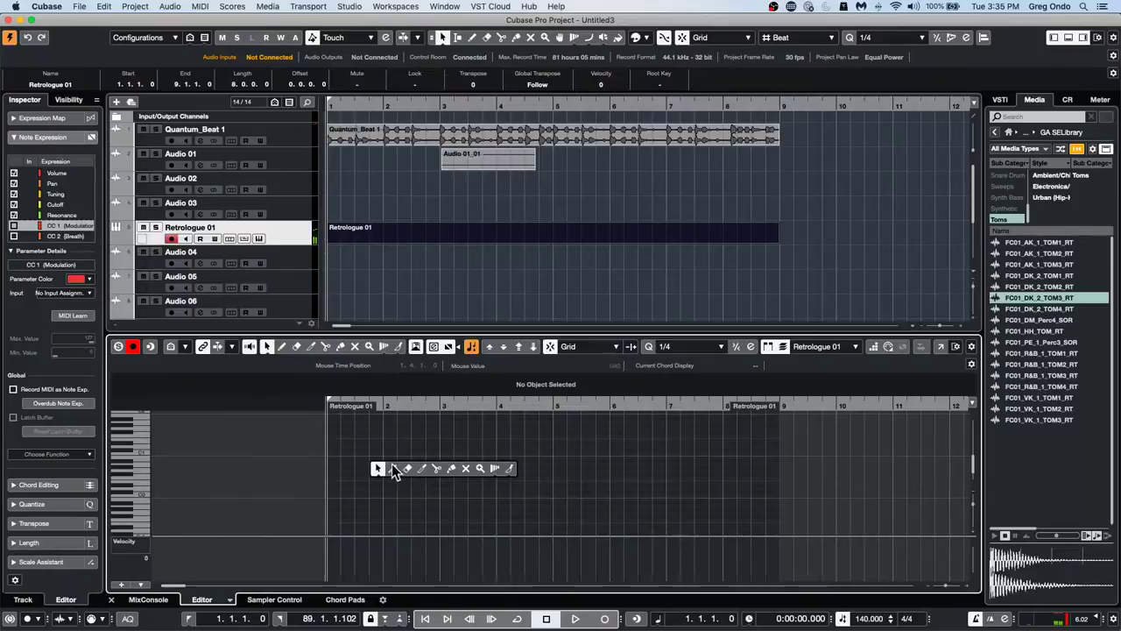
pyautogui.click(394, 465)
pyautogui.moveTo(338, 464); pyautogui.dragTo(779, 463)
pyautogui.rightClick(409, 435)
pyautogui.click(409, 435)
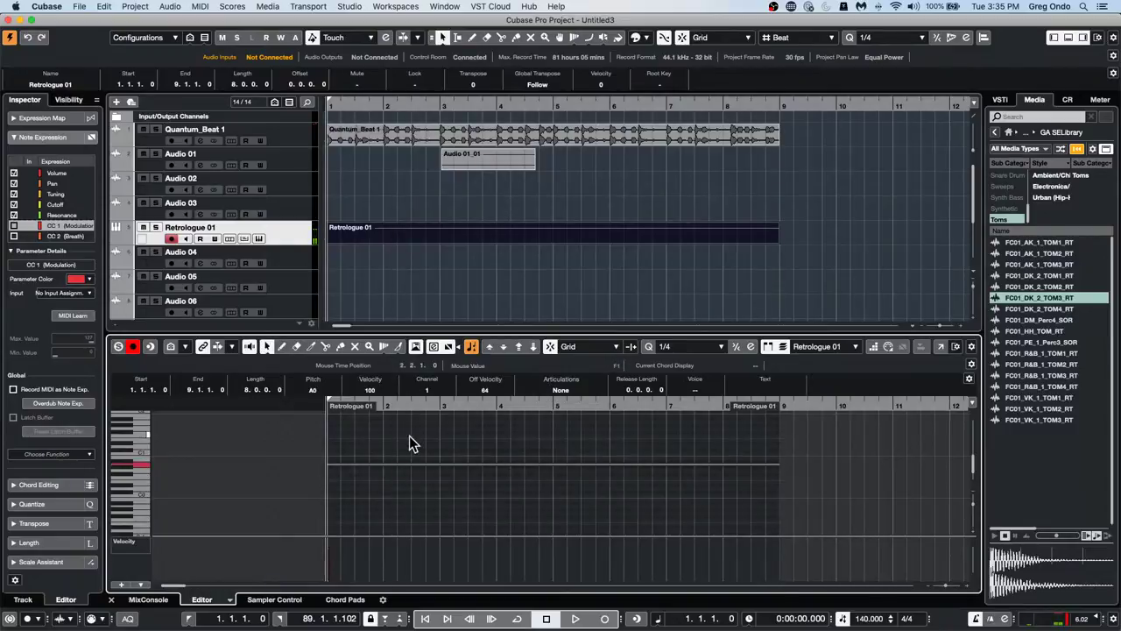
pyautogui.click(394, 484)
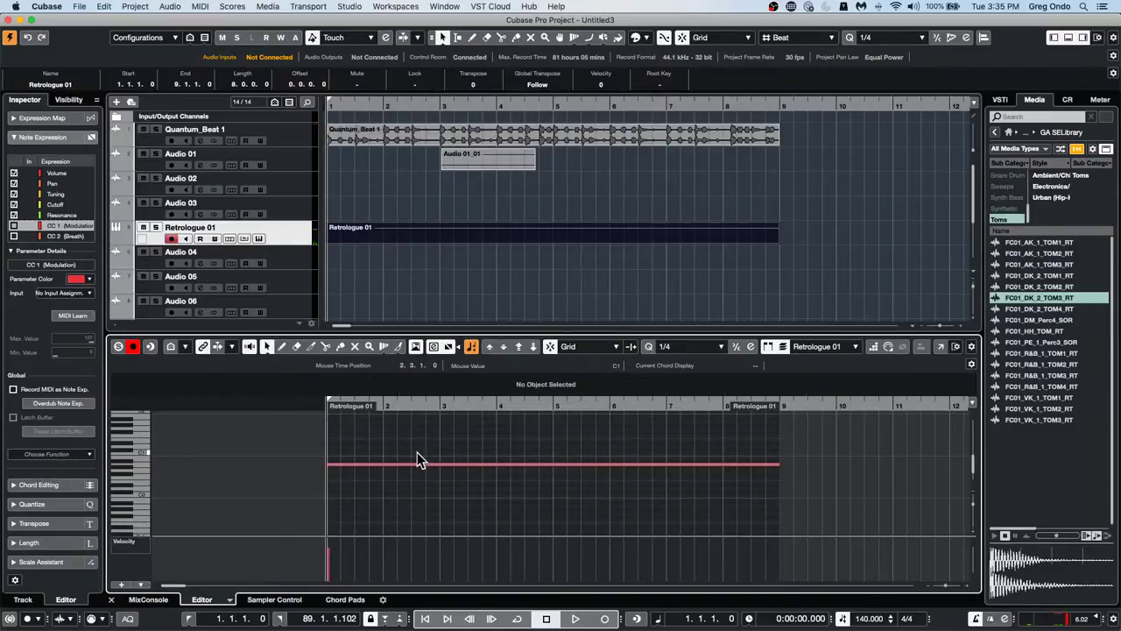
# Try splitting the long A0 note repeatedly at one-bar intervals from bar 2, and undo the split
pyautogui.rightClick(376, 478)
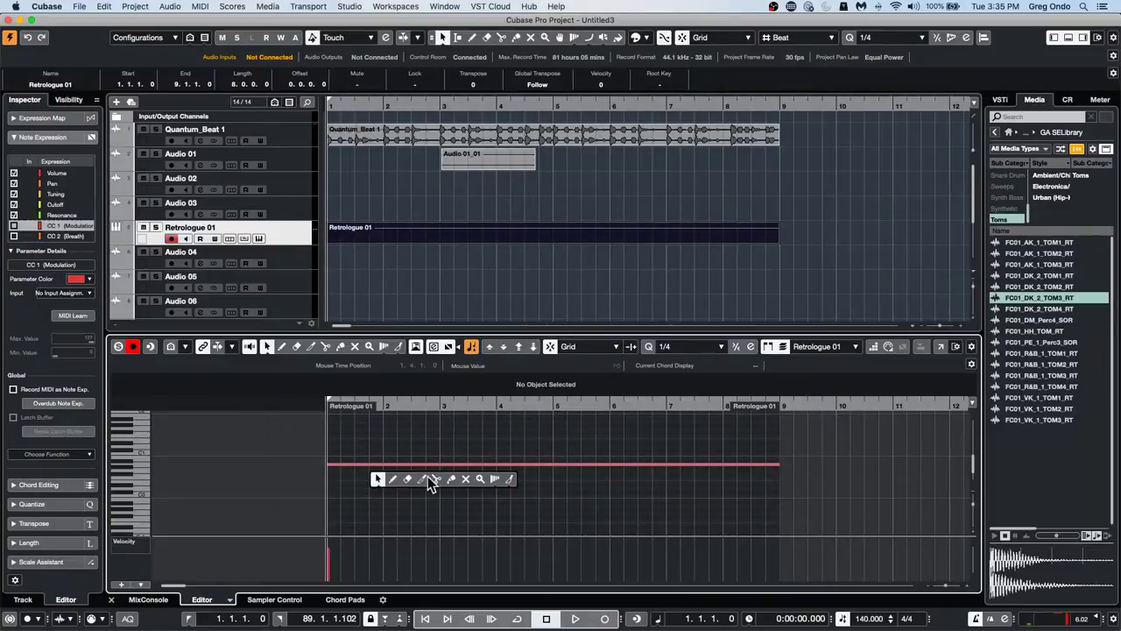
pyautogui.click(433, 478)
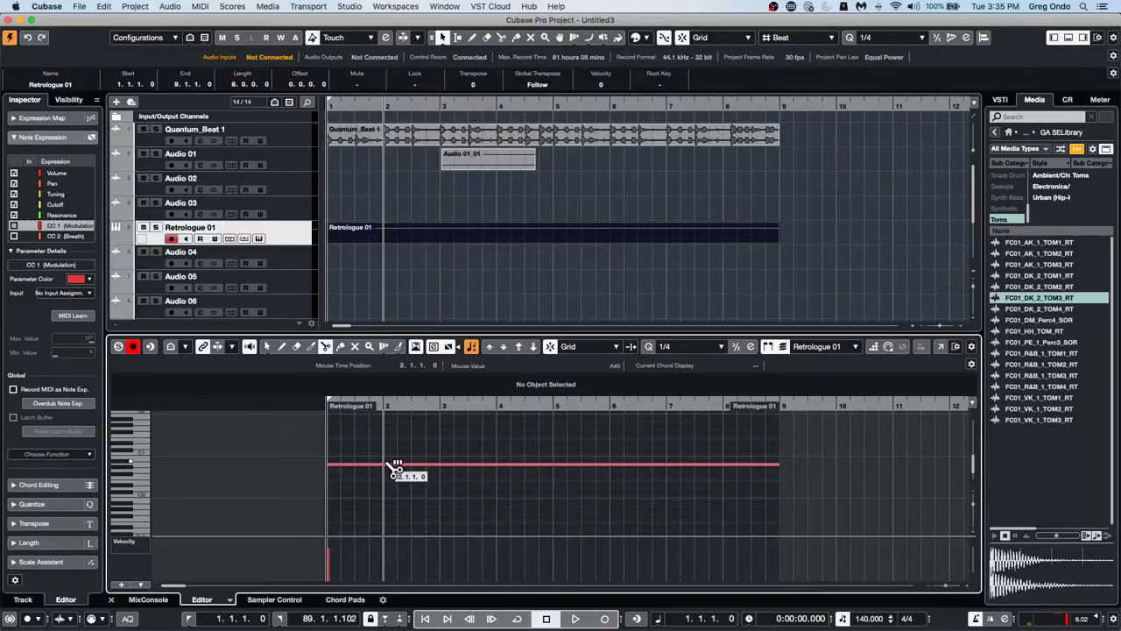
pyautogui.keyDown('alt'); pyautogui.click(395, 464); pyautogui.keyUp('alt')
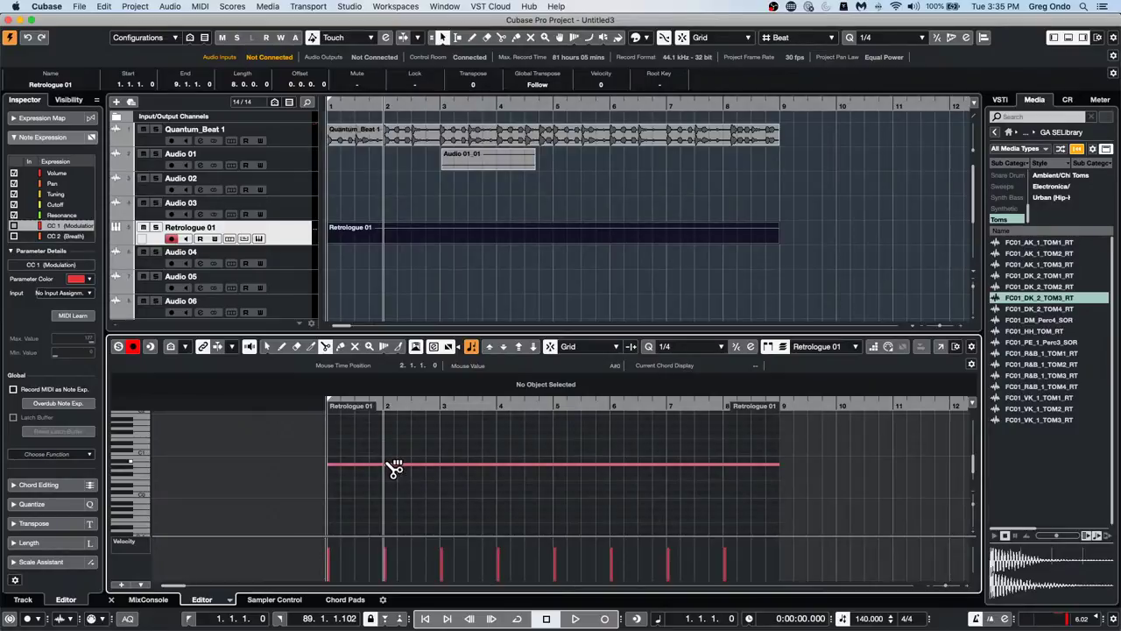
pyautogui.click(384, 267)
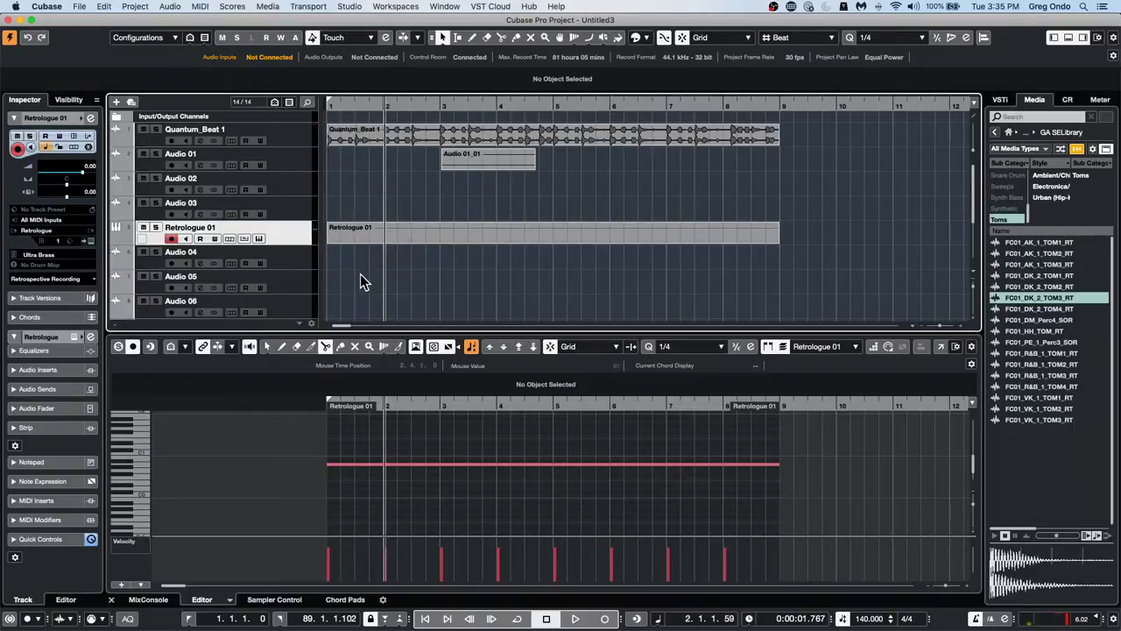
pyautogui.press('super+z')
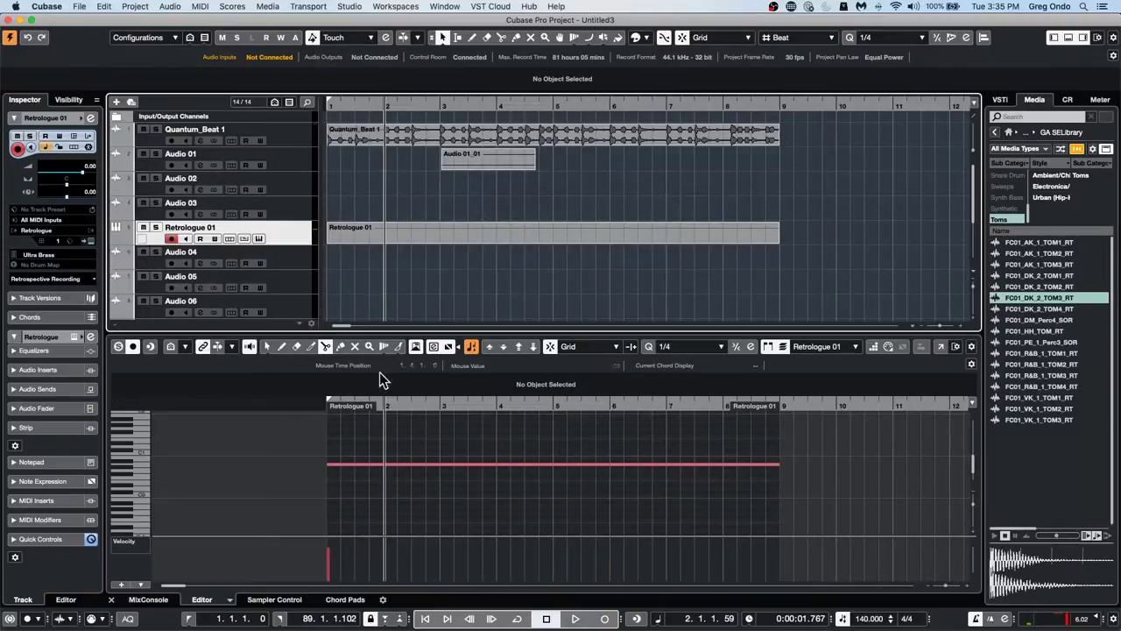
# Split the Retrologue 01 part repeatedly at one-bar intervals from bar 2 and return to Object Selection
pyautogui.rightClick(385, 271)
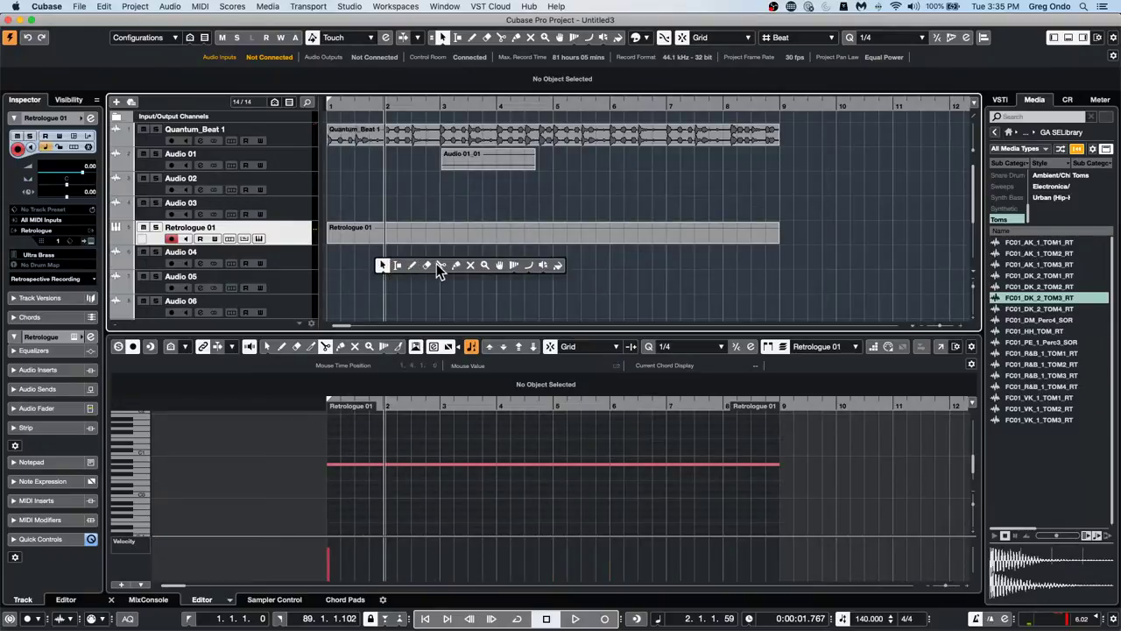
pyautogui.click(440, 265)
pyautogui.rightClick(383, 231)
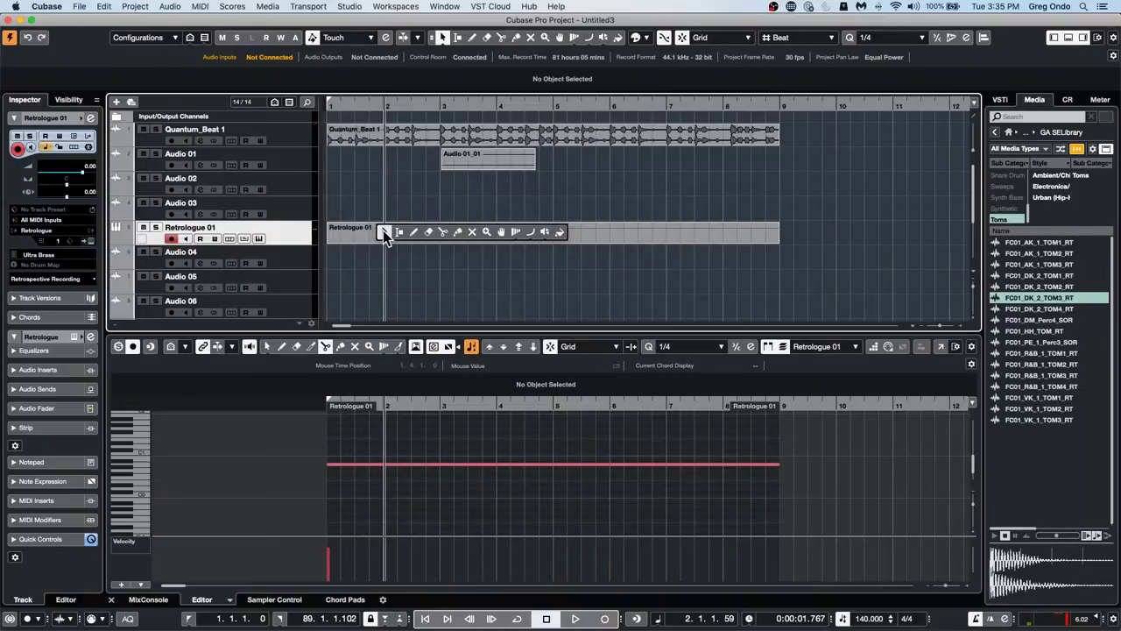
pyautogui.click(446, 232)
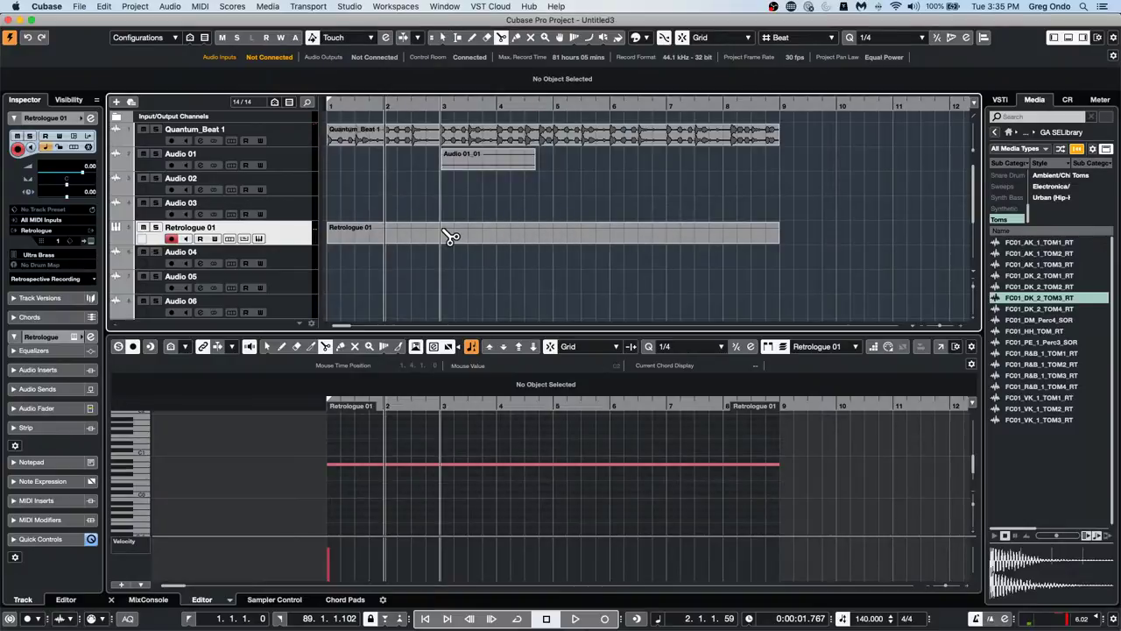
pyautogui.keyDown('alt'); pyautogui.click(391, 237); pyautogui.keyUp('alt')
pyautogui.press('1')
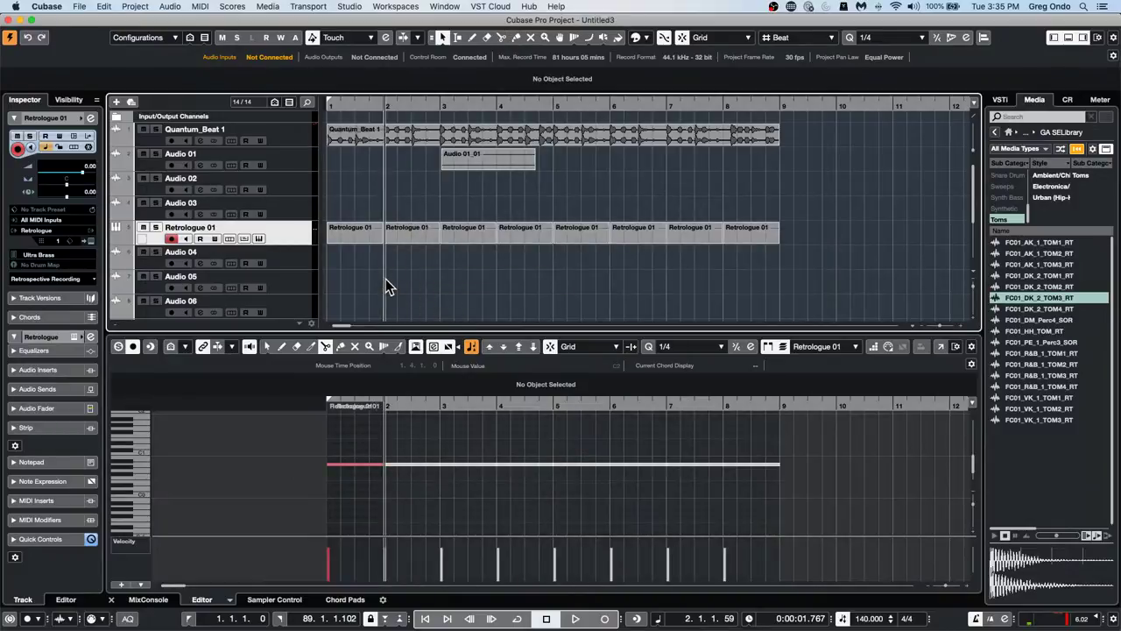
# Select all the one-bar Retrologue 01 parts and render them in place as separate events with Channel Settings and the name "delete"
pyautogui.moveTo(804, 244); pyautogui.dragTo(317, 252)
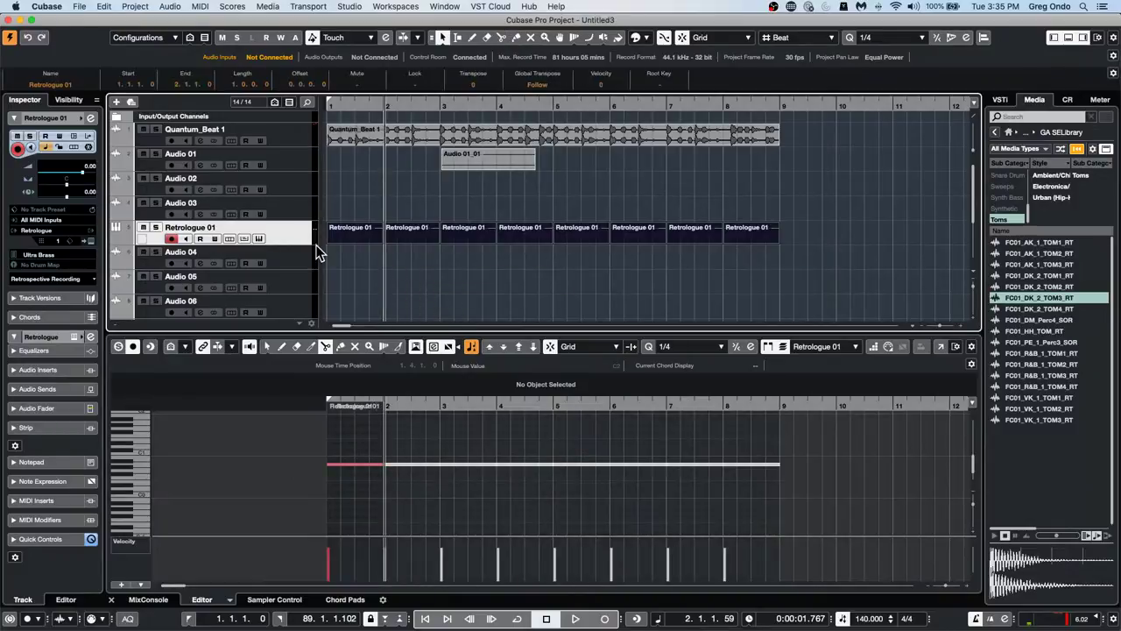
pyautogui.click(103, 7)
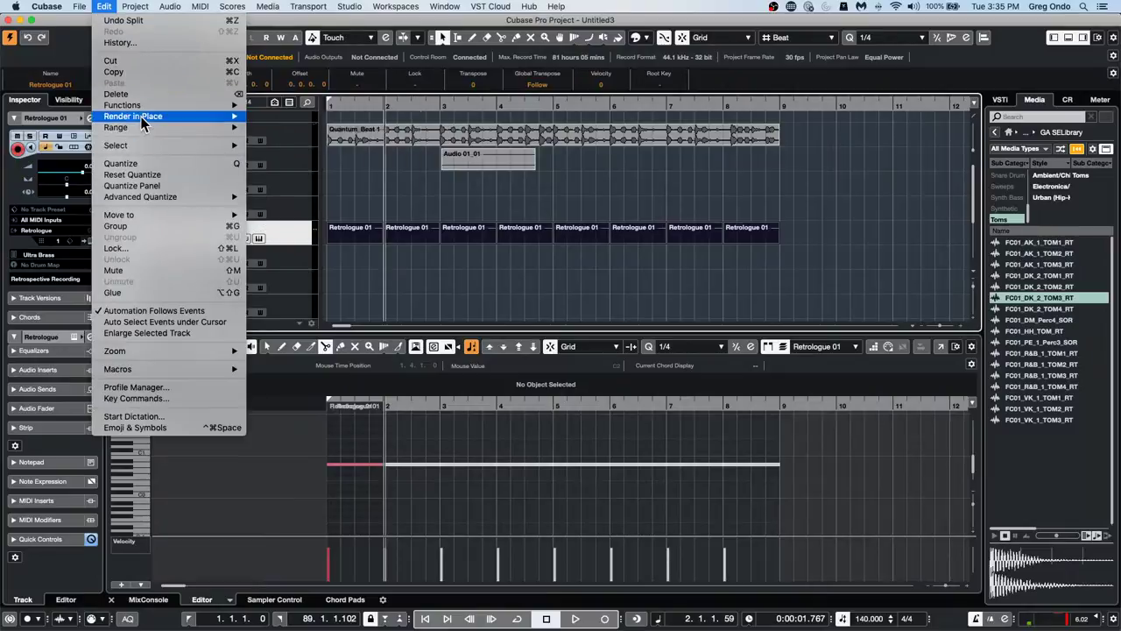
pyautogui.moveTo(142, 114)
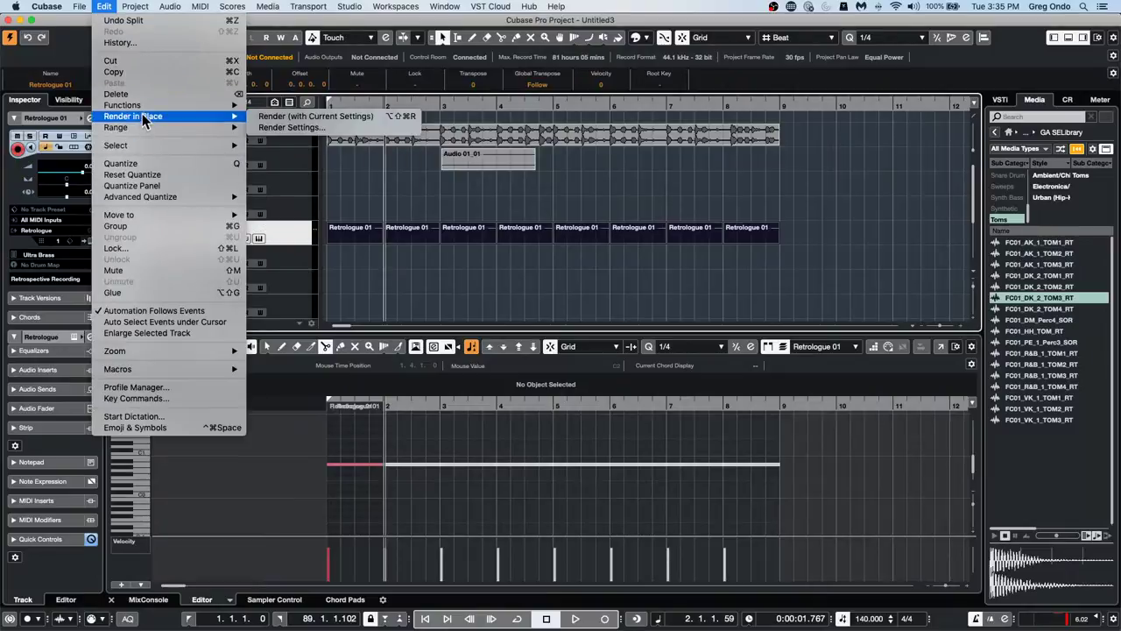
pyautogui.click(338, 128)
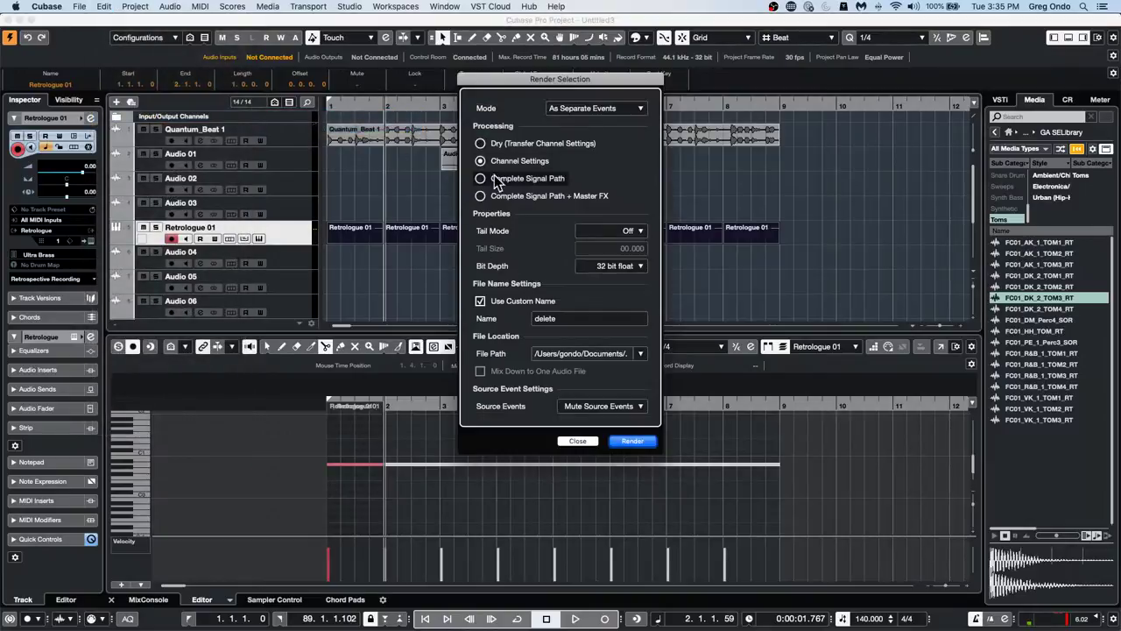
pyautogui.click(638, 441)
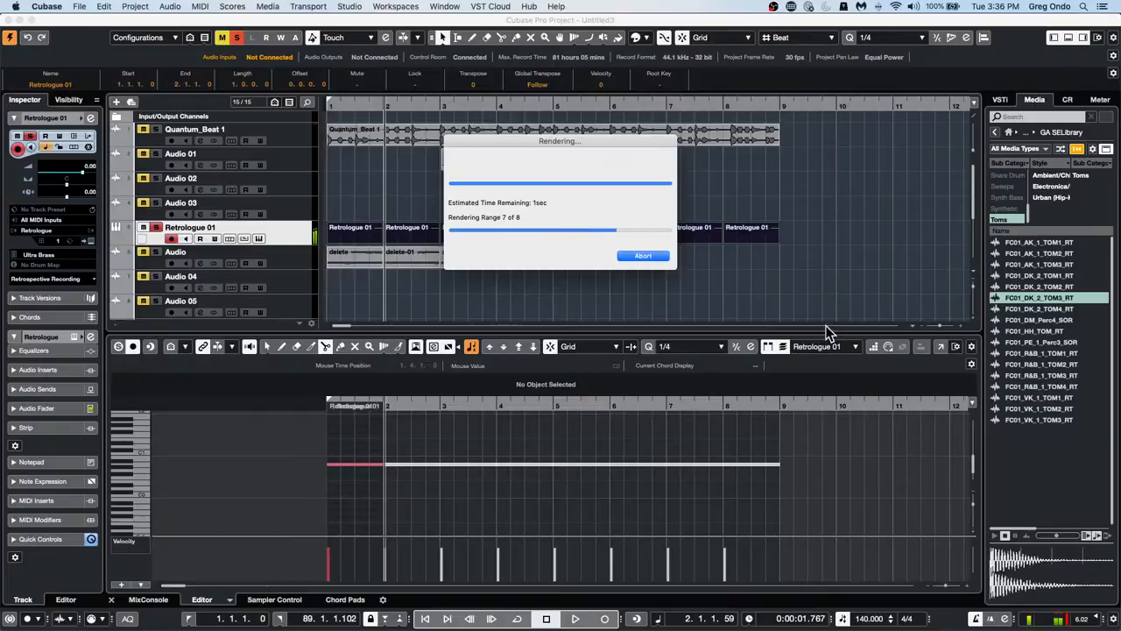
# Select all the rendered "delete" audio events on the Retrologue 01 (R) track and apply the Reverse process to them
pyautogui.moveTo(823, 265); pyautogui.dragTo(364, 264)
pyautogui.click(200, 7)
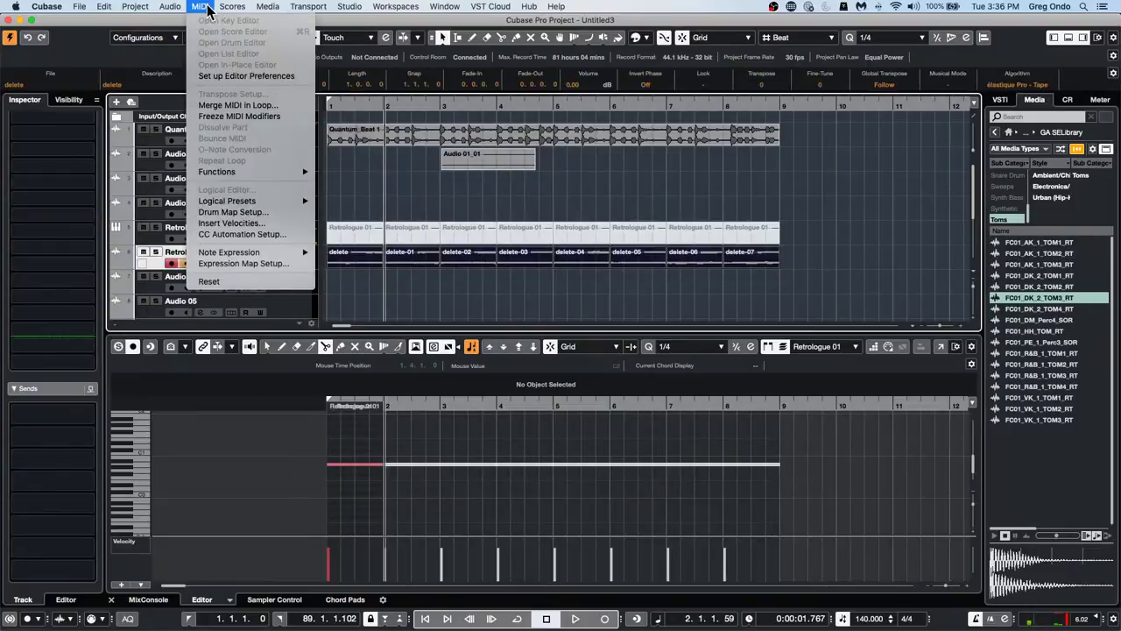
pyautogui.moveTo(166, 6)
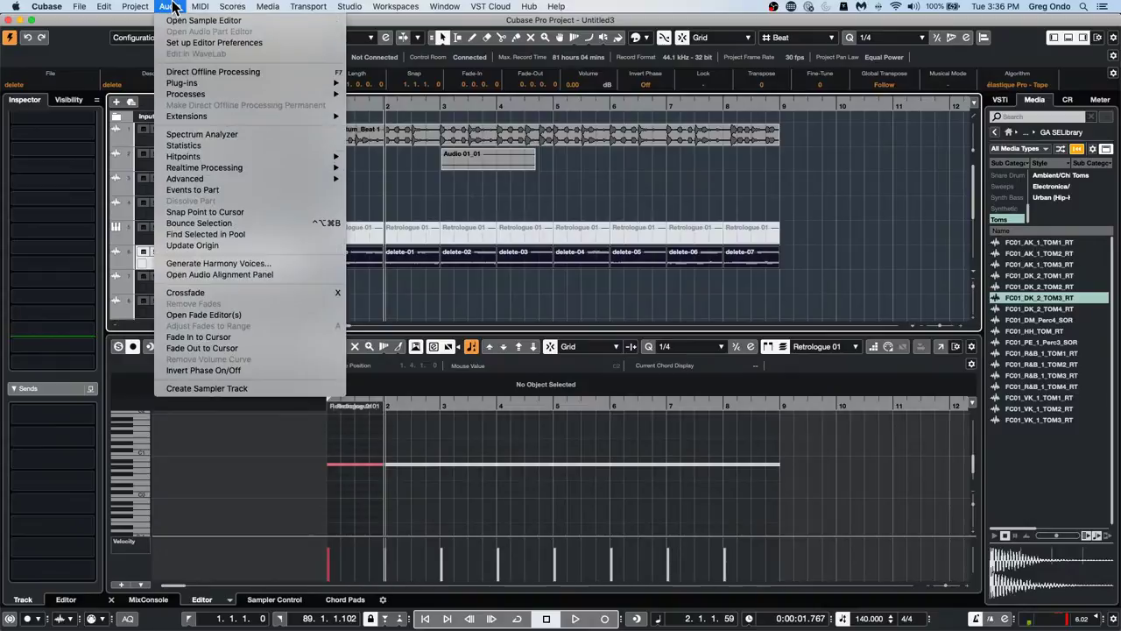
pyautogui.moveTo(192, 95)
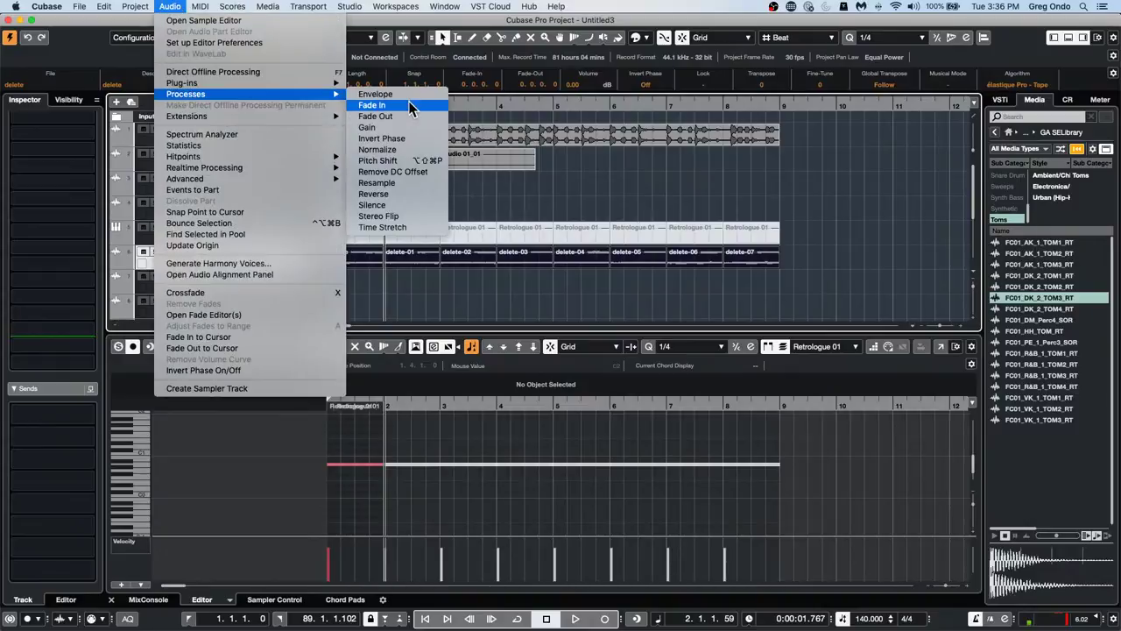
pyautogui.click(401, 194)
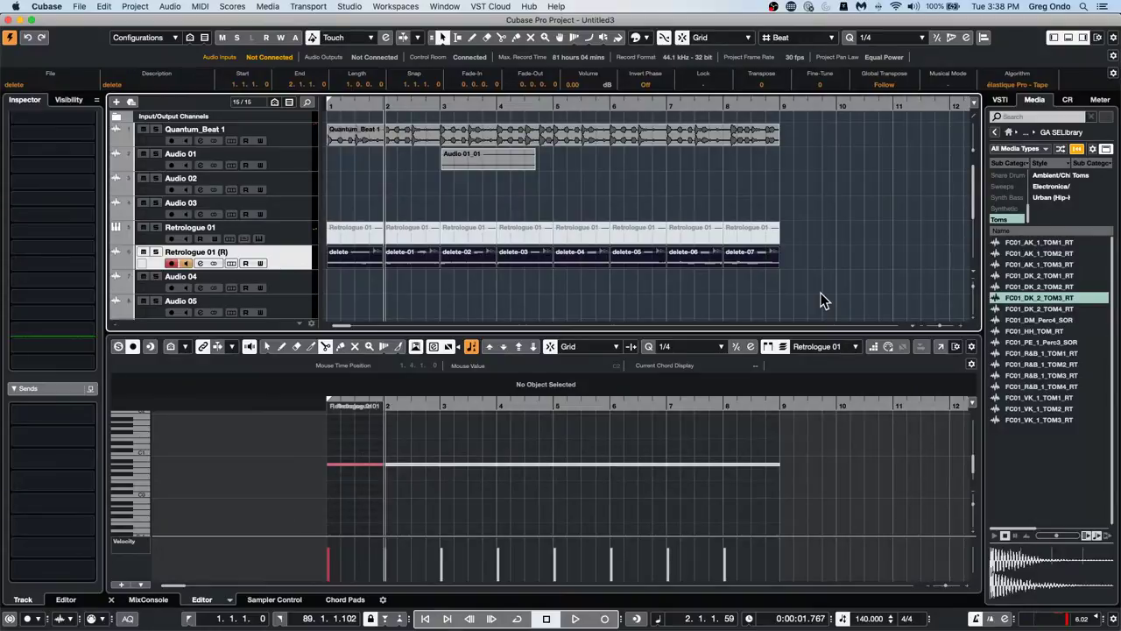
# Look through the Studio device options, open ReWire Setup and cancel it without changes
pyautogui.click(351, 7)
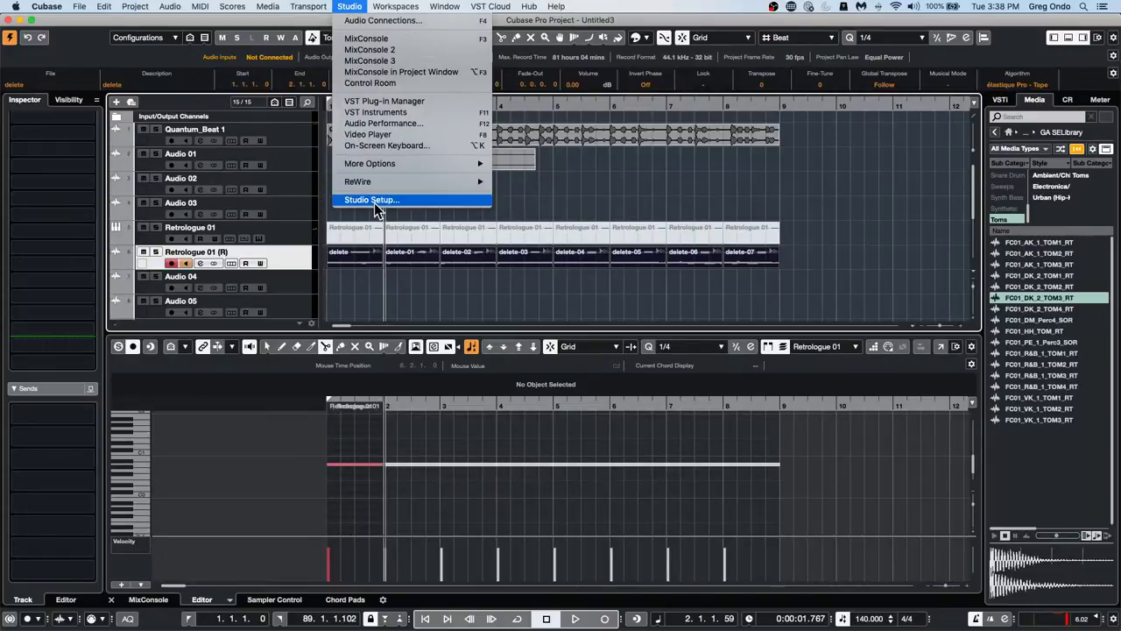
pyautogui.click(480, 283)
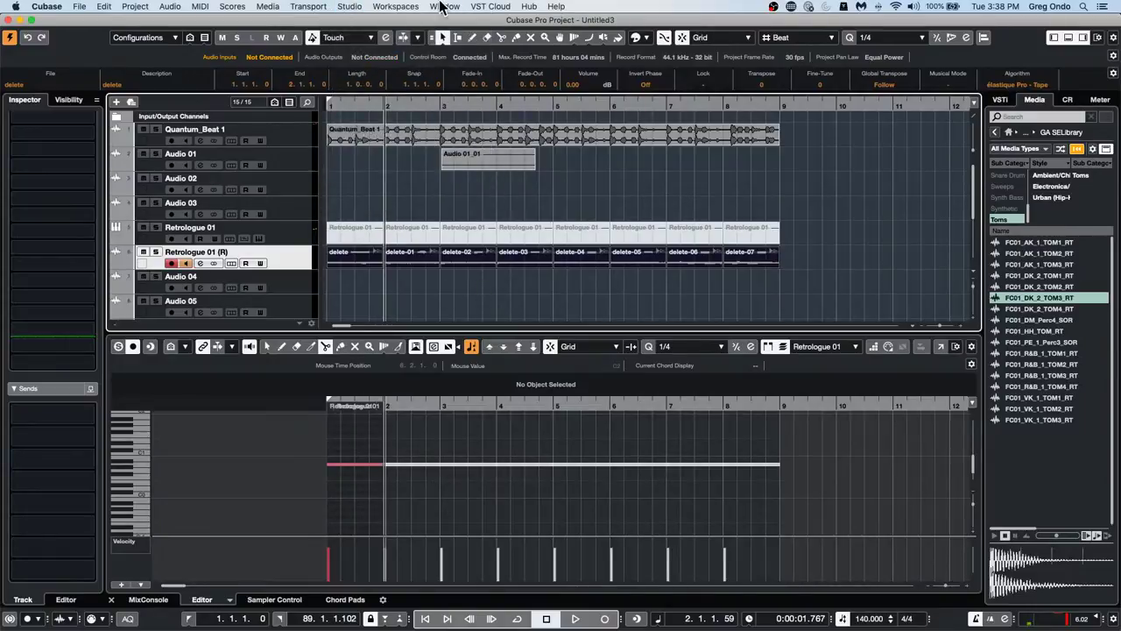
pyautogui.click(350, 7)
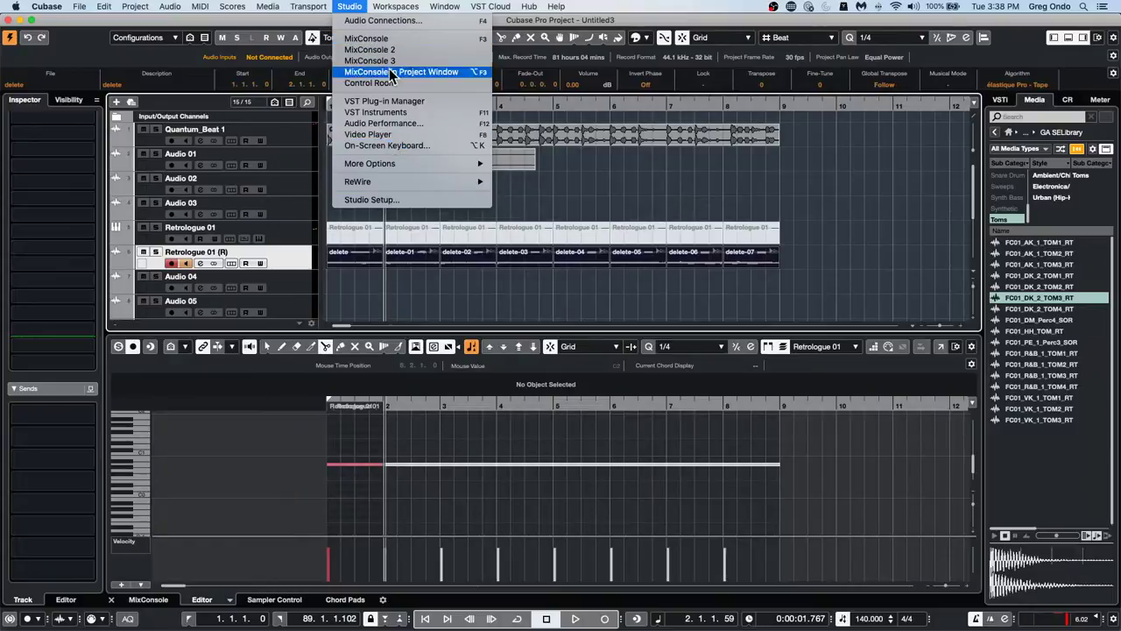
pyautogui.moveTo(415, 162)
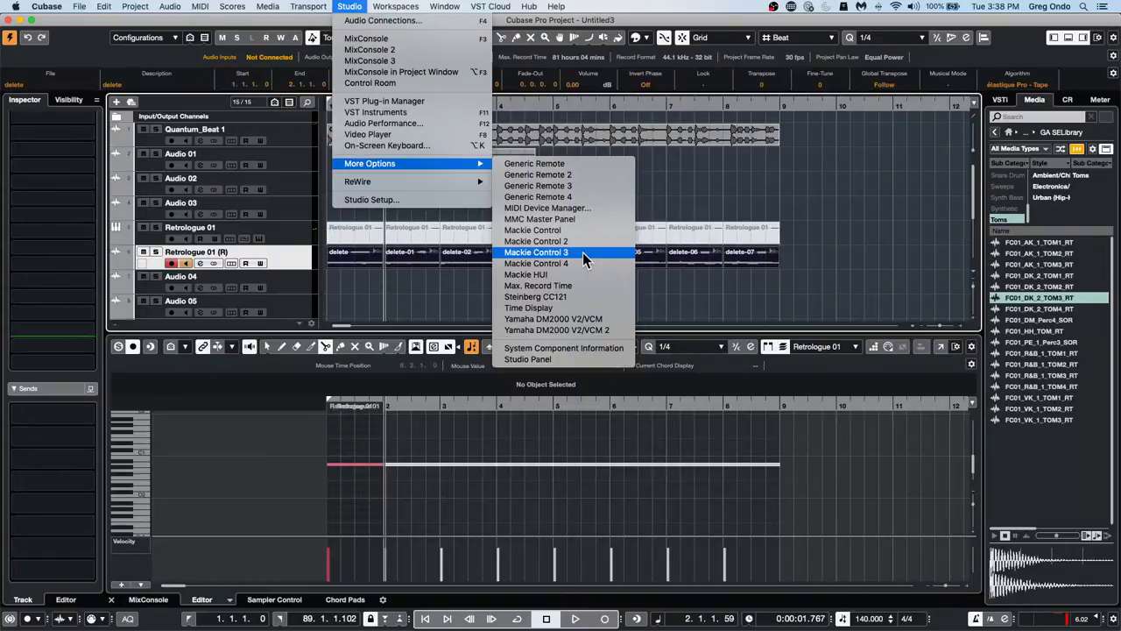
pyautogui.moveTo(426, 182)
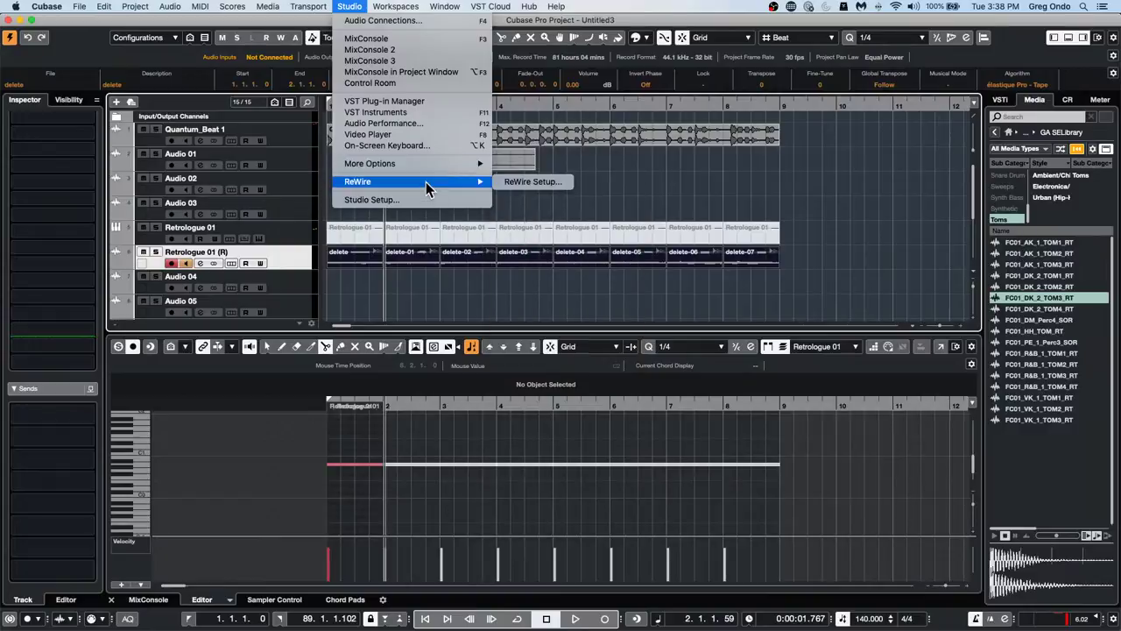
pyautogui.click(552, 187)
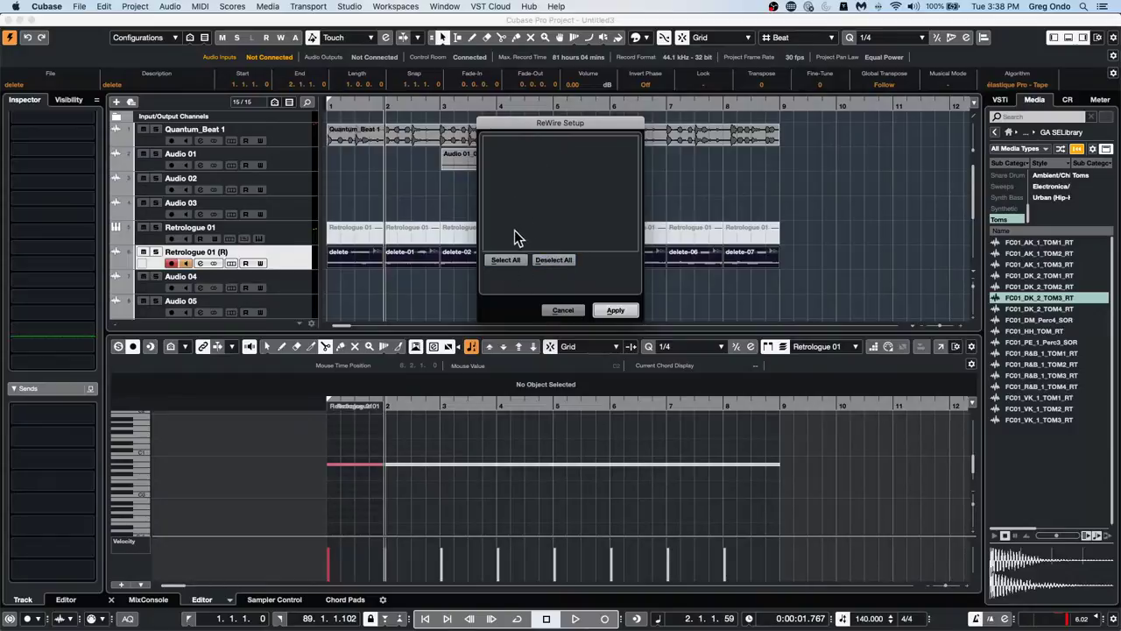
pyautogui.click(568, 311)
pyautogui.click(567, 310)
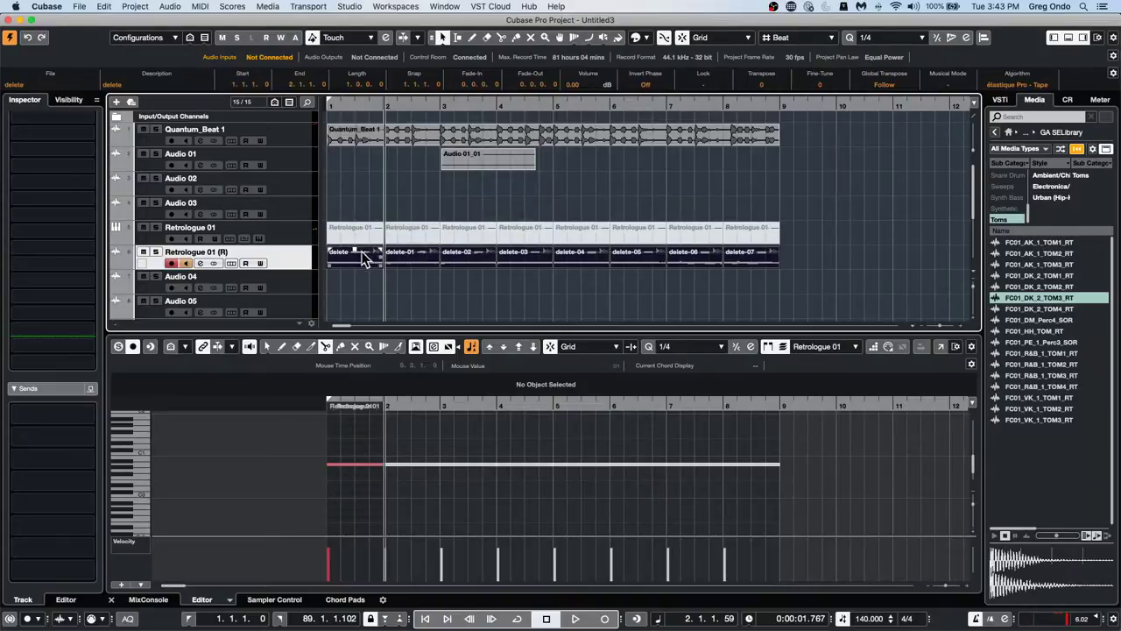
# Reveal and enlarge the Quantum_Beat 1 track's volume automation lane, and draw a freehand wavy volume curve beneath the event
pyautogui.click(428, 138)
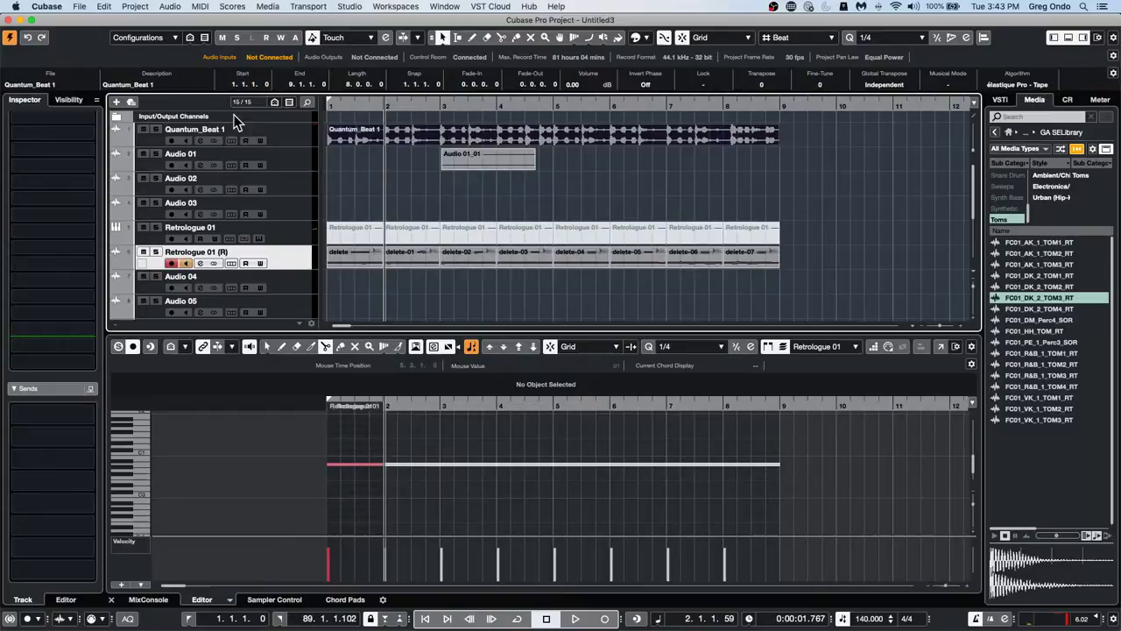
pyautogui.click(115, 146)
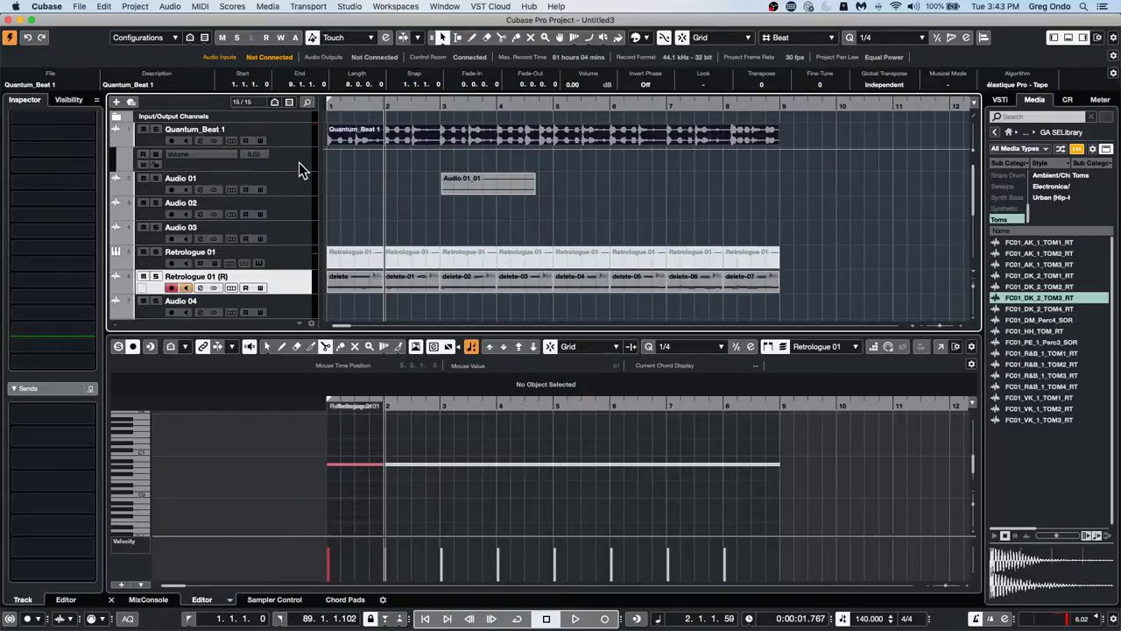
pyautogui.moveTo(300, 171); pyautogui.dragTo(292, 219)
pyautogui.rightClick(425, 173)
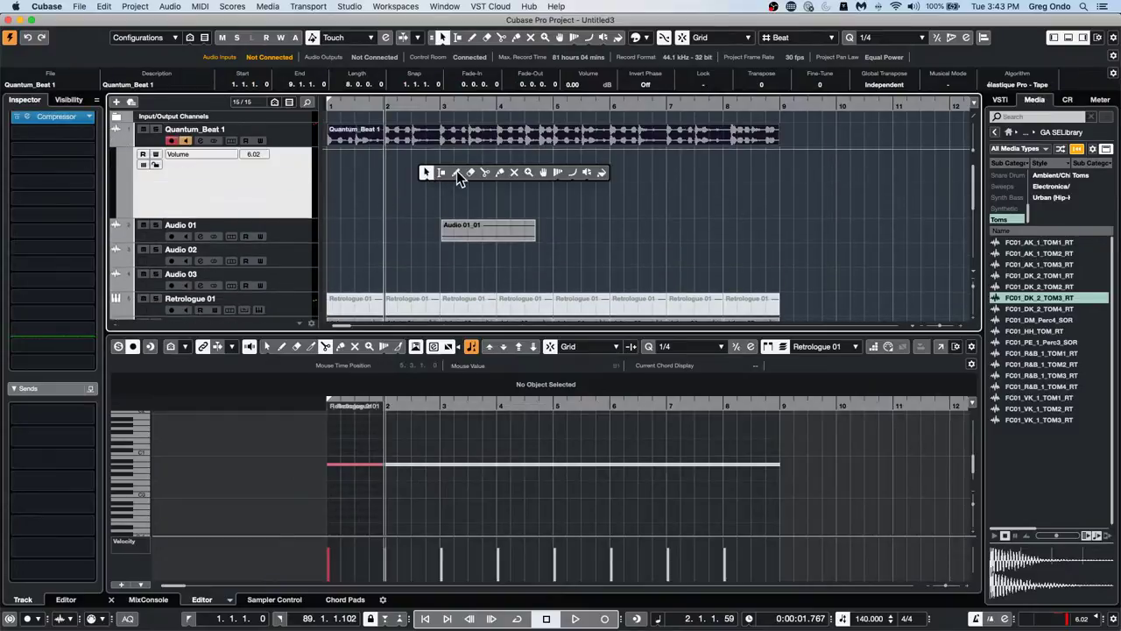
pyautogui.click(455, 171)
pyautogui.moveTo(400, 165)
pyautogui.mouseDown()
pyautogui.moveTo(341, 160)
pyautogui.moveTo(421, 186)
pyautogui.moveTo(750, 185)
pyautogui.mouseUp()
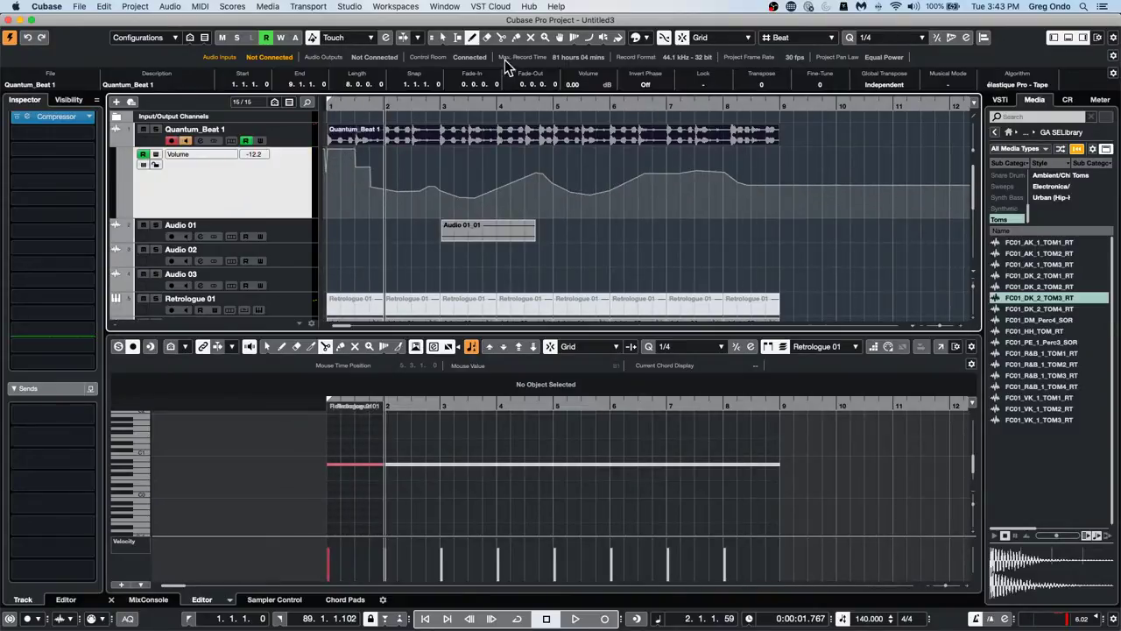
# Check the Automation Follows Events setting and duplicate the Quantum_Beat 1 event three times together with its volume automation
pyautogui.moveTo(377, 103); pyautogui.dragTo(380, 66)
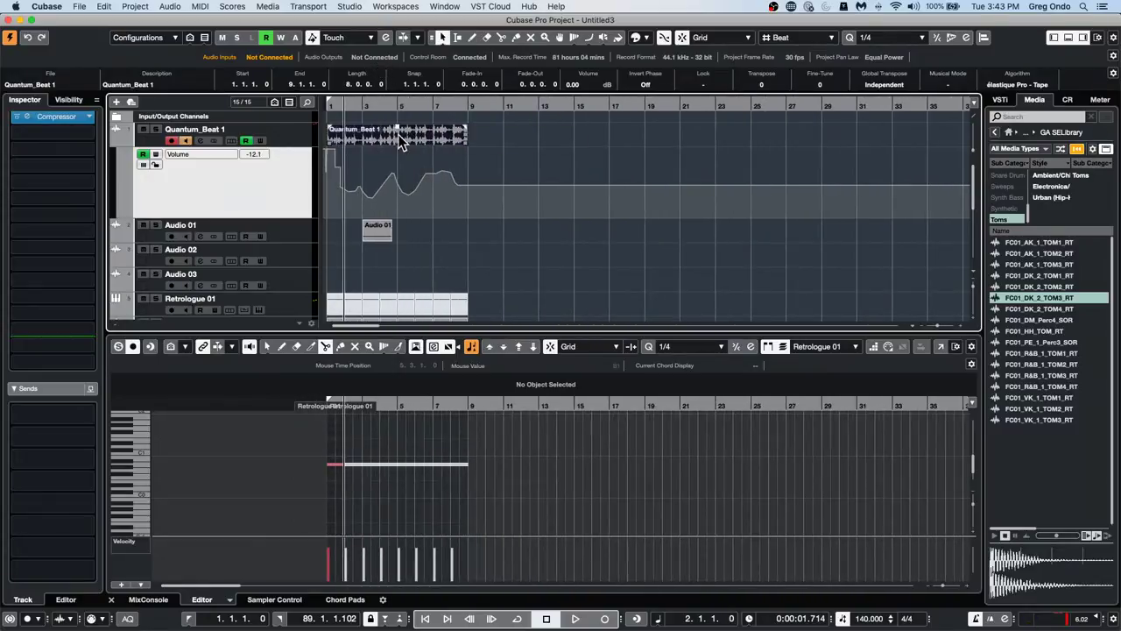
pyautogui.click(106, 7)
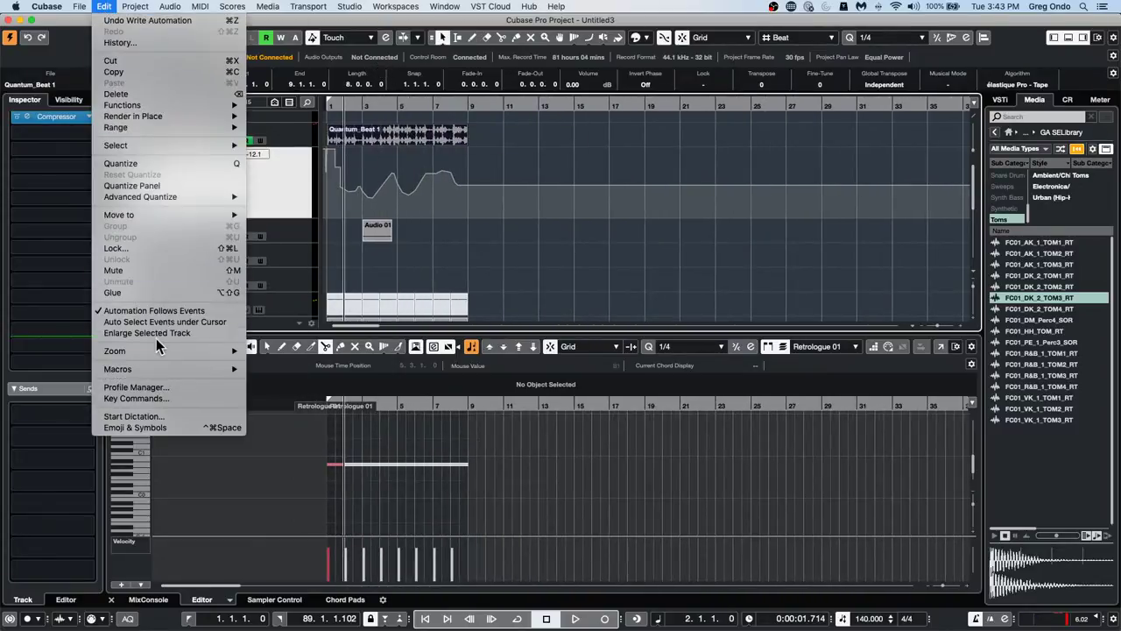
pyautogui.click(154, 310)
pyautogui.click(507, 233)
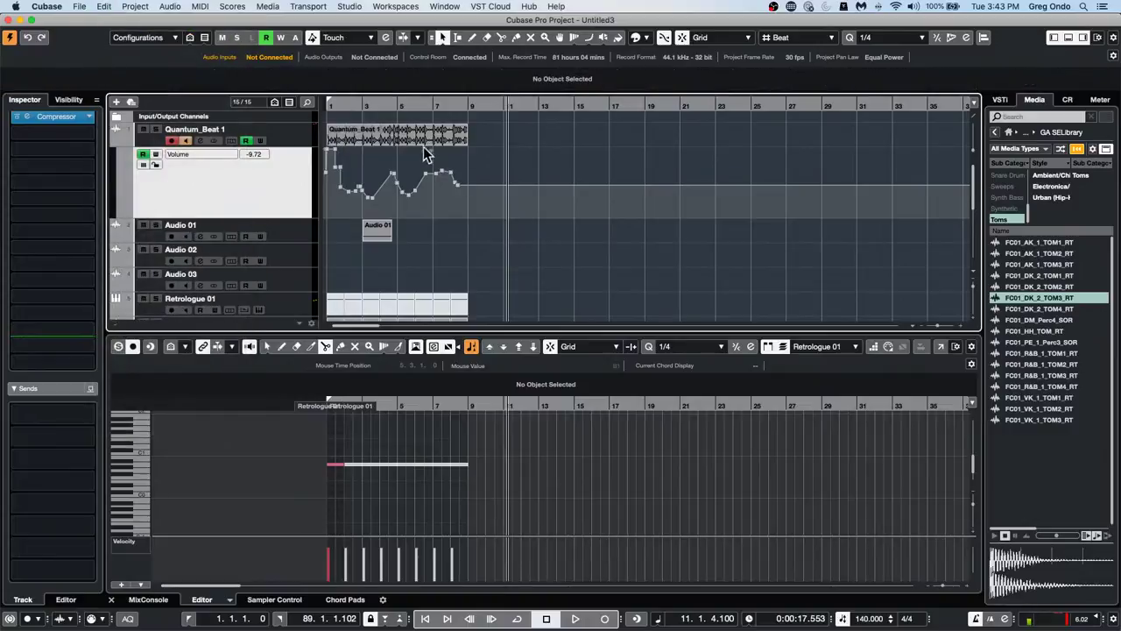
pyautogui.click(462, 134)
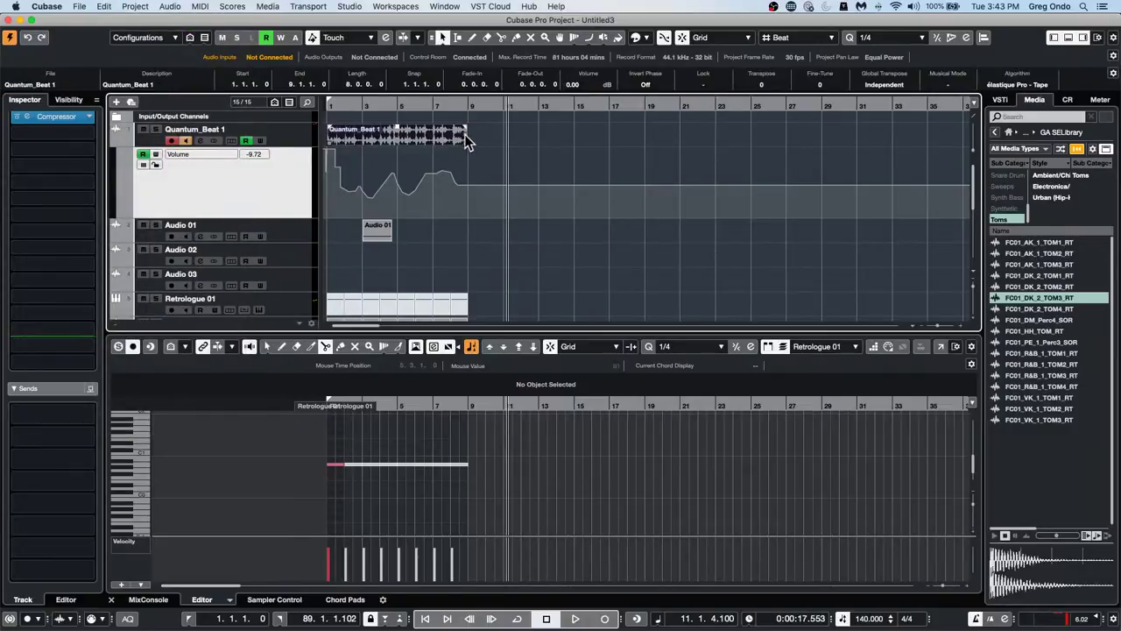
pyautogui.press('super+d')
pyautogui.press('super+d')
pyautogui.press('super+d')
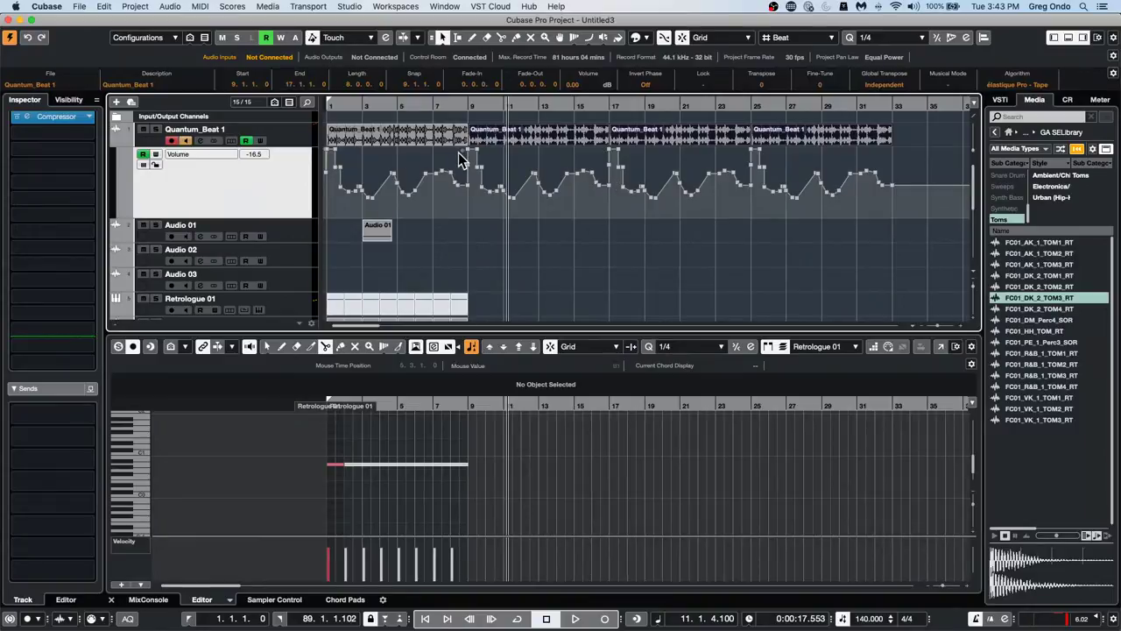
# Copy the Quantum_Beat 1 volume automation points from bars 9 to 17 and paste them at position 21.3
pyautogui.moveTo(467, 153); pyautogui.dragTo(621, 237)
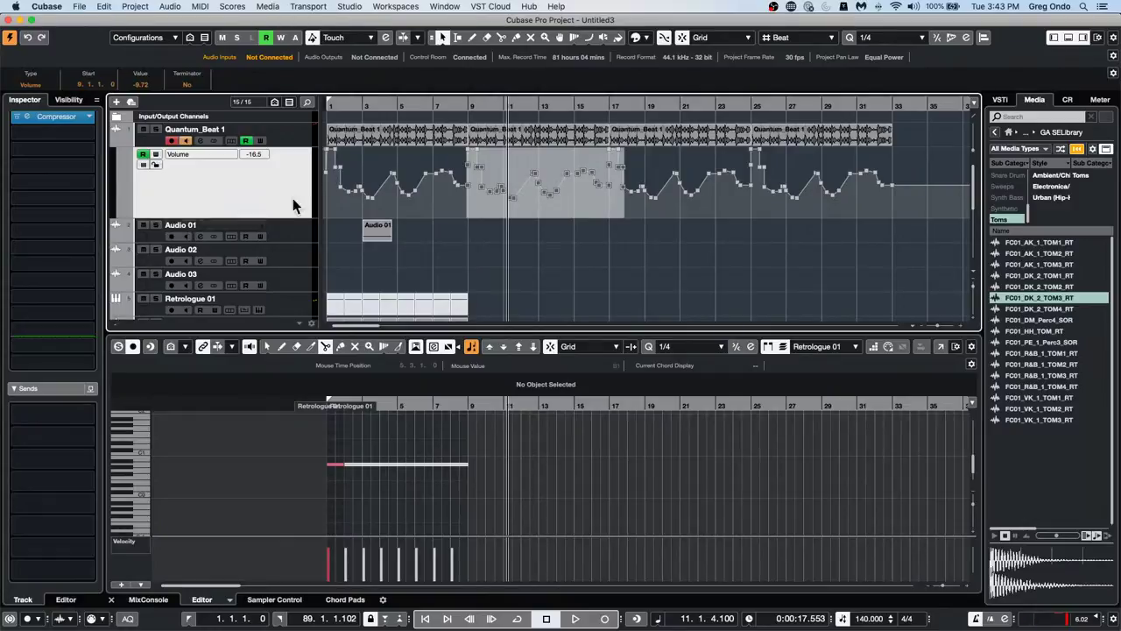
pyautogui.click(687, 106)
pyautogui.moveTo(674, 156); pyautogui.dragTo(788, 221)
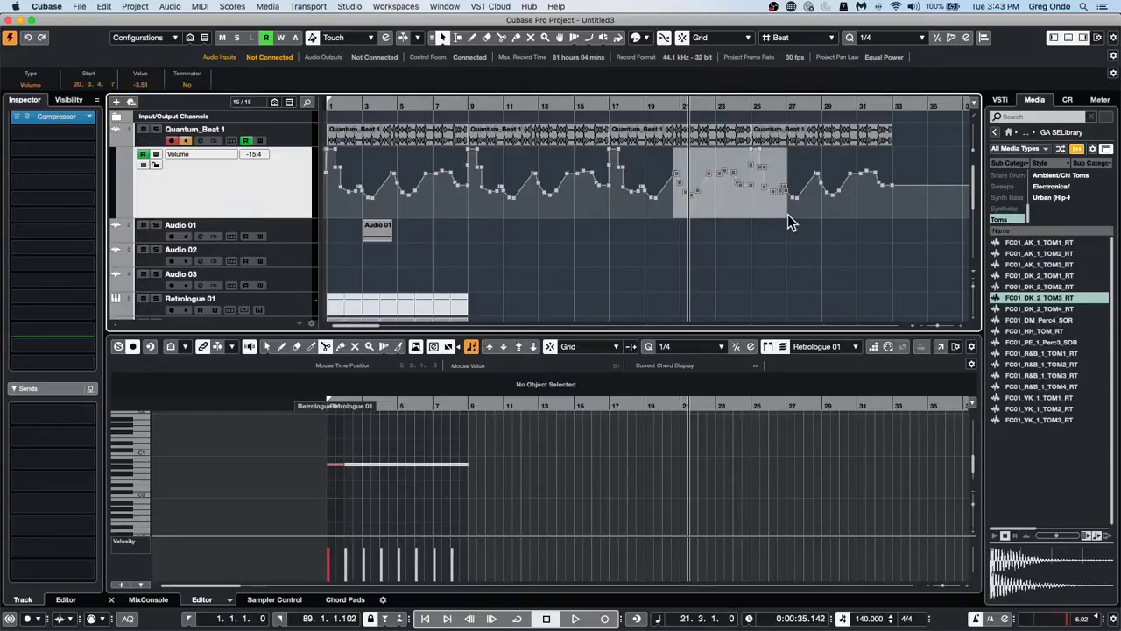
pyautogui.press('super+v')
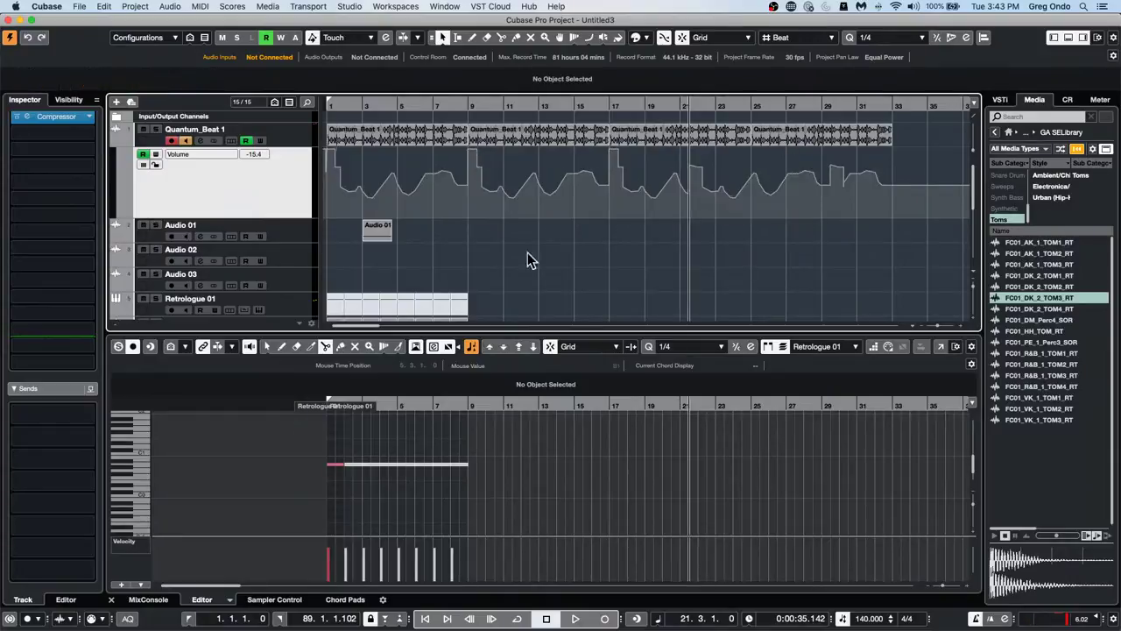
pyautogui.click(110, 7)
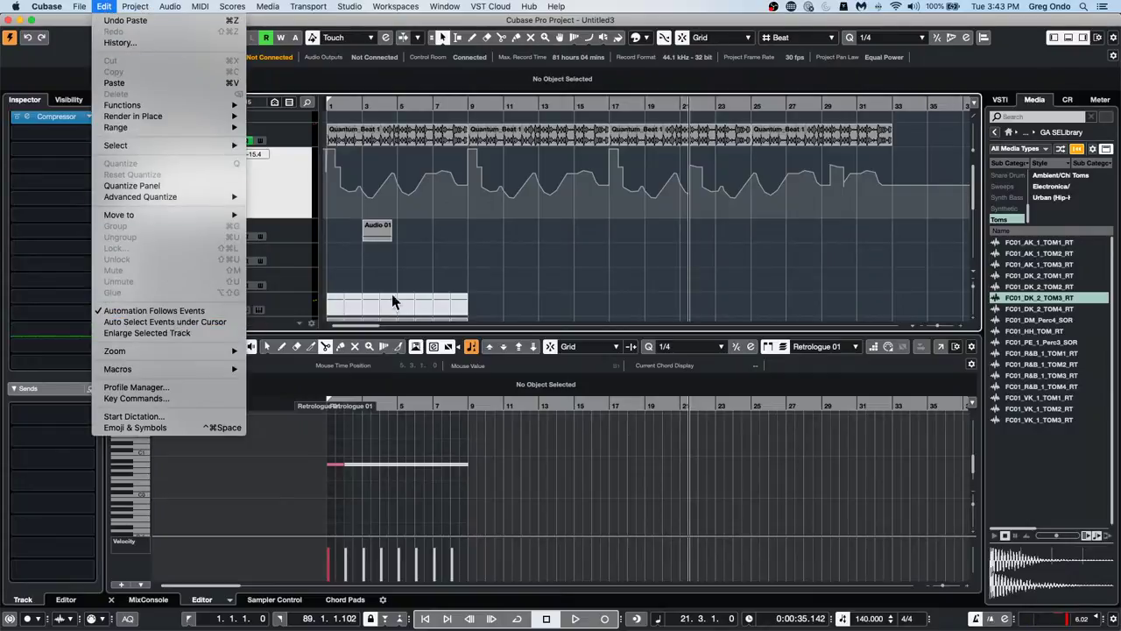
pyautogui.click(529, 269)
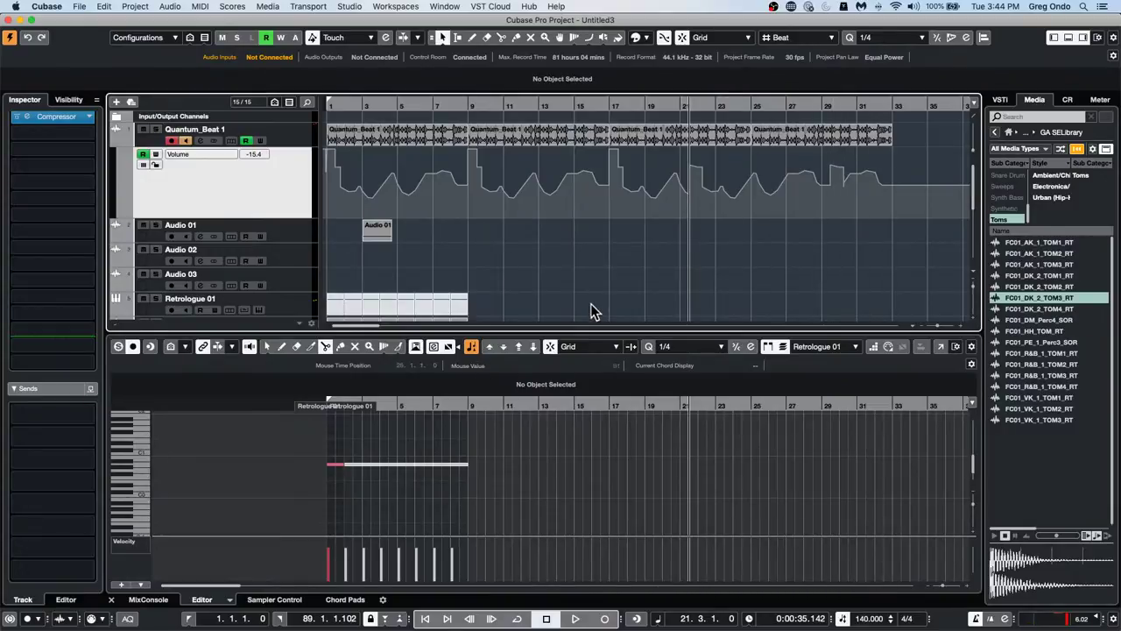
# During playback, enable the metronome click for the Main channel in the Control Room and stop the transport
pyautogui.click(553, 104)
pyautogui.moveTo(553, 104); pyautogui.dragTo(557, 39)
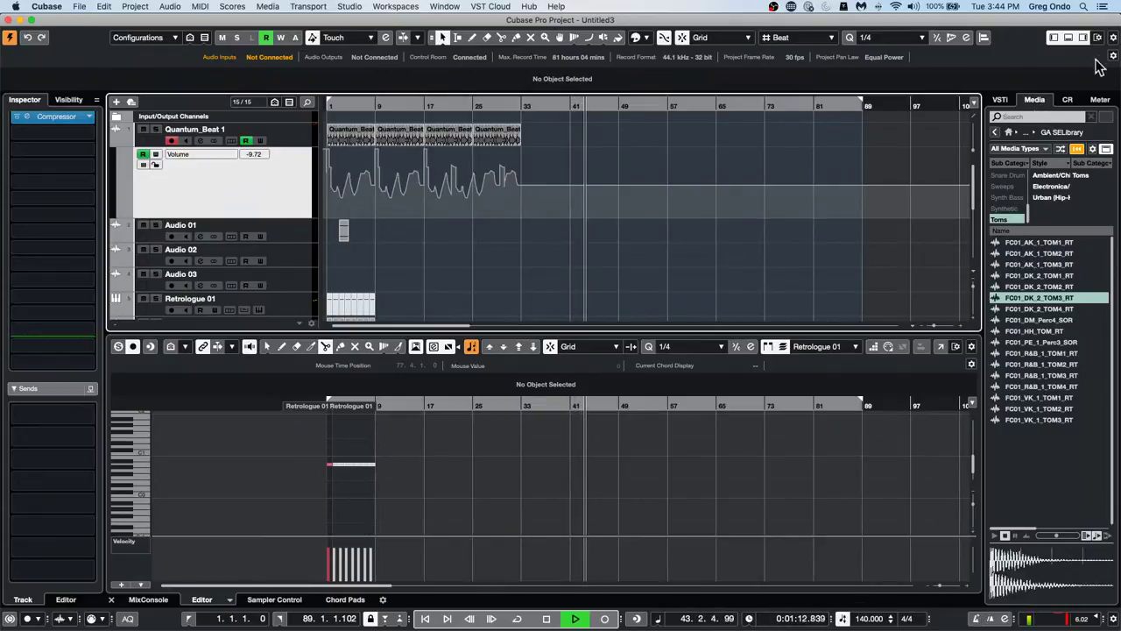
pyautogui.click(1066, 99)
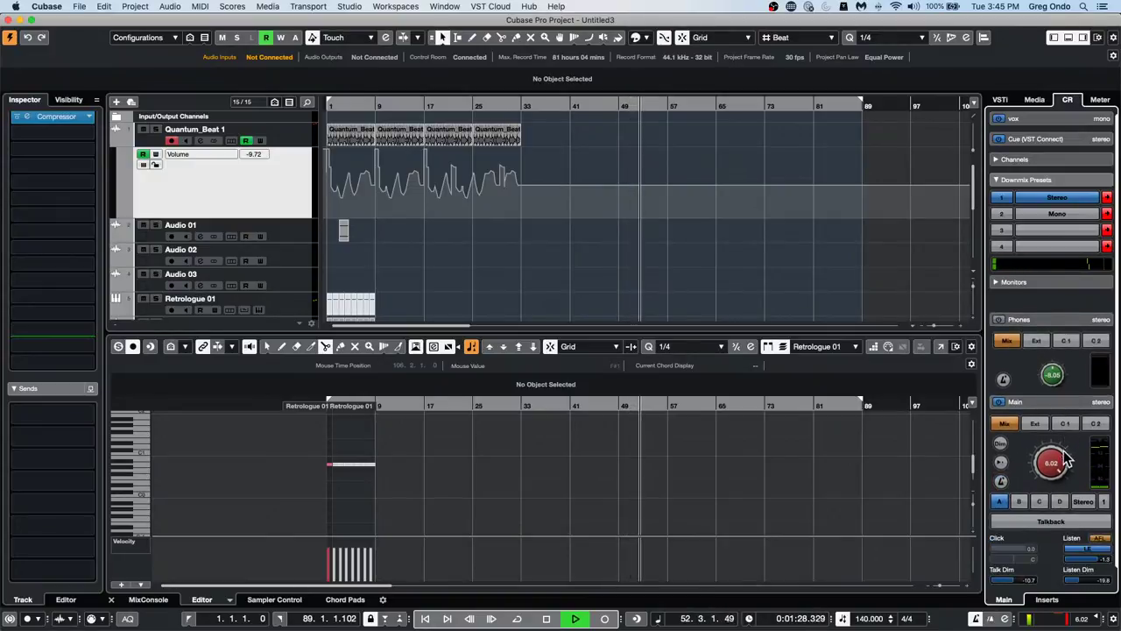
pyautogui.click(1002, 481)
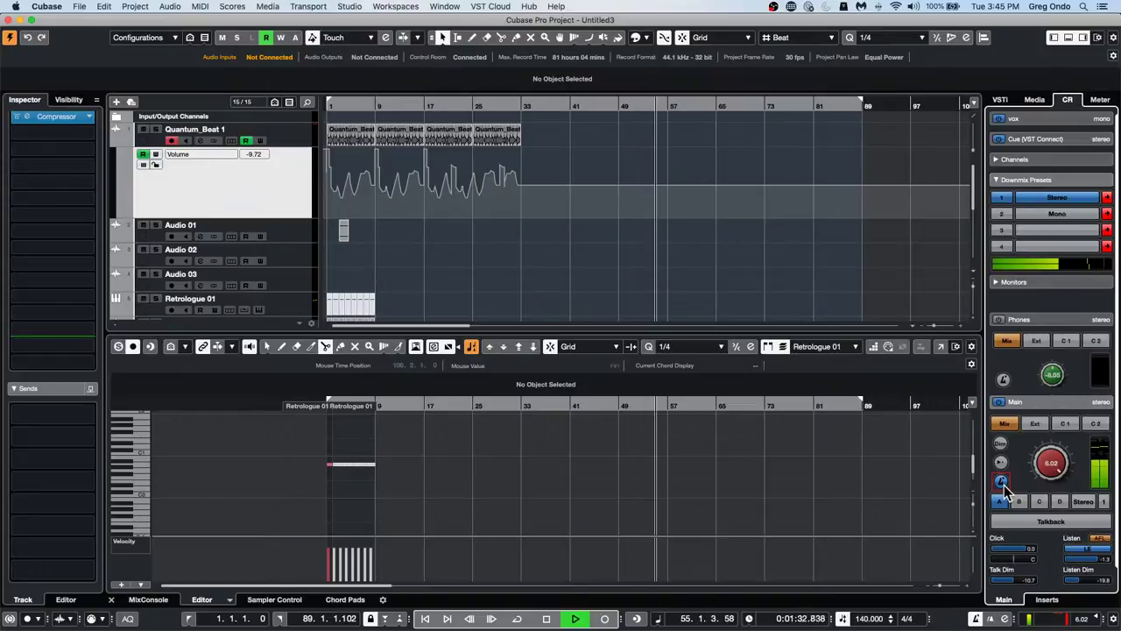
pyautogui.press('space')
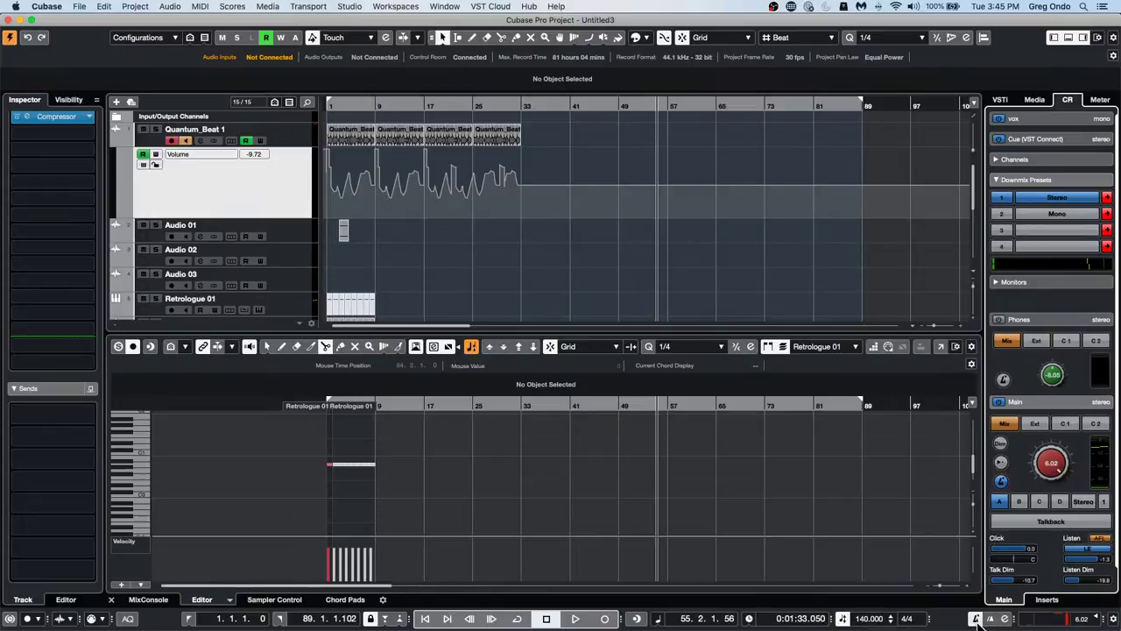
# Toggle the Control Room's Main click repeatedly and the transport's metronome click off and on, leaving both enabled
pyautogui.click(1001, 481)
pyautogui.click(1003, 482)
pyautogui.click(1003, 482)
pyautogui.click(1003, 482)
pyautogui.click(1003, 483)
pyautogui.click(1002, 484)
pyautogui.click(1002, 483)
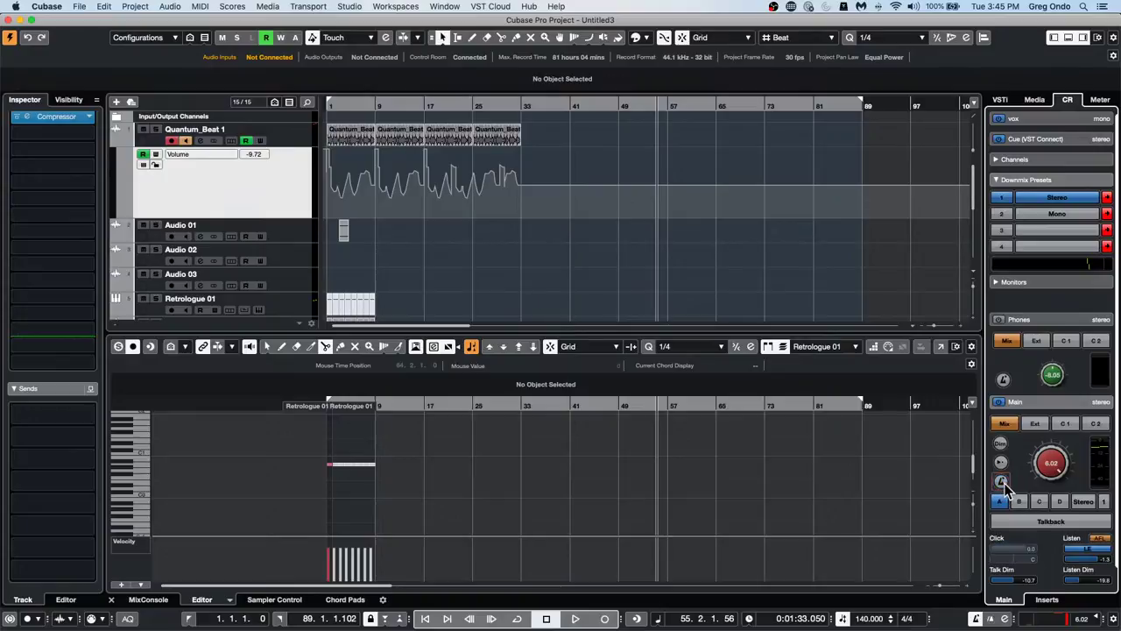
pyautogui.click(1002, 484)
pyautogui.click(975, 620)
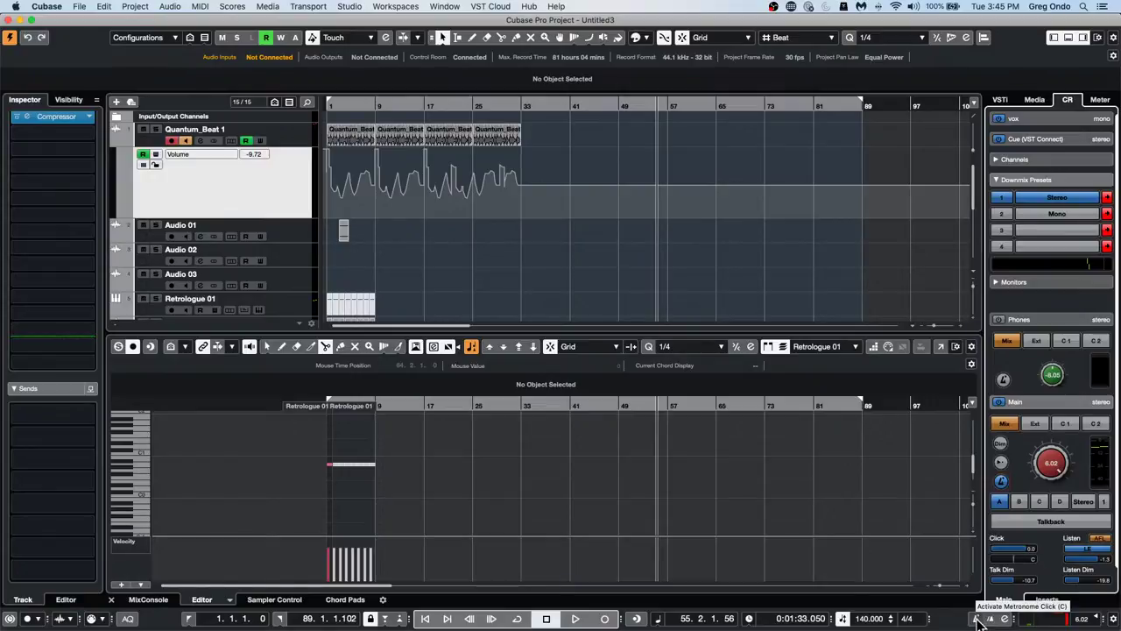
pyautogui.click(976, 619)
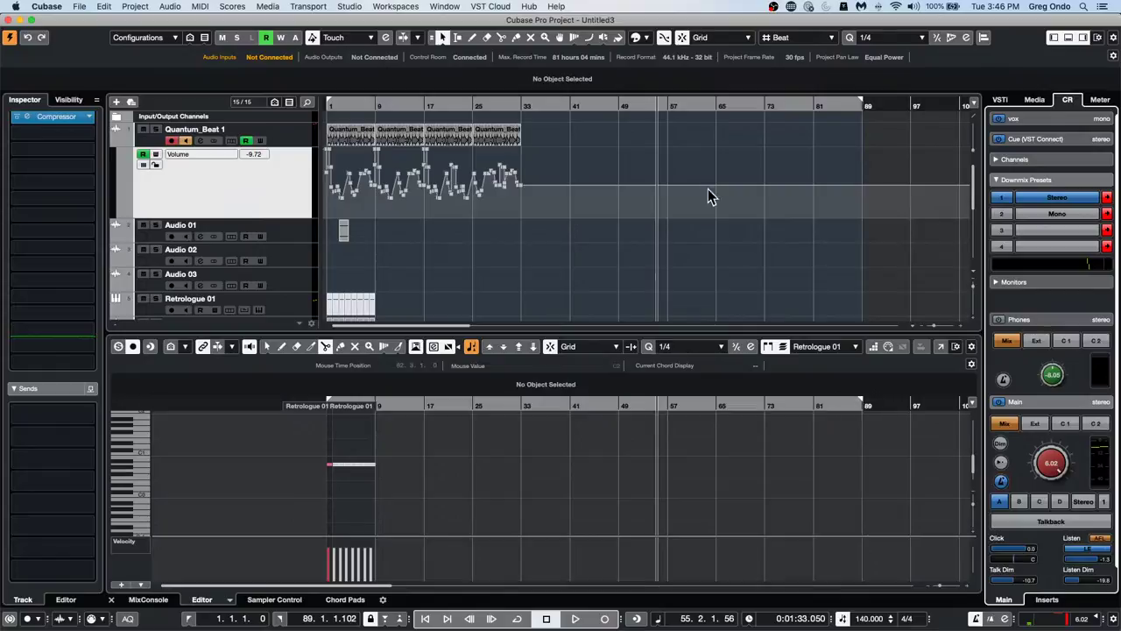
# Open the Profile Manager to view the available profiles and their import and export options
pyautogui.click(132, 7)
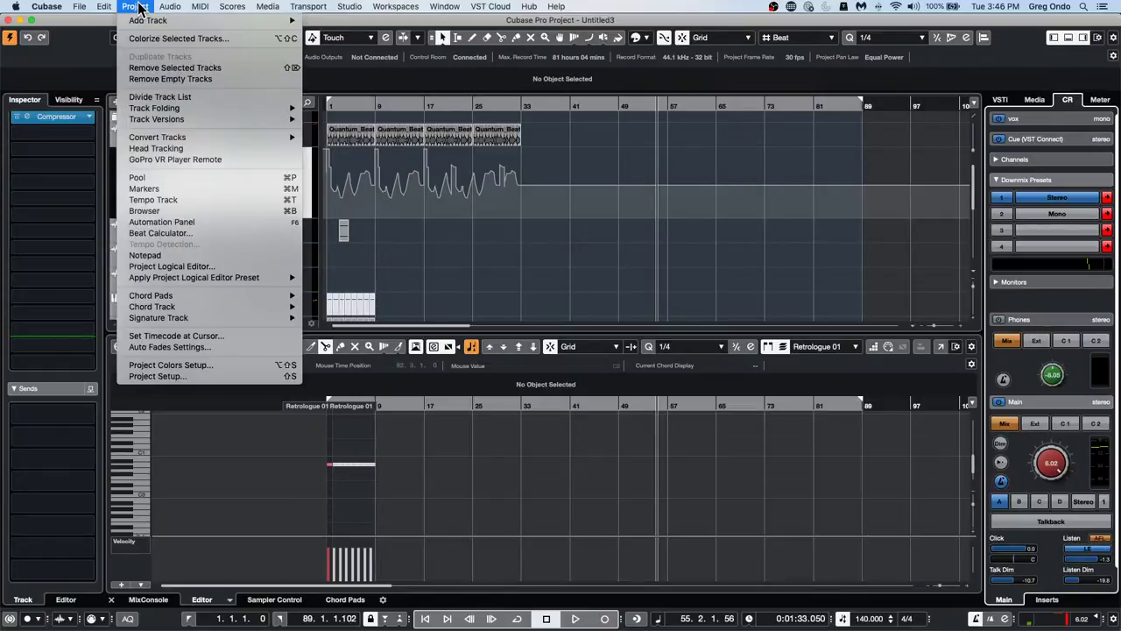
pyautogui.moveTo(114, 8)
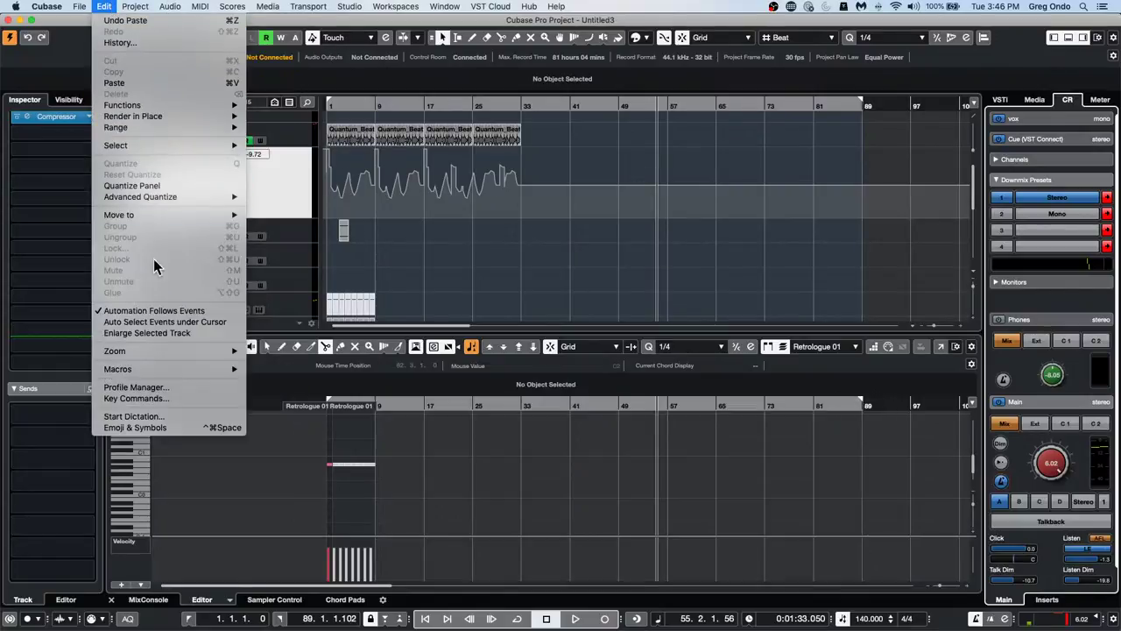
pyautogui.click(133, 387)
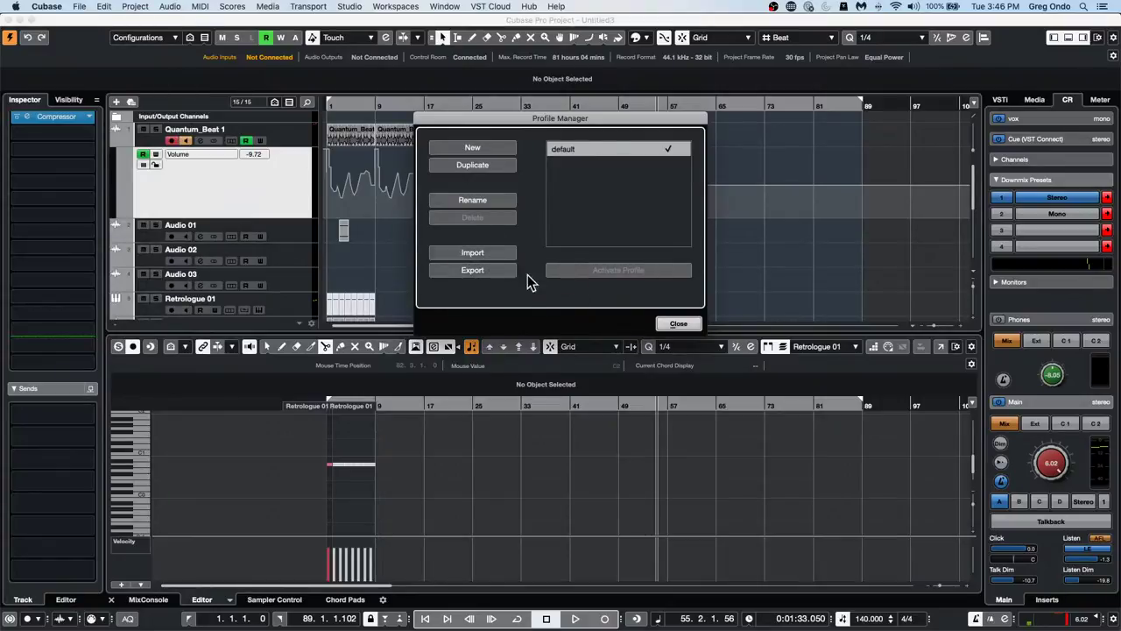
# Close the Profile Manager and open the recent project tempo detect jazz.cpr, accepting the Projects folder and activating the project
pyautogui.click(678, 323)
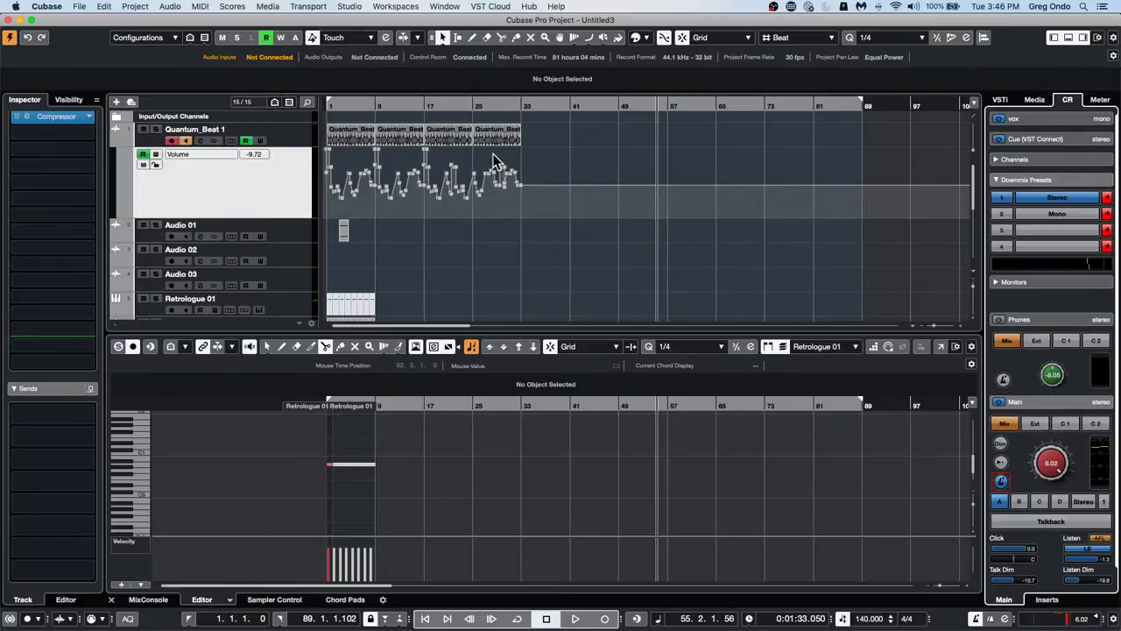
pyautogui.click(79, 6)
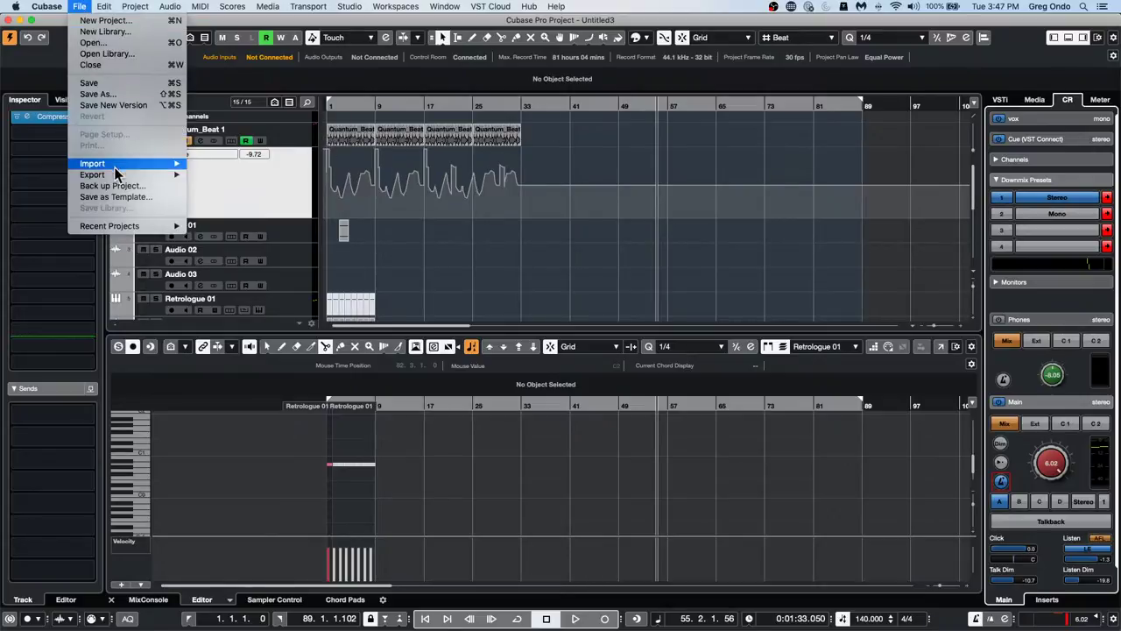
pyautogui.moveTo(166, 225)
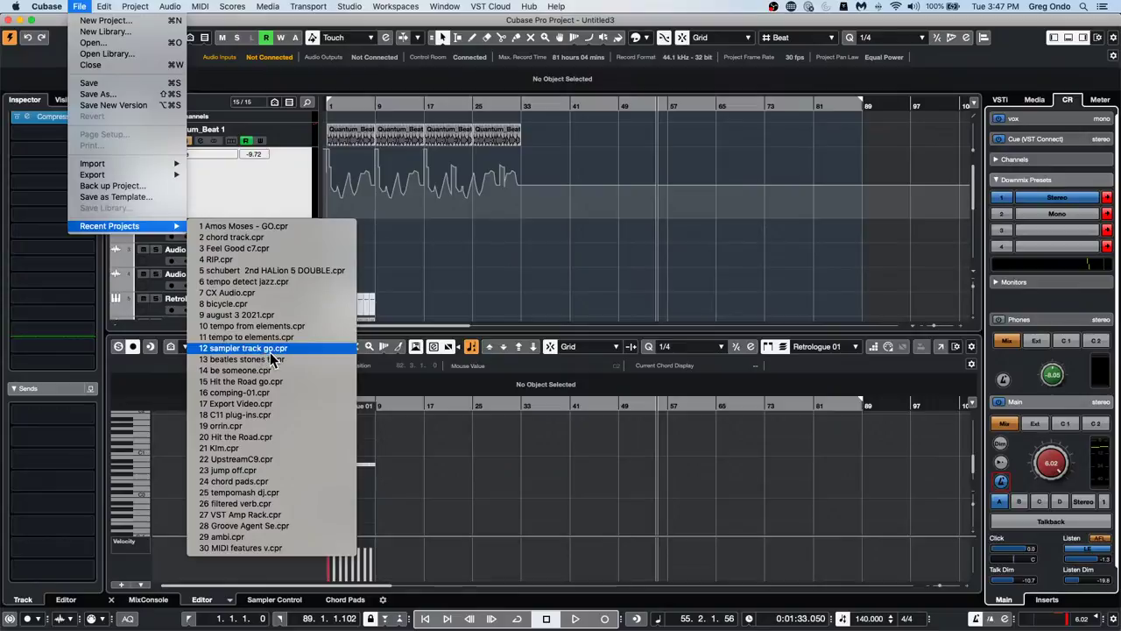
pyautogui.click(284, 286)
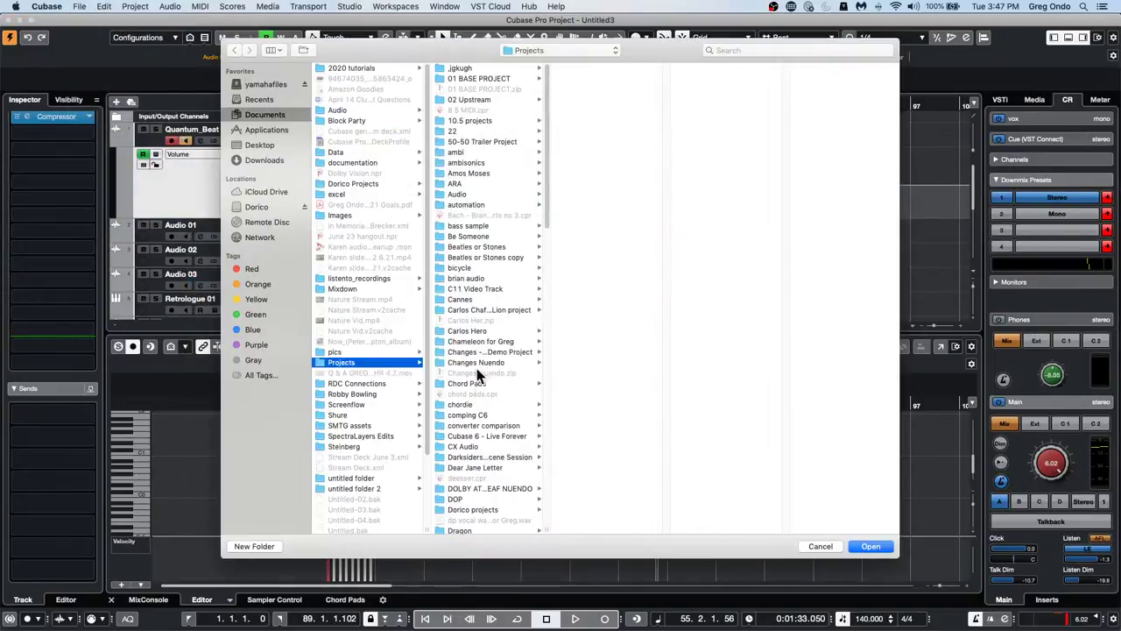
pyautogui.click(876, 548)
pyautogui.click(636, 221)
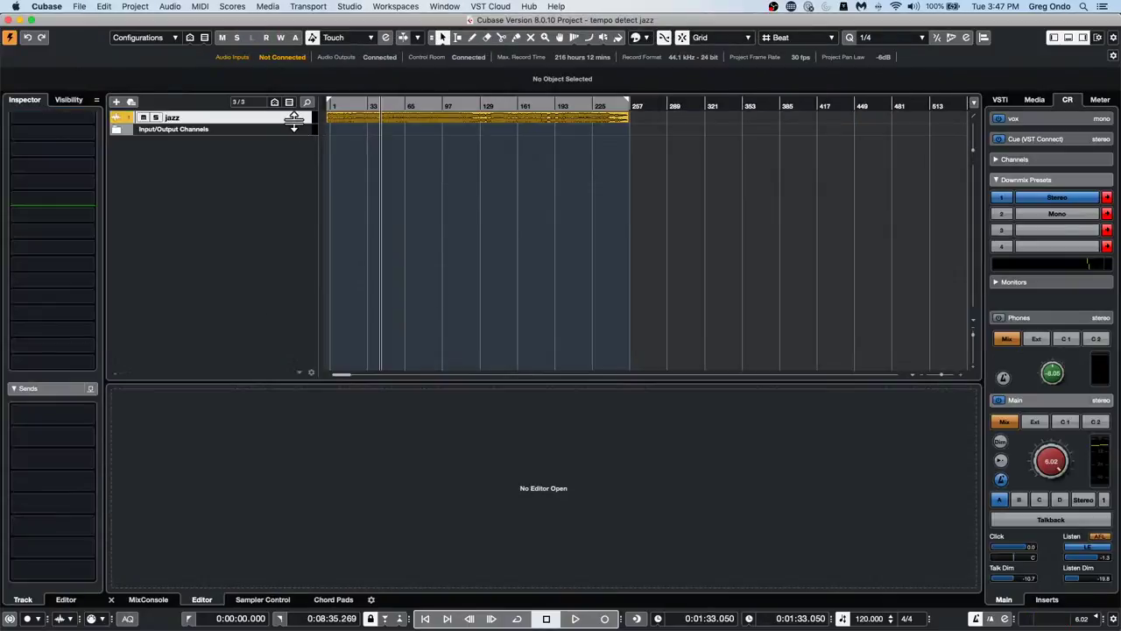
# Enlarge the jazz track in the project window and show its channel in the lower-zone MixConsole
pyautogui.moveTo(293, 122); pyautogui.dragTo(282, 182)
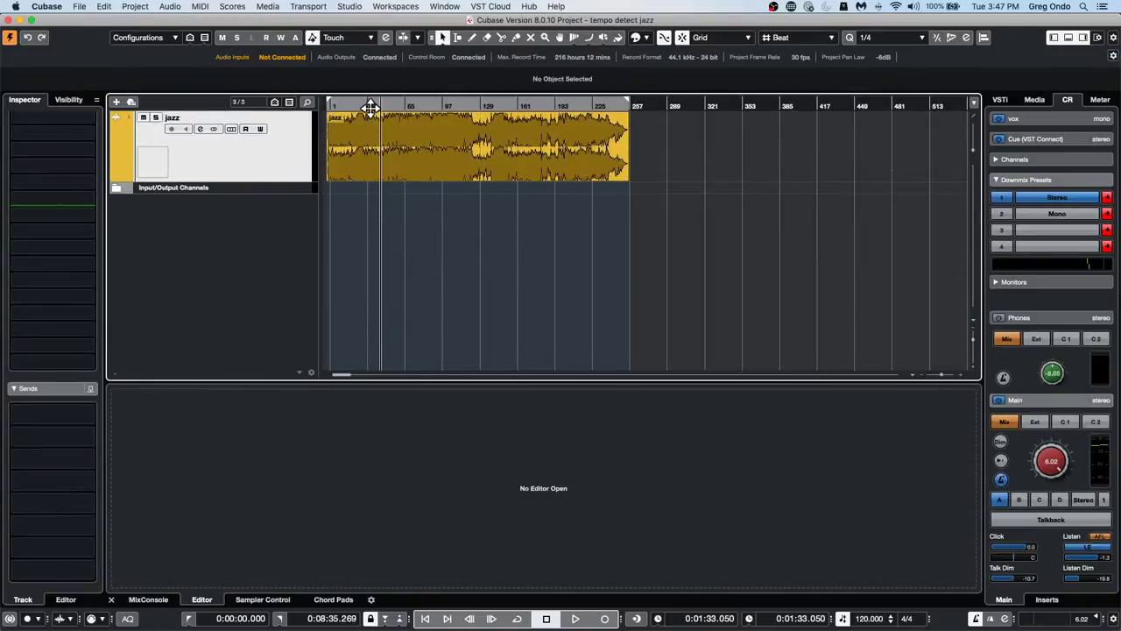
pyautogui.moveTo(369, 103); pyautogui.dragTo(321, 101)
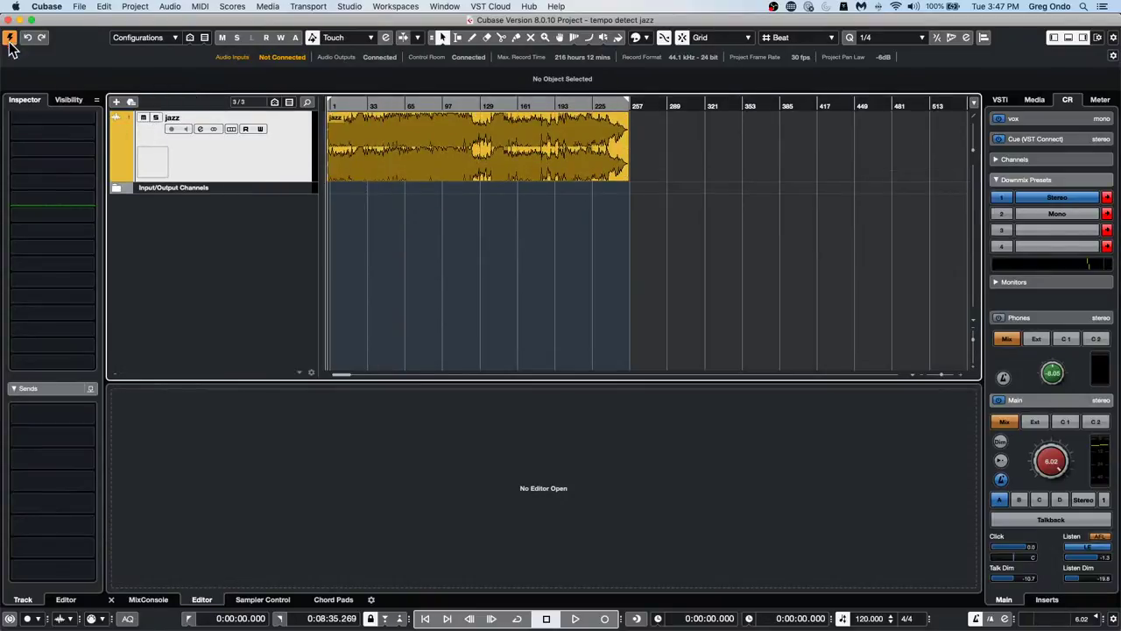
pyautogui.click(256, 191)
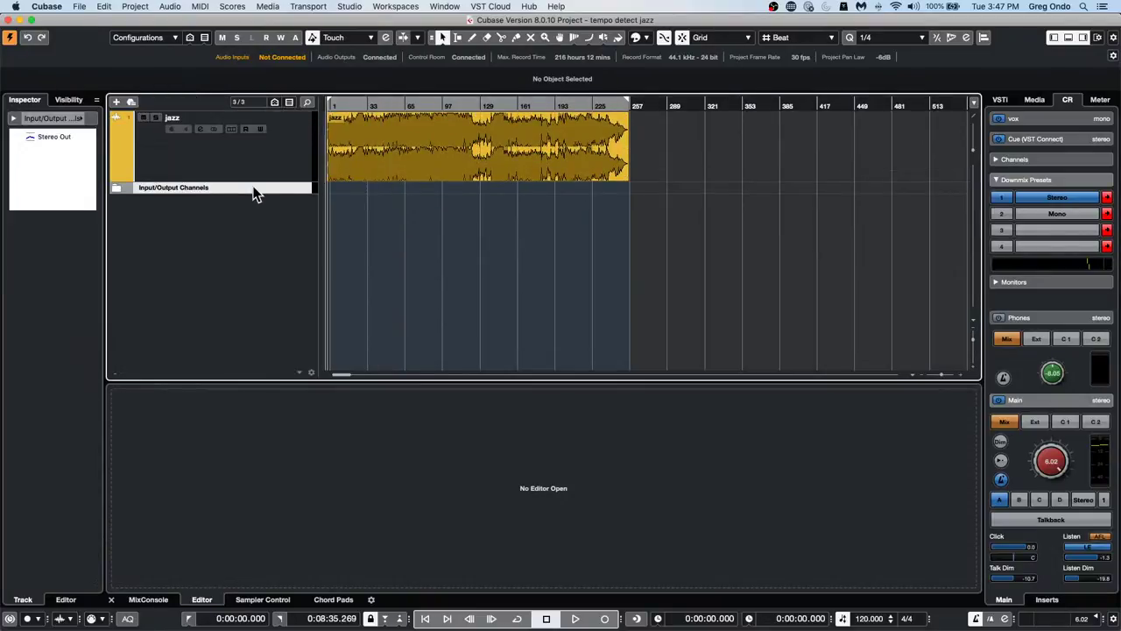
pyautogui.click(136, 600)
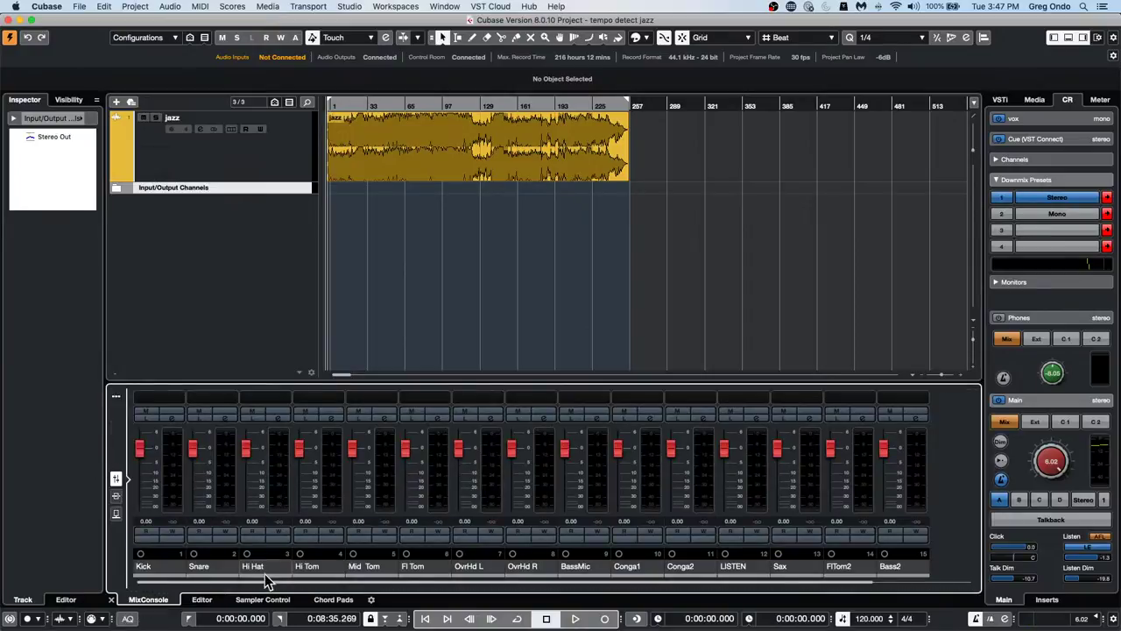
pyautogui.click(196, 153)
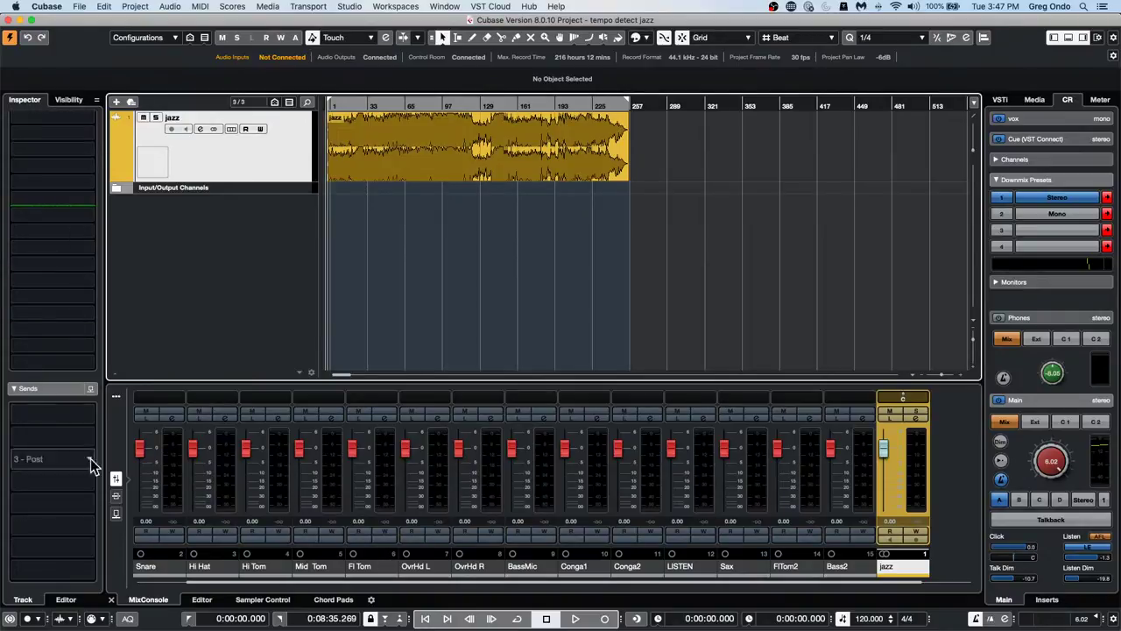
# Open the jazz track's Channel Settings and start playback at about 27 seconds
pyautogui.keyDown('alt'); pyautogui.click(57, 387); pyautogui.keyUp('alt')
pyautogui.click(90, 117)
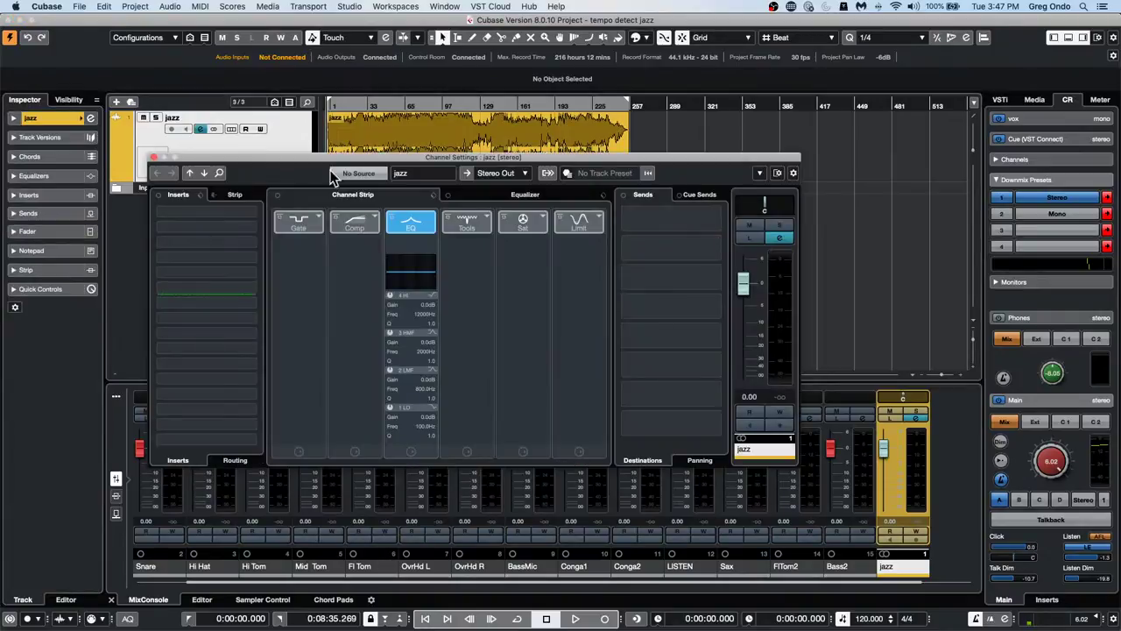
pyautogui.click(331, 101)
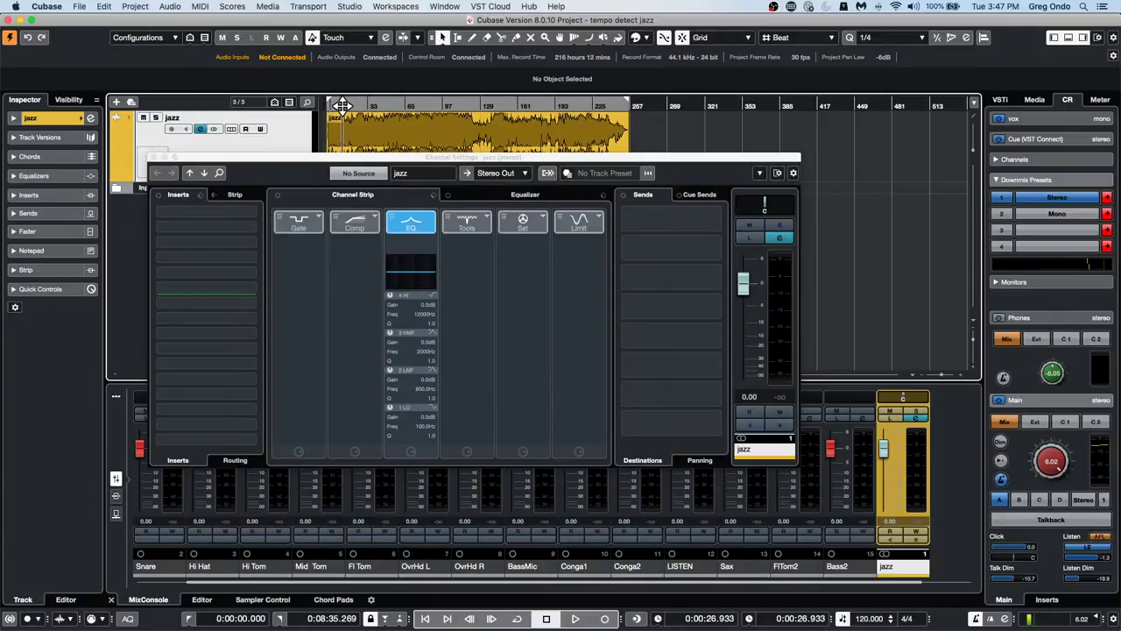
pyautogui.press('space')
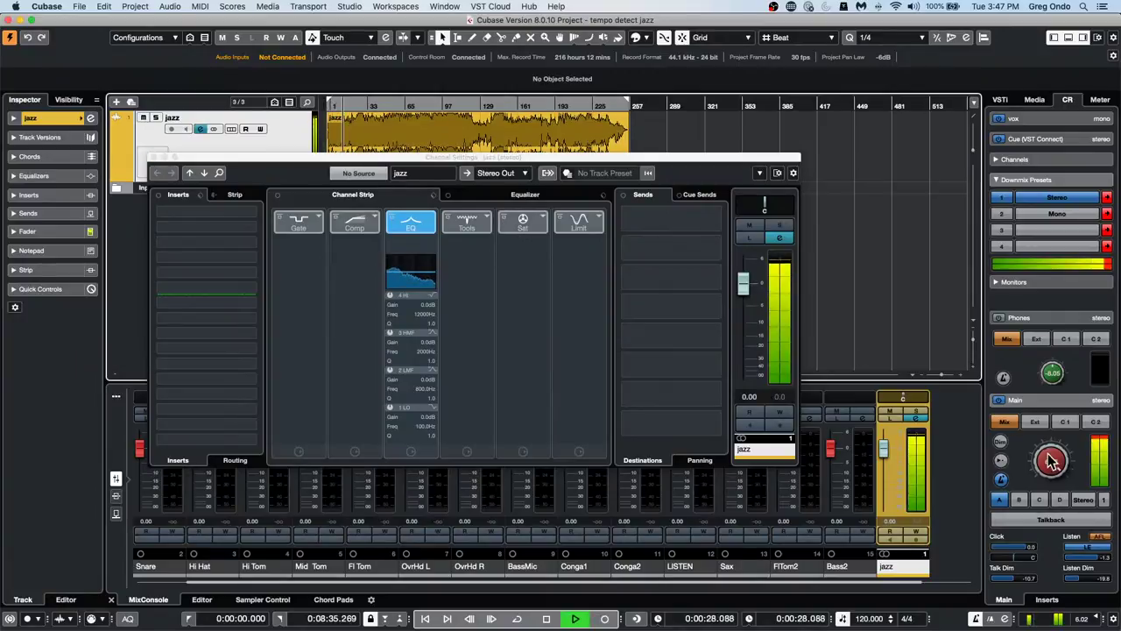
# Lower the Control Room Main level to -3.62, close the Channel Settings window, and stop and restart playback
pyautogui.moveTo(1051, 461); pyautogui.dragTo(1047, 495)
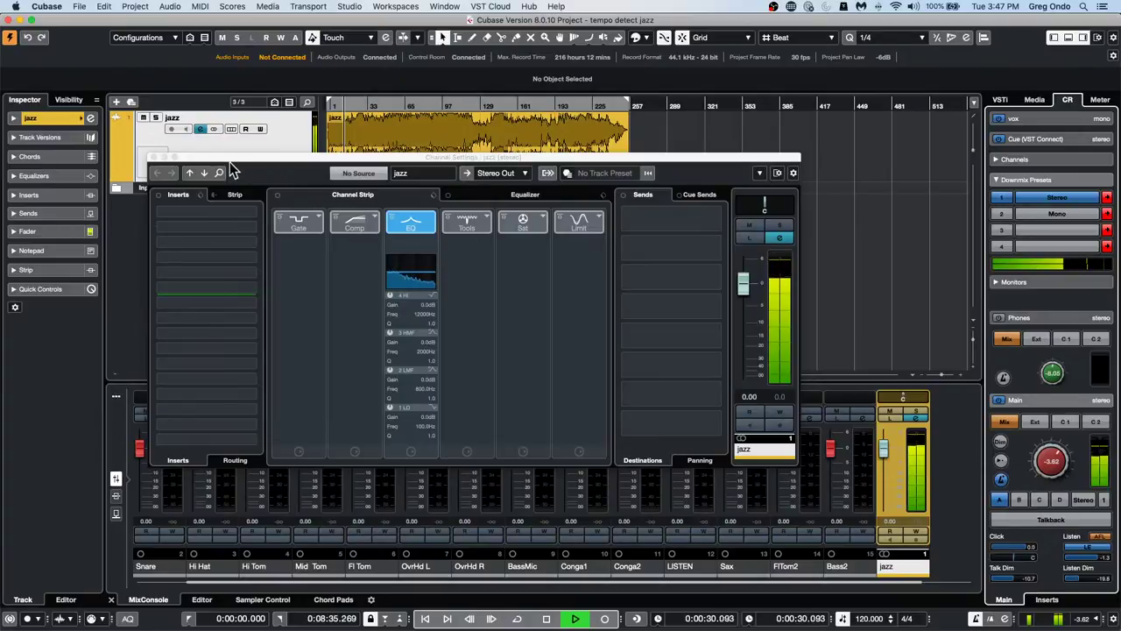
pyautogui.moveTo(230, 162); pyautogui.dragTo(448, 292)
pyautogui.click(364, 286)
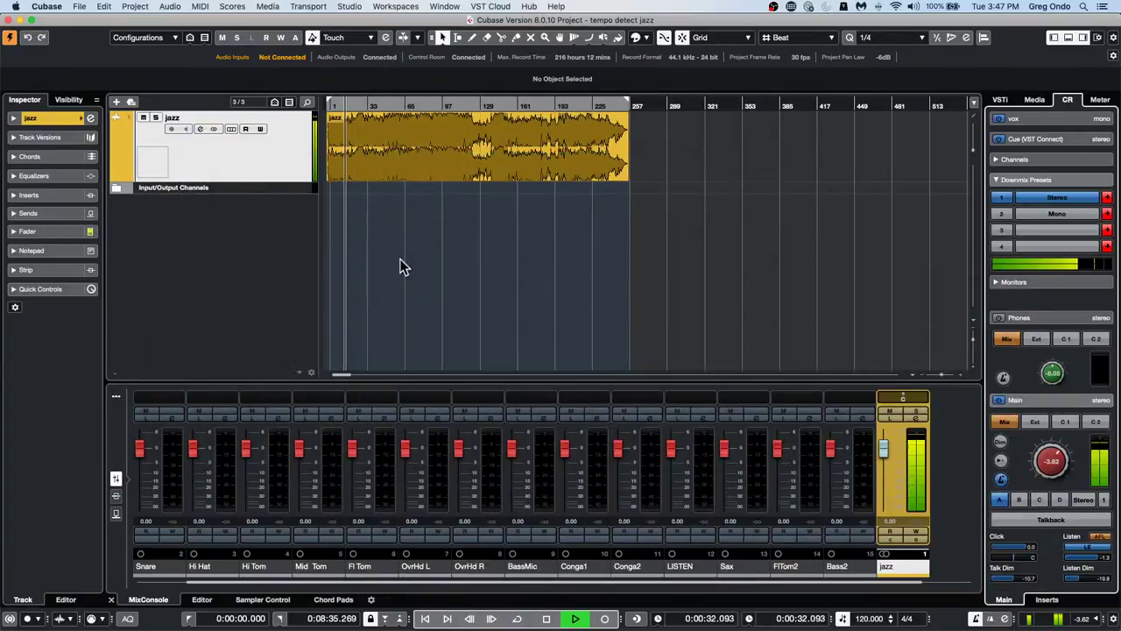
pyautogui.press('space')
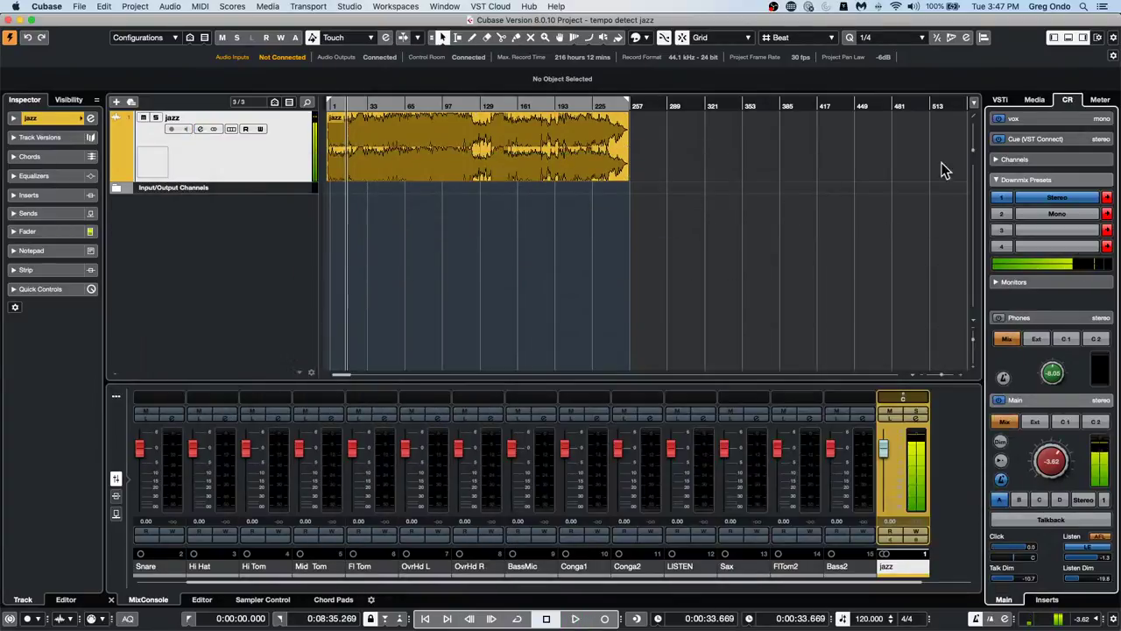
pyautogui.click(973, 151)
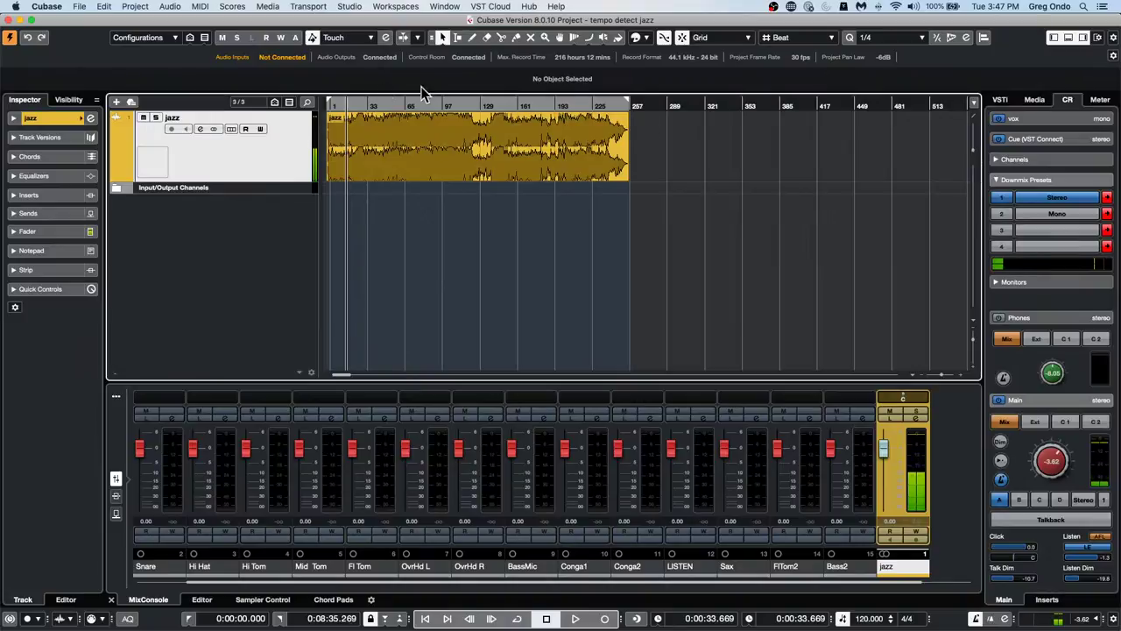
pyautogui.press('space')
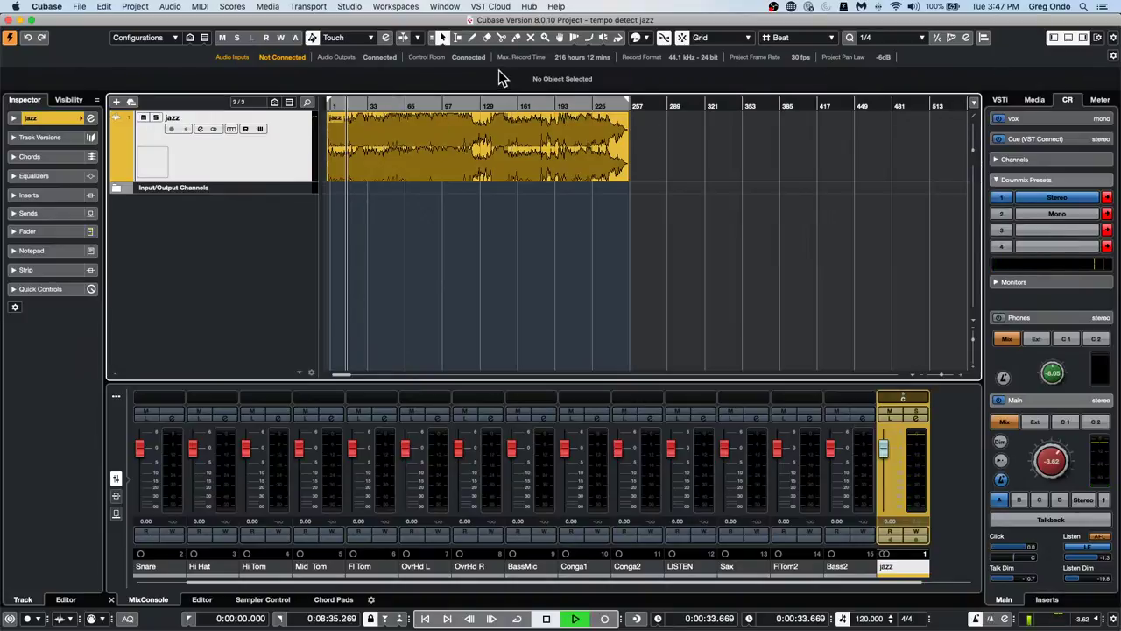
# Run Tempo Detection on the jazz event and apply Offbeat Correction, stopping playback
pyautogui.click(428, 178)
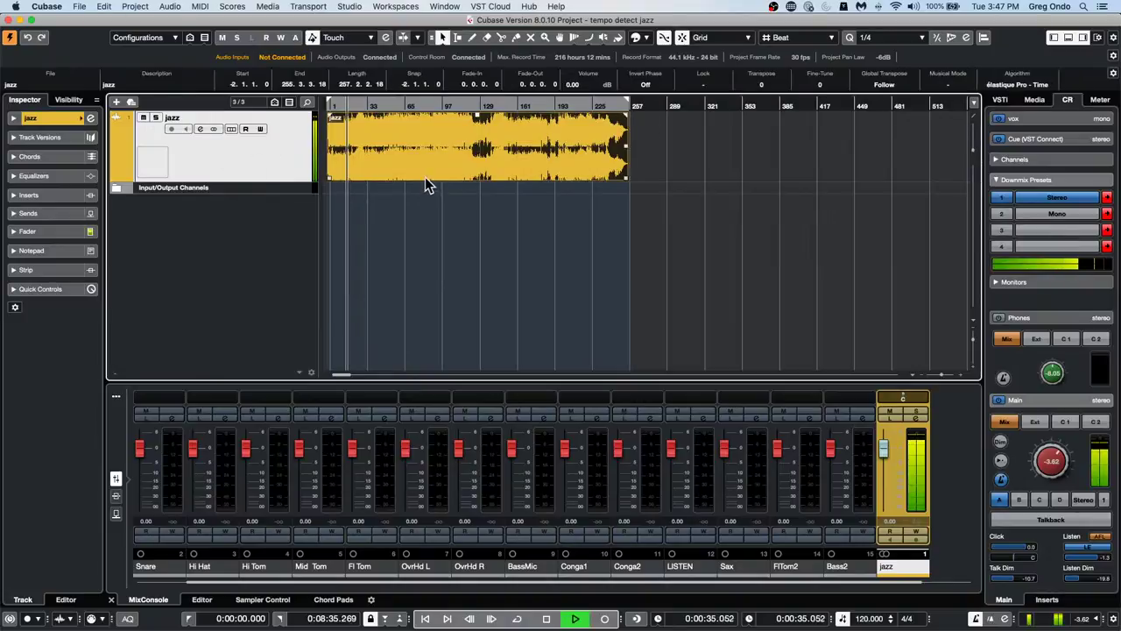
pyautogui.click(138, 7)
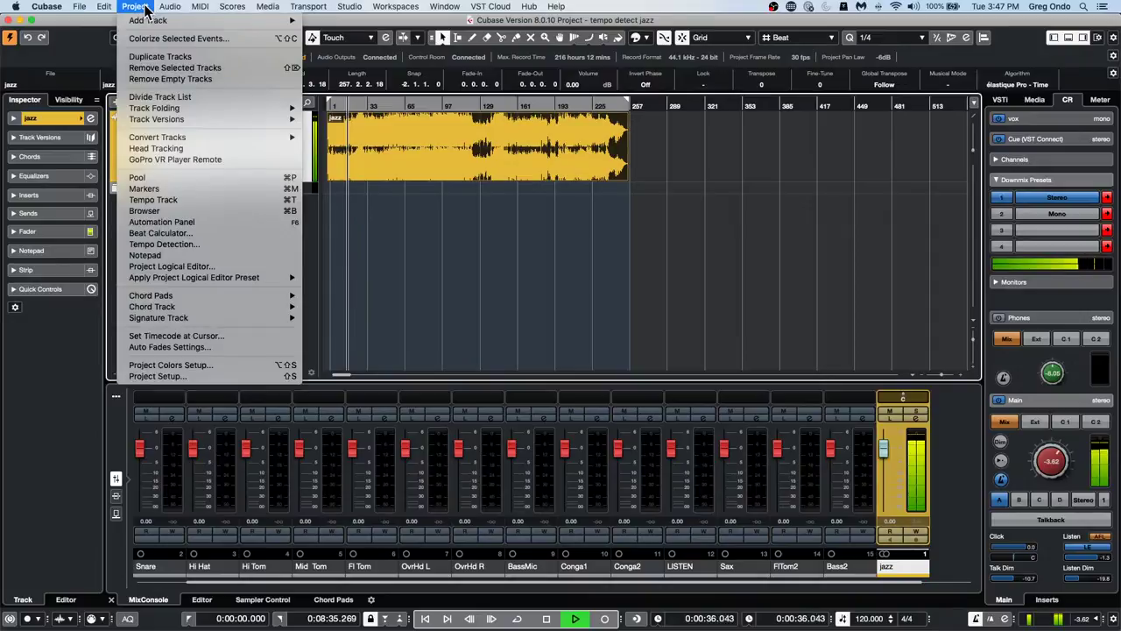
pyautogui.click(207, 246)
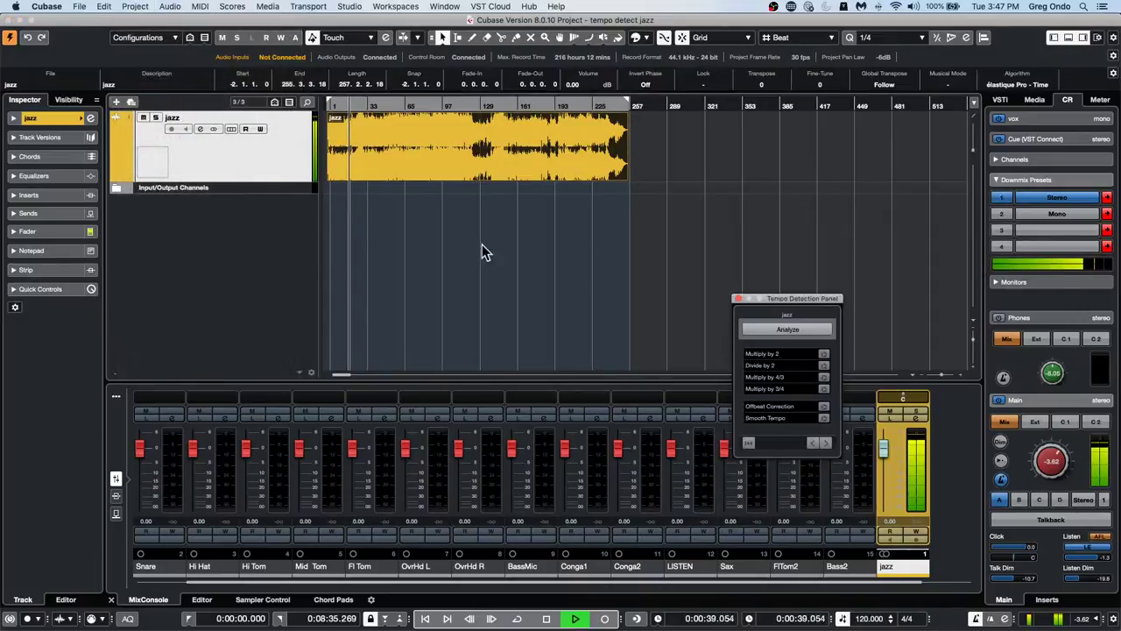
pyautogui.click(790, 332)
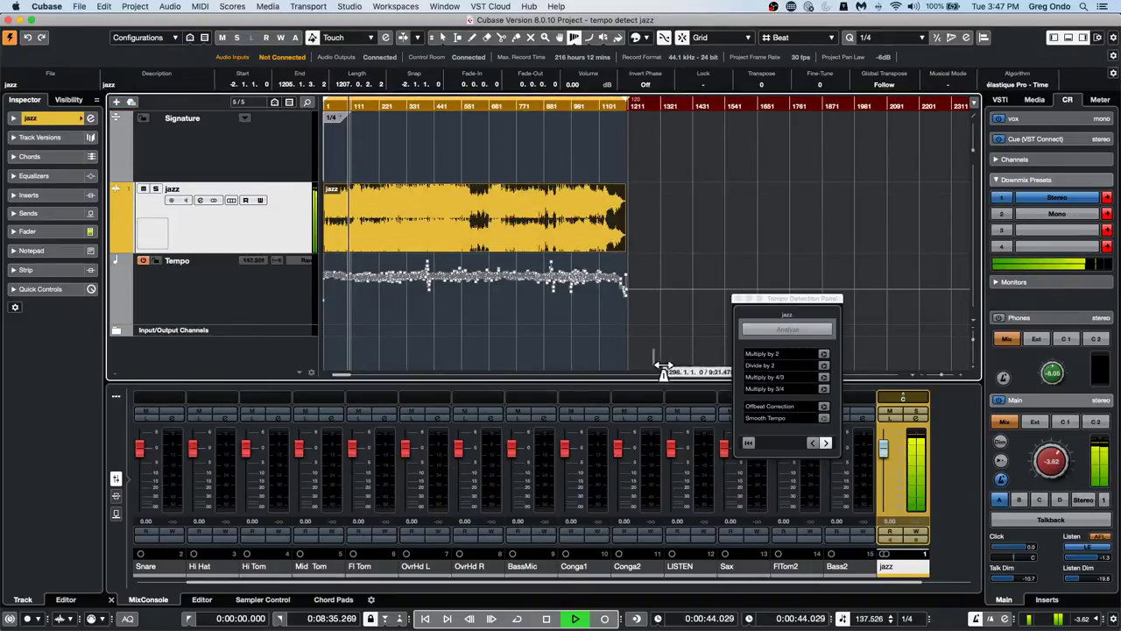
pyautogui.click(824, 408)
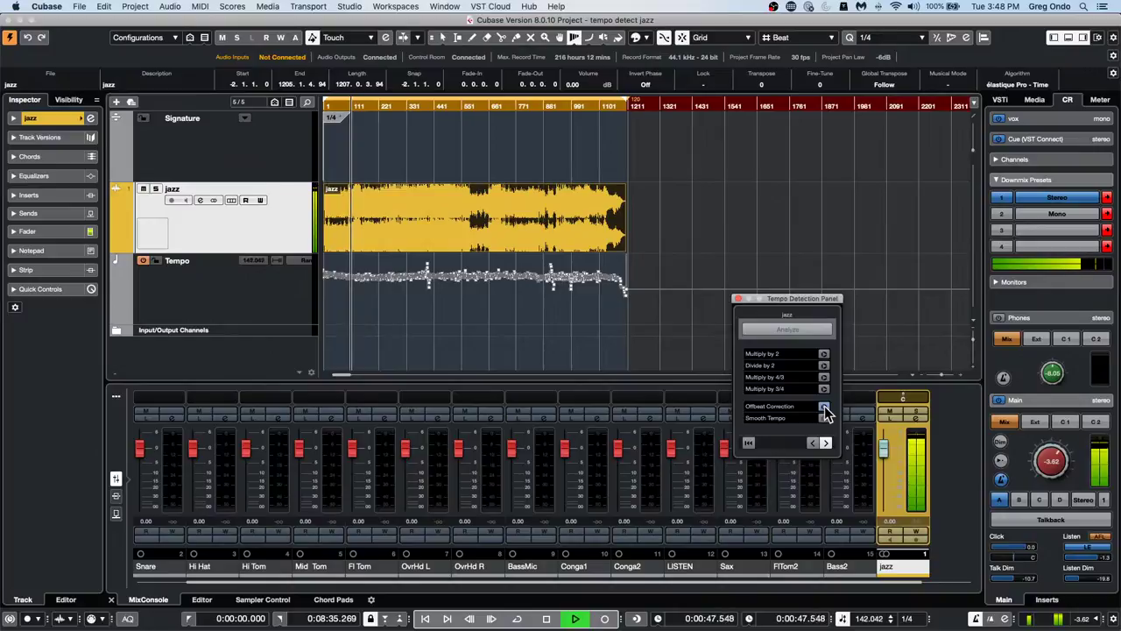
pyautogui.press('space')
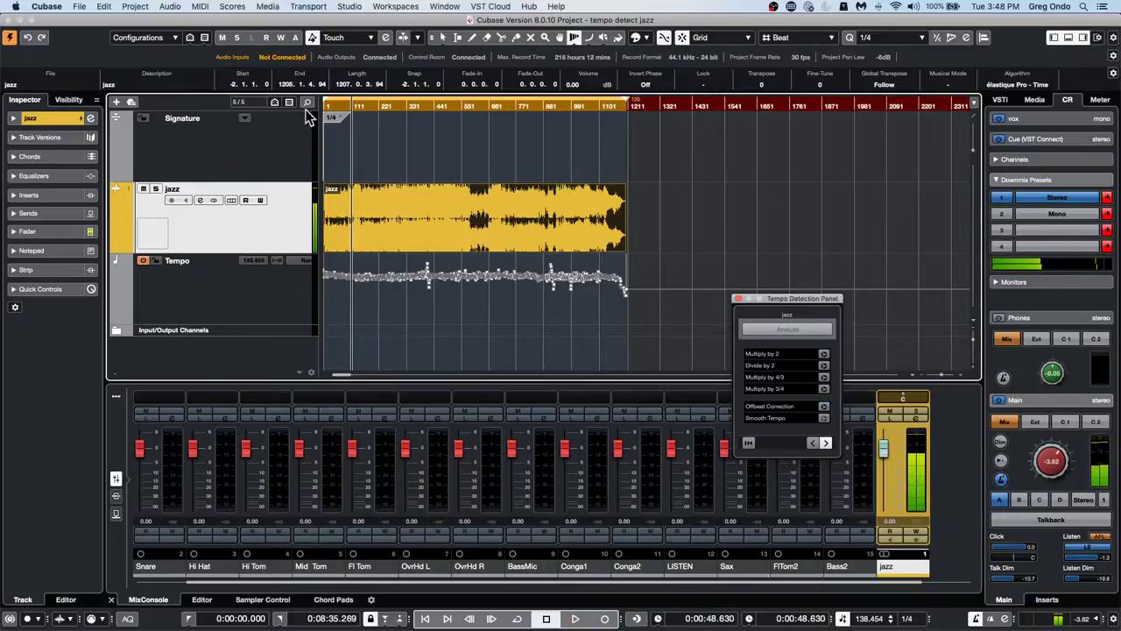
# Return the cursor to the project start and end the tempo detection session by switching to the Draw tool
pyautogui.moveTo(334, 103); pyautogui.dragTo(282, 170)
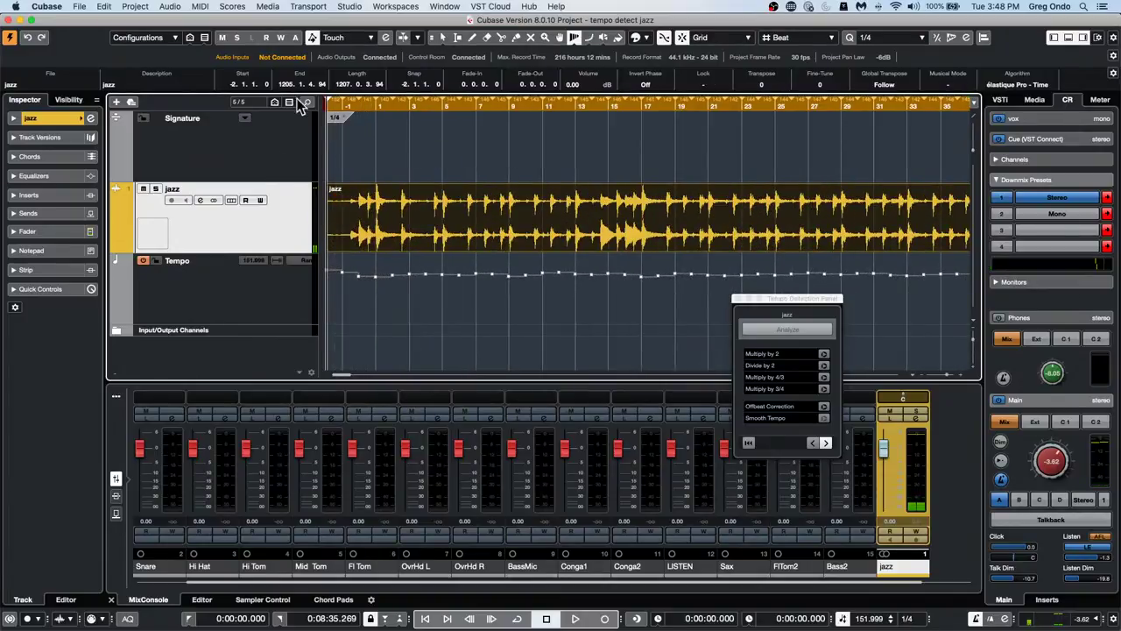
pyautogui.rightClick(401, 129)
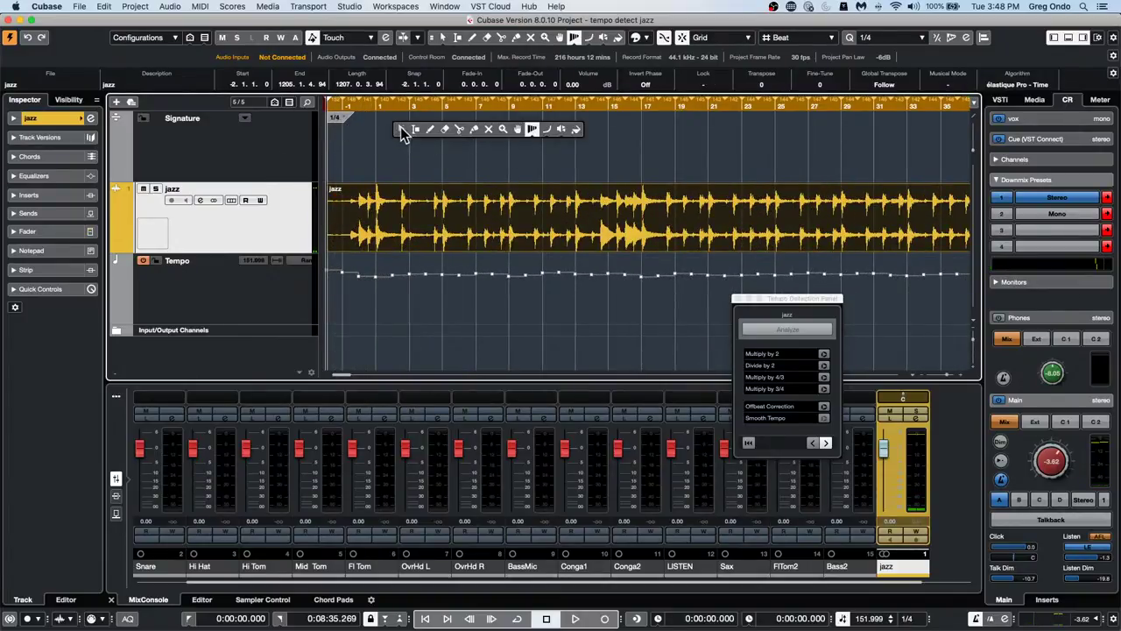
pyautogui.click(430, 132)
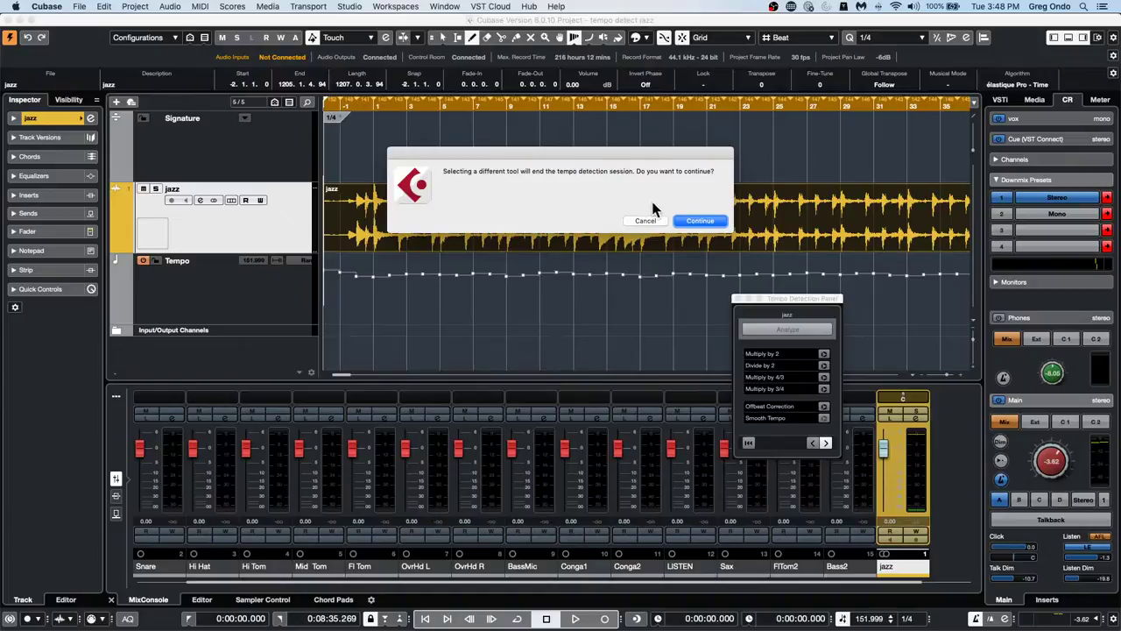
pyautogui.click(693, 220)
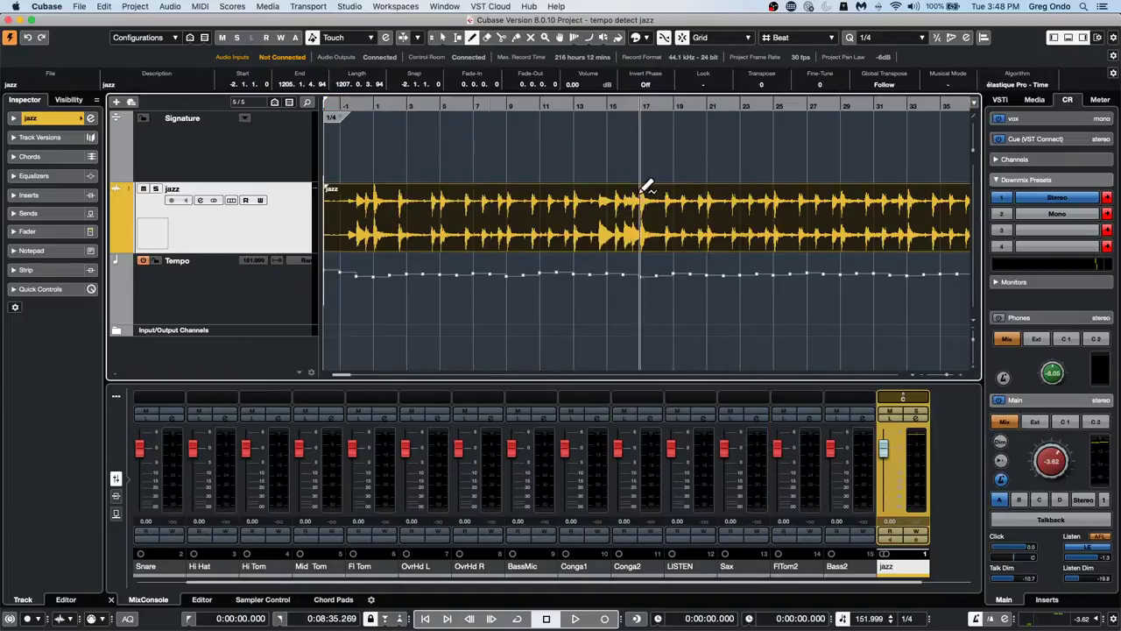
# Insert a 4/4 time signature at bar 1 and play the opening bars from the project start
pyautogui.click(382, 121)
pyautogui.moveTo(365, 104); pyautogui.dragTo(350, 103)
pyautogui.press('space')
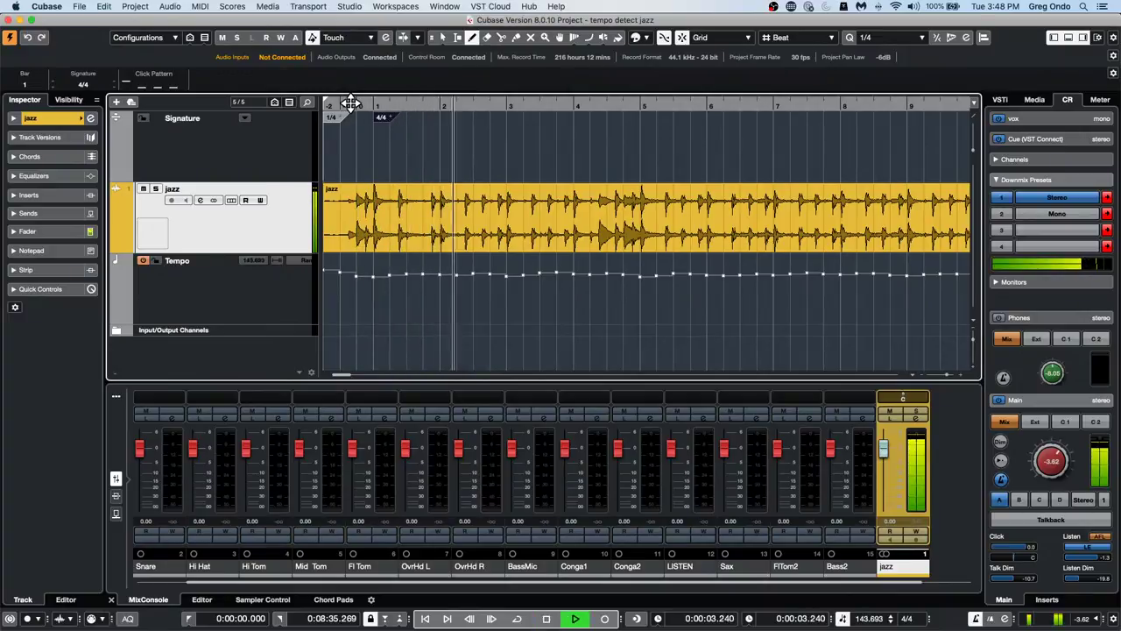
pyautogui.press('space')
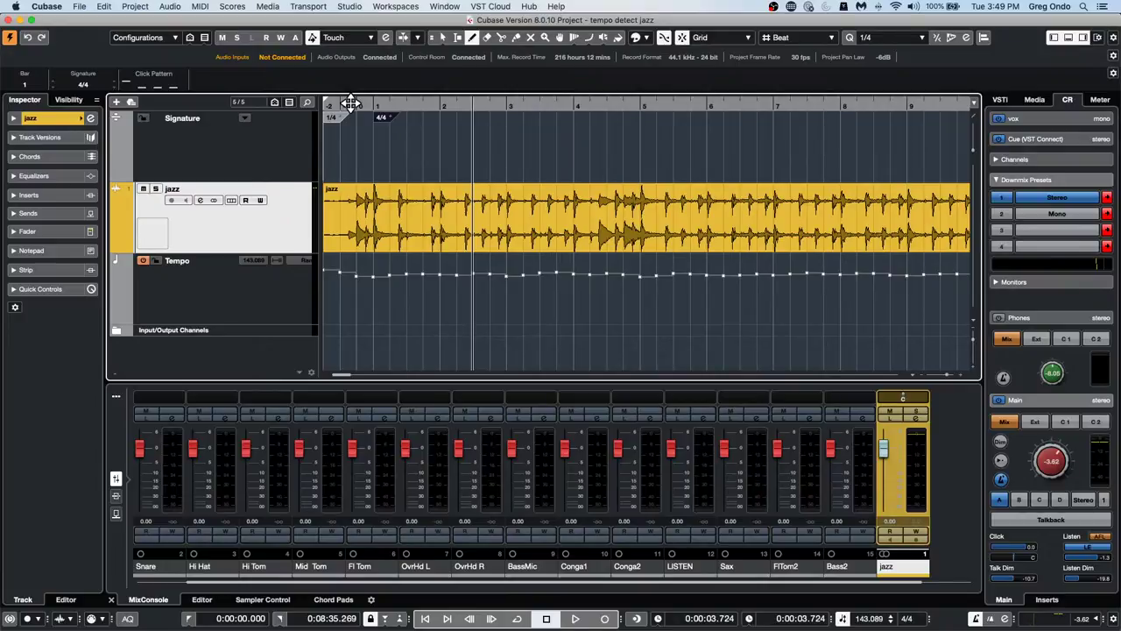
# Open and activate the recent project beatles stones t.cpr and start playback
pyautogui.click(79, 6)
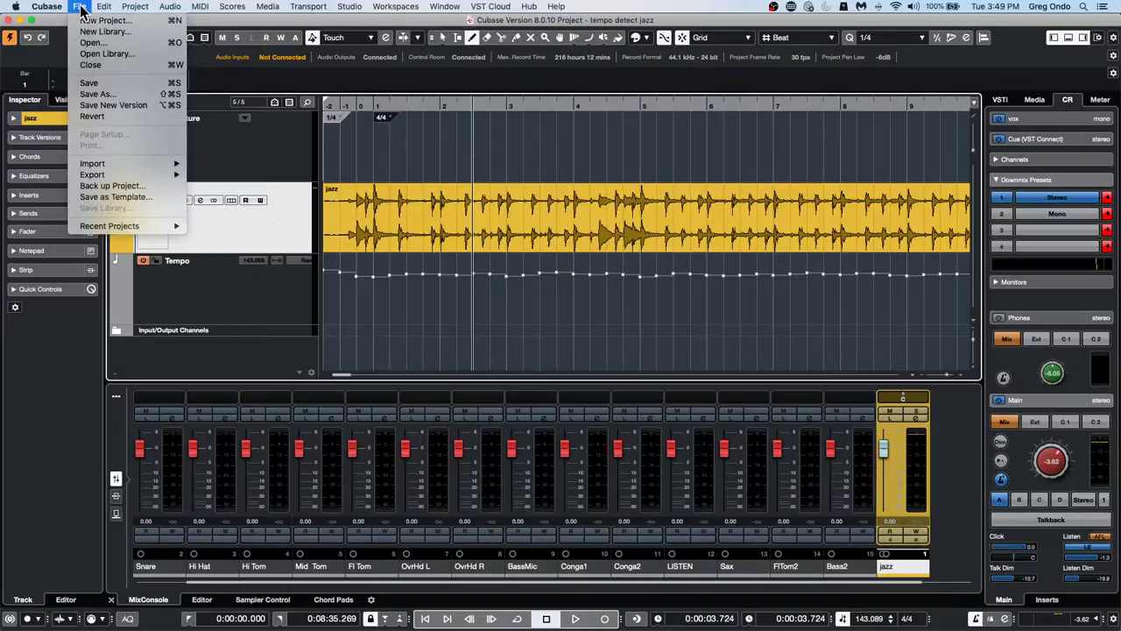
pyautogui.moveTo(123, 227)
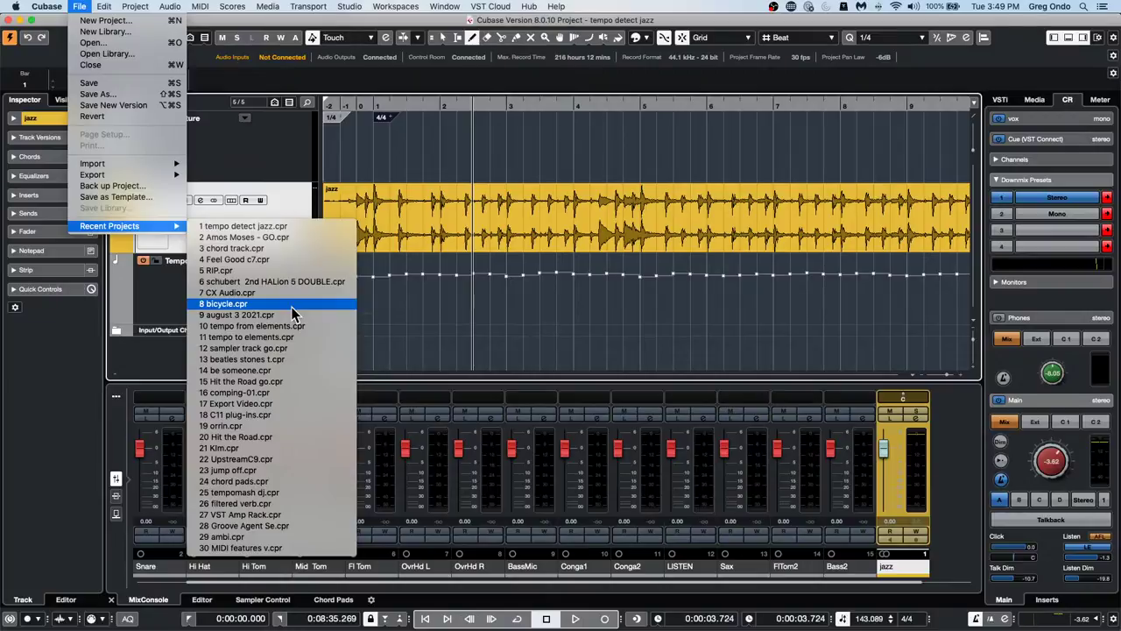
pyautogui.click(298, 360)
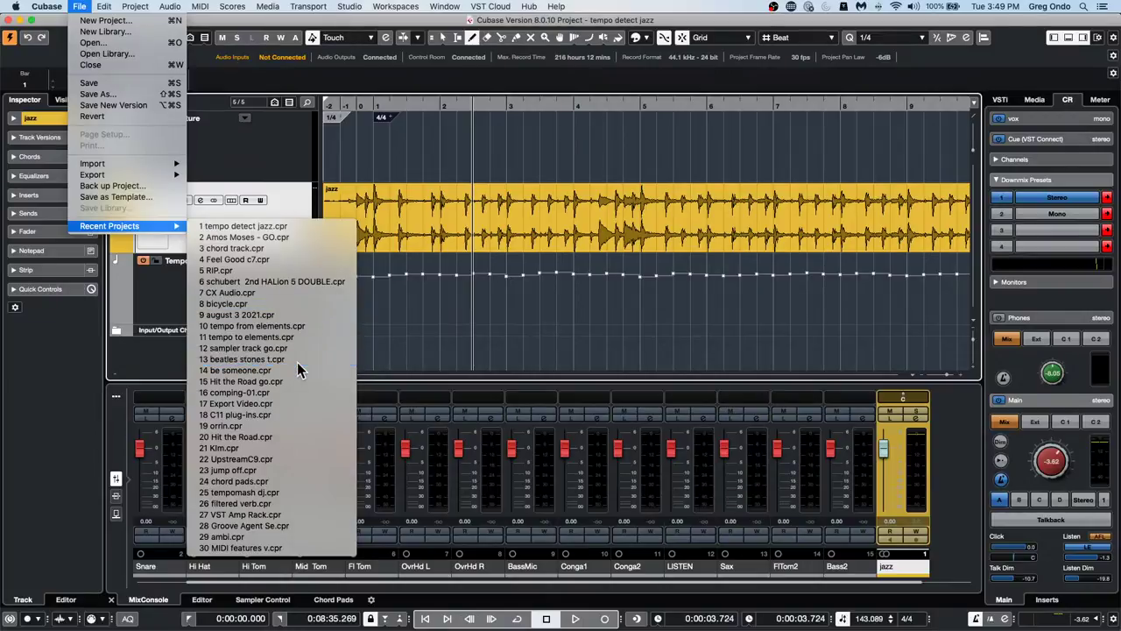
pyautogui.click(612, 218)
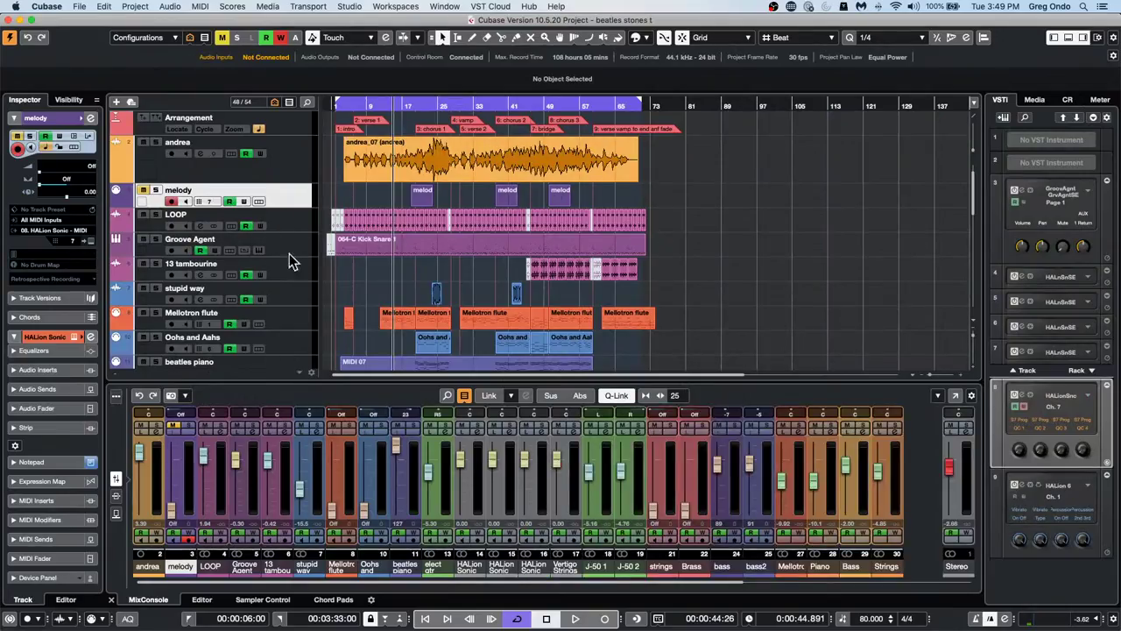
pyautogui.press('space')
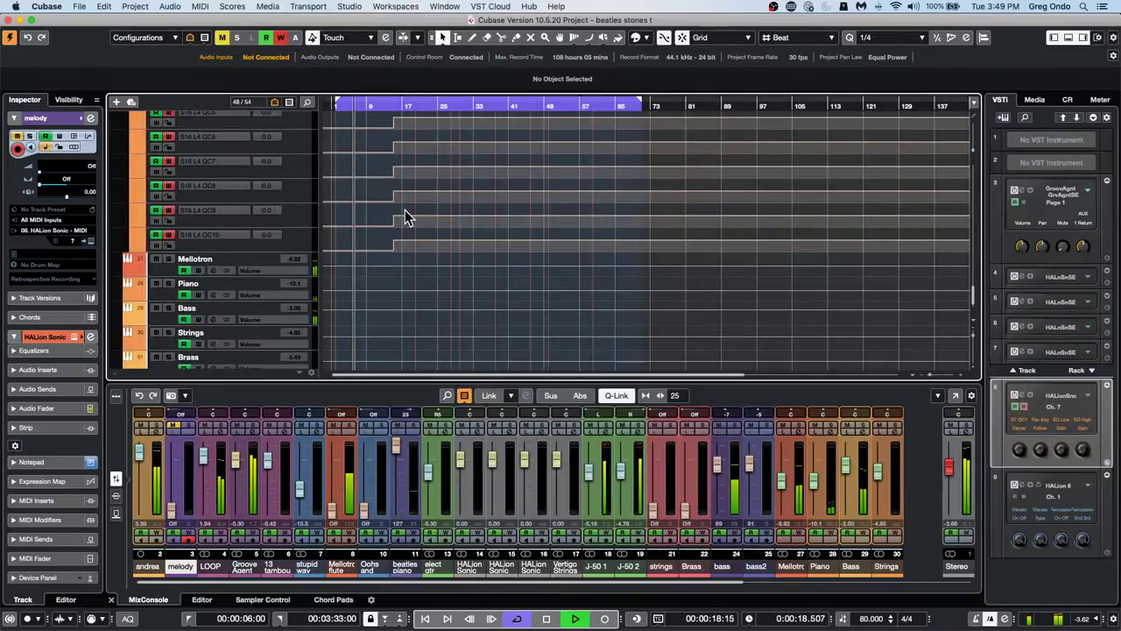
# Solo the J-50 1 and J-50 2 tracks during playback, toggling the J-50 1 solo off and on to compare
pyautogui.scroll(3, 416, 181)
pyautogui.scroll(10, 416, 177)
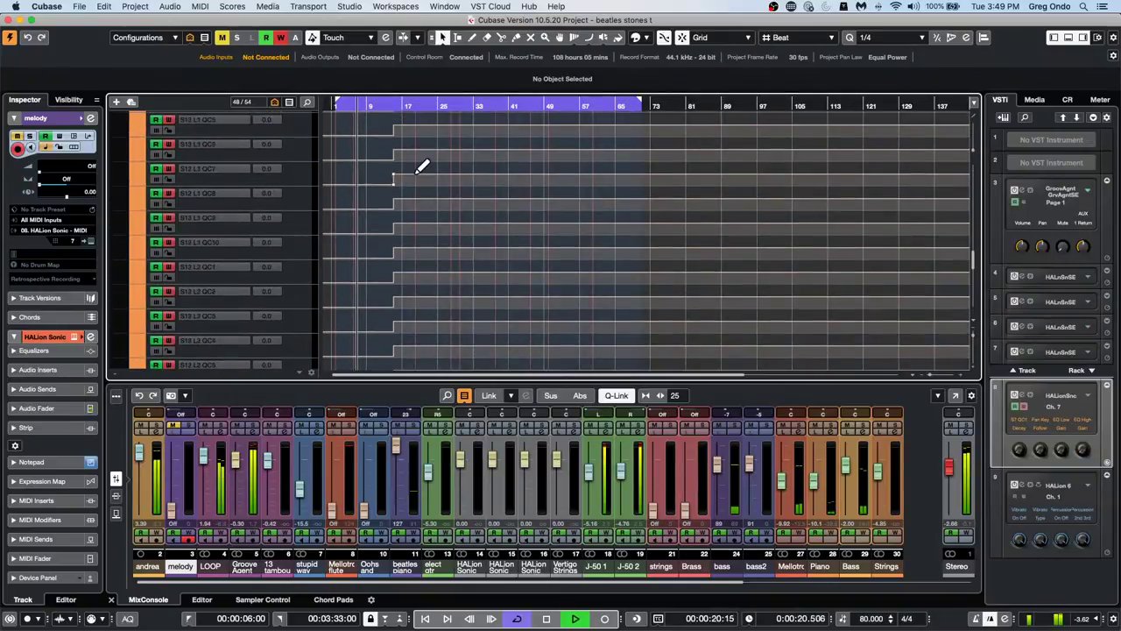
pyautogui.scroll(10, 414, 174)
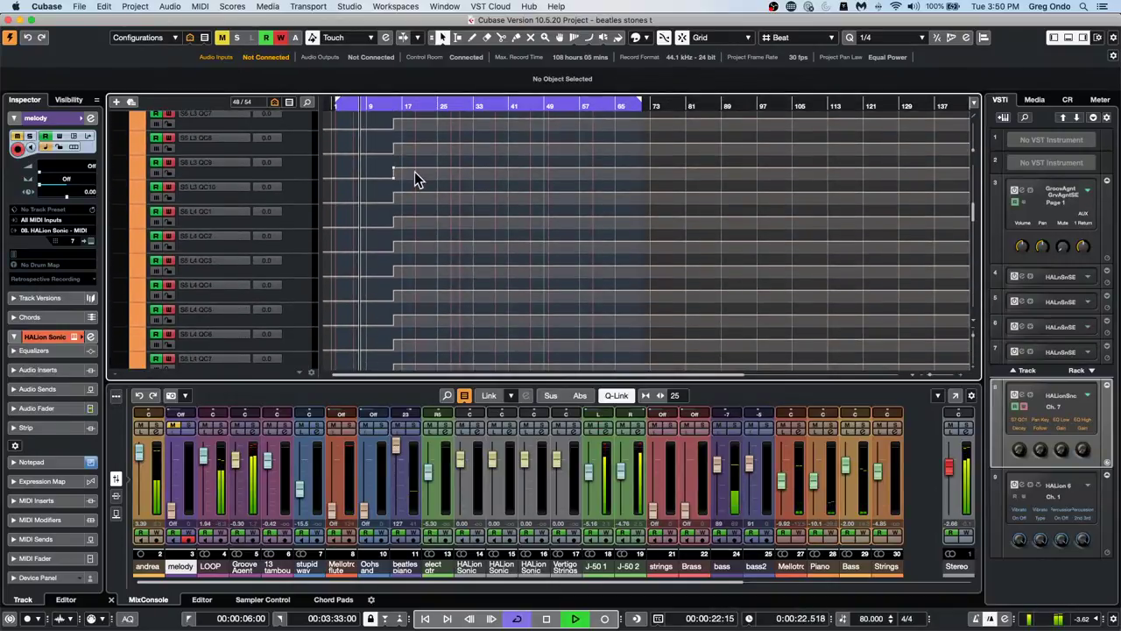
pyautogui.scroll(8, 417, 179)
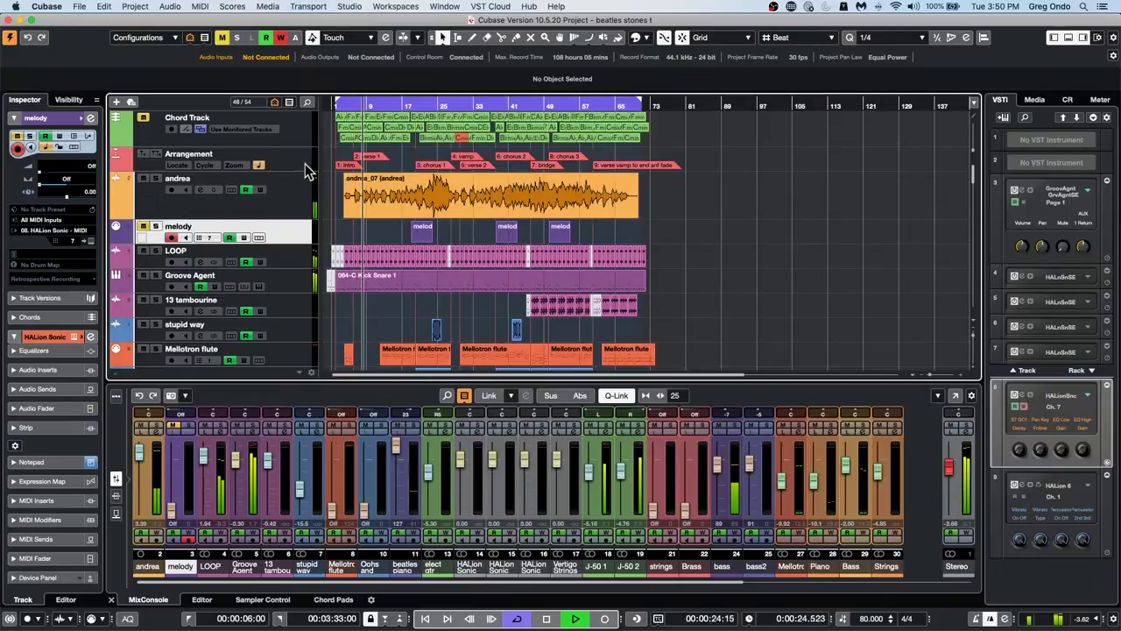
pyautogui.scroll(-10, 370, 325)
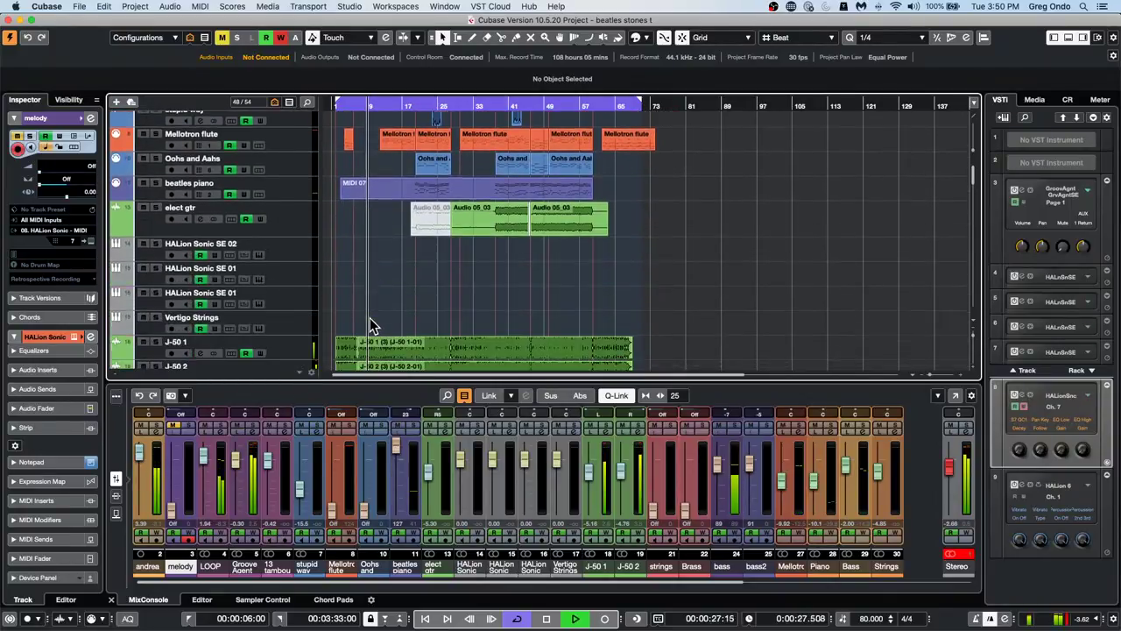
pyautogui.click(155, 342)
pyautogui.click(156, 366)
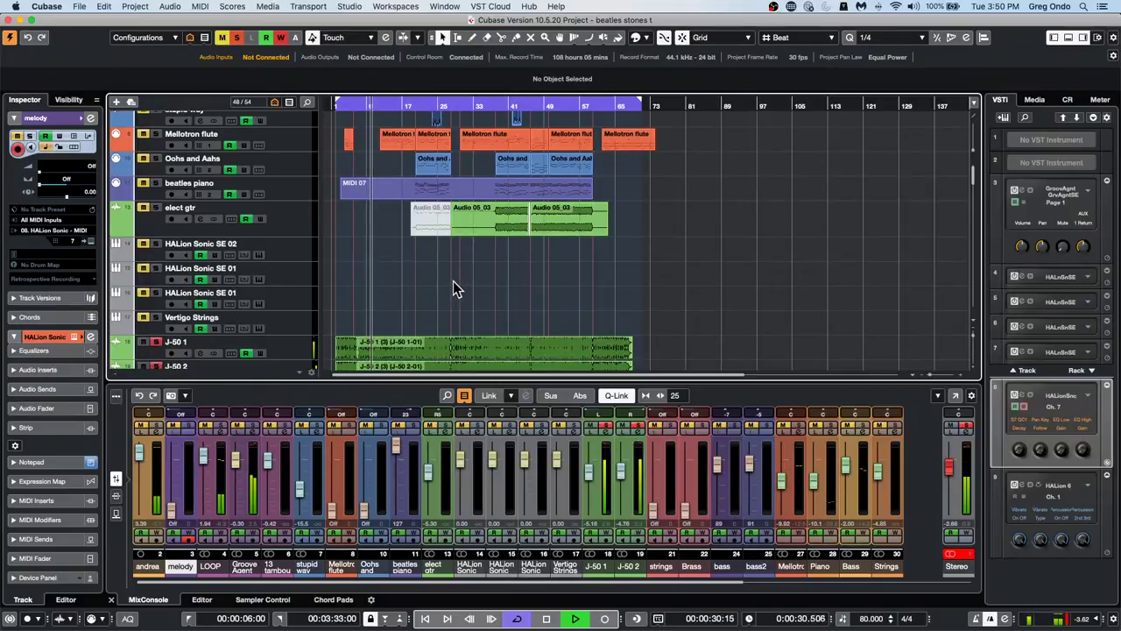
pyautogui.click(155, 340)
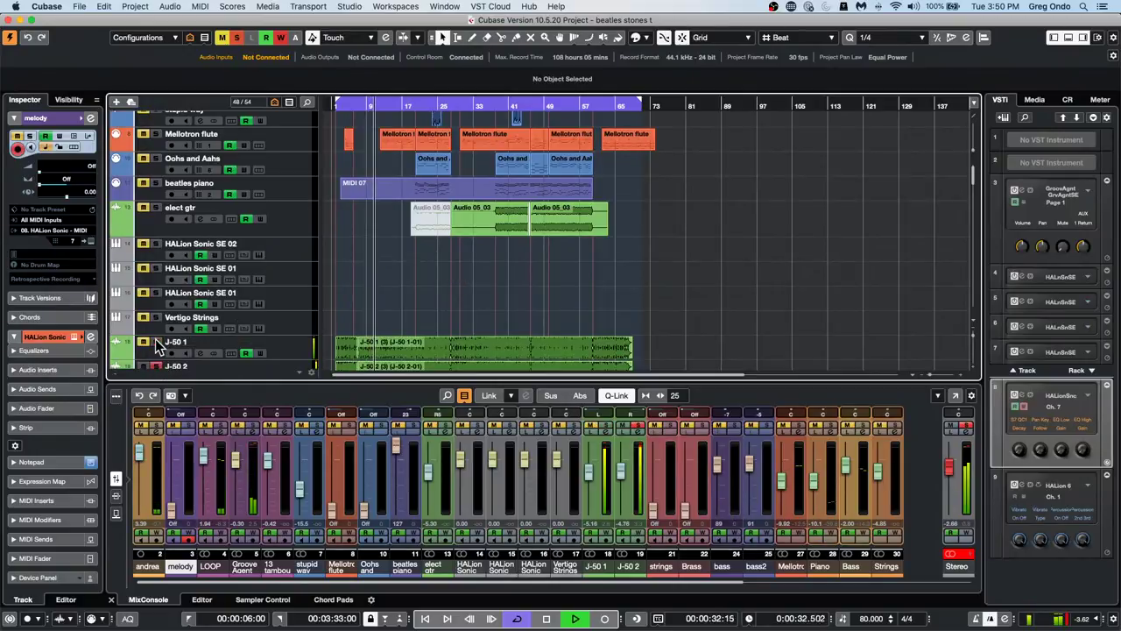
pyautogui.click(155, 341)
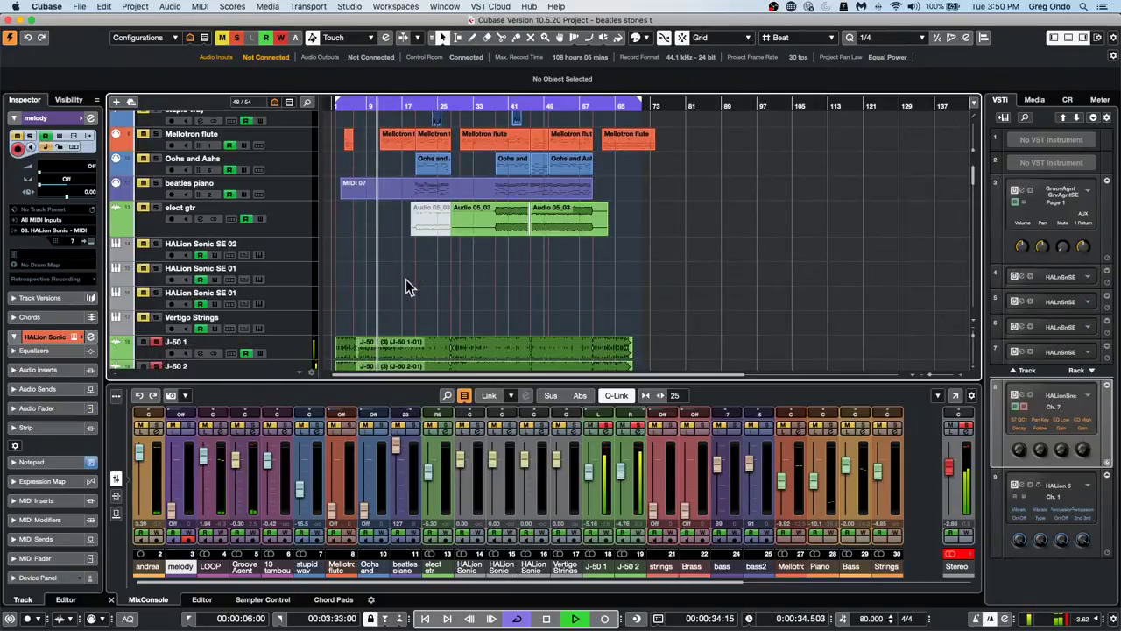
# Solo the Mellotron flute and beatles piano tracks too, replaying from around bar 9 to hear them with the J-50 tracks
pyautogui.scroll(2, 370, 275)
pyautogui.scroll(2, 368, 278)
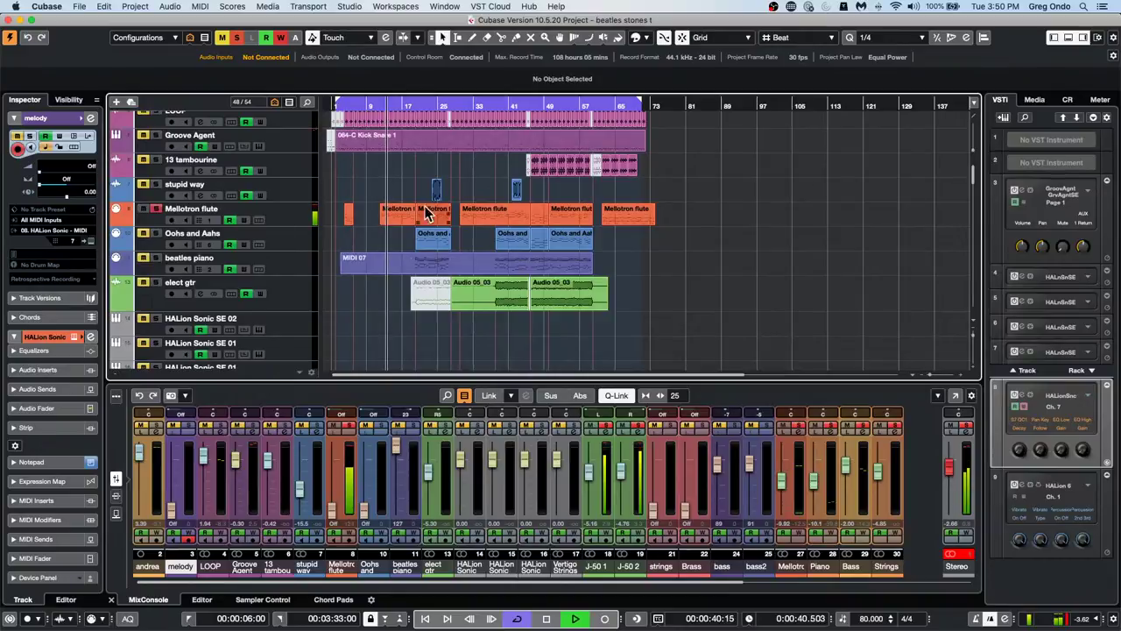
pyautogui.click(371, 105)
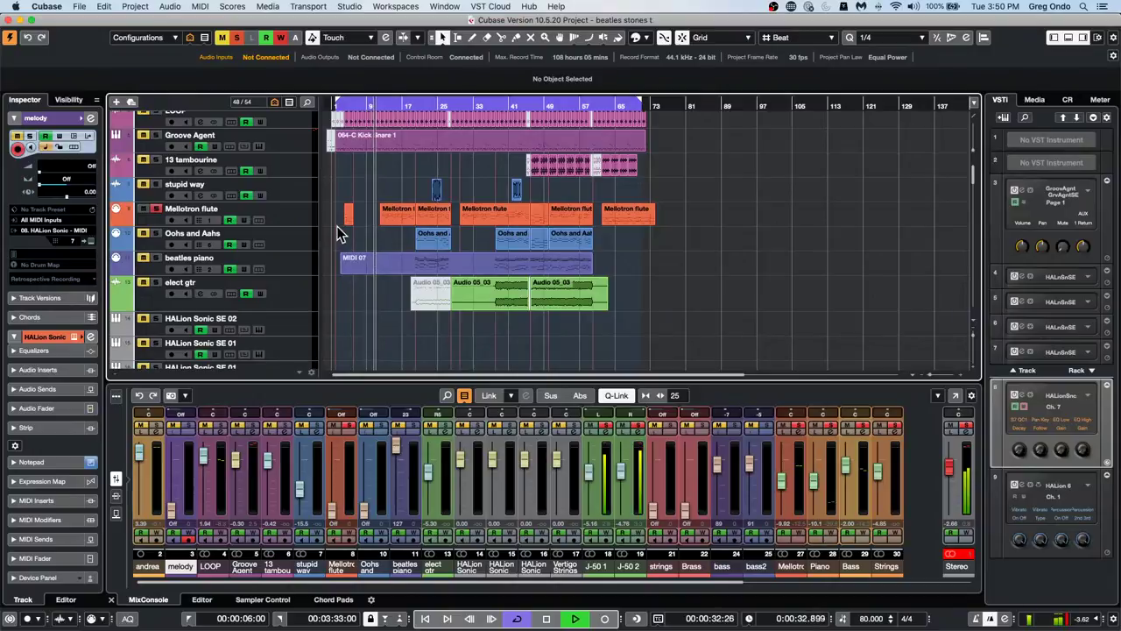
pyautogui.click(157, 259)
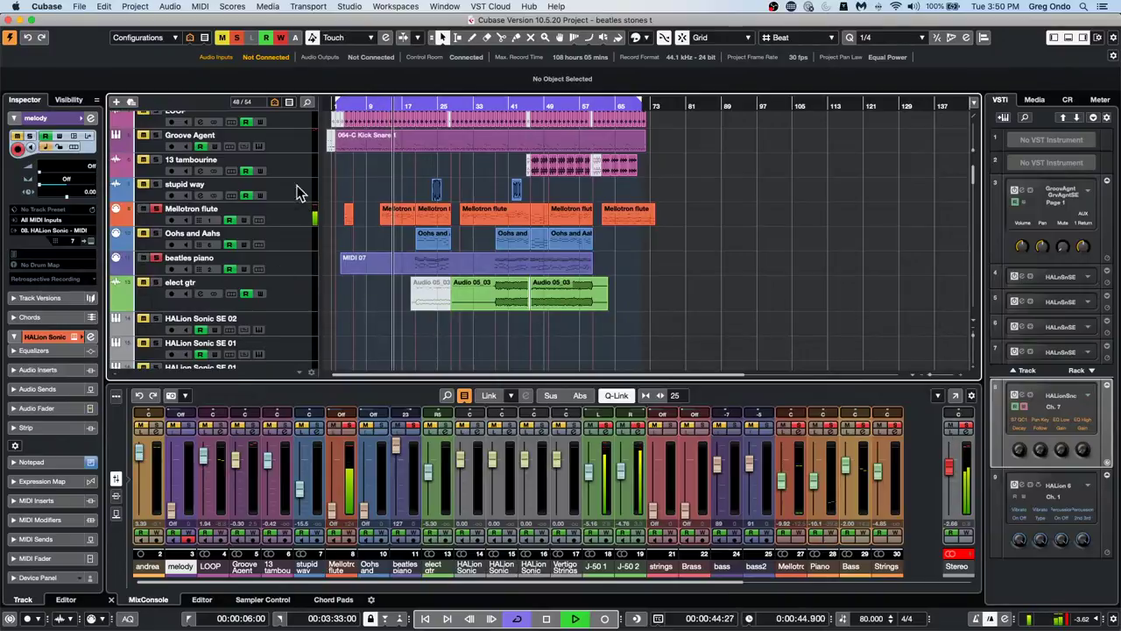
# Deactivate all solo states to hear the full arrangement, and stop playback
pyautogui.scroll(4, 360, 239)
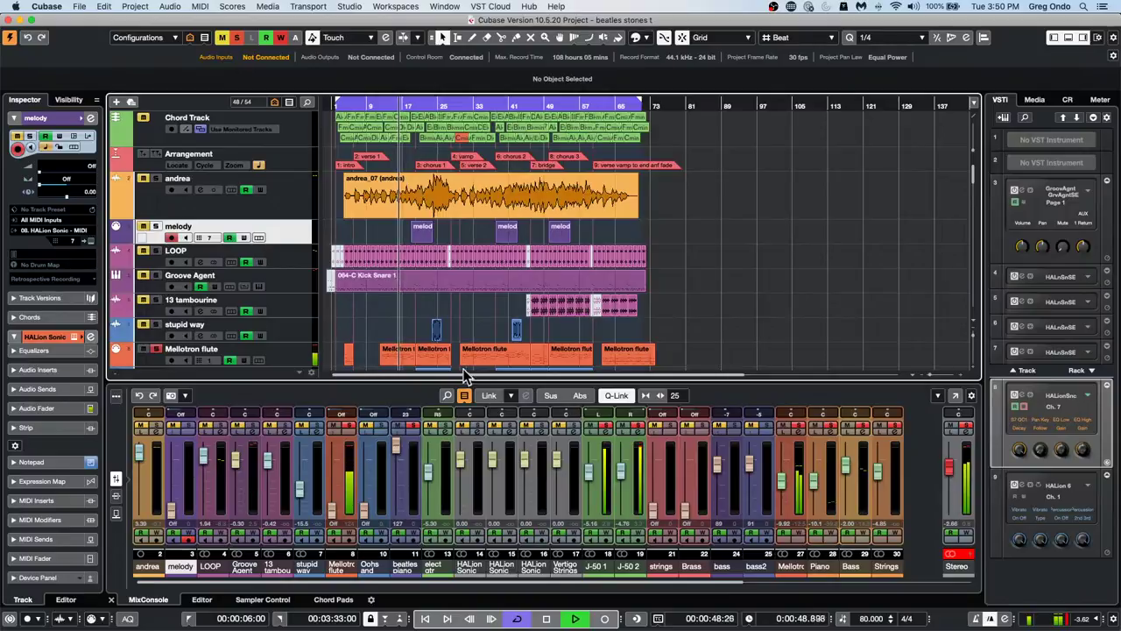
pyautogui.scroll(-5, 353, 320)
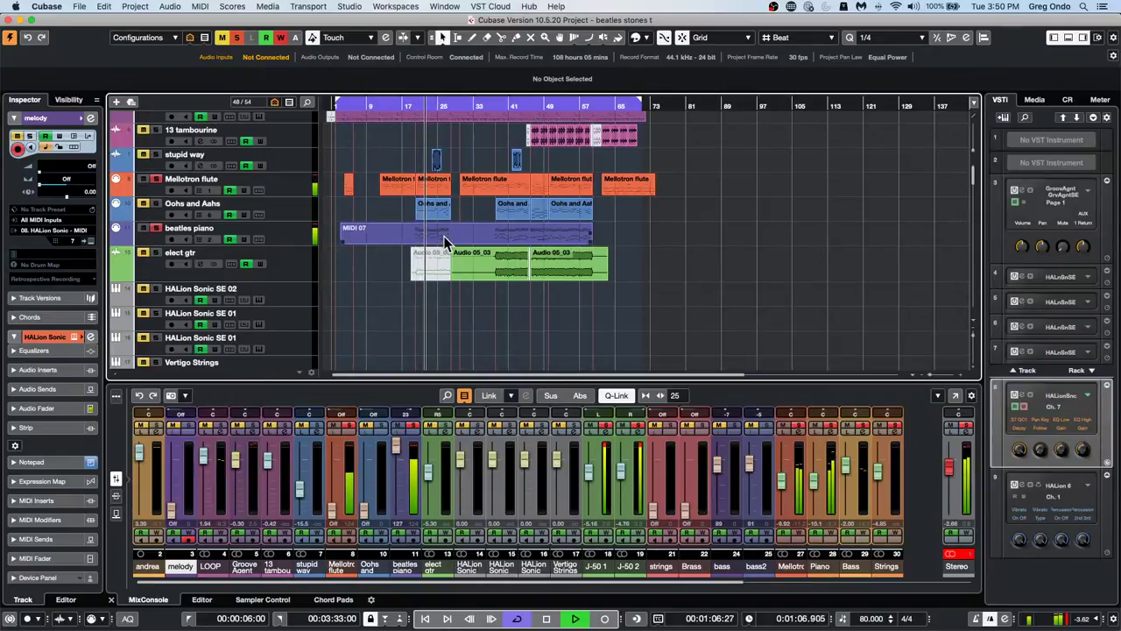
pyautogui.click(236, 40)
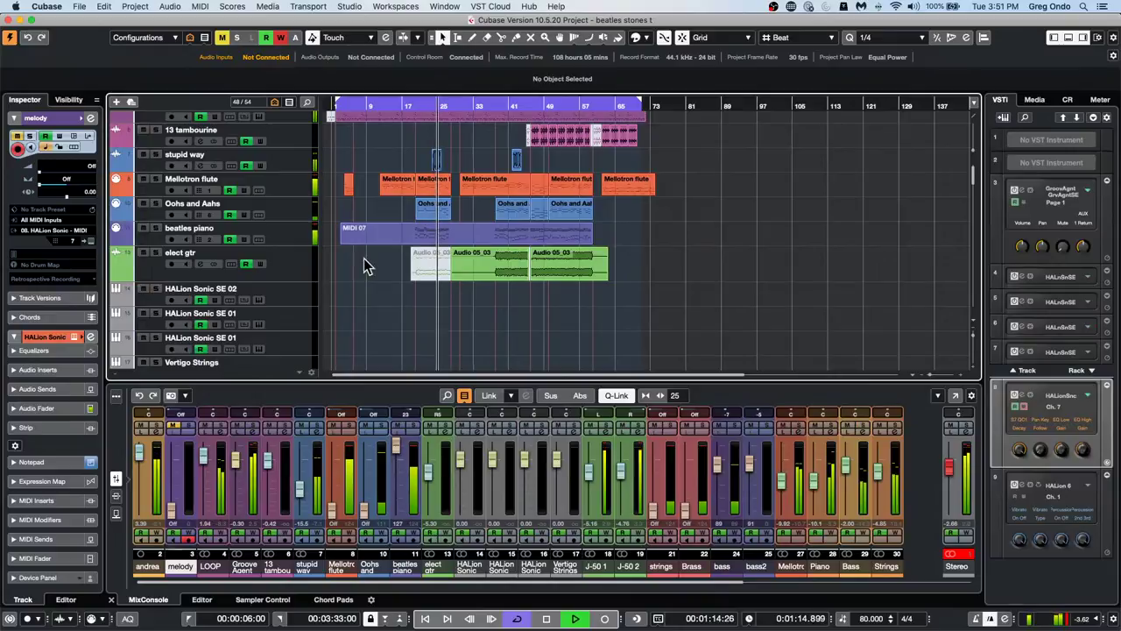
pyautogui.scroll(5, 364, 258)
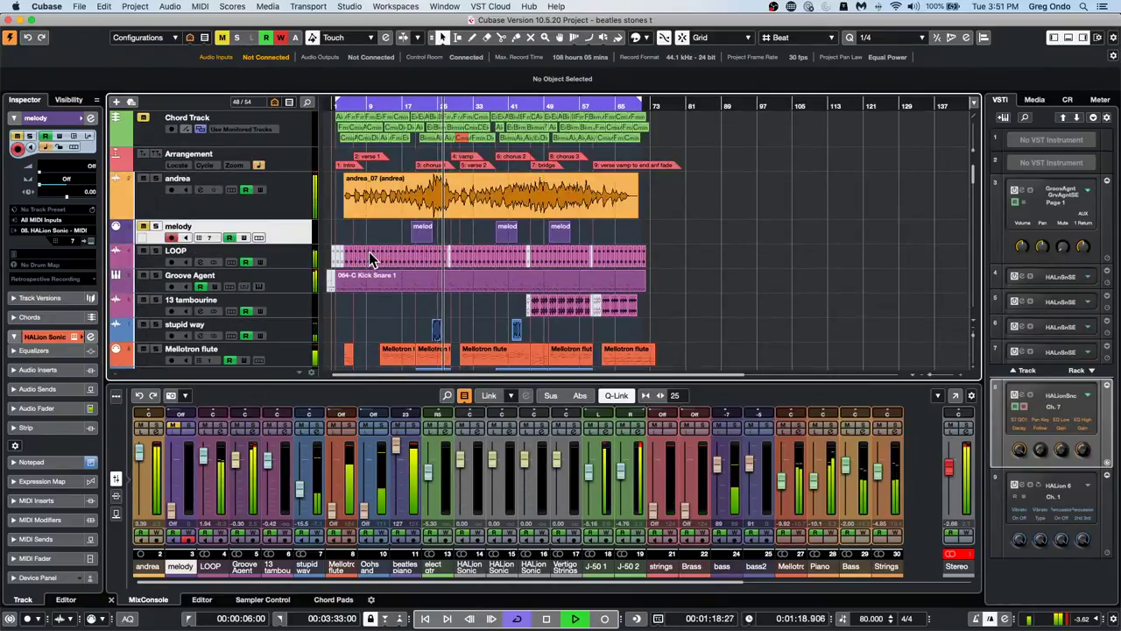
pyautogui.press('space')
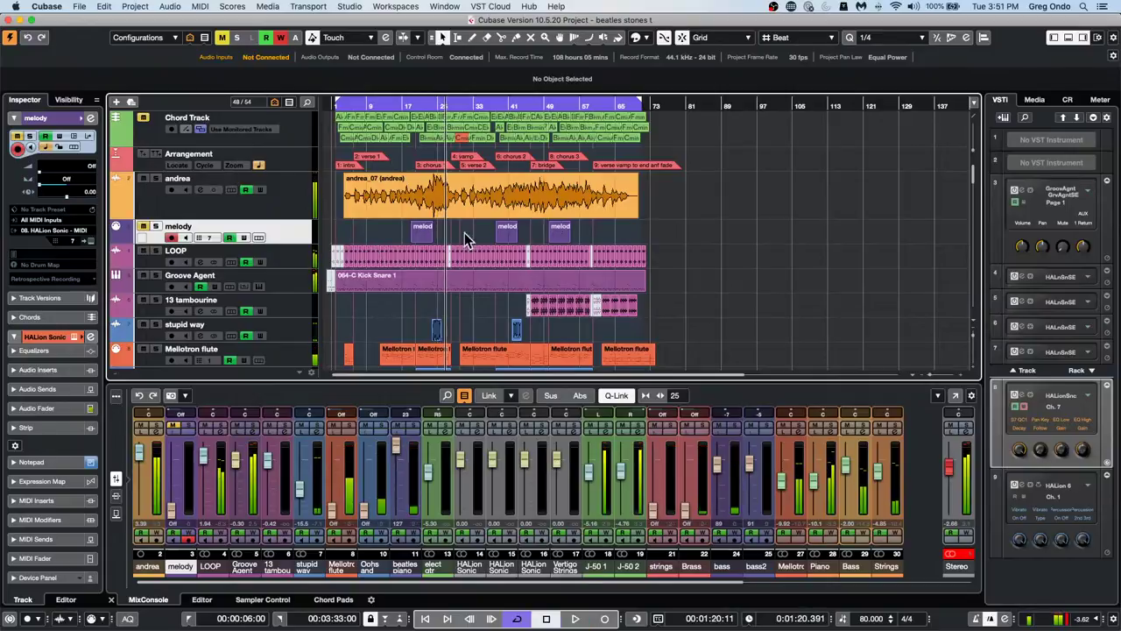
# Select the Mellotron flute track, view its channel settings and HALion Sonic instrument, and close both windows
pyautogui.scroll(-10, 398, 247)
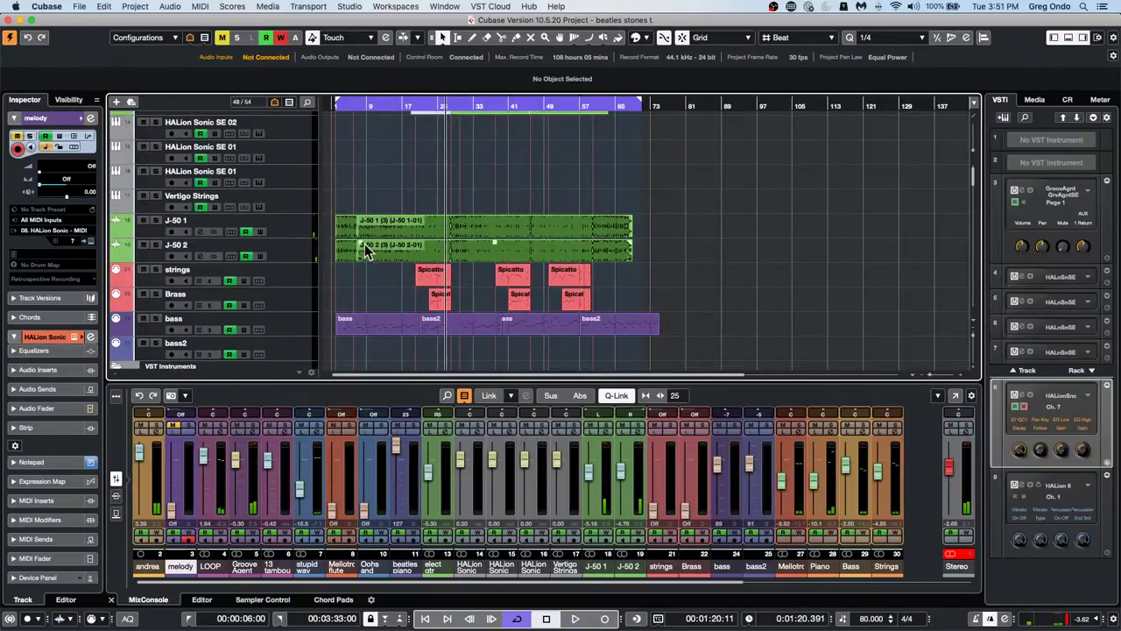
pyautogui.scroll(10, 387, 285)
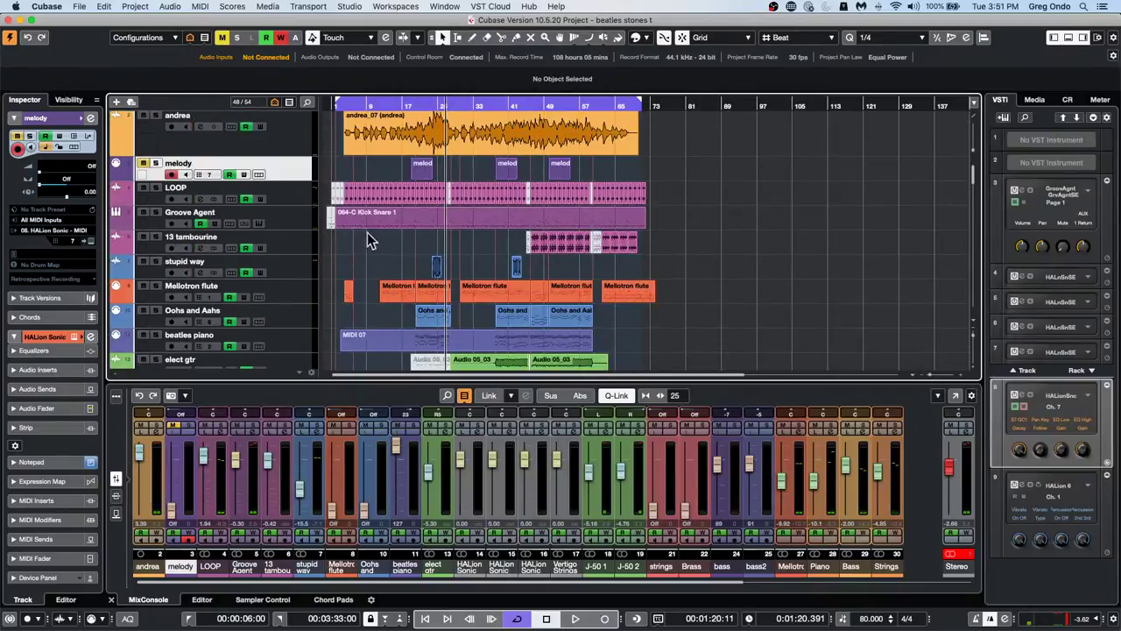
pyautogui.click(295, 292)
pyautogui.press('e')
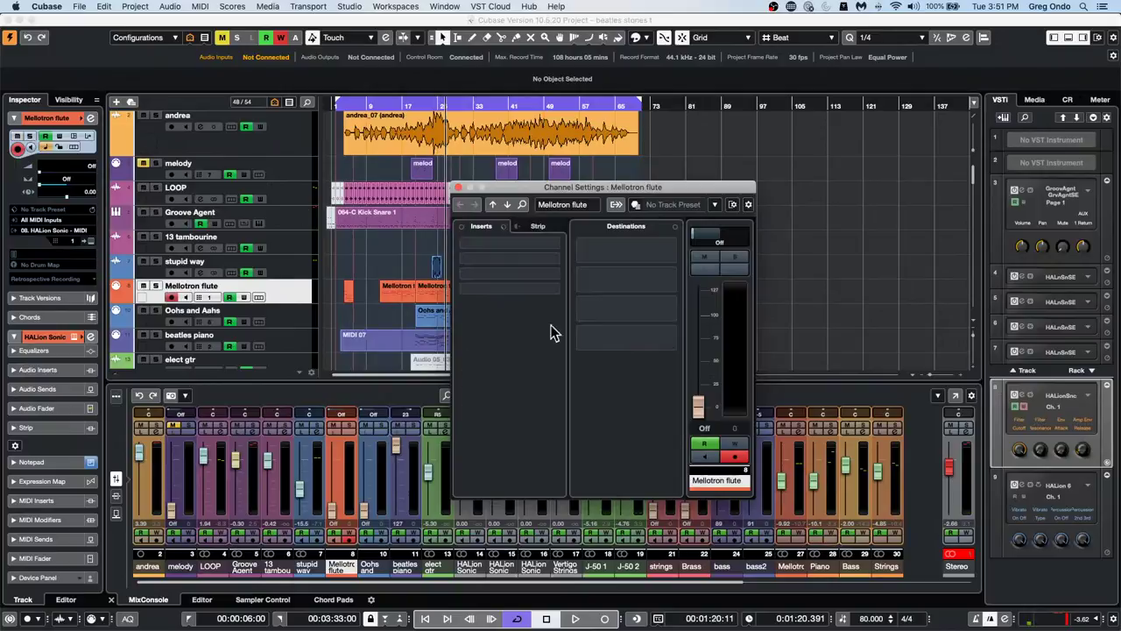
pyautogui.click(90, 241)
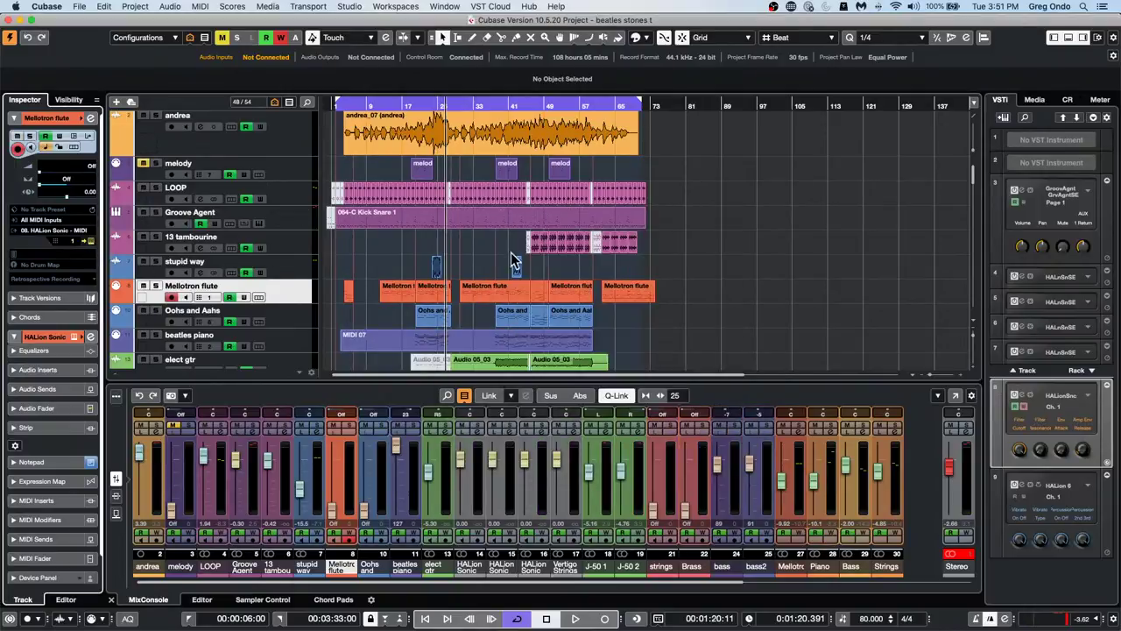
pyautogui.click(90, 241)
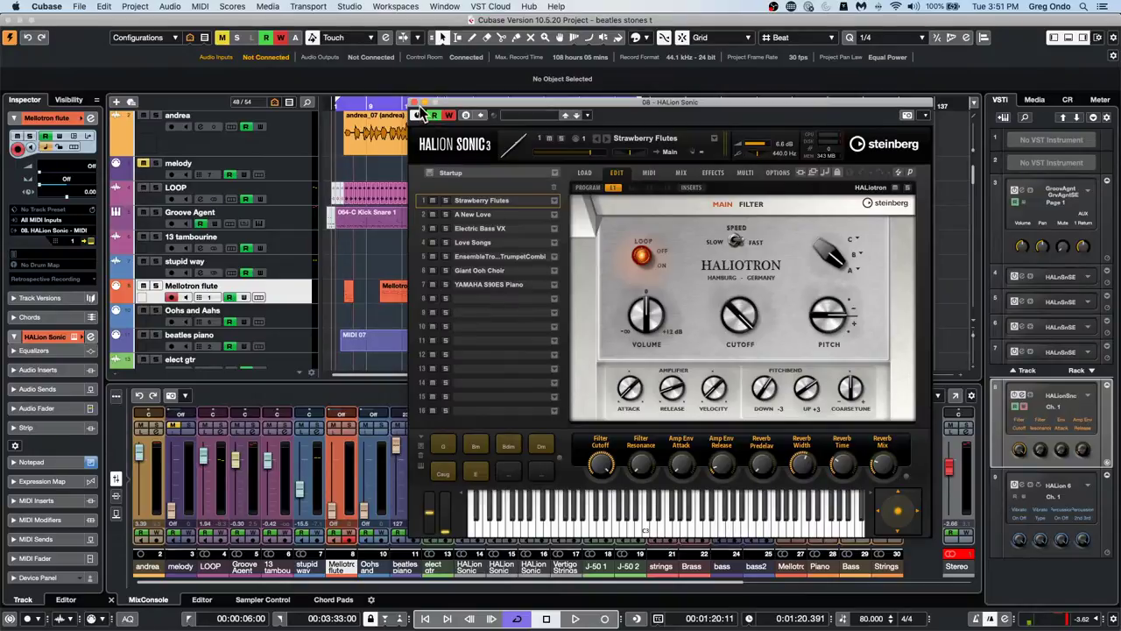
pyautogui.click(416, 103)
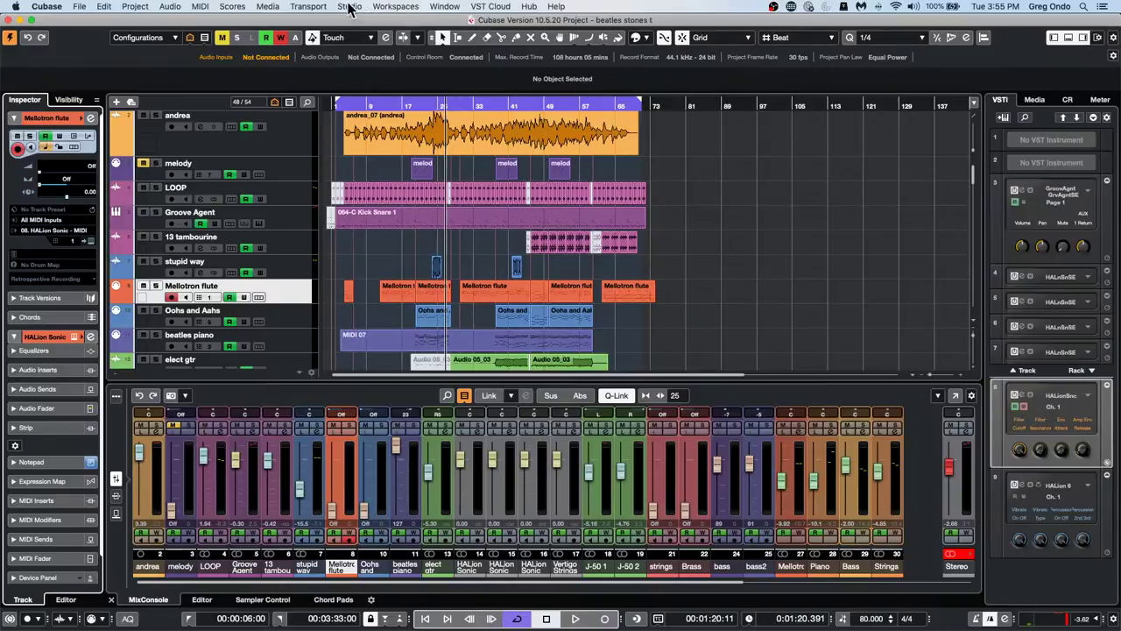
# Open Studio Setup and examine the Generic Remote assignments and the MIDI input choices for that device
pyautogui.click(401, 7)
pyautogui.moveTo(349, 6)
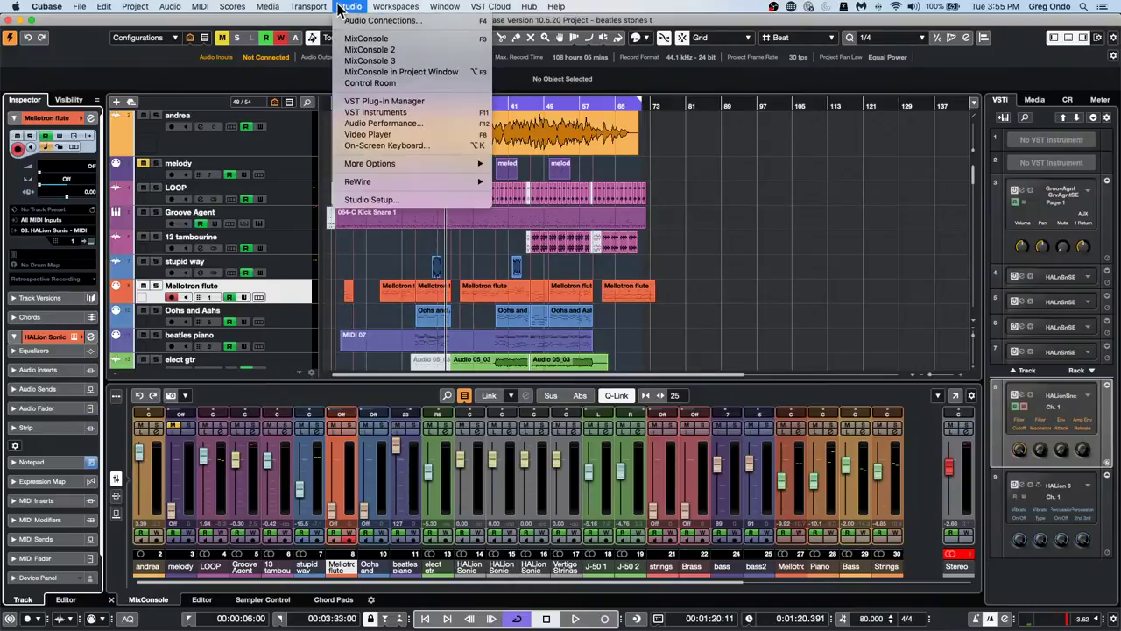
pyautogui.click(359, 201)
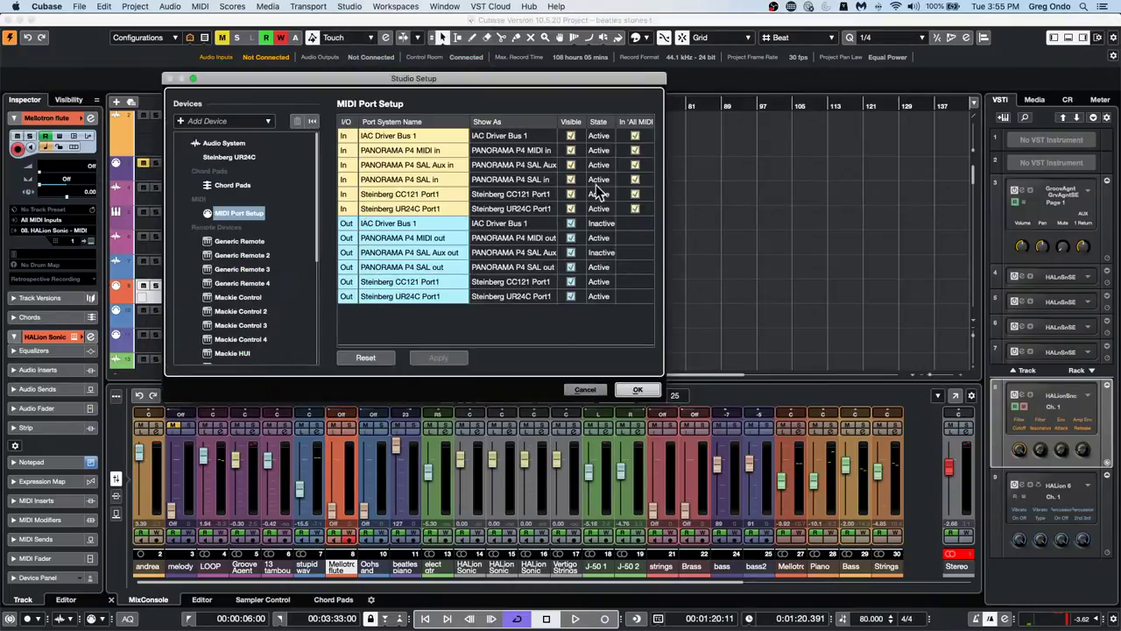
pyautogui.click(259, 244)
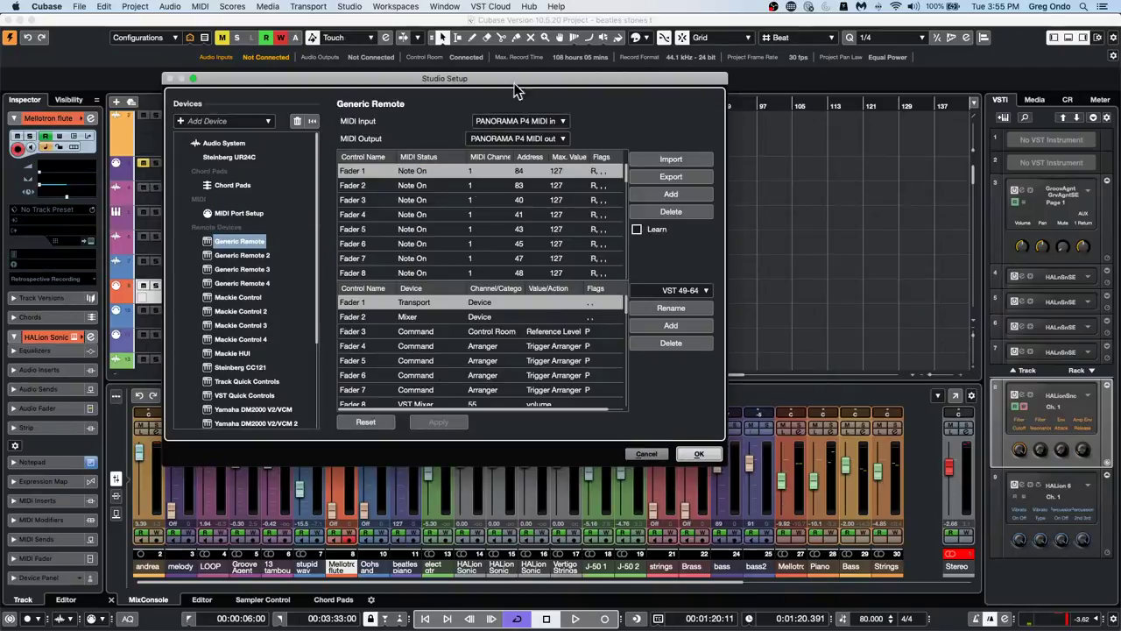
pyautogui.scroll(-3, 265, 289)
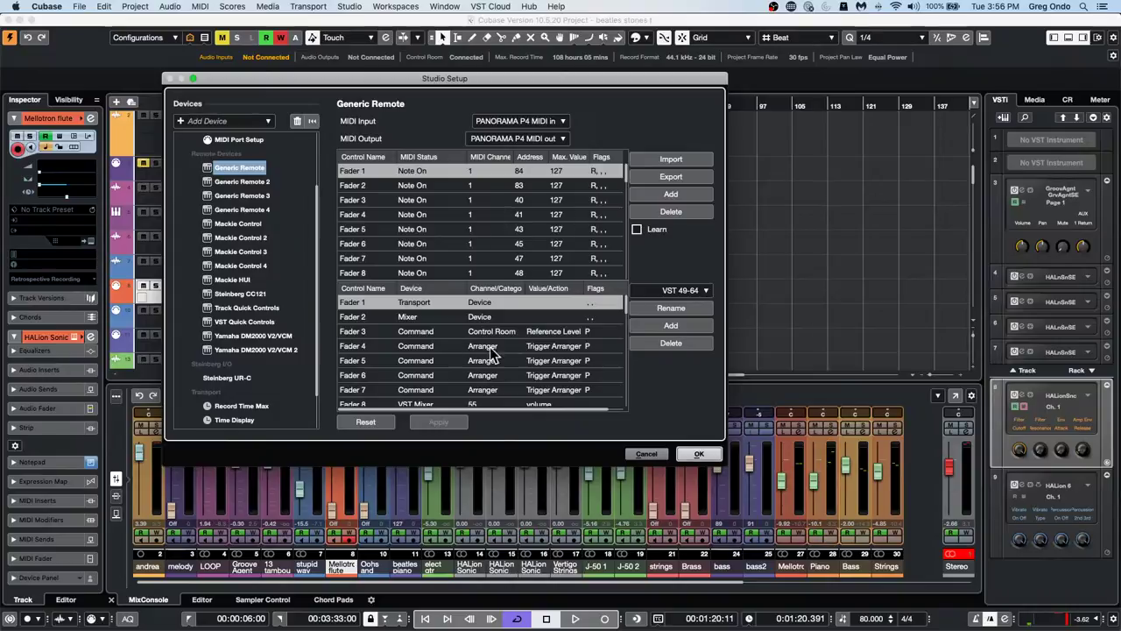
pyautogui.click(561, 122)
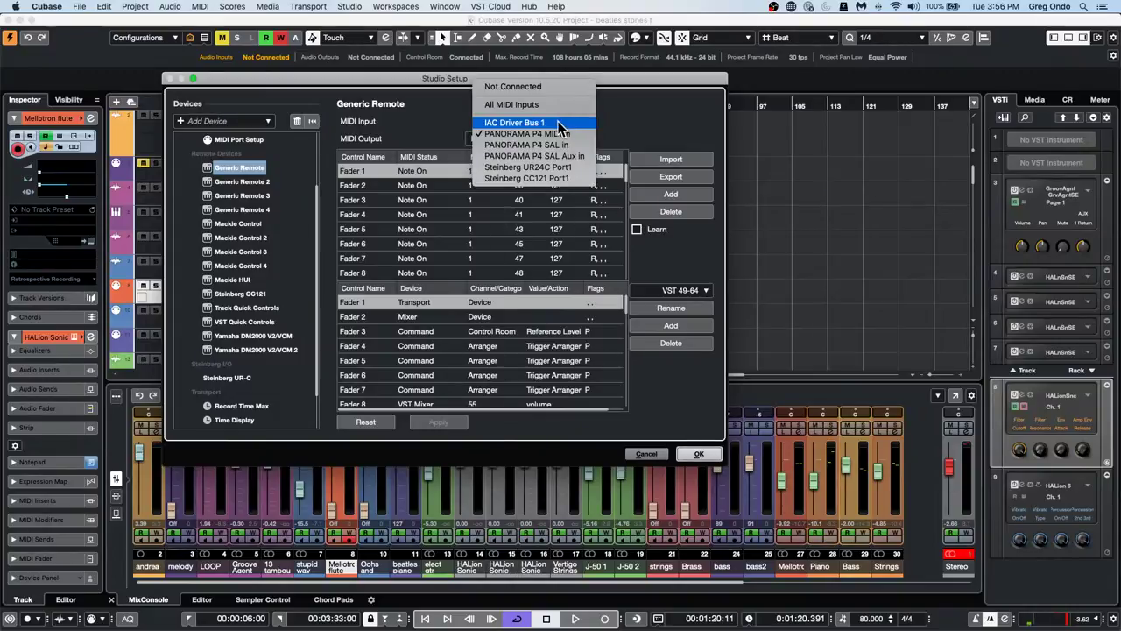
# Review the Mackie Control device's user commands and available MIDI inputs, and close Studio Setup
pyautogui.click(236, 228)
pyautogui.click(236, 225)
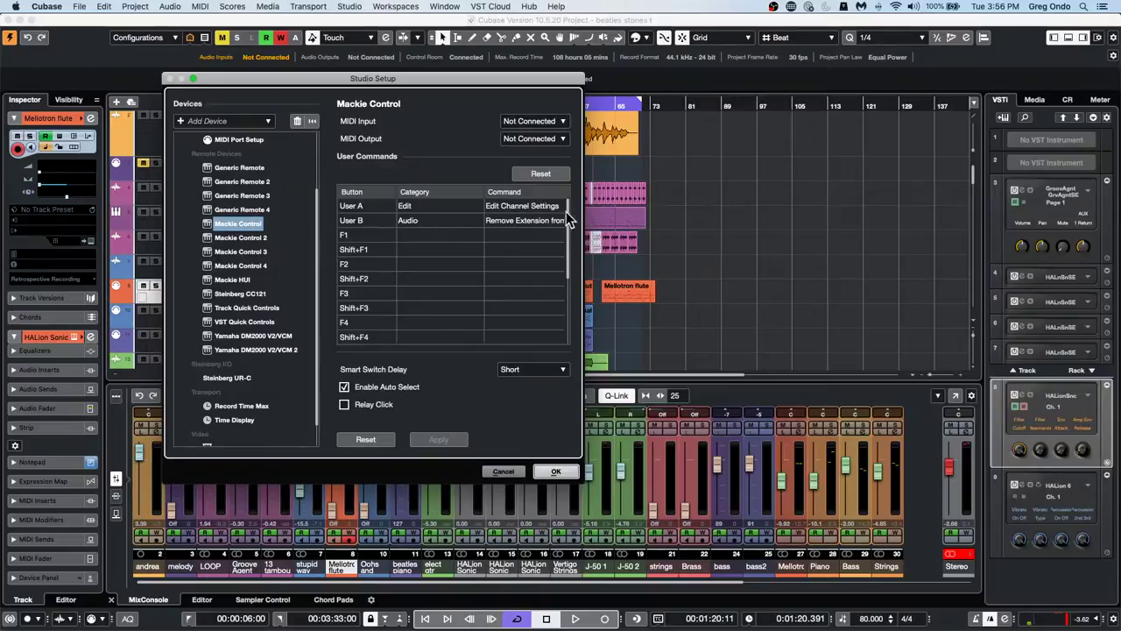
pyautogui.click(563, 120)
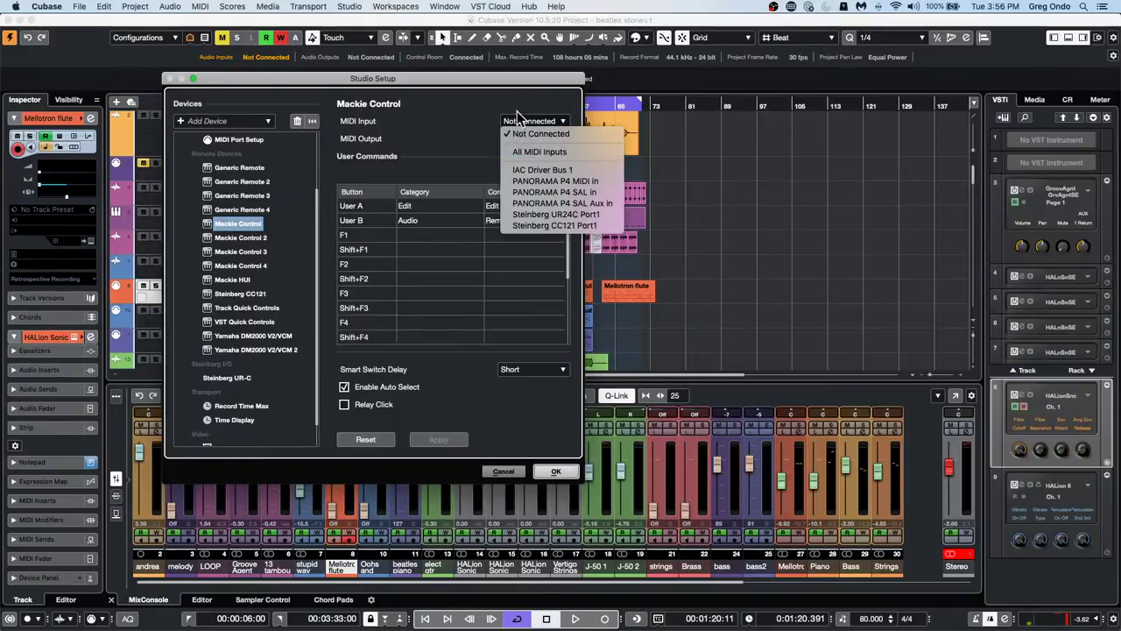
pyautogui.click(518, 121)
pyautogui.click(564, 120)
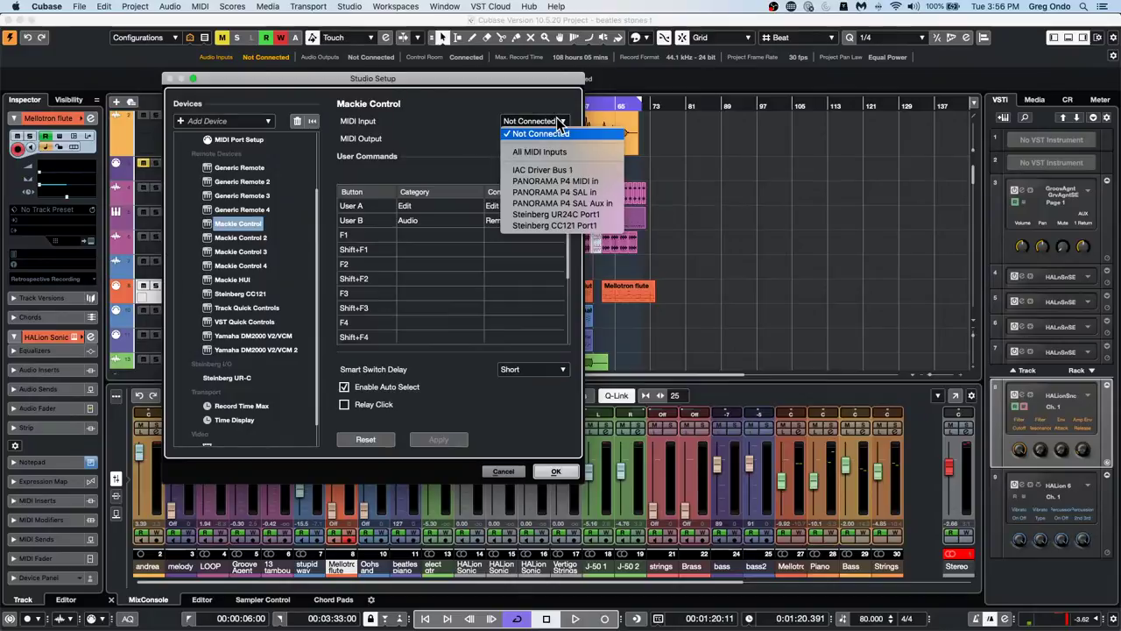
pyautogui.click(480, 143)
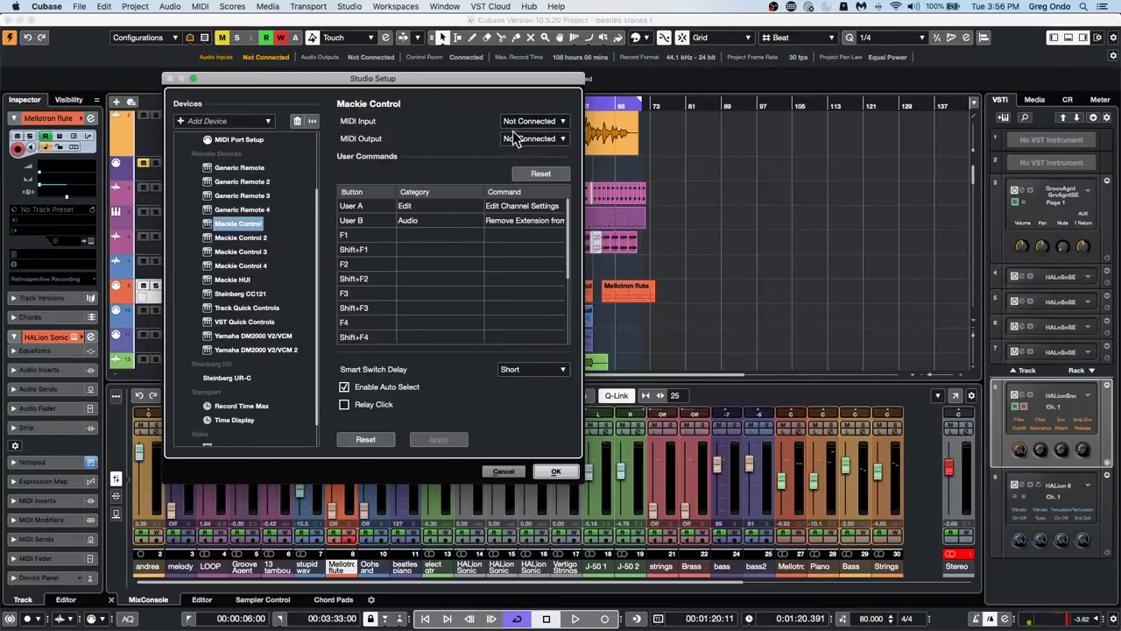
pyautogui.click(565, 470)
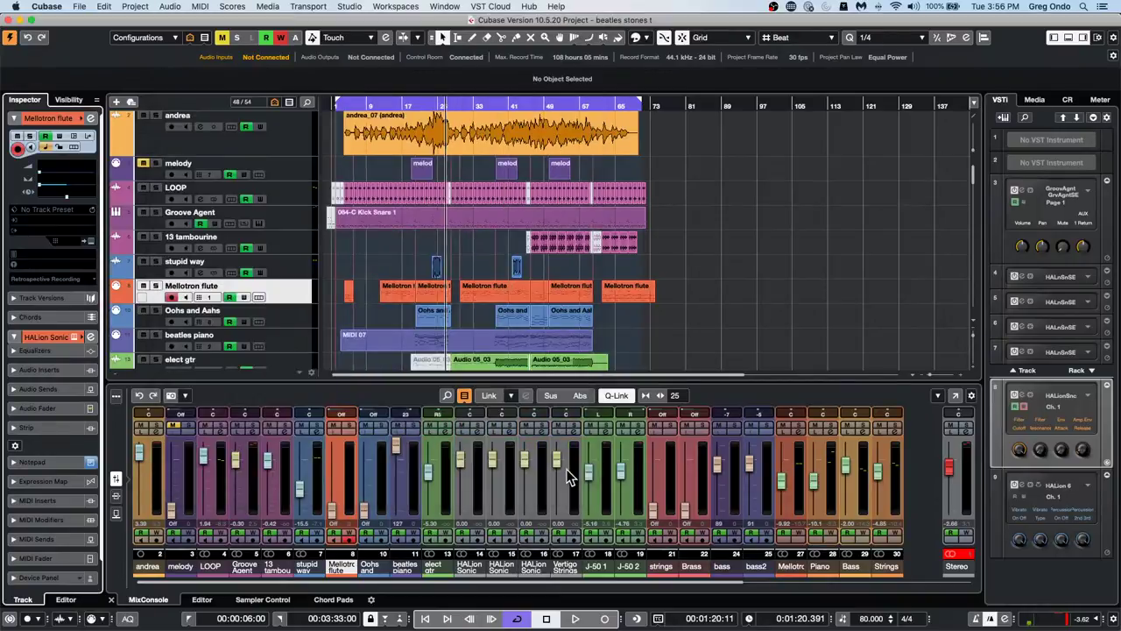
# Add one Retrologue instrument track with stereo output below the Mellotron flute track
pyautogui.rightClick(306, 295)
pyautogui.moveTo(341, 292)
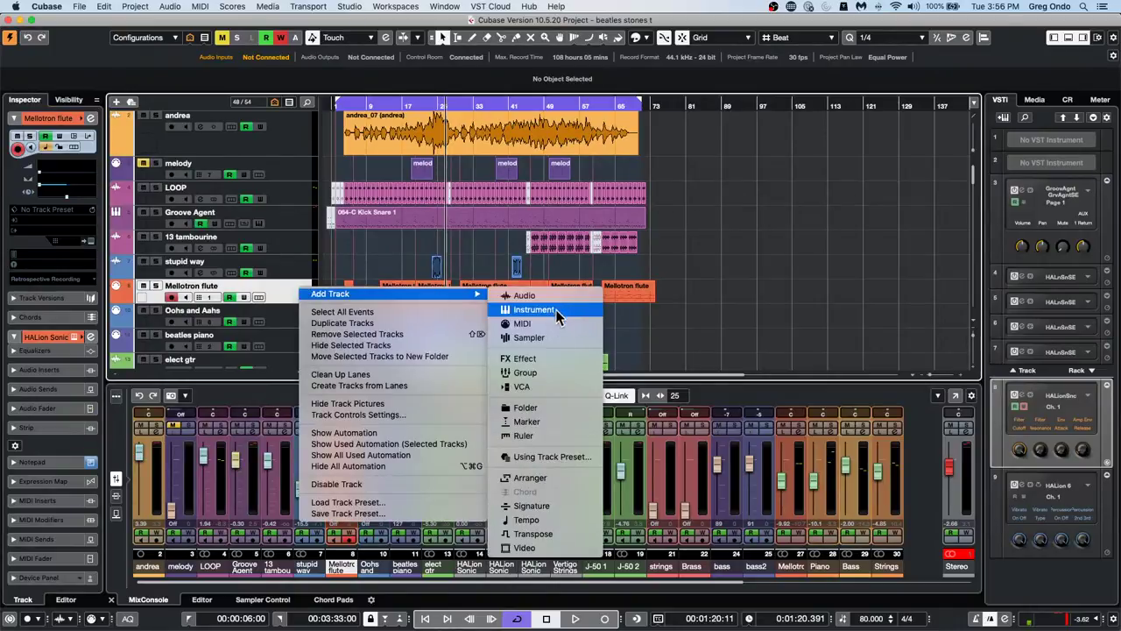
pyautogui.click(559, 309)
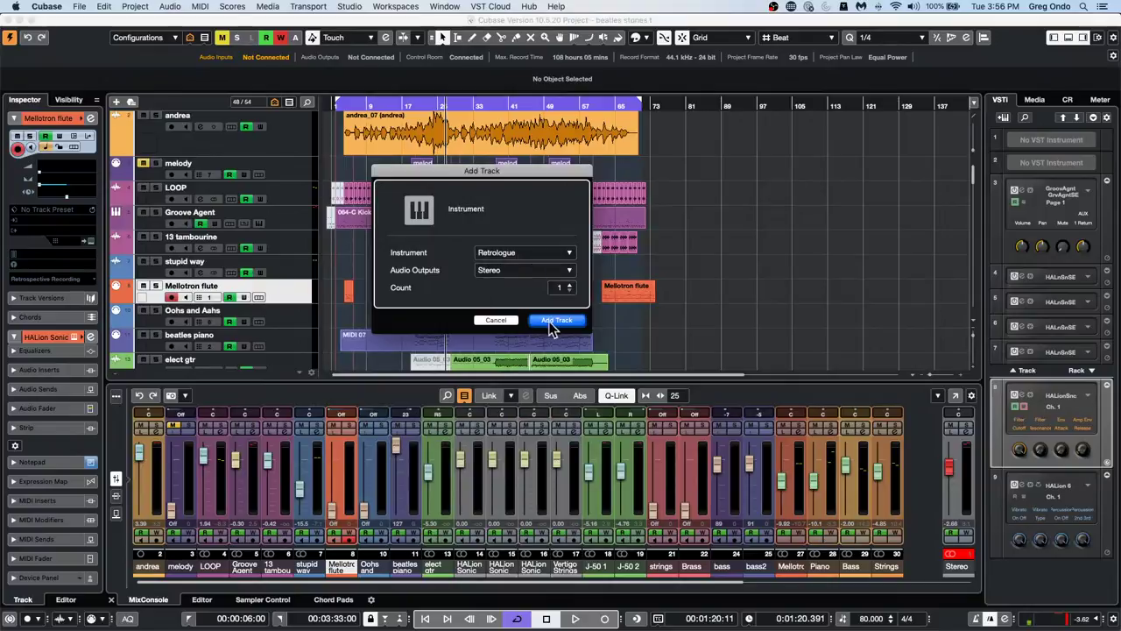
pyautogui.click(559, 321)
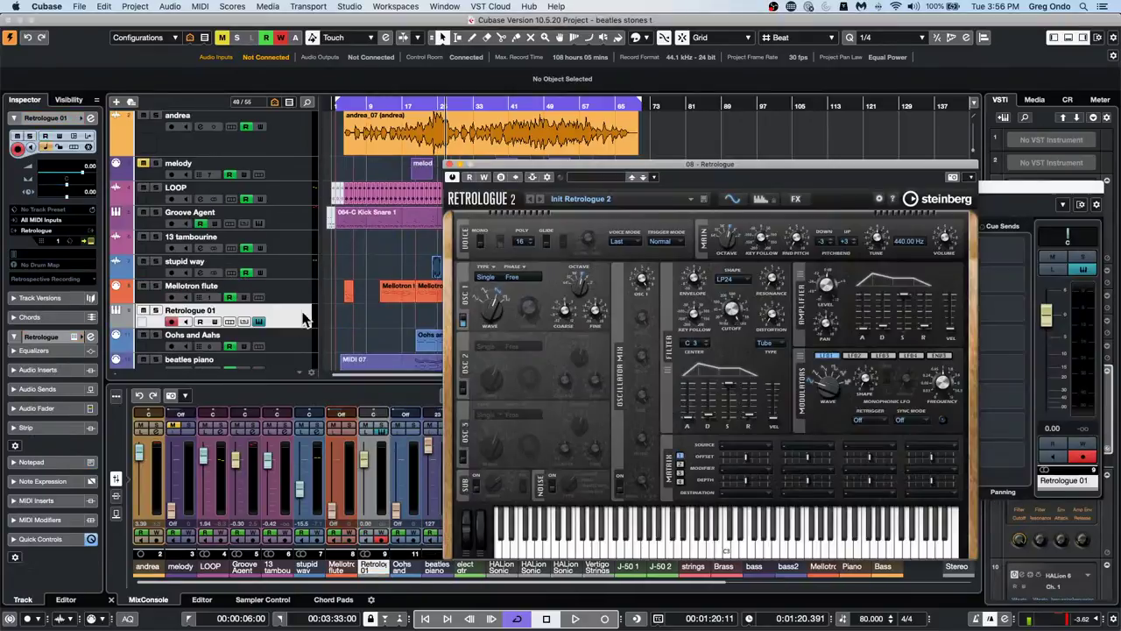
pyautogui.click(65, 211)
pyautogui.click(290, 185)
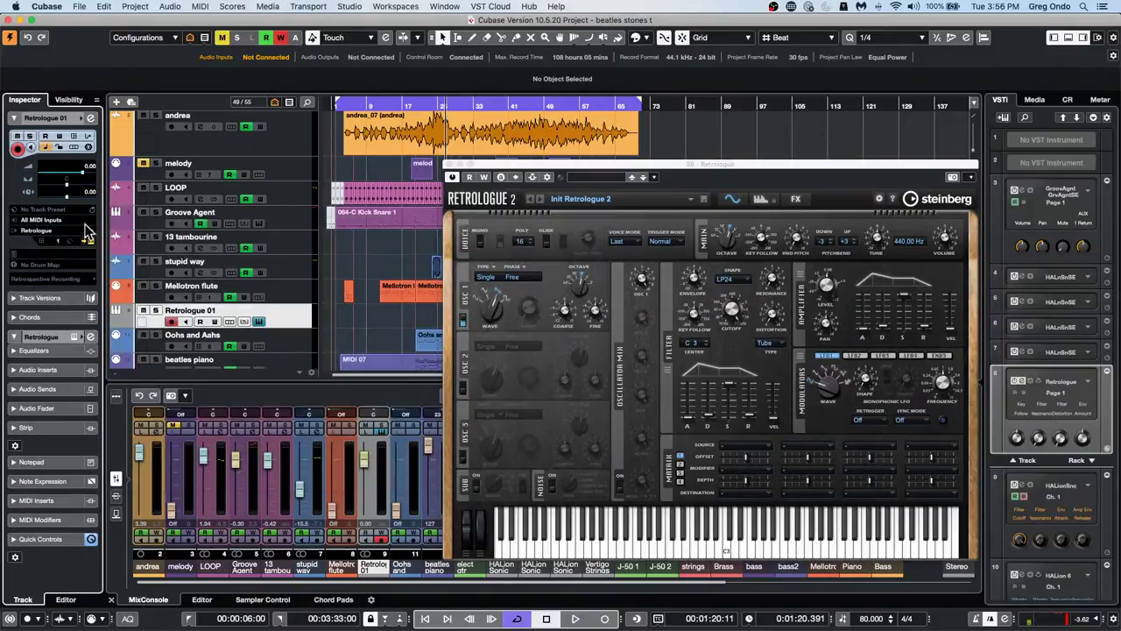
# Check the MIDI input choices for the Retrologue 01 track, and close the Retrologue window
pyautogui.click(74, 226)
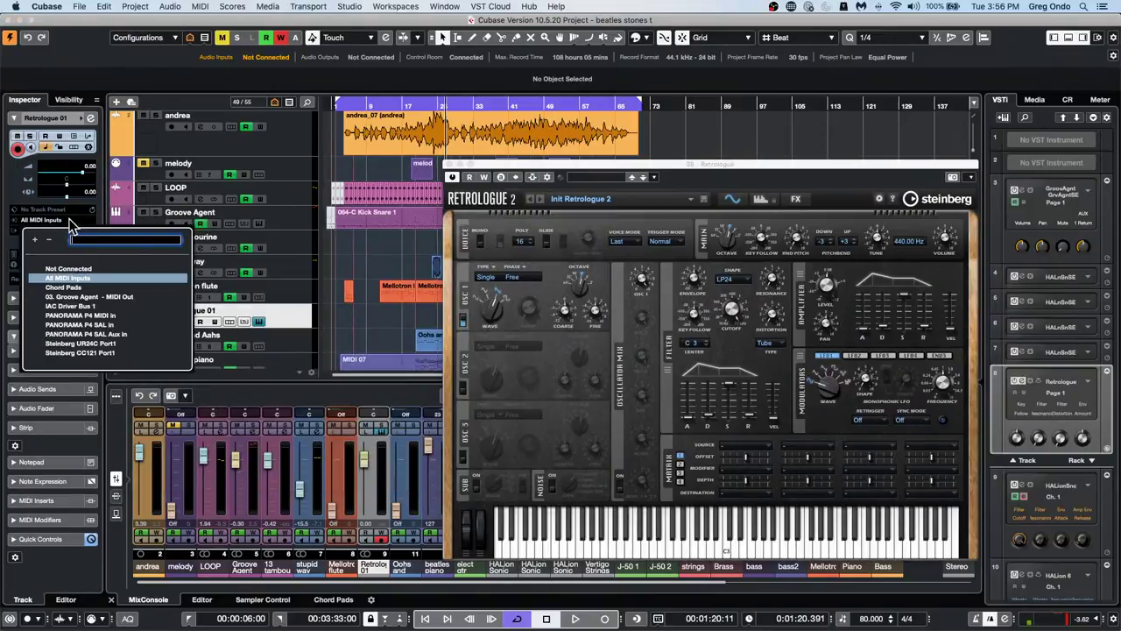
pyautogui.click(287, 256)
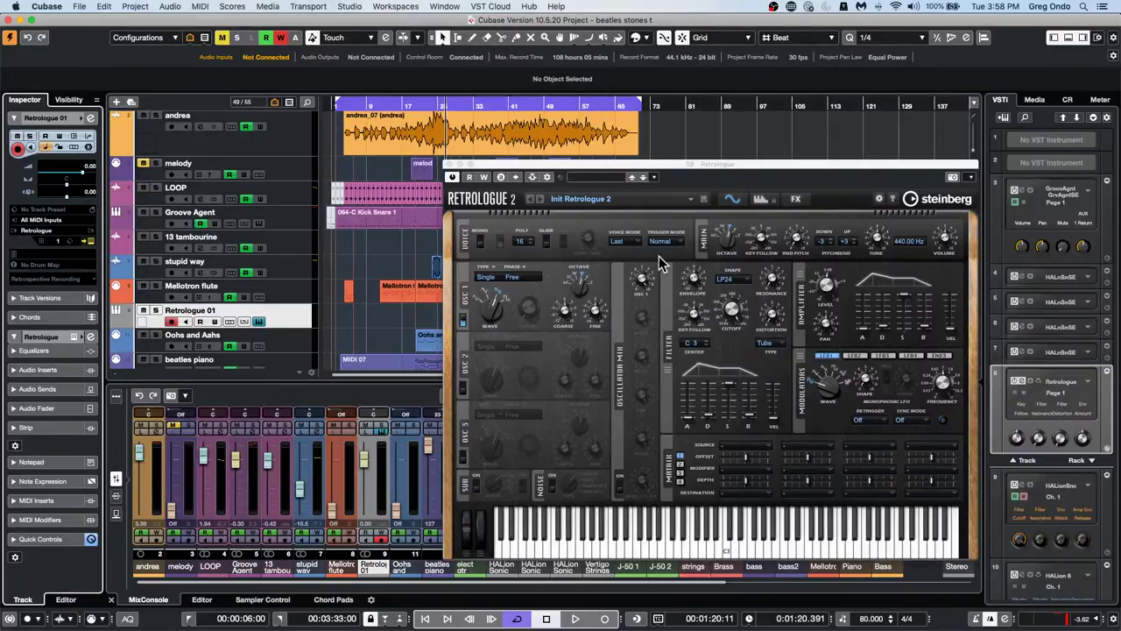
pyautogui.click(450, 164)
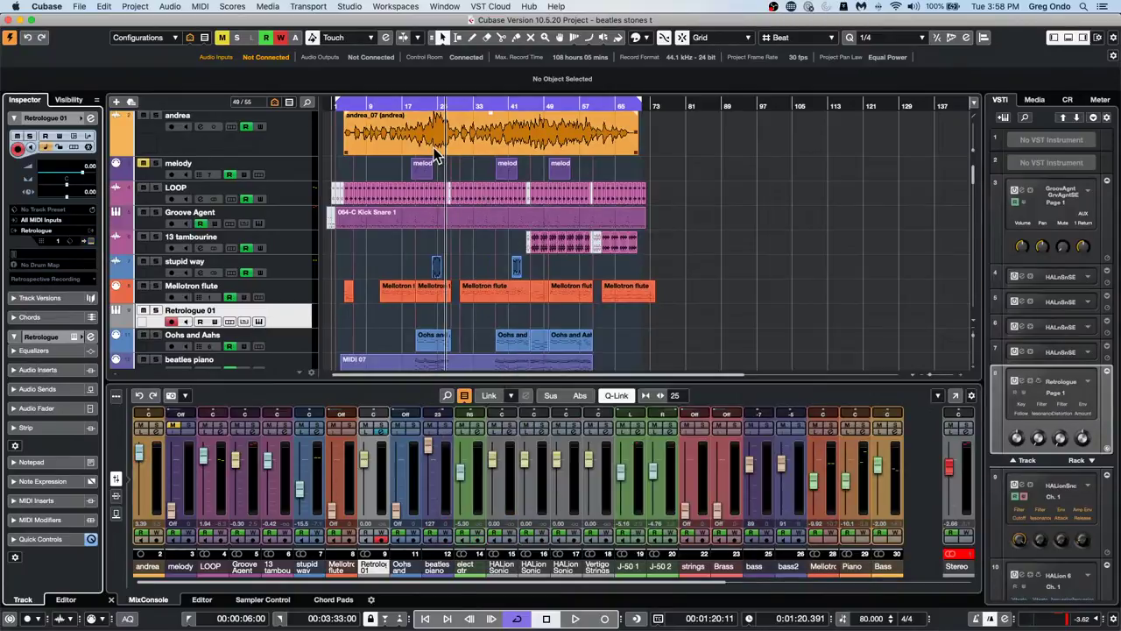
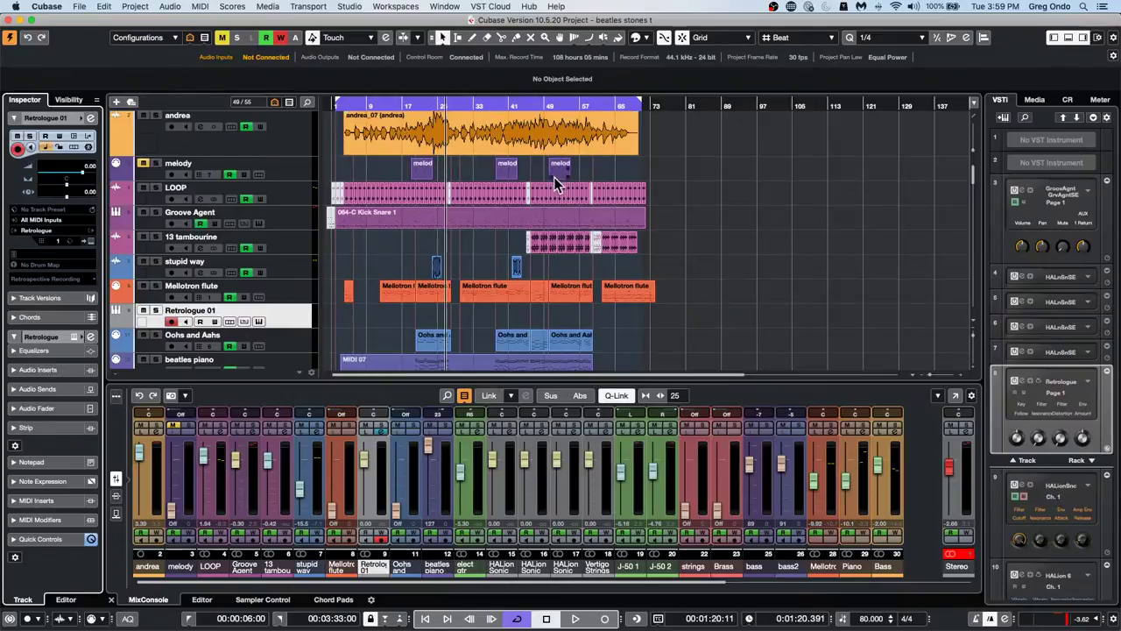
# Load the Frequency EQ into the andrea track's first insert slot and switch its band 3 off and back on
pyautogui.click(295, 217)
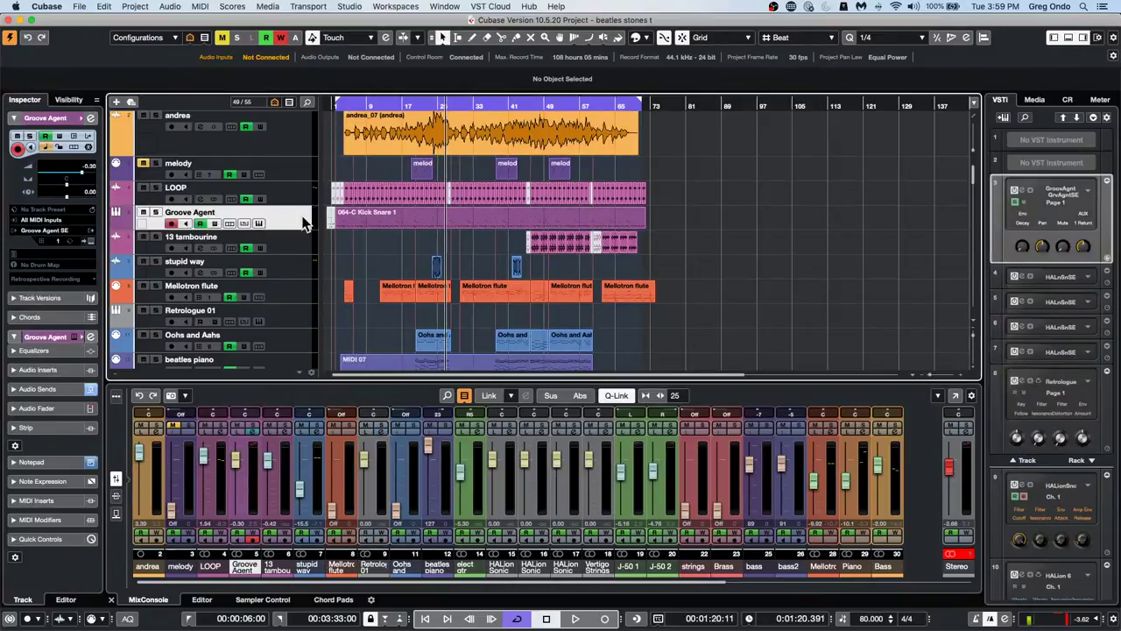
pyautogui.click(293, 142)
pyautogui.rightClick(294, 136)
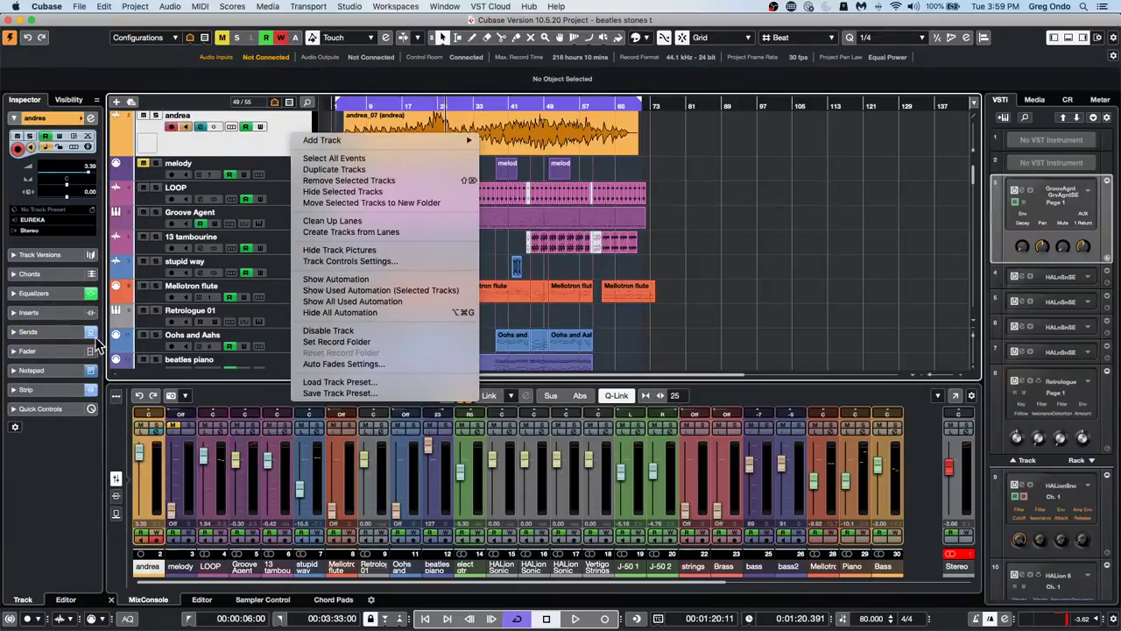
pyautogui.click(53, 310)
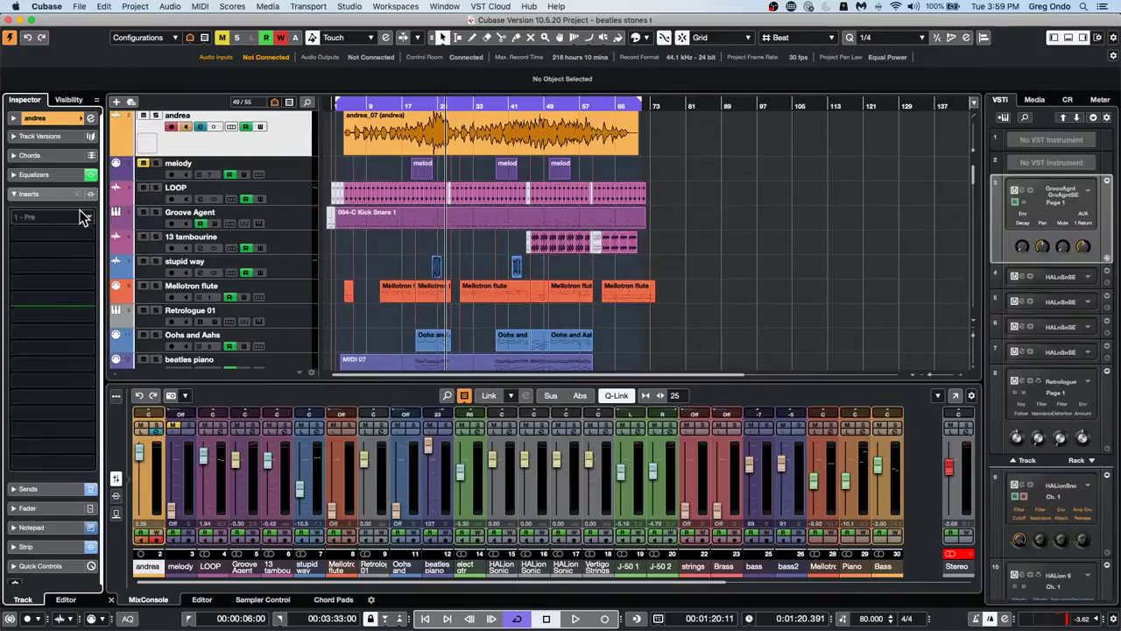
pyautogui.click(85, 218)
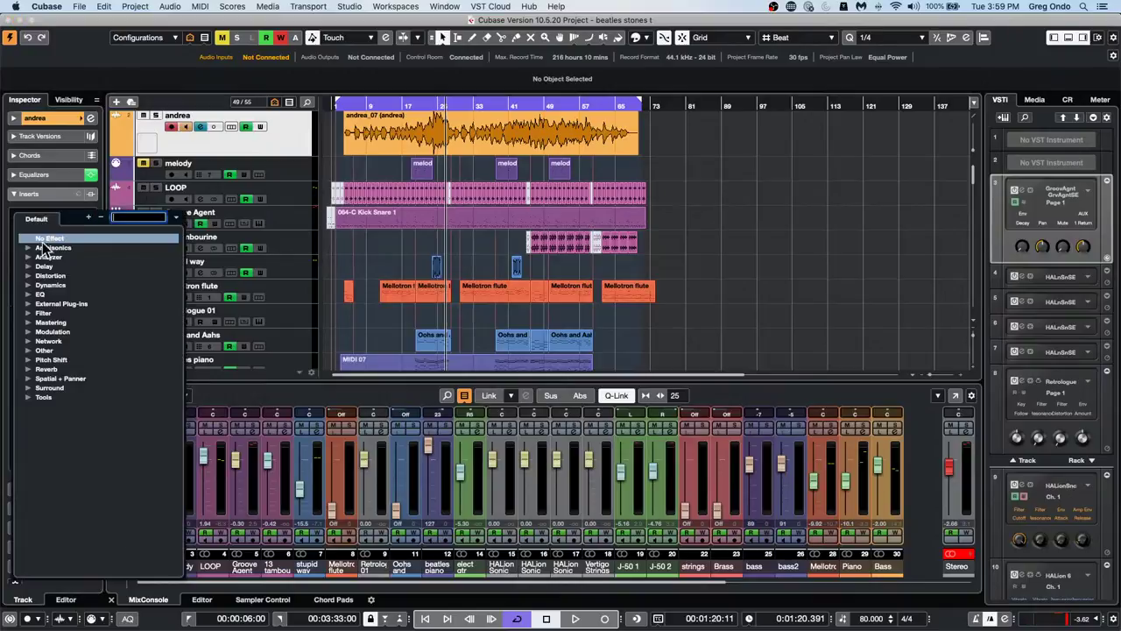
pyautogui.click(28, 294)
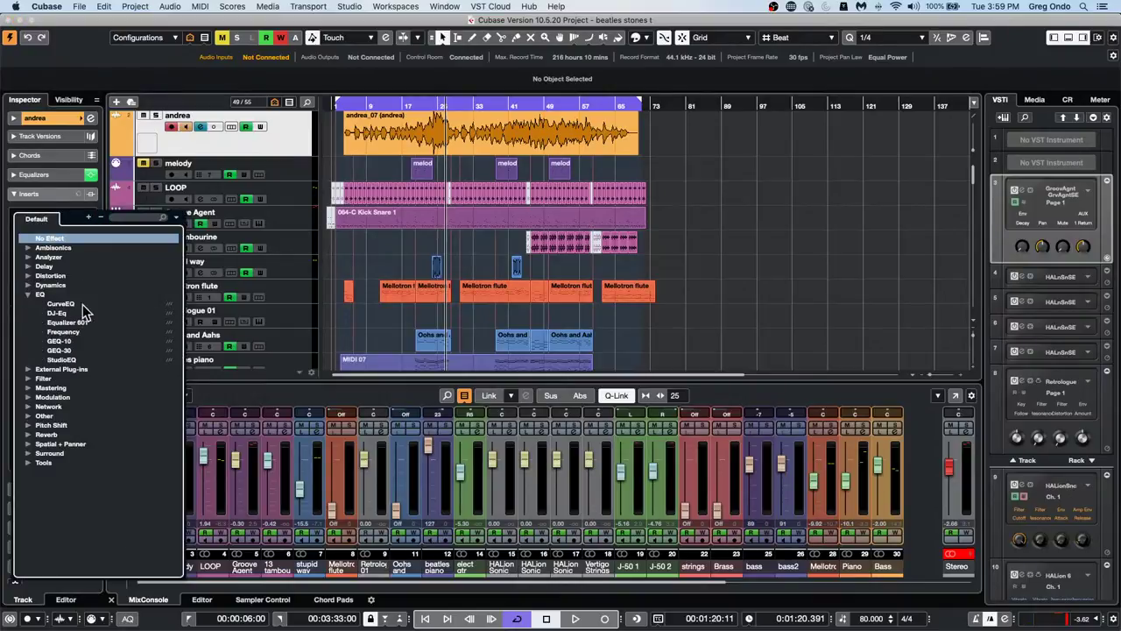
pyautogui.click(76, 332)
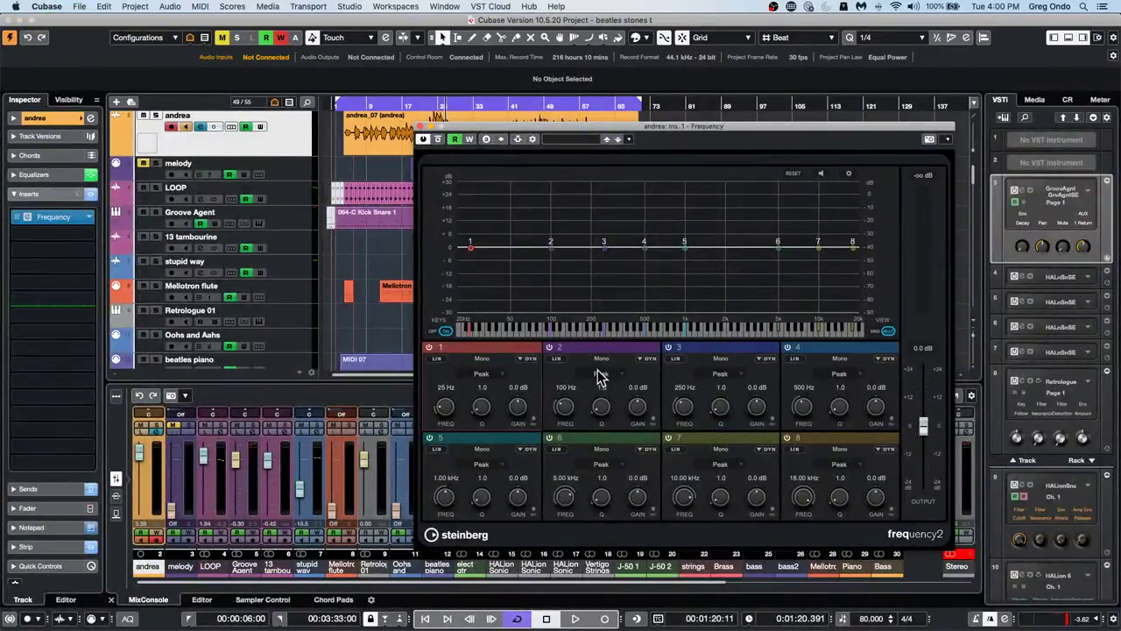
pyautogui.click(669, 348)
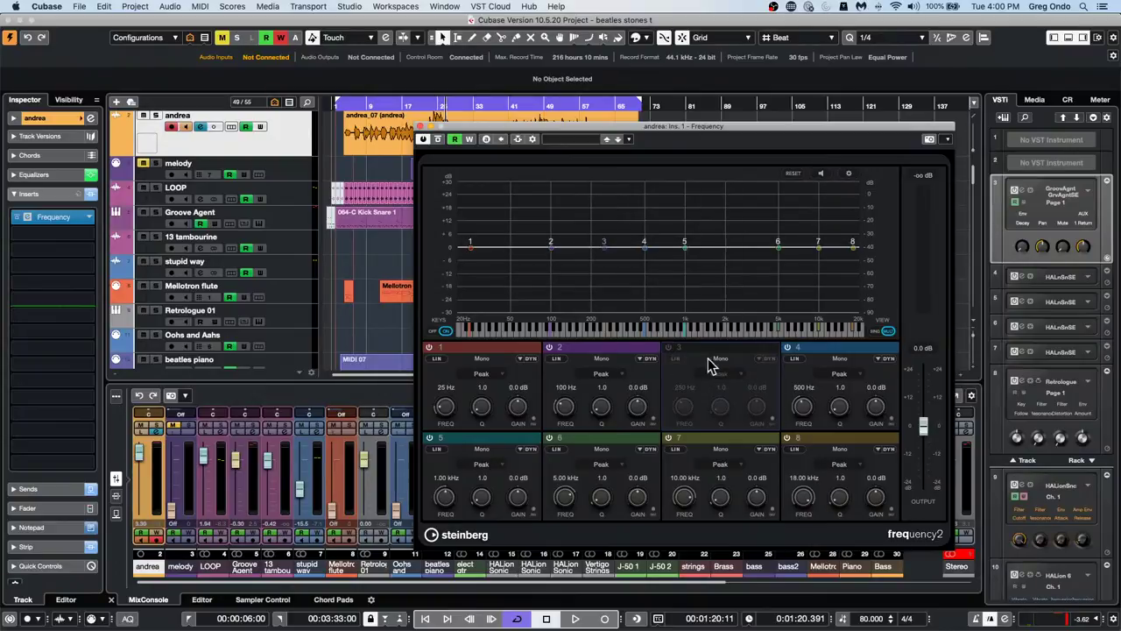
pyautogui.click(669, 348)
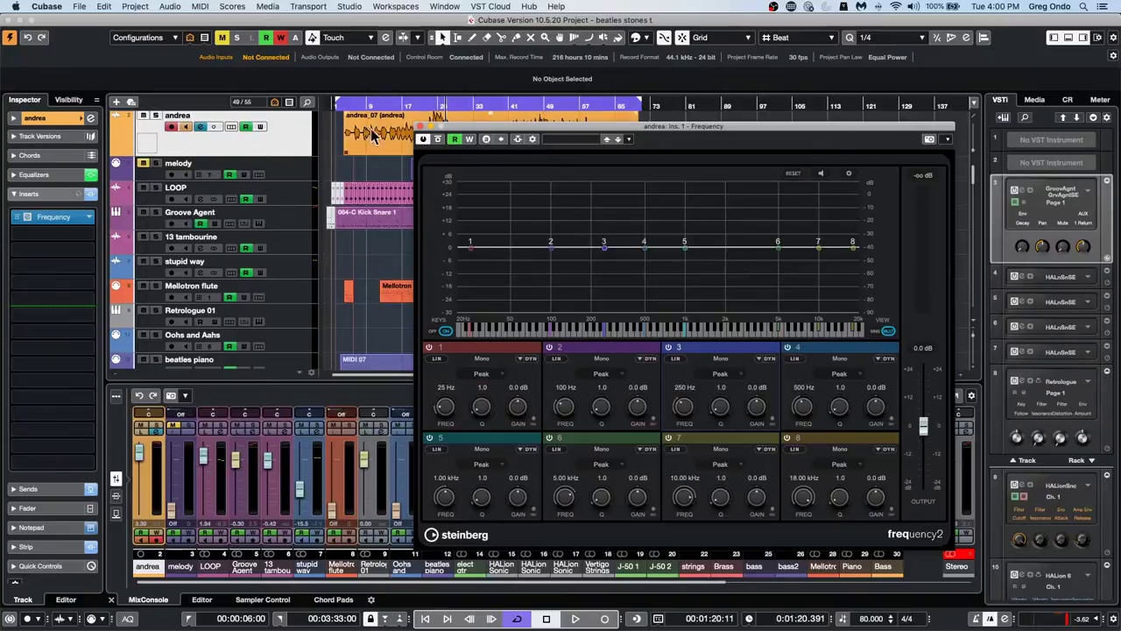
# Load the Frequency EQ into the first insert slot of the LOOP track
pyautogui.click(292, 198)
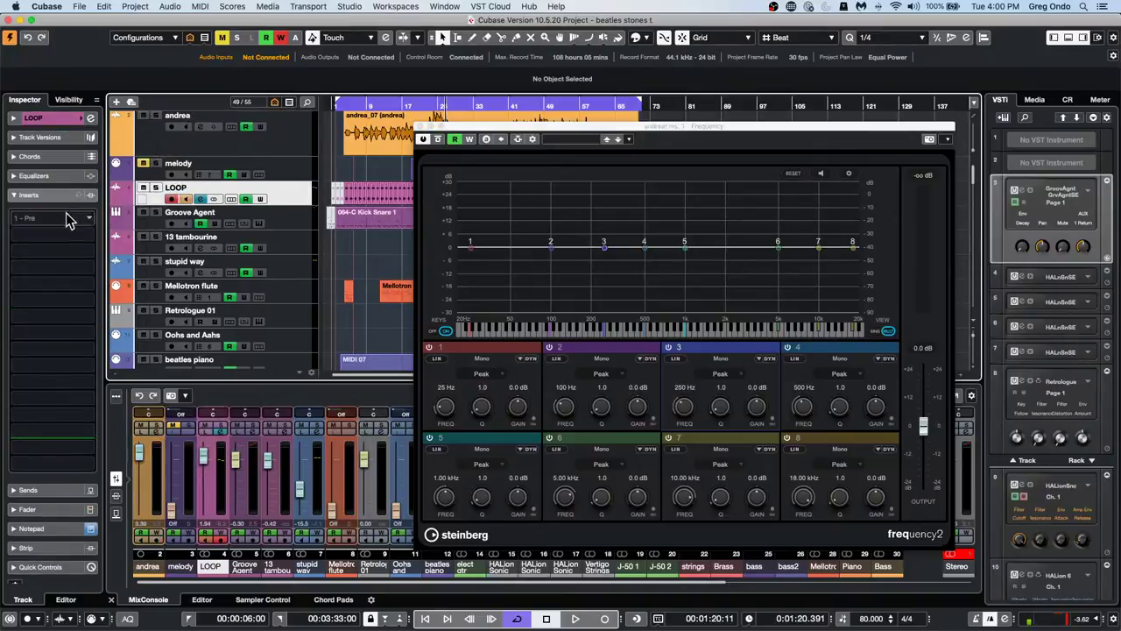
pyautogui.click(85, 219)
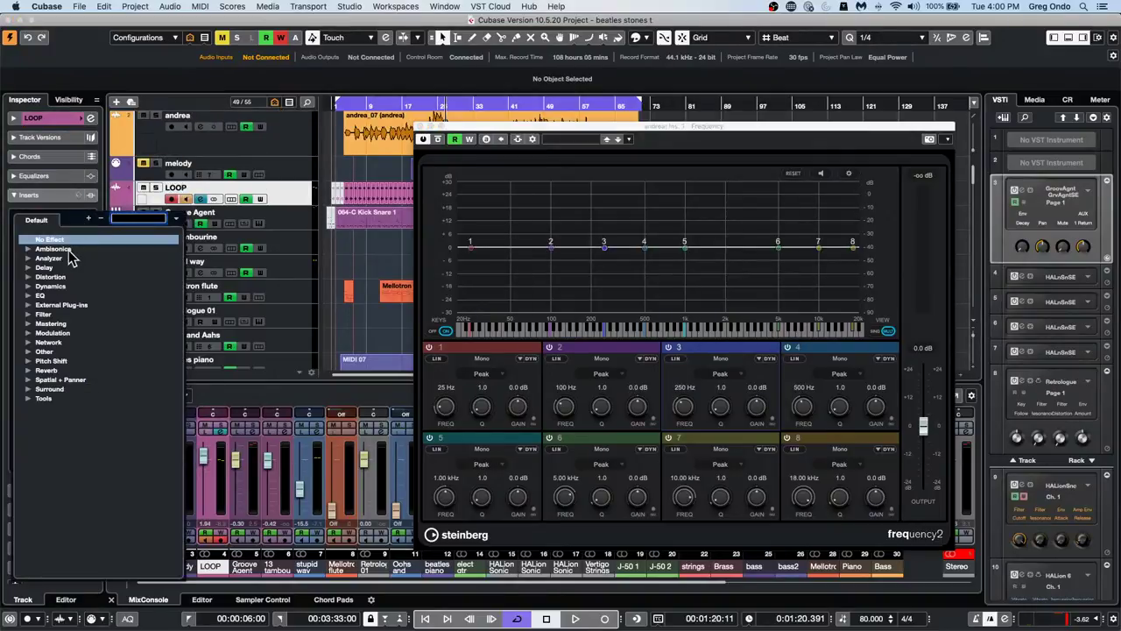
pyautogui.click(27, 296)
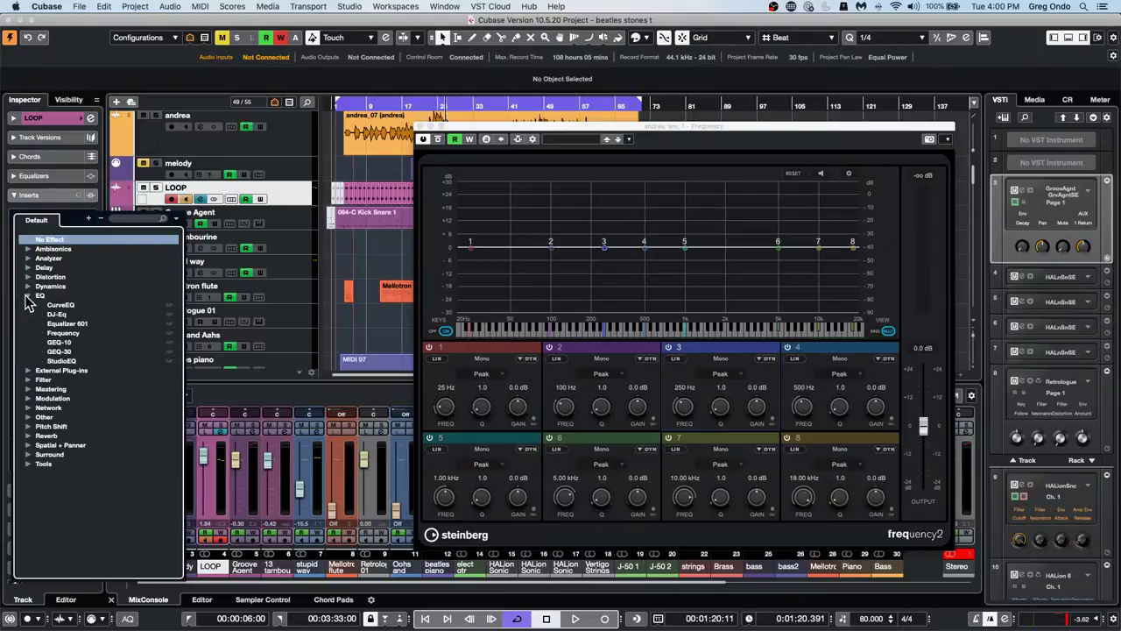
pyautogui.click(74, 333)
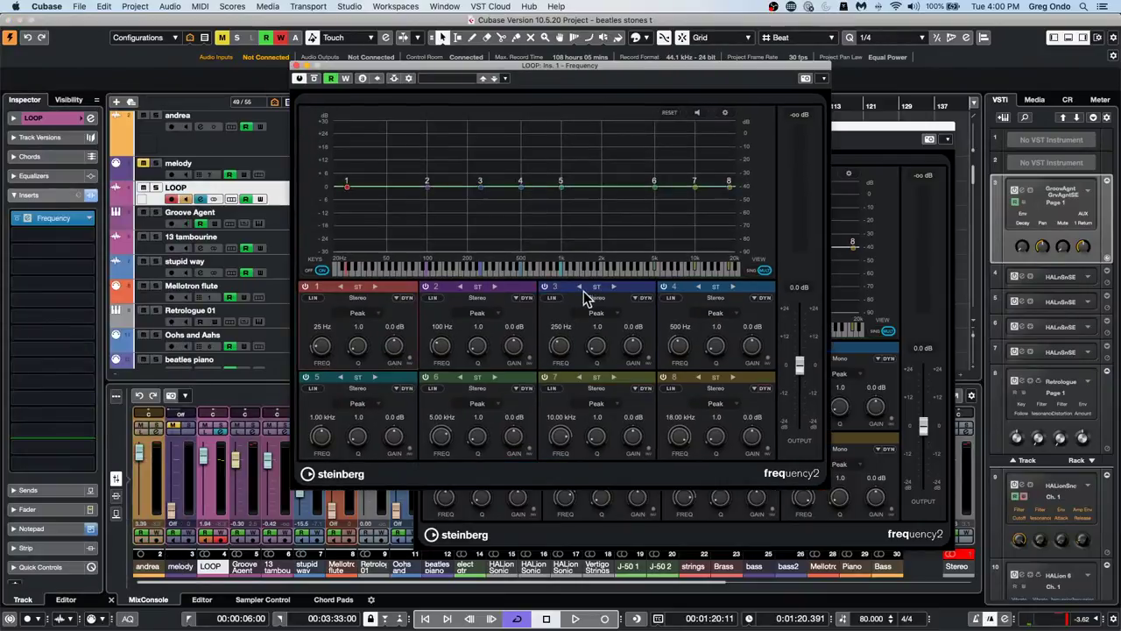
# Set band 3 of the LOOP track's Frequency EQ to M/S, disable its Mid part and raise the Mid point to about 7.4 dB
pyautogui.click(589, 287)
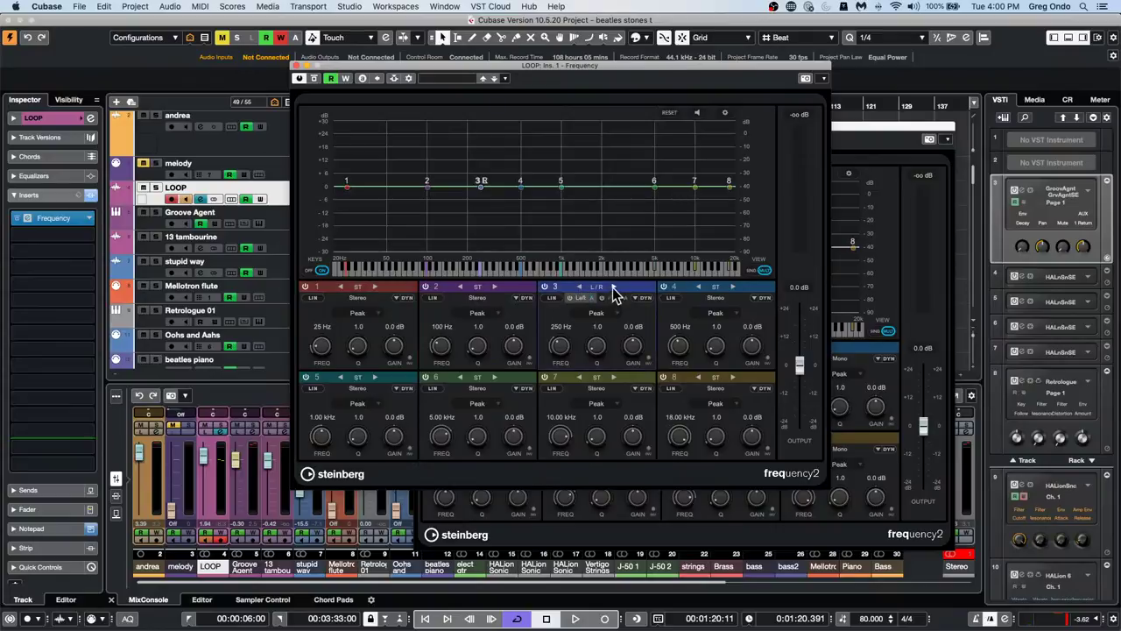
pyautogui.click(613, 286)
pyautogui.click(569, 298)
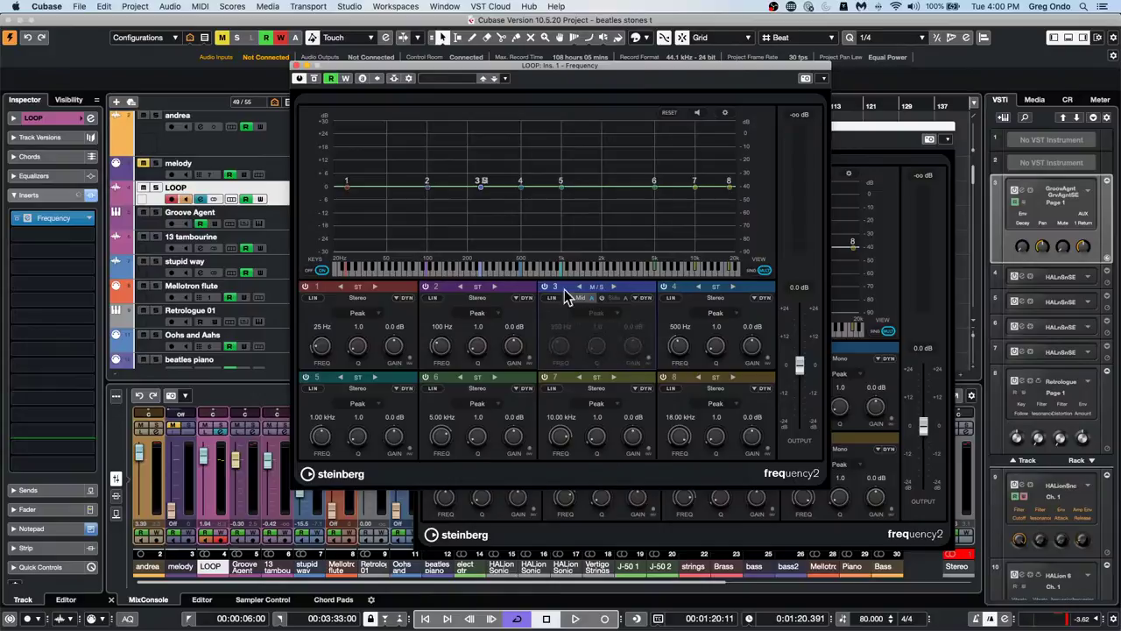
pyautogui.moveTo(481, 186); pyautogui.dragTo(481, 171)
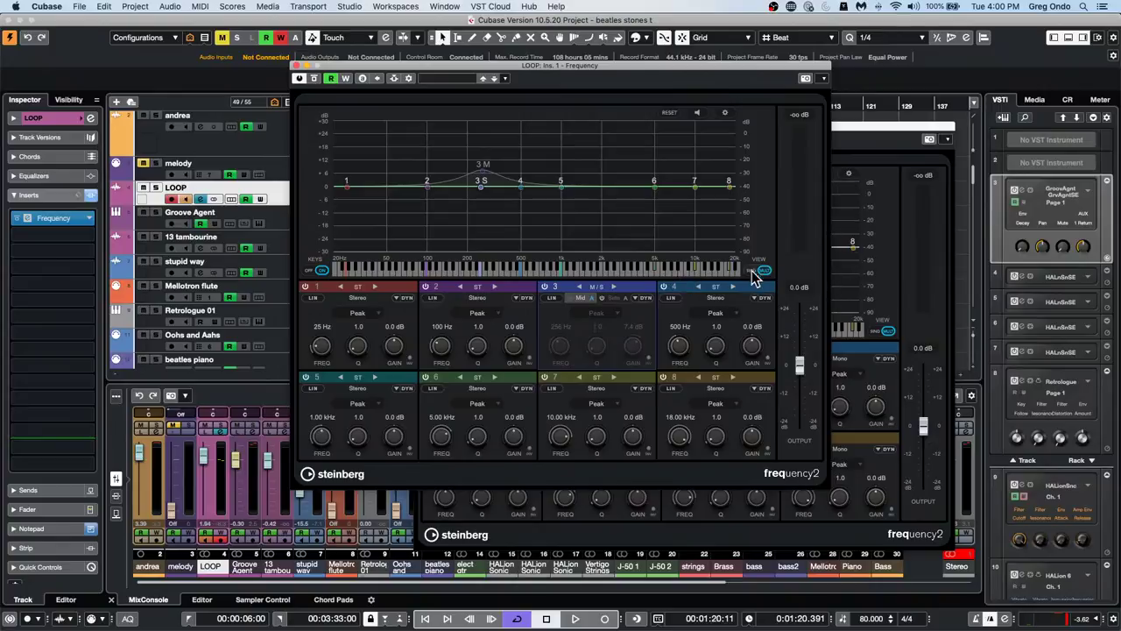
# Show band 3 in single-band view, enable its dynamics and side-chain, and set the side-chain input to Side-Chain 3
pyautogui.click(753, 271)
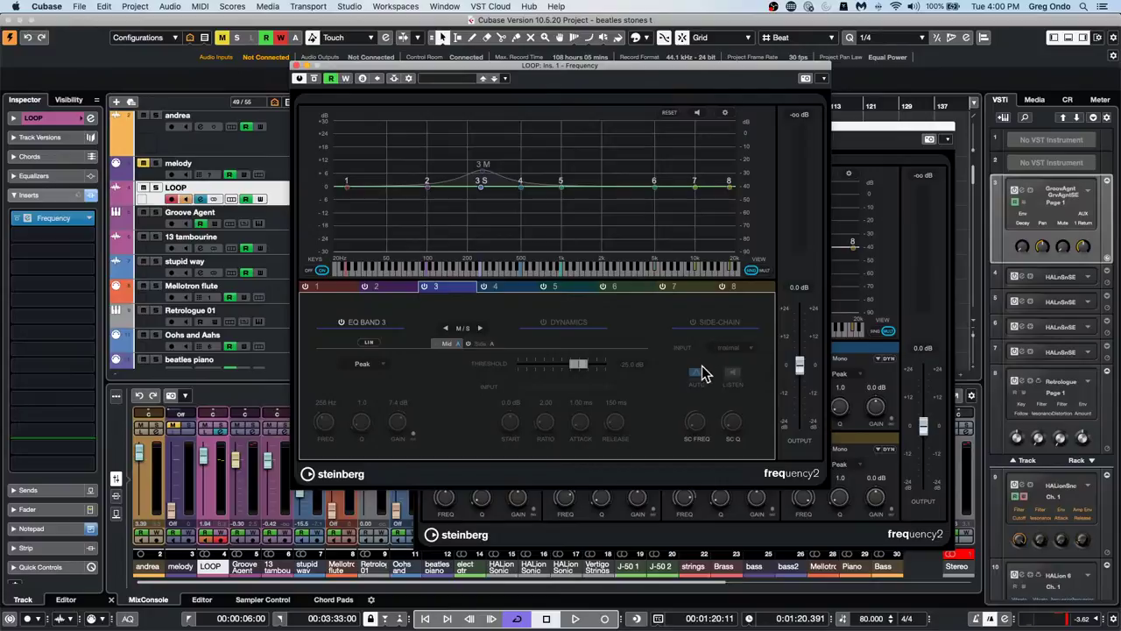
pyautogui.click(544, 321)
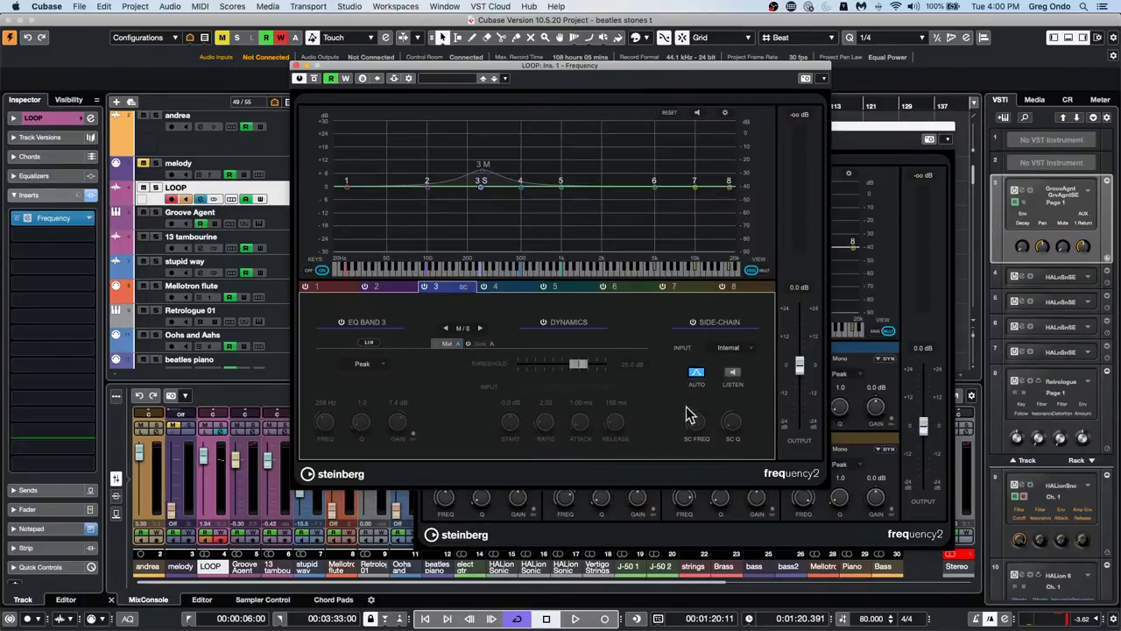
pyautogui.click(738, 348)
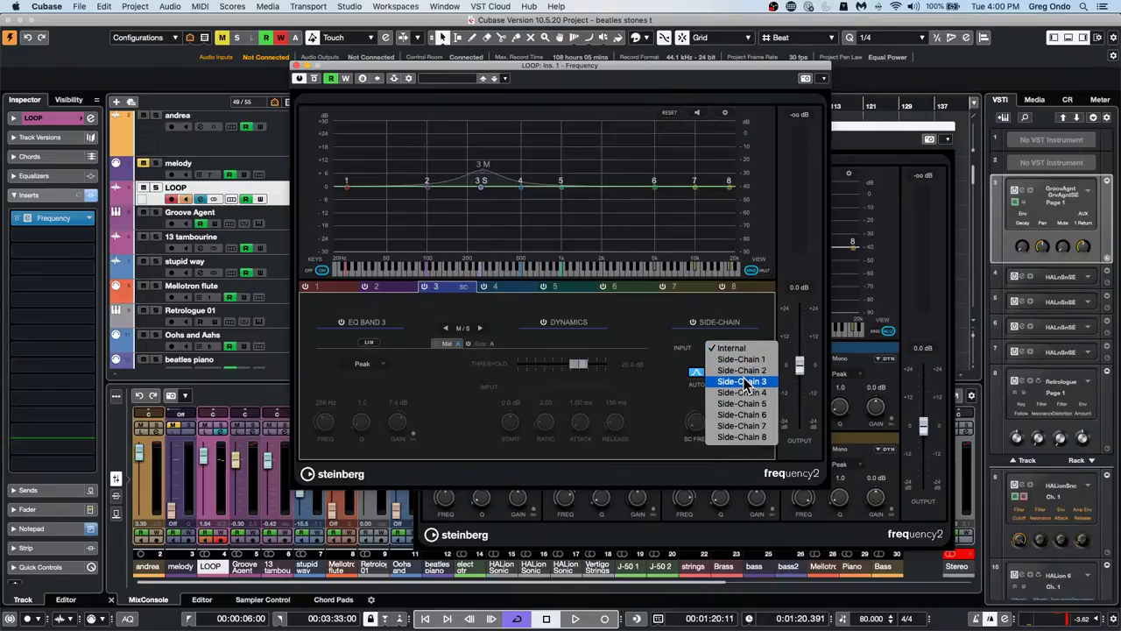
pyautogui.click(741, 382)
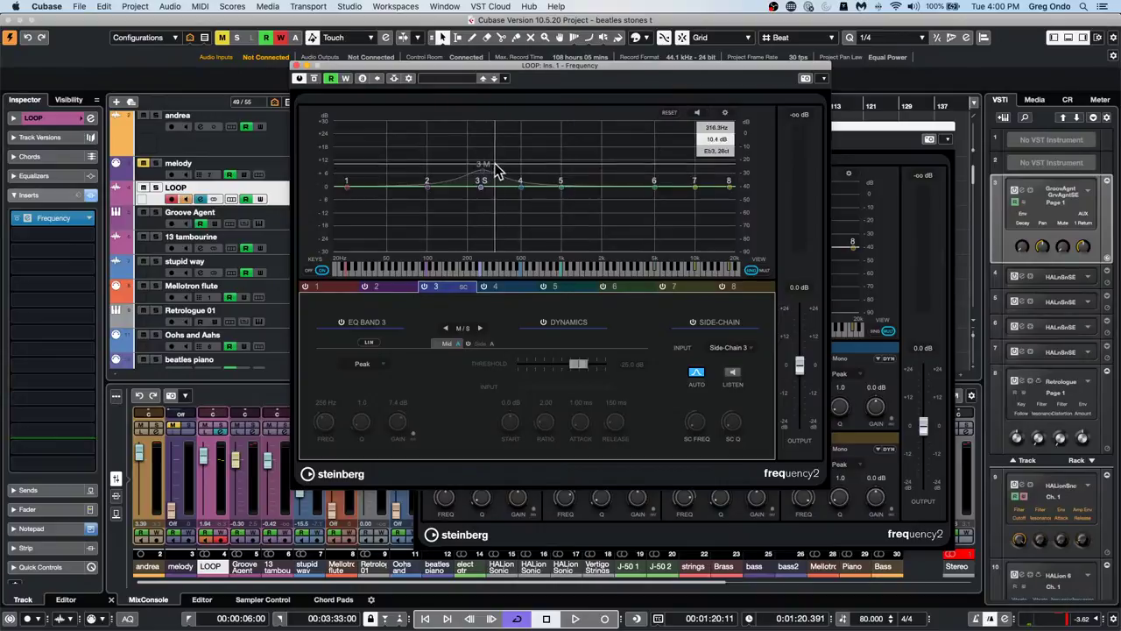
pyautogui.click(730, 347)
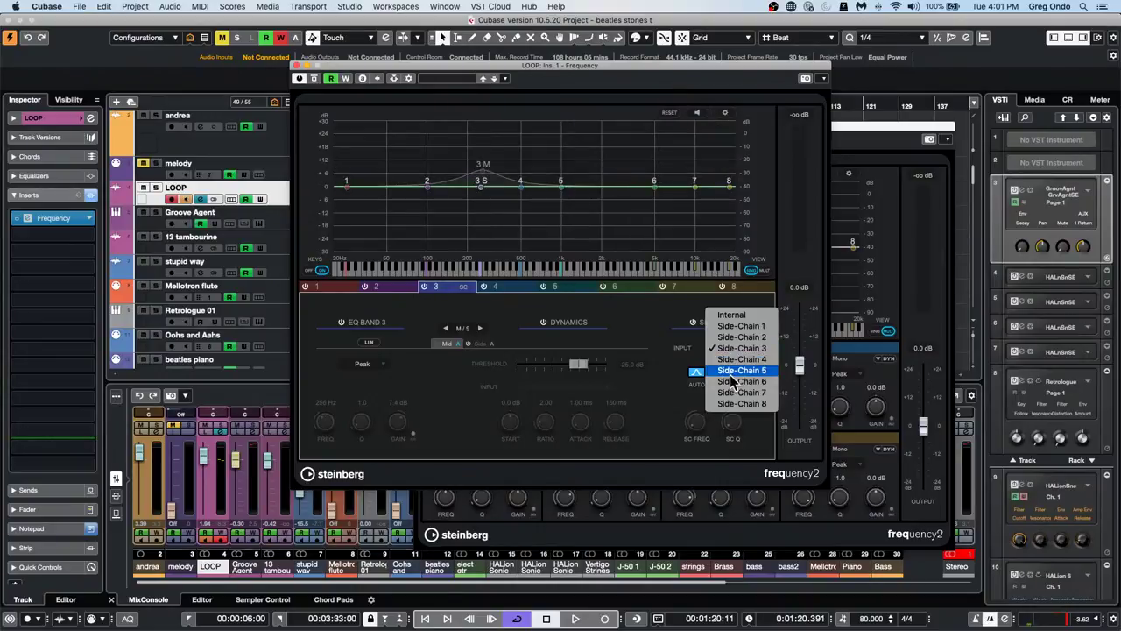
pyautogui.click(300, 70)
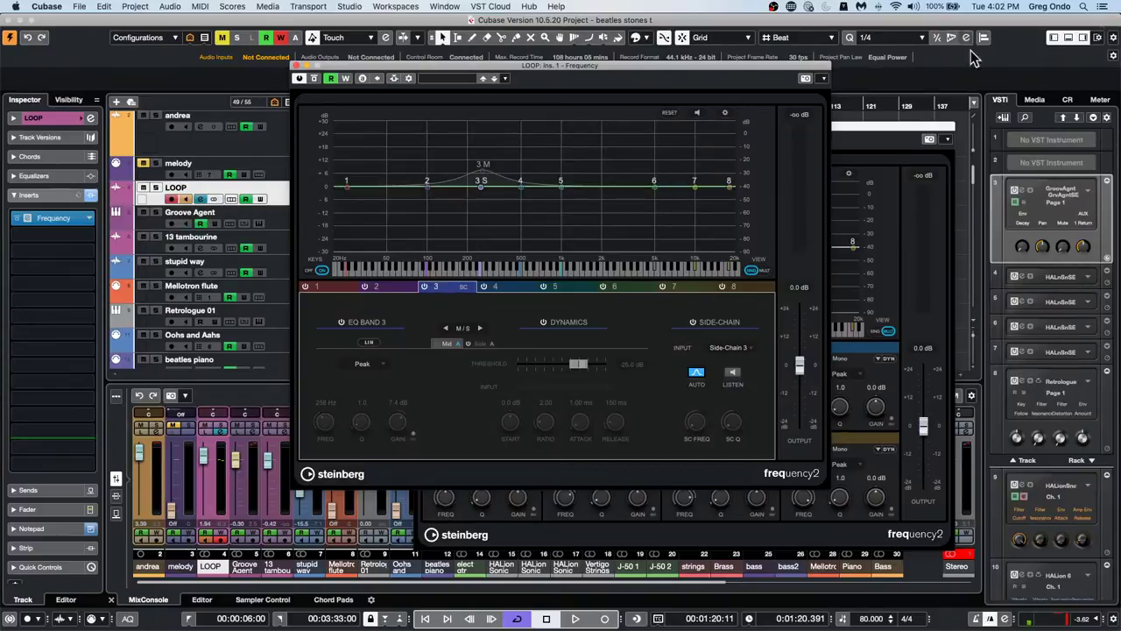
# Browse the media library's loops and samples and open the Dancefloor Tech House collection
pyautogui.click(1035, 99)
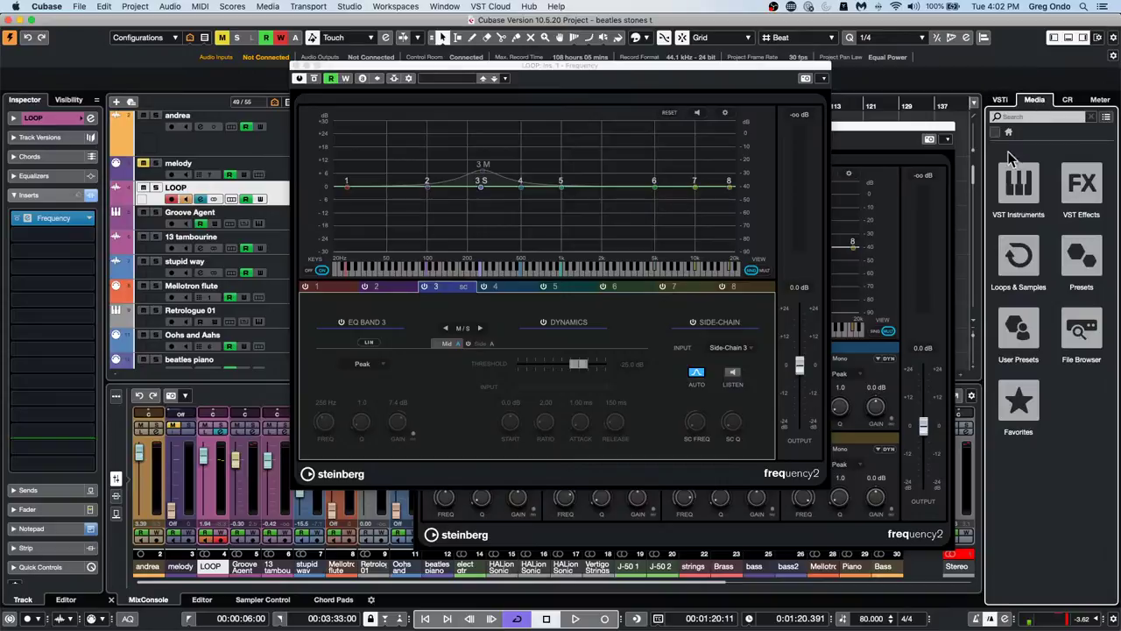
pyautogui.click(1019, 275)
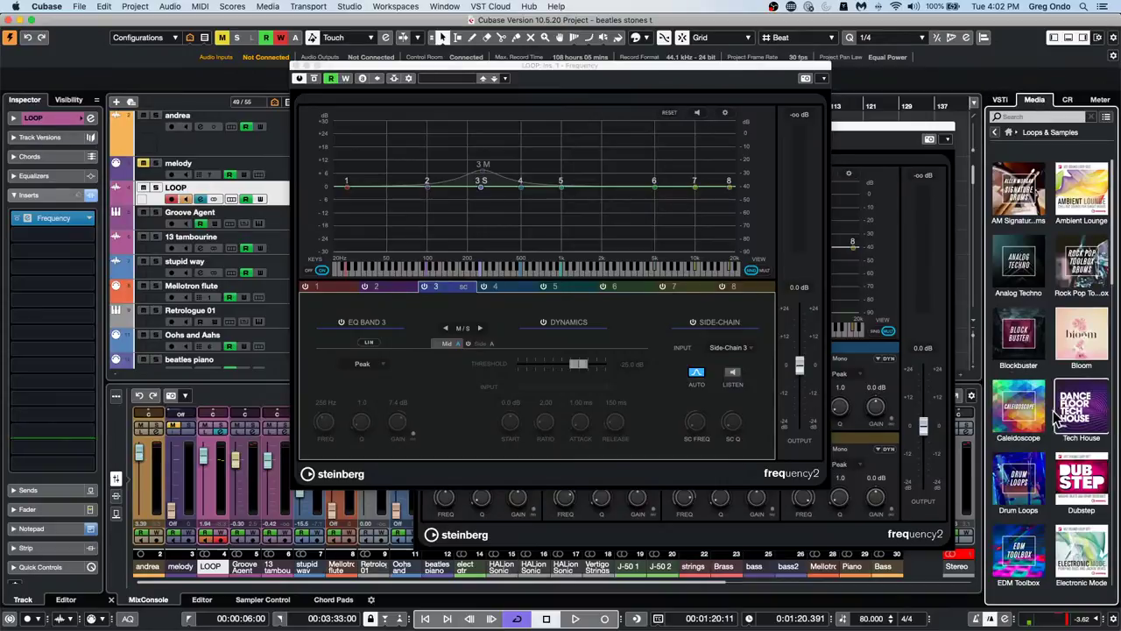
pyautogui.click(1091, 412)
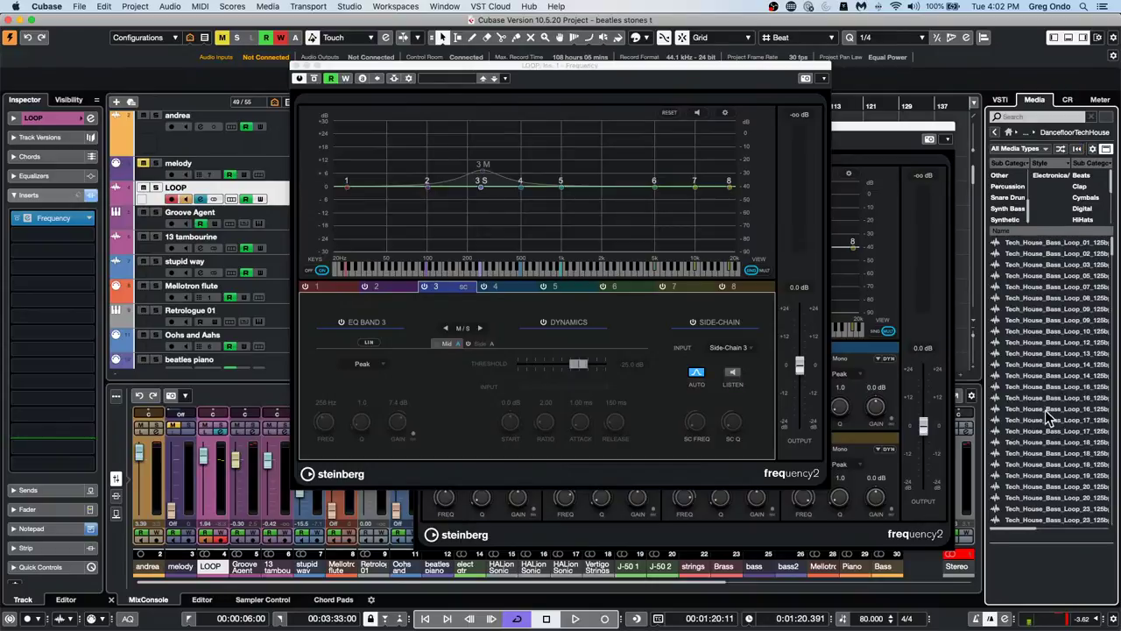
# Audition various Tech House bass loops from the collection, ending with Tech_House_Bass_Loop_33
pyautogui.click(1045, 408)
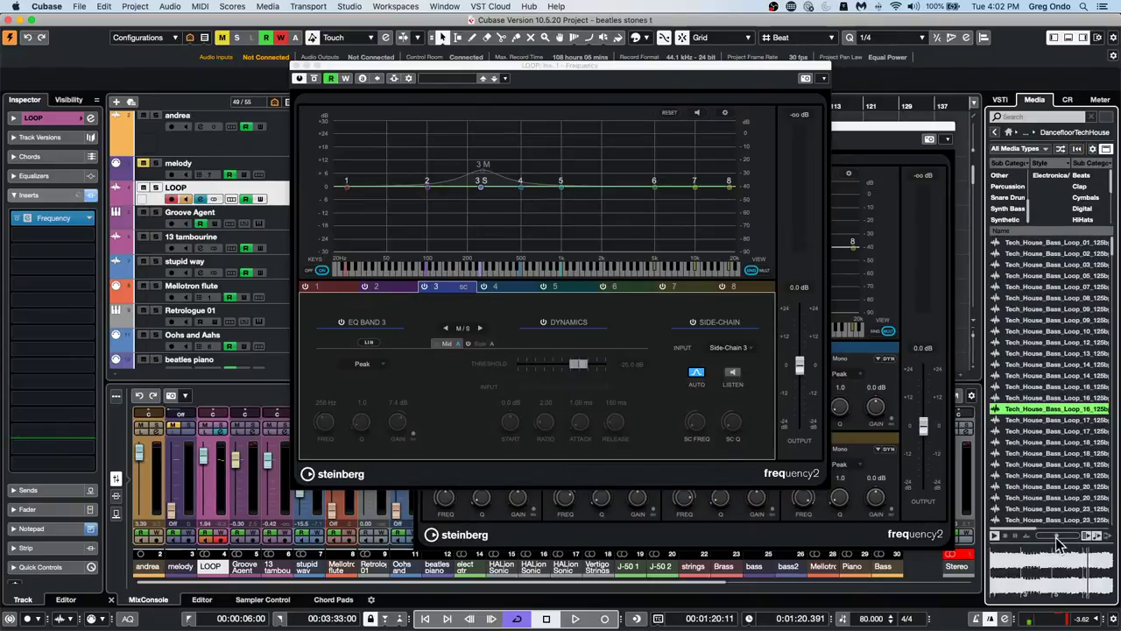
pyautogui.click(1044, 475)
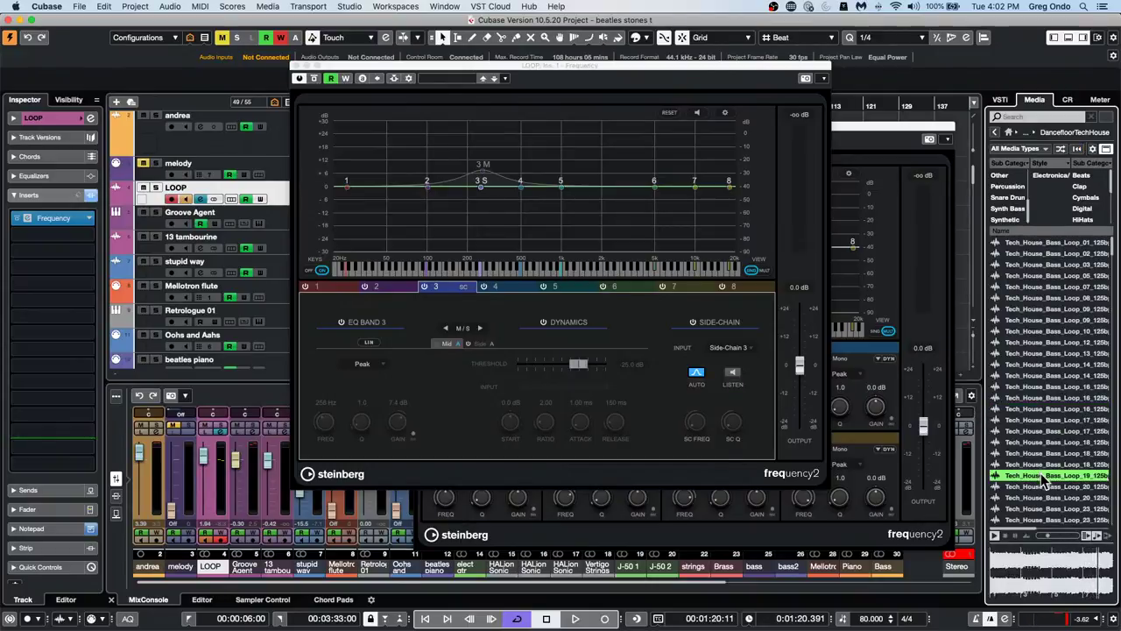
pyautogui.press('Up')
pyautogui.press('Up')
pyautogui.press('Up')
pyautogui.press('Up')
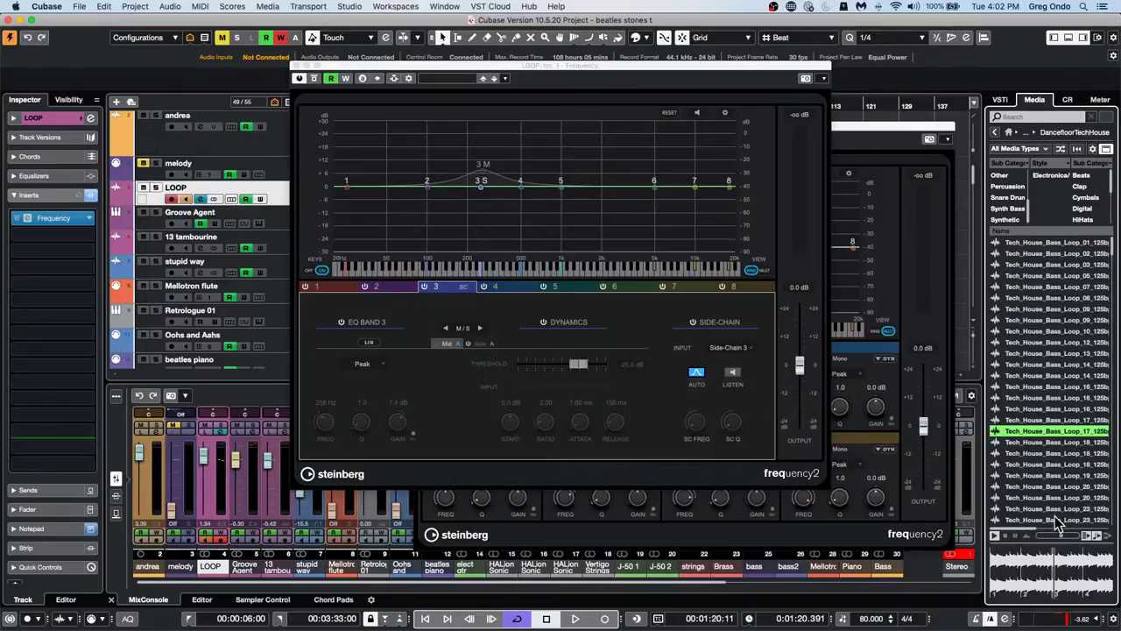
pyautogui.press('Down')
pyautogui.press('Down')
pyautogui.press('Down')
pyautogui.press('Down')
pyautogui.press('Down')
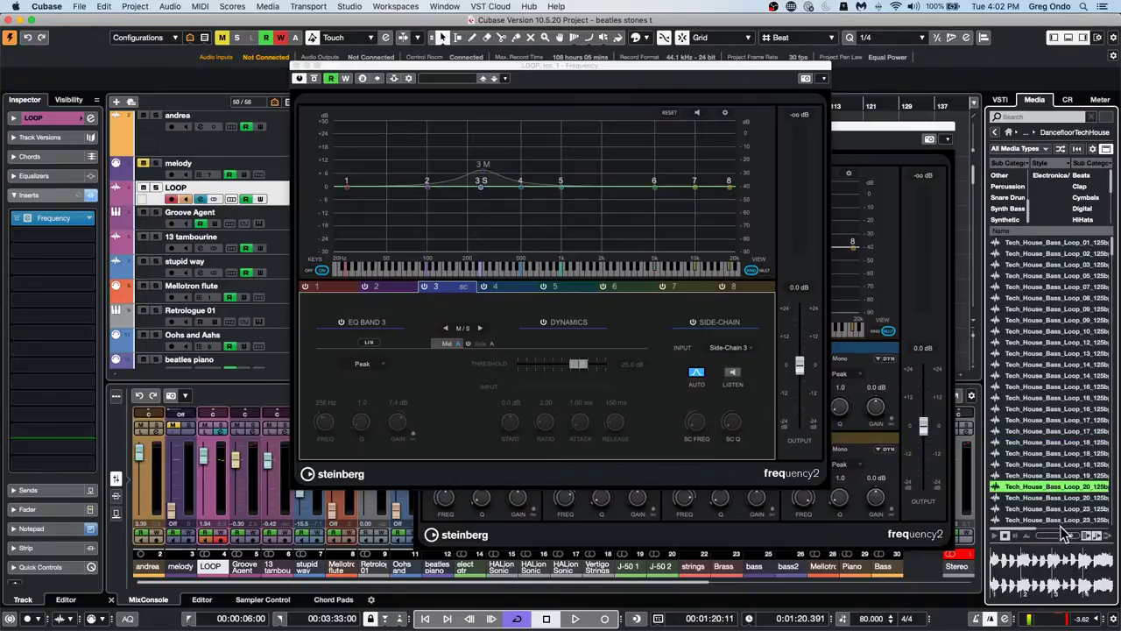
pyautogui.click(1039, 420)
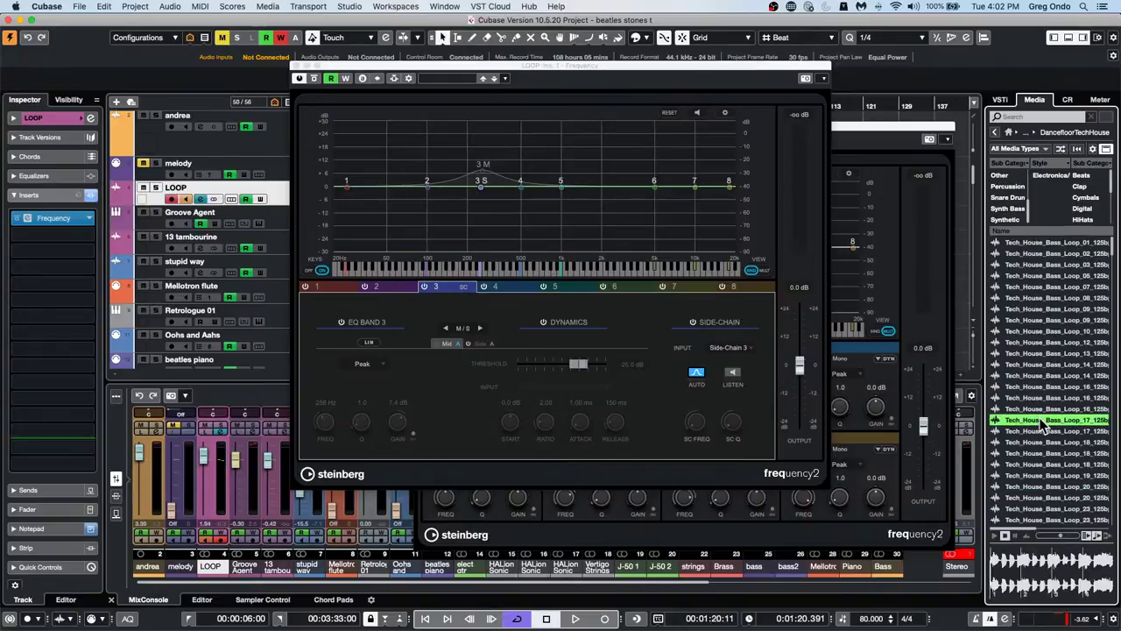
pyautogui.click(1036, 476)
pyautogui.click(1034, 497)
pyautogui.press('Down')
pyautogui.press('Down')
pyautogui.press('Down')
pyautogui.press('Down')
pyautogui.press('Down')
pyautogui.press('Down')
pyautogui.press('Down')
pyautogui.press('Down')
pyautogui.press('Down')
pyautogui.press('Down')
pyautogui.press('Down')
pyautogui.press('Down')
pyautogui.press('Down')
pyautogui.press('Down')
pyautogui.press('Down')
pyautogui.press('Down')
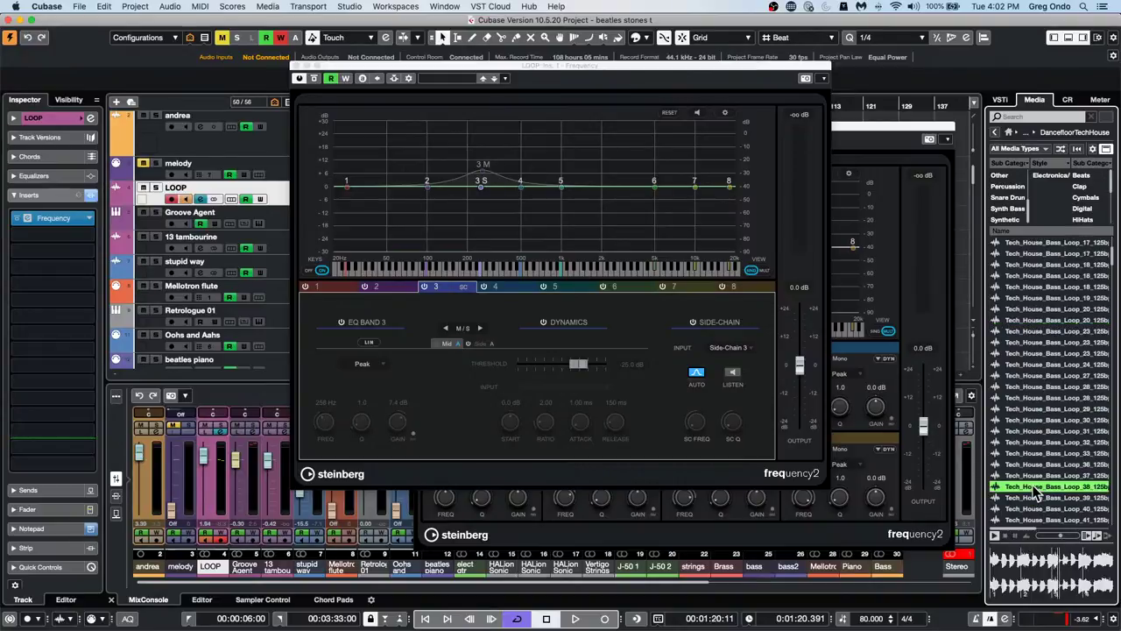
pyautogui.click(1037, 454)
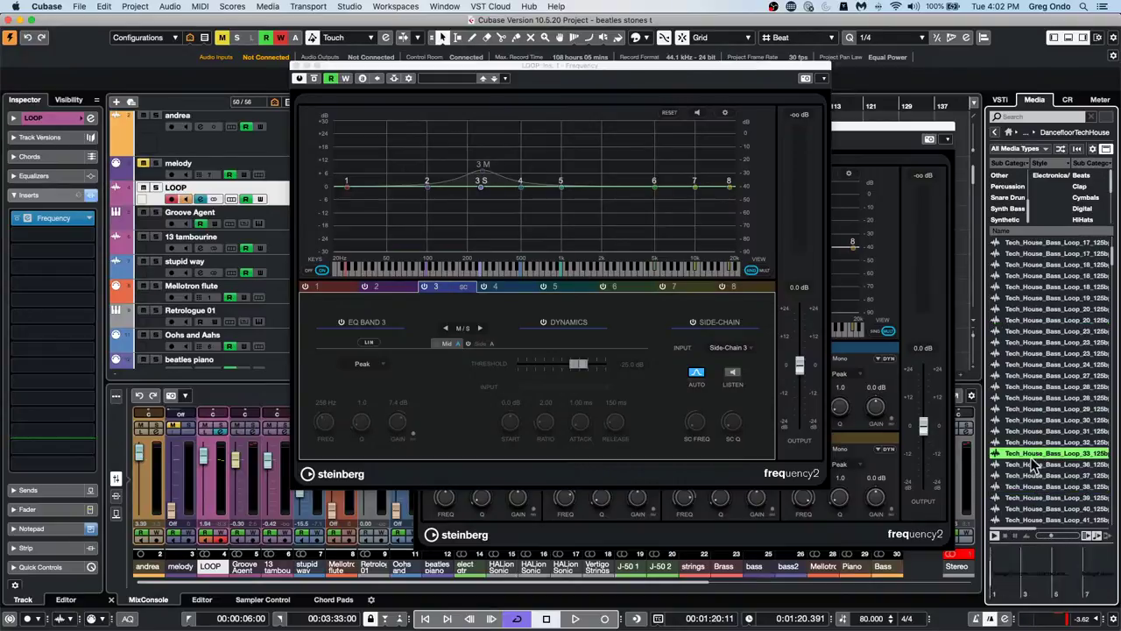
# Audition further Tech House bass loops from the collection, ending with Tech_House_Bass_Loop_24
pyautogui.click(1033, 478)
pyautogui.click(1049, 375)
pyautogui.click(1048, 364)
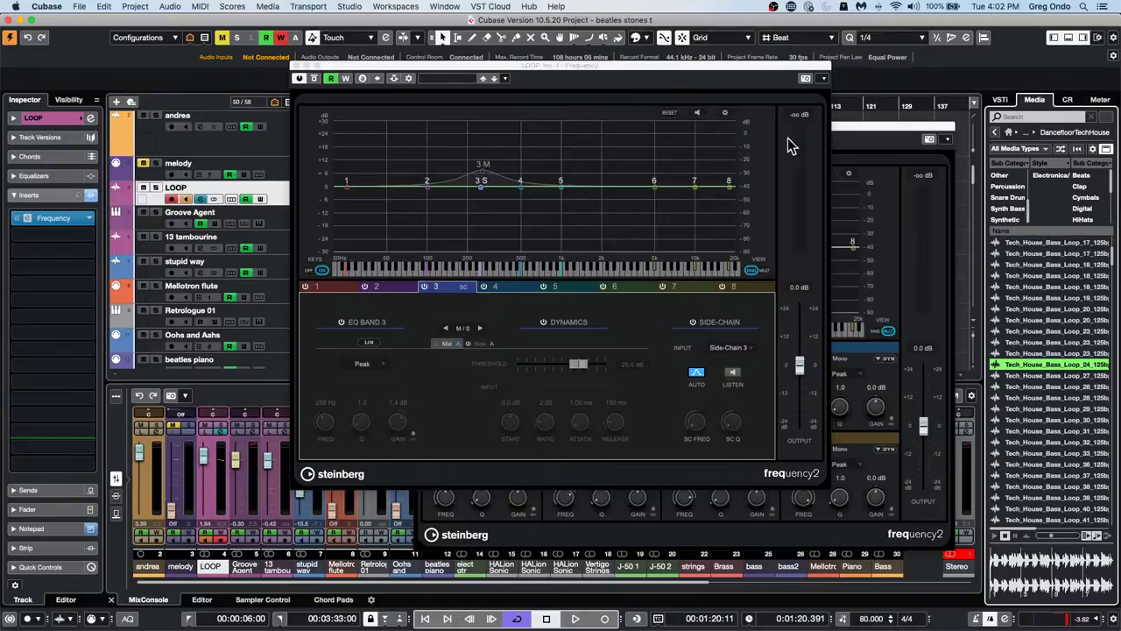
# Close the LOOP track's Frequency EQ window and replace that insert with the Limiter from the Dynamics effects
pyautogui.click(301, 67)
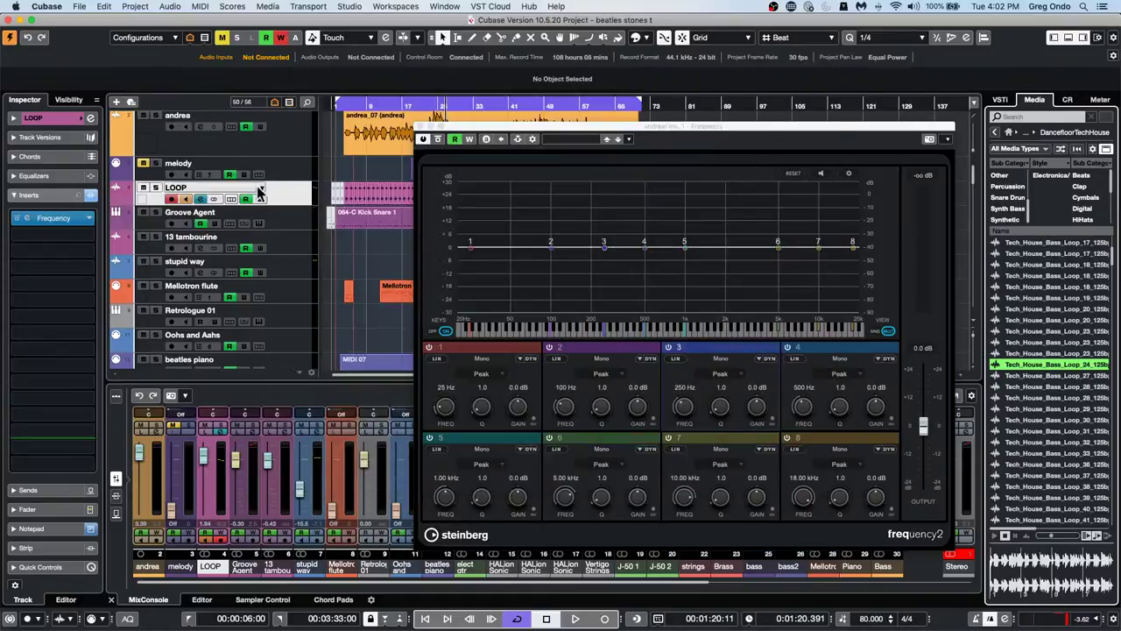
pyautogui.click(77, 219)
pyautogui.click(78, 221)
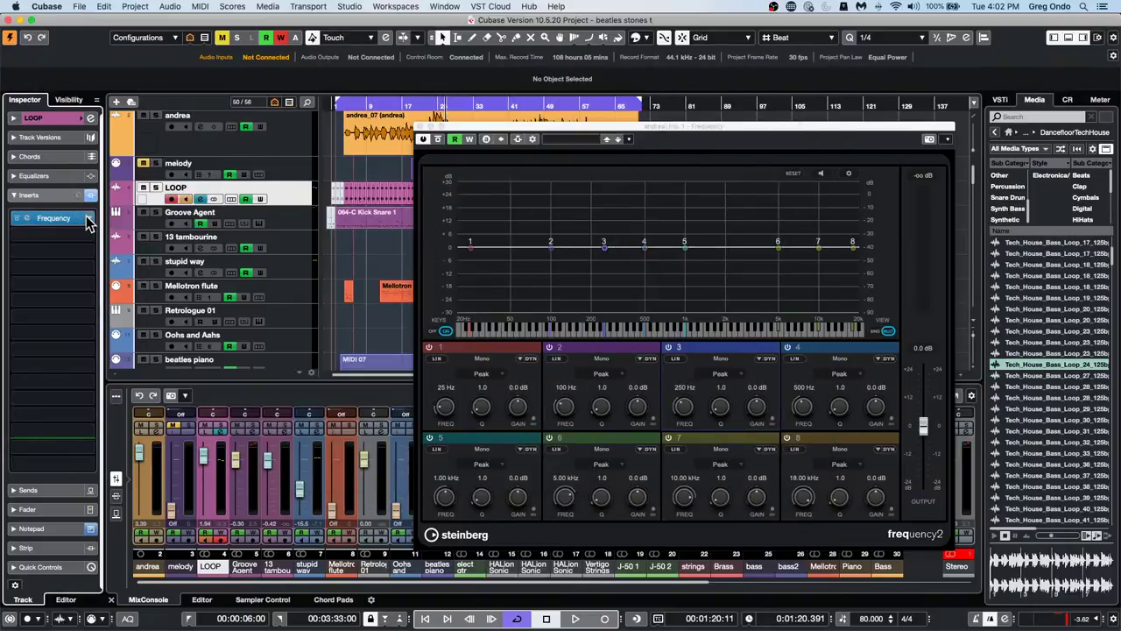
pyautogui.click(90, 219)
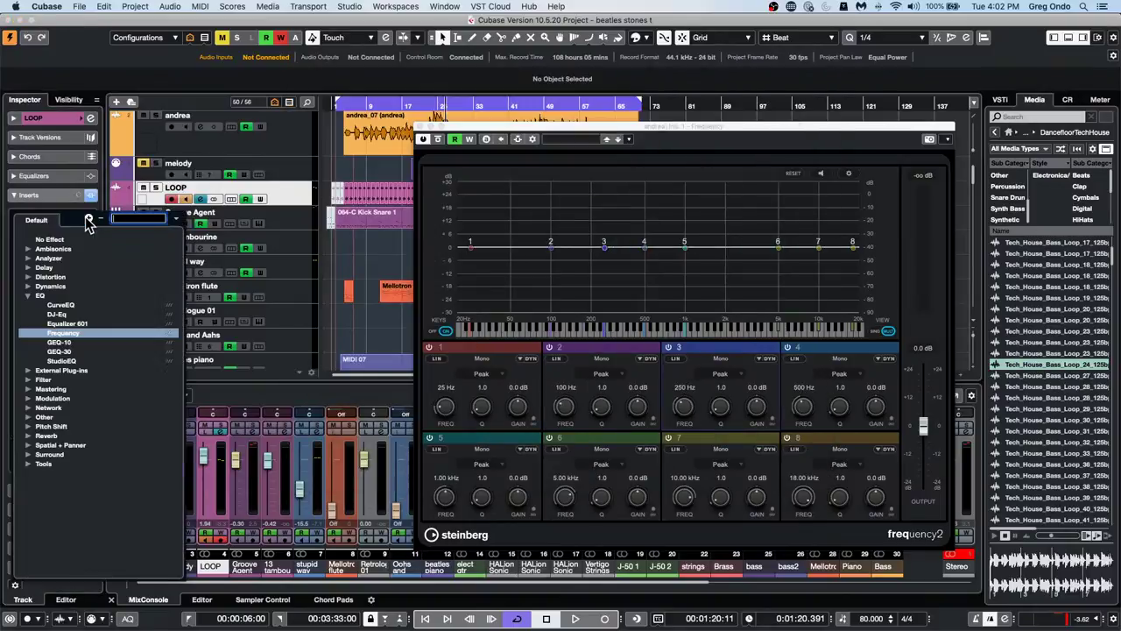
pyautogui.click(28, 287)
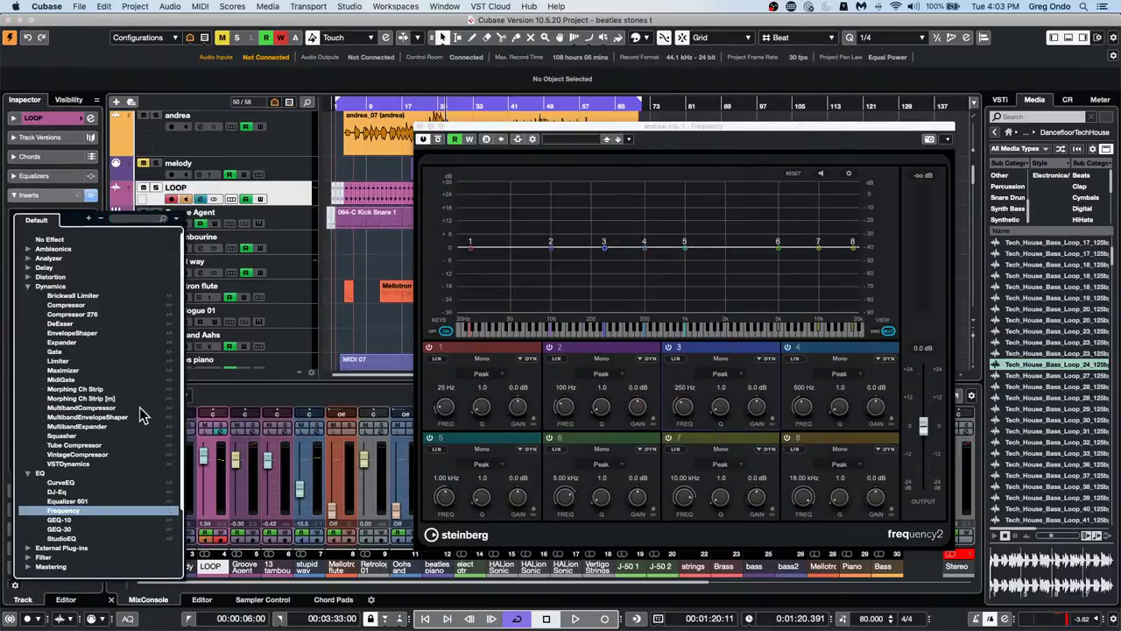
pyautogui.click(77, 362)
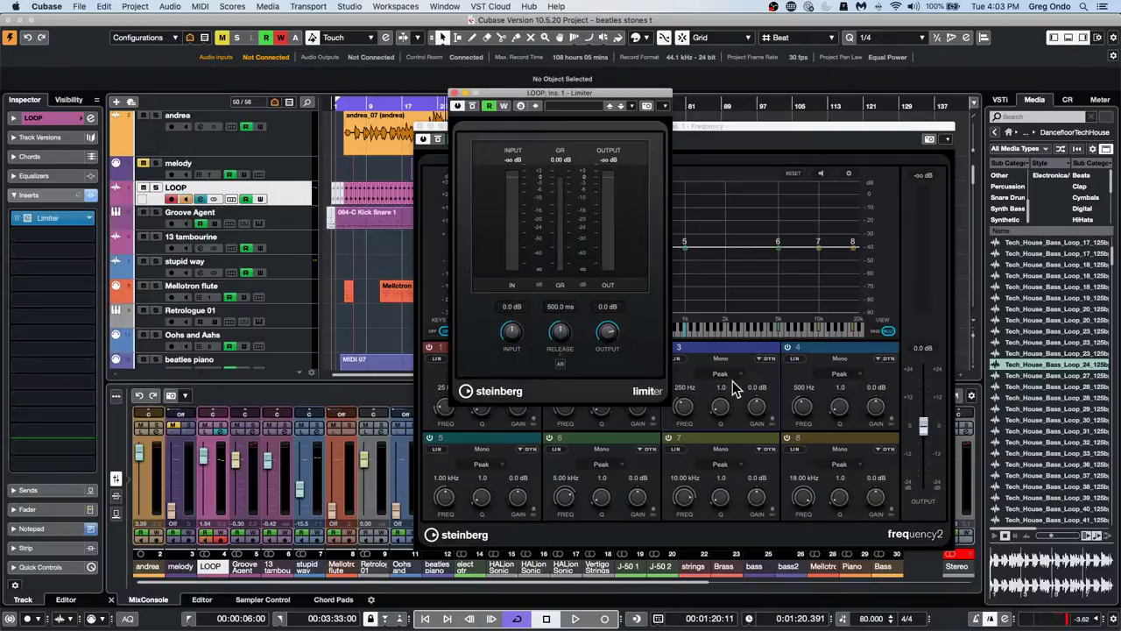
# Load the Maximizer from the Dynamics effects into the LOOP track's second insert slot
pyautogui.click(92, 237)
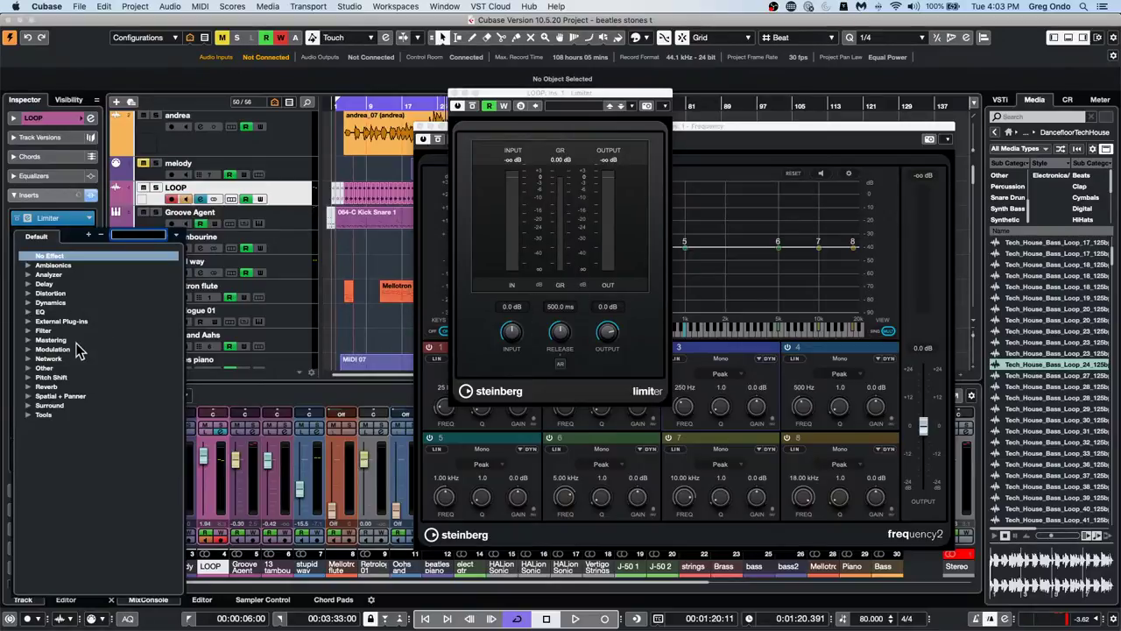
pyautogui.click(27, 301)
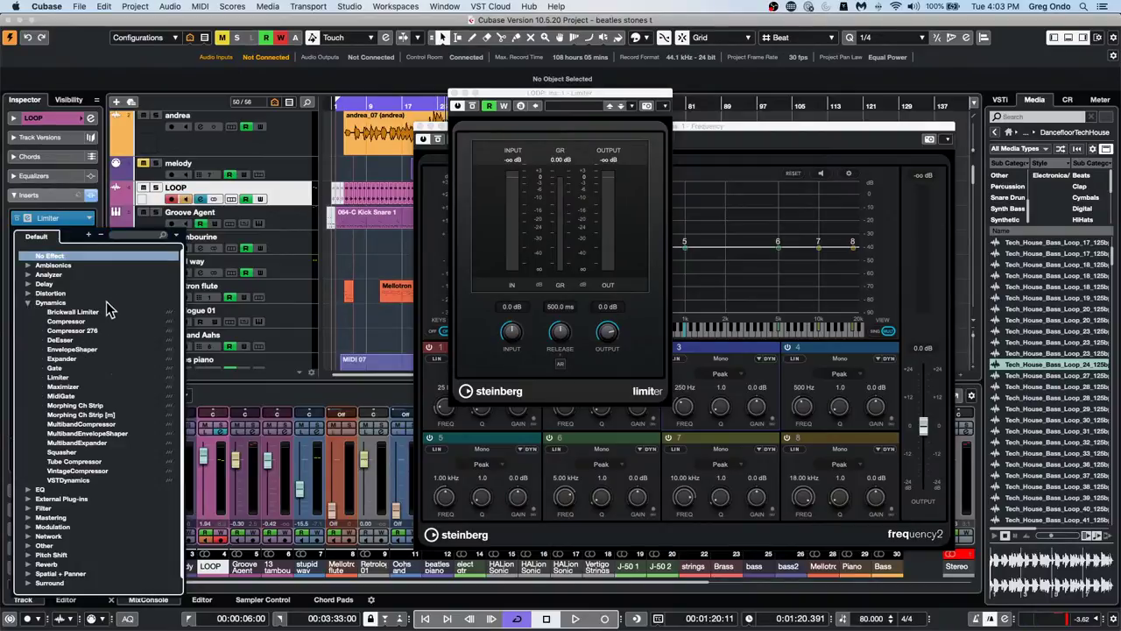
pyautogui.click(77, 389)
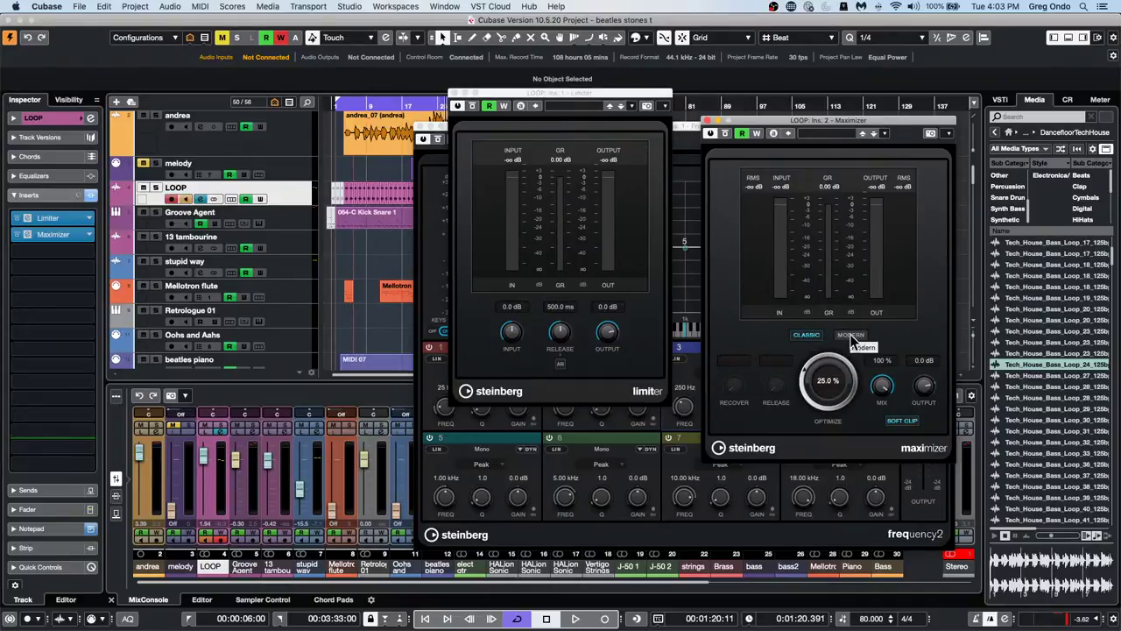
# Compare the Maximizer's Classic and Modern modes by switching between them, leaving it set to Modern
pyautogui.click(850, 336)
pyautogui.click(807, 337)
pyautogui.click(843, 336)
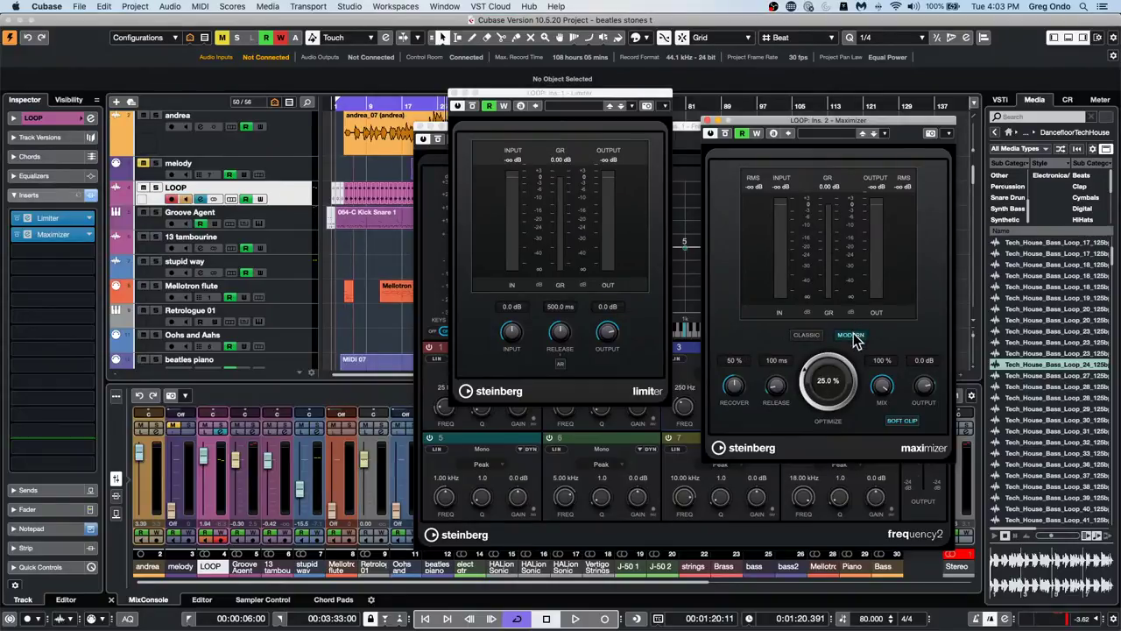
pyautogui.click(812, 336)
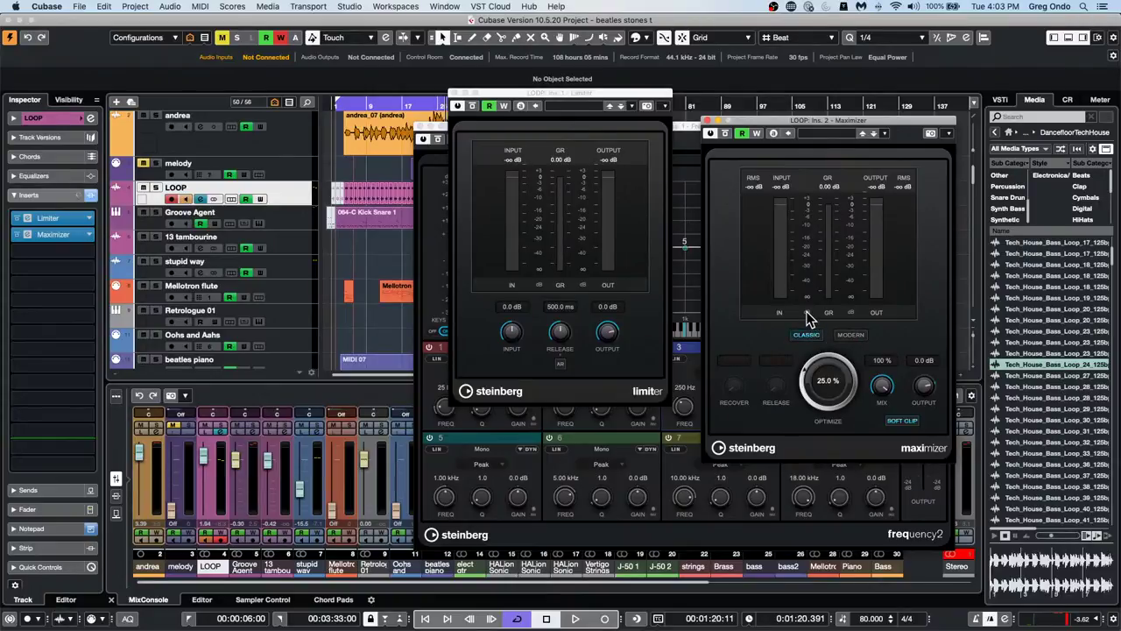
pyautogui.click(837, 336)
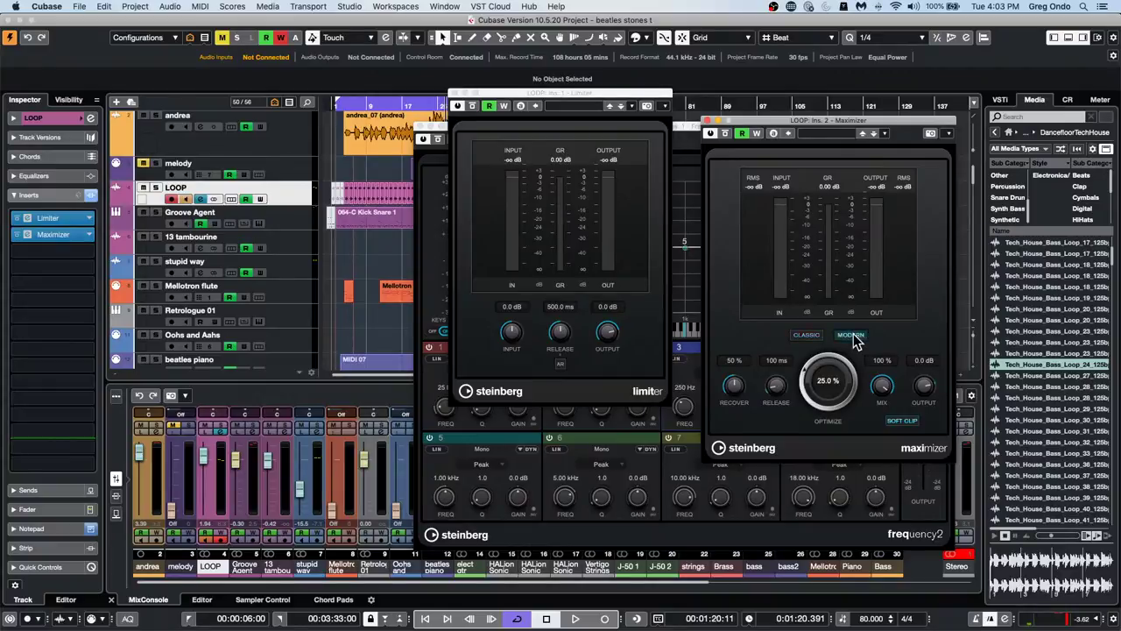
pyautogui.click(818, 336)
pyautogui.click(848, 335)
# Load the Brickwall Limiter from the Dynamics effects into the LOOP track's third insert slot
pyautogui.click(86, 251)
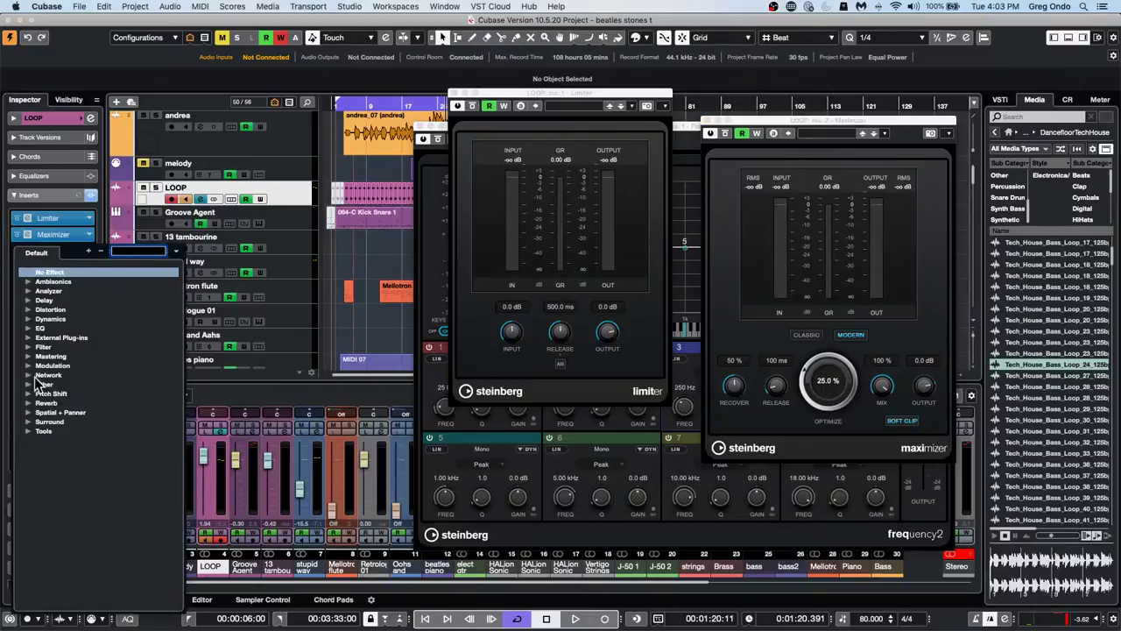
pyautogui.click(29, 319)
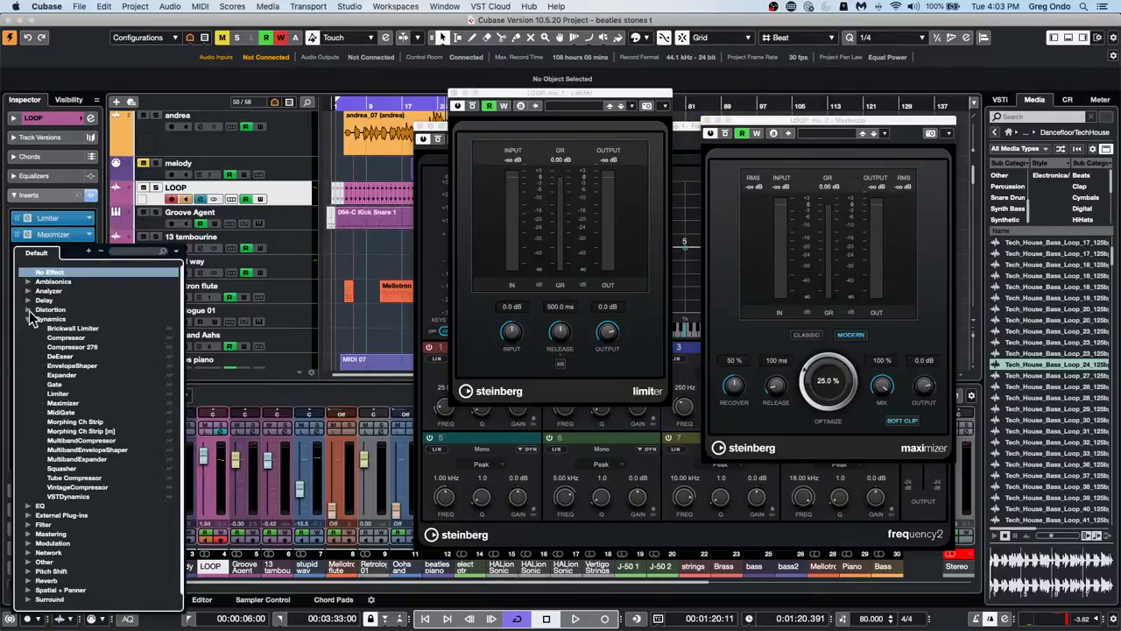
pyautogui.click(28, 310)
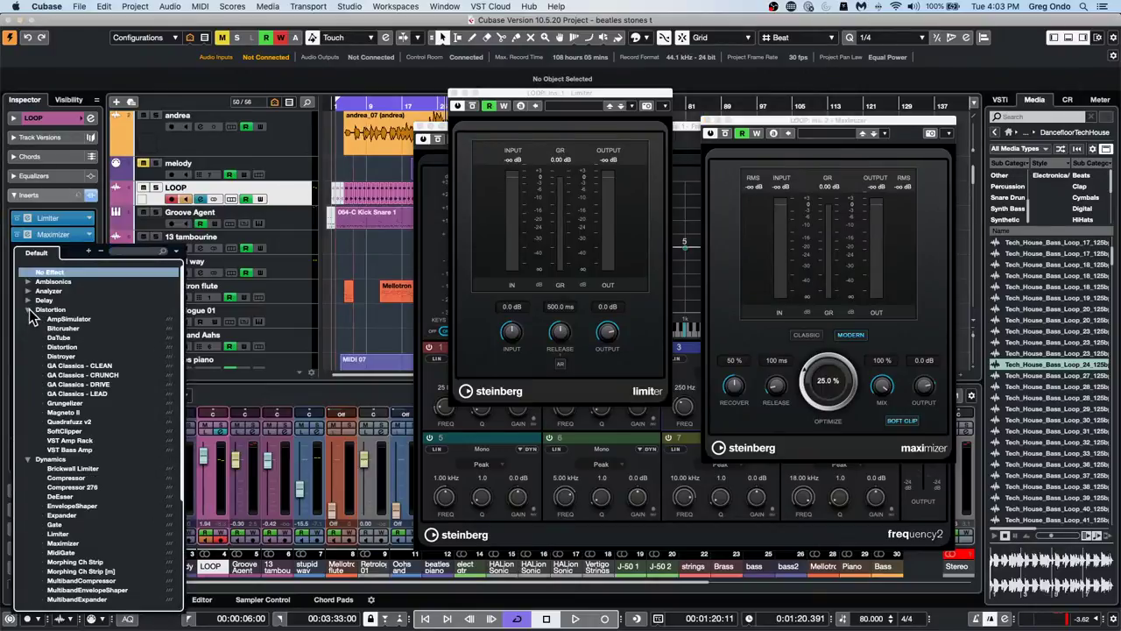
pyautogui.click(79, 468)
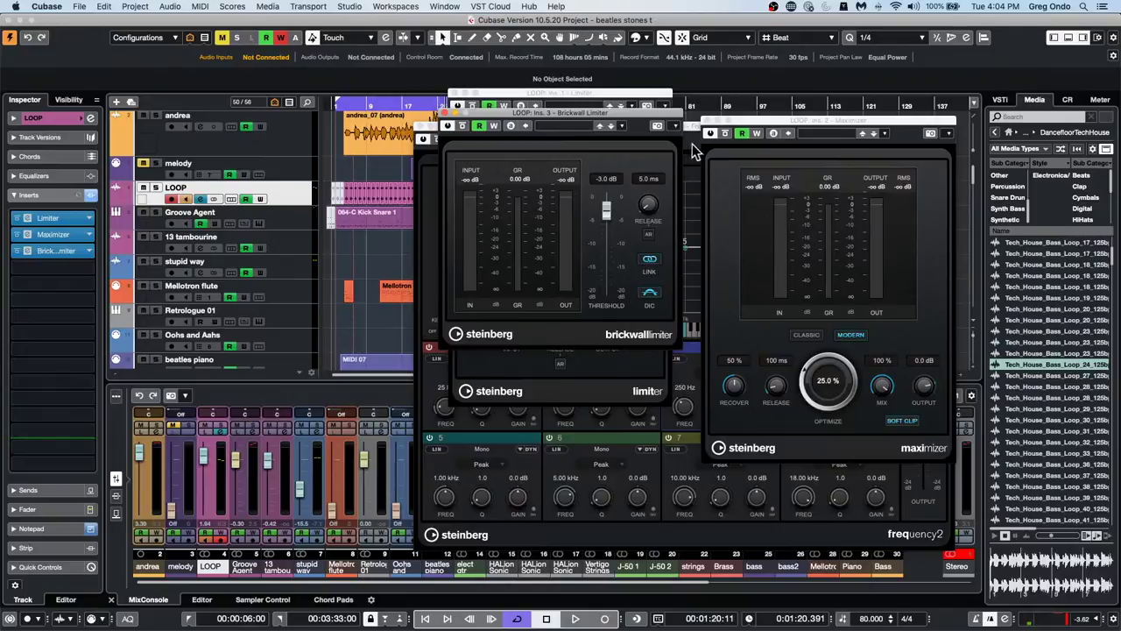
# Remove the Limiter, Maximizer and Brickwall Limiter inserts from the LOOP track and close the open plug-in windows
pyautogui.click(443, 113)
pyautogui.moveTo(56, 251); pyautogui.dragTo(421, 187)
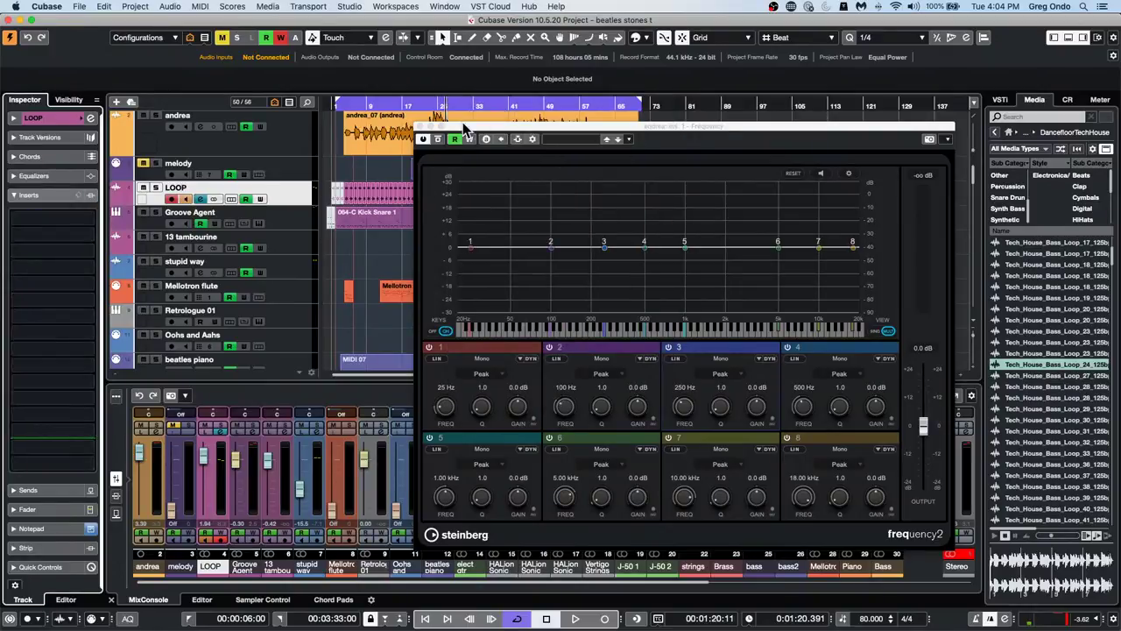
pyautogui.click(421, 128)
# Start a new project, switch its location option to the default location and back to Prompt for project location, and cancel
pyautogui.click(79, 7)
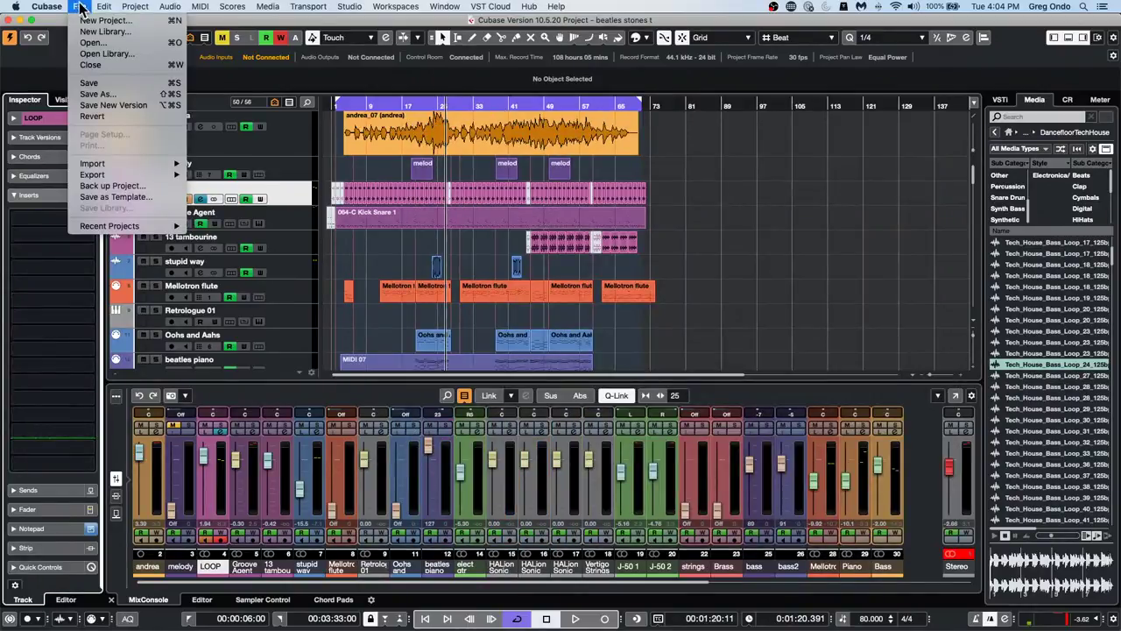
pyautogui.click(92, 23)
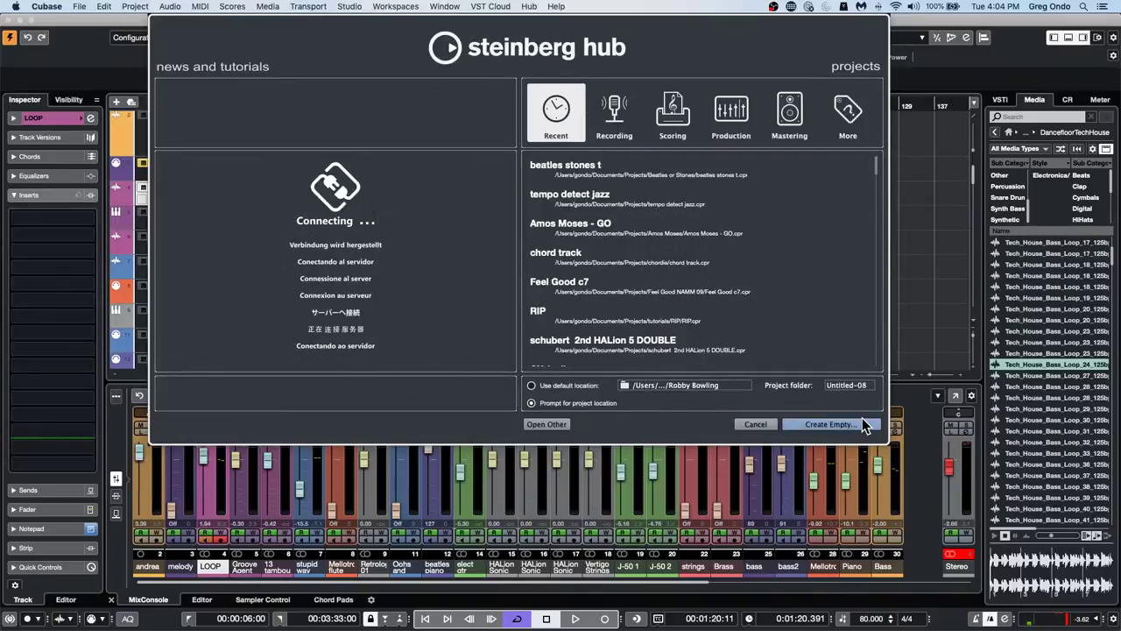
pyautogui.click(585, 385)
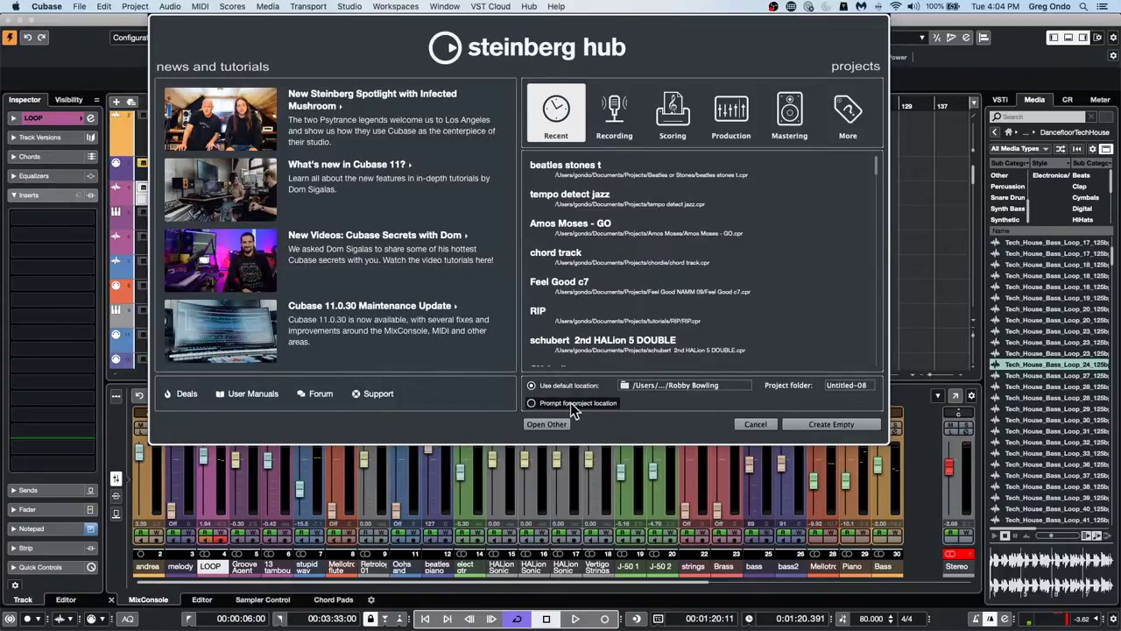
pyautogui.click(531, 404)
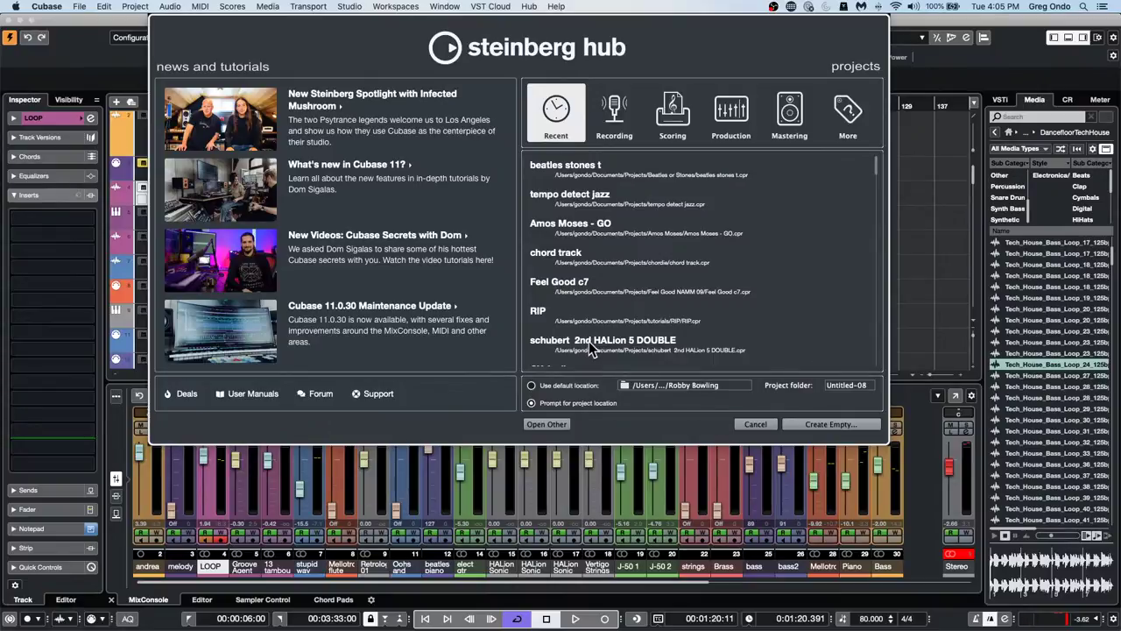
pyautogui.click(754, 424)
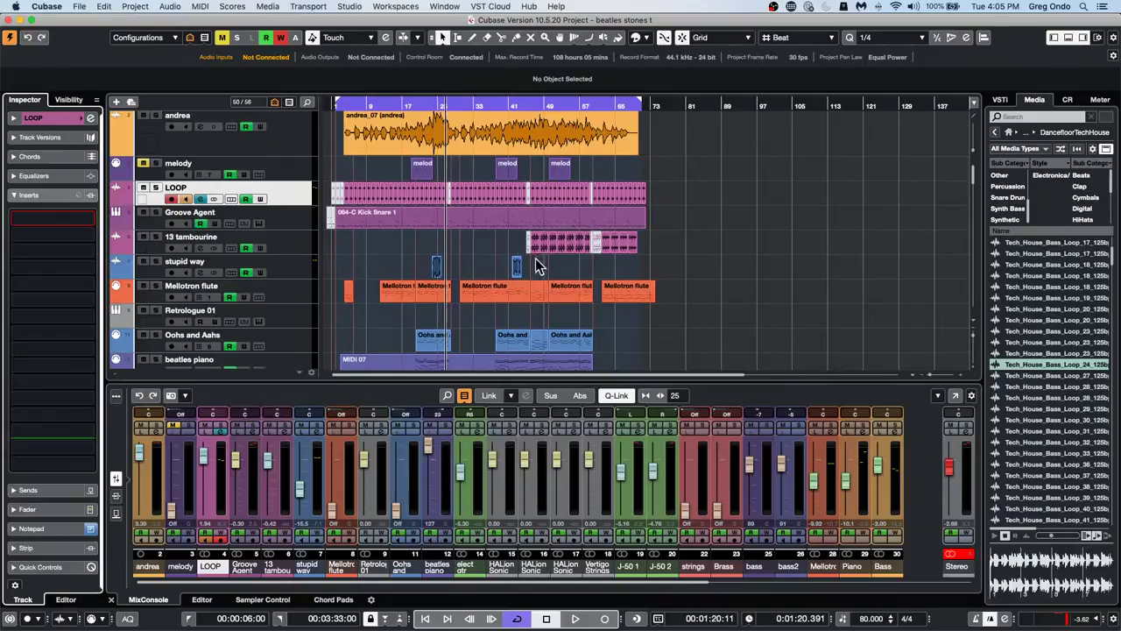
# Open the folder selection for backing up the current project and cancel it
pyautogui.click(82, 8)
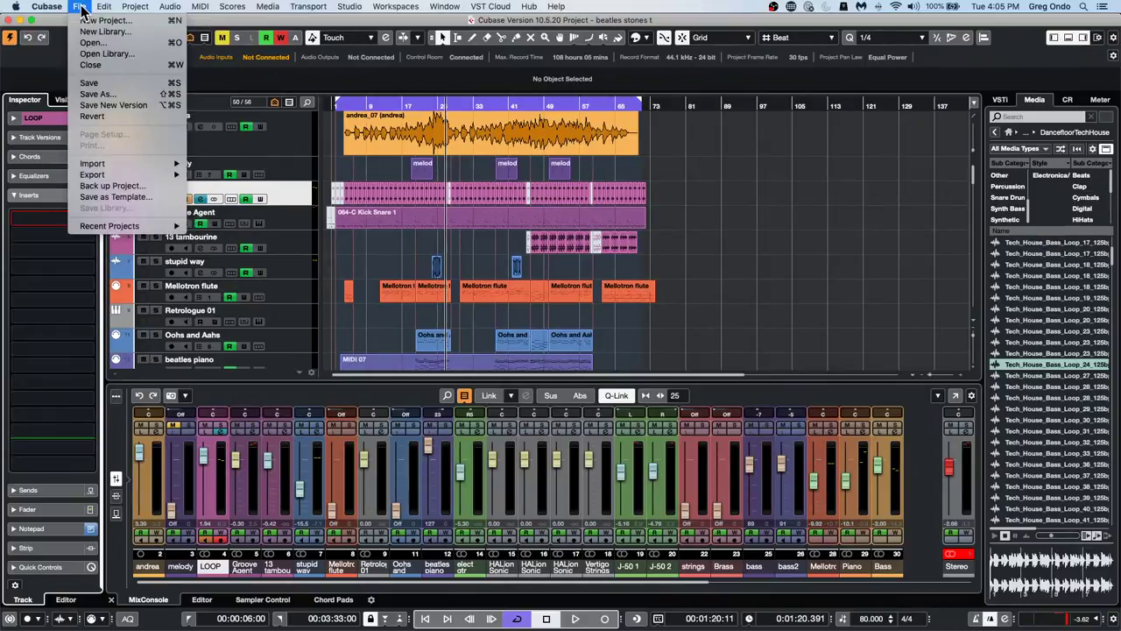
pyautogui.click(113, 187)
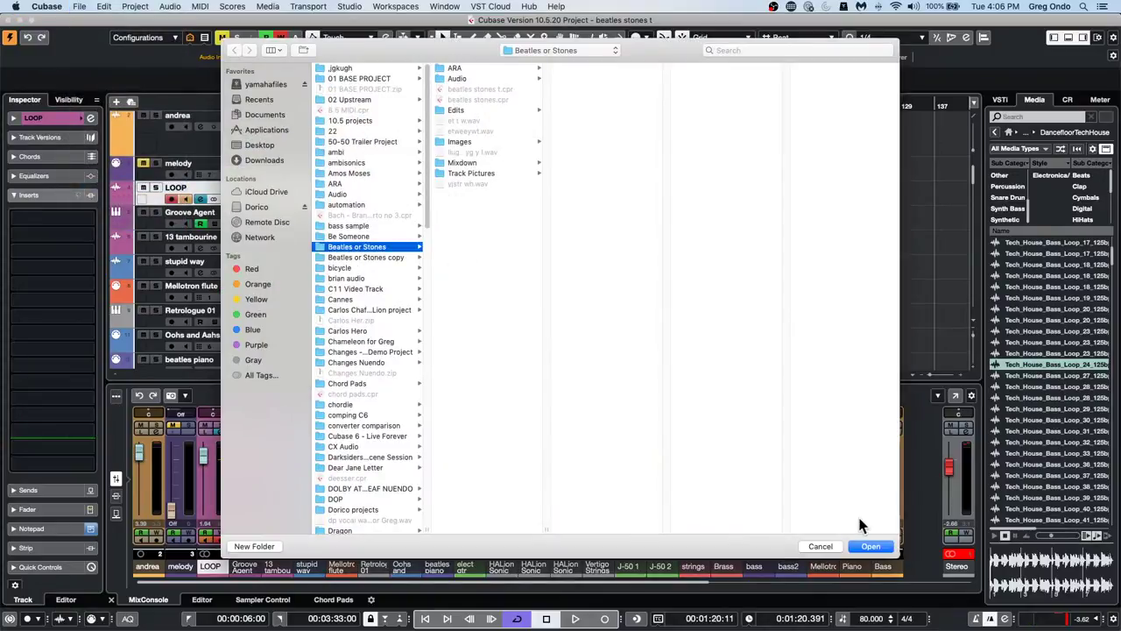
pyautogui.click(836, 547)
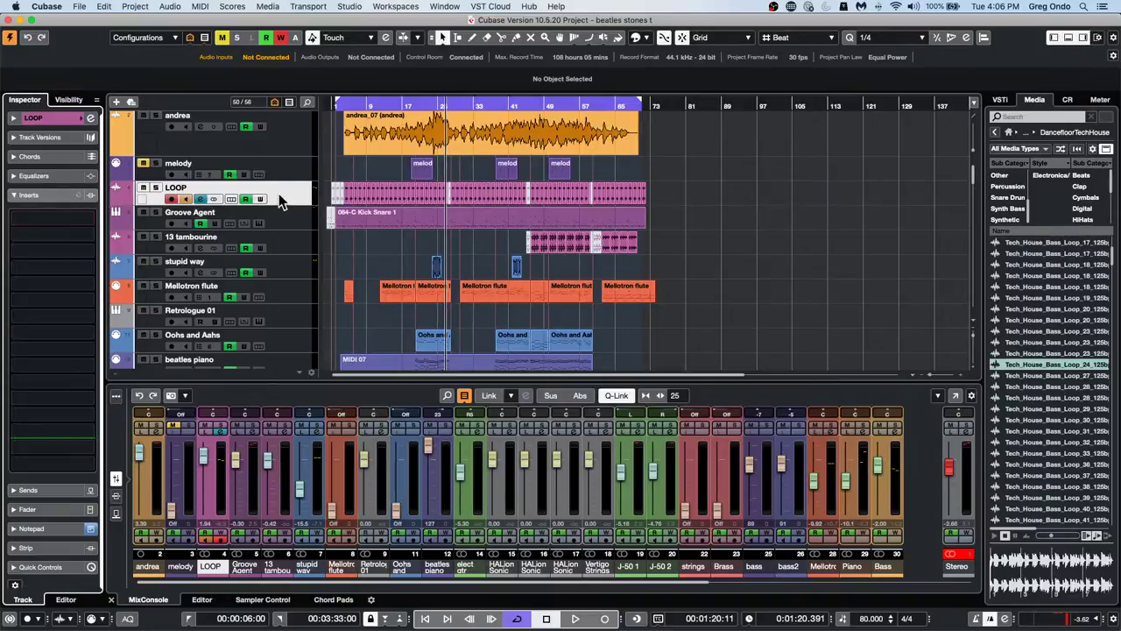
# Open the Stereo output's channel settings and load the Frequency EQ into its first insert slot
pyautogui.click(966, 429)
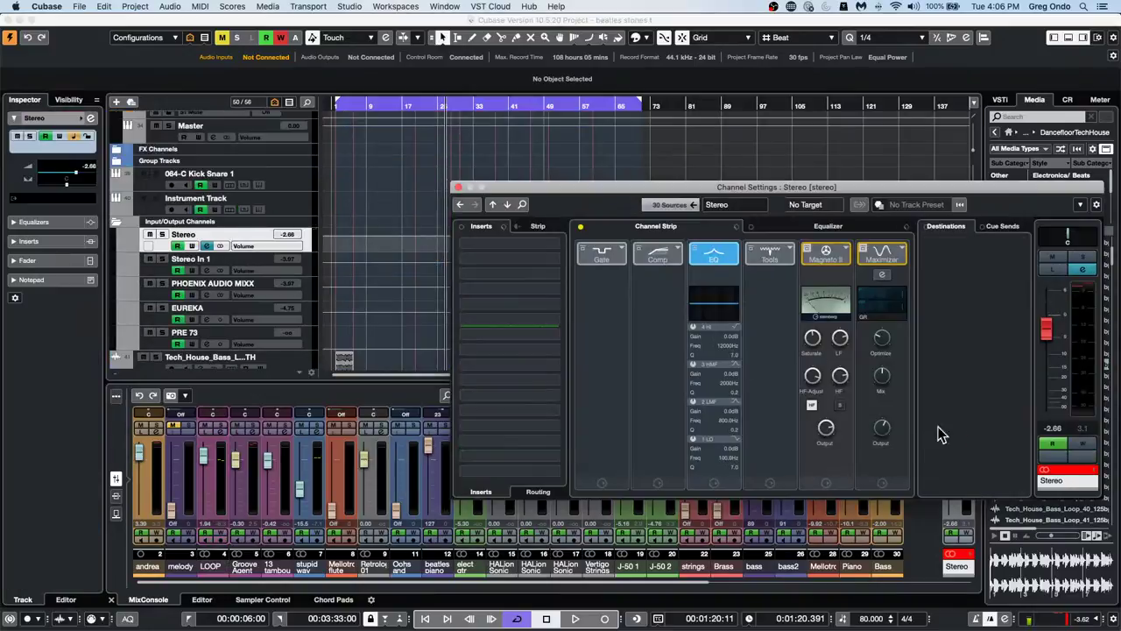
pyautogui.click(550, 245)
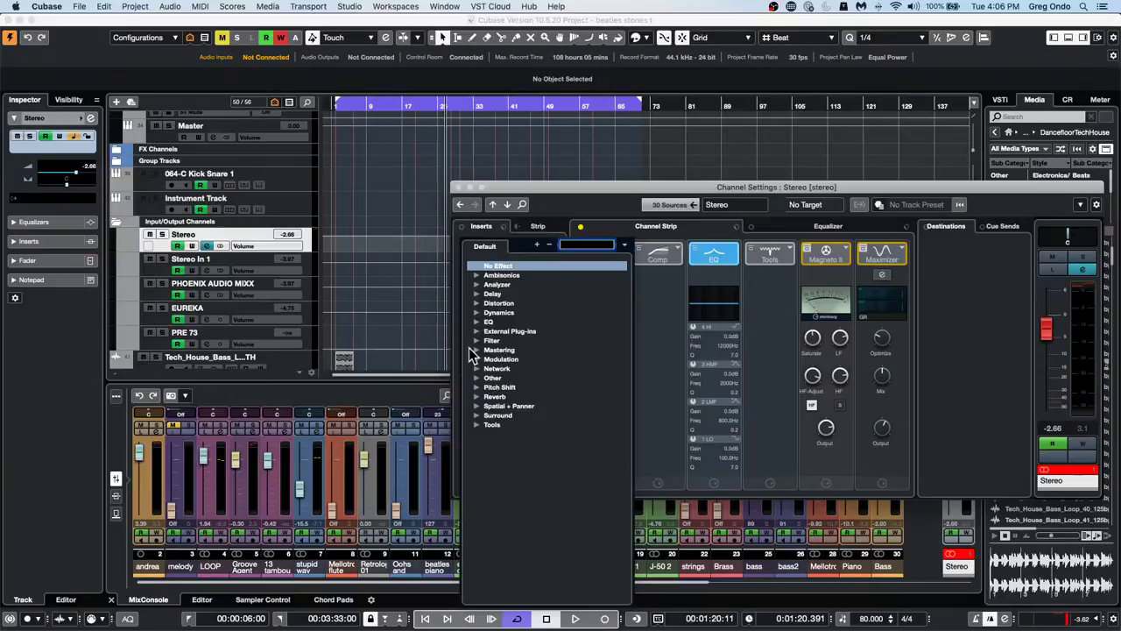
pyautogui.click(477, 321)
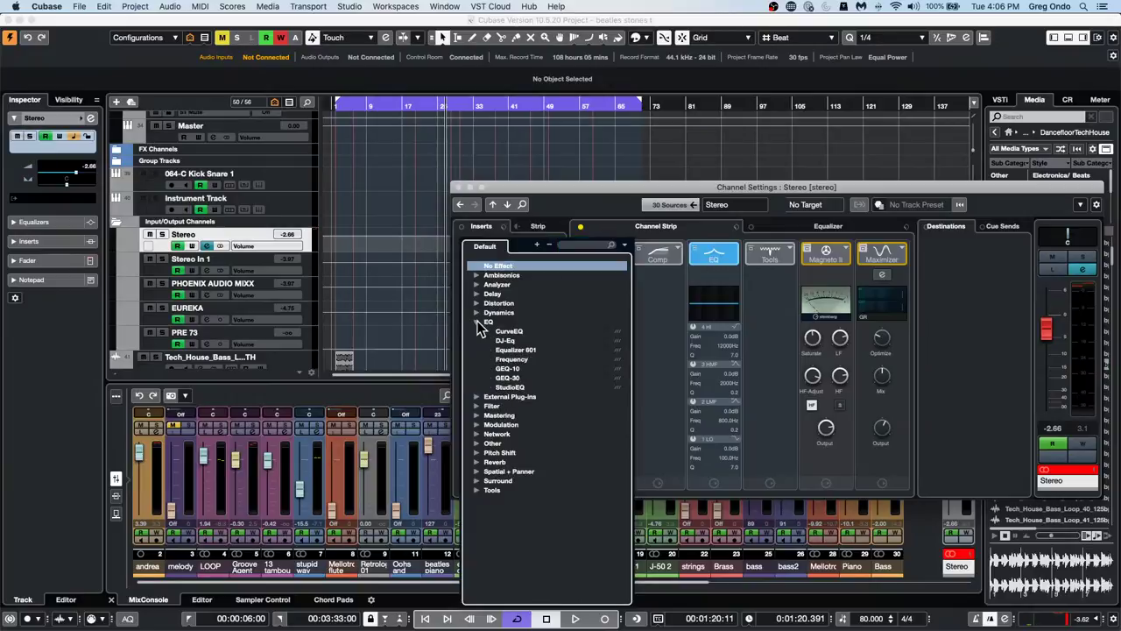
pyautogui.click(505, 358)
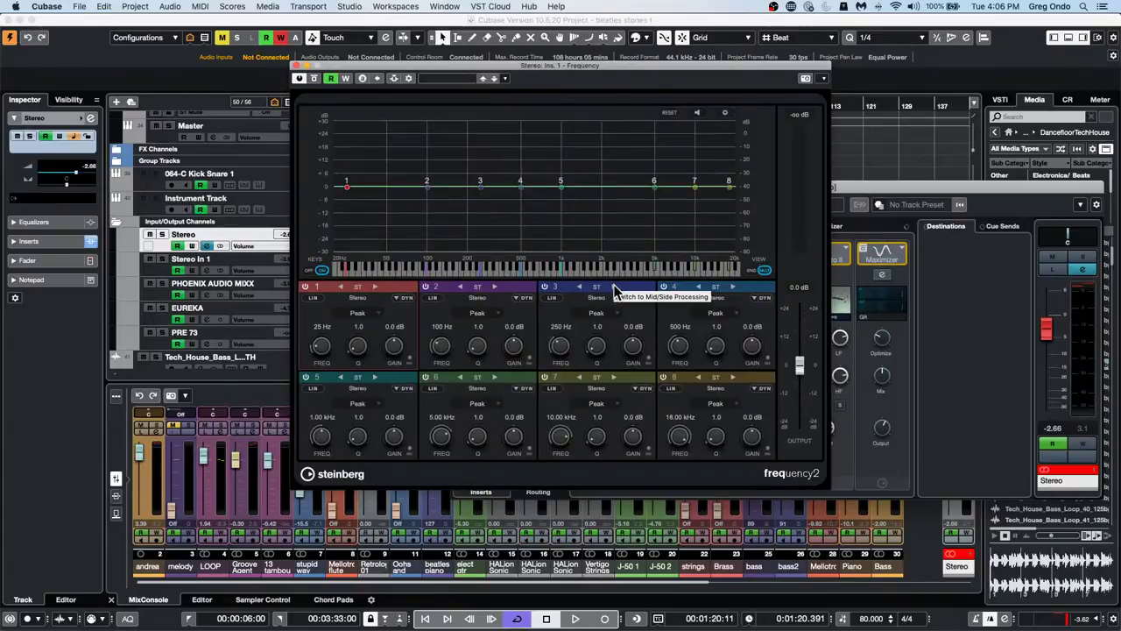
# Try band 3 in L/R mode, return it to stereo with about -7.2 dB at 216 Hz, and move band 5 to about 1.12 kHz
pyautogui.click(579, 288)
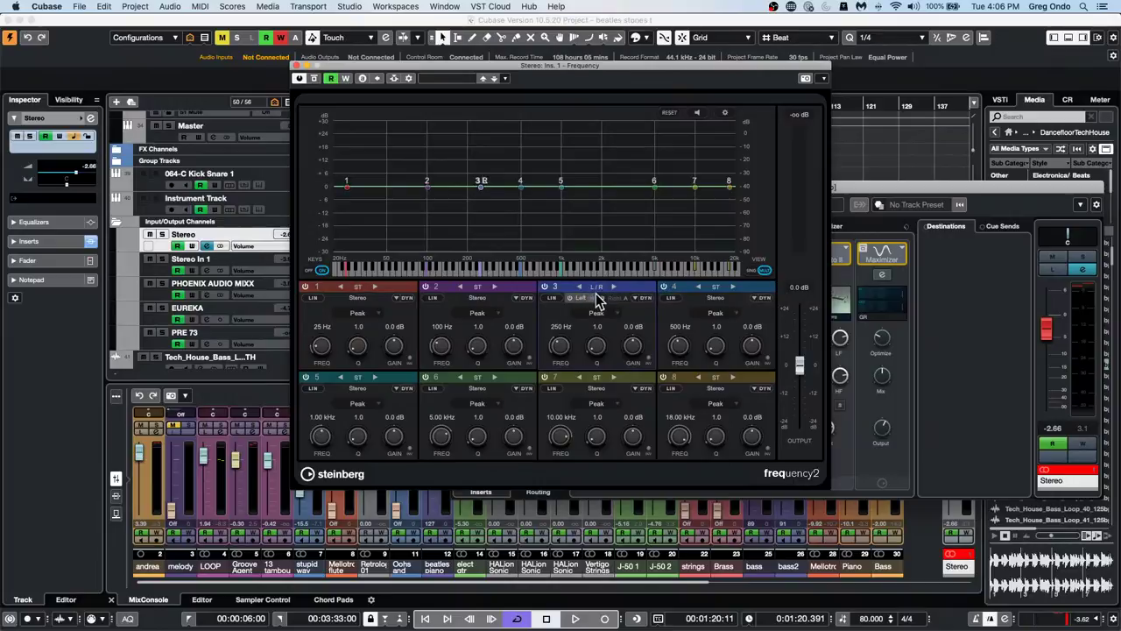
pyautogui.moveTo(481, 181); pyautogui.dragTo(567, 180)
pyautogui.click(613, 287)
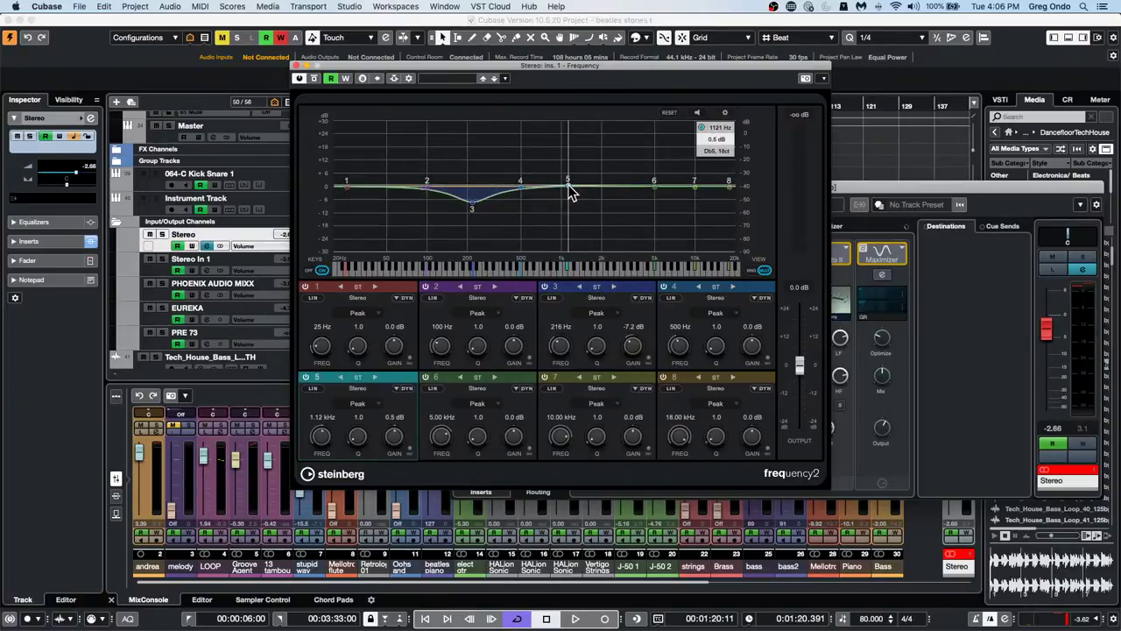
# Switch band 3 to M/S, cut its Mid point about 11.4 dB at 229 Hz and boost its Side point near 10 kHz
pyautogui.click(615, 288)
pyautogui.moveTo(473, 203); pyautogui.dragTo(477, 212)
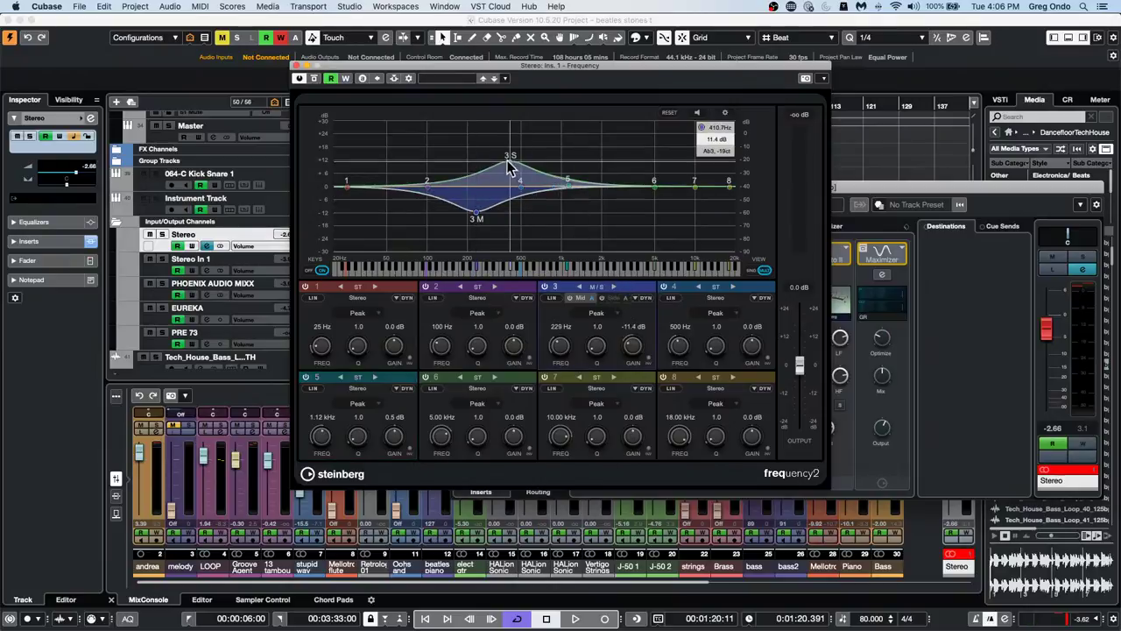
pyautogui.moveTo(509, 165); pyautogui.dragTo(698, 168)
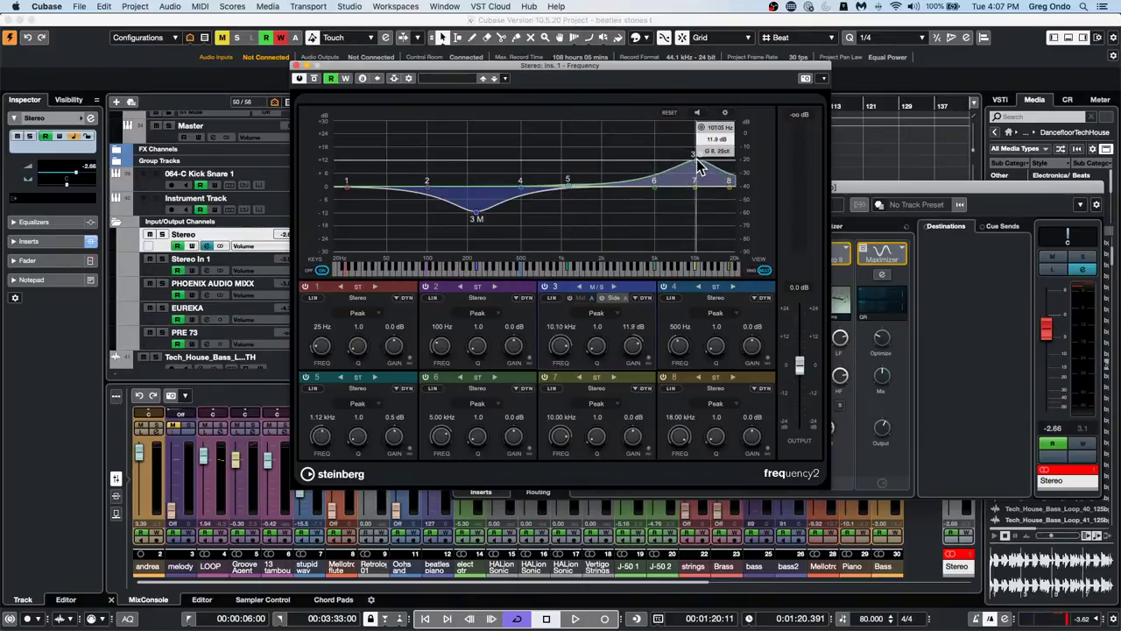
# Narrow band 3's Mid cut to a Q of about 15.6 and place it at about 699 Hz and -12.7 dB
pyautogui.moveTo(479, 218); pyautogui.dragTo(547, 214)
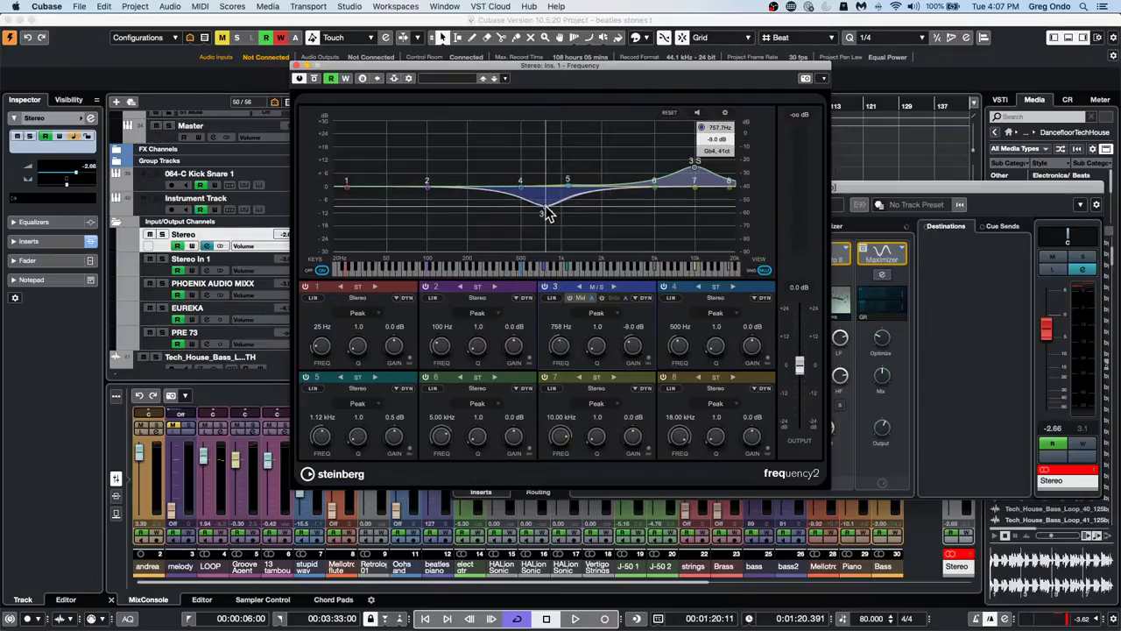
pyautogui.moveTo(601, 347); pyautogui.dragTo(607, 271)
pyautogui.moveTo(549, 213); pyautogui.dragTo(543, 220)
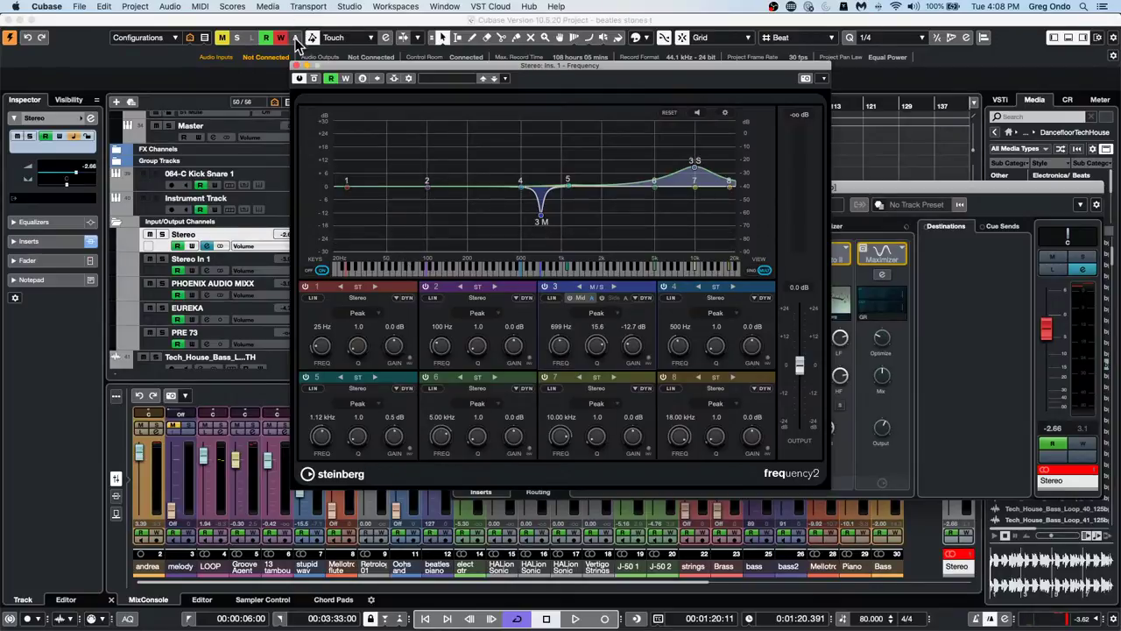
# Close the Frequency editor and create a new empty project in the August 30 2021 folder
pyautogui.click(297, 64)
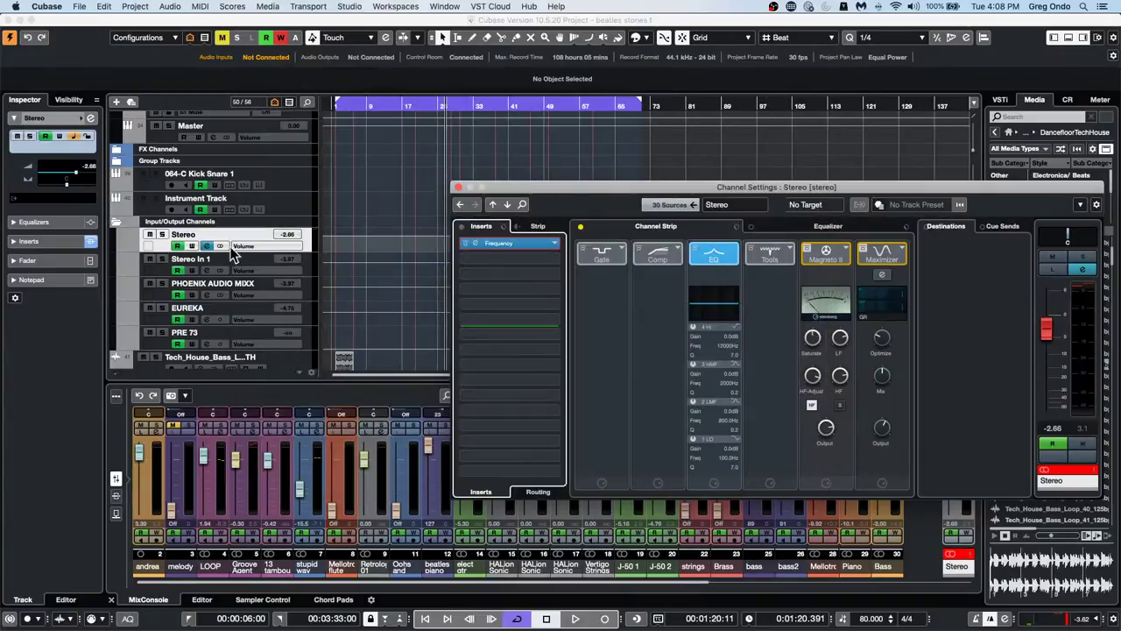
pyautogui.click(77, 7)
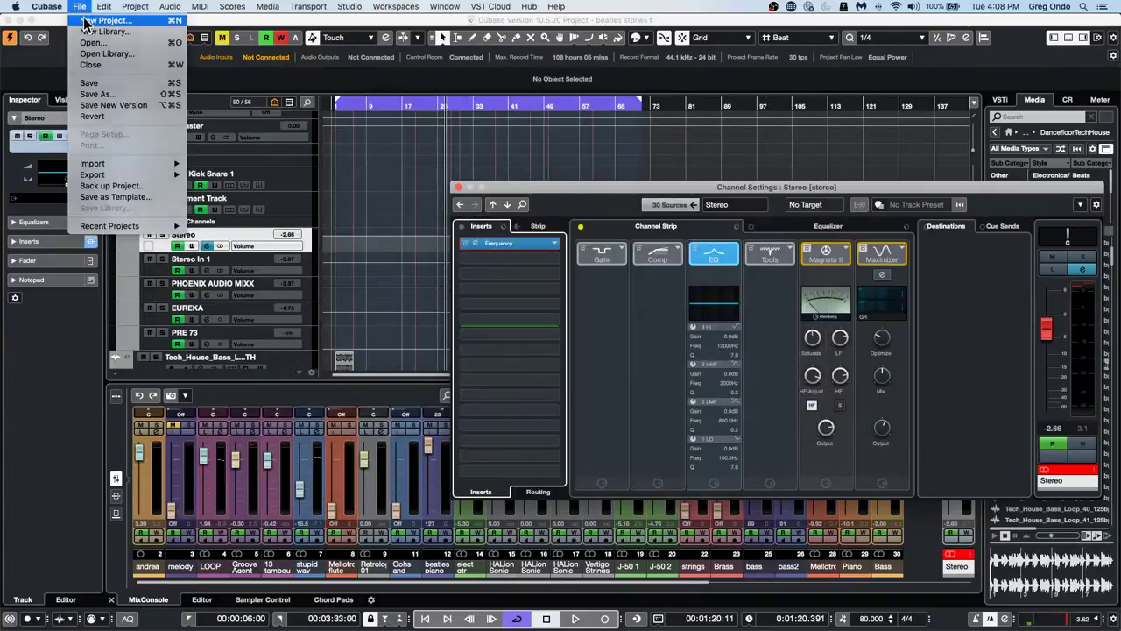
pyautogui.click(86, 21)
pyautogui.press('Return')
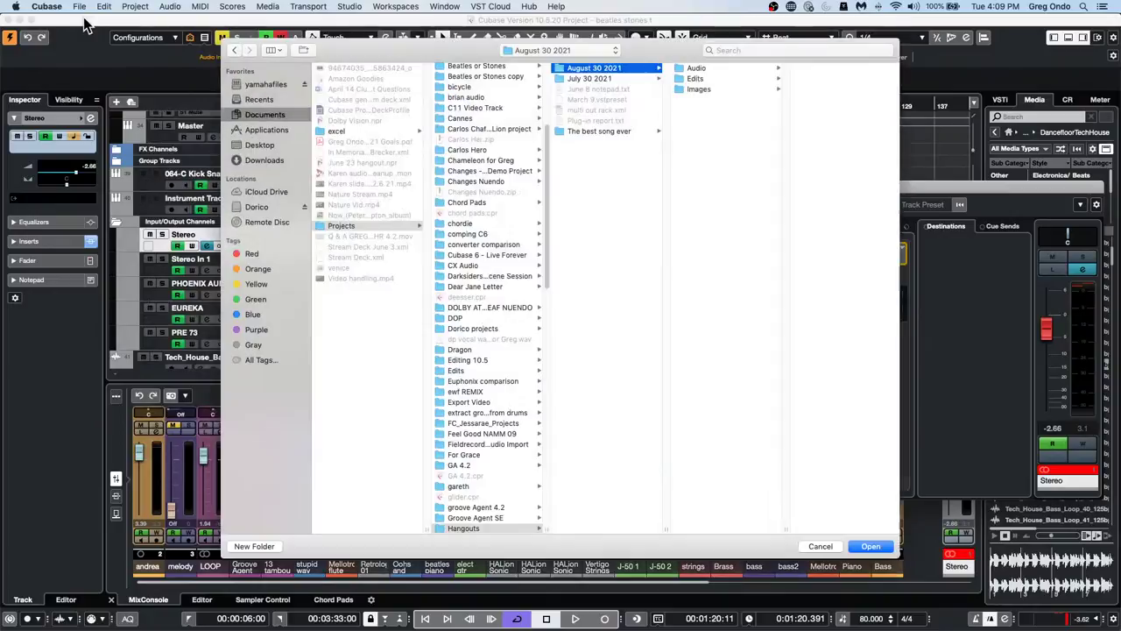
pyautogui.click(879, 546)
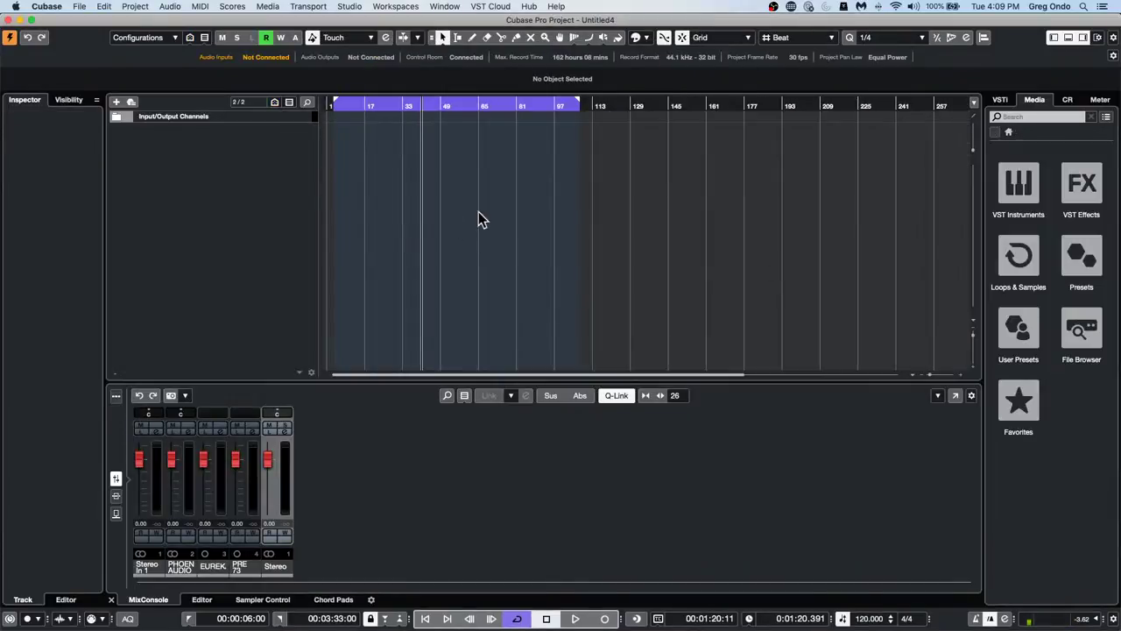
# Add eight stereo audio tracks routed to the Stereo output
pyautogui.rightClick(192, 142)
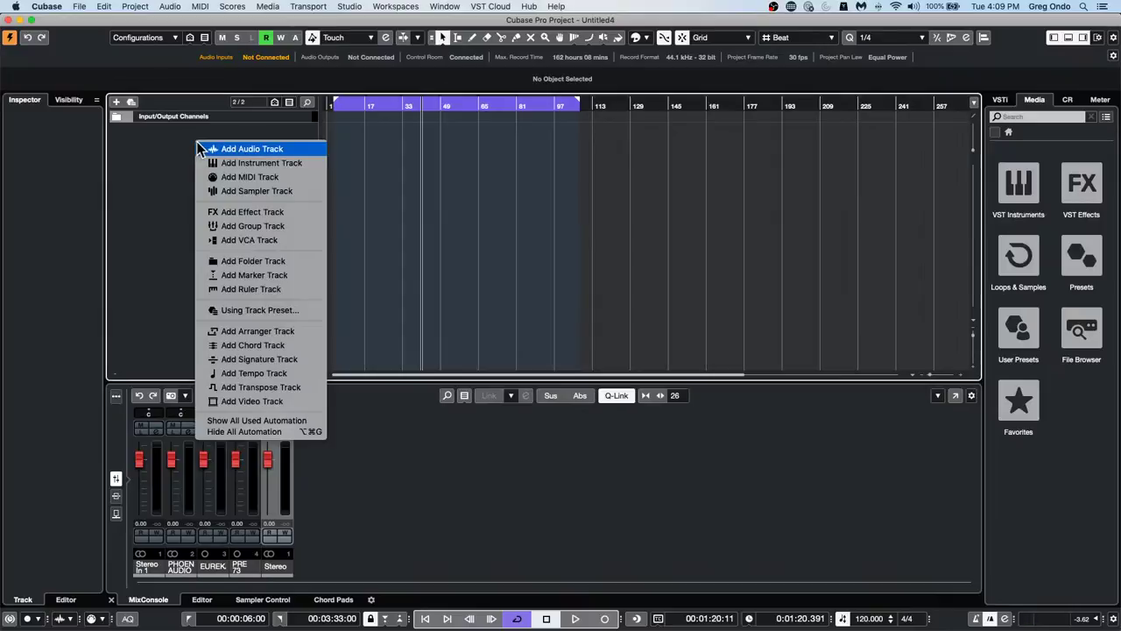
pyautogui.click(287, 150)
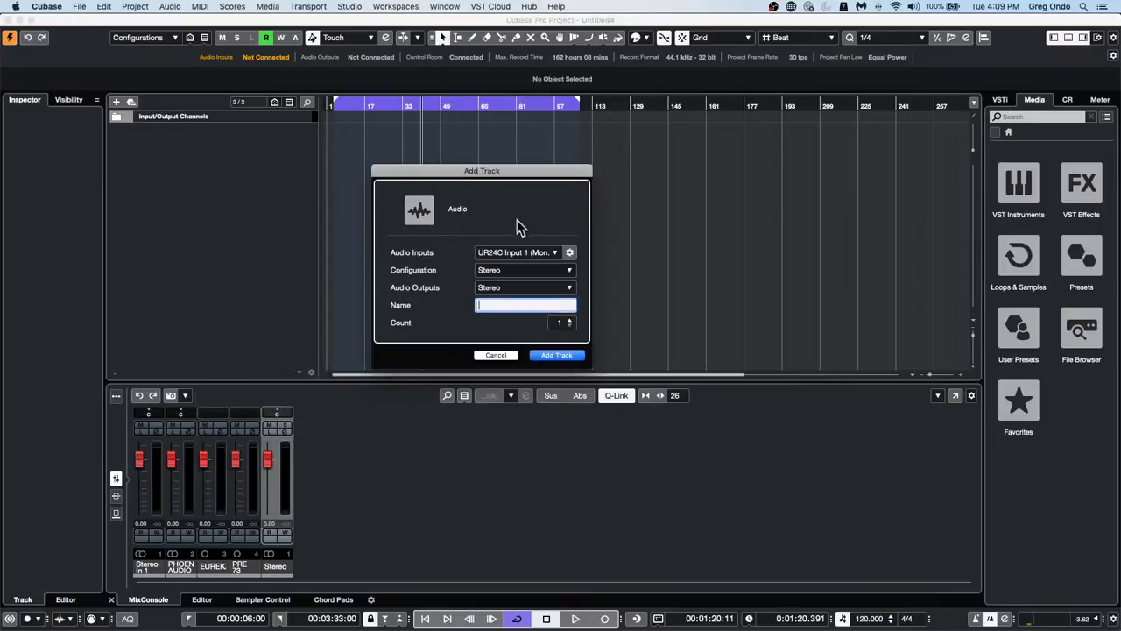
pyautogui.scroll(7, 564, 323)
pyautogui.click(567, 357)
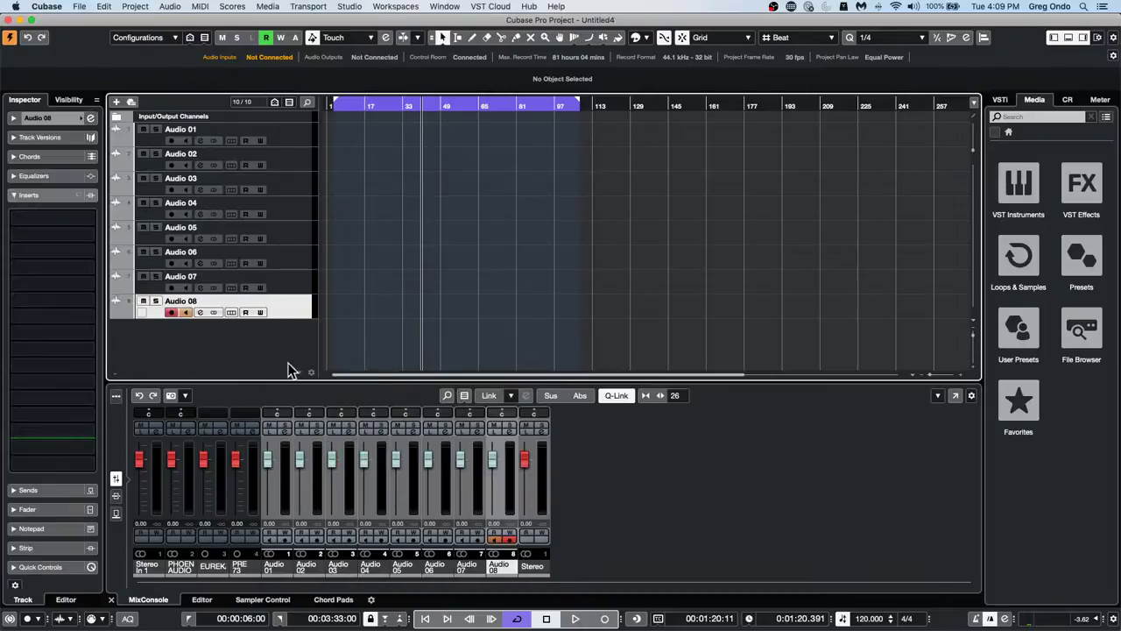
# Show the inserts in the MixConsole and load AmpSimulator into Audio 01's first insert slot
pyautogui.click(116, 497)
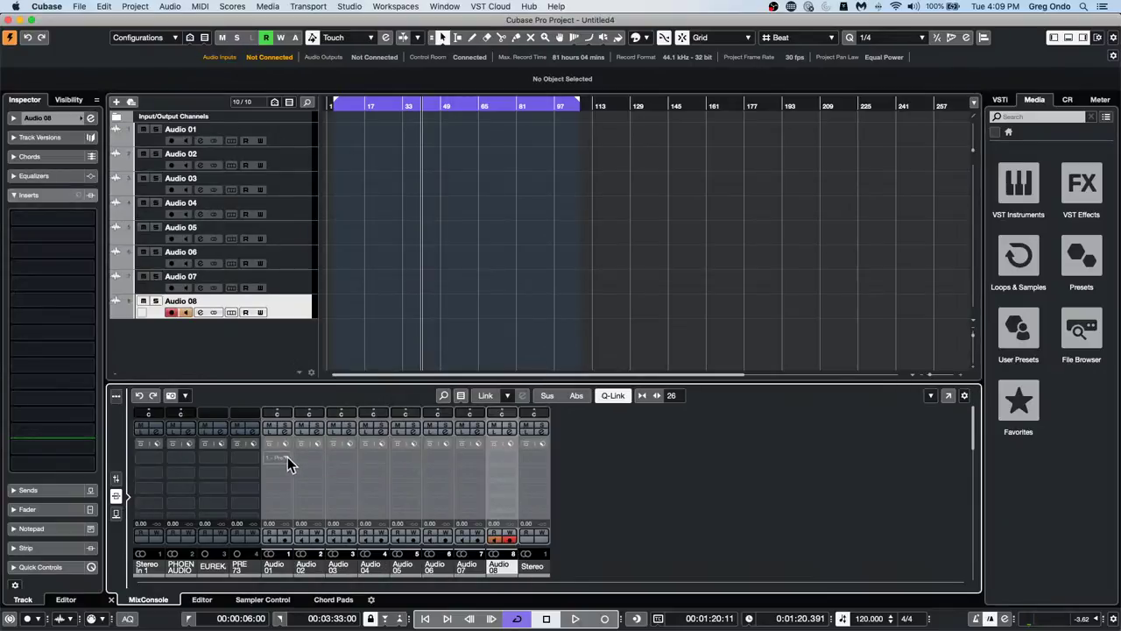
pyautogui.click(290, 462)
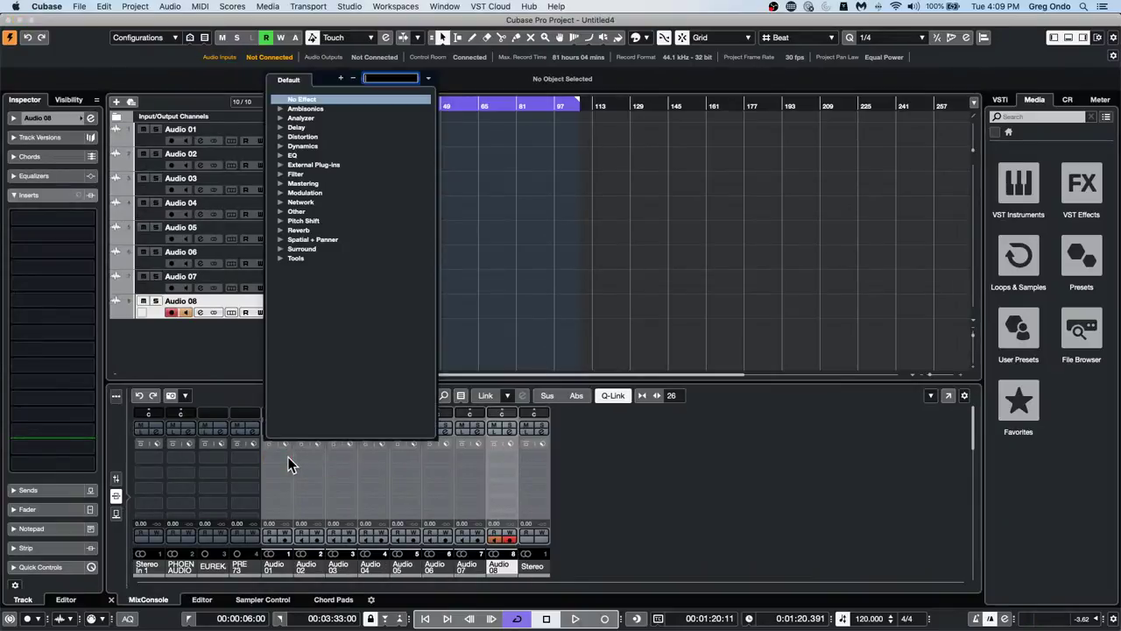
pyautogui.click(280, 259)
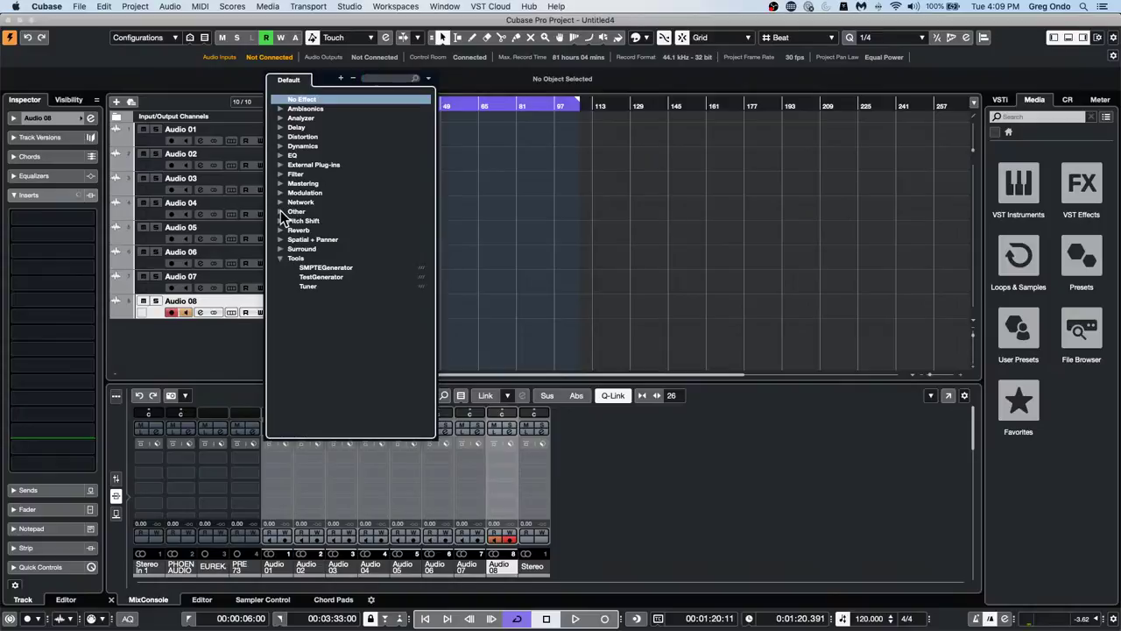
pyautogui.click(280, 212)
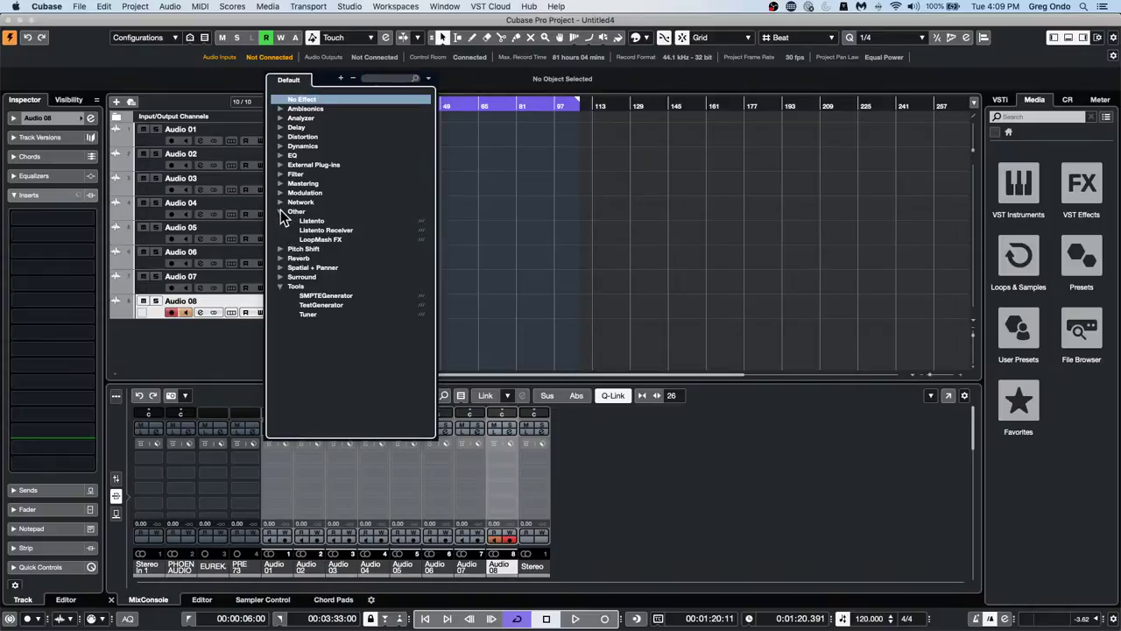
pyautogui.click(278, 258)
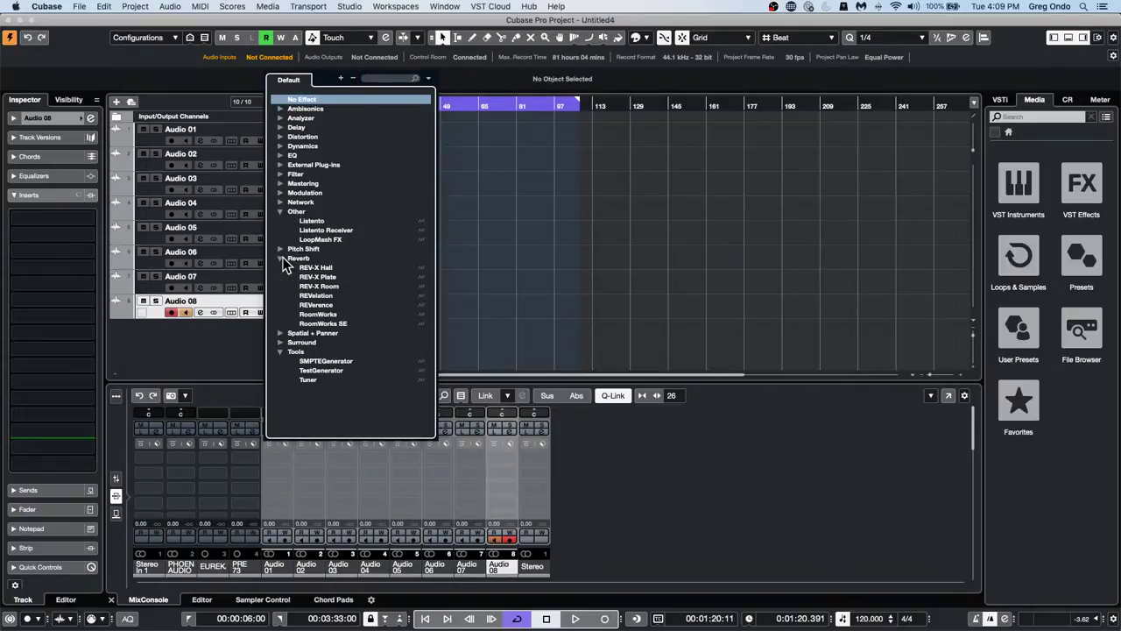
pyautogui.click(280, 137)
pyautogui.click(303, 146)
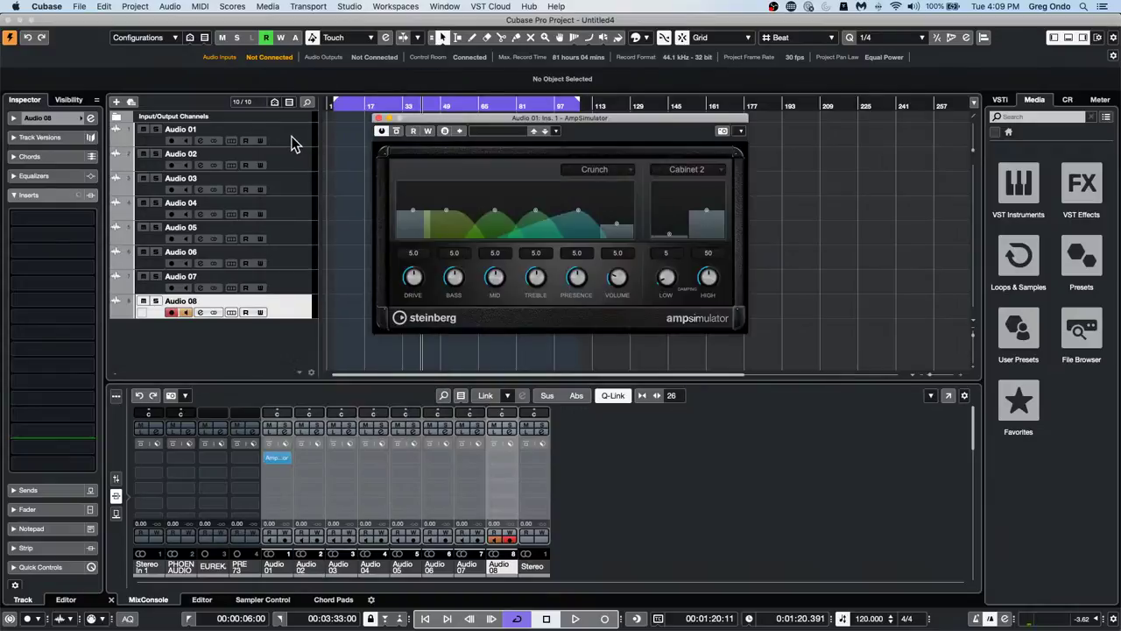
# Load AutoPan and CurveEQ into Audio 01's second and third insert slots, and close the plug-in editors
pyautogui.click(283, 472)
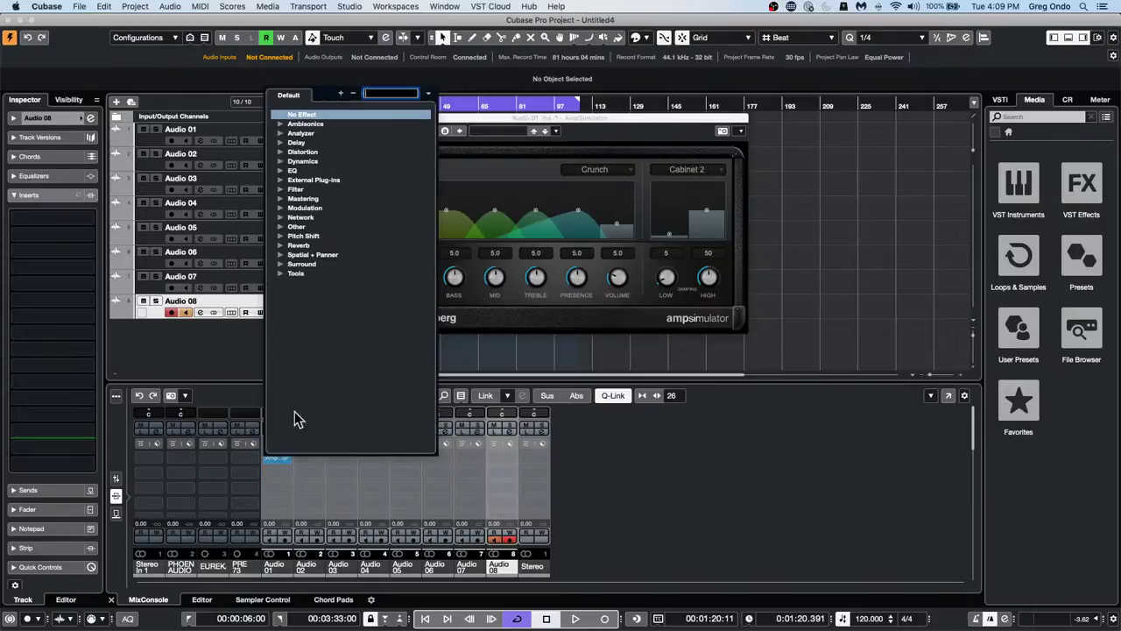
pyautogui.click(282, 208)
pyautogui.click(311, 217)
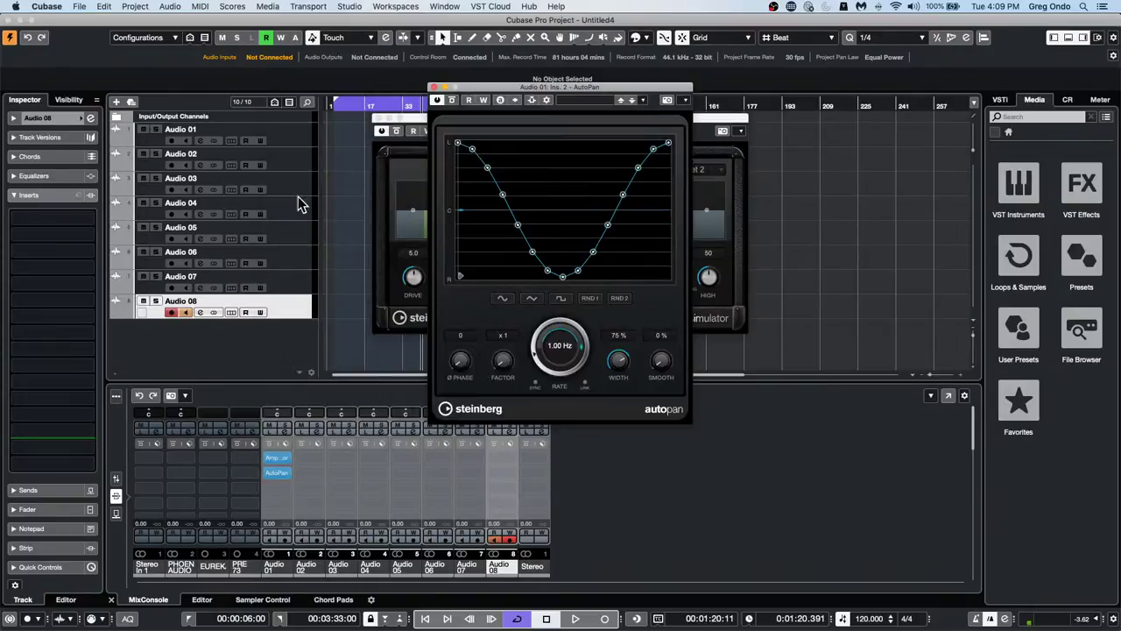
pyautogui.click(289, 487)
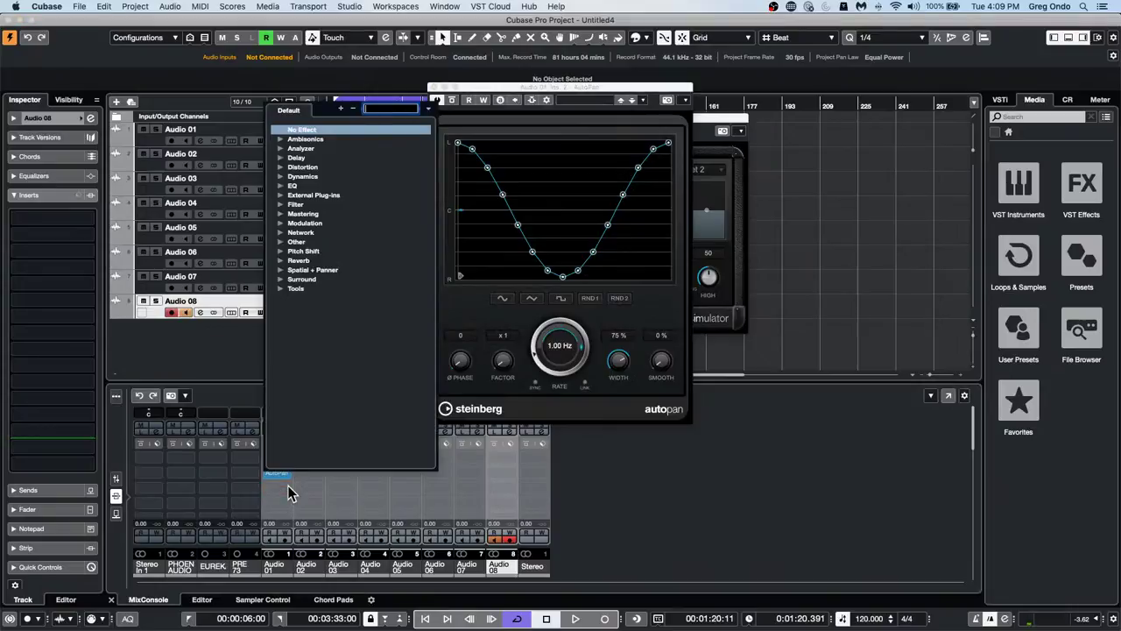
pyautogui.click(281, 177)
pyautogui.click(323, 200)
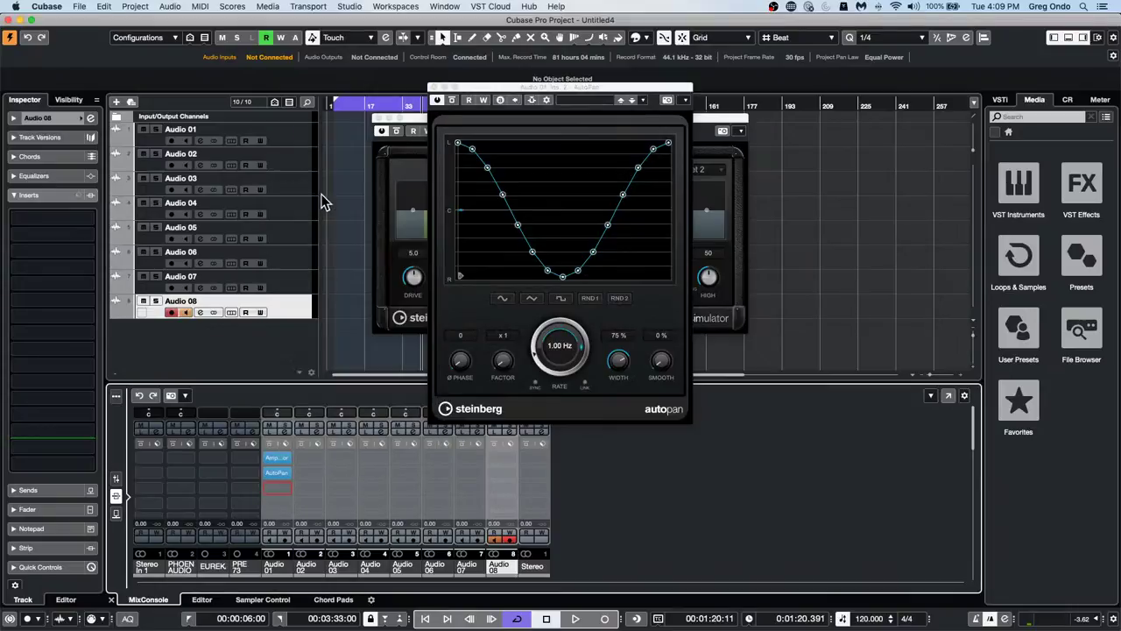
pyautogui.click(493, 165)
pyautogui.click(432, 88)
pyautogui.click(378, 116)
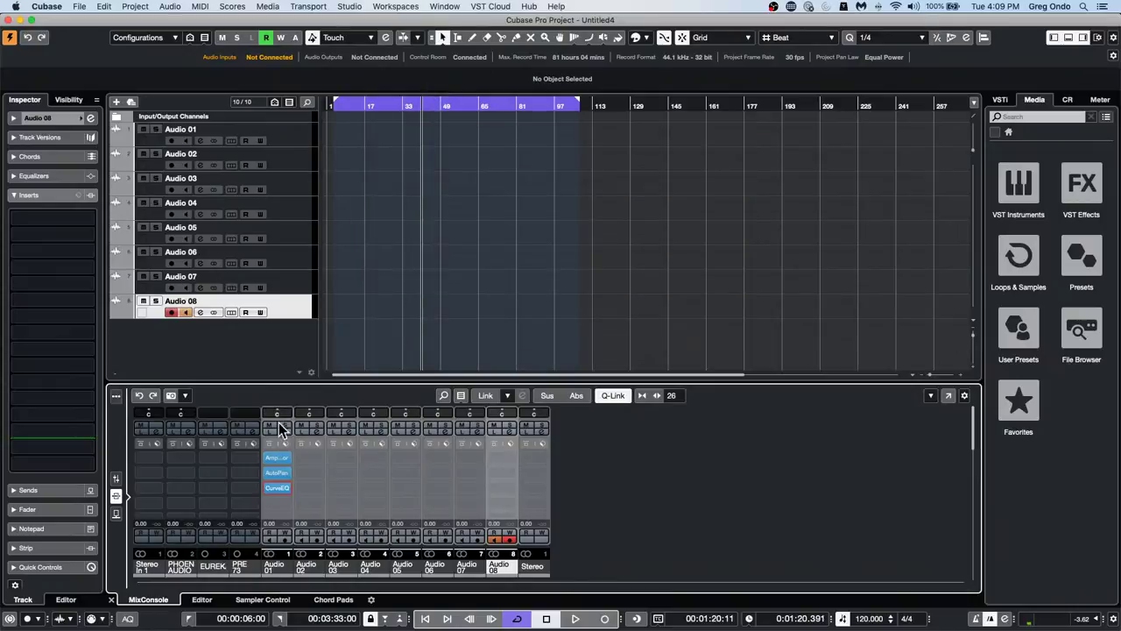
# Copy AmpSimulator to Audio 02 and Audio 04, and move Audio 01's whole insert rack to Audio 03
pyautogui.moveTo(274, 458); pyautogui.dragTo(320, 457)
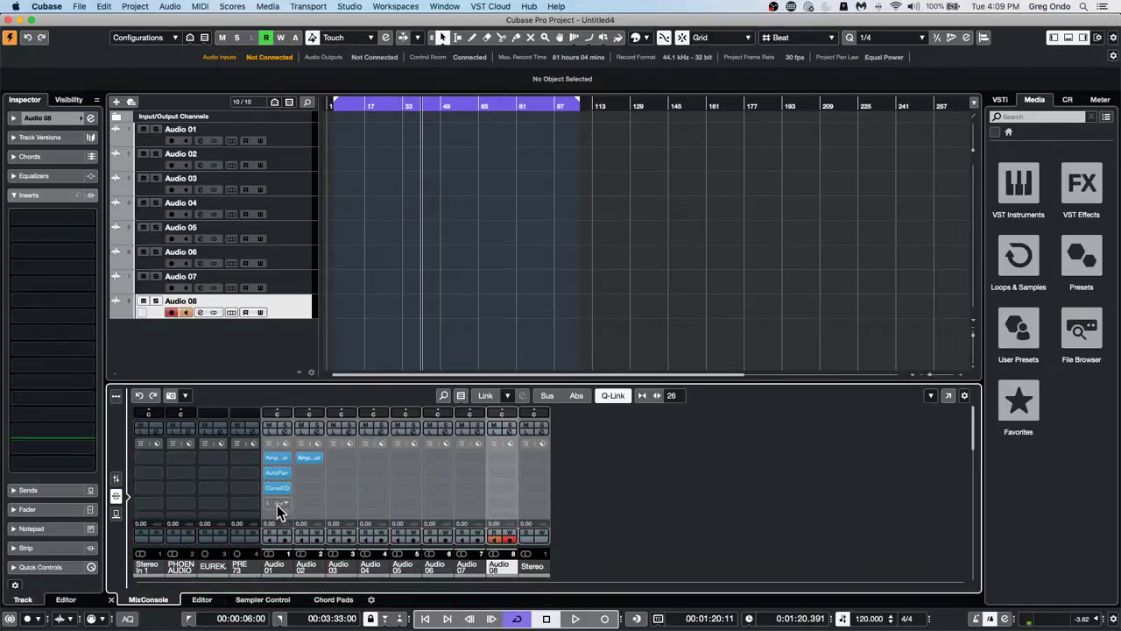
pyautogui.moveTo(268, 452); pyautogui.dragTo(335, 462)
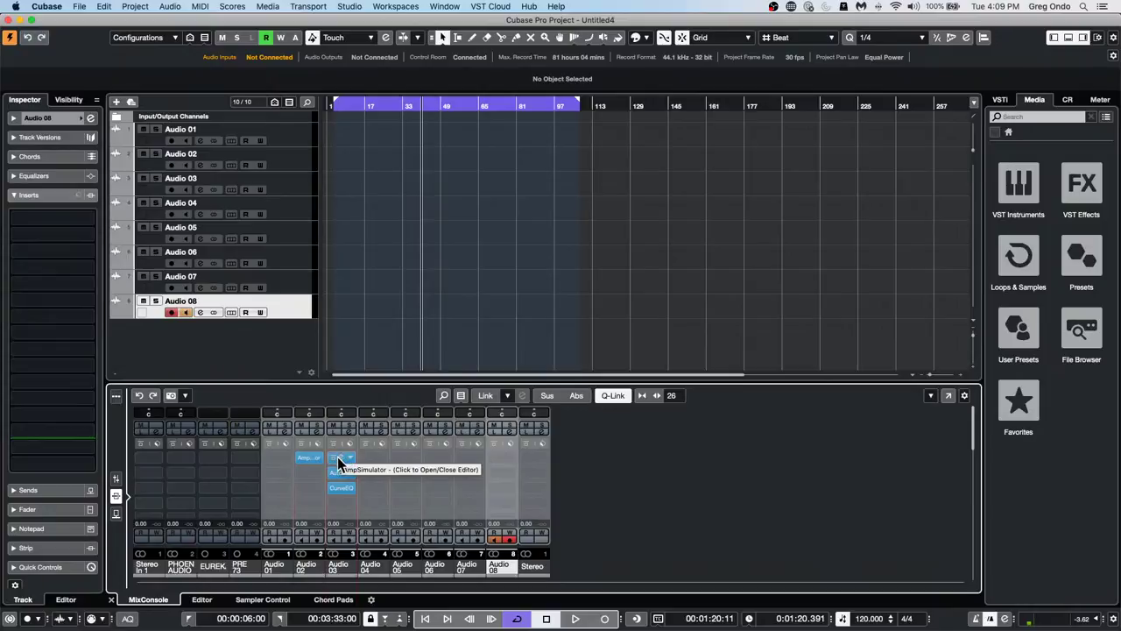
pyautogui.moveTo(334, 462); pyautogui.dragTo(369, 466)
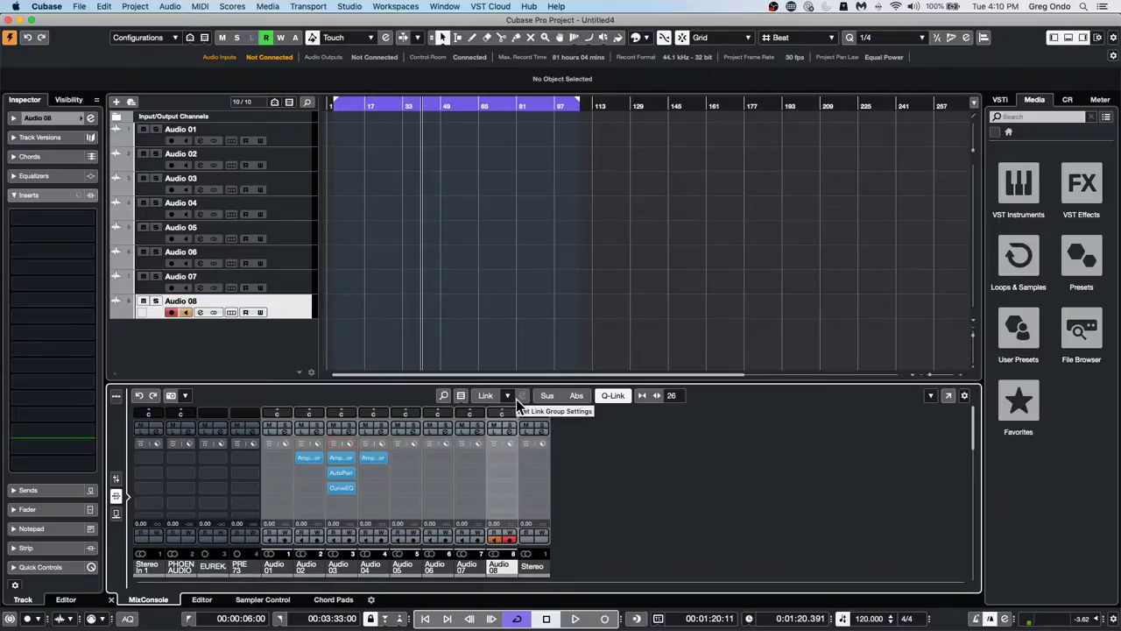
# Make the MixConsole area taller and widen its channel strips until the full track names are readable
pyautogui.moveTo(601, 378); pyautogui.dragTo(619, 323)
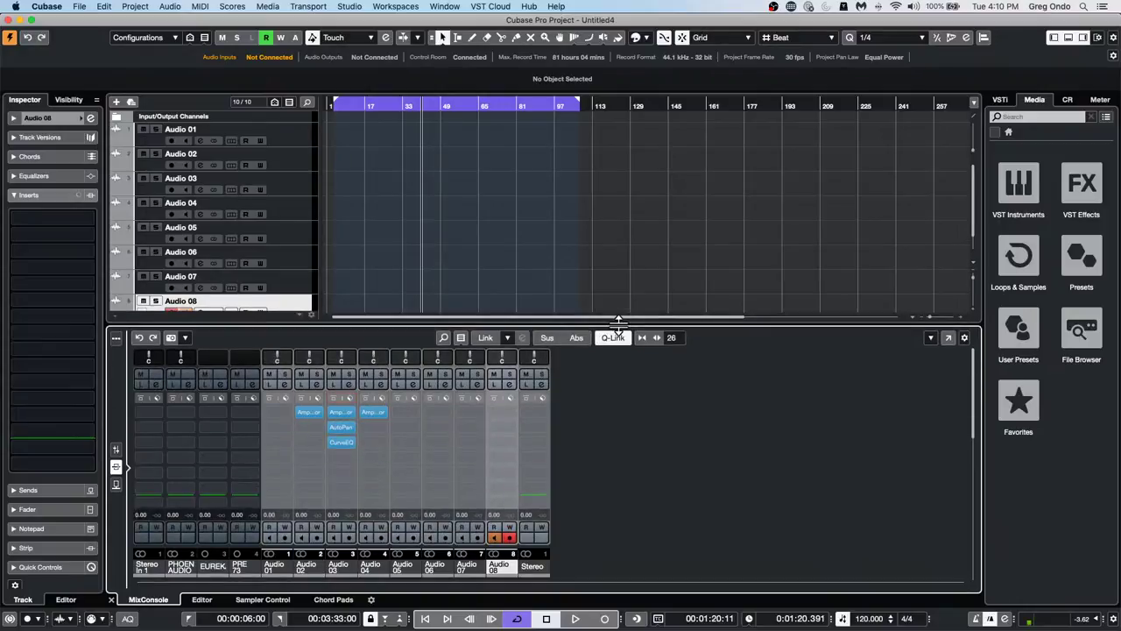
pyautogui.press('h')
pyautogui.press('h')
pyautogui.press('h')
pyautogui.press('h')
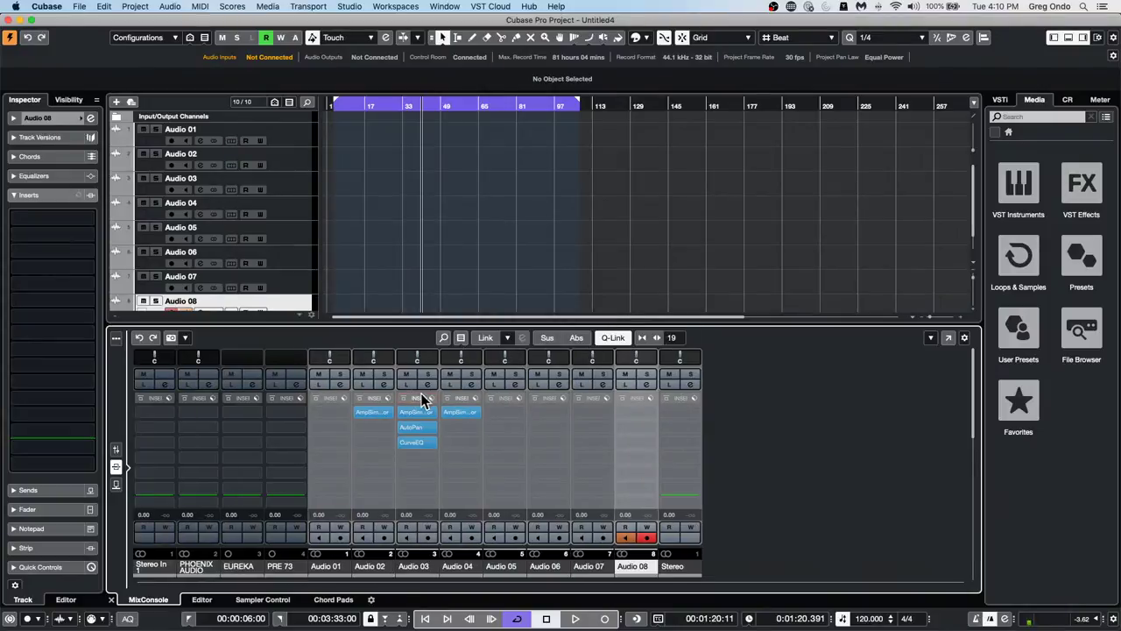
# Copy Audio 03's whole insert rack to Audio 05 and Audio 06, then undo the insert copies on Audio 04 through Audio 06
pyautogui.moveTo(431, 397); pyautogui.dragTo(522, 411)
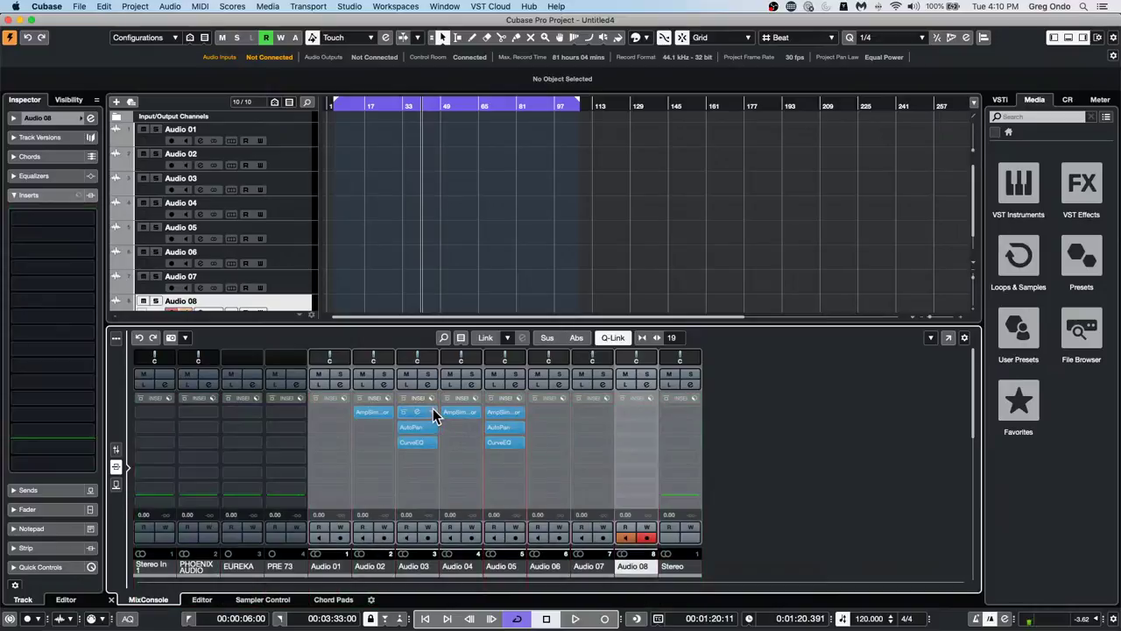
pyautogui.moveTo(431, 398); pyautogui.dragTo(549, 409)
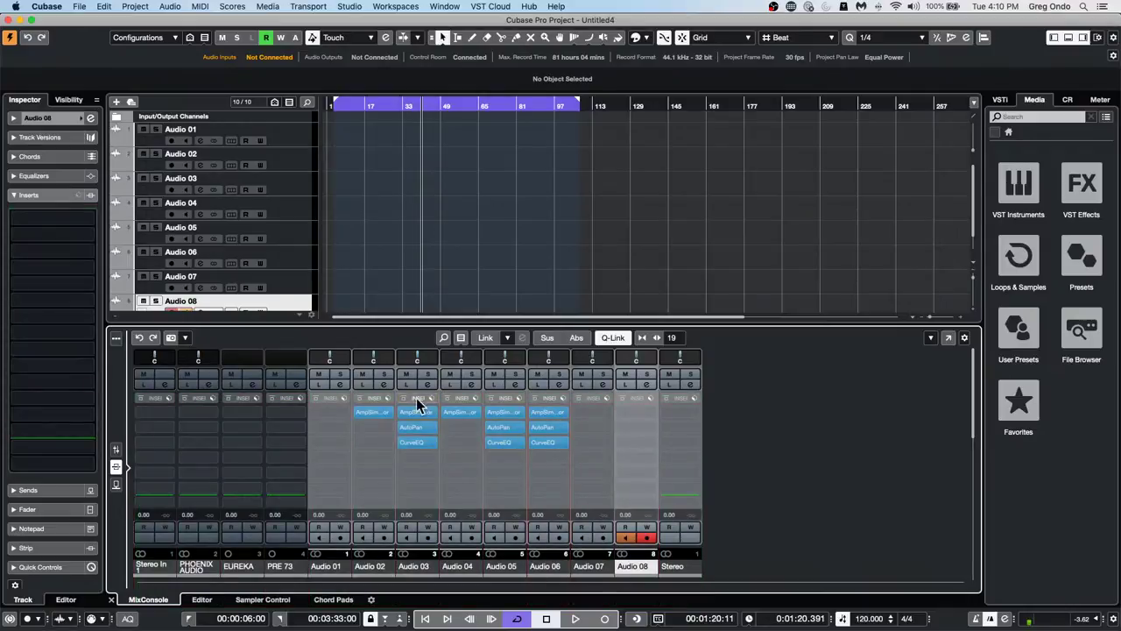
pyautogui.moveTo(418, 405); pyautogui.dragTo(523, 481)
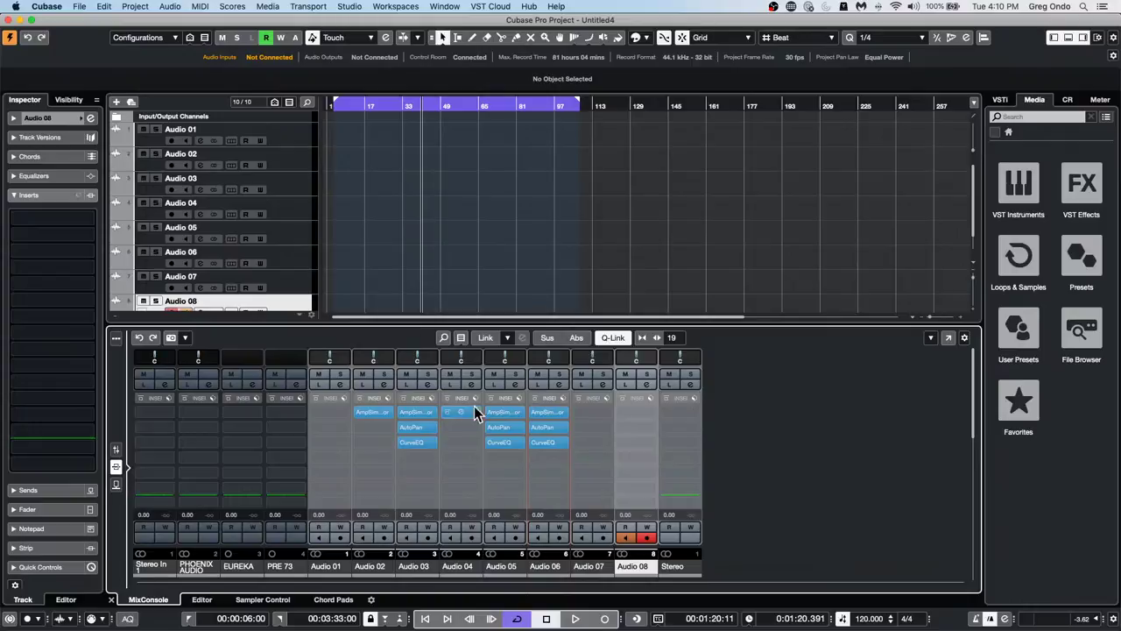
pyautogui.click(146, 340)
pyautogui.click(145, 341)
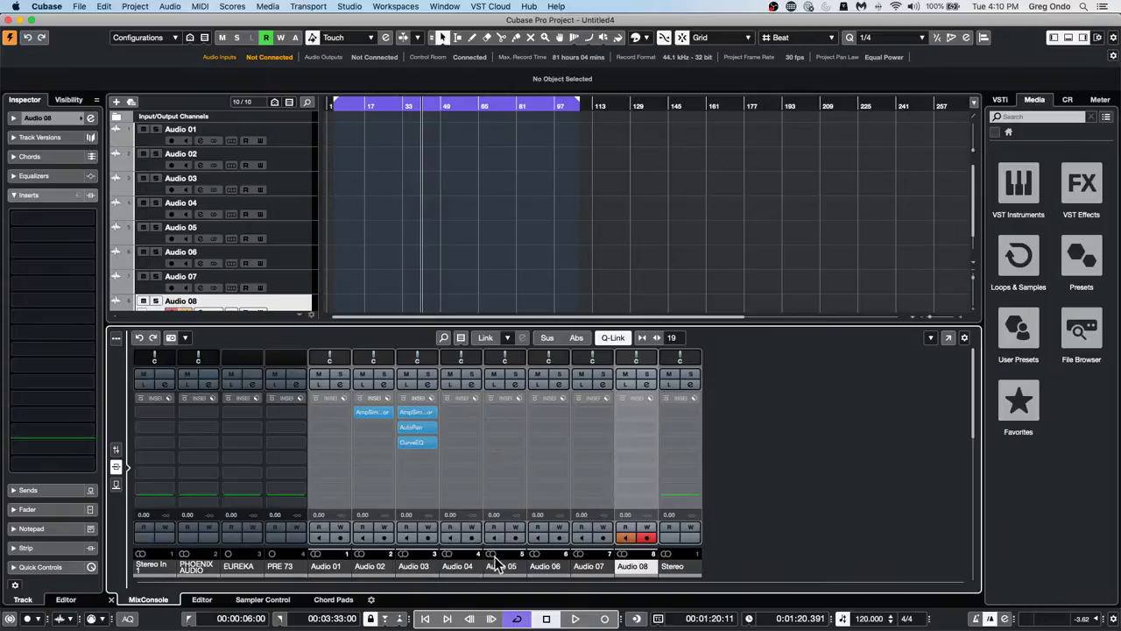
# Show the faders in the MixConsole and select the Audio 05 through Audio 08 channels together
pyautogui.click(116, 449)
pyautogui.click(477, 445)
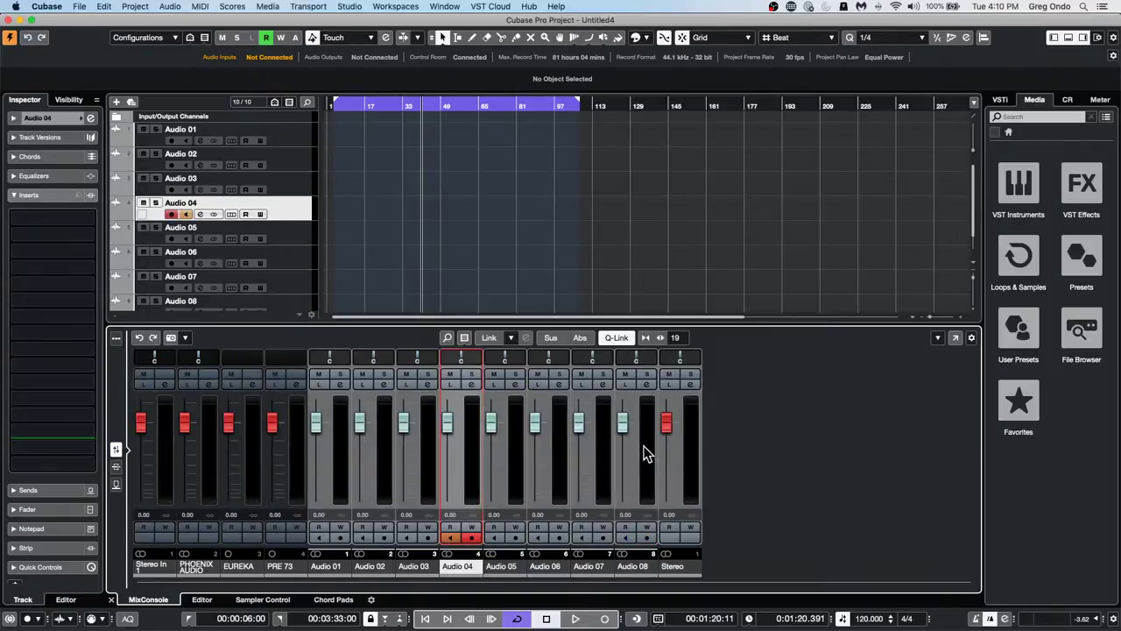
pyautogui.click(646, 450)
pyautogui.rightClick(511, 453)
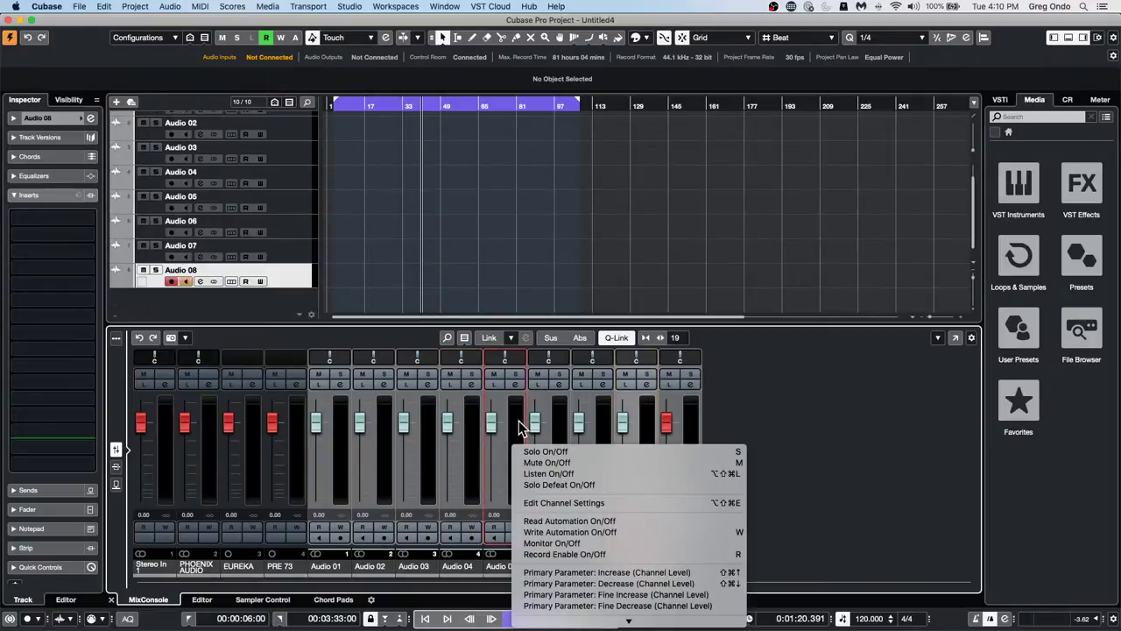
pyautogui.click(519, 420)
pyautogui.rightClick(518, 421)
pyautogui.click(517, 420)
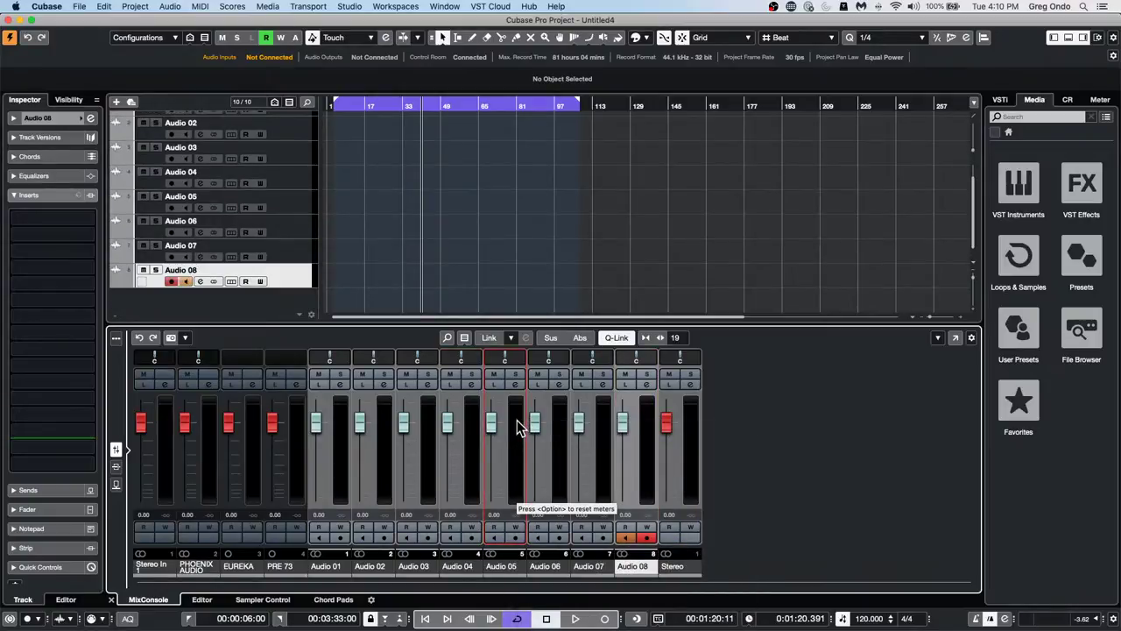
pyautogui.keyDown('shift'); pyautogui.click(517, 420); pyautogui.keyUp('shift')
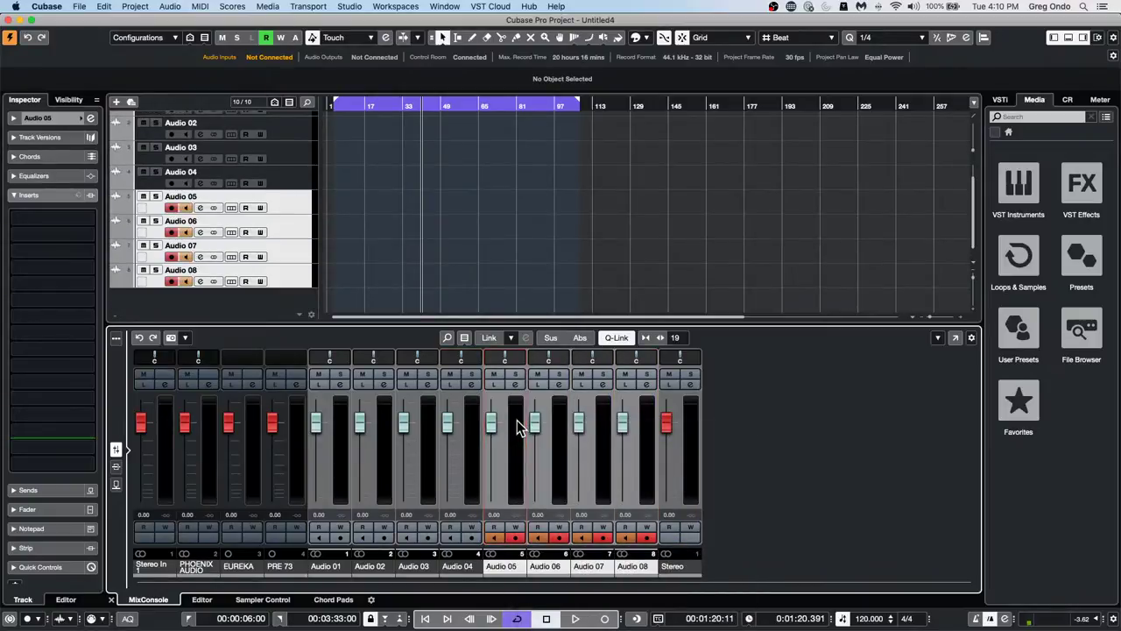
# Show the insert racks in the MixConsole and copy Audio 03's whole insert rack to Audio 05
pyautogui.click(117, 471)
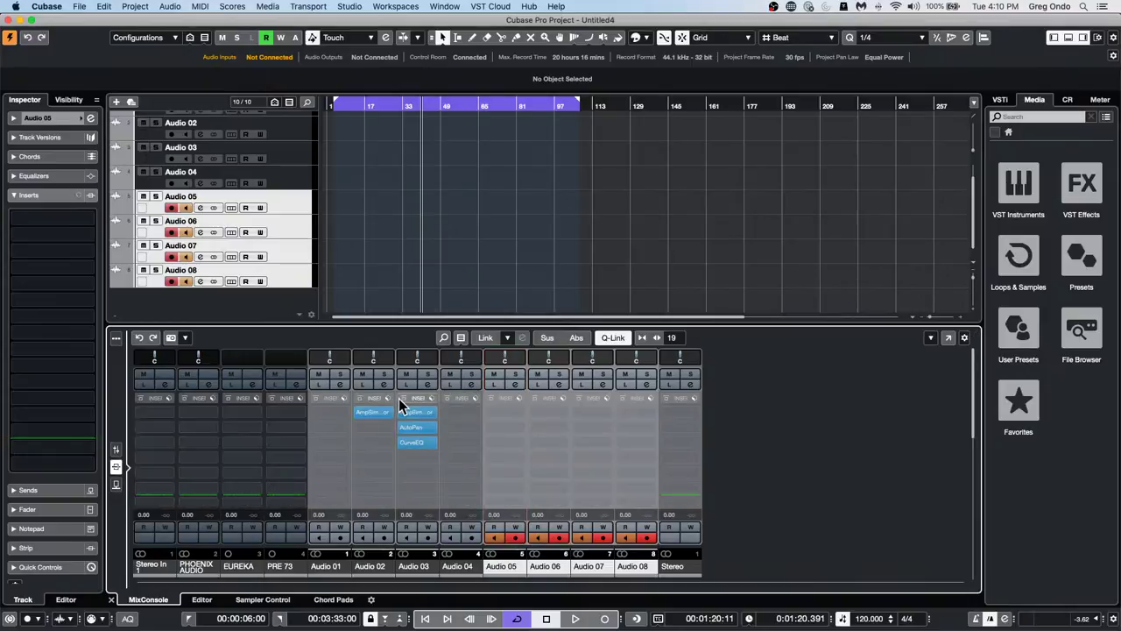
pyautogui.moveTo(406, 408); pyautogui.dragTo(512, 412)
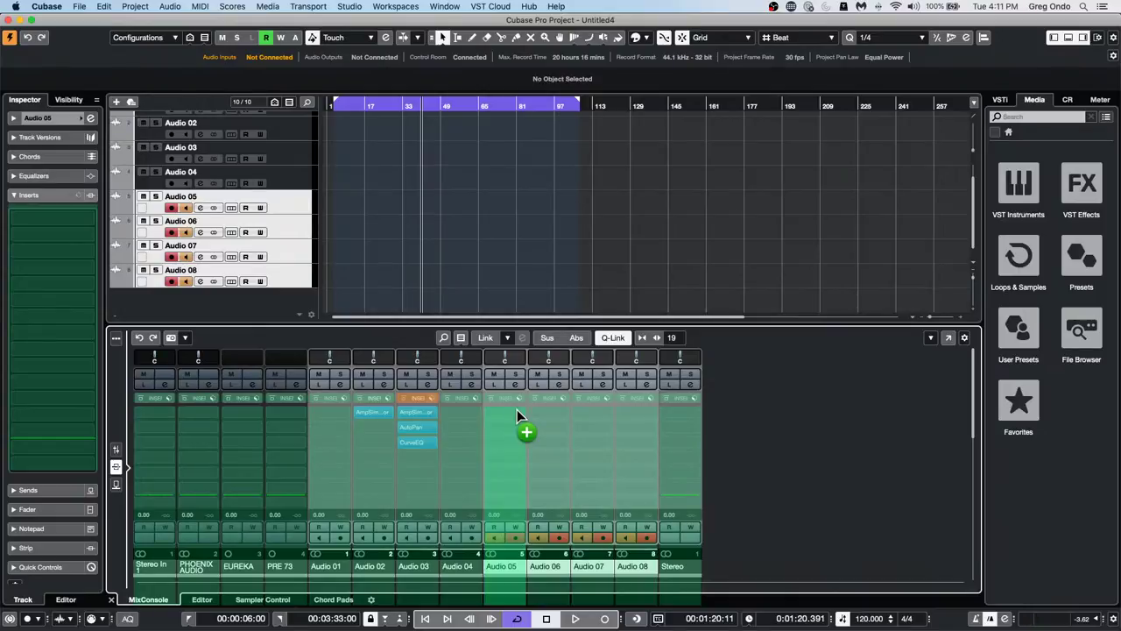
pyautogui.moveTo(517, 409); pyautogui.dragTo(518, 410)
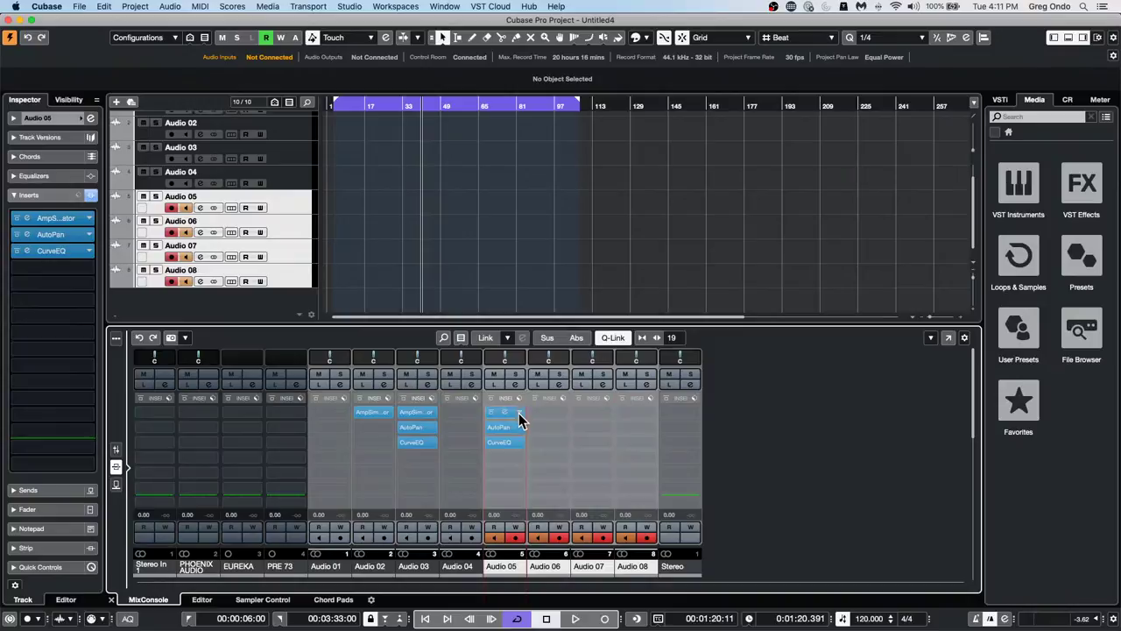
# Copy and paste Audio 03's insert rack to Audio 06, and also duplicate it onto Audio 08 and Audio 07
pyautogui.rightClick(432, 395)
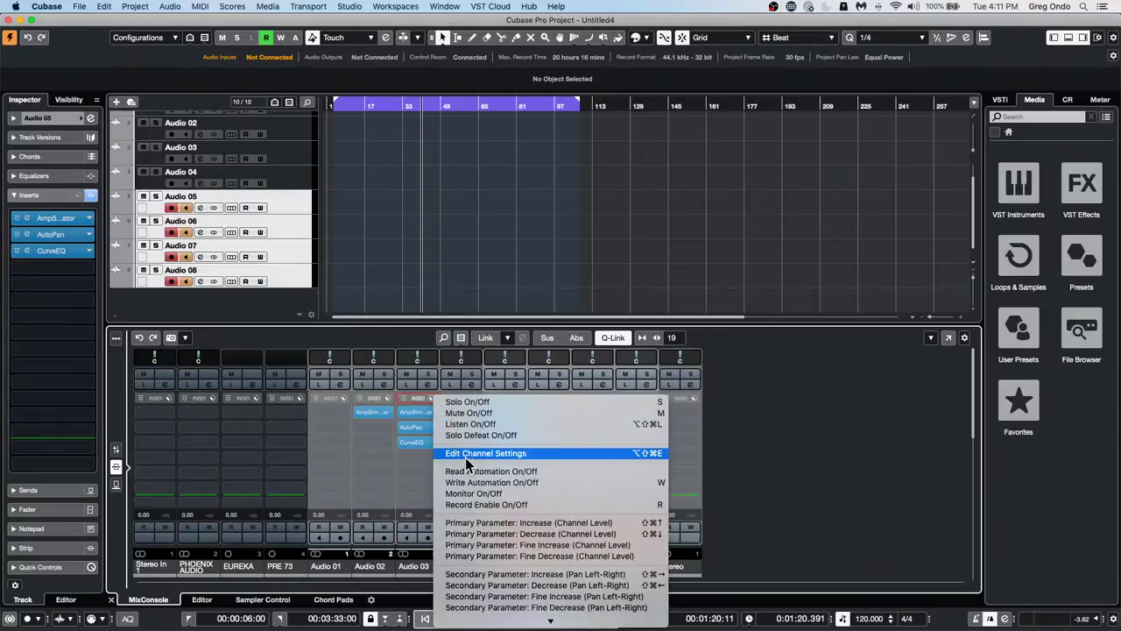
pyautogui.moveTo(466, 621)
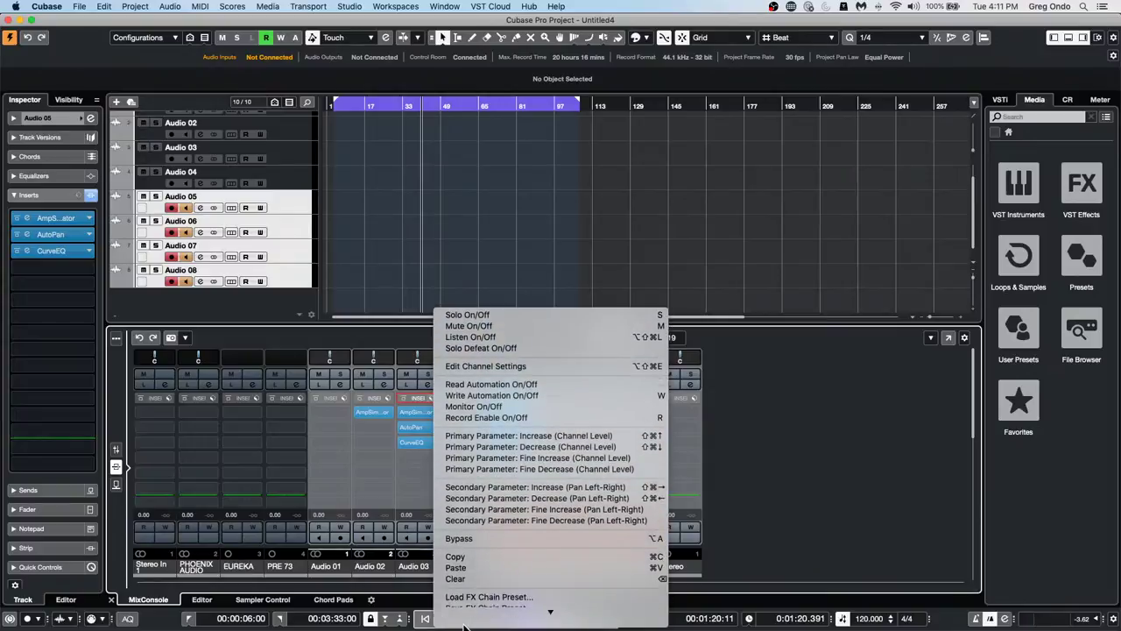
pyautogui.click(491, 558)
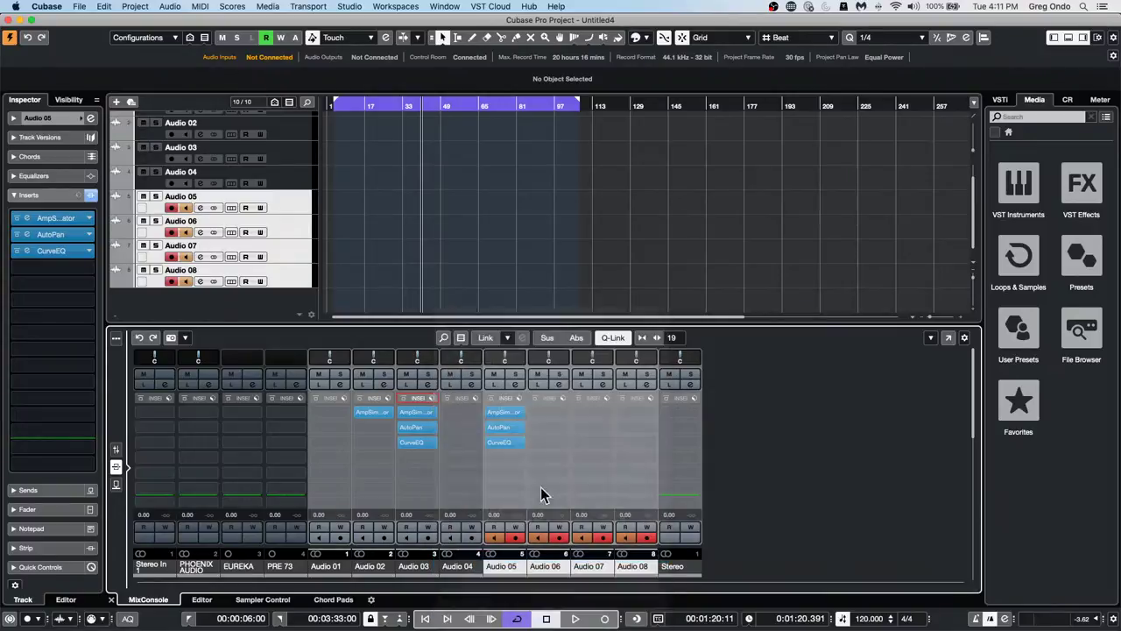
pyautogui.rightClick(563, 399)
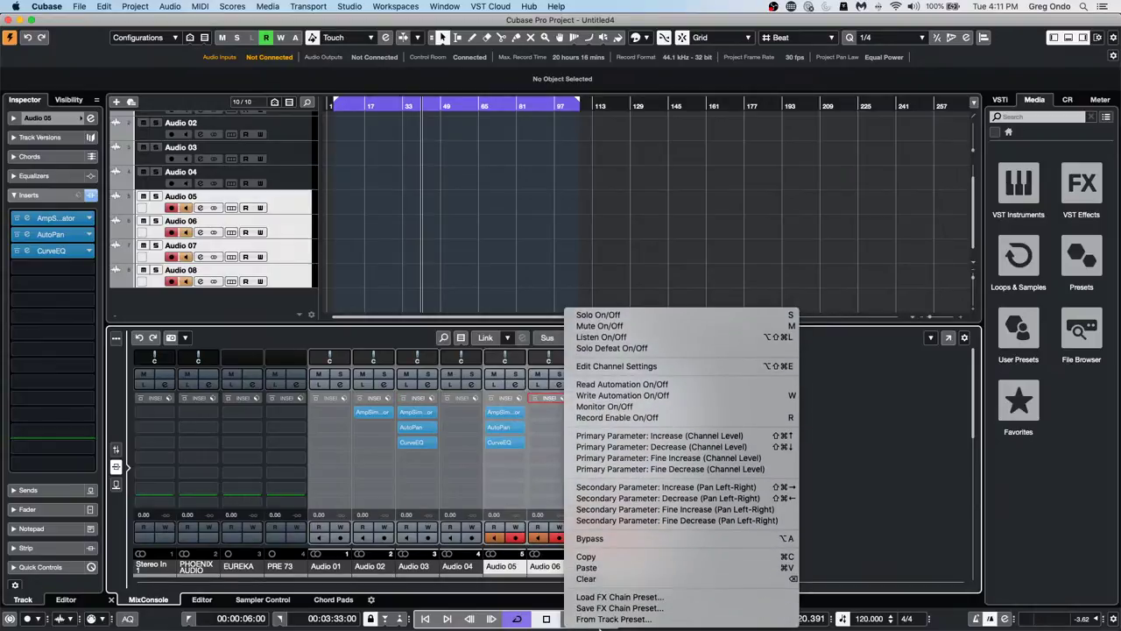
pyautogui.click(614, 567)
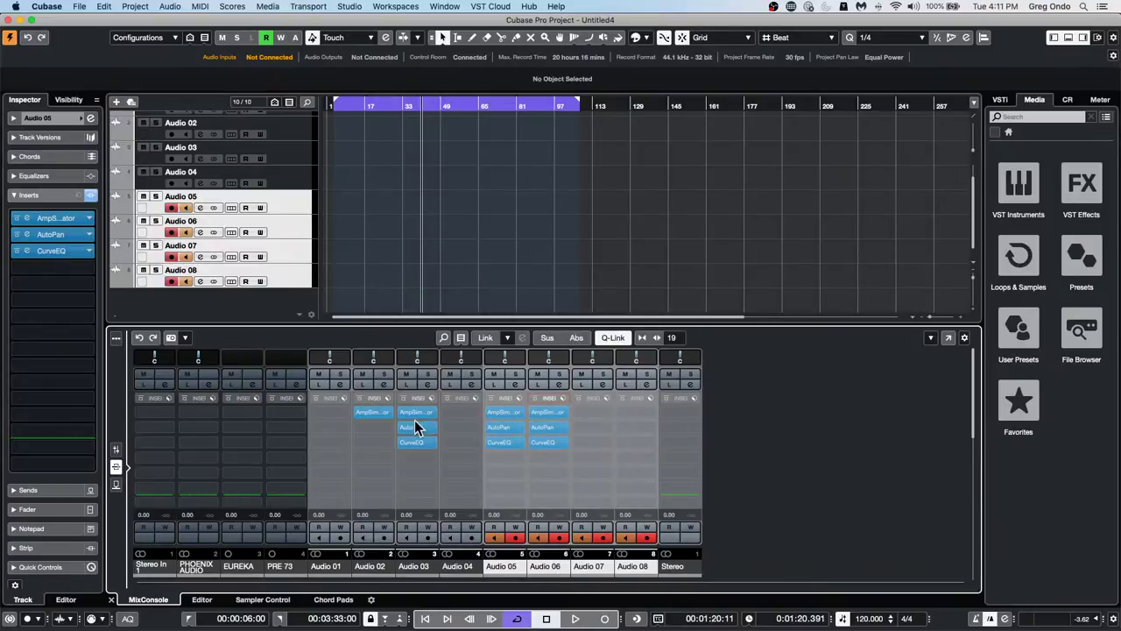
pyautogui.moveTo(429, 396); pyautogui.dragTo(648, 411)
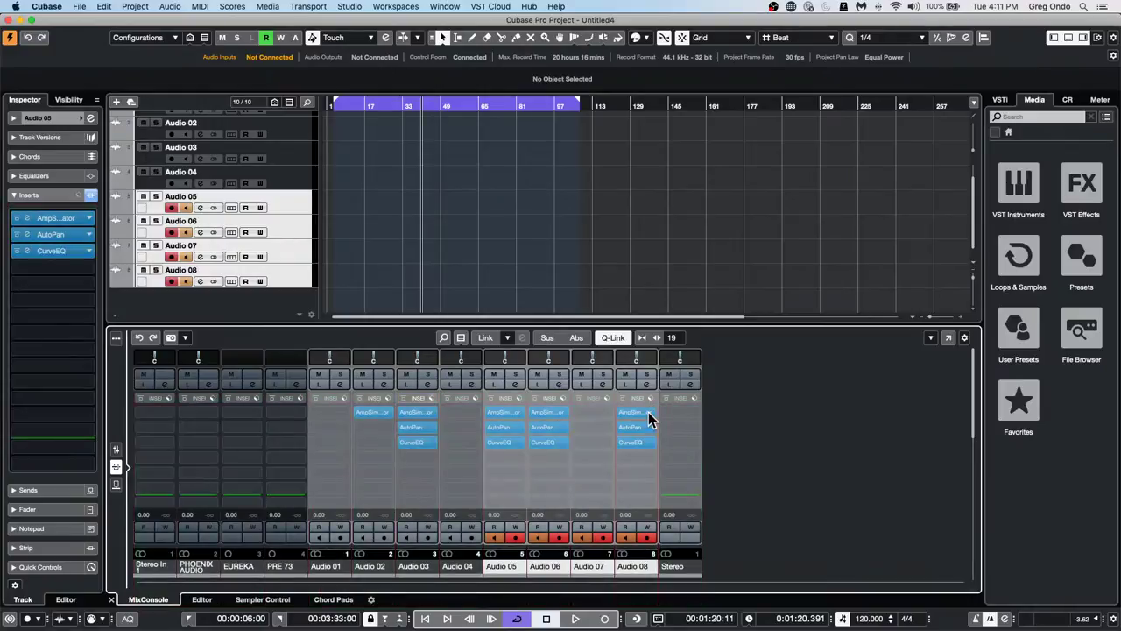
pyautogui.moveTo(430, 395); pyautogui.dragTo(610, 416)
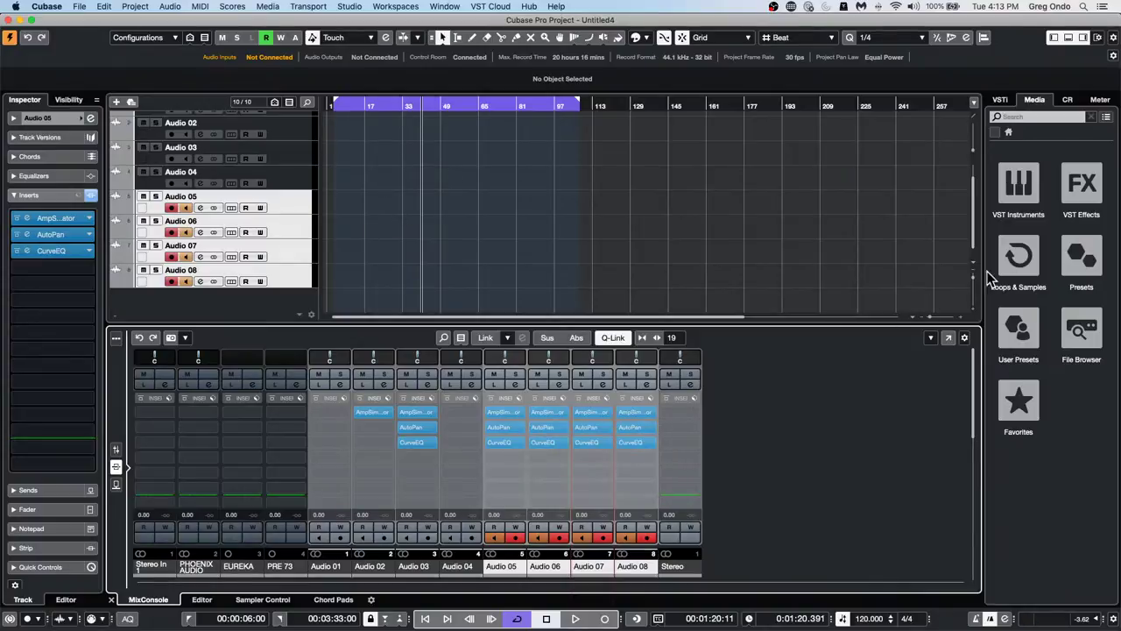
# Add the Percussive Hit 46_RT sample from the Caleidoscope loop set to a new track at bar 4
pyautogui.click(1011, 256)
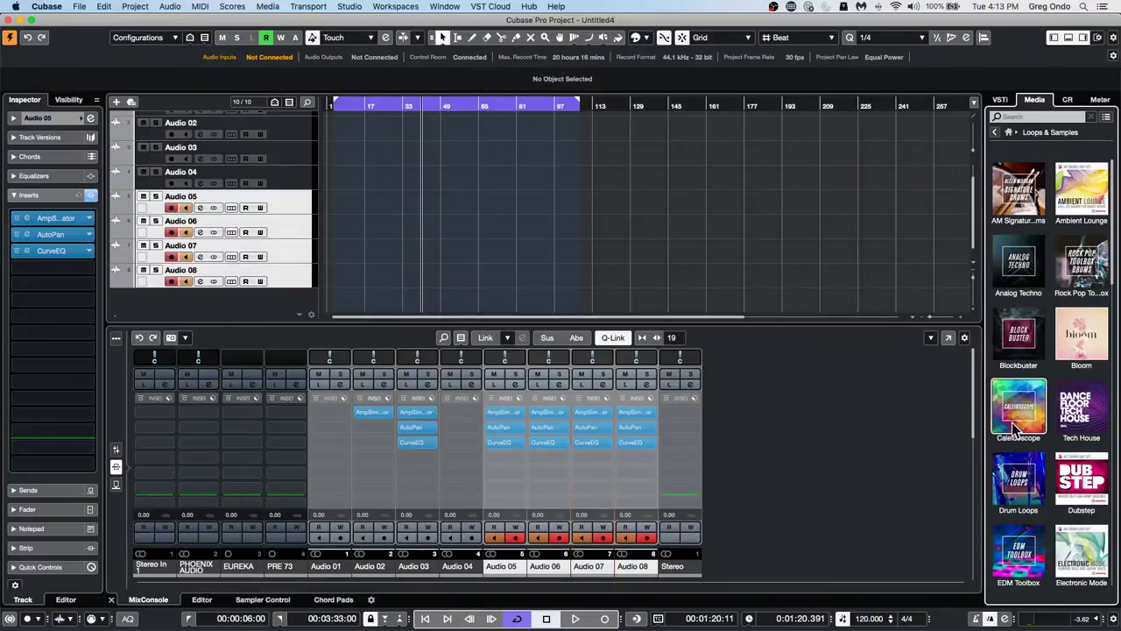
pyautogui.click(1013, 420)
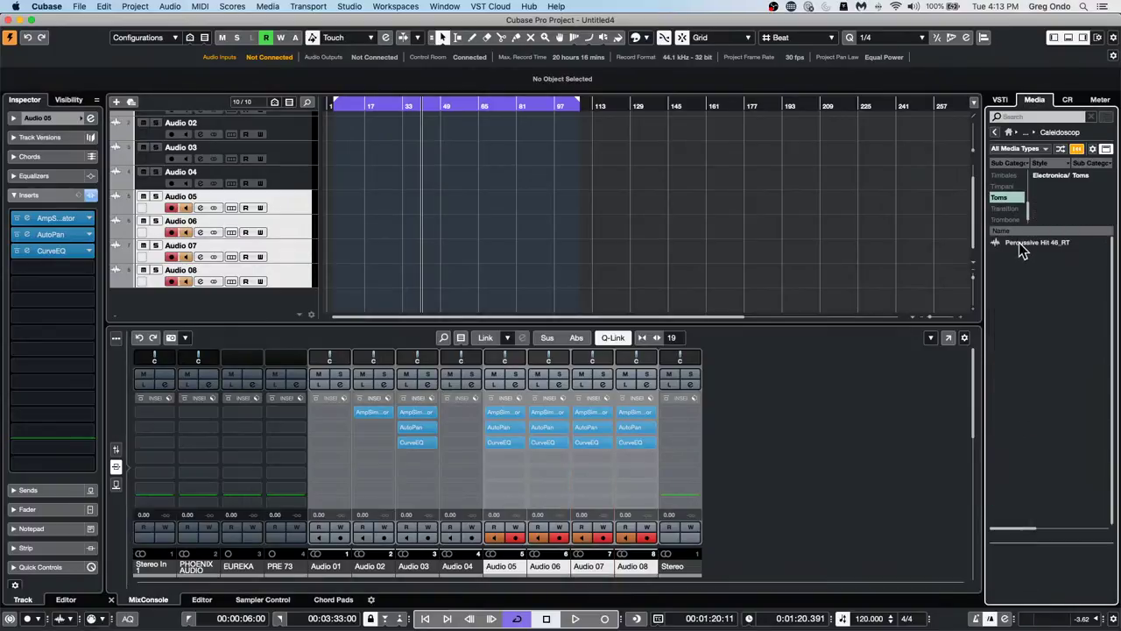
pyautogui.click(1018, 242)
pyautogui.moveTo(1019, 242); pyautogui.dragTo(342, 175)
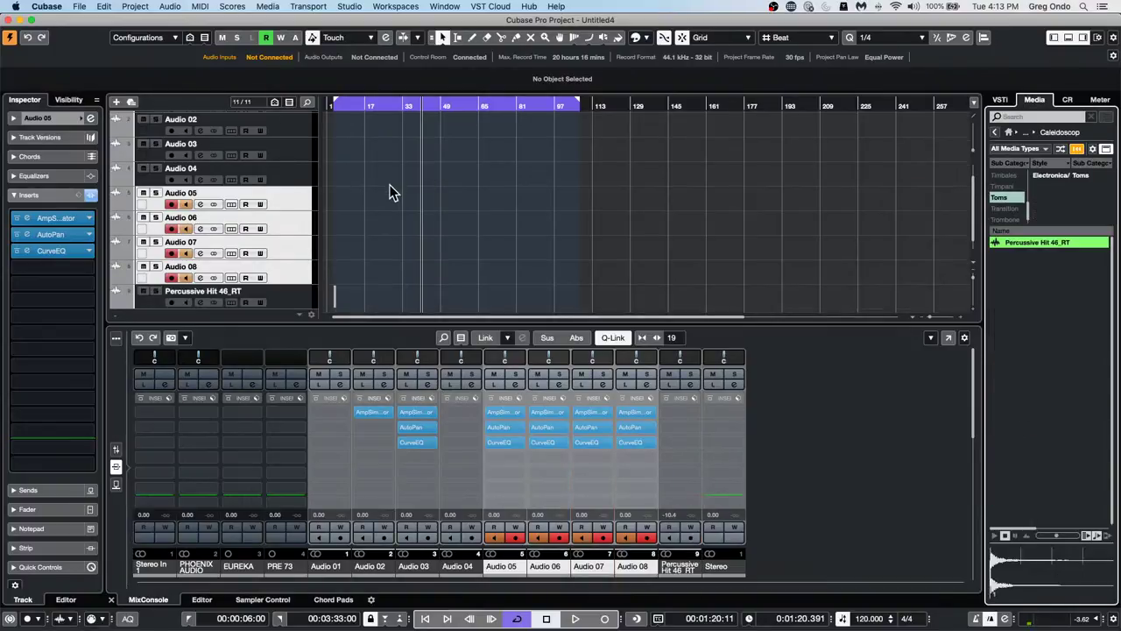
pyautogui.scroll(-1, 390, 187)
pyautogui.moveTo(339, 105); pyautogui.dragTo(335, 169)
# Clear the Toms filter and add the Atmo 03_AM loop to a new track at bar 4
pyautogui.click(998, 199)
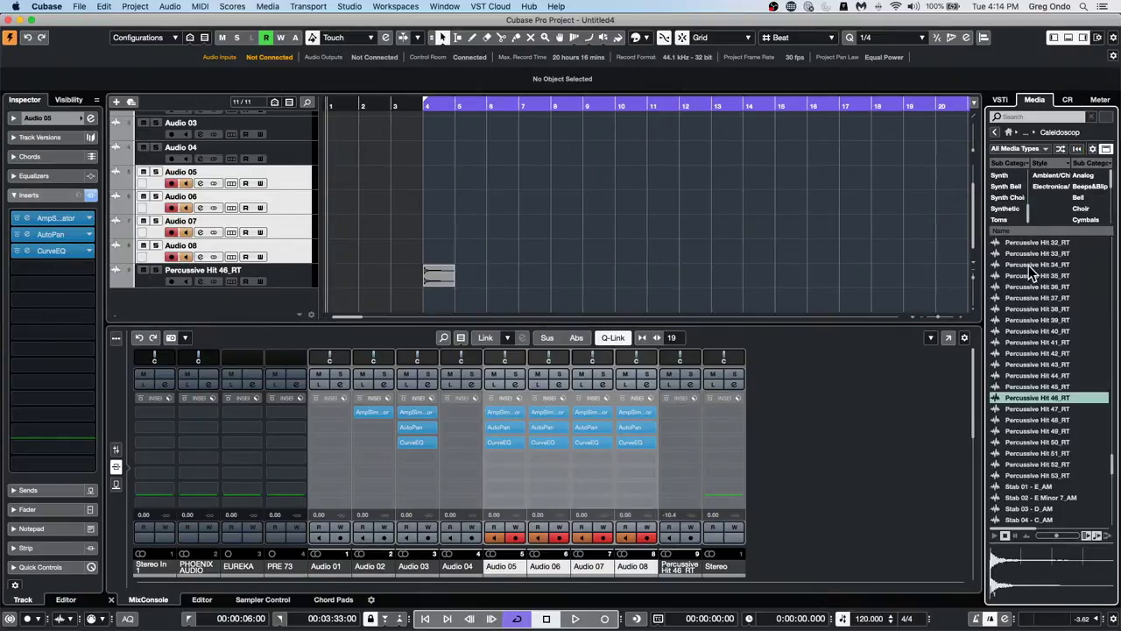
pyautogui.scroll(15, 1029, 266)
pyautogui.click(1031, 264)
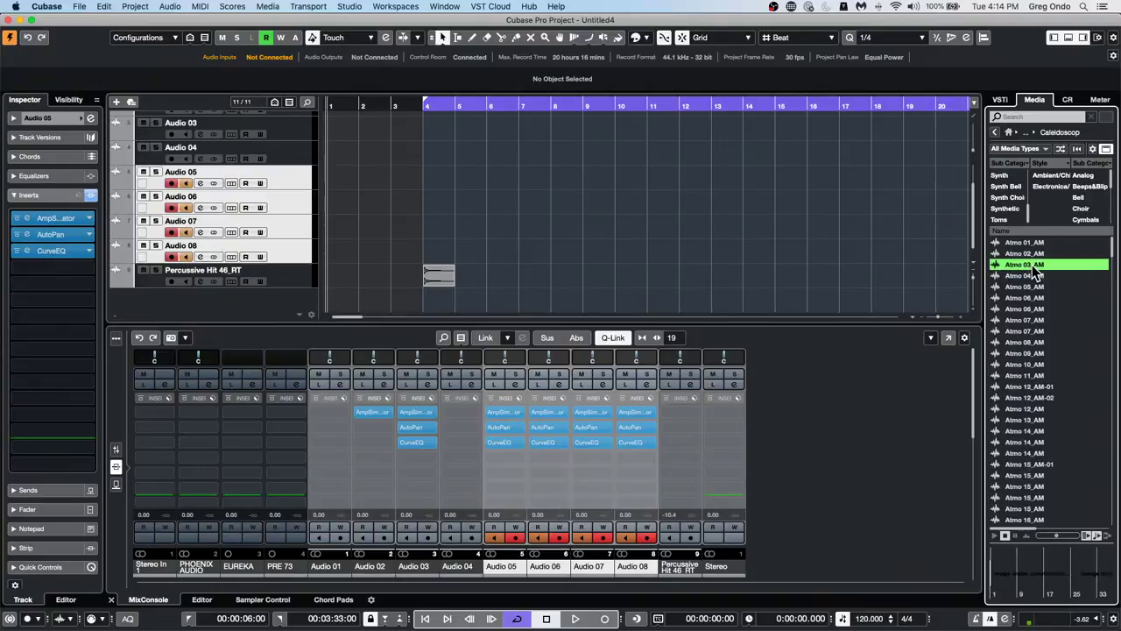
pyautogui.doubleClick(1030, 265)
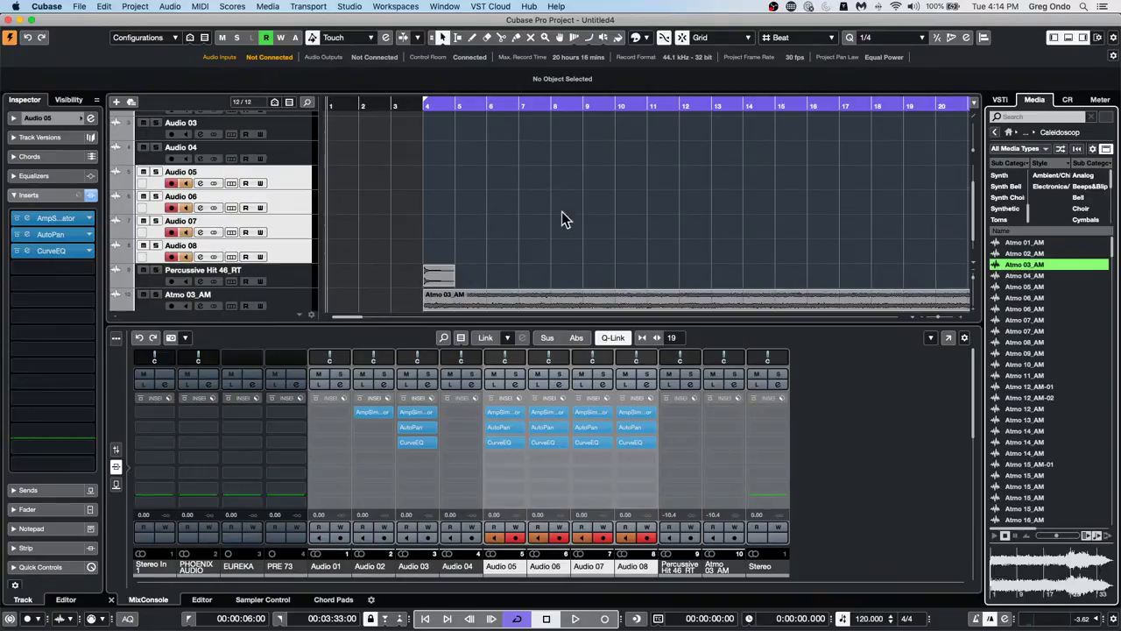
# Set the Atmo 03_AM event's volume to 14 dB
pyautogui.moveTo(450, 103); pyautogui.dragTo(441, 35)
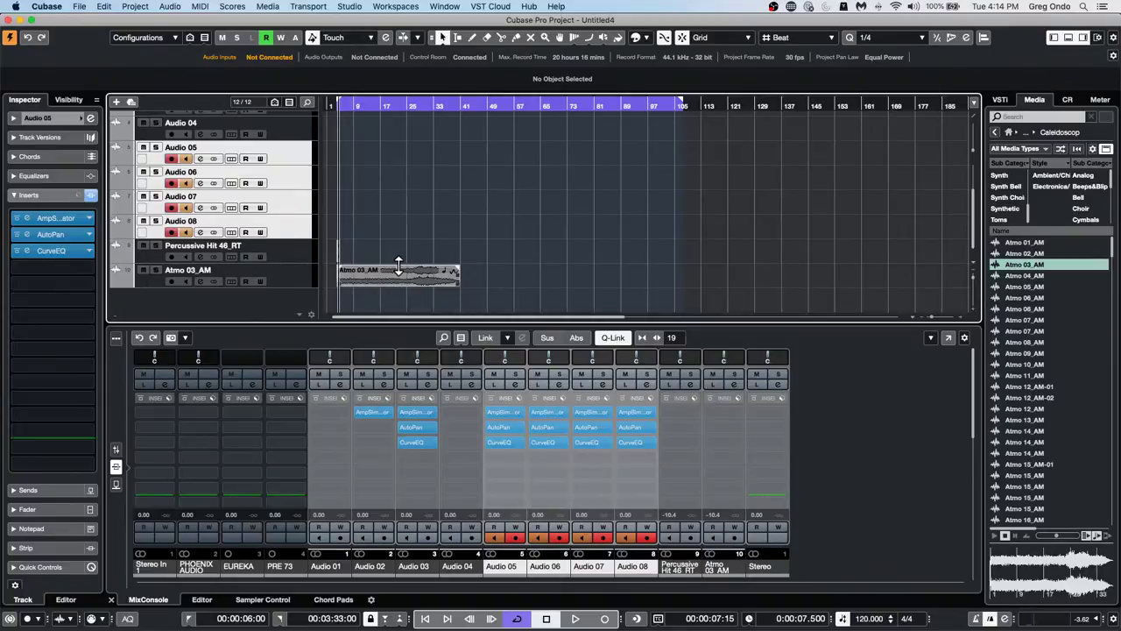
pyautogui.moveTo(398, 265)
pyautogui.mouseDown()
pyautogui.moveTo(397, 233)
pyautogui.moveTo(408, 265)
pyautogui.mouseUp()
pyautogui.click(396, 279)
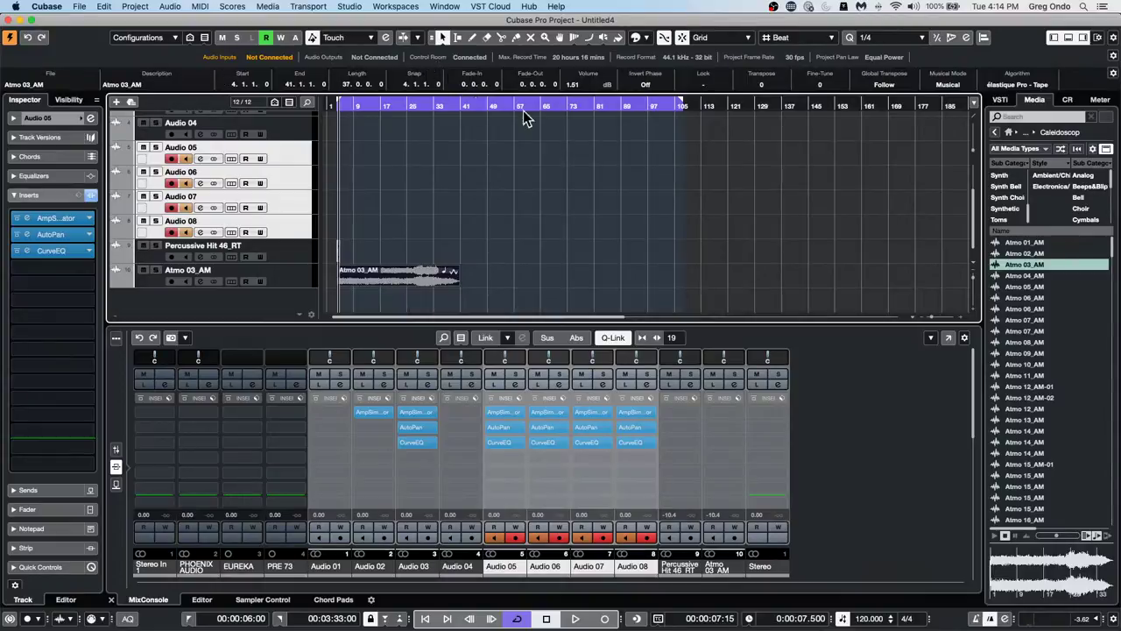
pyautogui.click(584, 85)
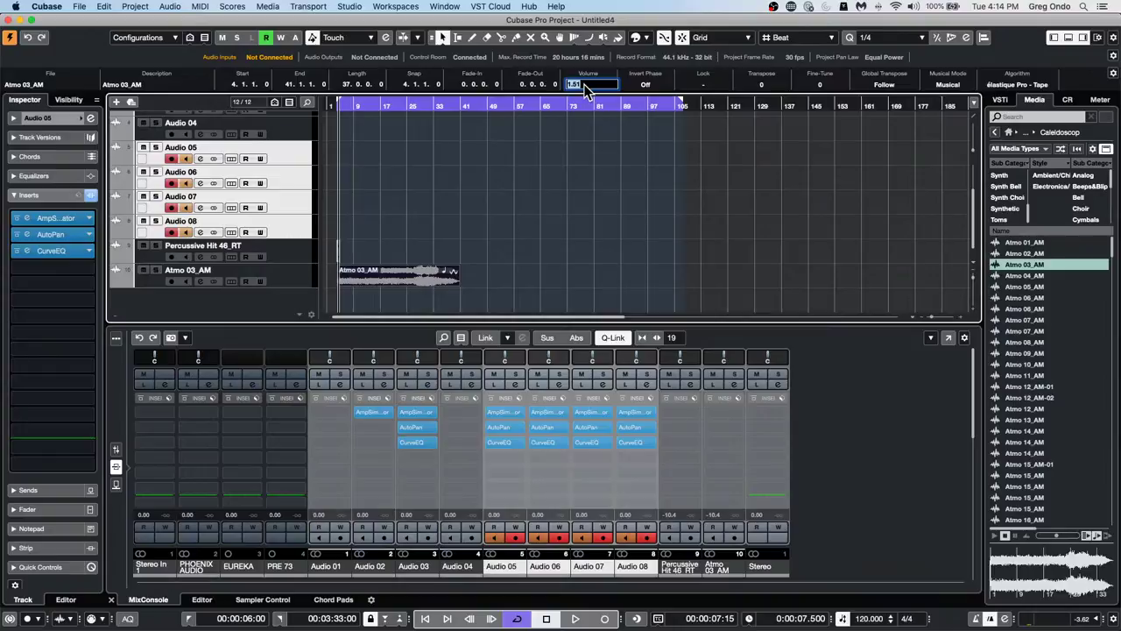
pyautogui.write('14')
pyautogui.press('Return')
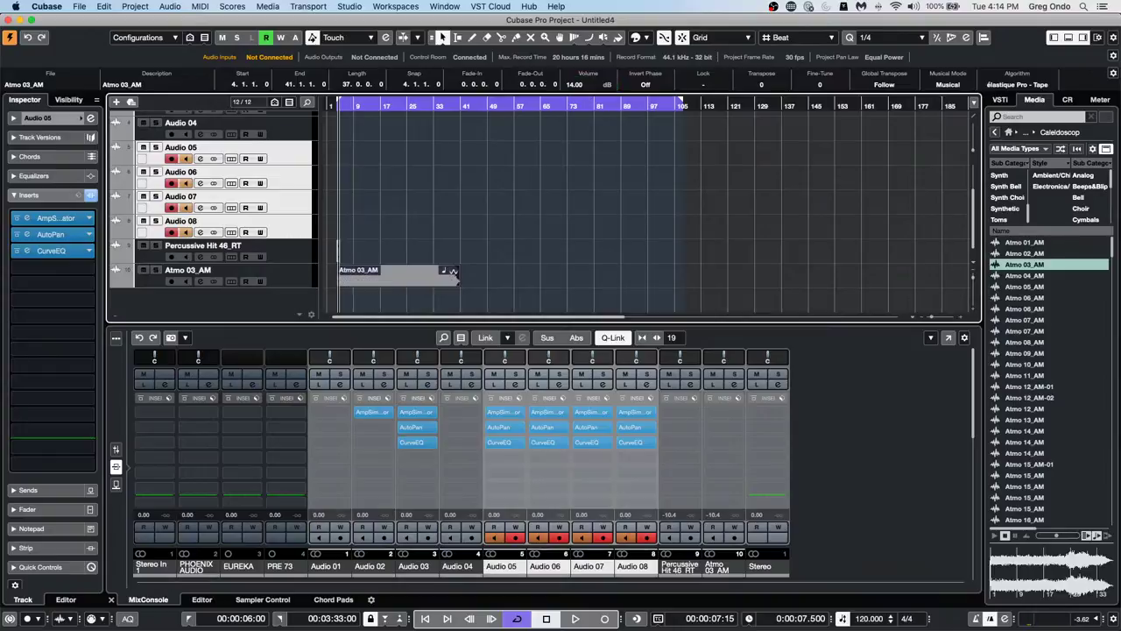
# Move the Atmo 03_AM track directly above Audio 05 and make it taller
pyautogui.click(594, 84)
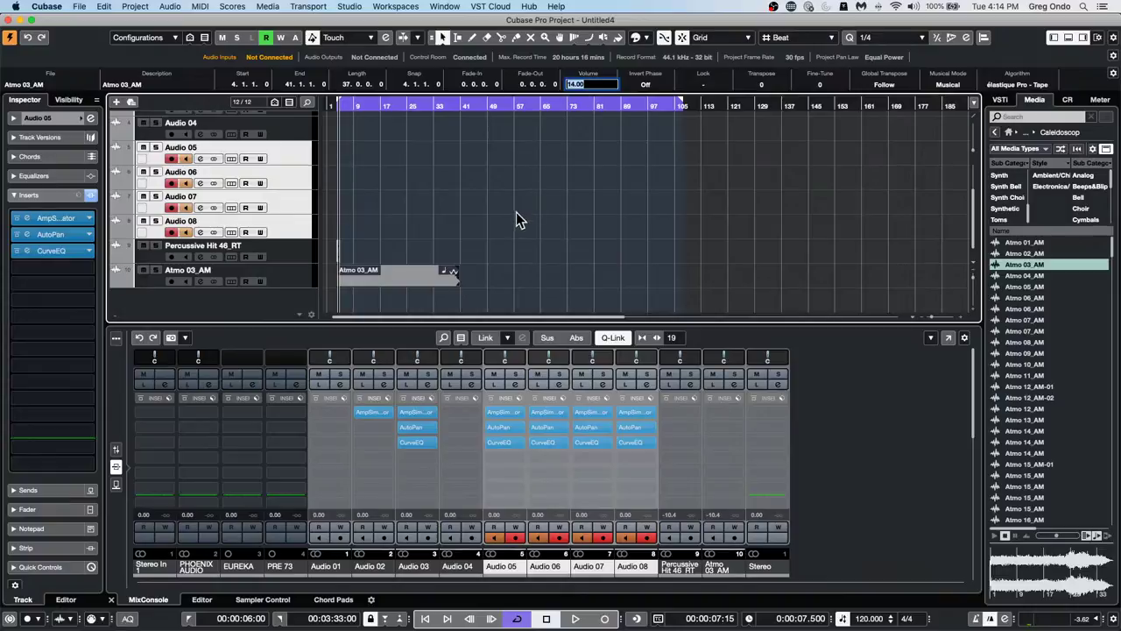
pyautogui.scroll(3, 465, 223)
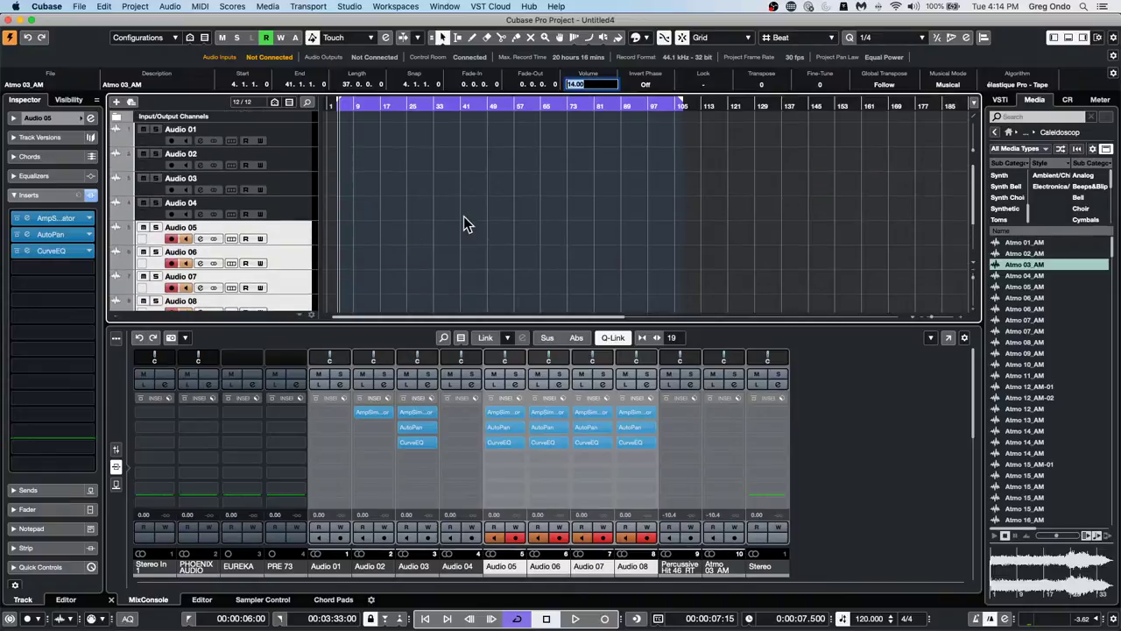
pyautogui.scroll(-3, 465, 223)
pyautogui.moveTo(278, 280); pyautogui.dragTo(288, 233)
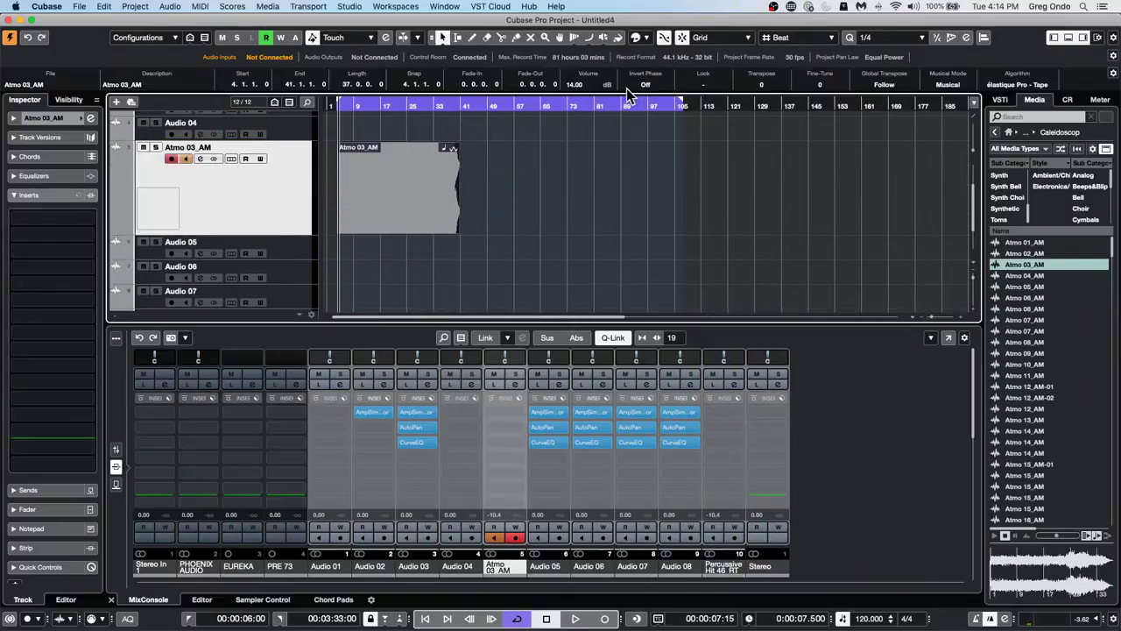
# Set the Atmo 03_AM event's volume to 0 dB
pyautogui.click(587, 85)
pyautogui.write('0')
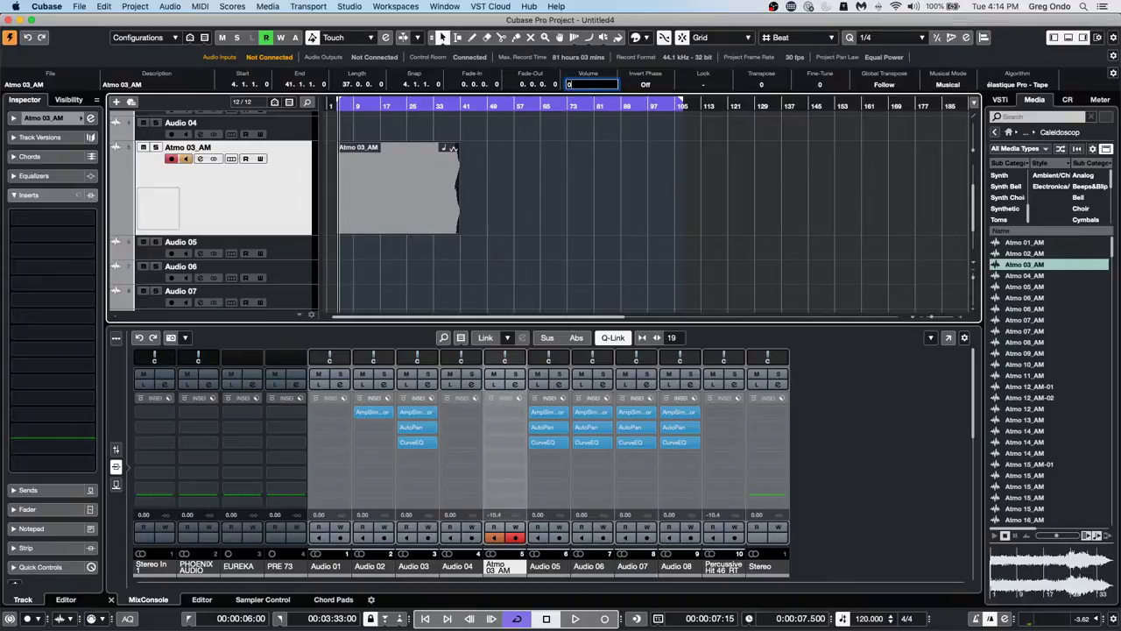
pyautogui.press('Return')
# Draw a volume curve on the Atmo 03_AM event with the Draw tool, including a deep dip around bar 16
pyautogui.rightClick(375, 166)
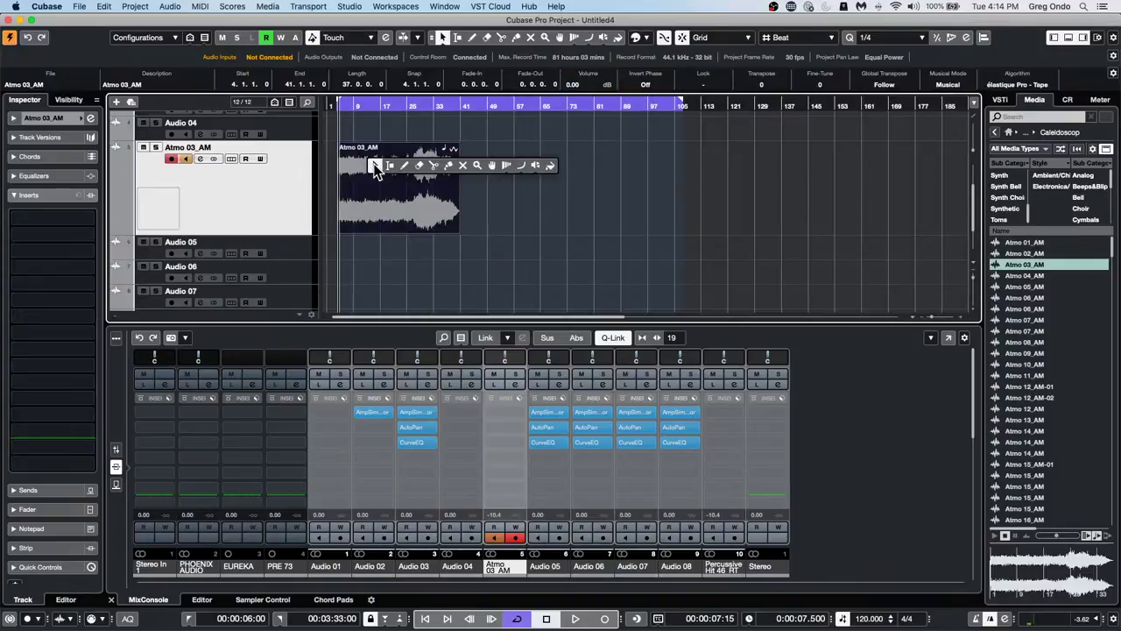
pyautogui.click(405, 168)
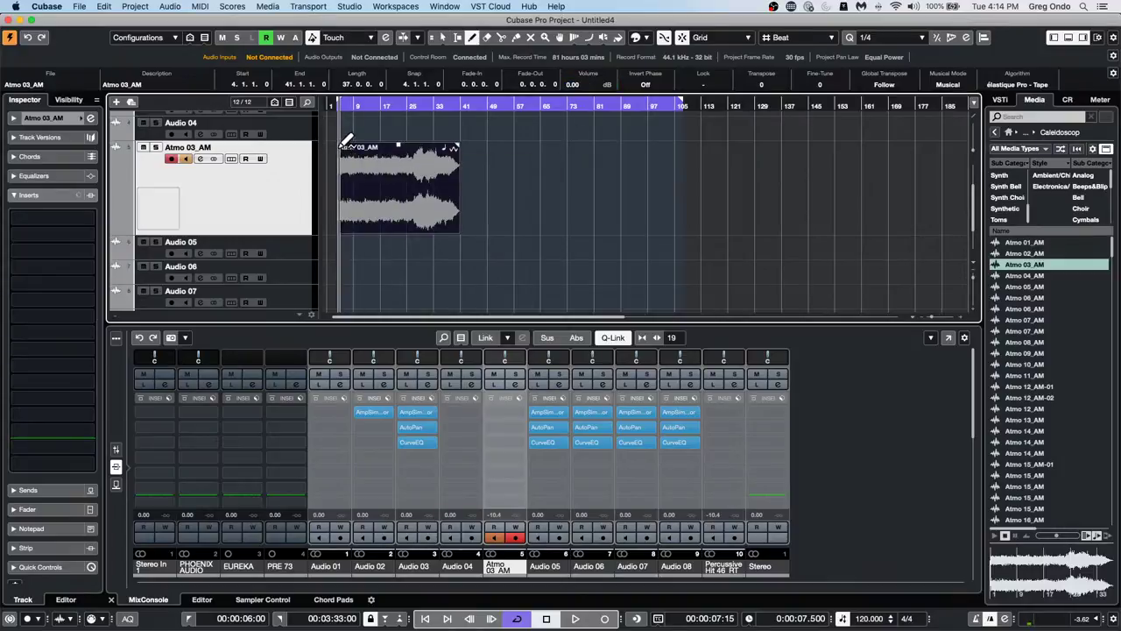
pyautogui.moveTo(354, 179)
pyautogui.mouseDown()
pyautogui.moveTo(440, 176)
pyautogui.moveTo(432, 181)
pyautogui.mouseUp()
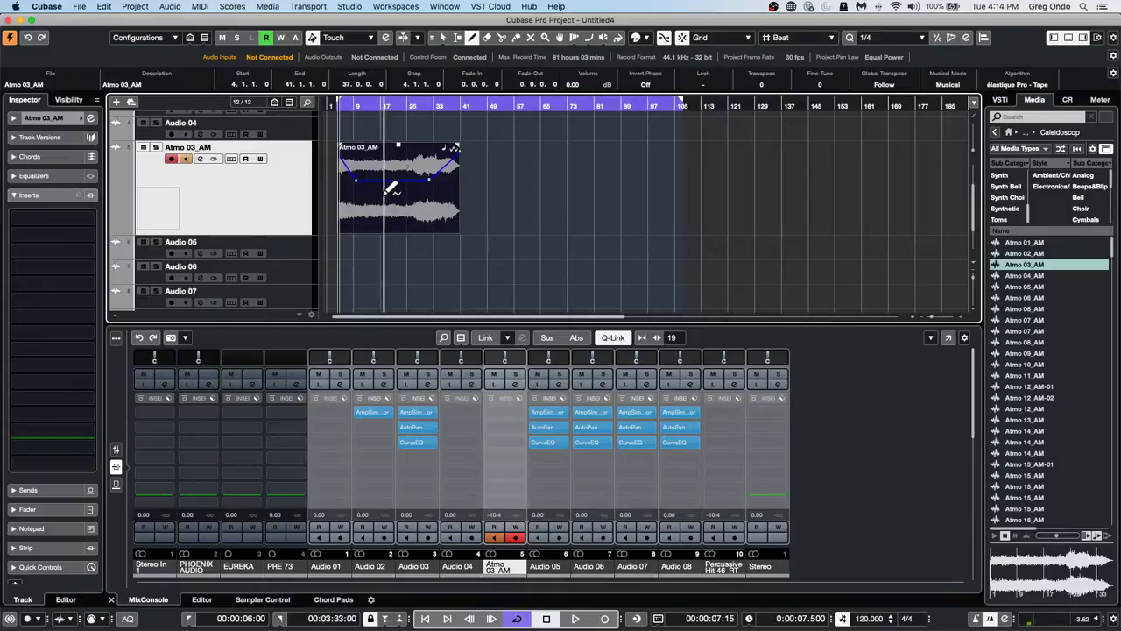
pyautogui.moveTo(378, 182)
pyautogui.mouseDown()
pyautogui.moveTo(379, 210)
pyautogui.moveTo(395, 174)
pyautogui.mouseUp()
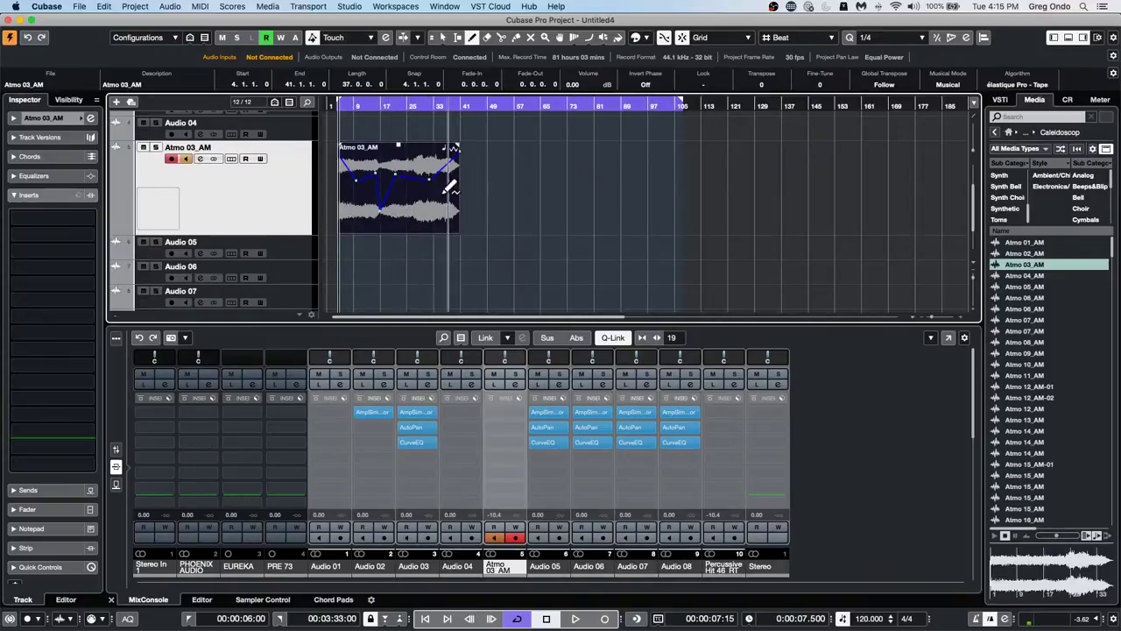
# Show the Atmo 03_AM track's volume automation lane and draw a freehand curve from about bar 14 to the event's end
pyautogui.click(114, 233)
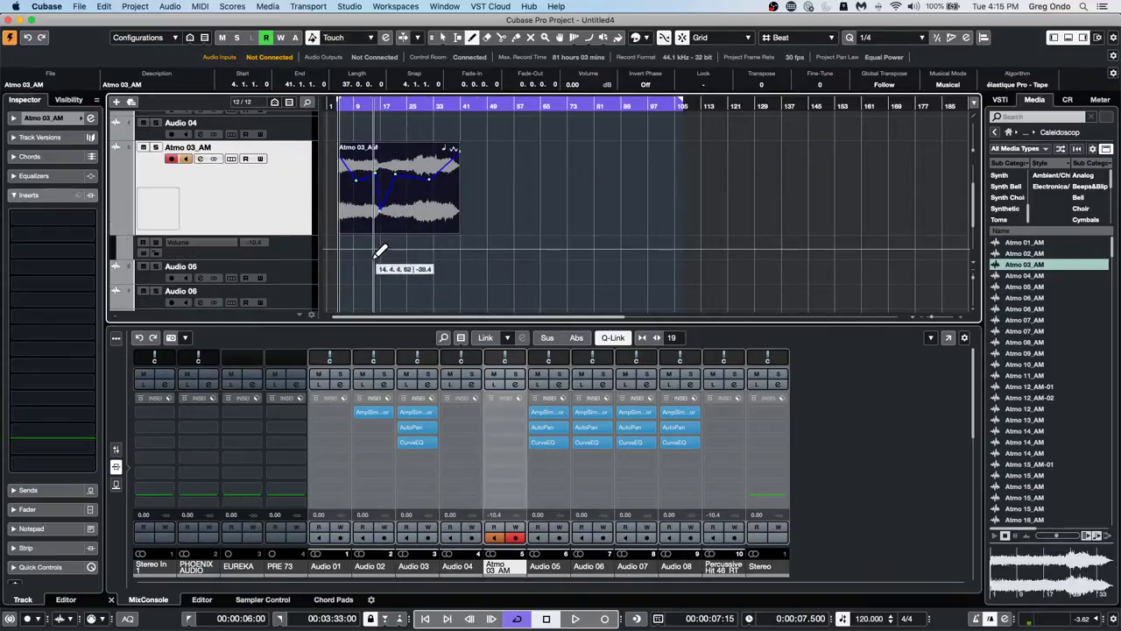
pyautogui.moveTo(371, 254); pyautogui.dragTo(459, 252)
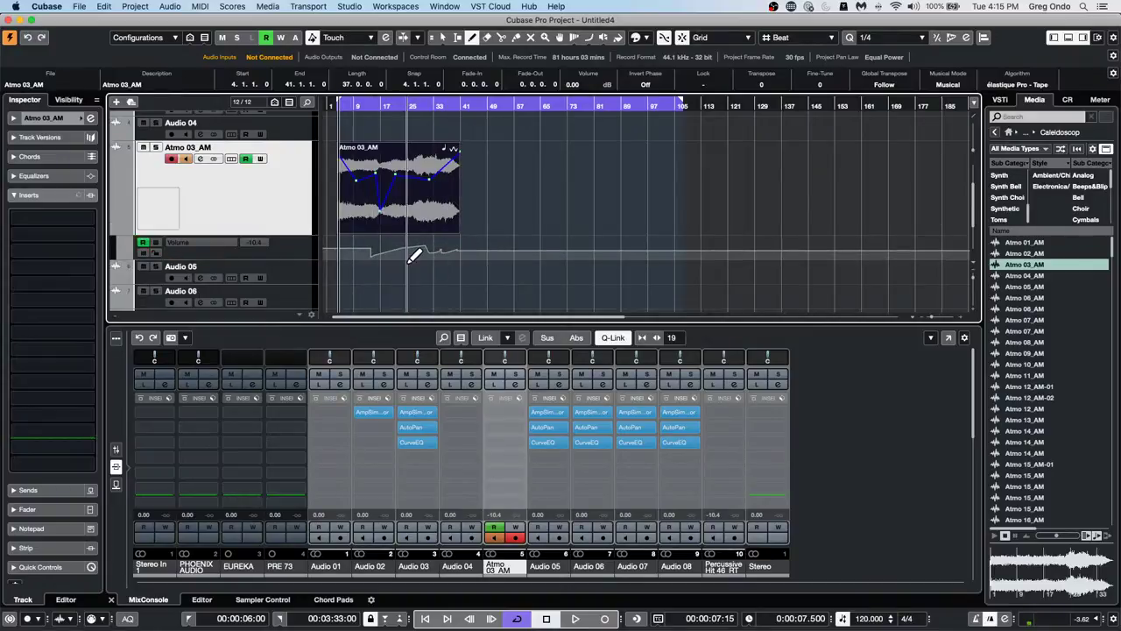
# Undo the drawn volume automation and the whole volume curve on the Atmo 03_AM event
pyautogui.click(376, 208)
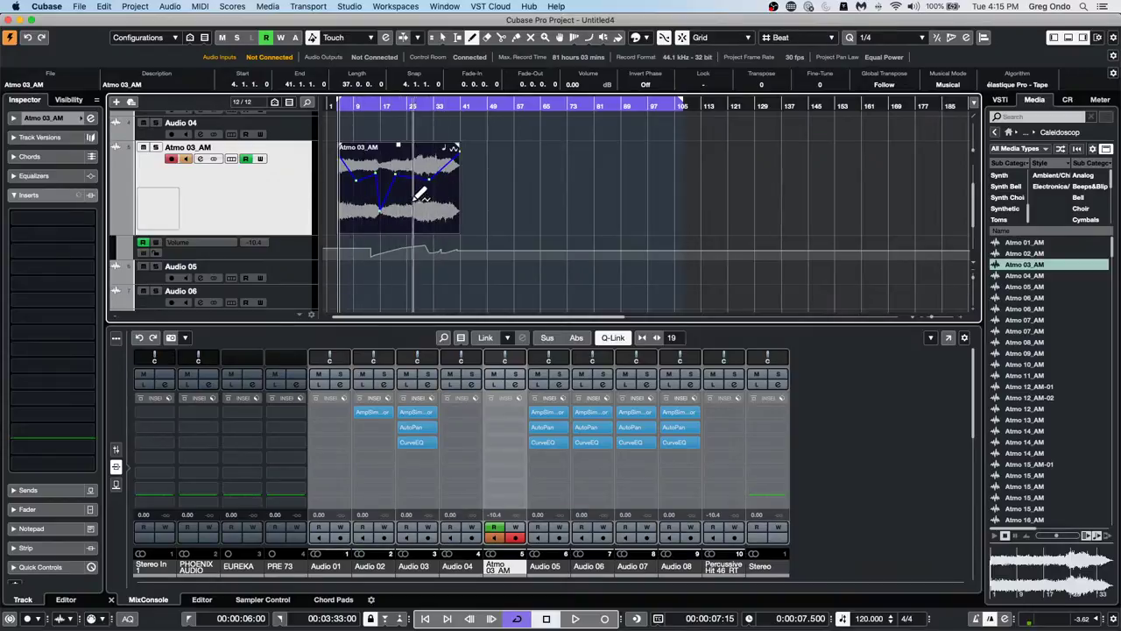
pyautogui.moveTo(416, 177)
pyautogui.mouseDown()
pyautogui.moveTo(421, 163)
pyautogui.moveTo(421, 254)
pyautogui.moveTo(416, 188)
pyautogui.mouseUp()
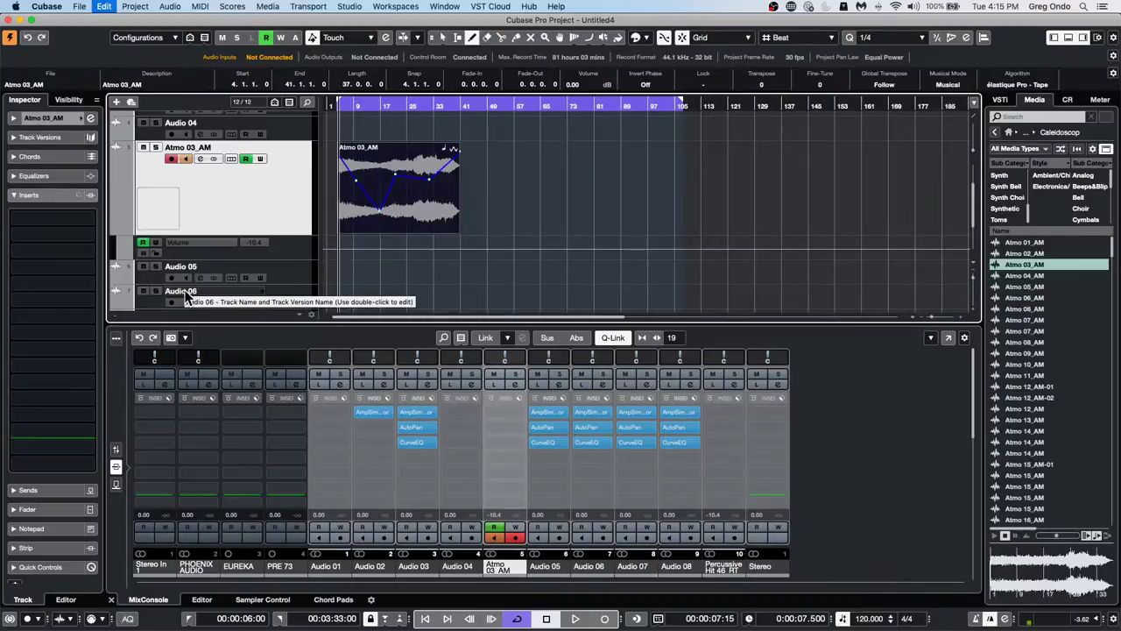
pyautogui.press('super+z')
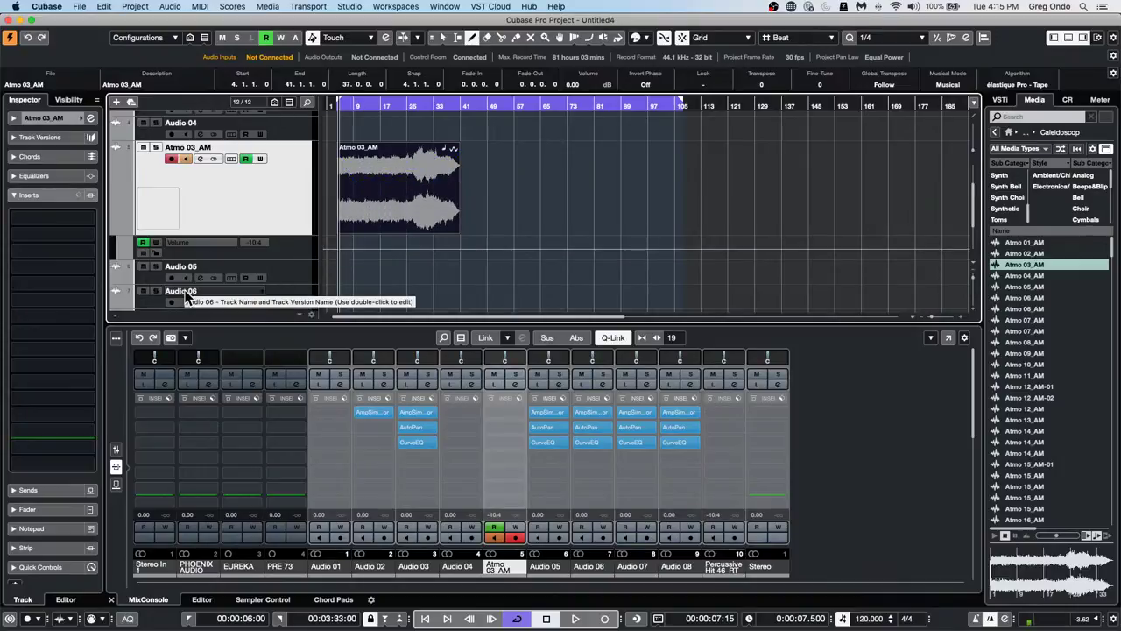
# Select the range from about bar 19 to bar 33 of the Atmo 03_AM event with the Range Selection tool
pyautogui.rightClick(394, 194)
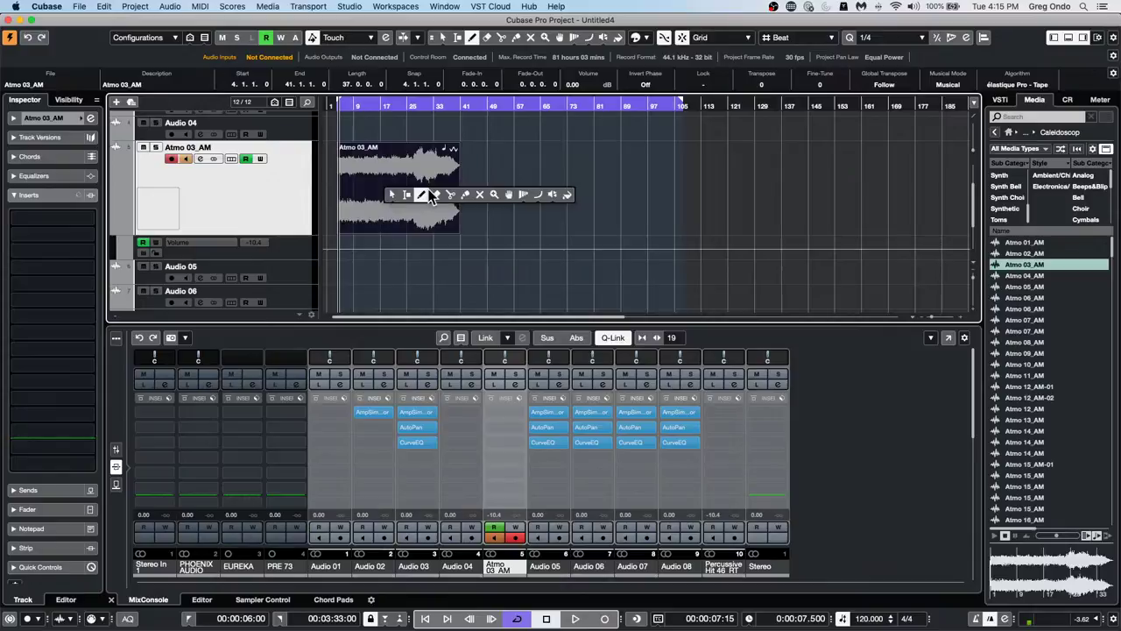
pyautogui.click(407, 195)
pyautogui.moveTo(389, 189); pyautogui.dragTo(436, 201)
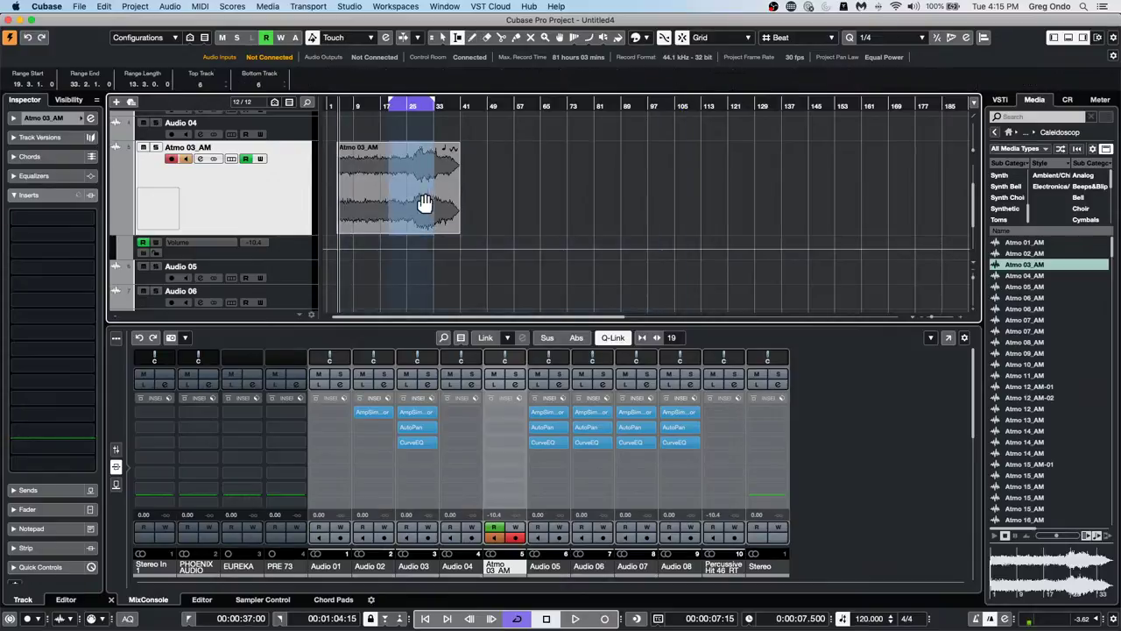
# Split the Atmo 03_AM event at the selected range's boundaries and set the middle section's event volume to 6 dB
pyautogui.hotkey('shift', 'x')
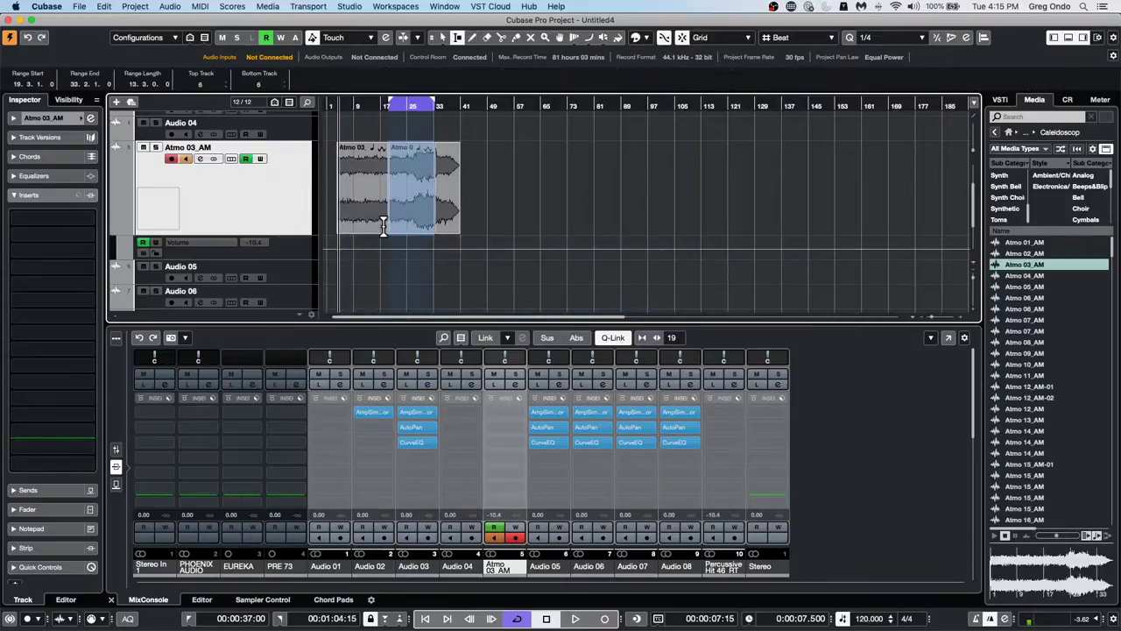
pyautogui.press('1')
pyautogui.click(417, 191)
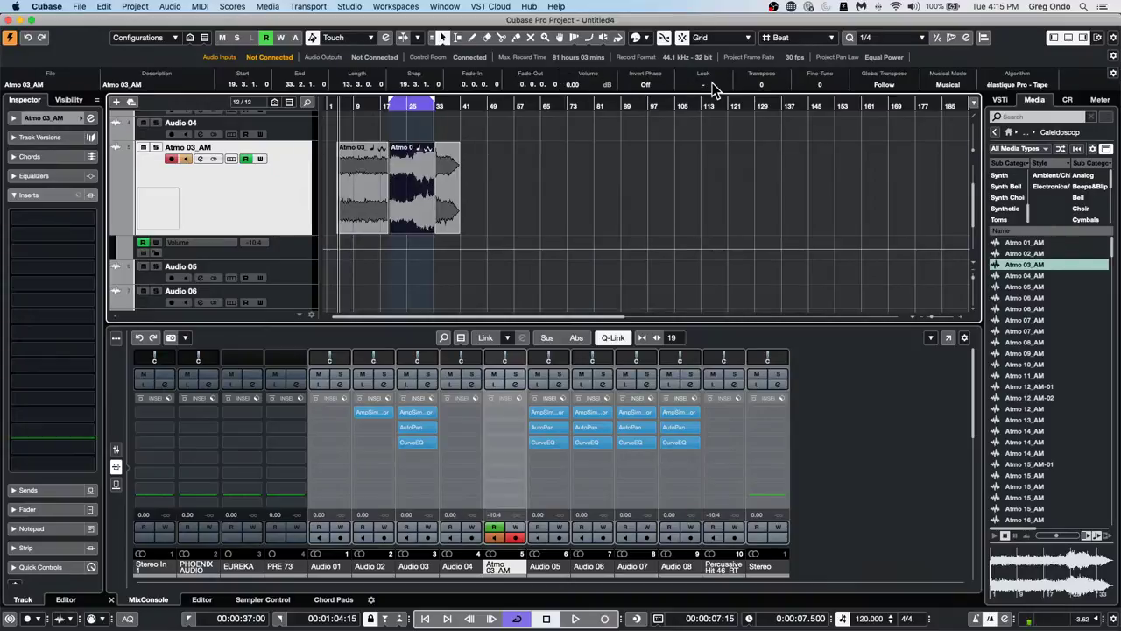
pyautogui.click(572, 84)
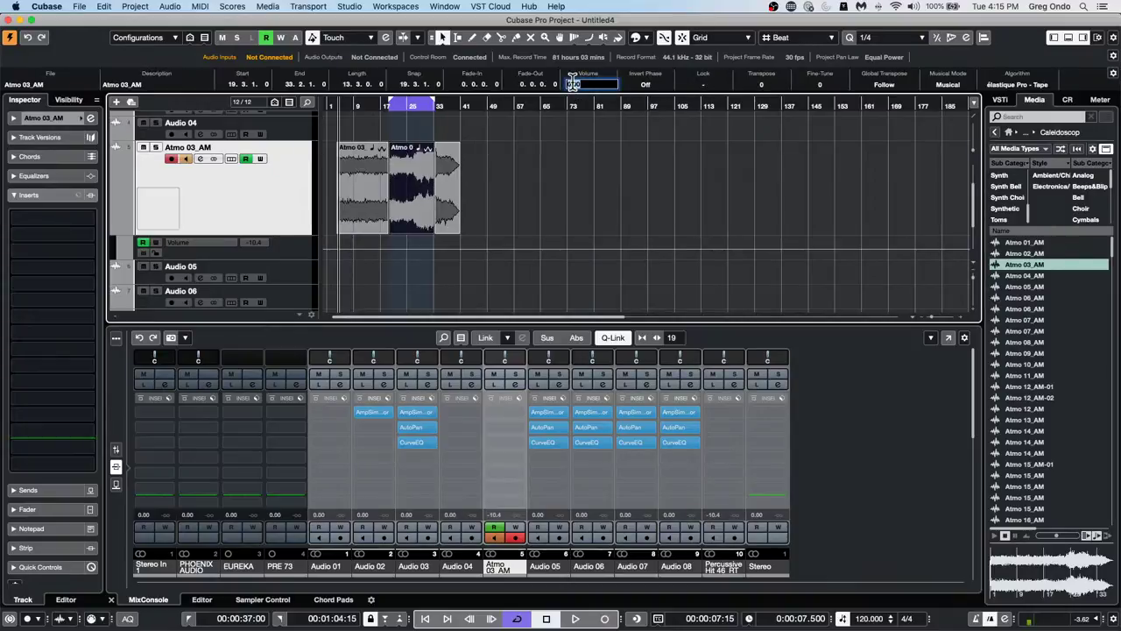
pyautogui.write('6')
pyautogui.press('Return')
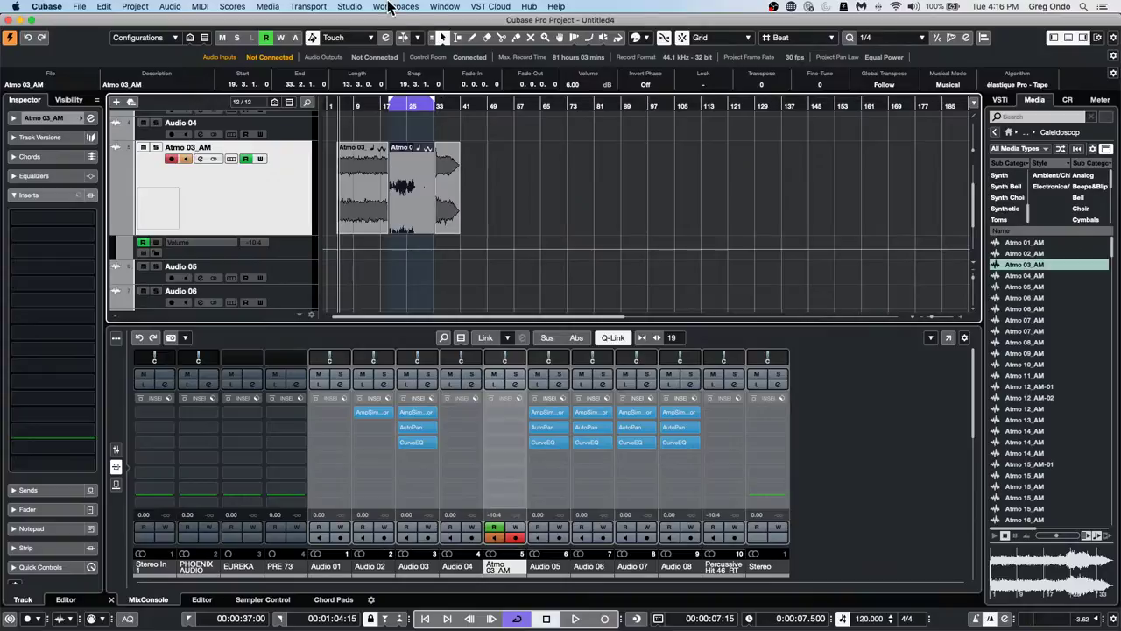
# Open the Export Audio Mixdown dialog, switch Realtime Export on and off again, and close the dialog without exporting
pyautogui.click(366, 192)
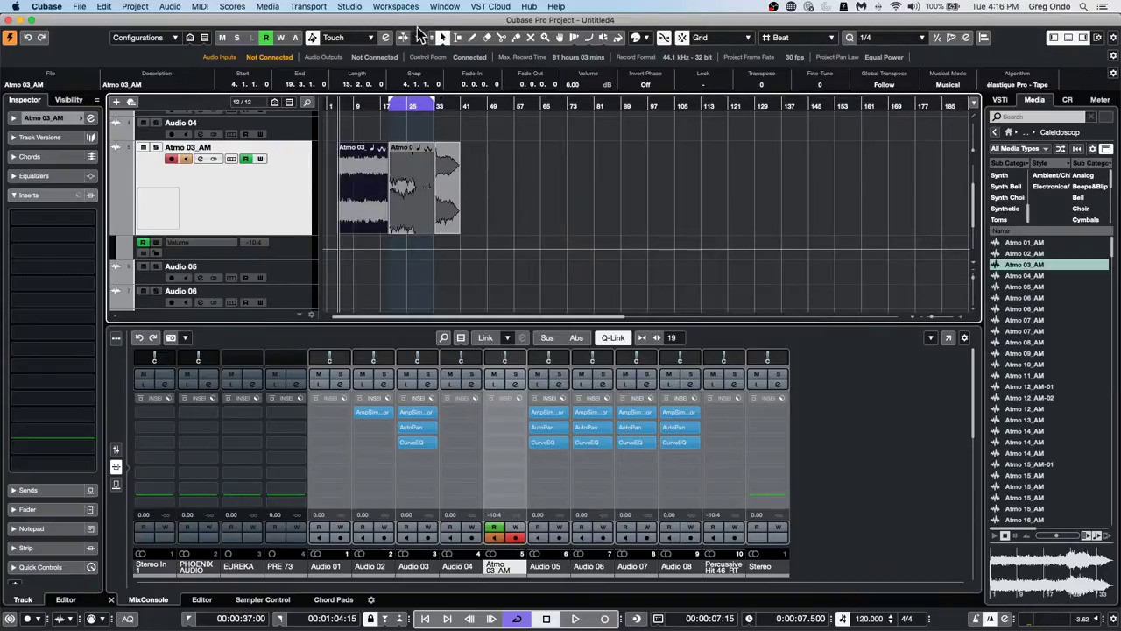
pyautogui.click(79, 7)
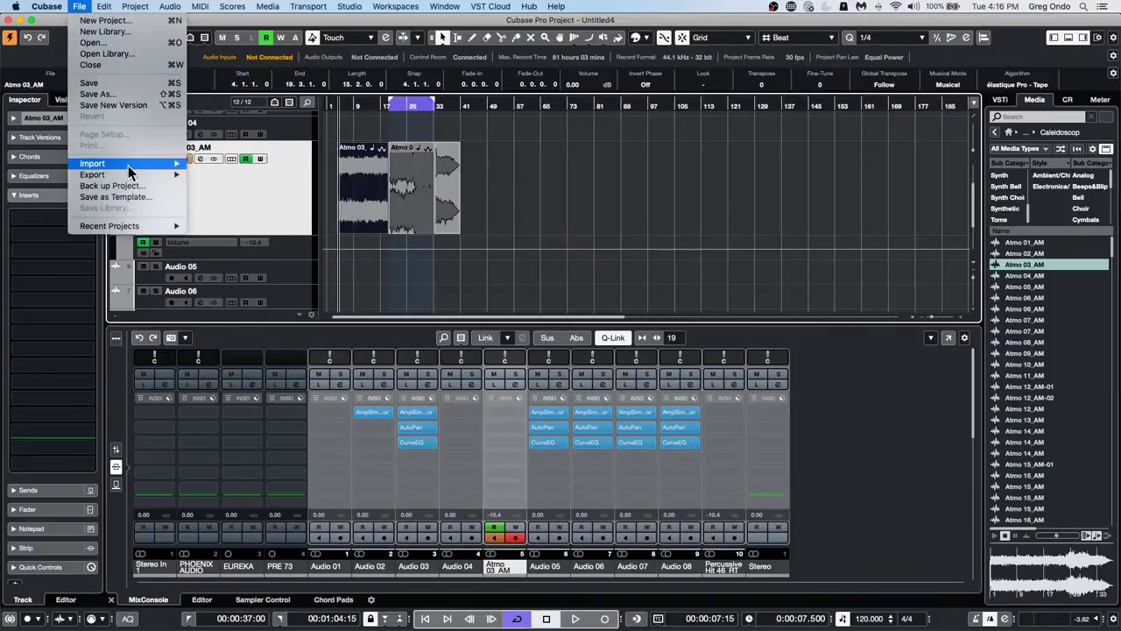
pyautogui.moveTo(133, 174)
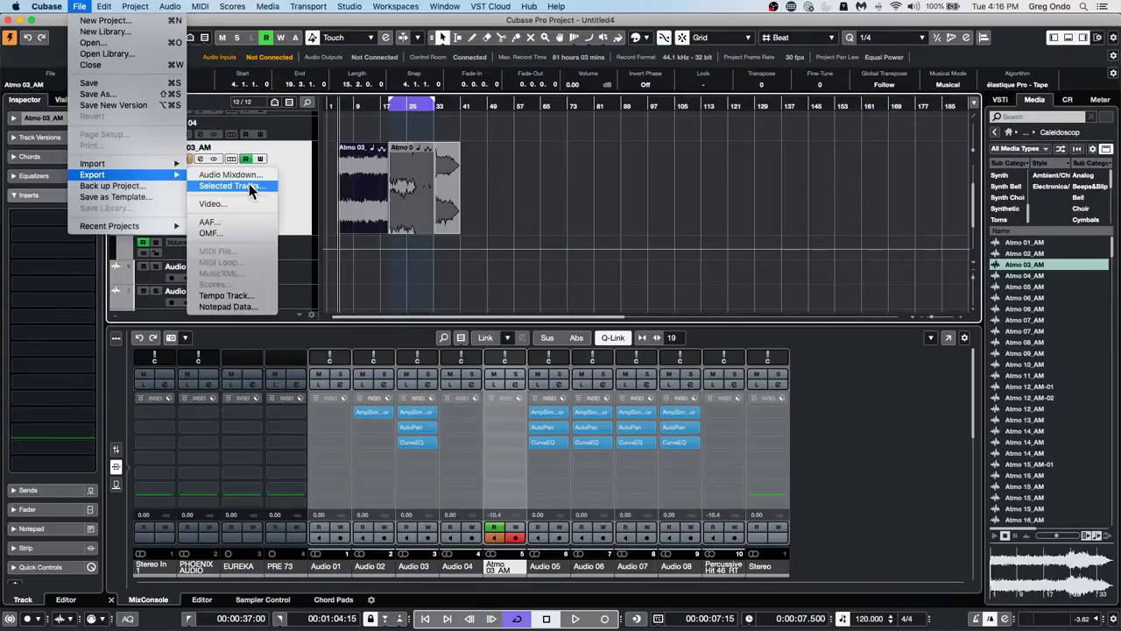
pyautogui.click(247, 175)
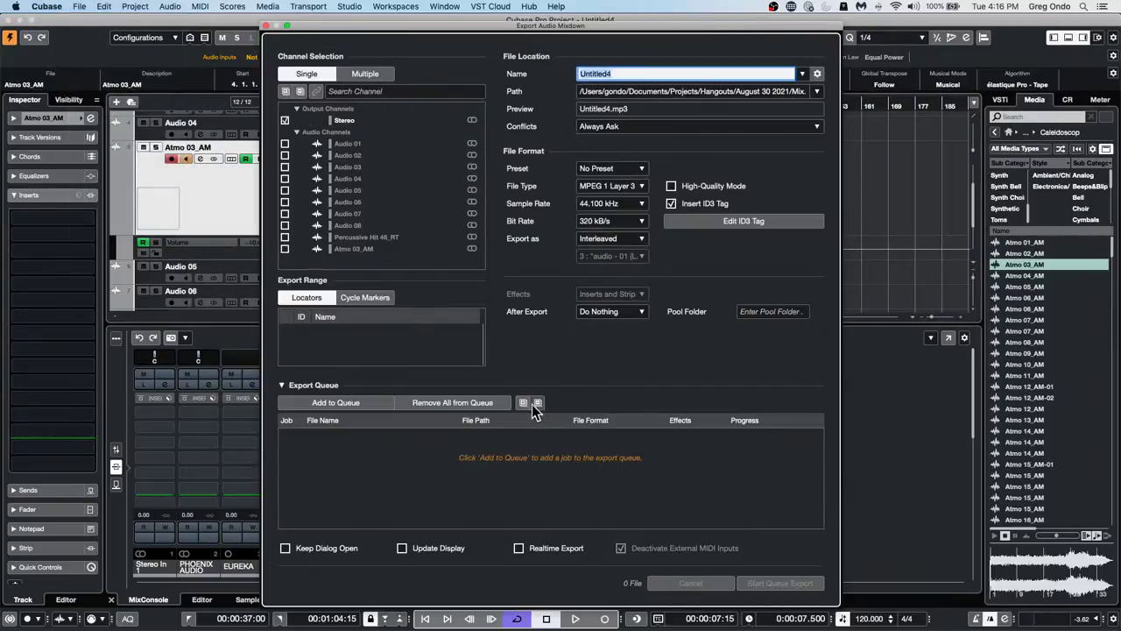
pyautogui.click(518, 548)
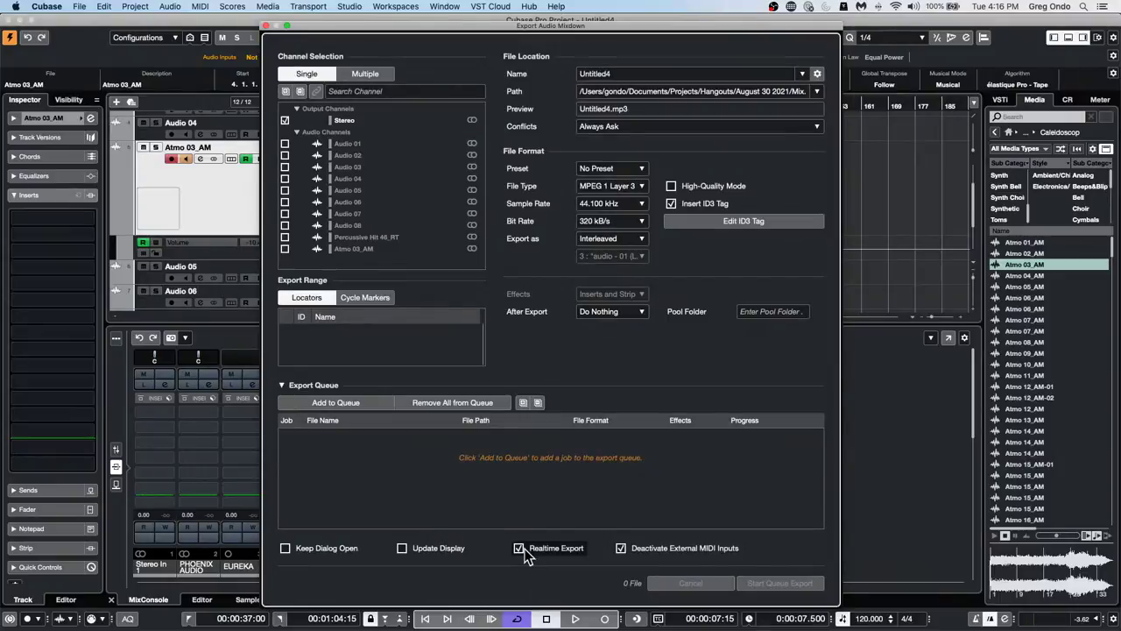
pyautogui.click(520, 549)
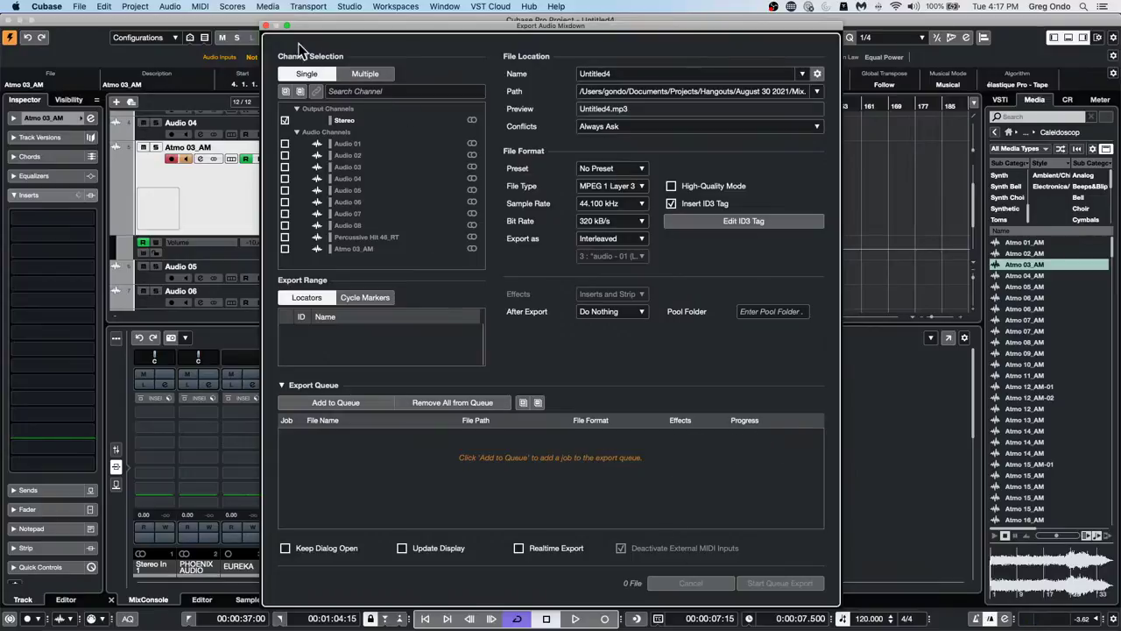
pyautogui.click(267, 27)
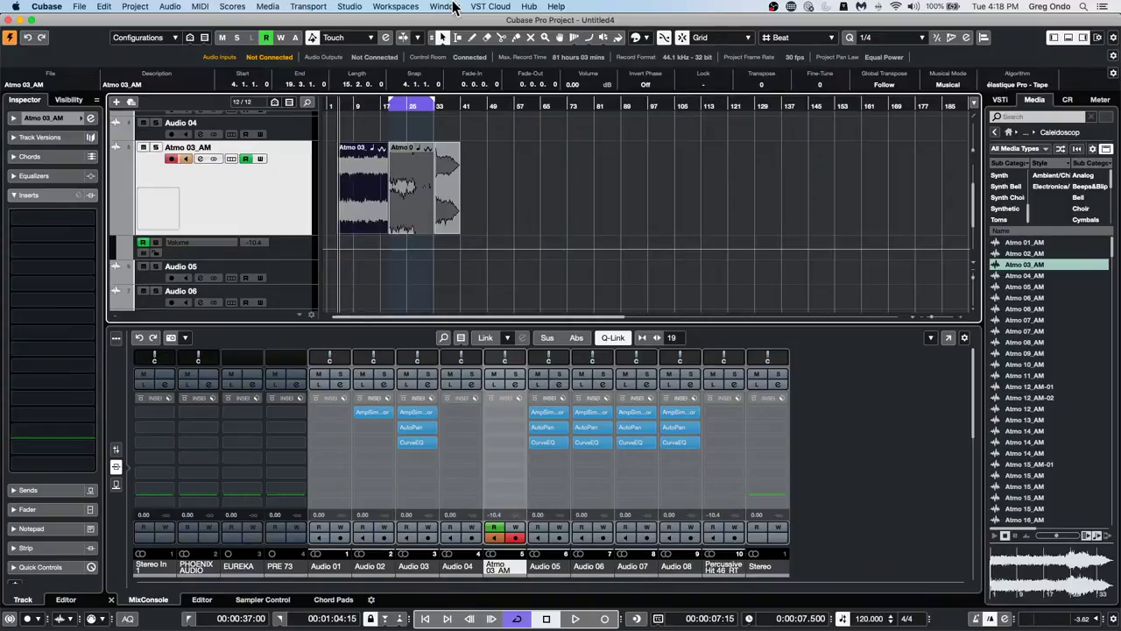
# Review the MIDI Port Setup page in Studio Setup and close the dialog
pyautogui.click(346, 8)
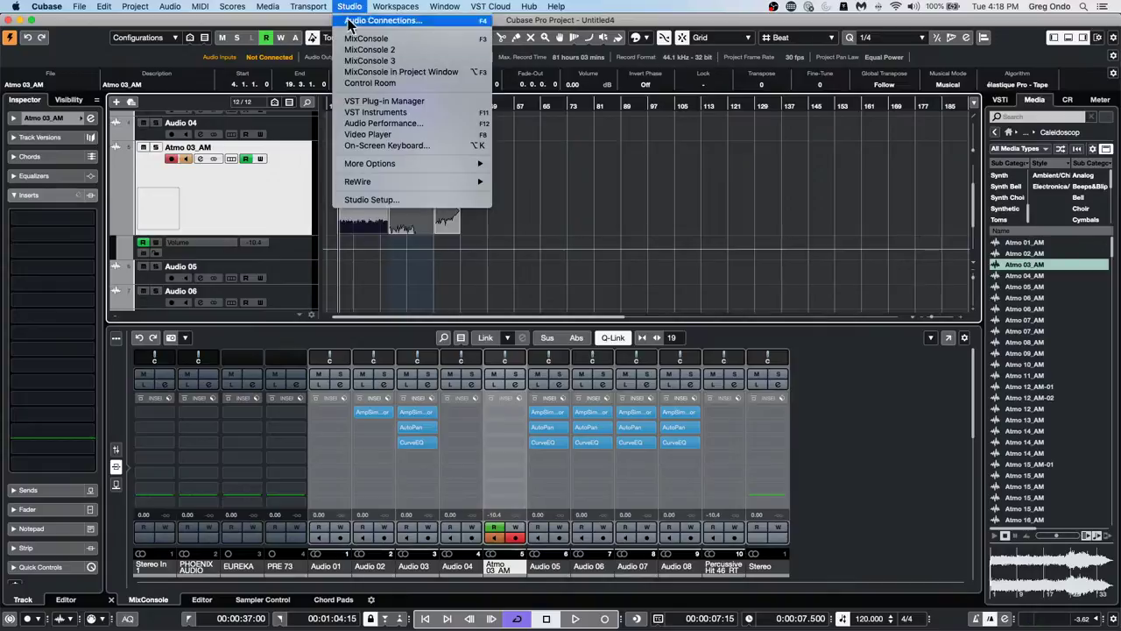
pyautogui.click(386, 201)
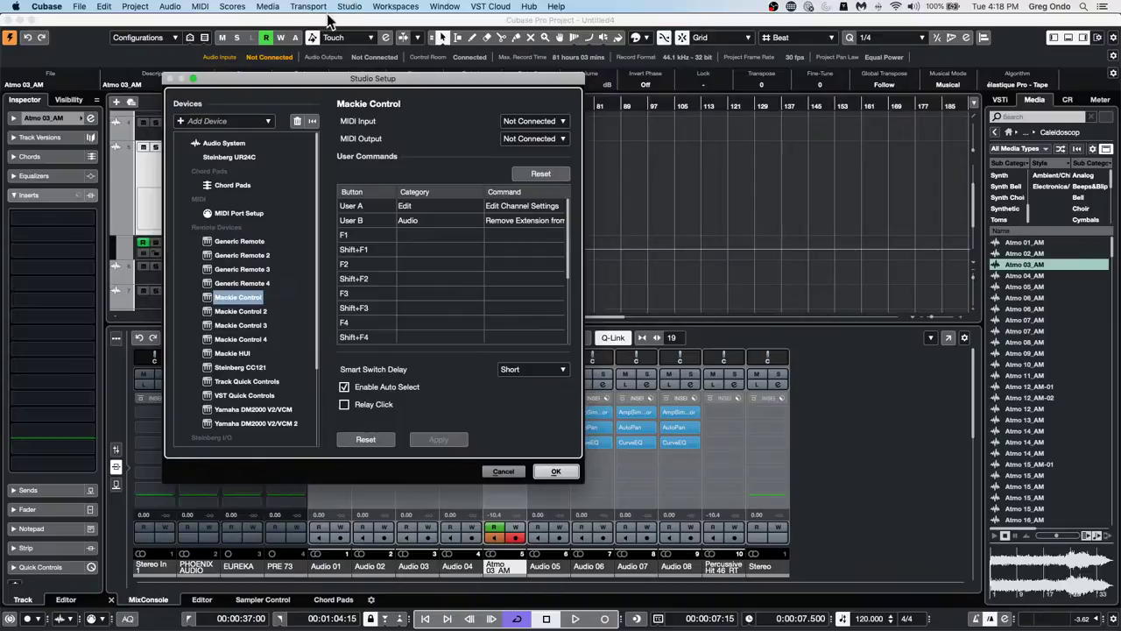
pyautogui.click(237, 213)
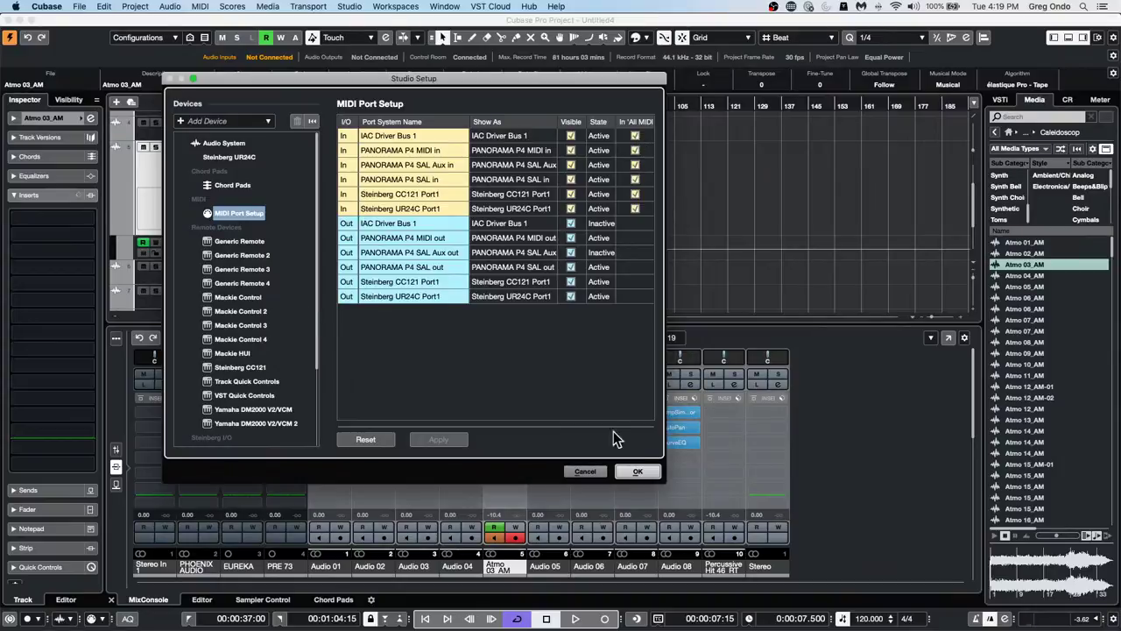
pyautogui.click(636, 473)
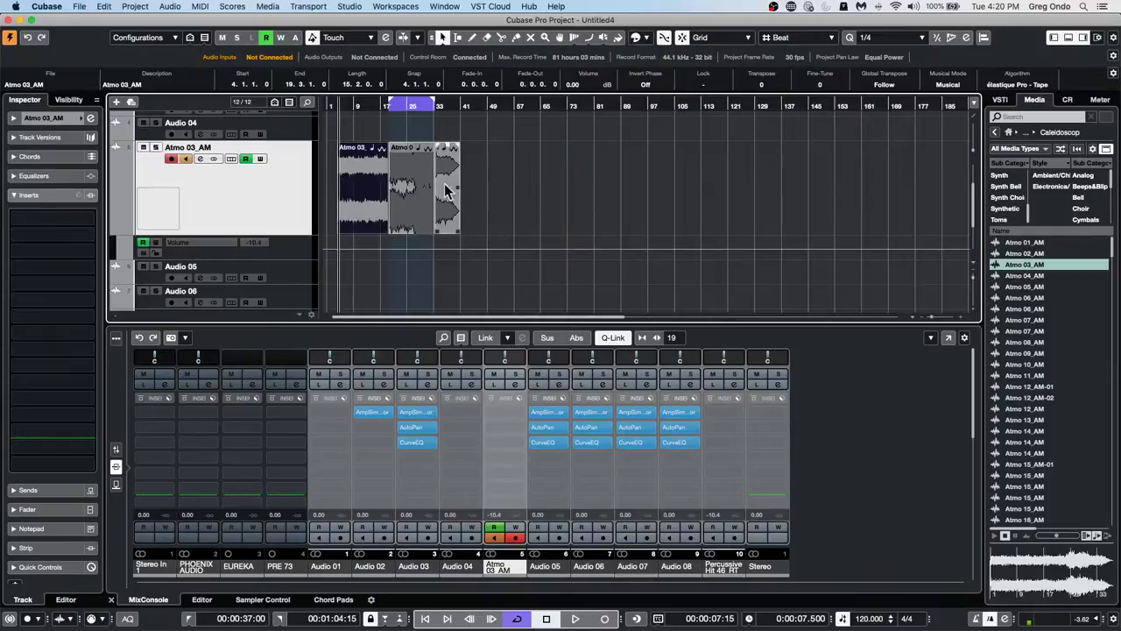
# Add a chord track directly below the Atmo 03_AM track
pyautogui.click(268, 7)
pyautogui.moveTo(349, 7)
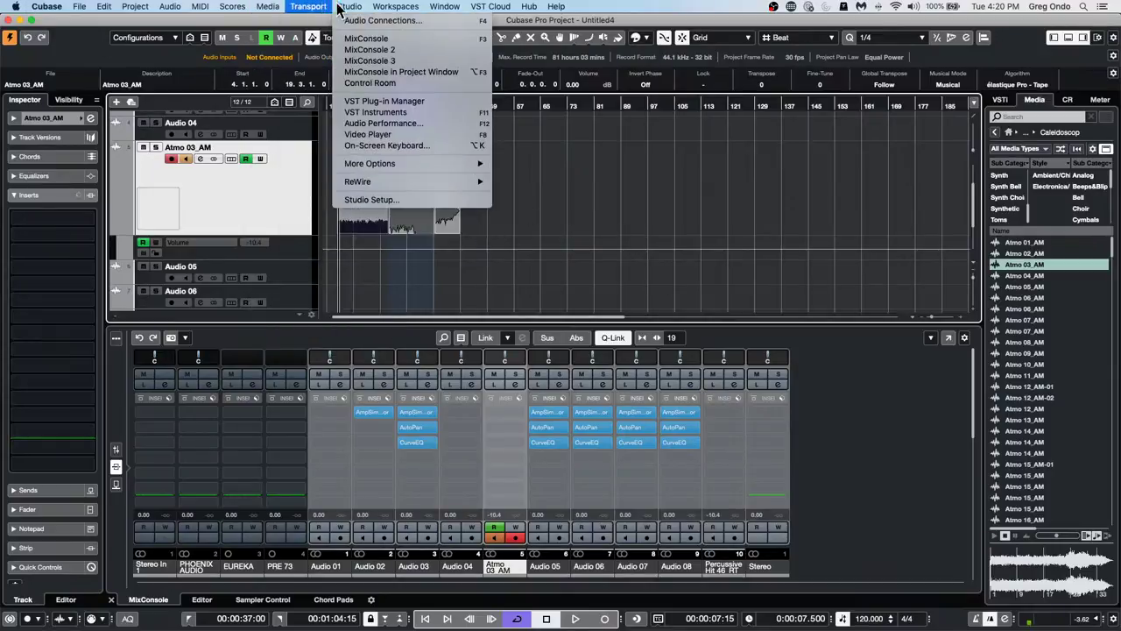
pyautogui.click(242, 204)
pyautogui.rightClick(217, 202)
pyautogui.moveTo(245, 213)
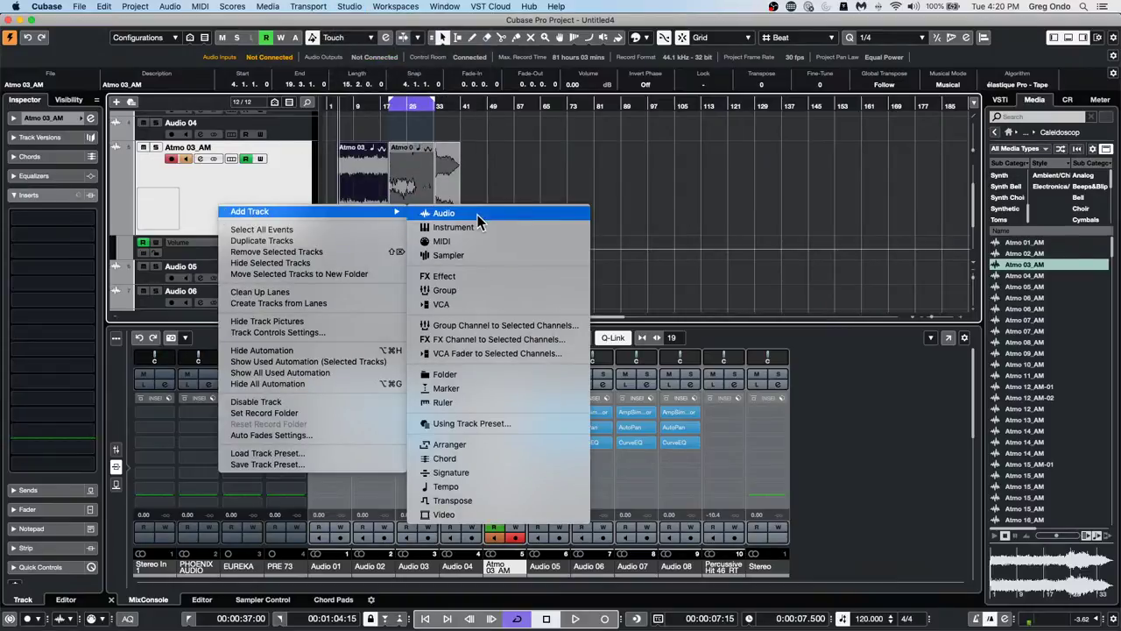
pyautogui.click(477, 457)
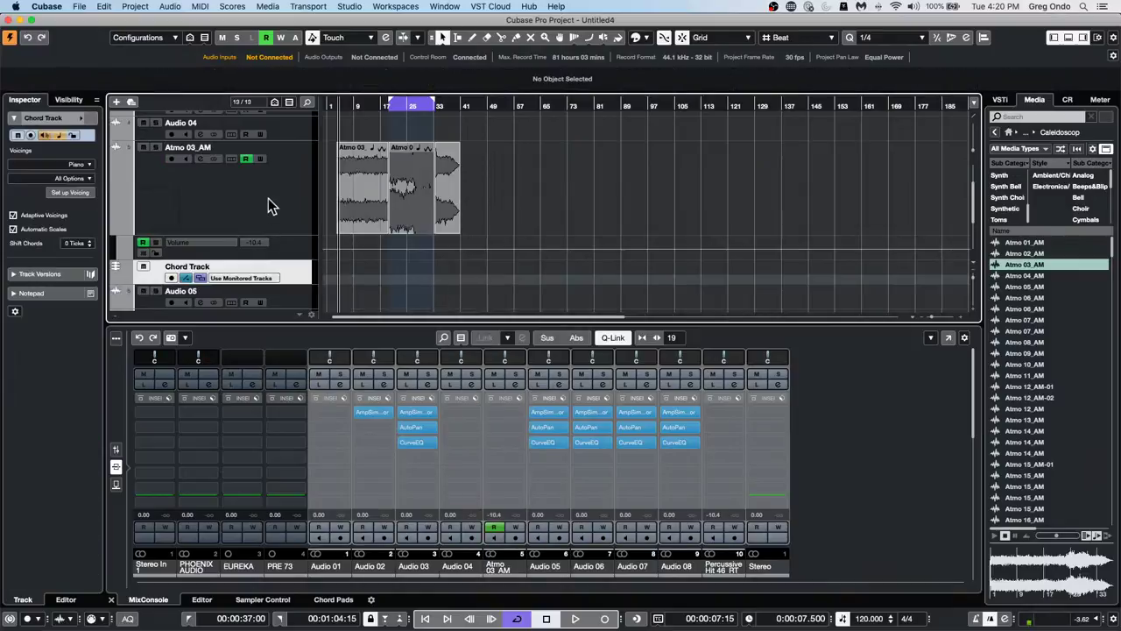
# Create a new empty project from the Steinberg Hub with the Prompt for project location option
pyautogui.click(77, 7)
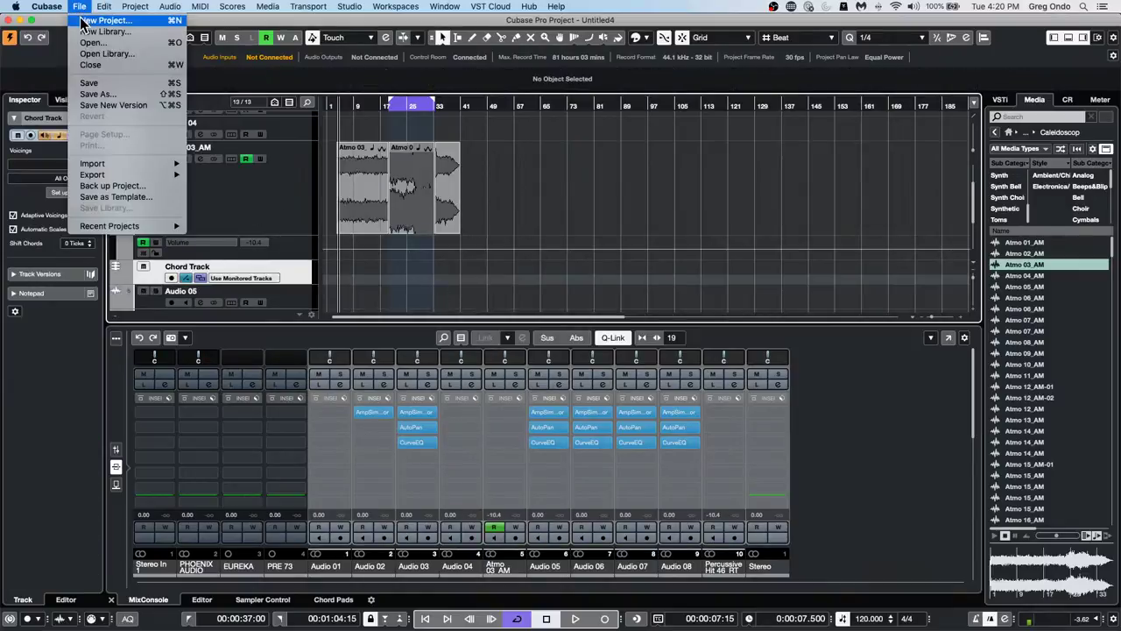
pyautogui.click(83, 22)
pyautogui.click(846, 426)
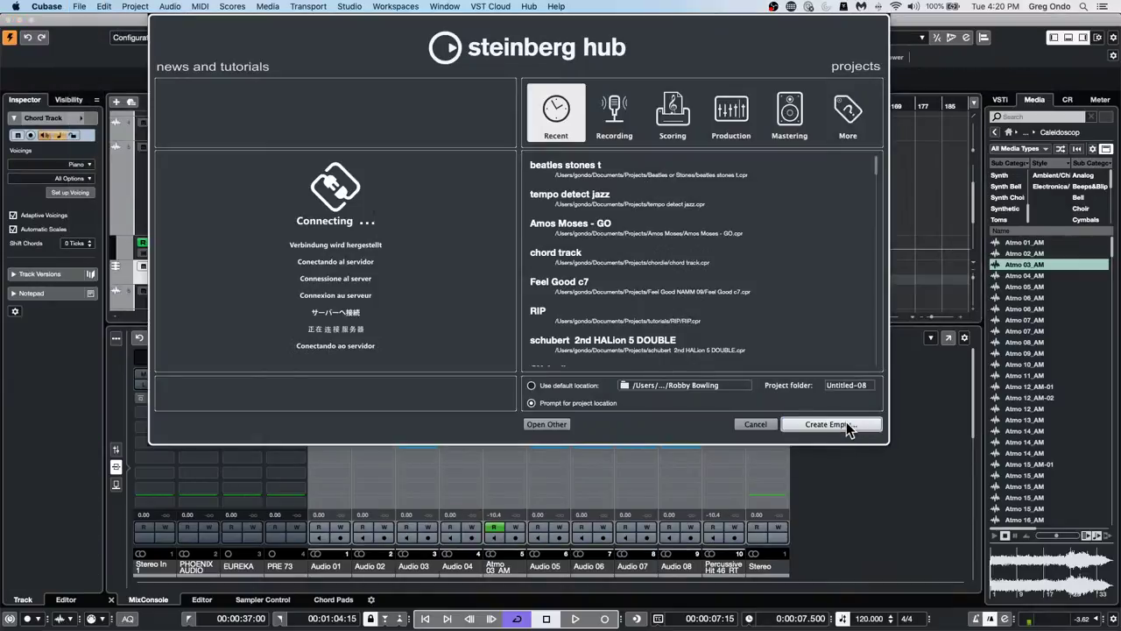
pyautogui.click(879, 547)
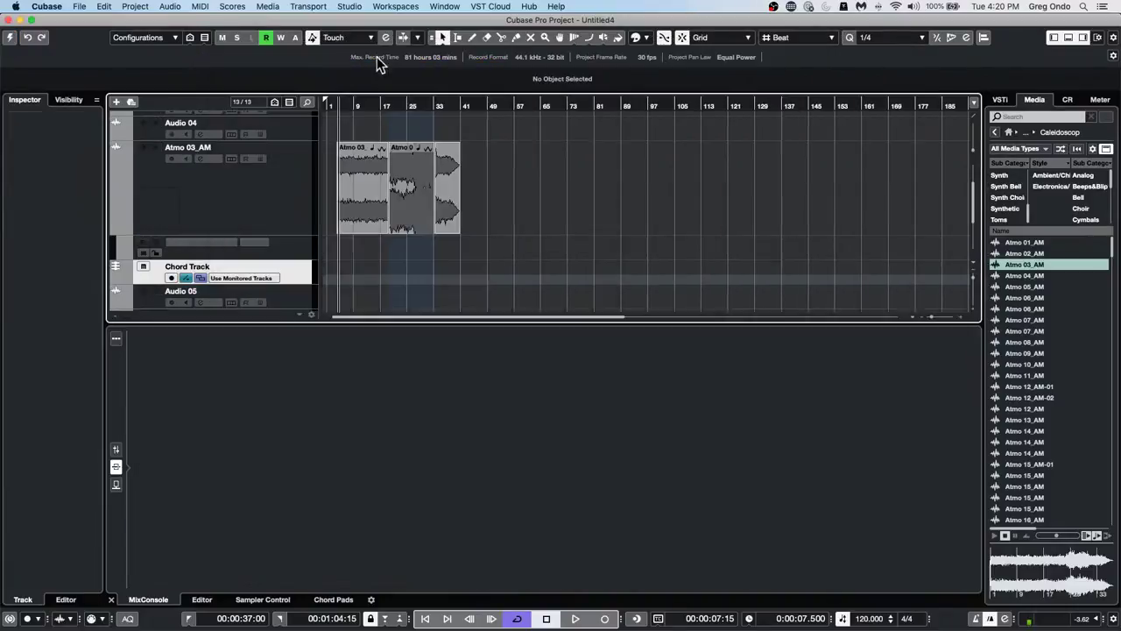
# Add 24 stereo audio tracks routed to the Stereo output in the empty project
pyautogui.rightClick(210, 169)
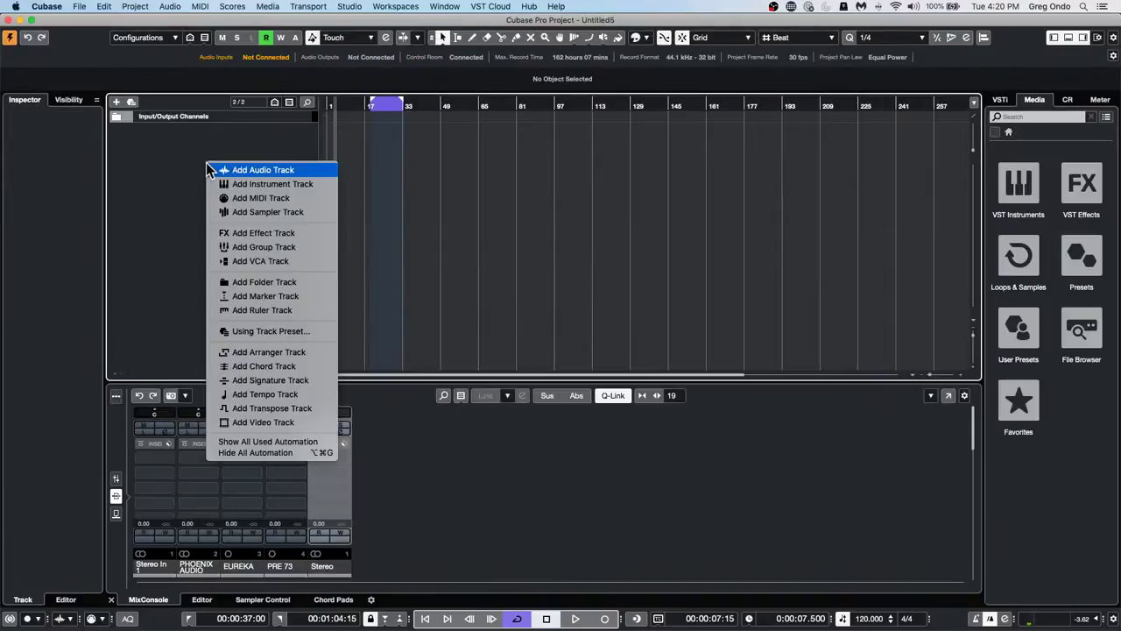
pyautogui.click(273, 169)
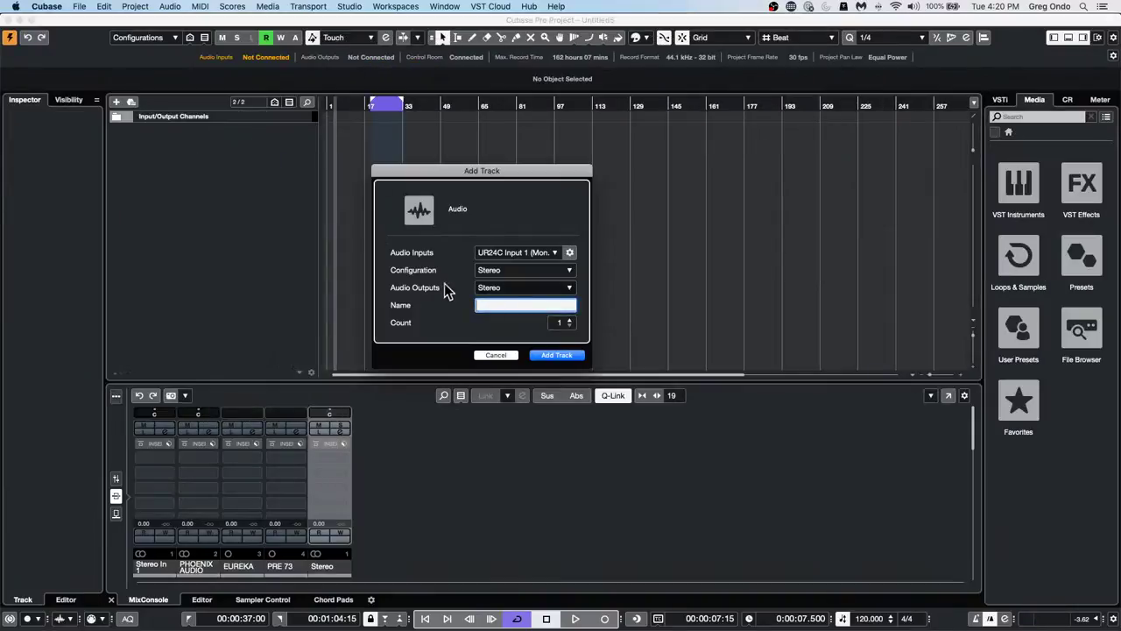
pyautogui.click(561, 323)
pyautogui.write('24')
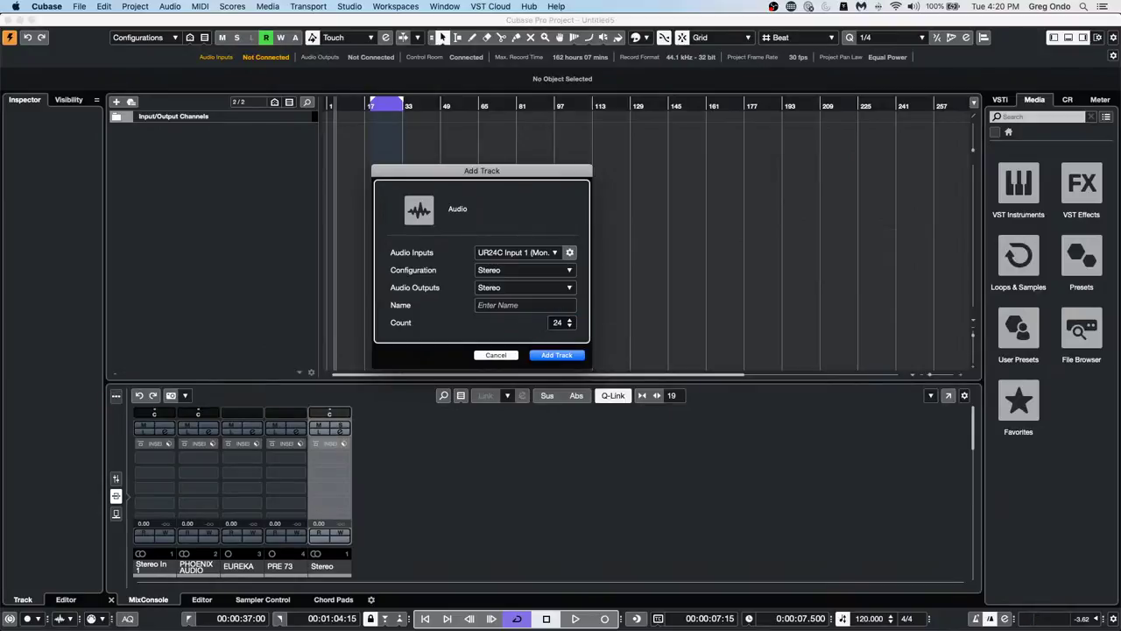
pyautogui.press('Return')
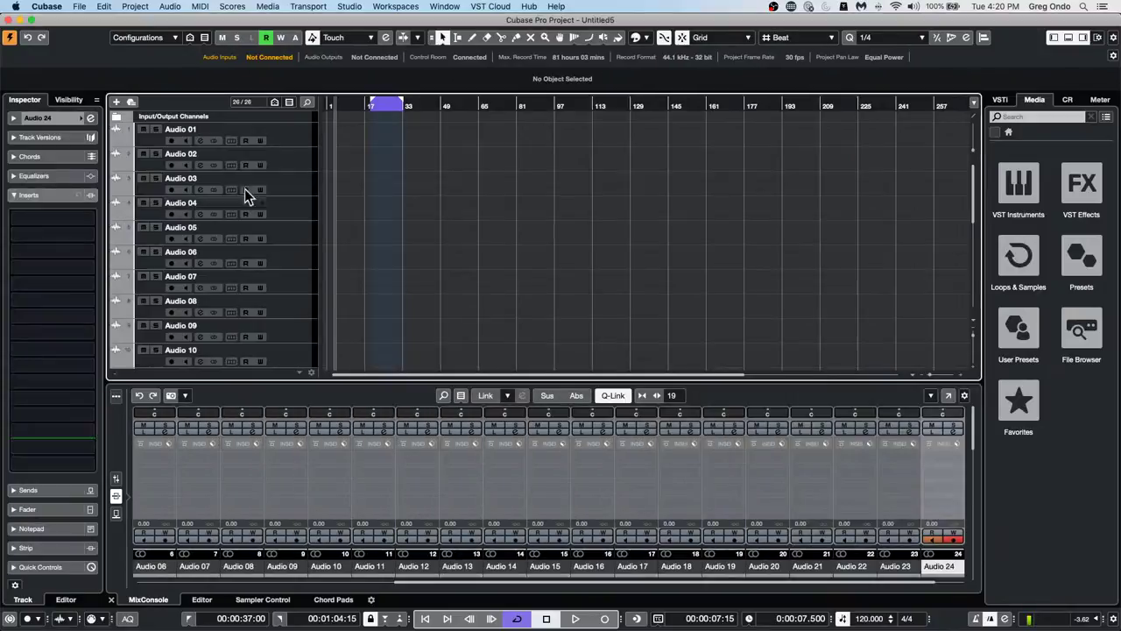
# Add eight stereo group tracks below Audio 24, created outside a folder and routed to the Stereo output
pyautogui.click(303, 135)
pyautogui.scroll(-5, 293, 170)
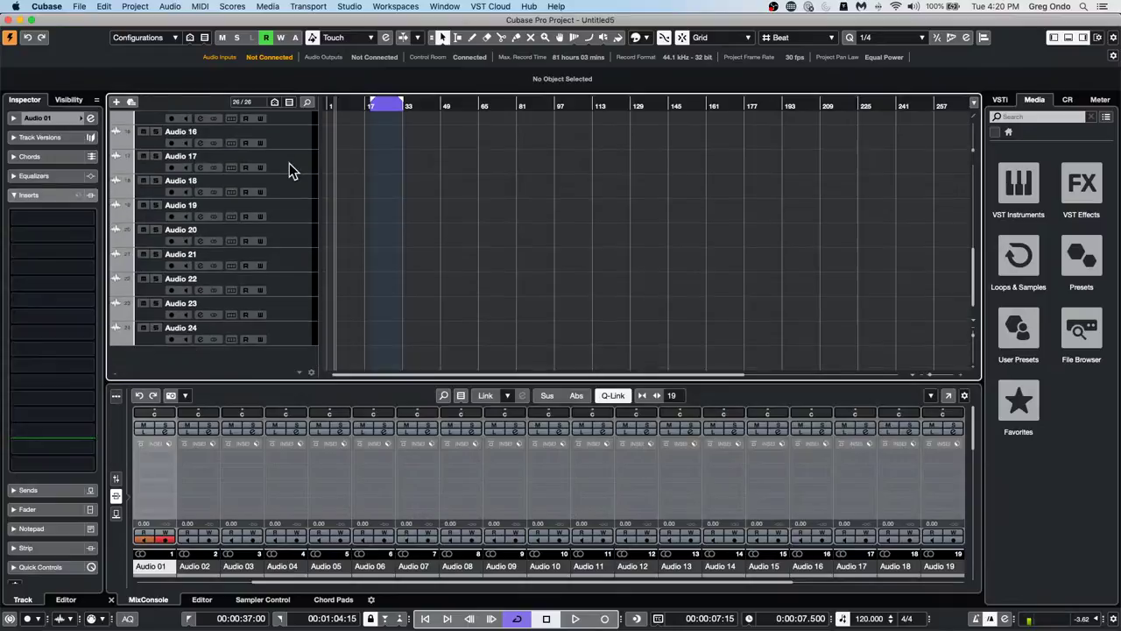
pyautogui.rightClick(287, 340)
pyautogui.moveTo(365, 345)
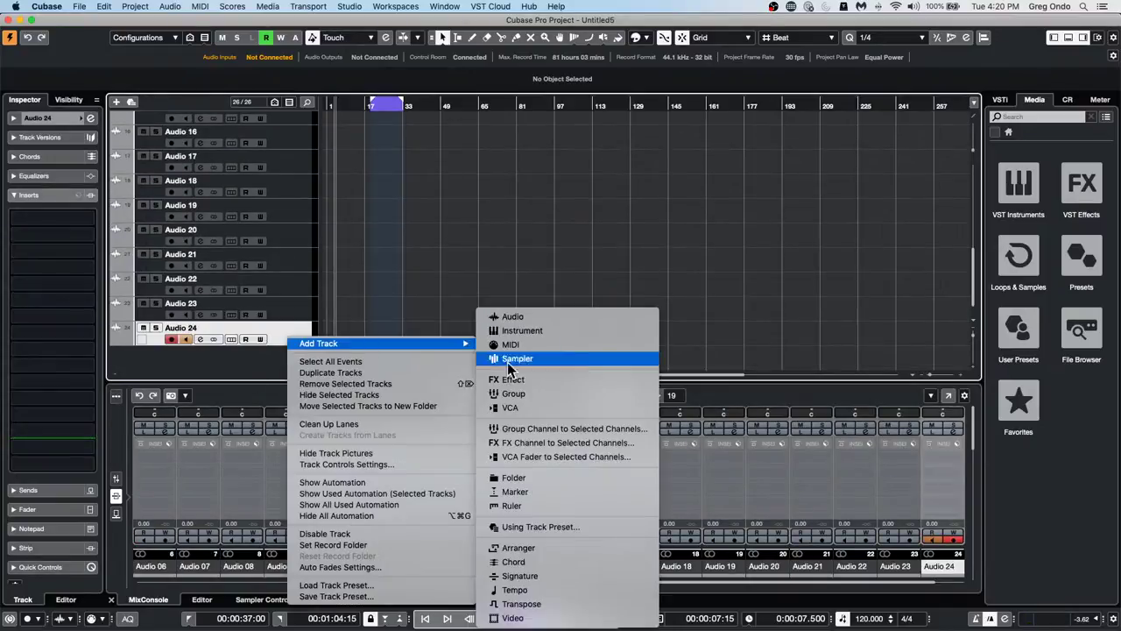
pyautogui.click(546, 393)
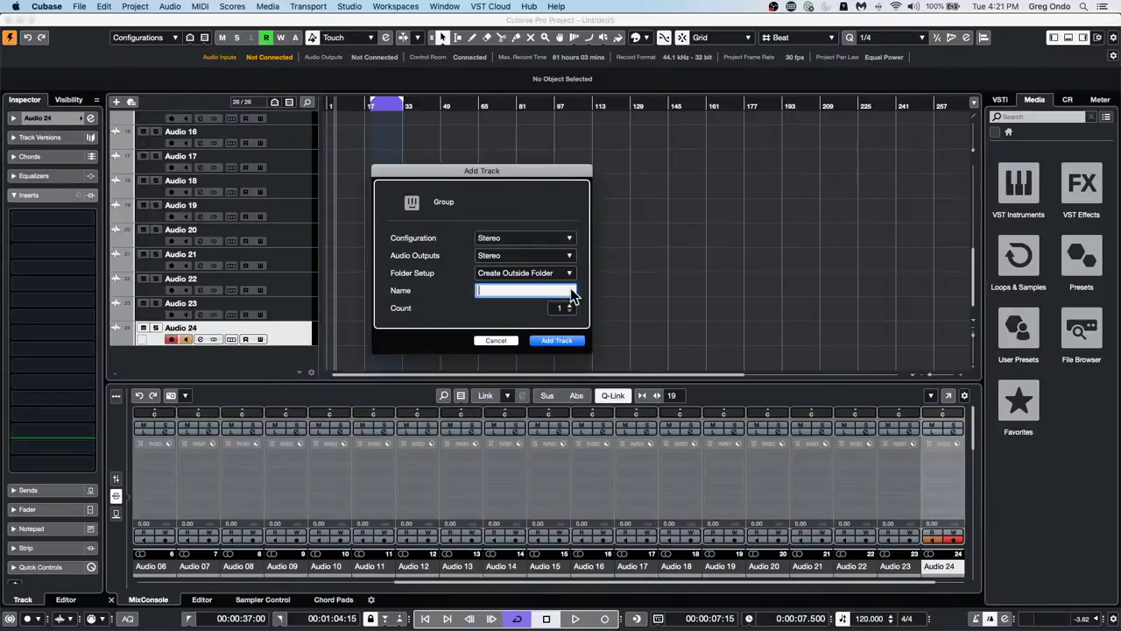
pyautogui.click(567, 306)
pyautogui.click(560, 341)
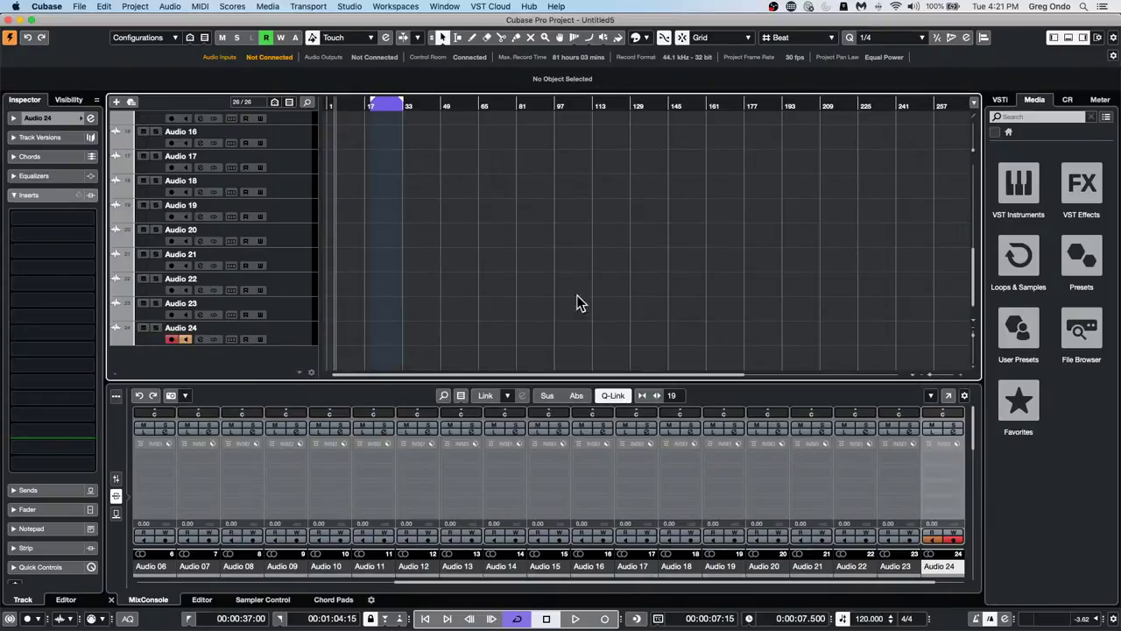
# Rename the first six group tracks as cue 1, cue 2, cue 3, cue 4, cue 5 and cue 6
pyautogui.scroll(-5, 225, 242)
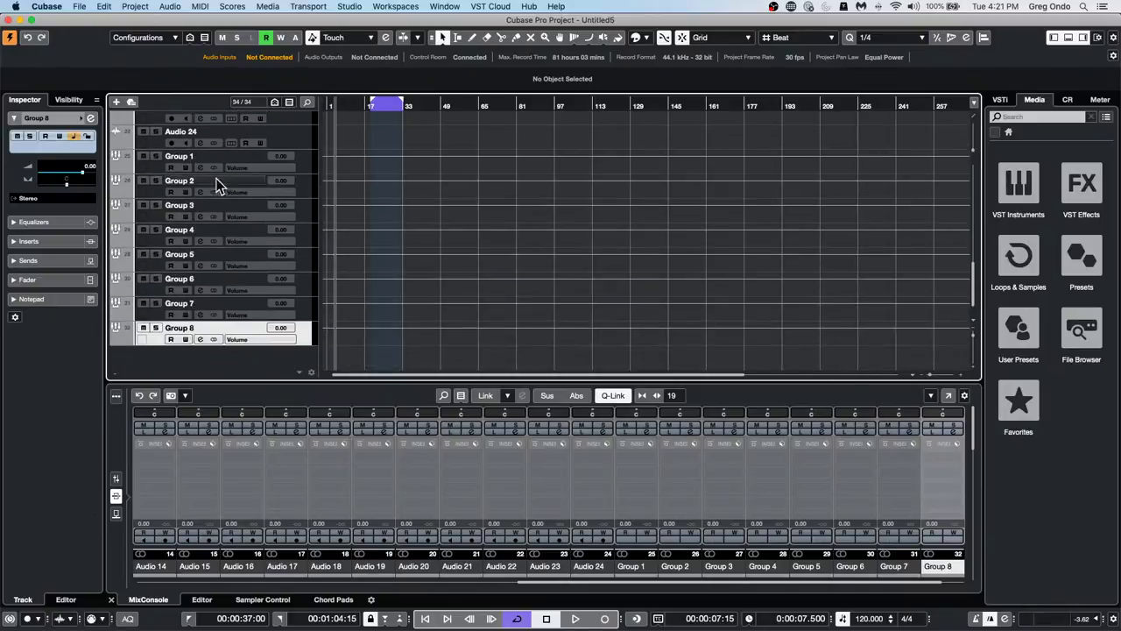
pyautogui.doubleClick(179, 156)
pyautogui.write('cue 1')
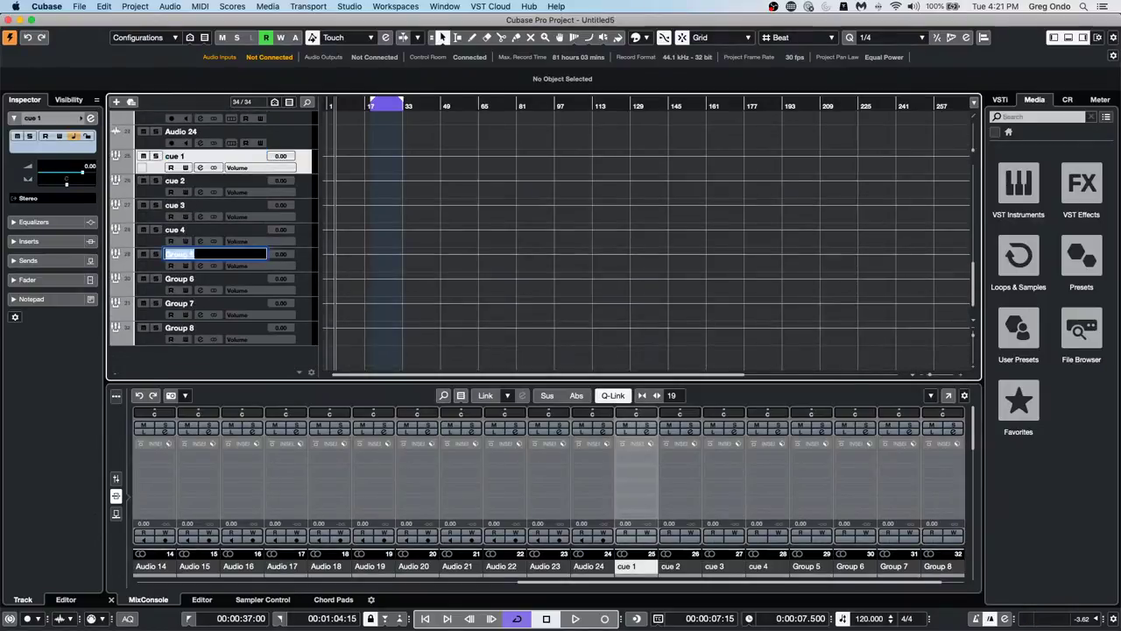
pyautogui.write('cue 5 cue')
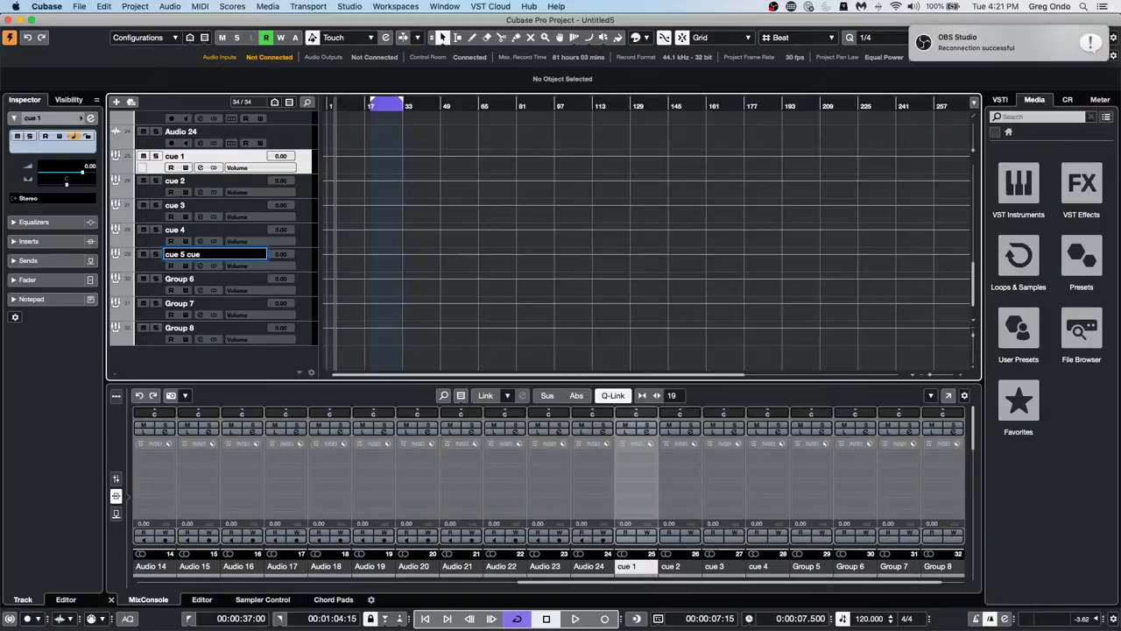
pyautogui.press('BackSpace')
pyautogui.press('BackSpace')
pyautogui.press('BackSpace')
pyautogui.press('BackSpace')
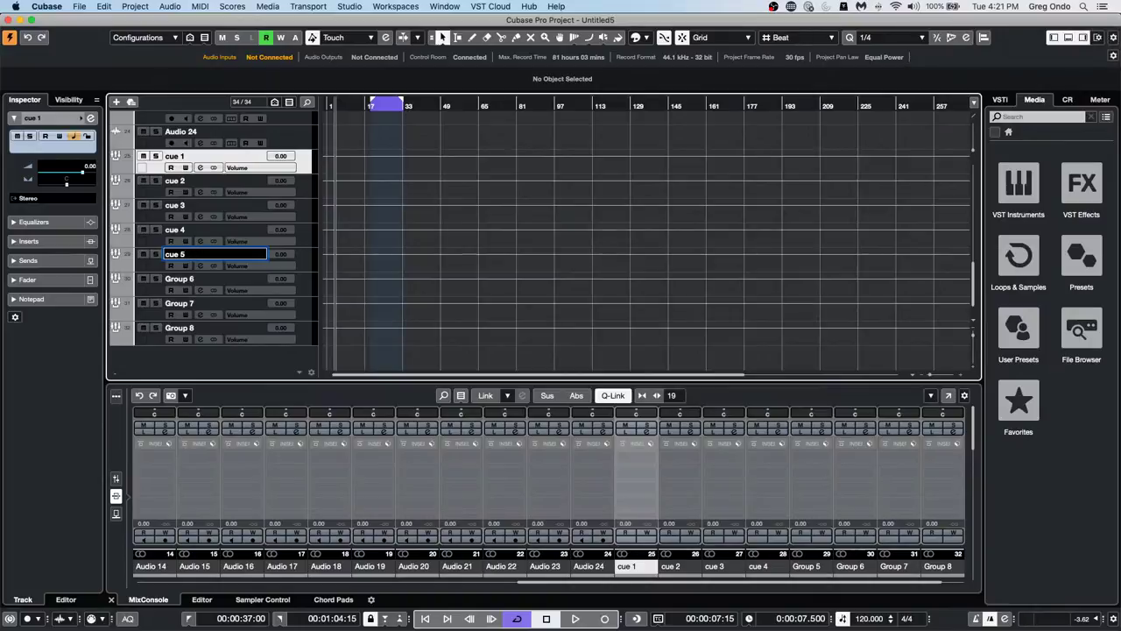
pyautogui.press('Tab')
pyautogui.press('BackSpace')
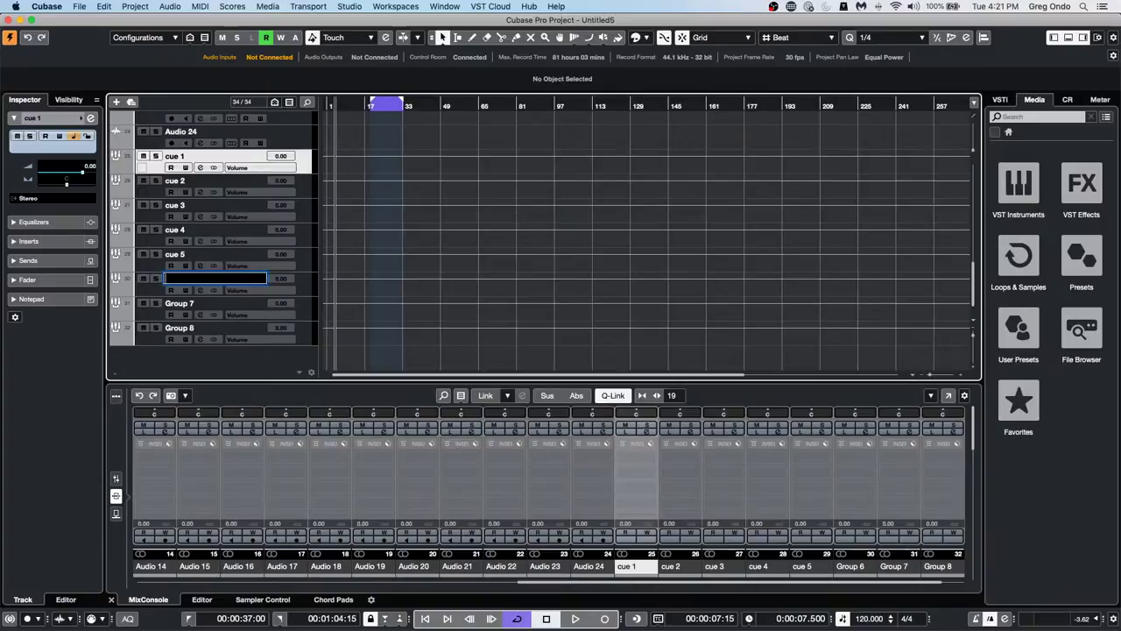
pyautogui.write('cue 6')
pyautogui.press('Return')
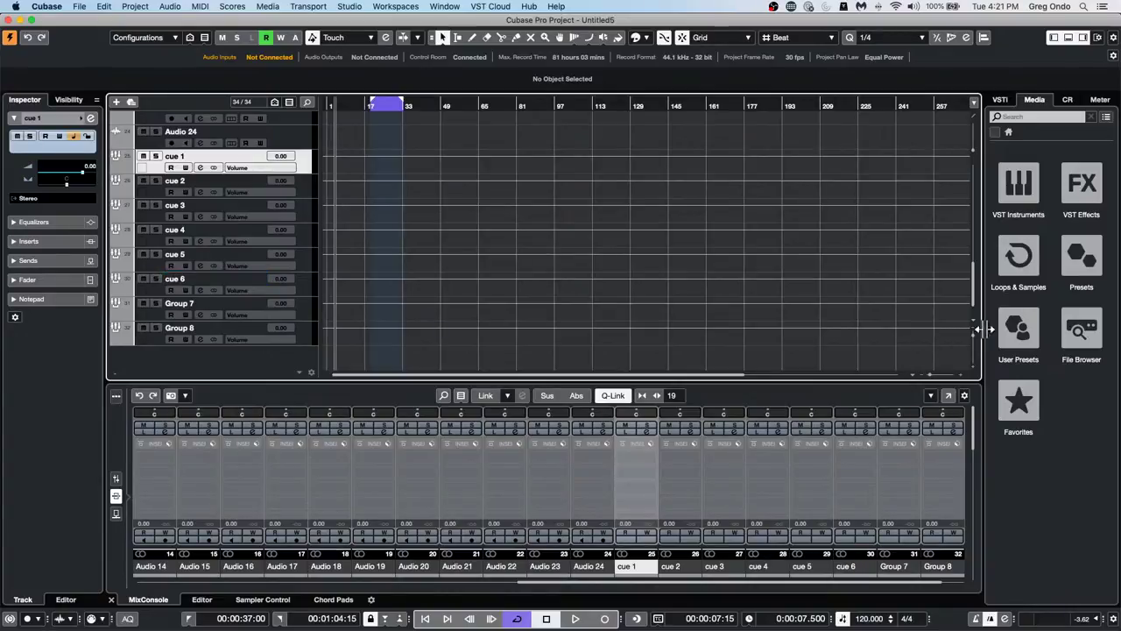
# Display the channel sends in the lower-zone mixer, select Audio 01 through Audio 24, and assign their first send to cue 1
pyautogui.scroll(10, 422, 260)
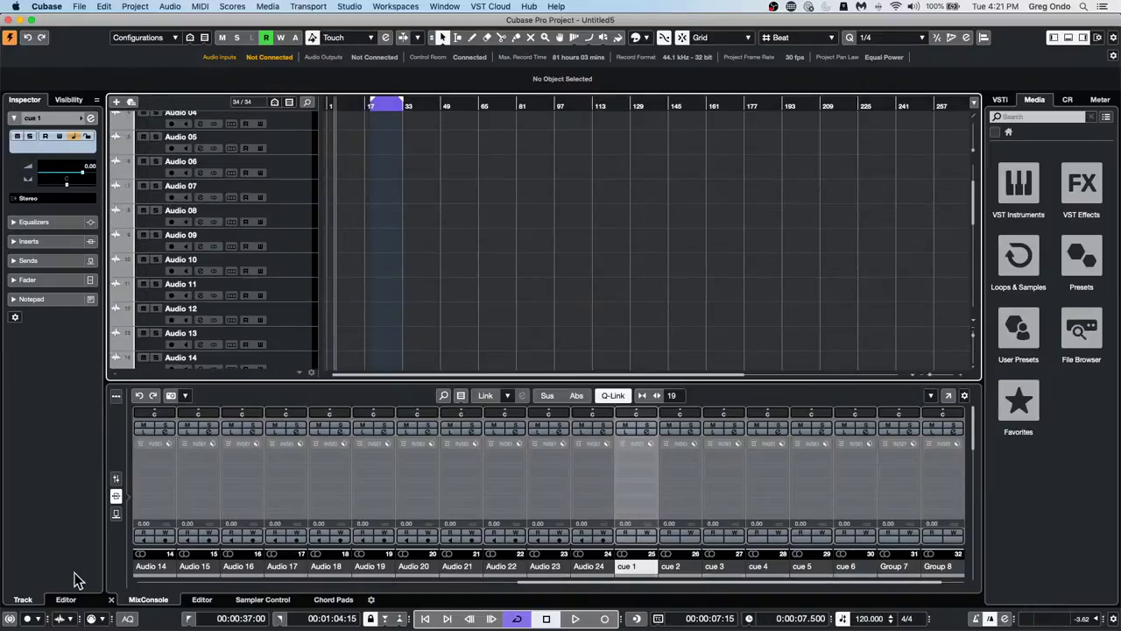
pyautogui.click(118, 515)
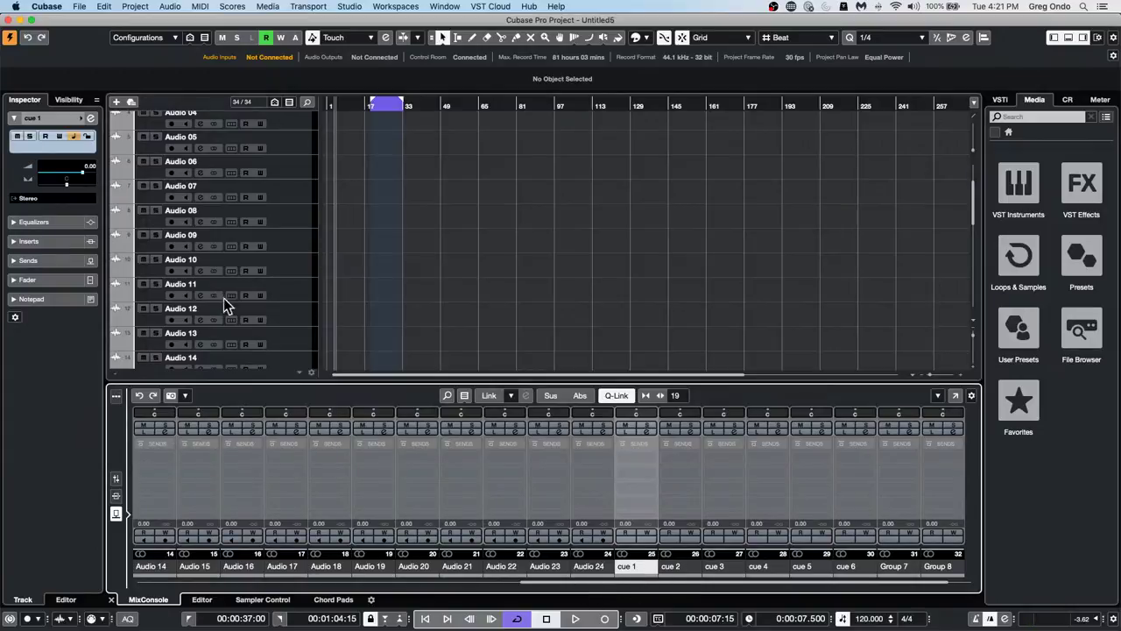
pyautogui.scroll(-5, 282, 290)
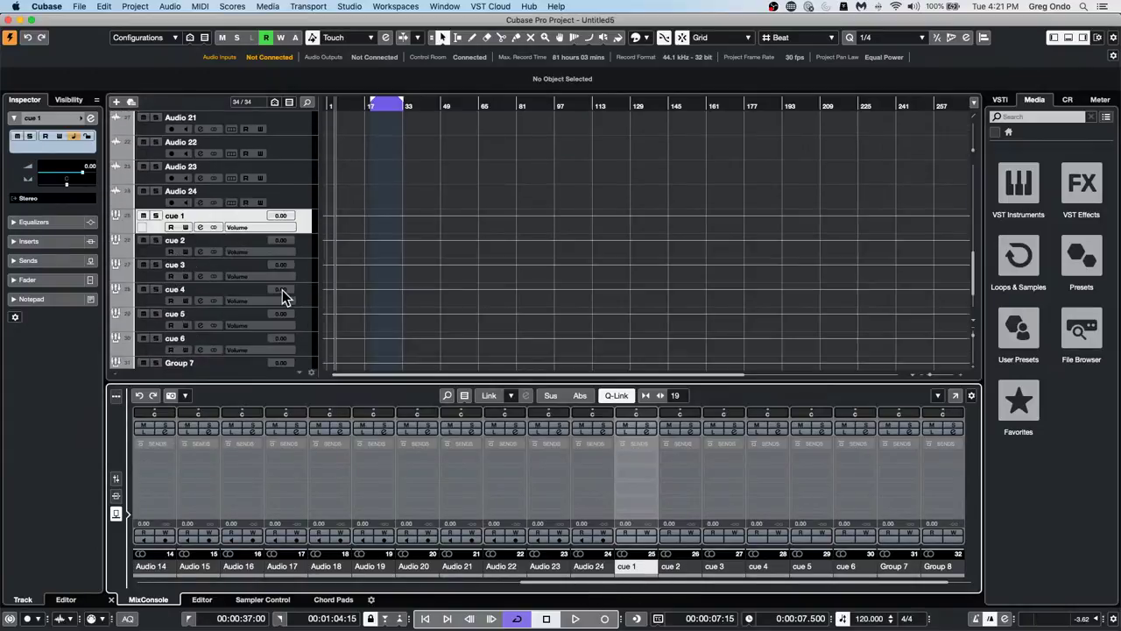
pyautogui.click(292, 200)
pyautogui.scroll(6, 282, 200)
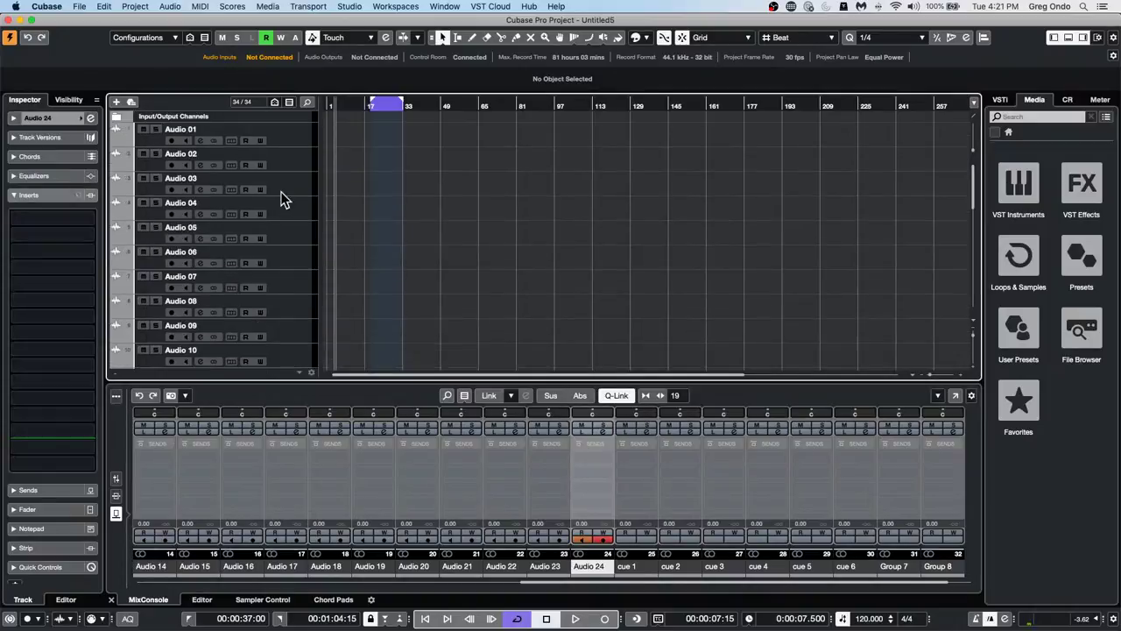
pyautogui.keyDown('shift'); pyautogui.click(289, 137); pyautogui.keyUp('shift')
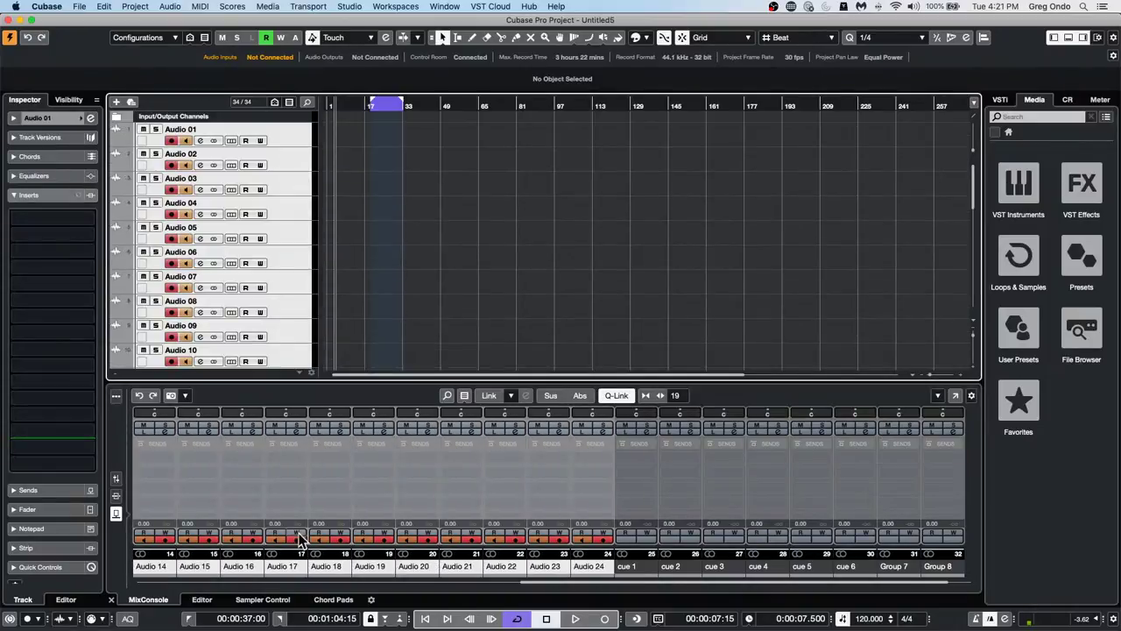
pyautogui.click(164, 452)
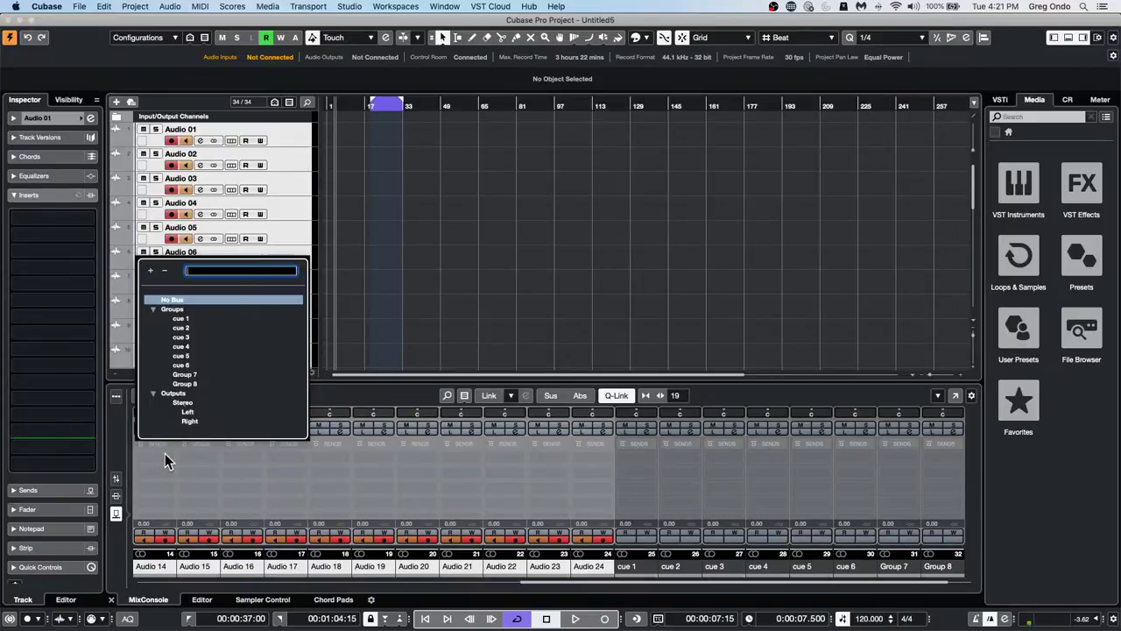
pyautogui.click(181, 319)
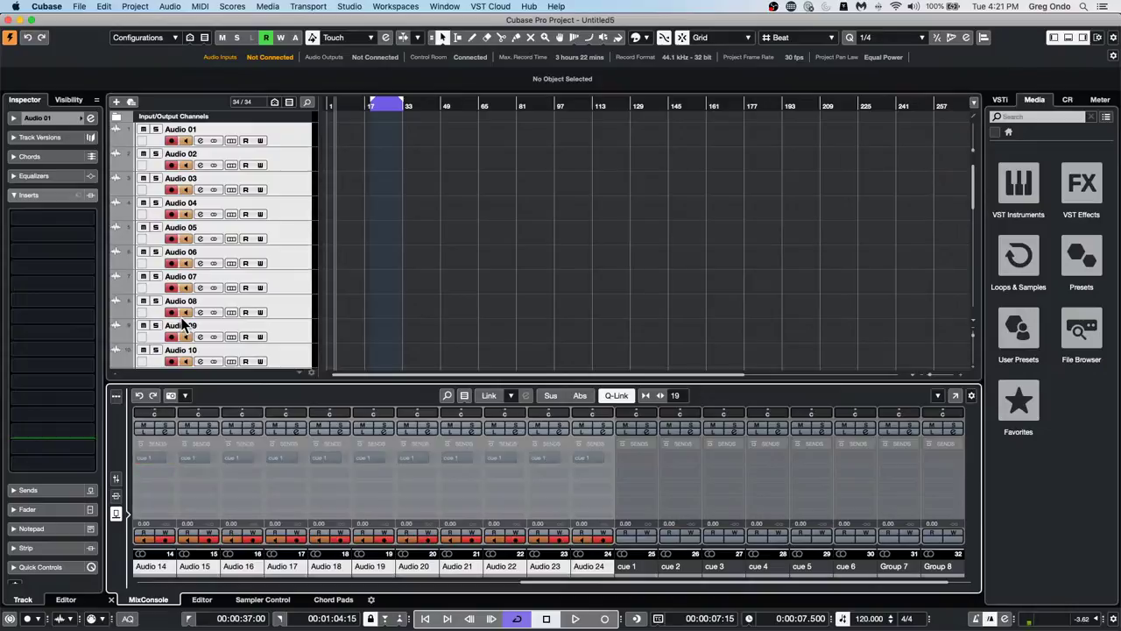
# Assign the second, third and fourth sends of all selected audio channels to cue 2, cue 3 and cue 4
pyautogui.click(163, 473)
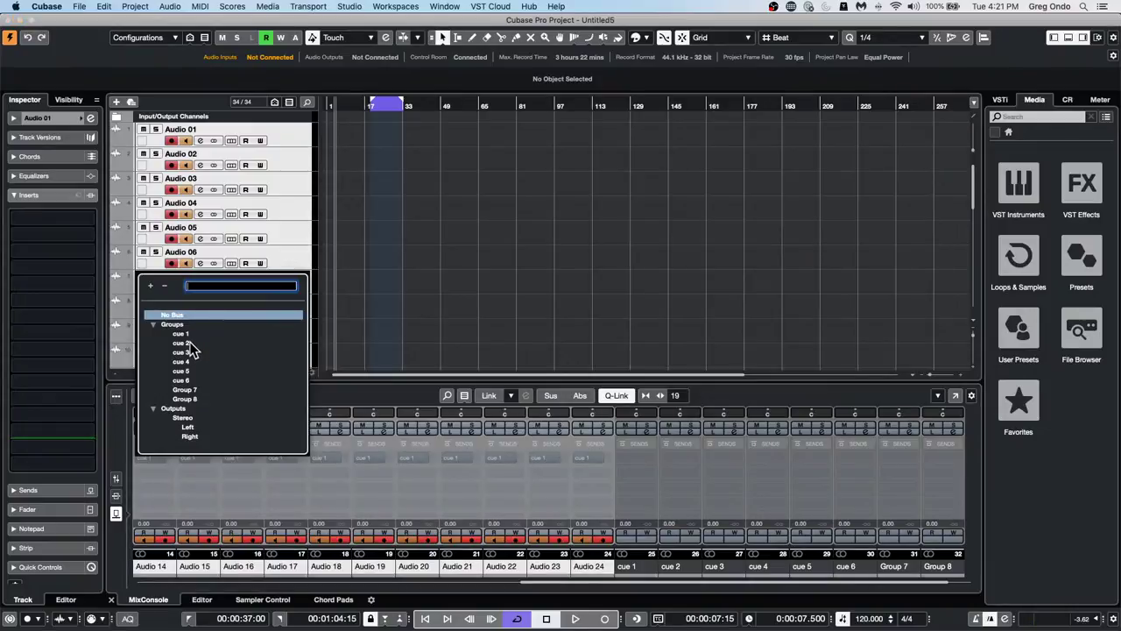
pyautogui.click(190, 344)
pyautogui.click(167, 488)
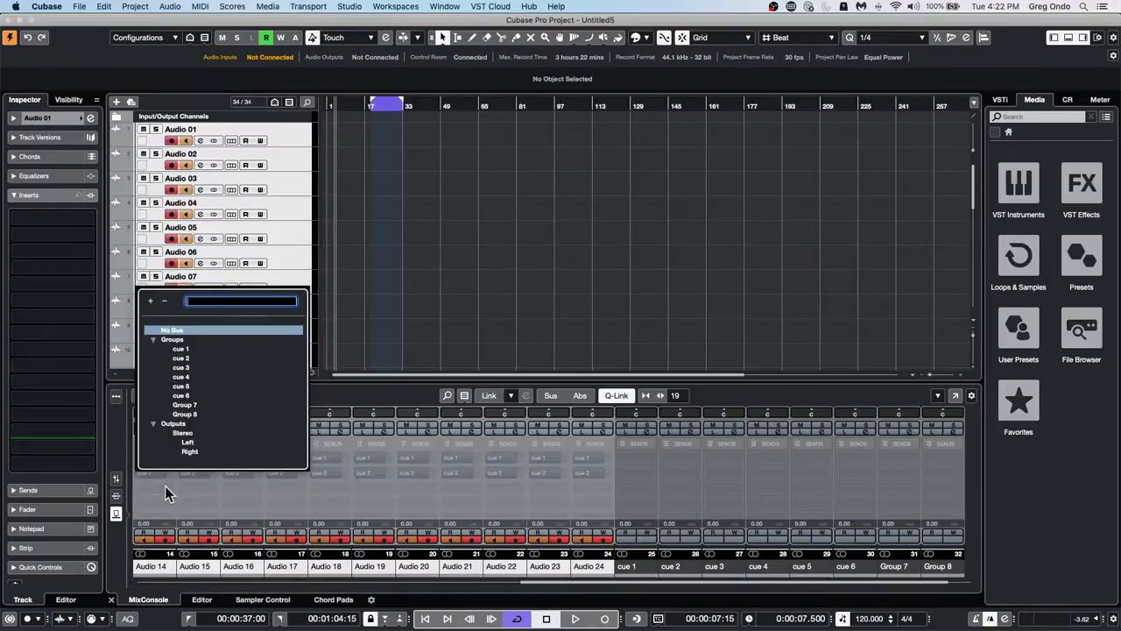
pyautogui.click(187, 366)
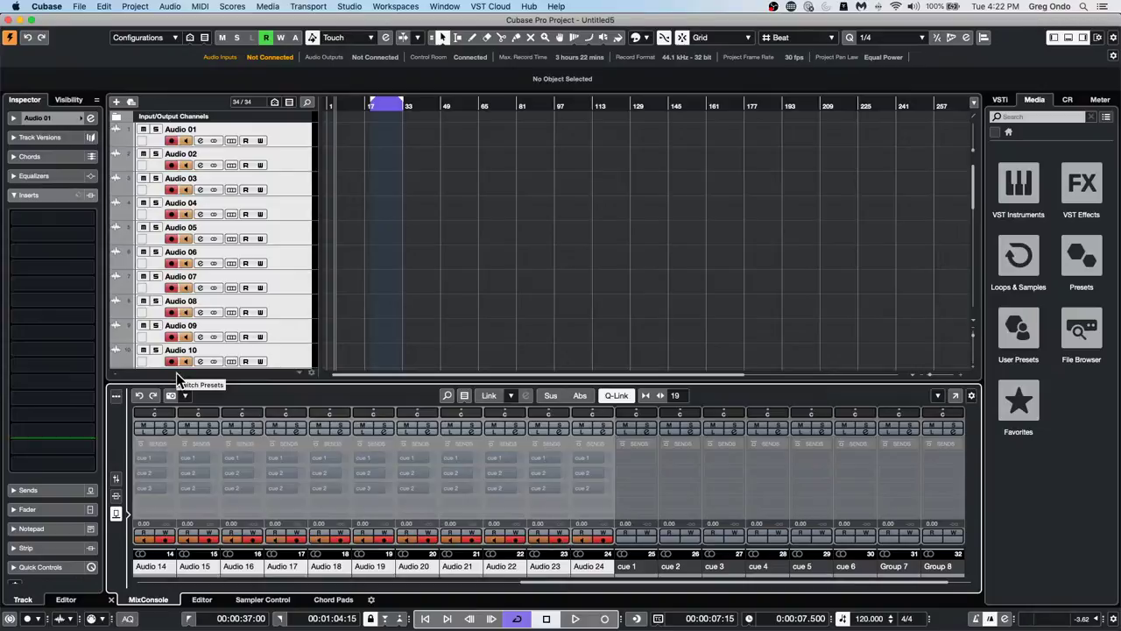
pyautogui.click(165, 497)
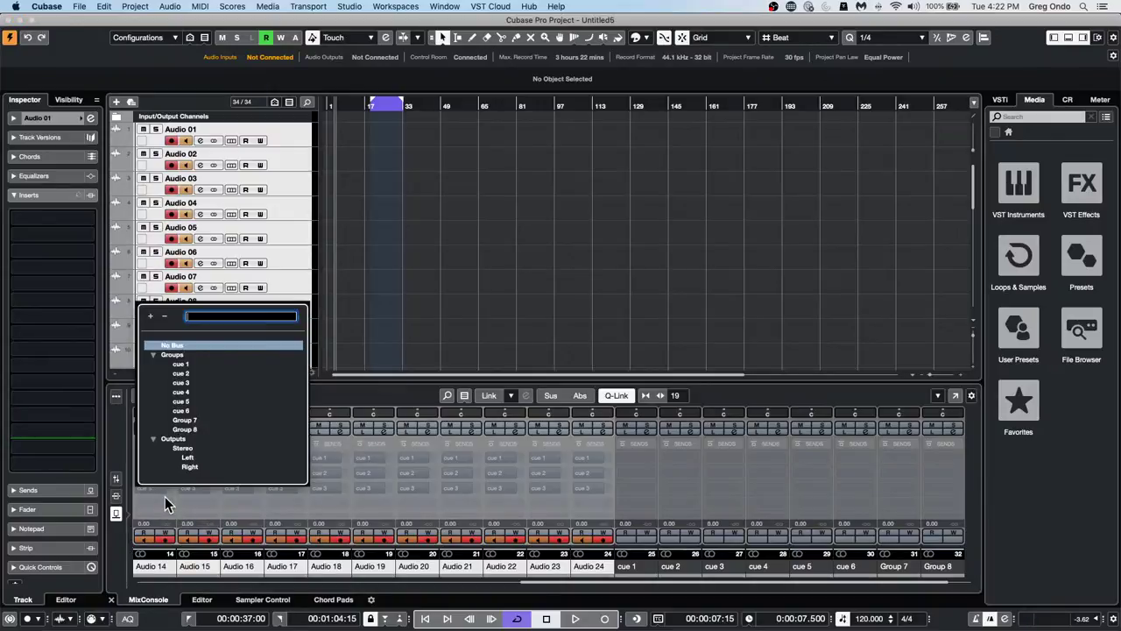
pyautogui.click(191, 390)
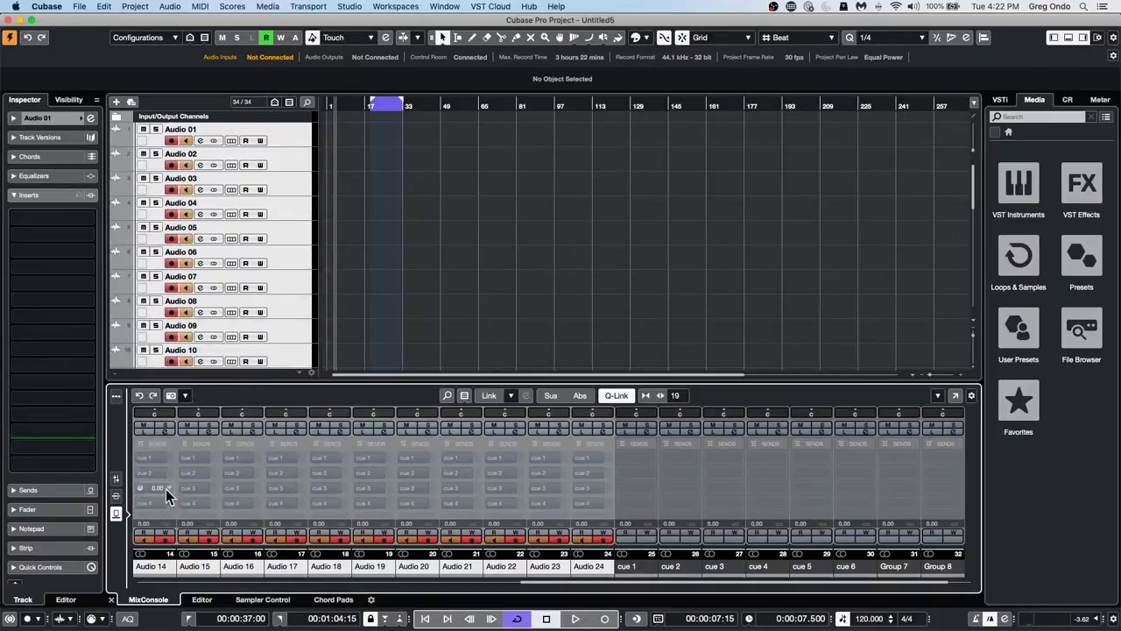
# Activate the cue 1, cue 2, cue 3 and cue 4 sends on all selected audio channels
pyautogui.click(149, 457)
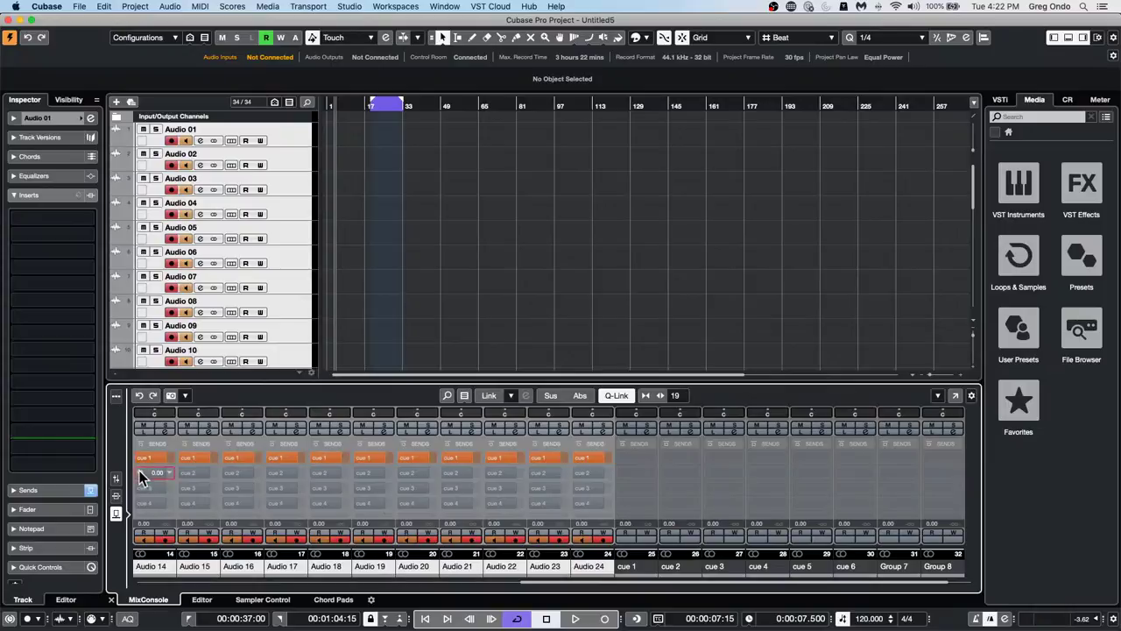
pyautogui.click(141, 474)
pyautogui.click(138, 487)
pyautogui.click(140, 503)
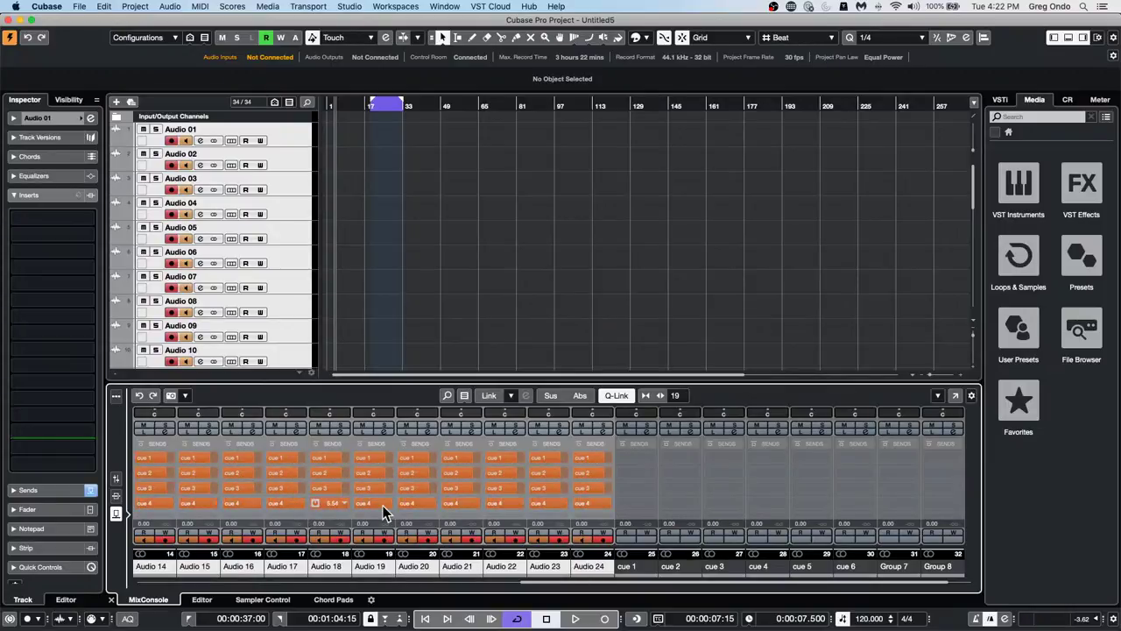
# Turn off Q-Link and adjust the cue send levels individually on the audio channels, such as Audio 17
pyautogui.click(616, 395)
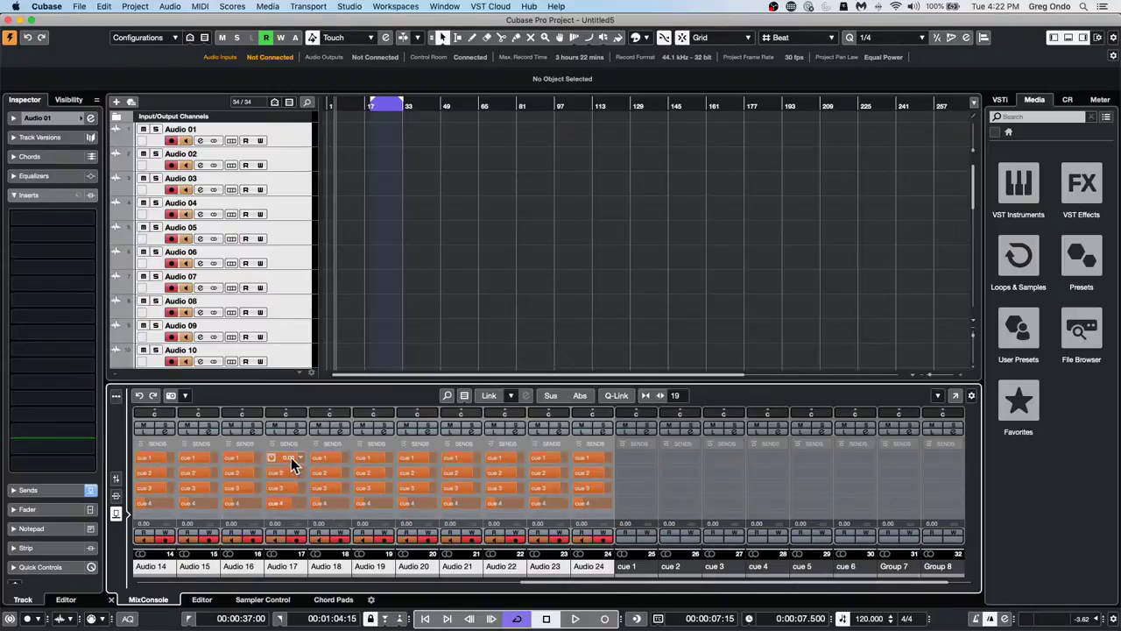
pyautogui.moveTo(293, 462); pyautogui.dragTo(261, 474)
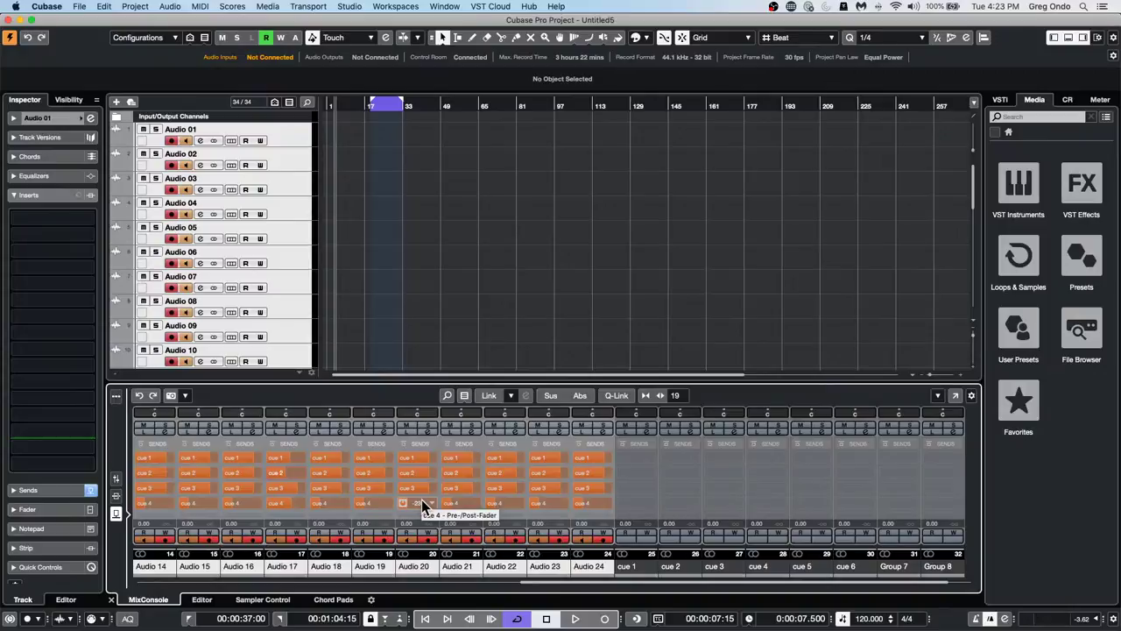
# Check which output routing destinations are available for the cue 1 group track
pyautogui.scroll(-10, 237, 302)
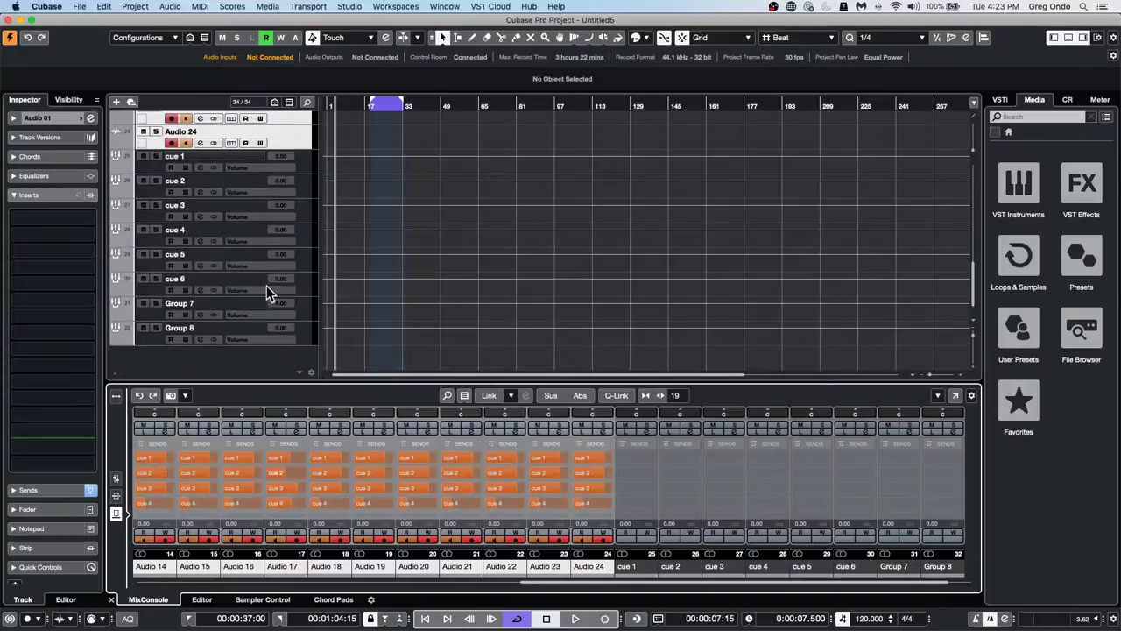
pyautogui.click(307, 163)
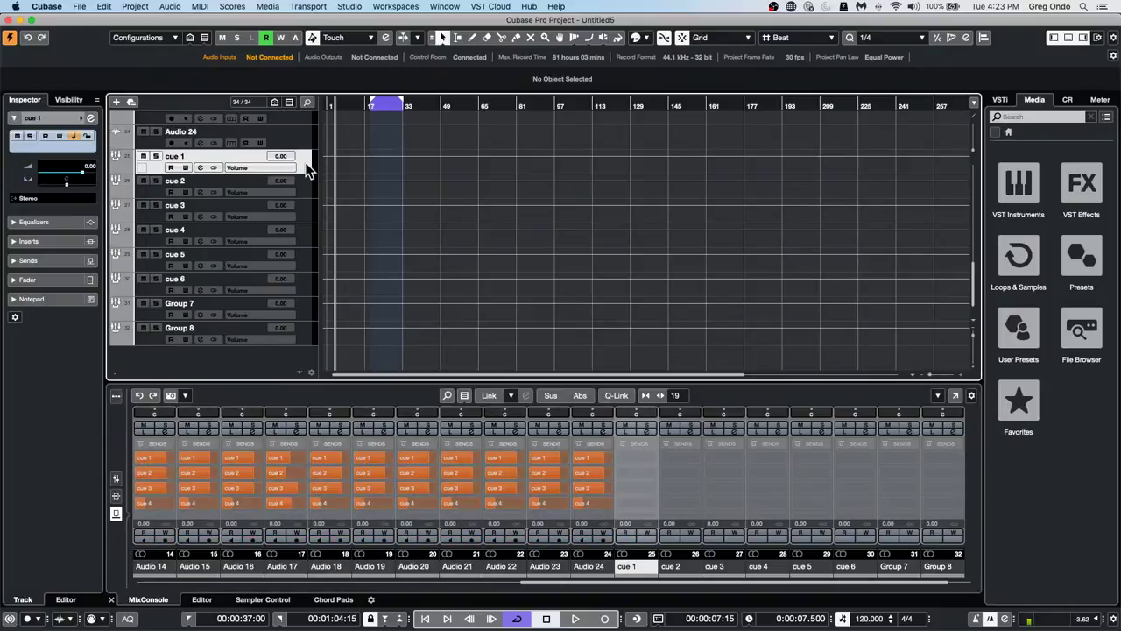
pyautogui.click(26, 200)
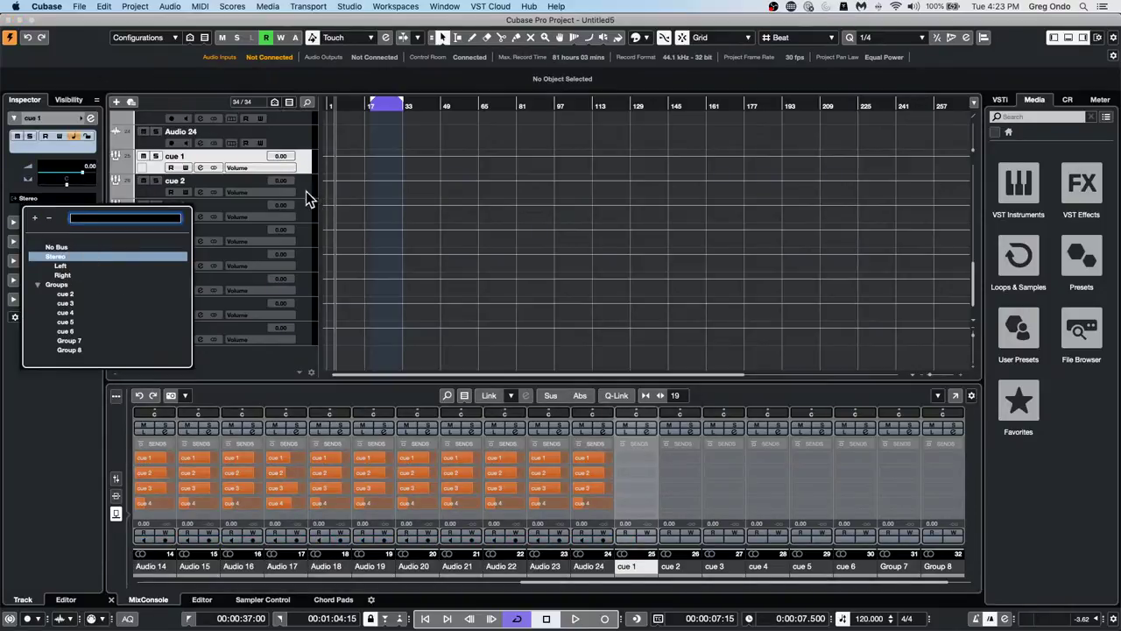
pyautogui.click(423, 180)
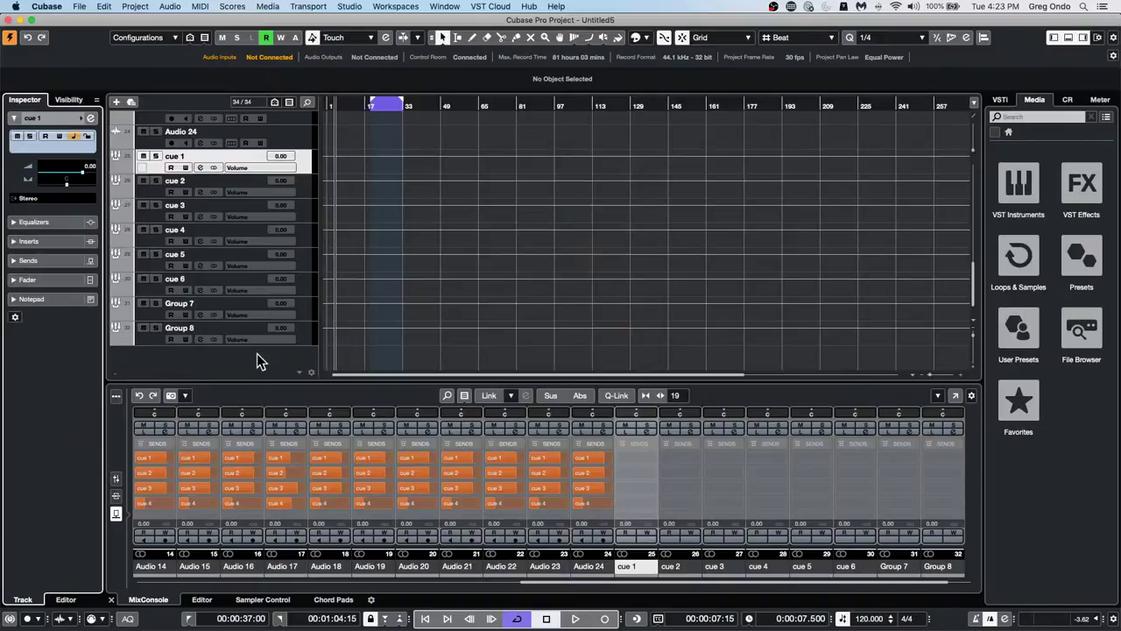
# Add a stereo output bus in the Audio Connections outputs
pyautogui.click(349, 6)
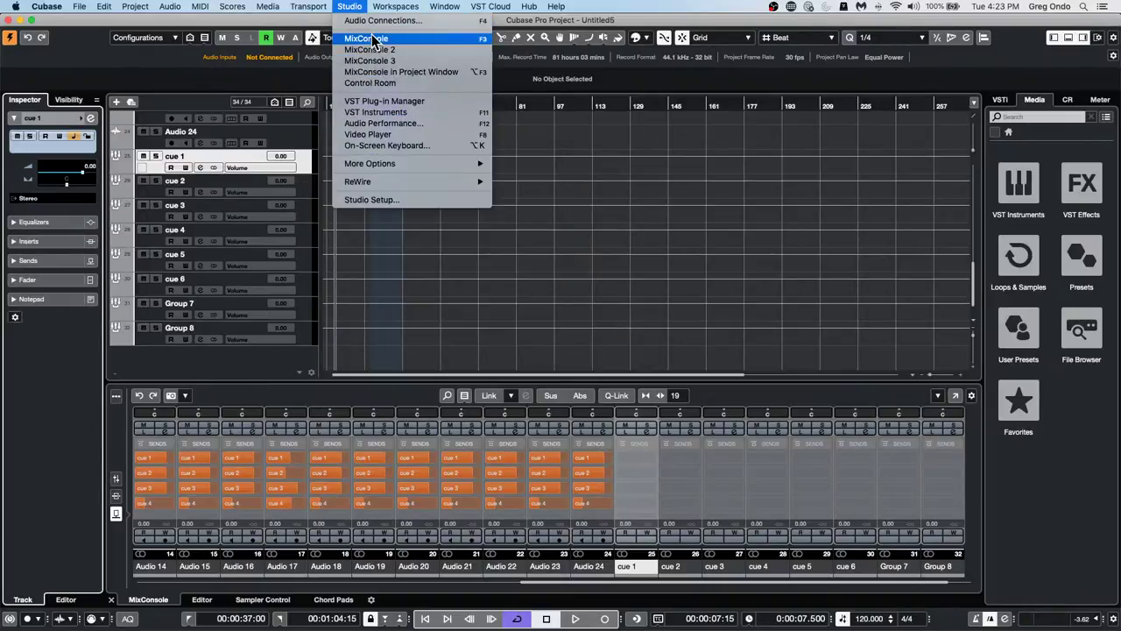
pyautogui.moveTo(397, 7)
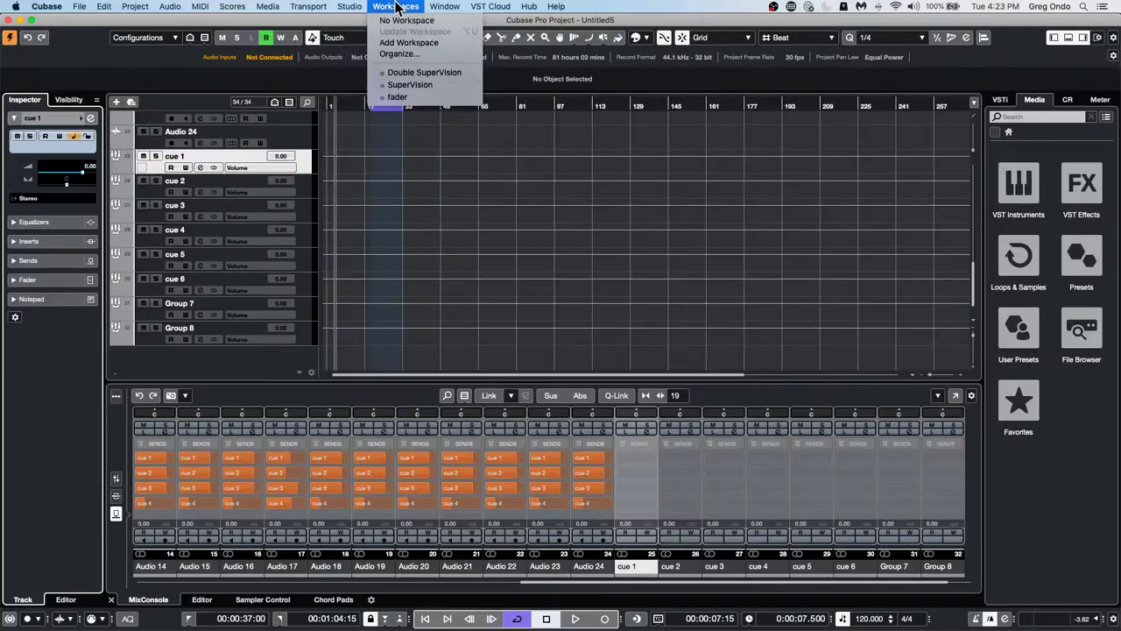
pyautogui.click(364, 21)
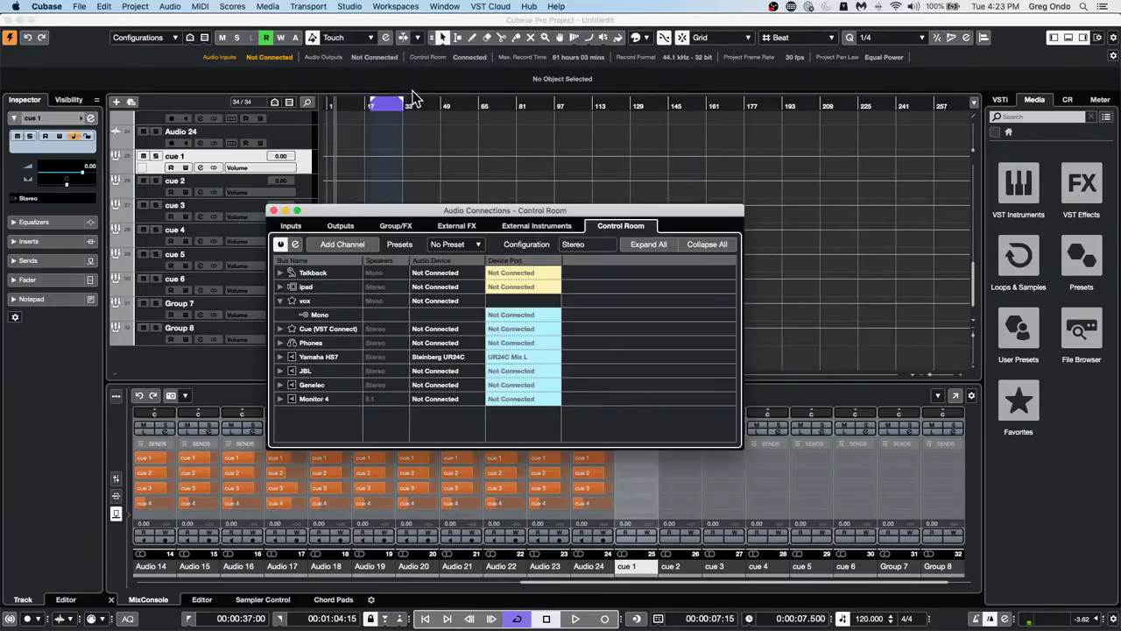
pyautogui.click(340, 225)
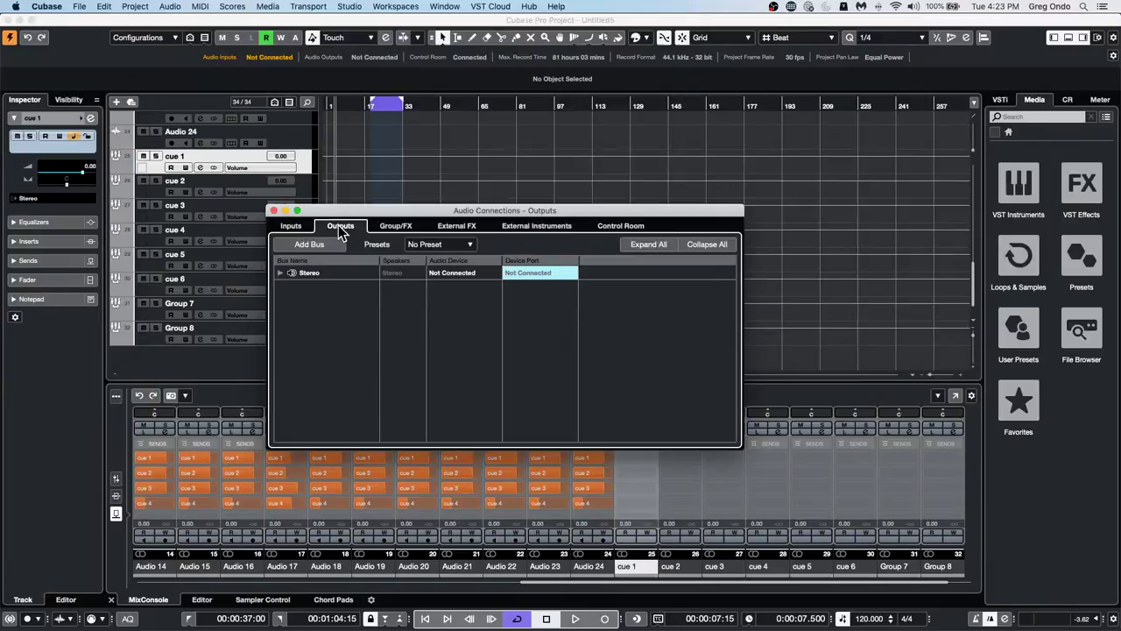
pyautogui.rightClick(312, 311)
pyautogui.moveTo(397, 359)
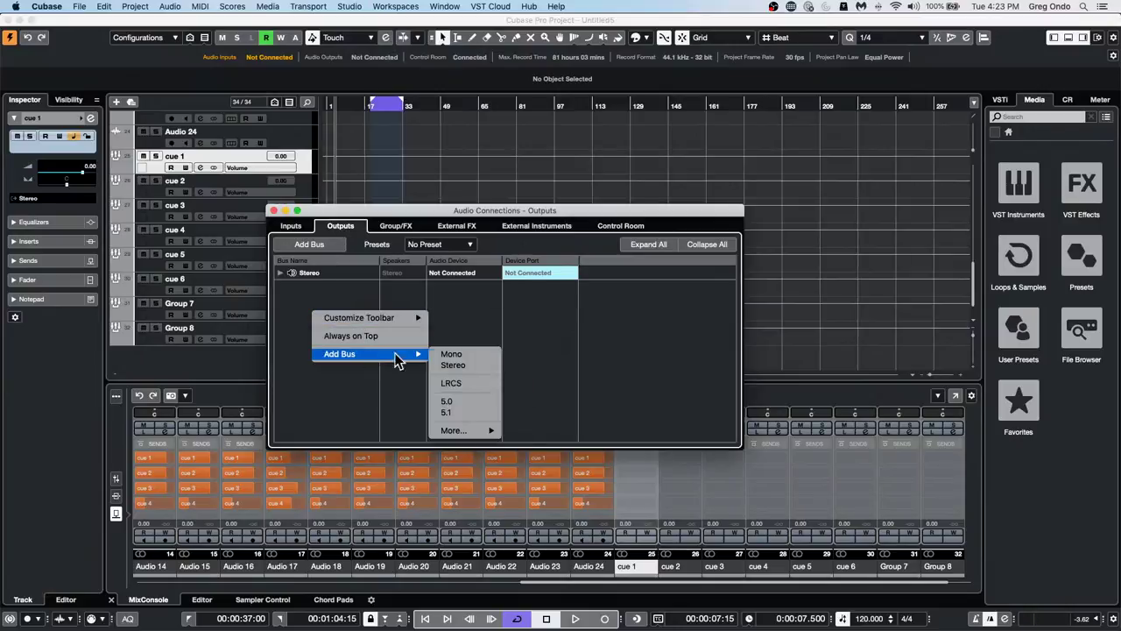
pyautogui.click(452, 365)
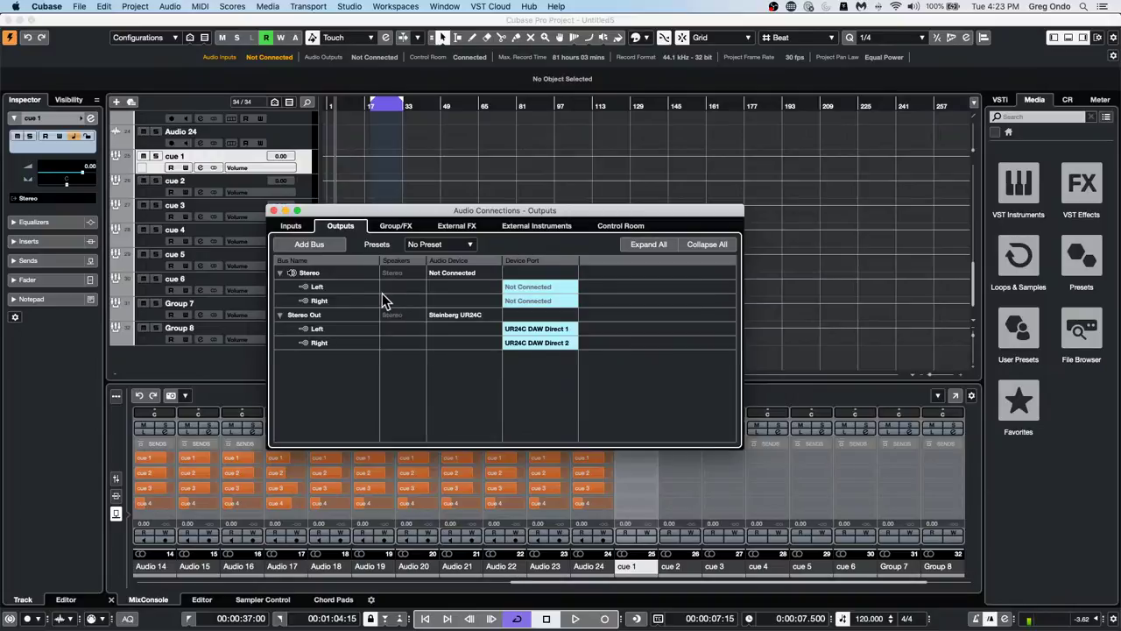
# Rename the new stereo output bus as CUE 1 OUT
pyautogui.doubleClick(313, 314)
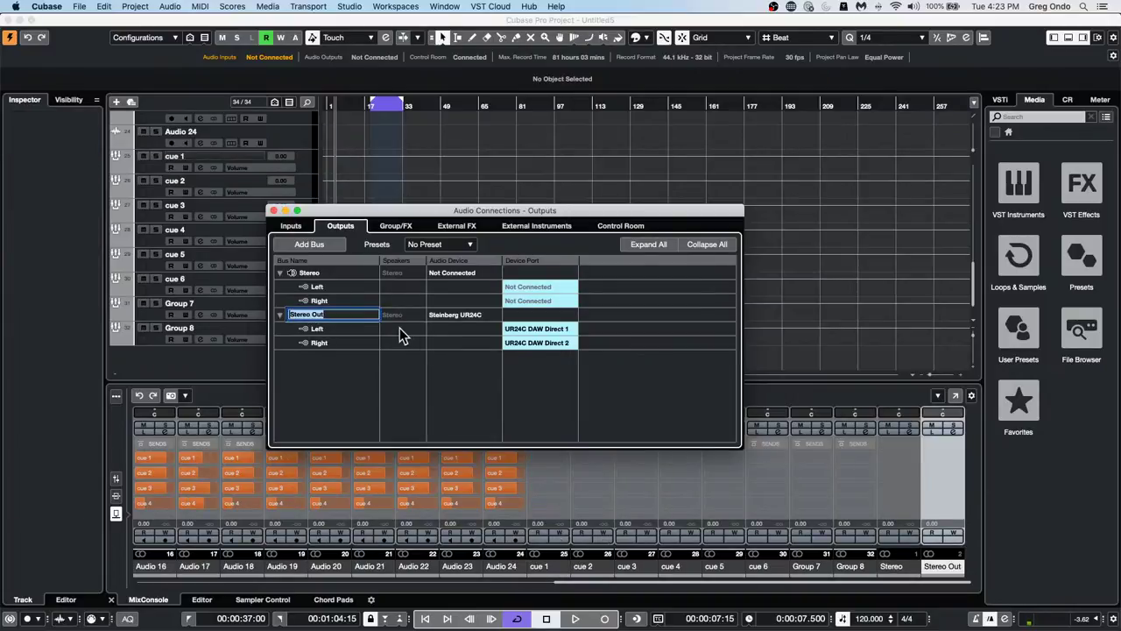
pyautogui.write('CY')
pyautogui.press('BackSpace')
pyautogui.write('UE 1 OUT')
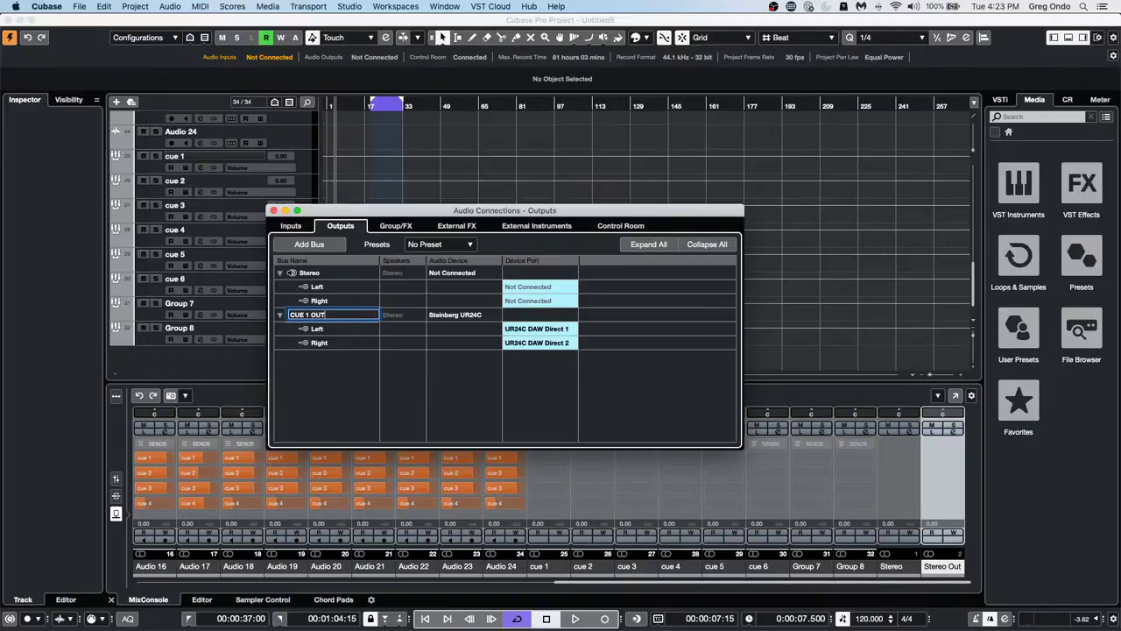
# Open the Add Output Bus settings for another output bus
pyautogui.click(319, 245)
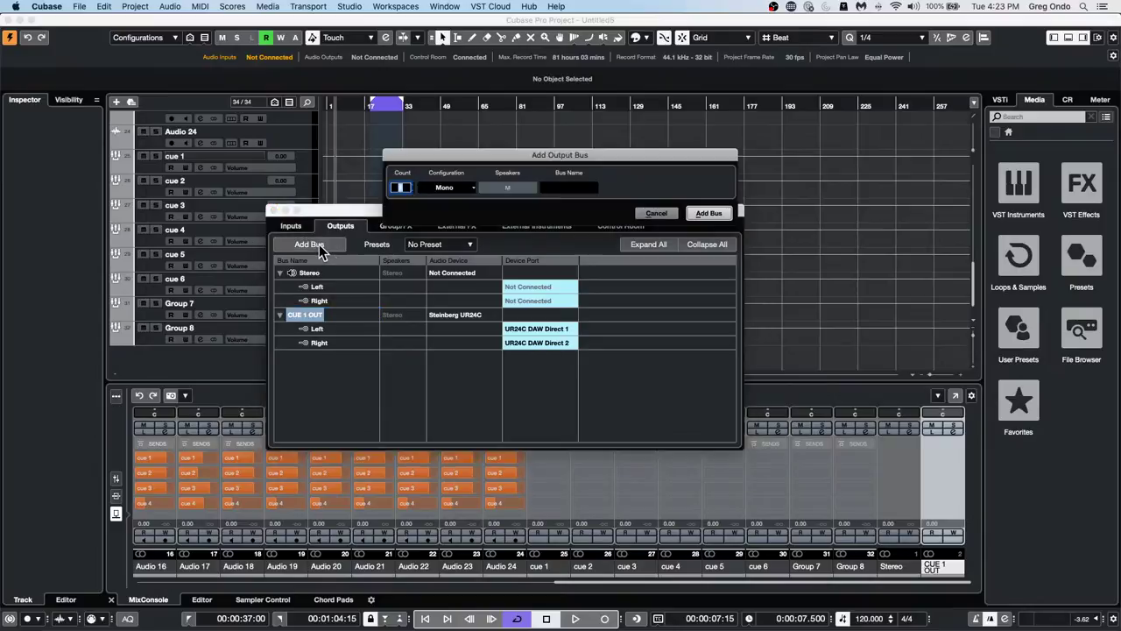
# Add a stereo output bus named Stereo Out to the audio connections, collapse its channel listing, and close the connections window
pyautogui.click(472, 187)
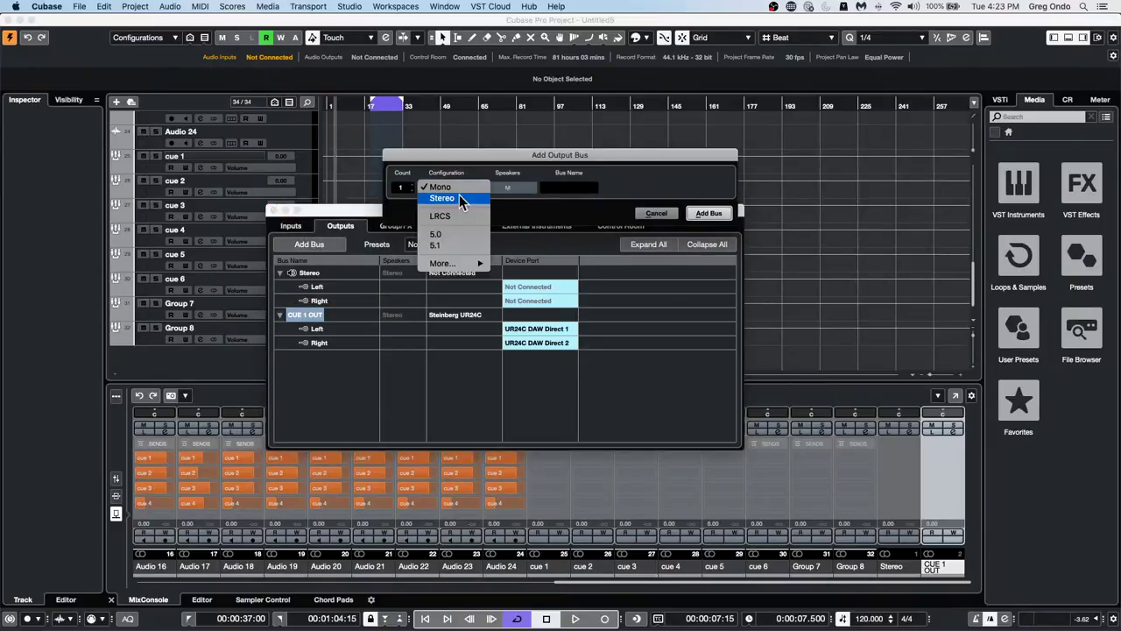
pyautogui.click(458, 196)
pyautogui.click(708, 213)
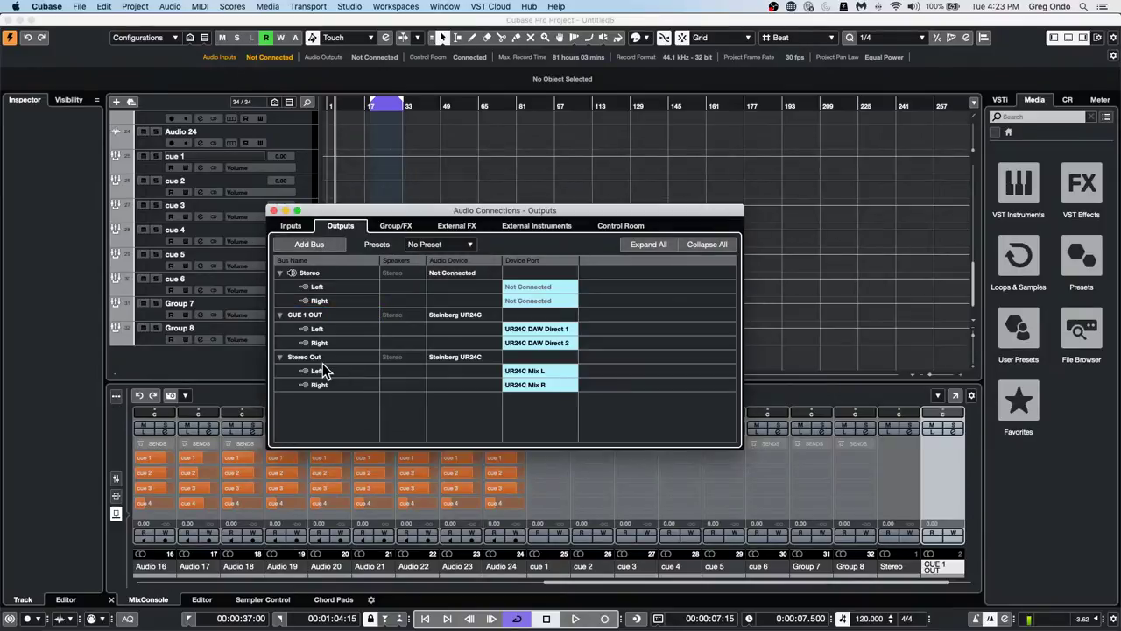
pyautogui.click(322, 357)
pyautogui.press('Up')
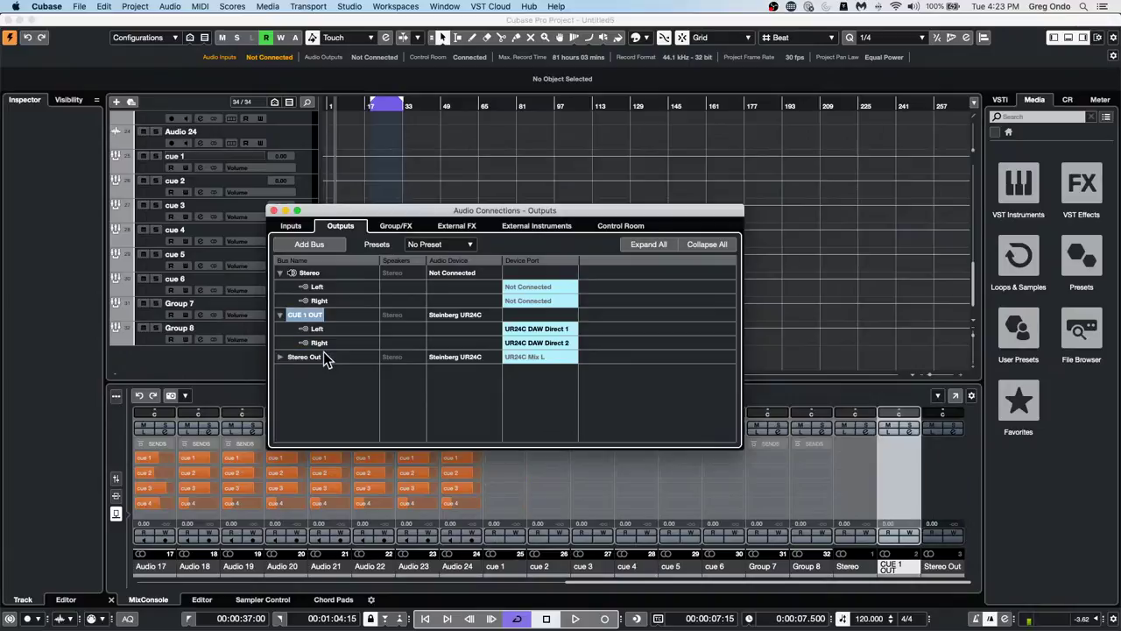
pyautogui.press('space')
pyautogui.press('space')
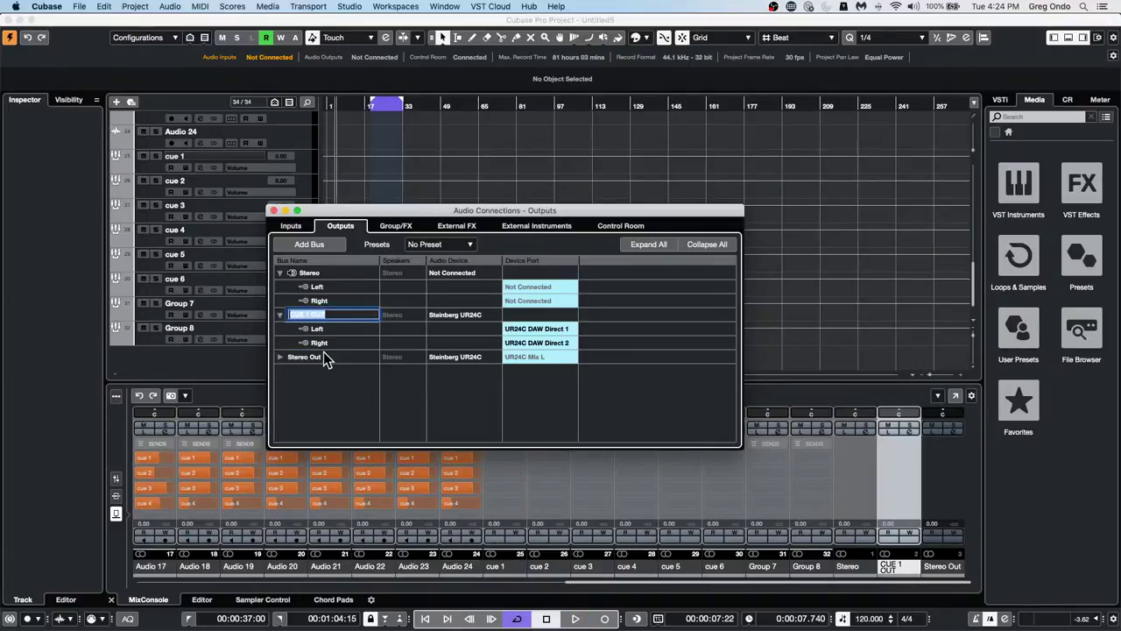
pyautogui.press('F4')
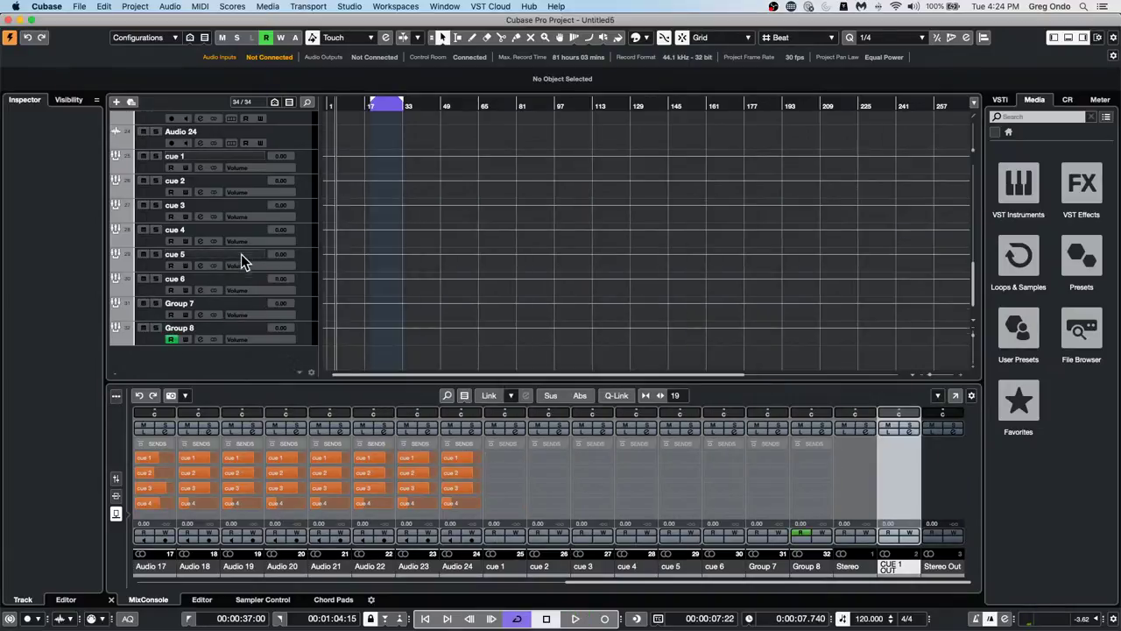
# Route the output of the cue 1 group channel to the CUE 1 OUT bus
pyautogui.scroll(5, 240, 254)
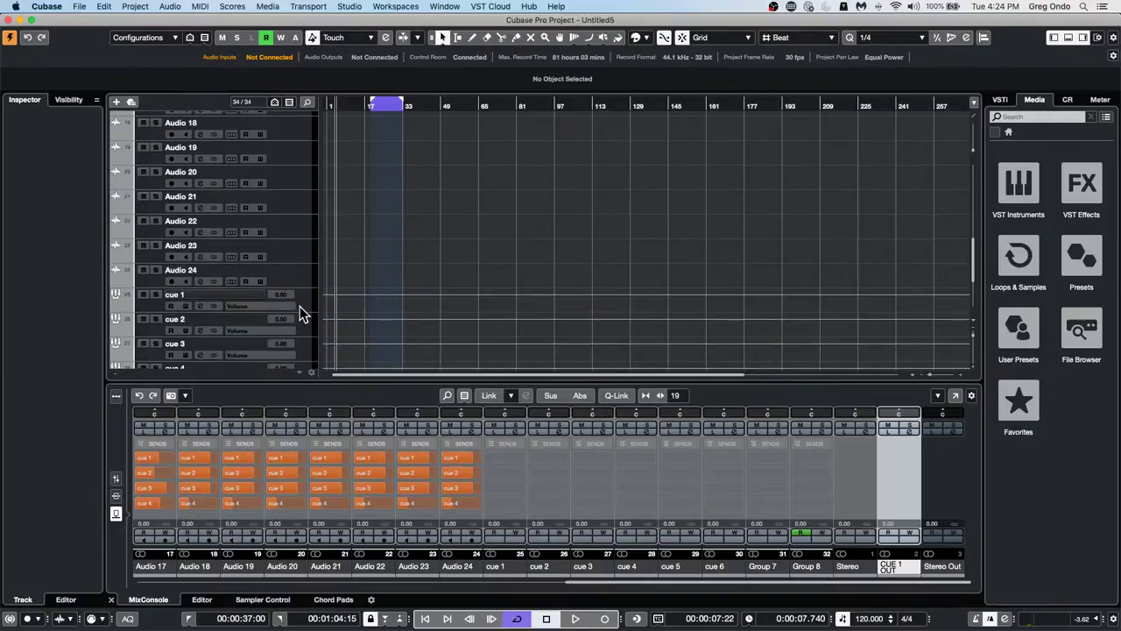
pyautogui.click(301, 303)
pyautogui.click(61, 201)
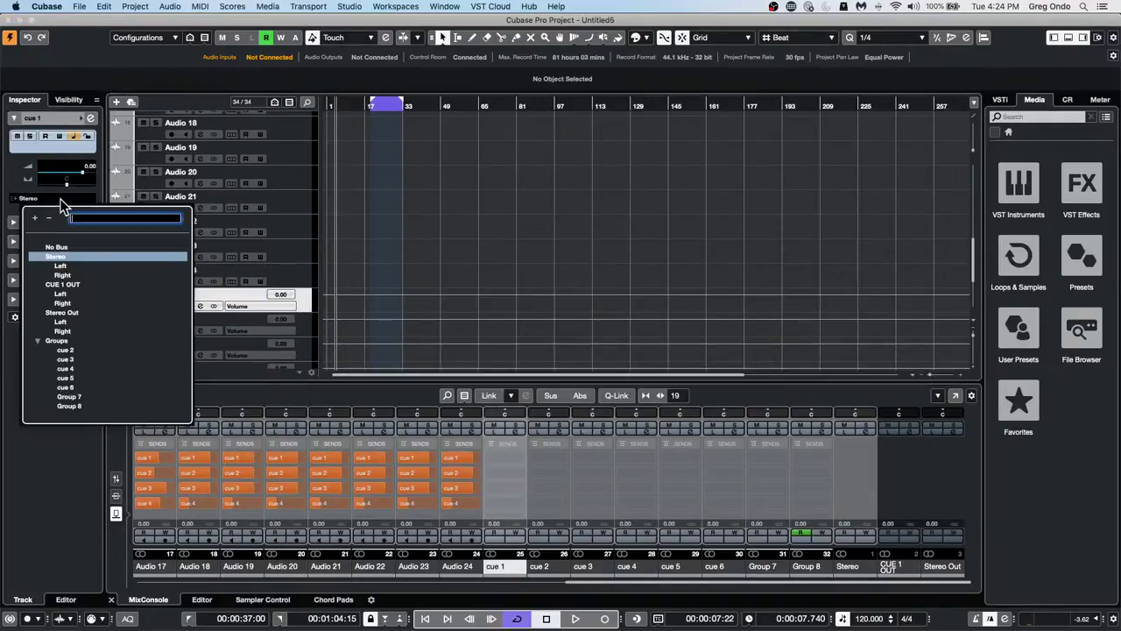
pyautogui.click(70, 284)
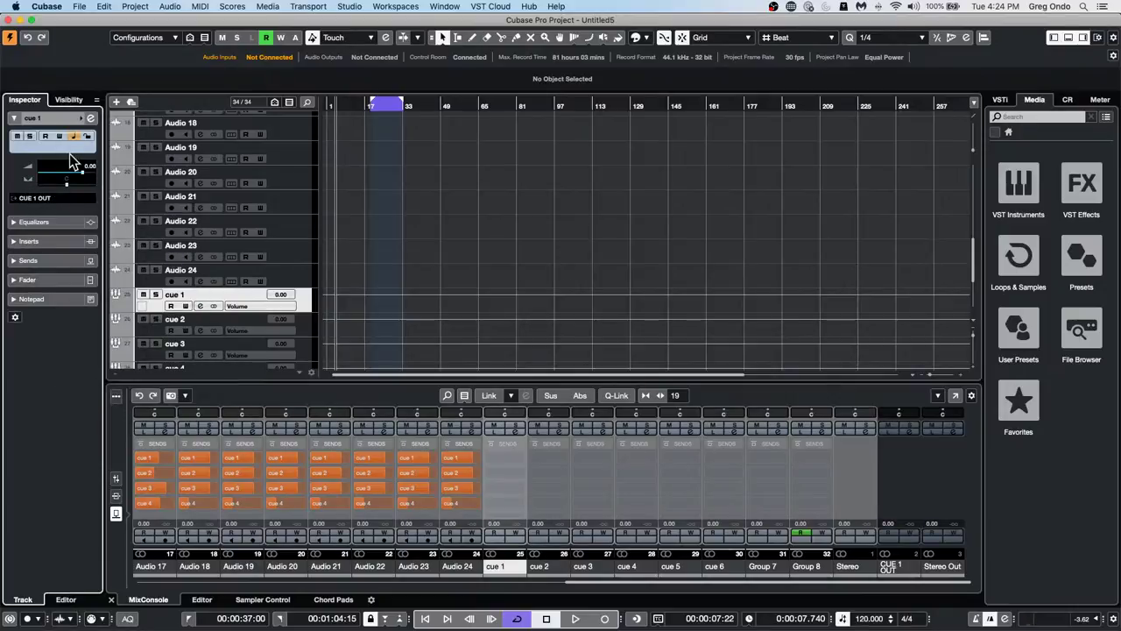
# Route the output of the cue 2 group channel to the Stereo Out bus
pyautogui.click(304, 326)
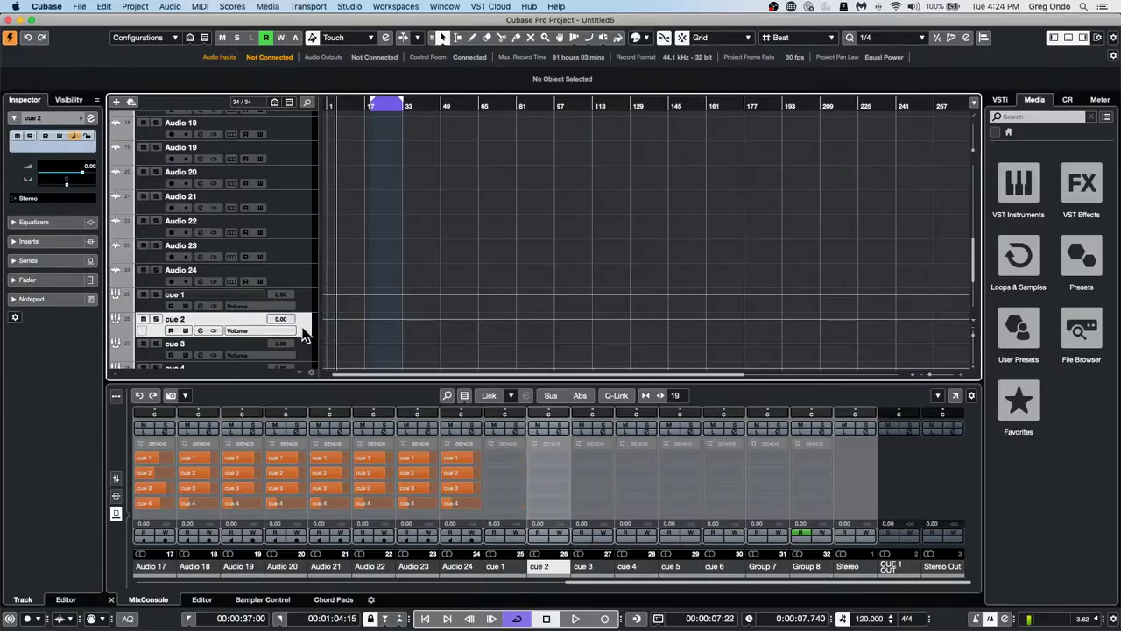
pyautogui.click(33, 199)
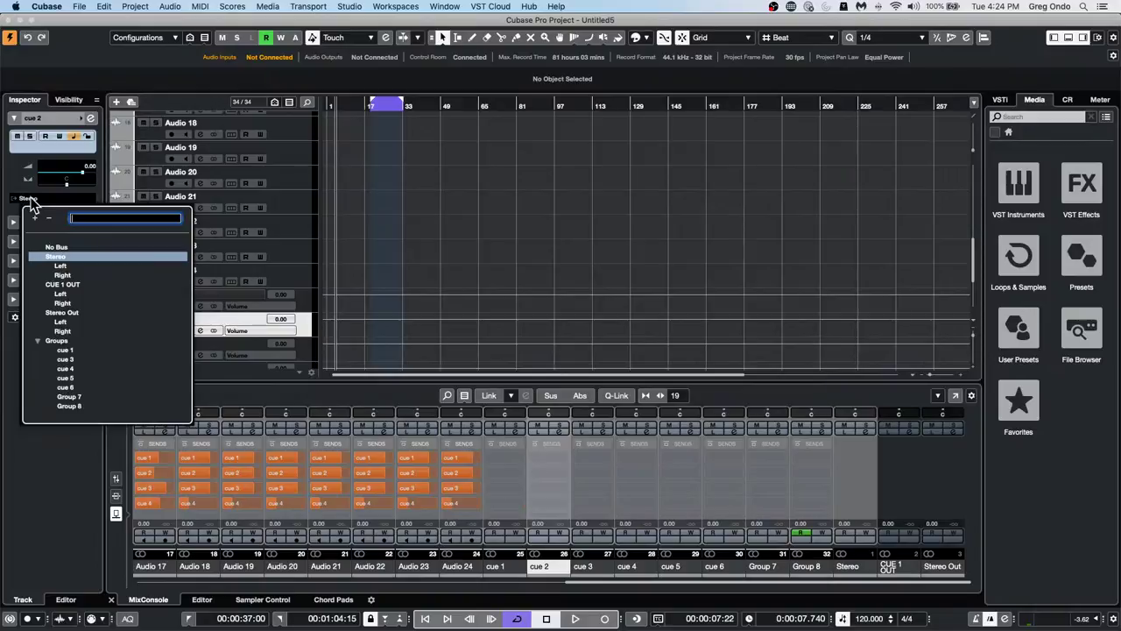
pyautogui.click(68, 312)
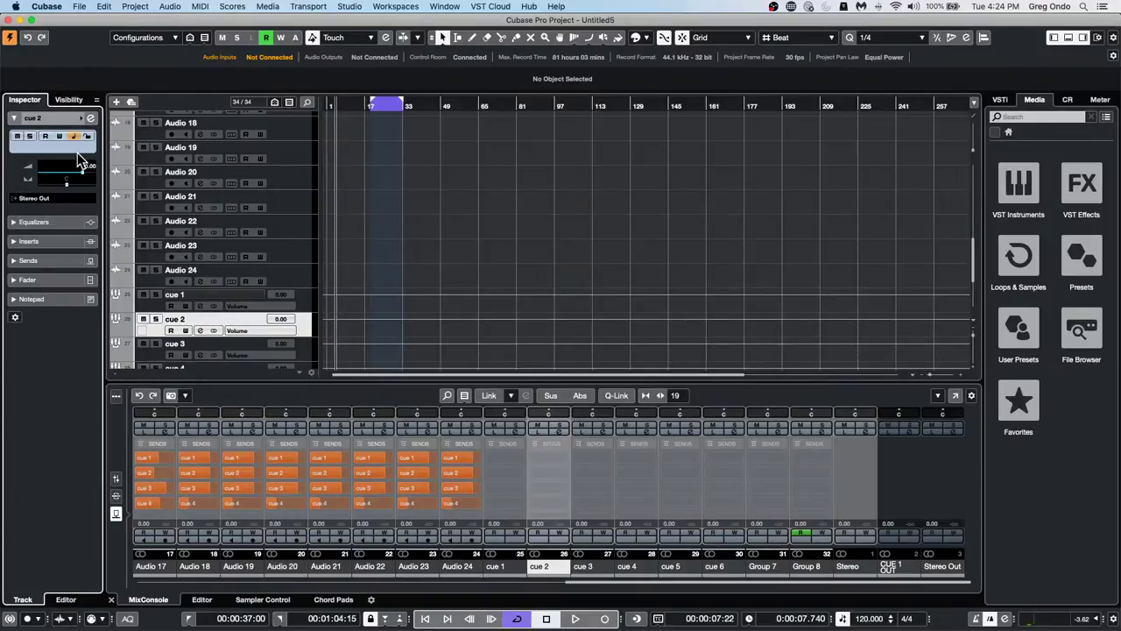
# Review the device port options for the left channel of CUE 1 OUT, then close the audio connections
pyautogui.press('F4')
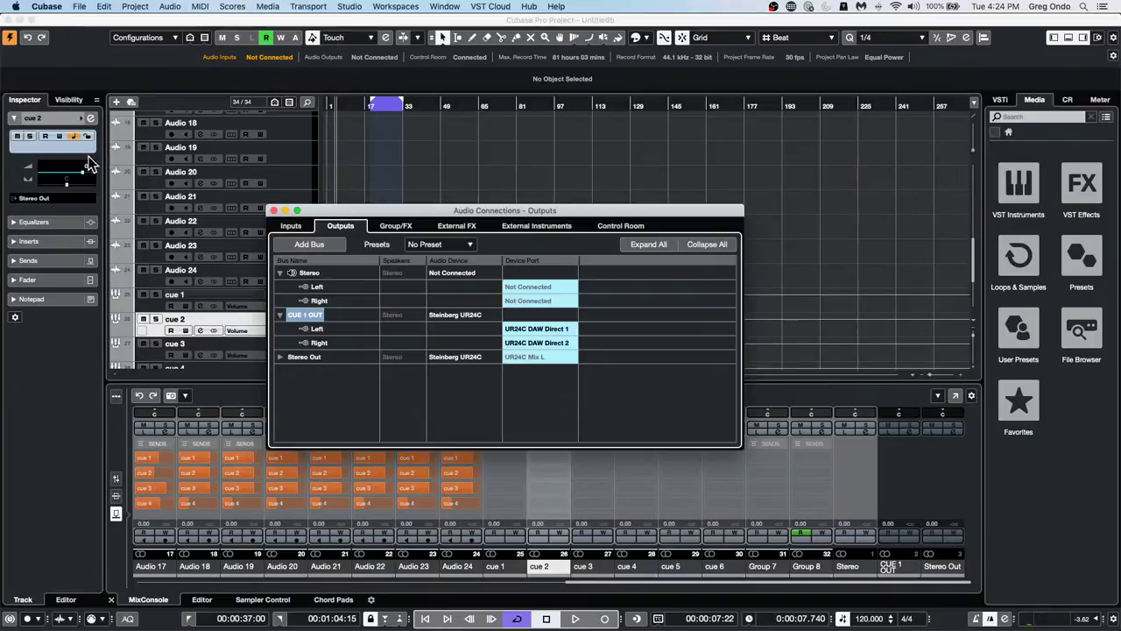
pyautogui.click(554, 333)
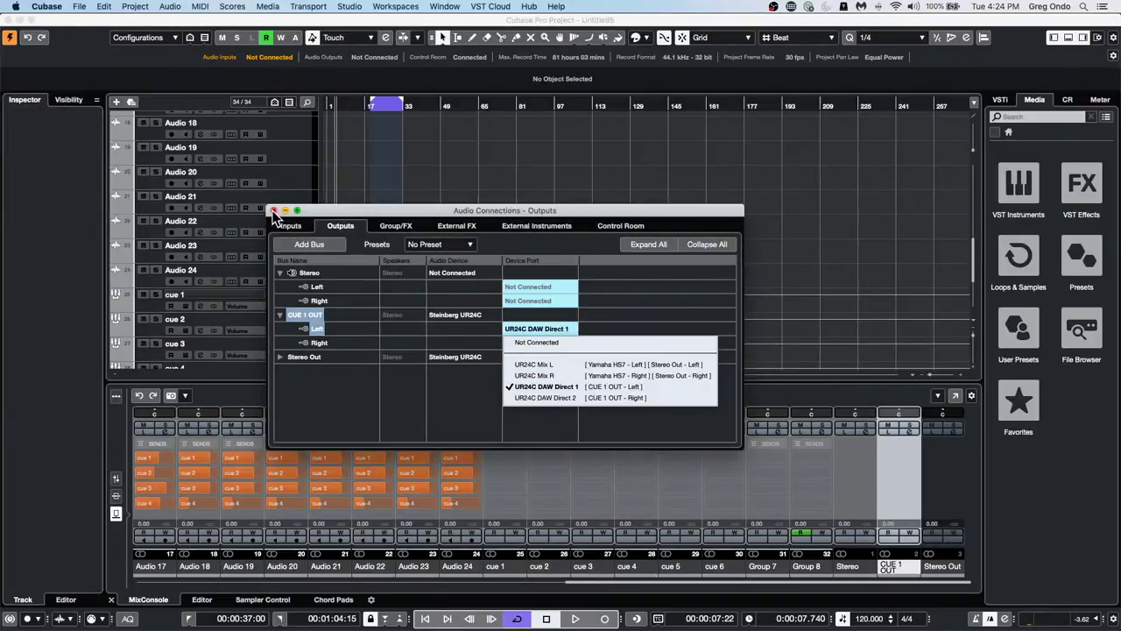
pyautogui.click(274, 214)
pyautogui.click(274, 214)
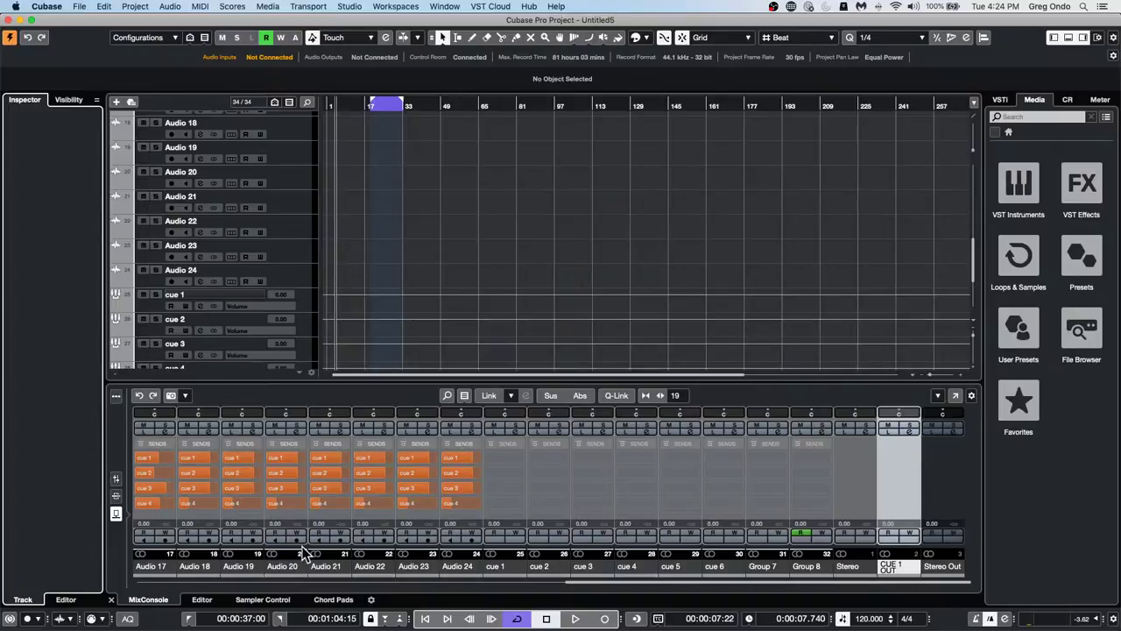
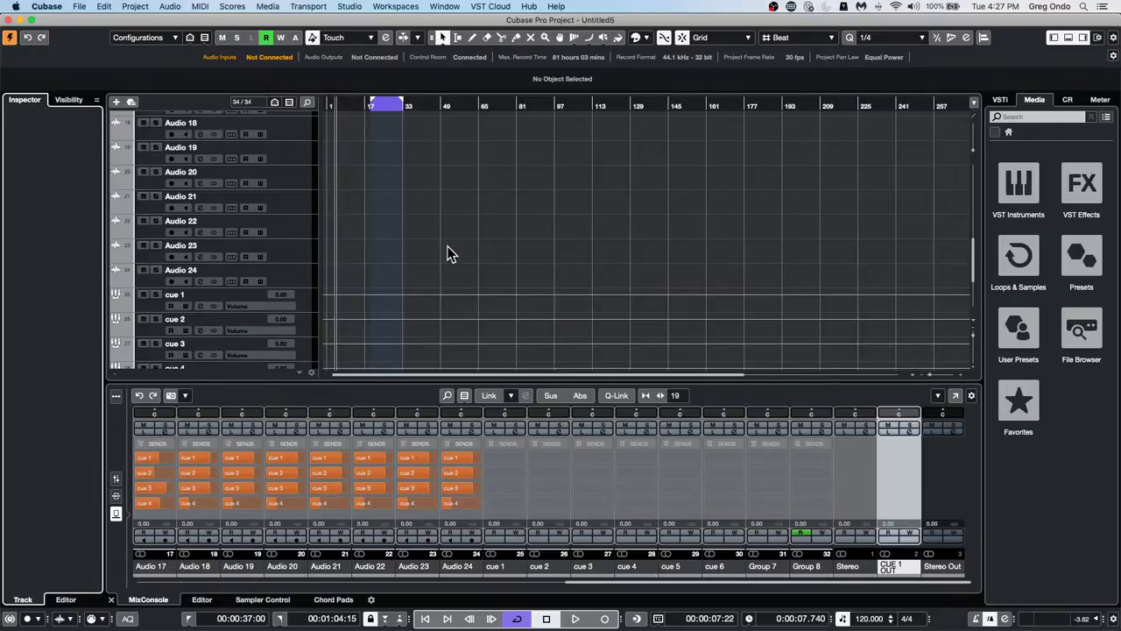
# Insert the Atmo 07_AM loop from the Caleidoscope loops and samples on a new audio track, removing the duplicate copy
pyautogui.scroll(10, 379, 154)
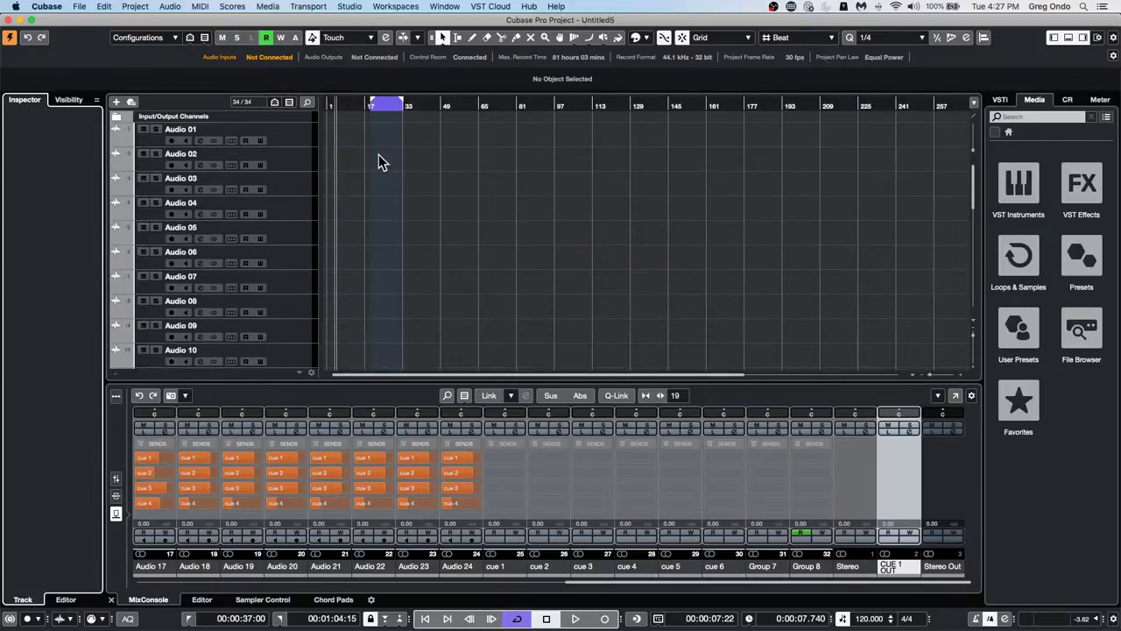
pyautogui.rightClick(387, 142)
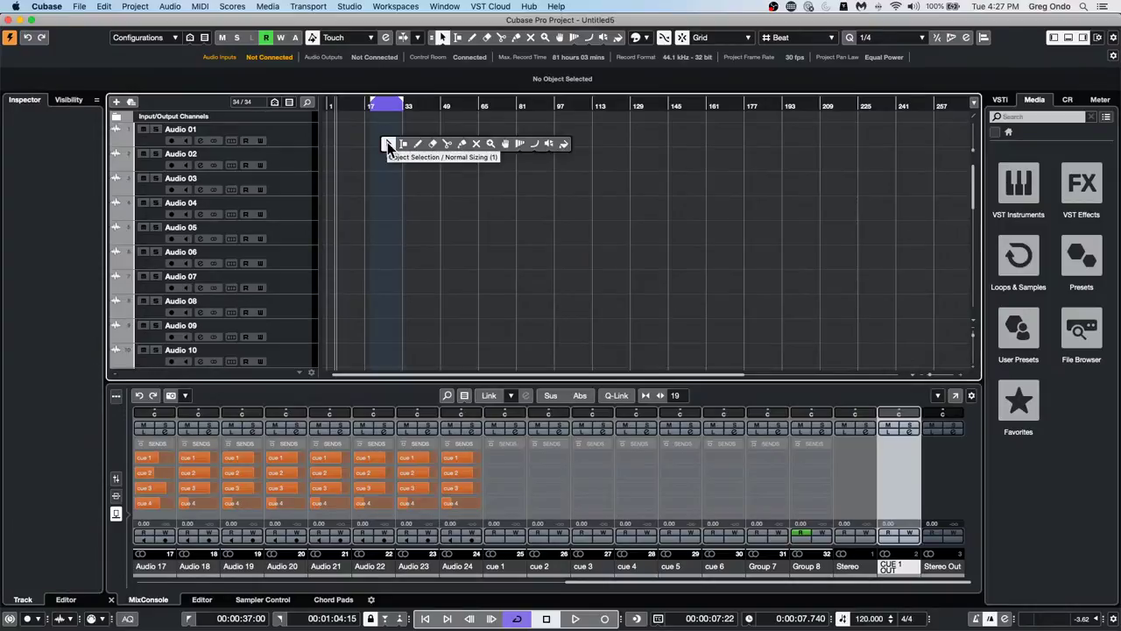
pyautogui.click(387, 142)
pyautogui.click(1019, 242)
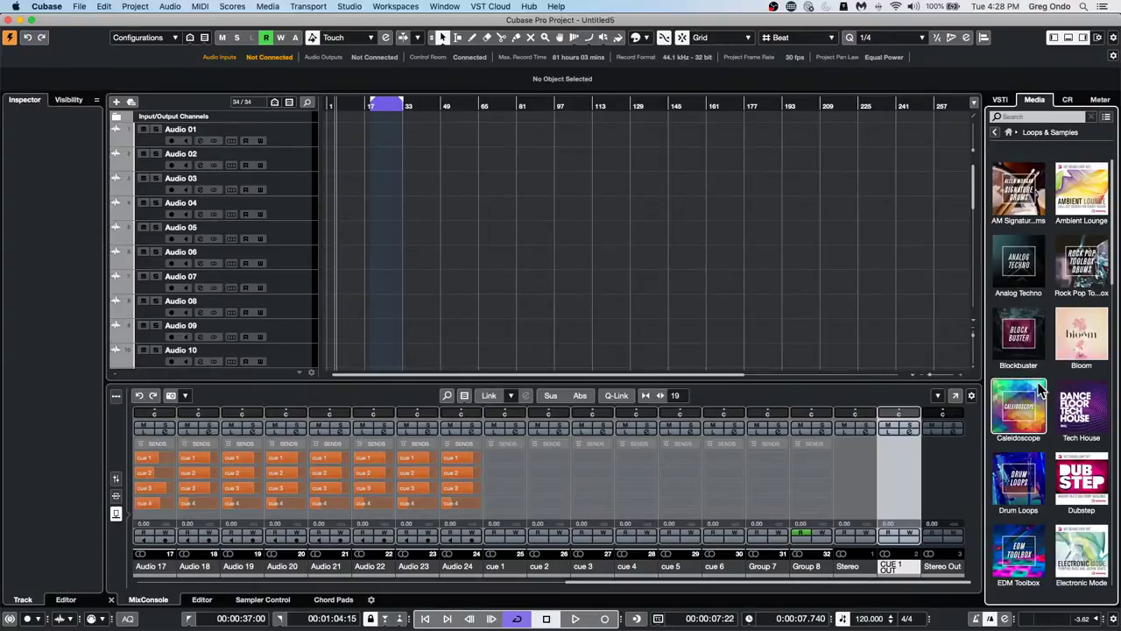
pyautogui.click(1023, 408)
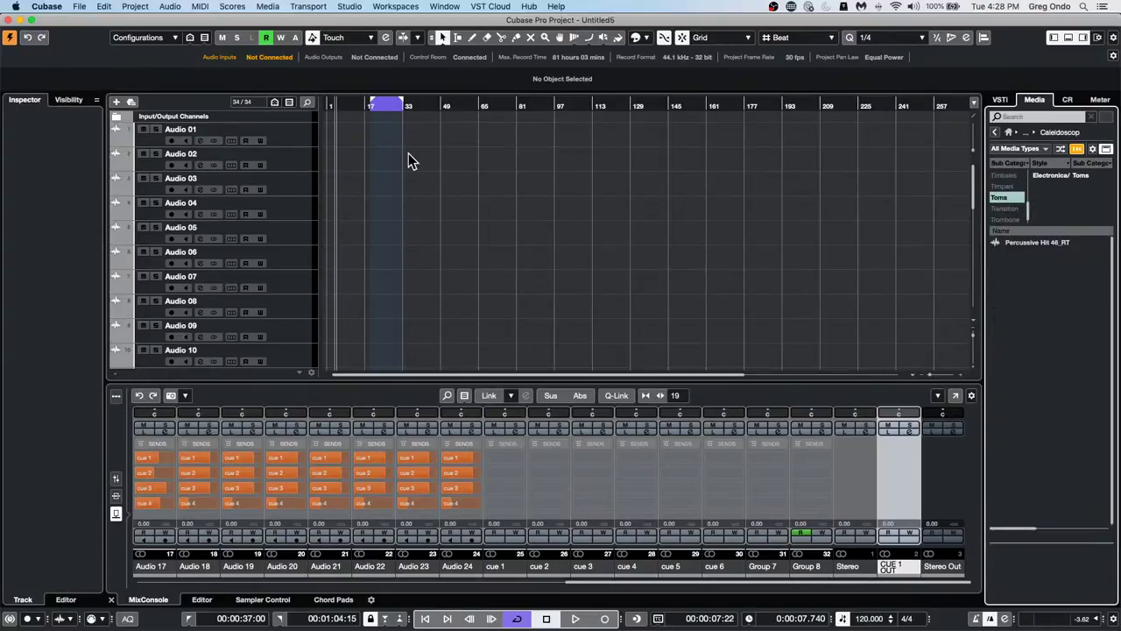
pyautogui.click(1007, 198)
pyautogui.doubleClick(1025, 320)
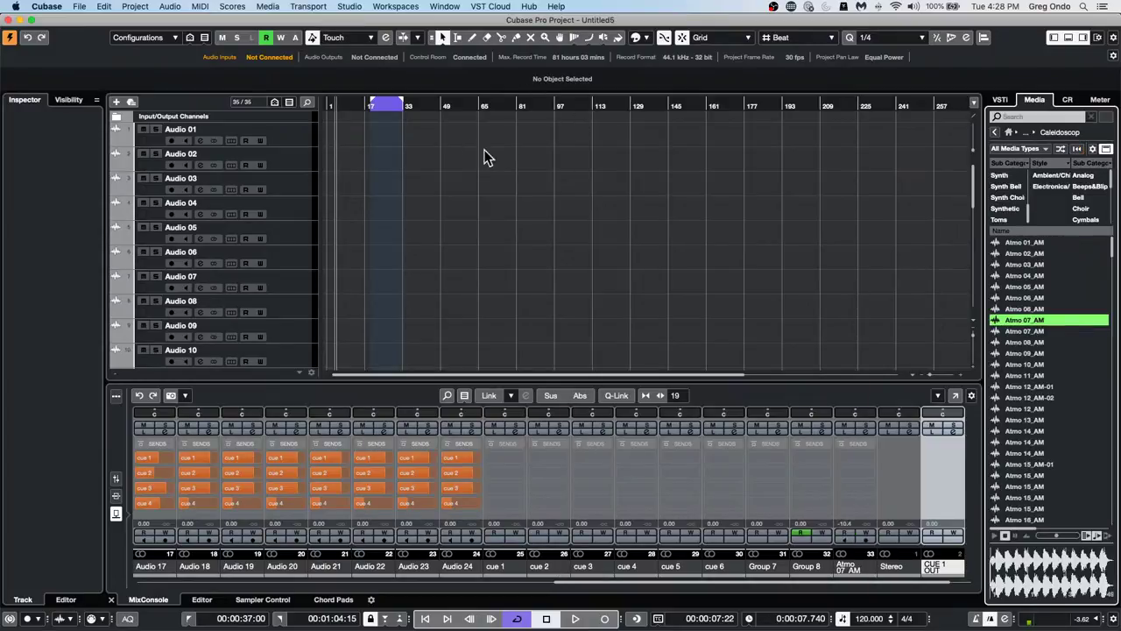
pyautogui.doubleClick(1036, 321)
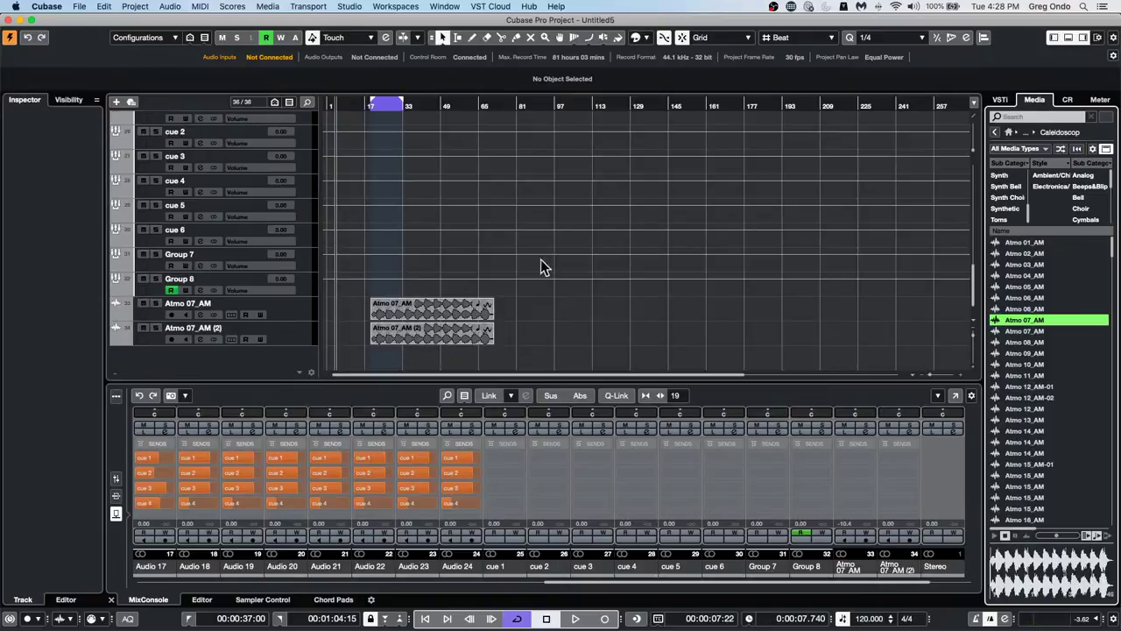
pyautogui.press('Delete')
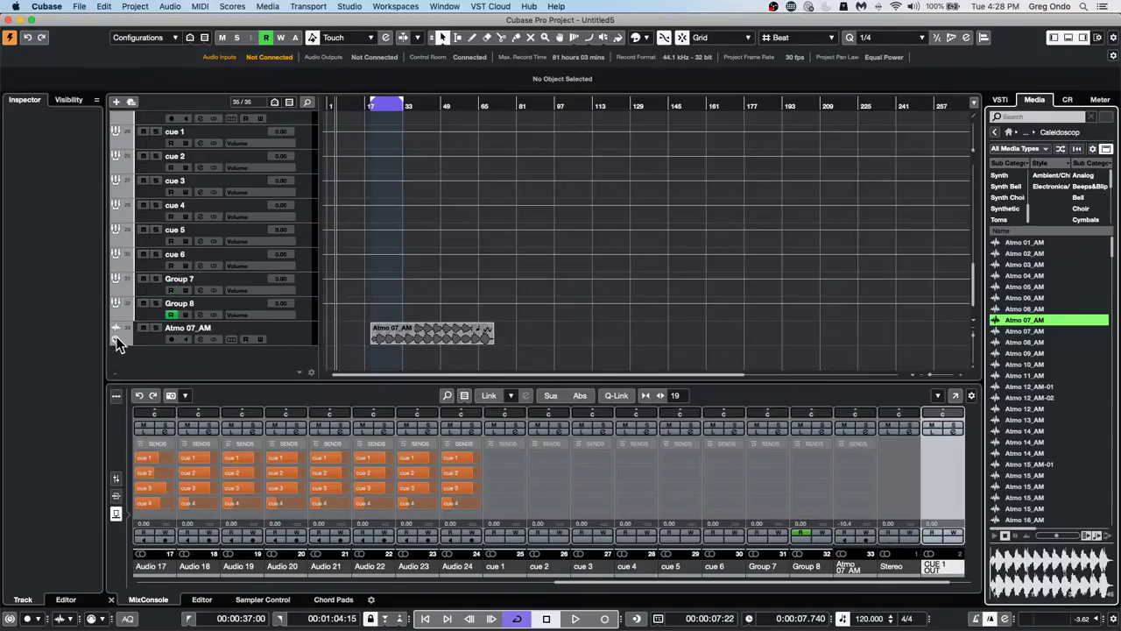
# Reveal the volume automation lane of the Atmo 07_AM track and draw a varying freehand curve beneath the audio event
pyautogui.click(123, 337)
pyautogui.rightClick(395, 343)
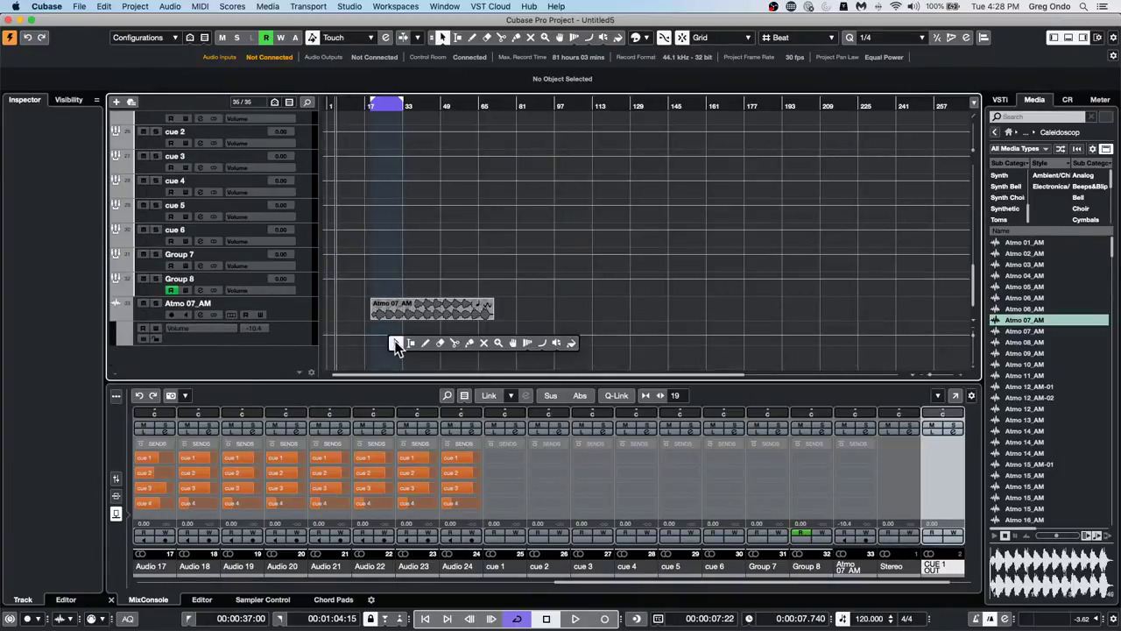
pyautogui.click(429, 342)
pyautogui.moveTo(393, 335); pyautogui.dragTo(470, 334)
pyautogui.rightClick(430, 335)
pyautogui.click(432, 335)
# Repeat the Atmo 07_AM event with a count of 4 and the Shared Copies option enabled
pyautogui.click(420, 308)
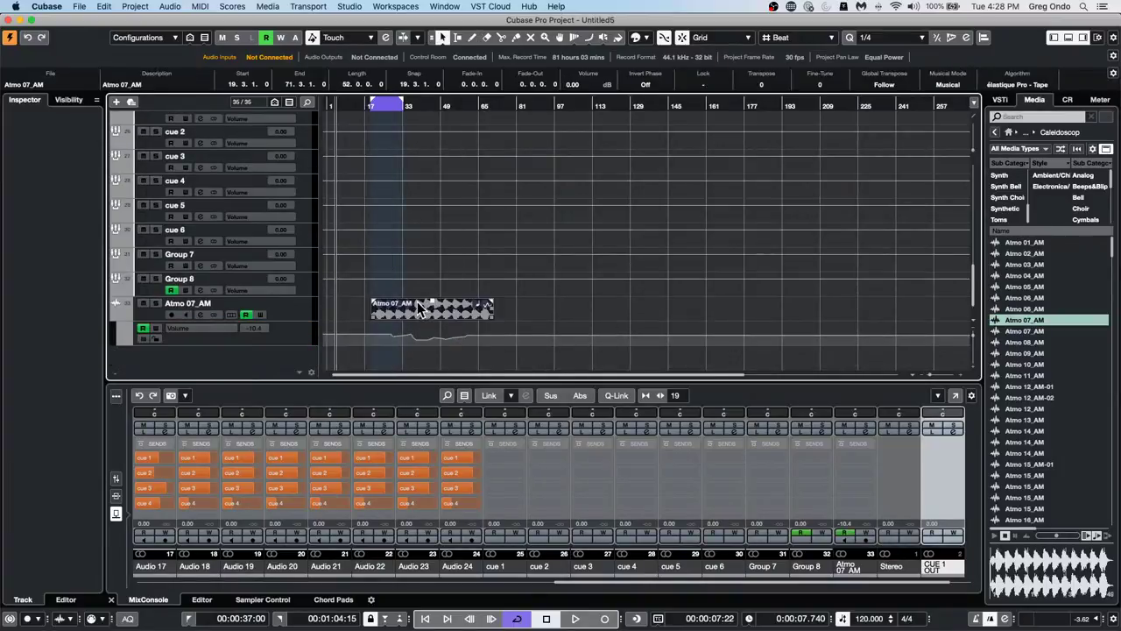
pyautogui.press('super+k')
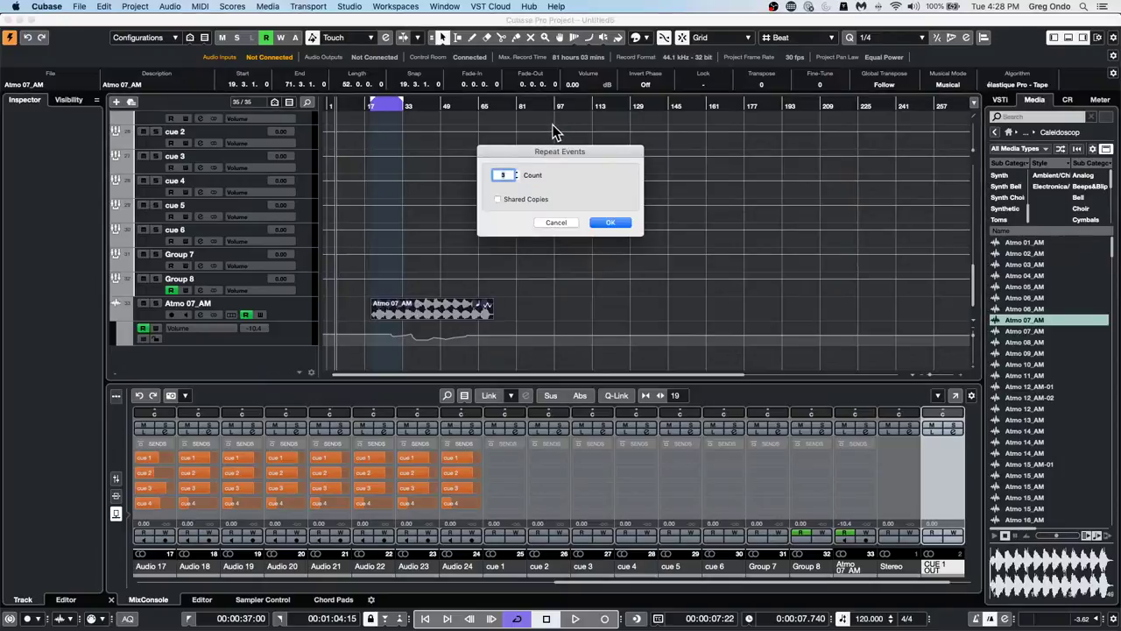
pyautogui.click(498, 199)
pyautogui.click(516, 172)
pyautogui.click(610, 222)
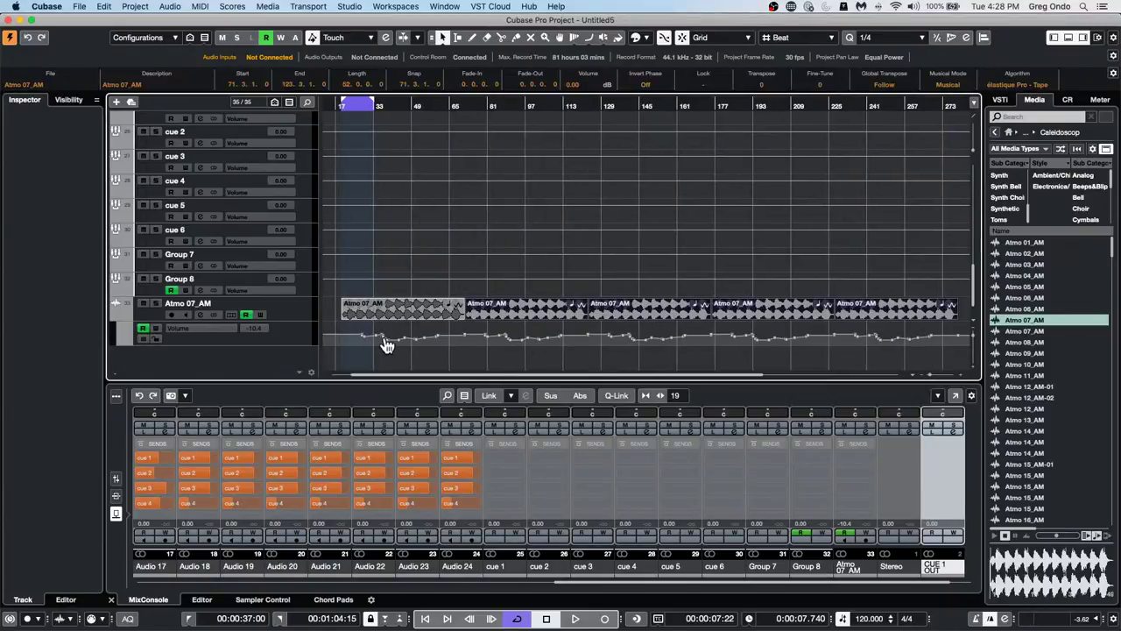
# Move the first Atmo 07_AM event to start at 16.3.1.0 and the second one to 68.1.1.0
pyautogui.moveTo(360, 328); pyautogui.dragTo(426, 342)
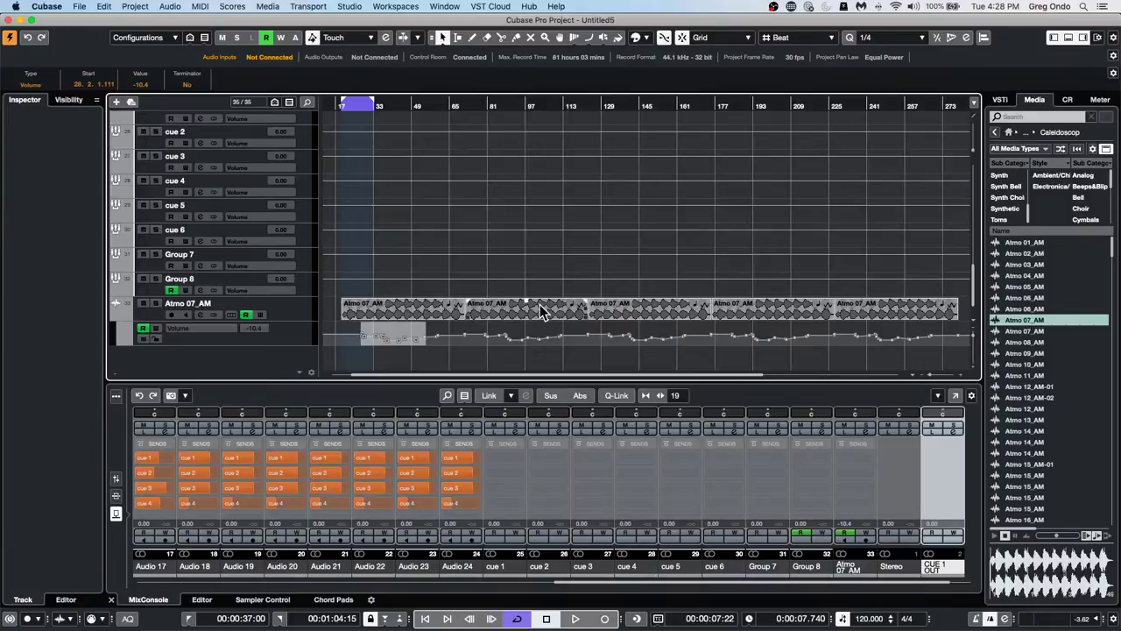
pyautogui.moveTo(394, 311); pyautogui.dragTo(387, 313)
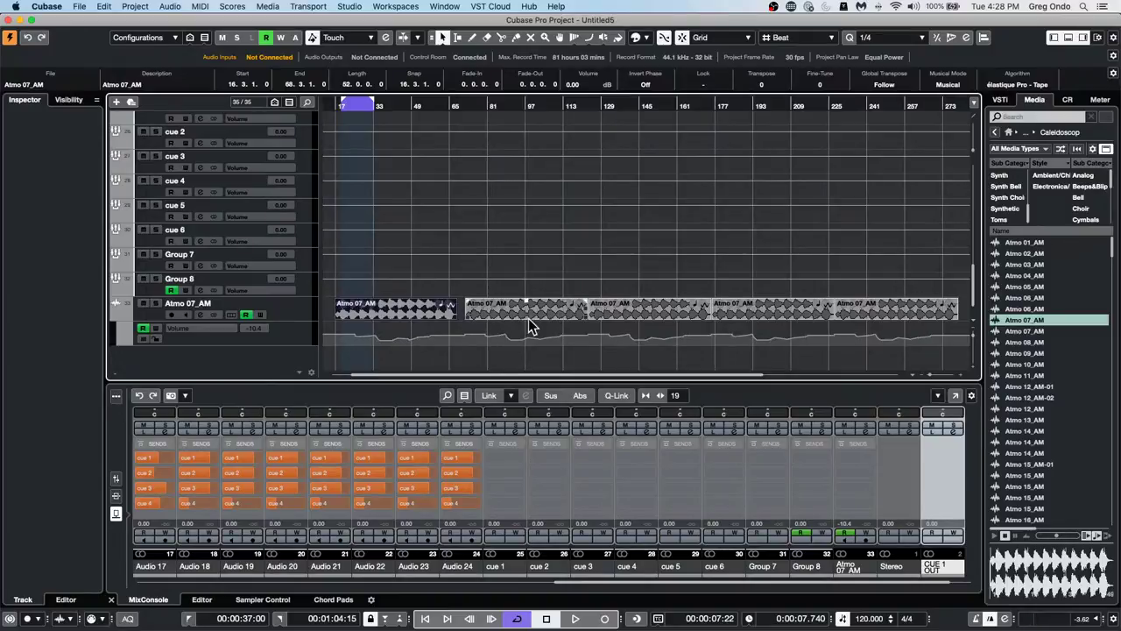
pyautogui.moveTo(561, 317); pyautogui.dragTo(552, 317)
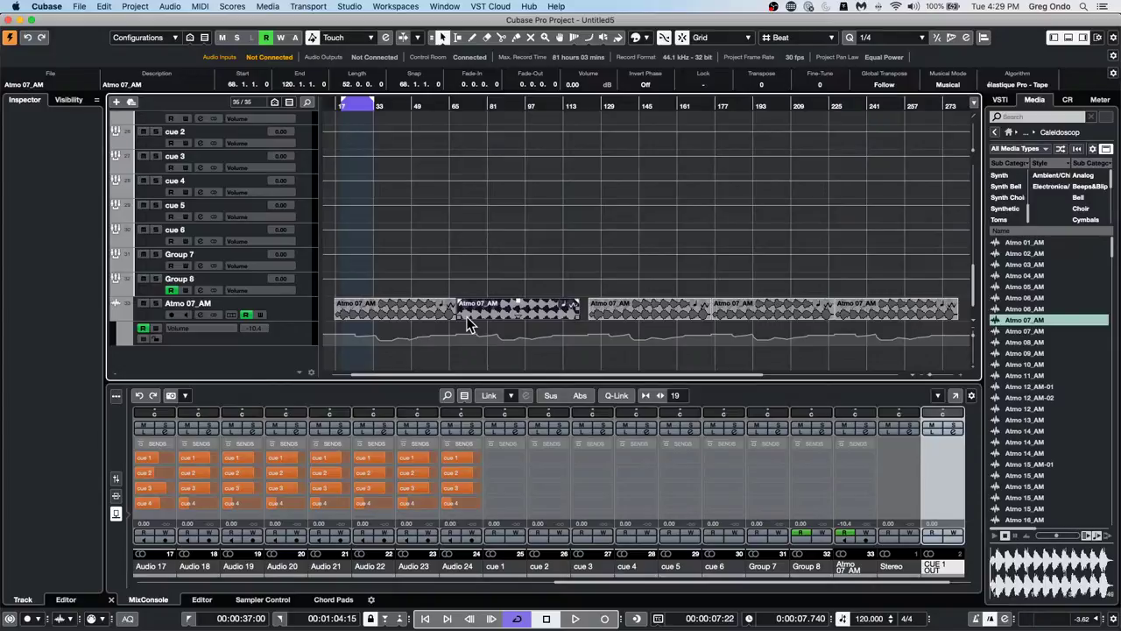
# Add HALion Sonic SE as a rack instrument with an assigned MIDI track, close its window, and return to the media browser
pyautogui.click(999, 100)
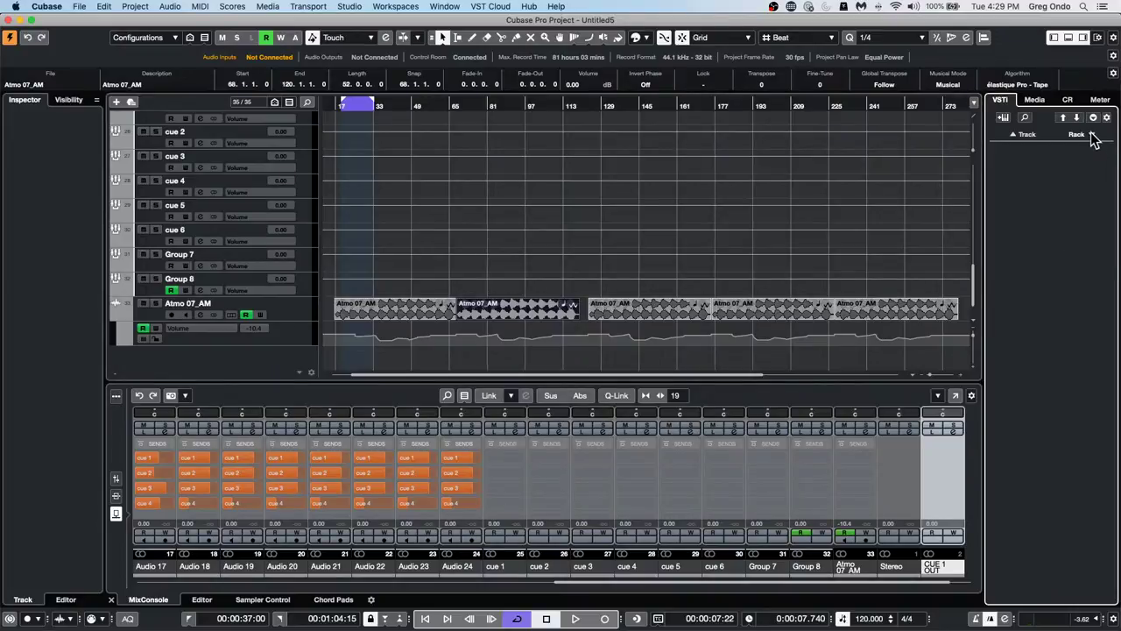
pyautogui.click(1092, 136)
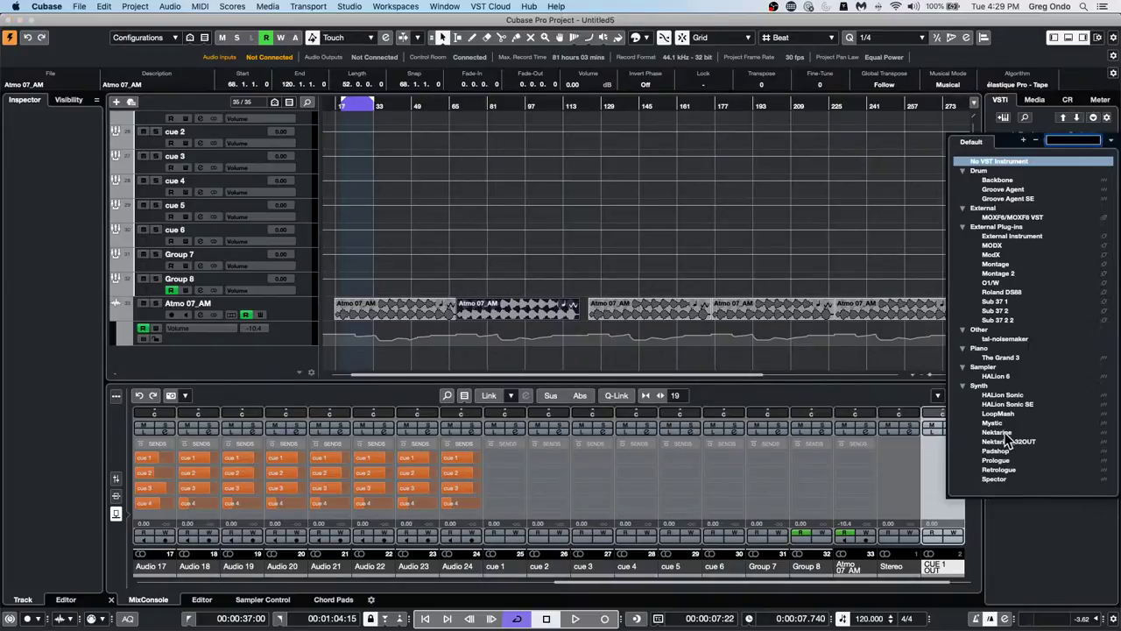
pyautogui.click(1023, 404)
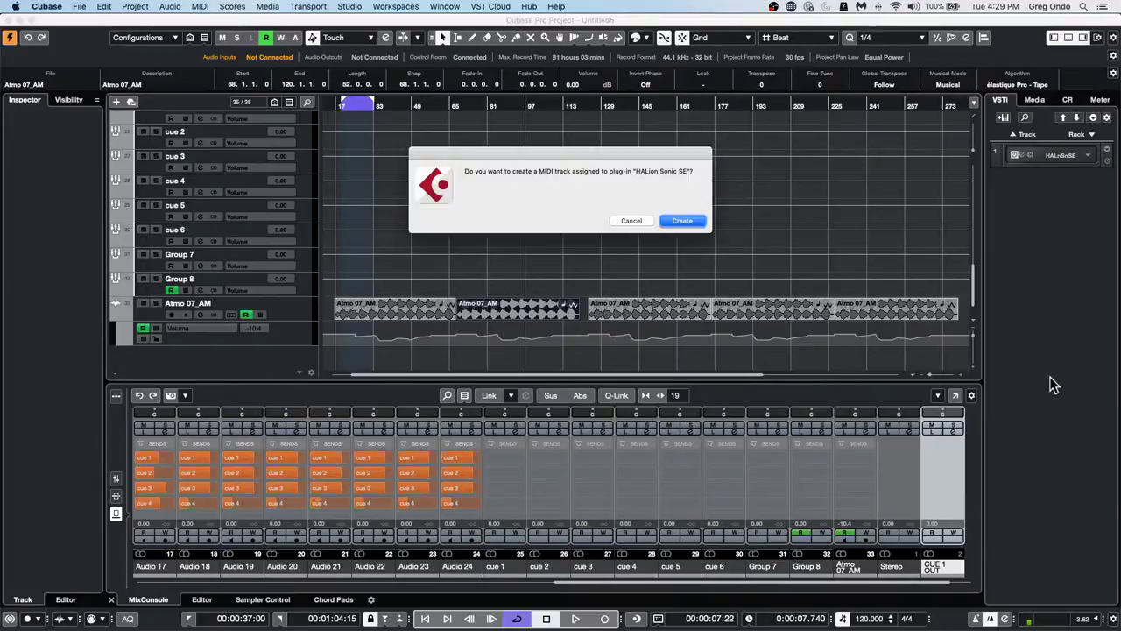
pyautogui.click(682, 222)
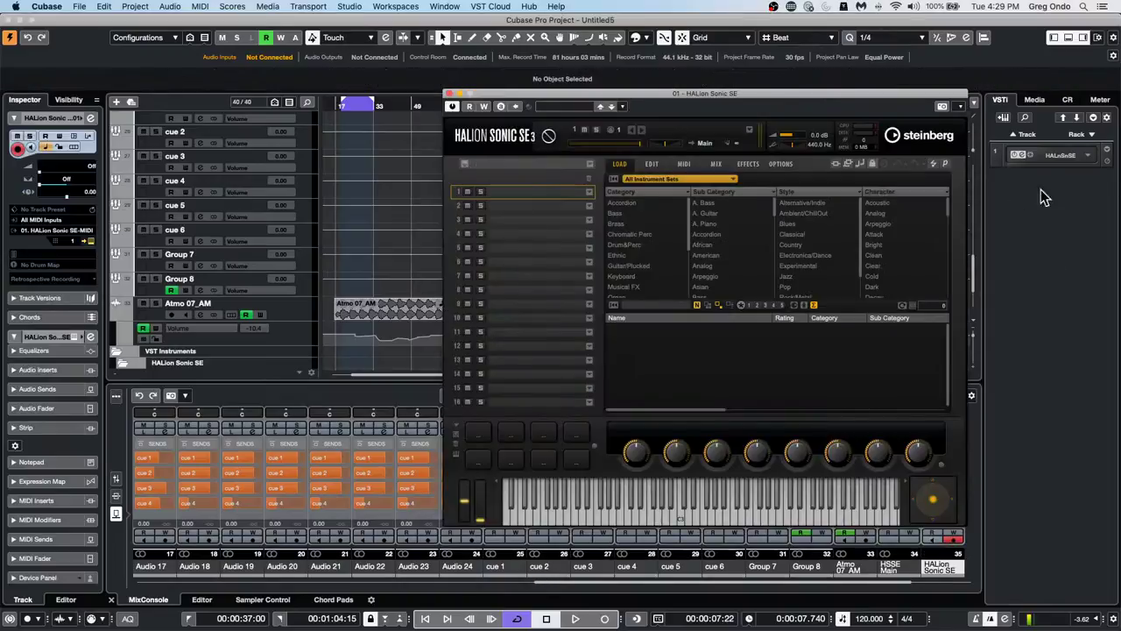
pyautogui.click(448, 93)
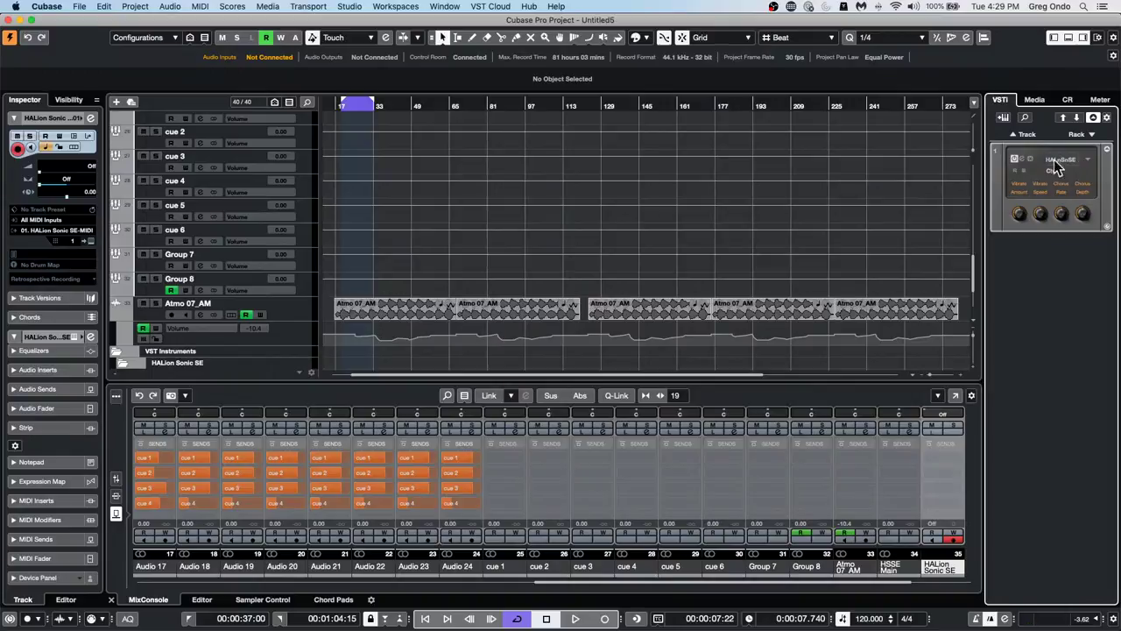
pyautogui.click(1034, 100)
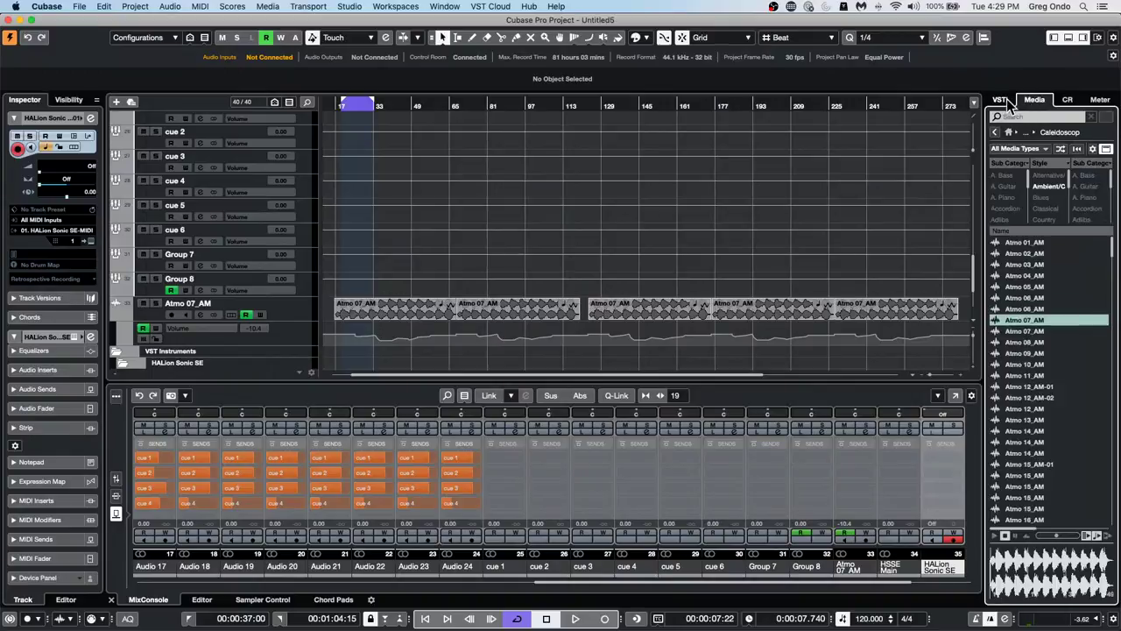
# Show the VST instrument rack and remove HALion Sonic SE from its slot
pyautogui.click(1005, 99)
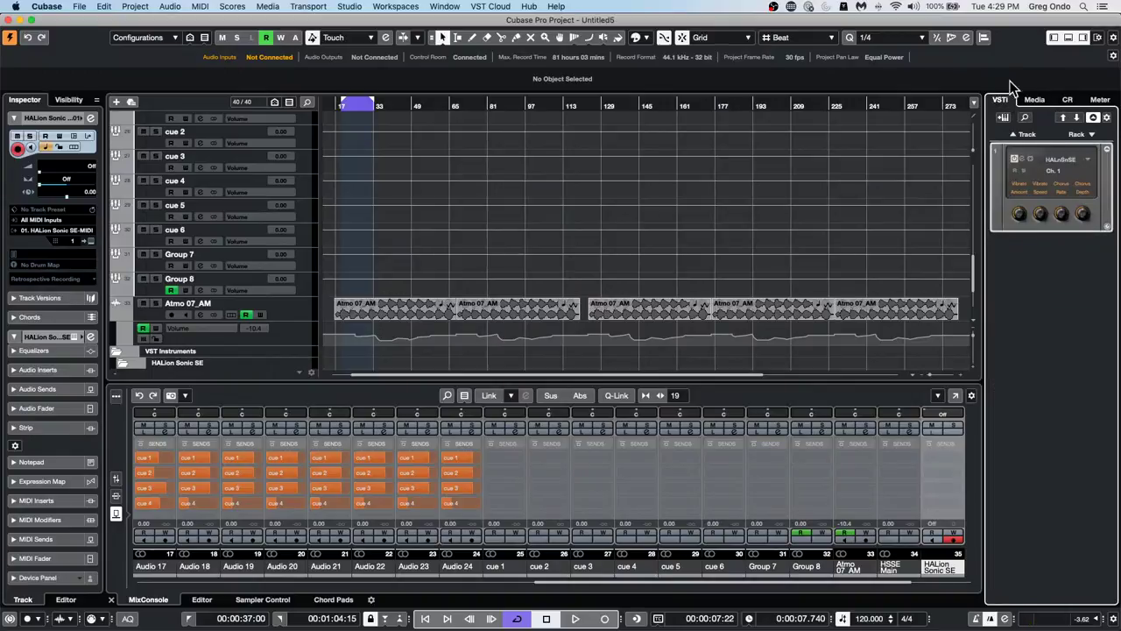
pyautogui.click(1066, 159)
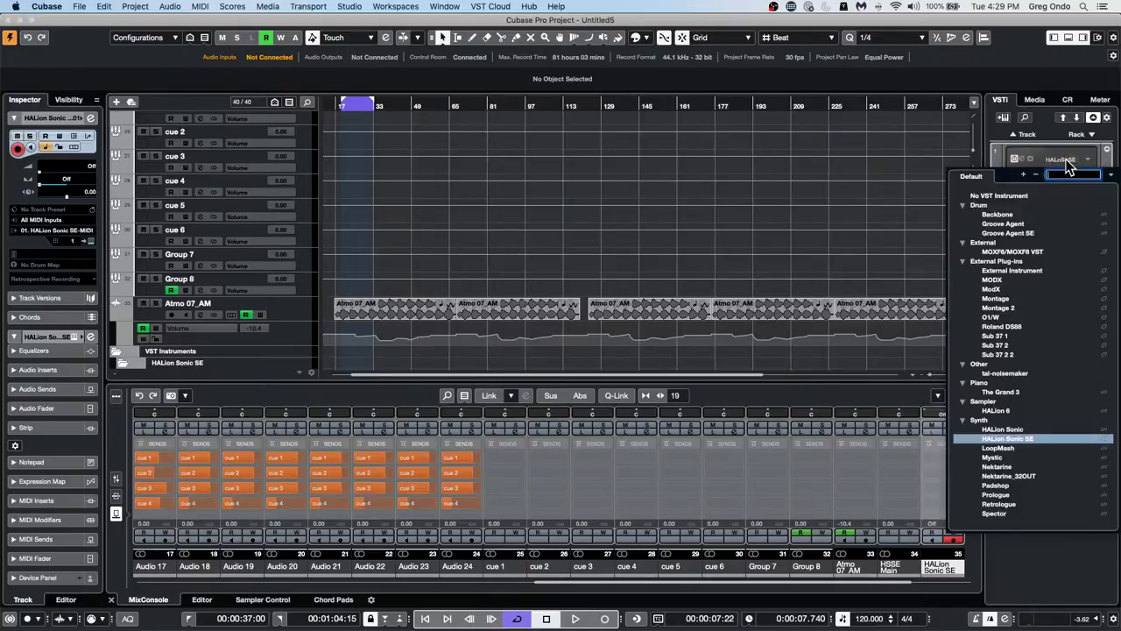
pyautogui.click(1006, 195)
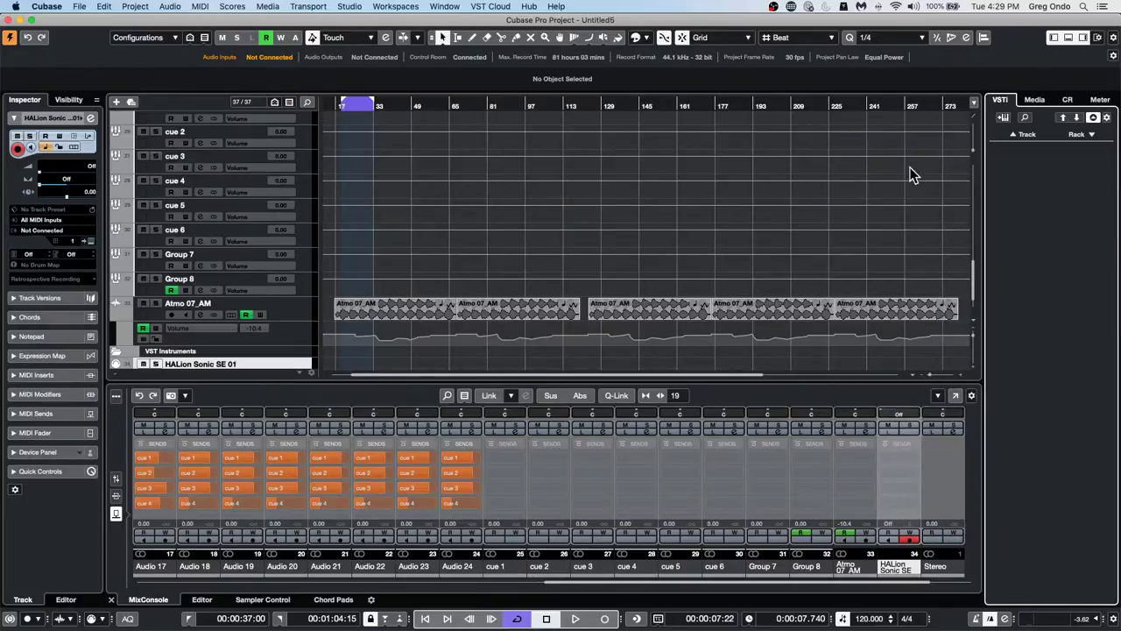
# Load HALion Sonic SE into the instrument rack again and create a MIDI track assigned to it
pyautogui.click(1095, 138)
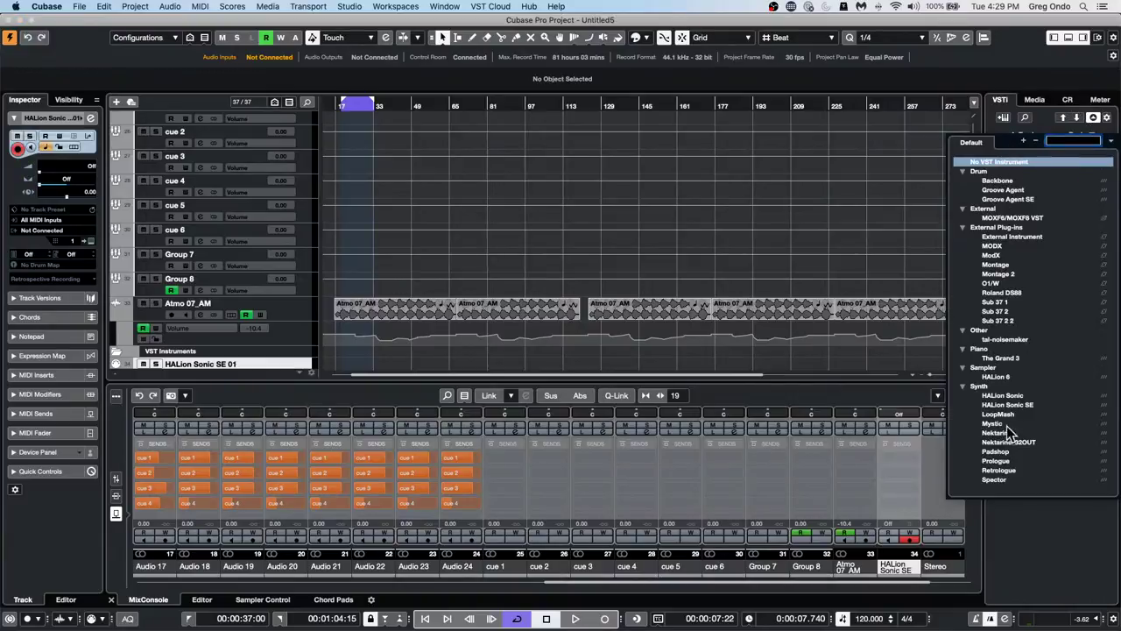
pyautogui.click(1020, 405)
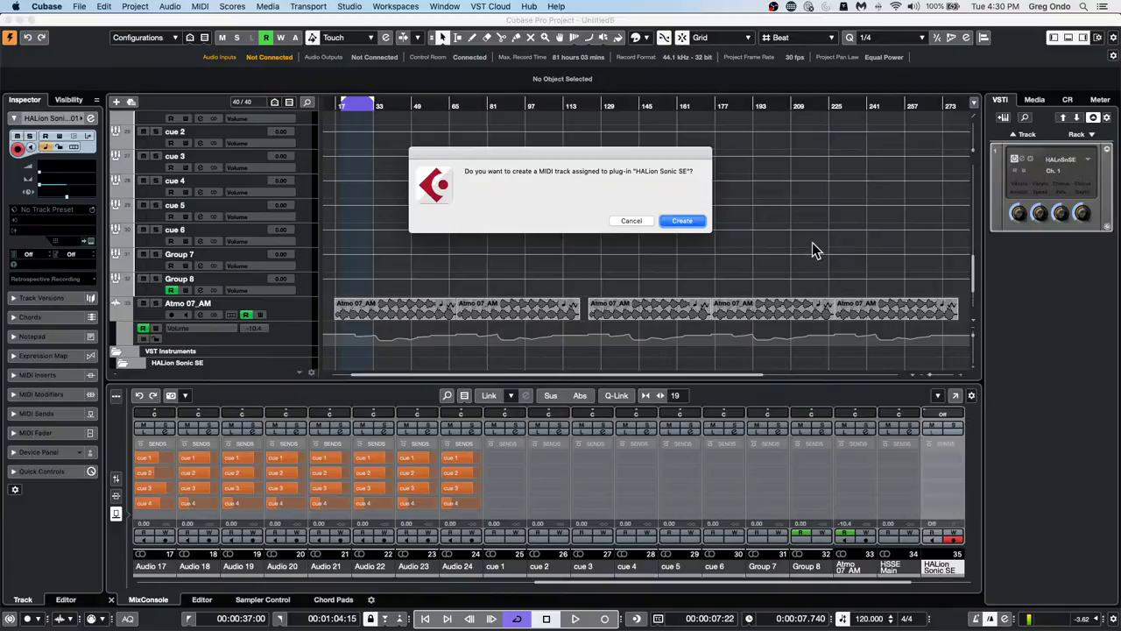
pyautogui.click(680, 220)
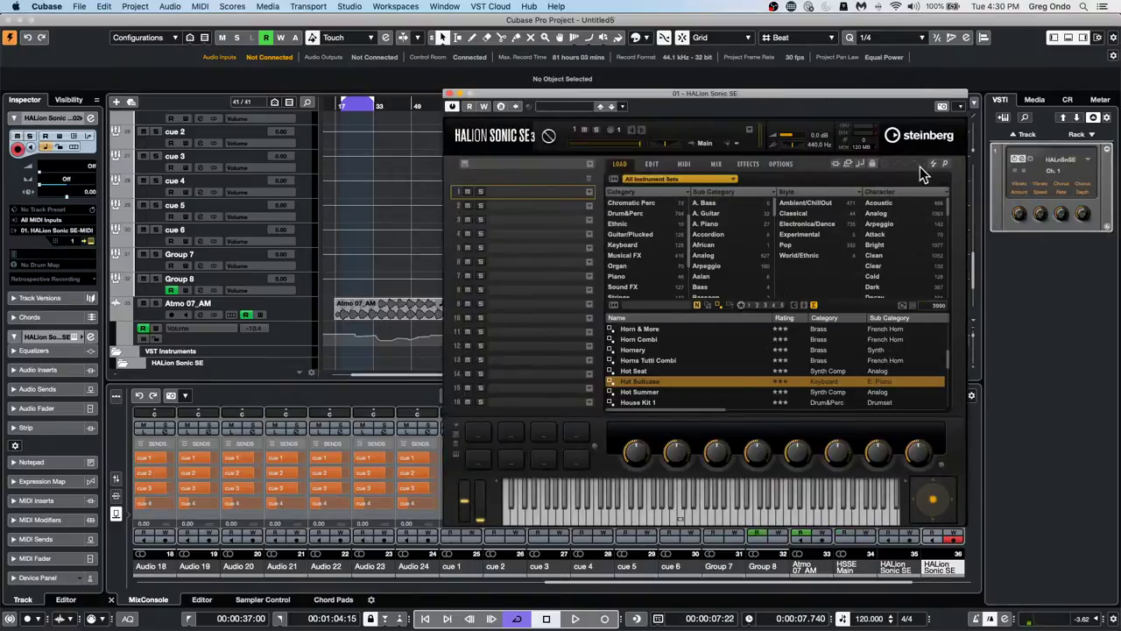
# Unload the re-added HALion Sonic SE by setting its rack slot to No VST Instrument
pyautogui.click(1087, 161)
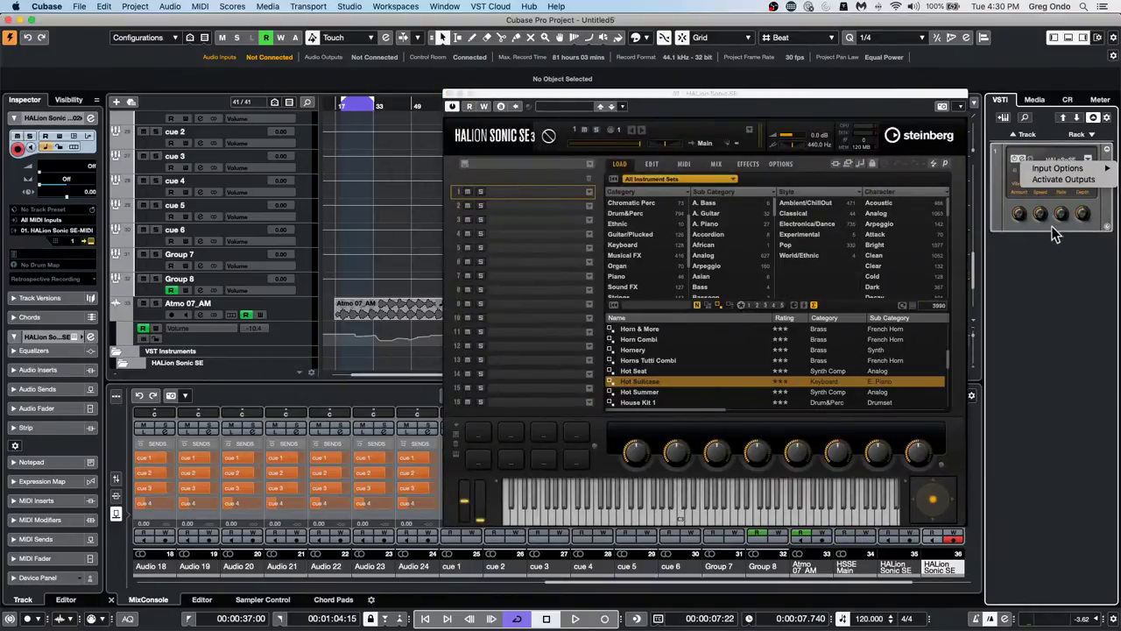
pyautogui.click(1056, 261)
pyautogui.click(1066, 159)
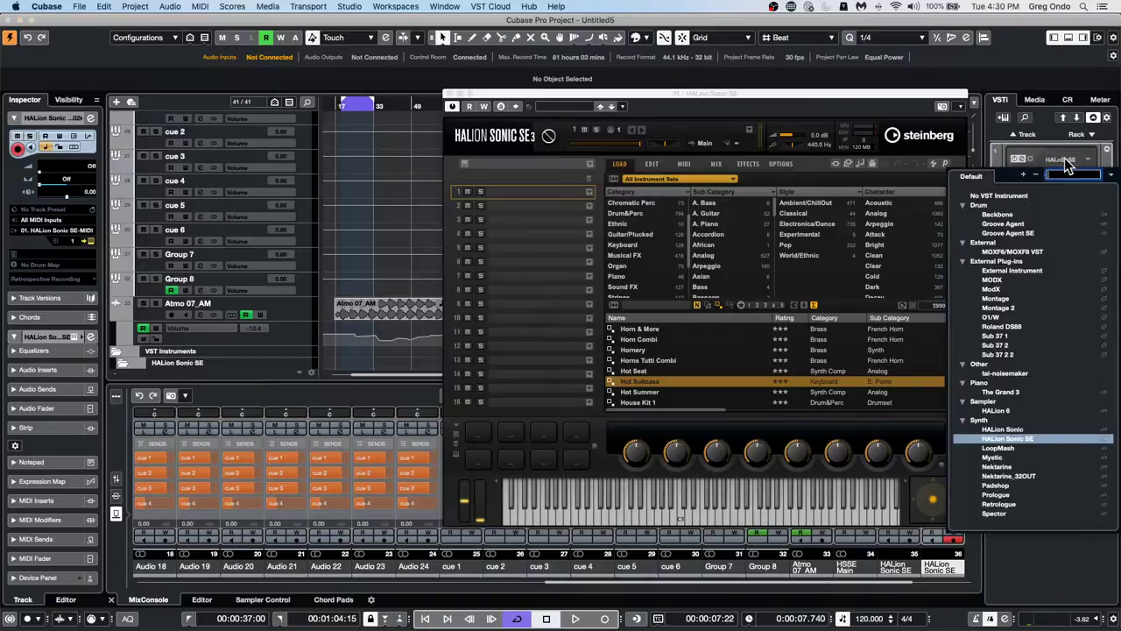
pyautogui.click(995, 198)
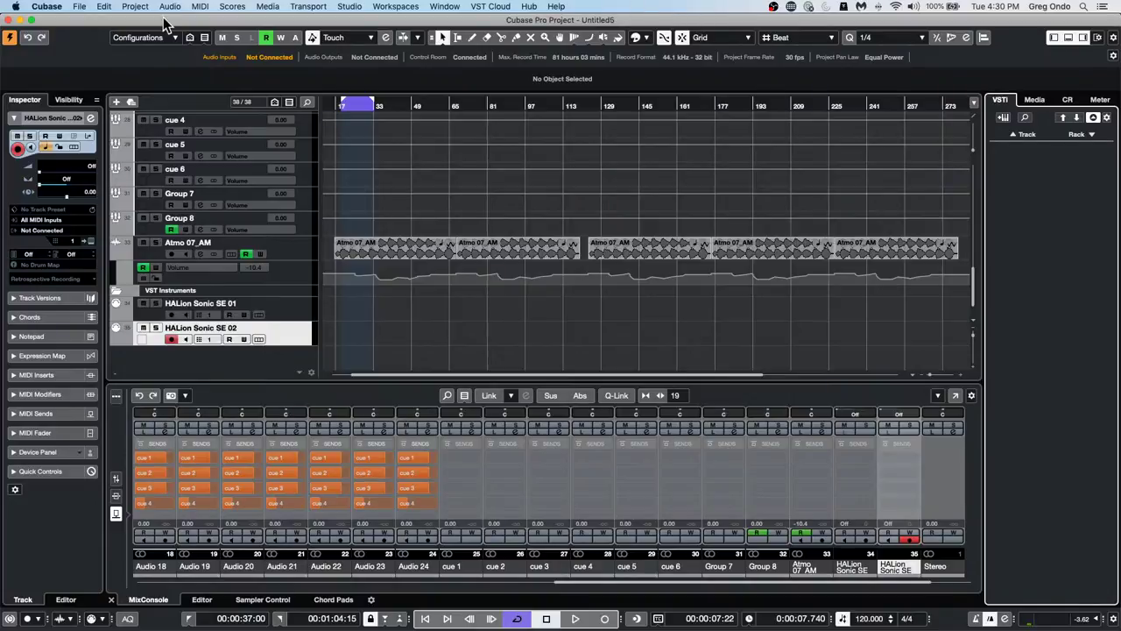
# Examine the import destination options in the MIDI File preferences and leave the preferences without applying changes
pyautogui.click(47, 6)
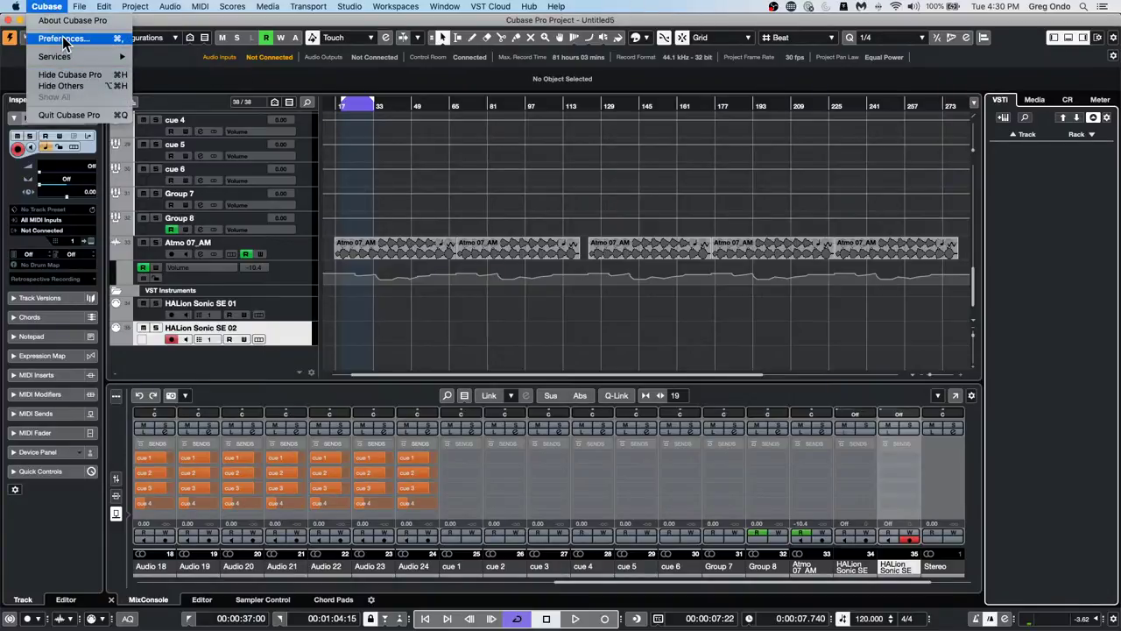
pyautogui.click(63, 39)
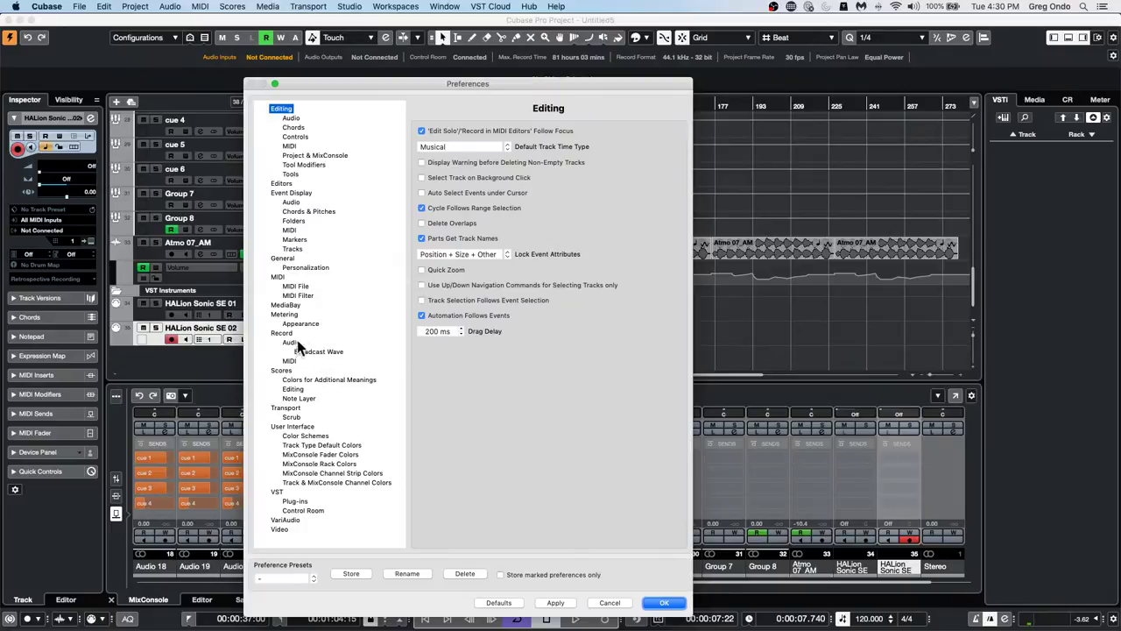
pyautogui.click(294, 286)
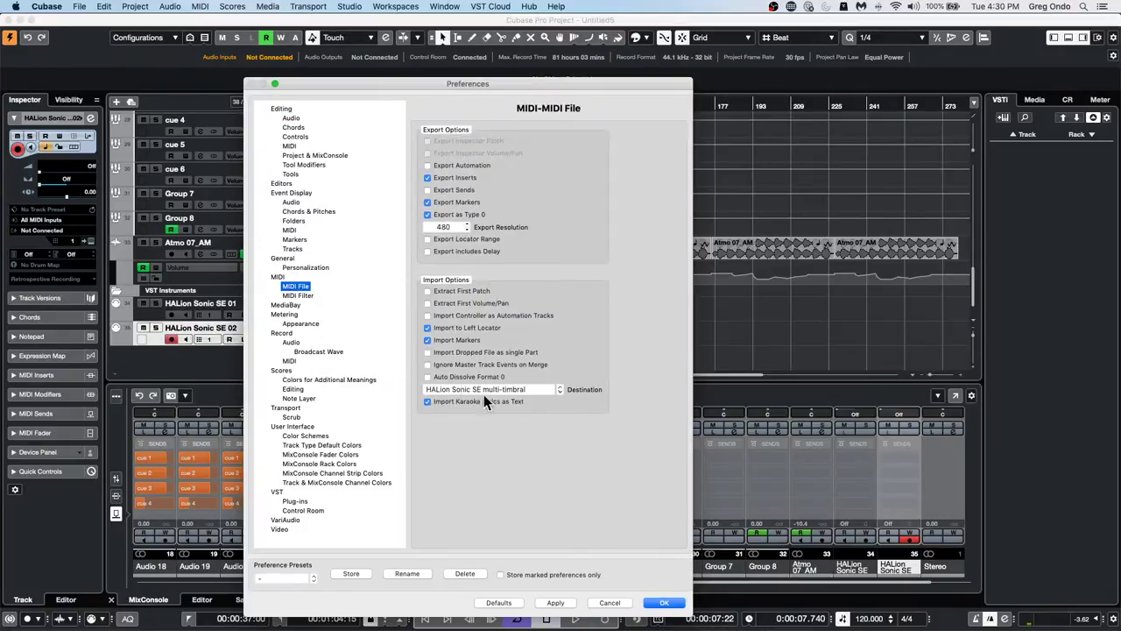
pyautogui.click(523, 389)
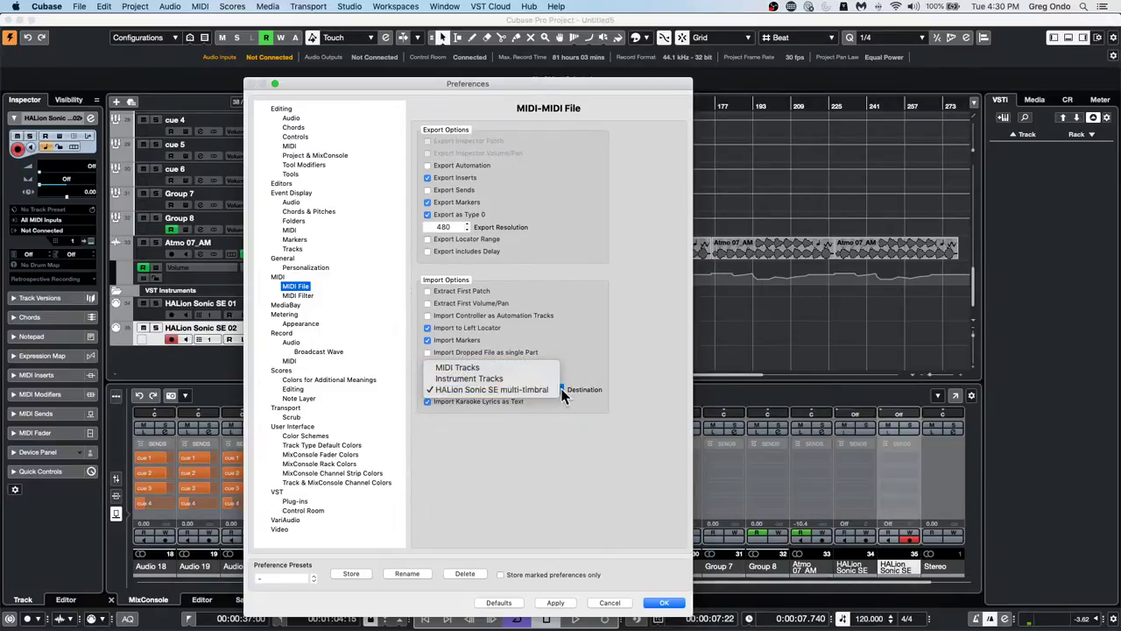
pyautogui.click(569, 459)
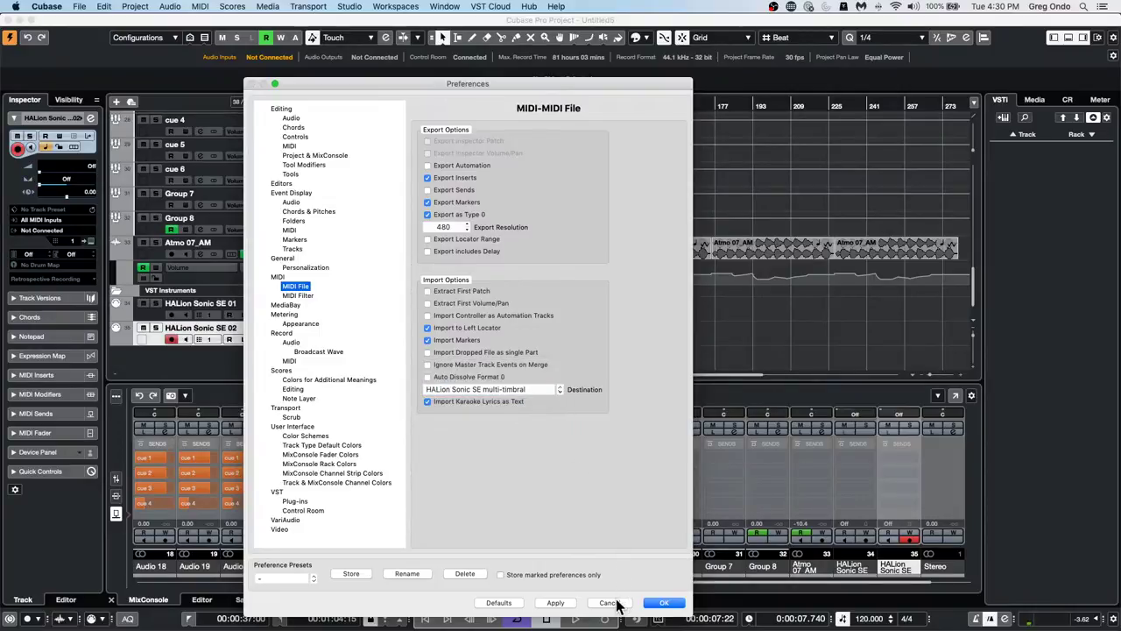
pyautogui.click(623, 602)
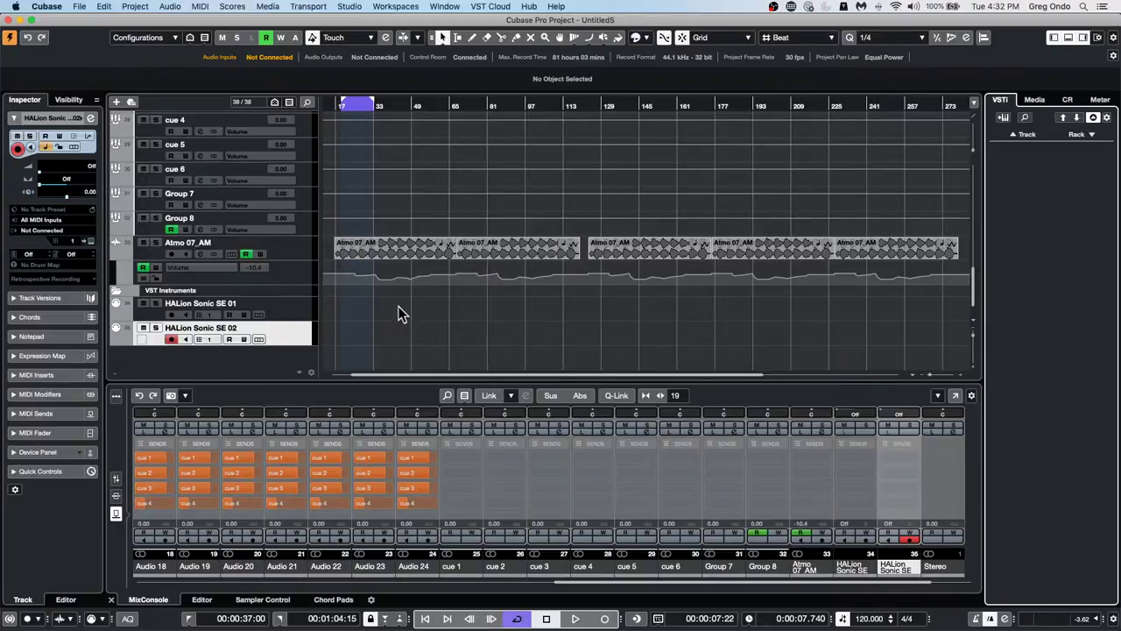
# Select the first Atmo 07_AM event, open the Pool, and inspect the audio clips through to their Image and Path columns
pyautogui.click(445, 259)
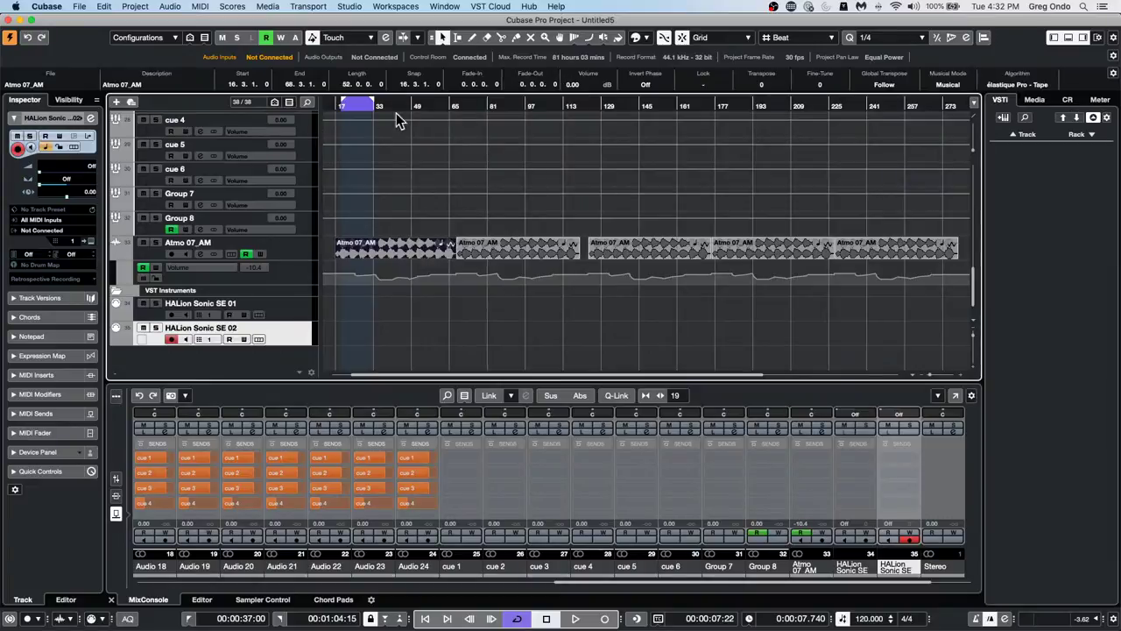
pyautogui.click(261, 7)
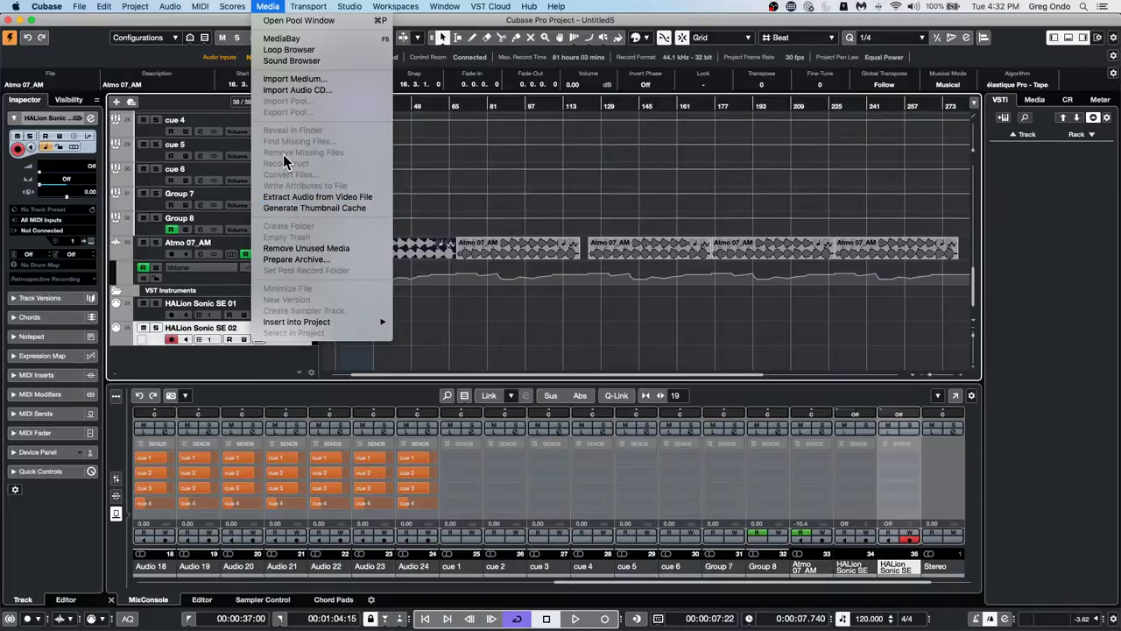
pyautogui.click(298, 20)
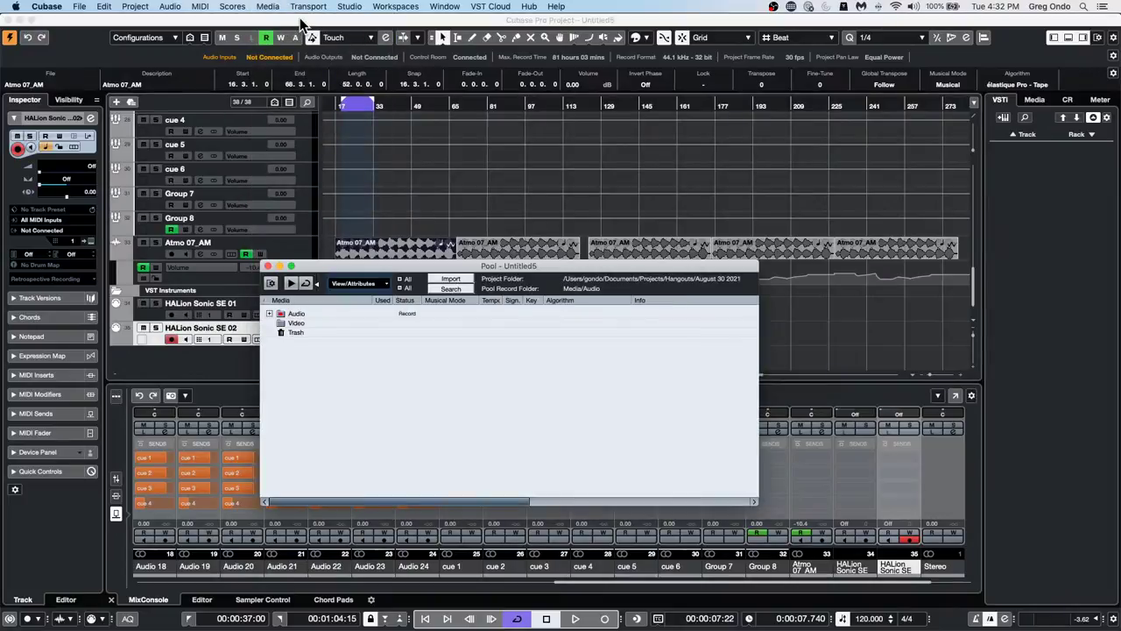
pyautogui.click(269, 313)
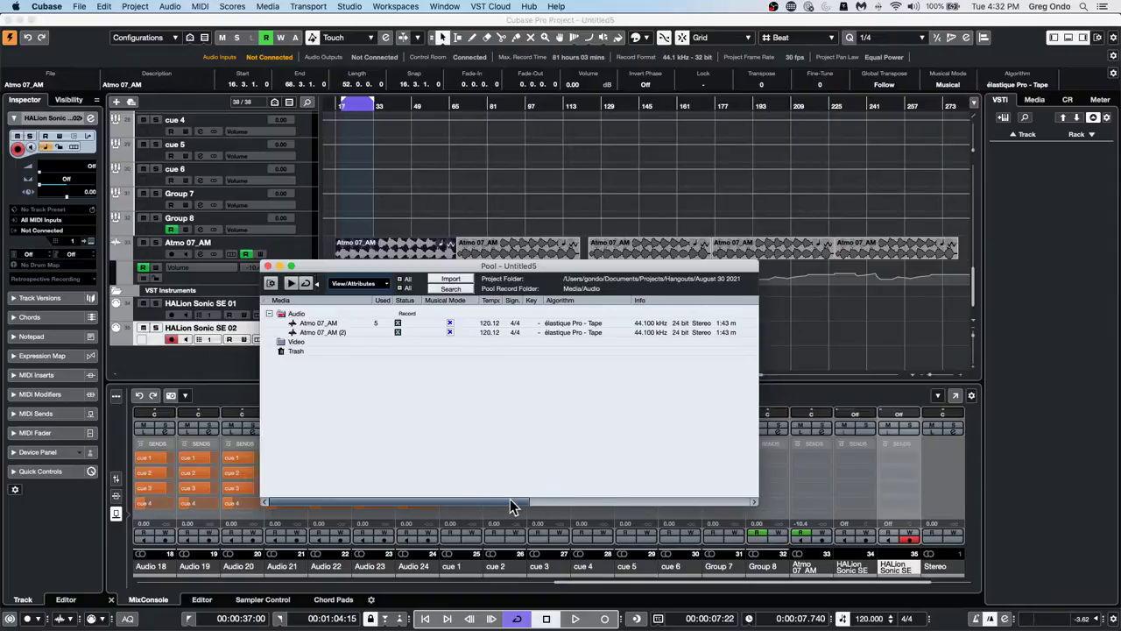
pyautogui.moveTo(511, 506); pyautogui.dragTo(750, 506)
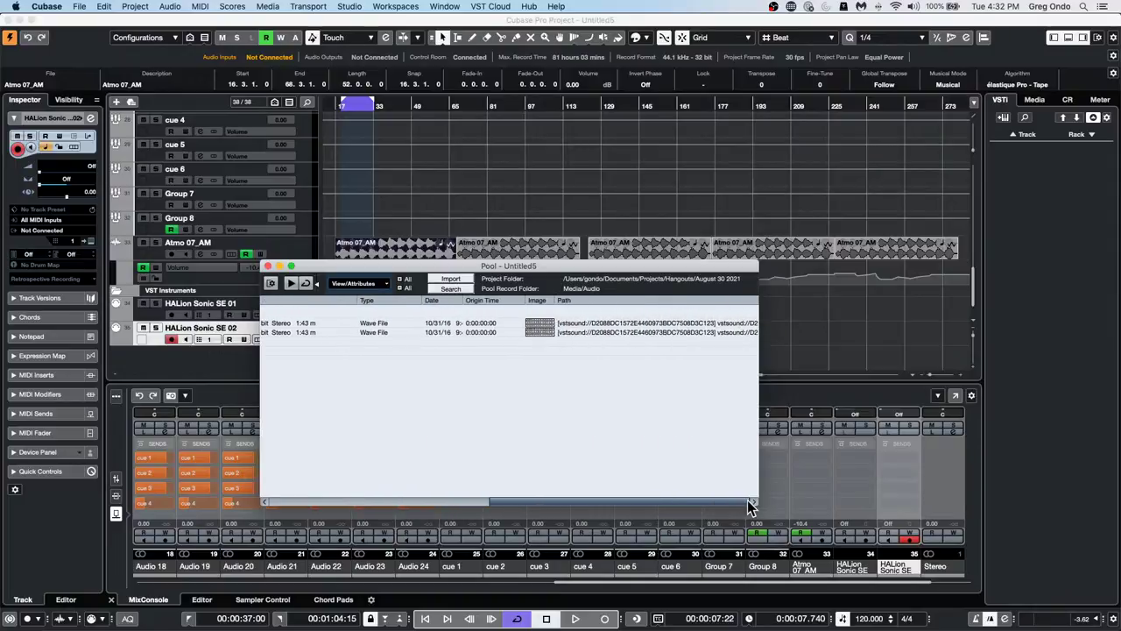
# Review the commands available for the Atmo 07_AM clip in the Pool and close the Pool window
pyautogui.click(539, 322)
pyautogui.rightClick(541, 321)
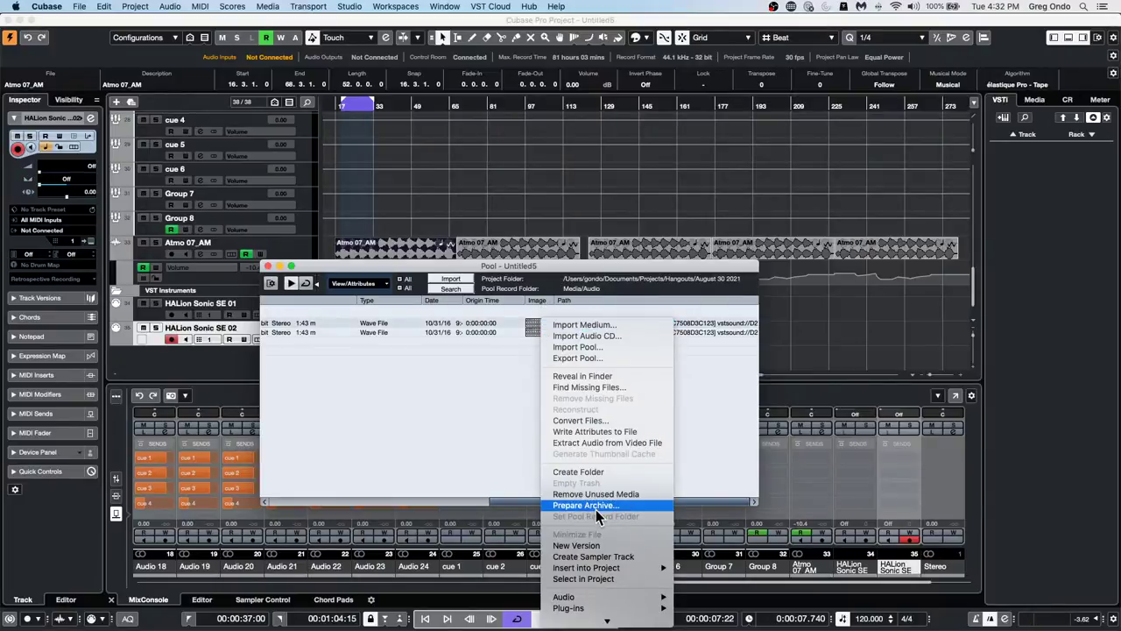
pyautogui.click(485, 423)
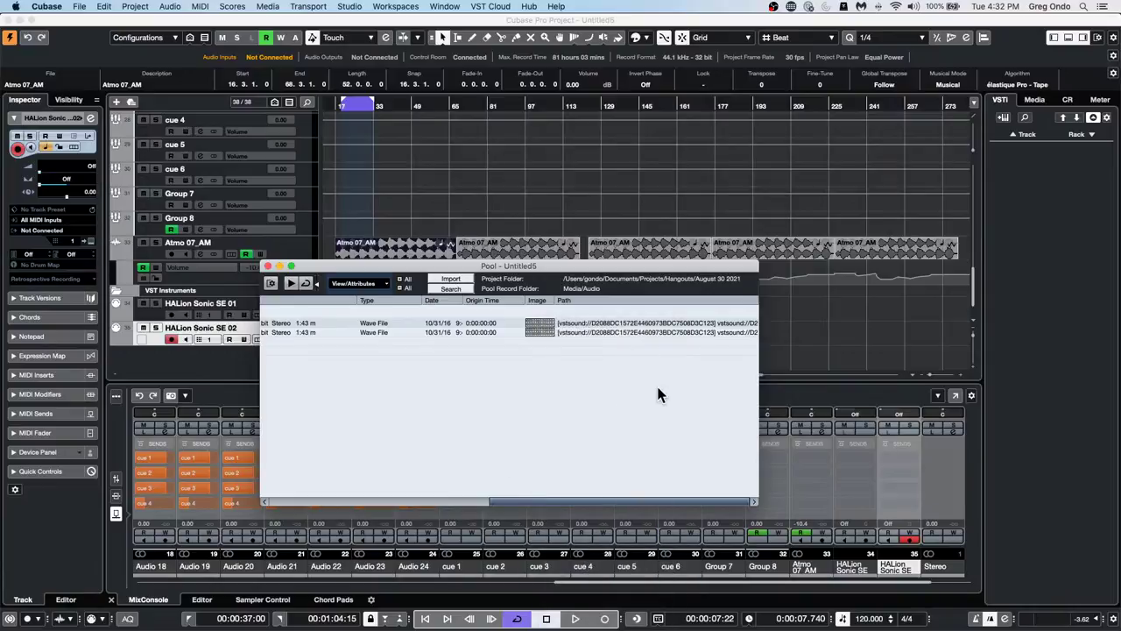
pyautogui.rightClick(541, 322)
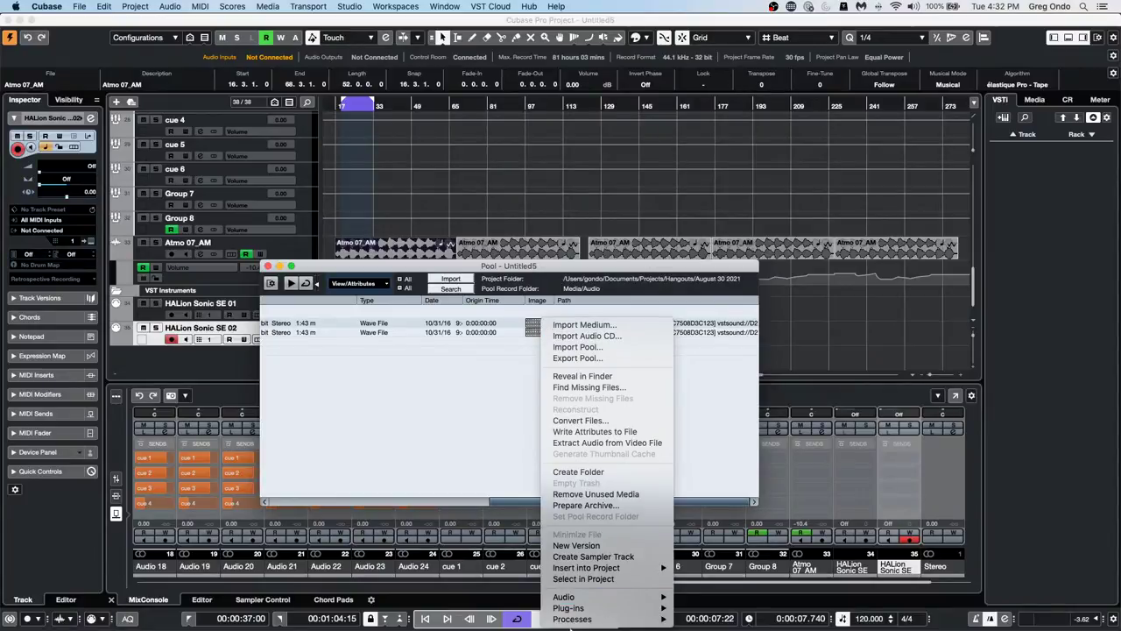
pyautogui.moveTo(578, 623)
pyautogui.click(488, 206)
pyautogui.press('super+p')
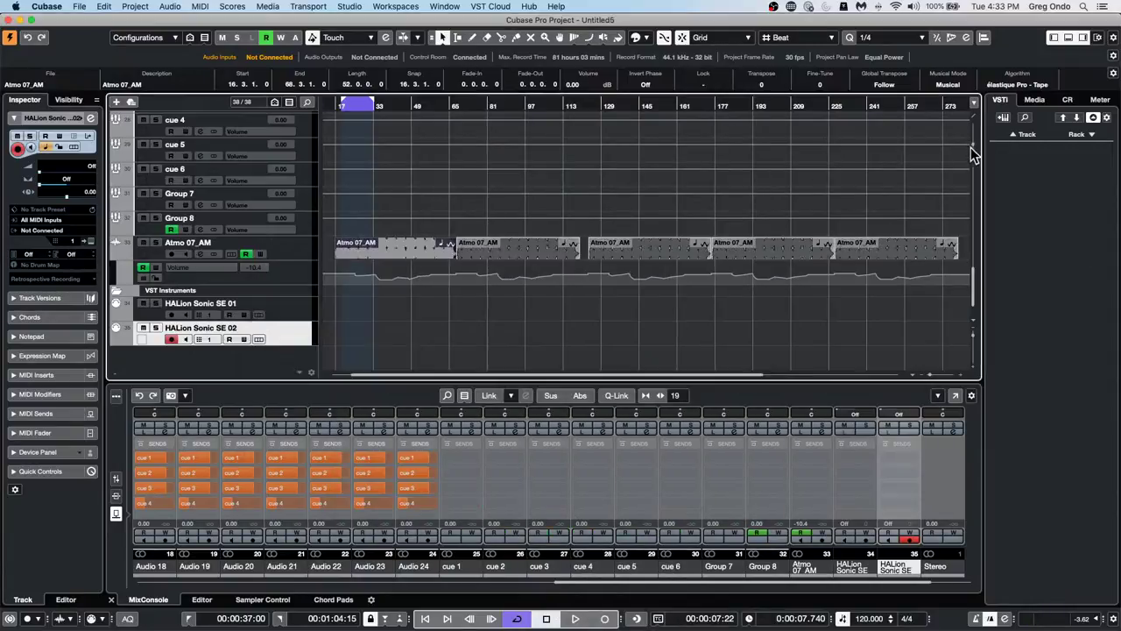
# Lower the second Atmo 07_AM event's volume until its waveform is flat and raise it well above its original level
pyautogui.moveTo(517, 242); pyautogui.dragTo(518, 375)
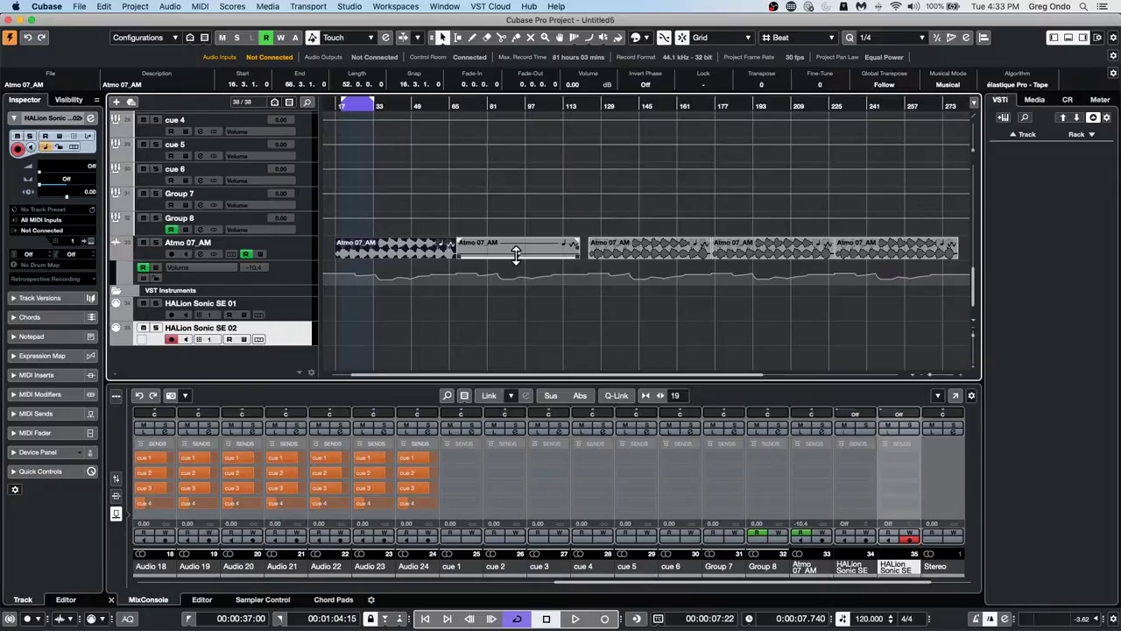
pyautogui.moveTo(514, 258); pyautogui.dragTo(517, 210)
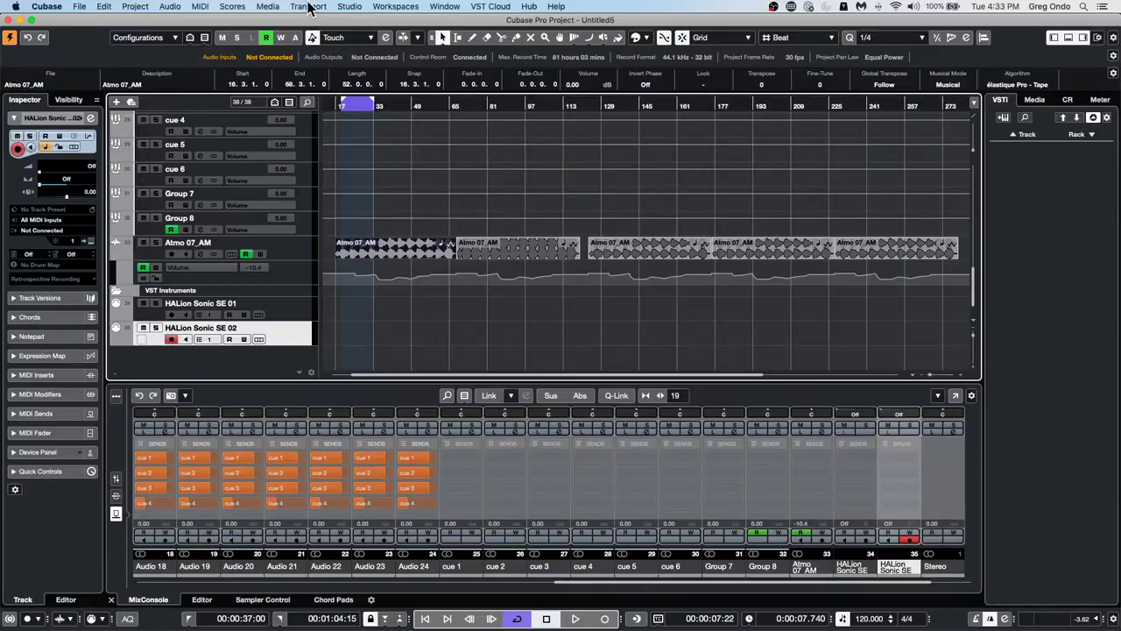
# Reopen the Pool to check the commands offered for its first audio clip and close it again
pyautogui.click(267, 7)
pyautogui.click(289, 20)
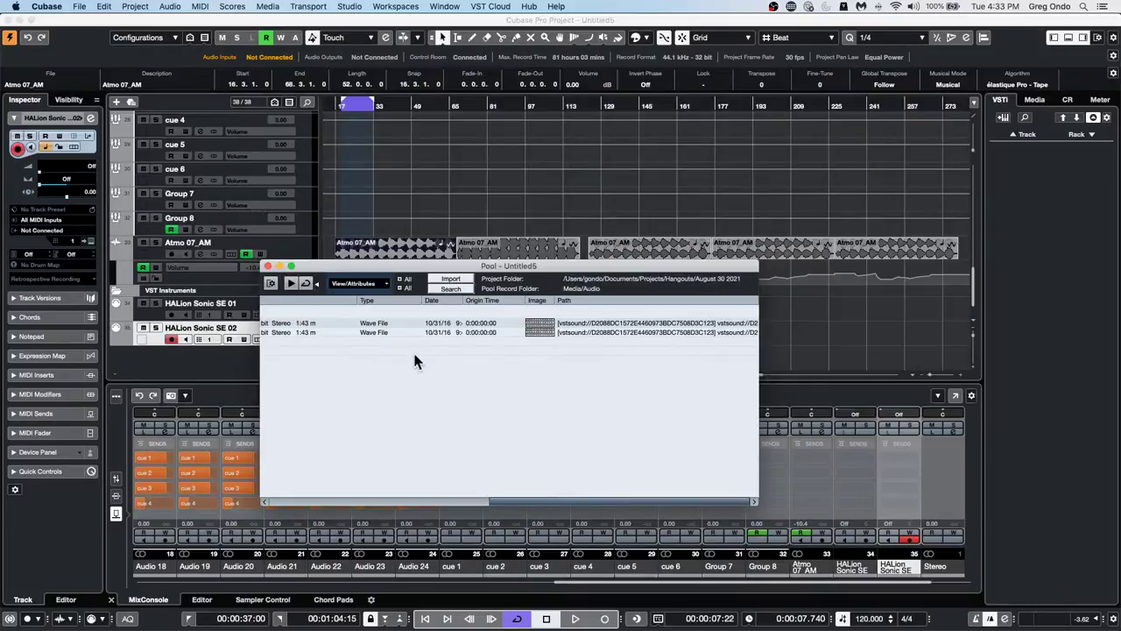
pyautogui.rightClick(289, 324)
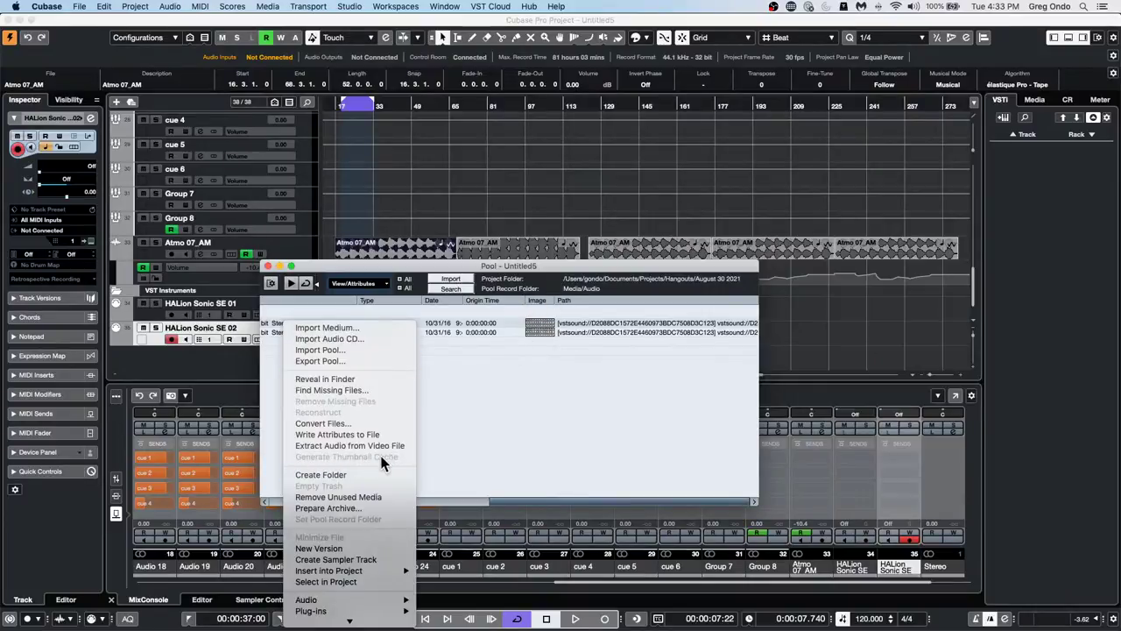
pyautogui.click(521, 433)
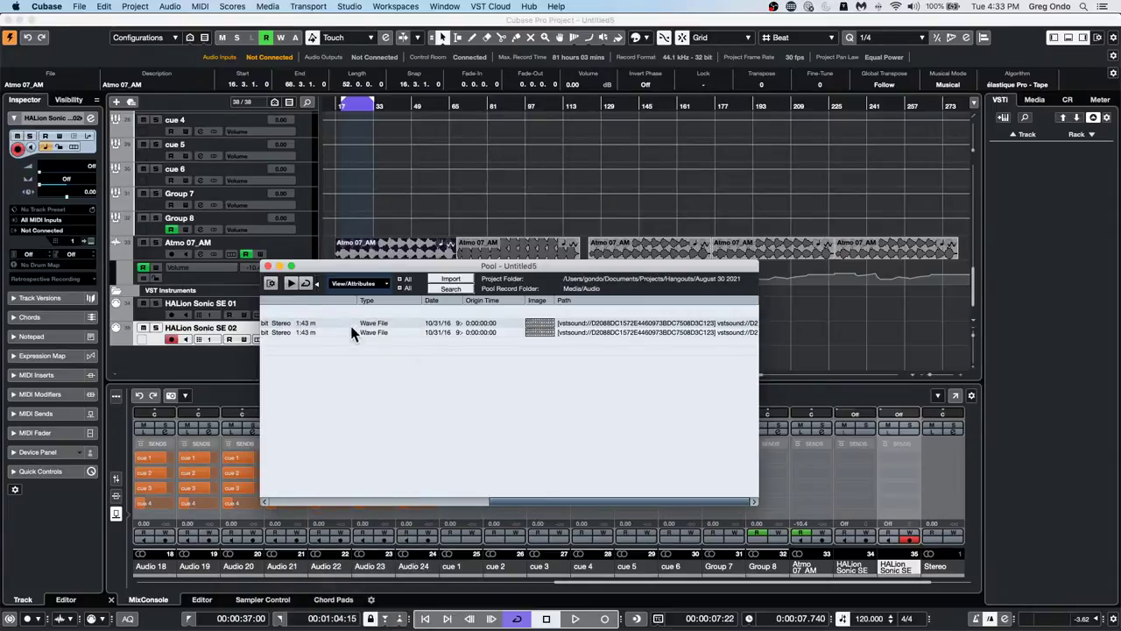
pyautogui.click(268, 267)
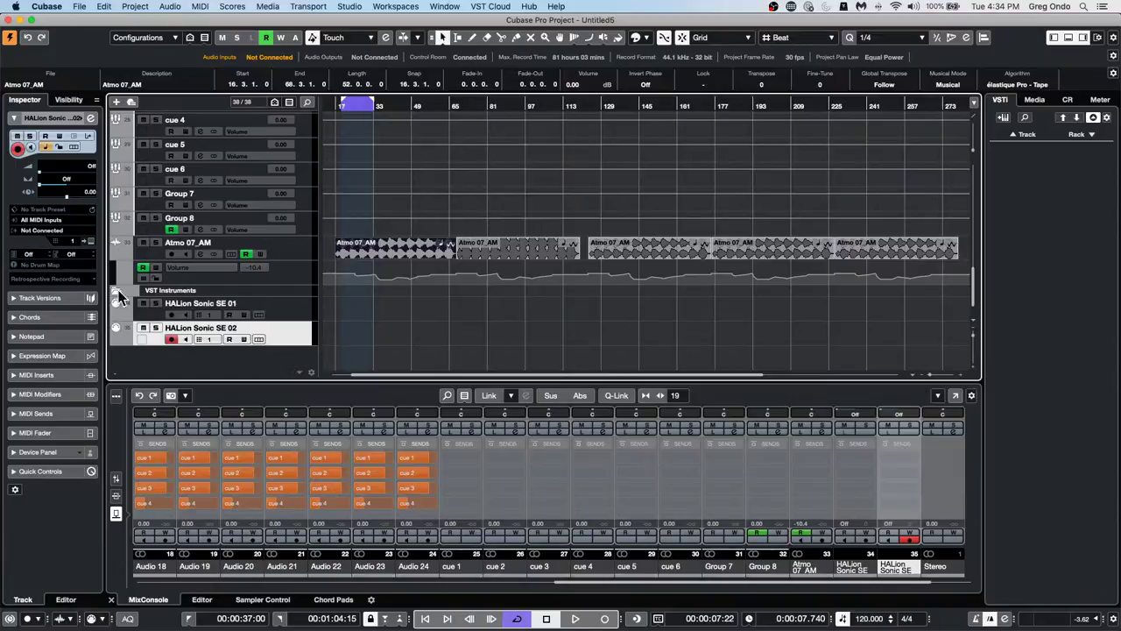
# Create a new empty project in the August 30 2021 folder
pyautogui.click(79, 7)
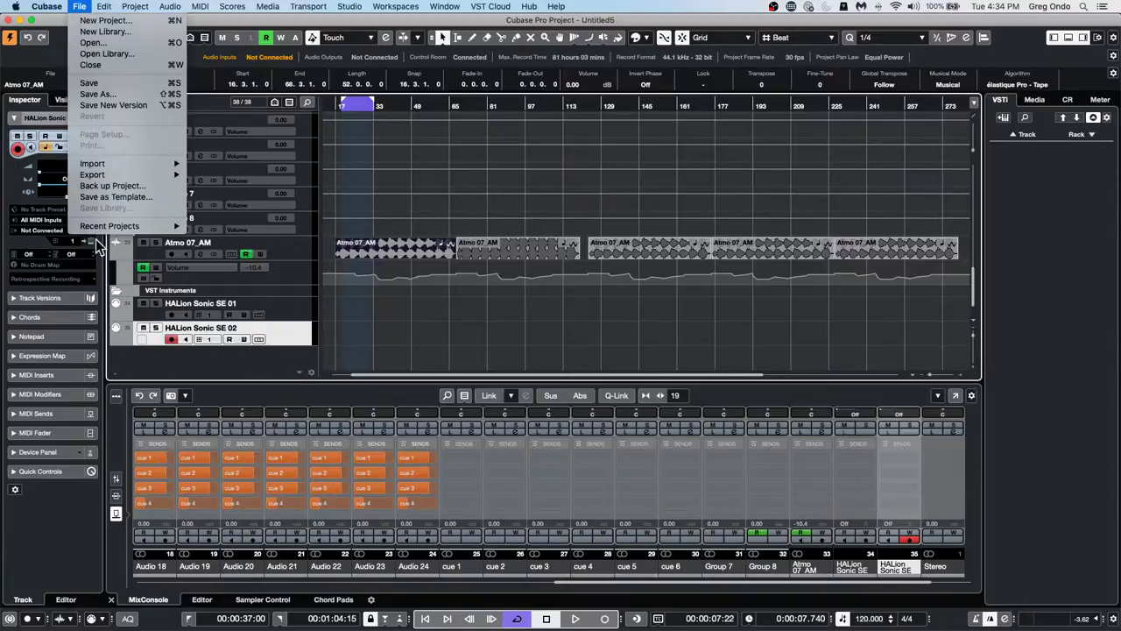
pyautogui.moveTo(103, 229)
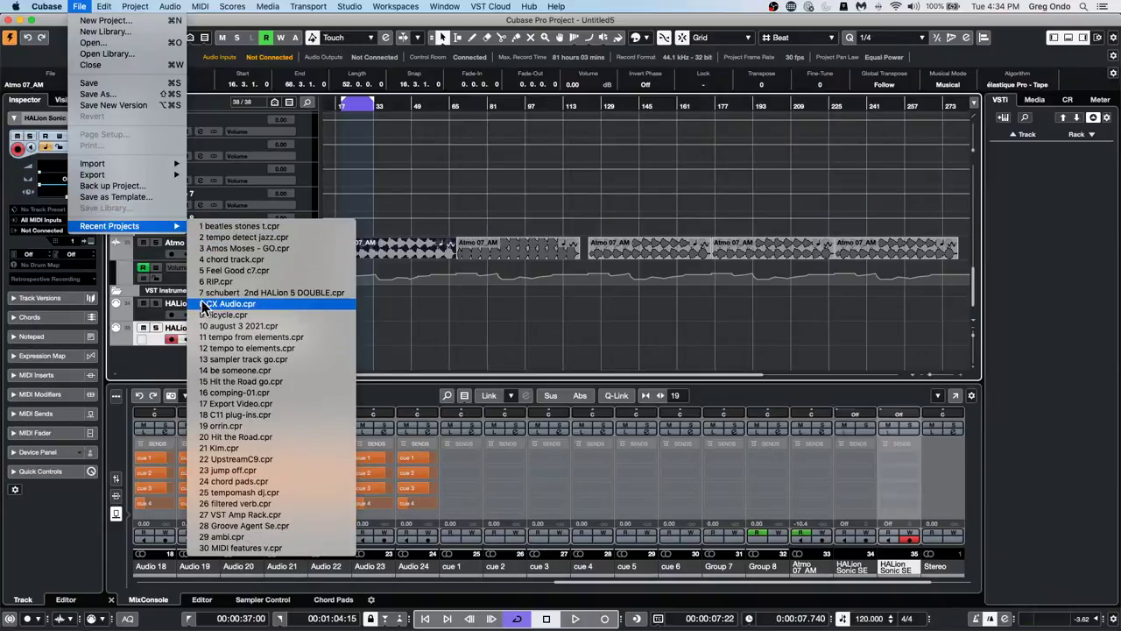
pyautogui.click(126, 23)
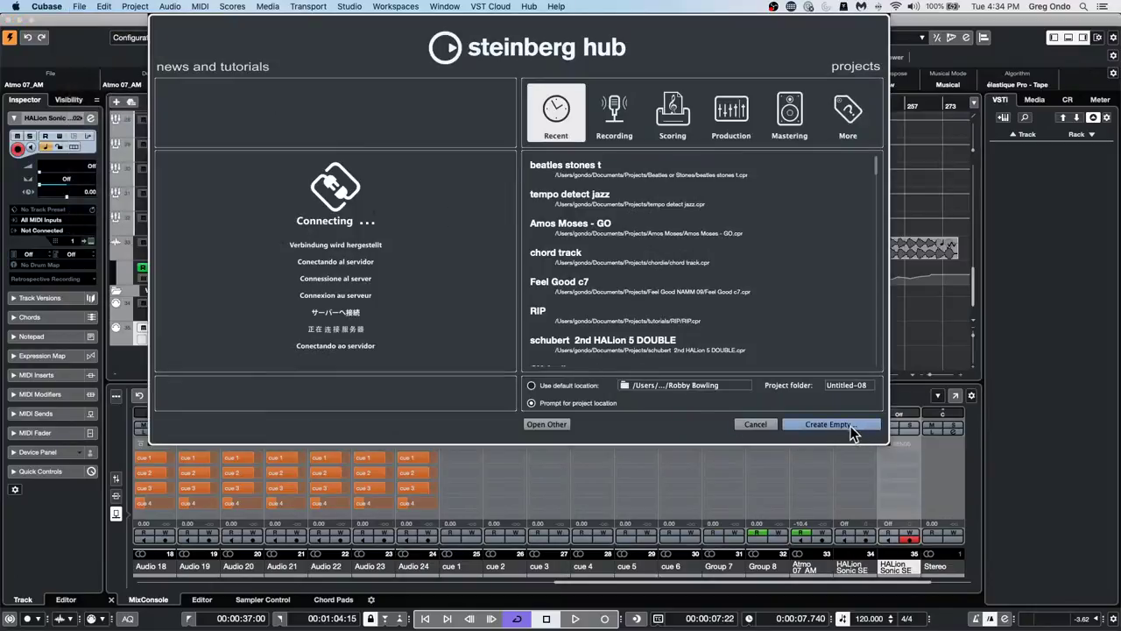
pyautogui.click(846, 429)
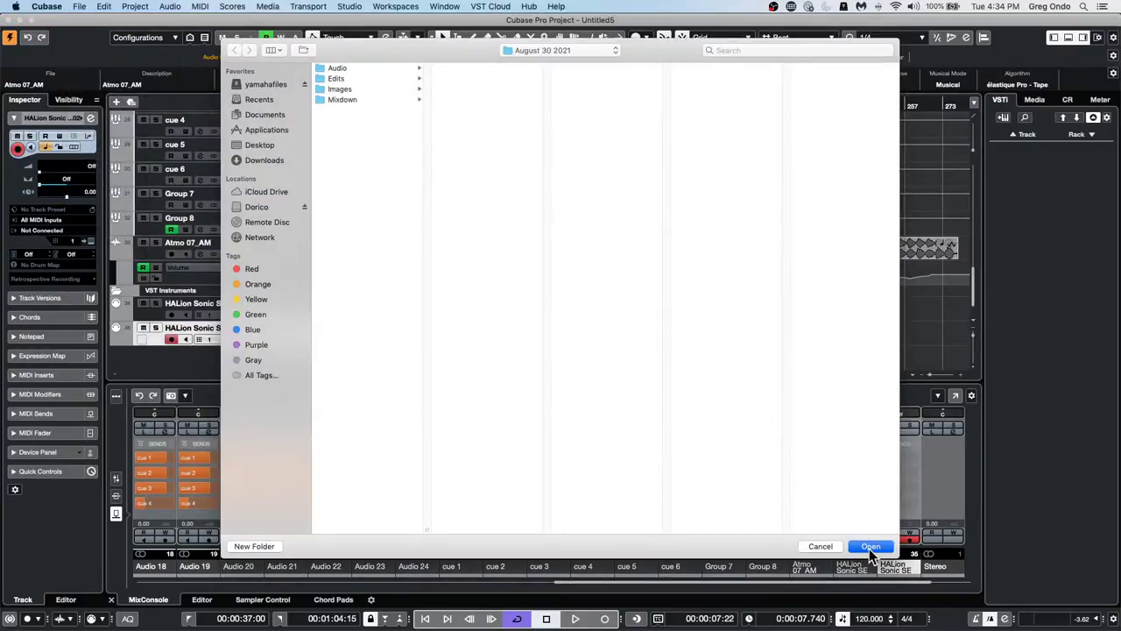
pyautogui.click(871, 546)
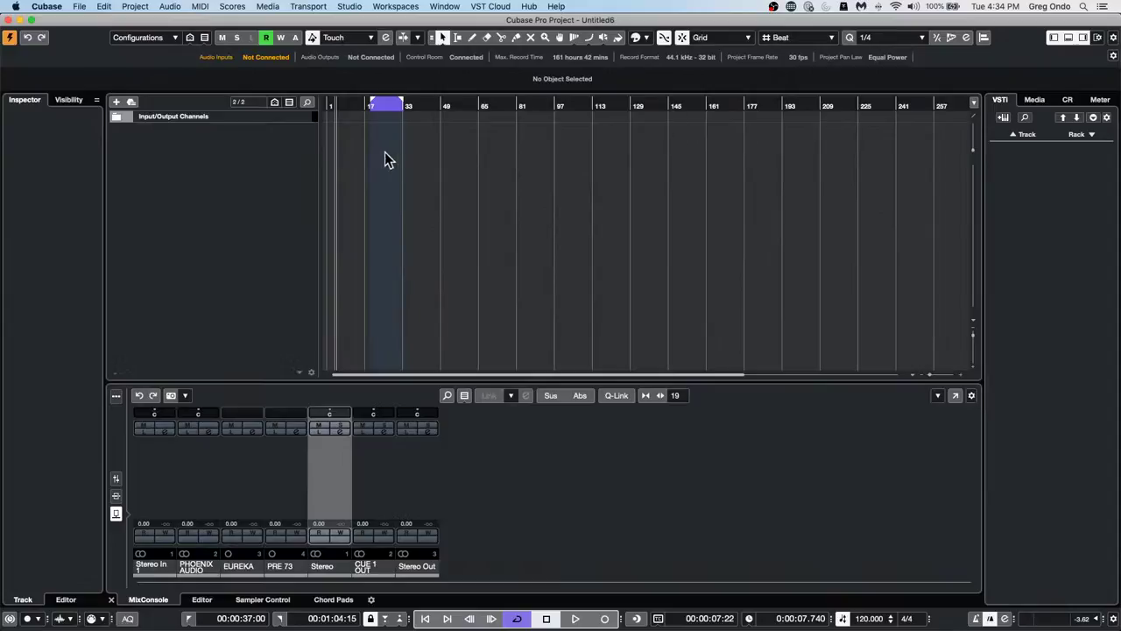
# Add one instrument track using Groove Agent SE, routed to Stereo Out
pyautogui.rightClick(274, 150)
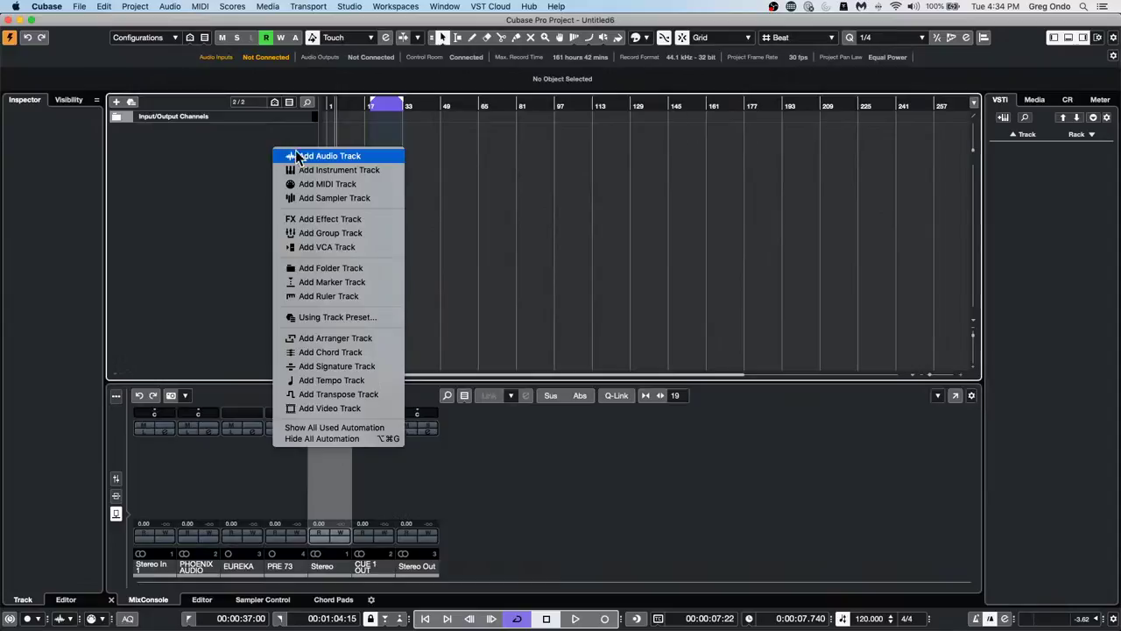
pyautogui.click(385, 172)
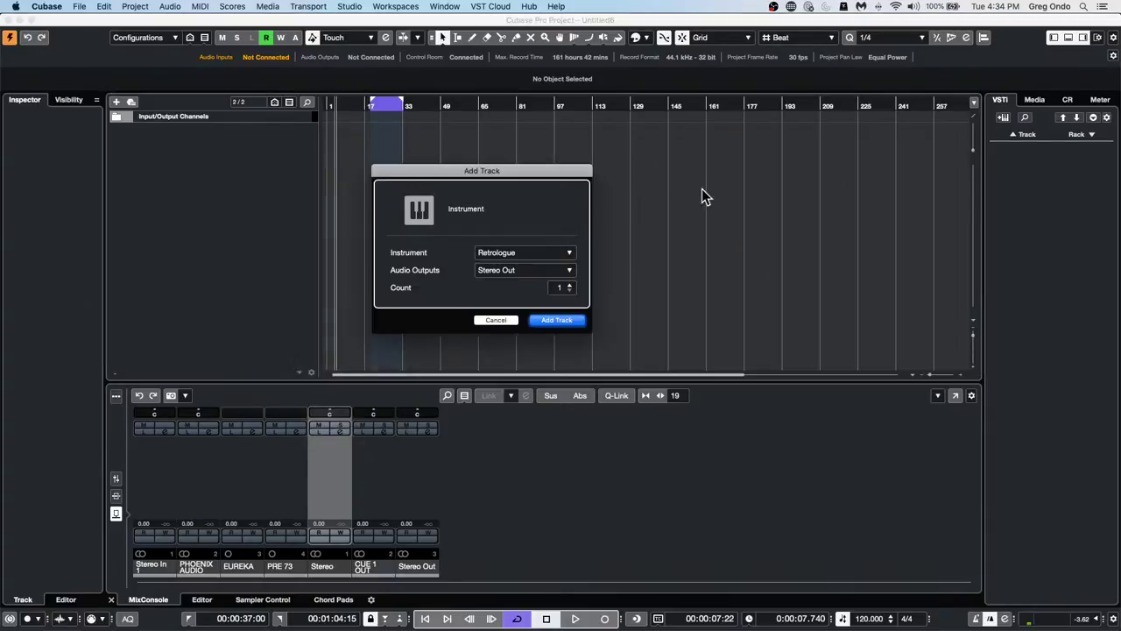
pyautogui.click(518, 253)
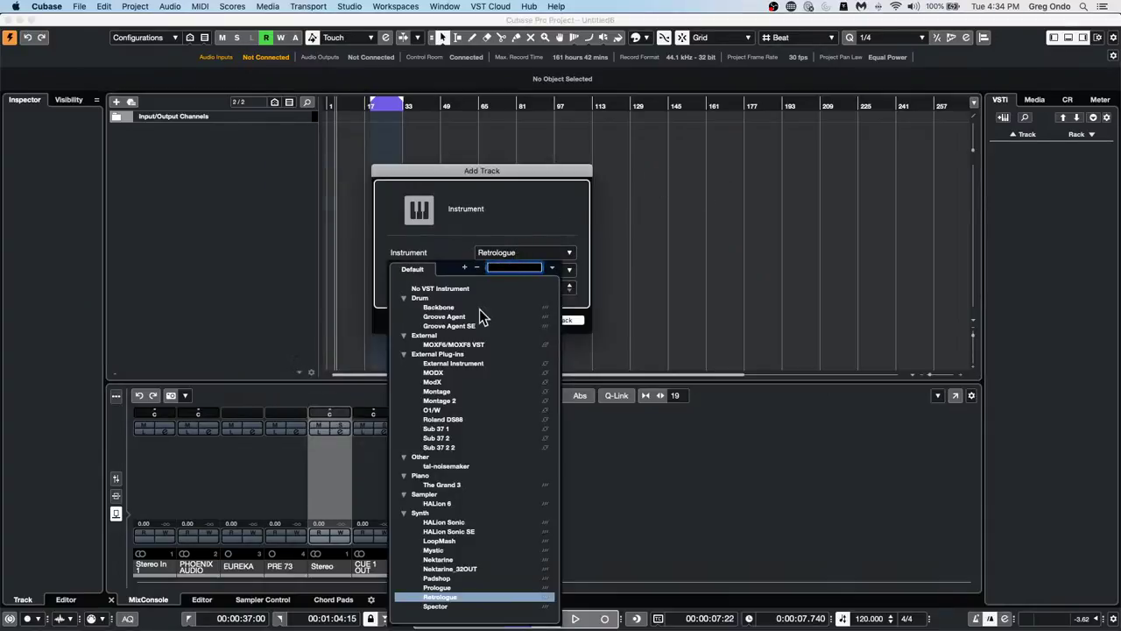
pyautogui.click(470, 326)
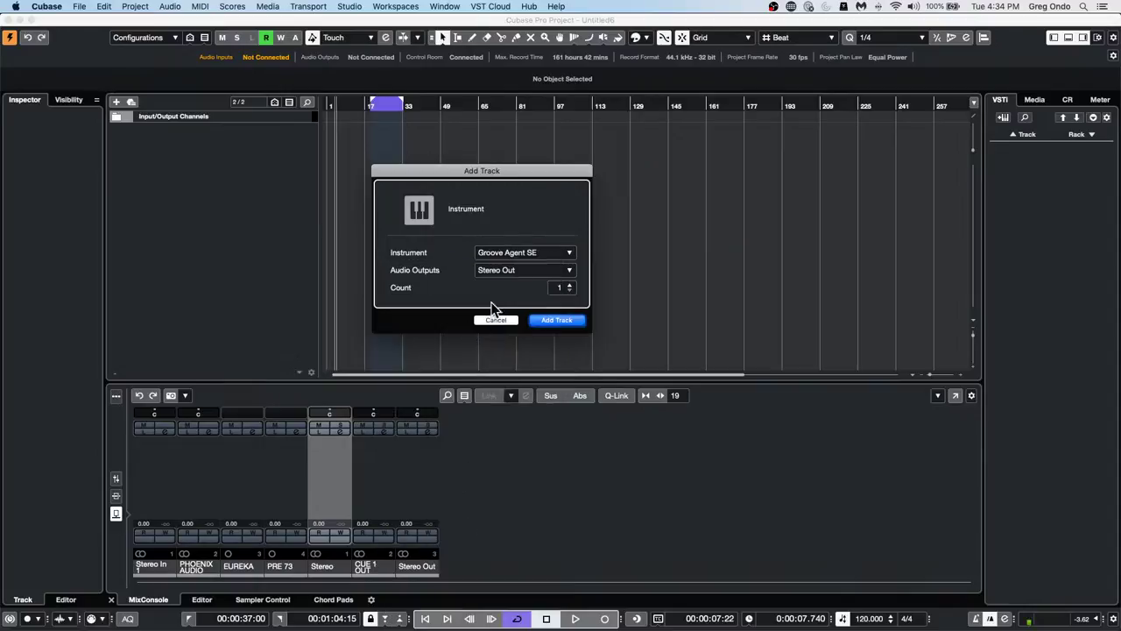
pyautogui.click(557, 320)
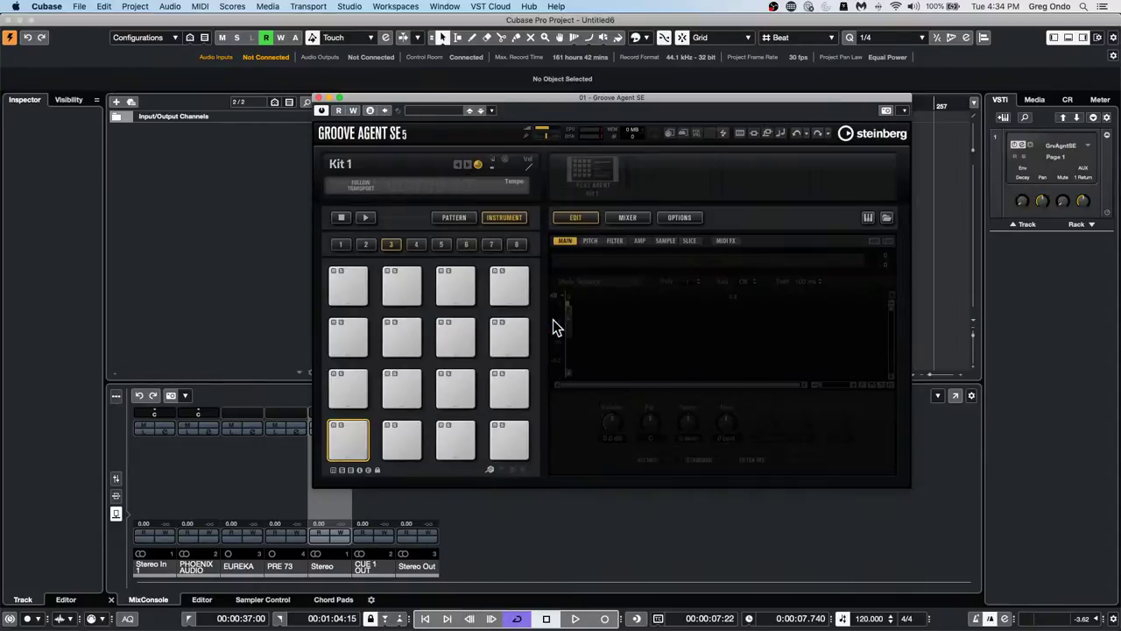
# Load the Forget The Past kit with its patterns into Groove Agent SE from the full collection of agents
pyautogui.click(584, 178)
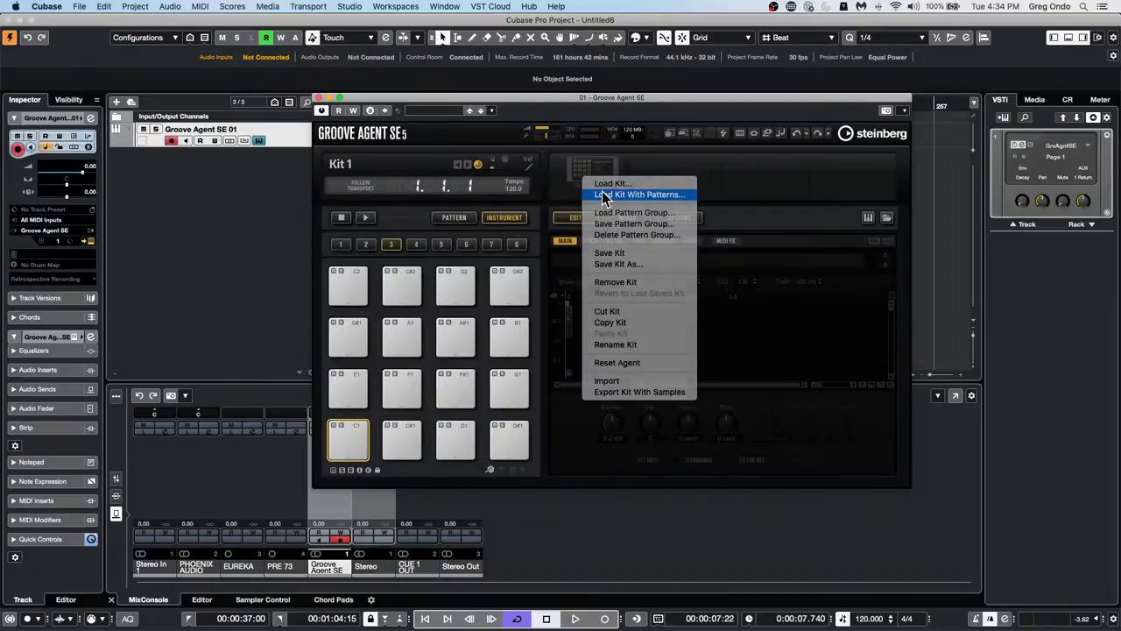
pyautogui.click(613, 193)
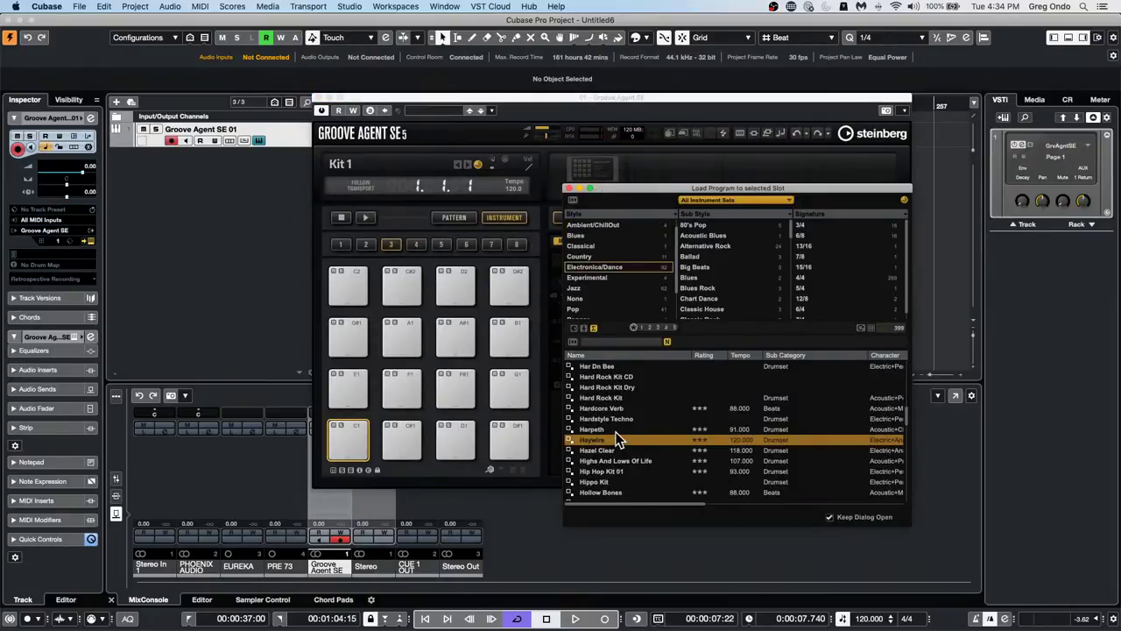
pyautogui.click(711, 200)
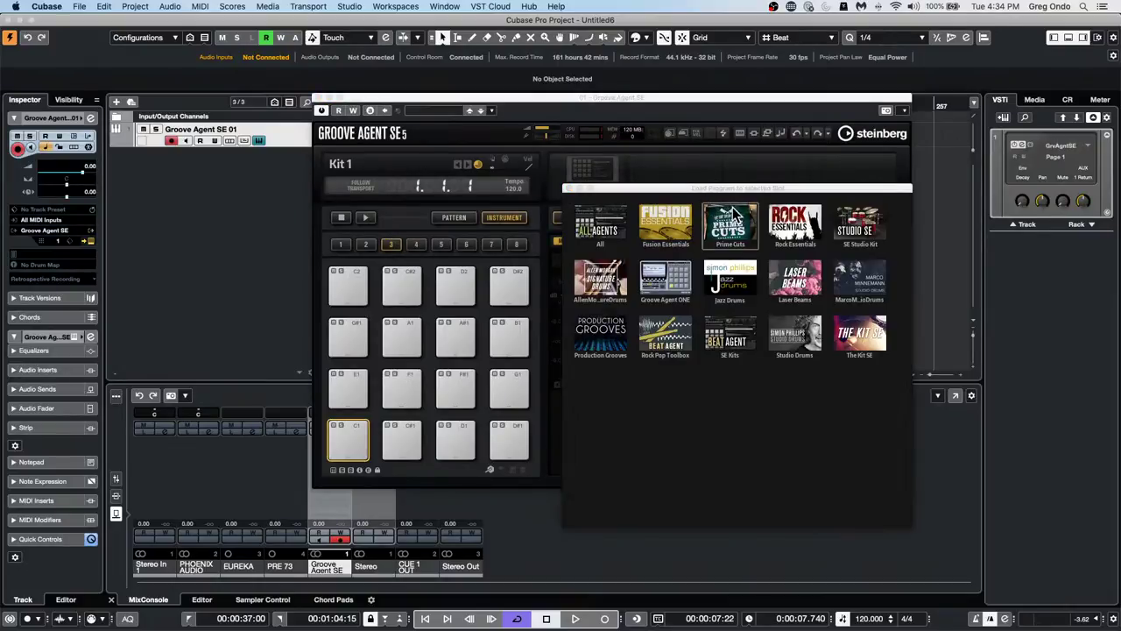
pyautogui.click(607, 226)
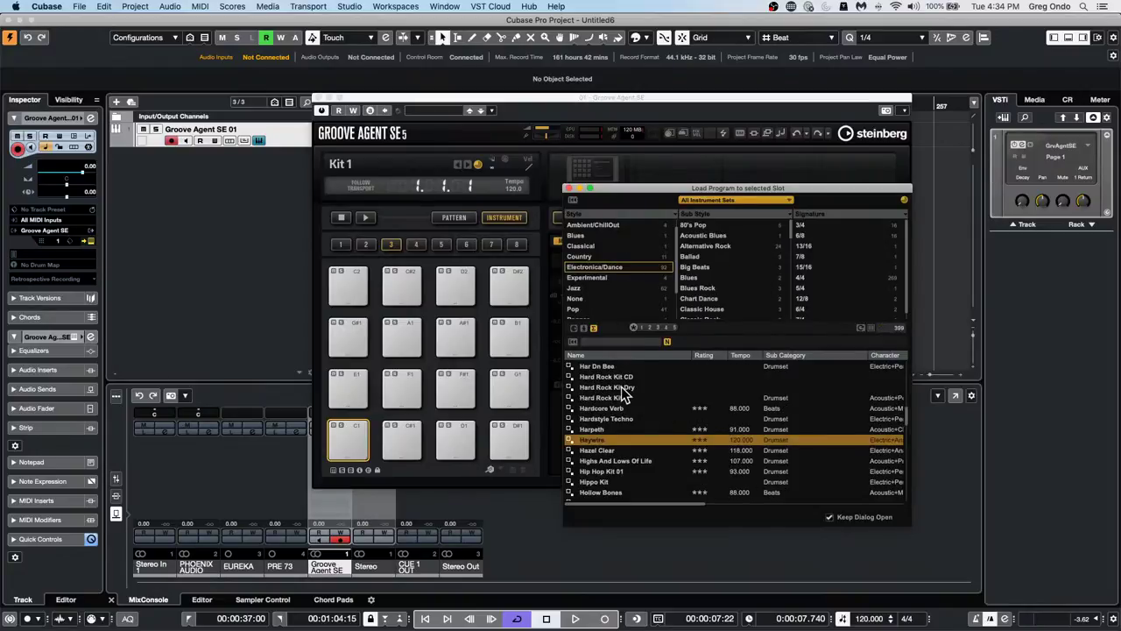
pyautogui.scroll(10, 622, 396)
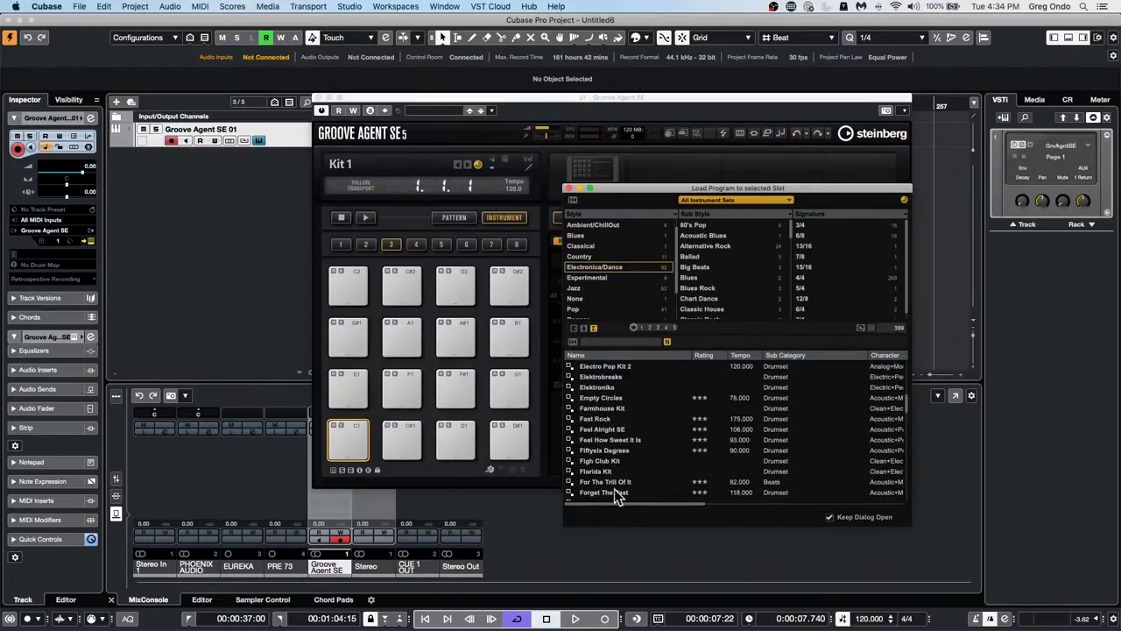
pyautogui.doubleClick(613, 492)
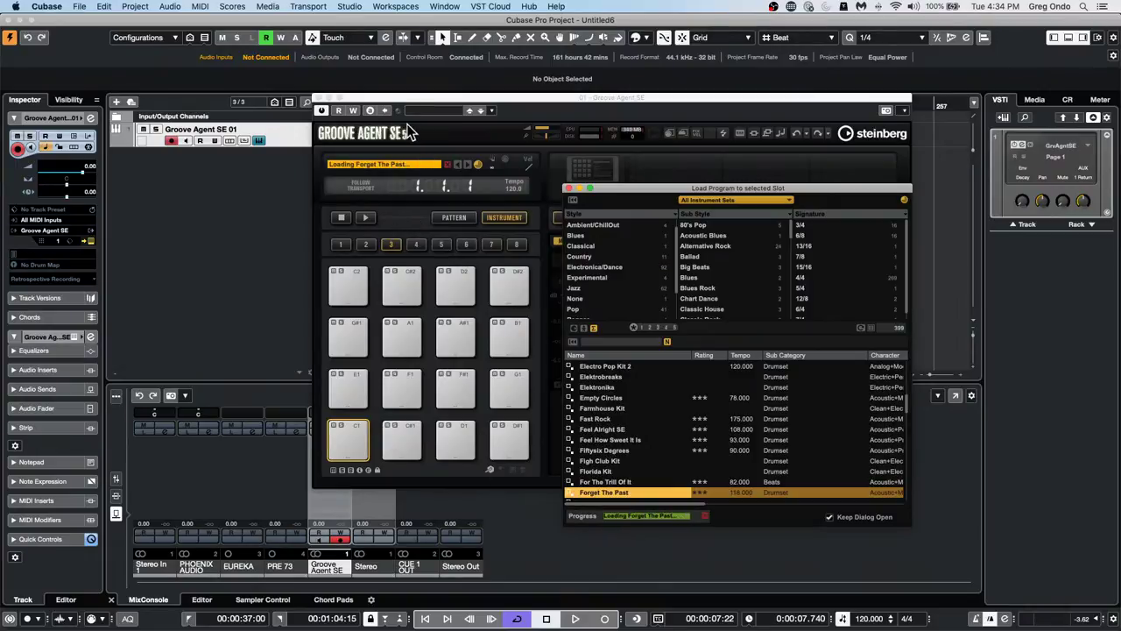
# Move the Groove Agent SE window off the tracks and place its Main 1 pattern on the instrument track at bar 1
pyautogui.moveTo(413, 102); pyautogui.dragTo(662, 108)
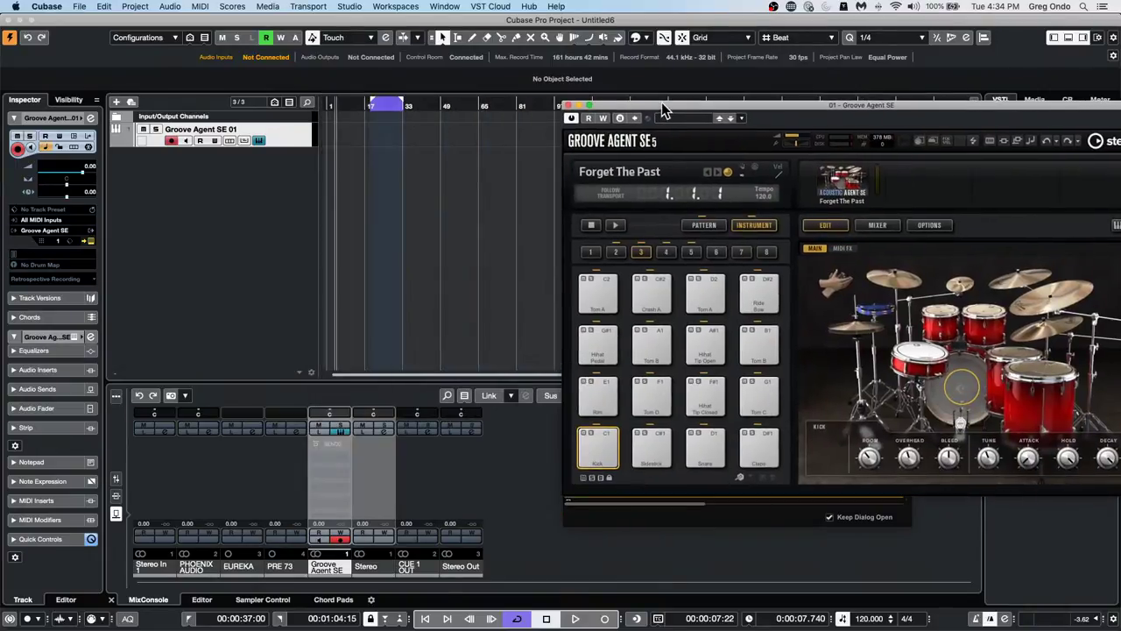
pyautogui.click(704, 225)
pyautogui.click(599, 395)
pyautogui.moveTo(599, 395); pyautogui.dragTo(331, 150)
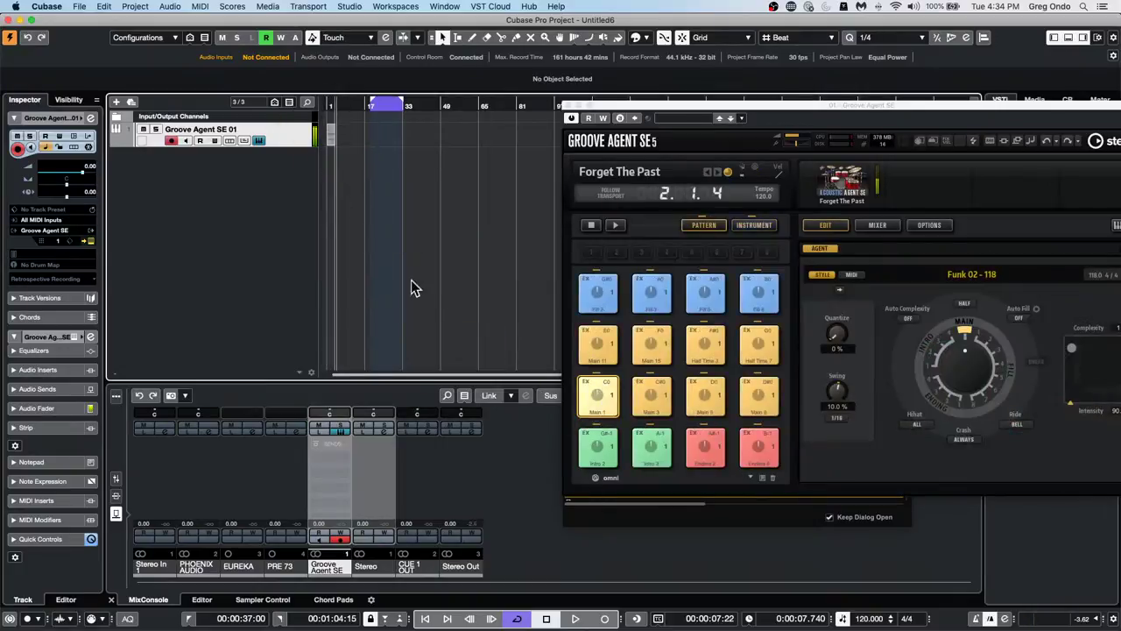
# Set the project tempo to 108 BPM
pyautogui.doubleClick(876, 619)
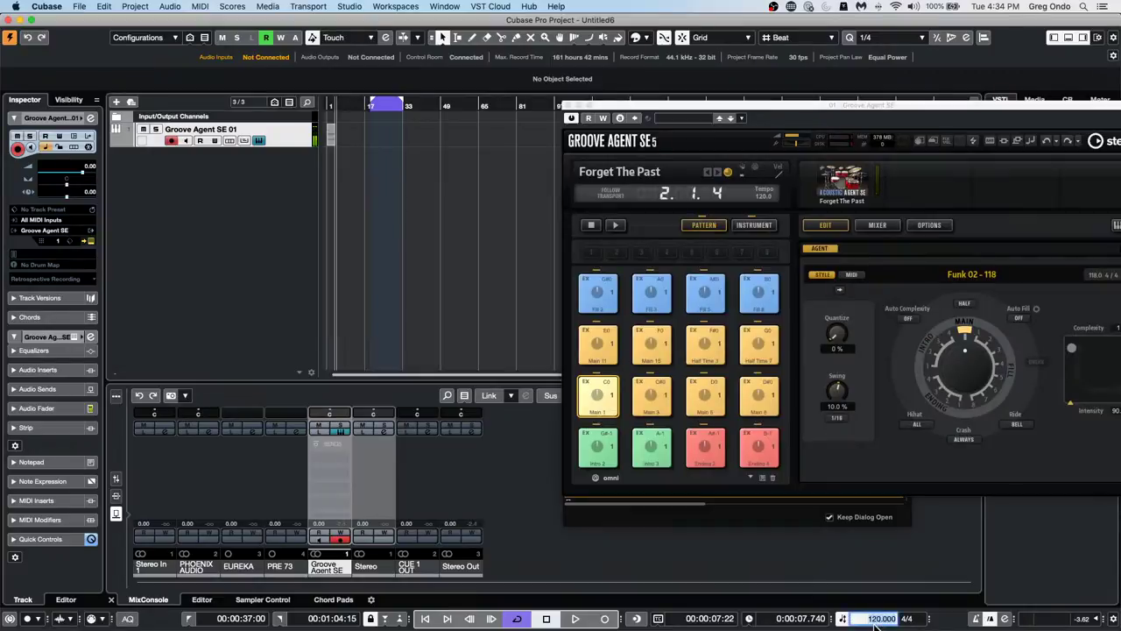
pyautogui.write('108')
pyautogui.press('Return')
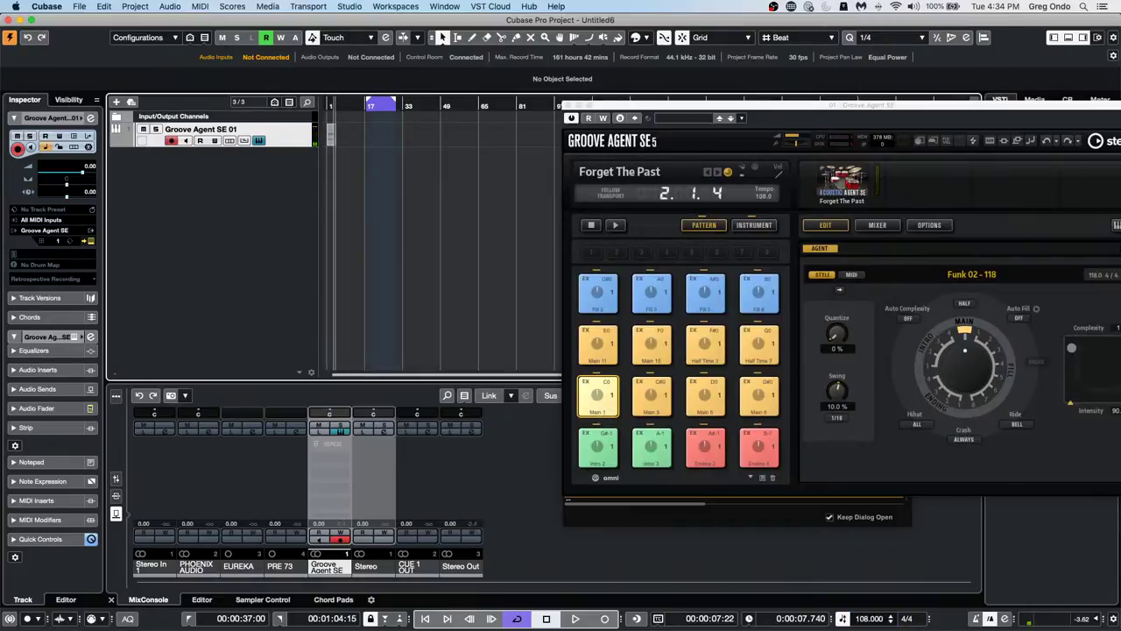
# Open the Groove Agent SE 01 part in the lower-zone editor, return the playhead to the start and turn cycle playback off
pyautogui.doubleClick(330, 140)
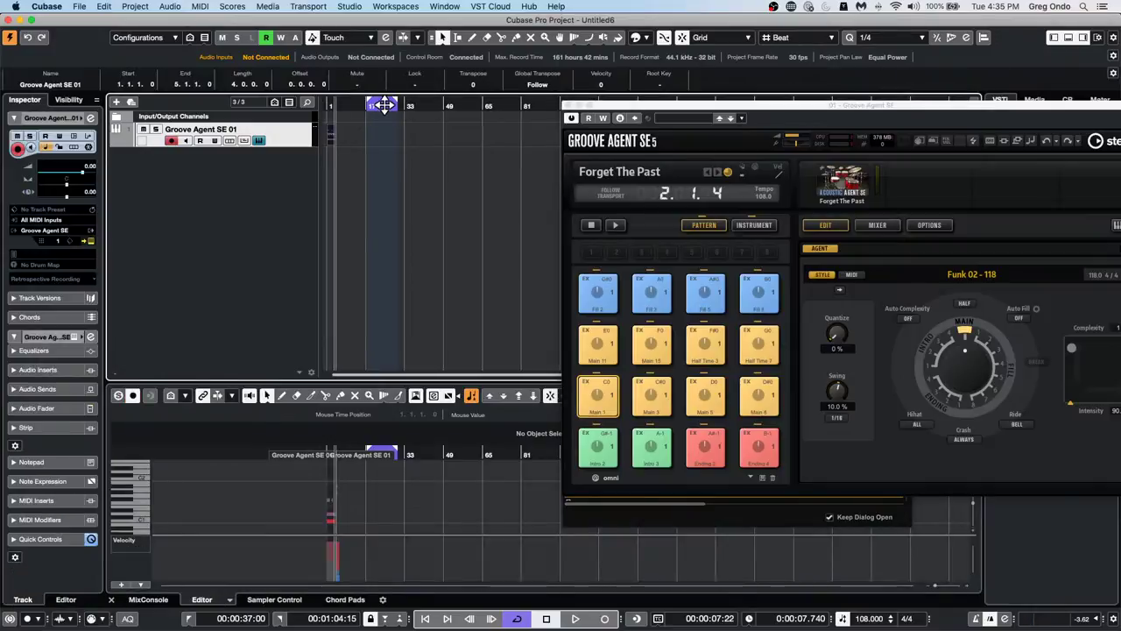
pyautogui.click(383, 103)
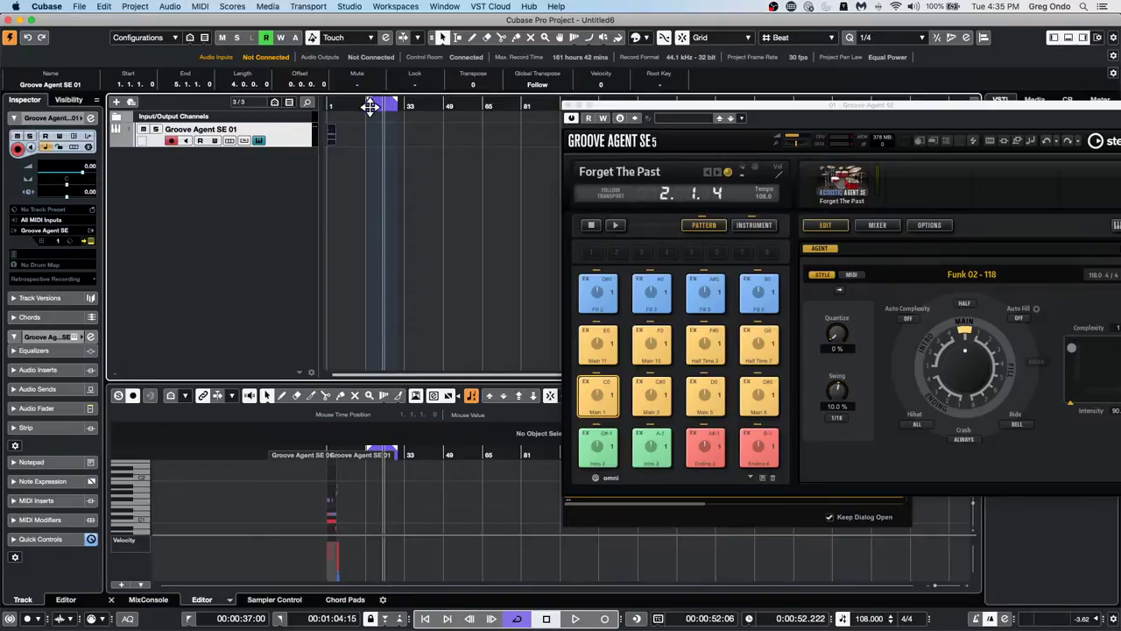
pyautogui.moveTo(331, 107); pyautogui.dragTo(292, 140)
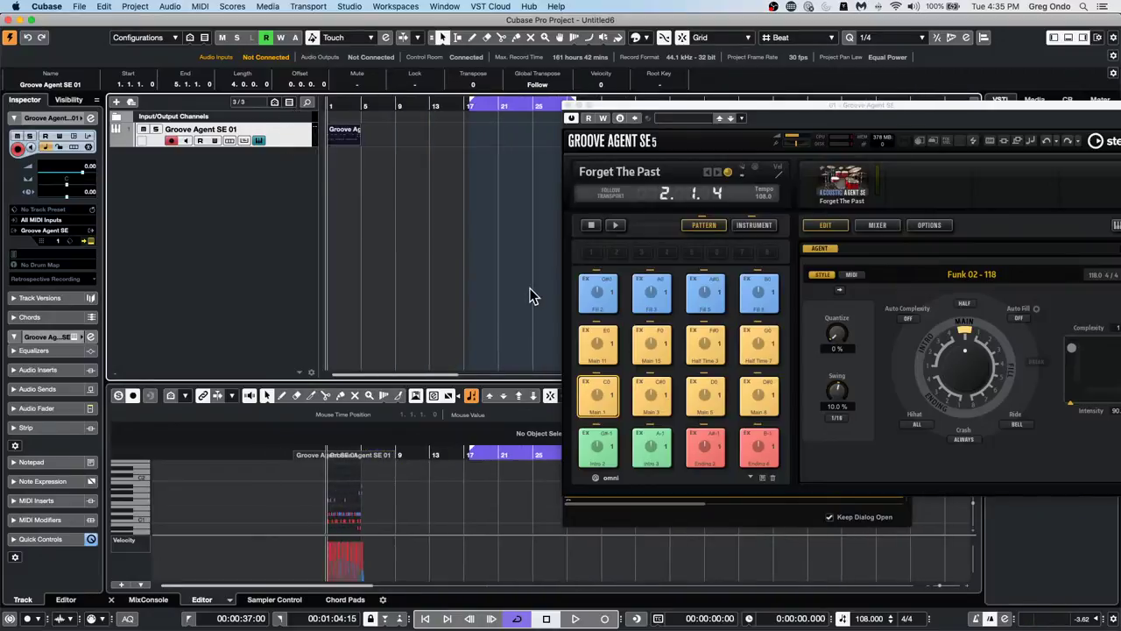
pyautogui.press('KP_Divide')
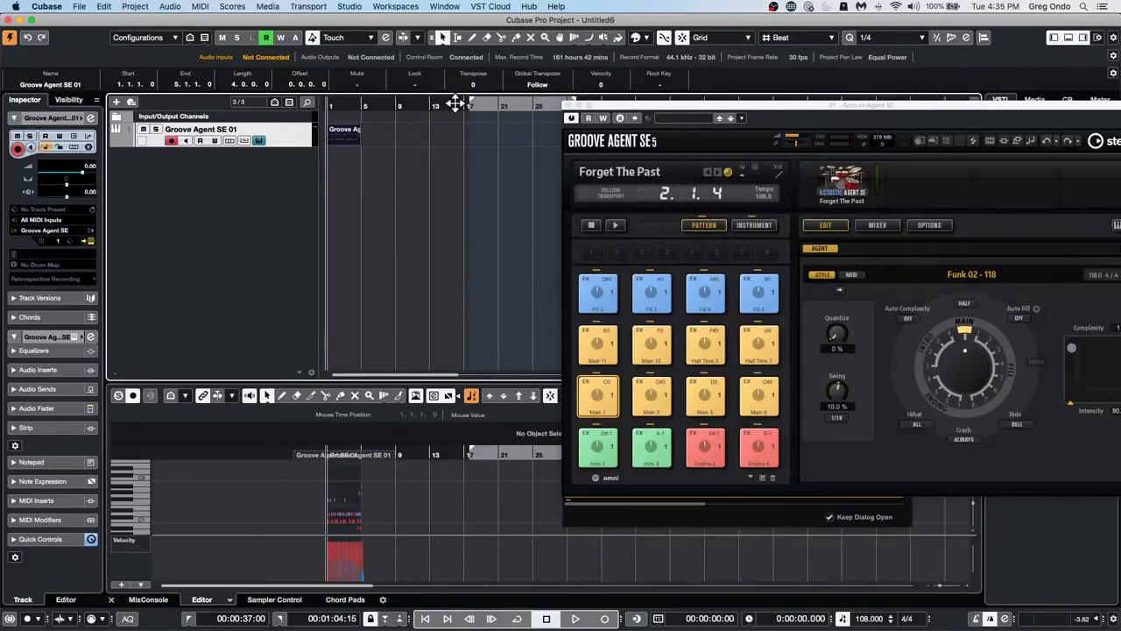
pyautogui.doubleClick(348, 140)
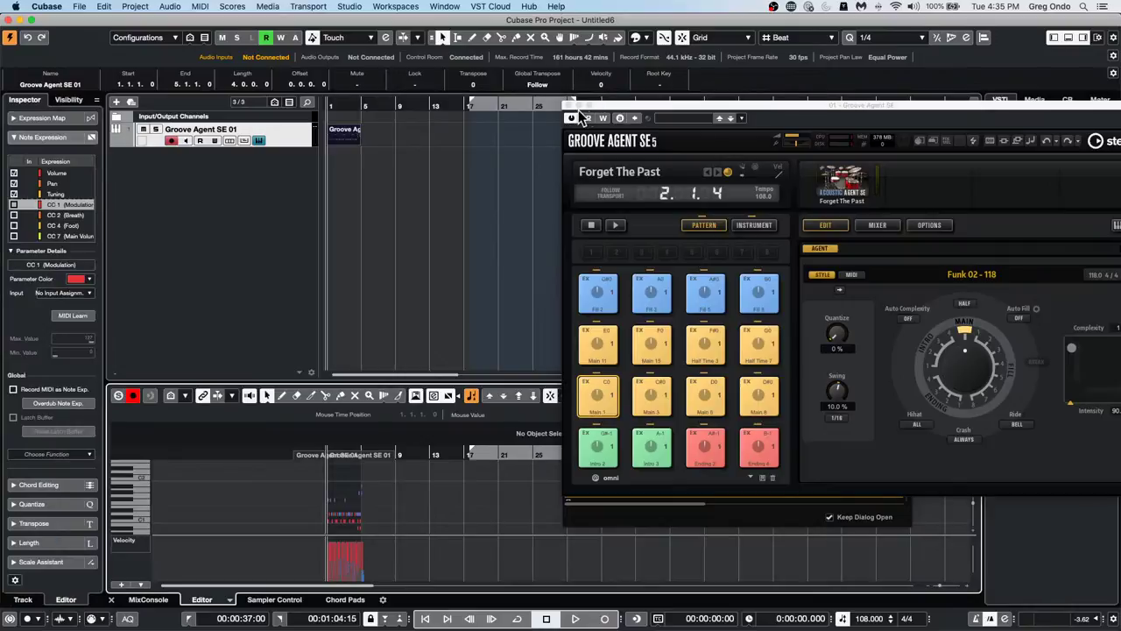
# Play the drum part from the start, close the Groove Agent SE window and stop playback
pyautogui.press('space')
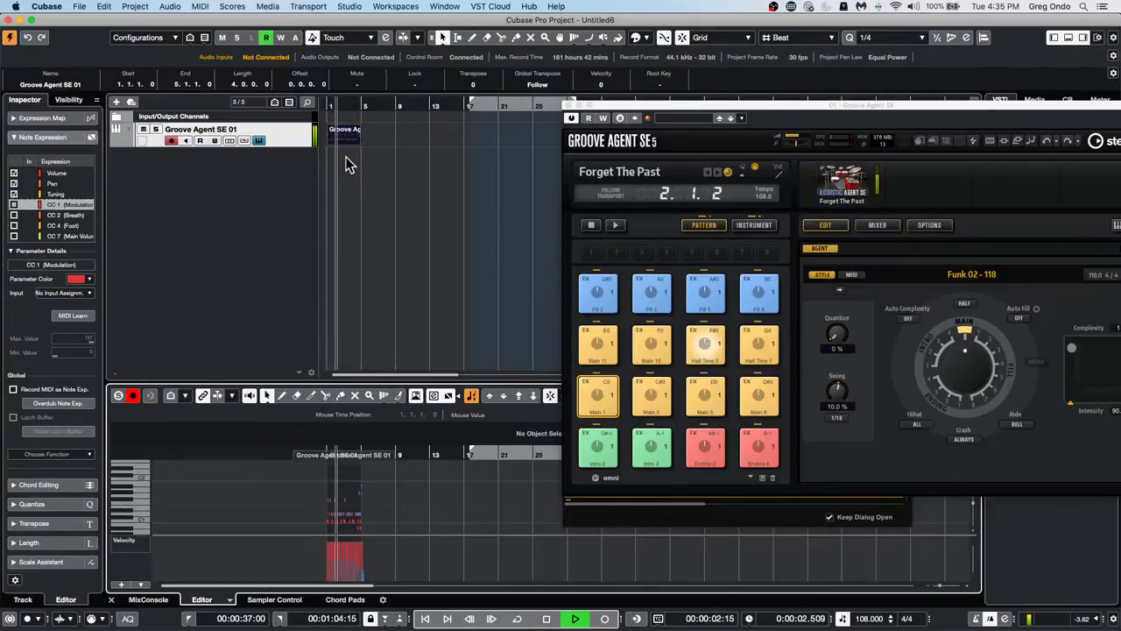
pyautogui.click(568, 106)
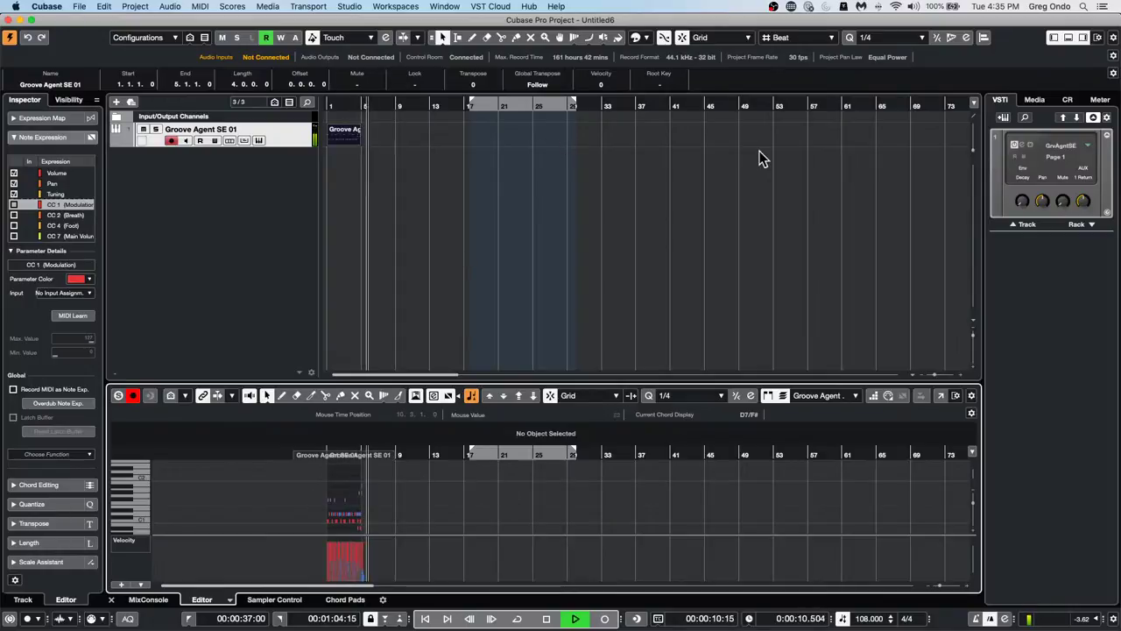
pyautogui.press('space')
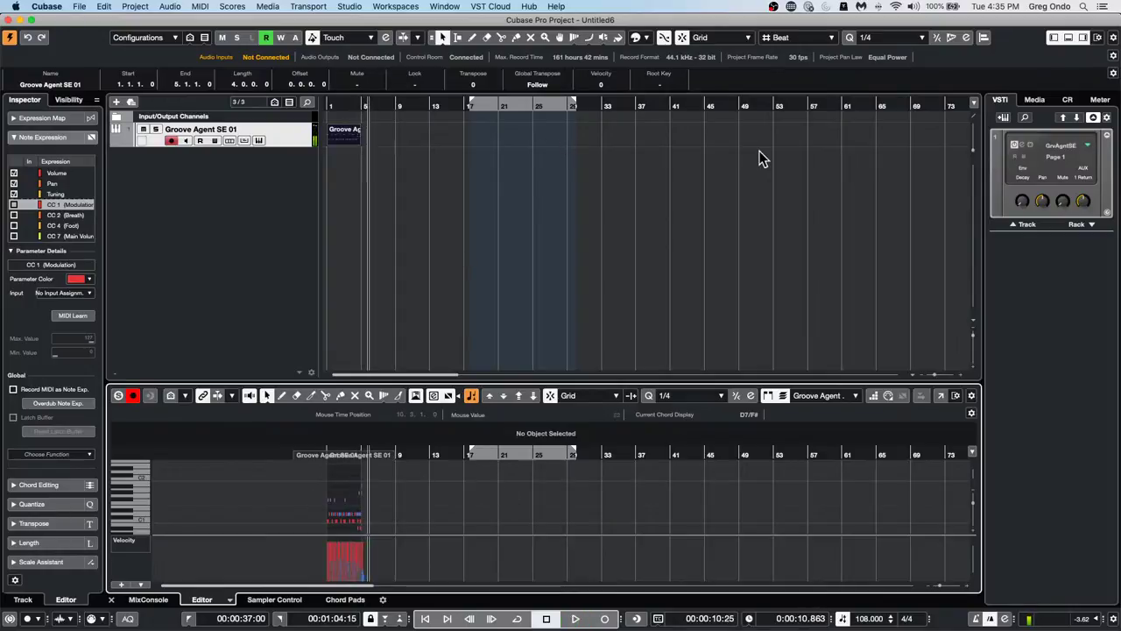
# Show the Independent Track Loop controls in the lower-zone editor's toolbar
pyautogui.click(956, 397)
pyautogui.click(971, 396)
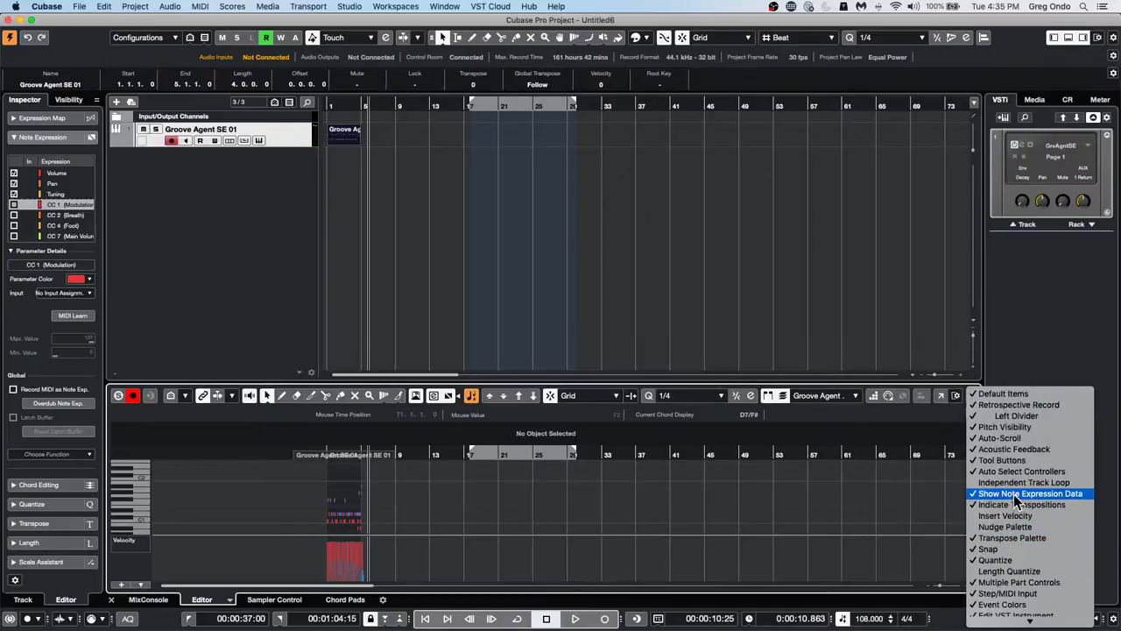
pyautogui.click(1019, 482)
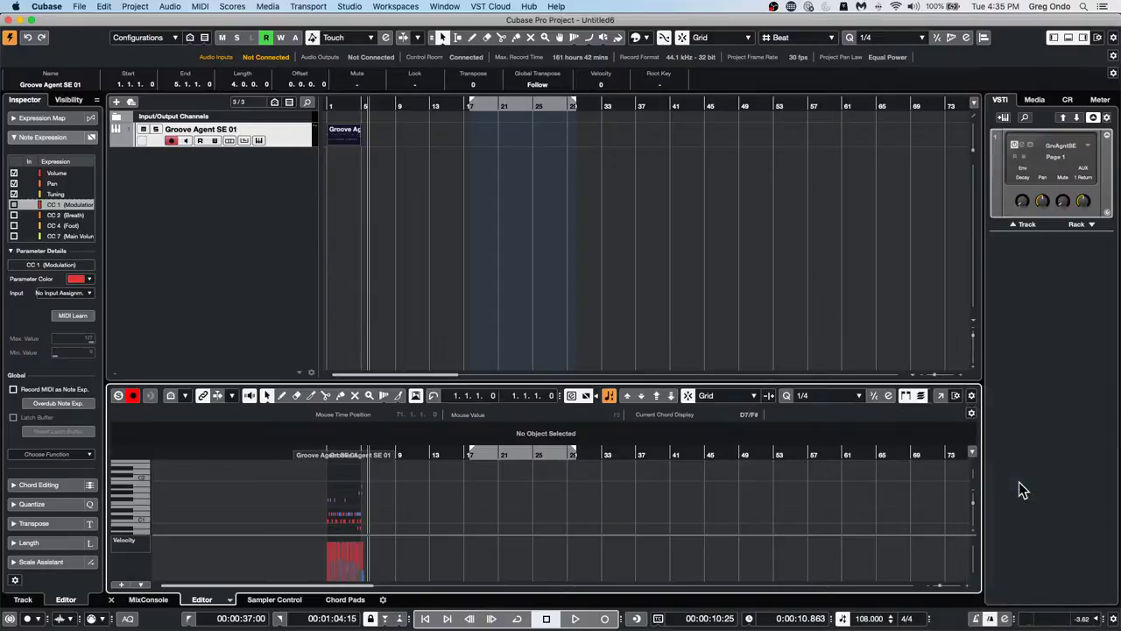
pyautogui.click(972, 396)
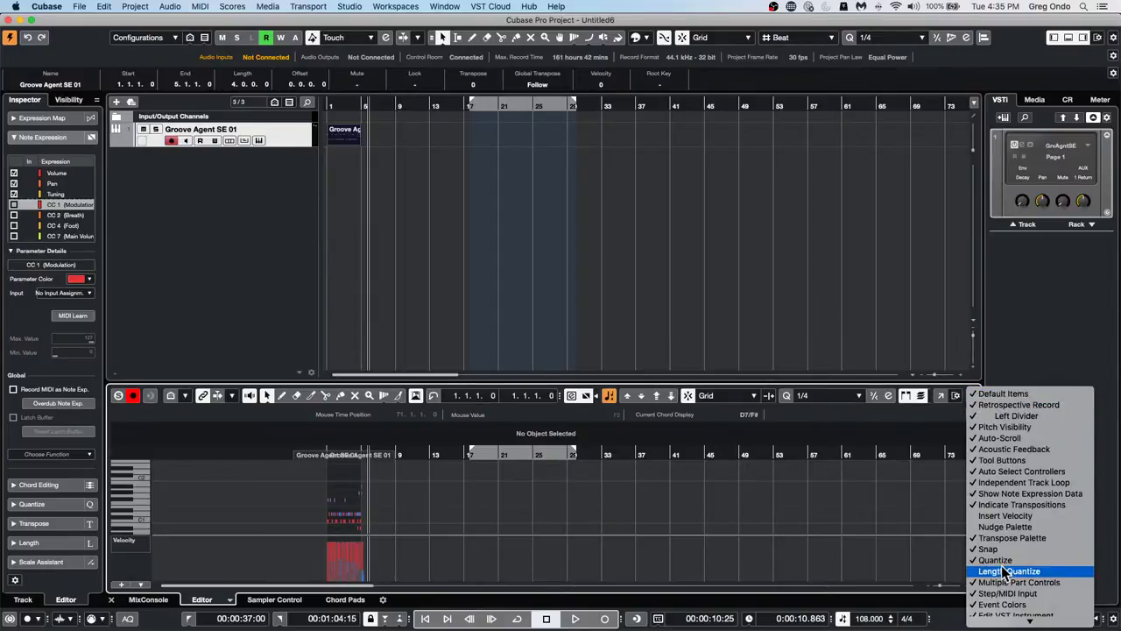
# Set the locators around the drum part from bar 1 to bar 5, with the playhead at the project start
pyautogui.click(418, 457)
pyautogui.moveTo(497, 455); pyautogui.dragTo(310, 452)
pyautogui.press('h')
pyautogui.press('h')
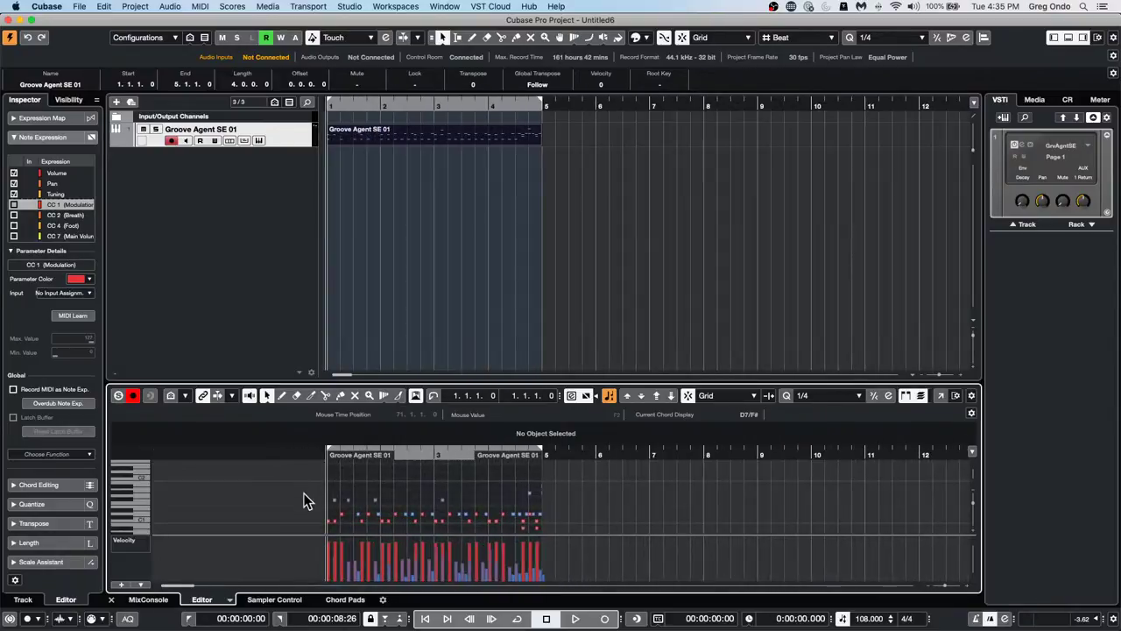
# Turn on Independent Track Loop for the drum part and play past its end to test it
pyautogui.click(433, 396)
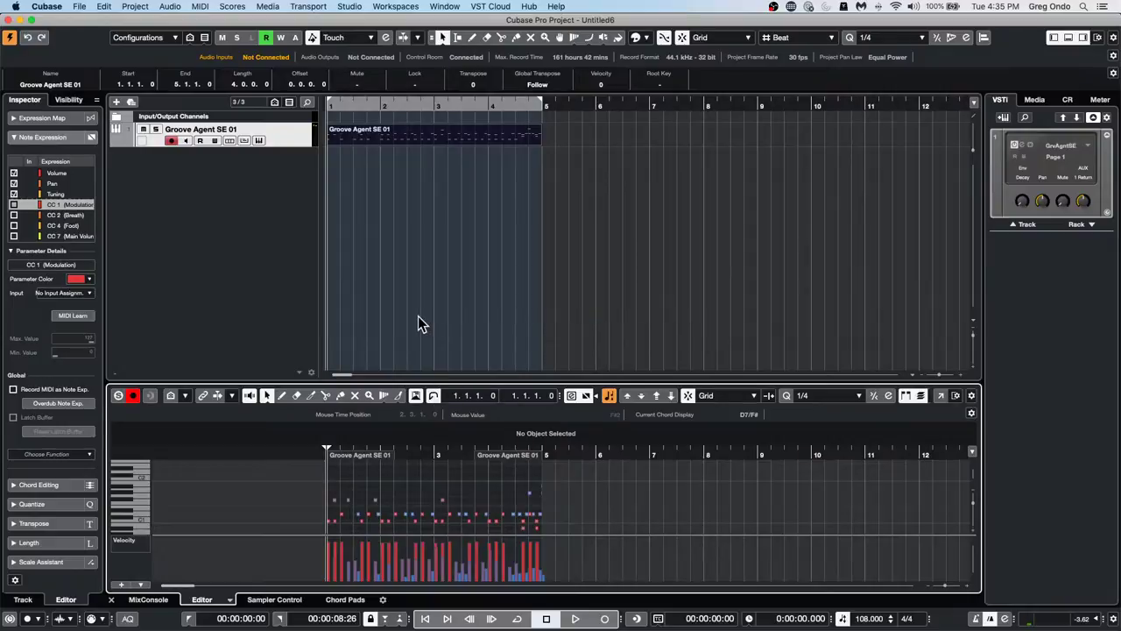
pyautogui.click(575, 618)
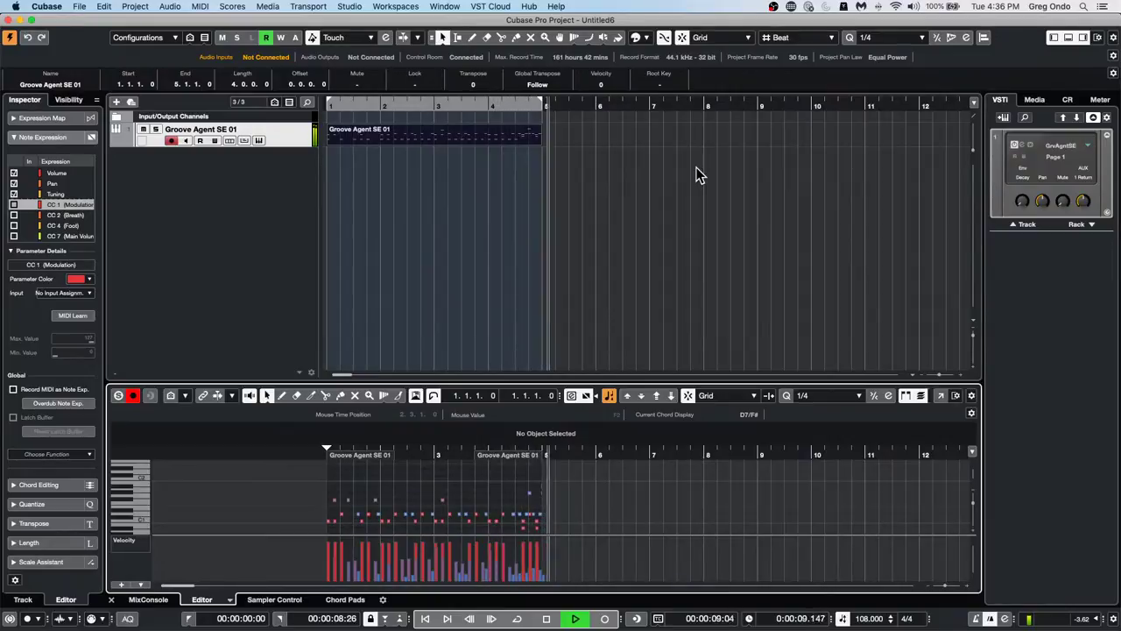
pyautogui.press('space')
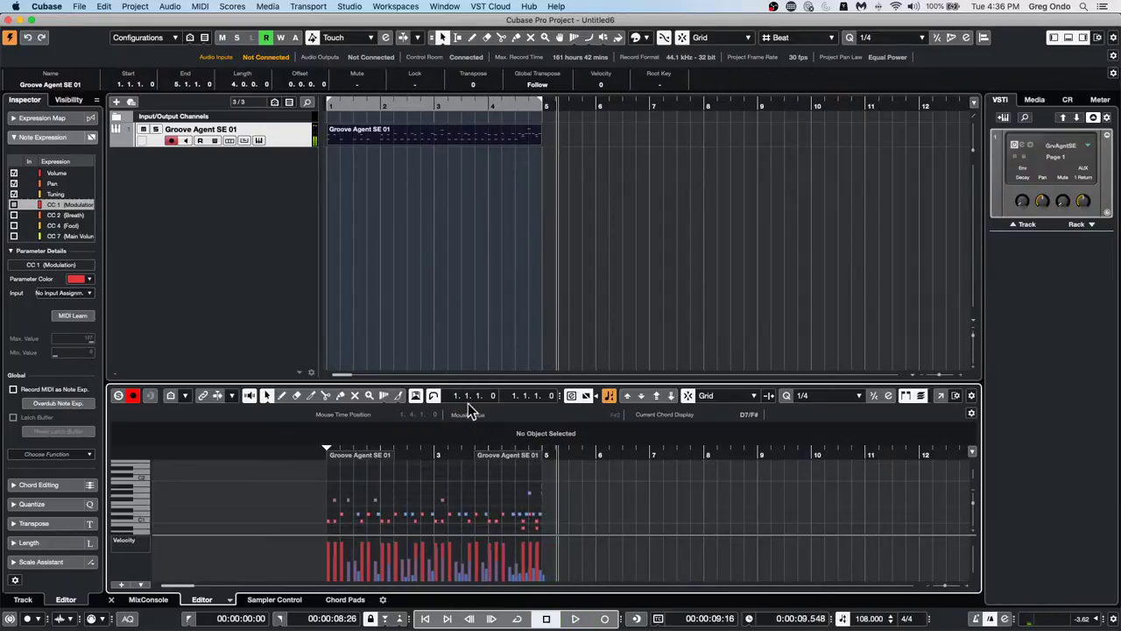
# Switch Independent Track Loop off and on again, and move the playhead back to the start in the editor
pyautogui.click(432, 395)
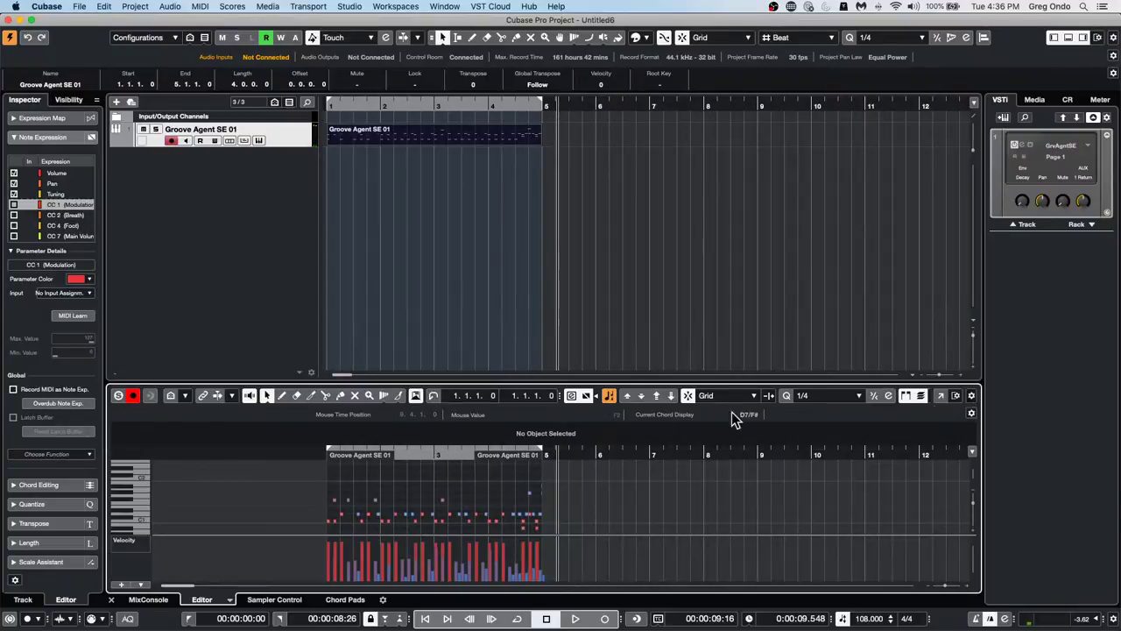
pyautogui.click(432, 396)
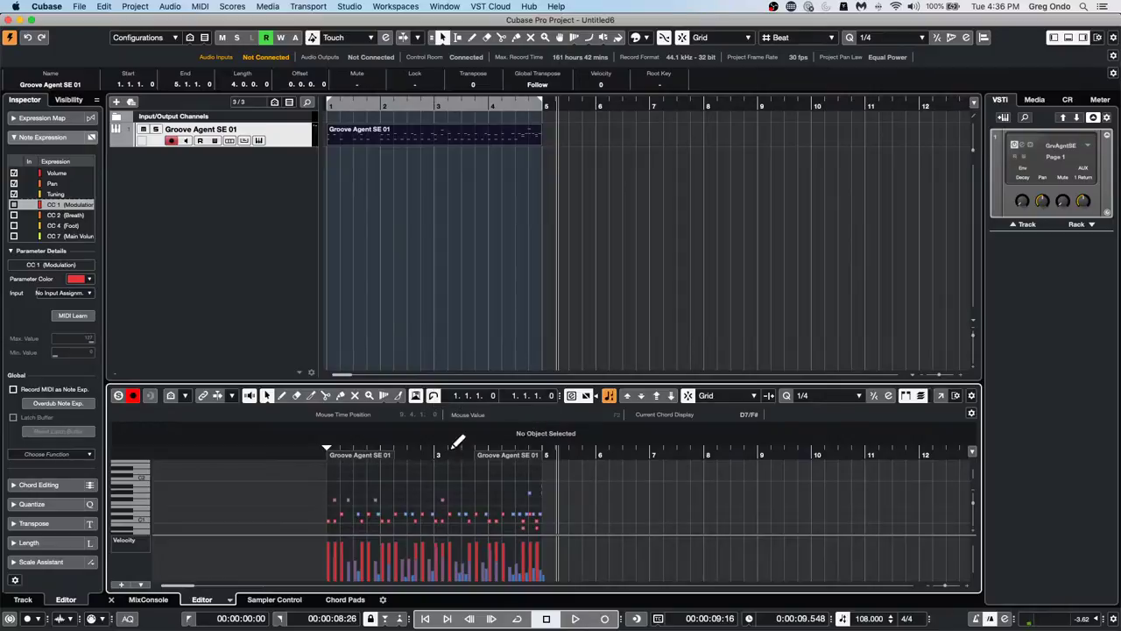
pyautogui.moveTo(458, 451); pyautogui.dragTo(326, 452)
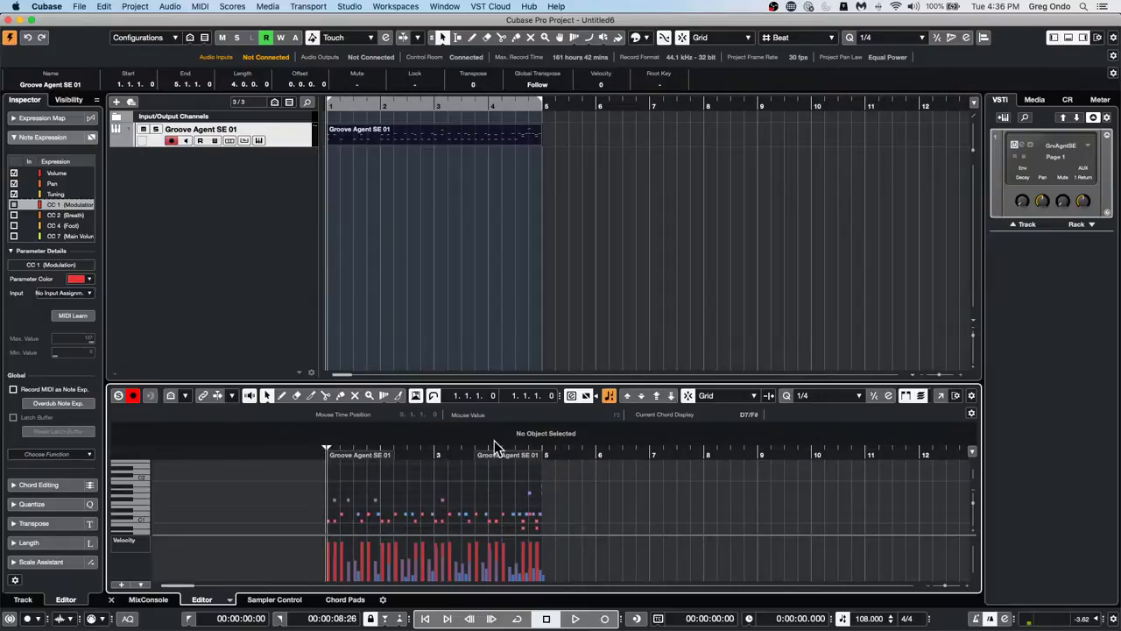
# Place the playhead between bars 7 and 8 and shift the project's four-bar locator range to end there
pyautogui.click(691, 105)
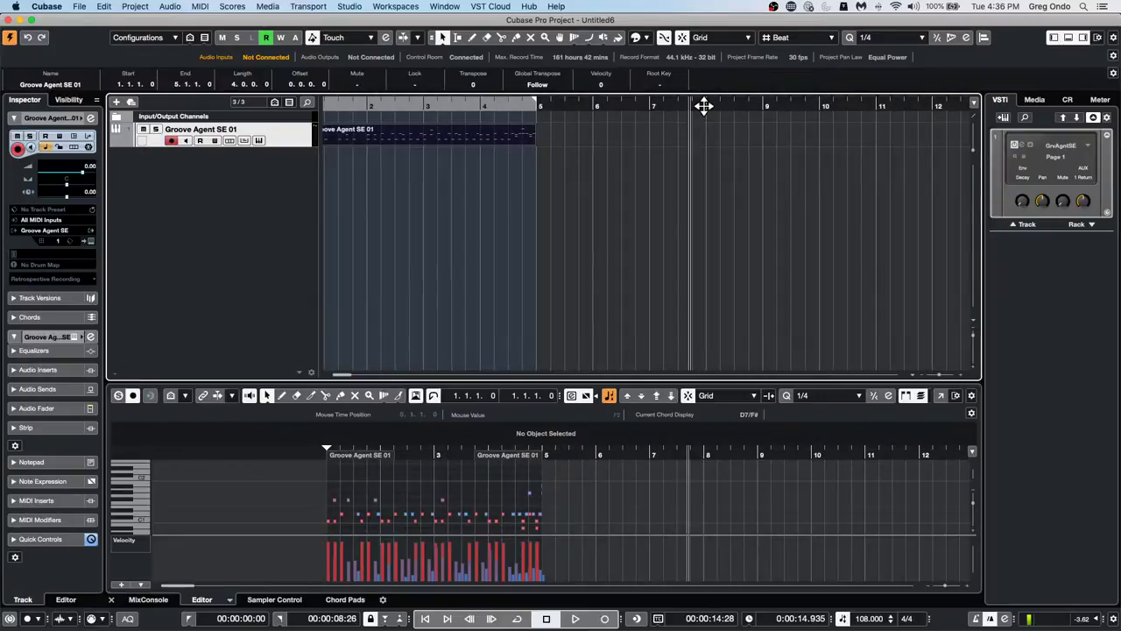
pyautogui.moveTo(494, 107); pyautogui.dragTo(655, 110)
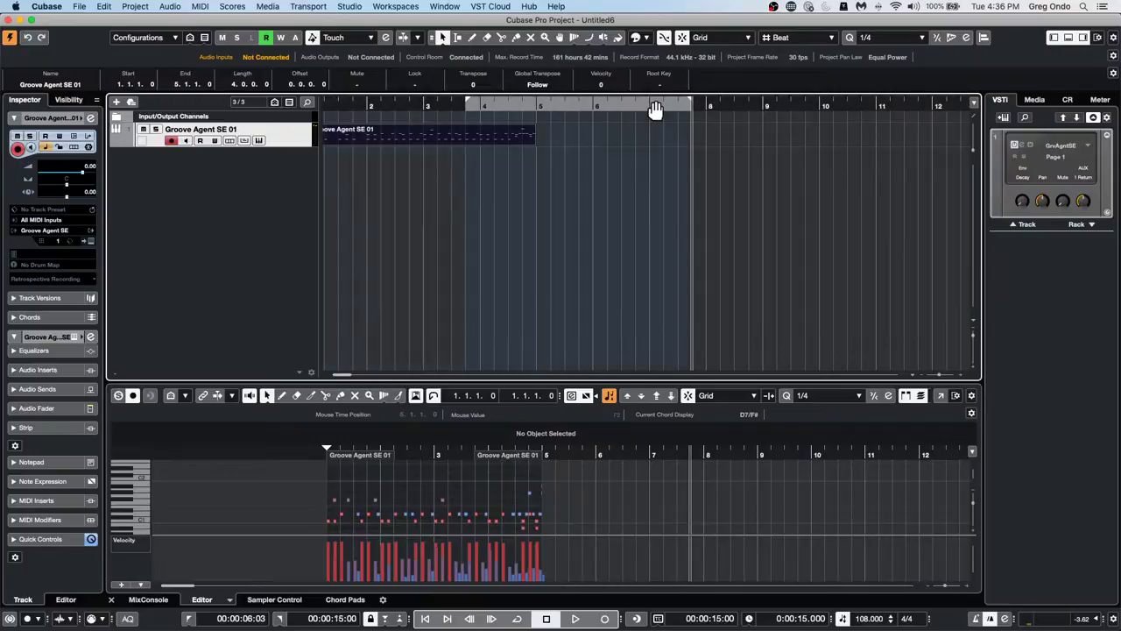
# Turn off Independent Track Loop in the editor and shift the four-bar locator range back to run from bar 1 to bar 5
pyautogui.click(436, 396)
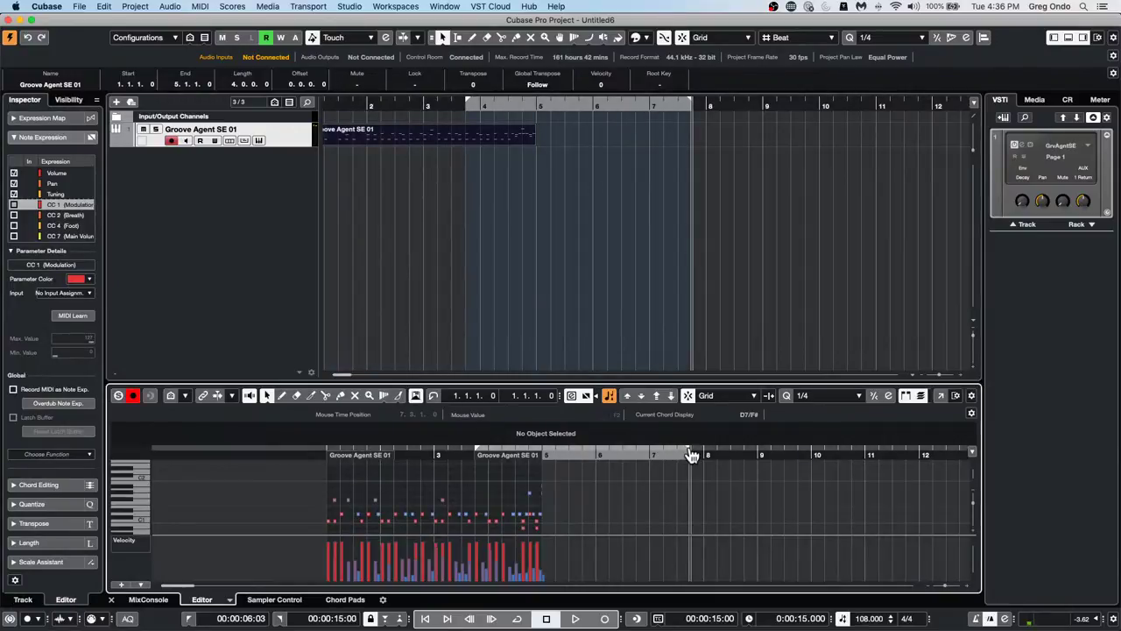
pyautogui.click(203, 395)
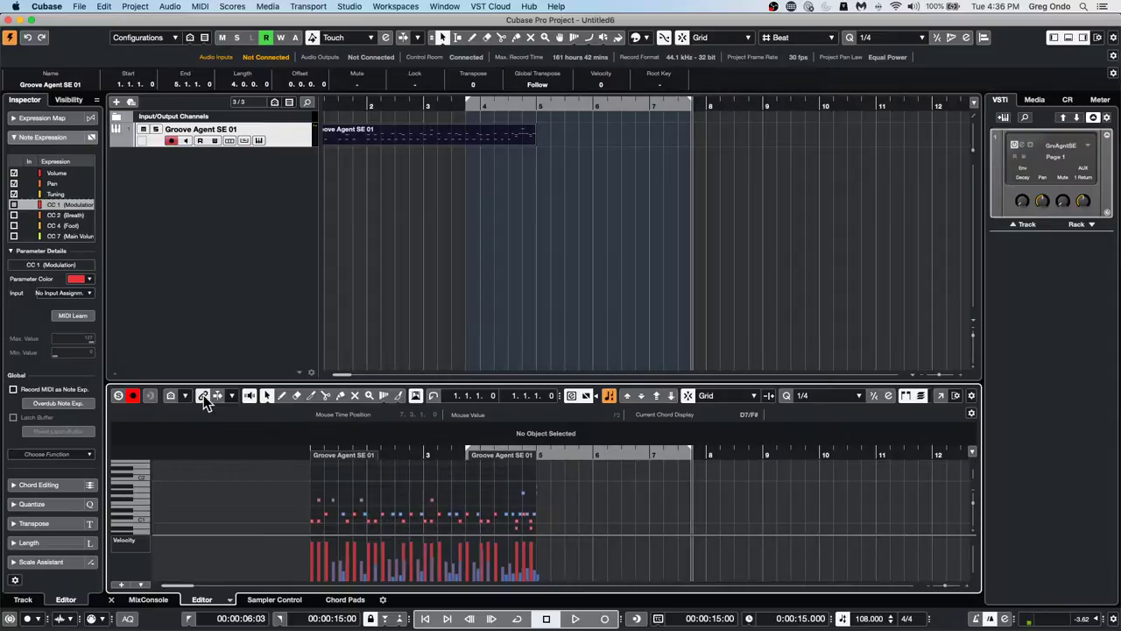
pyautogui.moveTo(411, 453); pyautogui.dragTo(415, 471)
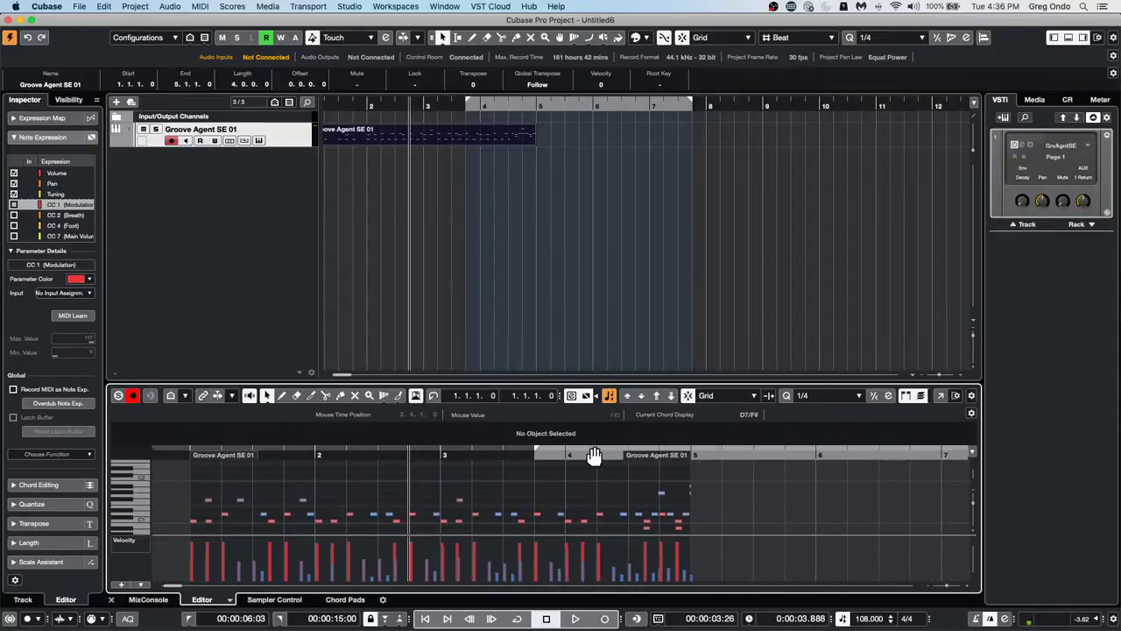
pyautogui.moveTo(593, 454); pyautogui.dragTo(254, 434)
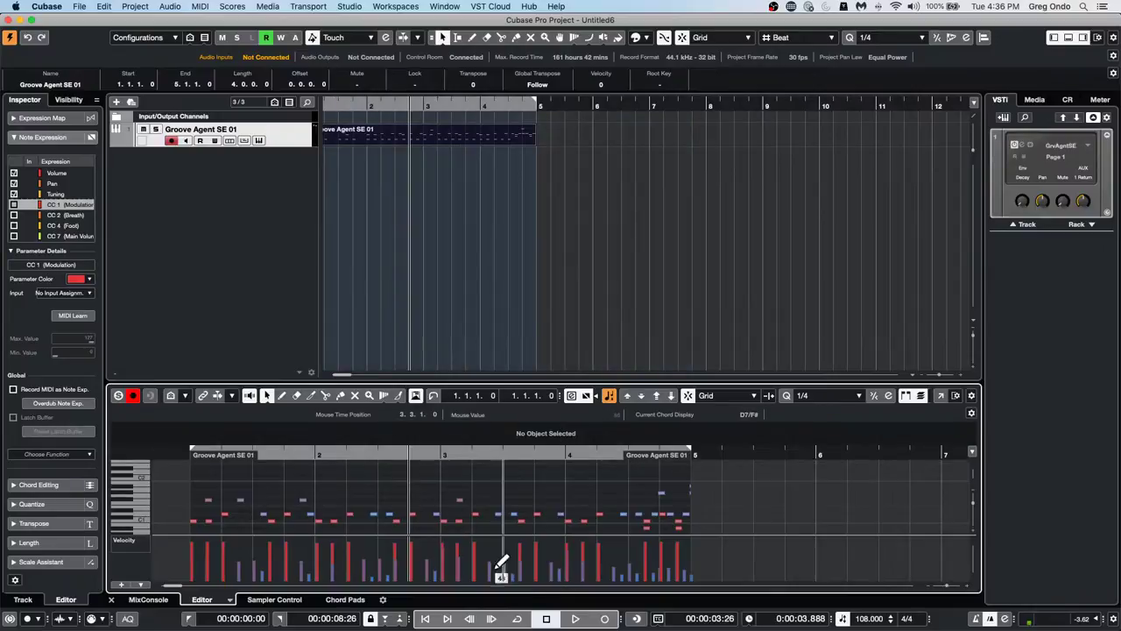
# Switch Independent Track Loop on, off and on again, and play past the end of the drum part to test it
pyautogui.click(433, 396)
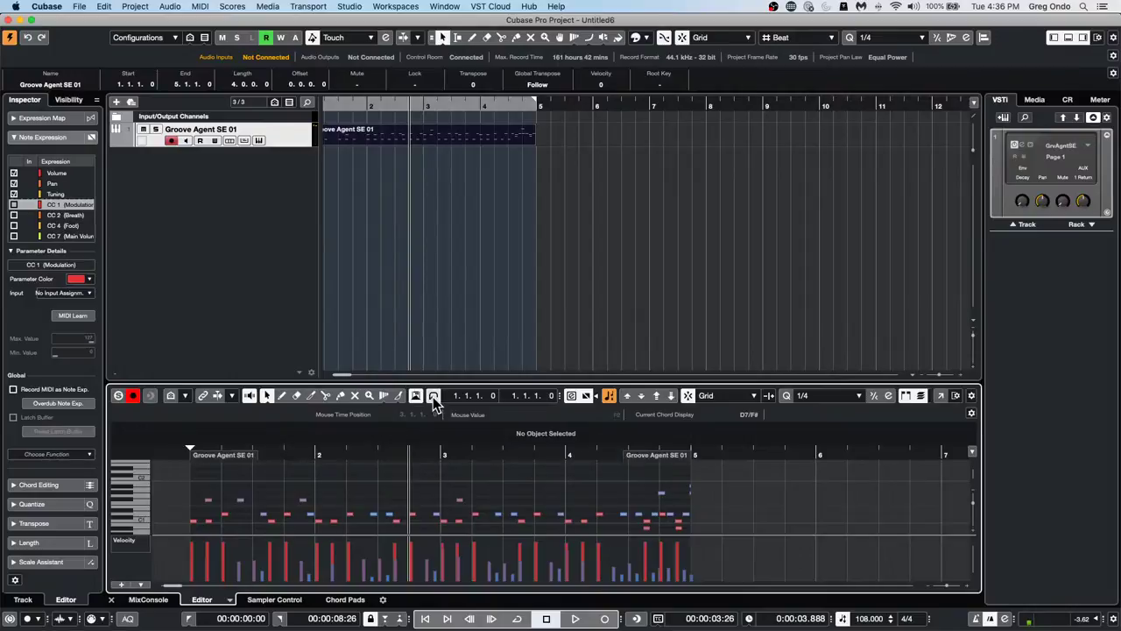
pyautogui.click(434, 396)
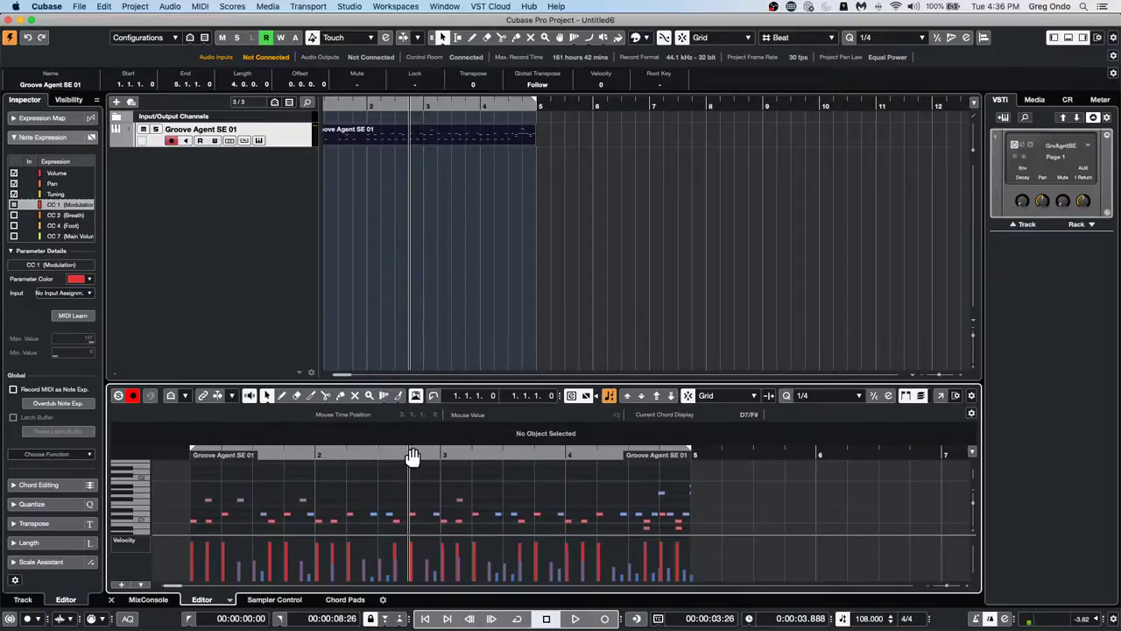
pyautogui.click(434, 396)
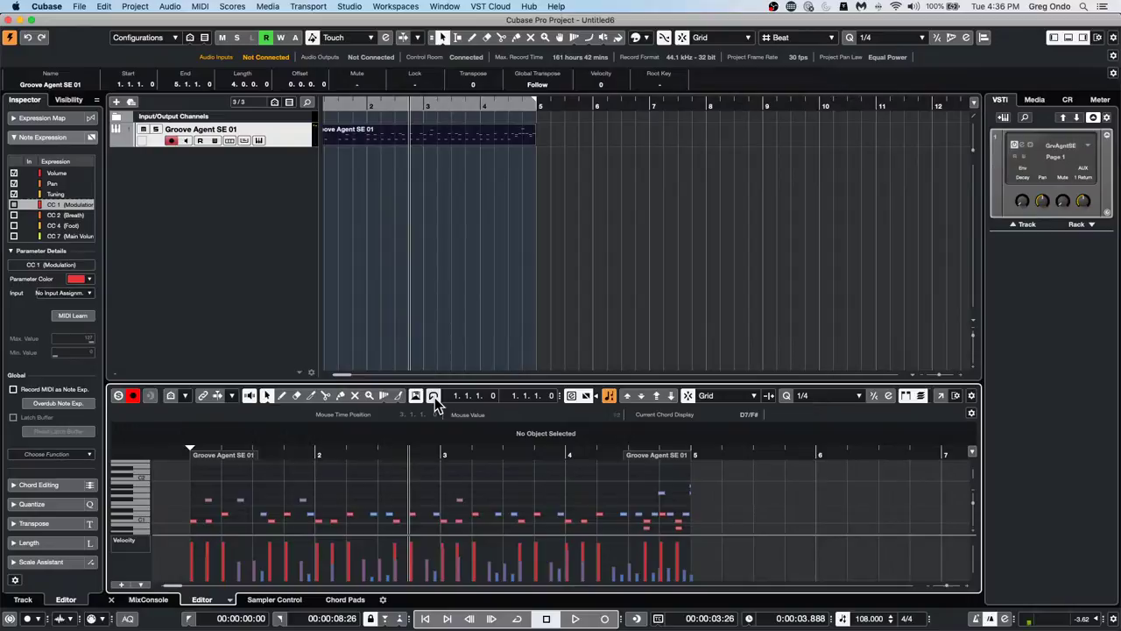
pyautogui.press('space')
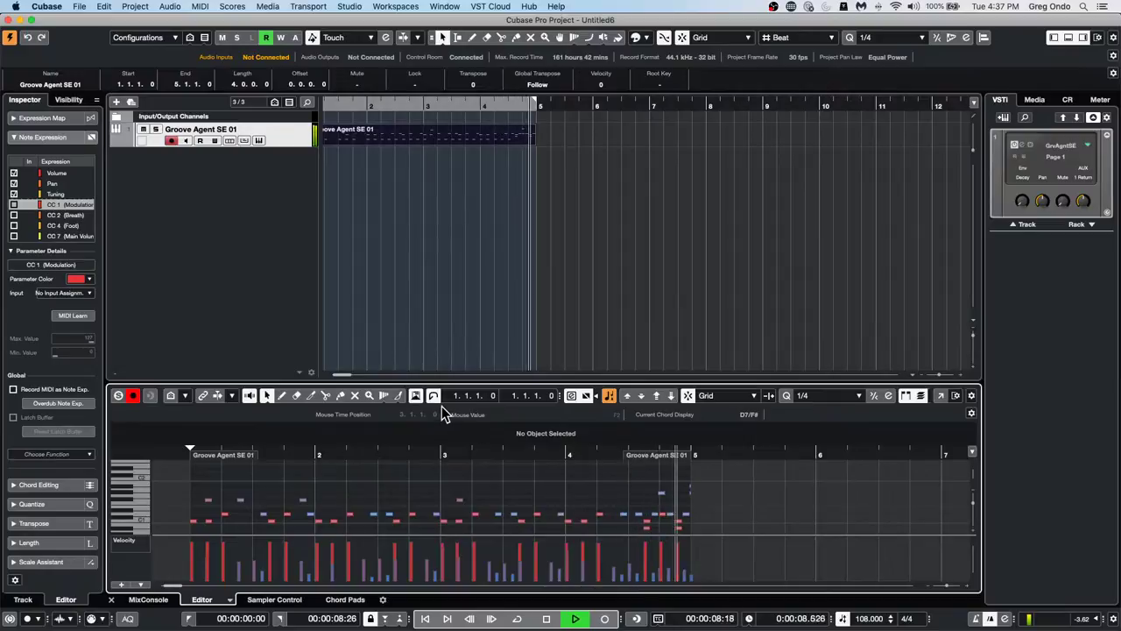
pyautogui.press('space')
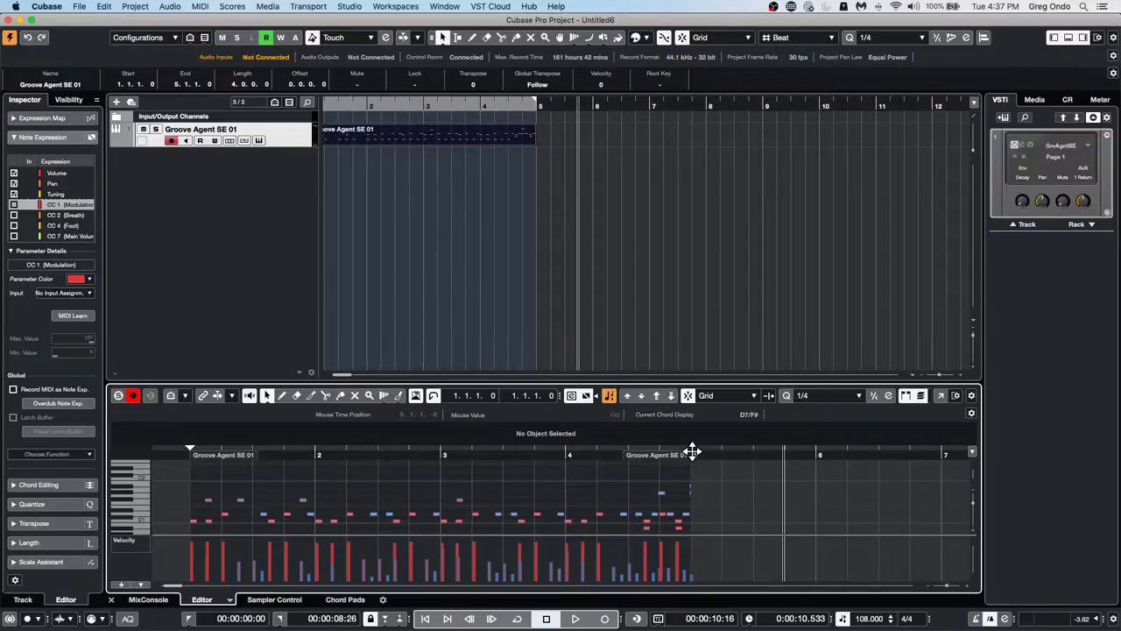
# Turn off Independent Track Loop and shorten the project's locator range so it ends at bar 2
pyautogui.click(433, 394)
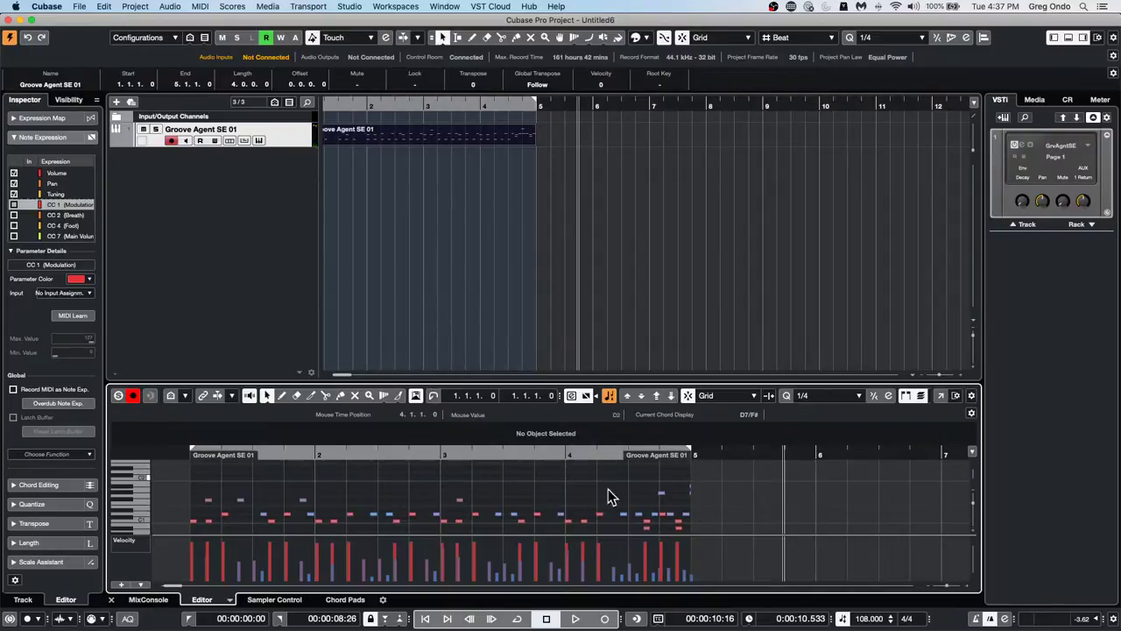
pyautogui.moveTo(688, 453); pyautogui.dragTo(317, 455)
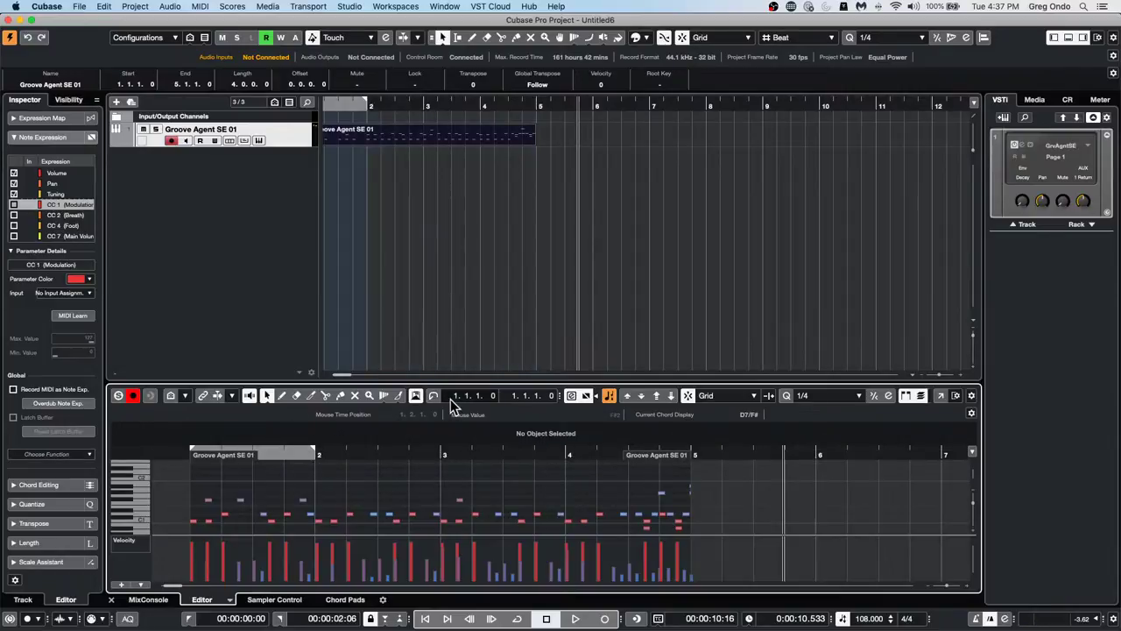
pyautogui.moveTo(227, 457); pyautogui.dragTo(262, 453)
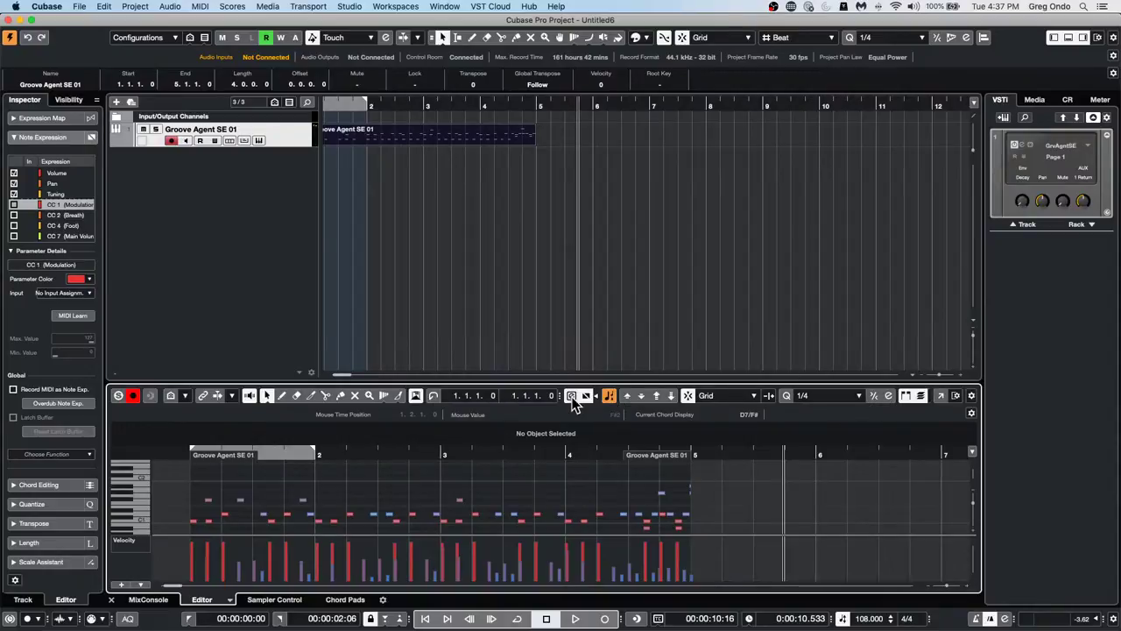
# Turn on Independent Track Loop and set the editor's own loop range from bar 1 to bar 5
pyautogui.click(435, 397)
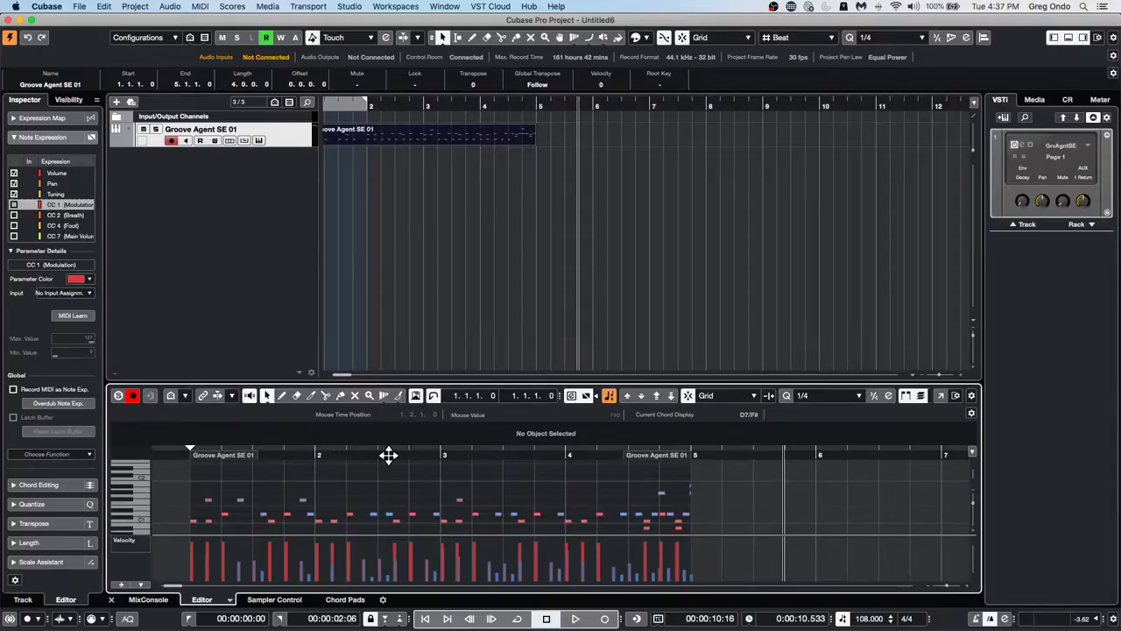
pyautogui.keyDown('alt'); pyautogui.click(438, 461); pyautogui.keyUp('alt')
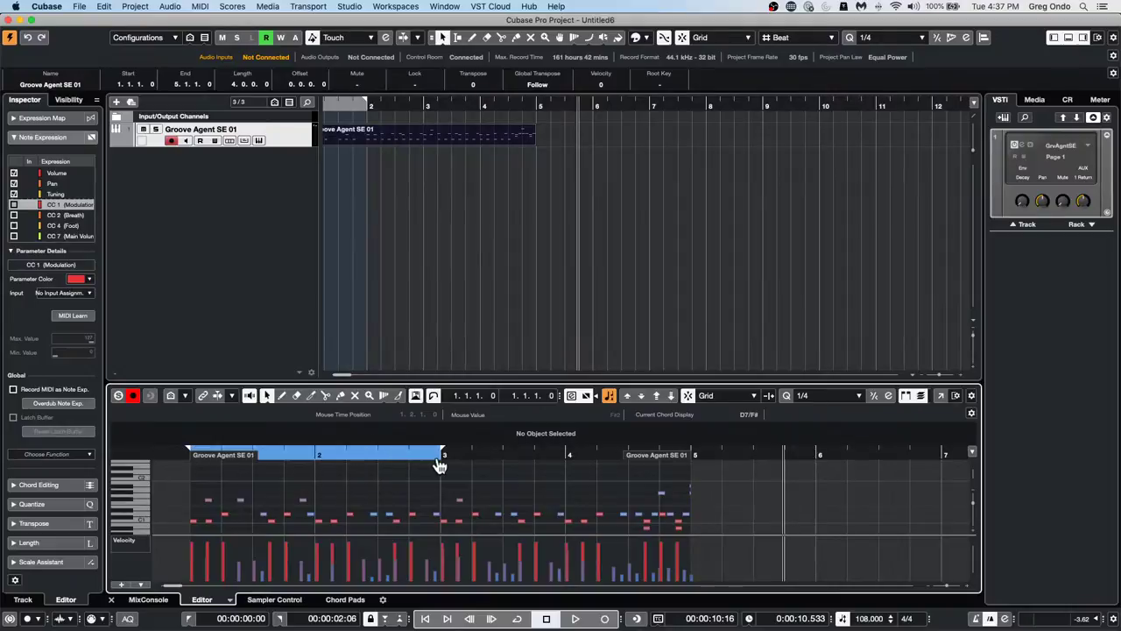
pyautogui.moveTo(439, 465); pyautogui.dragTo(662, 462)
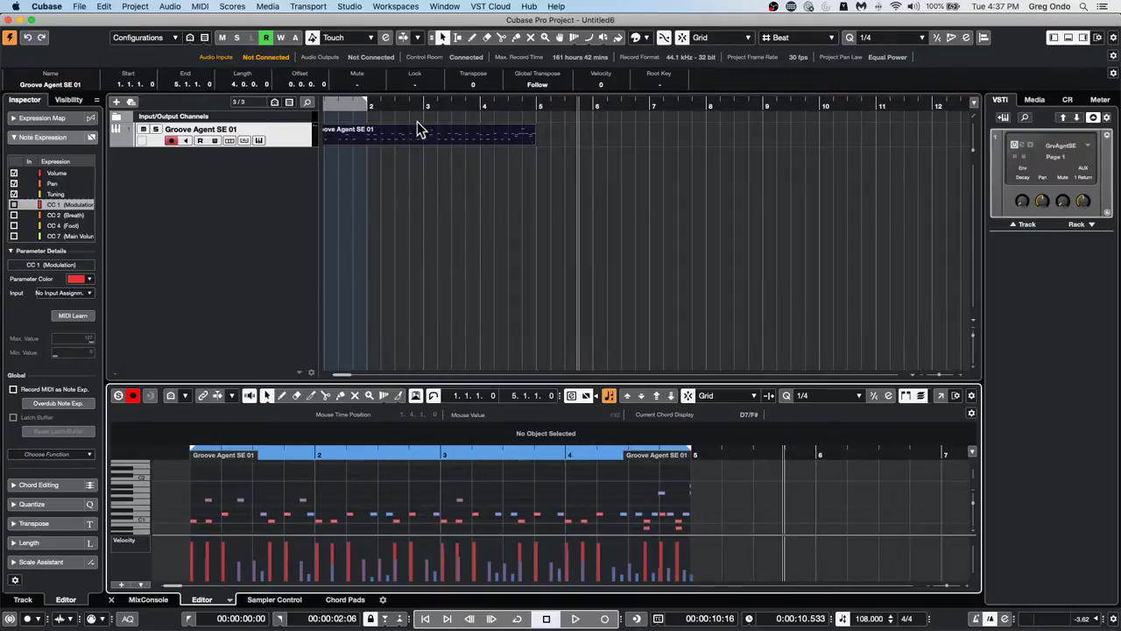
# Play the project from bar 2 well past the drum part's end to check the independent loop, and stop playback
pyautogui.moveTo(410, 106); pyautogui.dragTo(194, 101)
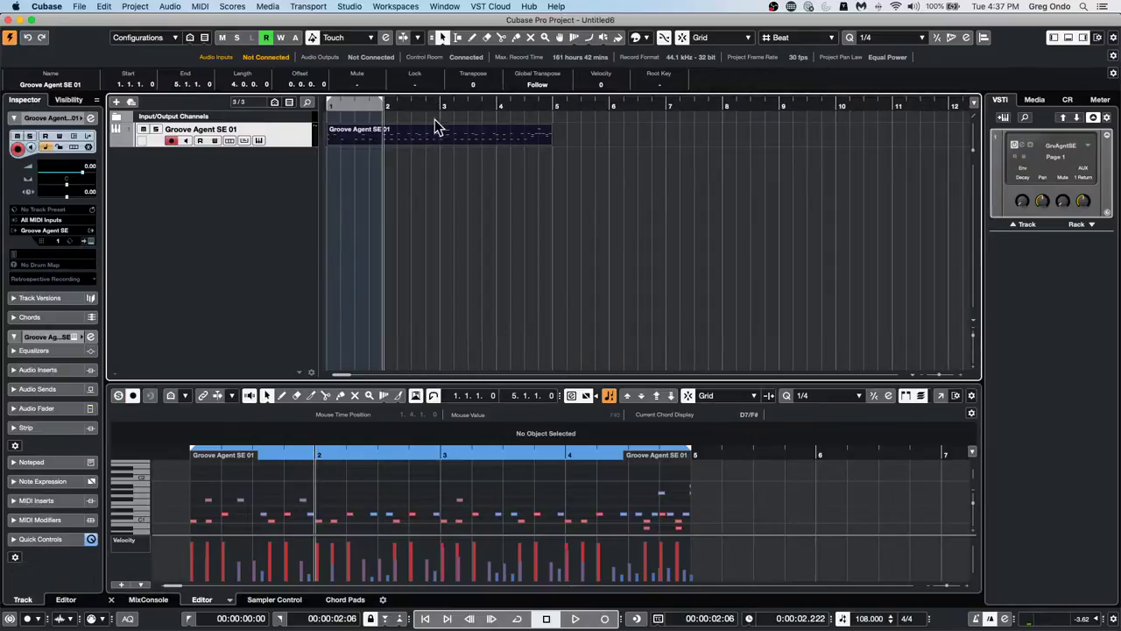
pyautogui.press('space')
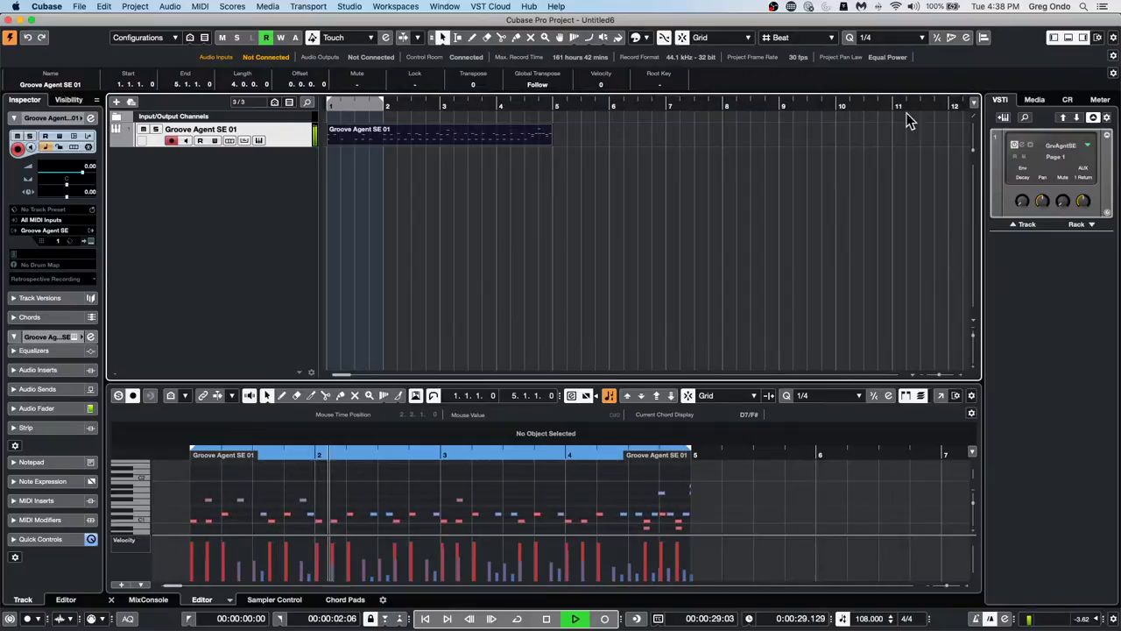
pyautogui.click(685, 214)
pyautogui.press('g')
pyautogui.press('g')
pyautogui.press('g')
pyautogui.press('g')
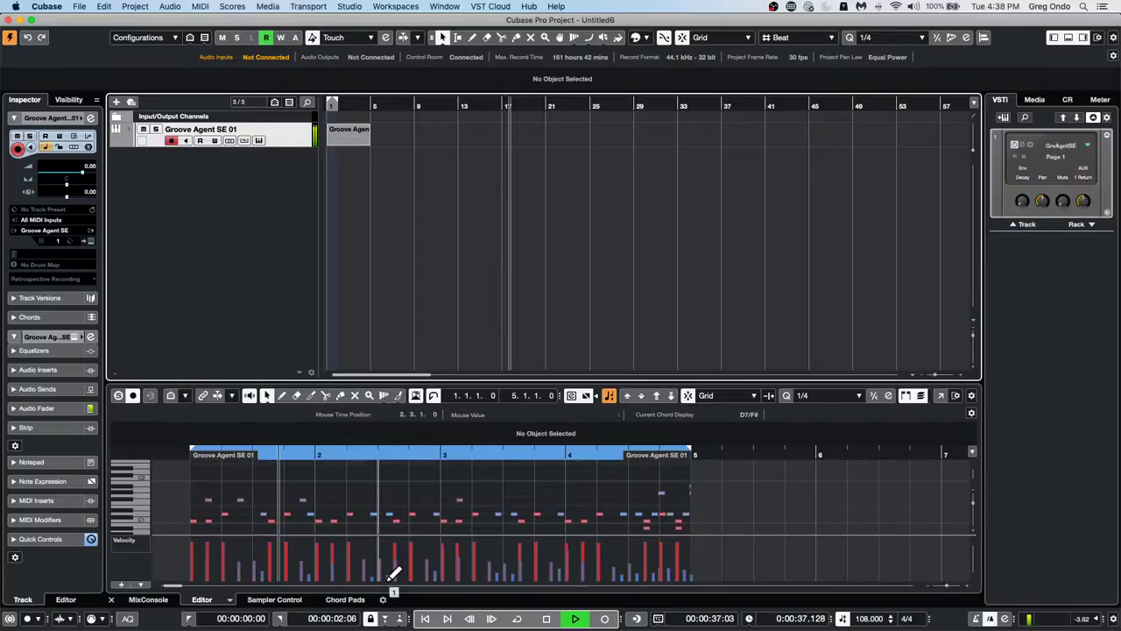
pyautogui.press('space')
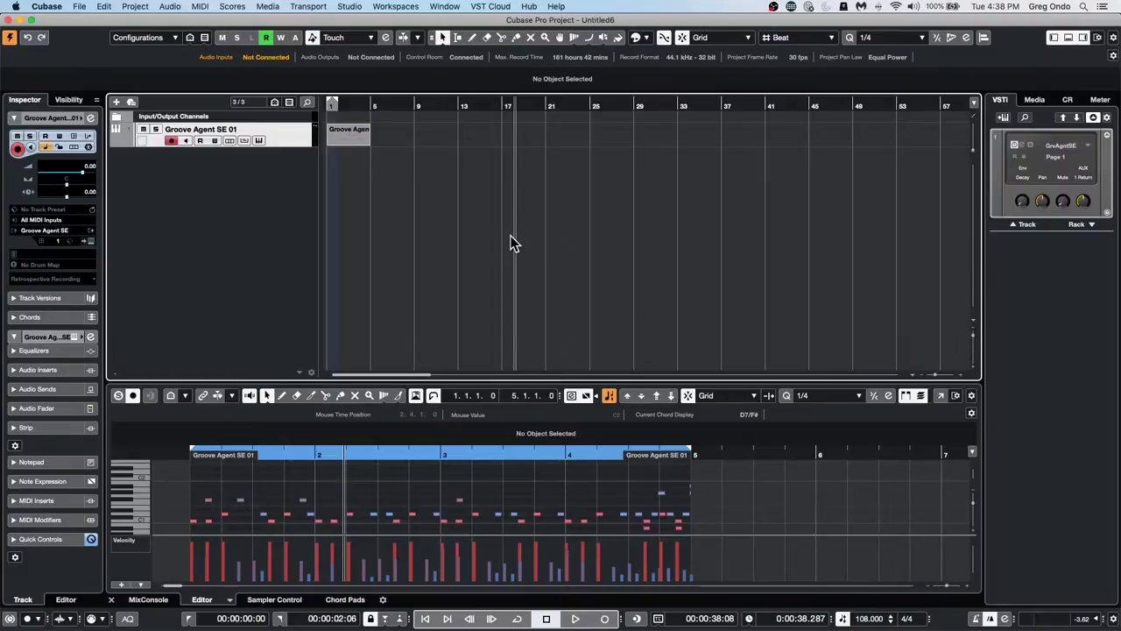
# Show the channel faders in the docked MixConsole, and view the full MixConsole in its own window before closing it
pyautogui.click(141, 600)
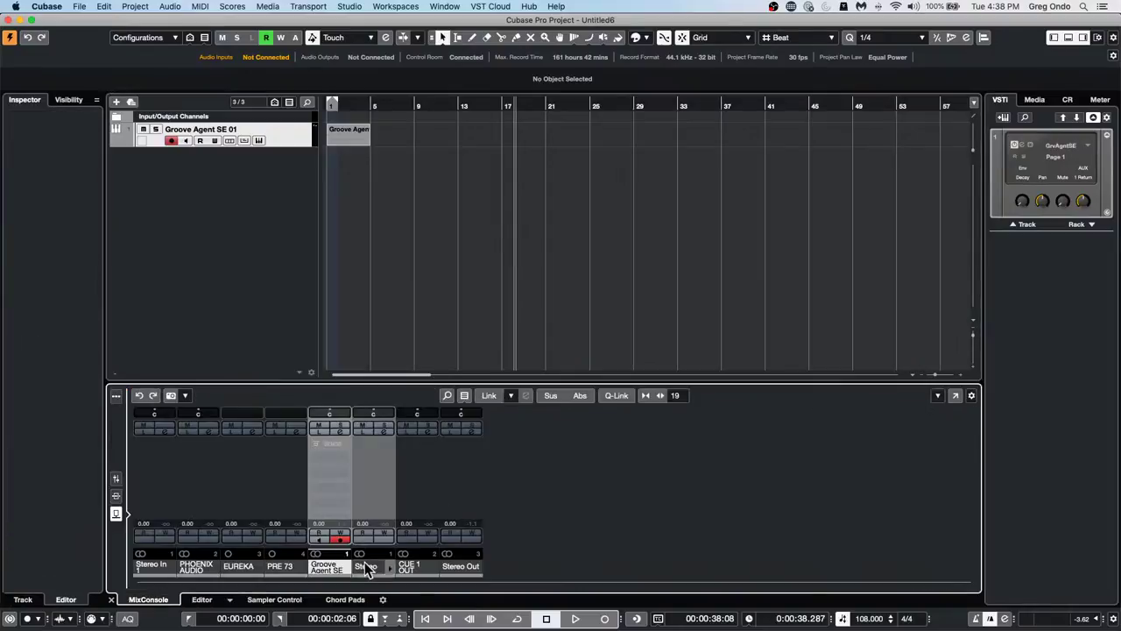
pyautogui.click(116, 478)
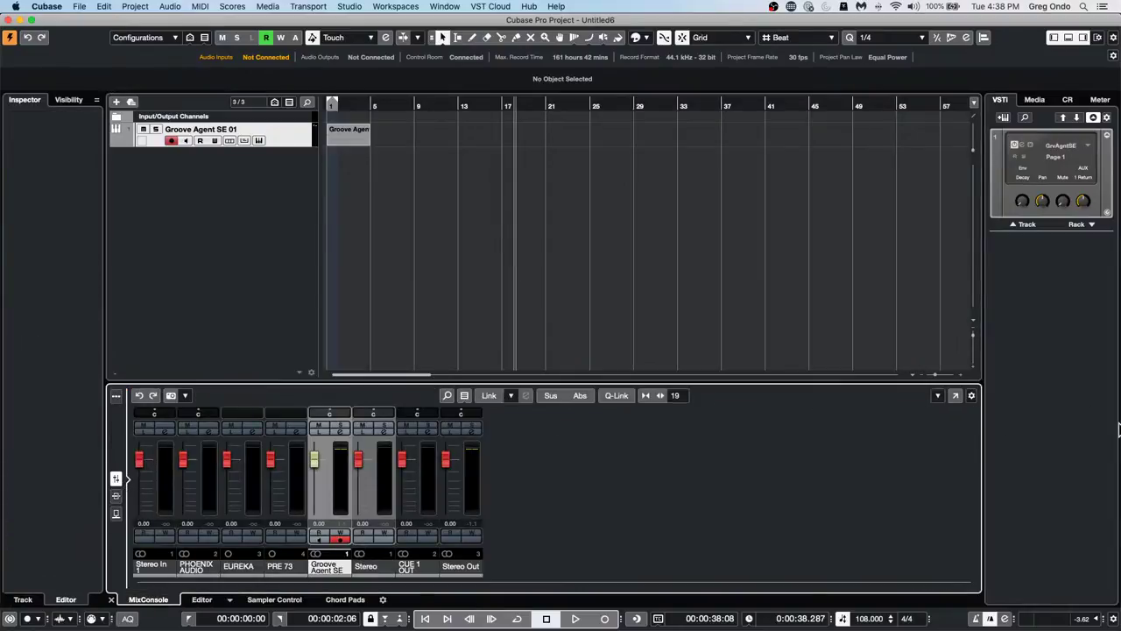
pyautogui.click(955, 395)
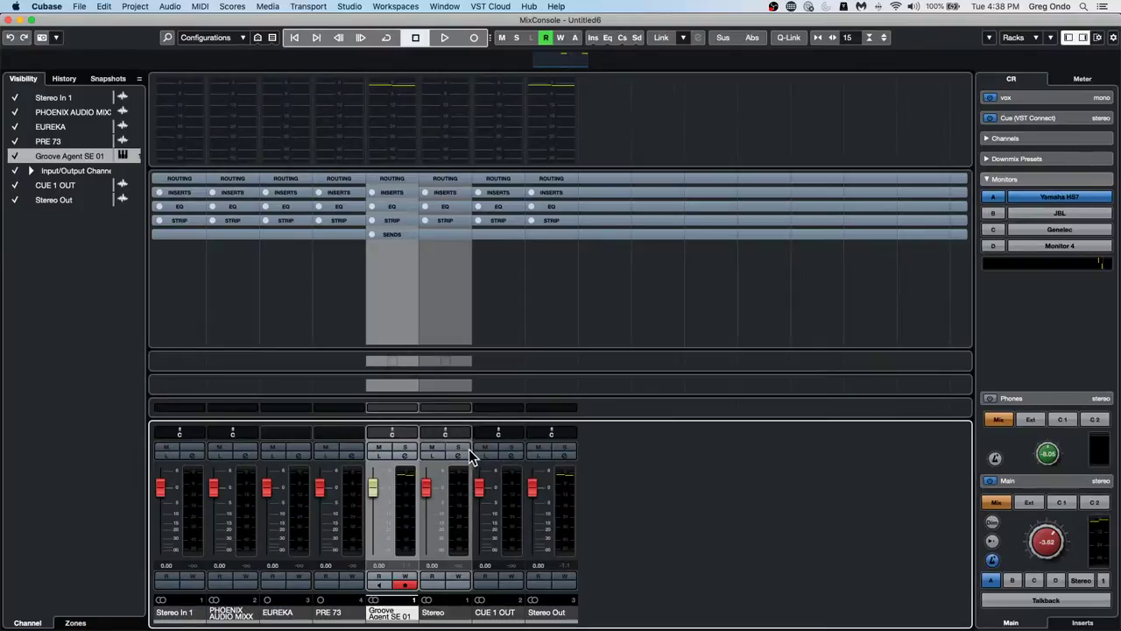
pyautogui.click(8, 20)
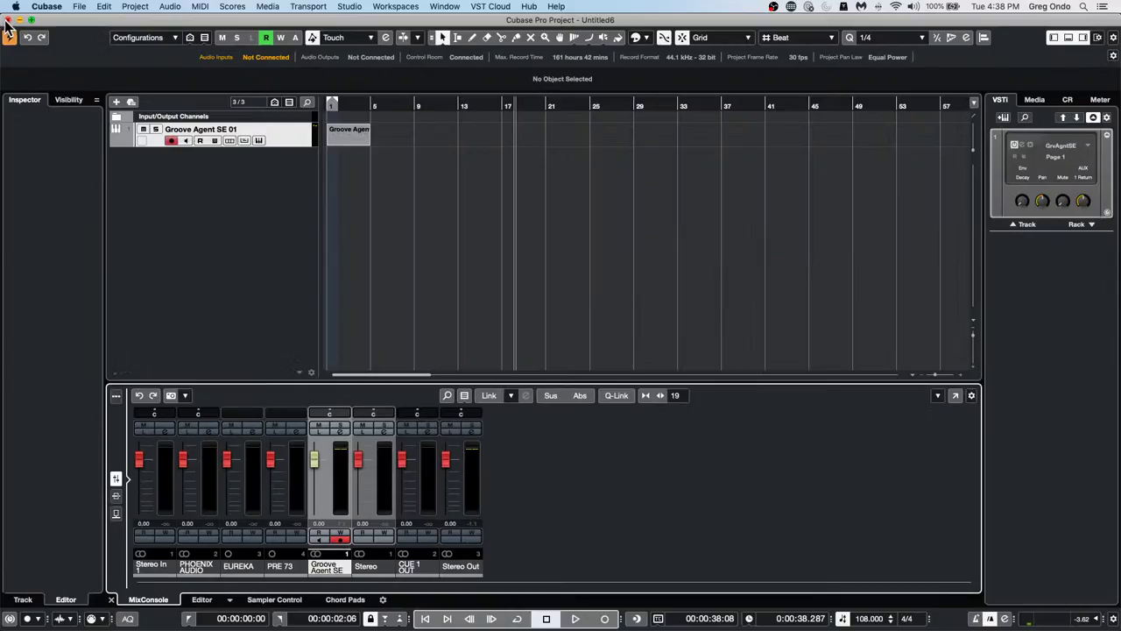
# Try to open the recent project august 3 2021.cpr, and look through the recent projects again
pyautogui.rightClick(205, 181)
pyautogui.click(79, 6)
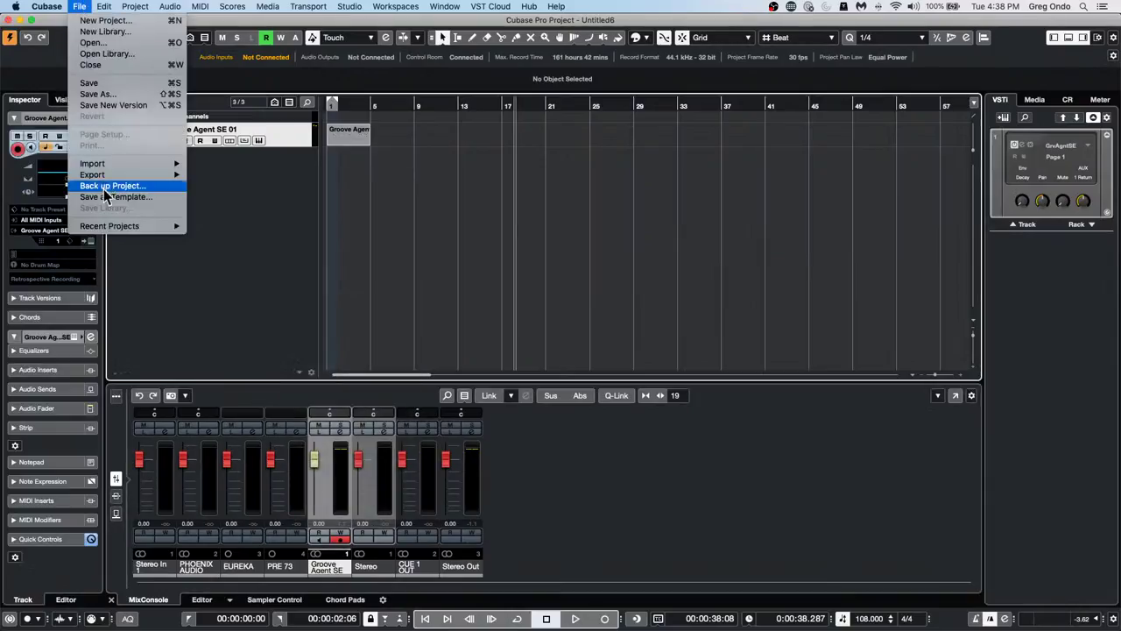
pyautogui.moveTo(116, 227)
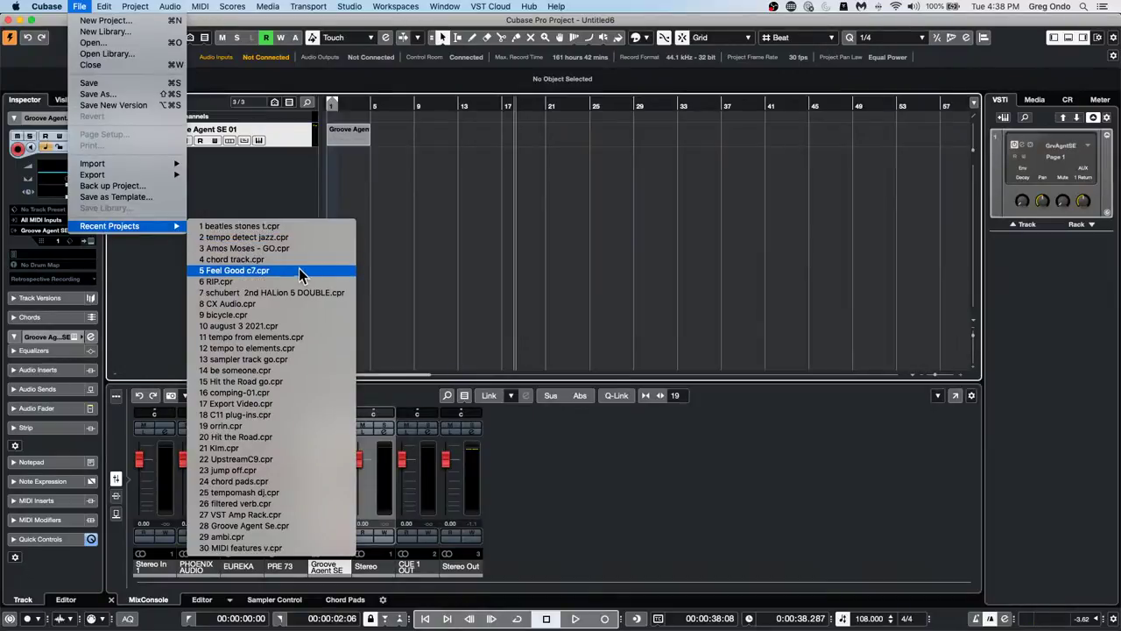
pyautogui.click(295, 325)
pyautogui.click(714, 221)
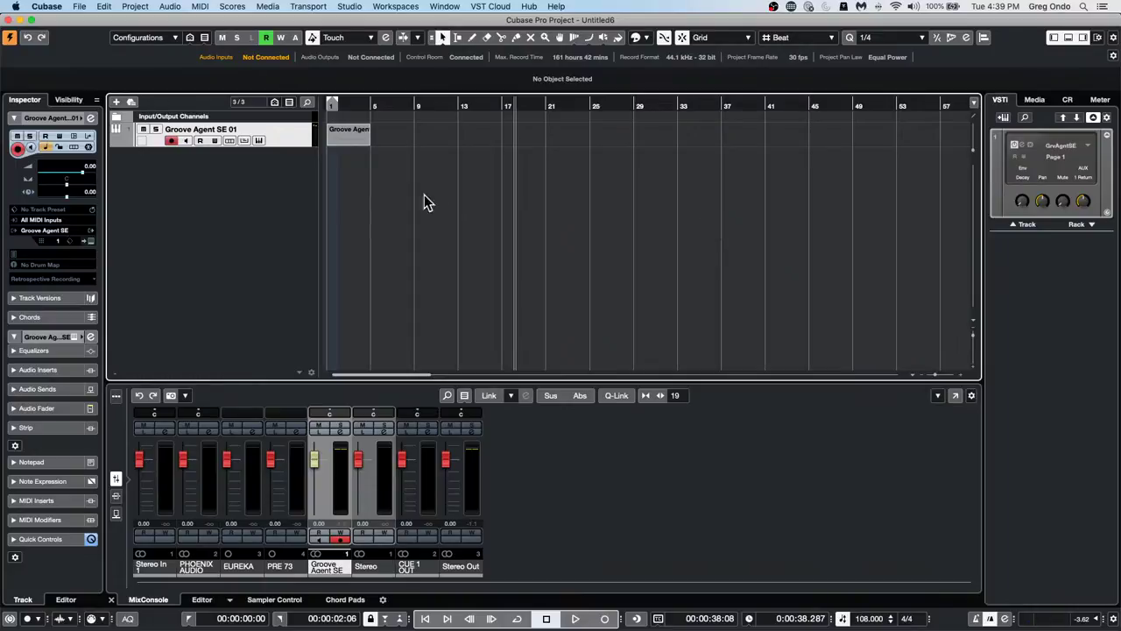
pyautogui.click(79, 6)
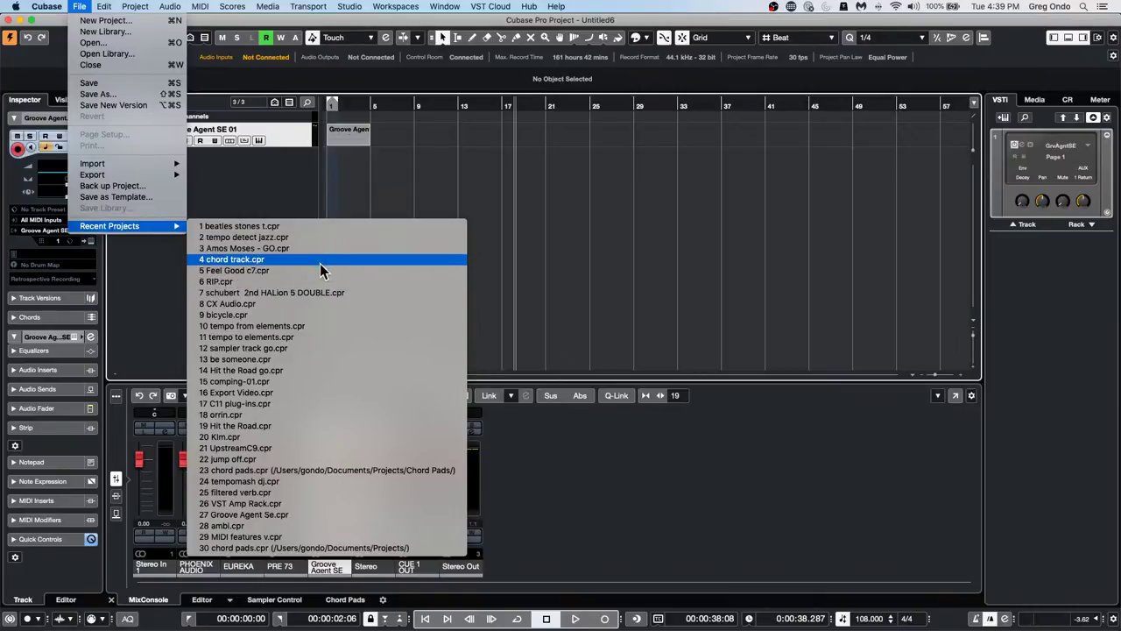
pyautogui.click(583, 237)
# Start opening an existing project file and browse to the Hangouts folder inside Projects
pyautogui.click(78, 6)
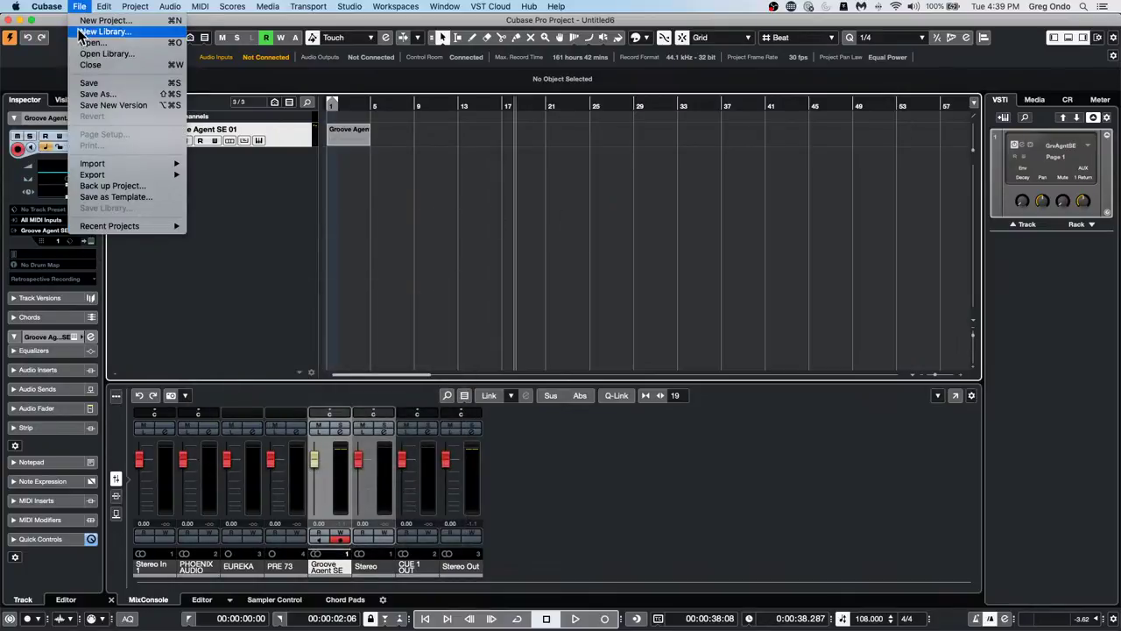
pyautogui.click(87, 42)
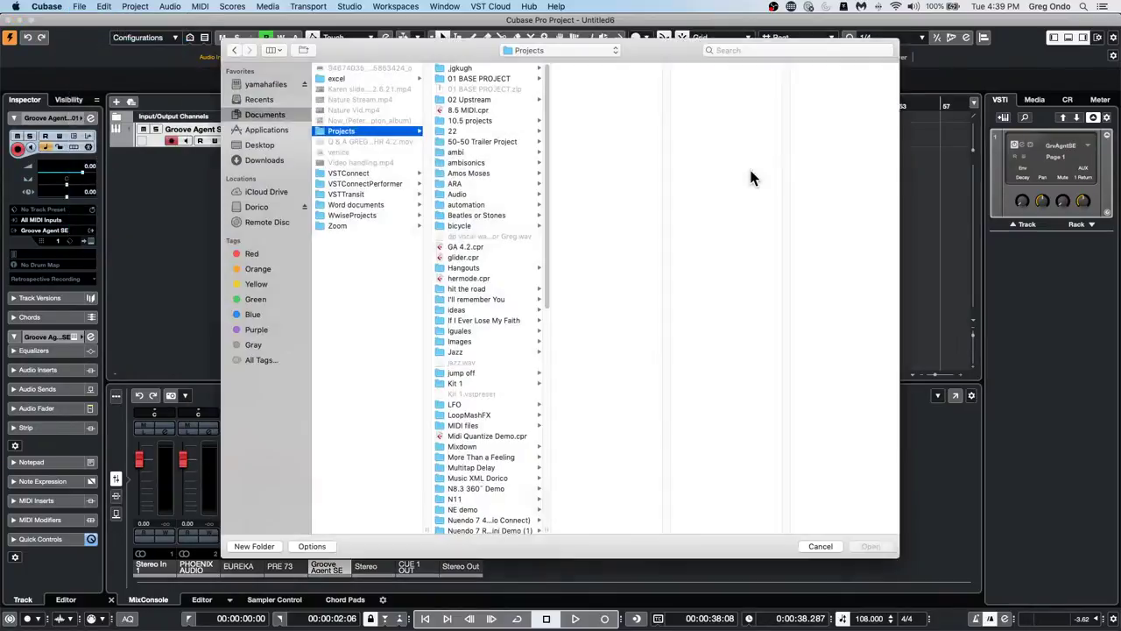
pyautogui.scroll(-3, 467, 331)
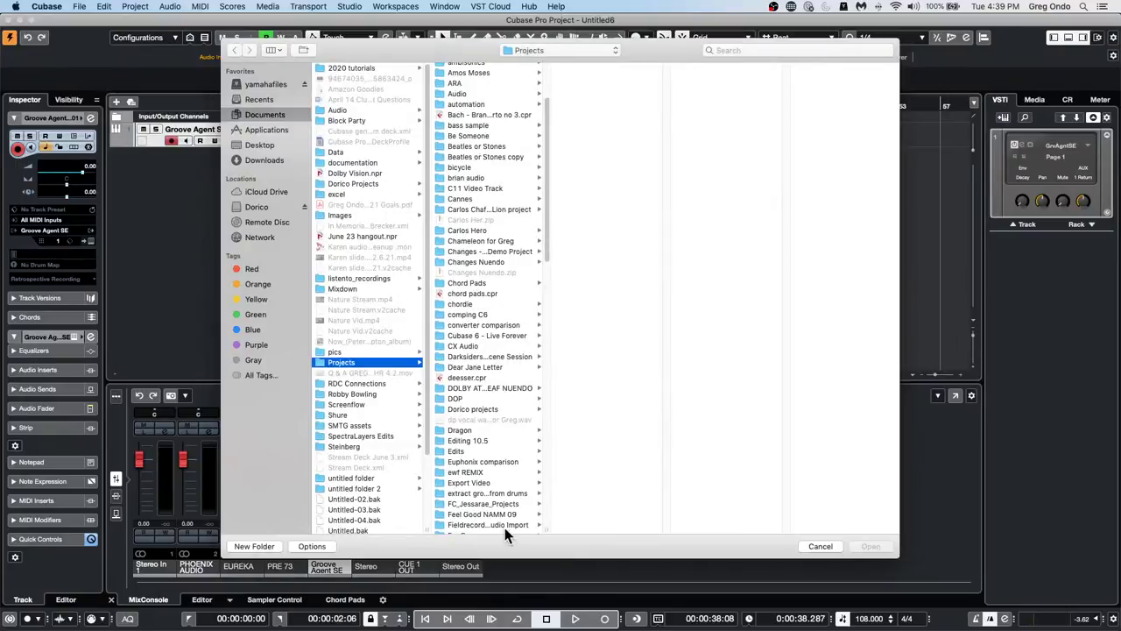
pyautogui.scroll(-2, 490, 491)
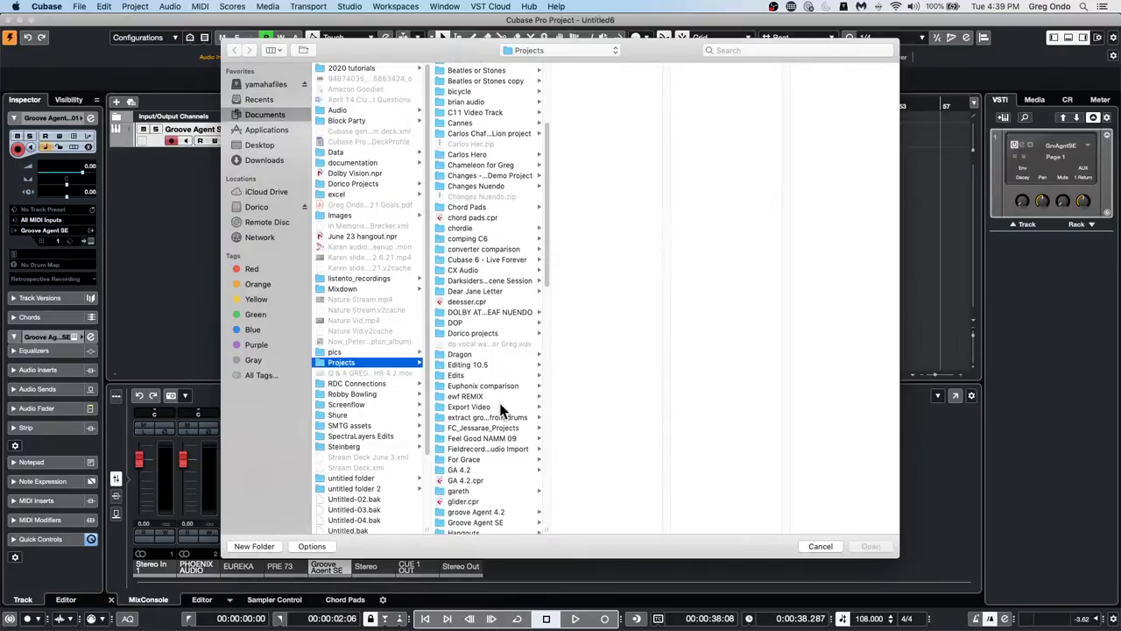
pyautogui.scroll(-1, 485, 470)
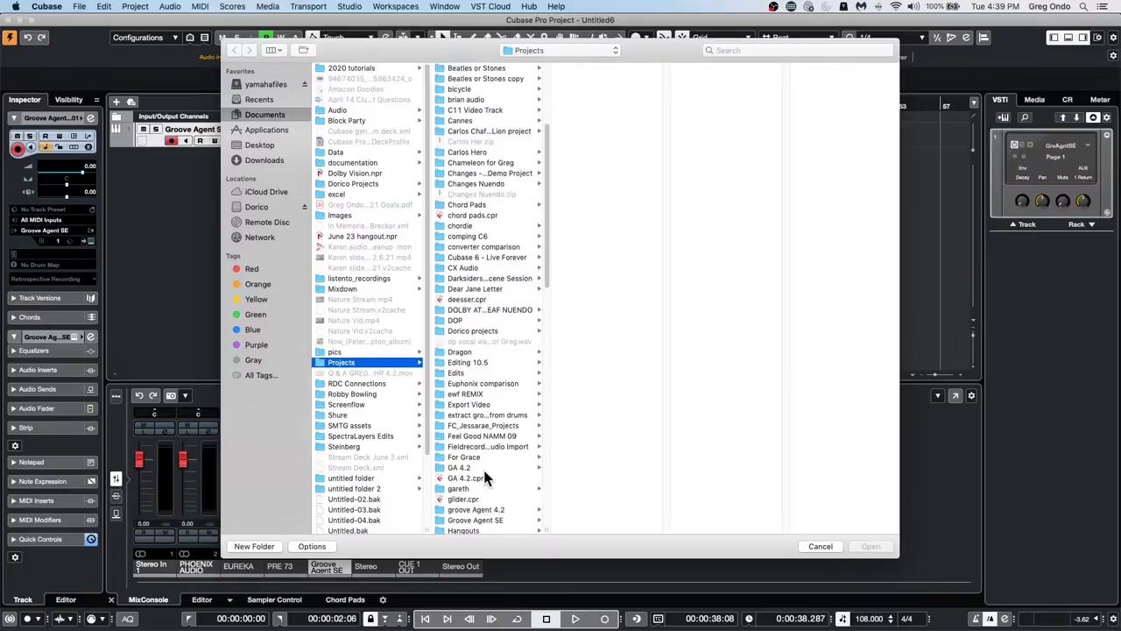
pyautogui.scroll(-2, 485, 477)
pyautogui.click(485, 469)
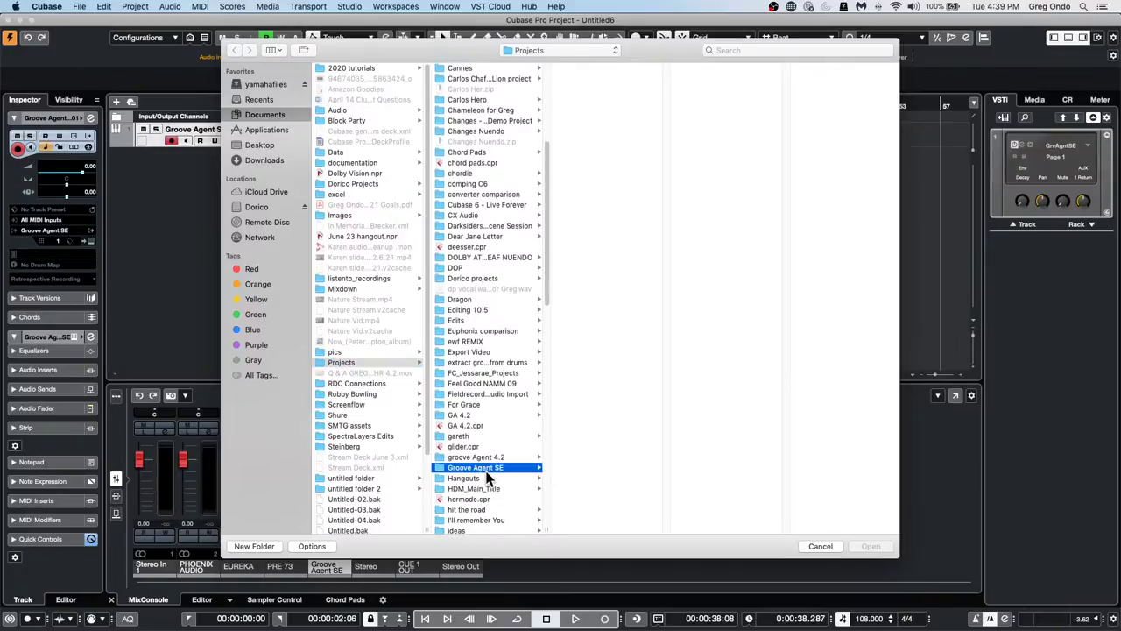
pyautogui.click(487, 478)
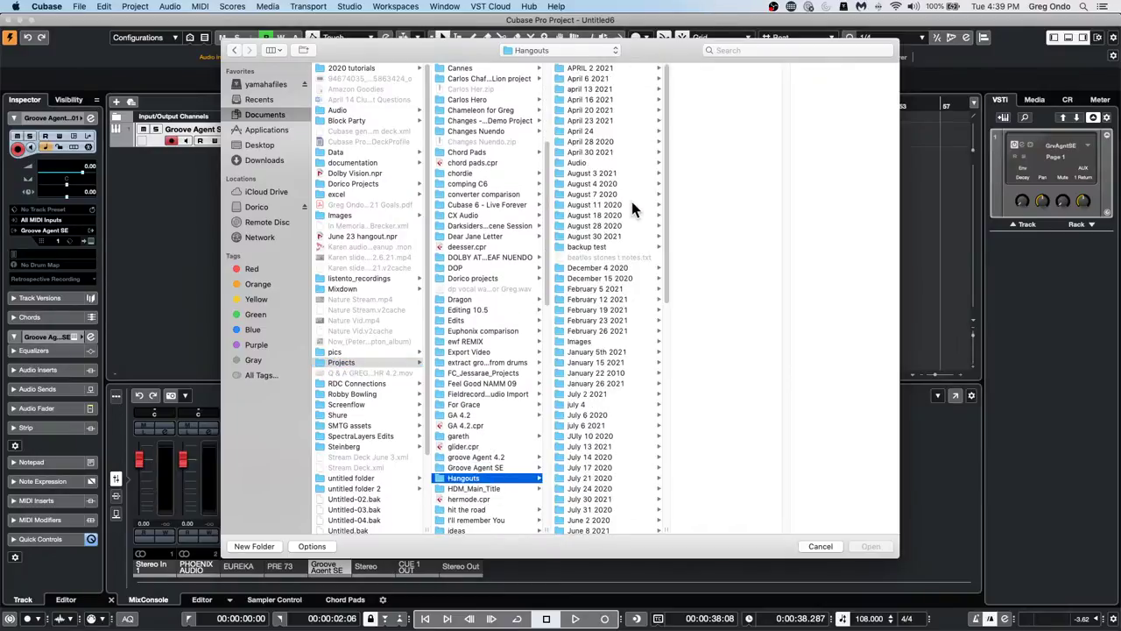
# Open the project august 3 2021.cpr from the August 3 2021 folder
pyautogui.click(596, 235)
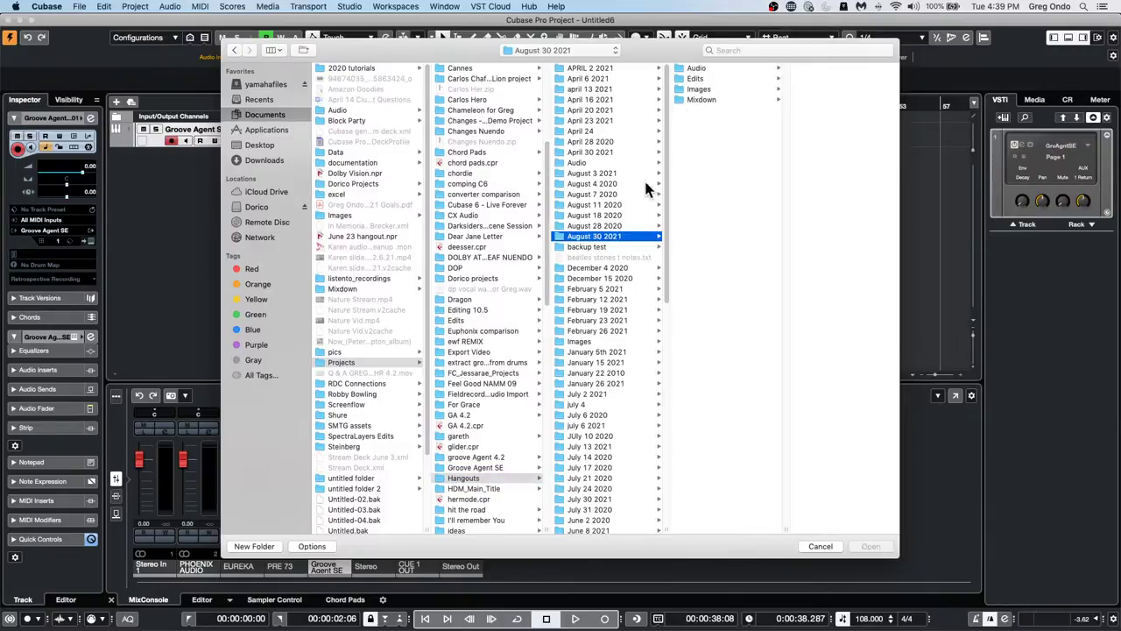
pyautogui.click(610, 174)
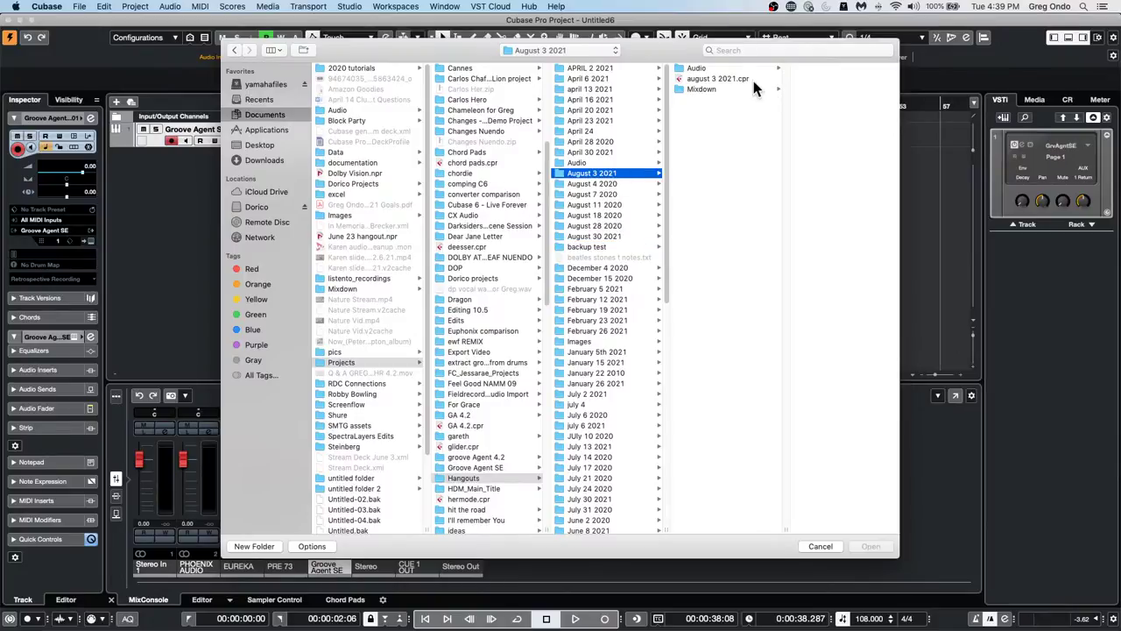
pyautogui.doubleClick(711, 79)
pyautogui.click(609, 223)
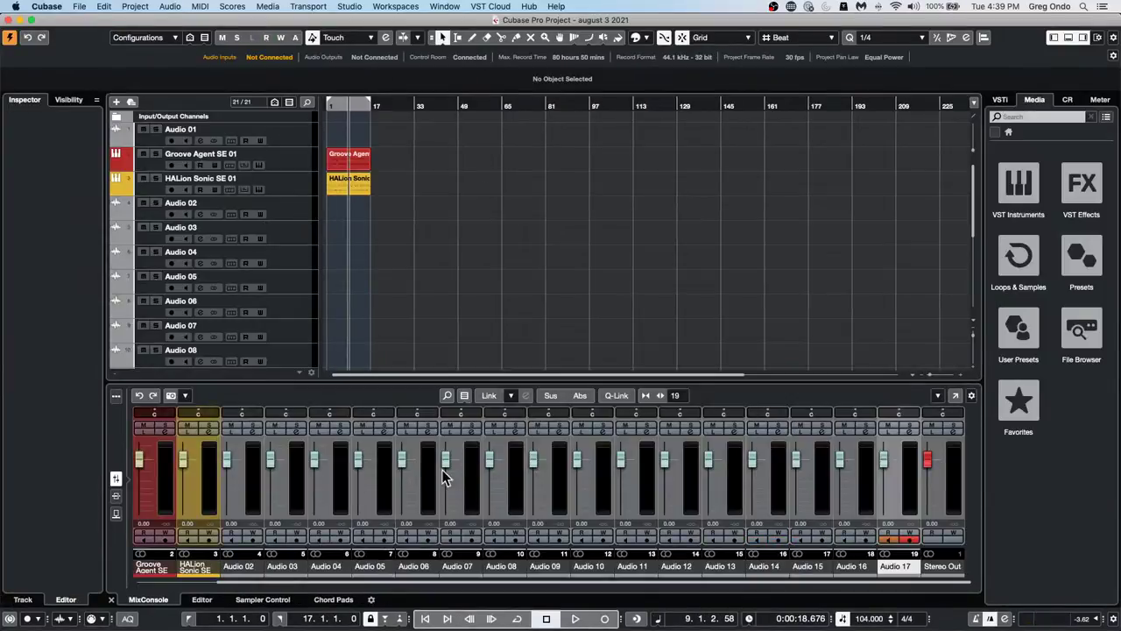
# Solo and unsolo Audio 04, Audio 07 and Audio 09 one after another in the docked MixConsole
pyautogui.click(340, 425)
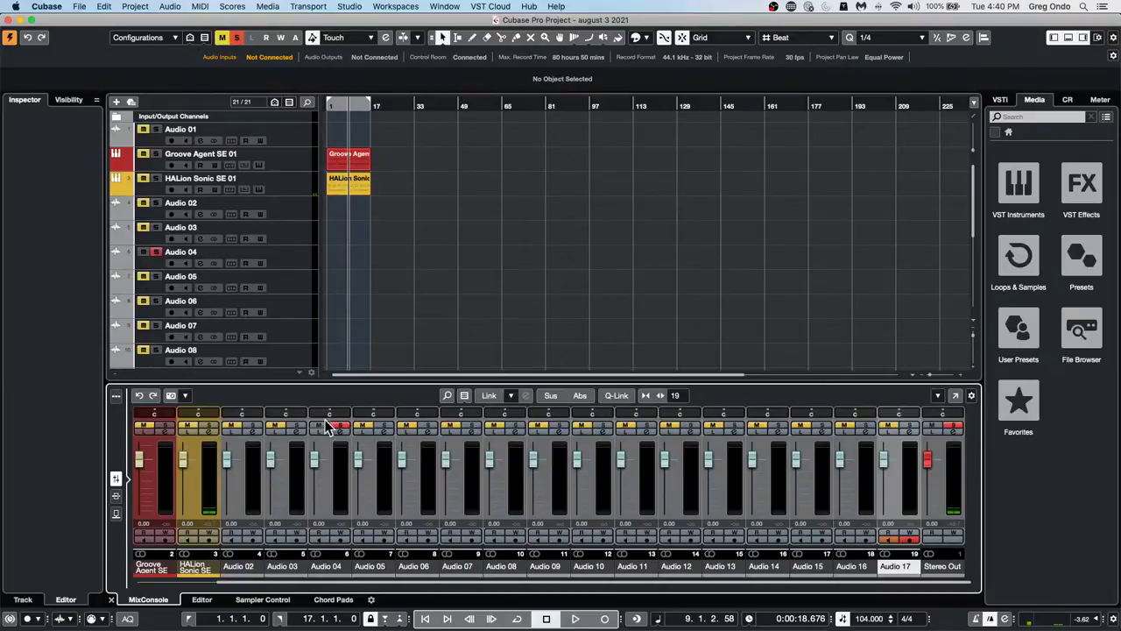
pyautogui.click(340, 426)
pyautogui.click(472, 426)
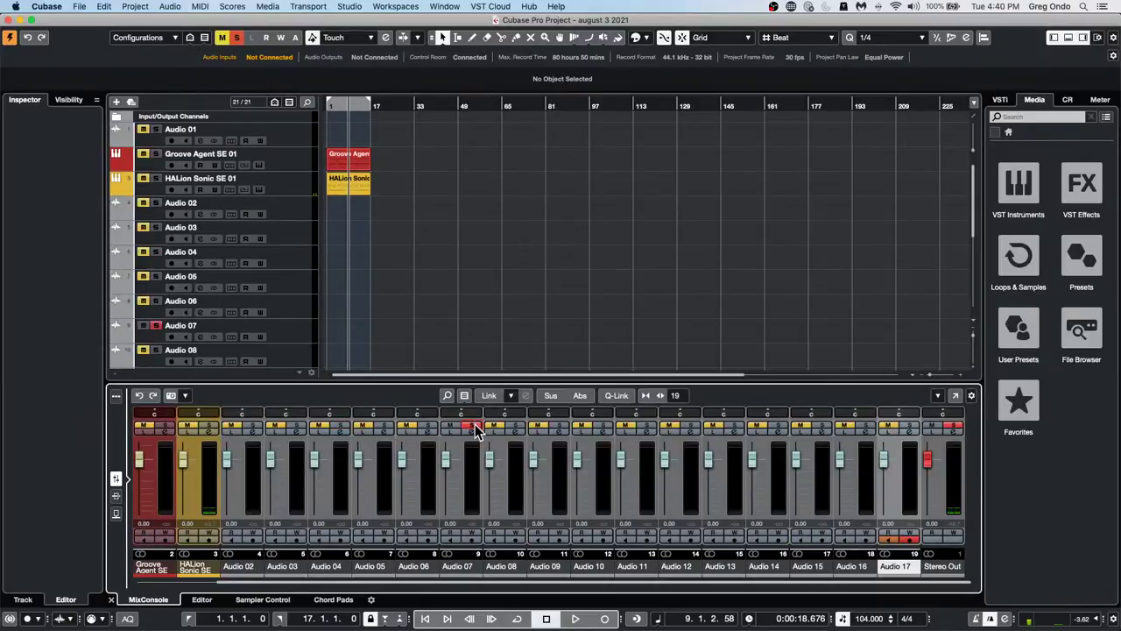
pyautogui.click(472, 426)
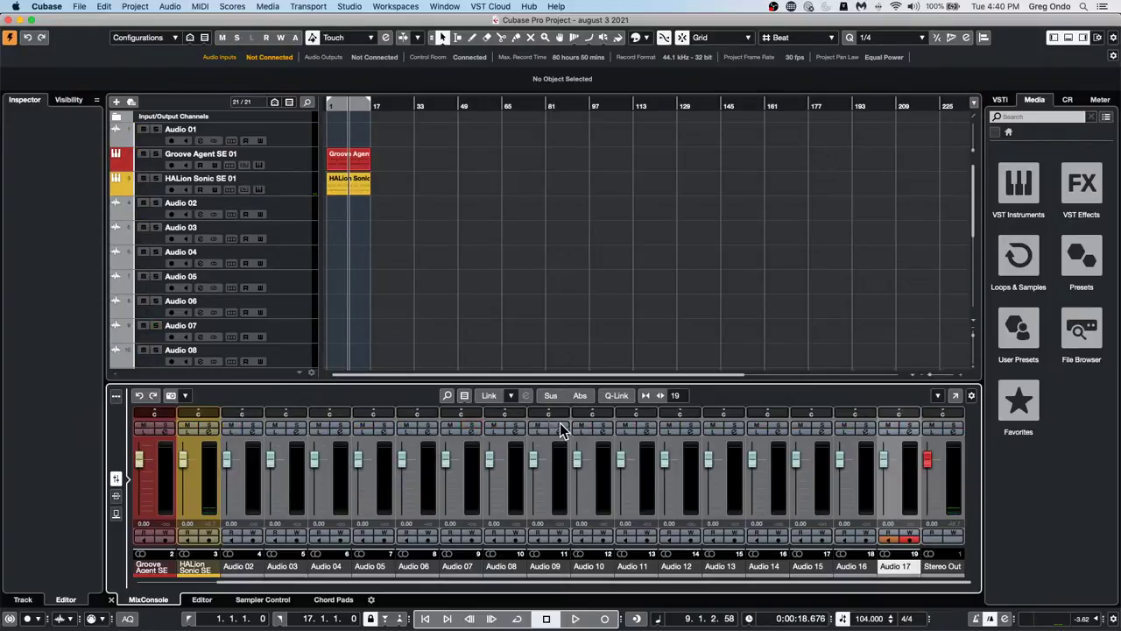
pyautogui.click(560, 428)
pyautogui.click(561, 427)
# Open the full MixConsole in its own window, check its history while soloing Audio 07, and show the snapshots list
pyautogui.click(955, 395)
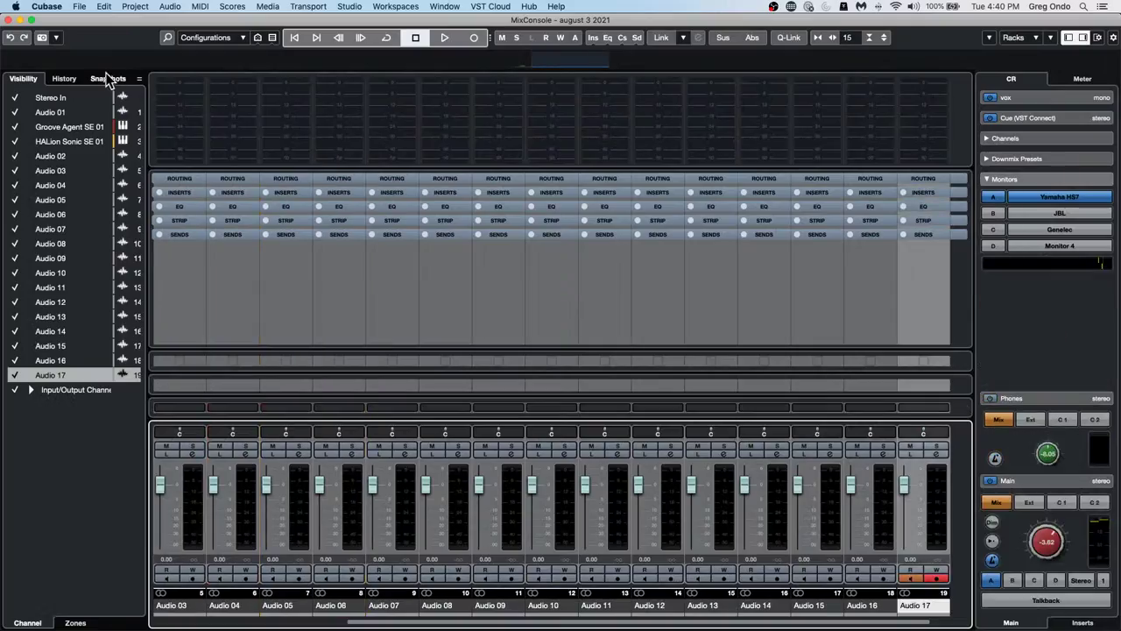
pyautogui.click(66, 80)
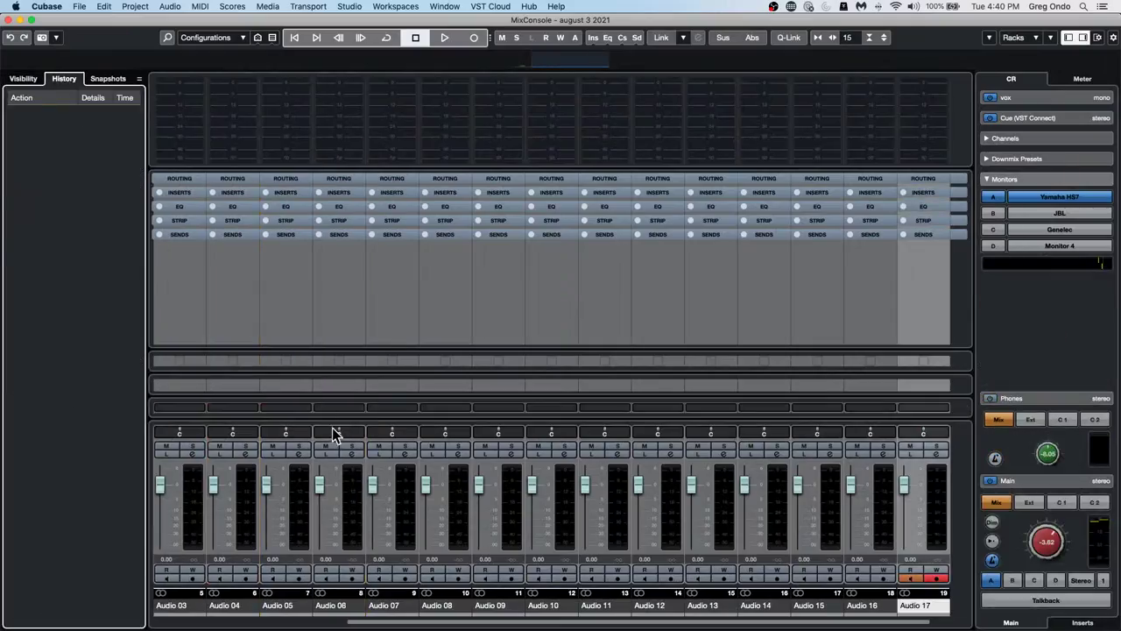
pyautogui.click(406, 448)
pyautogui.click(408, 449)
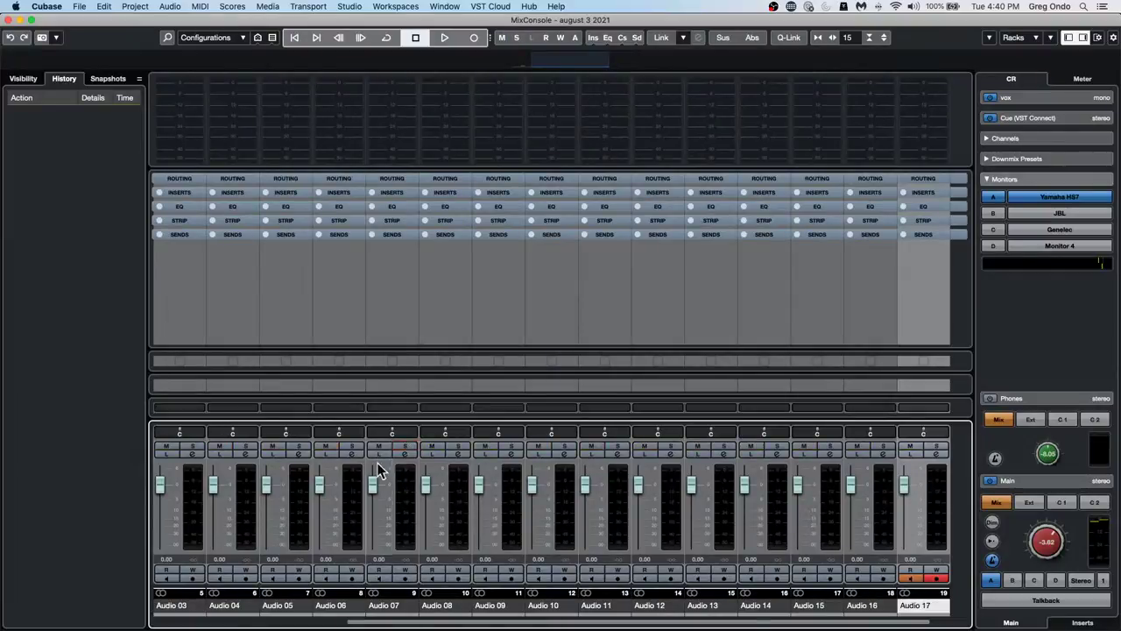
pyautogui.click(408, 451)
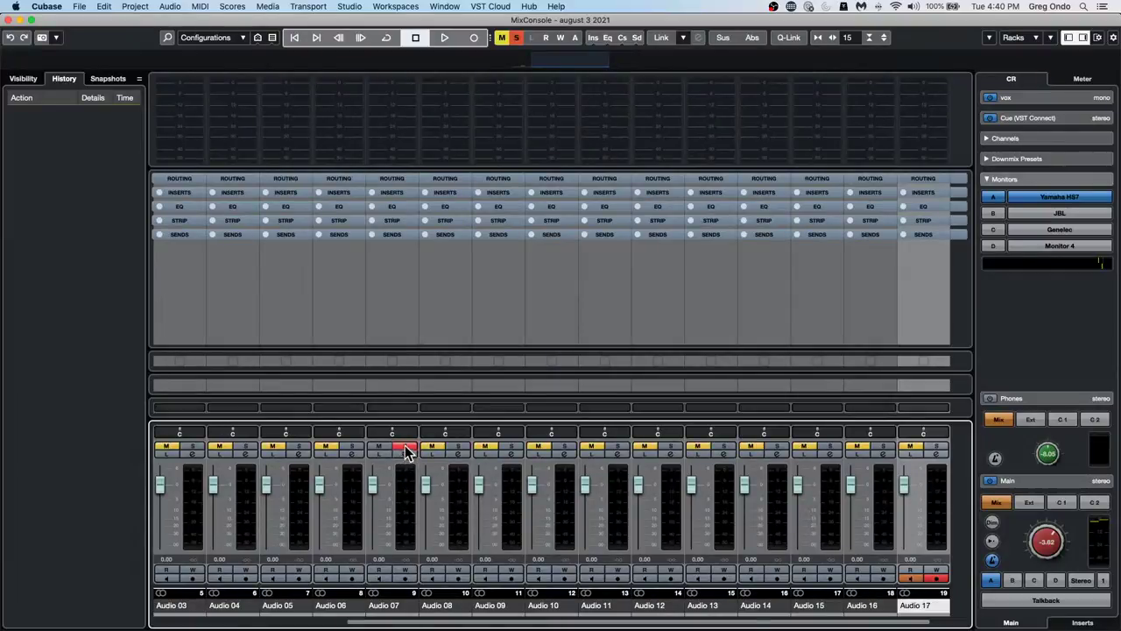
pyautogui.click(107, 79)
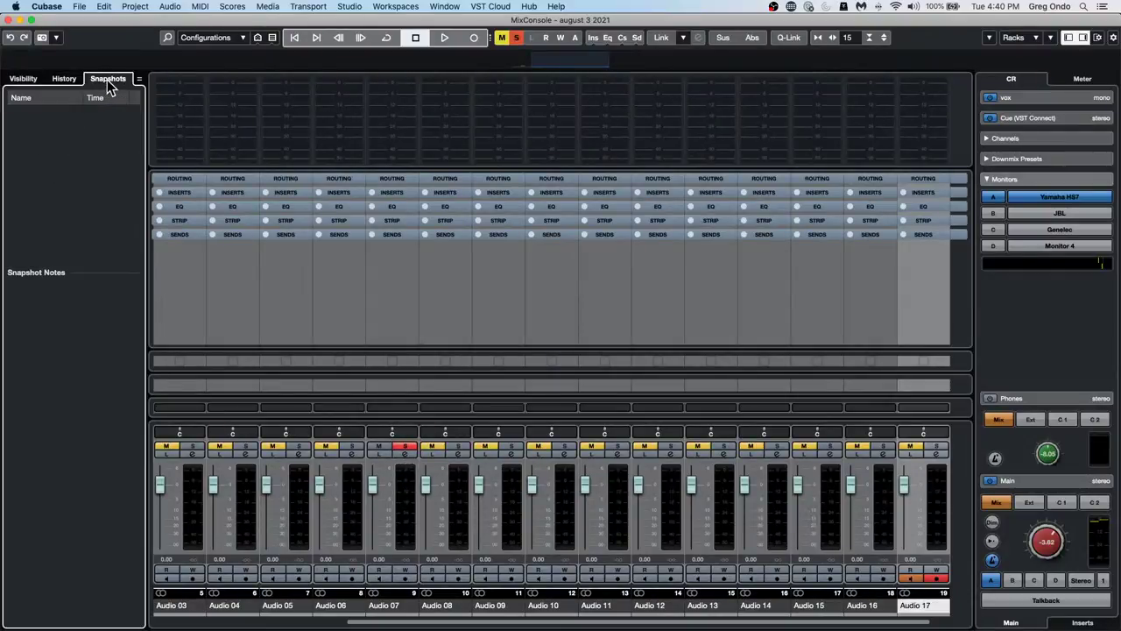
# Clear Audio 07's solo, solo Audio 10, Audio 08 and Audio 06, and save a MixConsole snapshot
pyautogui.click(404, 448)
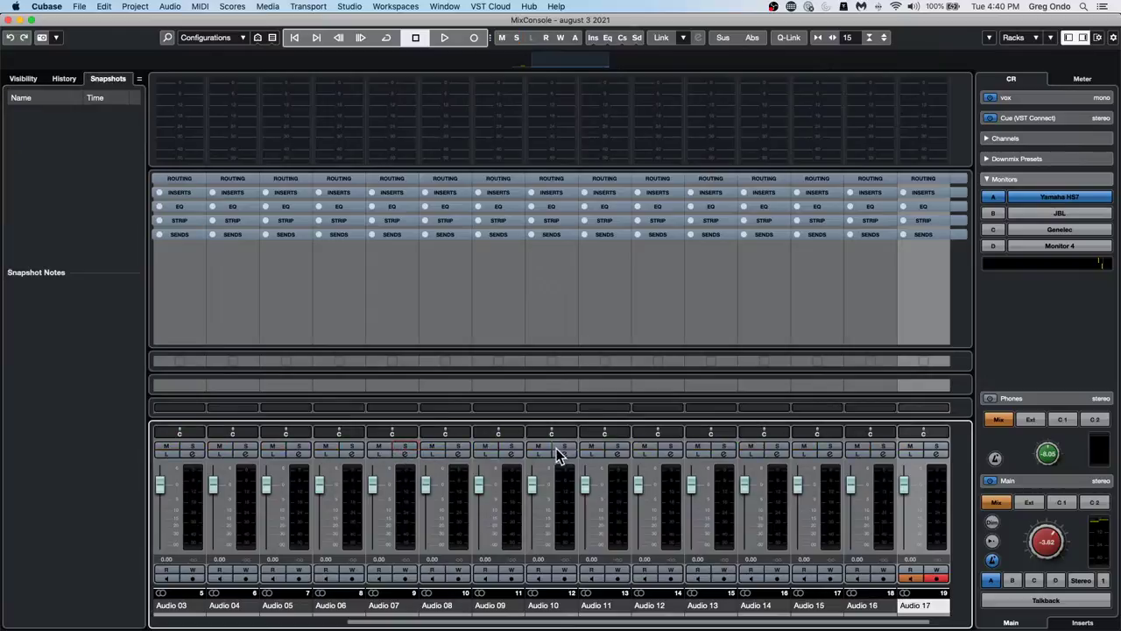
pyautogui.click(618, 448)
pyautogui.click(622, 447)
pyautogui.click(565, 448)
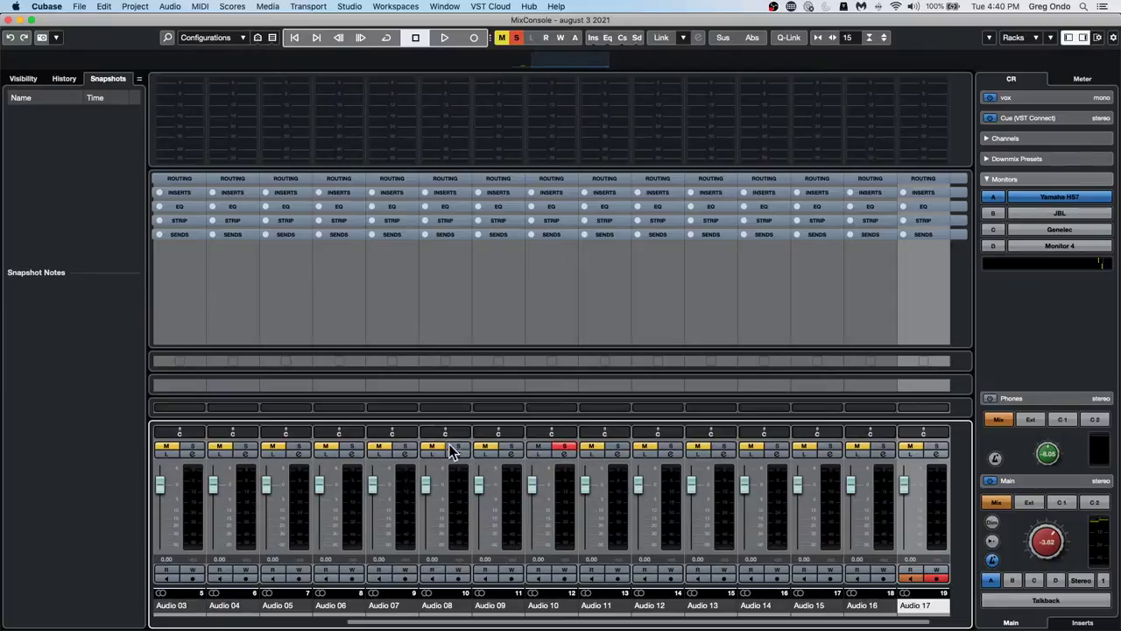
pyautogui.click(457, 447)
pyautogui.click(353, 447)
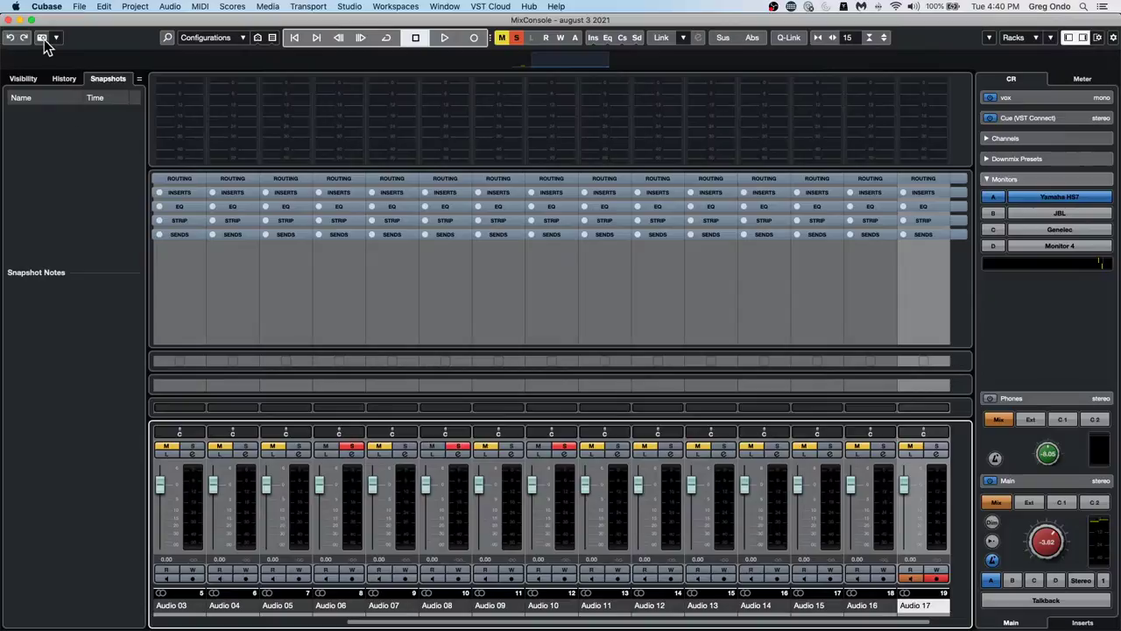
pyautogui.click(42, 38)
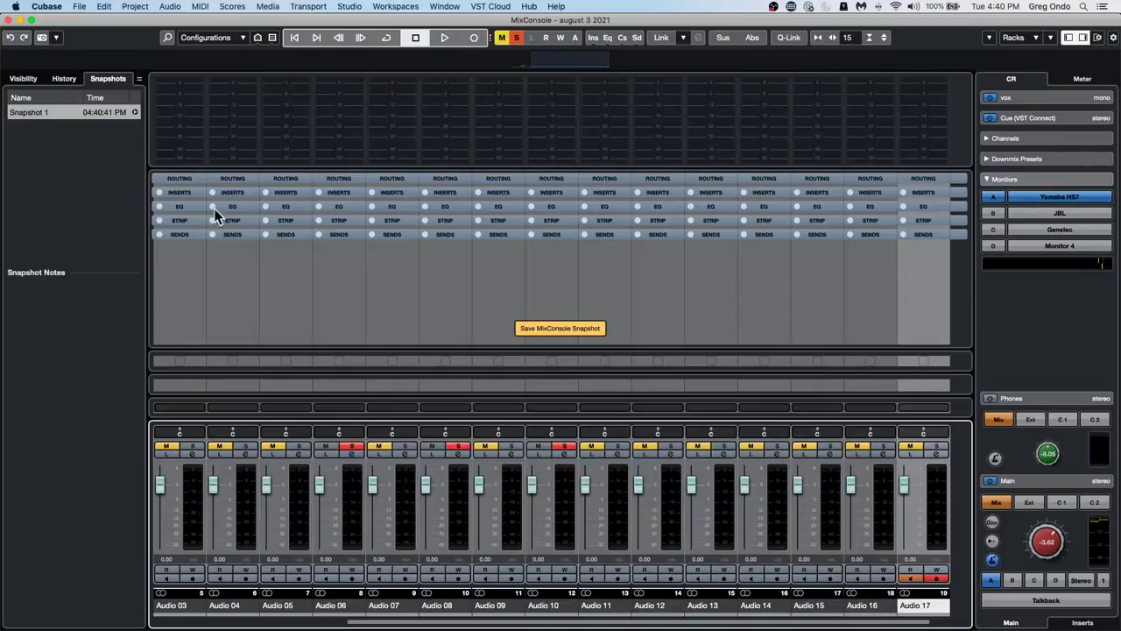
# Turn off solo on Audio 06, Audio 08 and Audio 10
pyautogui.click(349, 449)
pyautogui.click(458, 447)
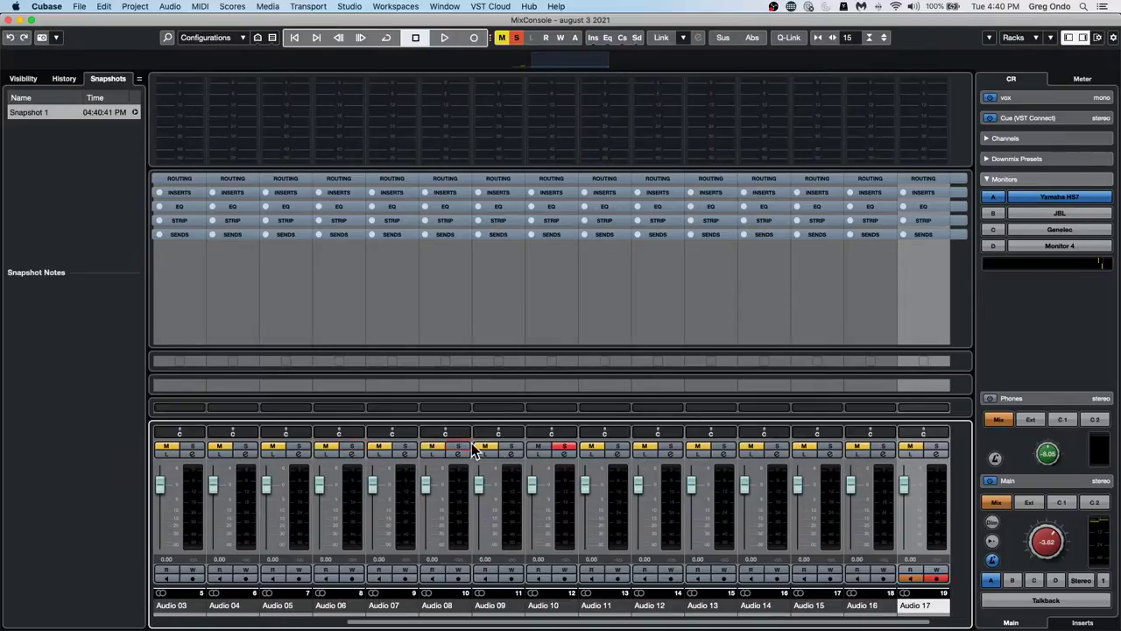
pyautogui.click(564, 448)
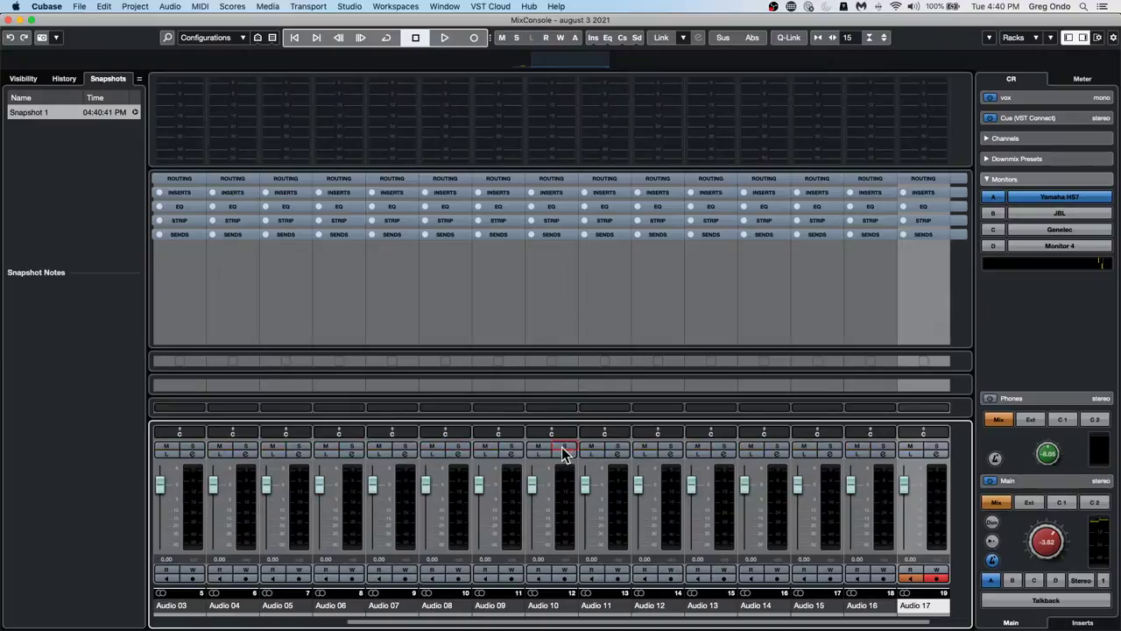
# Review the MixConsole snapshot recall settings without changing them, and briefly solo and unsolo Audio 08
pyautogui.rightClick(96, 119)
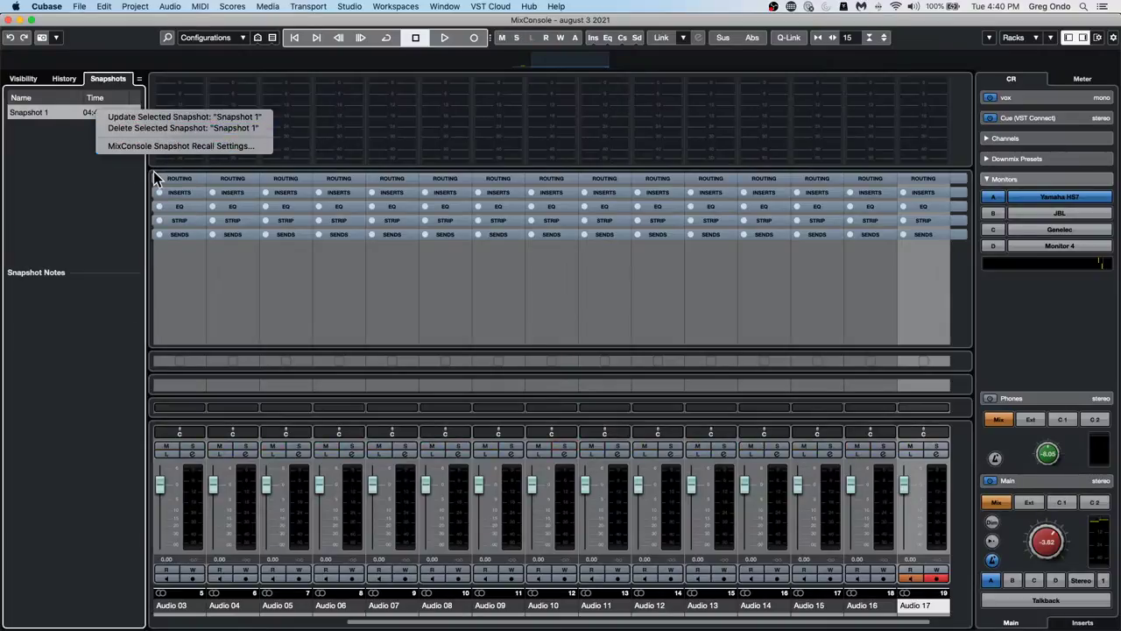
pyautogui.click(194, 146)
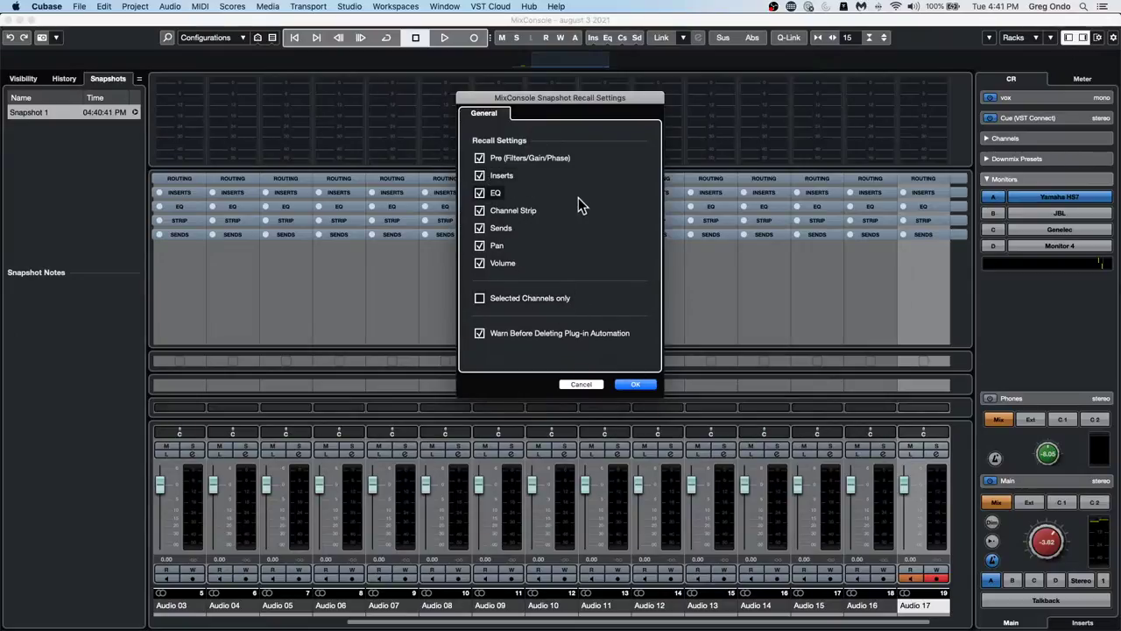
pyautogui.click(632, 382)
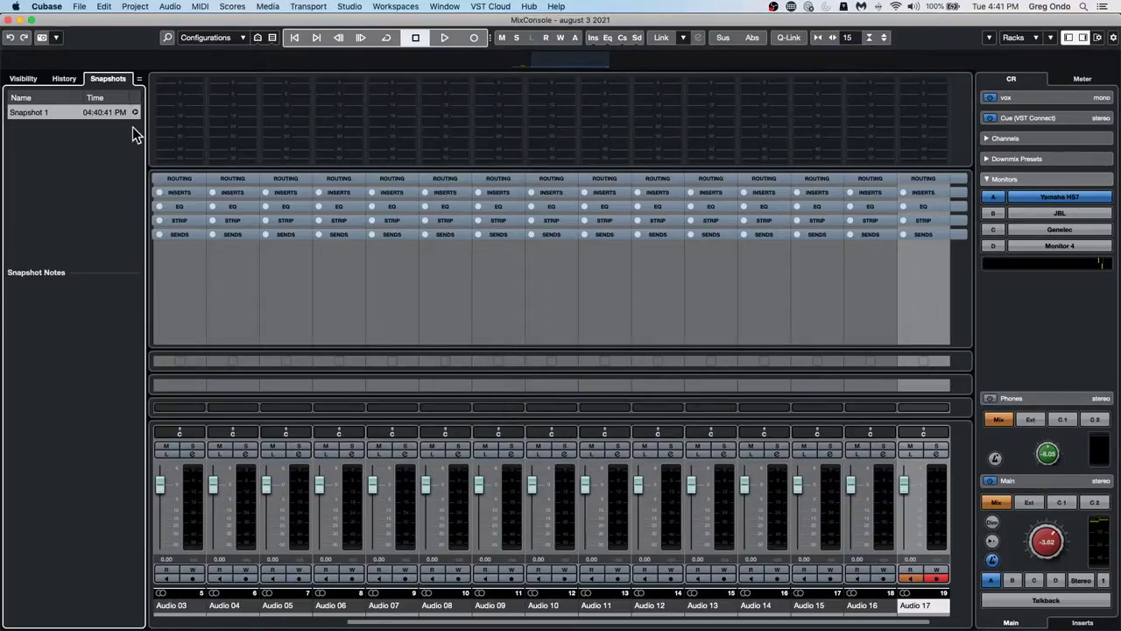
pyautogui.click(462, 446)
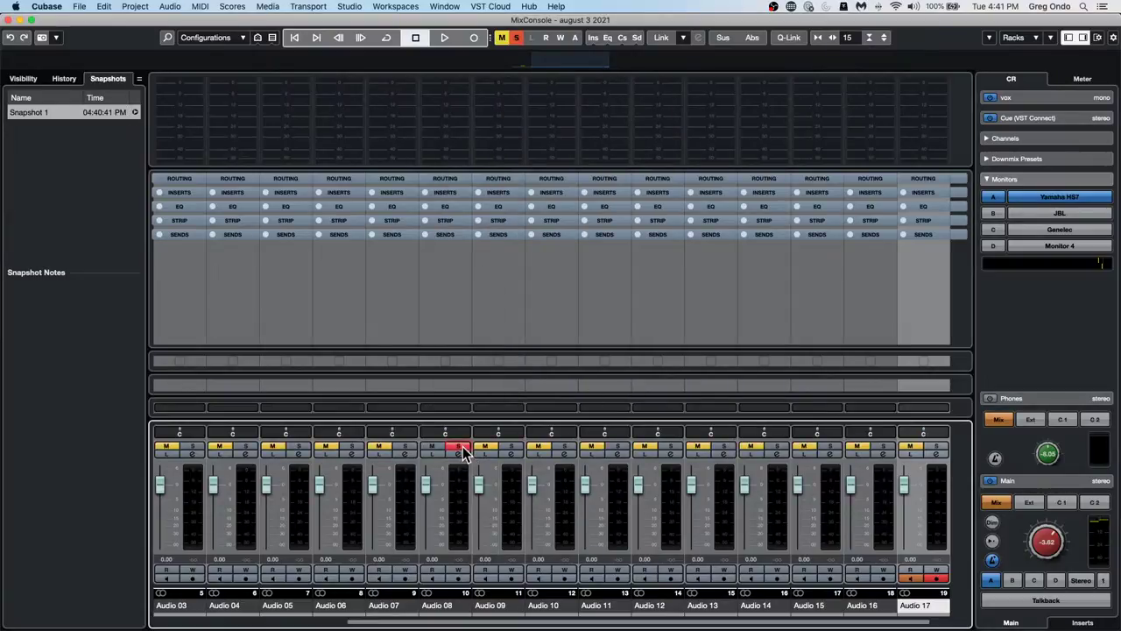
pyautogui.click(462, 447)
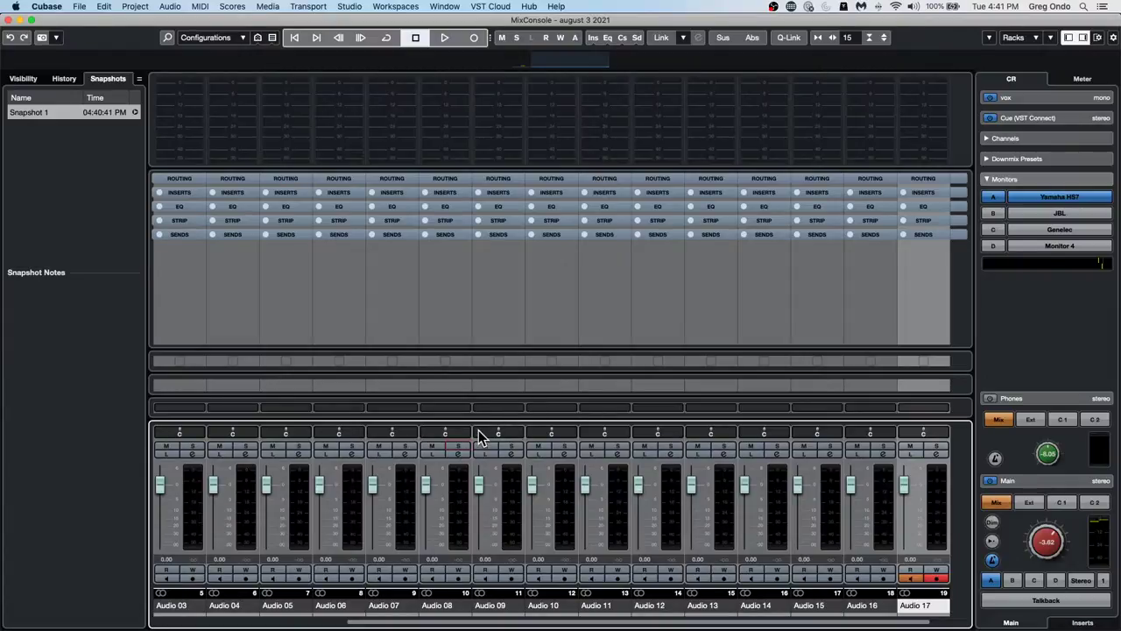
# Select the Audio 07 and Audio 08 channels together and turn on Q-Link
pyautogui.click(442, 503)
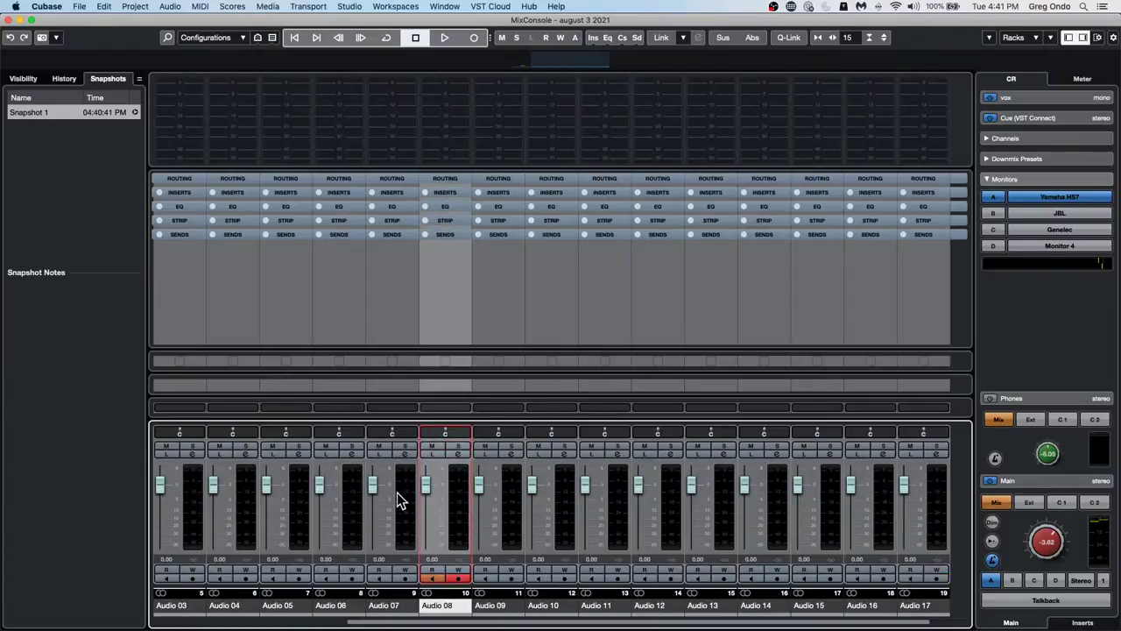
pyautogui.keyDown('shift'); pyautogui.click(404, 496); pyautogui.keyUp('shift')
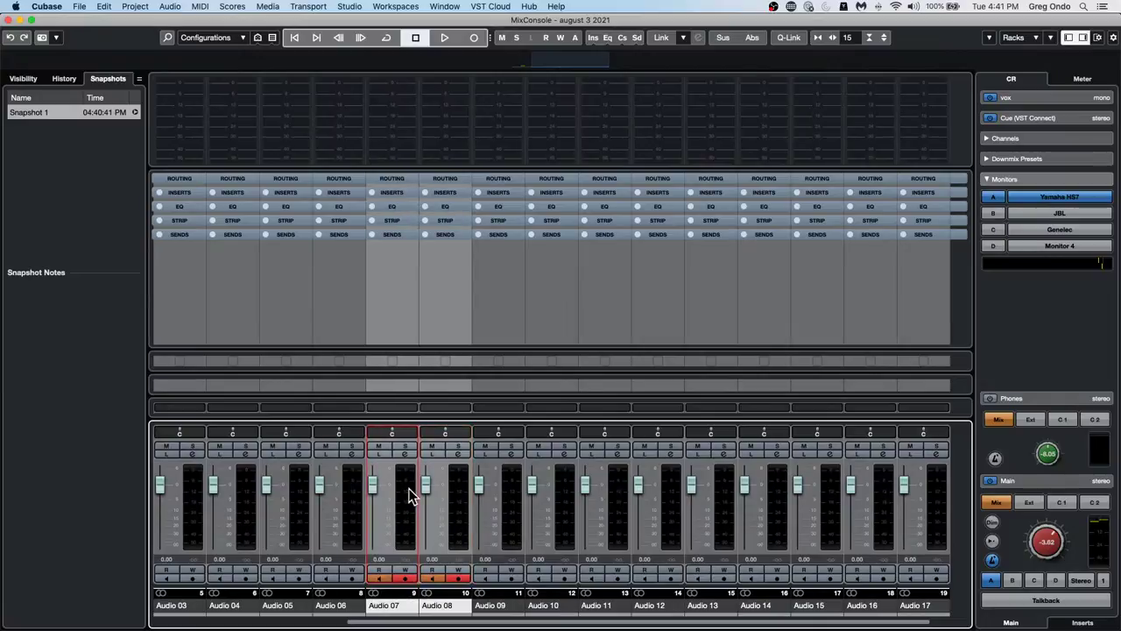
pyautogui.rightClick(453, 477)
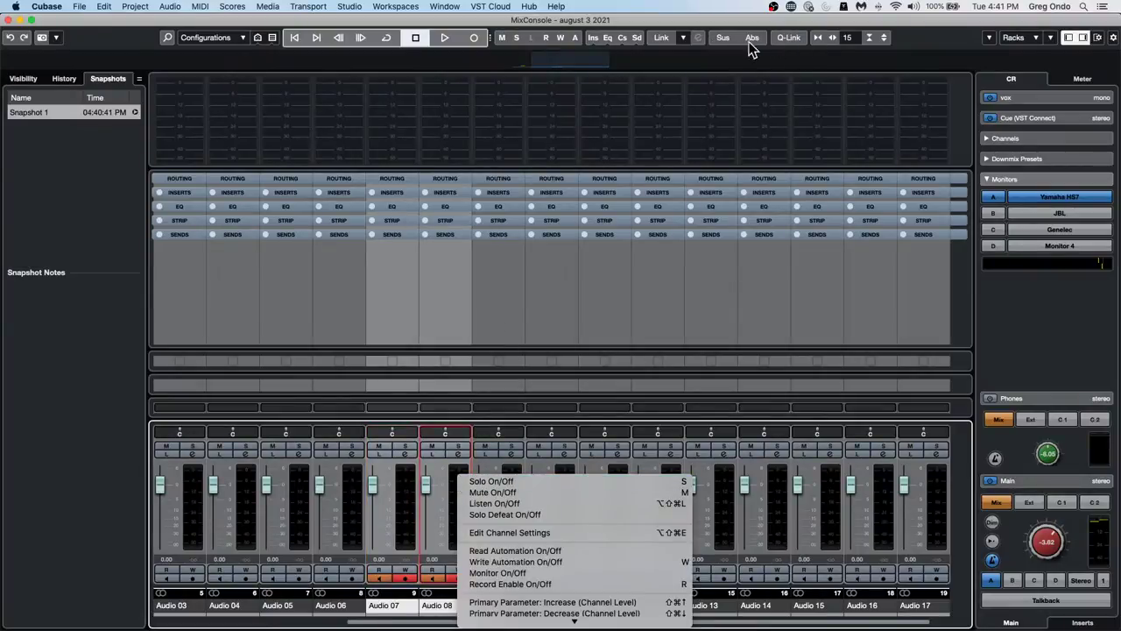
pyautogui.click(788, 37)
pyautogui.click(788, 38)
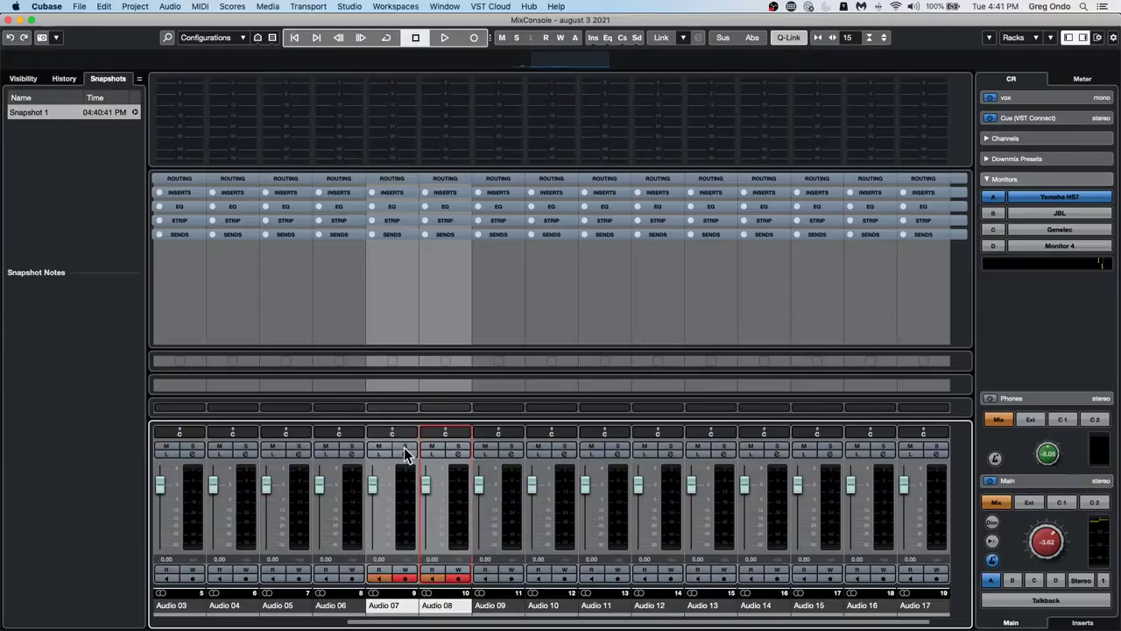
# Pan Audio 08 to R52 and Audio 07 to L64, and lower their faders to about -5 dB and -4 dB
pyautogui.moveTo(445, 432); pyautogui.dragTo(494, 431)
pyautogui.moveTo(399, 434); pyautogui.dragTo(377, 433)
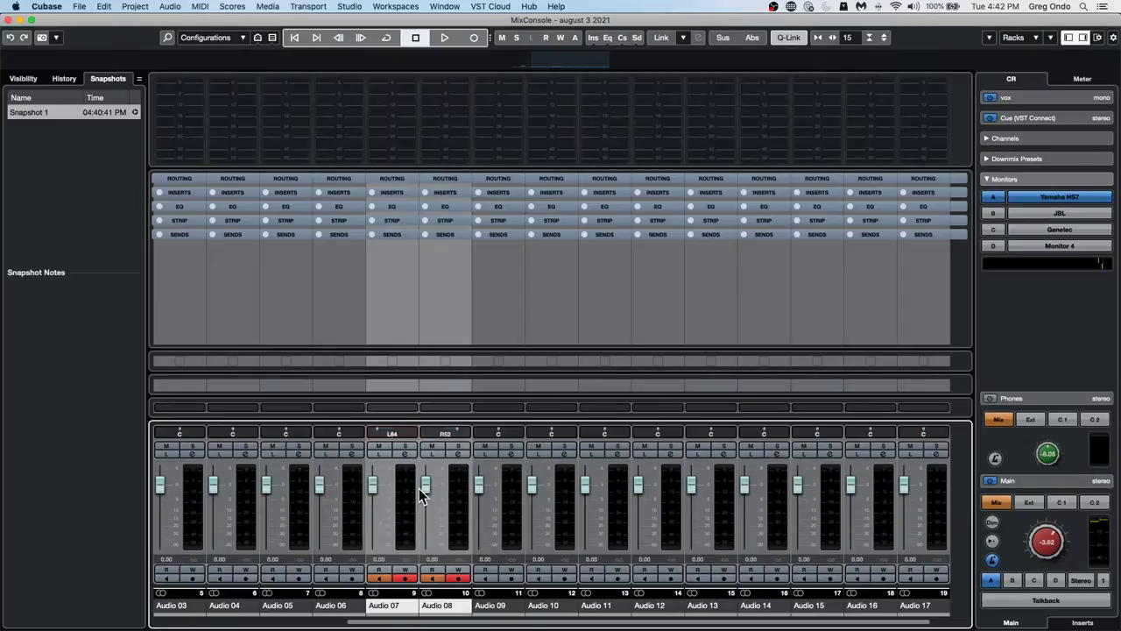
pyautogui.moveTo(425, 493); pyautogui.dragTo(374, 509)
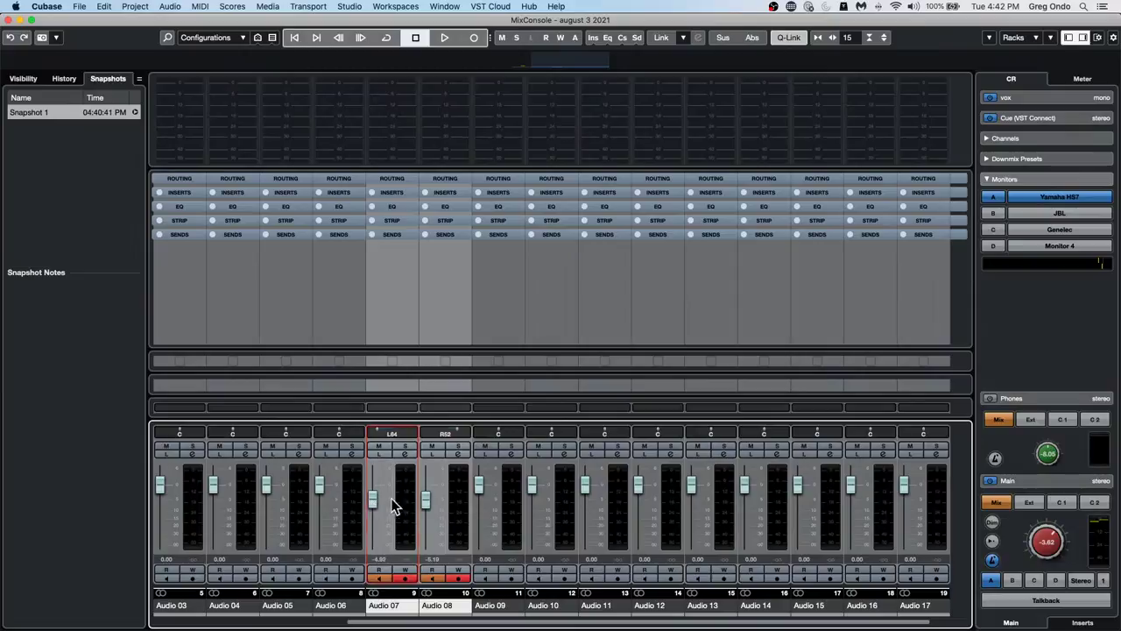
# Link Audio 09 and Audio 10 as Link 1 and lower their faders to about -9.5 dB; set Audio 08's fader to about -3.8 dB
pyautogui.rightClick(459, 487)
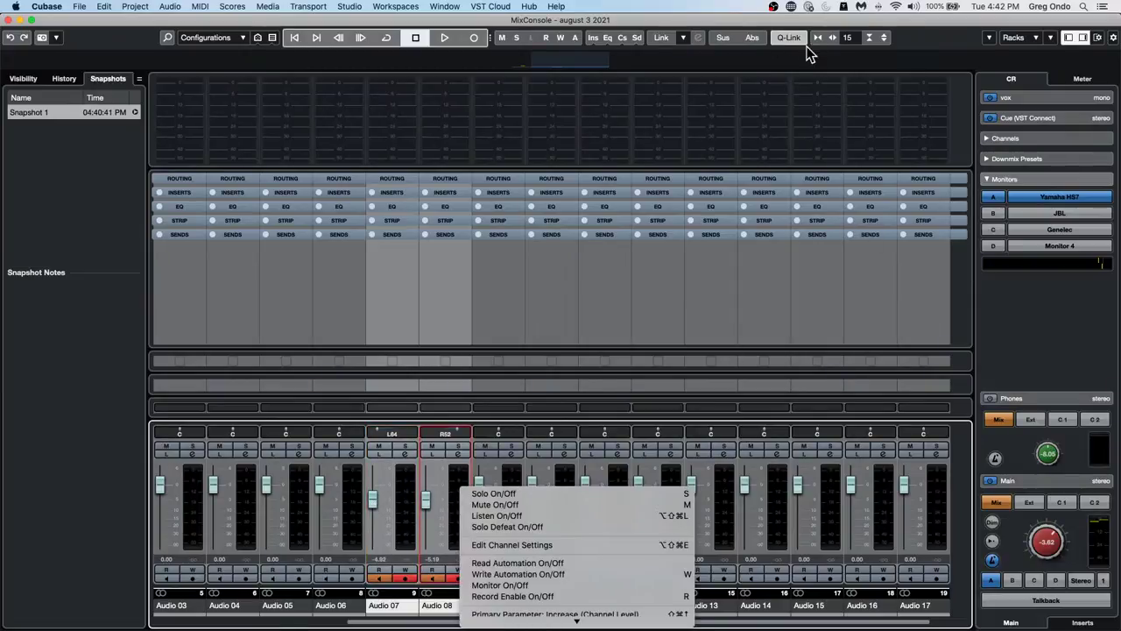
pyautogui.click(764, 73)
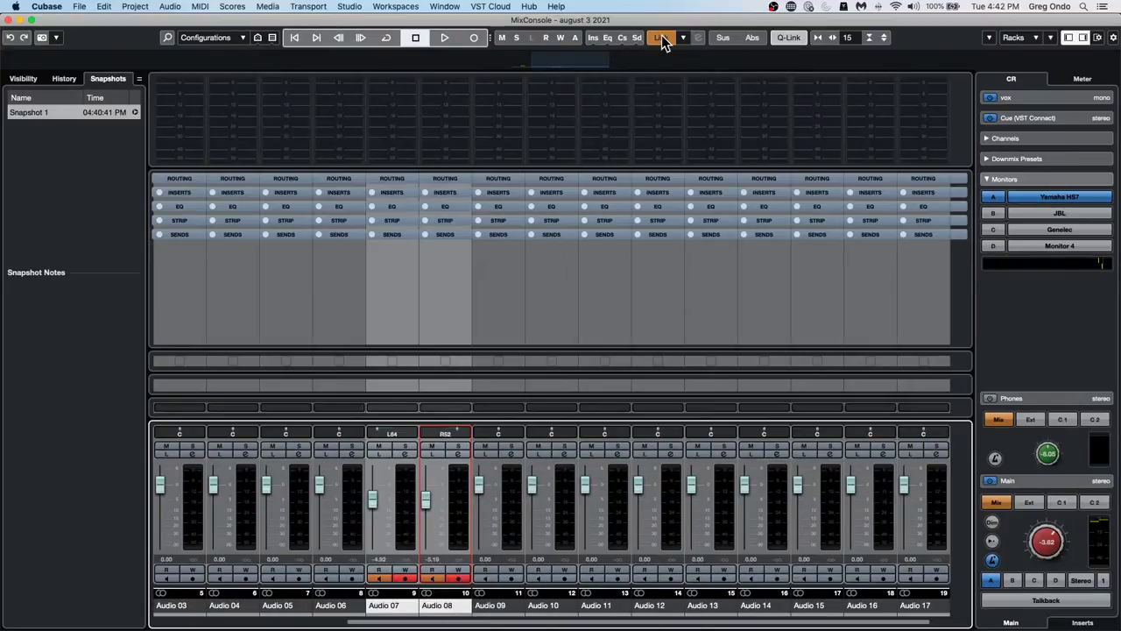
pyautogui.click(518, 463)
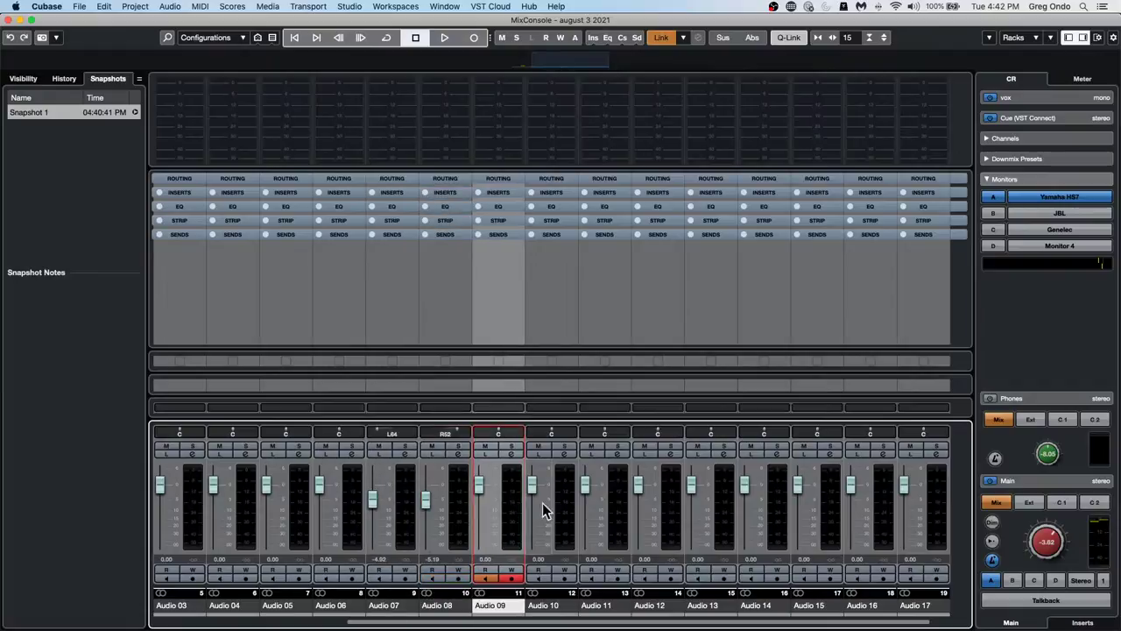
pyautogui.keyDown('shift'); pyautogui.click(550, 507); pyautogui.keyUp('shift')
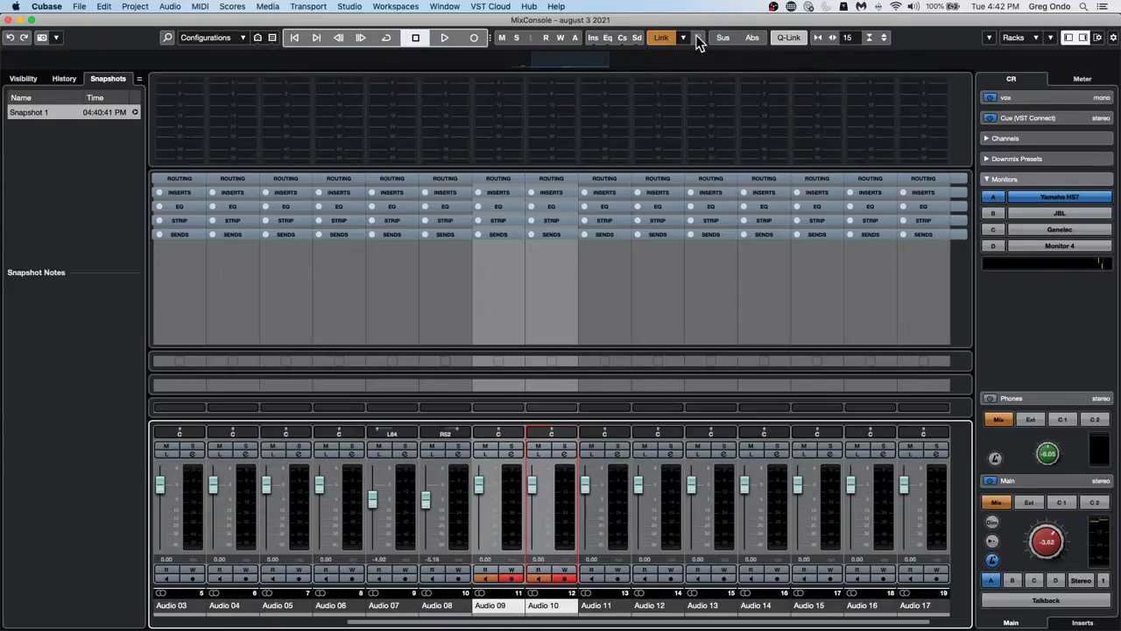
pyautogui.click(663, 39)
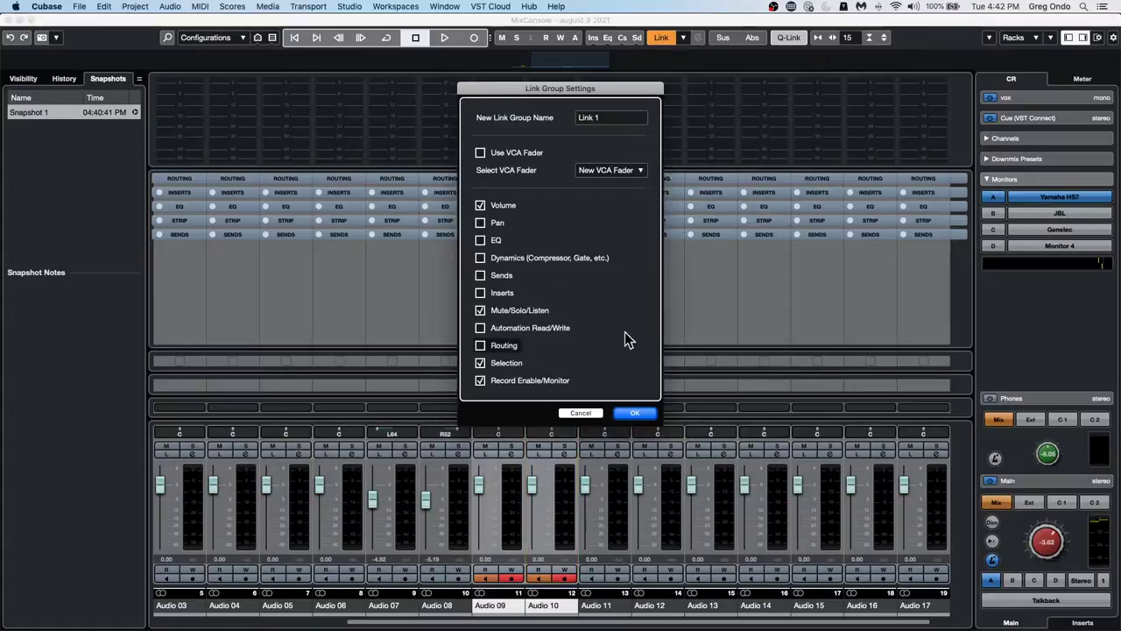
pyautogui.click(633, 414)
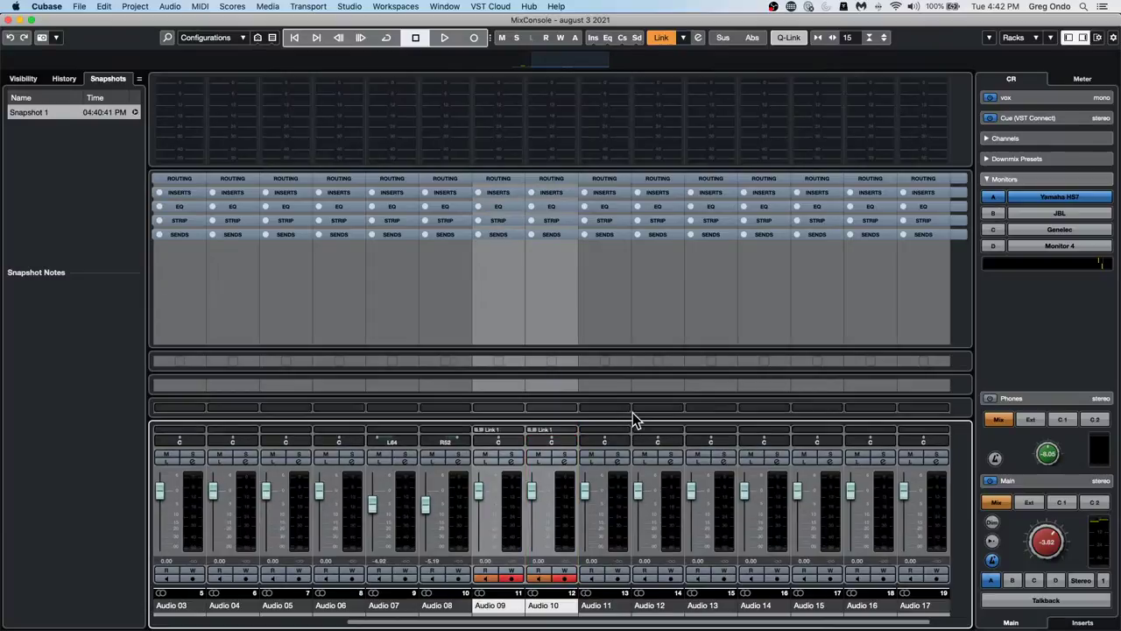
pyautogui.moveTo(422, 503); pyautogui.dragTo(533, 513)
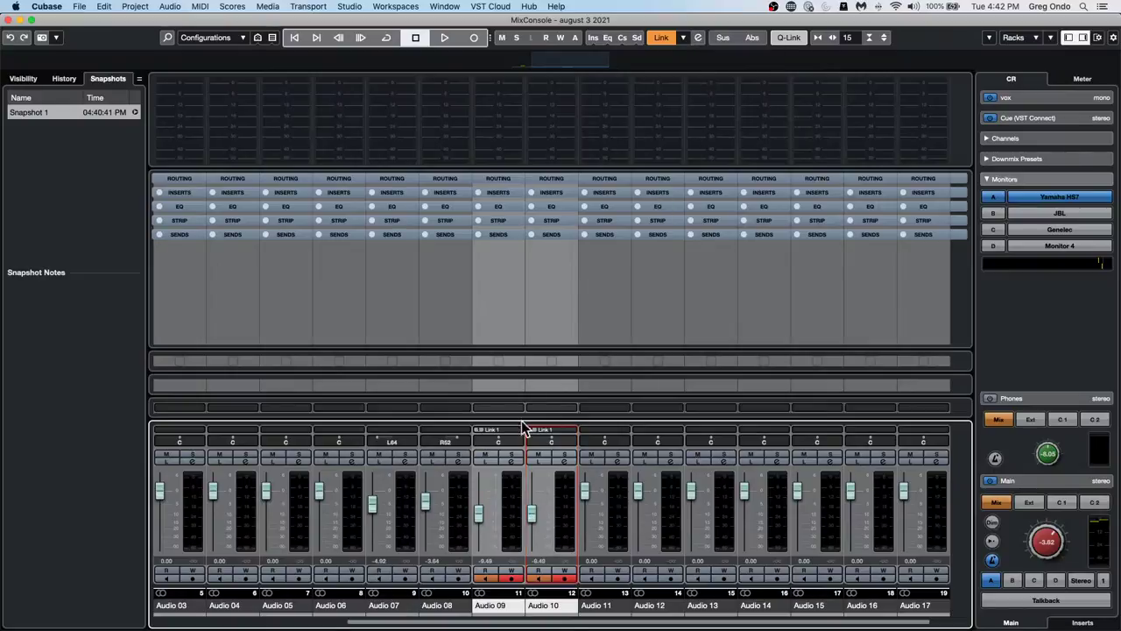
# Link Audio 07 and Audio 08 as Link 2, covering volume, mute/solo/listen, selection and record enable/monitor
pyautogui.click(462, 511)
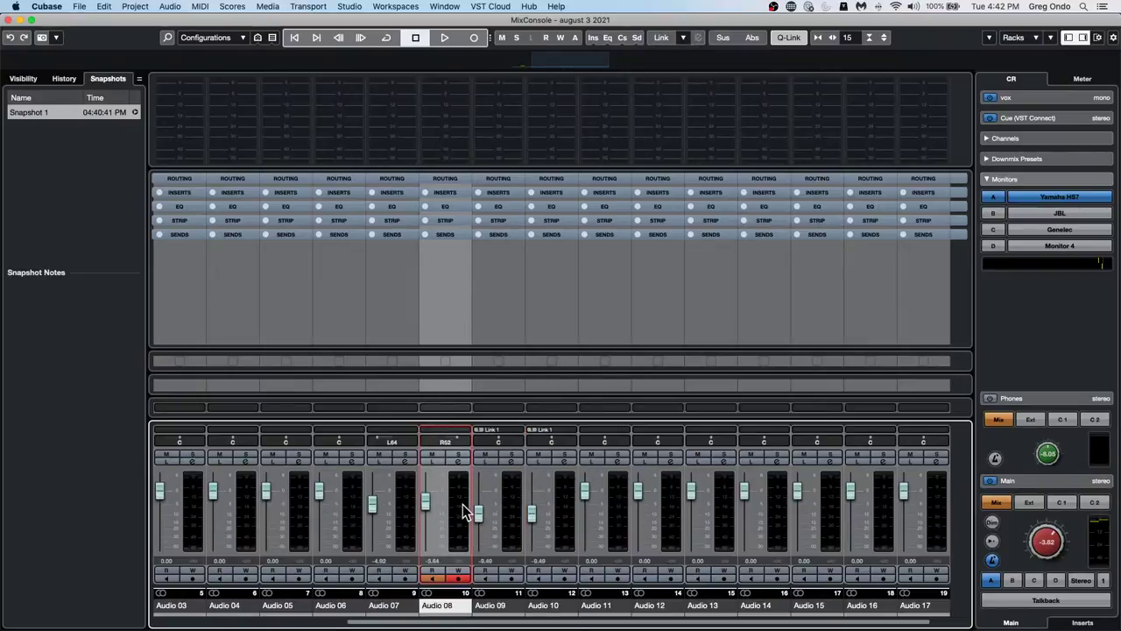
pyautogui.keyDown('shift'); pyautogui.click(405, 516); pyautogui.keyUp('shift')
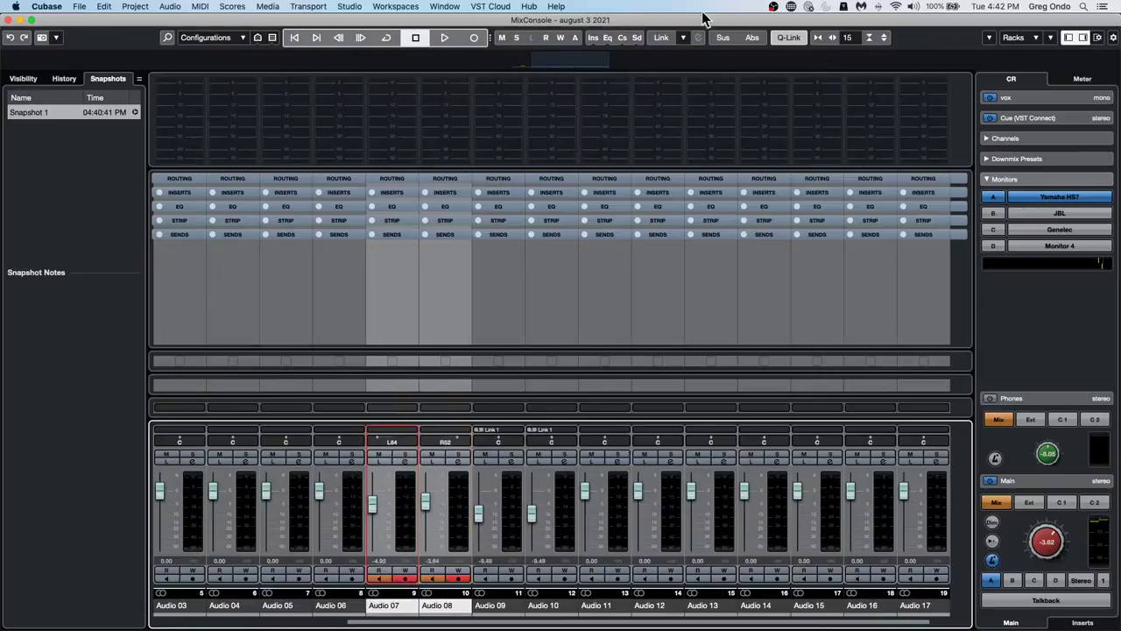
pyautogui.click(664, 38)
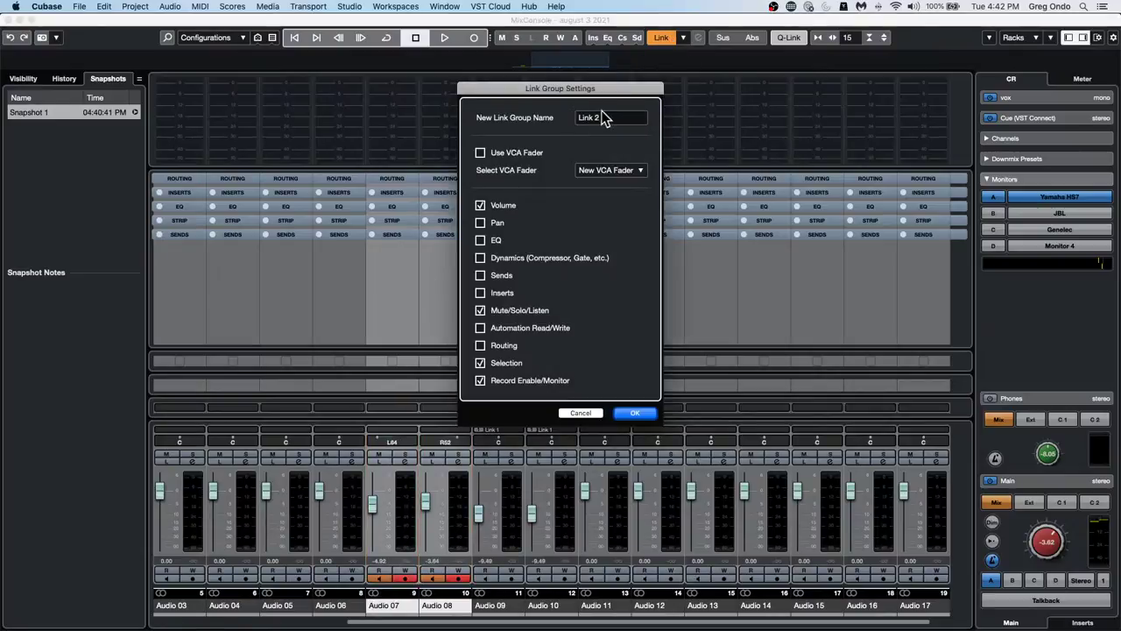
pyautogui.click(636, 414)
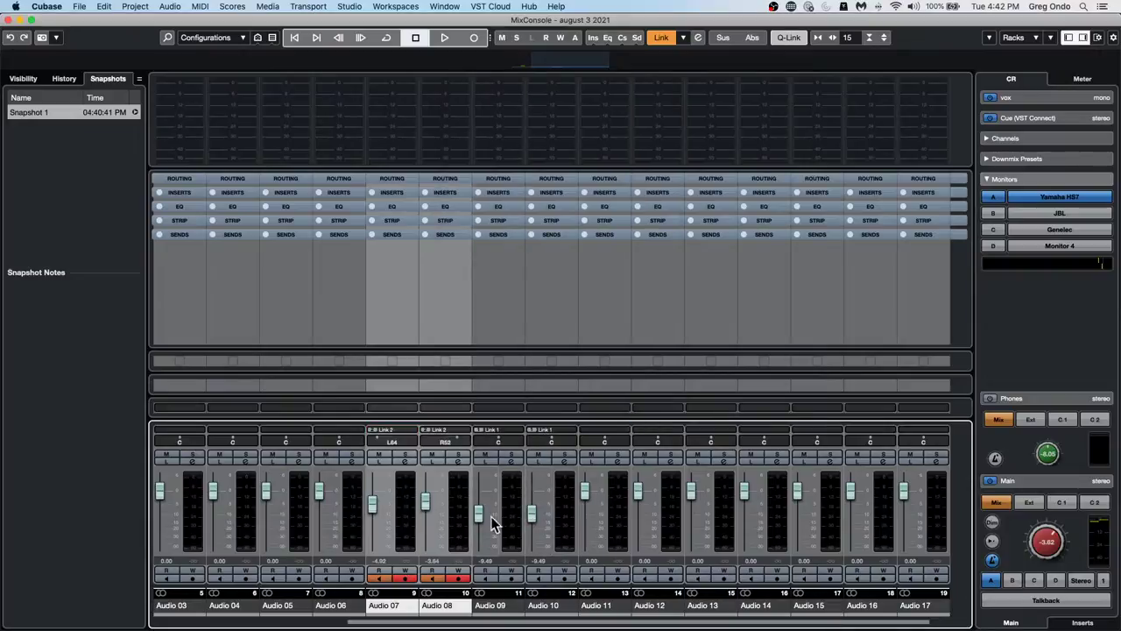
# Adjust the linked faders to about -7.2 dB on Audio 09 and Audio 10, -5.4 dB on Audio 07 and -4.2 dB on Audio 08
pyautogui.rightClick(567, 506)
pyautogui.click(560, 485)
pyautogui.moveTo(531, 511); pyautogui.dragTo(533, 503)
pyautogui.moveTo(424, 499); pyautogui.dragTo(427, 530)
pyautogui.moveTo(478, 505); pyautogui.dragTo(429, 499)
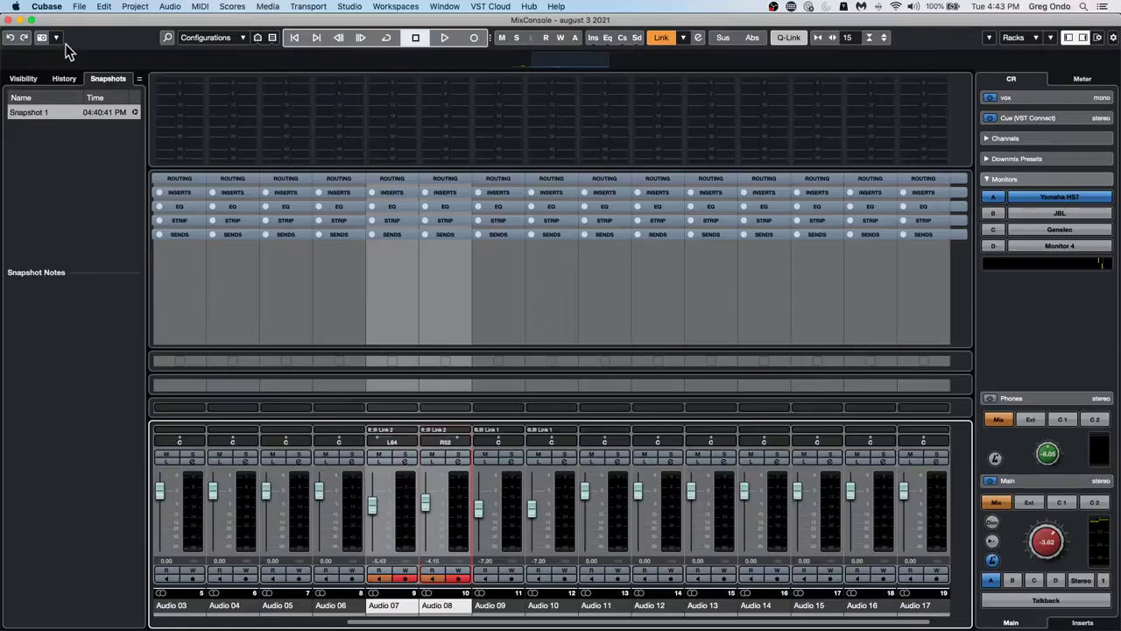
# Close the MixConsole window and open the recent project Amos Moses - GO.cpr
pyautogui.click(10, 19)
pyautogui.click(79, 6)
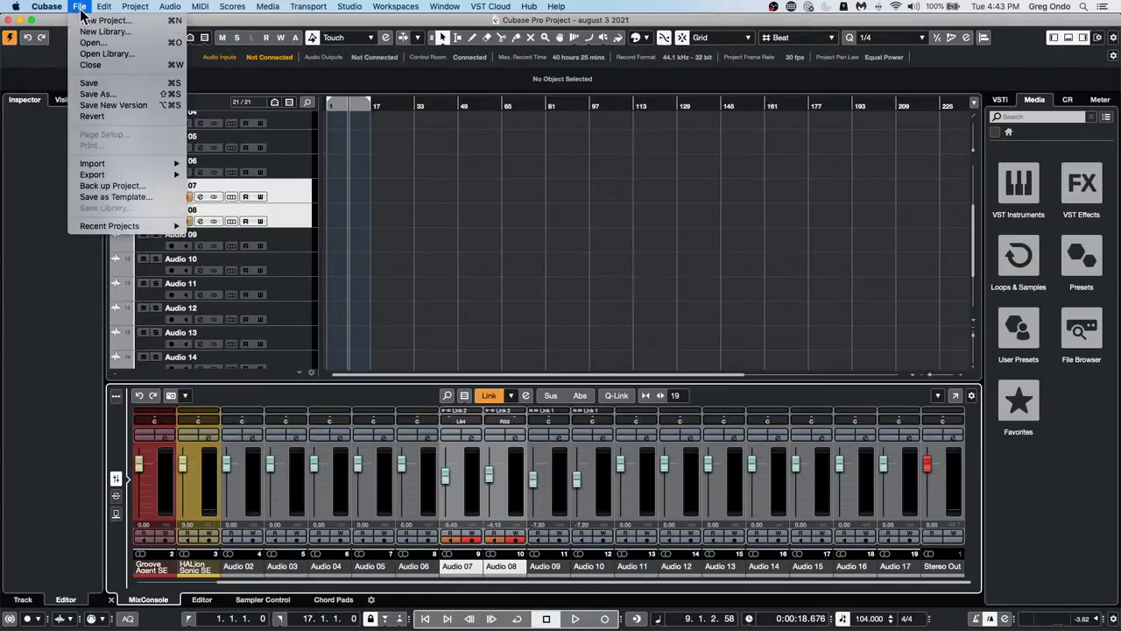
pyautogui.moveTo(140, 226)
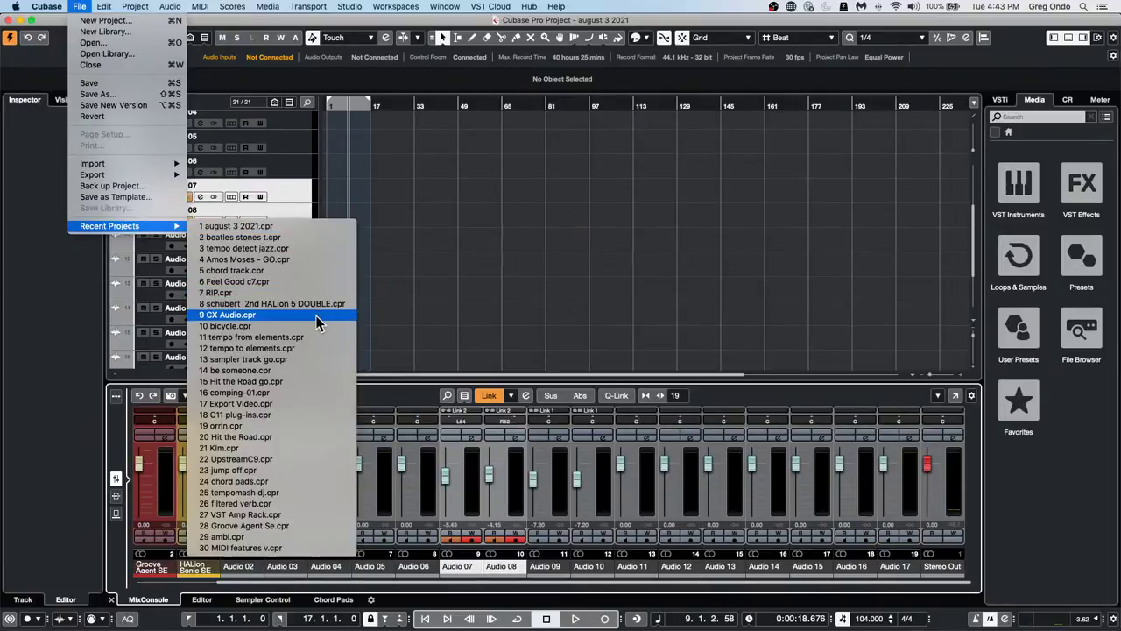
pyautogui.click(312, 261)
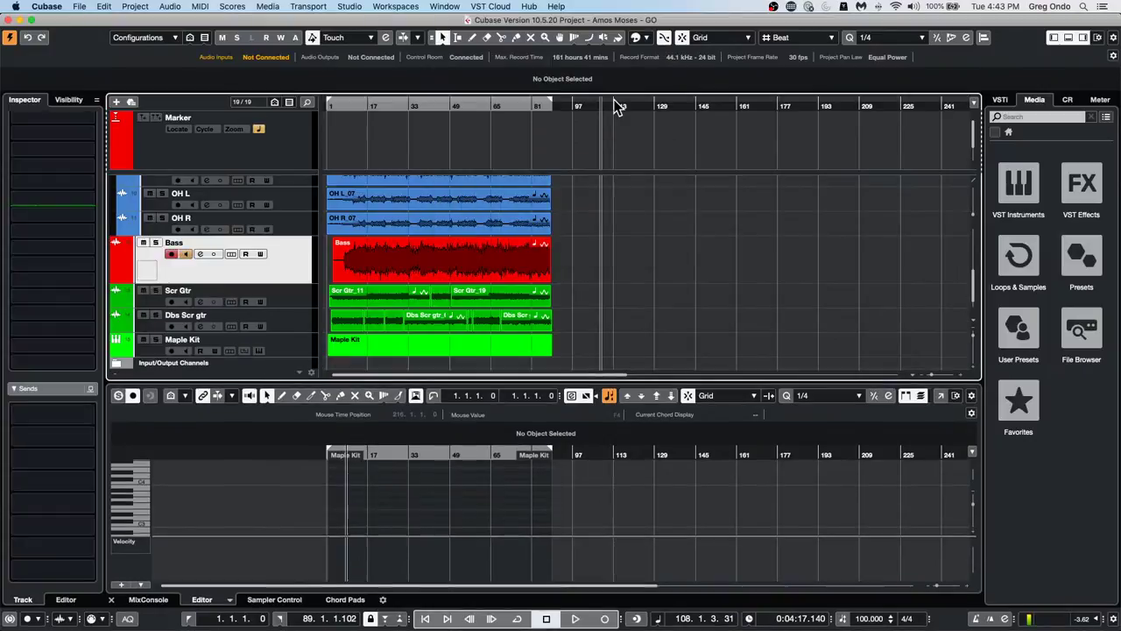
# Play the project from near the beginning and select the Bass, Scr Gtr, Dbs Scr gtr and Maple Kit events together
pyautogui.moveTo(404, 103); pyautogui.dragTo(261, 93)
pyautogui.scroll(3, 679, 263)
pyautogui.press('space')
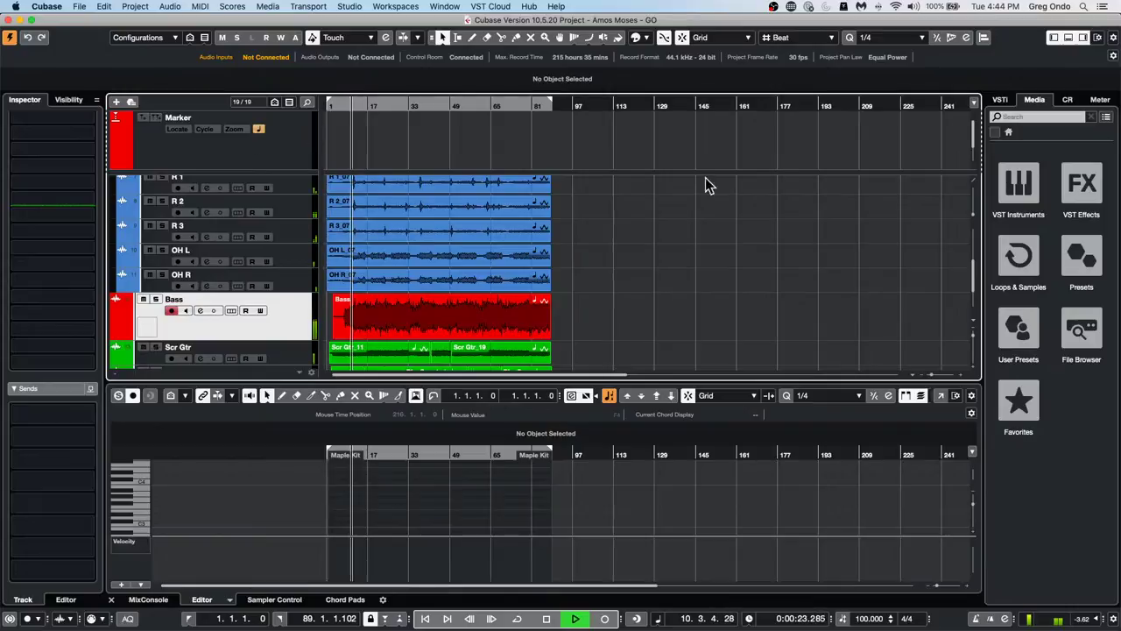
pyautogui.scroll(5, 617, 217)
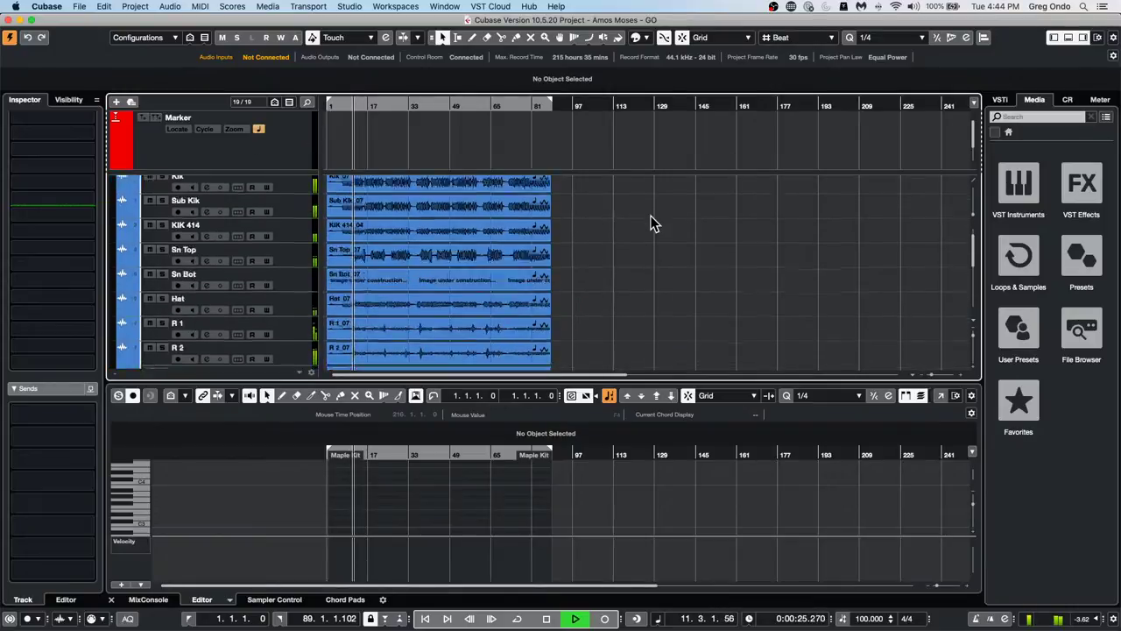
pyautogui.scroll(-5, 651, 223)
pyautogui.moveTo(596, 233); pyautogui.dragTo(358, 334)
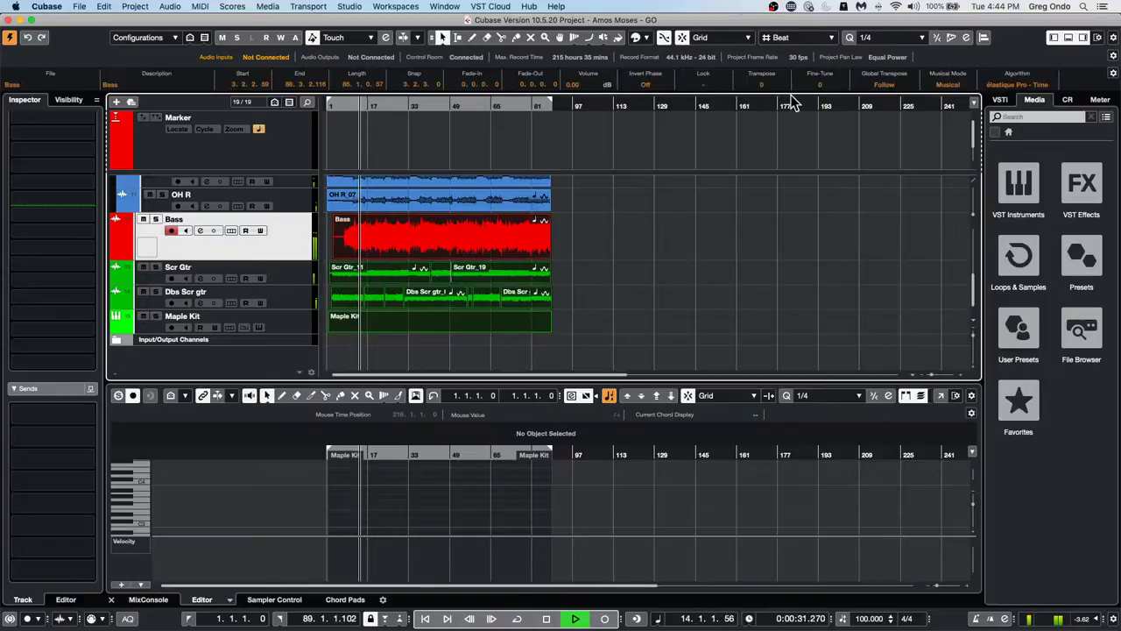
# Transpose the selected events to -1 during playback and return the transposition to 0
pyautogui.scroll(-1, 776, 85)
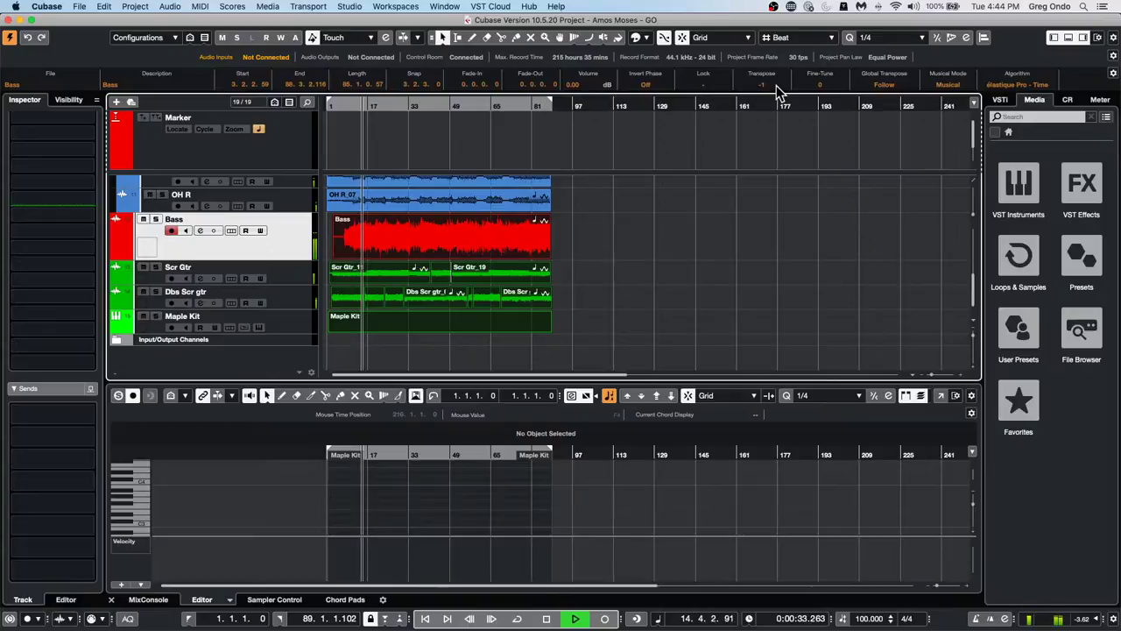
pyautogui.scroll(-2, 779, 86)
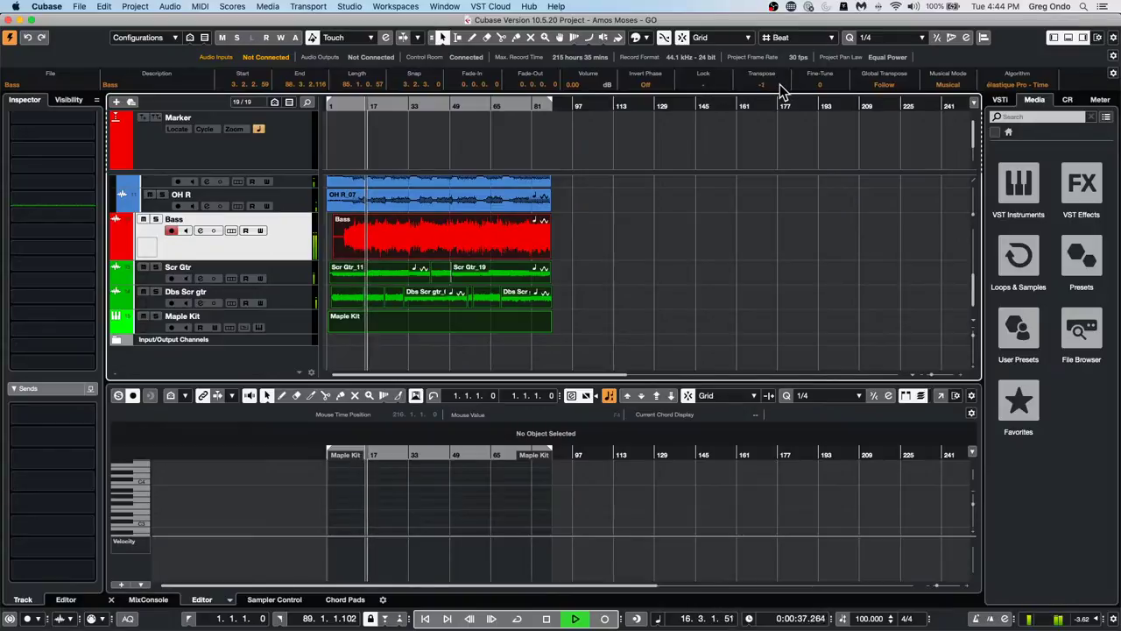
pyautogui.scroll(1, 780, 90)
# Lower the selected events' fine-tune to about -8 during playback and reset it to 0
pyautogui.scroll(-1, 828, 91)
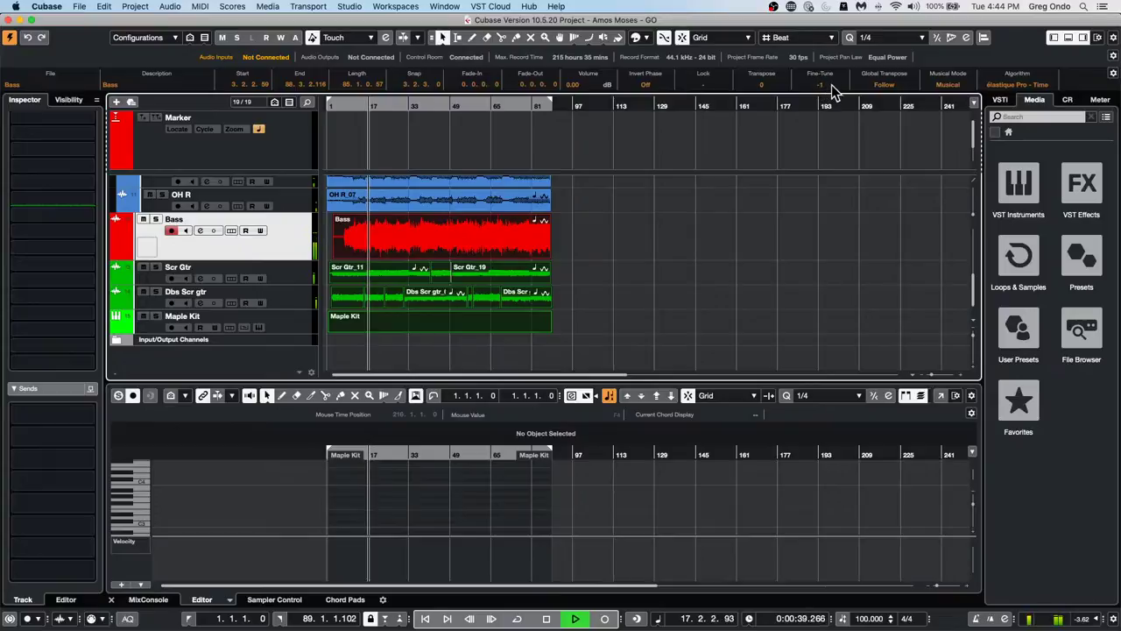
pyautogui.scroll(-4, 834, 91)
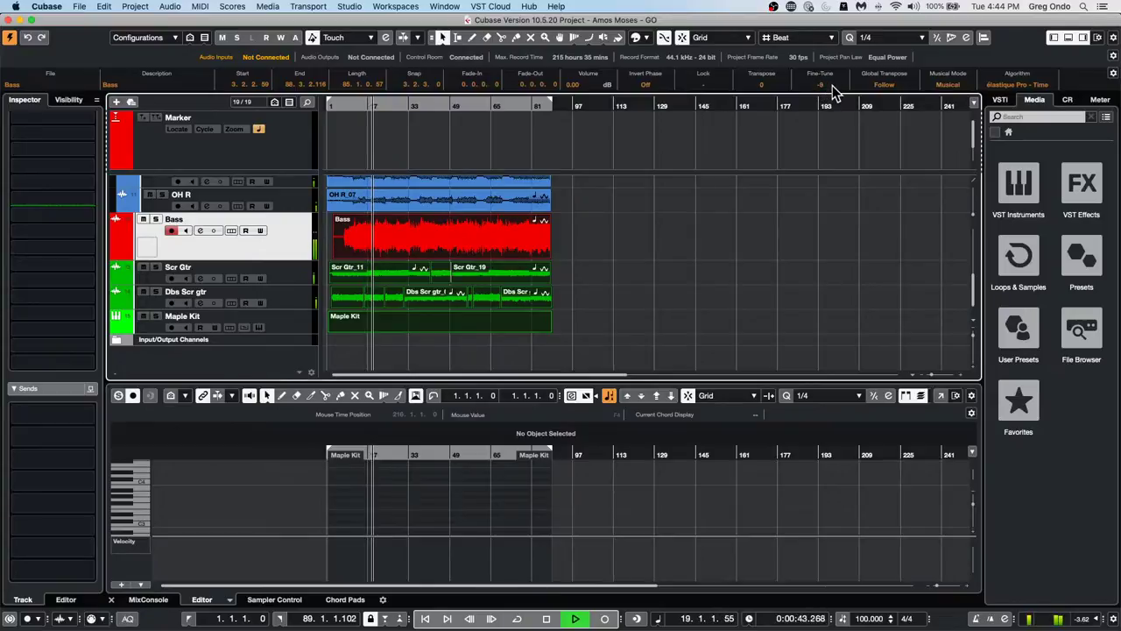
pyautogui.scroll(-1, 833, 90)
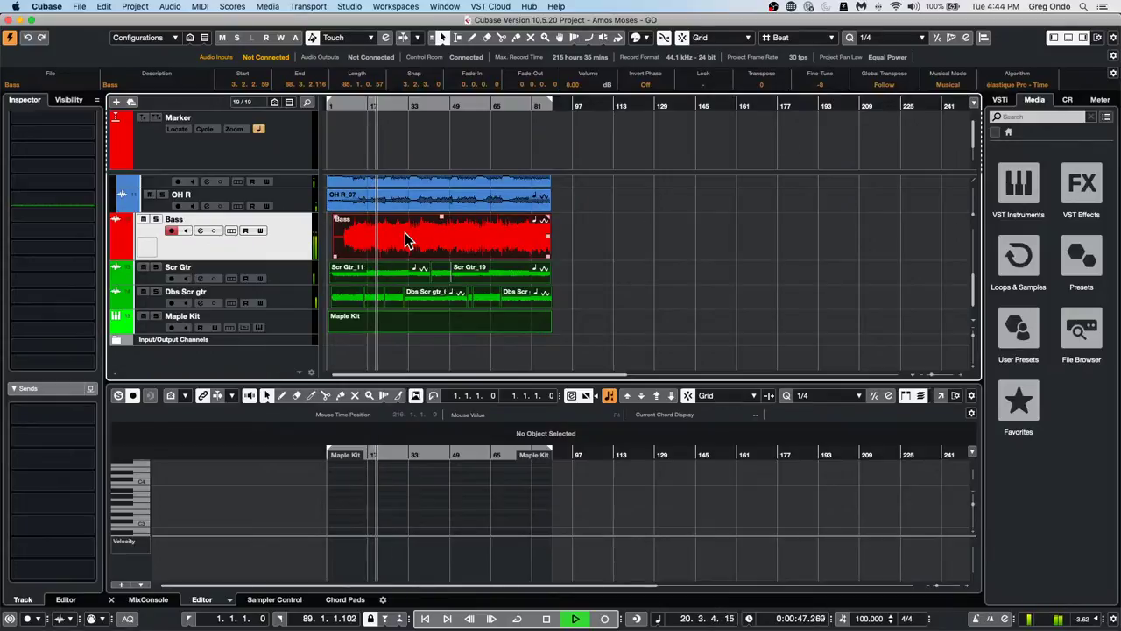
pyautogui.click(821, 84)
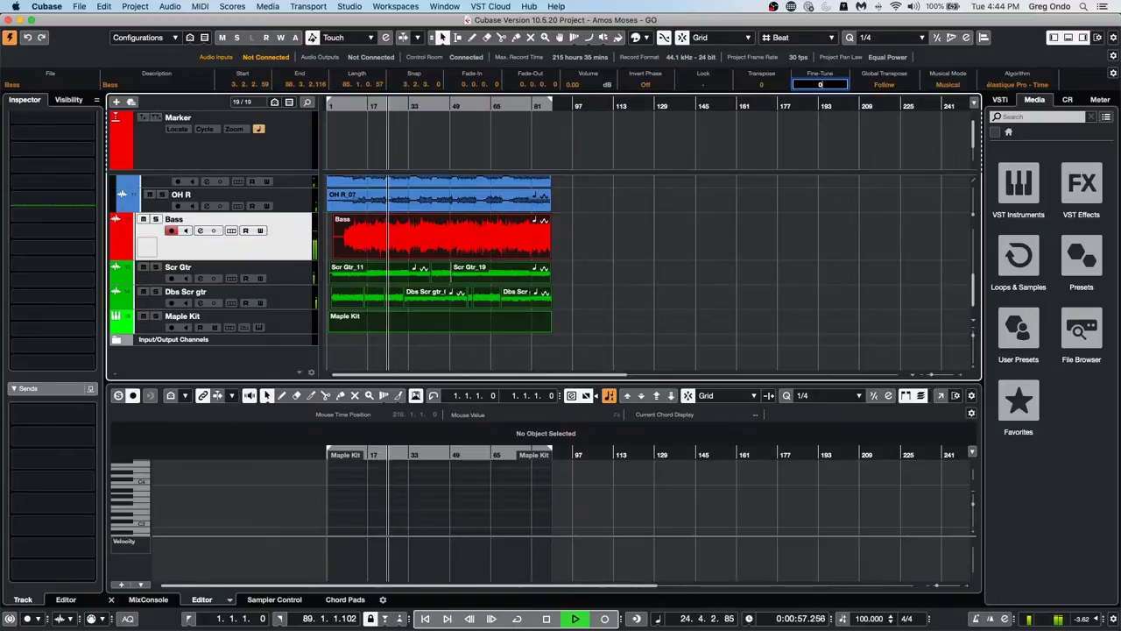
pyautogui.press('Return')
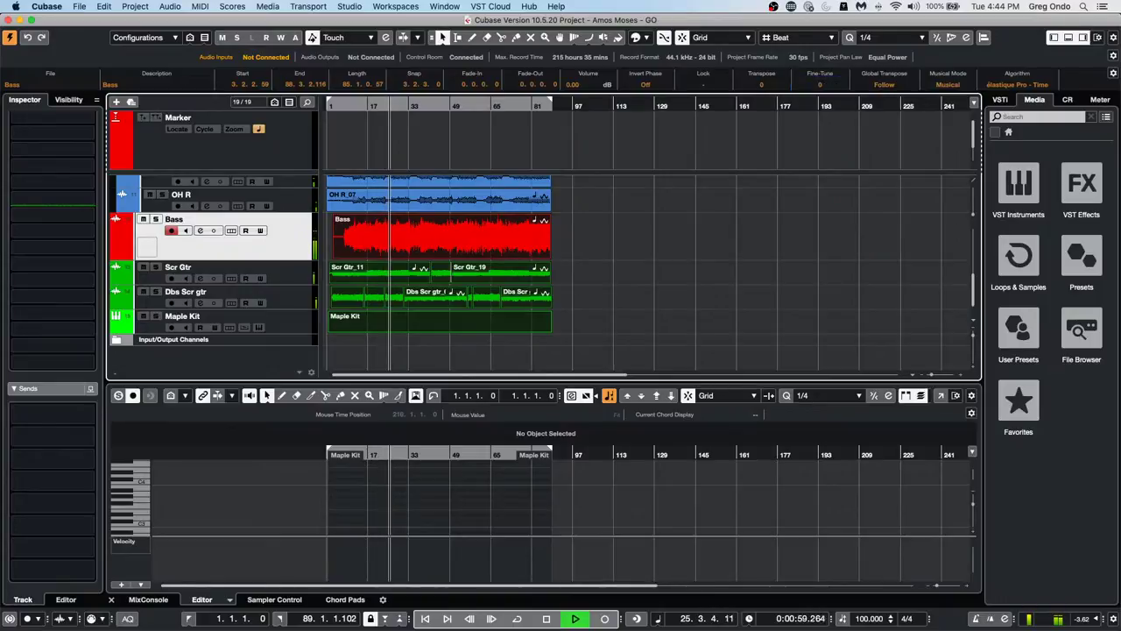
# Set the fine-tune of the selected events to -8 and stop playback
pyautogui.click(823, 84)
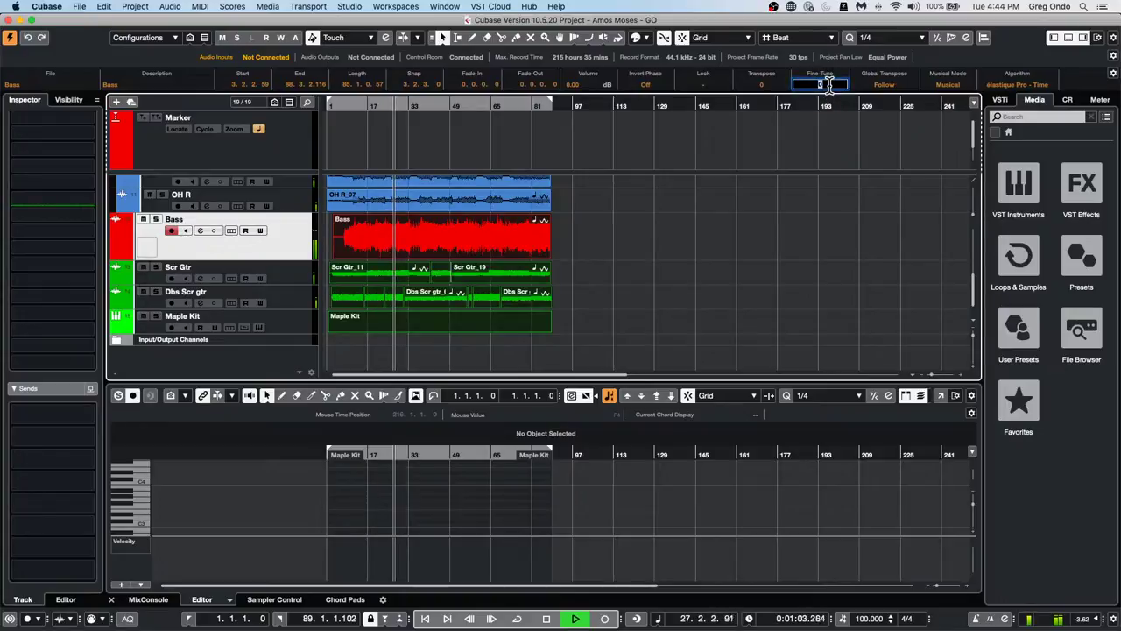
pyautogui.write('-8')
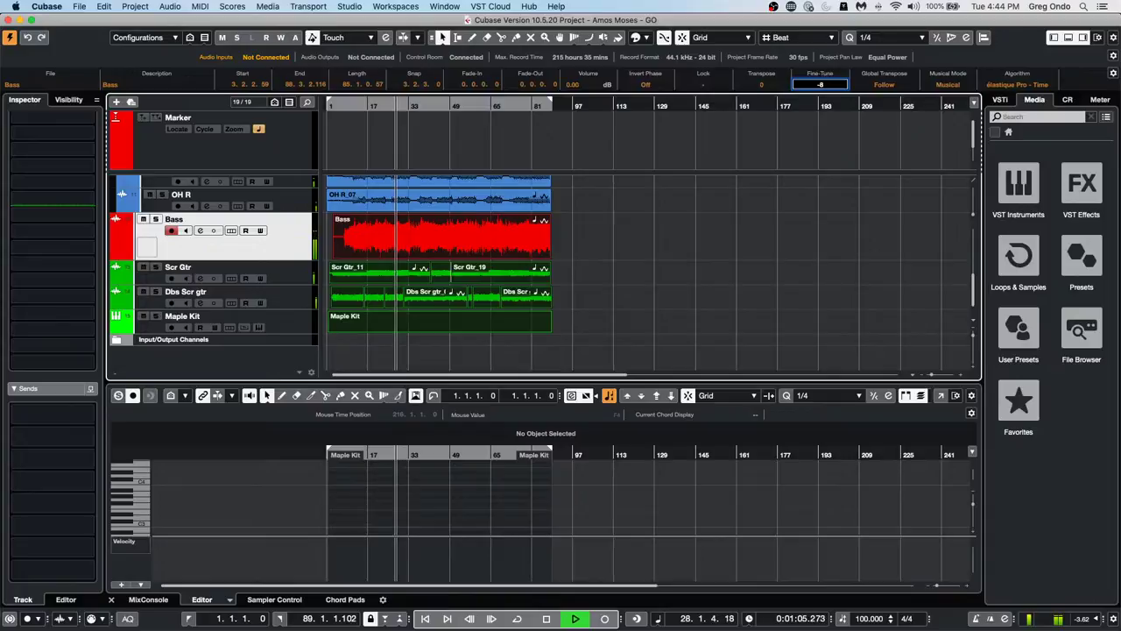
pyautogui.press('Return')
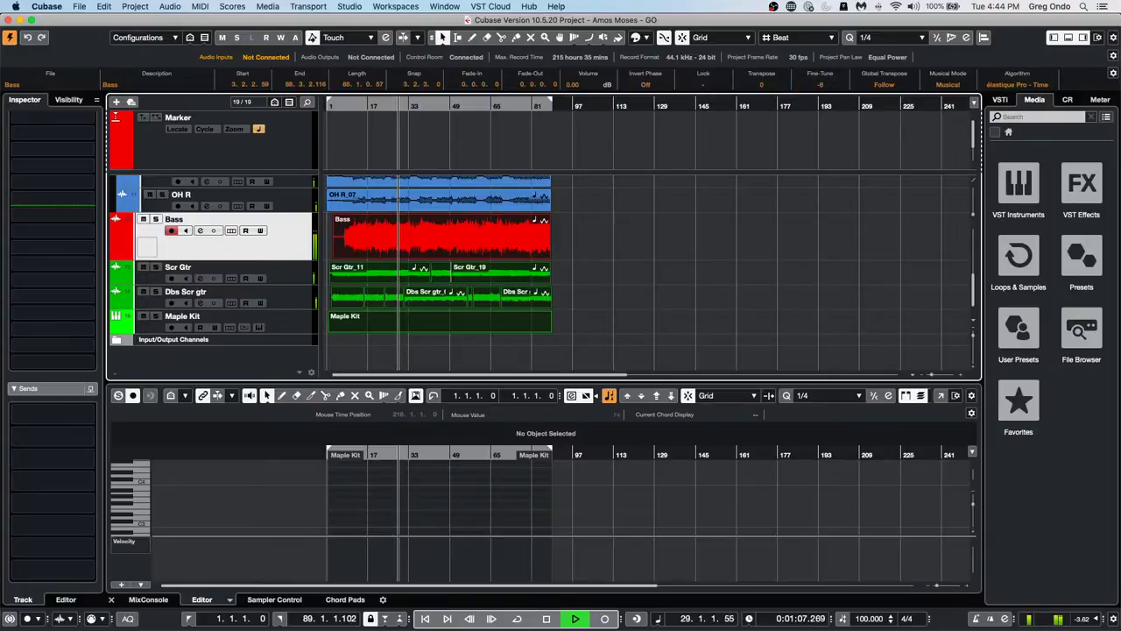
pyautogui.press('space')
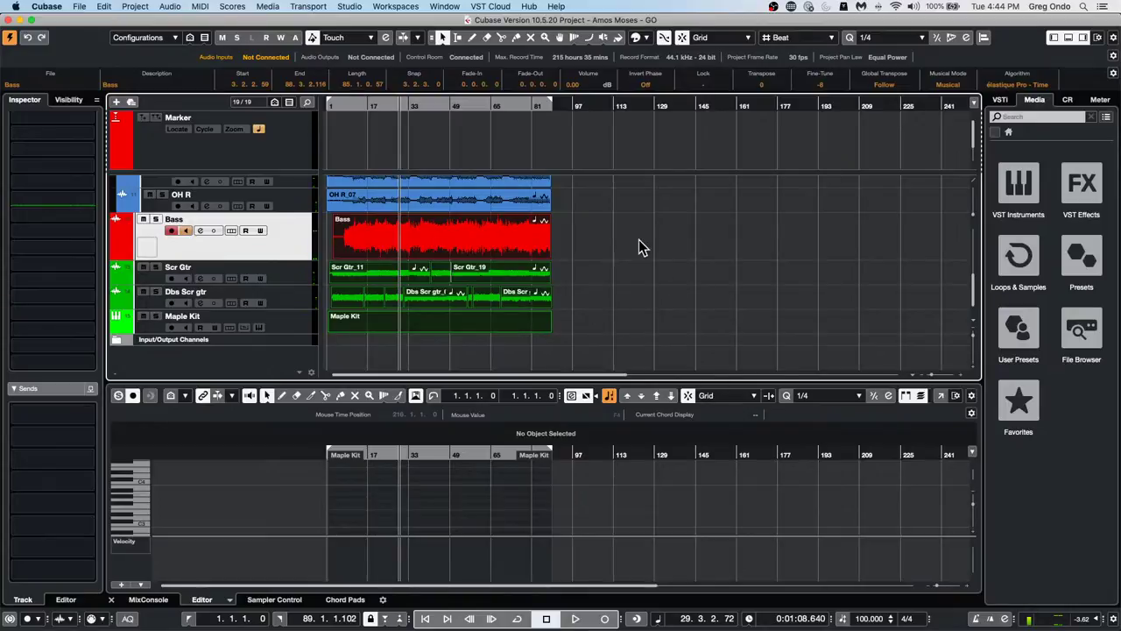
# Select the Maple Kit track, and switch back to the august 3 2021 project and activate it
pyautogui.click(310, 322)
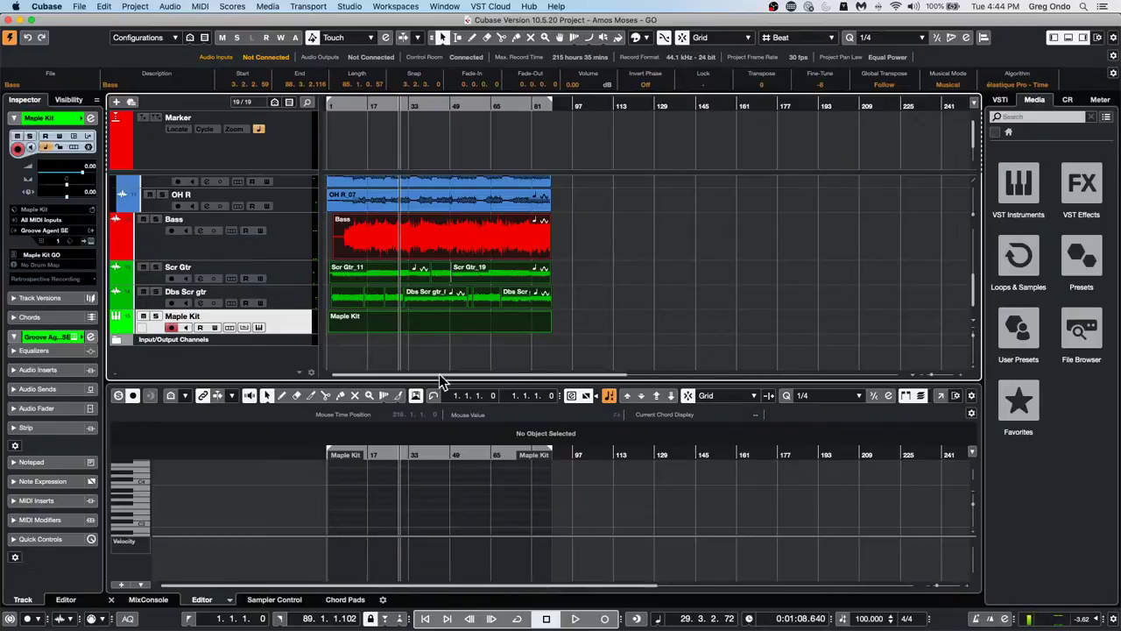
pyautogui.click(395, 6)
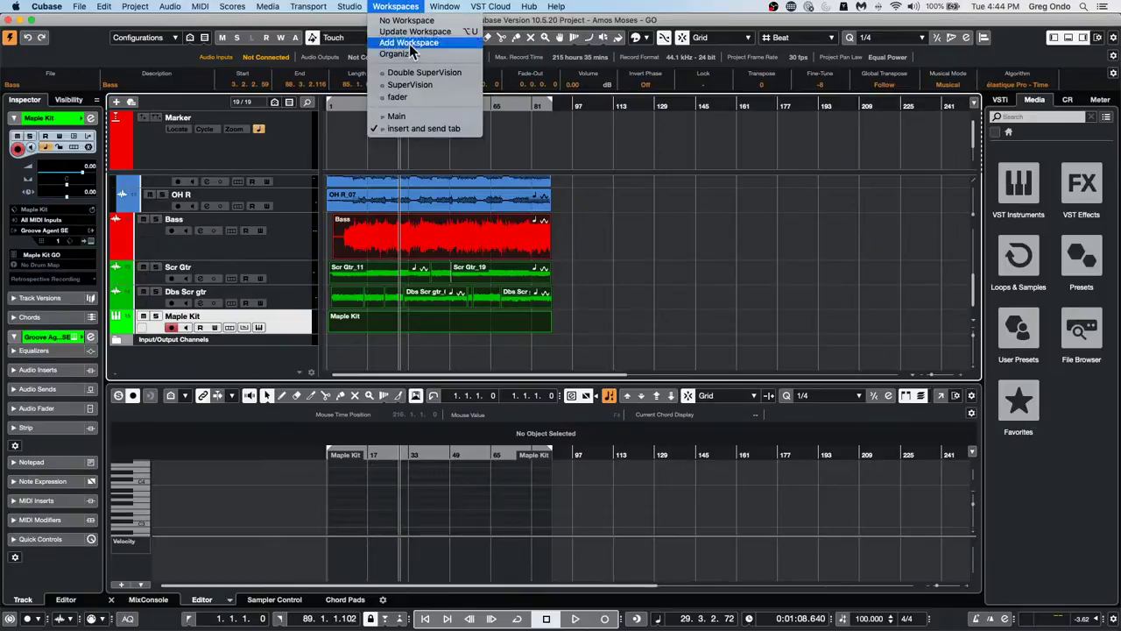
pyautogui.moveTo(350, 6)
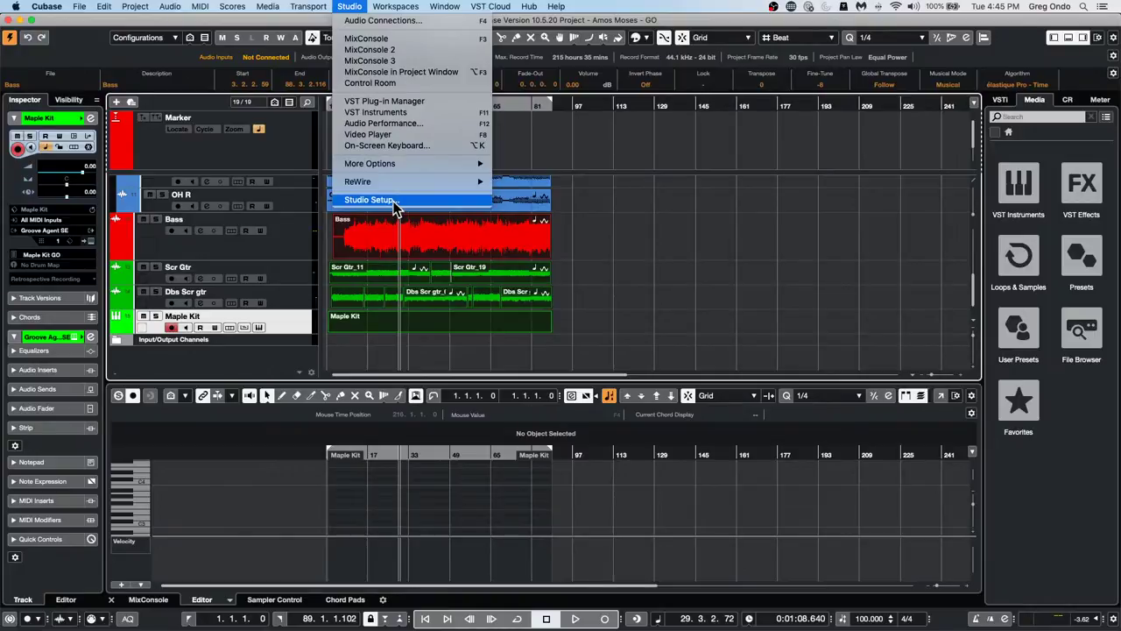
pyautogui.moveTo(444, 6)
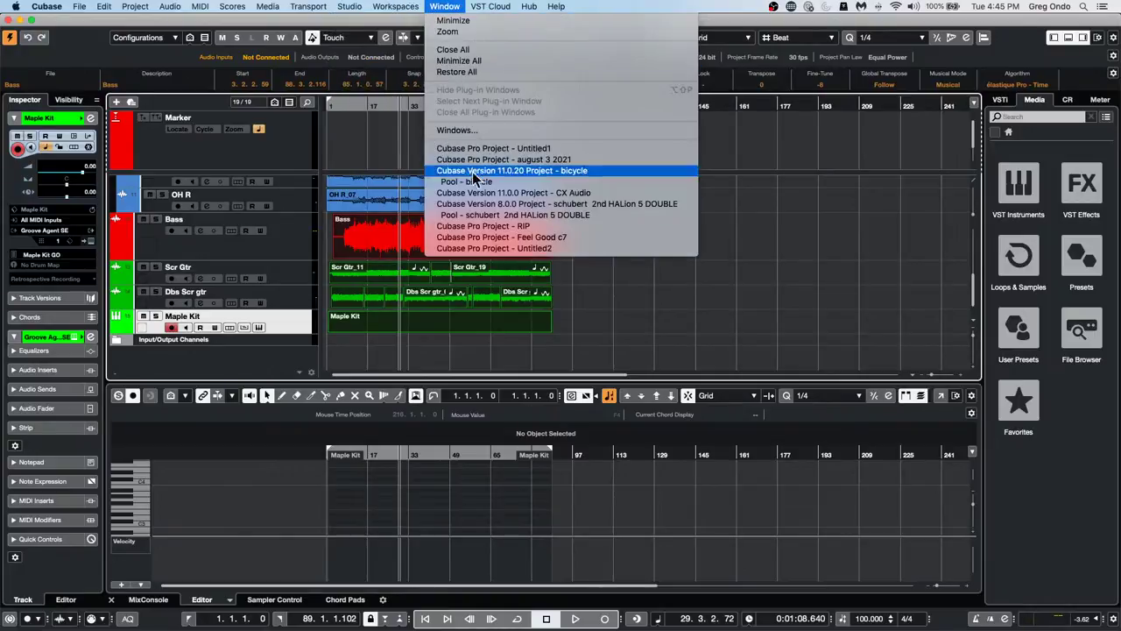
pyautogui.click(520, 160)
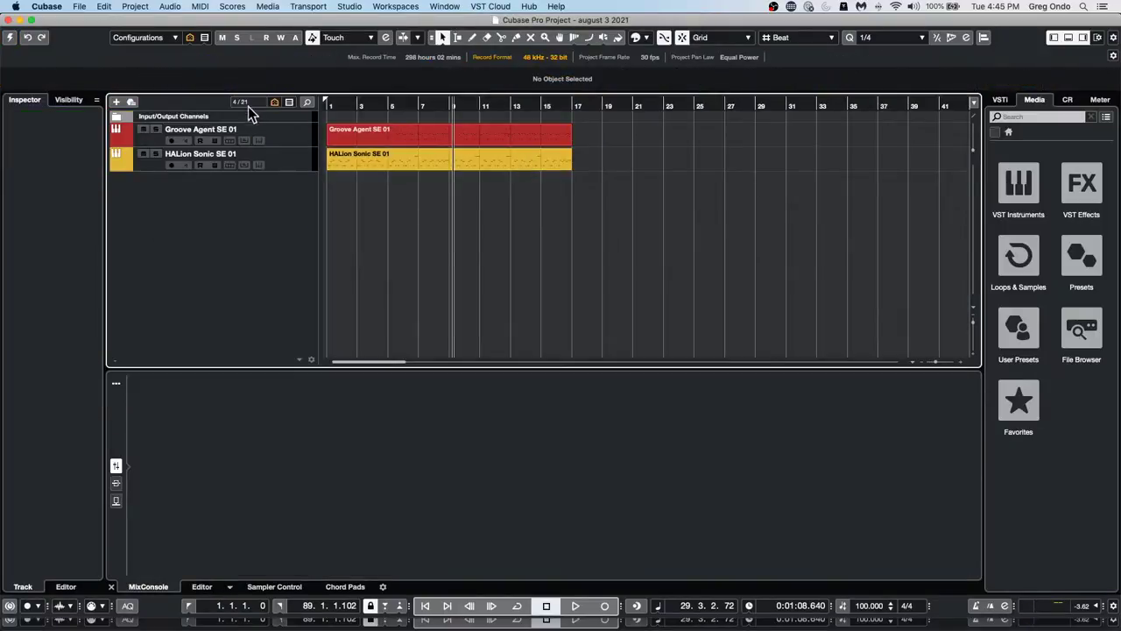
pyautogui.click(10, 36)
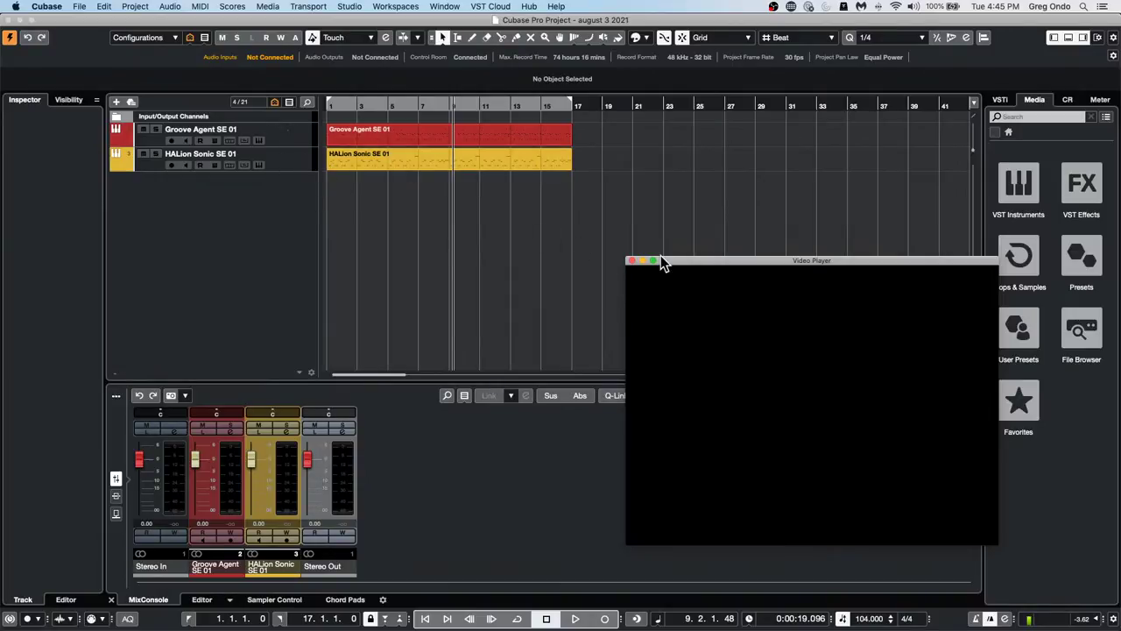
# Close the Video Player and open the HALion Sonic SE 01 part in the editor
pyautogui.click(632, 260)
pyautogui.click(392, 169)
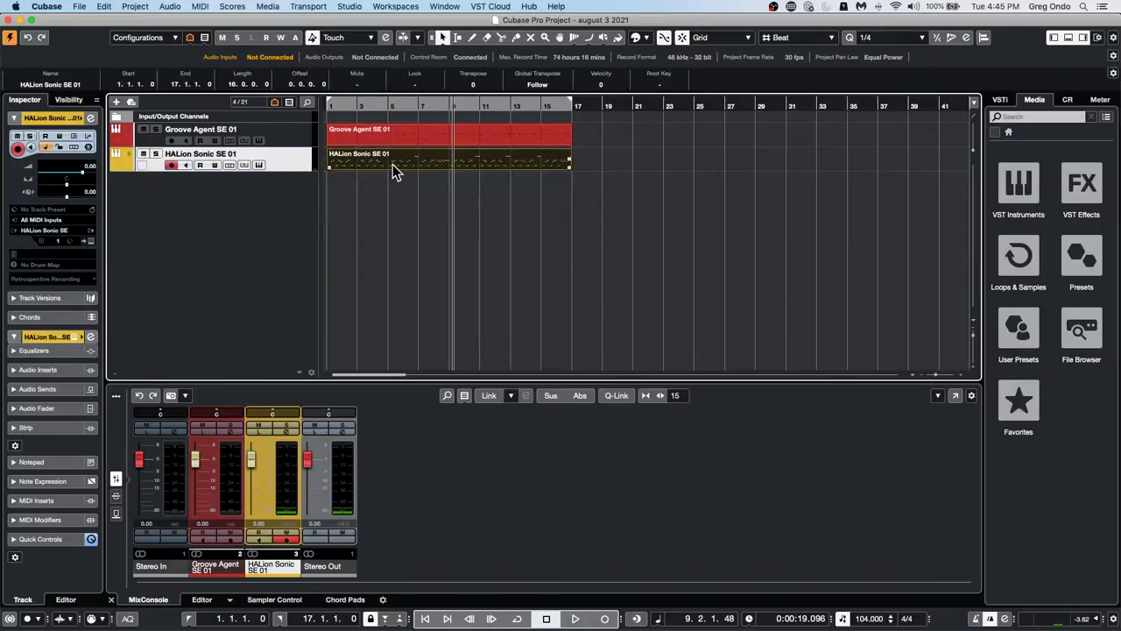
pyautogui.doubleClick(392, 164)
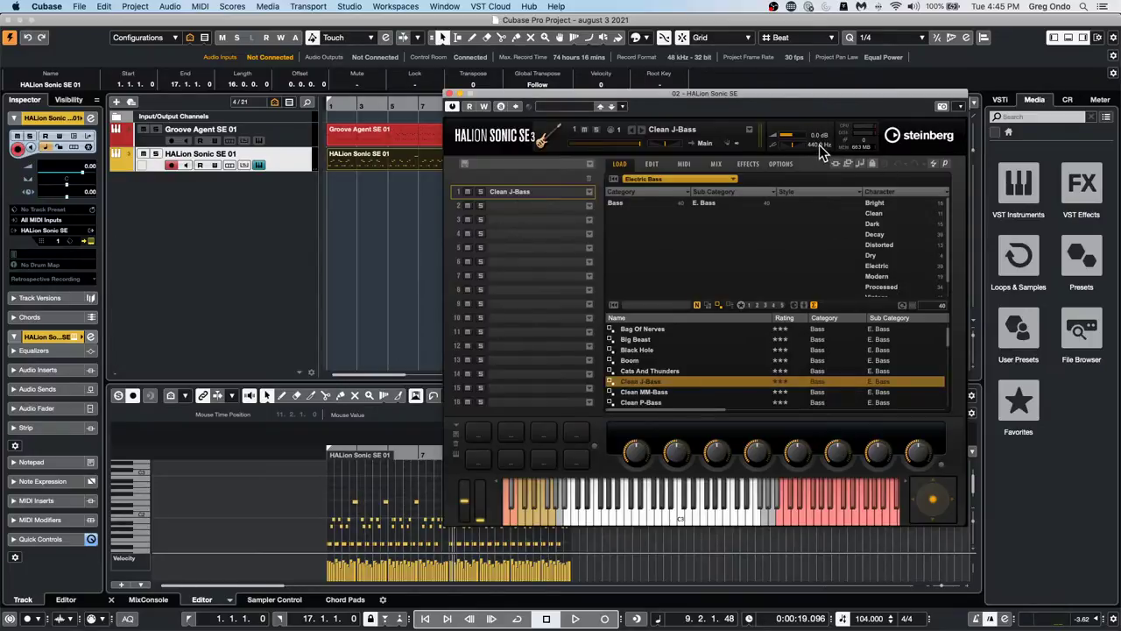
# Set the HALion Sonic SE master tuning to 432 Hz, return it to 440 Hz, and close the instrument window
pyautogui.doubleClick(818, 144)
pyautogui.write('432')
pyautogui.press('Return')
pyautogui.doubleClick(821, 146)
pyautogui.write('440')
pyautogui.press('Return')
pyautogui.click(449, 94)
# Open the audio mixdown export settings and the ID3 tag editor
pyautogui.click(79, 6)
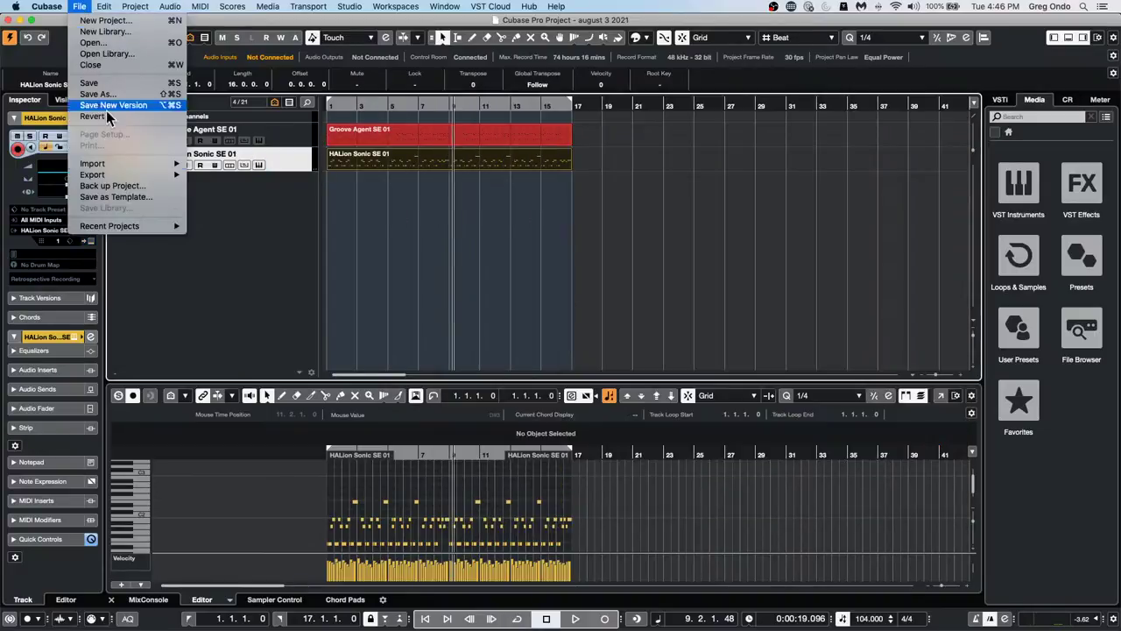
pyautogui.moveTo(128, 227)
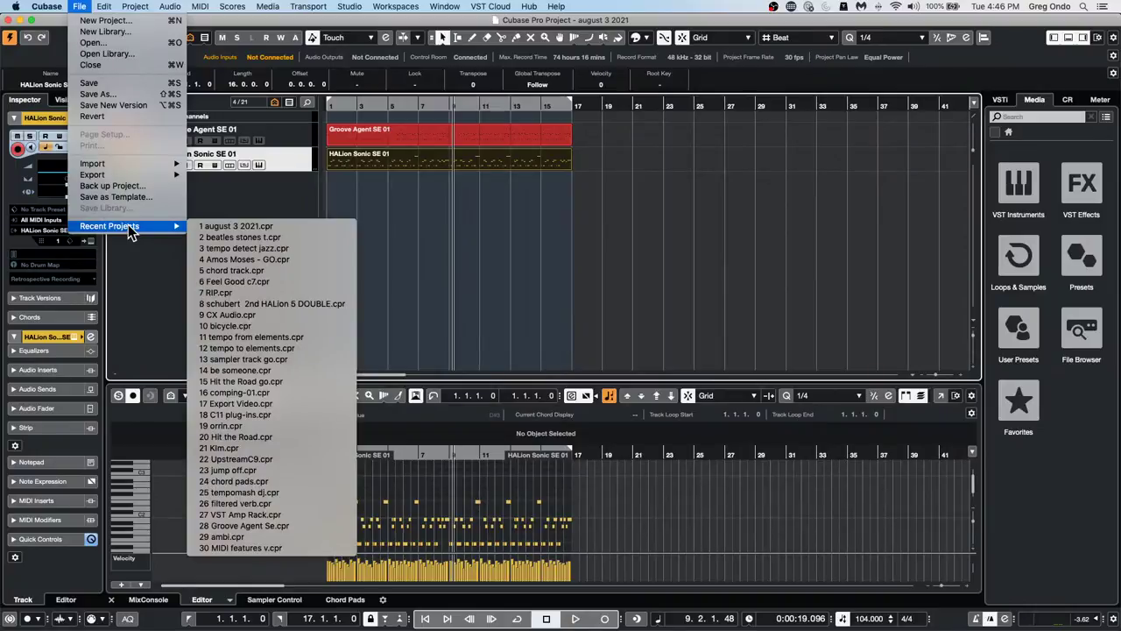
pyautogui.moveTo(145, 180)
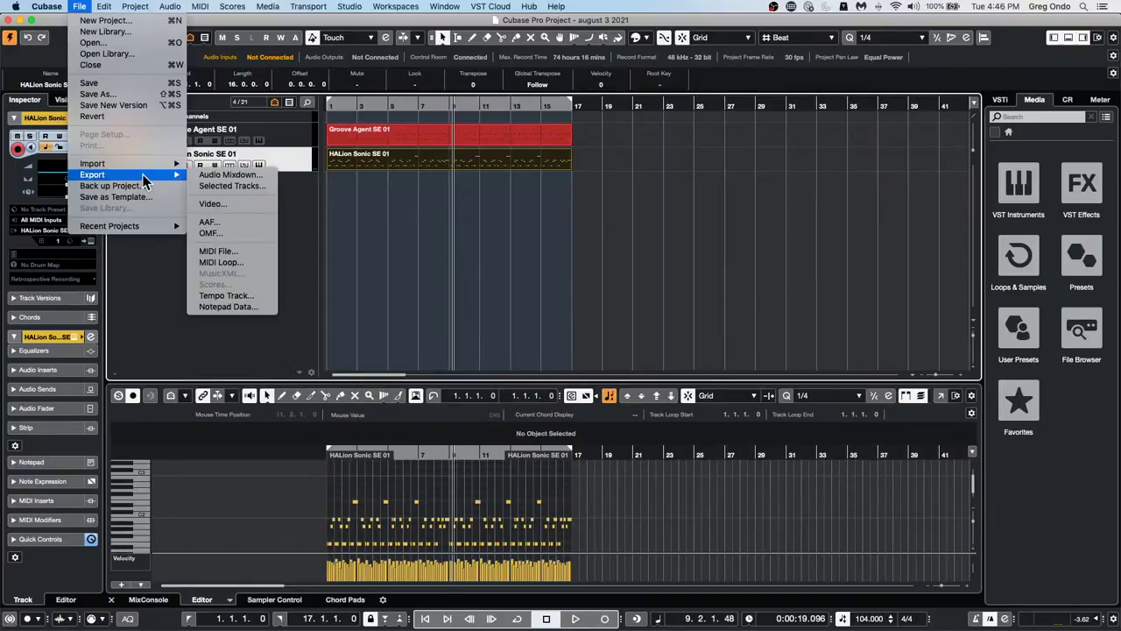
pyautogui.click(253, 180)
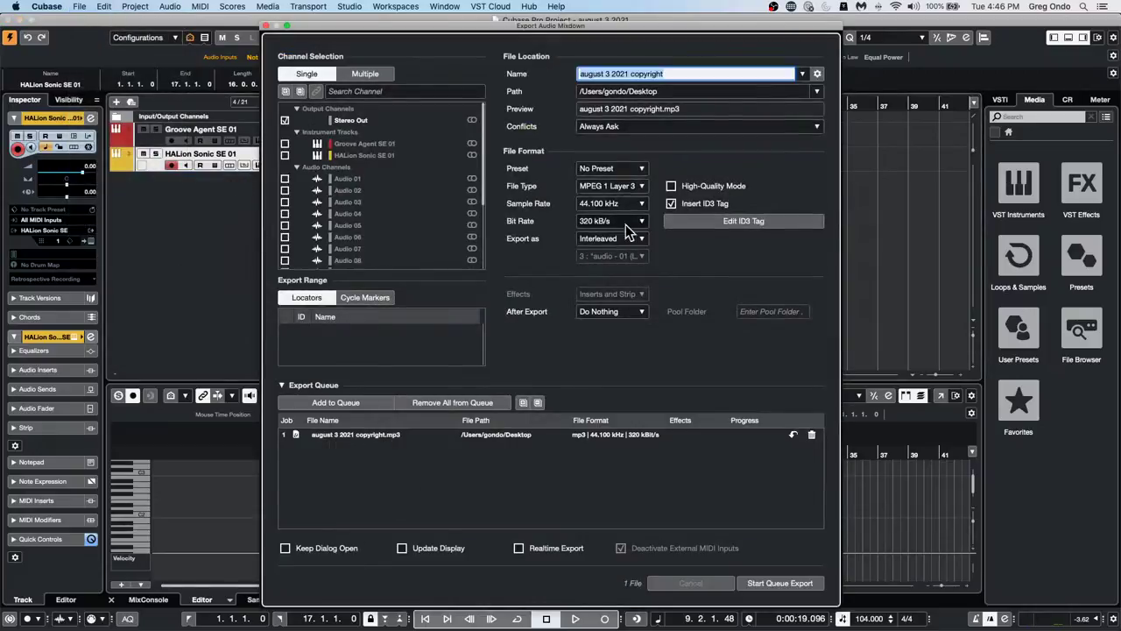
pyautogui.click(759, 223)
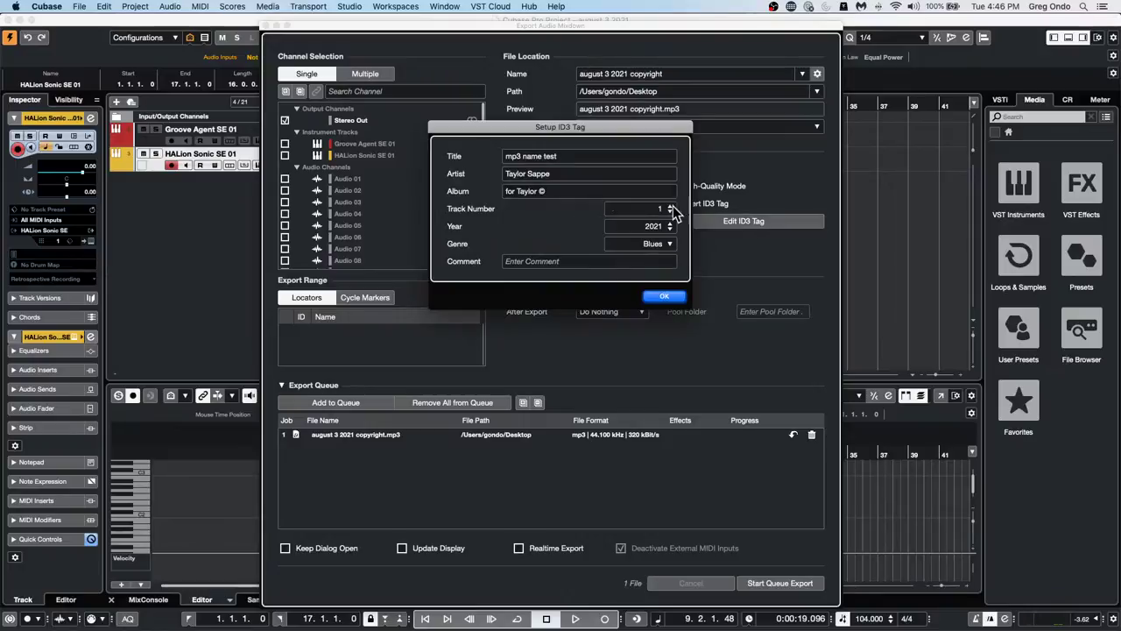
# Move the © symbol from the end to the start of the album name in the ID3 tag
pyautogui.click(568, 191)
pyautogui.click(565, 192)
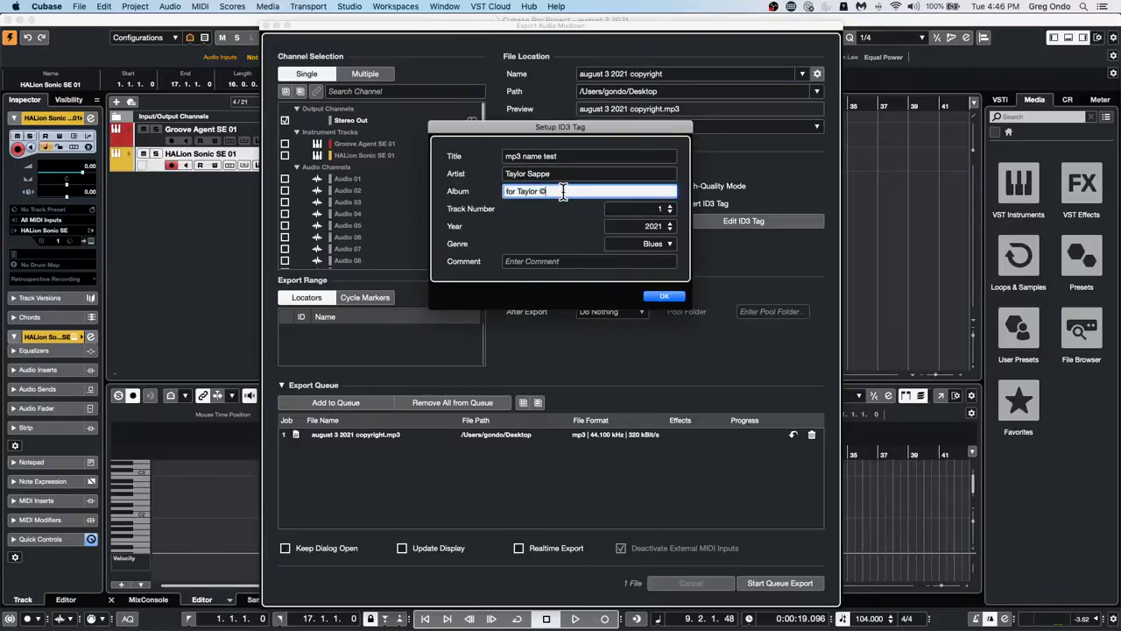
pyautogui.press('BackSpace')
pyautogui.press('BackSpace')
pyautogui.write('©')
# Append the artist's first name in capitals to the ID3 title "mp3 name test" and accept the tag
pyautogui.click(588, 159)
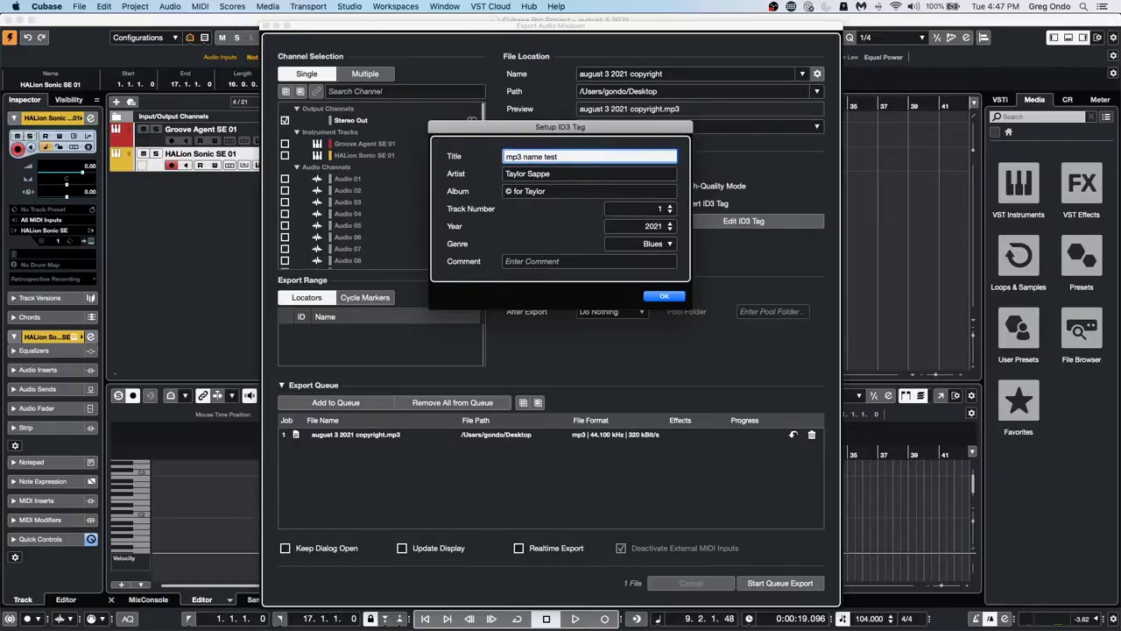
pyautogui.write('TAYLOR')
pyautogui.press('Return')
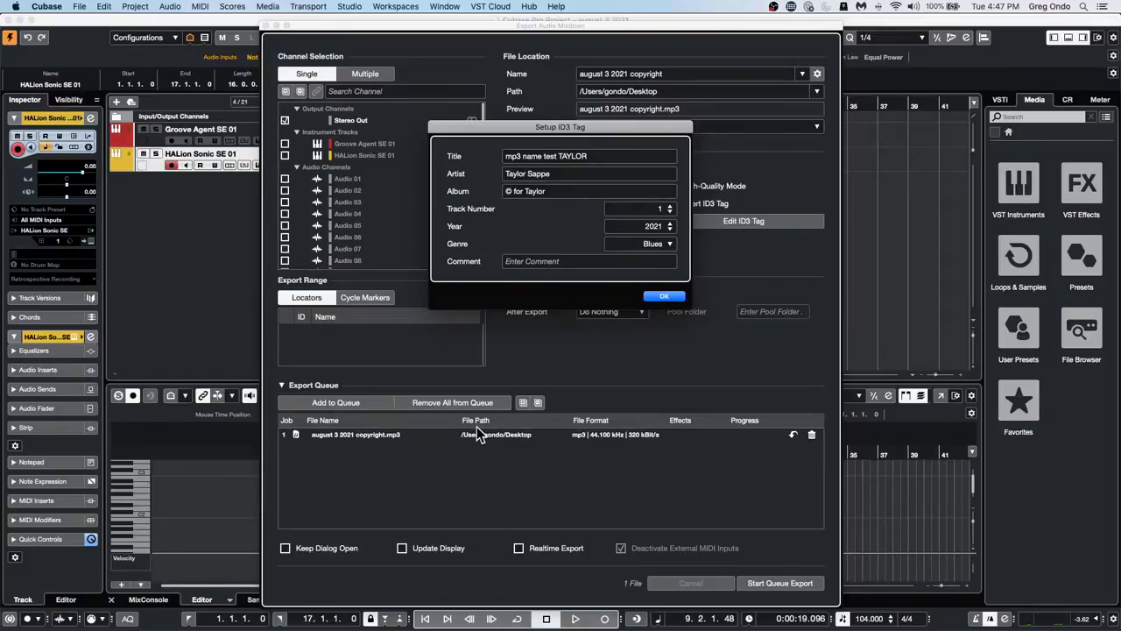
pyautogui.click(673, 298)
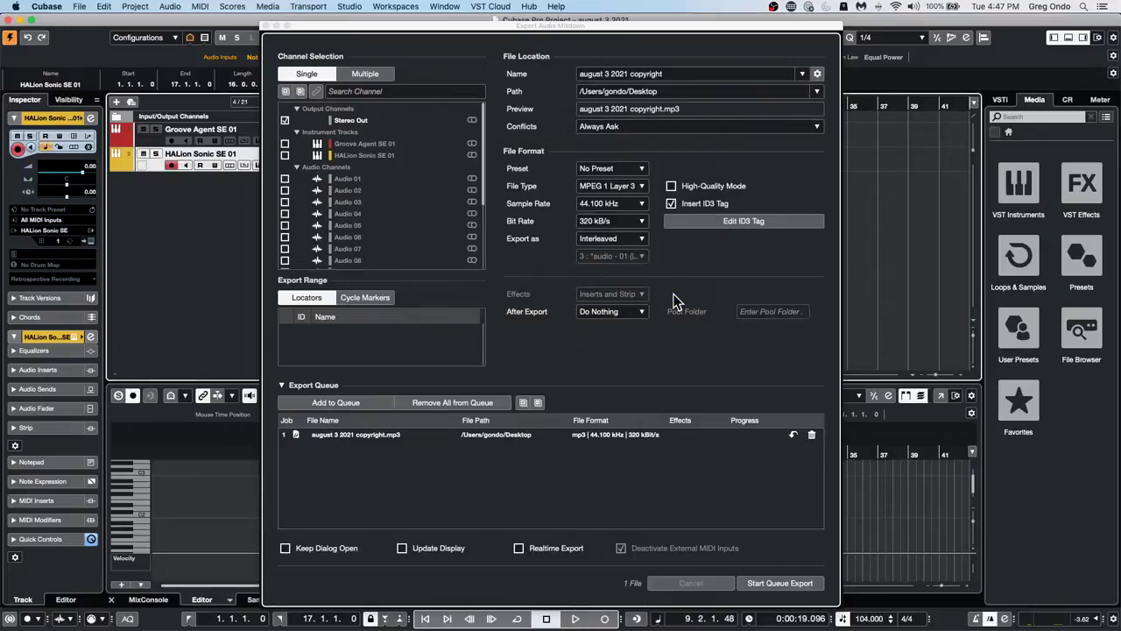
# Replace the queued mixdown job with a new one, keeping the Insert ID3 Tag option enabled
pyautogui.click(811, 434)
pyautogui.click(370, 403)
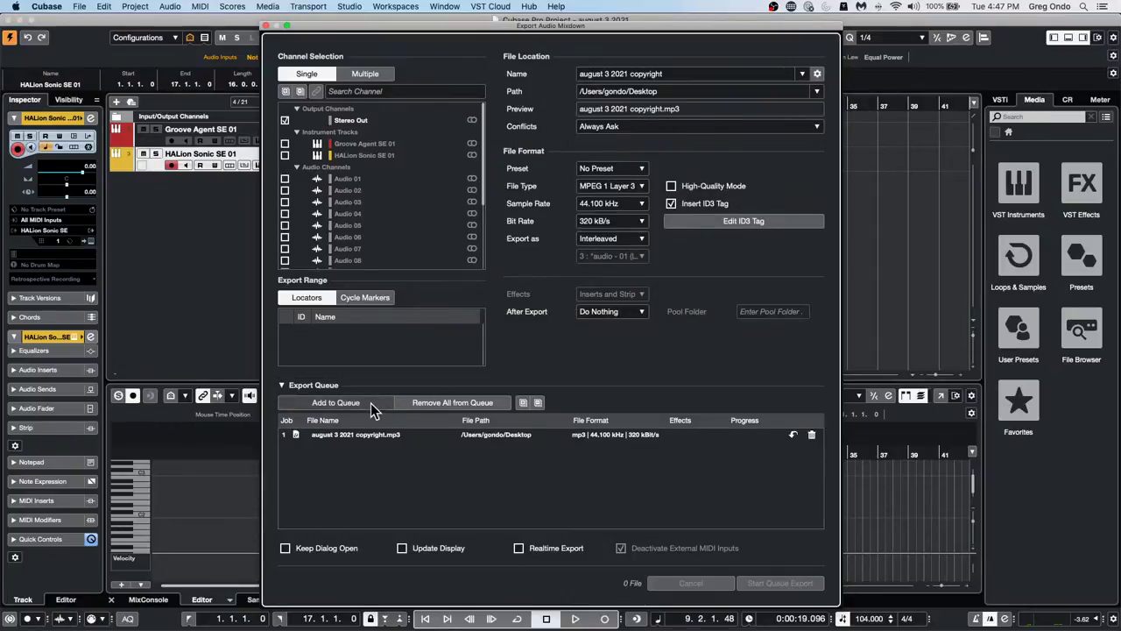
pyautogui.click(671, 203)
pyautogui.click(671, 204)
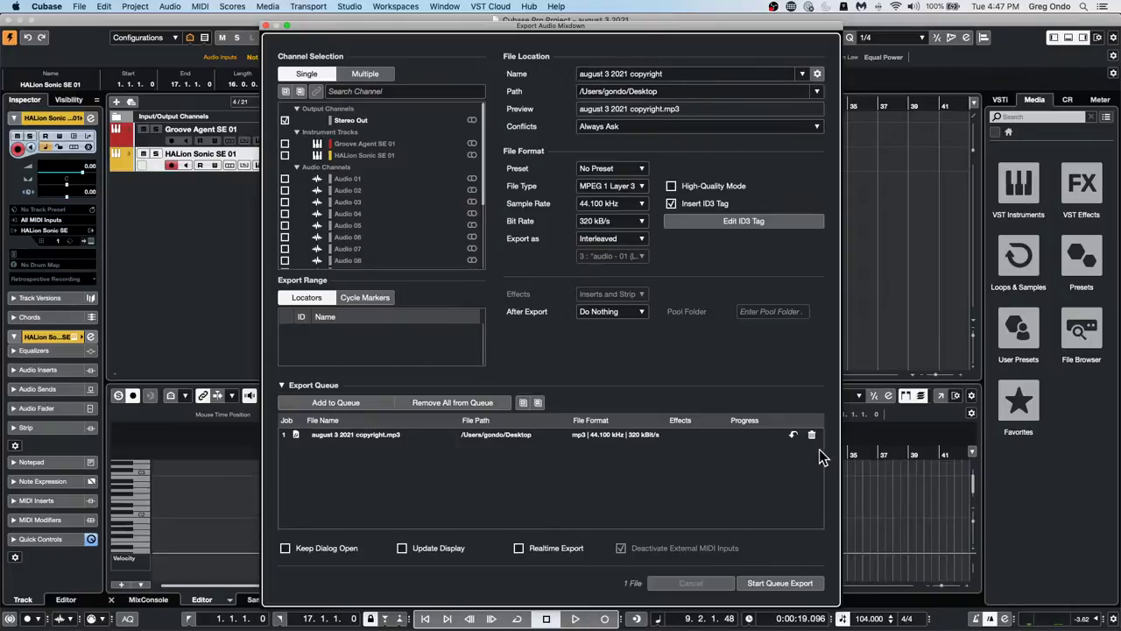
# Change the export file name to "august 3 2021 copyright SYMOBOL"
pyautogui.click(674, 71)
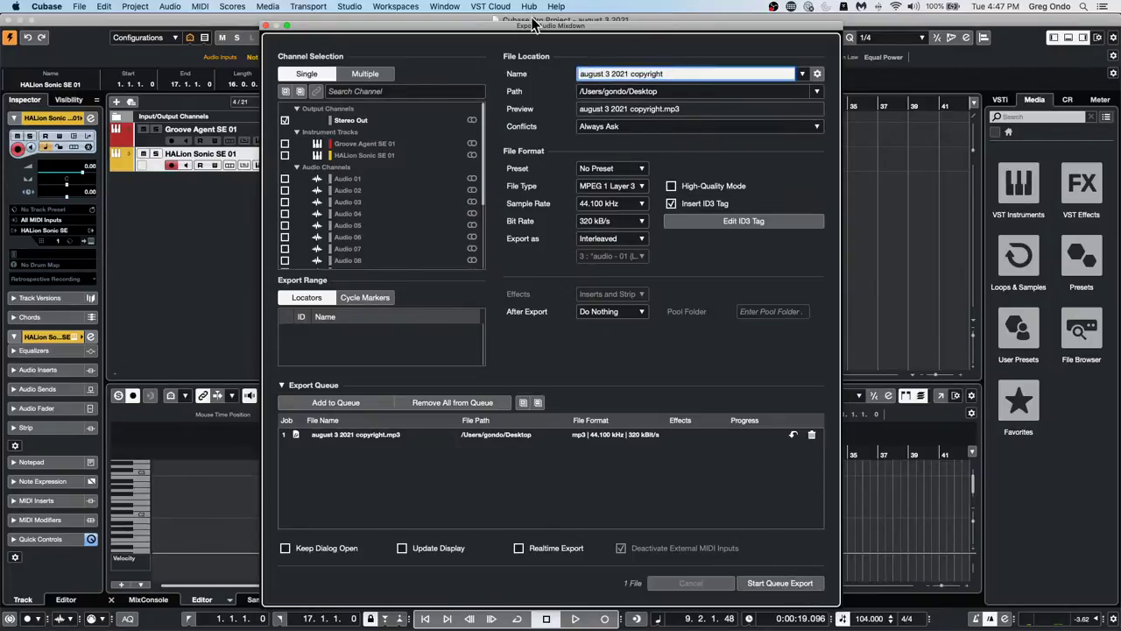
pyautogui.write('SYM')
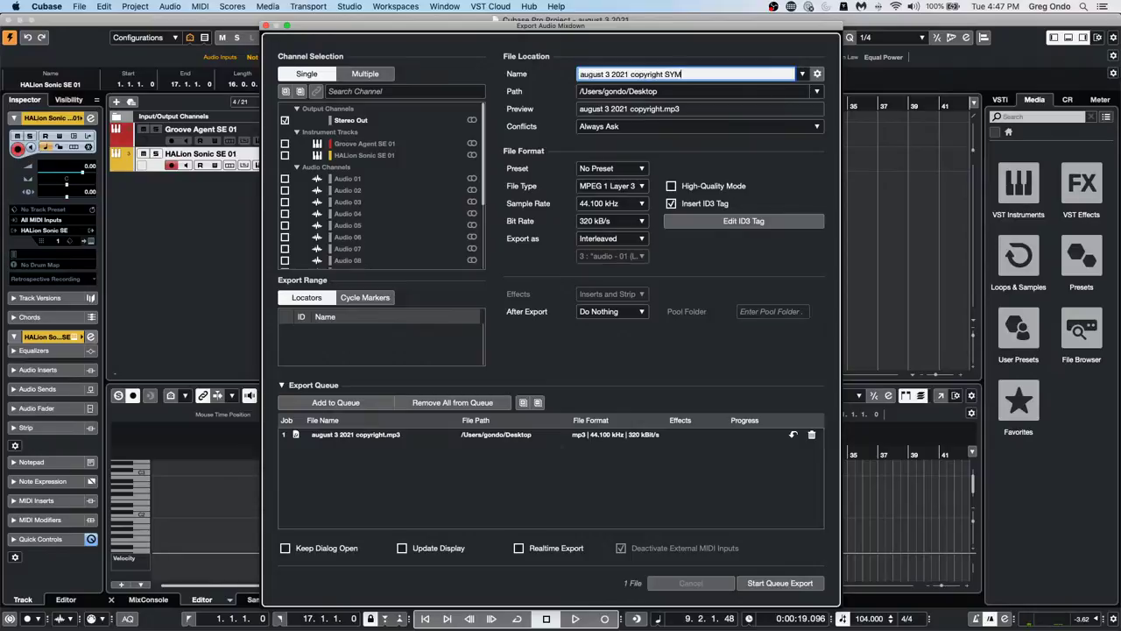
pyautogui.write('OBOL')
pyautogui.press('Return')
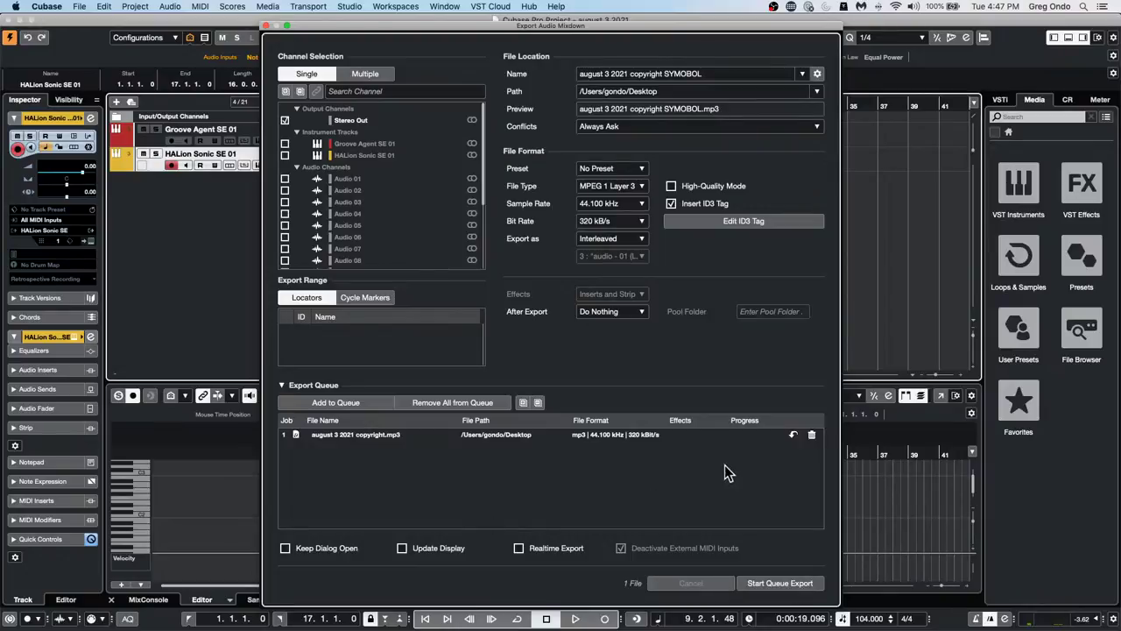
# Replace the queued job with the renamed mixdown and start the queue export
pyautogui.click(811, 434)
pyautogui.click(344, 402)
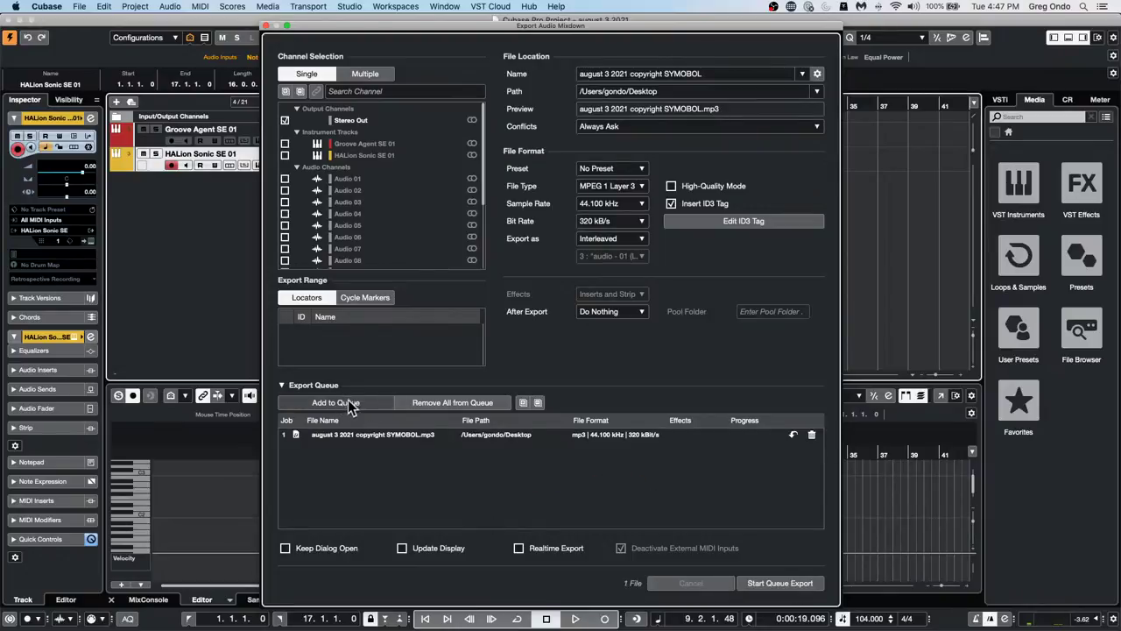
pyautogui.click(782, 584)
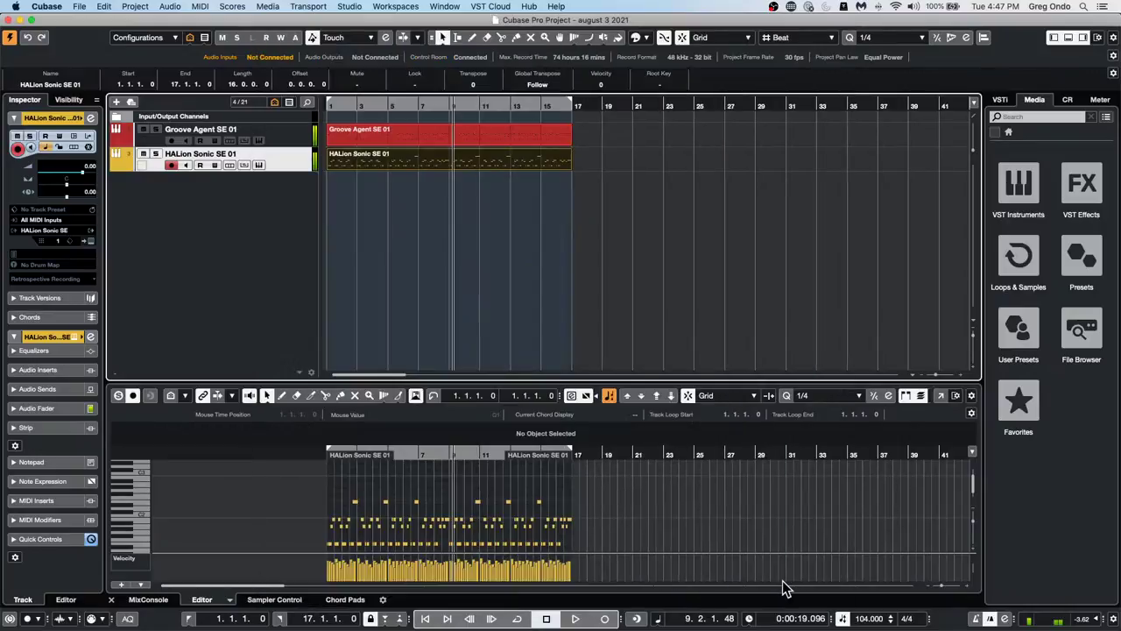
# Play the exported "august 3 2021 copyright SYMOBOL.mp3" from the Desktop in iTunes and pause it to check the tag
pyautogui.moveTo(499, 627)
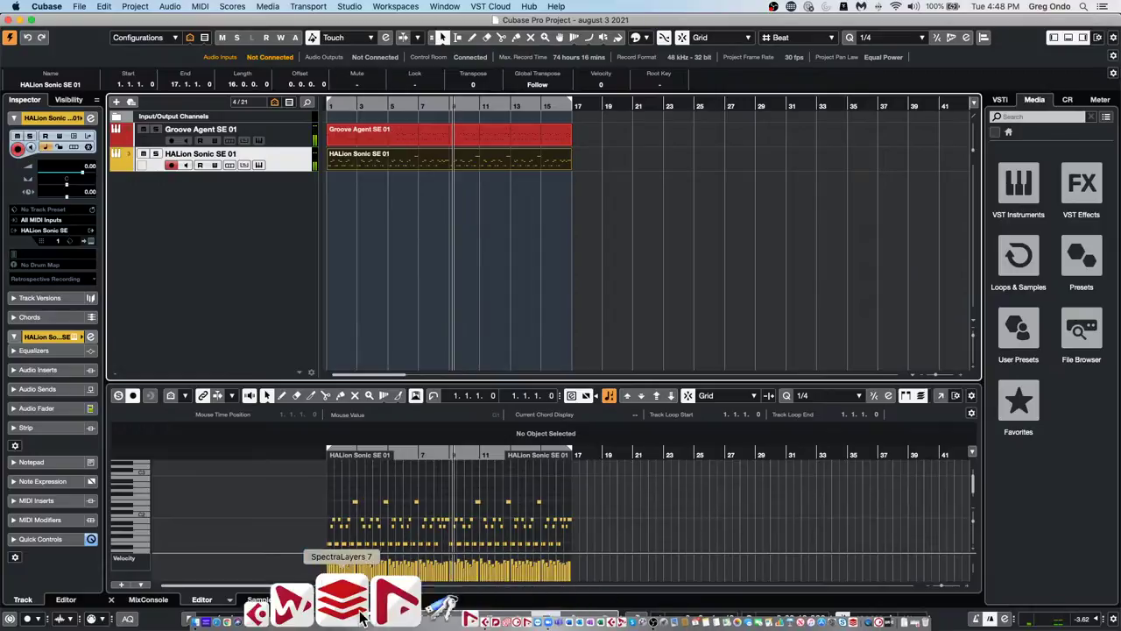
pyautogui.click(286, 613)
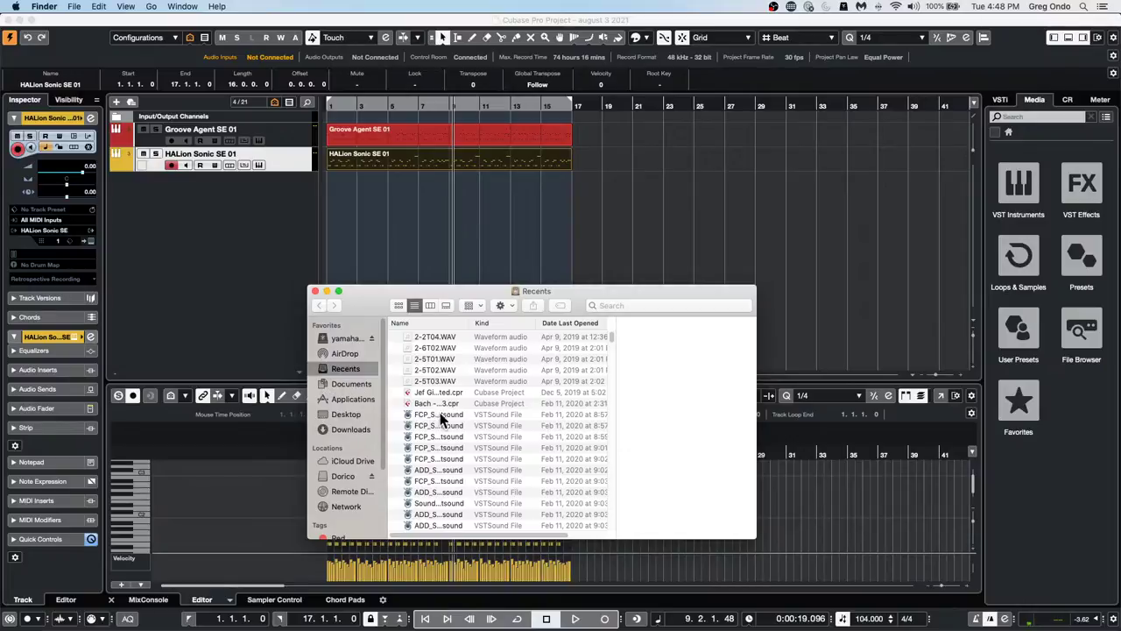
pyautogui.click(354, 415)
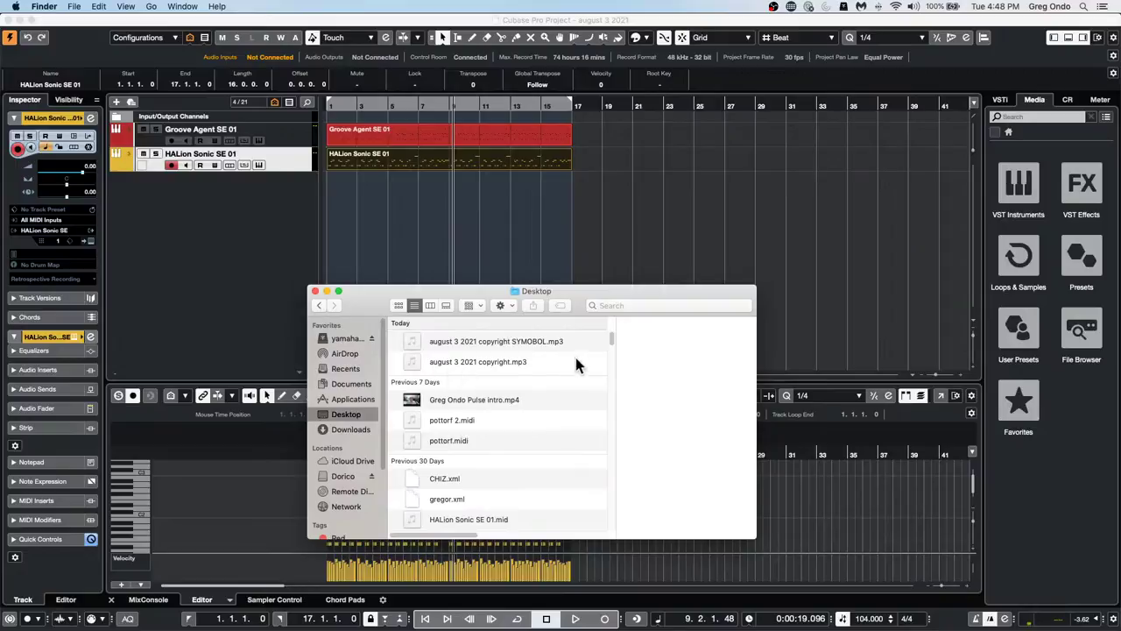
pyautogui.doubleClick(538, 340)
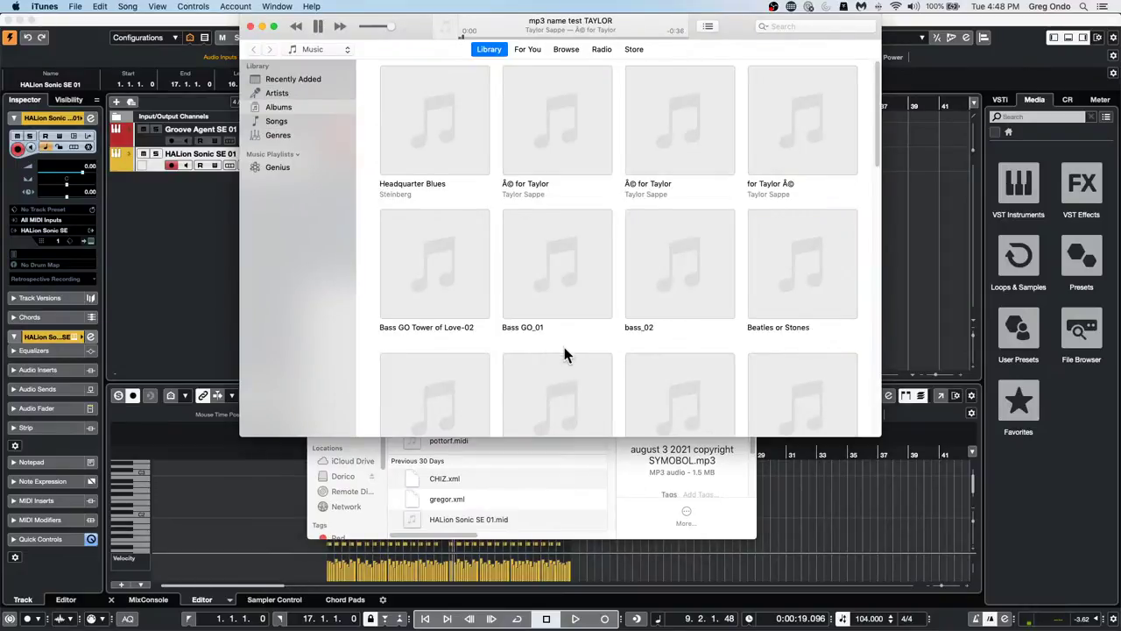
pyautogui.press('space')
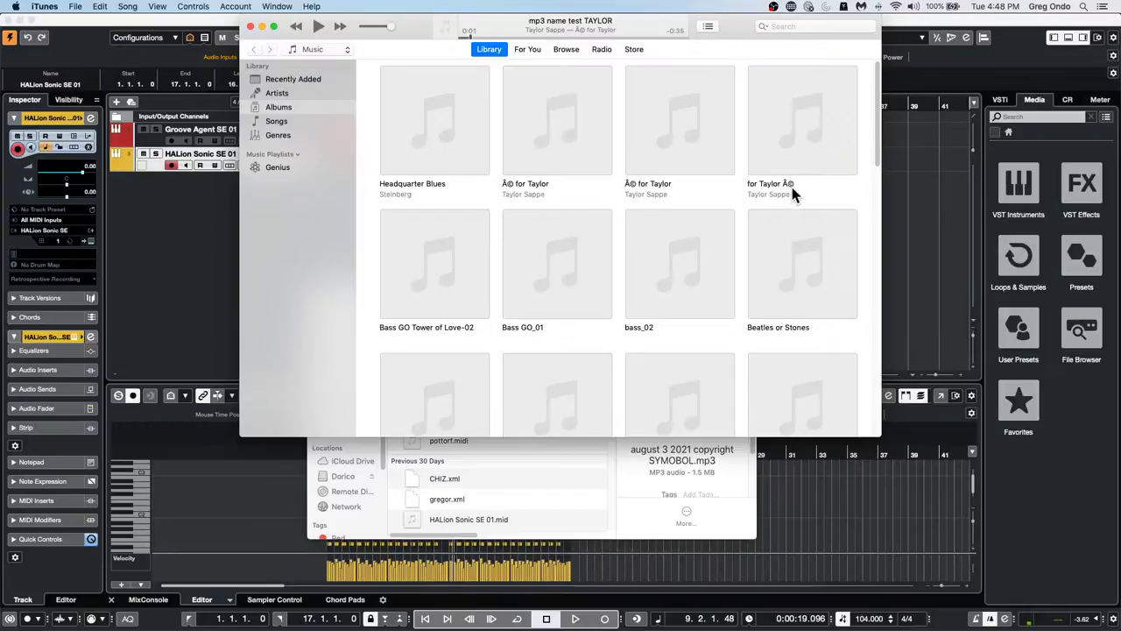
# Close the iTunes and Desktop folder windows and return to the august 3 2021 project in Cubase
pyautogui.click(251, 27)
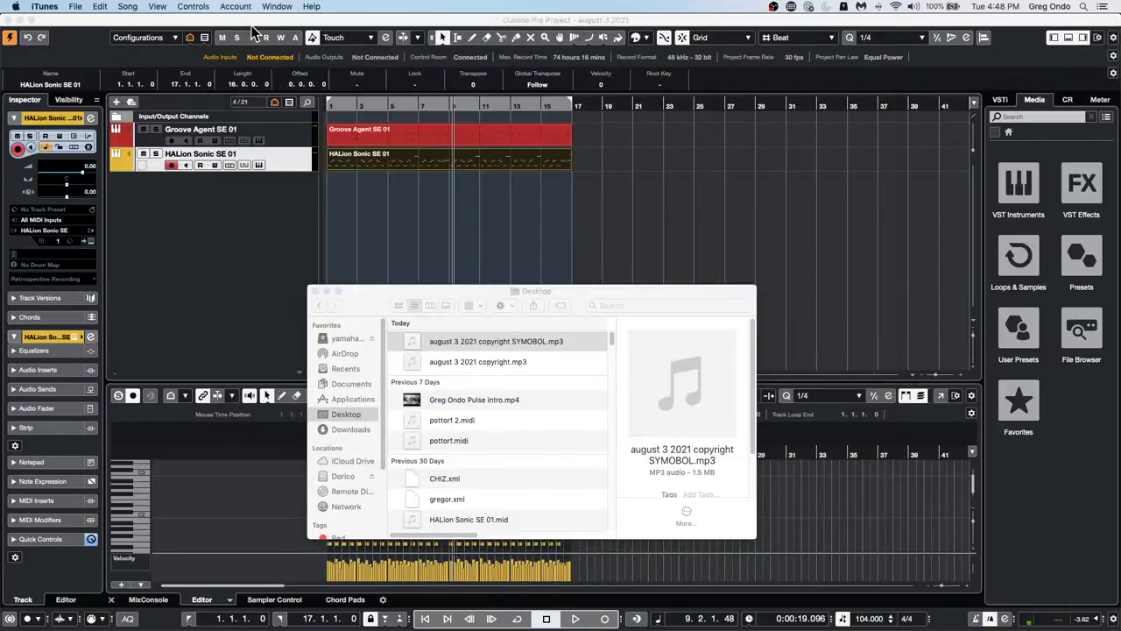
pyautogui.click(315, 296)
pyautogui.click(459, 227)
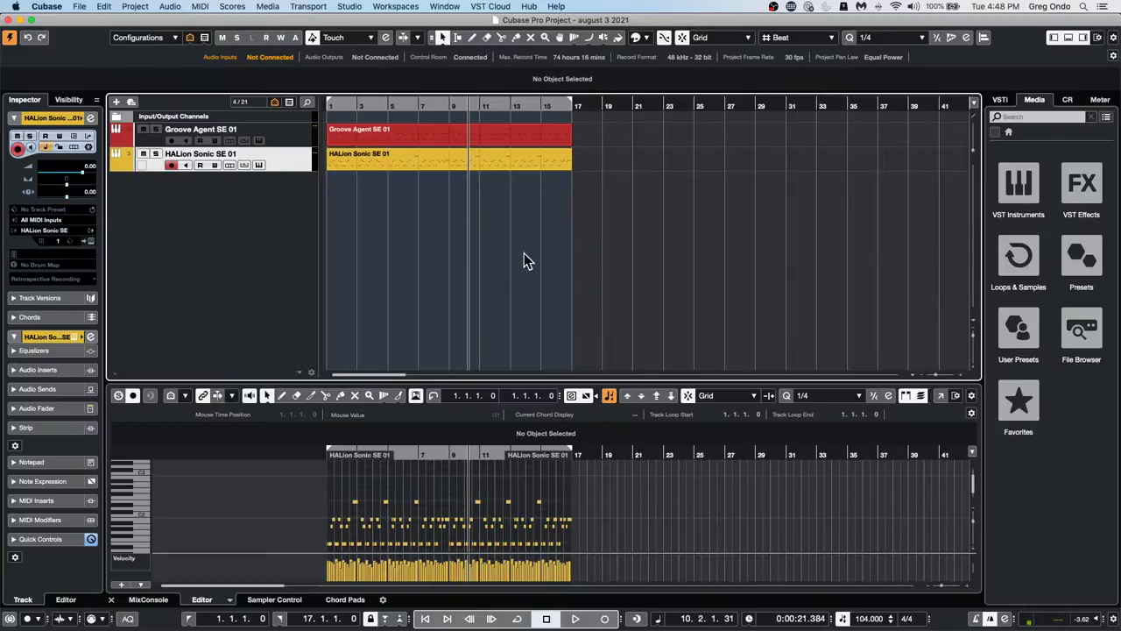
pyautogui.click(80, 7)
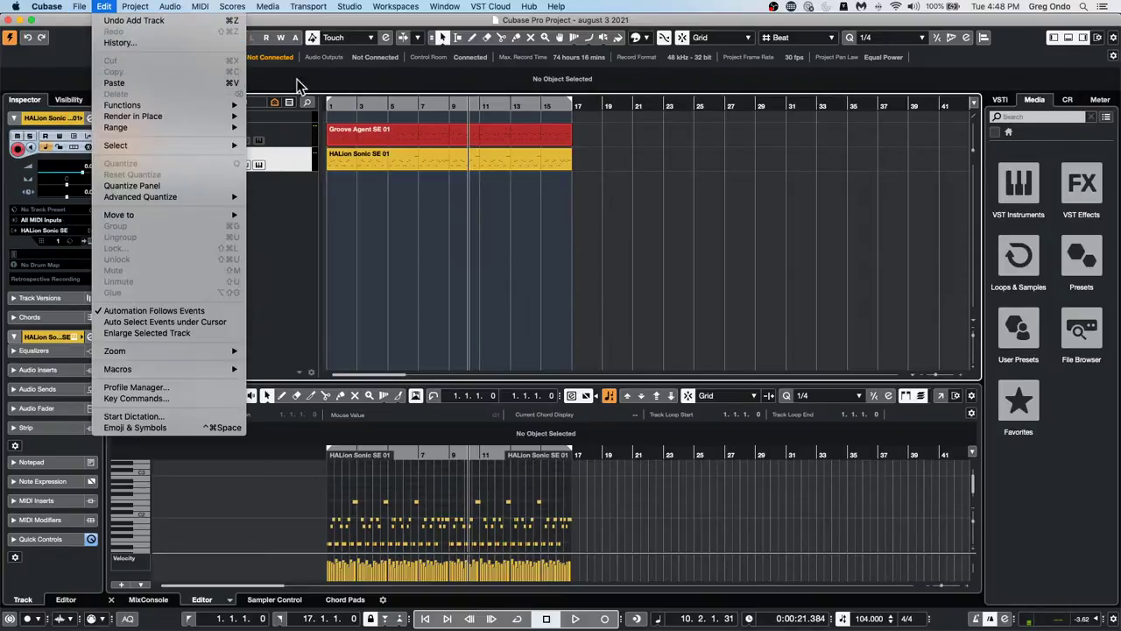
pyautogui.click(412, 158)
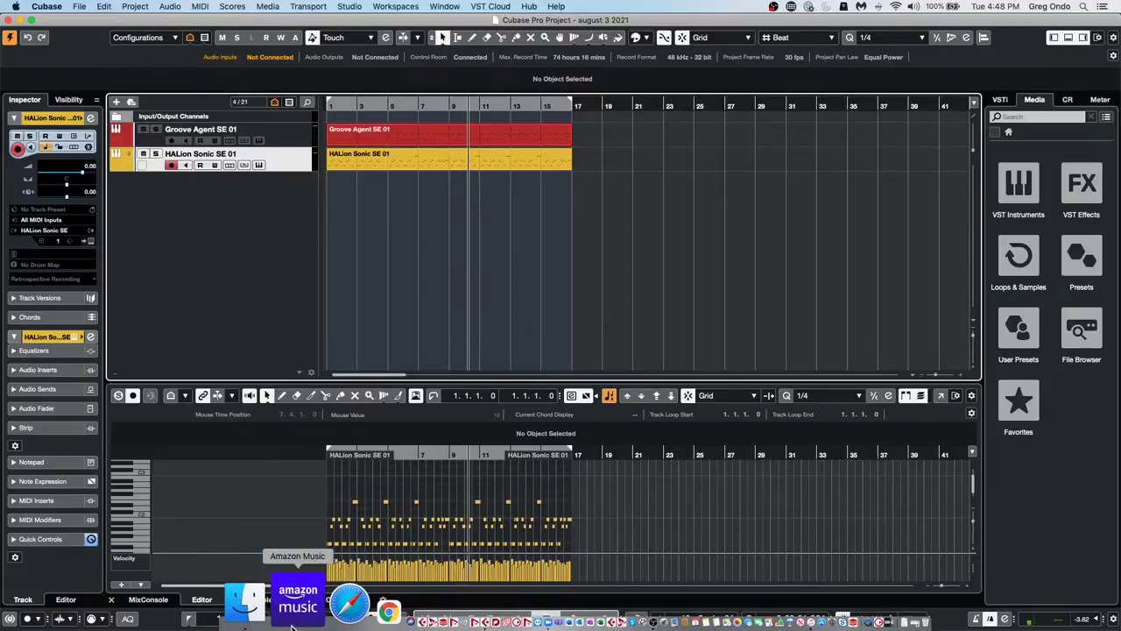
# Open "august 3 2021 copyright SYMOBOL.mp3" from the Desktop in WaveLab Pro 10.0 to examine its metadata
pyautogui.click(278, 603)
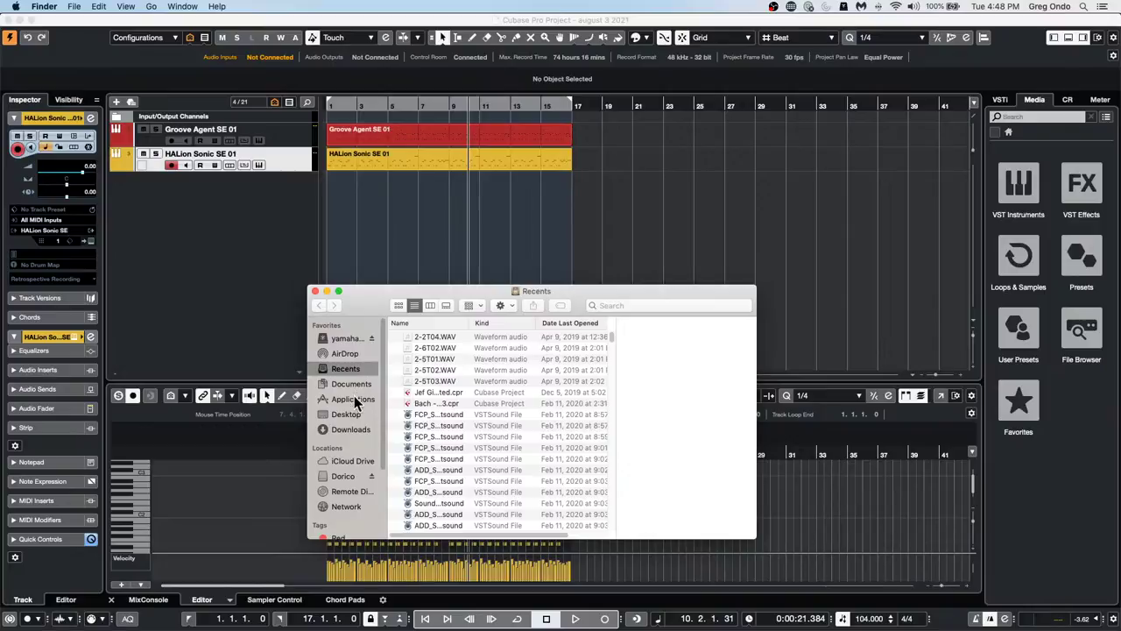
pyautogui.click(351, 415)
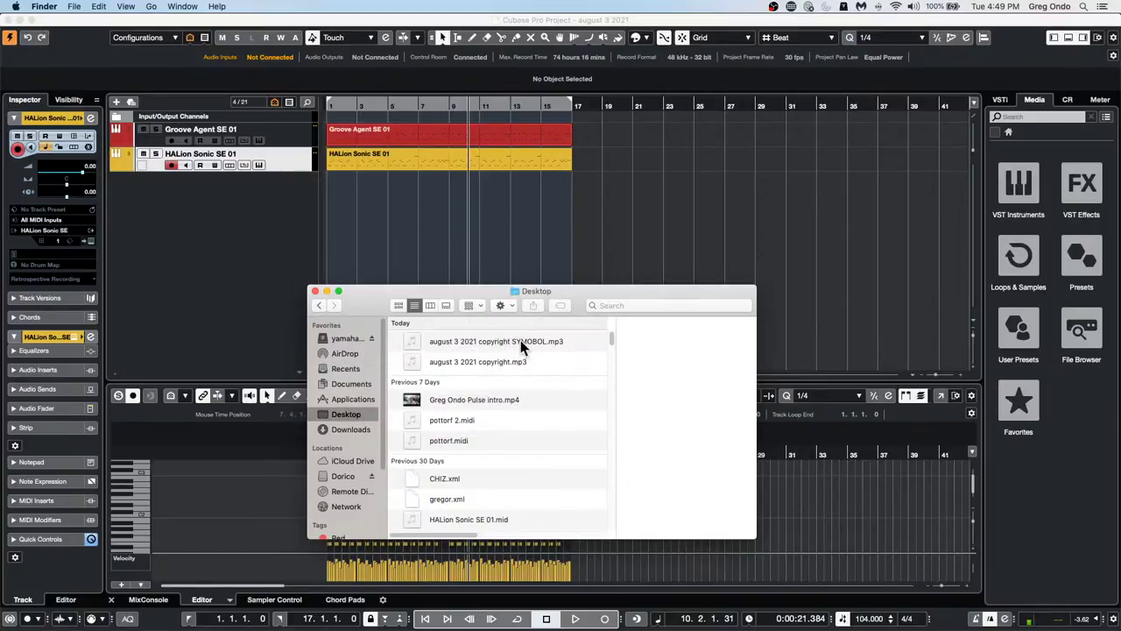
pyautogui.rightClick(519, 341)
pyautogui.moveTo(571, 353)
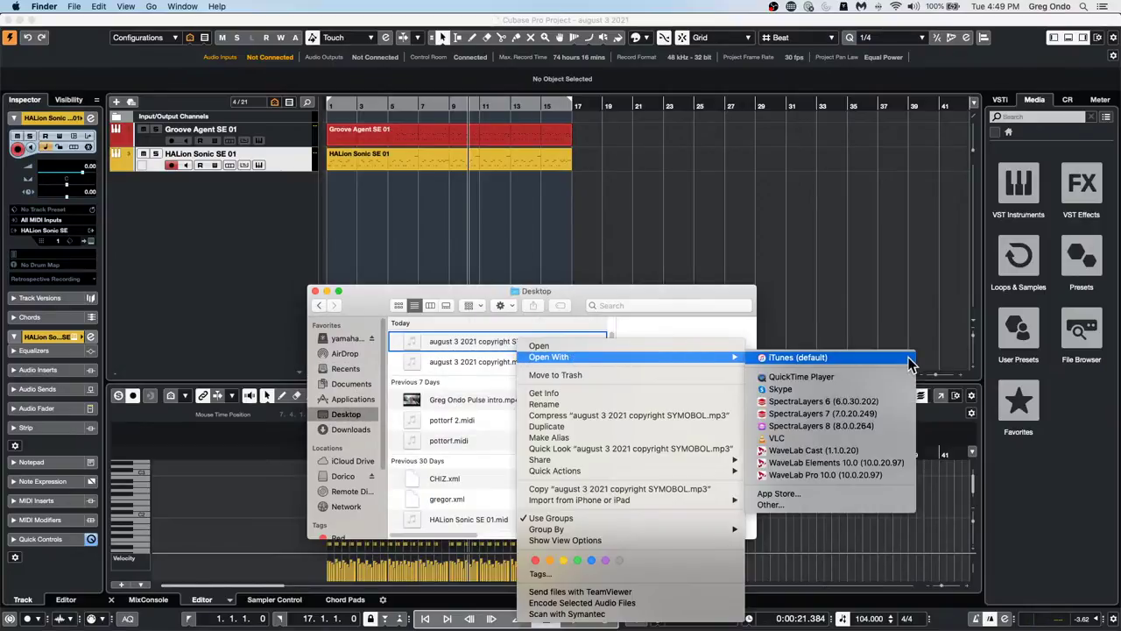
pyautogui.click(876, 475)
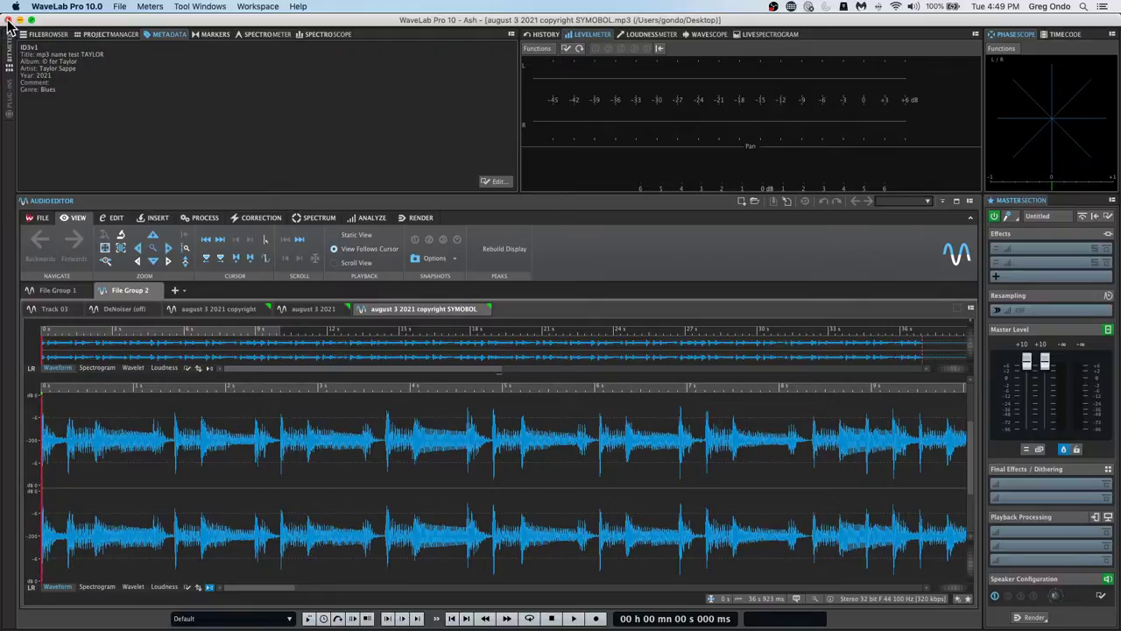
# Quit WaveLab Pro, close the Desktop folder window, and return to the august 3 2021 project in Cubase
pyautogui.click(52, 7)
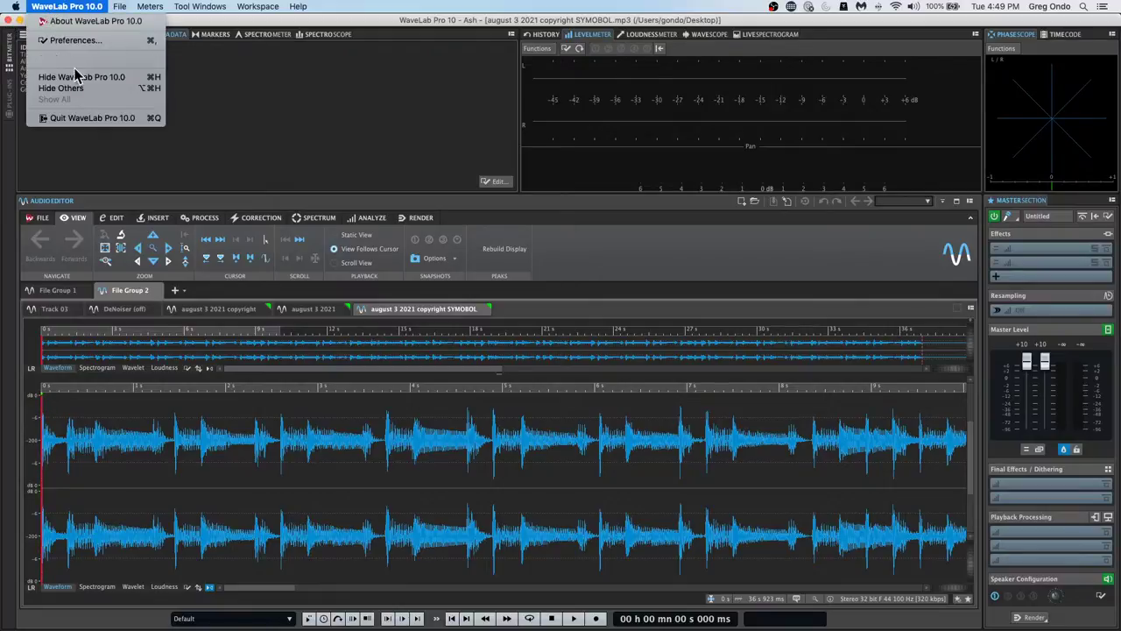
pyautogui.click(80, 121)
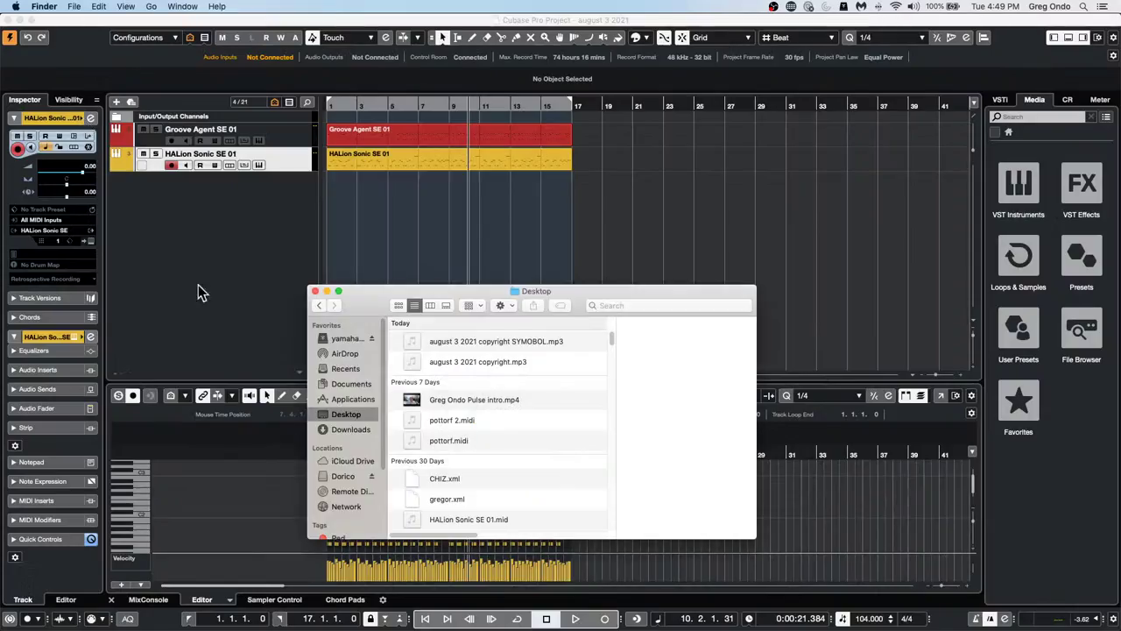
pyautogui.click(315, 290)
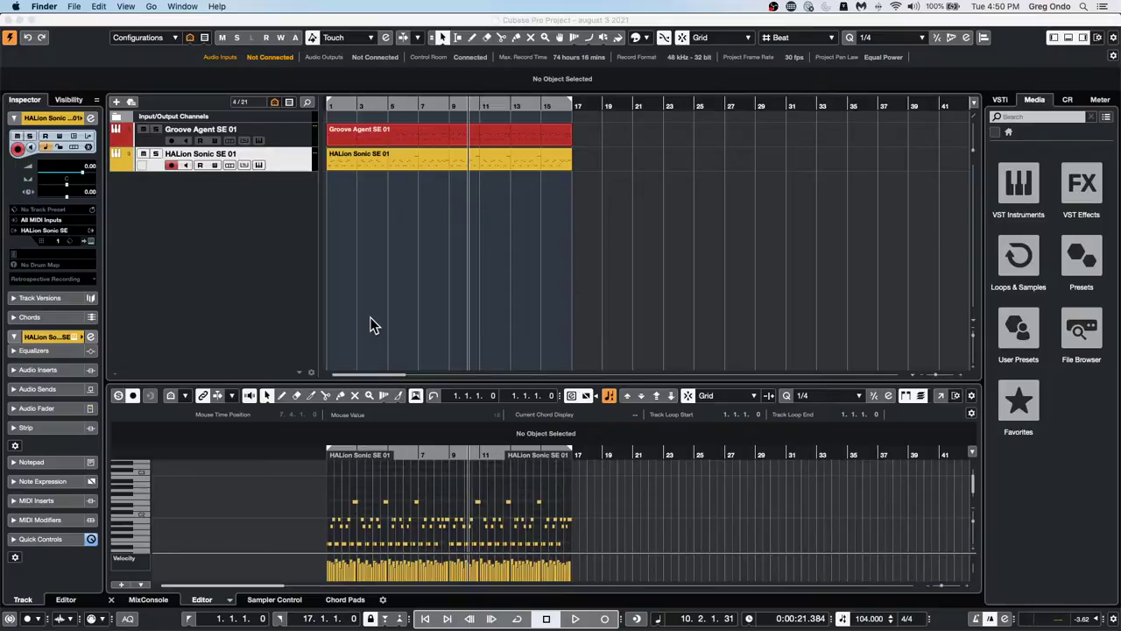
pyautogui.click(216, 6)
pyautogui.click(496, 210)
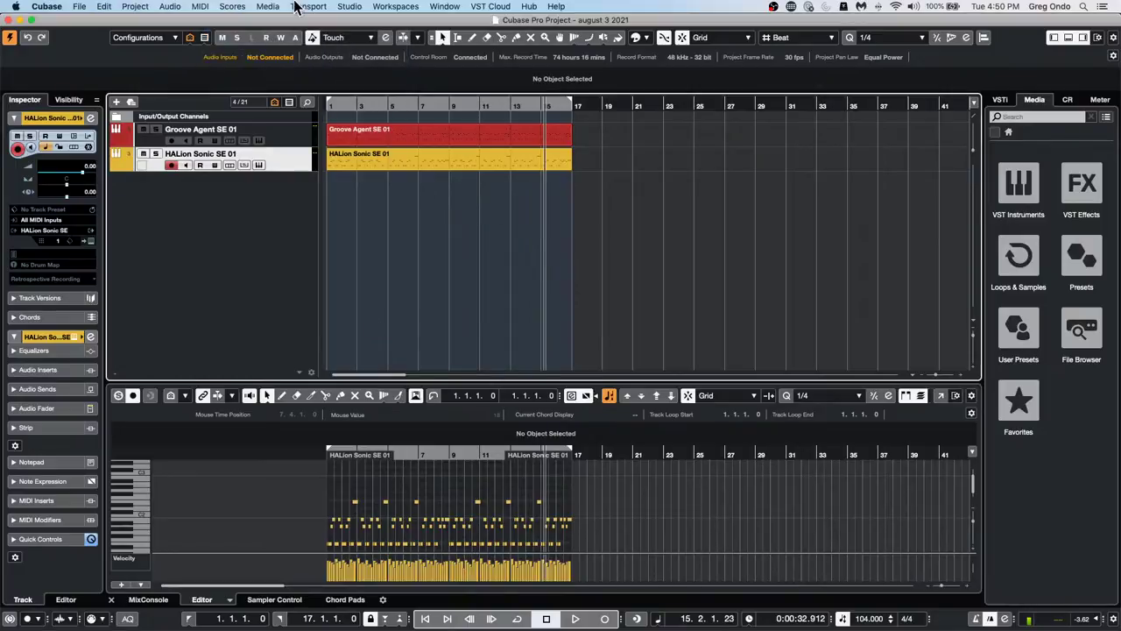
# Open the Pool window to examine the project's media files
pyautogui.click(301, 7)
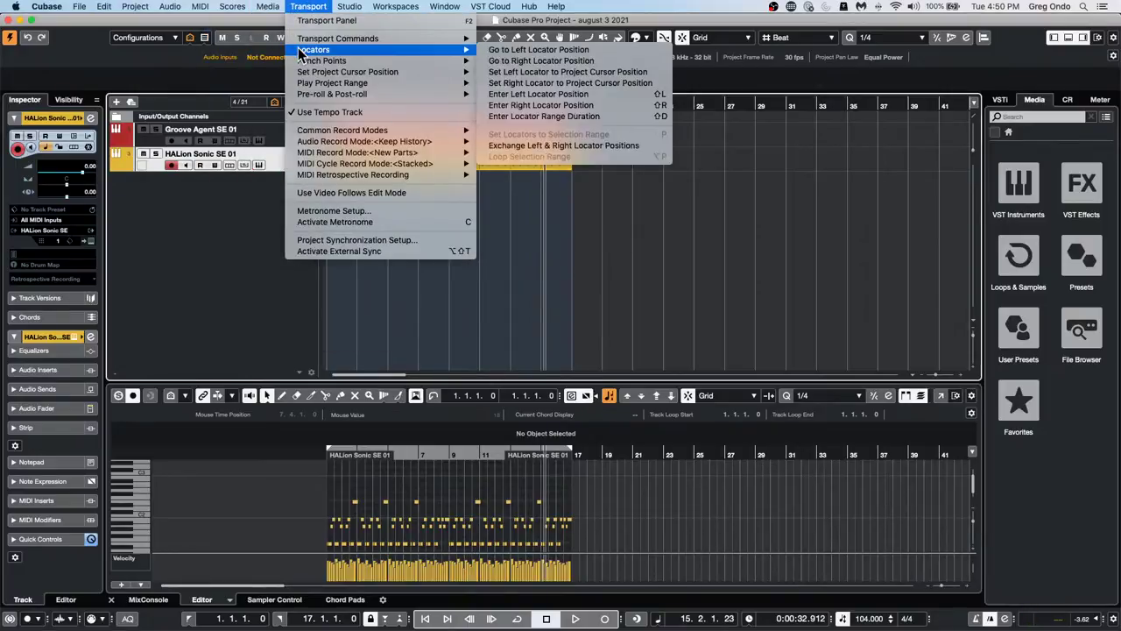
pyautogui.moveTo(269, 9)
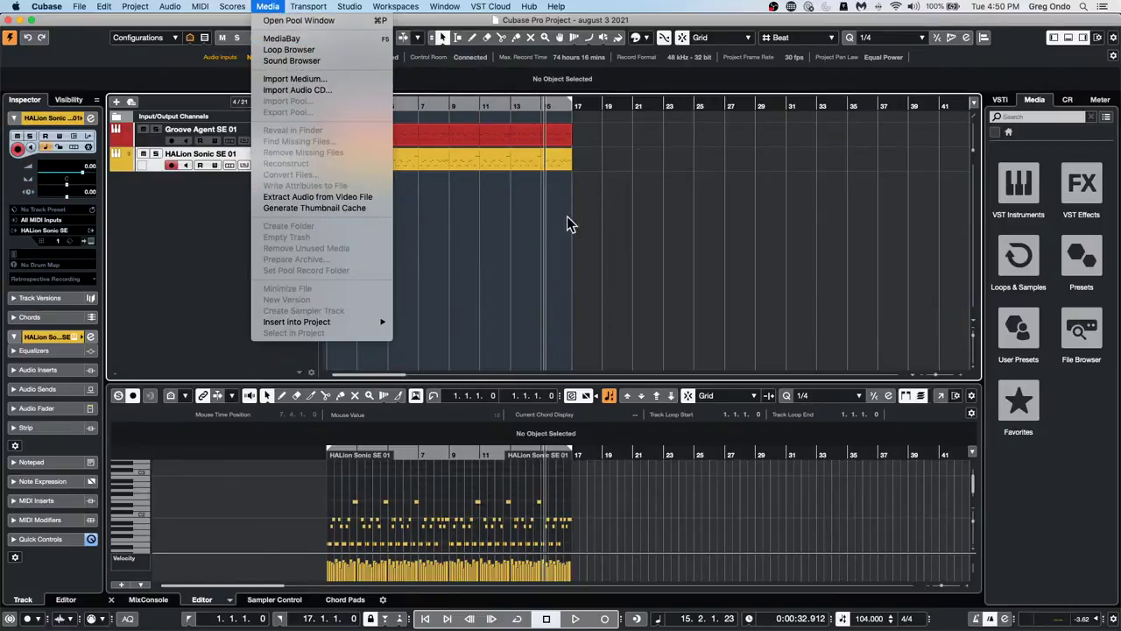
pyautogui.click(307, 20)
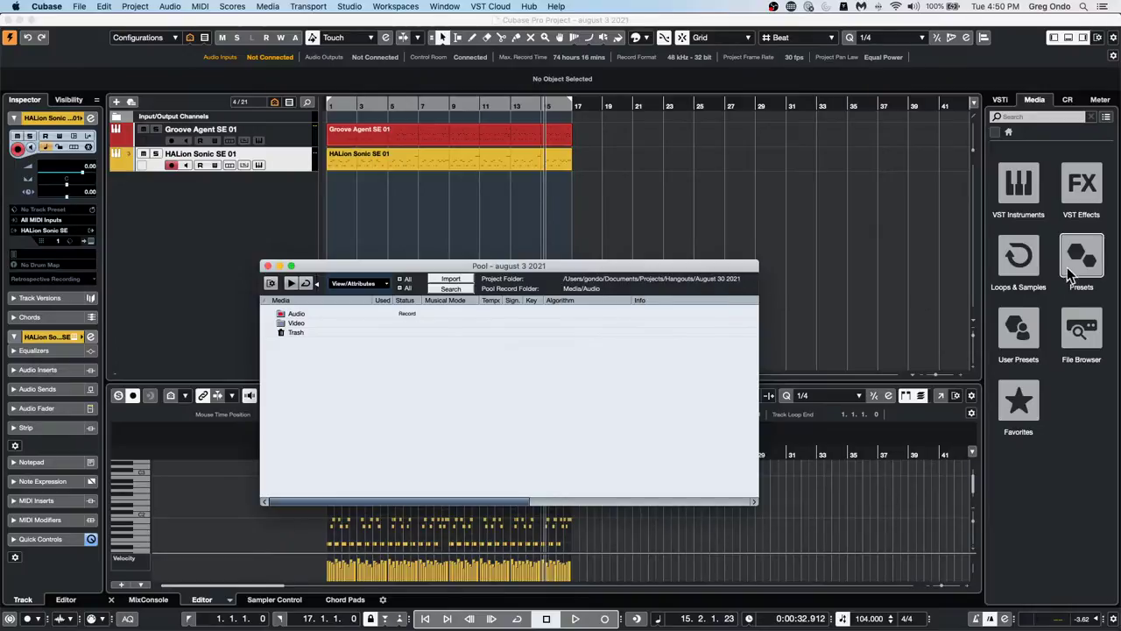
# Insert a Tech_House_Bass_Loop_16 loop from the DancefloorTechHouse content set on a new audio track and check its file path in the Pool
pyautogui.click(1026, 263)
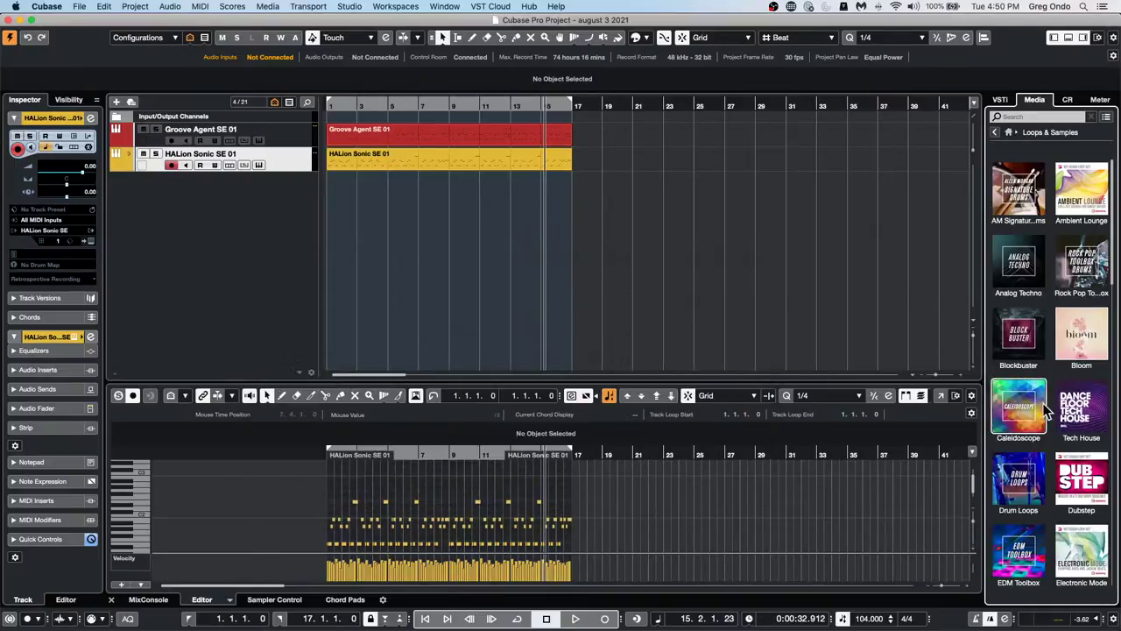
pyautogui.click(1077, 411)
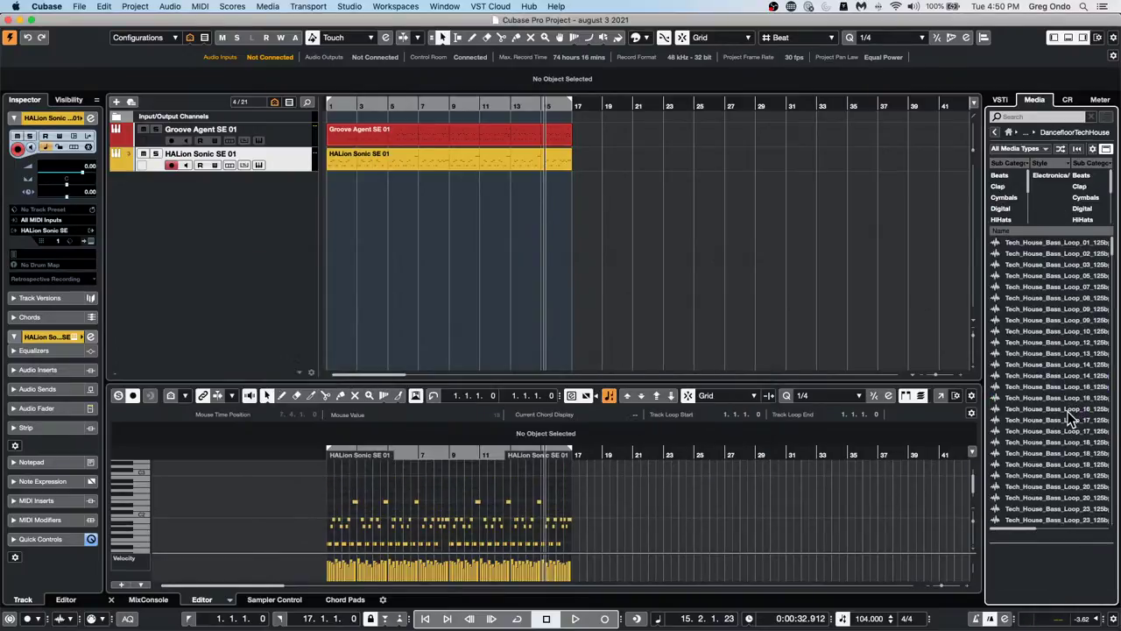
pyautogui.doubleClick(1068, 410)
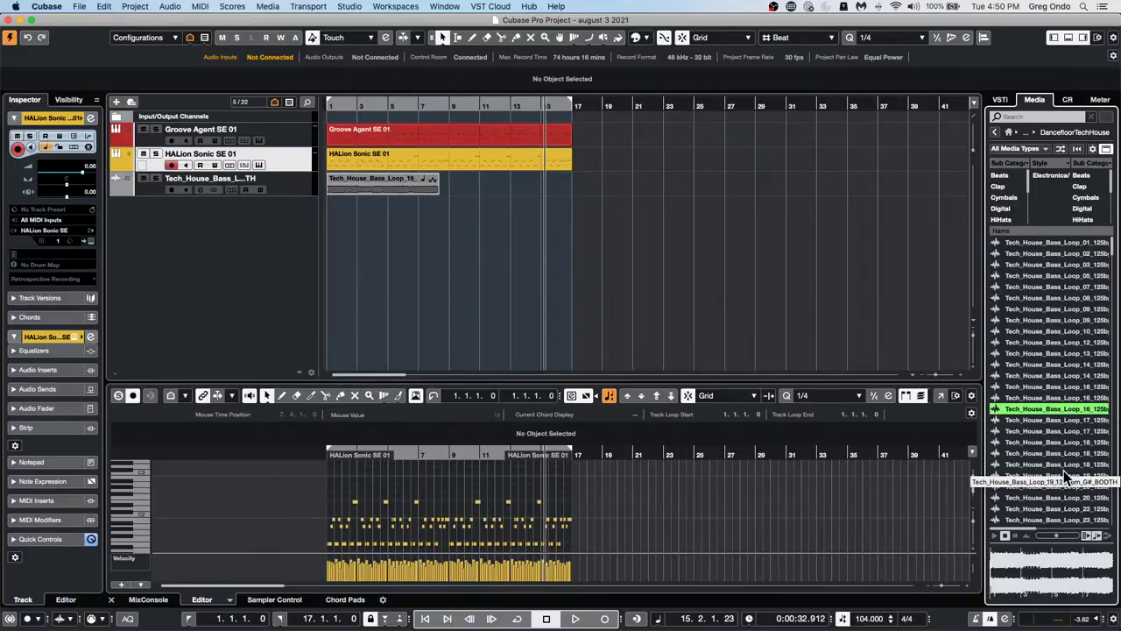
pyautogui.press('super+p')
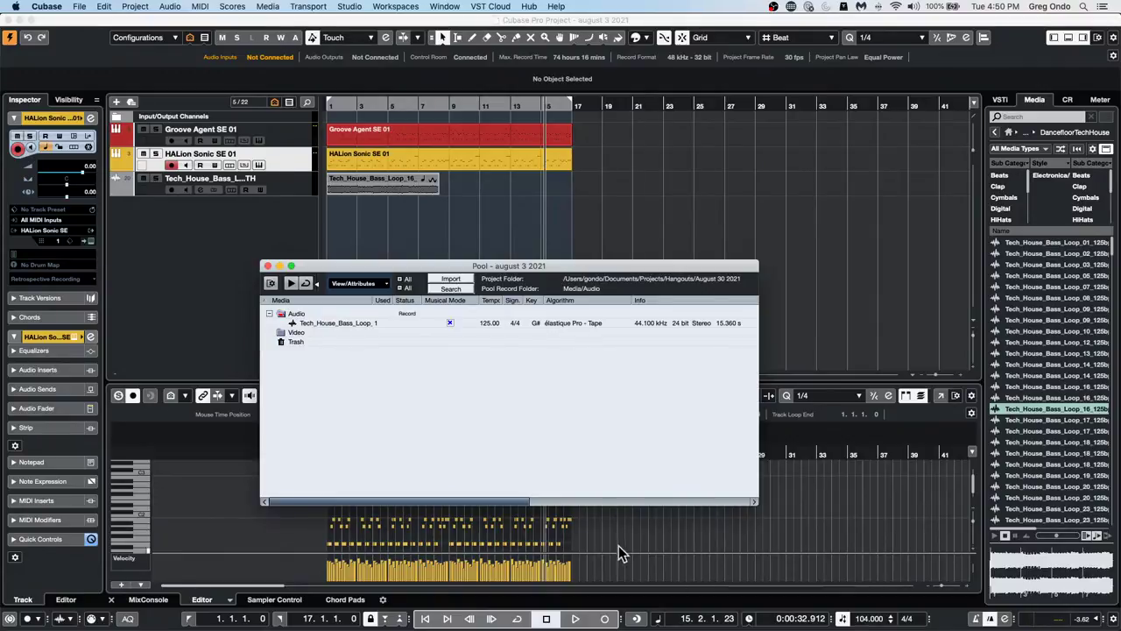
pyautogui.moveTo(523, 506); pyautogui.dragTo(749, 517)
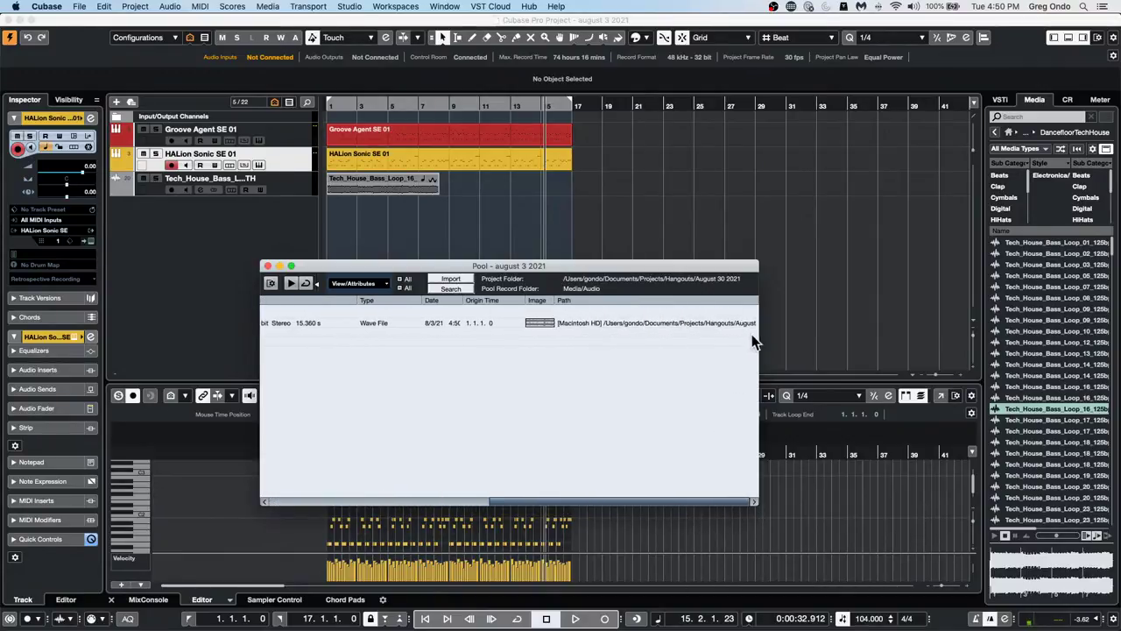
# Insert Tech_House_Bass_Loop_20 from the same loop set on another audio track, check its file path in the Pool, and close the Pool
pyautogui.click(1067, 488)
pyautogui.doubleClick(1067, 488)
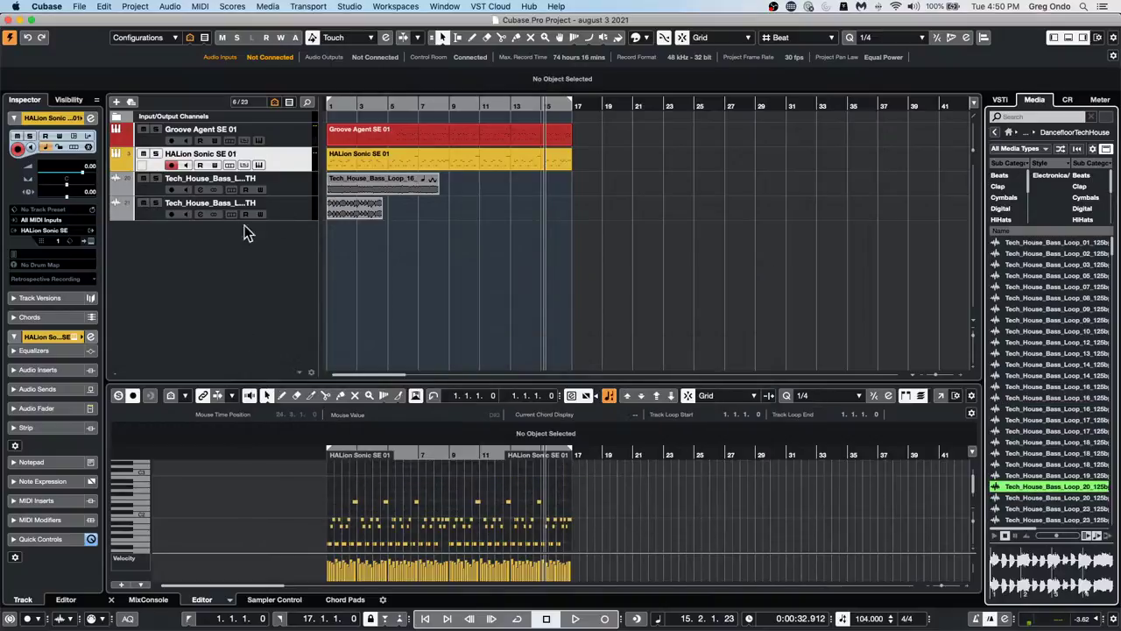
pyautogui.press('super+p')
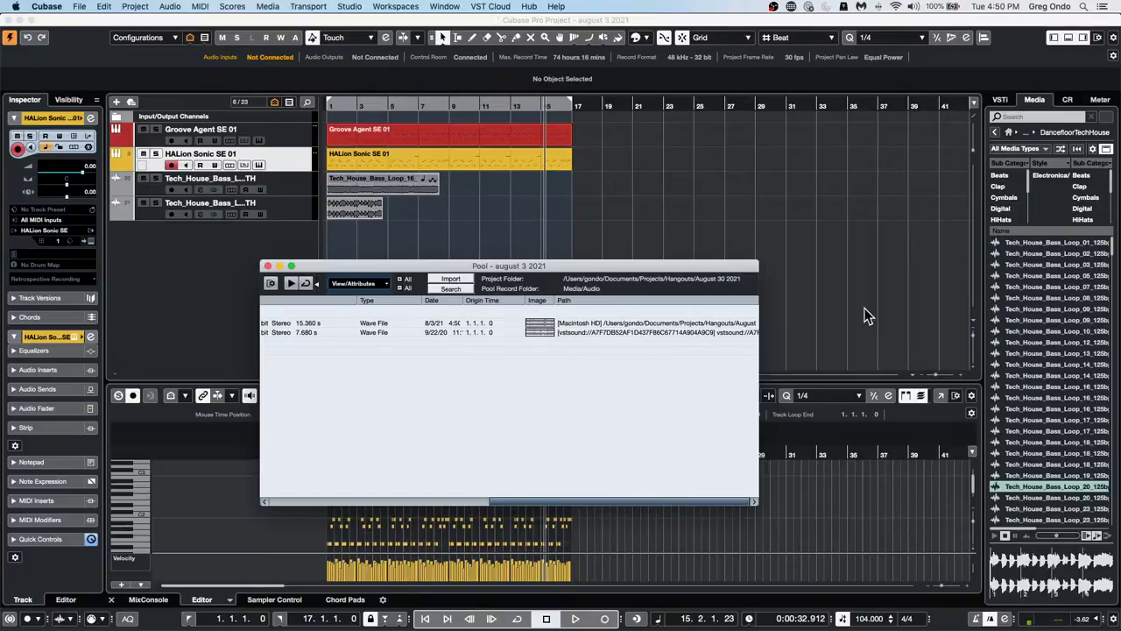
pyautogui.click(268, 266)
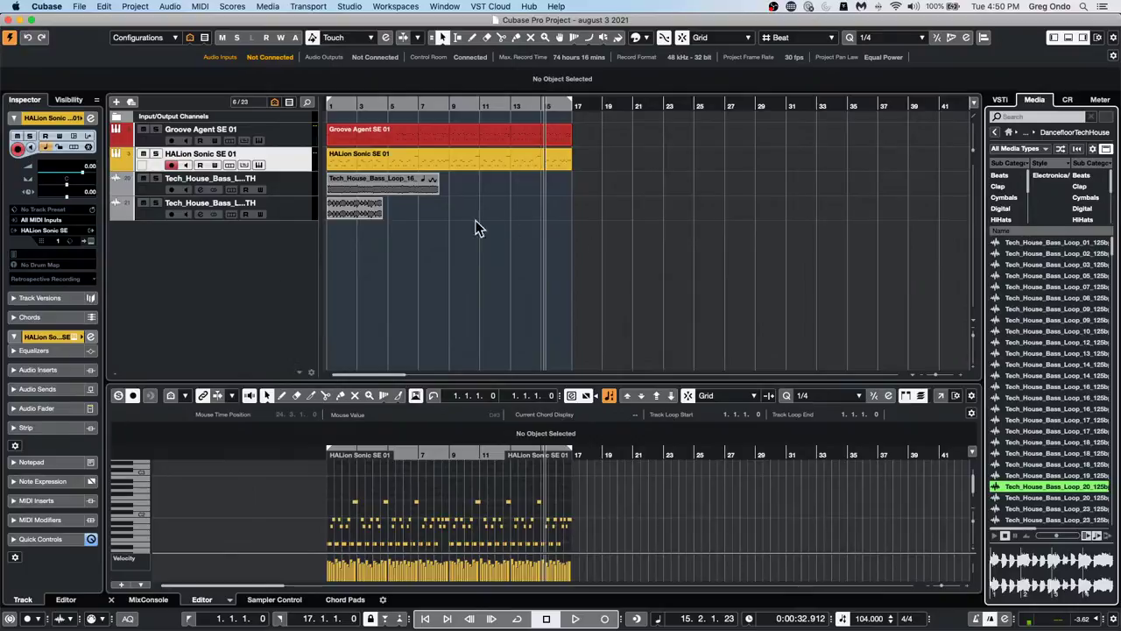
# Examine the On Import Audio Files options in the Editing-Audio preferences, and leave the preferences without saving changes
pyautogui.click(48, 6)
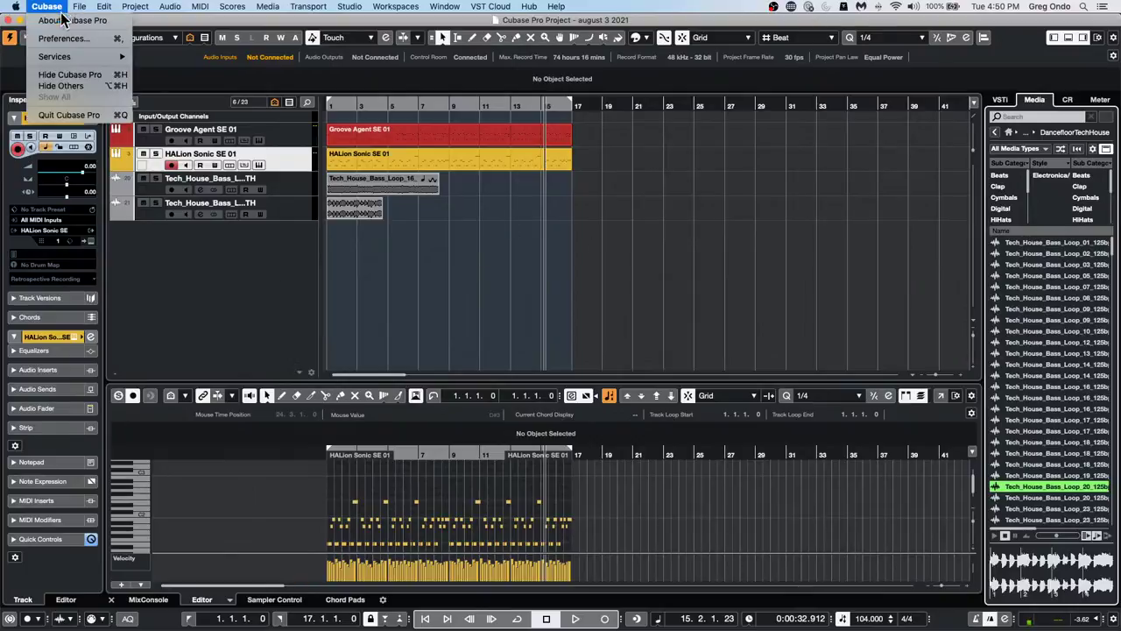
pyautogui.click(63, 39)
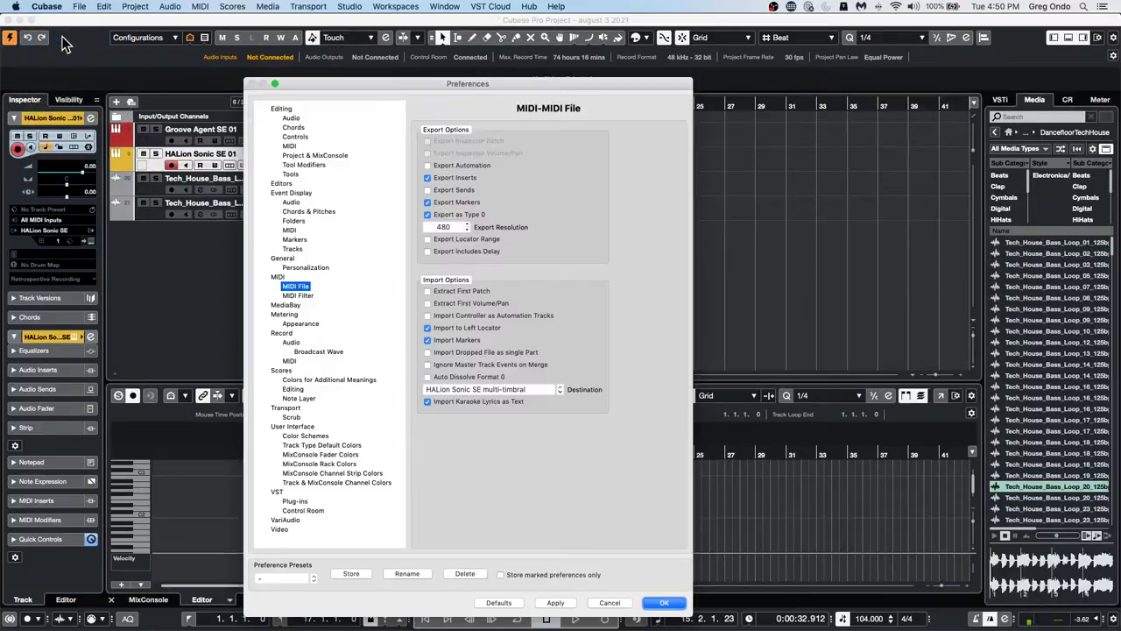
pyautogui.click(282, 108)
pyautogui.click(290, 117)
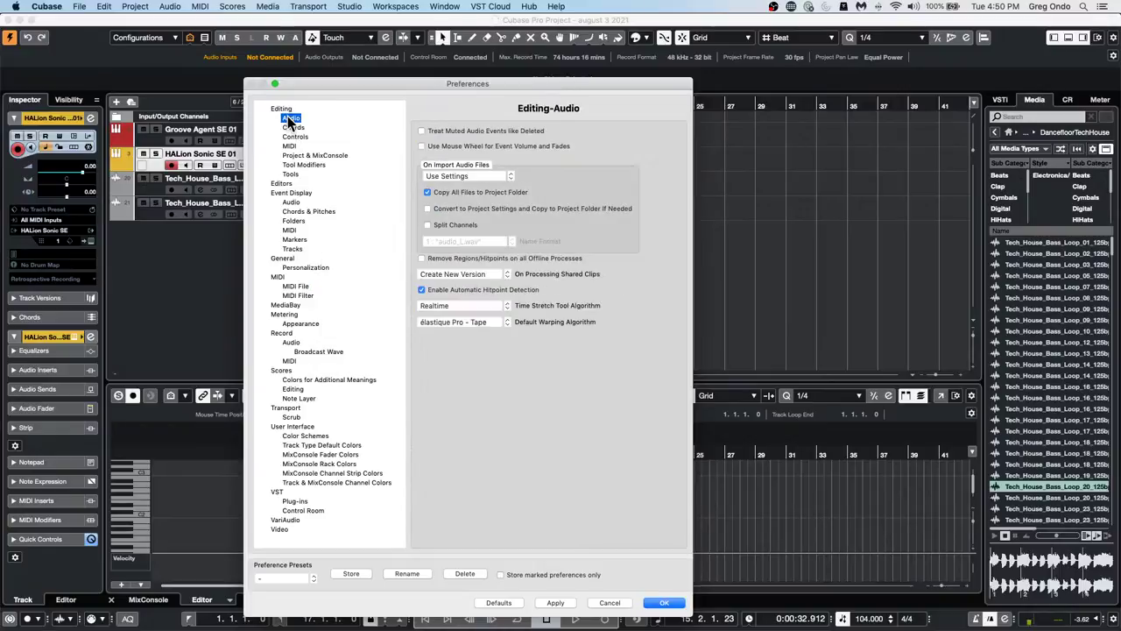
pyautogui.click(478, 177)
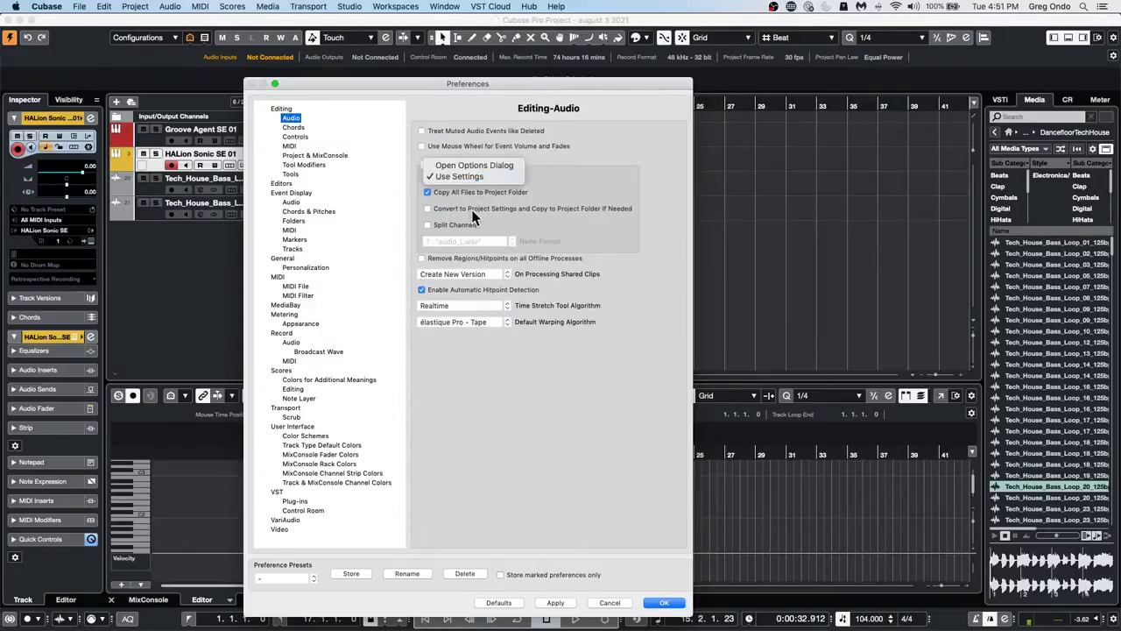
pyautogui.click(510, 221)
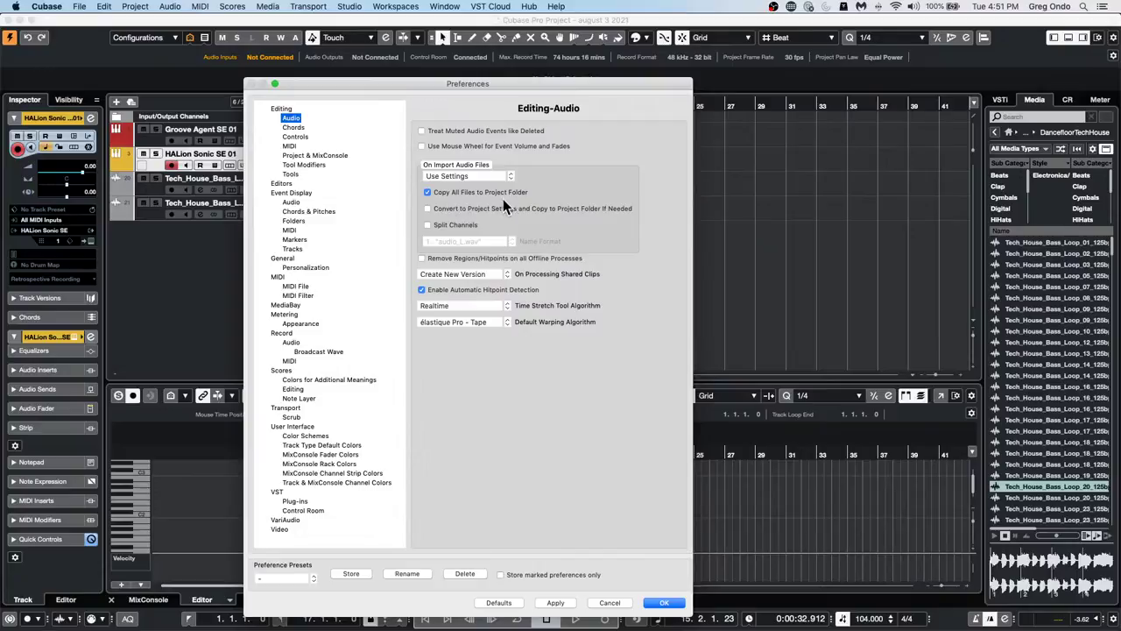
pyautogui.click(621, 602)
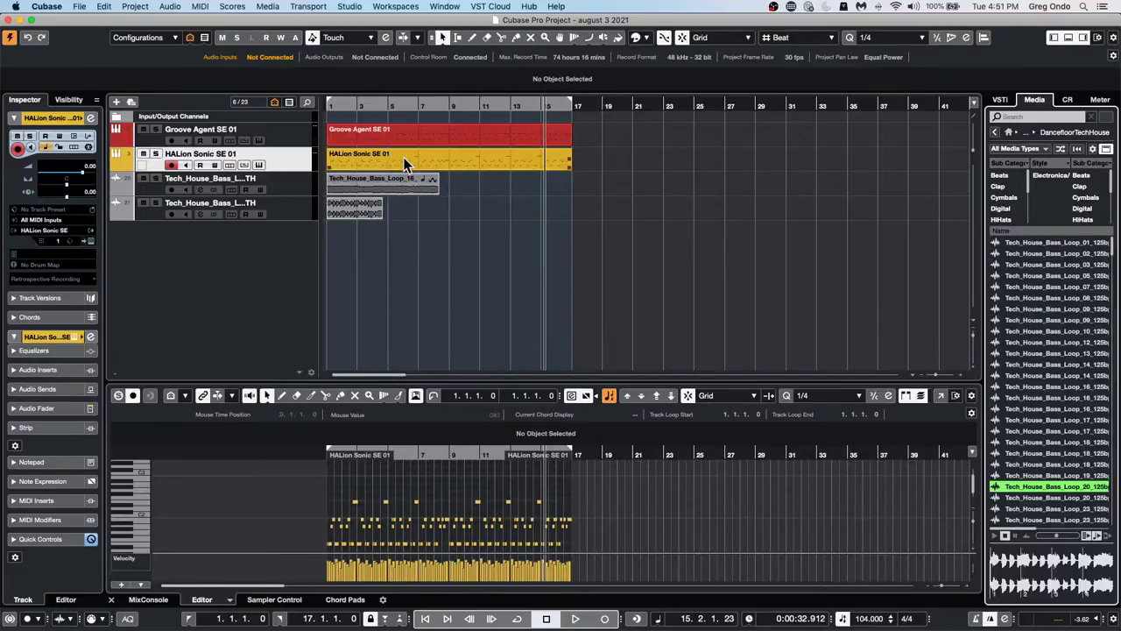
pyautogui.click(287, 161)
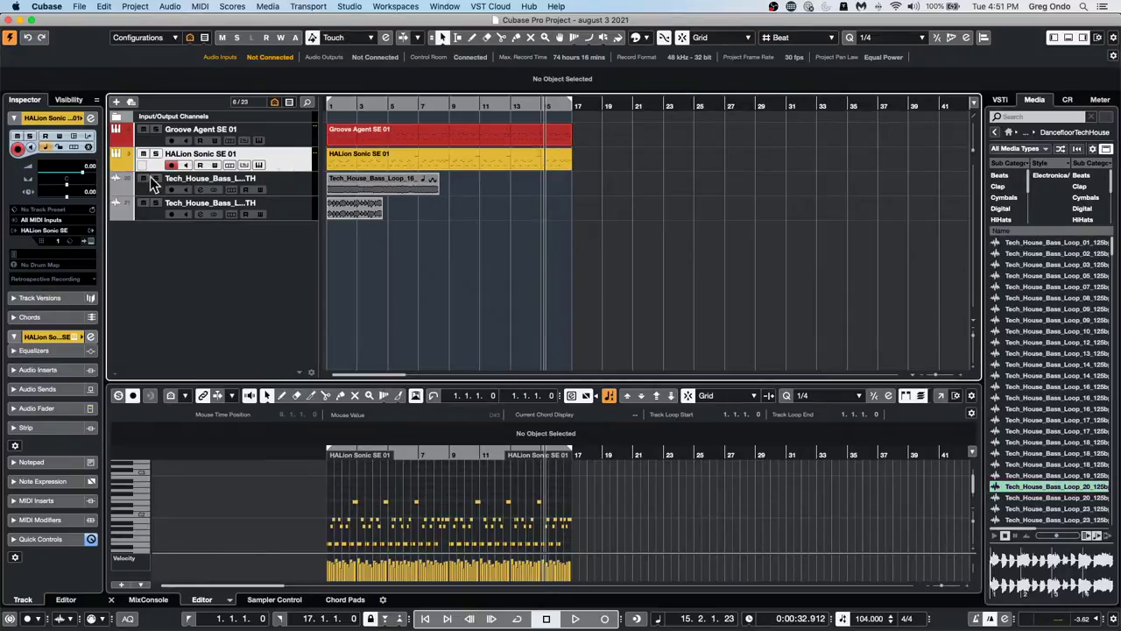
pyautogui.click(90, 118)
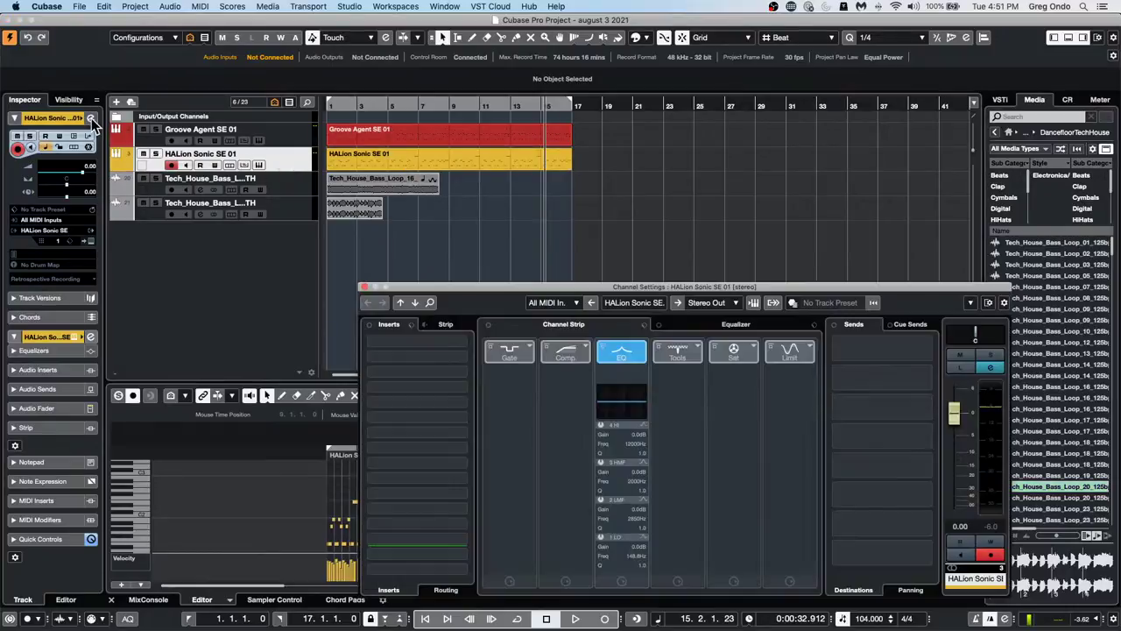
pyautogui.click(366, 287)
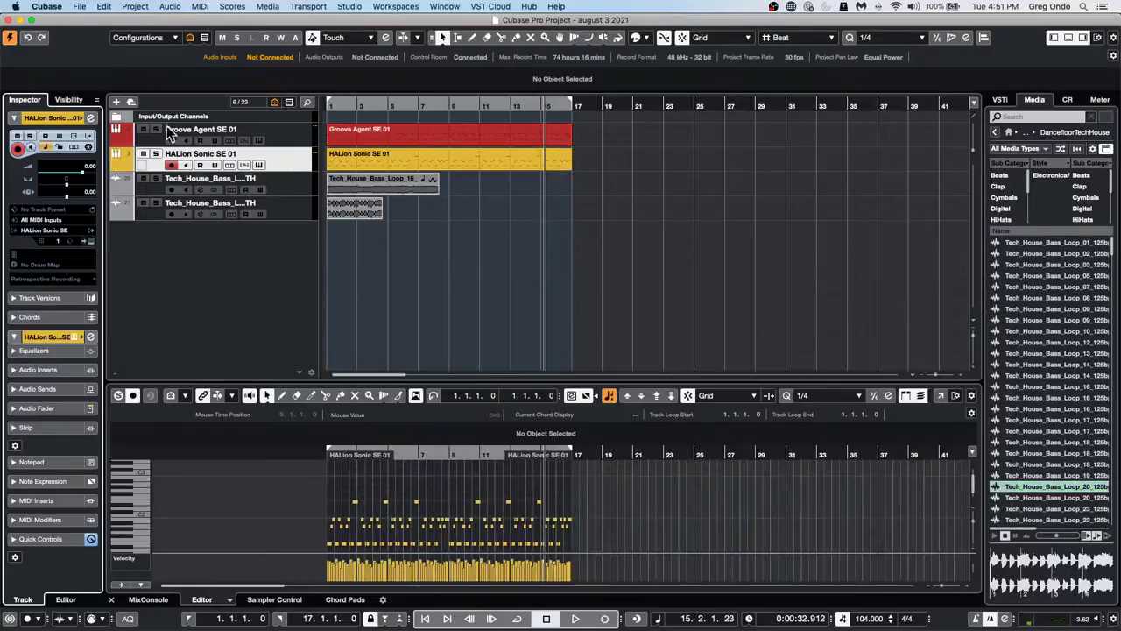
# Open the HALion Sonic SE instrument of the HALion Sonic SE 01 track and load the 80s Piano Layer preset
pyautogui.click(91, 242)
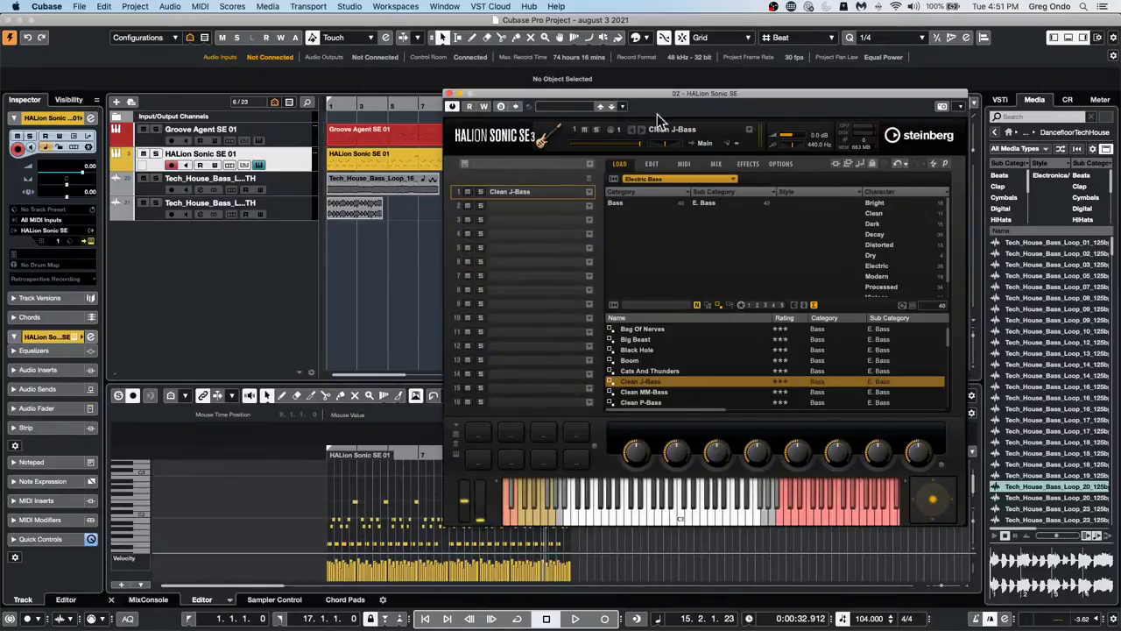
pyautogui.click(701, 127)
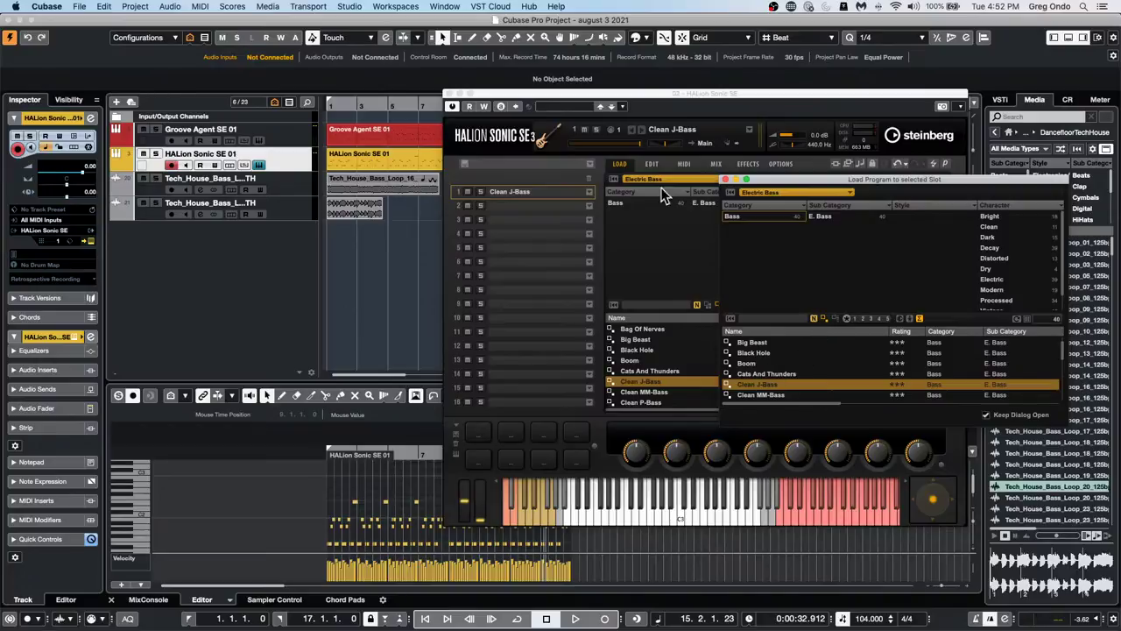
pyautogui.click(563, 111)
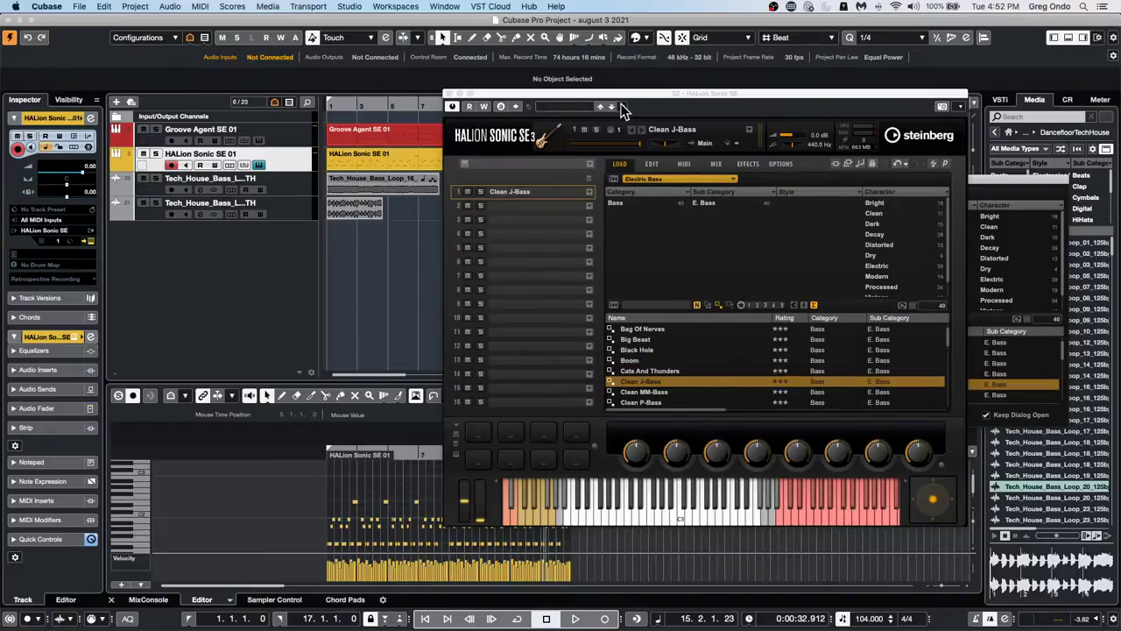
pyautogui.click(599, 105)
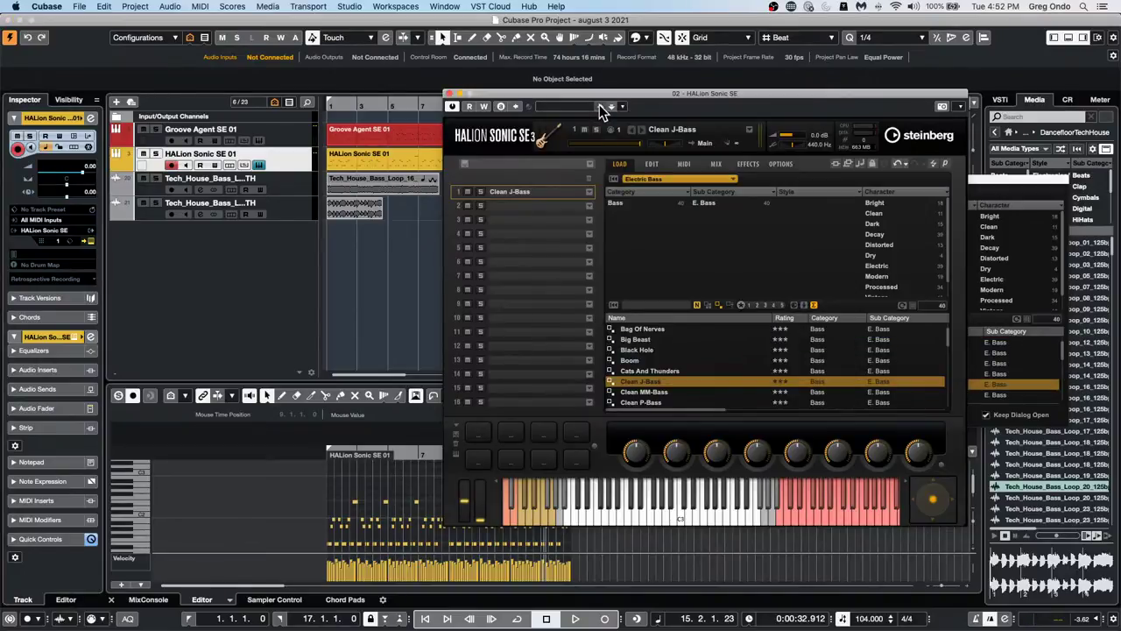
pyautogui.click(600, 105)
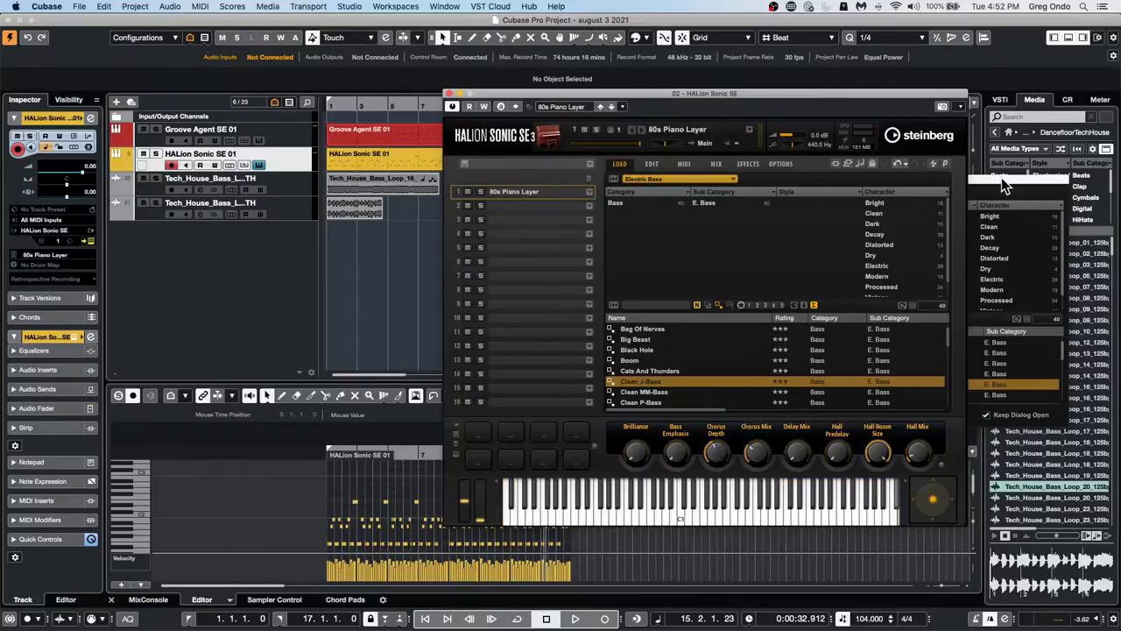
# Look at the preset management options of HALion Sonic SE and its Save Preset dialog, and cancel without saving
pyautogui.click(1003, 181)
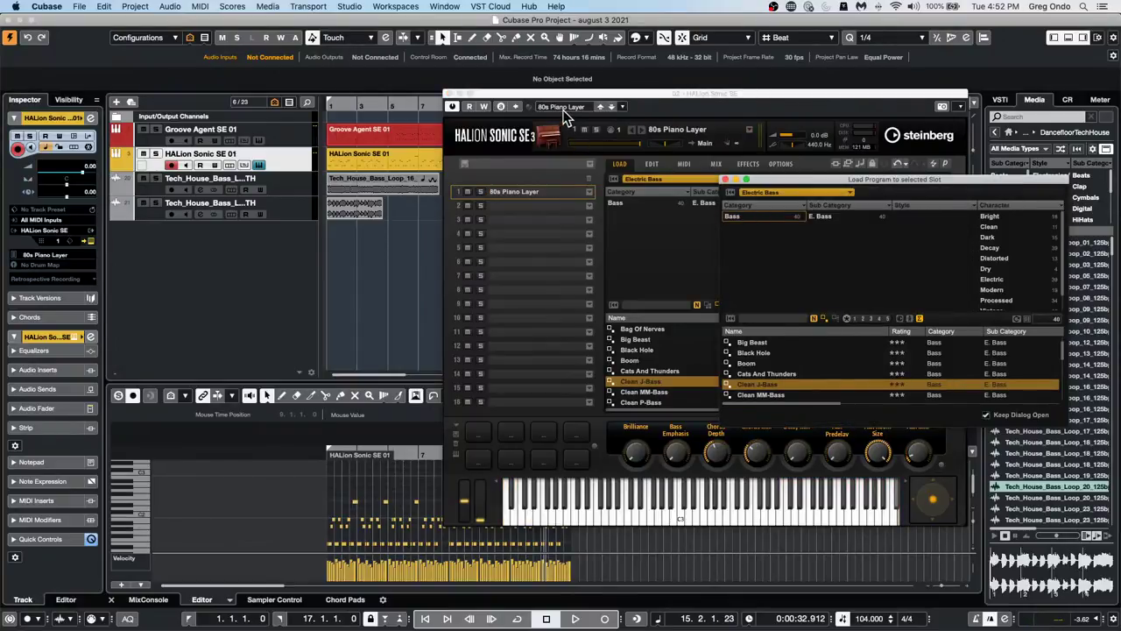
pyautogui.click(621, 106)
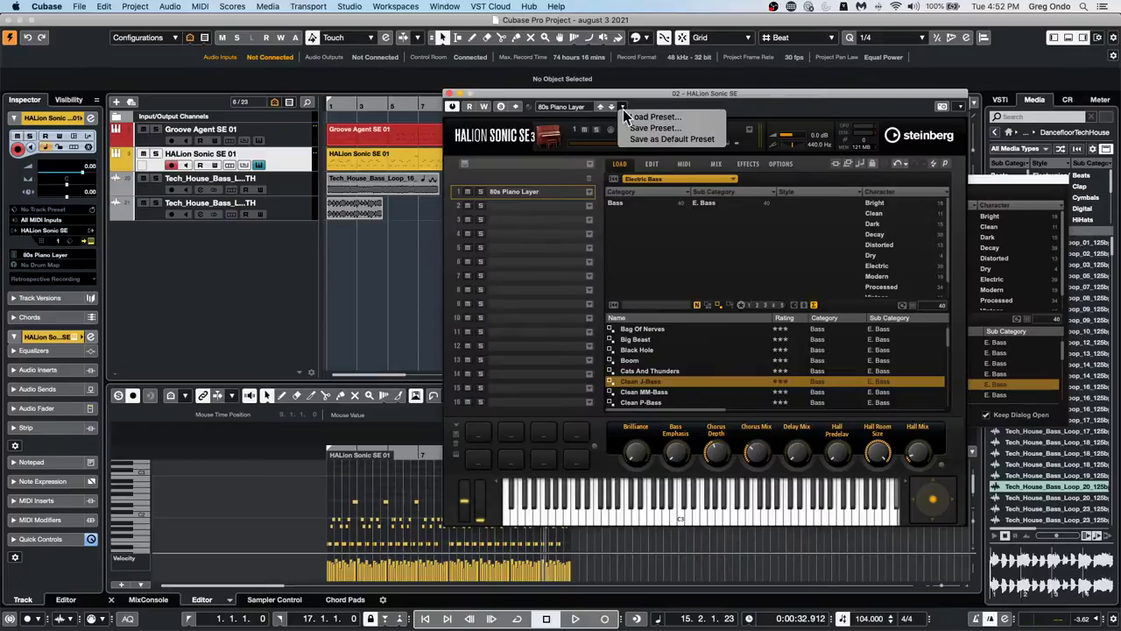
pyautogui.click(687, 129)
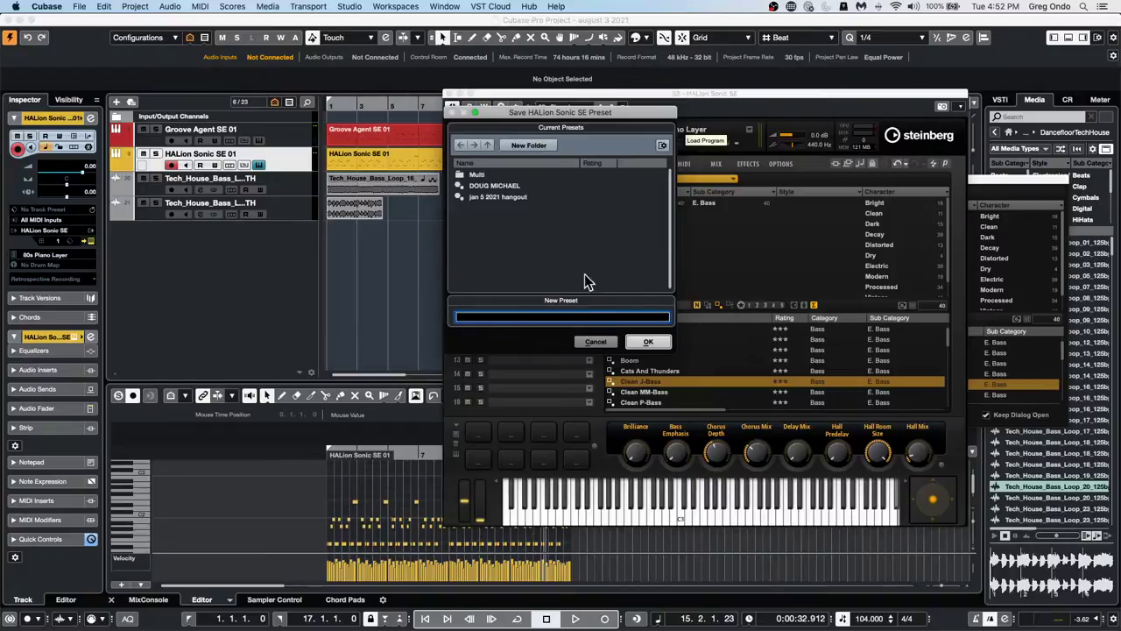
pyautogui.click(595, 341)
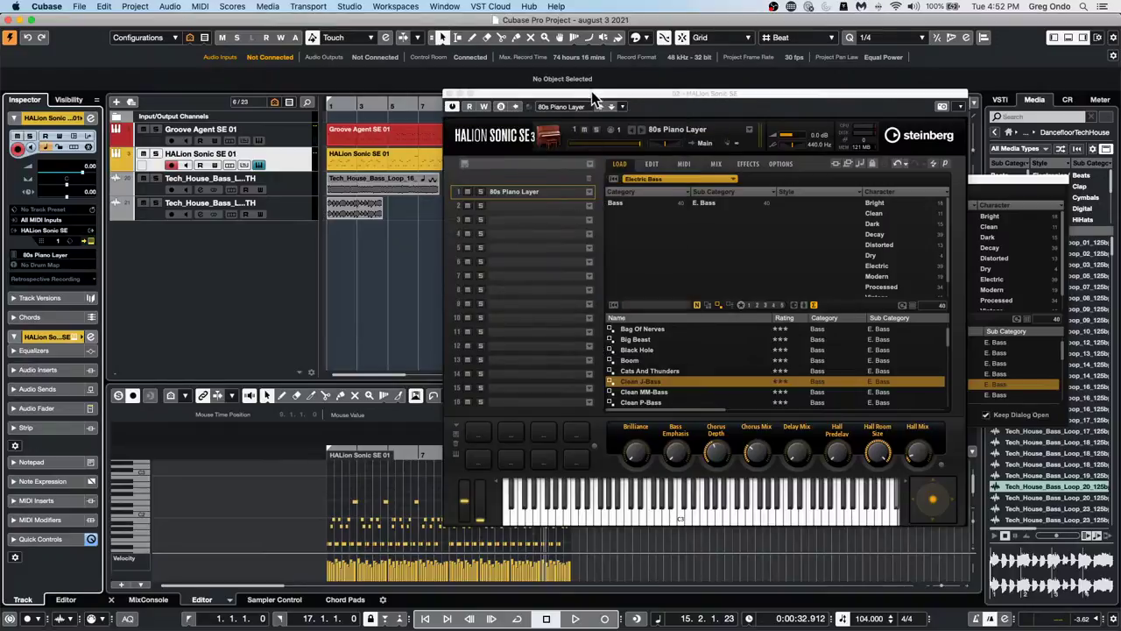
# Move the HALion Sonic SE window away from the program loading window and close the latter
pyautogui.moveTo(595, 94); pyautogui.dragTo(425, 95)
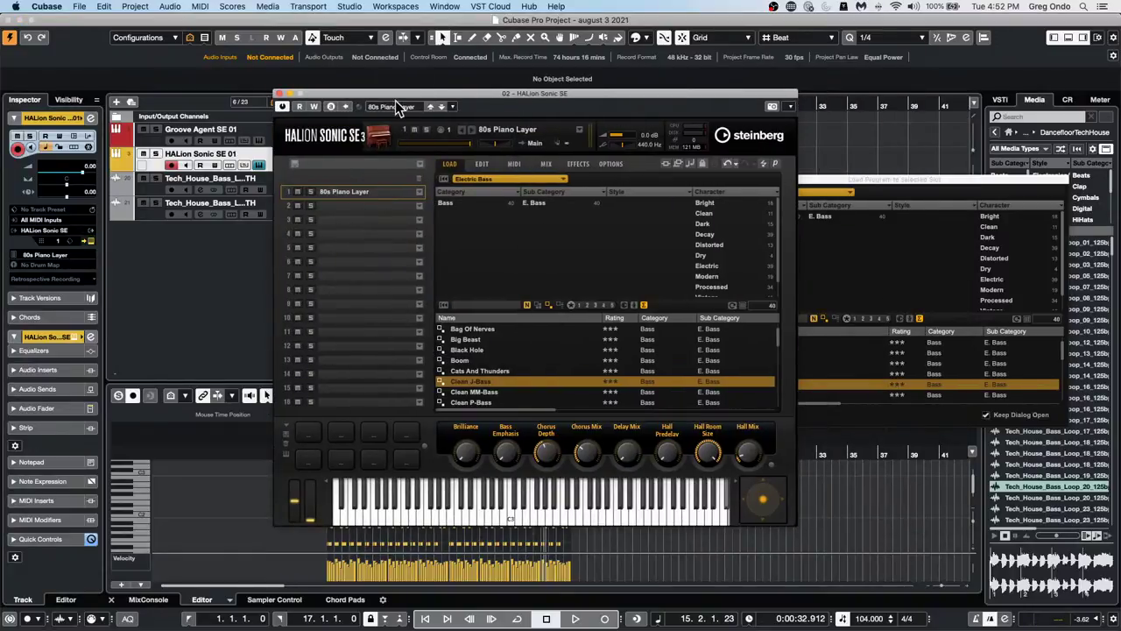
pyautogui.click(906, 183)
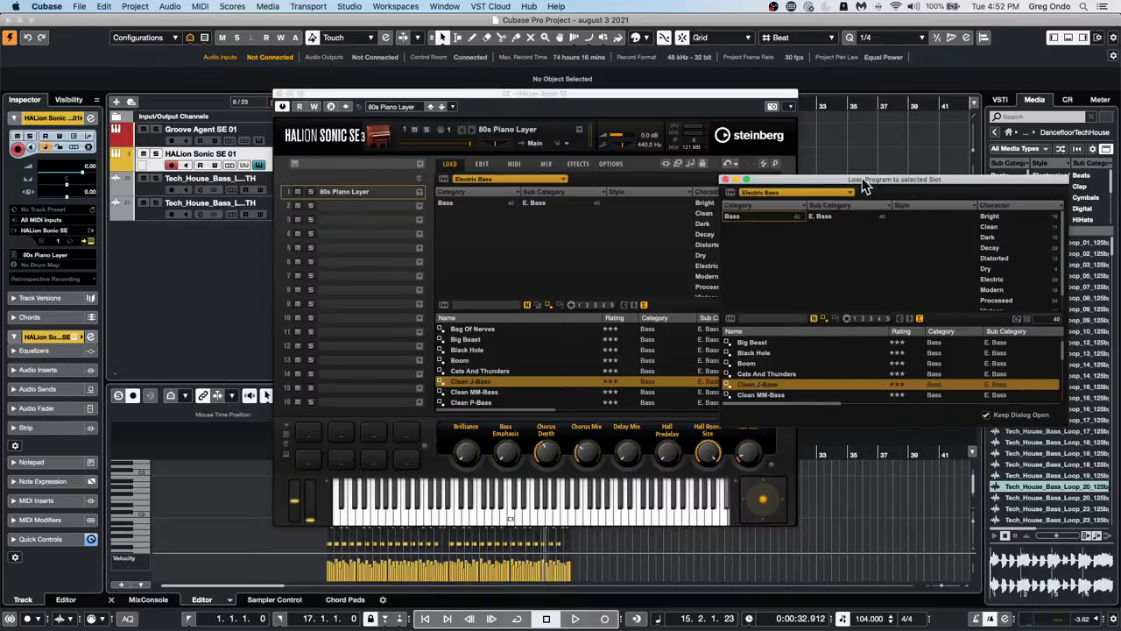
pyautogui.click(725, 180)
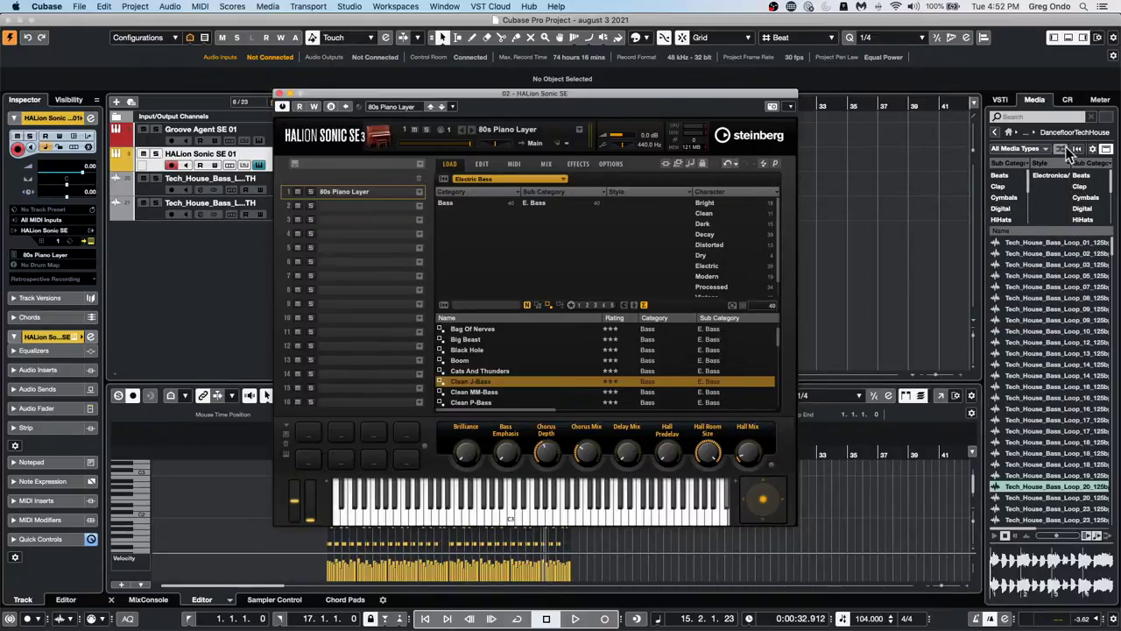
# Return the media browser from the DancefloorTechHouse loops to its home page
pyautogui.click(1100, 100)
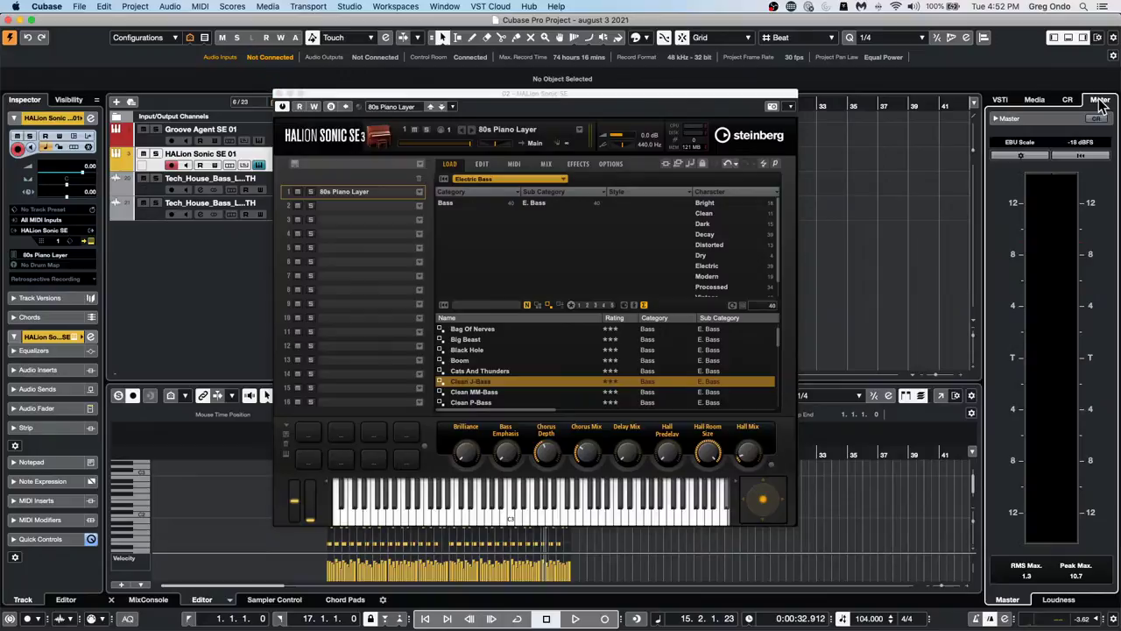
pyautogui.click(1033, 100)
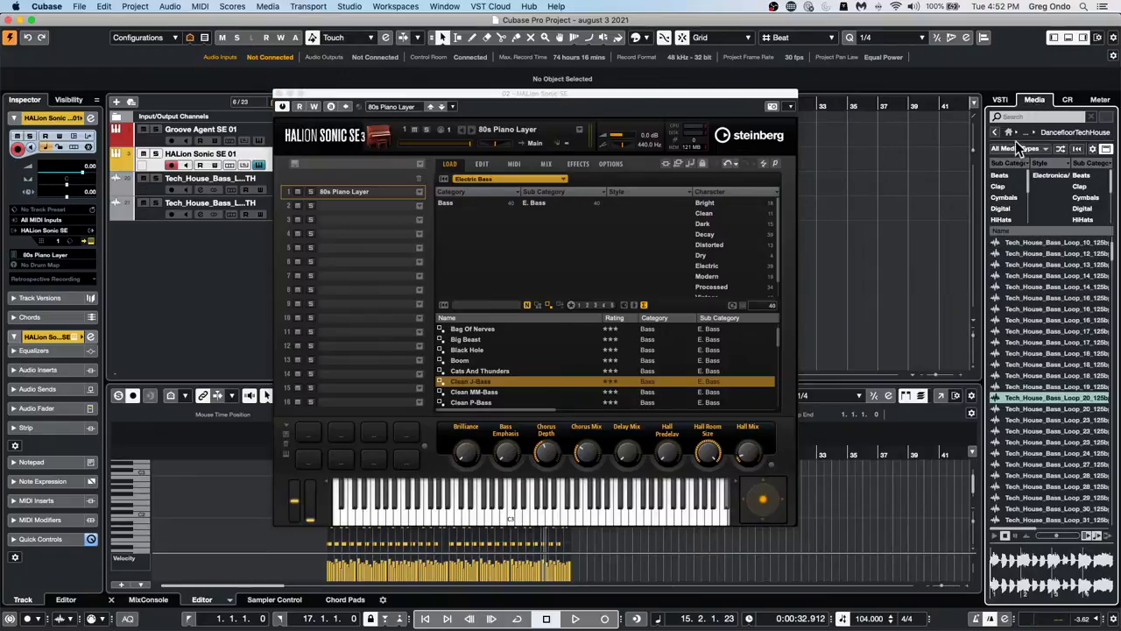
pyautogui.click(1009, 132)
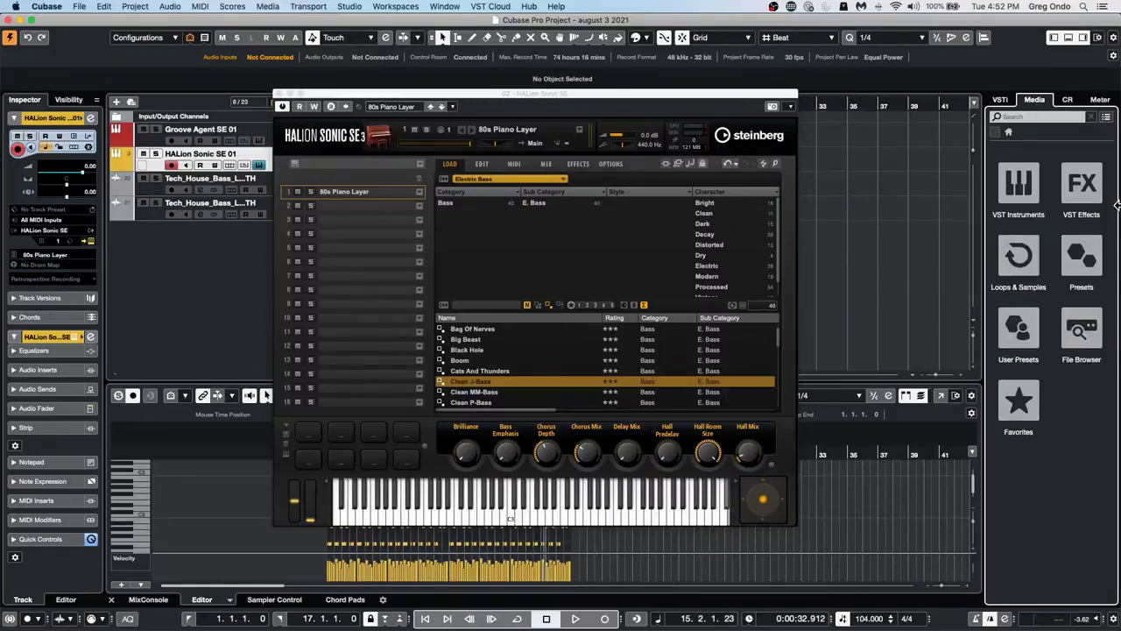
# Look through the media browser's Presets category and the Padshop presets under VST Instruments, and return to the home page
pyautogui.click(1082, 256)
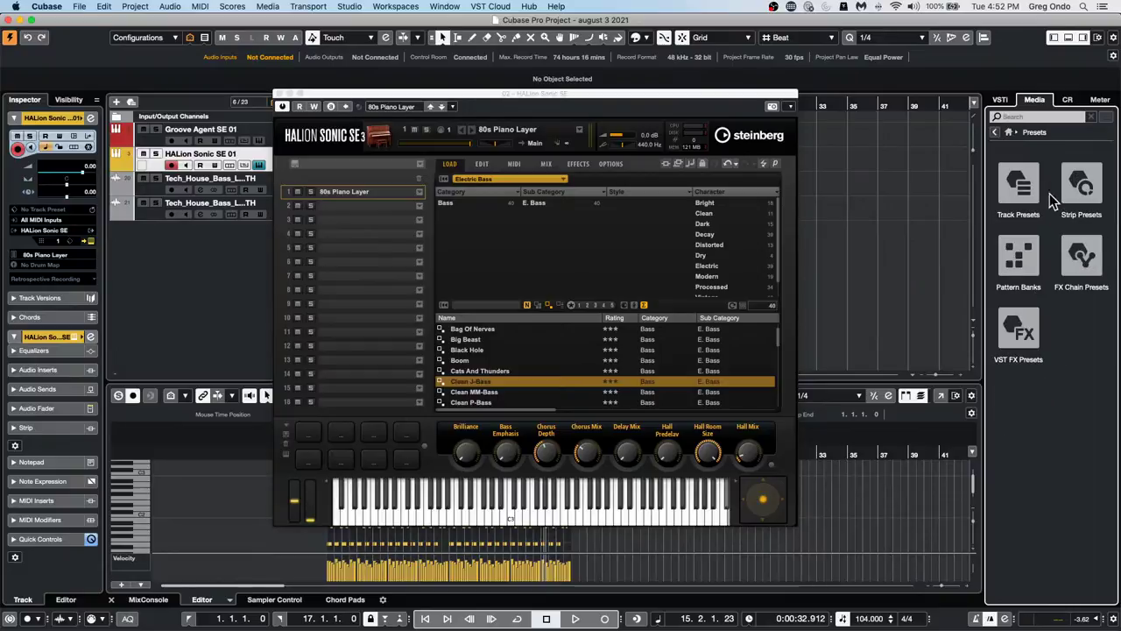
pyautogui.click(994, 132)
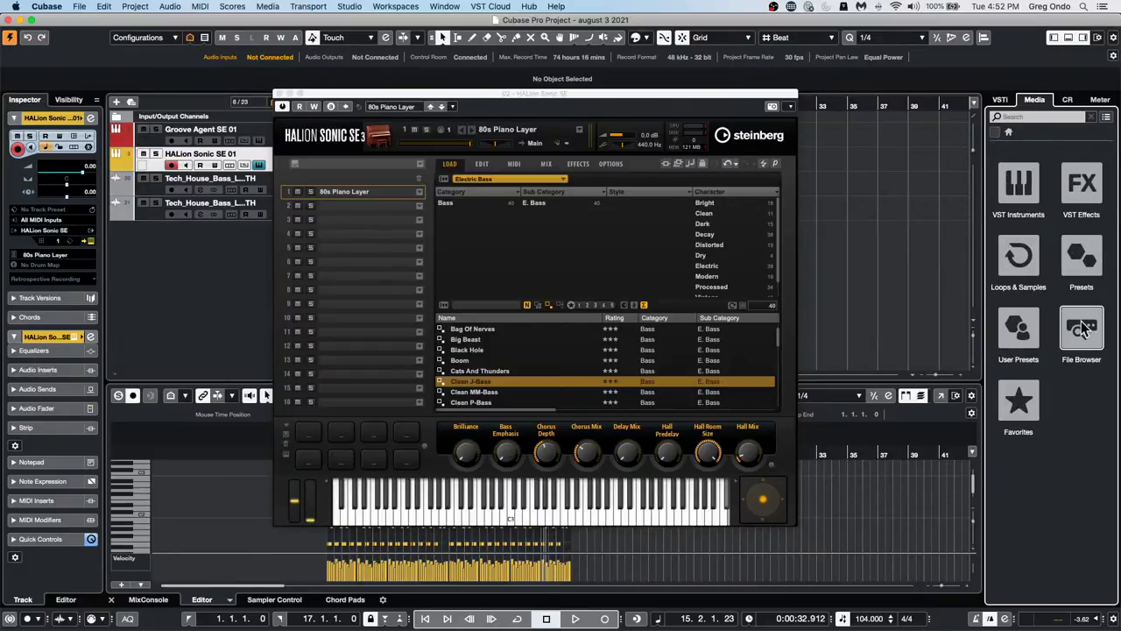
pyautogui.click(1031, 200)
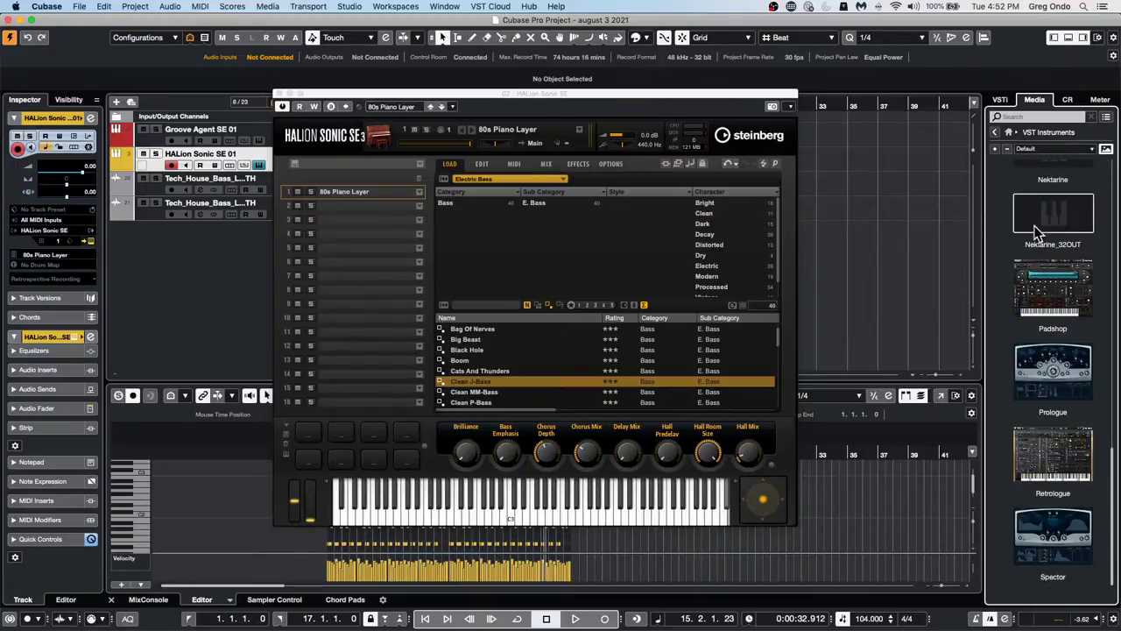
pyautogui.click(1063, 295)
pyautogui.click(1064, 292)
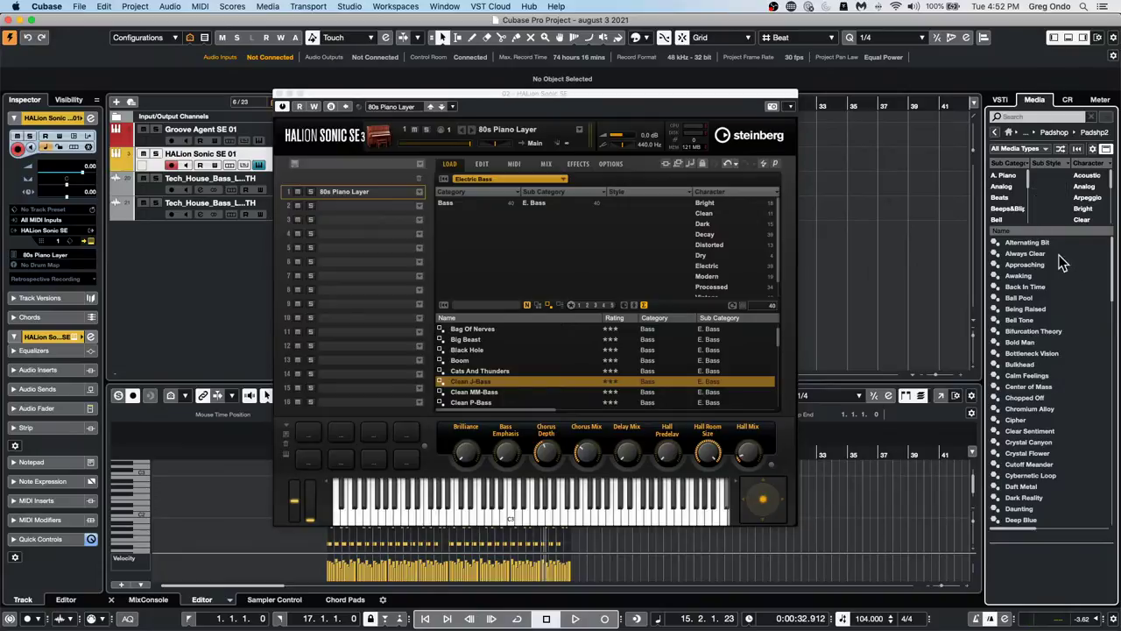
pyautogui.click(995, 134)
pyautogui.click(996, 133)
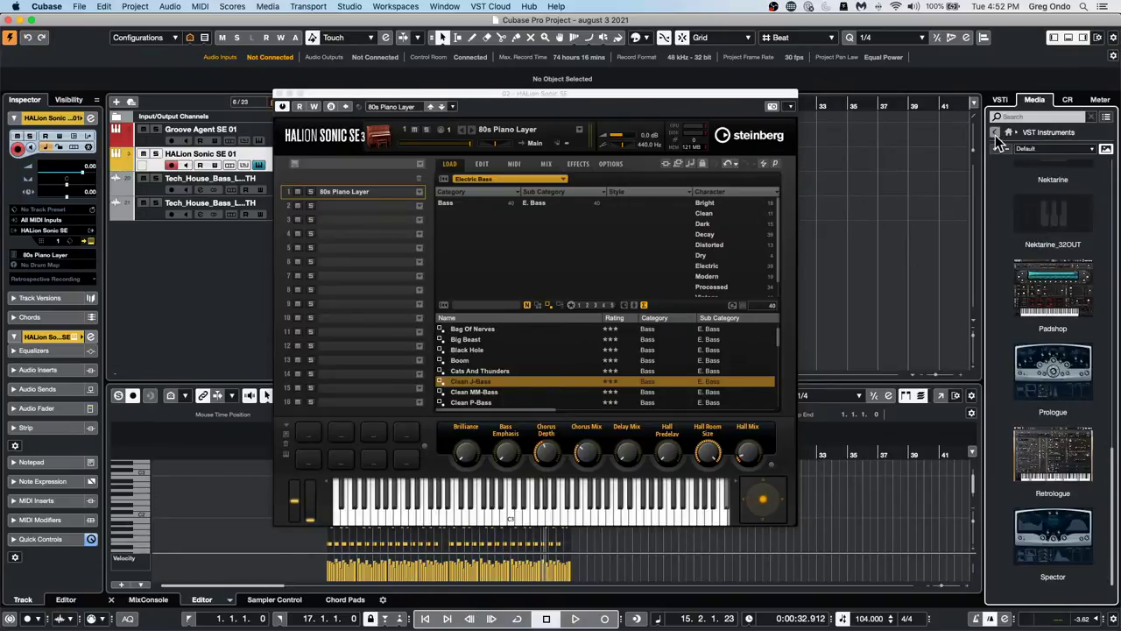
pyautogui.click(995, 133)
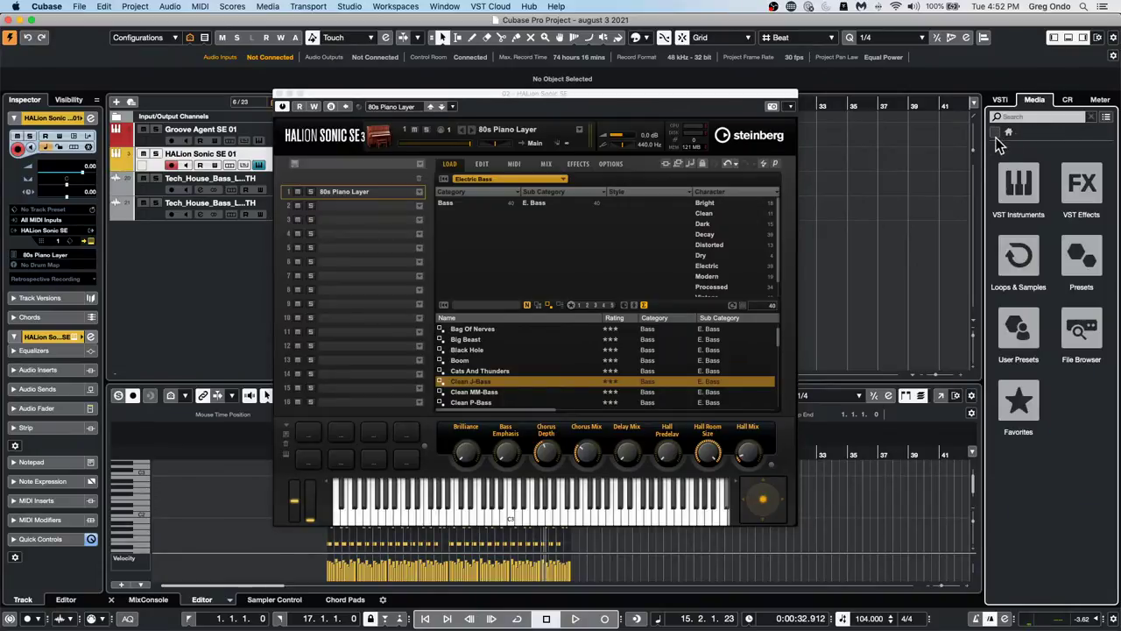
# Look at the VST instrument presets stored under User Presets and return the media browser to its home page
pyautogui.click(1021, 331)
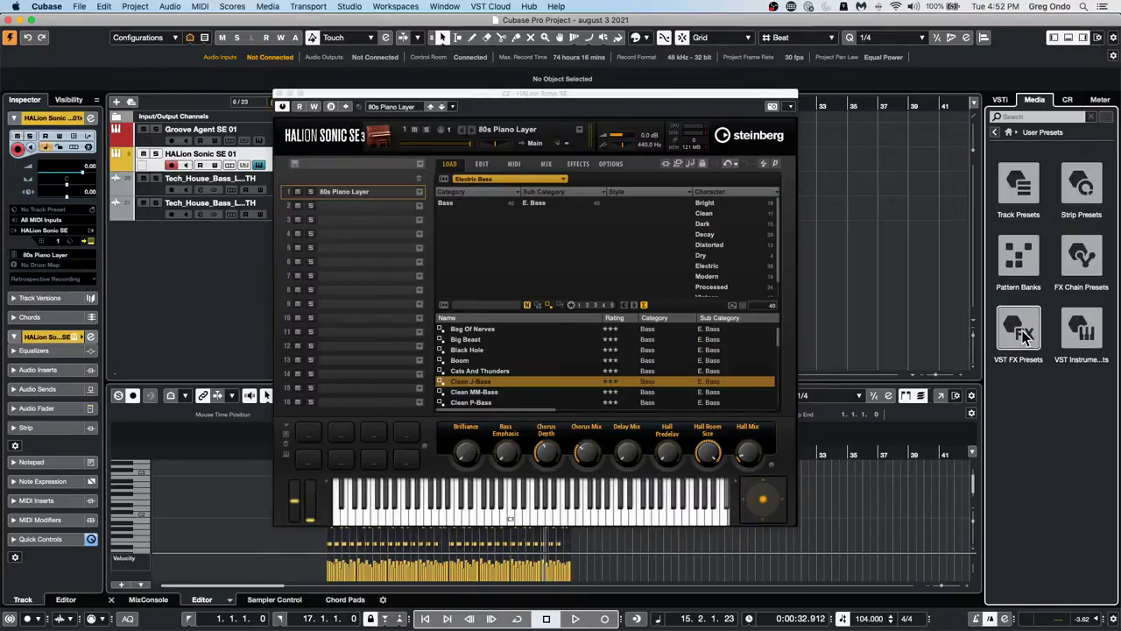
pyautogui.click(1081, 331)
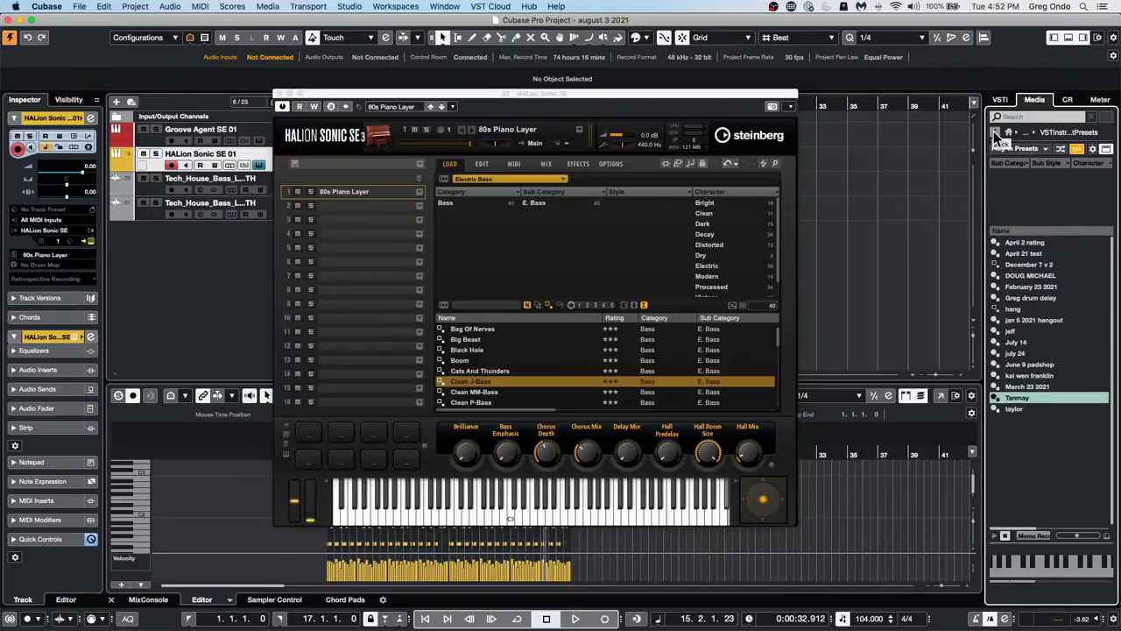
pyautogui.click(995, 132)
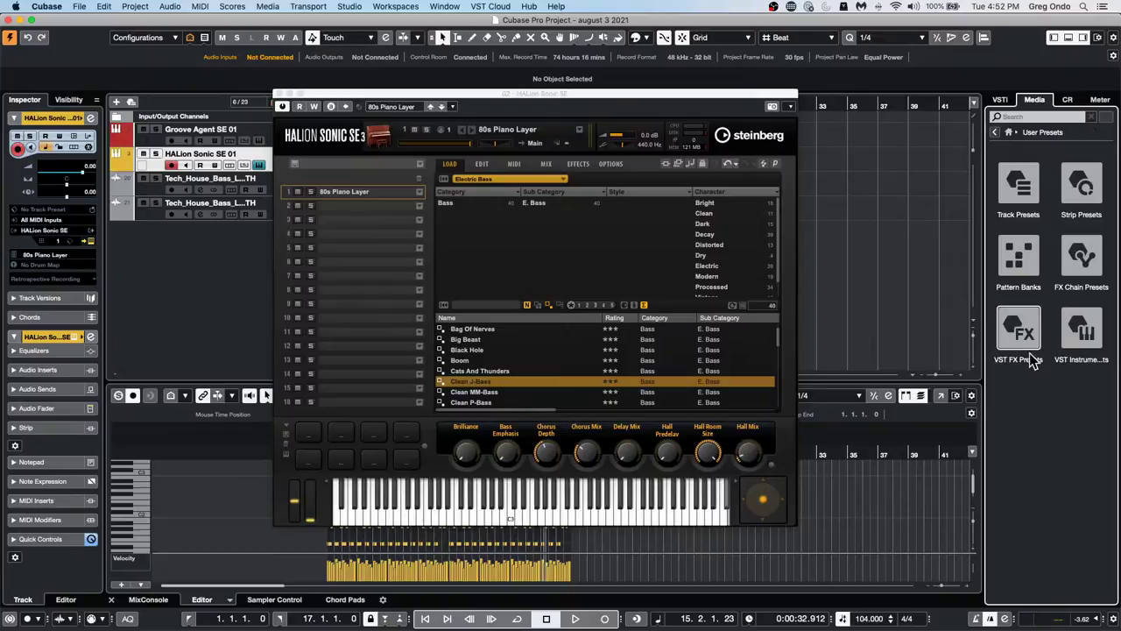
pyautogui.click(994, 132)
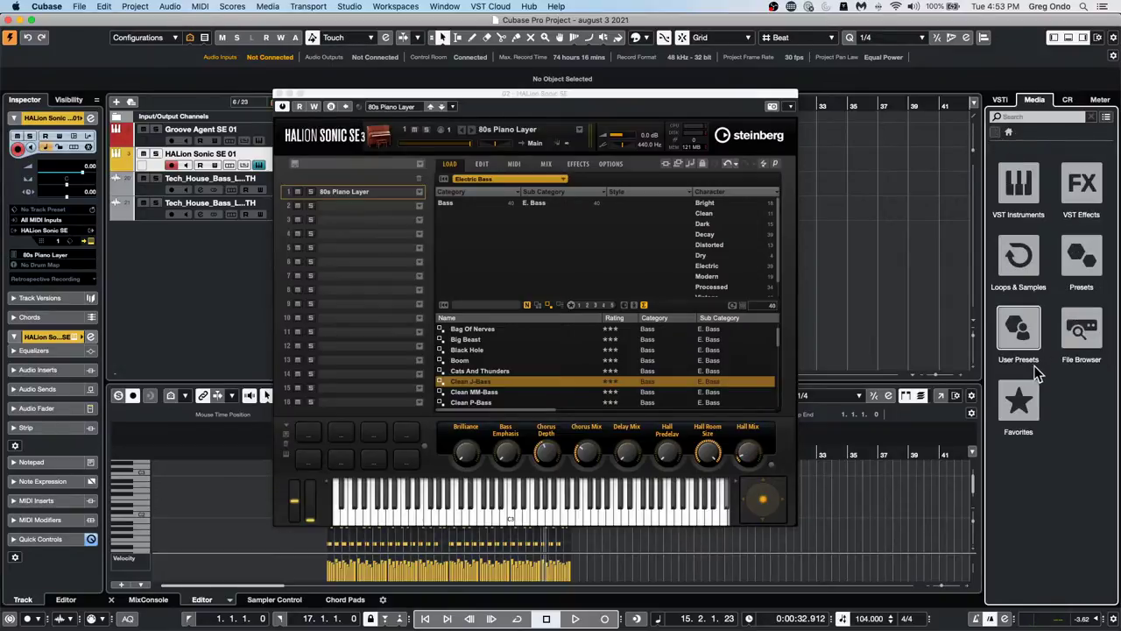
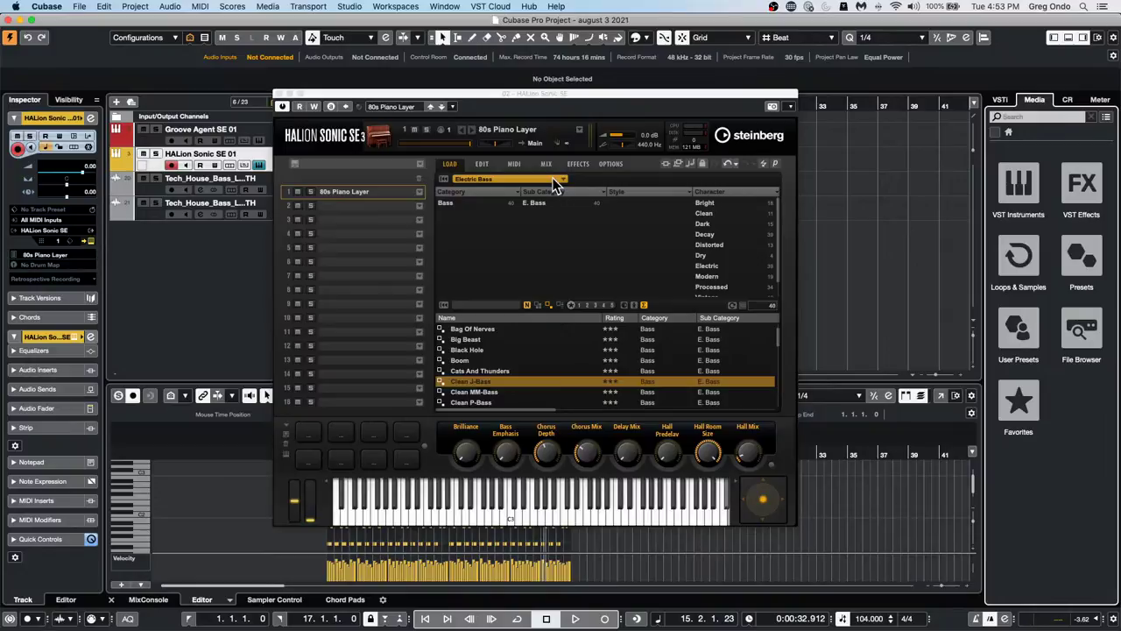
# Close the HALion Sonic SE window and examine the expression map settings of the Groove Agent SE 01 part
pyautogui.click(281, 94)
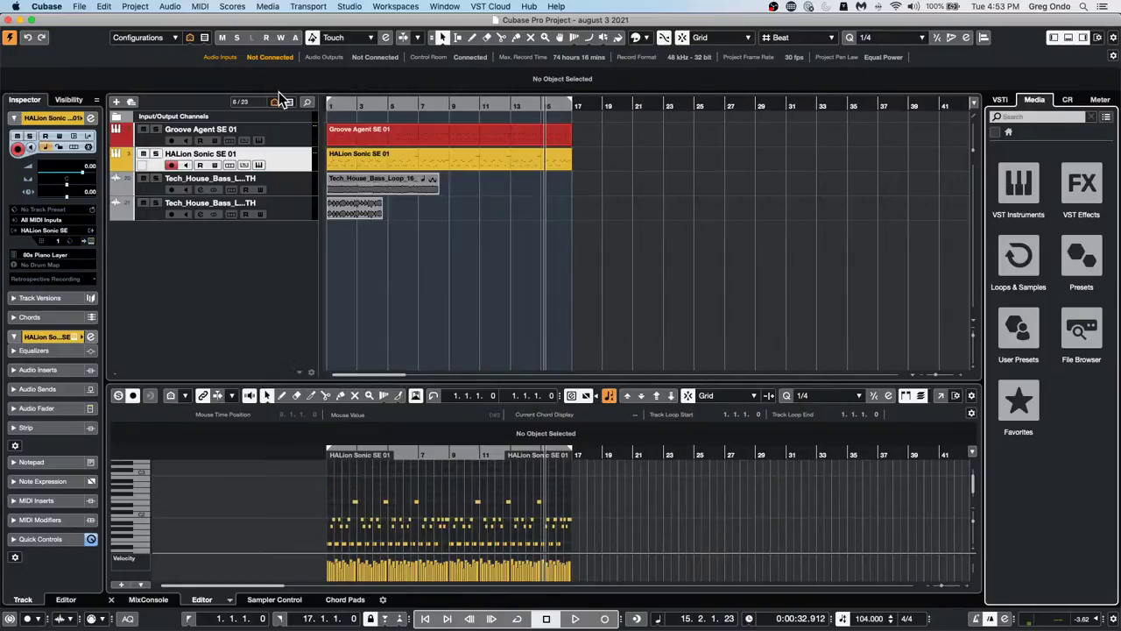
pyautogui.click(519, 175)
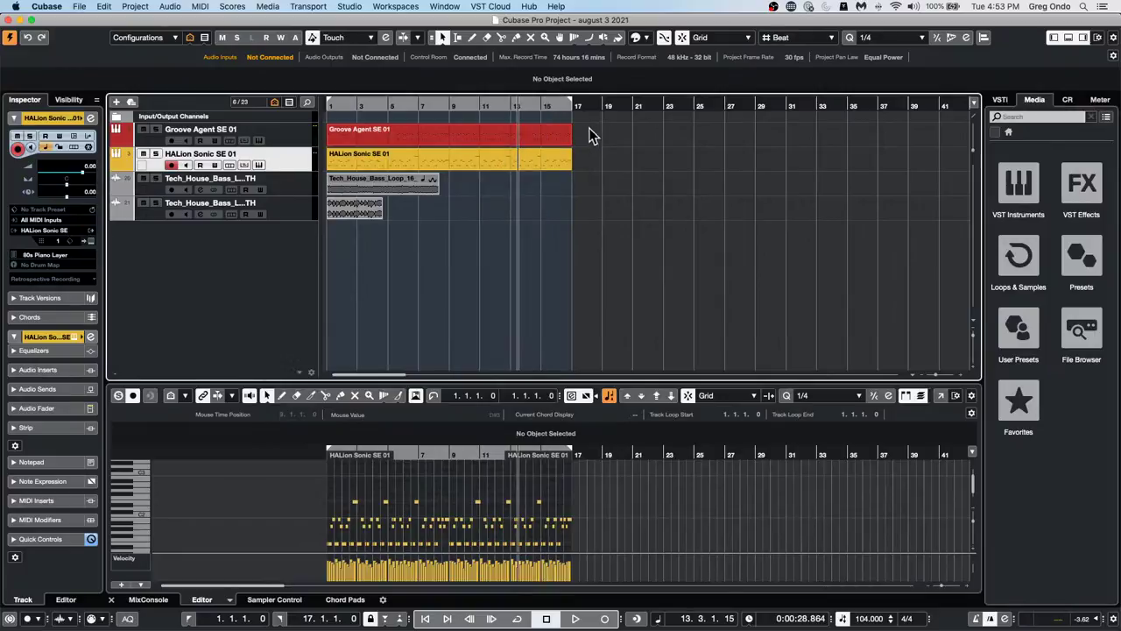
pyautogui.click(517, 159)
pyautogui.click(472, 135)
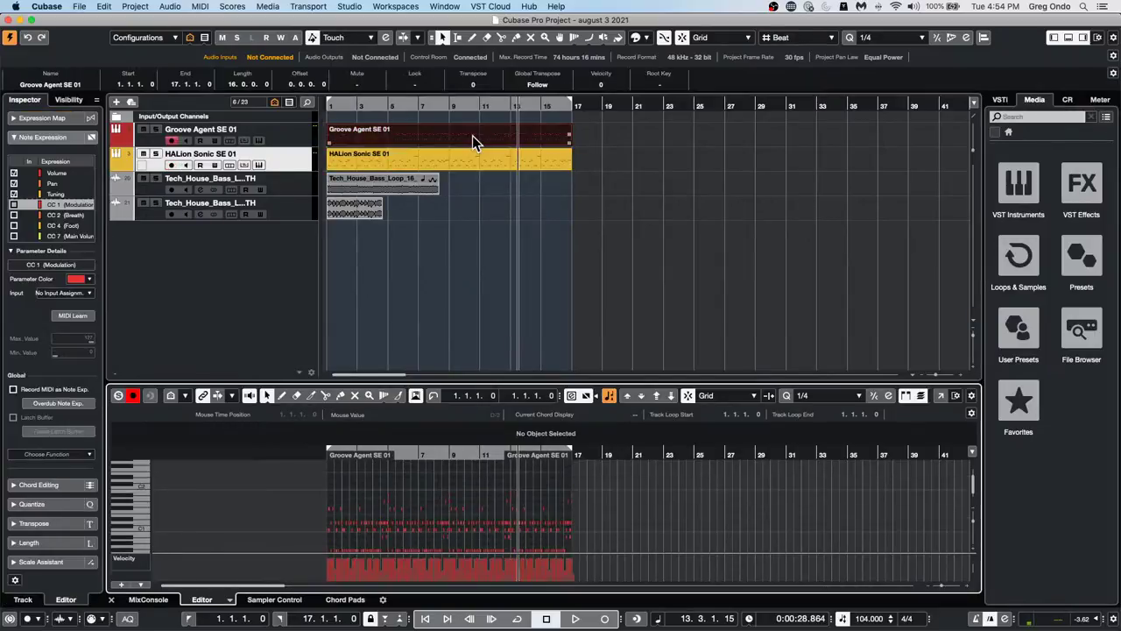
pyautogui.click(39, 117)
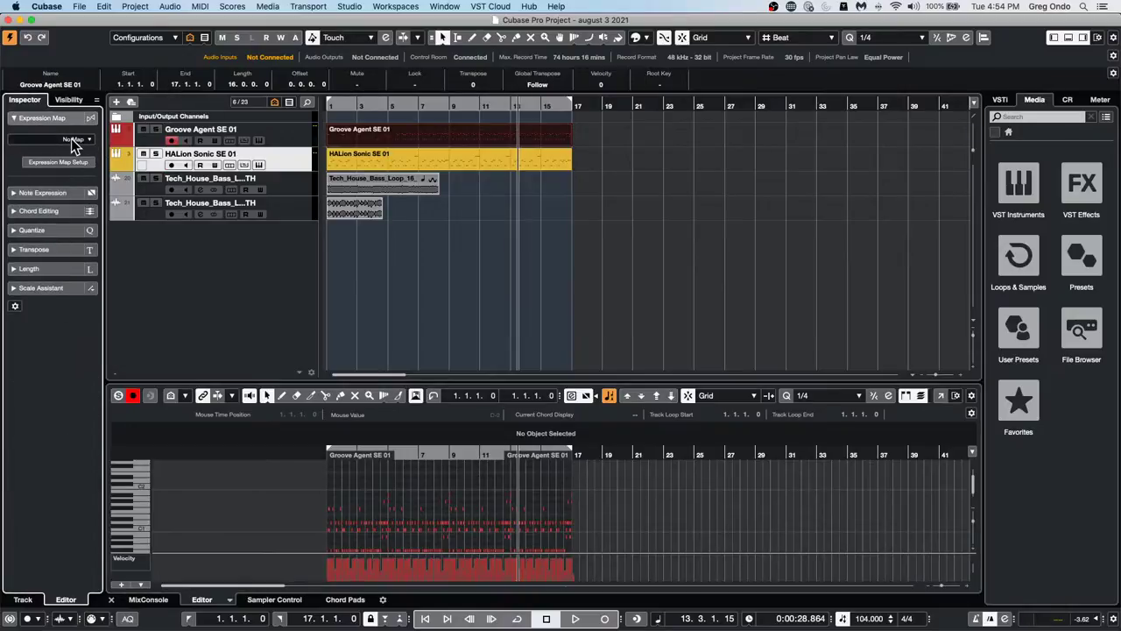
pyautogui.click(15, 118)
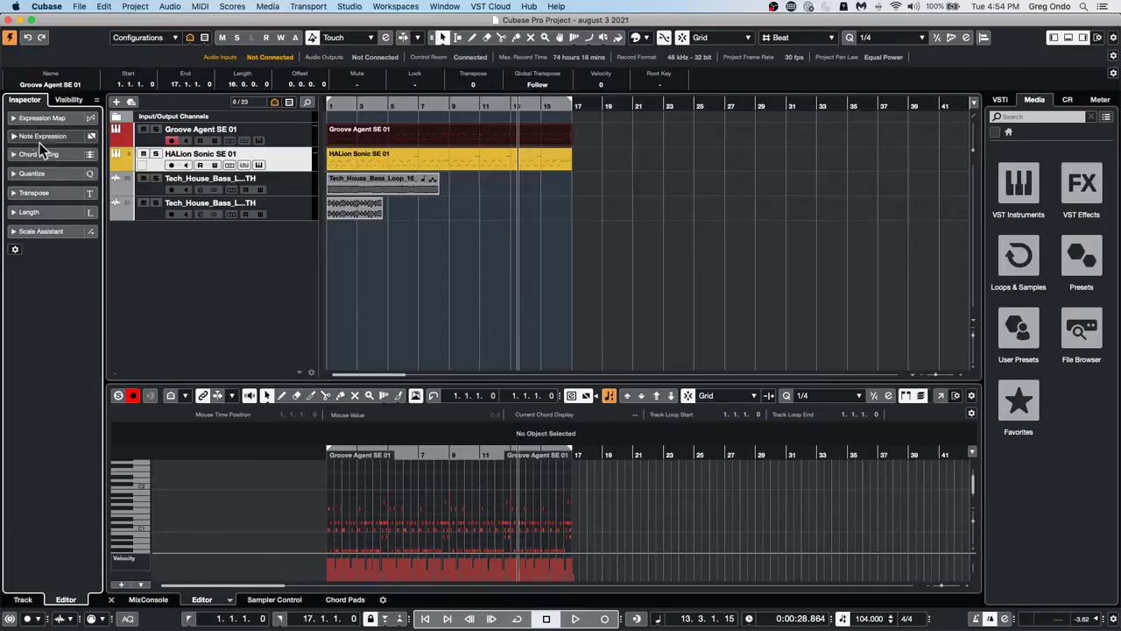
# Create a drum map from the instrument for the Groove Agent SE 01 track and open its part in the Drum Editor
pyautogui.click(309, 138)
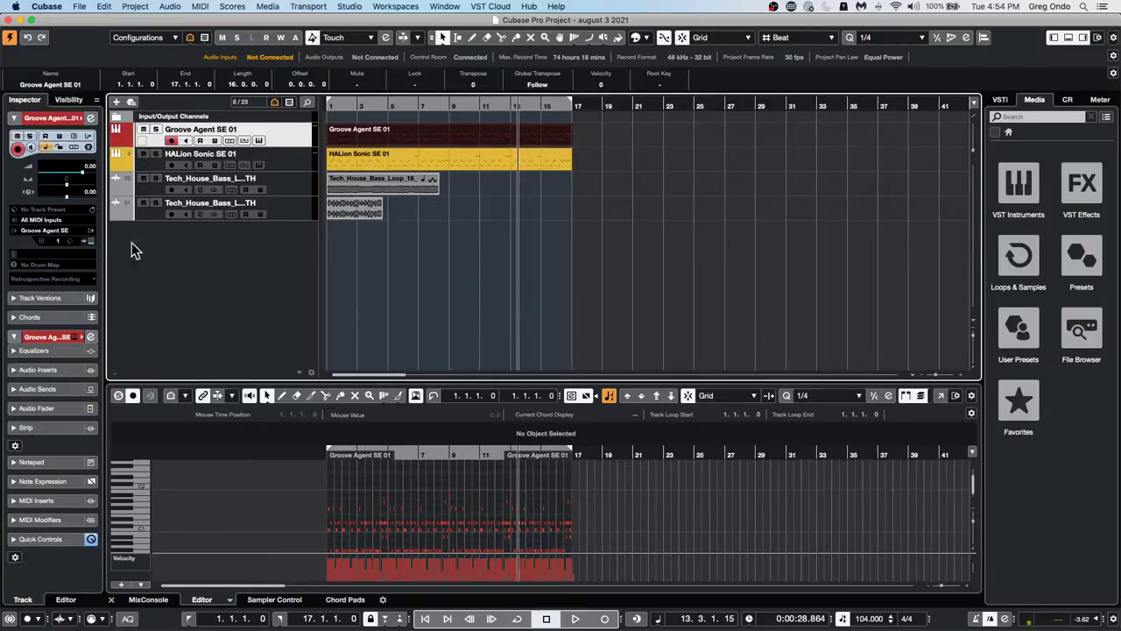
pyautogui.click(43, 264)
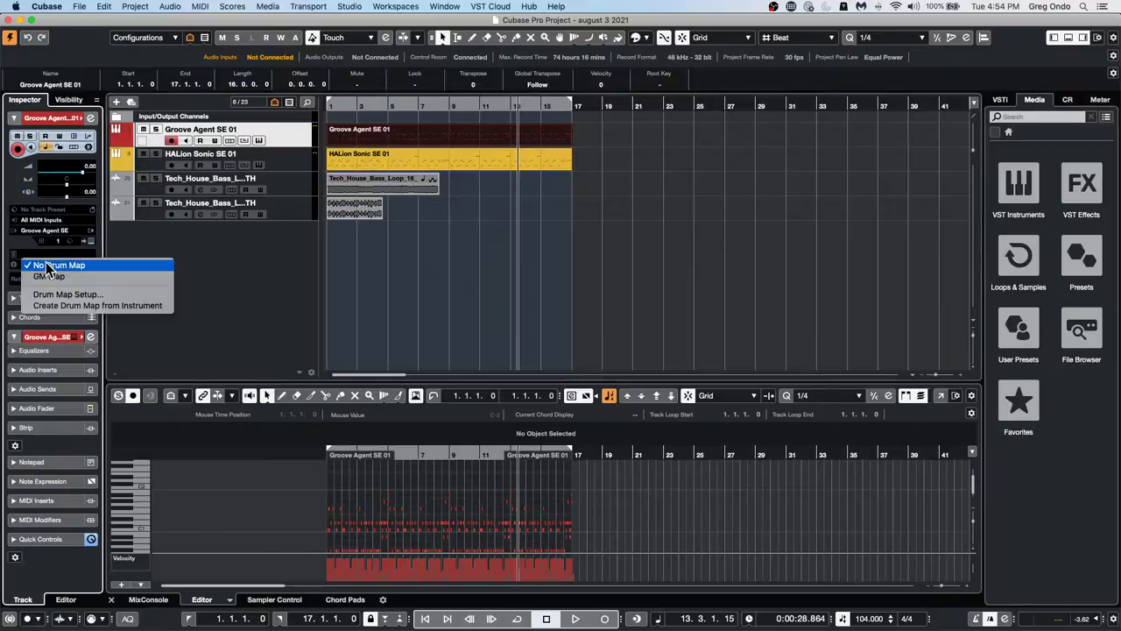
pyautogui.click(83, 304)
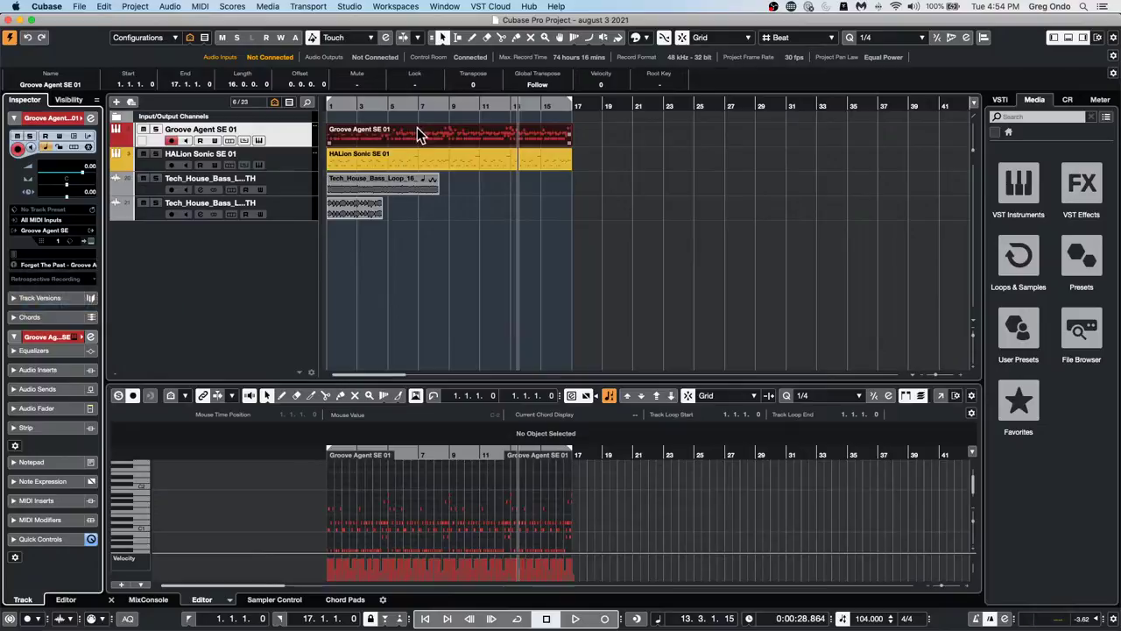
pyautogui.doubleClick(463, 140)
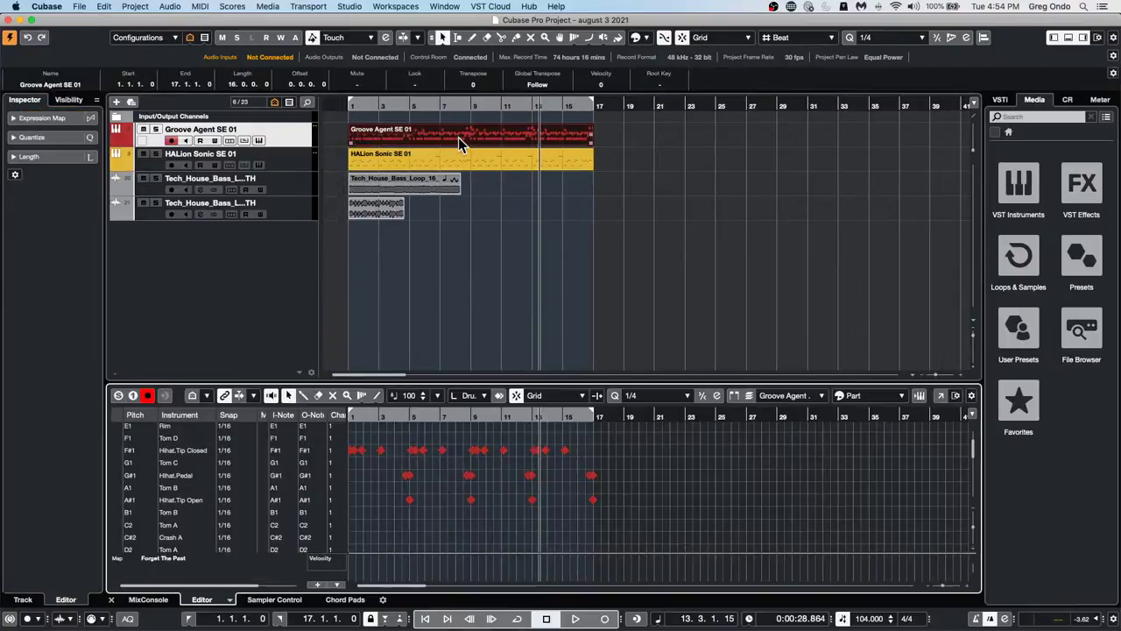
# Open the HALion Sonic SE 01 part in the Key Editor, and open both instrument parts together in the Drum Editor
pyautogui.click(466, 164)
pyautogui.doubleClick(466, 164)
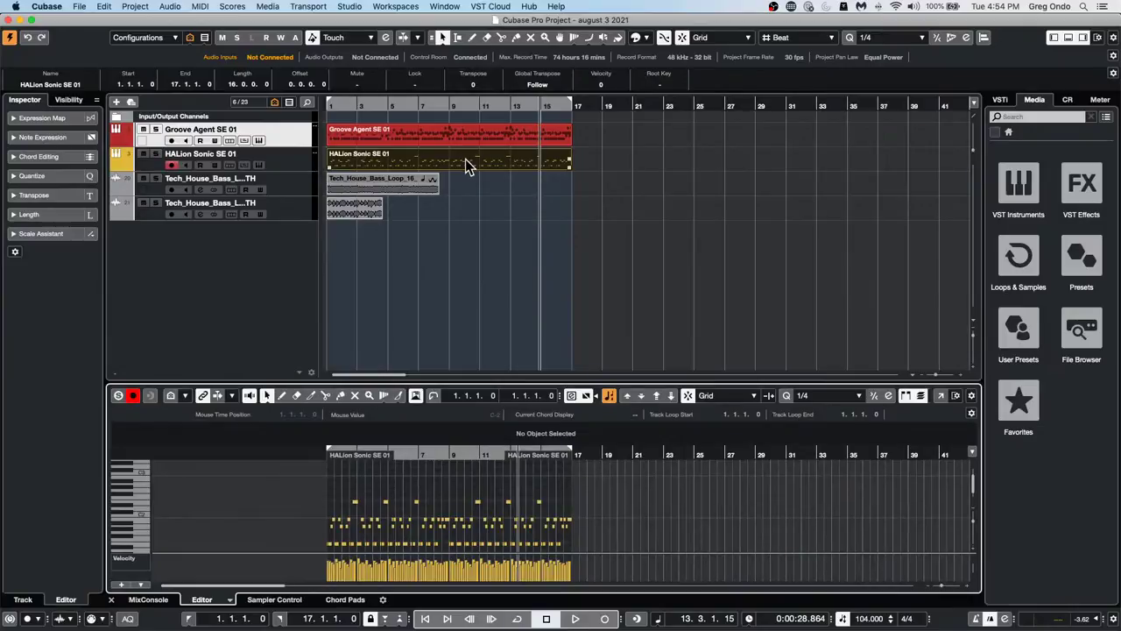
pyautogui.moveTo(590, 156); pyautogui.dragTo(505, 145)
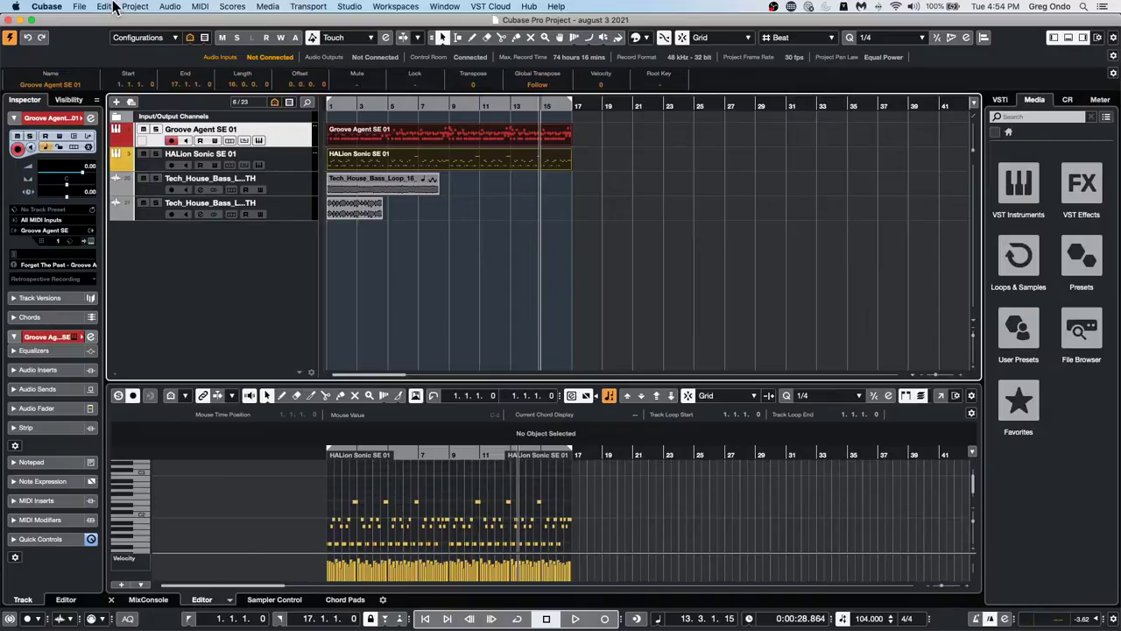
pyautogui.press('Return')
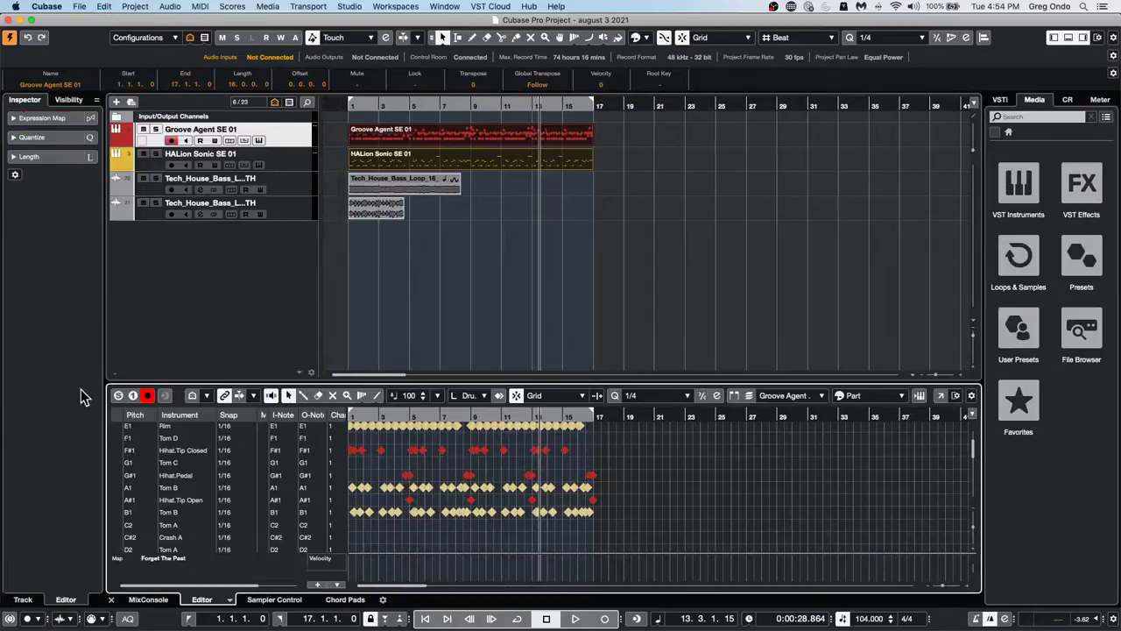
# Zoom the timeline out, play the project briefly from the start, and select the HALion Sonic SE 01 track
pyautogui.moveTo(455, 419); pyautogui.dragTo(360, 408)
pyautogui.moveTo(473, 415); pyautogui.dragTo(271, 409)
pyautogui.press('space')
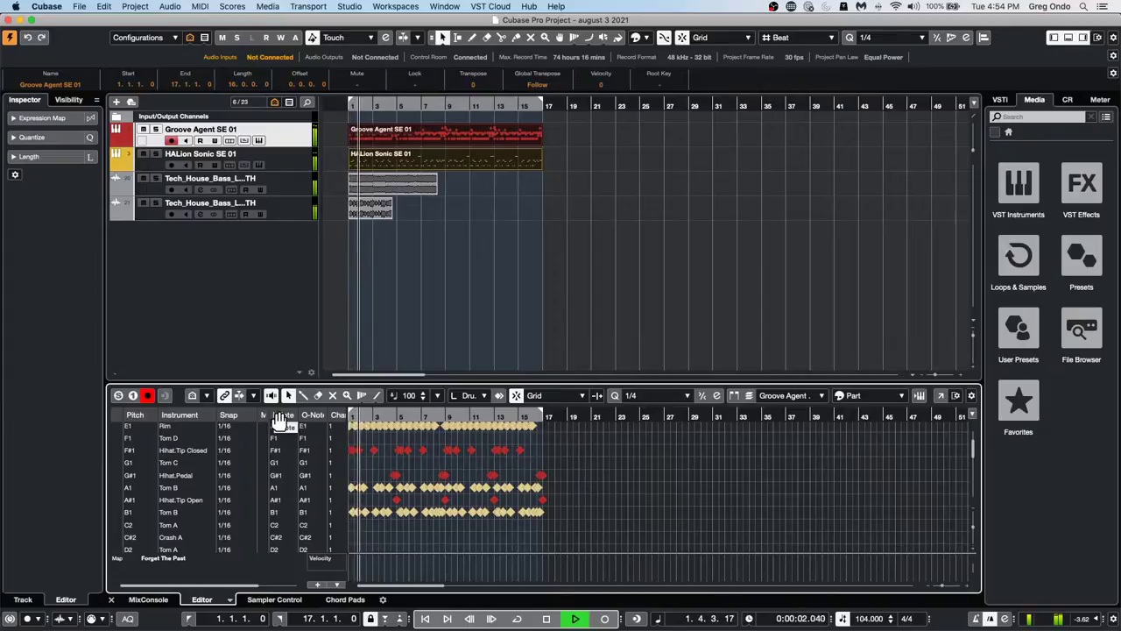
pyautogui.press('space')
pyautogui.click(289, 135)
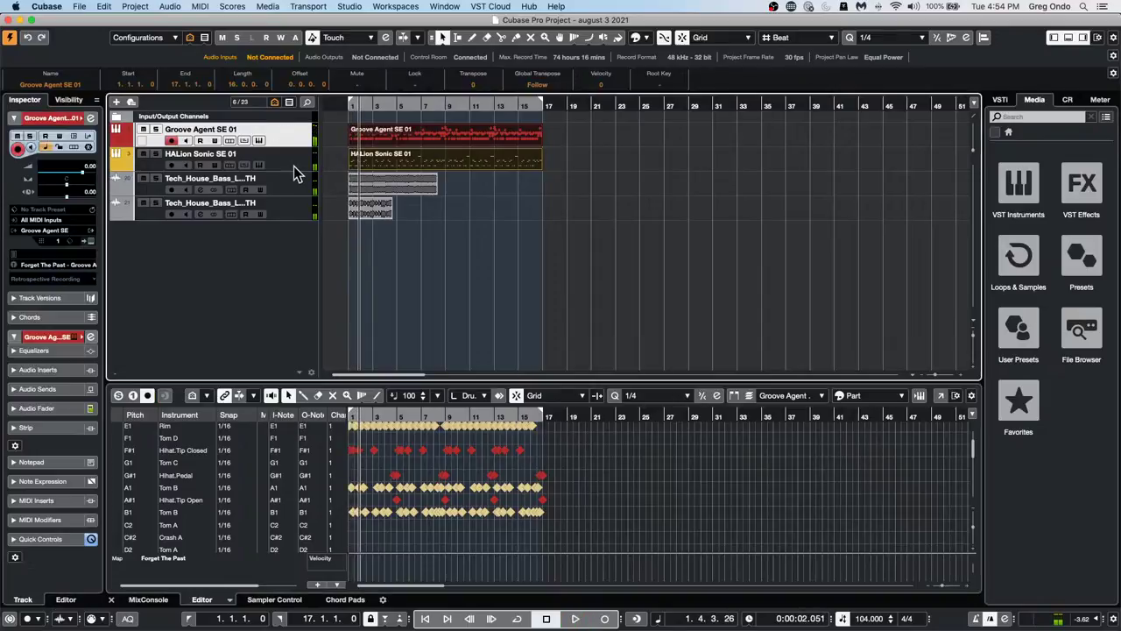
pyautogui.click(295, 169)
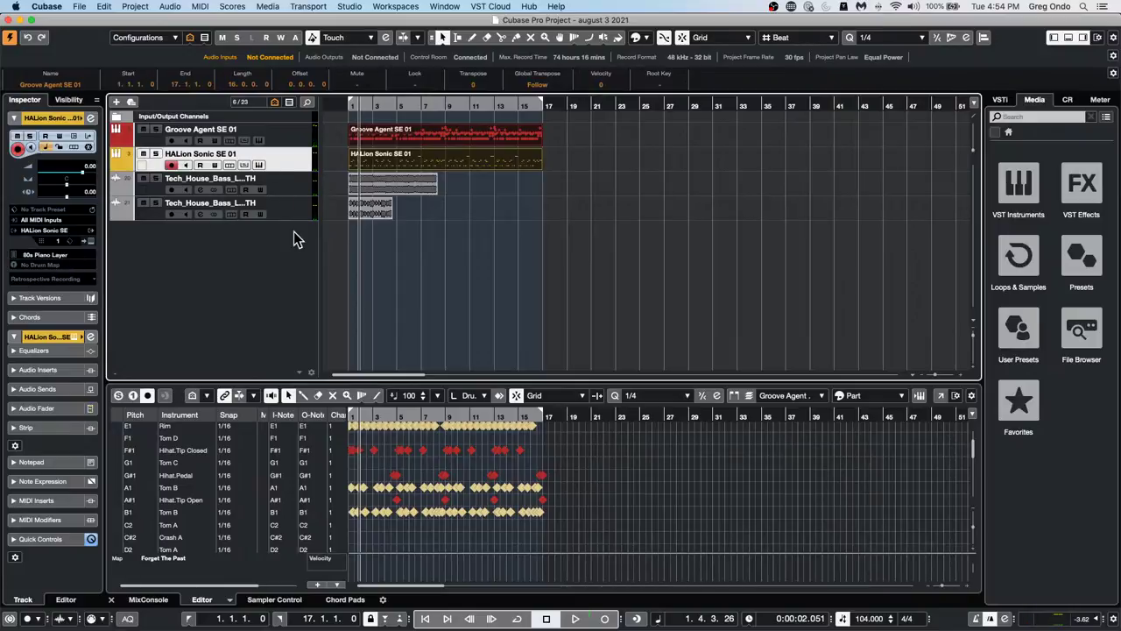
# Play the project, mute both Tech_House_Bass audio tracks during playback, and stop
pyautogui.press('space')
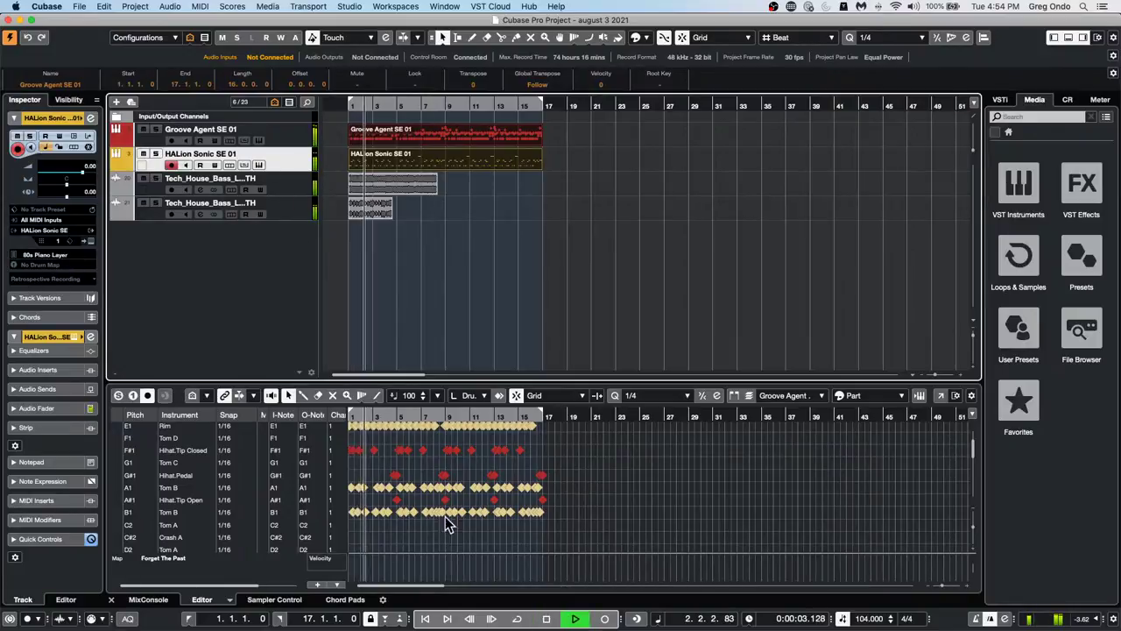
pyautogui.click(144, 178)
pyautogui.click(144, 203)
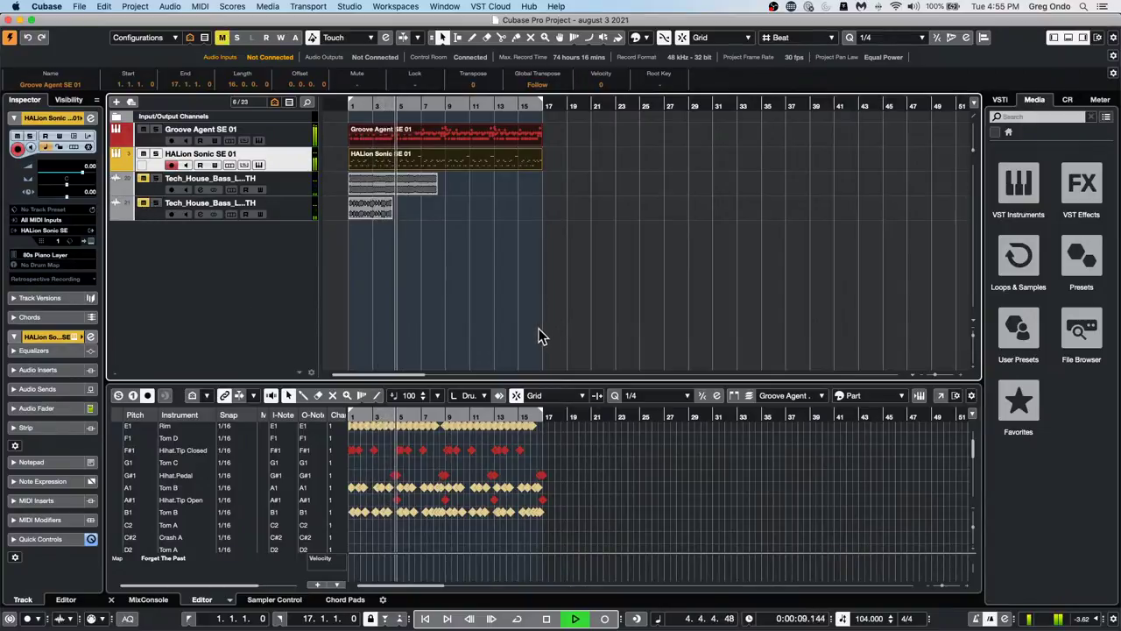
pyautogui.press('space')
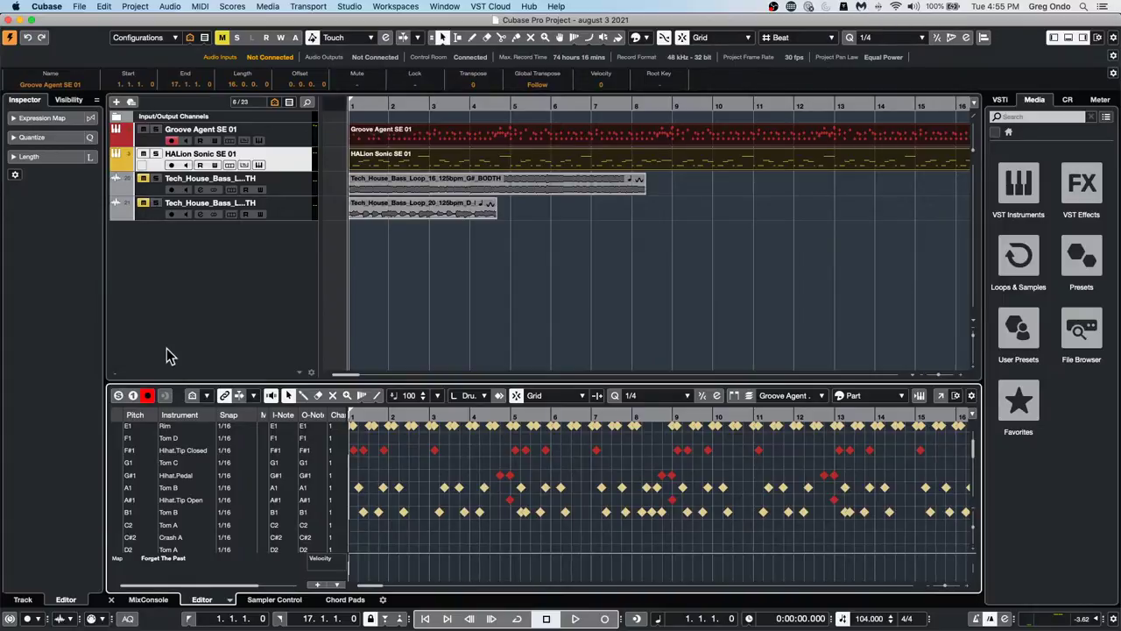
# Set the Groove Agent SE 01 track back to No Drum Map
pyautogui.click(298, 140)
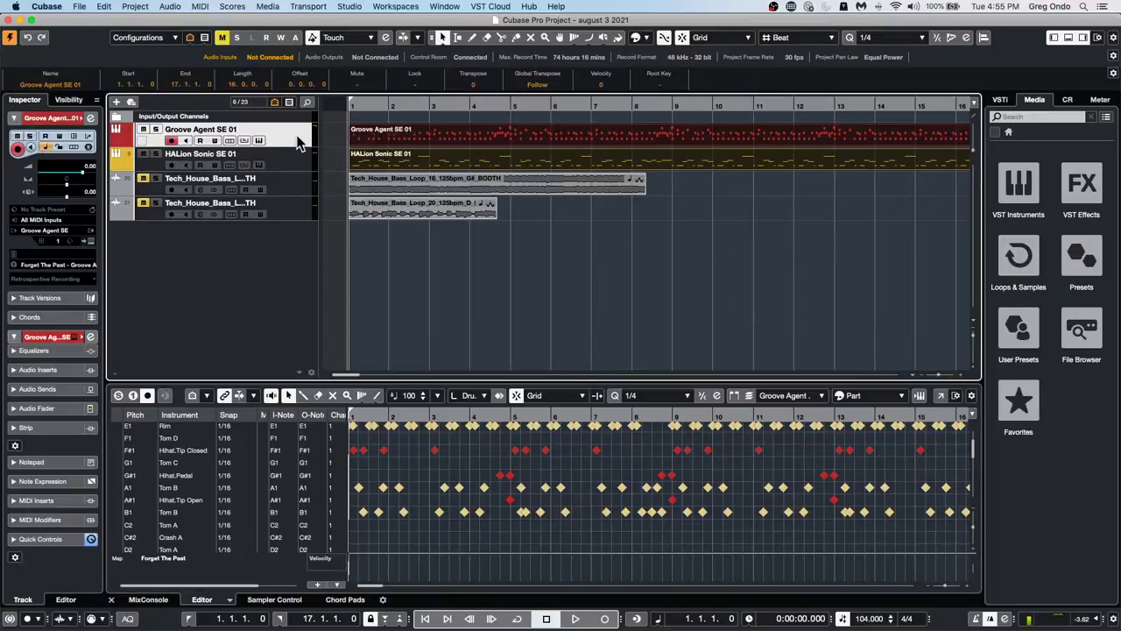
pyautogui.click(61, 265)
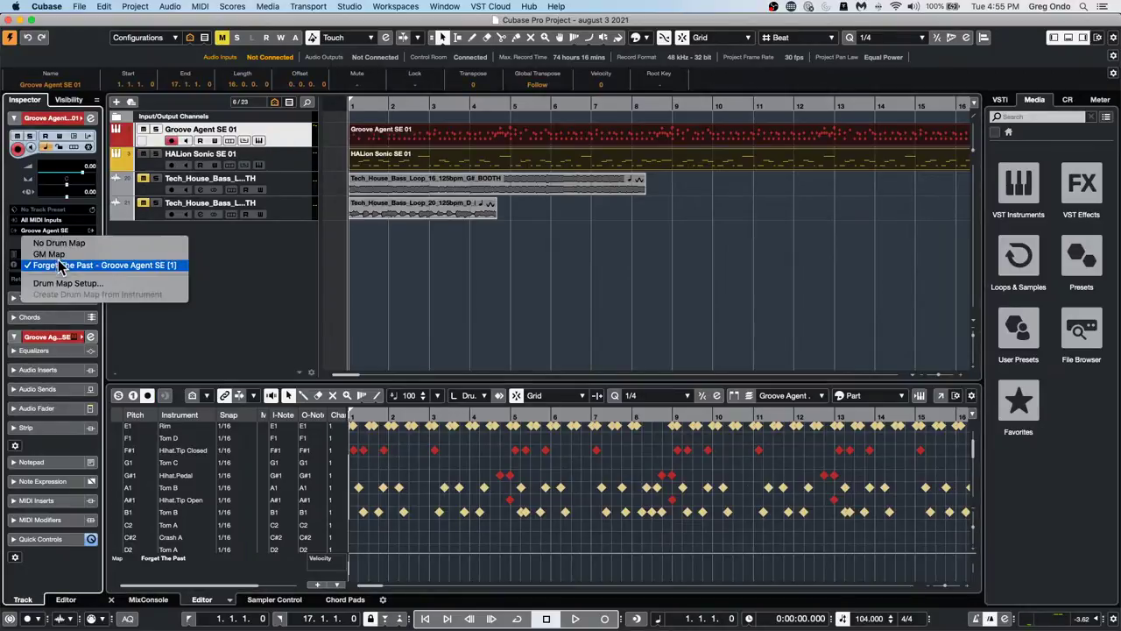
pyautogui.click(77, 243)
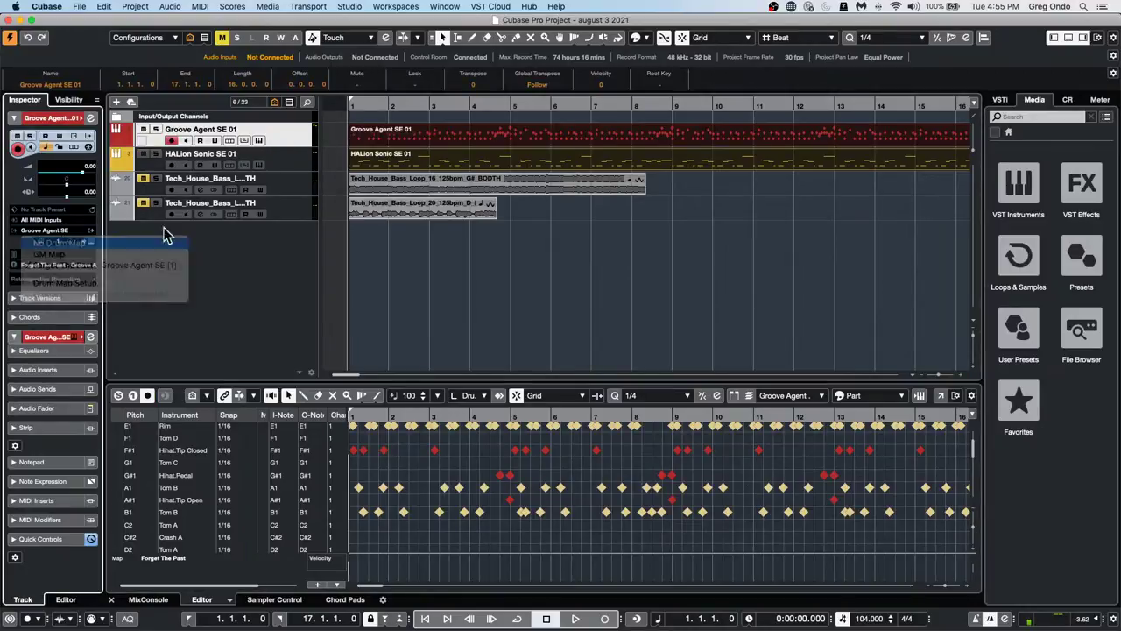
# Select the Groove Agent SE 01 and HALion Sonic SE 01 parts and open them together in the Key Editor
pyautogui.click(717, 168)
pyautogui.click(716, 139)
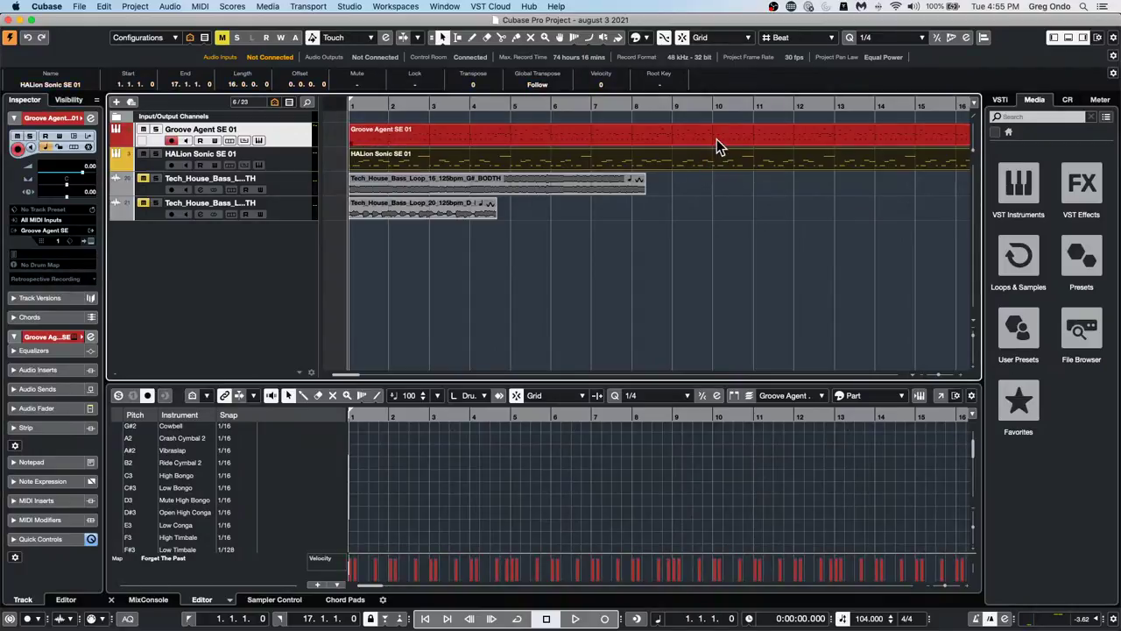
pyautogui.click(717, 142)
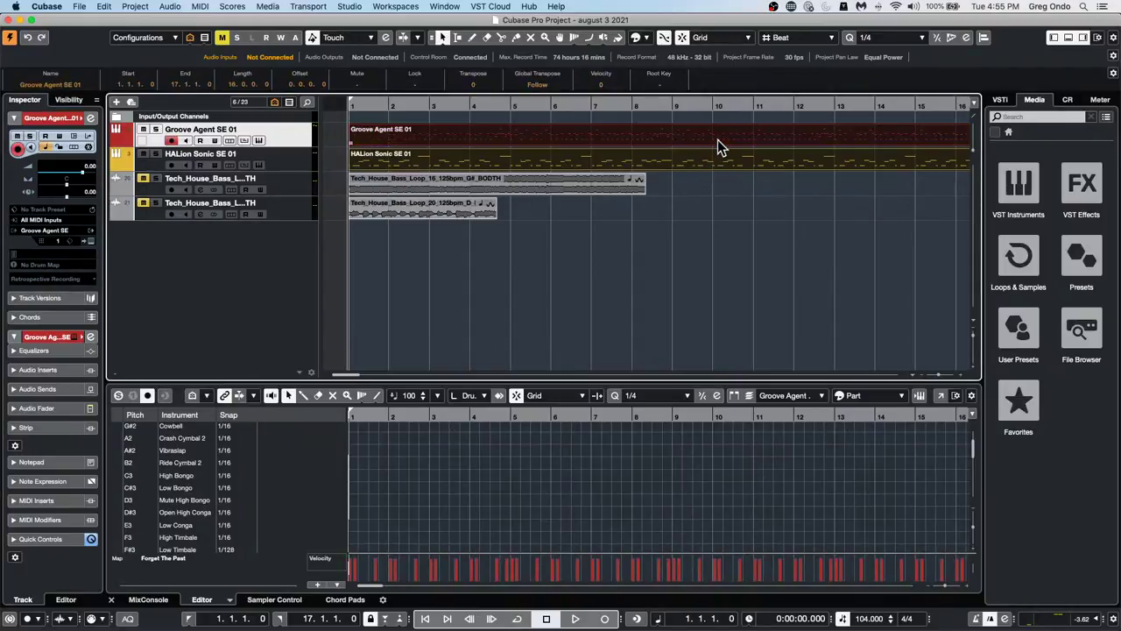
pyautogui.doubleClick(719, 143)
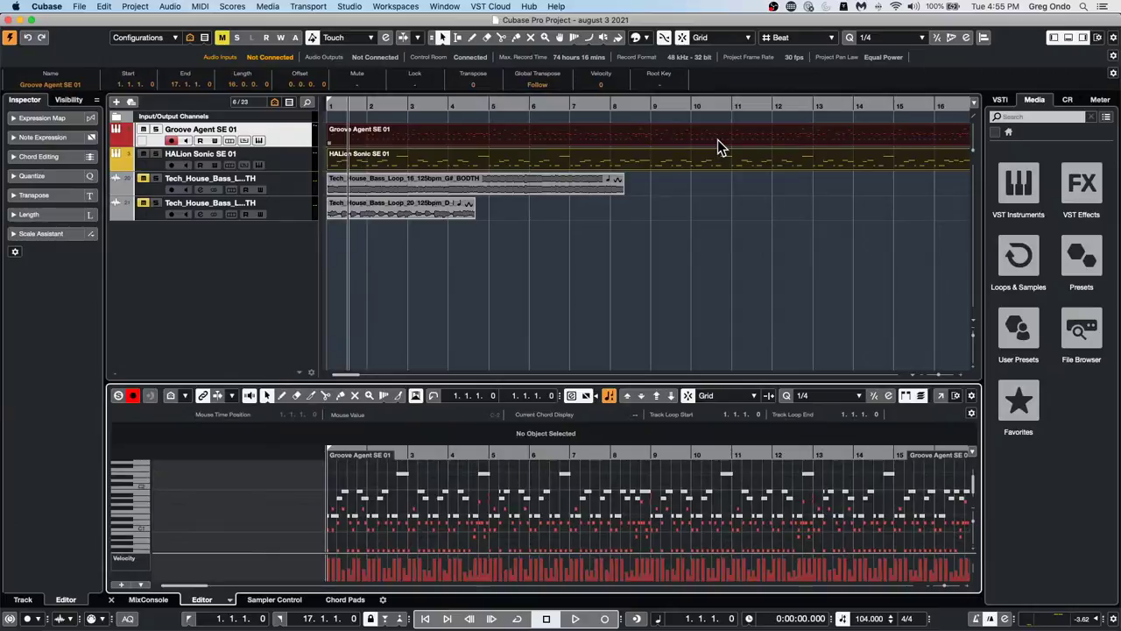
# View the Key Editor in a separate window, close it, and select individual notes in the lower editor to switch the active part
pyautogui.click(940, 395)
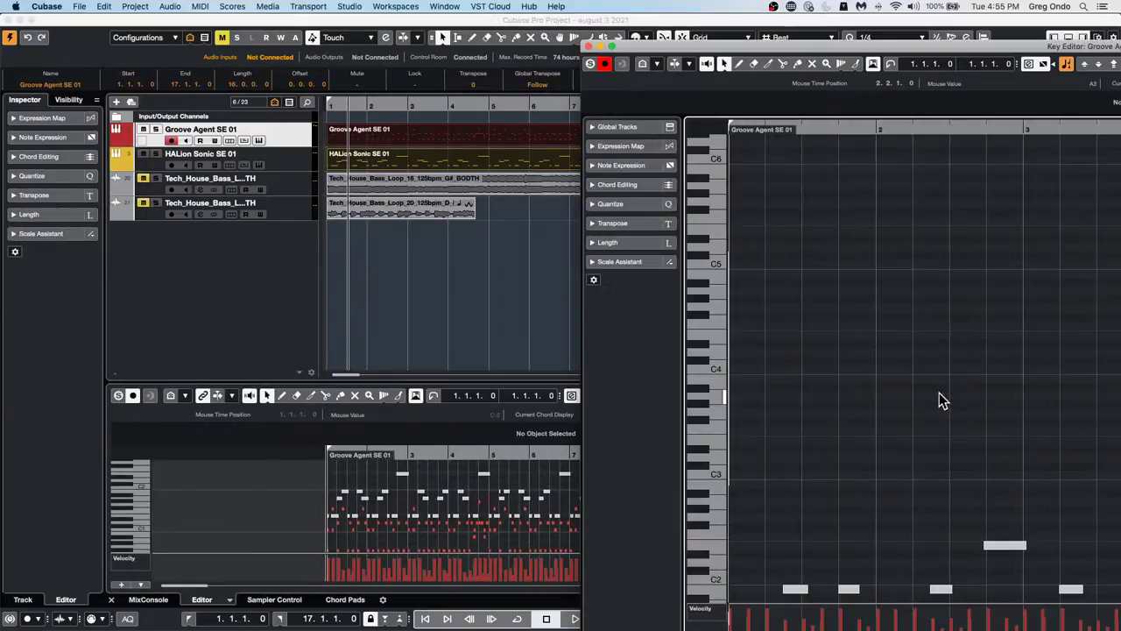
pyautogui.click(589, 44)
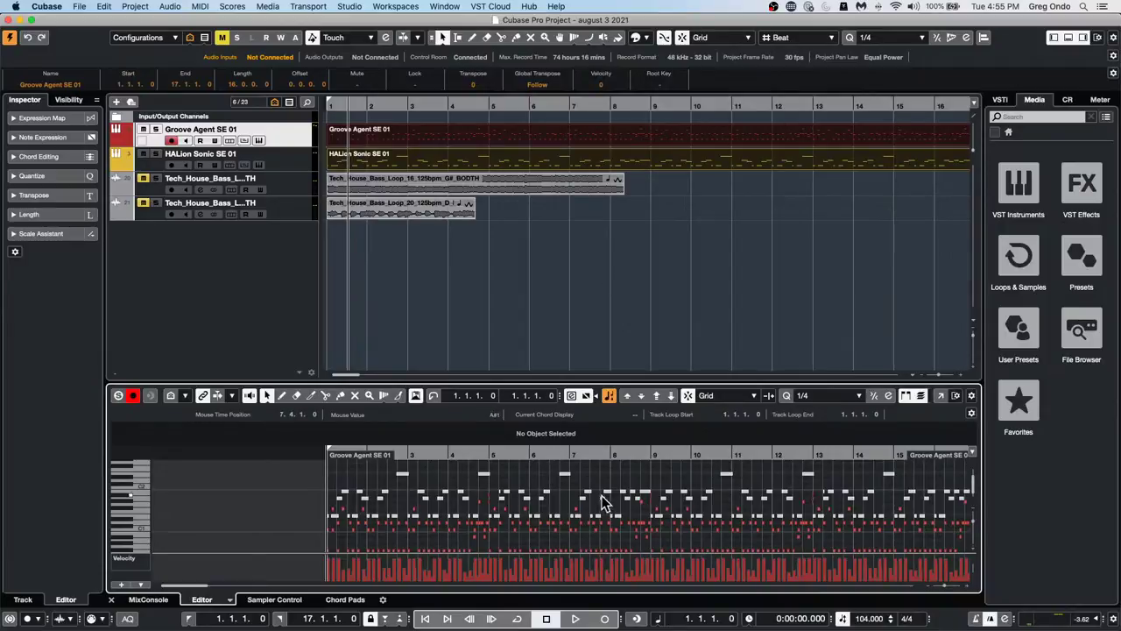
pyautogui.click(606, 493)
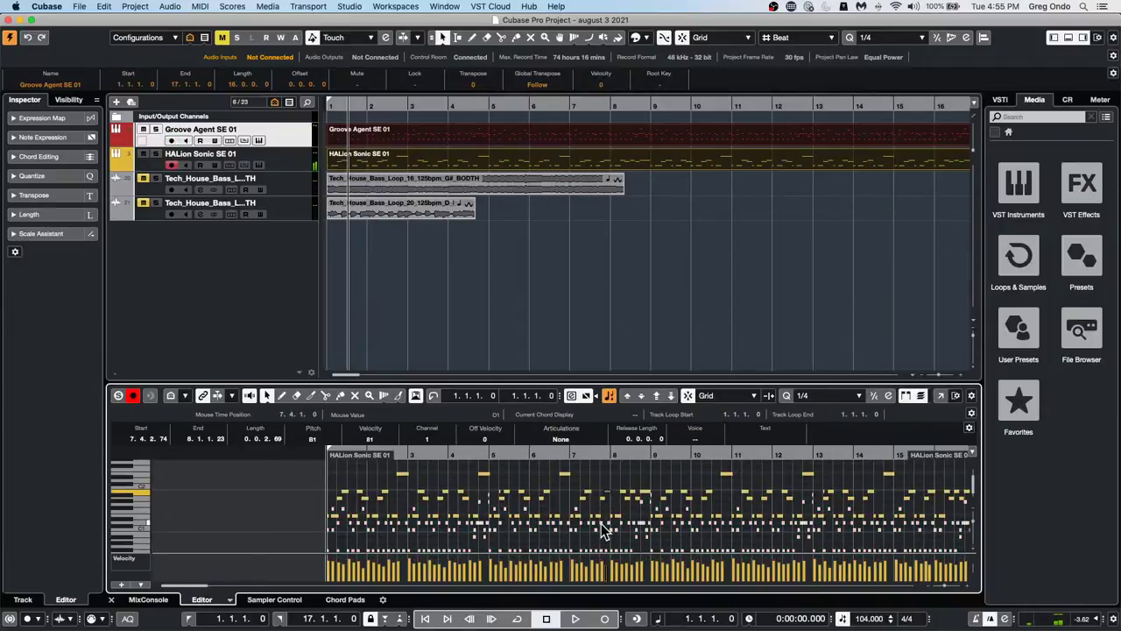
pyautogui.click(610, 514)
pyautogui.click(610, 497)
# Add 13 stereo audio tracks with UR24C Input 1 as input and Stereo Out as output
pyautogui.rightClick(244, 265)
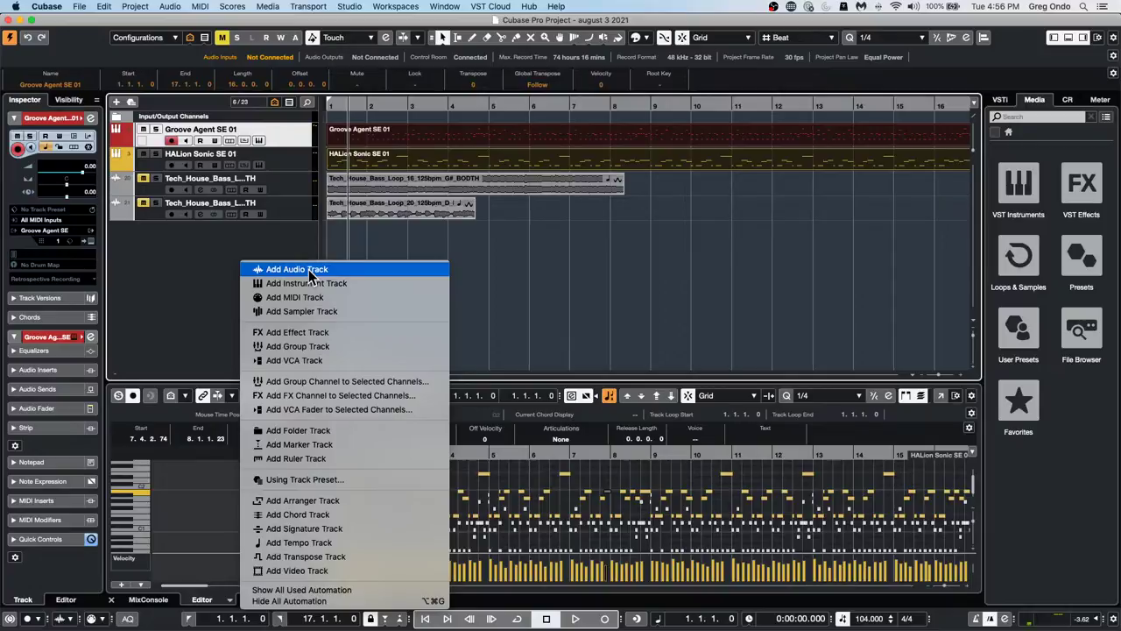
pyautogui.click(571, 276)
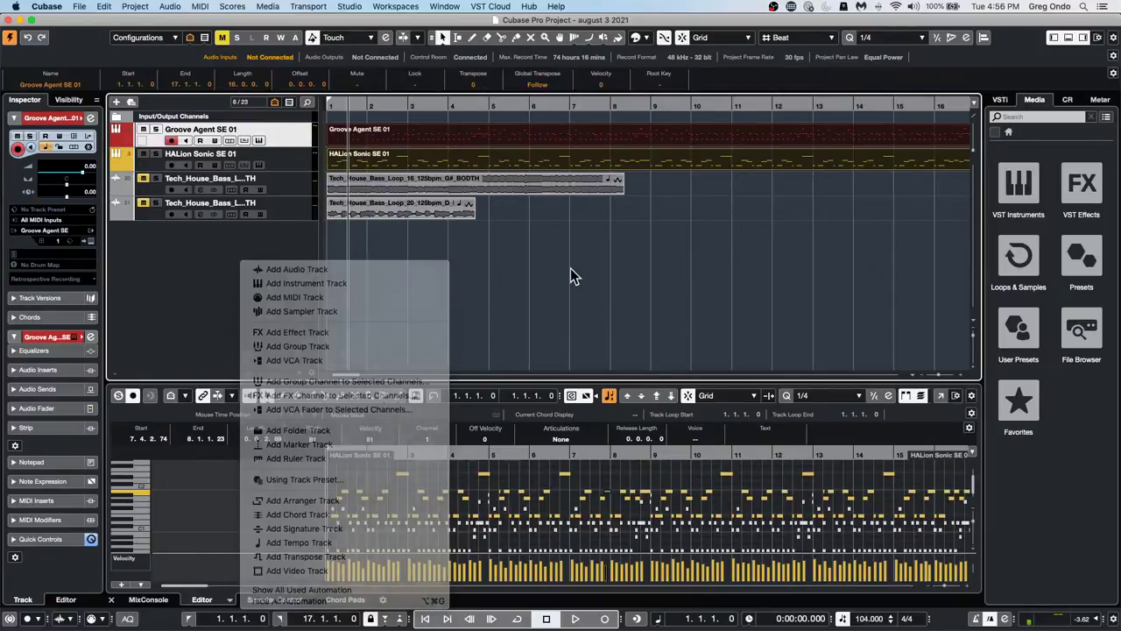
pyautogui.rightClick(246, 272)
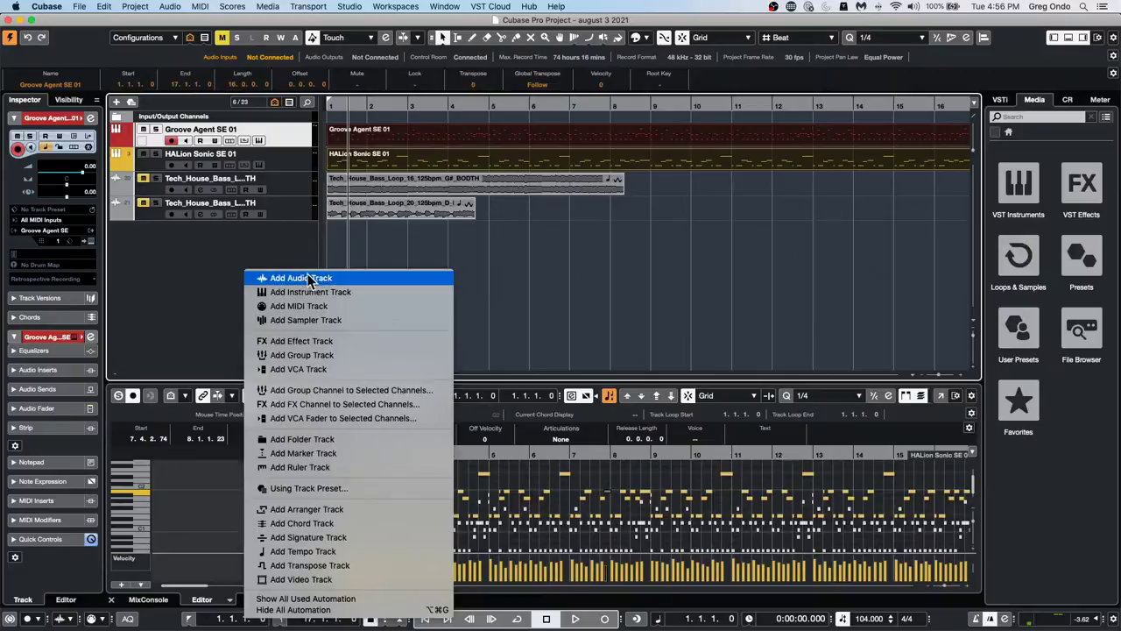
pyautogui.click(312, 279)
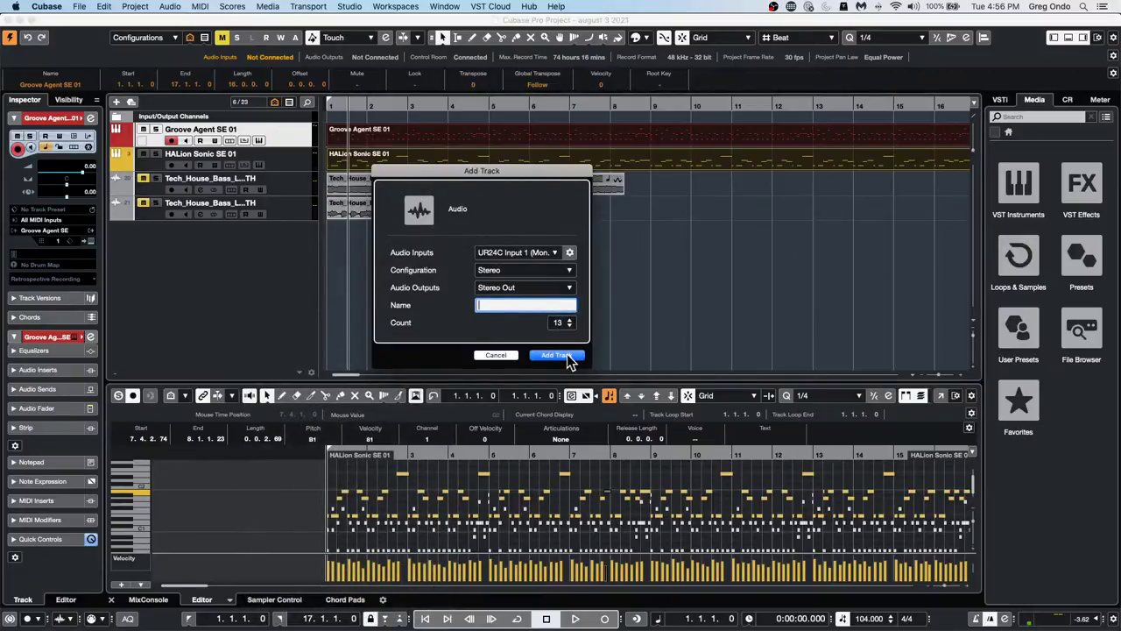
pyautogui.click(557, 354)
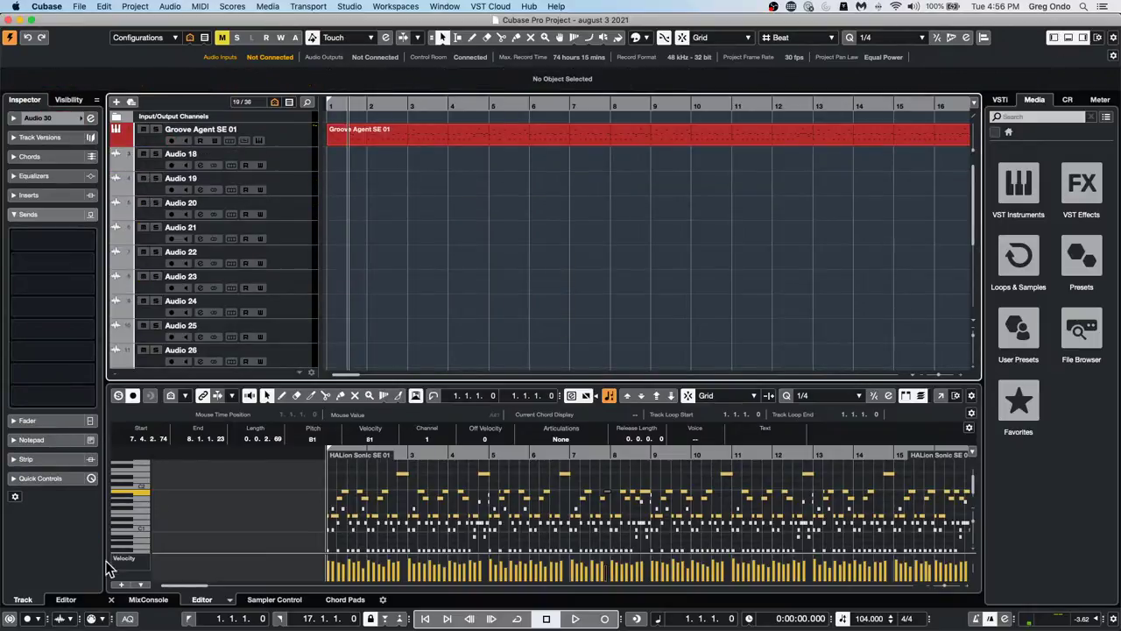
# Open the MixConsole in its own window, collapse the EQ rack and expand the Sends rack
pyautogui.click(138, 599)
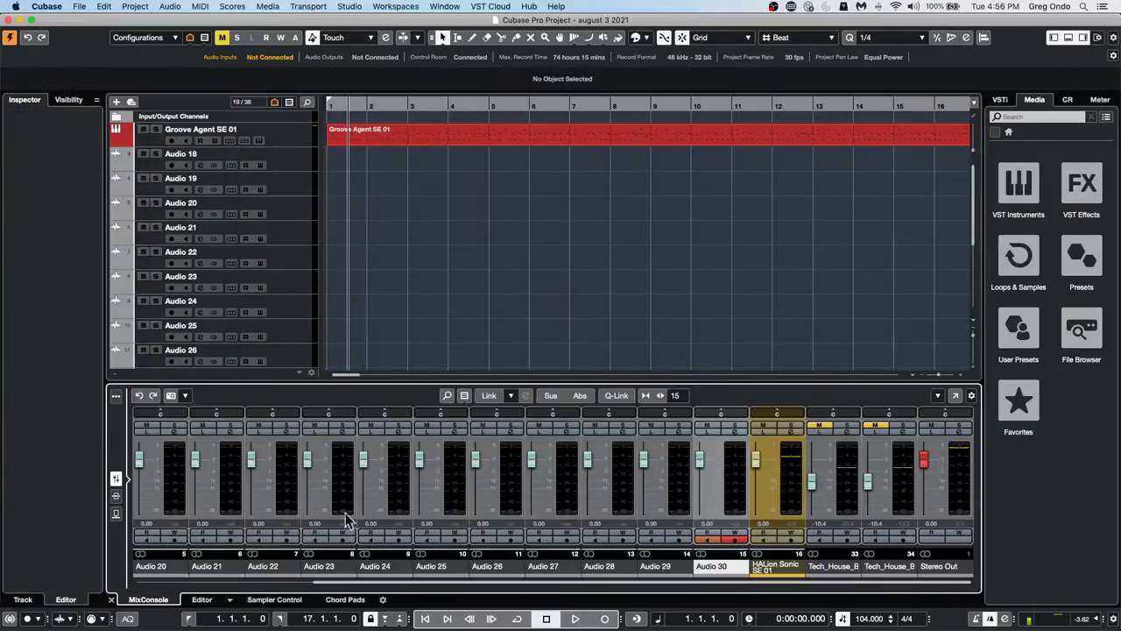
pyautogui.click(956, 395)
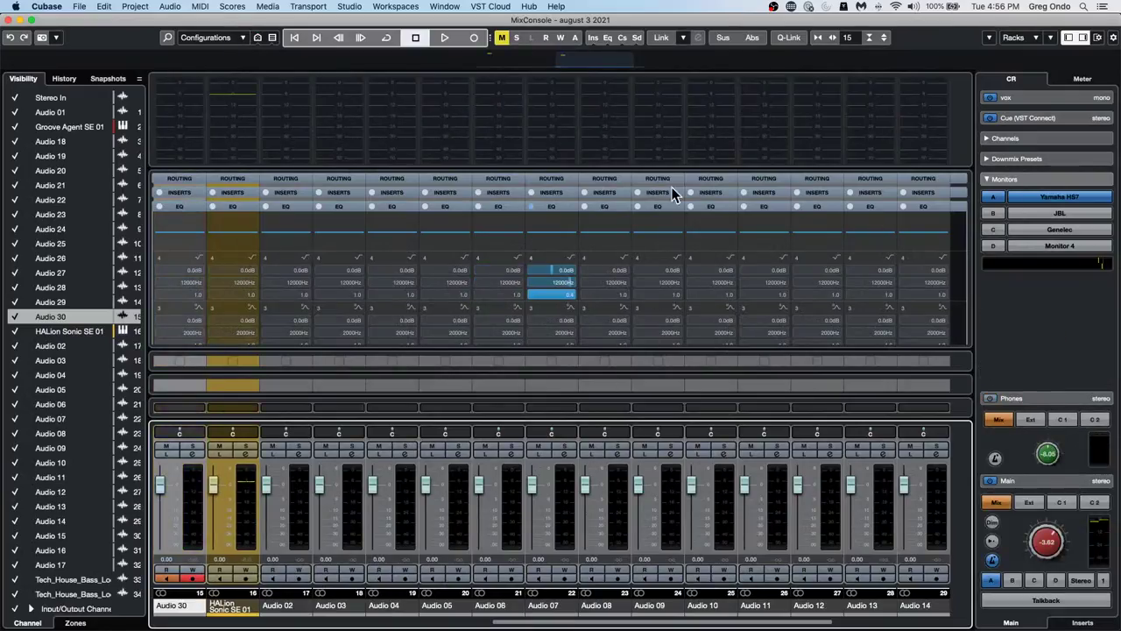
pyautogui.click(662, 208)
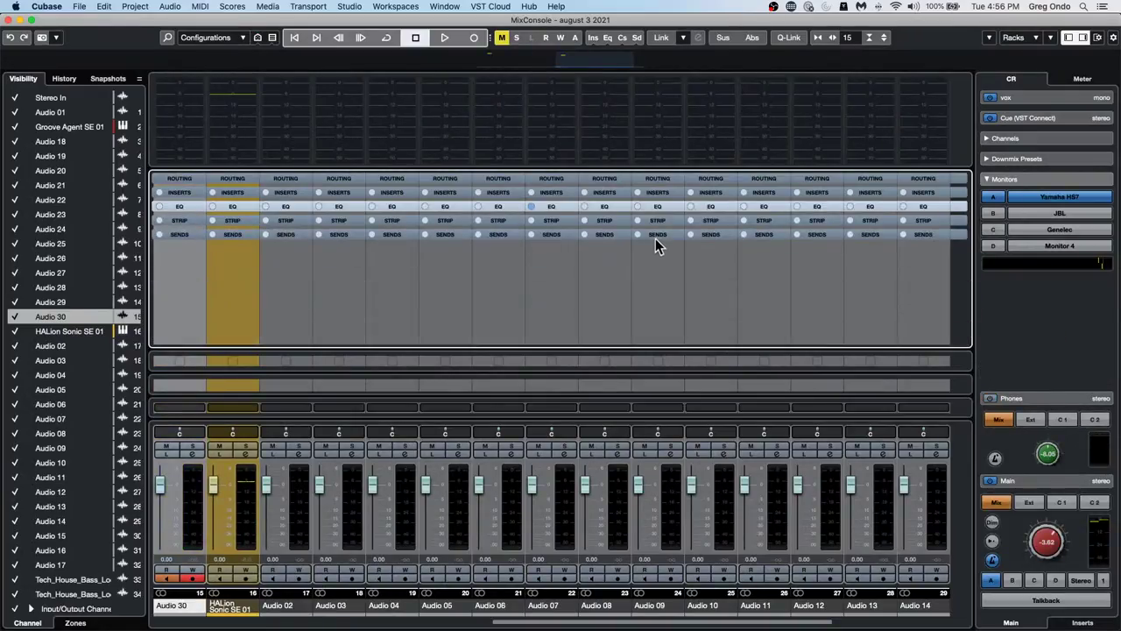
pyautogui.click(655, 236)
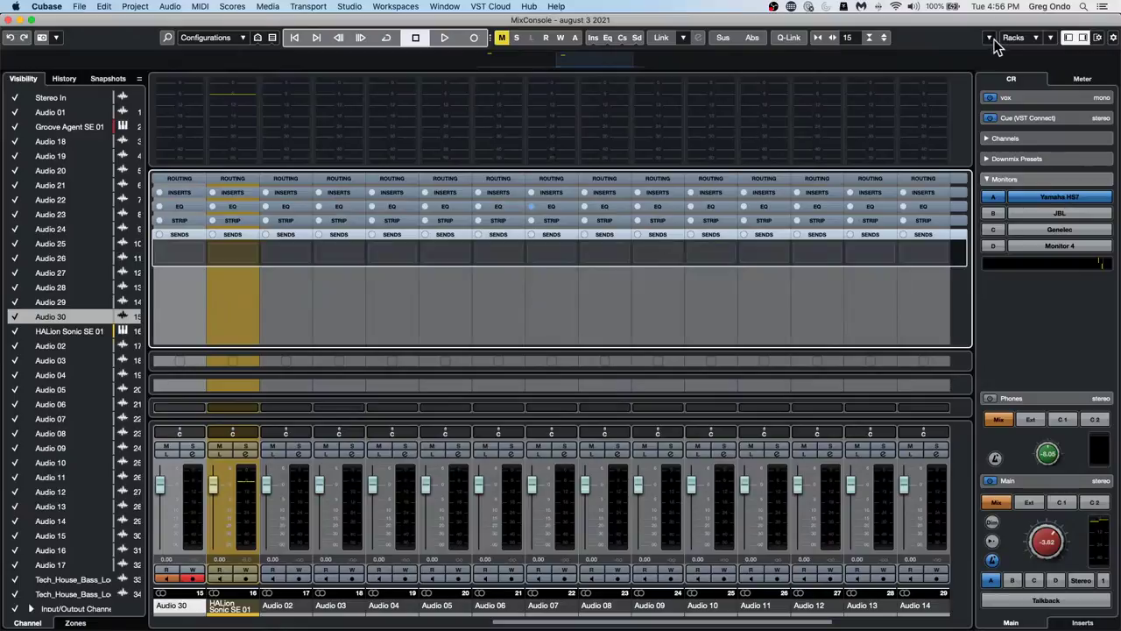
# Try different rack types in the MixConsole, toggling Direct Routing and Cue Sends and hiding Channel Strip and Sends
pyautogui.click(1036, 39)
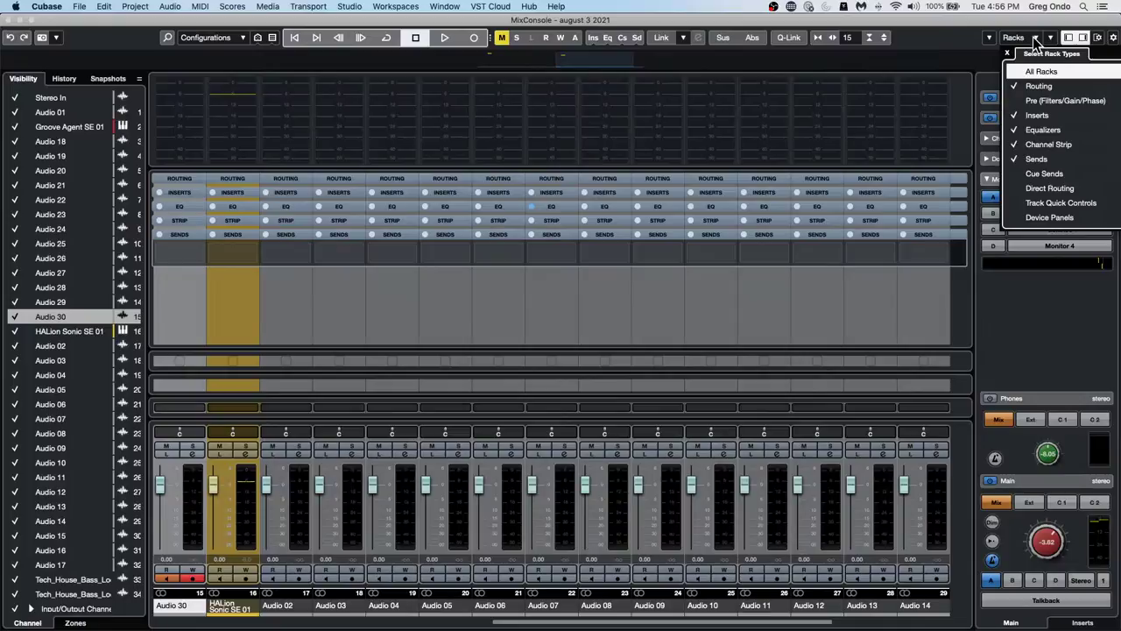
pyautogui.click(926, 102)
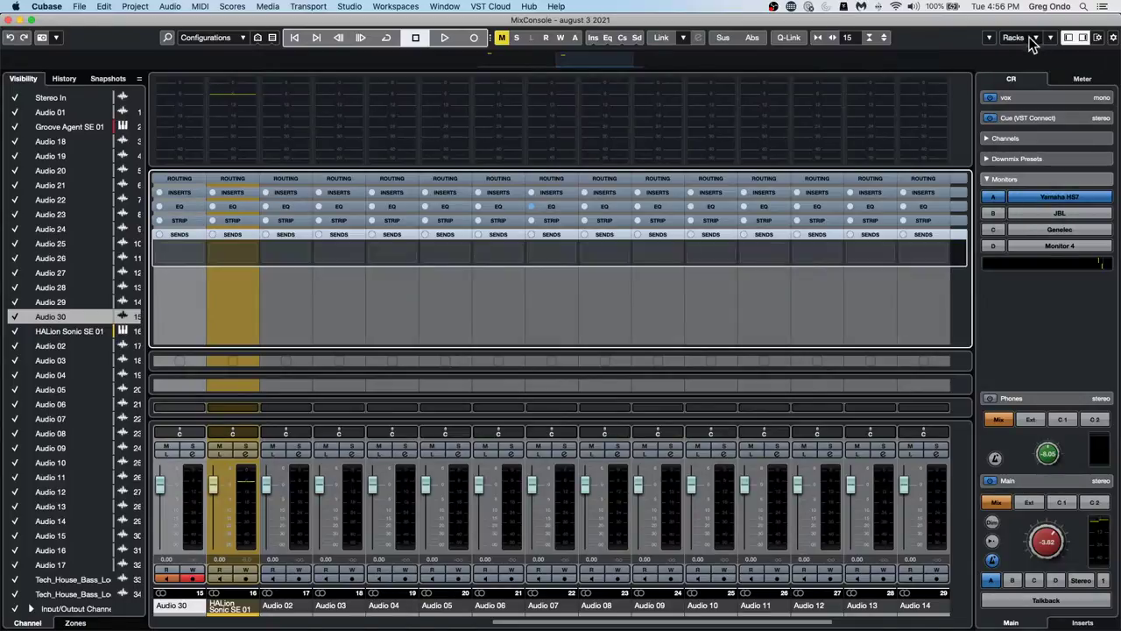
pyautogui.click(1036, 39)
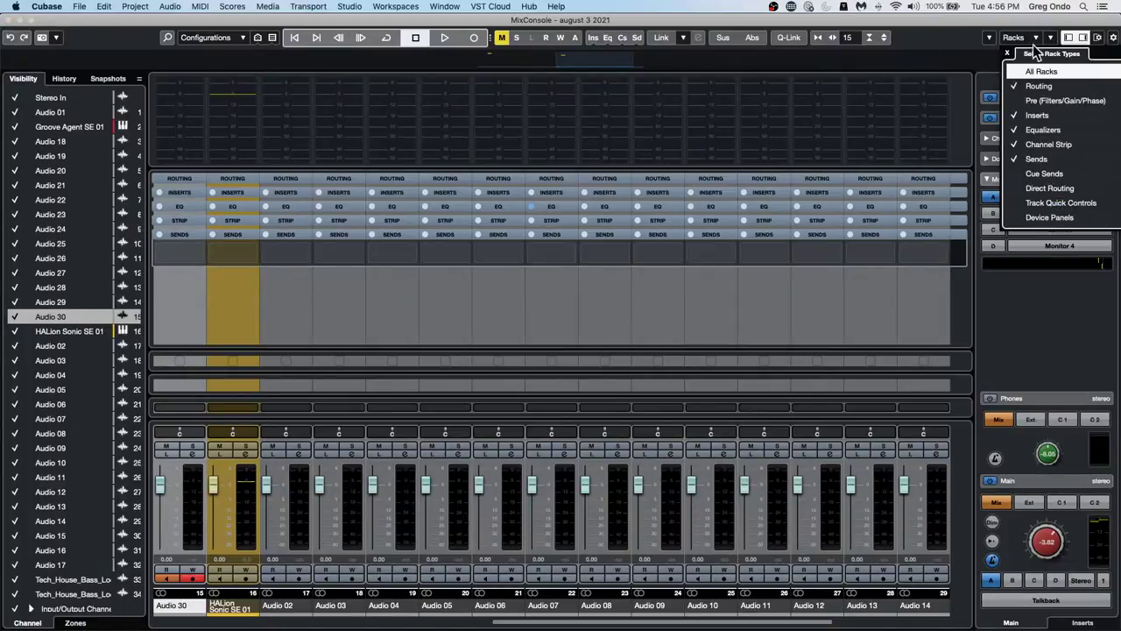
pyautogui.click(1013, 172)
pyautogui.click(1015, 188)
pyautogui.click(1015, 188)
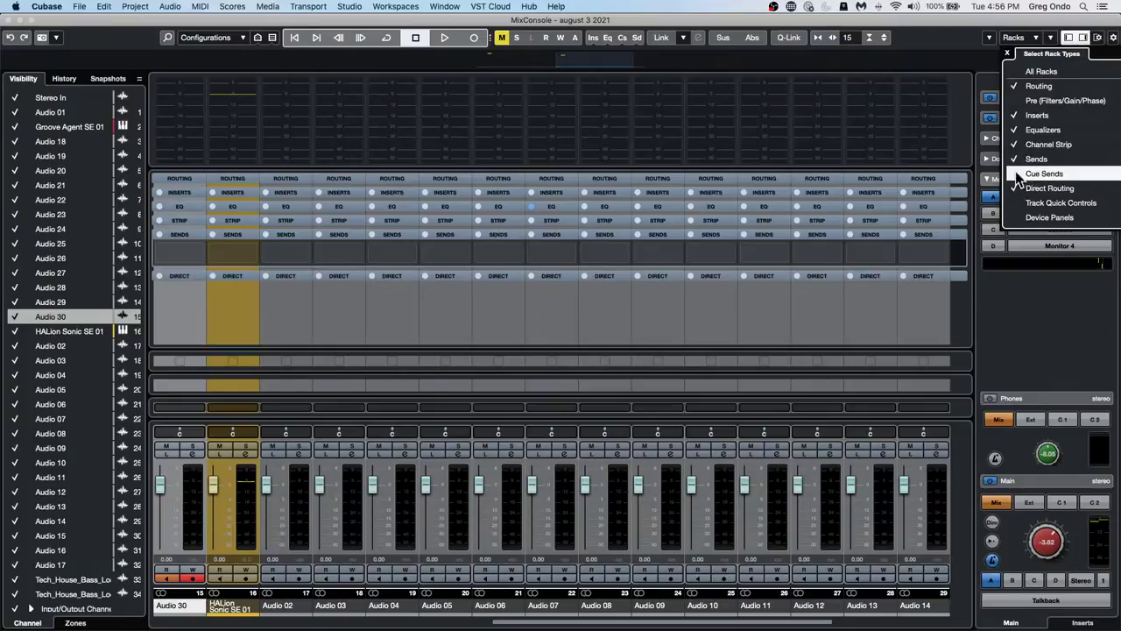
pyautogui.click(1015, 173)
pyautogui.click(1015, 145)
pyautogui.click(1016, 145)
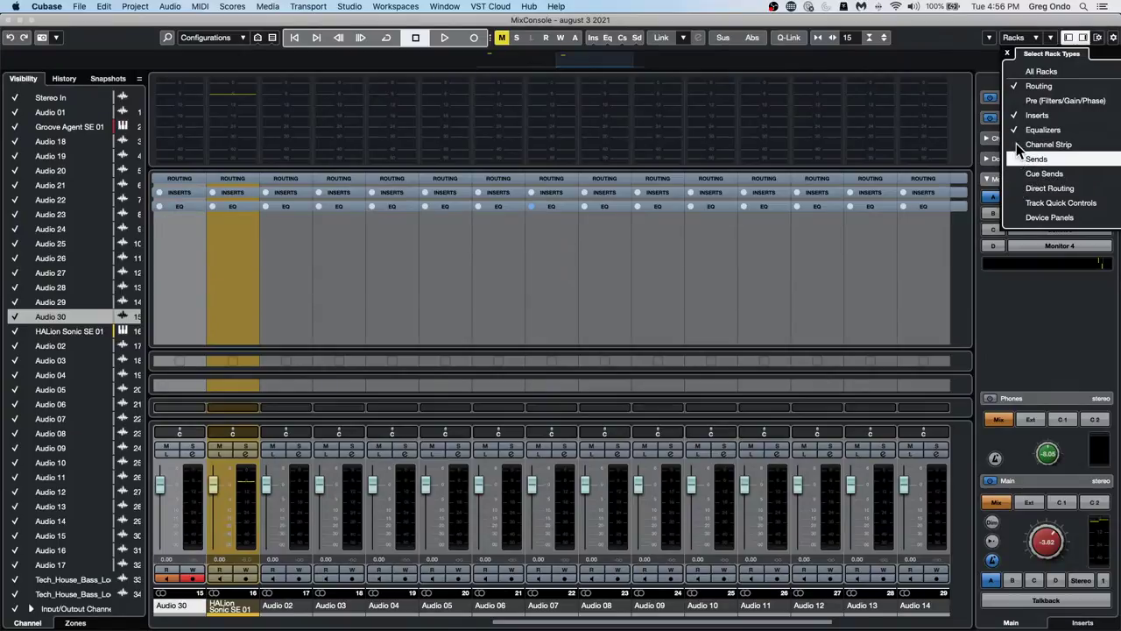
# Show the Cue Sends and Direct Routing racks alongside Channel Strip and Sends, and hide both again
pyautogui.click(1016, 173)
pyautogui.click(1015, 189)
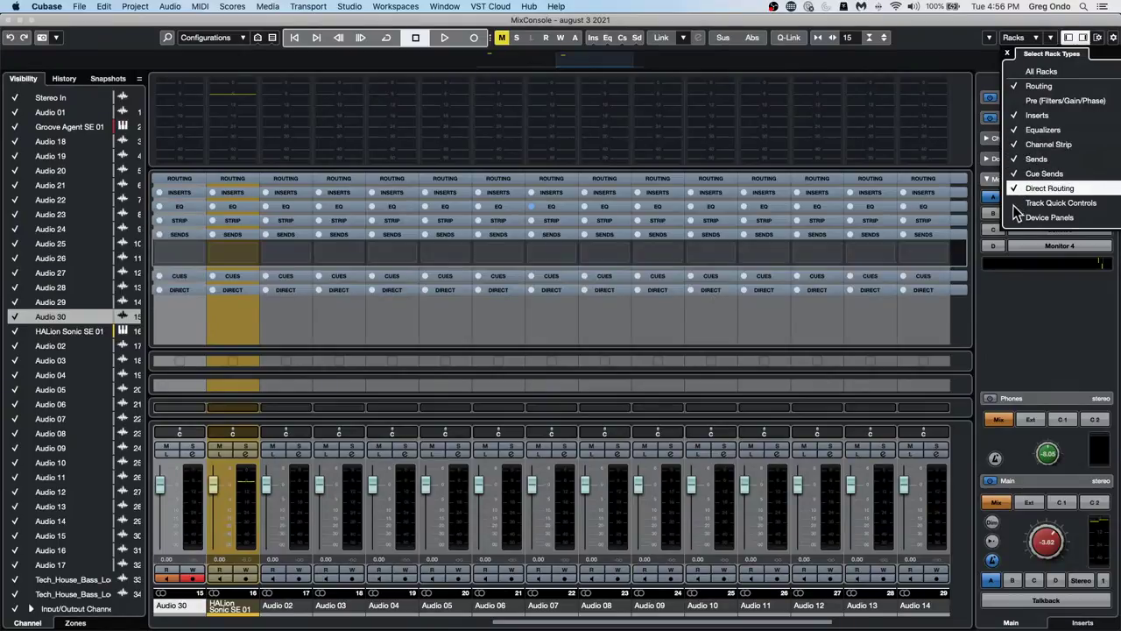
pyautogui.click(1015, 202)
pyautogui.click(1015, 188)
pyautogui.click(1019, 173)
pyautogui.click(1015, 202)
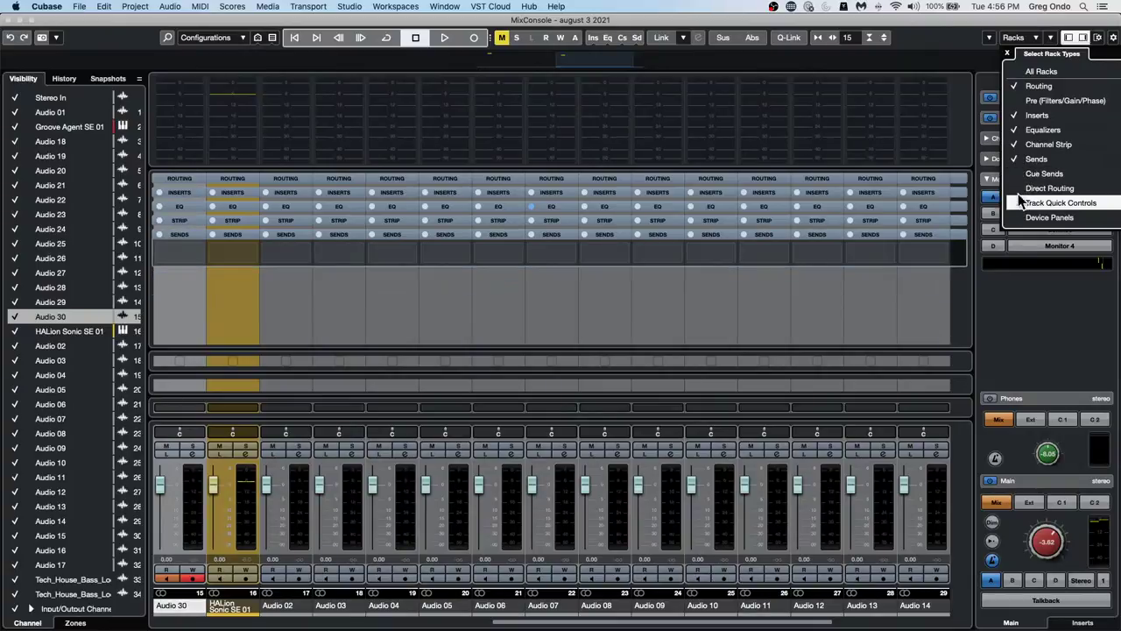
# Hide the Sends rack in the MixConsole, leaving only the Routing, Inserts, Equalizers and Channel Strip racks shown
pyautogui.click(1015, 144)
pyautogui.click(1015, 158)
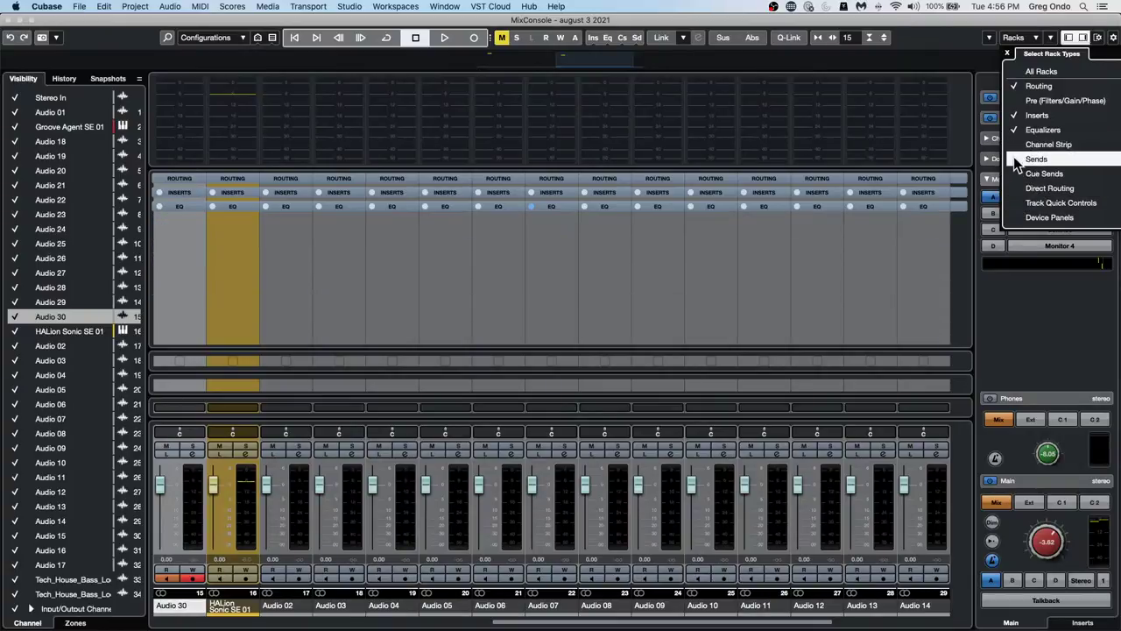
pyautogui.click(1019, 42)
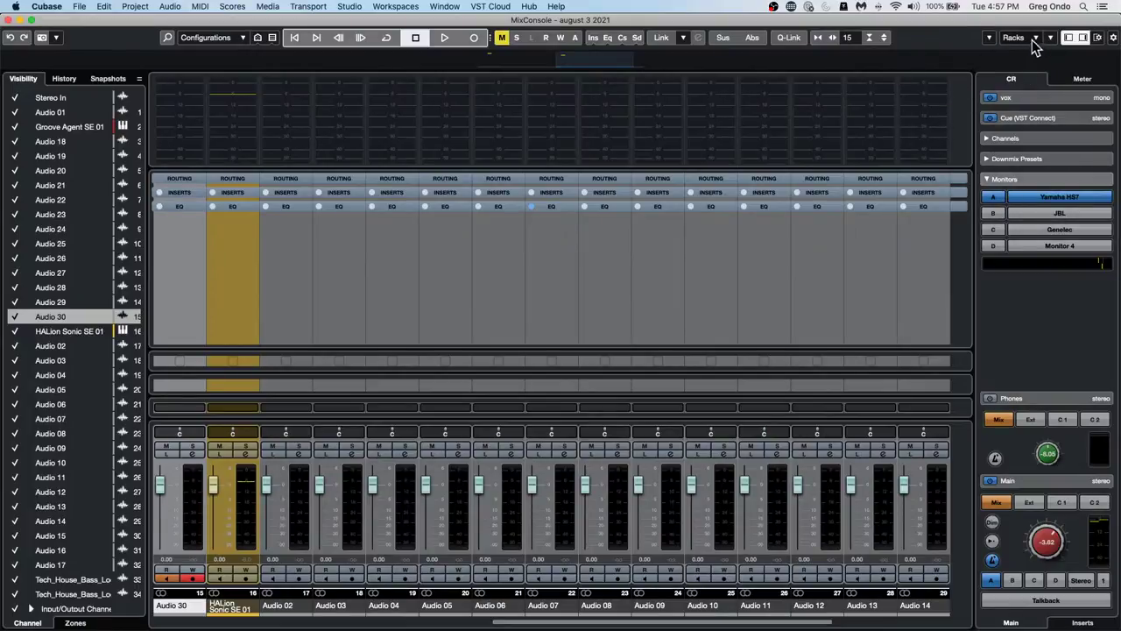
pyautogui.click(1035, 40)
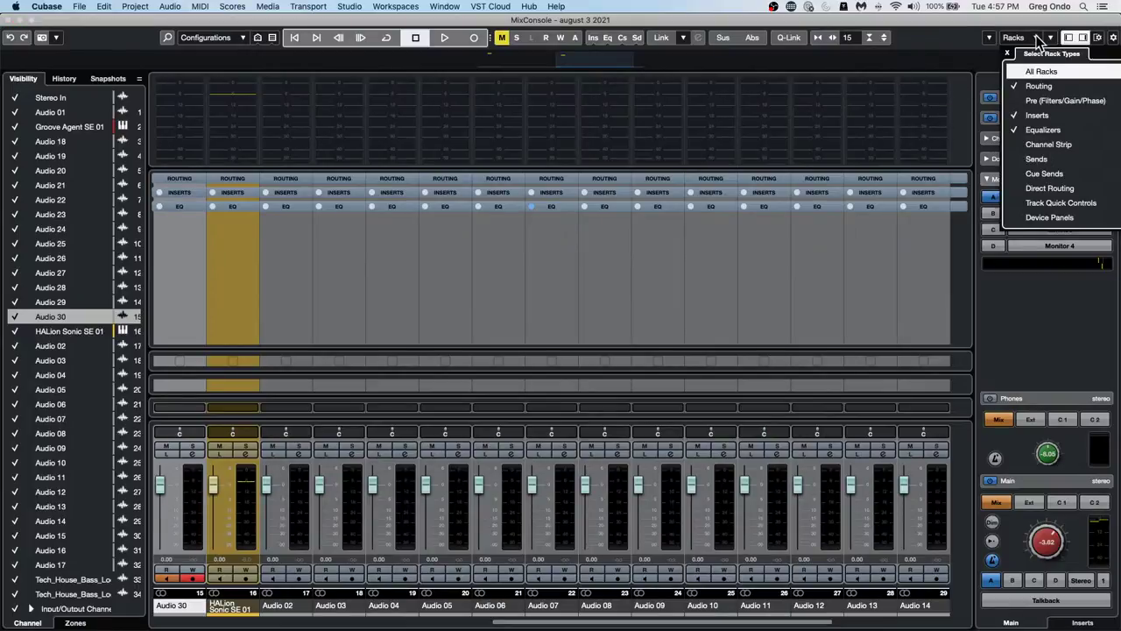
pyautogui.click(1016, 146)
pyautogui.click(1016, 175)
pyautogui.click(1016, 175)
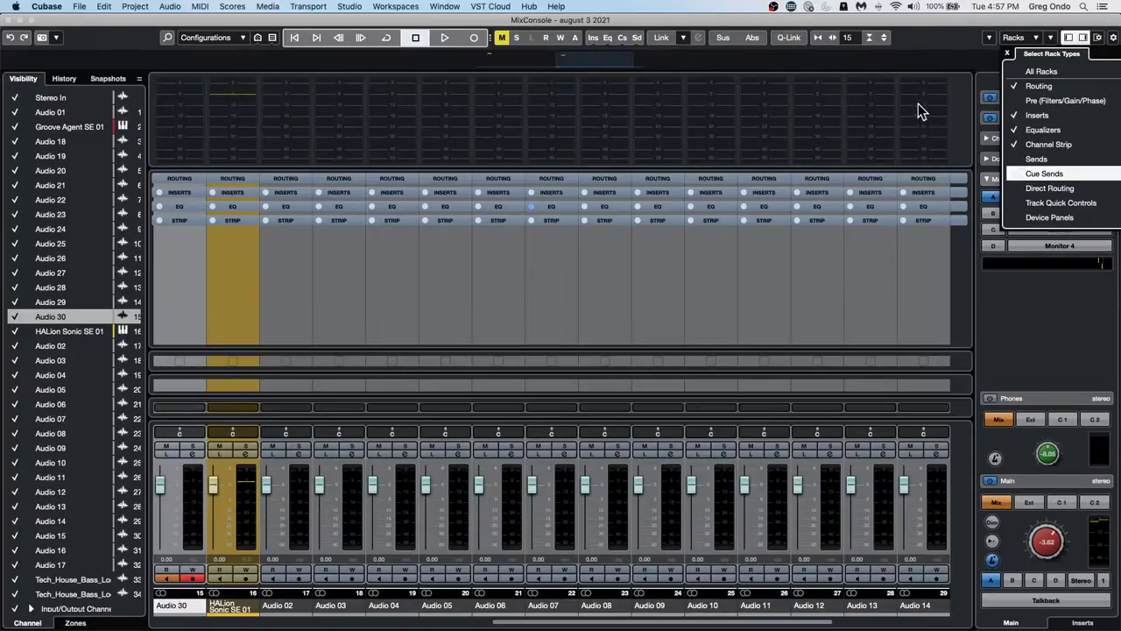
pyautogui.click(885, 93)
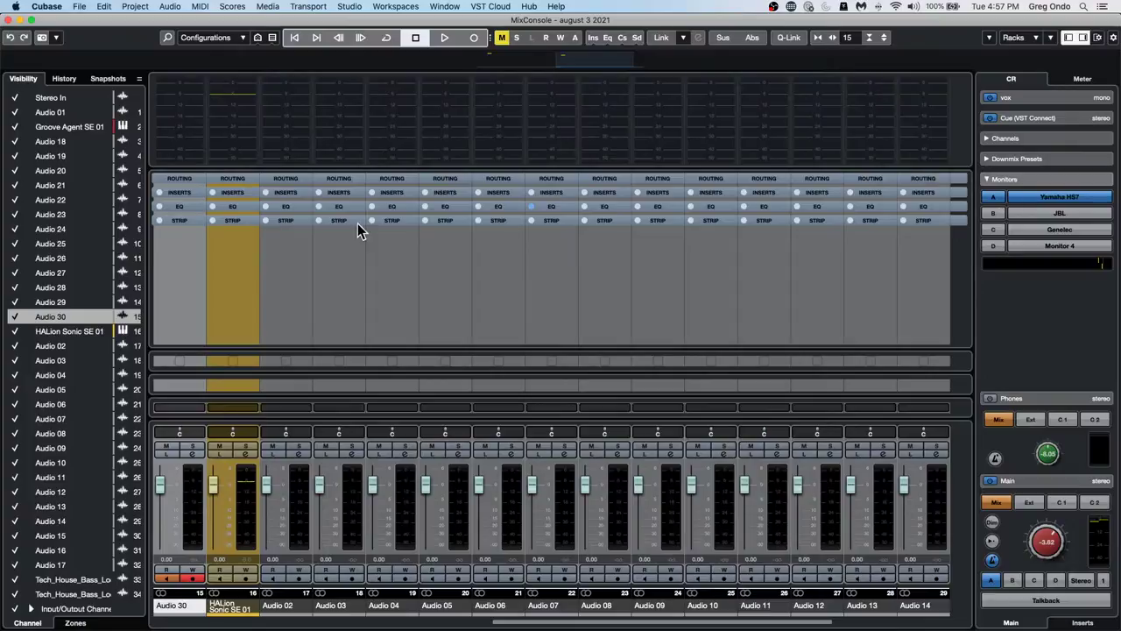
# Widen the first MixConsole's Visibility list, and open MixConsole 2 with a narrowed Visibility list
pyautogui.moveTo(147, 243); pyautogui.dragTo(175, 242)
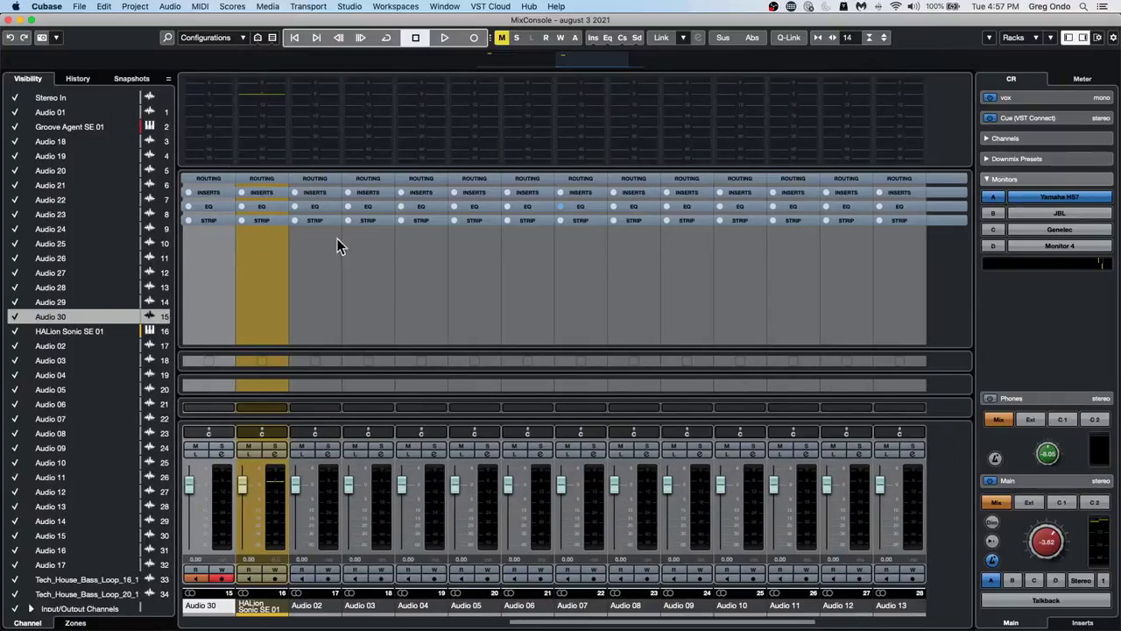
pyautogui.click(409, 8)
pyautogui.moveTo(349, 7)
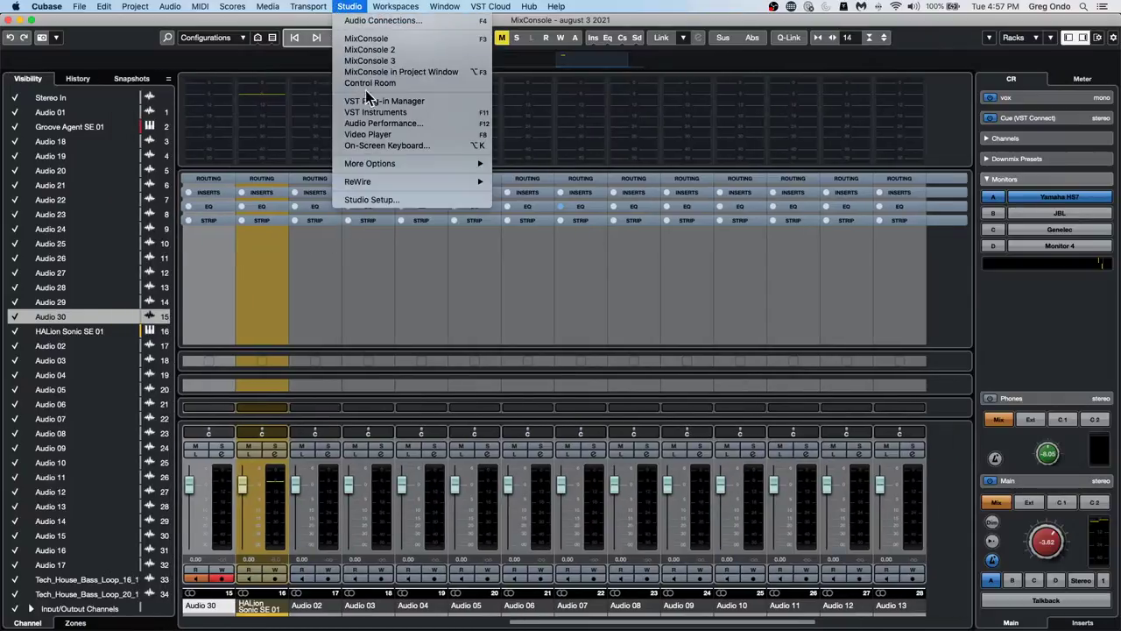
pyautogui.click(373, 50)
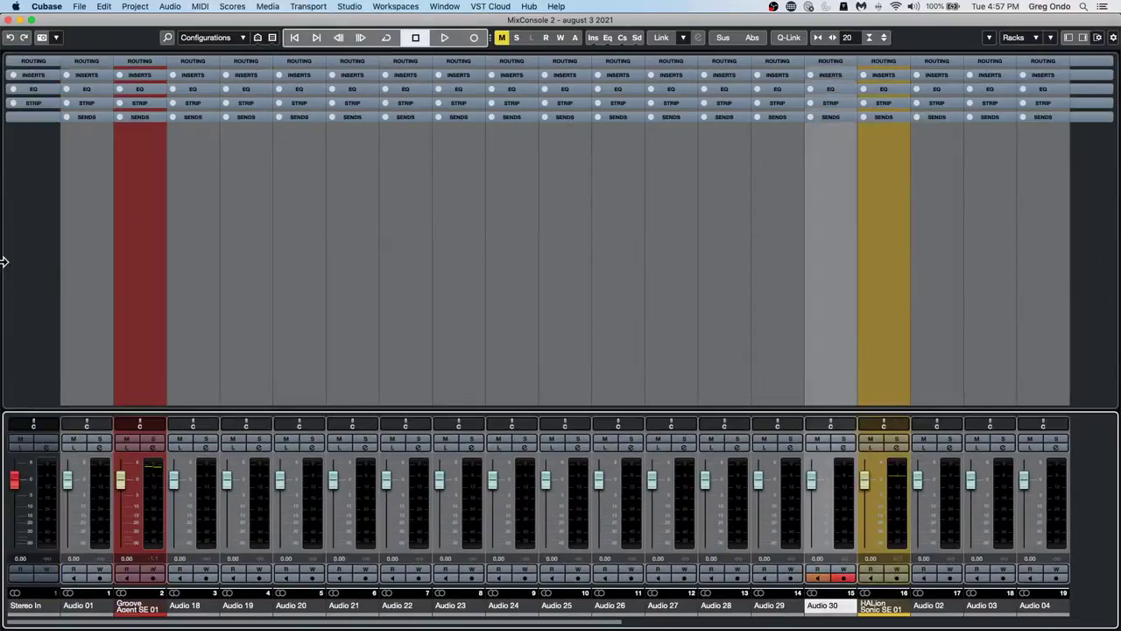
pyautogui.click(1068, 37)
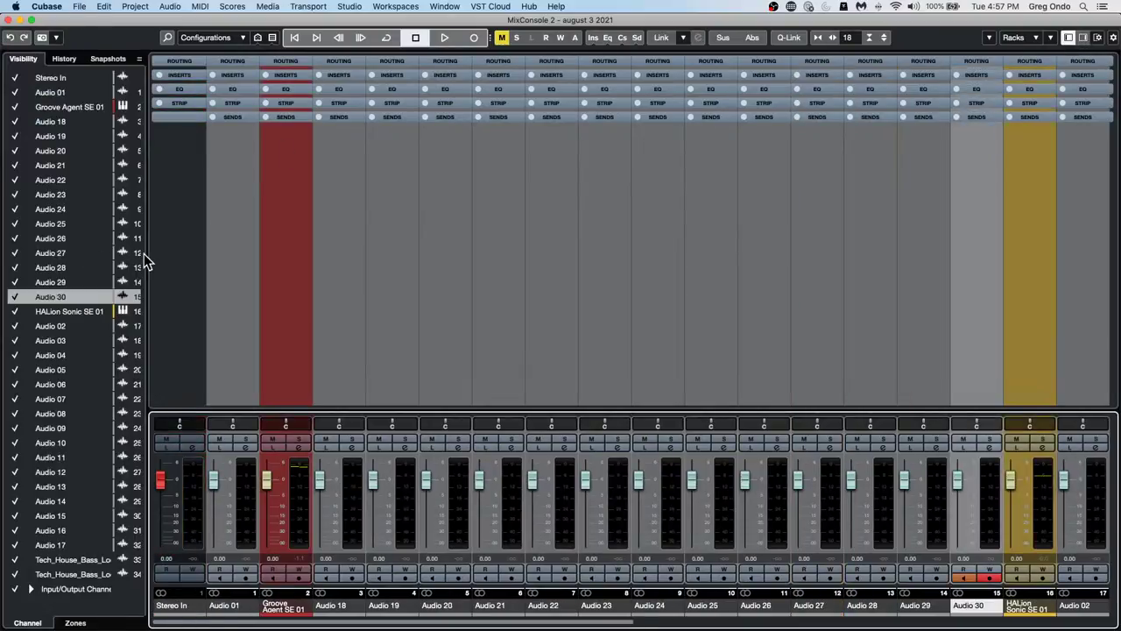
pyautogui.moveTo(149, 254); pyautogui.dragTo(37, 254)
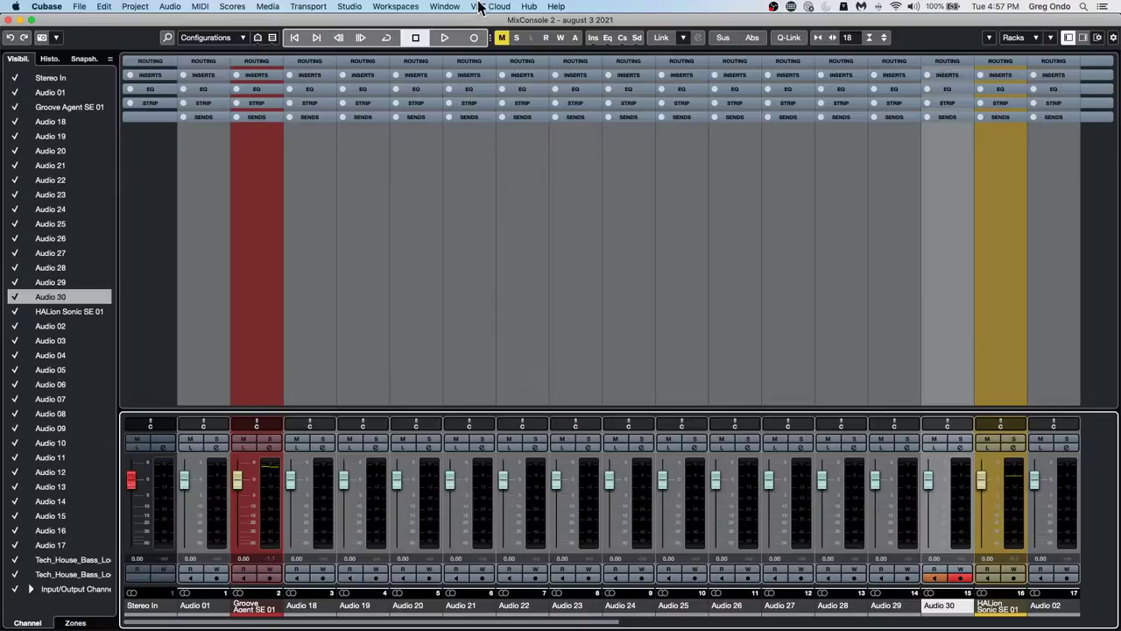
# Open MixConsole 3, enlarge its window to fill the screen, and slightly narrow its Visibility list
pyautogui.click(445, 6)
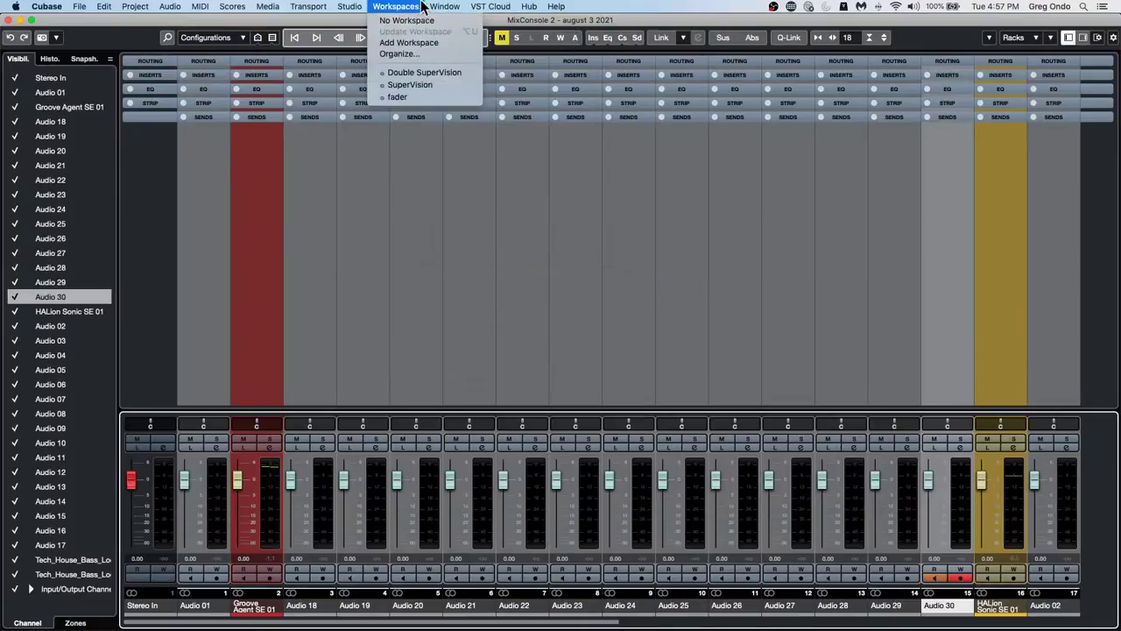
pyautogui.moveTo(366, 8)
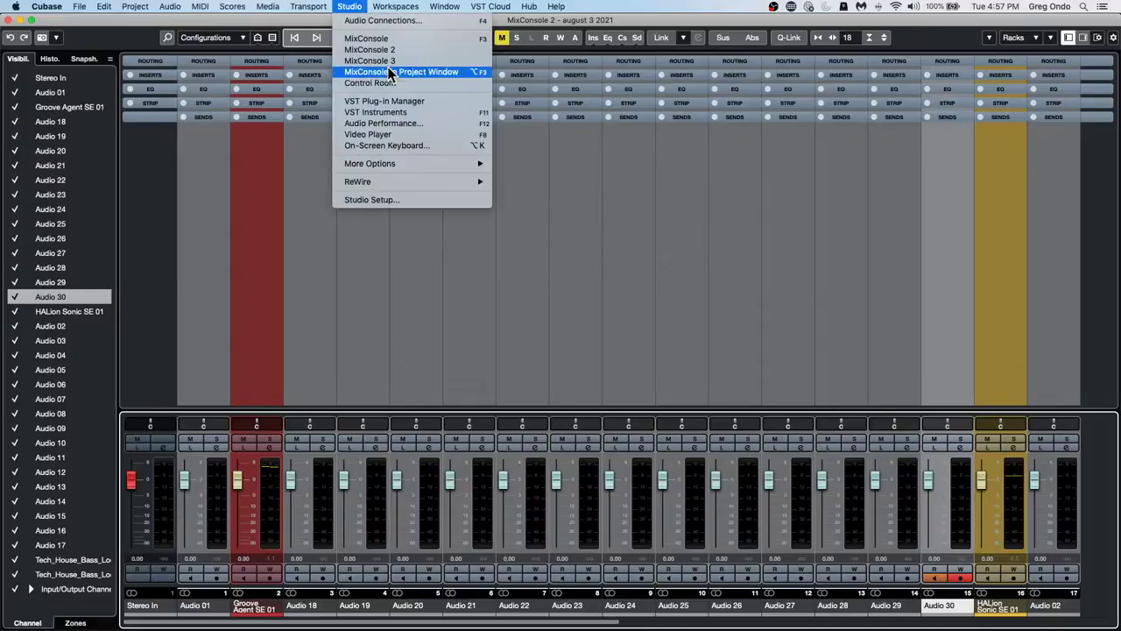
pyautogui.moveTo(403, 7)
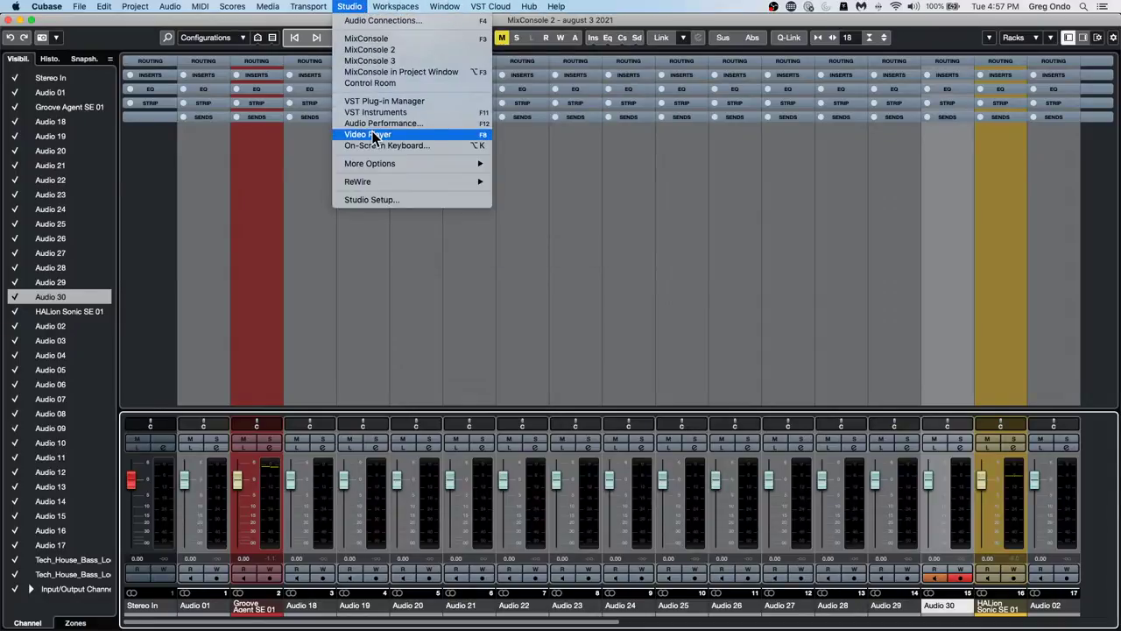
pyautogui.click(405, 61)
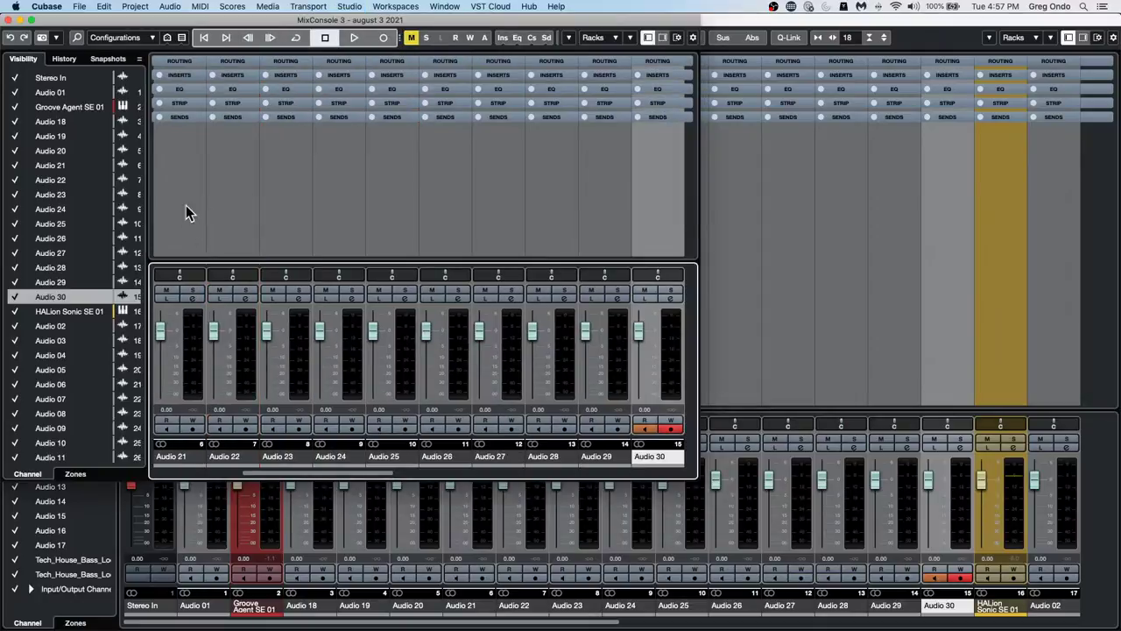
pyautogui.click(32, 19)
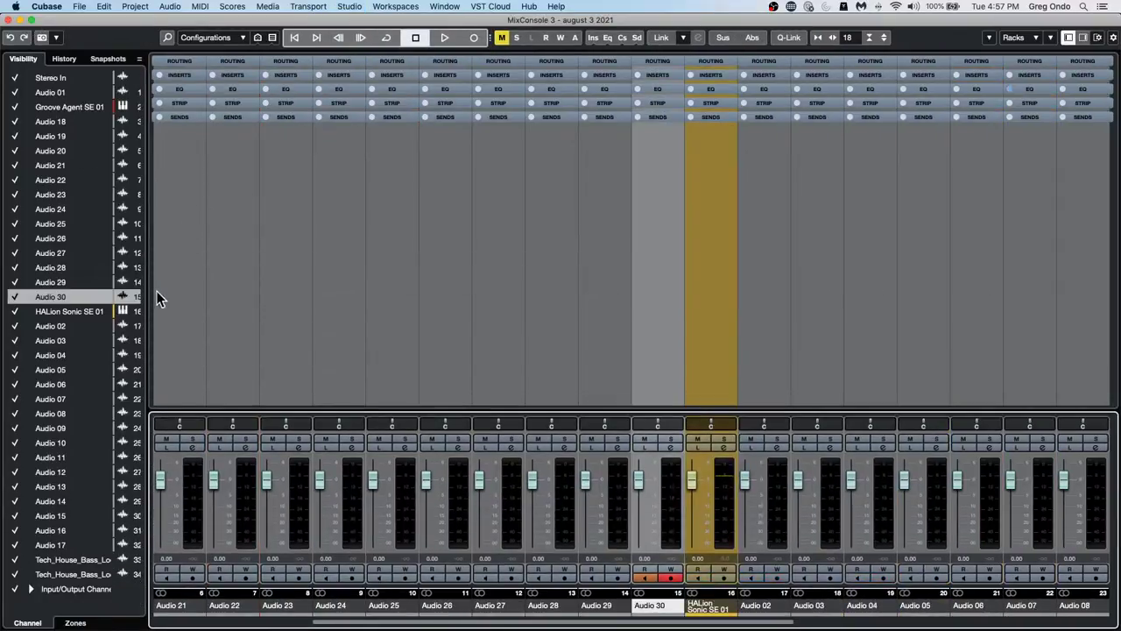
pyautogui.moveTo(150, 293); pyautogui.dragTo(136, 291)
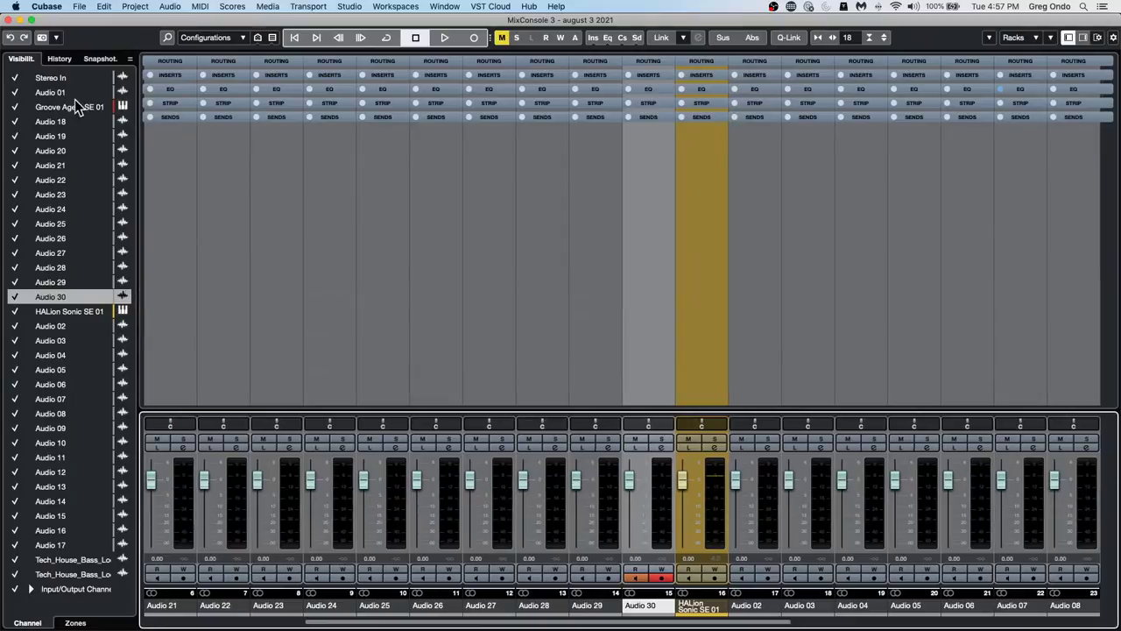
# Bring up MixConsole, MixConsole 2 and MixConsole 3 in turn to compare their Visibility list widths and rack layouts
pyautogui.click(379, 7)
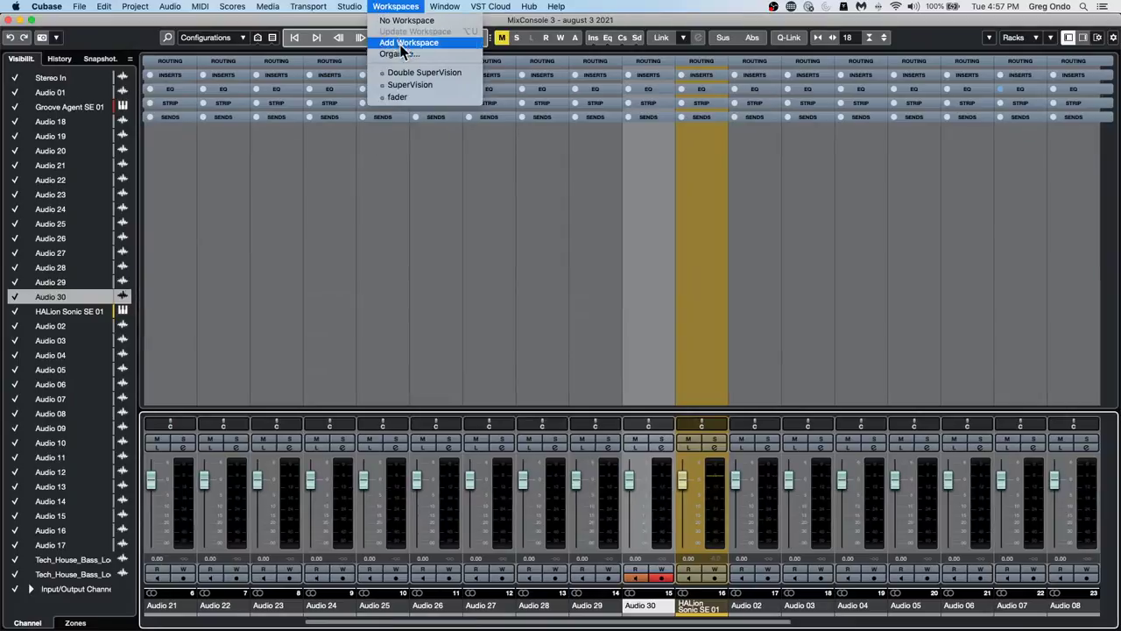
pyautogui.moveTo(351, 7)
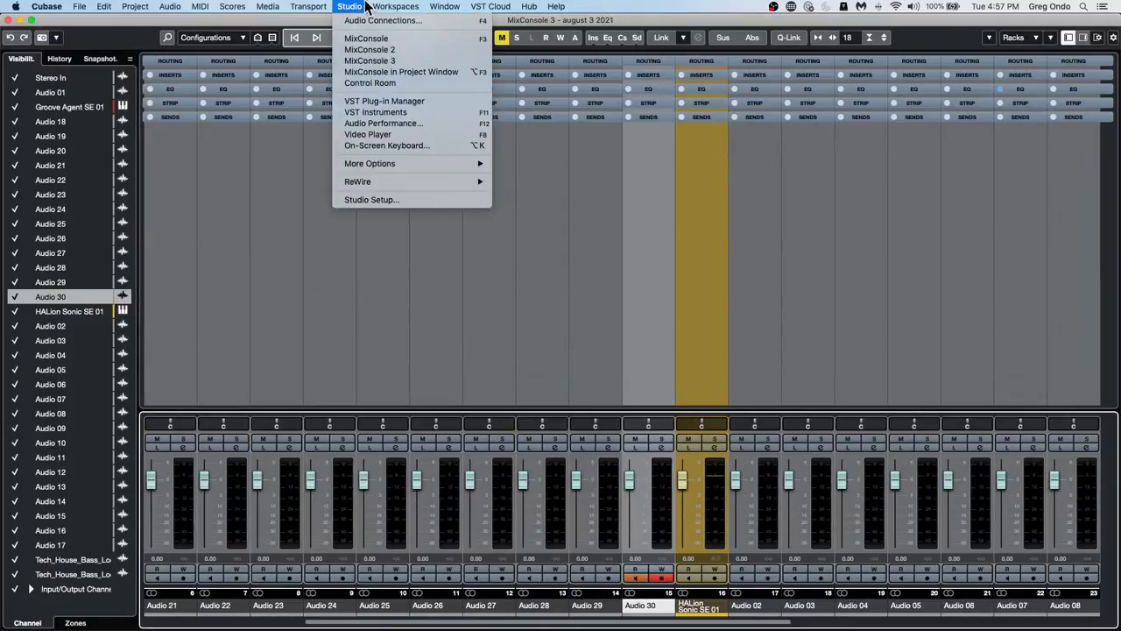
pyautogui.click(390, 39)
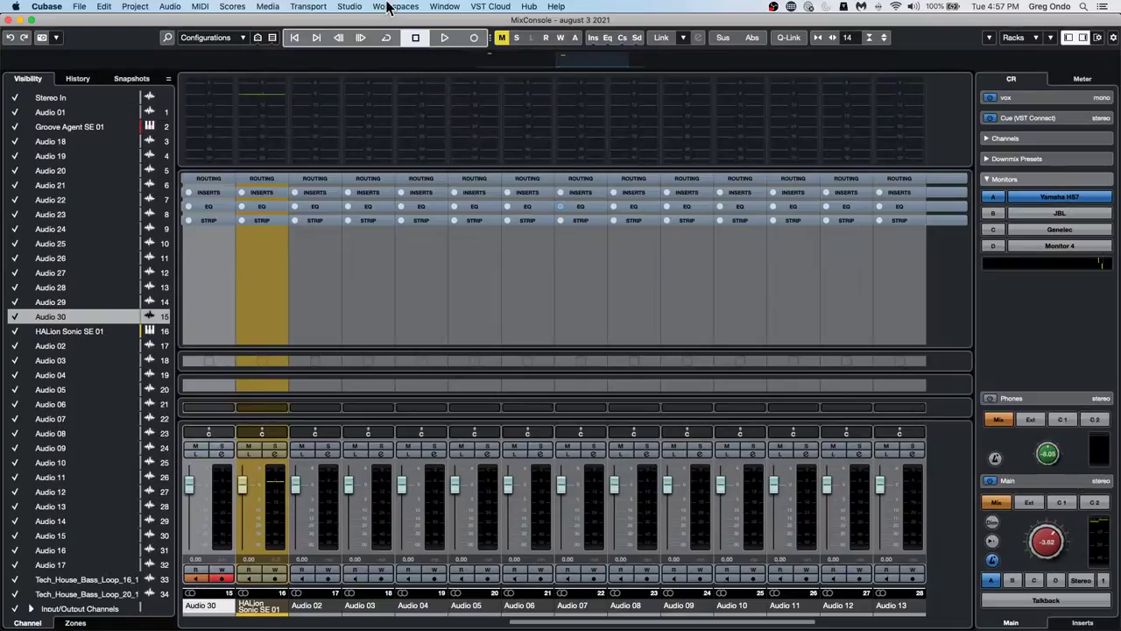
pyautogui.click(388, 7)
pyautogui.moveTo(349, 7)
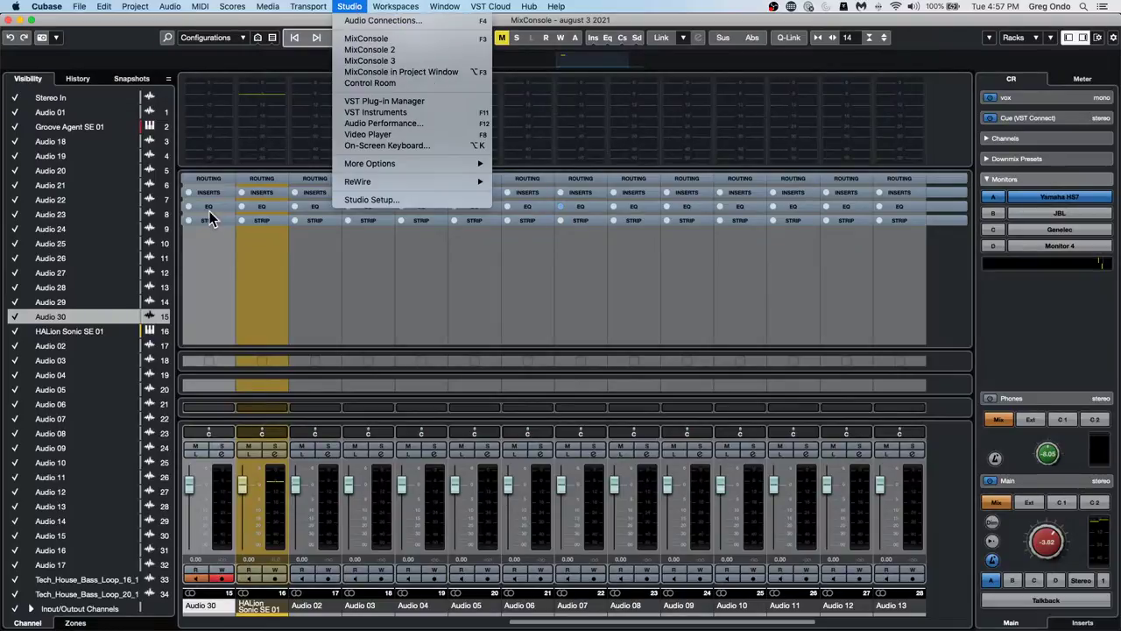
pyautogui.click(423, 50)
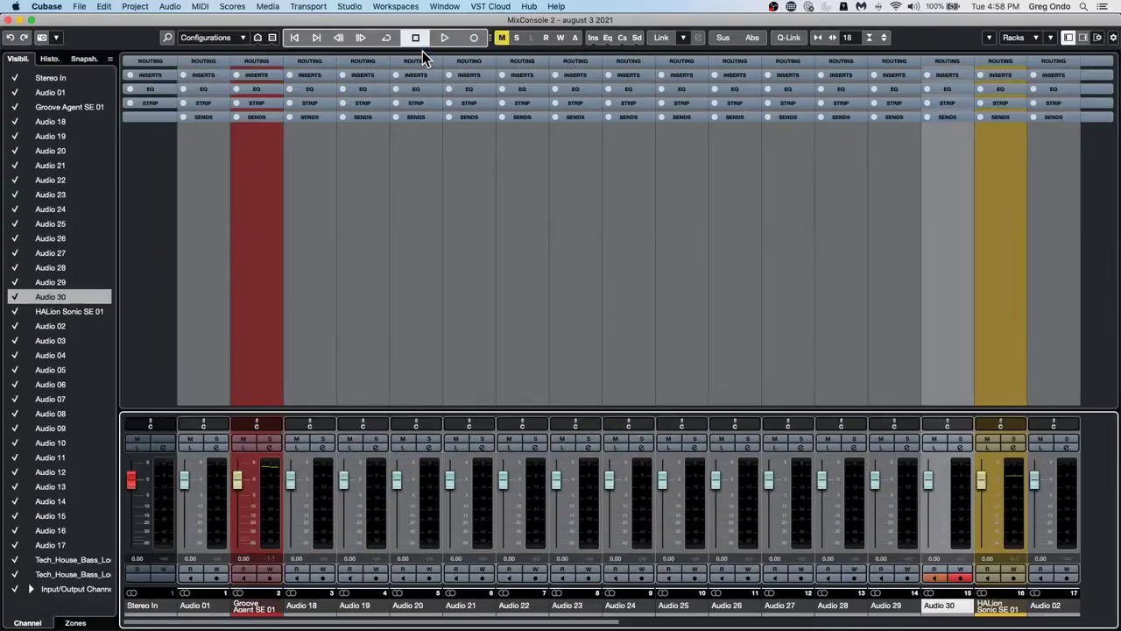
pyautogui.click(375, 9)
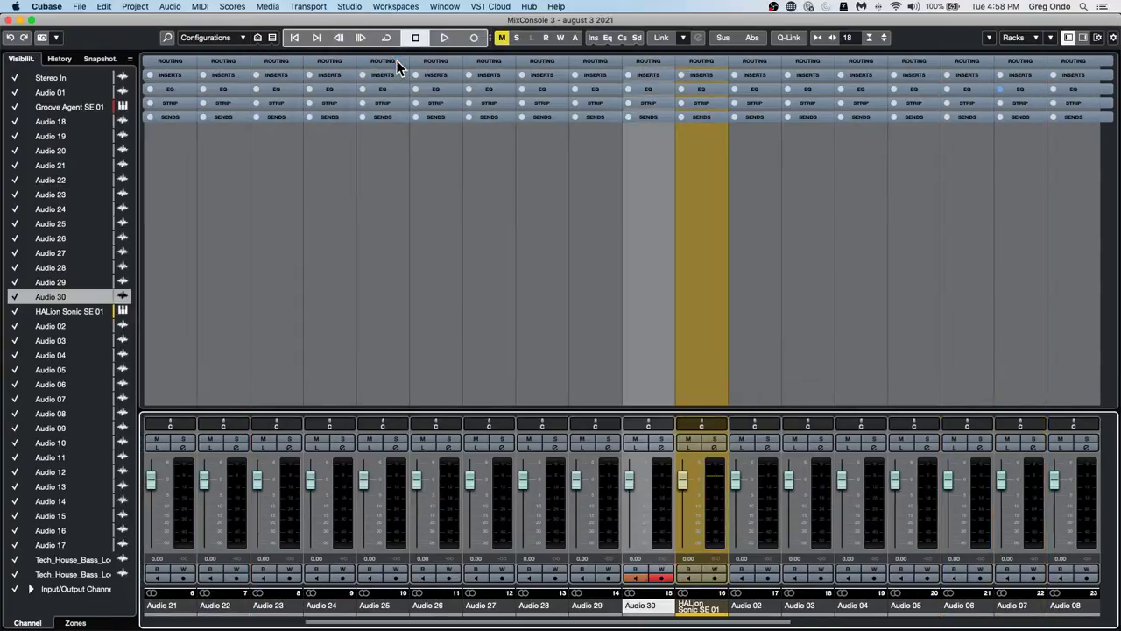
# Save the project under the name august 3 2021.cpr in the August 30 2021 folder
pyautogui.click(79, 6)
pyautogui.click(97, 94)
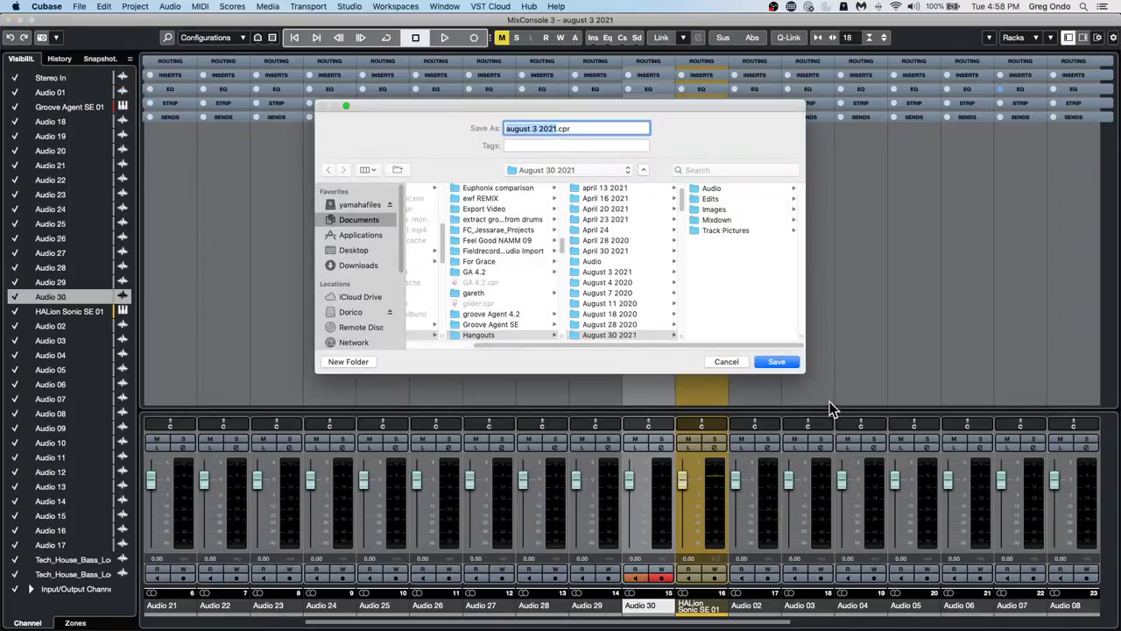
pyautogui.click(775, 361)
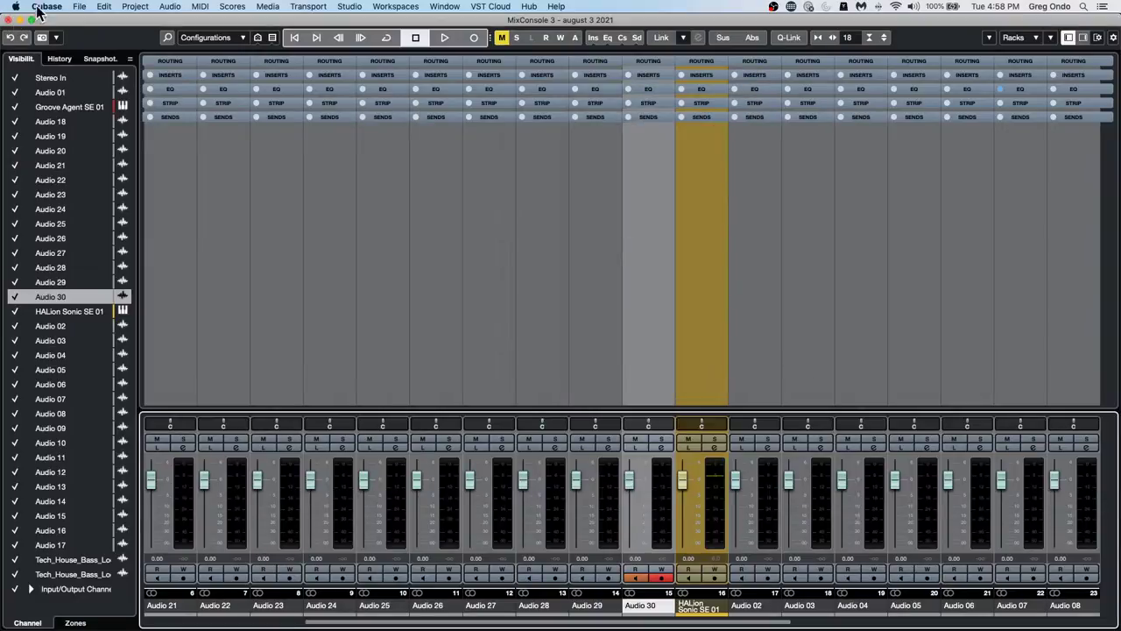
# Close the MixConsole 3, MixConsole 2 and MixConsole windows to return to the Project window
pyautogui.click(79, 7)
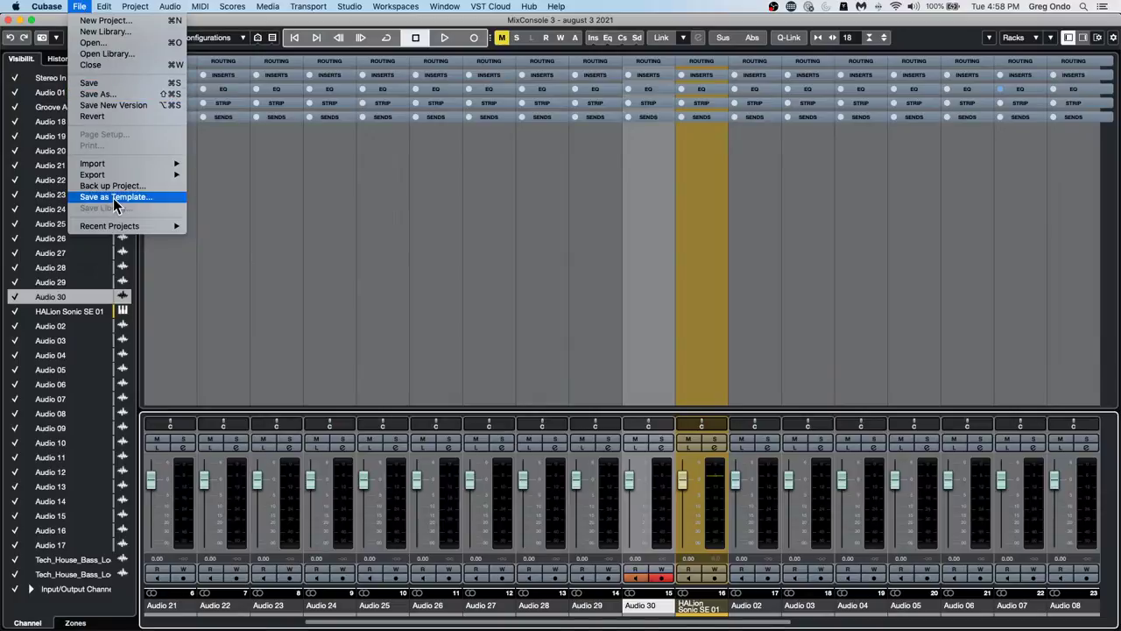
pyautogui.click(125, 66)
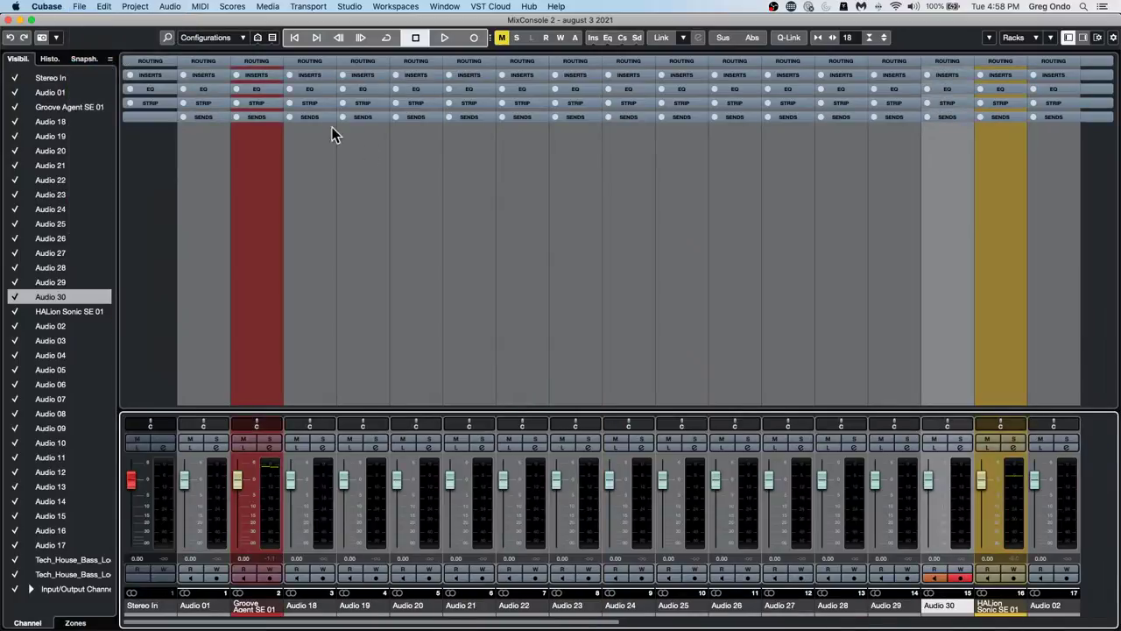
pyautogui.click(13, 20)
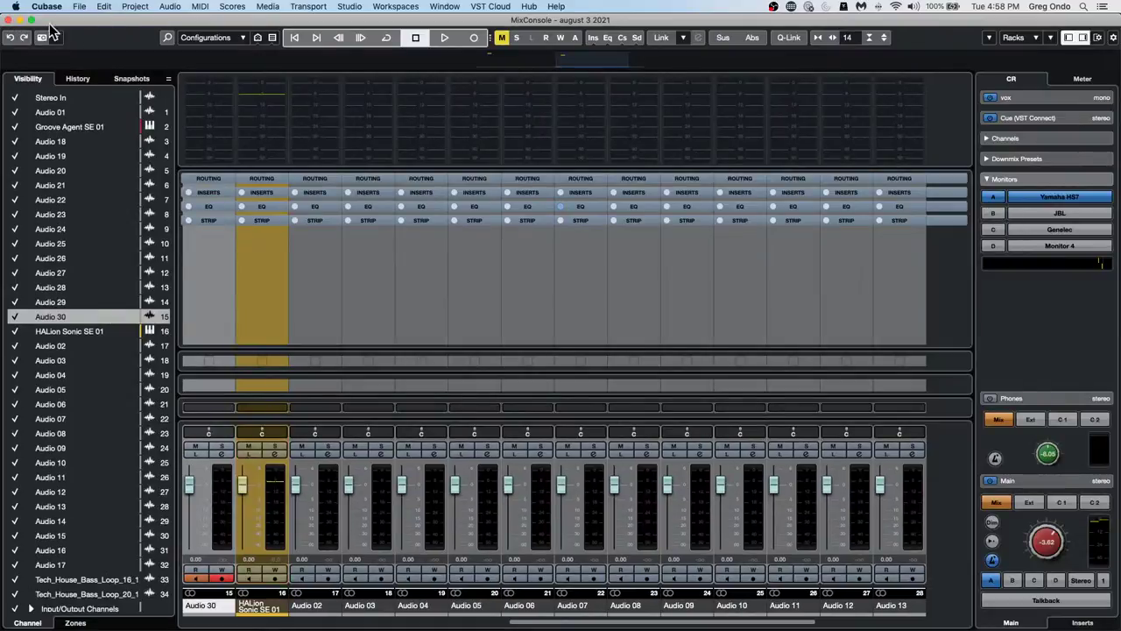
pyautogui.click(12, 20)
# Try to reopen the first august 3 2021.cpr entry among the recent projects, and close the current project's window
pyautogui.click(77, 6)
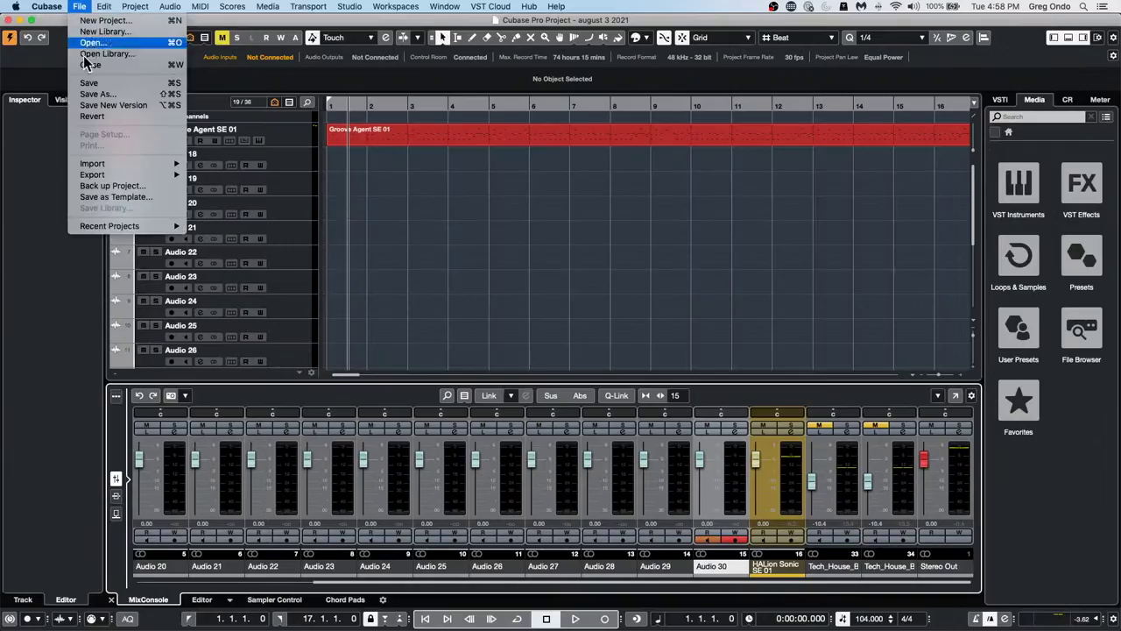
pyautogui.moveTo(101, 225)
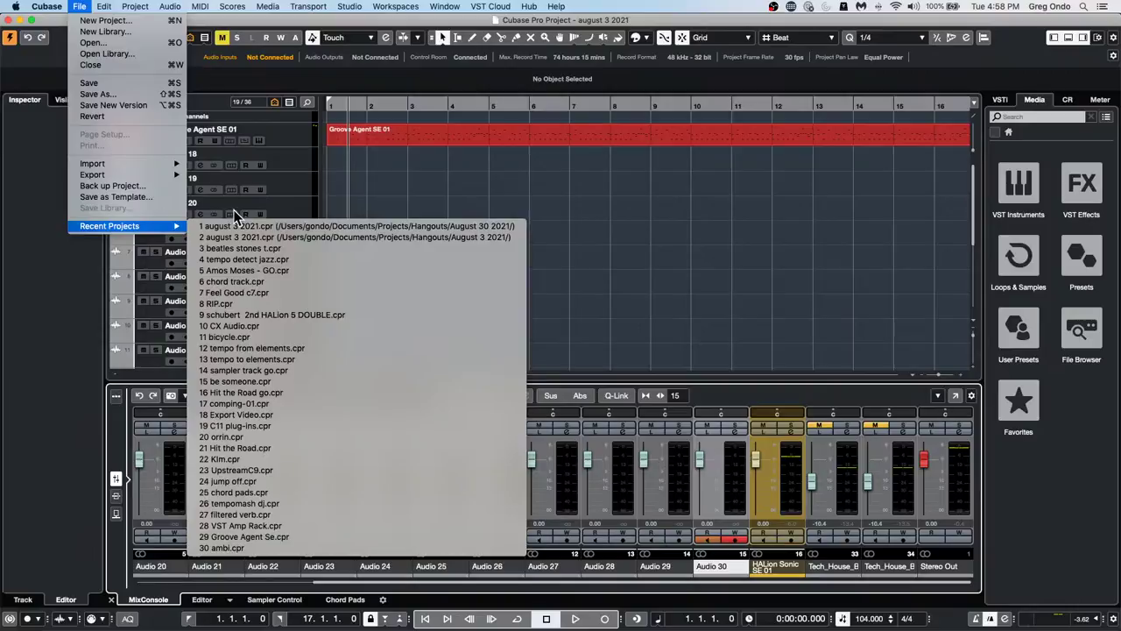
pyautogui.click(322, 228)
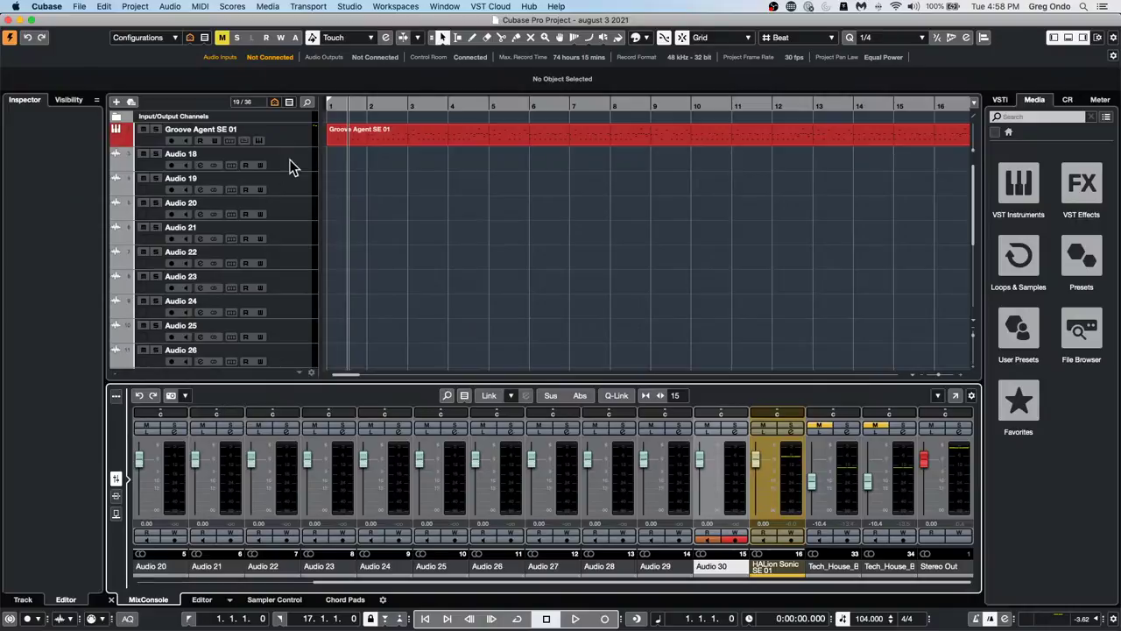
pyautogui.click(8, 20)
# Open august 3 2021.cpr from the August 3 2021 folder and activate the project
pyautogui.click(83, 7)
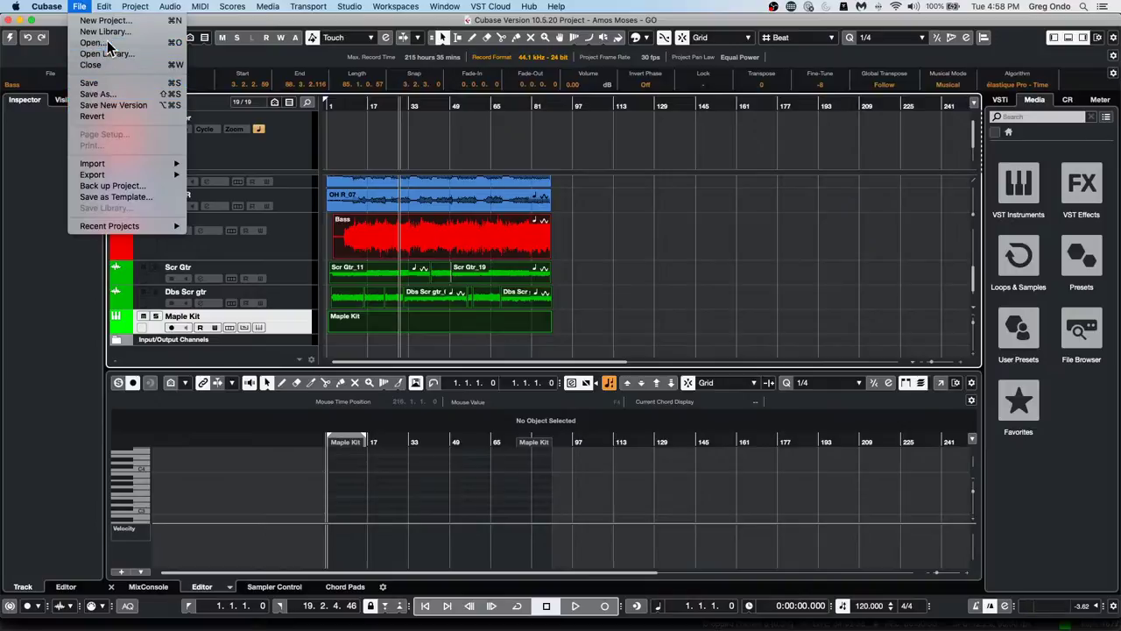
pyautogui.click(95, 43)
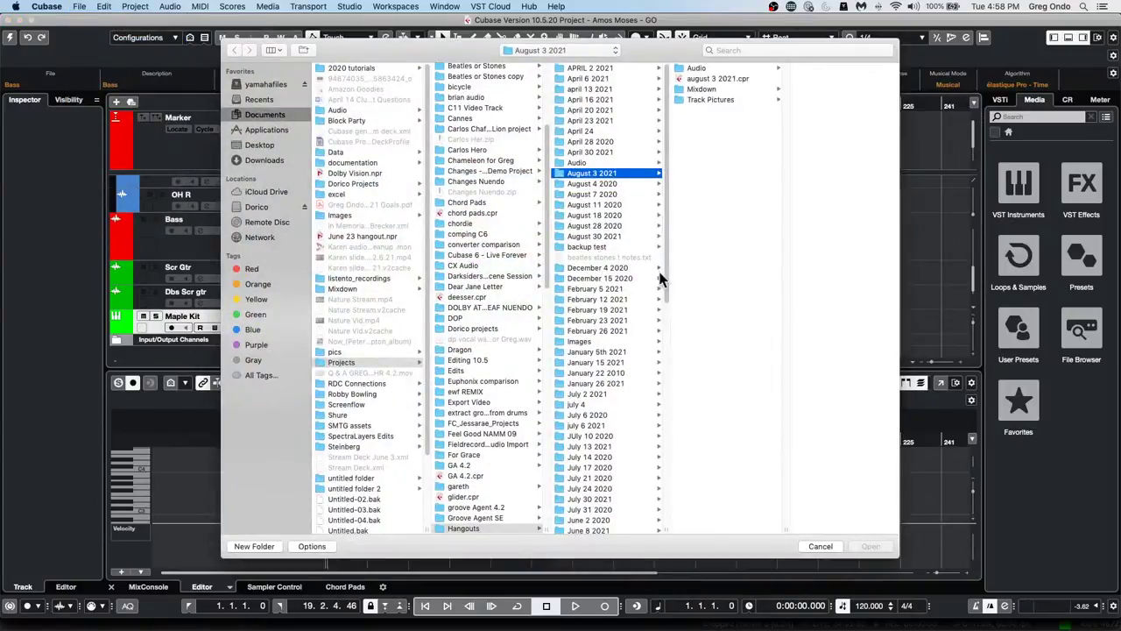
pyautogui.doubleClick(748, 78)
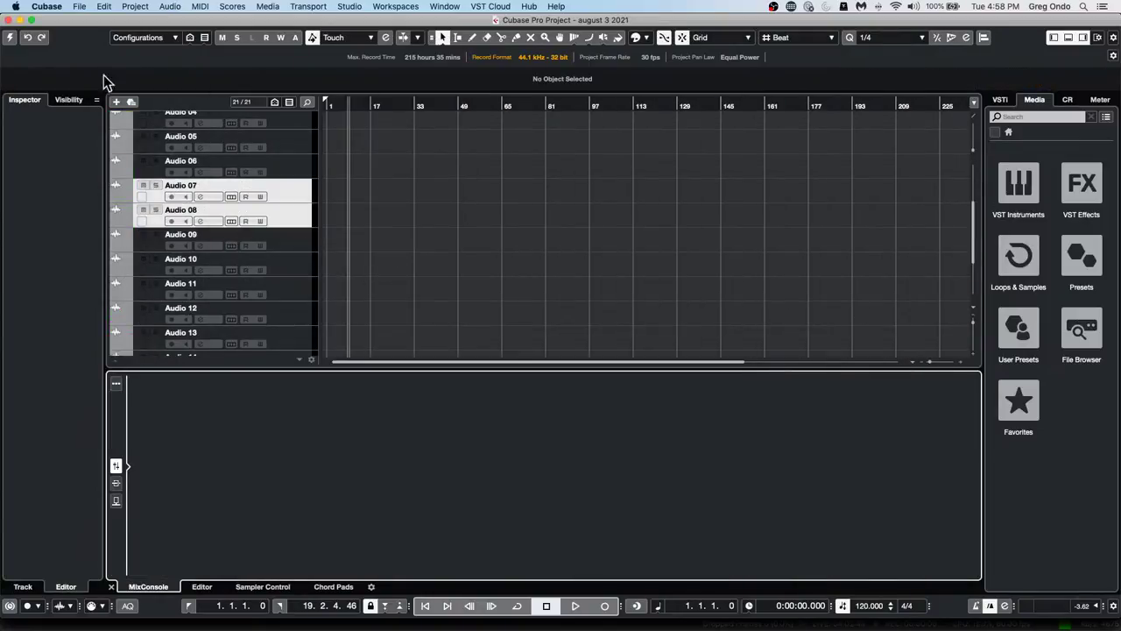
pyautogui.click(10, 37)
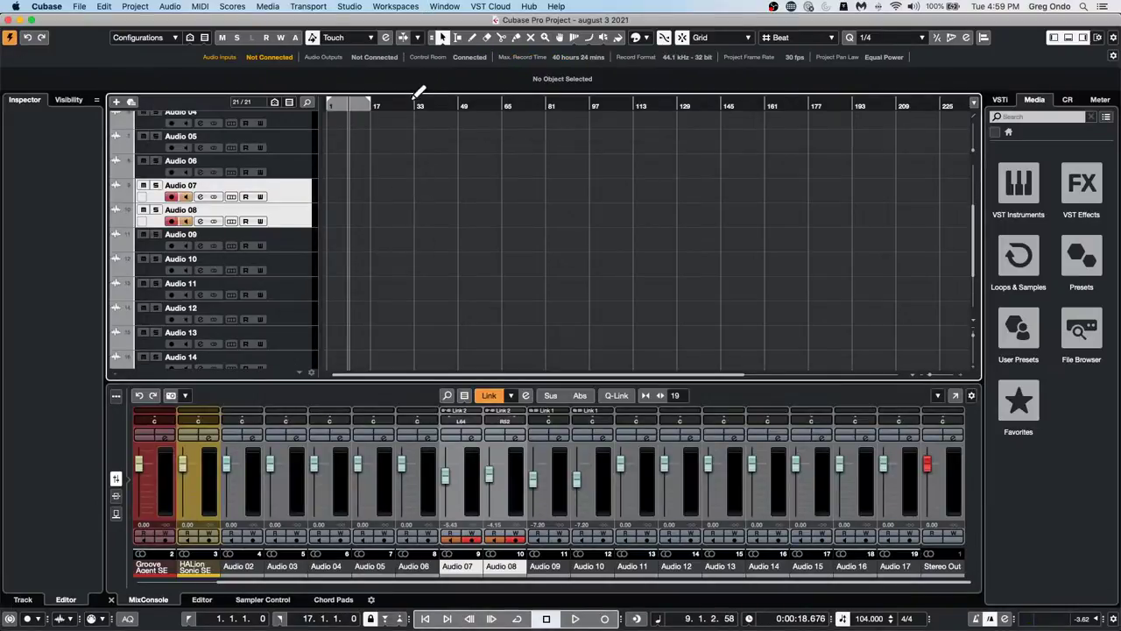
# Open the first MixConsole for the activated project and switch its channel list from Snapshots to Visibility
pyautogui.click(404, 107)
pyautogui.scroll(5, 360, 242)
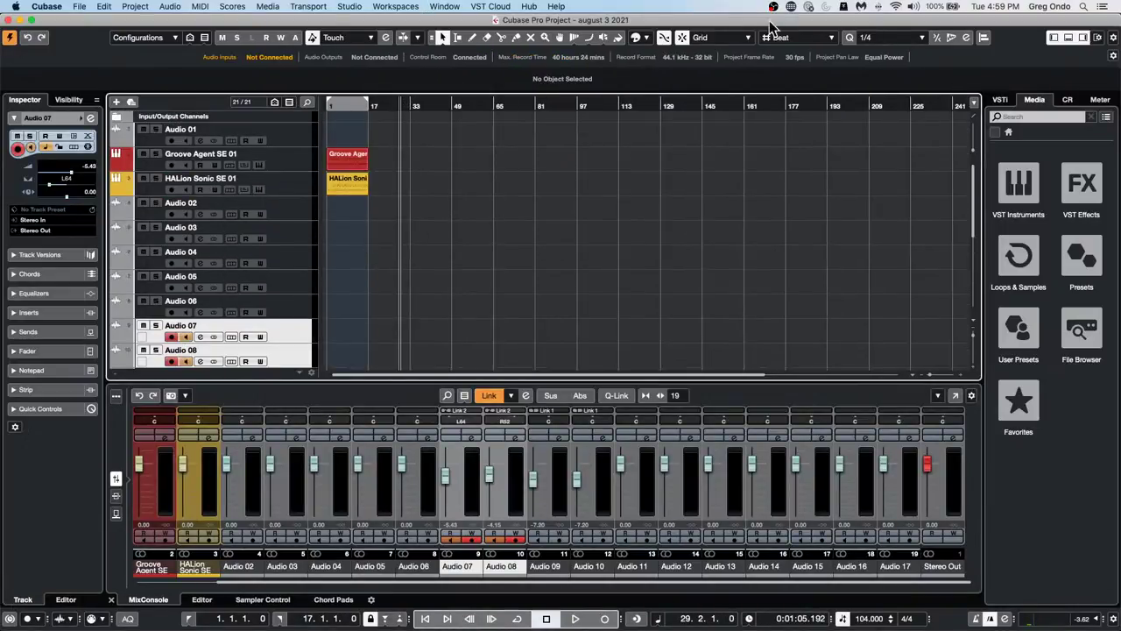
pyautogui.click(358, 7)
pyautogui.moveTo(396, 10)
pyautogui.moveTo(350, 7)
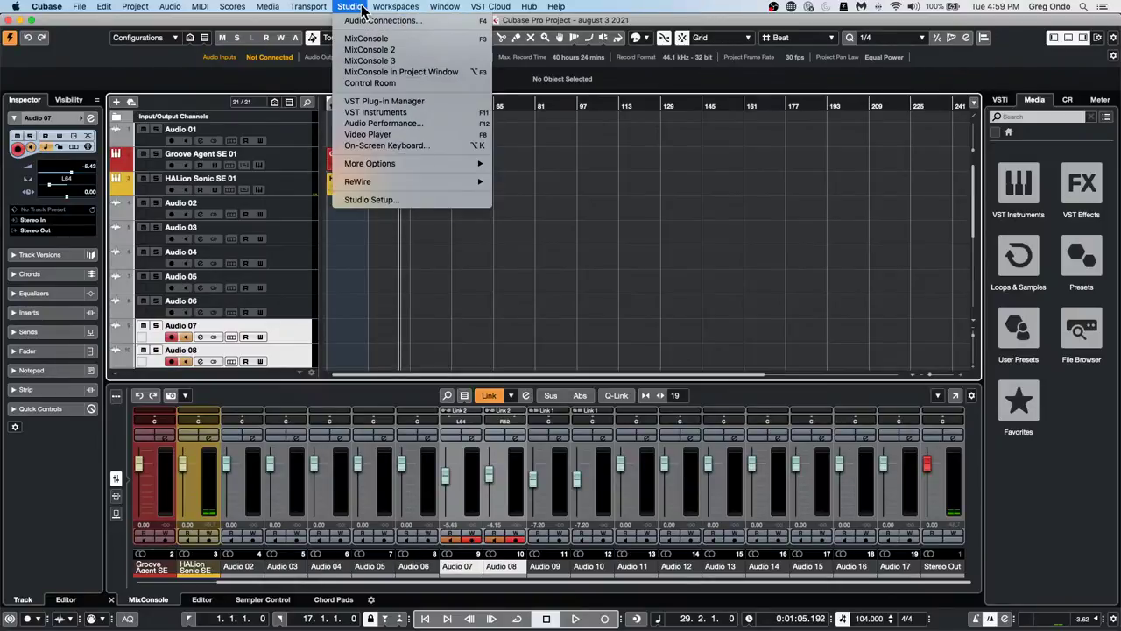
pyautogui.click(366, 40)
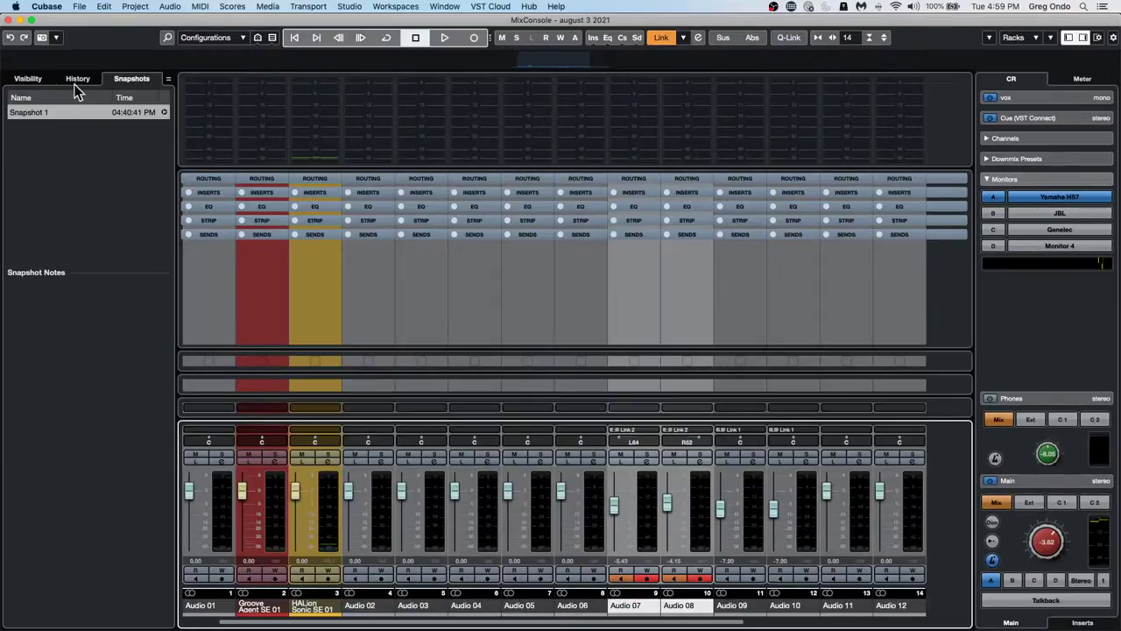
pyautogui.click(17, 78)
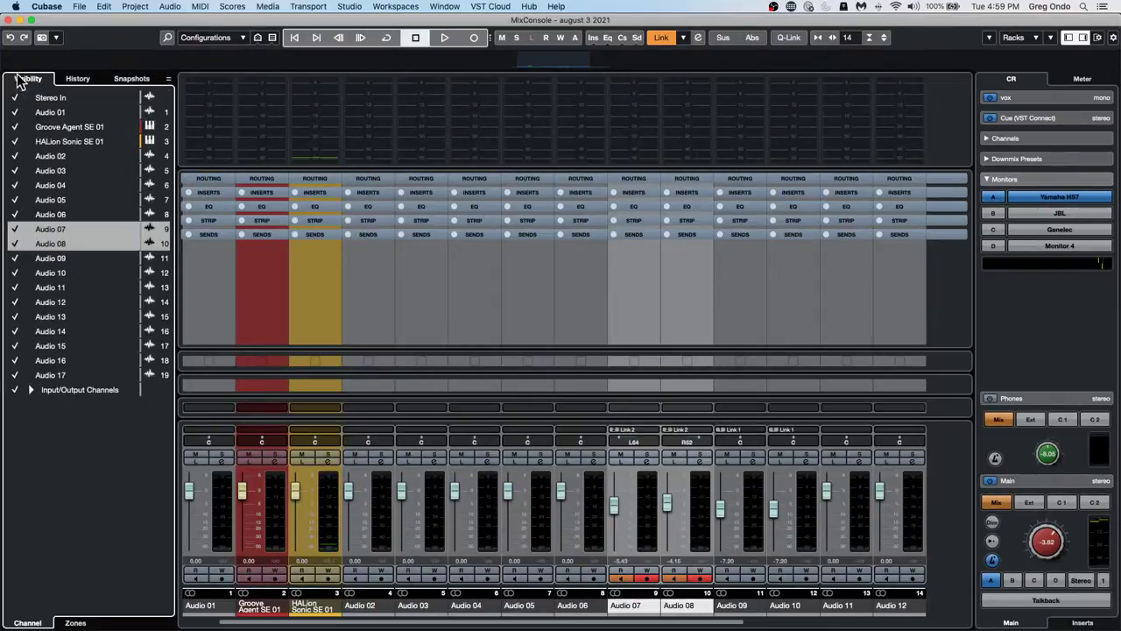
# Open MixConsole 2 and MixConsole 3 to check their layouts in this version of the project
pyautogui.click(394, 7)
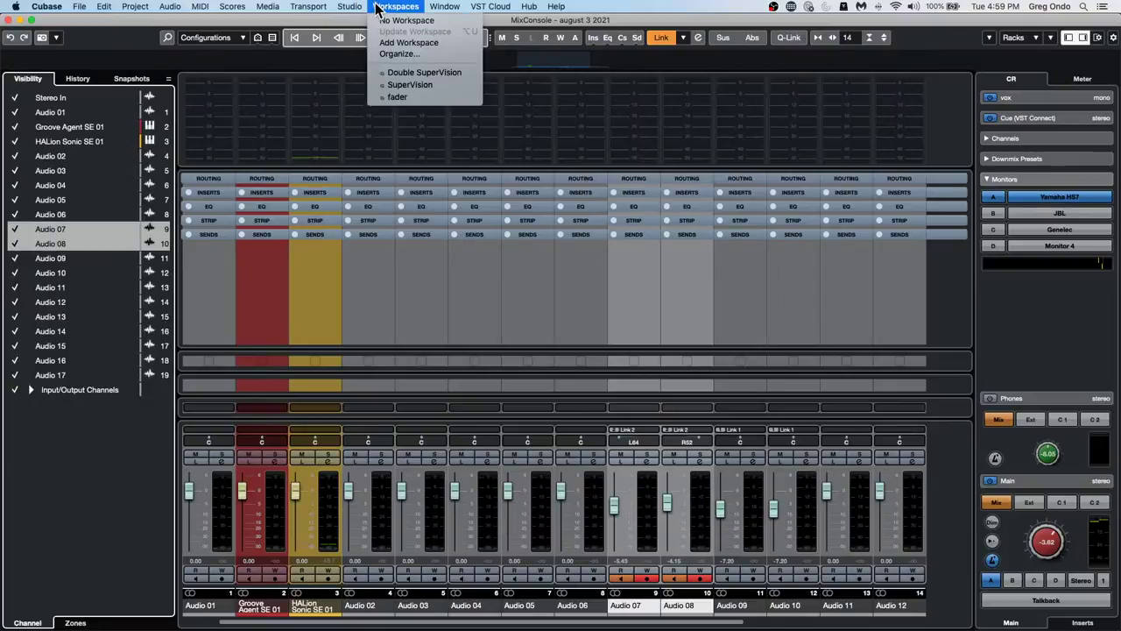
pyautogui.moveTo(349, 7)
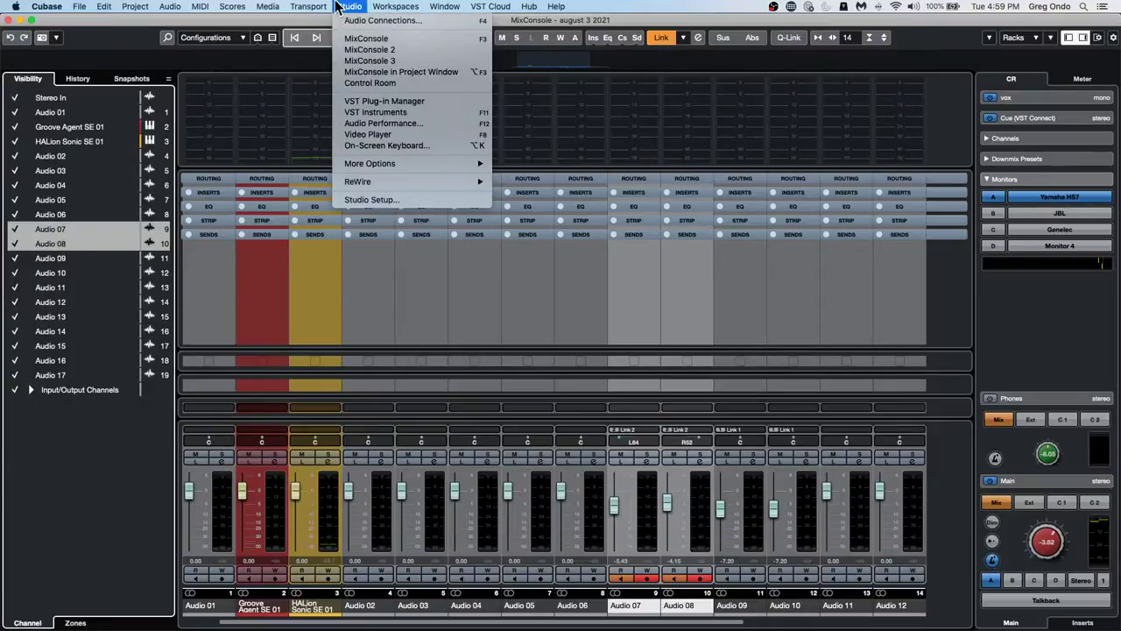
pyautogui.click(363, 51)
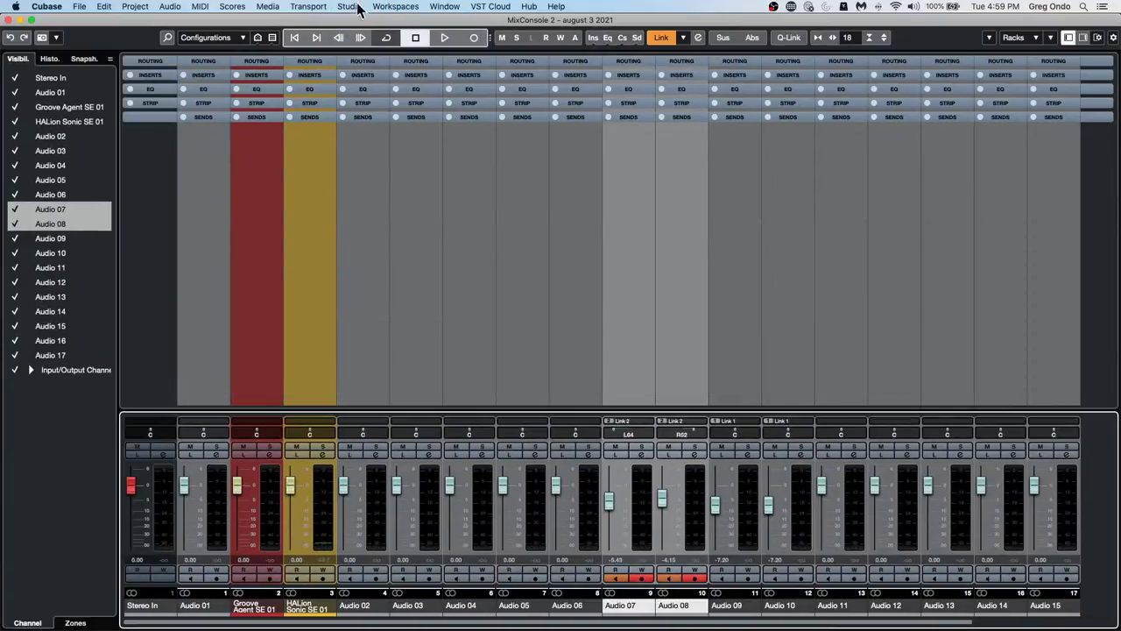
pyautogui.click(350, 7)
pyautogui.click(345, 61)
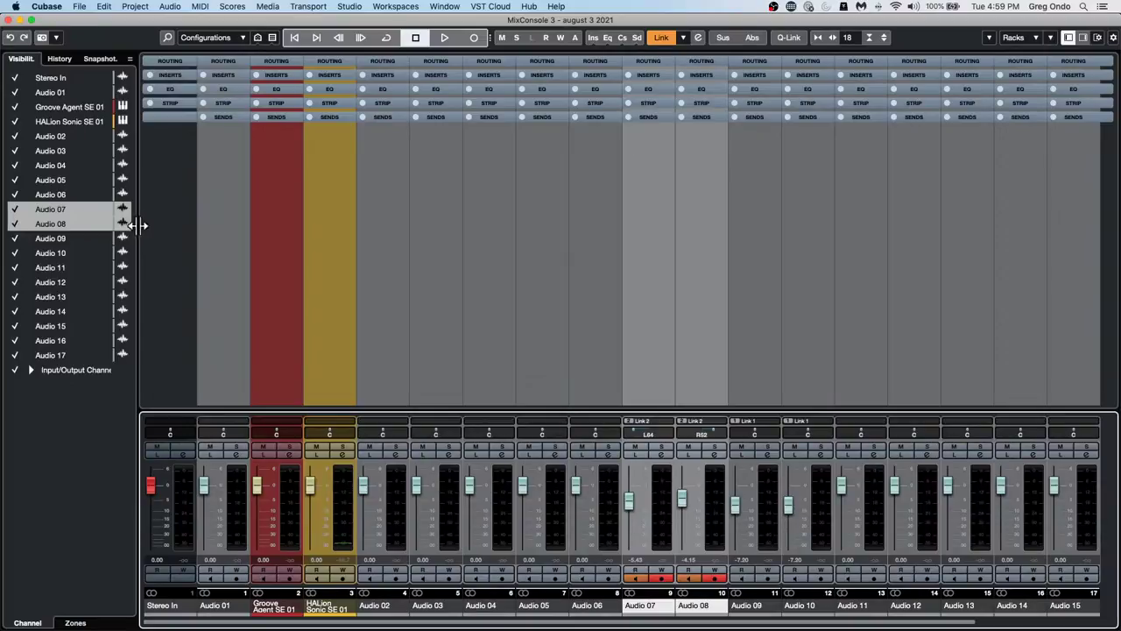
# Expand the EQ rack in MixConsole 3 and shape a four-band curve on Audio 04, boosting band 2 about 4.6 dB at 2.24 kHz
pyautogui.click(508, 90)
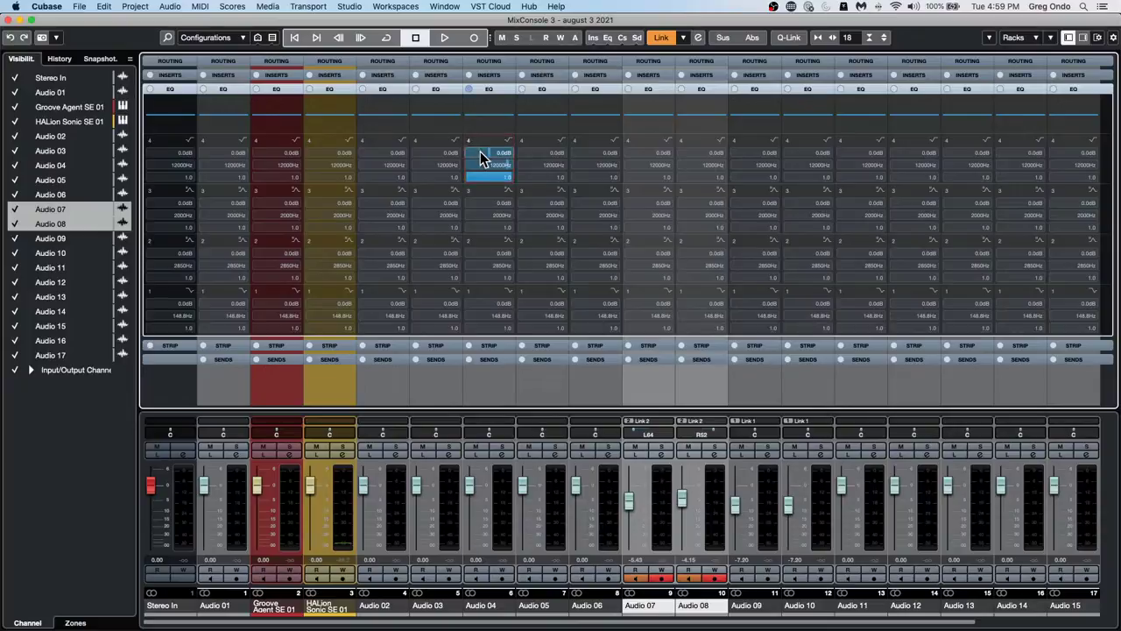
pyautogui.moveTo(480, 152); pyautogui.dragTo(532, 104)
pyautogui.moveTo(498, 125)
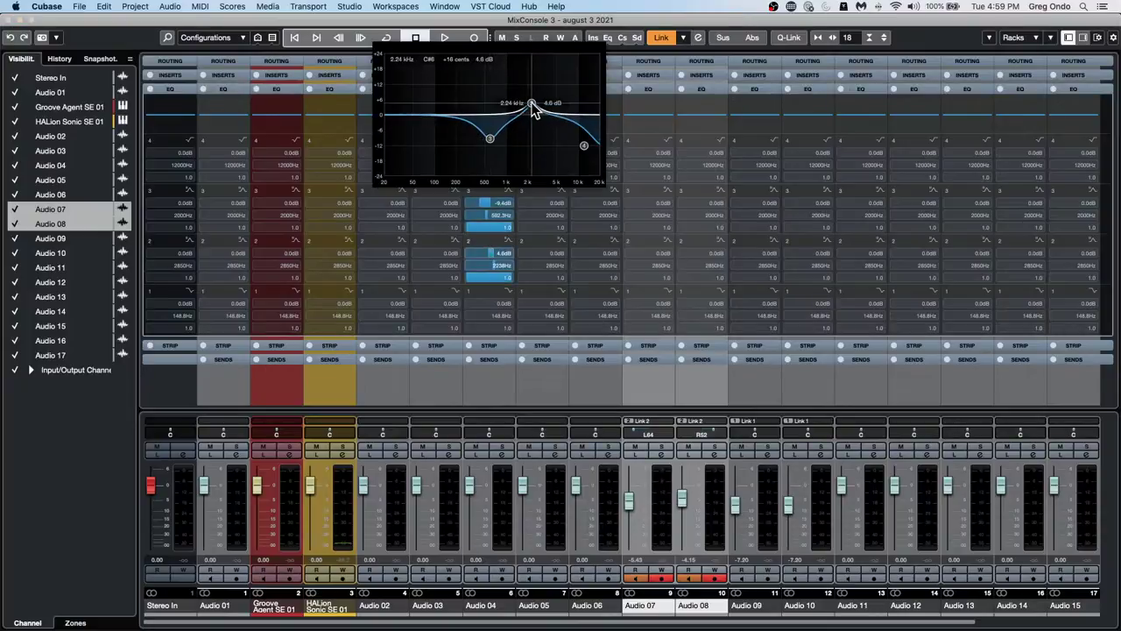
pyautogui.click(461, 110)
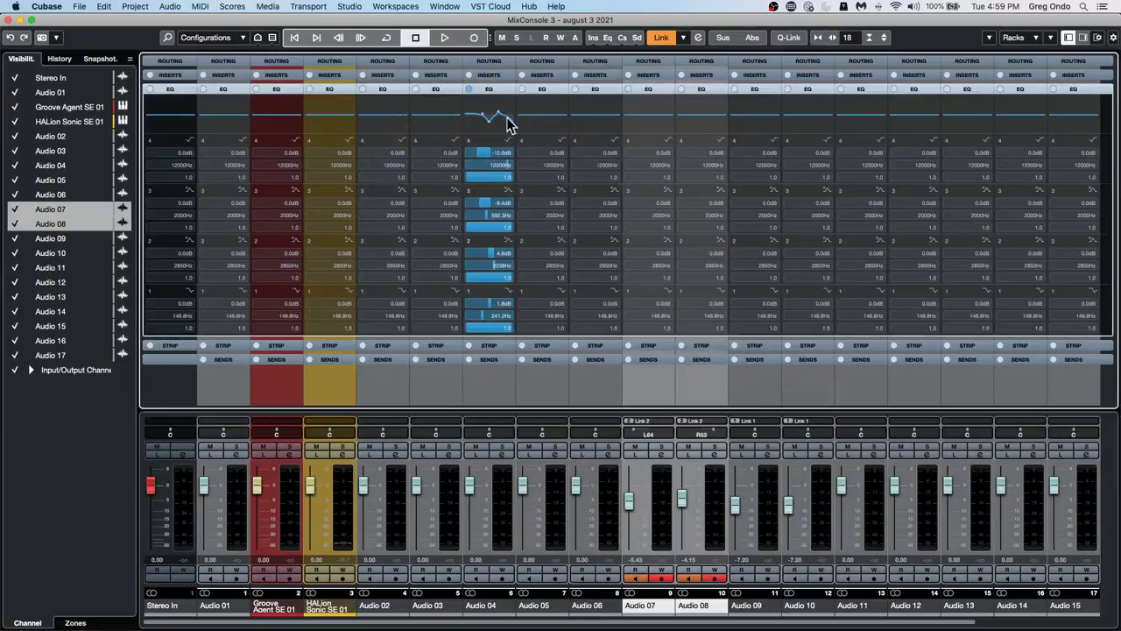
# Shape a four-band EQ curve on Audio 06, boosting band 2 about 7.1 dB at 175 Hz and cutting the highs with band 4
pyautogui.click(563, 124)
pyautogui.click(601, 109)
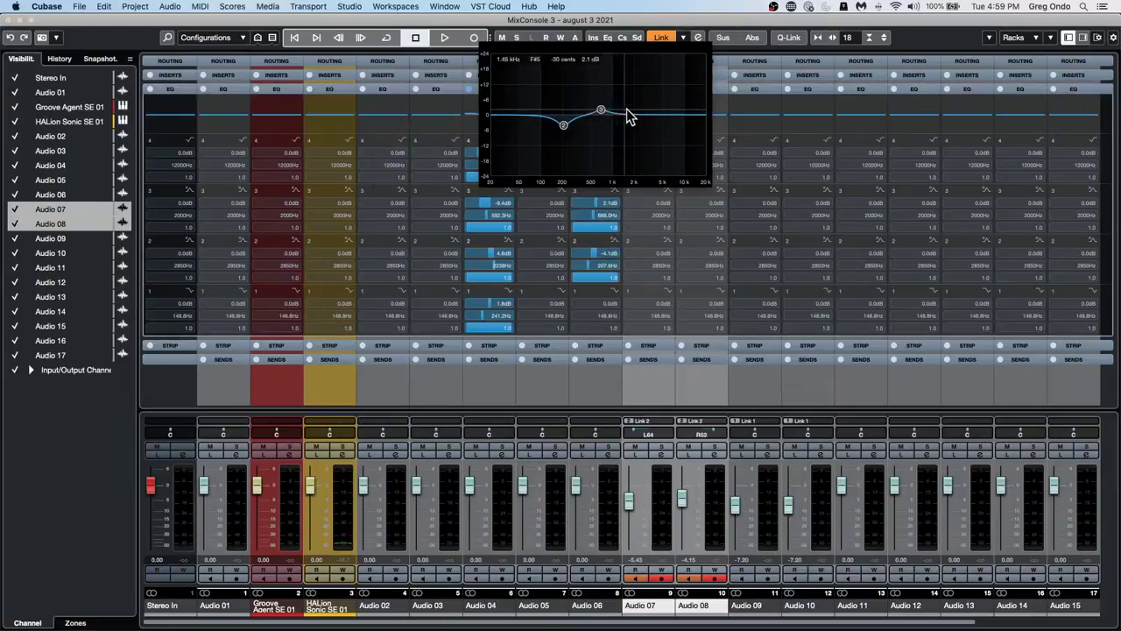
pyautogui.click(658, 111)
pyautogui.moveTo(644, 116); pyautogui.dragTo(627, 141)
pyautogui.moveTo(624, 123); pyautogui.dragTo(626, 148)
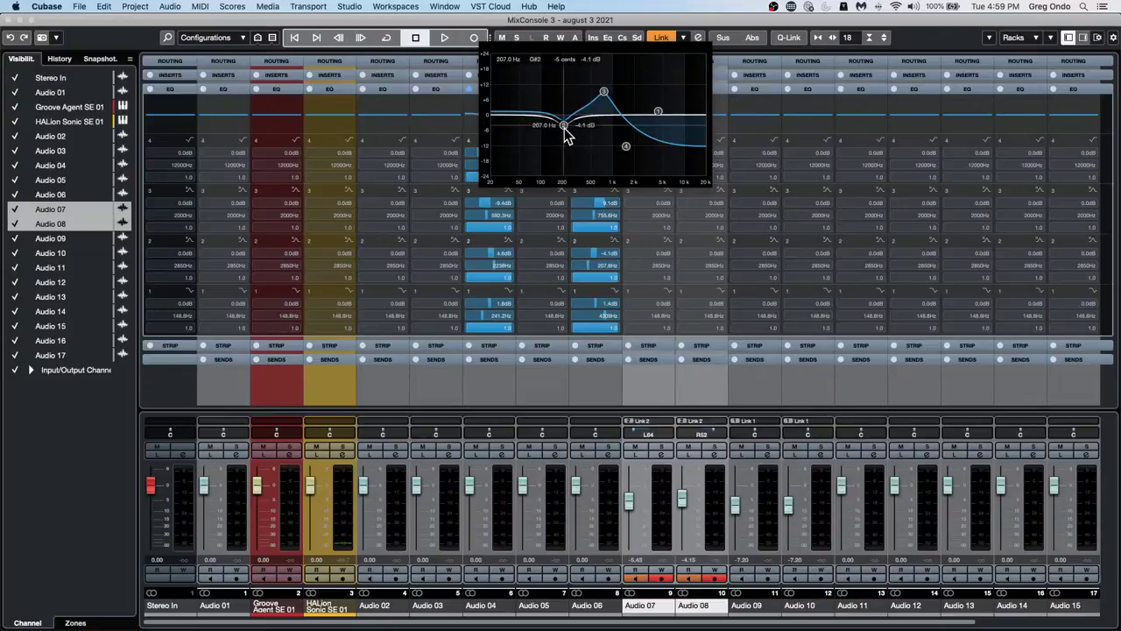
pyautogui.moveTo(564, 129); pyautogui.dragTo(560, 97)
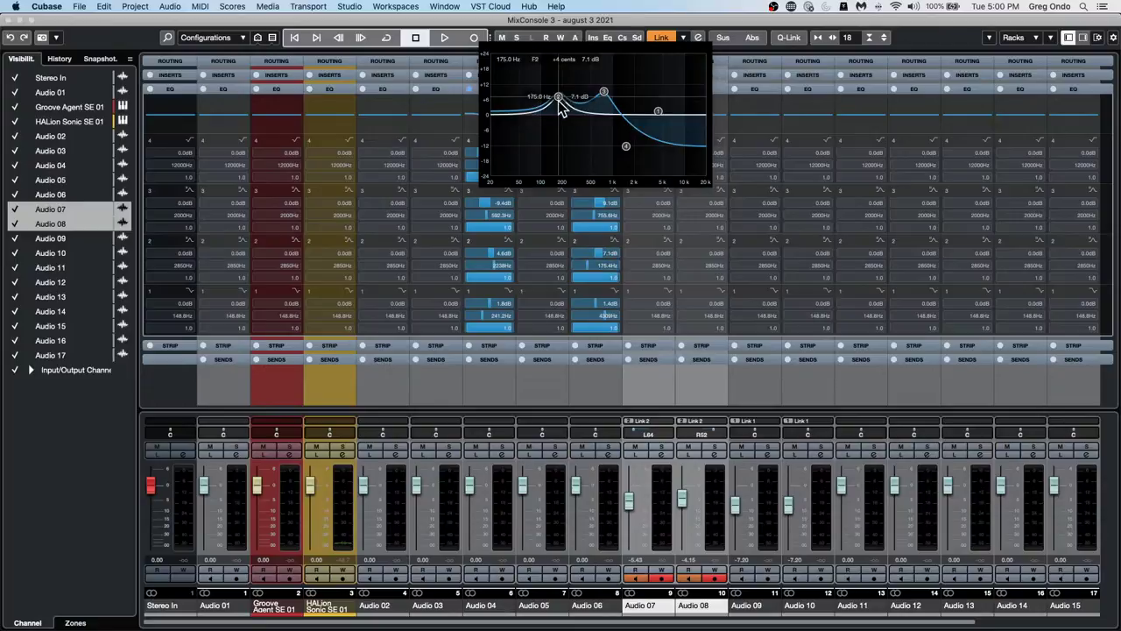